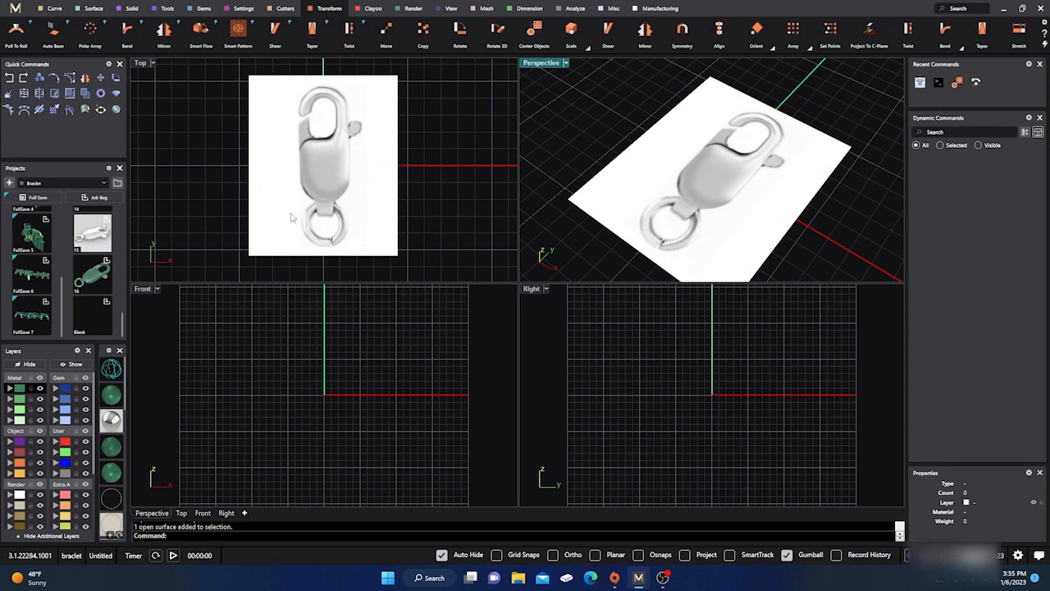
Open the Findings collection to view the clasp models, repositioning its window against the reference image.
click(117, 183)
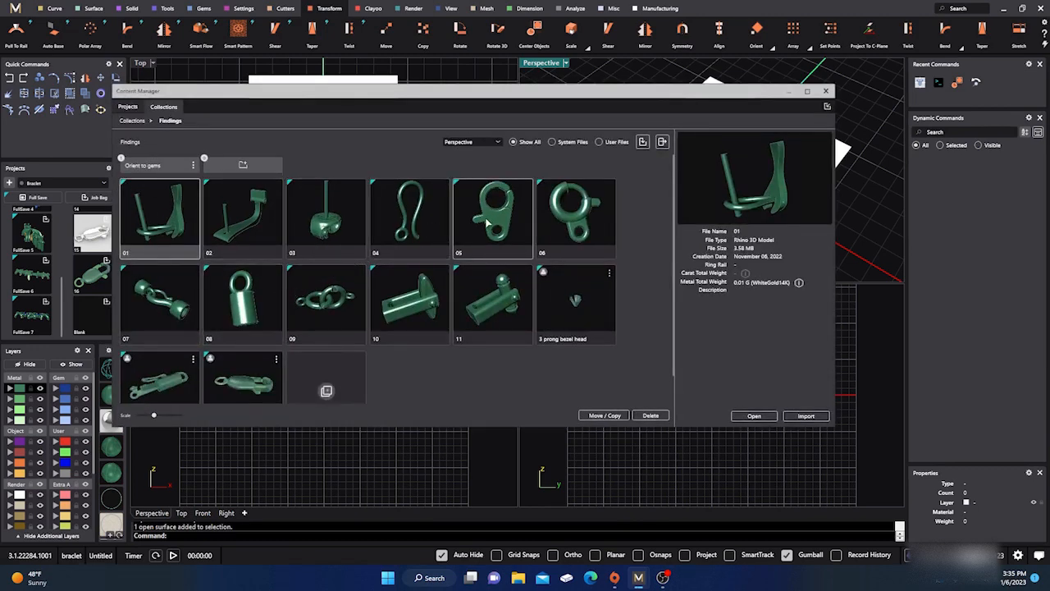
drag(573, 92, 562, 302)
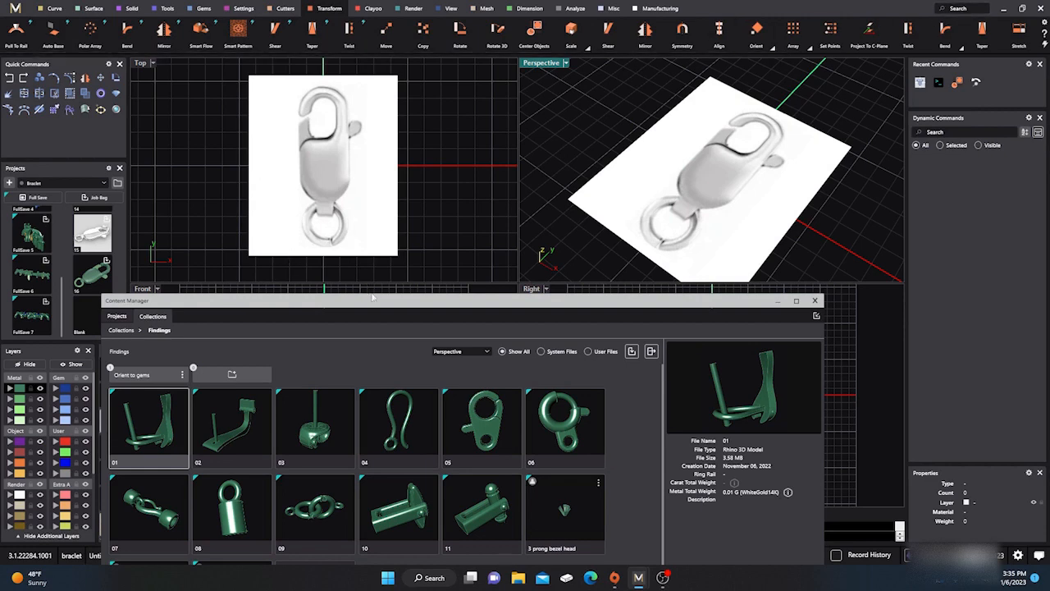
drag(382, 304, 382, 177)
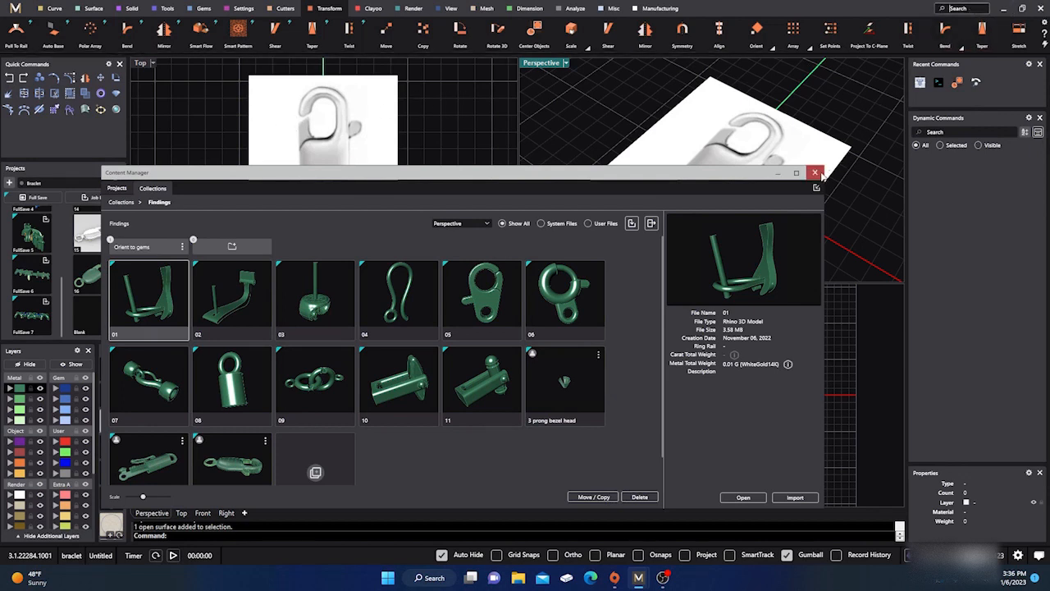
Search the commands for "pic" to locate Picture Frame, clear the search and close the content manager.
click(956, 9)
text(pic)
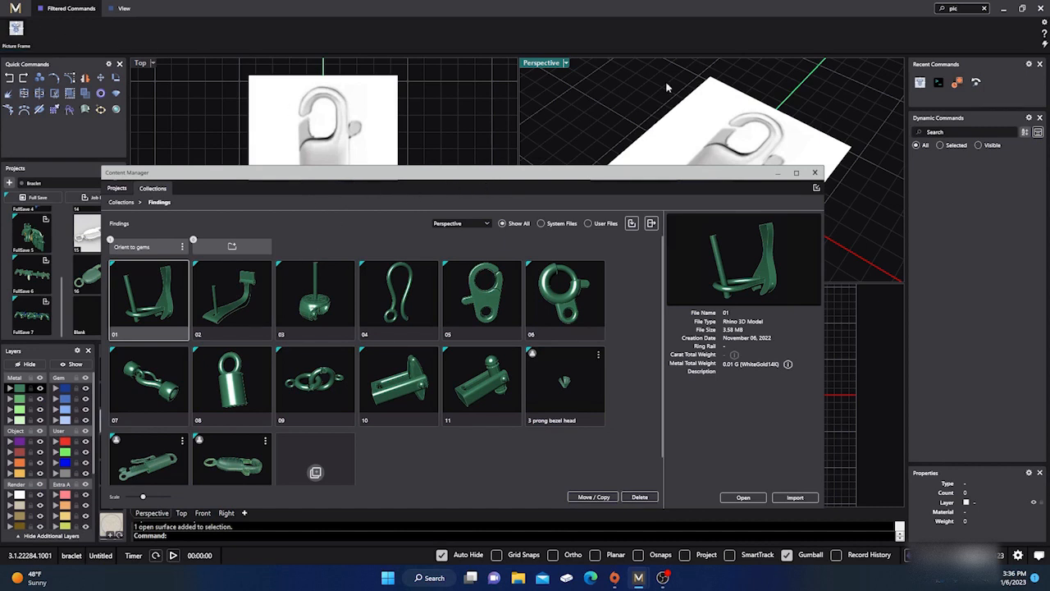
click(966, 11)
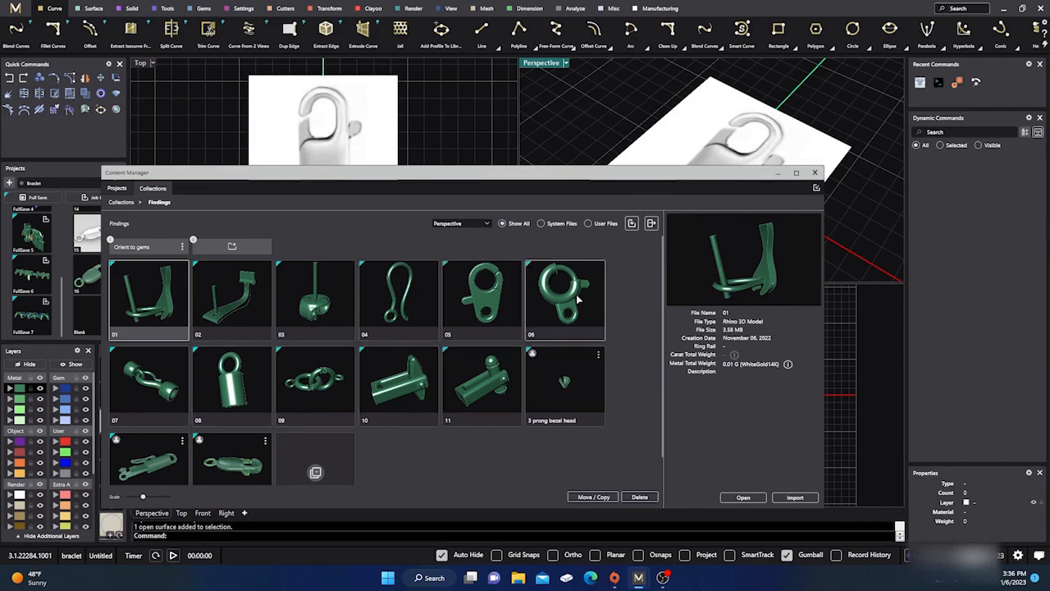
click(816, 173)
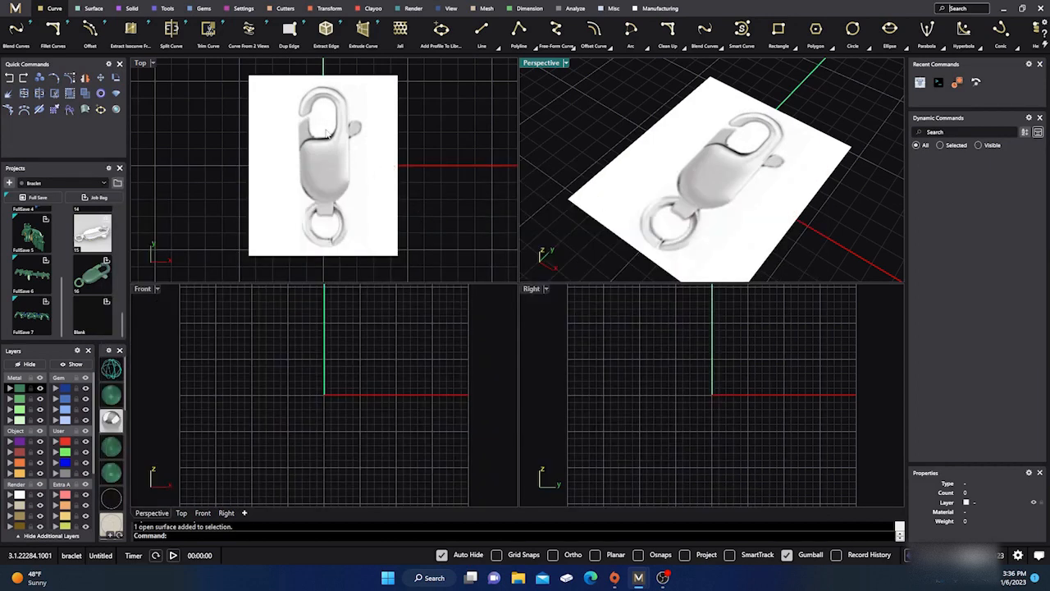
Maximize the Top view with the lobster clasp reference image in sight.
scroll(341, 104, up, 3)
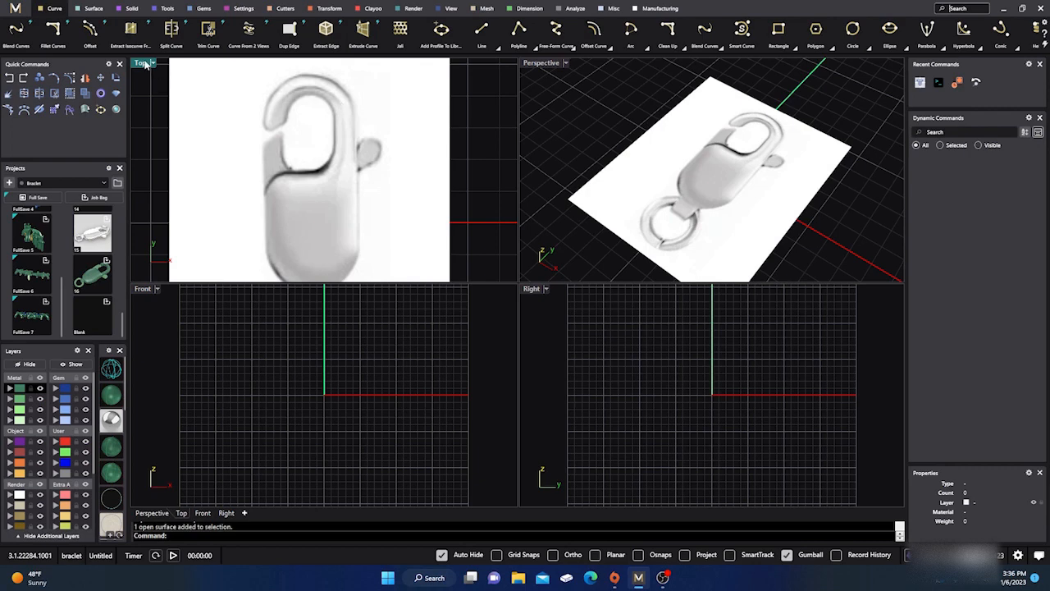
double_click(146, 64)
scroll(298, 191, down, 1)
scroll(298, 191, down, 1)
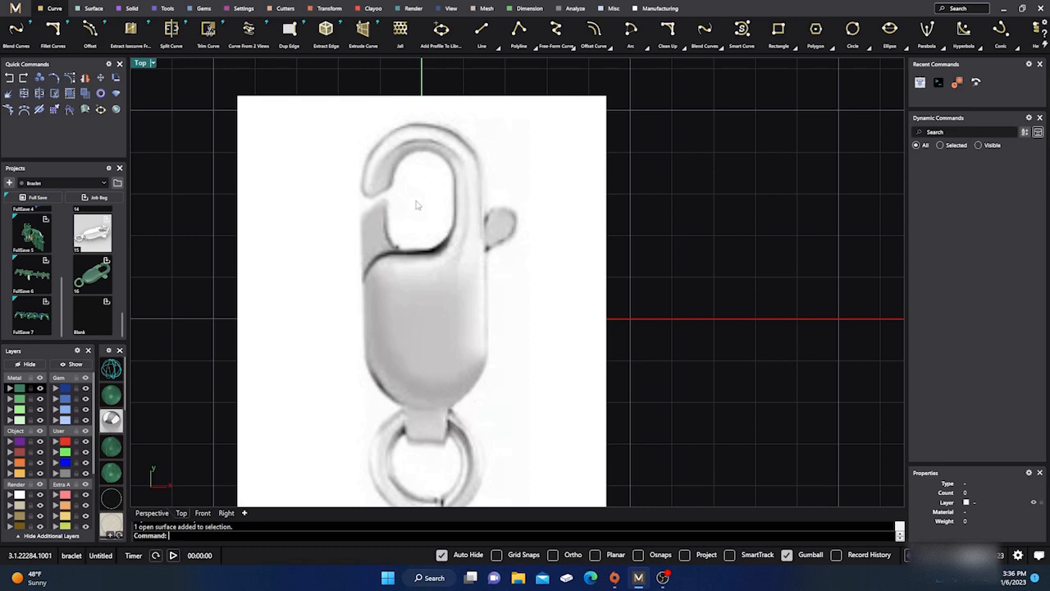
Assign the clasp reference image to the Ground Plane layer and lock that layer.
click(330, 279)
click(223, 192)
click(274, 211)
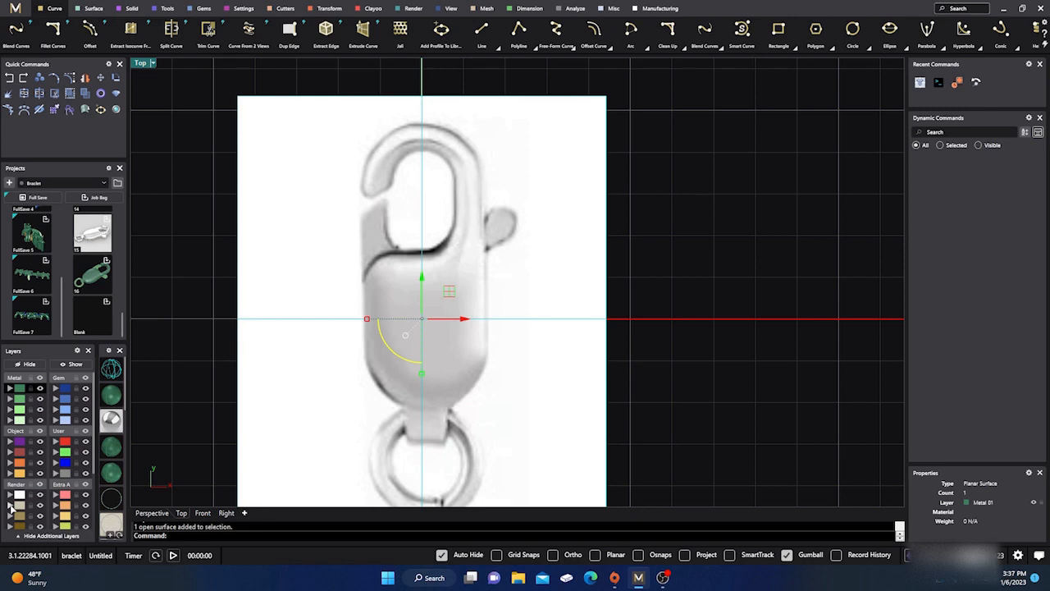
click(12, 504)
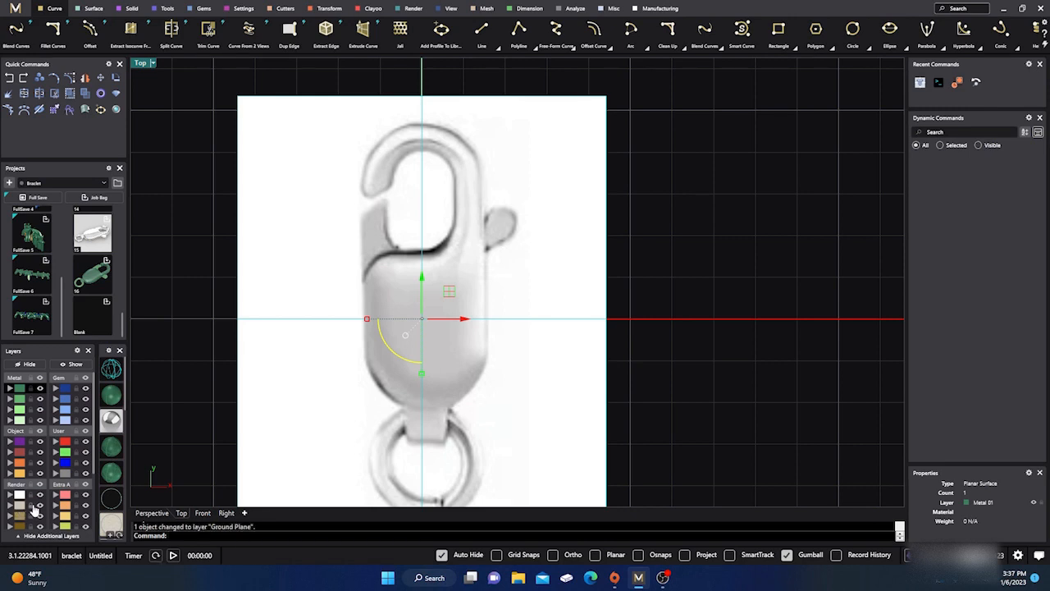
click(205, 428)
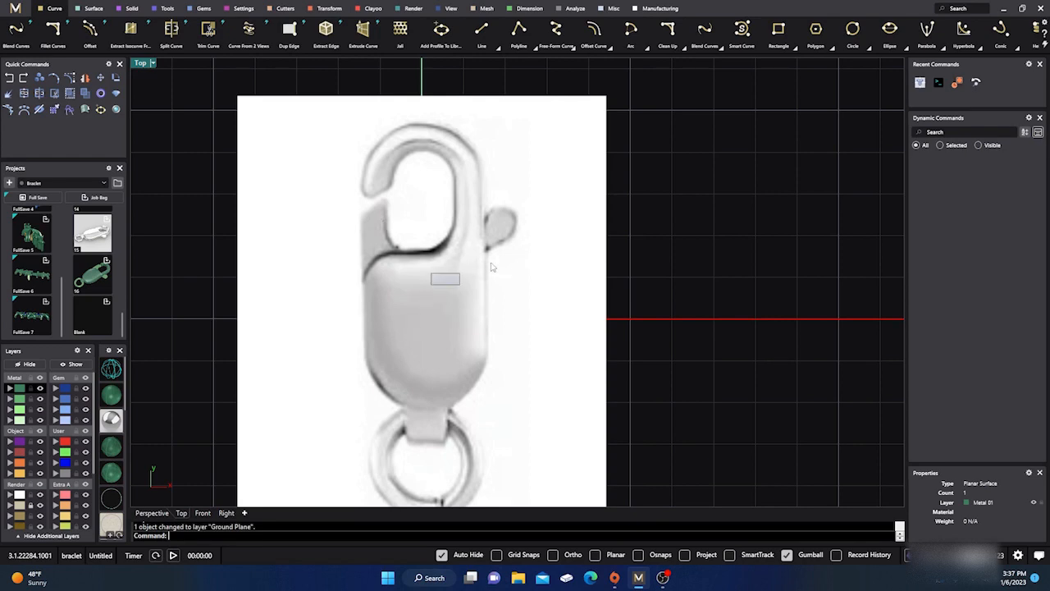
Start a free-form curve at the clasp hook's open end and trace around its rounded tip, replacing the misplaced last point.
right_drag(389, 301, 459, 271)
scroll(428, 280, down, 2)
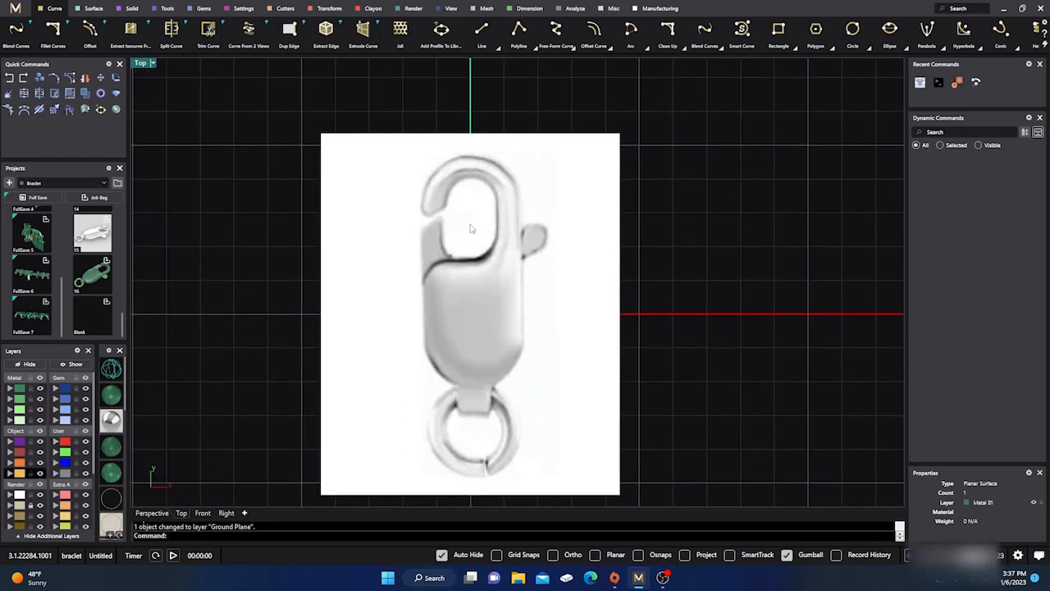
scroll(465, 234, up, 3)
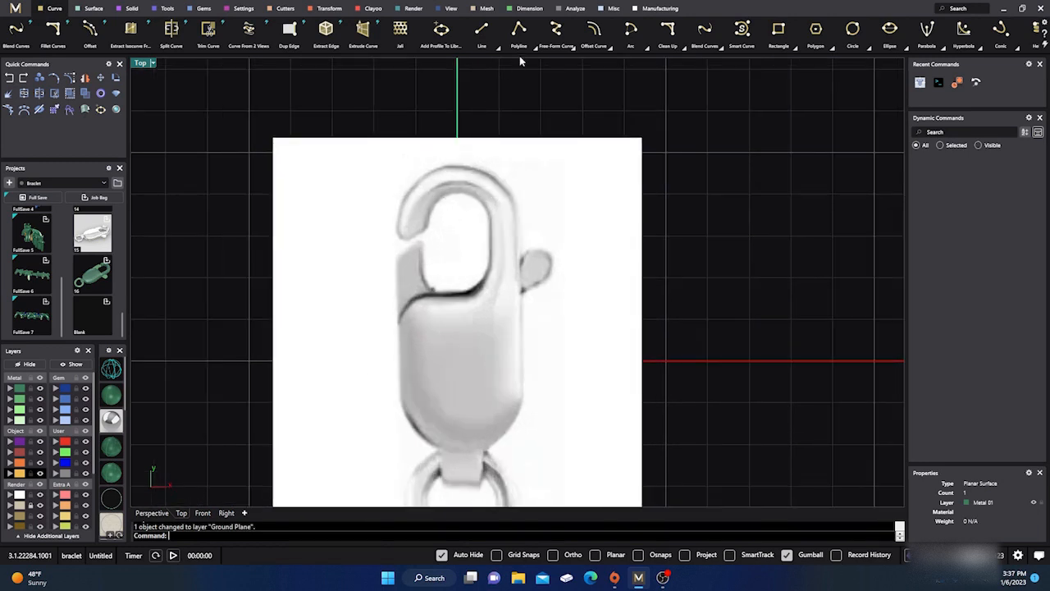
click(556, 31)
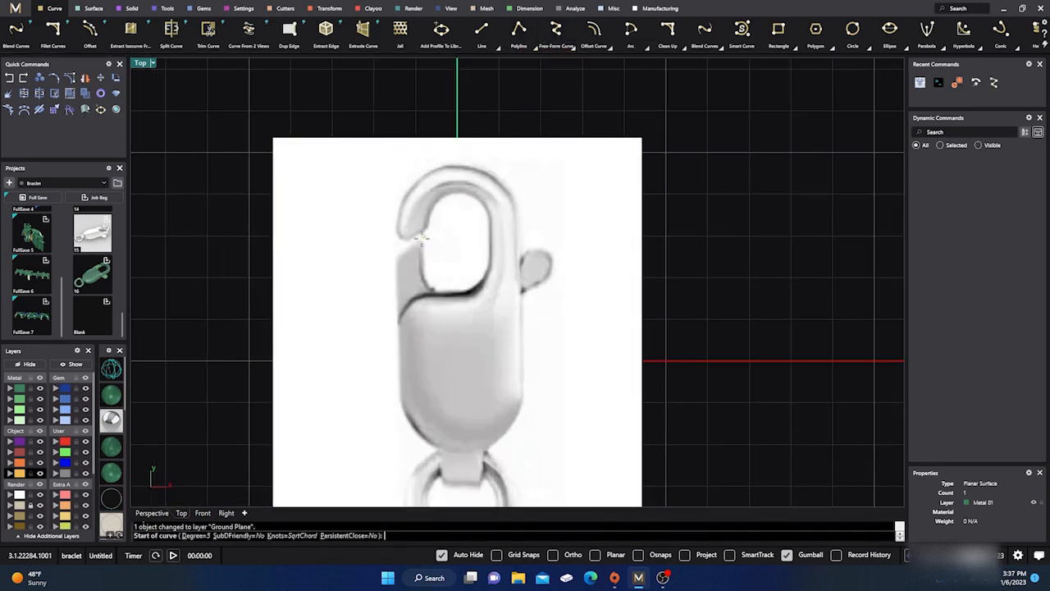
scroll(420, 237, up, 5)
click(404, 229)
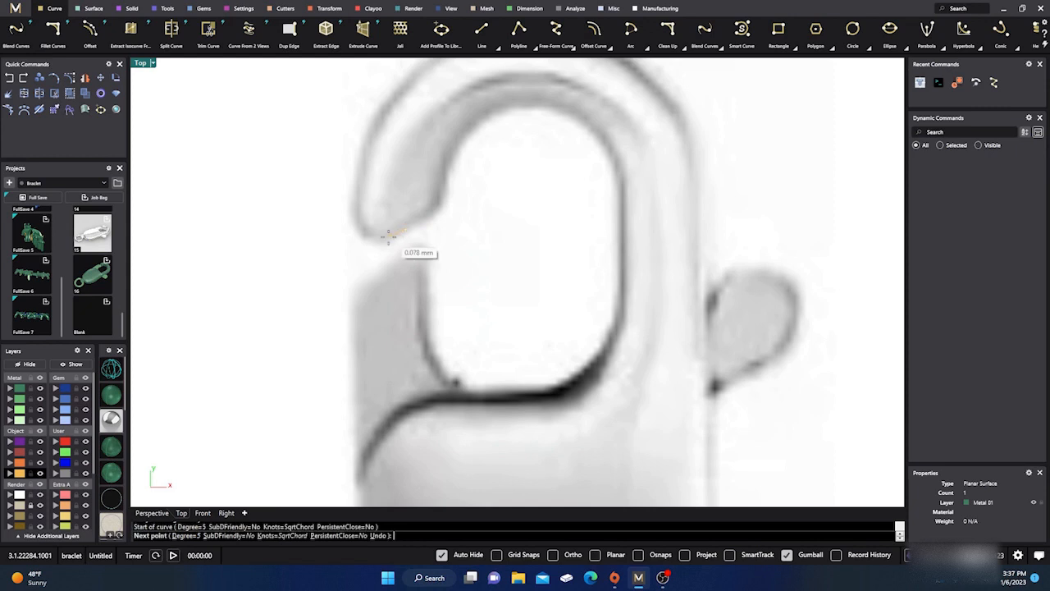
click(379, 243)
click(361, 236)
click(352, 221)
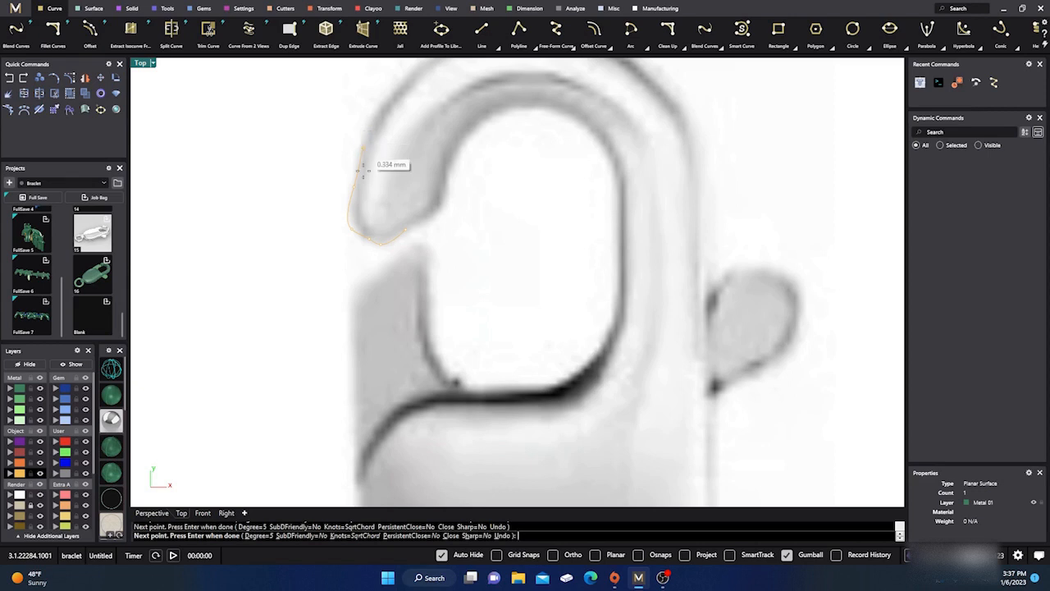
click(502, 535)
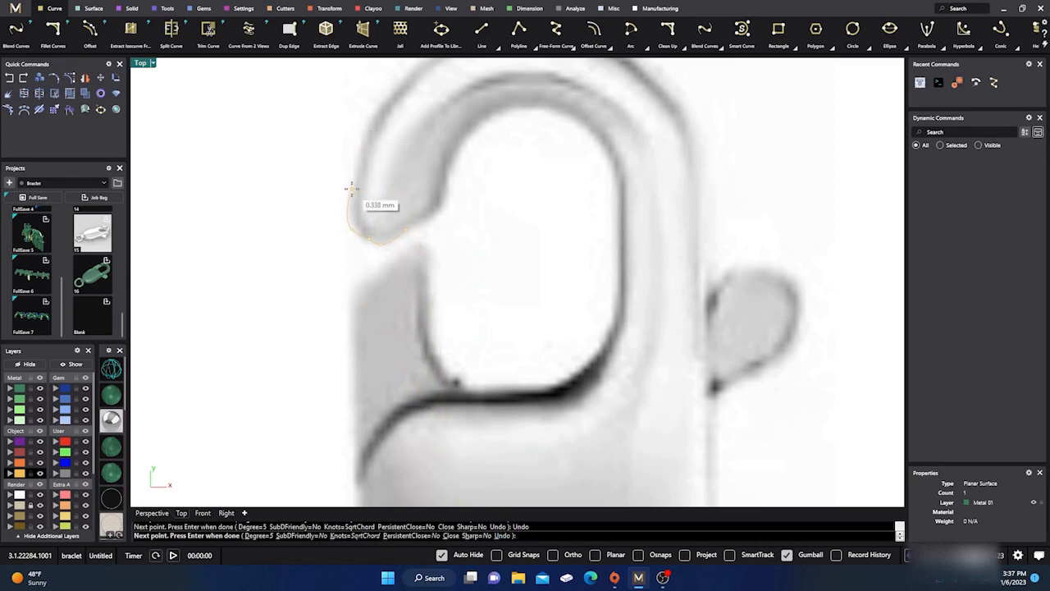
click(349, 182)
Continue the curve over the hook's outer arc and down the clasp's straight side past the lever.
right_drag(372, 141, 341, 199)
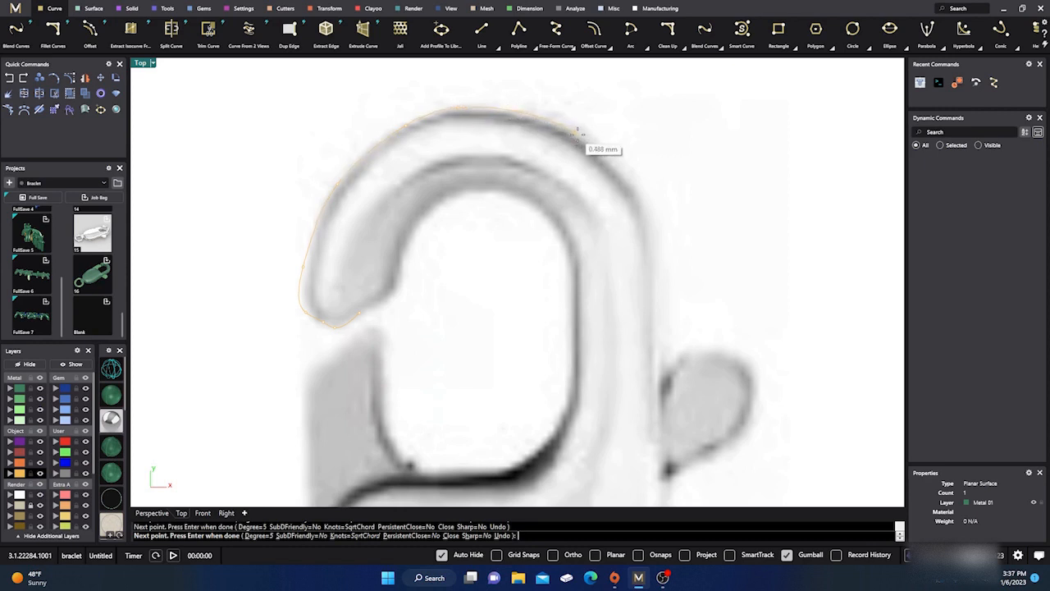
right_drag(598, 146, 544, 93)
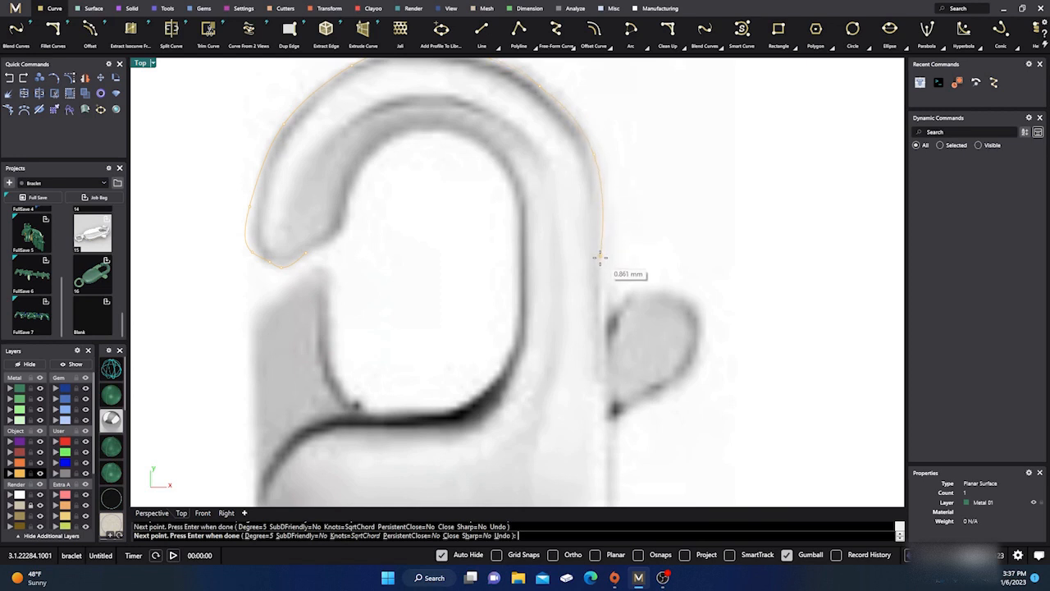
right_drag(603, 261, 593, 175)
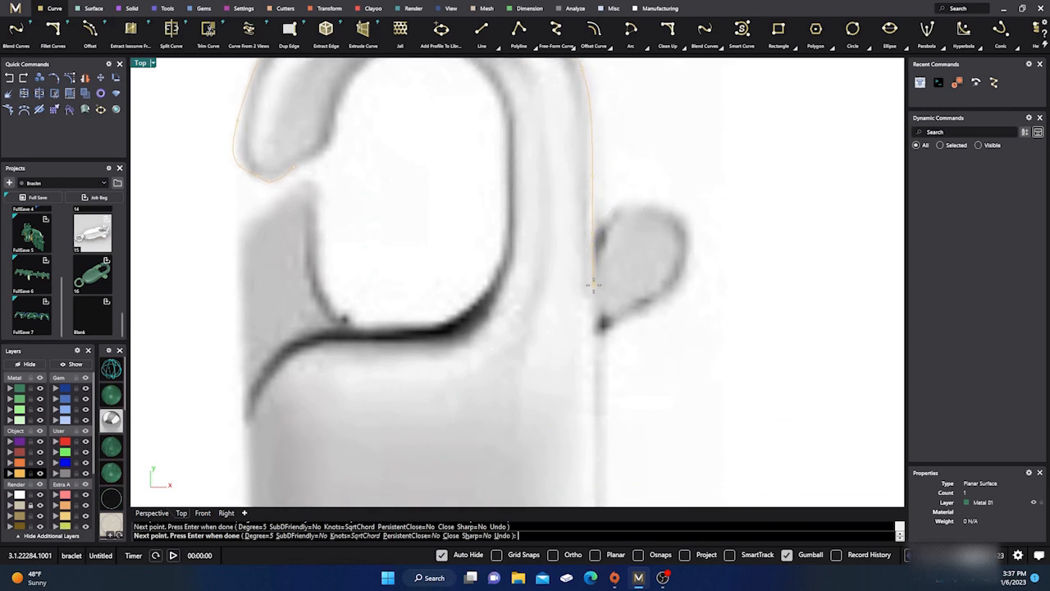
right_drag(592, 285, 586, 216)
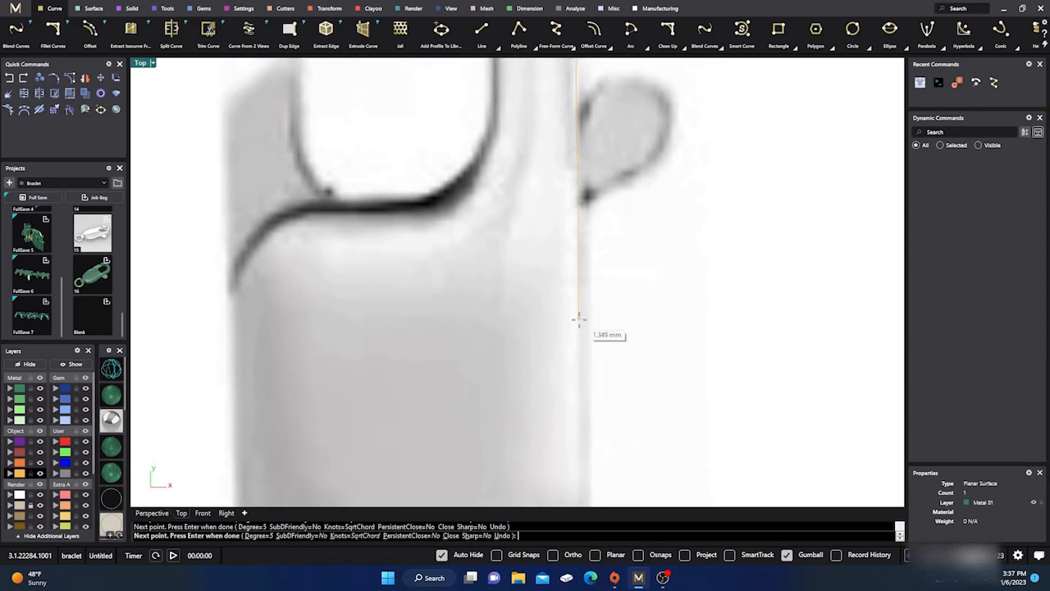
right_drag(579, 318, 569, 141)
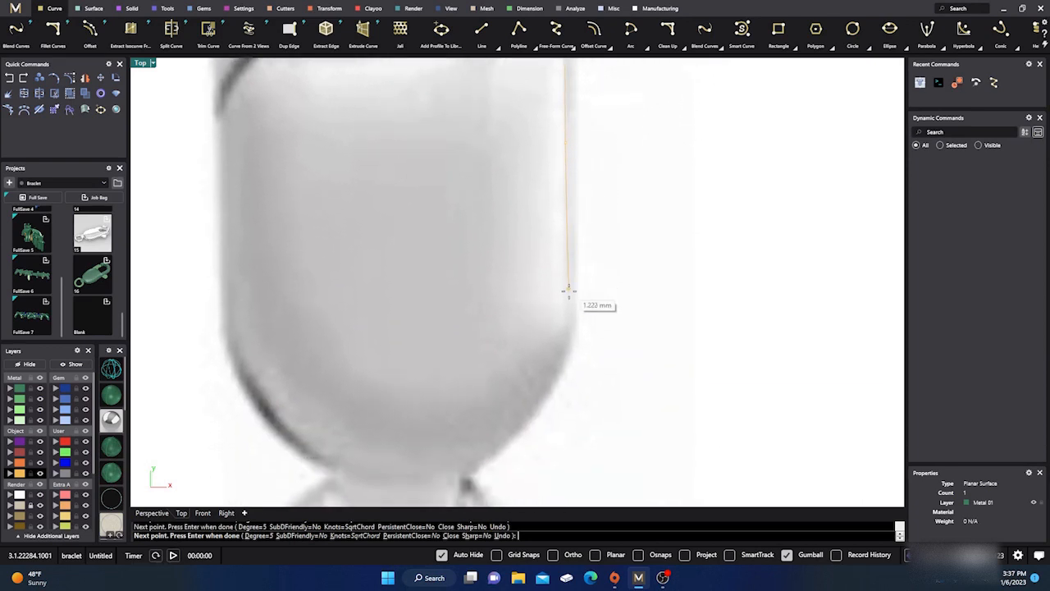
Trace the curve around the rounded bottom of the clasp body and up its opposite side.
right_drag(567, 304, 578, 211)
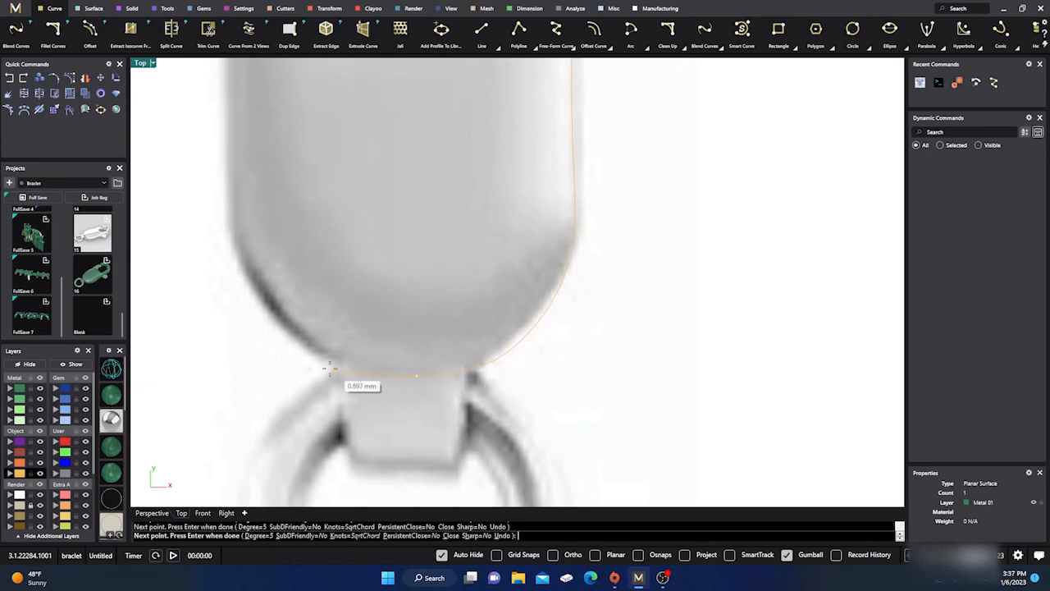
click(250, 281)
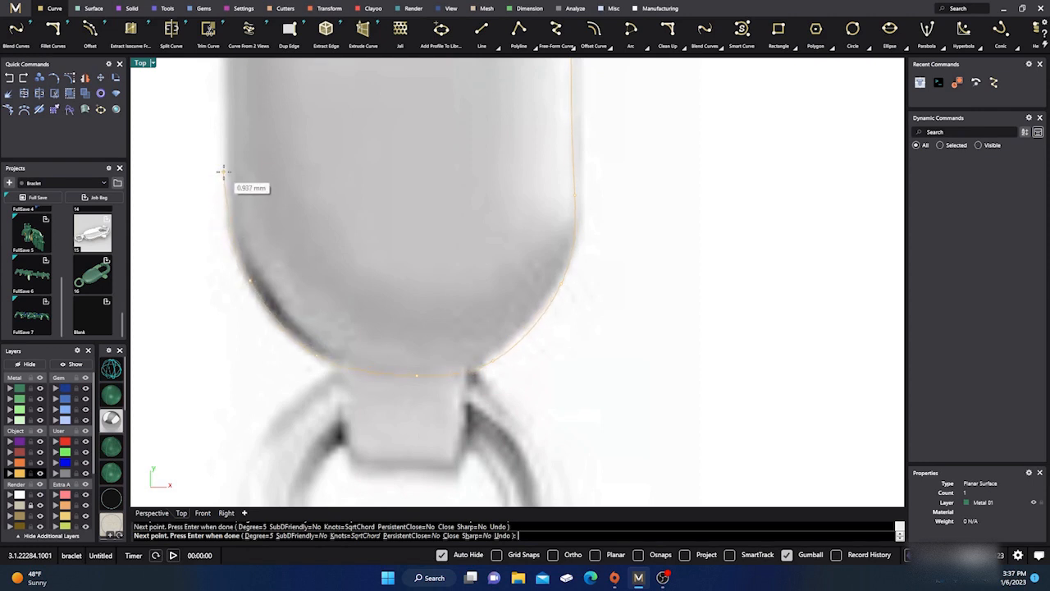
right_drag(229, 178, 325, 337)
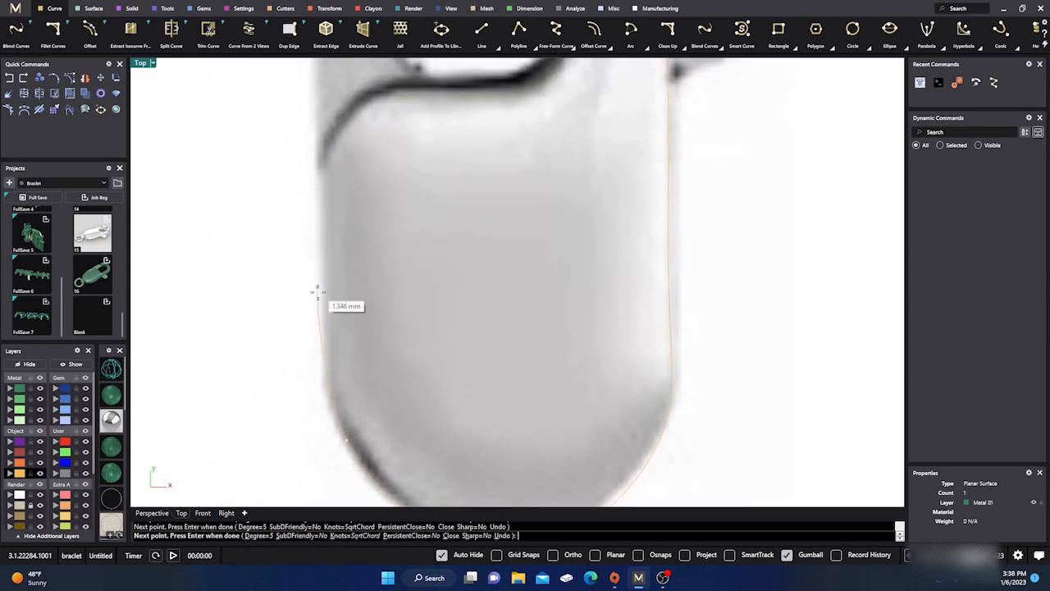
click(320, 350)
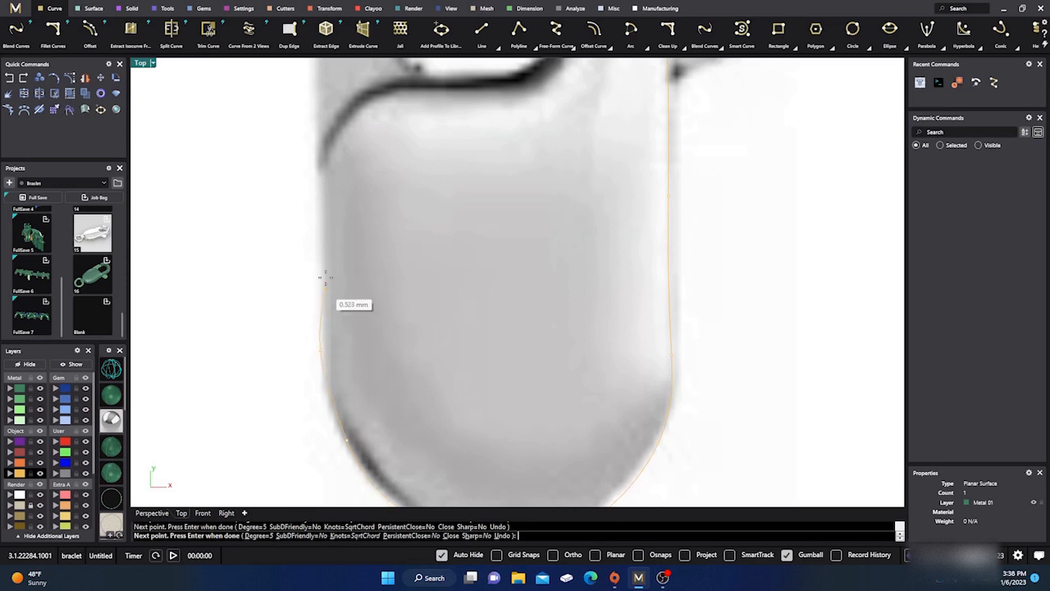
right_drag(314, 209, 319, 265)
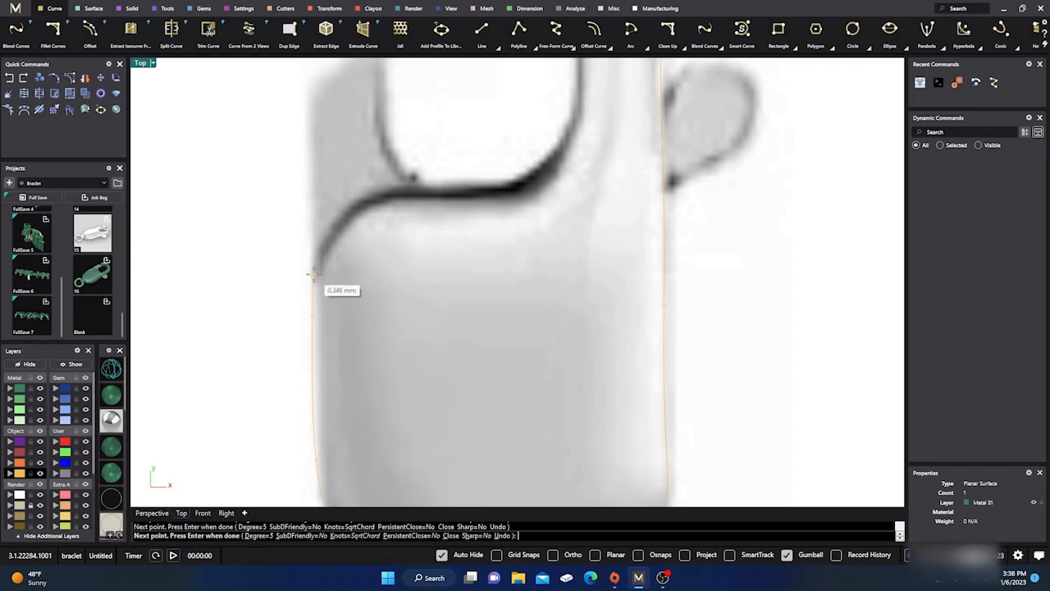
Trace the curve along the dark seam above the body, from the outer edge to the opening's rounded lower corner.
click(314, 274)
click(332, 234)
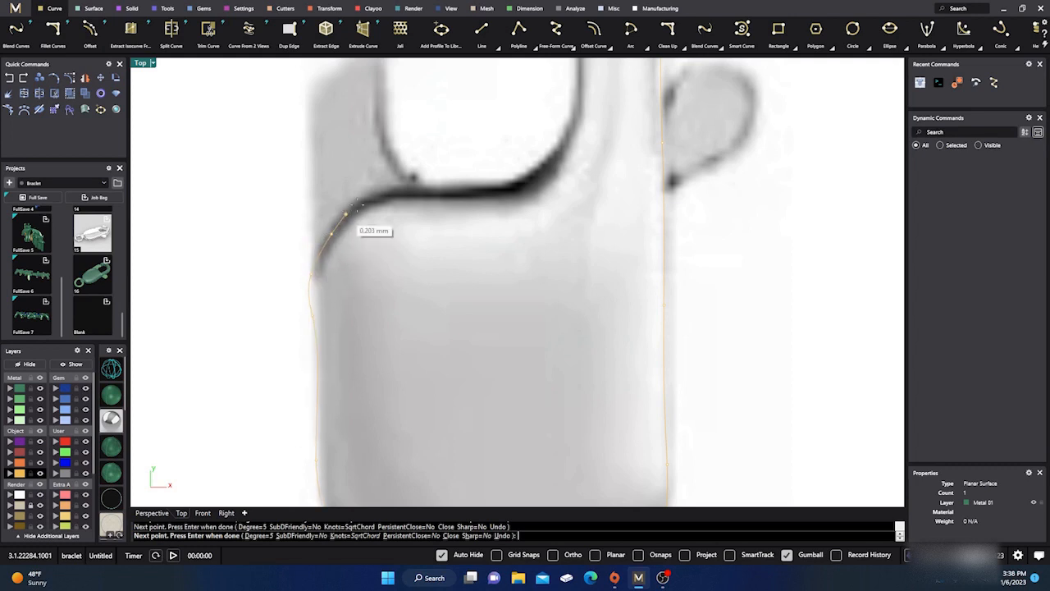
click(378, 194)
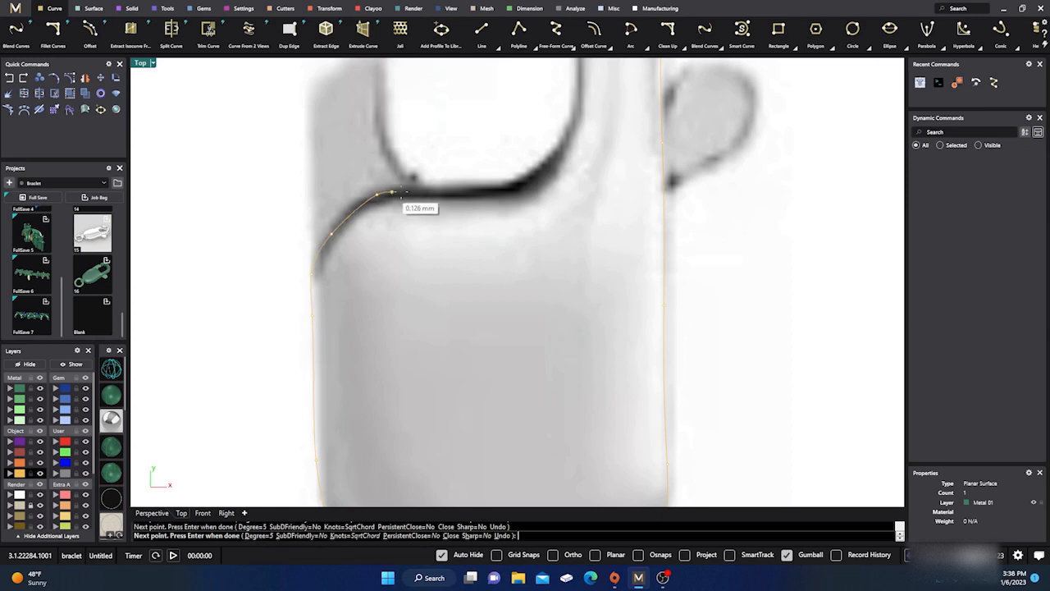
click(467, 187)
click(533, 174)
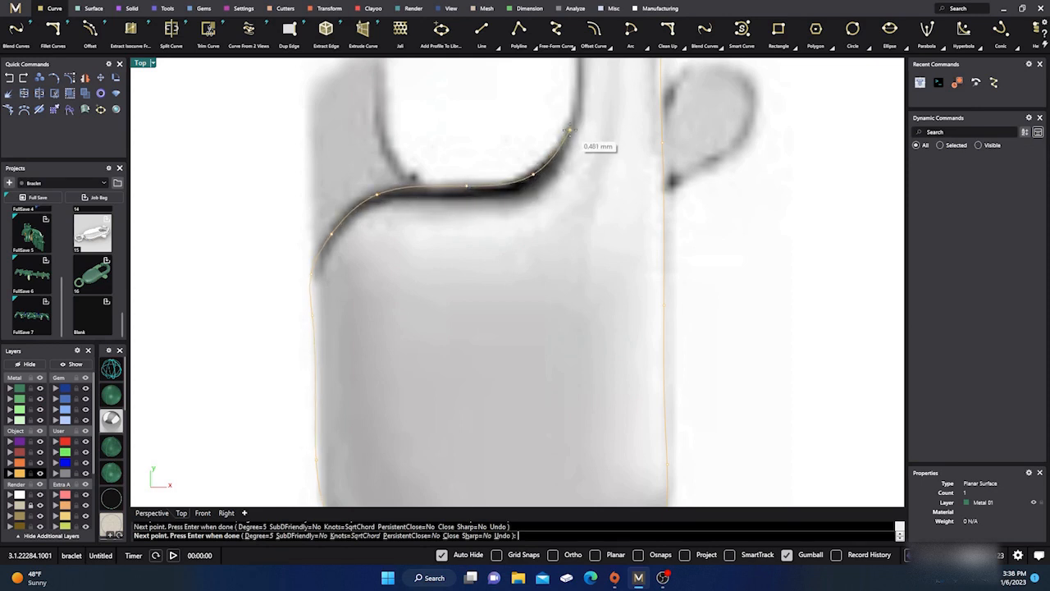
click(570, 129)
Trace the curve up the straight inner side of the opening and around the hook's inner arc to its tip.
right_drag(570, 130, 546, 273)
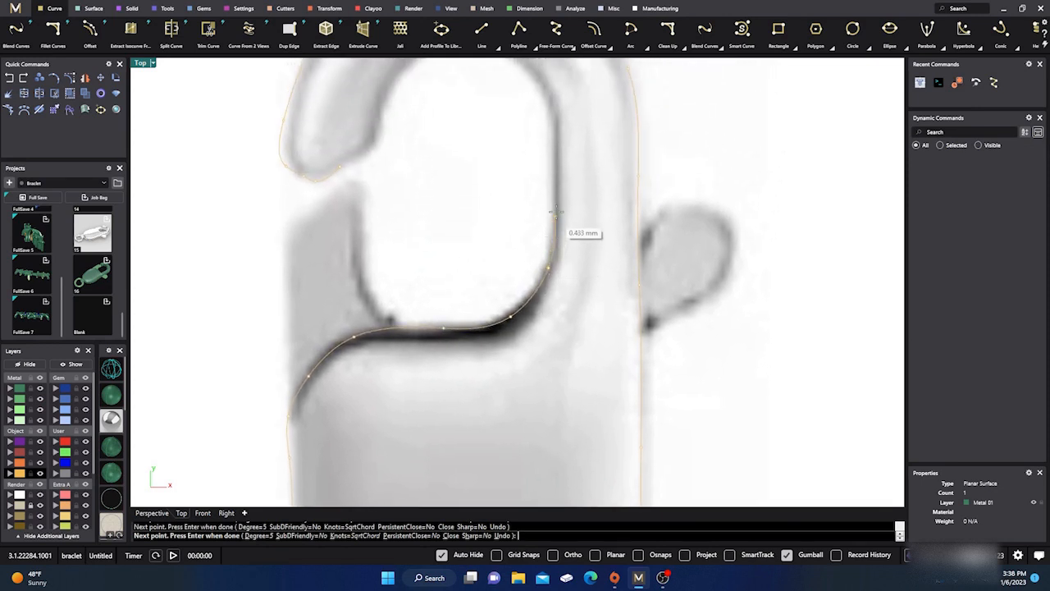
click(553, 188)
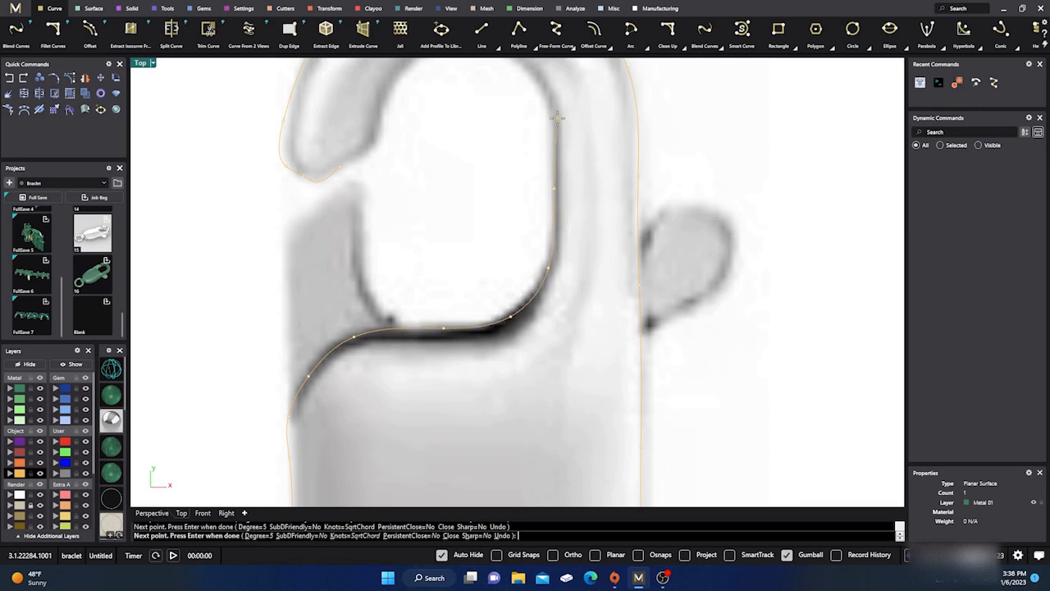
click(557, 117)
right_drag(563, 136, 574, 220)
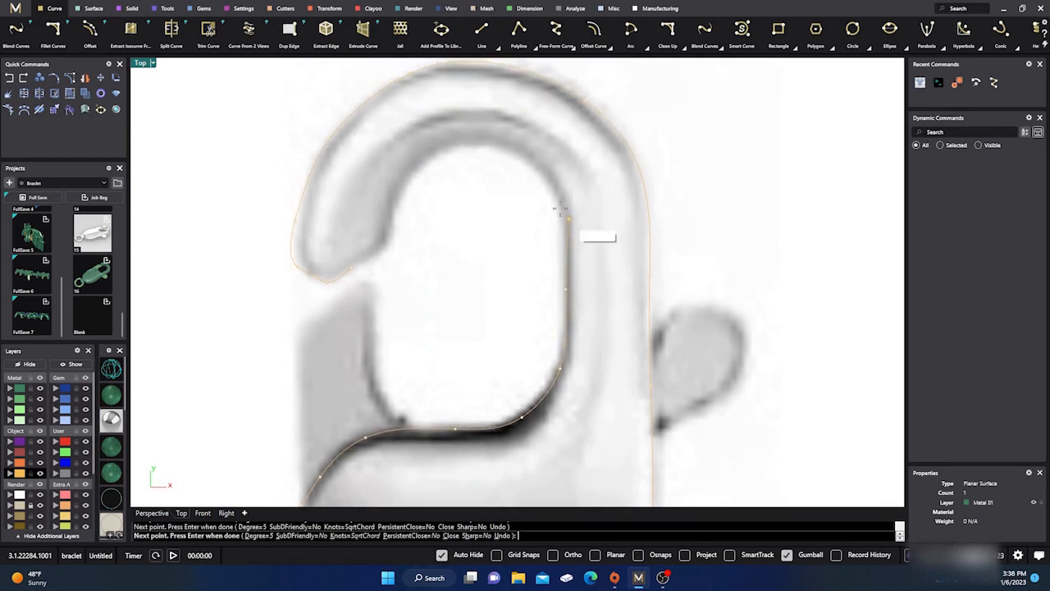
click(533, 166)
click(471, 141)
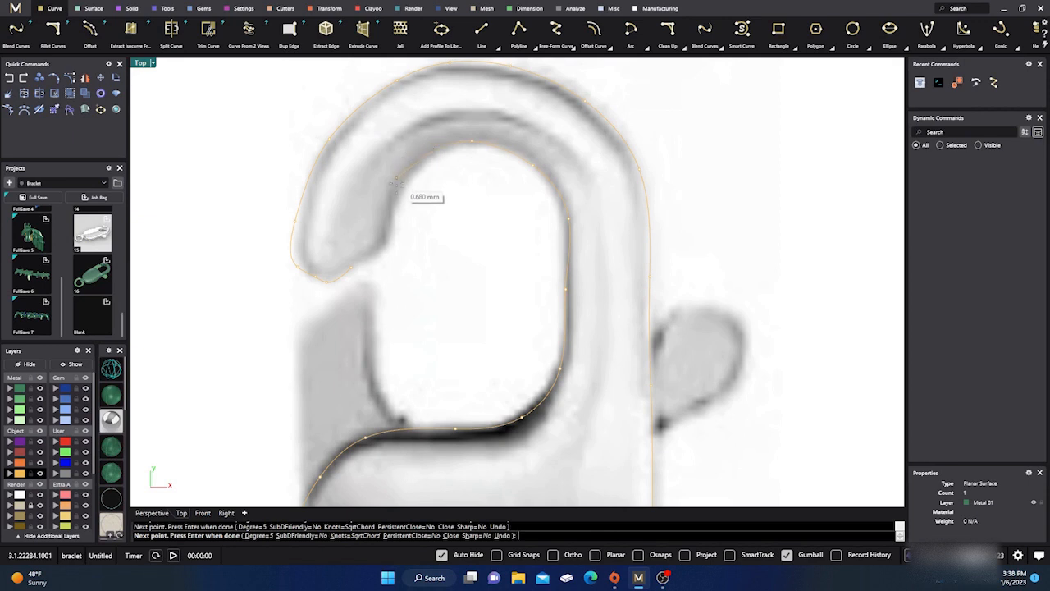
click(396, 193)
click(388, 243)
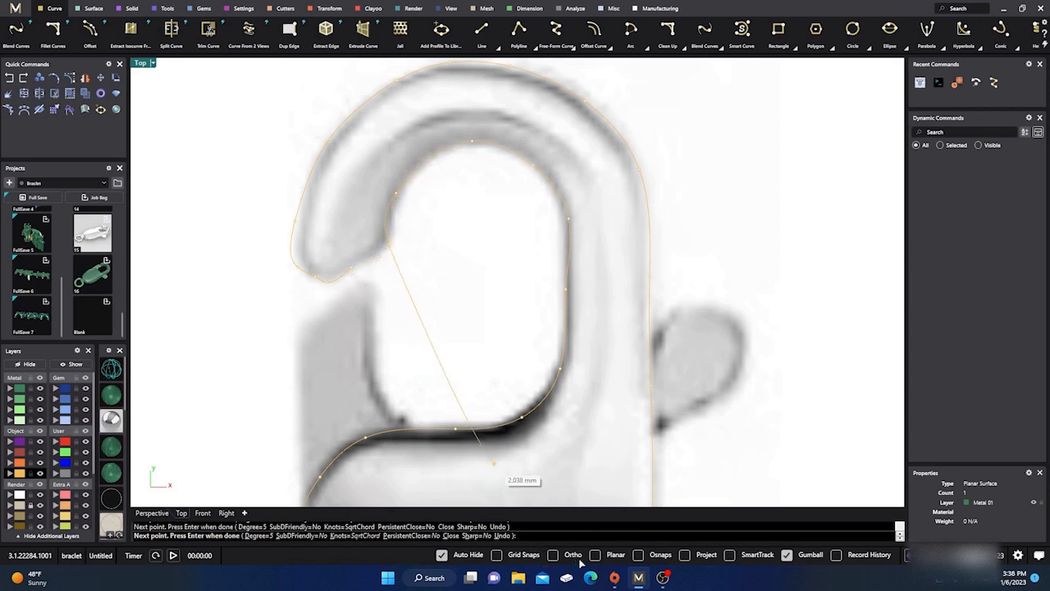
Enable object snaps and close the clasp outline curve onto its starting point at the hook's tip.
click(639, 555)
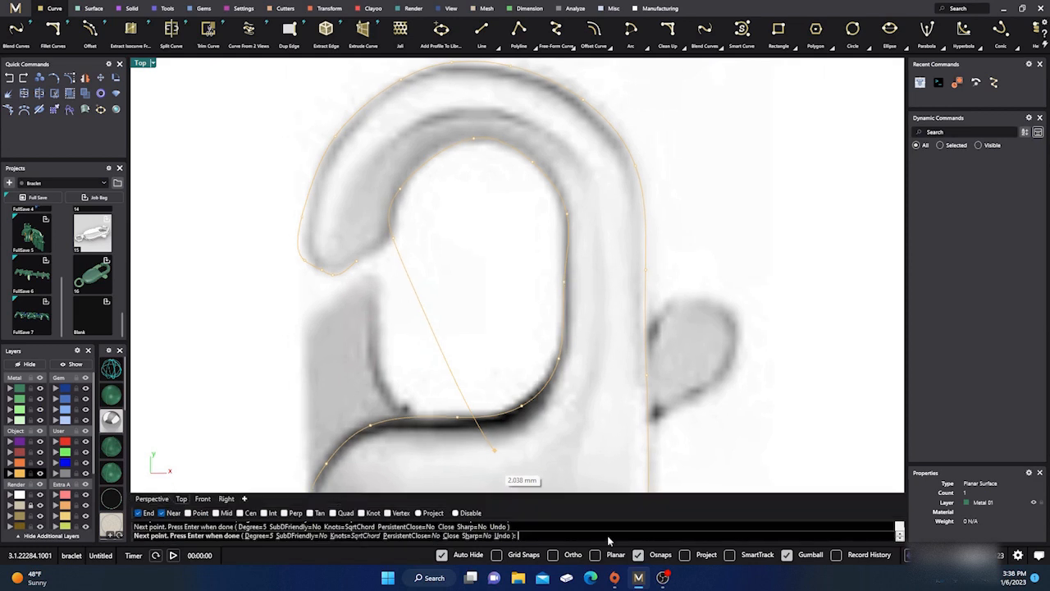
click(354, 264)
scroll(349, 230, down, 1)
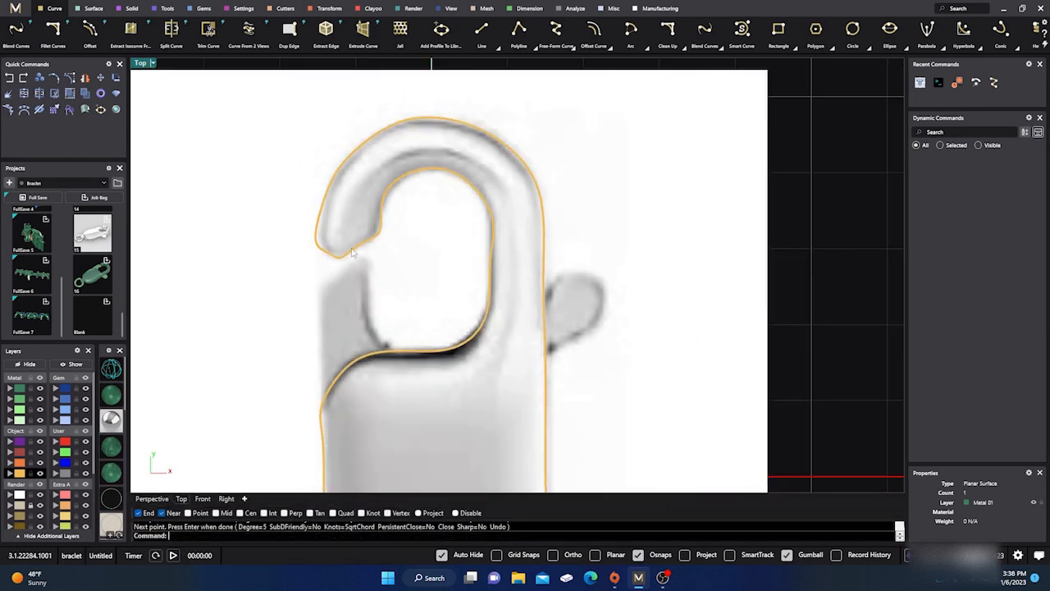
scroll(353, 252, up, 3)
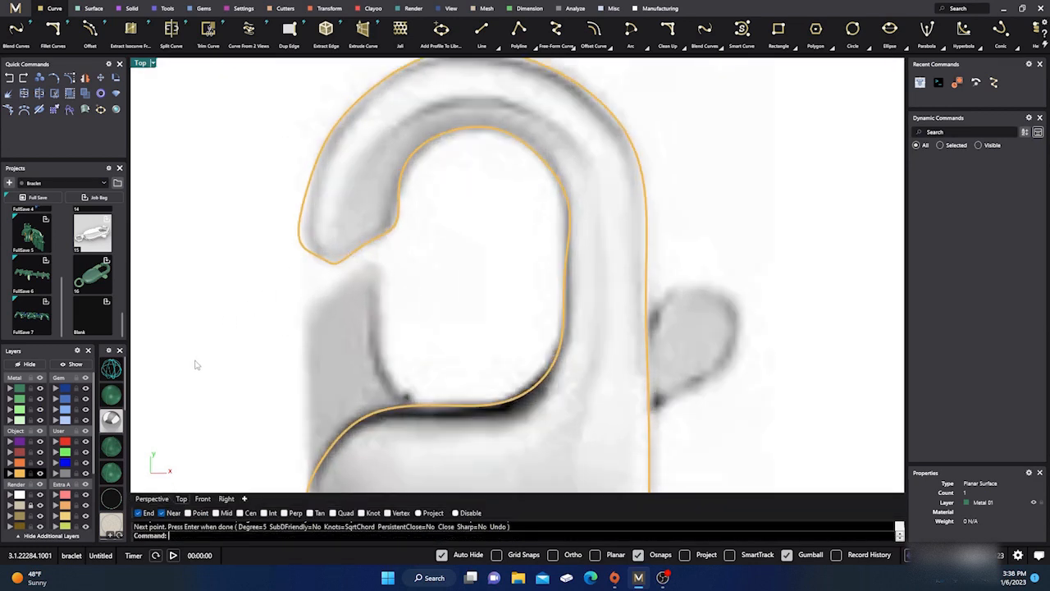
Show the outline's control points and nudge those around the hook's tip and outer arc to fit the reference image.
click(304, 201)
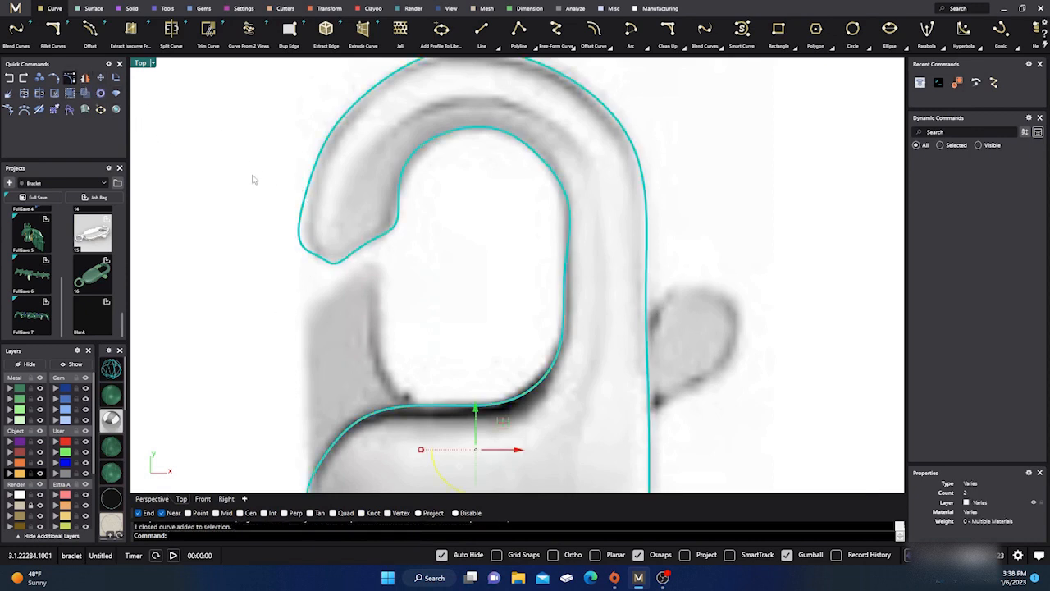
key(F10)
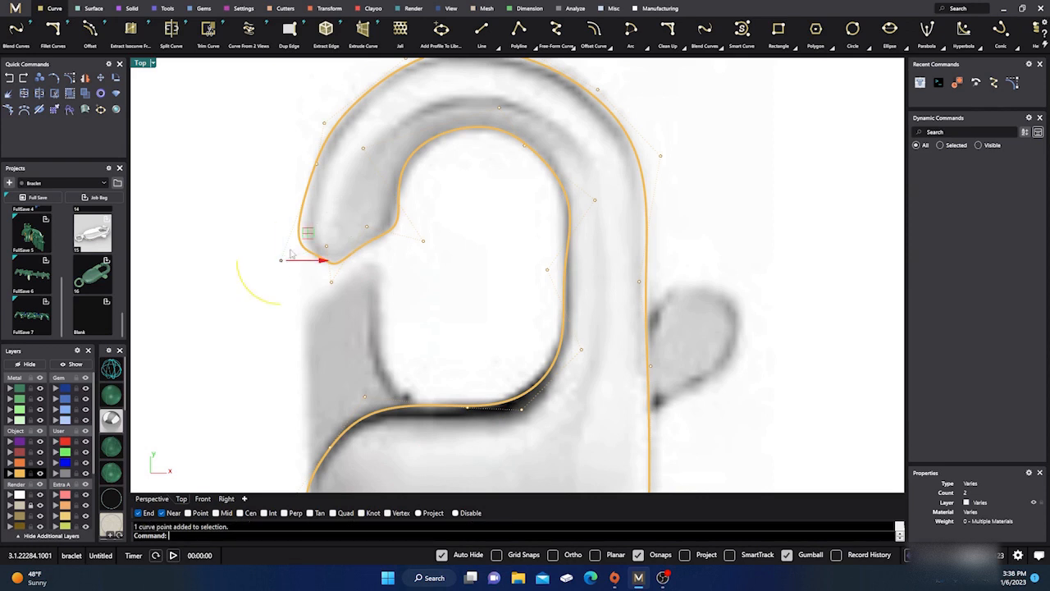
drag(280, 260, 310, 225)
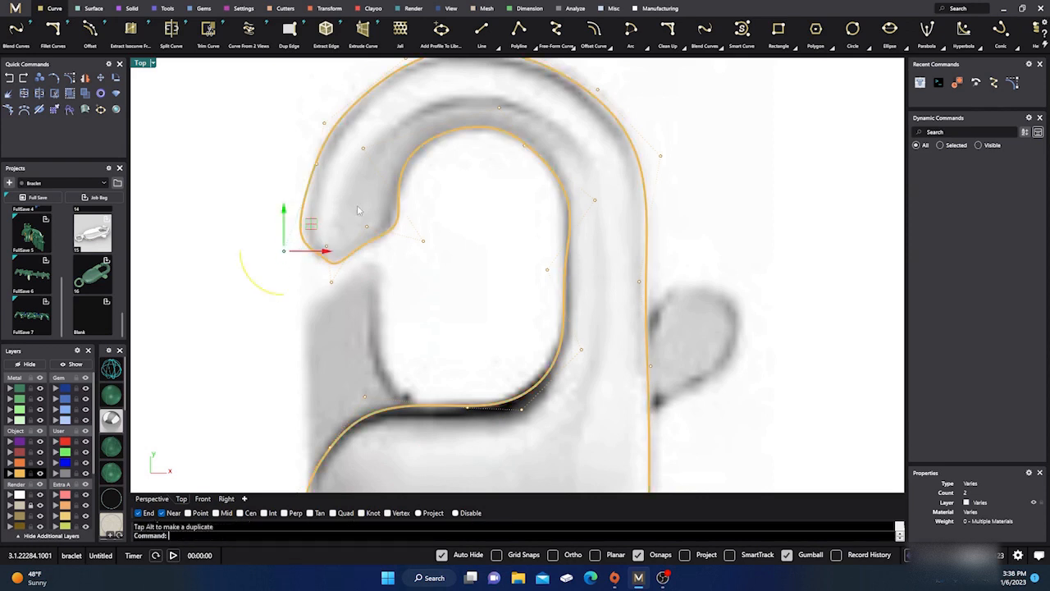
click(332, 282)
drag(358, 255, 357, 251)
right_drag(388, 173, 340, 244)
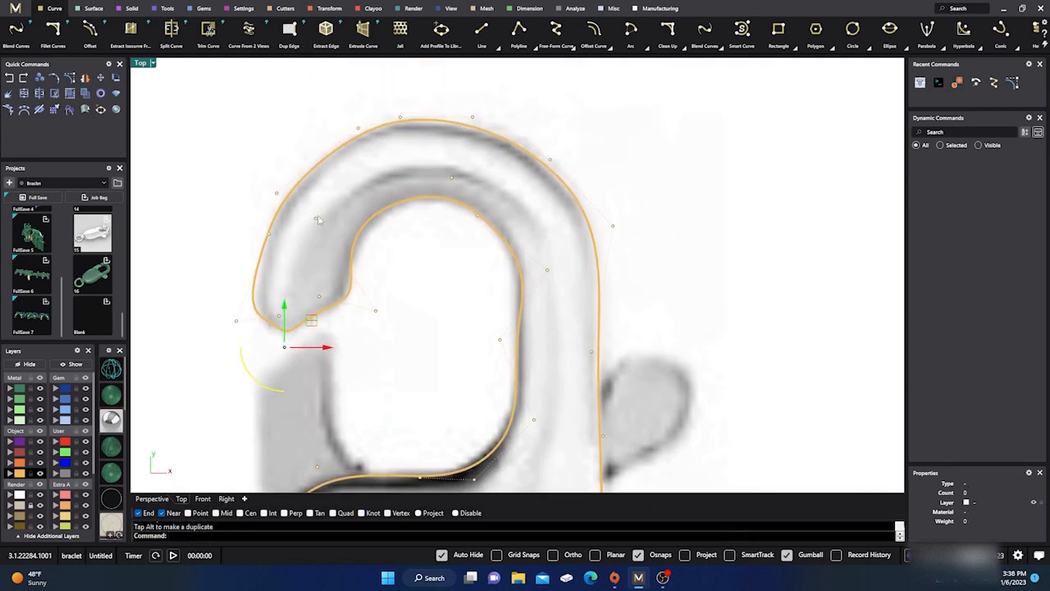
click(277, 194)
drag(302, 163, 303, 164)
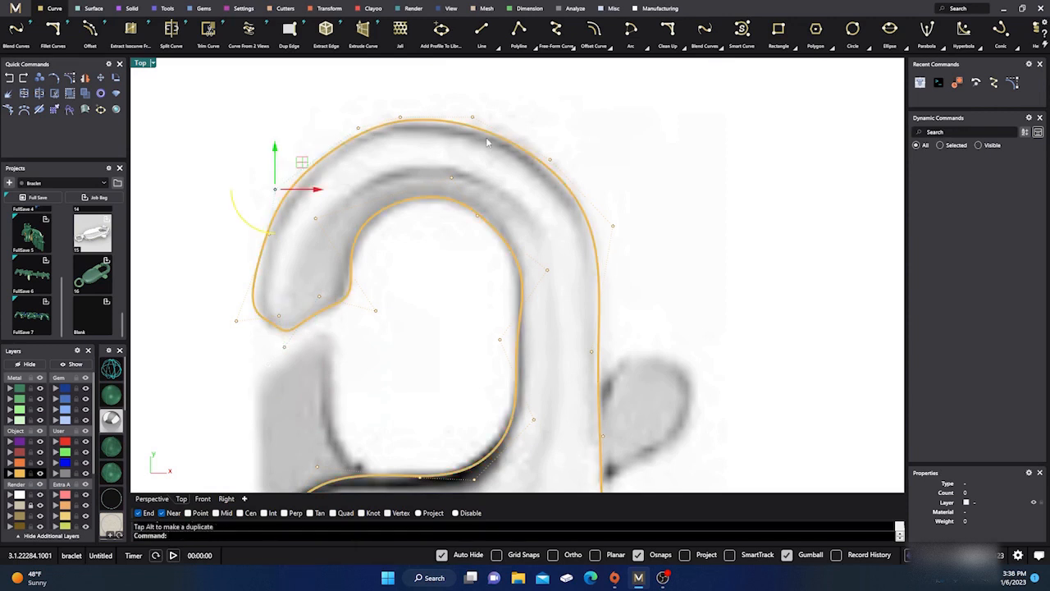
Shift the two control points beside the opening's inner side horizontally to straighten that stretch of the outline.
right_drag(530, 246, 512, 180)
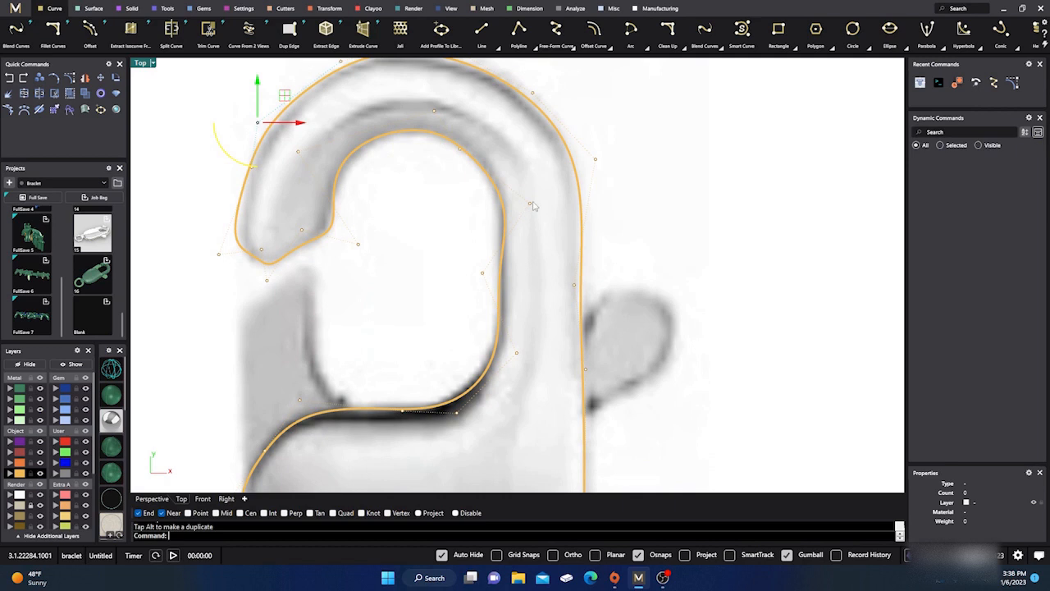
click(531, 204)
drag(559, 178, 542, 178)
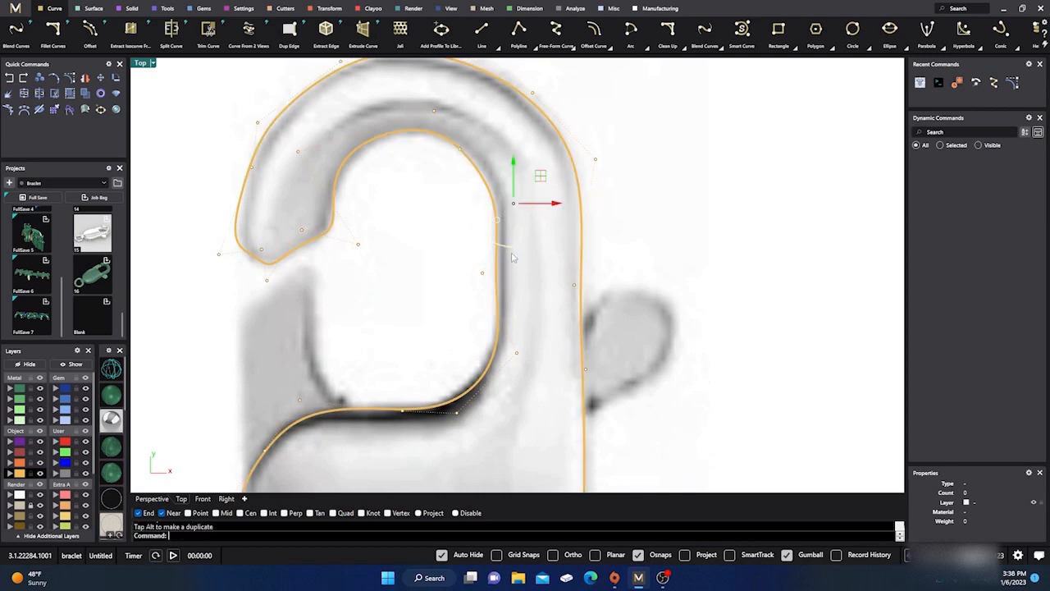
click(483, 274)
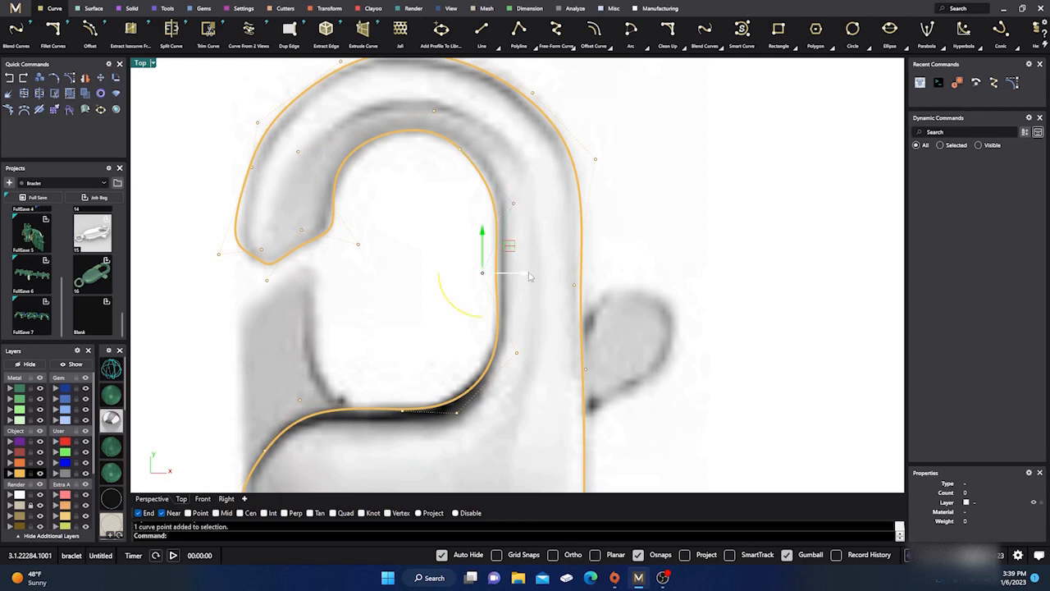
drag(529, 274, 533, 274)
Move the control points below and at the body's upper shoulder to smooth the outline into its straight side.
scroll(536, 169, down, 4)
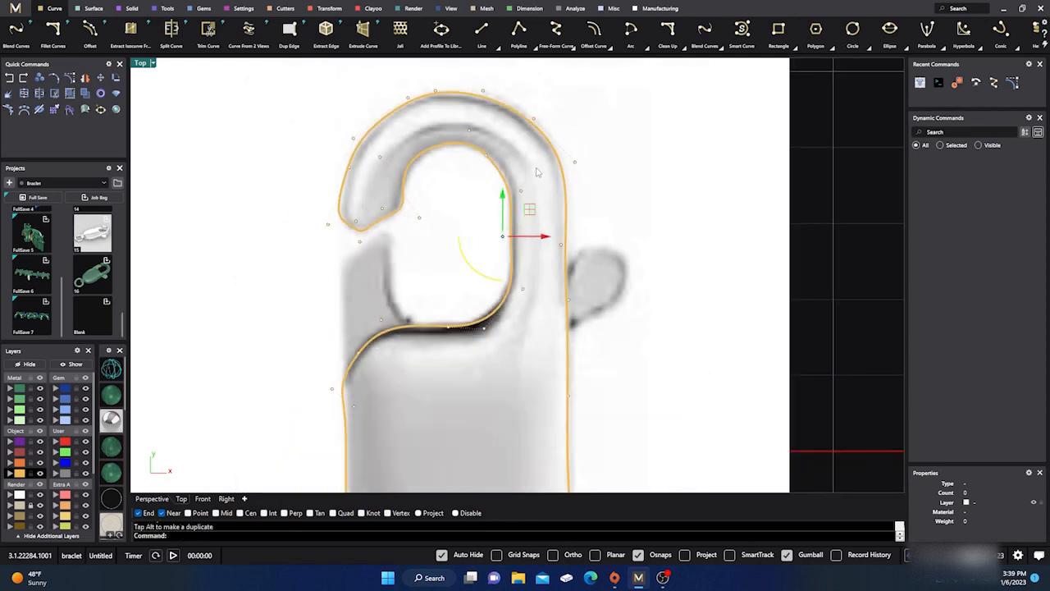
right_drag(545, 277, 517, 165)
scroll(297, 285, up, 2)
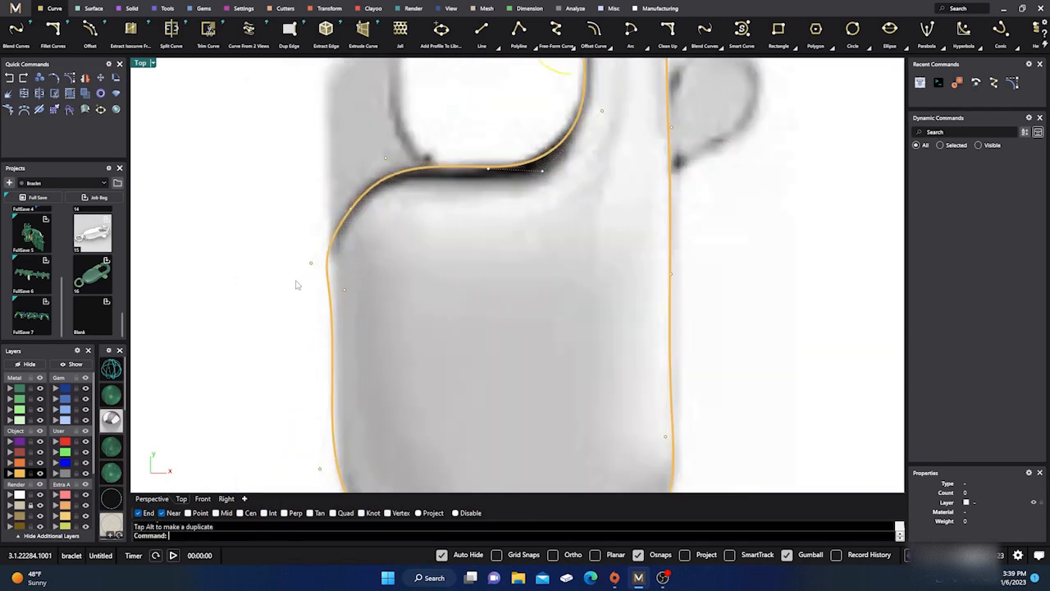
click(343, 291)
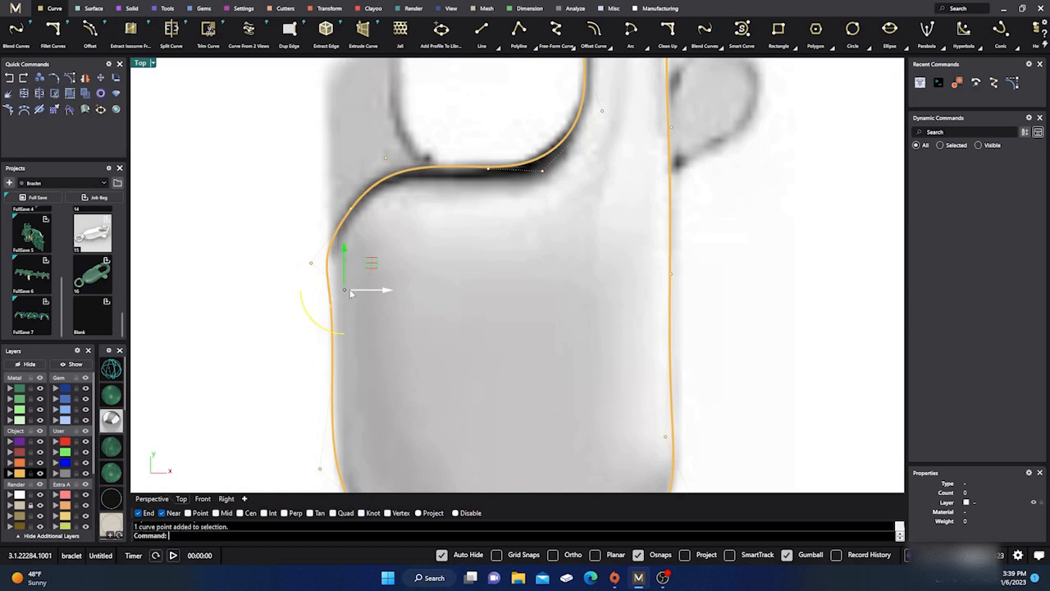
drag(375, 260, 369, 355)
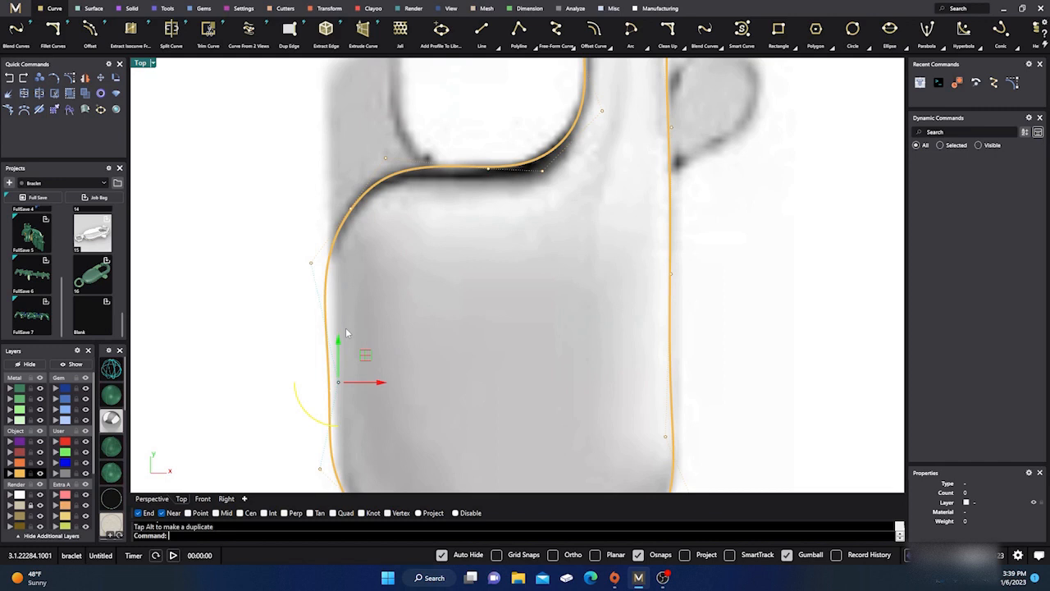
click(311, 263)
drag(340, 233, 340, 235)
Turn off the outline's control points and hide the layer holding the reference image.
scroll(431, 169, down, 3)
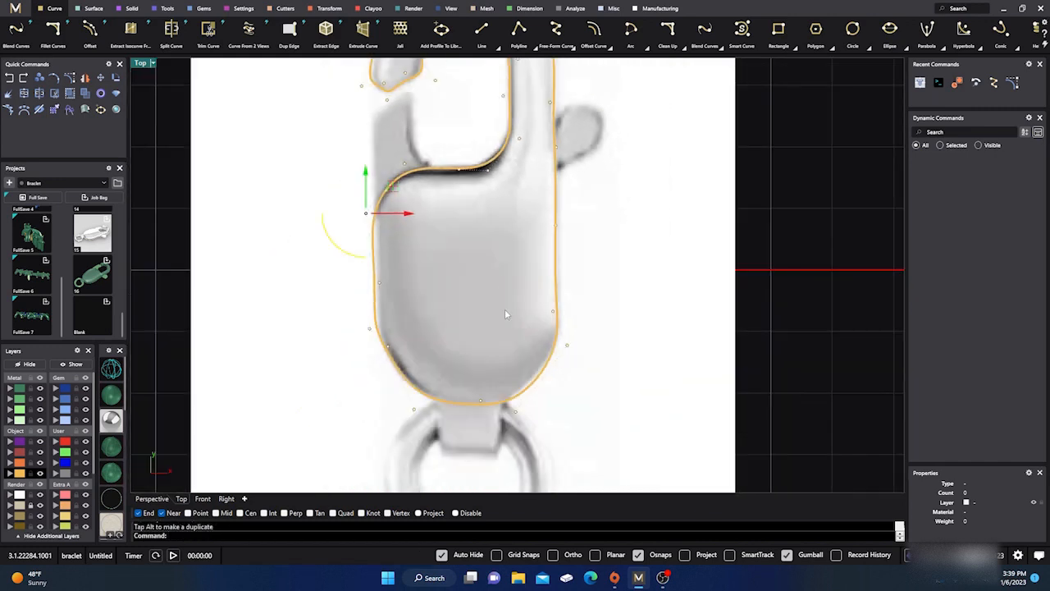
scroll(533, 400, up, 3)
scroll(417, 334, down, 3)
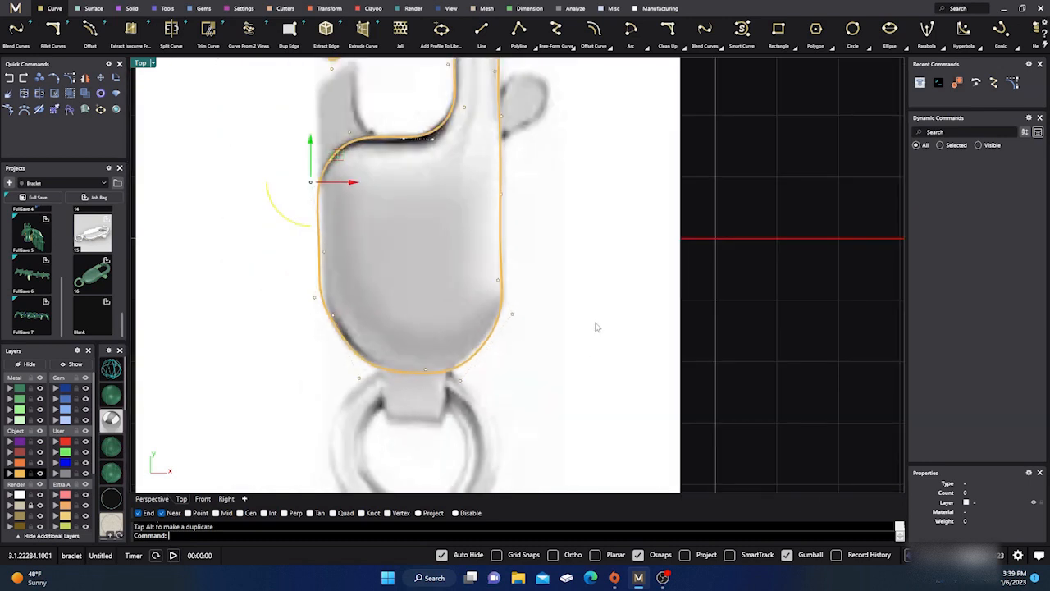
key(Escape)
scroll(632, 315, down, 3)
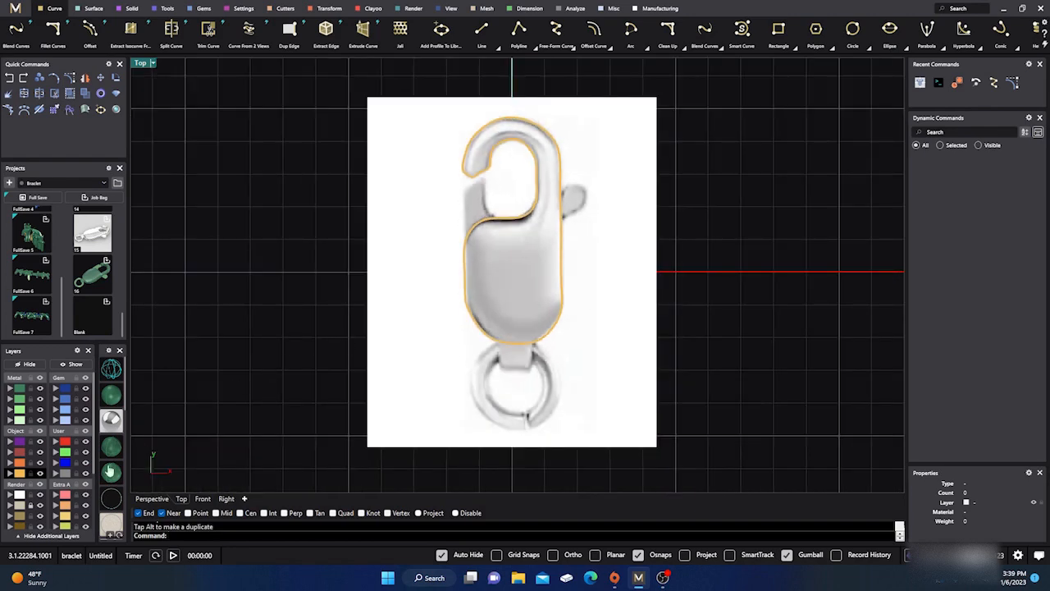
click(40, 504)
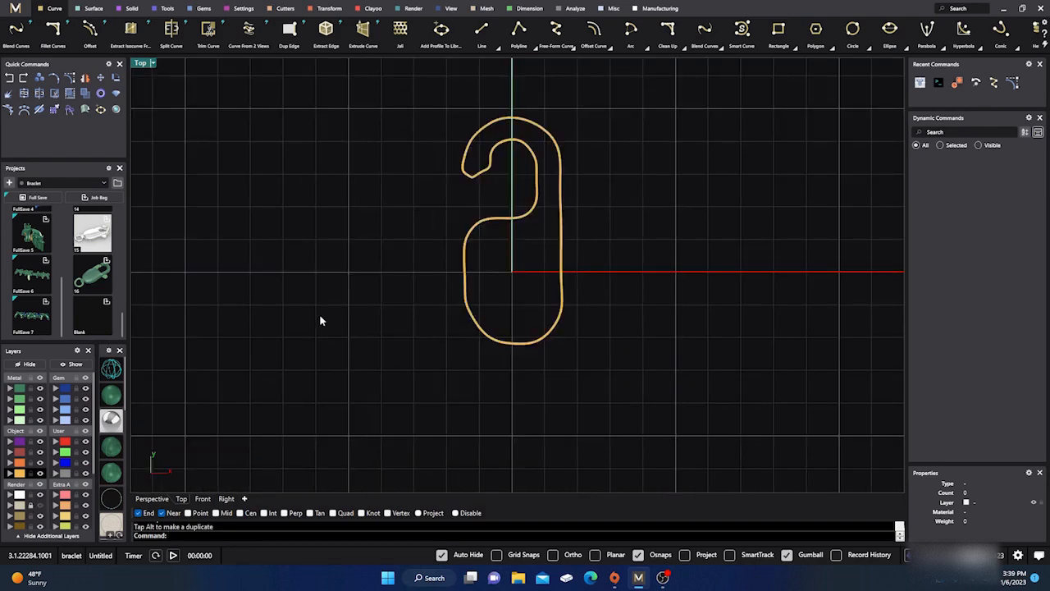
Show the outline's control points again and move the one beside the body's lower curved corner to round it.
scroll(297, 352, down, 2)
scroll(537, 393, up, 2)
scroll(416, 360, up, 3)
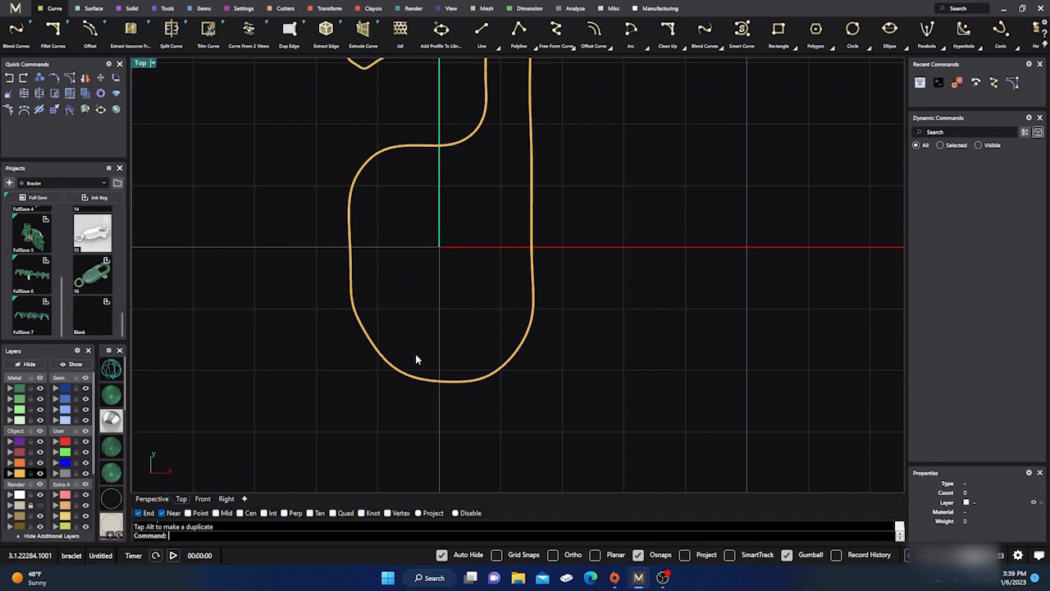
click(355, 317)
click(70, 78)
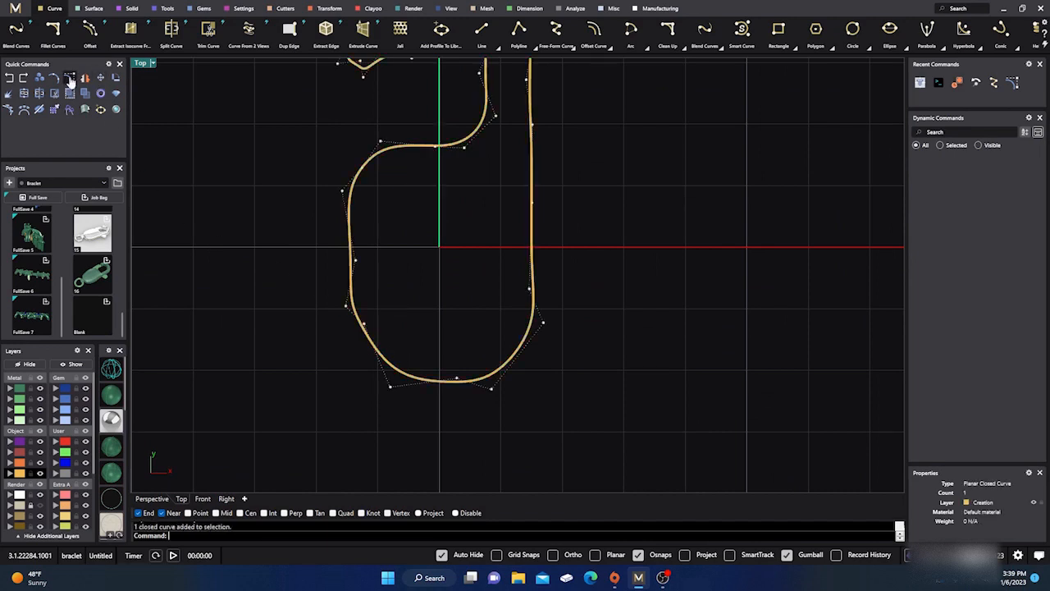
drag(362, 328, 385, 307)
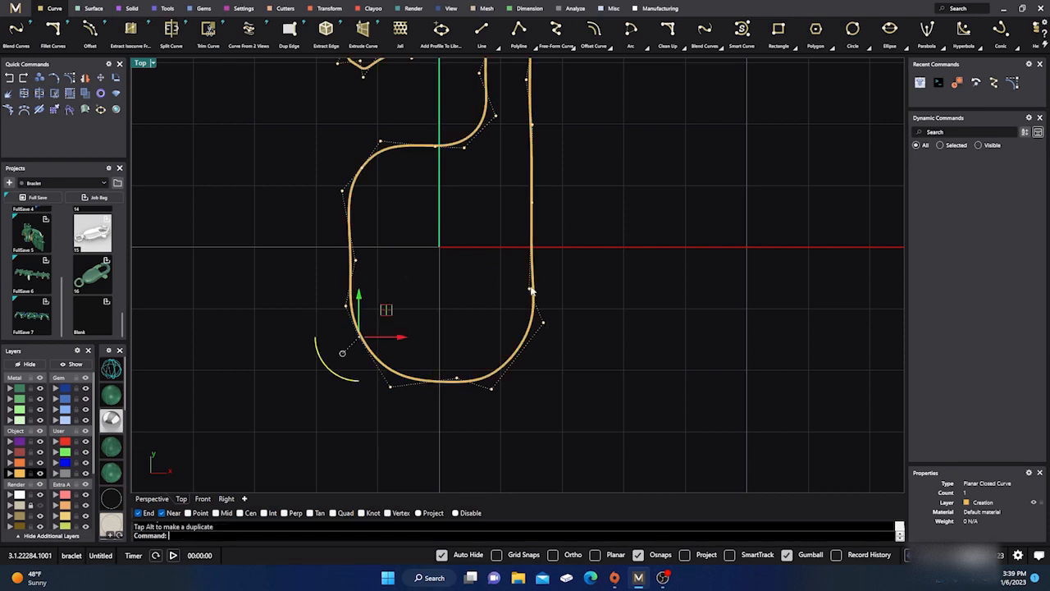
Try deleting the control point at the body's lower corner on the lever side, and undo the deletion.
click(543, 325)
key(Delete)
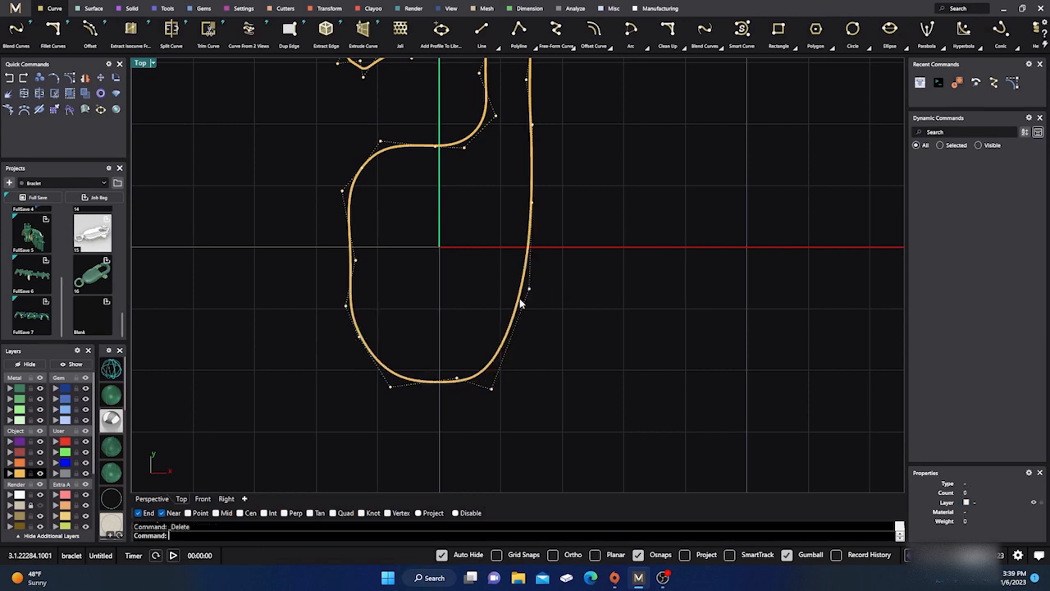
click(10, 80)
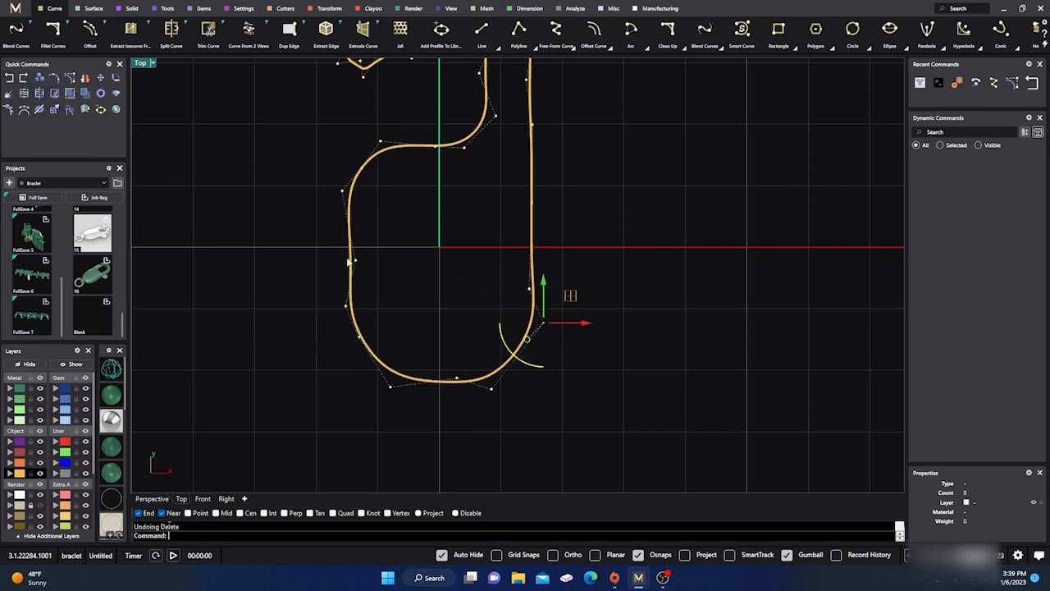
Nudge the control point at the lower end of the clasp's long straight side outward, and turn off the control points.
click(529, 289)
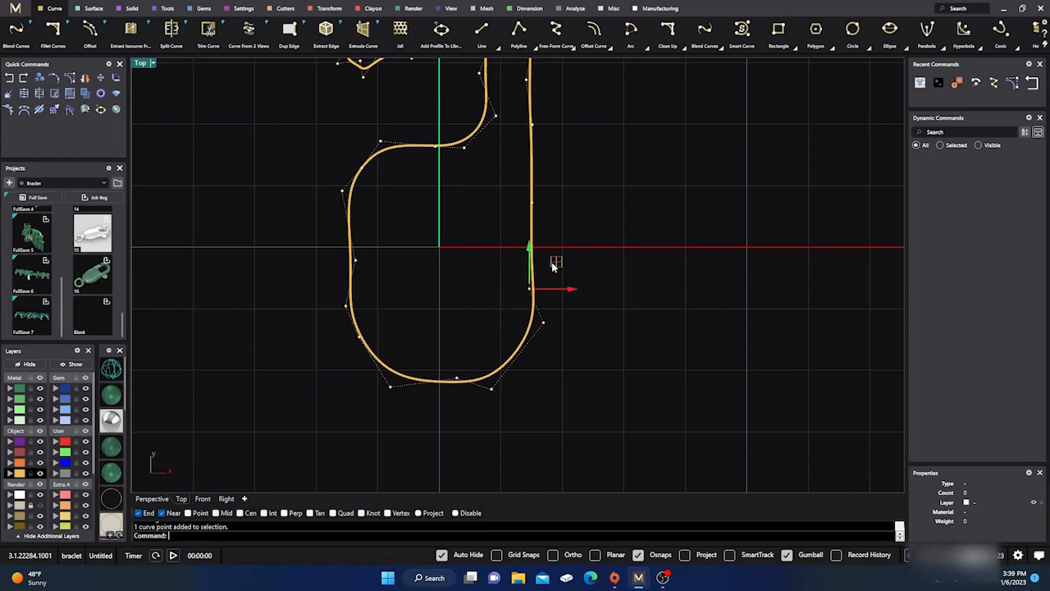
drag(552, 261, 555, 261)
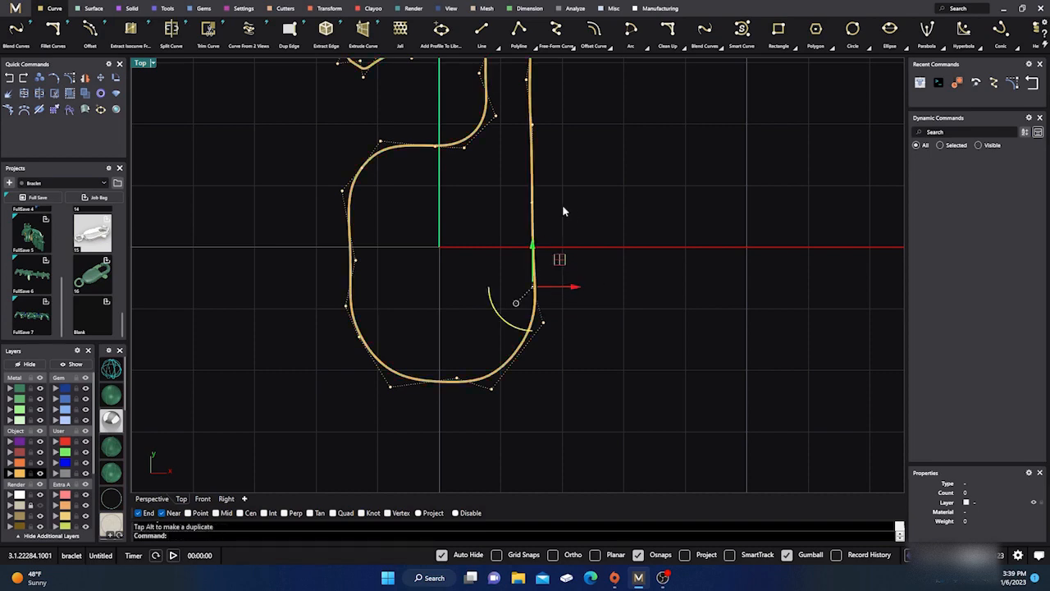
right_drag(578, 221, 560, 298)
right_drag(579, 260, 571, 299)
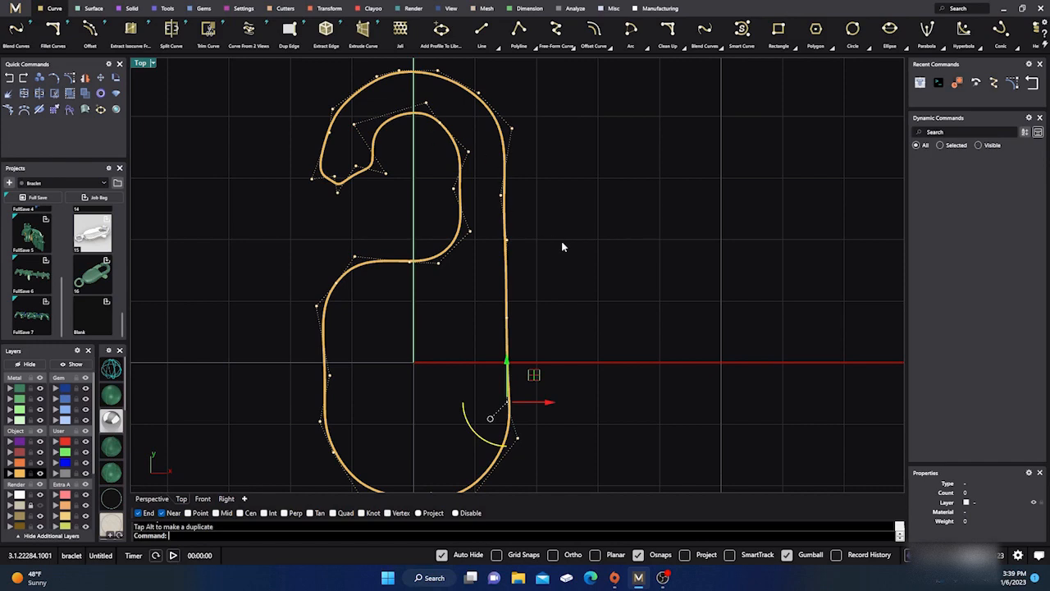
right_drag(569, 244, 596, 233)
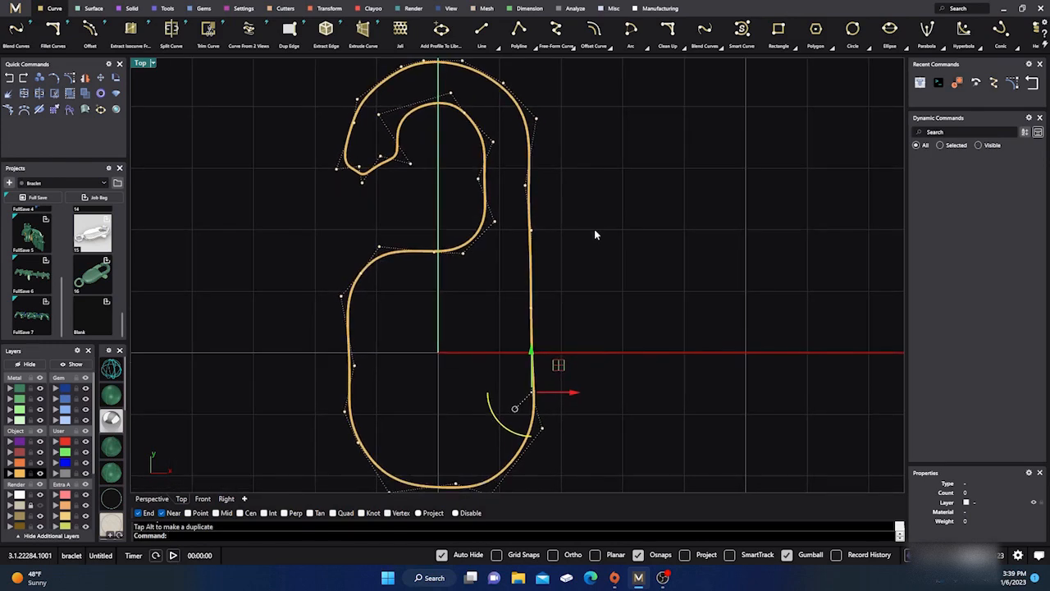
key(Escape)
key(Escape)
scroll(594, 229, down, 1)
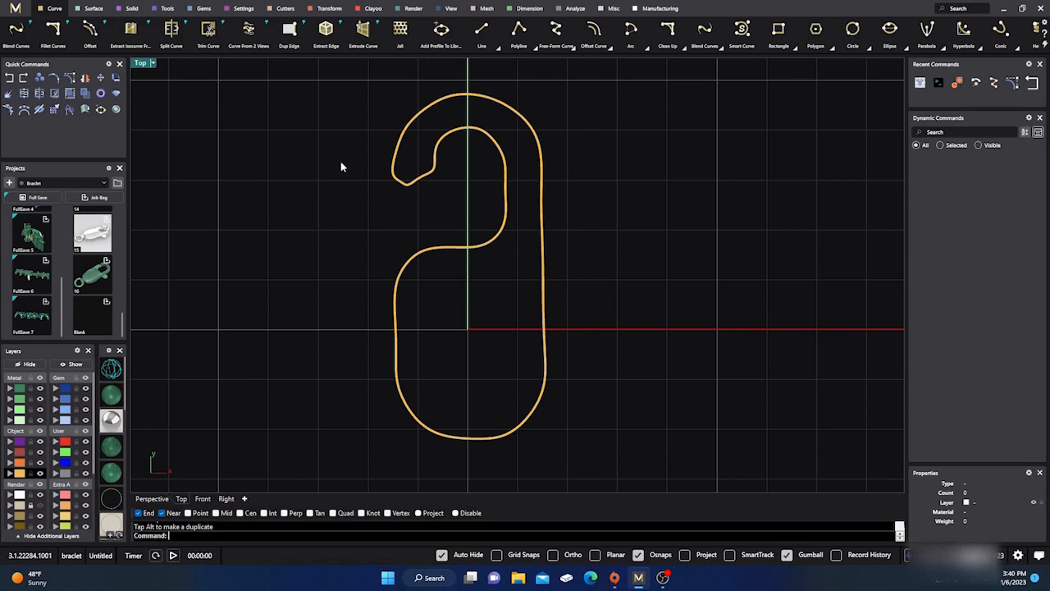
Turn on Clayoo's SubD edit mode for the clasp.
click(374, 9)
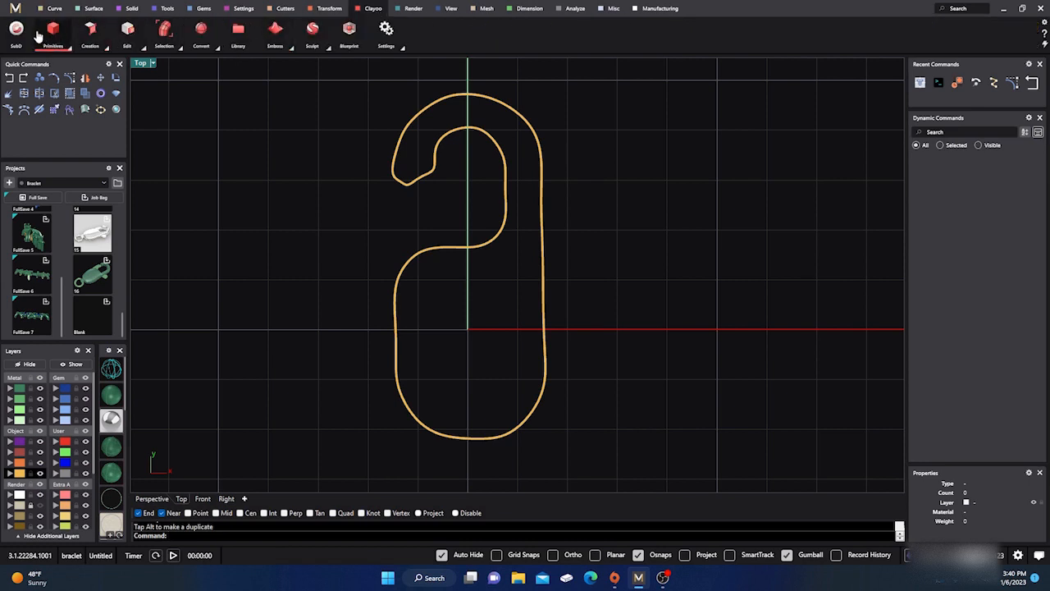
click(17, 30)
right_drag(227, 188, 263, 239)
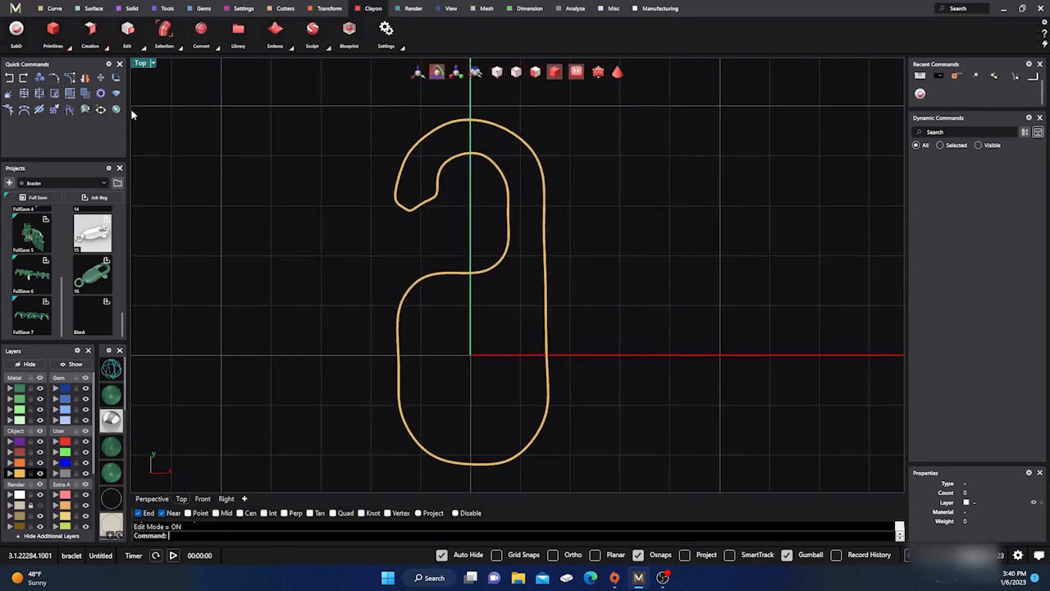
With object snaps off and the first Metal layer current, append a four-point SubD face spanning the outline just above the hook's tip.
click(106, 47)
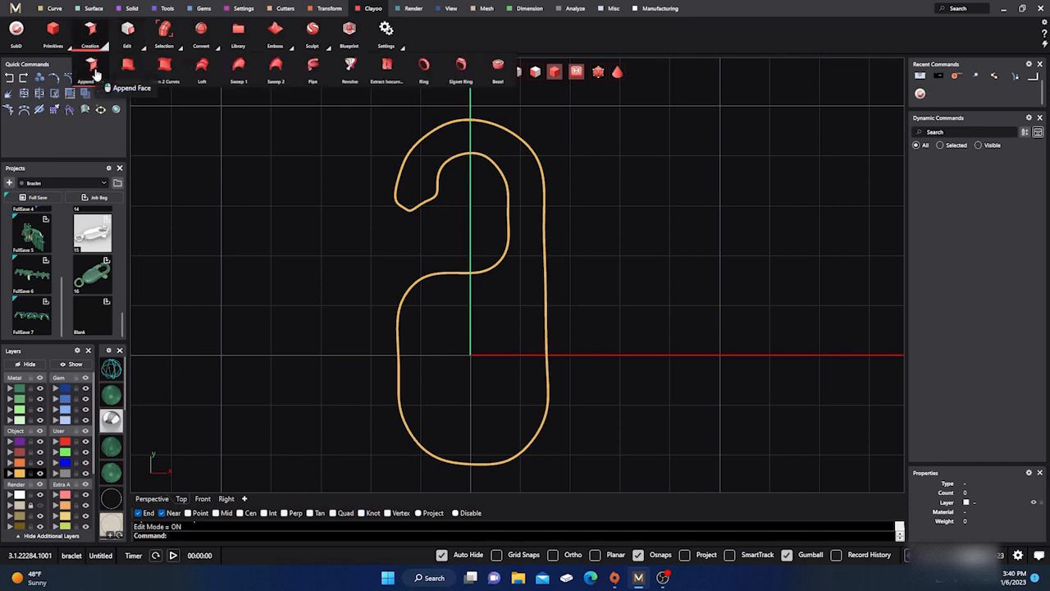
click(92, 65)
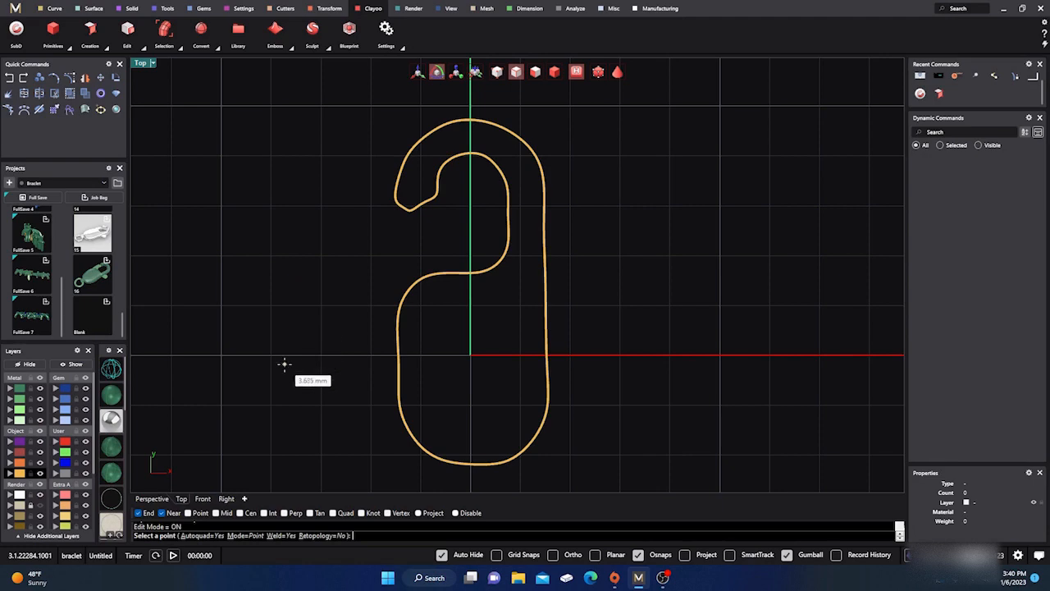
scroll(339, 304, up, 5)
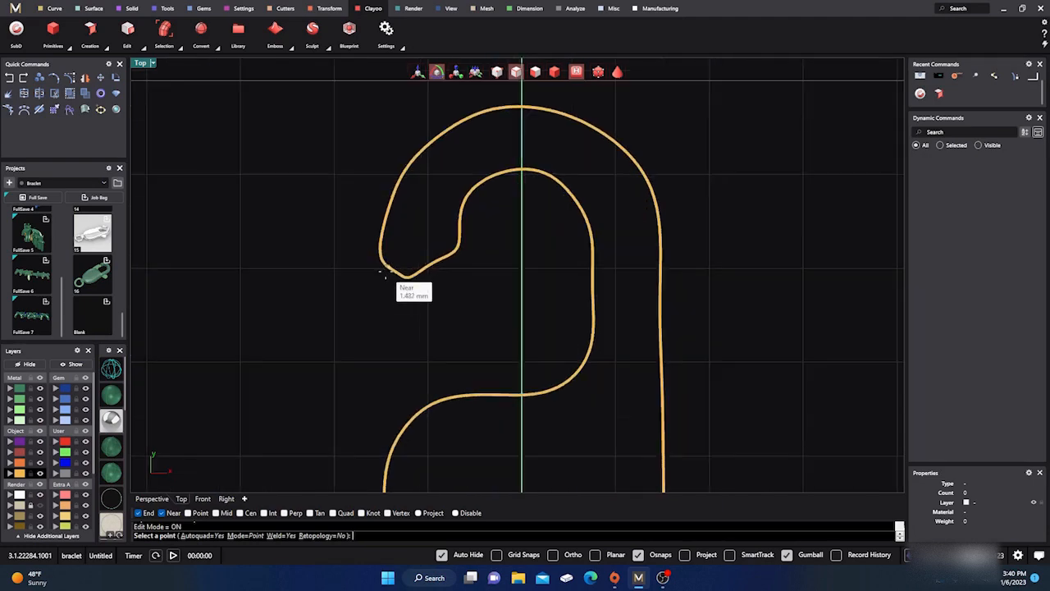
scroll(384, 276, up, 2)
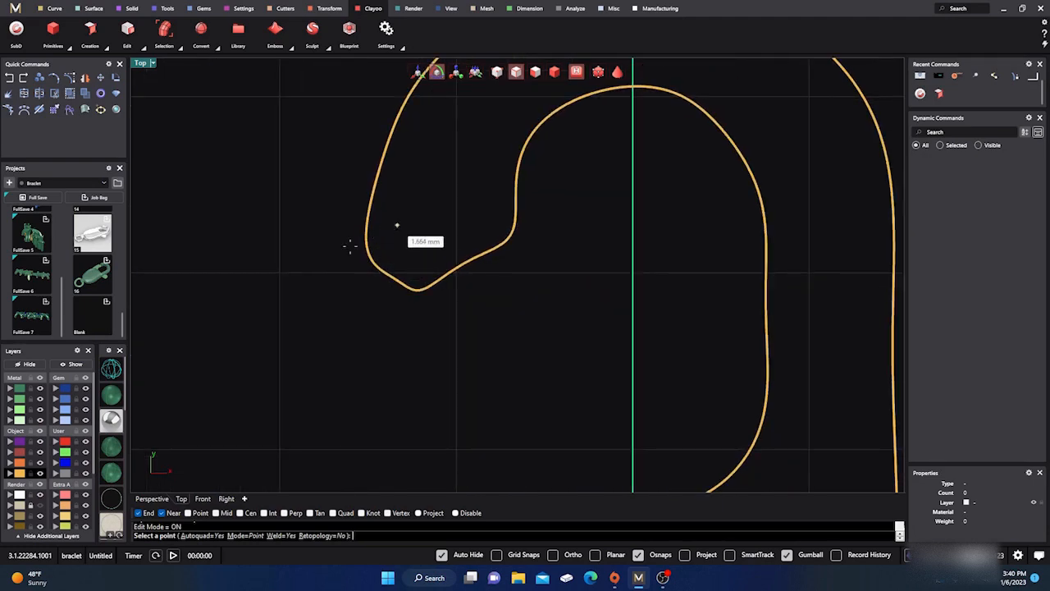
click(635, 555)
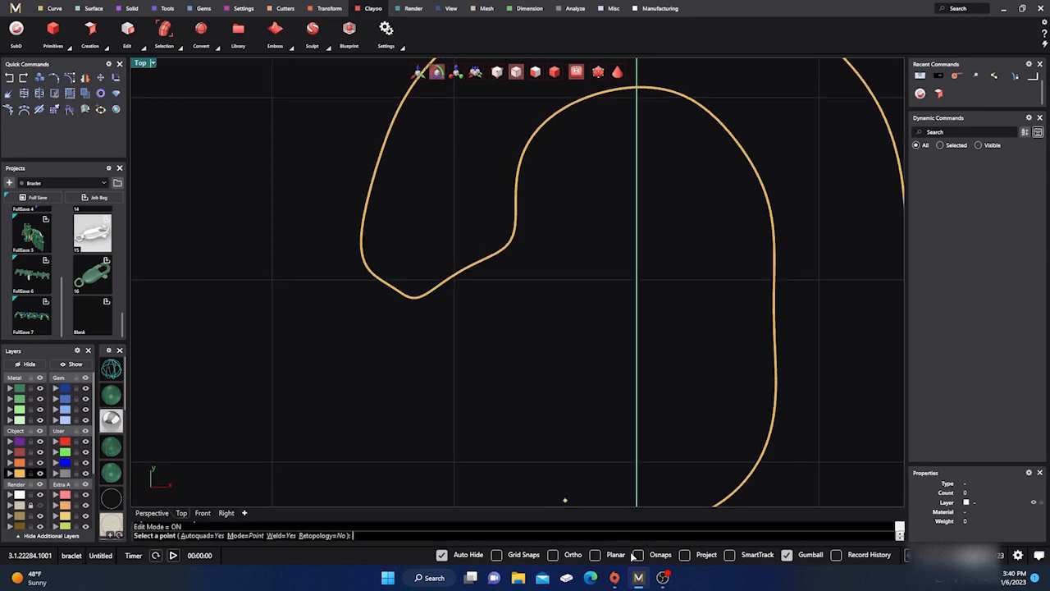
right_drag(490, 300, 467, 353)
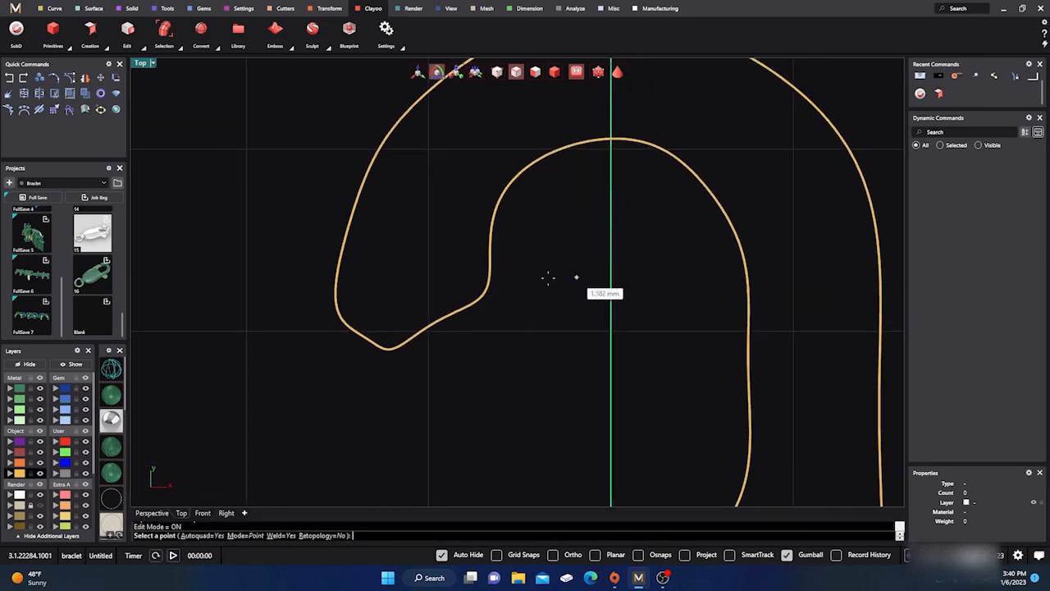
right_drag(548, 277, 536, 265)
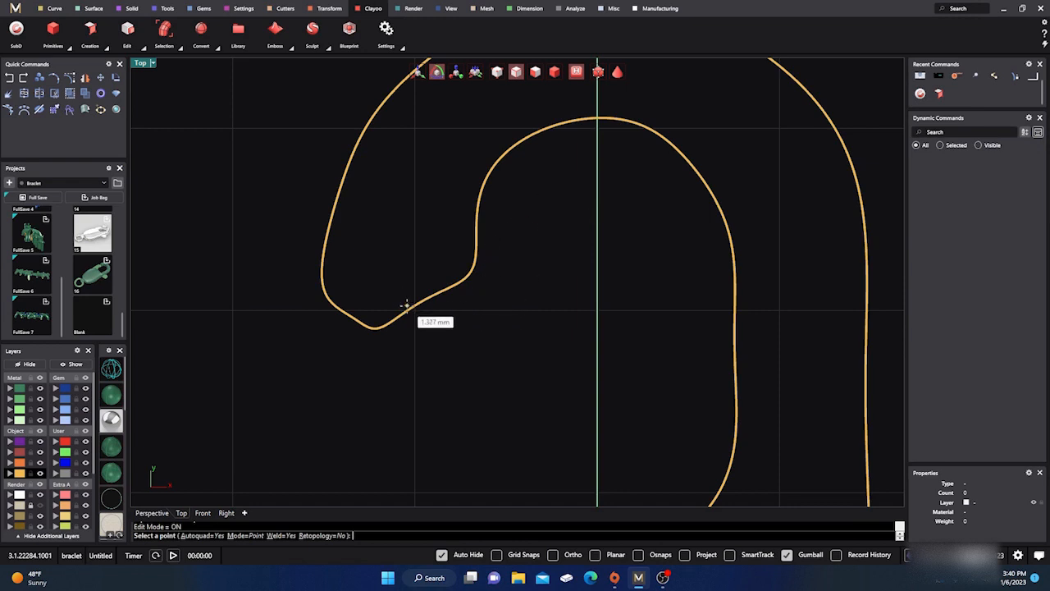
click(429, 297)
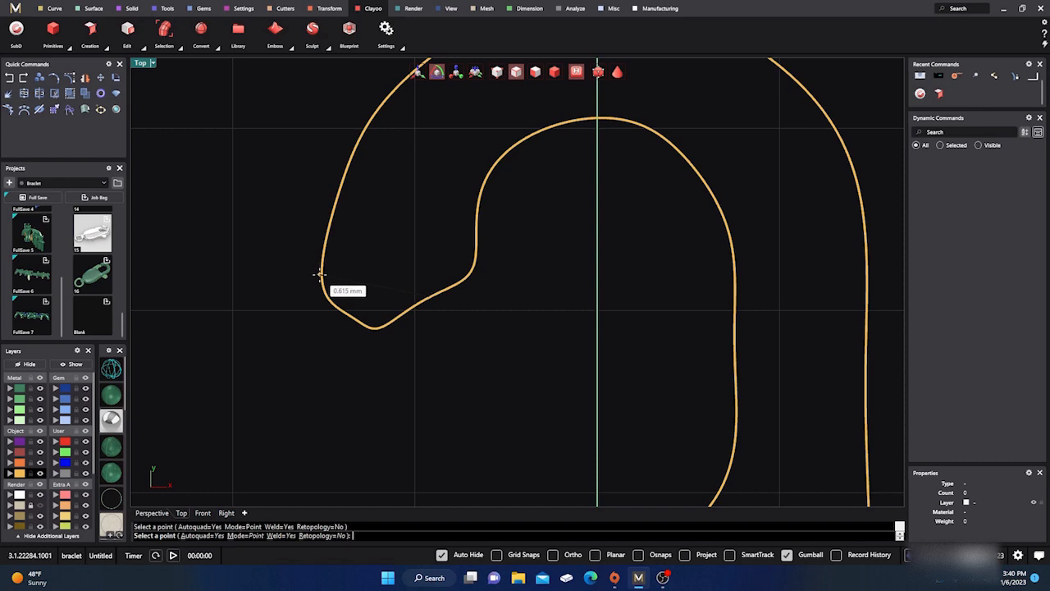
click(30, 387)
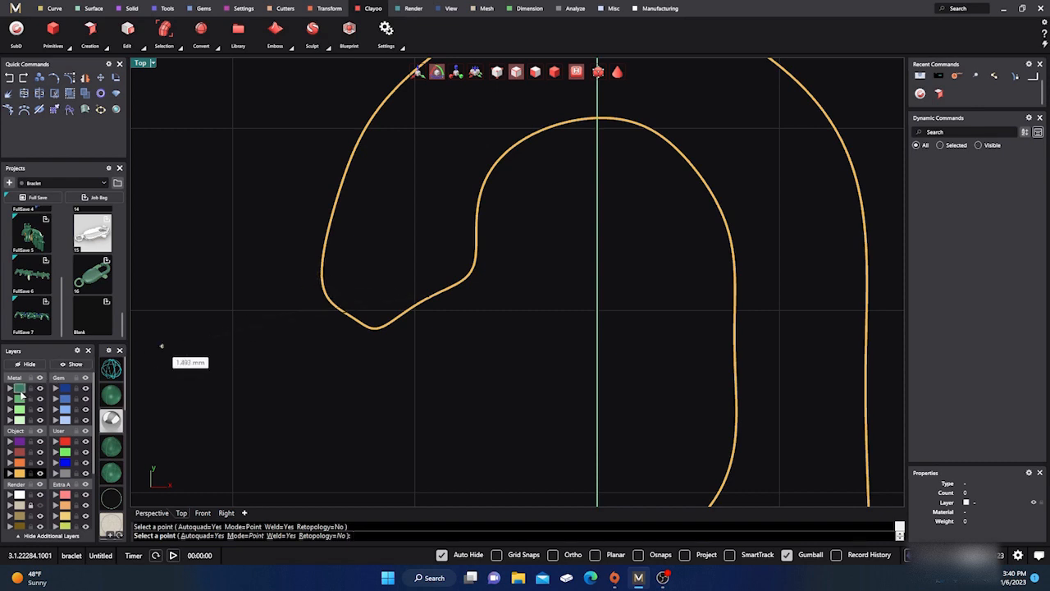
click(321, 275)
click(338, 202)
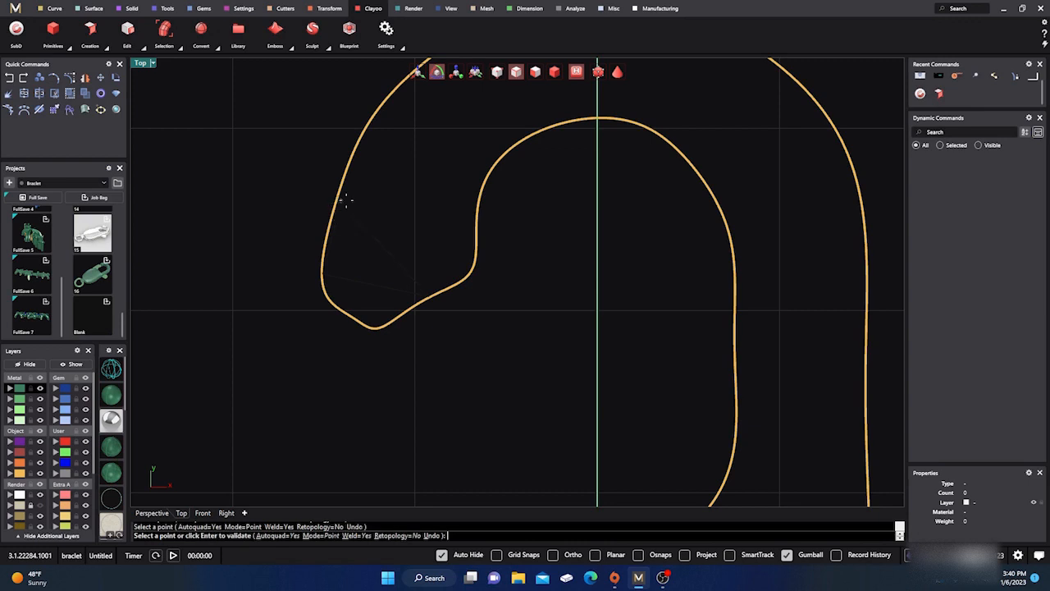
click(476, 222)
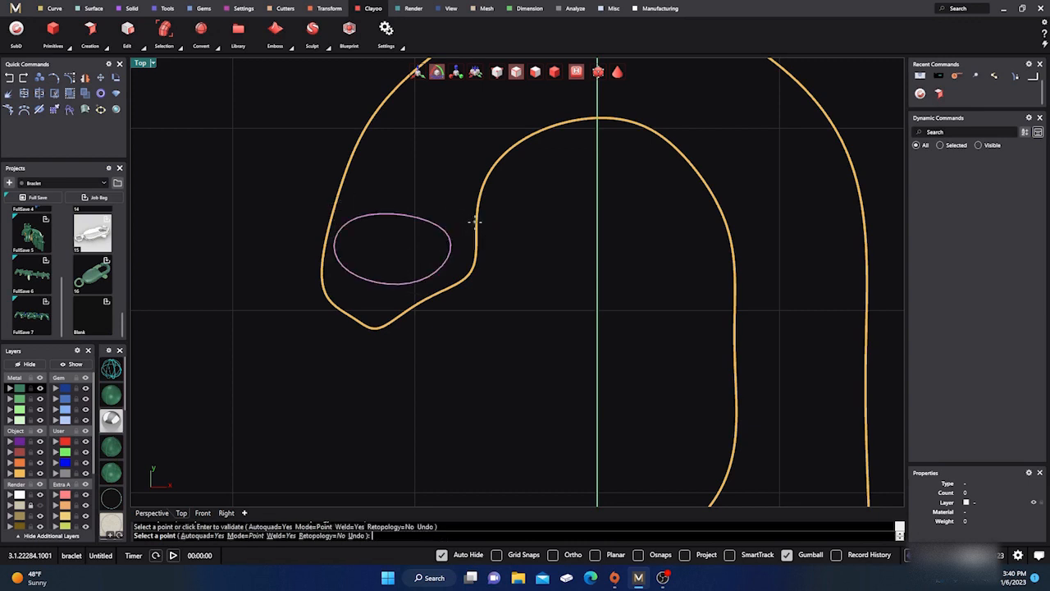
Show the SubD as an unsmoothed cage, turn object snaps on, and append a second face above the first along the hook outline.
click(617, 72)
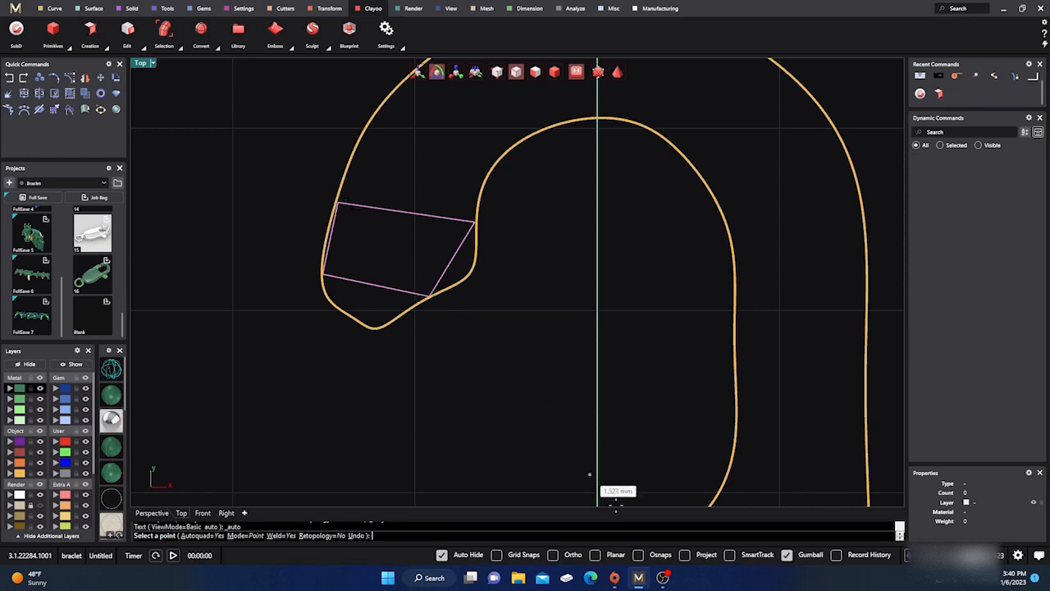
click(638, 554)
right_drag(404, 178, 388, 218)
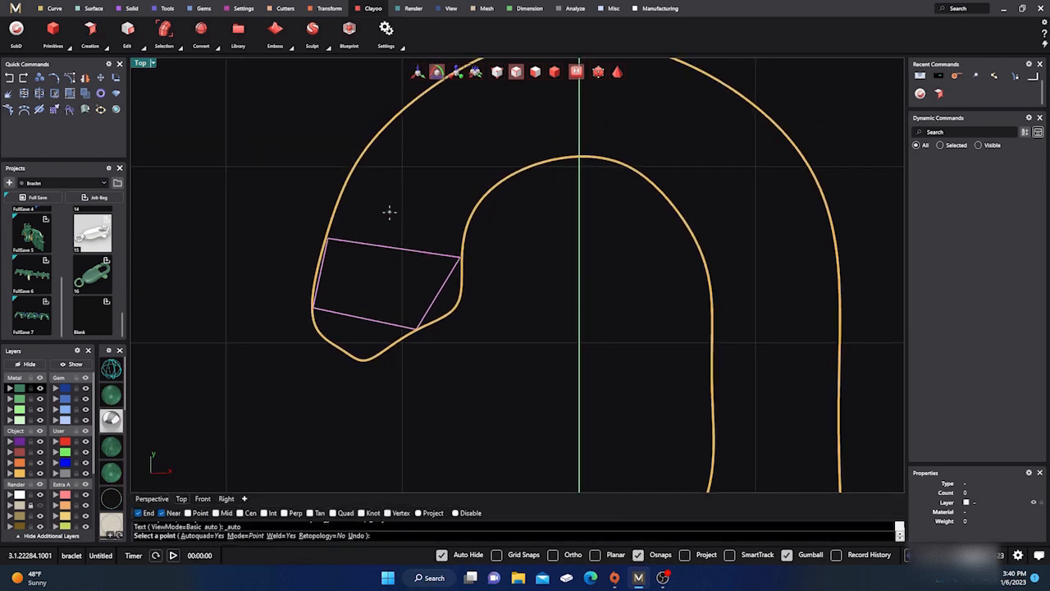
click(329, 236)
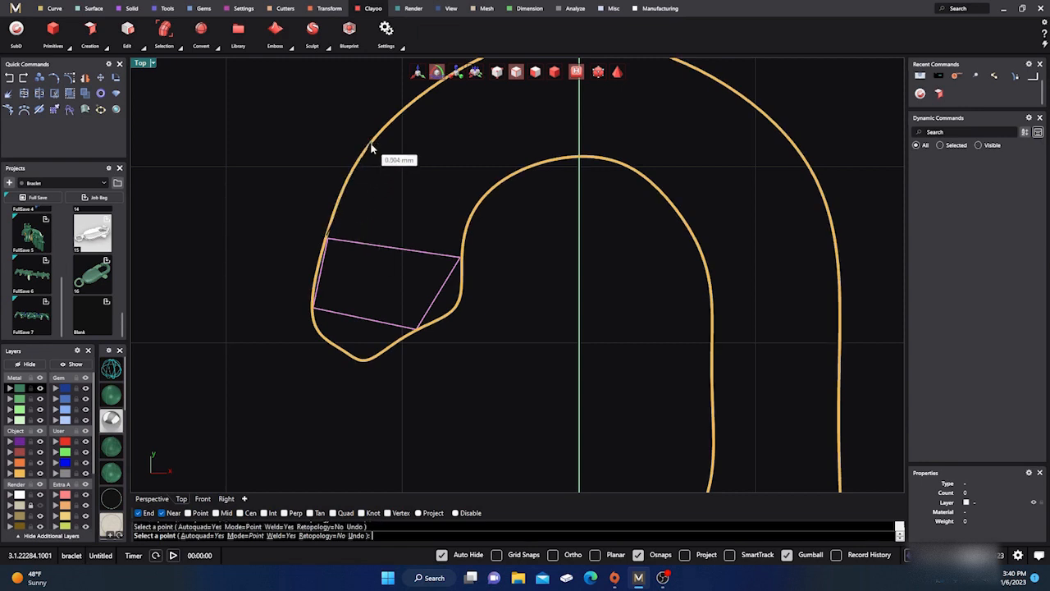
click(503, 178)
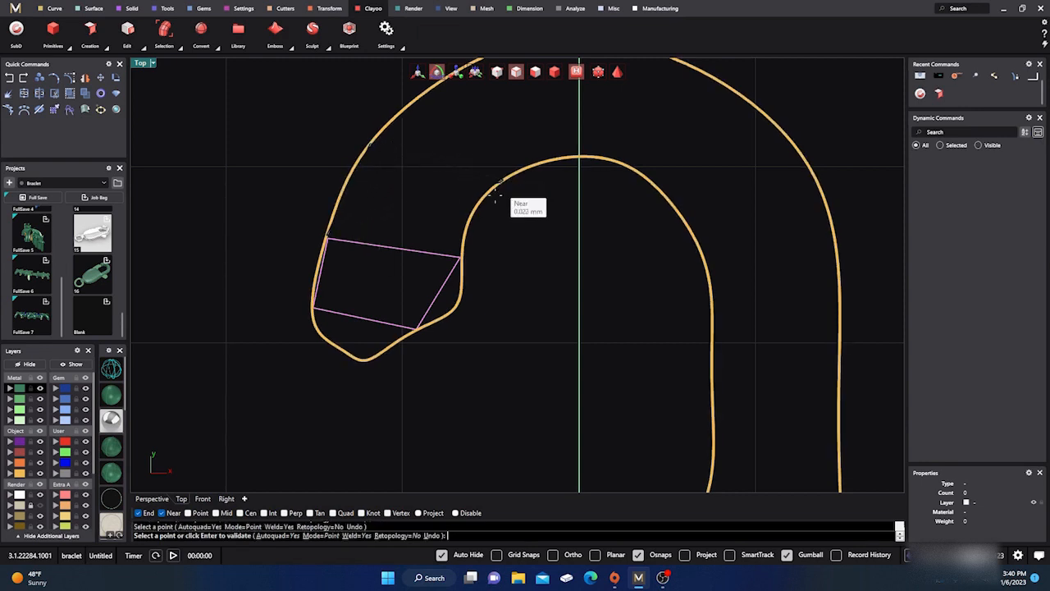
click(462, 256)
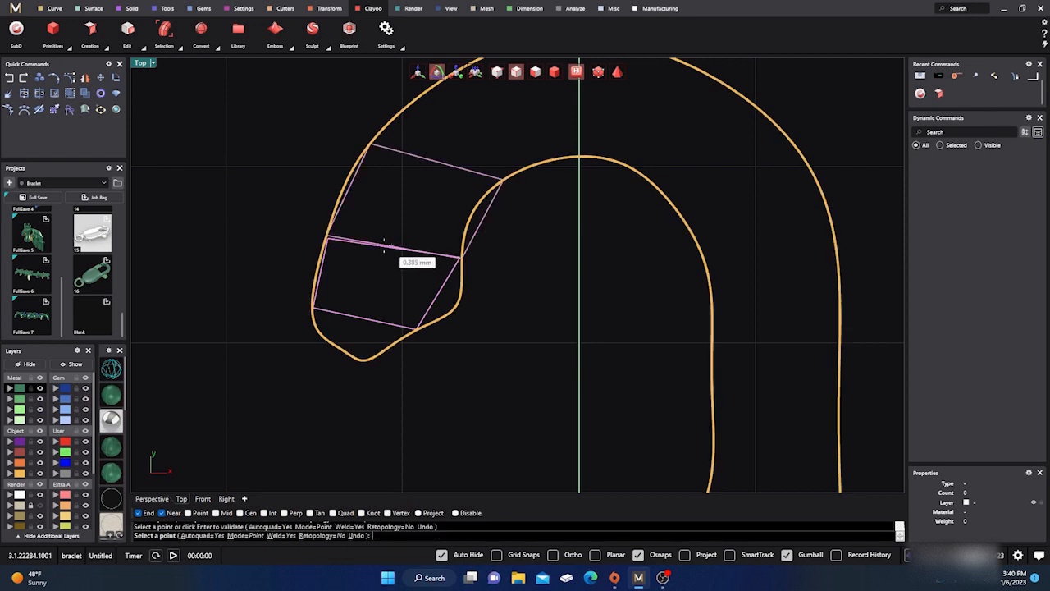
End face appending and weld the two faces' neighbouring vertices on the hook's outer curve.
scroll(336, 242, up, 4)
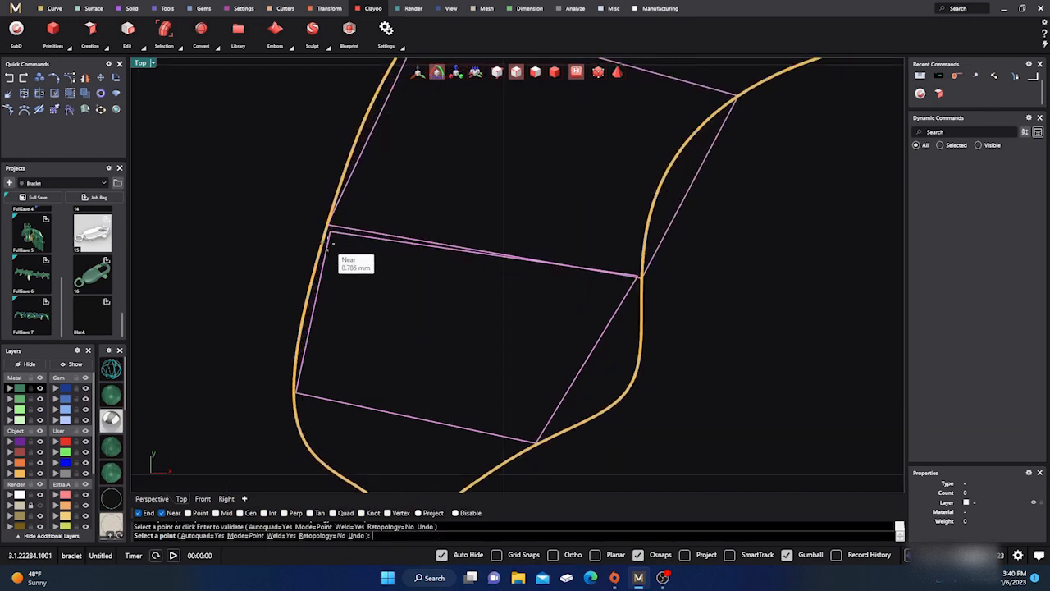
click(328, 242)
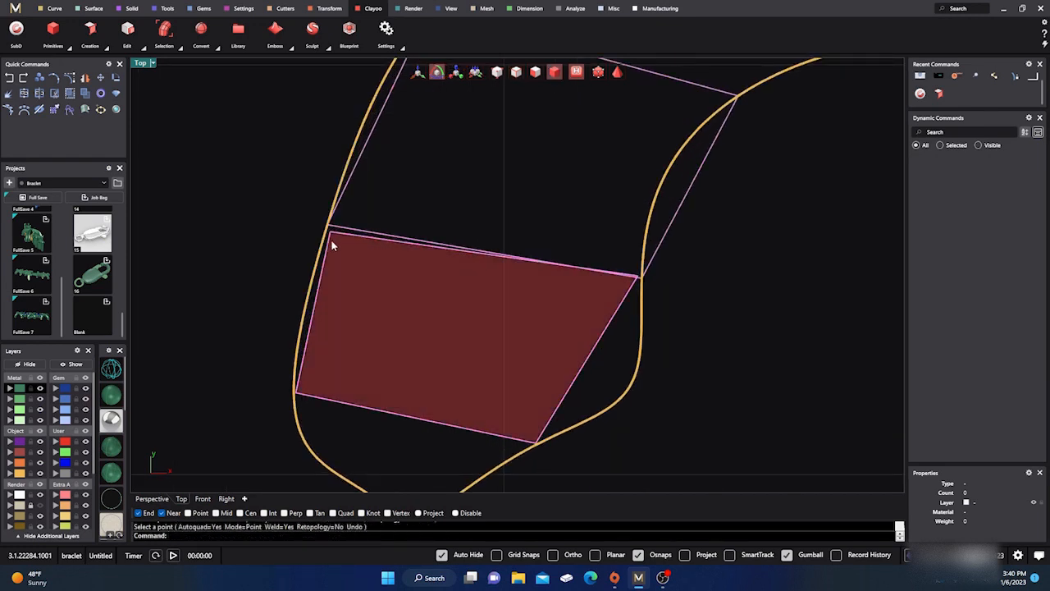
click(497, 73)
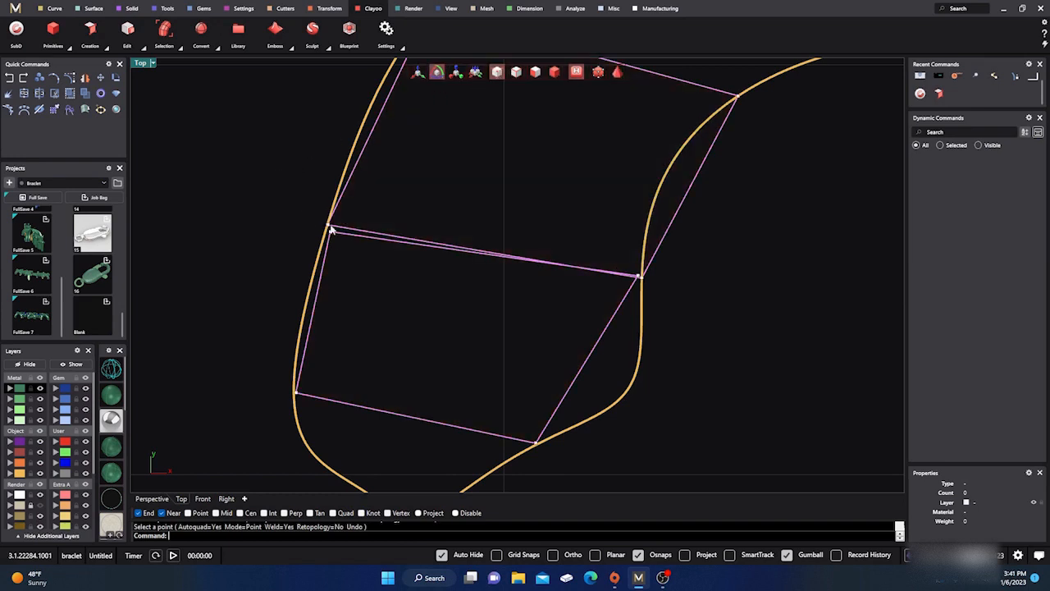
click(143, 46)
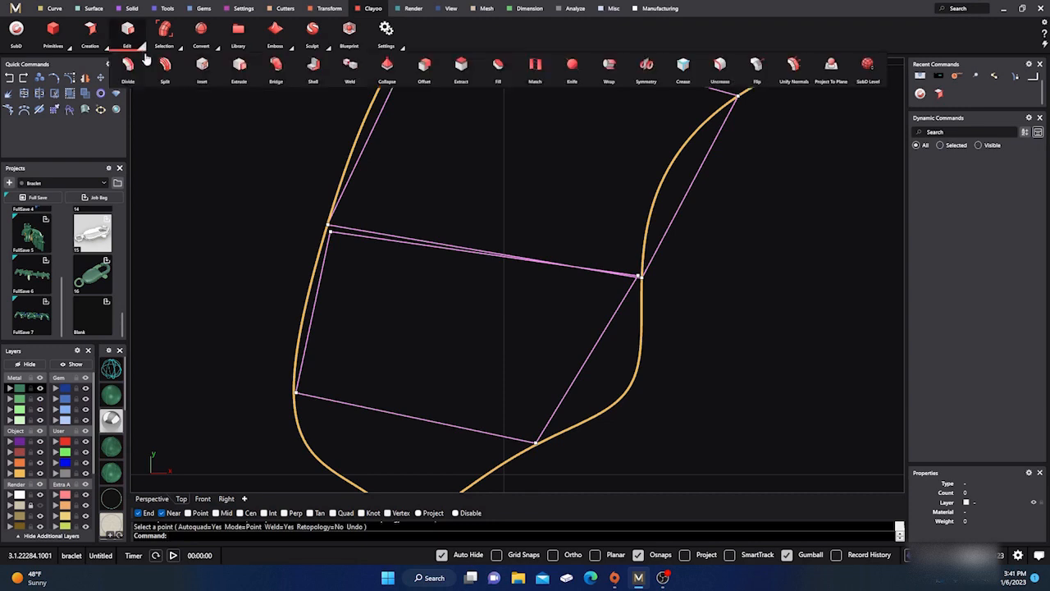
click(348, 78)
click(330, 229)
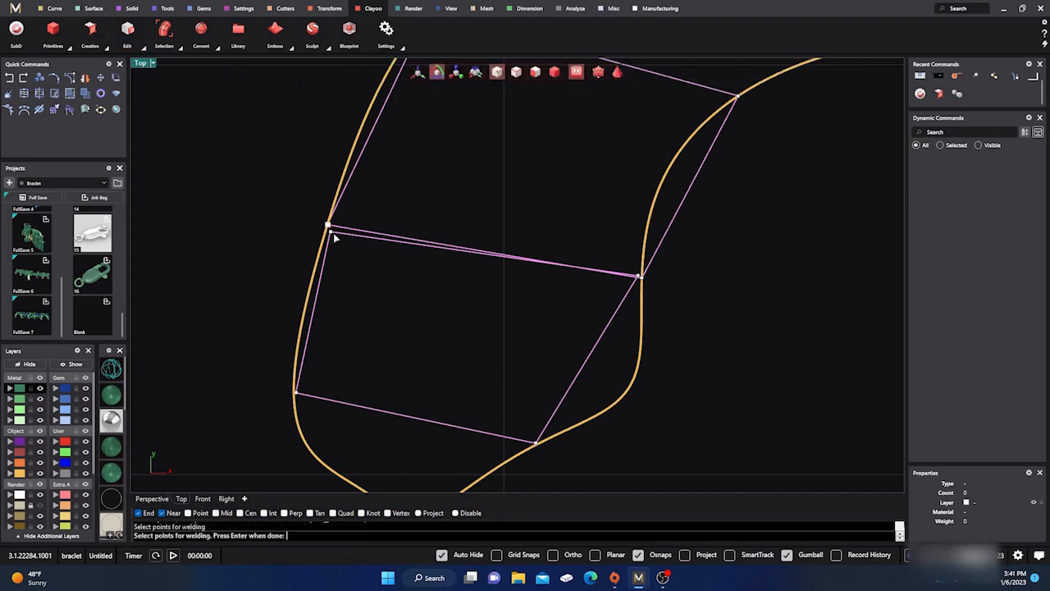
click(331, 233)
key(Return)
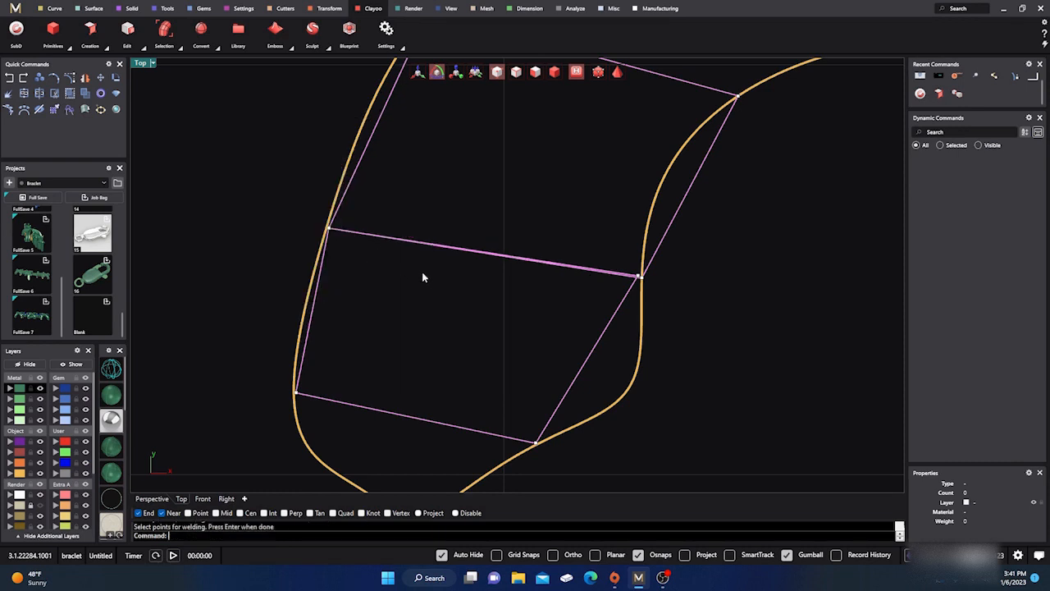
Weld the two faces' neighbouring vertices on the hook's inner curve.
key(Return)
scroll(644, 283, up, 3)
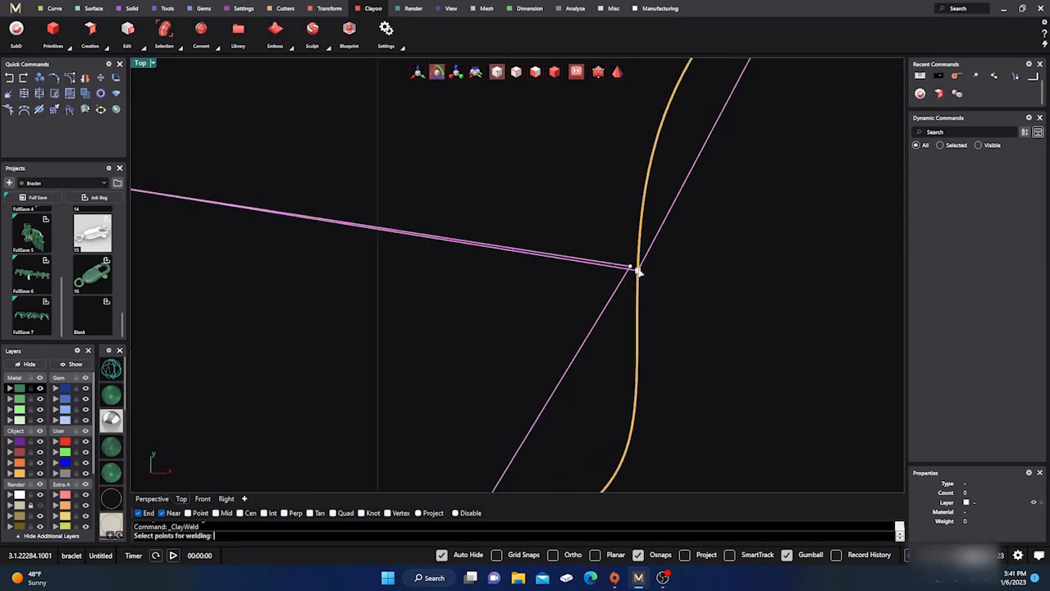
click(633, 270)
key(Return)
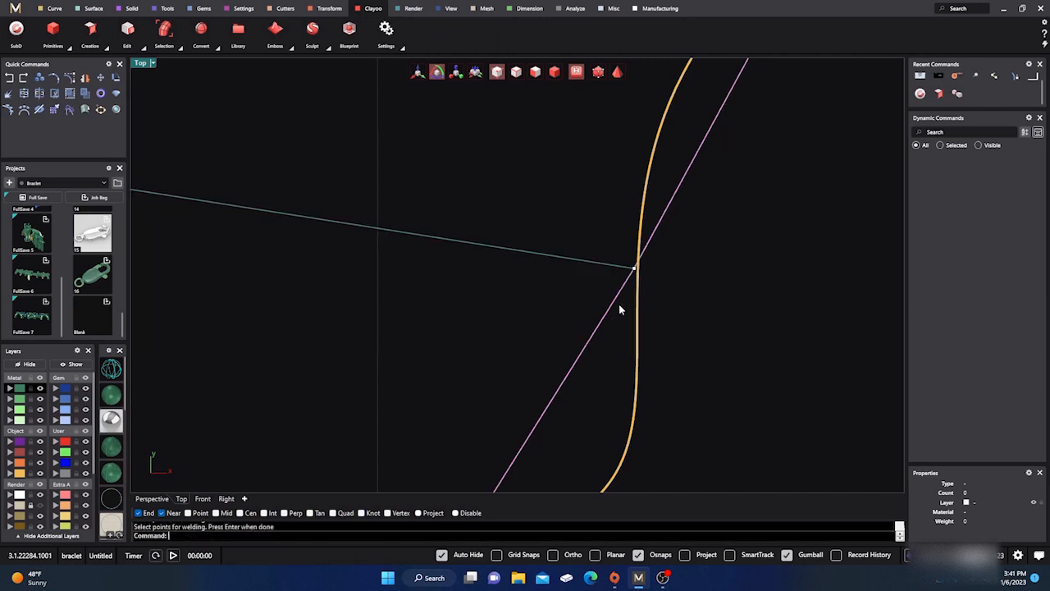
Enable the Point snap and append a third face from the second face's upper edge further along the hook outline.
scroll(562, 332, down, 5)
right_drag(610, 308, 496, 340)
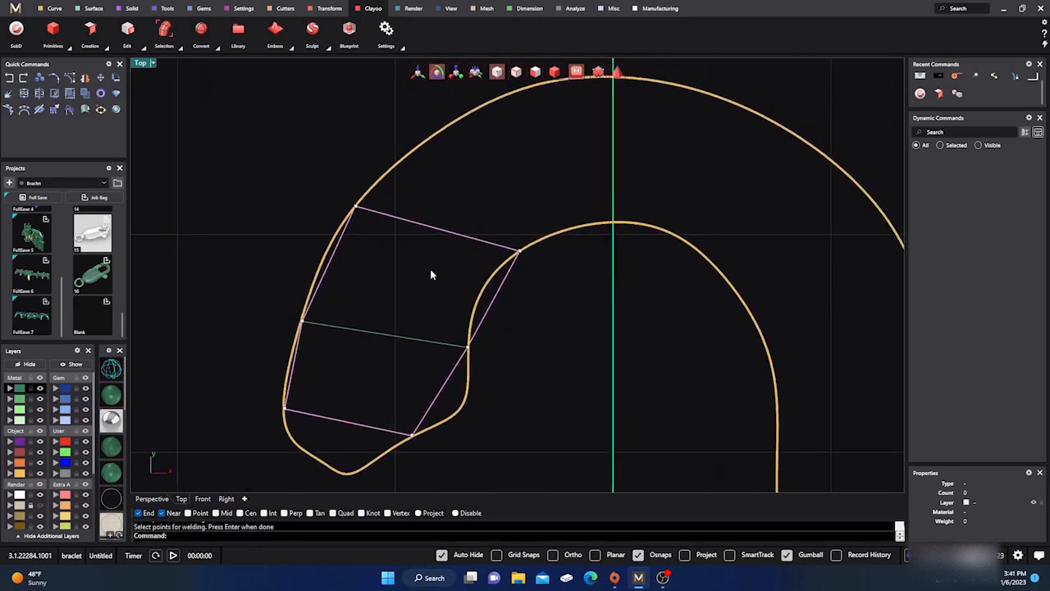
click(110, 51)
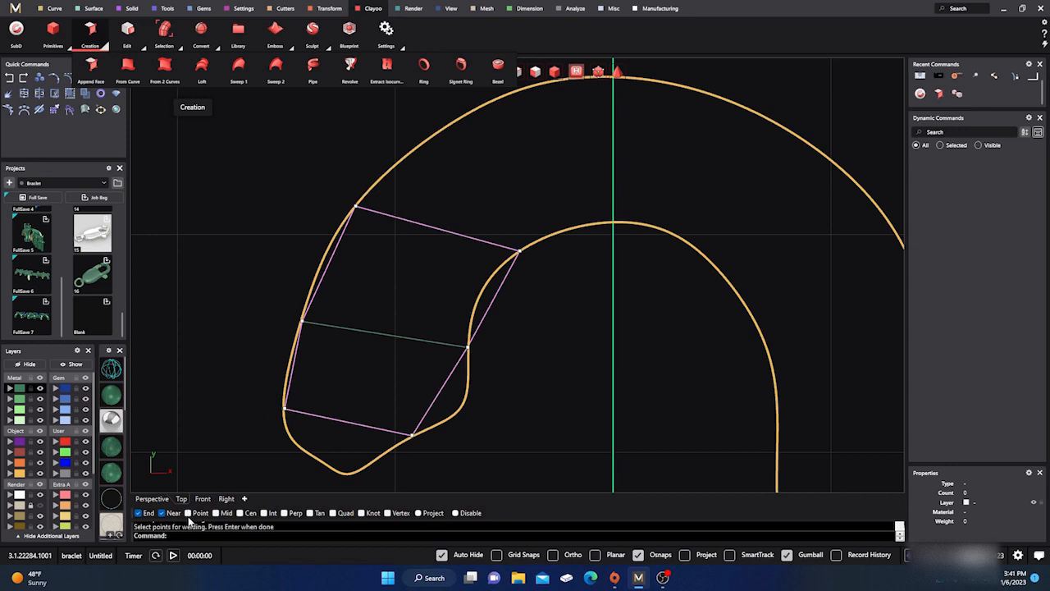
click(188, 512)
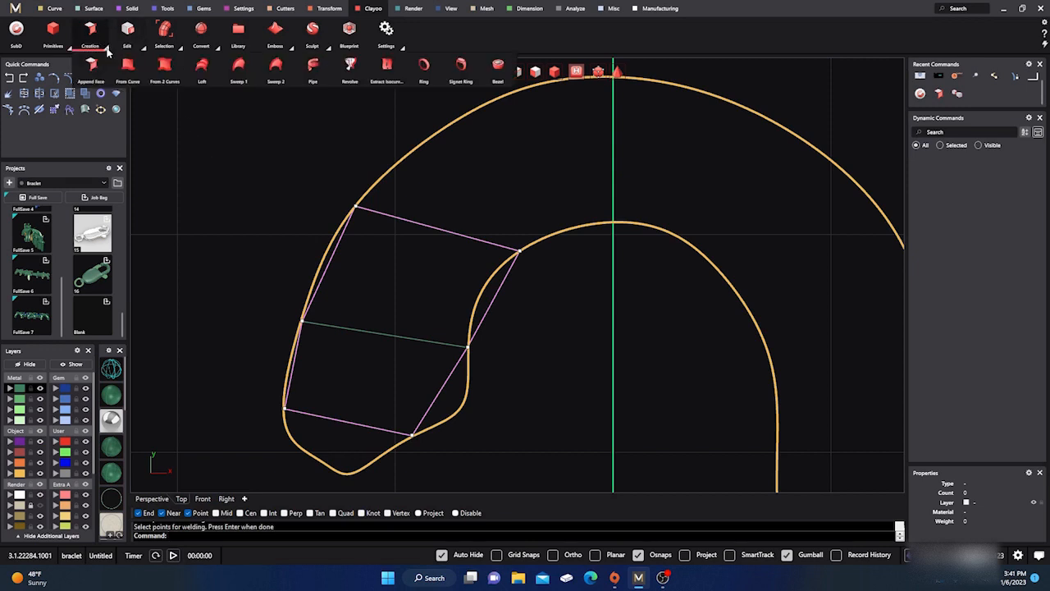
click(144, 79)
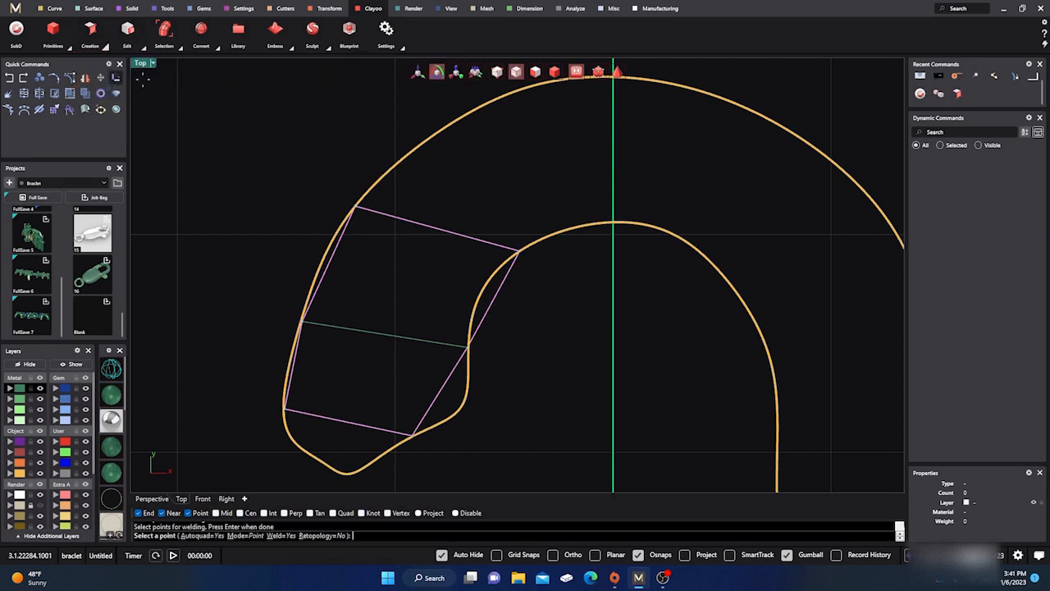
click(354, 206)
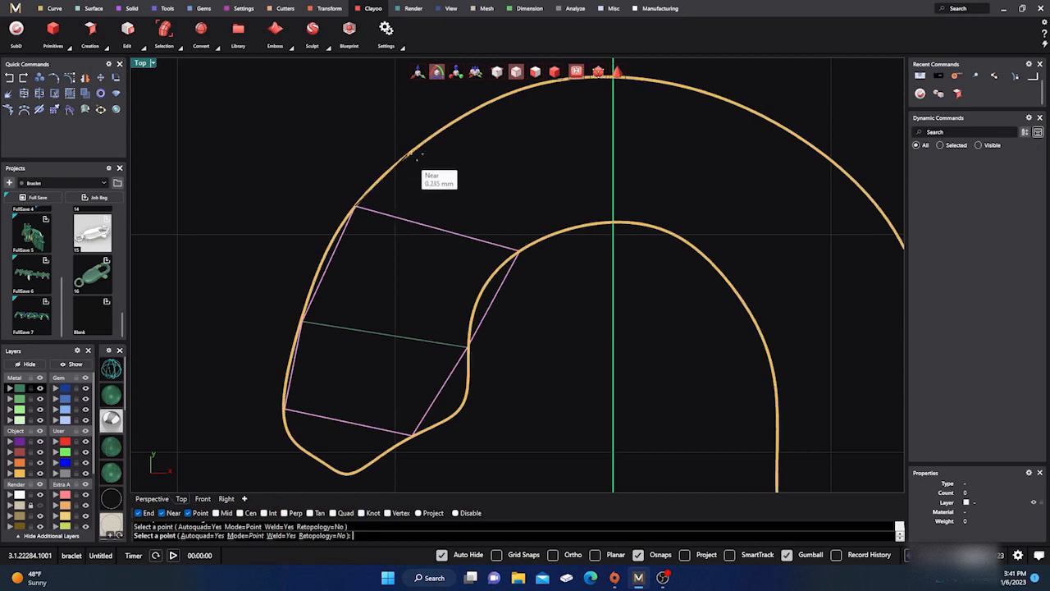
click(491, 105)
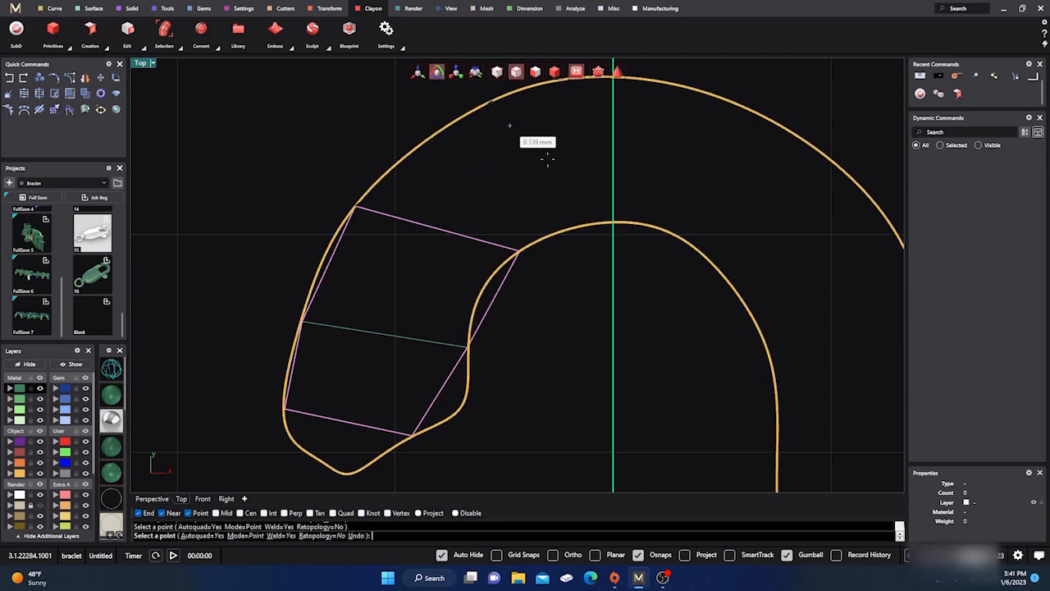
click(545, 232)
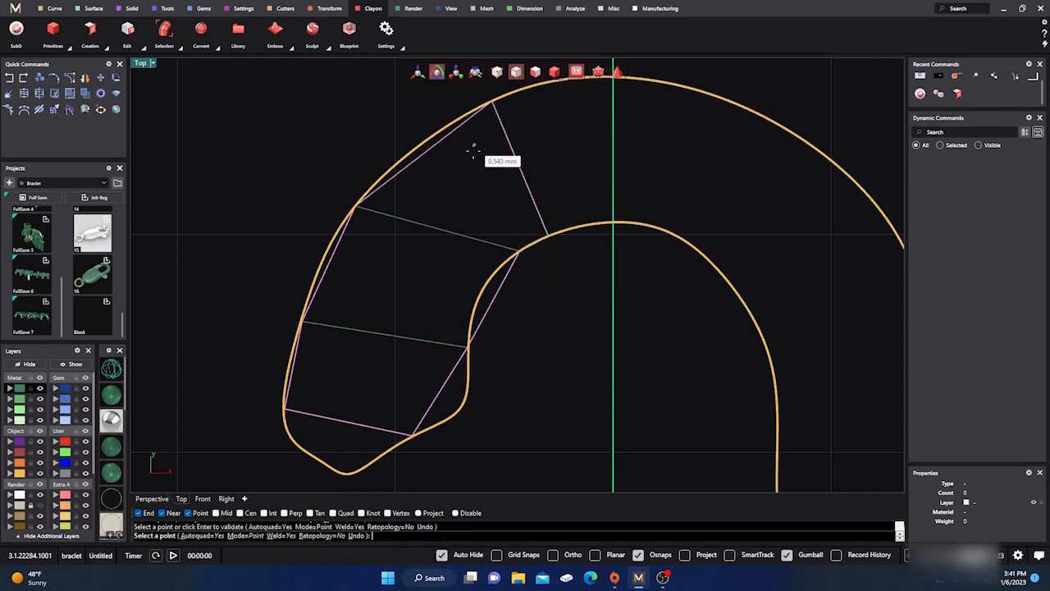
Undo the wrongly placed start point and append a fourth face from the third face's end edge to the hook's crest.
click(355, 206)
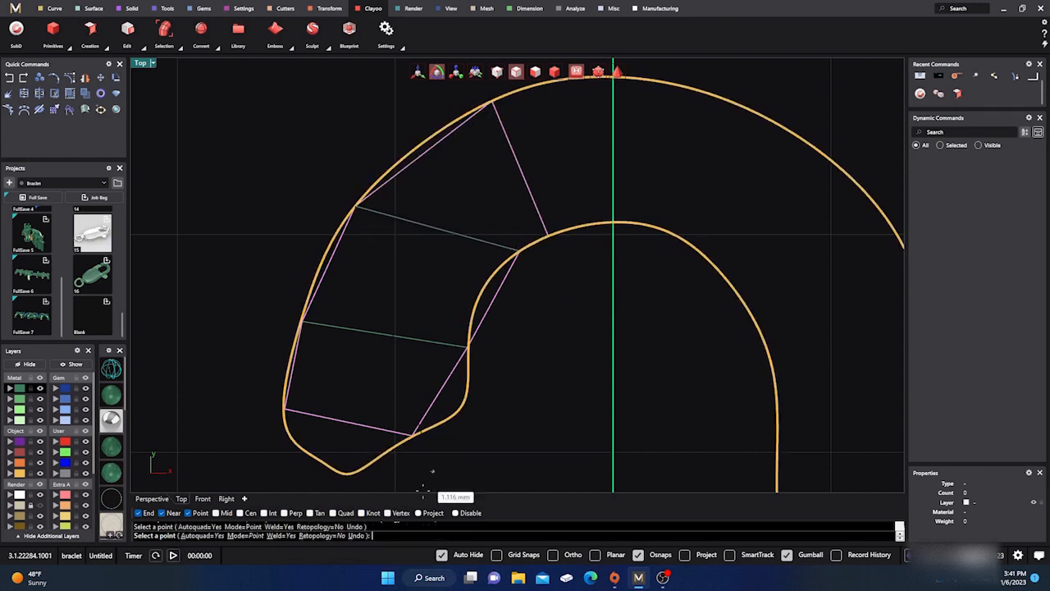
click(356, 535)
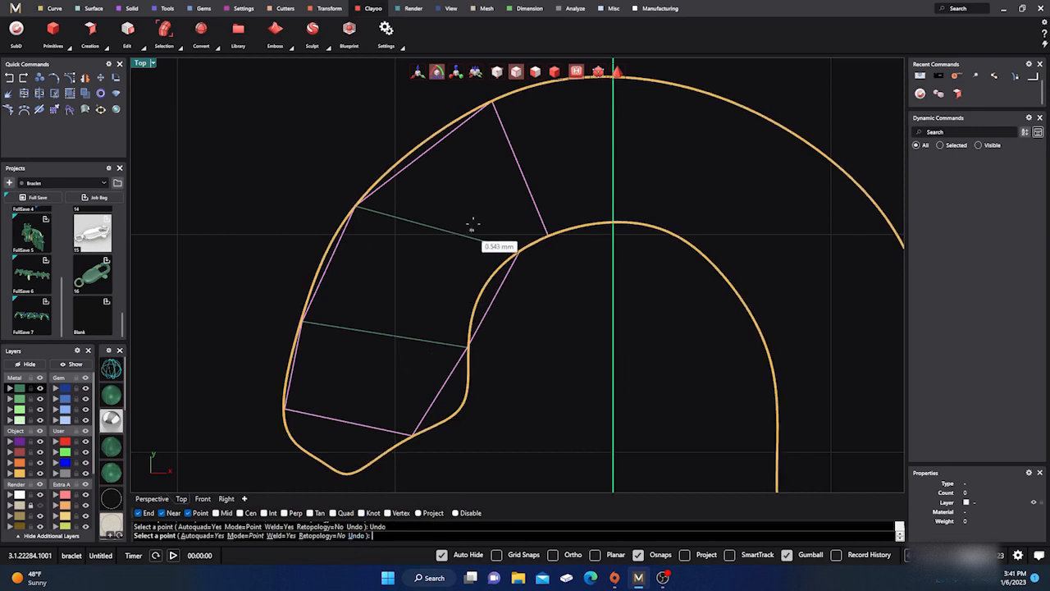
click(492, 103)
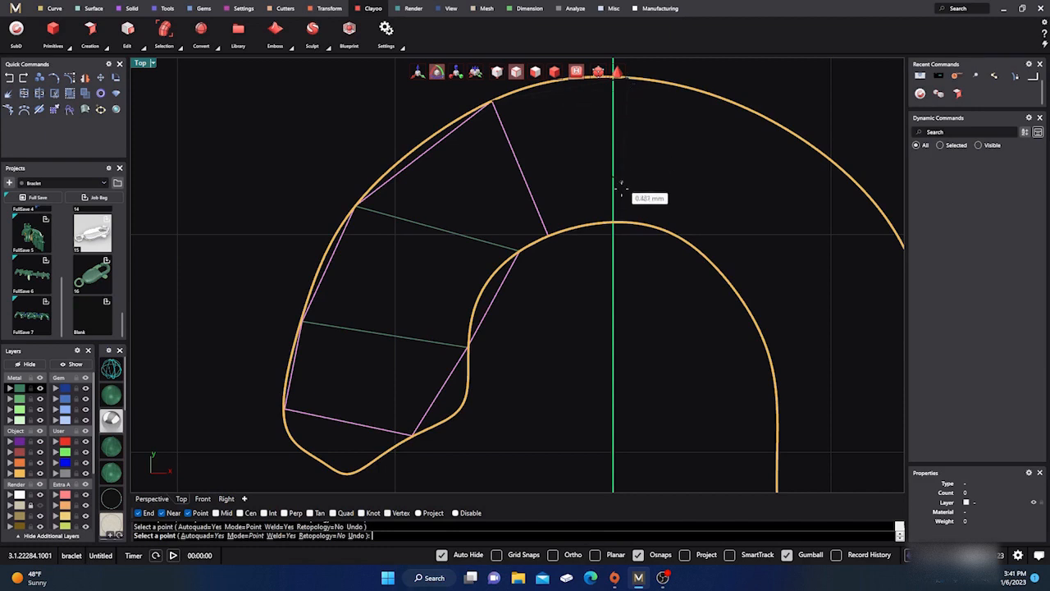
click(551, 235)
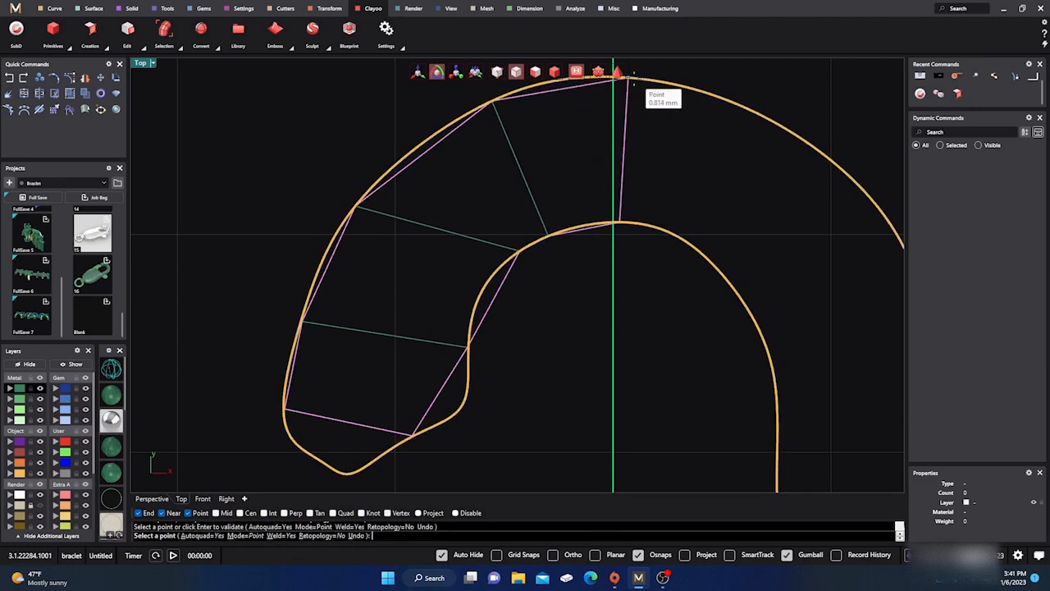
Append a fifth and a sixth face from the hook's crest around its descending arc, with vertices along the outer and inner curves.
click(630, 78)
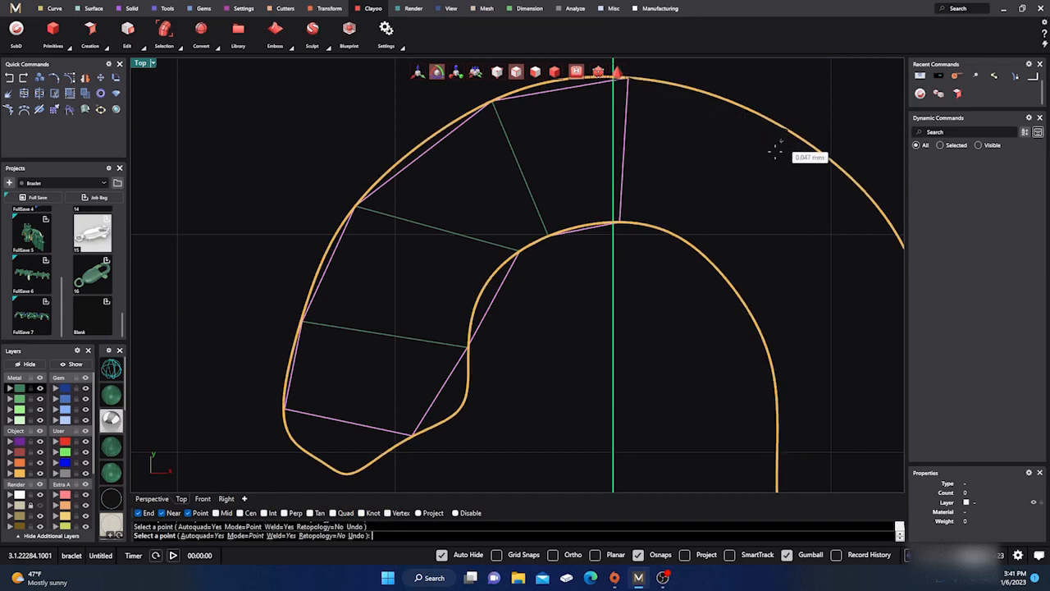
click(718, 264)
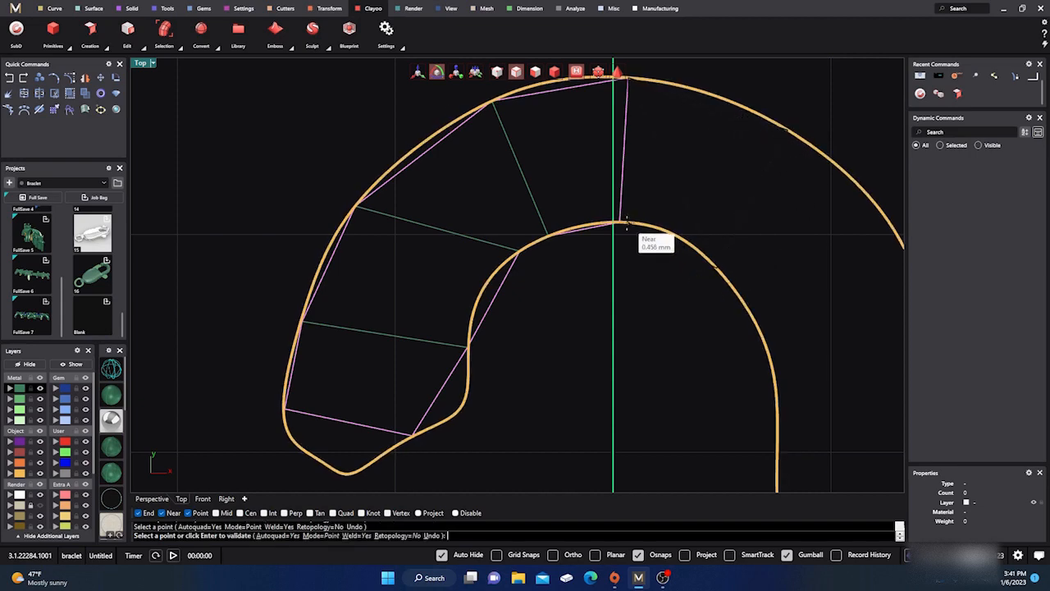
right_drag(658, 205, 443, 185)
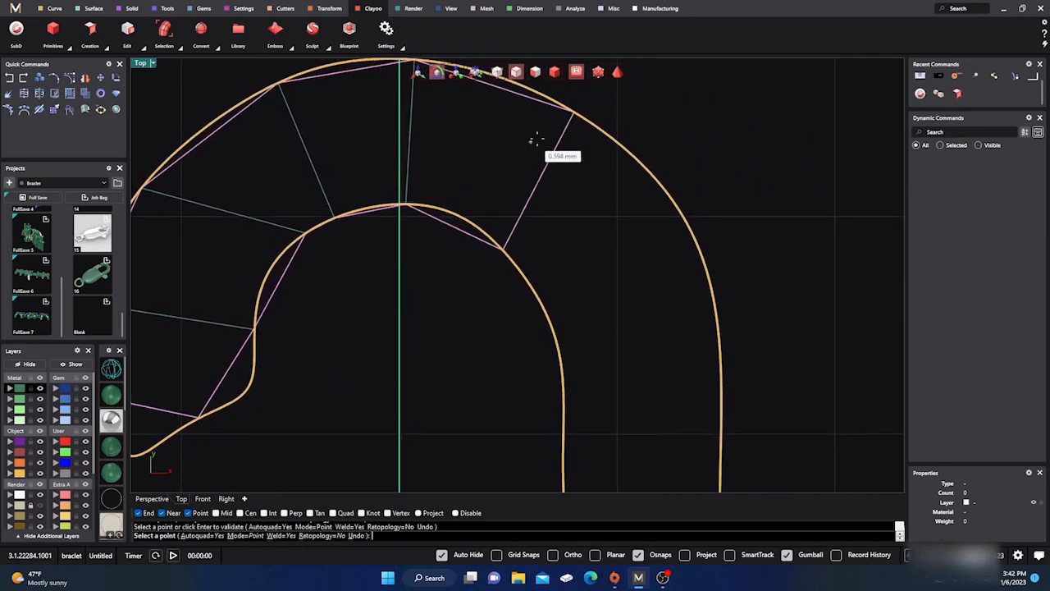
click(572, 112)
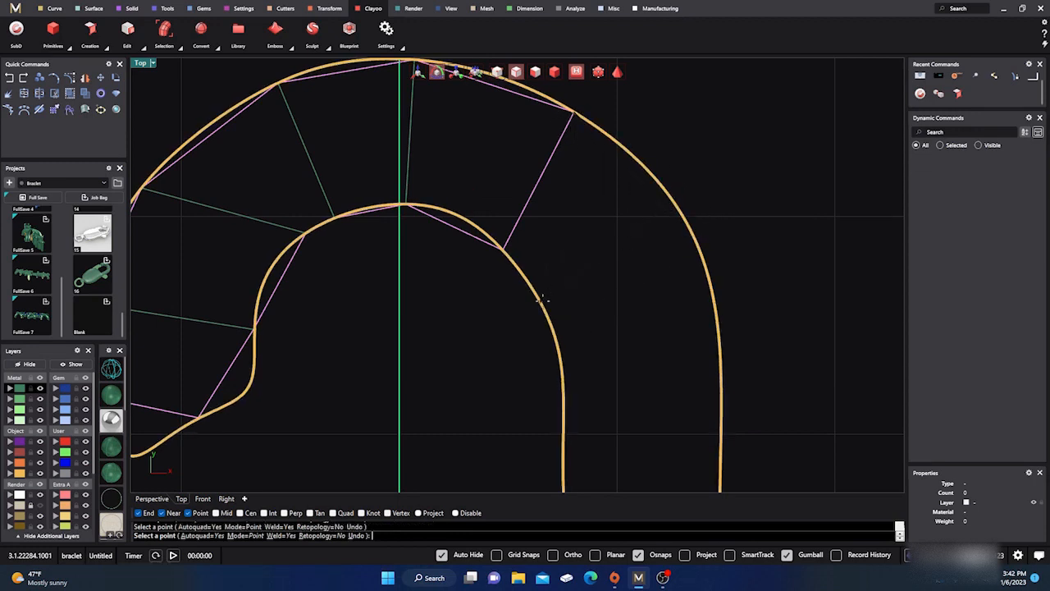
click(541, 300)
right_drag(640, 323, 590, 204)
right_drag(604, 119, 615, 205)
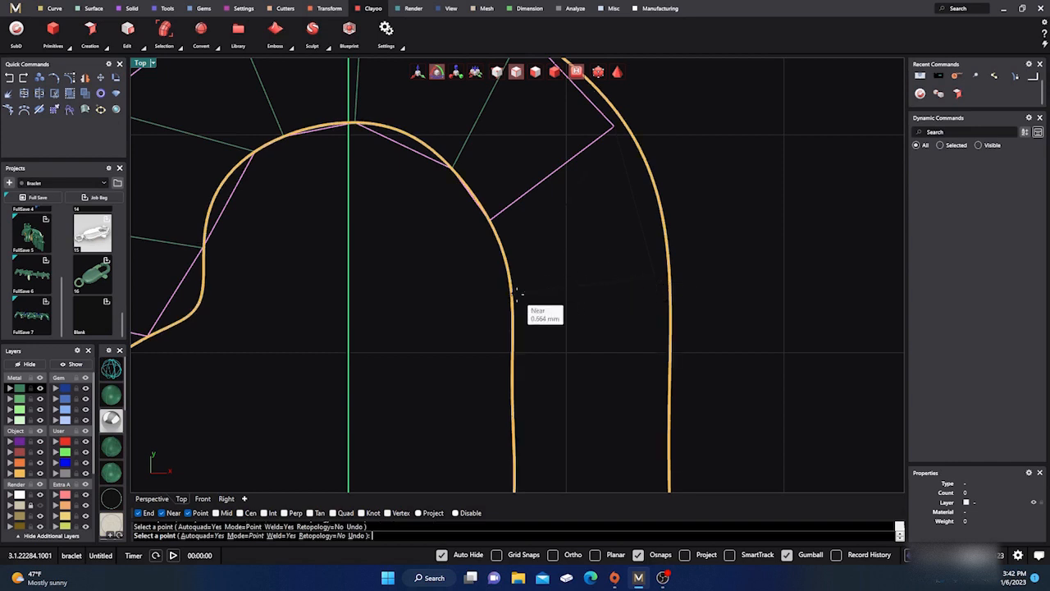
Append a seventh and an eighth face along the end of the hook's arc and the upper part of its straight shank.
click(512, 264)
click(493, 217)
right_drag(520, 211, 611, 106)
click(668, 174)
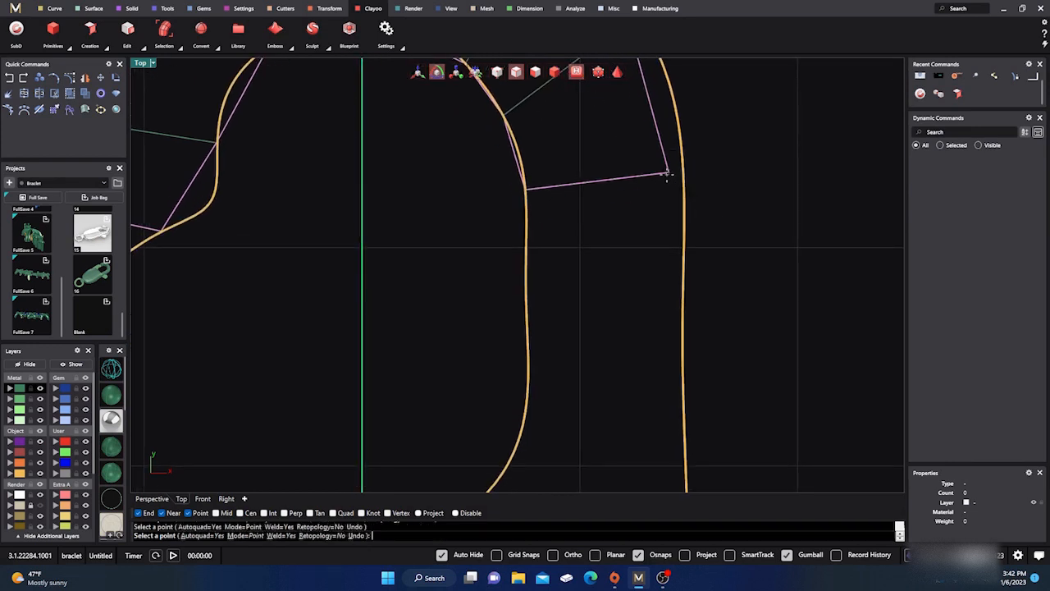
click(523, 203)
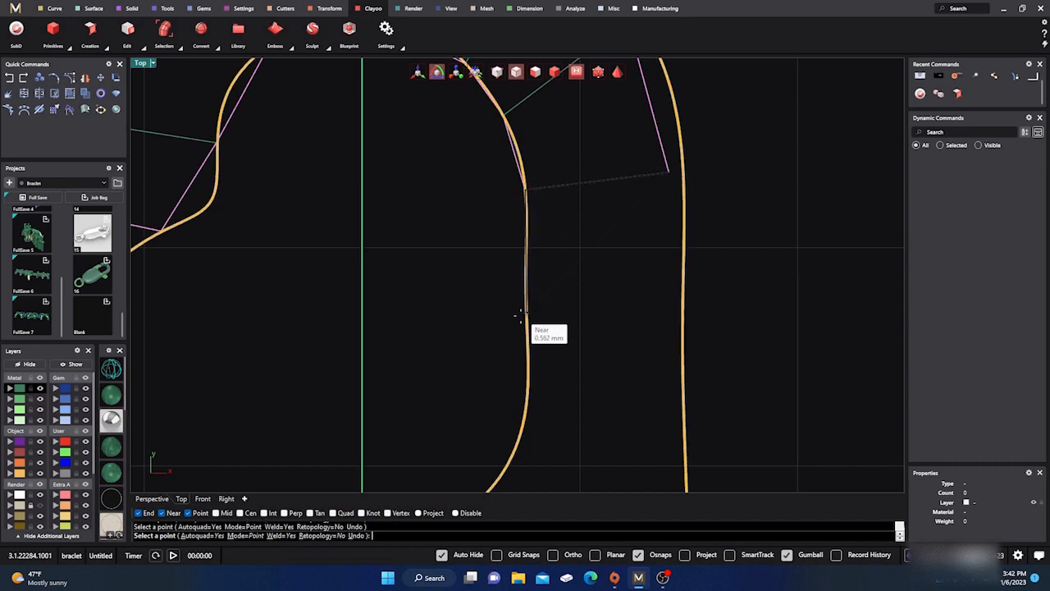
click(681, 316)
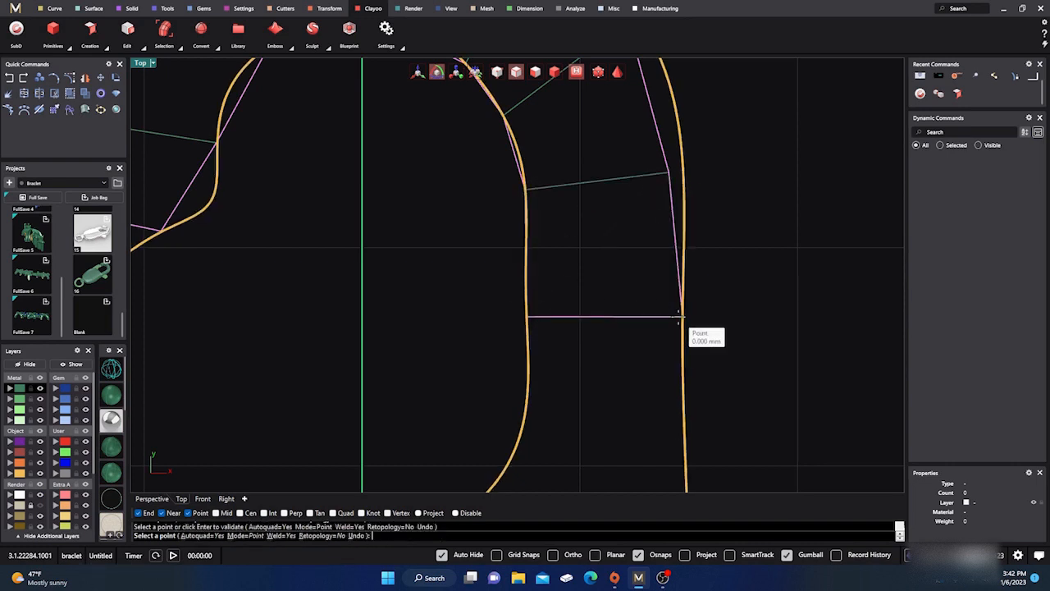
Append a ninth face down the shank to where the inner curve bends toward the clasp body.
right_drag(675, 215, 660, 104)
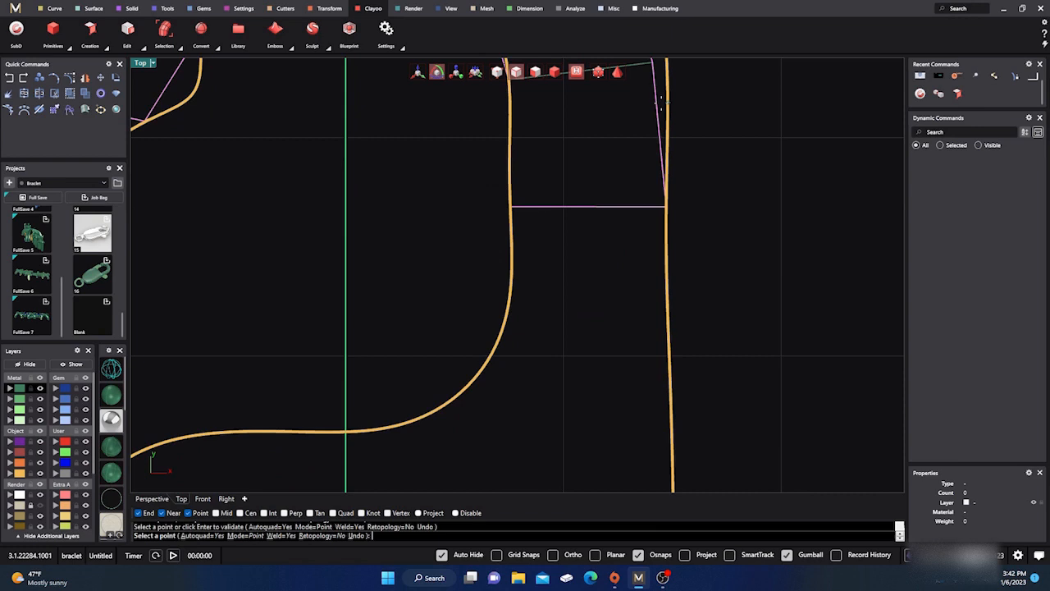
click(511, 210)
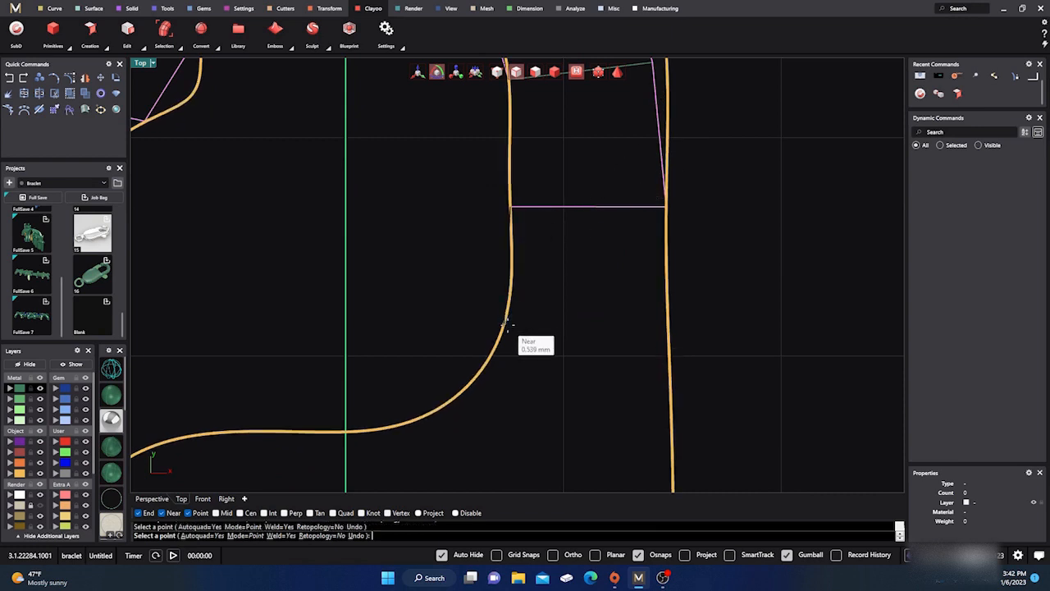
click(667, 330)
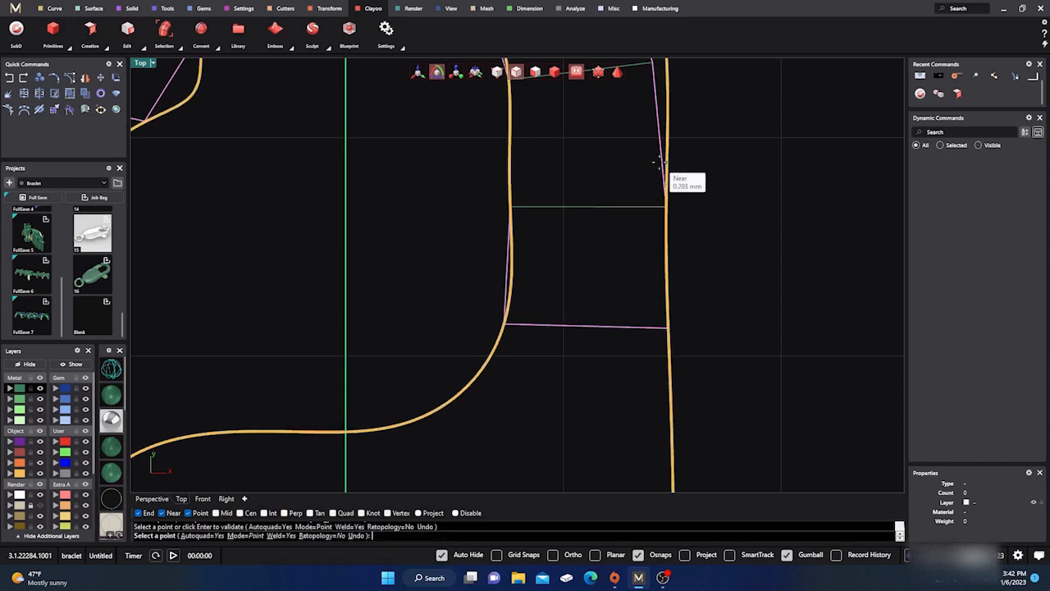
scroll(657, 162, down, 3)
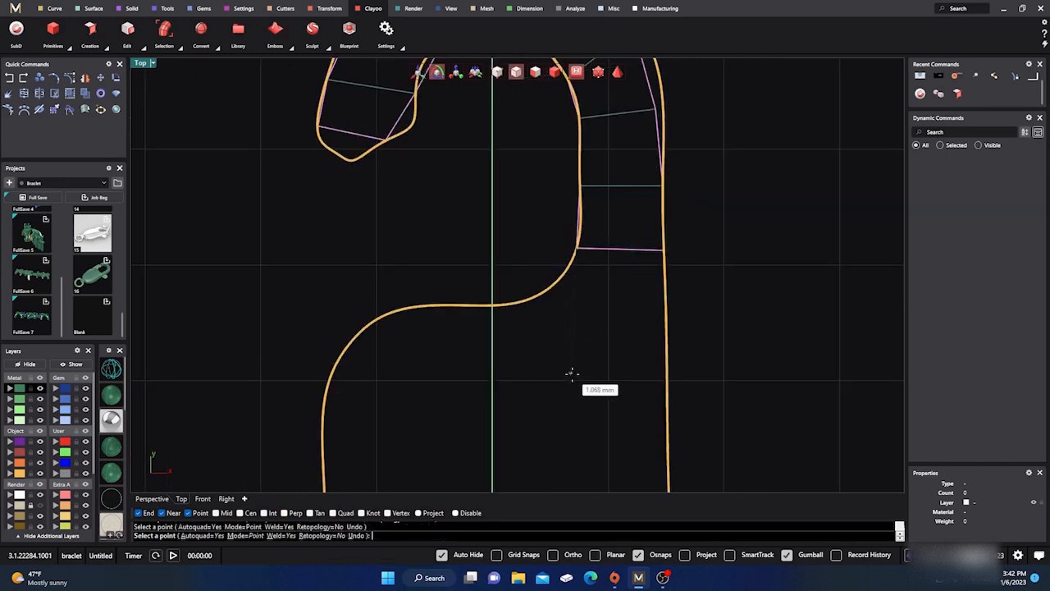
click(664, 376)
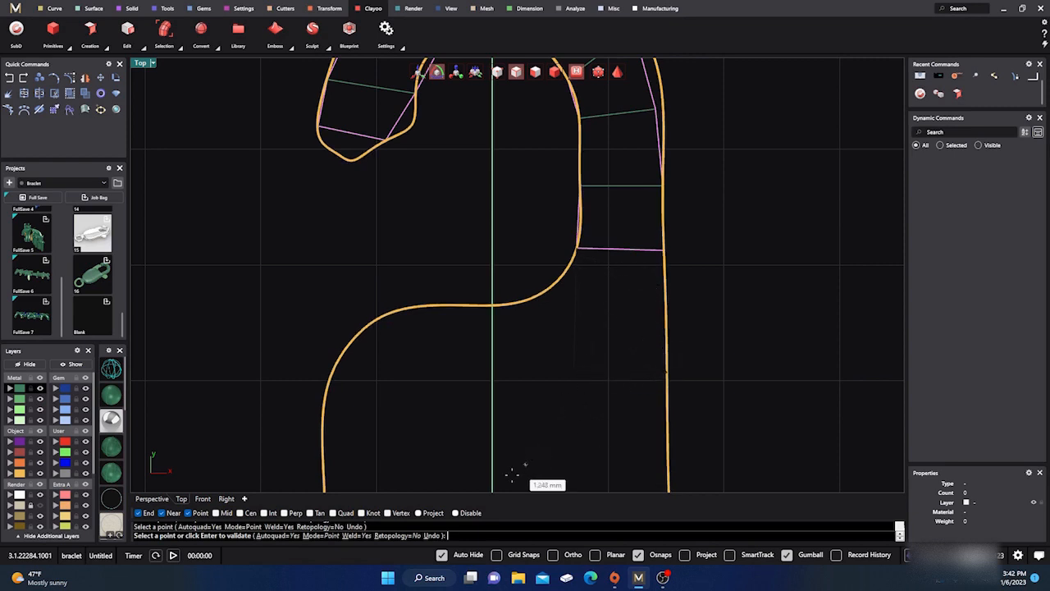
click(435, 535)
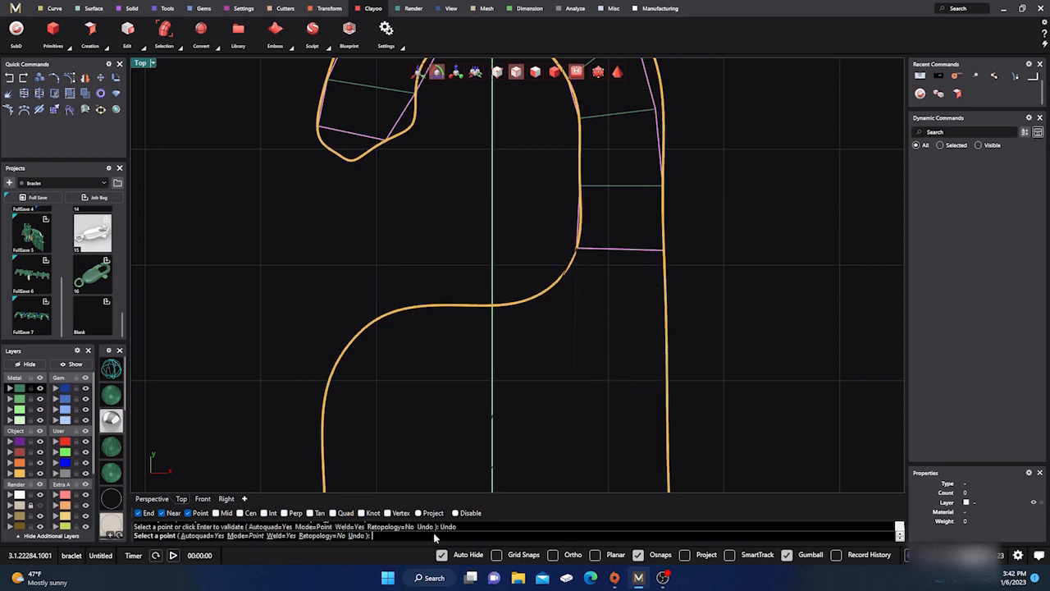
scroll(566, 291, up, 2)
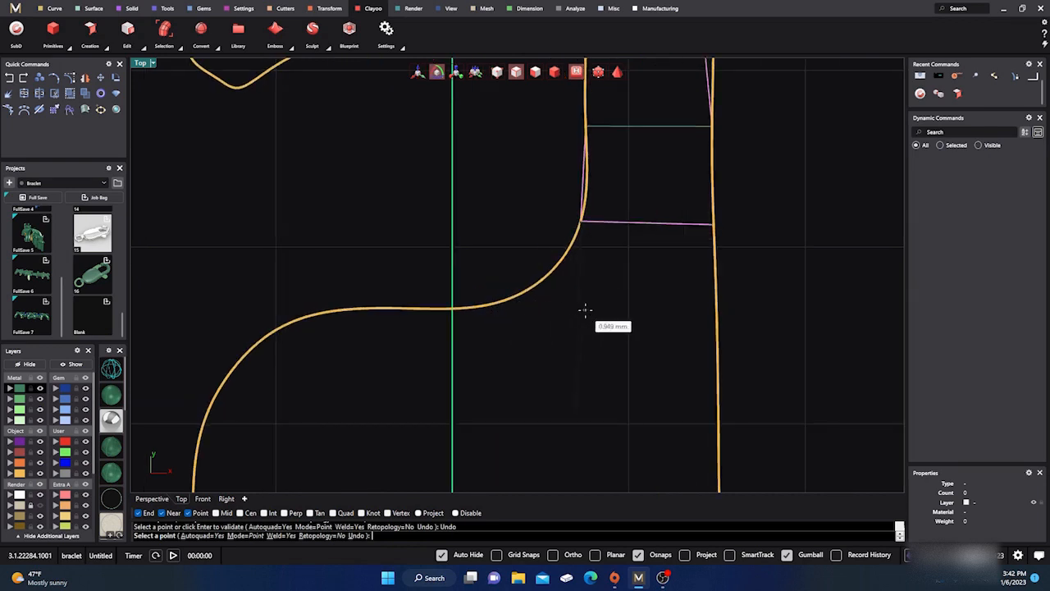
click(579, 302)
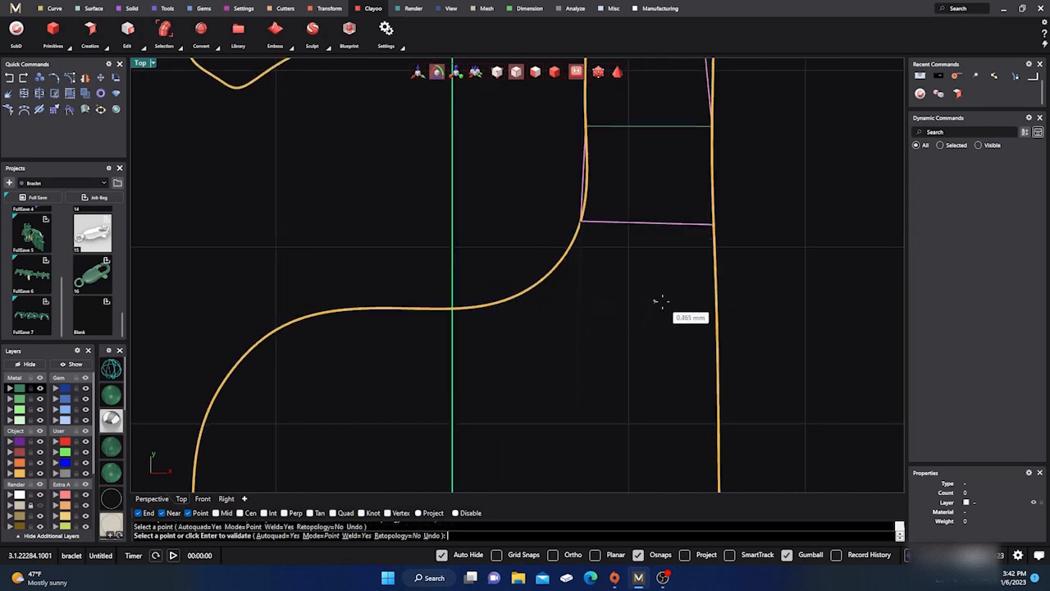
click(712, 305)
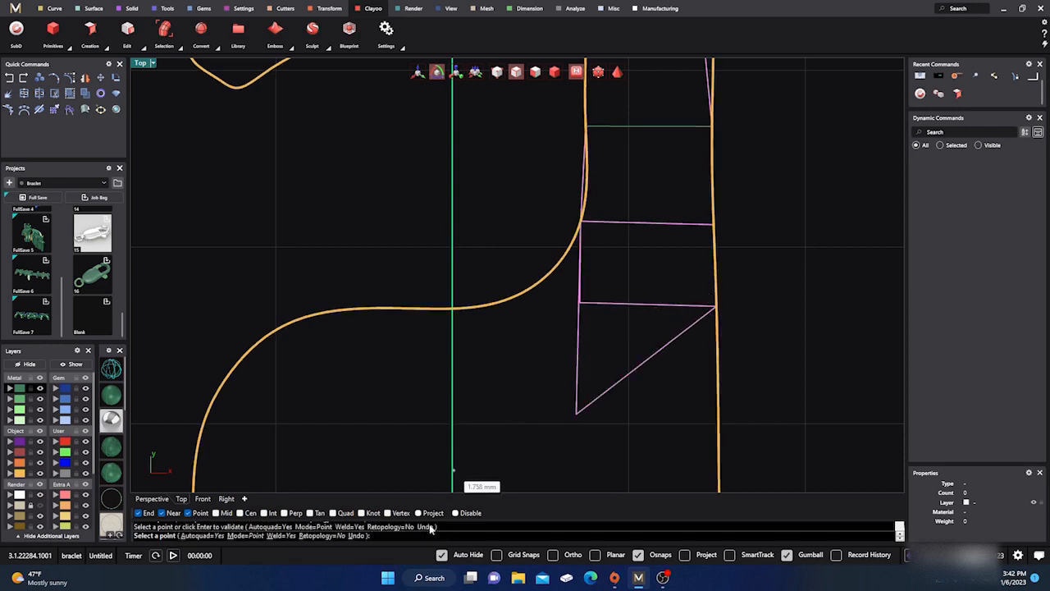
click(354, 536)
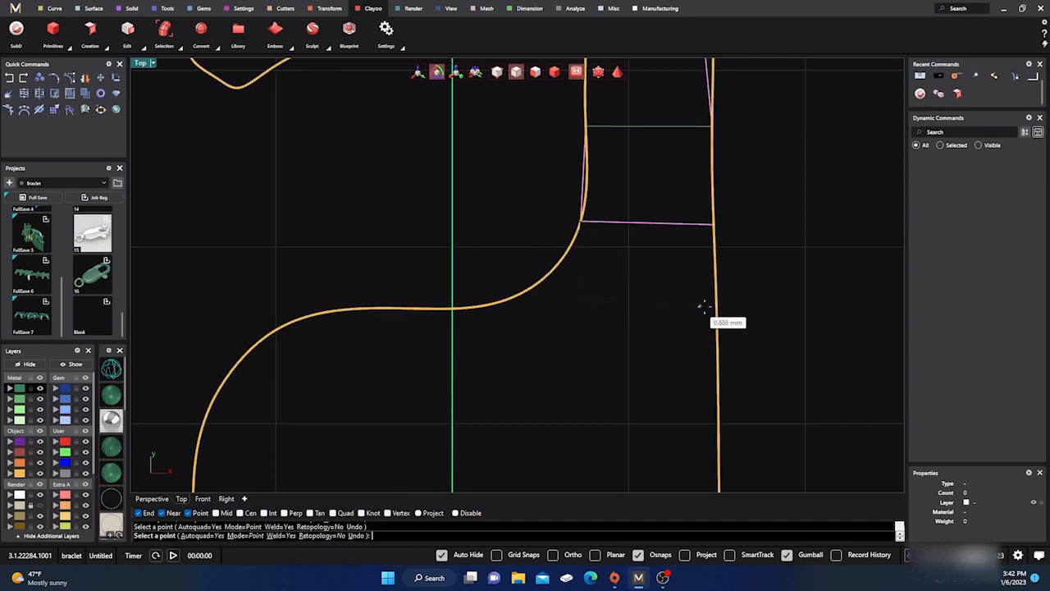
Append a tenth and an eleventh face down the body's long side, keeping their inner vertices below the shank's inner edge.
click(714, 223)
right_drag(558, 198, 549, 135)
click(566, 239)
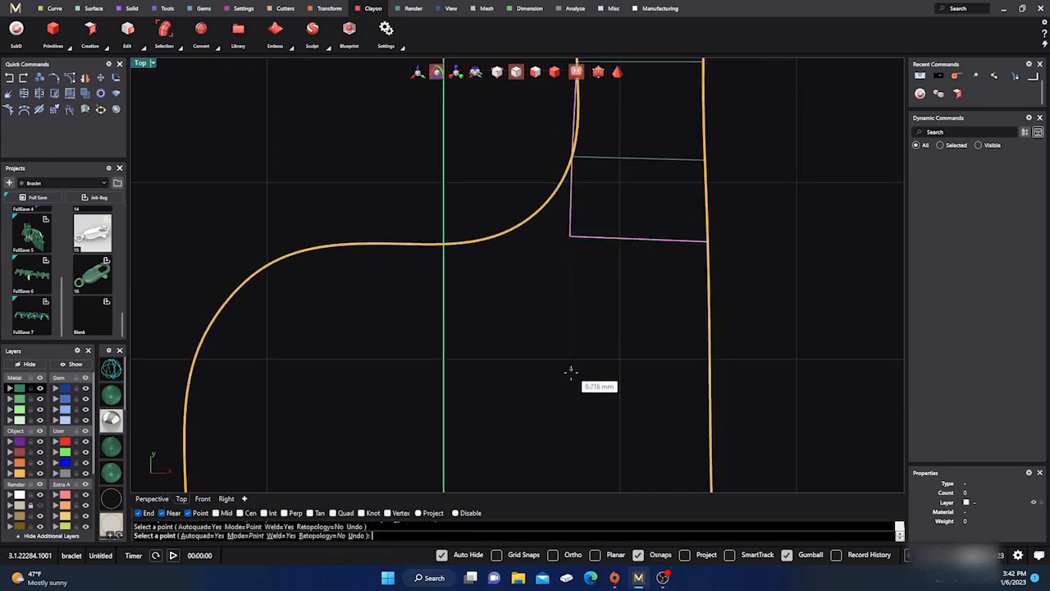
click(710, 371)
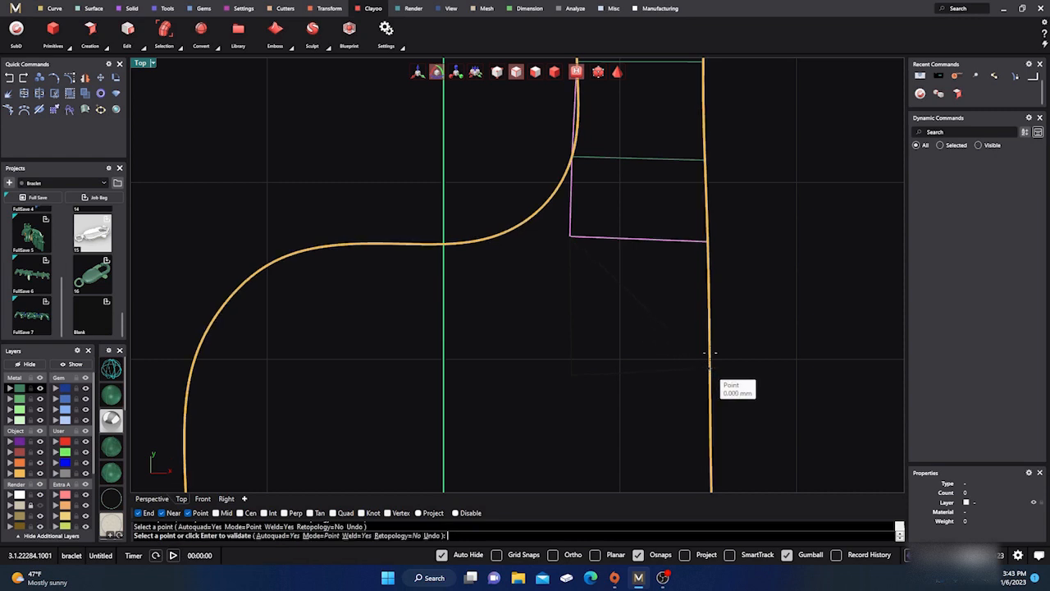
click(706, 246)
right_drag(692, 221, 656, 107)
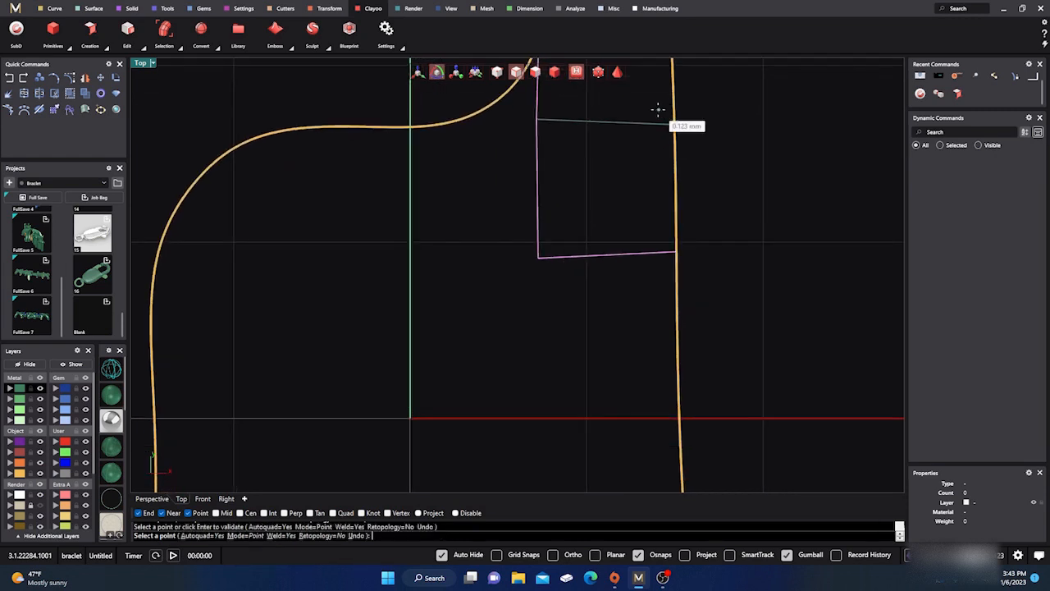
Append a twelfth face down to the X axis and a thirteenth to where the outer curve starts rounding toward the body's base.
click(538, 256)
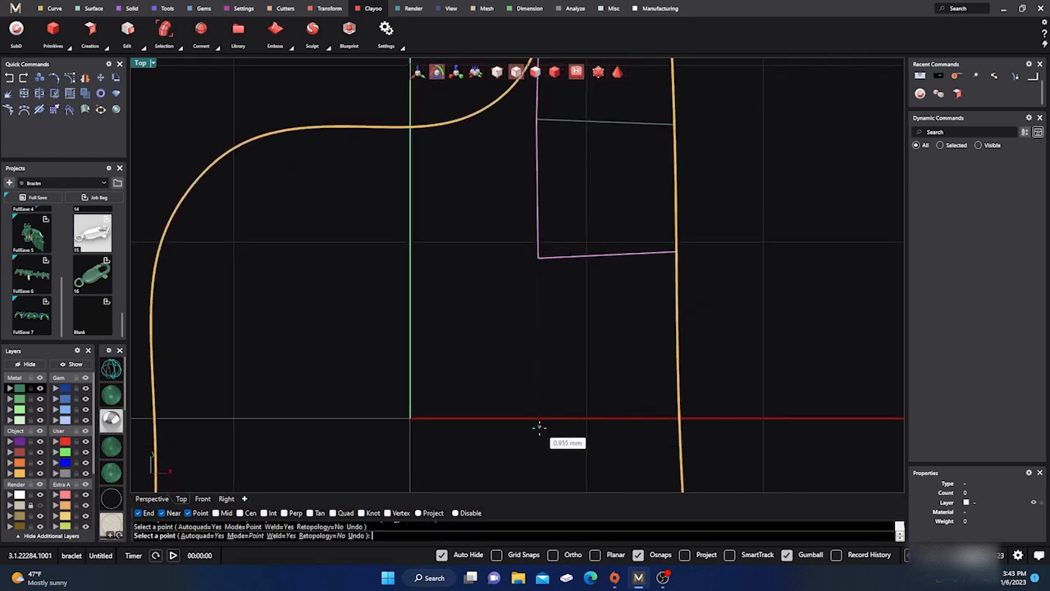
click(672, 418)
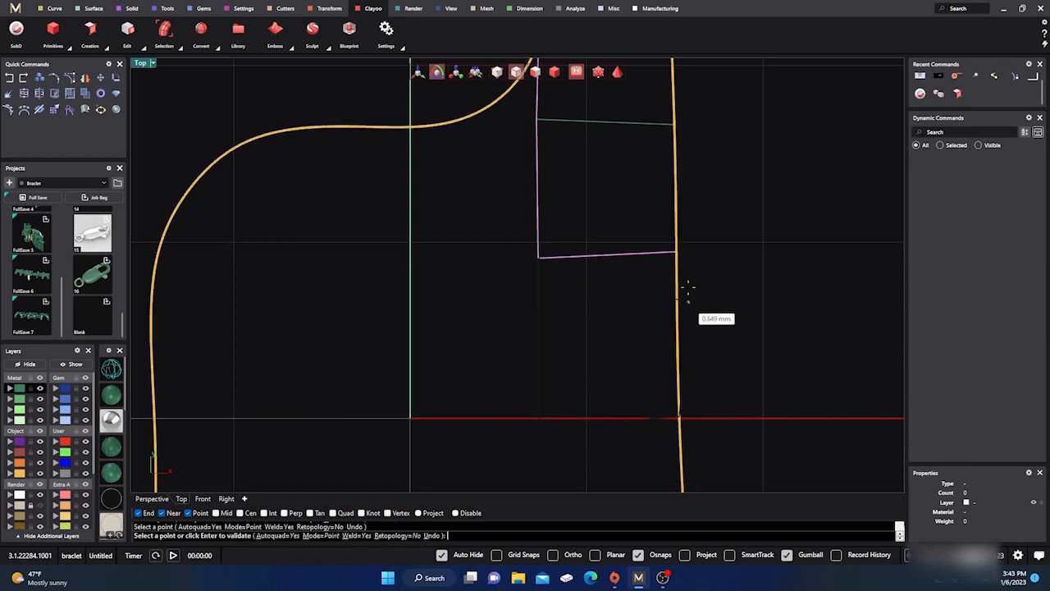
right_drag(661, 241, 638, 96)
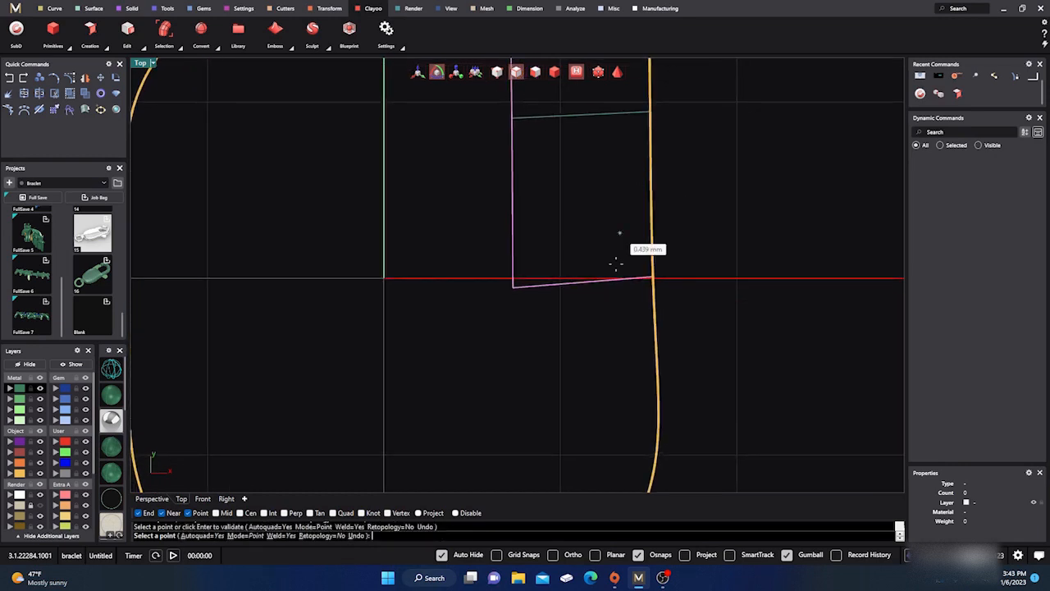
right_drag(618, 278, 614, 198)
click(502, 205)
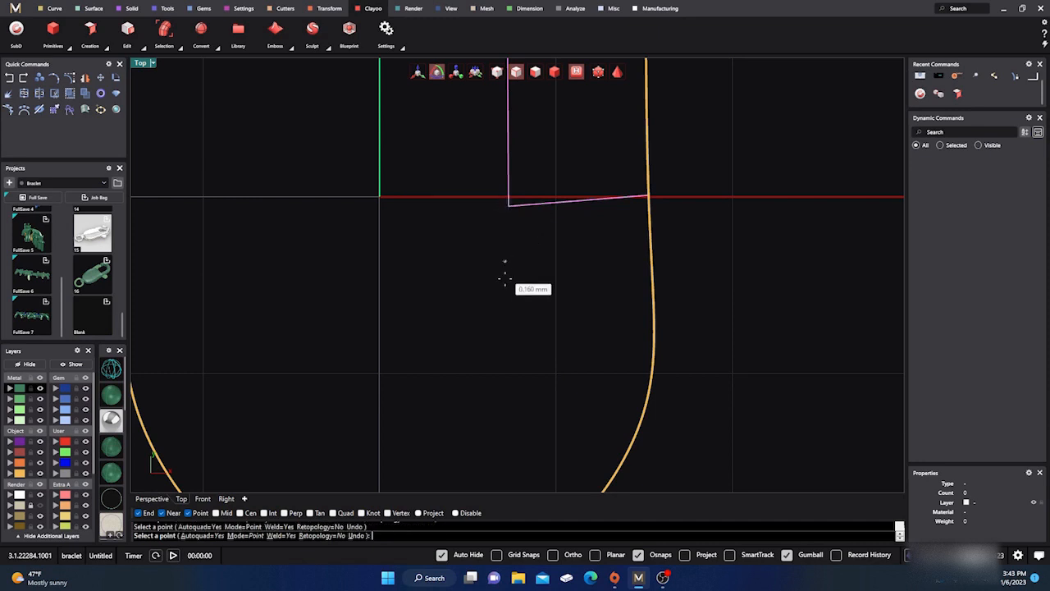
click(654, 353)
right_drag(603, 269, 610, 129)
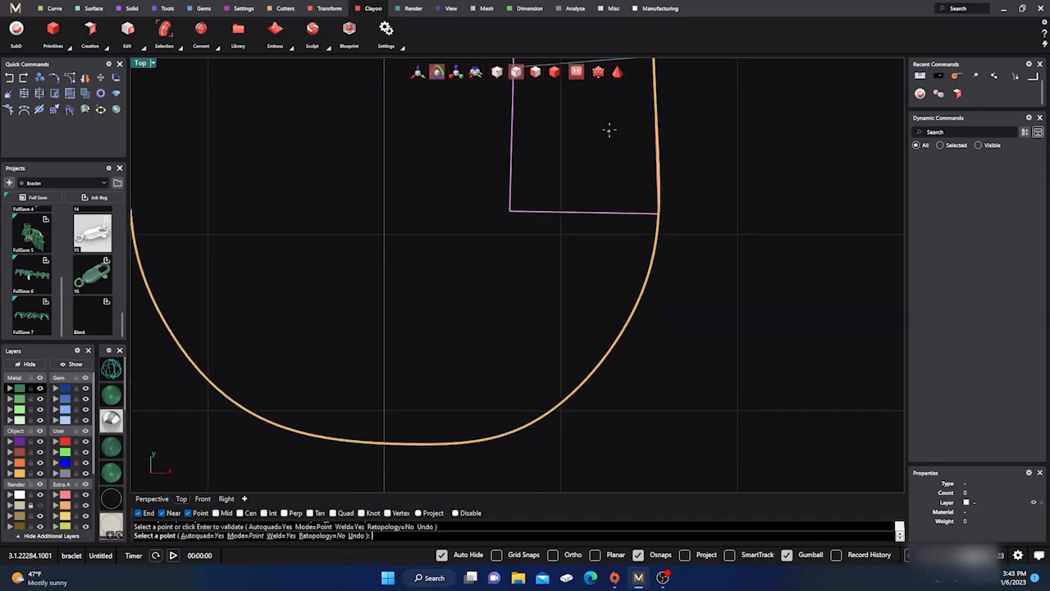
Append a fourteenth and a fifteenth face around the body's rounded base corner, ending the strip on the base curve.
click(507, 212)
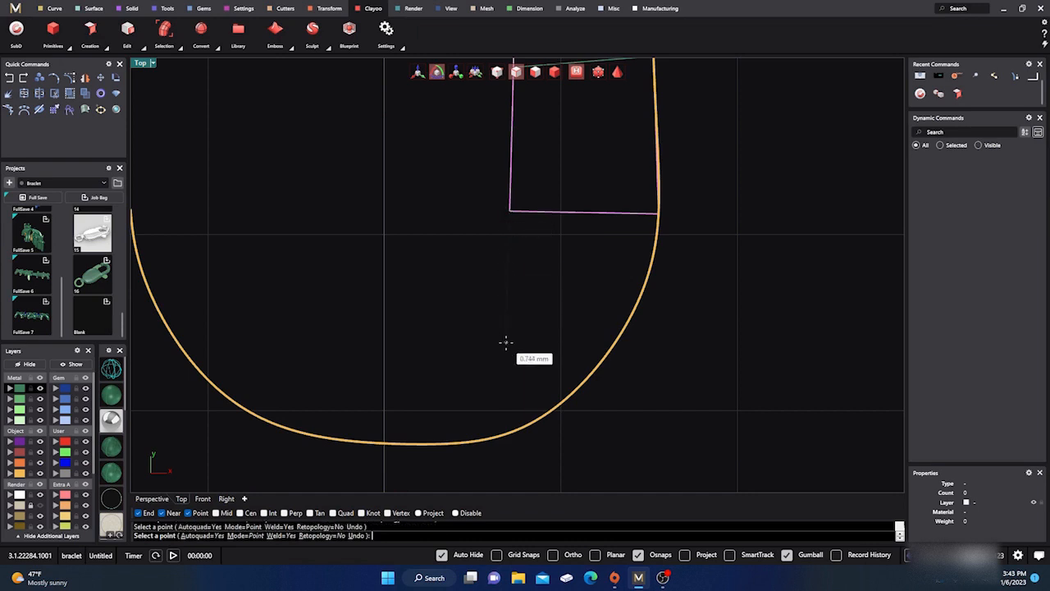
click(612, 342)
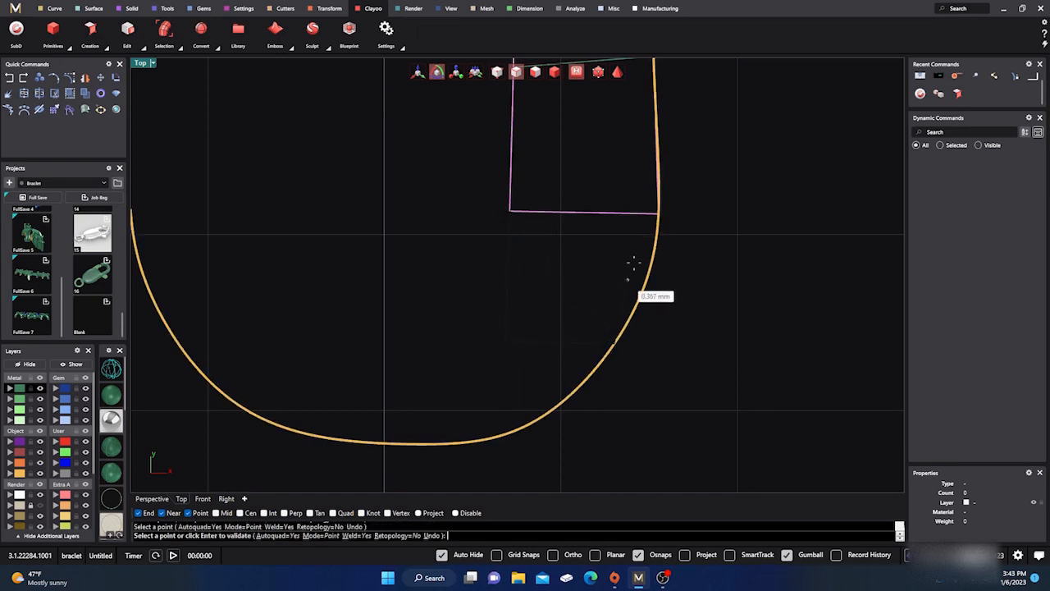
click(656, 214)
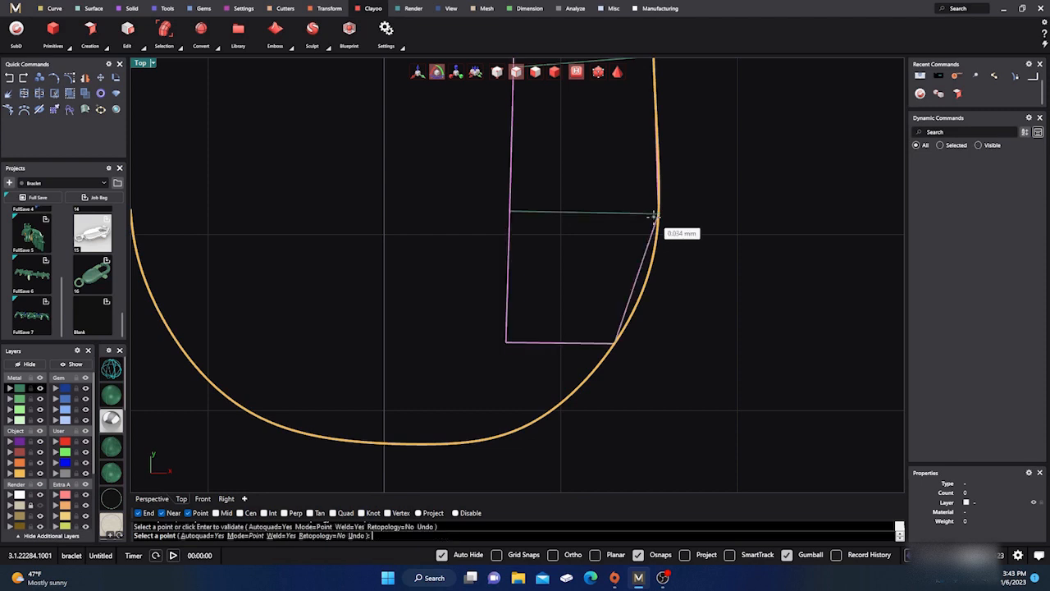
click(503, 343)
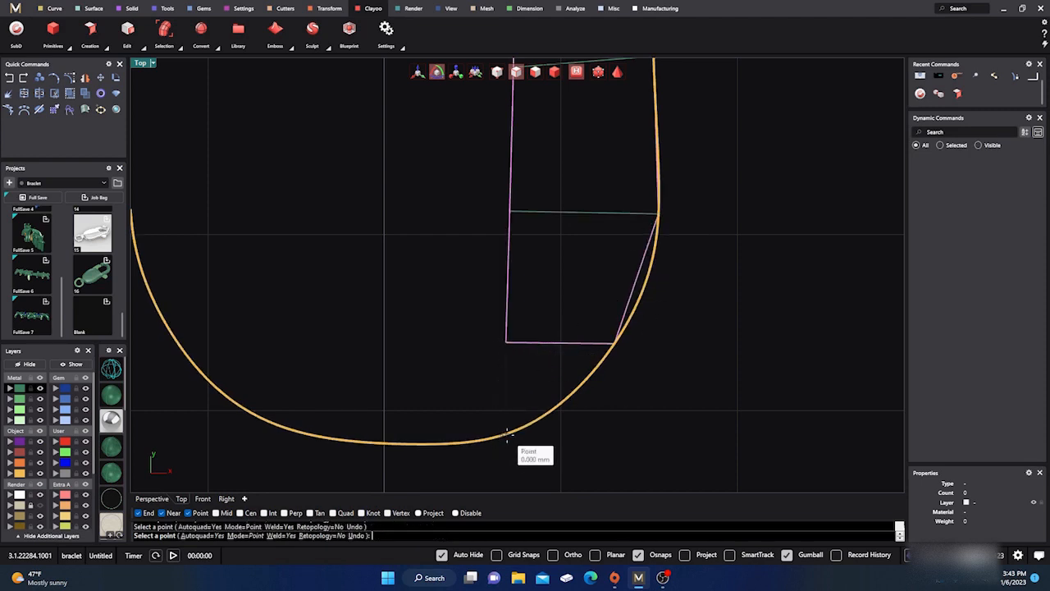
click(558, 405)
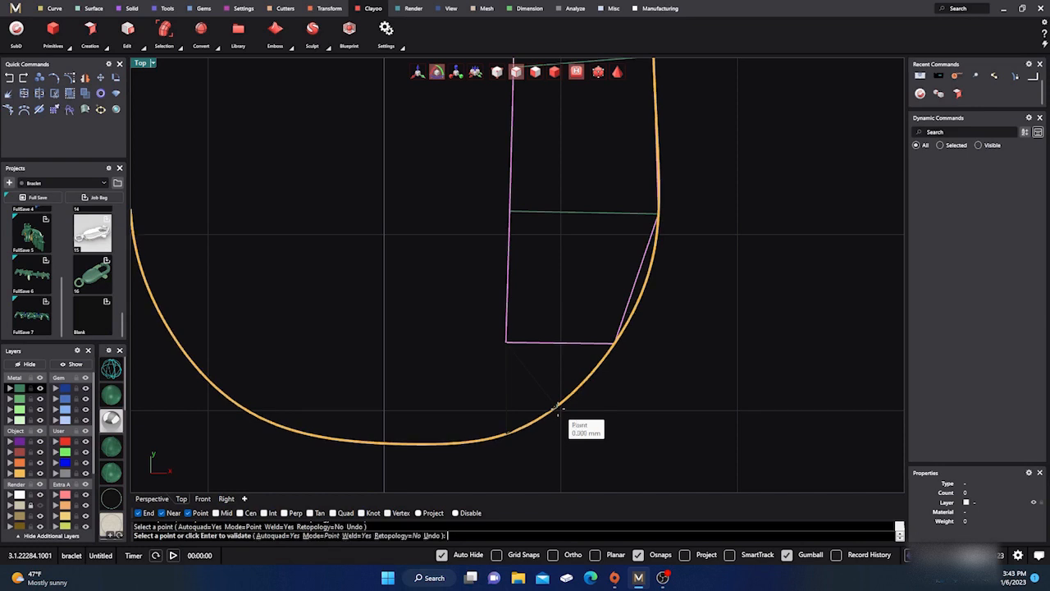
click(612, 351)
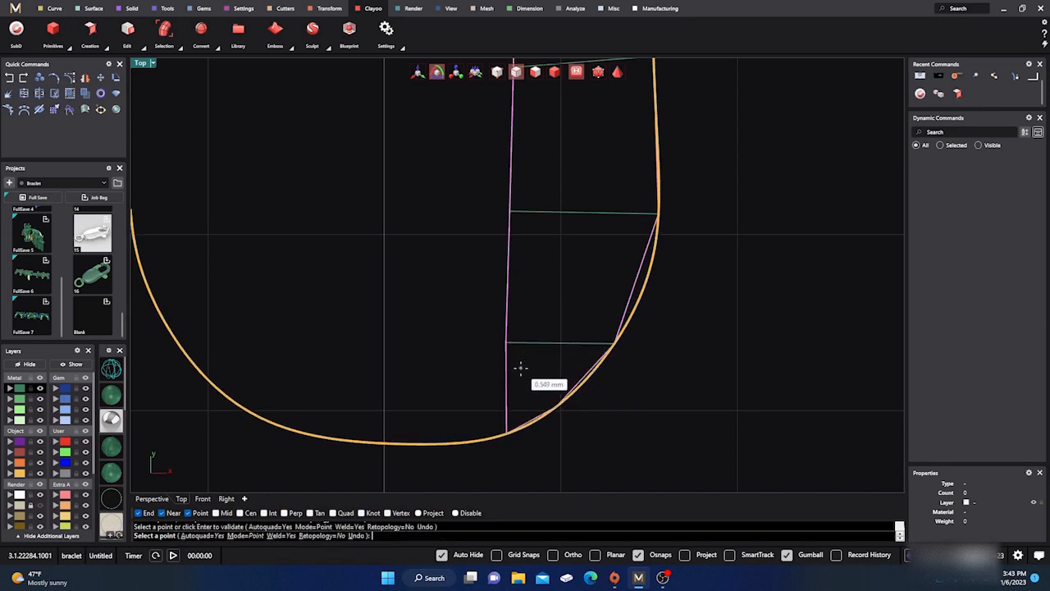
scroll(563, 415, up, 3)
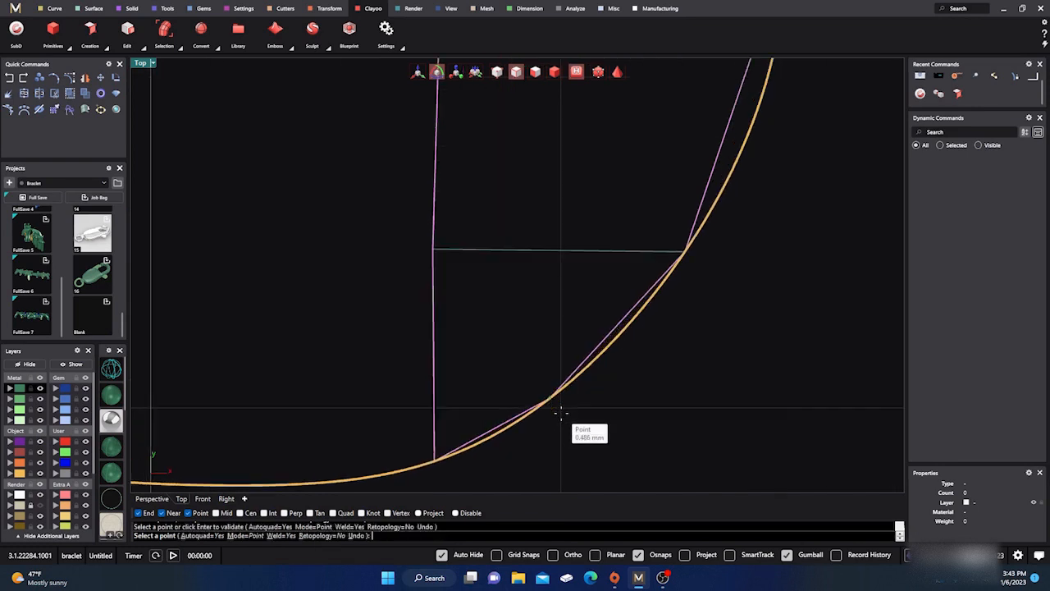
scroll(555, 402, down, 4)
scroll(481, 382, down, 2)
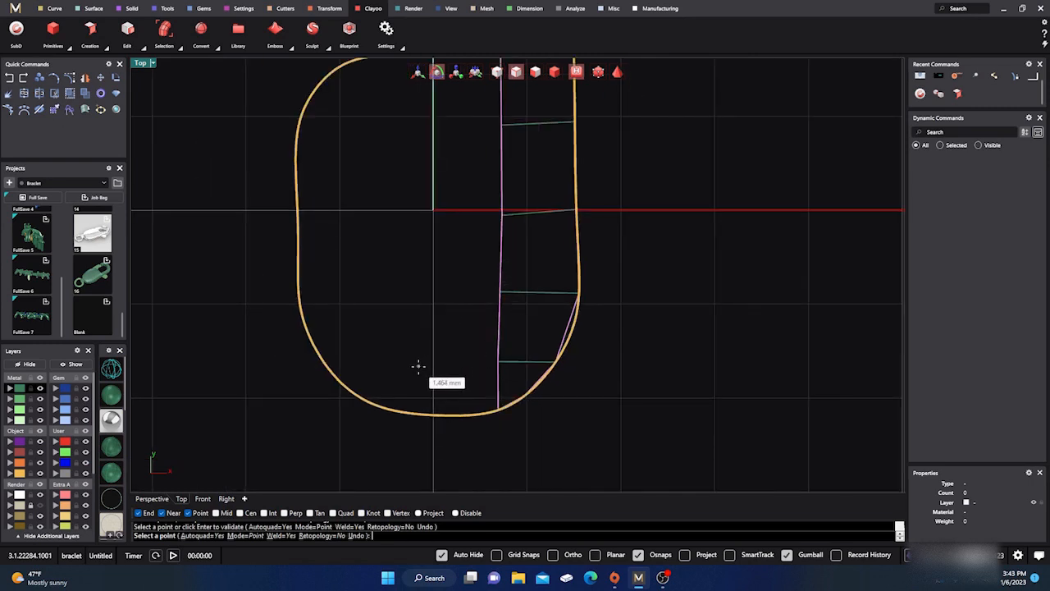
scroll(447, 360, down, 3)
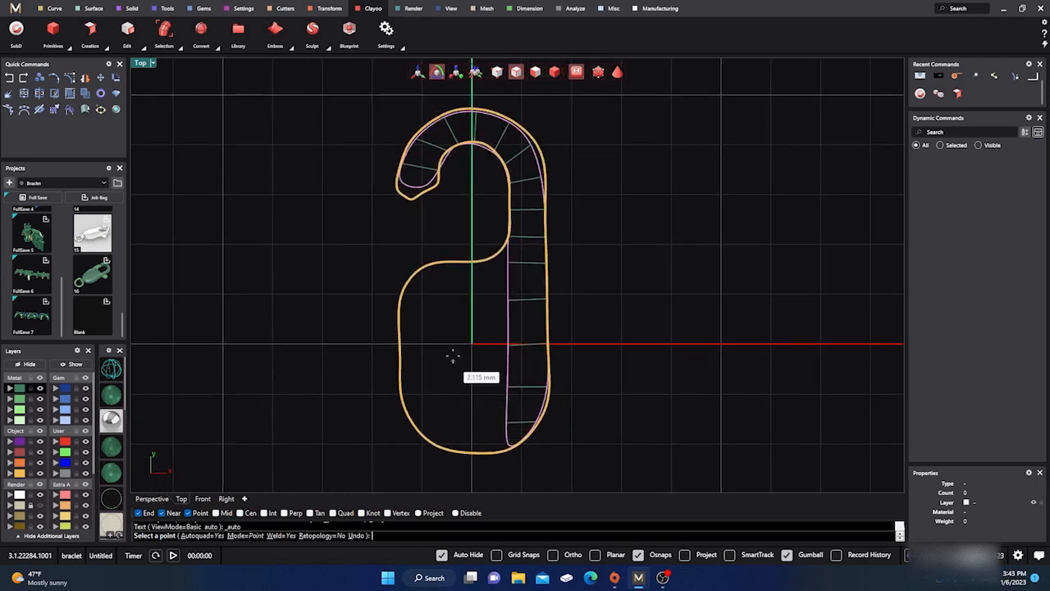
Display the clasp's face strip shaded in green in the Top view and finish appending faces.
scroll(452, 359, up, 2)
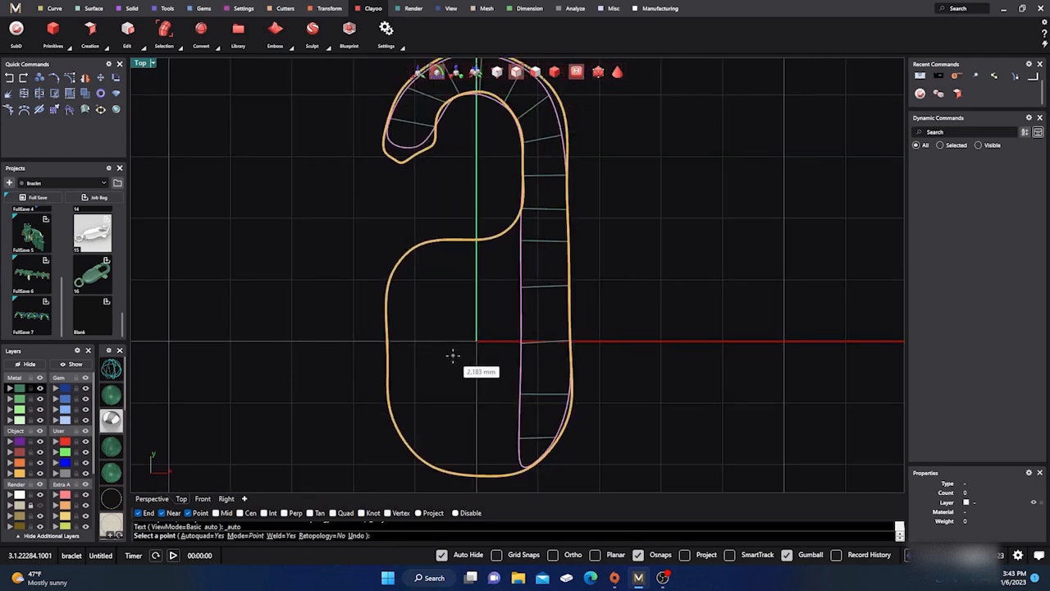
click(107, 395)
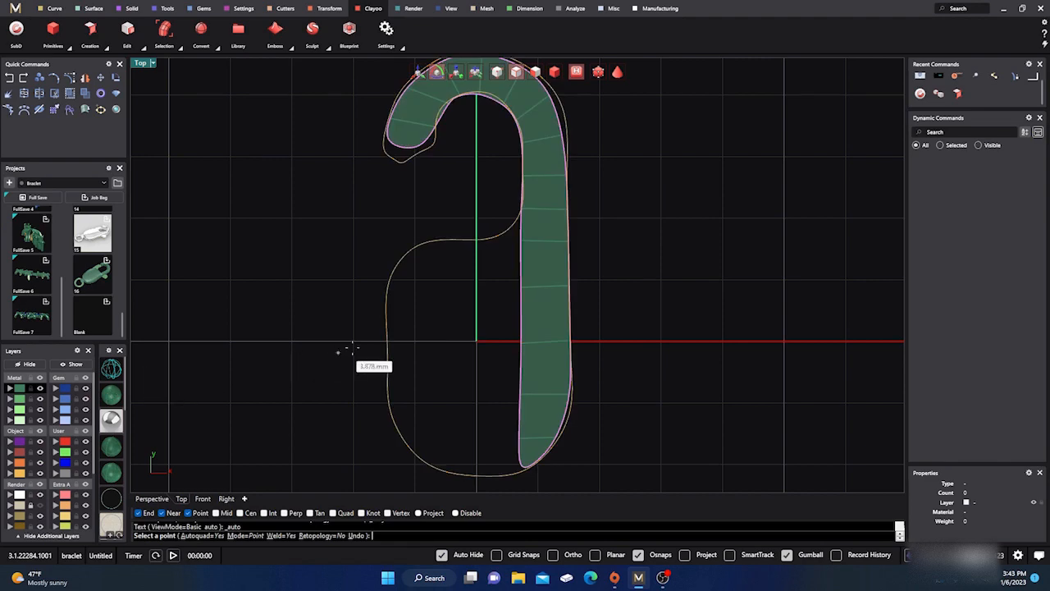
mouse_move(398, 356)
right_down()
mouse_move(389, 384)
mouse_move(434, 366)
mouse_move(436, 374)
right_up()
right_drag(479, 338, 471, 370)
scroll(427, 279, up, 6)
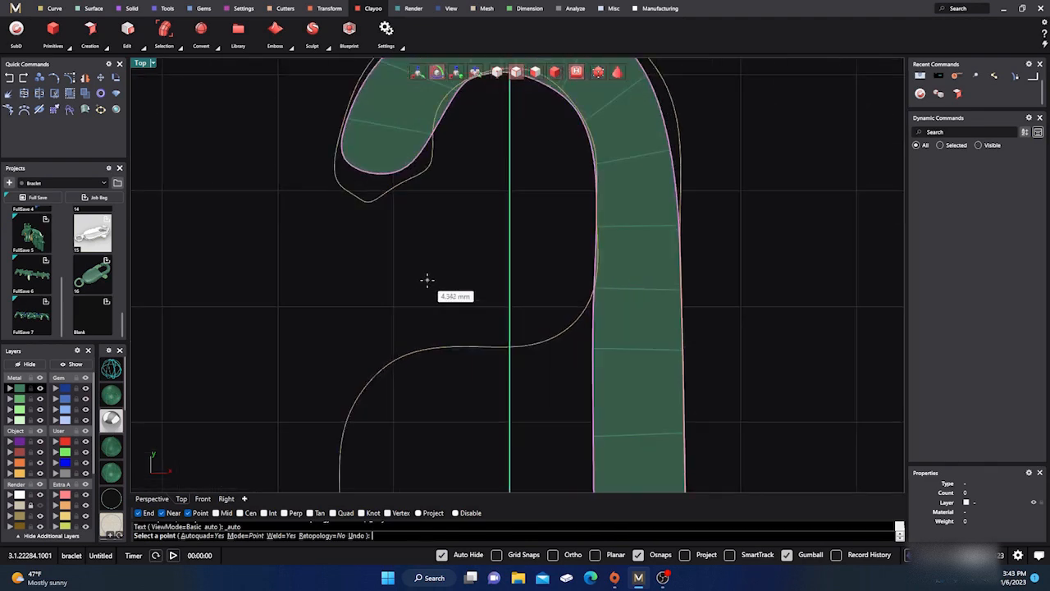
scroll(427, 279, down, 4)
right_drag(432, 280, 408, 289)
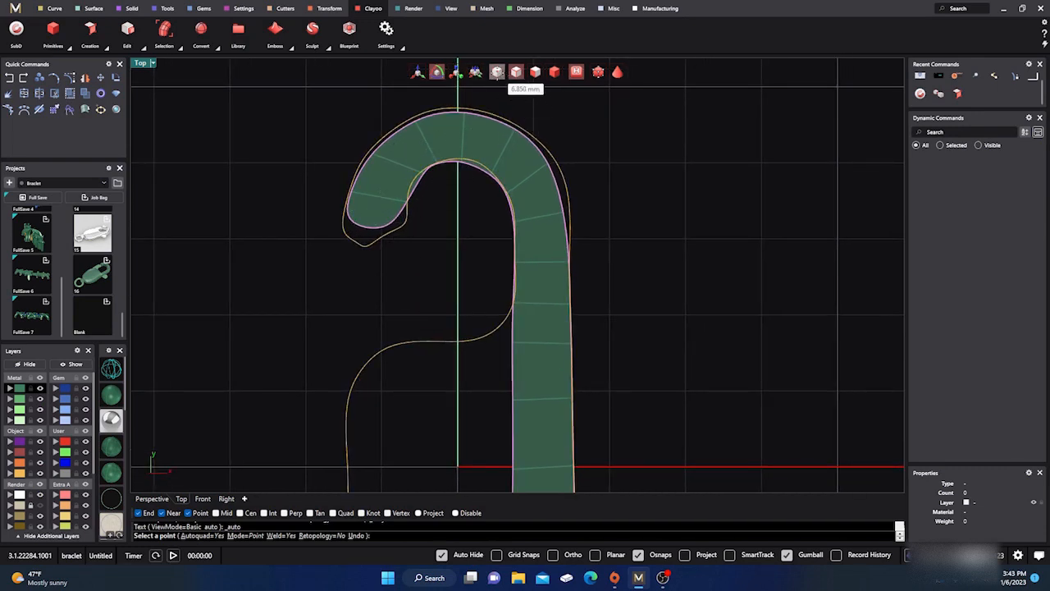
right_click(598, 156)
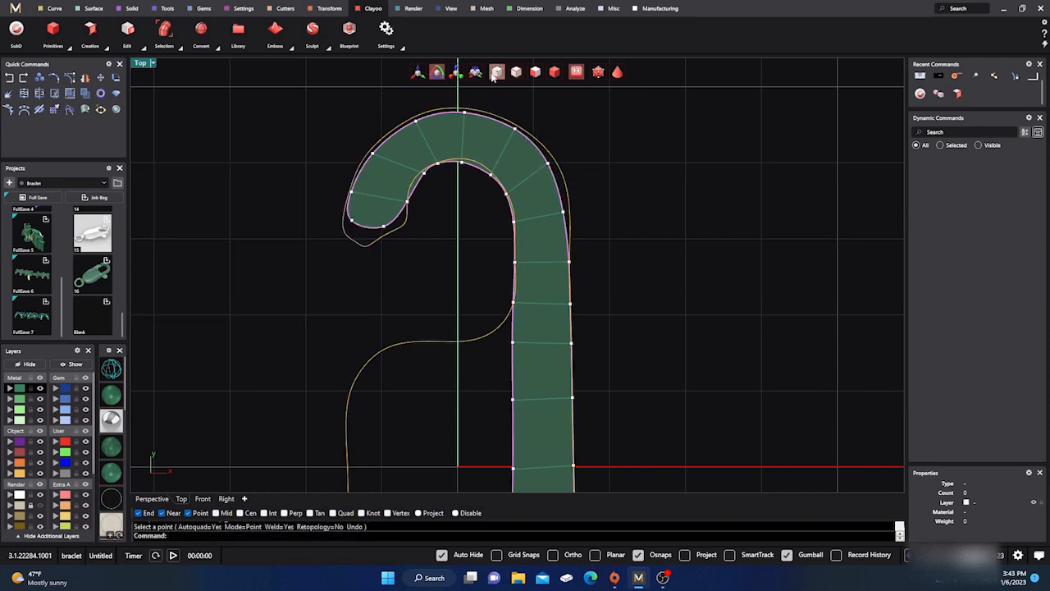
Switch the gizmo to move mode and shift the two end vertices at the hook's tip outward and down to the outline curve.
scroll(369, 221, up, 3)
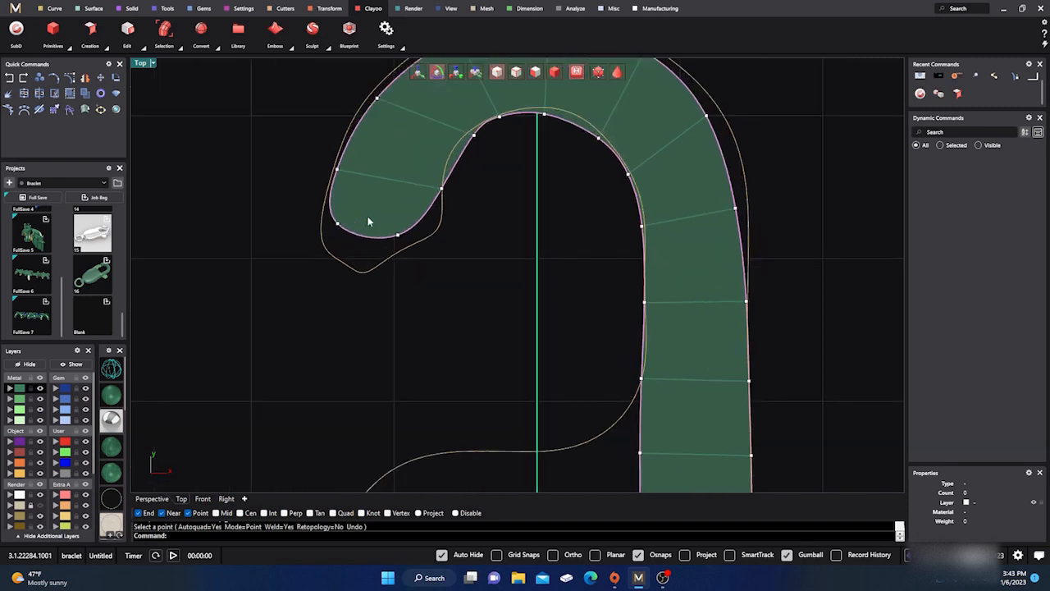
click(336, 226)
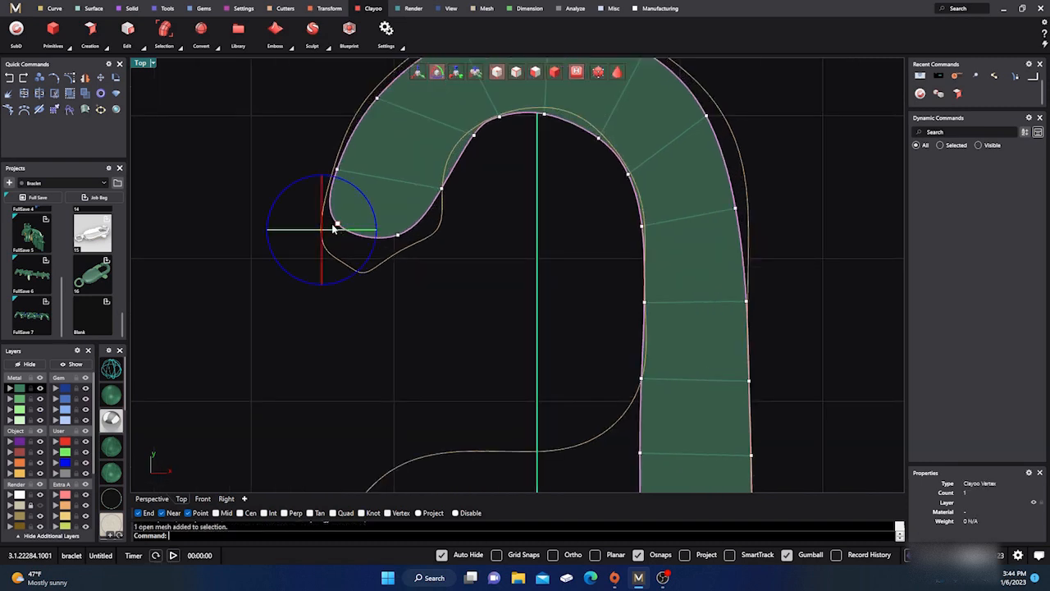
click(416, 75)
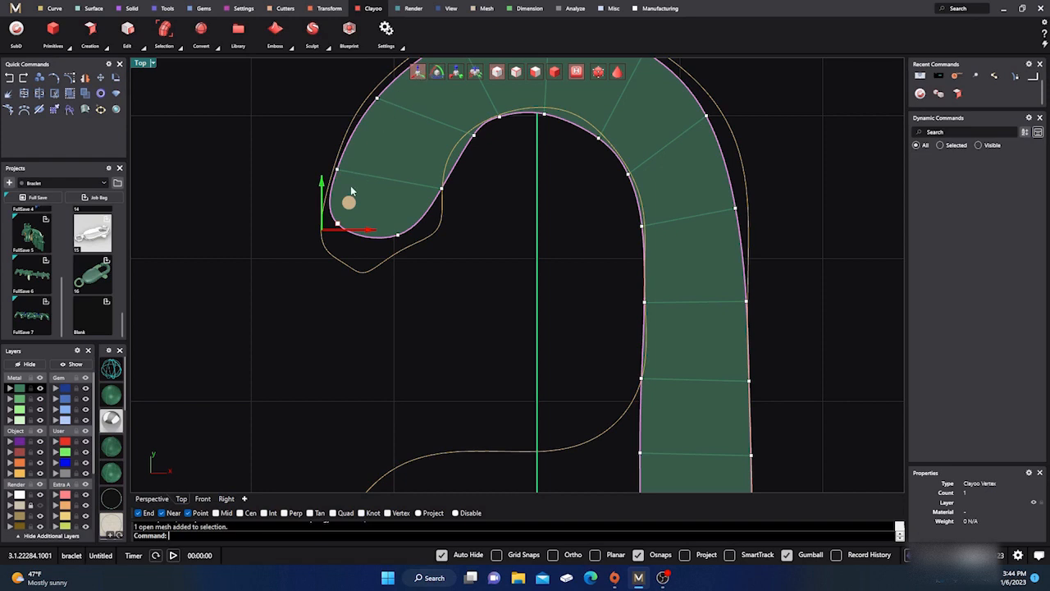
drag(370, 236, 357, 239)
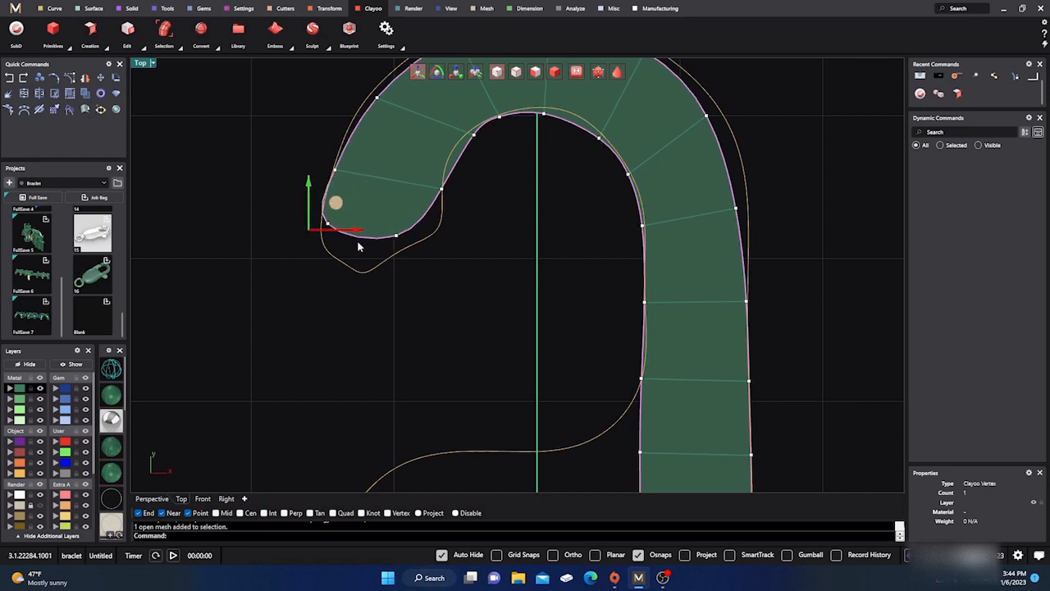
drag(333, 205, 331, 236)
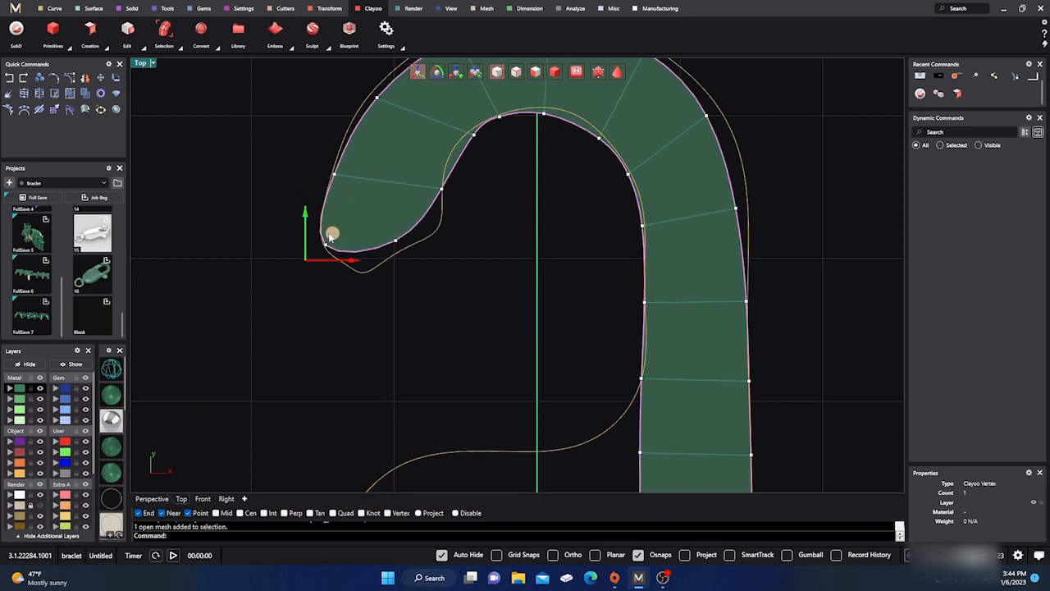
click(394, 241)
drag(432, 222, 440, 257)
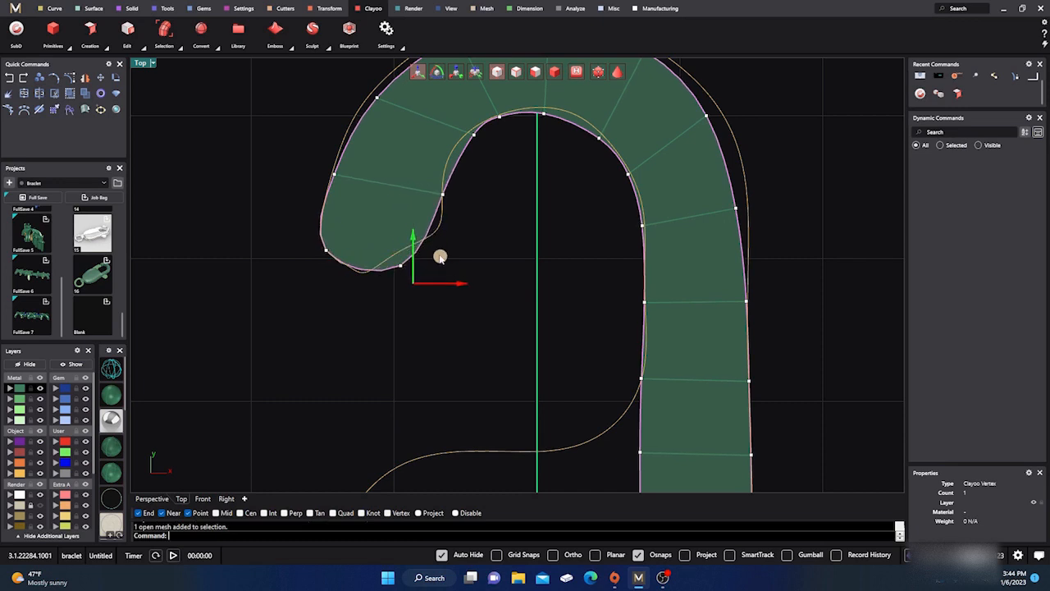
click(443, 197)
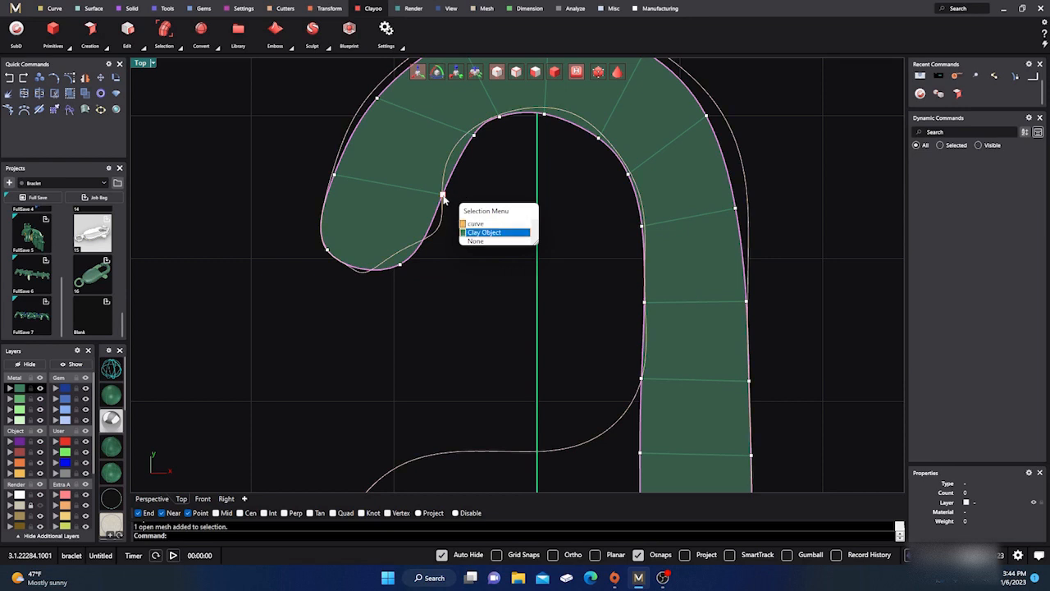
click(476, 225)
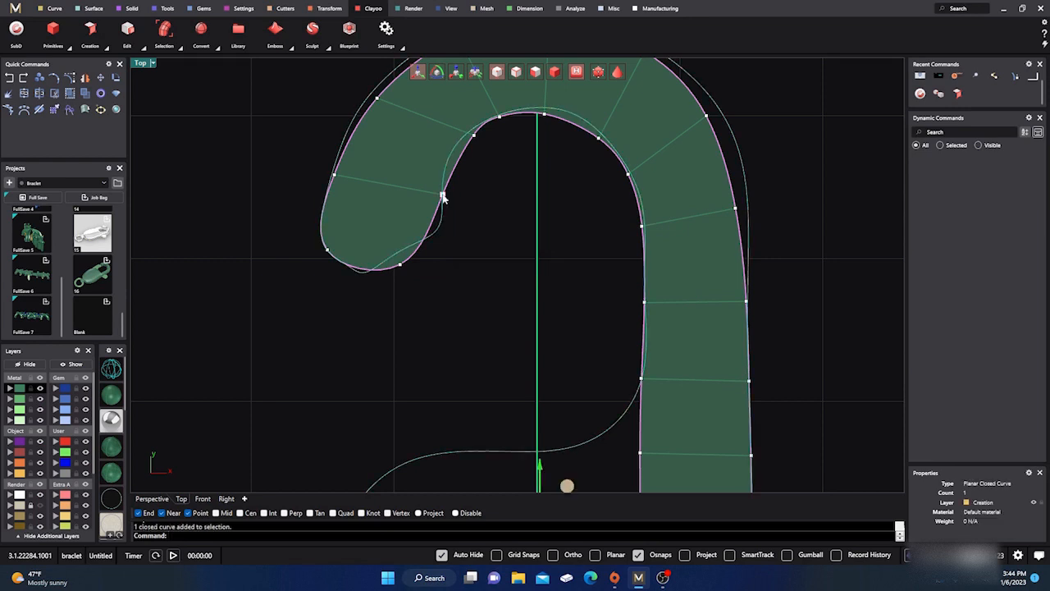
click(443, 197)
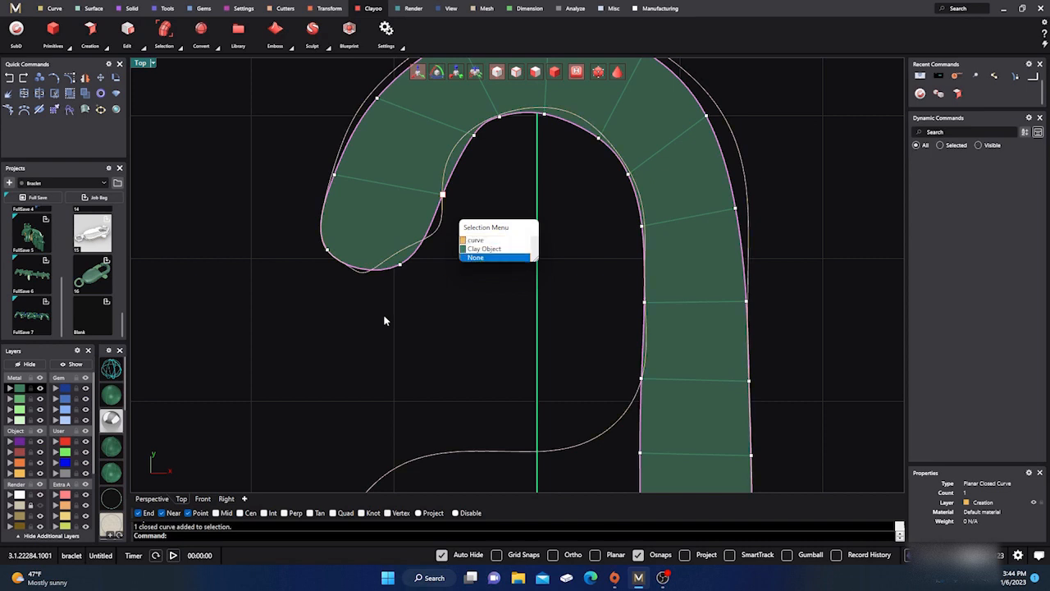
click(466, 241)
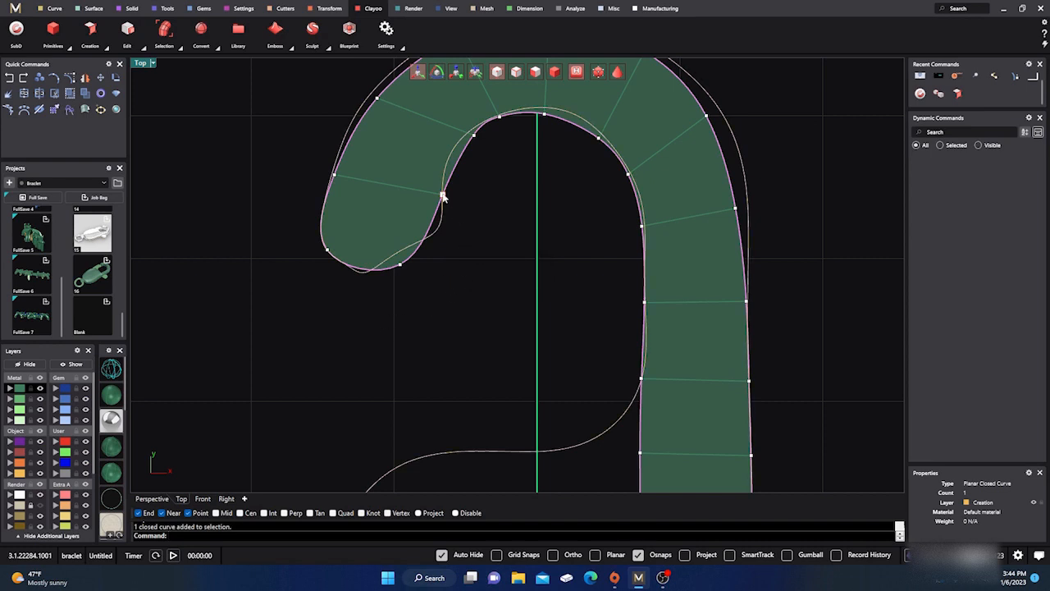
Move the first inner-edge vertex above the hook's tip down toward the tip and the next one outward onto the outline.
shift+click(443, 196)
click(492, 232)
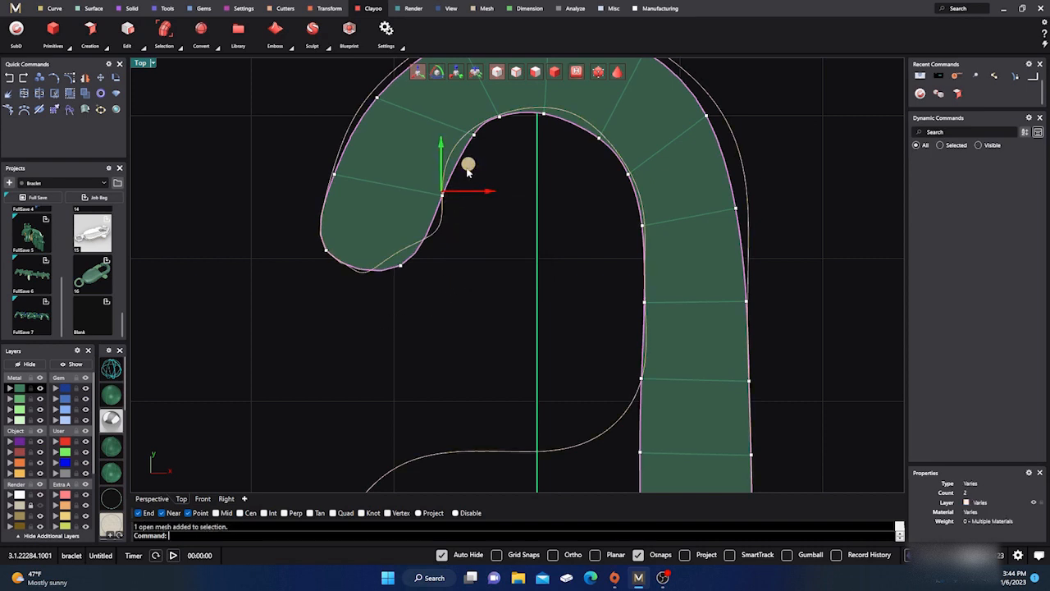
drag(467, 168, 463, 189)
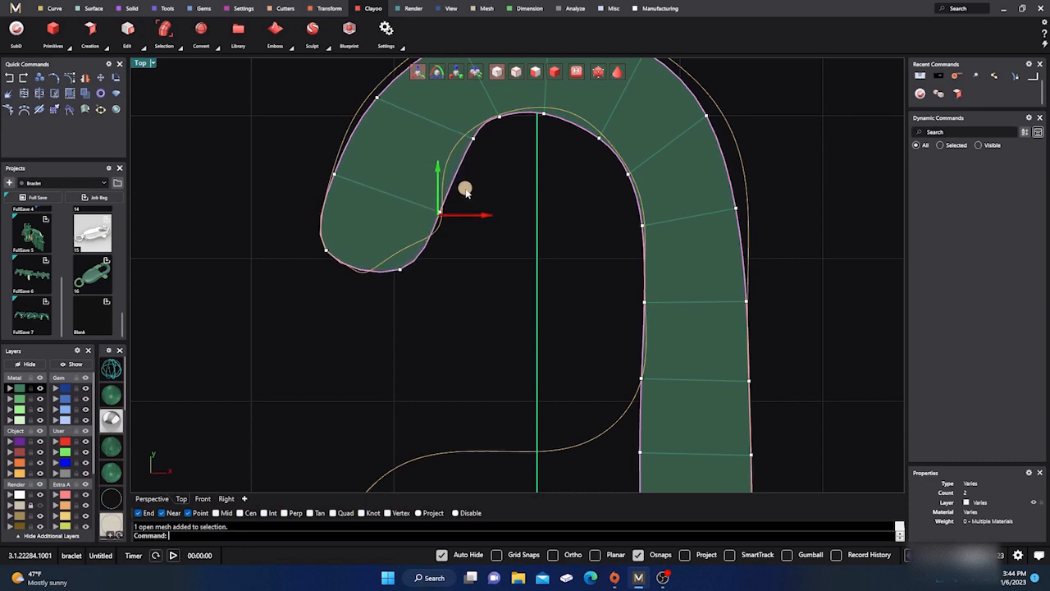
click(473, 141)
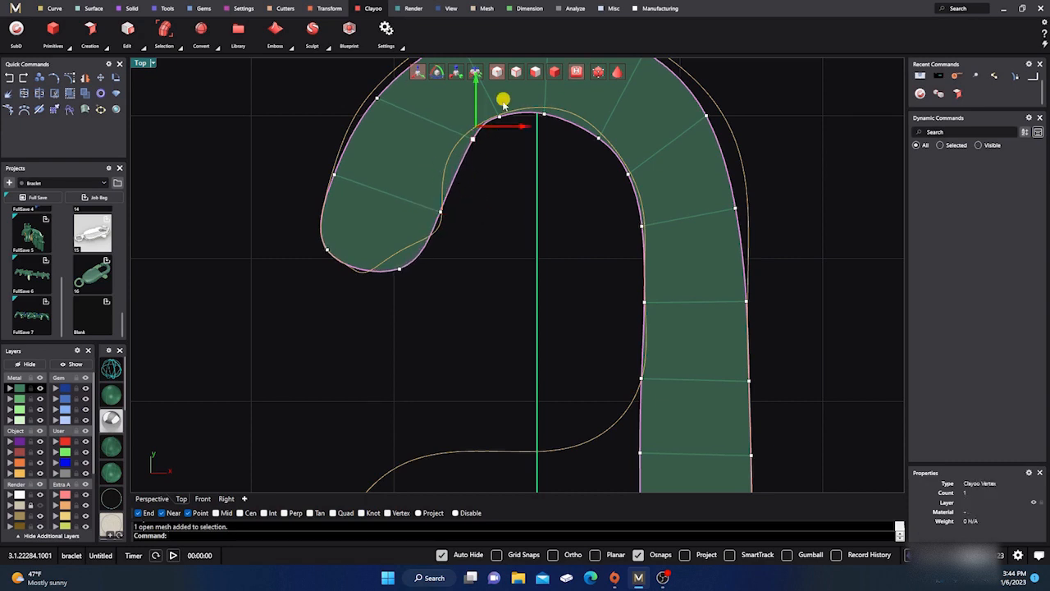
drag(504, 104, 479, 107)
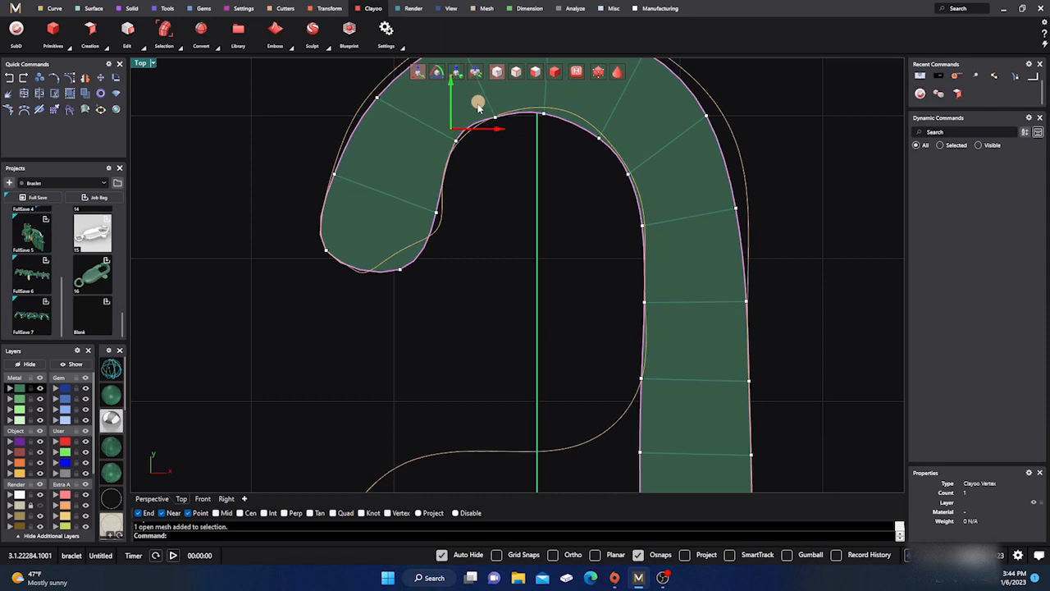
Move the two outer-edge vertices between the hook's tip side and its crown outward to the outline curve.
right_drag(510, 233, 506, 317)
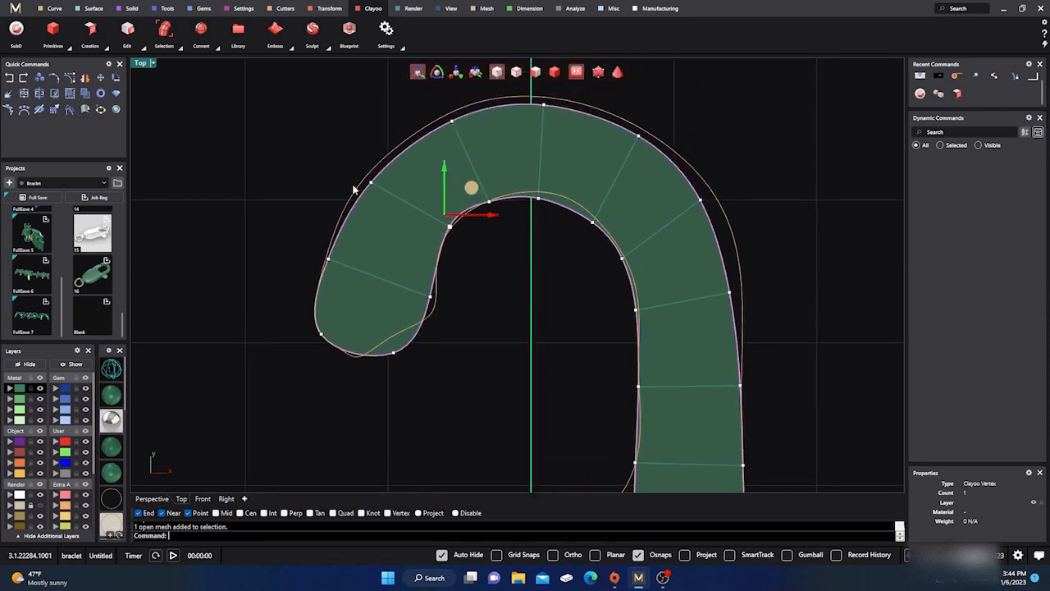
click(372, 185)
drag(388, 156, 379, 146)
right_drag(508, 252, 446, 299)
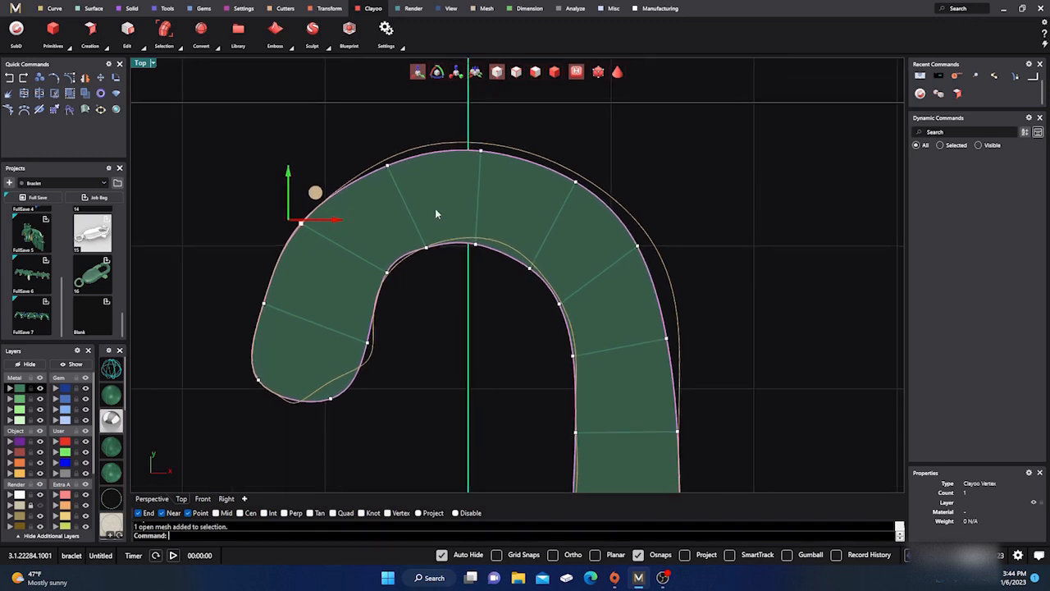
click(388, 165)
drag(415, 131, 410, 115)
Move the outer-edge vertex at the hook's crown and the next one toward the shank outward to the outline.
click(480, 149)
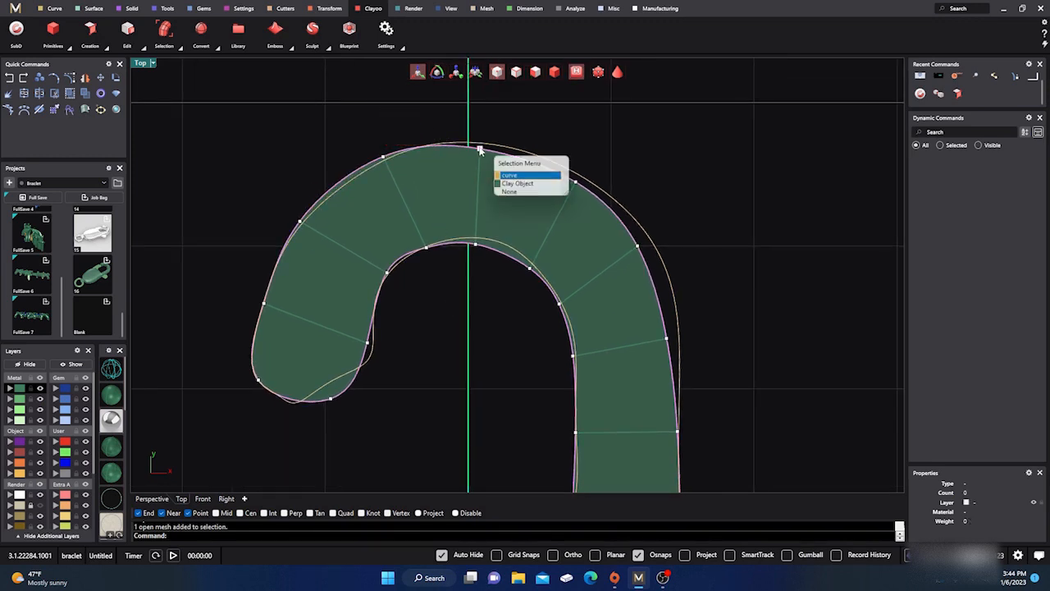
click(515, 184)
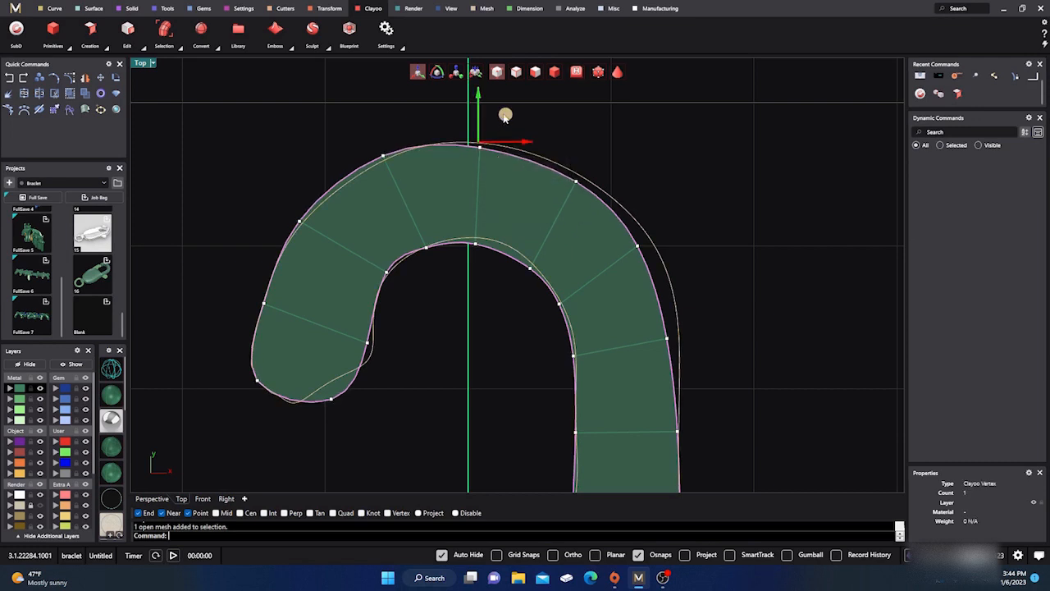
click(578, 180)
drag(609, 156, 624, 145)
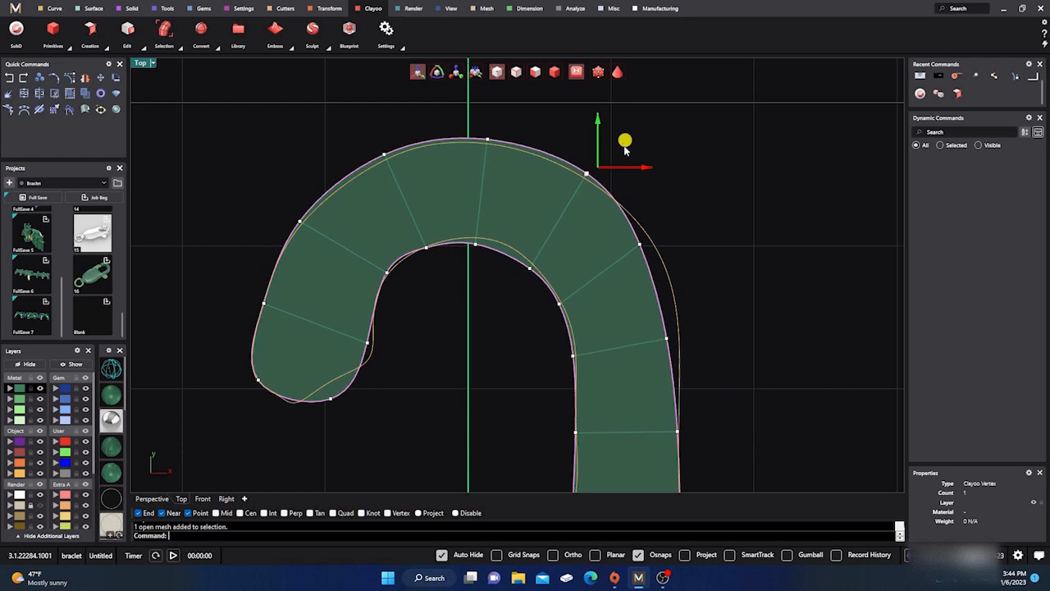
Move the inner-edge vertex at the hook's crown and the next one toward the shank onto the inner outline.
right_drag(768, 263, 676, 216)
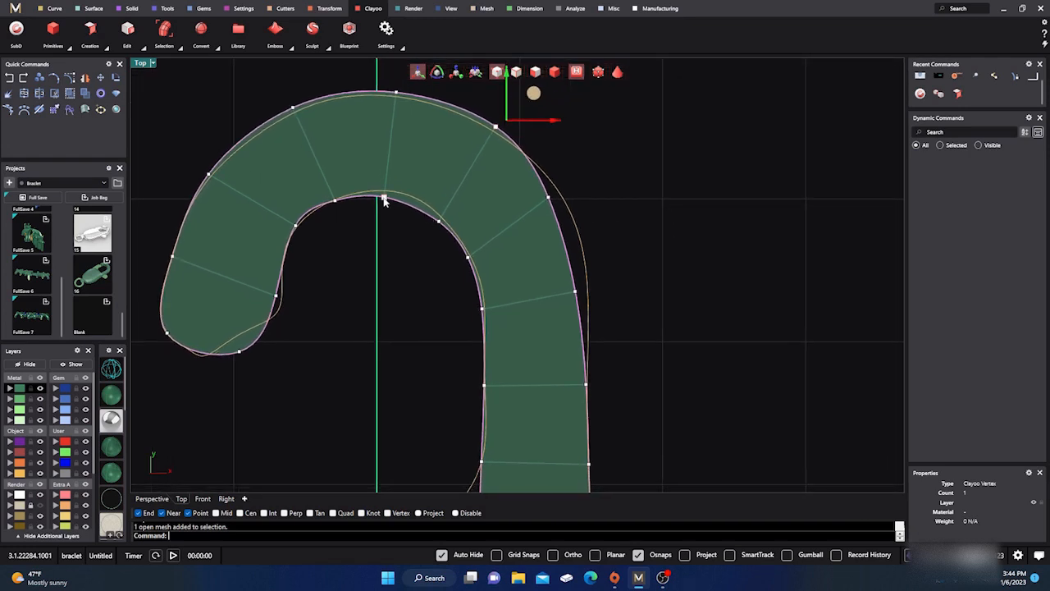
click(383, 200)
drag(408, 164, 417, 157)
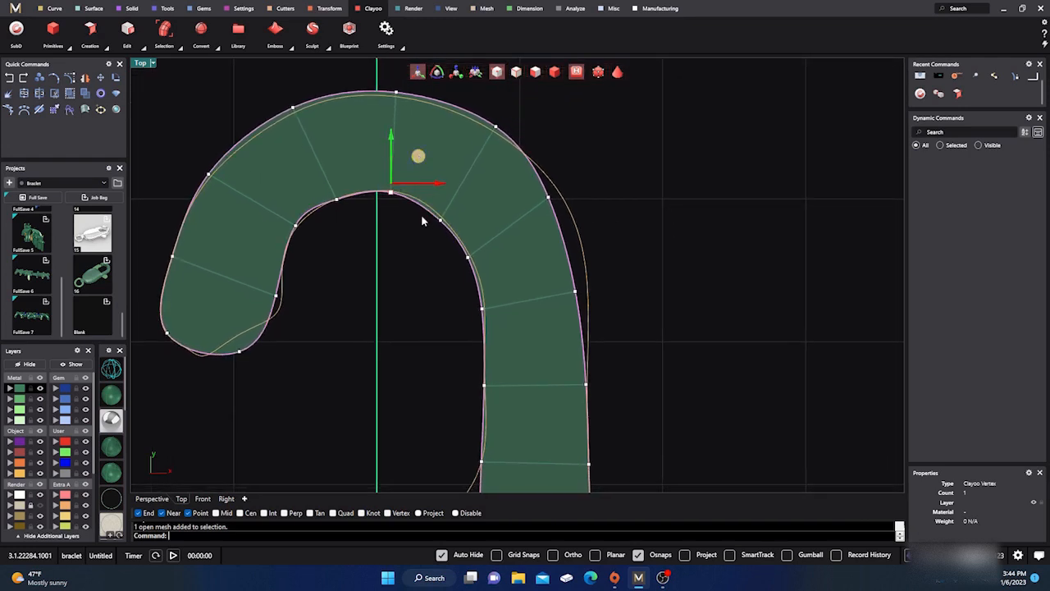
click(440, 223)
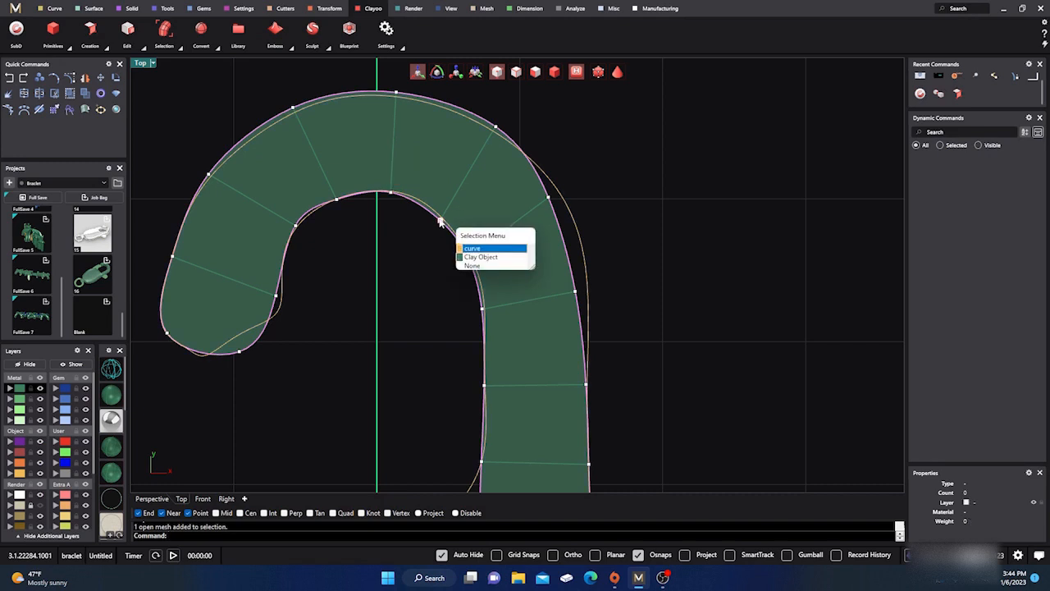
click(476, 257)
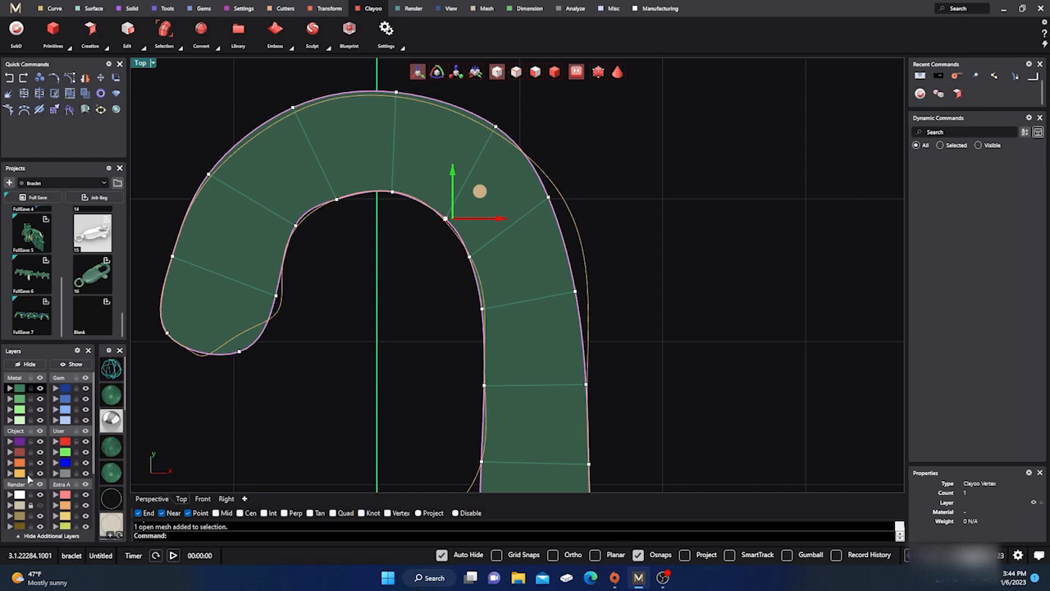
Move the two outer-edge vertices where the hook bends into the shank outward to the outline curve.
click(548, 199)
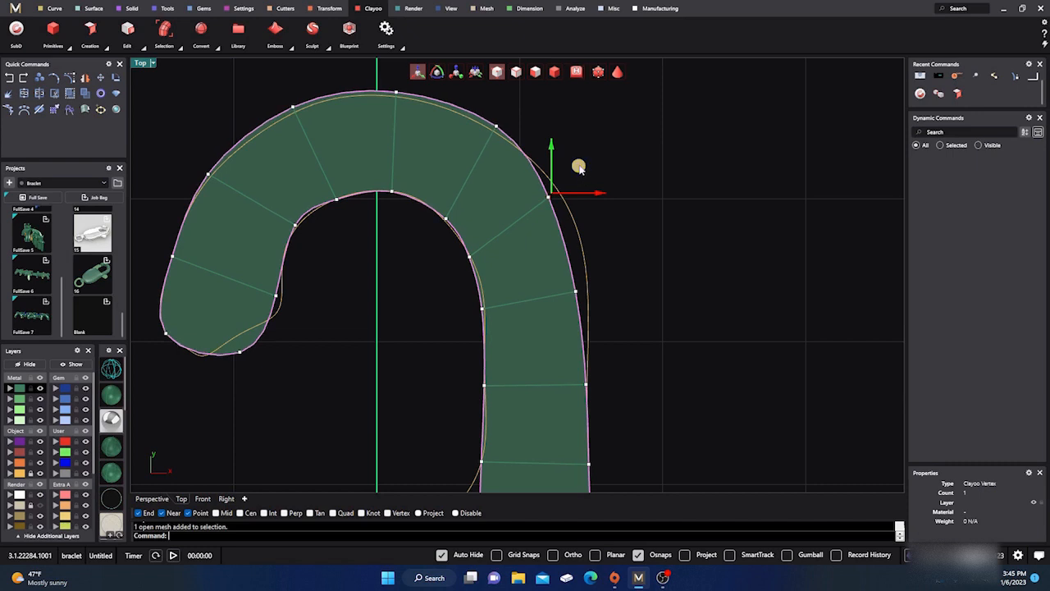
drag(581, 176, 596, 179)
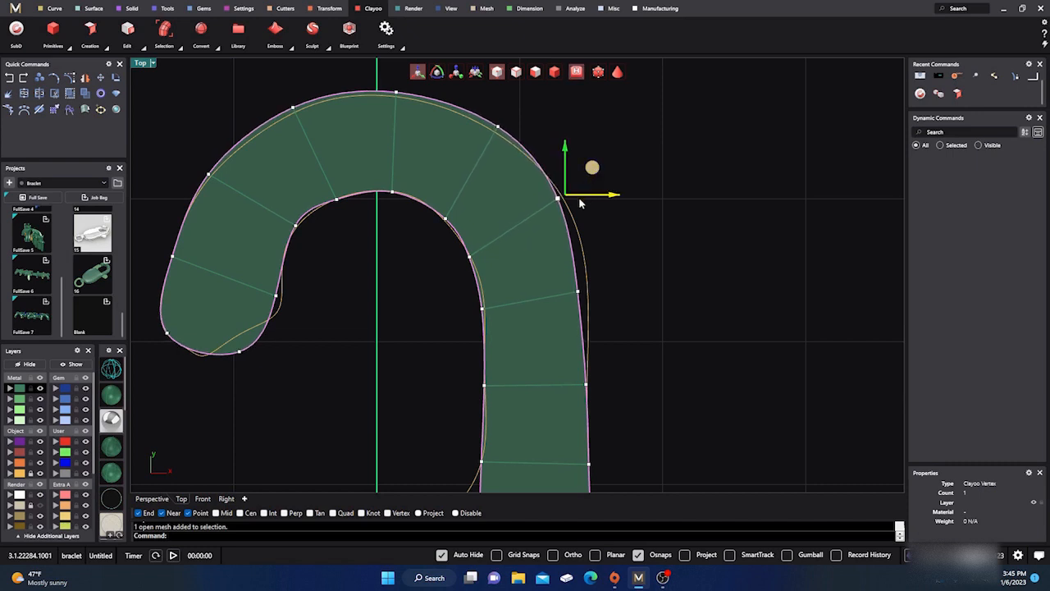
click(577, 293)
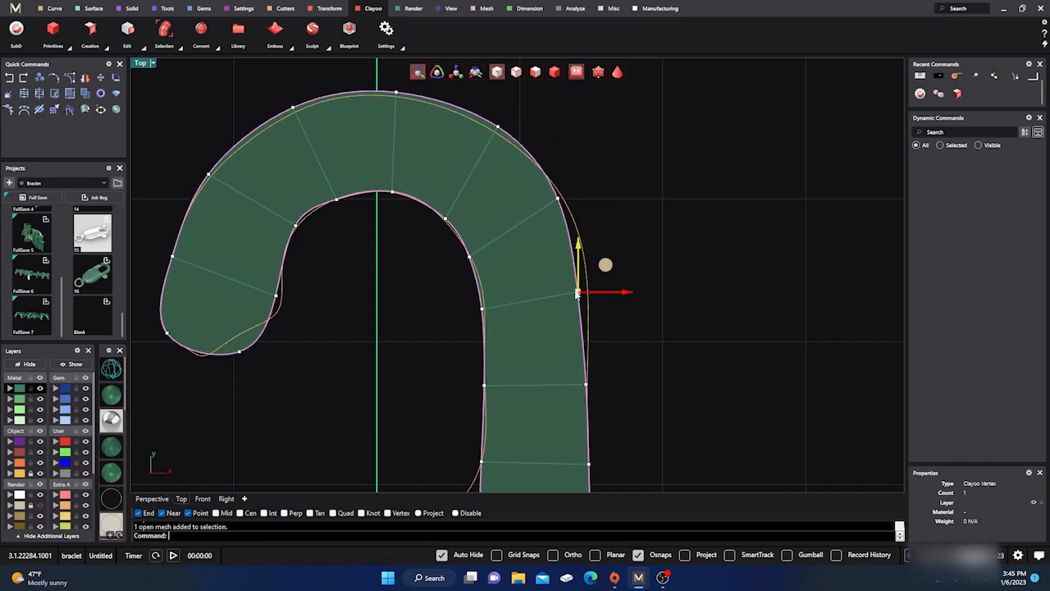
drag(615, 264, 634, 256)
Nudge the next outer-edge vertex down the shank slightly outward along X to the outline.
scroll(609, 200, down, 5)
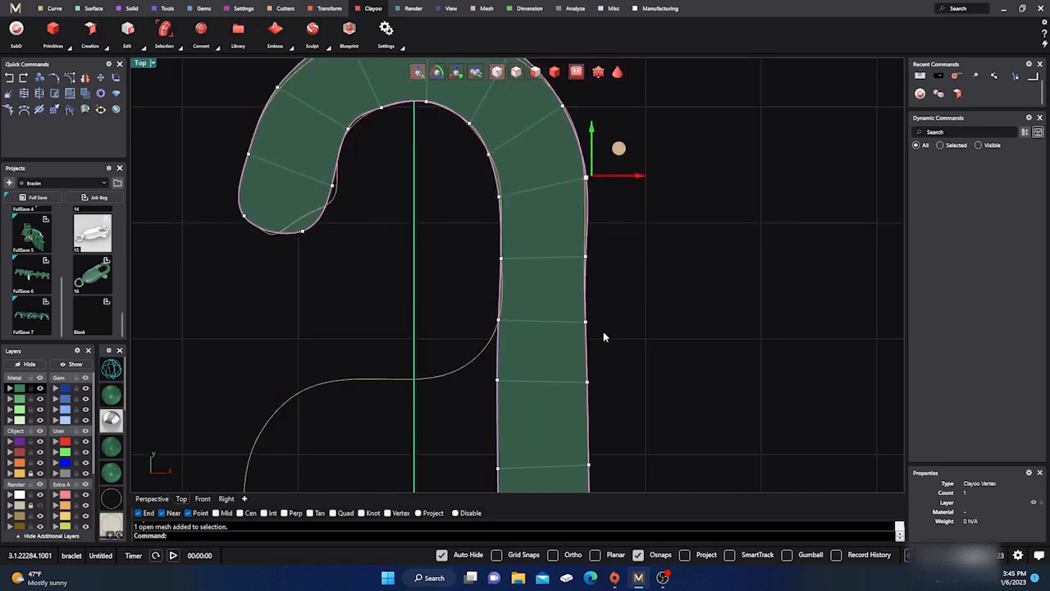
click(585, 257)
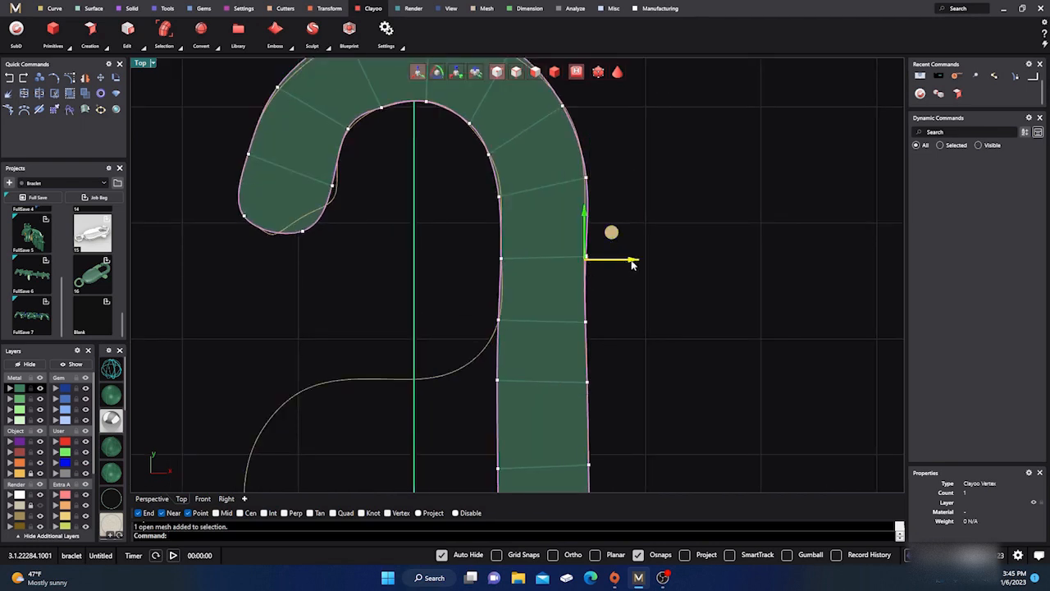
drag(633, 263, 635, 261)
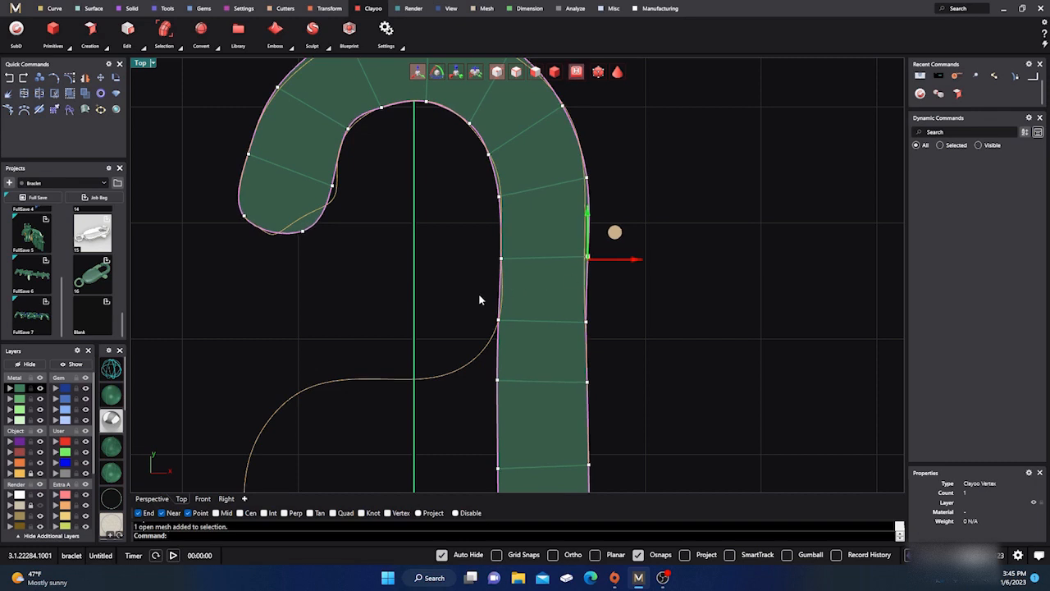
right_drag(480, 299, 476, 227)
scroll(491, 267, up, 2)
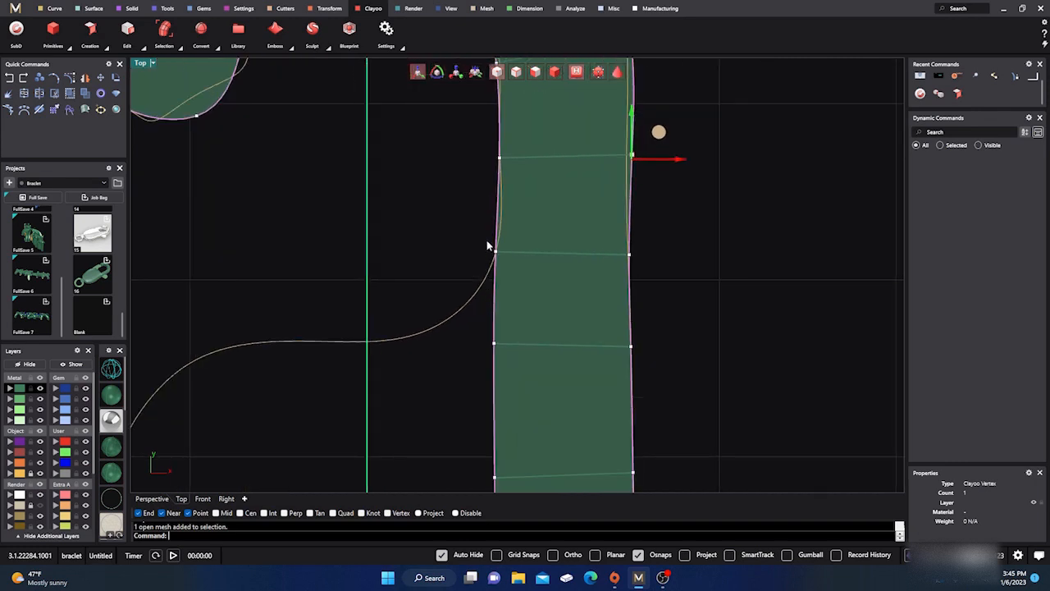
Nudge the inner-edge vertex where the shank meets the body curve slightly right along X onto the outline.
click(496, 253)
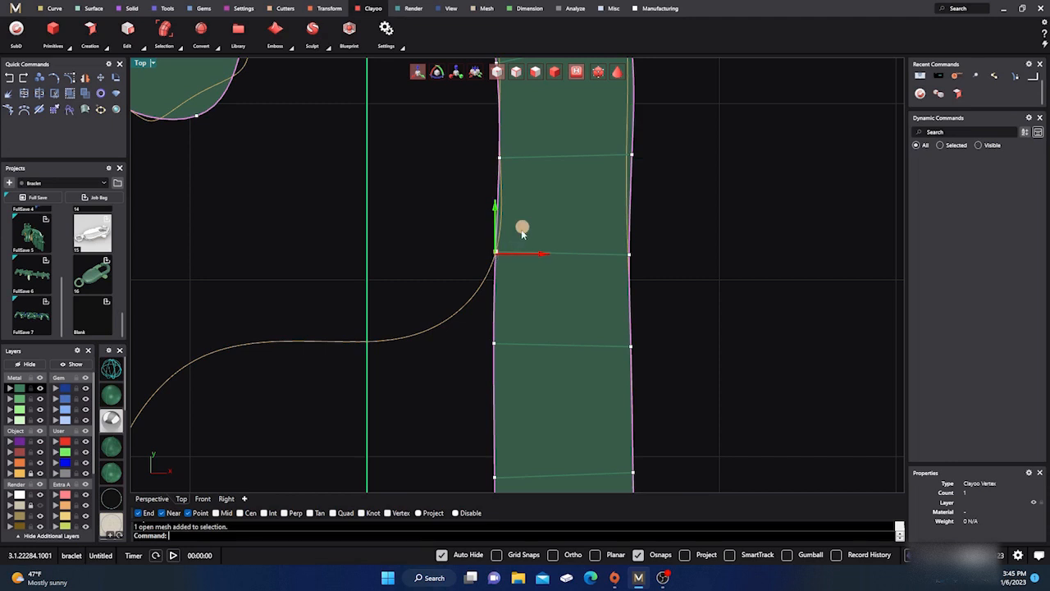
drag(527, 253, 549, 254)
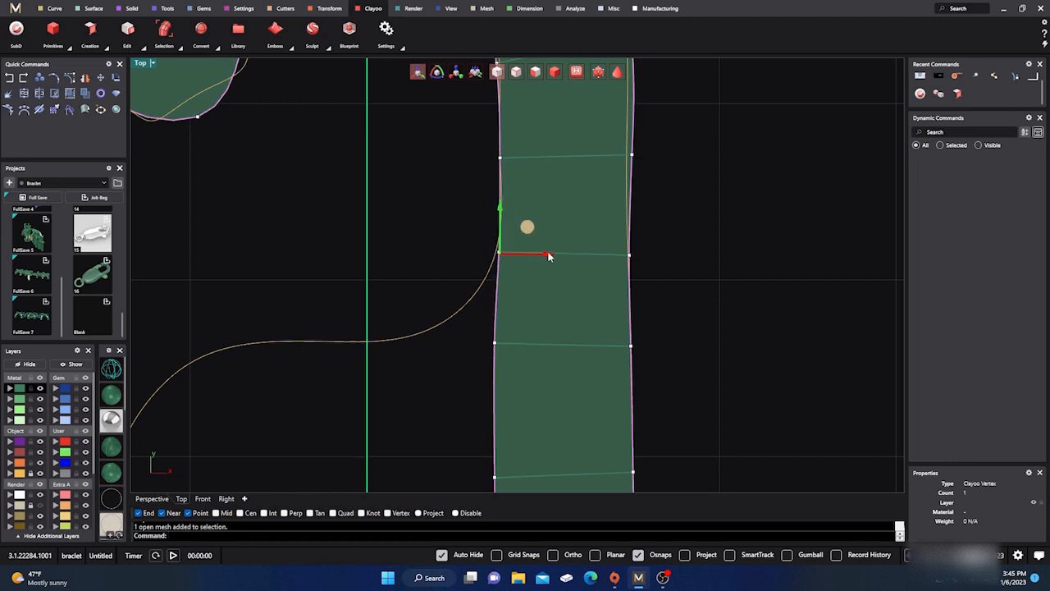
scroll(467, 201, down, 2)
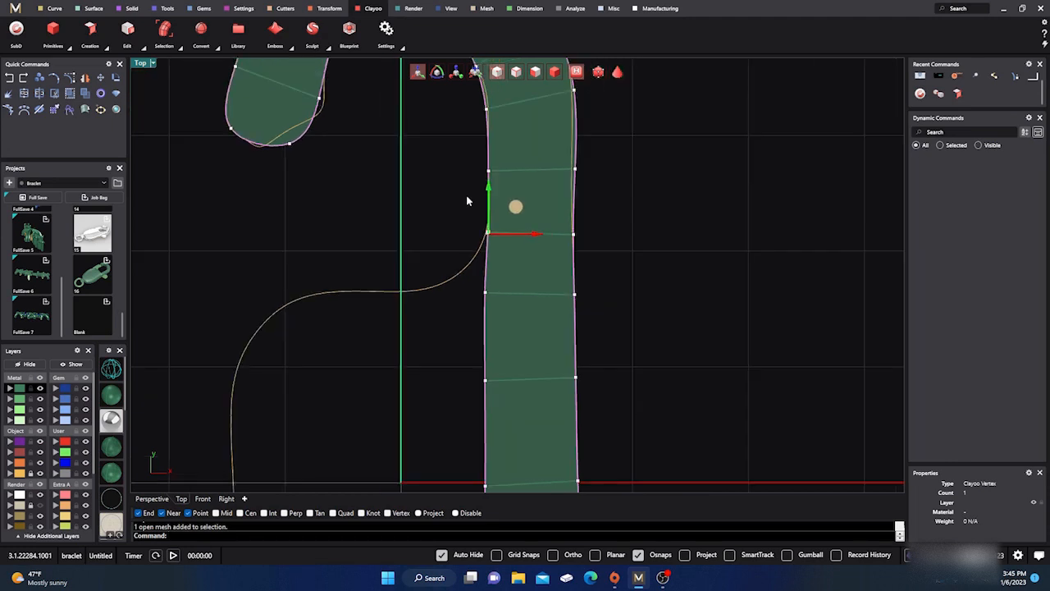
Pull the next inner-edge vertex down left along X toward the body's upper curve, and nudge the vertex above it back right to the outline.
click(485, 293)
drag(532, 287, 460, 287)
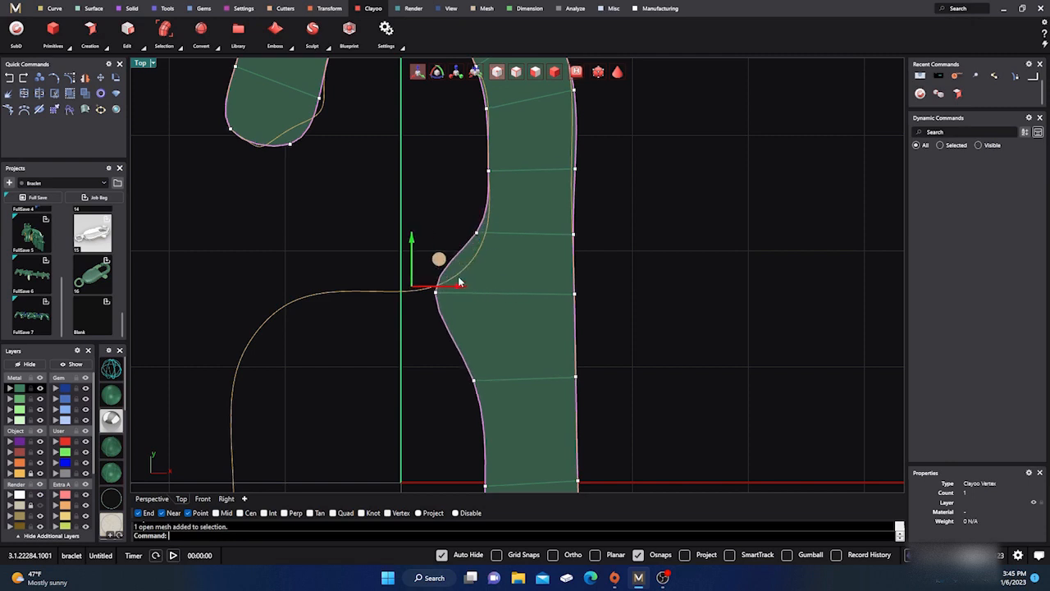
click(477, 234)
drag(534, 235, 545, 235)
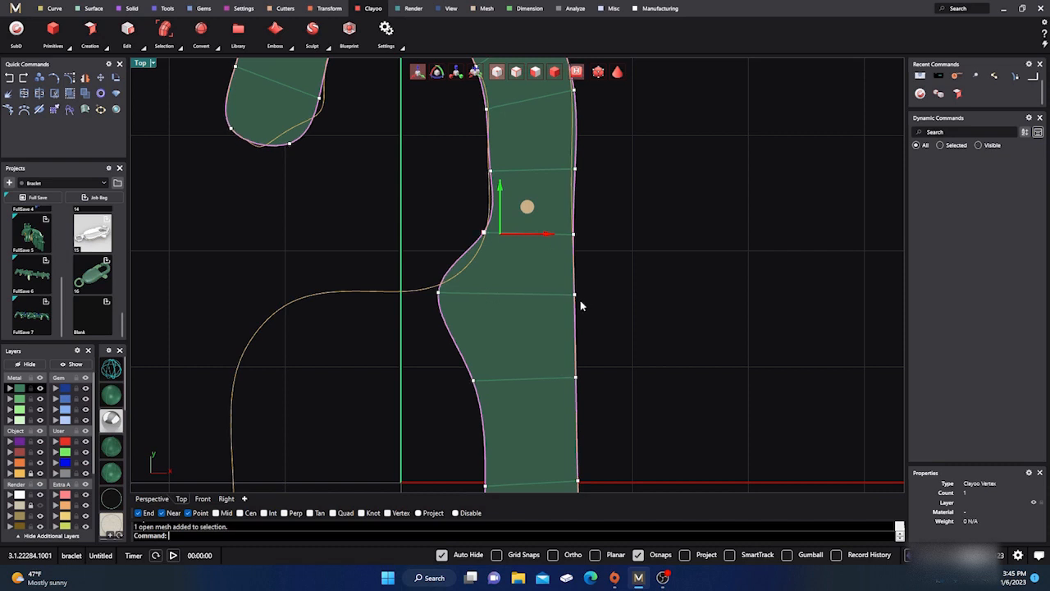
Pull the next inner-edge vertex down far left along X to the upper part of the body's left outline.
scroll(532, 251, down, 3)
scroll(512, 321, up, 2)
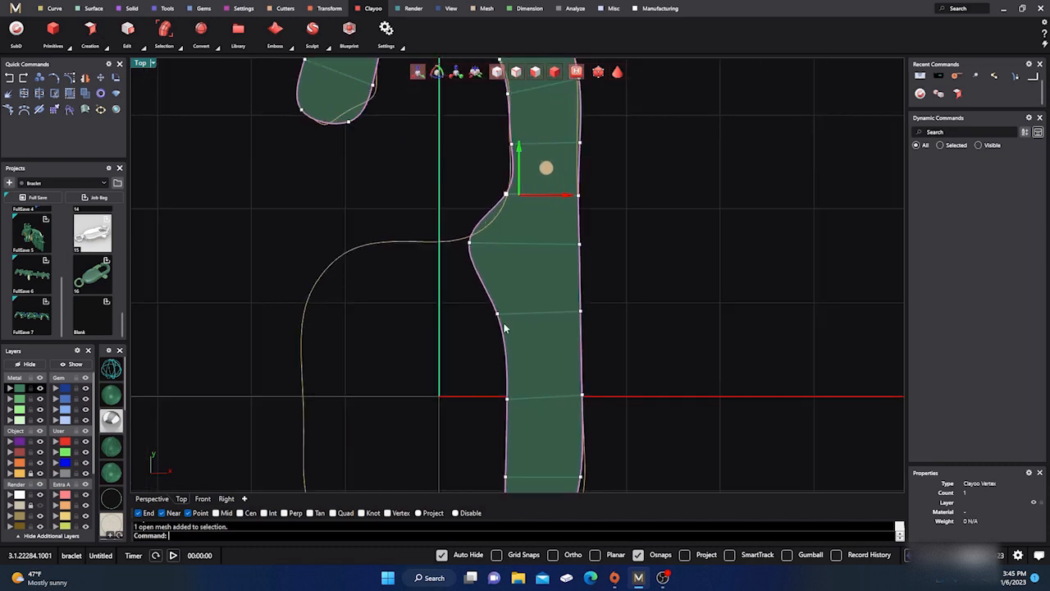
click(495, 314)
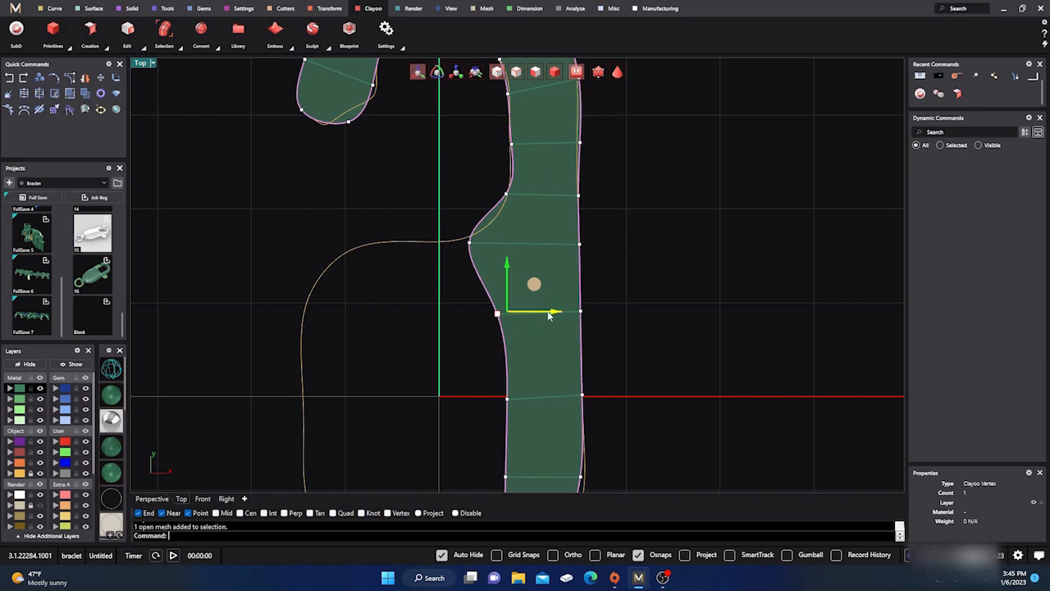
drag(519, 314, 303, 316)
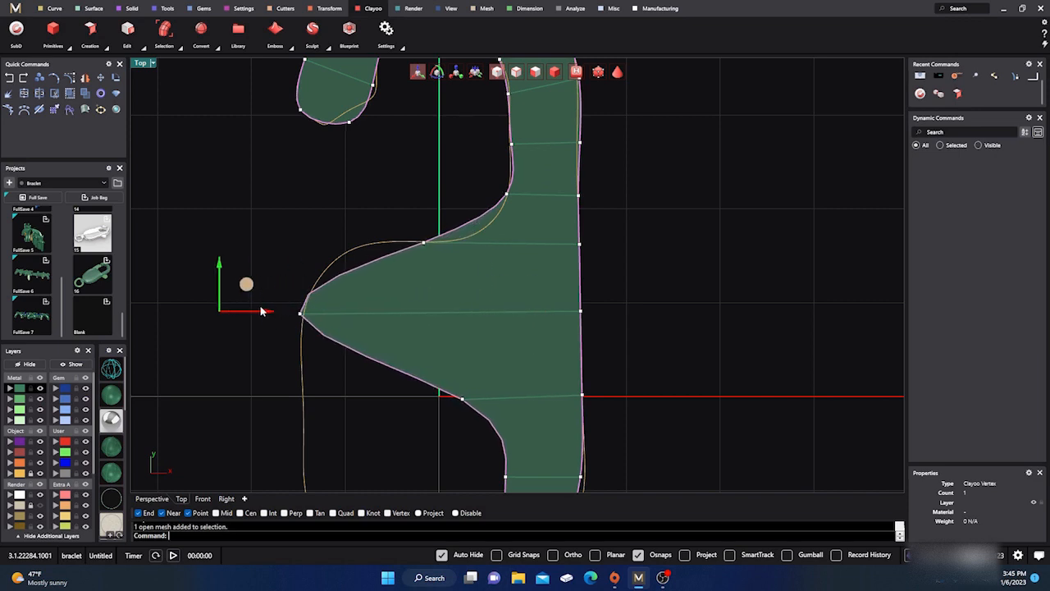
Pull the next two inner-edge vertices down left along X to the middle and lower part of the body's left side.
scroll(387, 219, down, 1)
scroll(386, 219, down, 1)
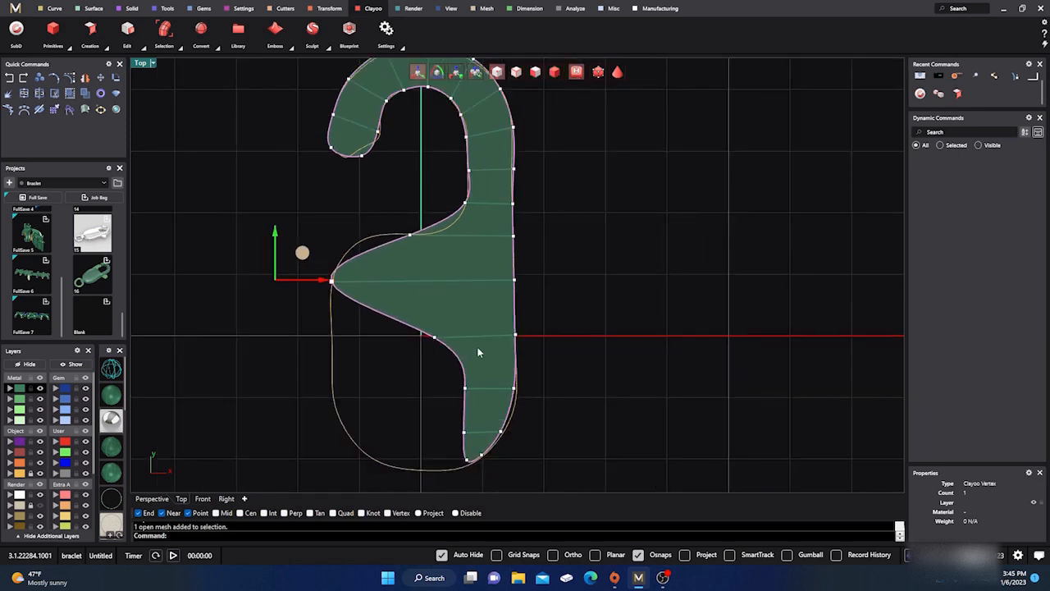
click(433, 338)
drag(518, 341, 372, 340)
click(439, 389)
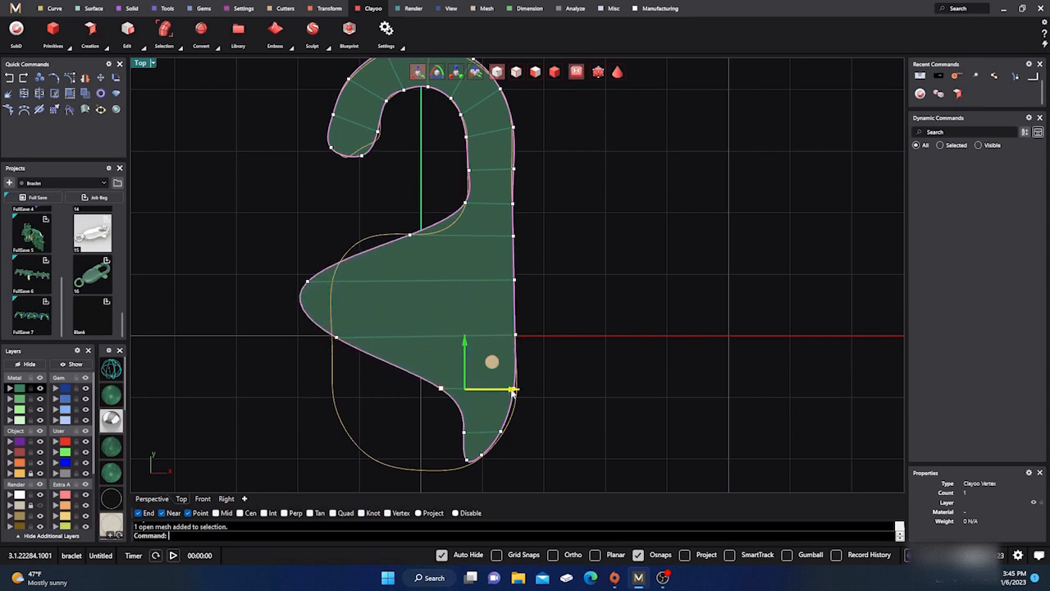
drag(487, 389, 357, 397)
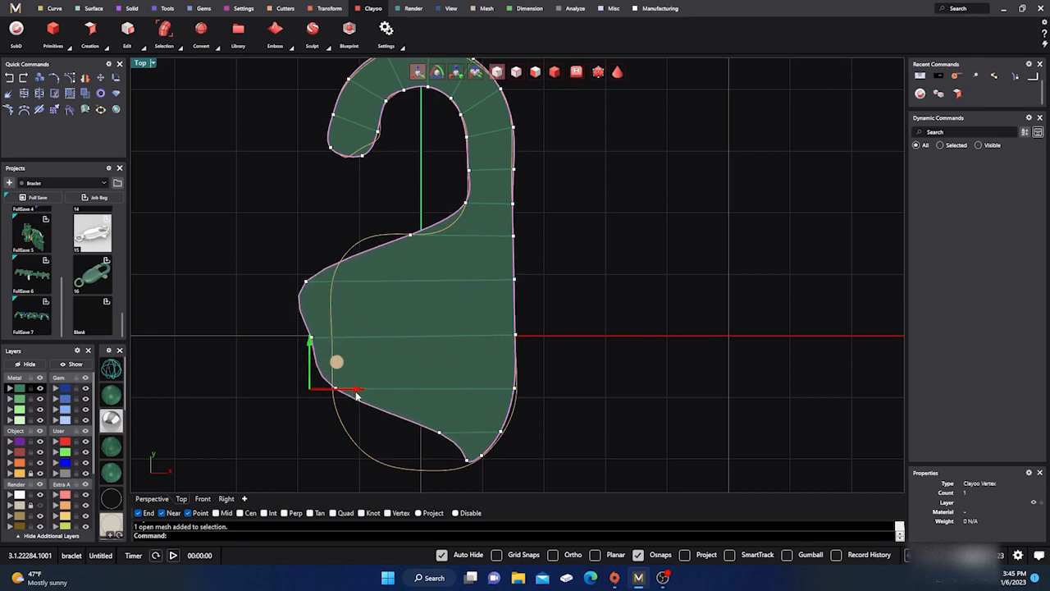
key(Escape)
Pull the two lowest inner-edge vertices left to the rounded lower-left end of the body outline.
click(439, 433)
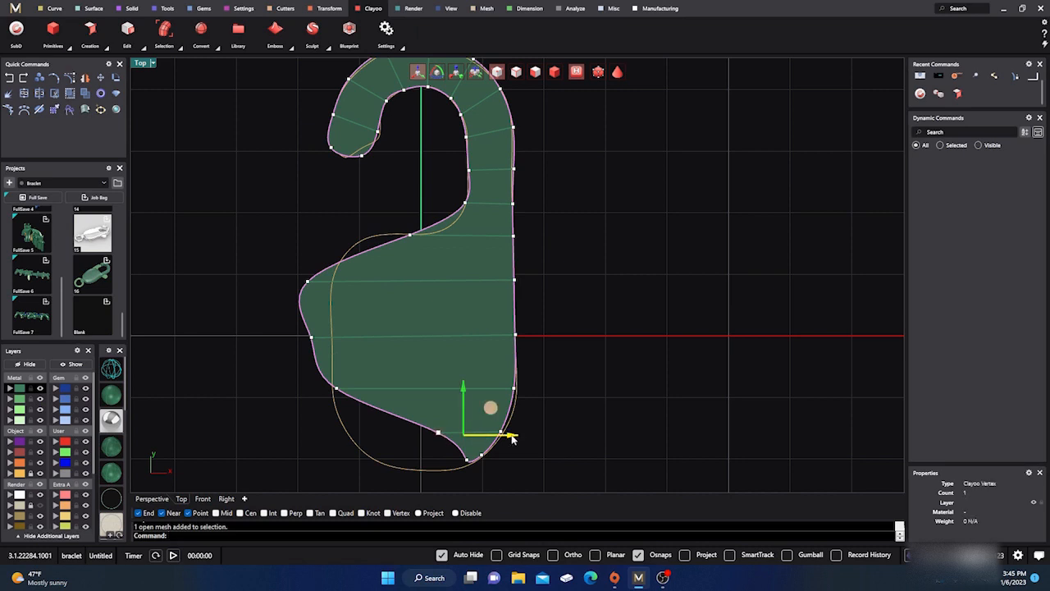
drag(511, 439, 377, 444)
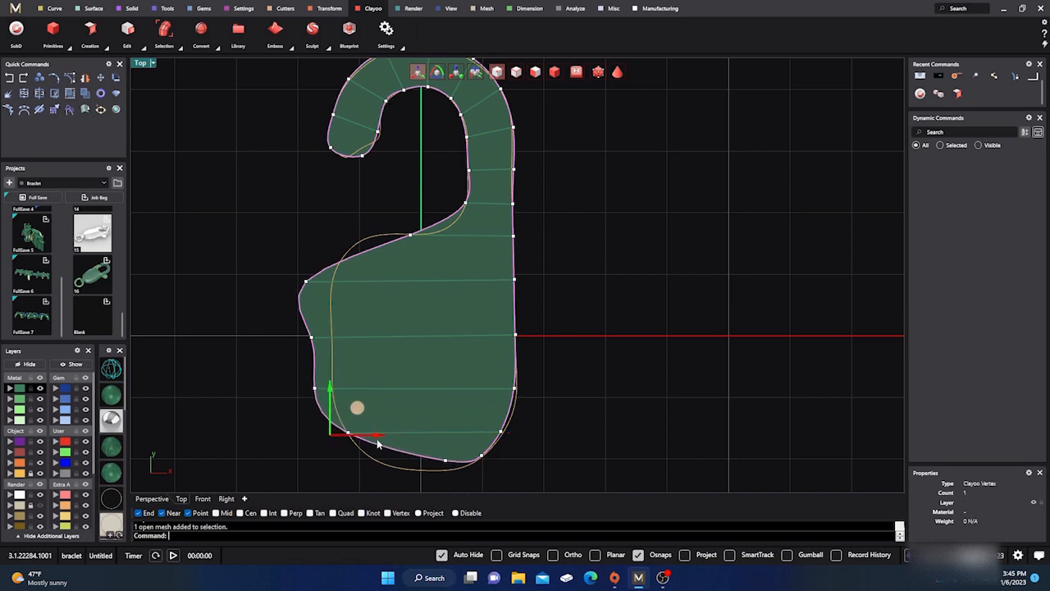
click(464, 466)
drag(484, 466, 413, 486)
Nudge the outer-edge vertex on the body's lower right side slightly outward to the outline.
scroll(525, 415, up, 5)
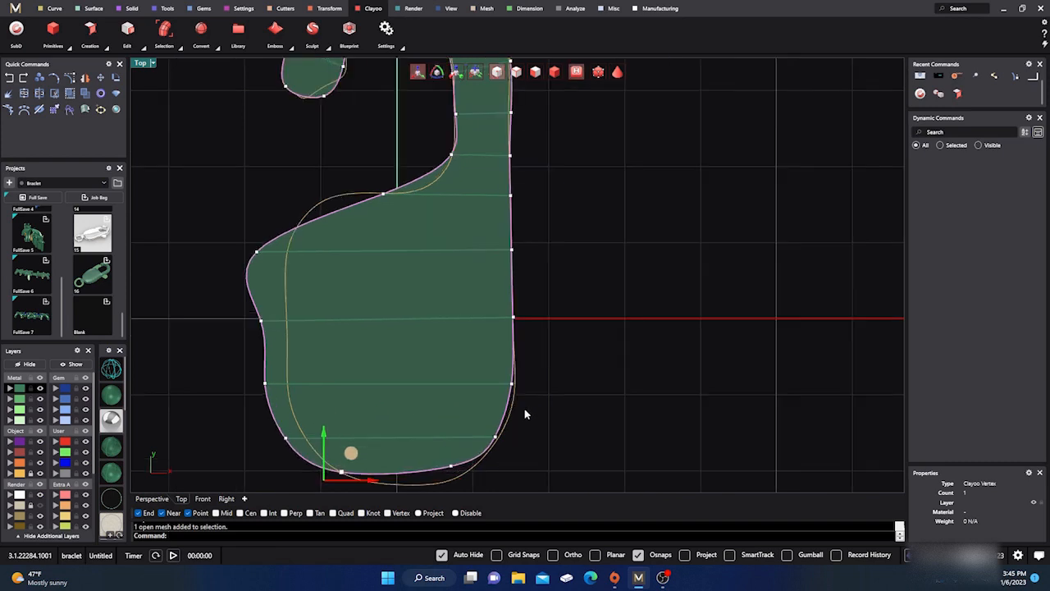
click(503, 362)
drag(553, 366, 558, 363)
scroll(541, 277, down, 5)
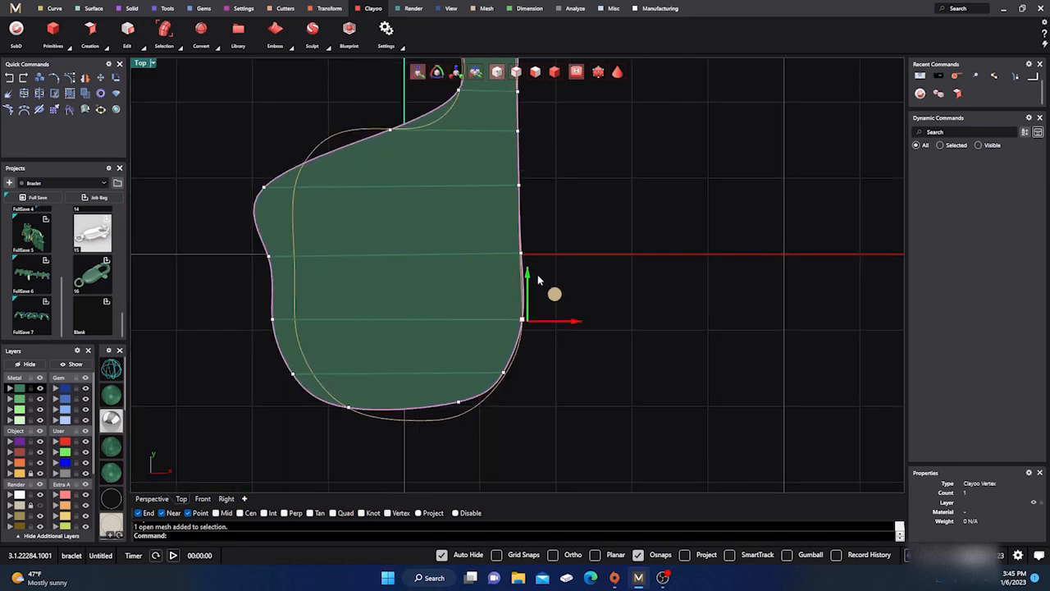
Move the two vertices at the body's lower-right corner down toward the rounded bottom outline.
scroll(534, 265, up, 3)
scroll(537, 276, down, 3)
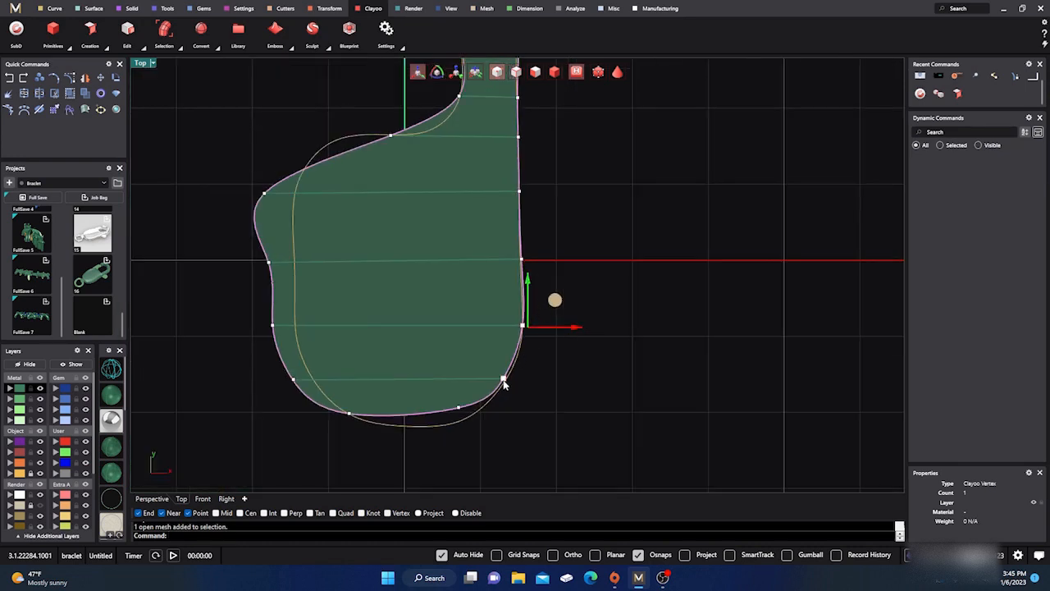
click(504, 380)
drag(532, 356, 505, 402)
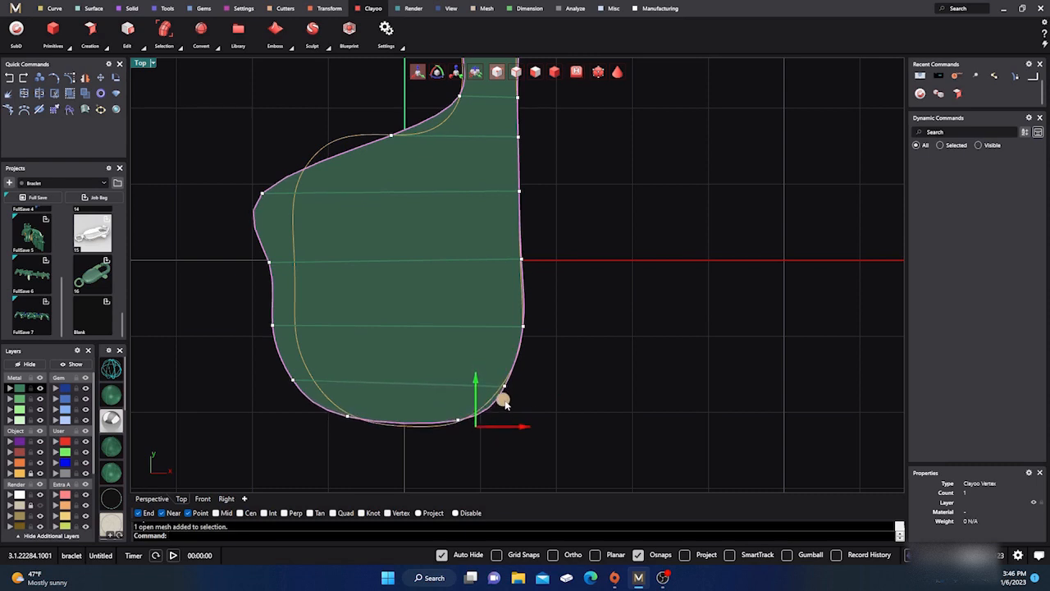
Move the two vertices at the body's lower-left corner inward onto the rounded bottom outline.
click(294, 381)
drag(317, 355, 343, 357)
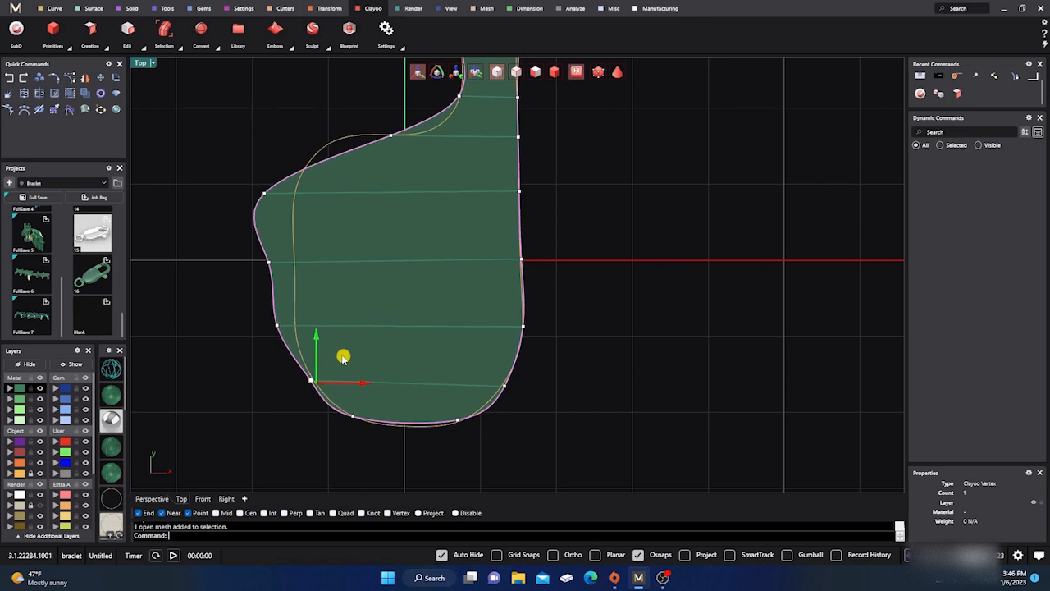
click(352, 416)
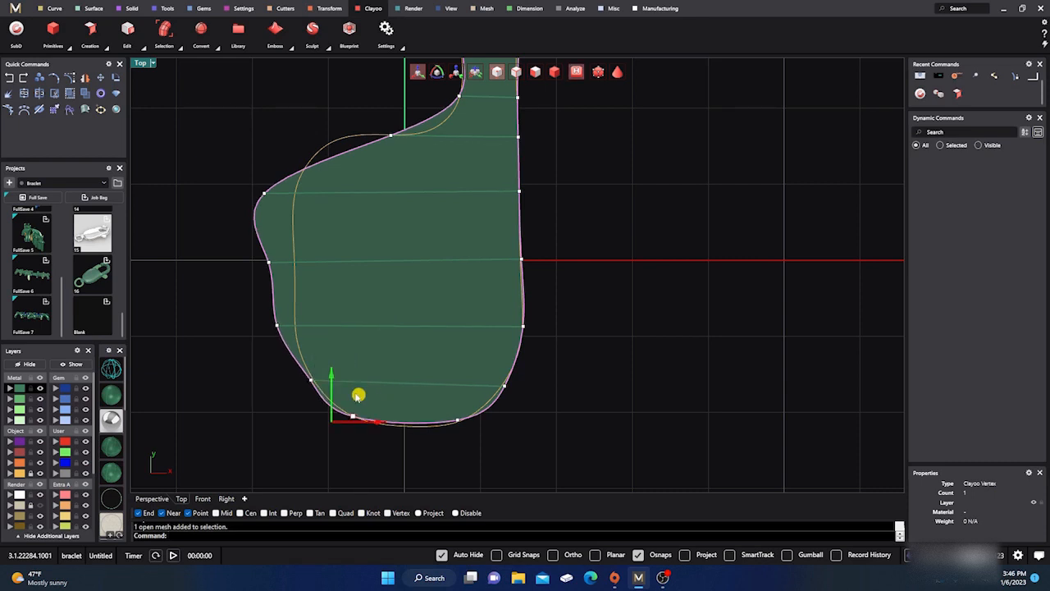
drag(358, 395, 375, 401)
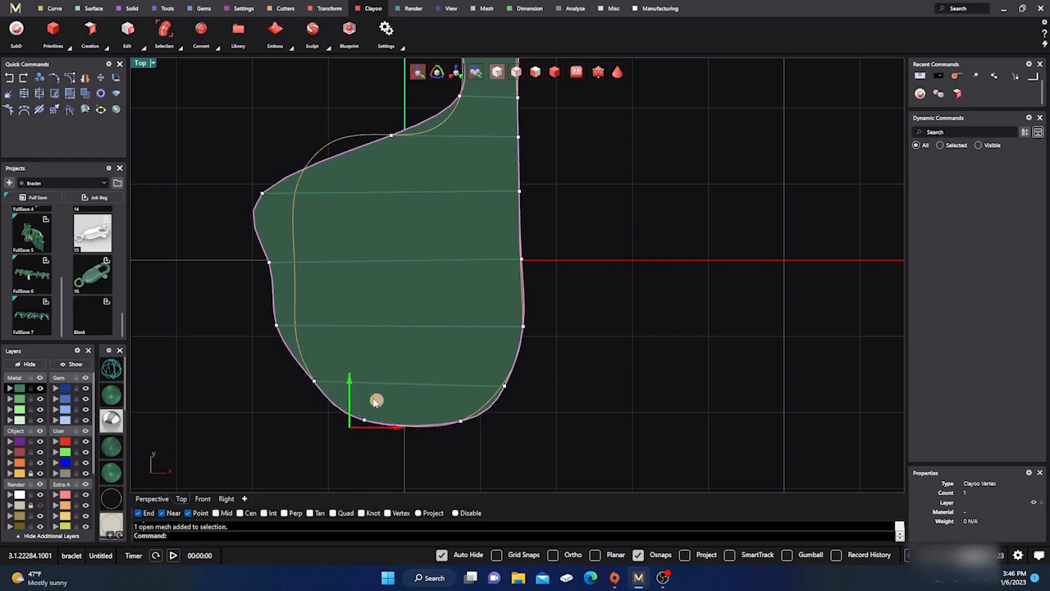
Move the lower and middle vertices on the body's left side inward to the outline curve.
click(276, 325)
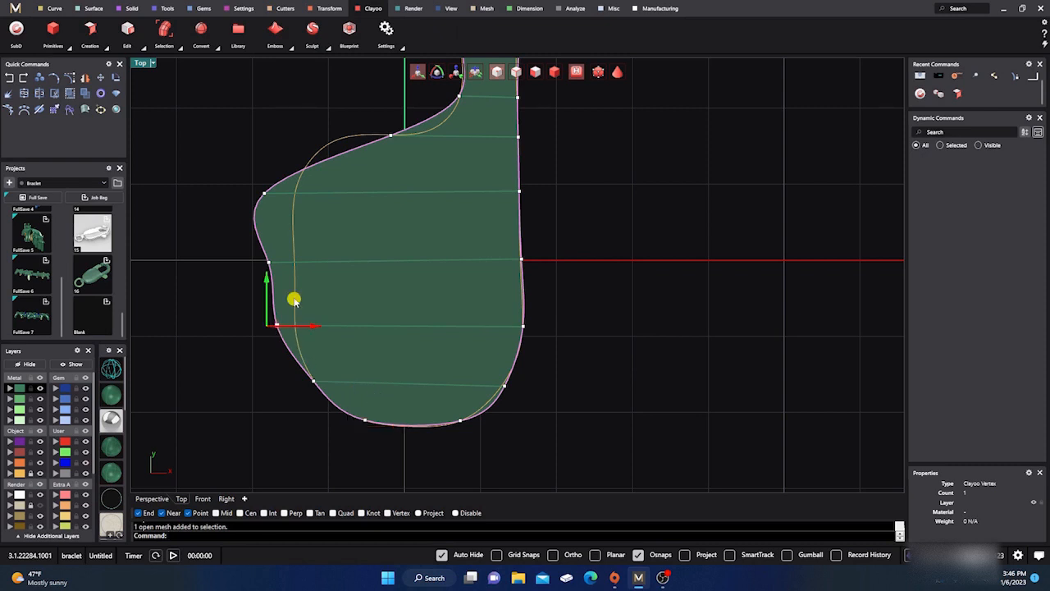
drag(294, 301, 316, 306)
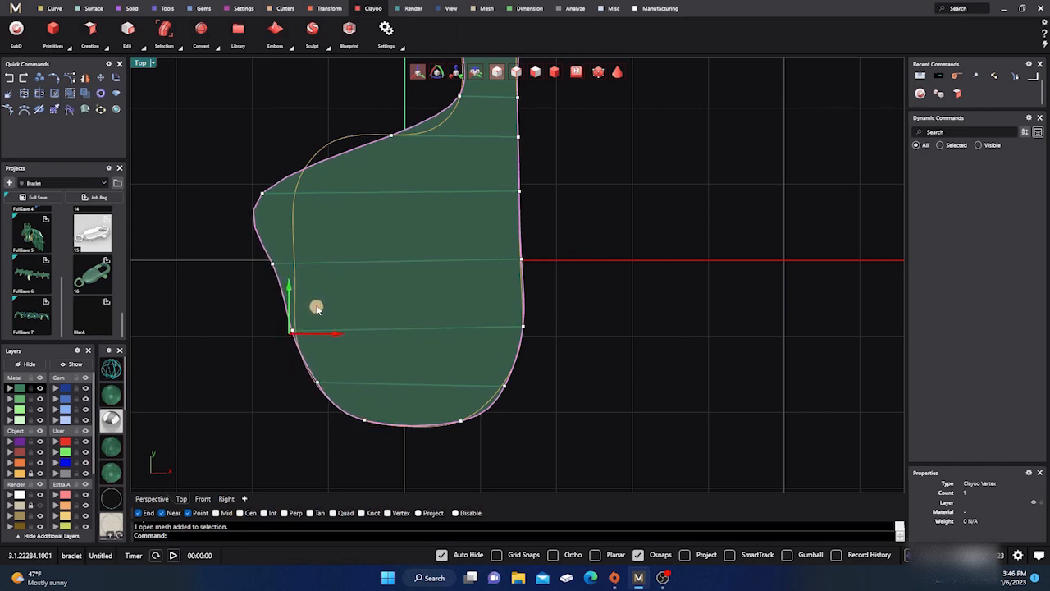
click(273, 264)
drag(307, 238, 332, 246)
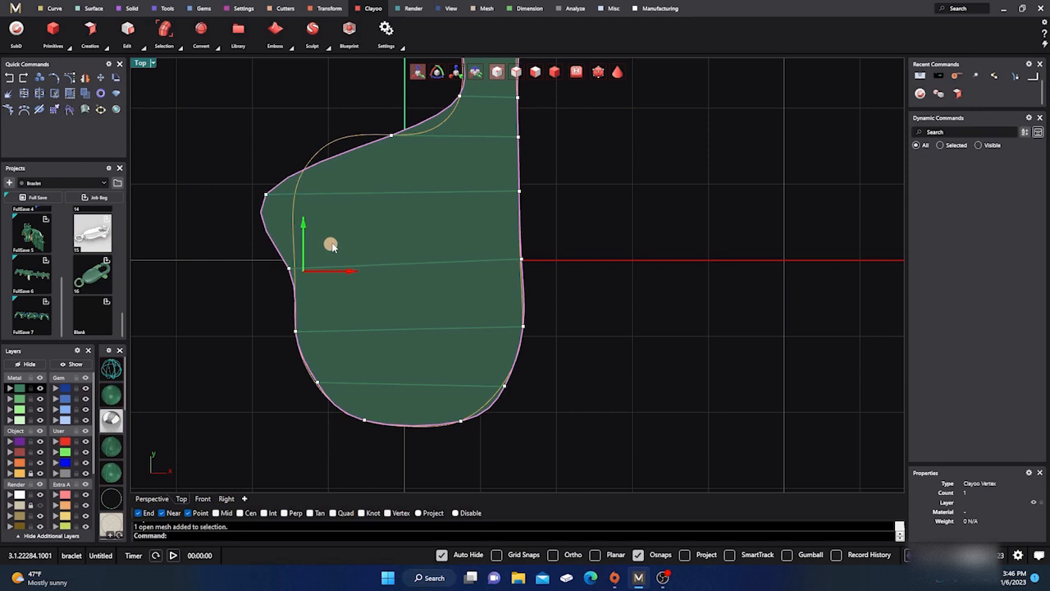
Move the body's upper-left corner vertex up and right onto the outline, and nudge the middle left-side vertex outward along X.
click(267, 194)
click(257, 166)
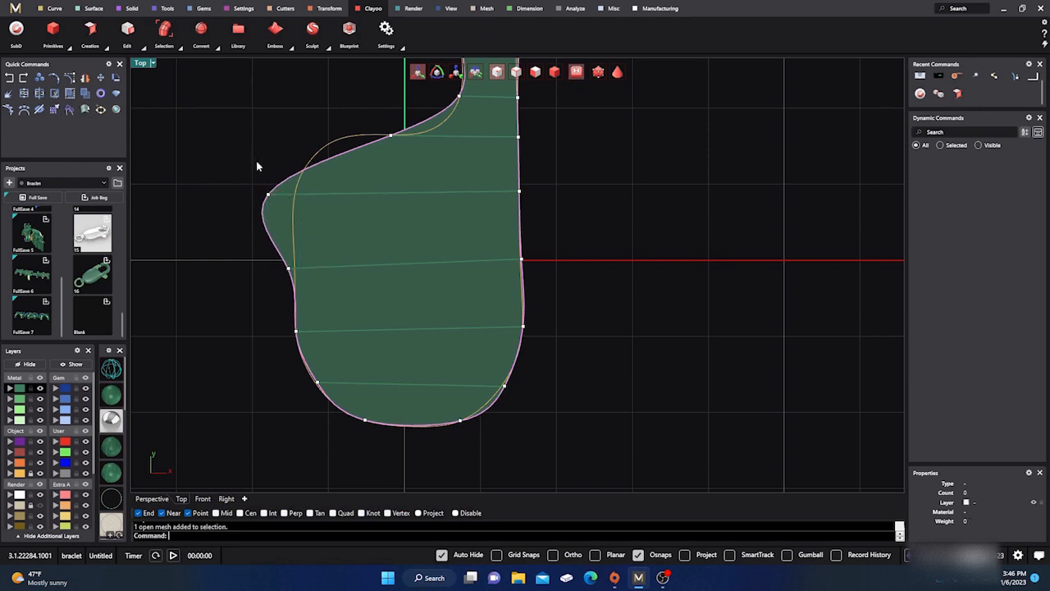
click(268, 195)
drag(251, 165, 310, 123)
click(297, 261)
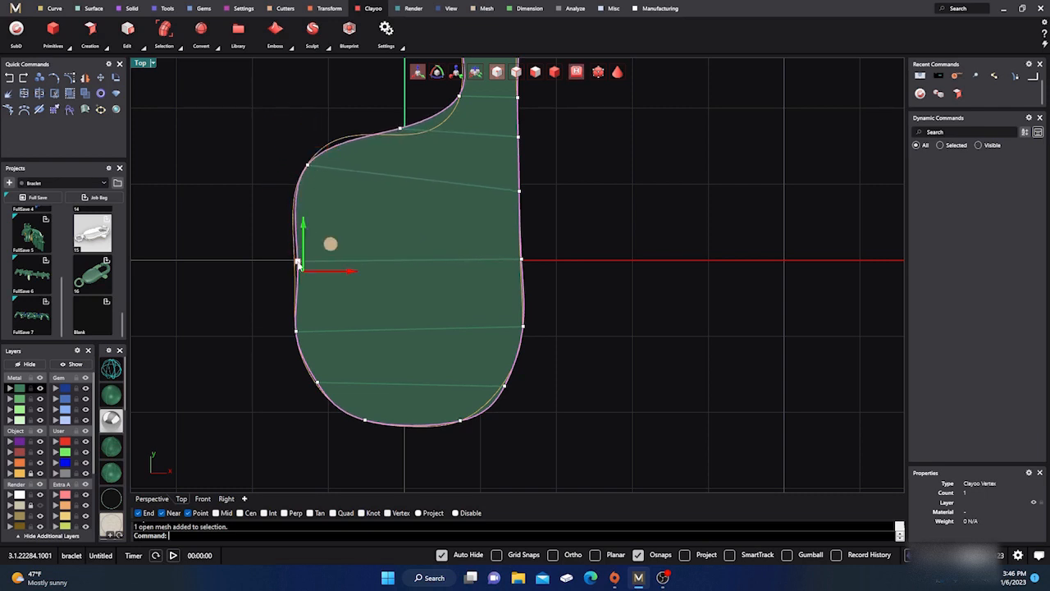
drag(344, 275, 337, 274)
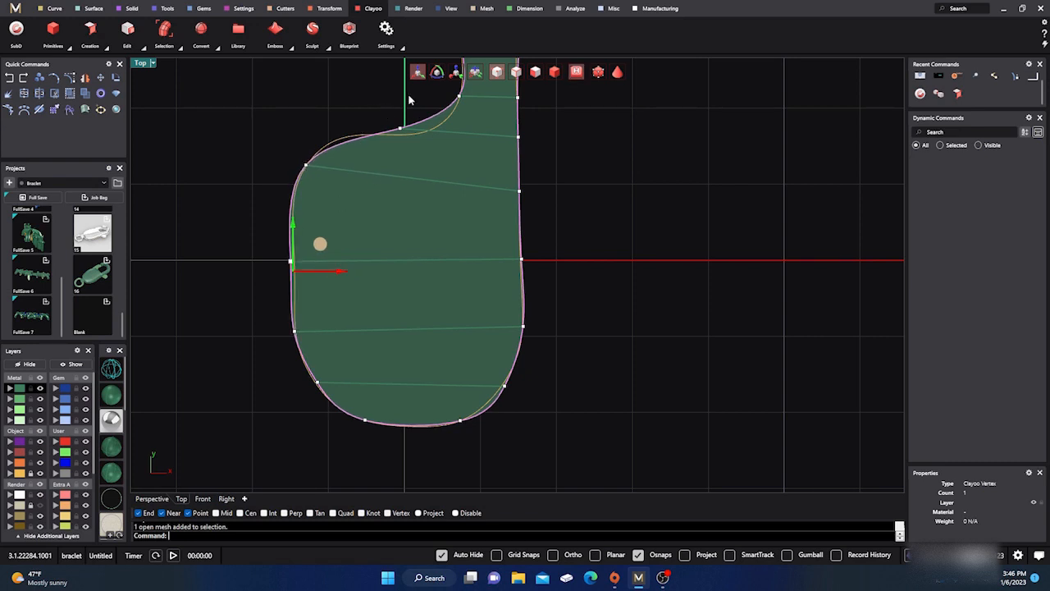
Move the vertex on the body's upper edge left along the shoulder to fill out the rounded corner.
scroll(408, 93, up, 5)
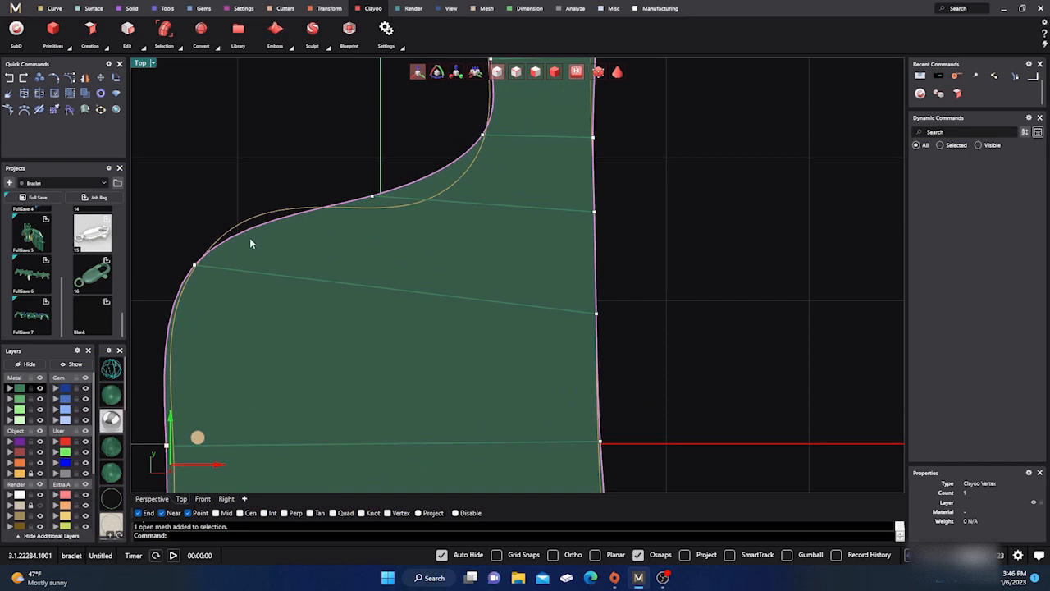
click(372, 198)
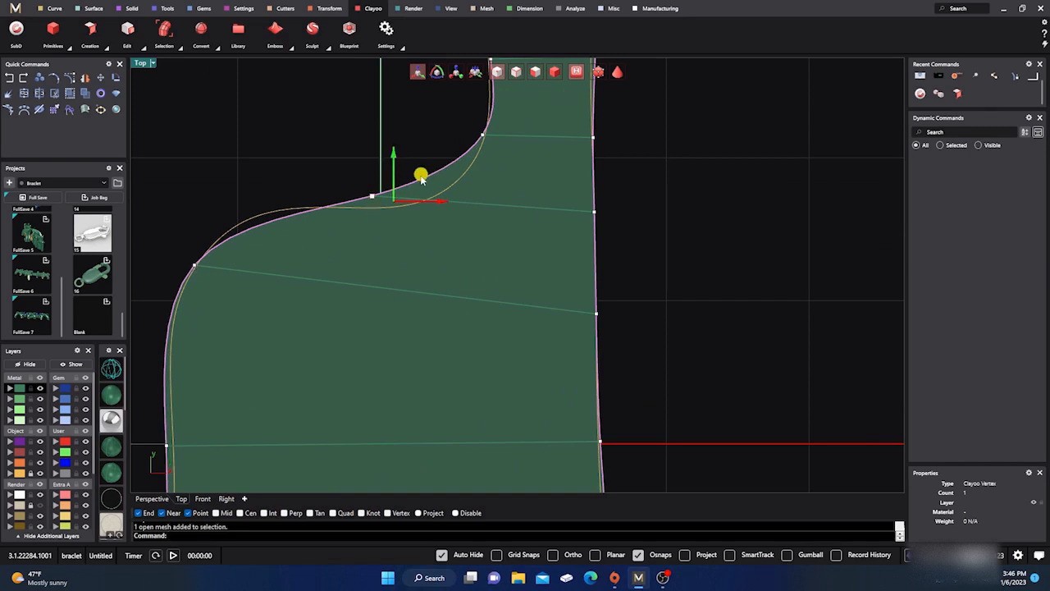
drag(421, 175, 333, 177)
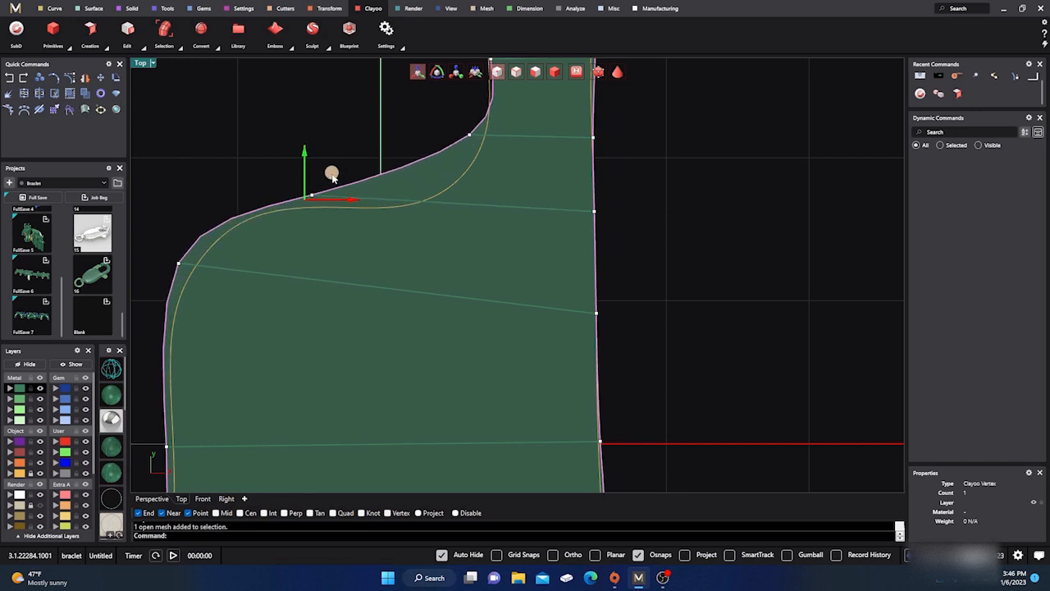
Move the inner vertex at the shank-body junction down onto the outline, and lower the opposite outer-edge vertex to level their shared edge.
scroll(415, 205, down, 3)
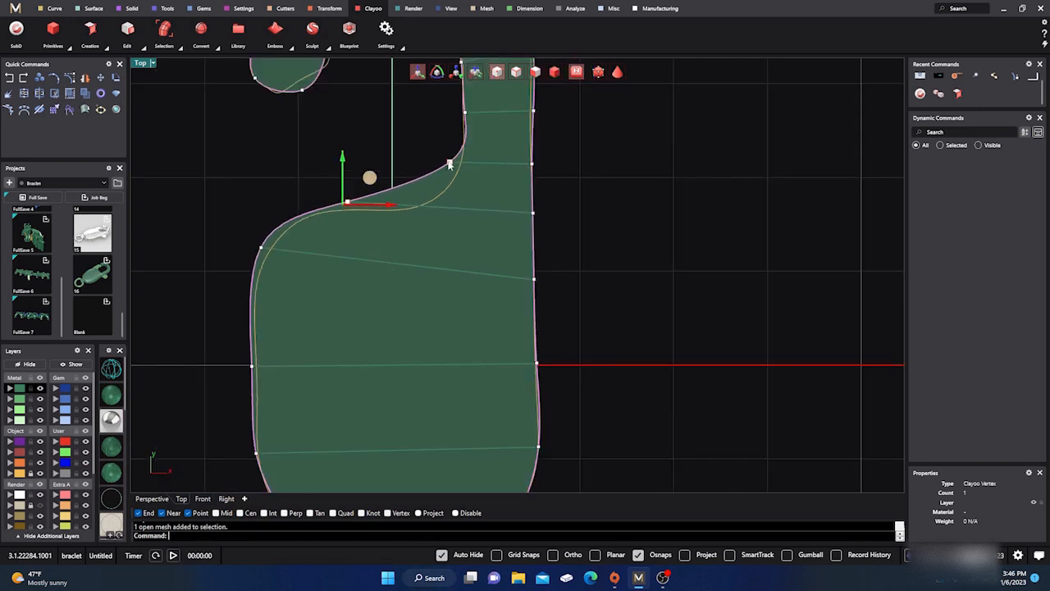
click(451, 163)
drag(499, 137, 490, 179)
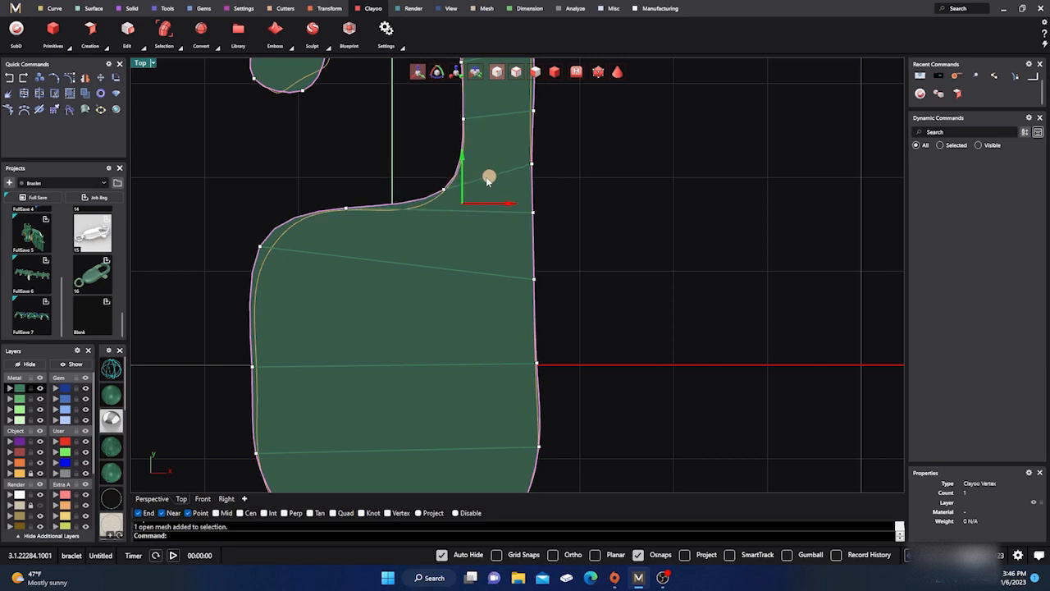
click(533, 167)
drag(533, 125, 532, 162)
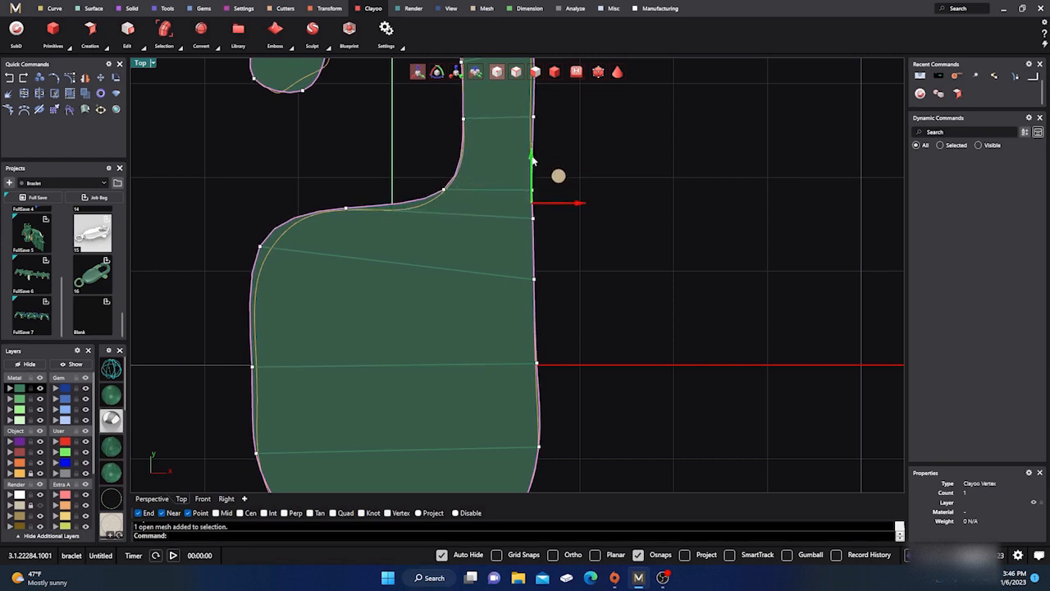
Move the vertex on the body's upper edge right toward the shank, and nudge the upper-left corner vertex inward onto the outline.
click(346, 209)
mouse_move(370, 178)
mouse_down()
mouse_move(338, 199)
mouse_move(318, 191)
mouse_move(394, 178)
mouse_move(382, 178)
mouse_up()
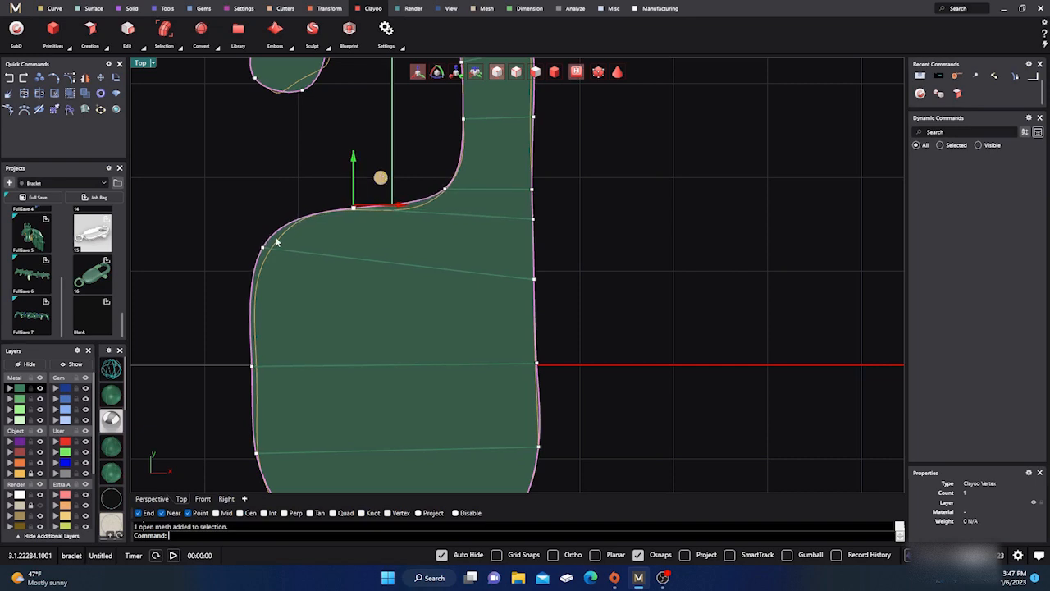
scroll(444, 292, down, 3)
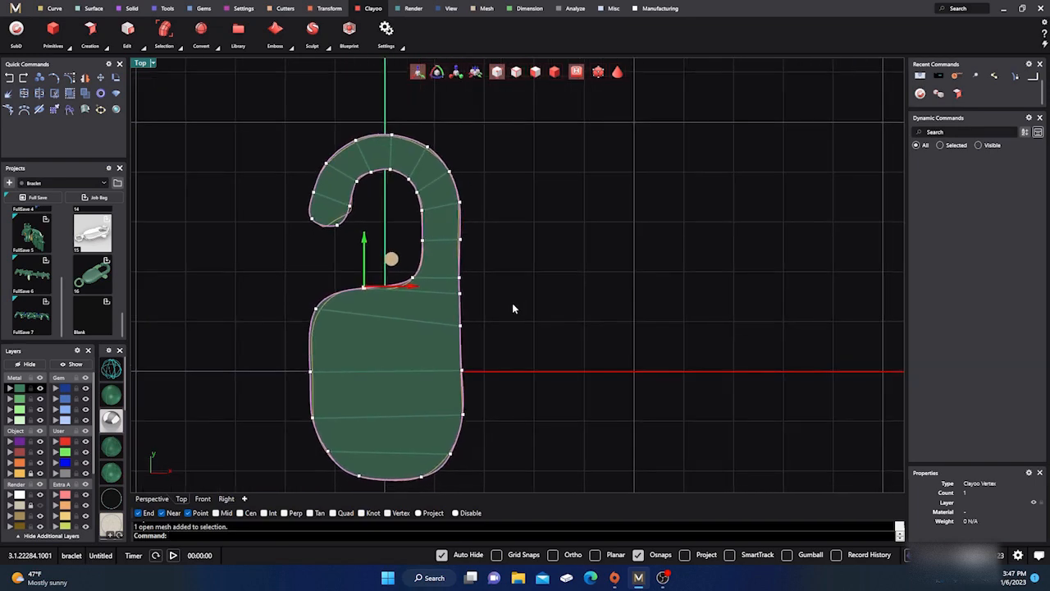
click(317, 309)
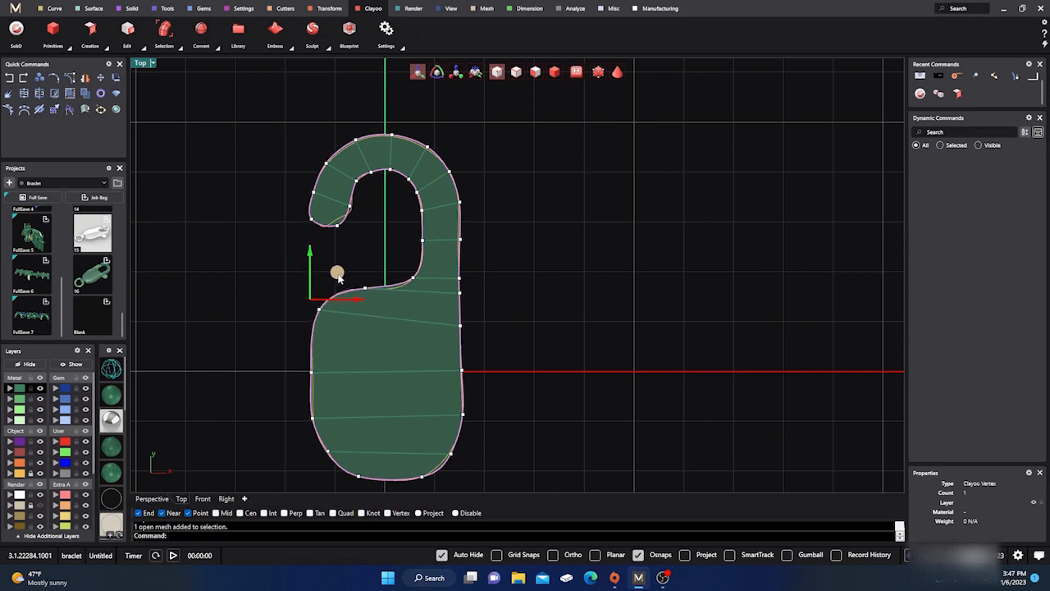
right_drag(398, 246, 413, 234)
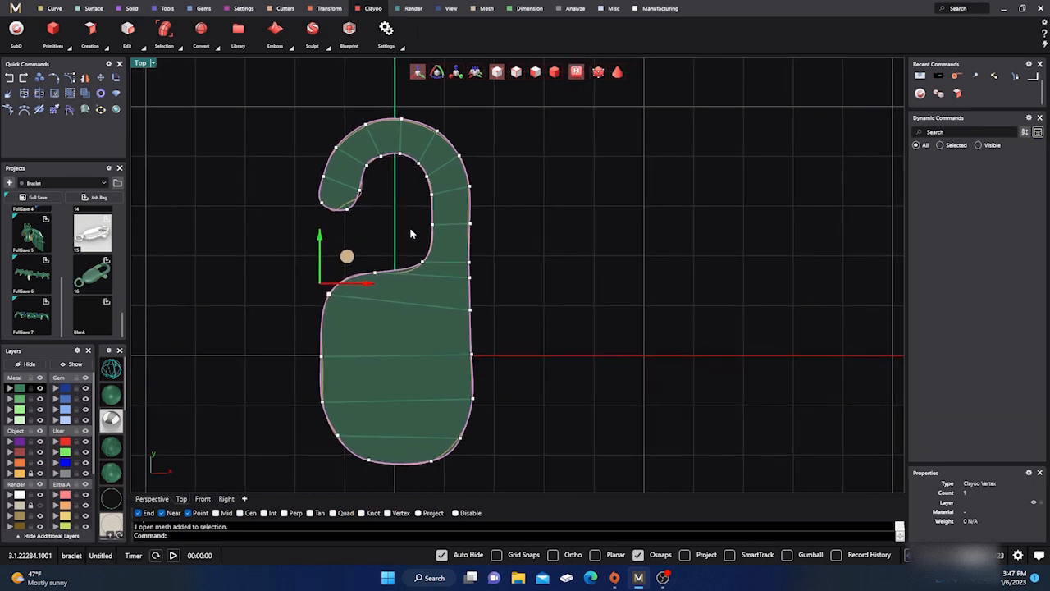
Rotate the cross edge at the shank-body junction counterclockwise to level it.
click(516, 73)
click(413, 277)
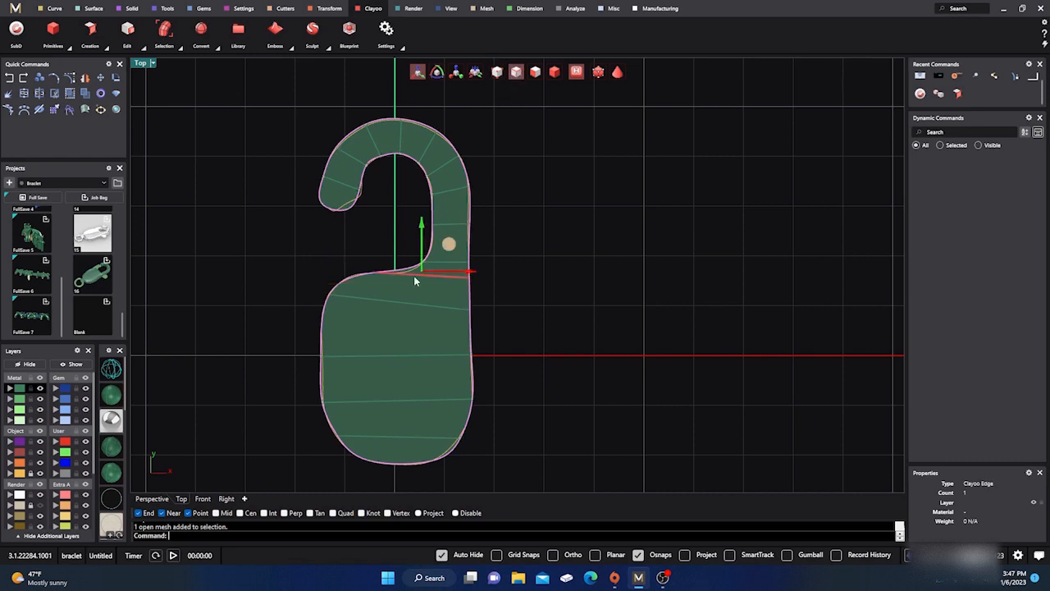
click(436, 72)
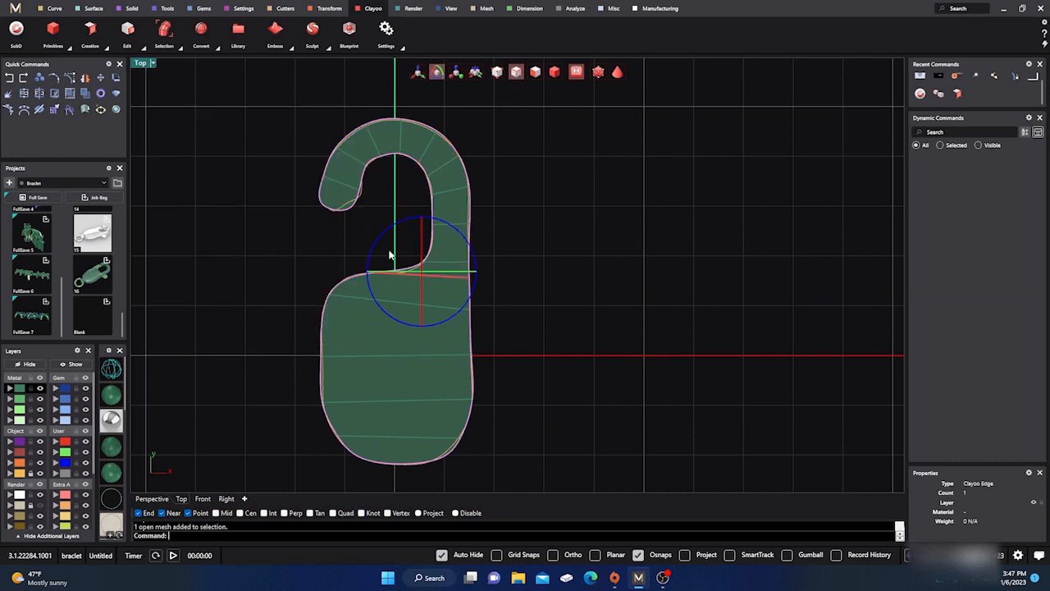
mouse_move(375, 242)
mouse_down()
mouse_move(361, 256)
mouse_move(368, 250)
mouse_up()
Rotate the next cross edge below the junction until it is nearly level, and tilt the body's middle cross edge slightly clockwise.
click(362, 298)
click(378, 359)
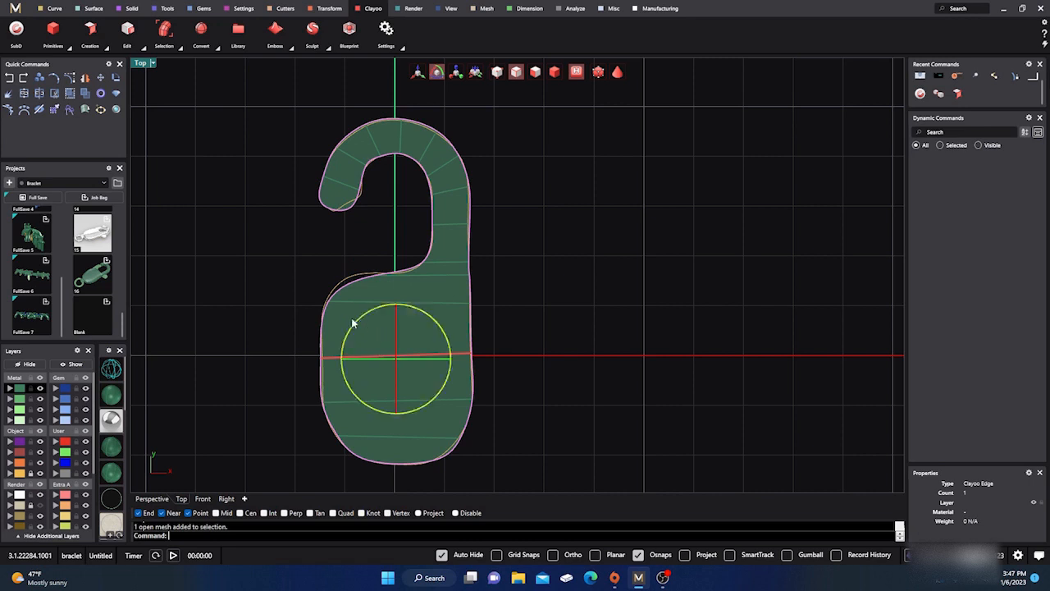
drag(353, 322, 356, 323)
right_drag(473, 375, 490, 346)
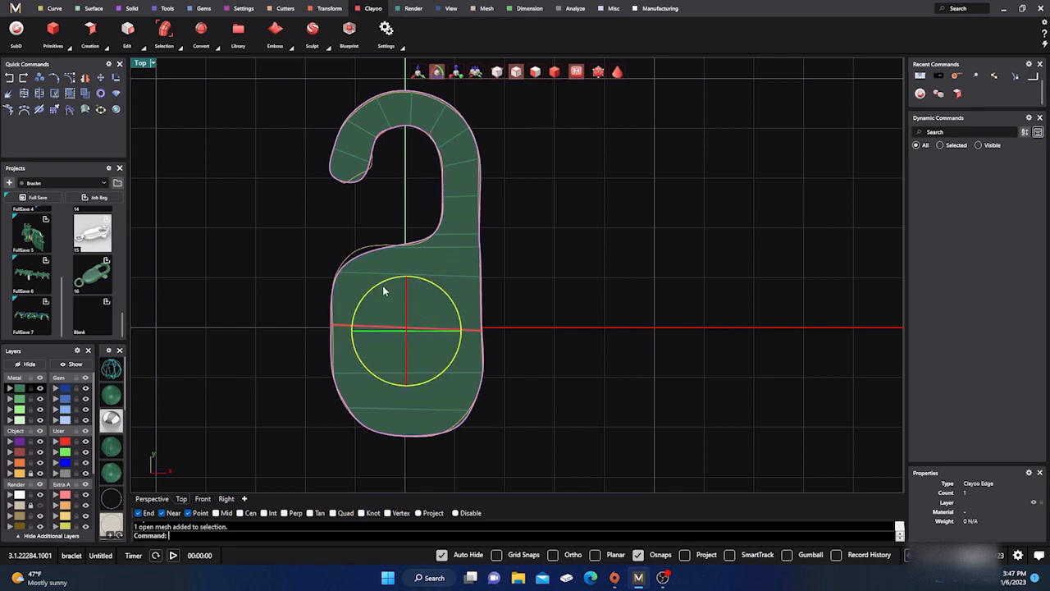
click(379, 229)
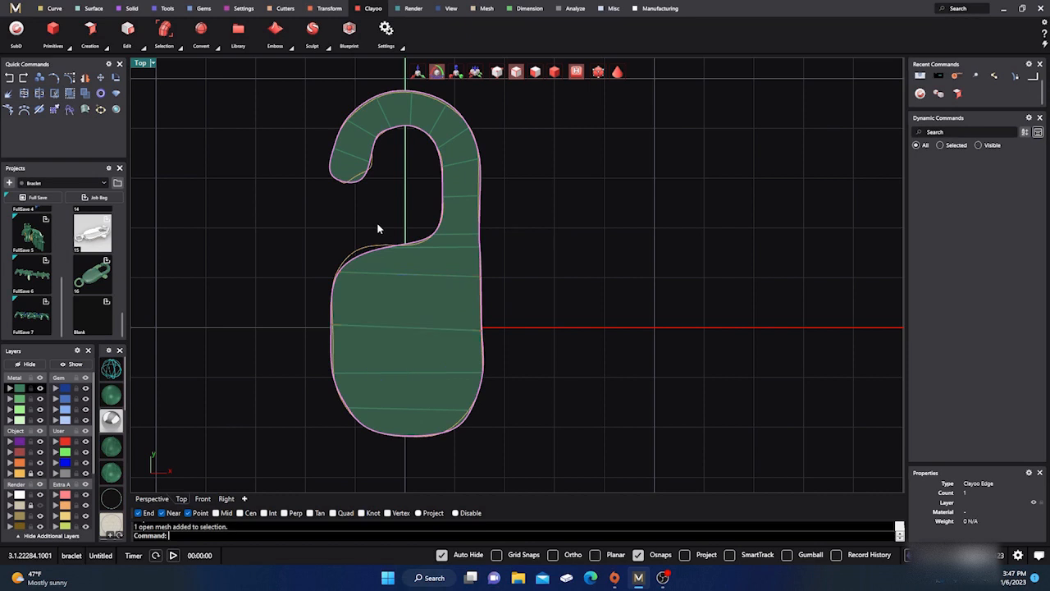
Move the body's upper-edge vertex up and left onto the shoulder outline, and nudge the inner vertex at the shank's base left.
click(497, 74)
scroll(383, 246, up, 3)
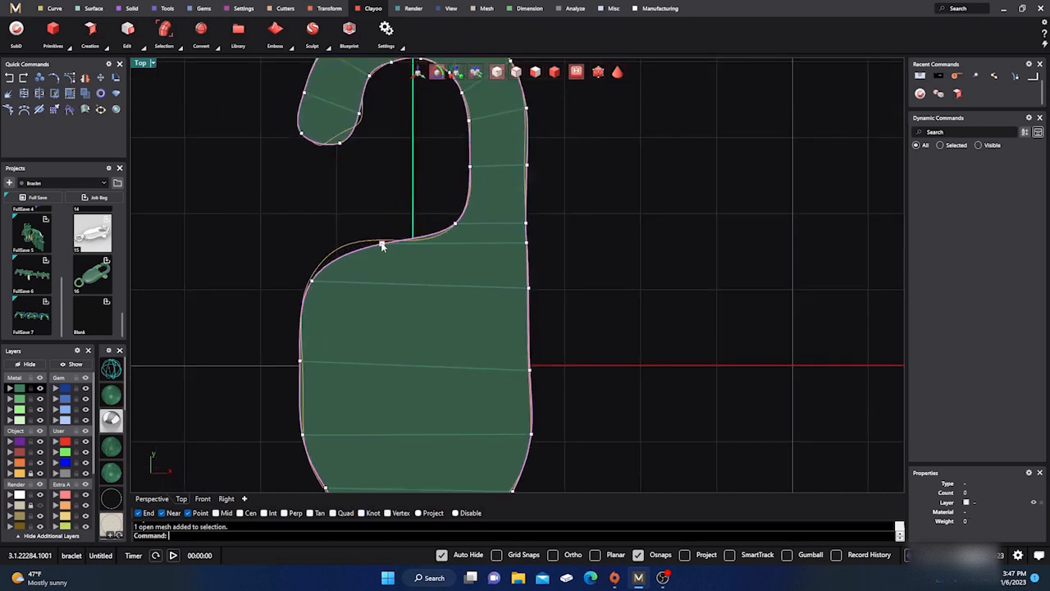
click(382, 244)
click(419, 71)
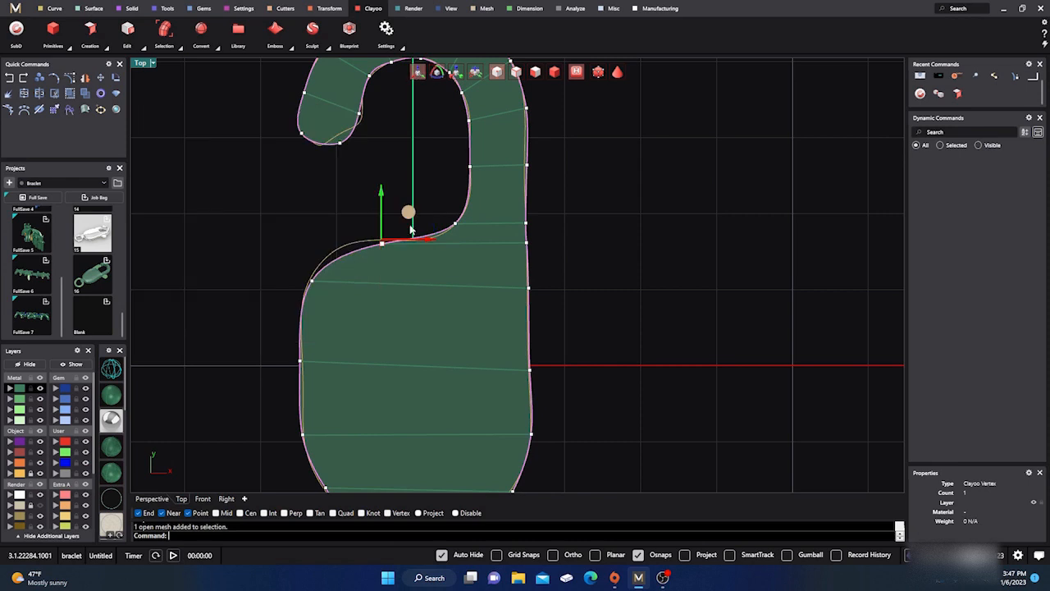
drag(407, 212, 382, 211)
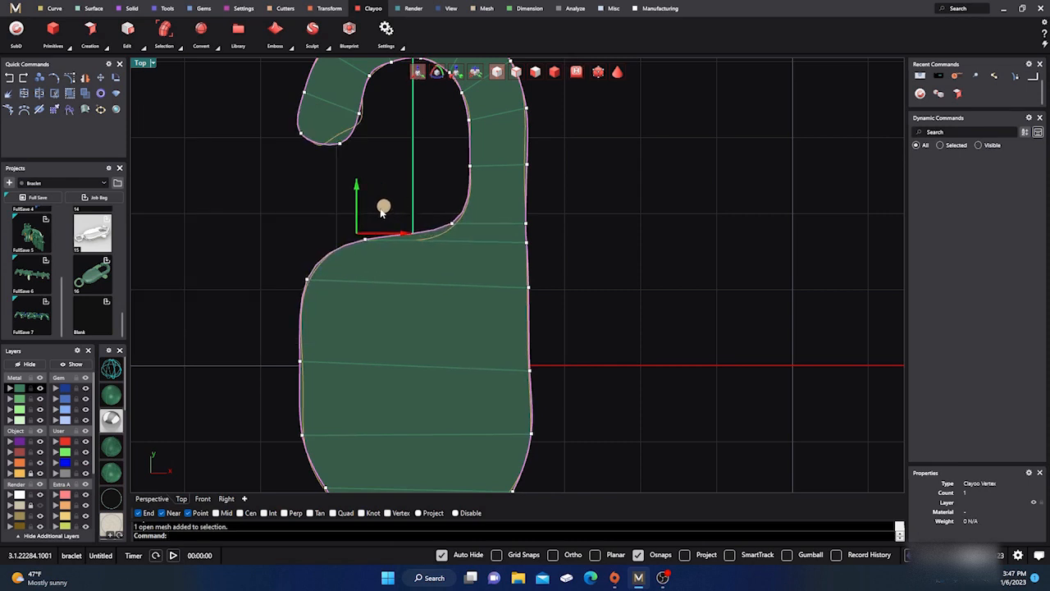
click(452, 224)
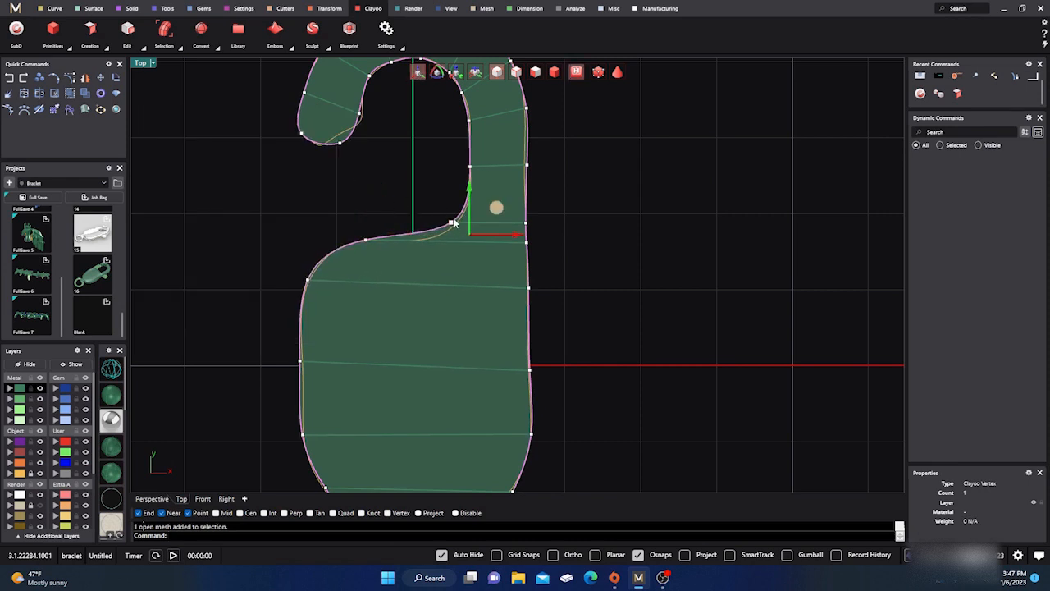
click(416, 211)
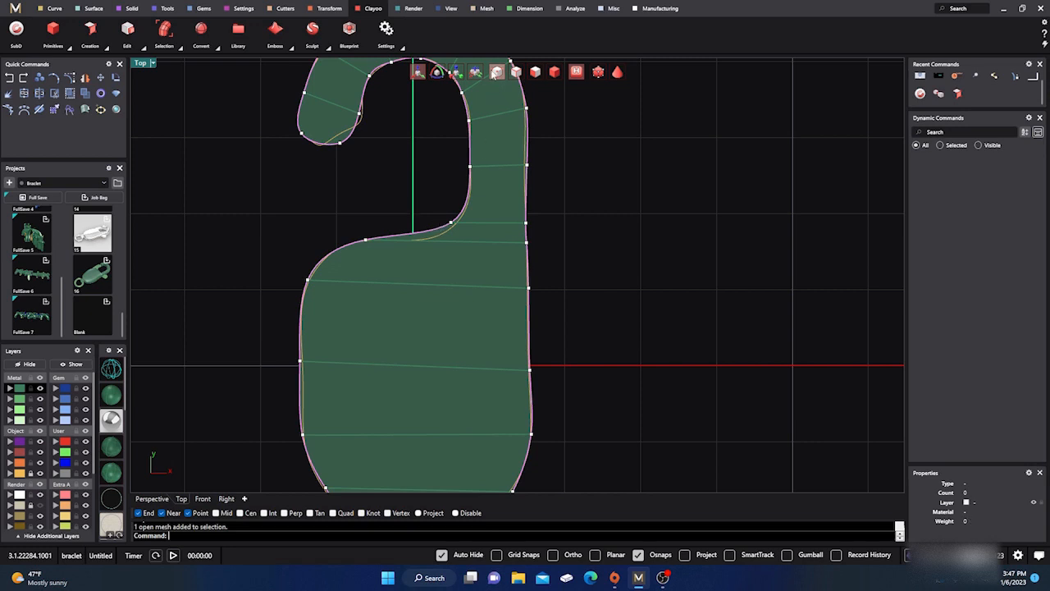
Rotate the cross edge at the shank-body junction slightly to refine the shoulder curve.
click(516, 72)
click(457, 242)
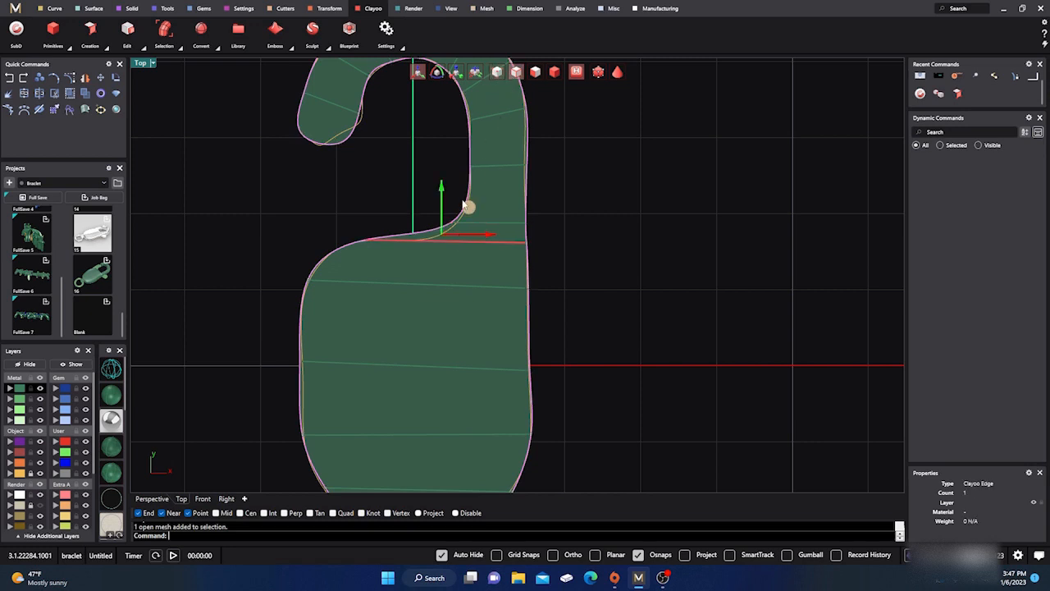
click(438, 73)
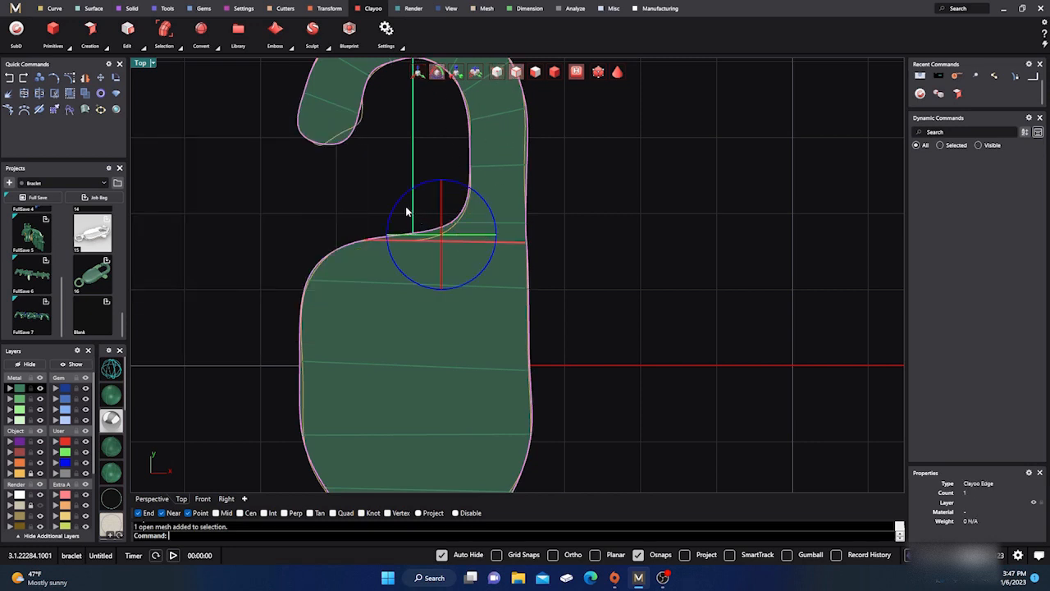
drag(398, 202, 397, 202)
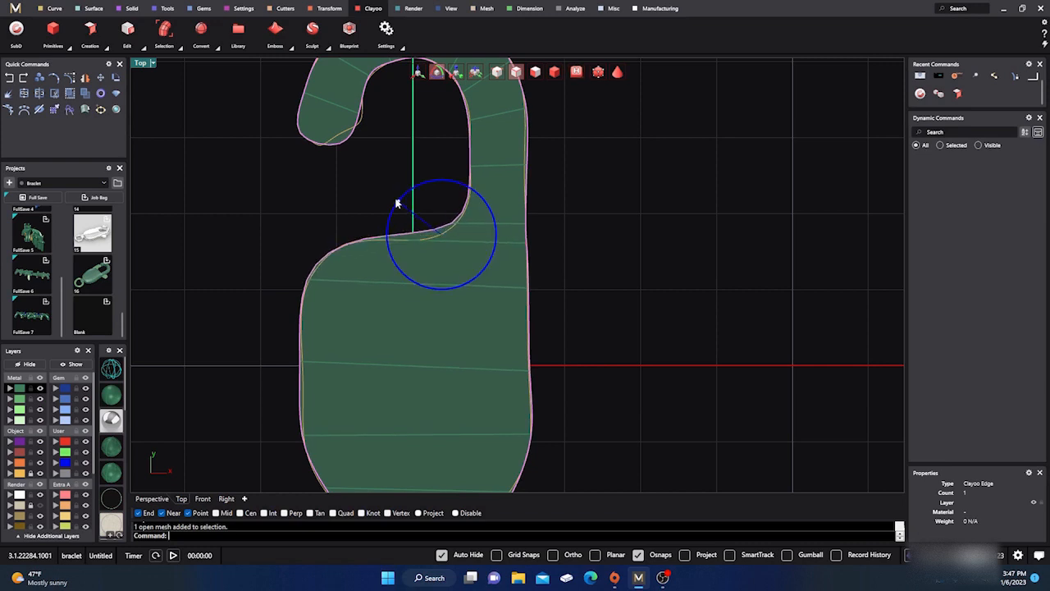
click(572, 171)
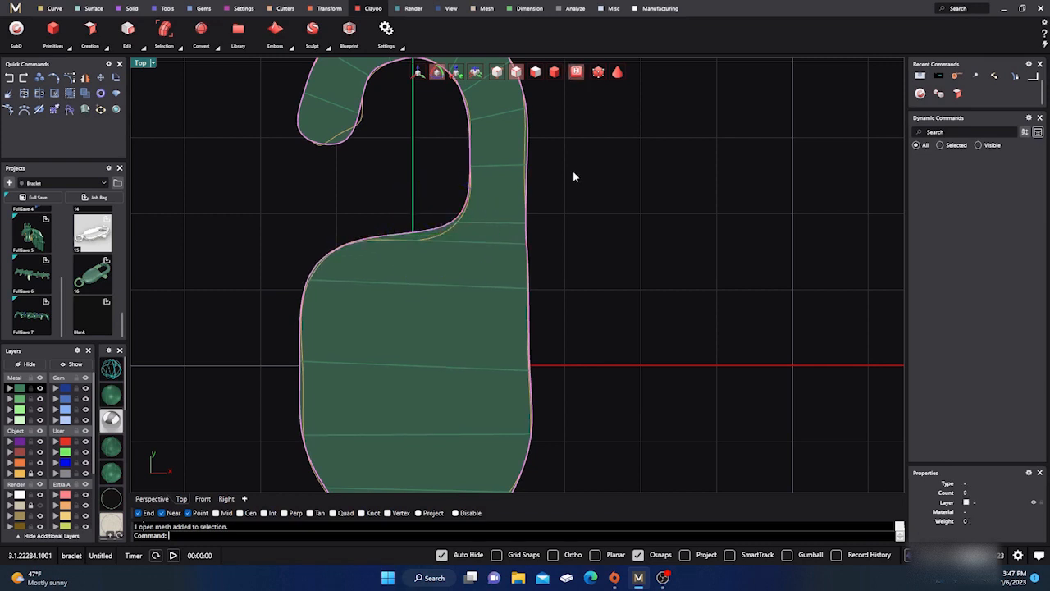
Examine the whole flat clasp against the traced outline, checking the hook, shoulder and rounded bottom of the body.
click(419, 73)
right_drag(436, 180, 439, 241)
scroll(439, 241, down, 8)
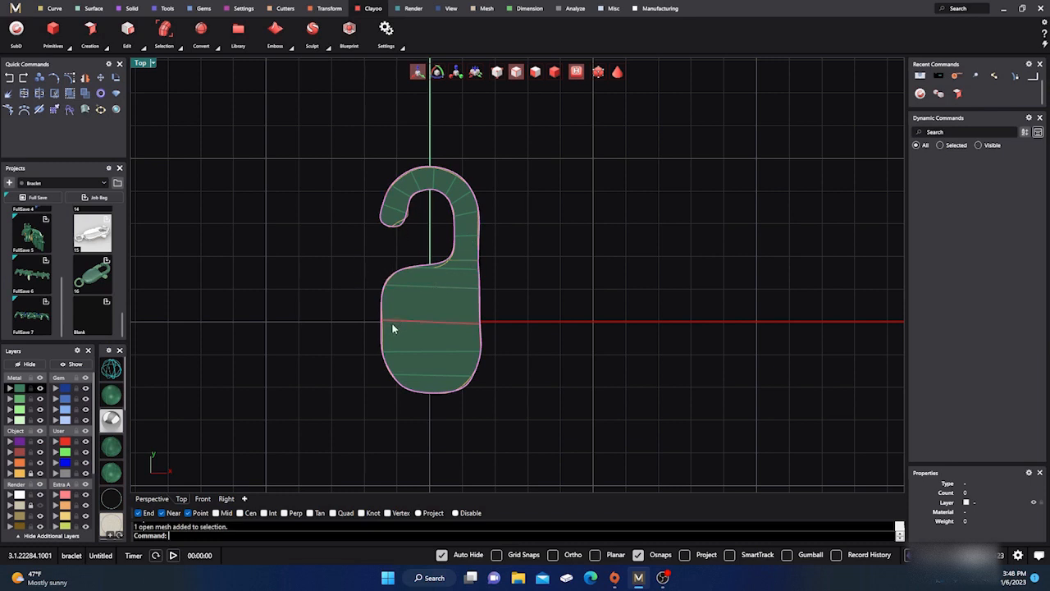
scroll(394, 329, up, 3)
scroll(426, 345, down, 1)
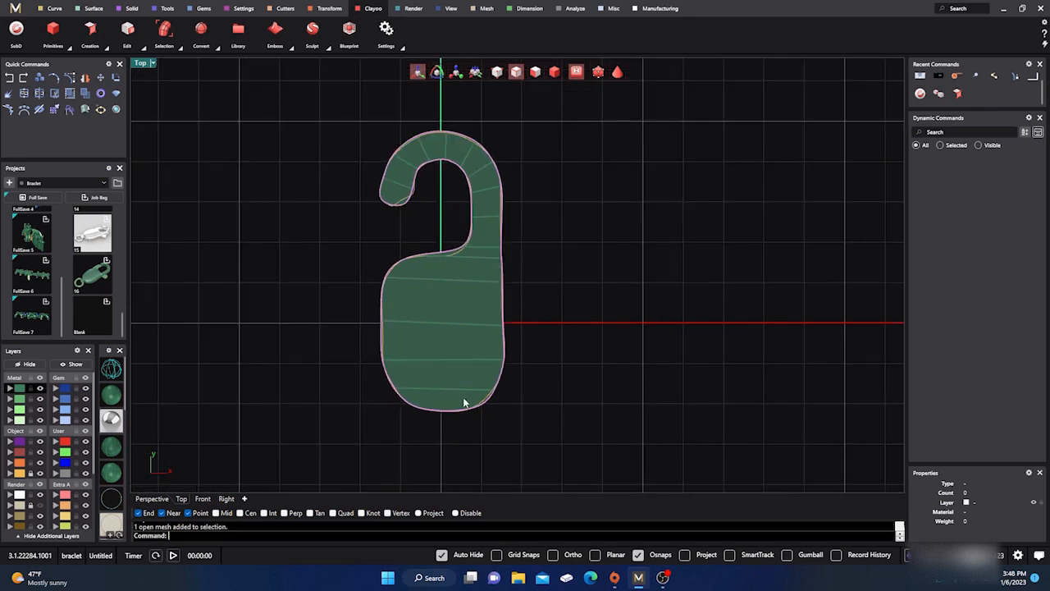
scroll(493, 419, up, 3)
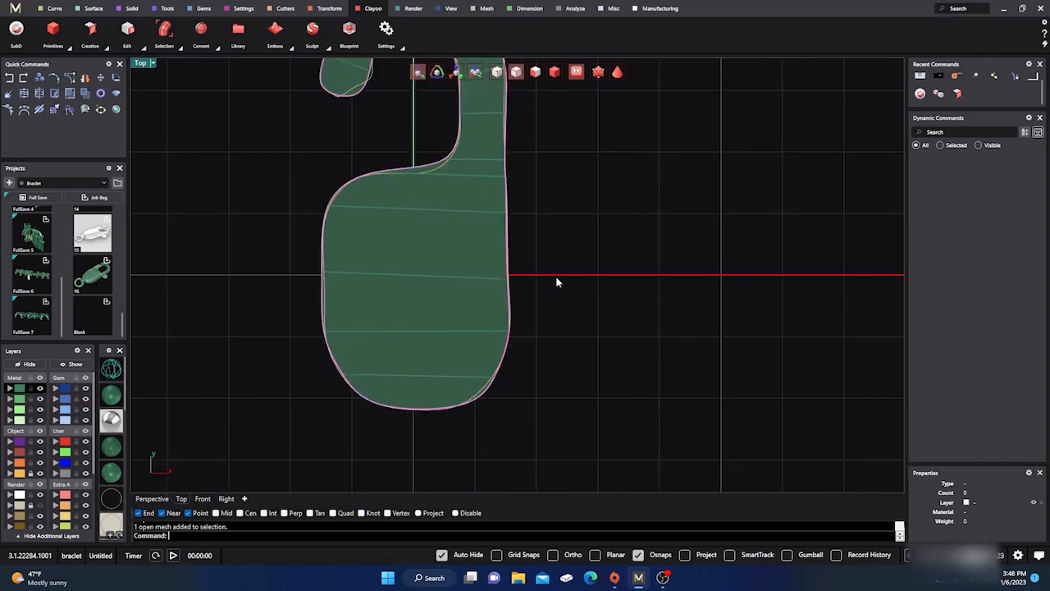
scroll(556, 326, down, 4)
right_drag(576, 337, 565, 365)
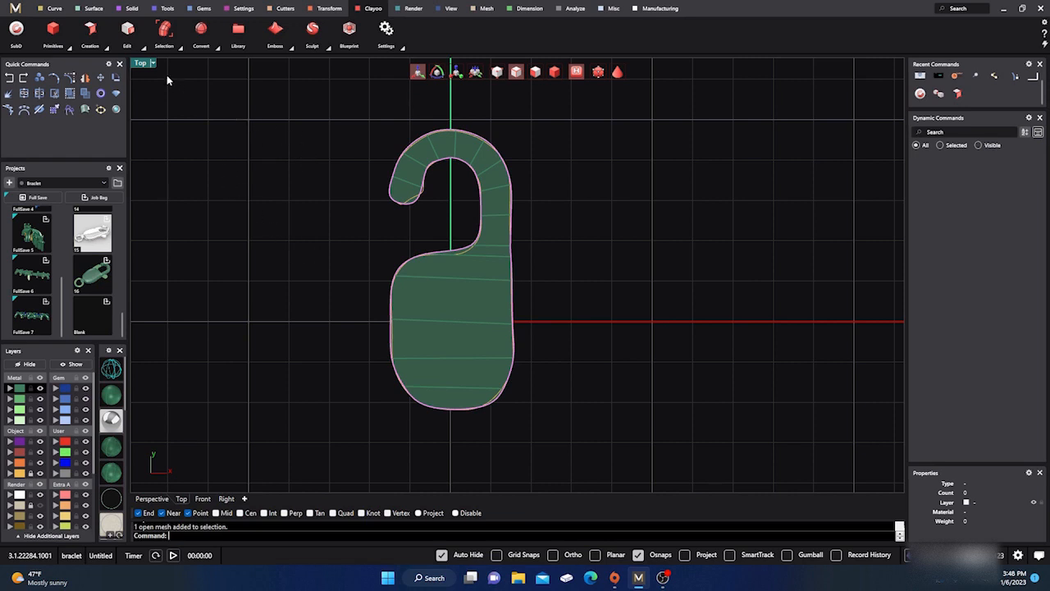
Shell the flat clasp object in Regular mode, pulling the shell distance out to about 0.95.
click(142, 46)
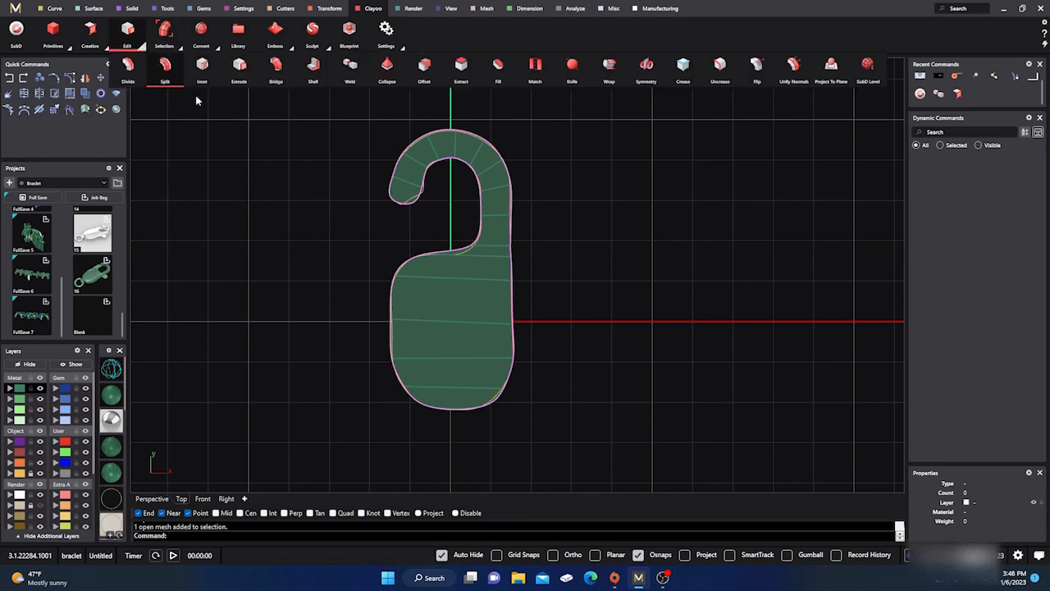
click(316, 73)
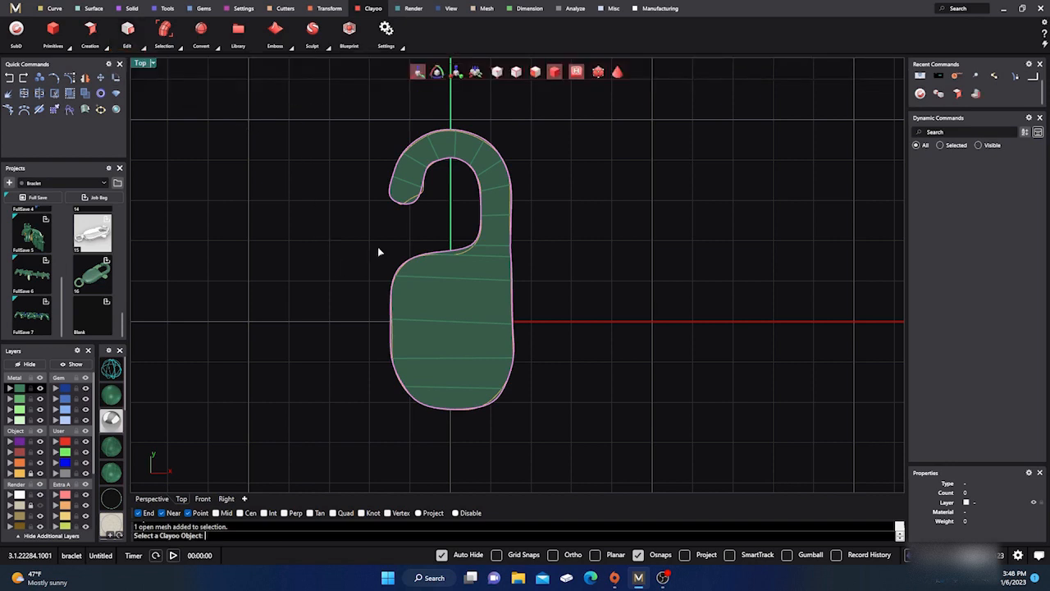
click(482, 301)
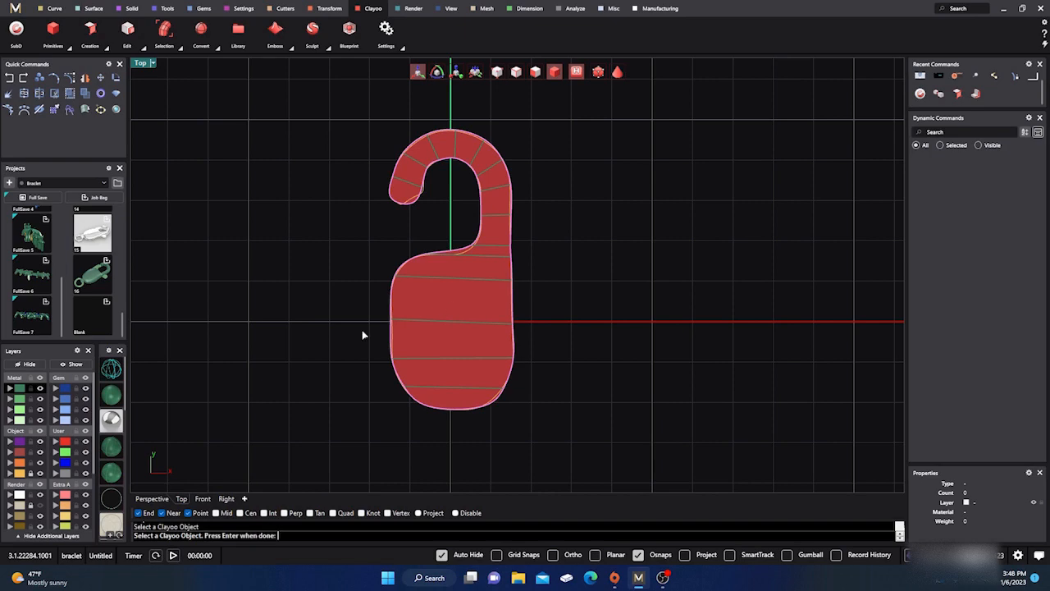
key(Return)
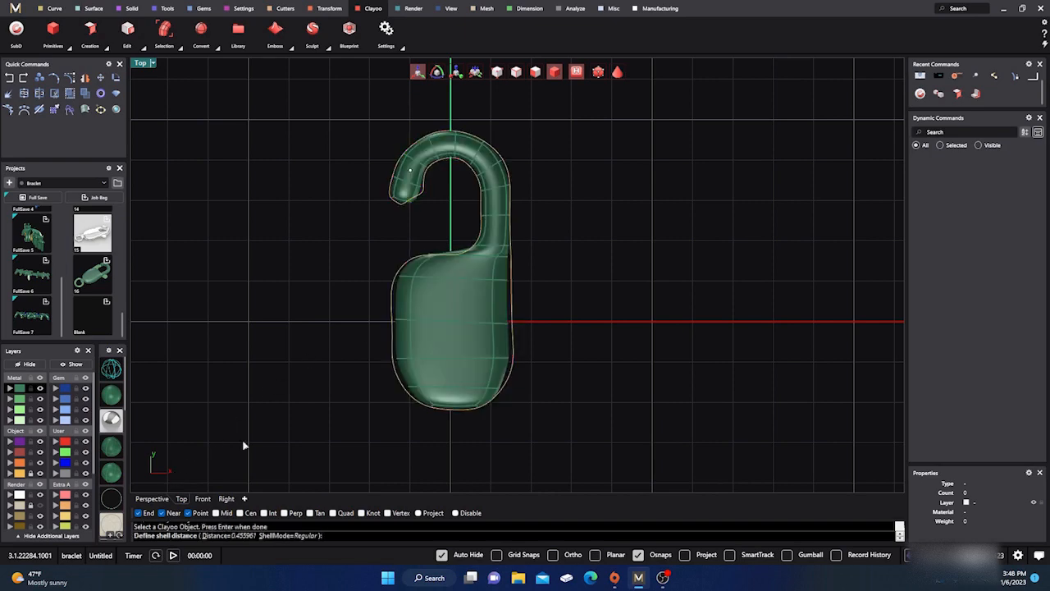
click(152, 498)
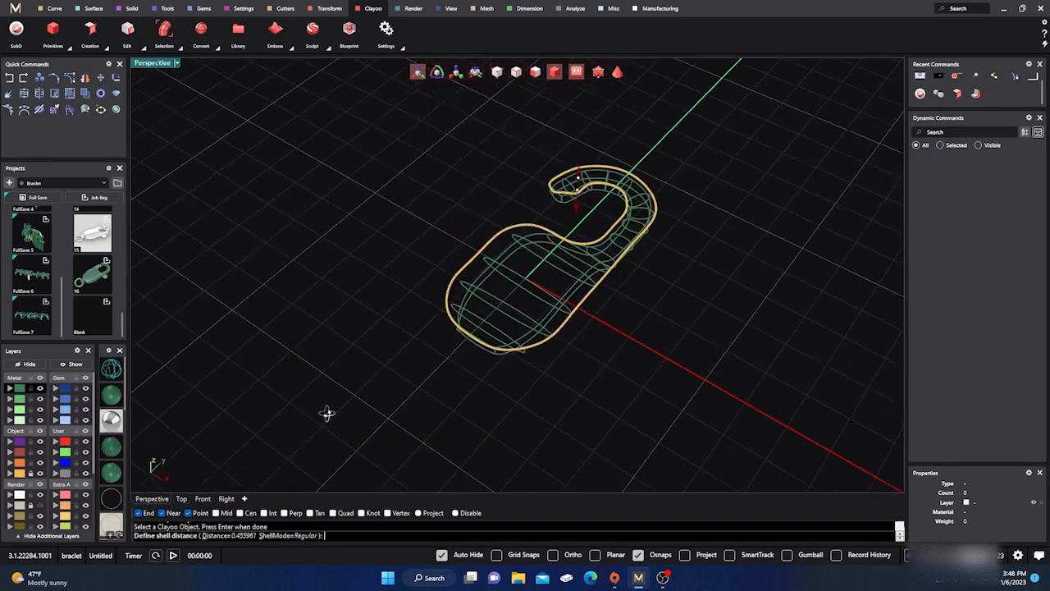
right_drag(326, 413, 268, 368)
scroll(691, 294, up, 6)
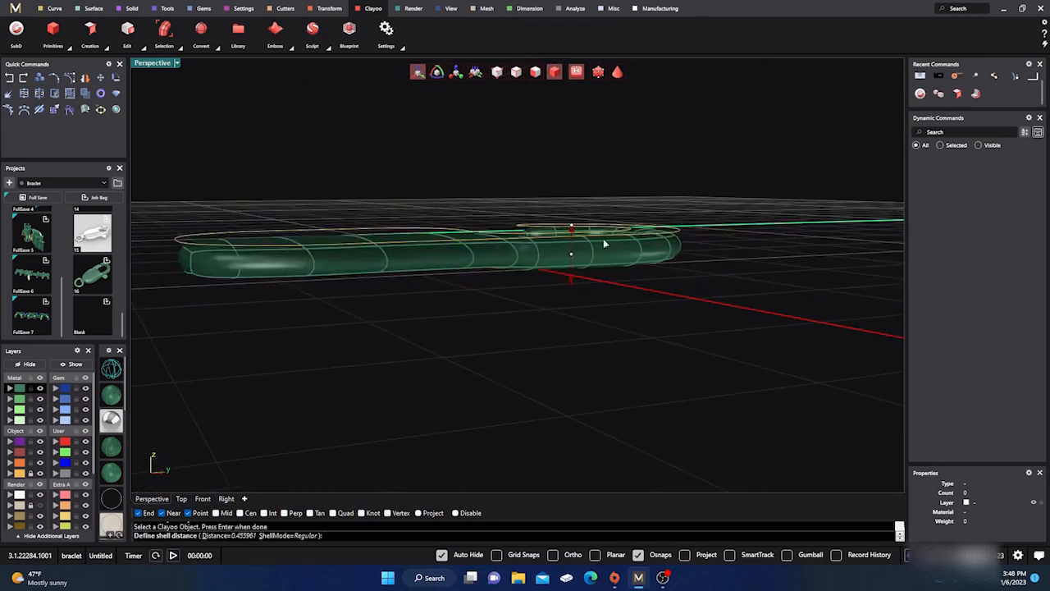
drag(576, 229, 569, 314)
right_drag(577, 347, 435, 235)
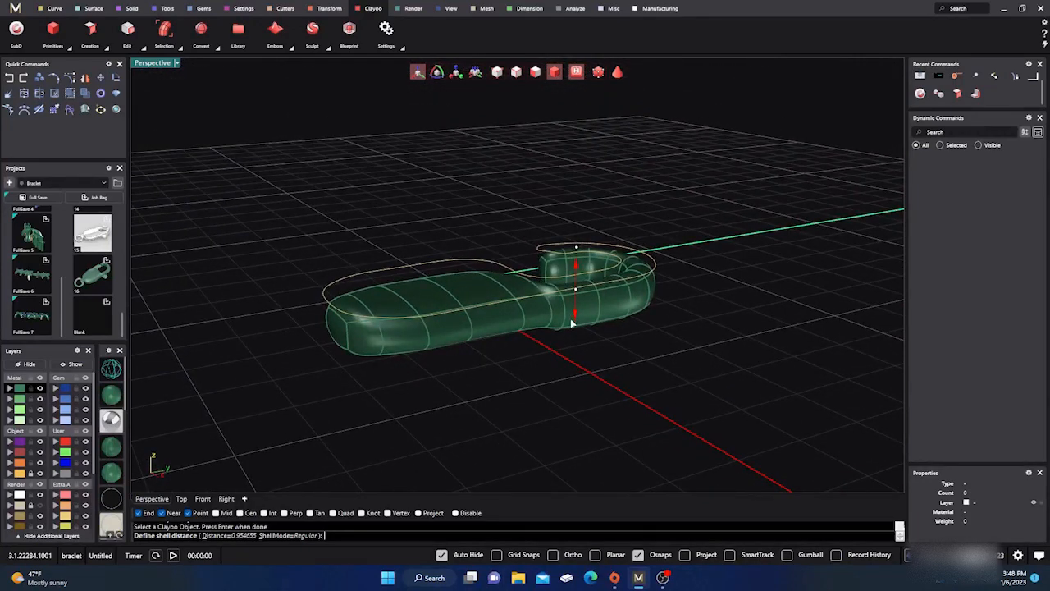
Increase the clasp's shell distance to about 1.147 and apply the shell.
drag(569, 326, 549, 359)
right_drag(549, 358, 420, 348)
right_drag(296, 297, 262, 300)
key(Return)
Inspect the thickened clasp, and temporarily show the reference picture's layer for comparison.
scroll(386, 375, up, 3)
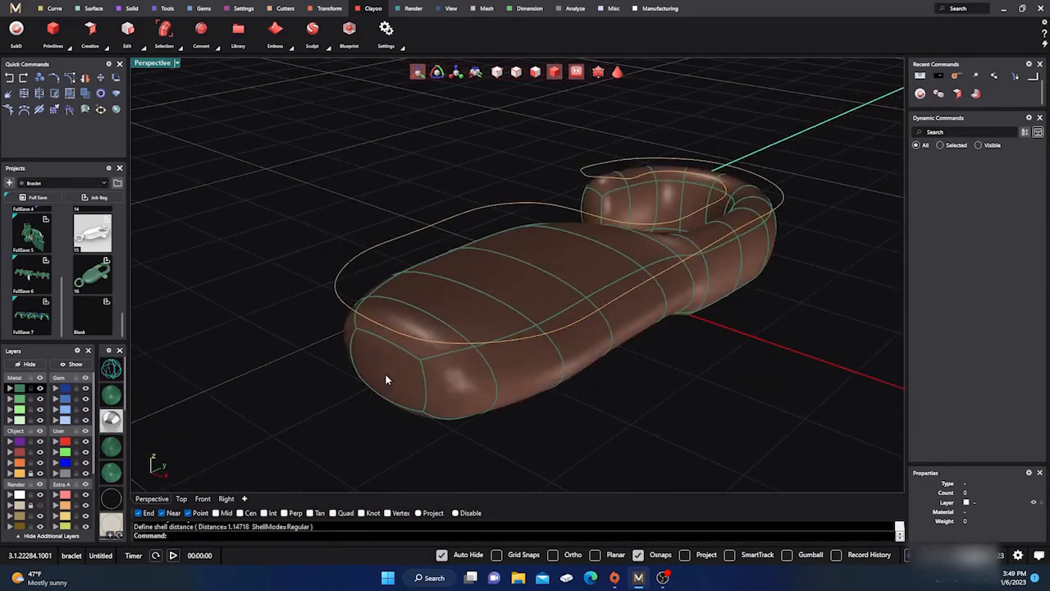
scroll(386, 379, down, 5)
right_drag(387, 381, 427, 375)
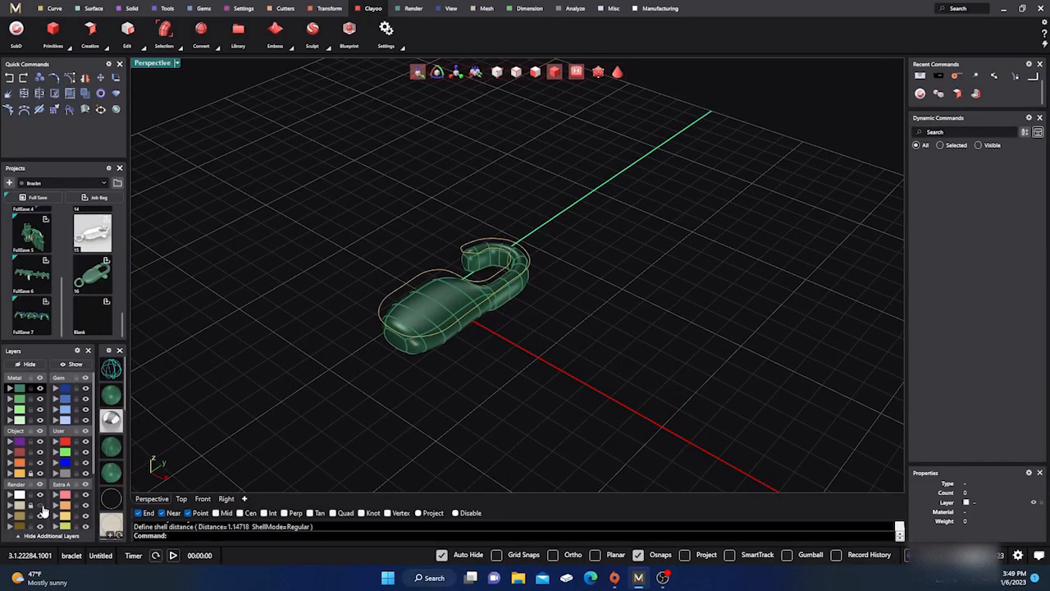
click(41, 505)
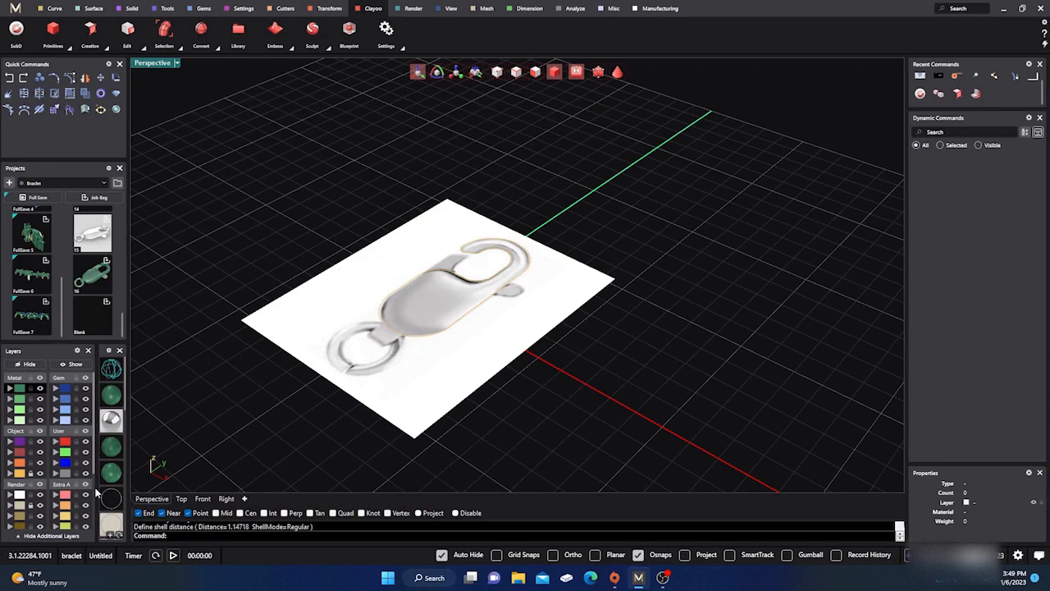
click(41, 505)
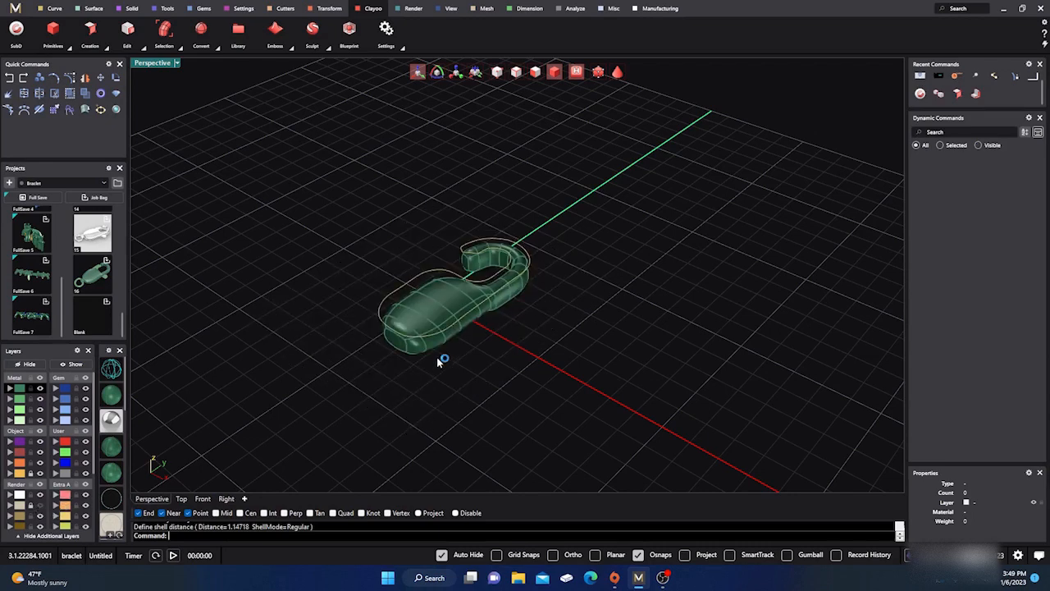
Extrude the face at the clasp body's rounded end a short distance outward along the clasp's length.
right_drag(438, 358, 389, 312)
scroll(379, 306, up, 6)
click(368, 310)
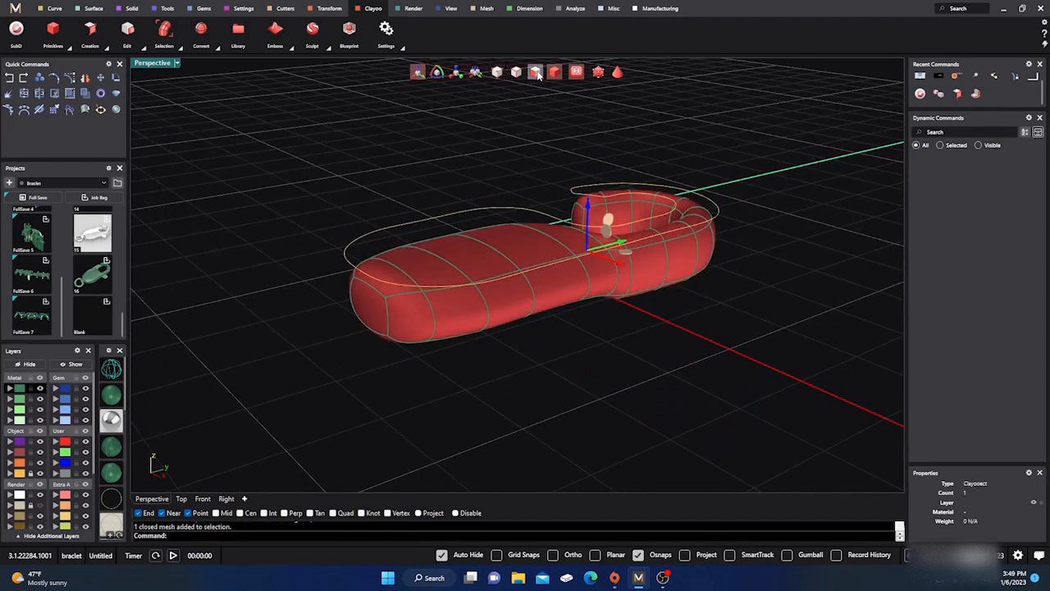
click(534, 73)
click(354, 308)
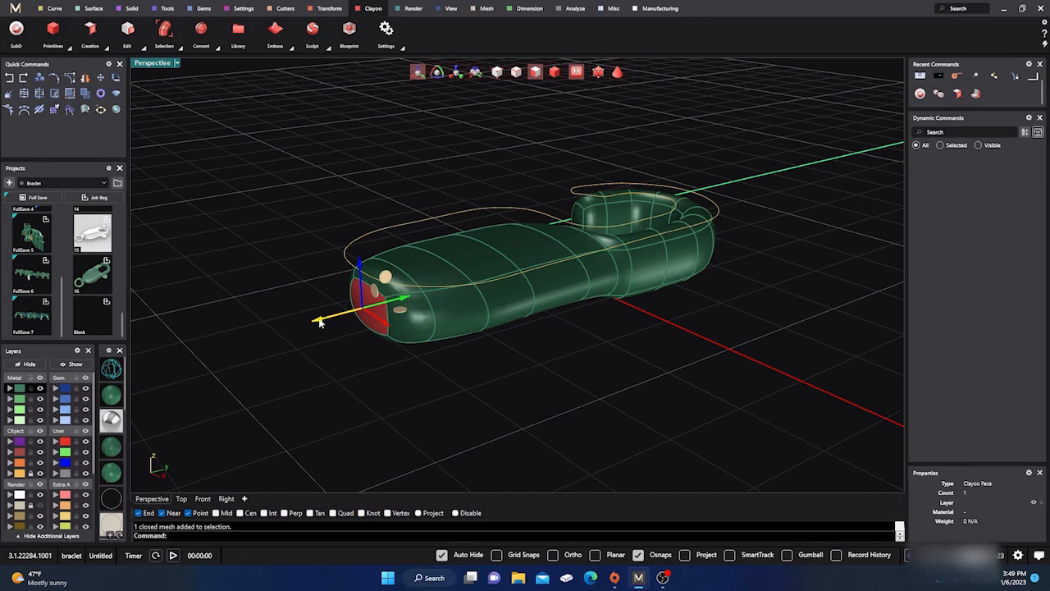
drag(320, 322, 308, 332)
key(Escape)
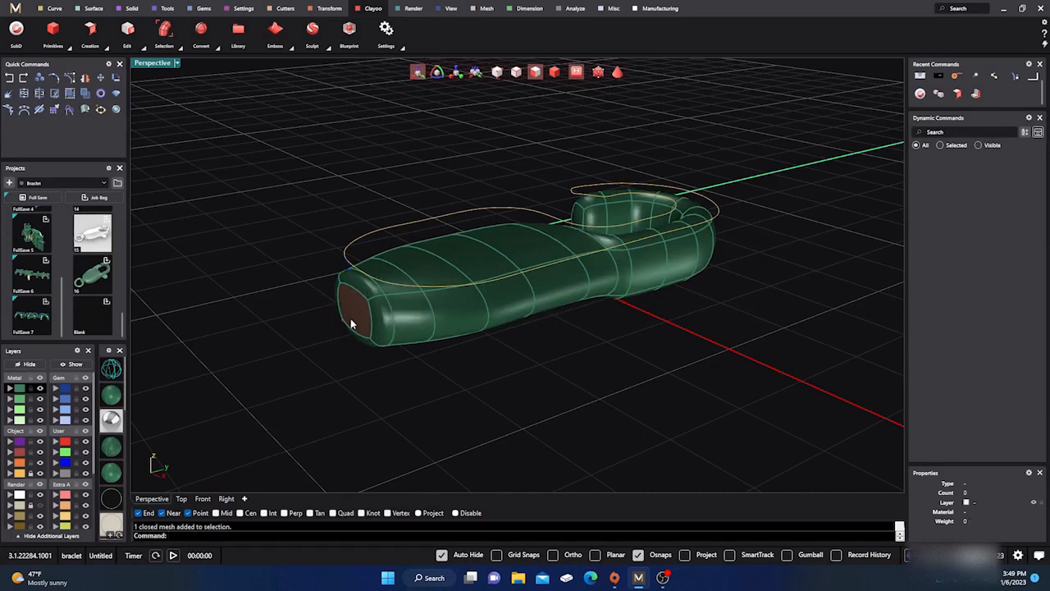
Extrude the clasp's new end face further outward to form a stub beyond the traced outline.
click(351, 324)
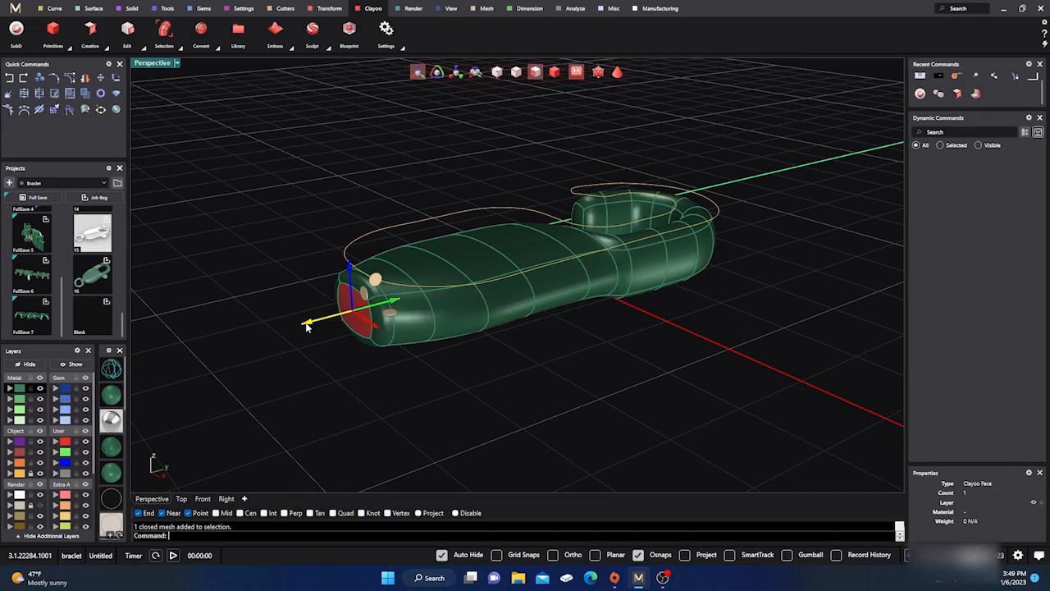
drag(306, 326, 246, 353)
scroll(429, 353, down, 4)
right_drag(431, 375, 434, 388)
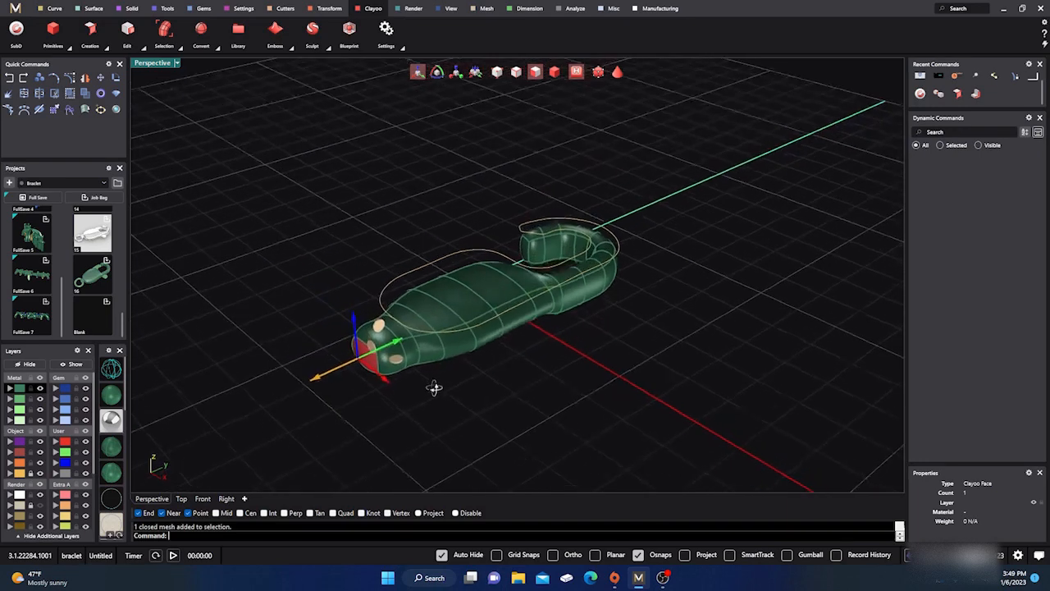
scroll(408, 348, up, 3)
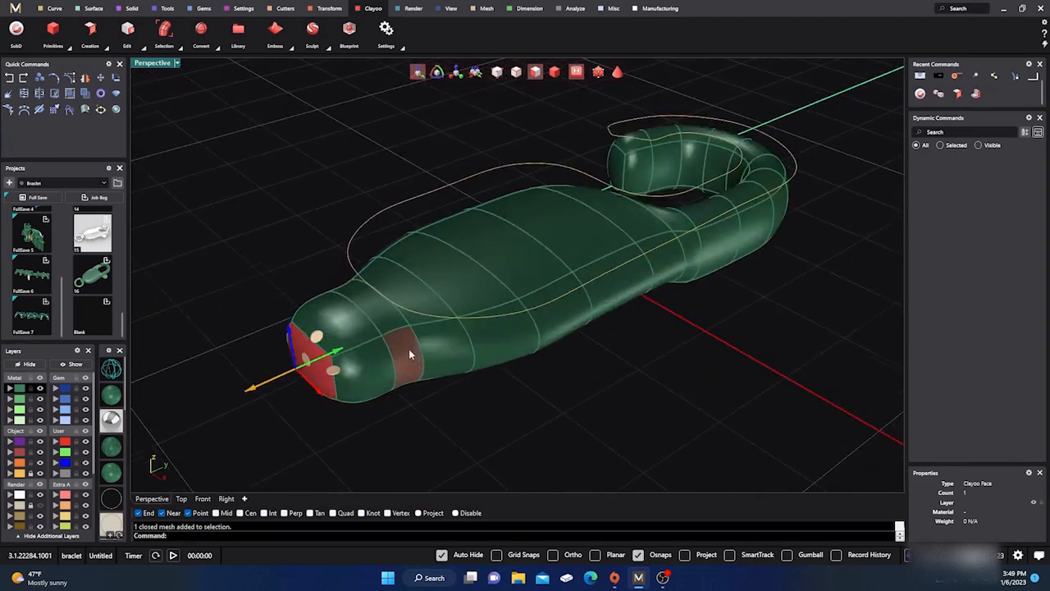
click(514, 74)
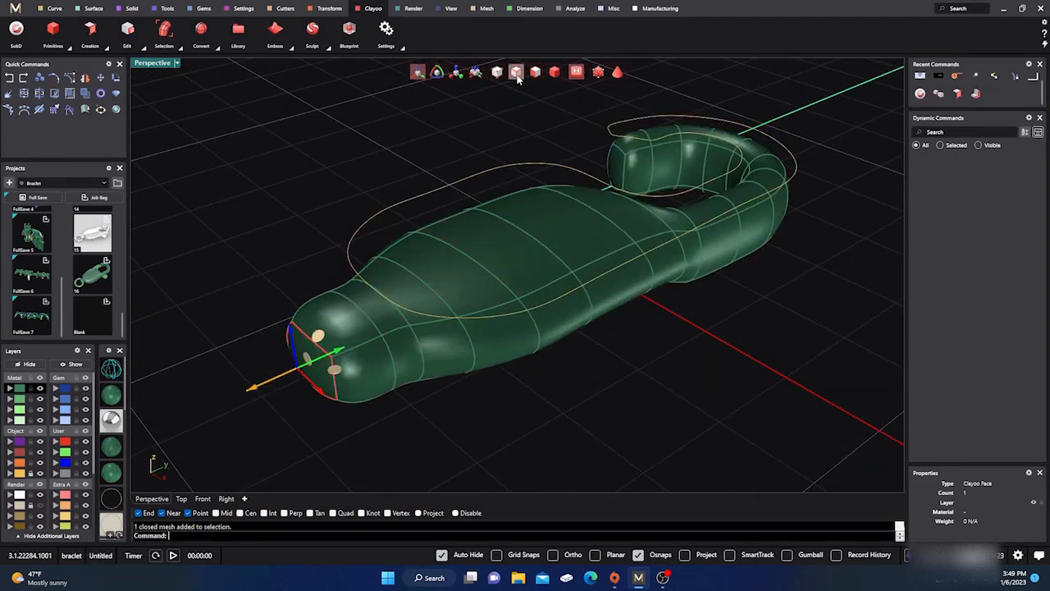
double_click(376, 331)
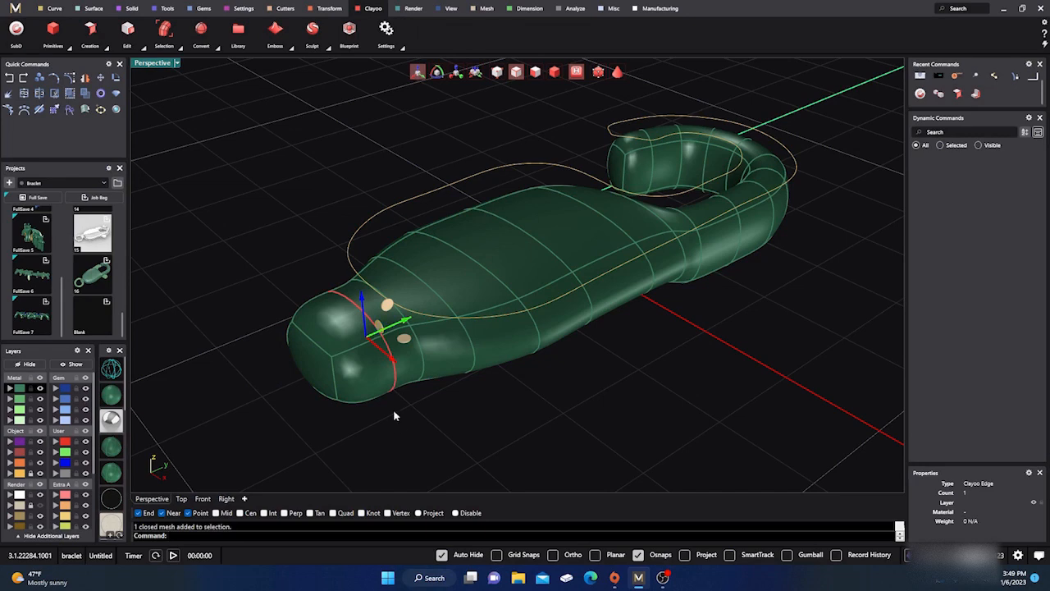
right_drag(397, 415, 445, 413)
click(455, 71)
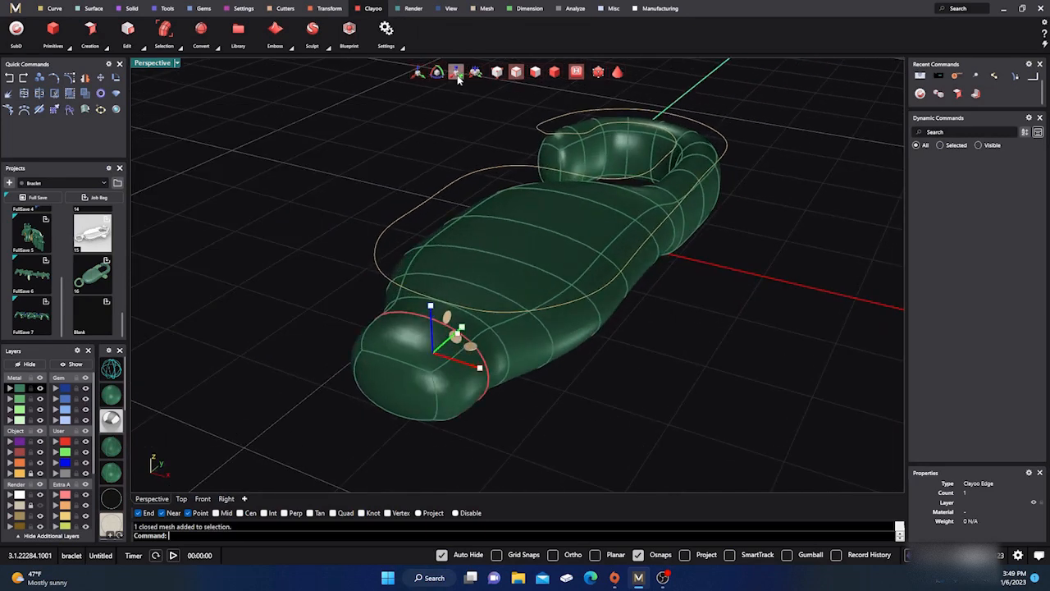
scroll(352, 182, down, 4)
scroll(341, 287, up, 4)
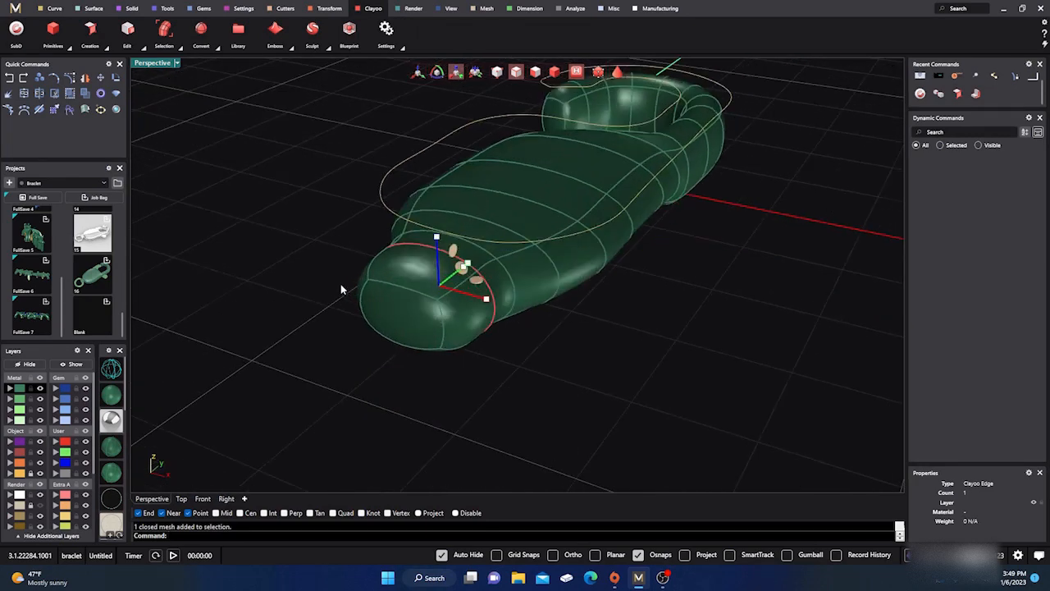
click(402, 285)
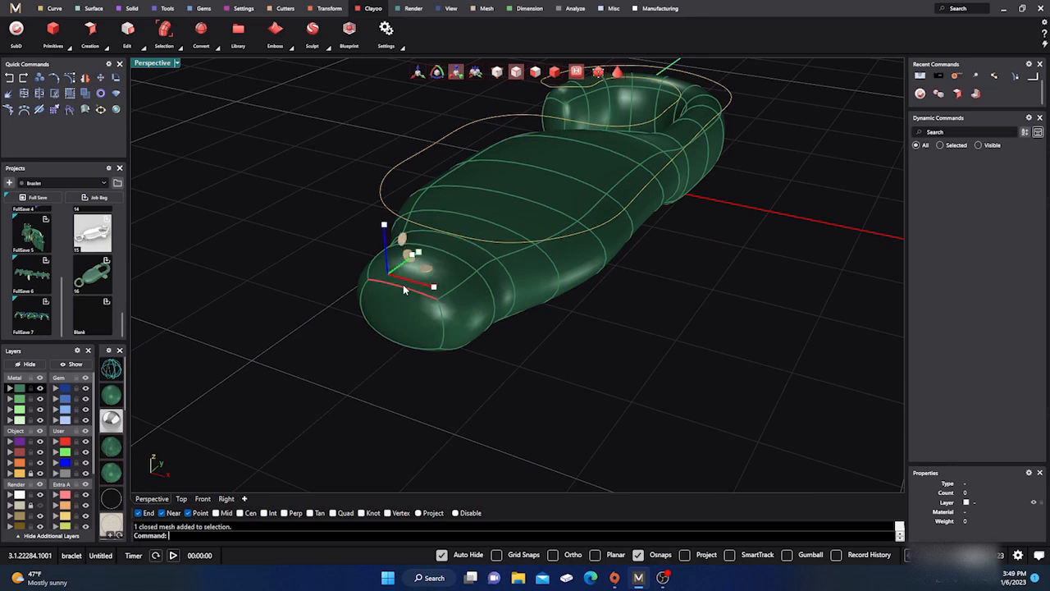
key(Escape)
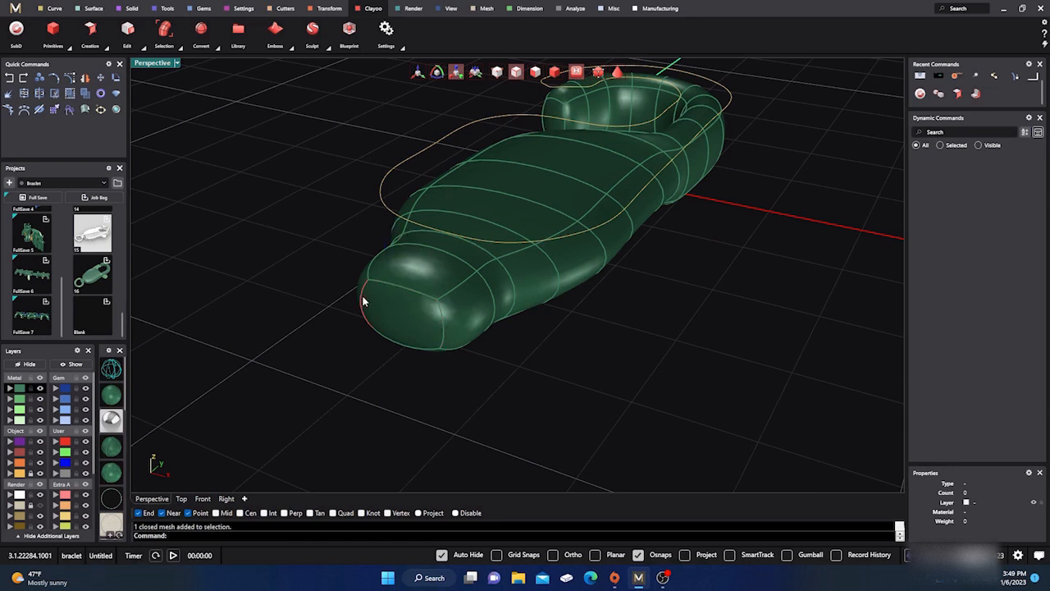
click(418, 72)
click(397, 287)
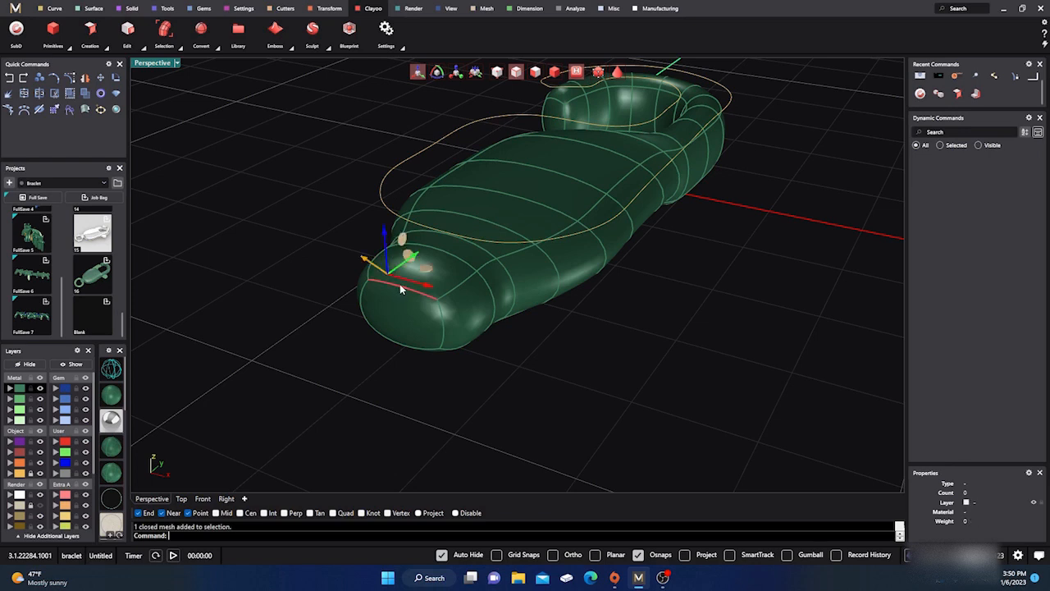
click(358, 289)
click(413, 296)
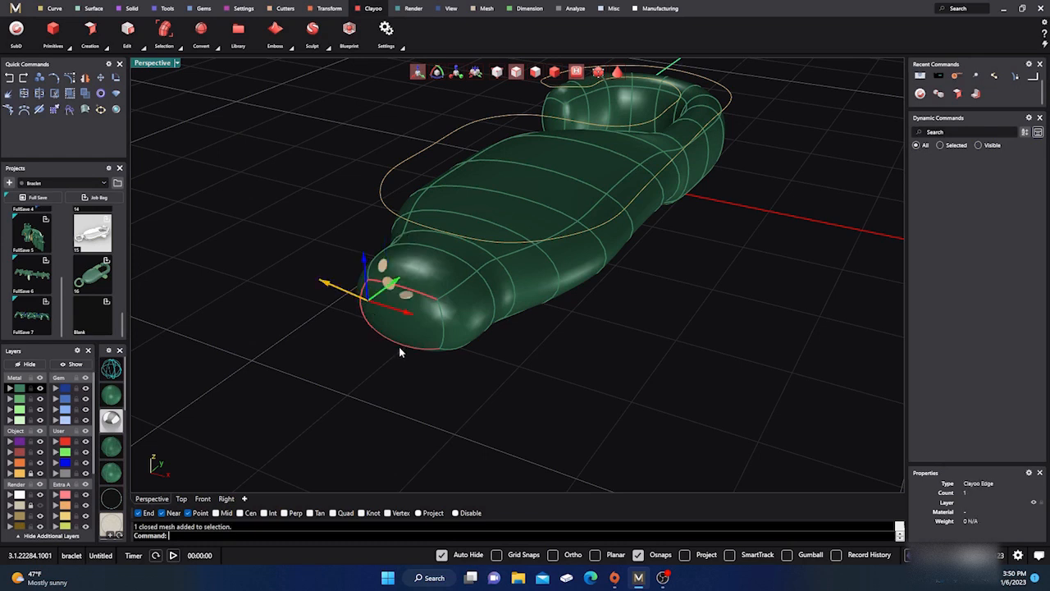
click(400, 346)
click(422, 248)
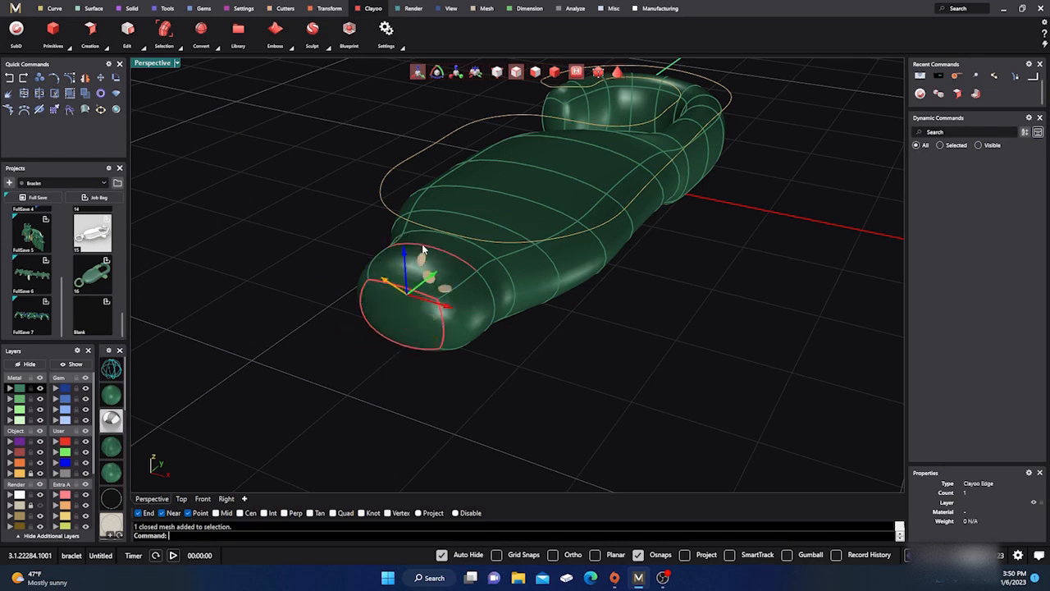
click(456, 72)
right_drag(434, 386, 412, 383)
scroll(413, 383, up, 3)
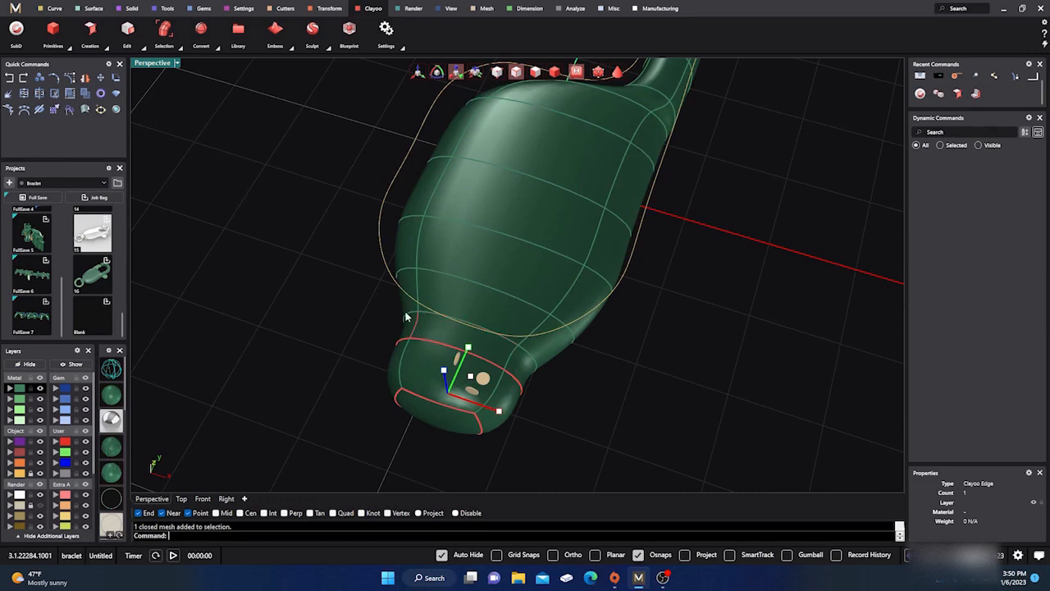
click(382, 310)
Try narrowing the edge loop where the stub meets the body along the X axis, and undo that scaling.
click(426, 317)
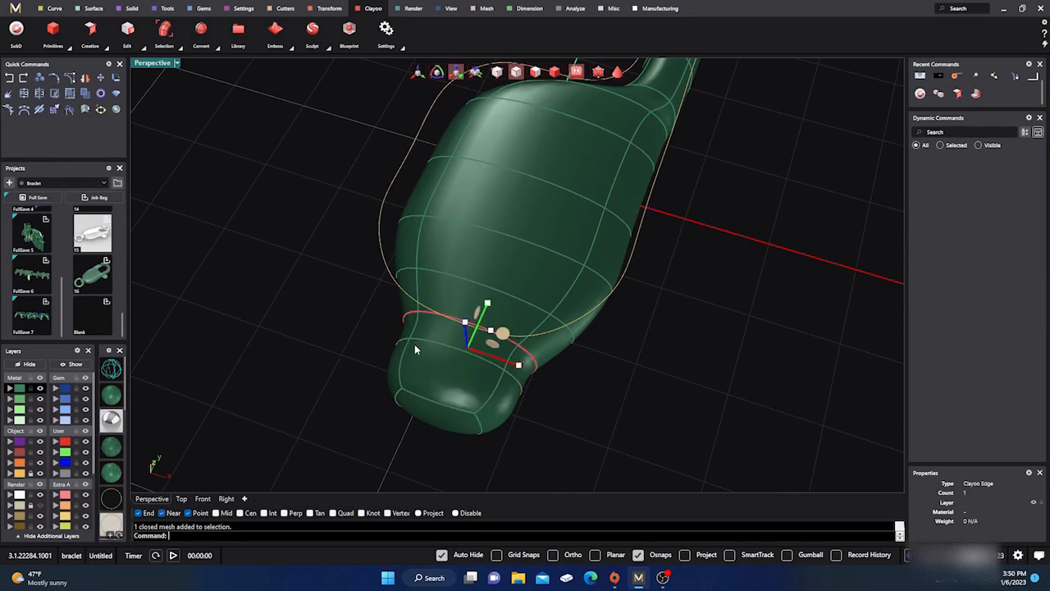
right_drag(333, 361, 433, 293)
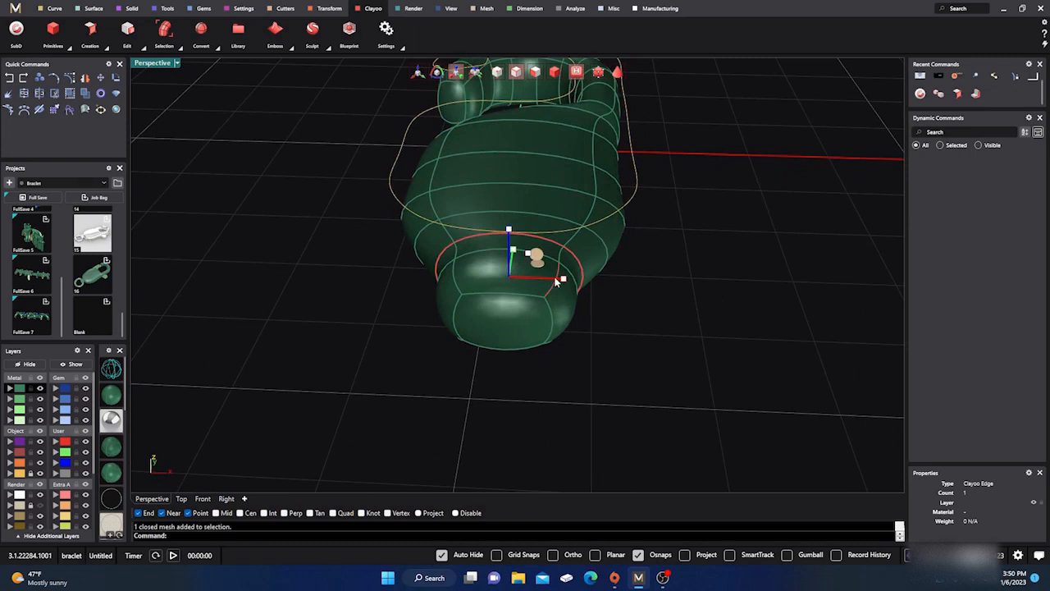
drag(564, 283, 558, 278)
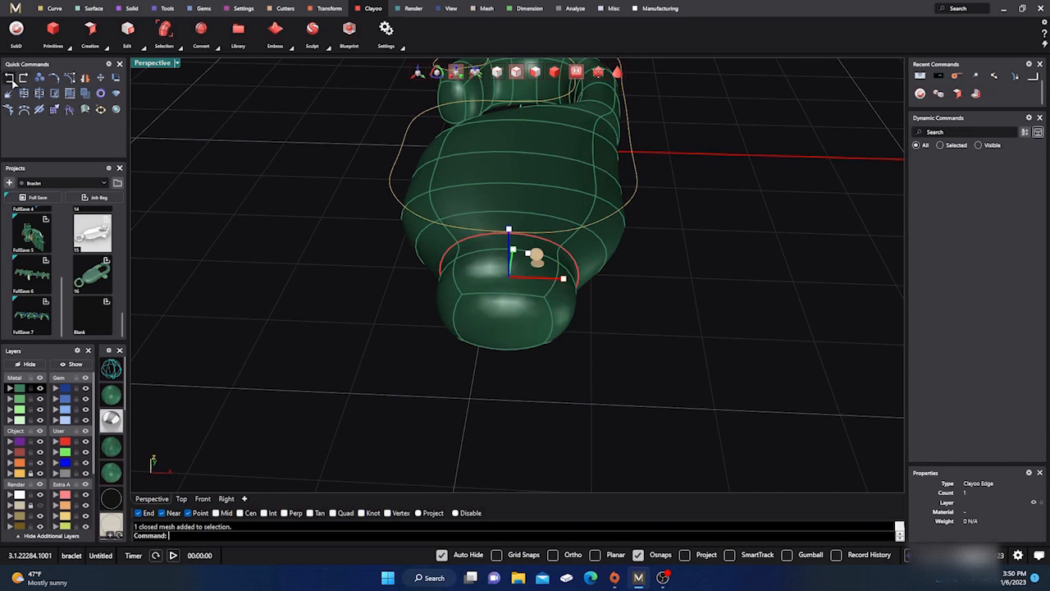
click(11, 78)
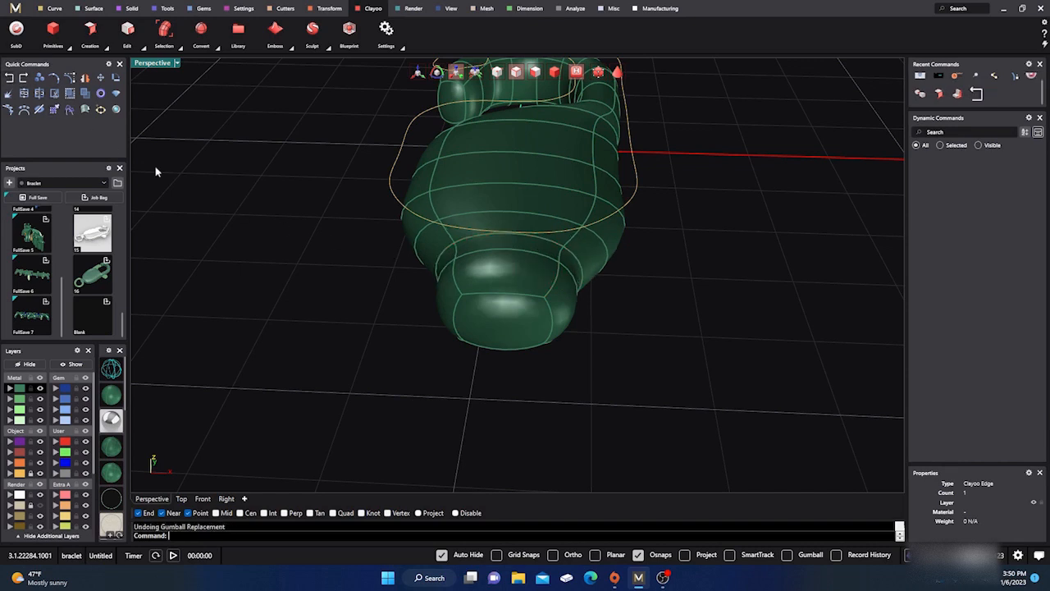
Select the stub's two edge loops and the four edges of its end face, and scale them slightly narrower along the X axis.
double_click(480, 240)
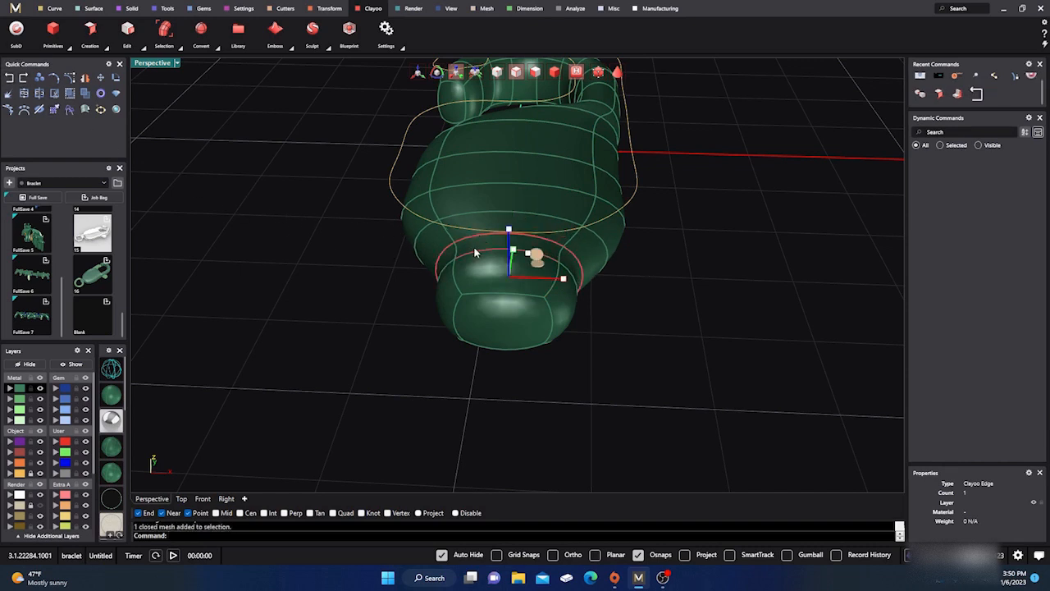
shift+double_click(475, 252)
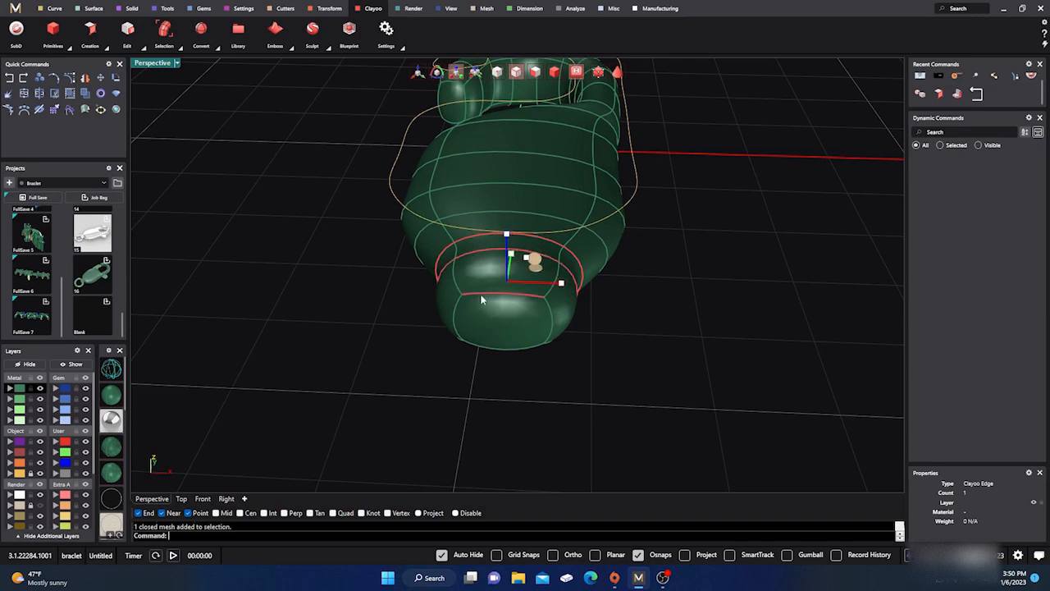
shift+double_click(457, 318)
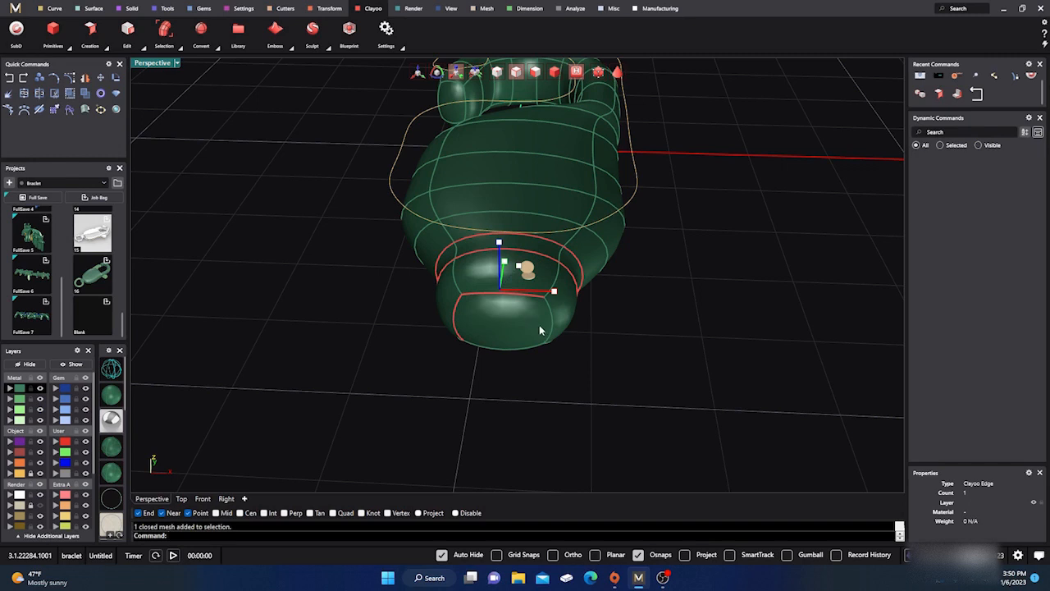
shift+double_click(527, 349)
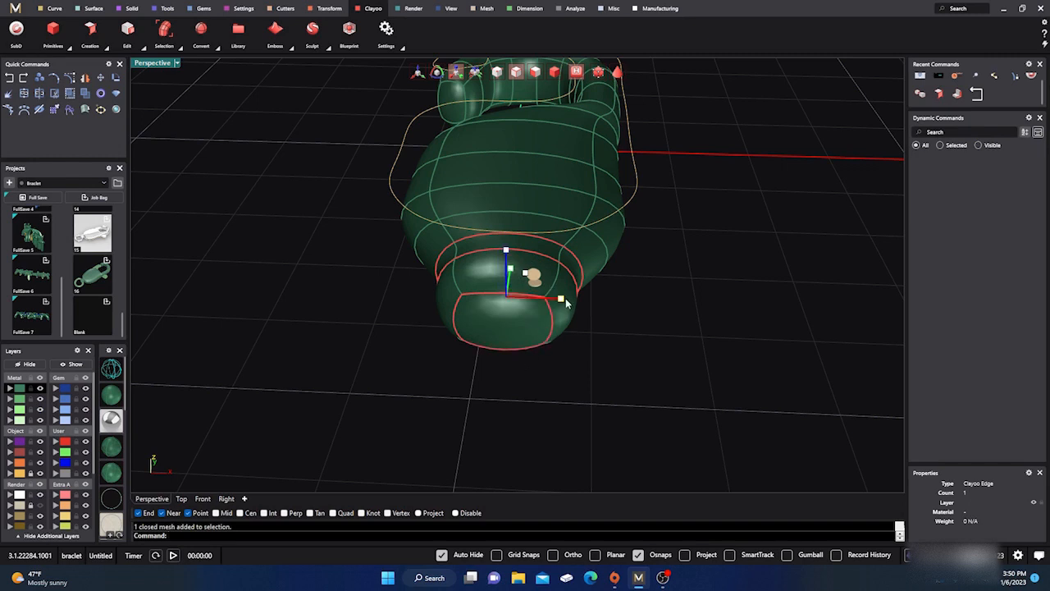
drag(561, 301, 553, 302)
right_drag(396, 253, 308, 265)
click(297, 239)
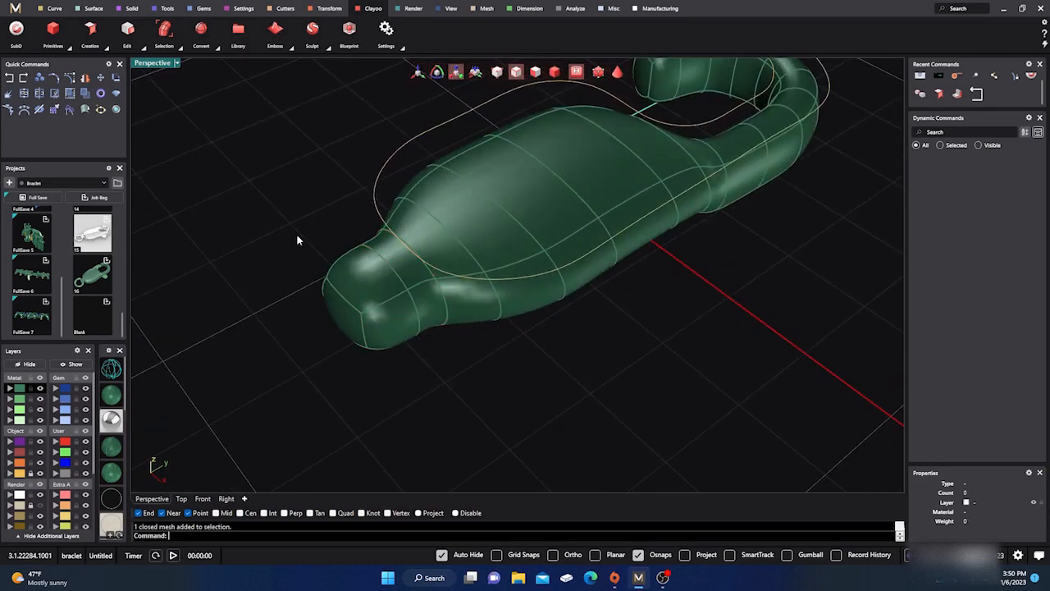
Crease the edge loop where the stub joins the clasp body.
click(447, 313)
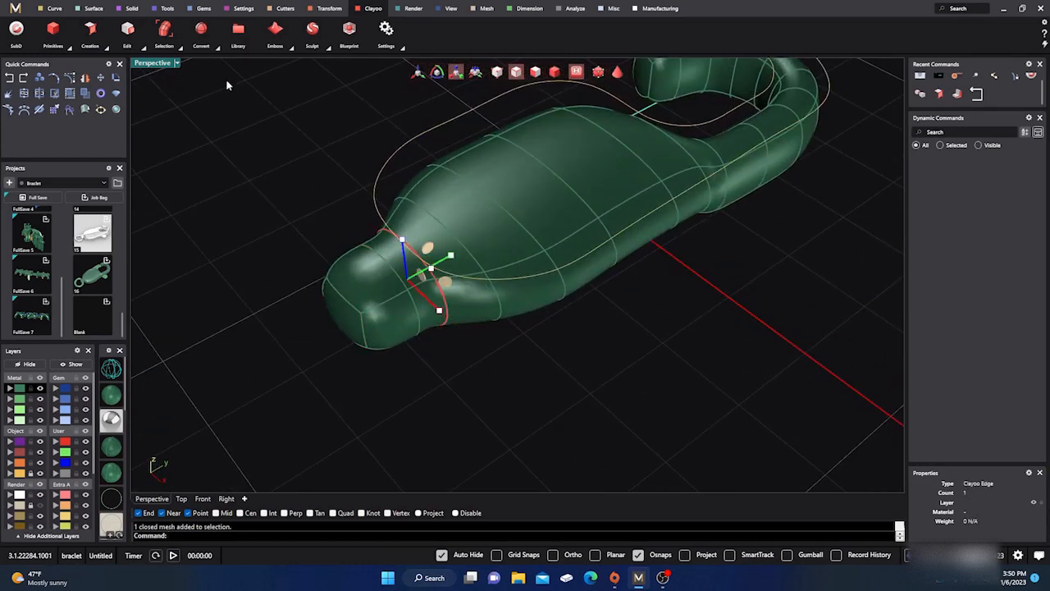
click(417, 71)
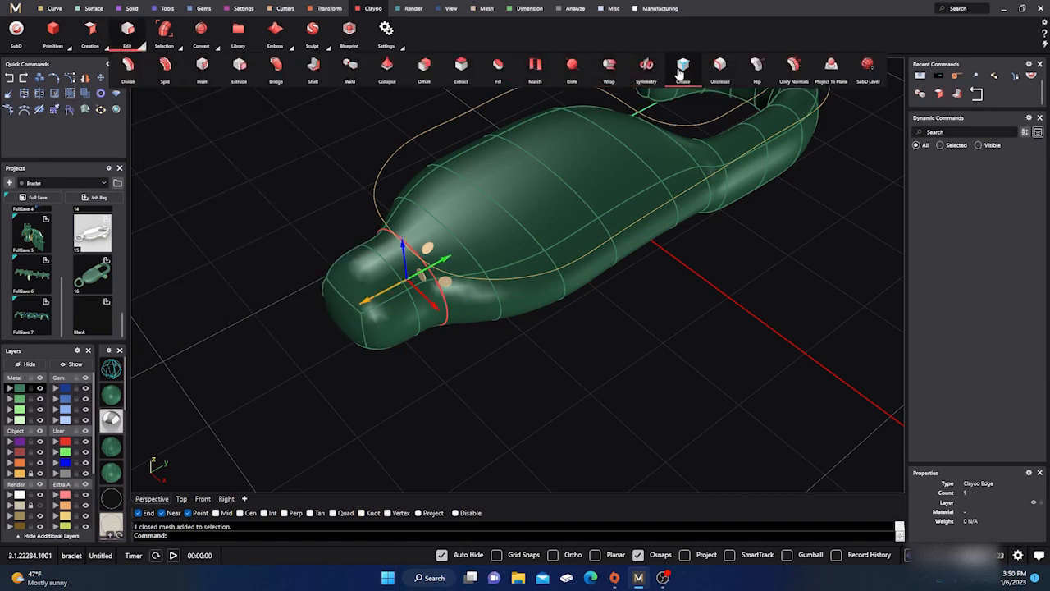
right_drag(433, 410, 382, 361)
right_drag(397, 290, 496, 343)
Scale the creased loop and the adjacent stub loop together to a narrower width along the X axis.
click(456, 73)
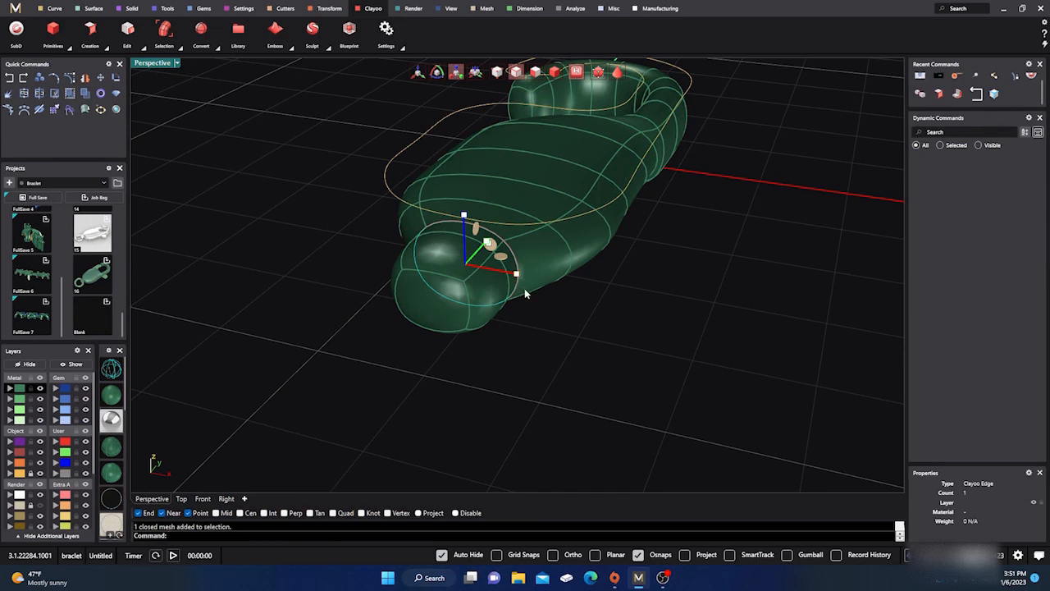
shift+double_click(451, 234)
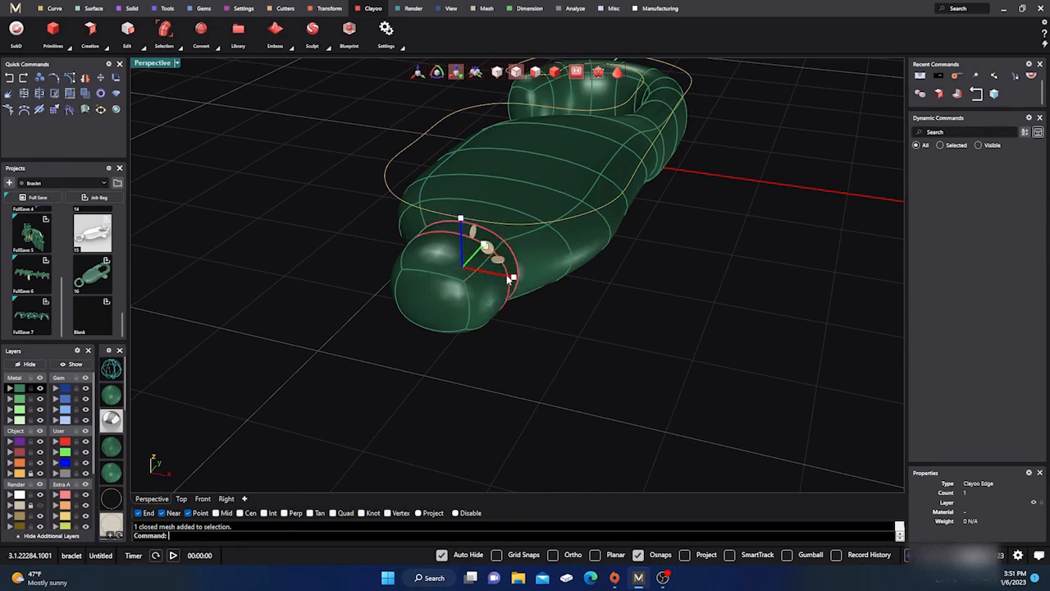
drag(508, 279, 502, 273)
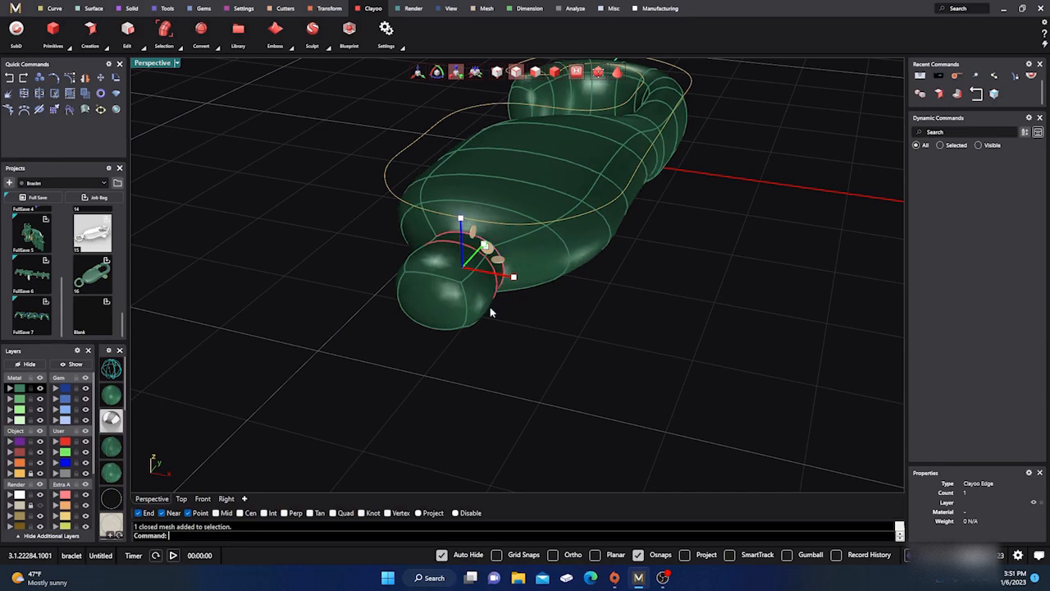
Compare the narrowed stub with the reference picture by temporarily showing the picture's layer.
right_drag(485, 326, 438, 356)
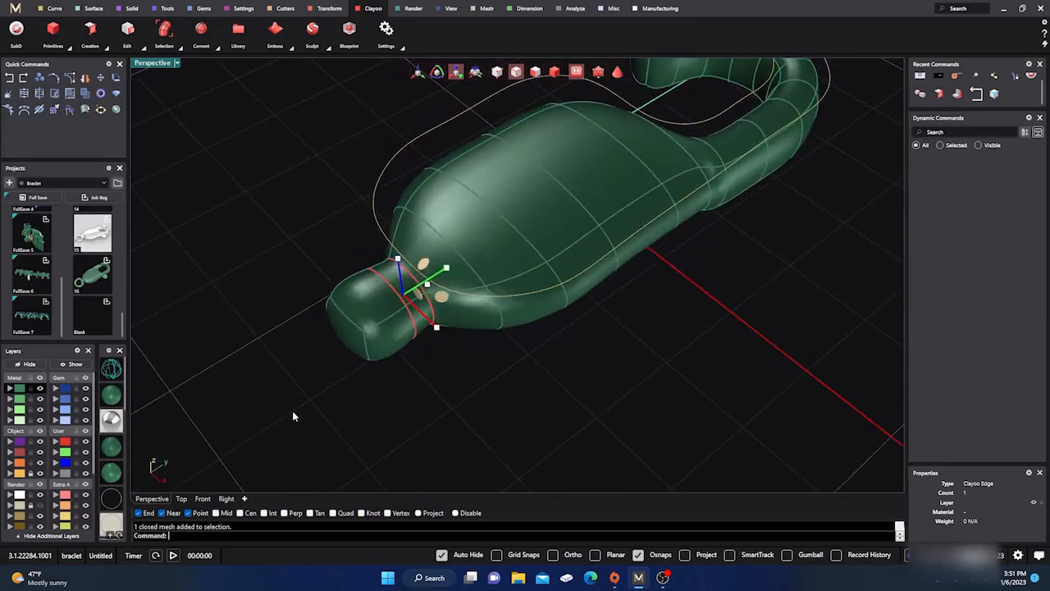
click(39, 506)
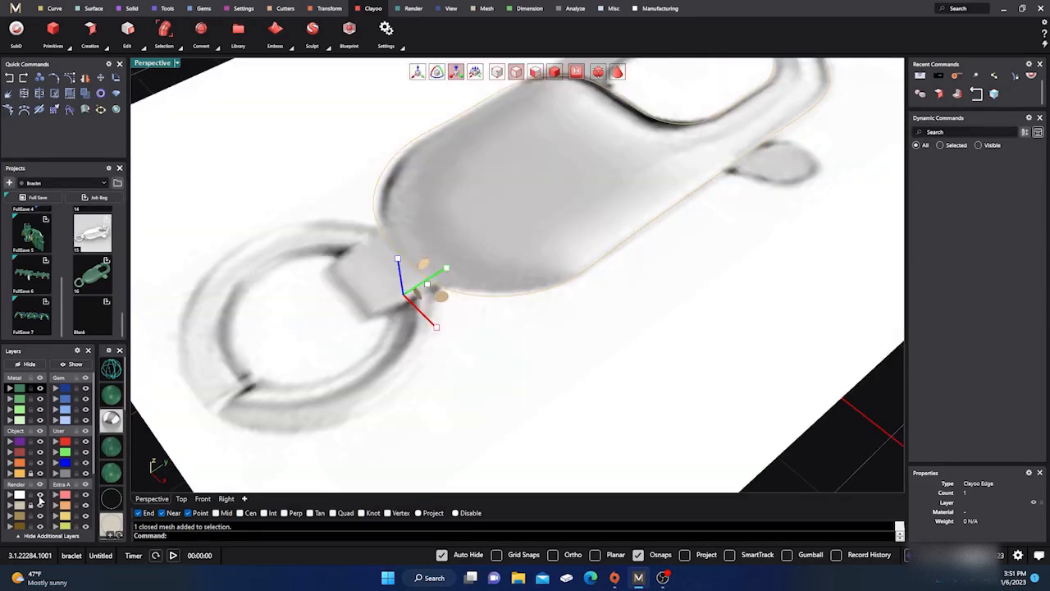
click(39, 505)
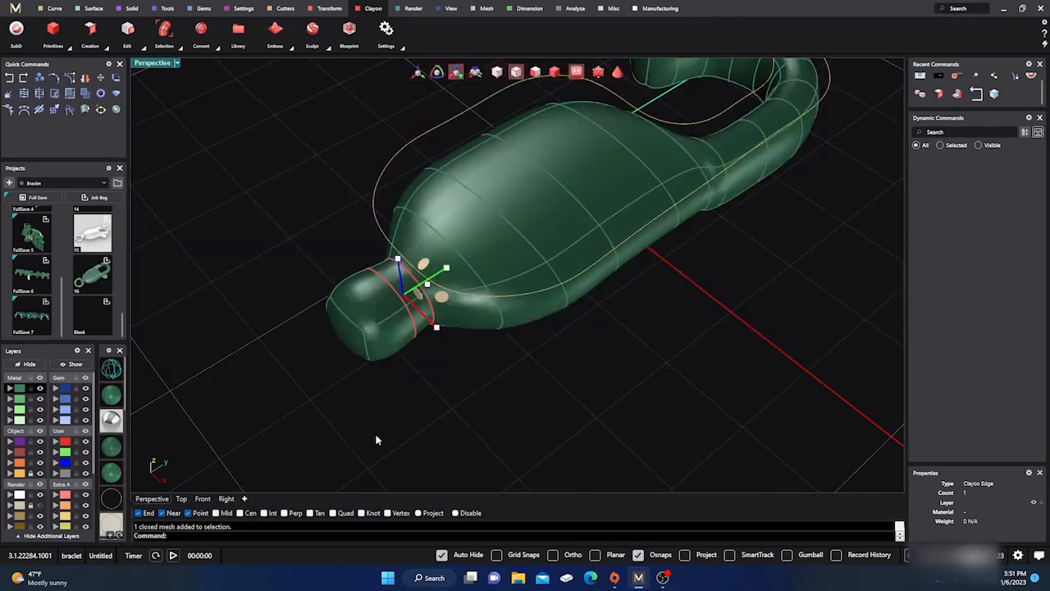
Scale the creased edge loop where the stub joins the clasp body slightly larger.
right_drag(408, 420, 469, 353)
click(378, 289)
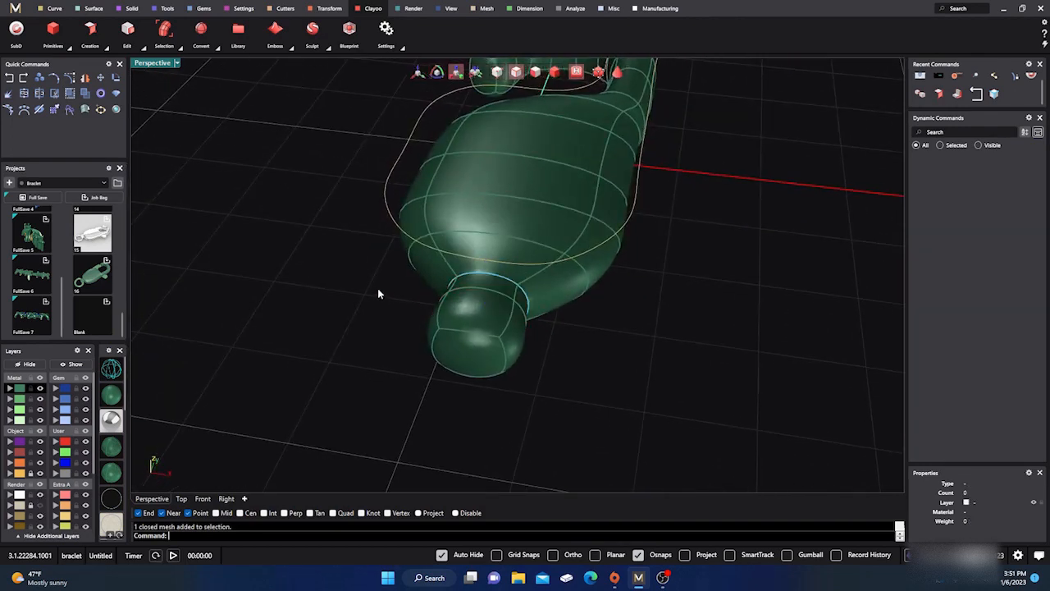
click(496, 281)
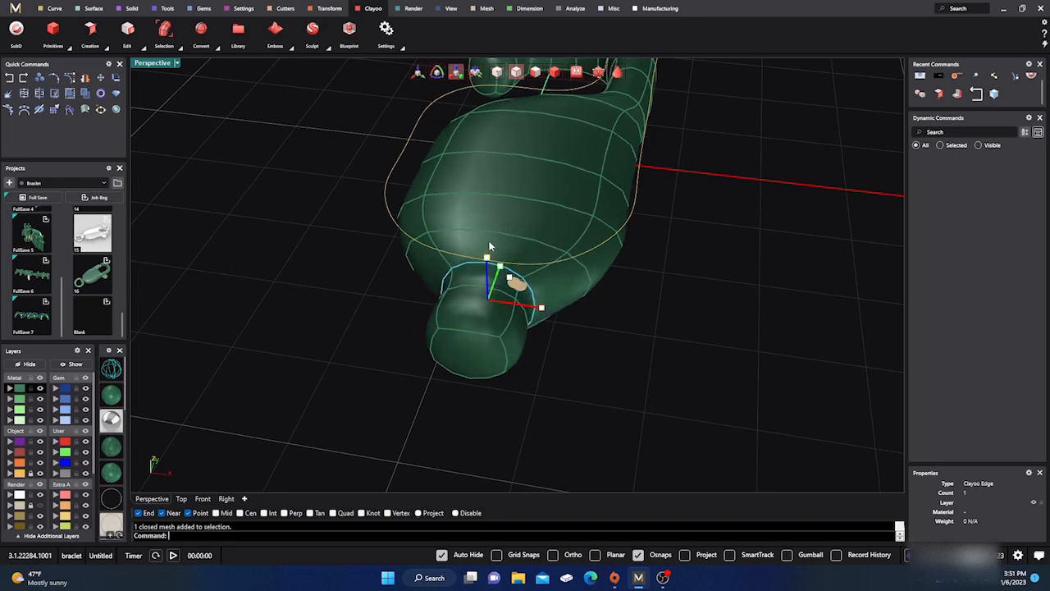
right_drag(543, 335, 443, 333)
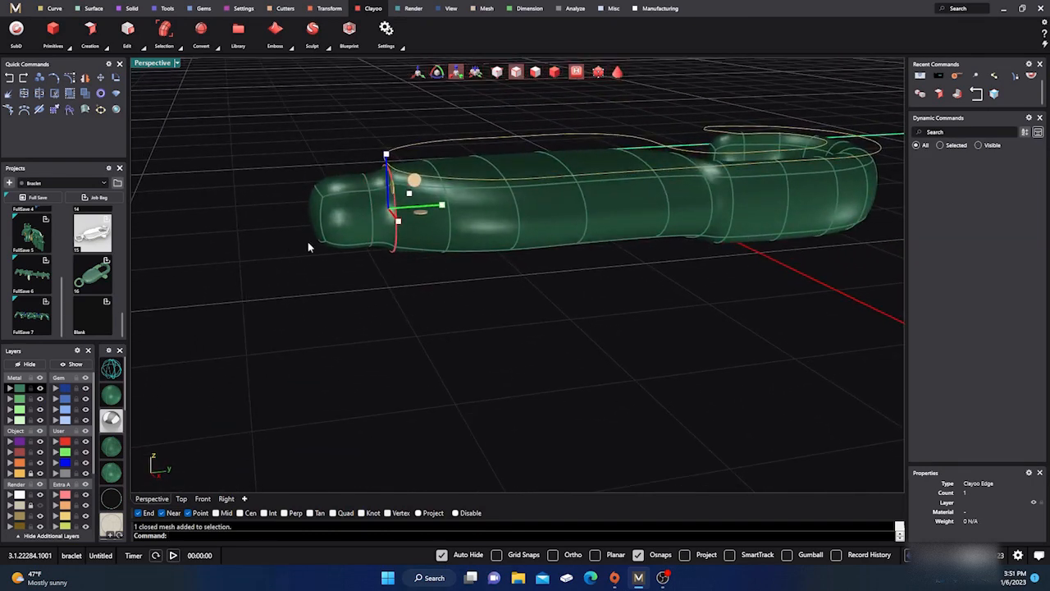
right_drag(351, 308, 506, 320)
mouse_move(562, 284)
mouse_down()
mouse_move(580, 284)
mouse_move(562, 282)
mouse_up()
right_drag(563, 281, 534, 365)
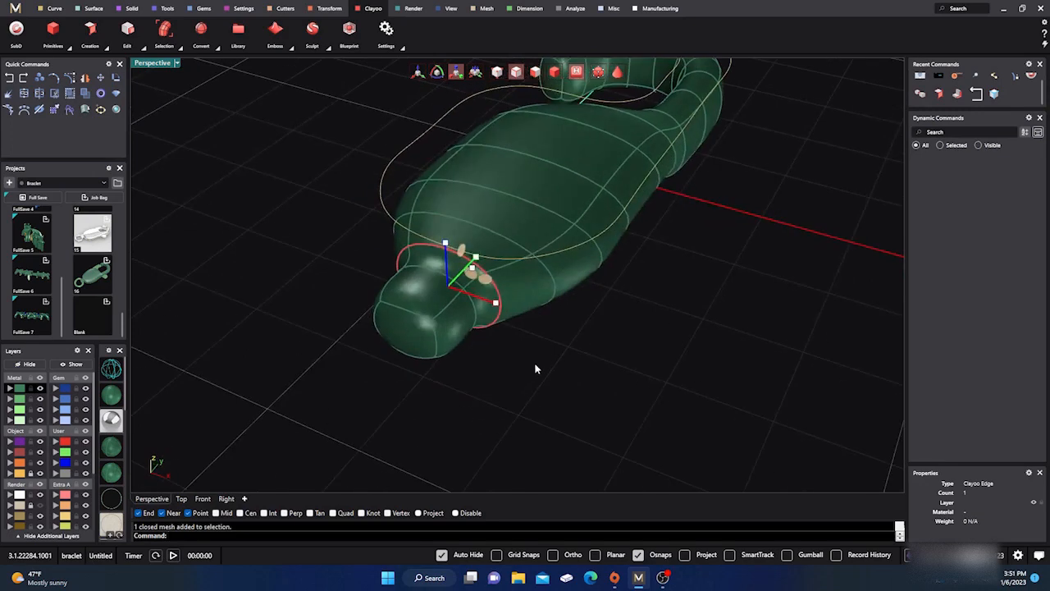
Apply Crease to the enlarged edge loop at the stub's base and clear the selection.
scroll(534, 365, down, 4)
key(c)
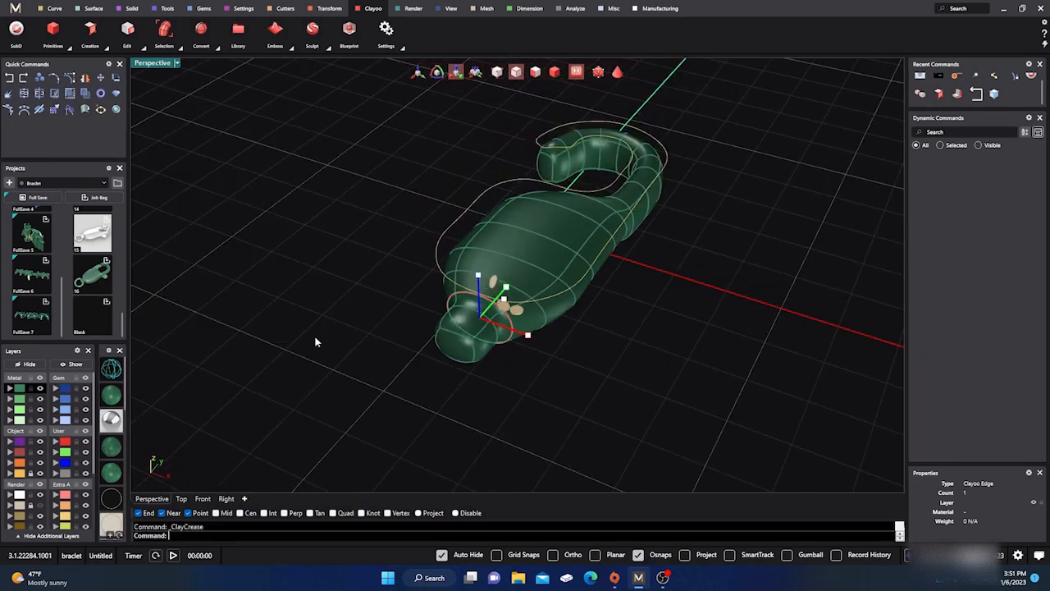
key(Escape)
right_drag(314, 342, 353, 351)
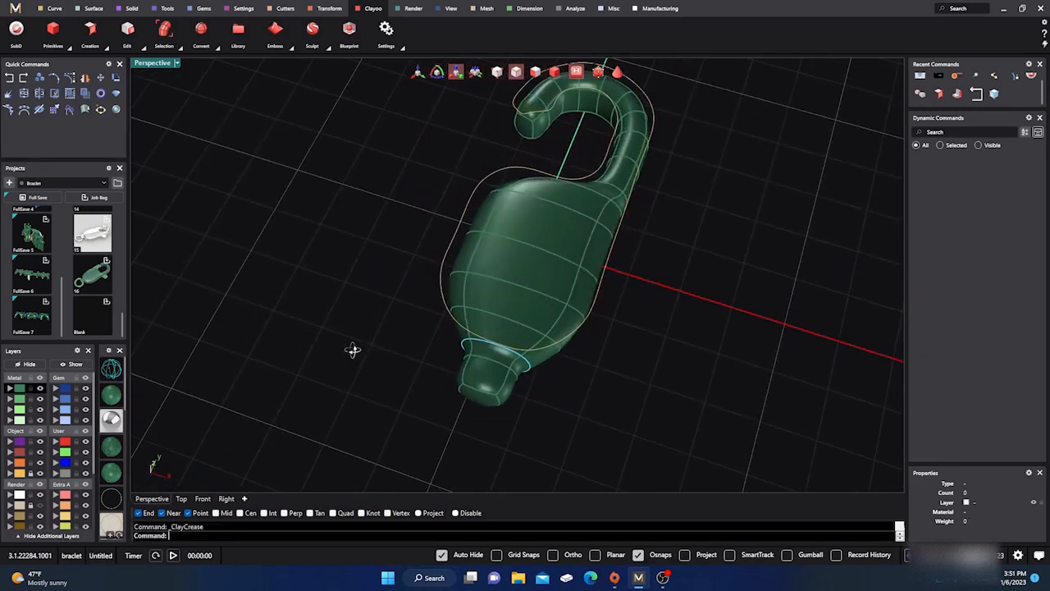
Inspect the stub up close and preview the whole clasp as polished metal, returning to the shaded display.
scroll(460, 375, up, 5)
right_drag(495, 399, 371, 243)
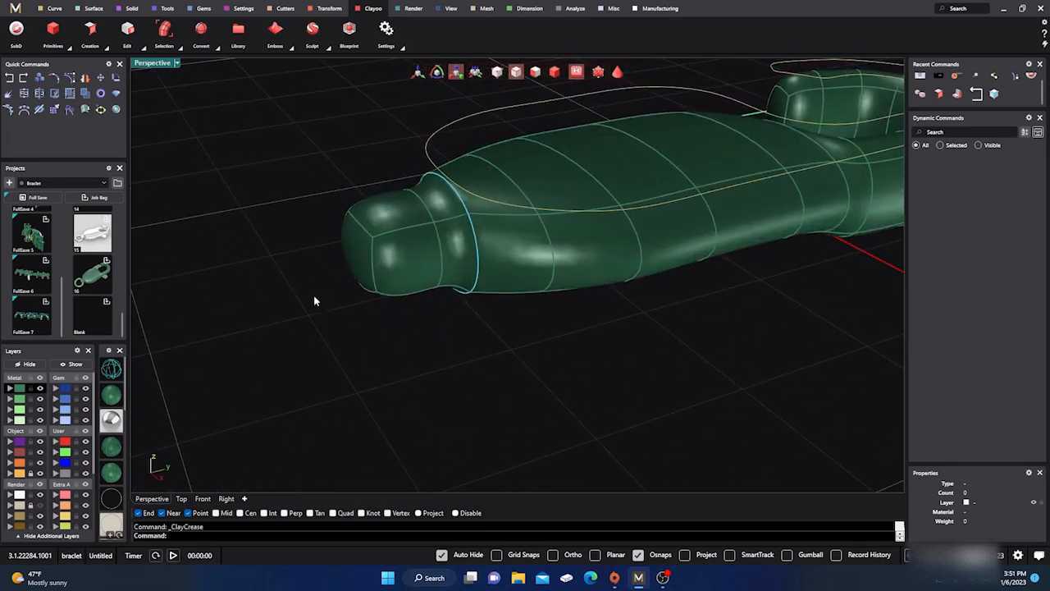
right_drag(315, 297, 484, 316)
click(115, 420)
right_drag(350, 342, 291, 410)
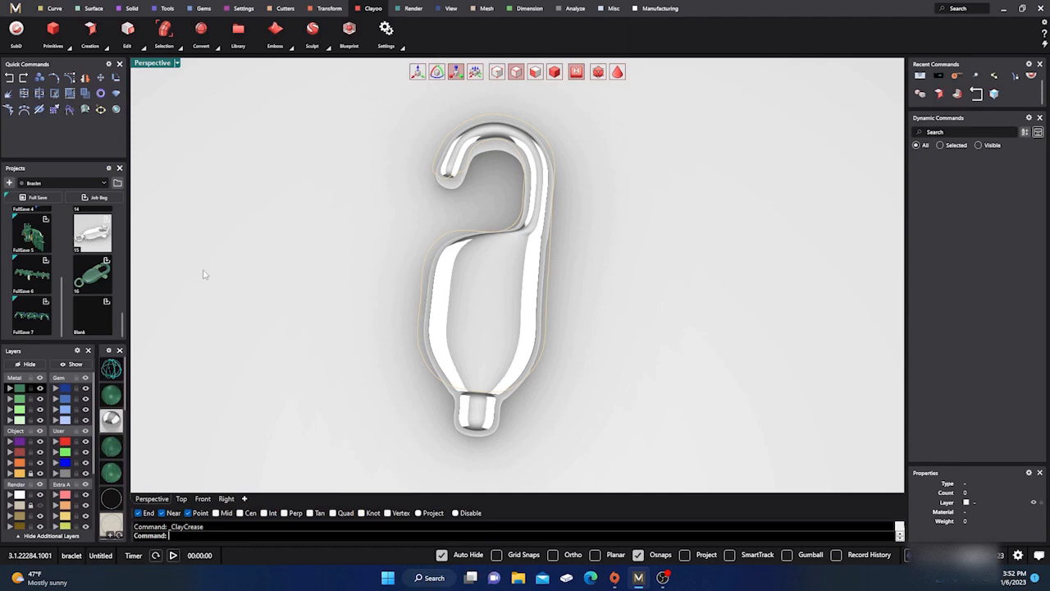
click(113, 397)
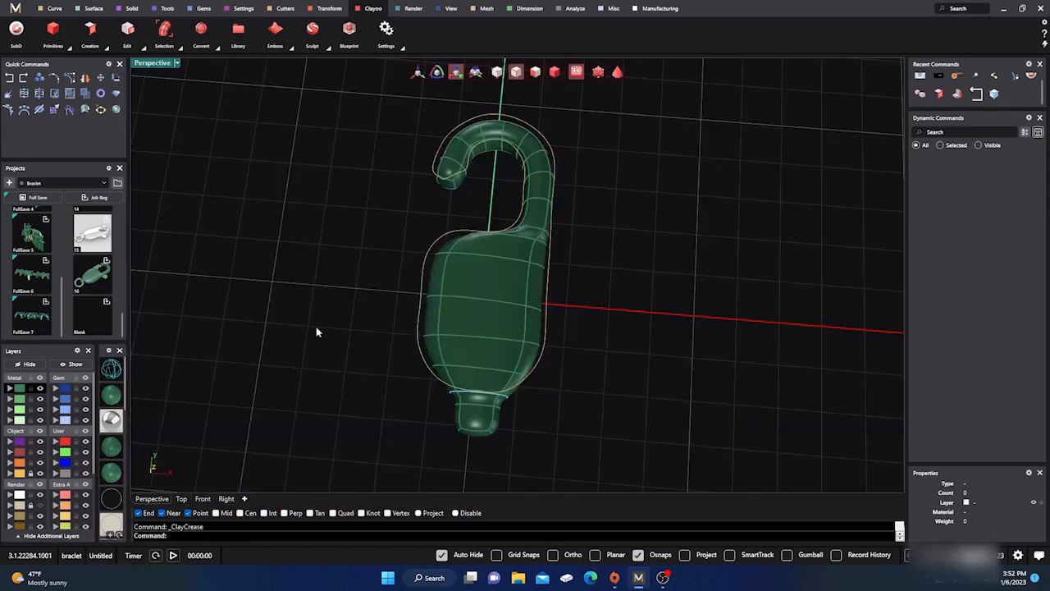
Select the entire clasp in object mode and export it to the blank project slot after 16.
right_drag(363, 339, 430, 345)
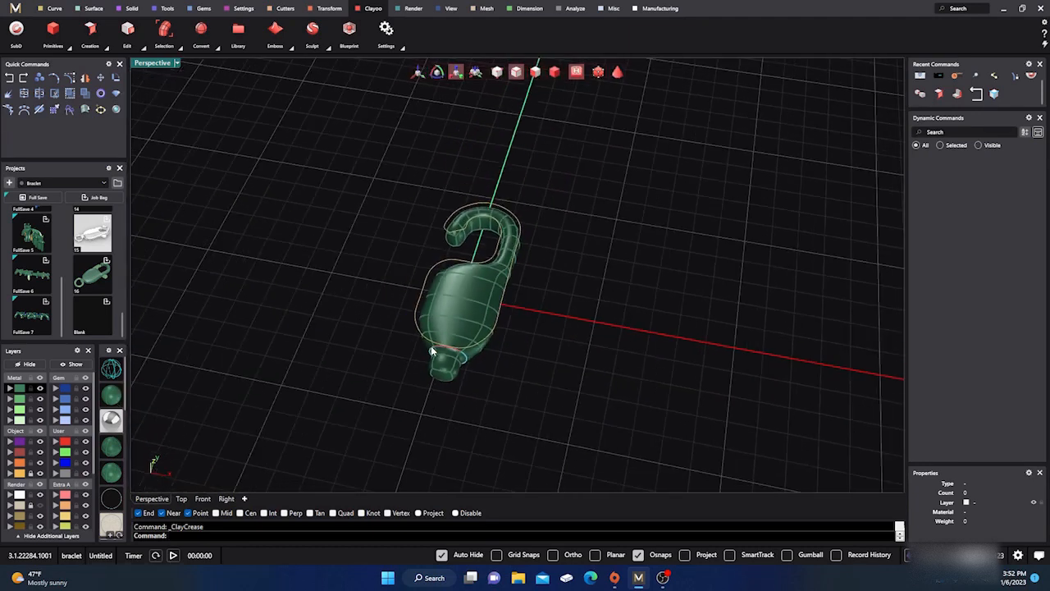
drag(391, 183, 578, 420)
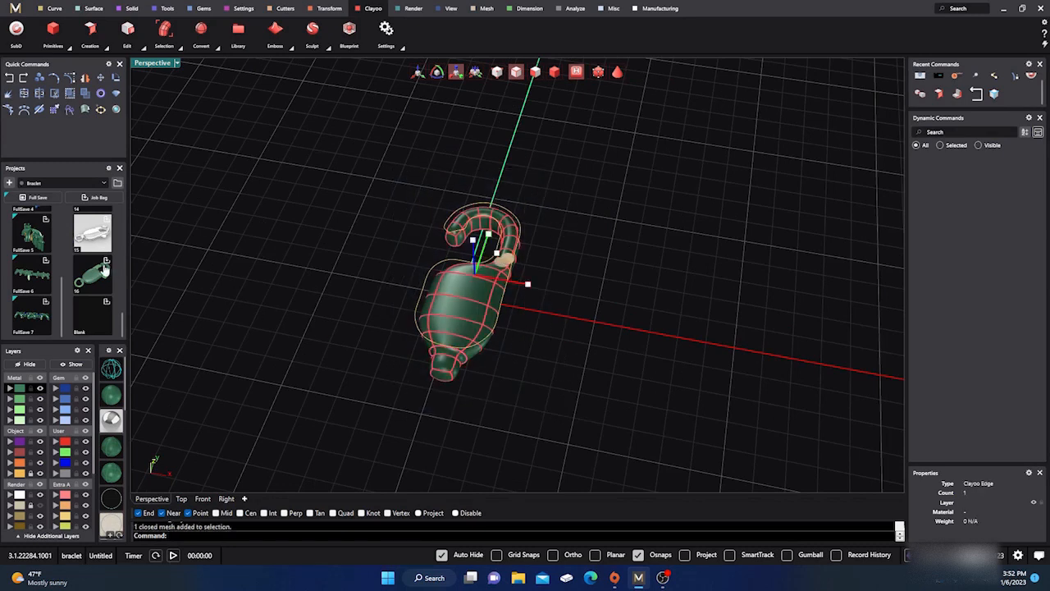
click(108, 303)
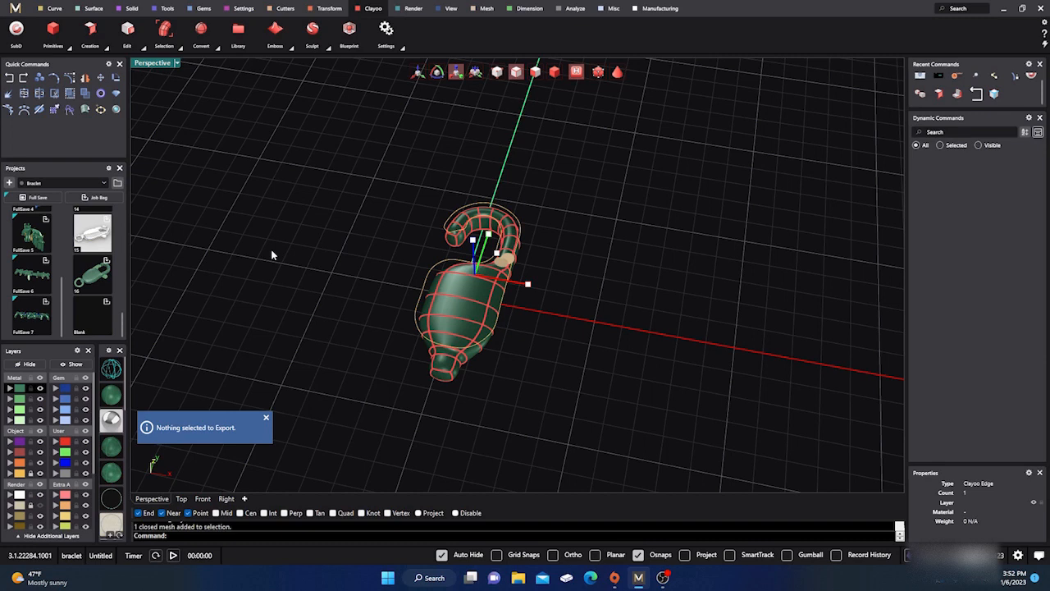
click(554, 72)
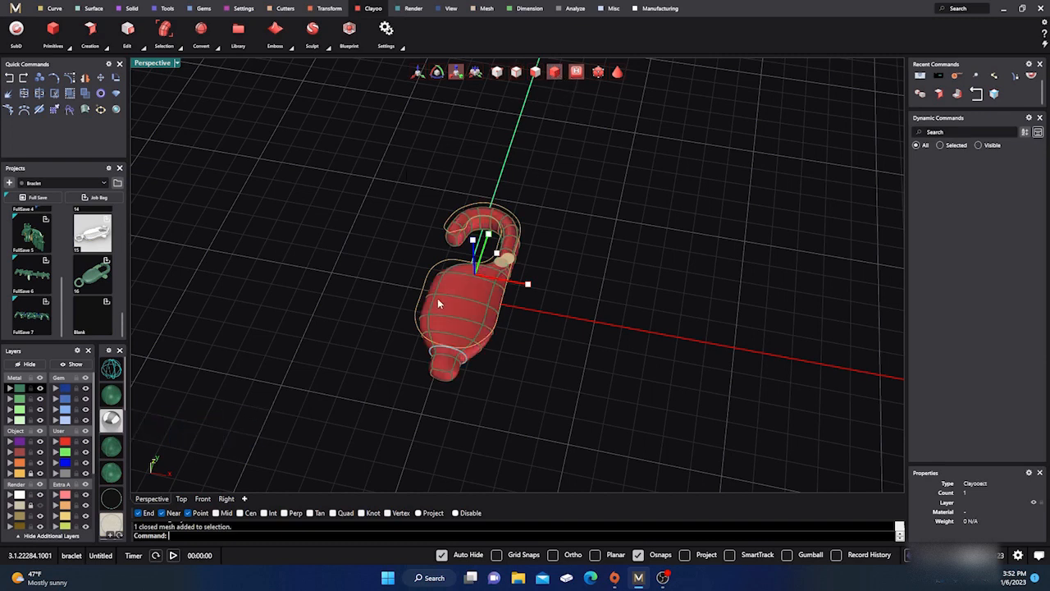
click(107, 304)
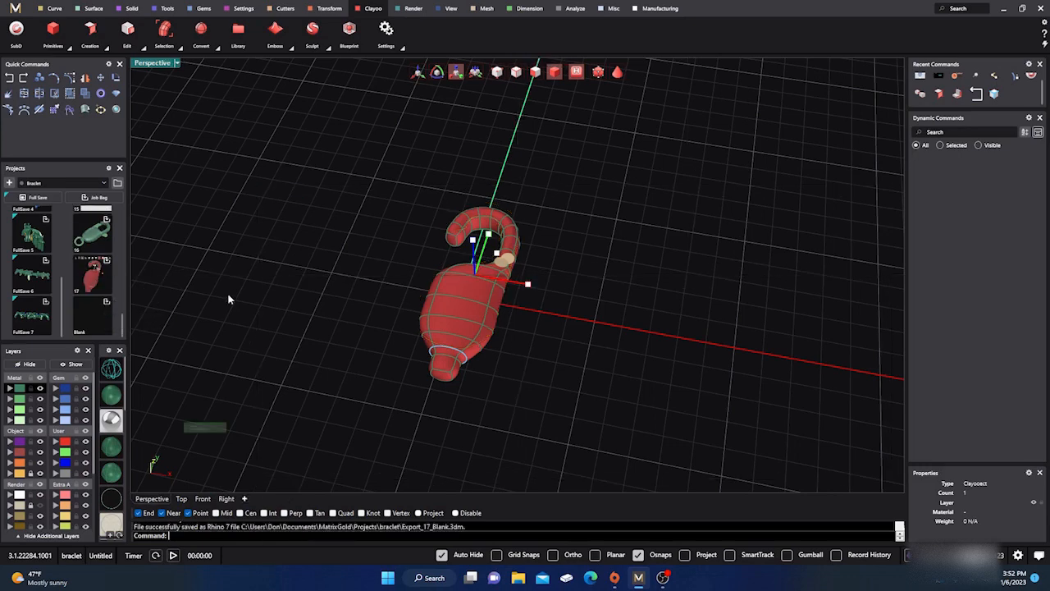
click(341, 277)
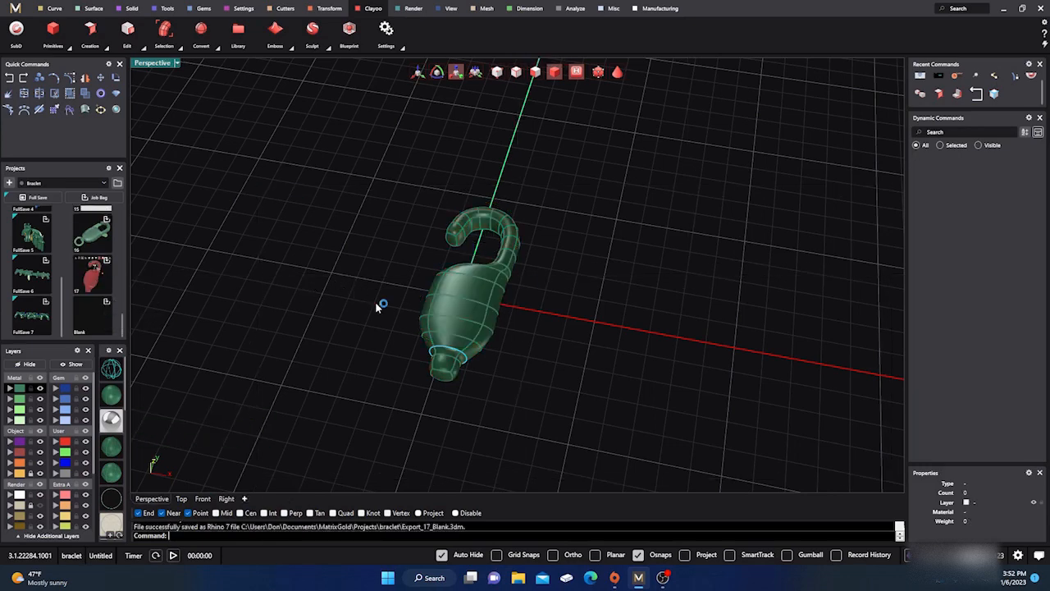
Scale the creased edge loop at the stub's base slightly narrower along the X axis, working in edge selection mode.
mouse_move(378, 302)
right_down()
mouse_move(415, 307)
mouse_move(411, 351)
mouse_move(403, 325)
mouse_move(384, 315)
mouse_move(400, 276)
mouse_move(386, 260)
mouse_move(356, 276)
mouse_move(375, 286)
right_up()
scroll(370, 276, up, 3)
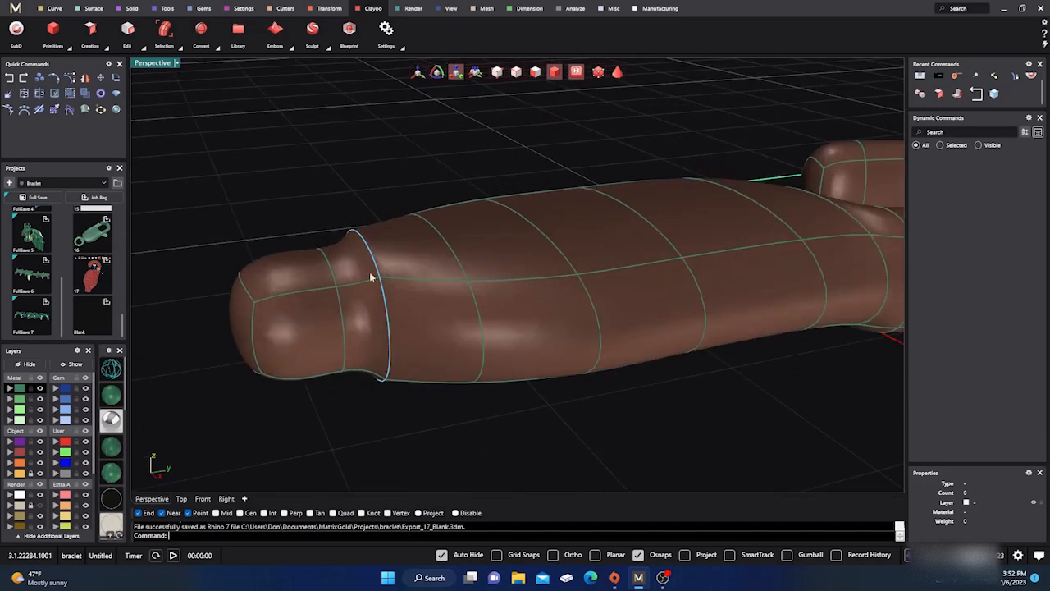
scroll(325, 268, down, 3)
right_drag(406, 363, 323, 228)
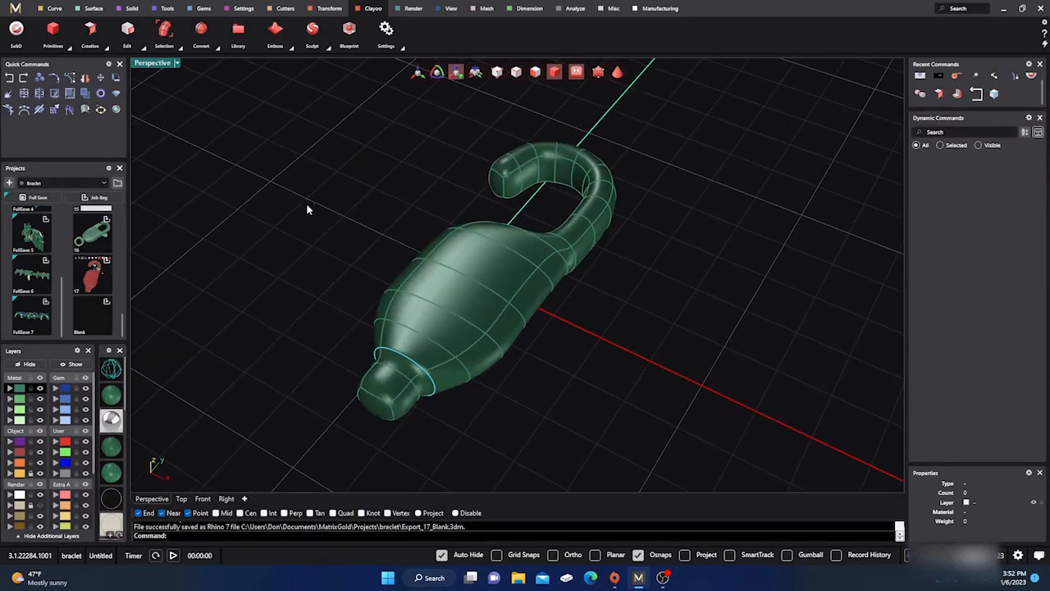
right_drag(403, 328, 425, 362)
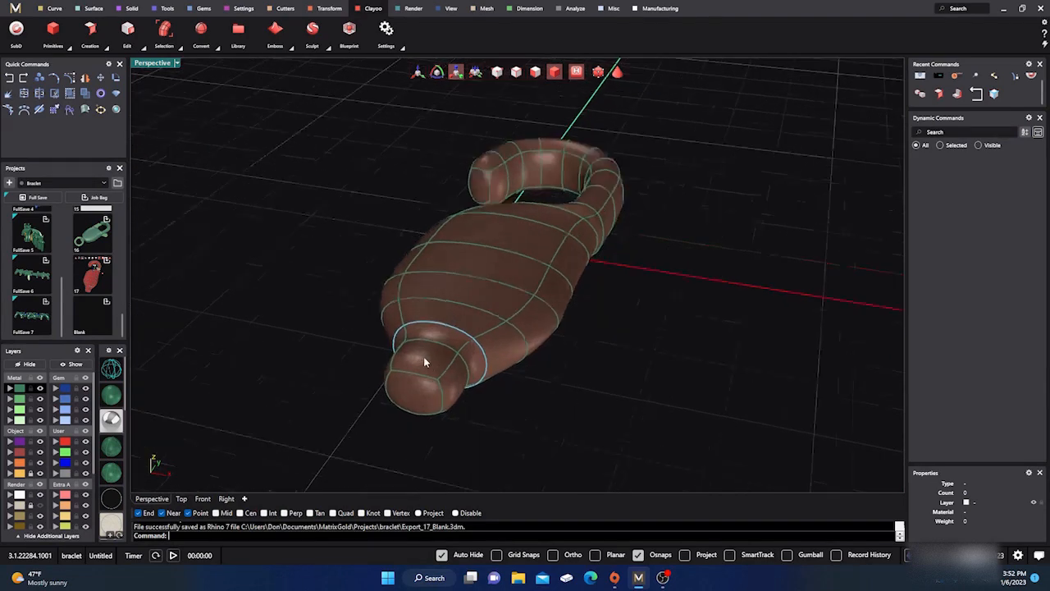
scroll(426, 357, up, 3)
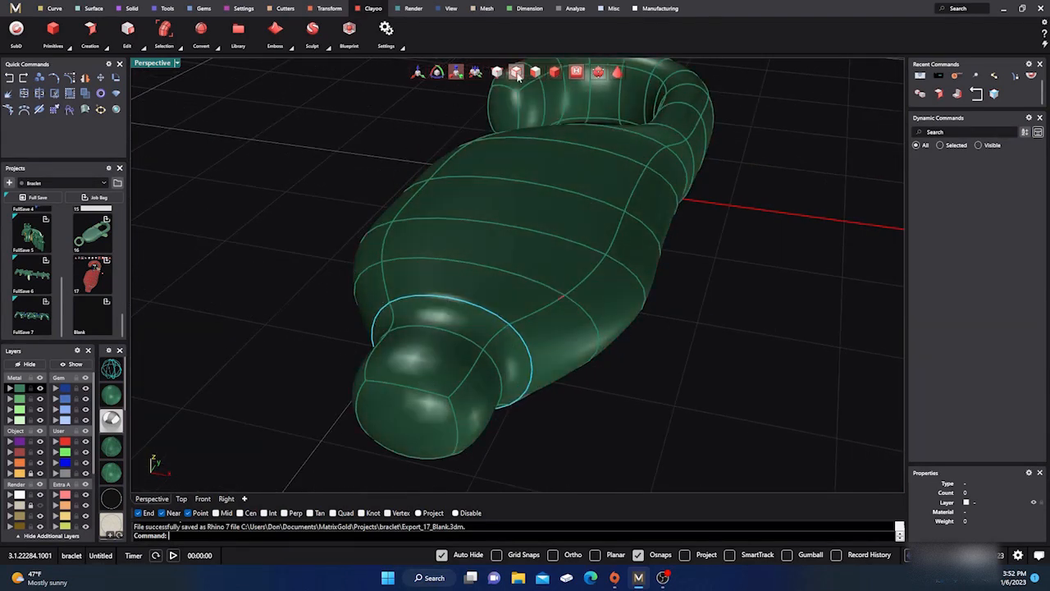
click(454, 300)
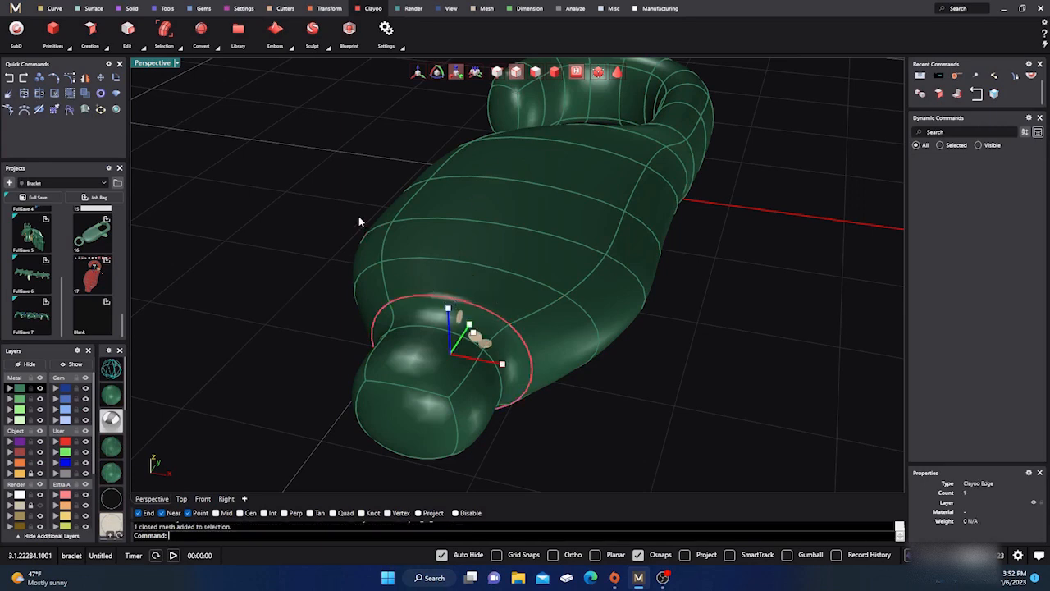
scroll(358, 216, down, 6)
right_drag(350, 244, 381, 290)
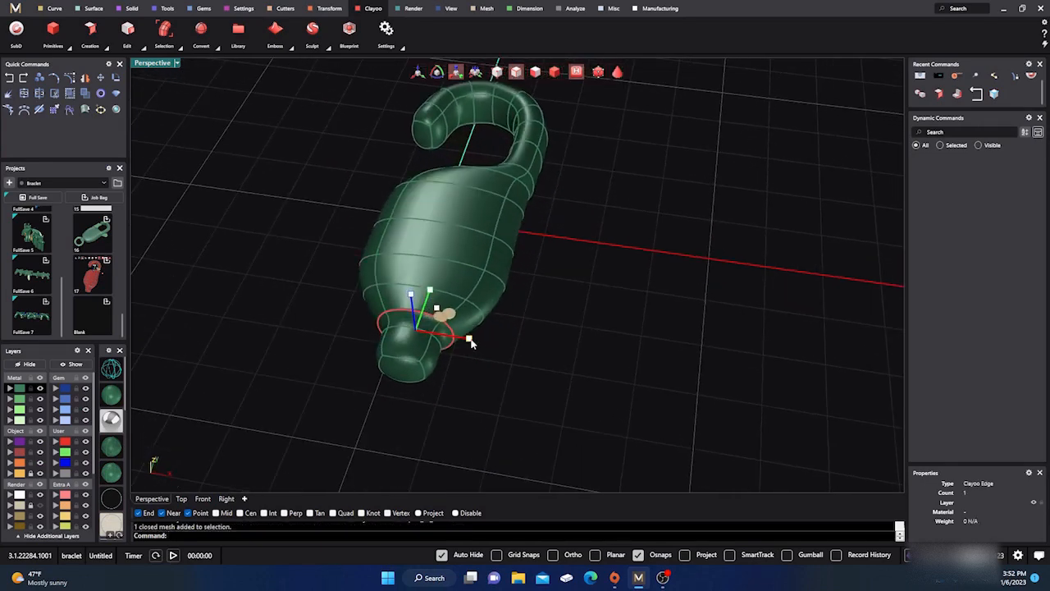
drag(469, 337, 465, 337)
right_drag(451, 389, 390, 259)
scroll(395, 200, up, 8)
scroll(389, 260, down, 8)
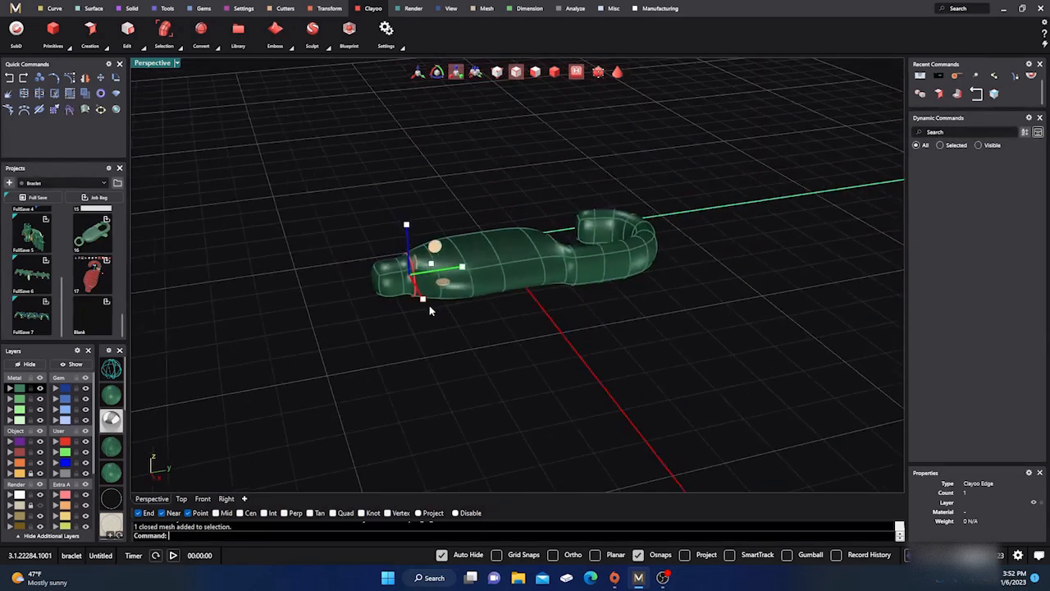
key(Home)
click(370, 344)
Convert the Clayoo clasp to NURBS without deleting the original object.
right_drag(369, 343, 461, 396)
scroll(468, 395, down, 3)
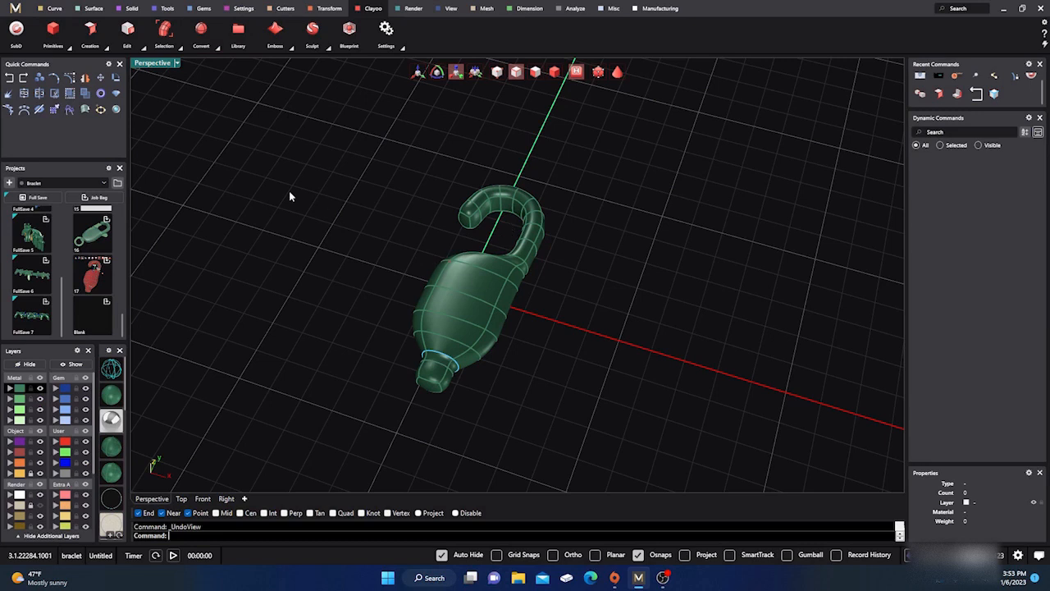
click(217, 51)
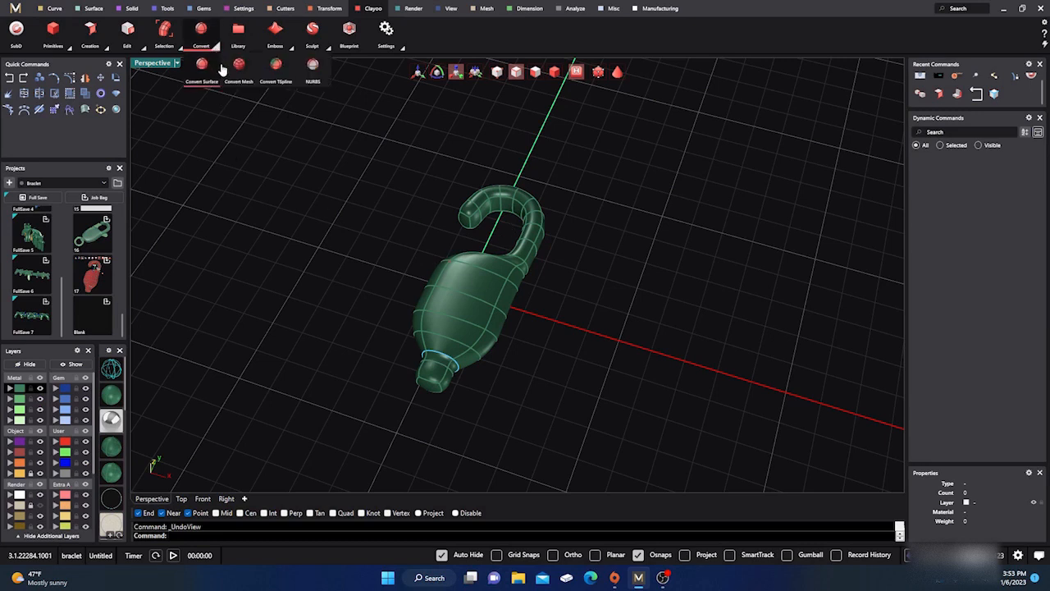
click(308, 69)
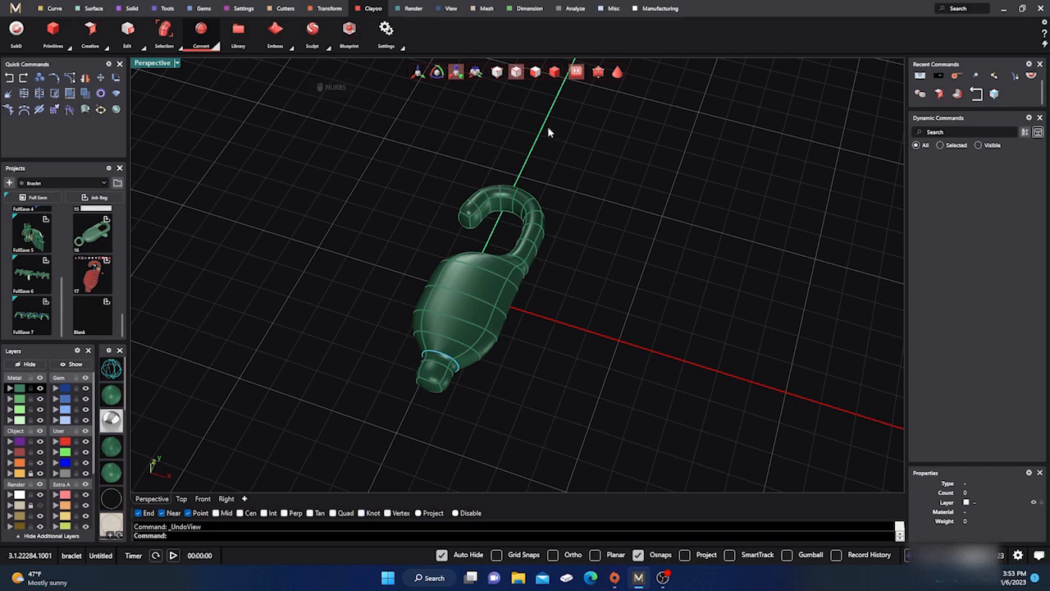
click(483, 289)
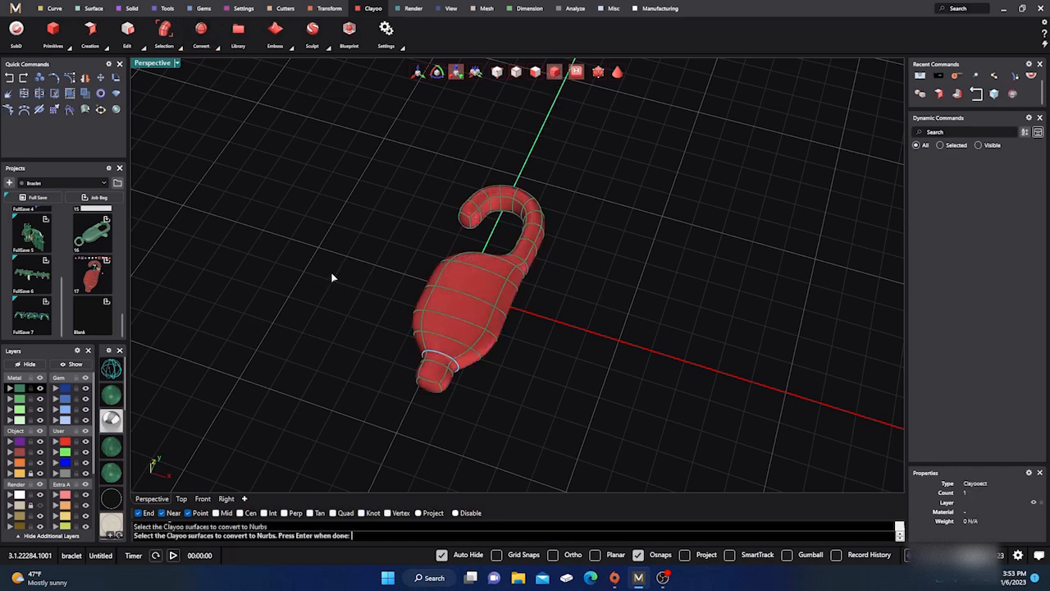
key(Return)
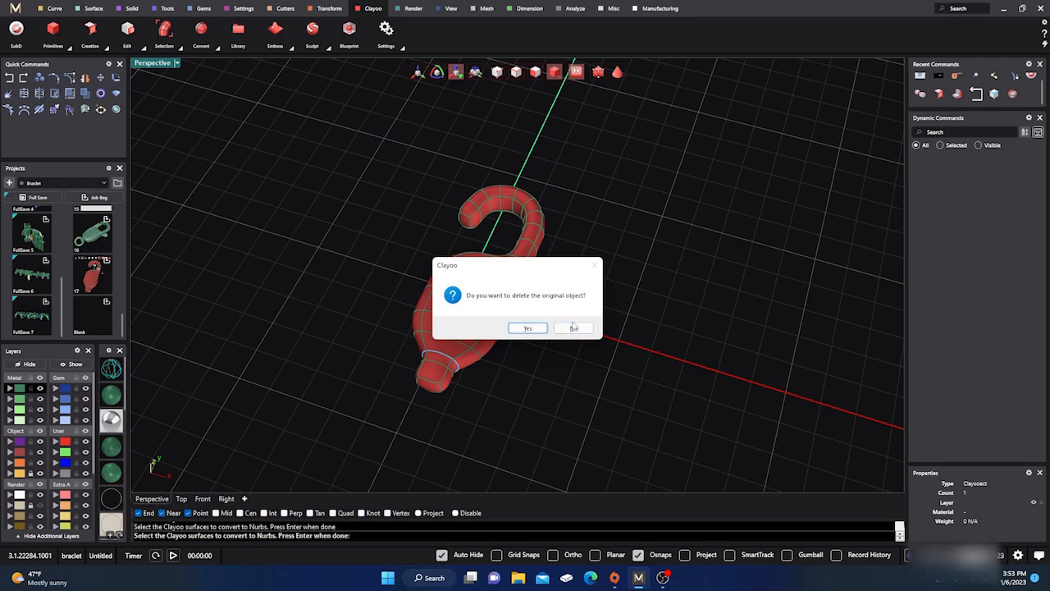
click(574, 328)
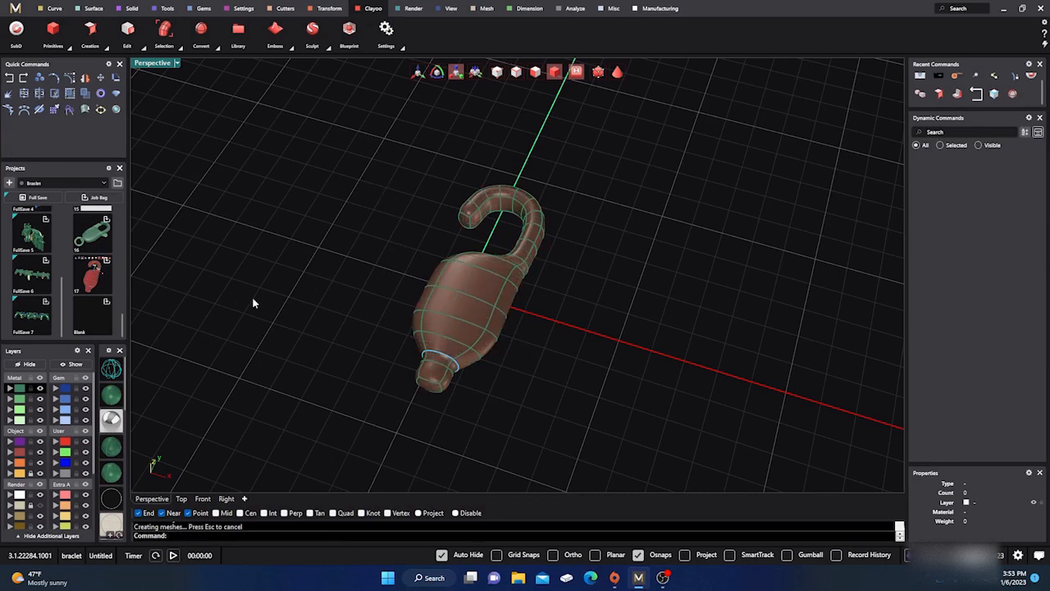
Select the original Clay object of the clasp and overwrite project save 17 with it.
click(448, 319)
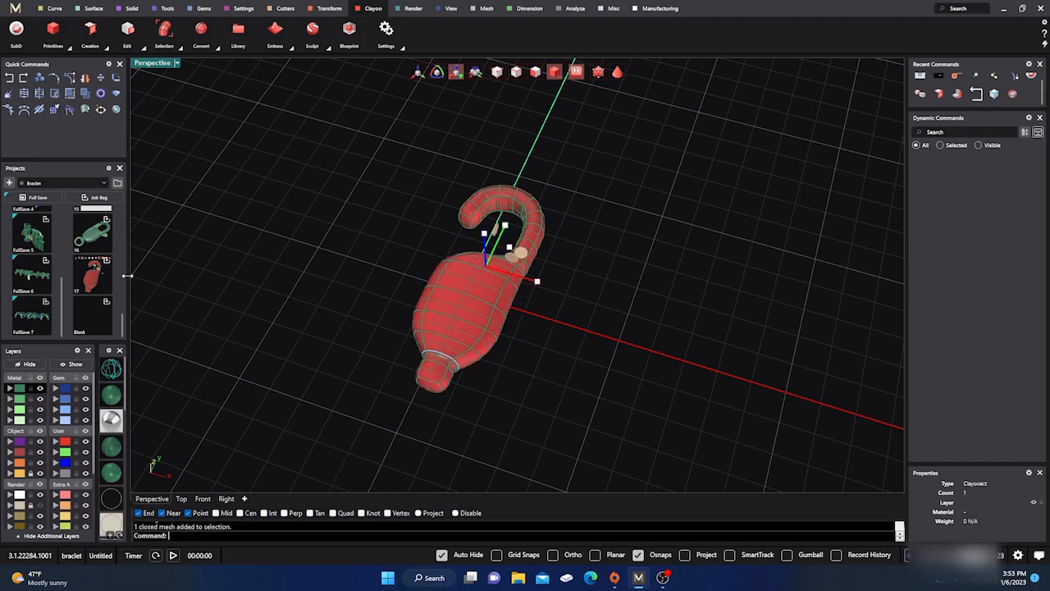
click(105, 262)
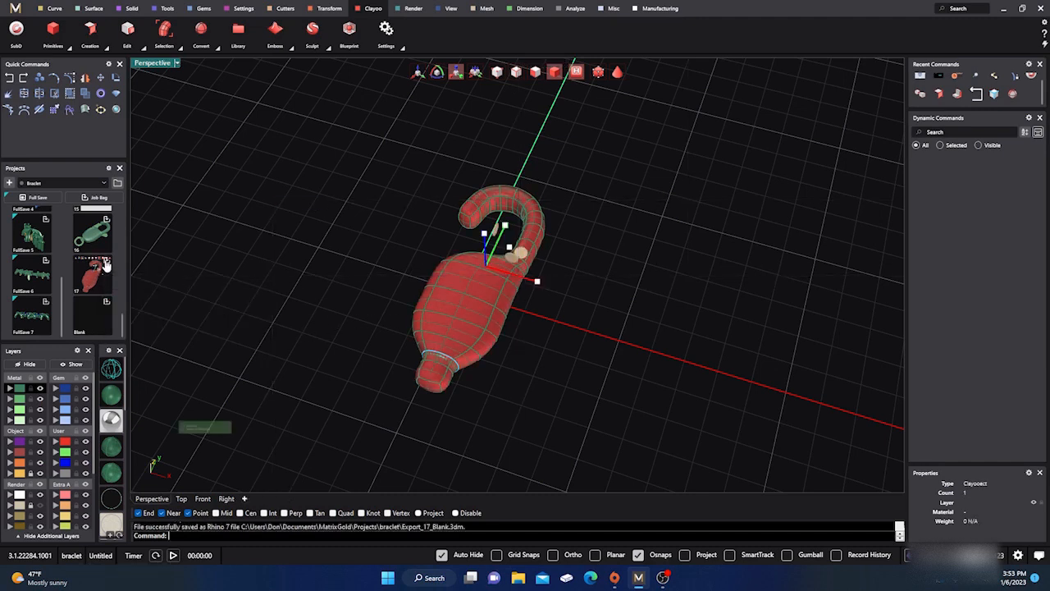
click(290, 335)
Delete the original Clay object overlapping the converted clasp and select the remaining polysurface.
right_drag(291, 333, 344, 380)
click(434, 311)
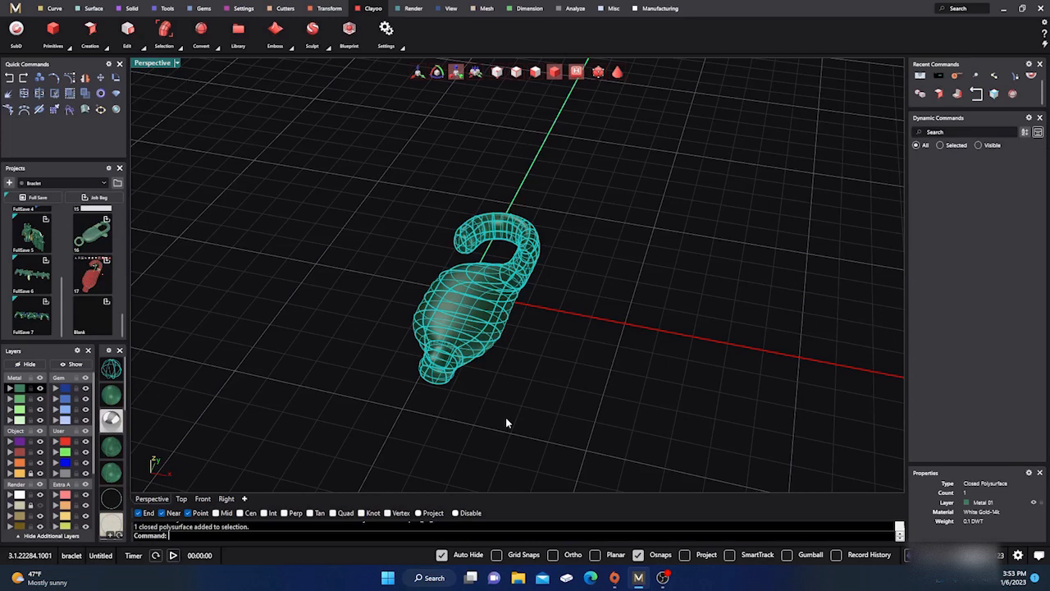
click(484, 330)
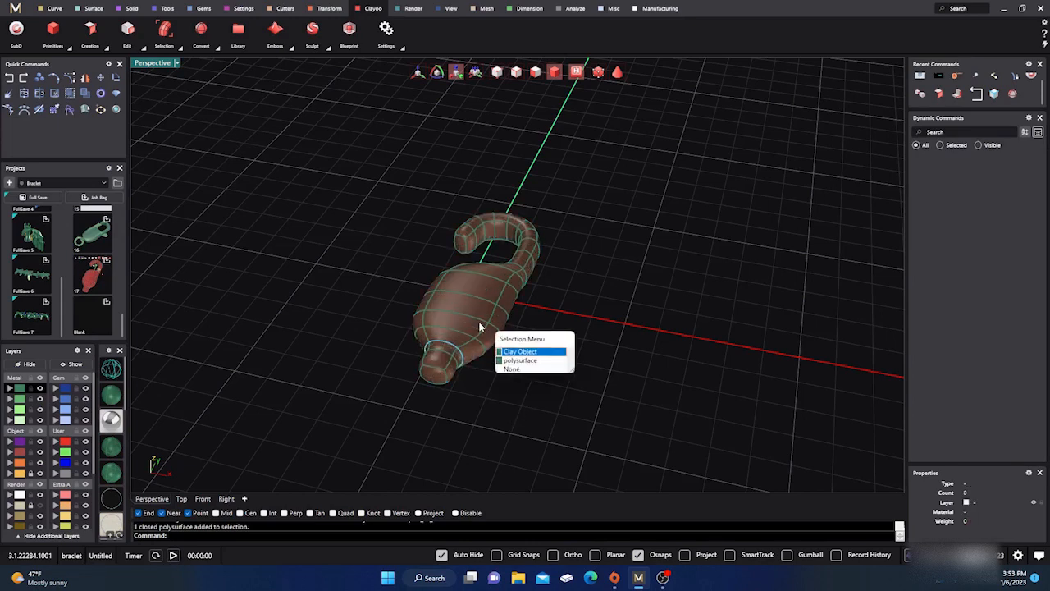
click(516, 351)
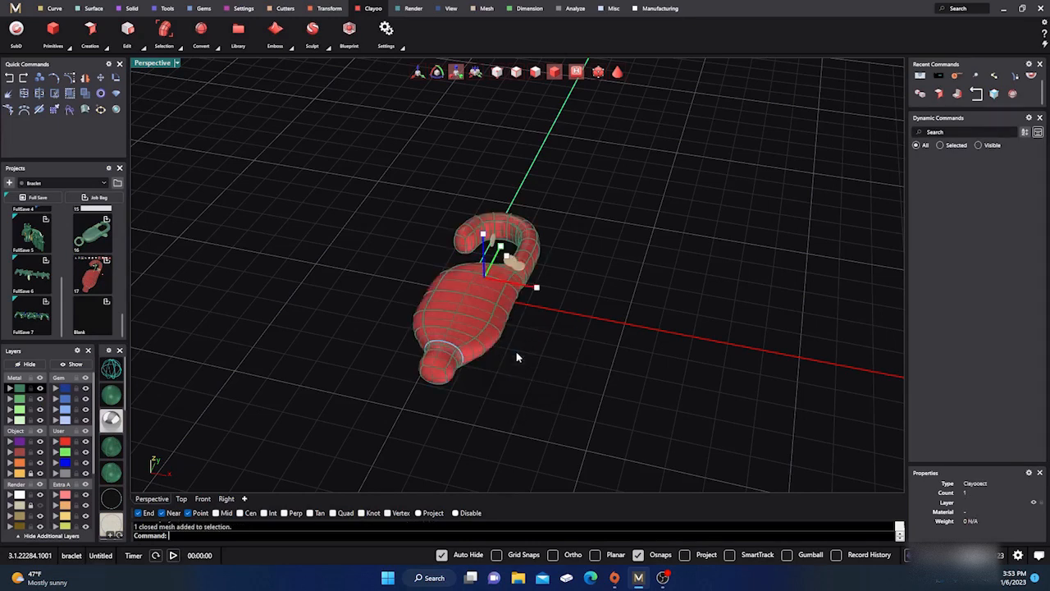
key(Delete)
click(453, 302)
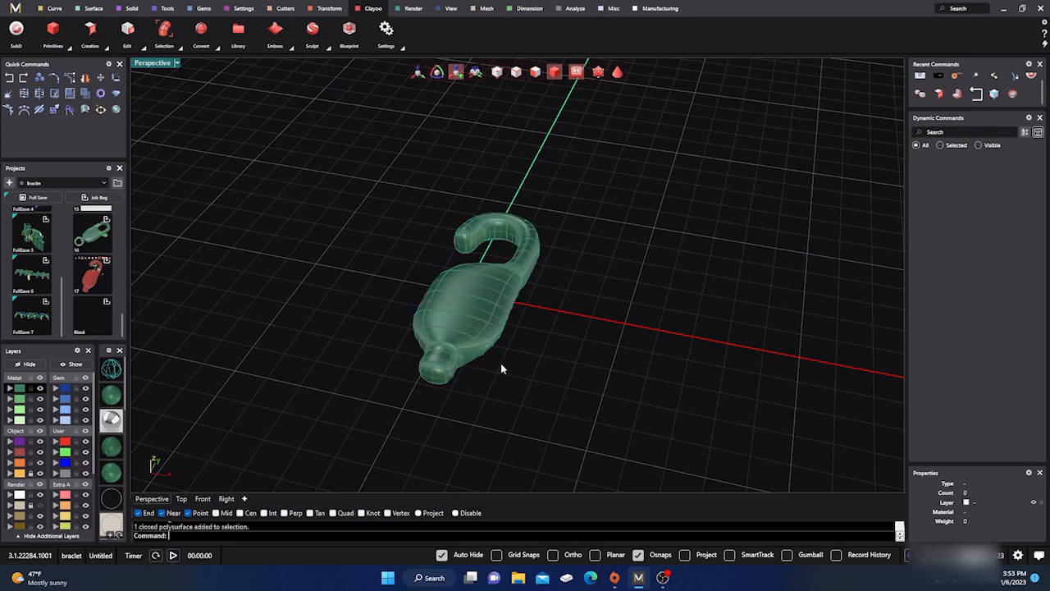
scroll(452, 335, up, 3)
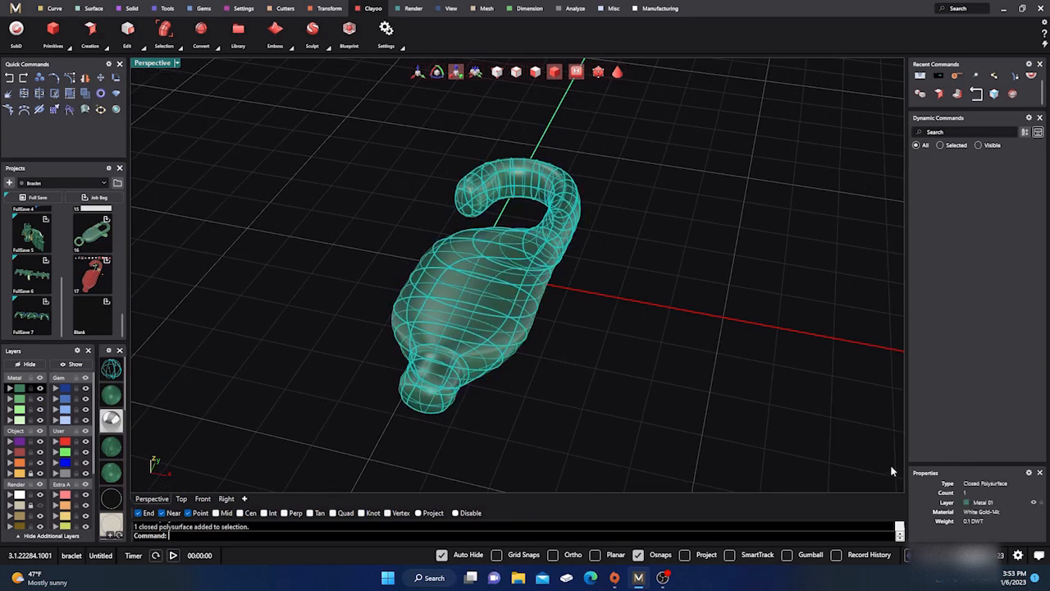
Show the clasp's end stub in the Right view using the green shaded display style with visible surface wires.
right_drag(673, 399, 377, 380)
click(613, 366)
click(227, 499)
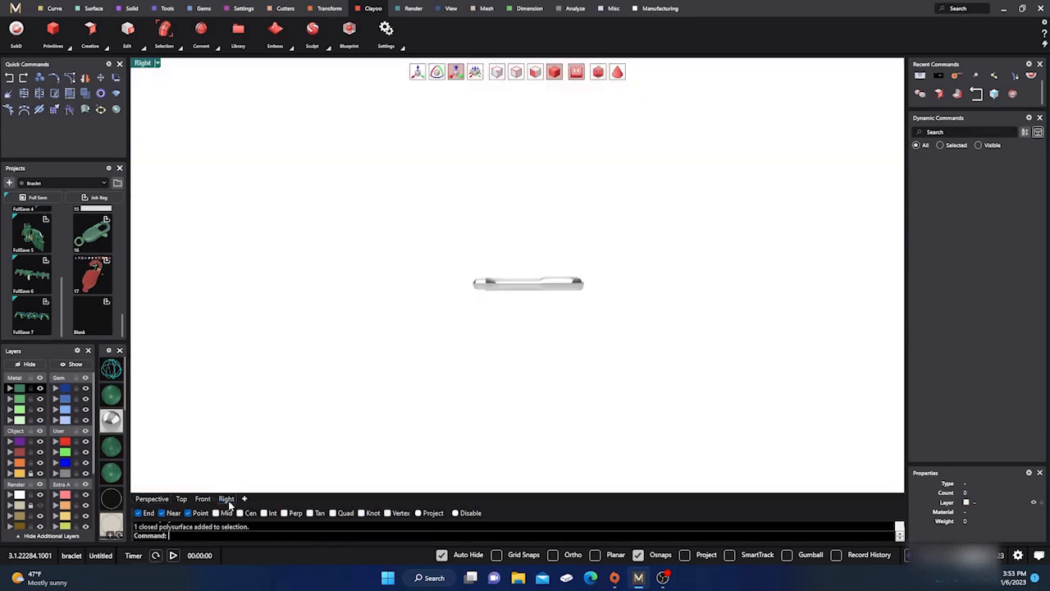
right_click(126, 396)
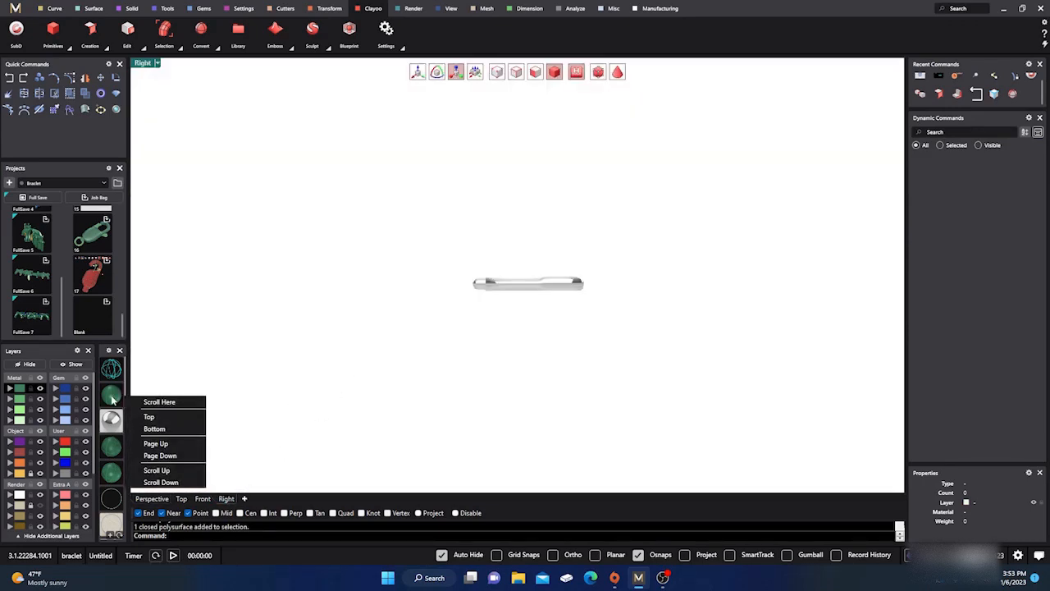
right_click(111, 398)
scroll(416, 241, up, 10)
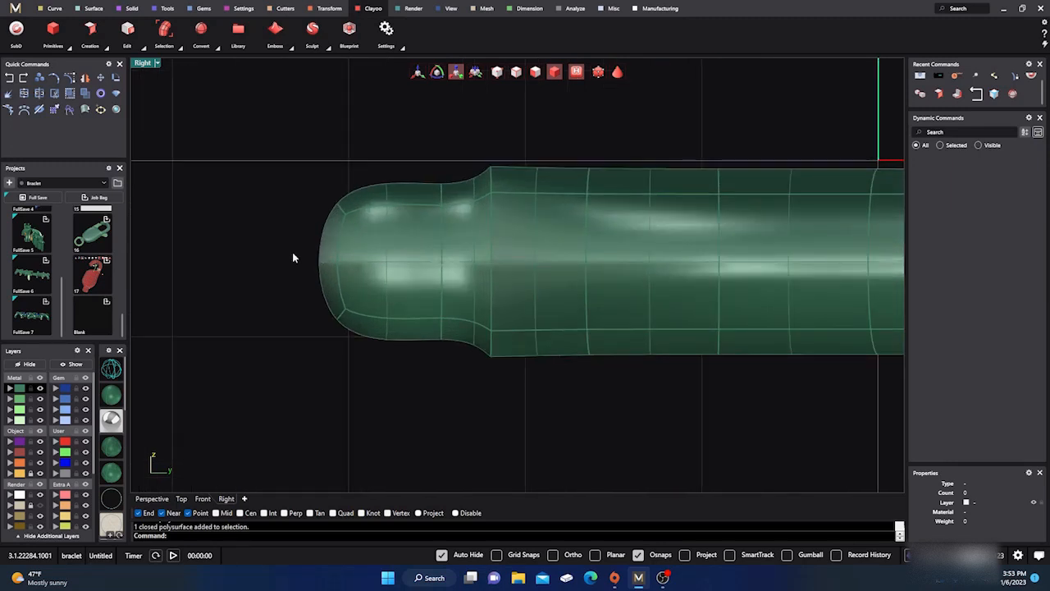
scroll(395, 253, down, 1)
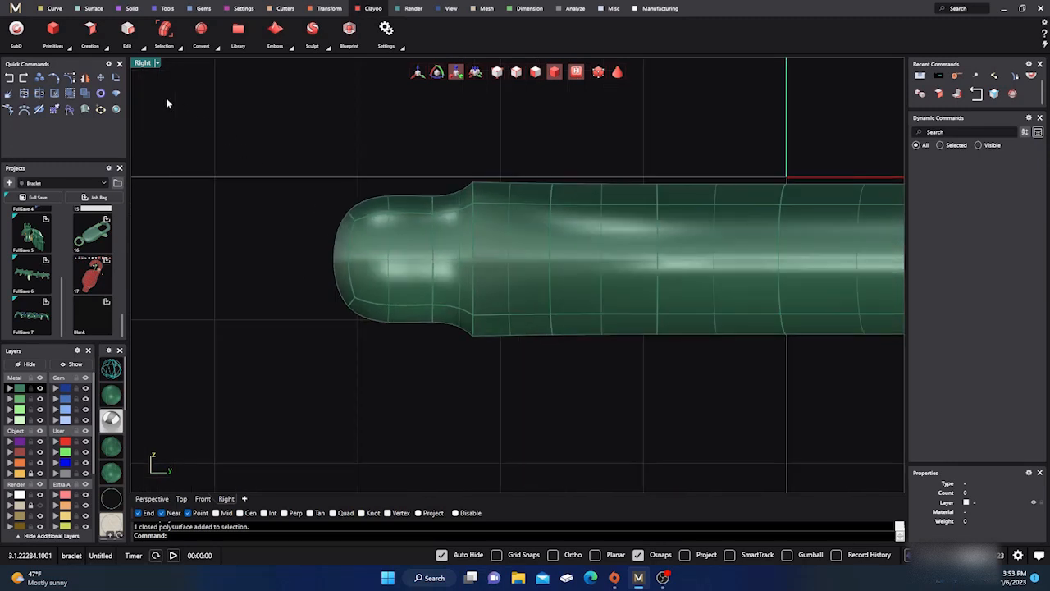
Draw a rounded rectangle over the clasp's end stub in the Right view, with object snaps turned off.
click(53, 10)
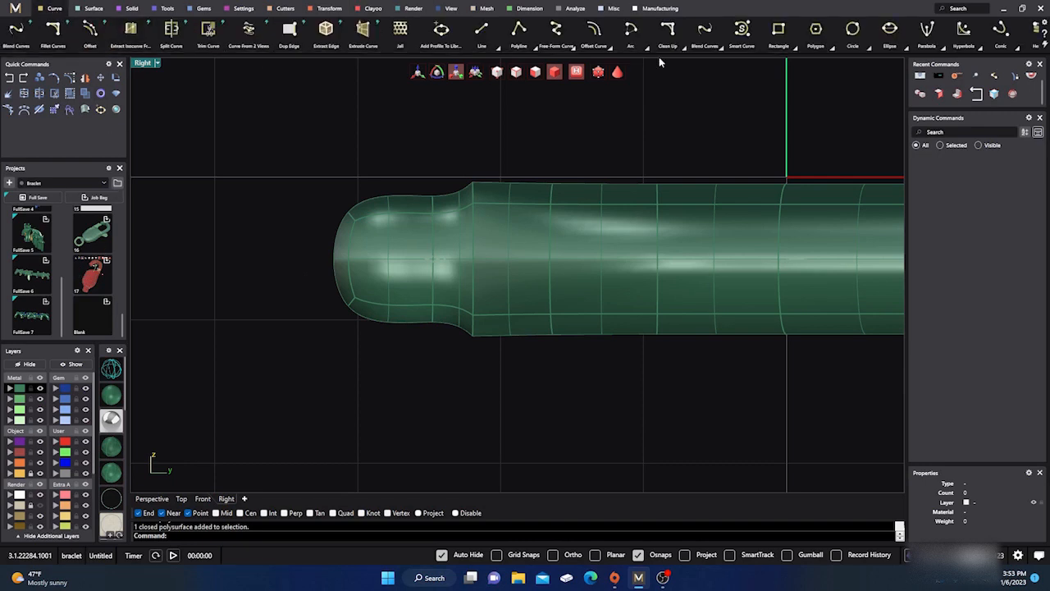
click(888, 31)
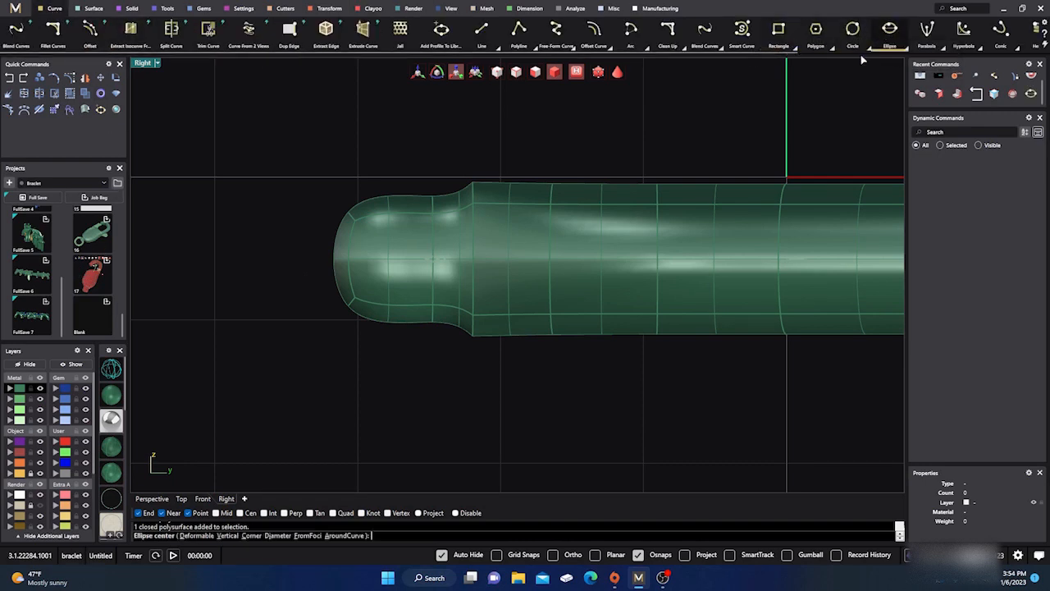
click(786, 47)
click(780, 65)
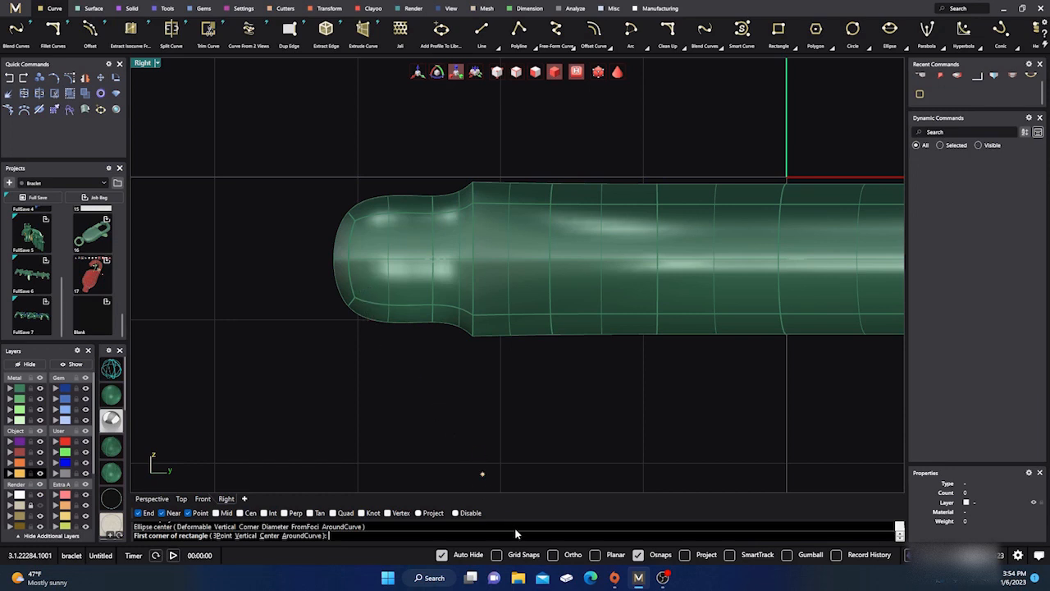
click(638, 554)
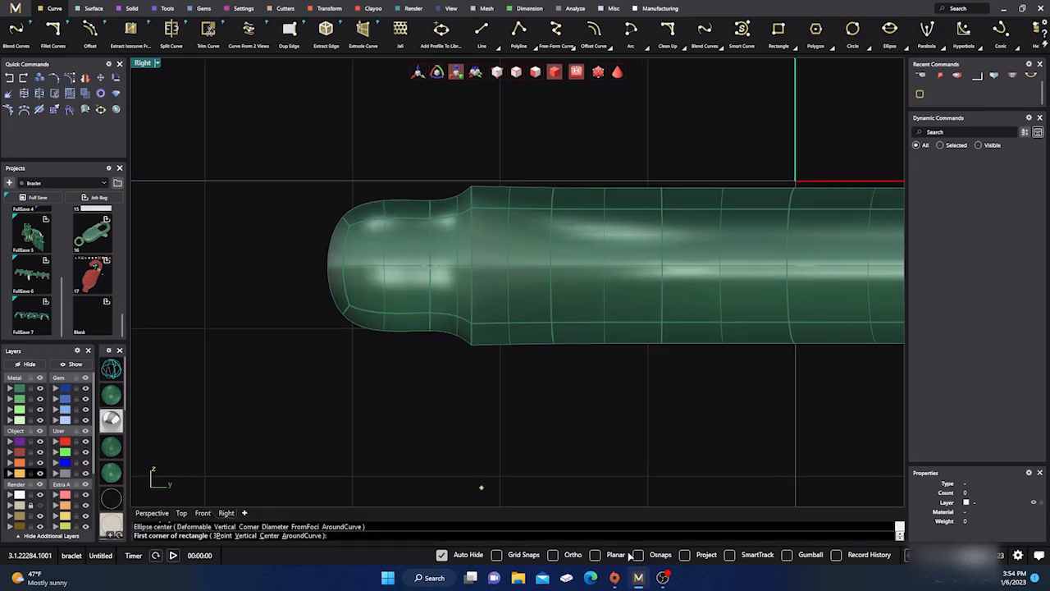
click(361, 288)
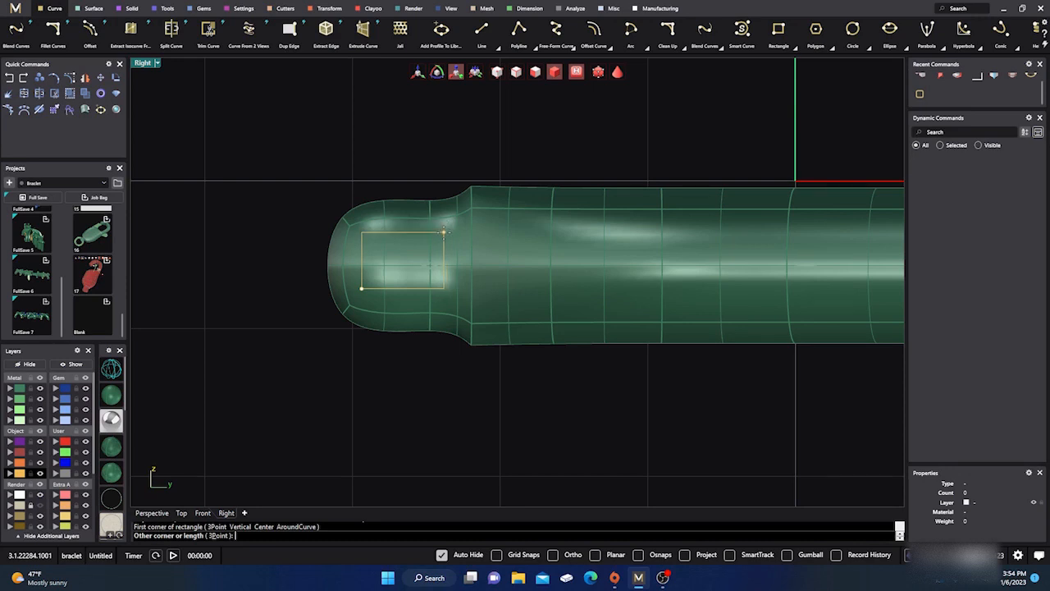
click(443, 233)
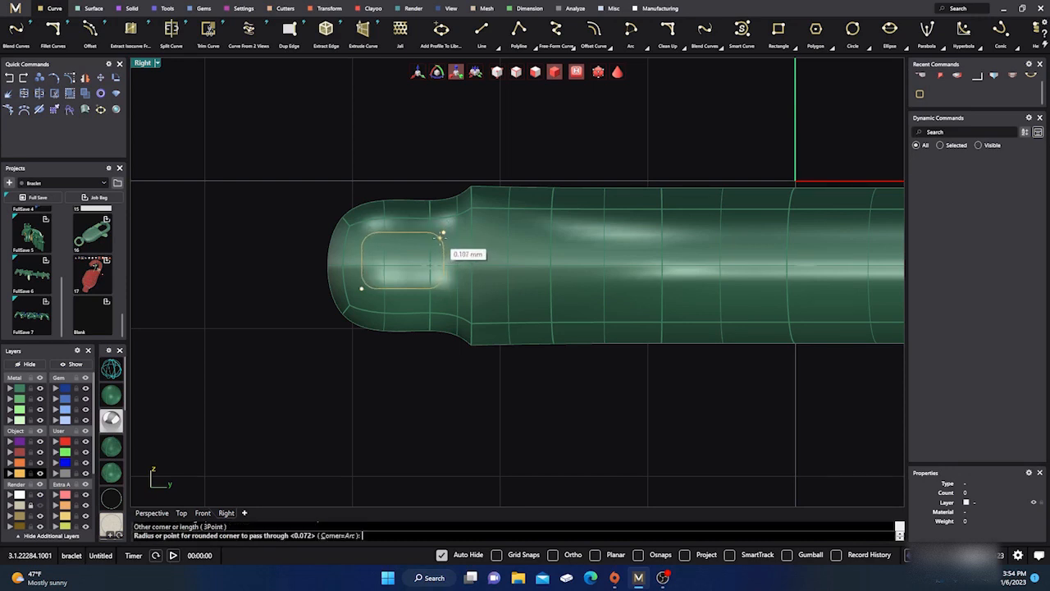
click(442, 235)
Center the rounded rectangle vertically on the stub, stretch it slightly along the clasp's length and nudge it toward the body.
drag(311, 172, 435, 359)
drag(295, 157, 474, 408)
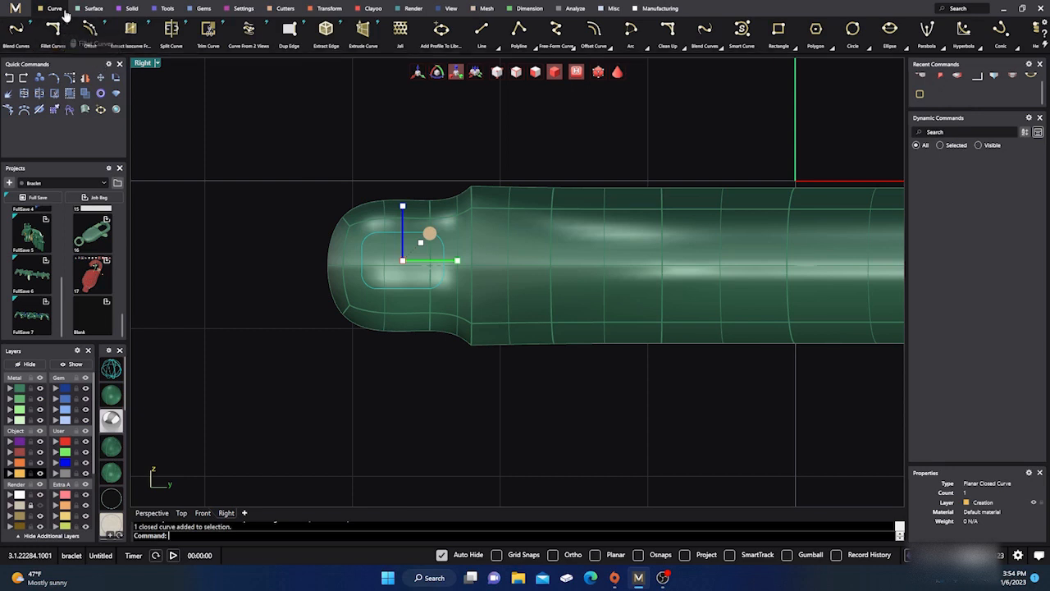
click(373, 9)
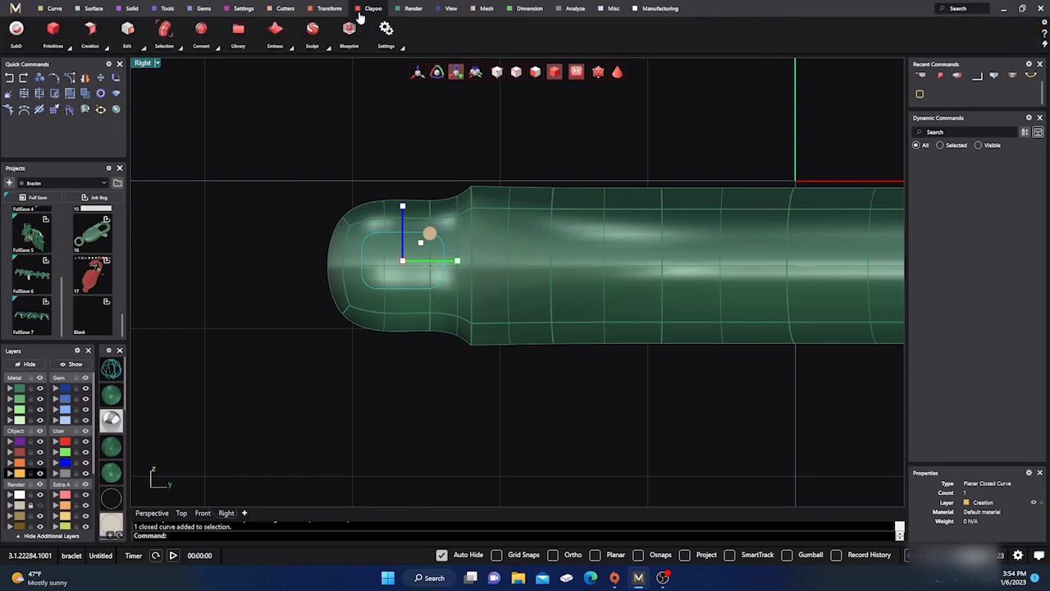
click(17, 30)
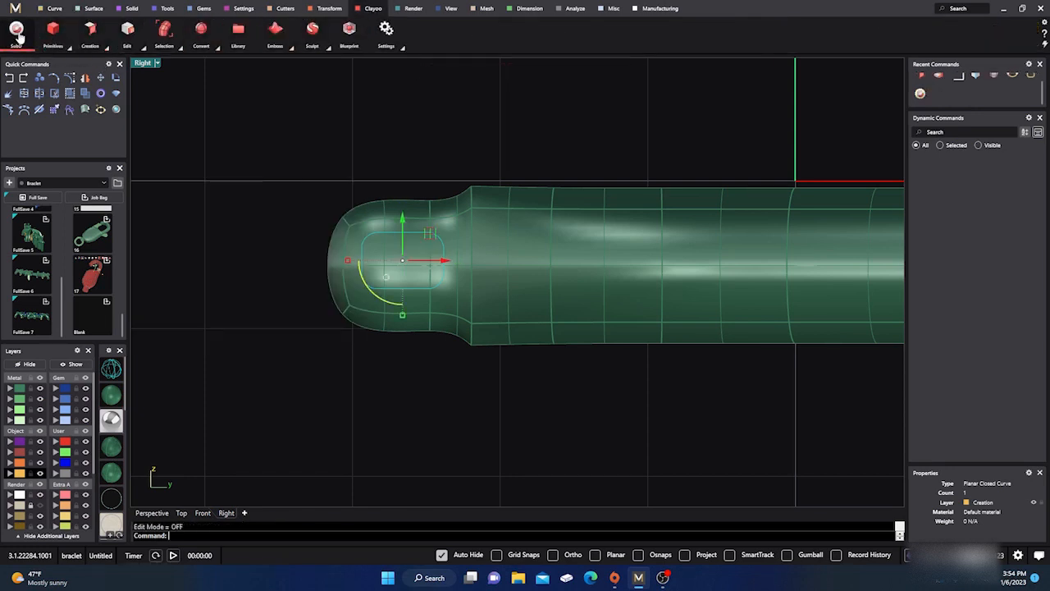
scroll(431, 276, up, 3)
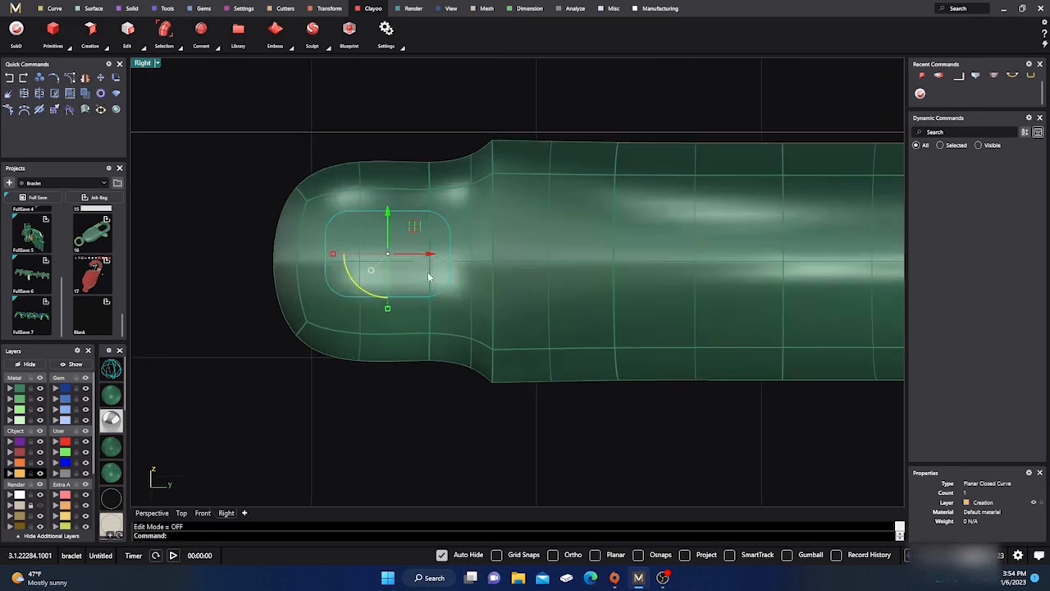
drag(387, 215, 386, 223)
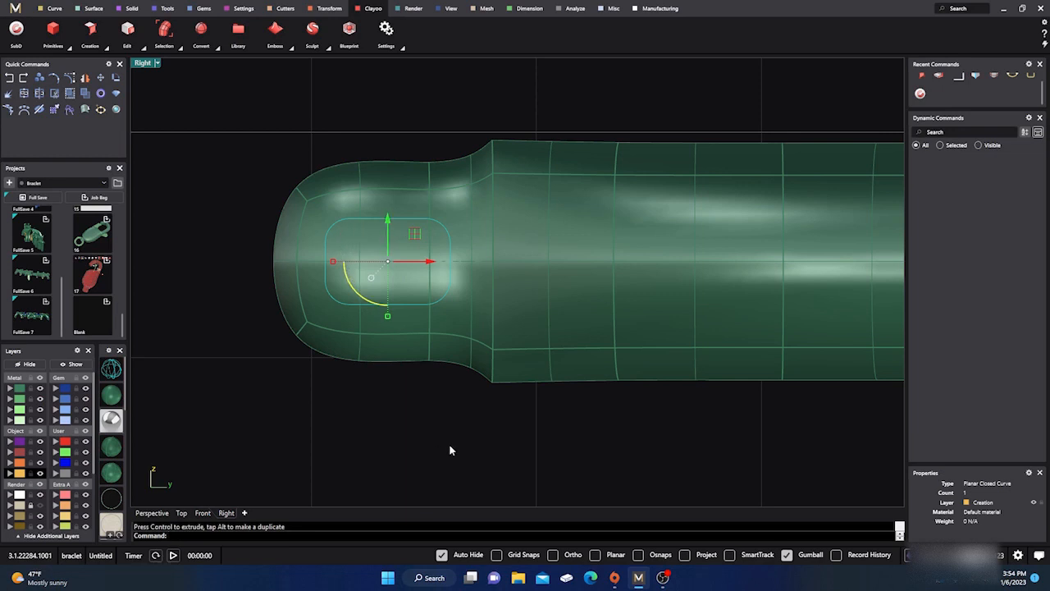
drag(333, 263, 325, 266)
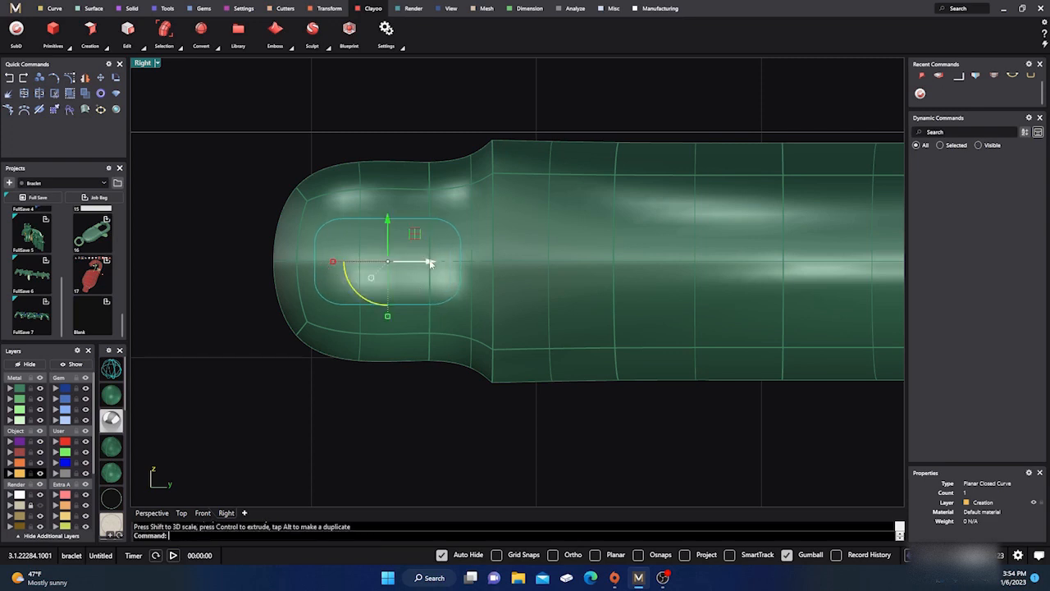
drag(433, 263, 438, 262)
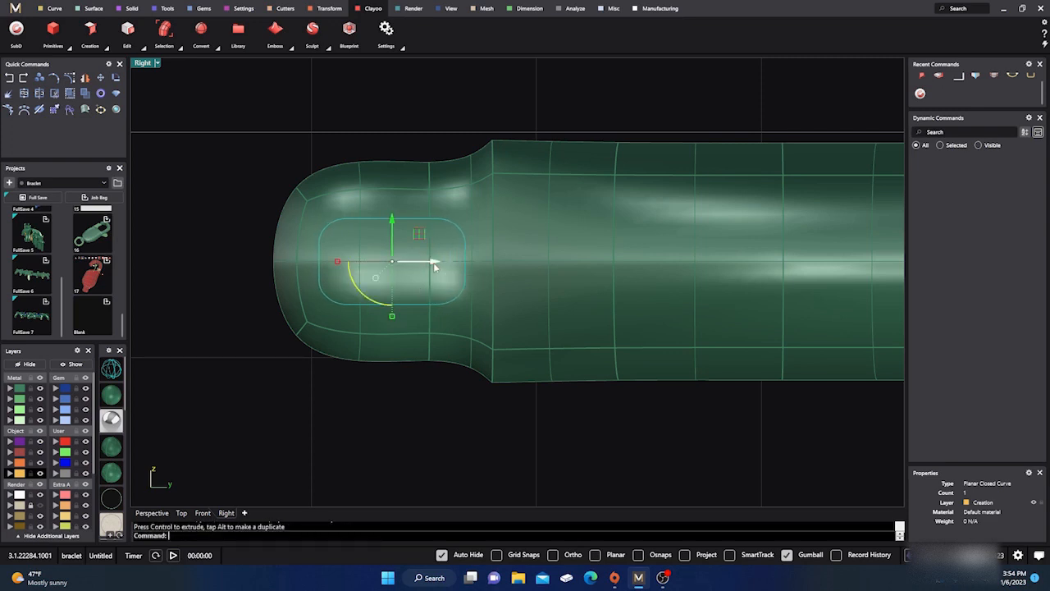
Extrude the rounded rectangle along the X axis into a bar, slide it so it passes through the stub, and cap its ends.
click(162, 513)
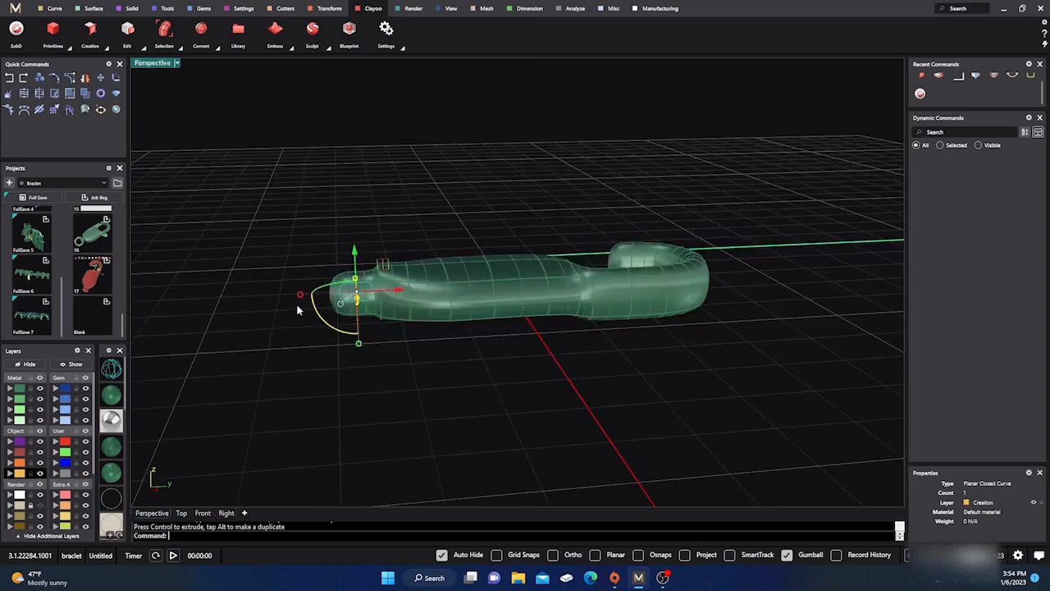
right_drag(297, 306, 400, 362)
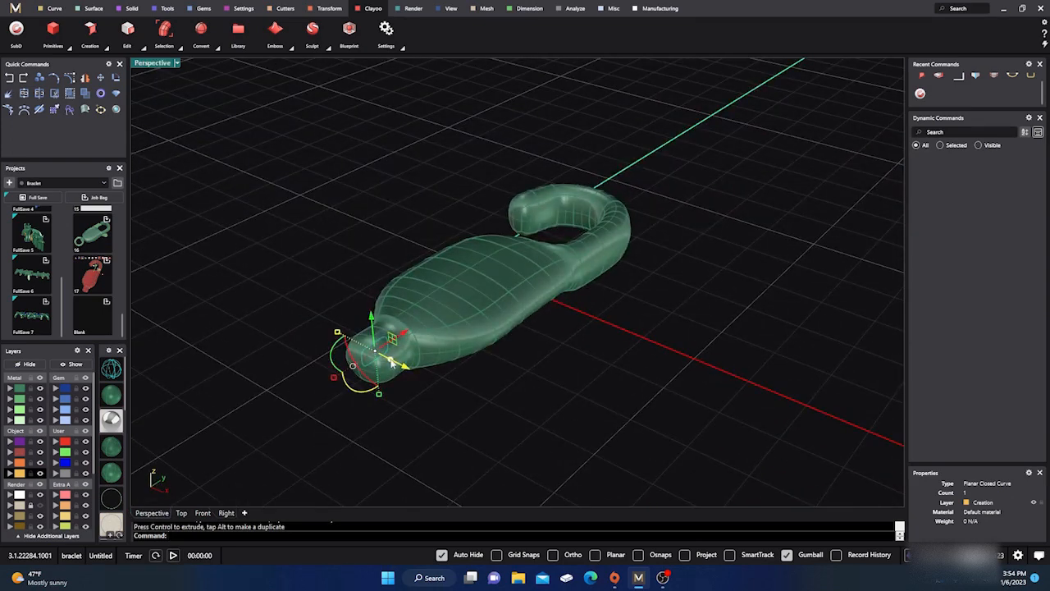
ctrl+drag(392, 361, 482, 445)
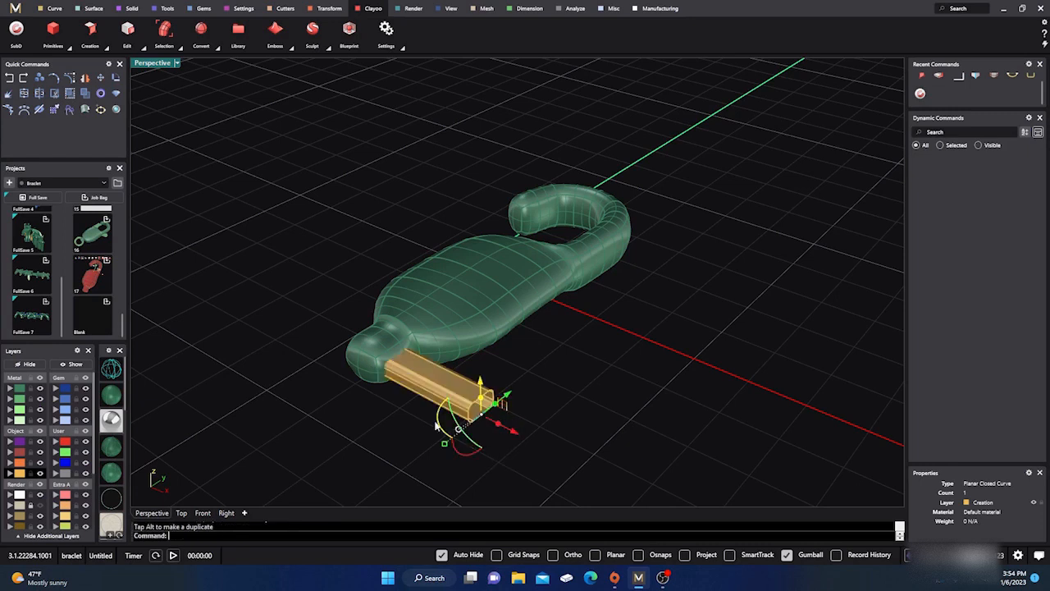
shift+click(420, 389)
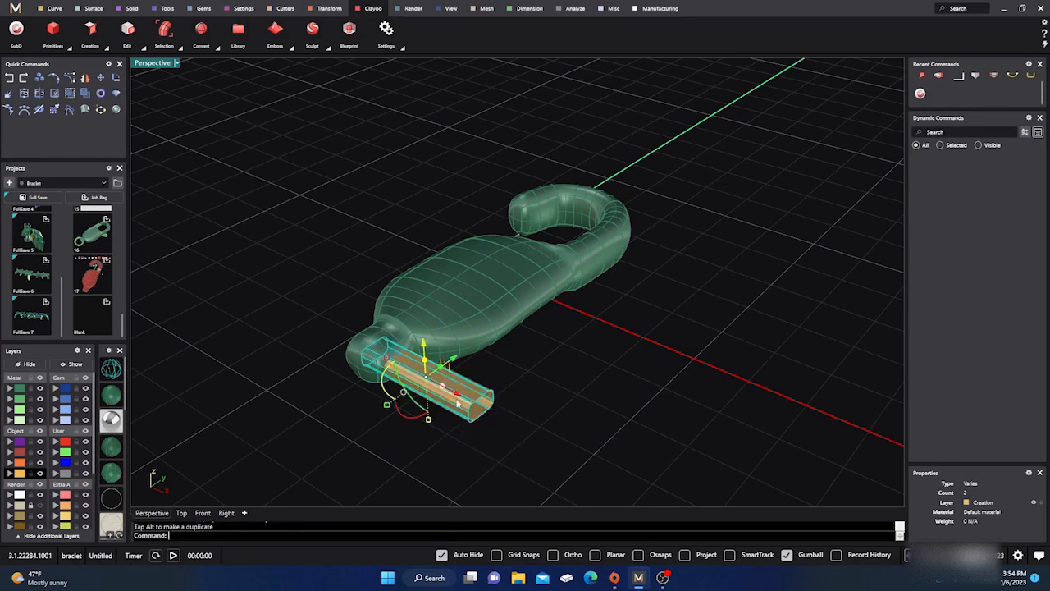
drag(457, 402, 420, 364)
text(cap)
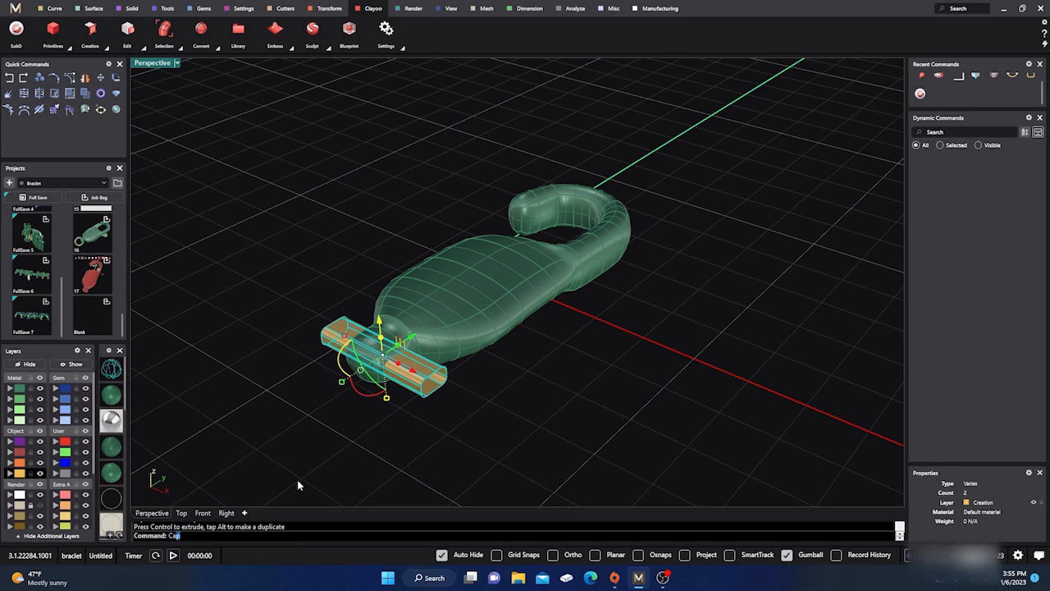
key(Return)
click(317, 475)
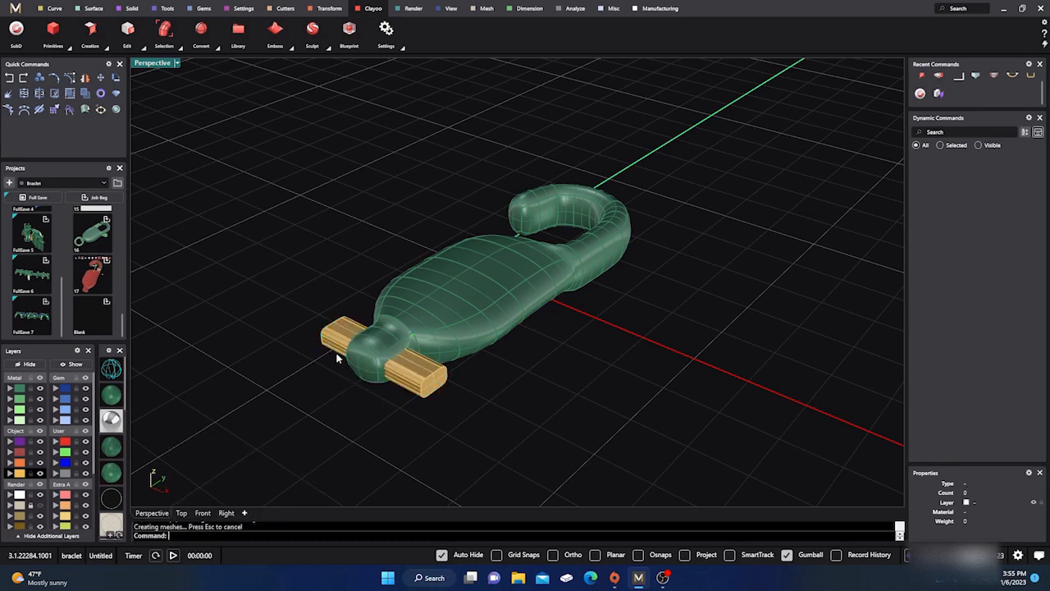
Try to cap the clasp polysurface.
click(131, 10)
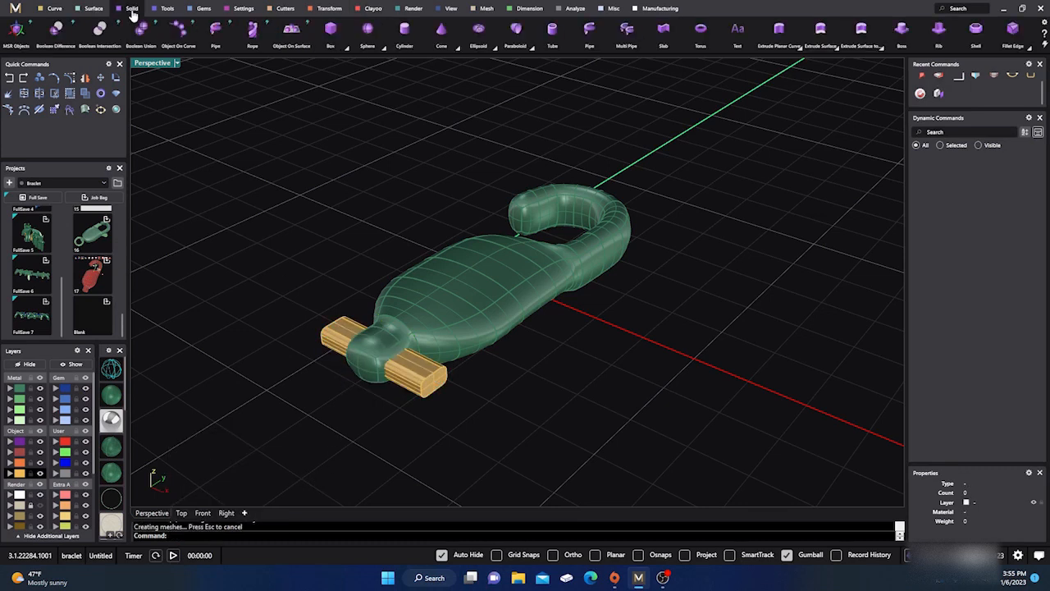
click(428, 304)
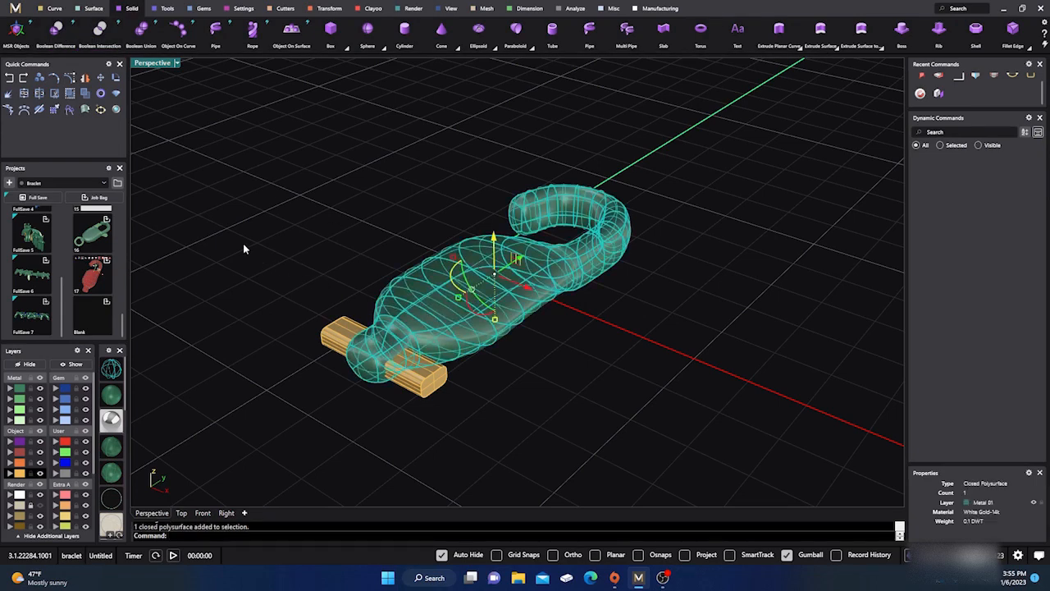
click(114, 110)
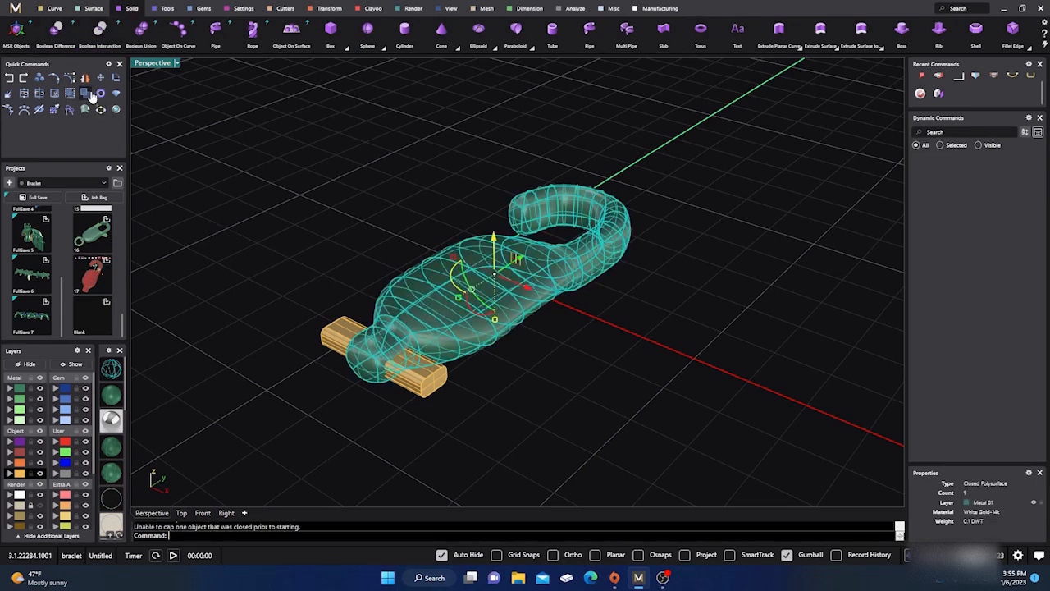
right_click(250, 339)
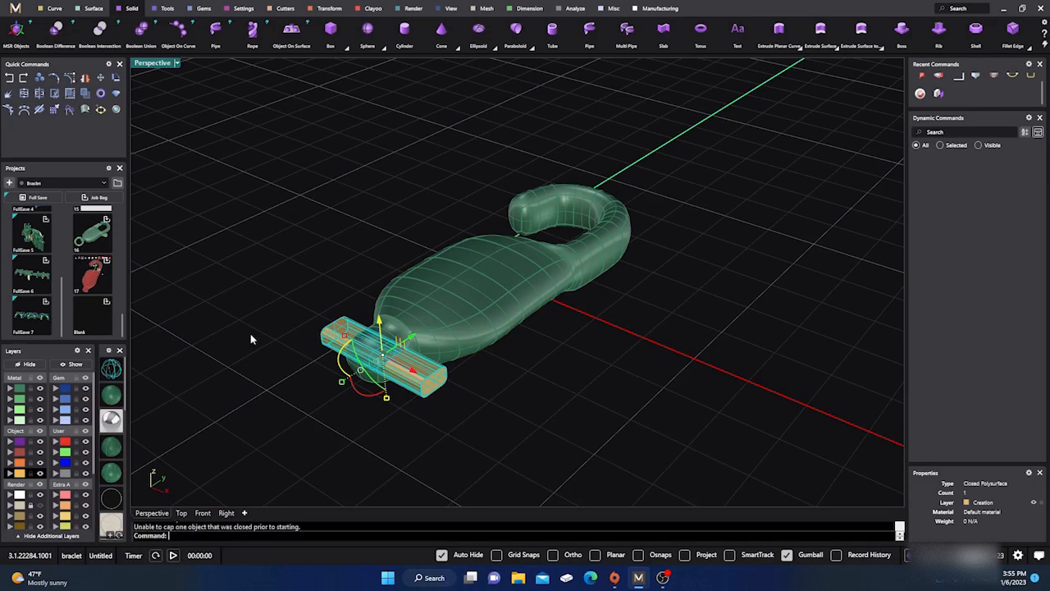
right_drag(256, 352, 302, 347)
click(258, 333)
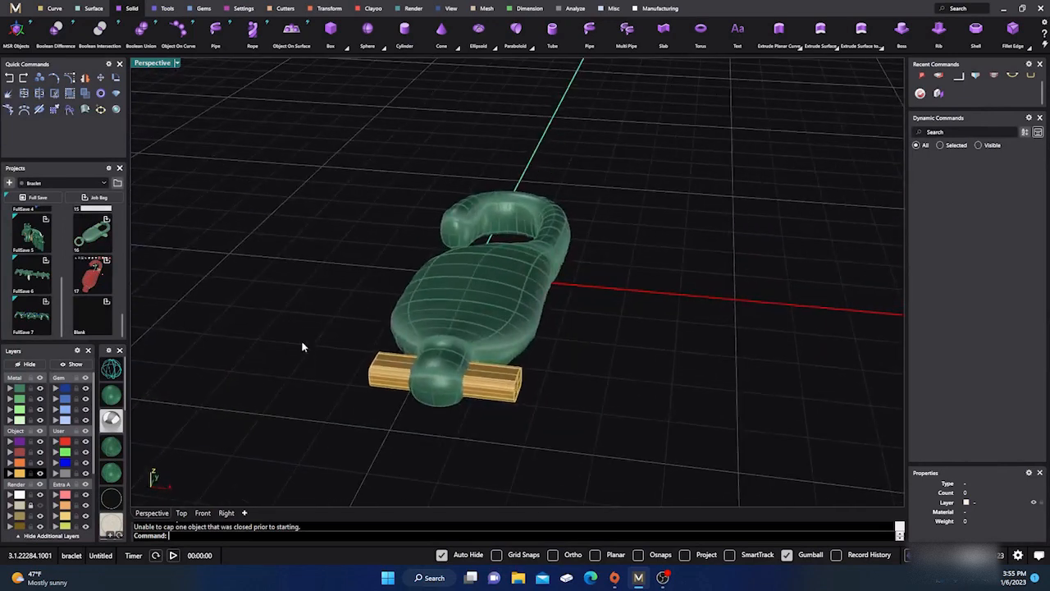
Subtract the capped bar from the clasp with Boolean Difference, using the clasp as first surface and the bar as second.
click(412, 311)
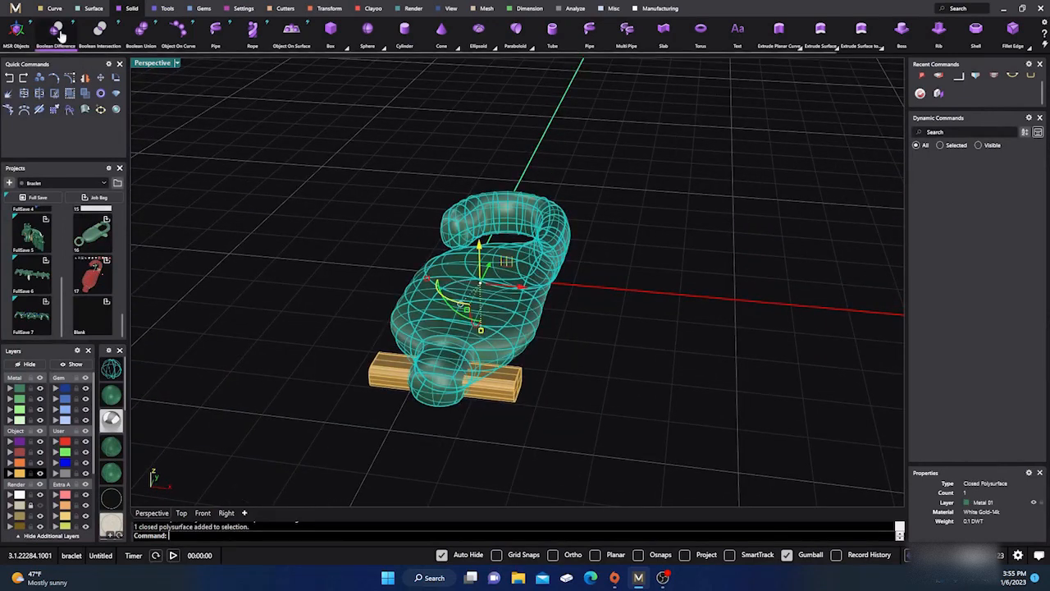
click(215, 176)
click(56, 30)
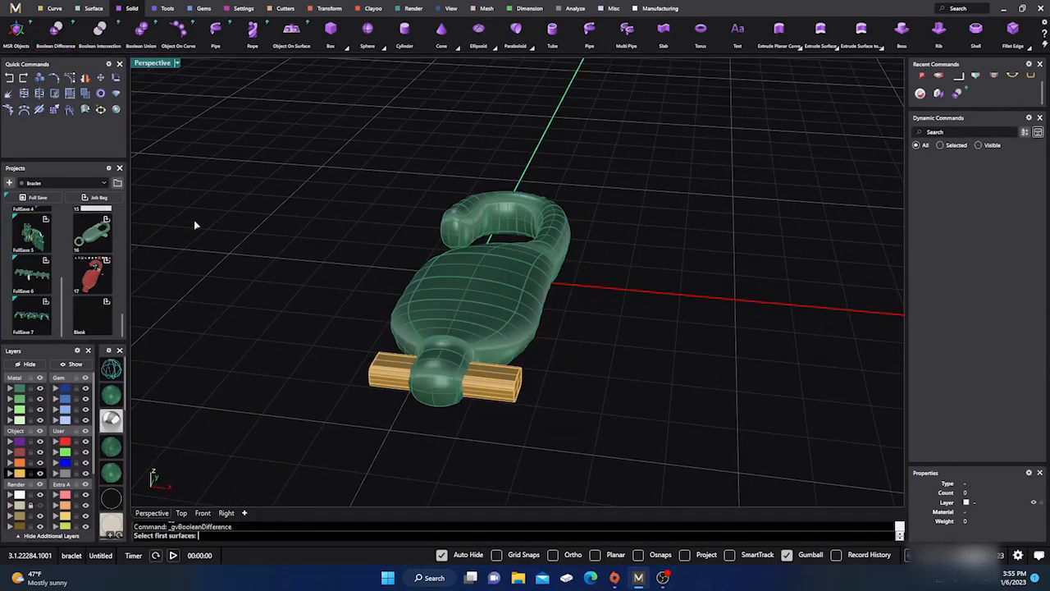
click(385, 310)
key(Return)
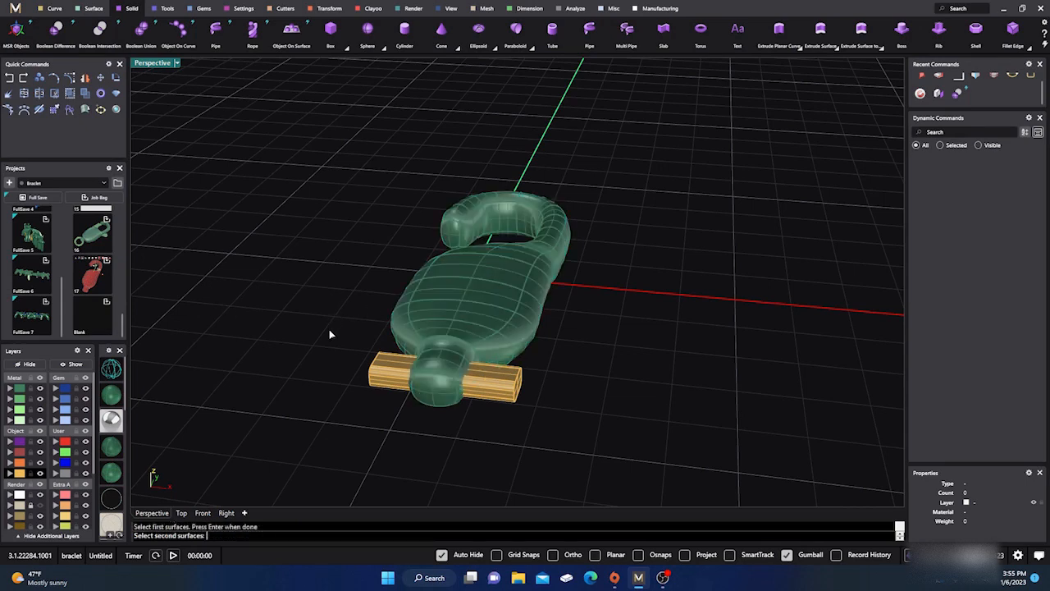
click(383, 383)
key(Return)
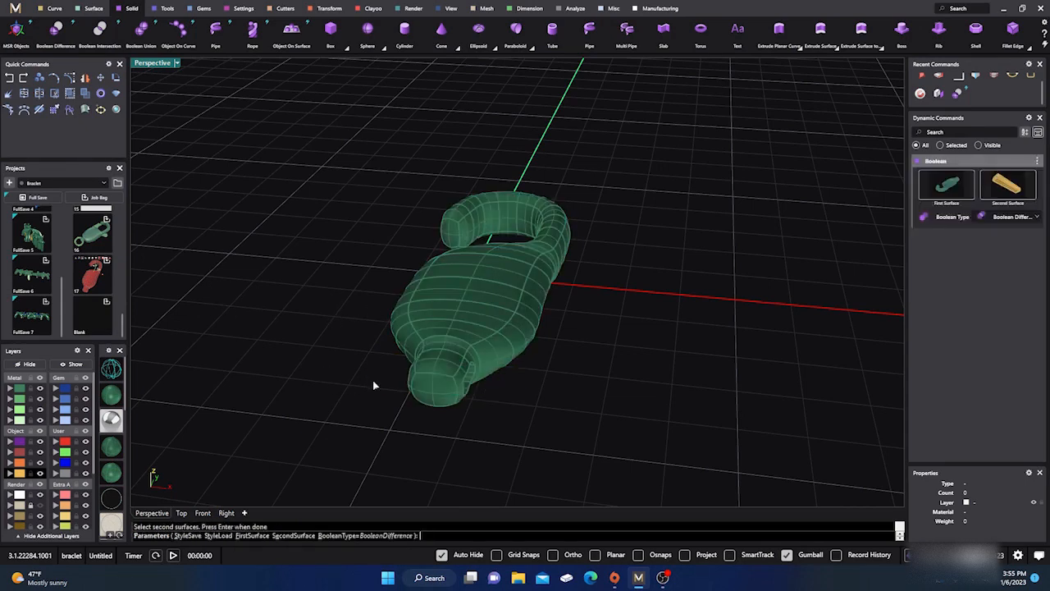
Move the cutter bar to the User 04 layer and hide that layer.
click(382, 385)
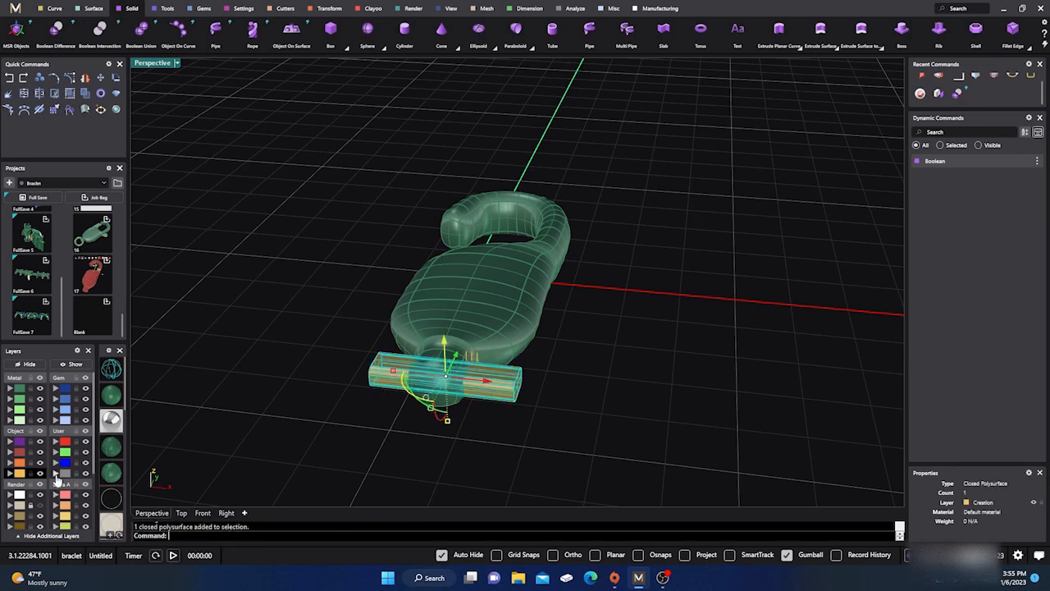
click(80, 475)
click(85, 473)
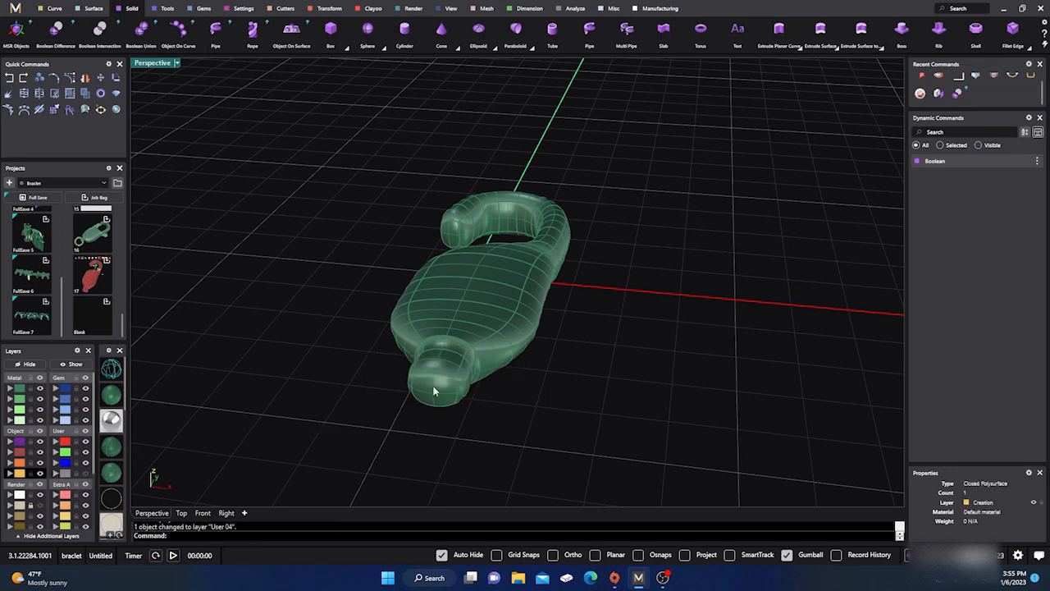
Move the uncut duplicate of the clasp to the hidden User 04 layer, leaving only the clasp with the hole.
click(434, 392)
click(340, 414)
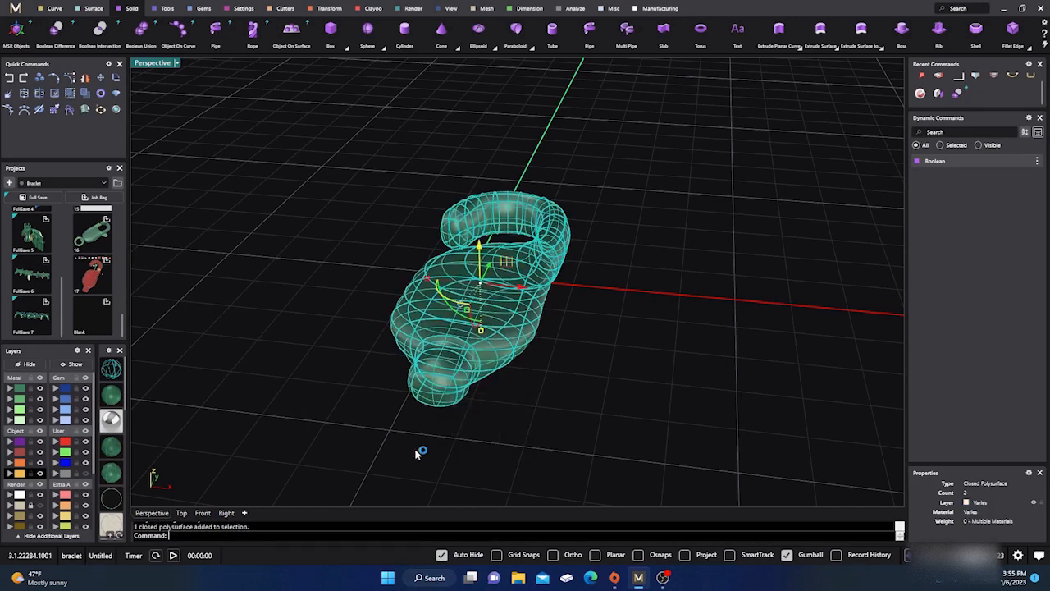
right_drag(416, 453, 382, 390)
click(456, 336)
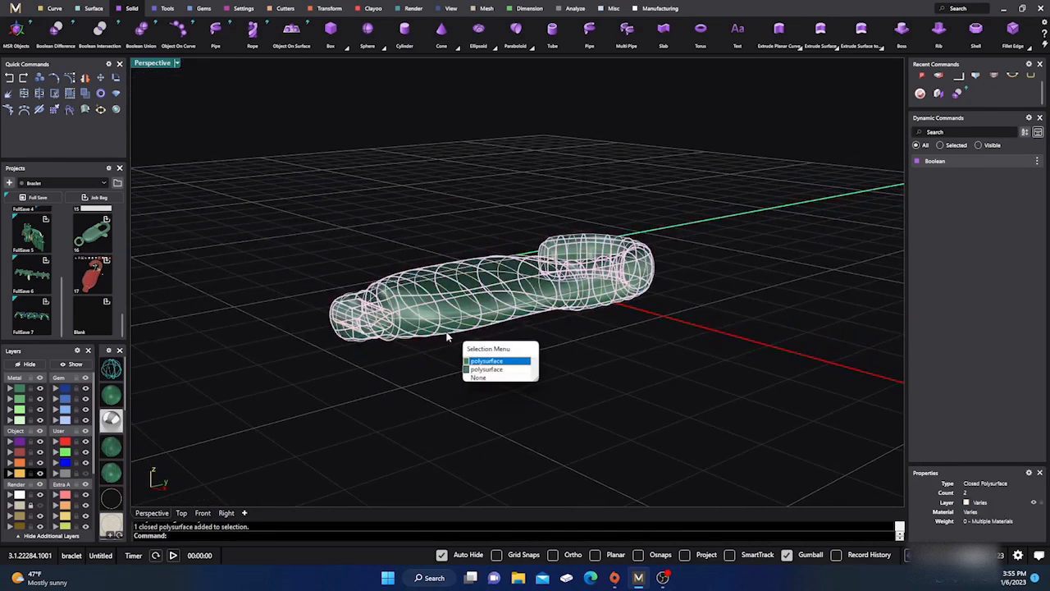
click(484, 371)
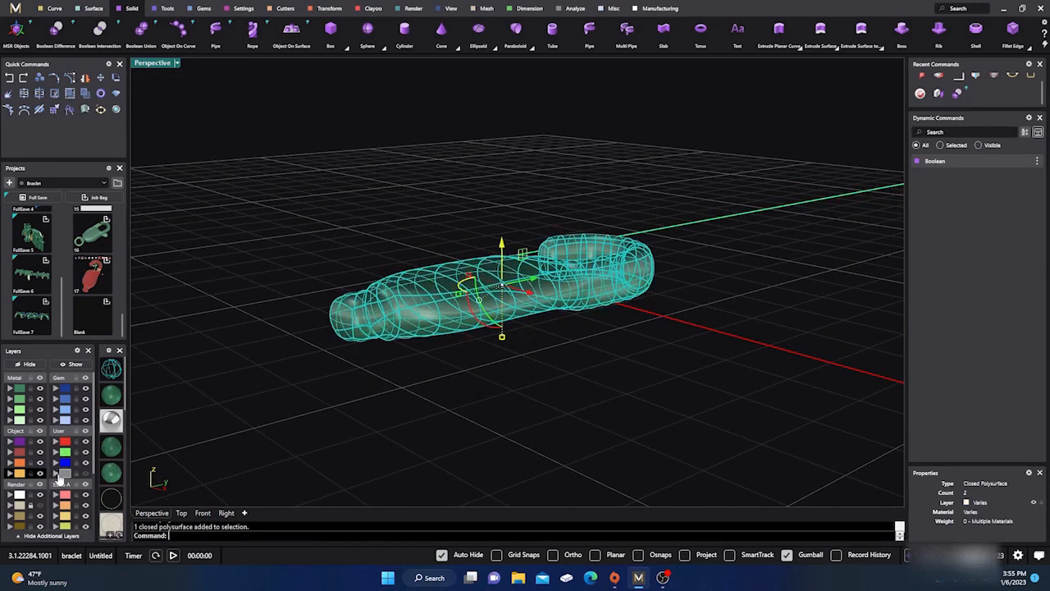
click(57, 474)
right_drag(351, 402, 318, 411)
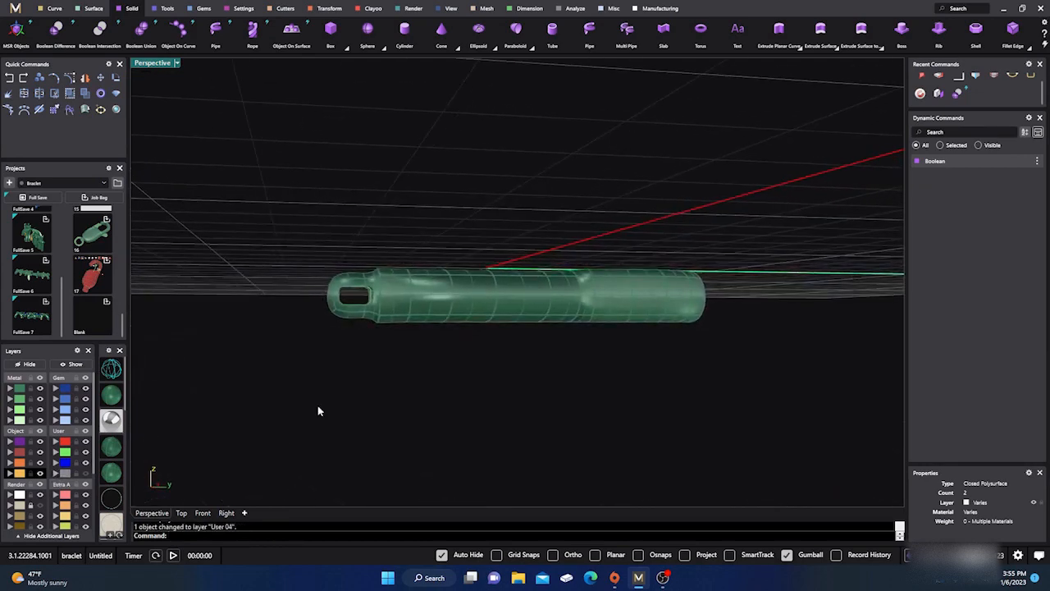
scroll(368, 300, up, 5)
right_drag(370, 289, 338, 299)
scroll(405, 333, down, 5)
click(167, 9)
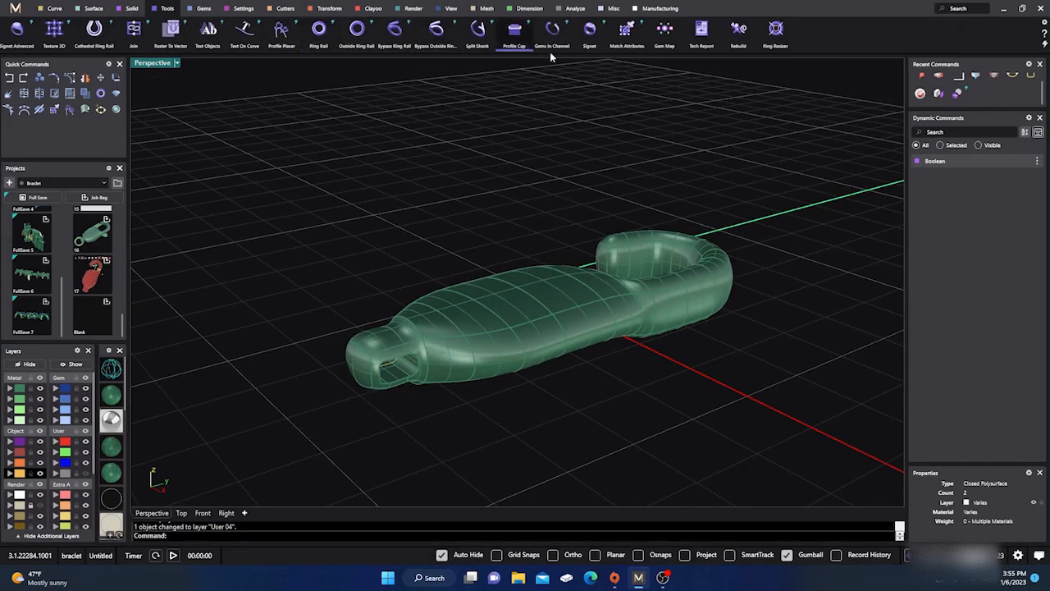
click(132, 9)
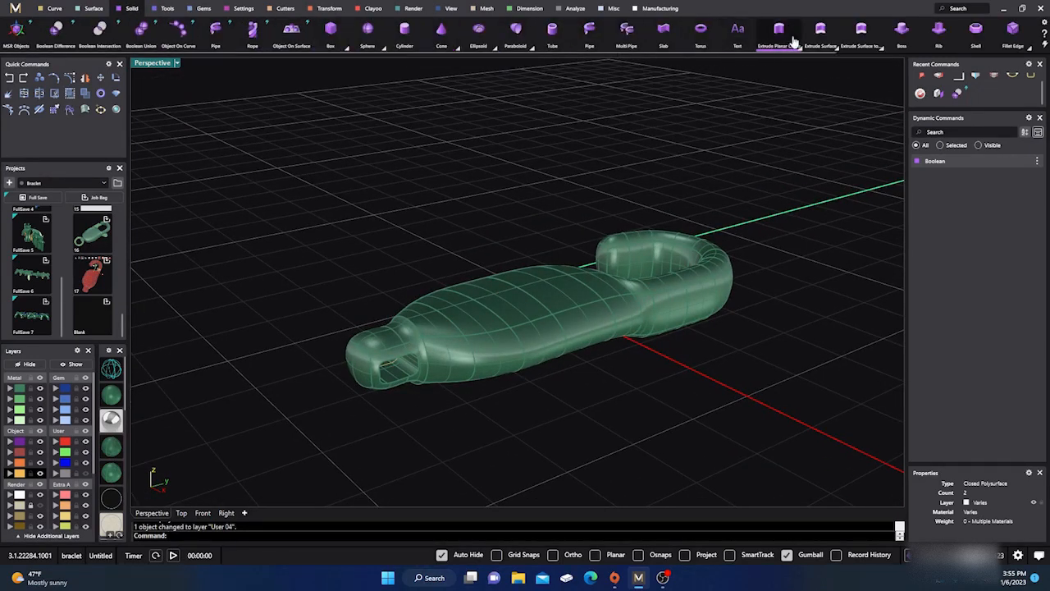
scroll(800, 41, down, 3)
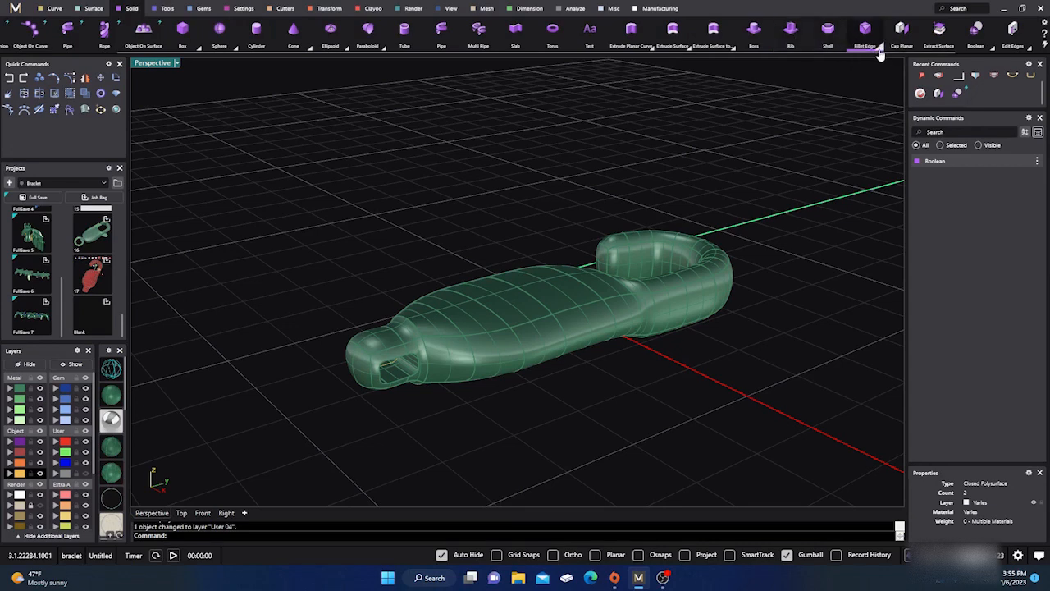
click(880, 50)
click(875, 68)
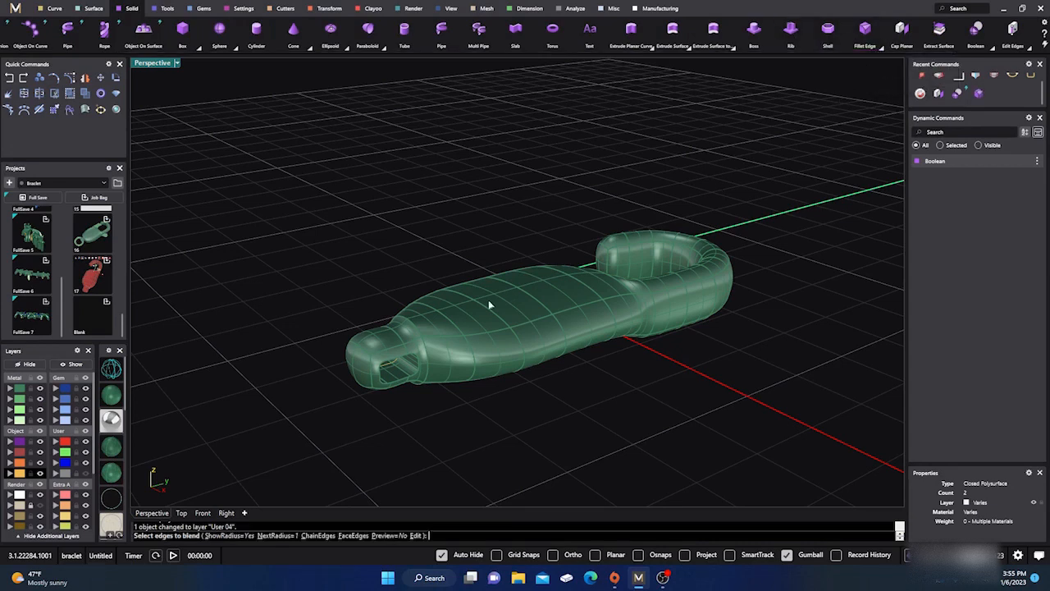
scroll(389, 402, up, 2)
click(320, 535)
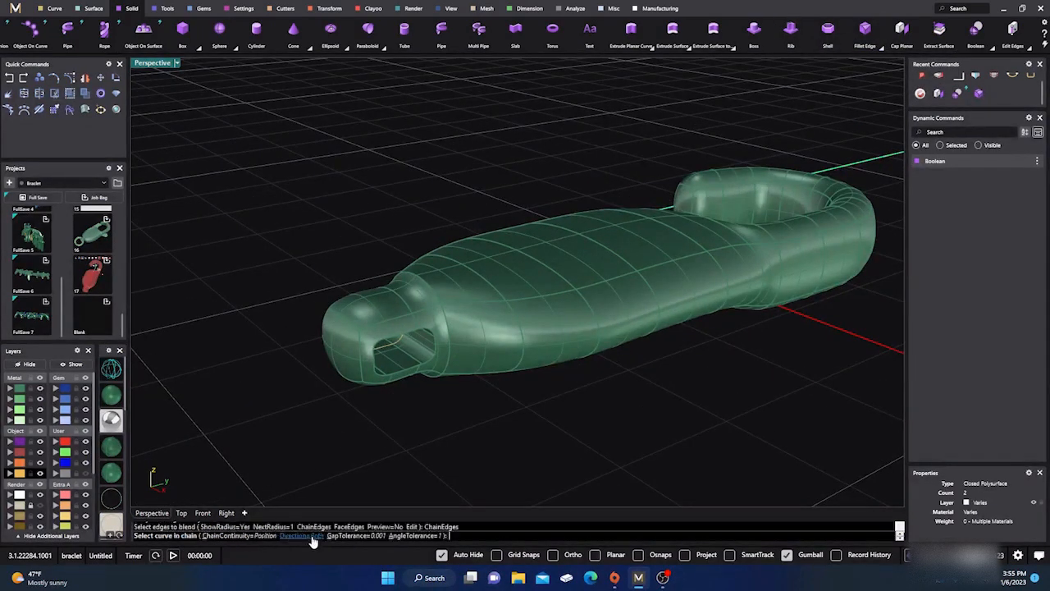
right_drag(401, 448, 389, 367)
scroll(389, 367, up, 4)
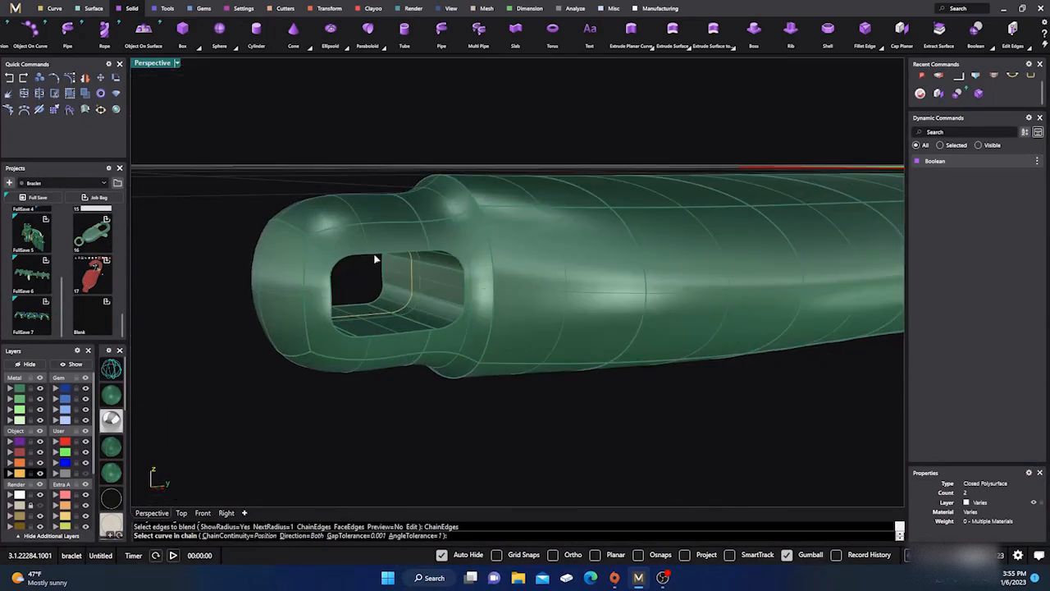
click(375, 260)
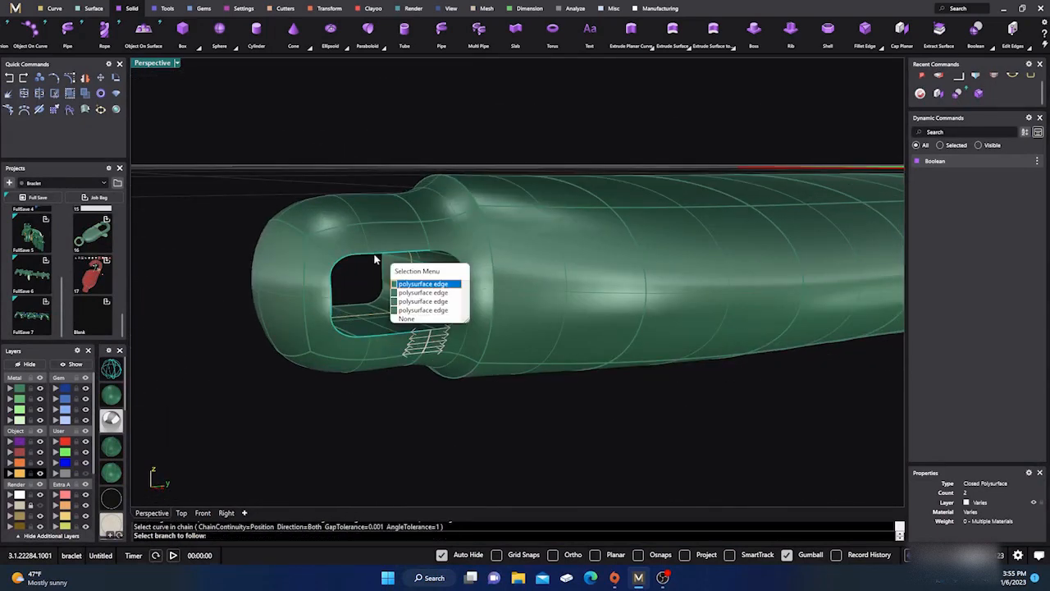
click(419, 285)
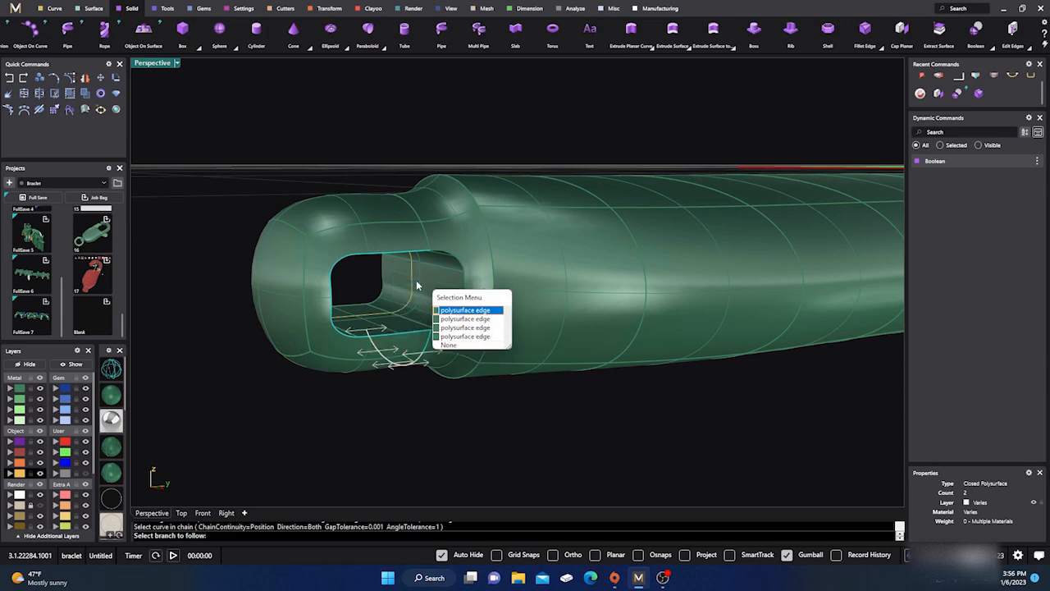
click(448, 344)
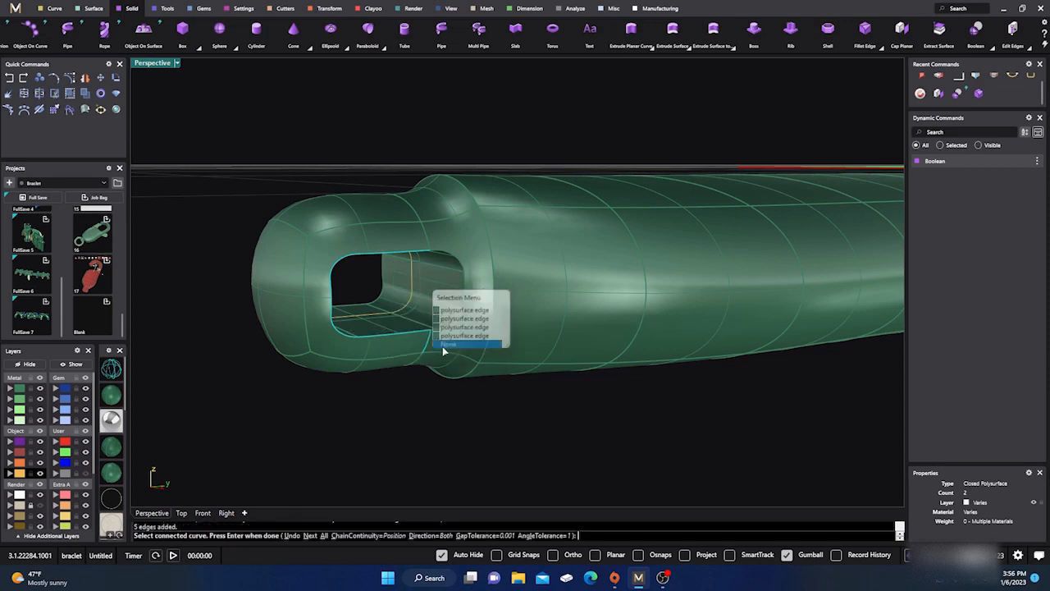
key(Escape)
Start Blend Edge, pick every edge around the hole's rim on one side of the stub, and turn the preview on.
right_click(392, 403)
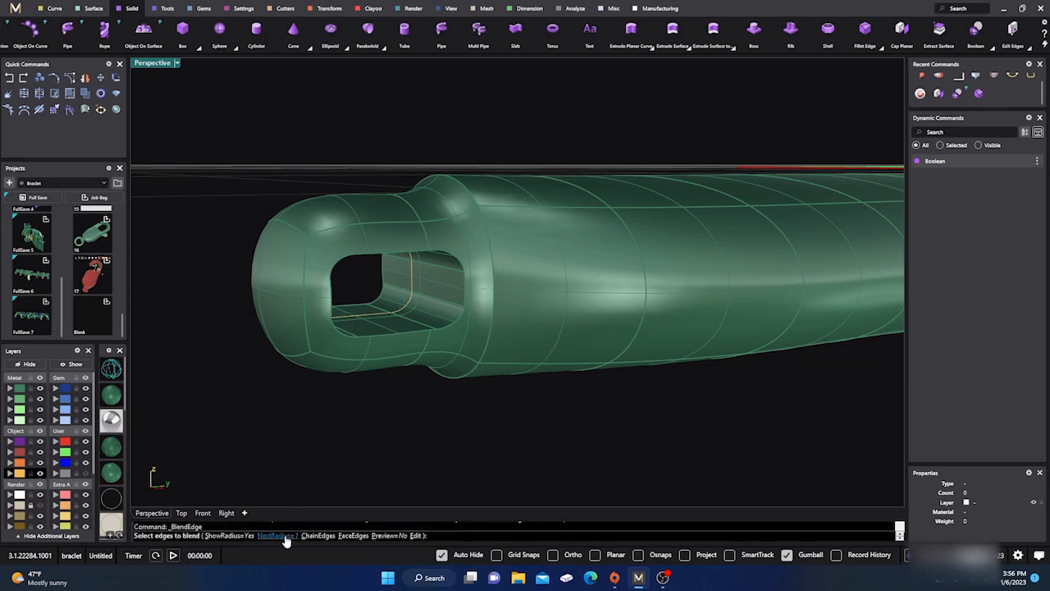
click(366, 257)
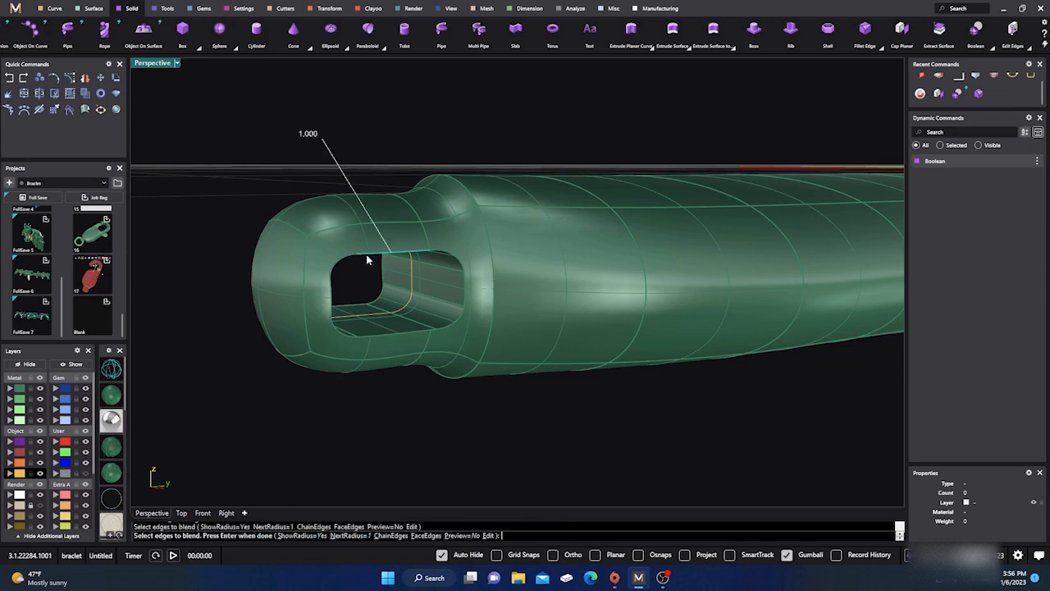
click(351, 256)
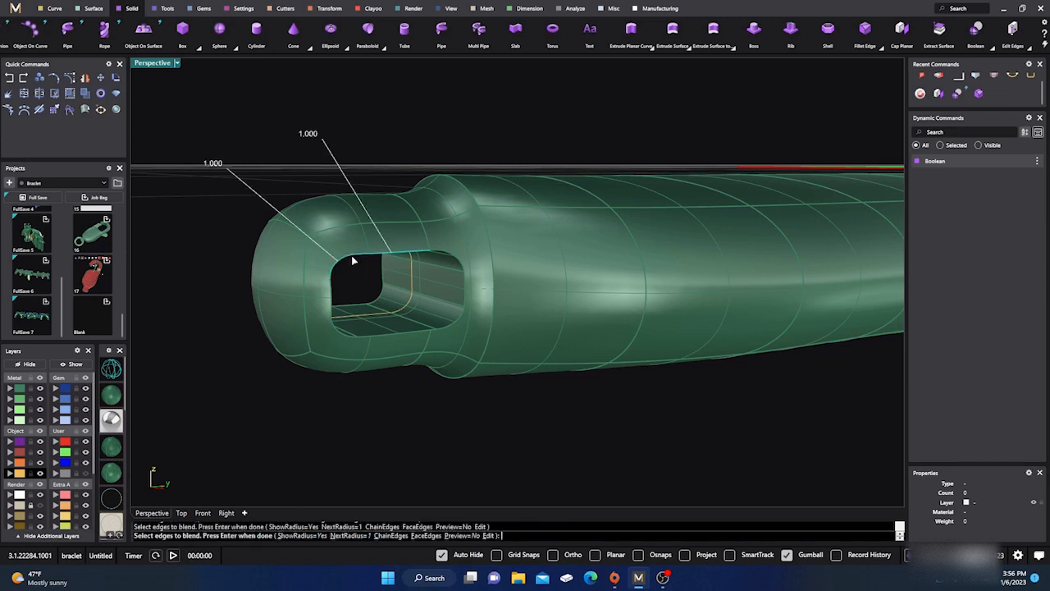
click(333, 294)
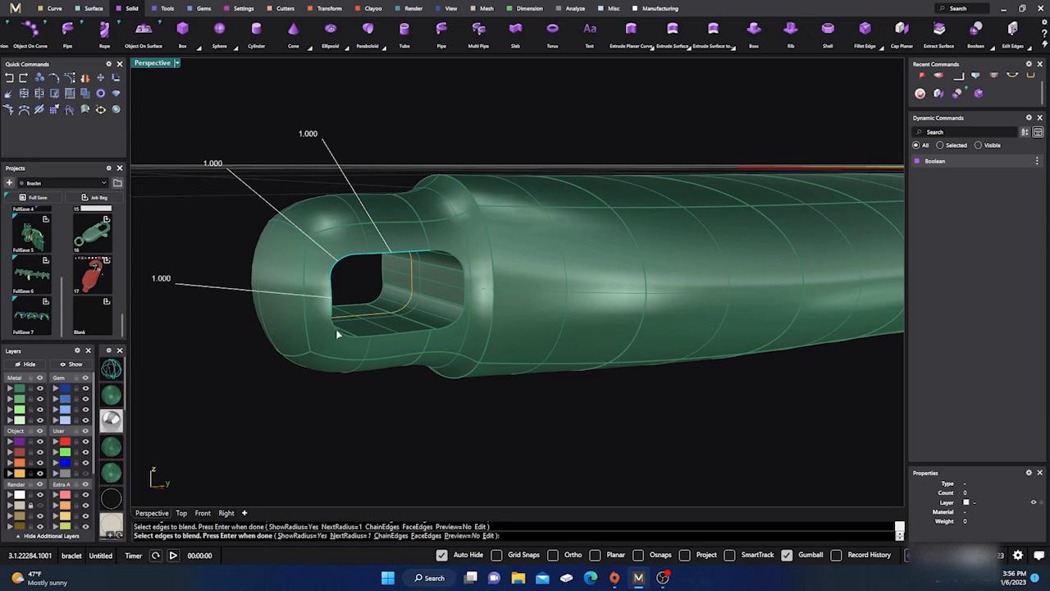
click(339, 331)
click(372, 337)
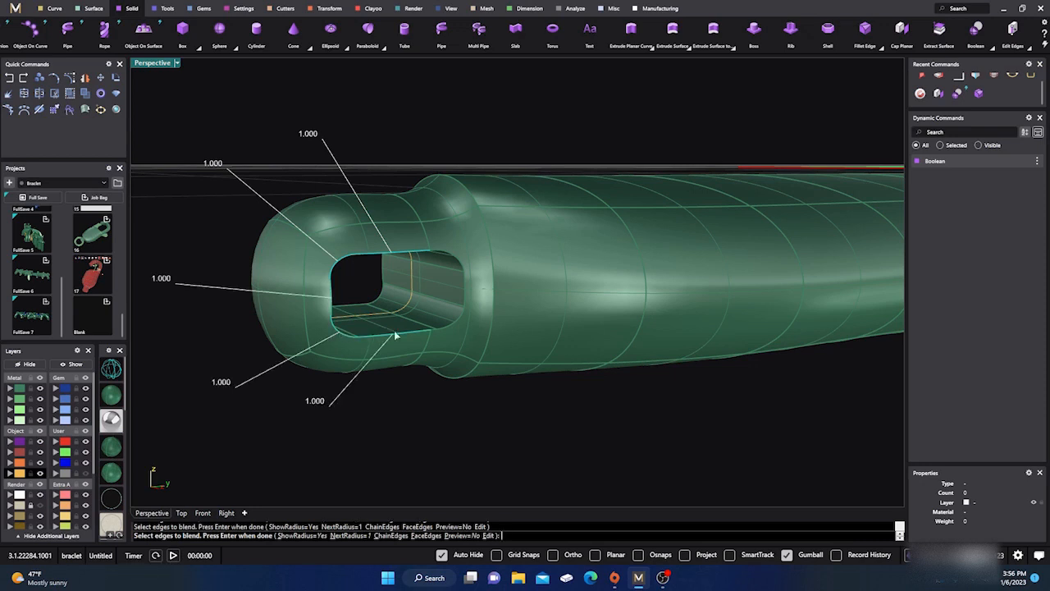
click(441, 331)
click(465, 293)
scroll(441, 329, up, 4)
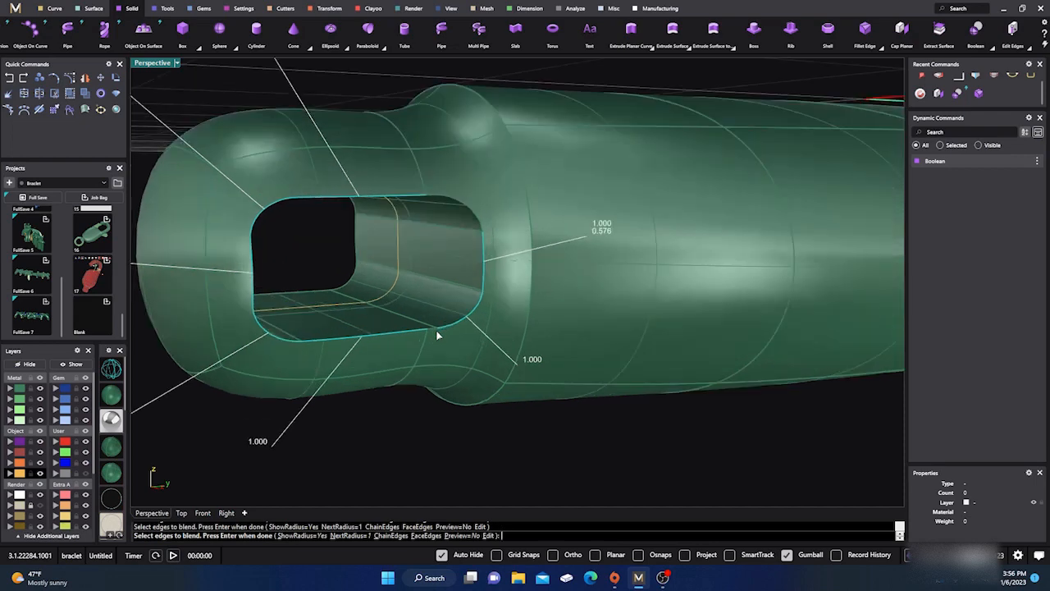
click(428, 332)
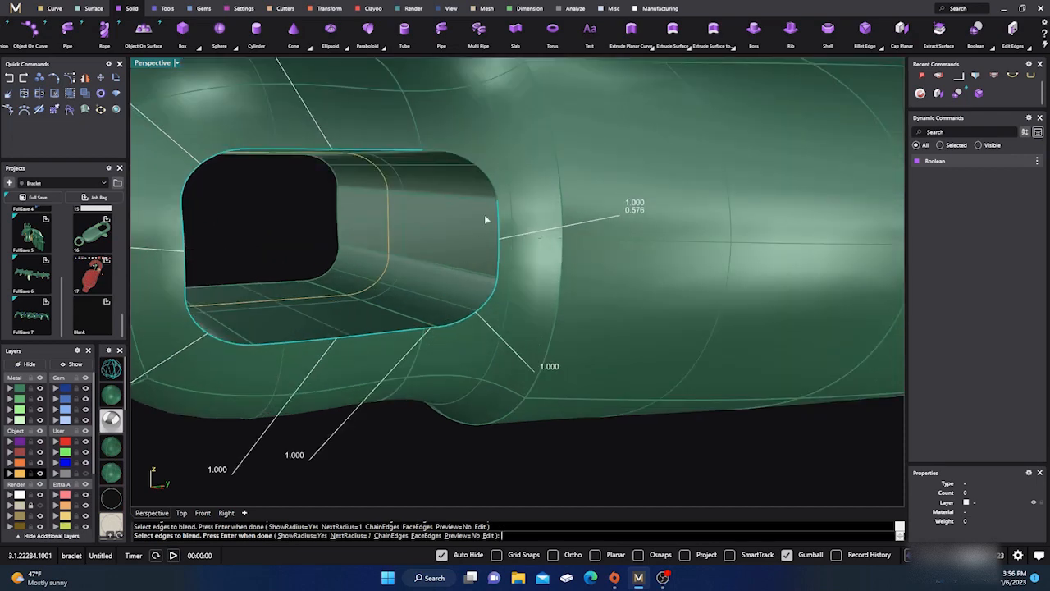
click(495, 195)
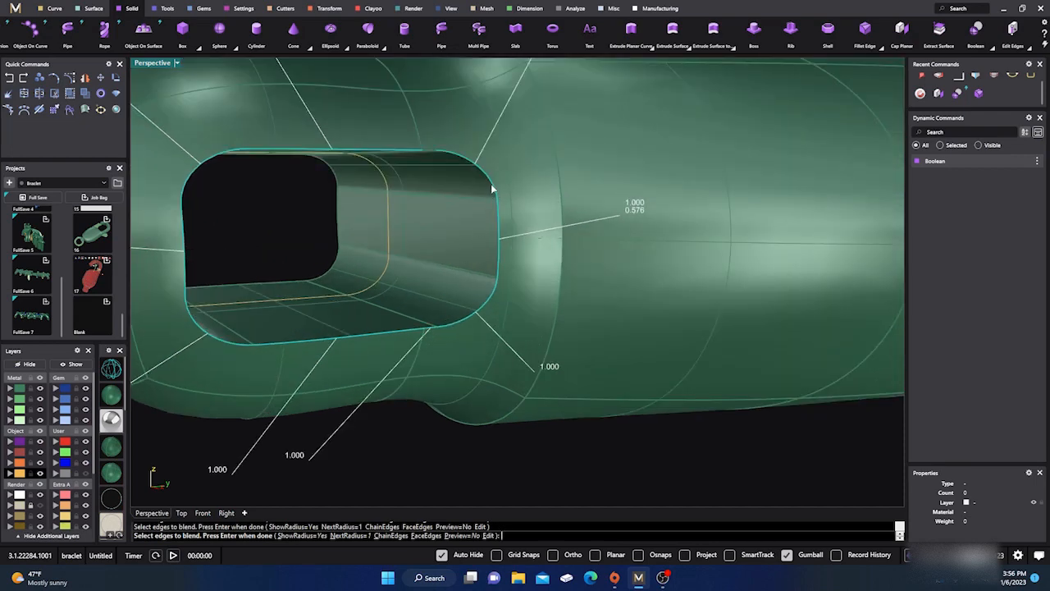
click(428, 152)
click(468, 536)
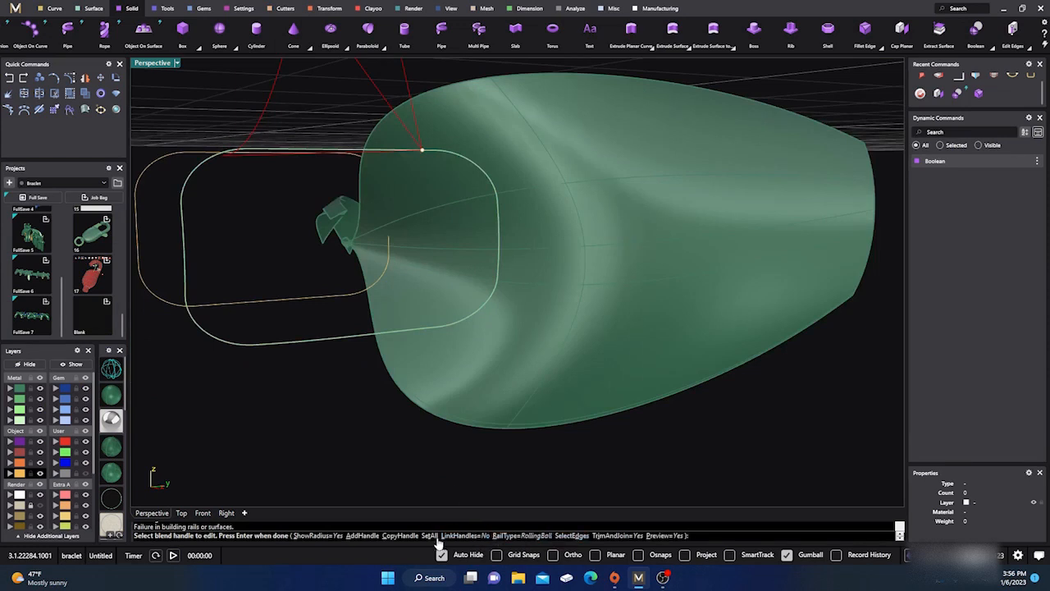
Try blend radii of 0.2 and then 0.1 for all handles on the hole's rim.
click(431, 536)
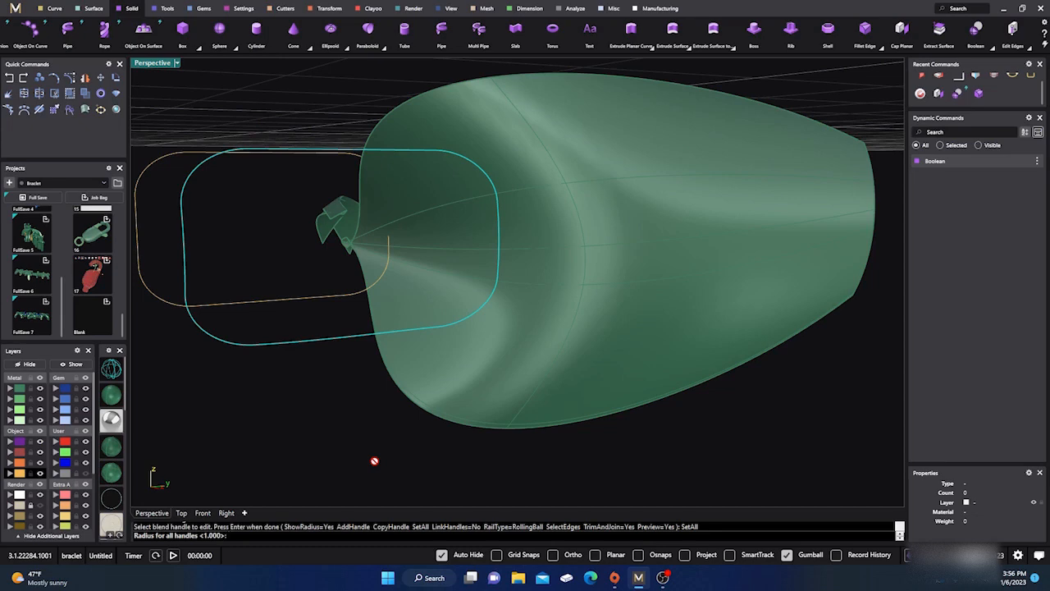
text(.2)
key(Return)
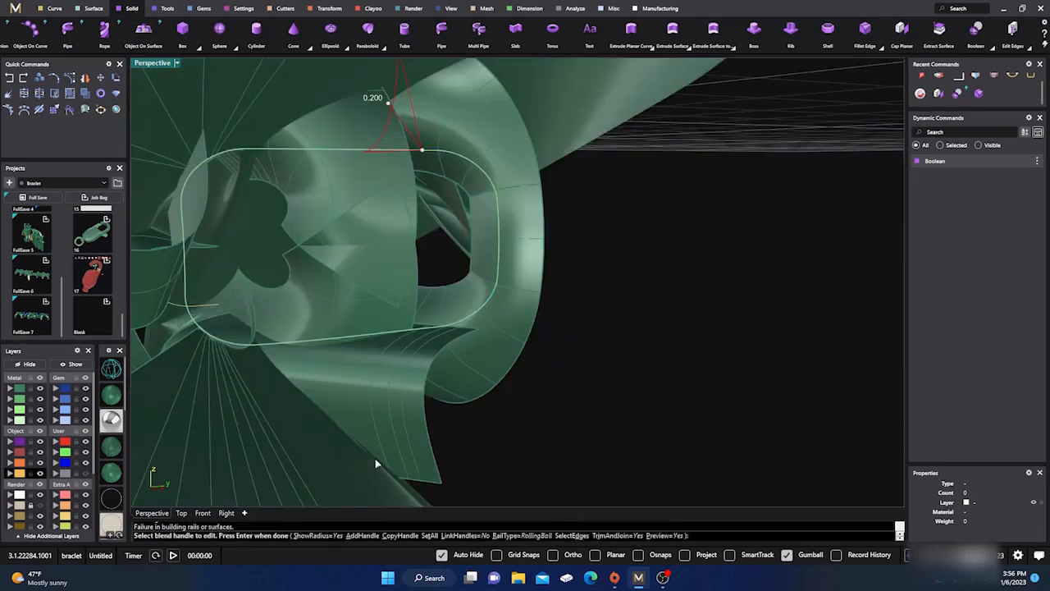
click(430, 535)
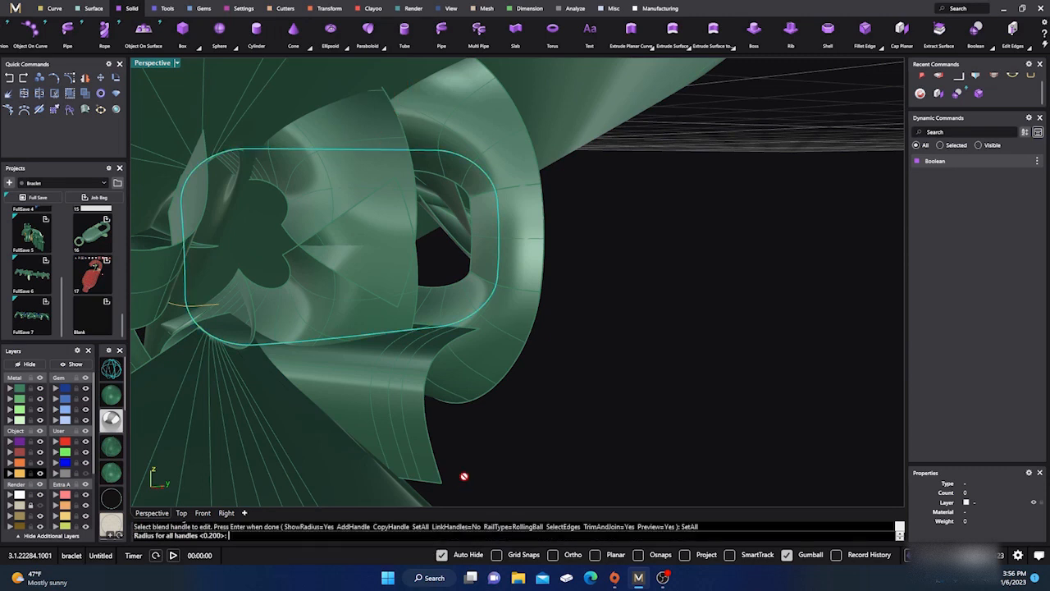
text(.1)
key(Return)
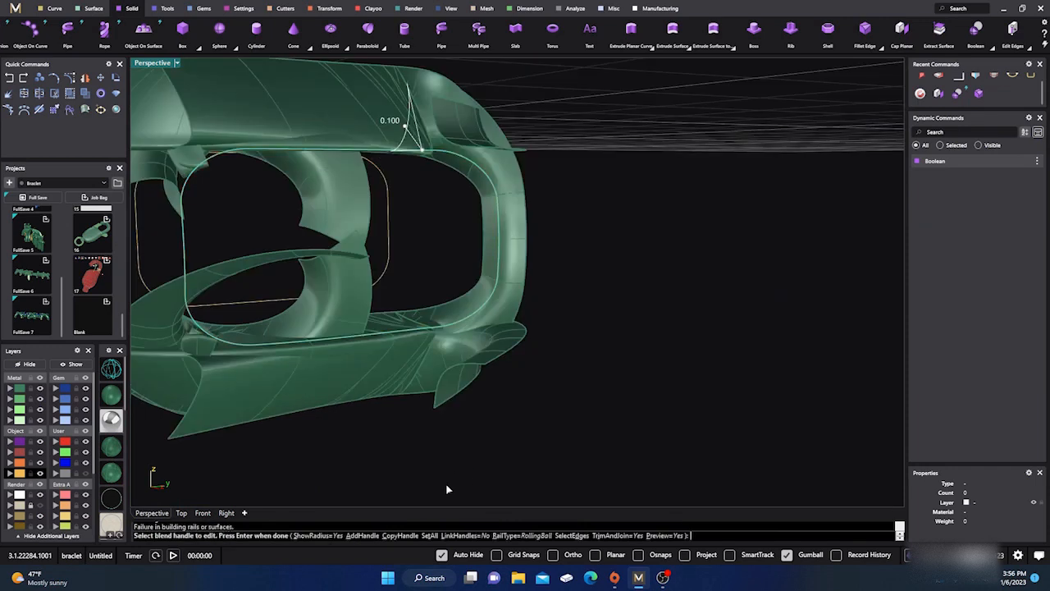
Set the radius of all blend handles to 0.005, finish the edge blend, and check the clasp's object type.
click(430, 535)
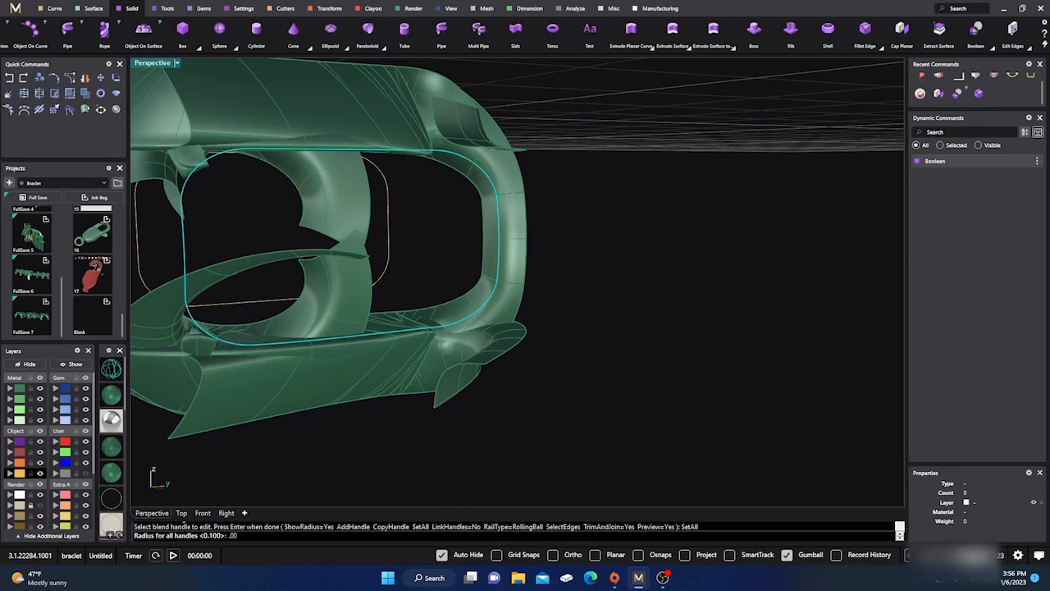
key(Return)
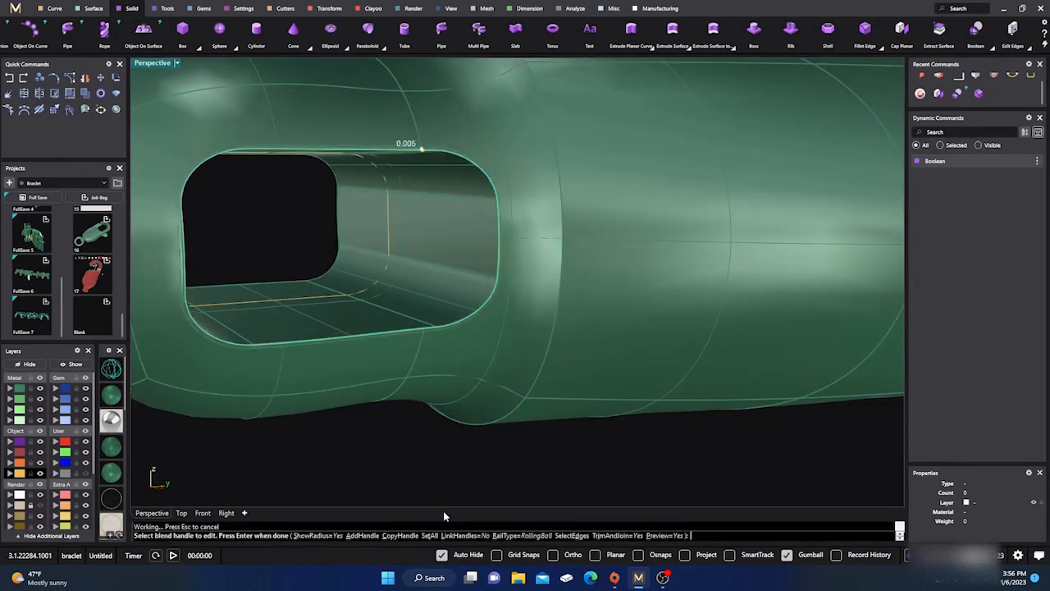
scroll(301, 294, down, 3)
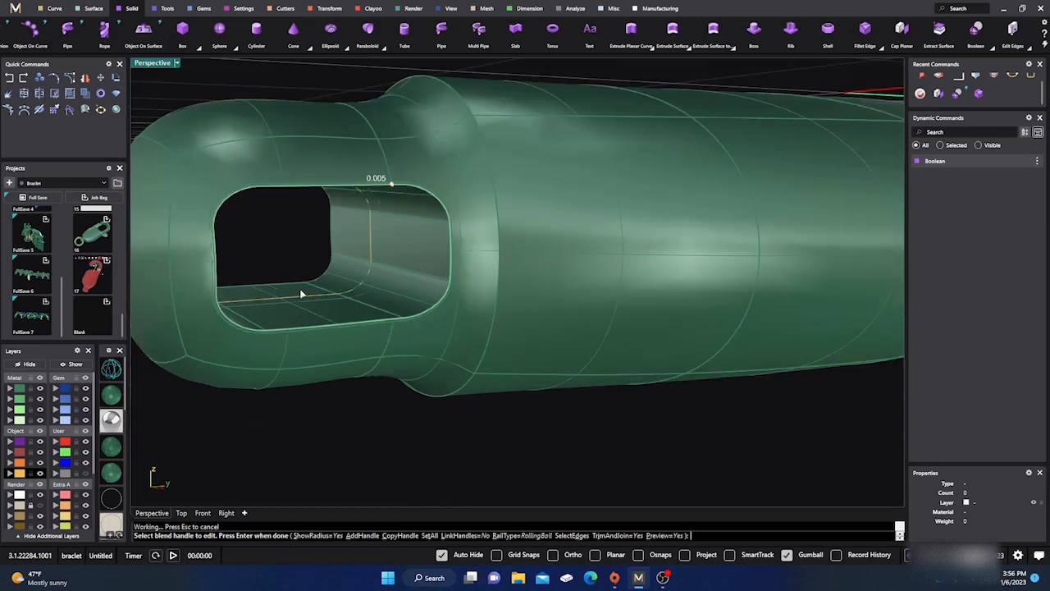
right_drag(300, 294, 300, 315)
scroll(379, 269, up, 12)
scroll(379, 267, down, 10)
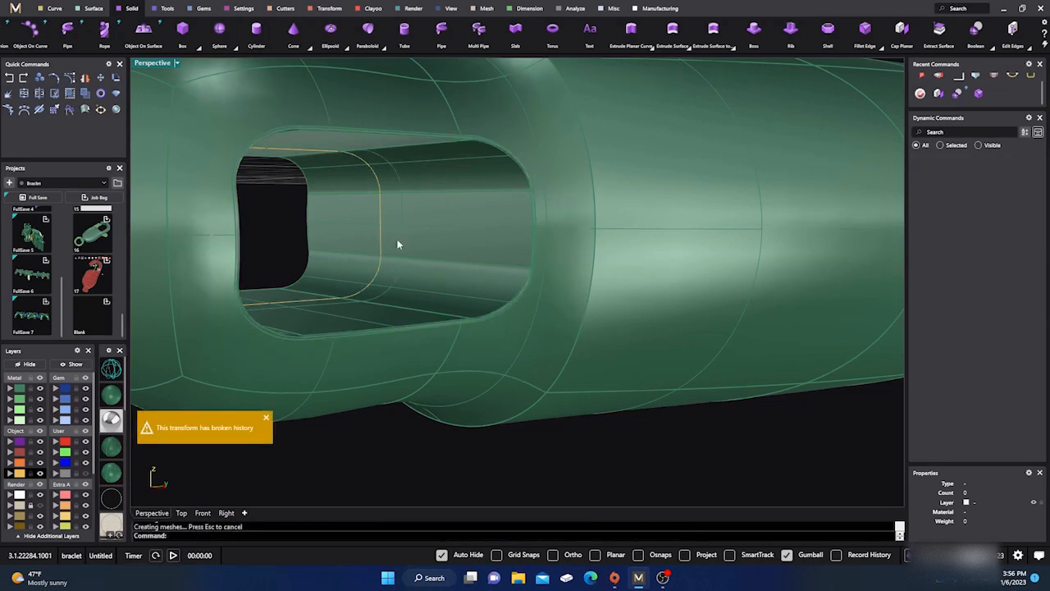
scroll(307, 129, up, 5)
scroll(333, 168, down, 5)
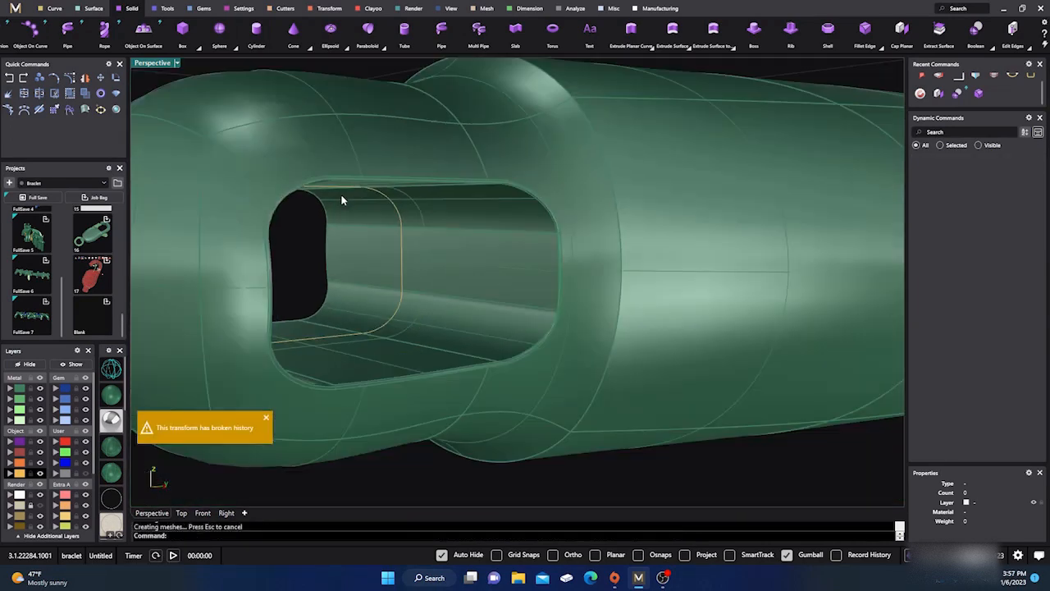
click(441, 155)
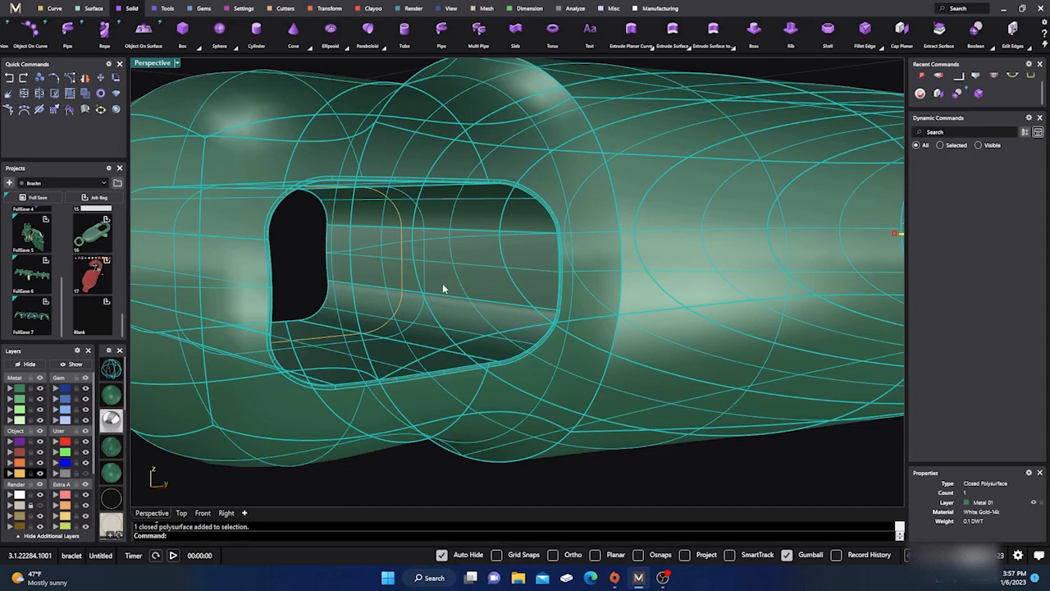
scroll(442, 287, down, 8)
Repeat Blend Edge with radius 0.005 on the hole's opposite opening, picking its upper rim edges.
right_drag(442, 287, 645, 197)
click(646, 198)
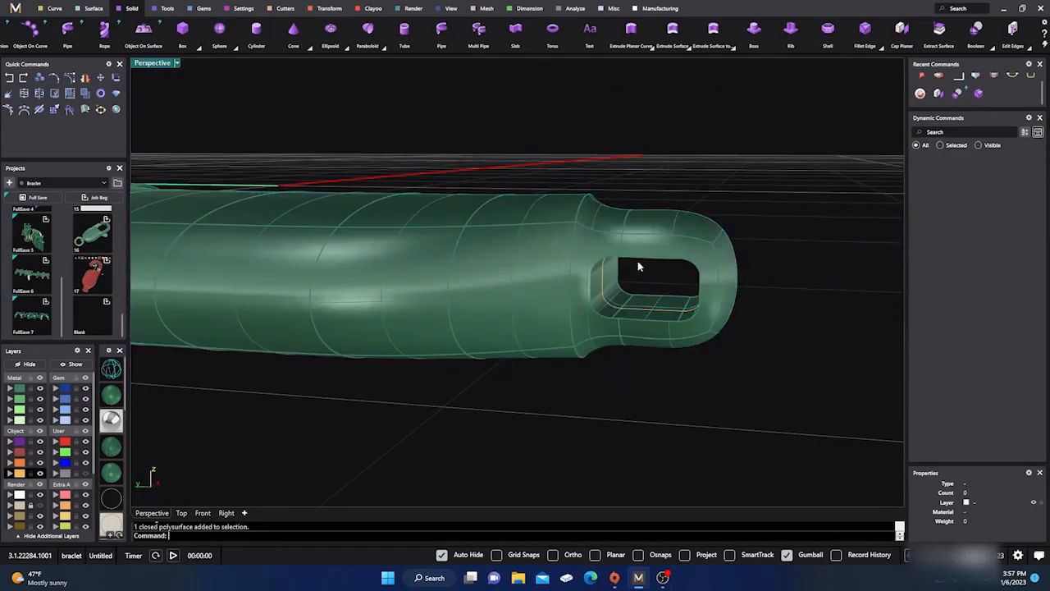
scroll(637, 263, up, 4)
right_click(669, 270)
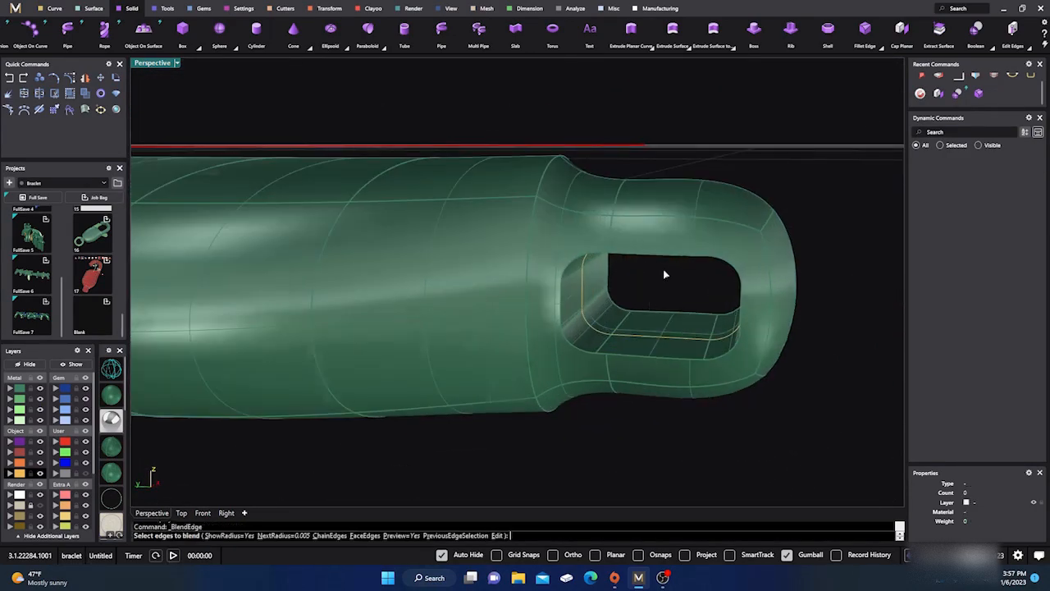
scroll(663, 269, up, 2)
click(662, 253)
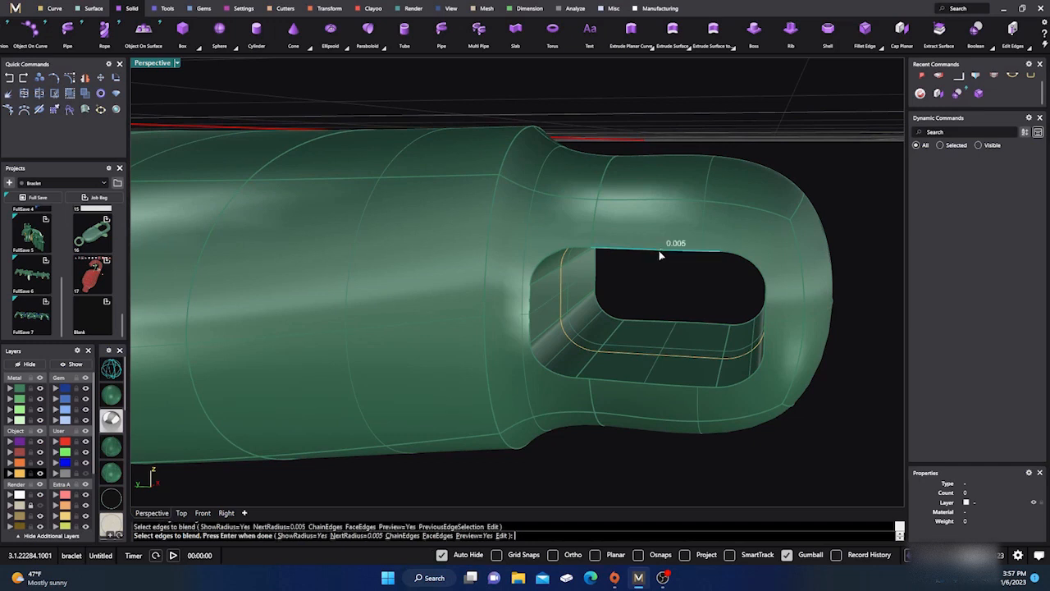
click(586, 253)
click(570, 251)
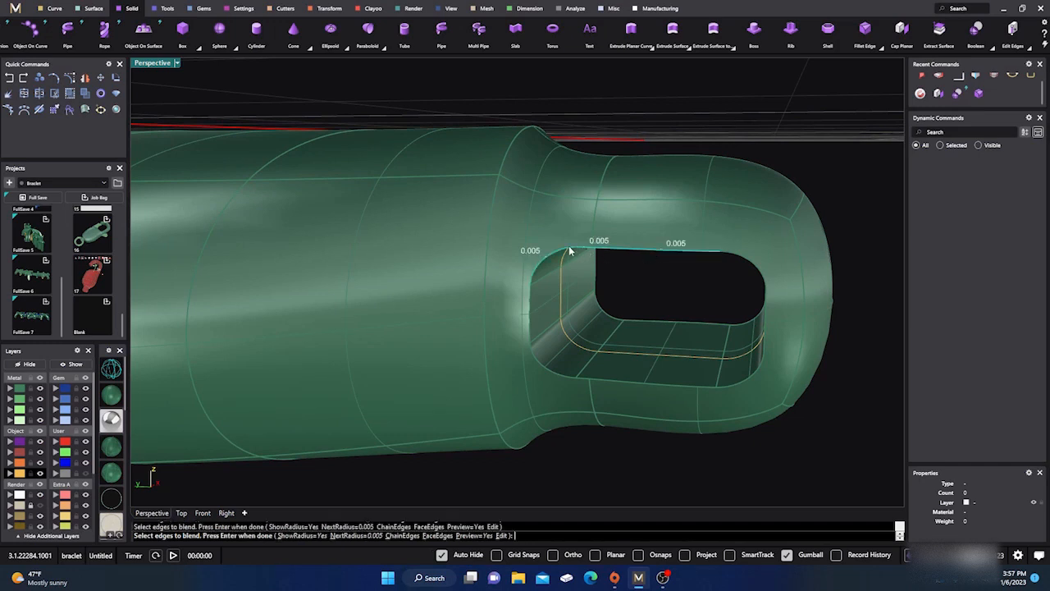
Select the remaining rim edges of the oval slot in the clasp's end loop and blend the whole rim with a 0.005 radius.
click(531, 310)
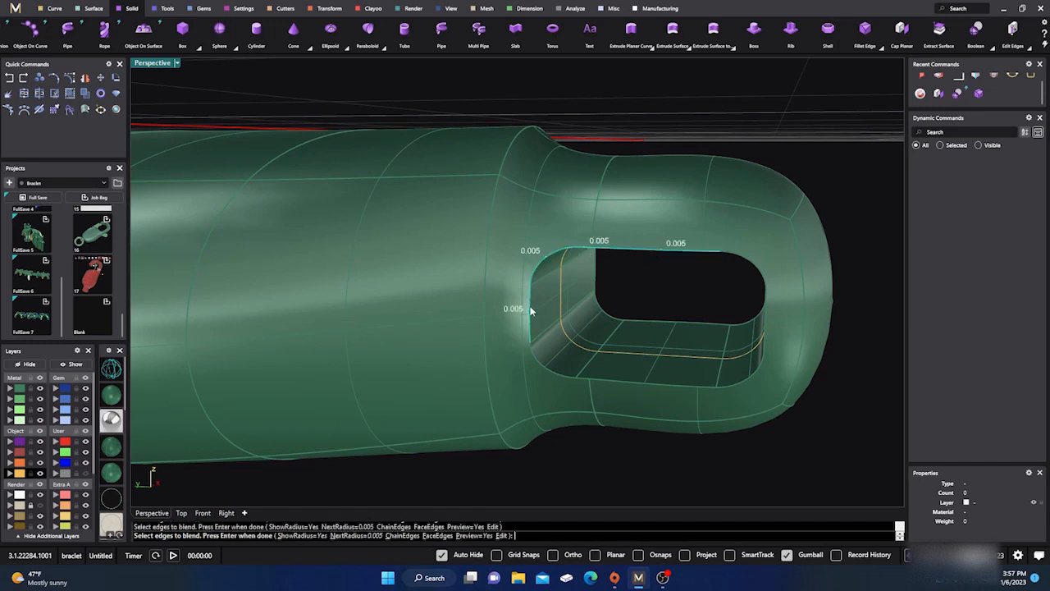
click(535, 362)
click(587, 379)
click(648, 383)
click(756, 376)
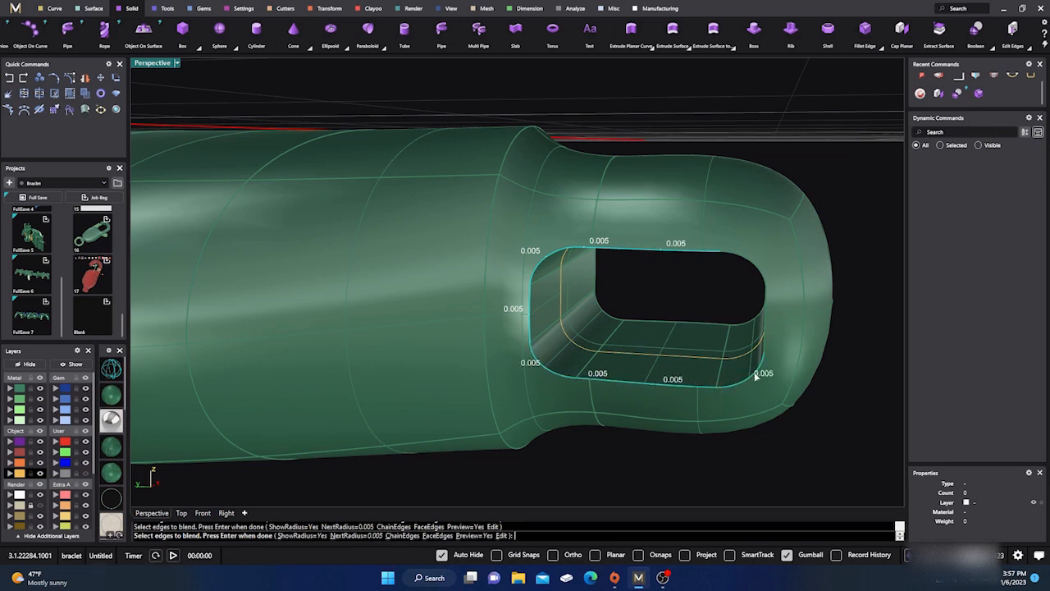
click(766, 336)
click(766, 287)
key(Return)
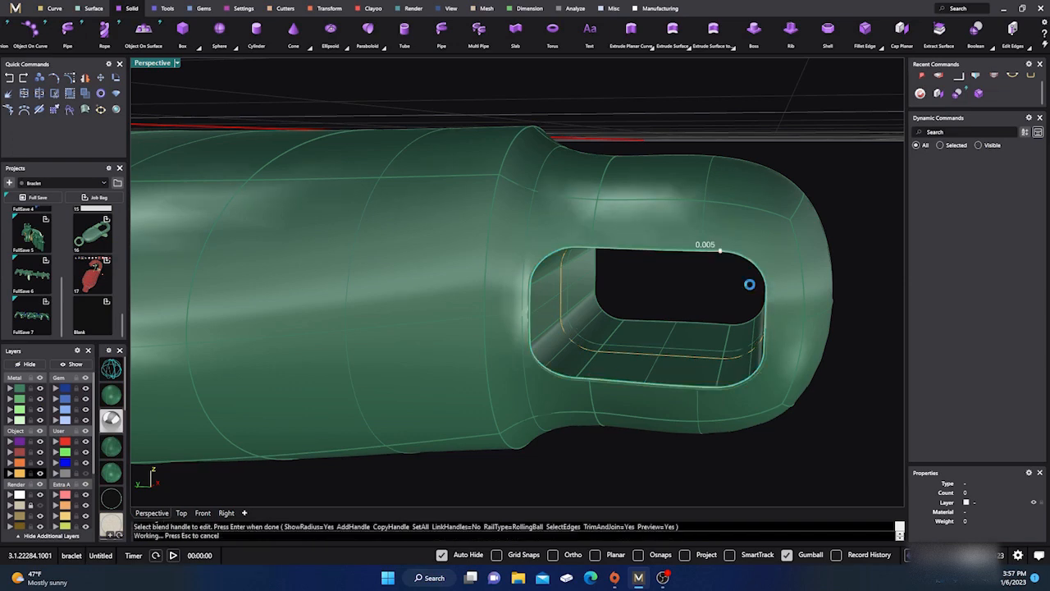
key(Return)
click(679, 216)
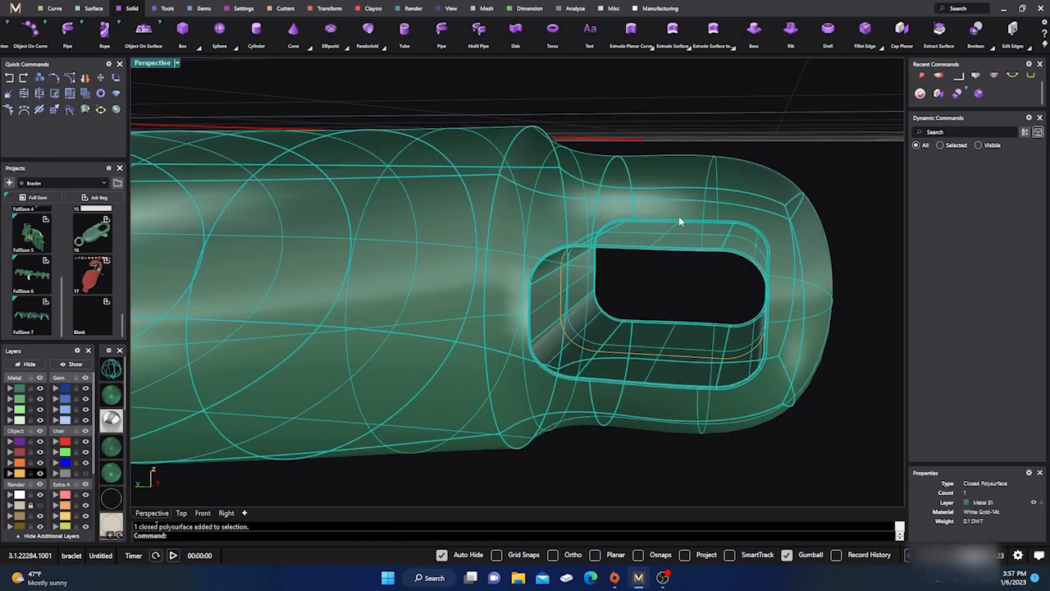
click(729, 118)
Switch to the Top view of the clasp and show the lobster-clasp reference picture.
right_drag(653, 332, 359, 363)
scroll(500, 419, down, 10)
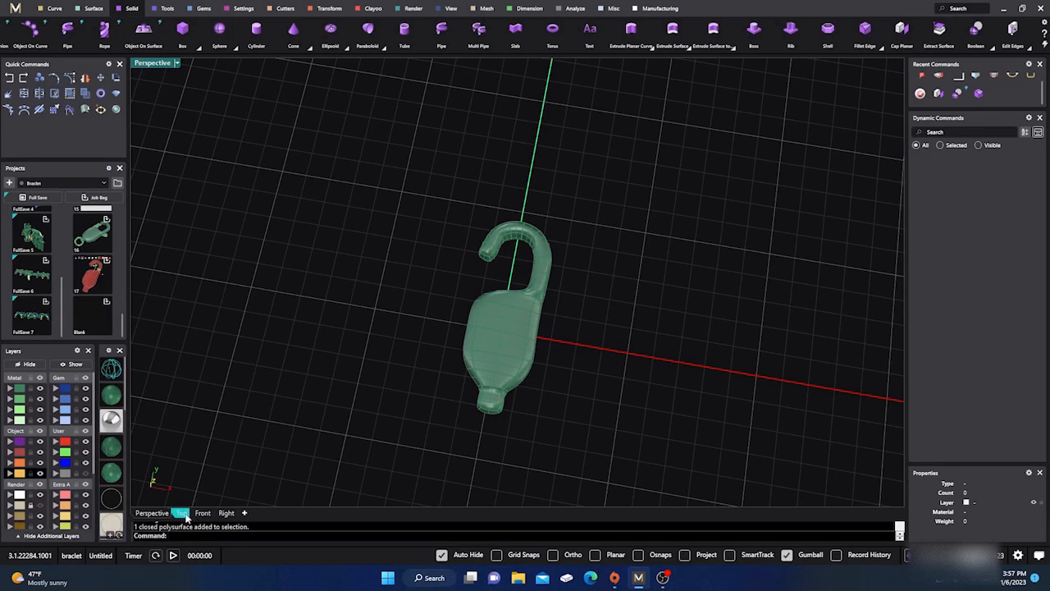
click(183, 513)
scroll(410, 304, up, 2)
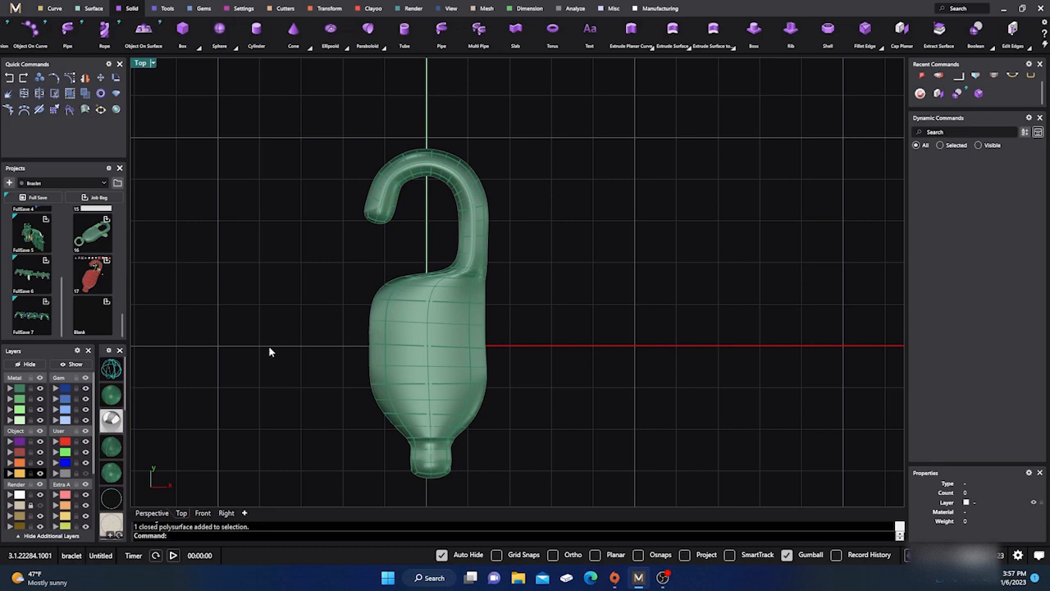
click(38, 506)
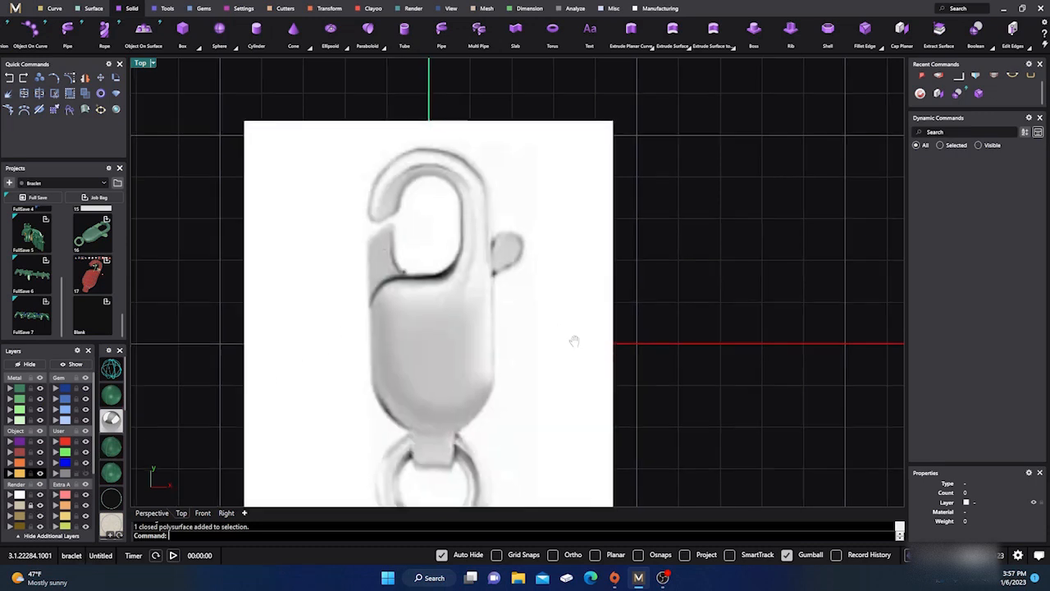
scroll(435, 285, up, 3)
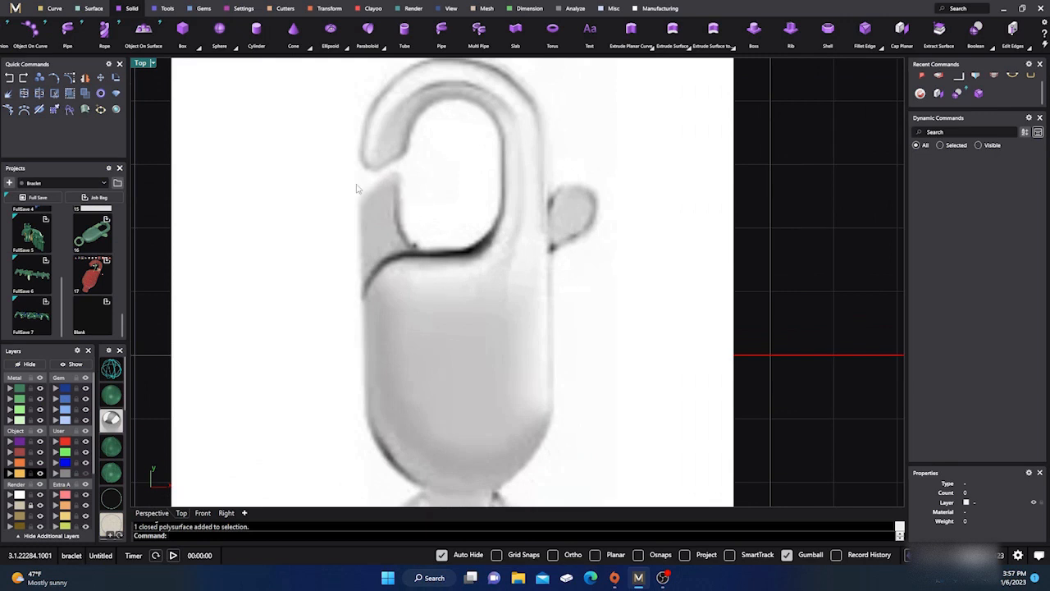
scroll(479, 264, down, 1)
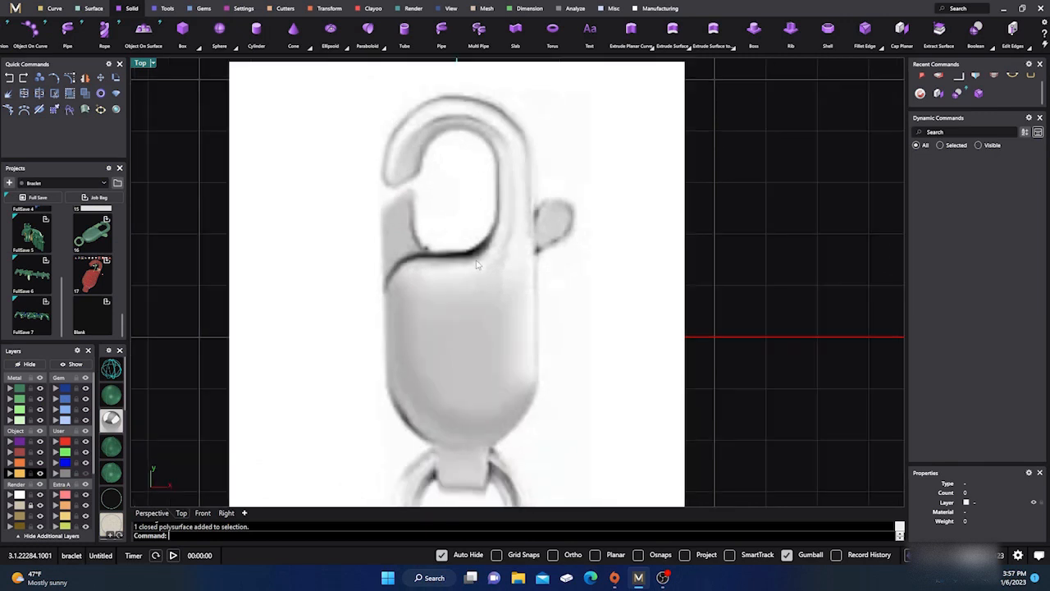
right_drag(461, 353, 442, 327)
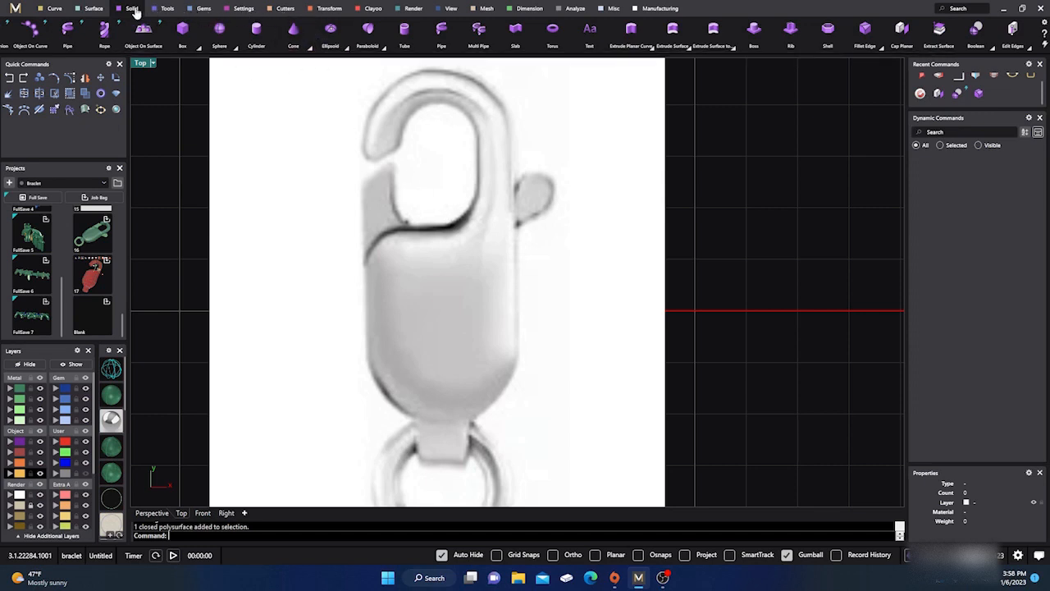
Start a free-form curve inside the clasp body and trace the trigger's outer edge up to its pointed tip, re-placing one point.
click(54, 9)
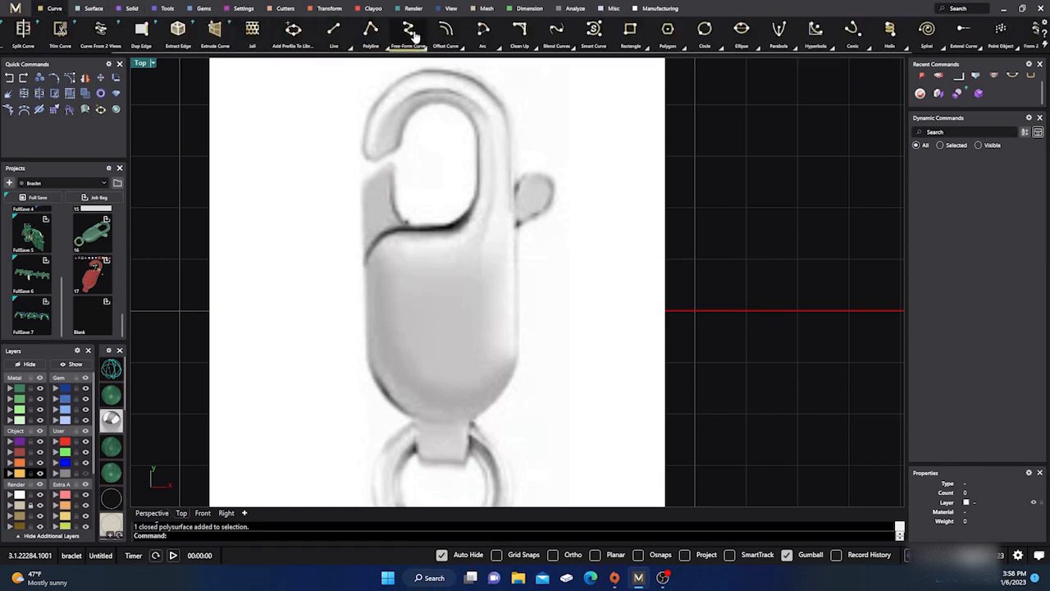
click(409, 30)
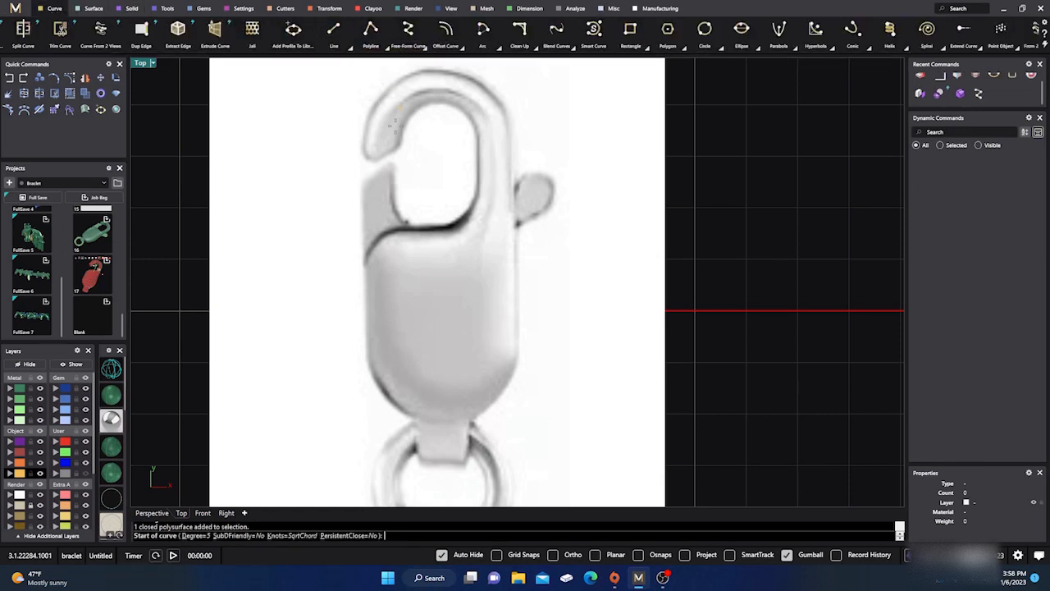
scroll(393, 163, up, 4)
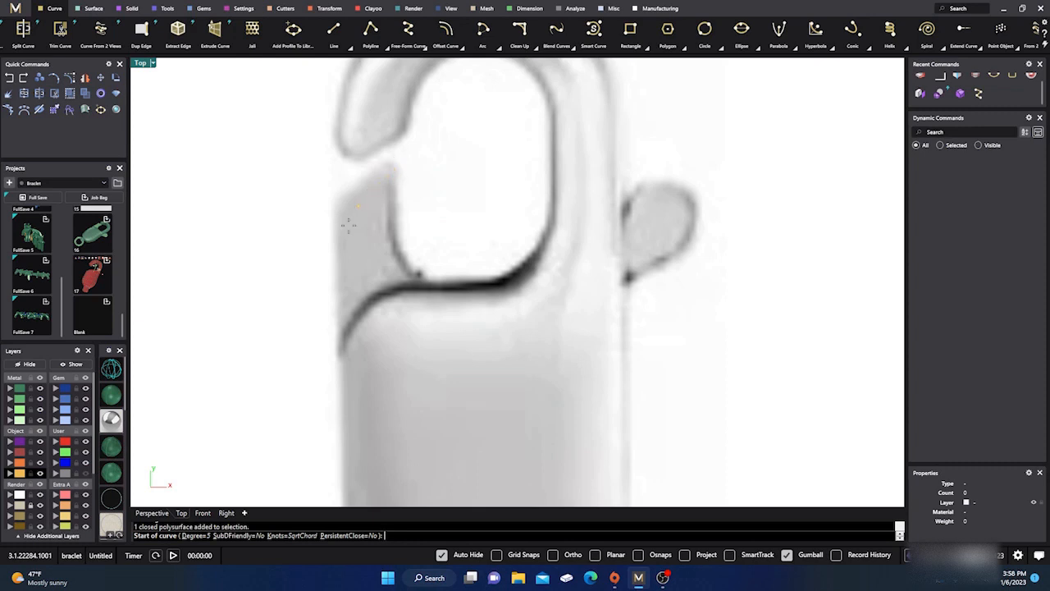
click(402, 414)
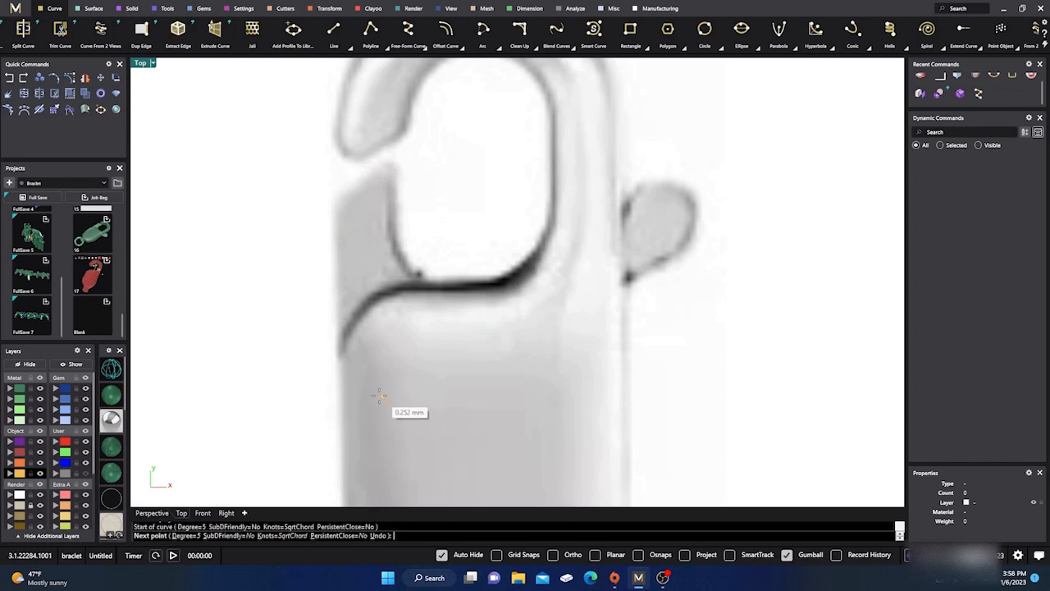
click(365, 390)
click(336, 365)
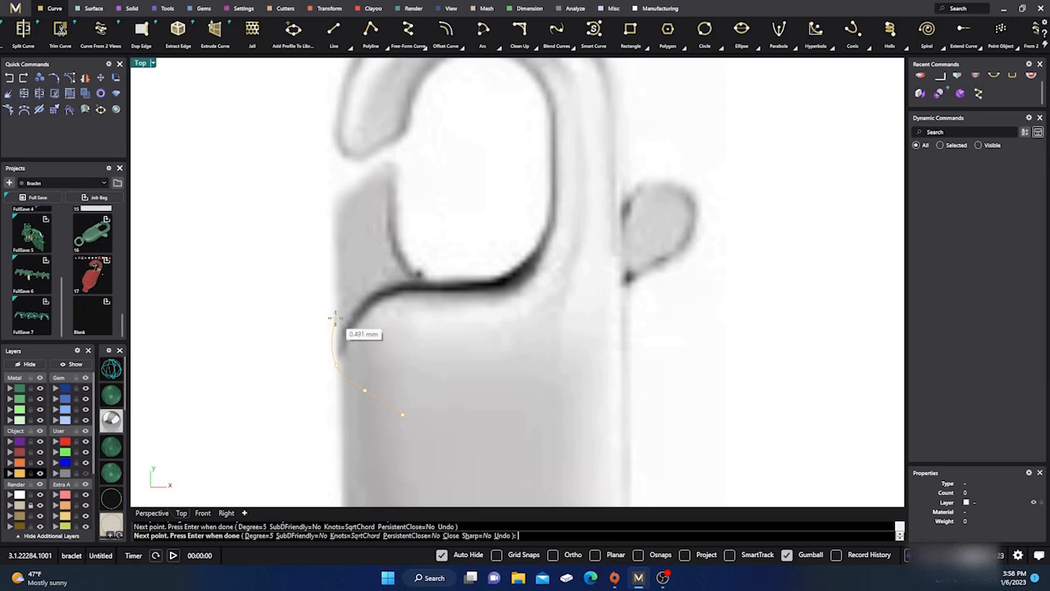
click(499, 536)
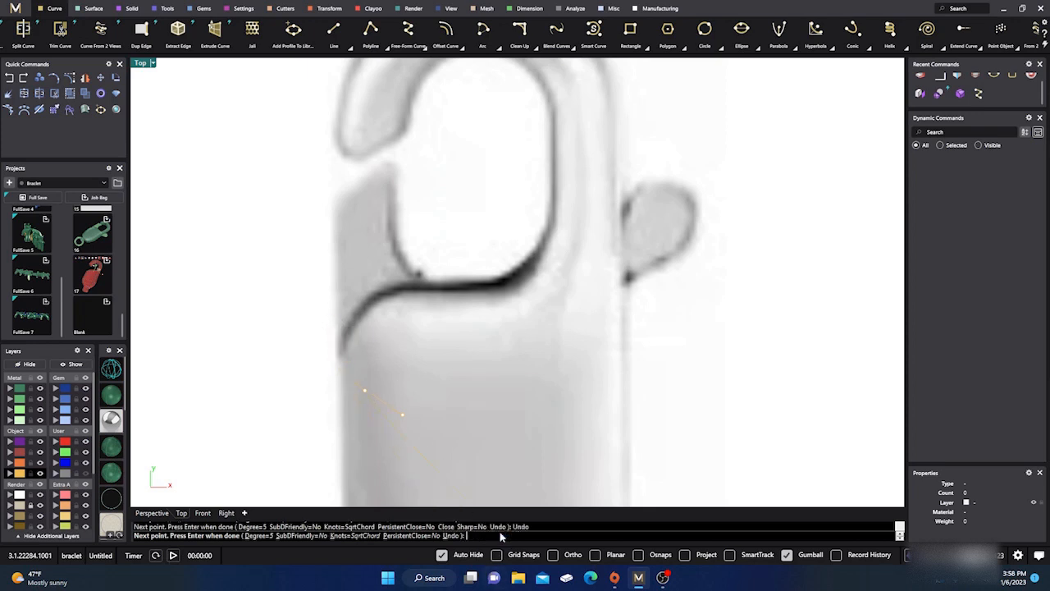
click(347, 371)
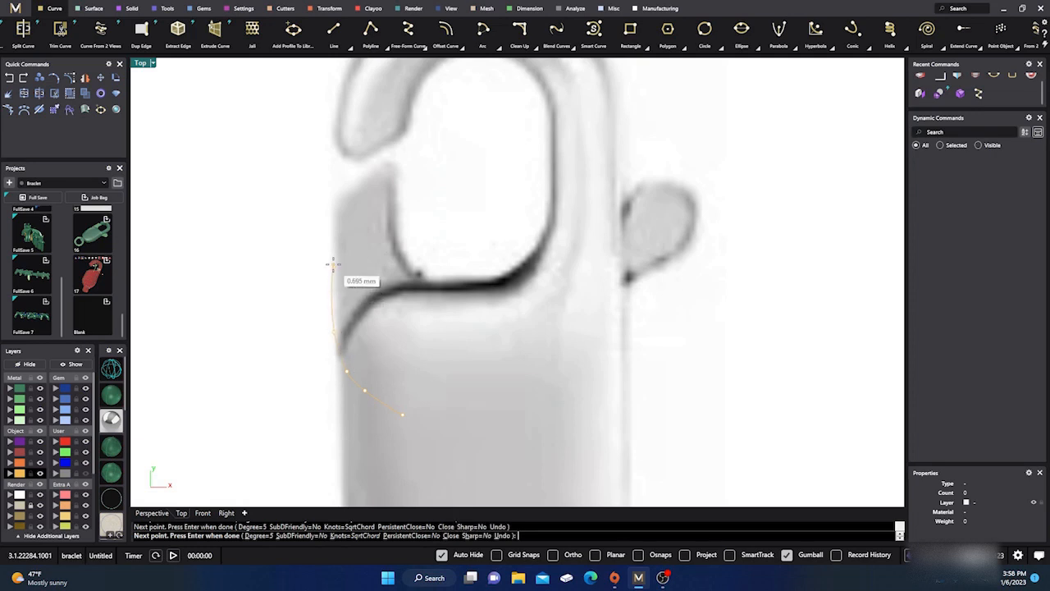
click(347, 191)
click(385, 165)
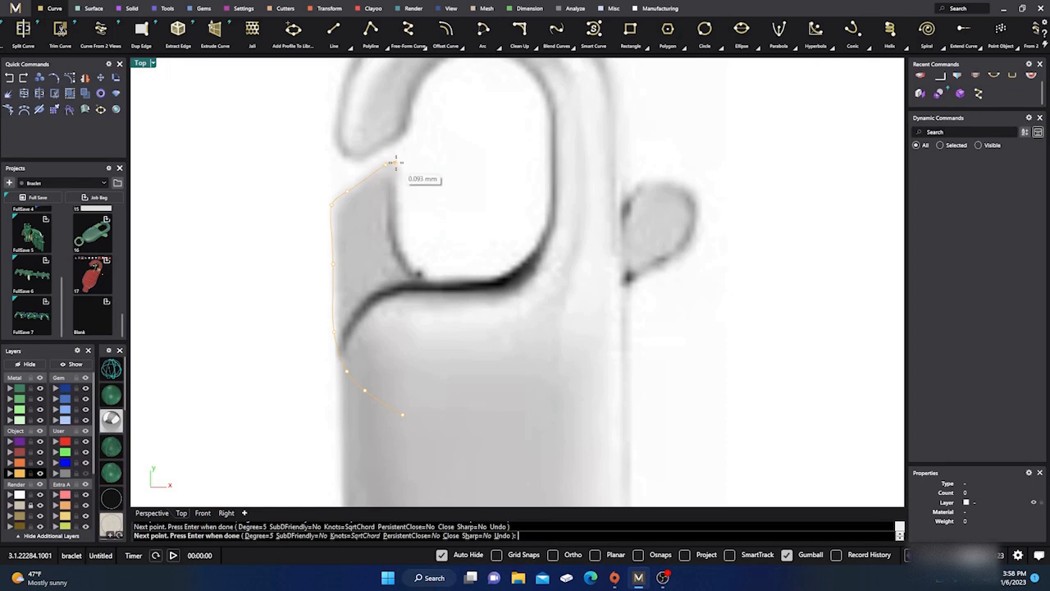
Continue the curve down the trigger's inner edge and across the upper body in a U-shaped dip towards the thumb tab.
click(393, 196)
click(400, 246)
click(414, 270)
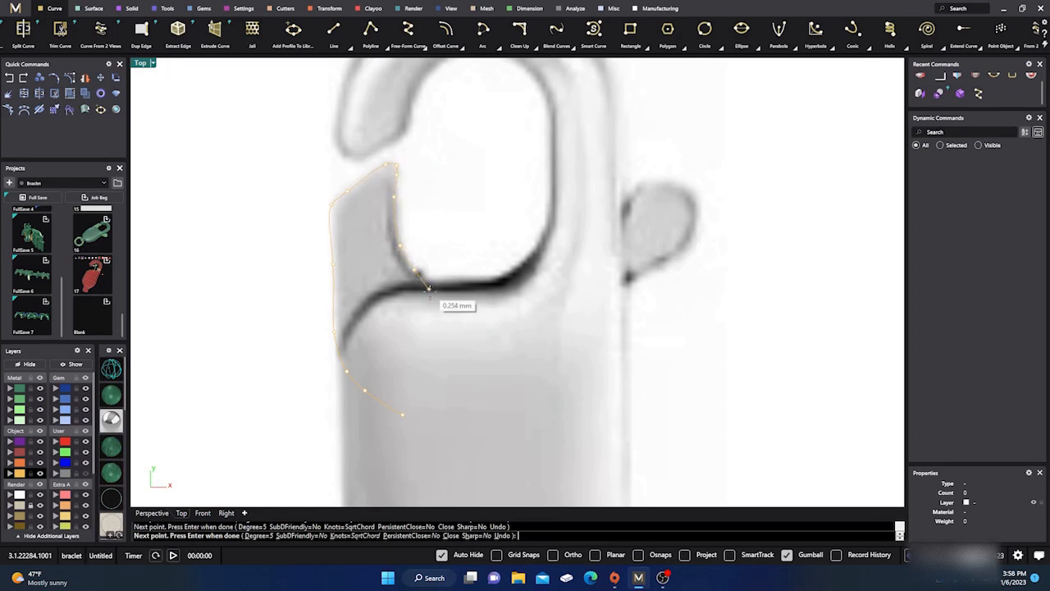
click(430, 290)
click(463, 319)
click(505, 334)
click(572, 287)
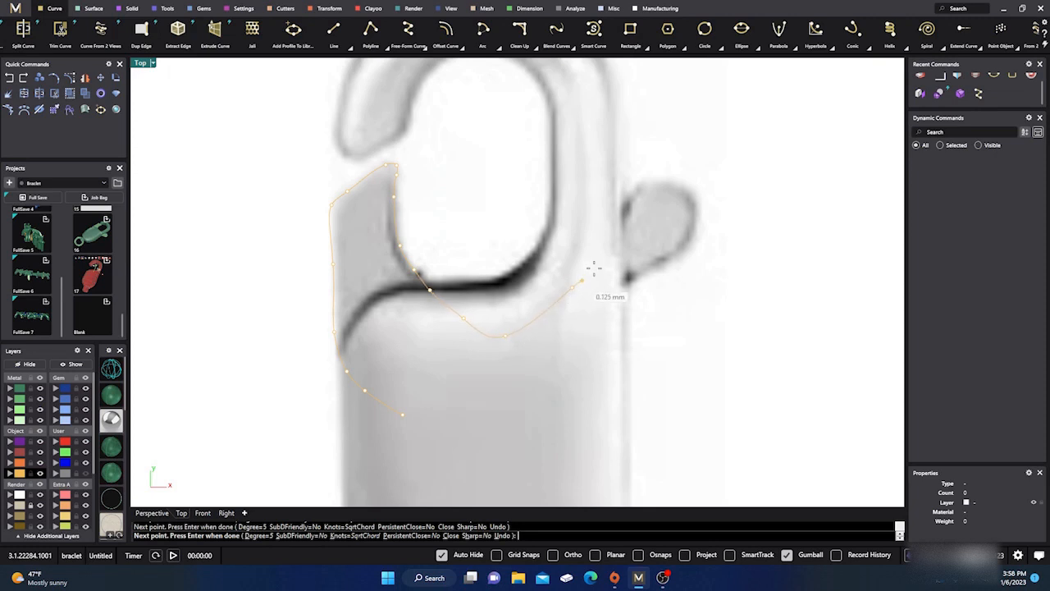
click(610, 239)
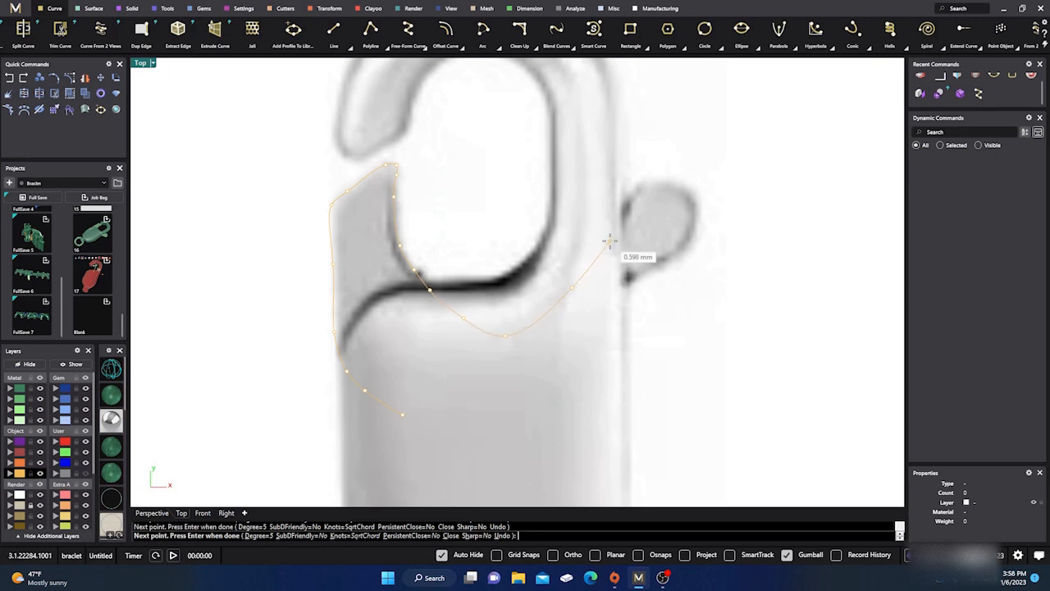
Trace the curve around the rounded thumb tab outside the clasp body.
click(645, 184)
click(673, 178)
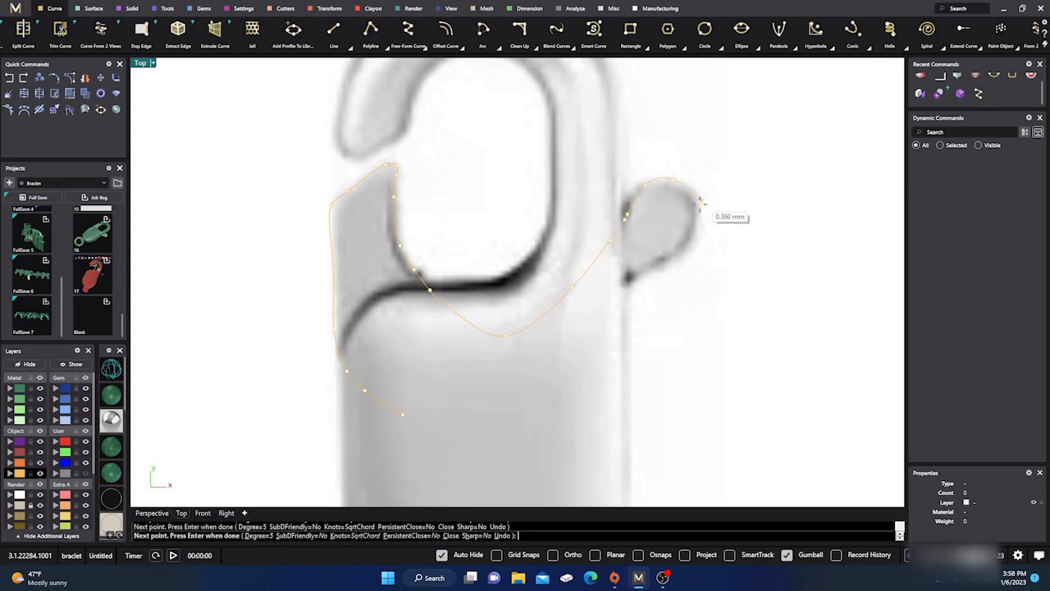
click(699, 205)
click(686, 242)
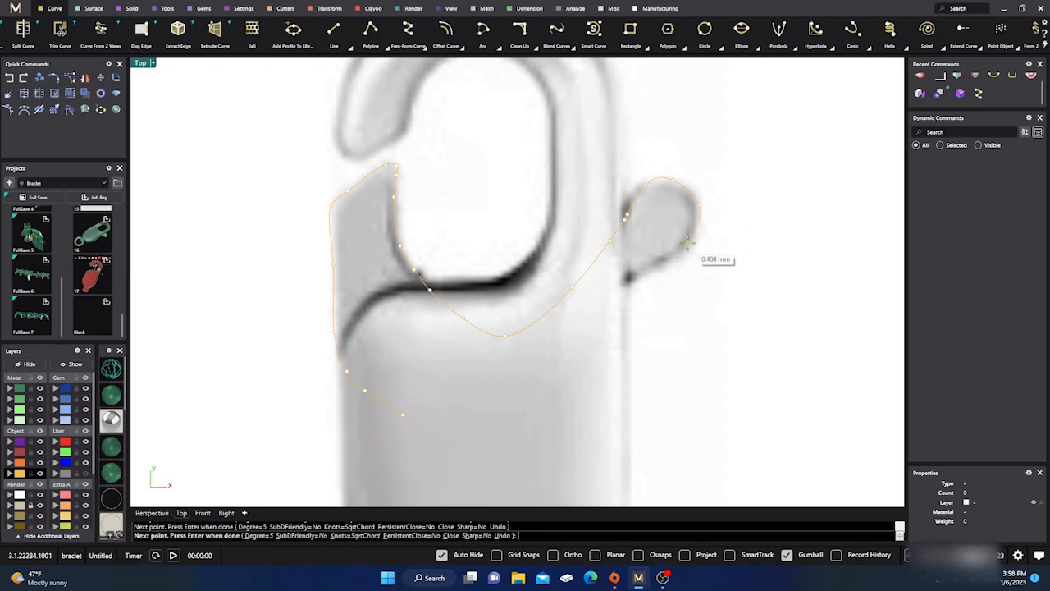
click(663, 265)
click(636, 280)
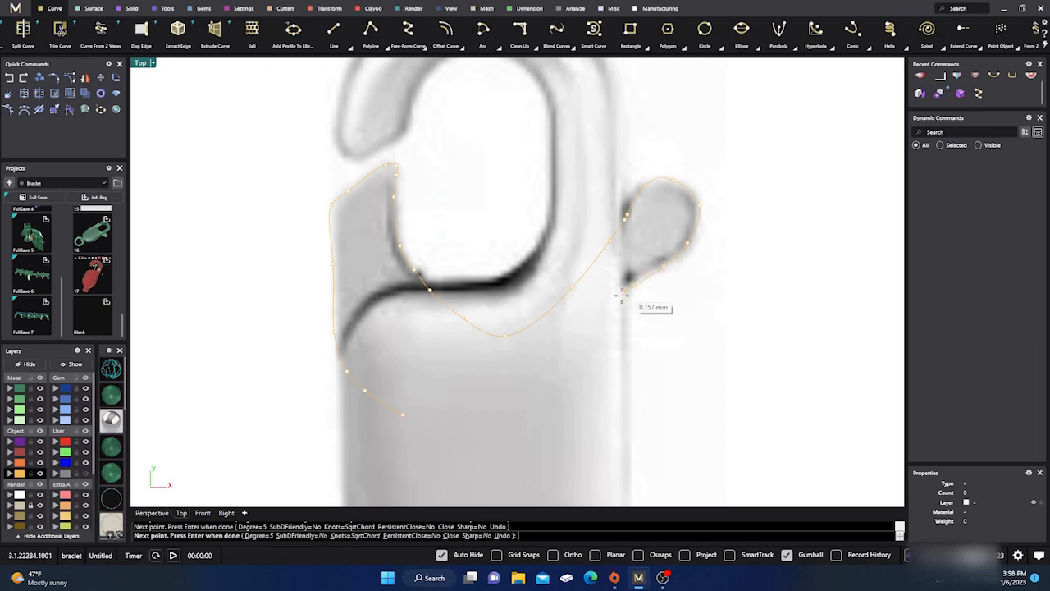
Bring the curve back through the clasp body and close it on its start point with object snaps enabled.
click(618, 299)
click(581, 342)
click(550, 381)
click(507, 401)
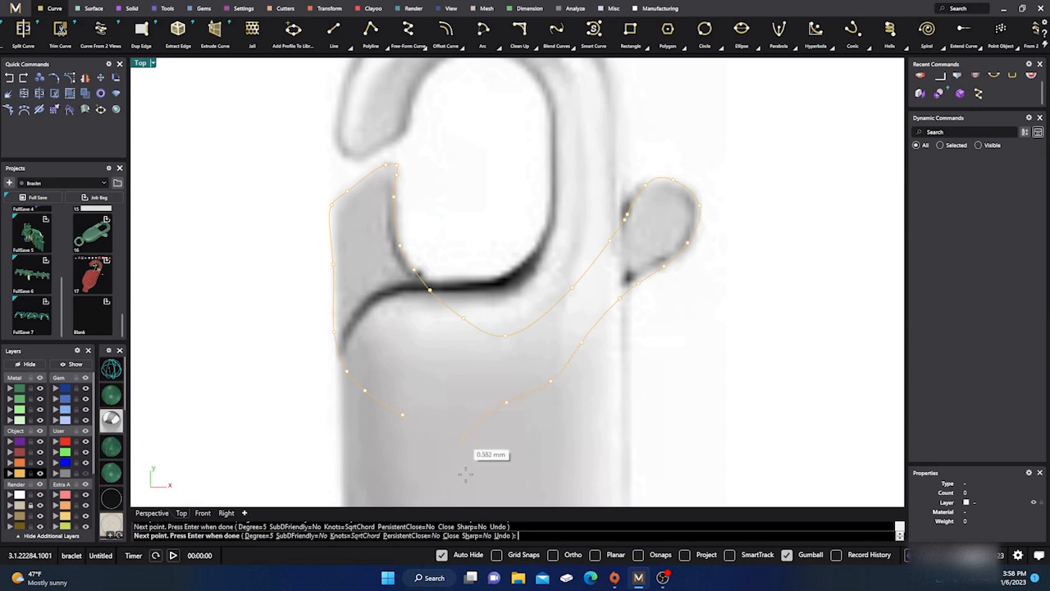
click(637, 555)
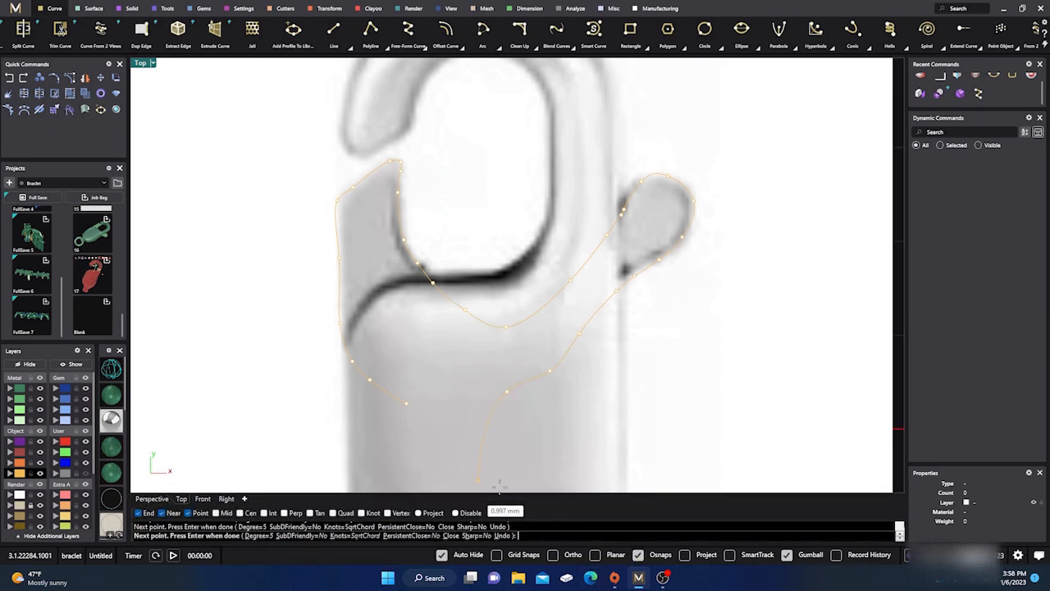
click(403, 413)
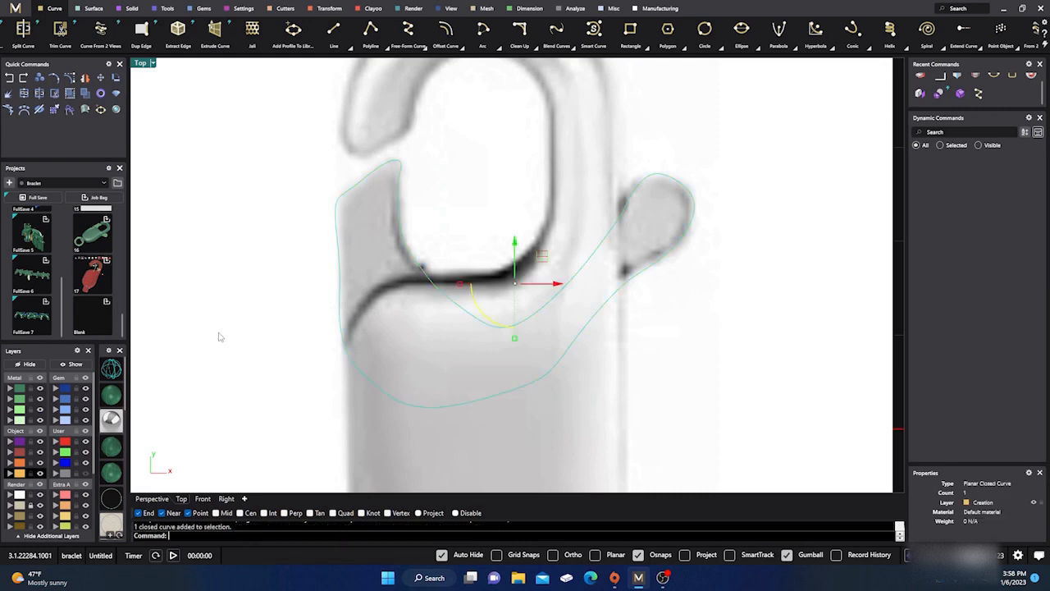
Turn on the trigger curve's control points and shift two points along its outer edge sideways to match the picture.
click(69, 80)
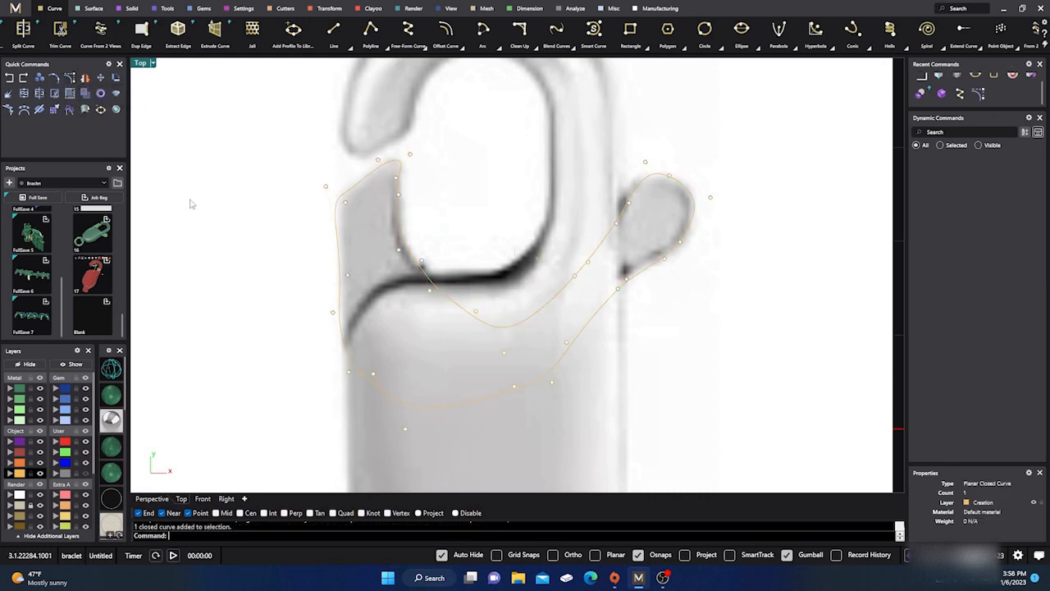
click(334, 312)
drag(374, 314, 377, 316)
click(348, 275)
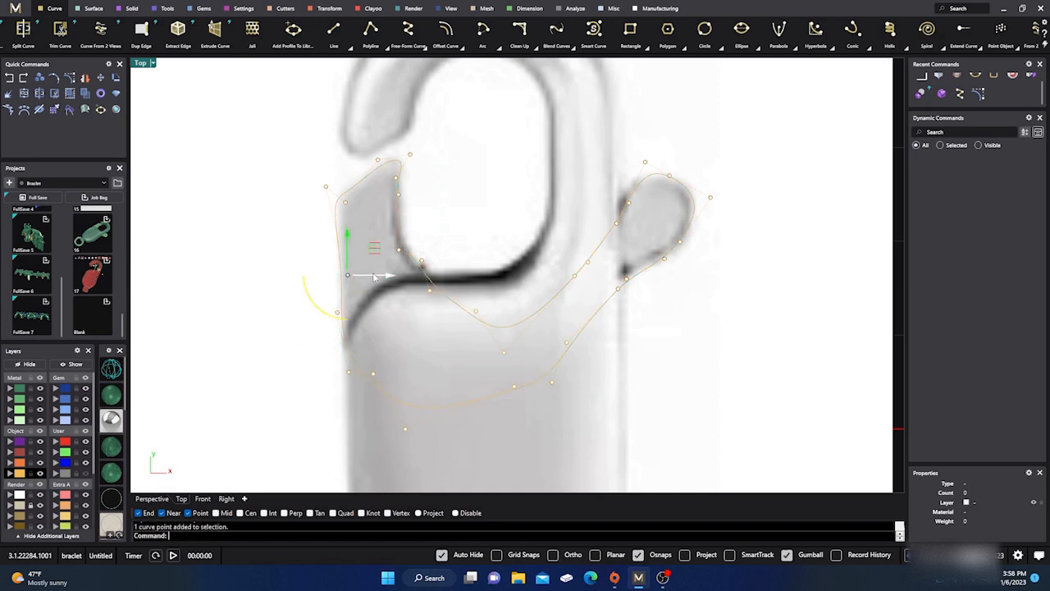
drag(388, 279, 380, 277)
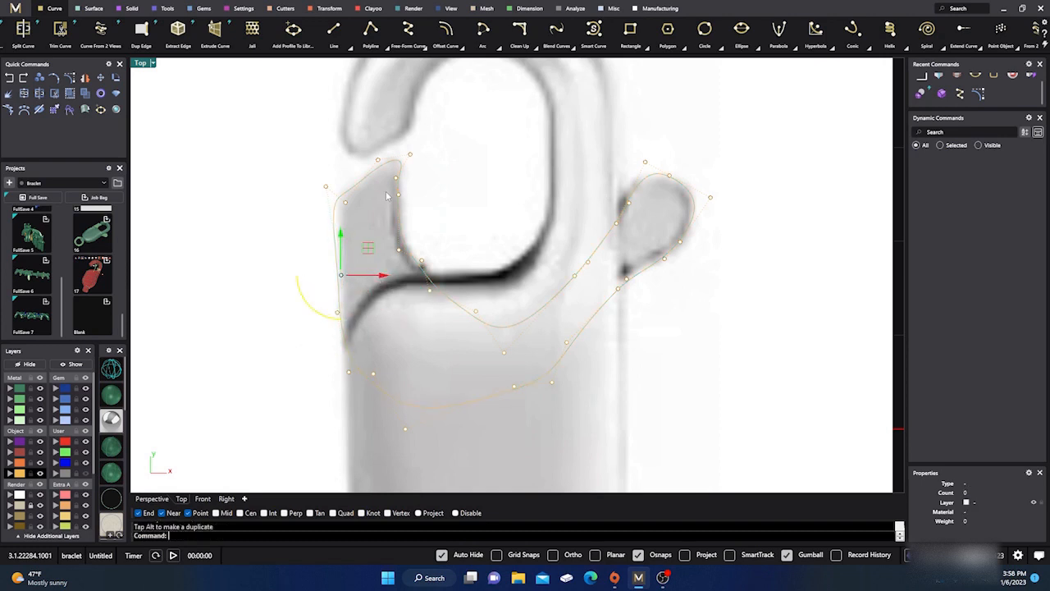
Delete the control point at the trigger's inner corner and move the nearby point down and inward to smooth the dip.
click(420, 261)
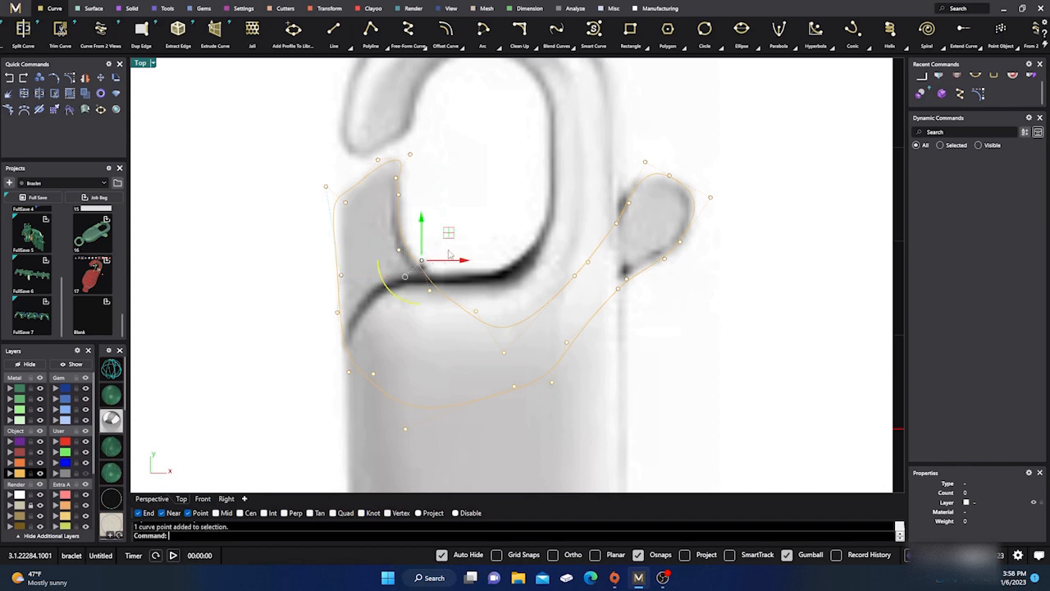
key(Delete)
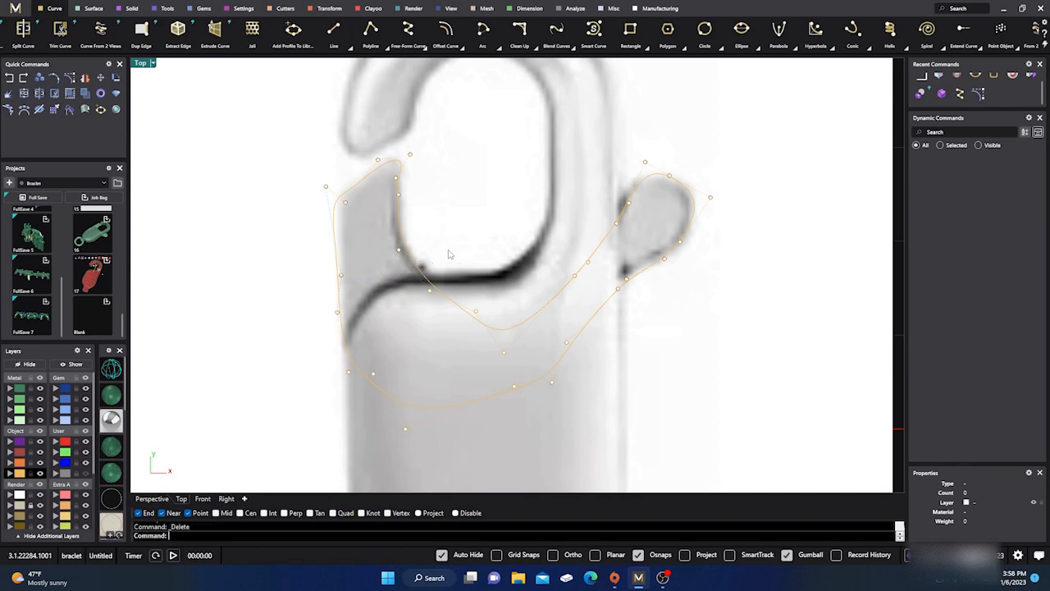
click(476, 311)
drag(502, 285, 492, 294)
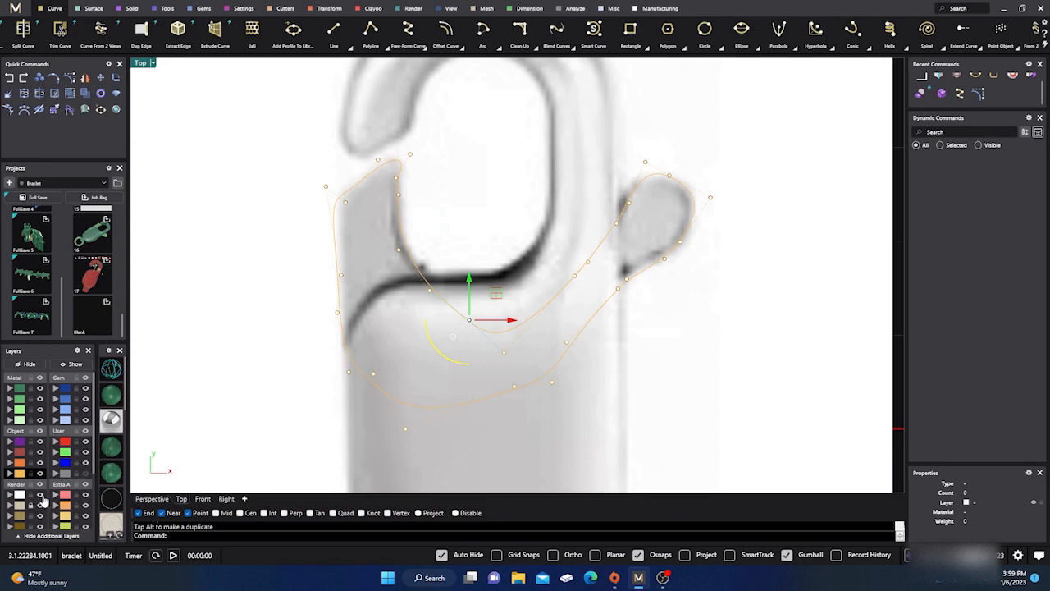
Hide the reference picture and turn off the trigger curve's control points.
click(38, 505)
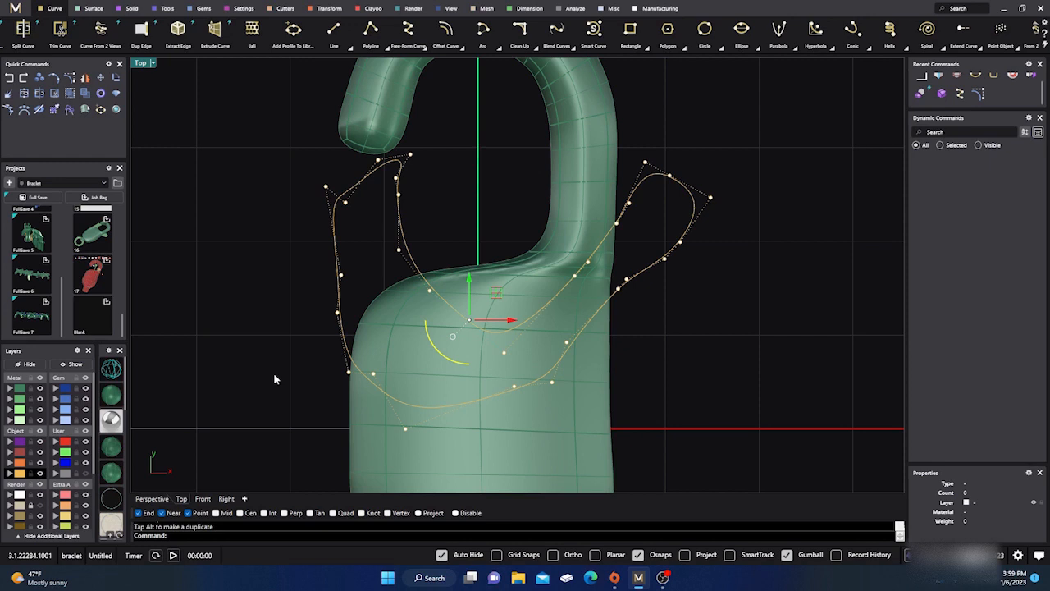
key(Escape)
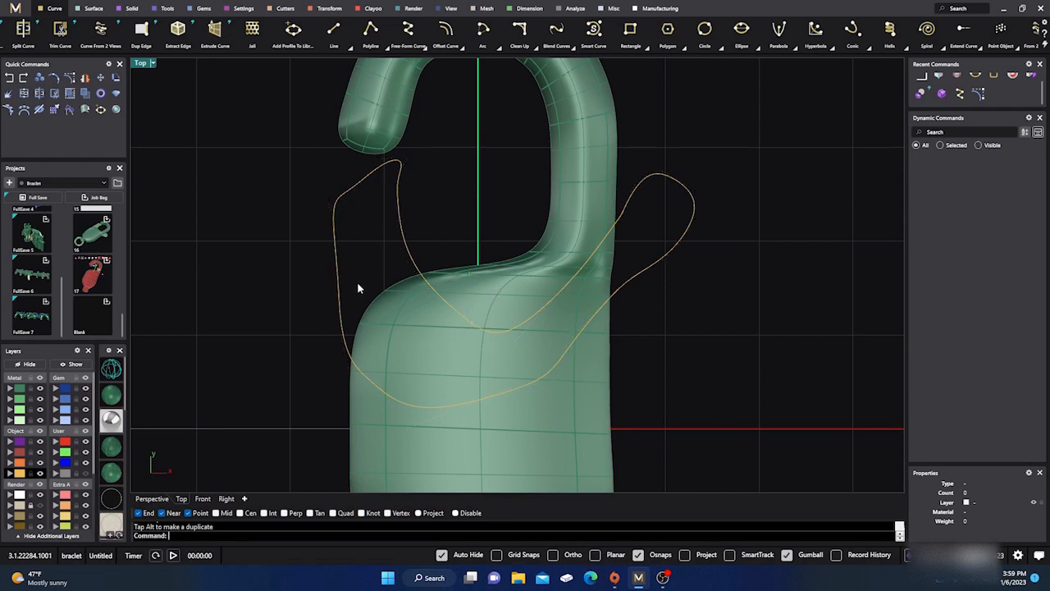
Extrude the closed trigger curve vertically above the clasp body.
click(337, 291)
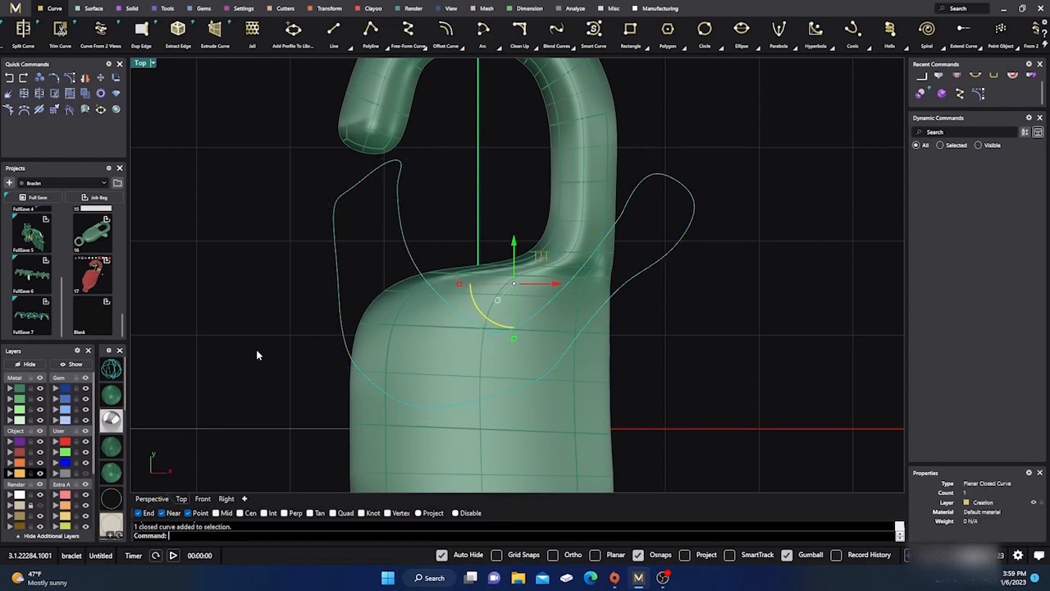
click(157, 499)
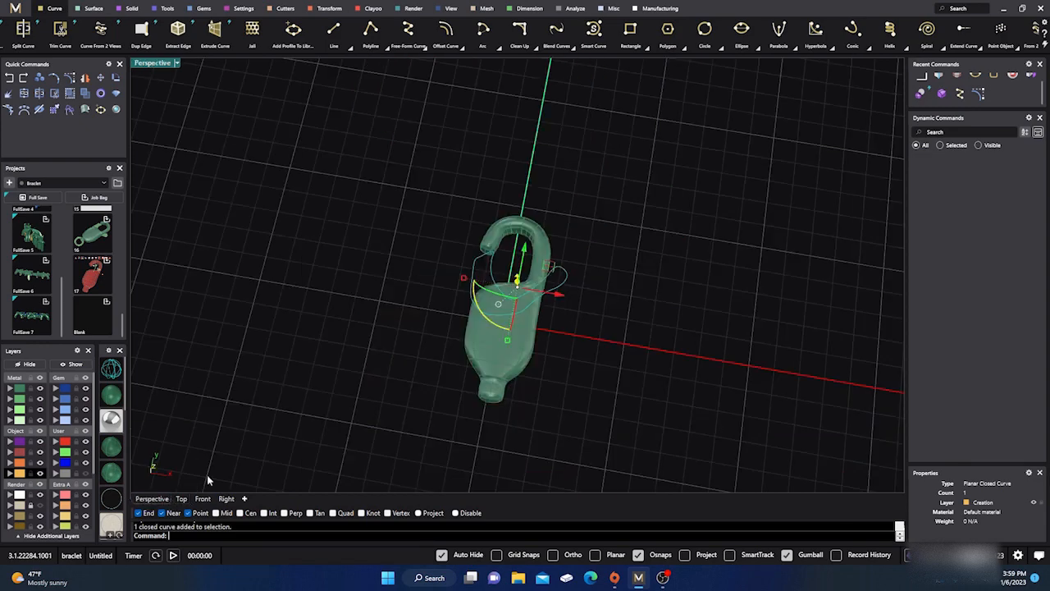
right_drag(361, 437, 293, 302)
scroll(546, 358, up, 5)
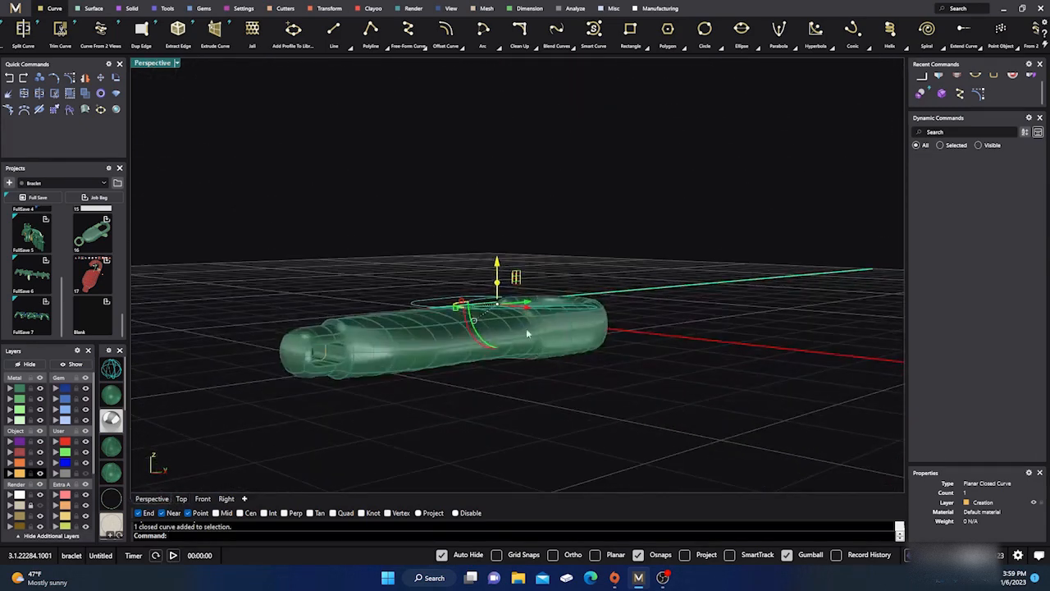
drag(498, 286, 508, 257)
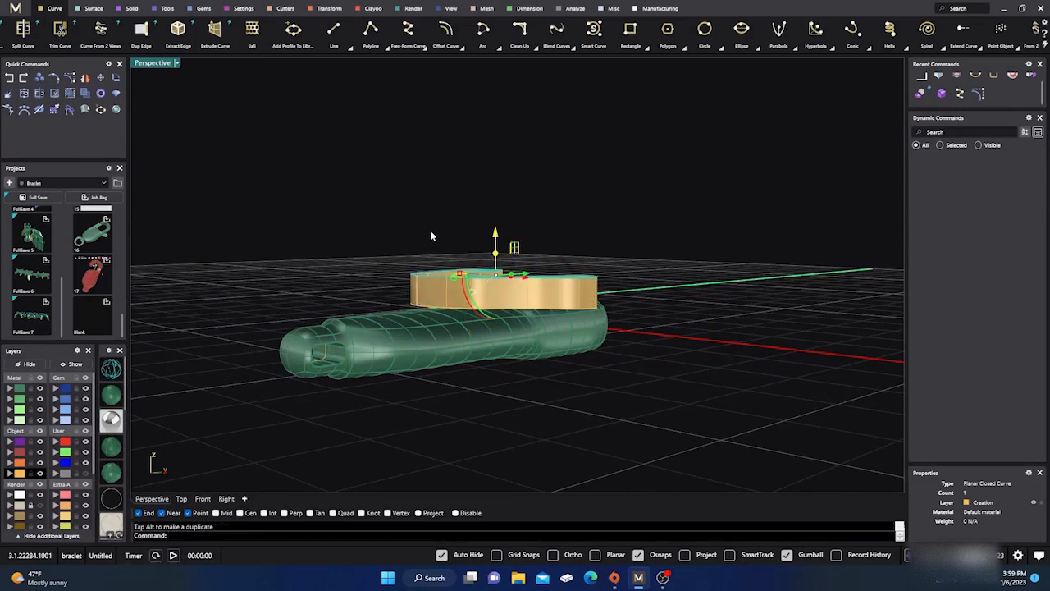
Cap the open ends of the extruded trigger to make it a closed solid.
right_drag(418, 222, 434, 242)
shift+click(427, 288)
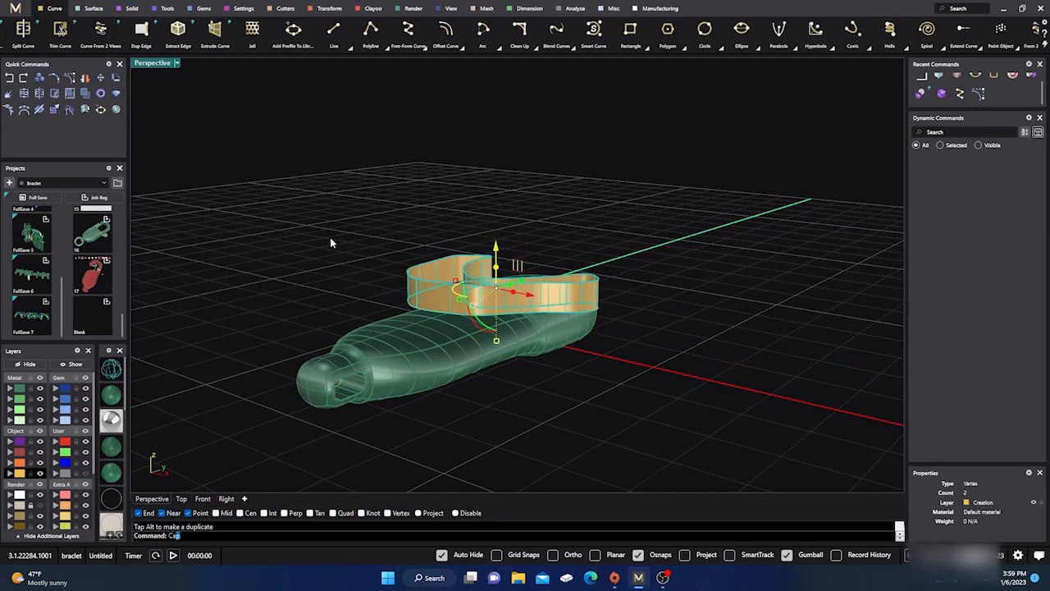
key(Return)
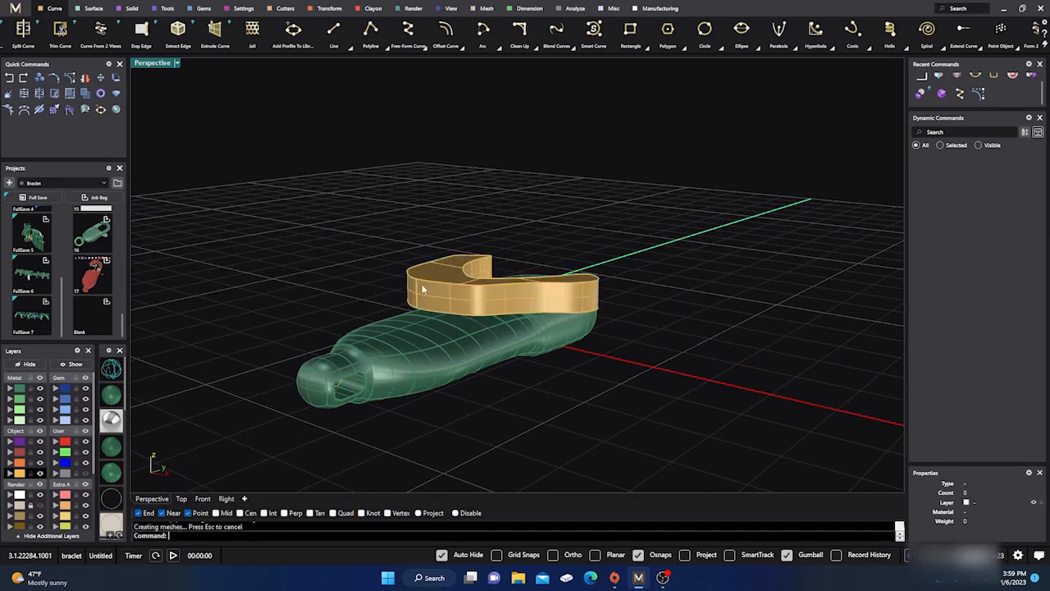
Lower the trigger solid so it sits centred within the thickness of the clasp body.
click(423, 285)
right_drag(389, 447, 349, 424)
click(232, 499)
right_click(387, 421)
scroll(387, 421, down, 6)
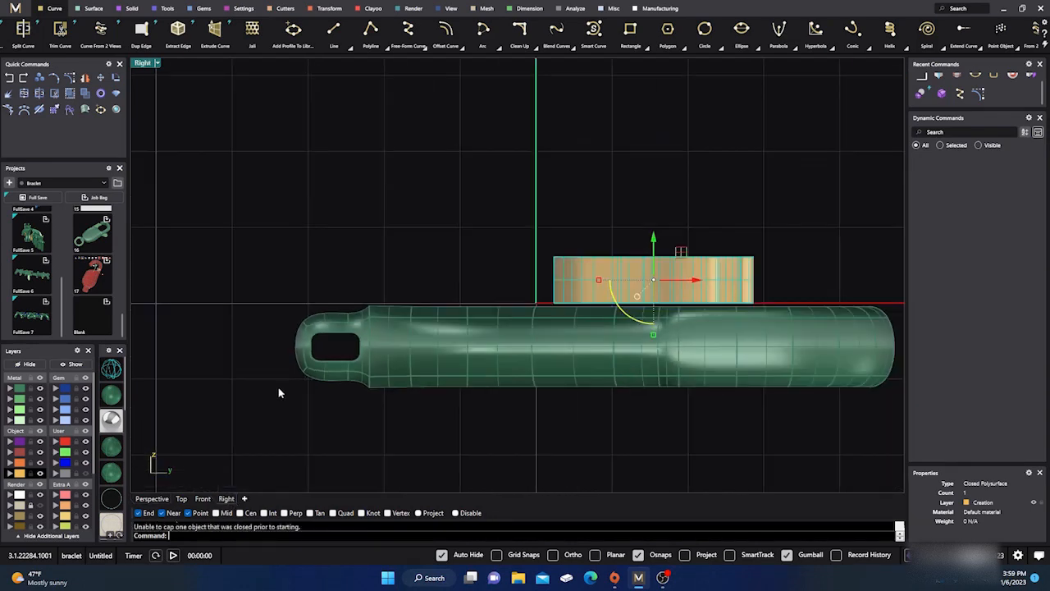
right_drag(433, 417, 412, 393)
drag(462, 283, 455, 326)
click(367, 280)
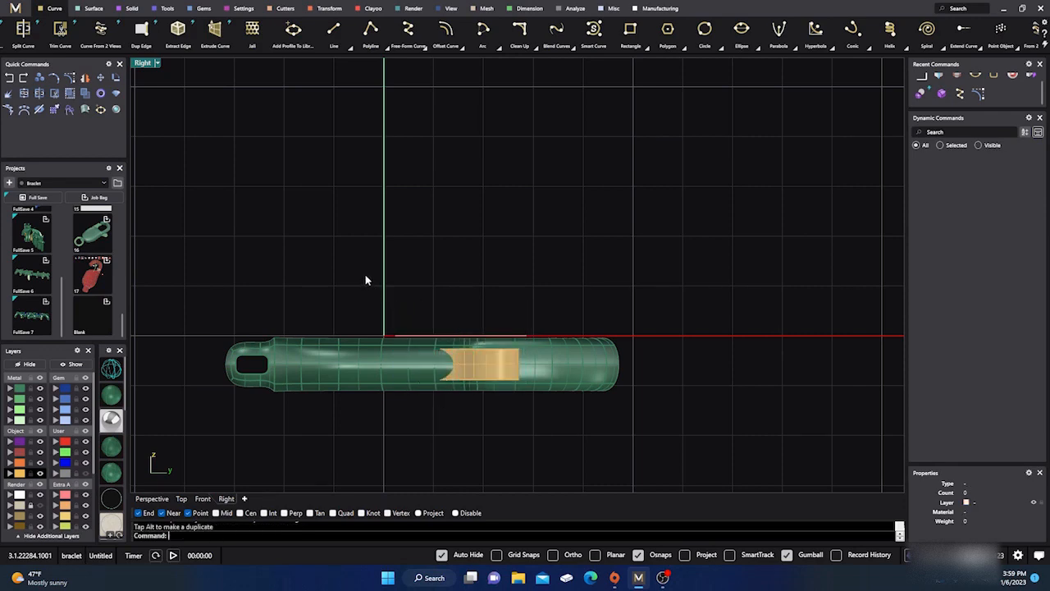
Scale the trigger solid along its vertical axis to make it slightly thinner.
click(151, 498)
right_drag(273, 384, 477, 365)
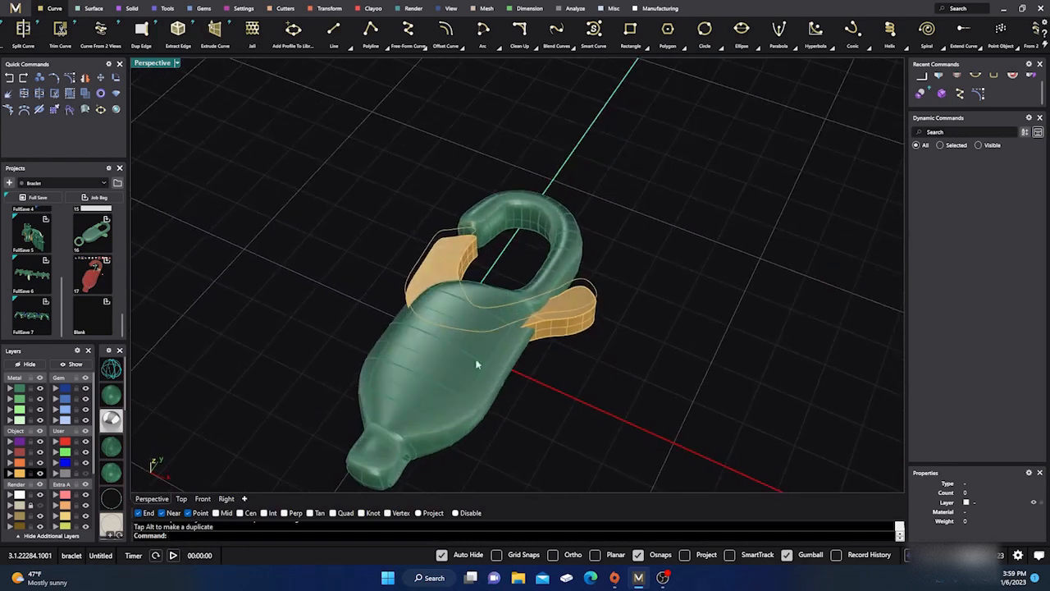
click(574, 322)
right_drag(555, 398, 503, 363)
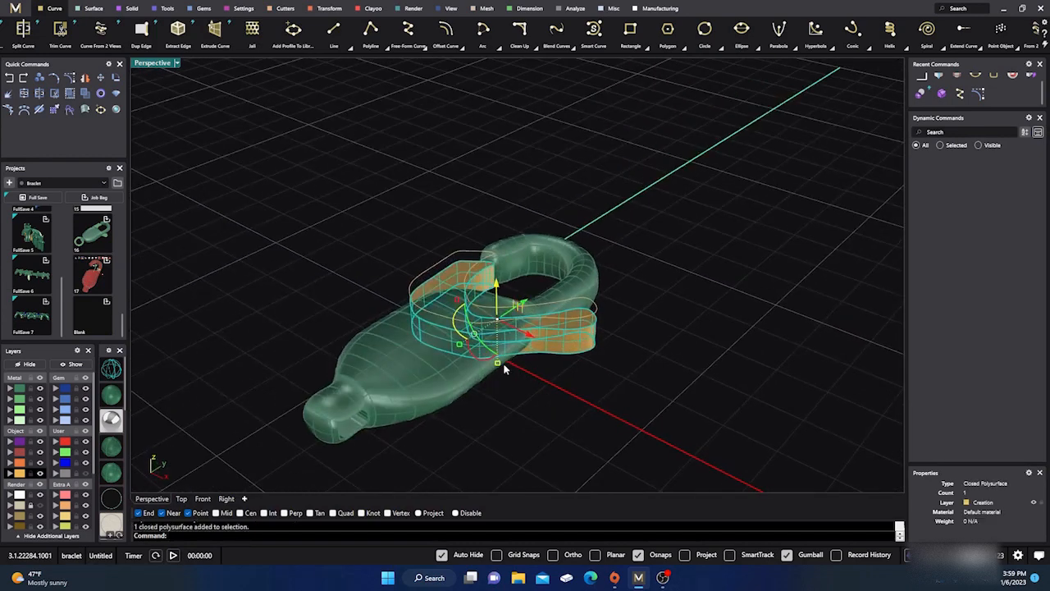
drag(498, 363, 498, 356)
click(537, 403)
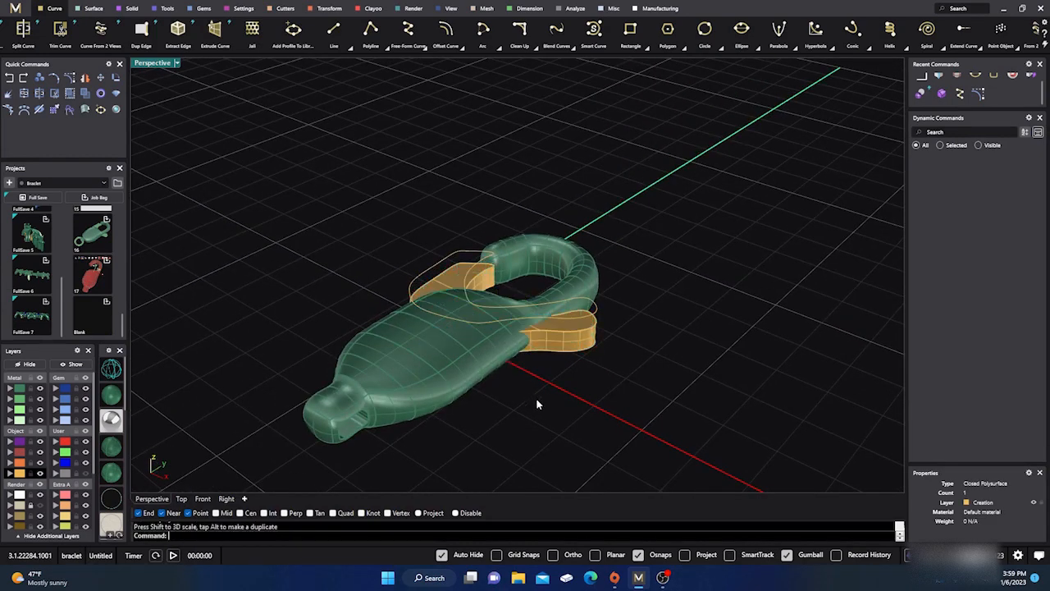
Move the trigger solid and its outline curve together slightly up toward the tip of the hook.
right_drag(537, 403, 632, 436)
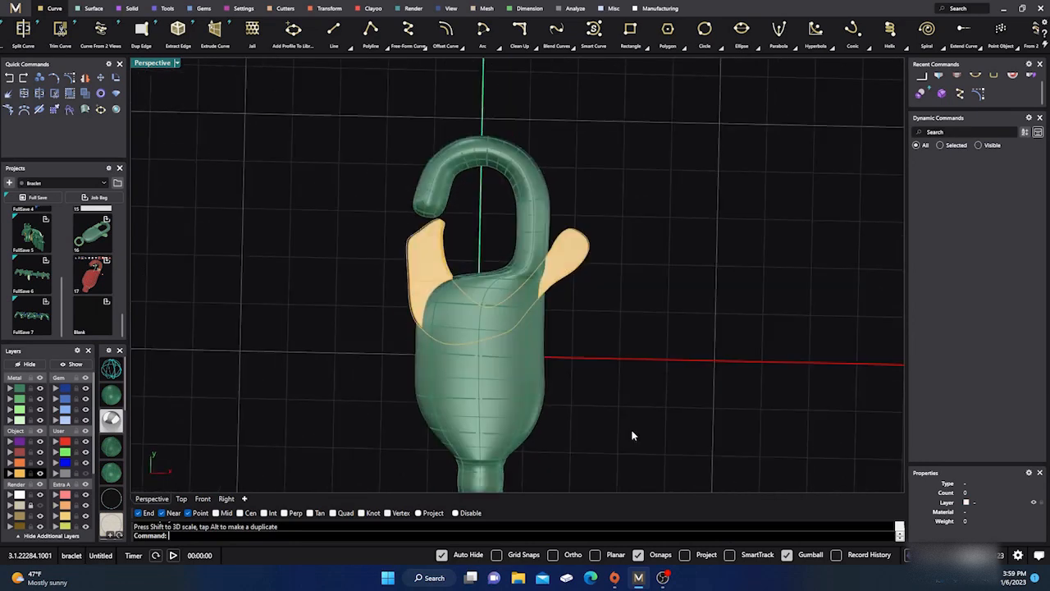
click(207, 499)
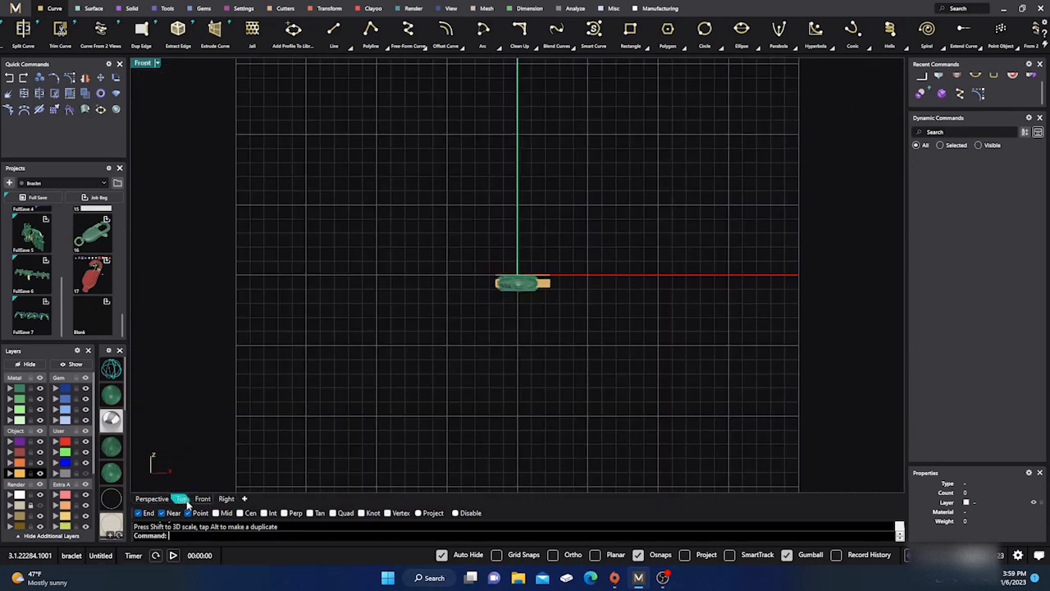
double_click(142, 65)
scroll(237, 131, up, 2)
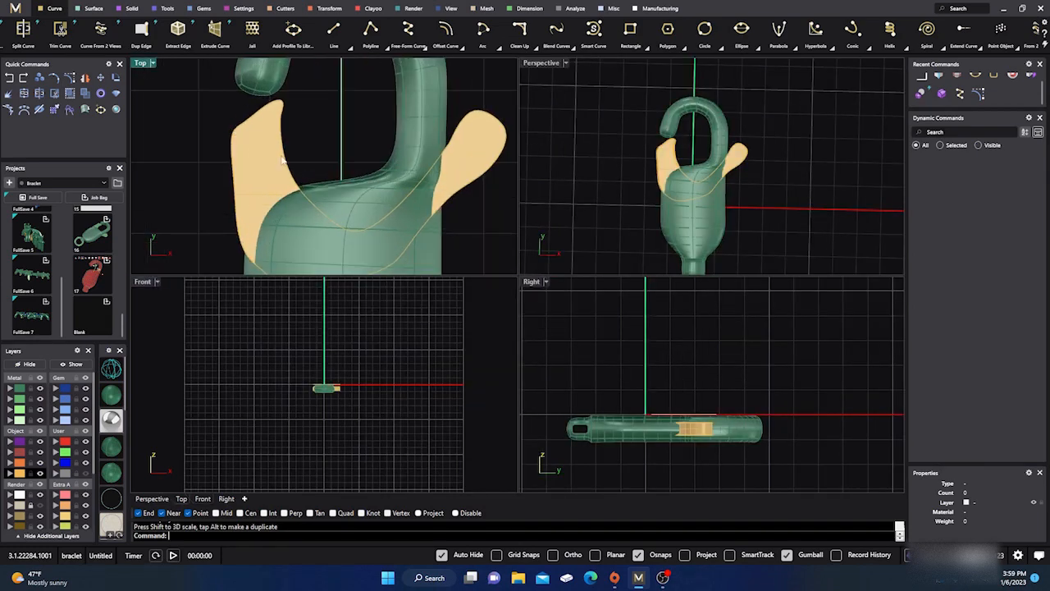
click(282, 161)
drag(327, 109, 250, 158)
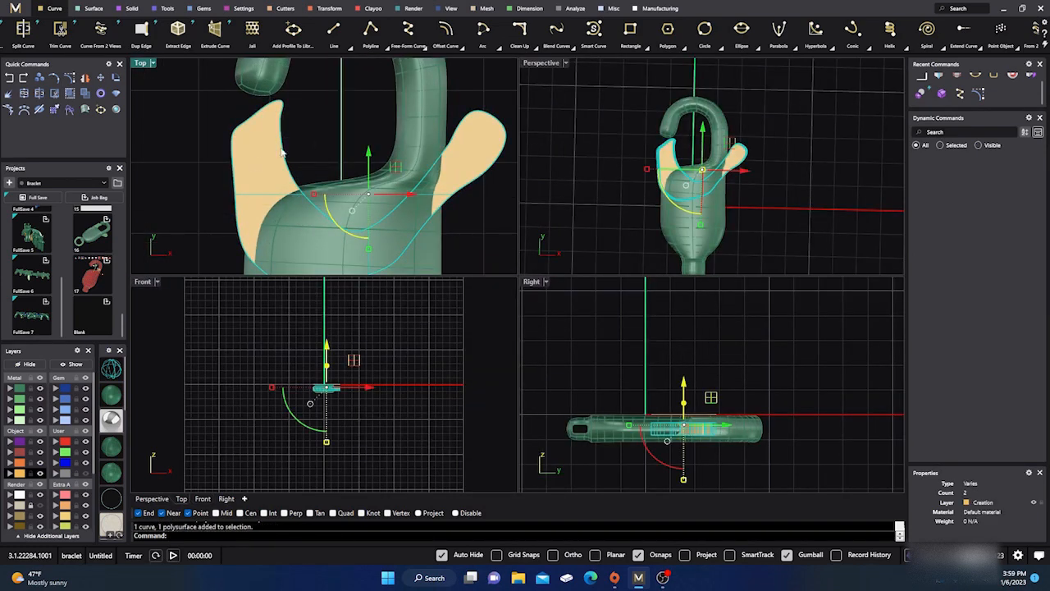
drag(368, 152, 369, 146)
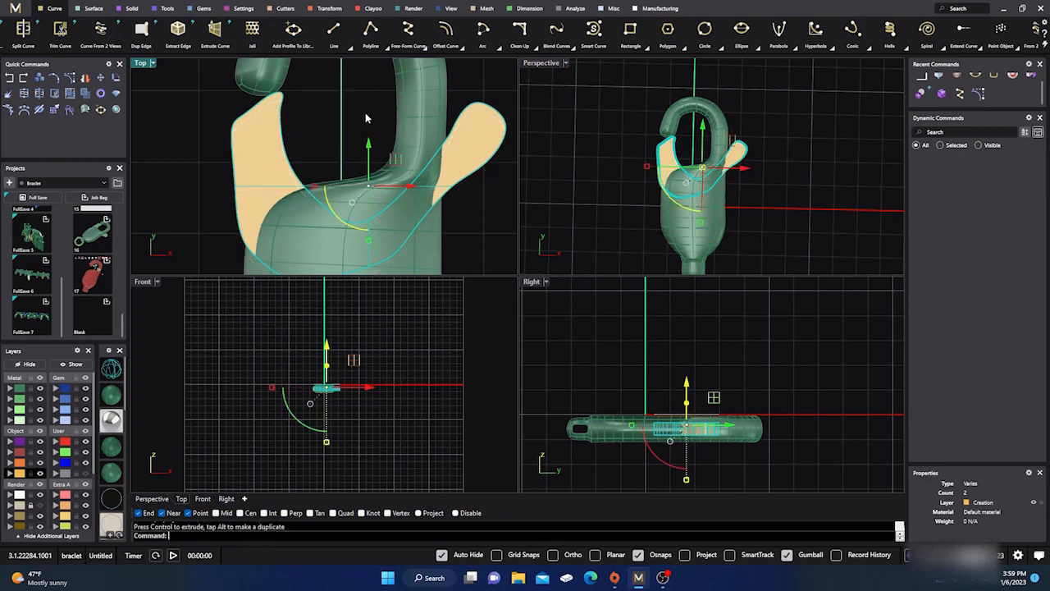
click(368, 115)
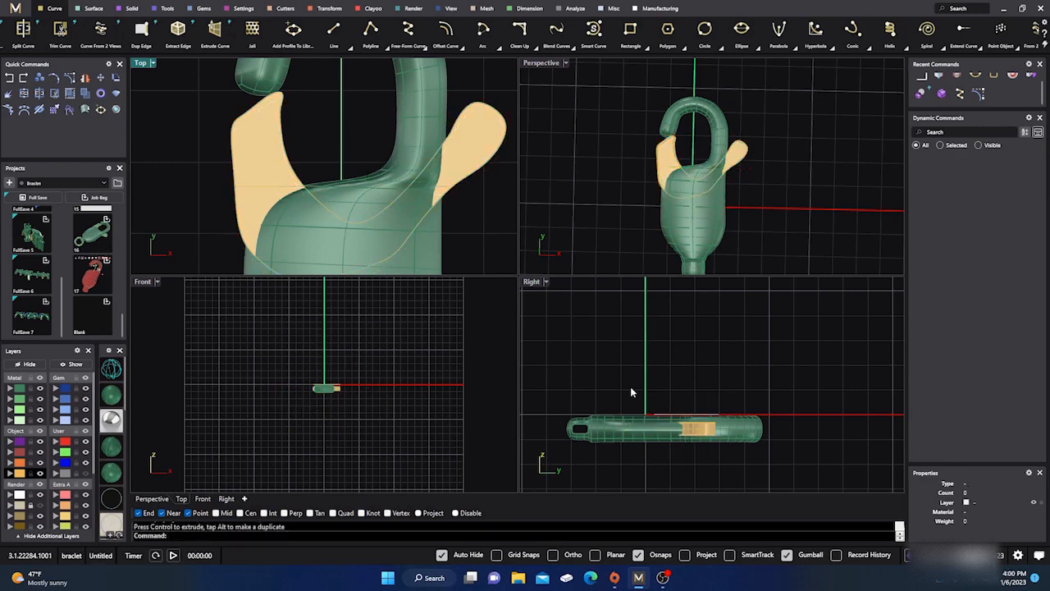
Scale the clasp body vertically to make it slightly thicker around the trigger.
click(695, 423)
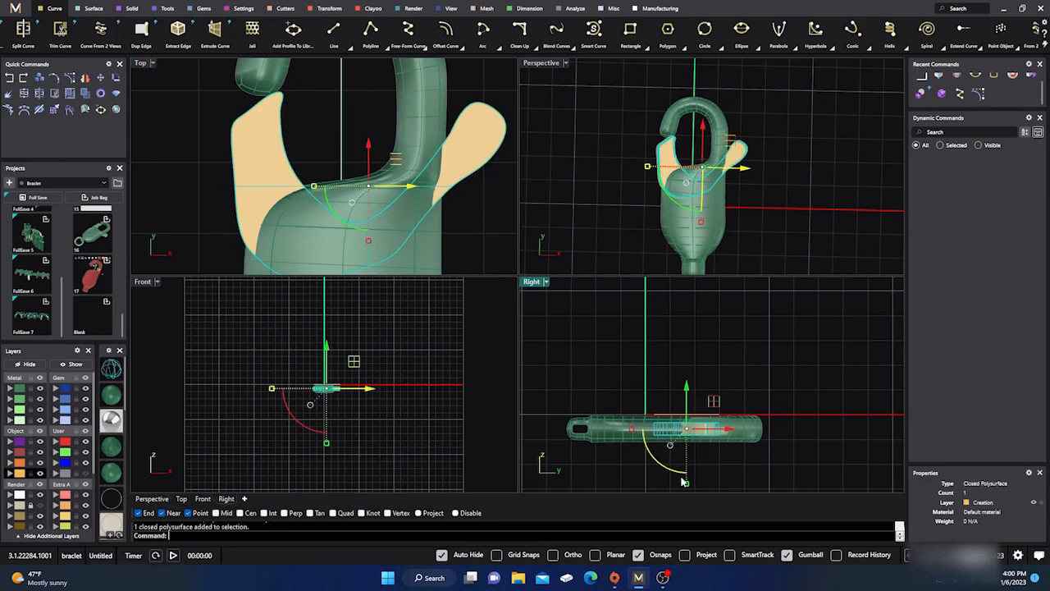
click(625, 436)
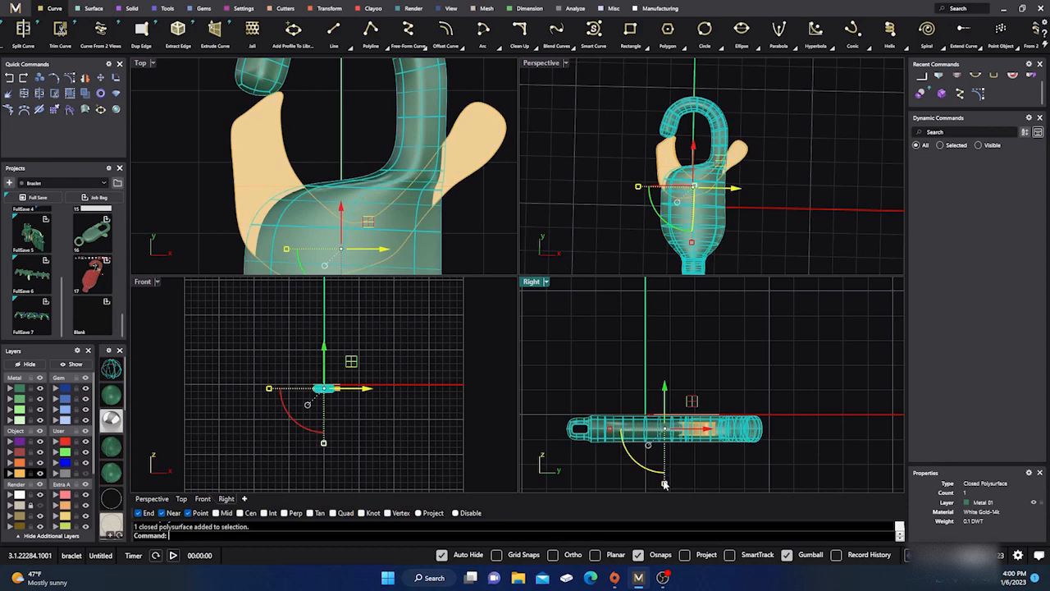
drag(665, 484, 665, 361)
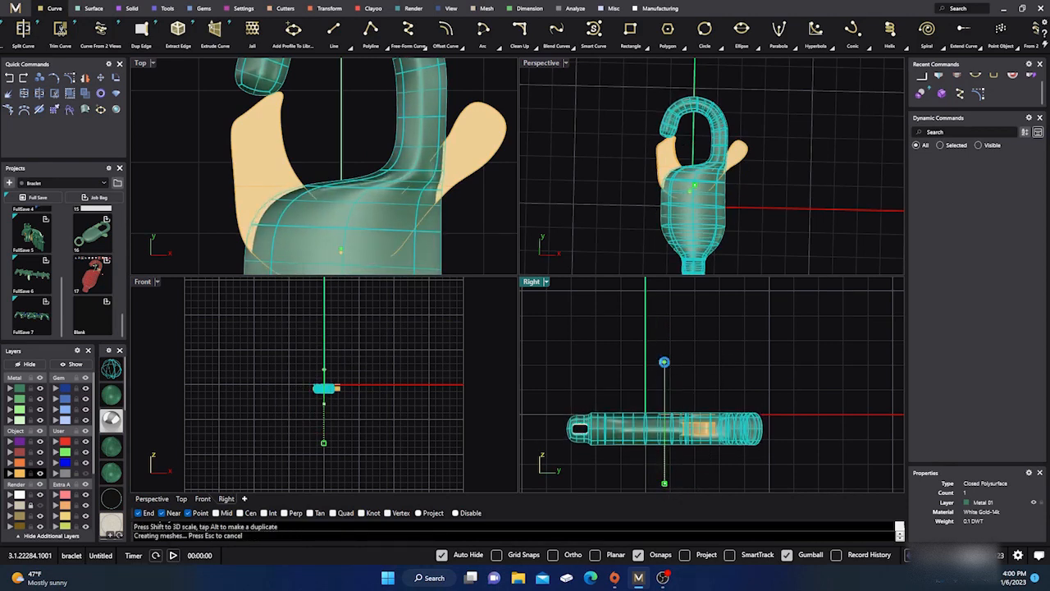
click(579, 179)
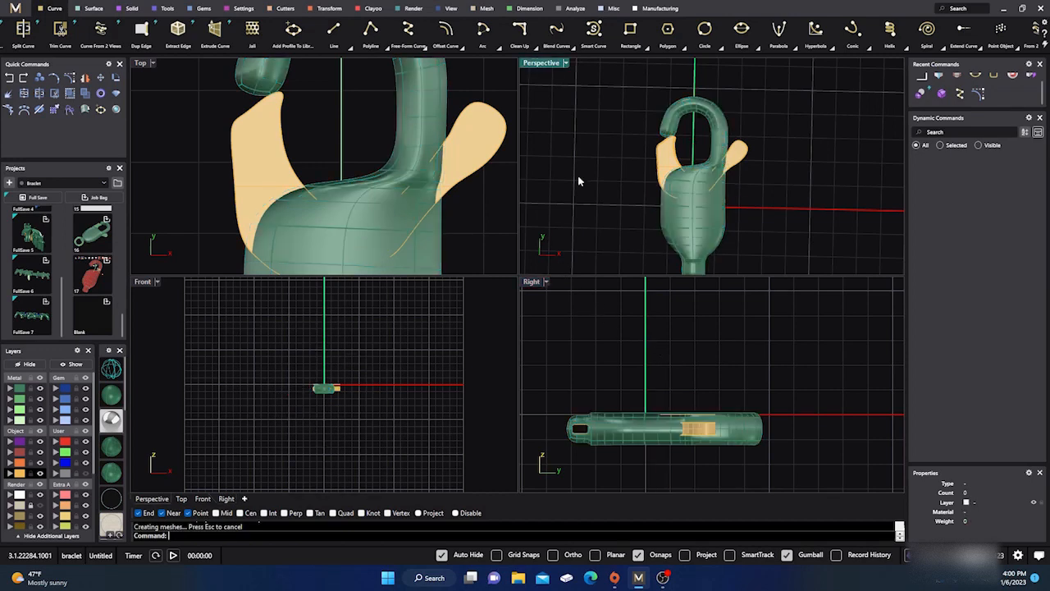
Move the leftover trigger outline curve to the hidden User 04 layer.
right_drag(578, 179, 650, 186)
right_drag(706, 203, 685, 184)
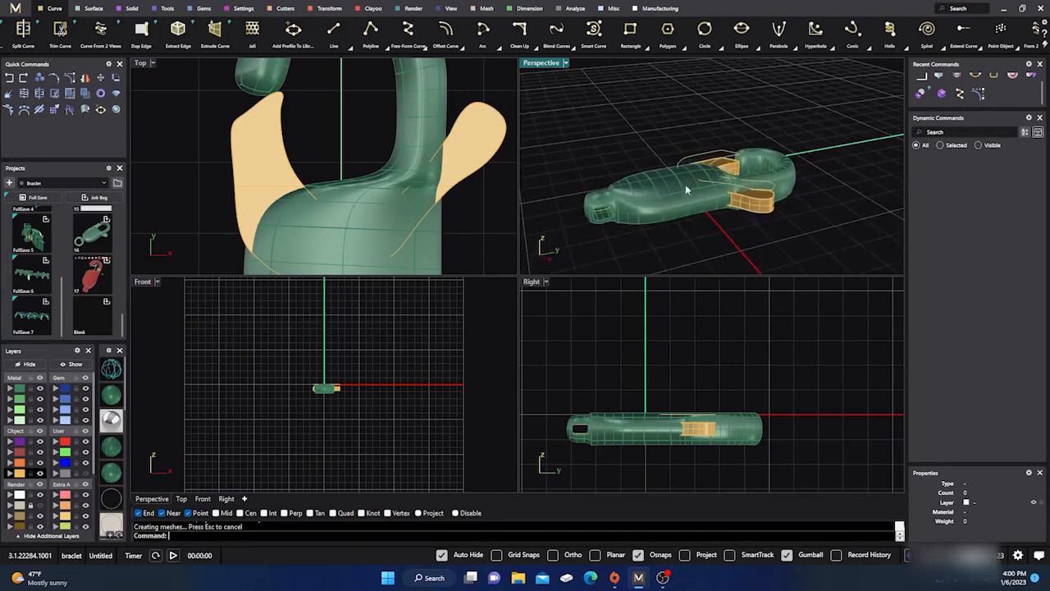
click(702, 157)
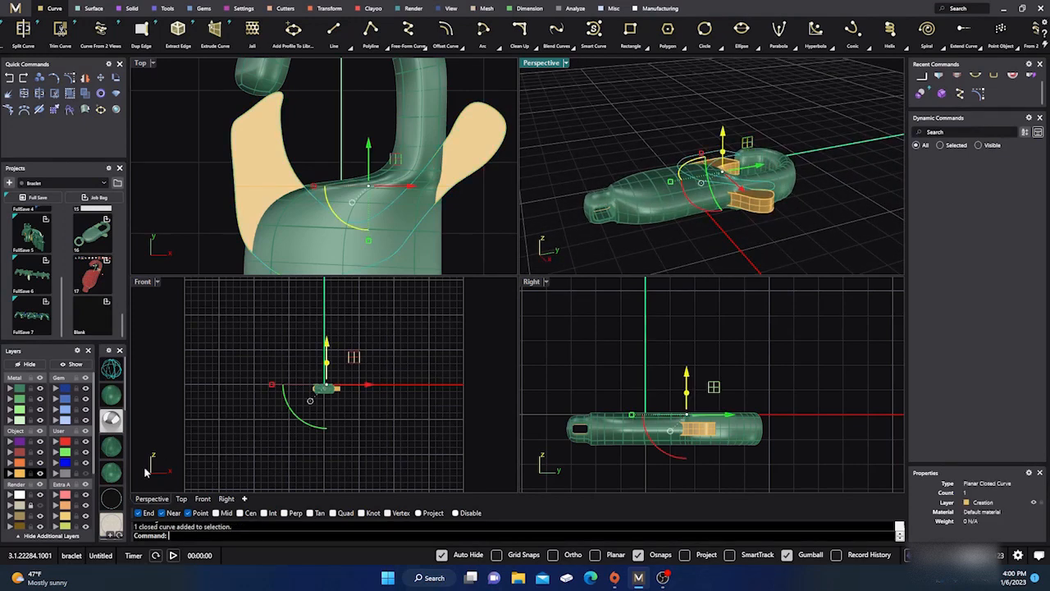
click(57, 474)
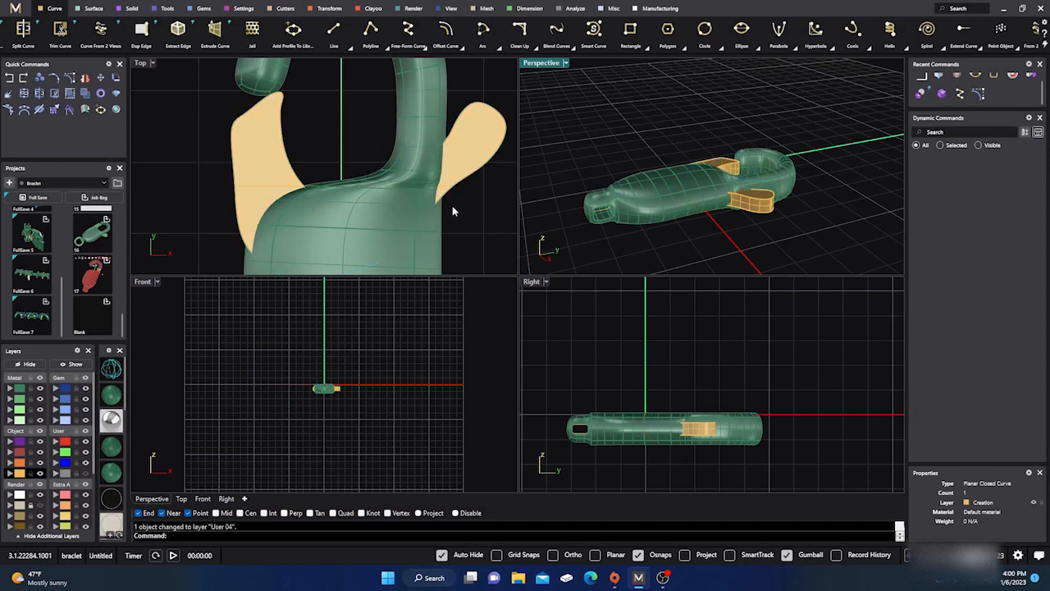
Fine-tune the trigger's thickness with another slight vertical scale.
click(756, 211)
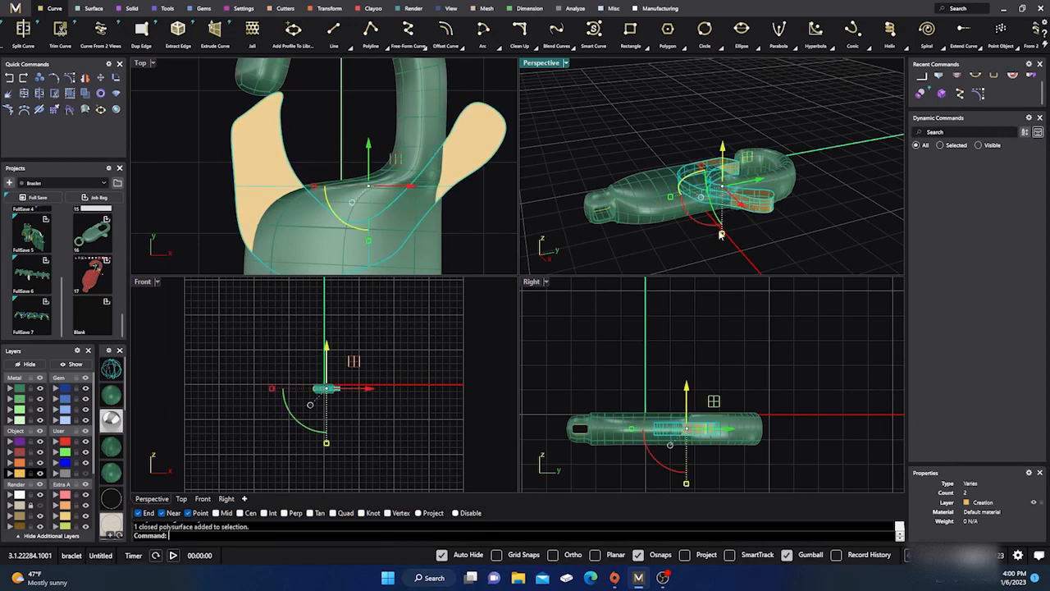
drag(721, 235, 721, 231)
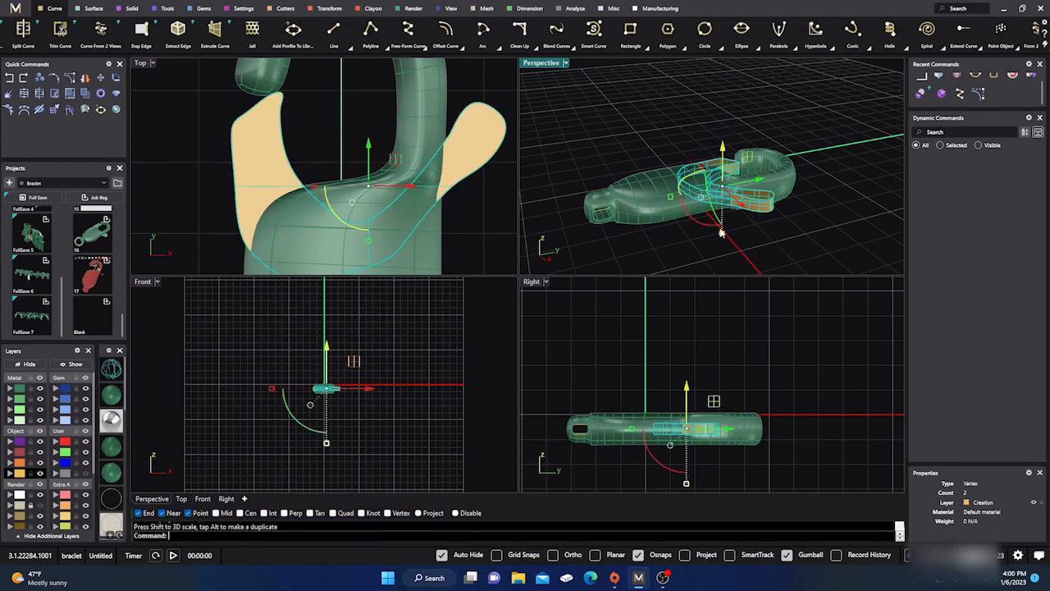
click(688, 322)
Preview the clasp in the rendered display, examine its shape, and restore the shaded display in the viewports.
right_drag(618, 228, 728, 258)
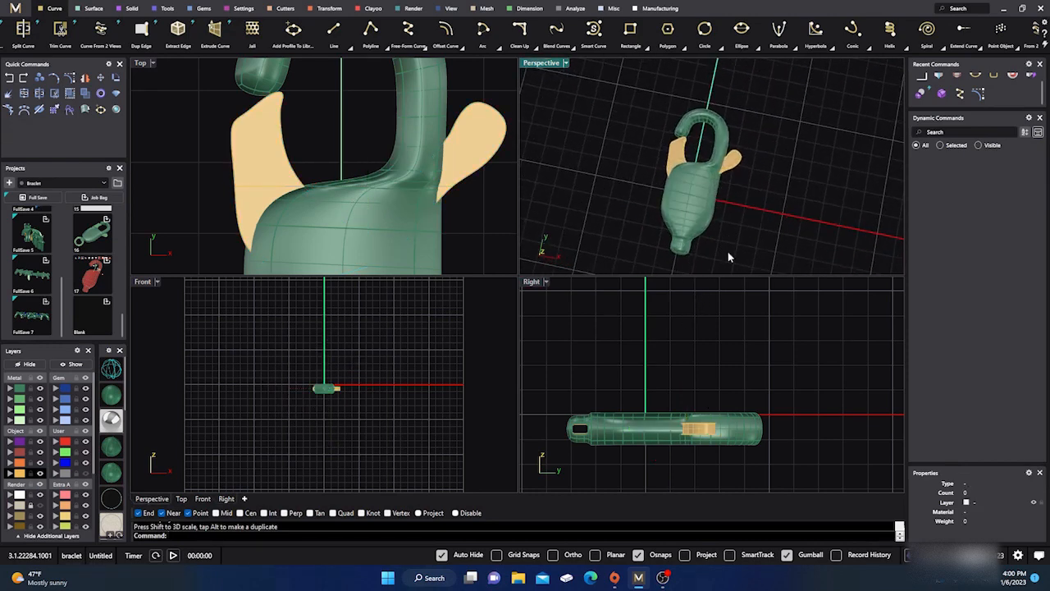
scroll(515, 207, down, 5)
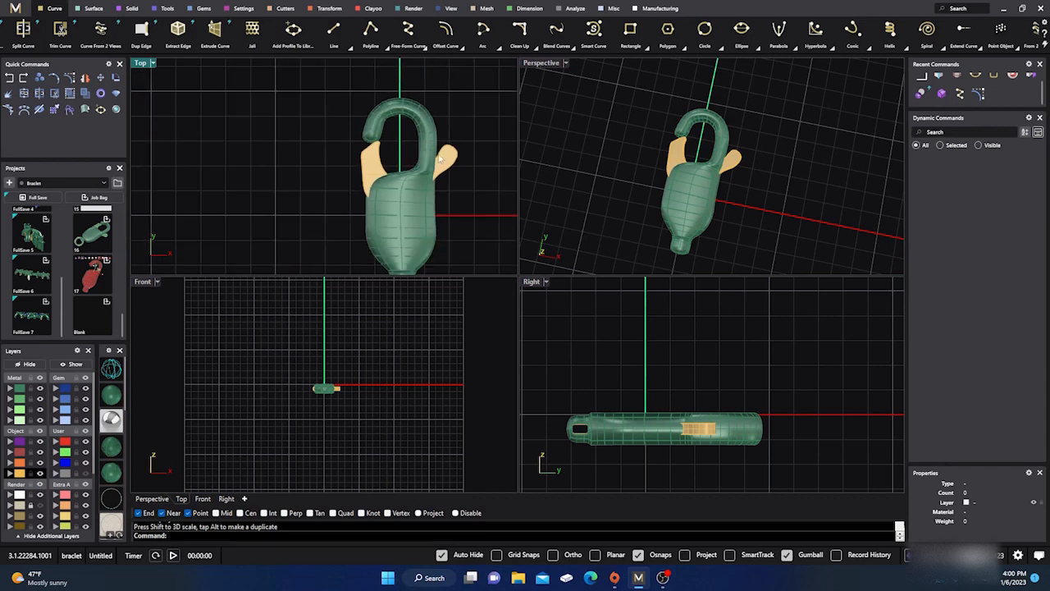
click(111, 420)
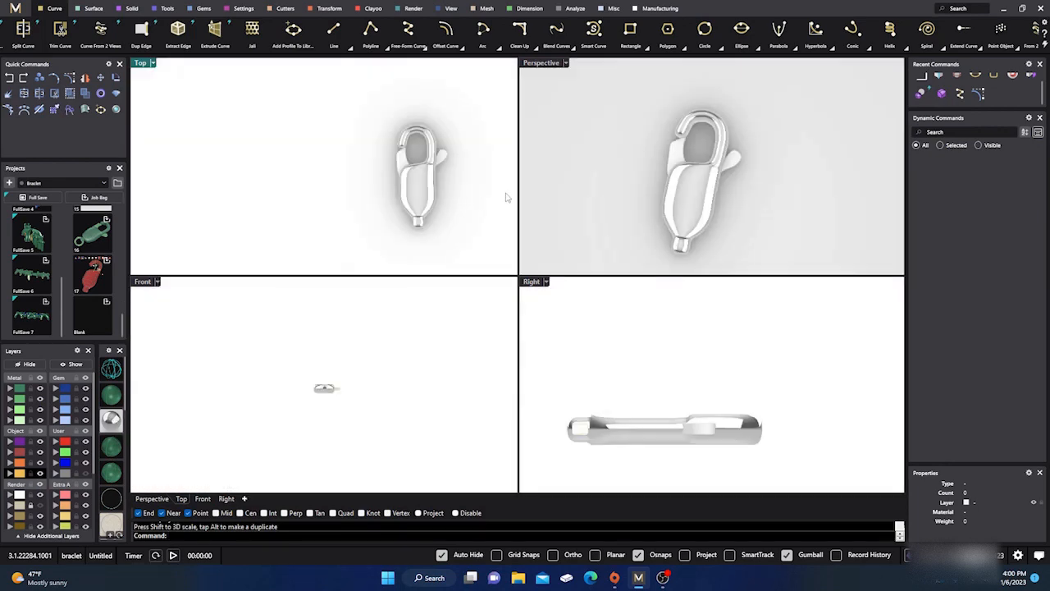
right_drag(602, 201, 601, 151)
scroll(712, 156, down, 5)
right_drag(707, 195, 706, 220)
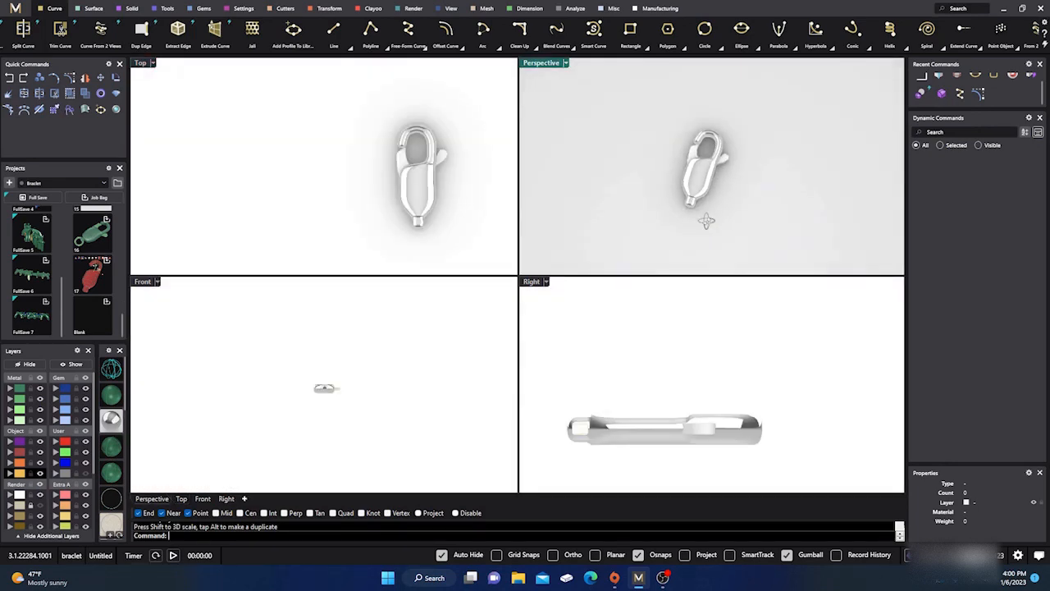
scroll(703, 217, up, 5)
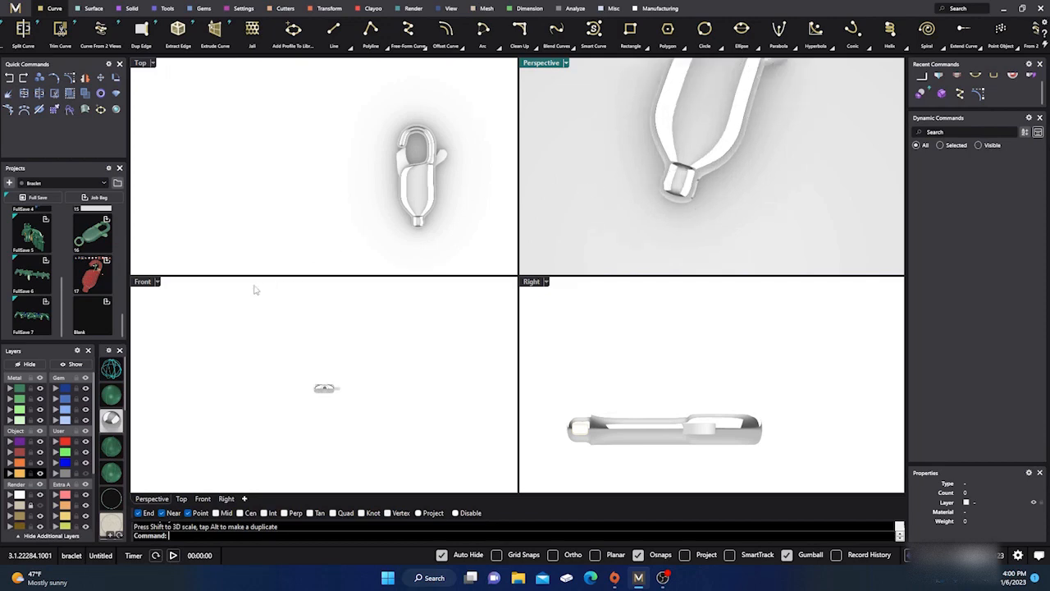
click(113, 397)
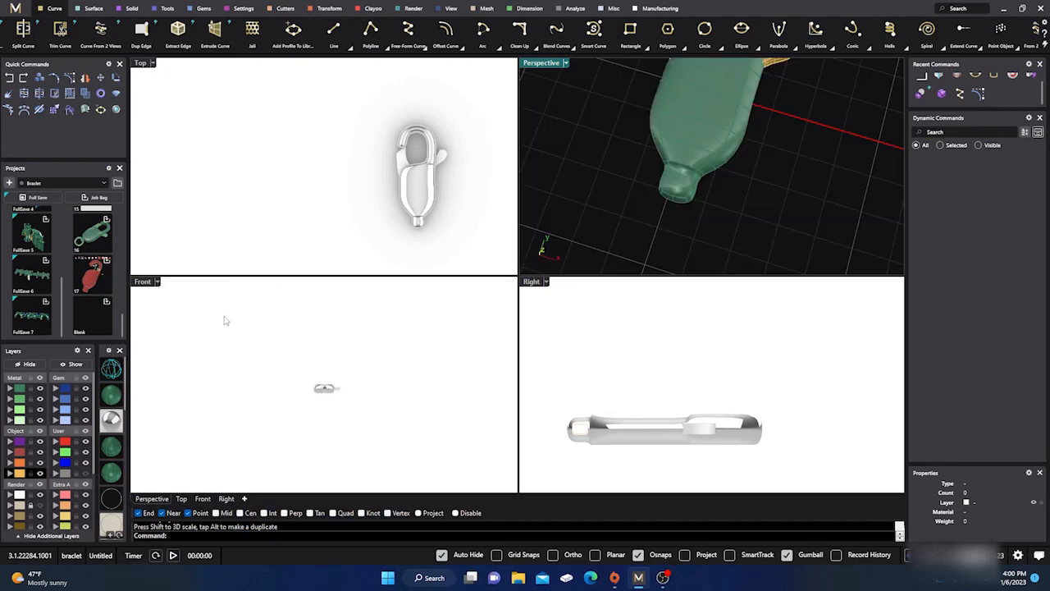
click(119, 395)
right_drag(424, 224, 375, 175)
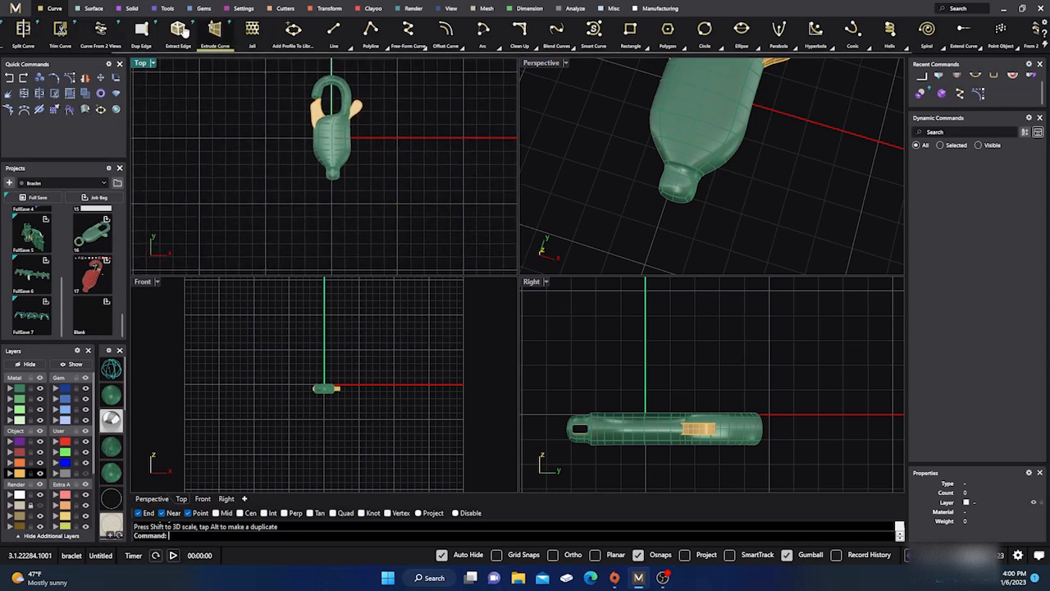
Draw a solid torus ring with a radius of about 0.92 mm just below the clasp's narrow end, with object snaps off.
click(131, 9)
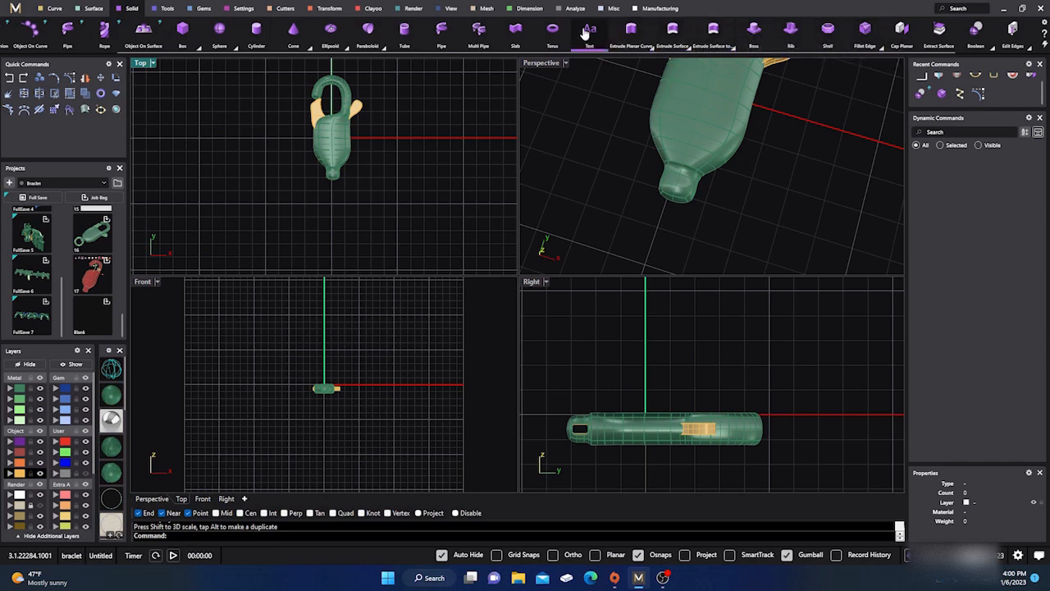
click(552, 41)
scroll(347, 200, up, 5)
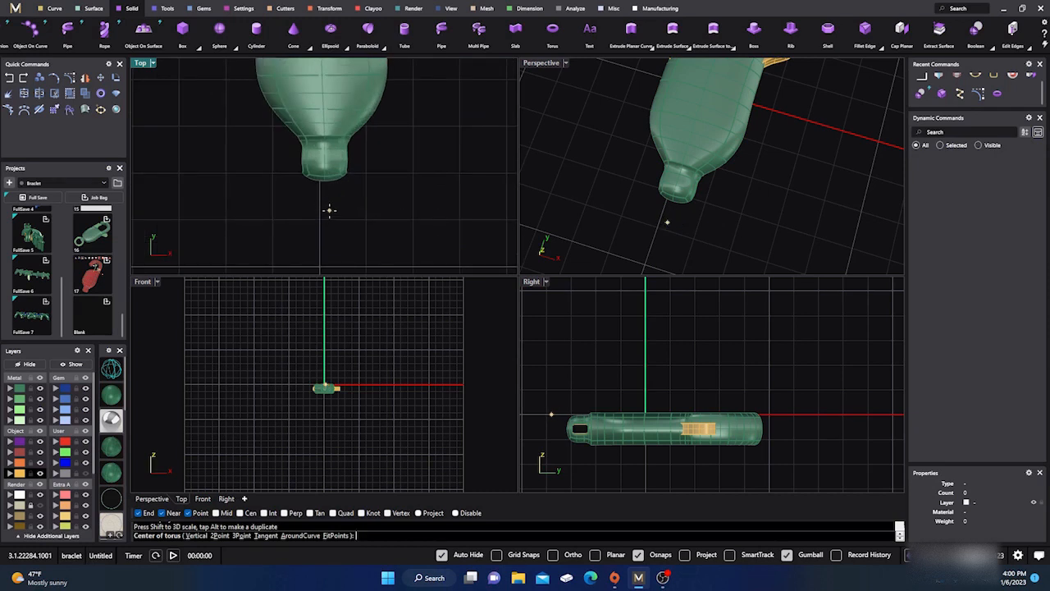
click(326, 210)
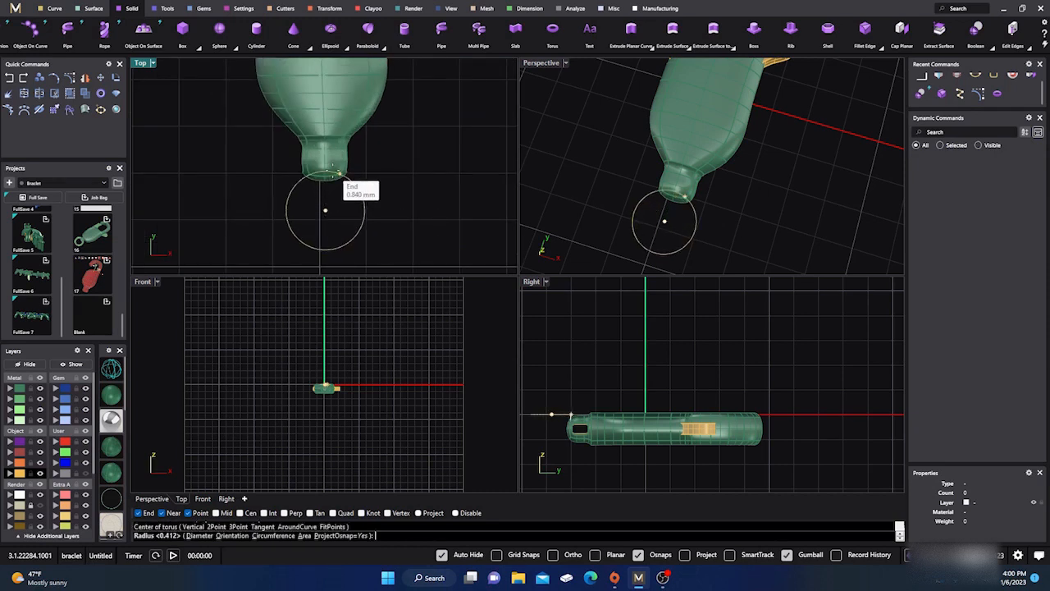
click(638, 555)
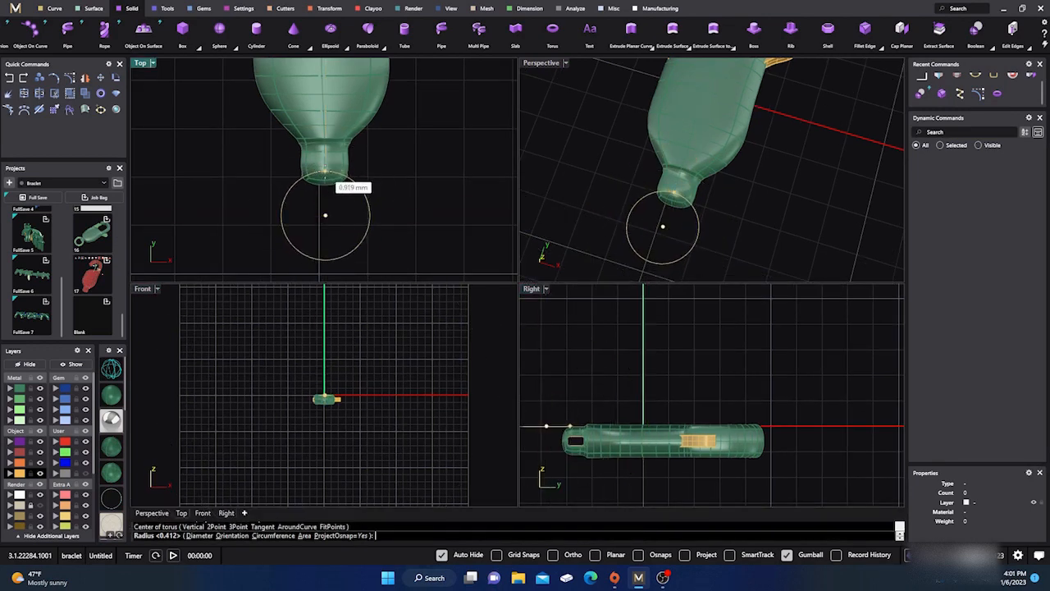
click(326, 170)
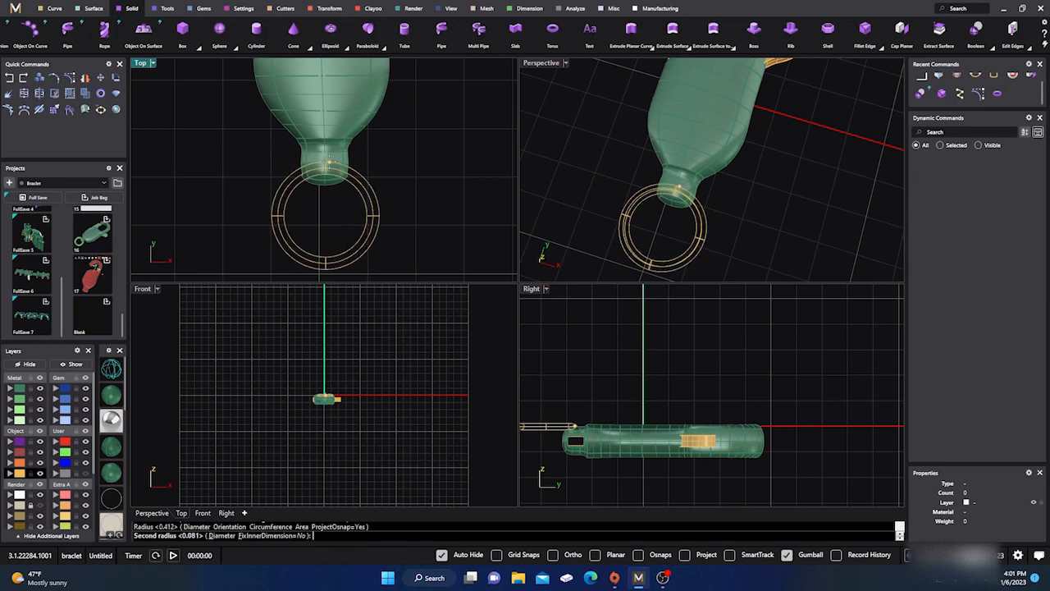
click(331, 160)
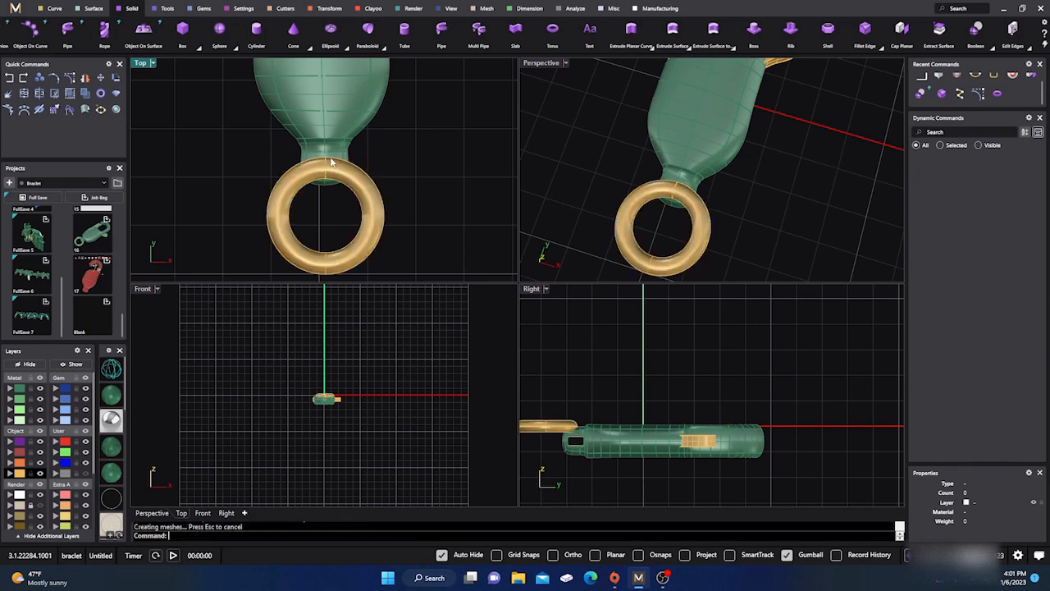
Move the ring slightly toward the body to overlap the neck, and lower it to the middle of the clasp's thickness.
click(353, 190)
drag(328, 175, 328, 170)
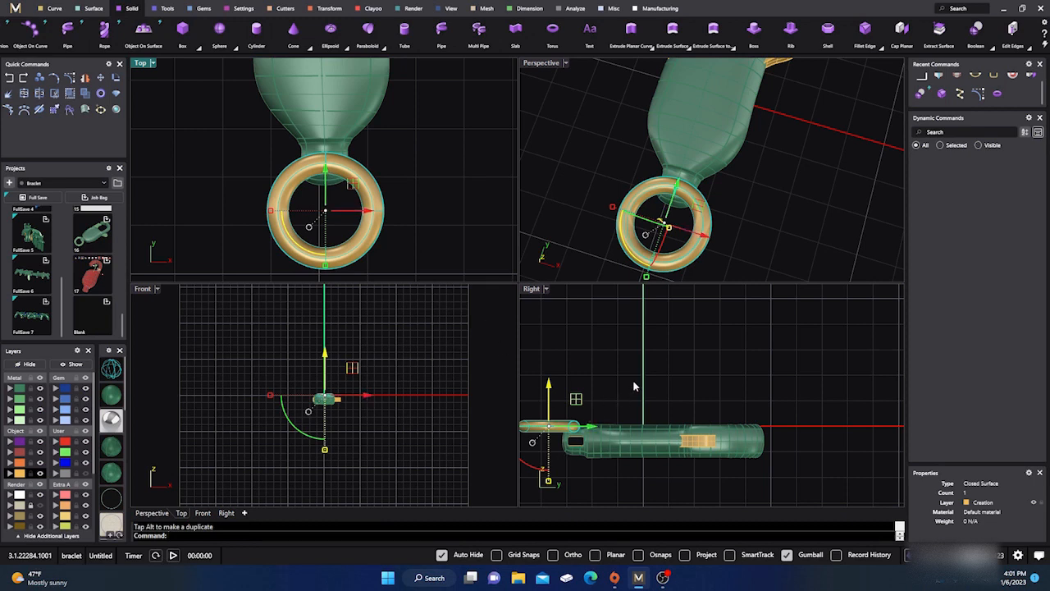
right_drag(634, 383, 699, 351)
drag(612, 351, 613, 371)
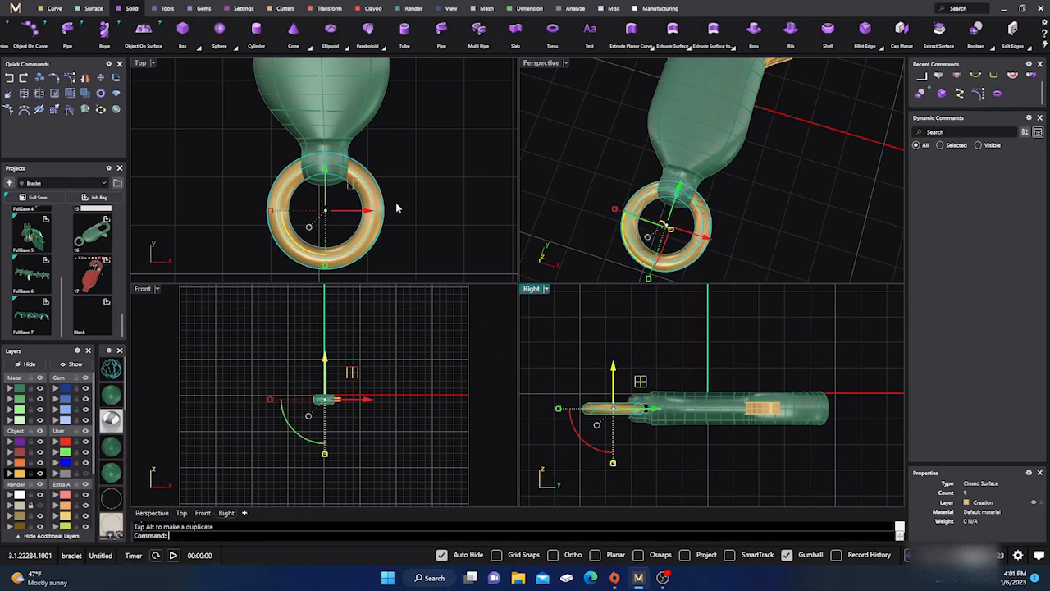
click(435, 158)
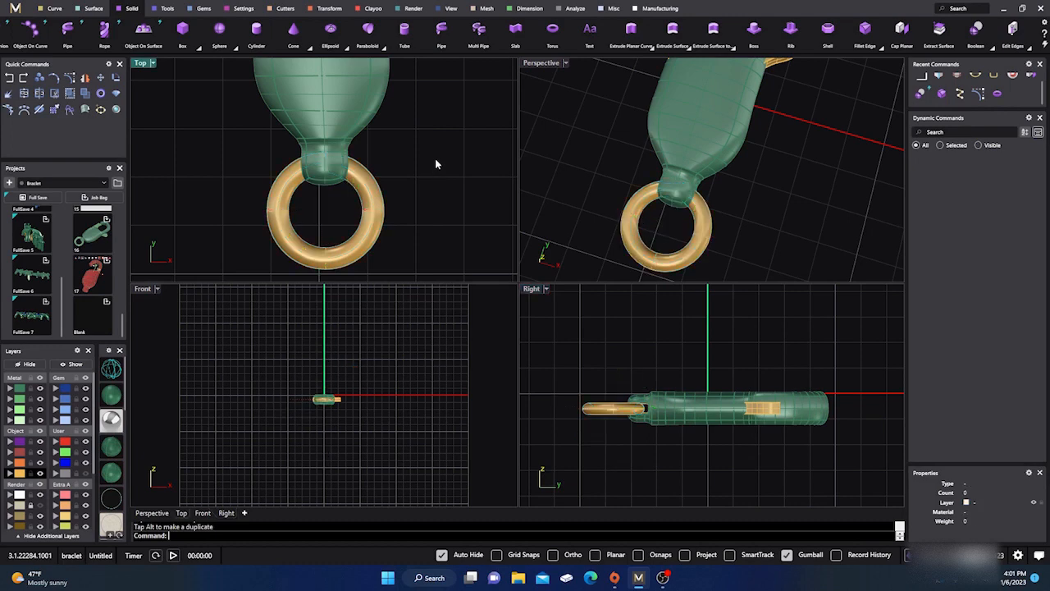
Assign the torus ring and the trigger lever to the Metal 02 layer.
double_click(540, 64)
right_drag(538, 99, 533, 346)
click(470, 330)
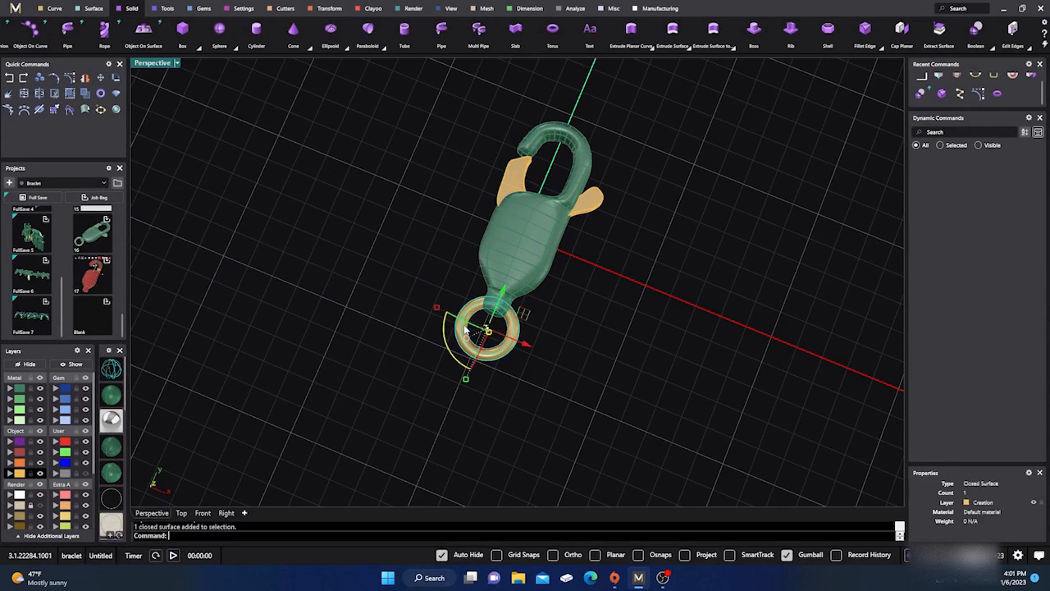
shift+click(507, 173)
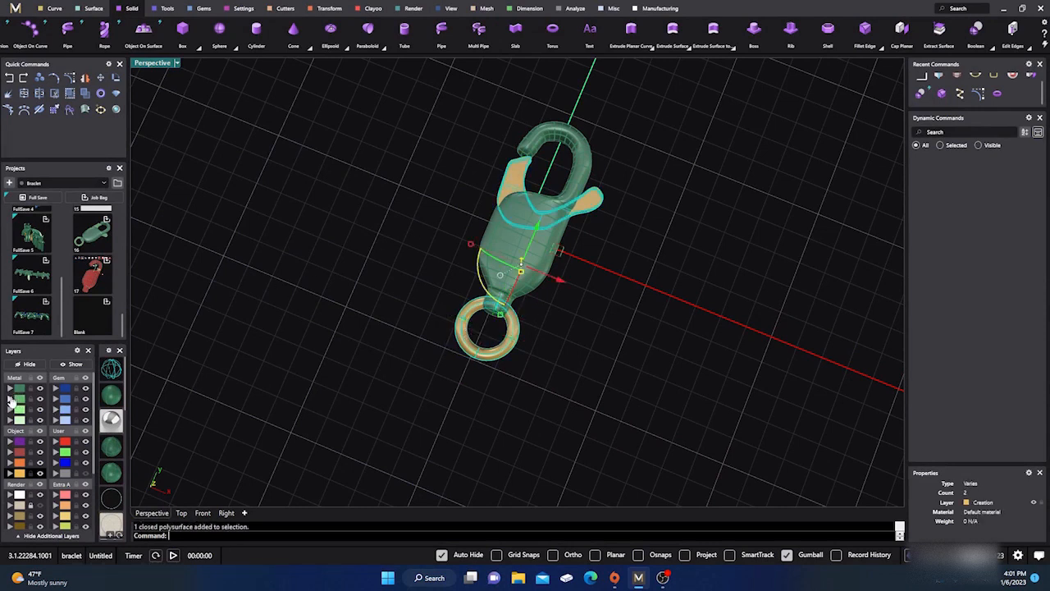
click(12, 400)
click(345, 284)
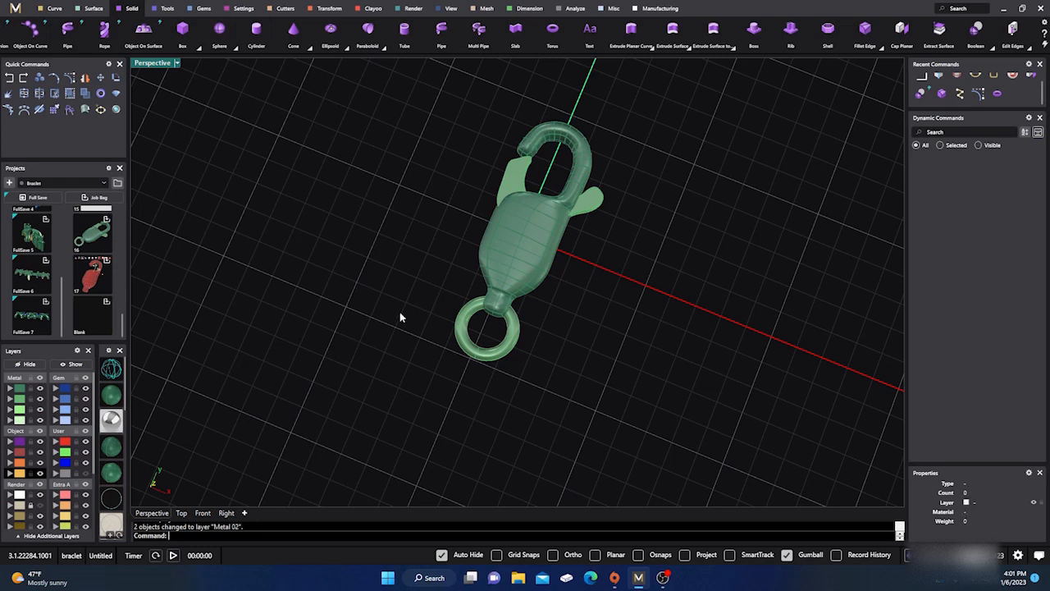
Isolate and delete the leftover curve by temporarily hiding the Metal 01 and Metal 02 layers.
click(39, 399)
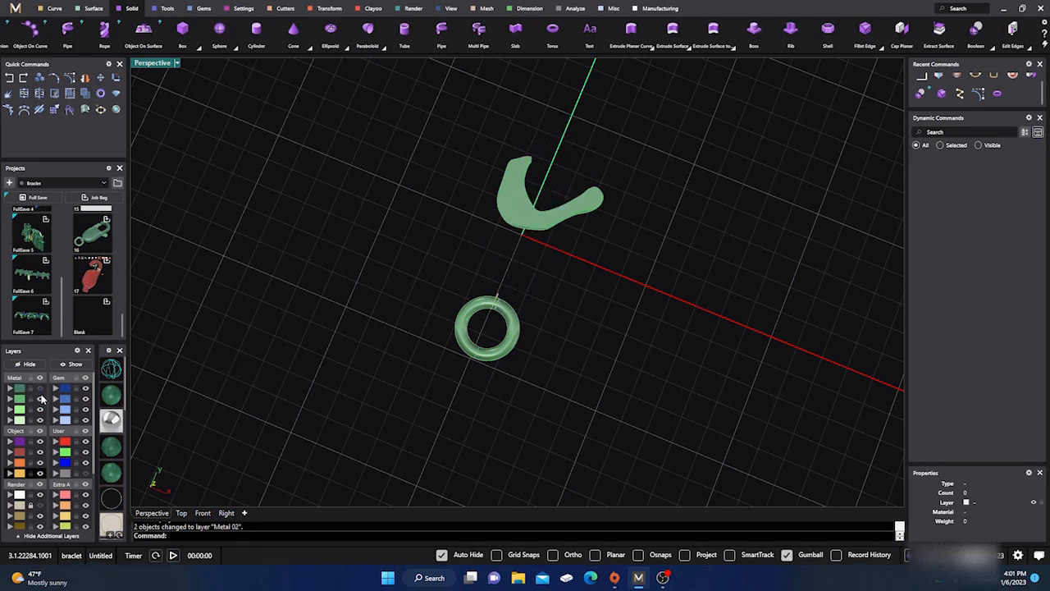
drag(342, 418, 654, 179)
key(Delete)
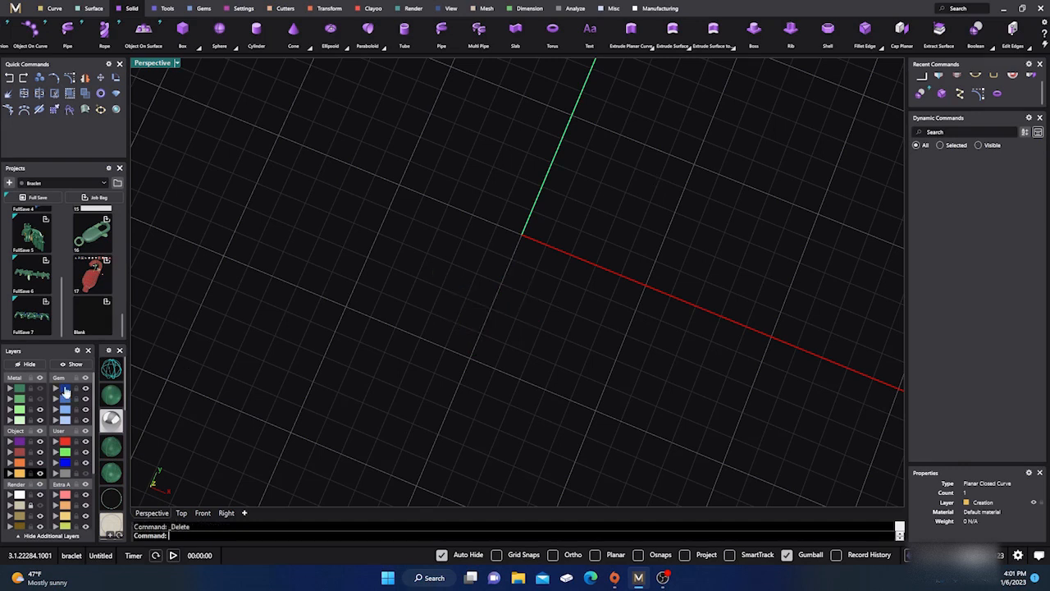
click(40, 389)
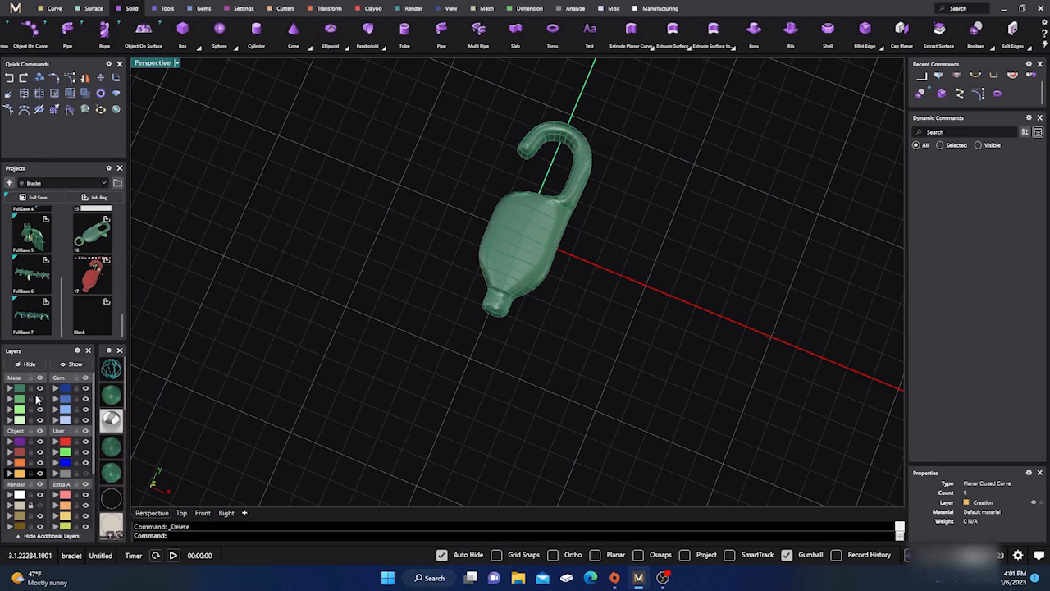
click(41, 399)
Save all the clasp parts to the Findings collection as a new file named lobster claw o1.
scroll(396, 377, down, 4)
drag(405, 402, 561, 225)
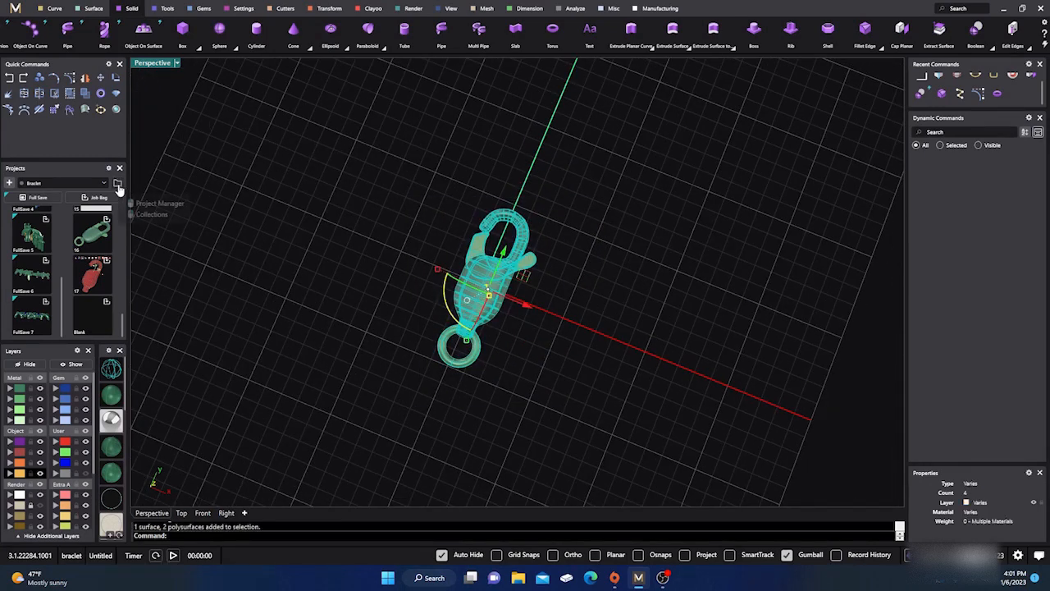
click(117, 183)
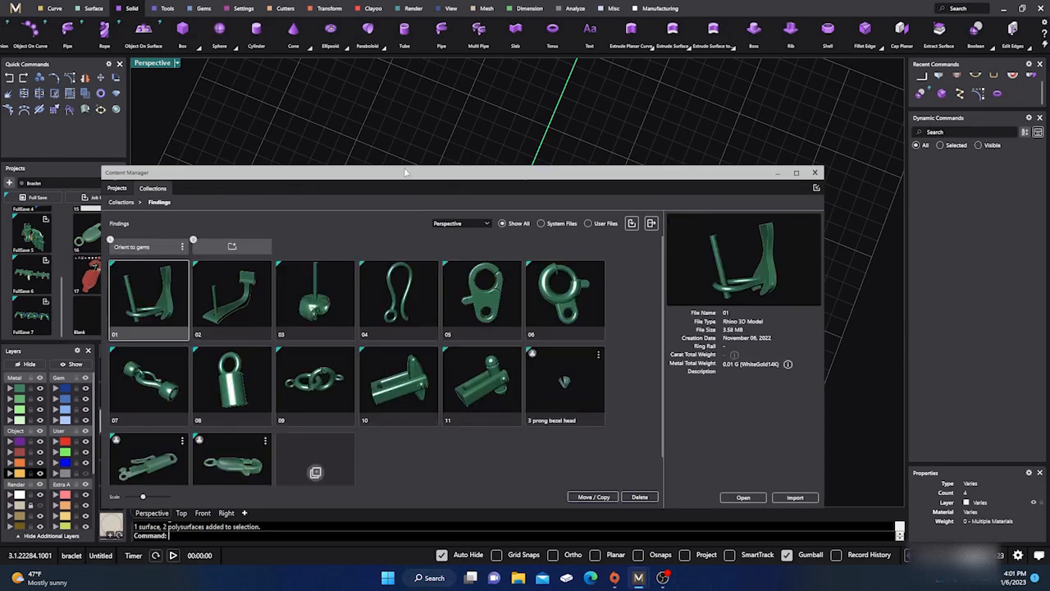
drag(409, 176, 420, 107)
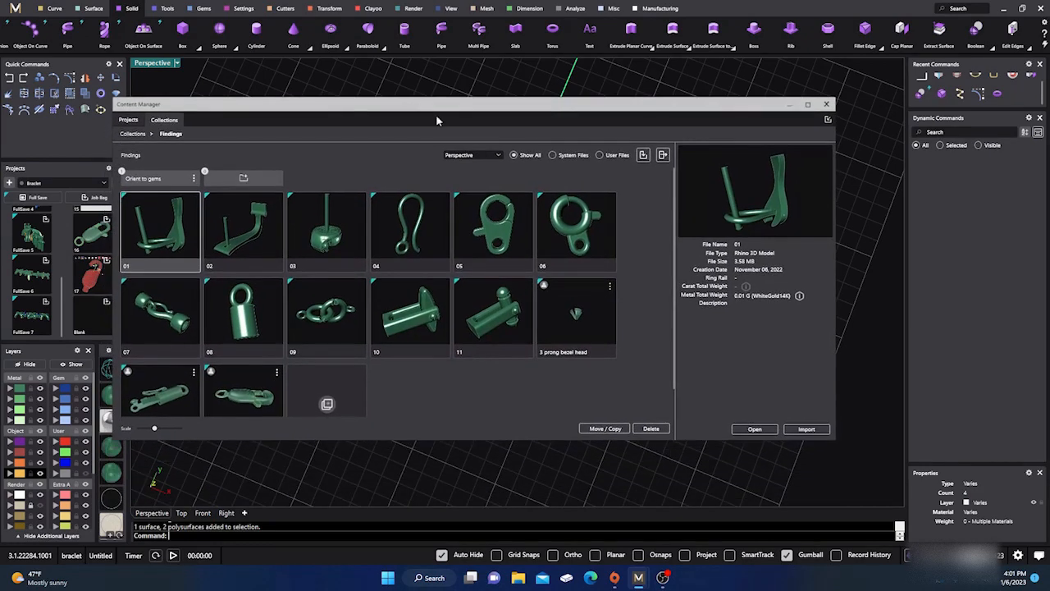
click(644, 155)
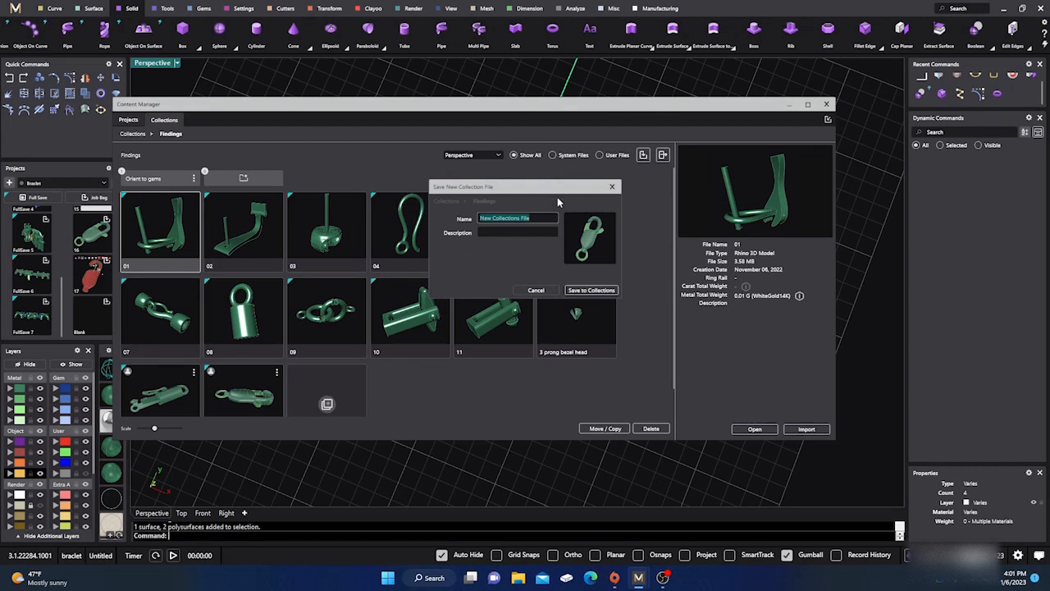
text(lobster c)
text(oa)
key(BackSpace)
text(1)
click(586, 291)
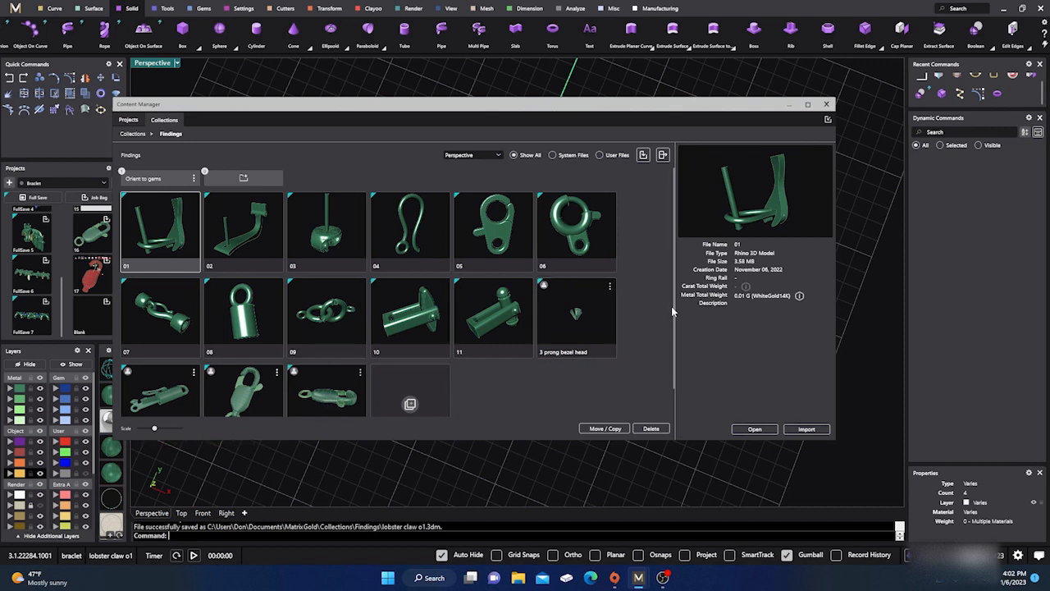
Check the Findings collection for the saved lobster claw o1 file and close the Content Manager.
drag(671, 306, 674, 392)
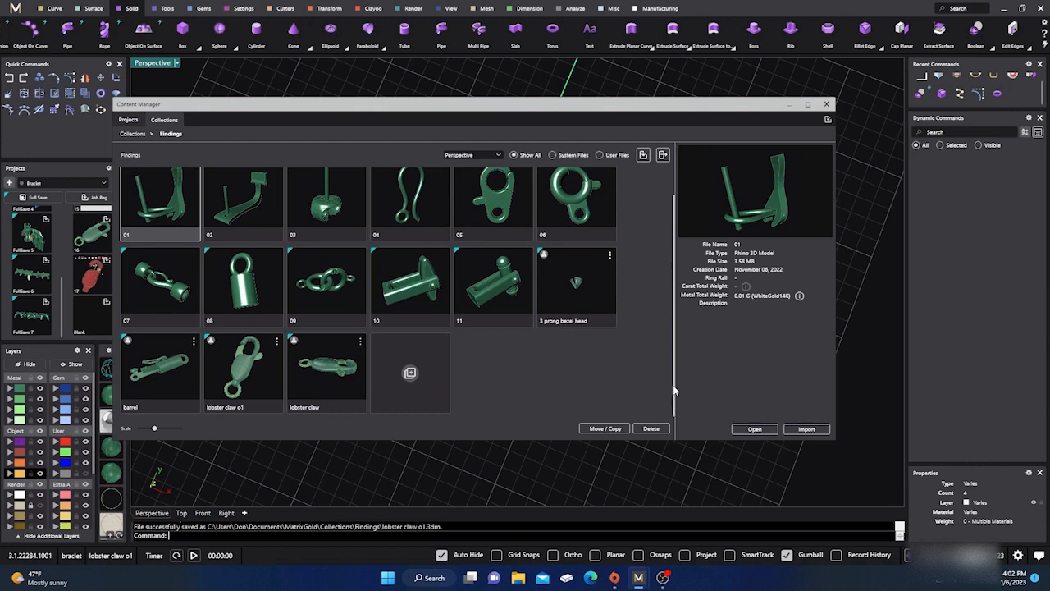
double_click(254, 400)
click(827, 104)
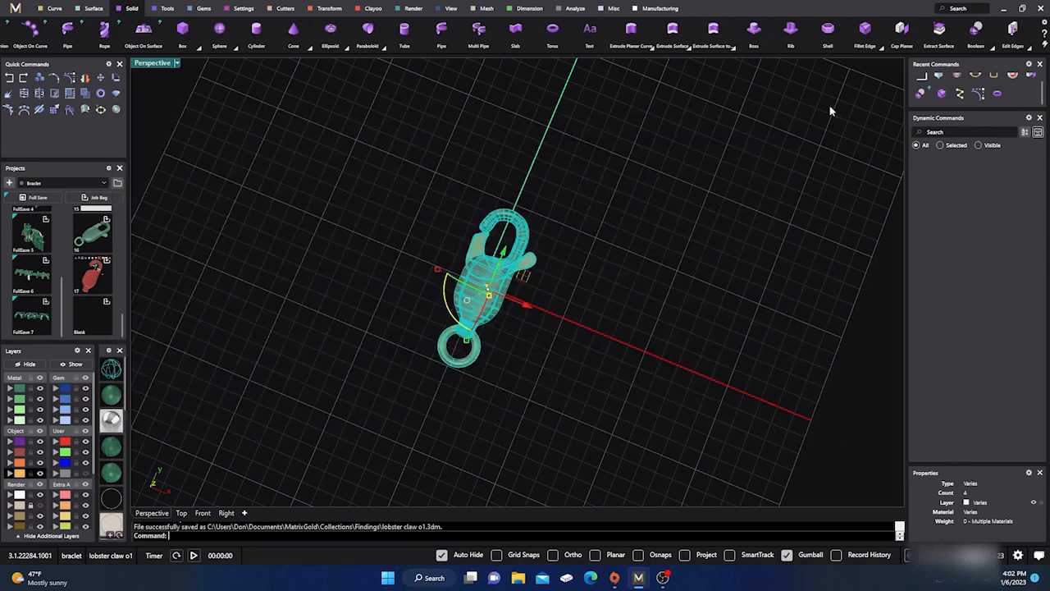
Delete the whole clasp from the scene and start a new file without saving the changes.
click(416, 178)
drag(354, 154, 576, 462)
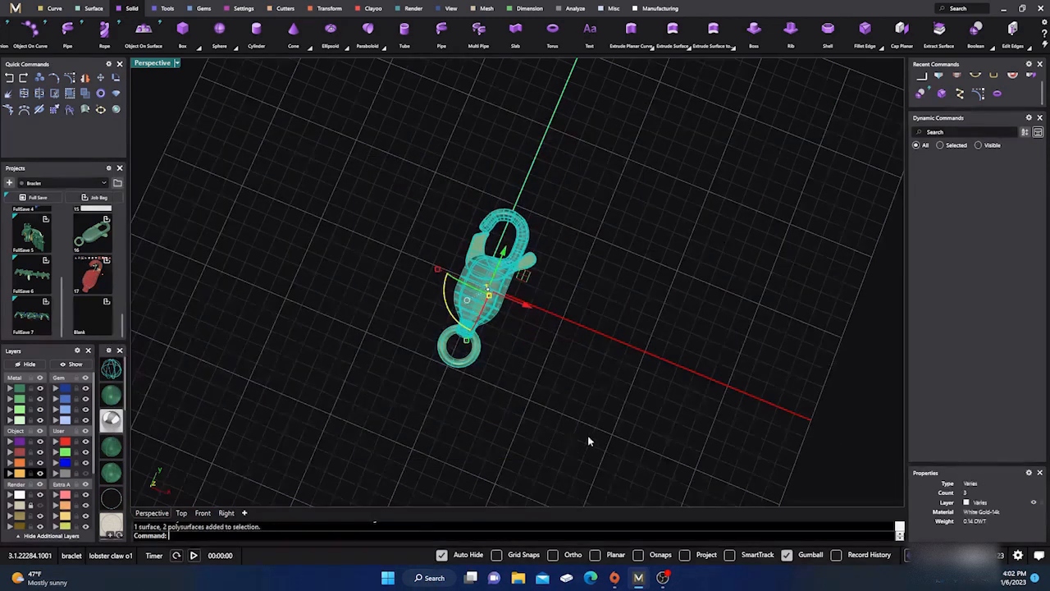
key(Delete)
click(15, 8)
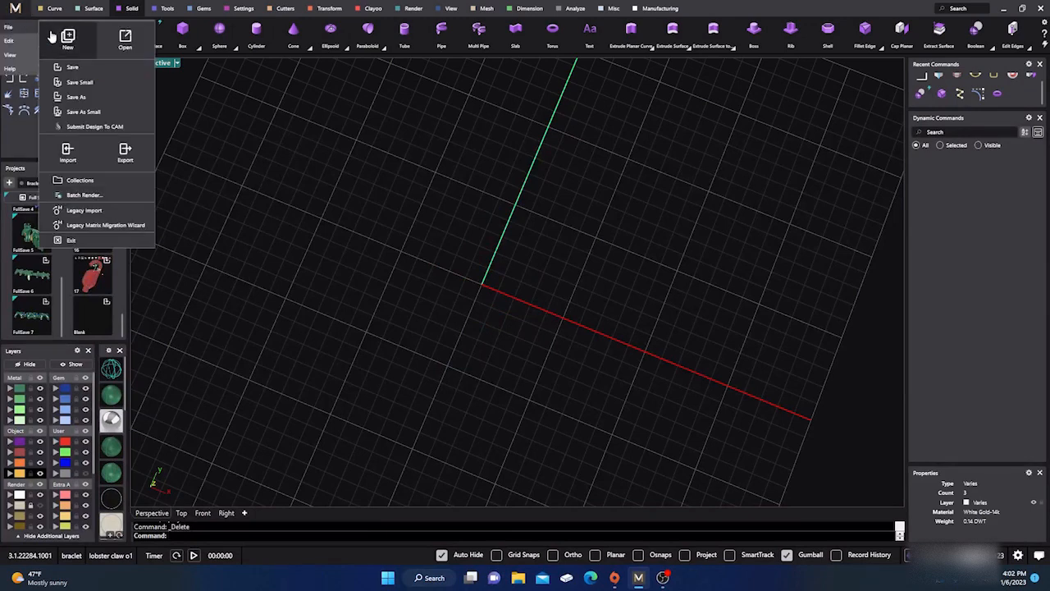
click(68, 43)
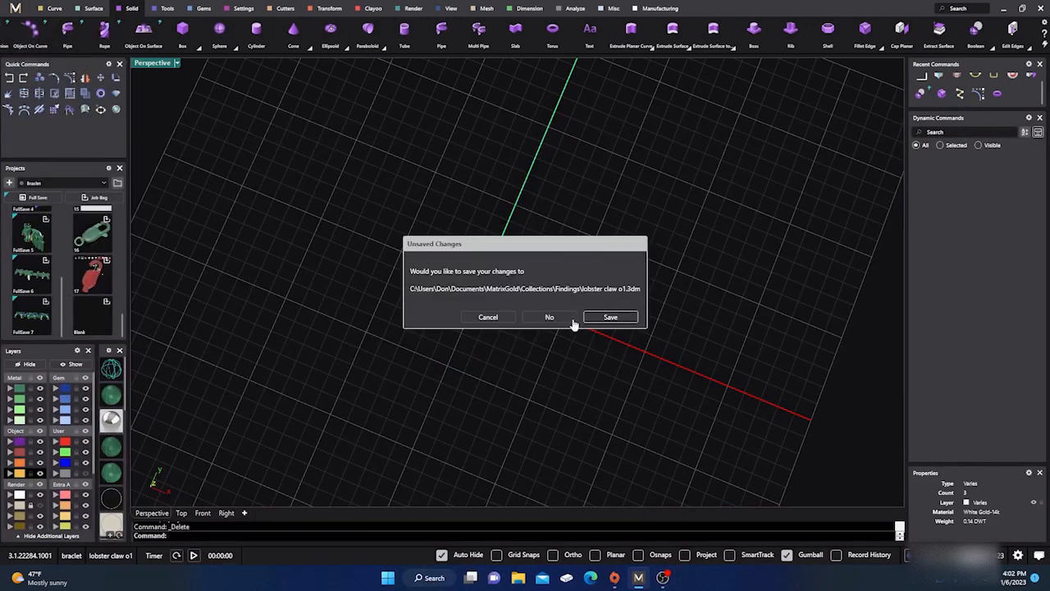
click(543, 317)
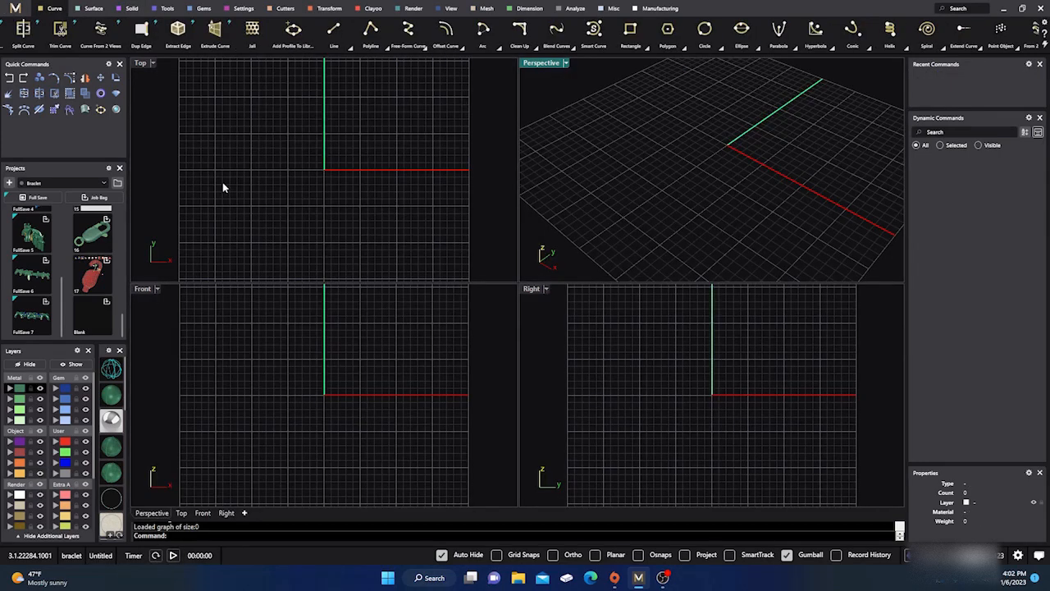
Open the lobster claw o1 file from the Findings collection and close the Content Manager.
click(117, 185)
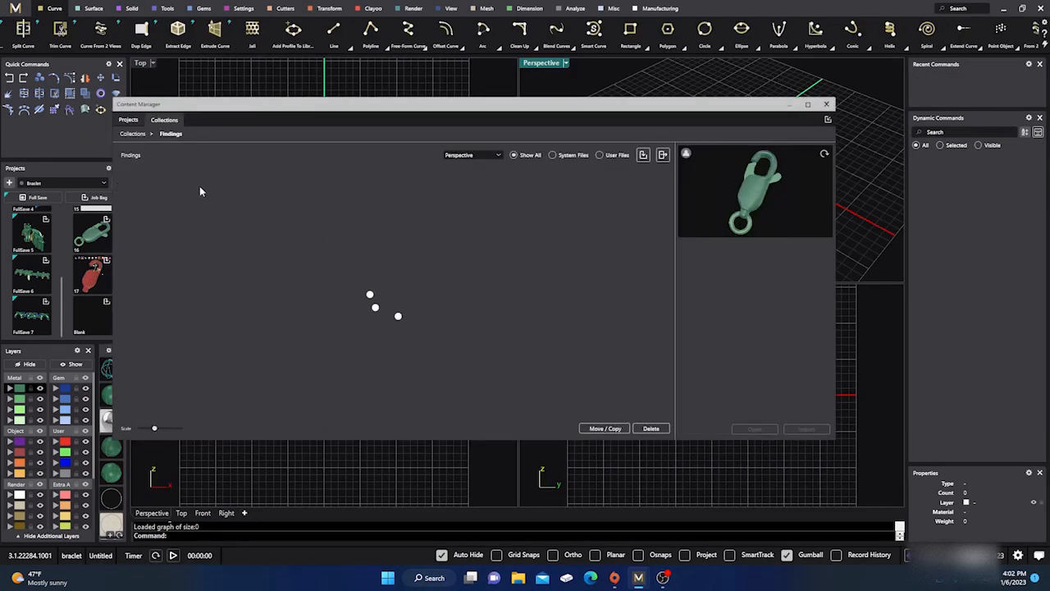
scroll(292, 207, down, 1)
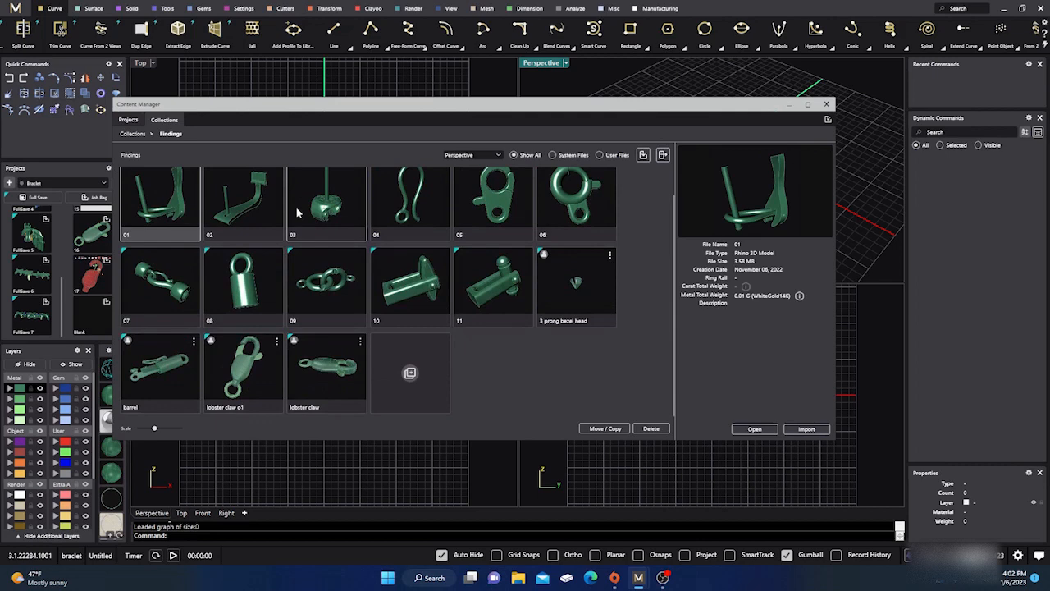
click(248, 354)
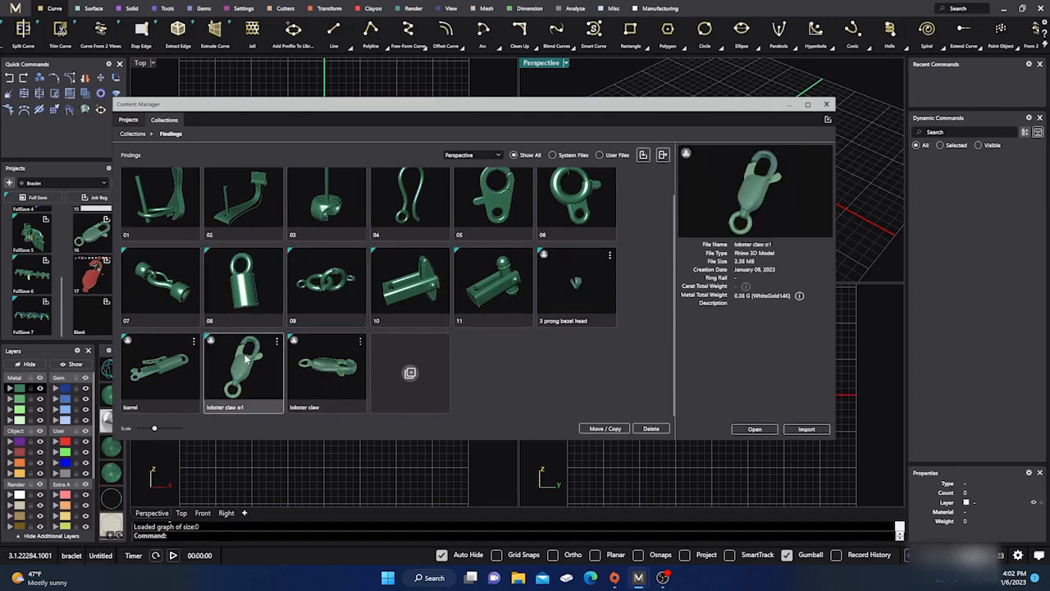
double_click(249, 354)
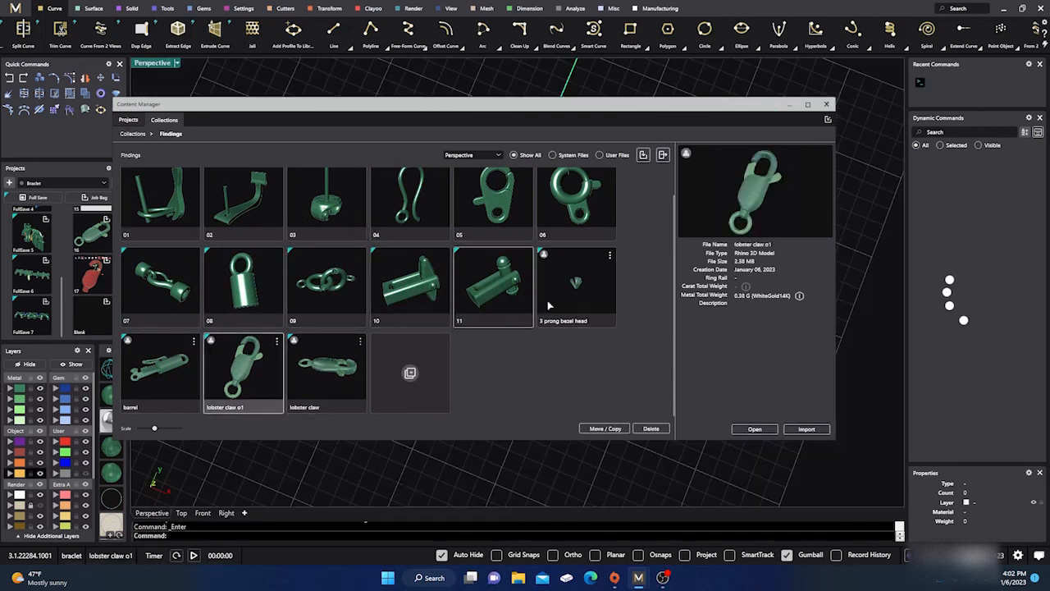
click(827, 105)
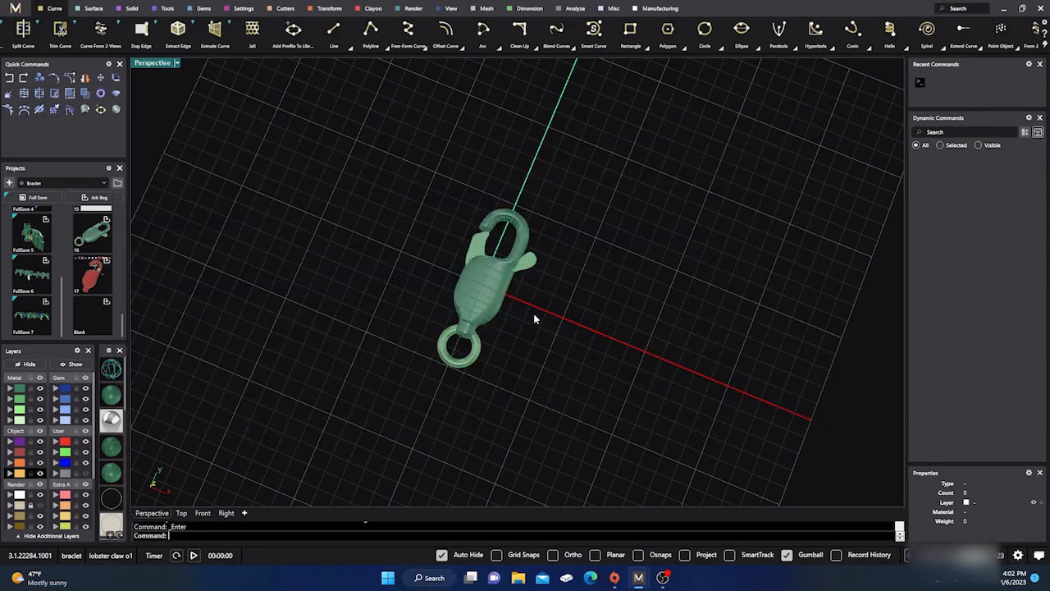
Preview the clasp in the rendered display, restore the shaded display, and assign all its parts to the Metal 01 layer.
click(112, 421)
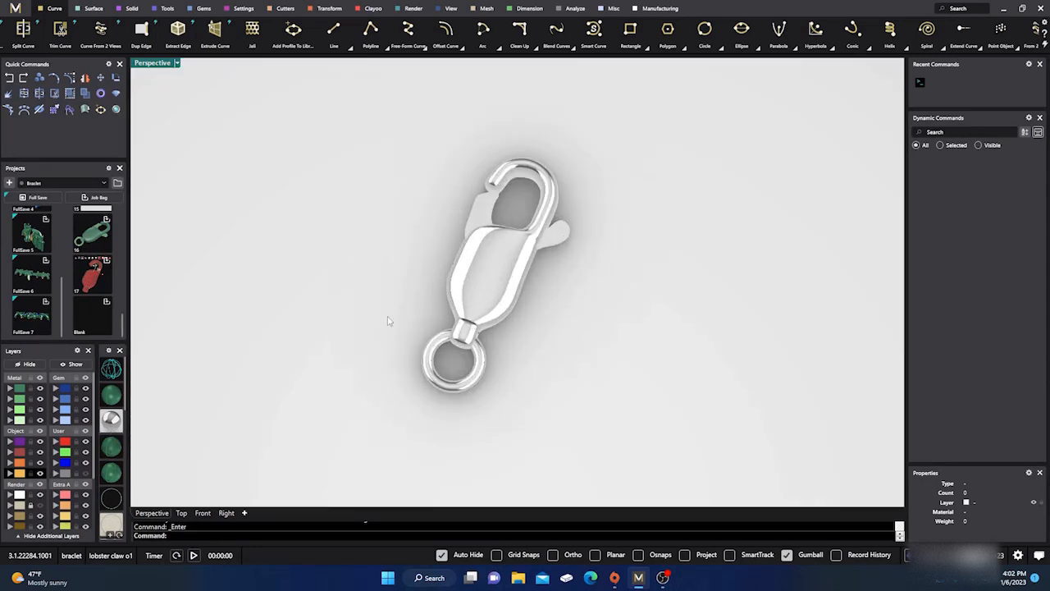
click(114, 397)
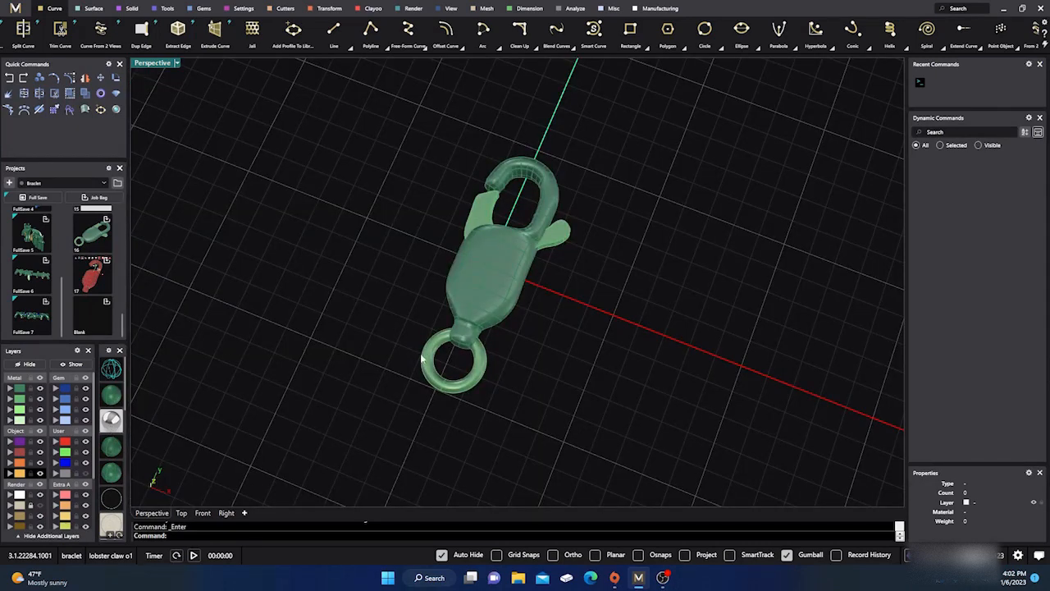
drag(369, 430, 447, 318)
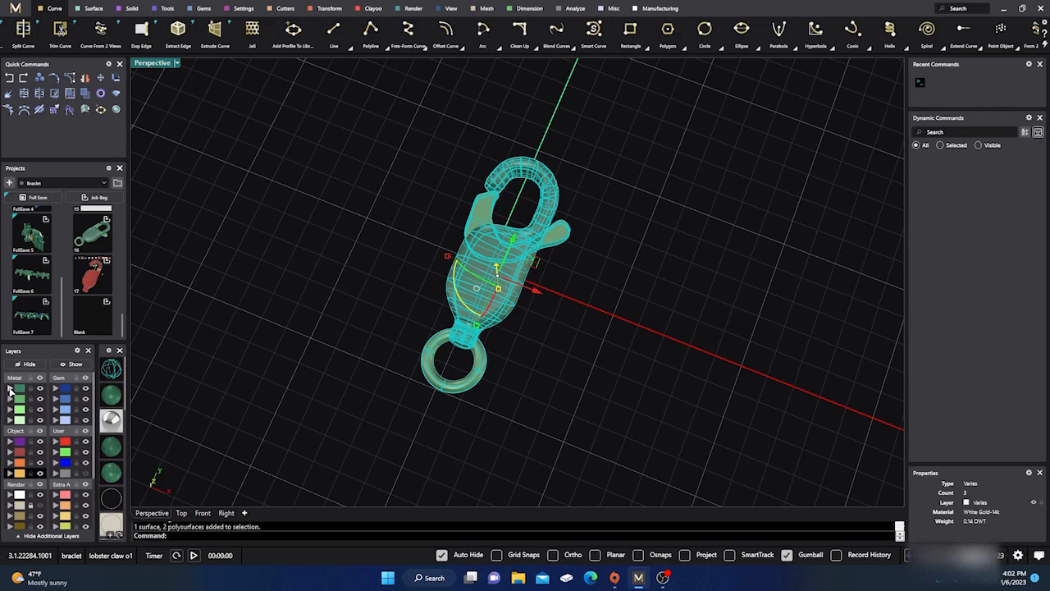
click(10, 389)
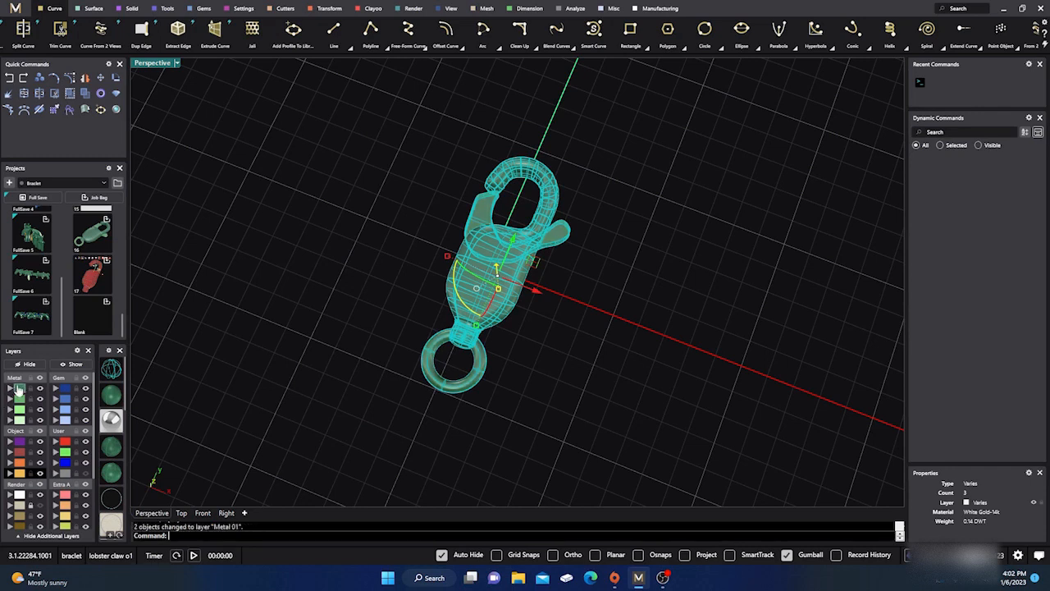
Group the clasp body, trigger lever and torus ring into a single group.
click(71, 94)
click(484, 275)
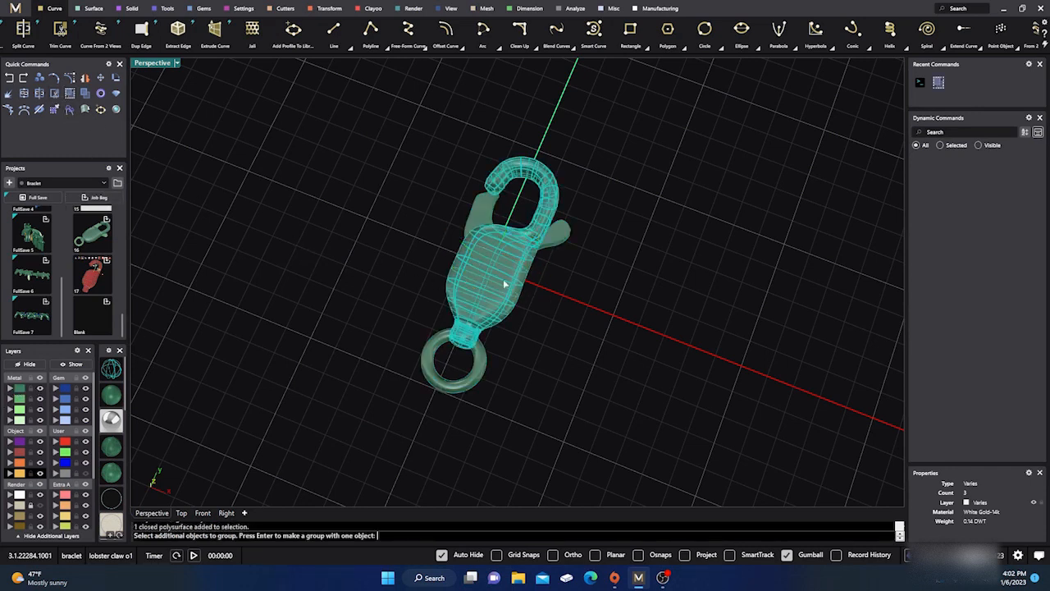
drag(359, 446, 666, 80)
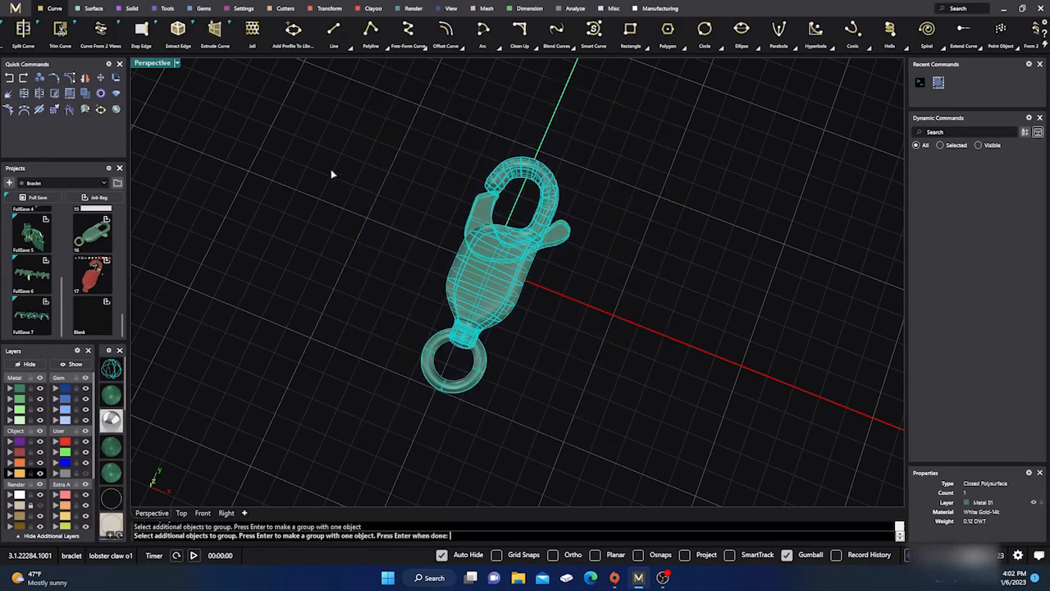
click(85, 108)
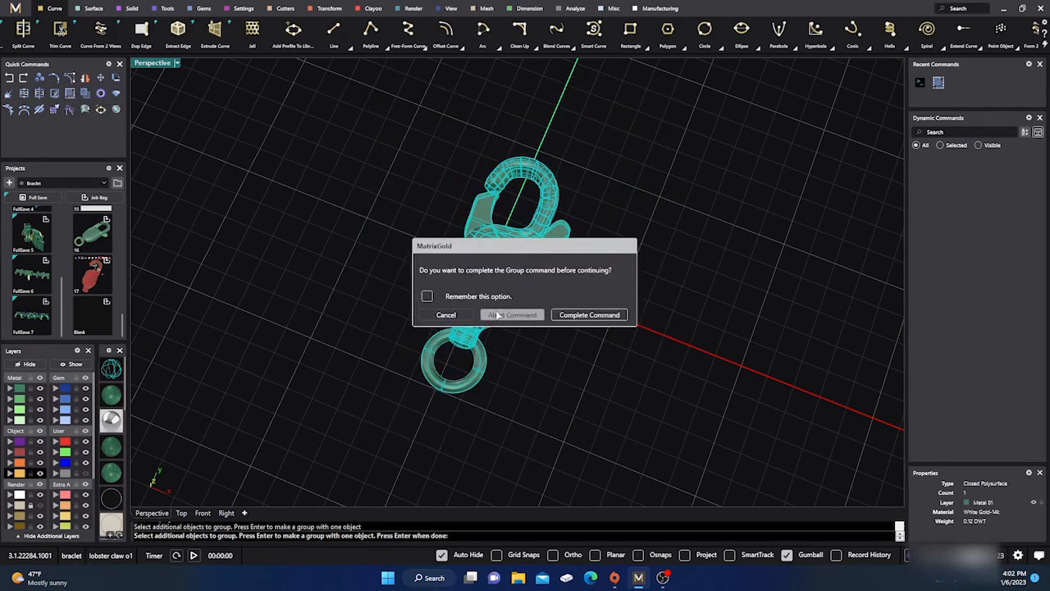
click(589, 315)
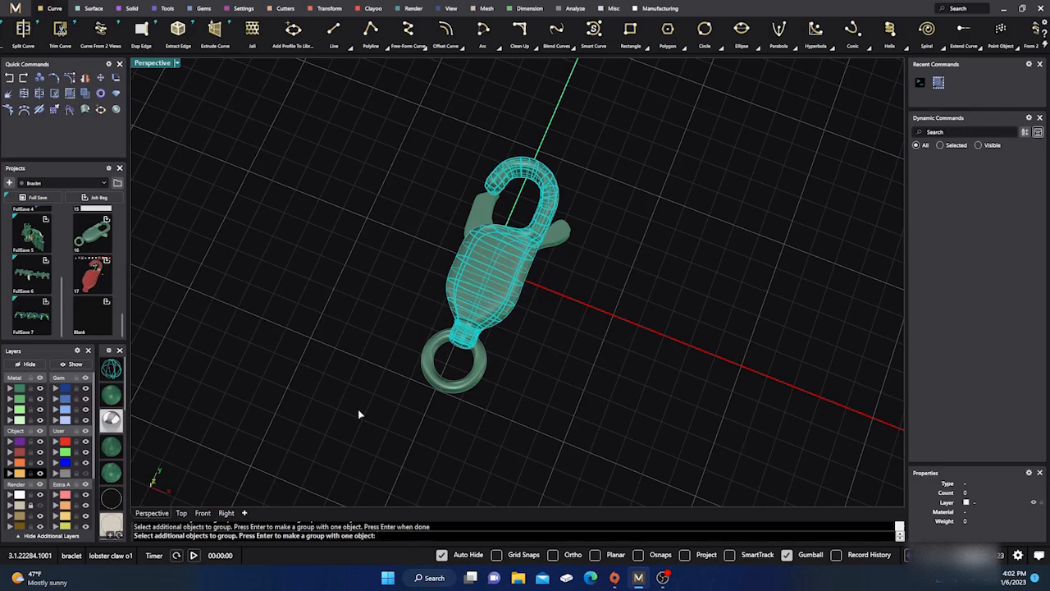
drag(355, 434, 654, 156)
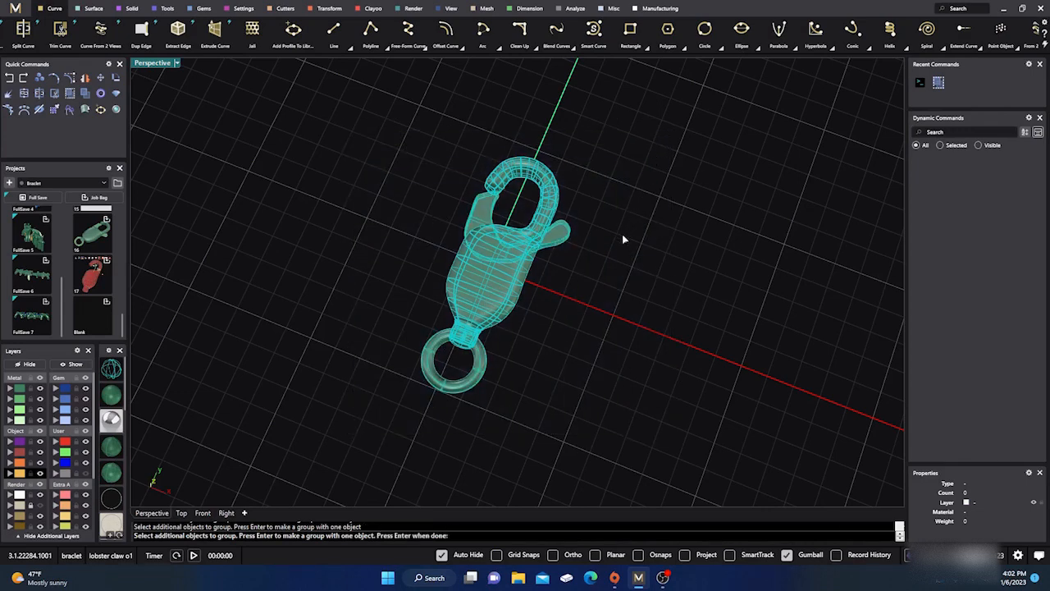
key(Return)
Move the grouped clasp a short distance along the positive X axis and try scaling it down in the ground plane.
click(464, 212)
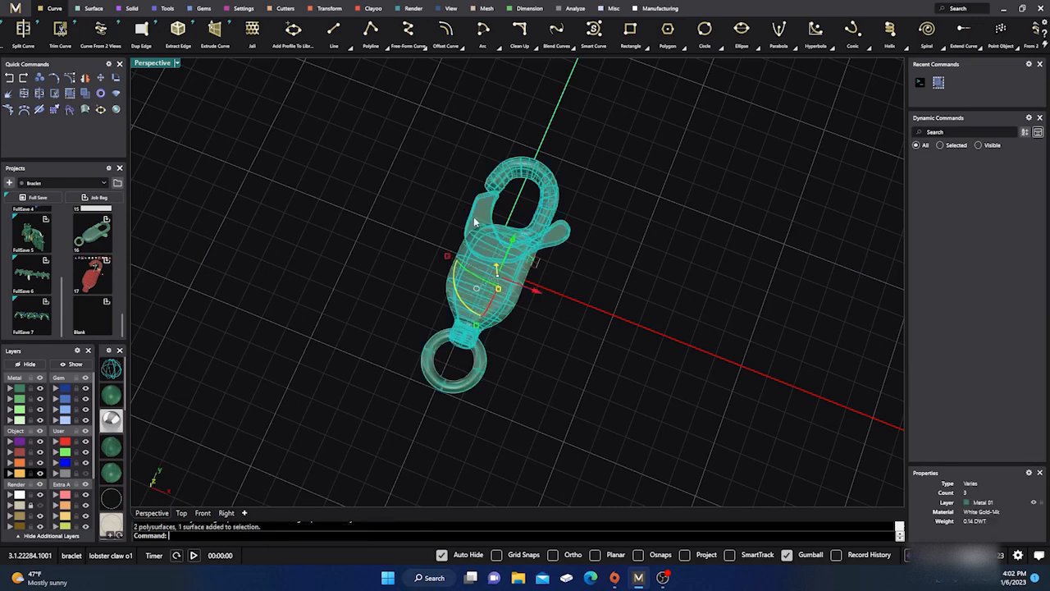
mouse_move(543, 299)
mouse_down()
mouse_move(635, 328)
mouse_move(602, 311)
mouse_move(594, 291)
mouse_move(530, 297)
mouse_move(586, 277)
mouse_move(598, 257)
mouse_move(554, 293)
mouse_up()
click(584, 303)
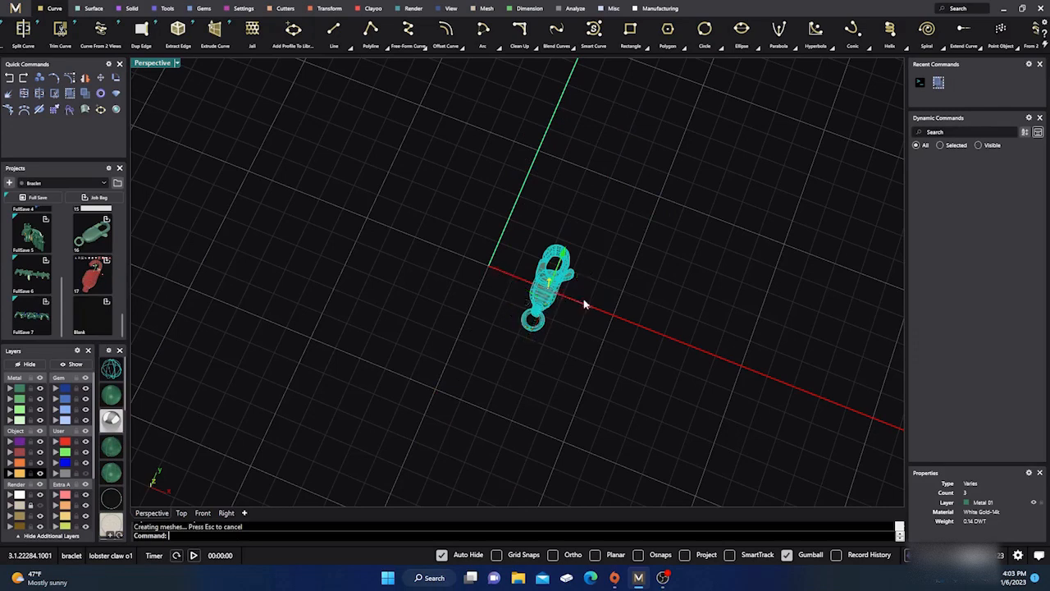
click(592, 274)
Check the scaled clasp's thickness from a low angle and undo the planar scaling.
scroll(573, 293, up, 9)
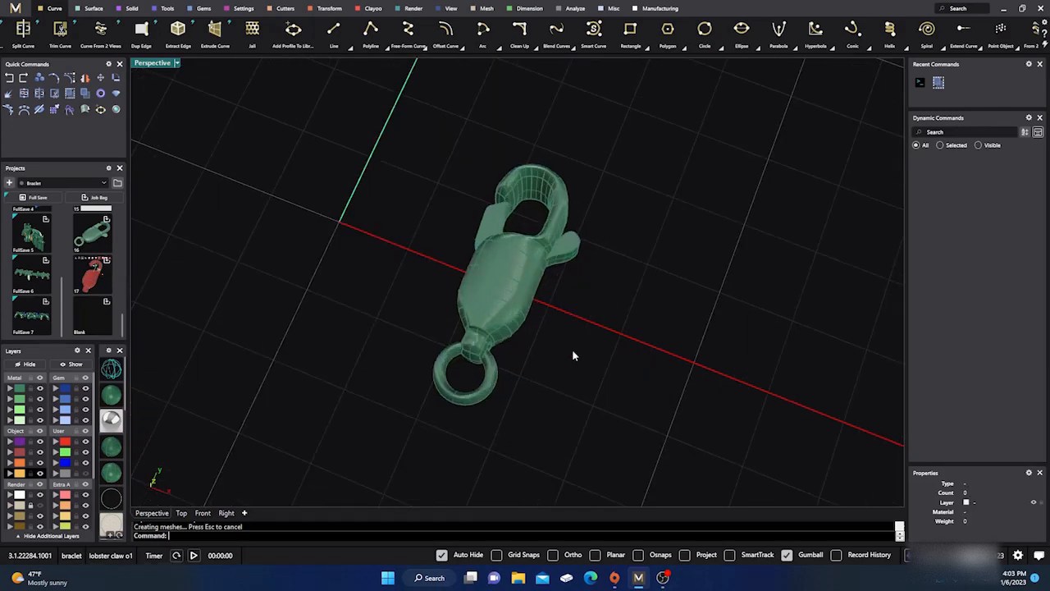
right_drag(572, 352, 519, 320)
click(519, 320)
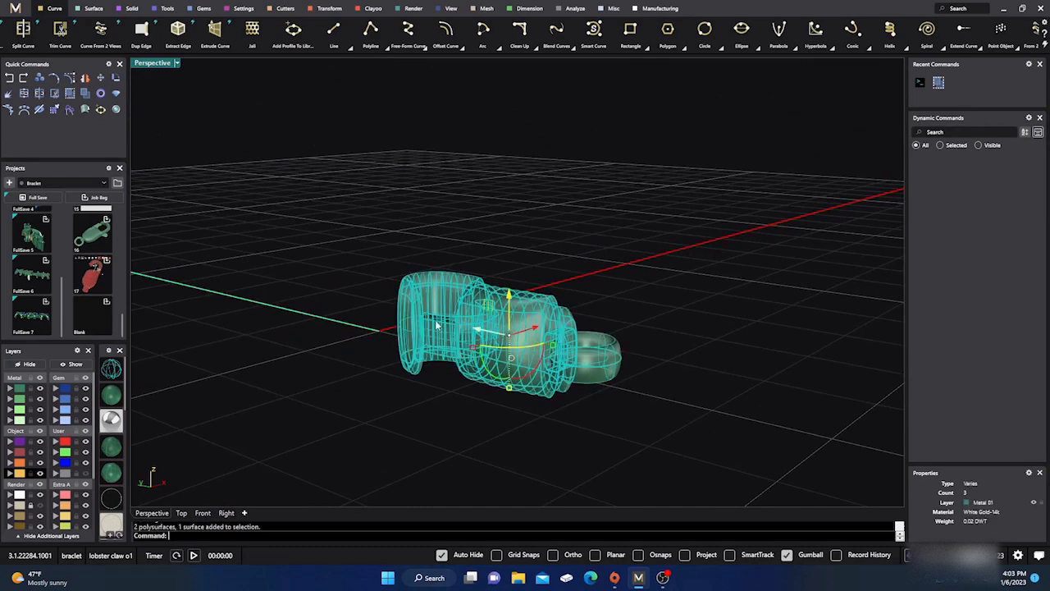
click(10, 80)
click(10, 79)
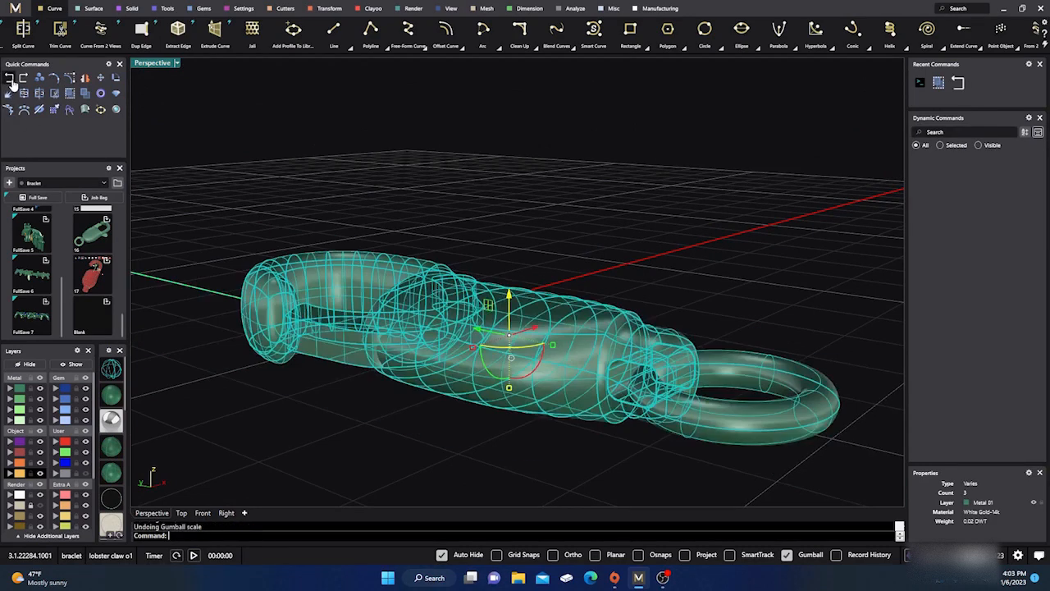
click(212, 144)
right_drag(438, 194, 366, 204)
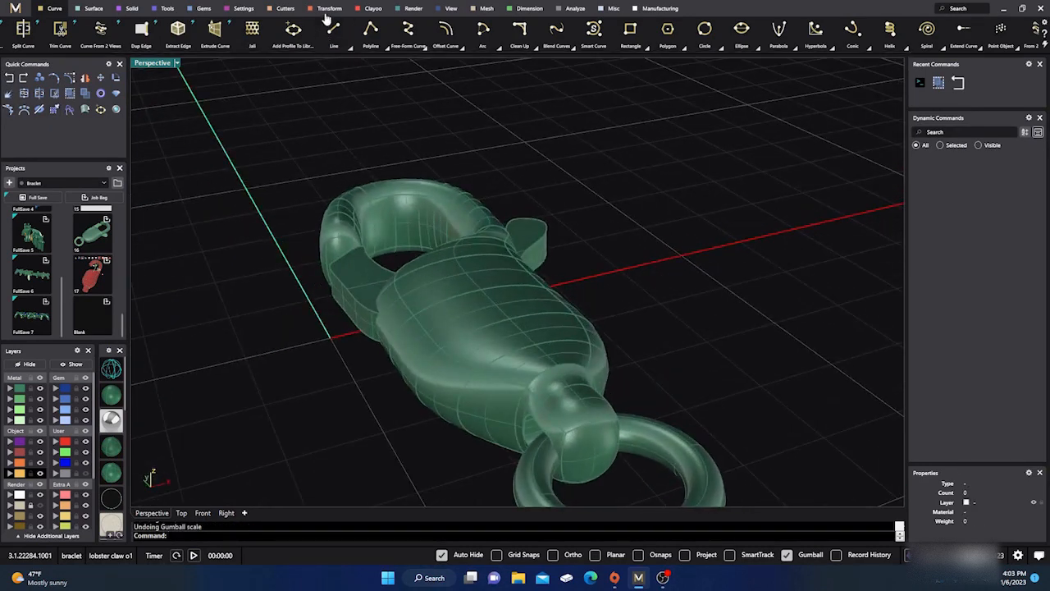
Scale the grouped clasp down uniformly with Scale 3D by a factor of about 0.62 from a base point on its body.
click(327, 10)
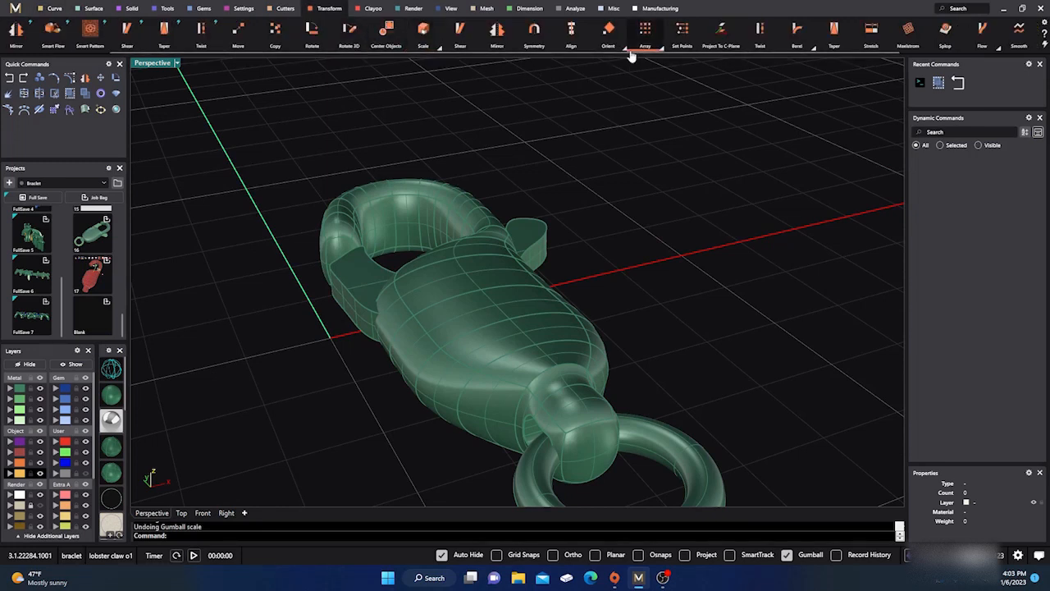
click(438, 48)
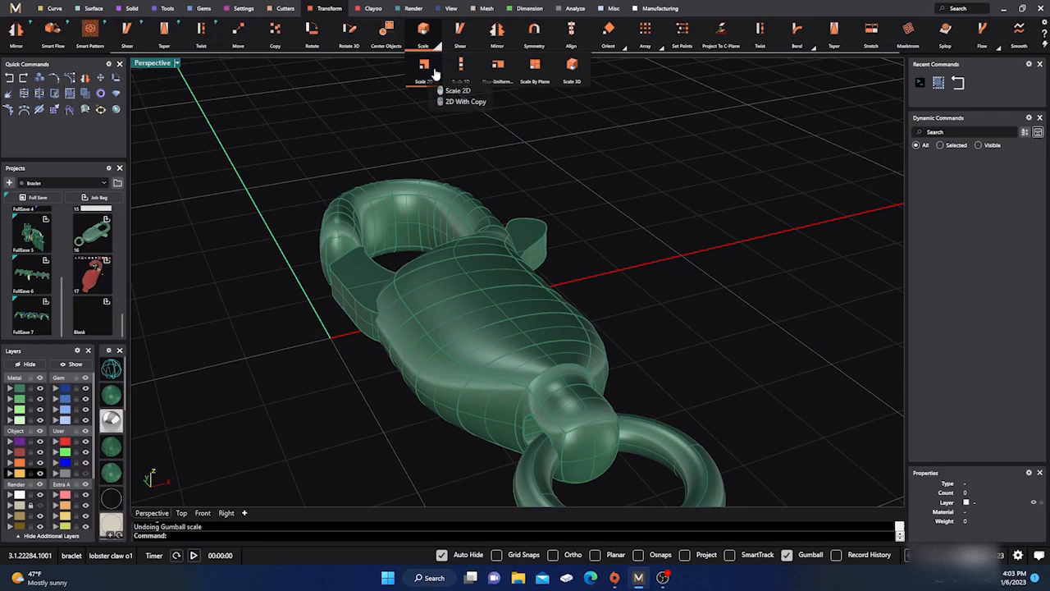
click(571, 69)
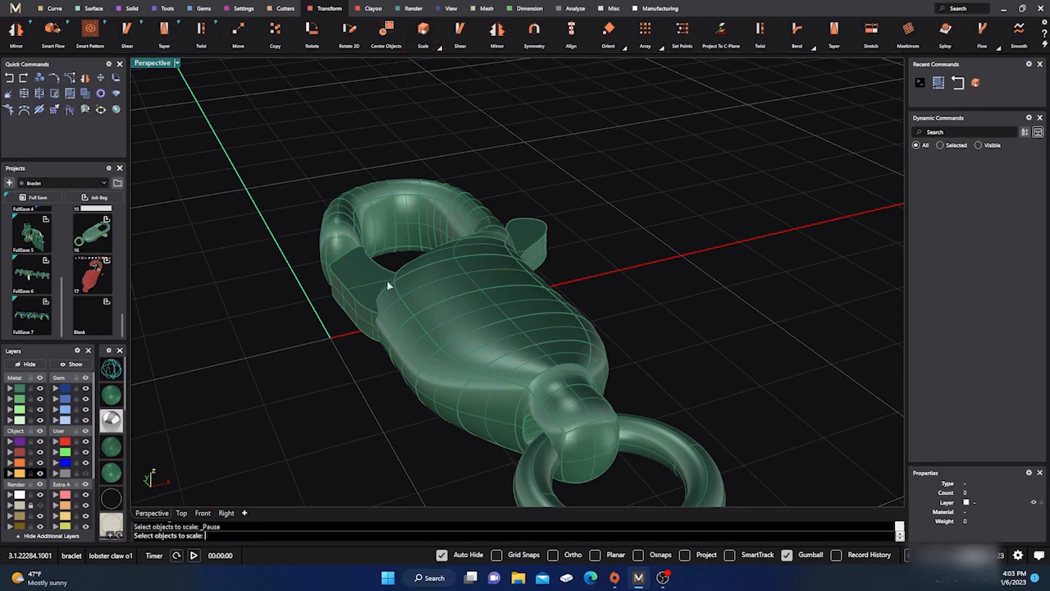
right_drag(215, 319, 319, 355)
scroll(354, 304, down, 5)
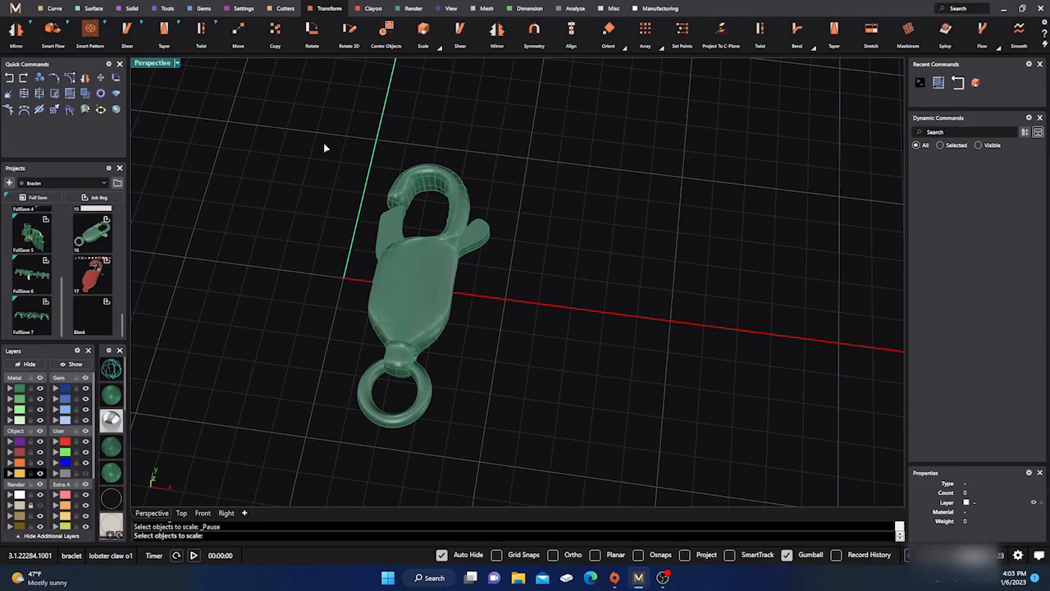
drag(324, 148, 535, 461)
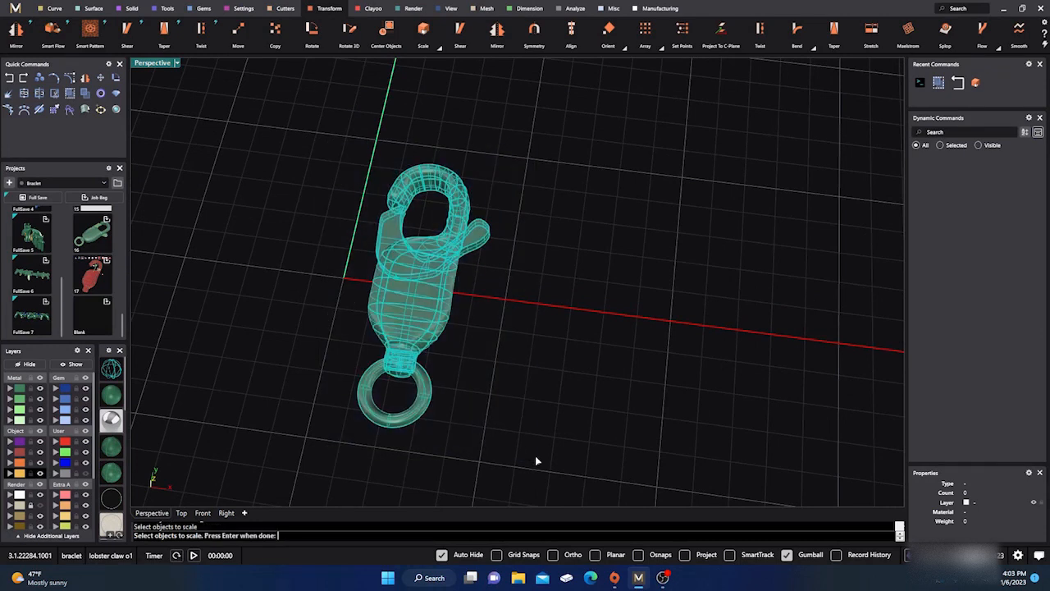
key(Return)
click(413, 280)
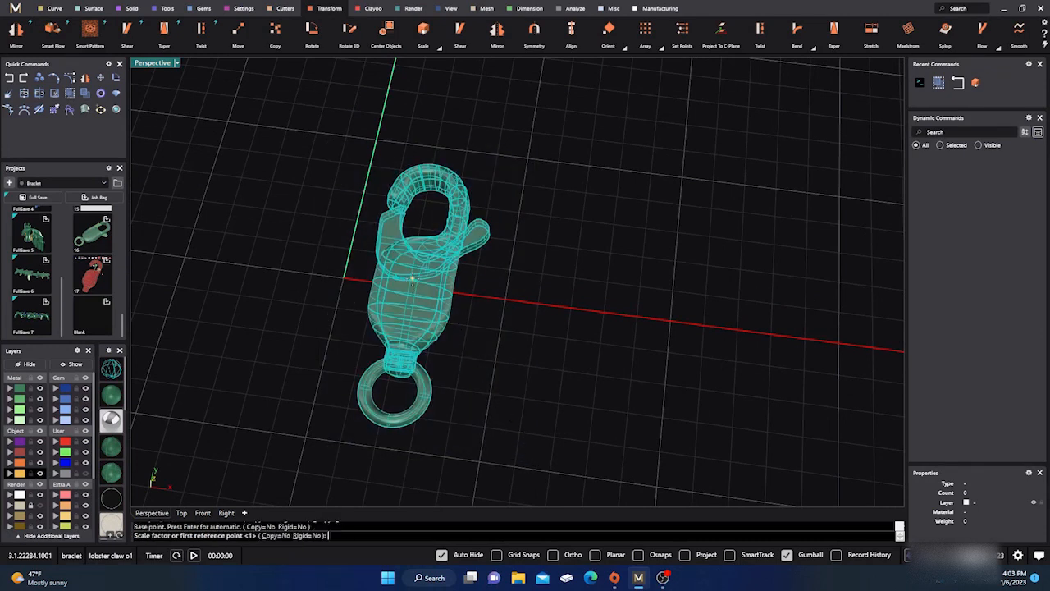
click(673, 177)
click(581, 227)
right_drag(581, 227, 447, 282)
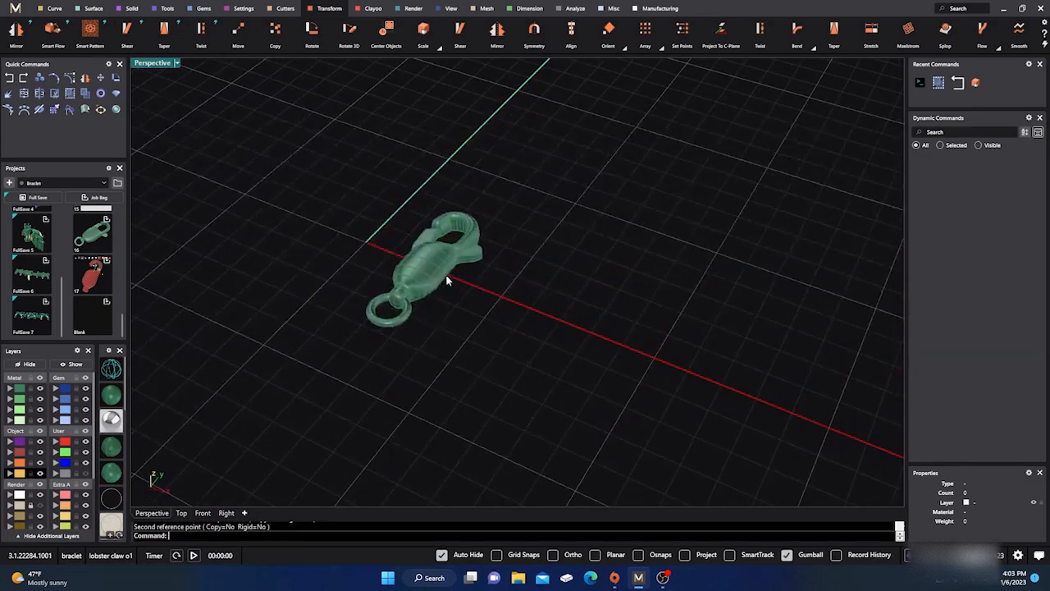
Enlarge the grouped clasp uniformly with Scale 3D, using a base point on its body and two reference points.
scroll(428, 271, up, 2)
drag(291, 169, 569, 374)
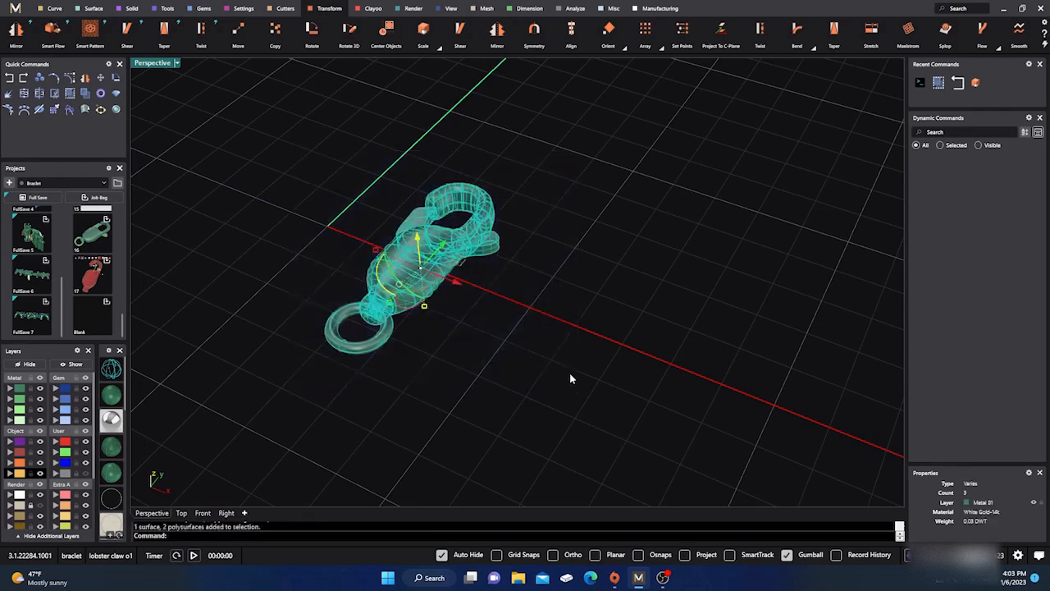
key(Return)
right_drag(433, 375, 448, 393)
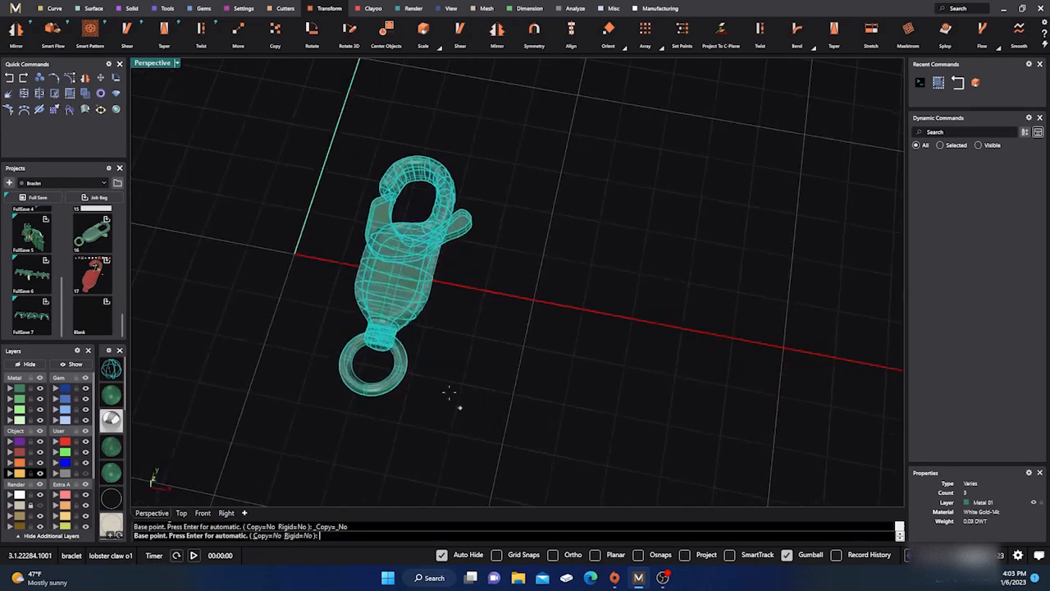
click(394, 267)
click(540, 258)
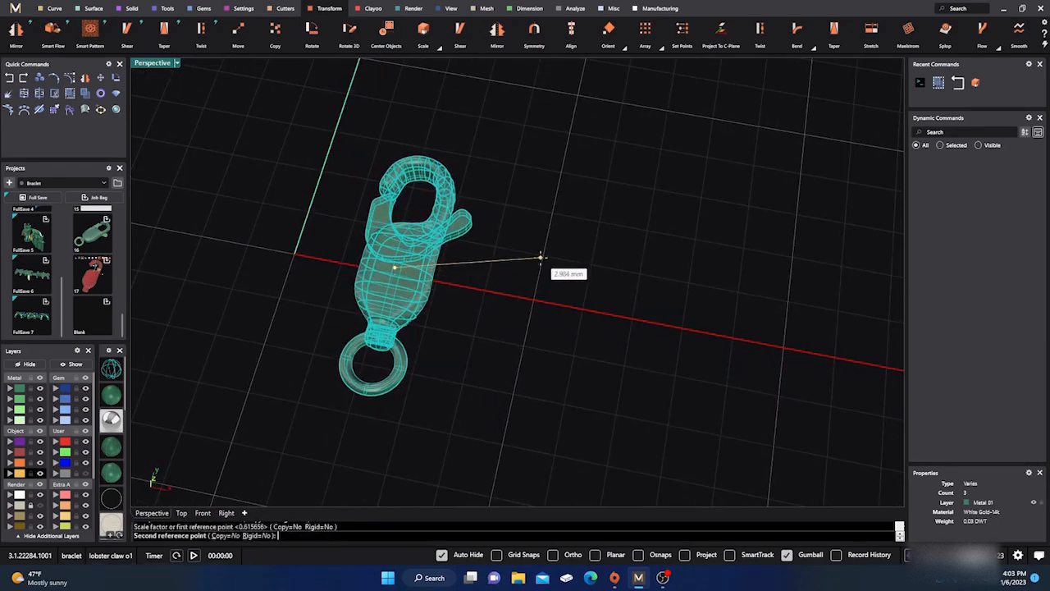
click(654, 219)
mouse_move(659, 229)
right_down()
mouse_move(629, 301)
mouse_move(633, 277)
mouse_move(466, 407)
mouse_move(522, 426)
mouse_move(524, 442)
mouse_move(534, 430)
mouse_move(474, 215)
mouse_move(484, 200)
mouse_move(481, 239)
mouse_move(650, 400)
mouse_move(412, 353)
mouse_move(436, 406)
right_up()
click(621, 326)
Switch the Perspective view to the rendered display and examine the body, trigger lever, hook and ring of the clasp.
click(113, 422)
scroll(465, 357, down, 5)
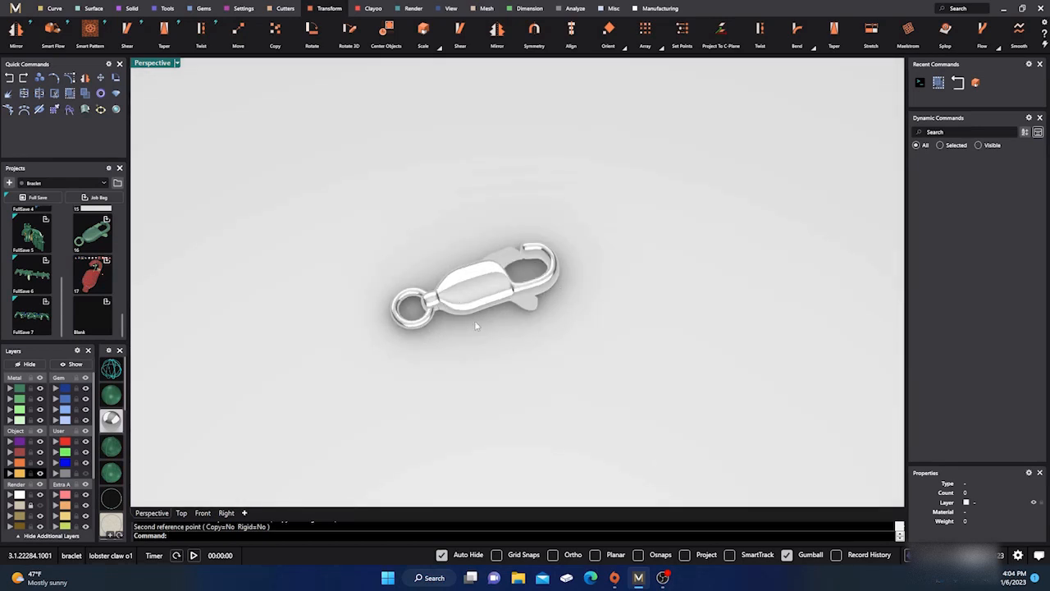
scroll(469, 328, up, 8)
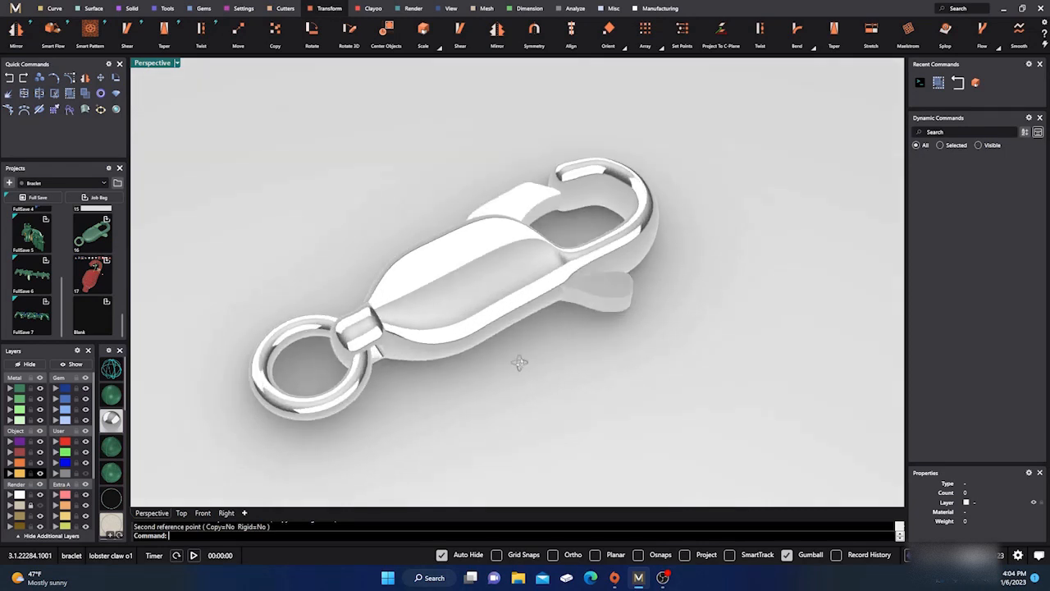
right_drag(532, 353, 518, 352)
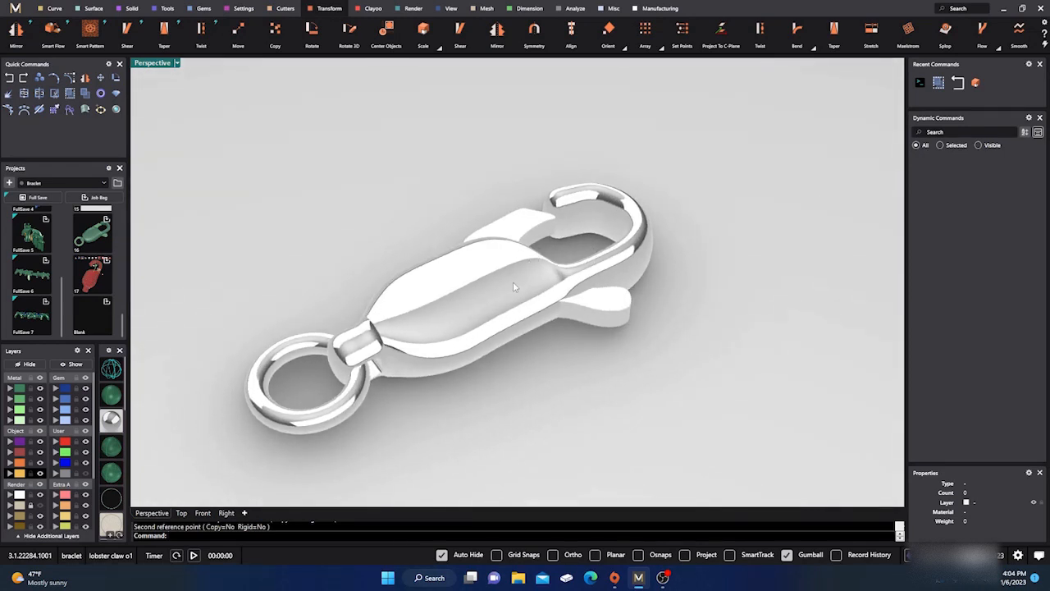
scroll(512, 281, down, 2)
scroll(508, 374, up, 2)
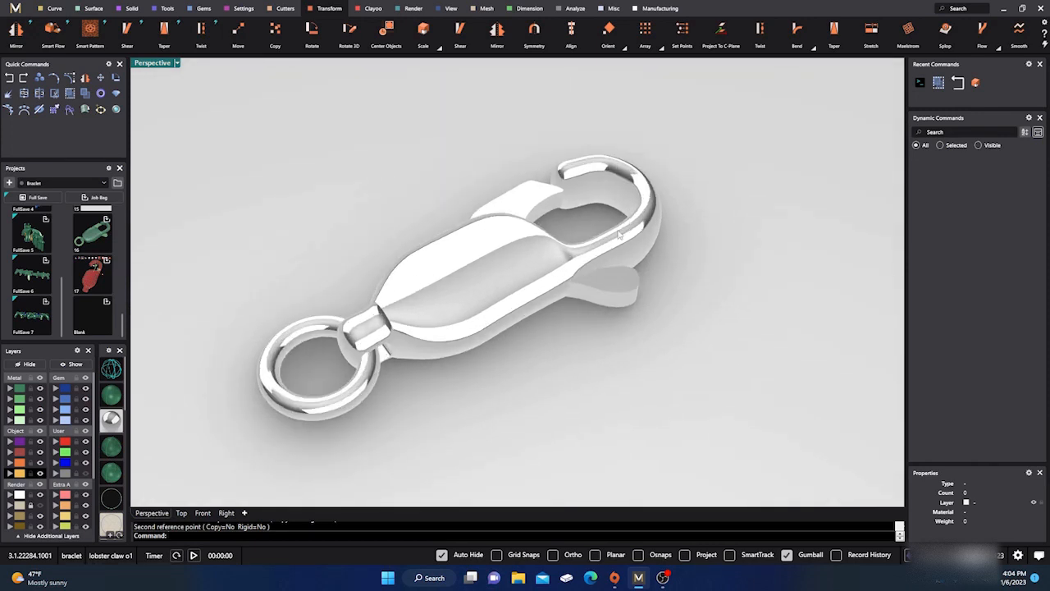
scroll(542, 324, down, 1)
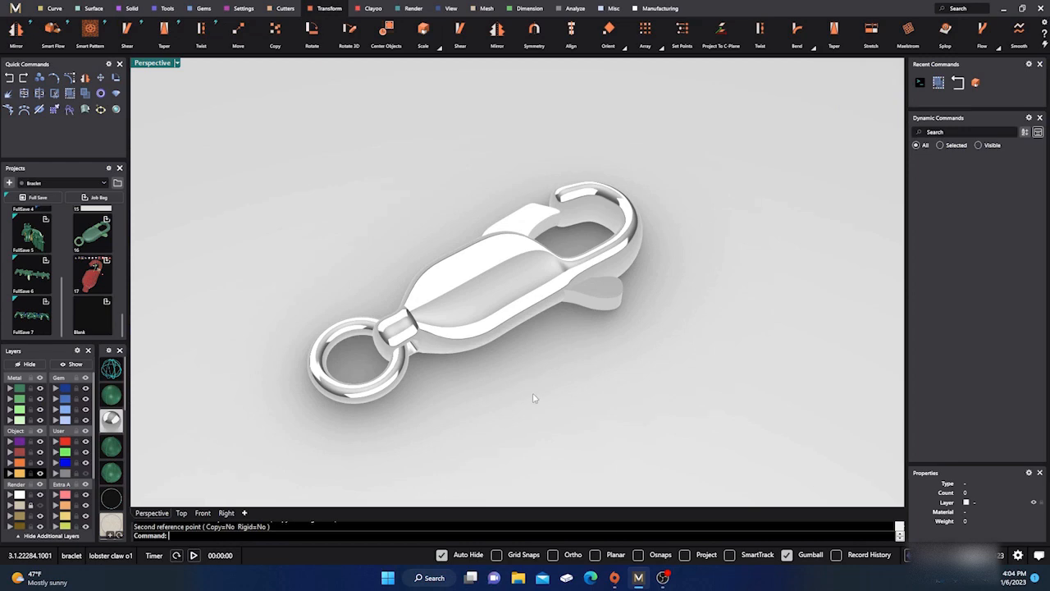
right_drag(535, 399, 534, 424)
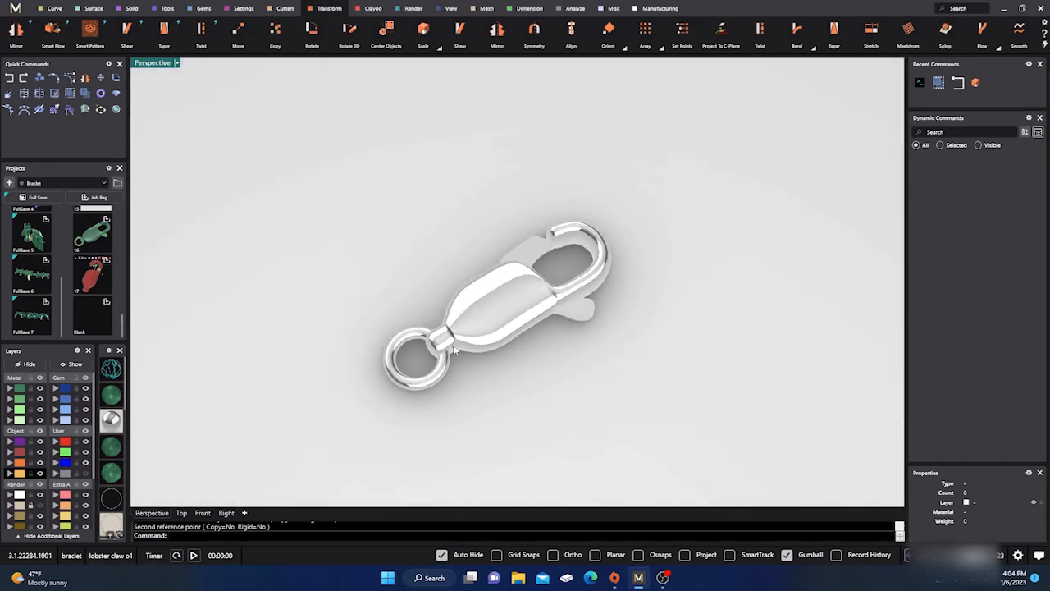
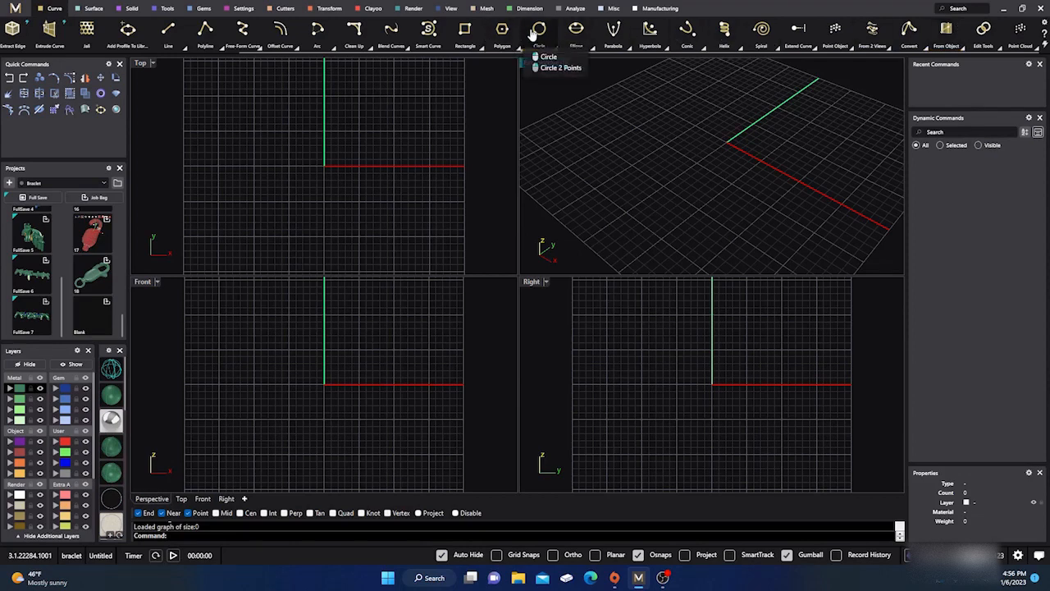
Draw a 4 mm diameter circle centred on the origin in the Front view.
click(539, 31)
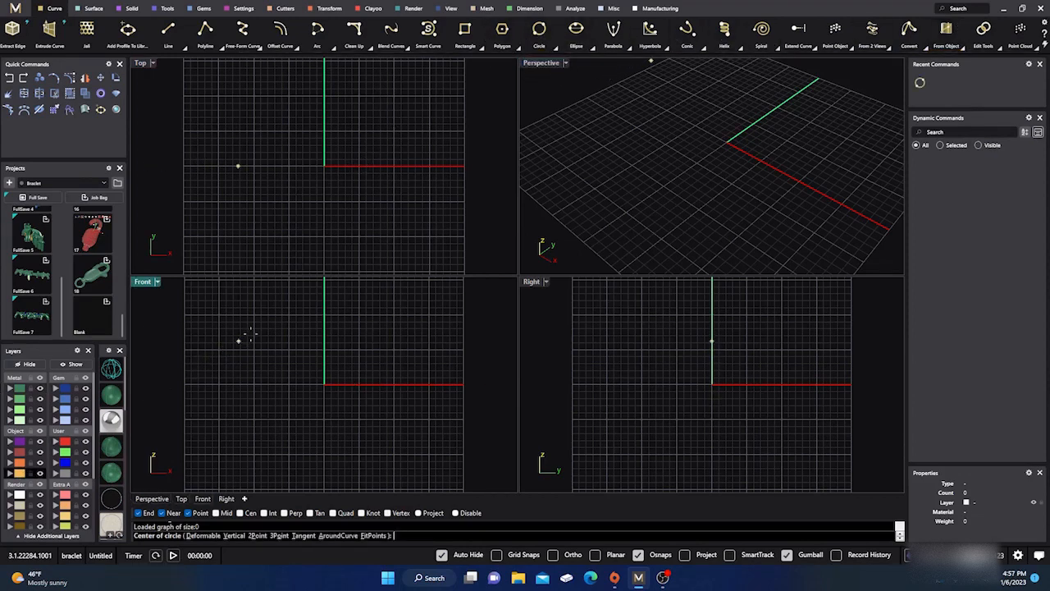
click(325, 166)
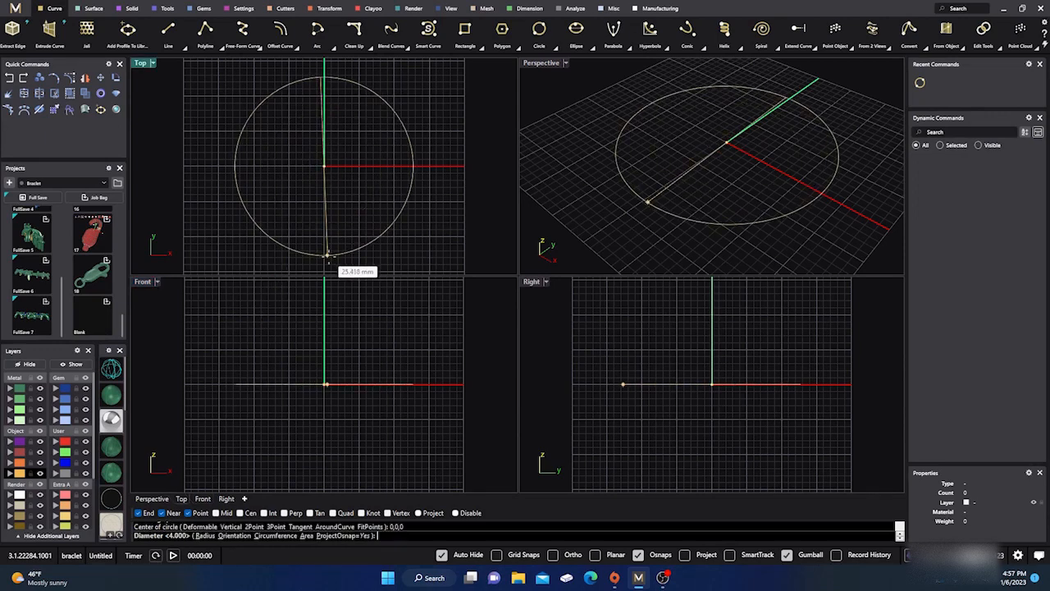
text(2)
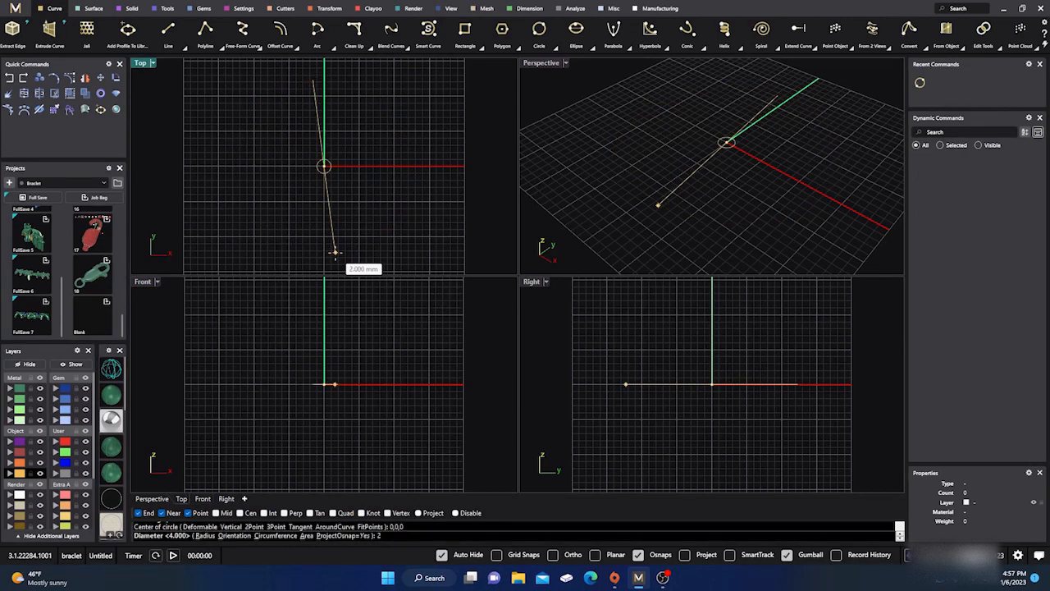
scroll(328, 168, up, 4)
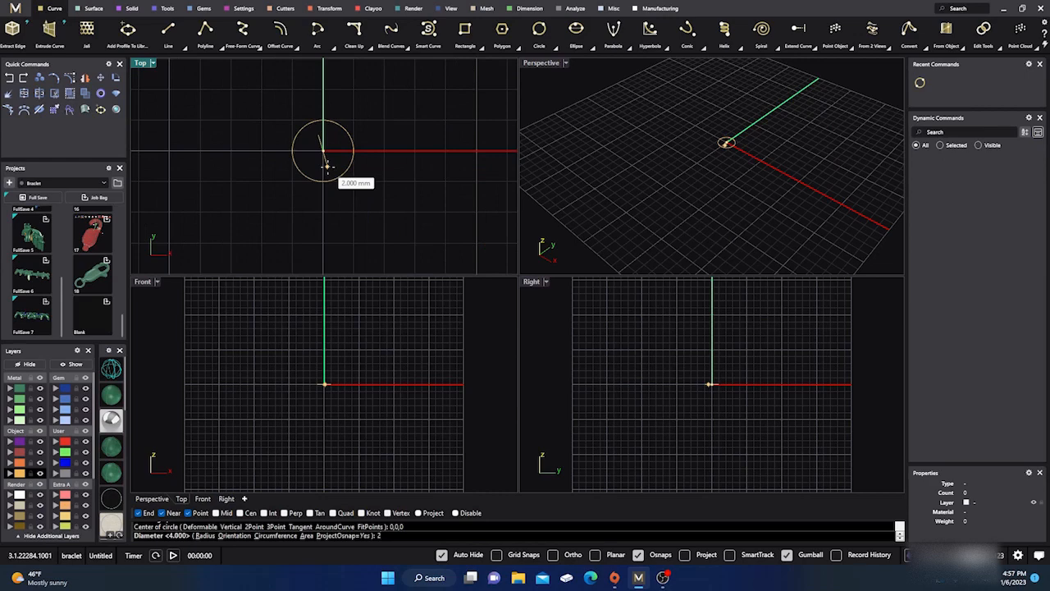
scroll(328, 167, up, 2)
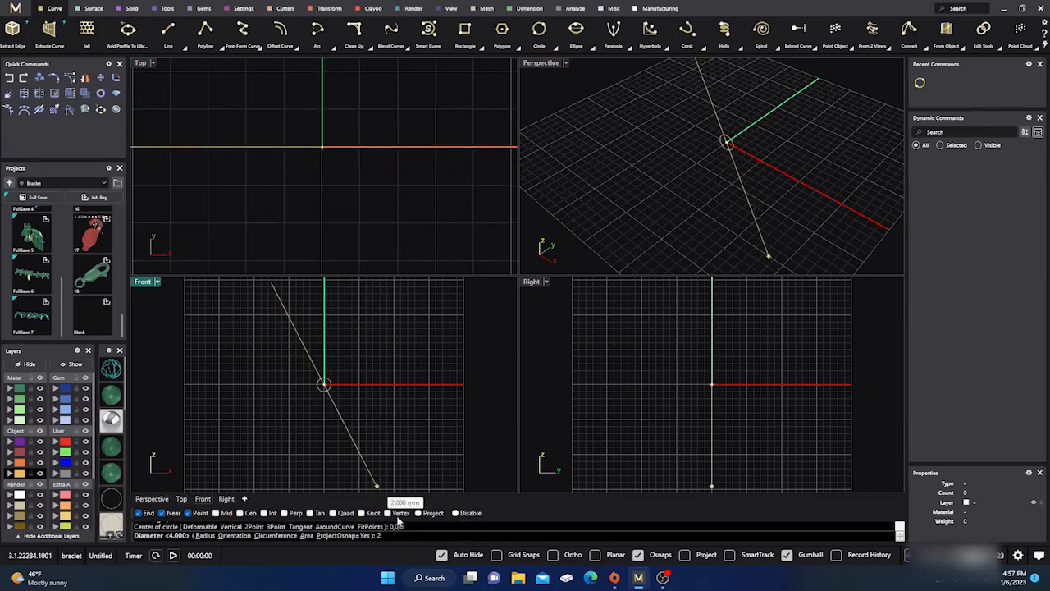
key(BackSpace)
text(4)
key(Return)
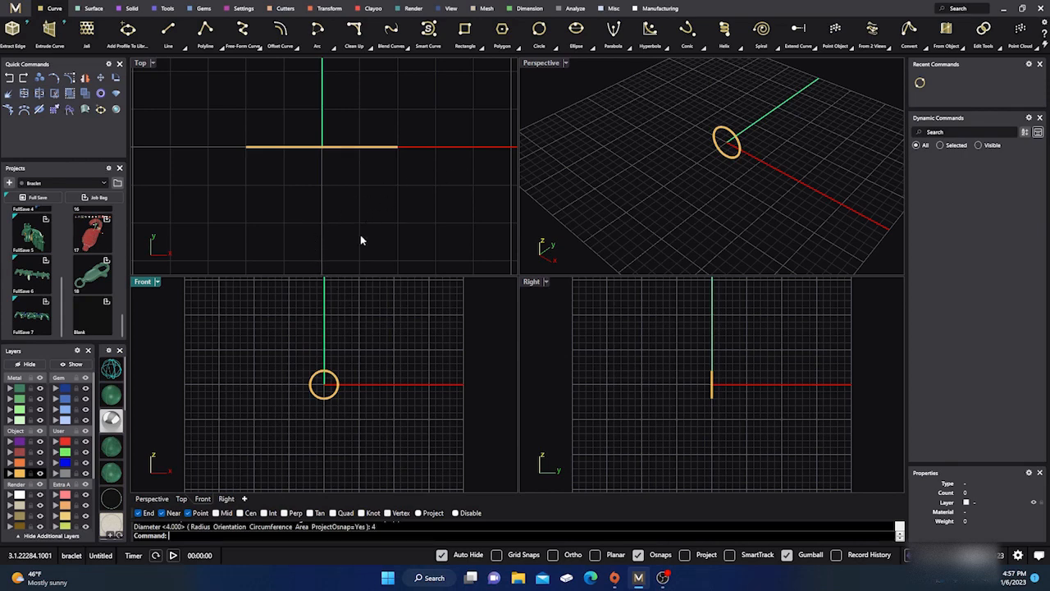
scroll(327, 399, up, 2)
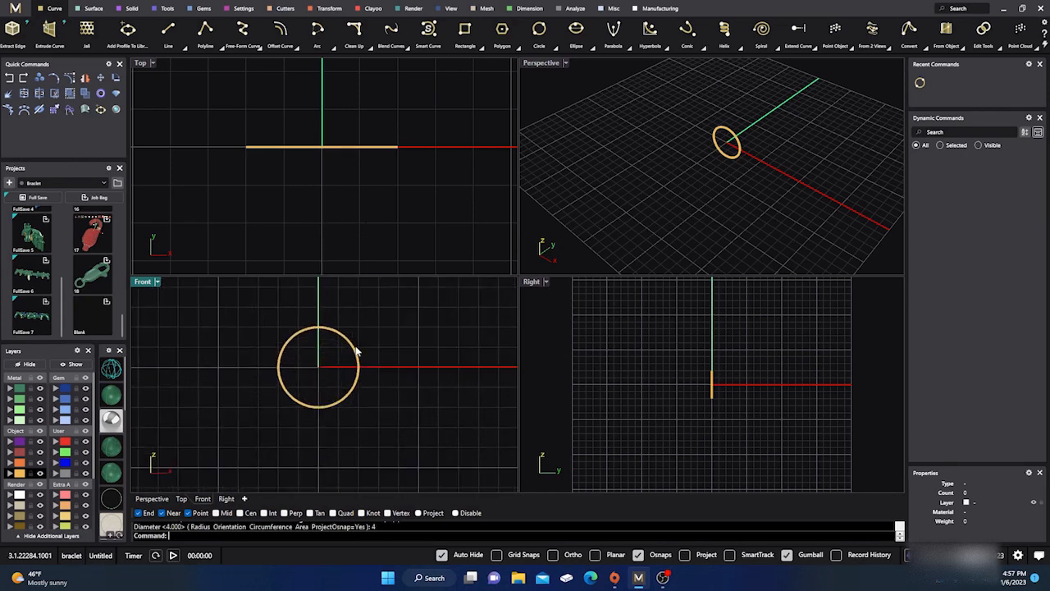
Copy the 4 mm circle in place and scale the copy down about the origin to form a smaller concentric circle.
click(356, 350)
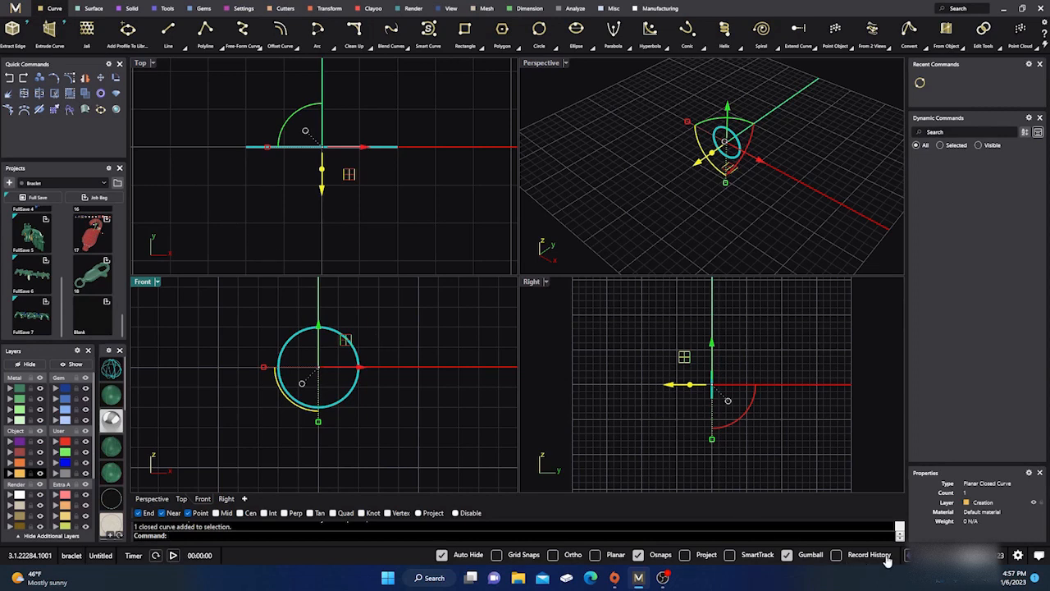
click(40, 78)
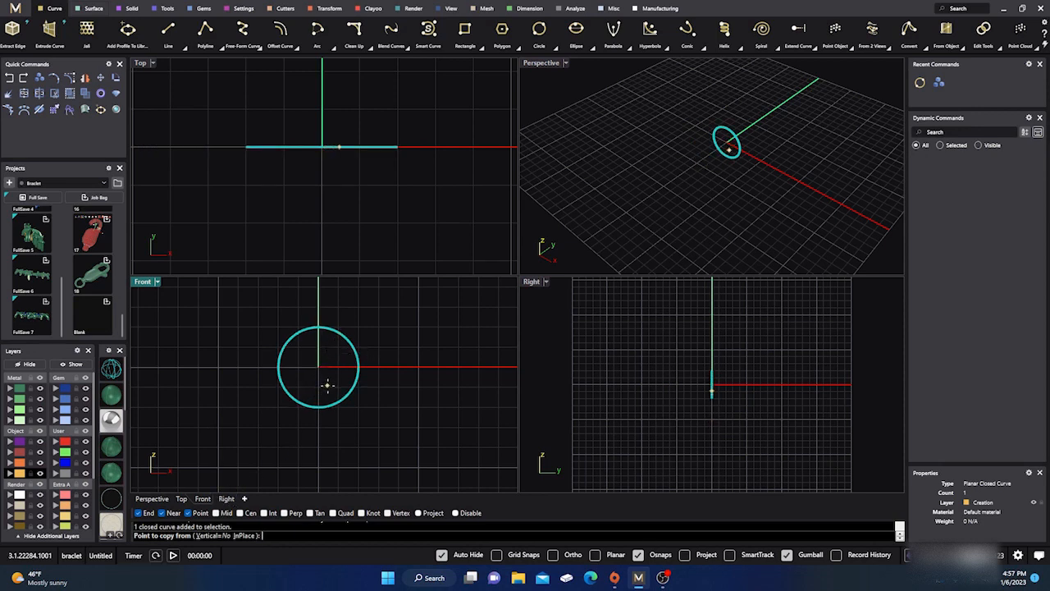
click(246, 535)
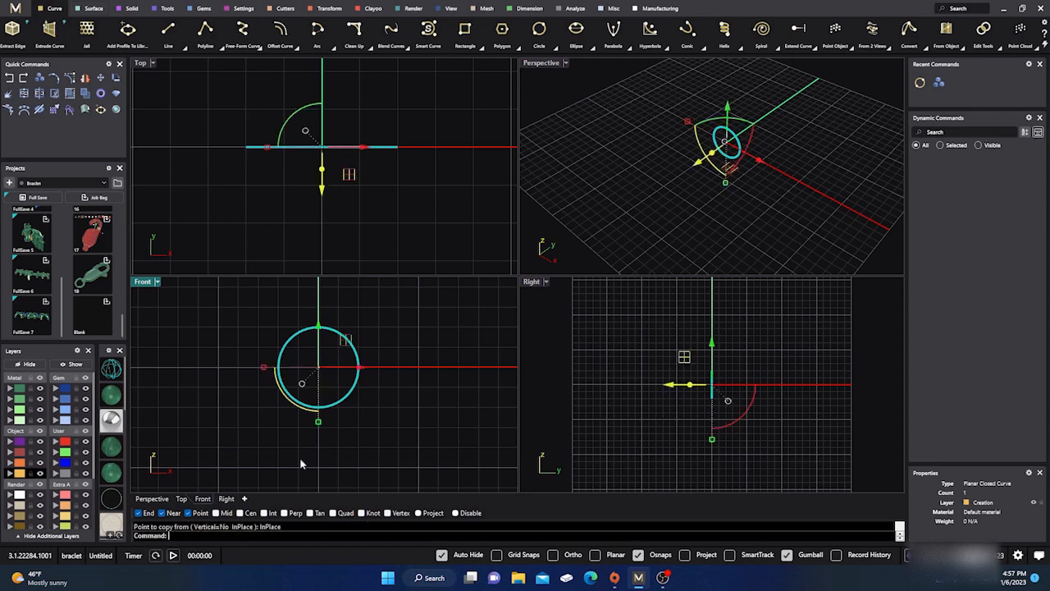
scroll(345, 343, up, 1)
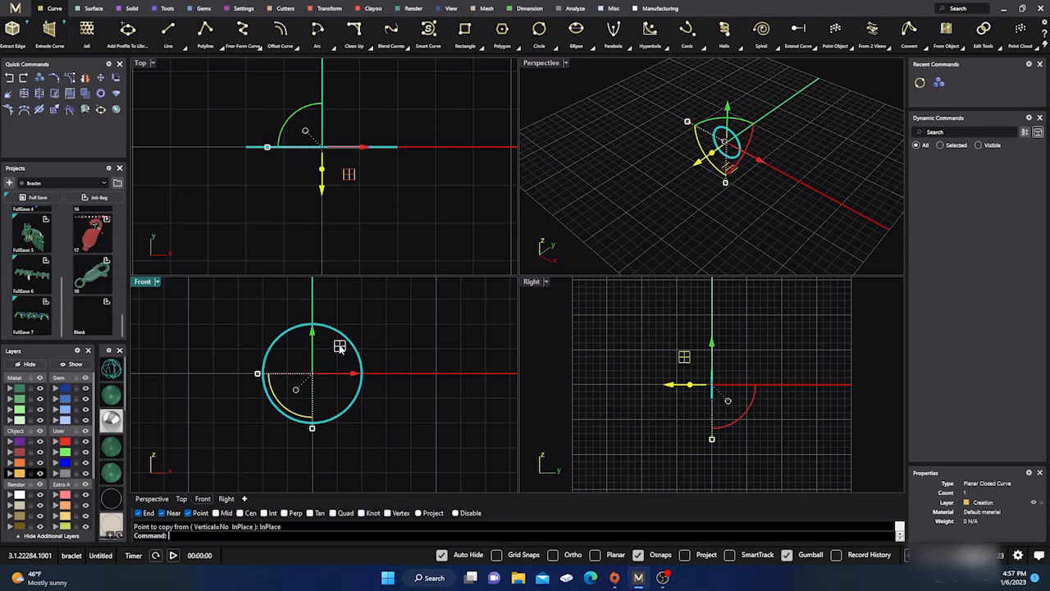
drag(340, 349, 336, 354)
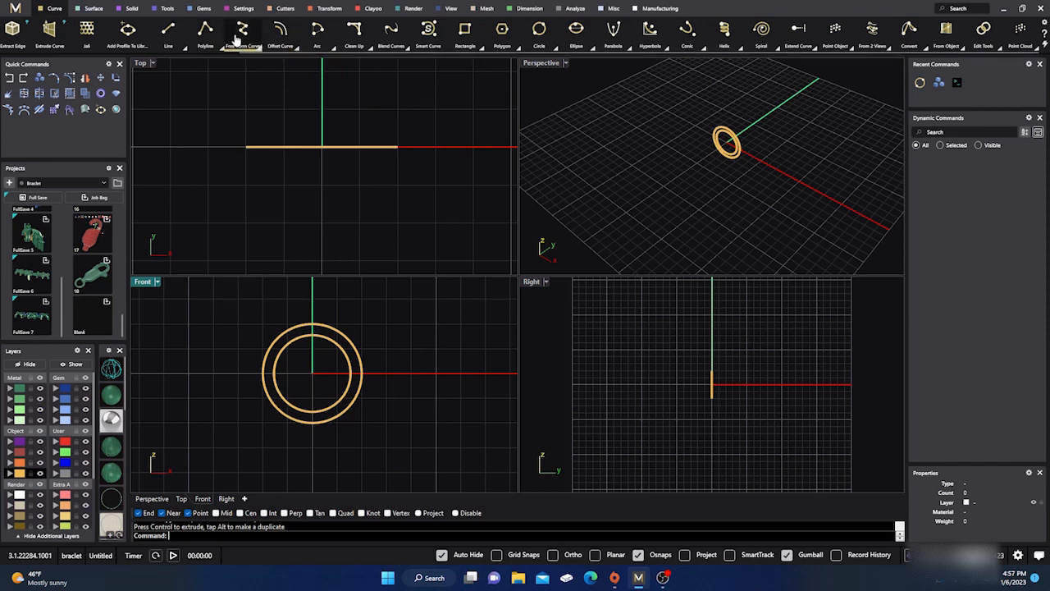
Draw an L-shaped polyline in the Front view from the outer circle's top, down inside the inner circle, then left past the outer circle.
click(205, 31)
scroll(293, 335, up, 3)
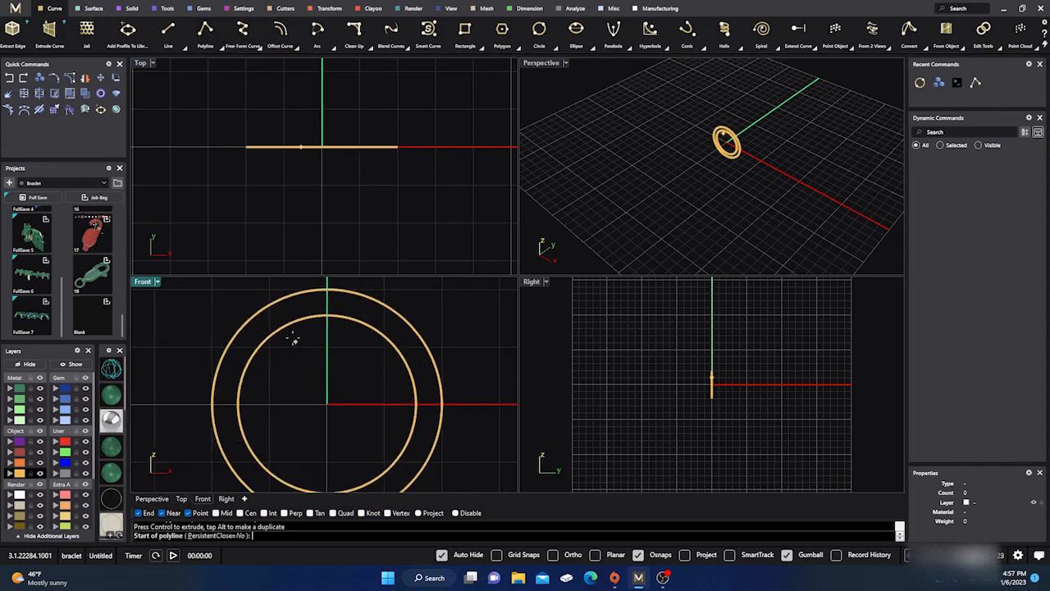
scroll(304, 299, up, 3)
click(312, 291)
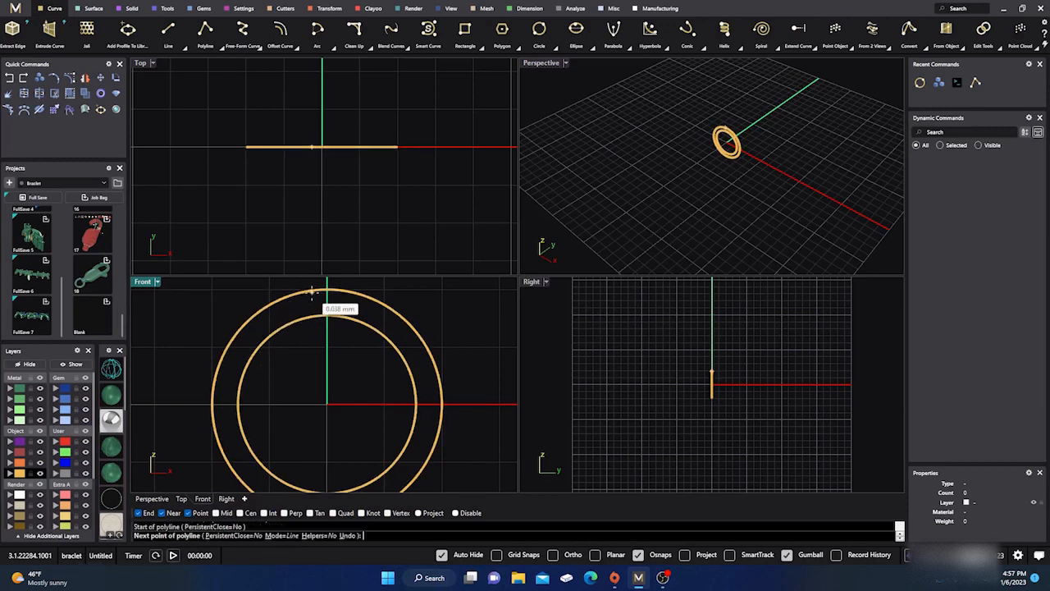
click(310, 371)
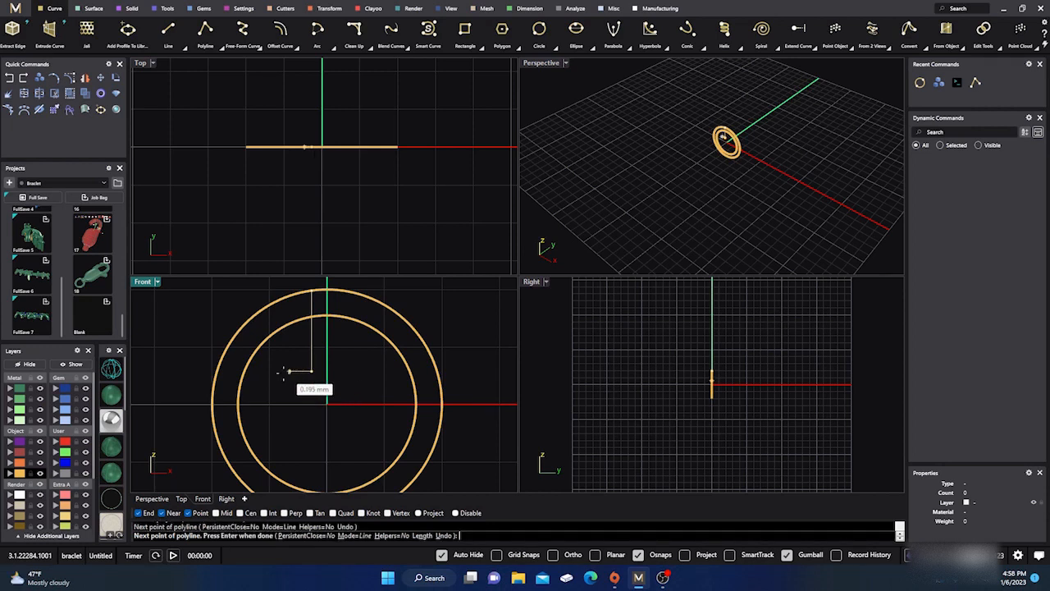
click(181, 373)
key(Return)
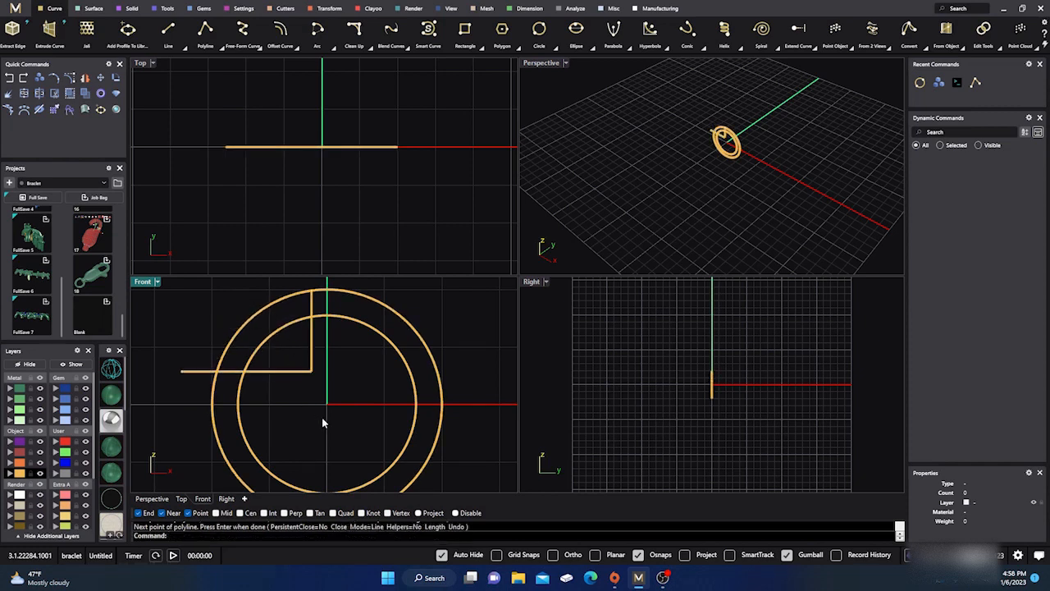
Draw a straight horizontal polyline across the outer circle just below the origin, ending on the circle at both sides.
drag(322, 417, 287, 374)
key(Return)
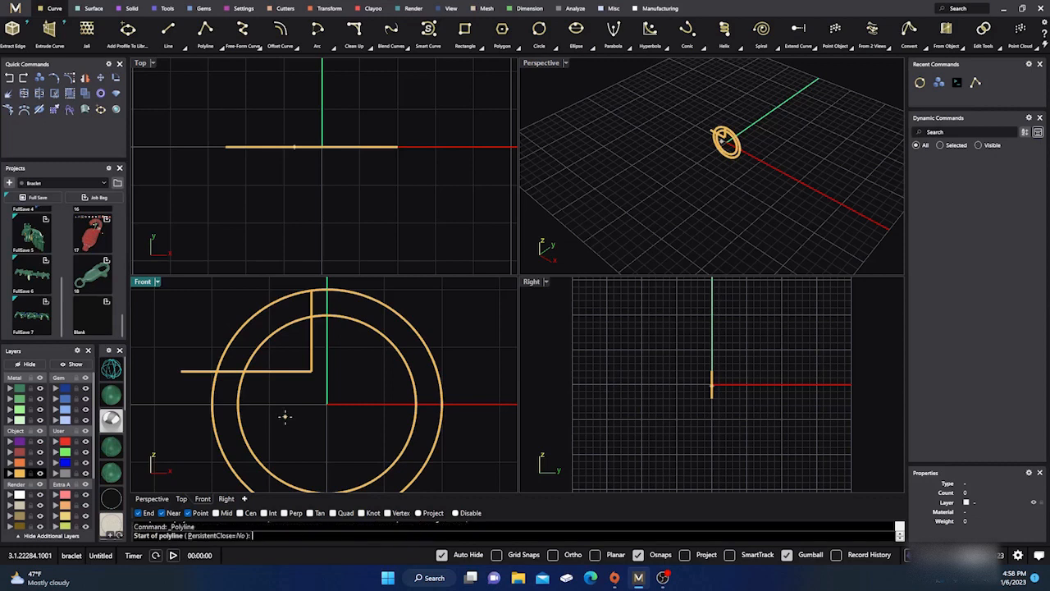
click(212, 417)
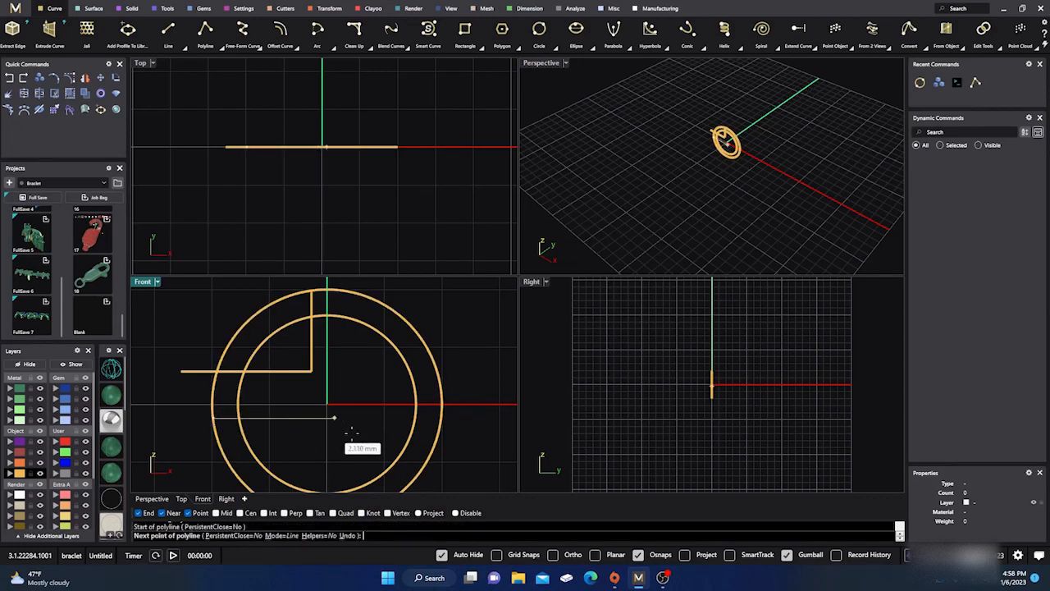
click(441, 419)
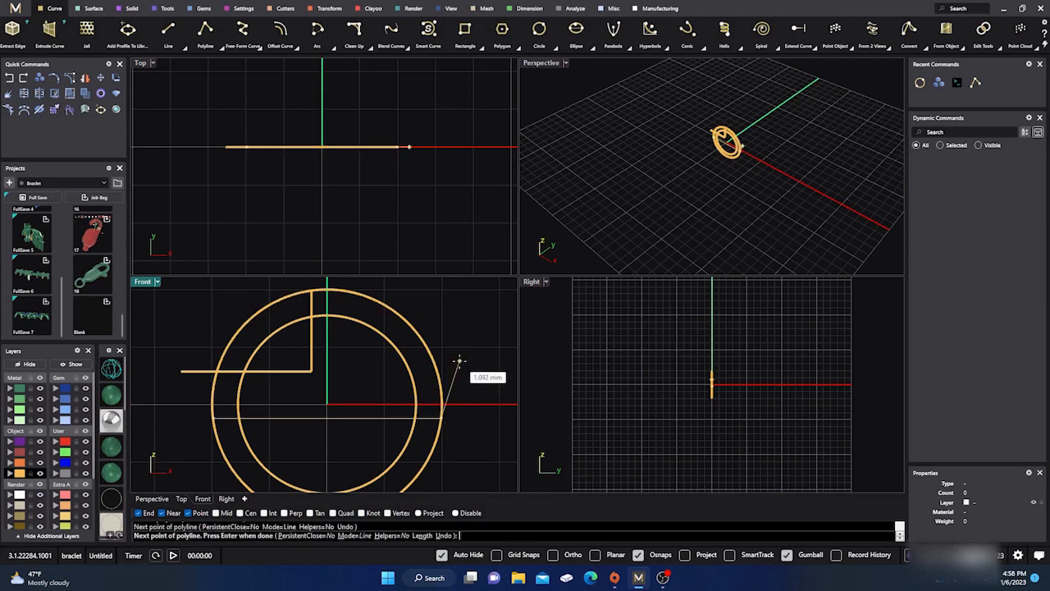
key(Return)
scroll(438, 334, down, 3)
right_drag(434, 380, 387, 385)
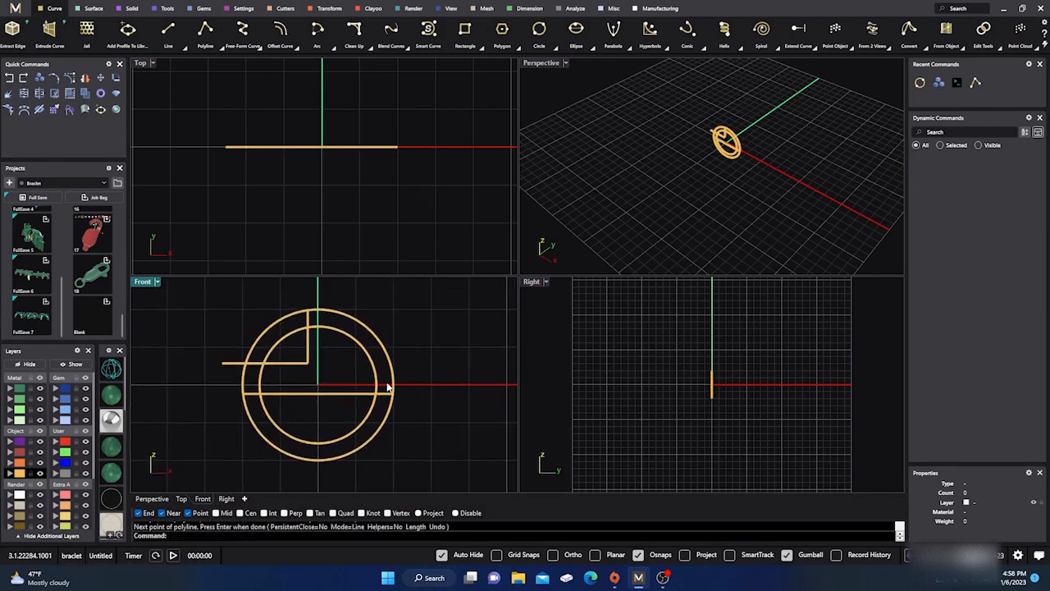
scroll(325, 415, down, 1)
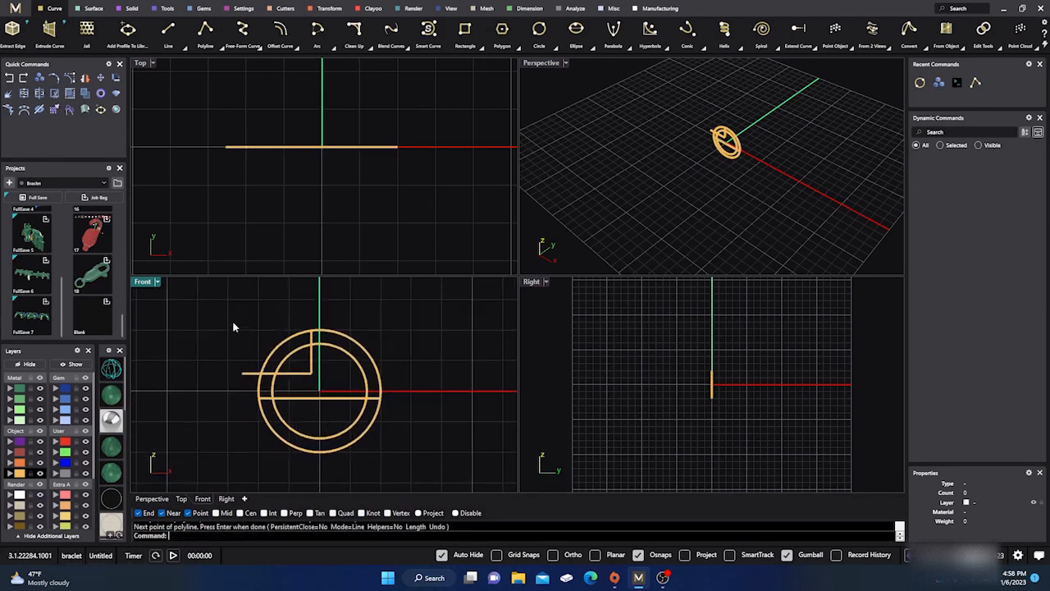
Copy the two circles and two polylines in place and move one set to the hidden User 01 layer.
drag(218, 302, 414, 480)
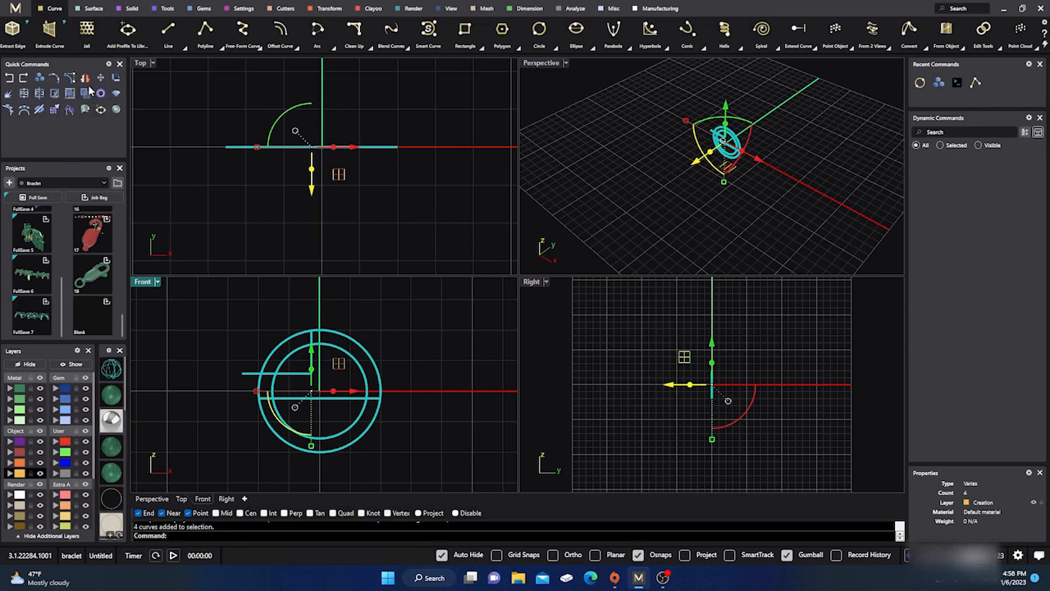
click(40, 78)
click(238, 536)
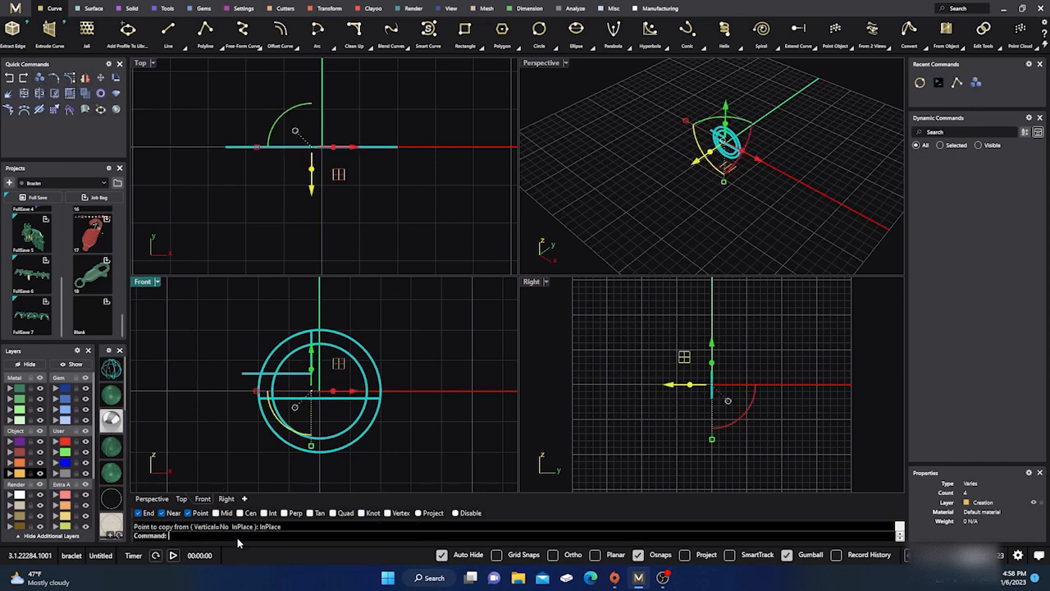
click(75, 441)
click(196, 374)
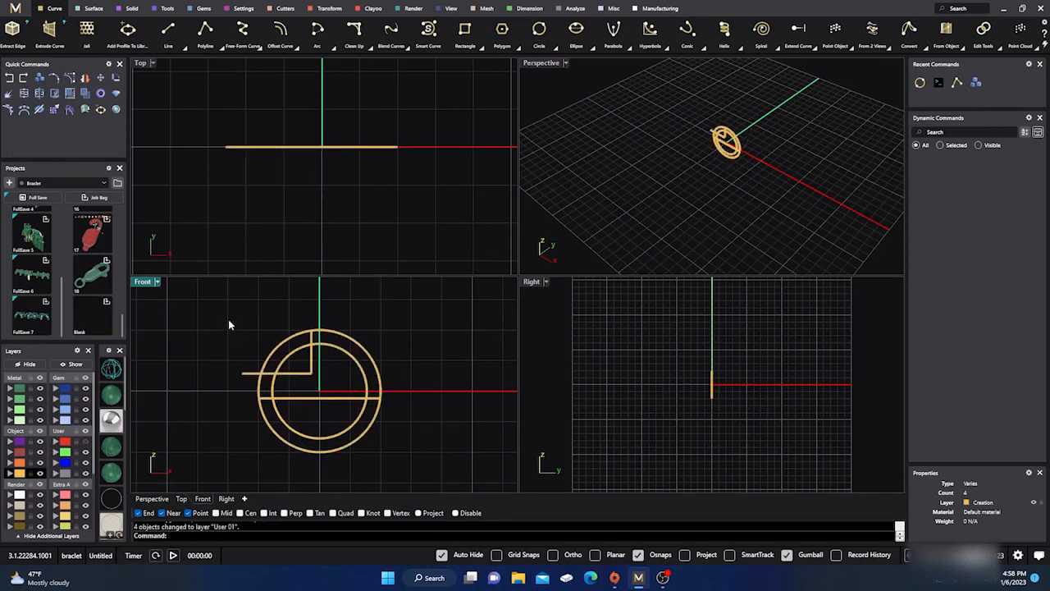
Trim the L-shaped polyline's overhang outside the outer circle and the left arcs of both circles between the two horizontal lines.
drag(235, 367, 409, 461)
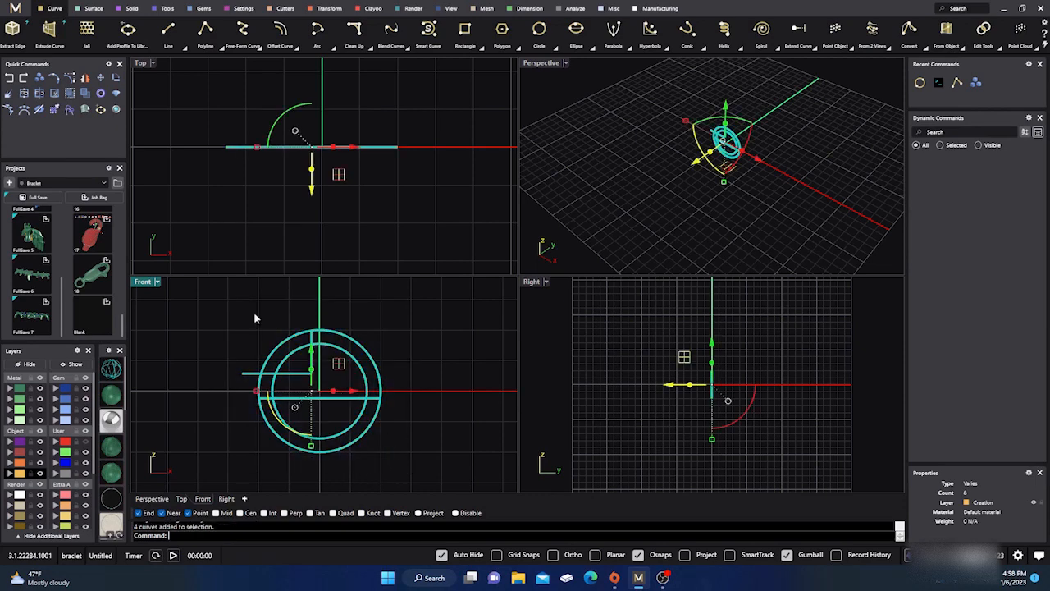
click(54, 93)
click(246, 375)
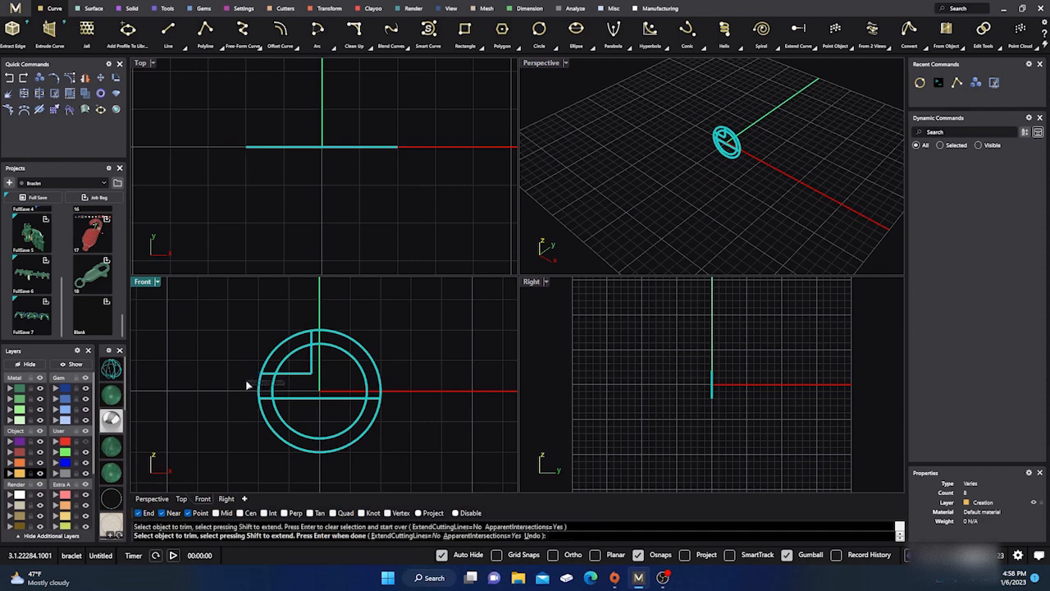
click(247, 384)
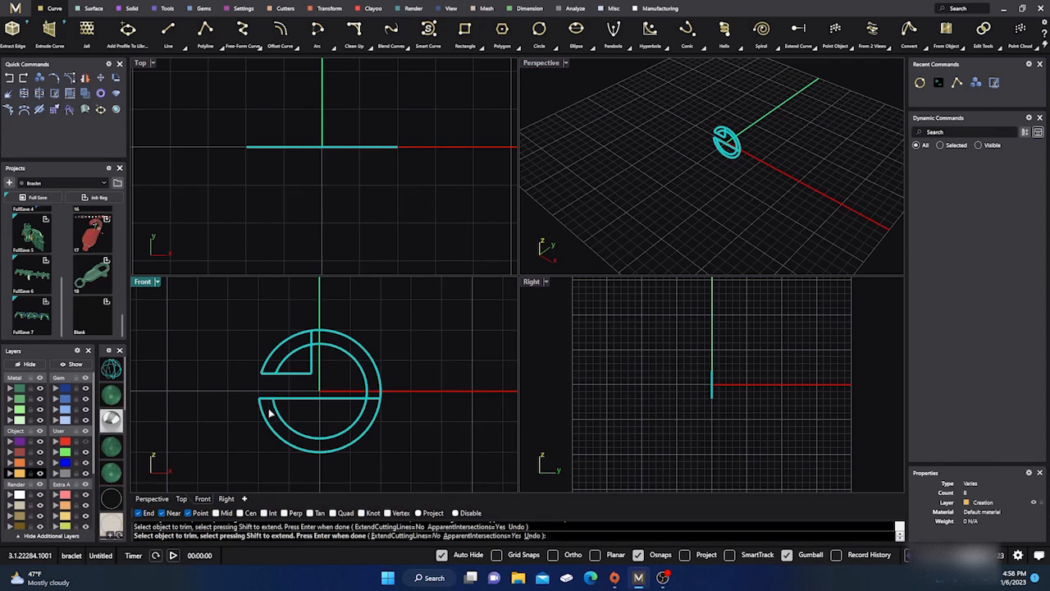
scroll(269, 412, up, 2)
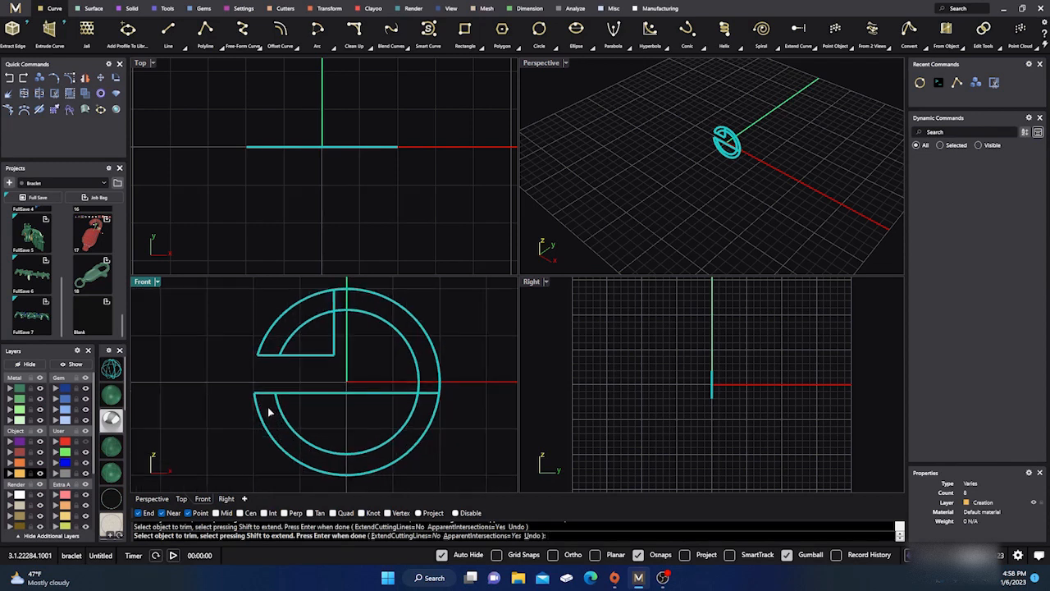
click(392, 395)
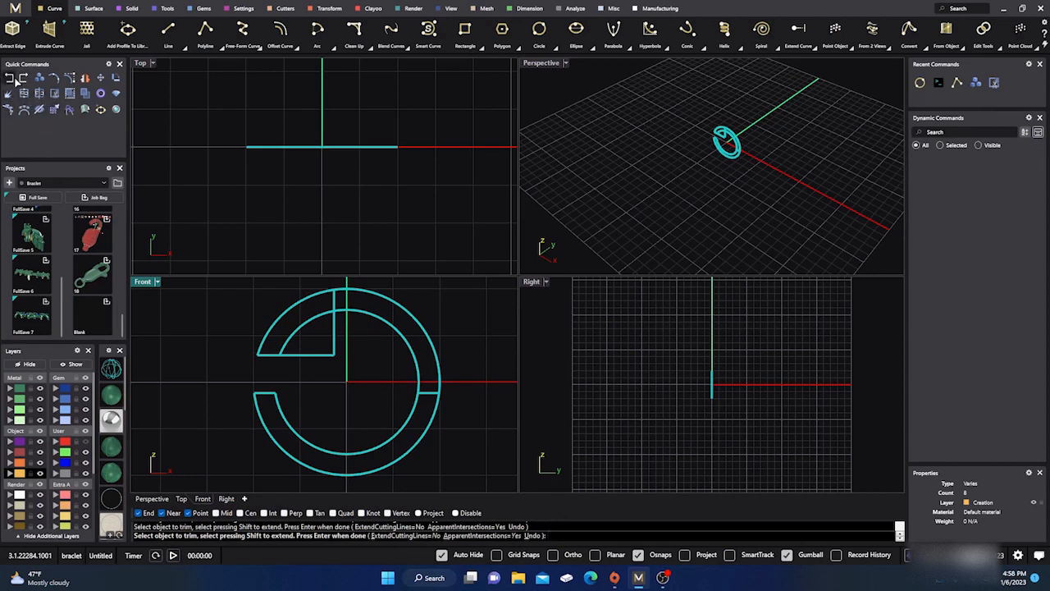
click(536, 535)
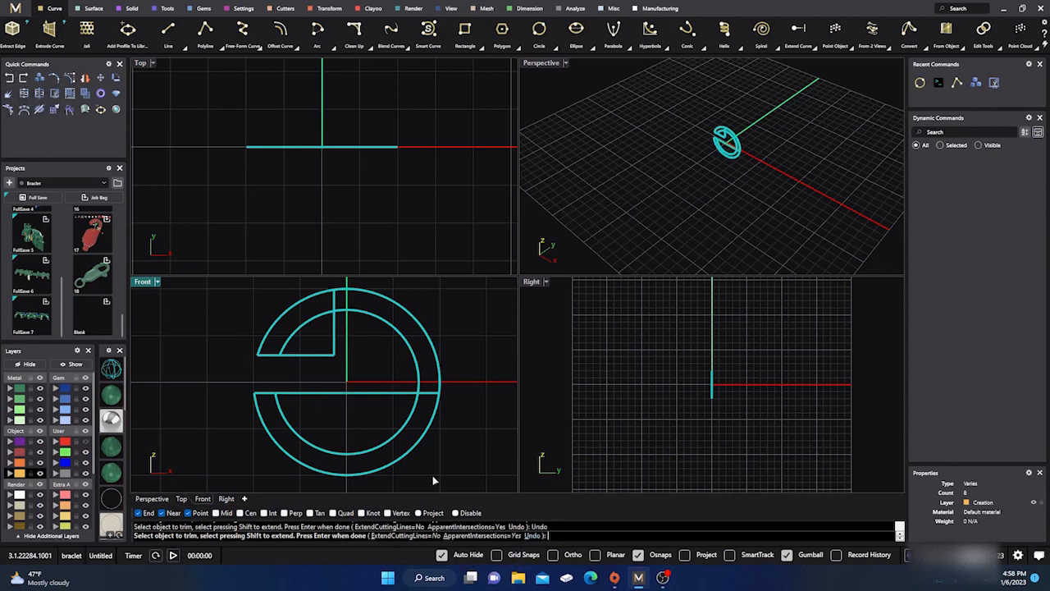
Trim the inner circle's remaining arcs and the outer circle's right arc, leaving an upper-left quarter outline and a lower half-circle outline.
click(408, 422)
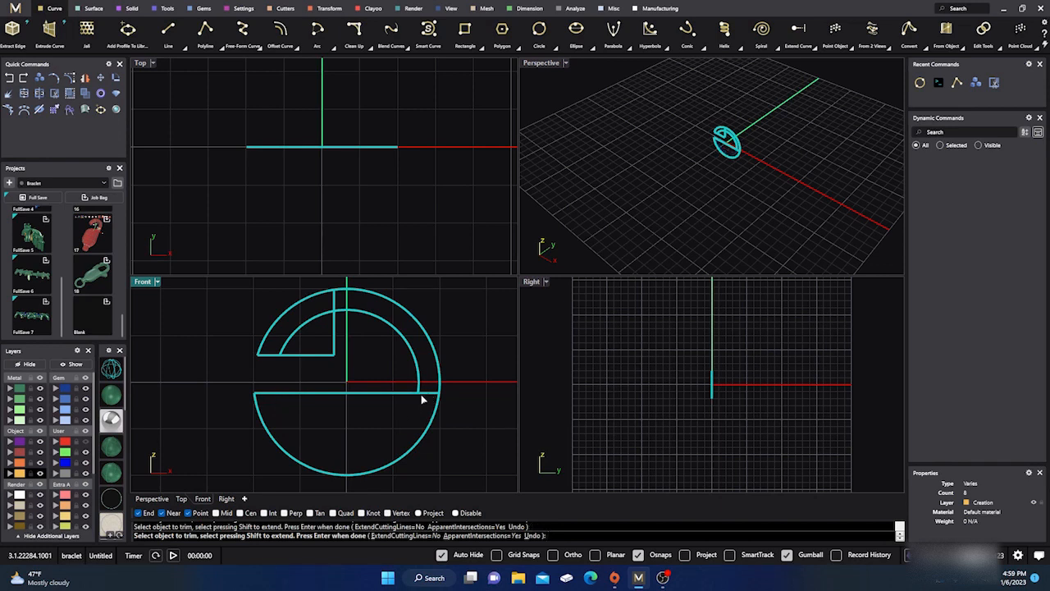
click(384, 323)
click(387, 303)
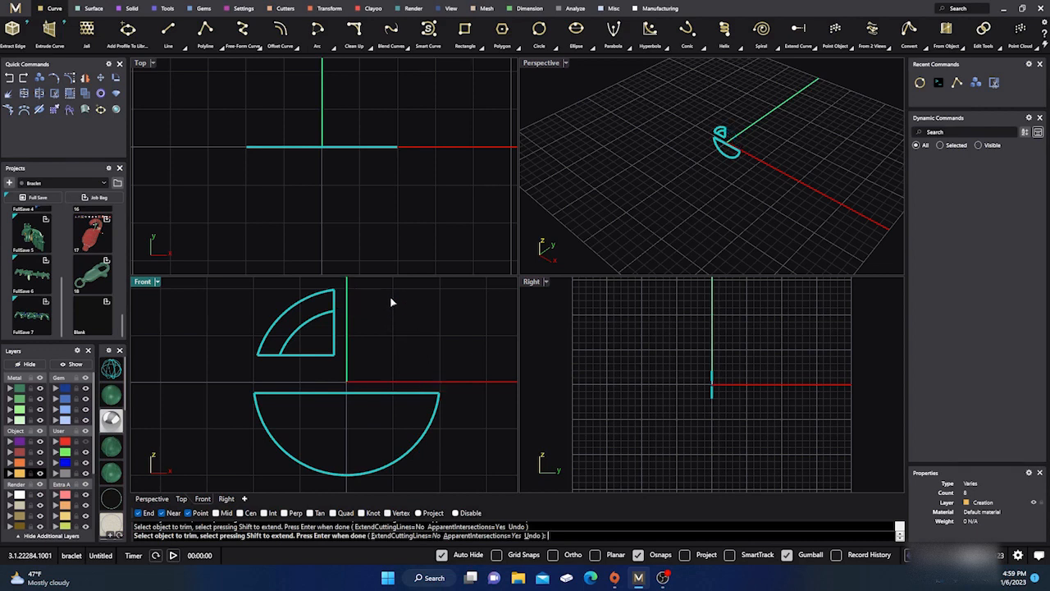
click(335, 339)
click(534, 537)
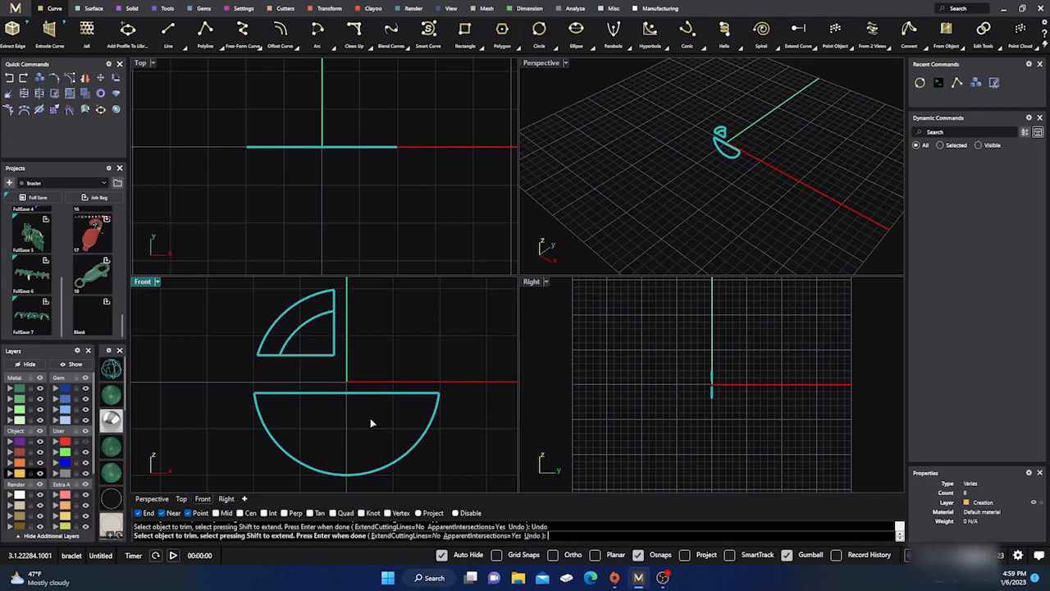
click(302, 325)
scroll(393, 367, down, 2)
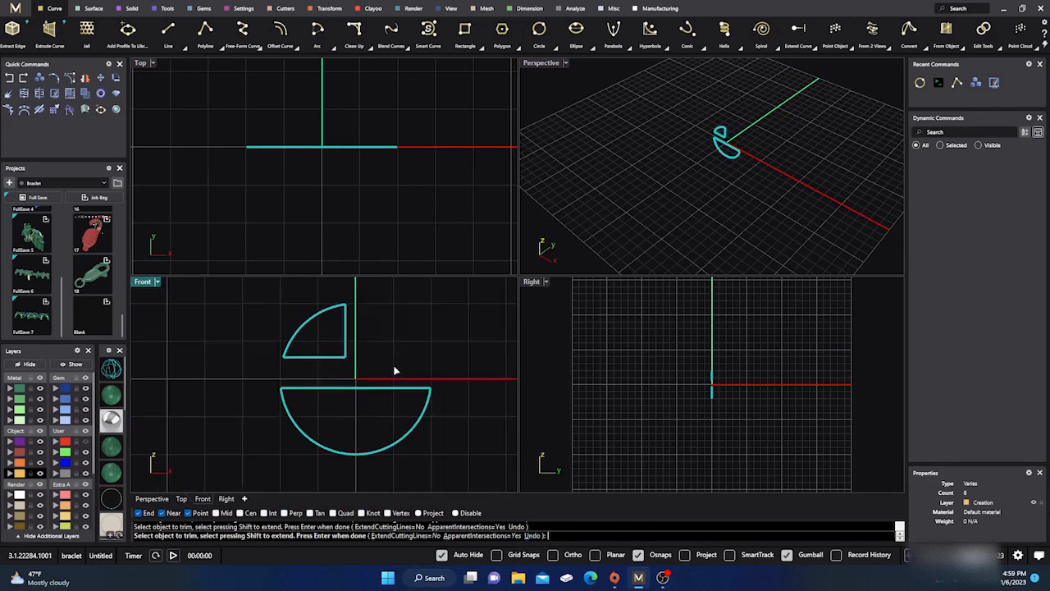
right_click(427, 351)
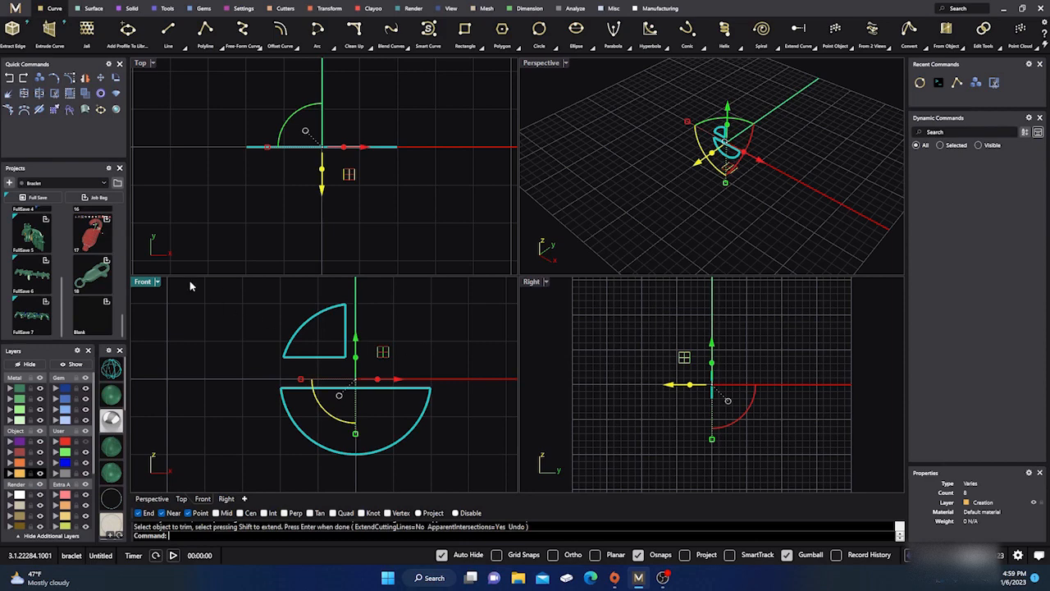
Join the trimmed curves into closed outlines and mirror a copy of the upper-left outline across the vertical axis from 0,0,0.
click(24, 95)
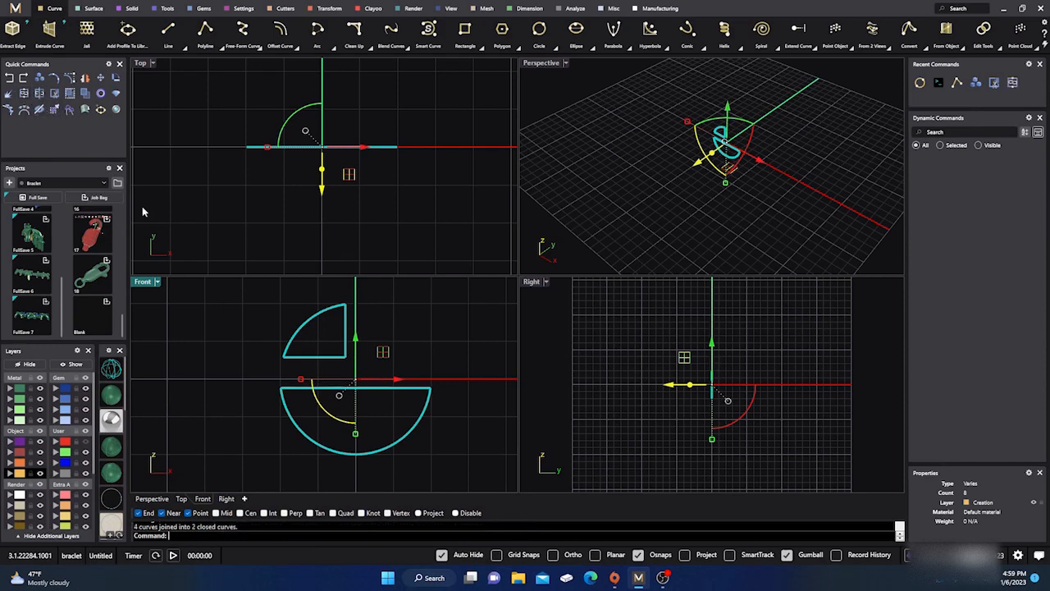
click(299, 359)
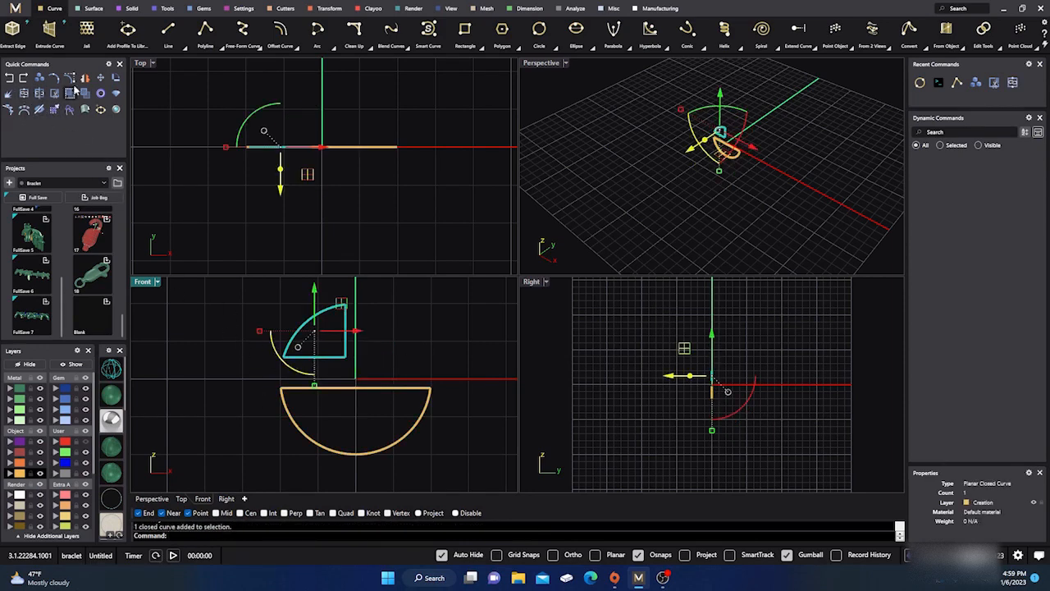
scroll(228, 439, down, 2)
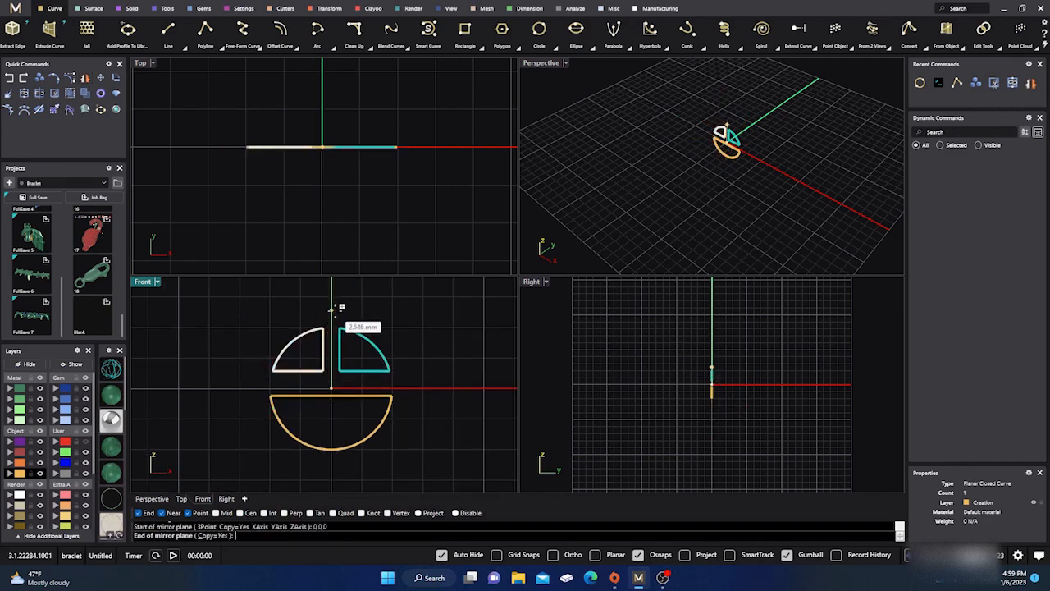
click(332, 309)
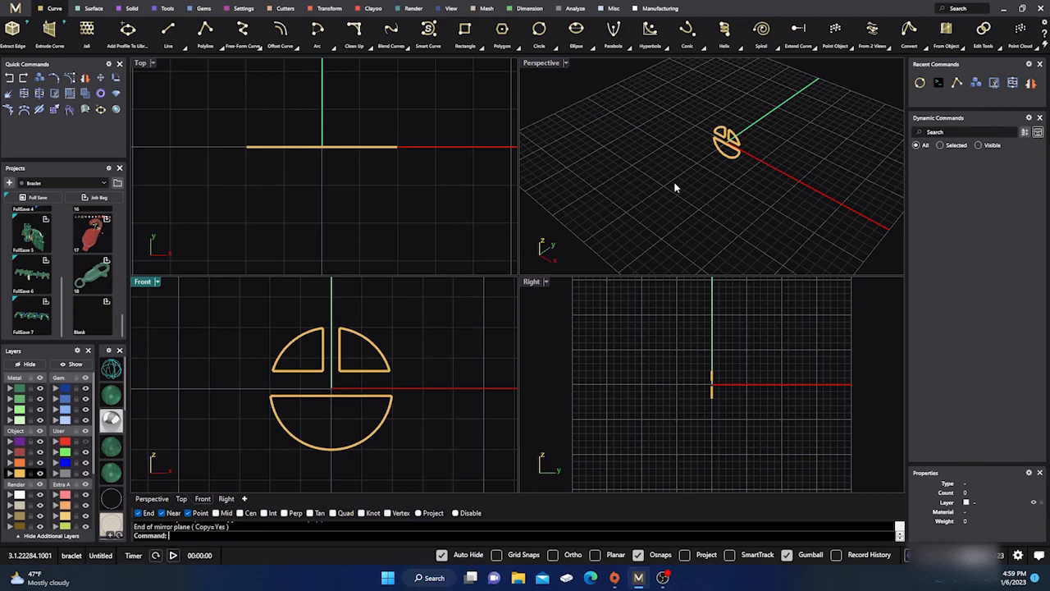
Maximize the Perspective view and examine the three closed outlines from an angle.
right_drag(674, 187, 621, 257)
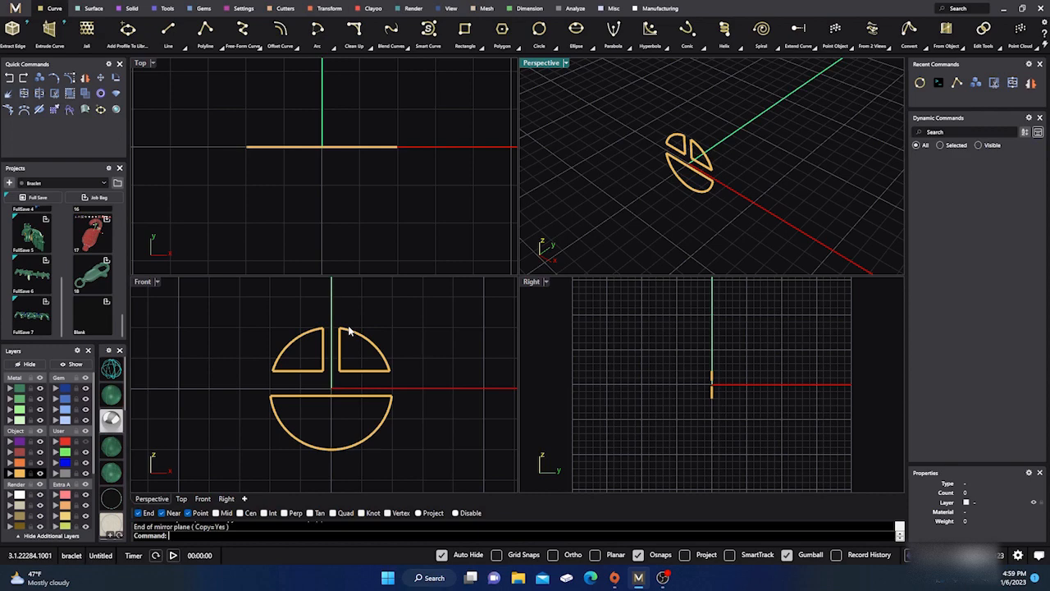
double_click(533, 65)
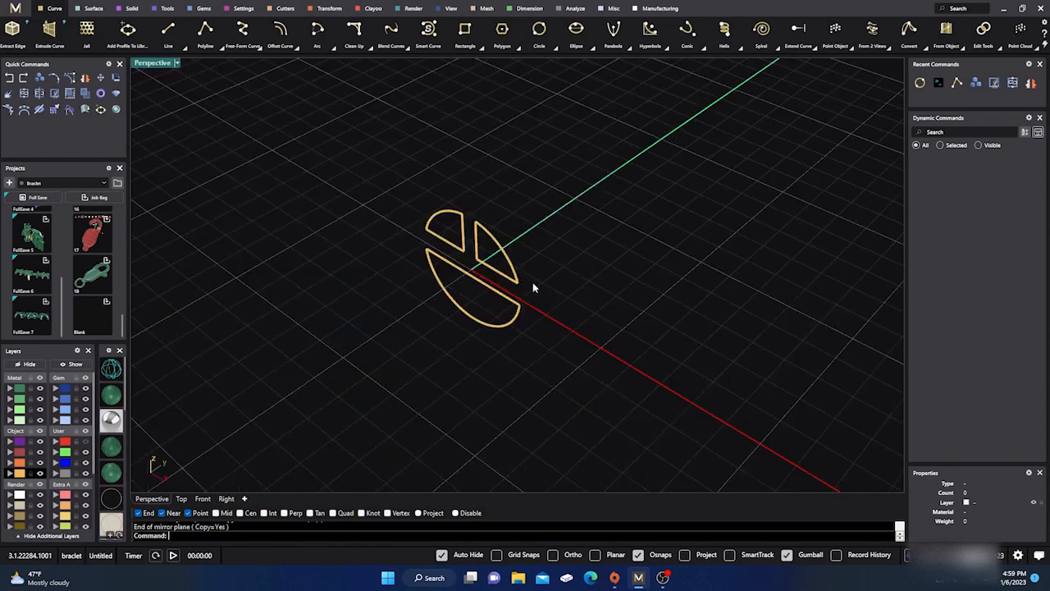
right_drag(534, 286, 511, 347)
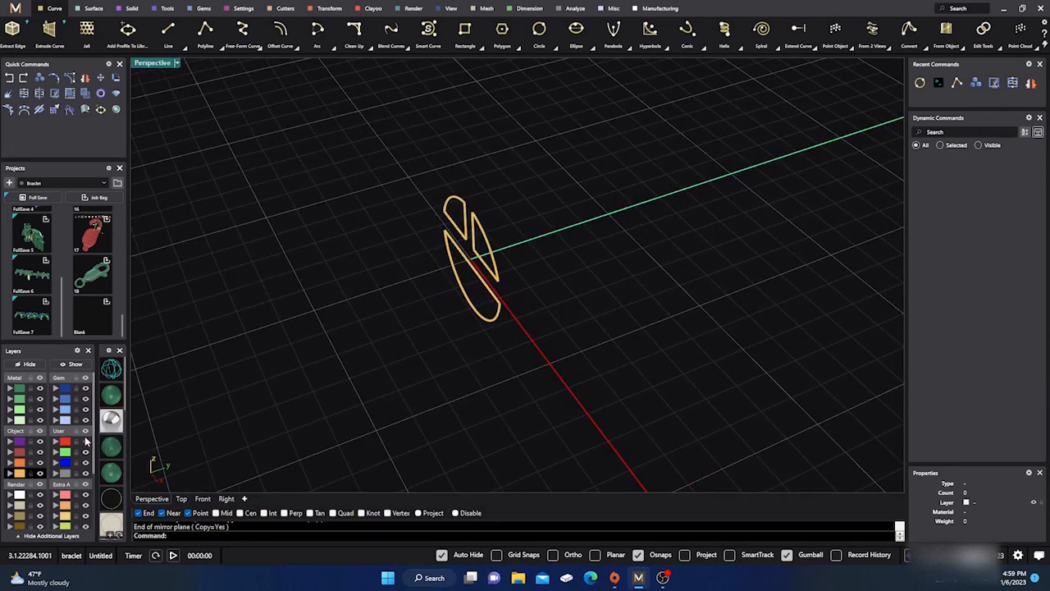
Draw a straight line from the top corner of the upper-left outline, running back parallel to the green Y axis.
right_drag(344, 366, 310, 281)
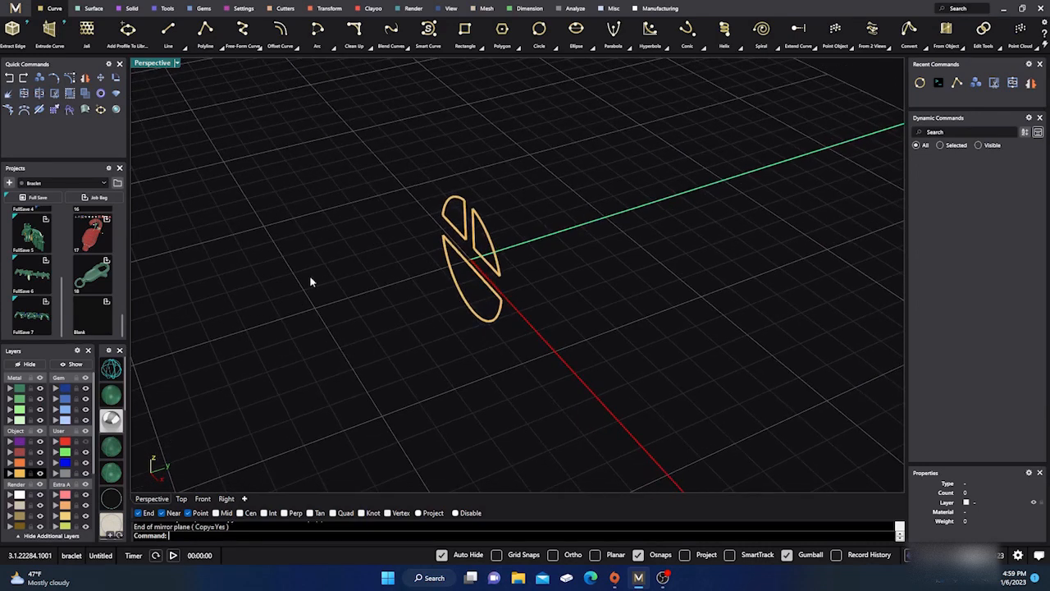
click(168, 31)
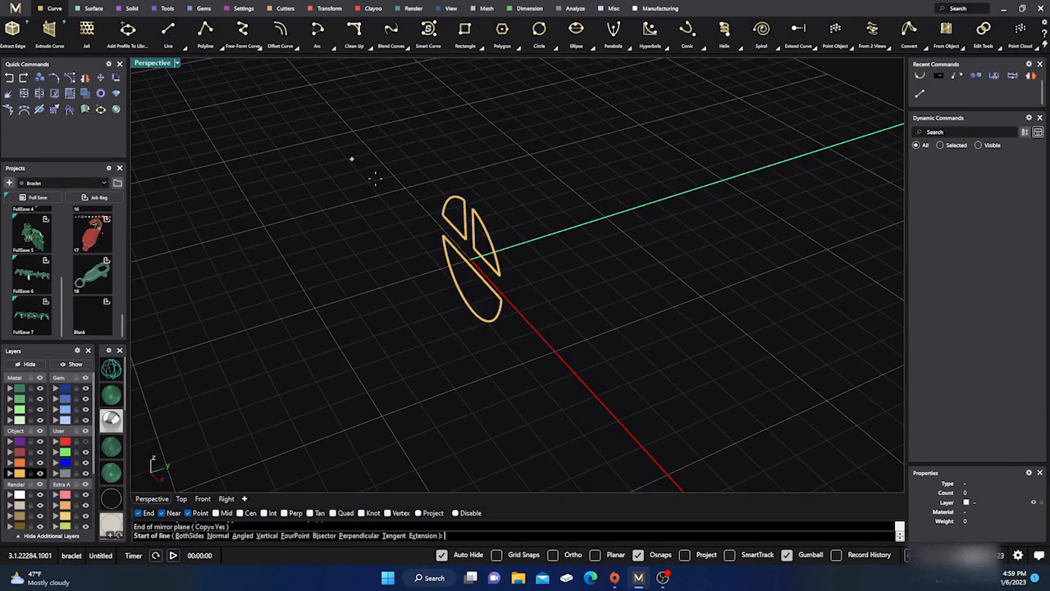
click(468, 198)
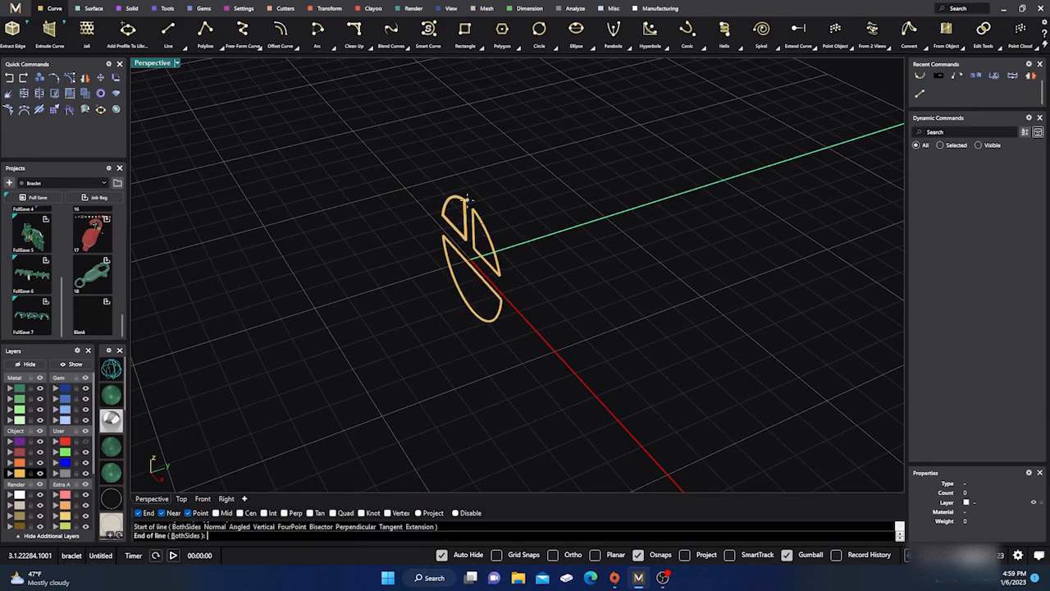
click(548, 177)
right_click(535, 215)
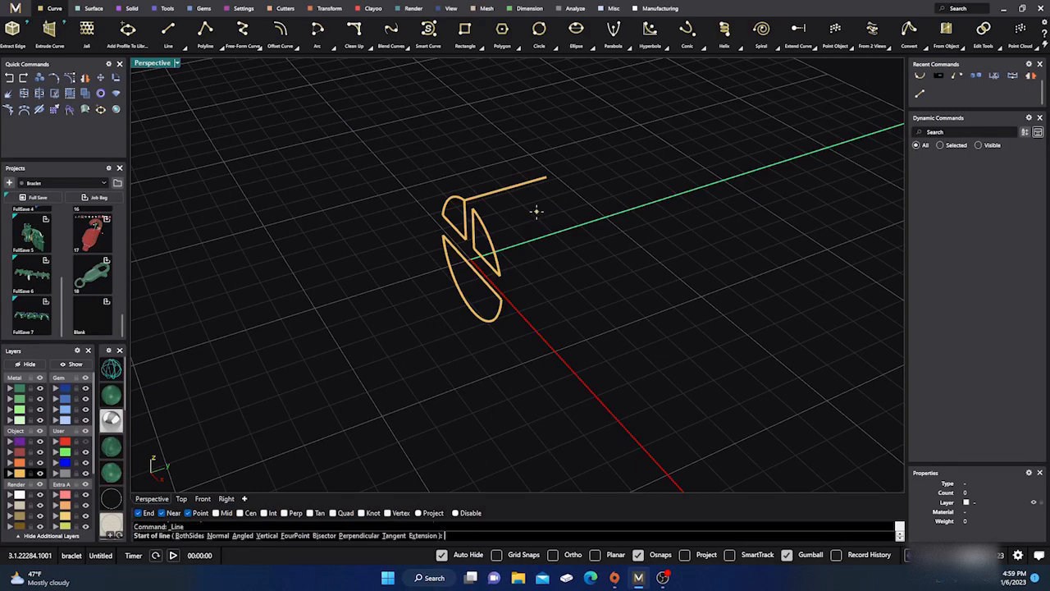
key(Escape)
Mirror a copy of the new line across the vertical axis from 0,0,0 in the Front view.
click(497, 191)
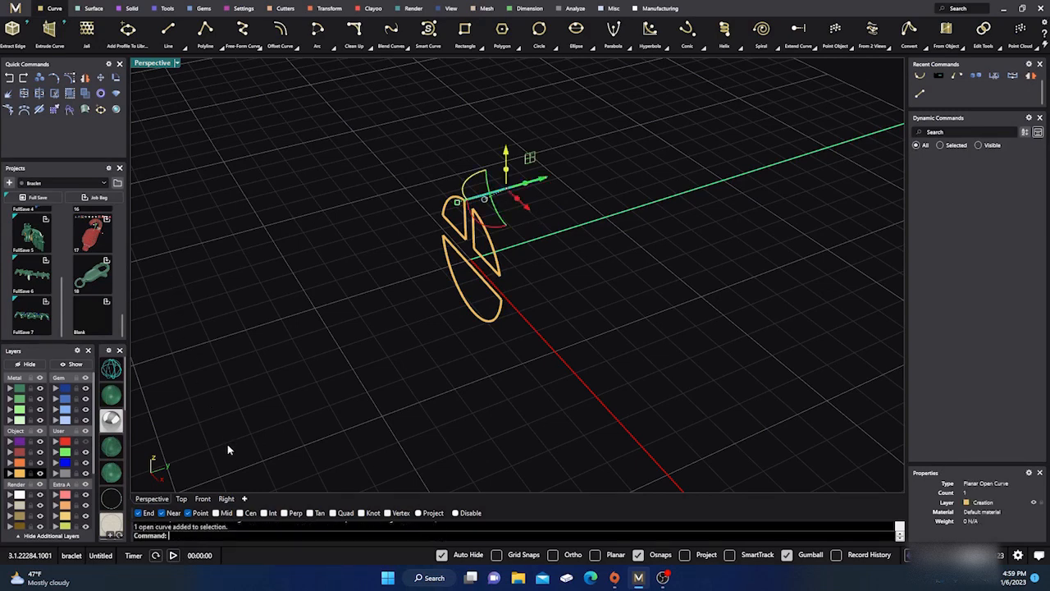
click(201, 500)
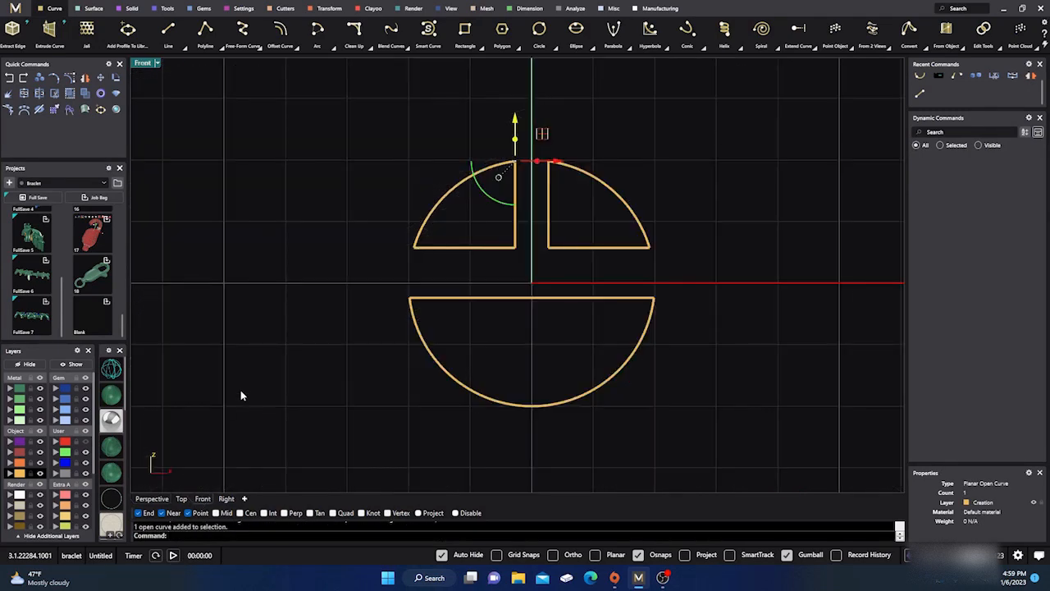
click(86, 77)
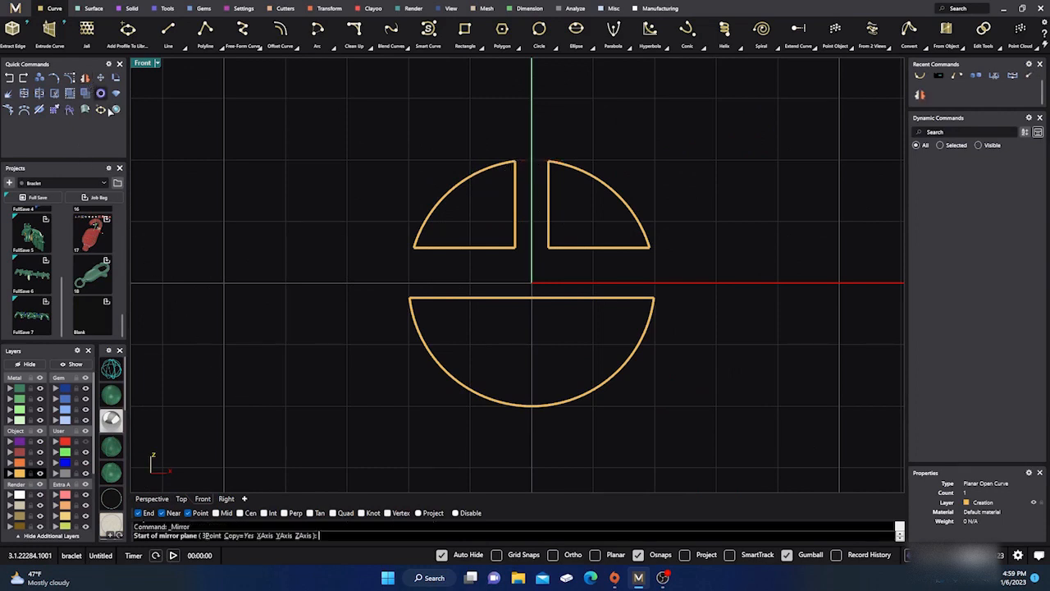
text(0,0,0)
key(Return)
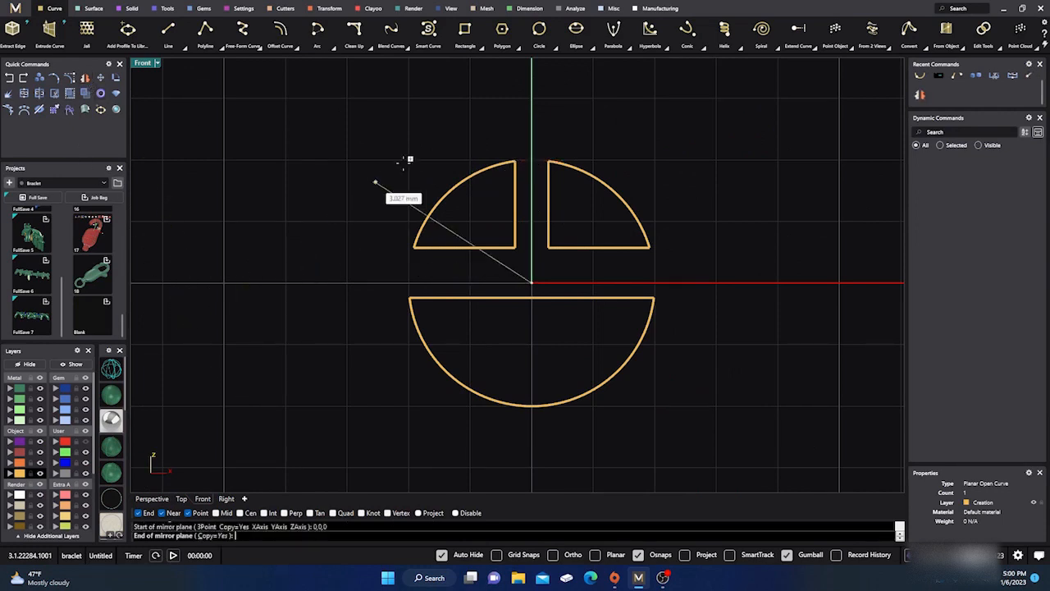
click(531, 111)
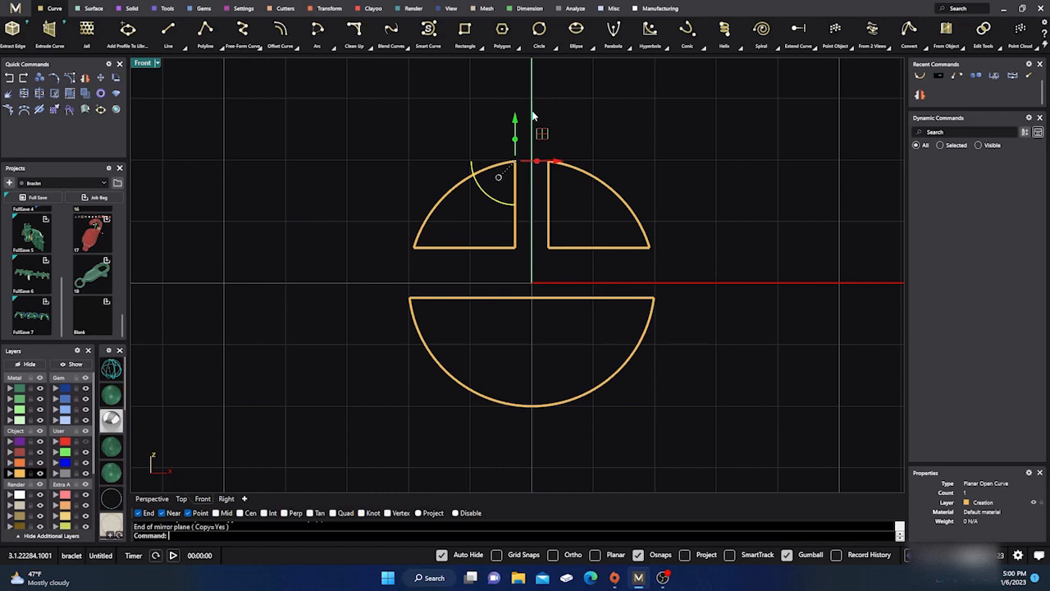
click(320, 232)
Show the red User 01 layer with the full construction circles in the Perspective view.
click(154, 498)
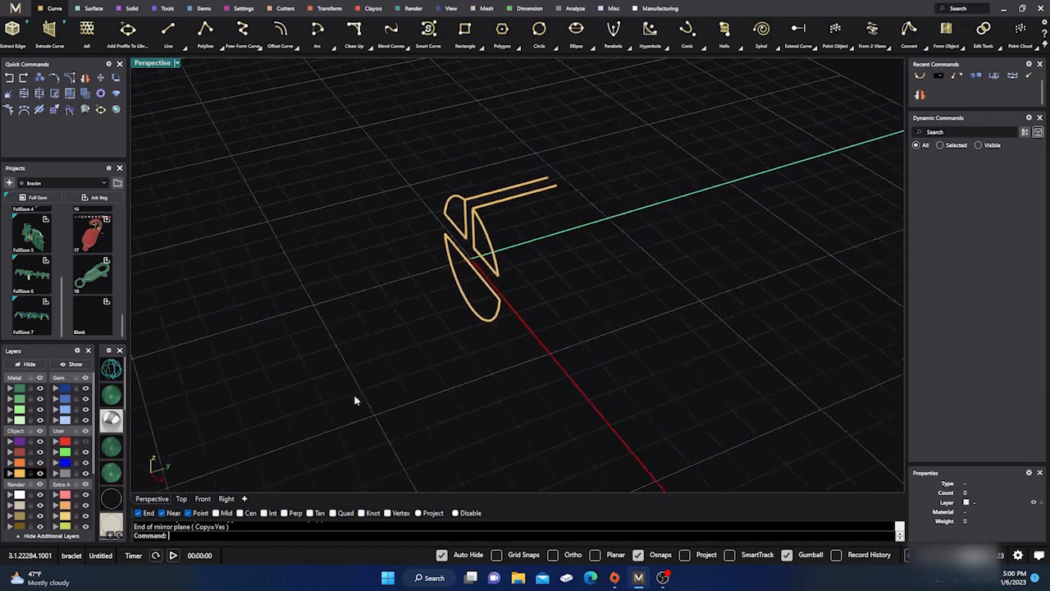
scroll(503, 221, up, 4)
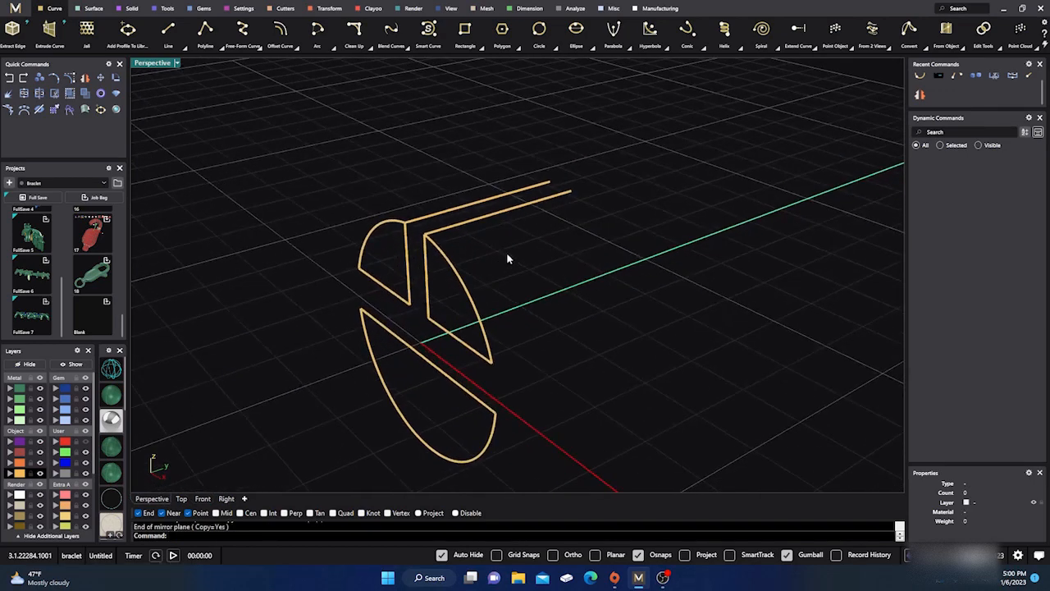
drag(467, 187, 465, 186)
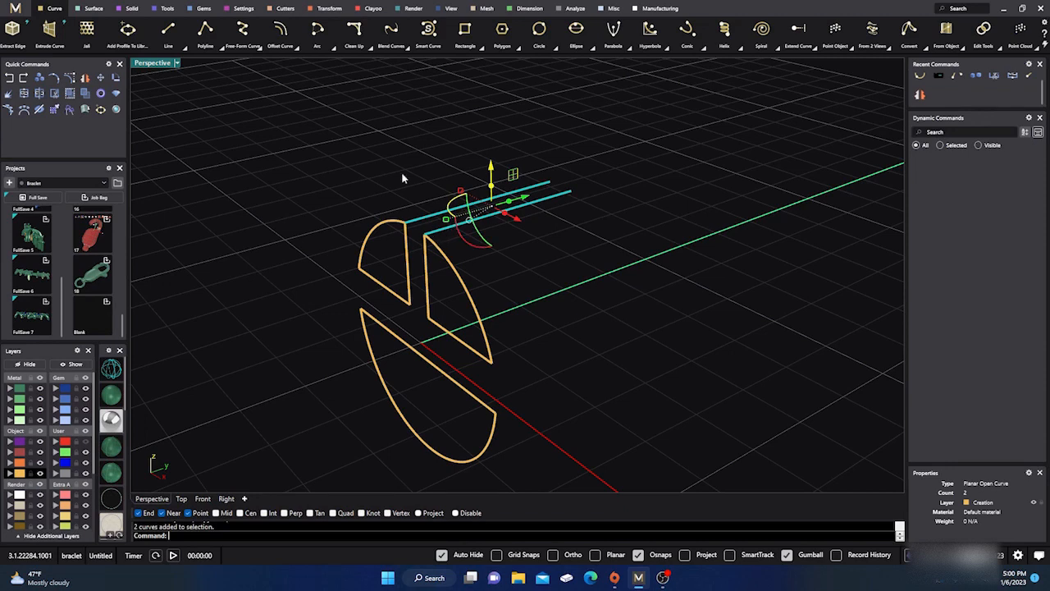
key(Escape)
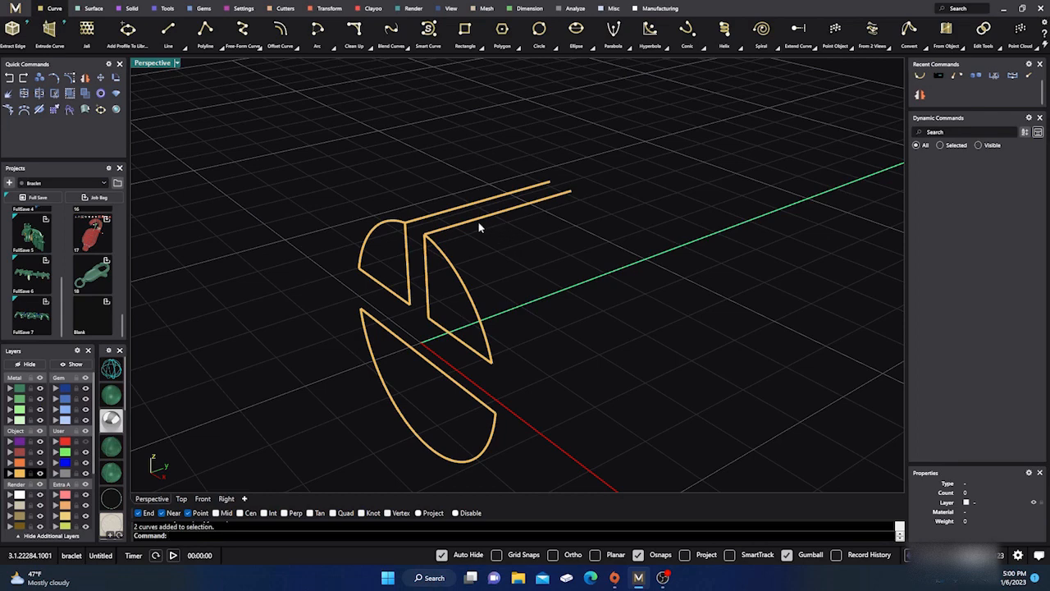
right_drag(280, 304, 339, 358)
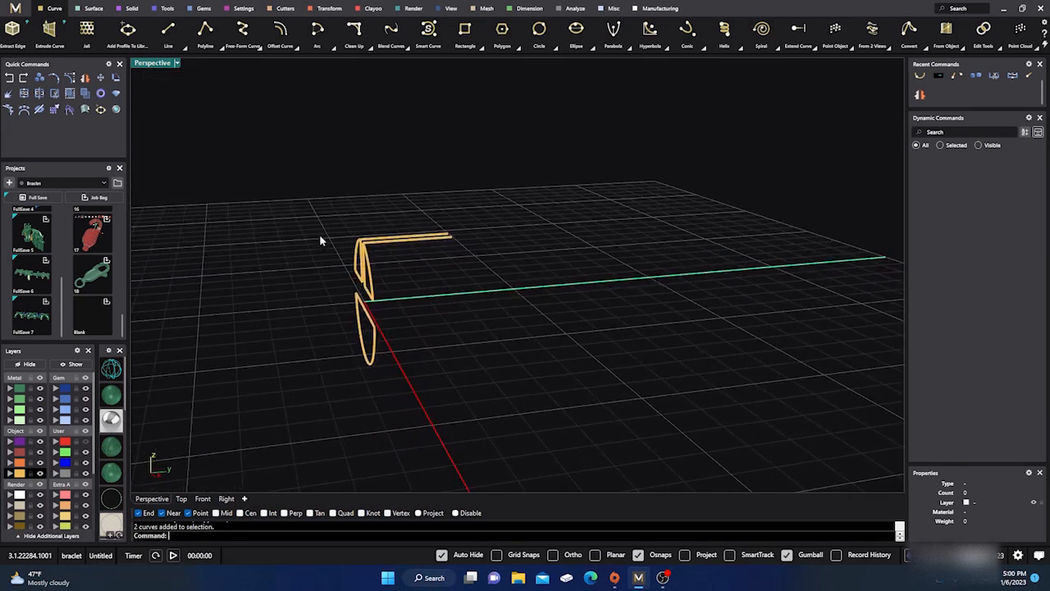
drag(400, 363, 330, 273)
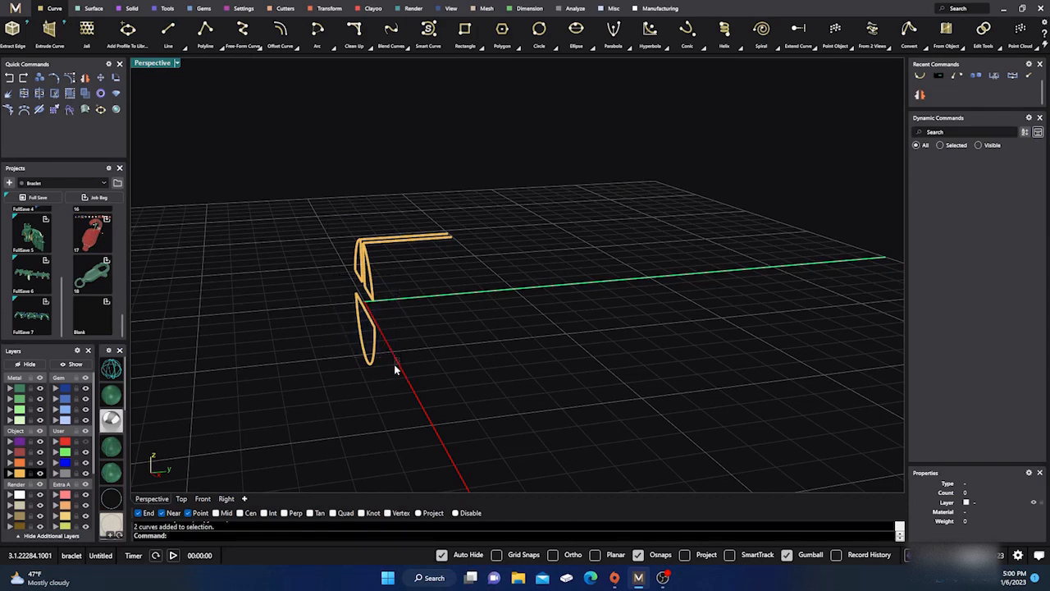
click(86, 442)
right_drag(234, 433, 343, 413)
scroll(342, 419, up, 2)
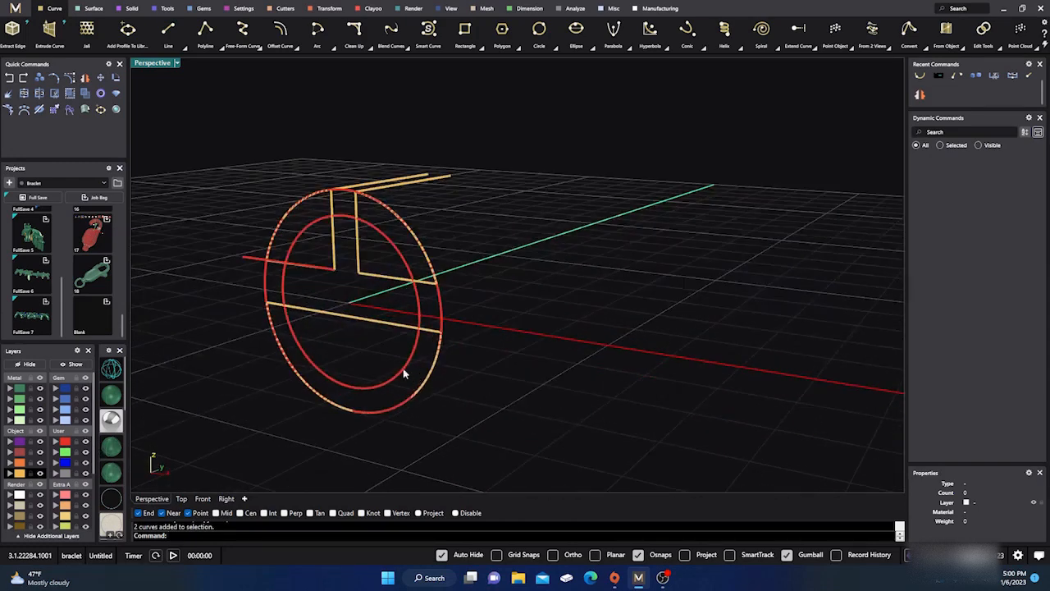
Try extruding the inner and outer red circles along the Y axis past the ends of the two lines.
click(402, 371)
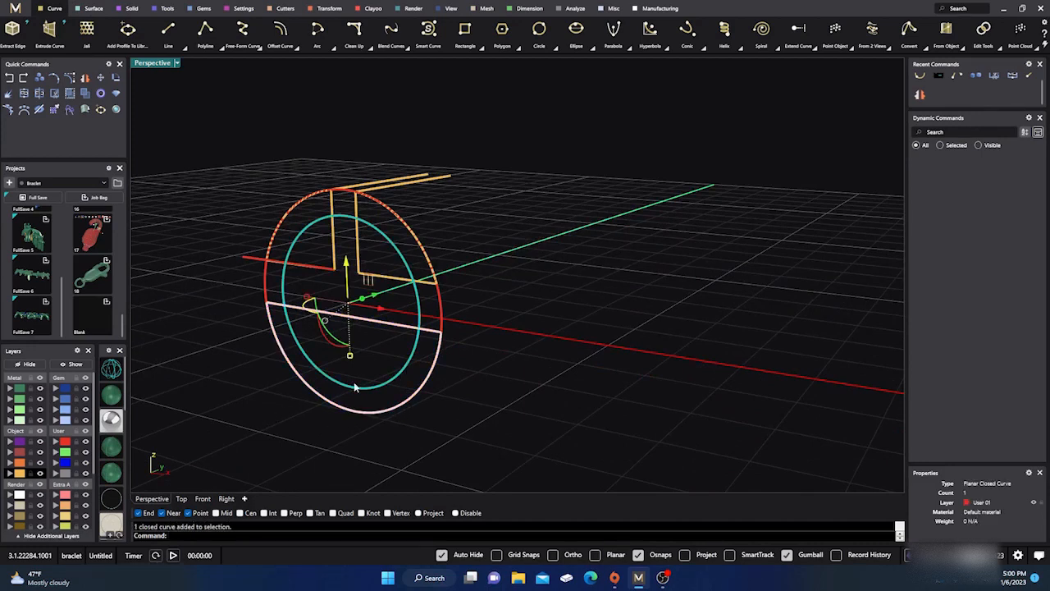
click(460, 371)
click(442, 317)
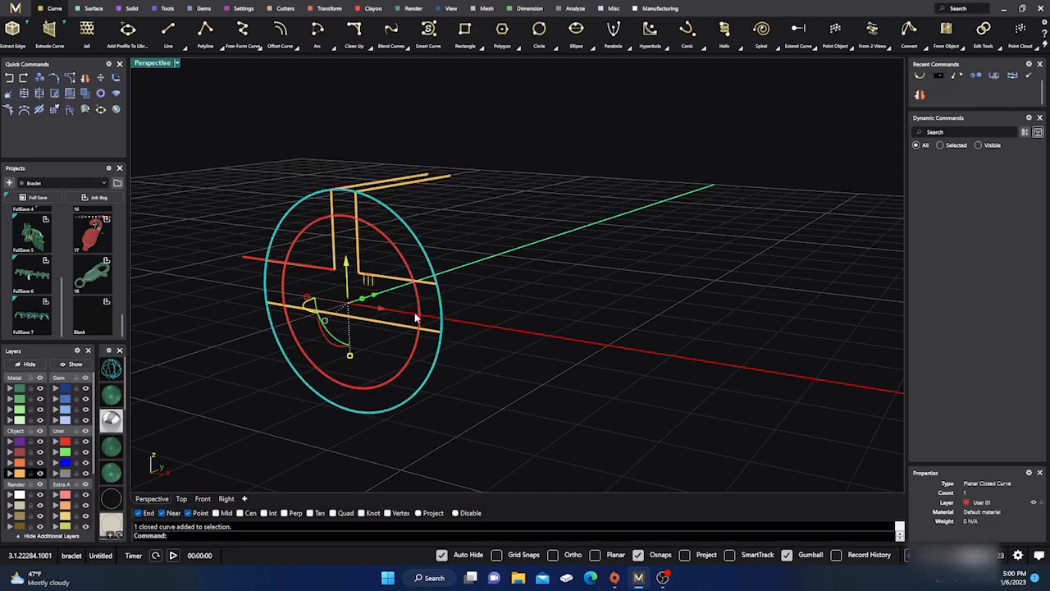
right_drag(360, 391, 288, 418)
right_drag(402, 358, 370, 366)
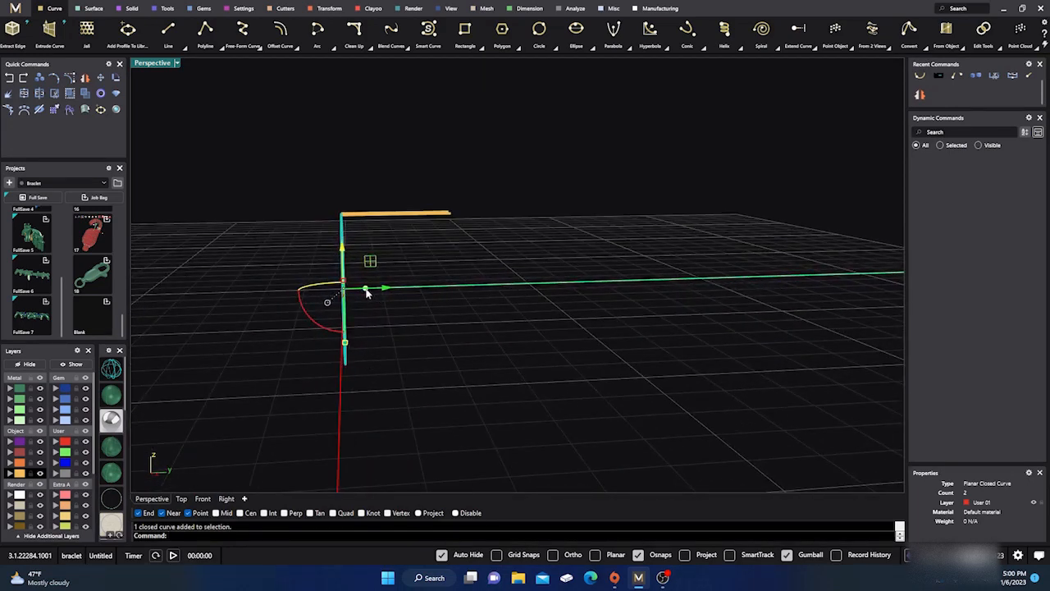
click(367, 292)
key(Return)
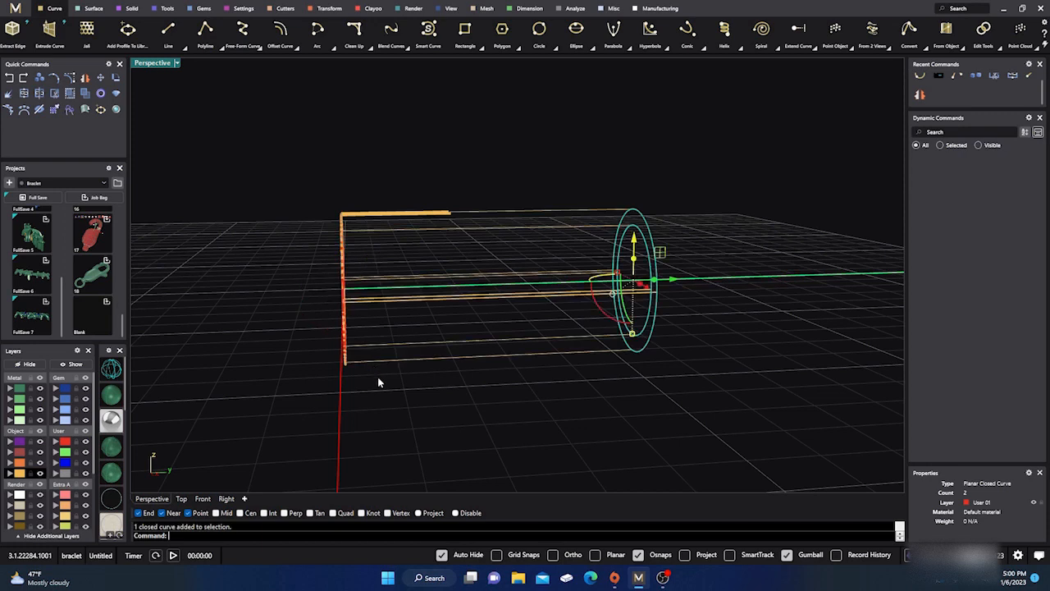
right_click(397, 417)
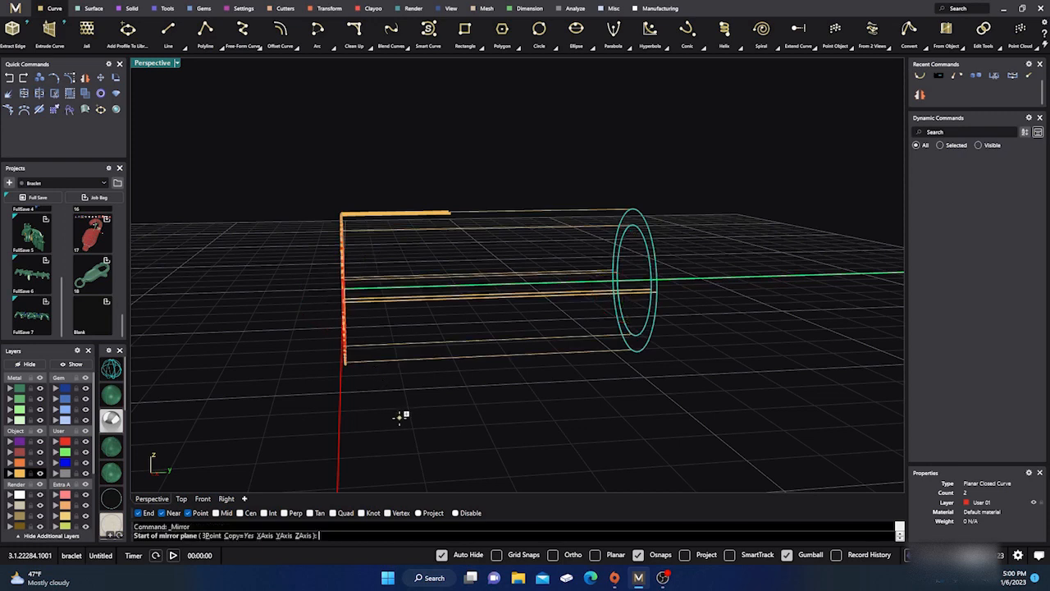
key(Escape)
Cap the open ends of both extruded cylinders.
drag(548, 382, 517, 193)
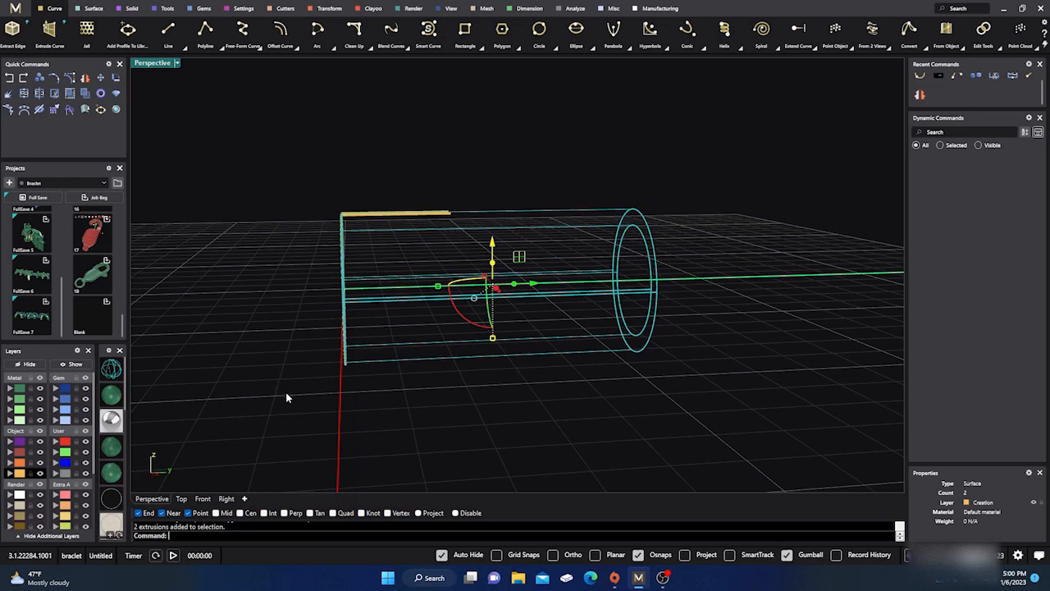
text(cap)
key(Return)
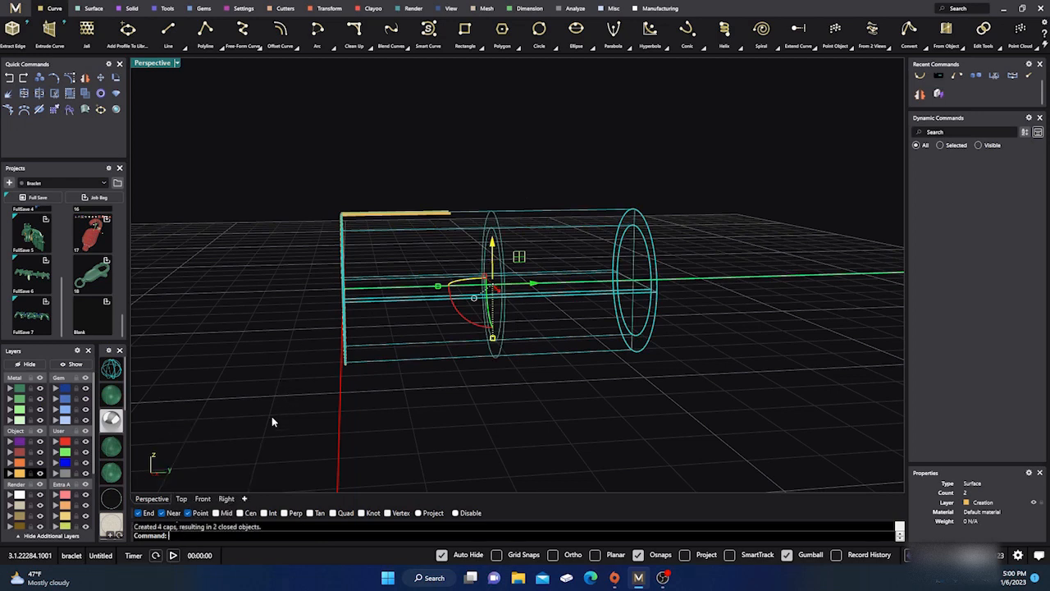
click(273, 421)
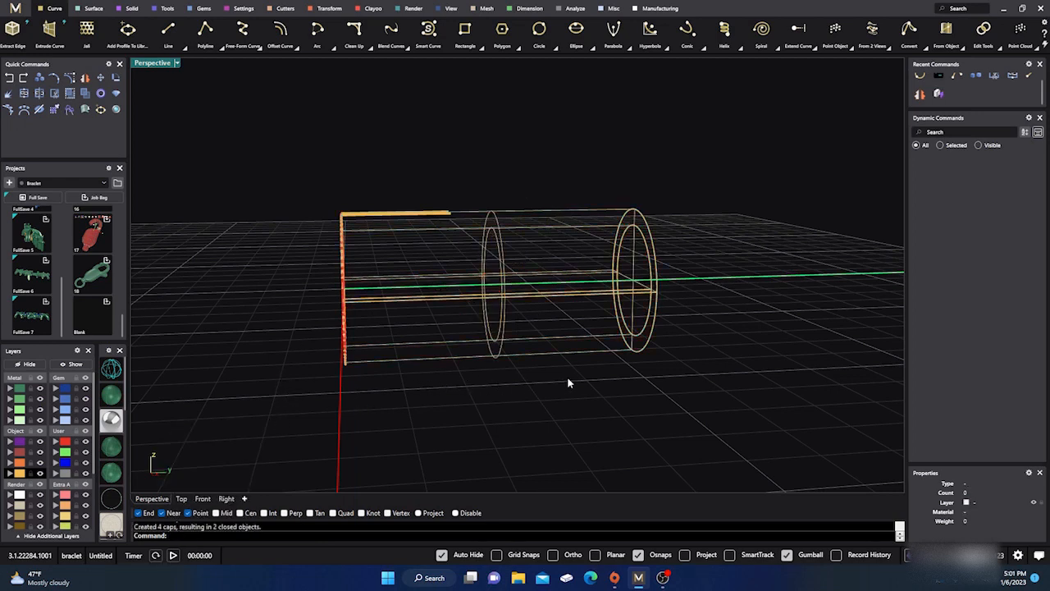
Undo the caps and the extrusion of the two circles.
right_drag(399, 395, 441, 438)
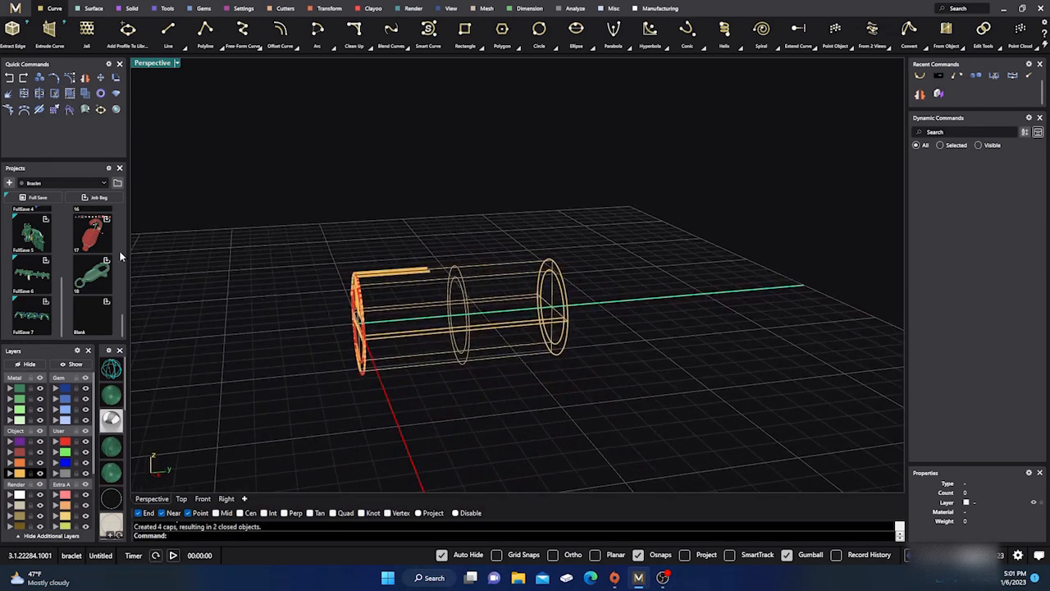
click(11, 78)
click(10, 78)
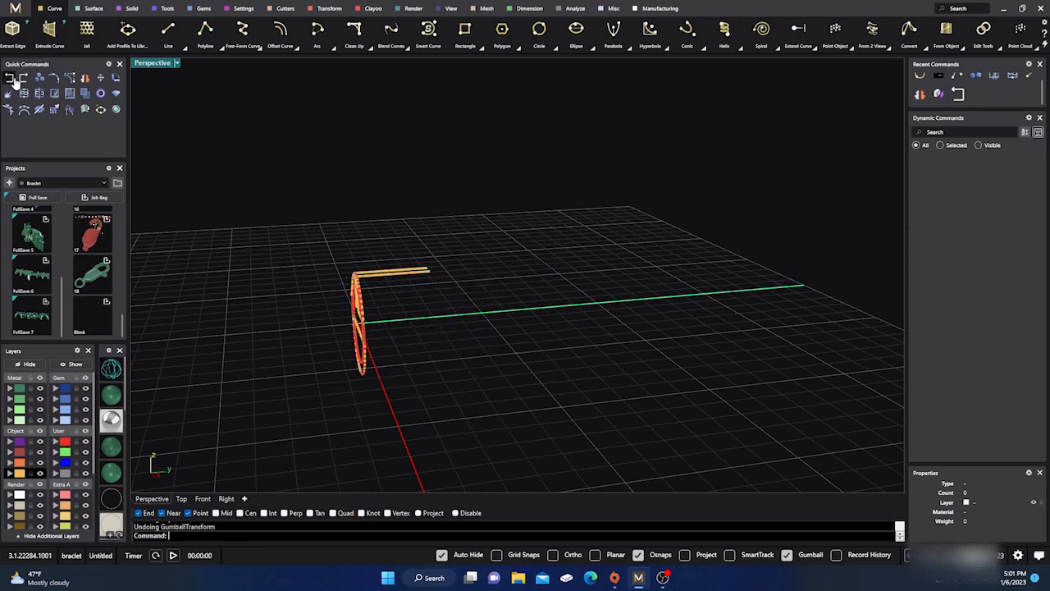
Extrude the inner and outer red circles about 8 mm along the Y axis in the Right view, with grid snaps at 1.0.
right_drag(278, 399, 371, 360)
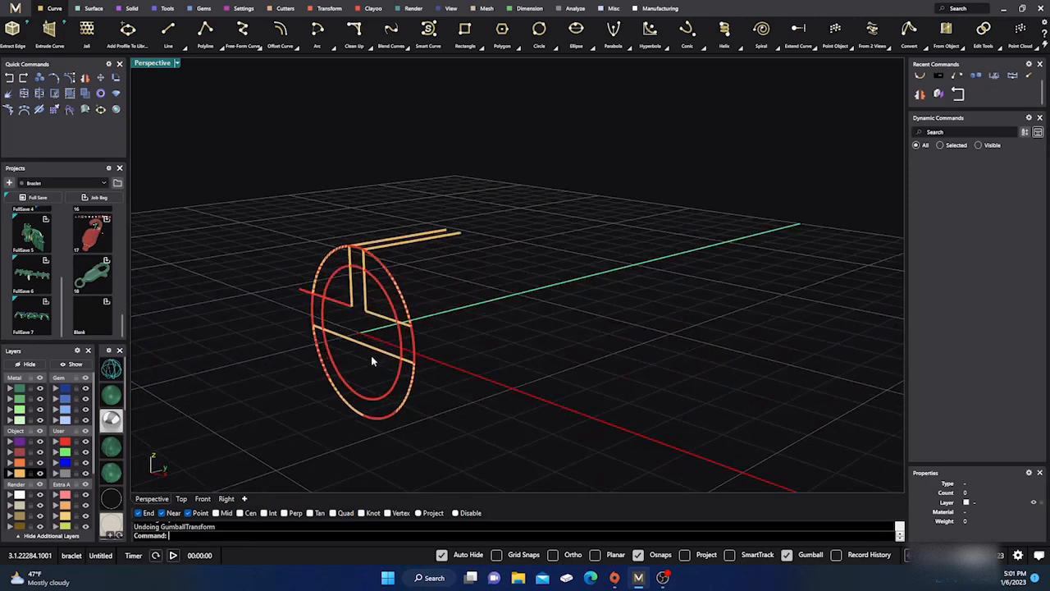
click(397, 340)
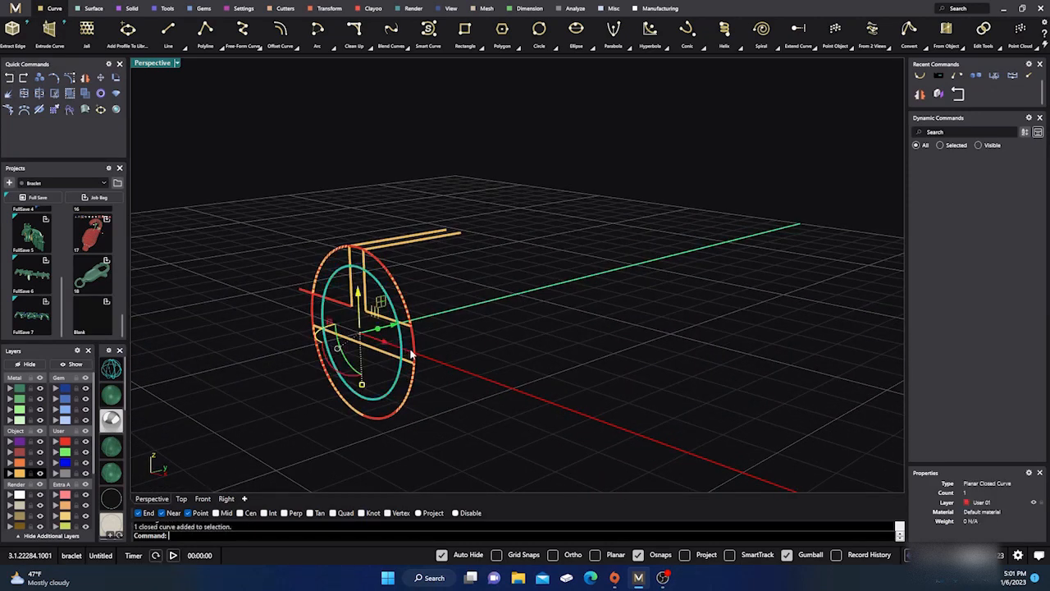
click(414, 353)
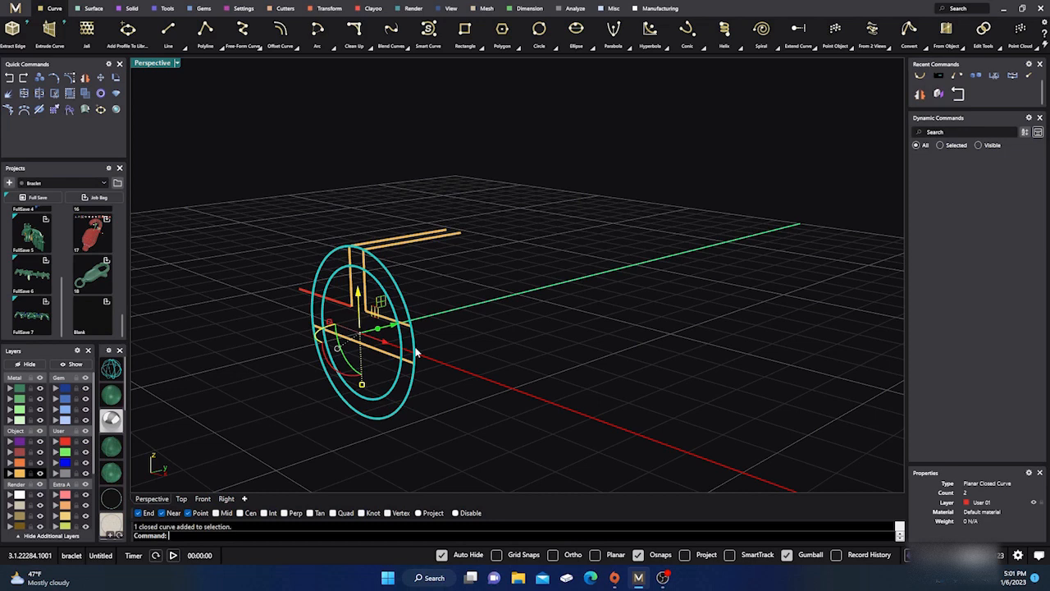
click(498, 556)
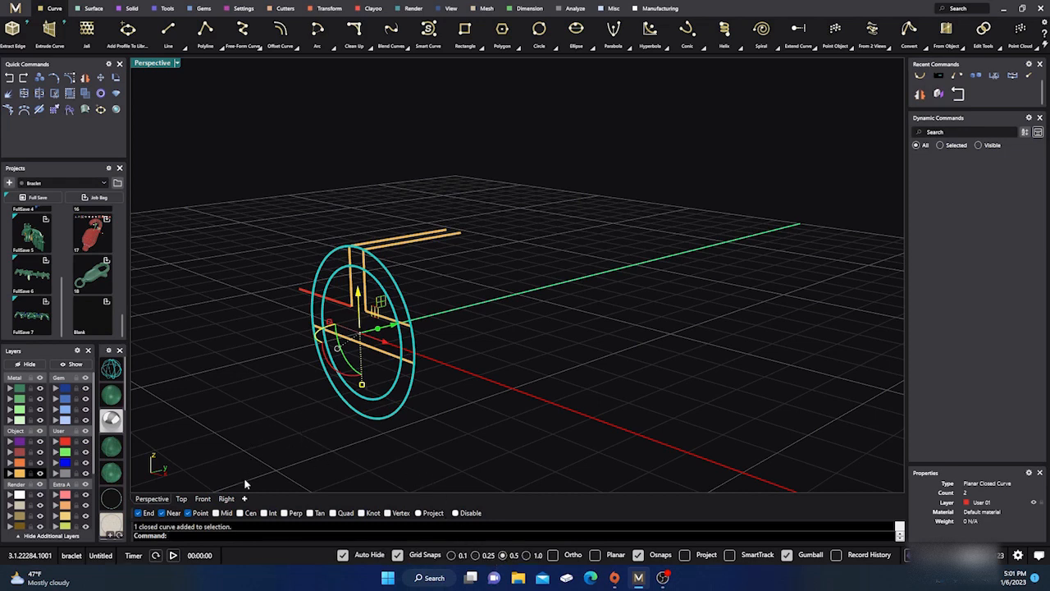
click(226, 498)
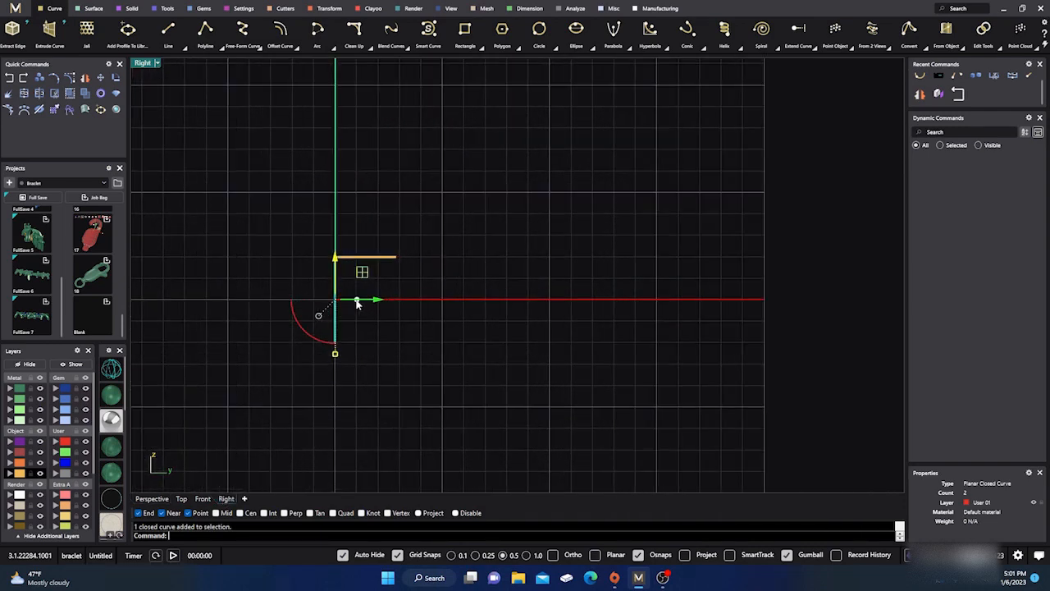
click(526, 554)
drag(356, 302, 510, 322)
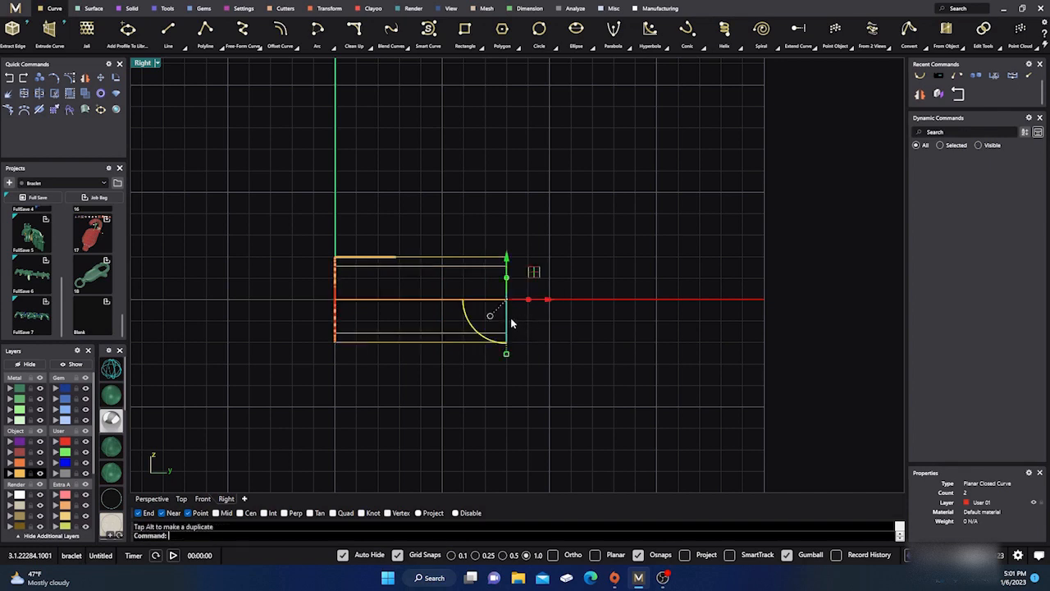
Cap the open ends of the inner and outer extruded cylinders.
key(alt+c)
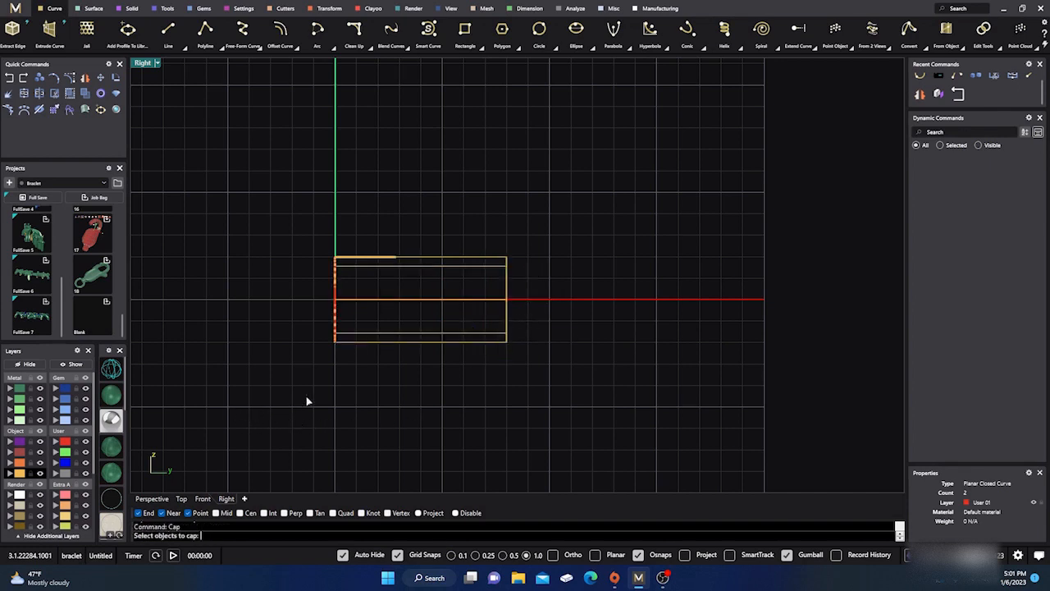
click(410, 254)
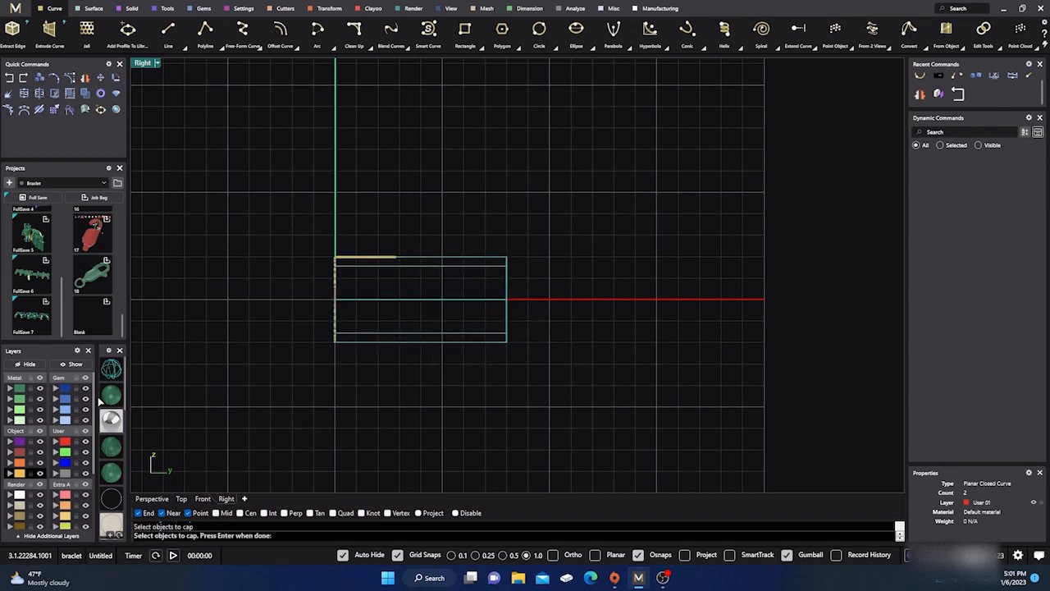
text(ca)
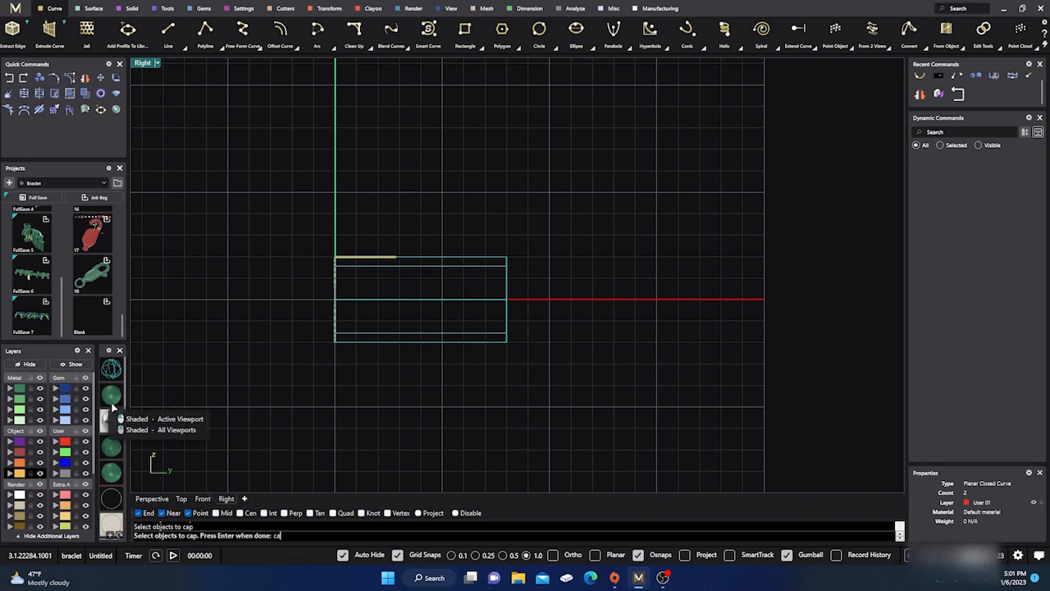
text(P)
key(Return)
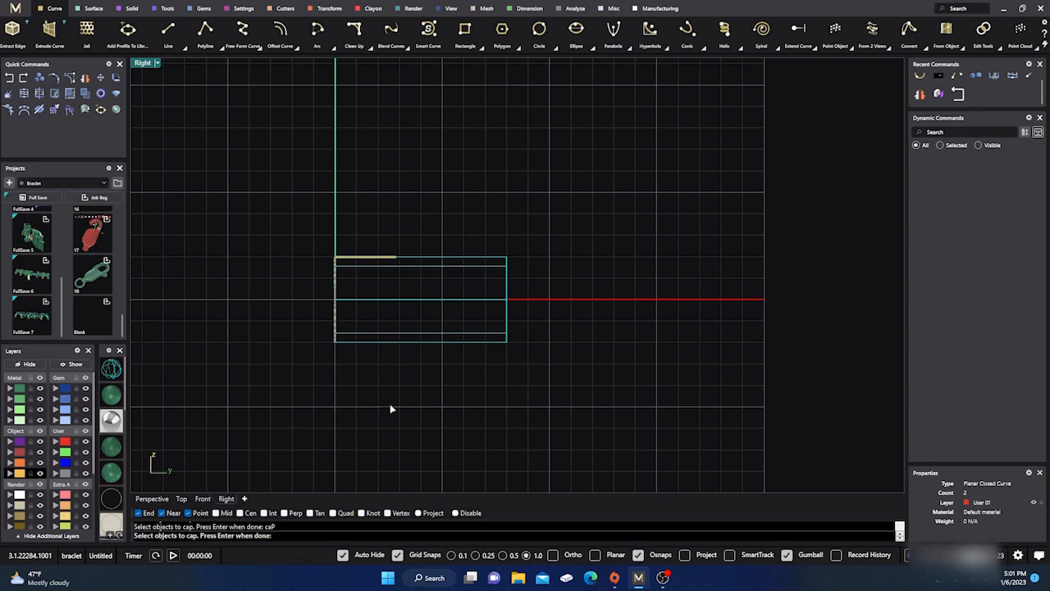
key(Return)
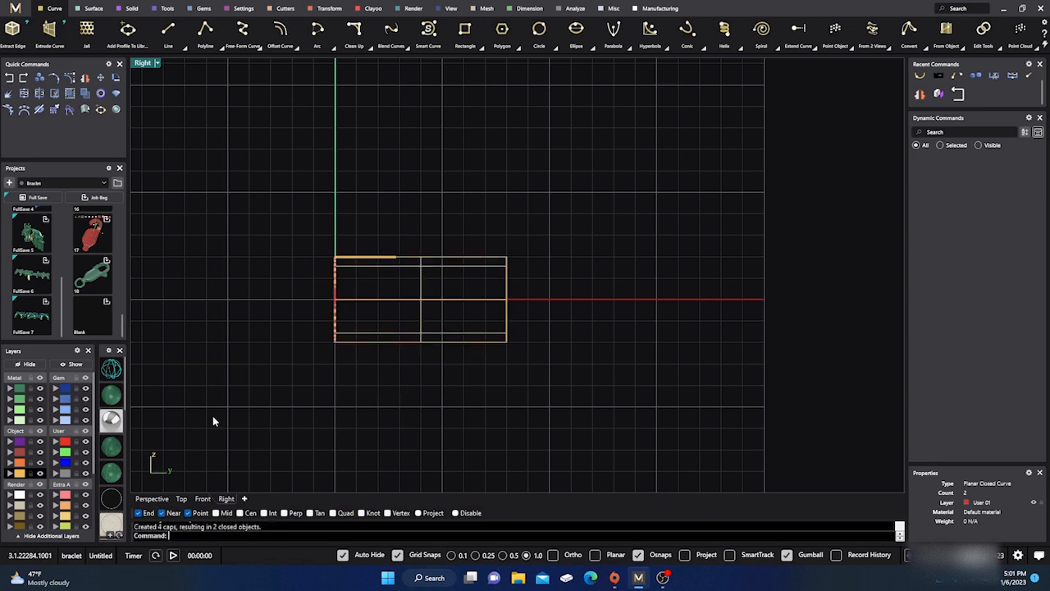
Display the two capped cylinders shaded in the Perspective view.
click(155, 498)
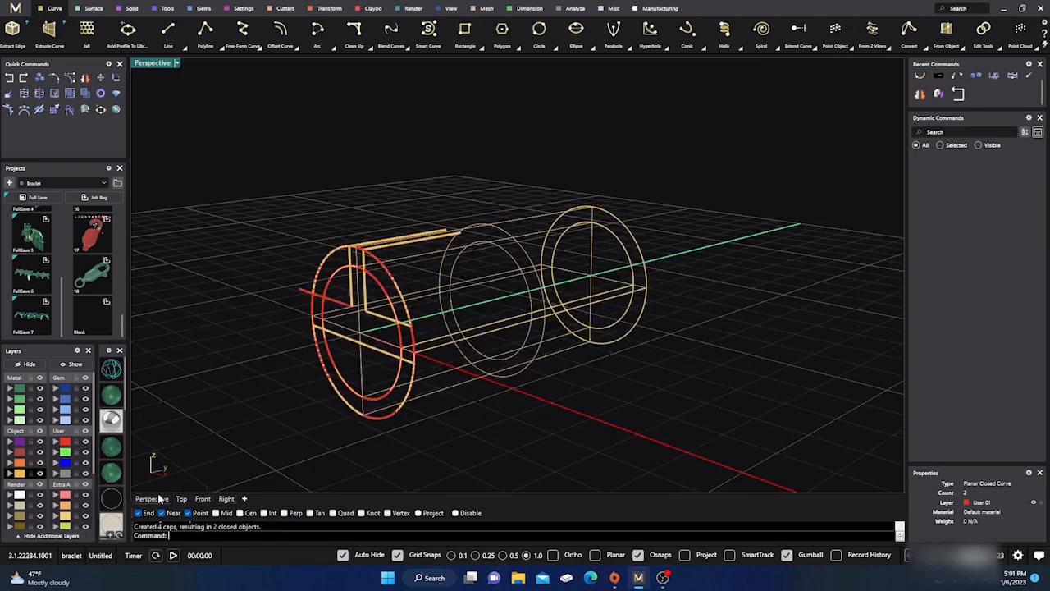
click(113, 395)
mouse_move(302, 418)
right_down()
mouse_move(323, 412)
mouse_move(363, 371)
right_up()
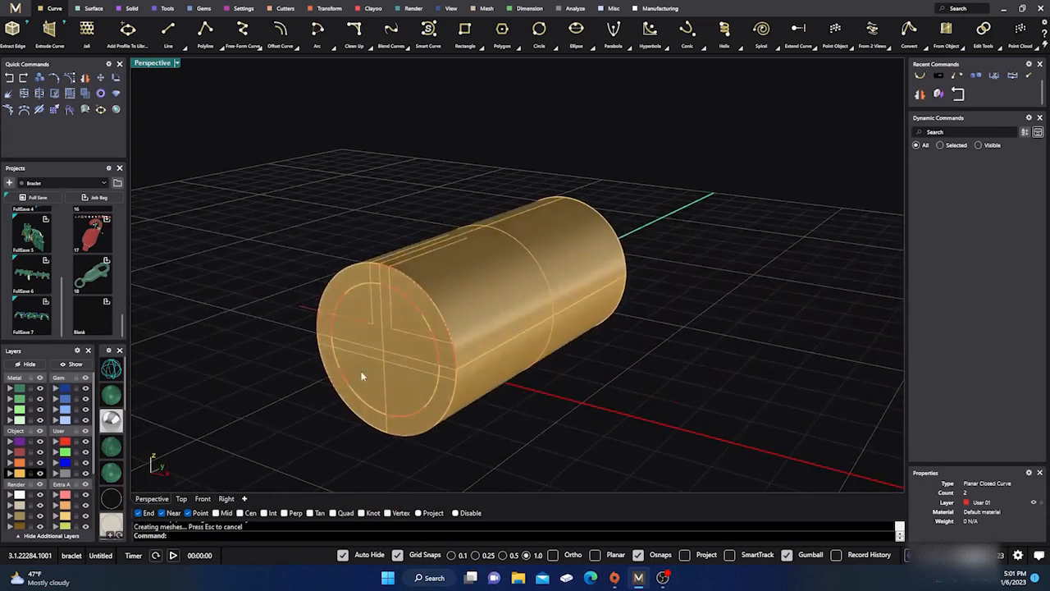
shift+click(436, 424)
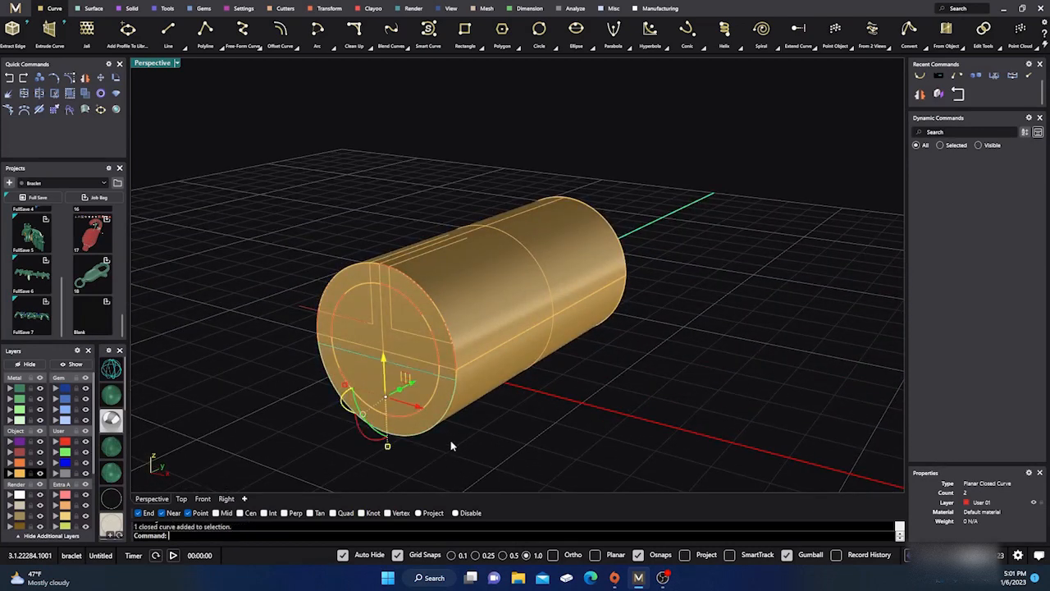
right_drag(575, 398, 525, 383)
scroll(534, 387, down, 2)
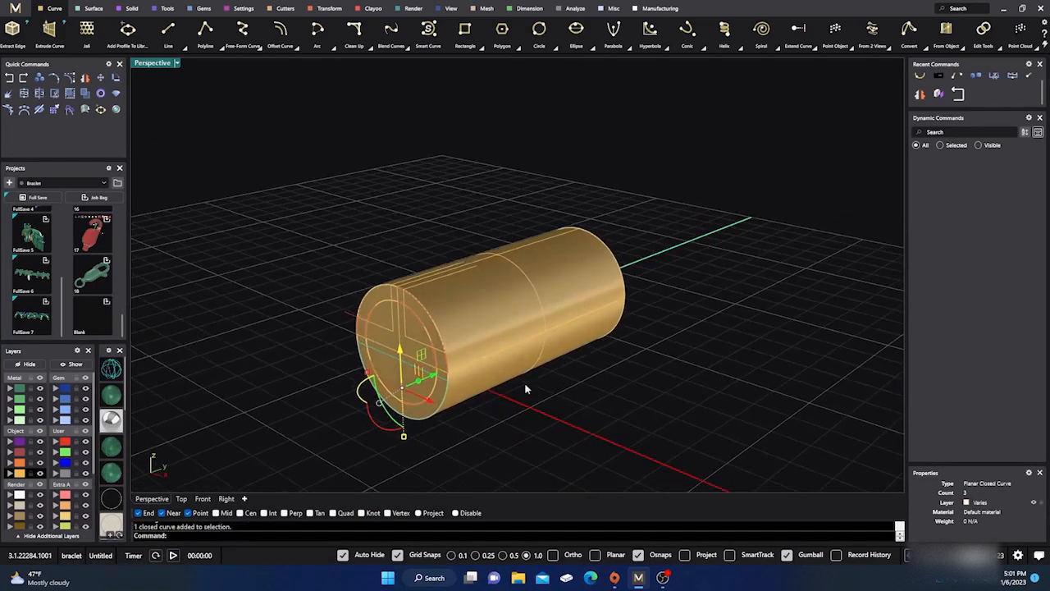
Stretch the inner cylinder along the Y axis so that it extends past both ends of the outer cylinder.
click(410, 330)
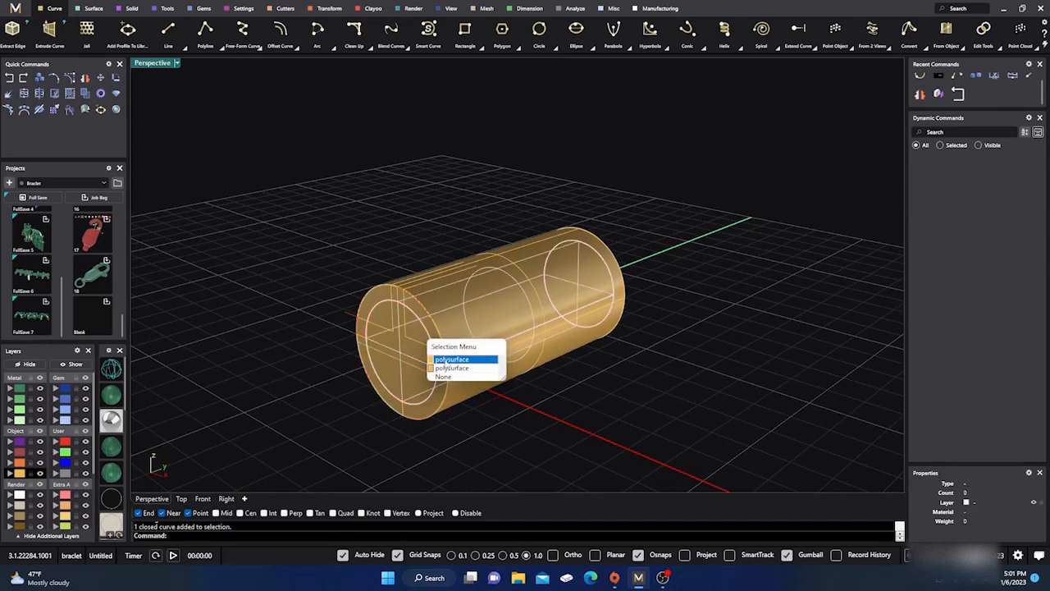
click(447, 361)
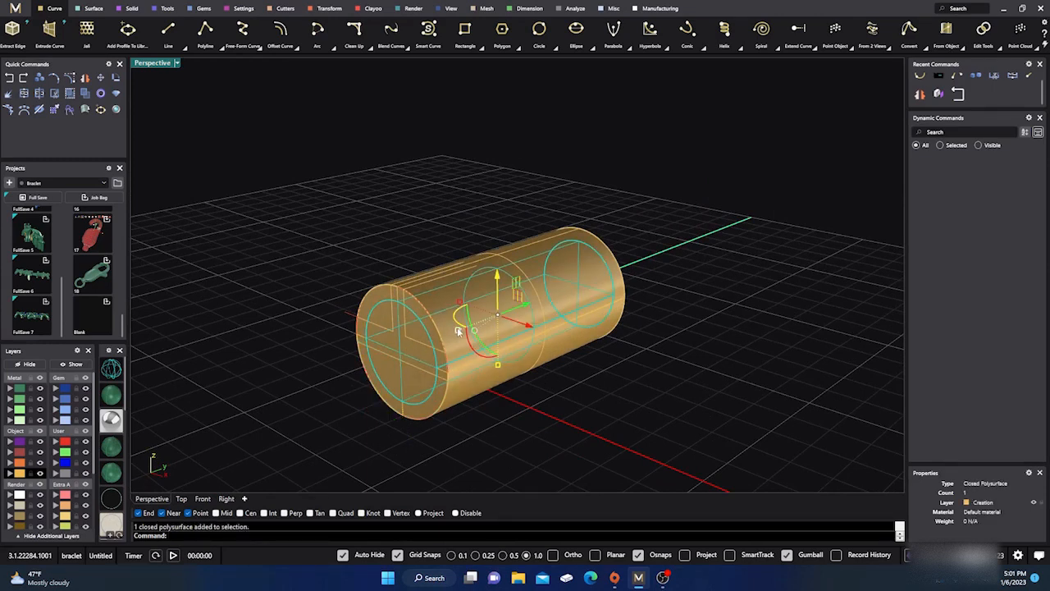
drag(458, 330, 396, 361)
click(343, 205)
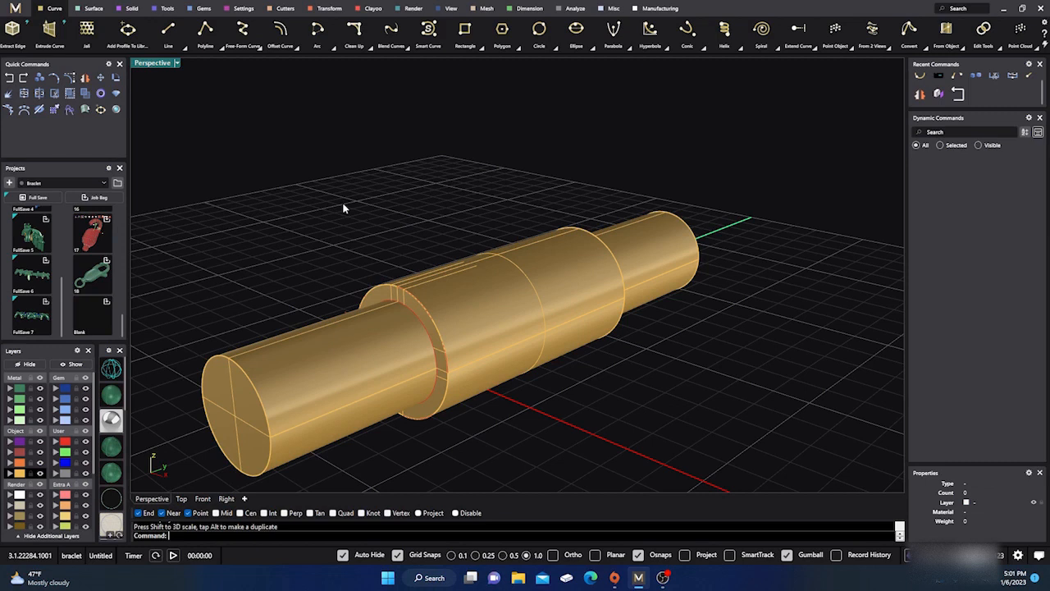
click(440, 284)
click(380, 228)
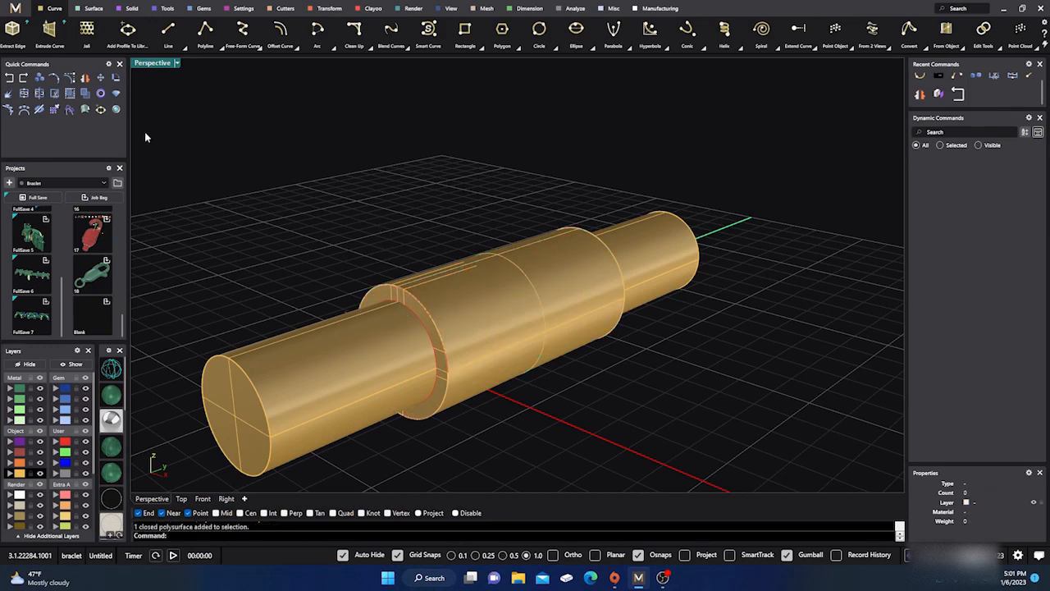
Subtract the lengthened inner cylinder from the outer cylinder with Boolean Difference to make a hollow tube.
click(129, 10)
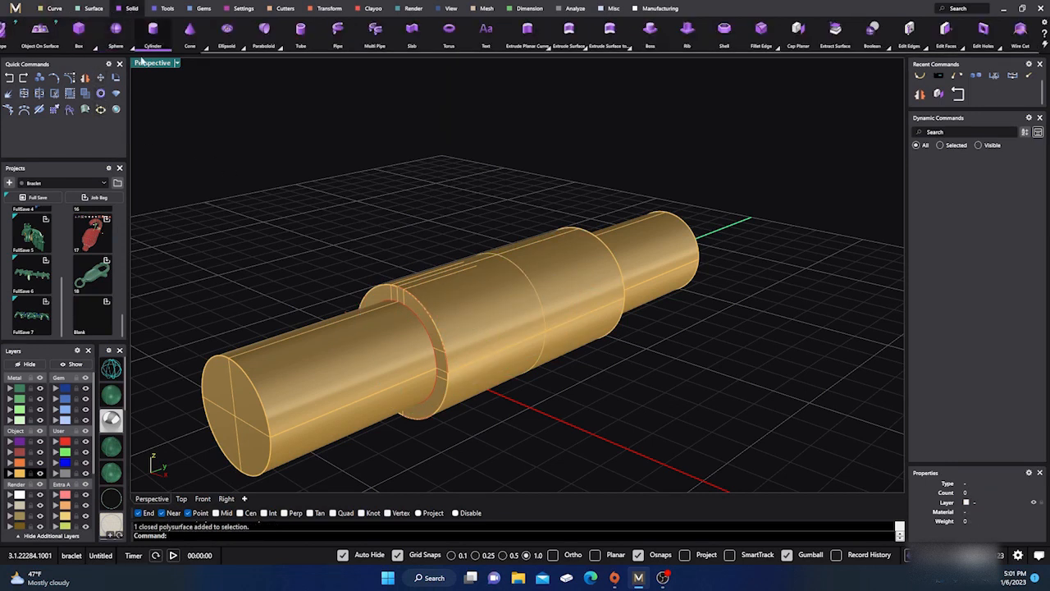
scroll(79, 41, up, 3)
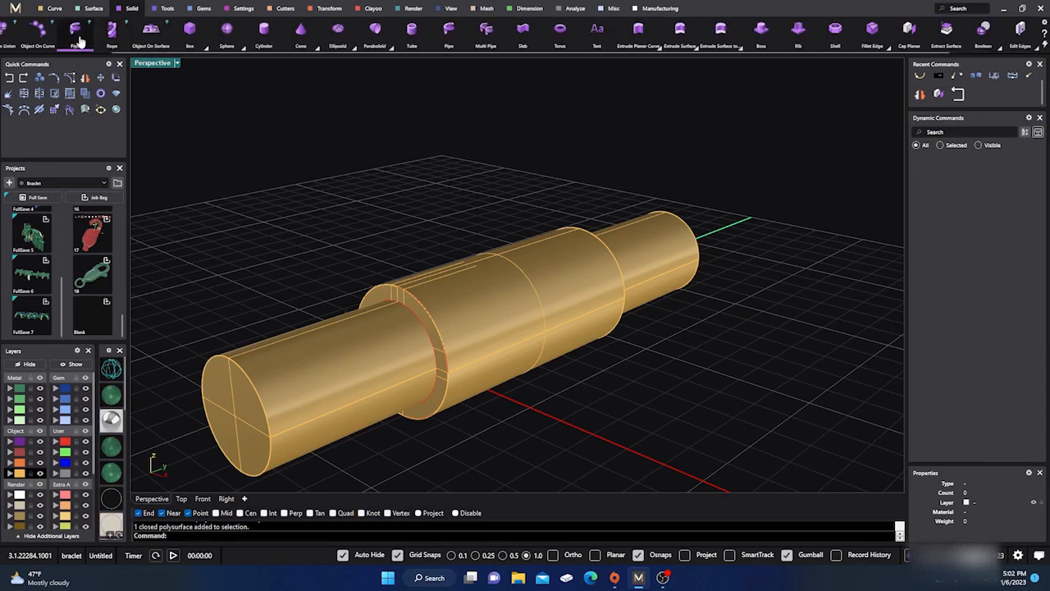
scroll(75, 40, up, 3)
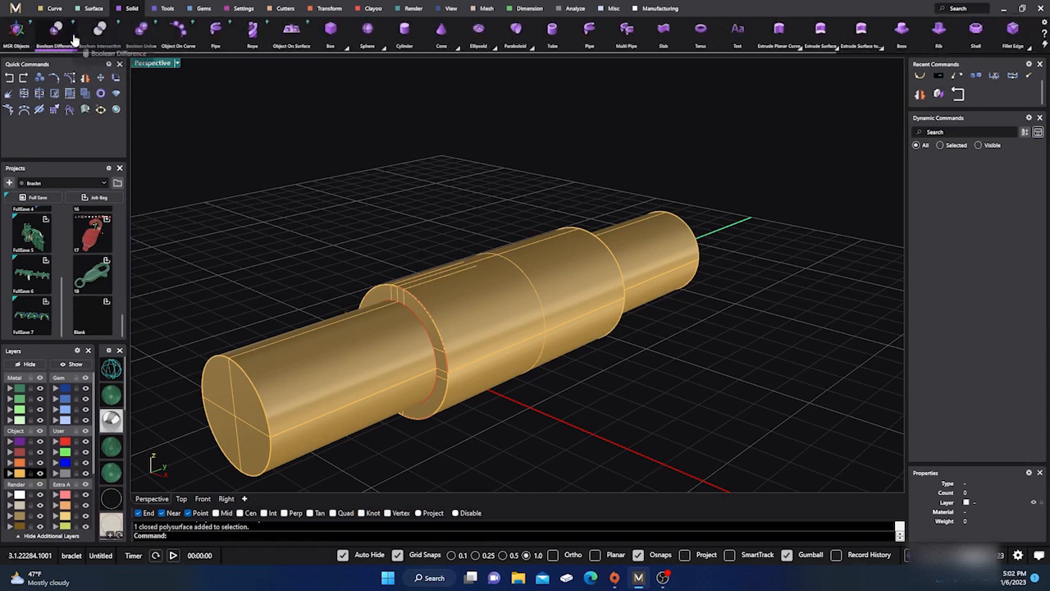
click(74, 40)
click(510, 289)
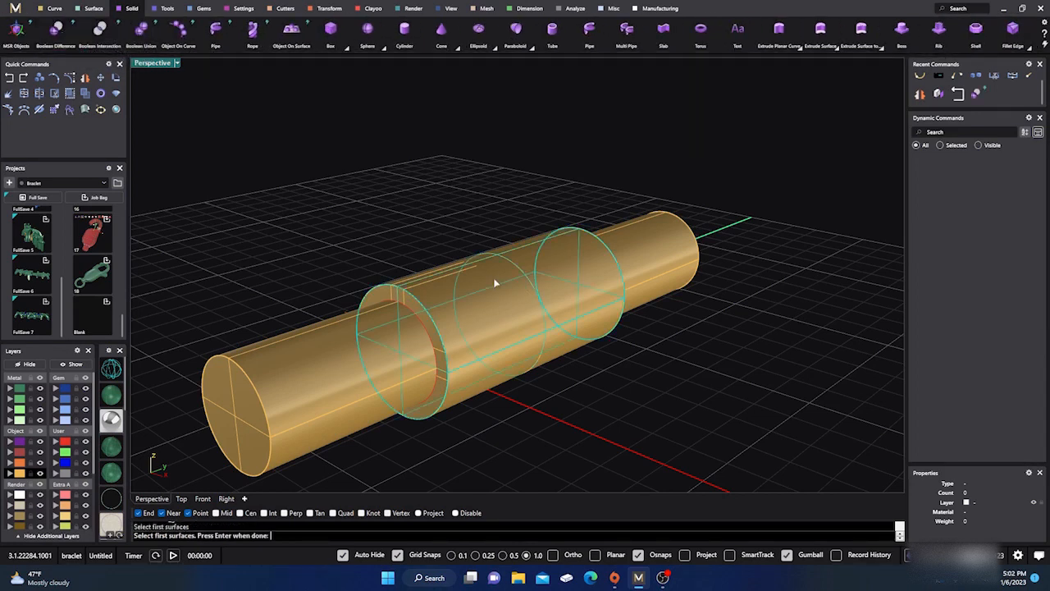
key(Return)
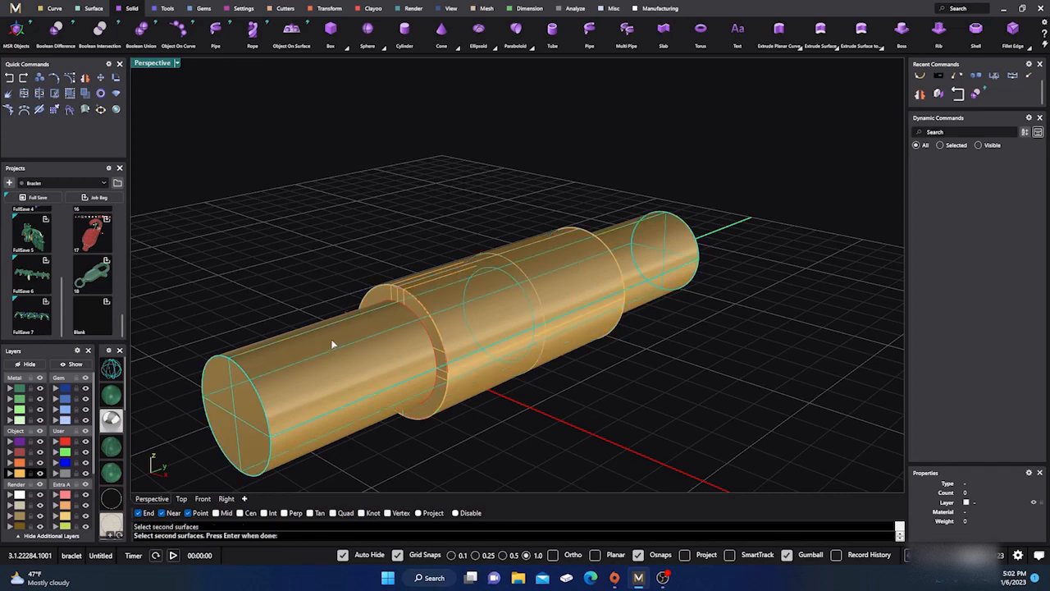
key(Return)
Move both original solid cylinders to the User 04 layer and hide that layer.
click(331, 353)
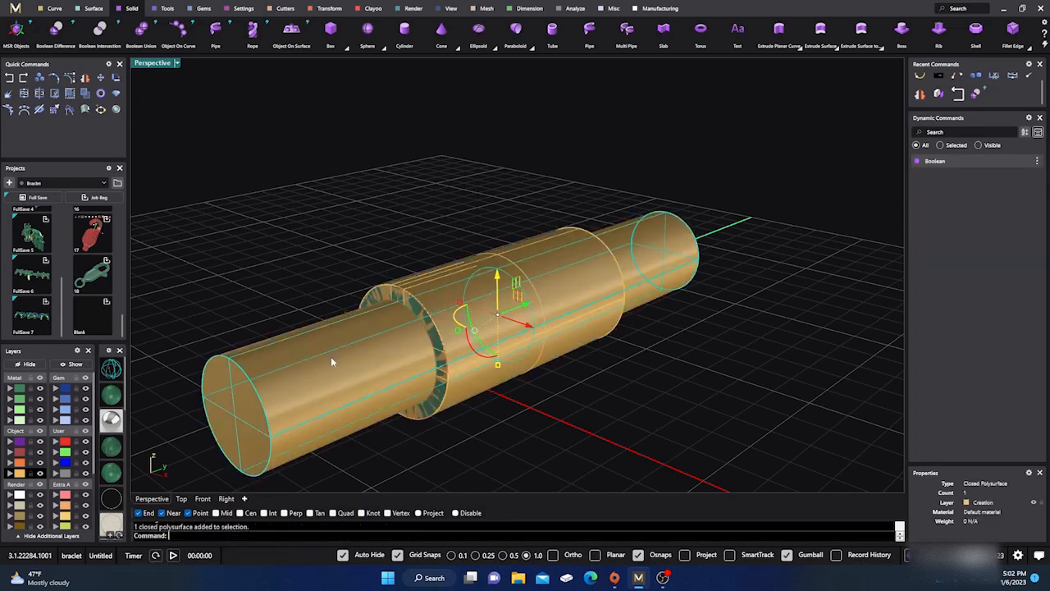
click(89, 467)
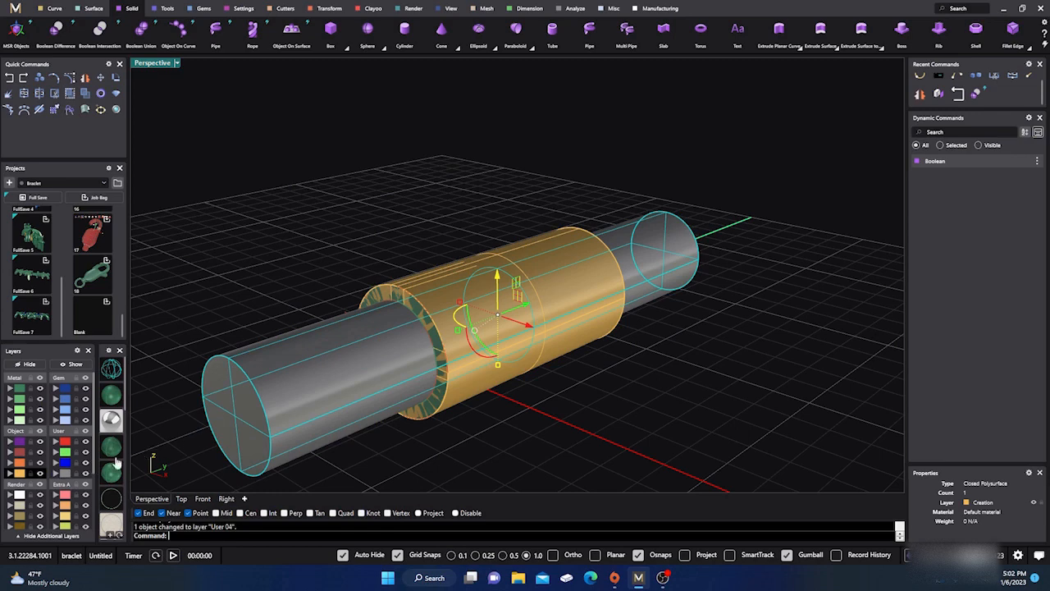
click(85, 472)
click(390, 365)
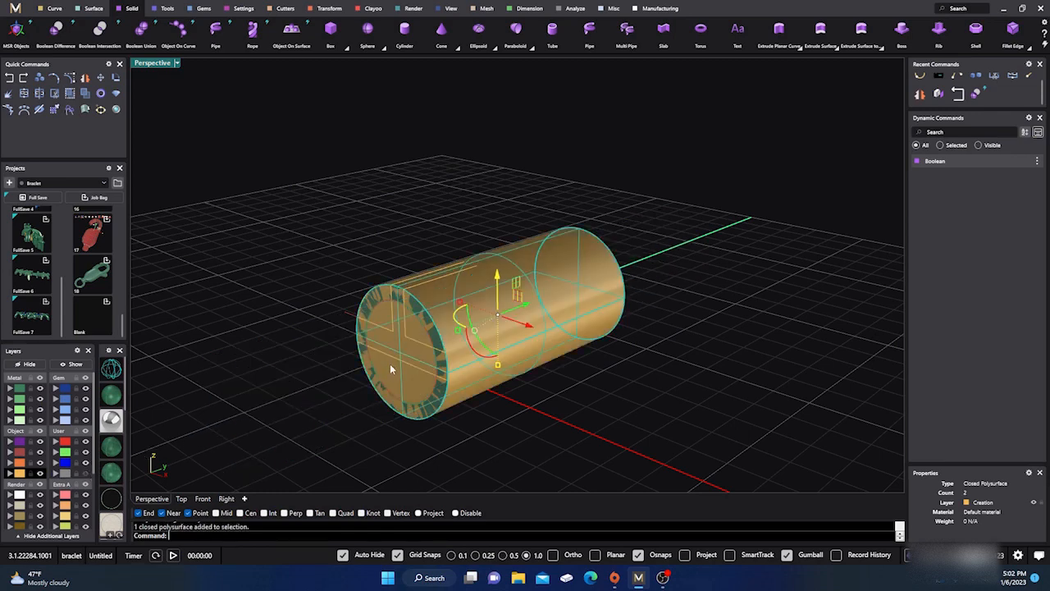
click(55, 474)
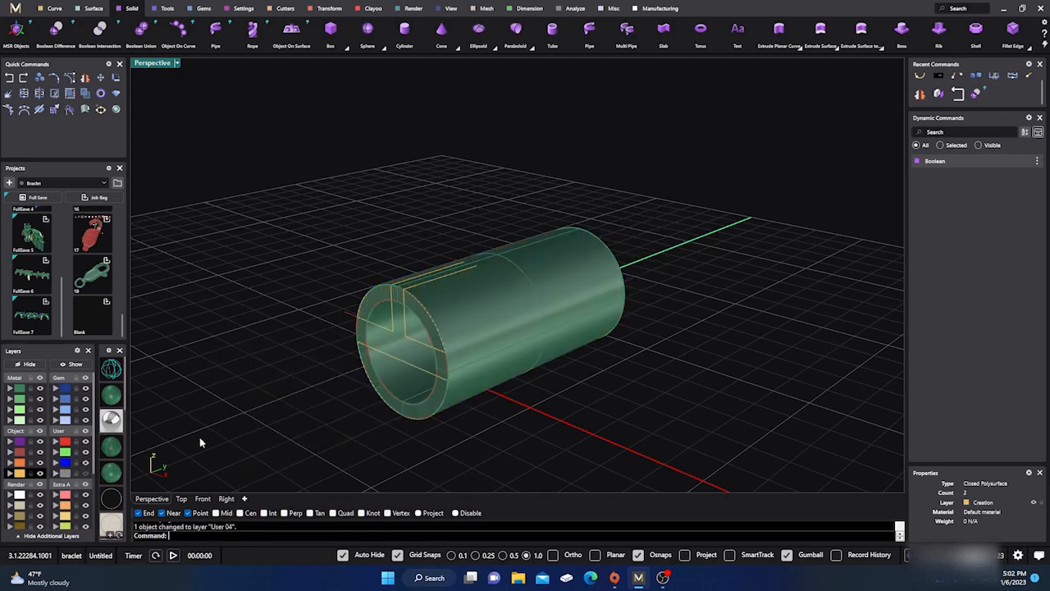
Move the open guide curve that overshoots the upper-left profile at the tube's front end to the hidden User 04 layer.
right_drag(201, 440, 246, 427)
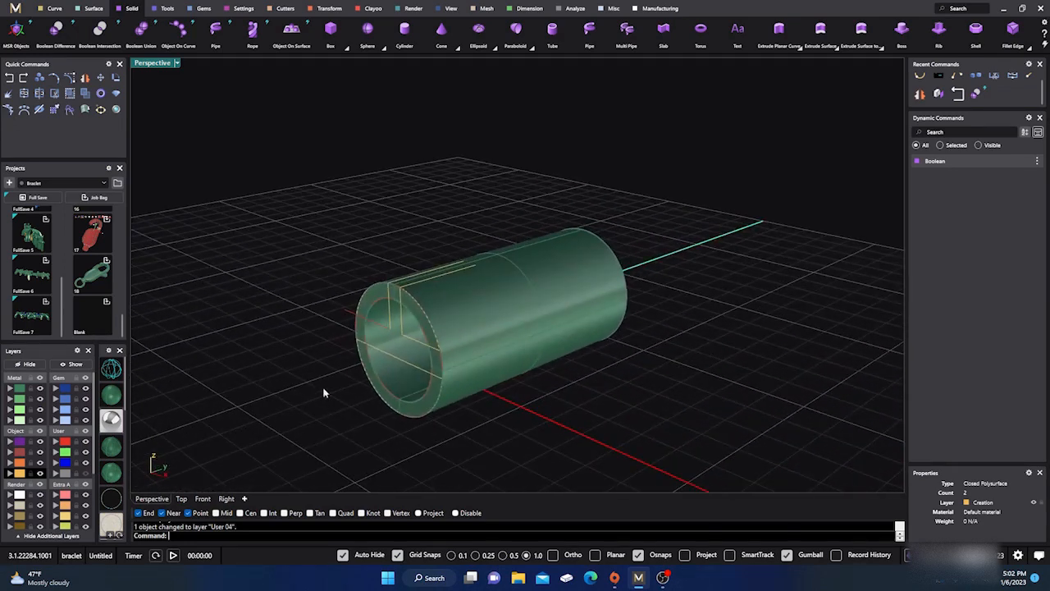
scroll(405, 312, up, 3)
scroll(404, 312, up, 1)
right_drag(405, 312, 373, 337)
click(359, 320)
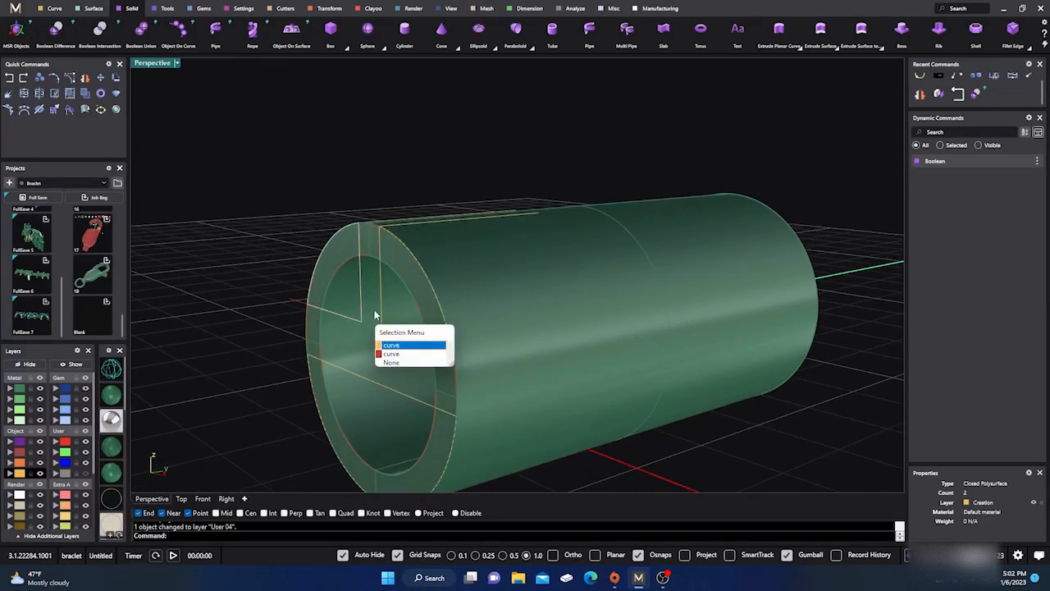
click(392, 344)
click(360, 381)
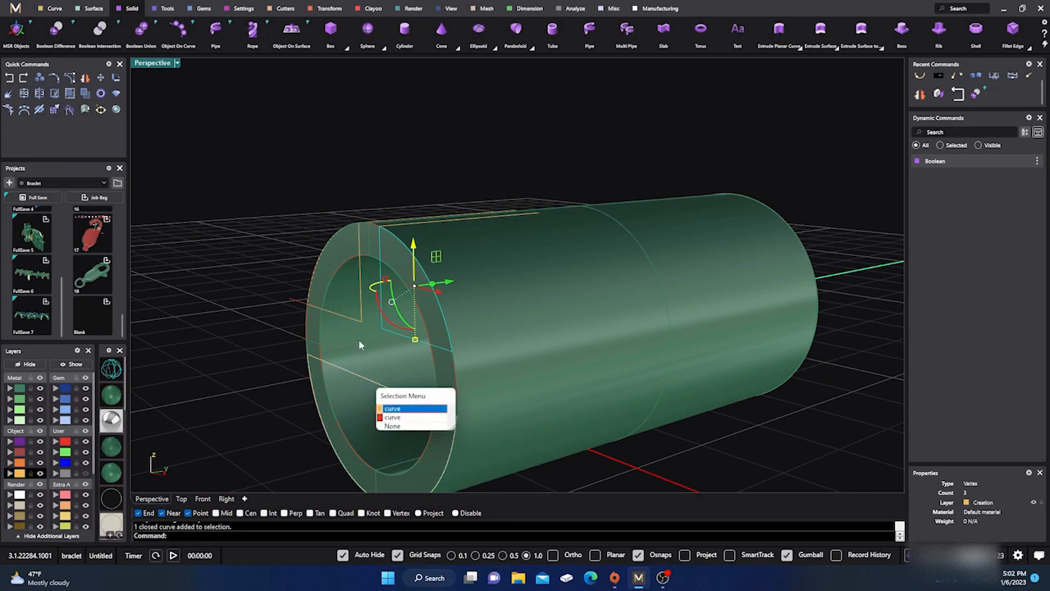
click(399, 408)
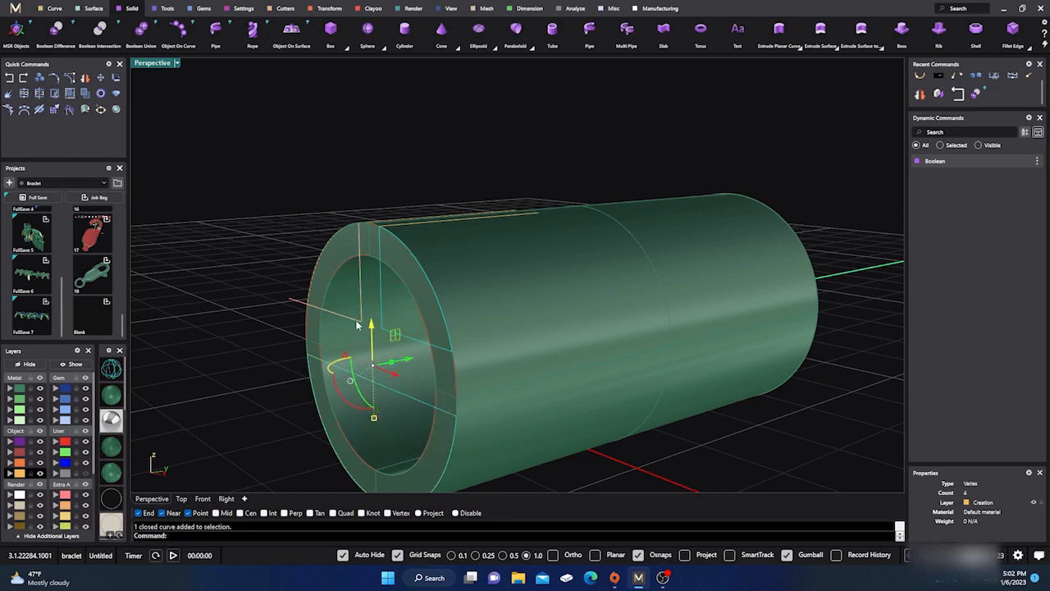
shift+click(359, 339)
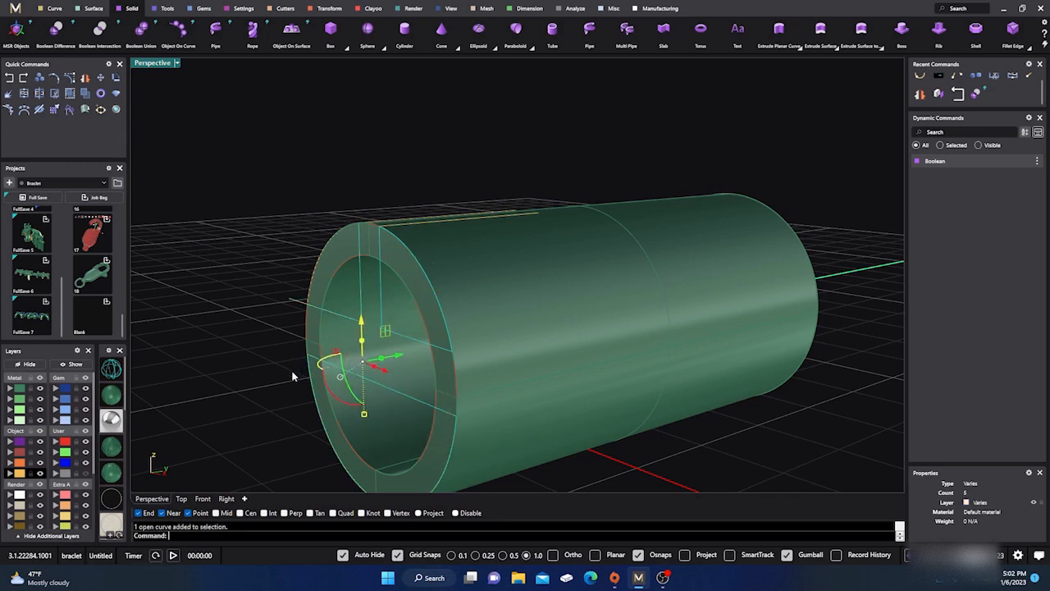
right_drag(292, 371, 385, 332)
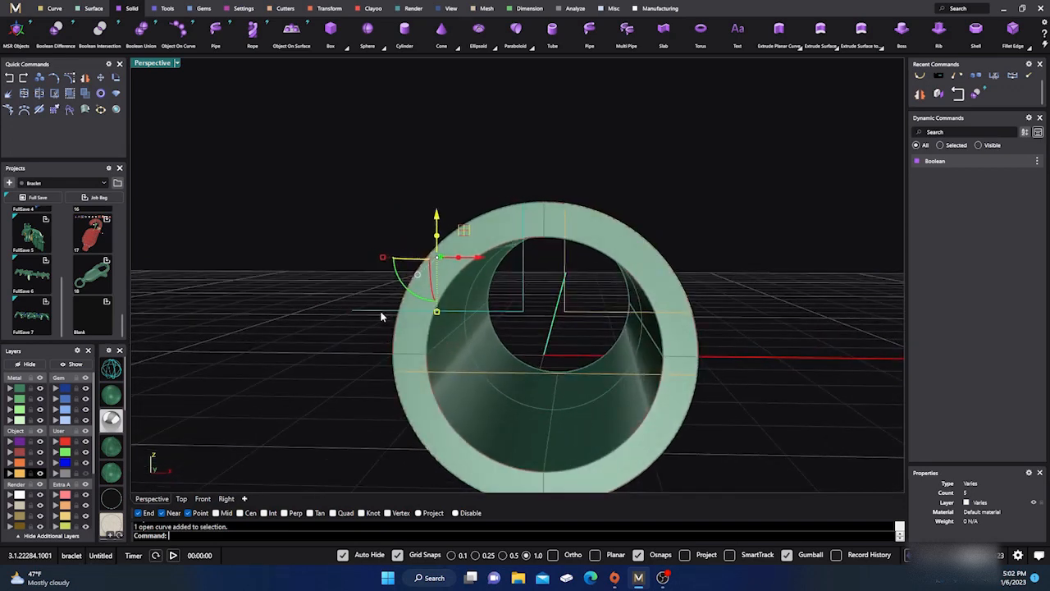
click(55, 474)
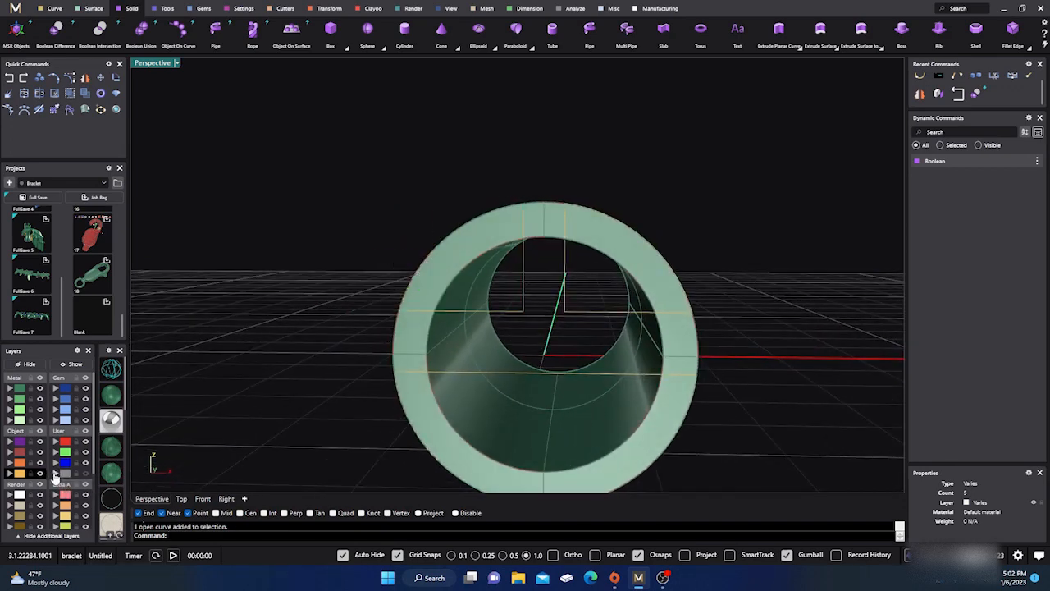
Try to extrude the closed profiles at the tube's front end together along the Y axis in the Right view.
right_drag(256, 433, 202, 429)
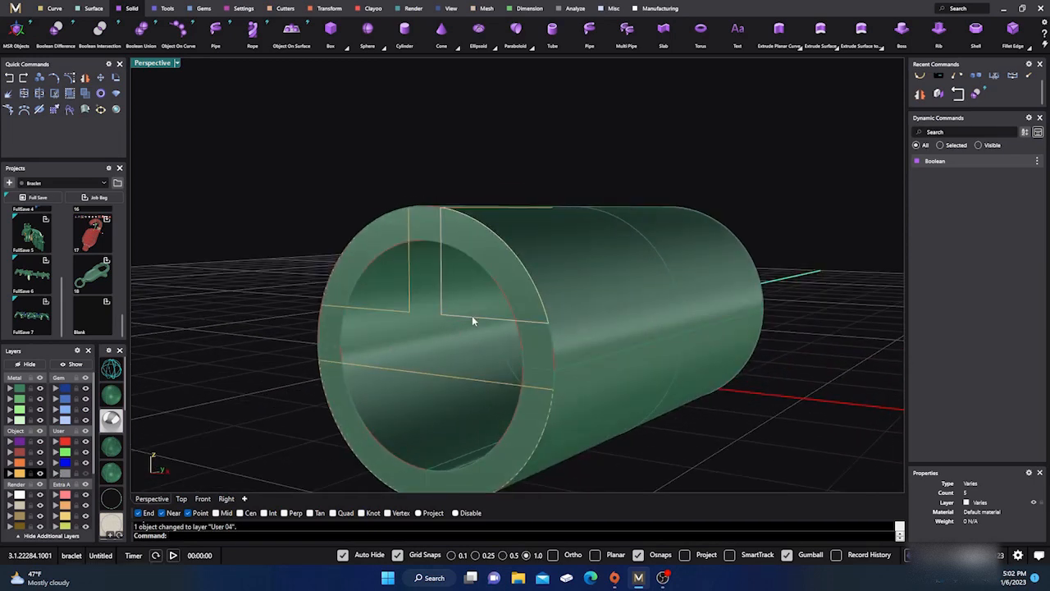
click(406, 317)
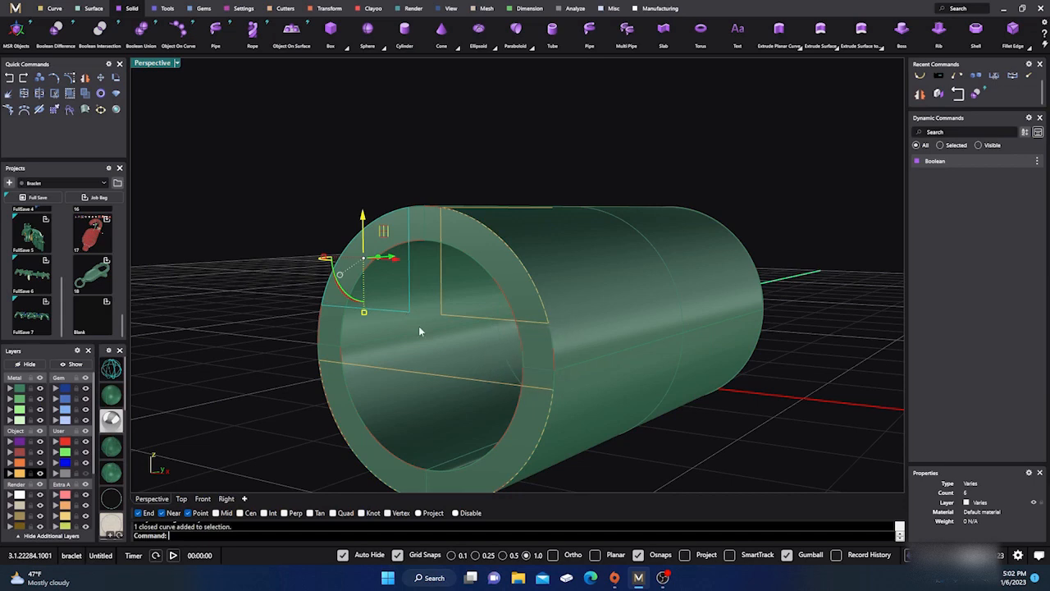
shift+click(428, 372)
click(461, 408)
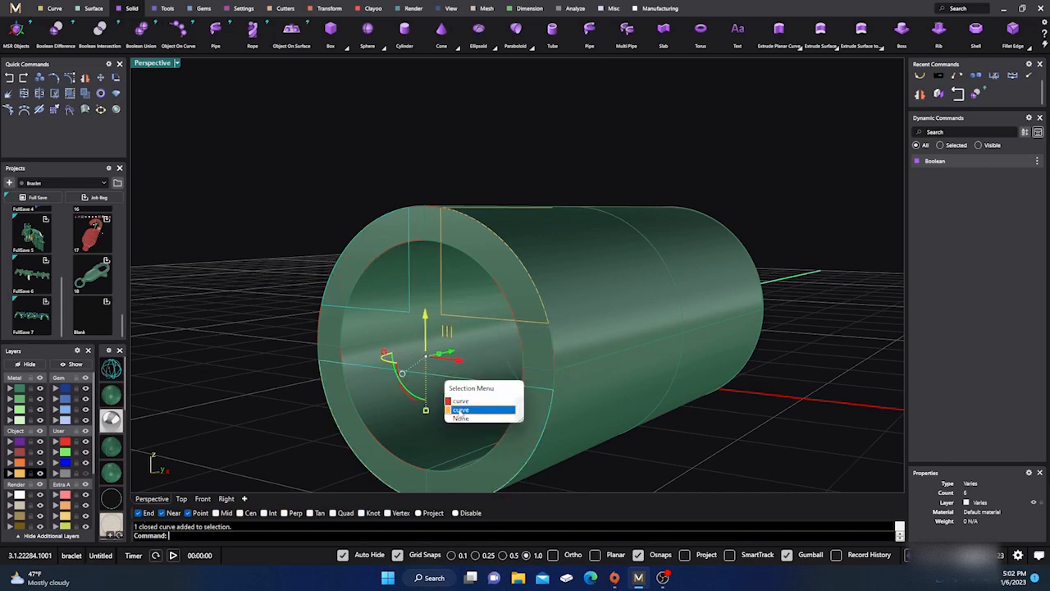
right_drag(348, 383, 300, 398)
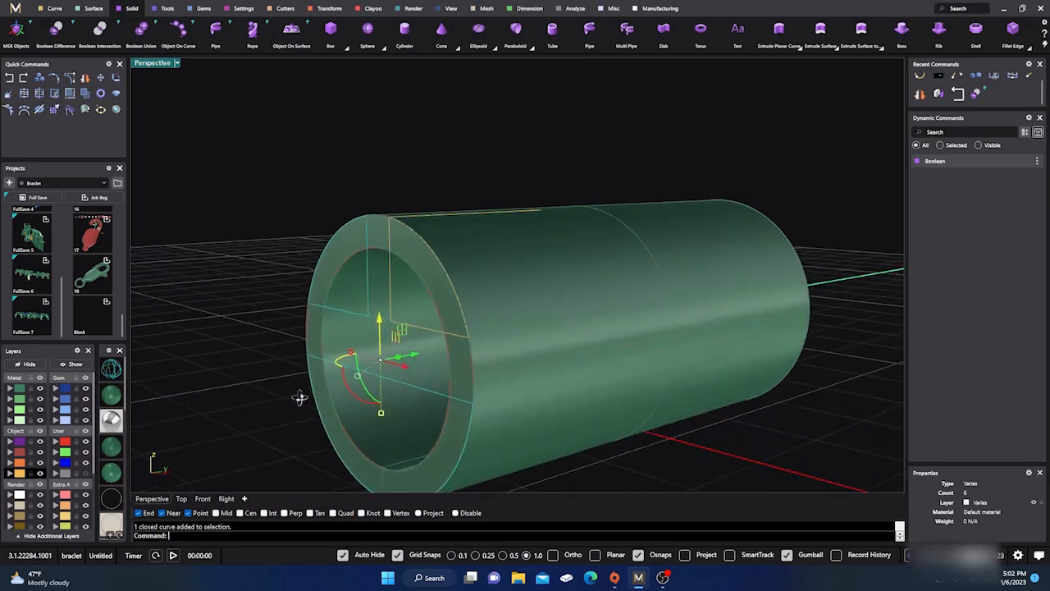
shift+click(439, 333)
click(457, 361)
right_drag(458, 382, 363, 369)
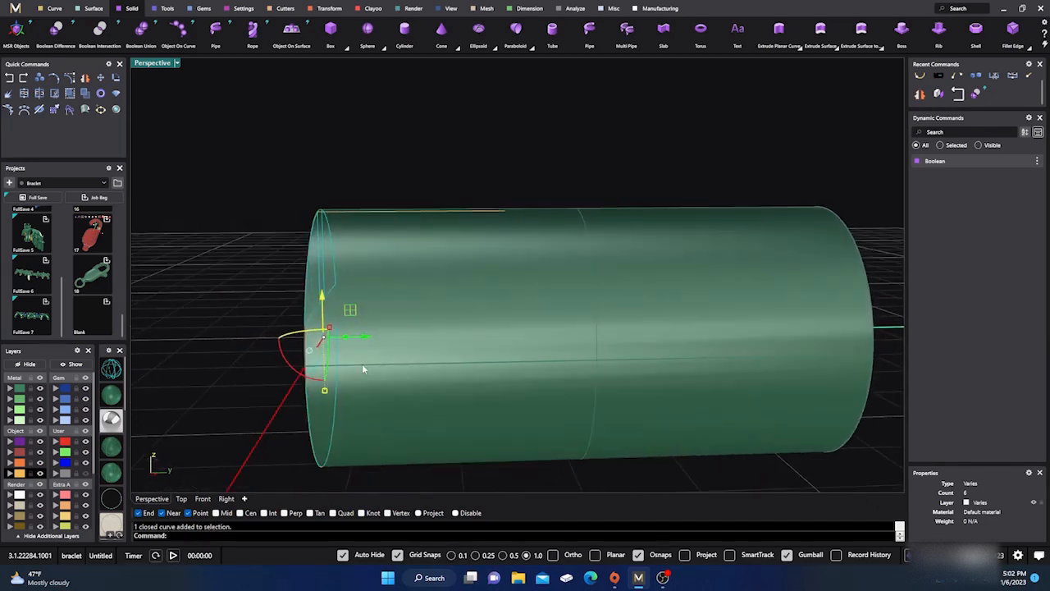
click(225, 498)
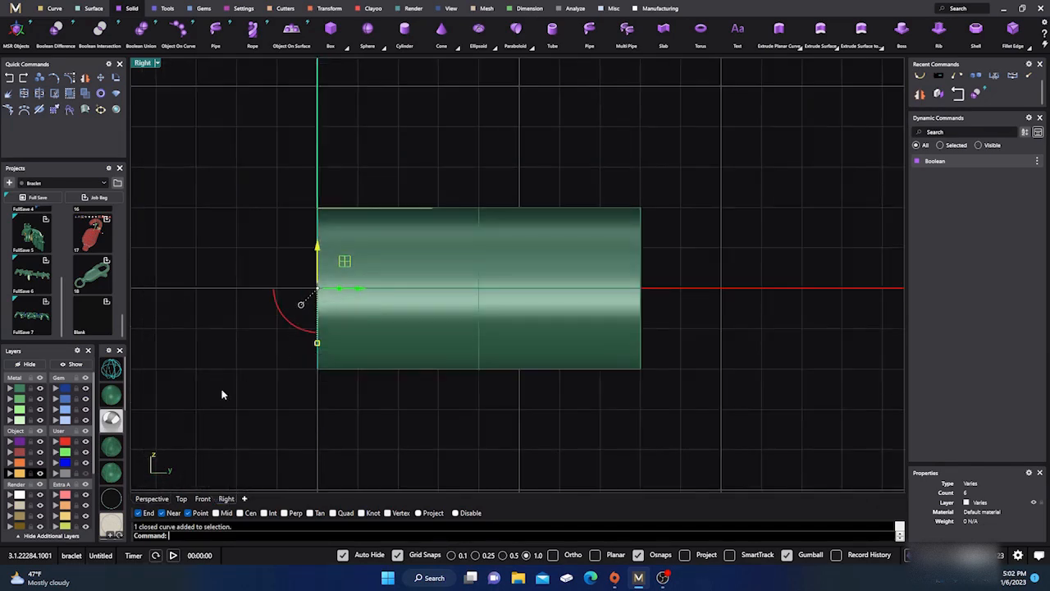
click(110, 374)
mouse_move(339, 289)
mouse_down()
mouse_move(356, 292)
mouse_move(339, 289)
mouse_up()
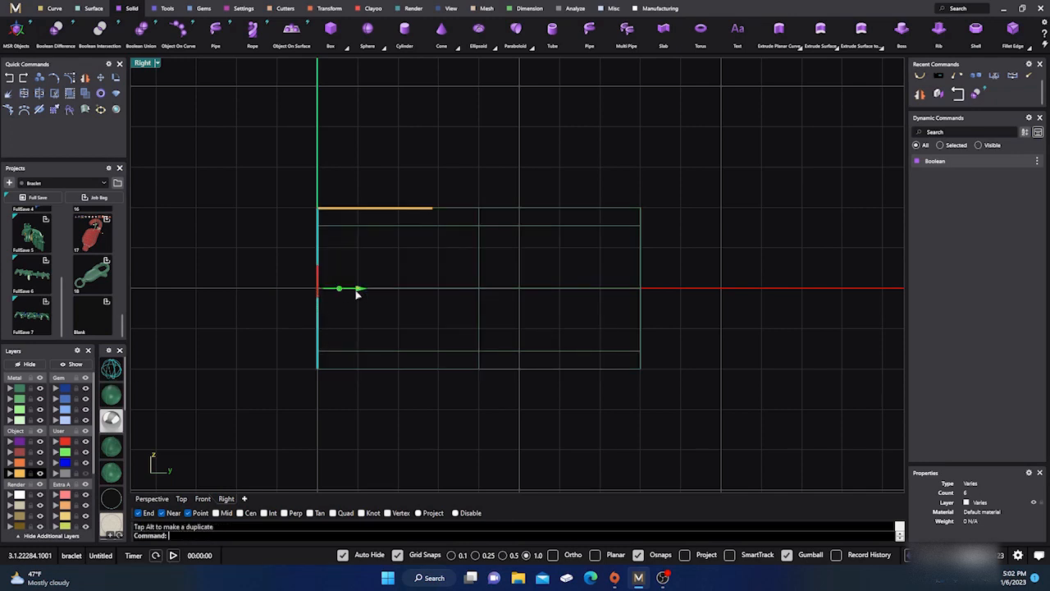
click(265, 311)
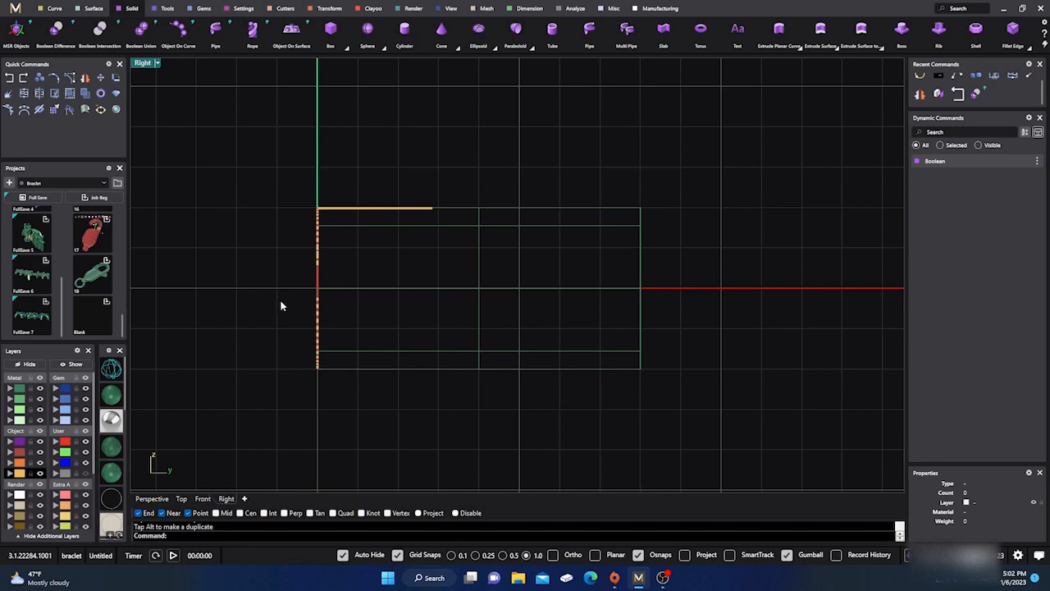
click(106, 402)
right_drag(222, 396, 263, 403)
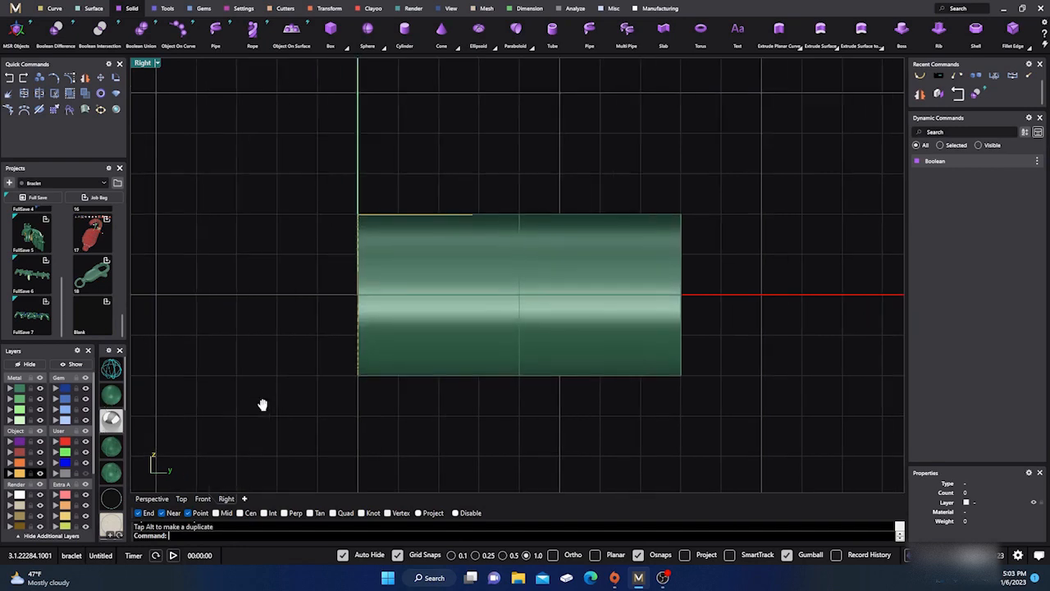
Reselect only the three closed profiles at the tube's front end and retry extruding them along Y in wireframe display.
click(154, 497)
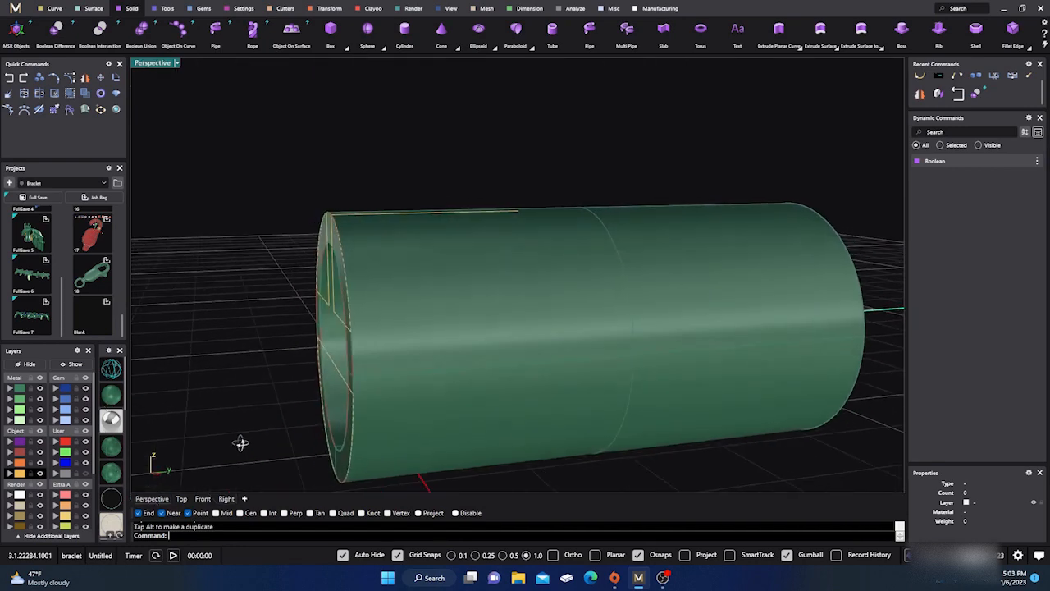
click(332, 306)
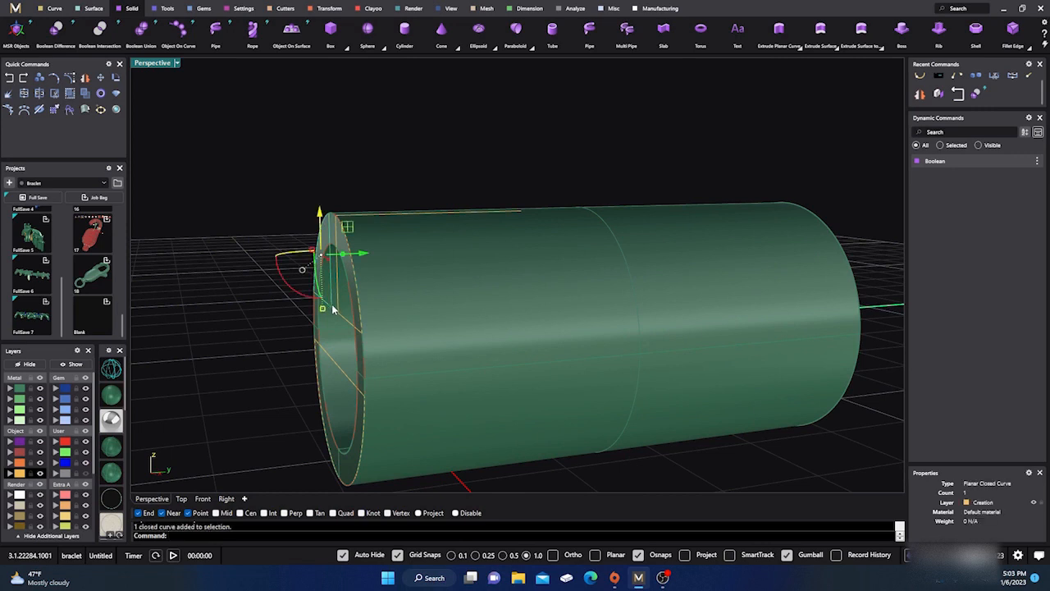
click(343, 327)
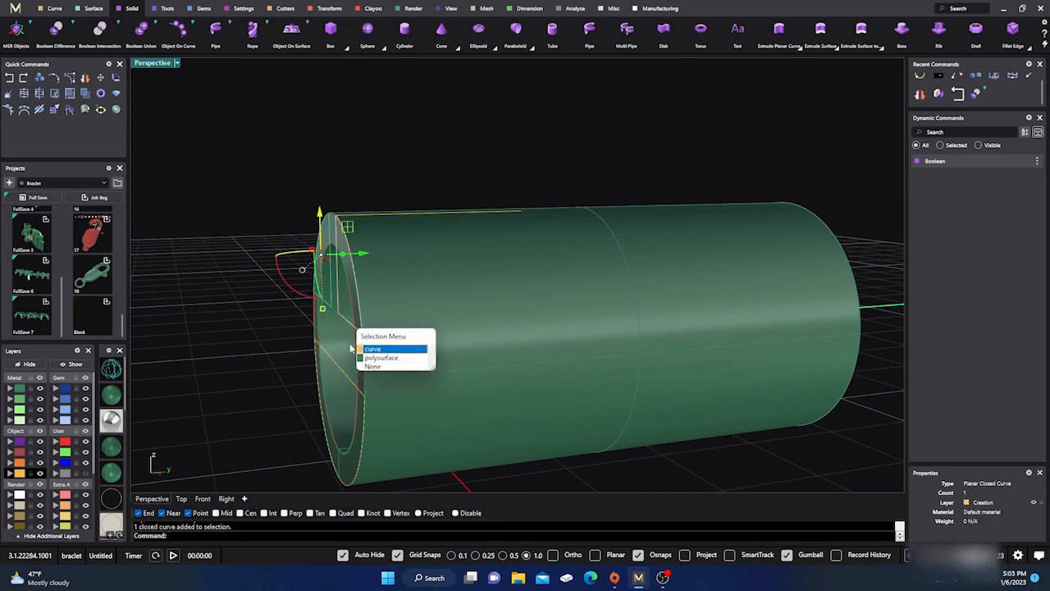
click(361, 348)
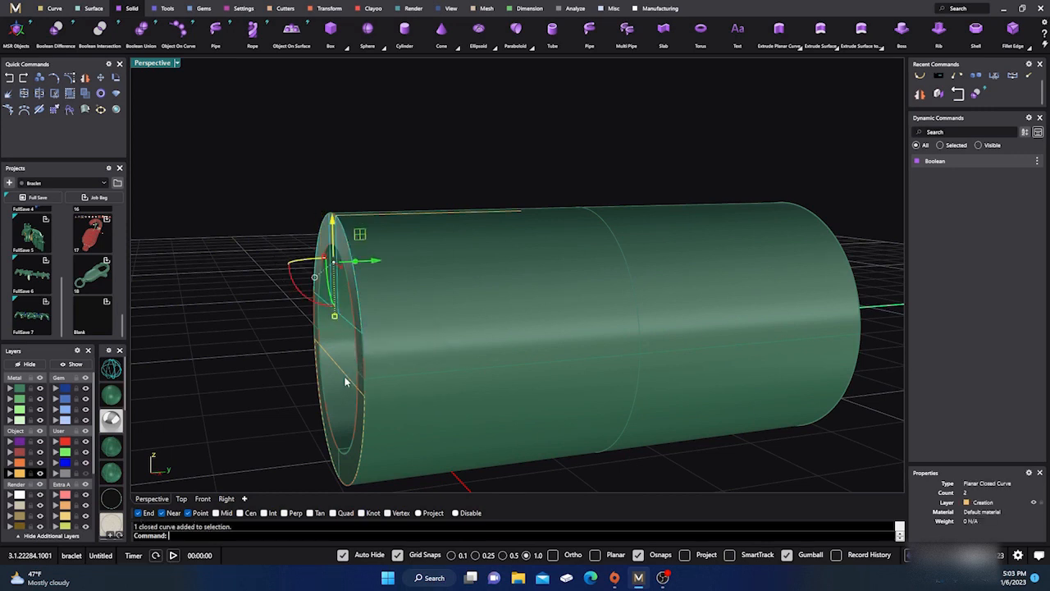
click(346, 382)
click(369, 408)
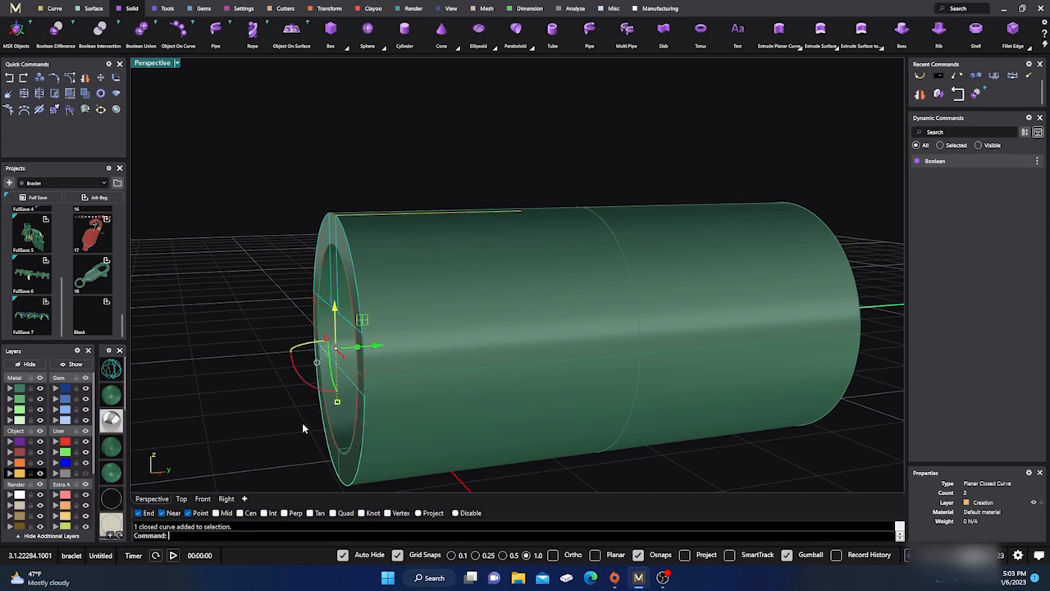
click(228, 499)
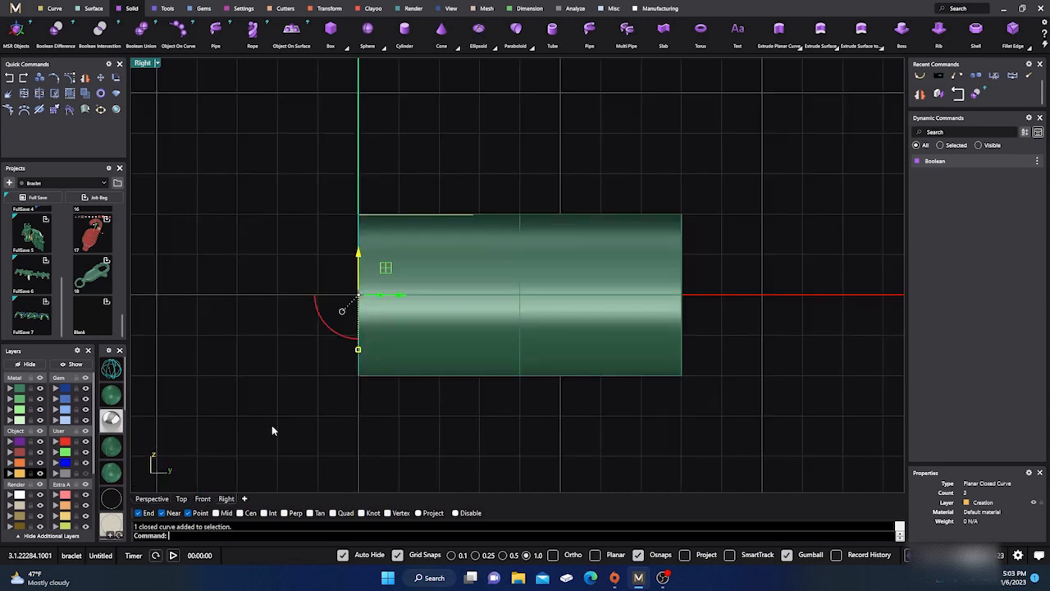
click(111, 370)
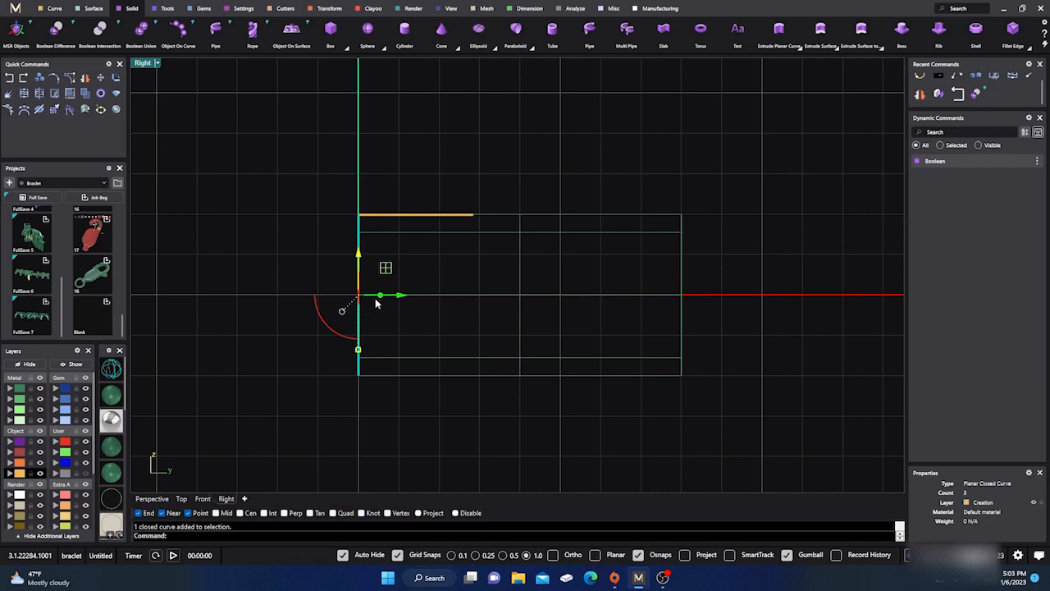
mouse_move(378, 302)
mouse_down()
mouse_move(399, 300)
mouse_move(379, 299)
mouse_up()
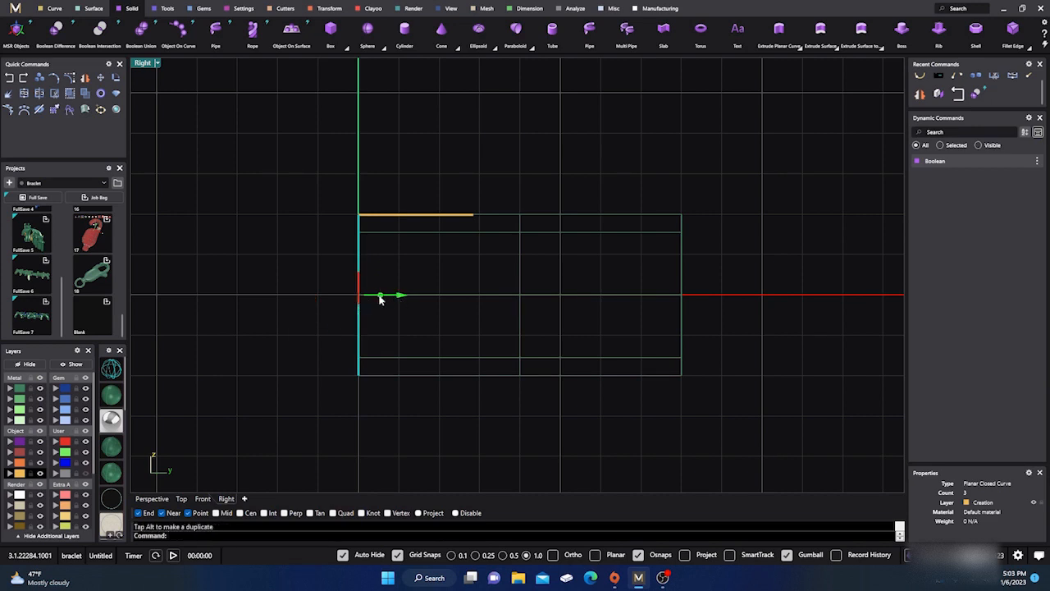
click(153, 498)
click(258, 382)
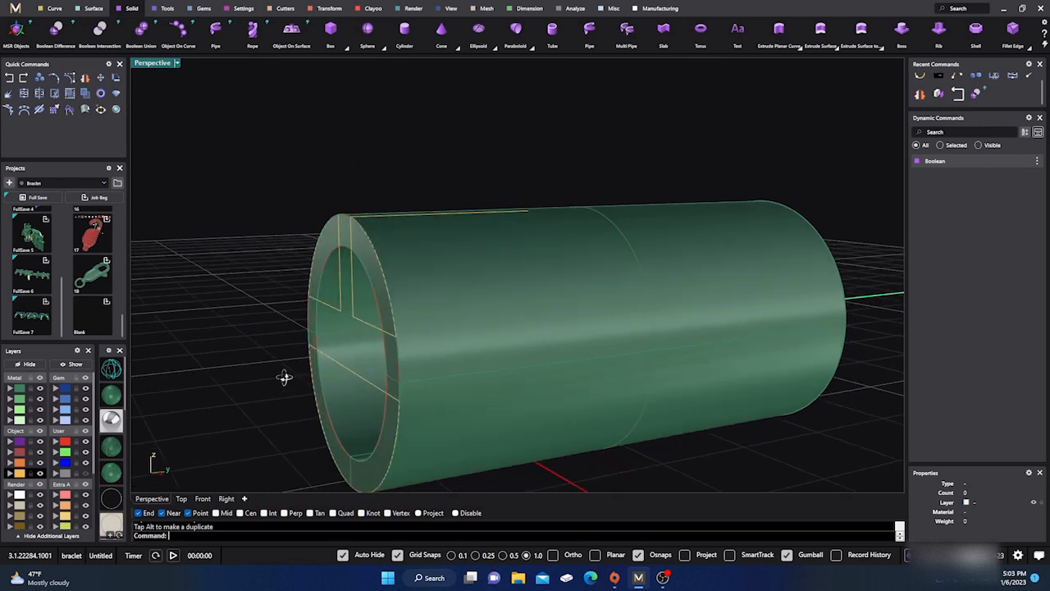
Extrude the lower profile and both upper profiles one at a time along the Y axis a short way into the tube.
click(348, 367)
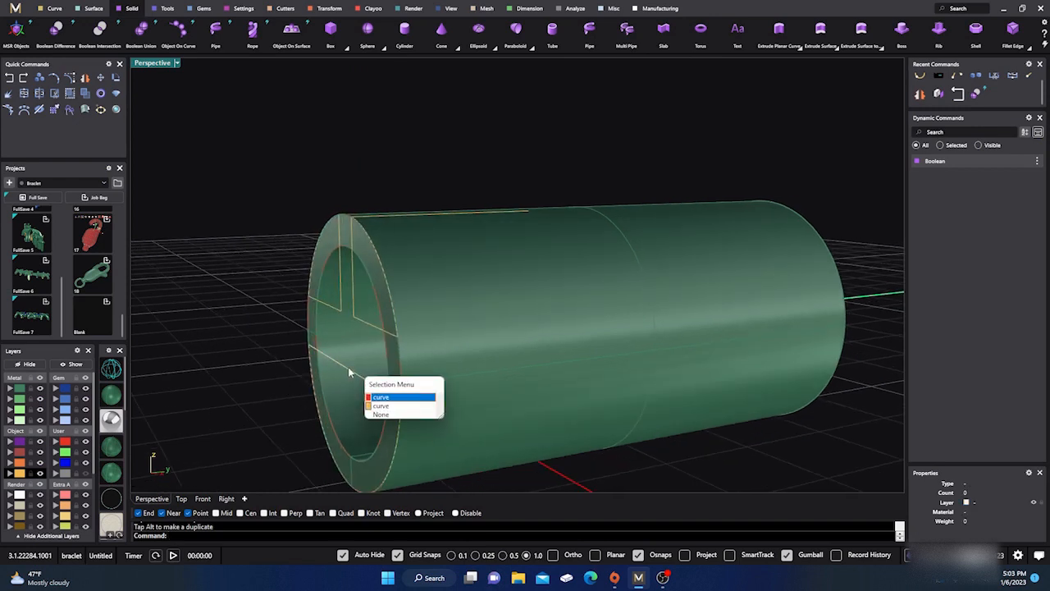
click(379, 405)
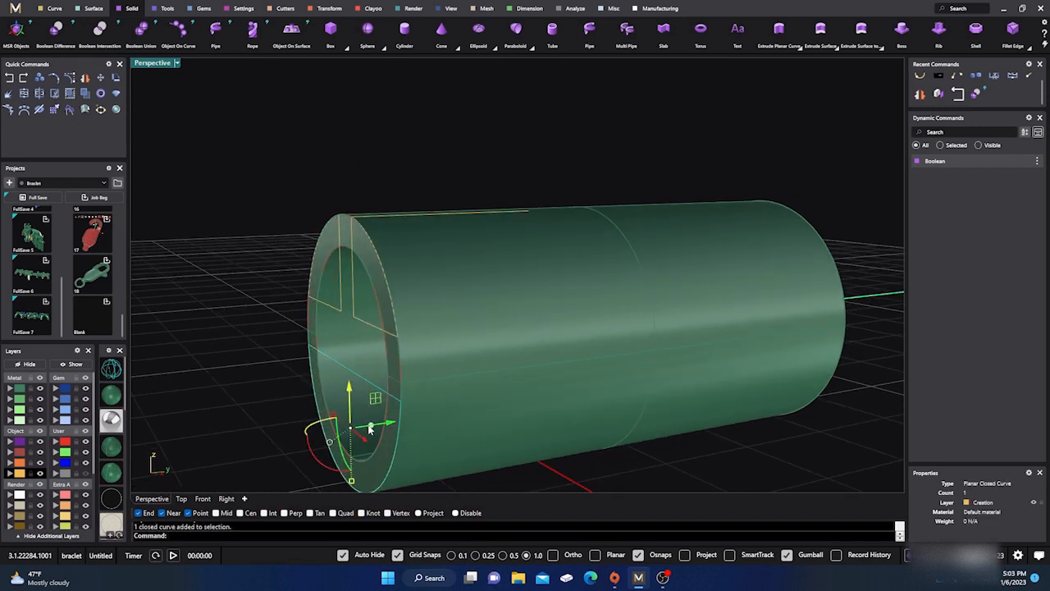
drag(371, 425, 411, 421)
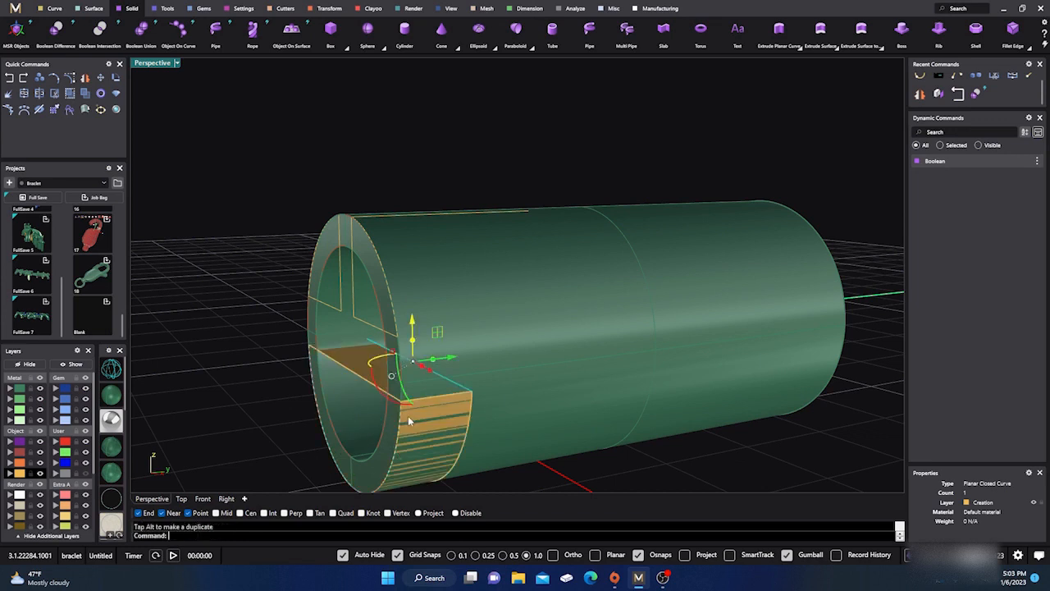
click(365, 327)
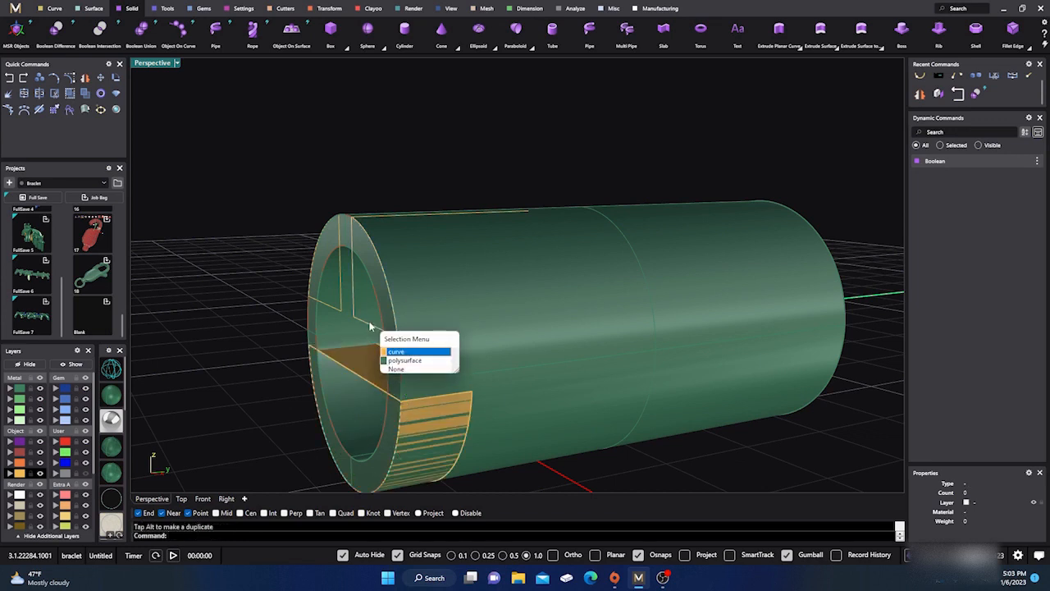
click(401, 359)
drag(380, 302, 356, 267)
click(323, 305)
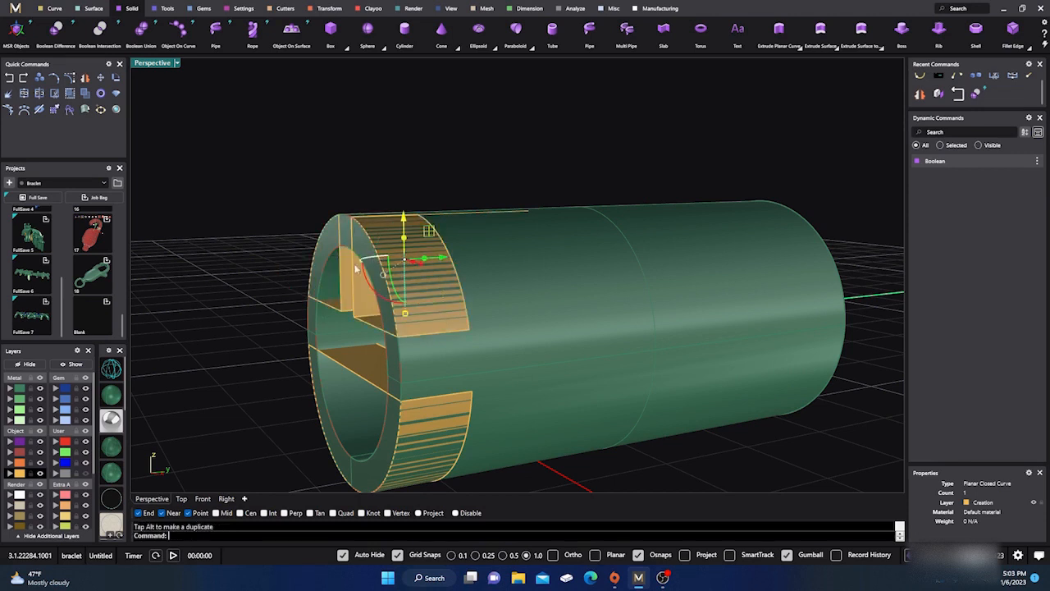
right_click(244, 289)
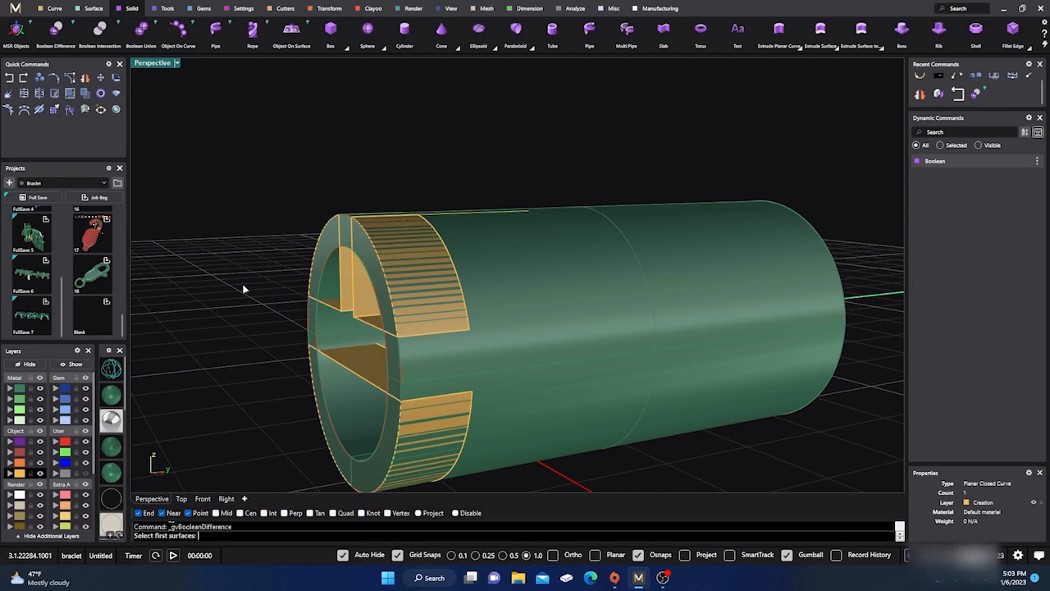
click(345, 275)
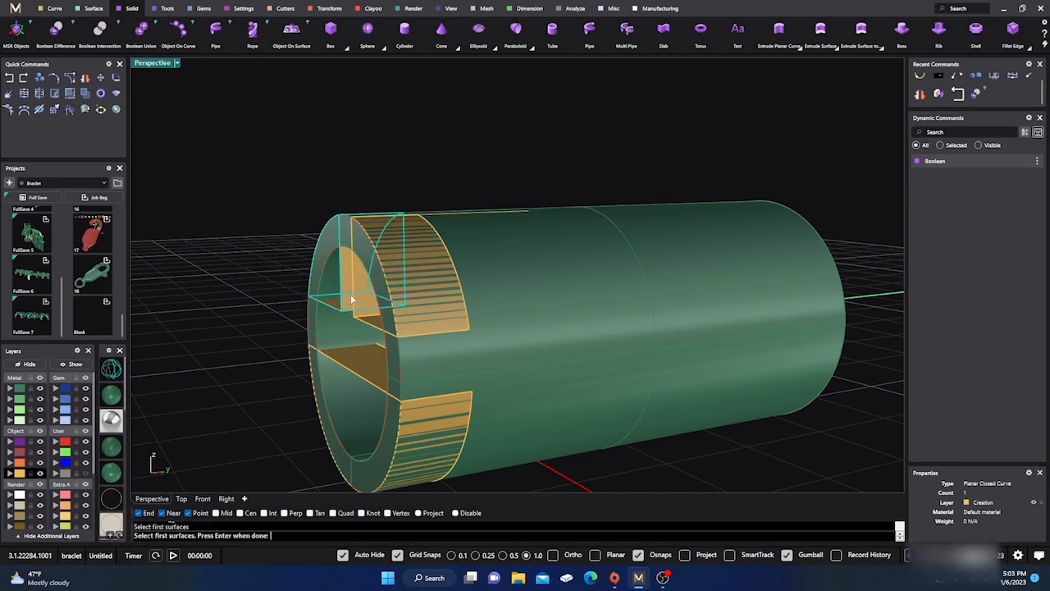
click(353, 362)
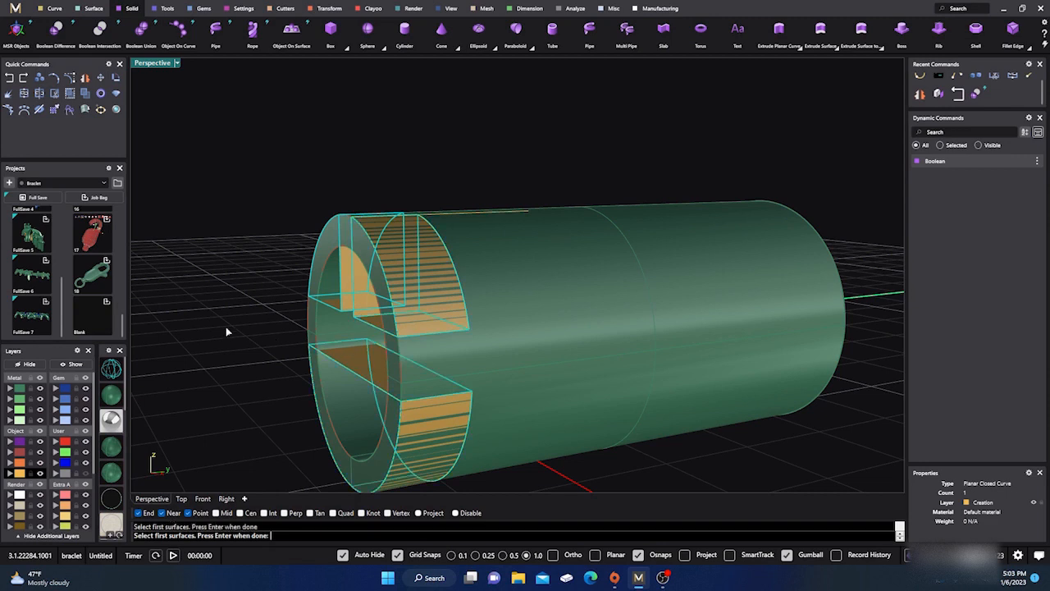
text(CAP)
key(Return)
key(Return)
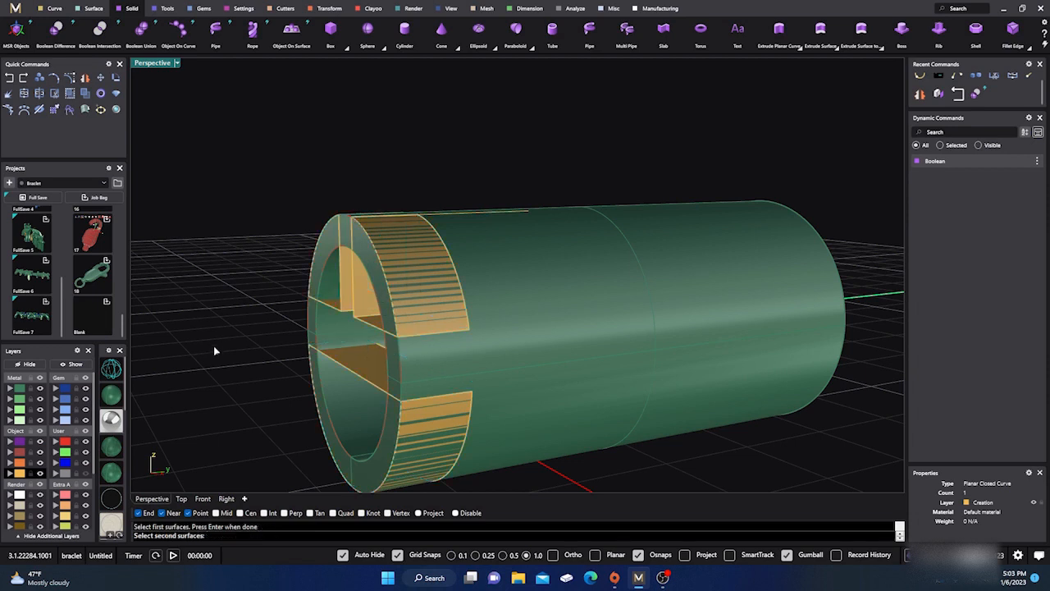
key(Escape)
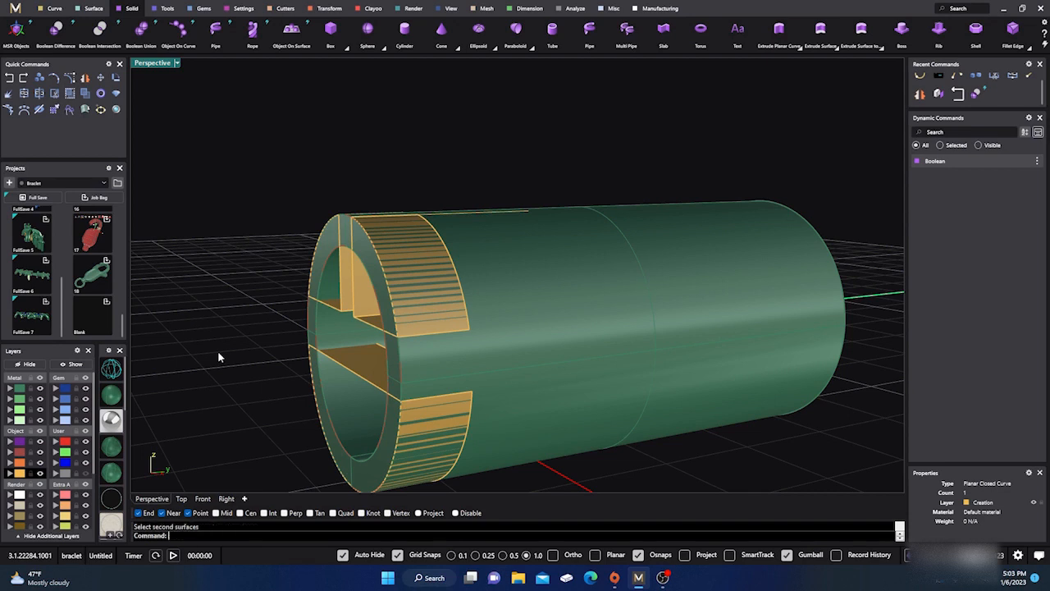
Close the open ends of the three extruded blocks at the tube's front end with the Cap command.
click(348, 292)
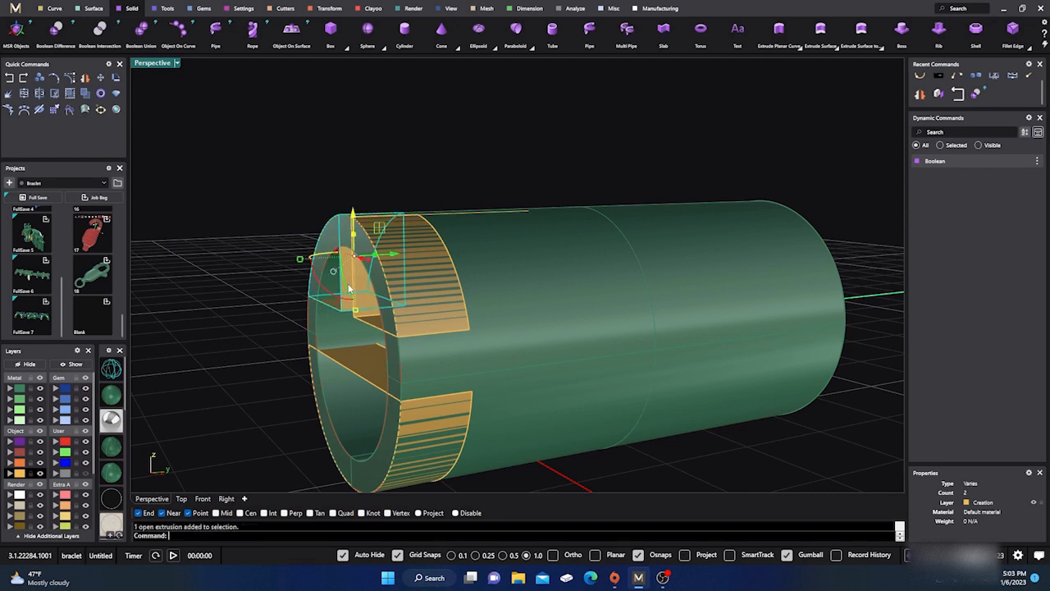
shift+click(369, 320)
shift+click(355, 362)
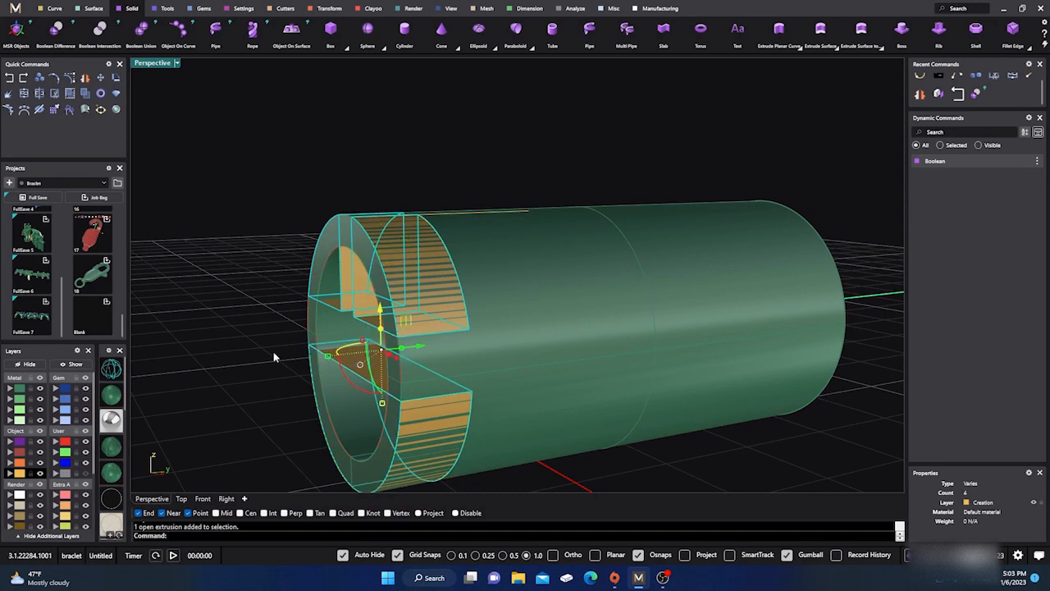
text(Cap)
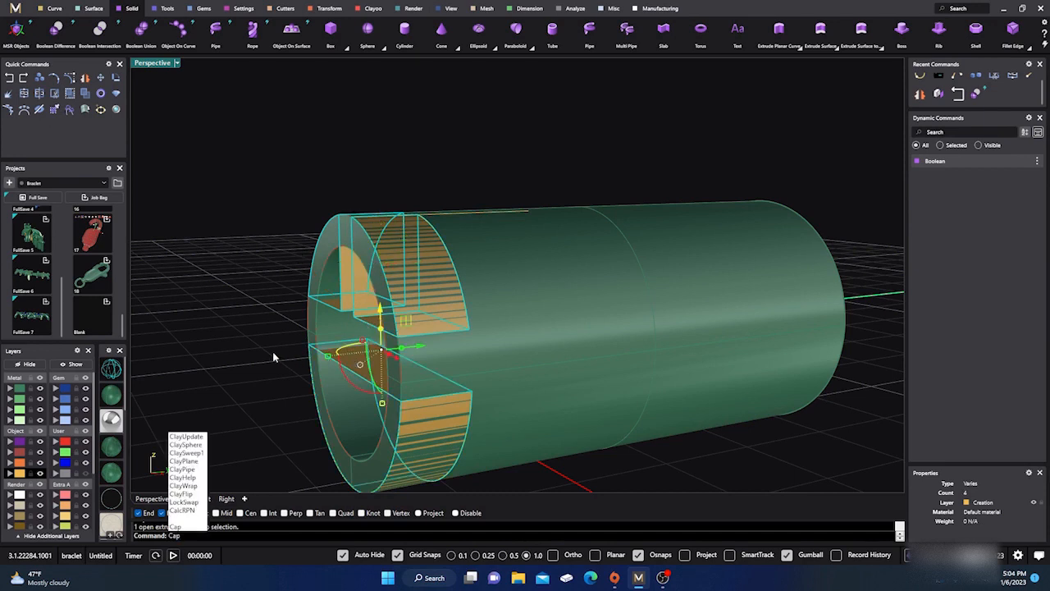
key(Return)
Inspect the three capped blocks and the gaps between them at the tube's front end from several angles.
right_drag(273, 355, 326, 384)
scroll(321, 356, down, 5)
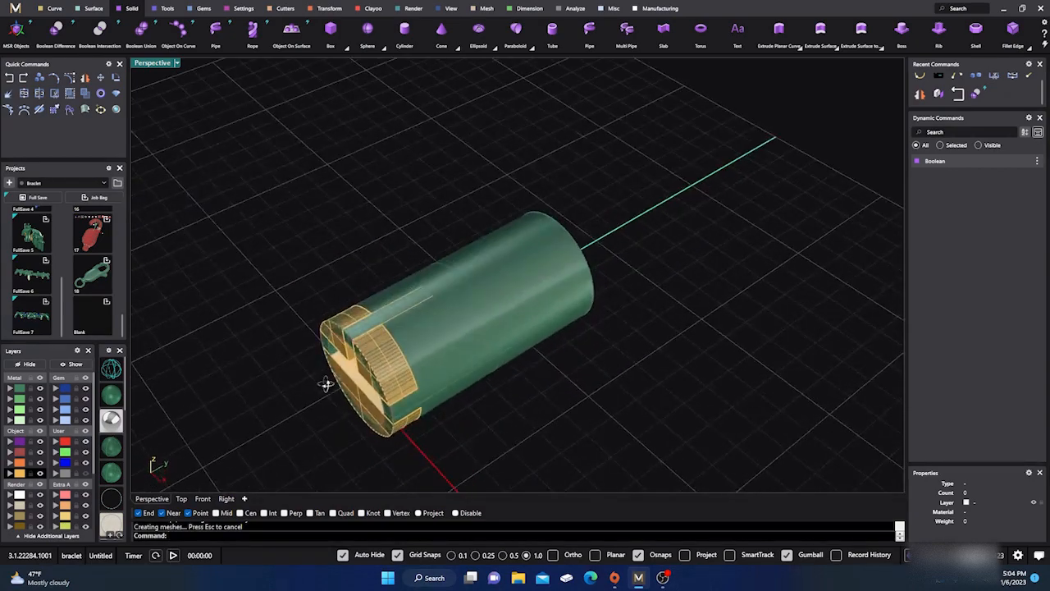
scroll(394, 317, up, 4)
right_drag(352, 345, 427, 287)
scroll(392, 323, down, 4)
right_drag(392, 355, 365, 354)
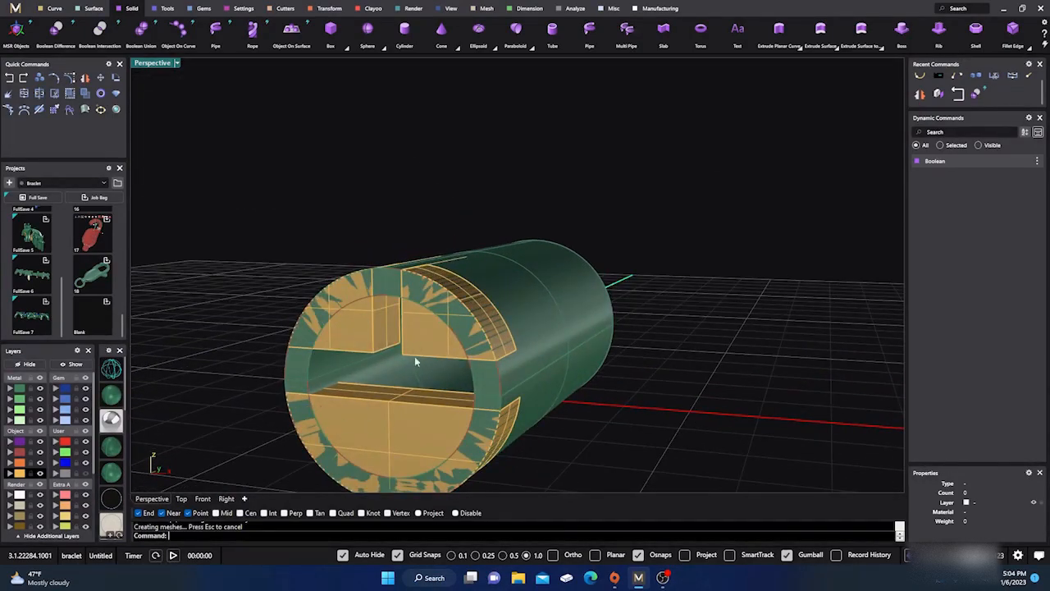
scroll(443, 316, down, 3)
right_drag(440, 327, 420, 390)
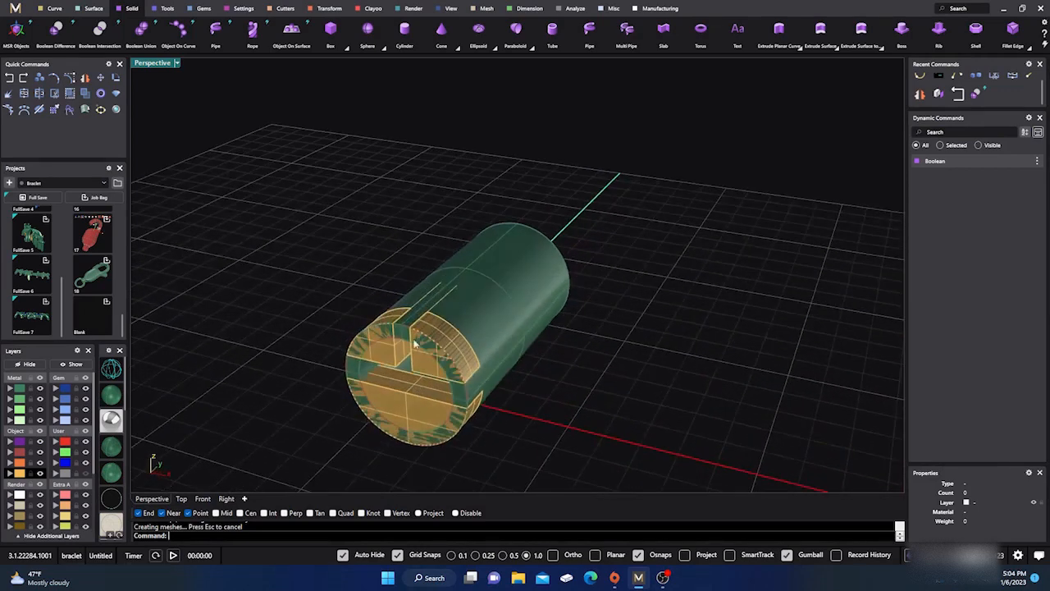
scroll(416, 333, up, 5)
right_drag(441, 342, 437, 330)
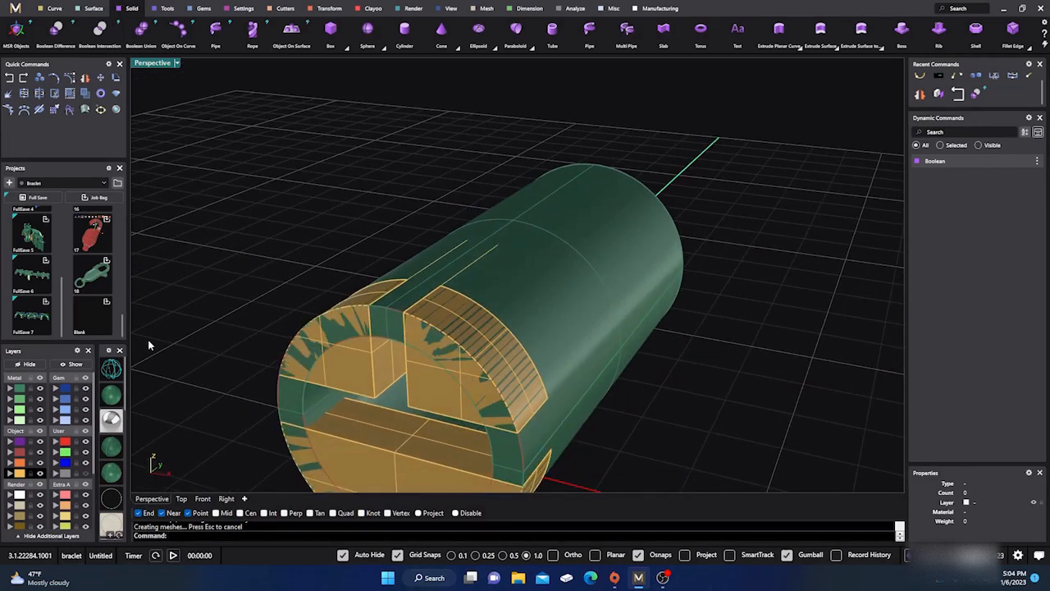
Assign the three capped blocks at the tube's front end to the Metal 04 layer.
click(370, 369)
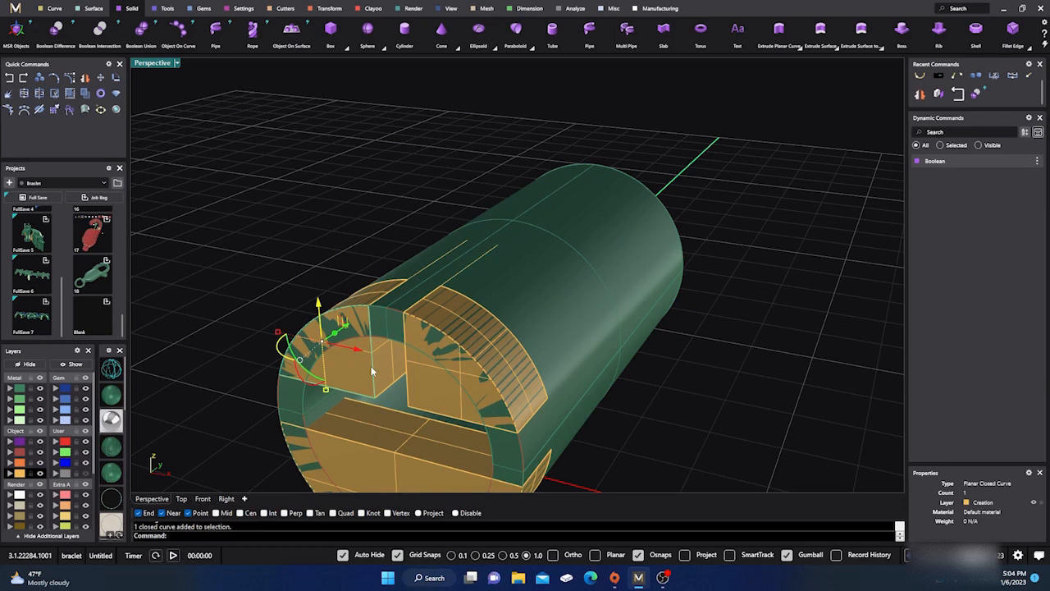
click(371, 366)
shift+click(340, 459)
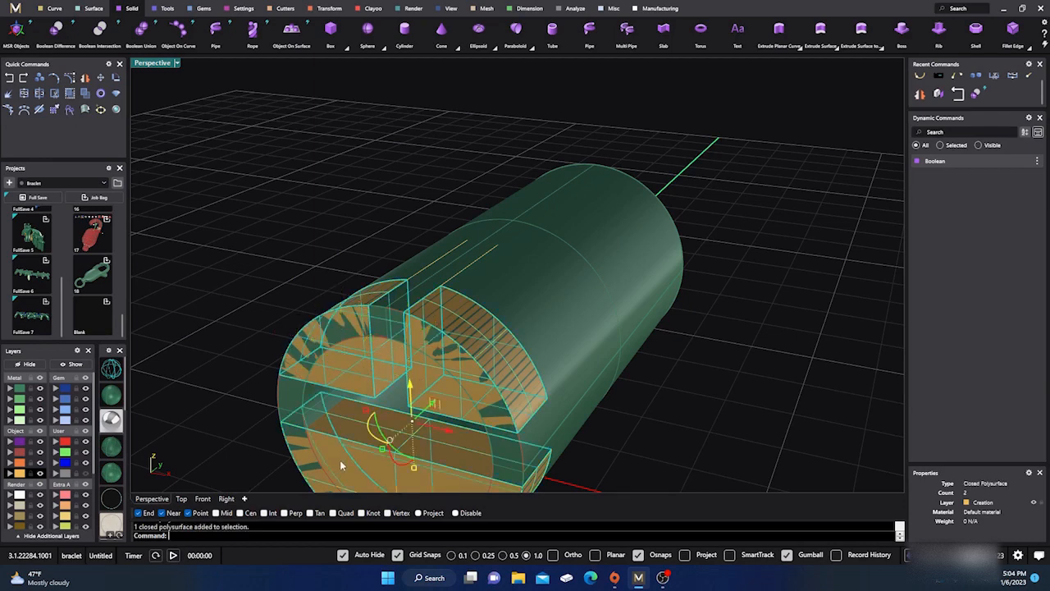
click(20, 419)
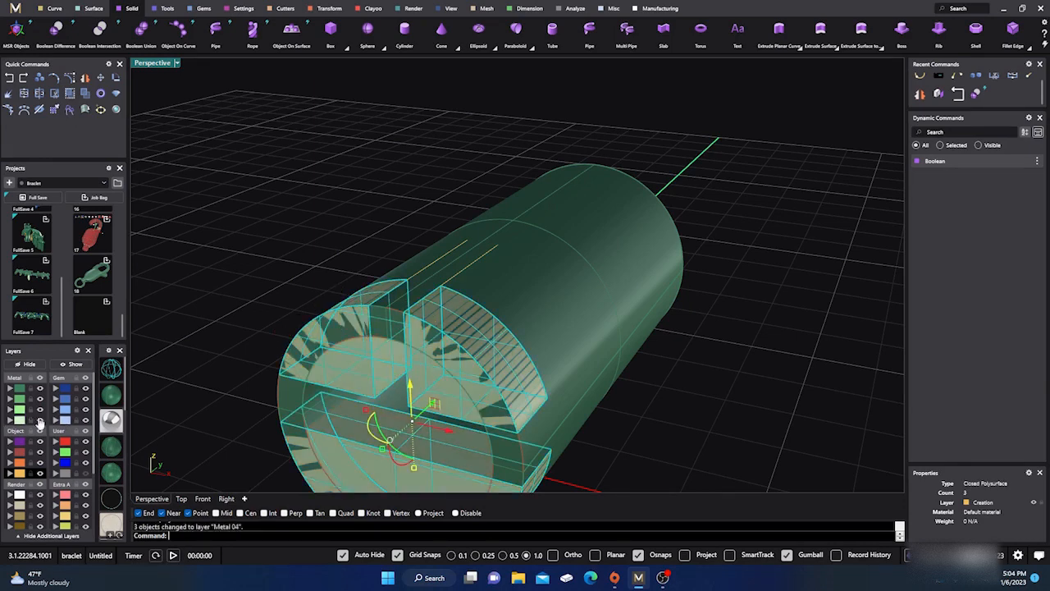
click(250, 320)
right_drag(348, 371, 246, 405)
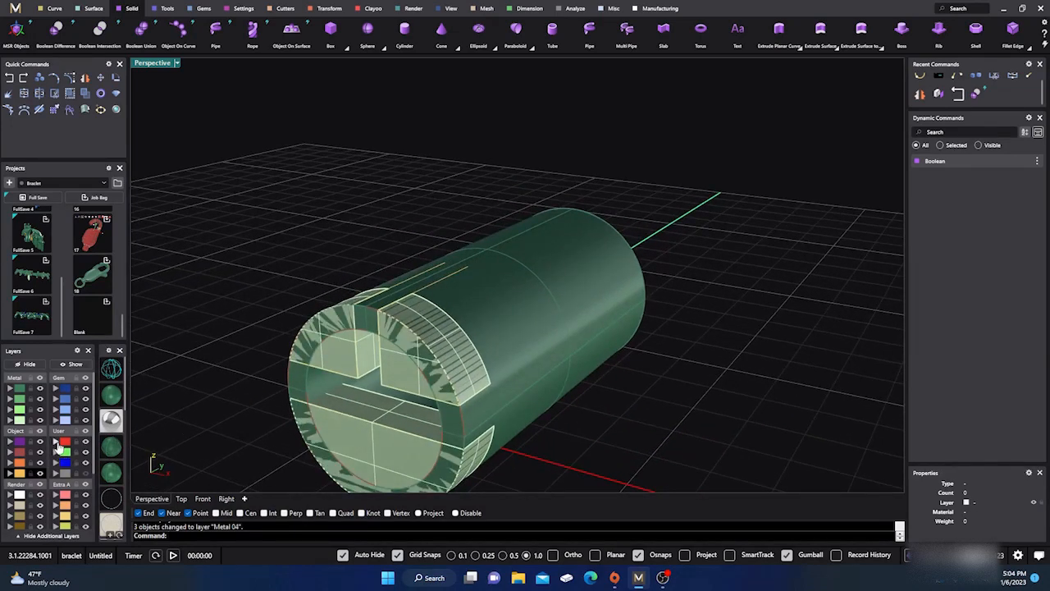
Move the three objects on layer User 01 to layer User 04 and hide the Metal 04 layer.
click(56, 443)
click(55, 472)
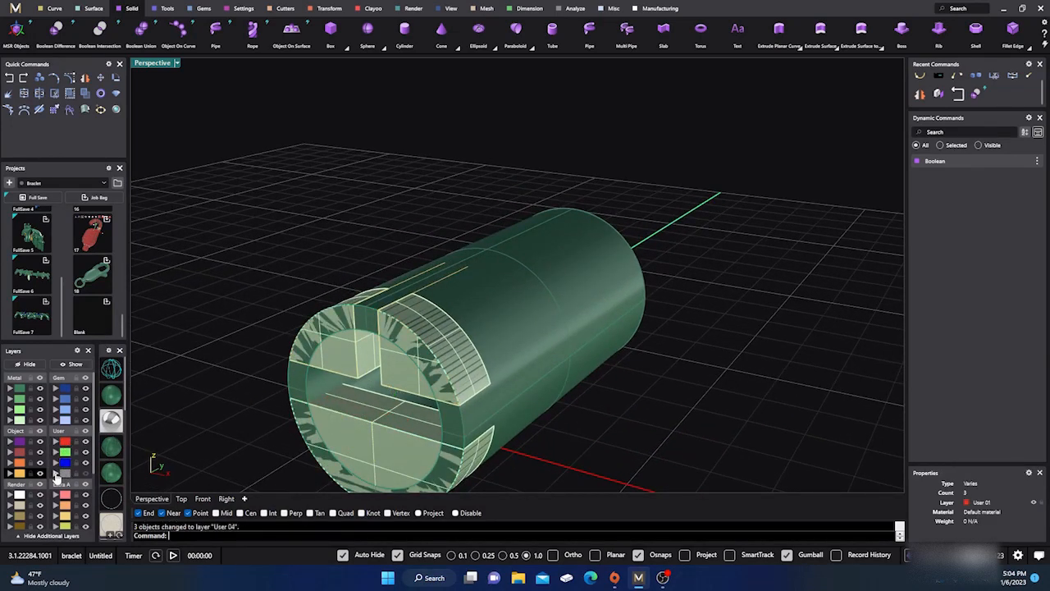
right_drag(210, 370, 208, 403)
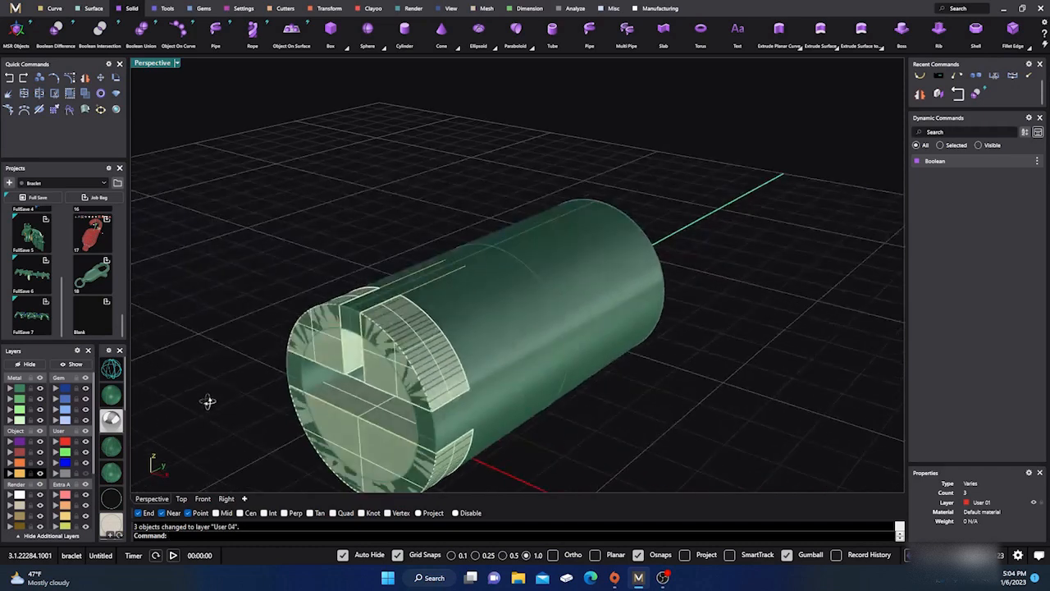
click(39, 420)
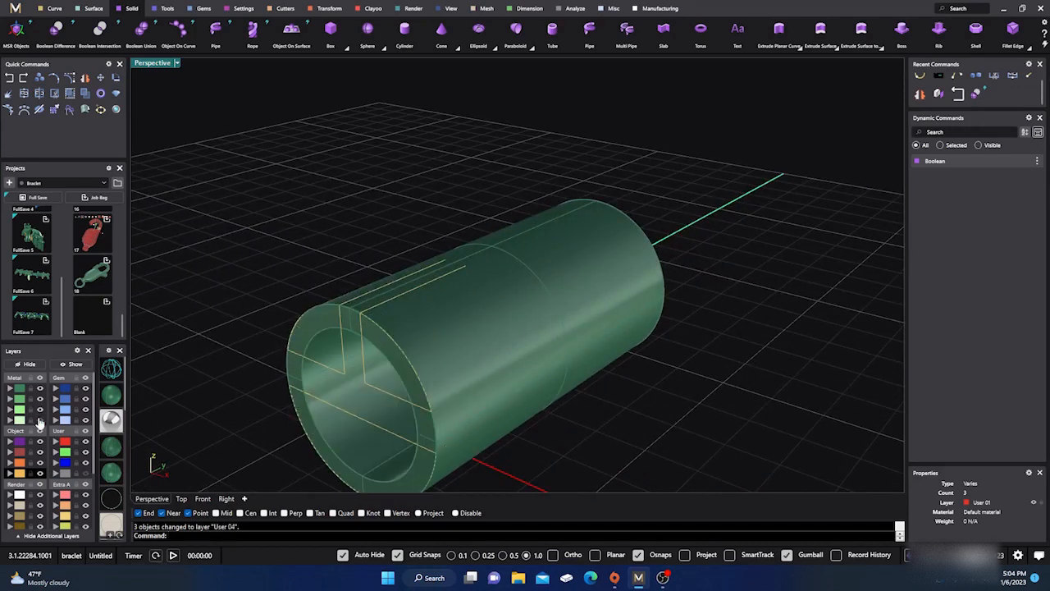
right_drag(191, 403, 195, 400)
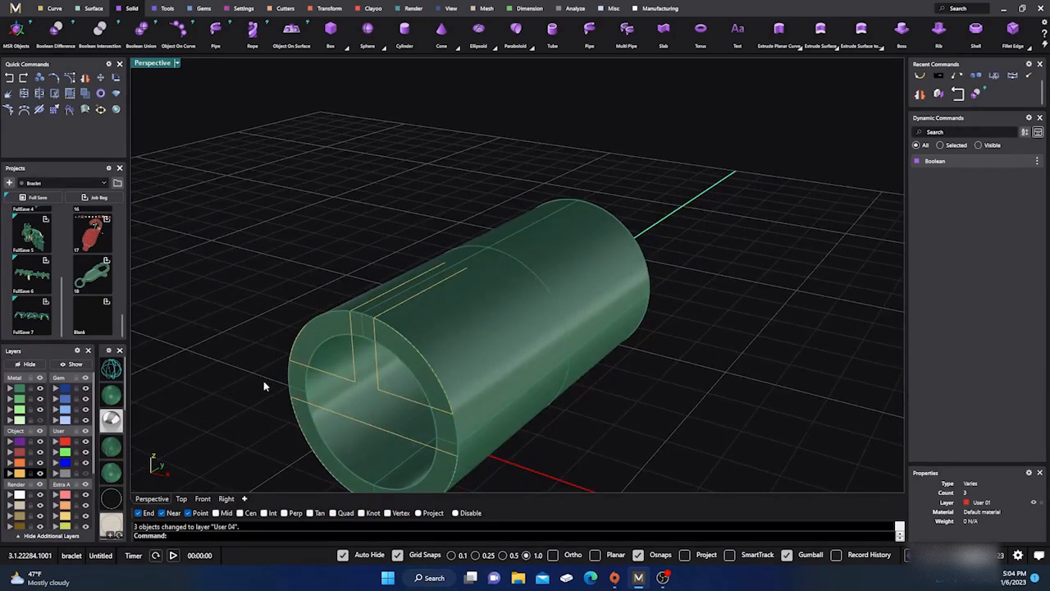
click(368, 429)
shift+click(385, 401)
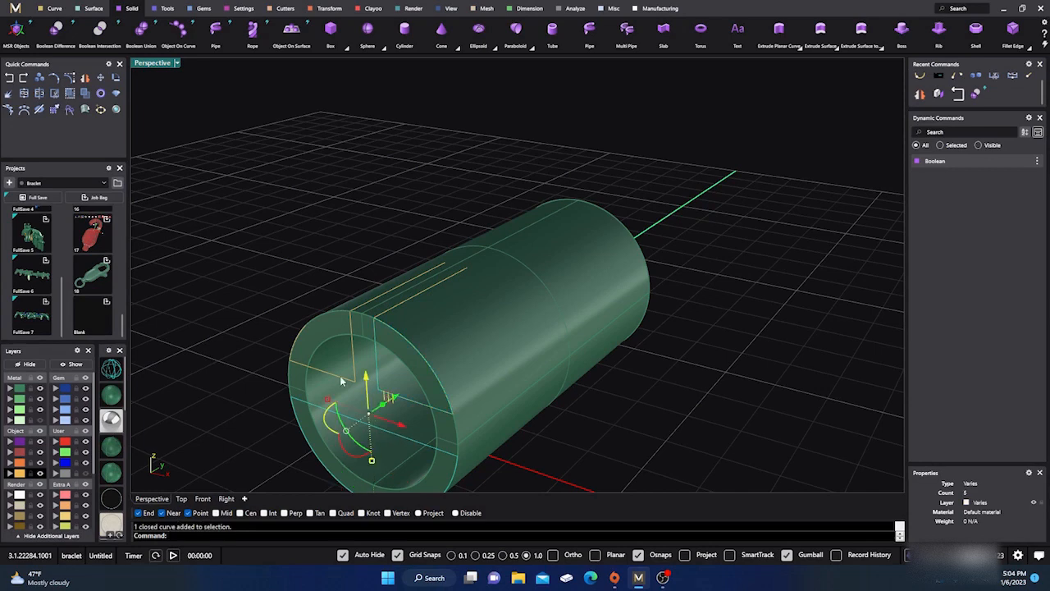
click(354, 386)
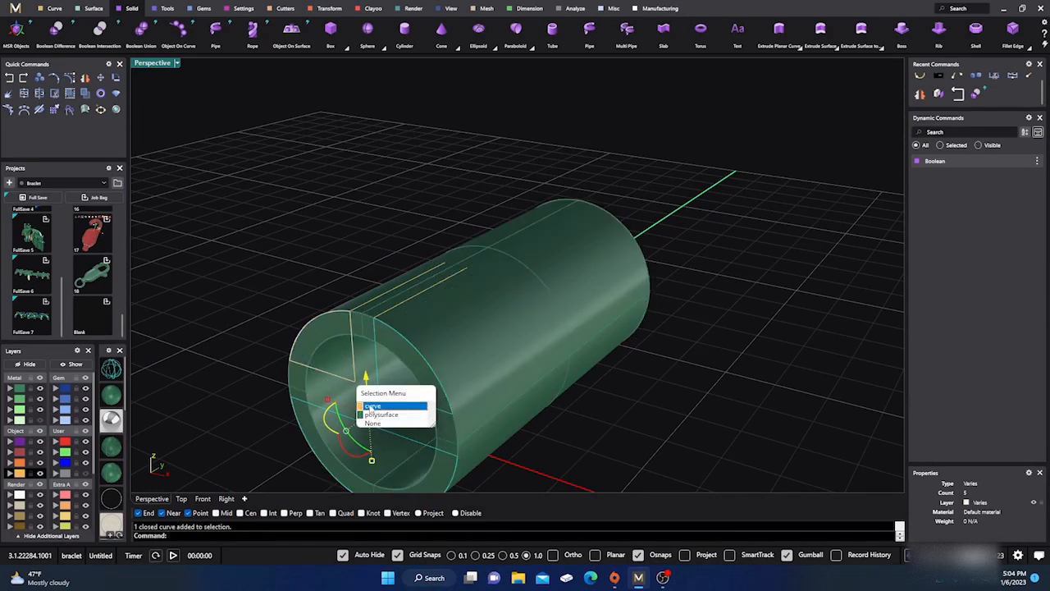
click(371, 406)
key(Escape)
Explode the two upper closed profiles at the tube's front end into separate segments.
right_drag(239, 342, 246, 353)
click(359, 386)
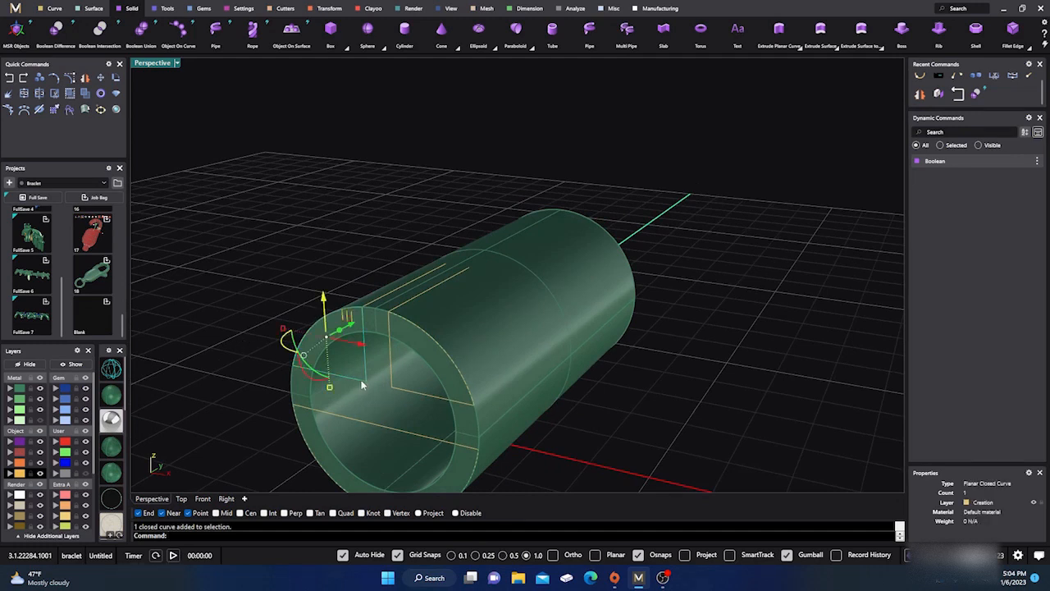
shift+click(401, 391)
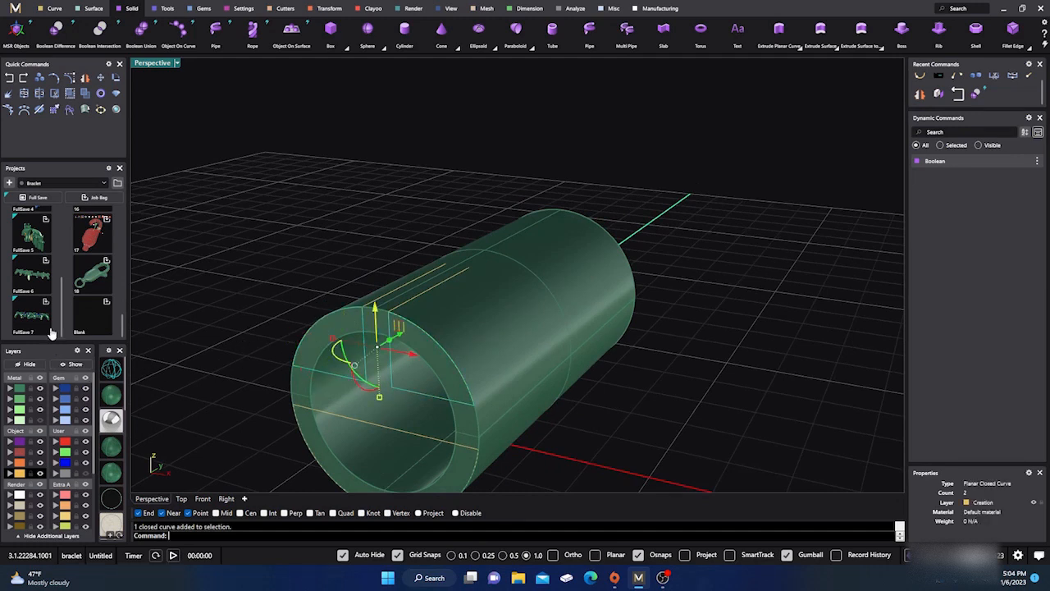
click(9, 94)
Copy the two vertical segments beside the top slot from the tube's front end to the far ends of the lengthwise guide lines.
click(342, 380)
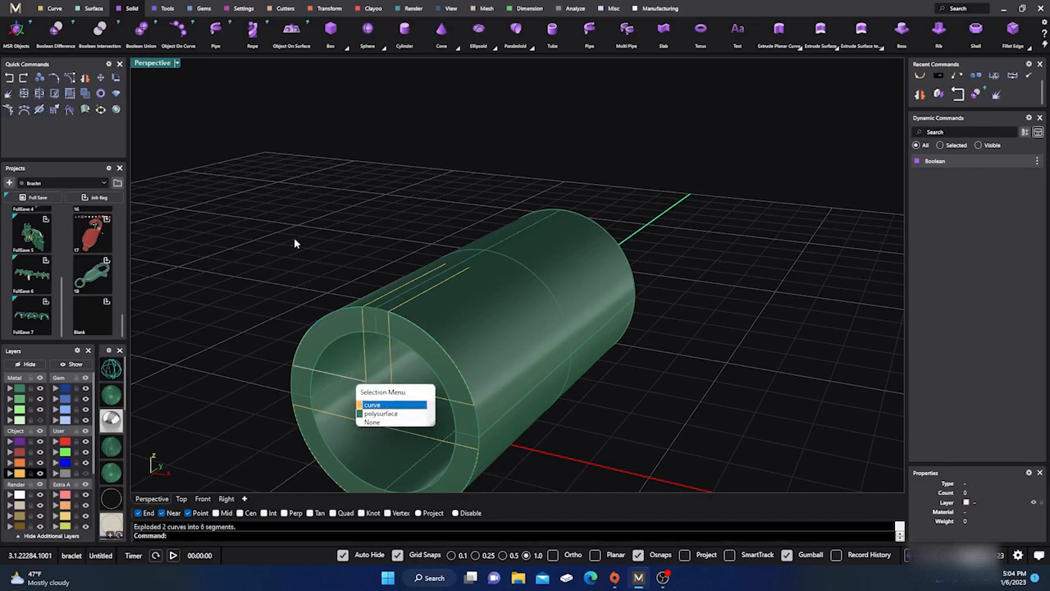
click(296, 244)
right_drag(313, 288, 279, 290)
click(335, 347)
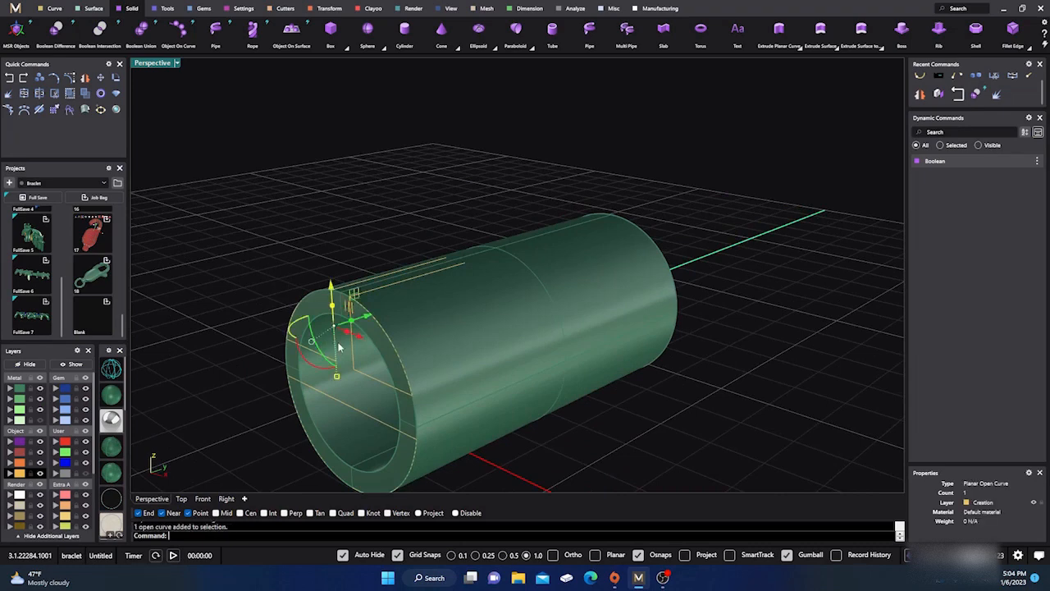
click(345, 354)
click(379, 380)
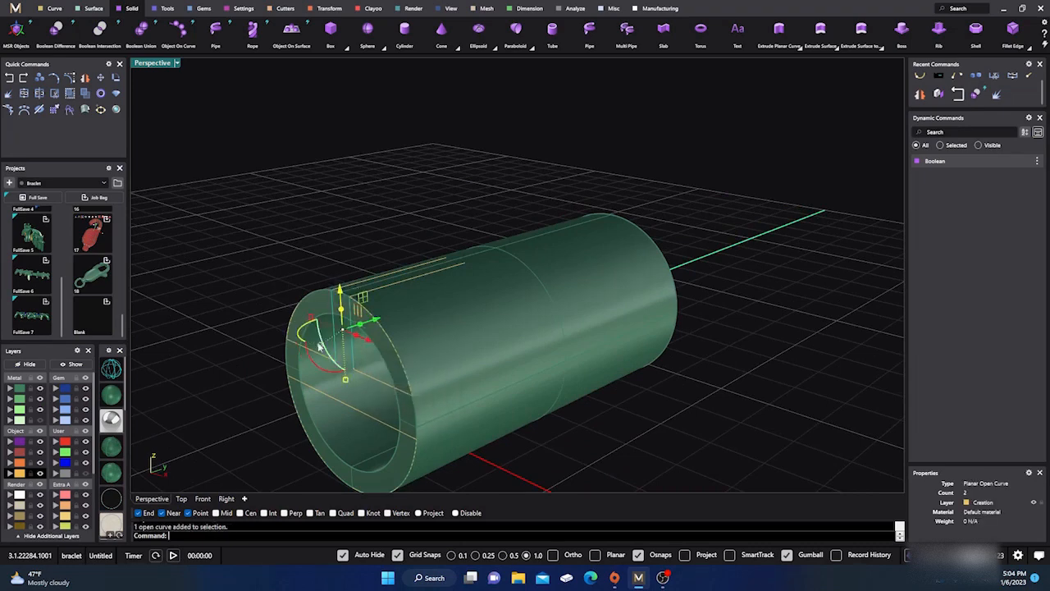
right_drag(379, 379, 131, 182)
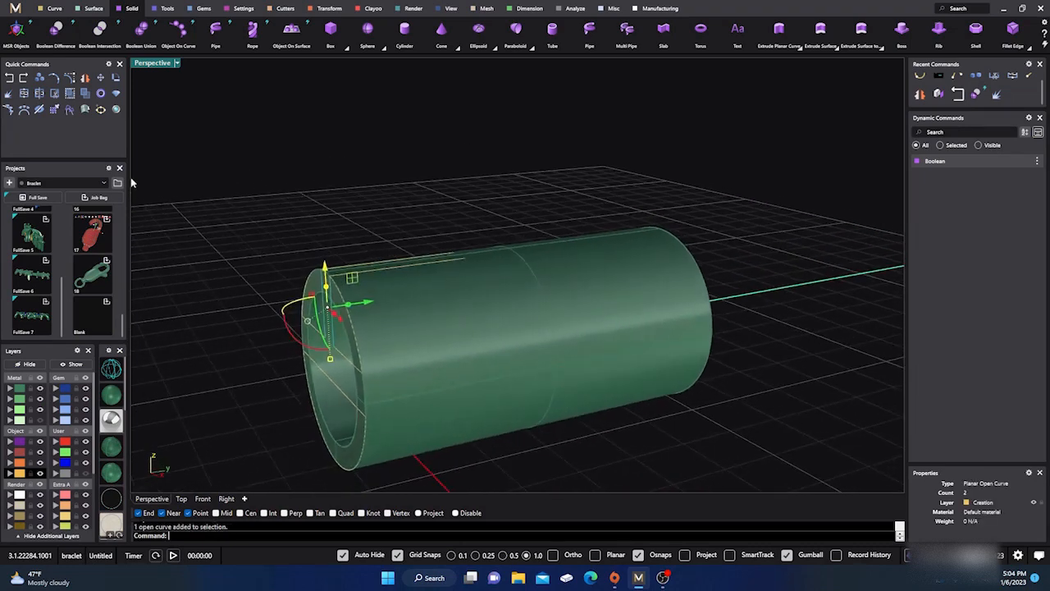
click(39, 80)
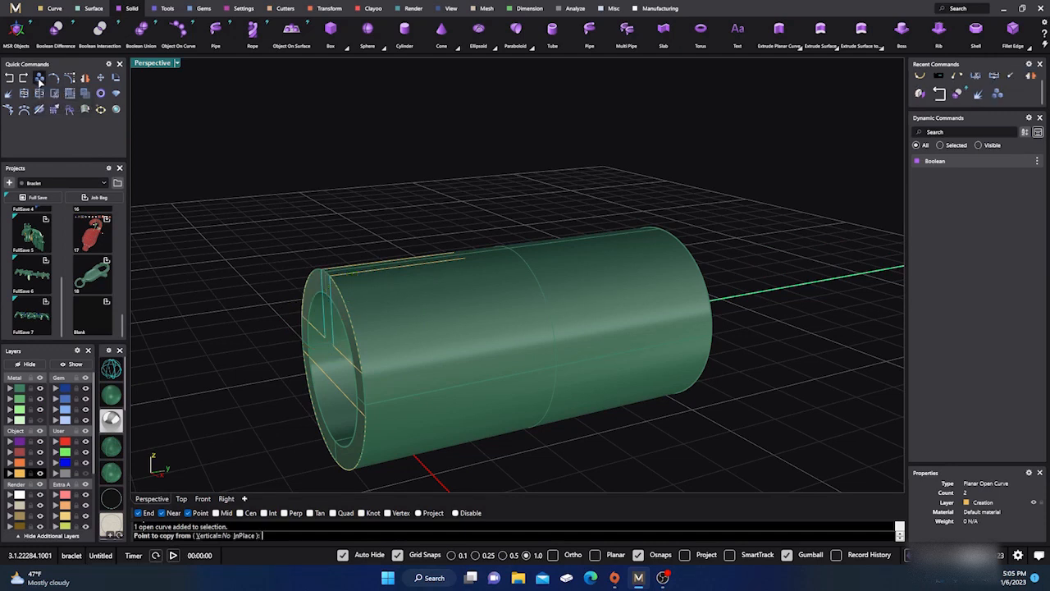
click(329, 276)
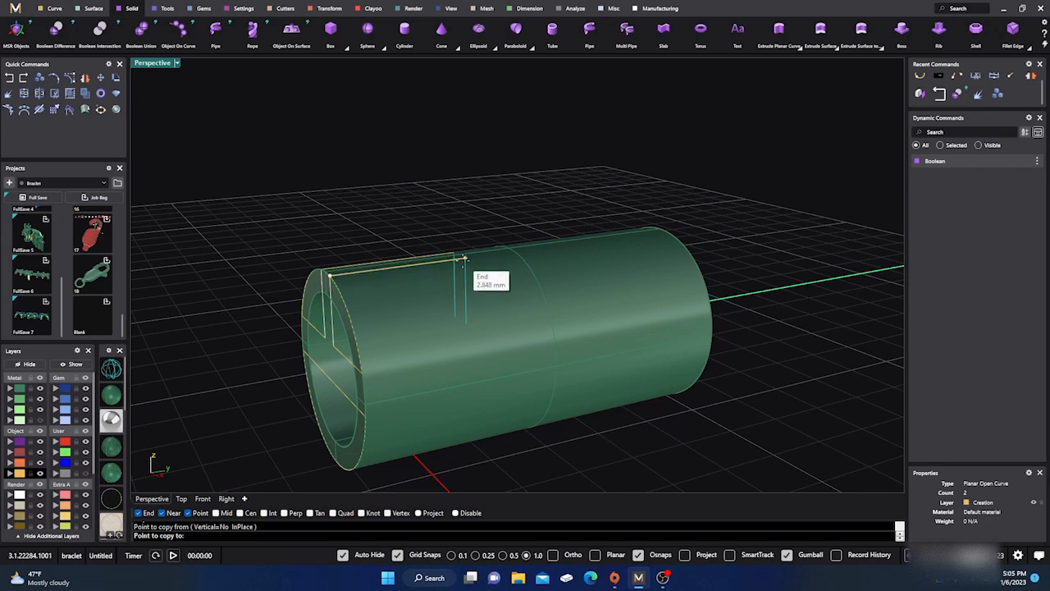
click(463, 260)
key(Return)
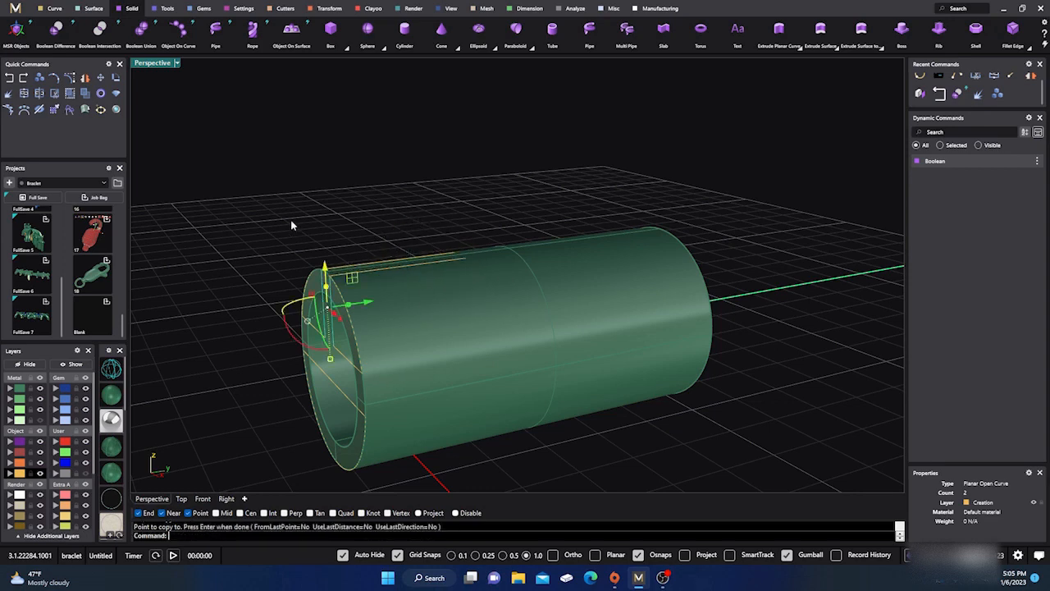
Hide the tube's Metal 01 layer and draw a line joining the lower ends of one vertical segment and its copy.
right_drag(232, 375, 270, 369)
click(39, 388)
right_drag(382, 377, 285, 305)
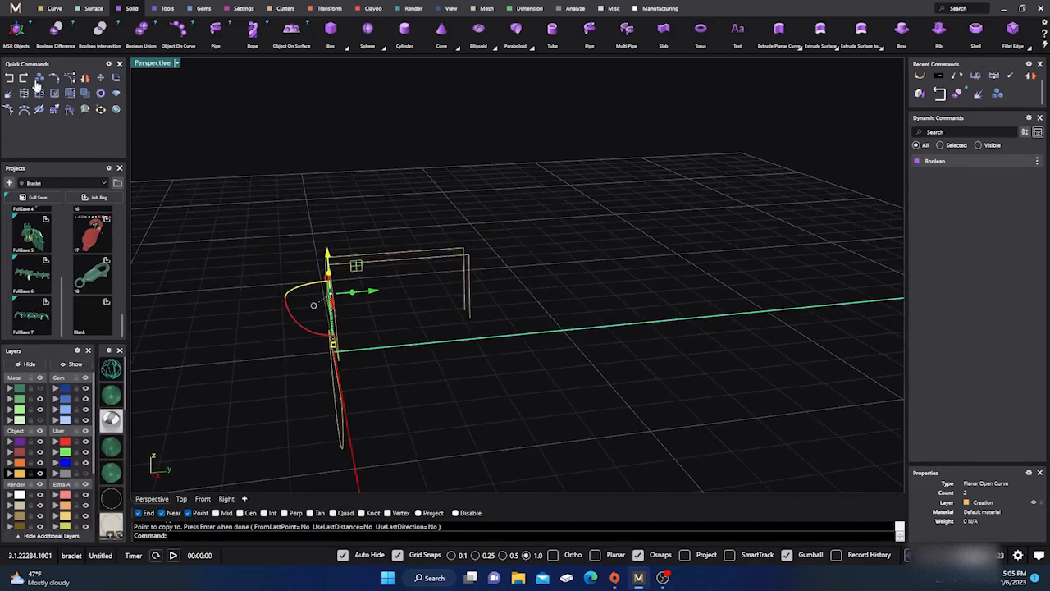
click(59, 12)
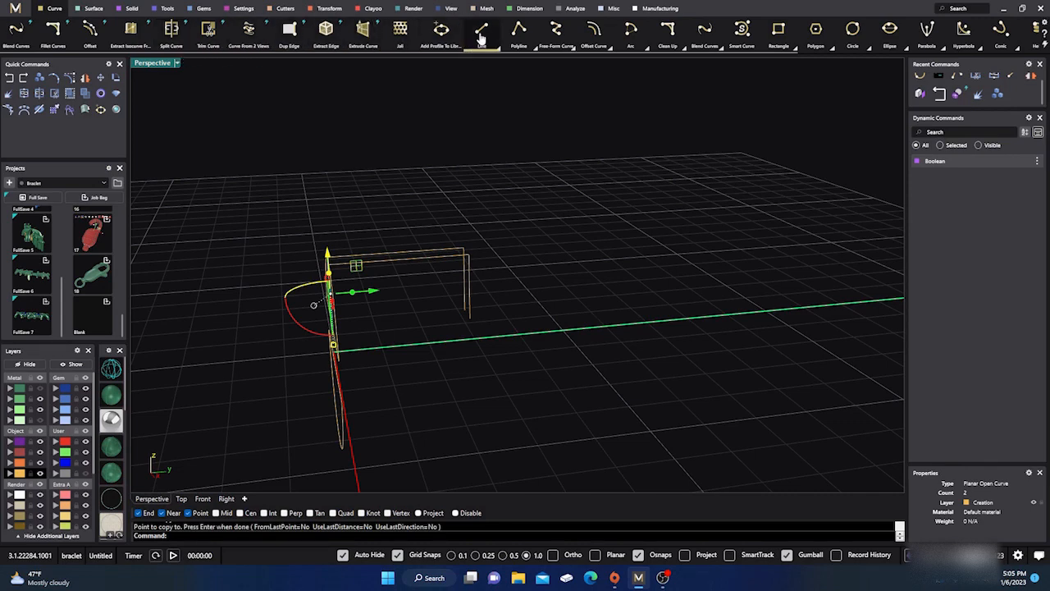
click(481, 36)
right_drag(420, 199, 366, 297)
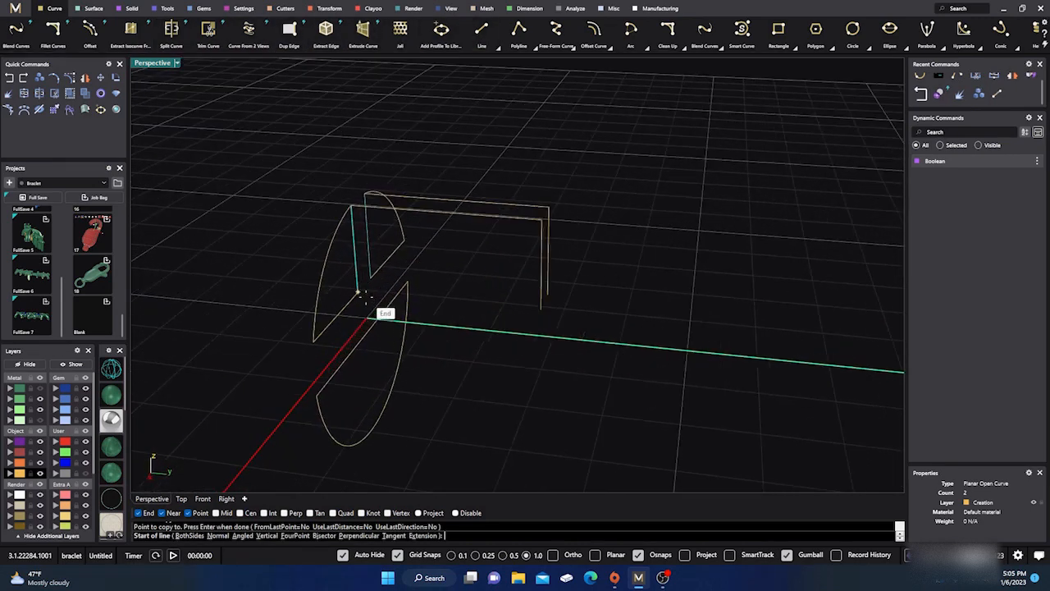
click(365, 293)
click(540, 309)
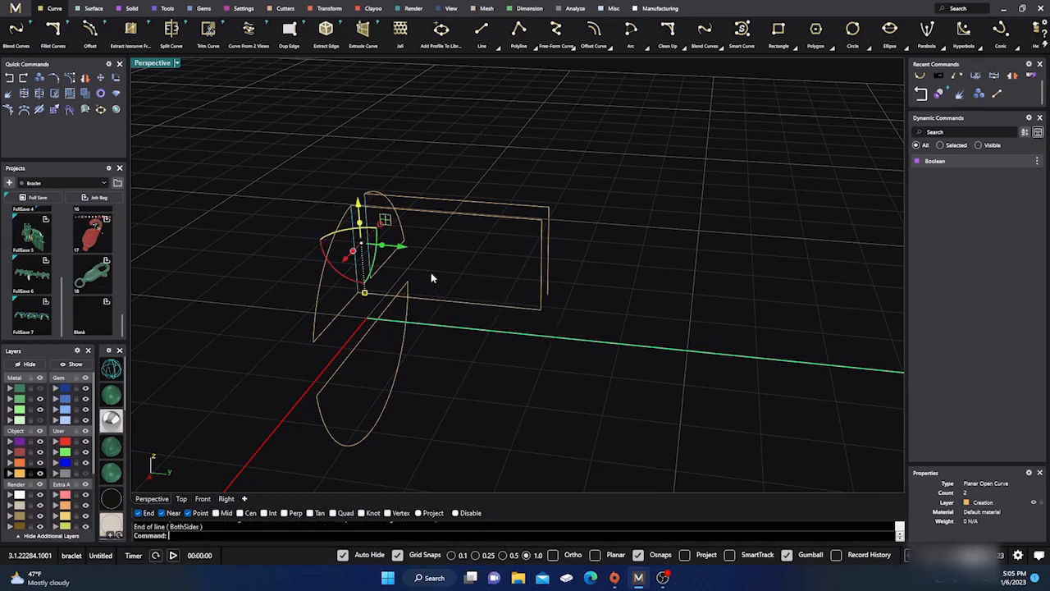
Draw a second lengthwise line joining the lower ends of the other vertical segment and its copy.
right_click(418, 283)
click(370, 279)
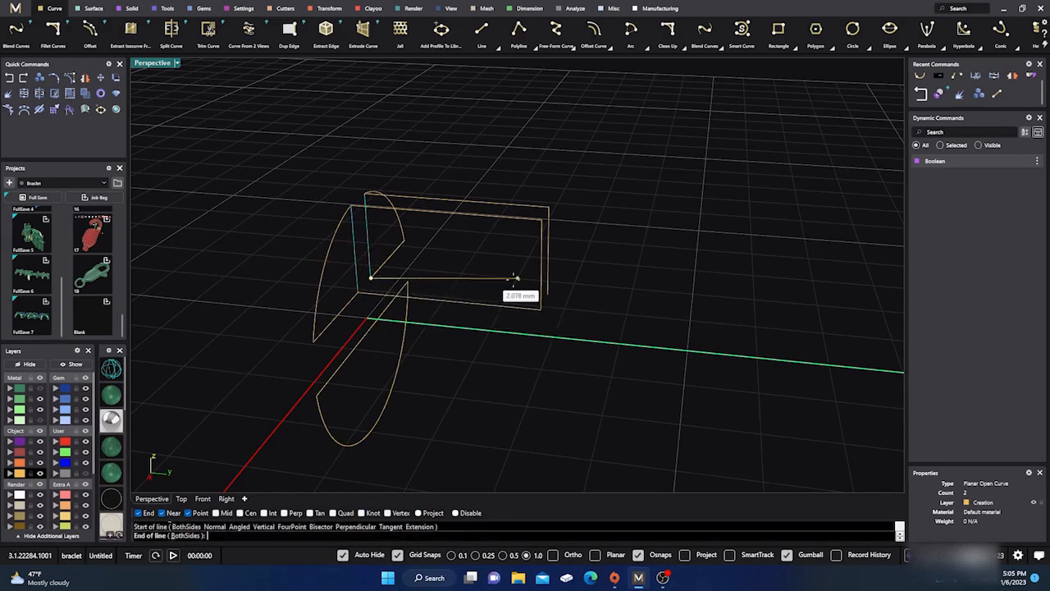
key(Escape)
right_click(392, 283)
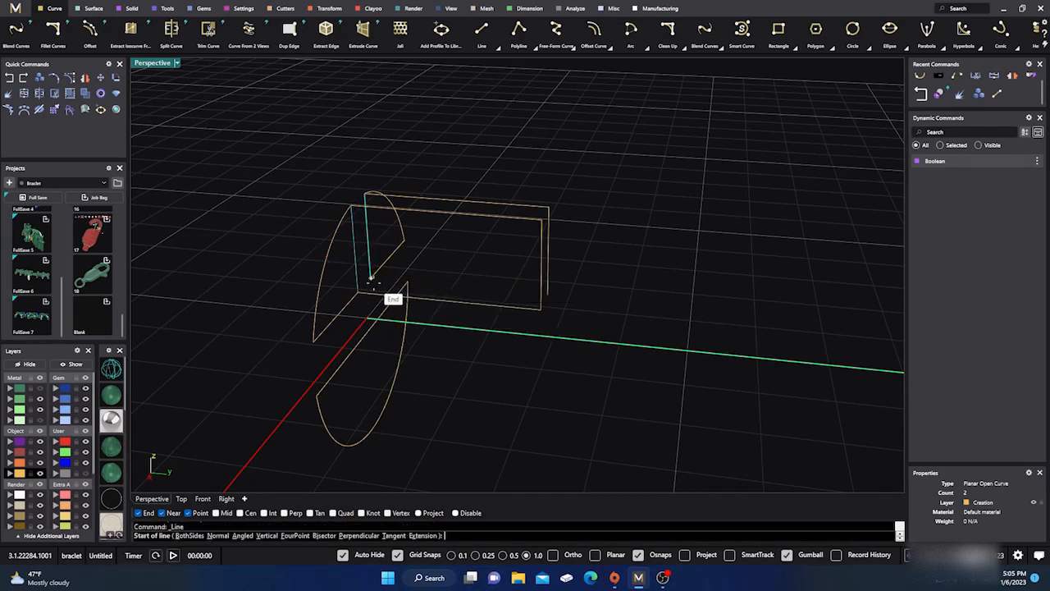
click(370, 278)
click(552, 297)
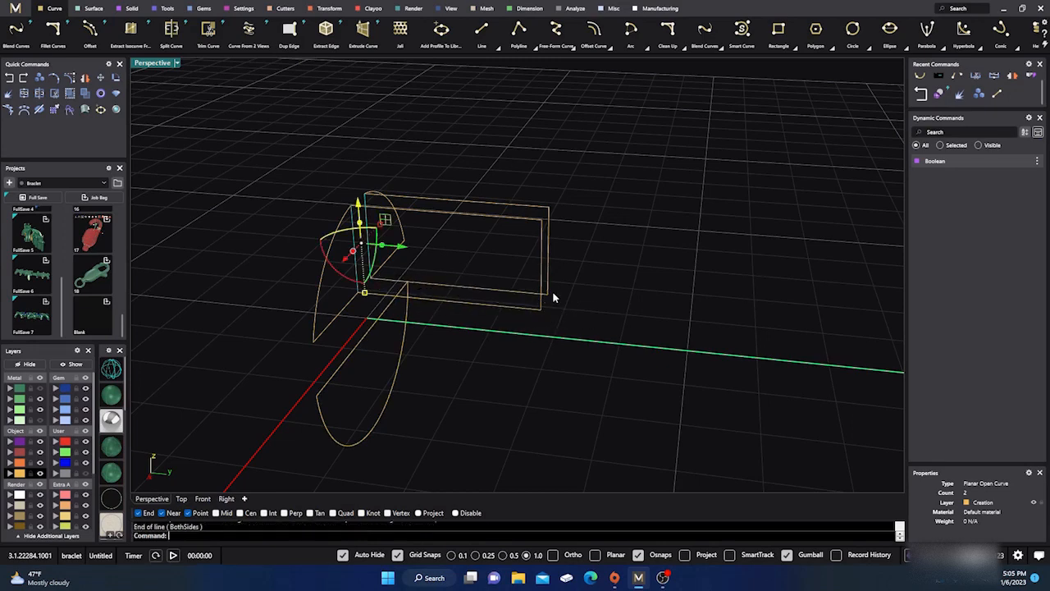
Draw a short cross line between the lower ends of the two copied vertical segments.
right_drag(489, 330, 565, 330)
right_click(565, 329)
click(586, 305)
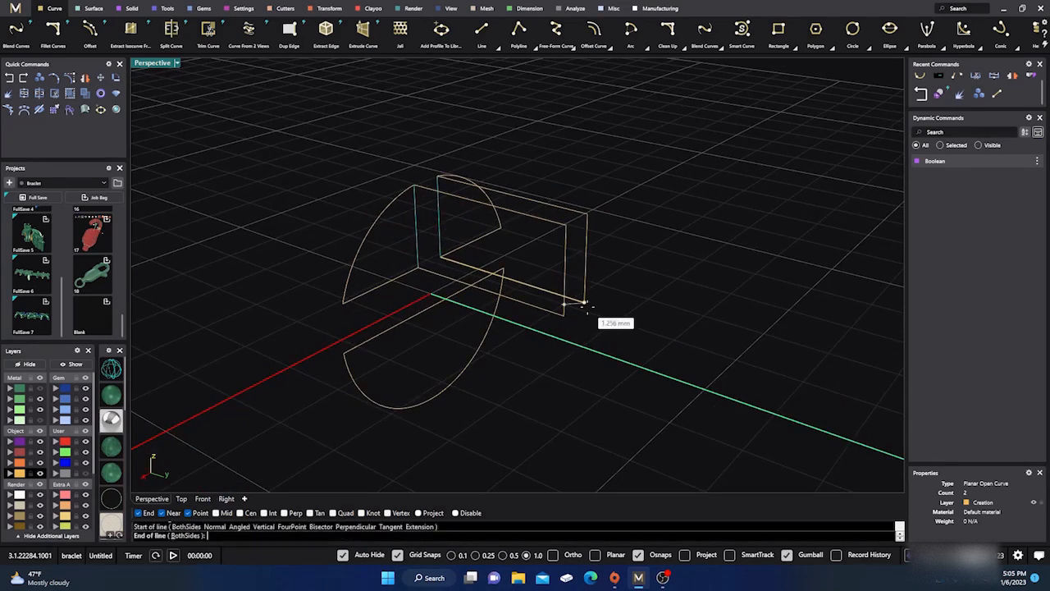
key(Escape)
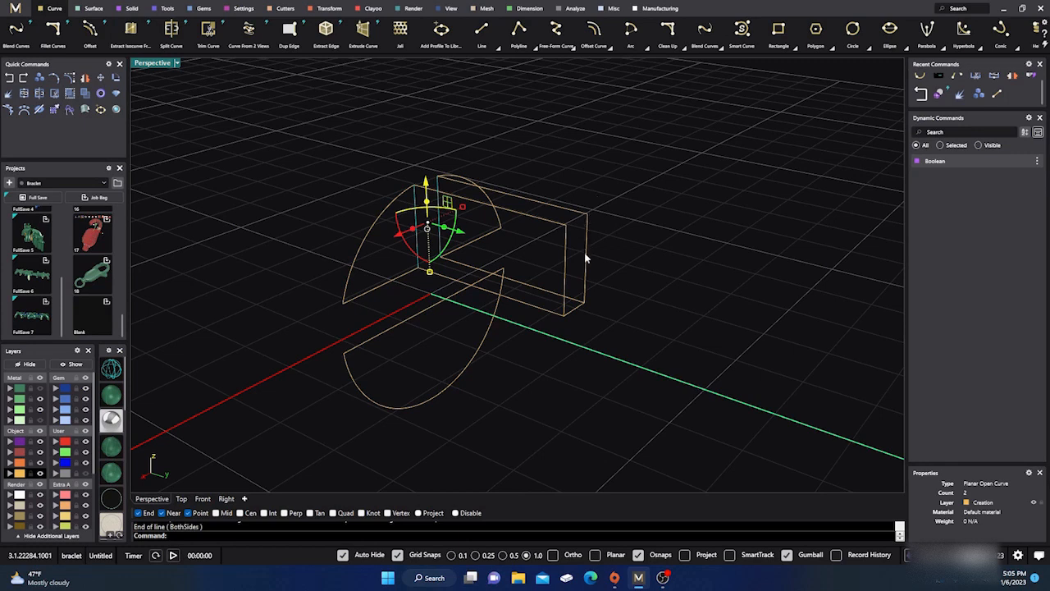
Delete the short cross line between the lower ends of the two copied vertical segments.
click(574, 313)
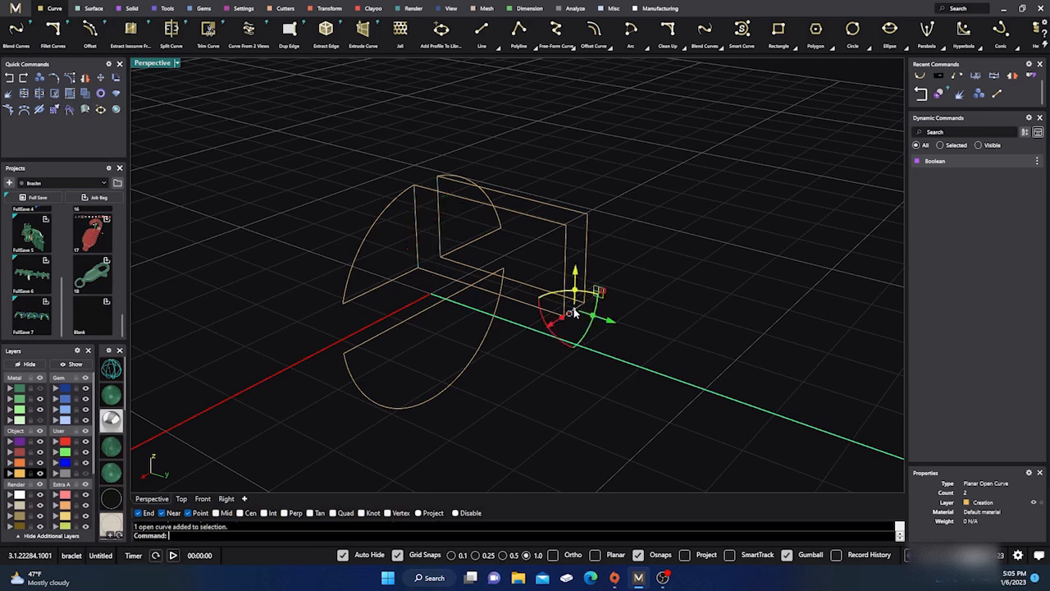
right_click(603, 220)
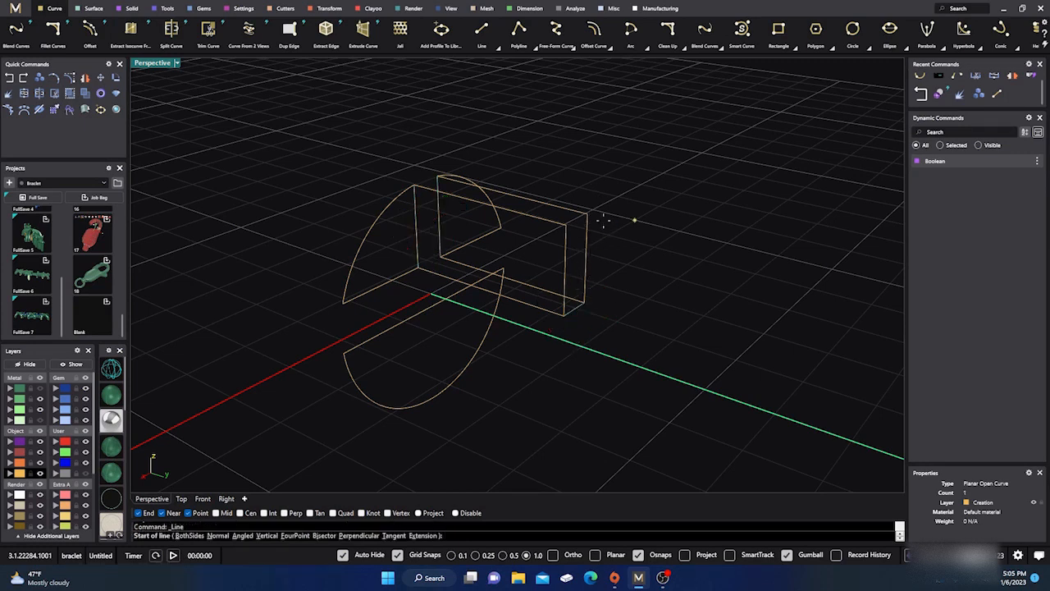
key(Escape)
click(608, 247)
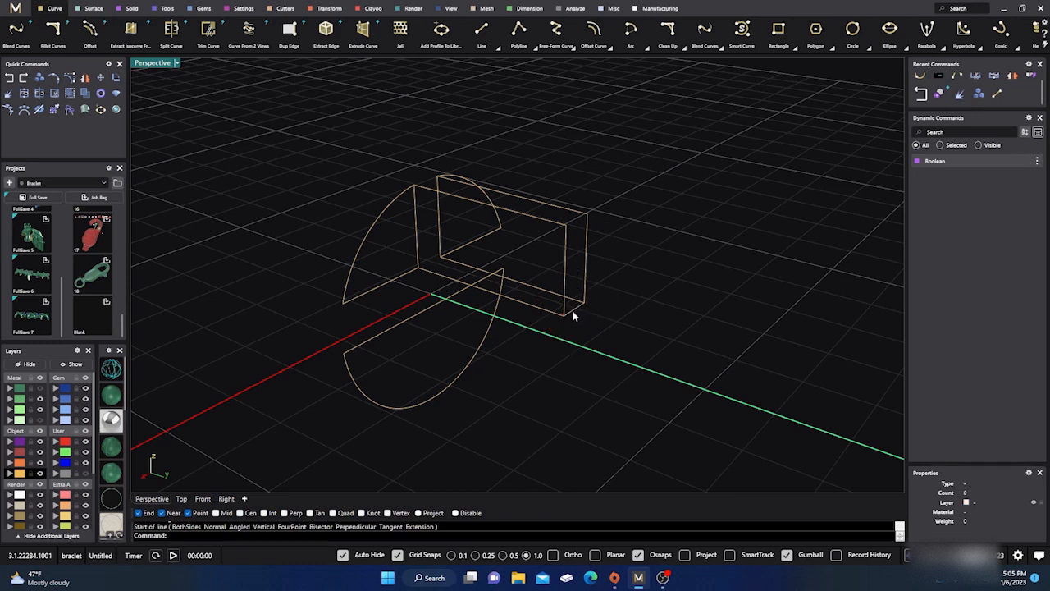
click(574, 312)
key(Delete)
Join the segments of the two lengthwise upright rectangles into closed curves, leaving out the upper profile's arc and horizontal line.
drag(606, 257, 556, 295)
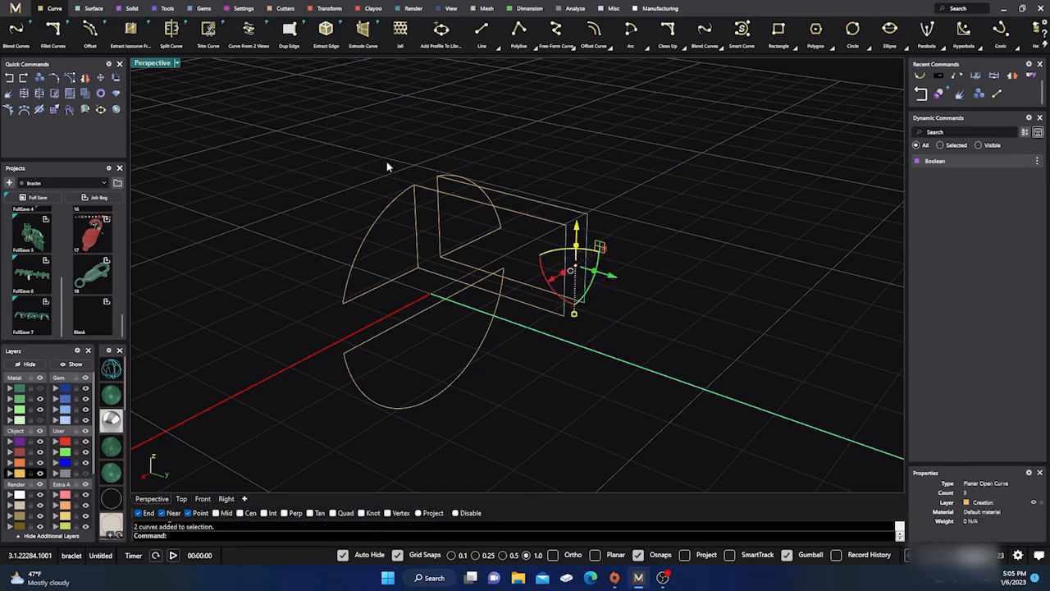
drag(387, 161, 594, 326)
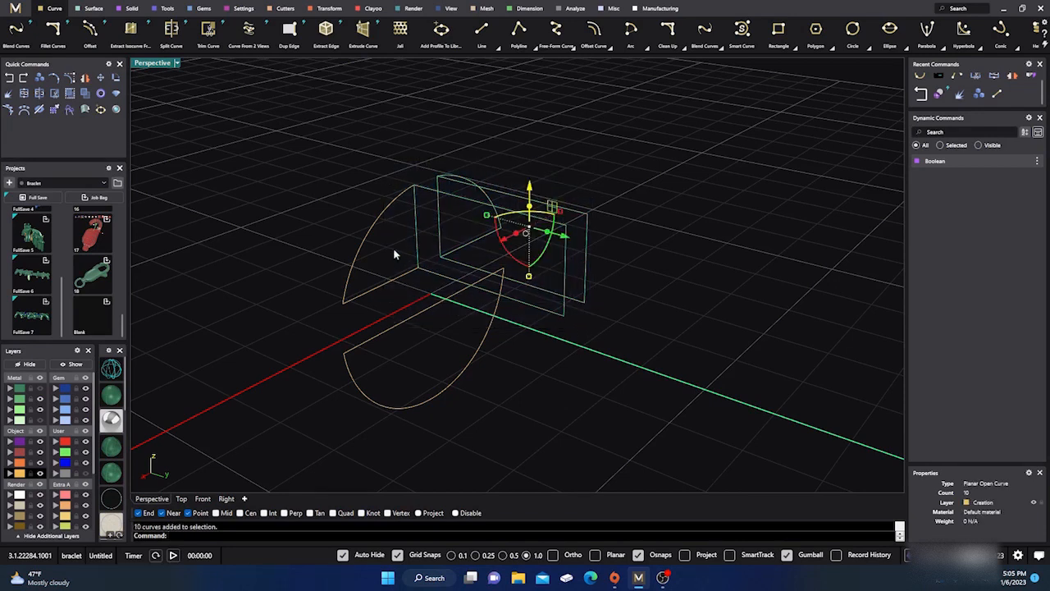
ctrl+click(485, 195)
ctrl+click(464, 249)
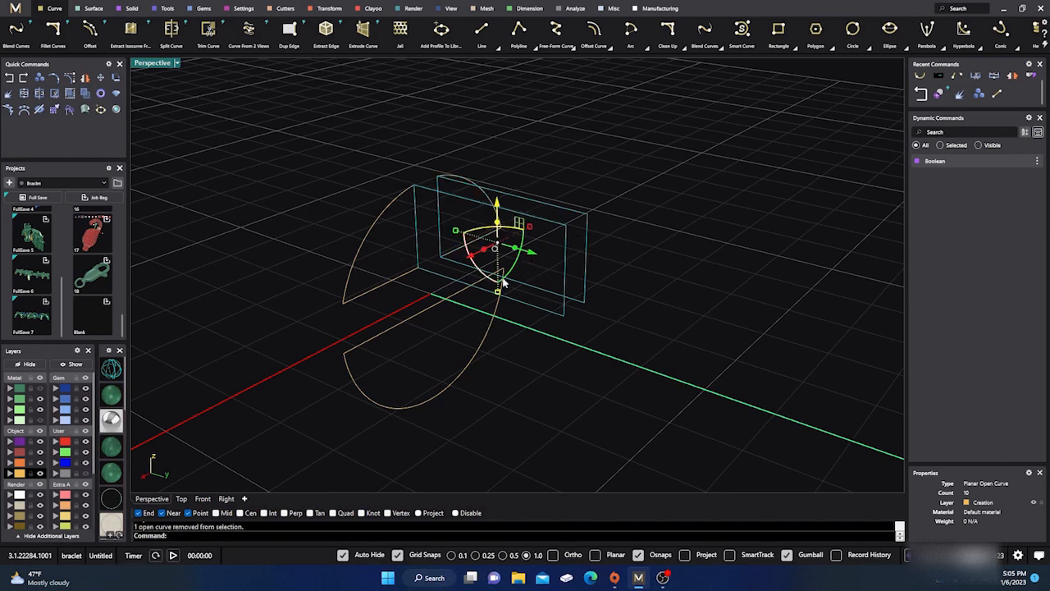
click(24, 95)
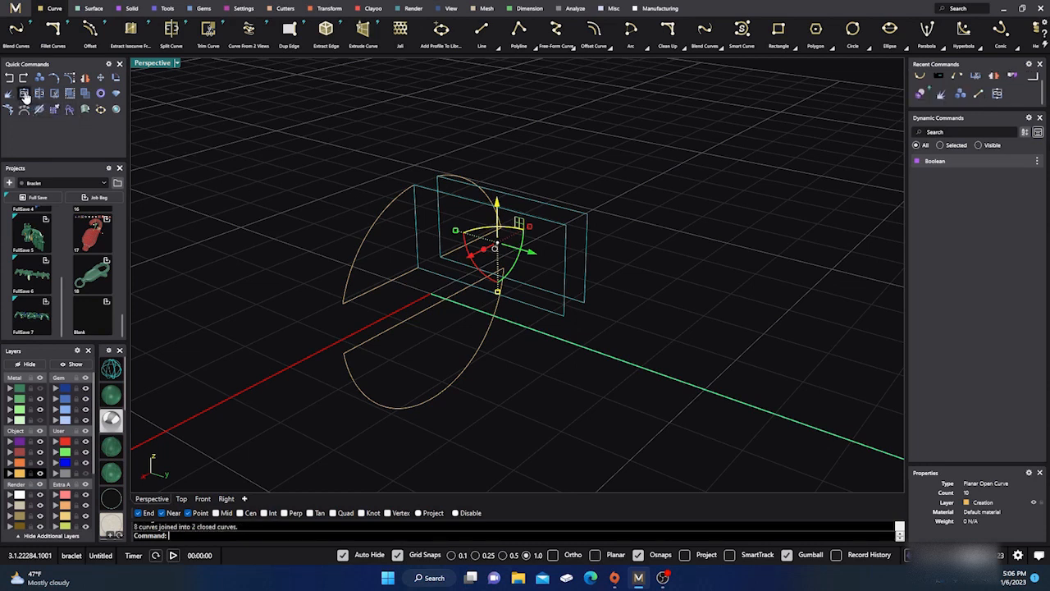
Round all corners of the two lengthwise upright rectangles with a 0.2 mm fillet radius.
click(330, 184)
drag(559, 195, 539, 243)
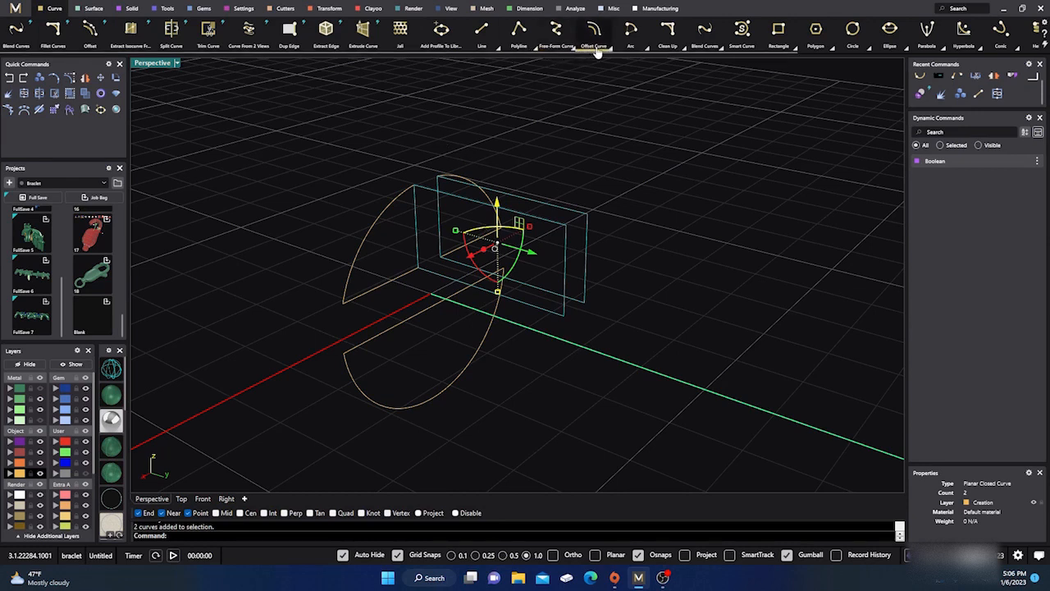
click(680, 46)
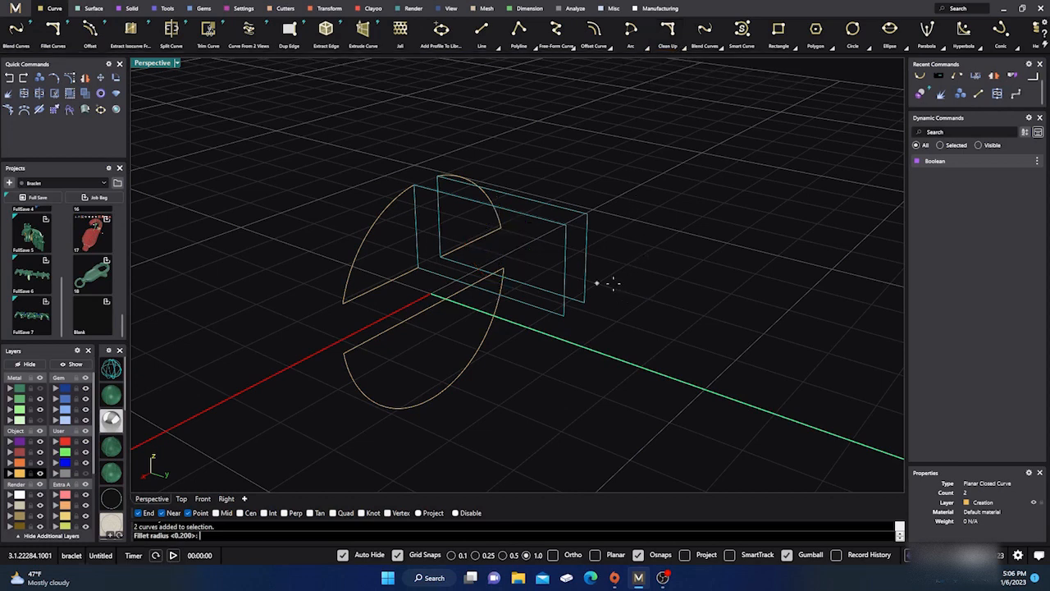
key(Return)
key(Return)
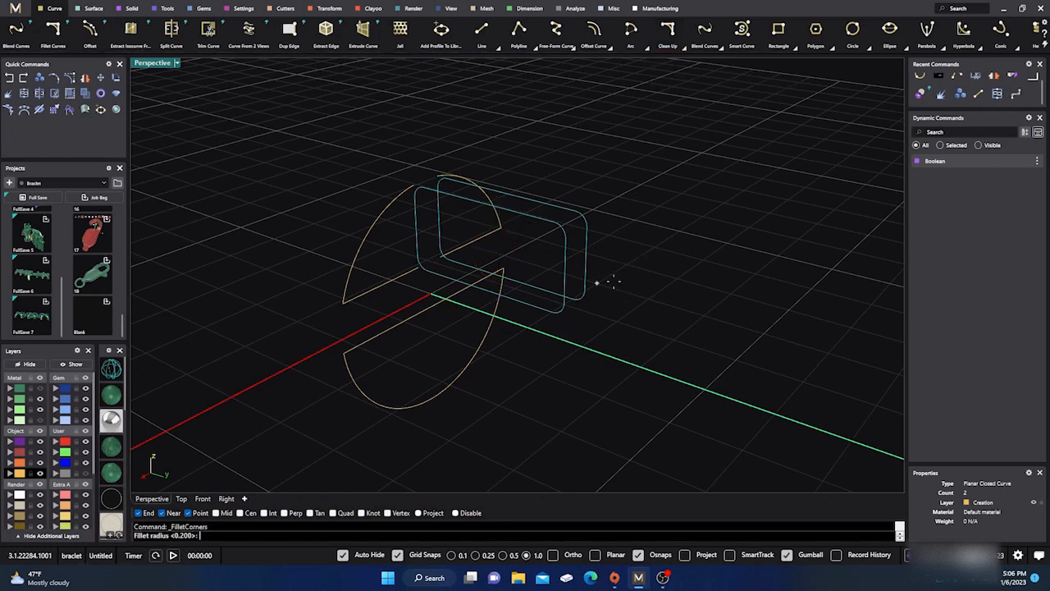
Turn on midpoint snapping and draw a short cross line between the matching vertical sides of the two rounded rectangles, away from the cutting profiles.
click(564, 261)
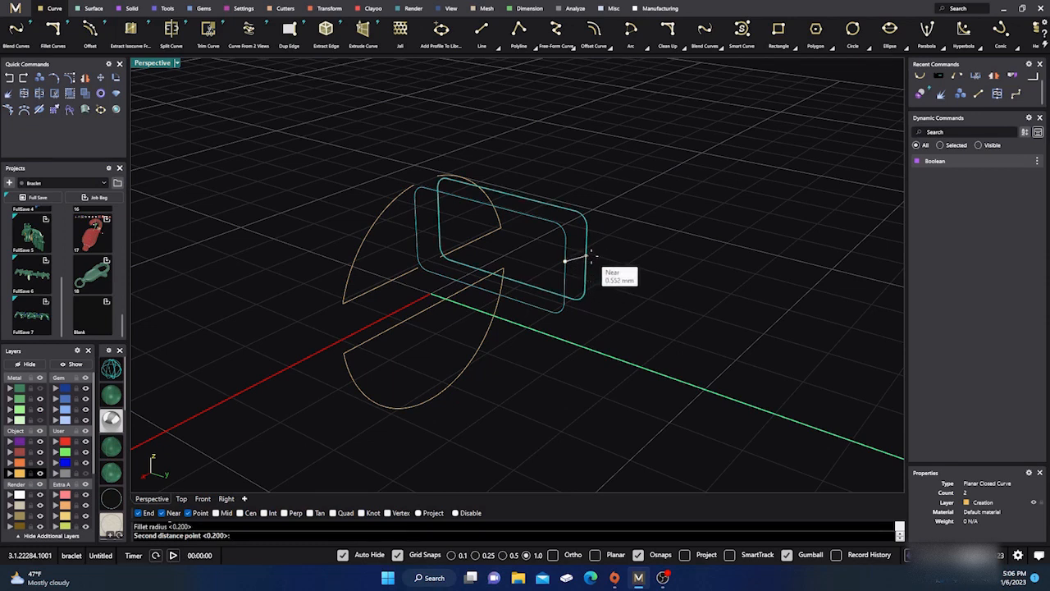
click(215, 513)
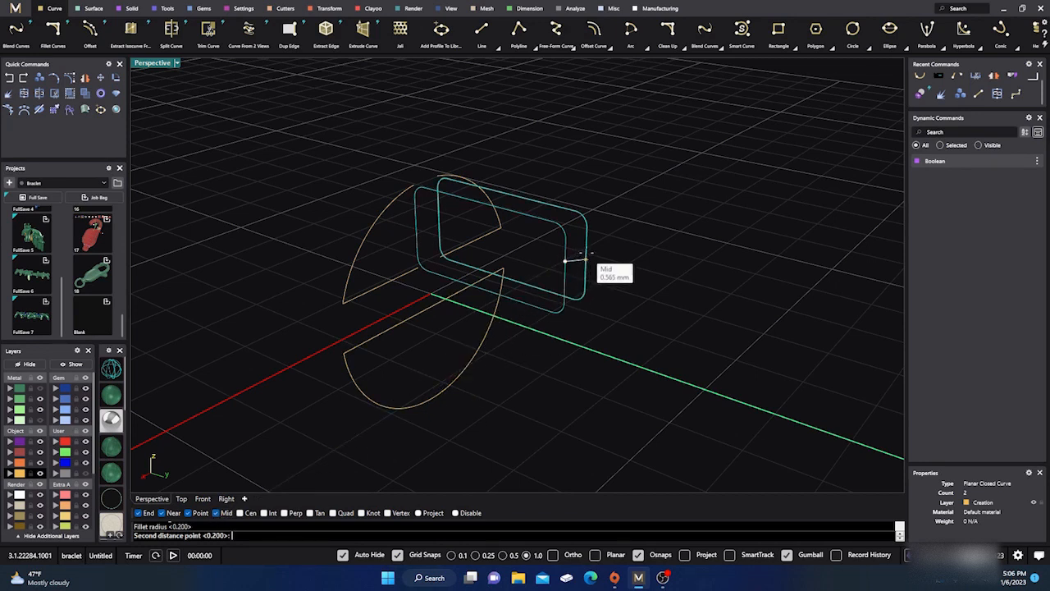
click(587, 255)
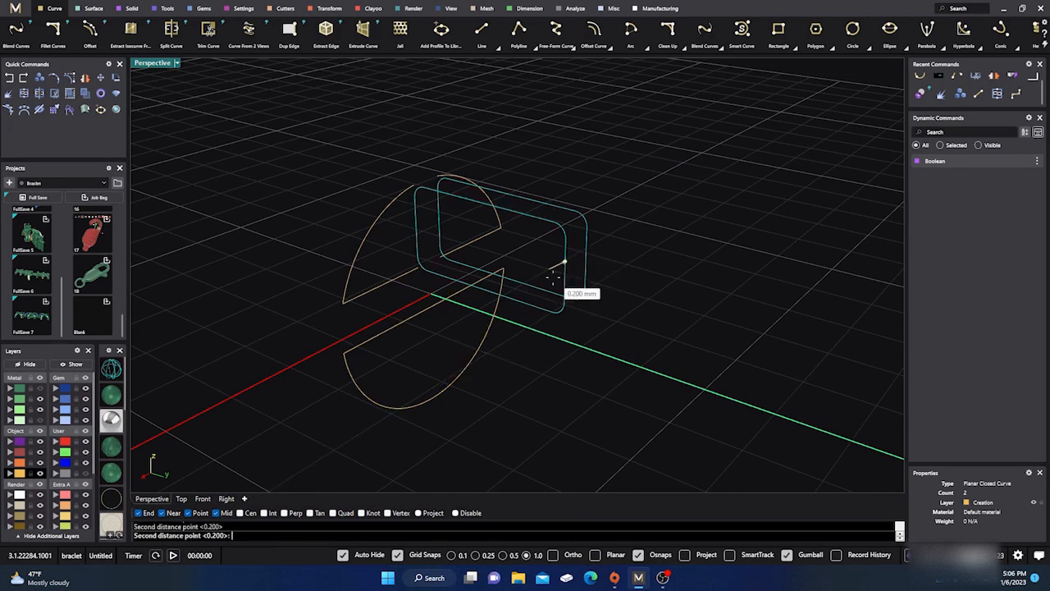
click(548, 275)
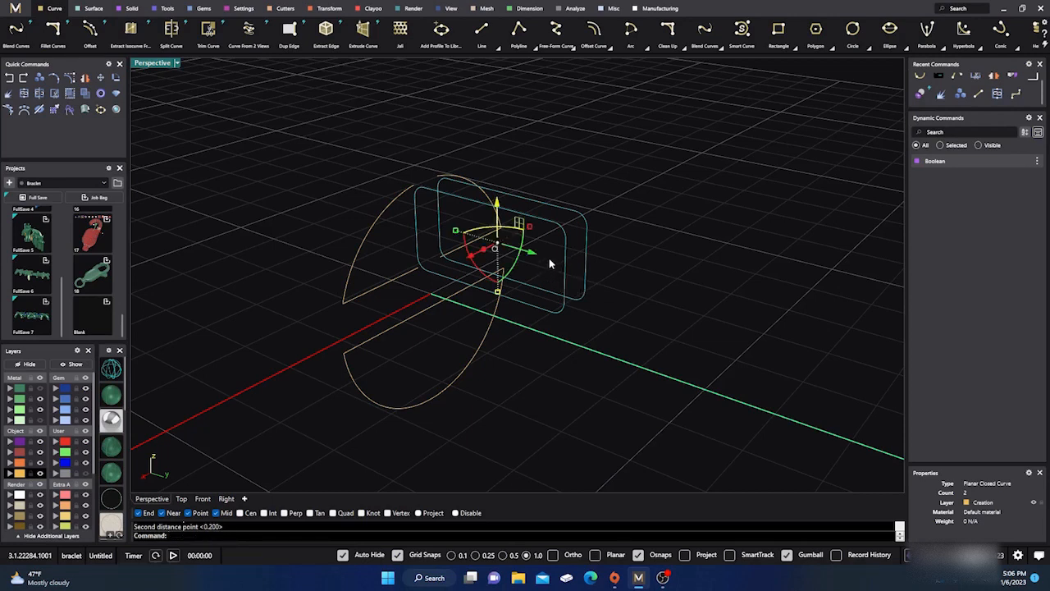
click(481, 31)
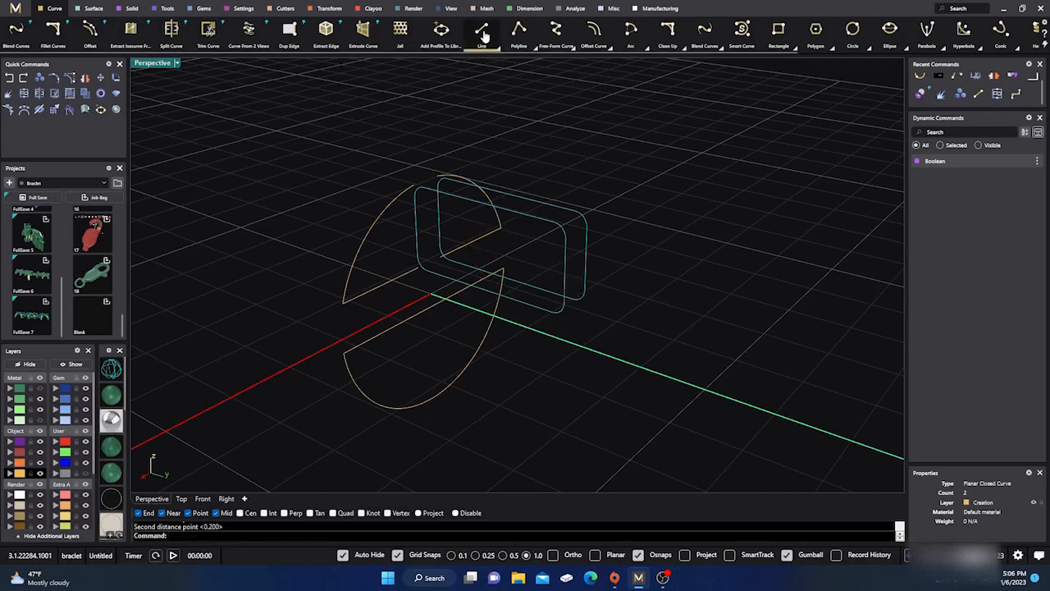
click(565, 277)
click(586, 262)
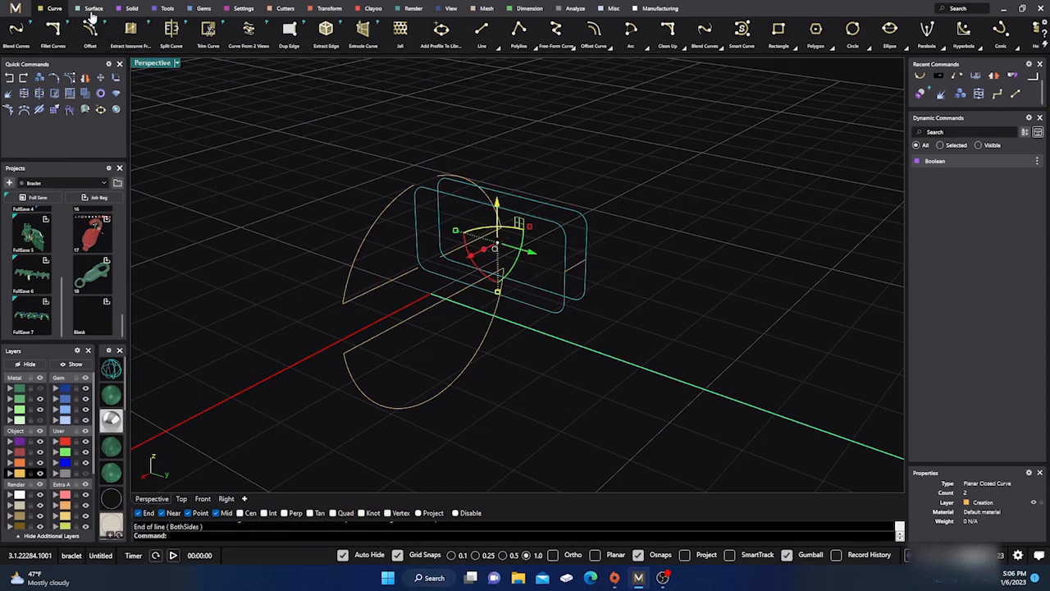
Try to sweep the short cross line along the two rounded rectangles with Sweep 2.
click(92, 9)
click(90, 29)
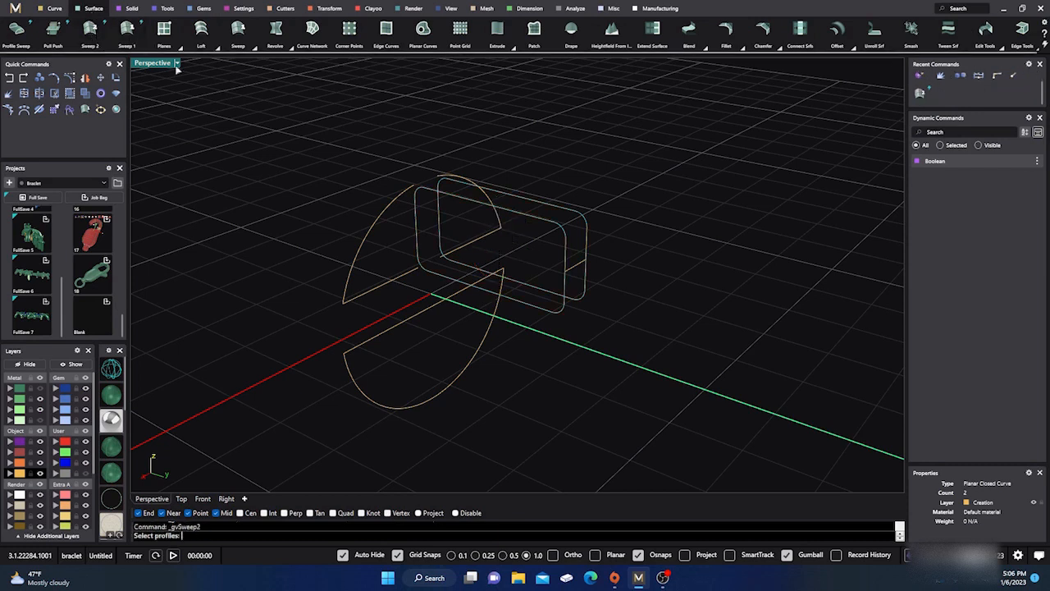
click(558, 231)
click(565, 215)
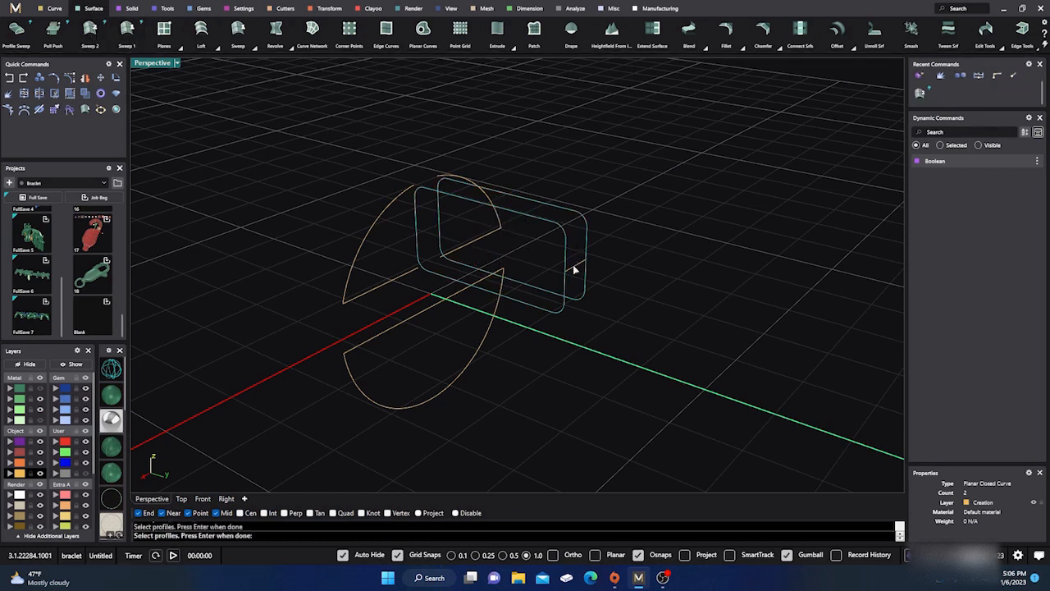
key(Return)
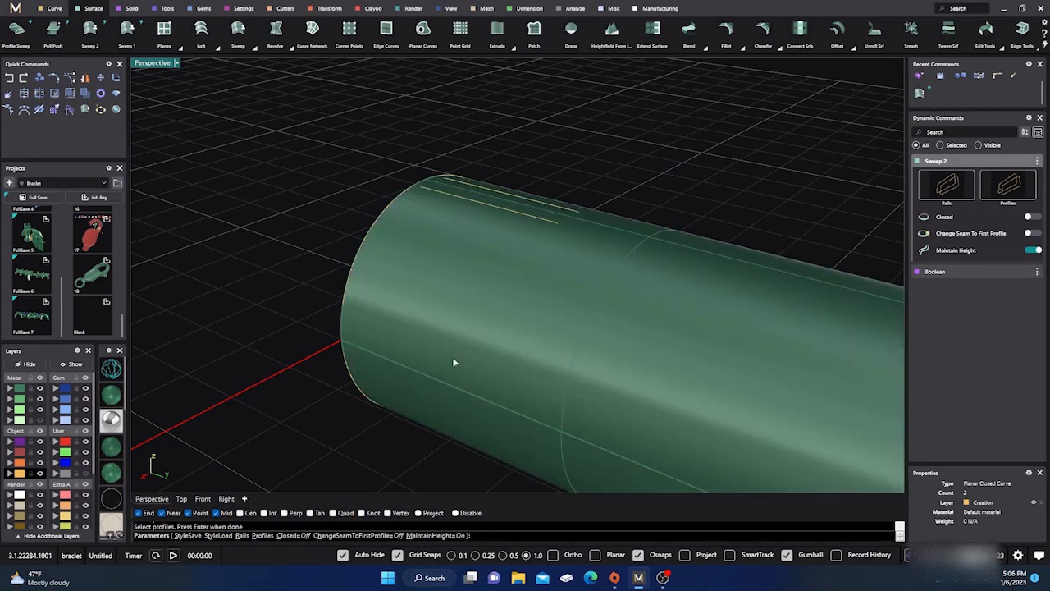
scroll(329, 218, down, 2)
key(Return)
Hide the round tube to expose the profile curves and make Metal 01 the current layer.
click(573, 333)
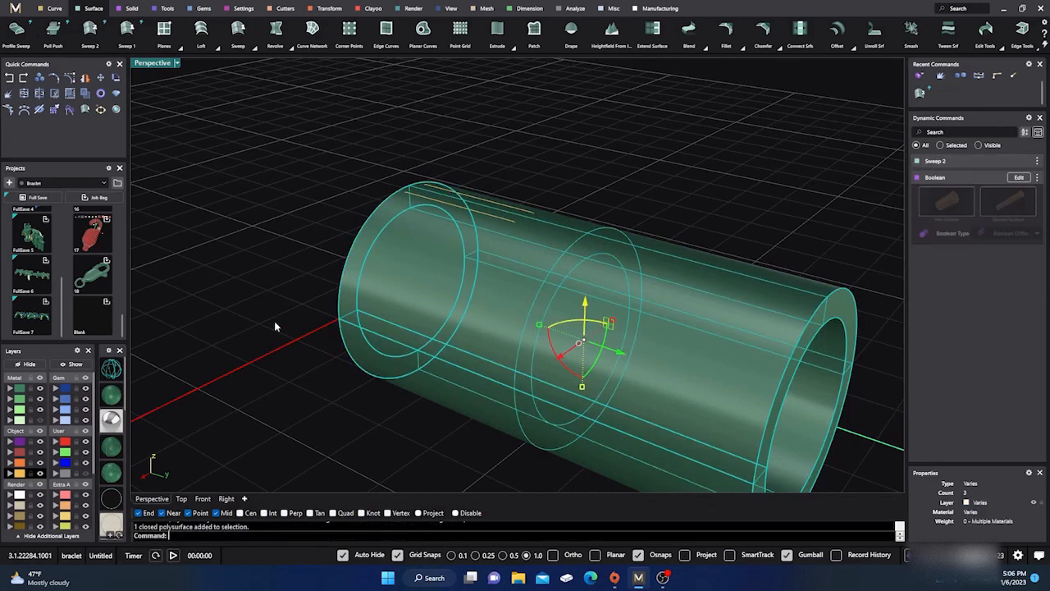
click(36, 366)
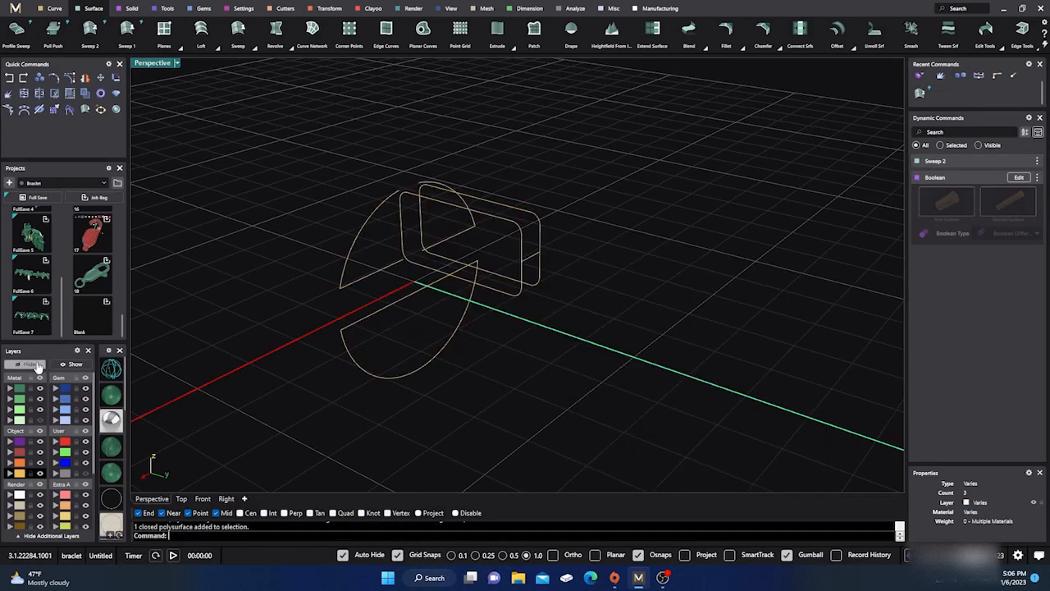
right_drag(264, 353, 239, 357)
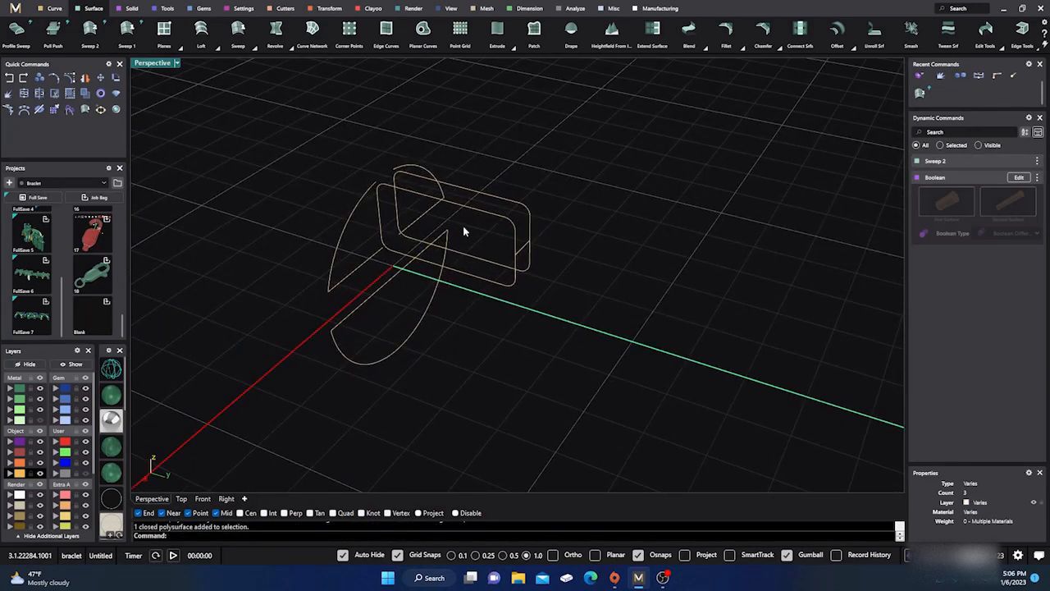
scroll(466, 228, up, 1)
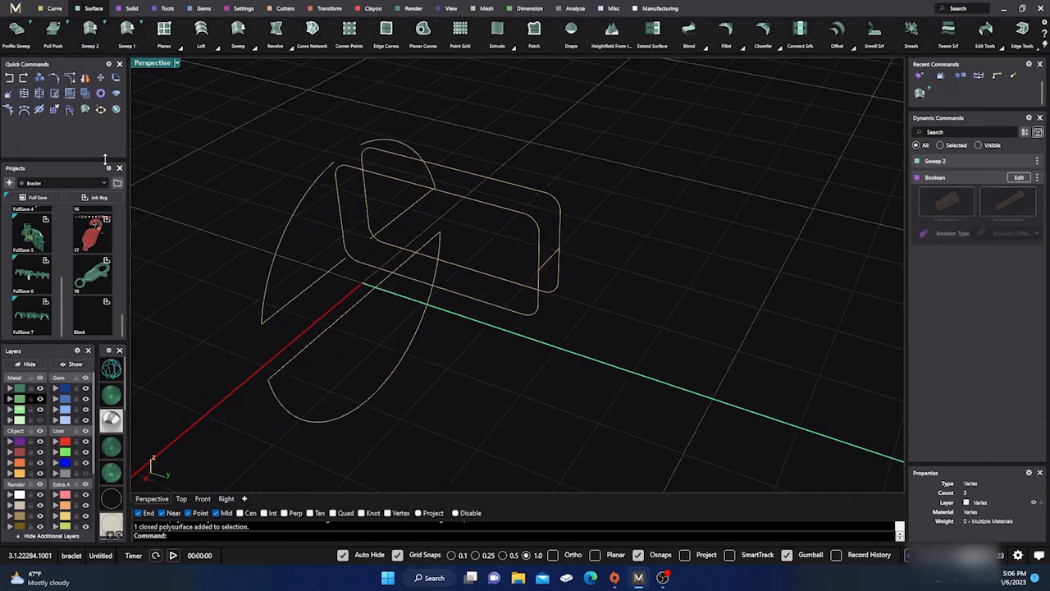
Create a Sweep 2 band using the two rounded rectangles as rails and the short cross line as profile.
click(91, 31)
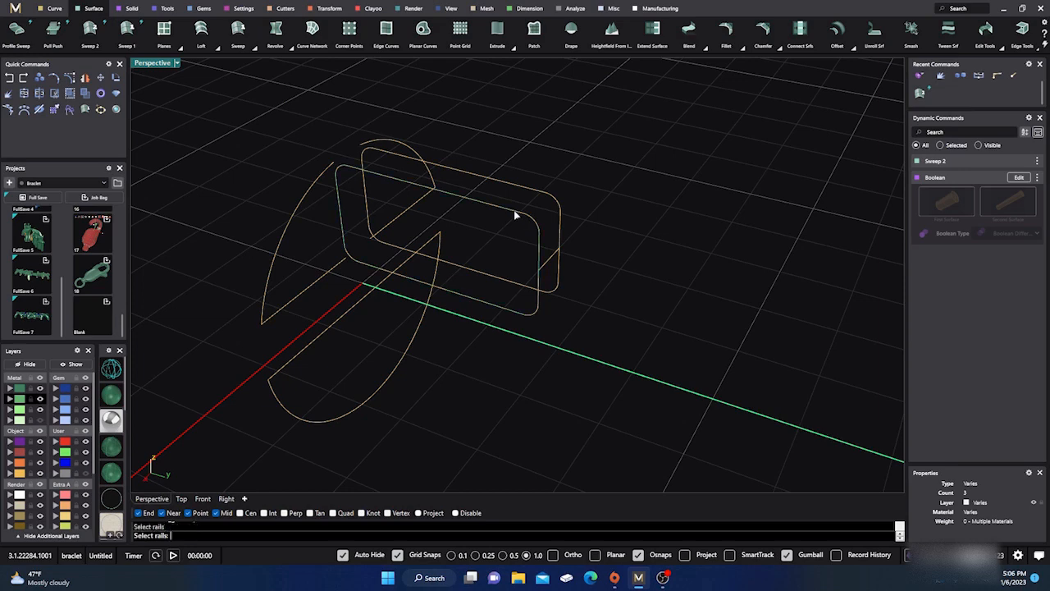
click(530, 189)
click(547, 261)
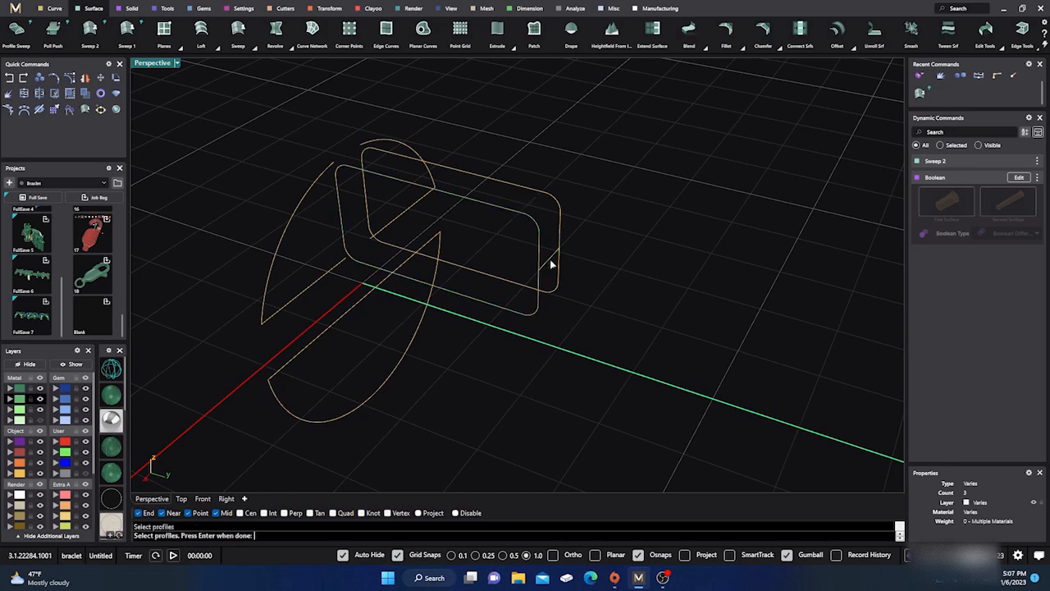
key(Return)
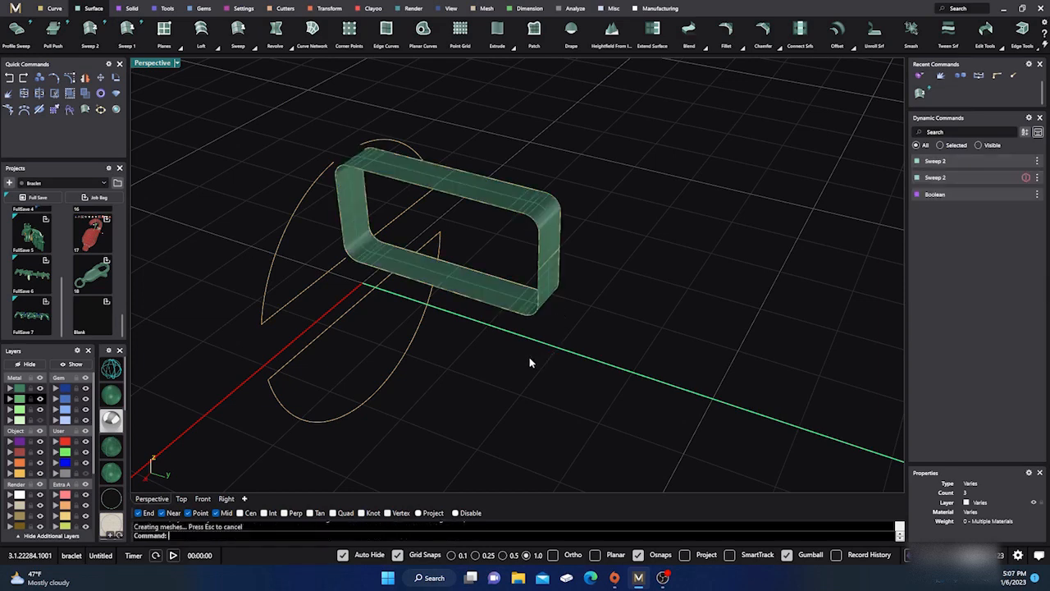
Cap the open sides of the swept rounded-rectangle band to make a closed solid block.
right_drag(529, 358, 563, 300)
click(563, 299)
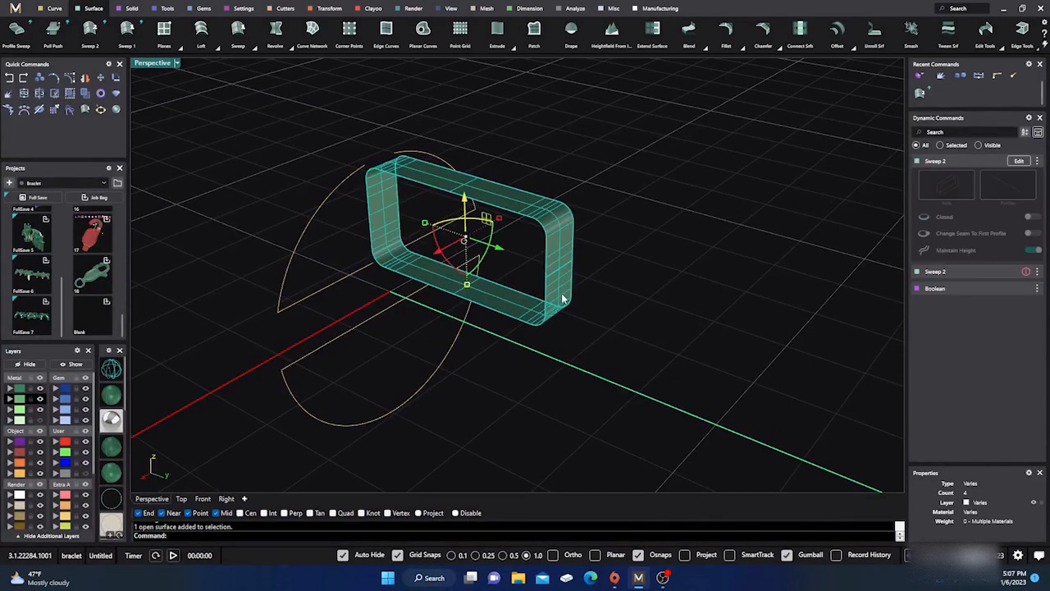
text(Cap)
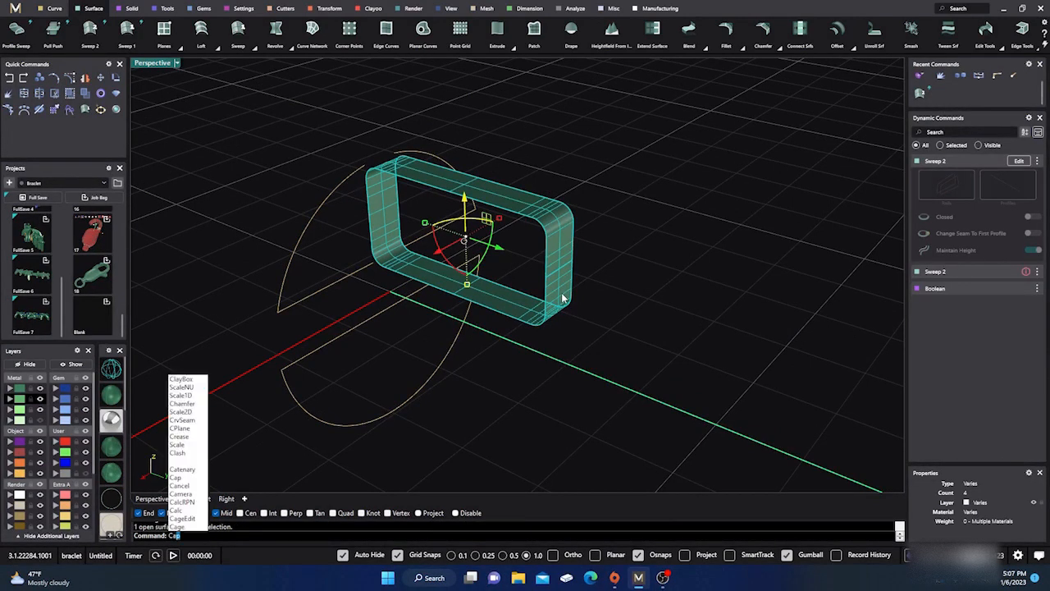
key(Return)
click(547, 379)
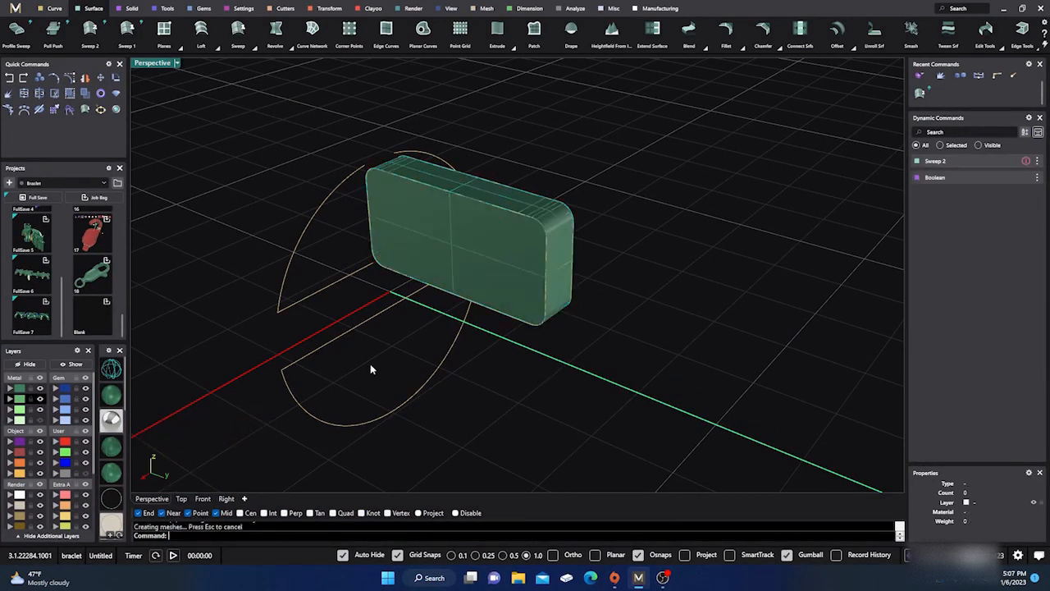
Show the hidden tube and turn on the layer holding the front-end cutting blocks.
click(72, 367)
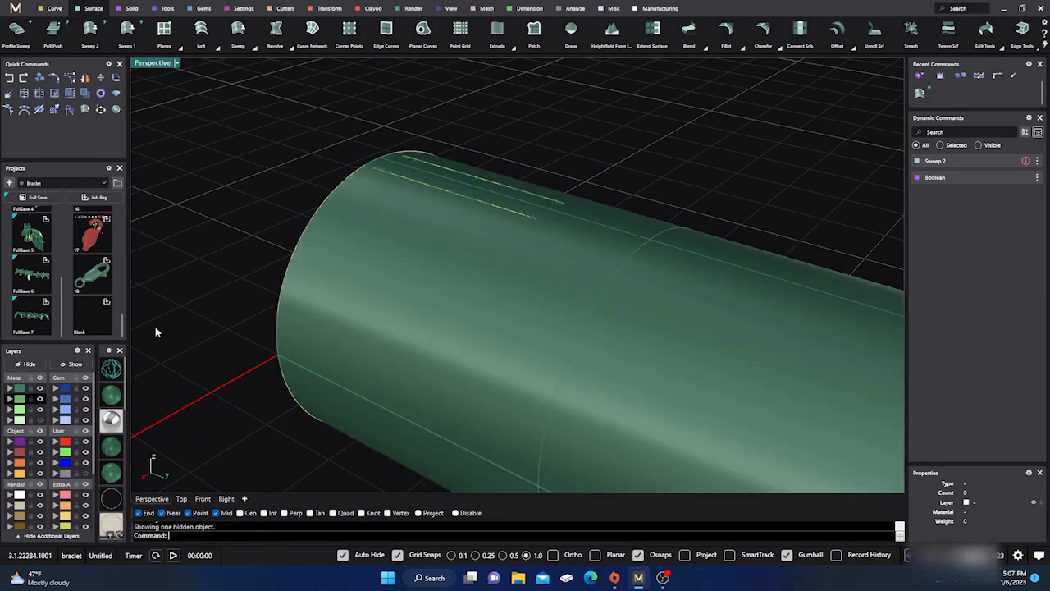
right_drag(158, 334, 467, 282)
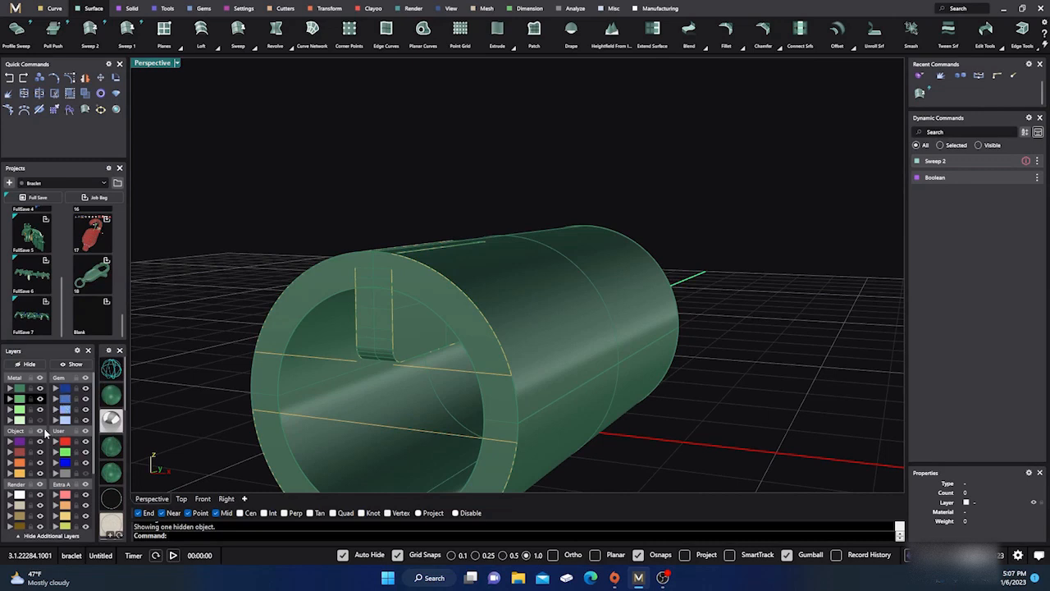
click(81, 366)
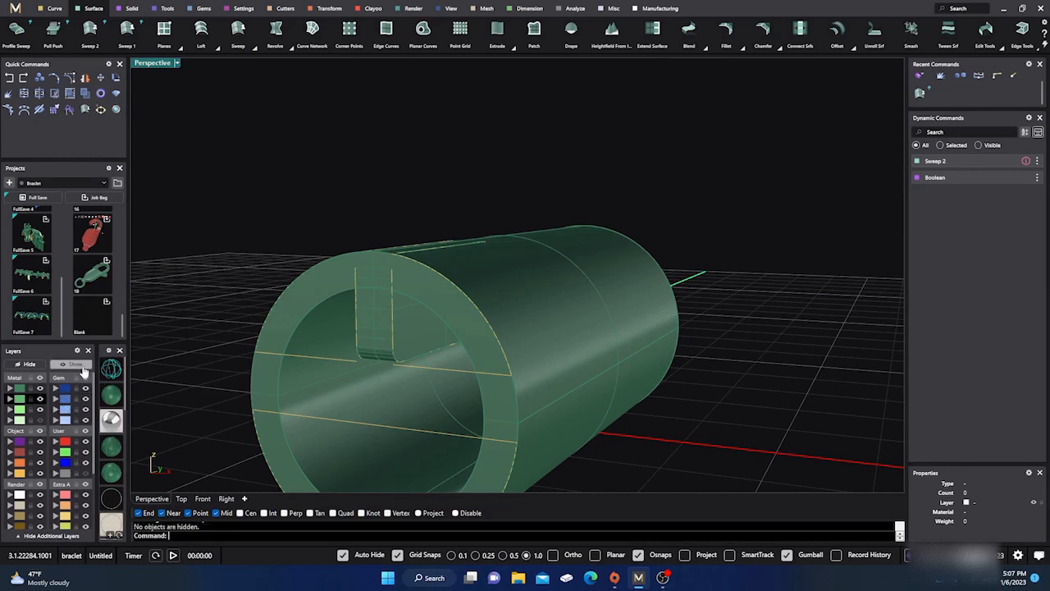
click(40, 420)
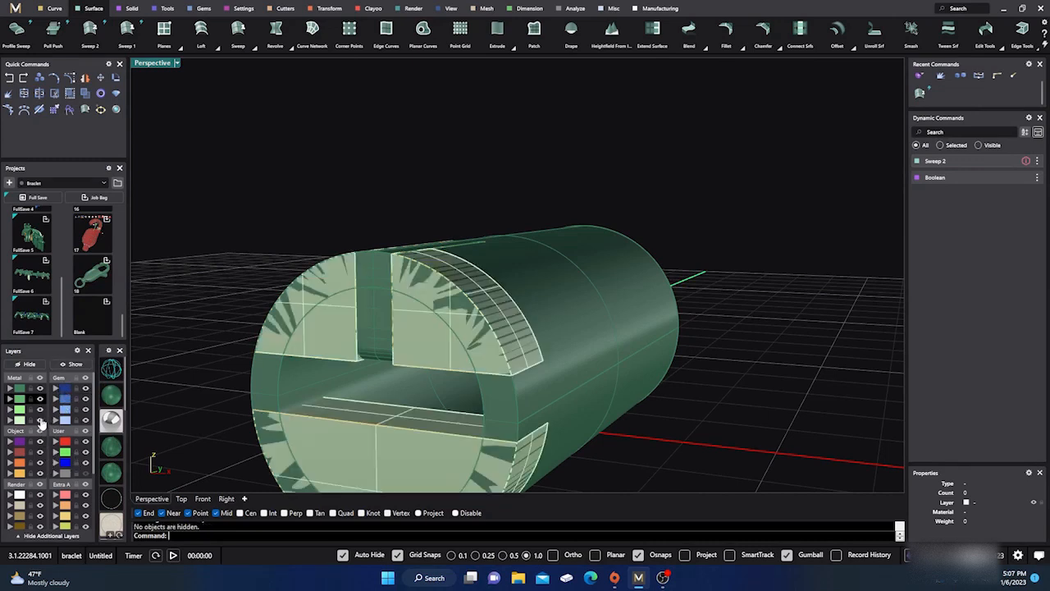
scroll(342, 252, down, 5)
right_drag(342, 252, 350, 323)
scroll(350, 322, up, 6)
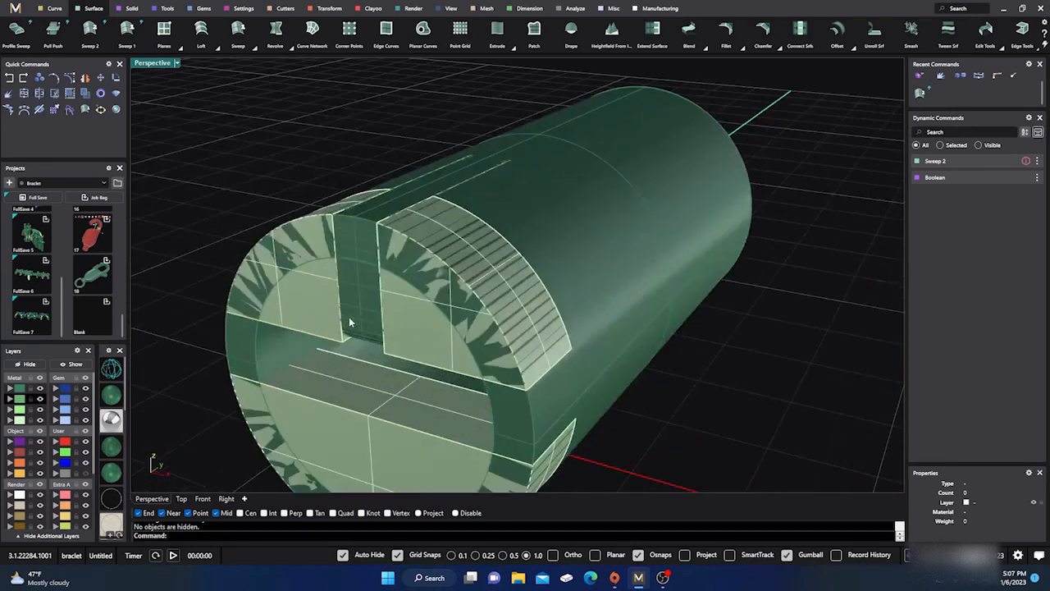
Try to move the capped slot block slightly upward along the vertical axis.
click(361, 332)
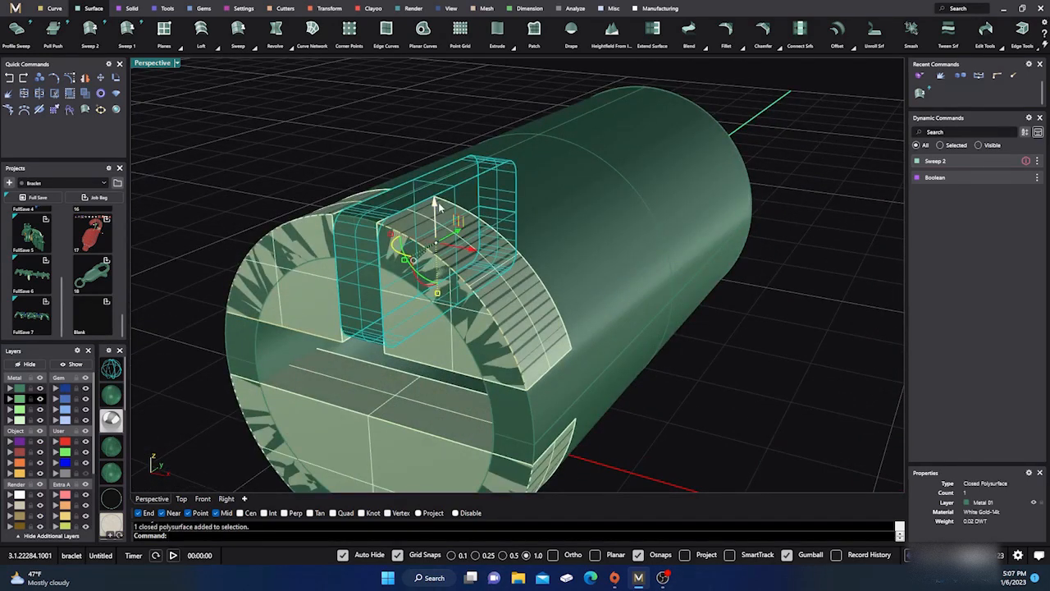
drag(438, 205, 436, 204)
click(353, 144)
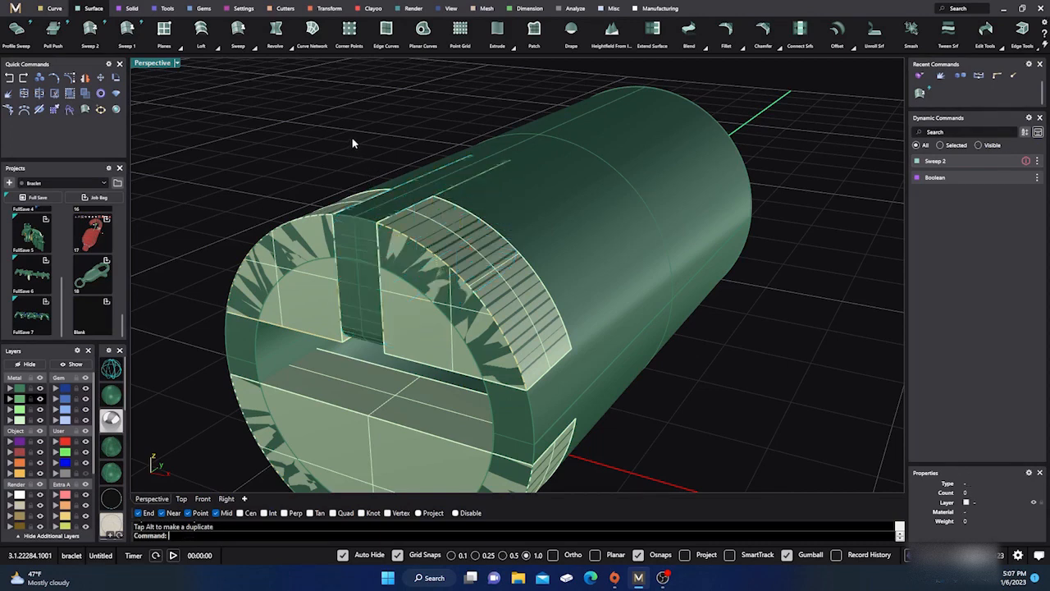
click(363, 259)
click(394, 288)
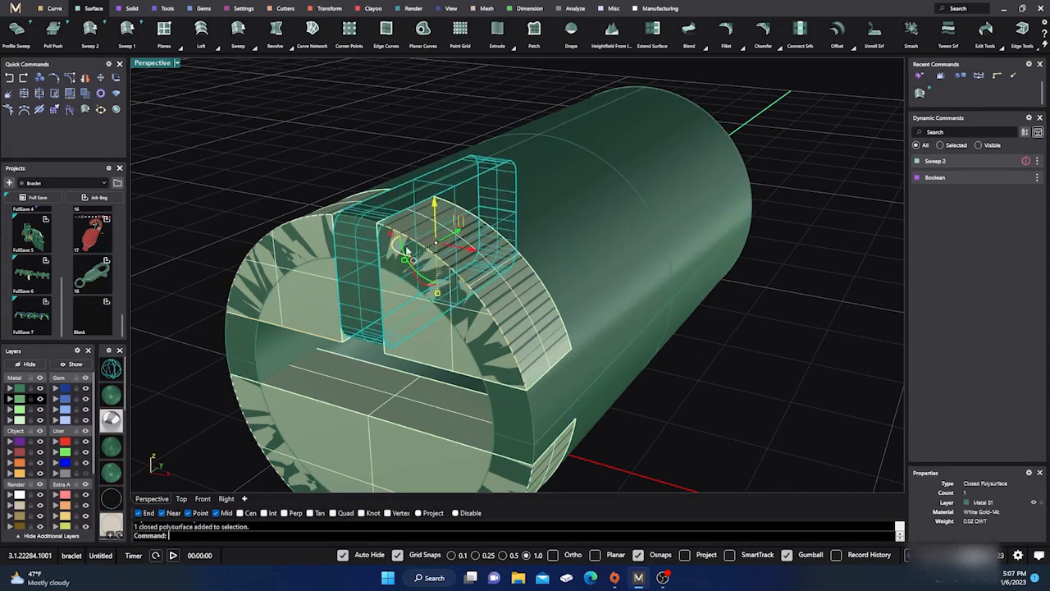
drag(435, 203, 435, 179)
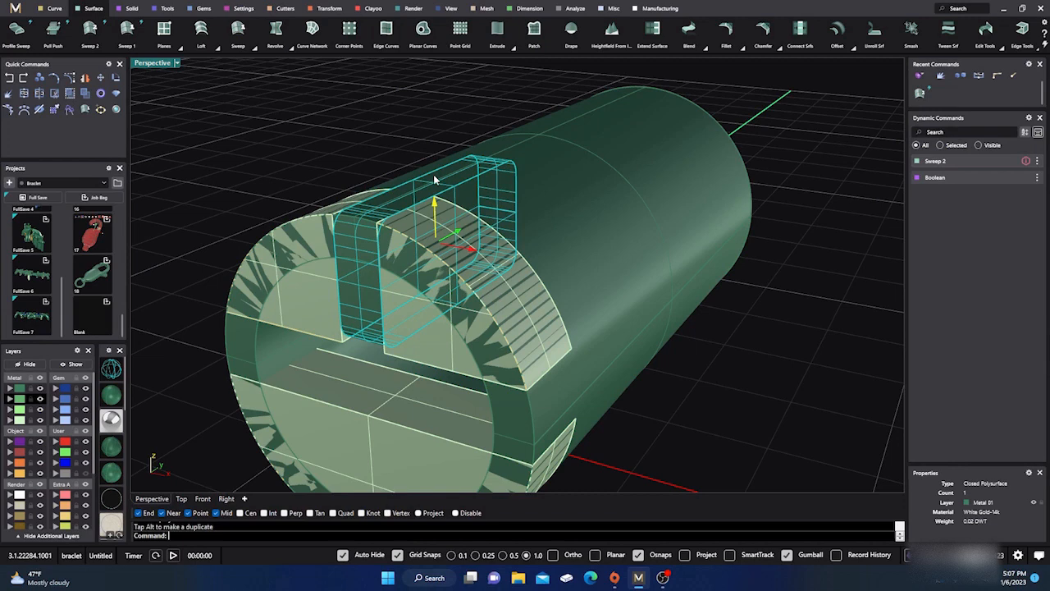
click(307, 163)
right_drag(287, 300, 340, 282)
click(437, 233)
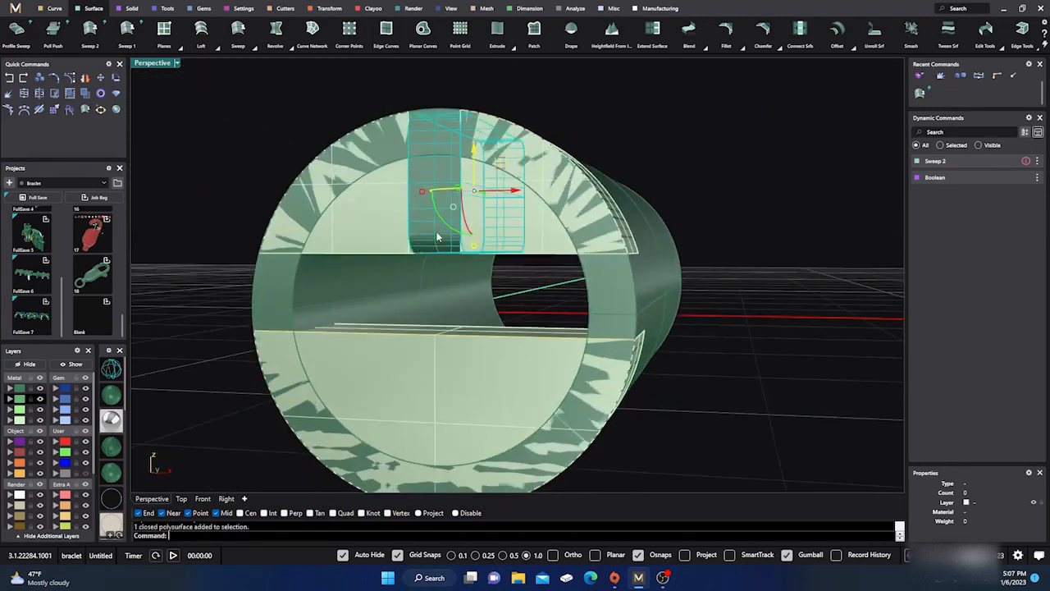
drag(476, 153, 481, 121)
Raise the slot block vertically so that most of it projects above the tube's top, and turn off grid snapping.
right_drag(390, 253, 351, 279)
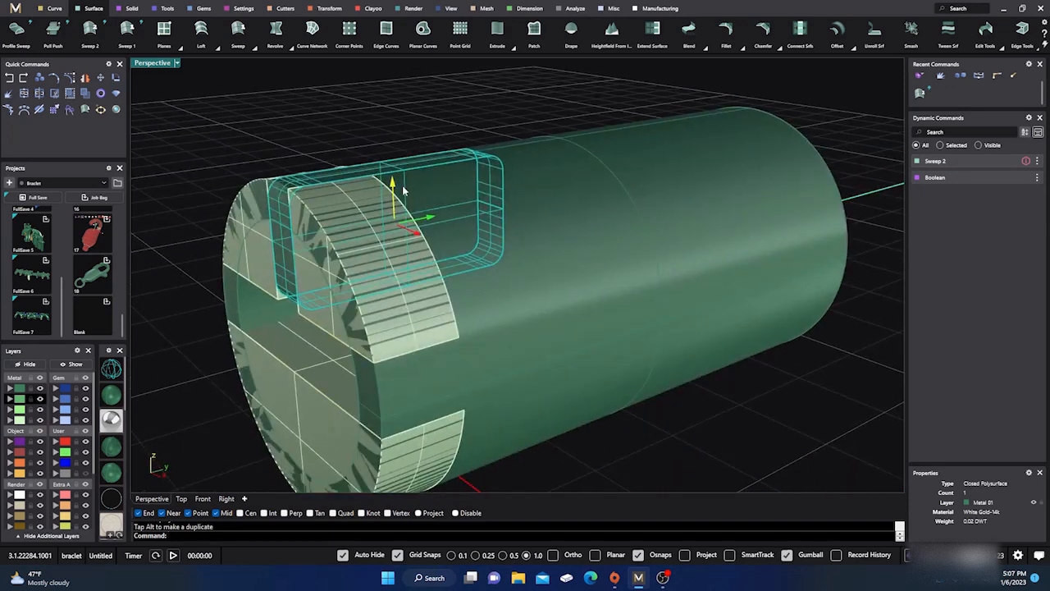
drag(393, 187, 393, 109)
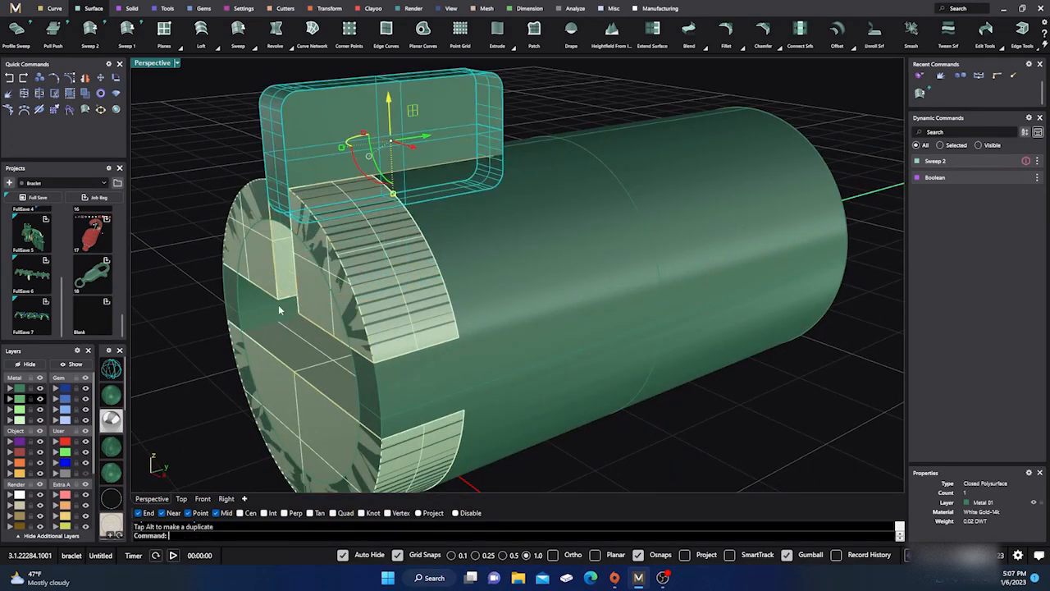
click(399, 555)
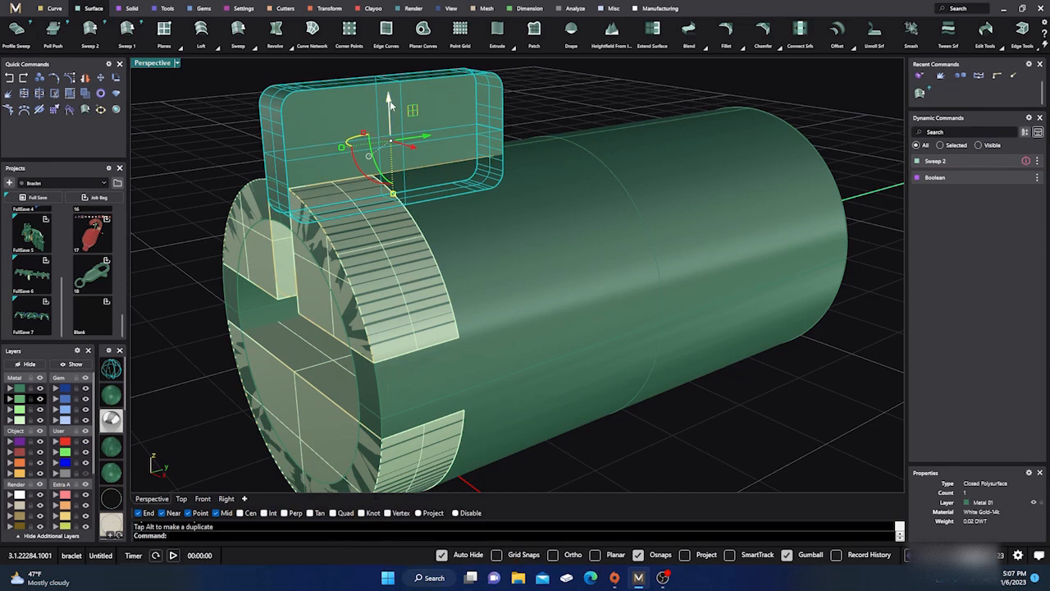
Lower the slot block vertically so that it sinks deeper into the tube's top.
drag(390, 103, 391, 150)
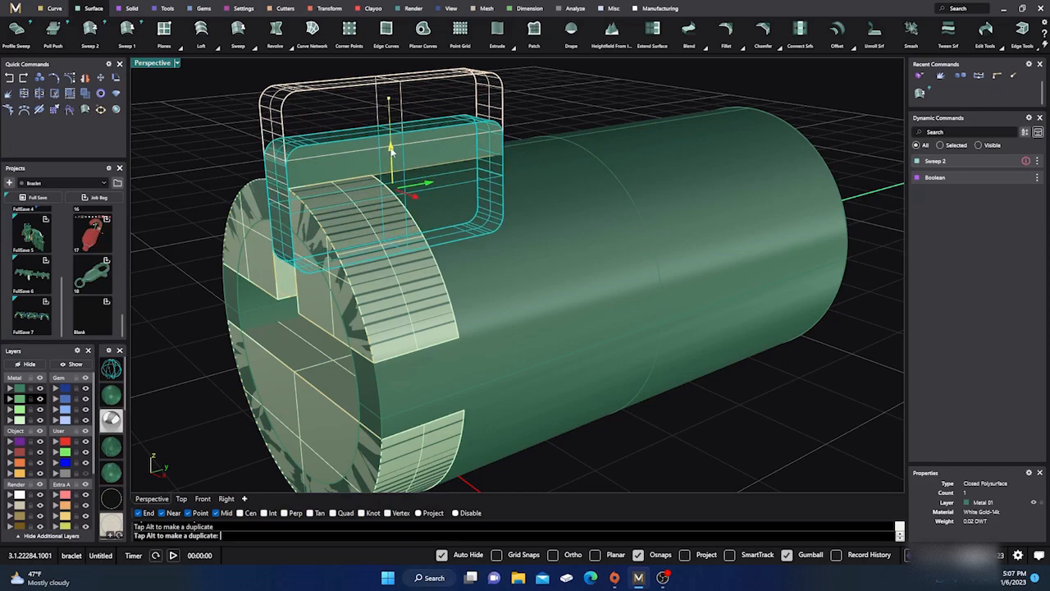
click(230, 110)
right_drag(230, 110, 331, 209)
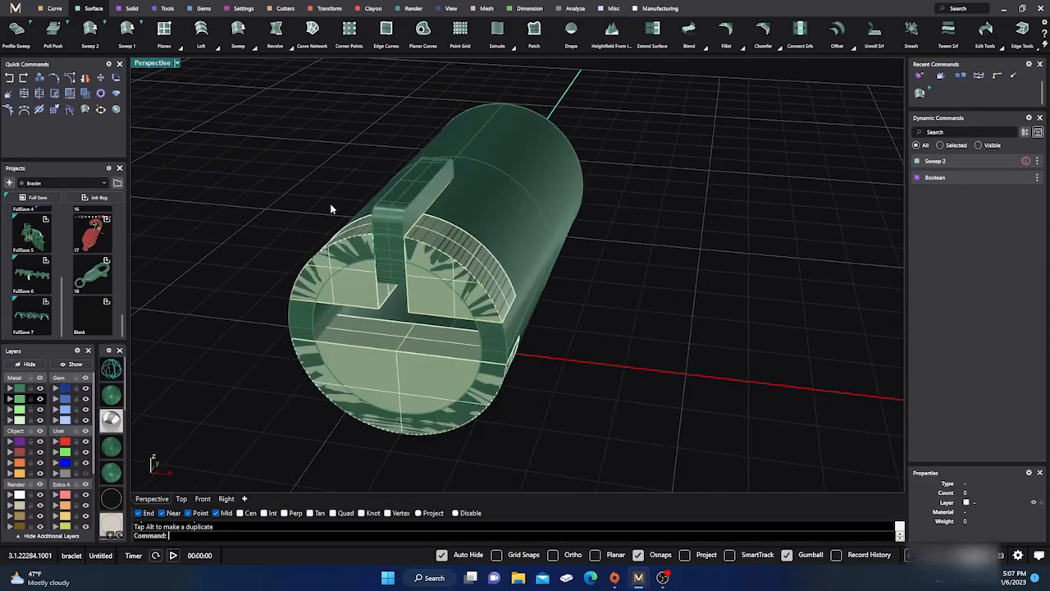
Try to subtract the slot block from the tube with Boolean Difference and inspect the previewed cut.
click(494, 185)
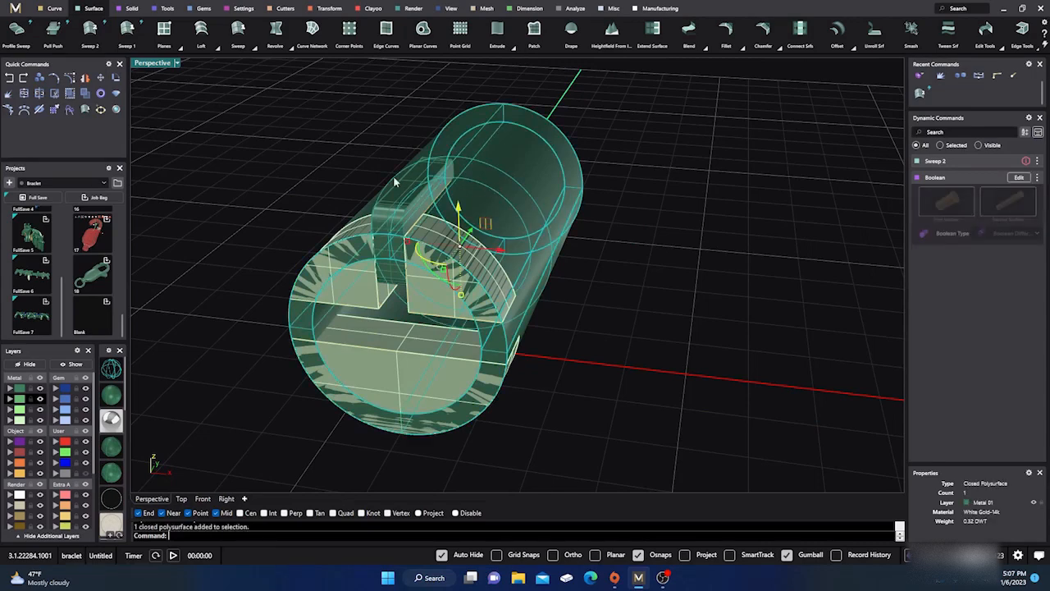
click(130, 10)
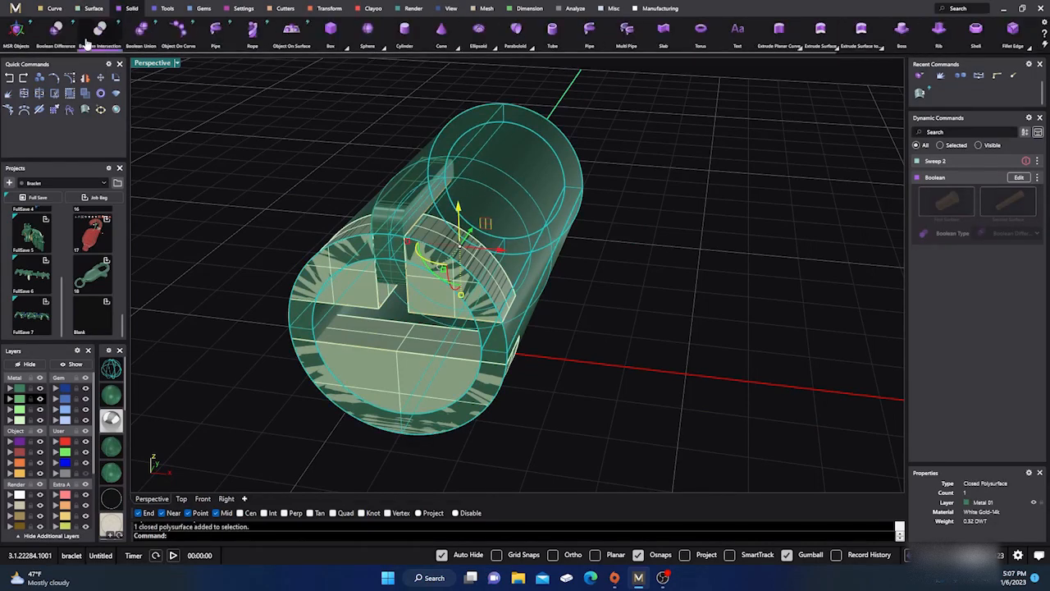
click(56, 30)
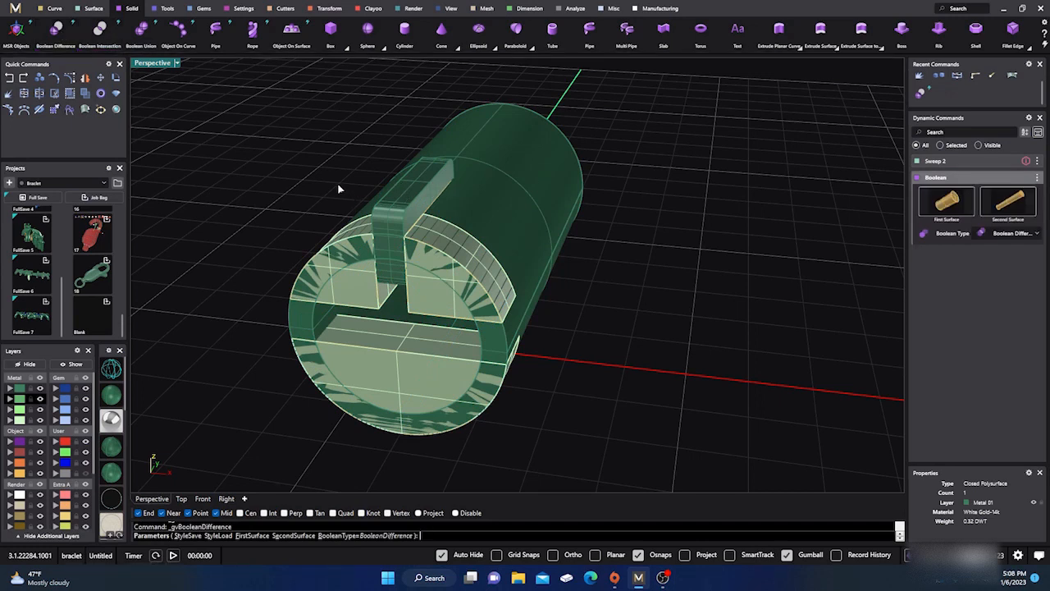
key(Return)
key(Return)
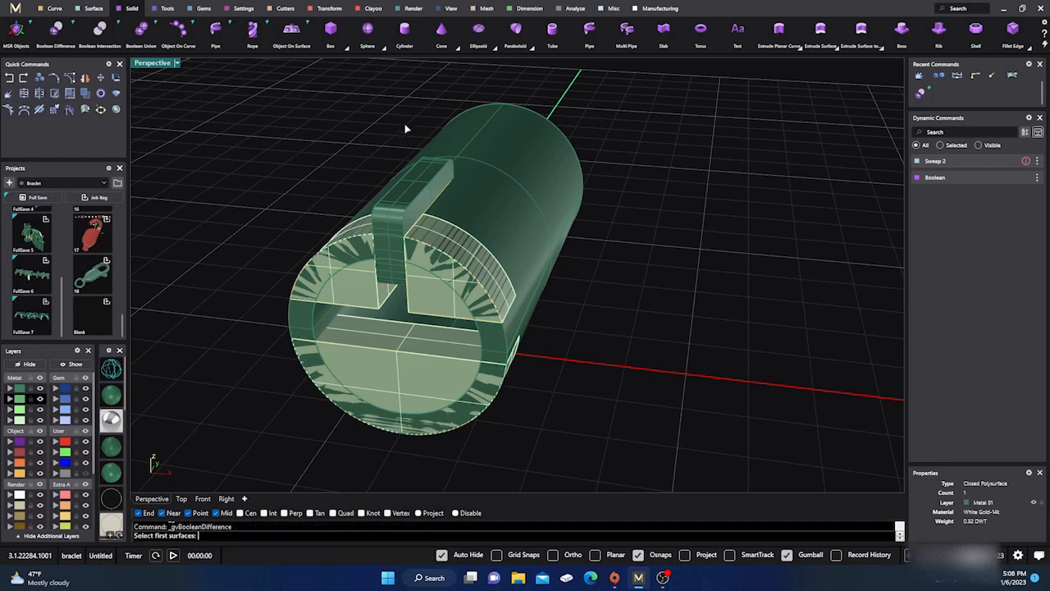
click(497, 209)
key(Return)
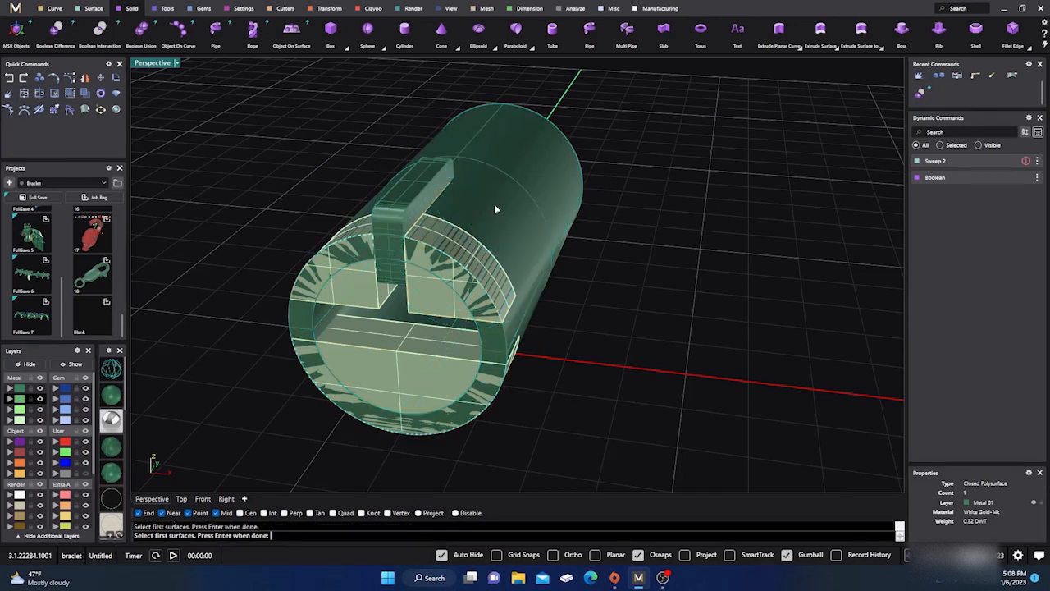
click(428, 201)
key(Return)
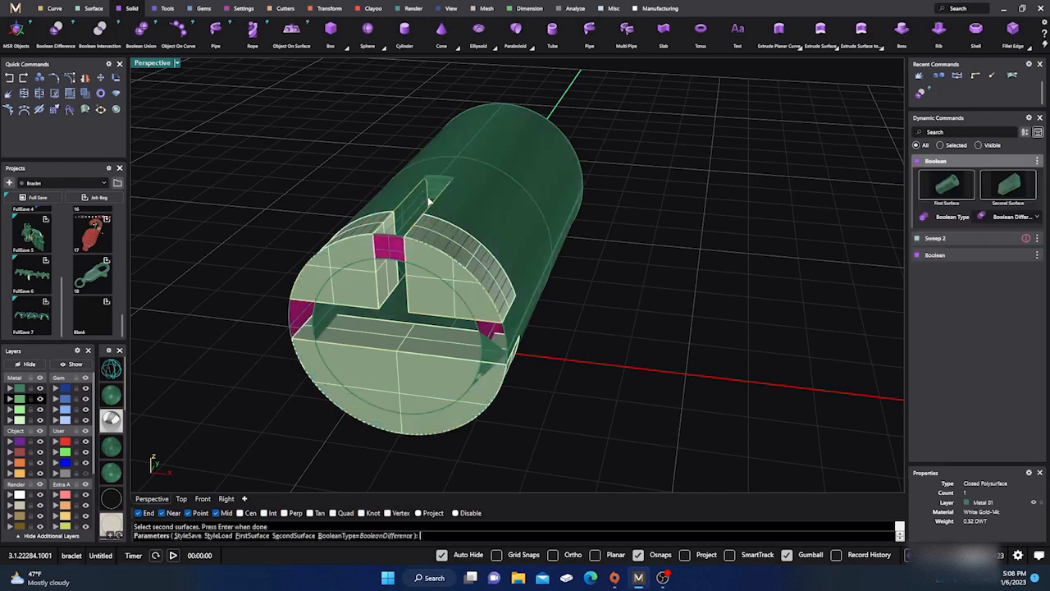
right_drag(419, 293, 302, 324)
scroll(358, 330, up, 4)
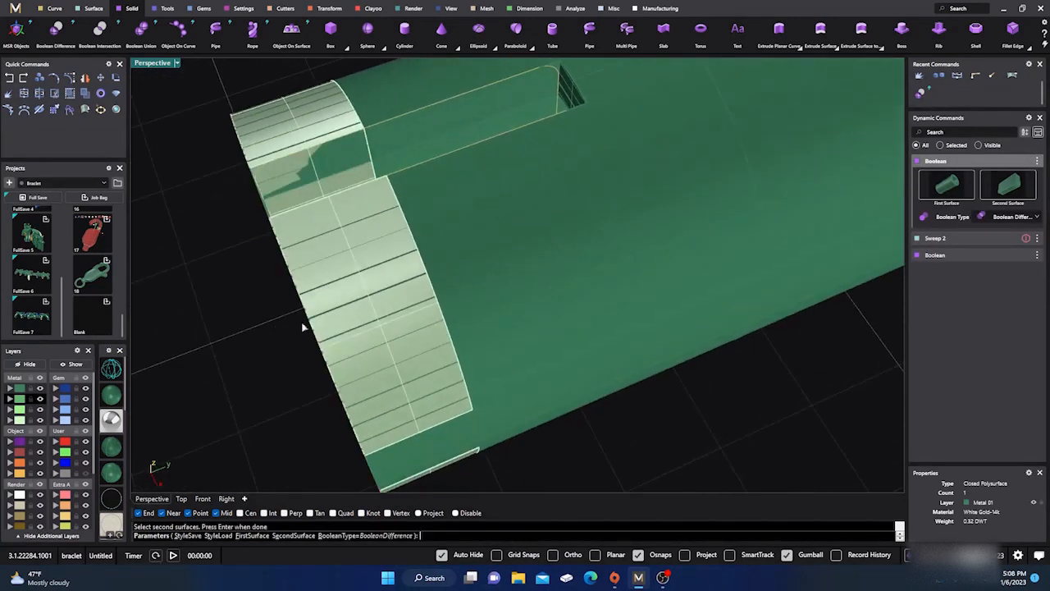
scroll(333, 310, down, 4)
key(Return)
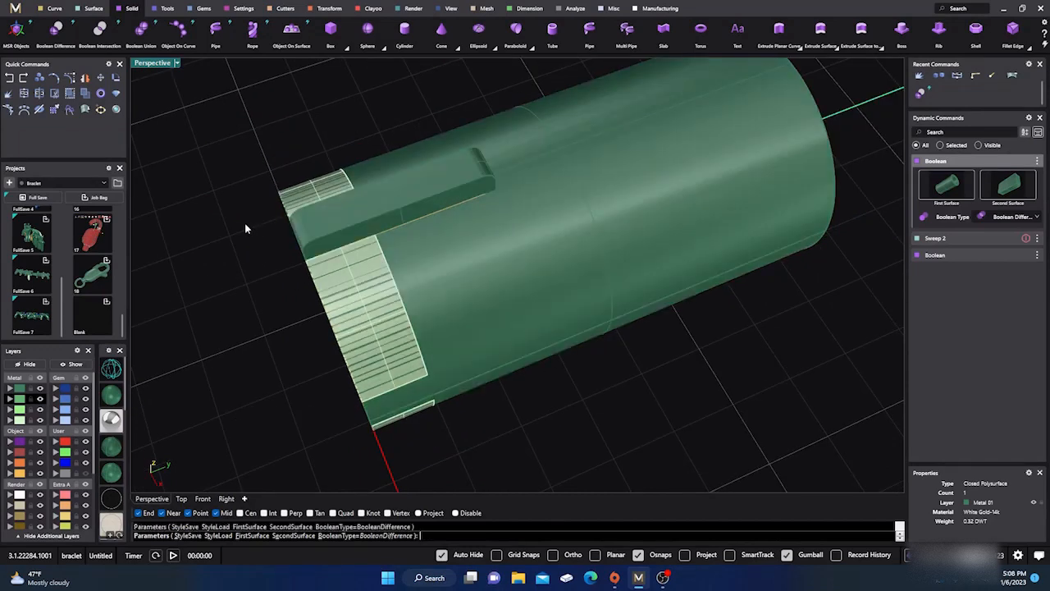
Shift the slot block slightly along the tube's length toward the front end.
click(364, 199)
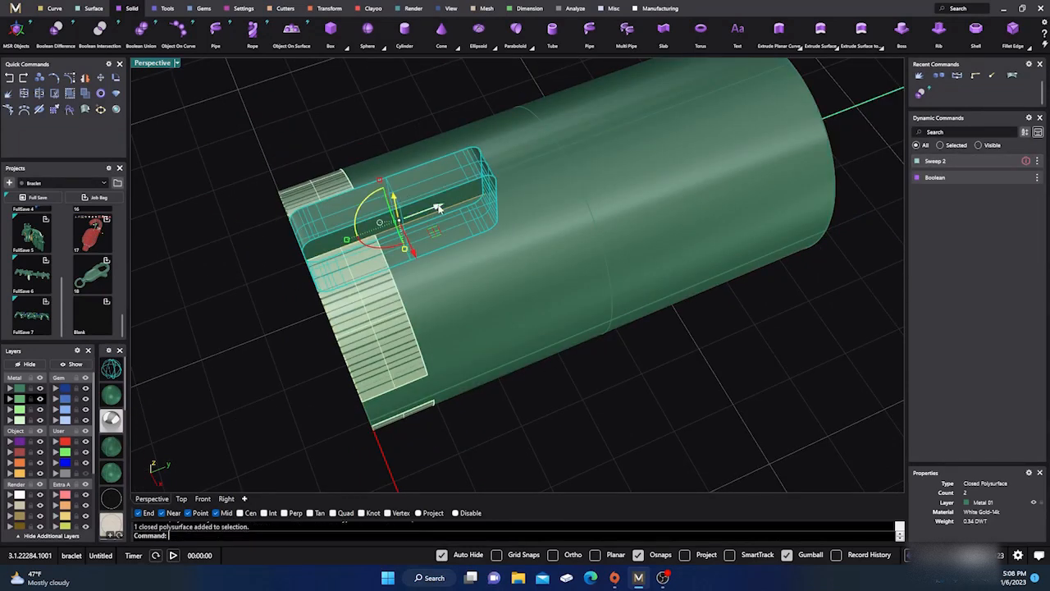
drag(432, 209, 433, 210)
key(Escape)
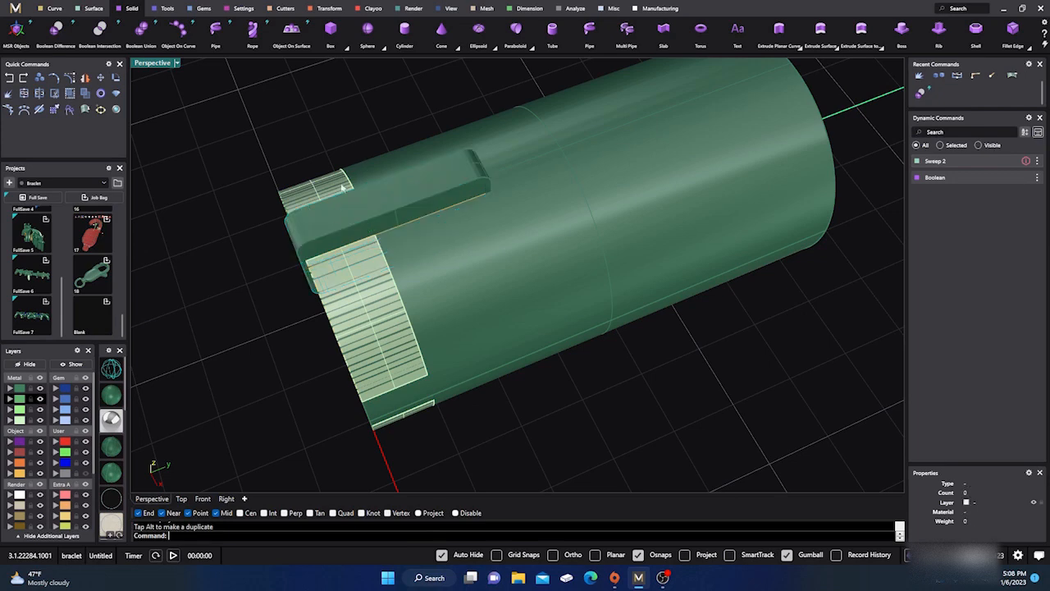
right_drag(344, 187, 365, 172)
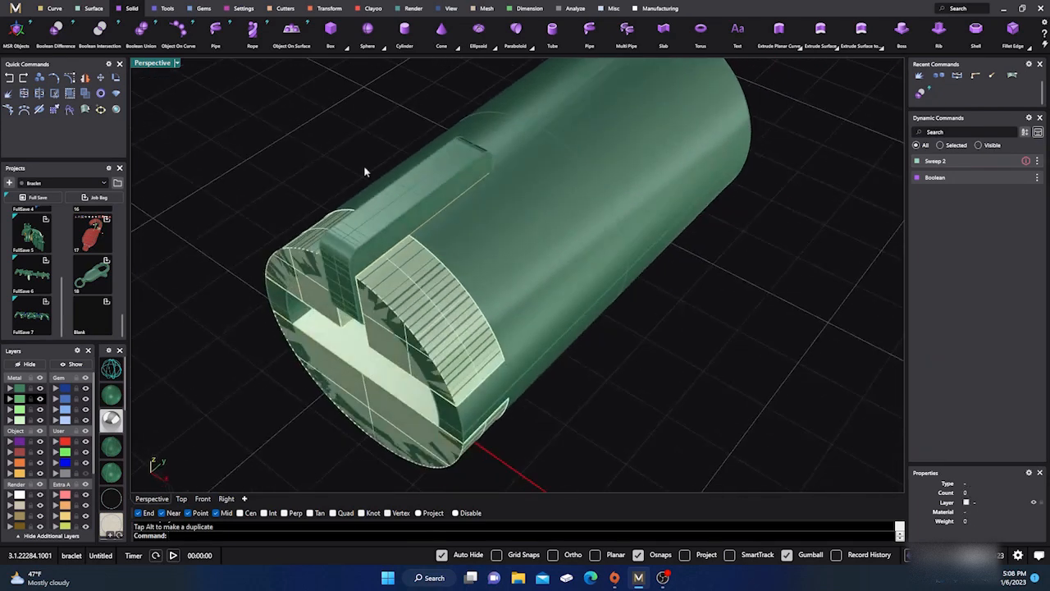
Subtract the repositioned slot block from the tube with Boolean Difference.
click(64, 38)
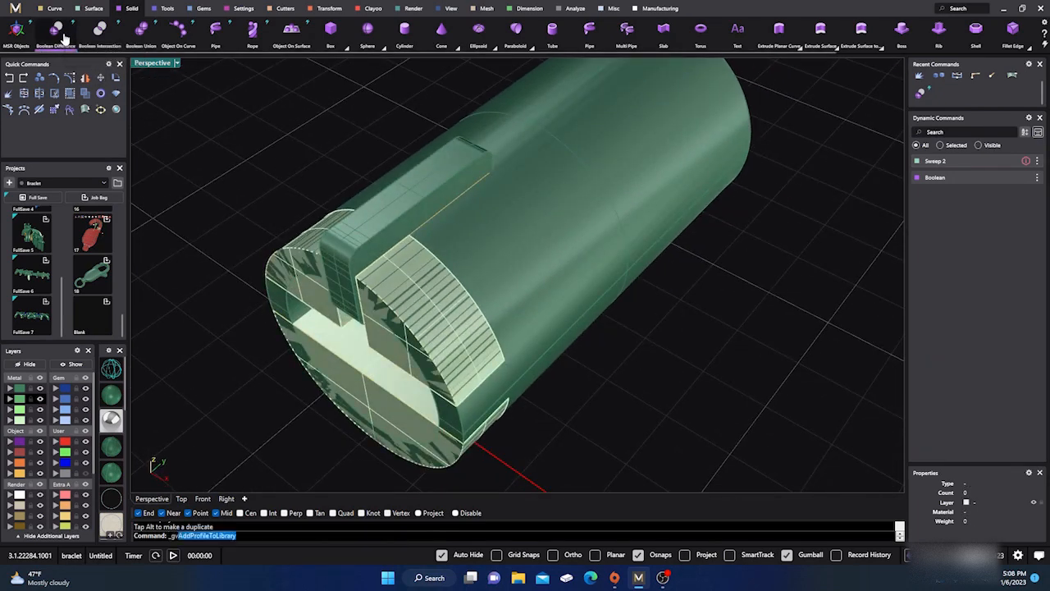
click(518, 235)
key(Return)
click(410, 204)
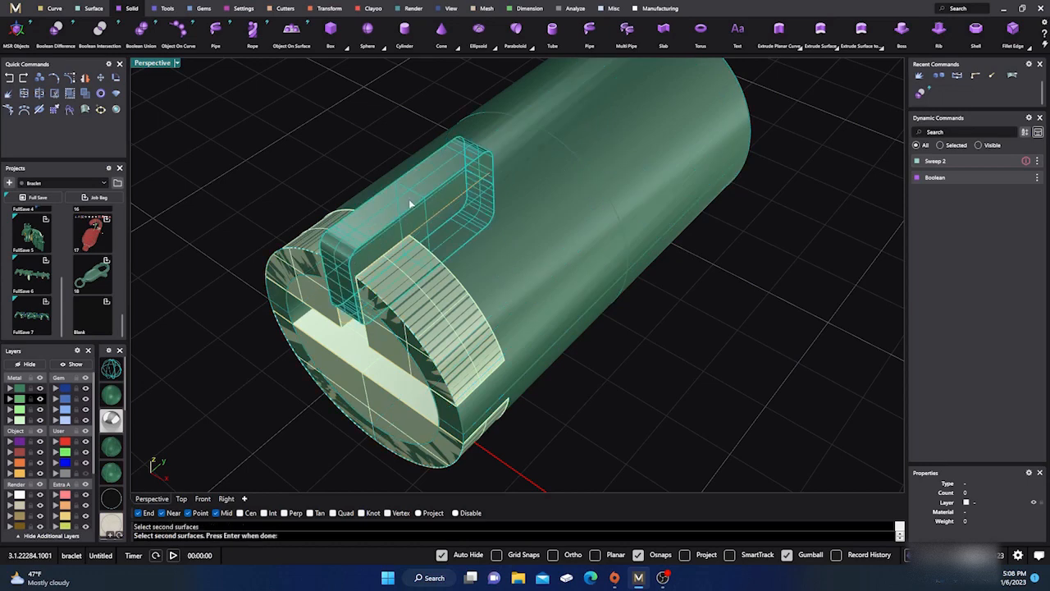
key(Return)
key(Return)
Move the slot cutter block to the hidden User 04 layer.
click(411, 205)
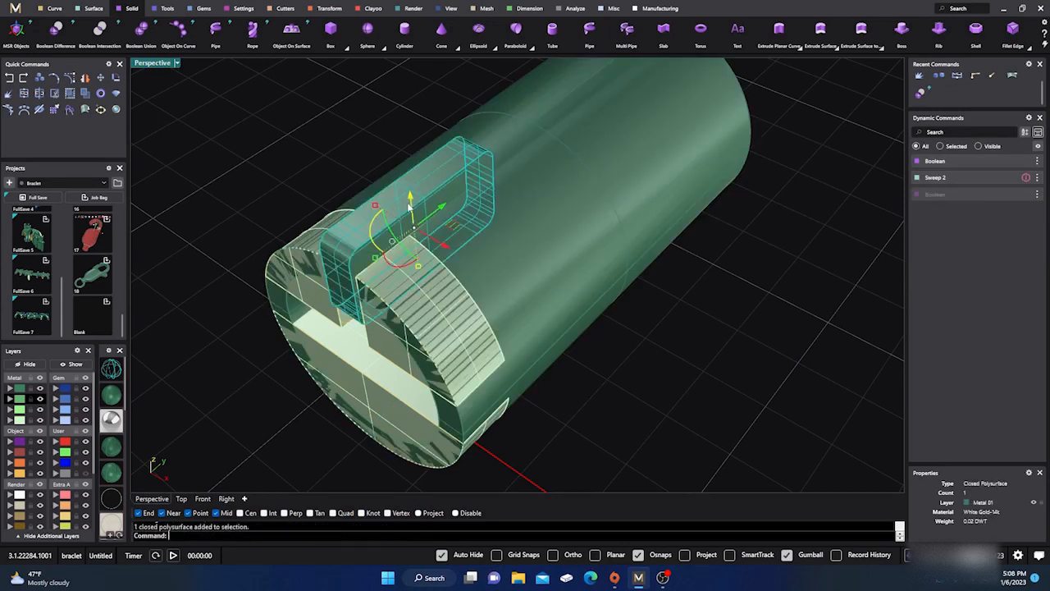
click(56, 472)
right_drag(268, 418, 313, 371)
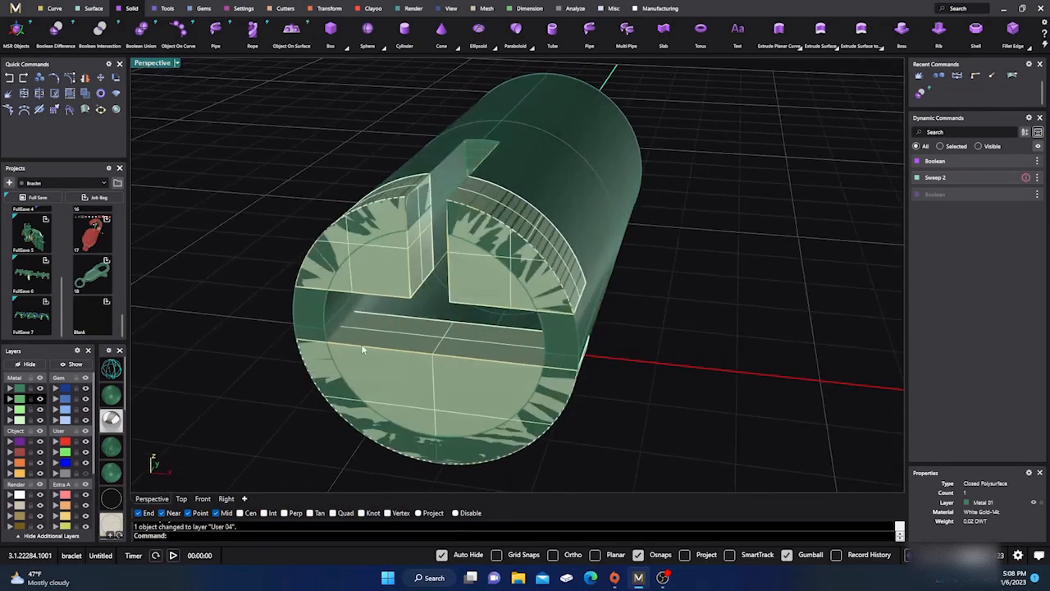
right_drag(362, 344, 376, 315)
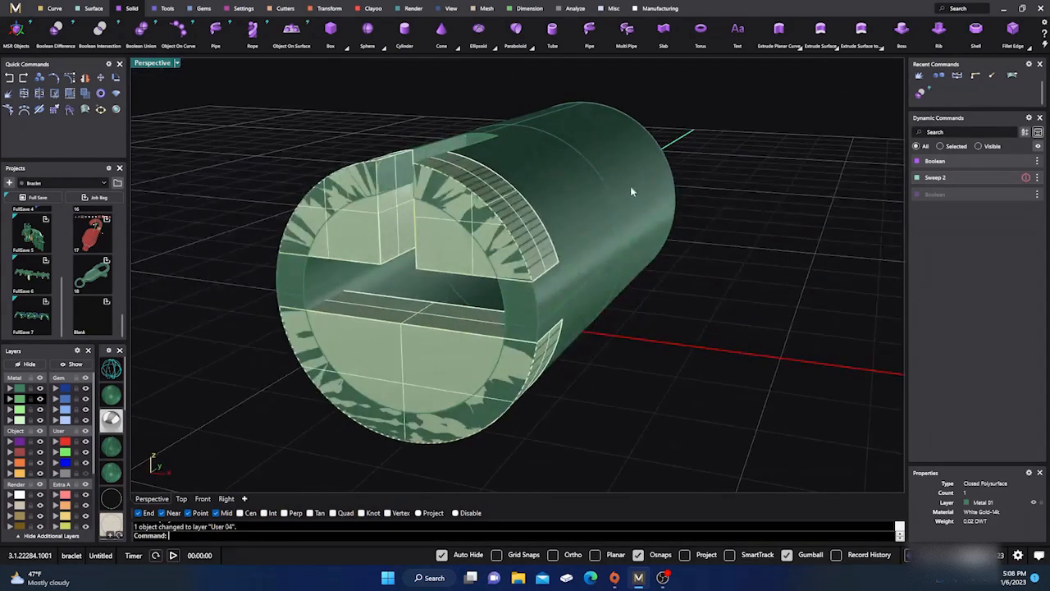
Join the slotted tube with the three front-end blocks using Boolean Union.
click(630, 185)
key(Escape)
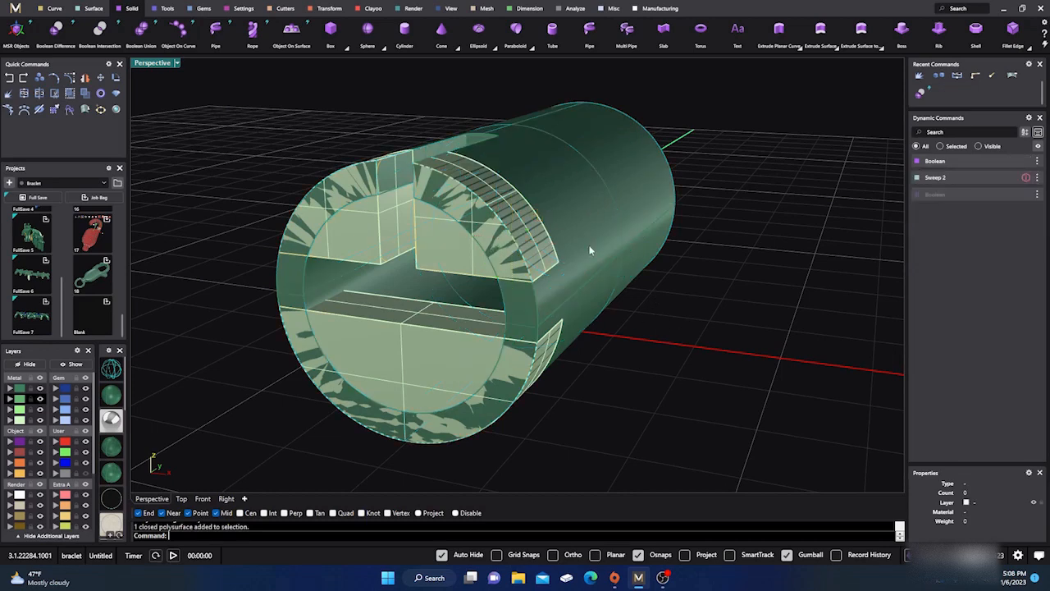
click(590, 249)
click(655, 329)
right_drag(655, 329, 490, 333)
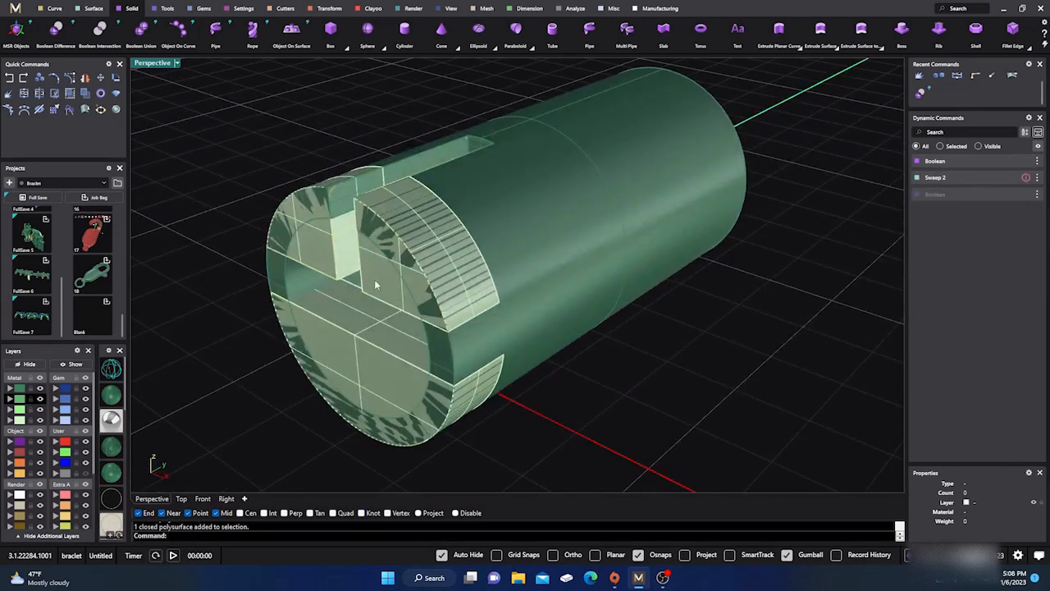
click(141, 29)
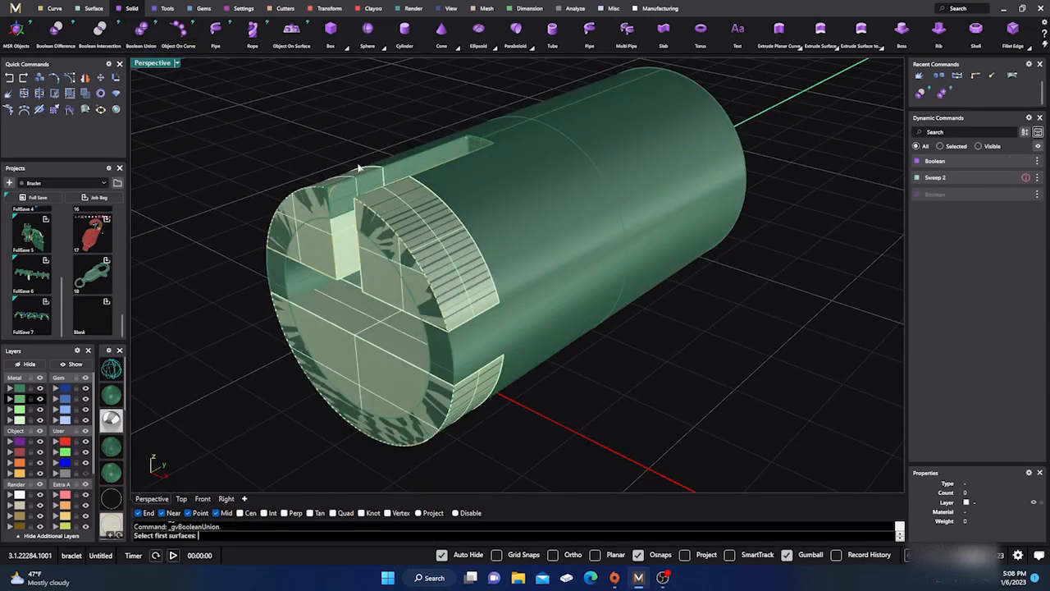
click(375, 285)
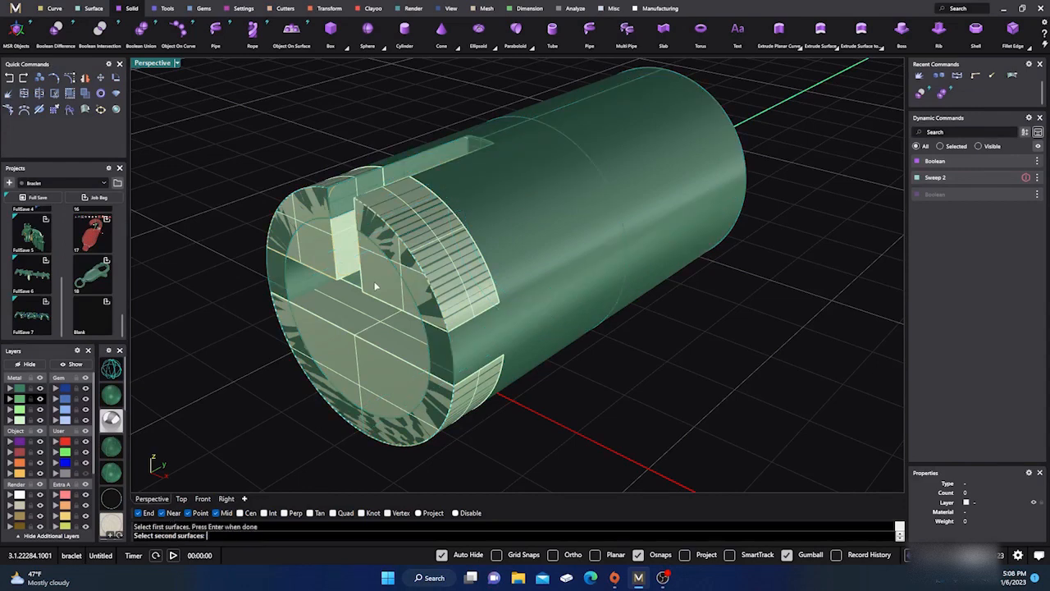
key(Return)
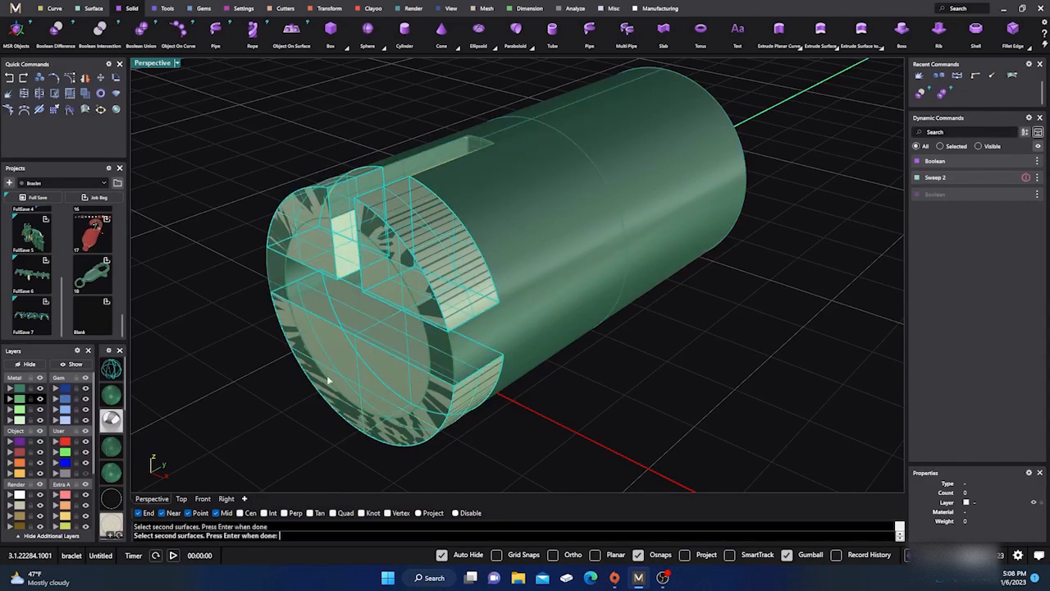
click(329, 380)
key(Return)
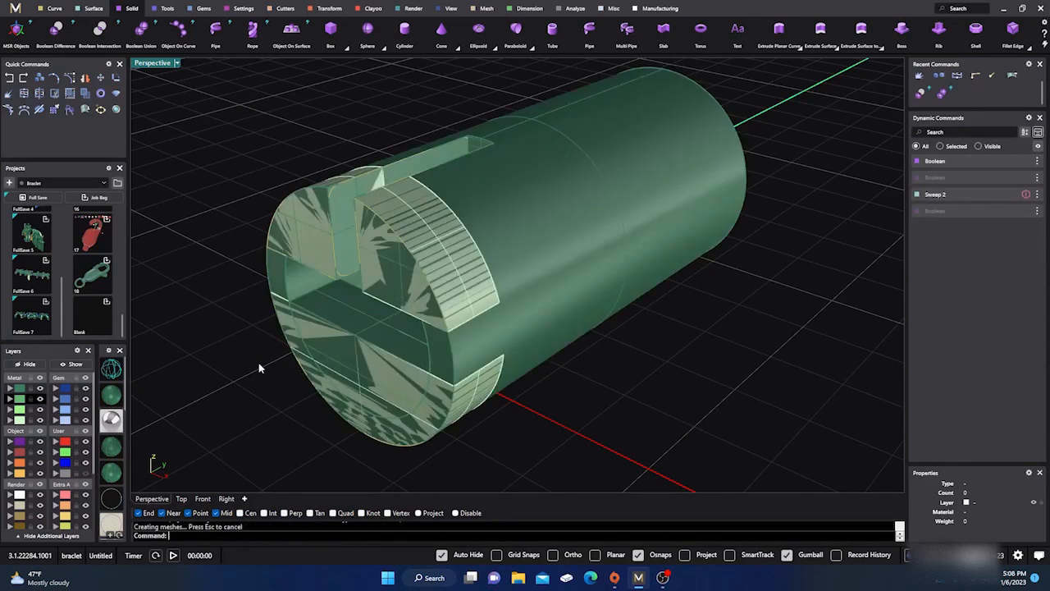
Move the three original front-end blocks from the Metal 04 layer to the hidden User 04 layer.
click(20, 420)
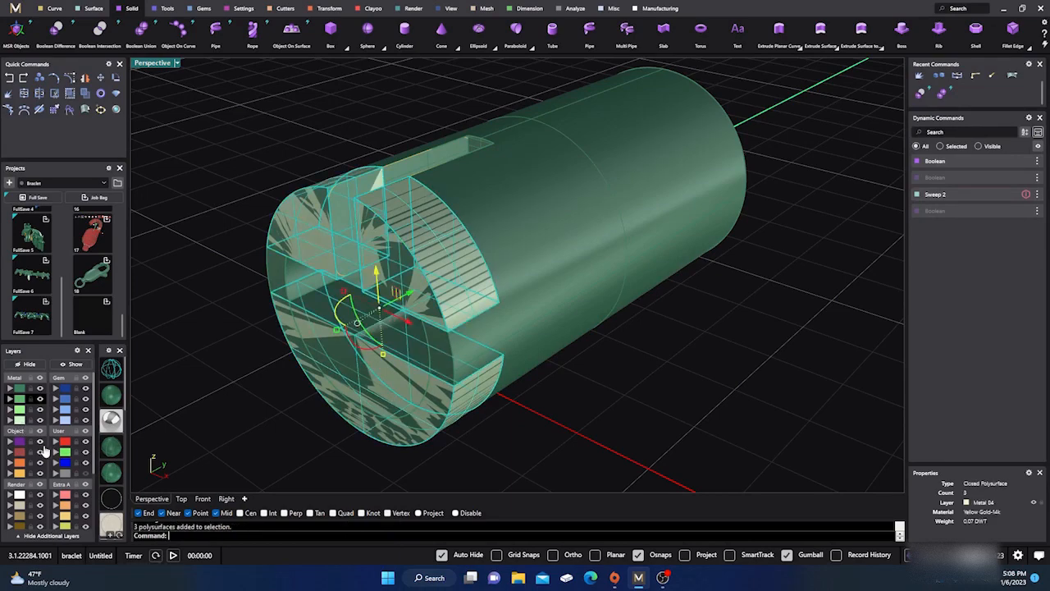
click(63, 474)
right_drag(193, 405, 357, 369)
scroll(565, 374, down, 6)
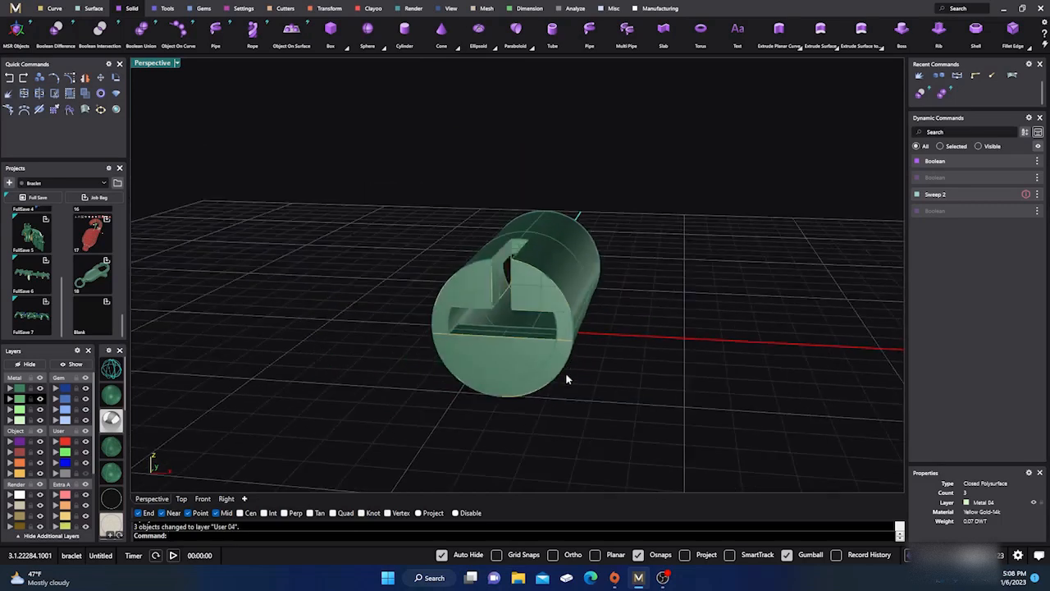
right_drag(565, 376, 441, 387)
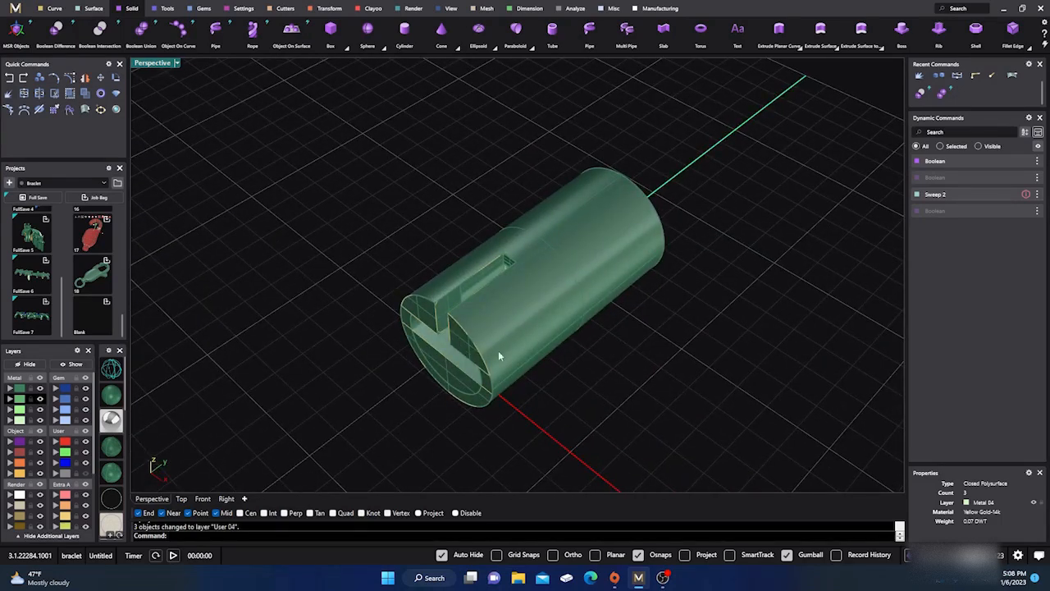
right_drag(384, 324, 489, 315)
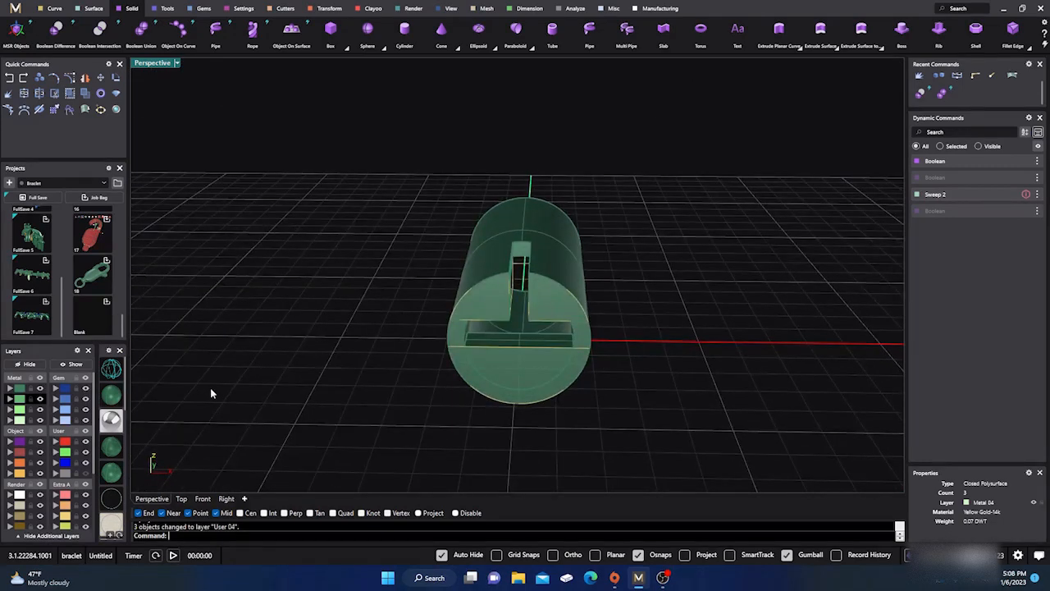
right_drag(321, 416, 291, 395)
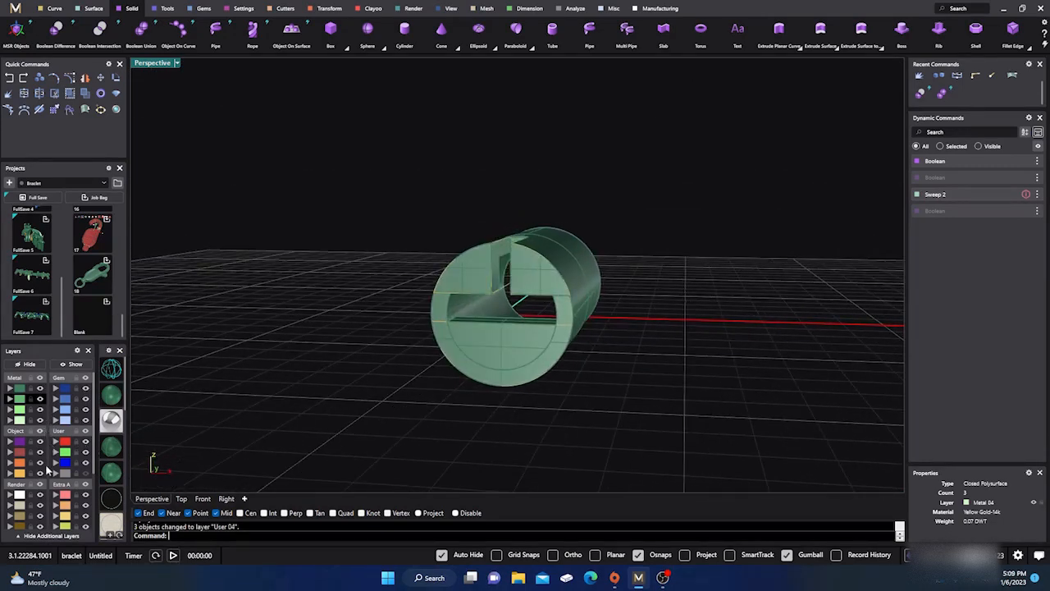
Move the leftover construction curves to the hidden User 04 layer.
click(20, 474)
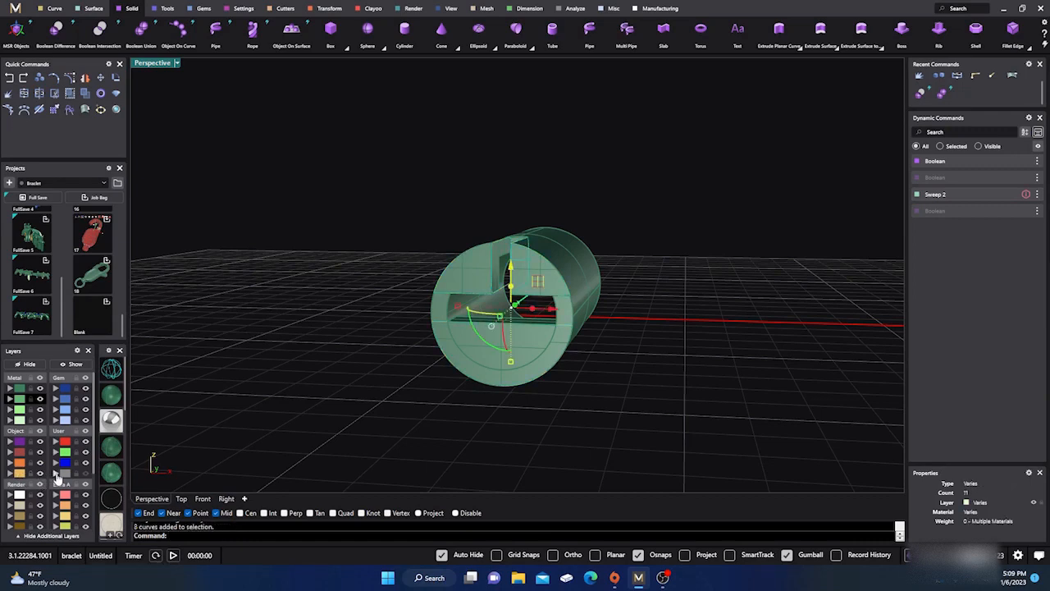
click(58, 475)
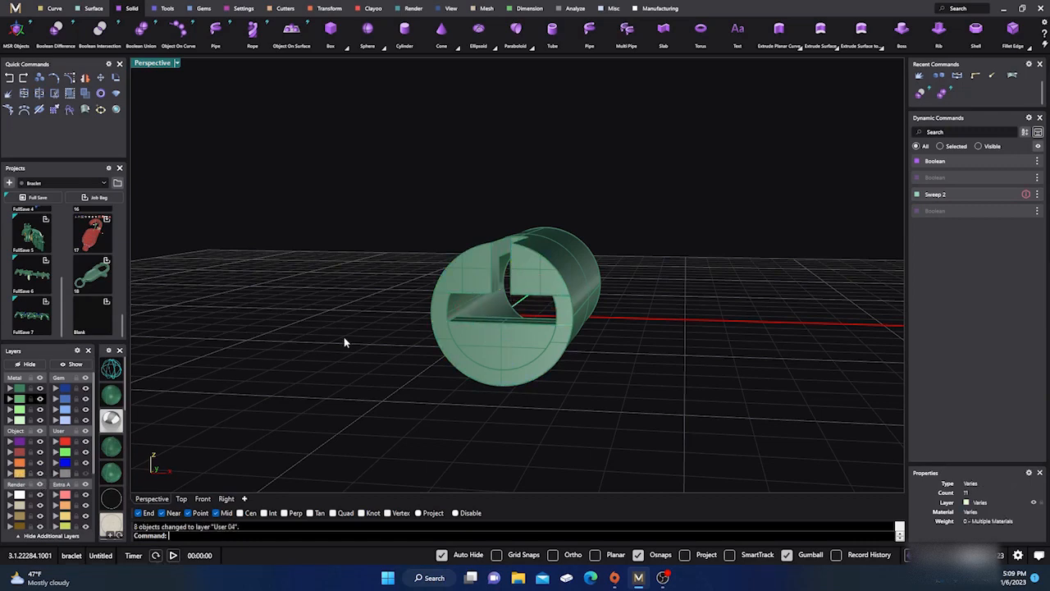
right_drag(344, 343, 276, 367)
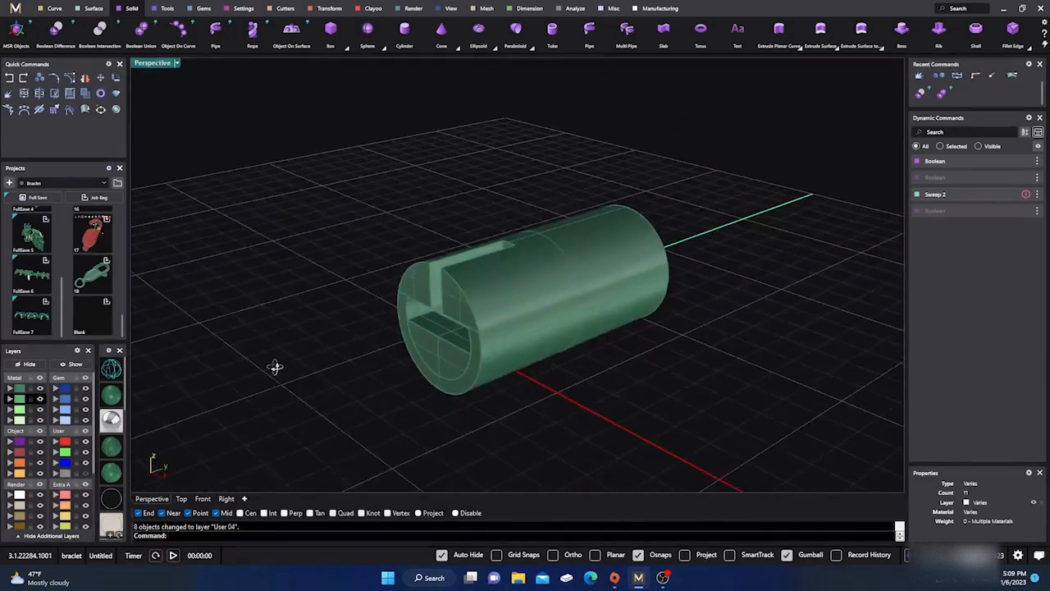
scroll(342, 356, down, 3)
right_drag(342, 356, 329, 416)
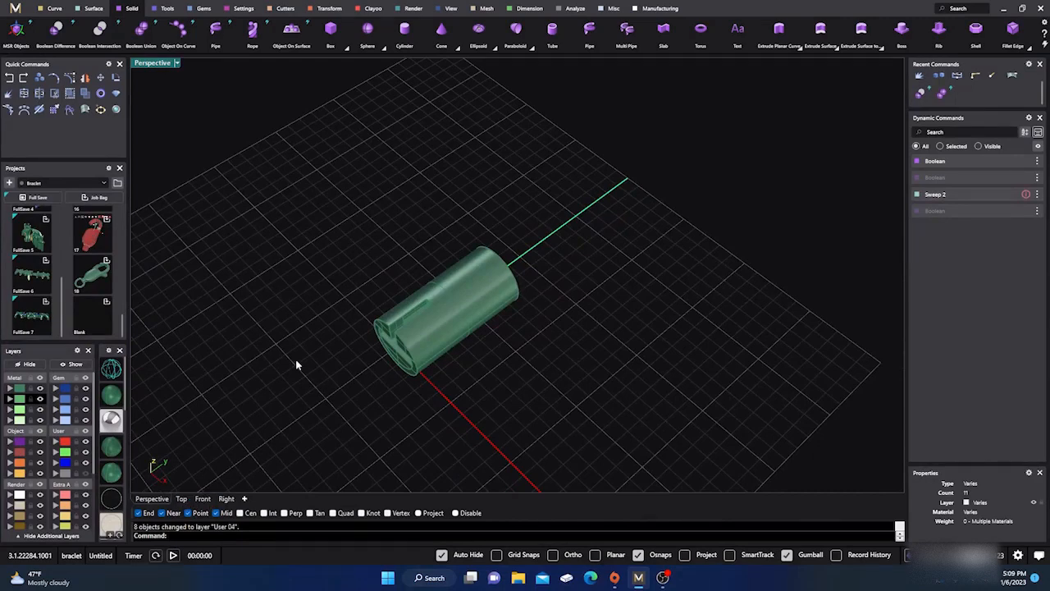
Switch to the Top view and frame the whole slotted tube.
click(181, 498)
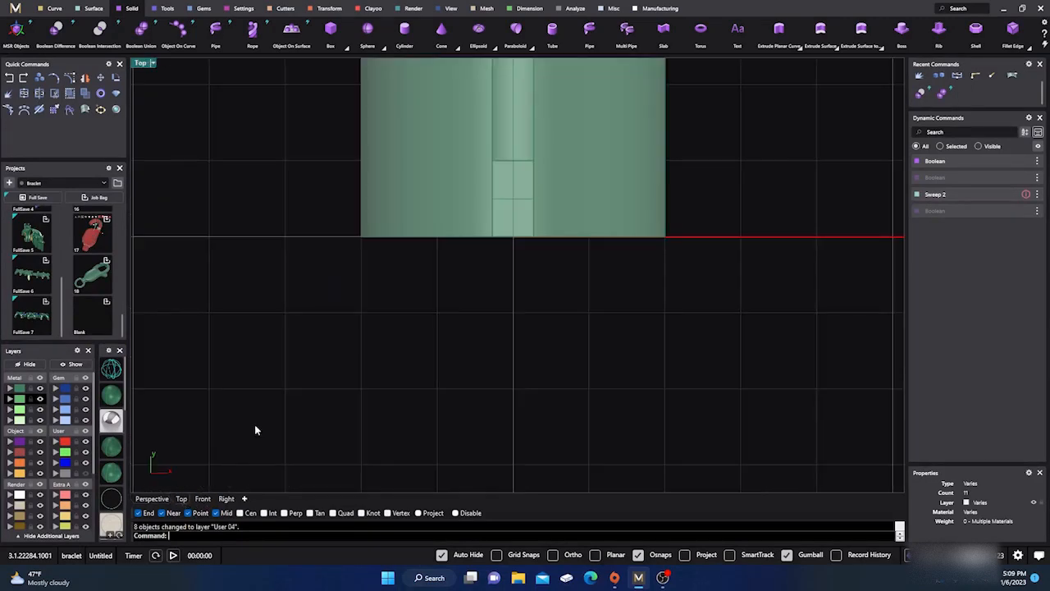
scroll(344, 436, down, 8)
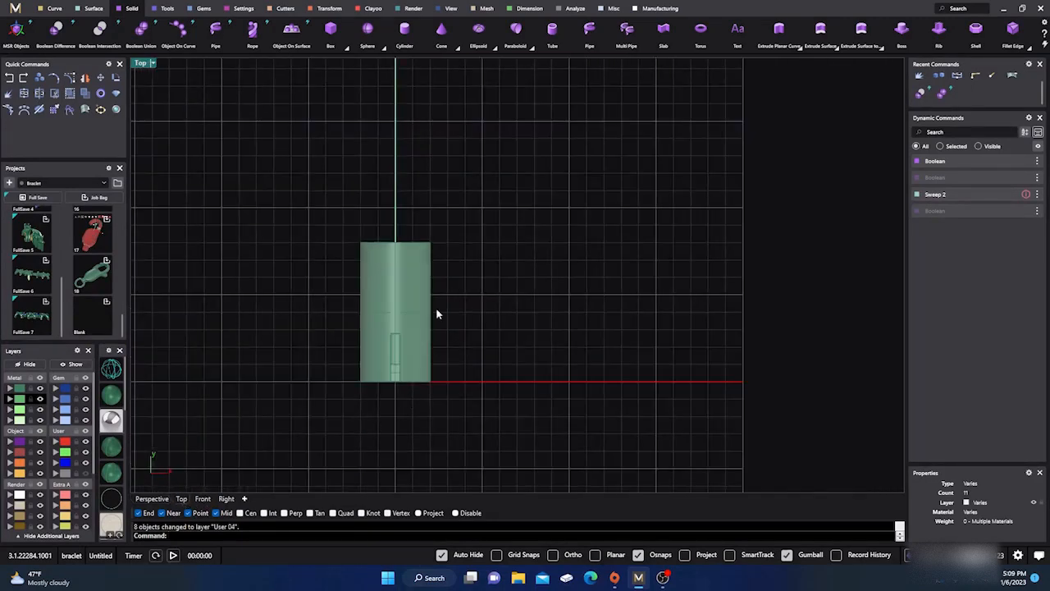
scroll(435, 312, up, 3)
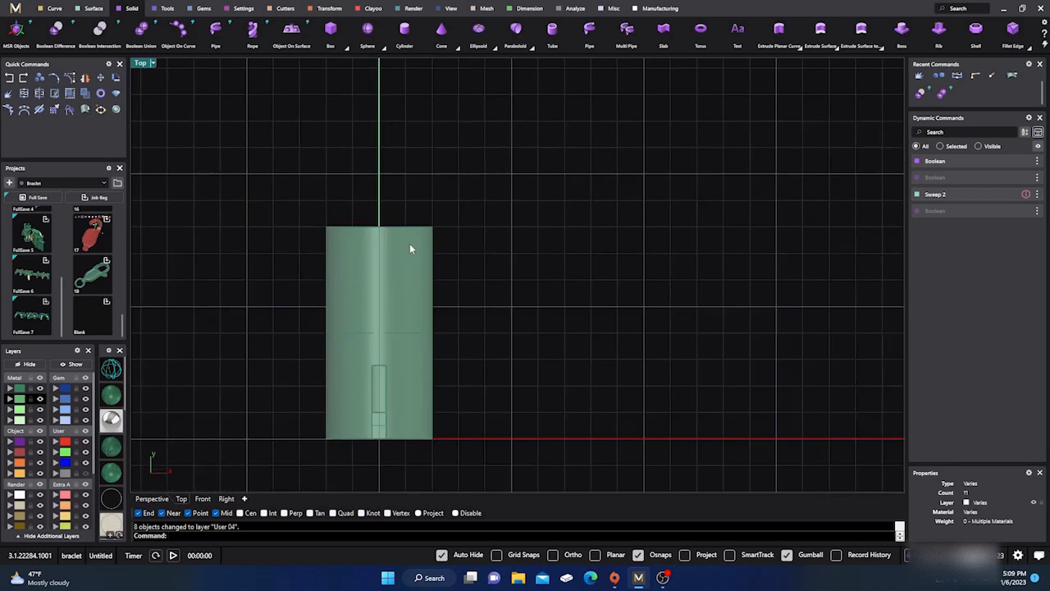
Create a torus of about 1.3 mm radius on the fourth Metal layer, centred on the Y axis just beyond the tube's end.
click(700, 31)
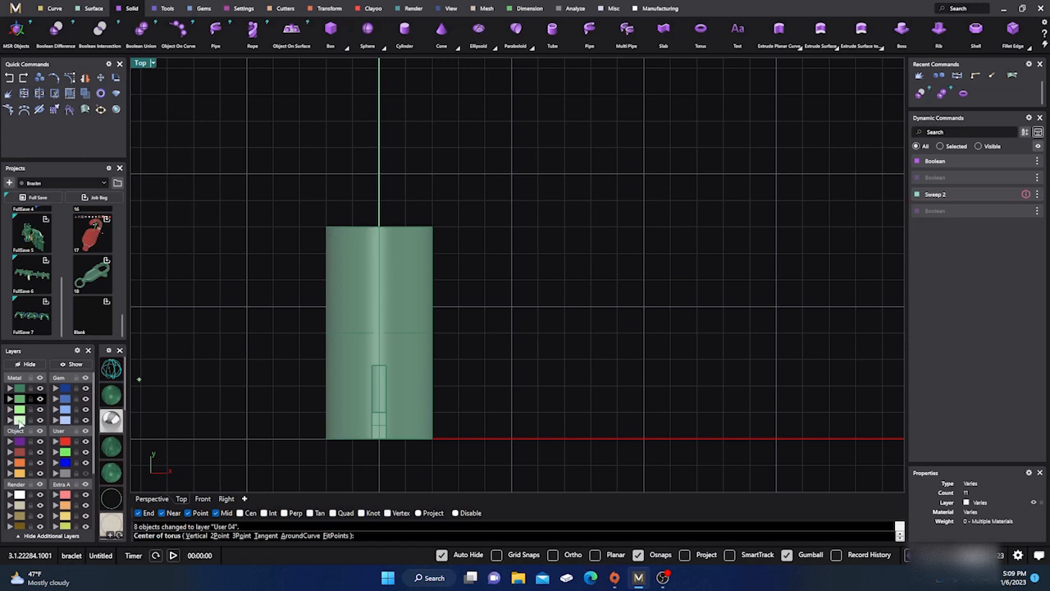
click(11, 419)
scroll(386, 191, up, 2)
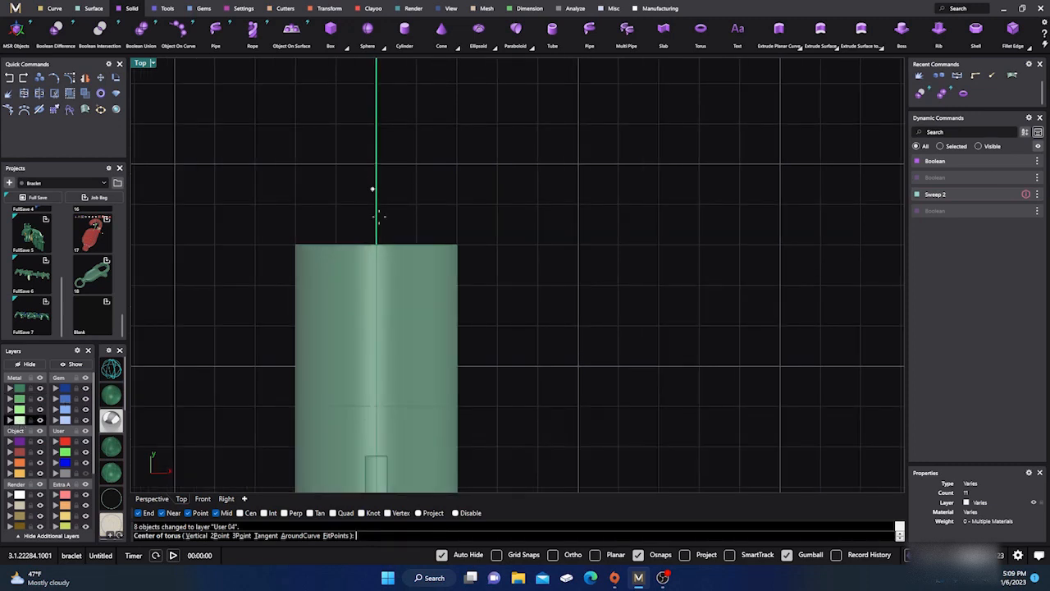
click(496, 554)
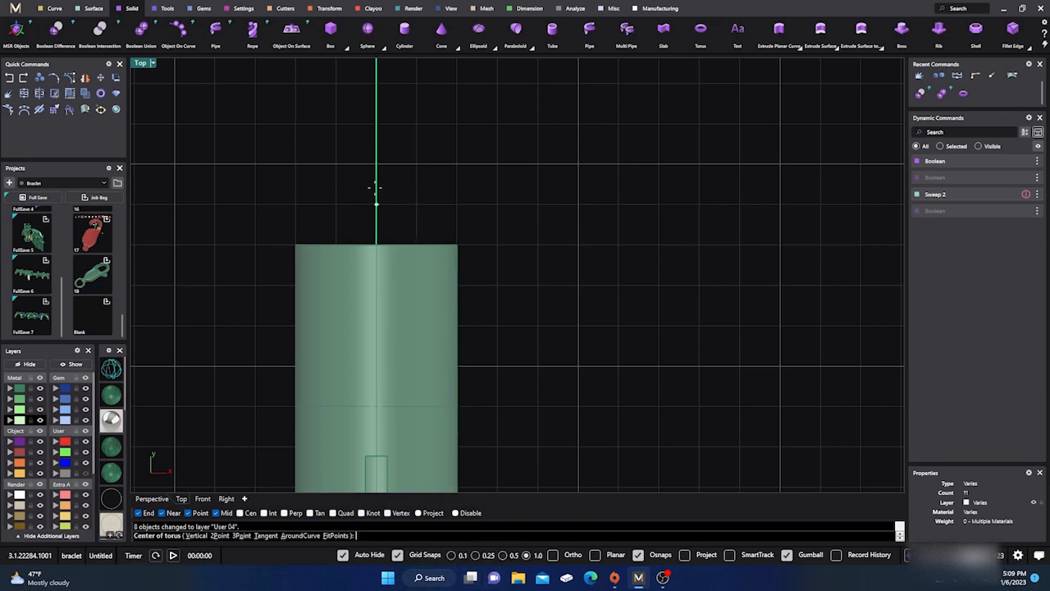
click(502, 555)
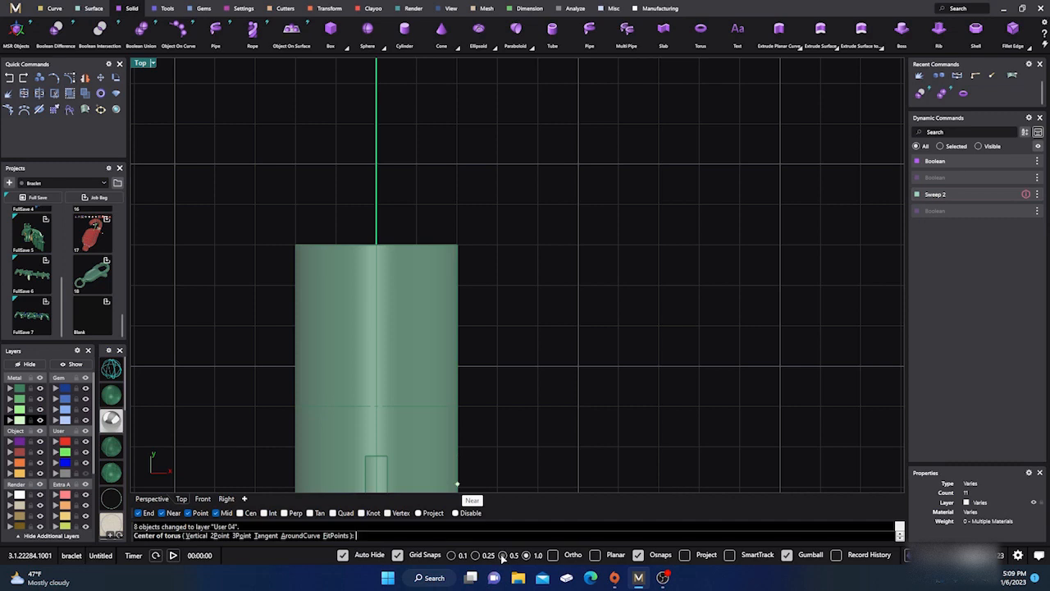
click(377, 182)
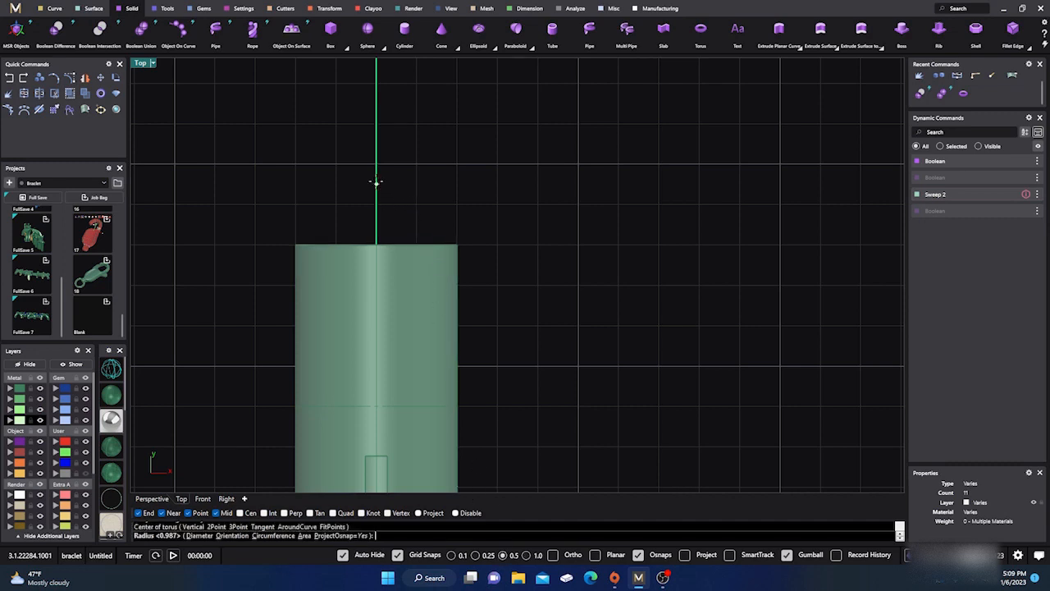
click(398, 556)
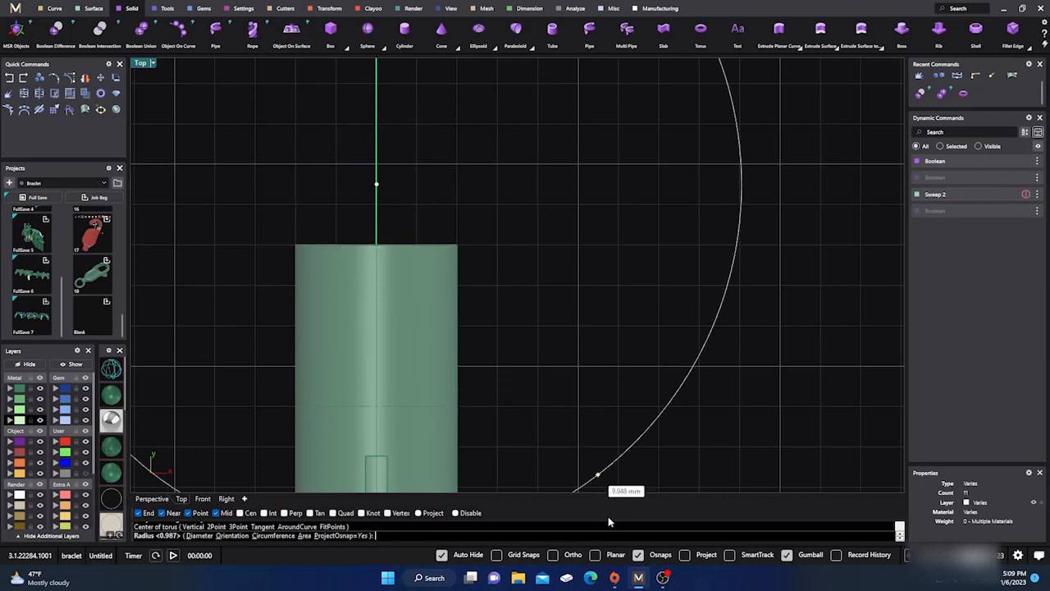
click(639, 555)
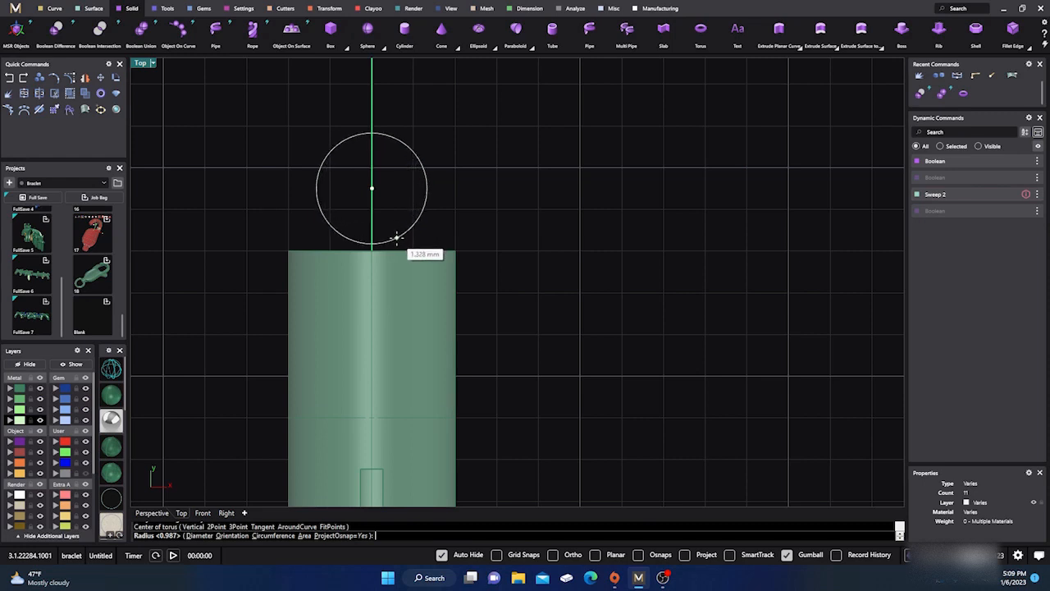
click(398, 235)
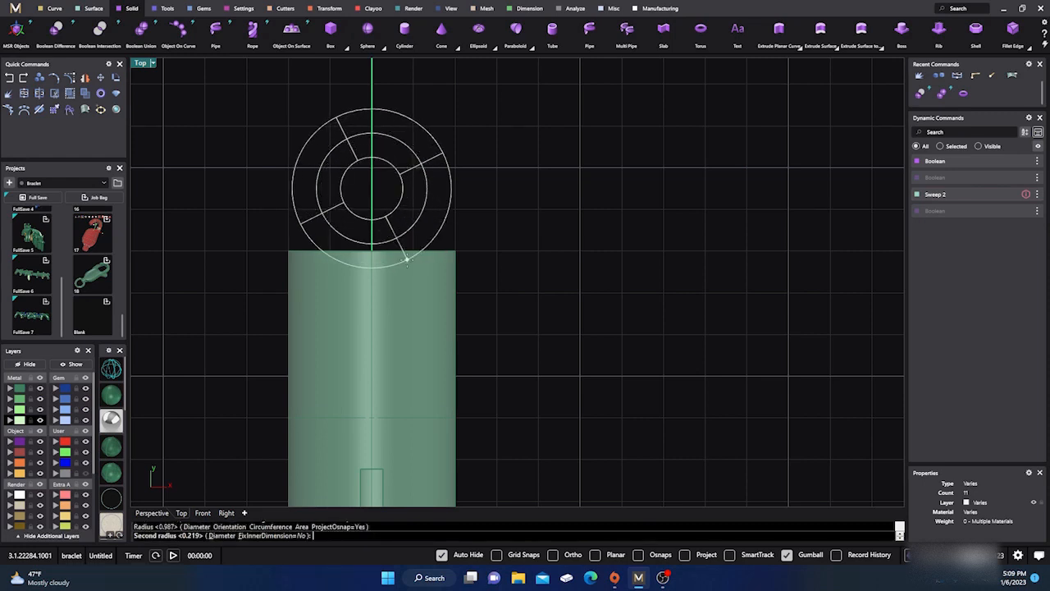
click(407, 257)
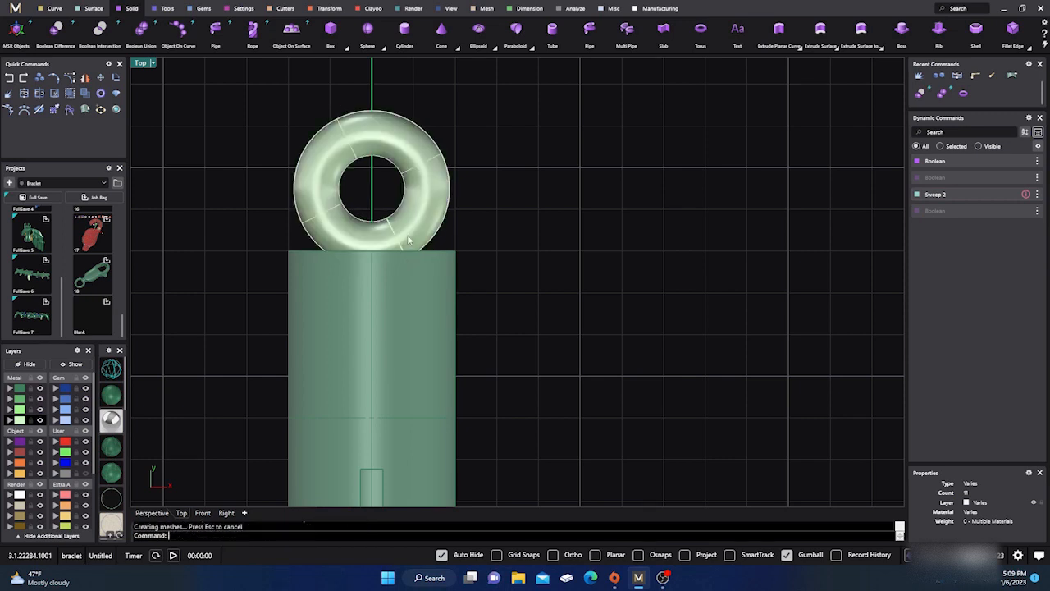
Move the torus along the Y axis toward the tube so that it overlaps the open end.
click(403, 138)
drag(371, 150, 368, 183)
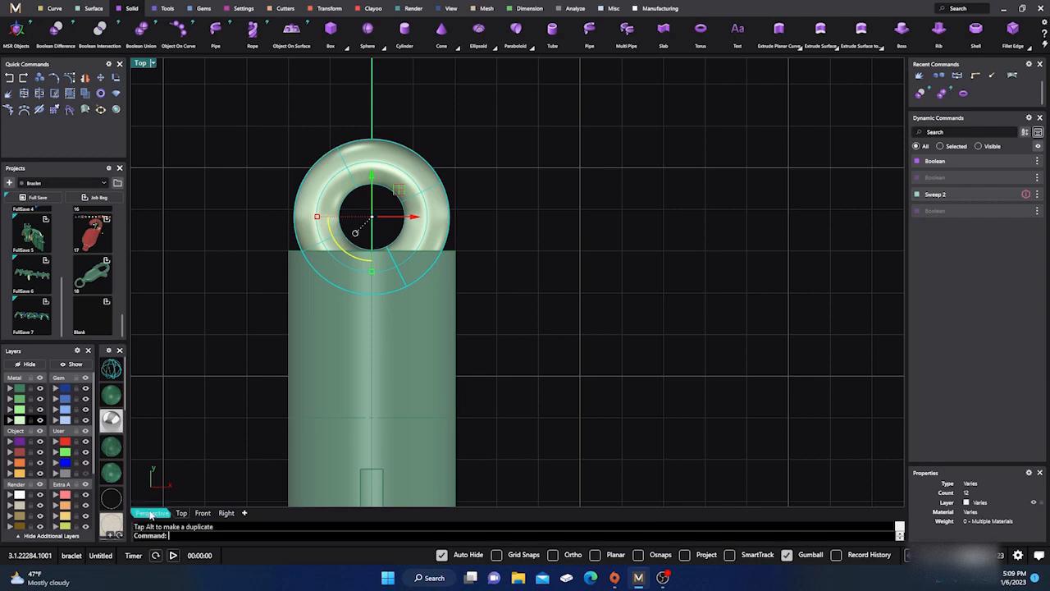
click(151, 513)
right_drag(348, 404, 437, 261)
click(438, 257)
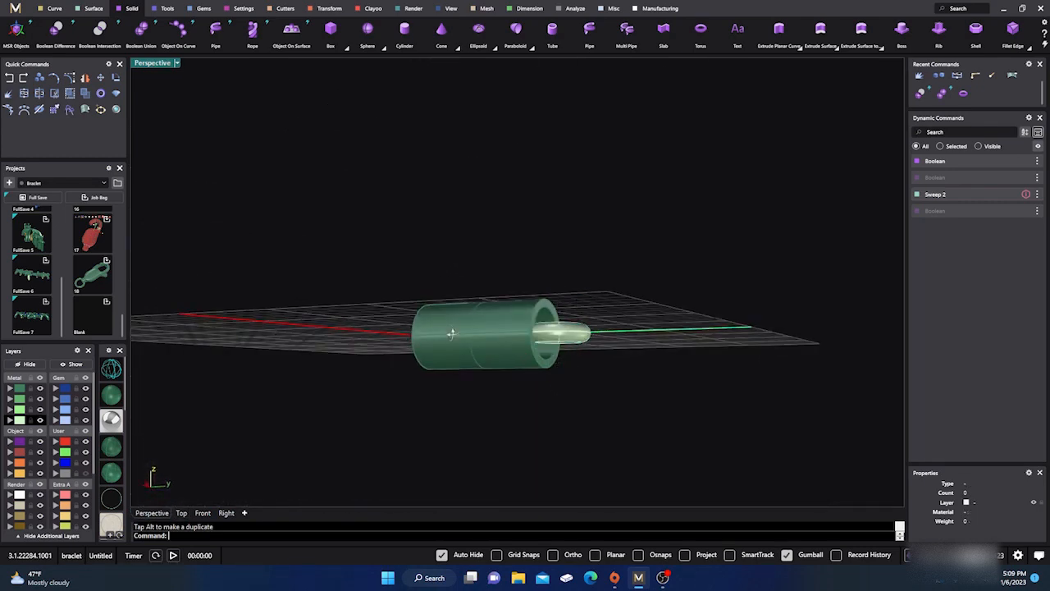
Shift the torus slightly outward along the tube's axis, keeping it partly embedded in the open end.
right_drag(453, 333, 391, 410)
scroll(504, 317, up, 9)
scroll(503, 315, up, 3)
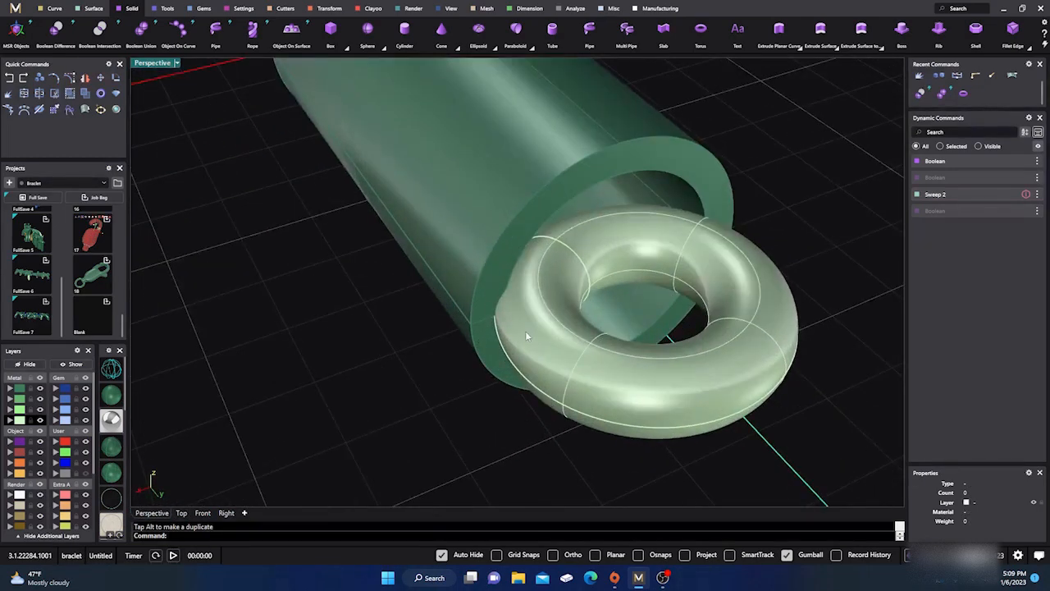
click(525, 331)
drag(670, 339, 678, 349)
click(330, 319)
Examine the tube's slots, inner cavity and end ring in shaded and wireframe display, from perspective and right views.
right_drag(329, 319, 288, 342)
right_drag(372, 338, 558, 375)
scroll(558, 375, down, 5)
scroll(509, 347, down, 2)
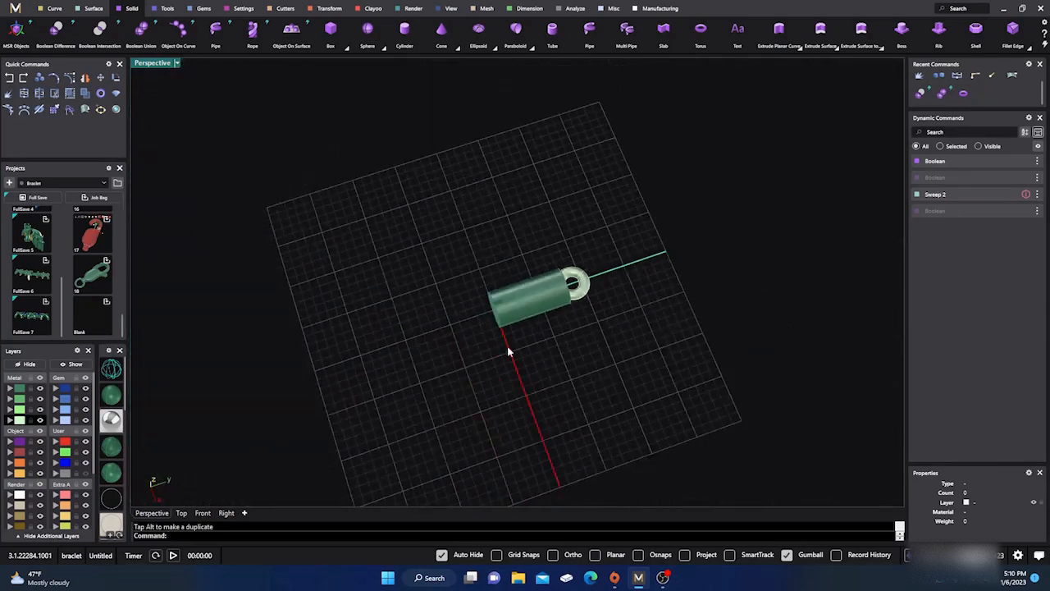
right_drag(509, 347, 408, 287)
scroll(524, 331, up, 4)
scroll(525, 330, up, 4)
click(119, 370)
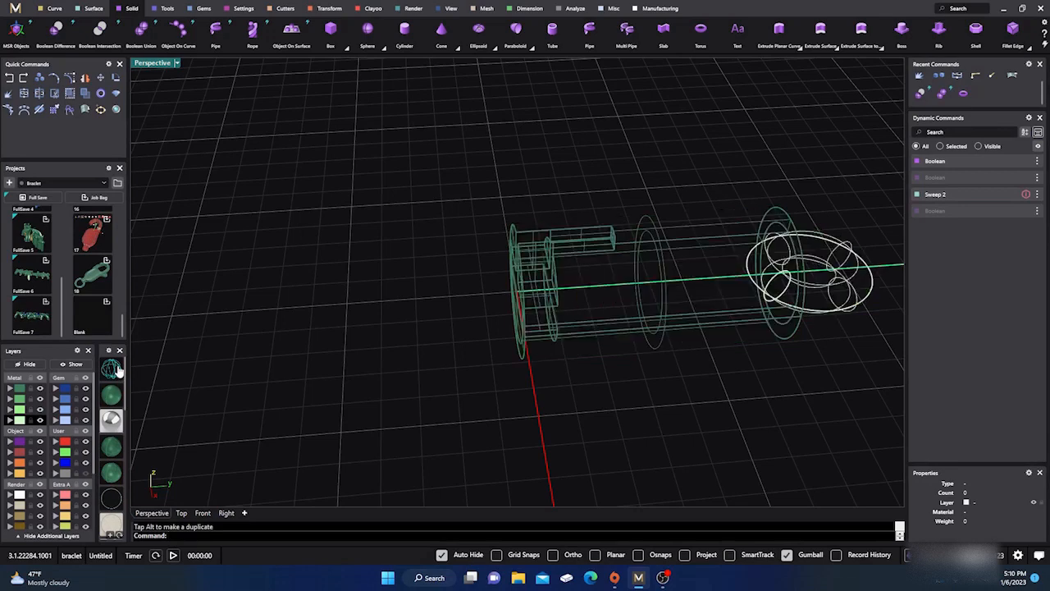
right_drag(374, 359, 297, 348)
click(226, 513)
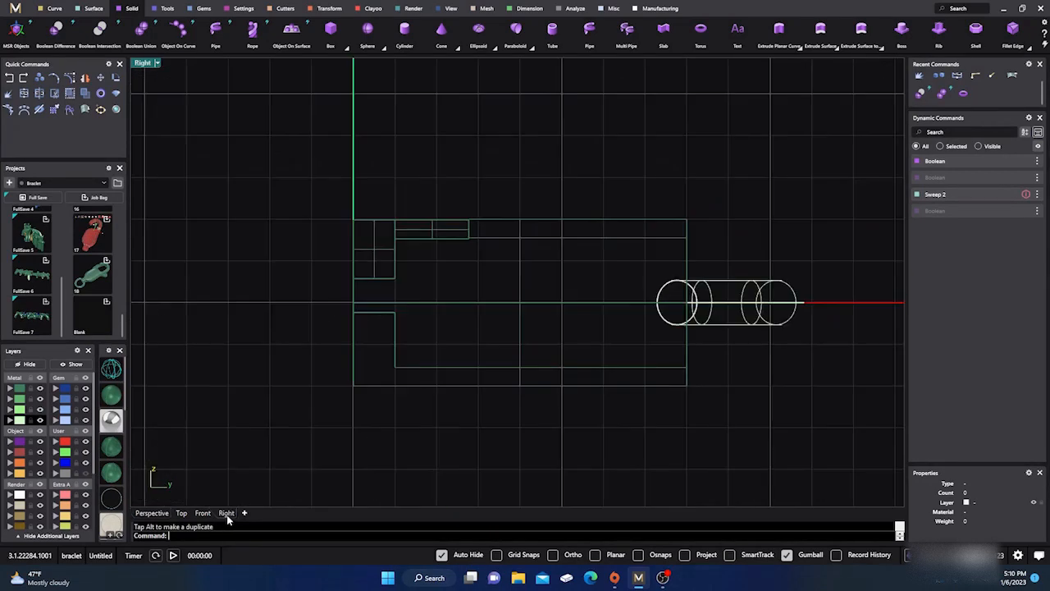
scroll(372, 367, down, 2)
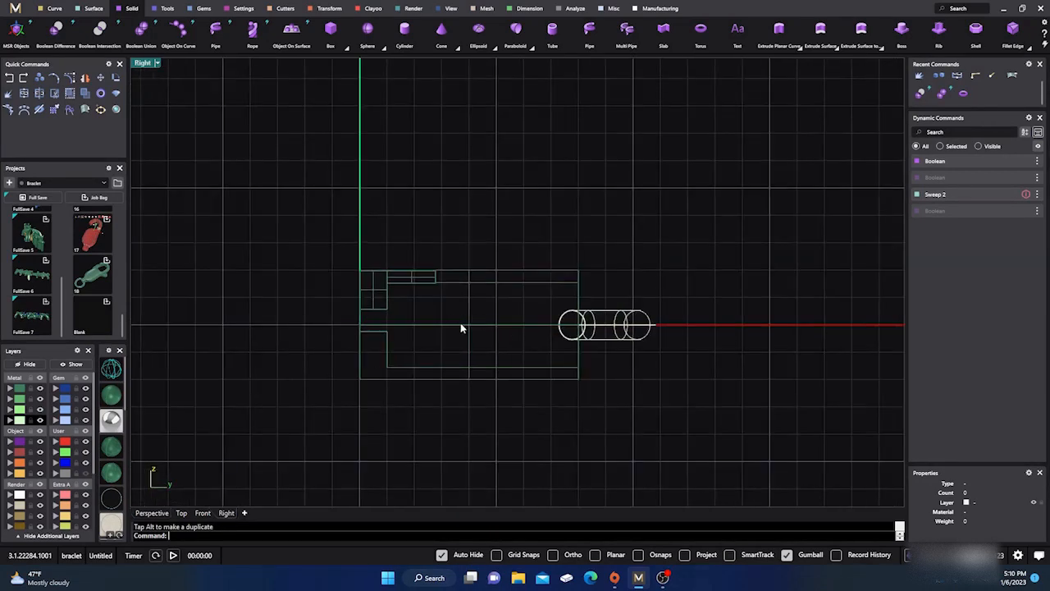
click(152, 513)
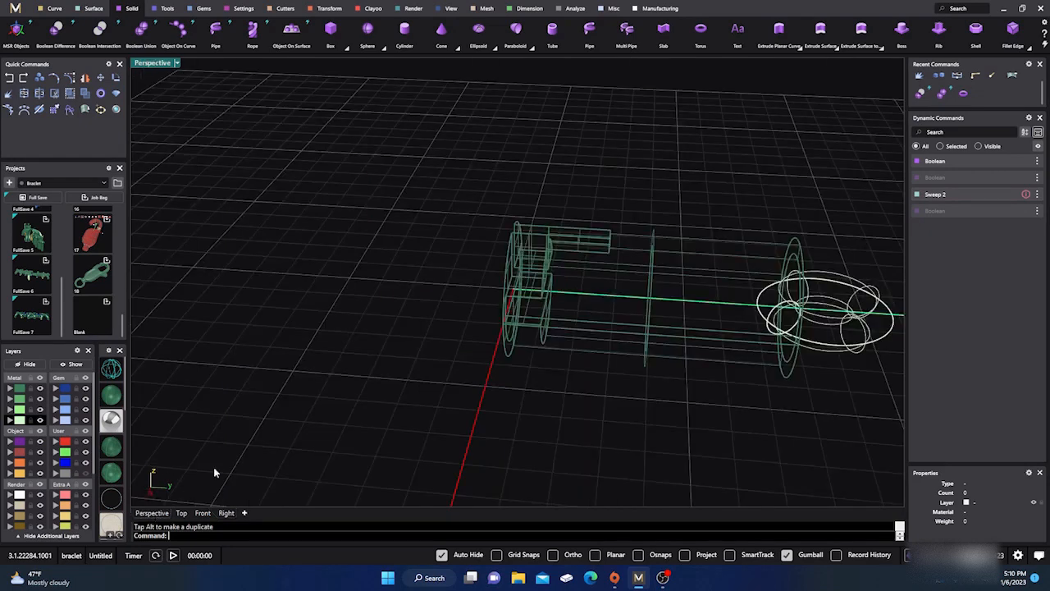
right_drag(320, 410, 389, 417)
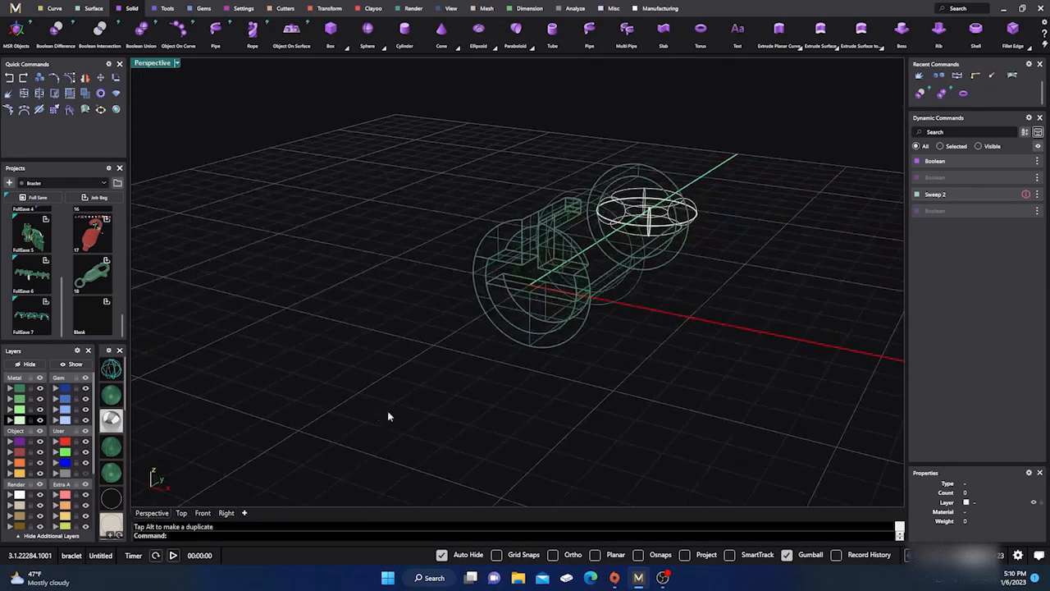
click(111, 393)
scroll(523, 287, up, 3)
right_drag(522, 287, 344, 375)
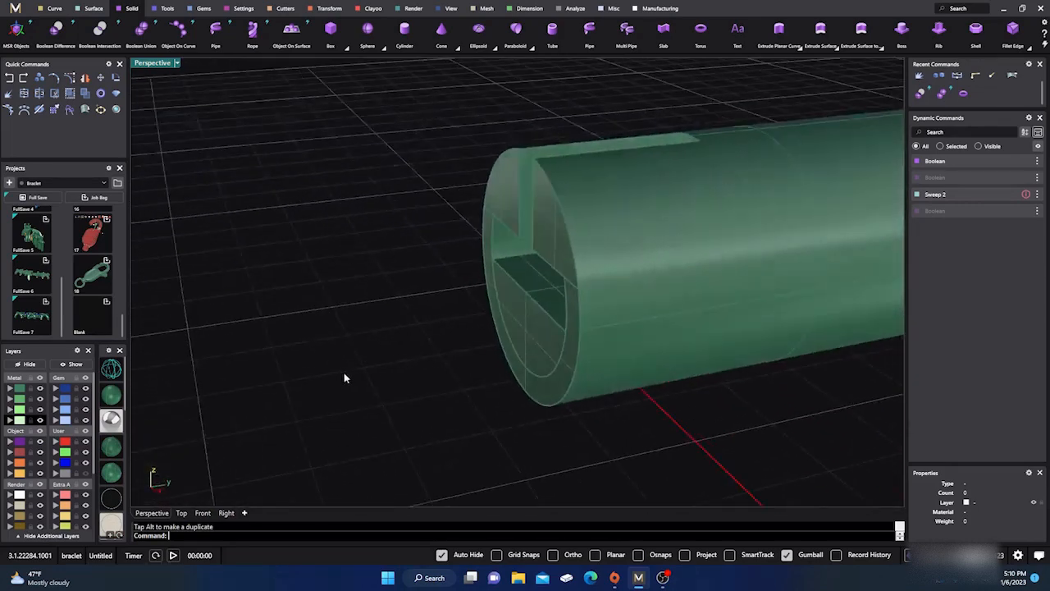
In the wireframe Right view, draw a line along the tube's axis on the fourth Object layer, from outside the slotted end to inside the cavity before the ring.
click(226, 513)
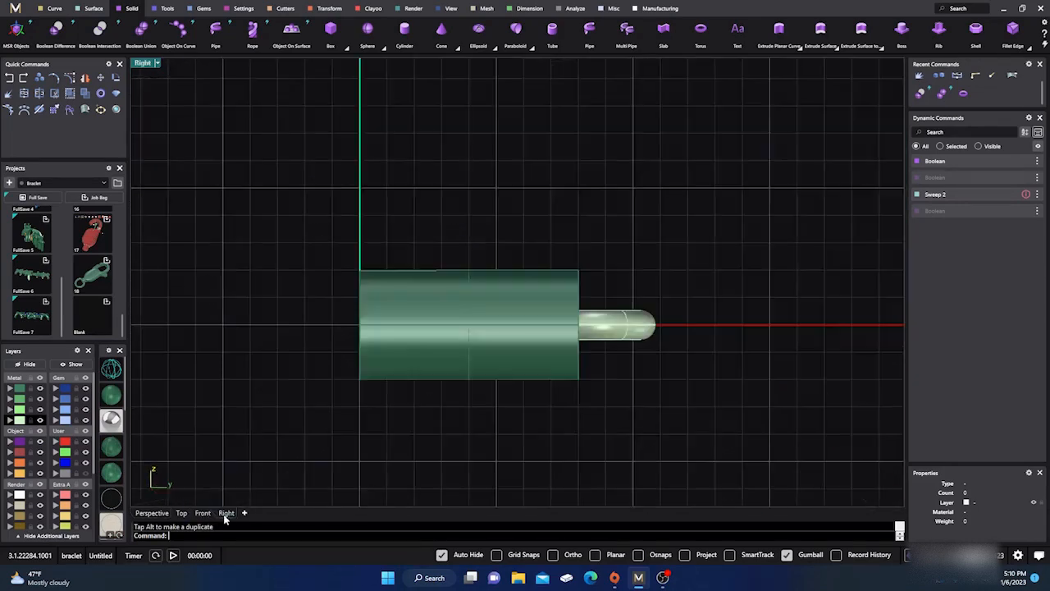
click(113, 370)
scroll(426, 332, up, 2)
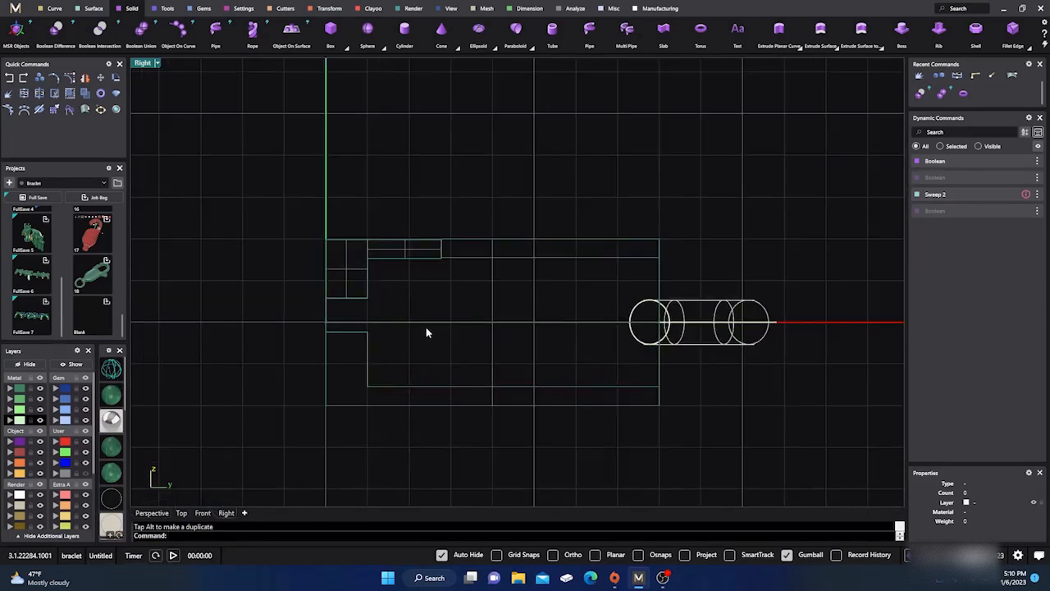
click(53, 8)
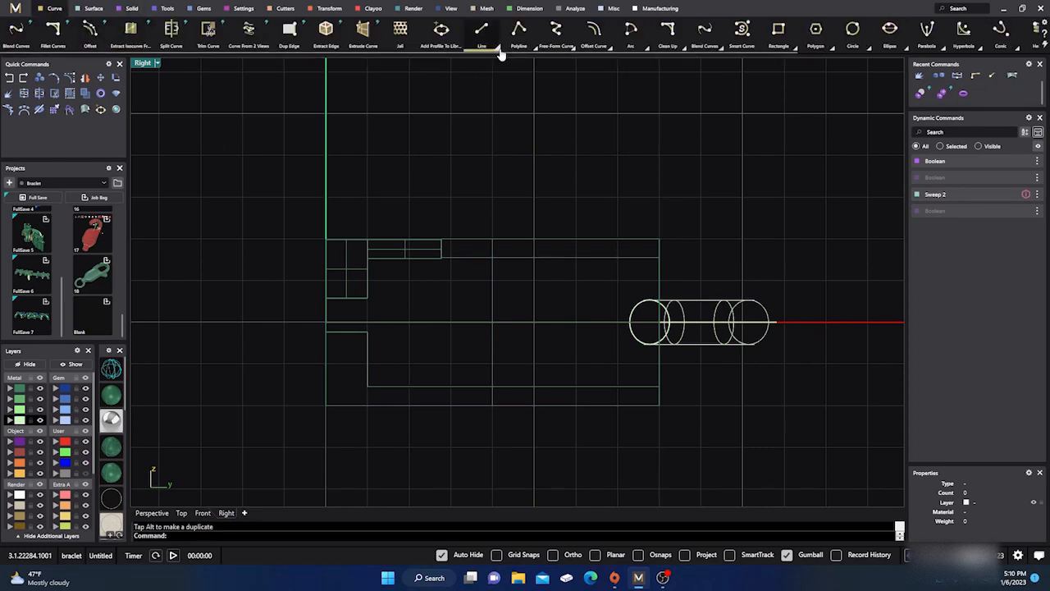
click(482, 30)
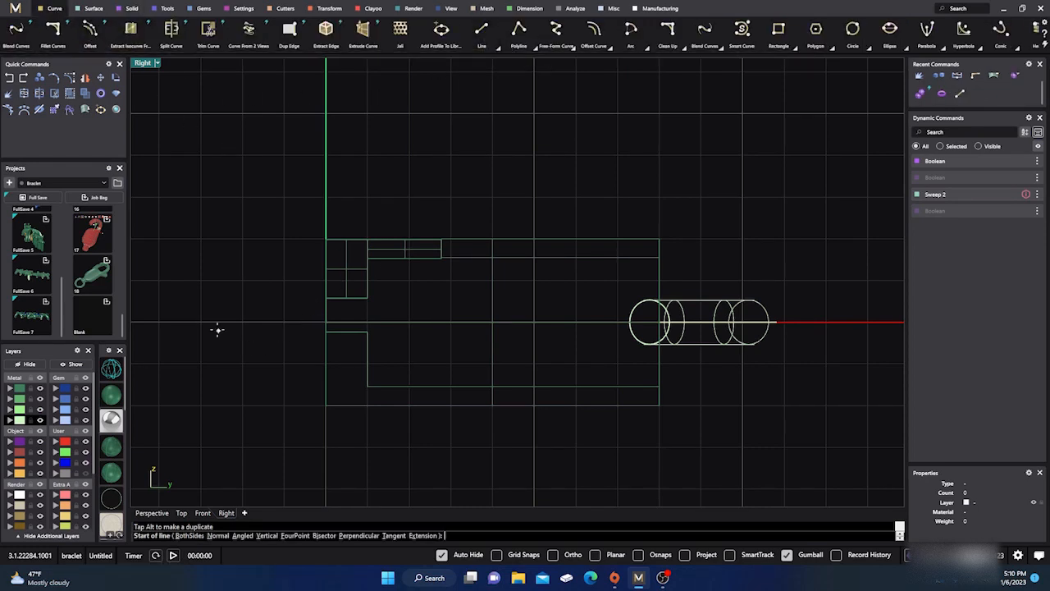
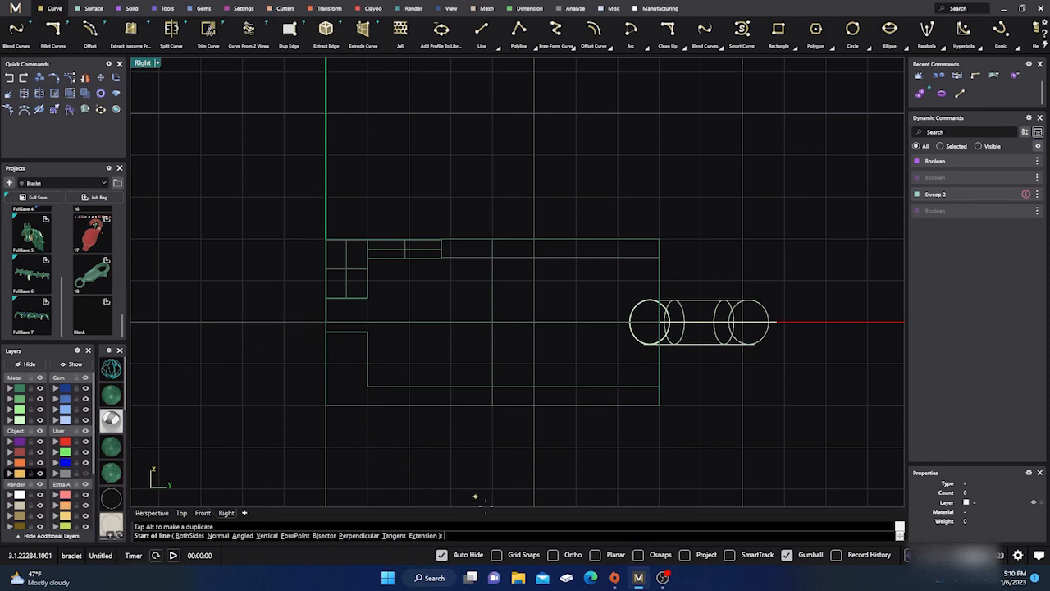
click(496, 554)
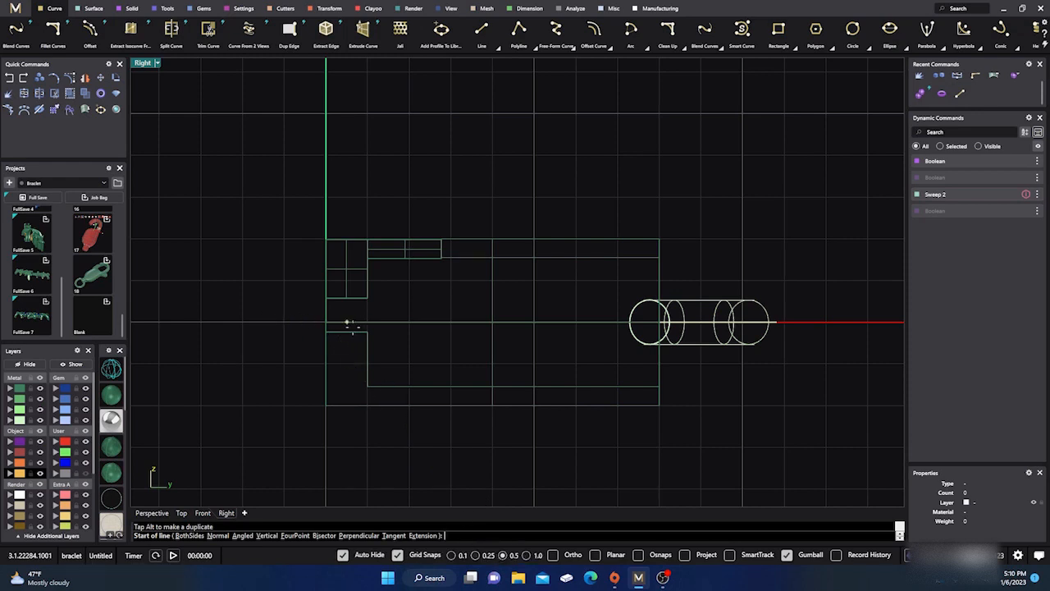
click(263, 321)
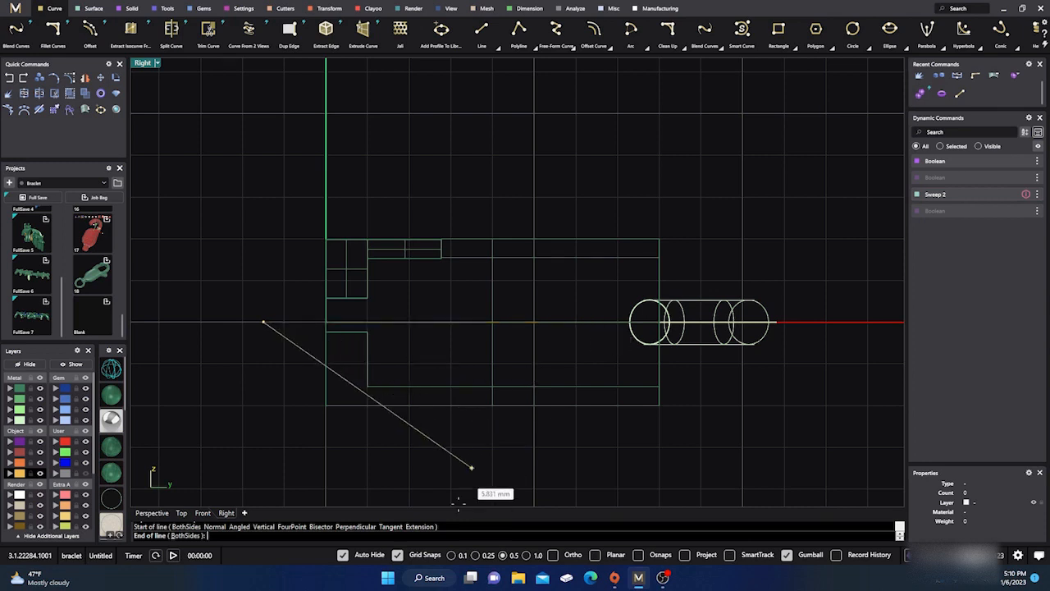
click(476, 554)
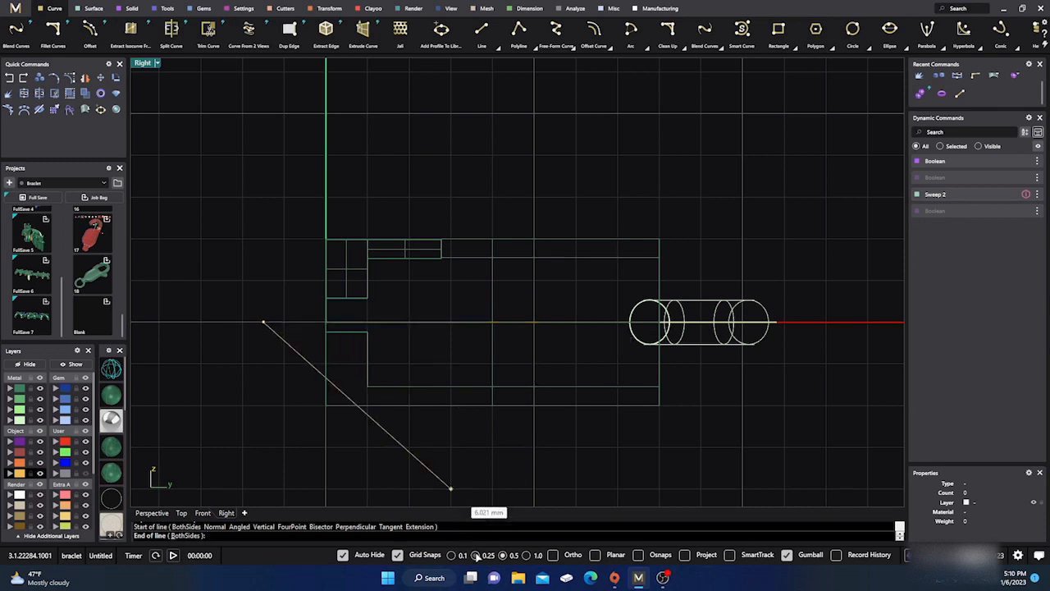
click(589, 323)
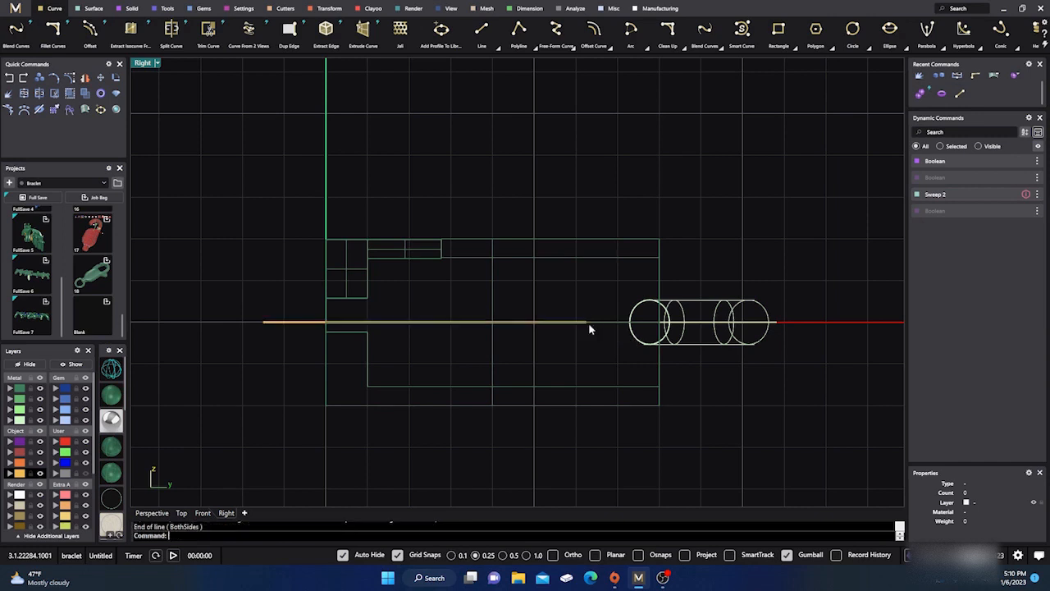
With grid snaps off, draw a slanted line about 5.2 mm long from the cavity's upper slotted-end corner to just above the axis line's inner end.
right_click(431, 300)
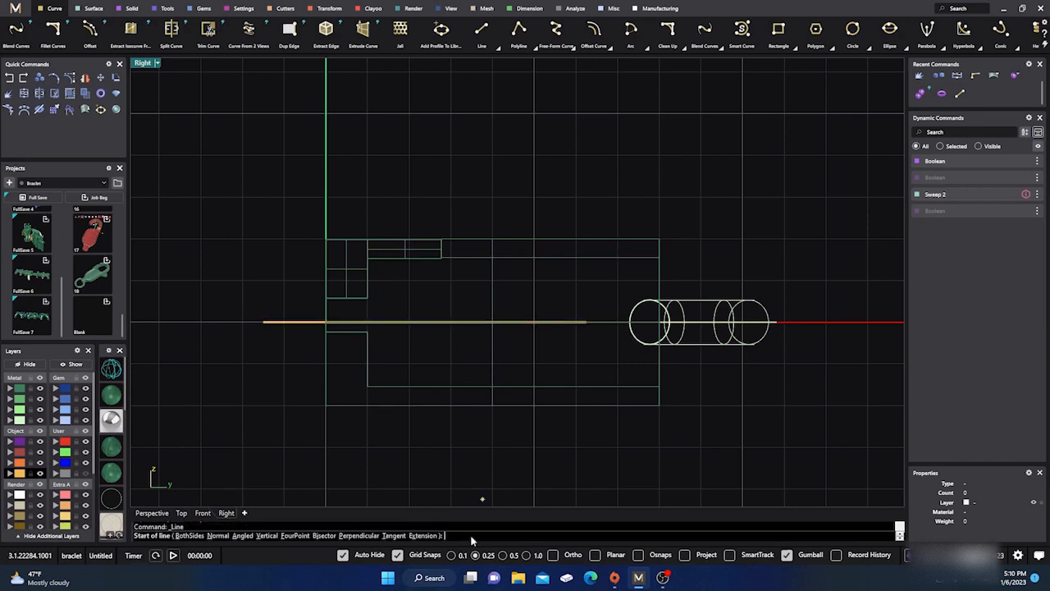
click(397, 554)
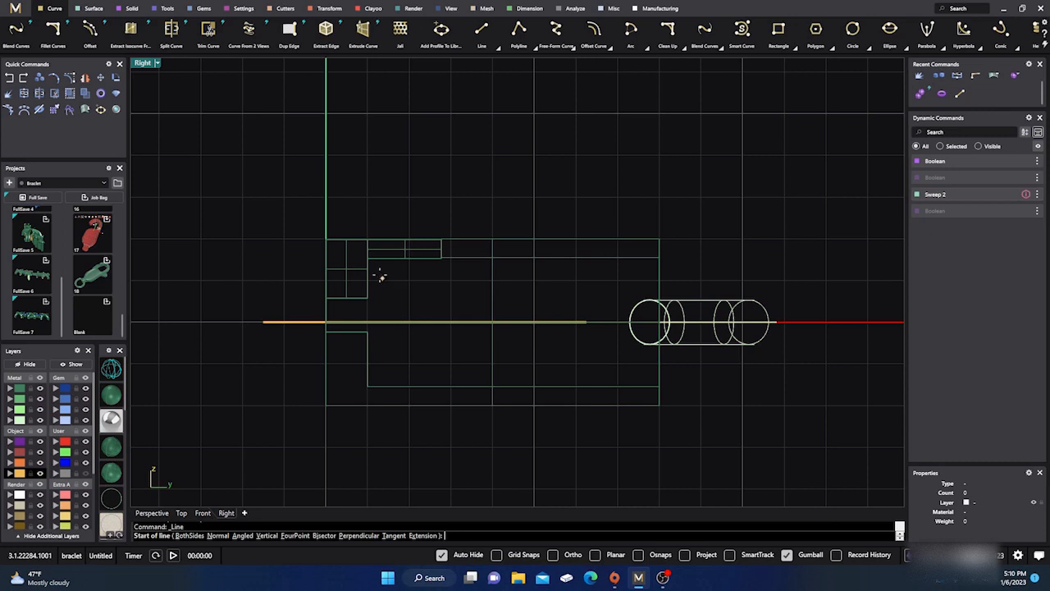
click(639, 554)
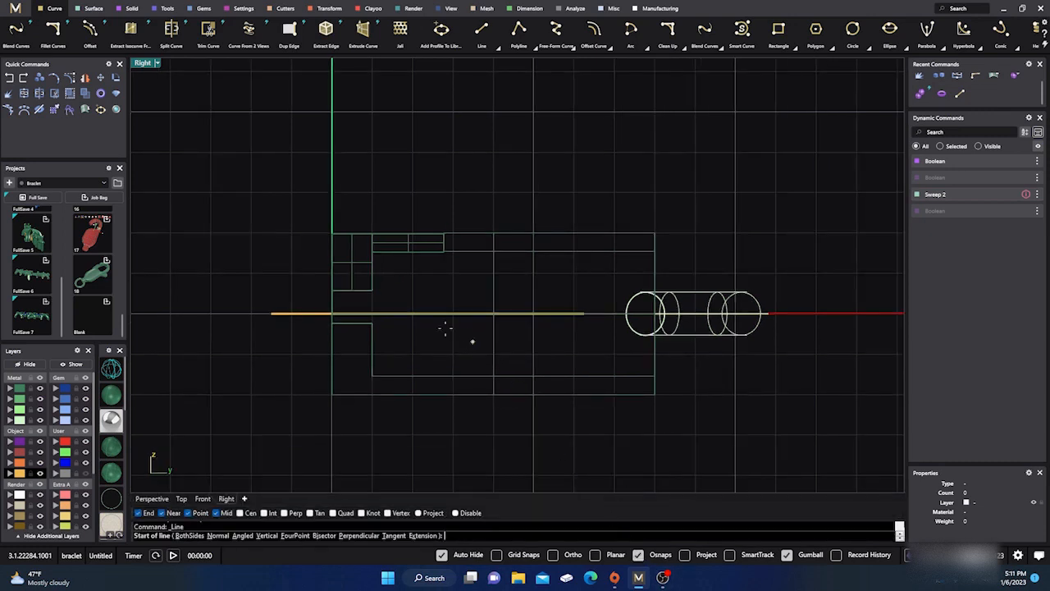
scroll(378, 260, up, 3)
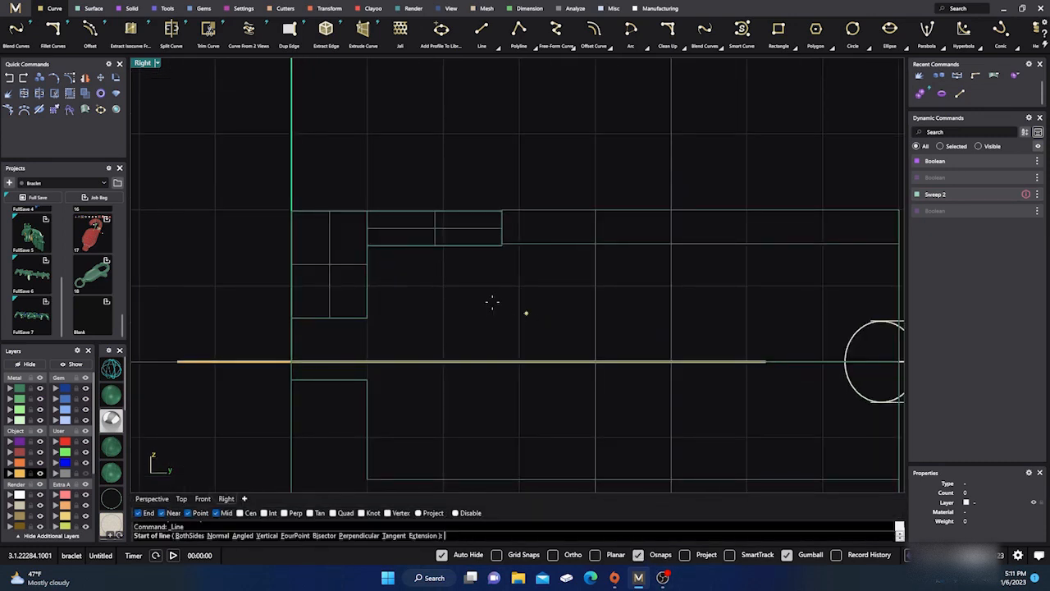
click(637, 555)
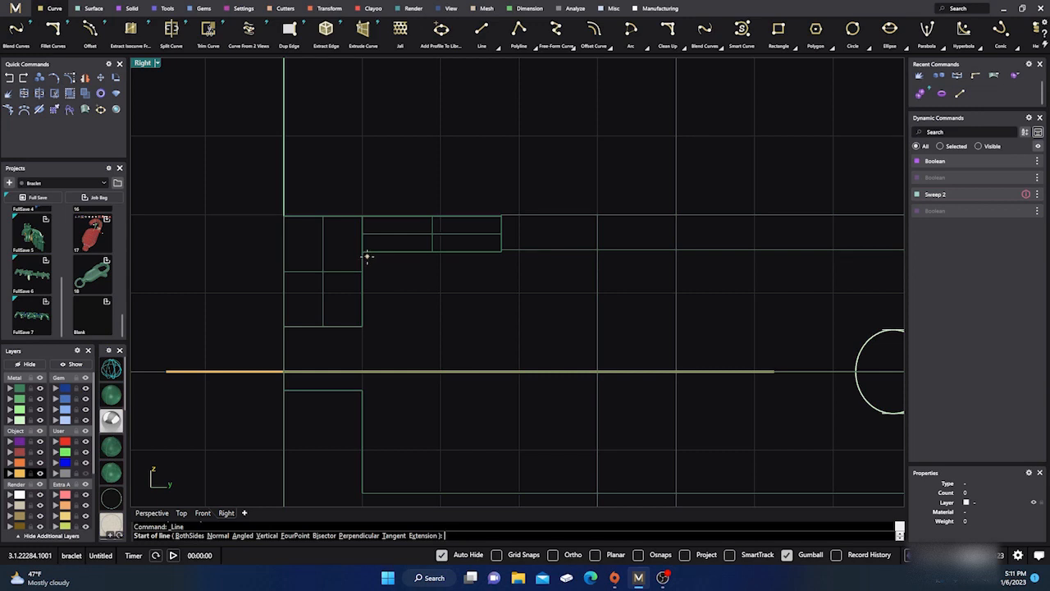
click(367, 257)
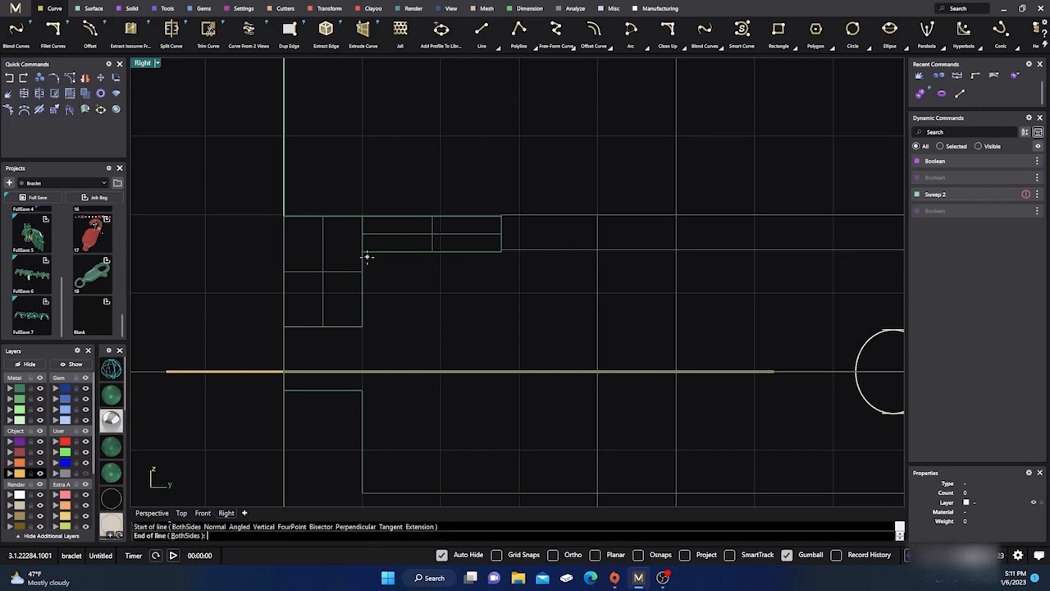
scroll(367, 256, down, 2)
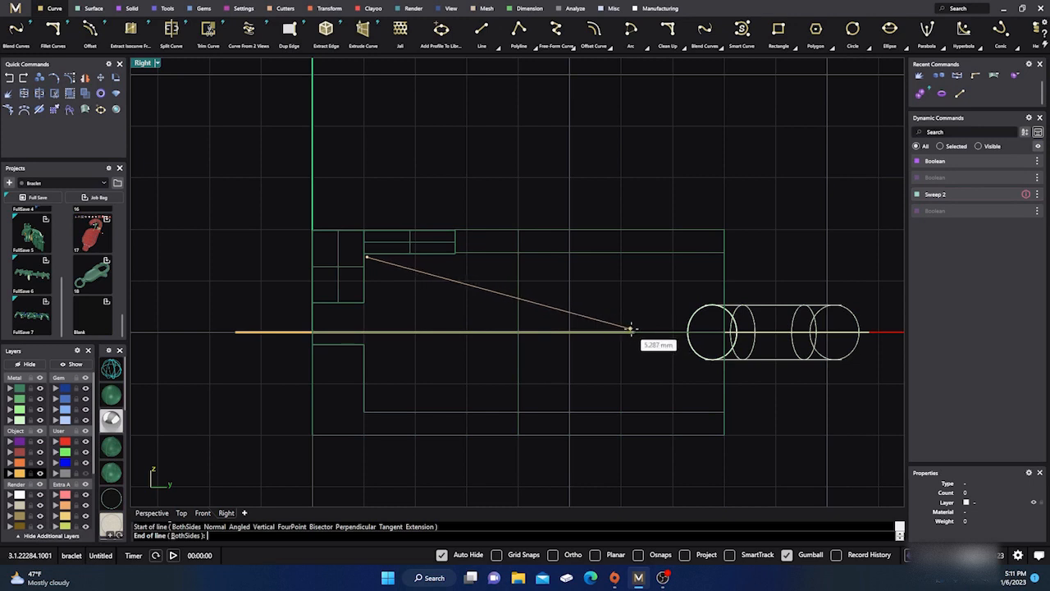
scroll(623, 332, up, 1)
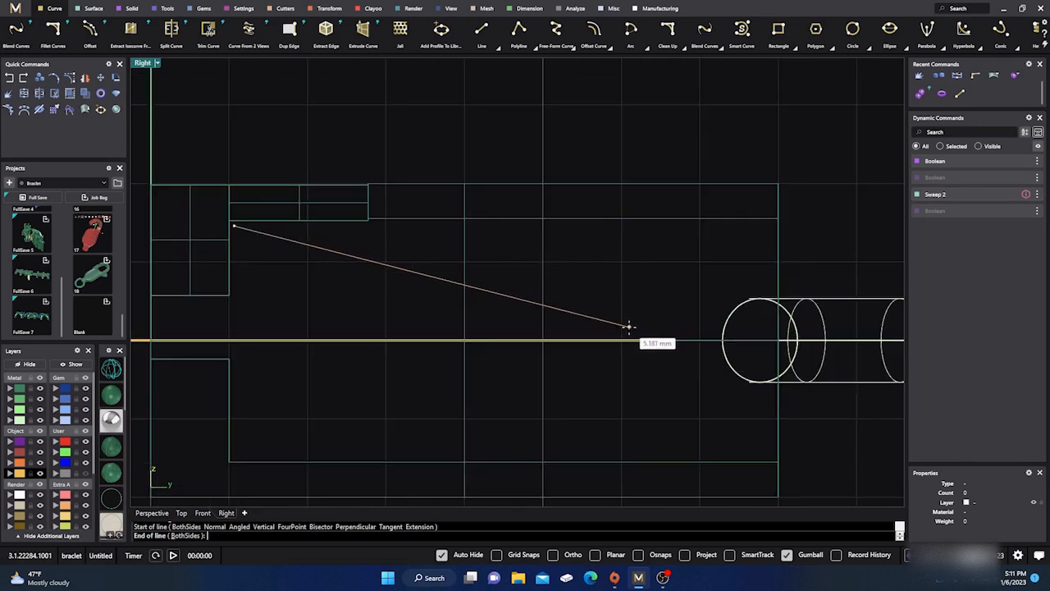
click(630, 326)
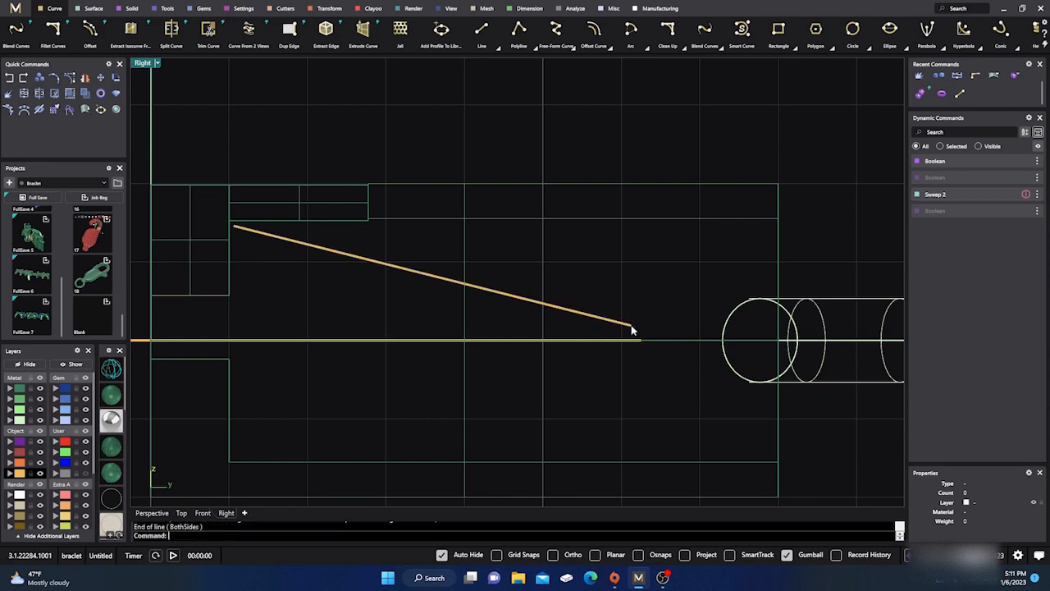
Start Profile Placer on the line along the tube's axis, working in the Perspective view.
scroll(489, 304, down, 3)
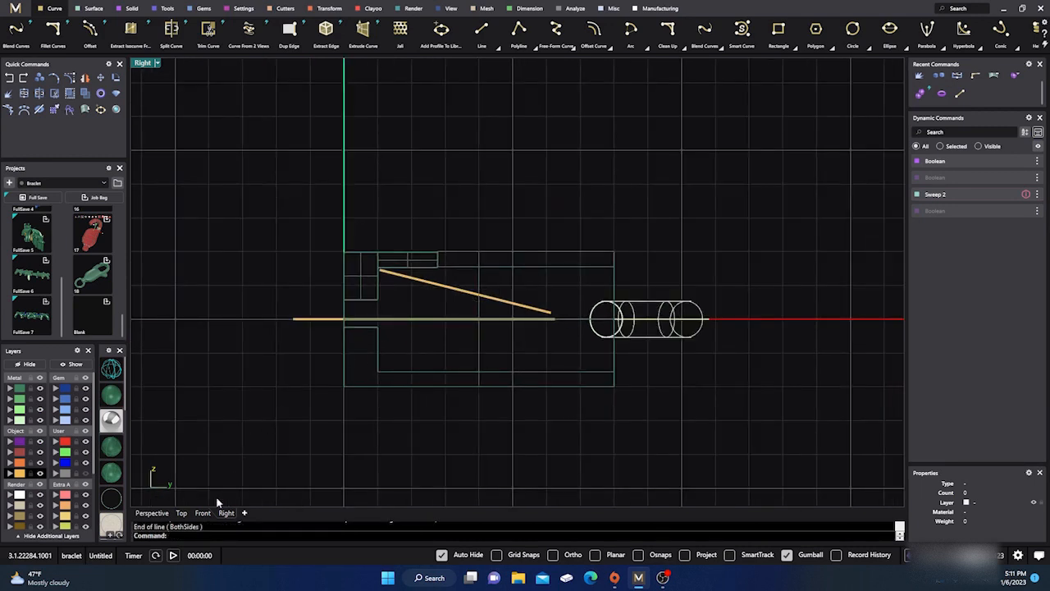
click(151, 513)
right_drag(293, 415, 493, 356)
click(483, 317)
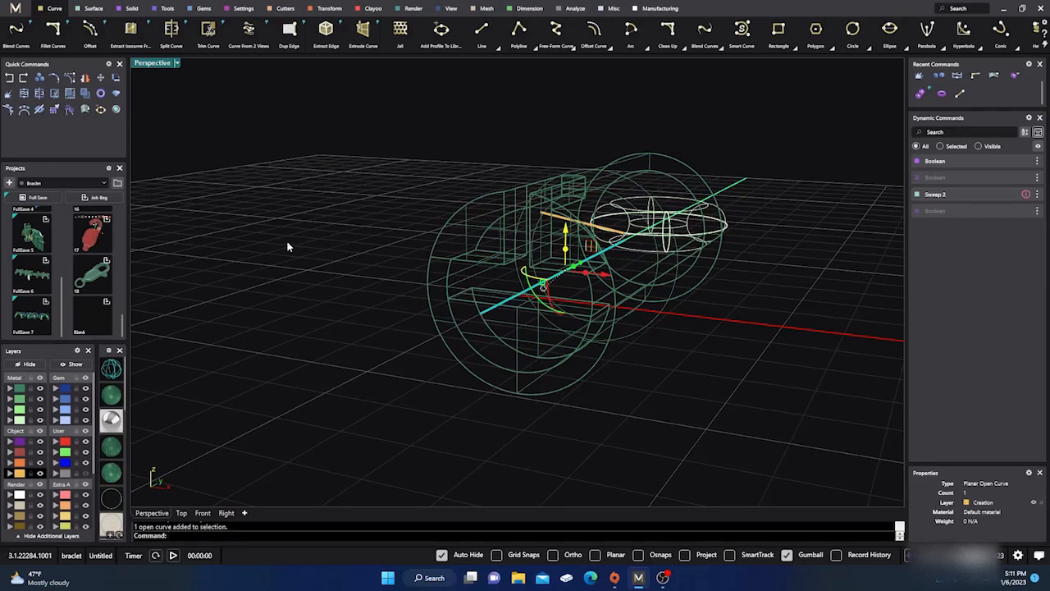
click(168, 8)
click(280, 33)
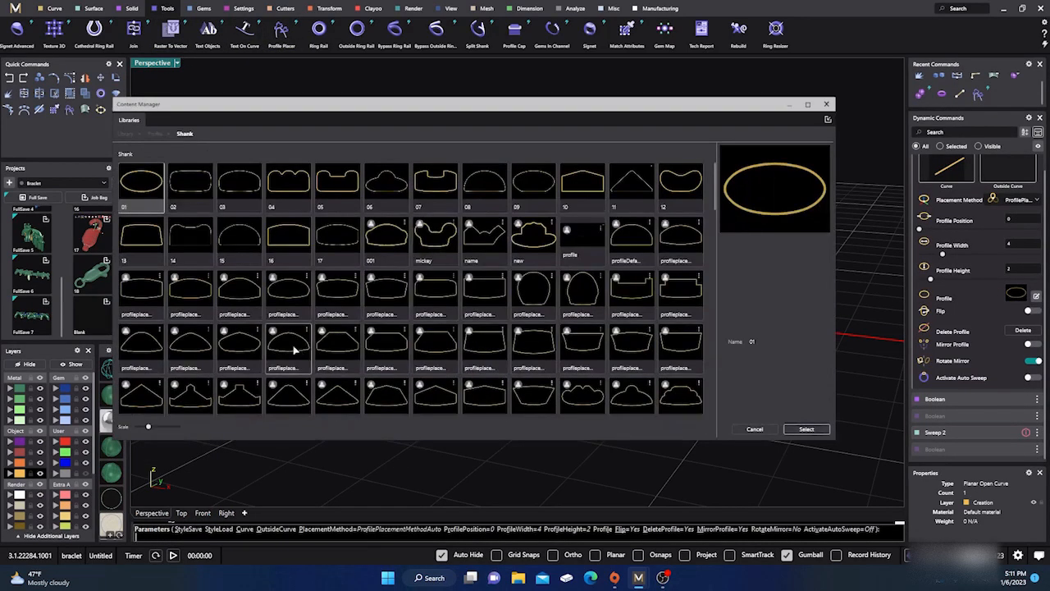
Try to choose the rectangular profile profileplacer_09 from the Shank library for the placed profile.
scroll(265, 303, down, 4)
scroll(264, 303, down, 8)
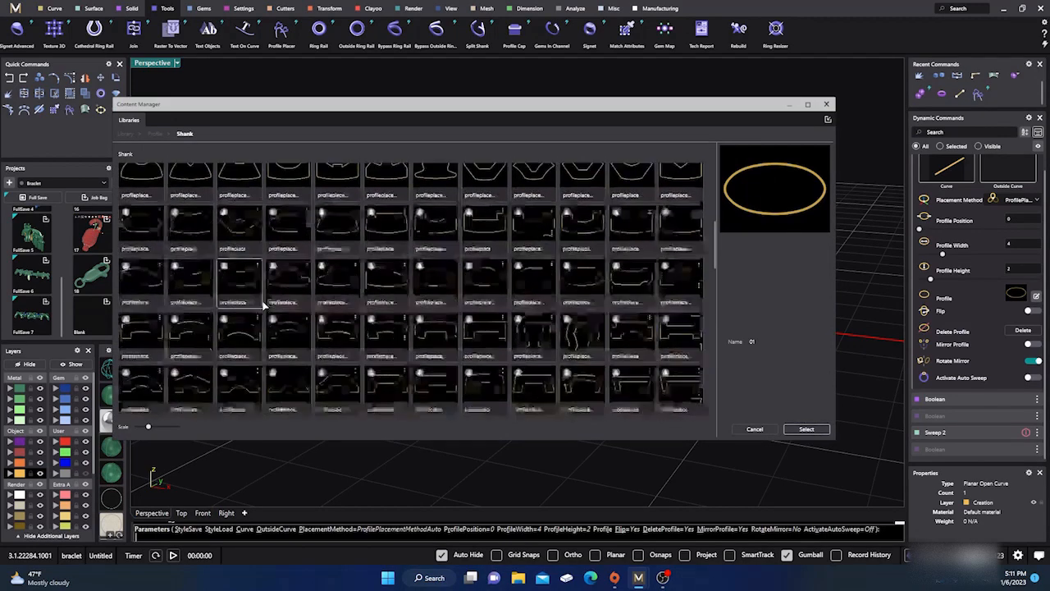
scroll(264, 303, down, 6)
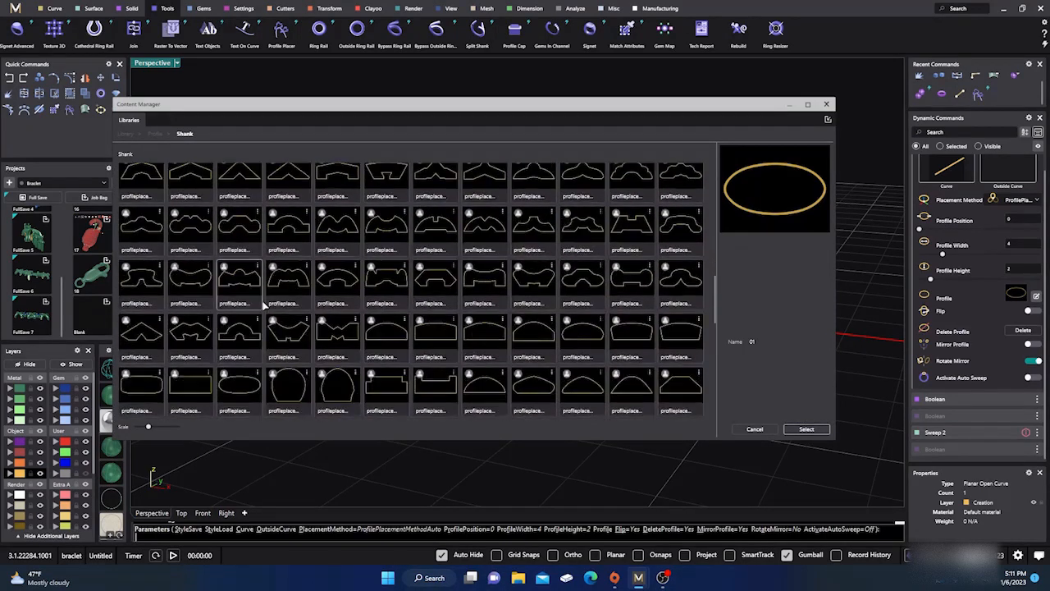
click(201, 343)
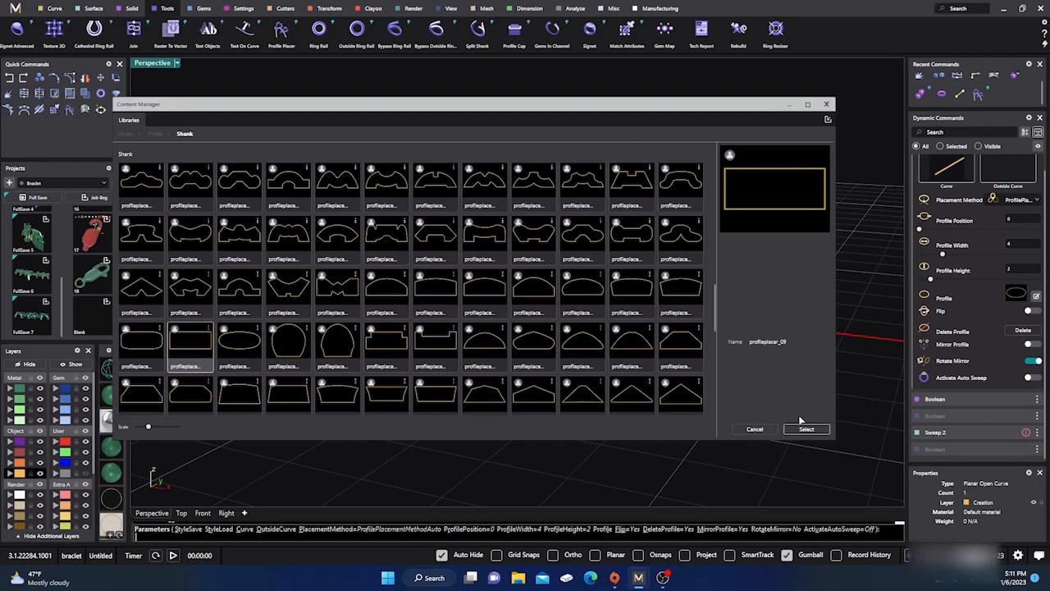
click(804, 430)
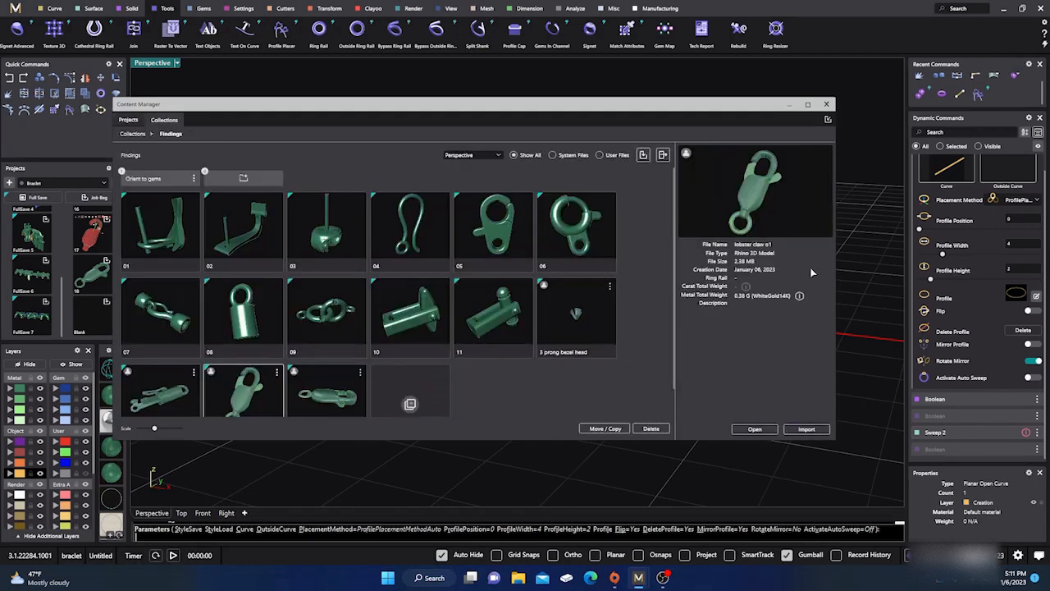
click(826, 104)
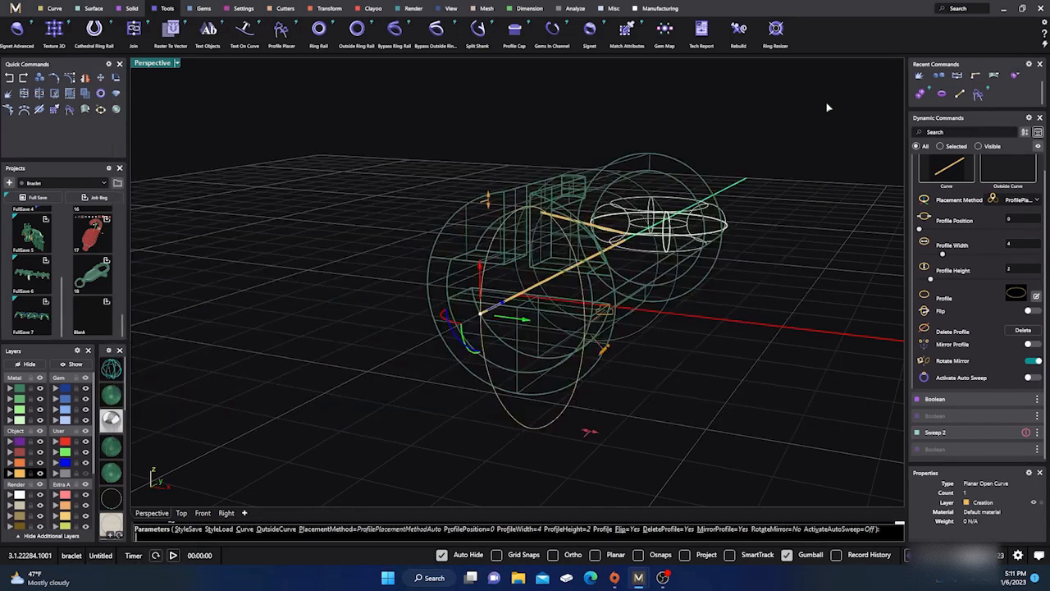
In the Front view, rotate the placed oval profile 90° counterclockwise so its long side lies horizontal.
right_drag(424, 399, 447, 407)
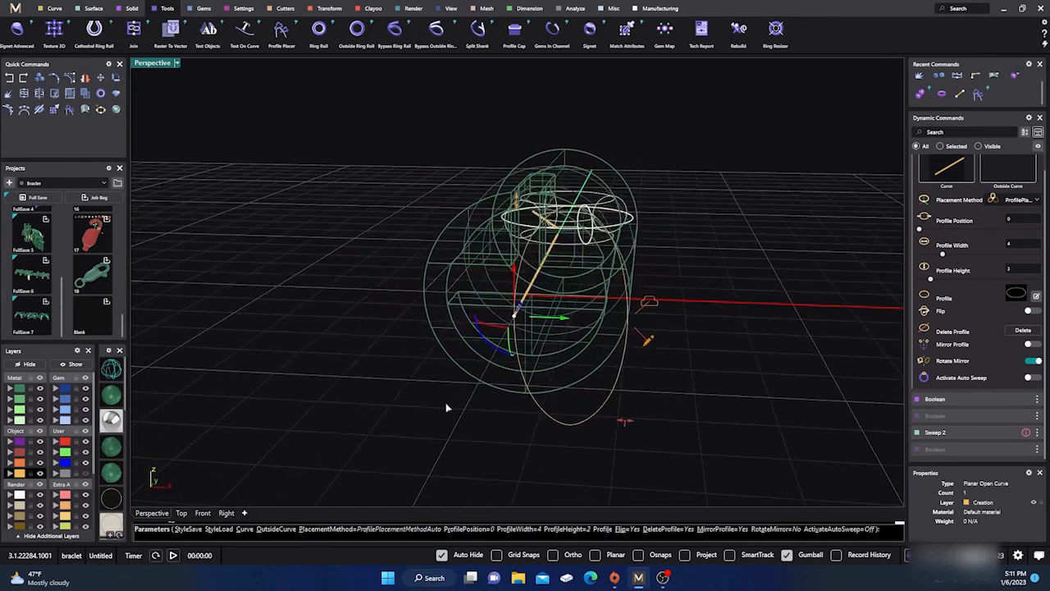
click(202, 512)
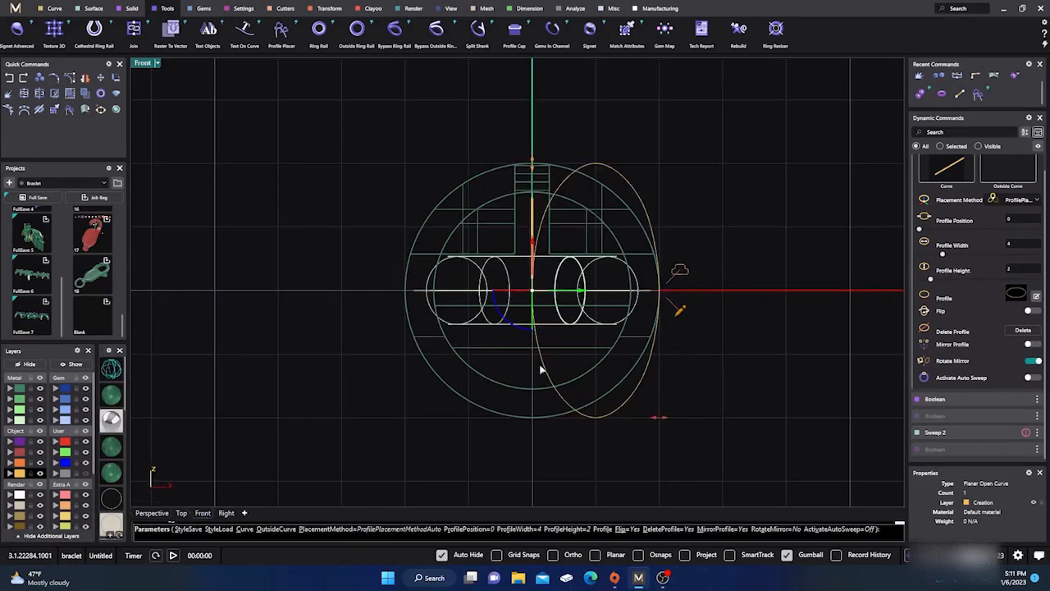
click(514, 329)
drag(528, 336, 587, 348)
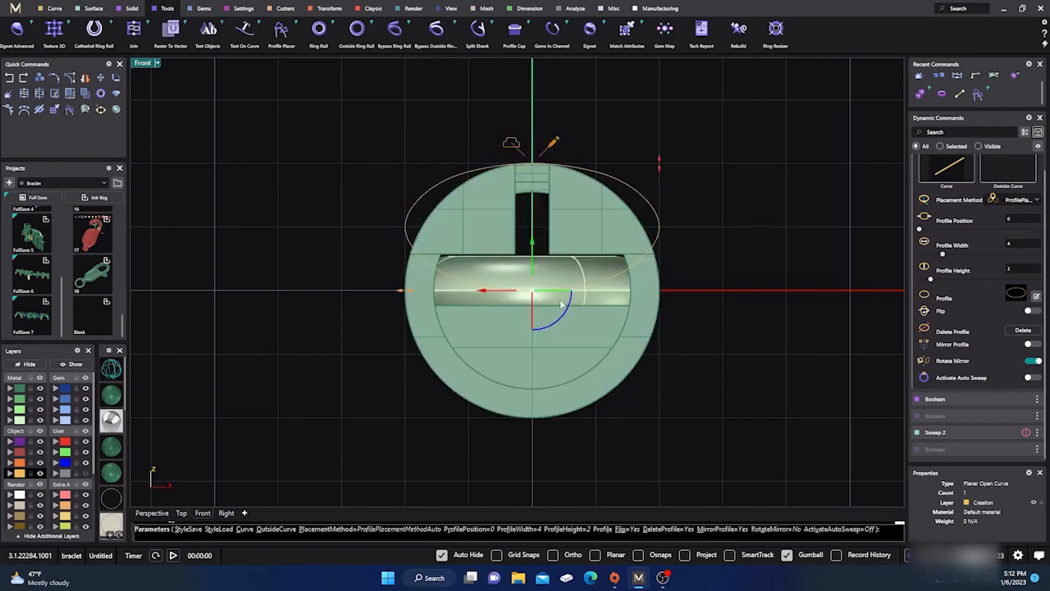
Hide the end ring's layer and lower the profile to just above the bottom edge of the horizontal opening.
scroll(480, 320, up, 5)
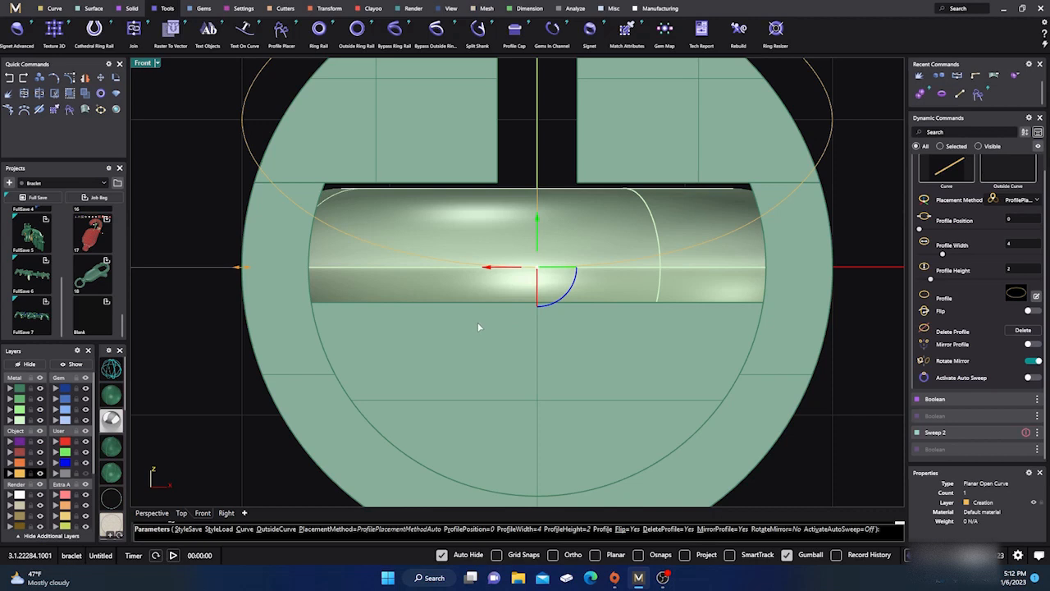
click(38, 420)
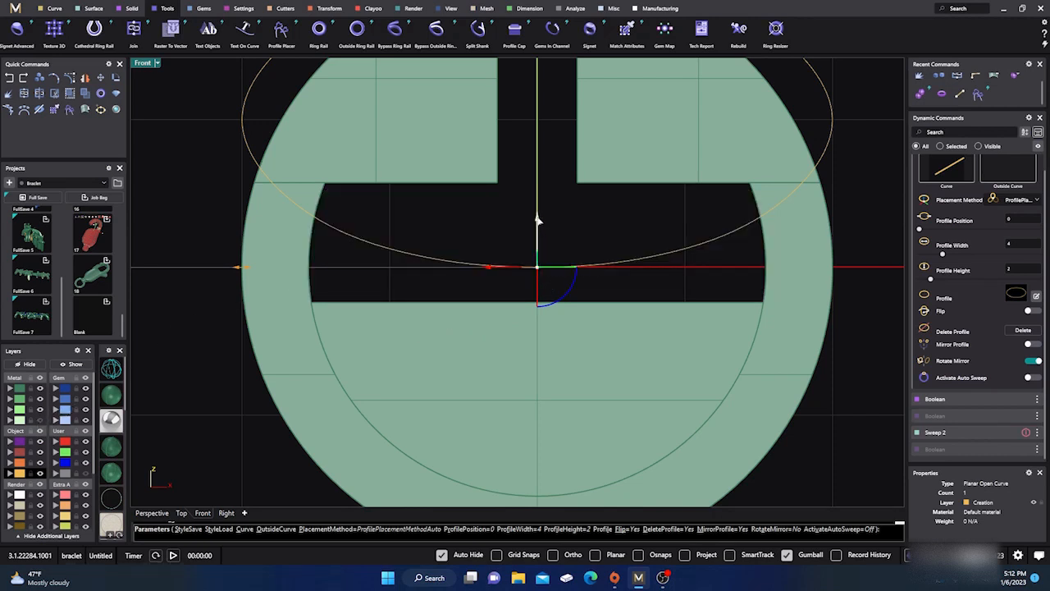
drag(537, 220, 537, 254)
Replace the oval profile with the rectangular profileplacer_09 from the Shank library and close the leftover Findings window.
scroll(463, 326, down, 3)
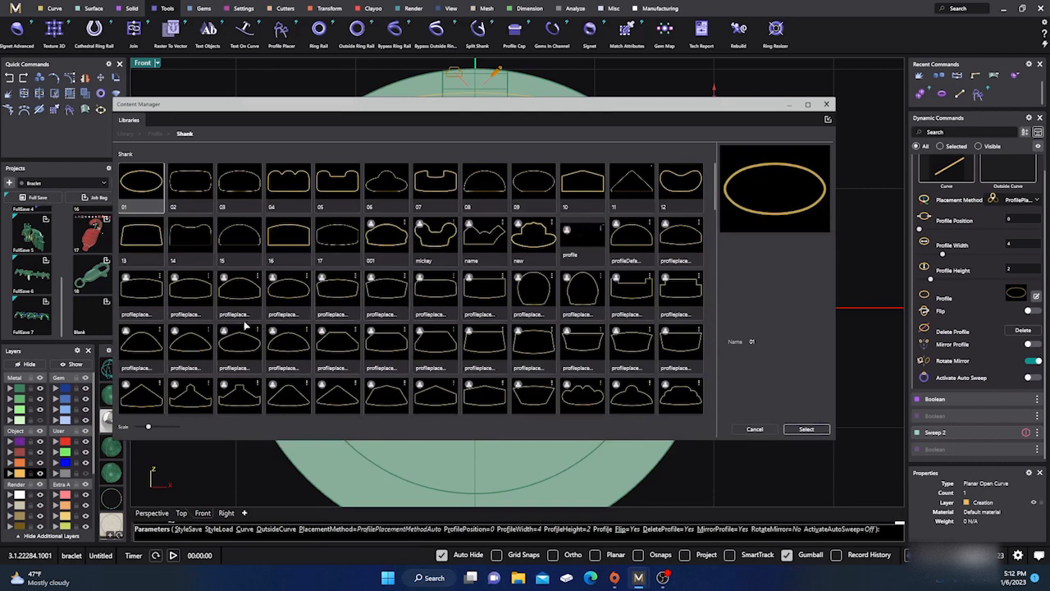
scroll(245, 325, down, 4)
scroll(237, 325, down, 10)
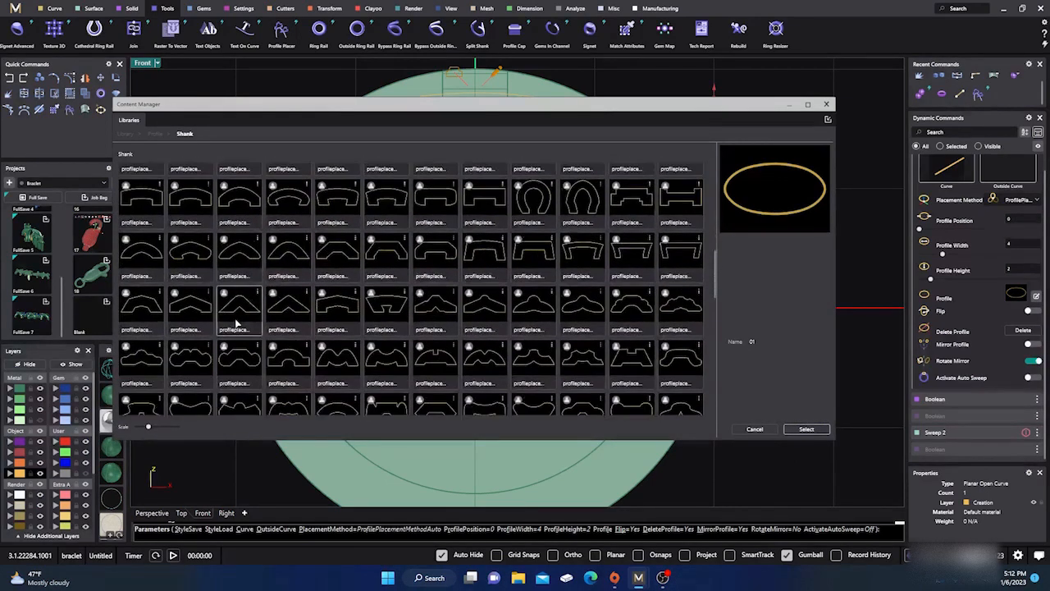
click(190, 276)
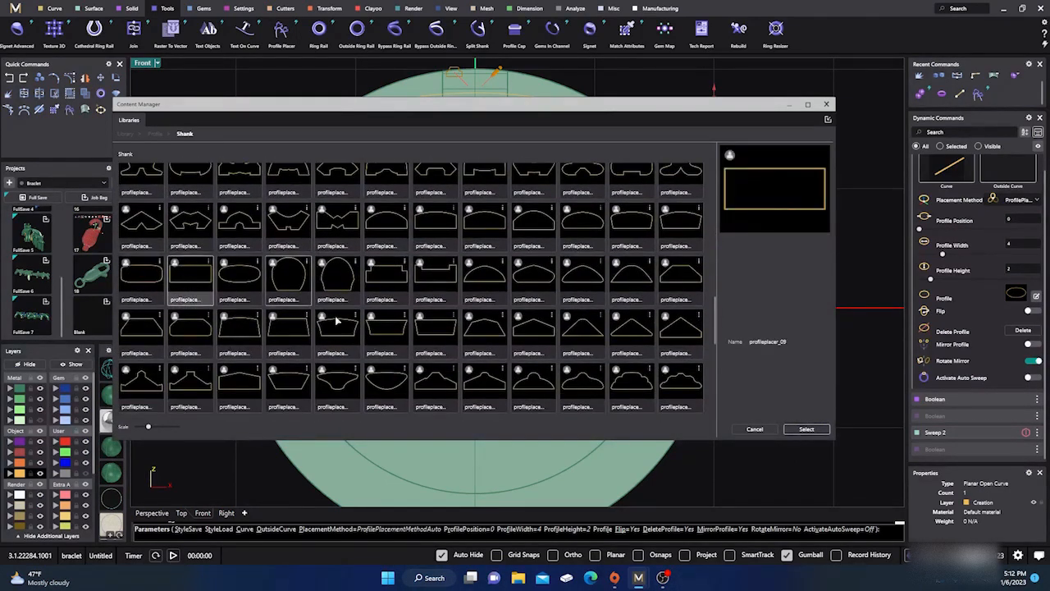
click(808, 430)
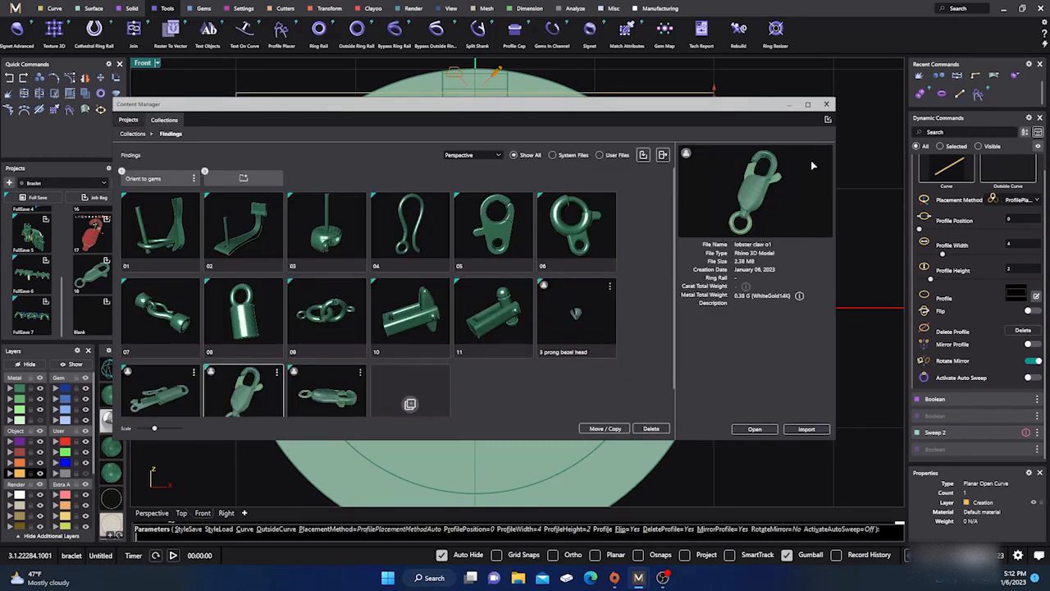
click(826, 104)
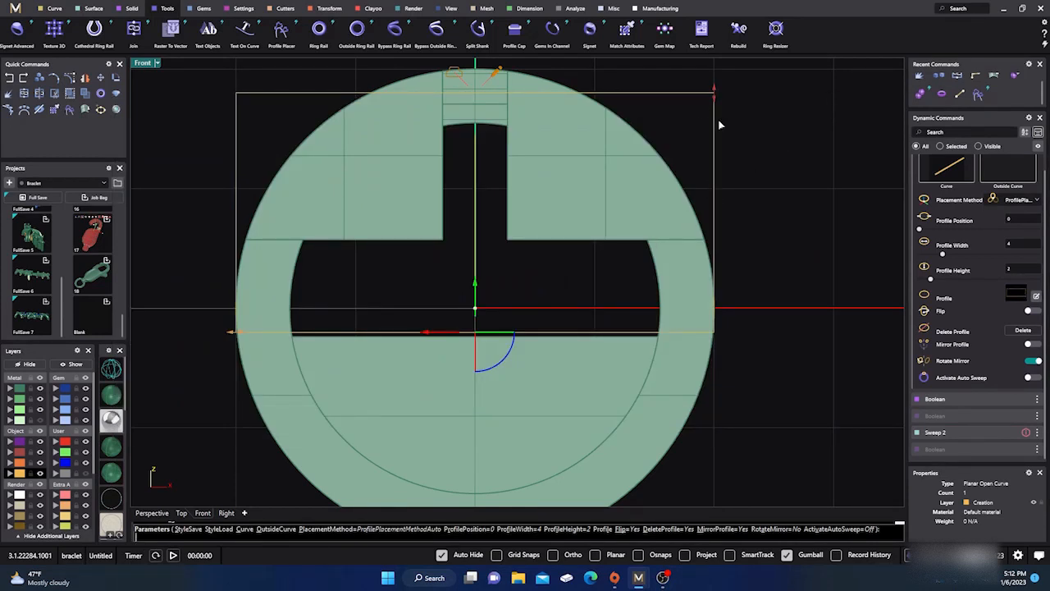
Resize the rectangular profile to 3 mm wide and 0.3 mm high to fit the opening, and accept its placement.
drag(713, 95, 724, 288)
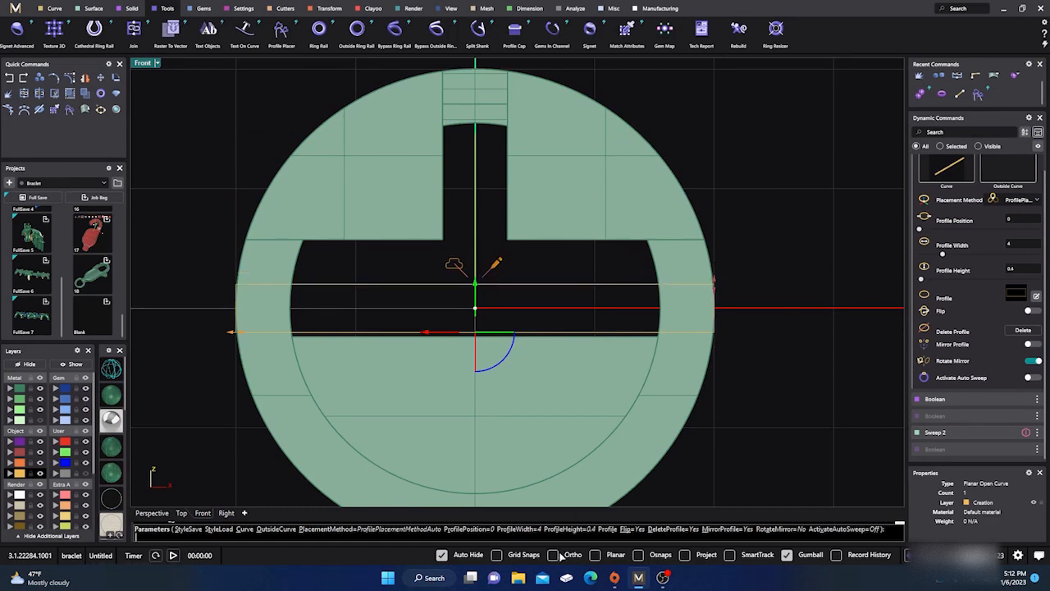
scroll(761, 386, up, 3)
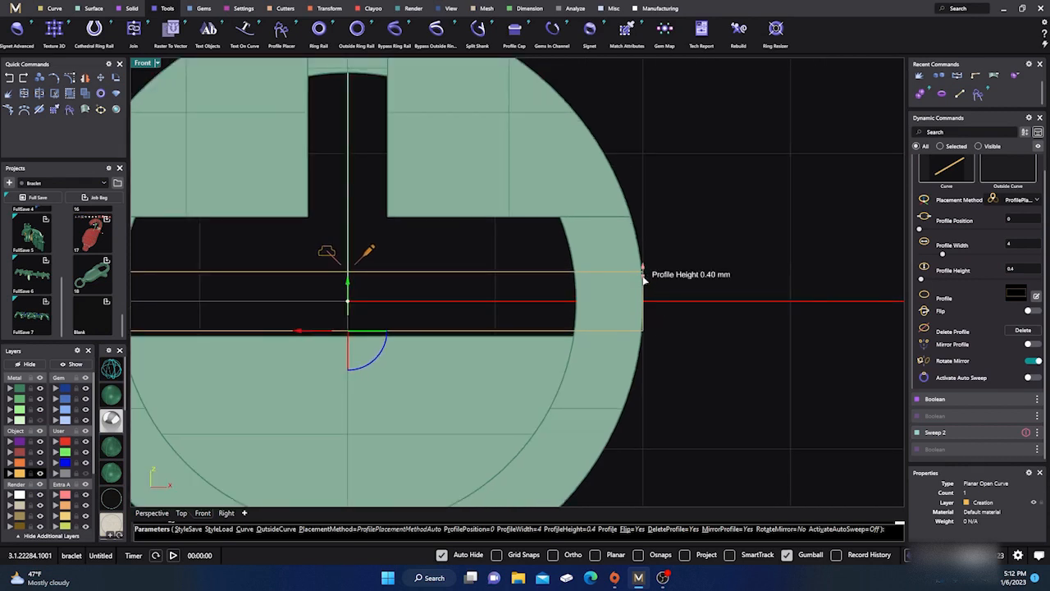
drag(644, 279, 645, 289)
scroll(739, 265, down, 3)
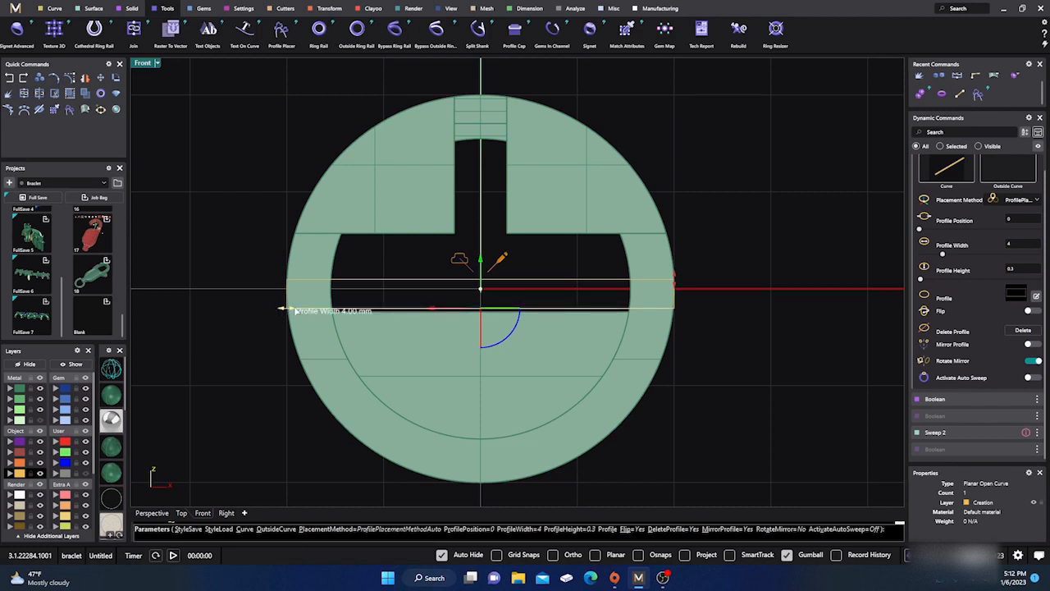
drag(289, 309, 394, 312)
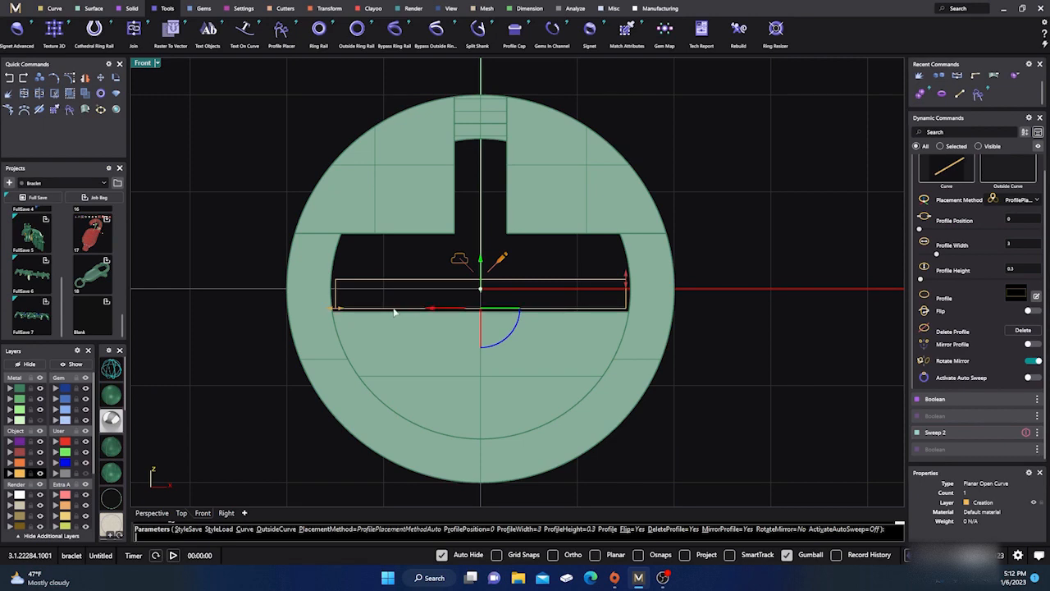
click(152, 513)
mouse_move(403, 410)
right_down()
mouse_move(410, 401)
mouse_move(390, 397)
right_up()
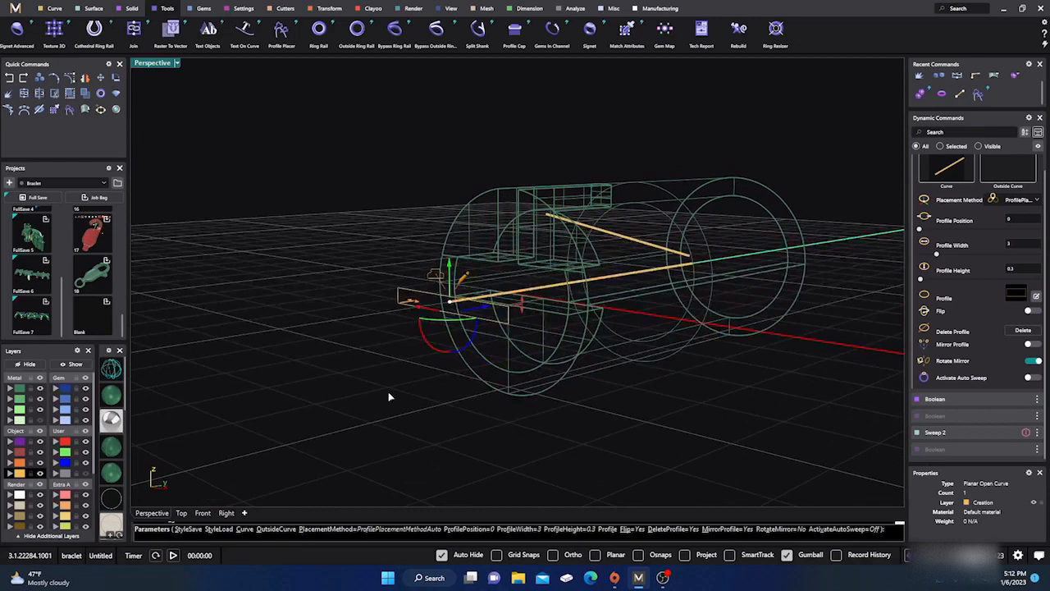
right_click(388, 393)
Create a Sweep 1 using the lower construction line as rail and the 3 mm wide rectangle as profile.
scroll(489, 321, up, 5)
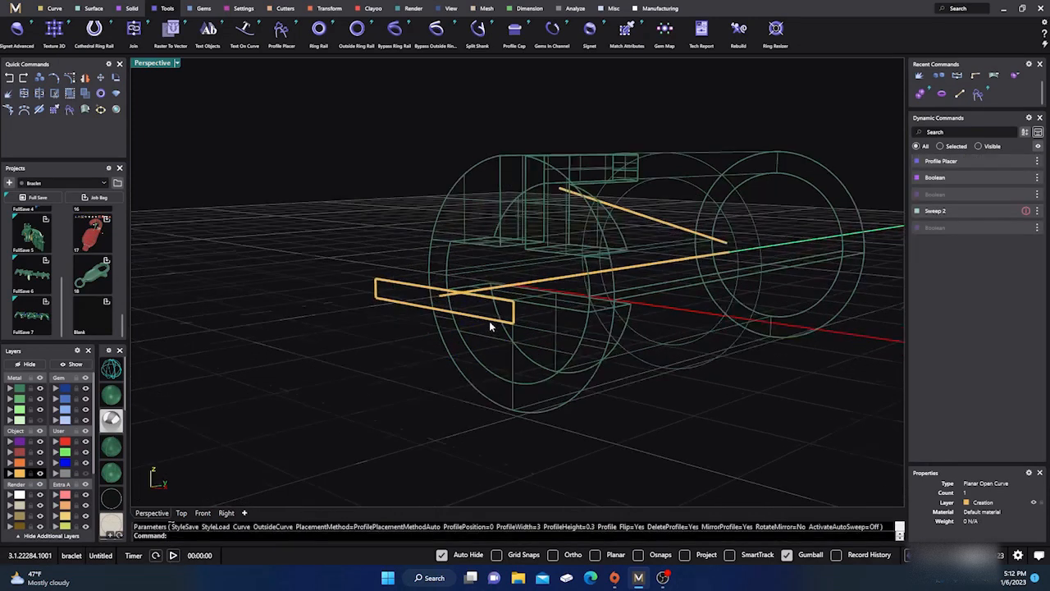
click(92, 9)
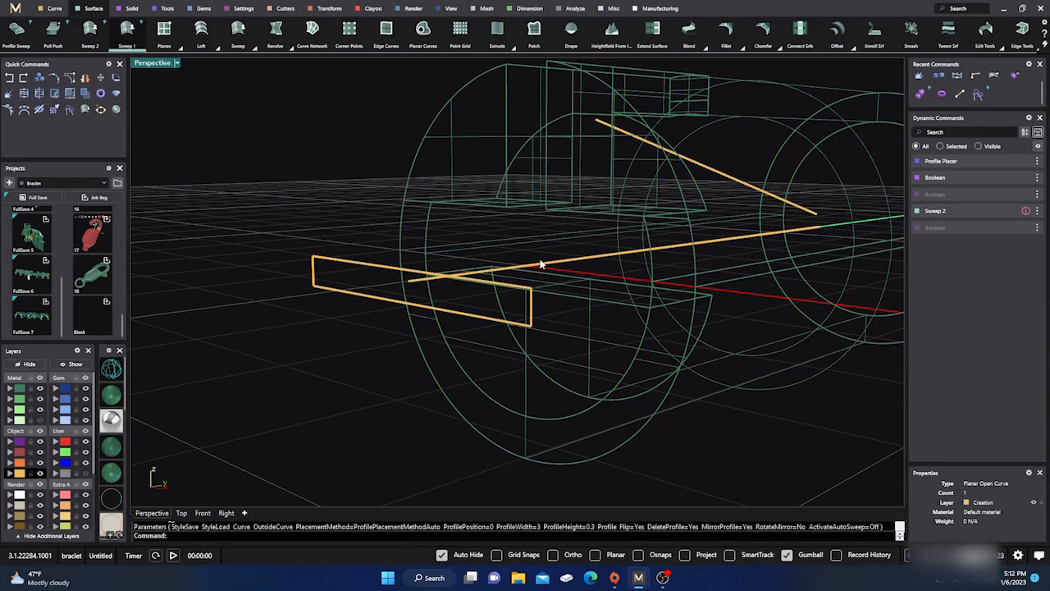
click(569, 260)
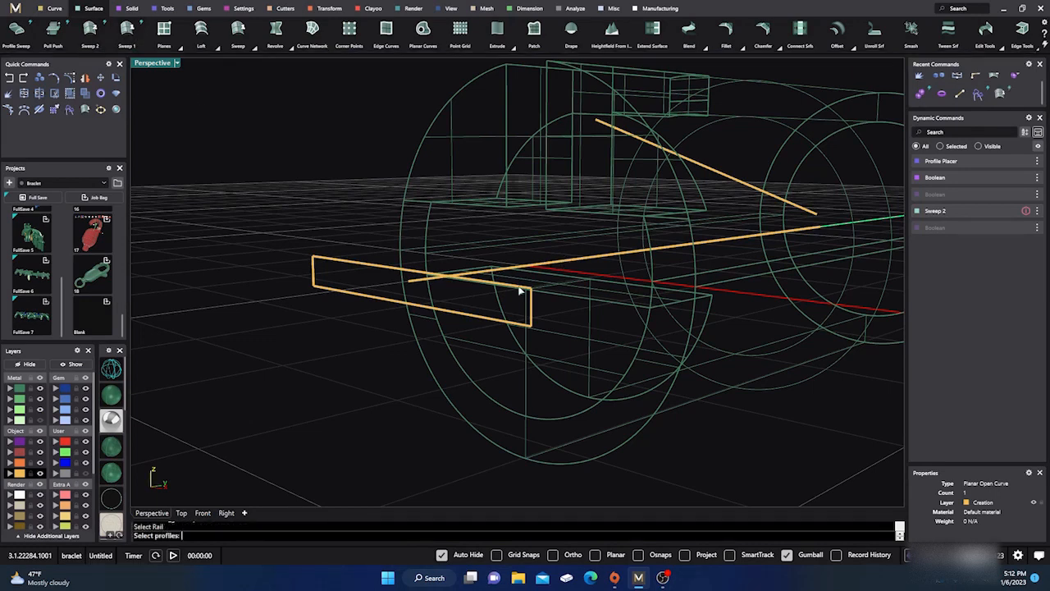
click(368, 265)
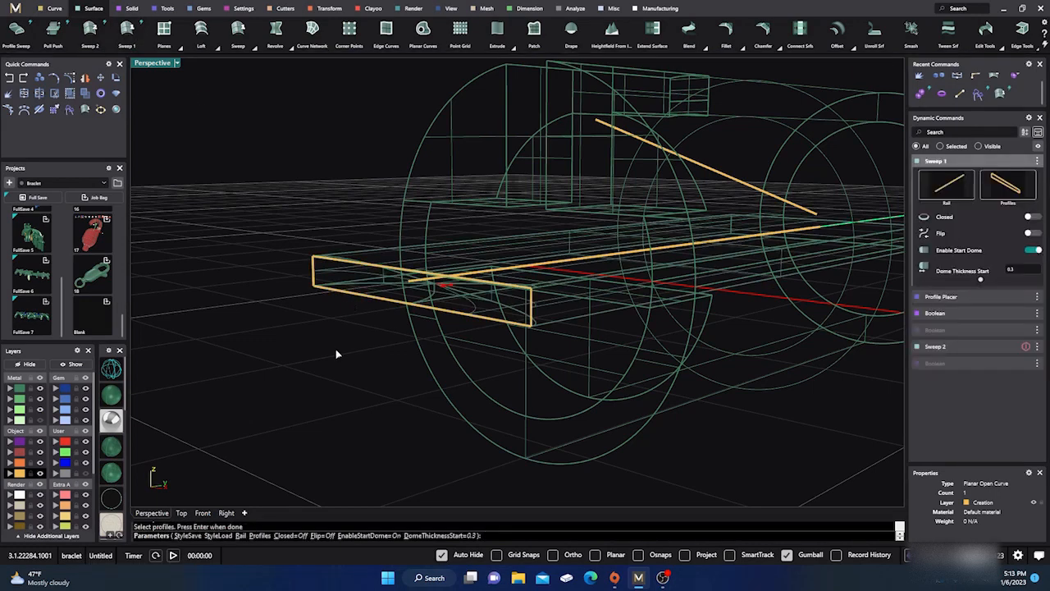
right_drag(389, 355, 324, 353)
scroll(325, 353, down, 4)
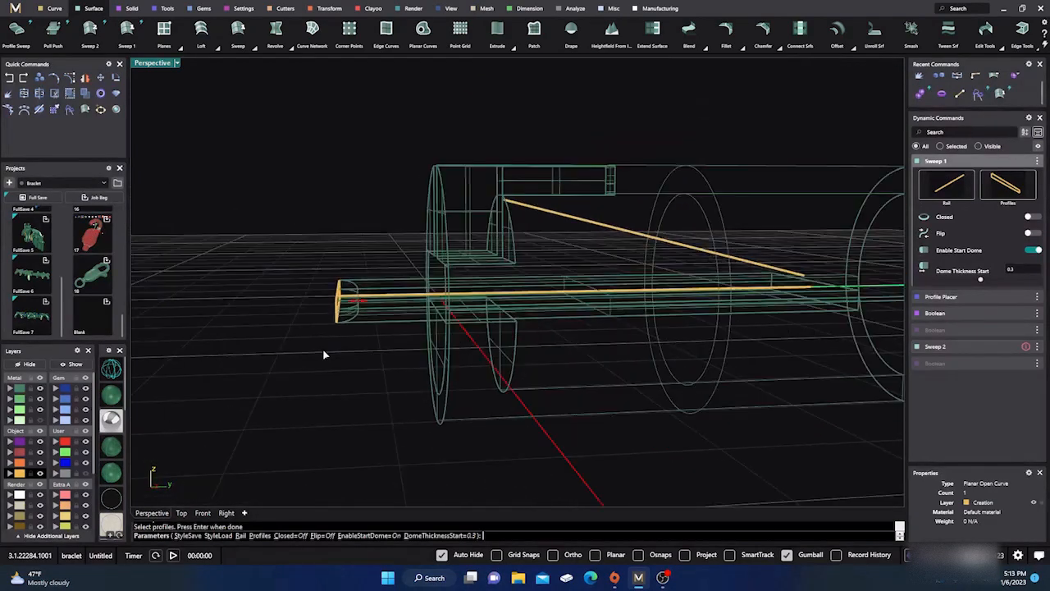
Flatten the start of the sweep by setting its dome thickness to 0, and accept the sweep.
drag(357, 306, 333, 306)
scroll(299, 352, down, 5)
scroll(550, 335, up, 6)
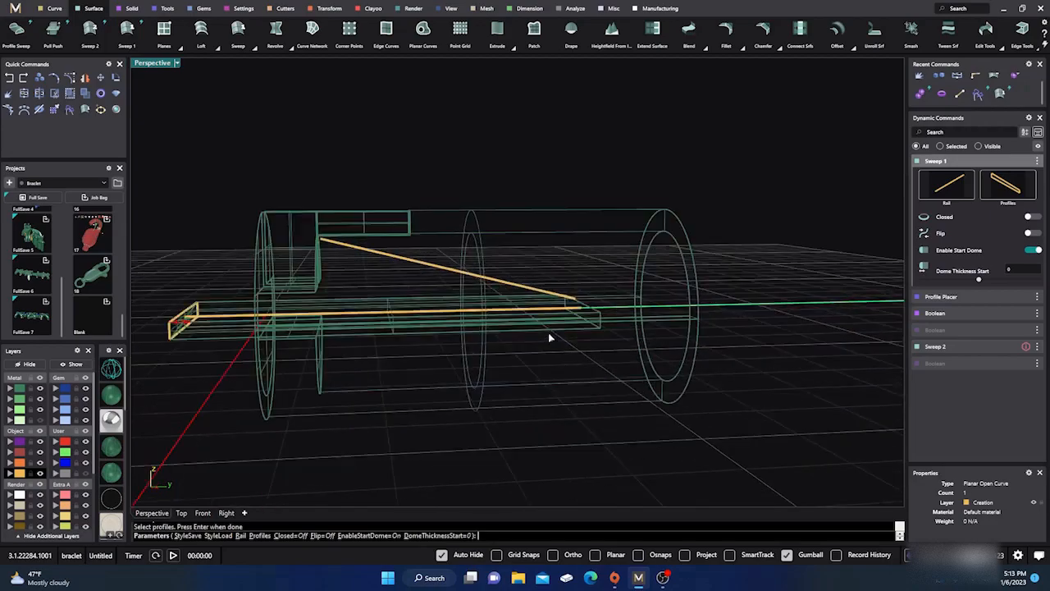
mouse_move(581, 348)
right_down()
mouse_move(532, 352)
mouse_move(530, 342)
mouse_move(586, 356)
right_up()
scroll(586, 359, down, 3)
key(Return)
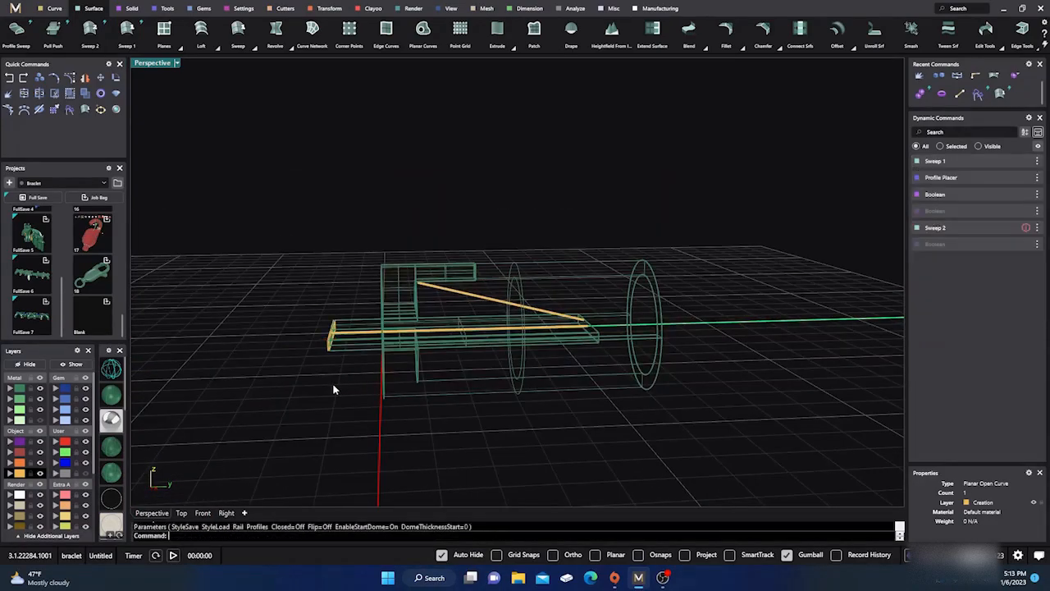
Display the model shaded and examine from the open end how the swept tongue fits the horizontal opening.
mouse_move(332, 382)
right_down()
mouse_move(368, 391)
mouse_move(437, 383)
right_up()
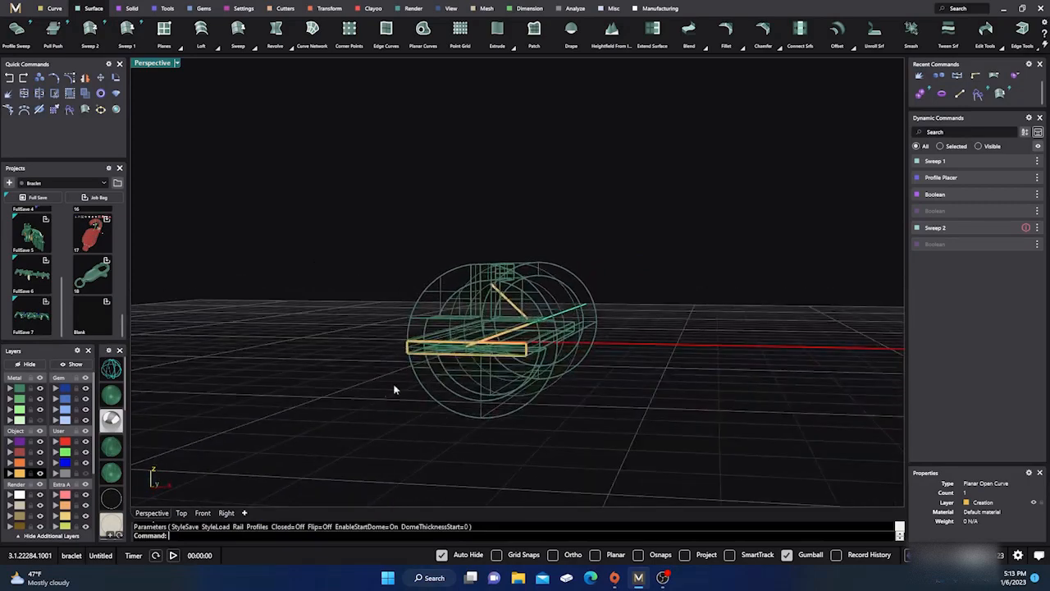
click(112, 396)
mouse_move(319, 389)
right_down()
mouse_move(326, 408)
mouse_move(325, 399)
mouse_move(265, 434)
mouse_move(345, 403)
mouse_move(364, 383)
mouse_move(319, 369)
mouse_move(344, 386)
right_up()
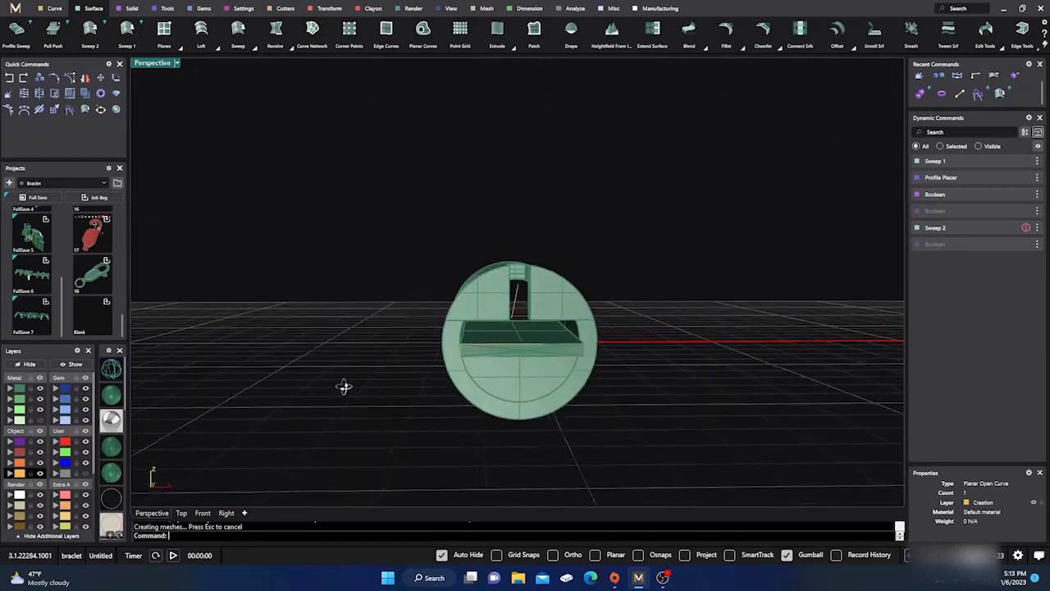
scroll(457, 344, up, 3)
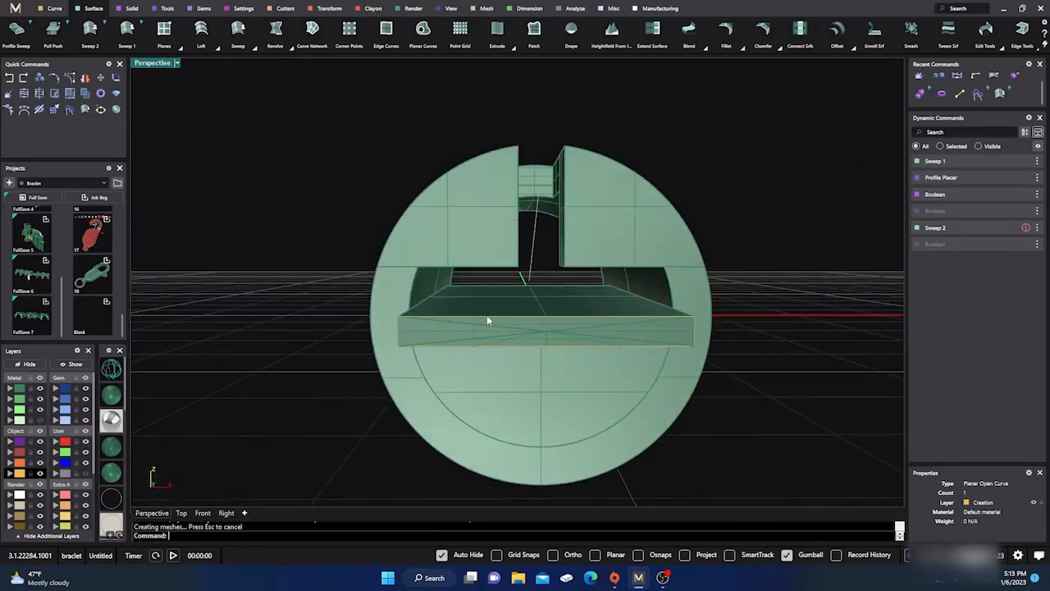
Reopen the lower rectangle's Profile Placer settings to check its width against the opening, and close them without changes.
click(487, 318)
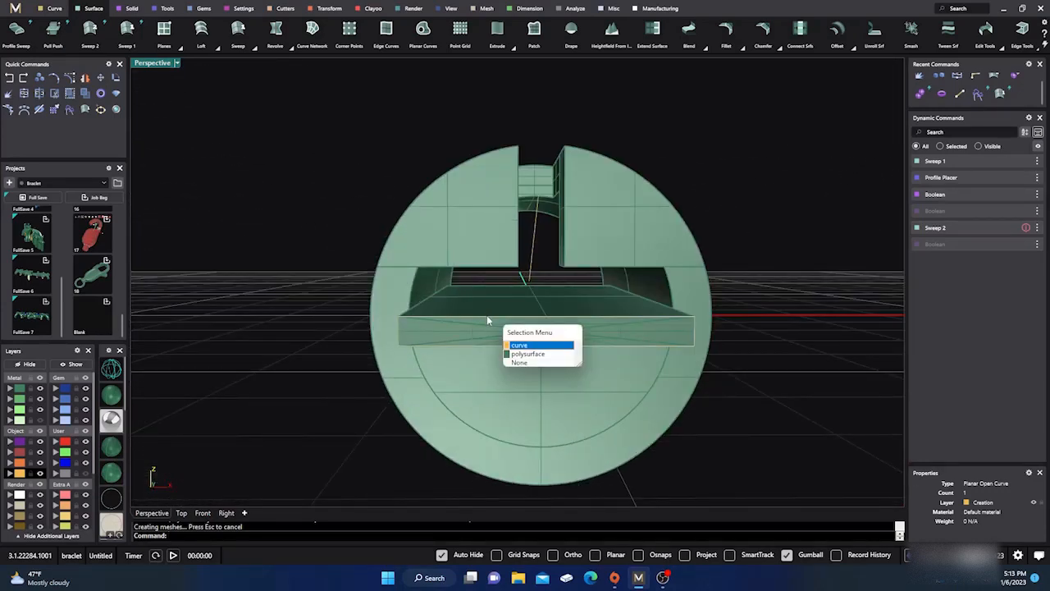
click(518, 346)
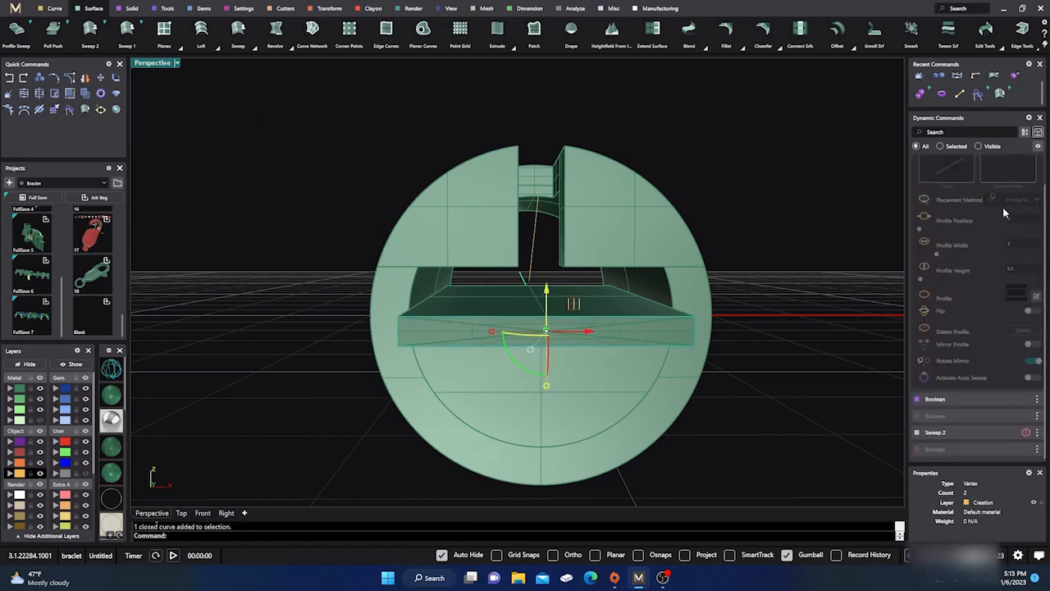
scroll(965, 268, up, 2)
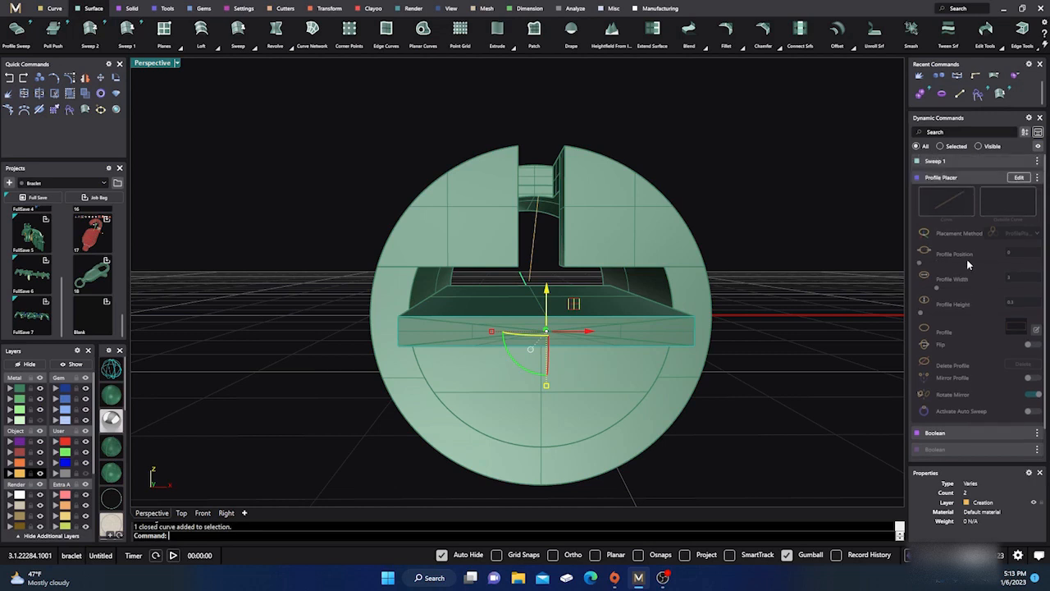
click(1023, 185)
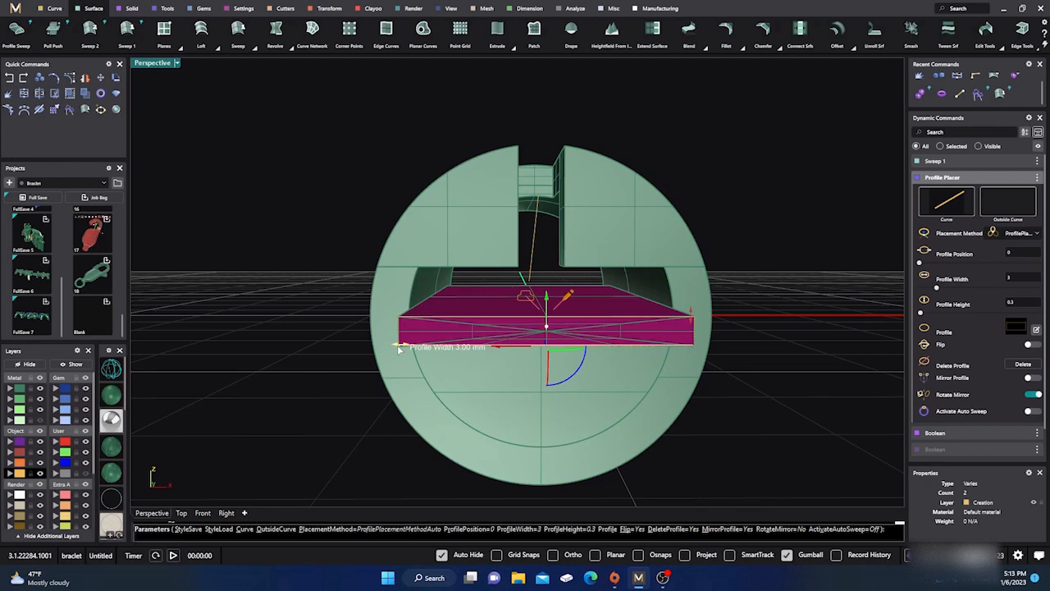
right_click(305, 354)
right_drag(302, 393, 286, 401)
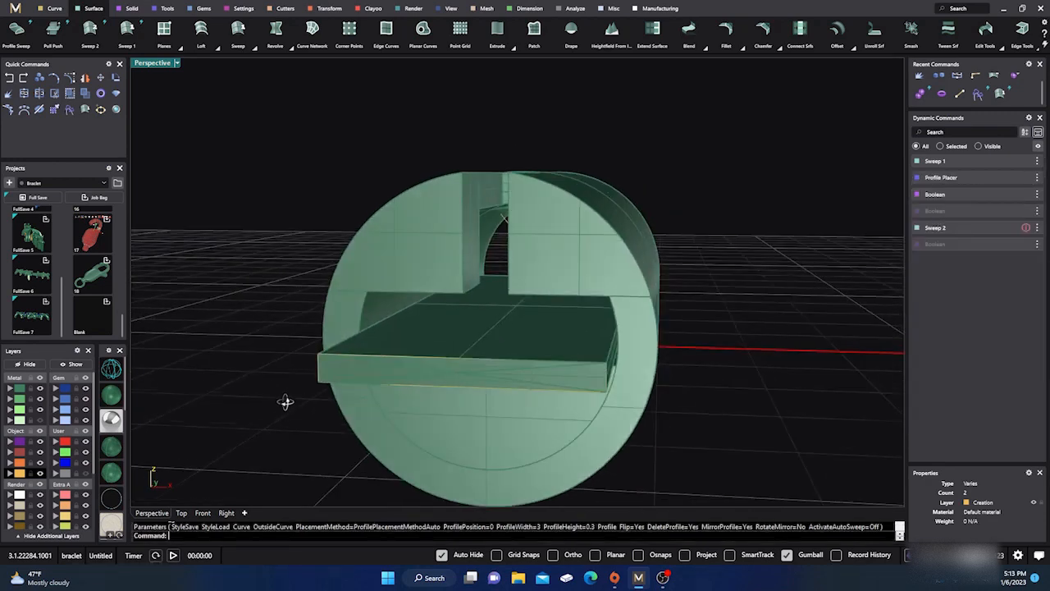
Place the rectangular profileplacer_09 from the Shank library on the upper slanted construction line and close the leftover Findings window.
click(503, 221)
click(534, 239)
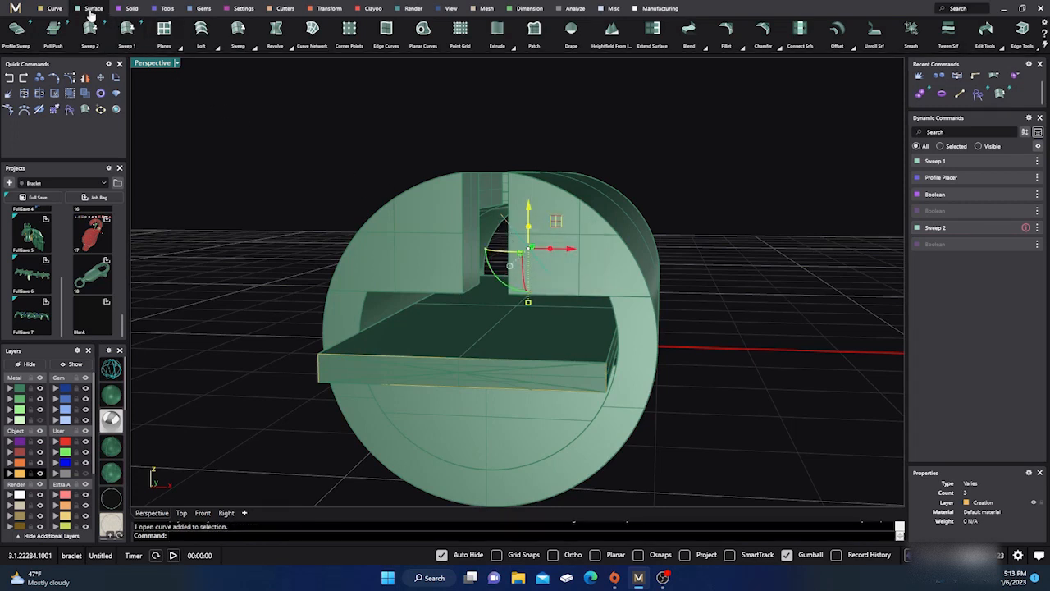
click(166, 9)
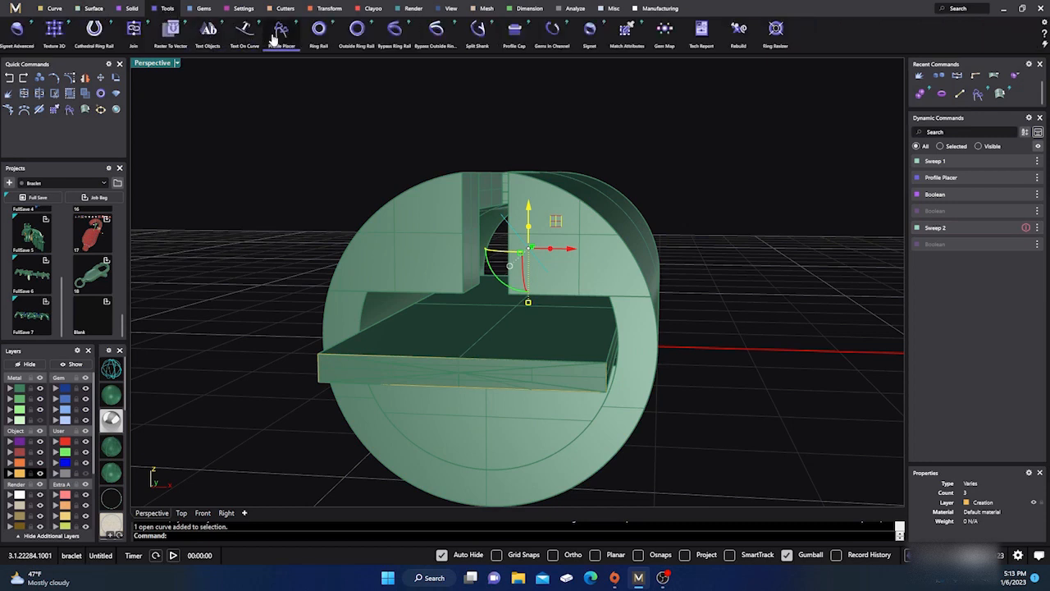
click(277, 37)
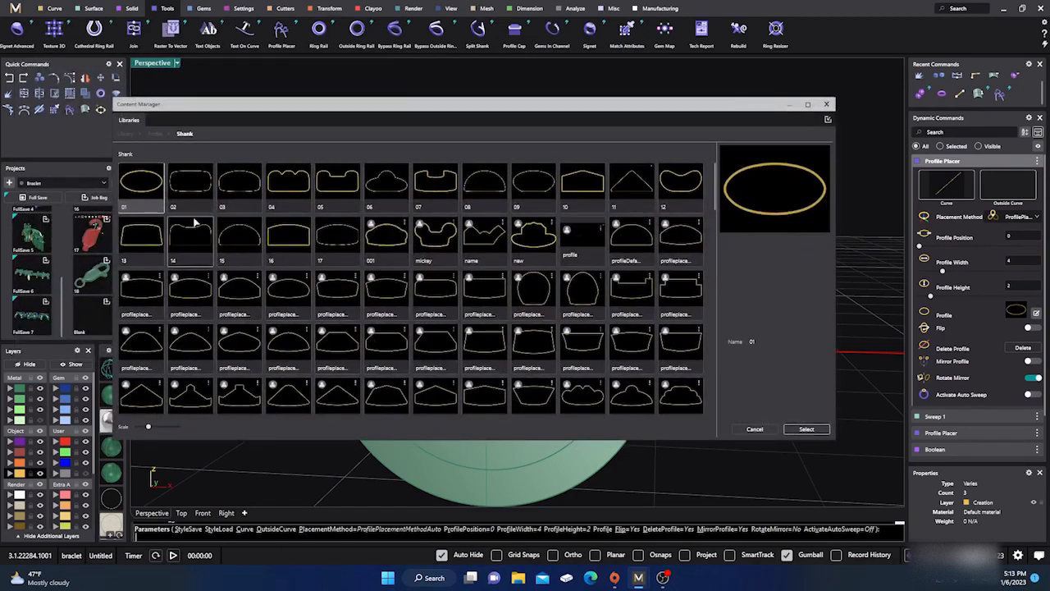
scroll(230, 320, down, 10)
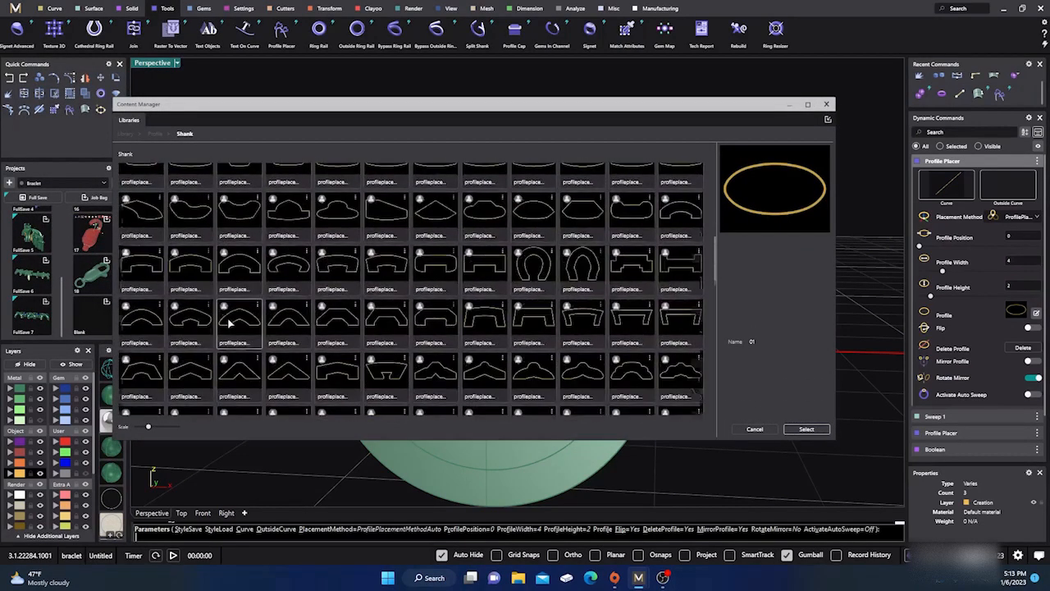
scroll(230, 323, down, 5)
click(191, 299)
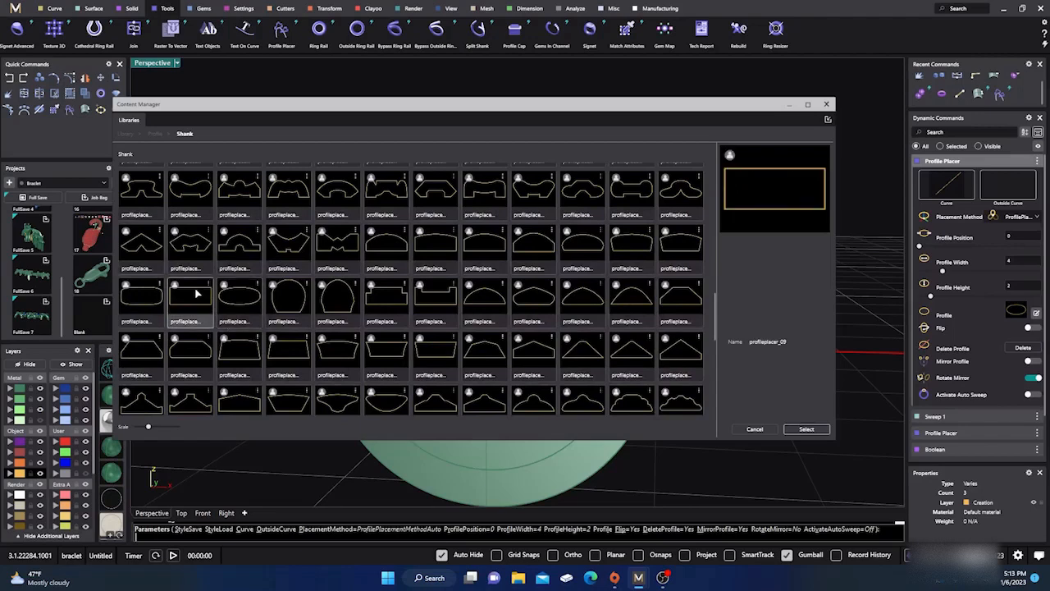
click(807, 428)
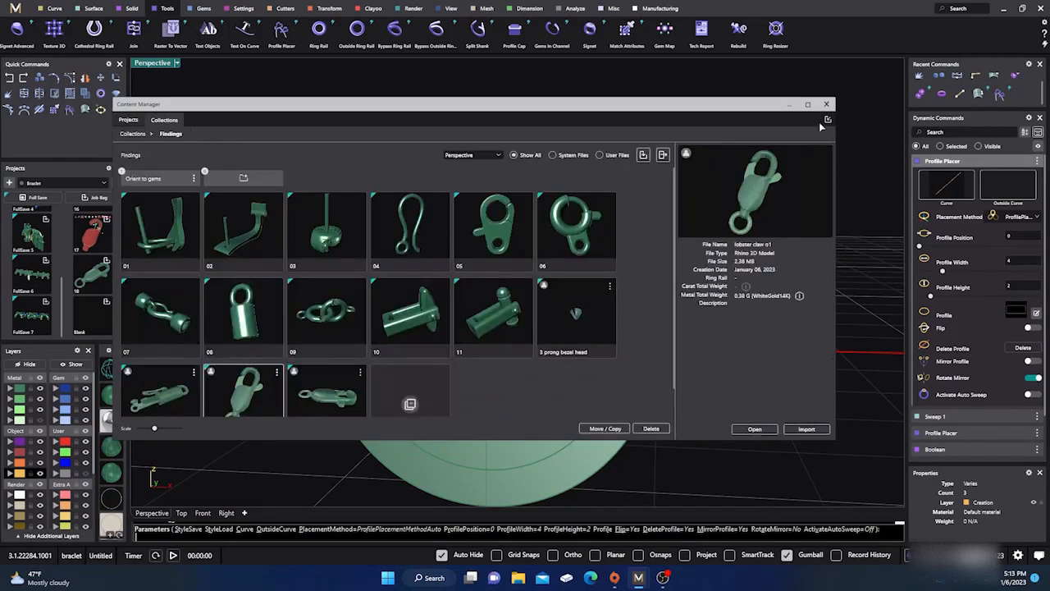
click(826, 106)
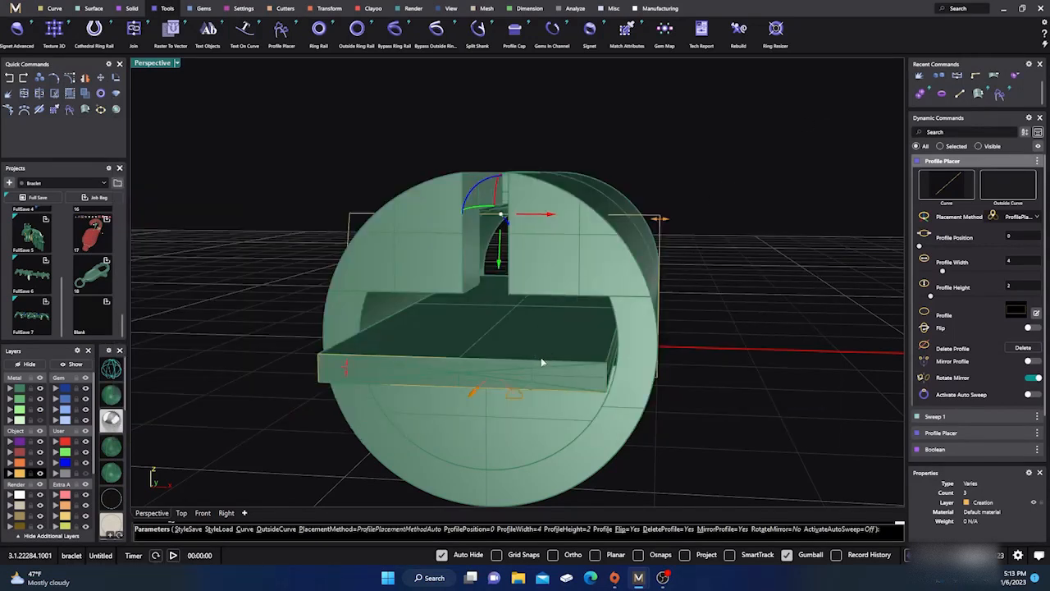
Return to wireframe display and resize the upper rectangular profile to 0.3 mm high and 2.5 mm wide.
right_drag(540, 357, 564, 357)
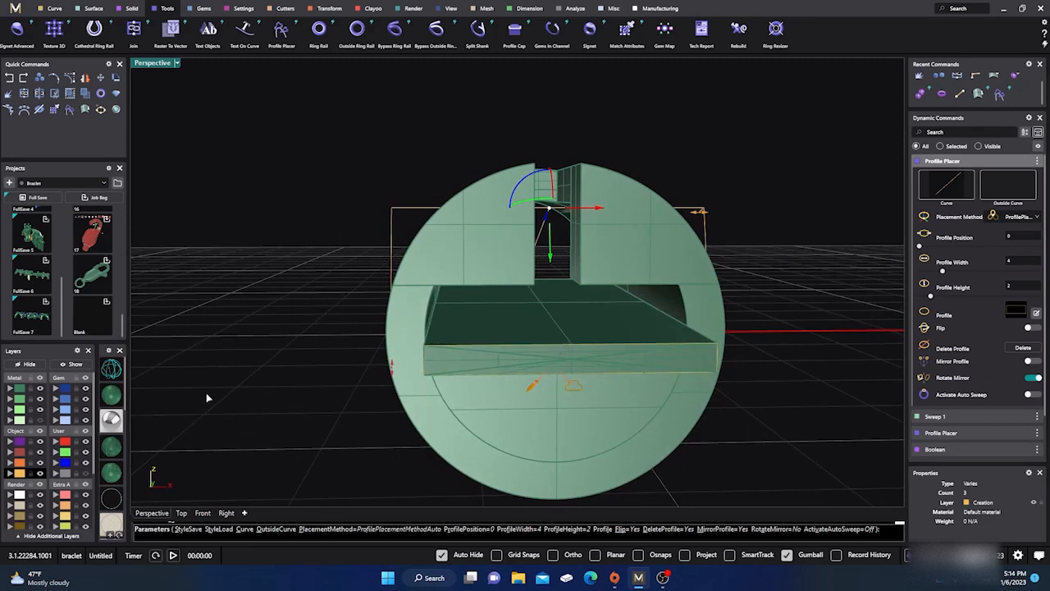
click(113, 371)
mouse_move(282, 384)
right_down()
mouse_move(255, 396)
mouse_move(220, 392)
mouse_move(274, 387)
right_up()
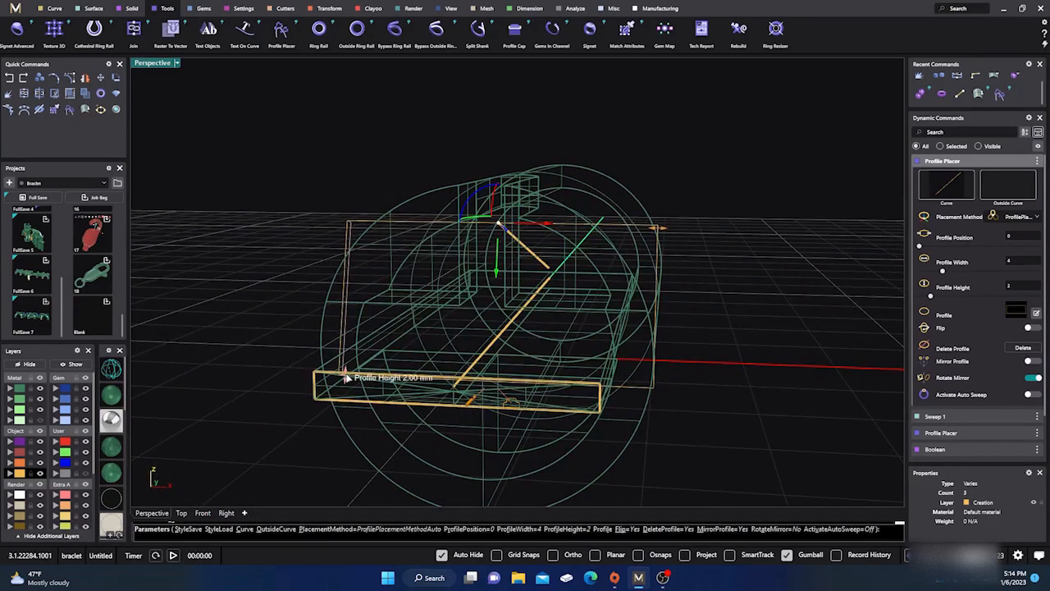
drag(345, 380, 351, 247)
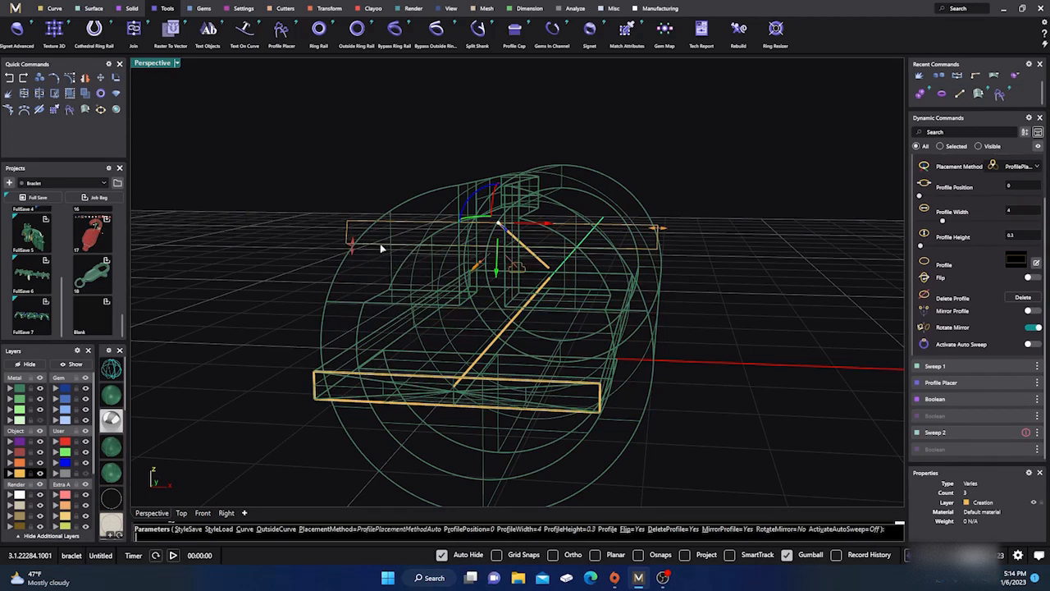
drag(659, 228, 541, 222)
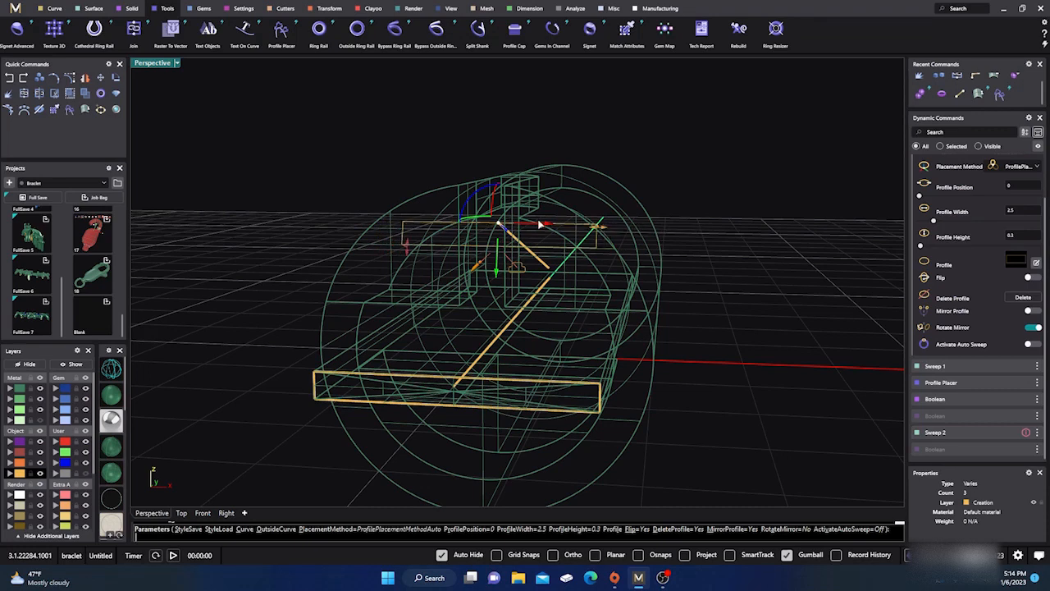
right_drag(523, 297, 538, 291)
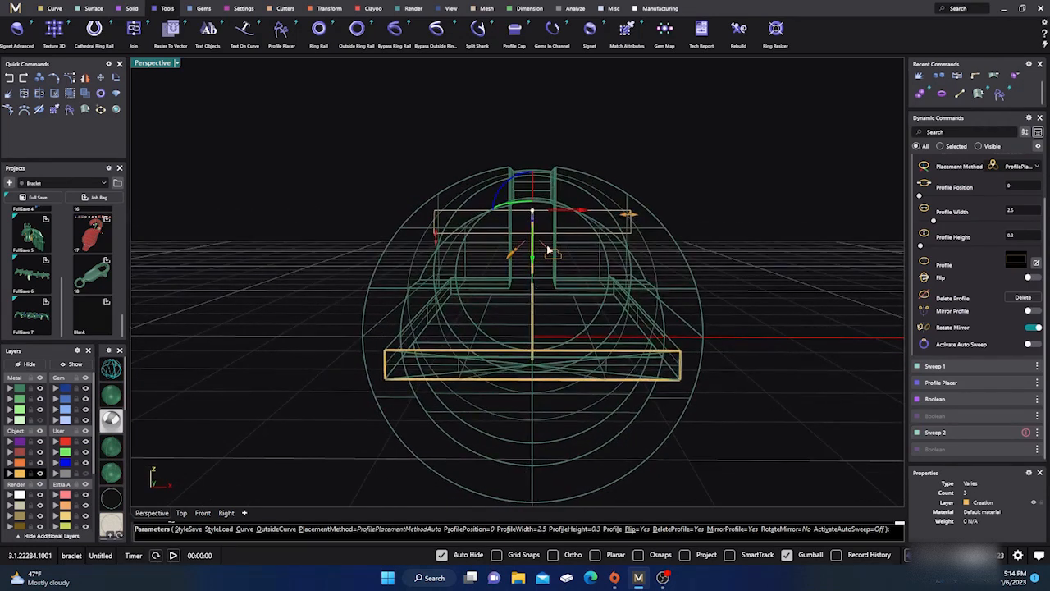
Check the upper profile in the Right, Front and Perspective views and accept its placement.
click(227, 513)
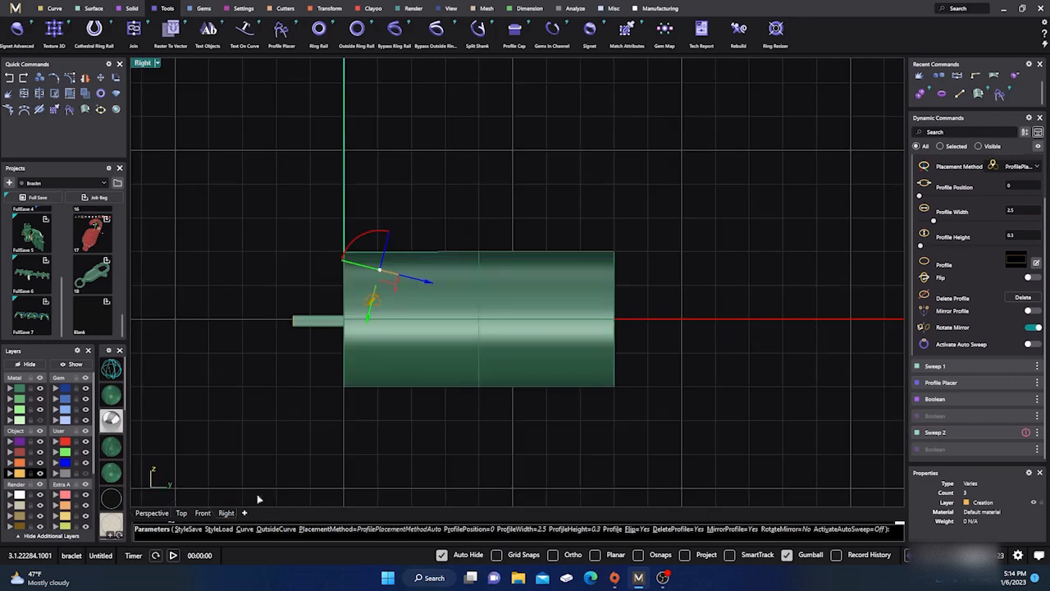
click(201, 512)
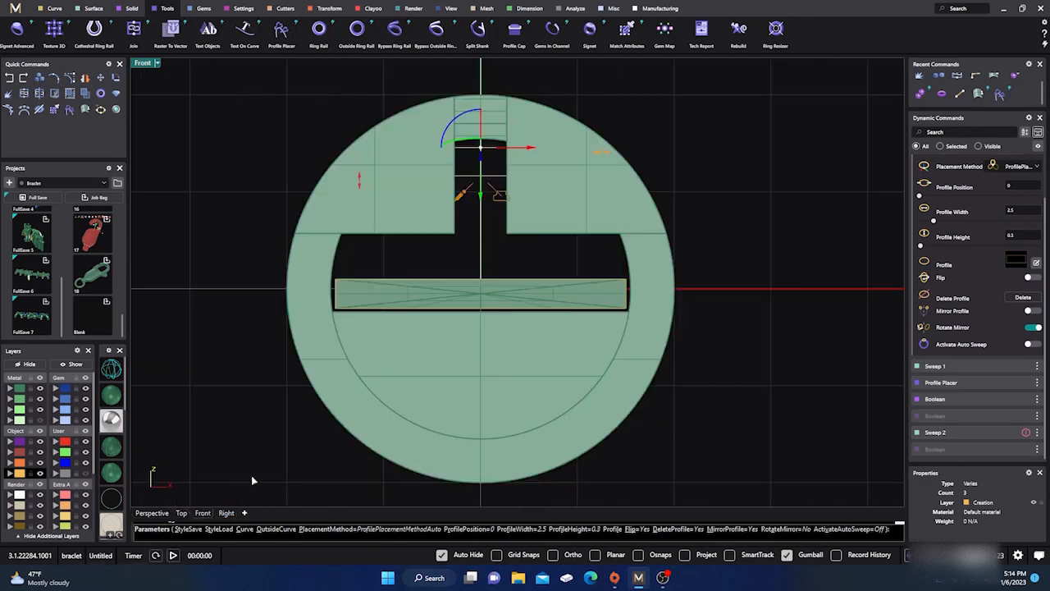
click(170, 513)
mouse_move(270, 448)
right_down()
mouse_move(216, 466)
mouse_move(304, 462)
mouse_move(255, 460)
right_up()
scroll(502, 297, up, 5)
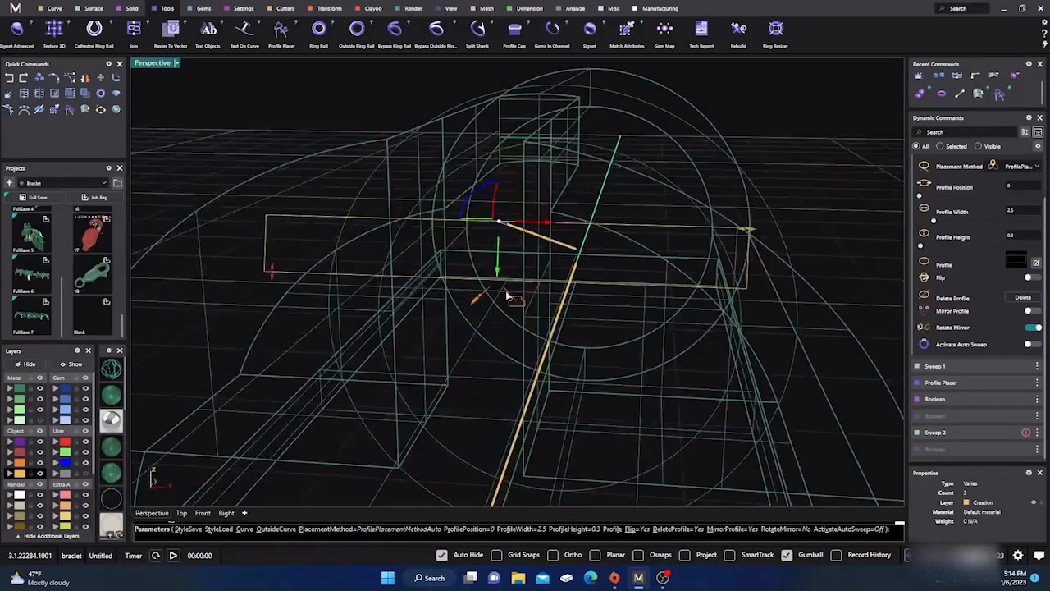
scroll(490, 334, down, 4)
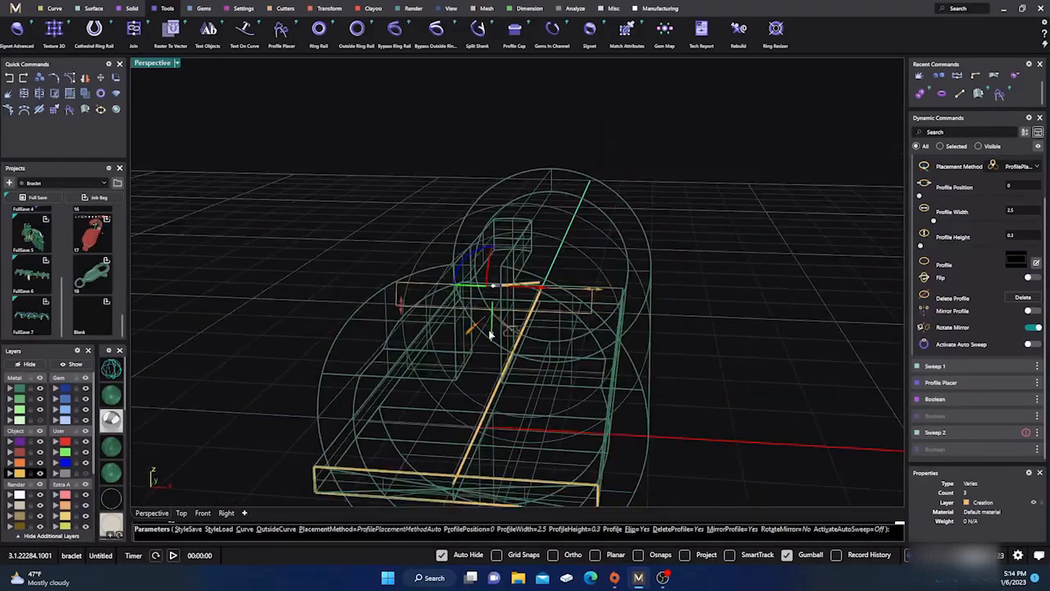
right_drag(415, 389, 363, 386)
right_click(364, 386)
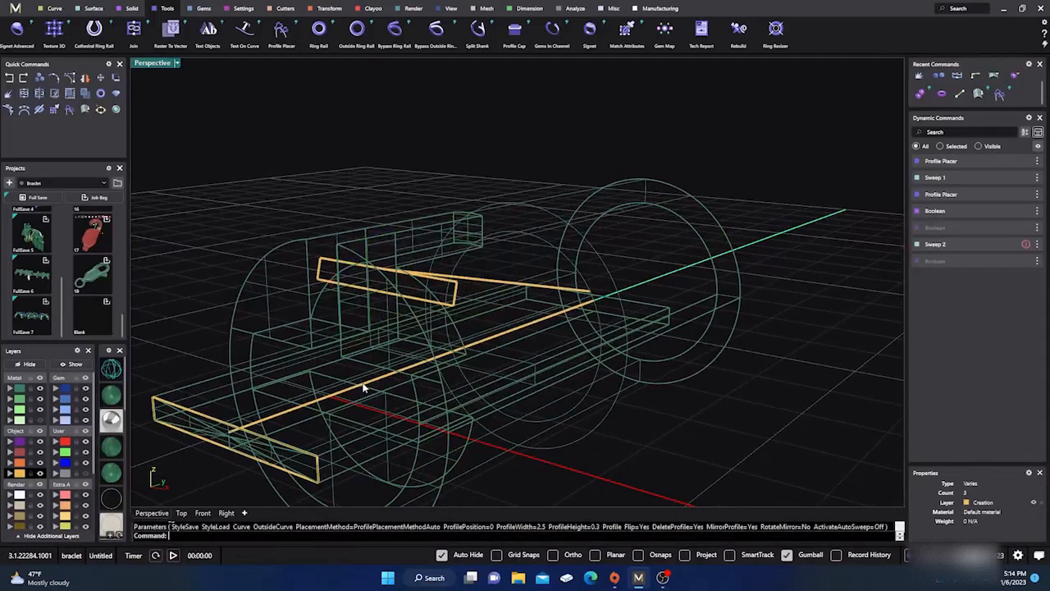
Reopen the upper rectangle's Profile Placer settings, inspect its placement on the slanted line, and close them without changes.
click(90, 10)
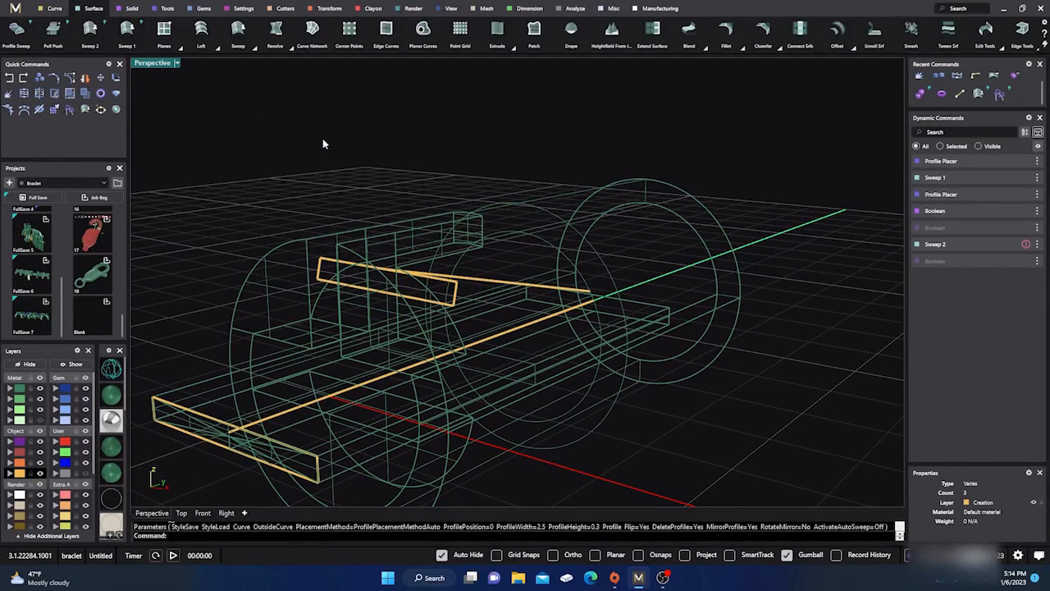
click(486, 280)
double_click(455, 294)
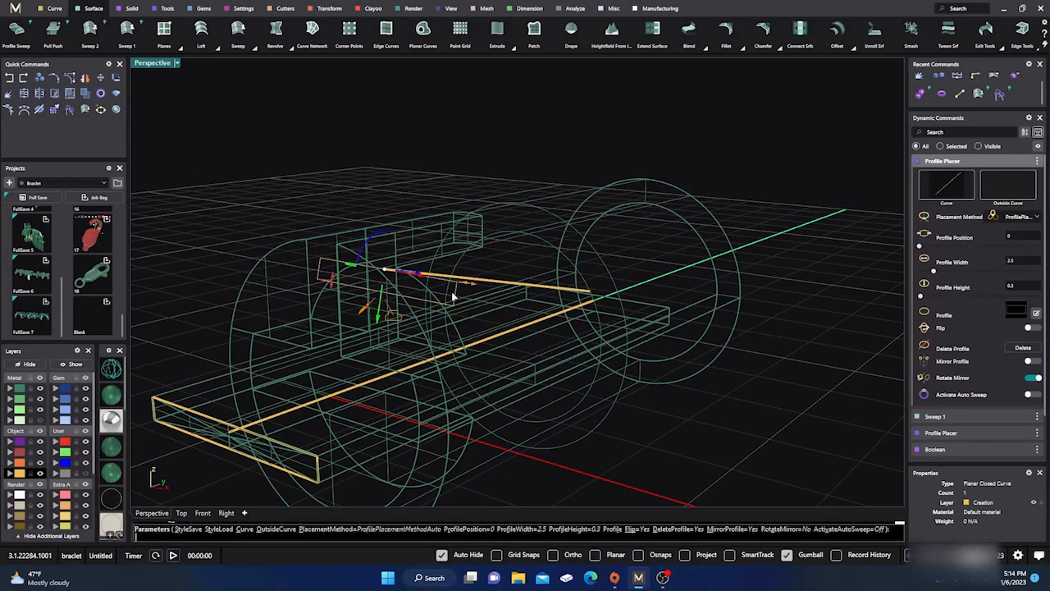
right_drag(482, 378, 434, 444)
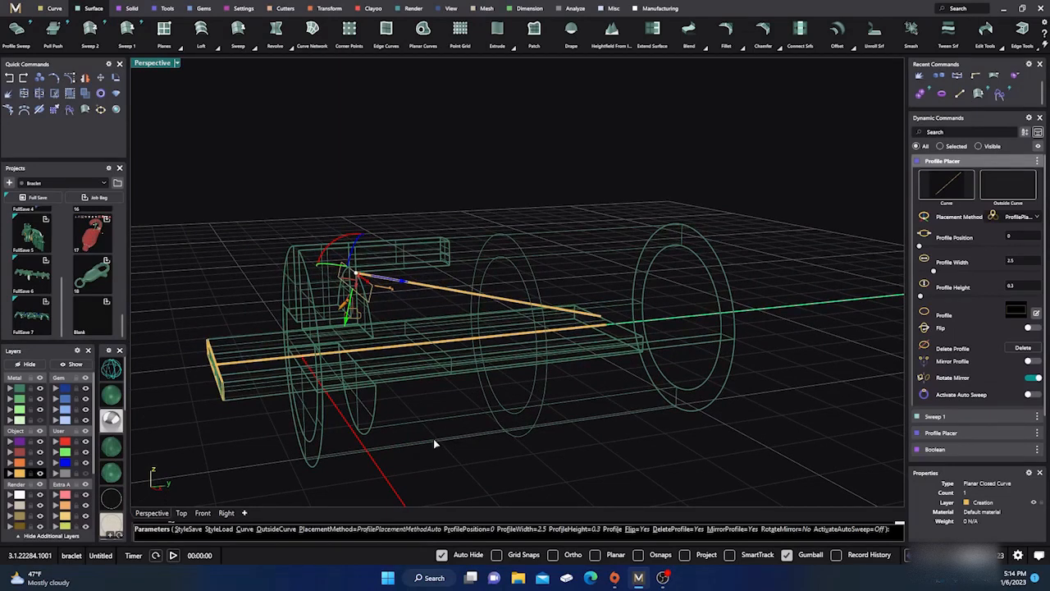
right_click(435, 444)
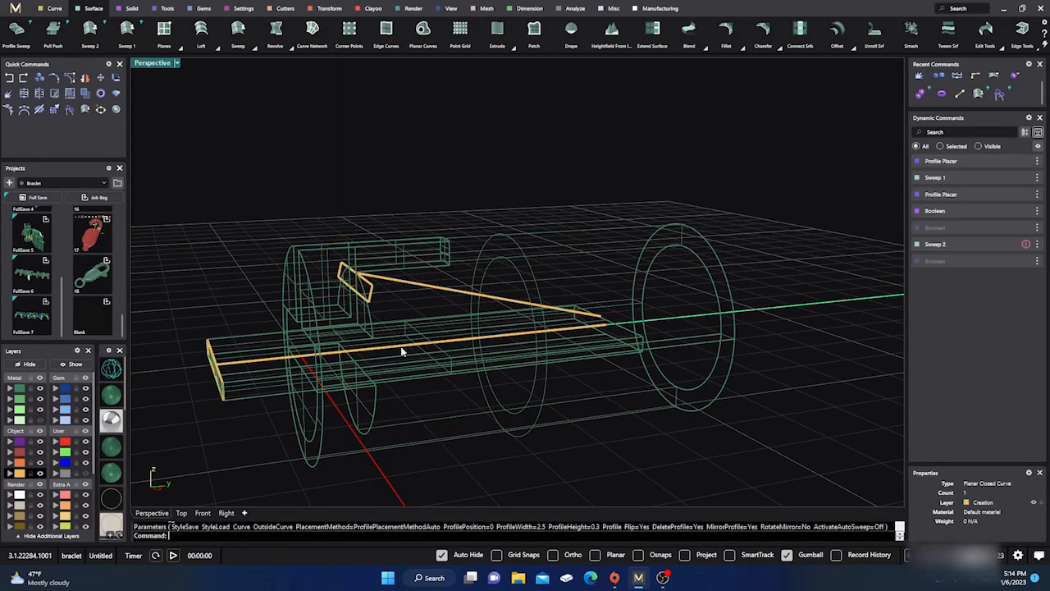
Sweep the upper rectangular profile along the upper slanted construction line with Sweep 1.
click(127, 31)
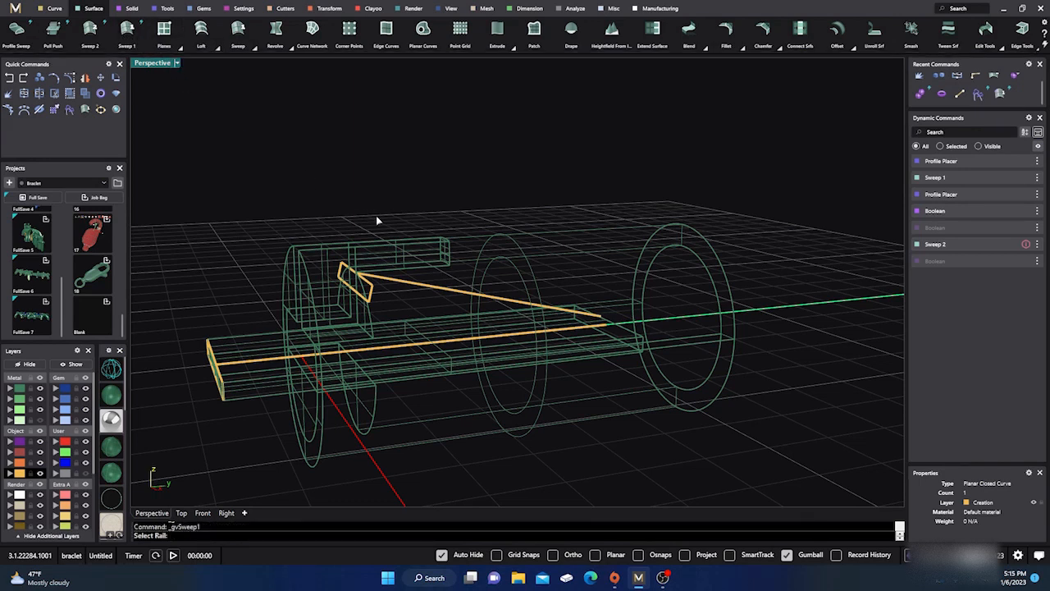
click(435, 289)
click(367, 289)
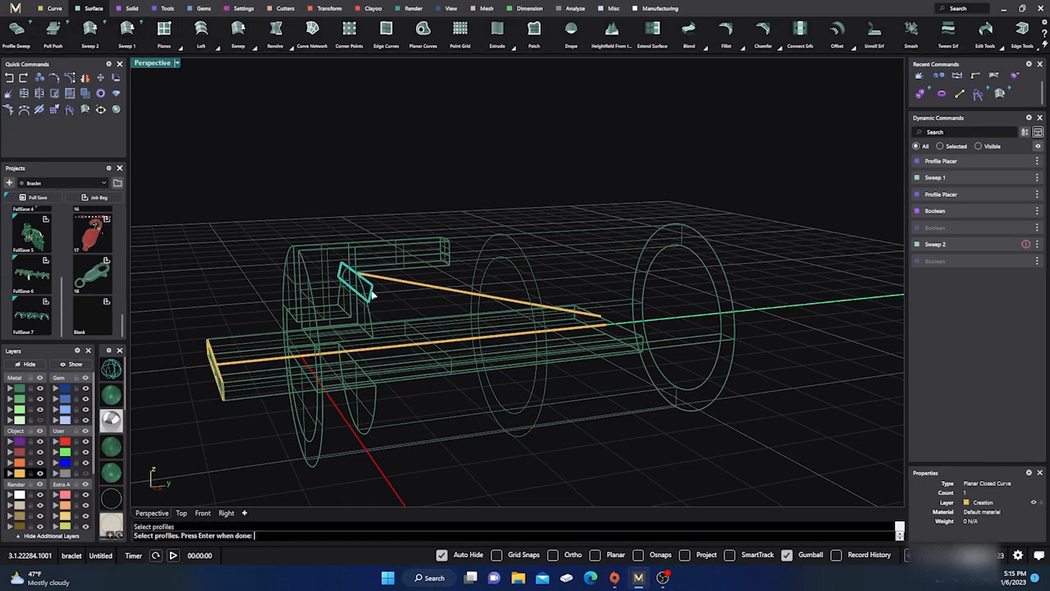
key(Return)
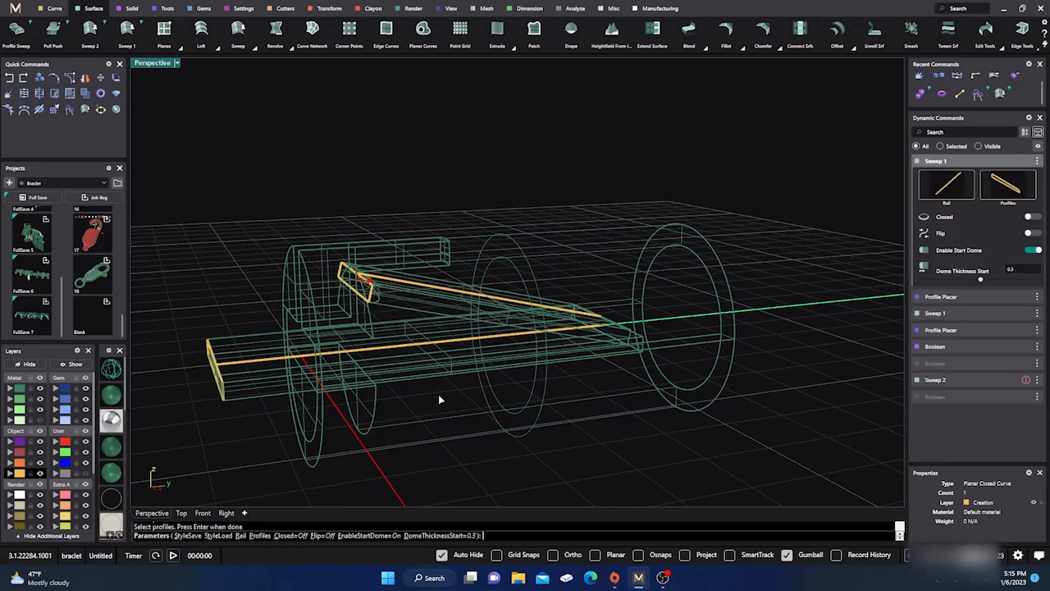
right_drag(439, 400, 420, 390)
scroll(361, 280, up, 2)
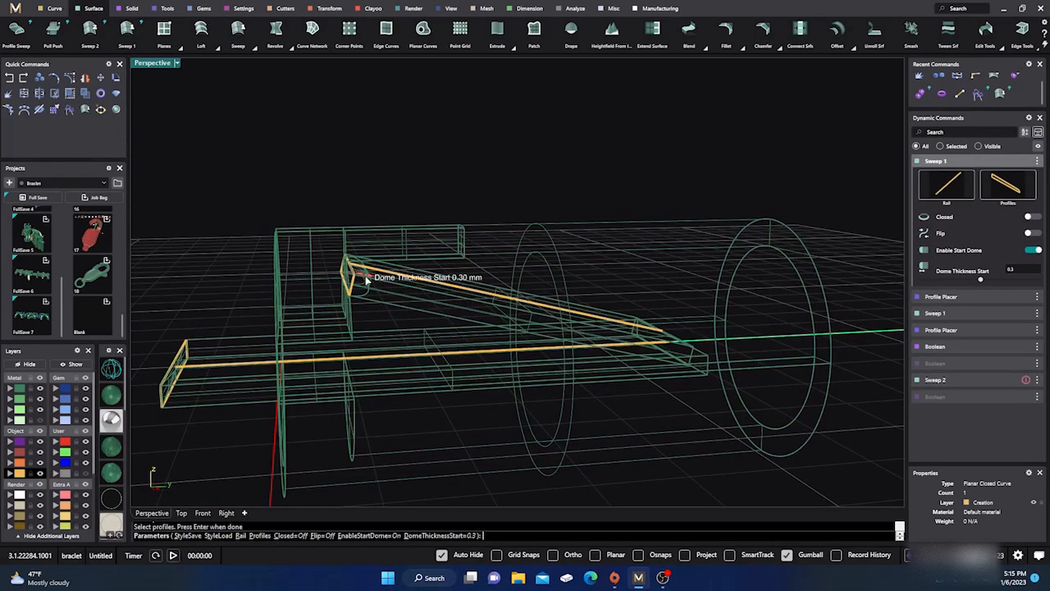
Reduce the new sweep's Dome Thickness Start to 0 mm so its end is flat, and accept the sweep.
drag(367, 279, 350, 274)
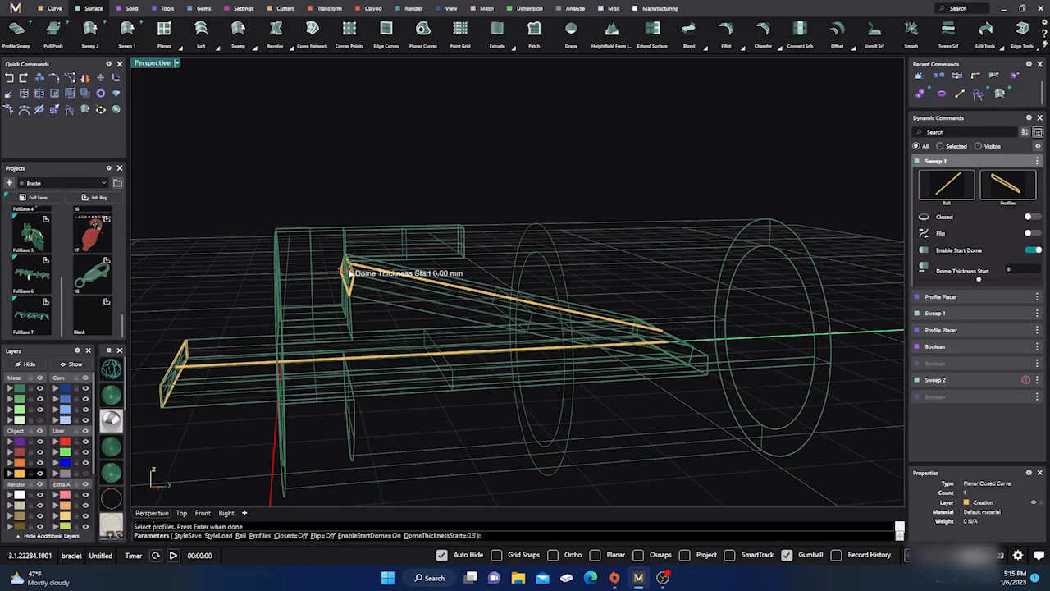
scroll(428, 370, down, 3)
right_drag(443, 384, 428, 400)
scroll(586, 370, up, 3)
right_drag(586, 370, 523, 361)
scroll(633, 366, down, 3)
right_click(466, 333)
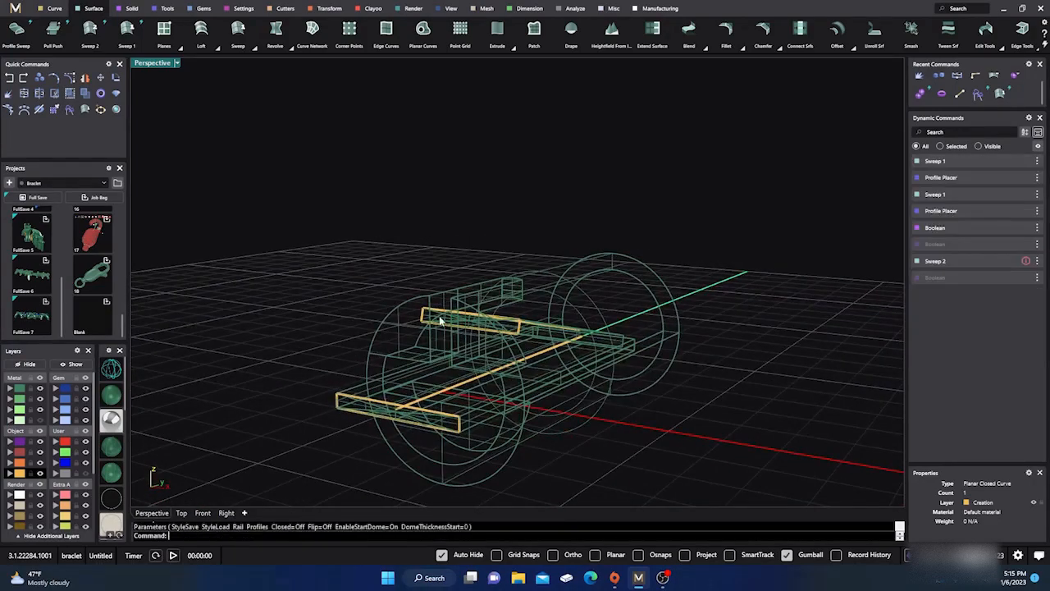
Edit the upper rectangle's Profile Placer, rotate the profile around its slanted line, adjust its placement, and accept.
scroll(440, 317, up, 5)
click(441, 305)
click(472, 330)
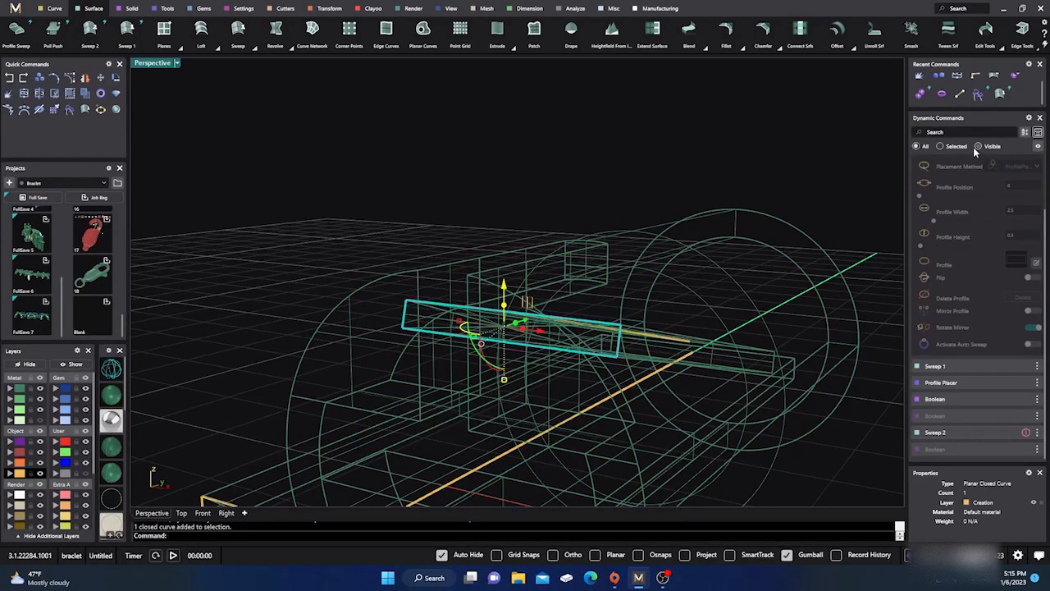
scroll(971, 233, up, 2)
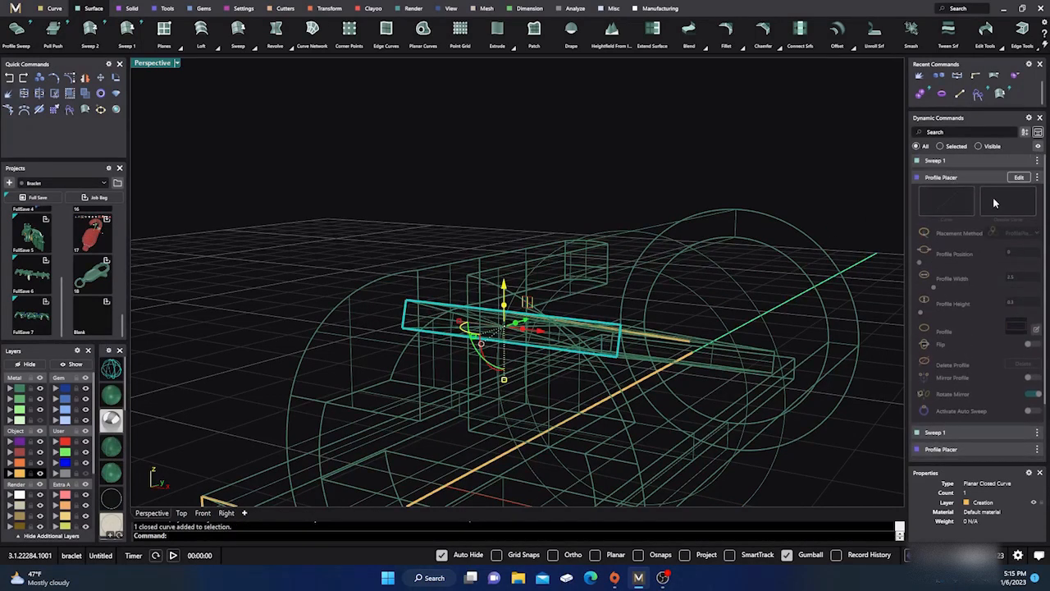
click(1015, 179)
right_drag(494, 309, 564, 296)
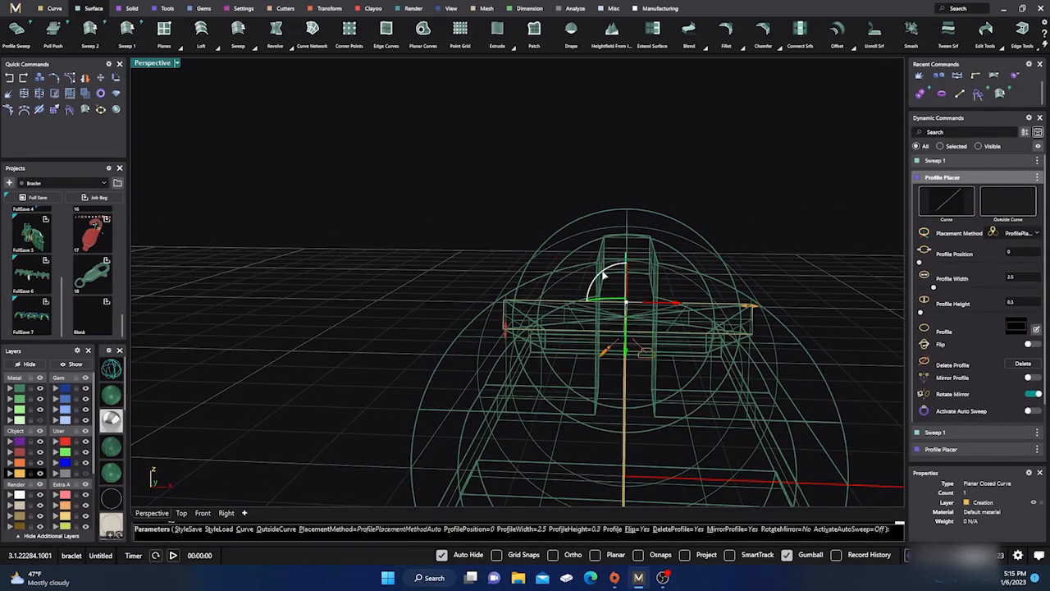
drag(603, 276, 657, 350)
right_drag(548, 361, 465, 369)
drag(398, 253, 383, 275)
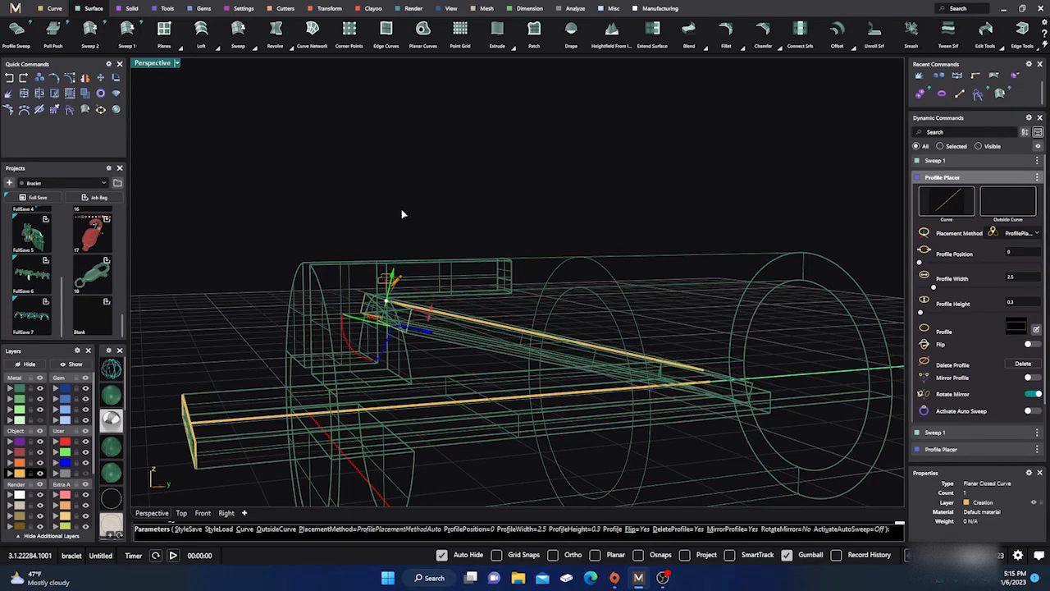
right_drag(402, 212, 362, 197)
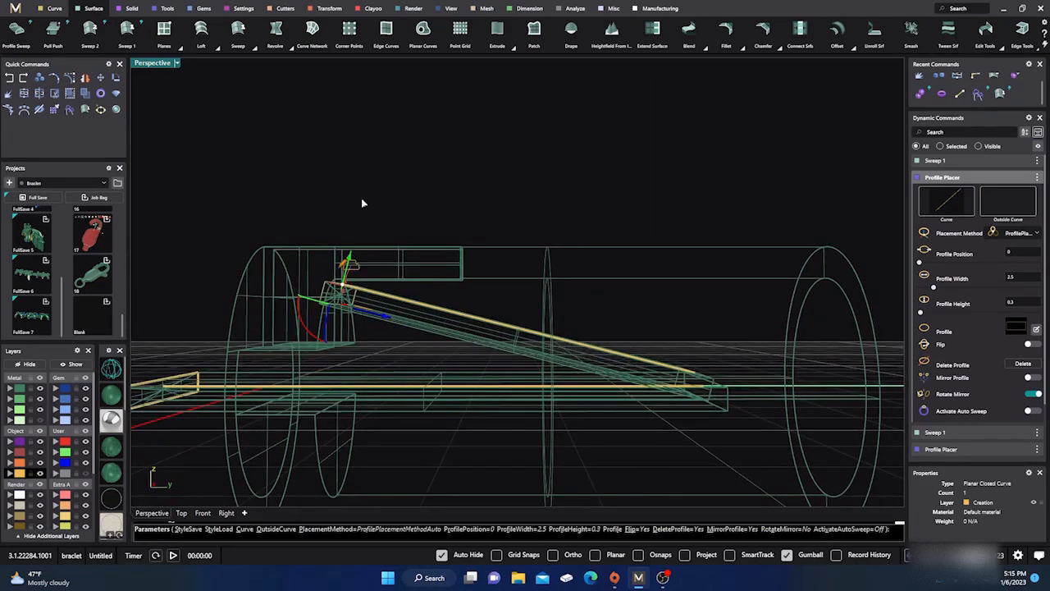
right_click(362, 203)
Rotate the upper swept bar with its profile and line about 4 degrees around its upper end in the wireframe Right view, raising the lower end.
right_drag(512, 319, 492, 336)
click(495, 336)
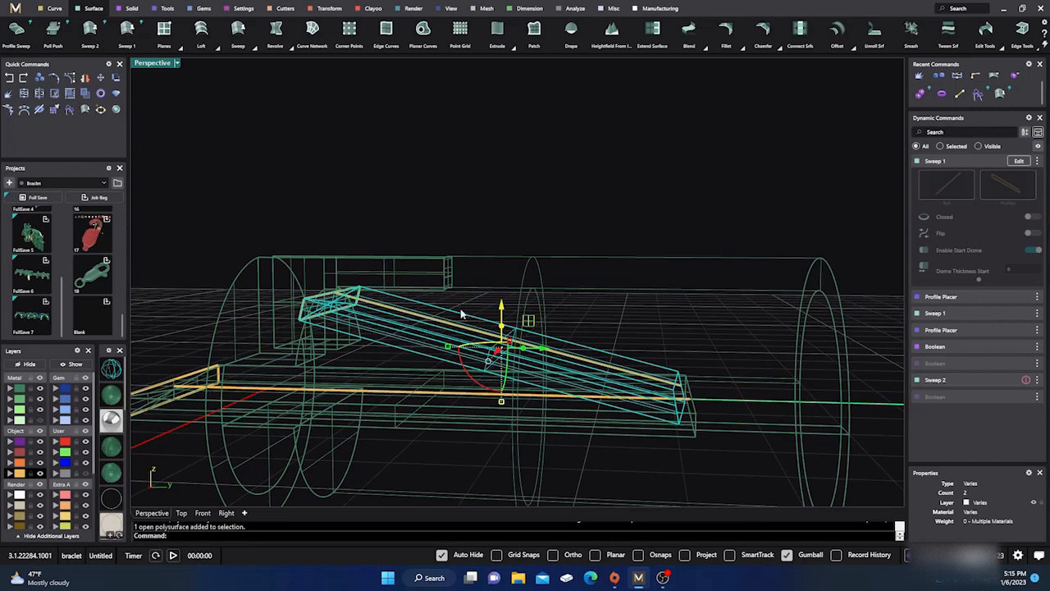
click(462, 329)
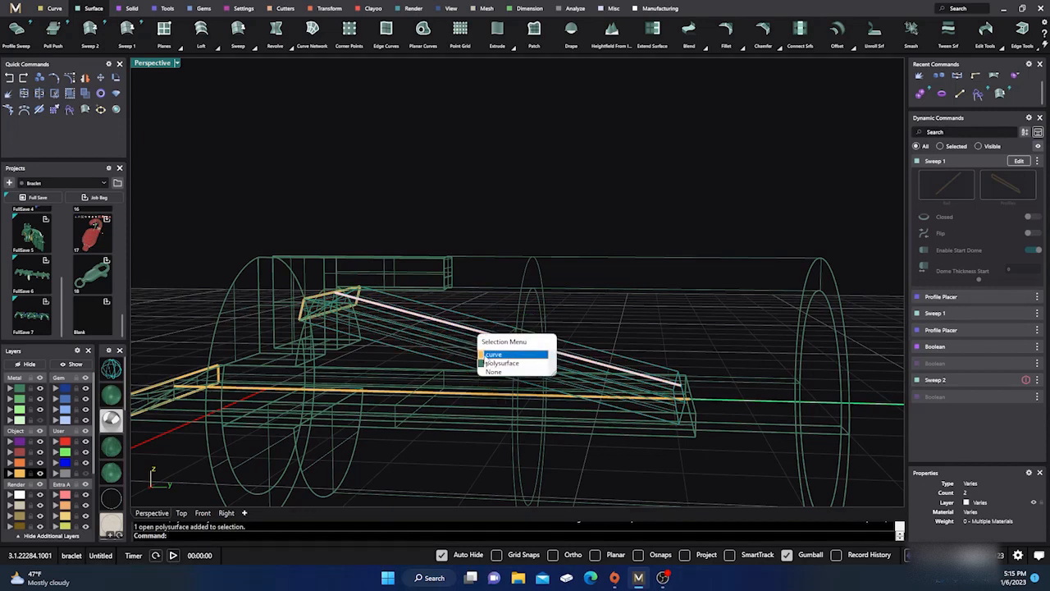
click(487, 353)
scroll(356, 238, down, 3)
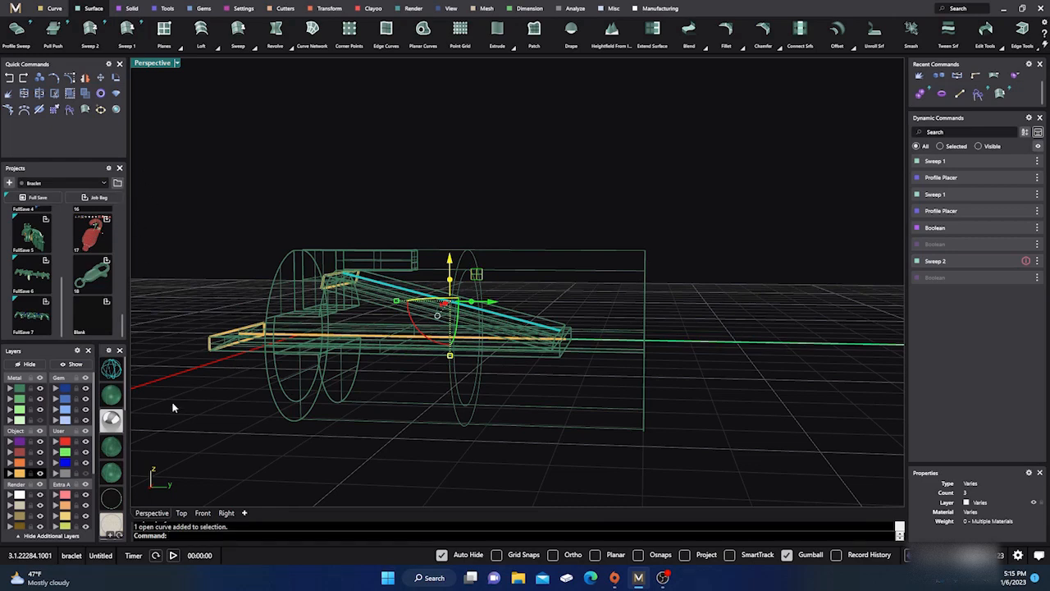
click(225, 513)
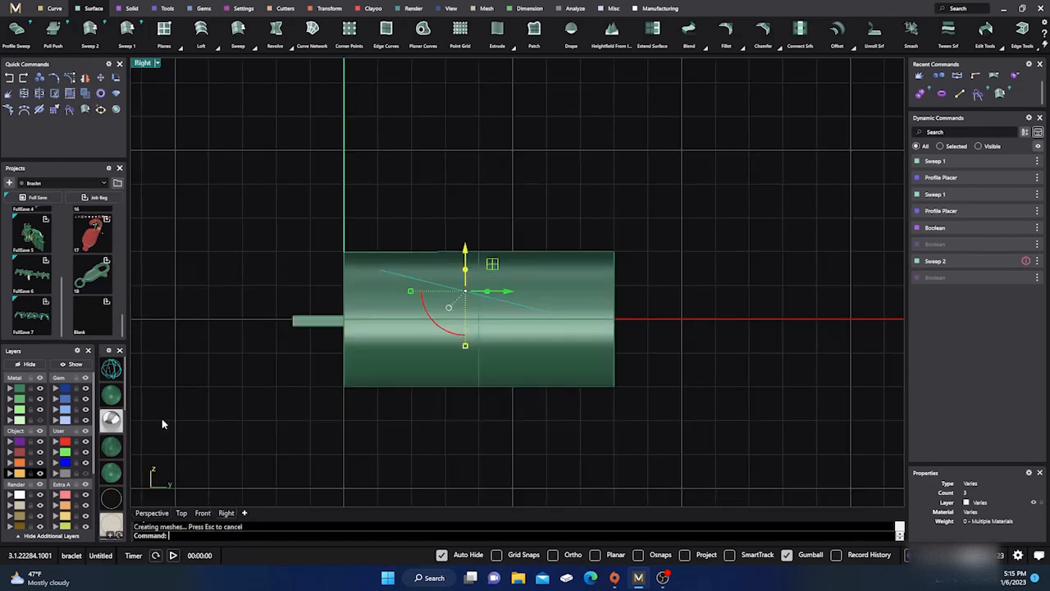
click(109, 370)
scroll(412, 303, up, 2)
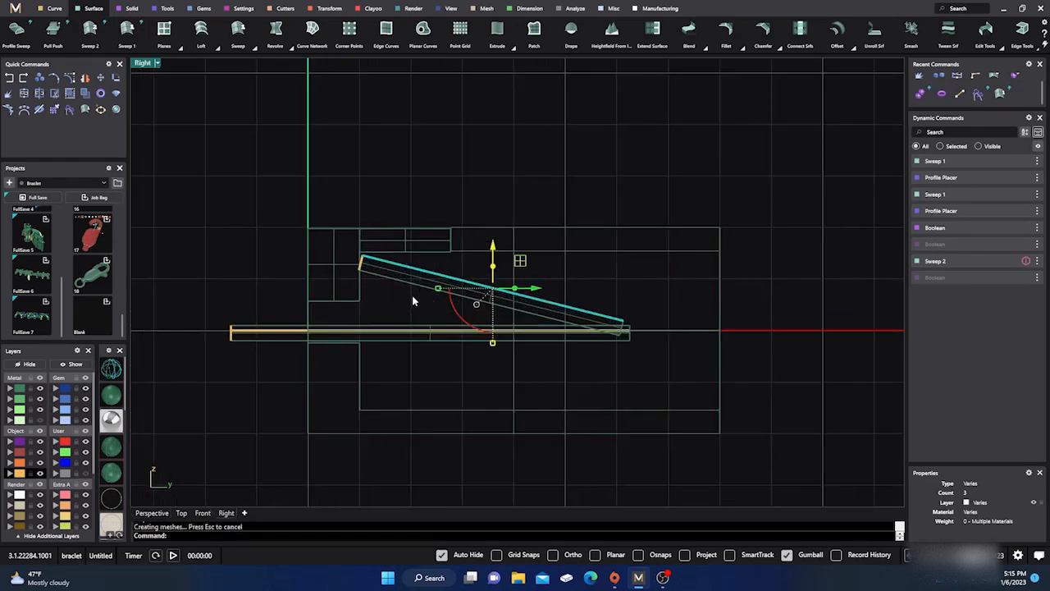
click(115, 78)
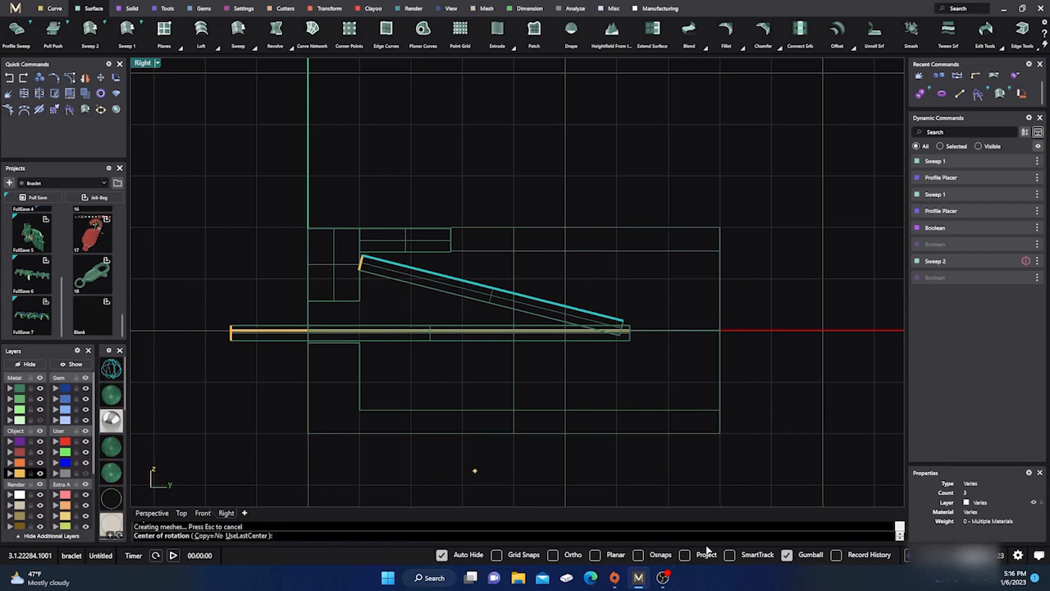
click(638, 555)
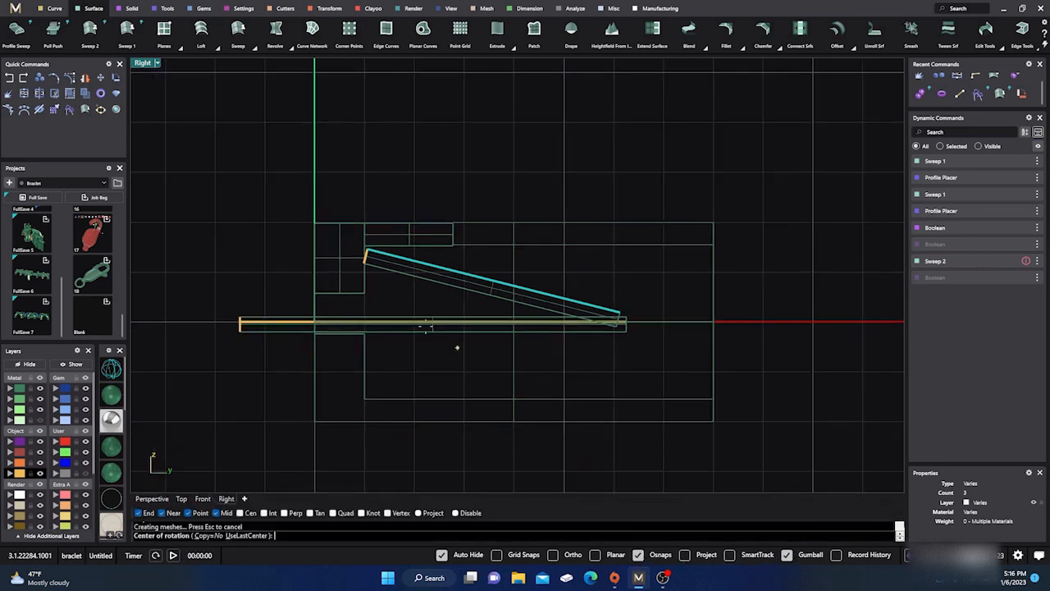
click(367, 250)
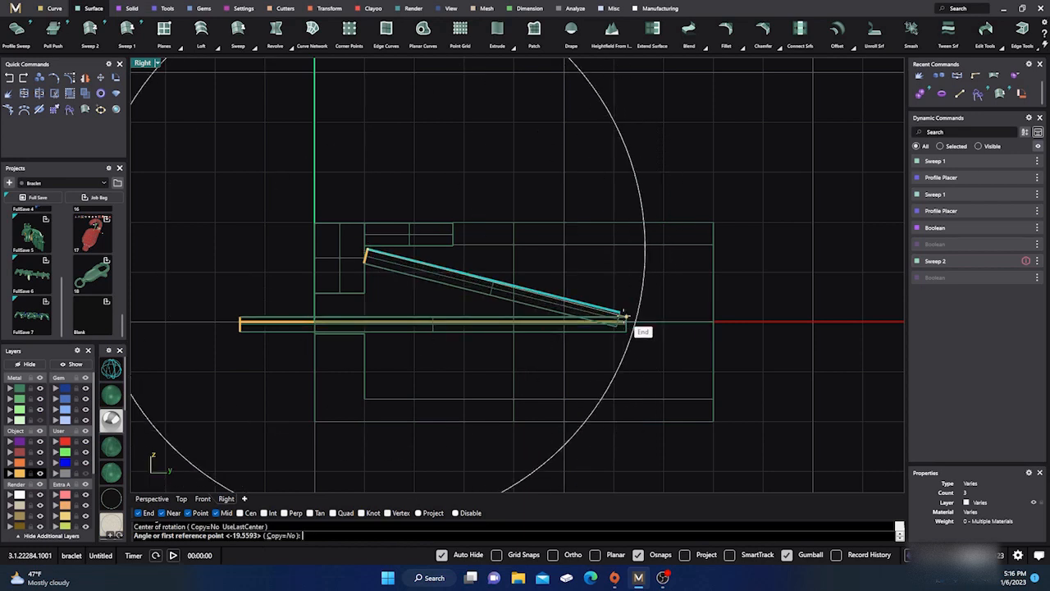
click(620, 311)
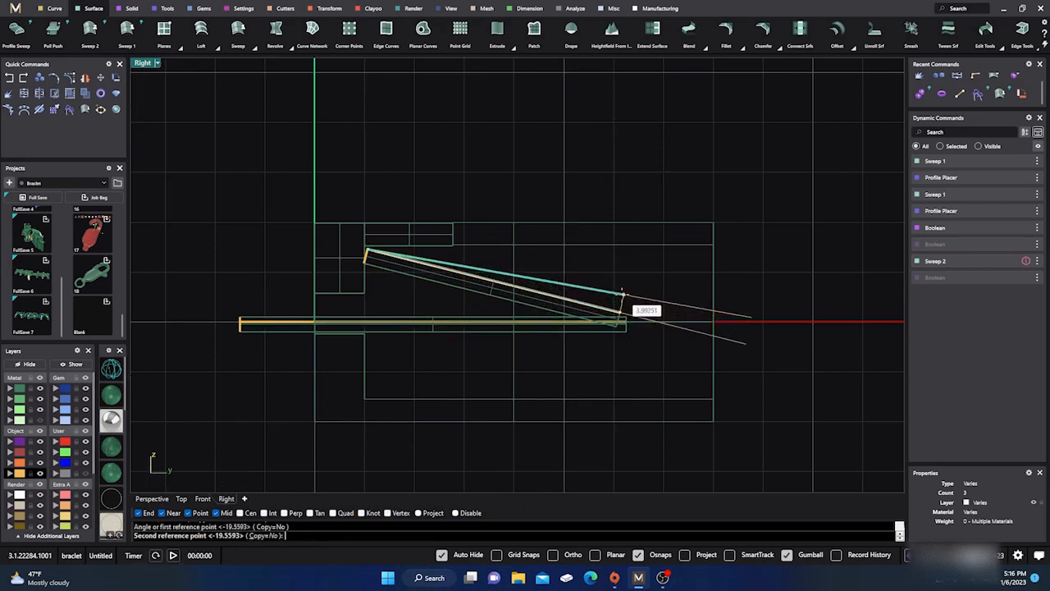
click(623, 300)
key(Escape)
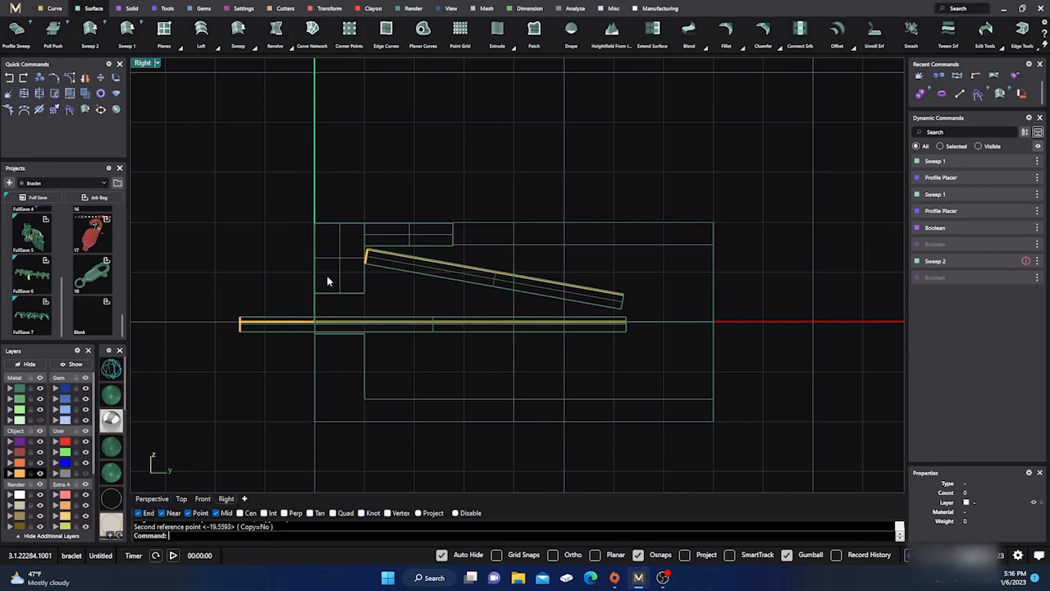
Return to the Perspective view and hide the tubular clasp body, leaving the two swept bars on display.
click(152, 499)
right_drag(221, 409, 260, 398)
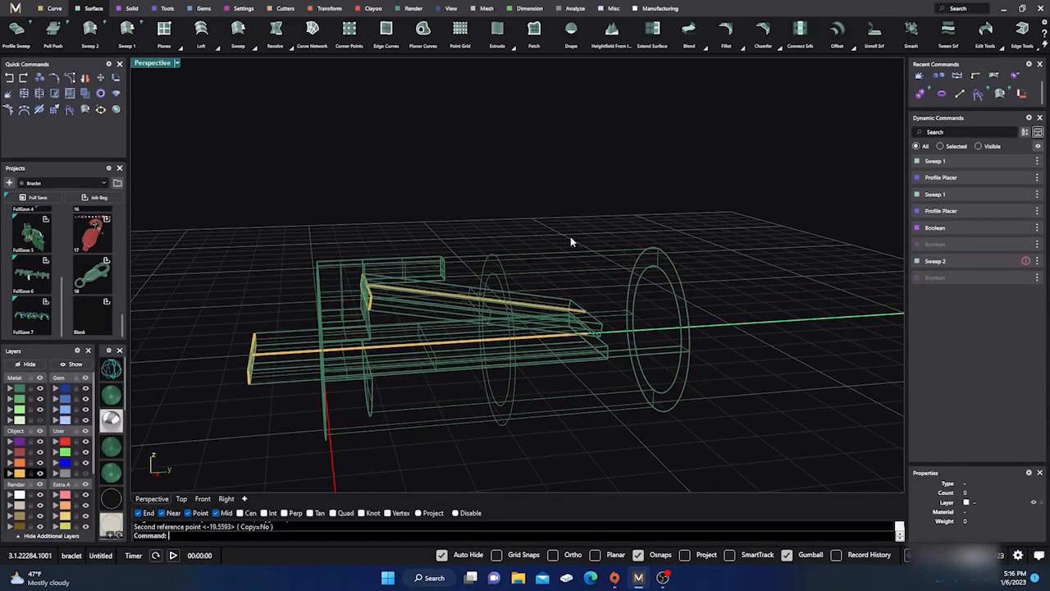
drag(680, 212, 628, 287)
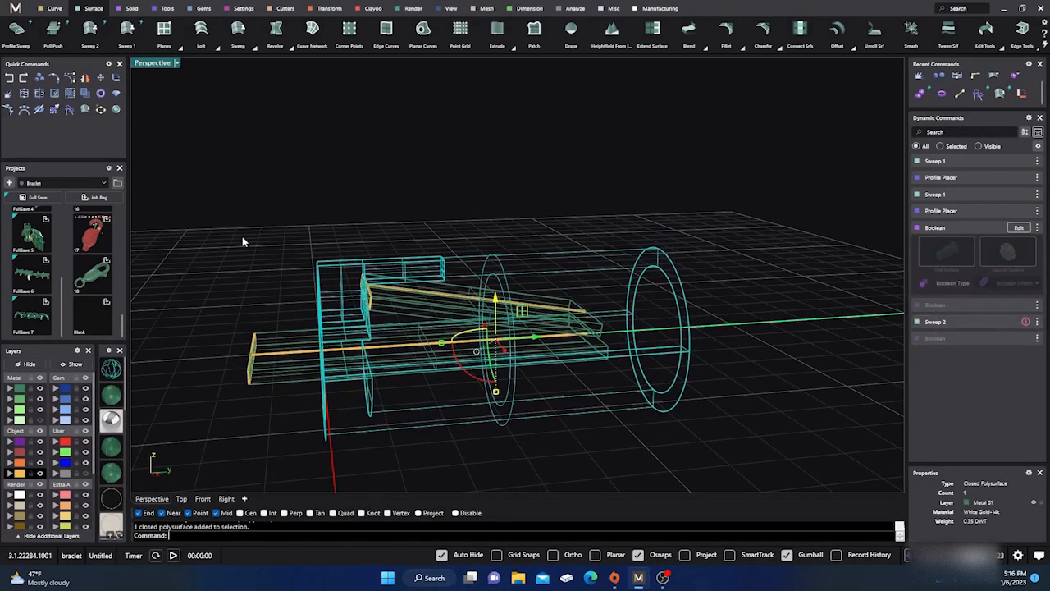
click(29, 363)
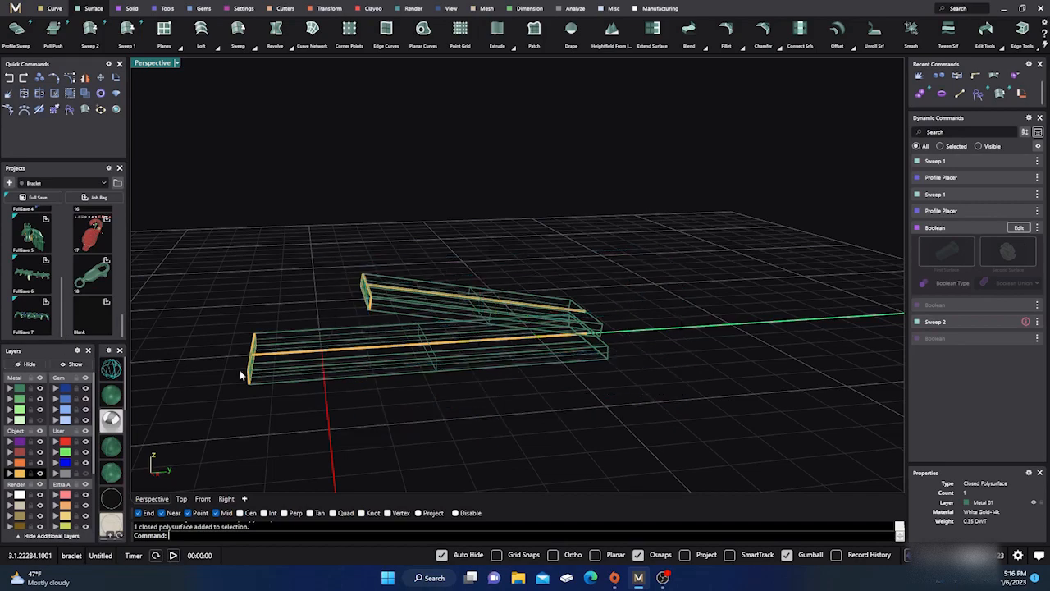
right_drag(447, 385, 422, 413)
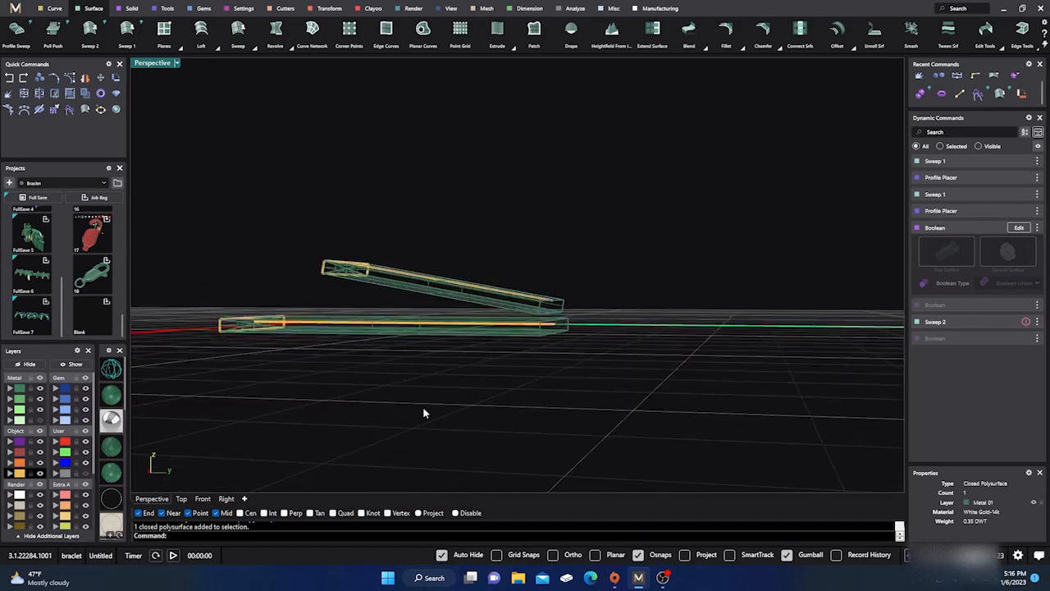
Display the two swept bars as shaded metal surfaces with their adjacent open ends in close view.
click(113, 397)
mouse_move(254, 382)
right_down()
mouse_move(445, 403)
mouse_move(361, 404)
mouse_move(317, 429)
mouse_move(329, 413)
right_up()
scroll(451, 303, up, 6)
scroll(451, 306, up, 2)
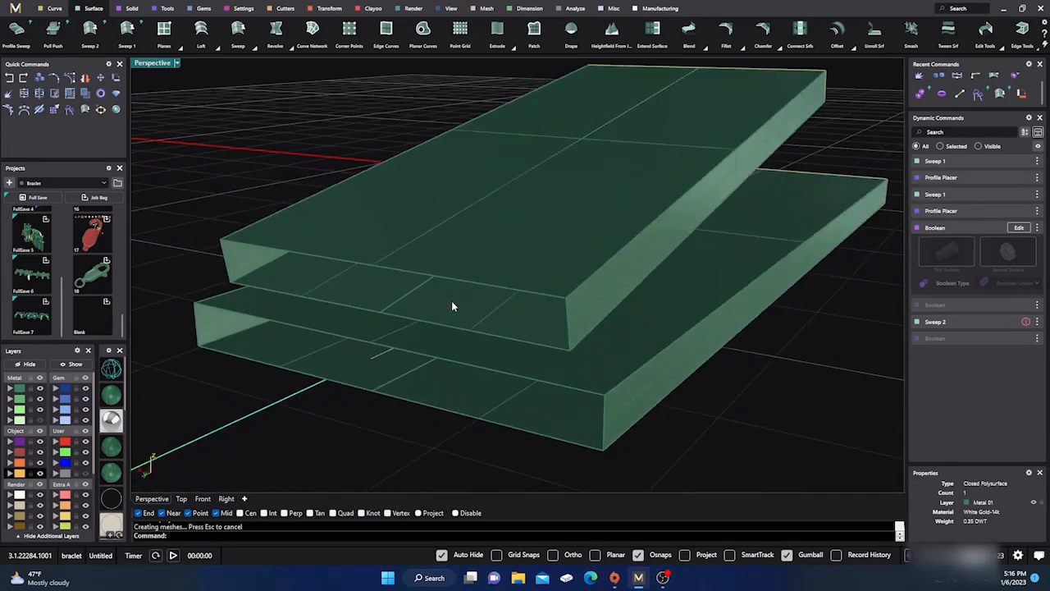
right_drag(582, 380, 538, 259)
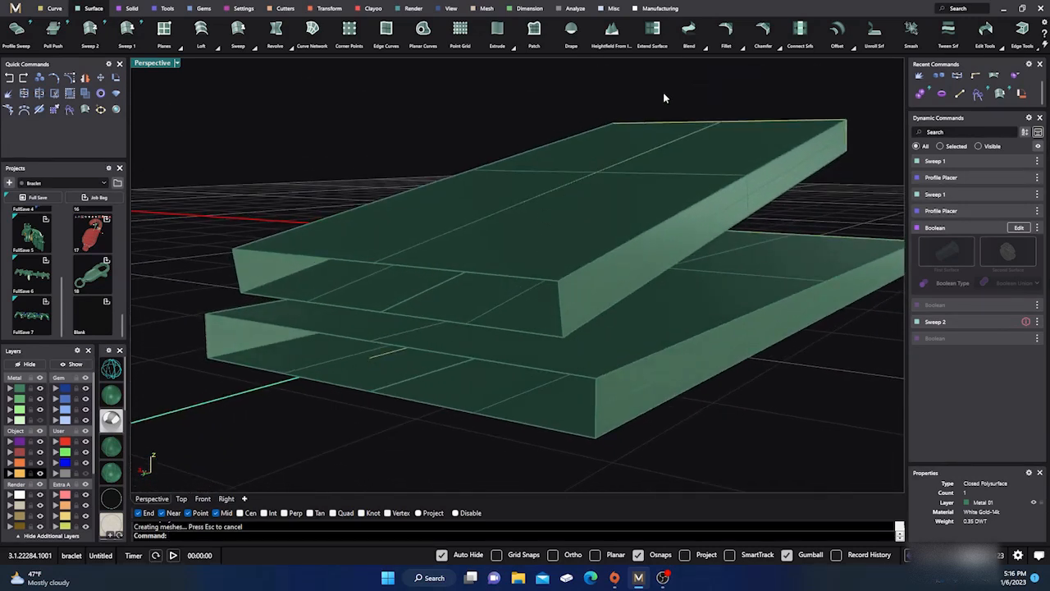
Start a Variable Blend with chained edges, picking the full end outline of the upper bar and that of the lower bar.
click(705, 47)
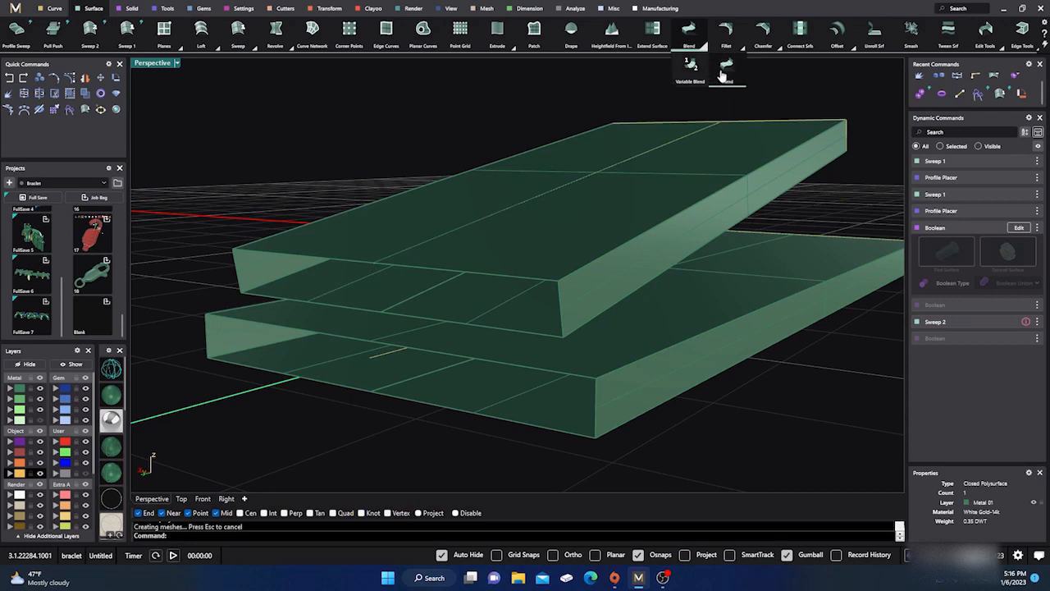
click(678, 72)
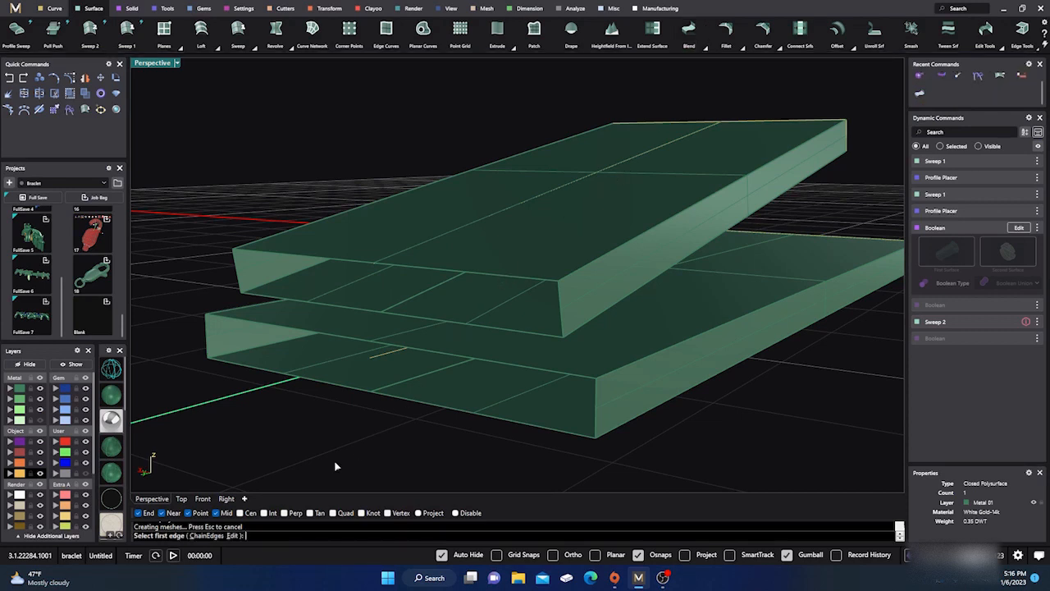
click(198, 536)
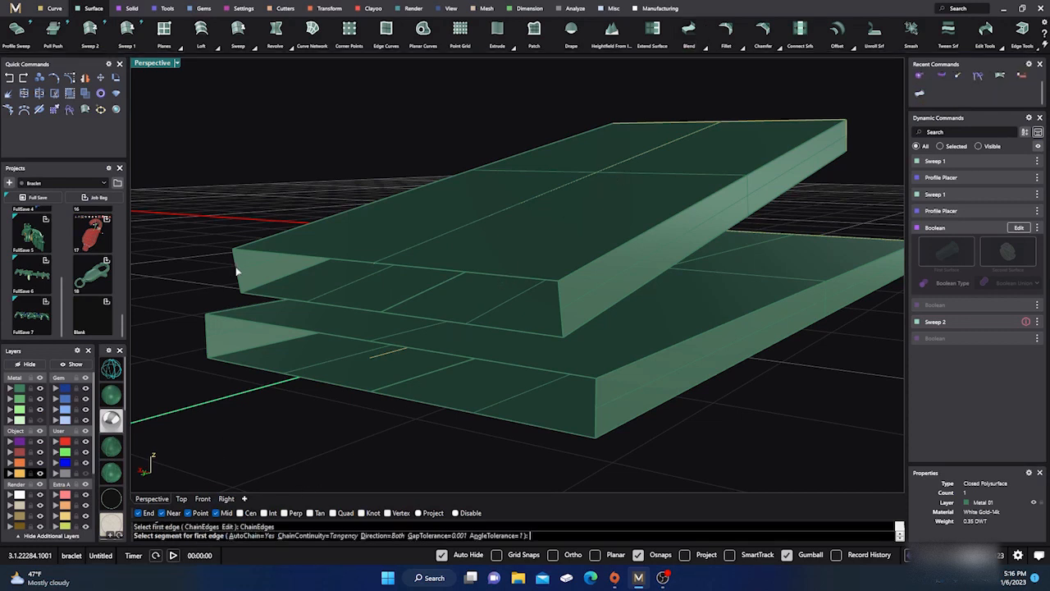
click(254, 250)
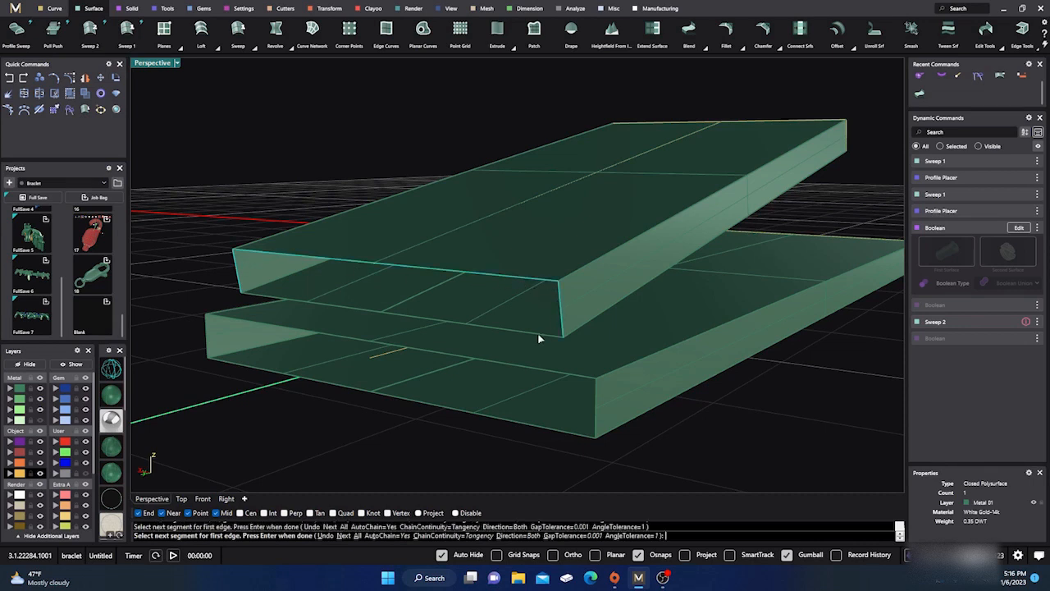
key(Return)
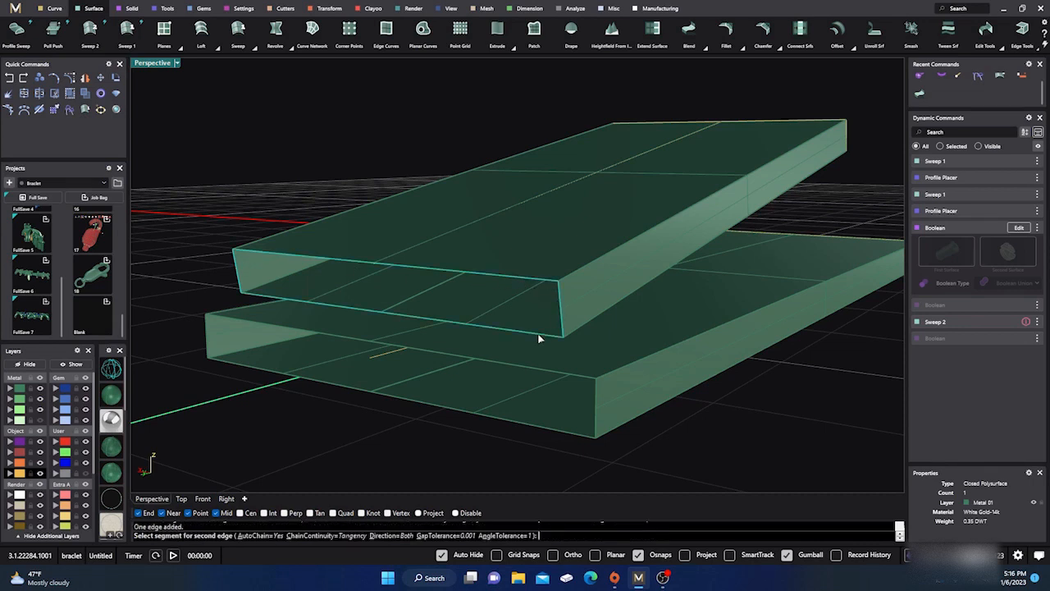
click(212, 335)
click(231, 320)
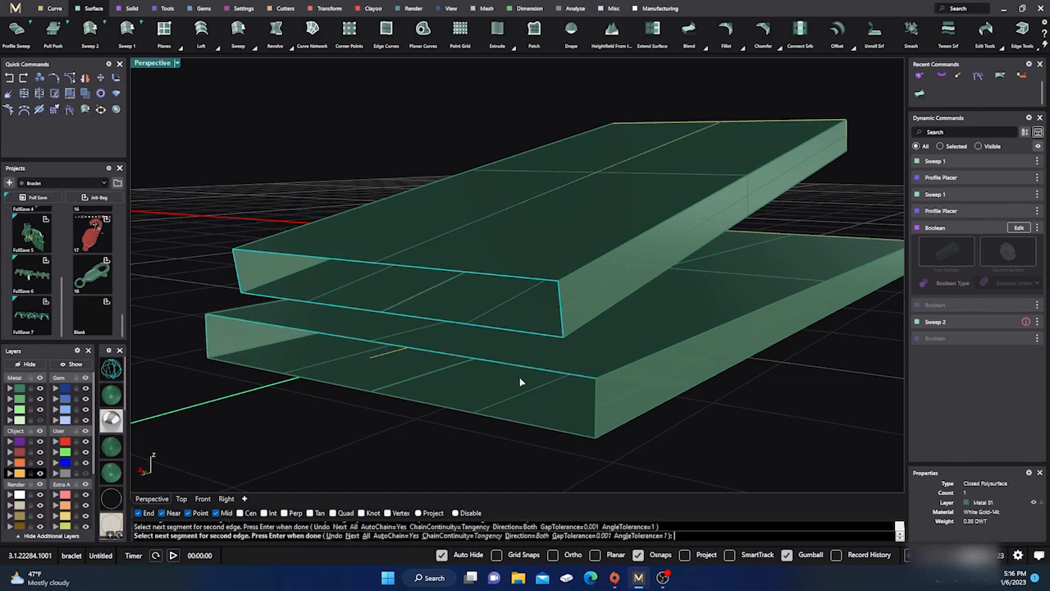
click(596, 412)
click(558, 429)
key(Return)
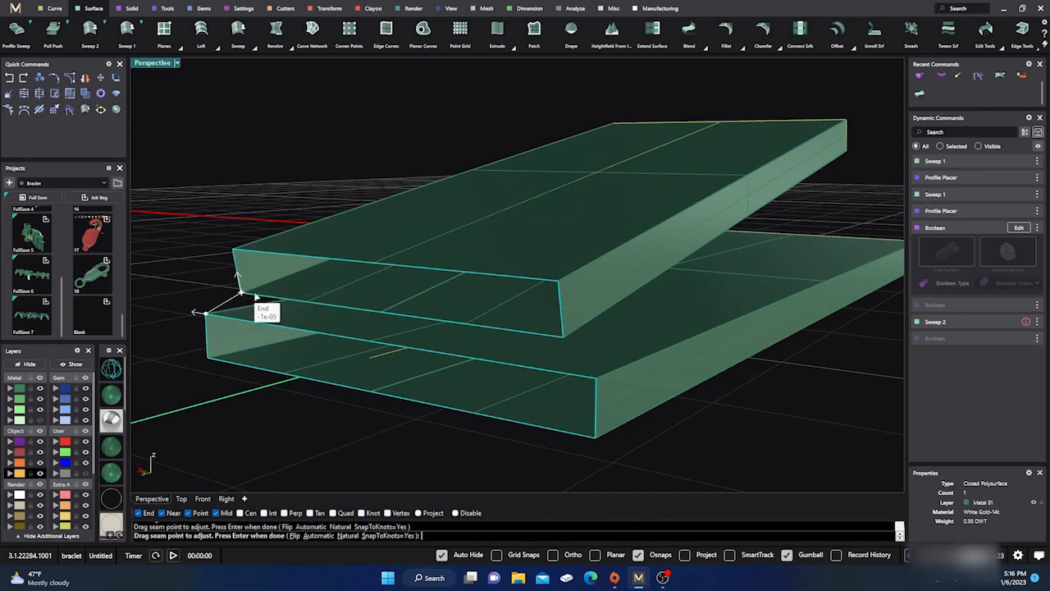
Move both blend seam points to the middle of the bars' facing end edges and accept the seam alignment.
drag(241, 291, 380, 313)
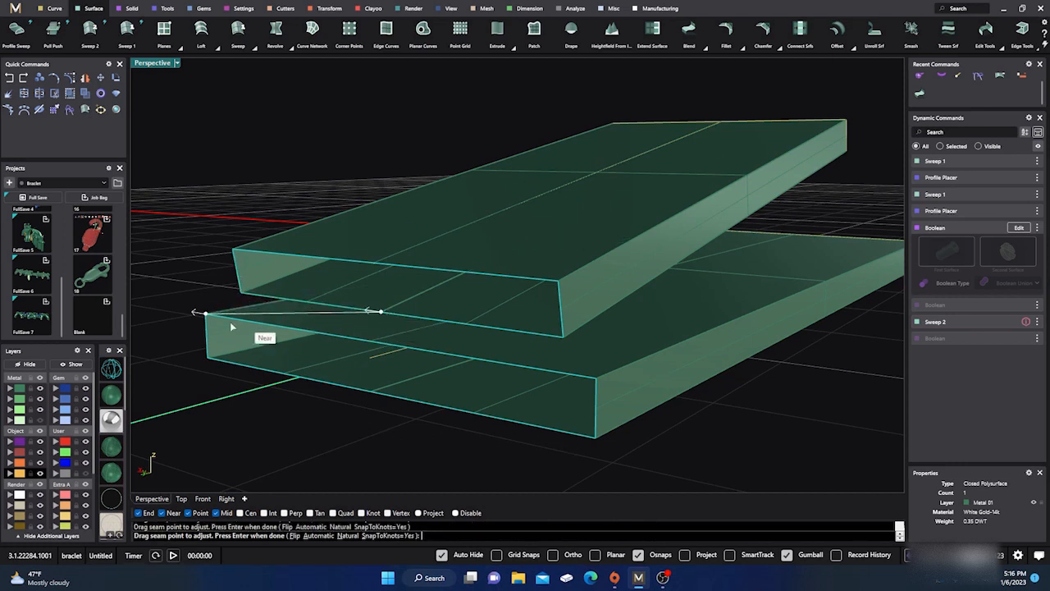
drag(207, 317, 369, 340)
mouse_move(406, 389)
right_down()
mouse_move(462, 405)
mouse_move(403, 405)
right_up()
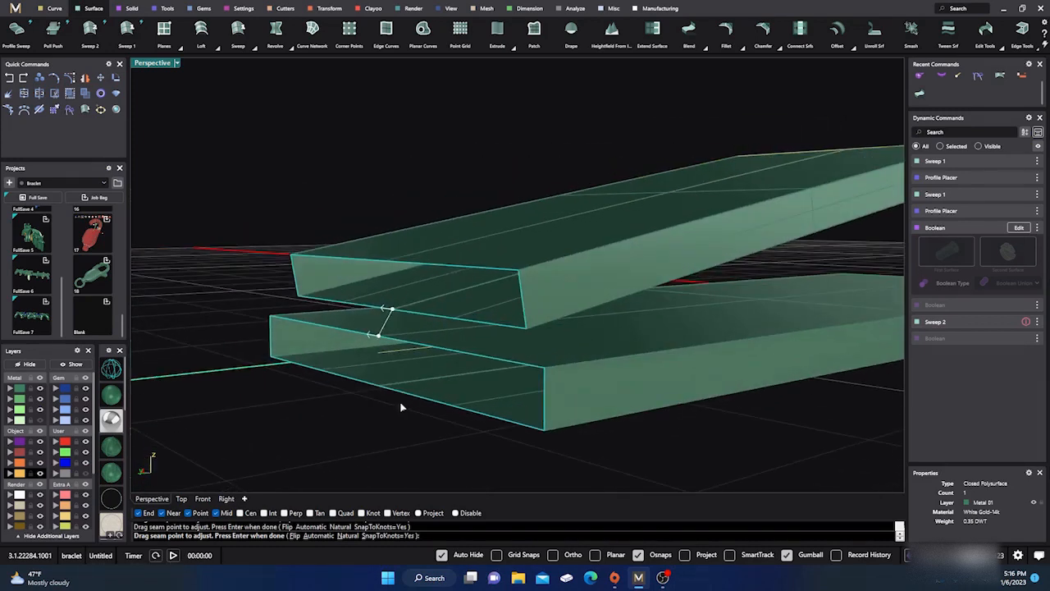
right_click(401, 407)
right_drag(468, 415, 392, 416)
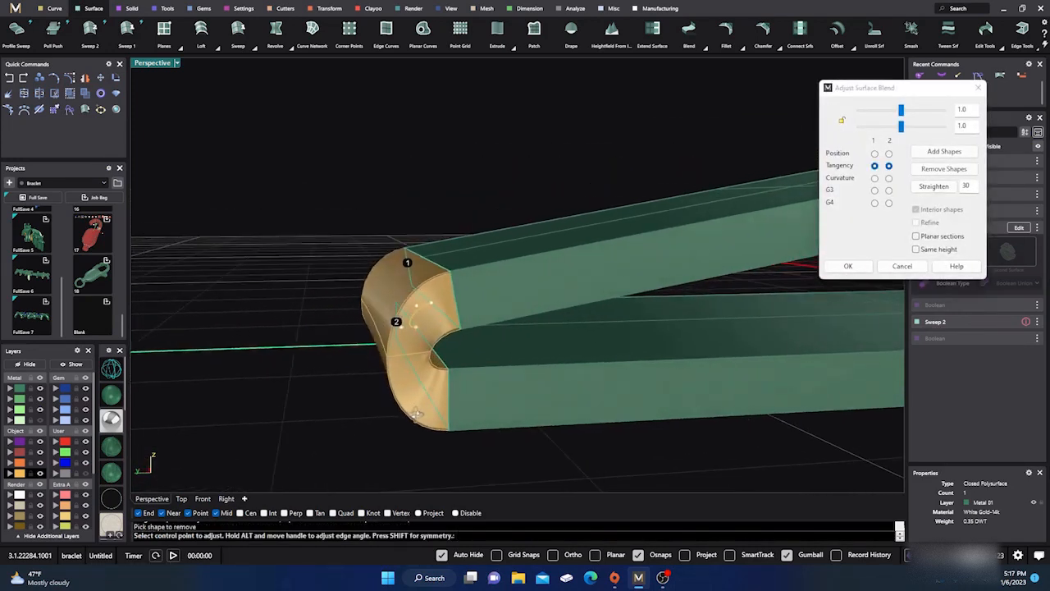
Try Curvature continuity on both ends of the blend, and return both ends to Tangency.
click(875, 178)
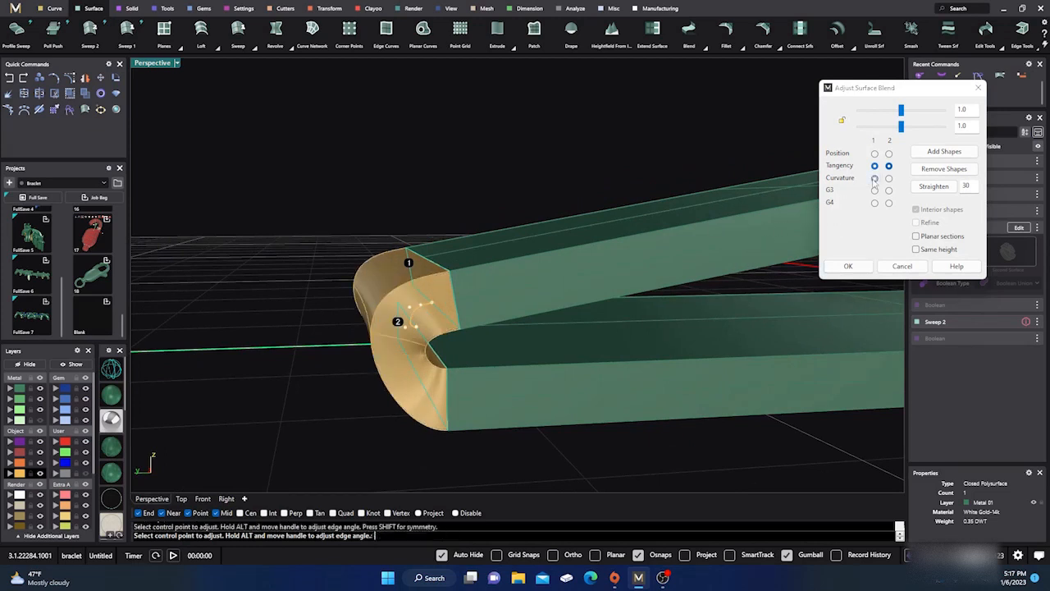
click(889, 178)
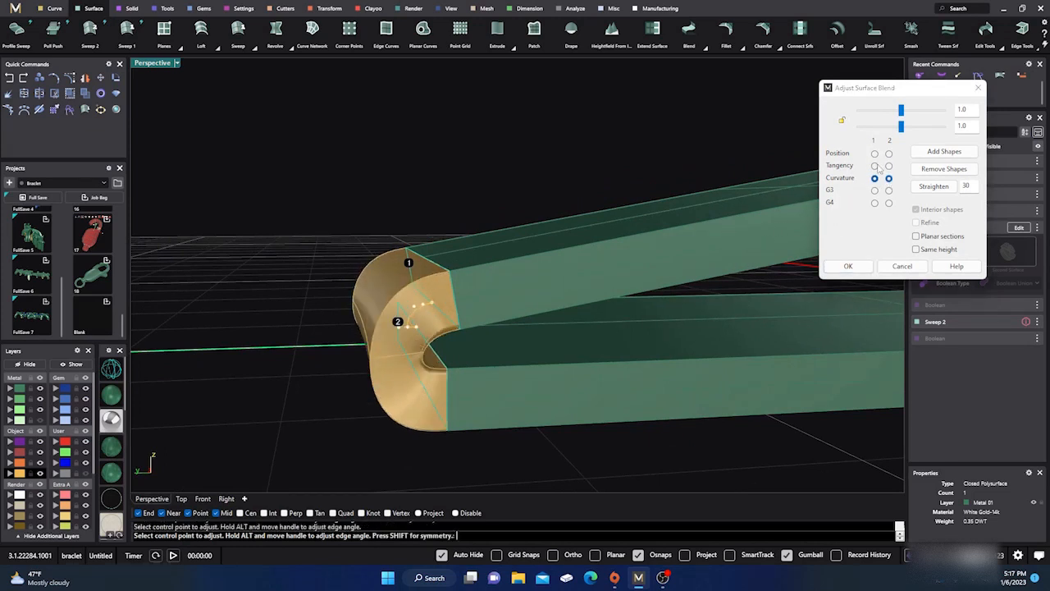
click(874, 166)
click(888, 165)
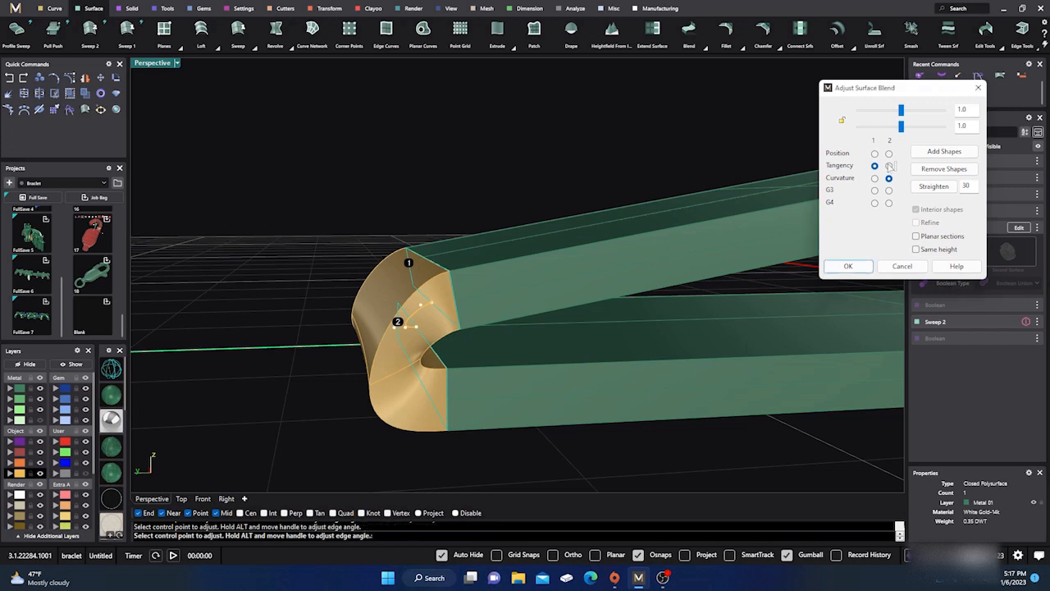
Lock the two blend bulge values together, raise both to 1.84, inspect the folded end, and cancel the blend.
click(842, 121)
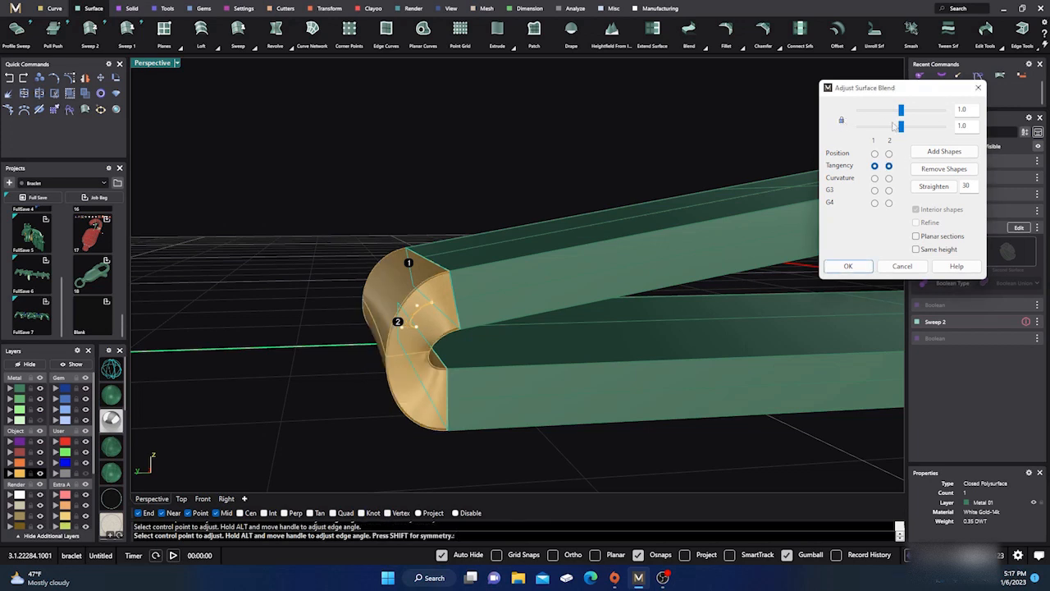
drag(905, 132, 922, 129)
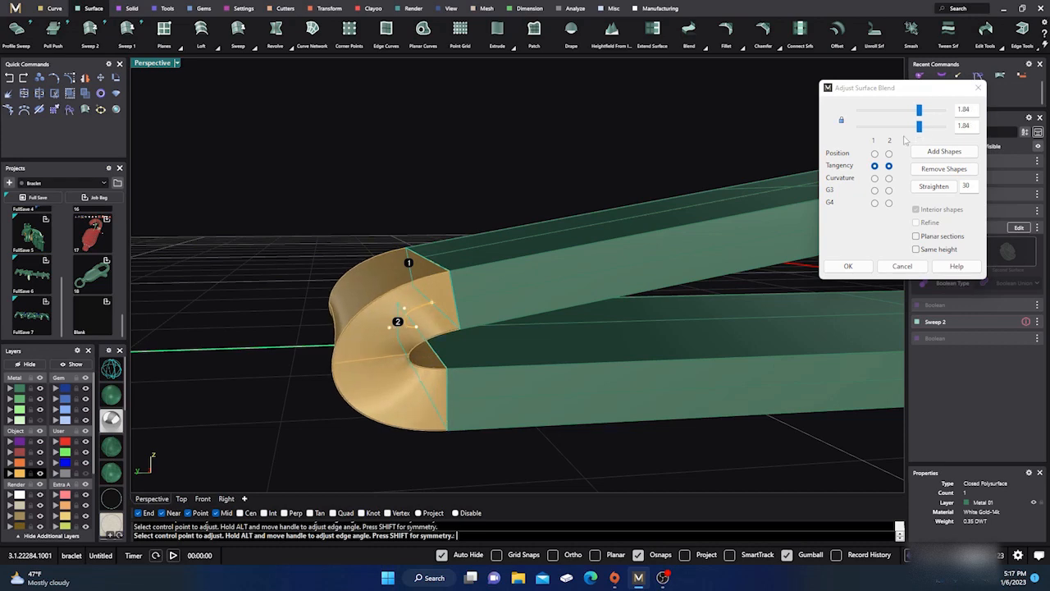
scroll(425, 213, down, 4)
right_drag(429, 299, 372, 318)
right_drag(380, 312, 471, 292)
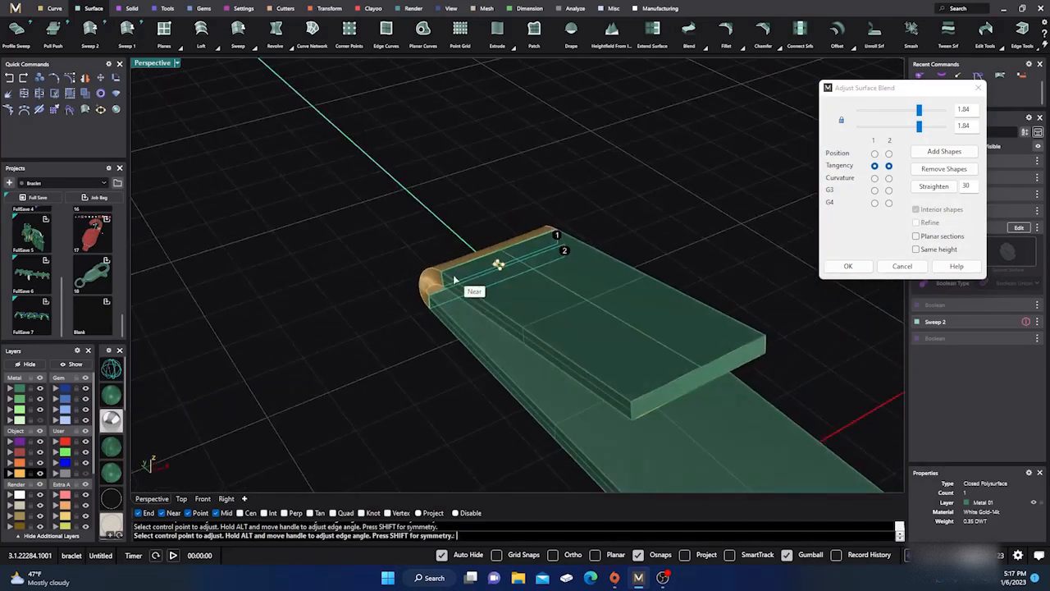
click(899, 266)
Check the Profile Width of the lower bar's Profile Placer and close it without changes.
right_drag(324, 215, 353, 291)
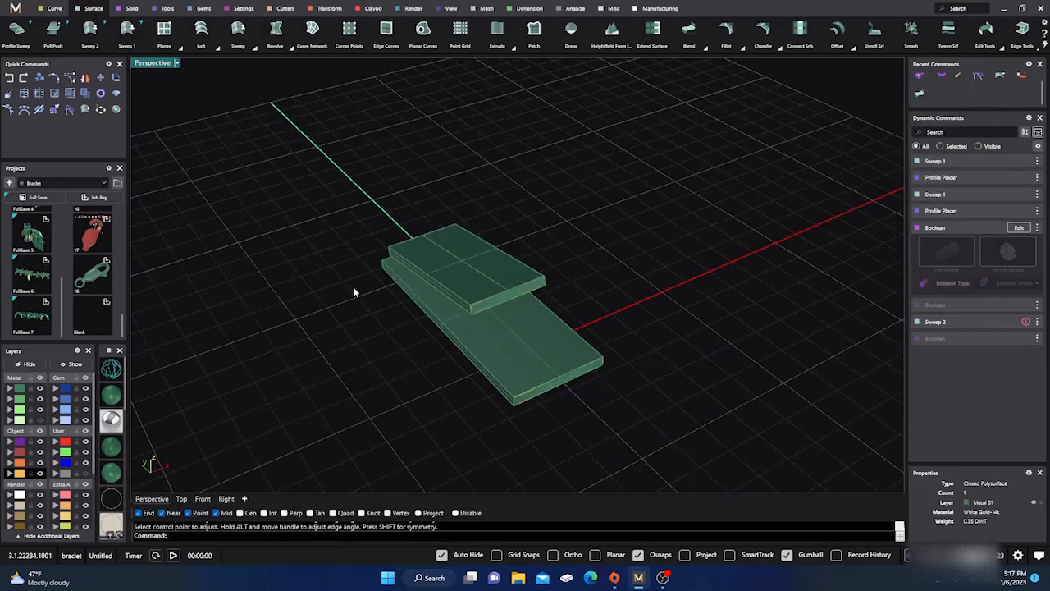
scroll(494, 311, up, 2)
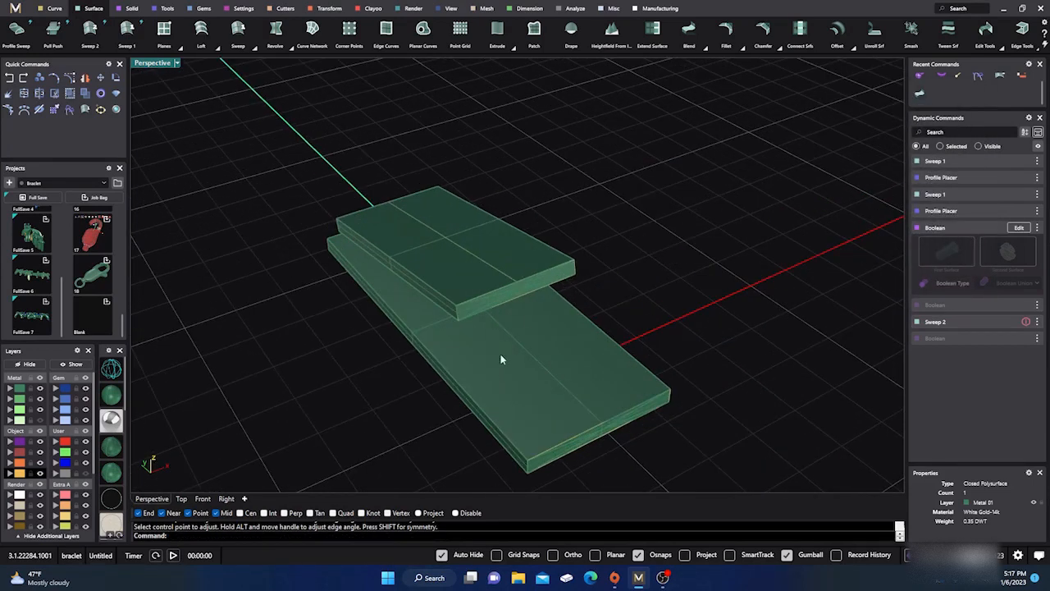
click(573, 435)
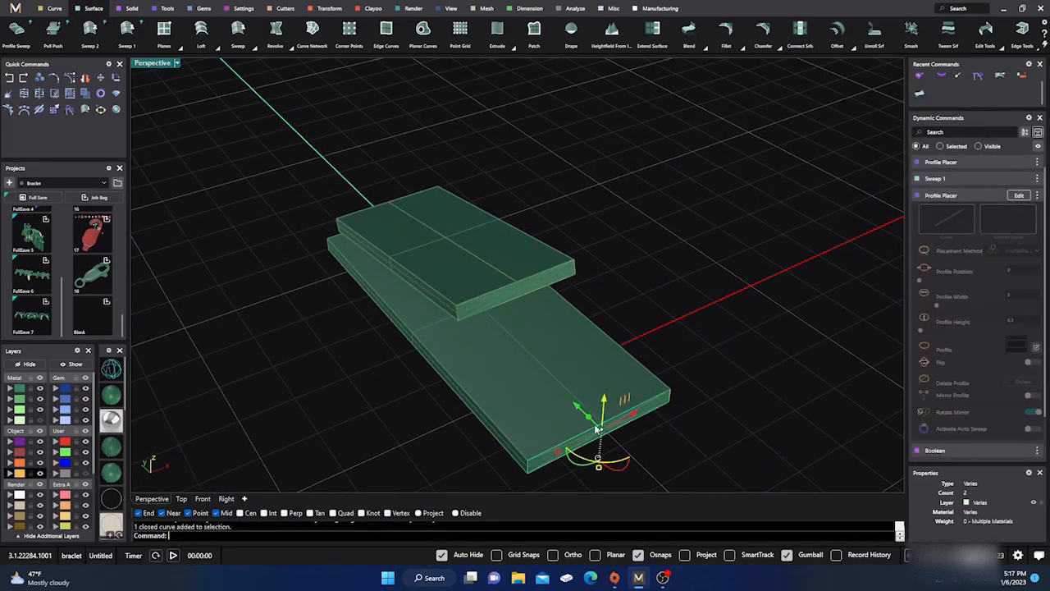
click(1018, 195)
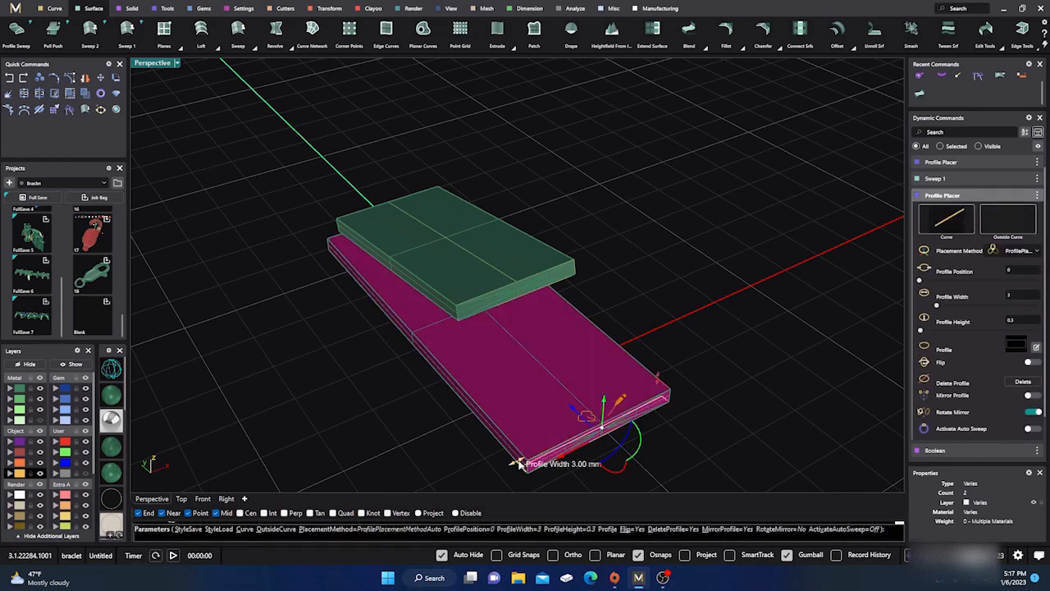
right_click(701, 229)
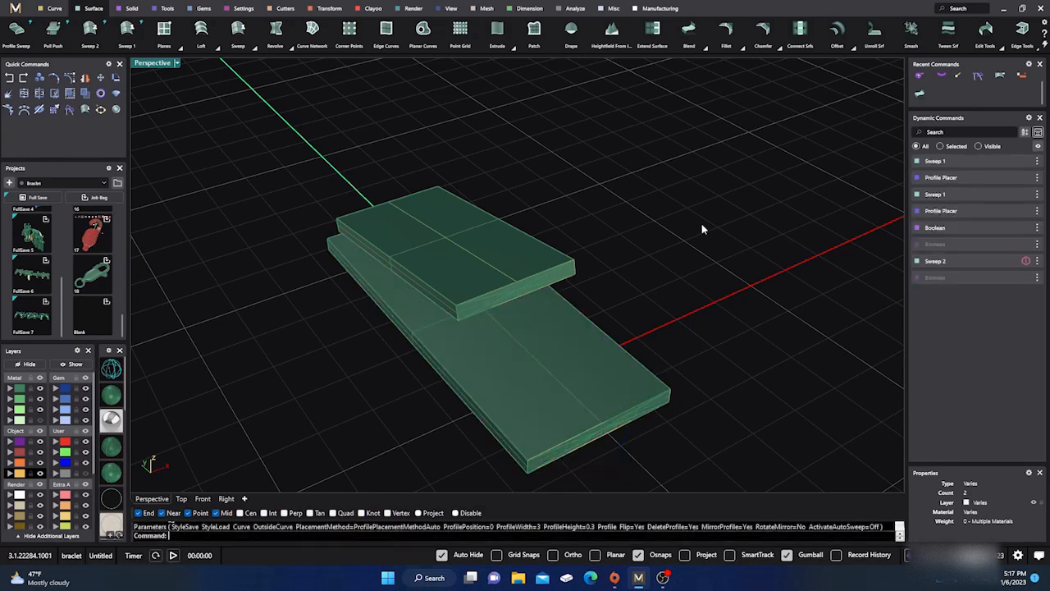
Edit the upper bar's Profile Placer, set its Profile Width to 3 mm, and accept.
click(530, 277)
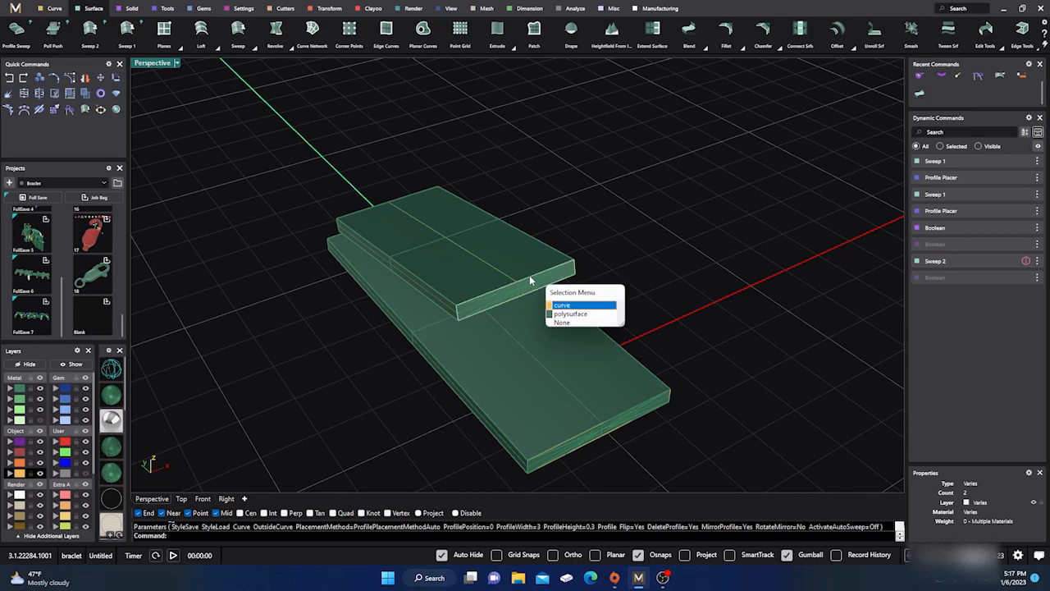
click(566, 305)
click(1019, 177)
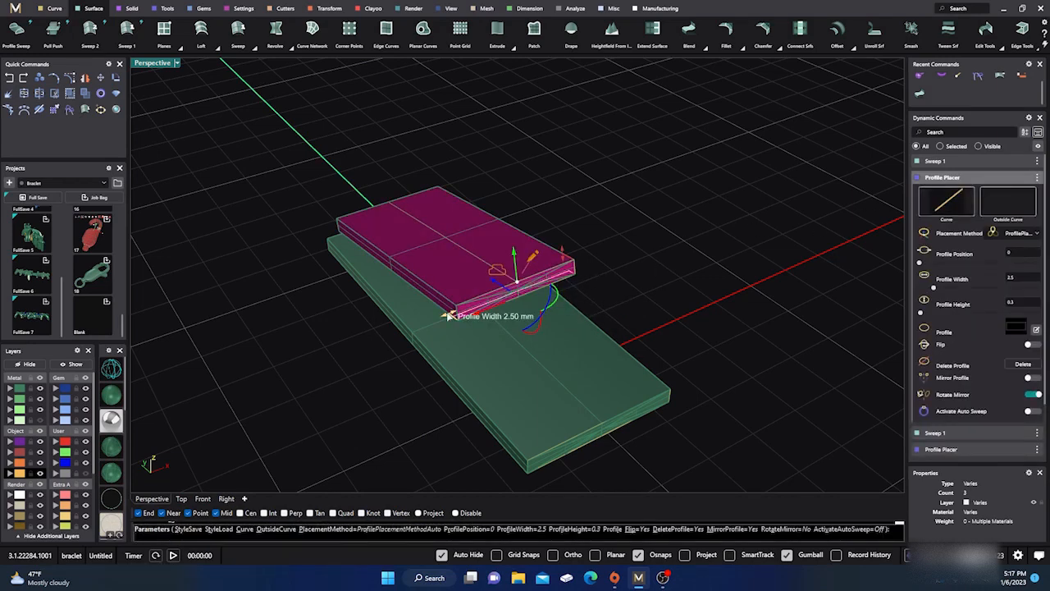
drag(450, 316, 426, 328)
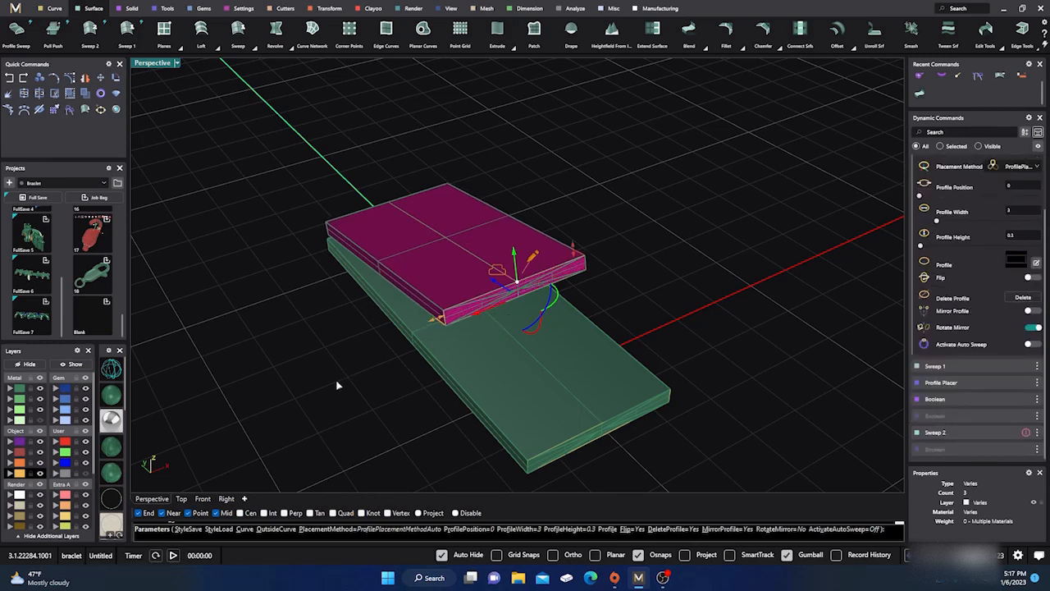
key(Return)
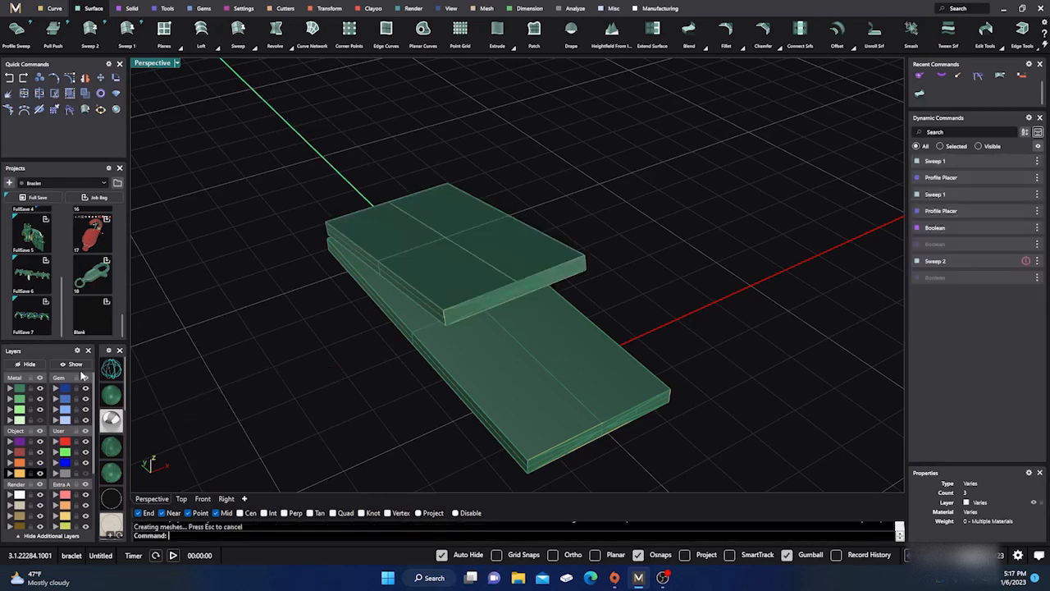
Show the hidden tubular clasp body and set the lower bar's Profile Width to 2.5 mm so the bar fits inside it.
click(76, 365)
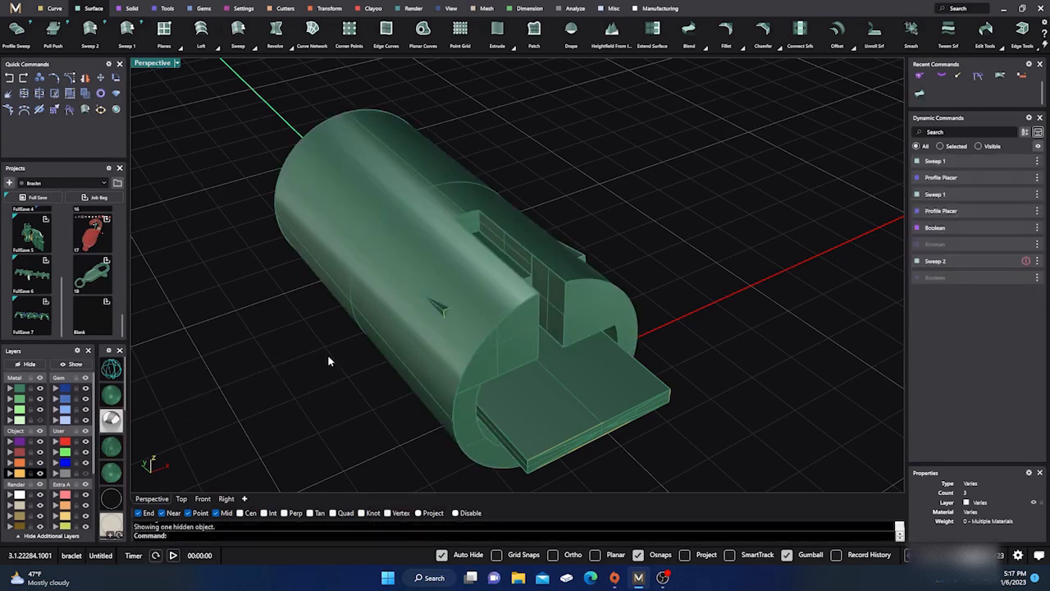
right_drag(351, 360, 324, 347)
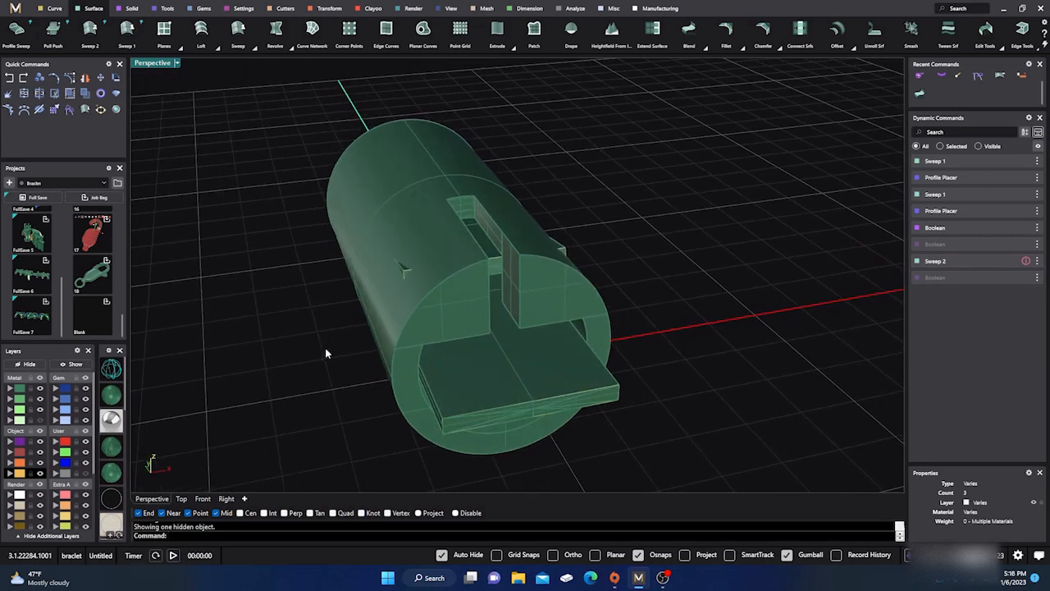
click(464, 418)
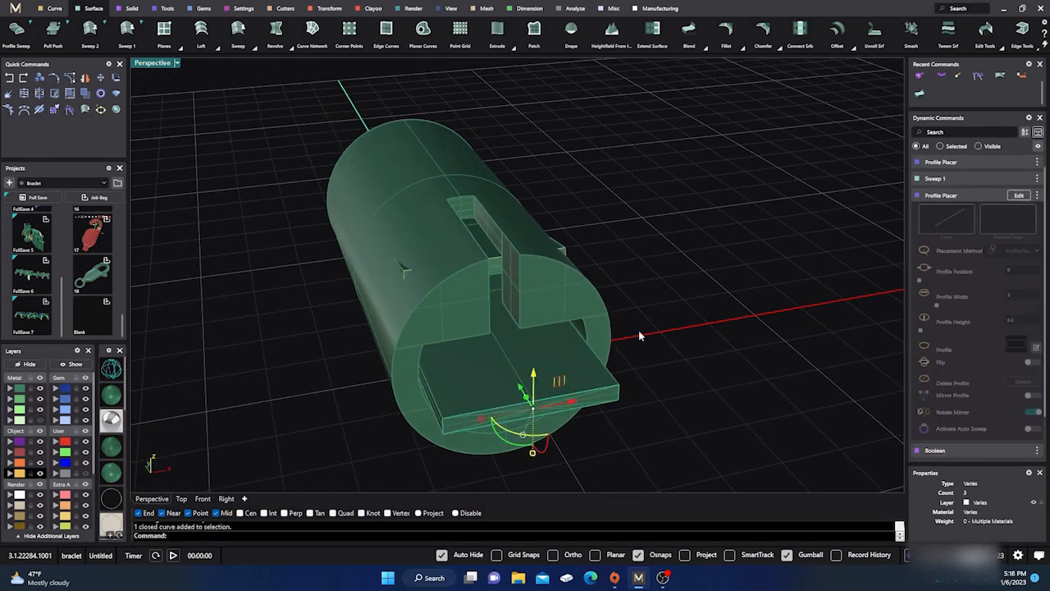
click(1018, 195)
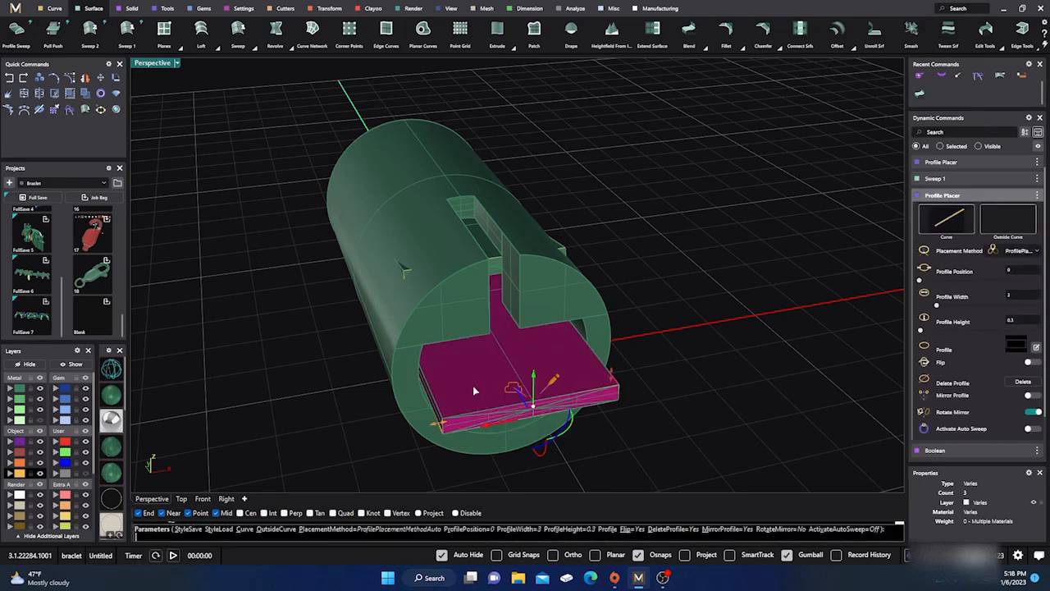
drag(440, 426, 456, 421)
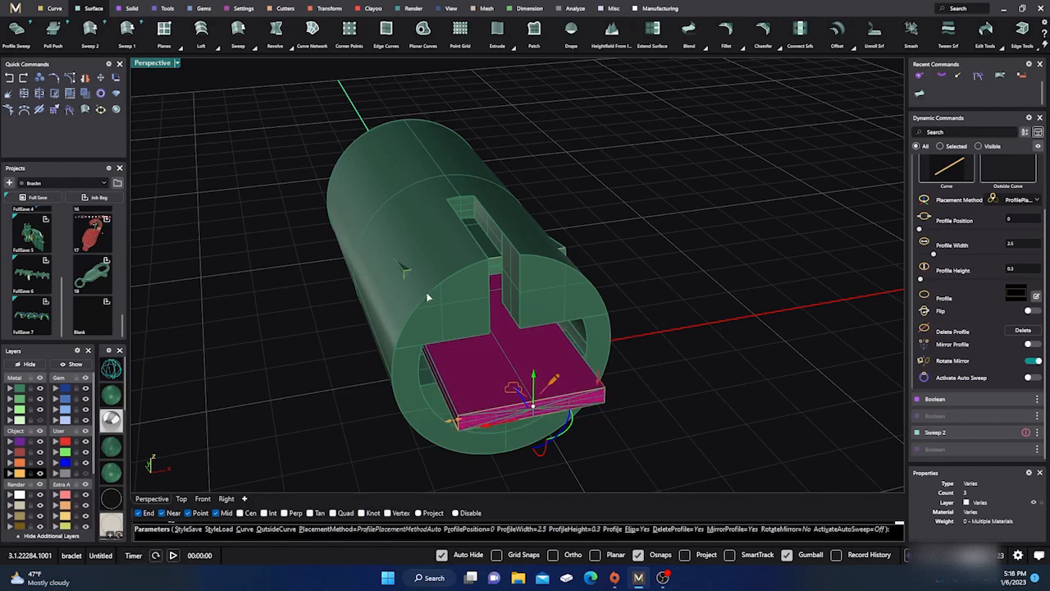
key(Return)
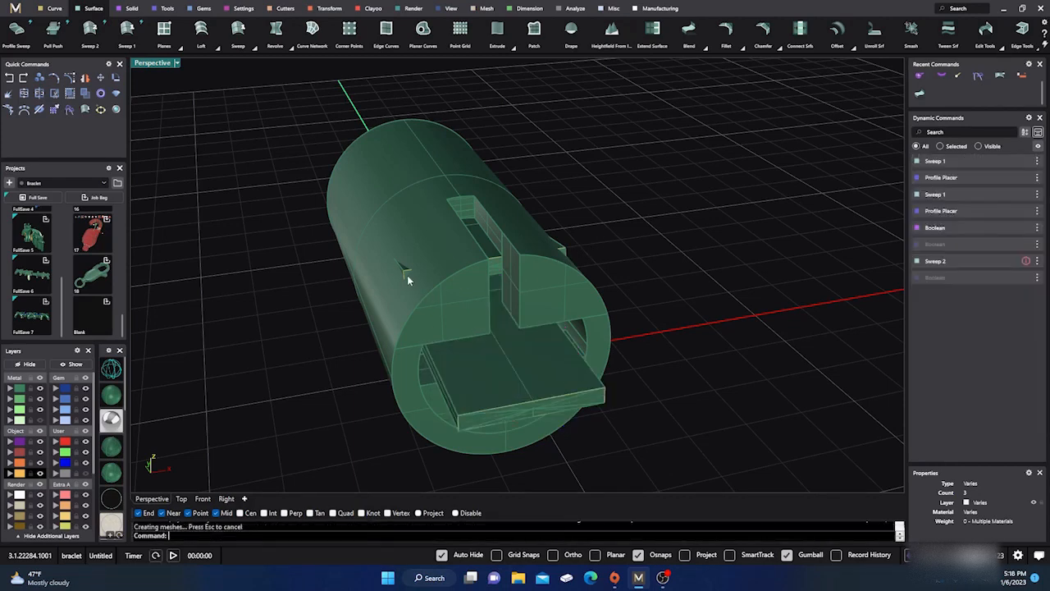
Edit the upper bar's Profile Placer, set its Profile Width to 2.5 mm, and accept.
click(407, 268)
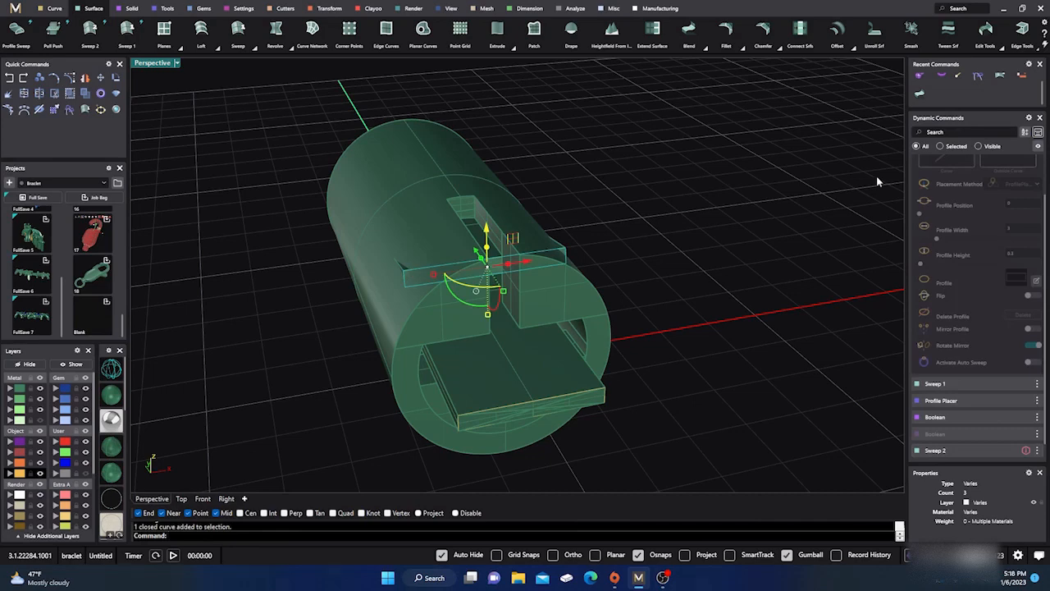
click(1018, 177)
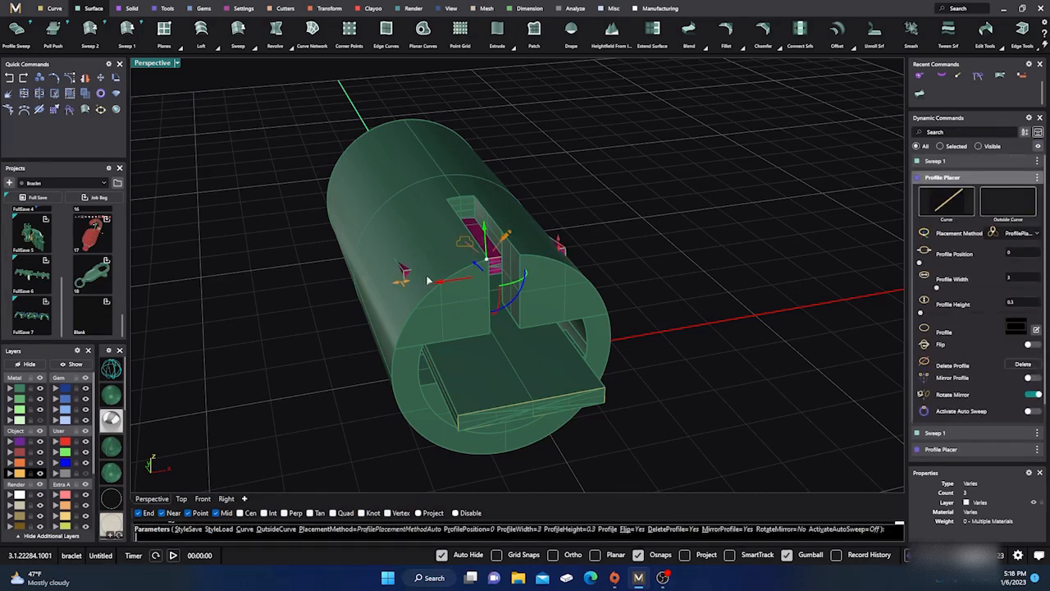
drag(413, 285, 431, 283)
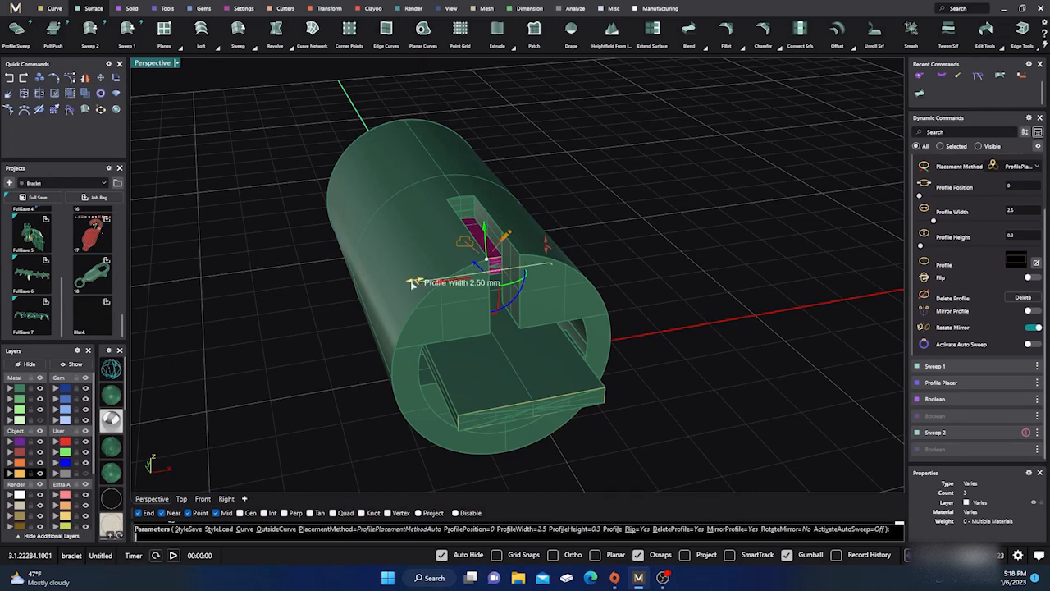
right_click(326, 289)
Hide the tubular clasp body so only the two swept bars remain in view.
click(369, 199)
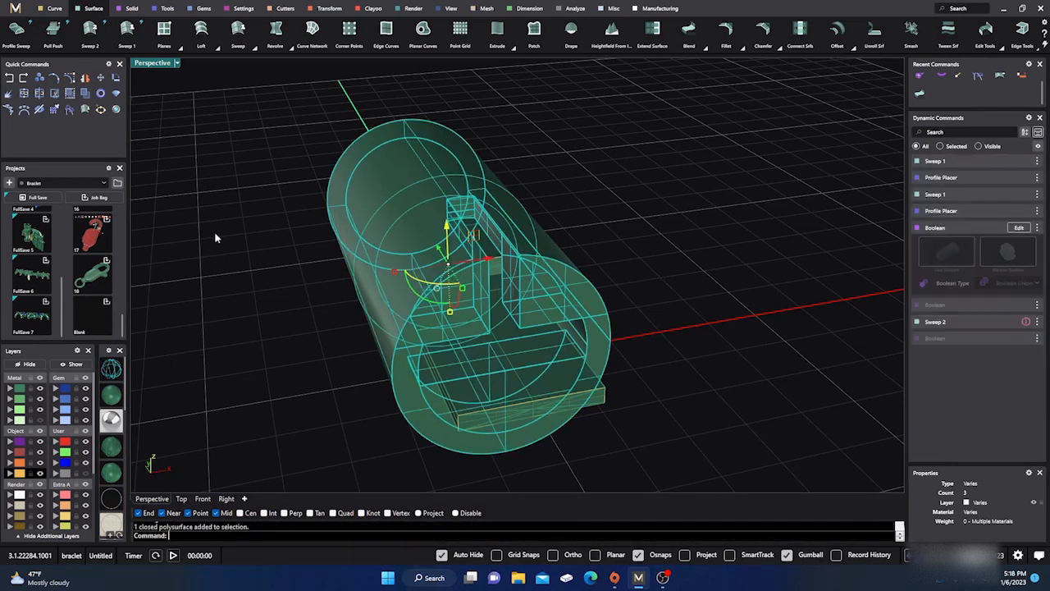
click(31, 364)
right_drag(246, 340, 510, 298)
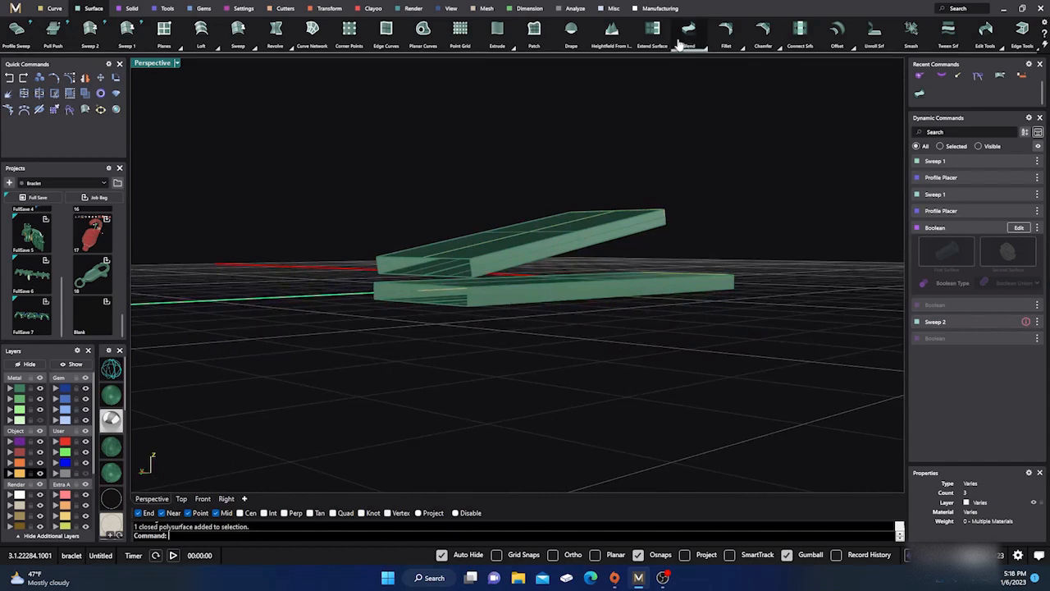
click(726, 51)
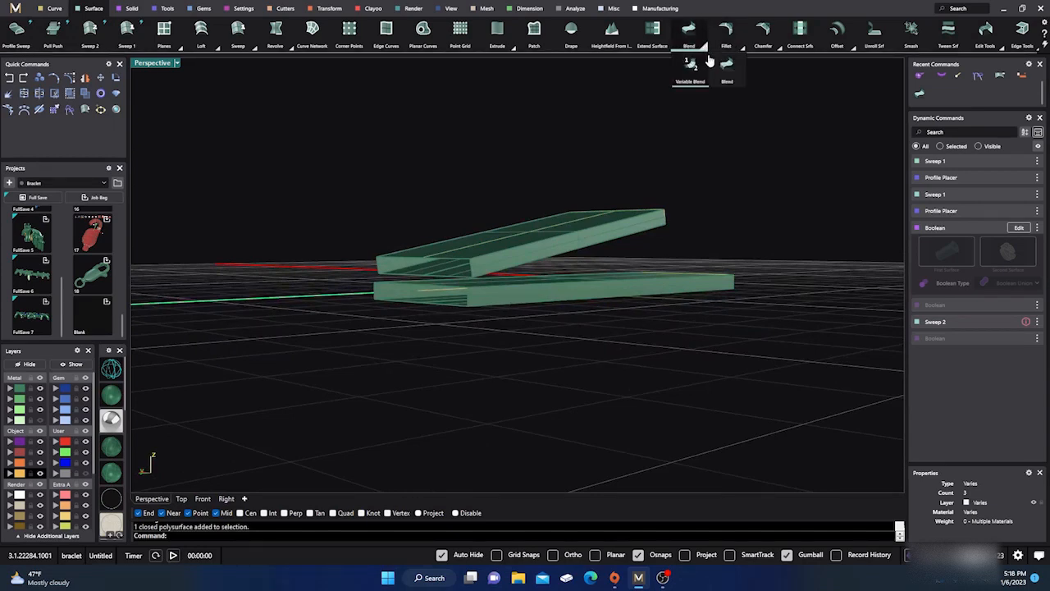
click(727, 70)
scroll(407, 278, up, 3)
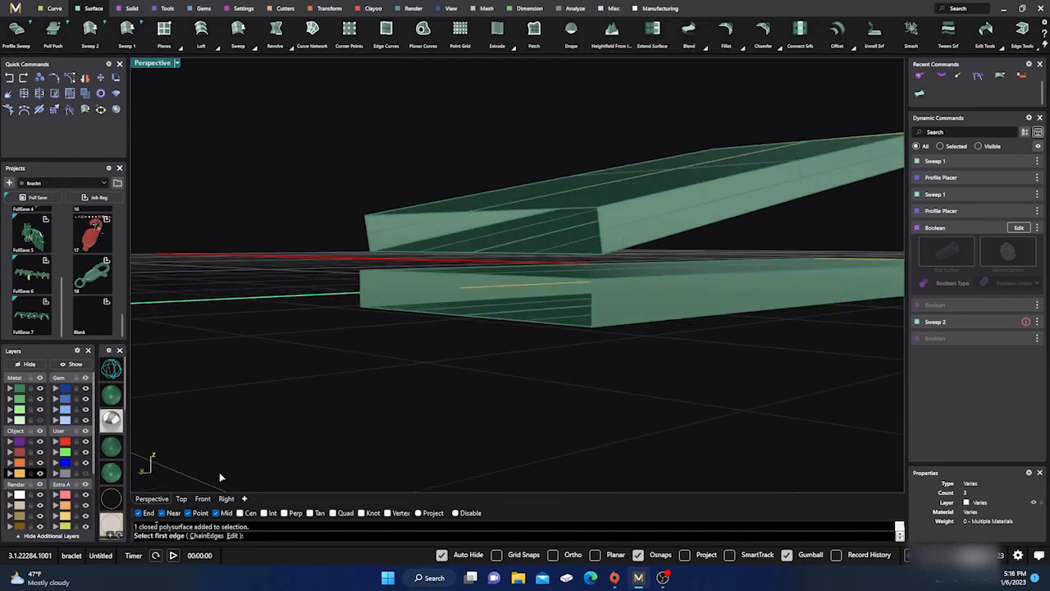
click(205, 535)
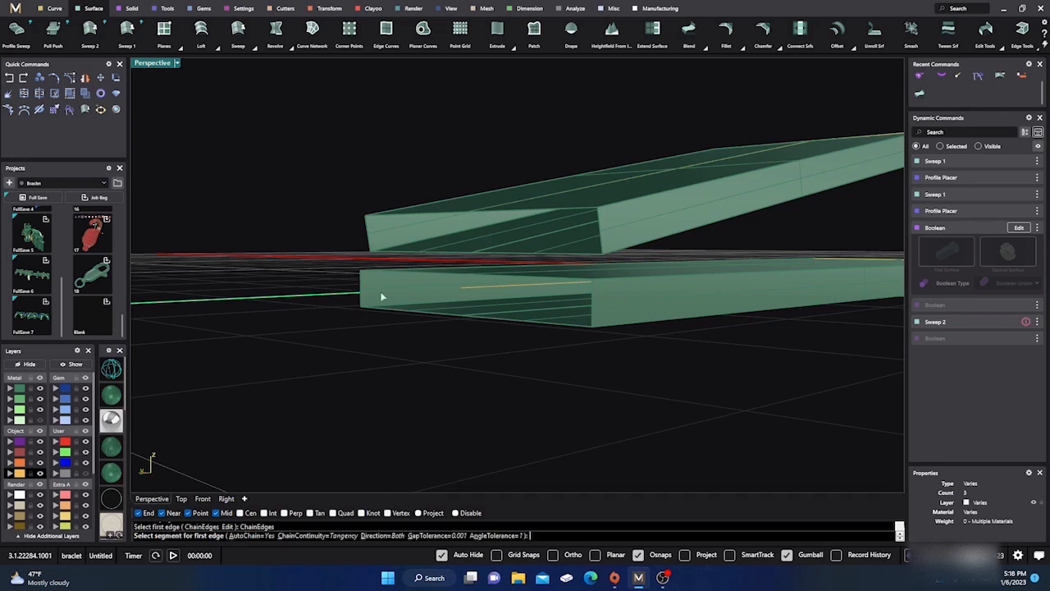
click(371, 248)
click(430, 215)
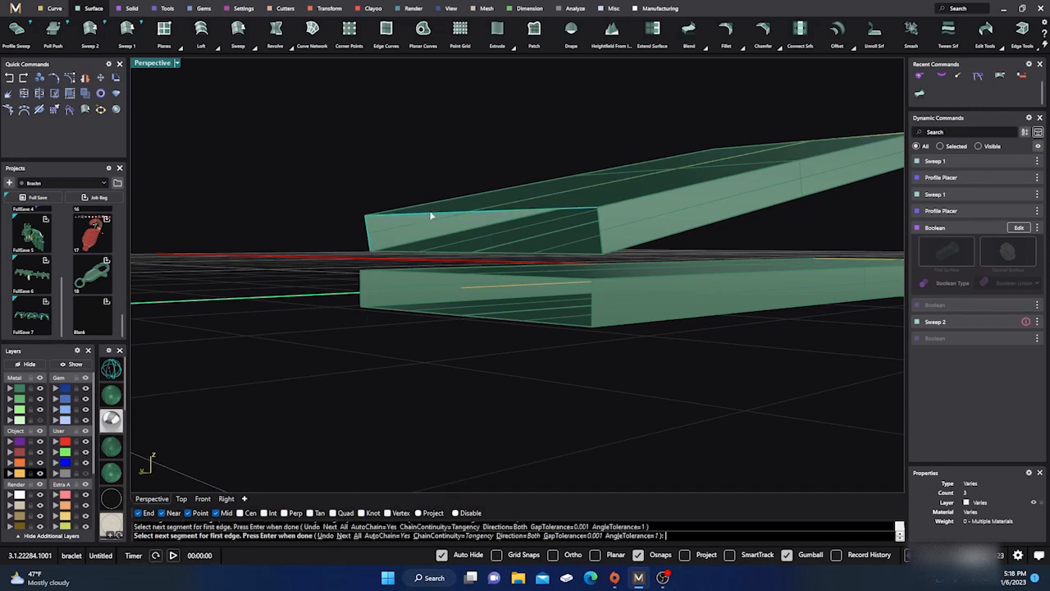
click(600, 243)
click(569, 253)
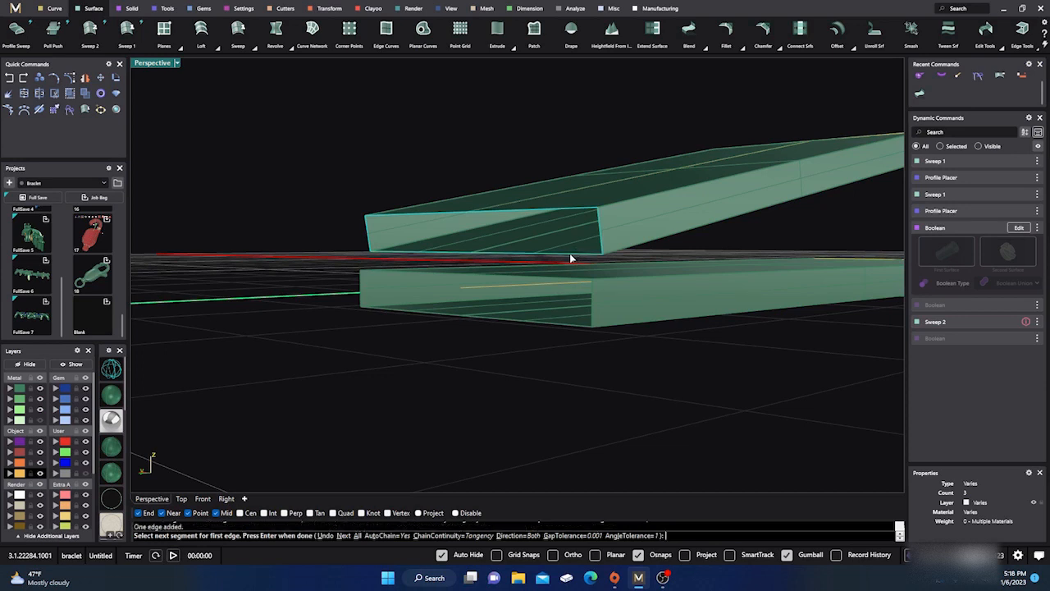
key(Return)
key(Escape)
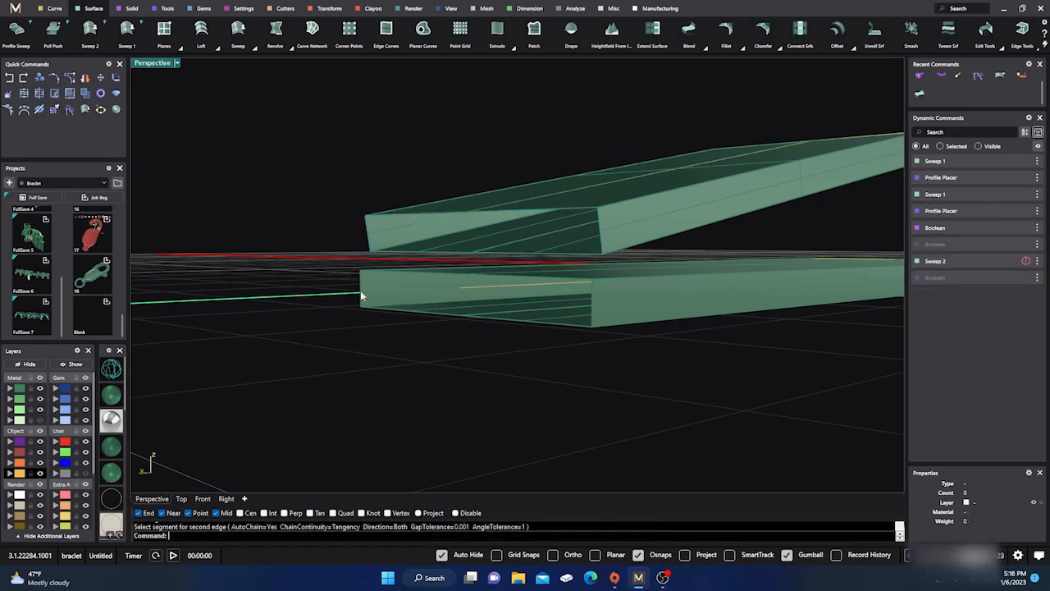
click(361, 304)
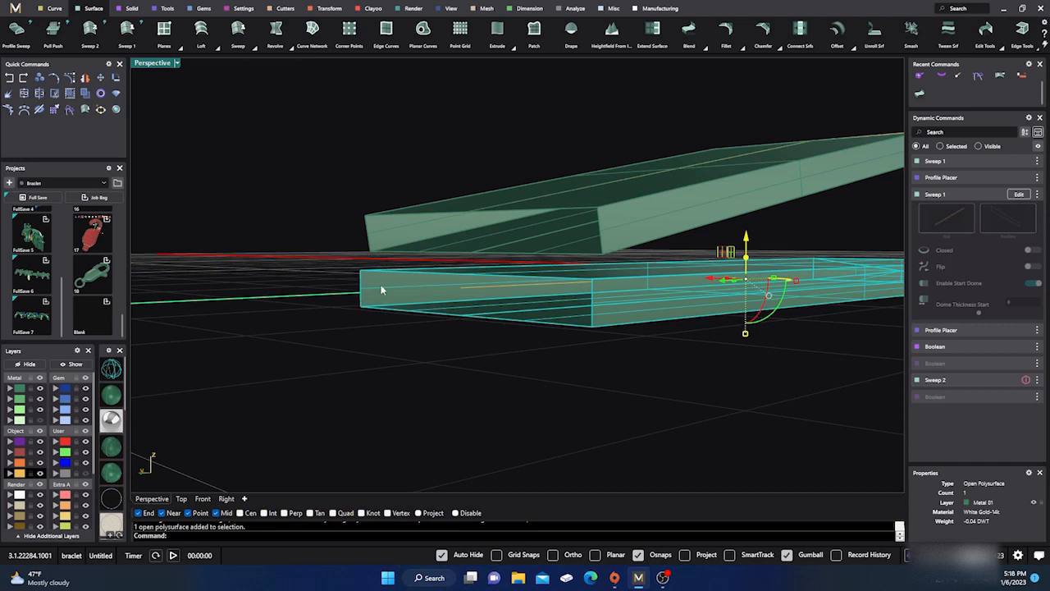
key(Return)
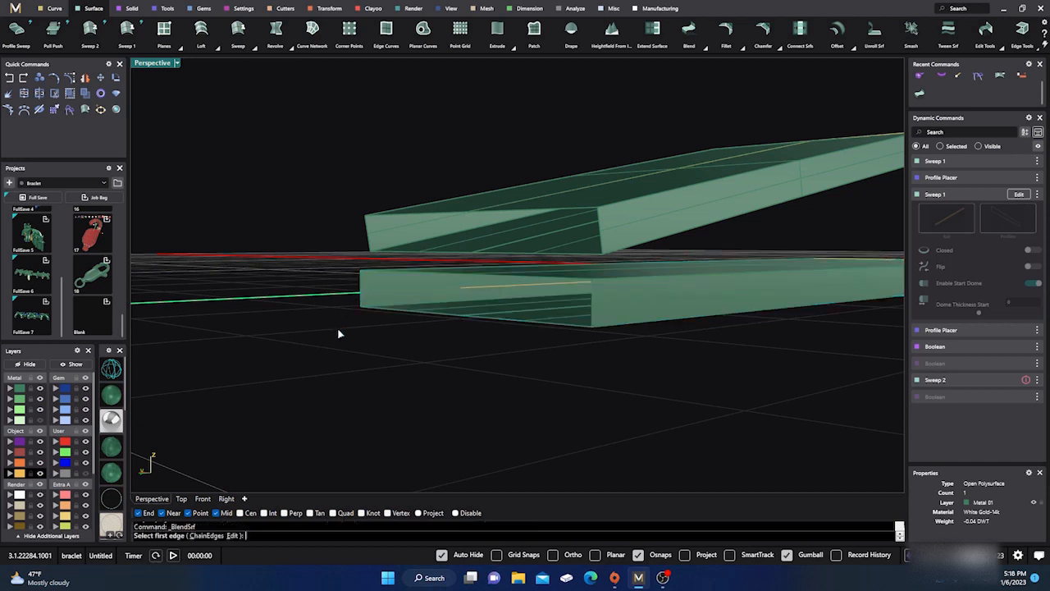
click(368, 245)
click(414, 215)
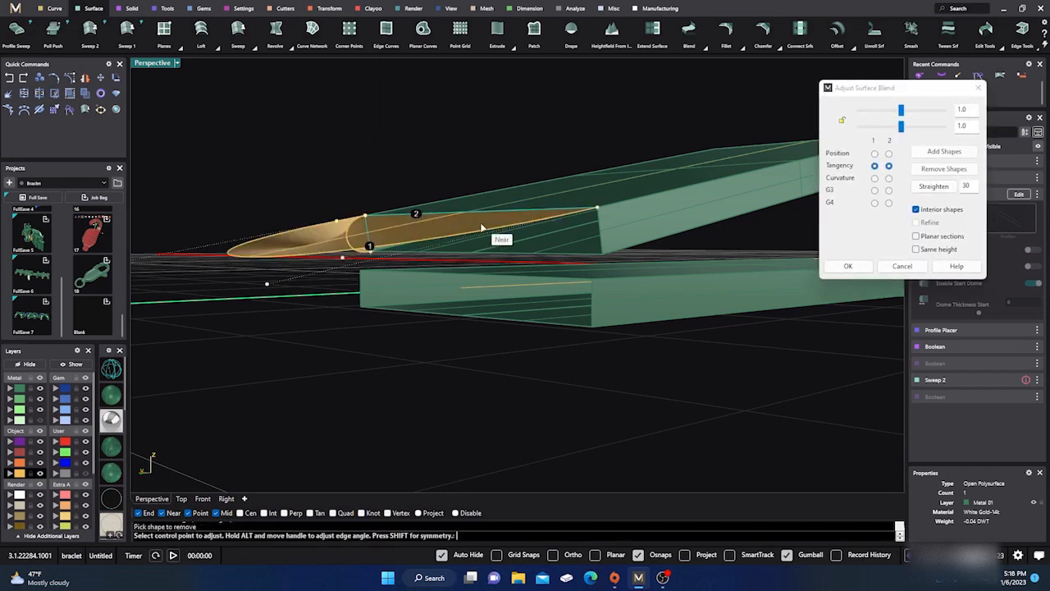
click(902, 266)
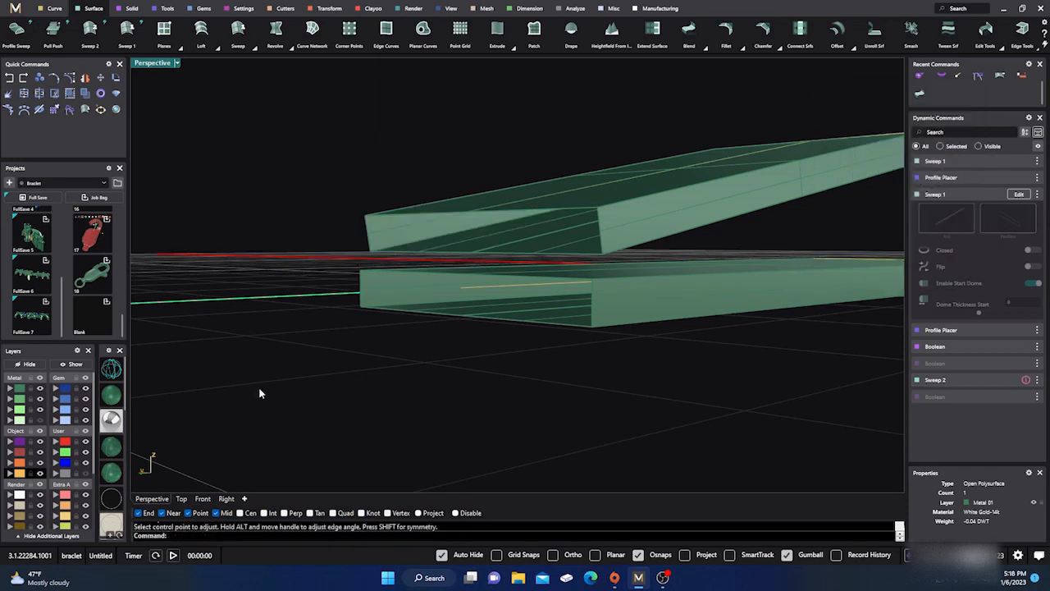
Start a surface blend with ChainEdges and pick the four end edges of the upper bar as the first edge.
right_click(259, 389)
click(202, 536)
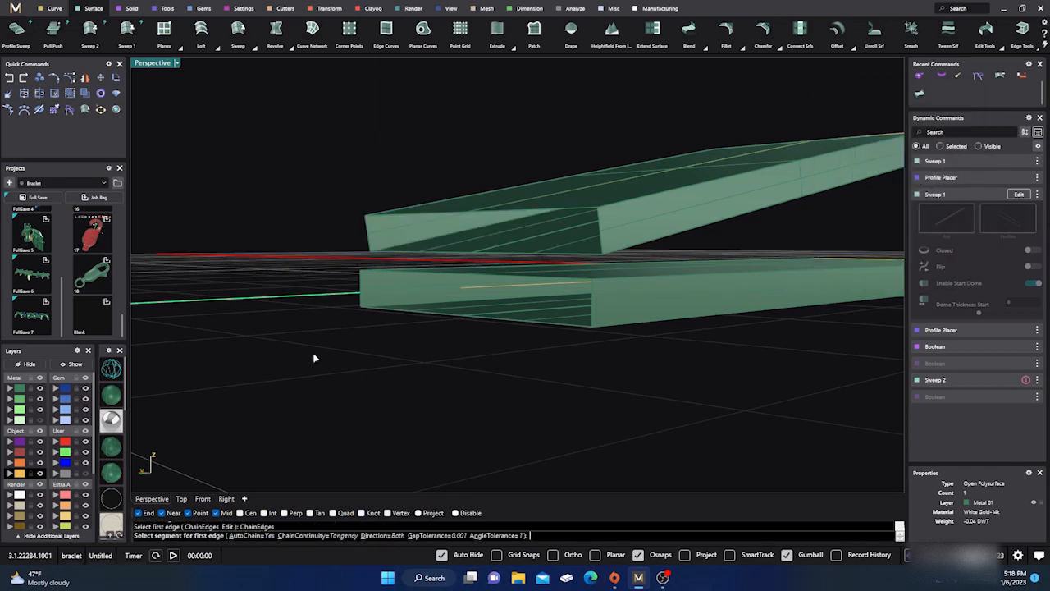
click(370, 250)
click(436, 213)
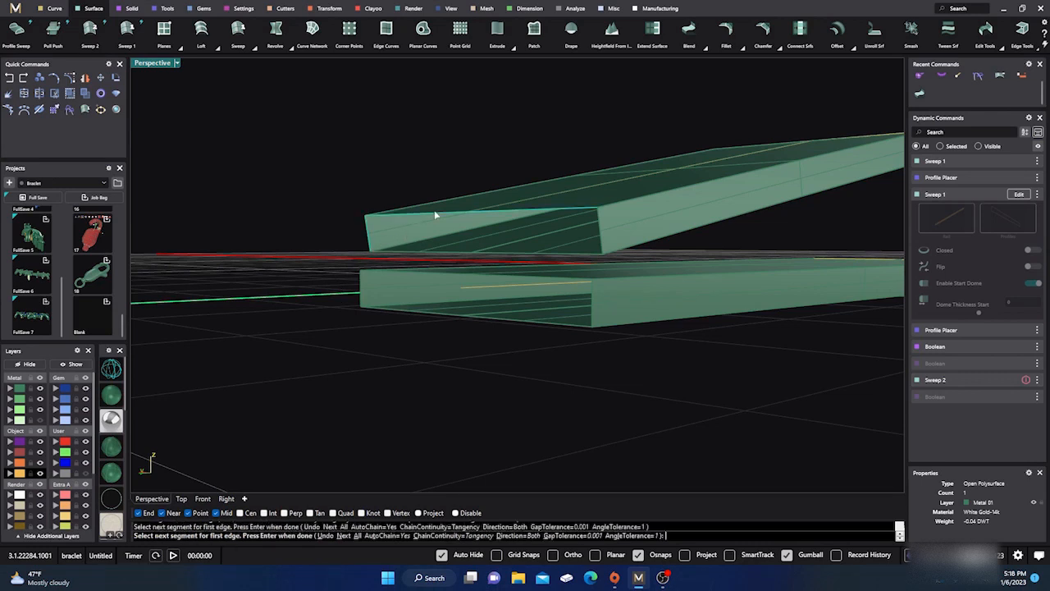
click(602, 248)
click(574, 254)
key(Return)
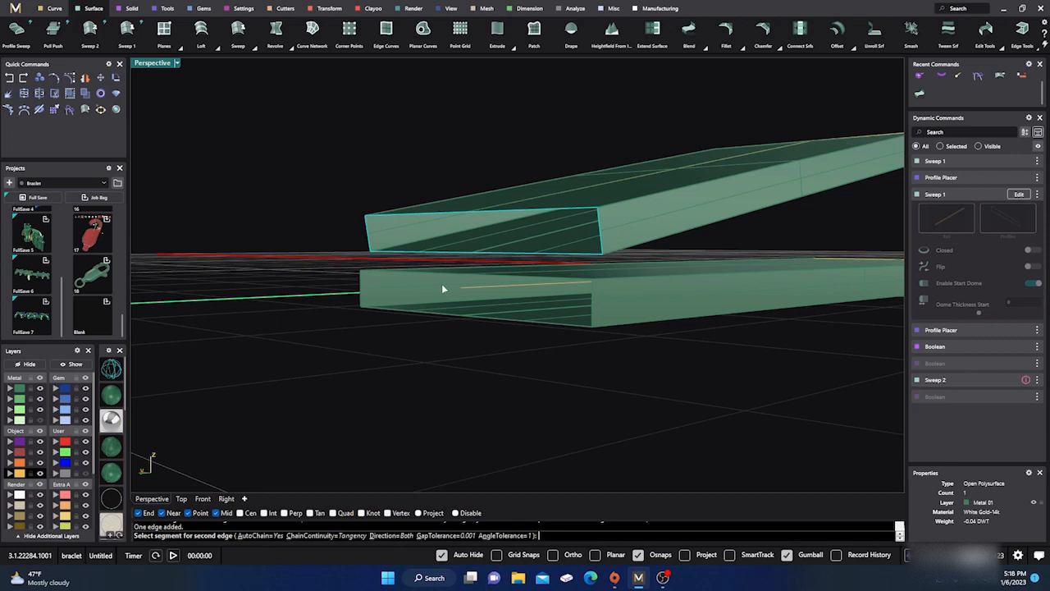
Chain the four end edges of the lower bar as the blend's second edge.
click(360, 304)
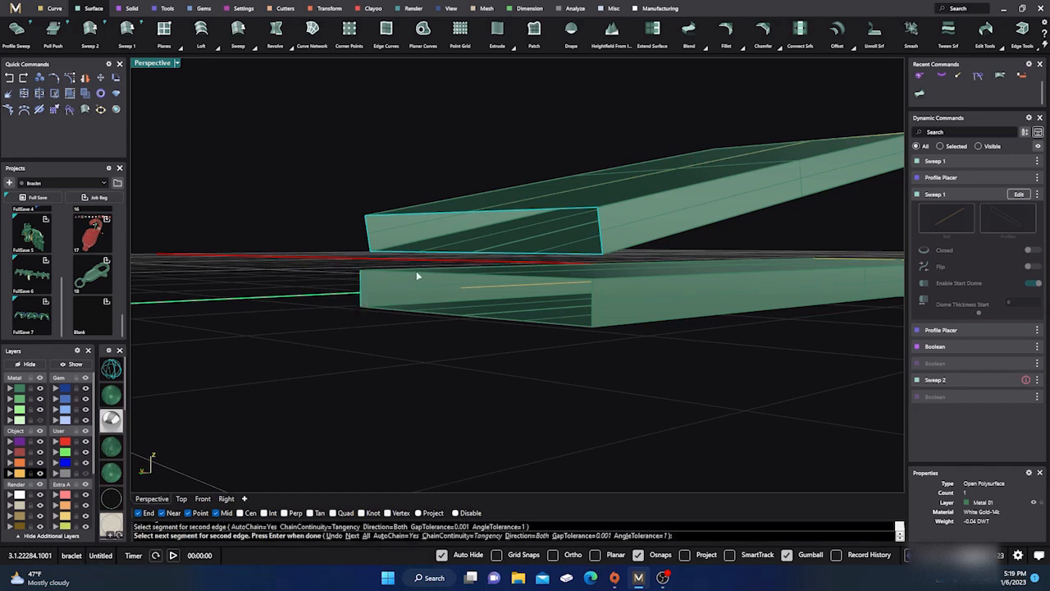
click(416, 271)
click(592, 311)
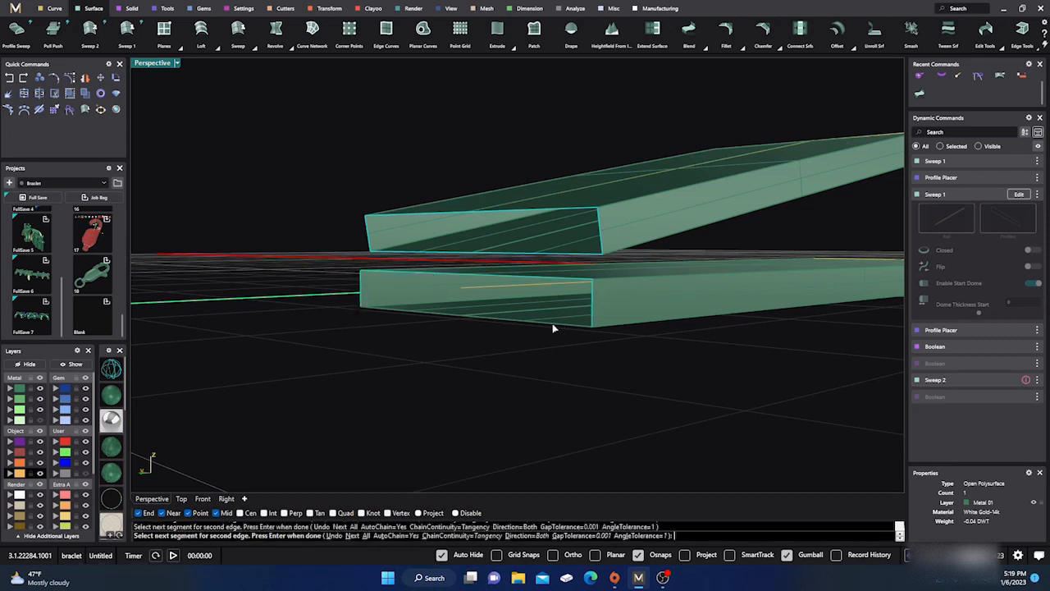
click(552, 324)
key(Return)
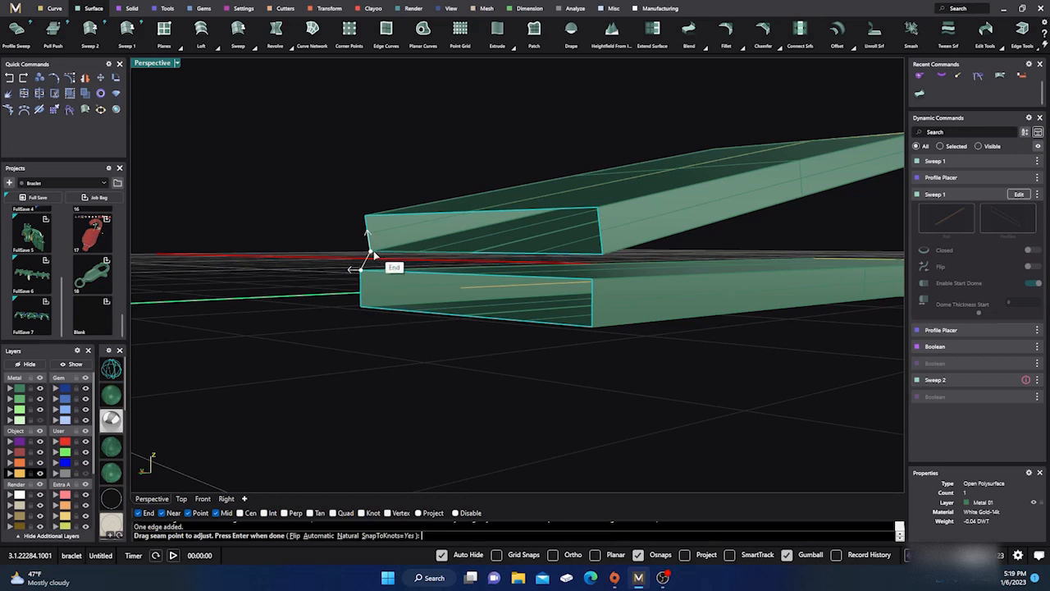
Move both blend seam points off the corners to matching spots along the bars' facing edges and accept them.
click(371, 252)
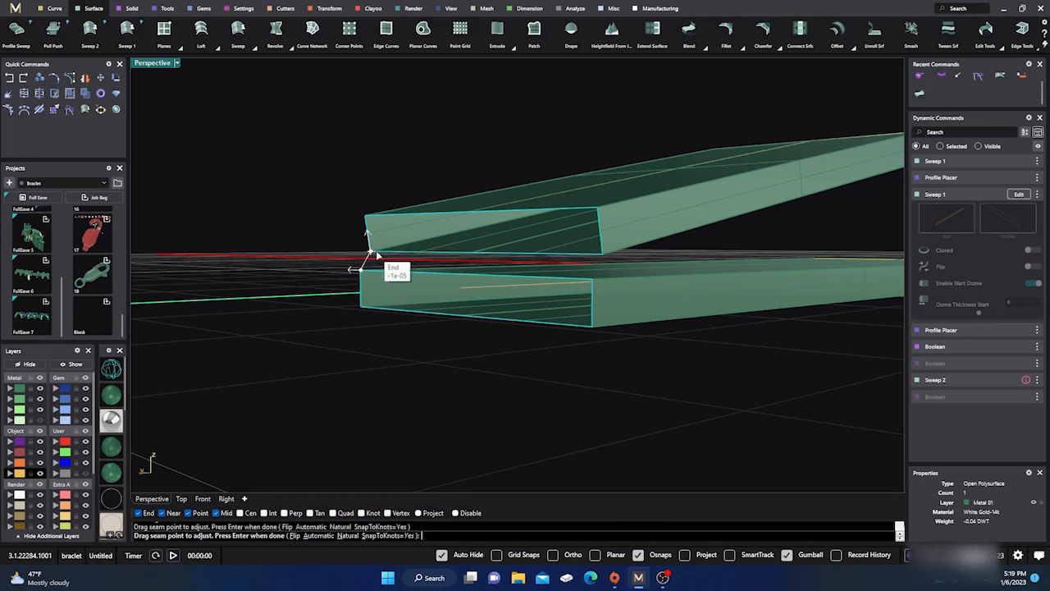
click(472, 253)
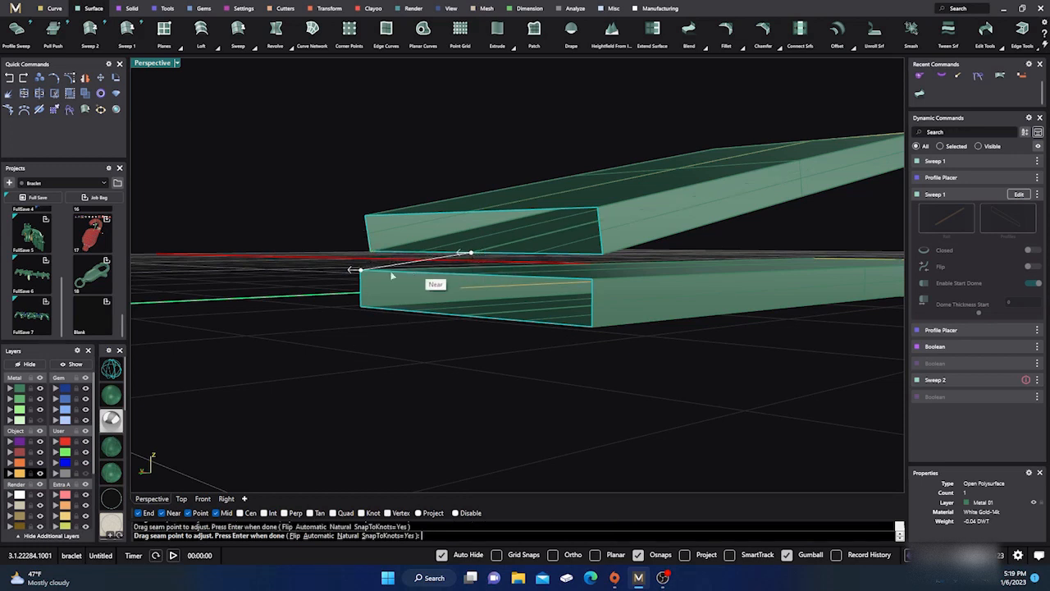
click(362, 269)
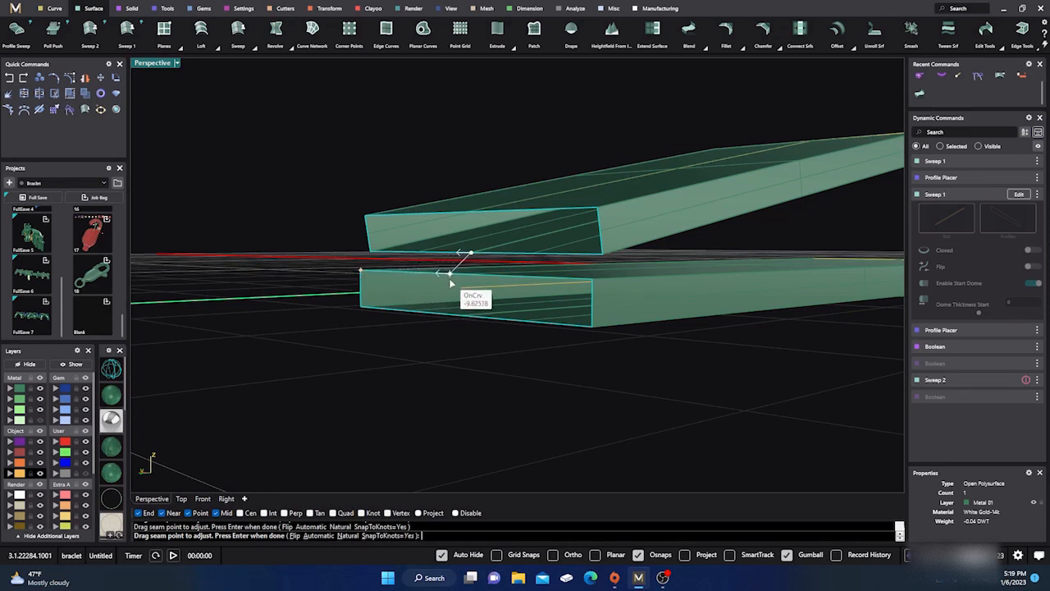
click(461, 280)
right_drag(330, 360, 412, 346)
key(Return)
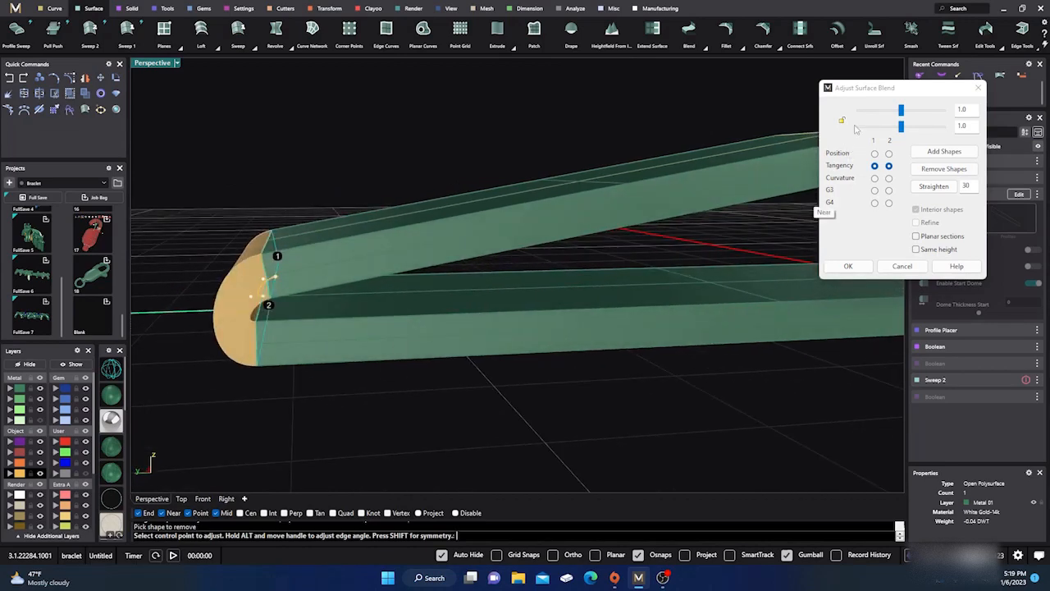
Lock the two blend bulge values together, raise both to 2.0, and accept the blend.
click(842, 123)
drag(900, 131, 922, 132)
right_click(410, 382)
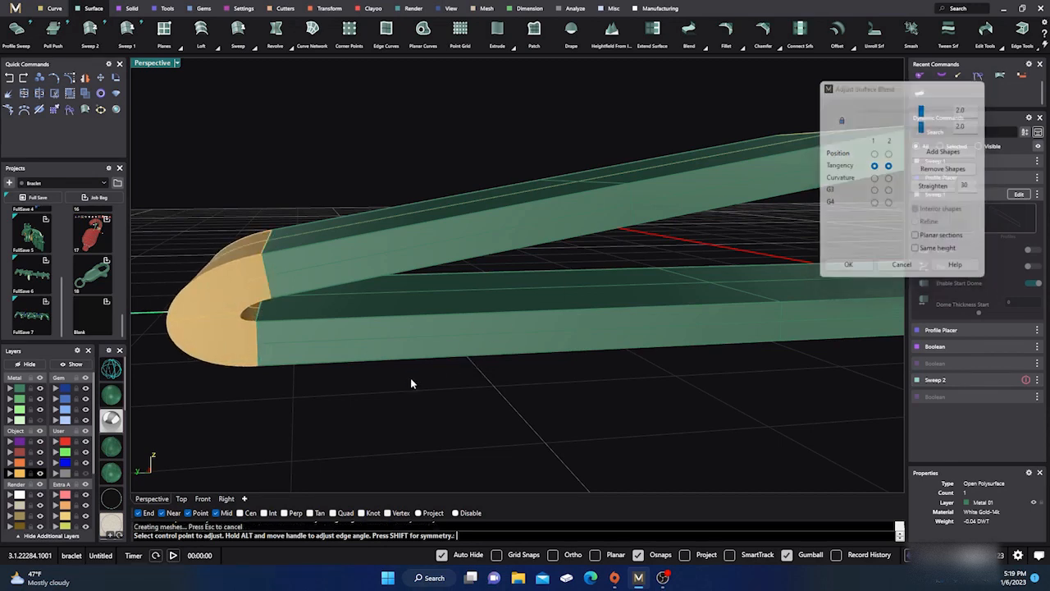
Select the two bars and the blend surface together and join them into one folded tongue.
scroll(408, 382, down, 5)
drag(375, 435, 287, 220)
click(24, 94)
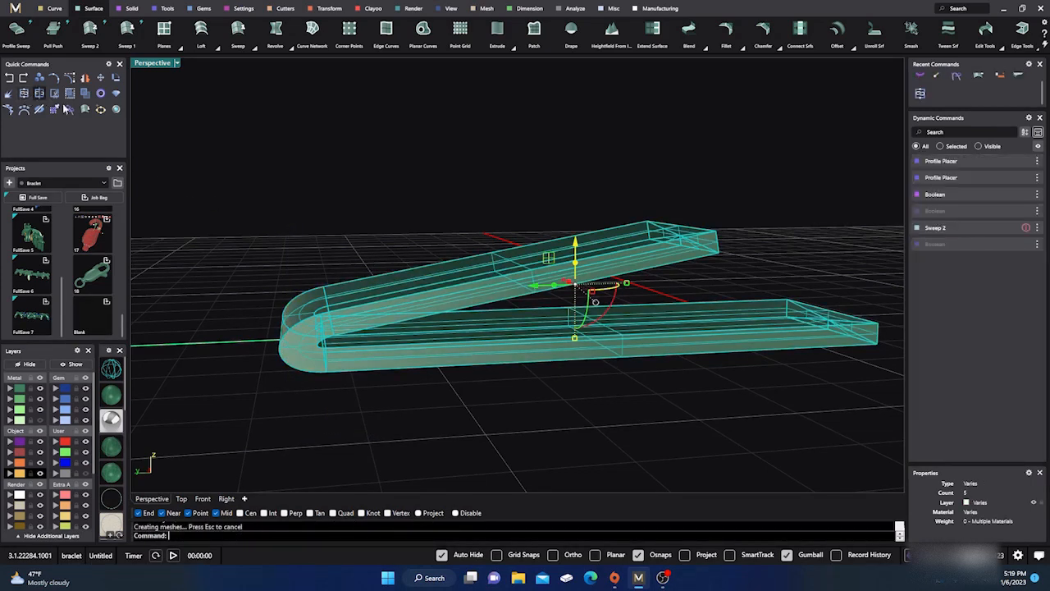
click(313, 189)
right_drag(332, 291, 165, 364)
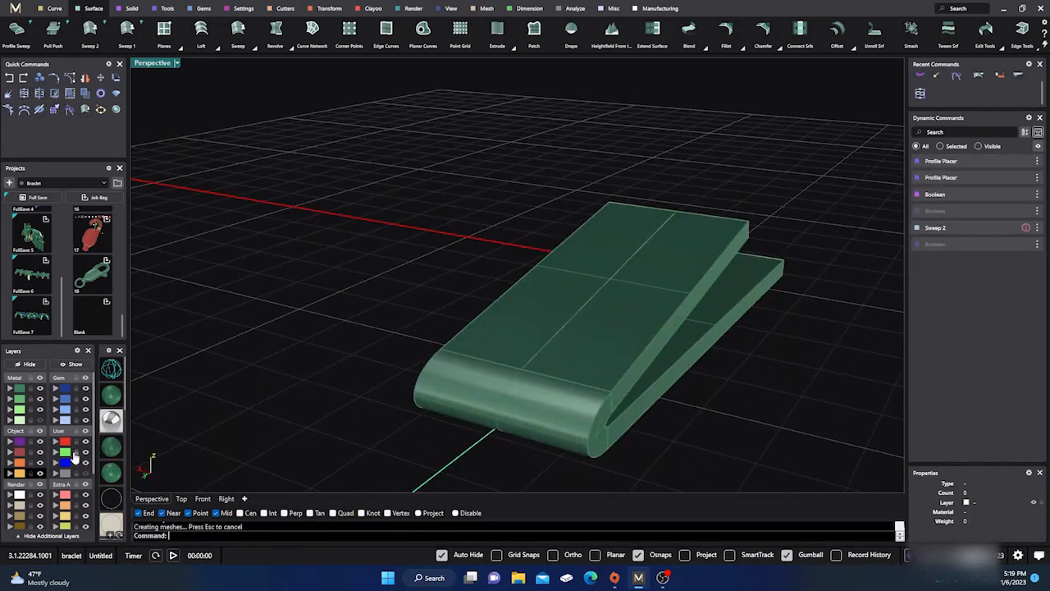
Show the hidden tubular clasp body again and turn on the layer holding its end ring.
click(77, 366)
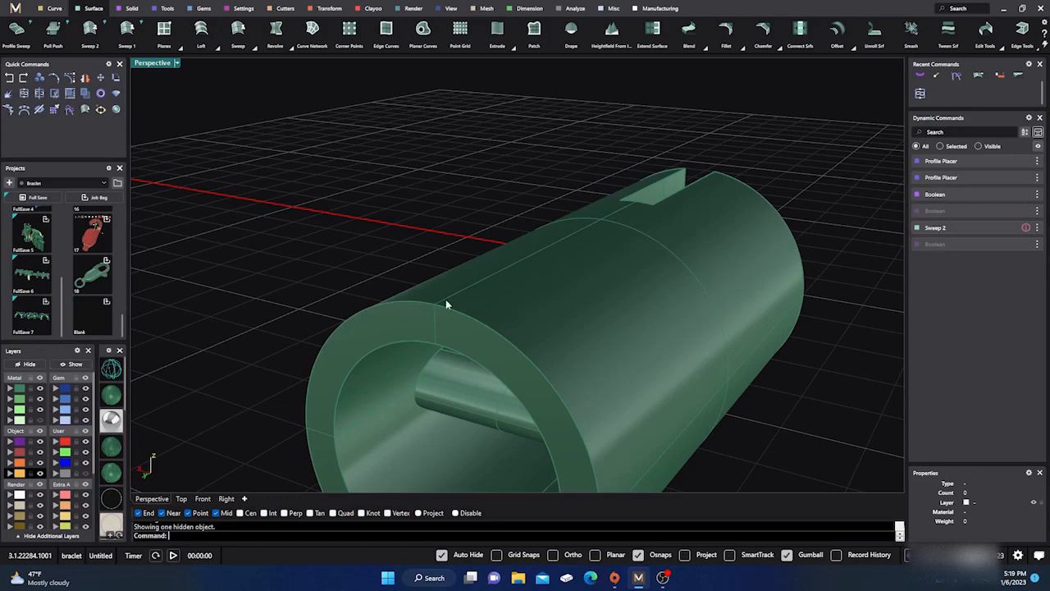
scroll(459, 313, down, 5)
right_drag(476, 331, 402, 353)
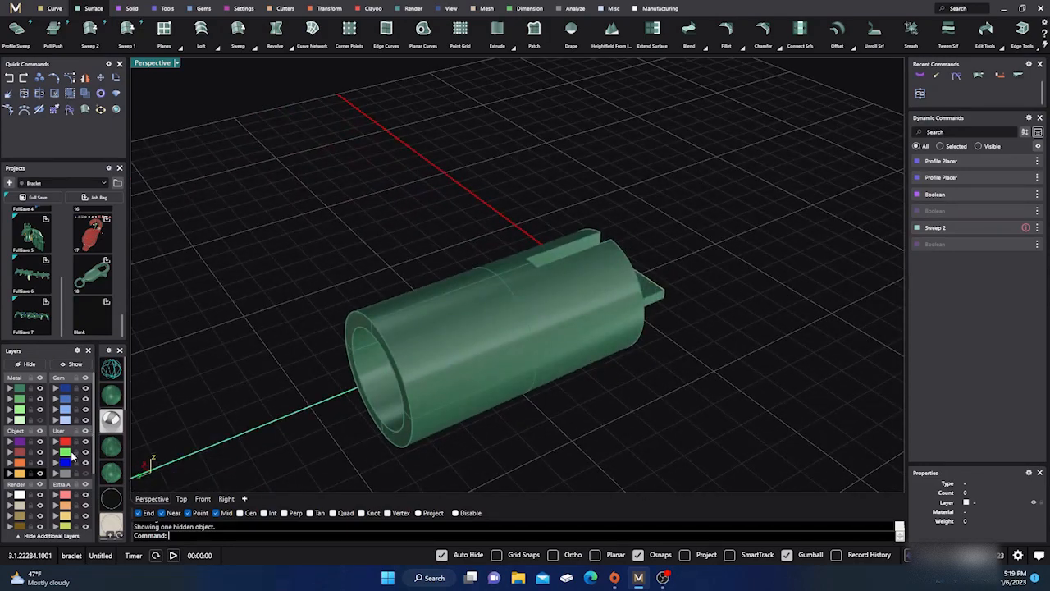
click(41, 428)
Examine how the folded tongue fits the clasp body and its slot from several angles, ending in a close top view.
right_drag(254, 425, 325, 399)
scroll(522, 297, up, 3)
scroll(450, 336, up, 3)
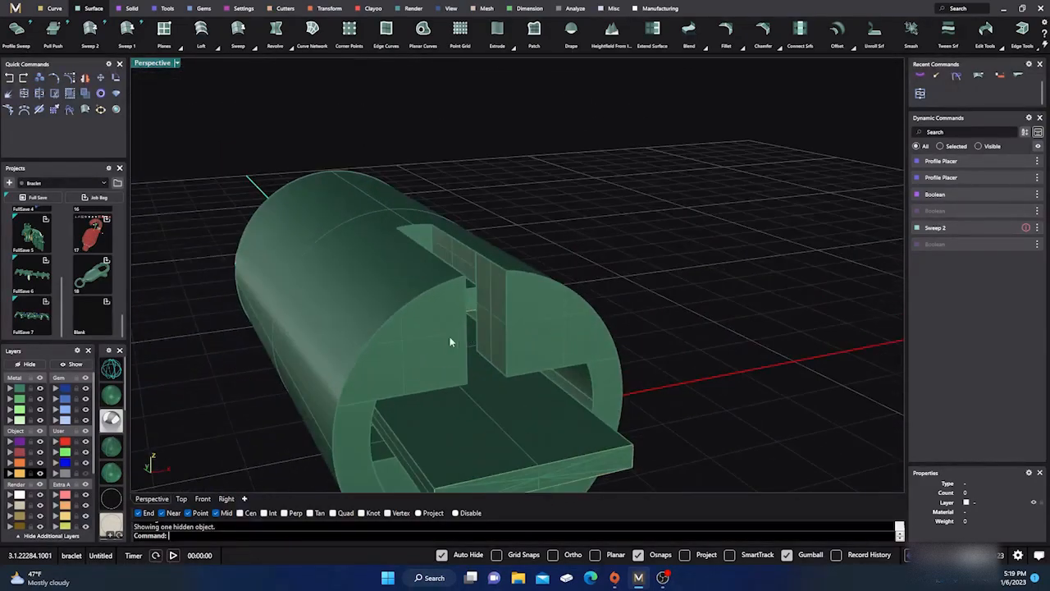
right_drag(450, 336, 379, 363)
scroll(483, 265, up, 3)
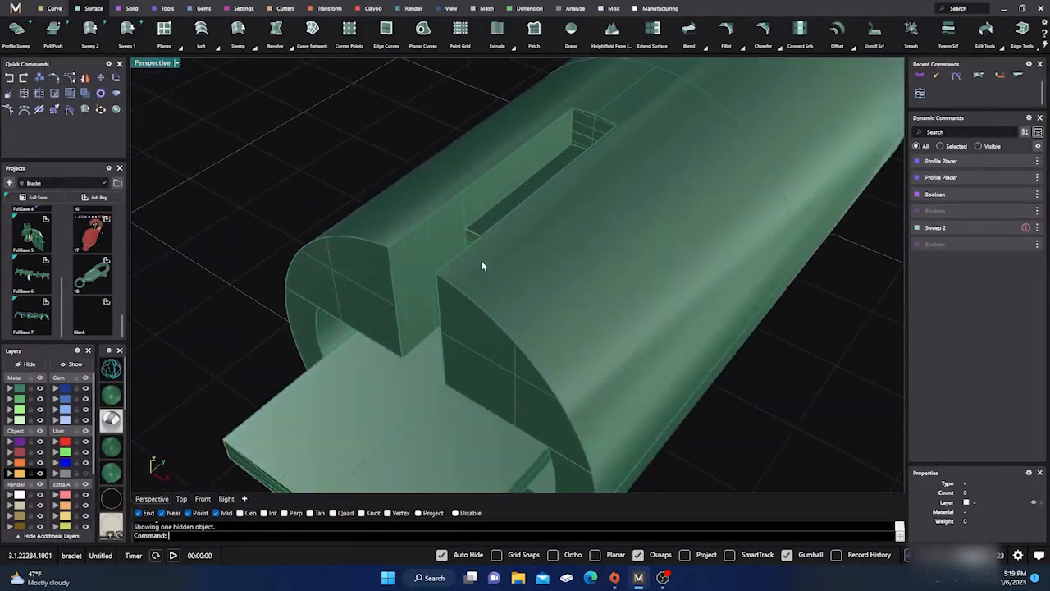
scroll(487, 265, down, 4)
right_drag(487, 265, 480, 307)
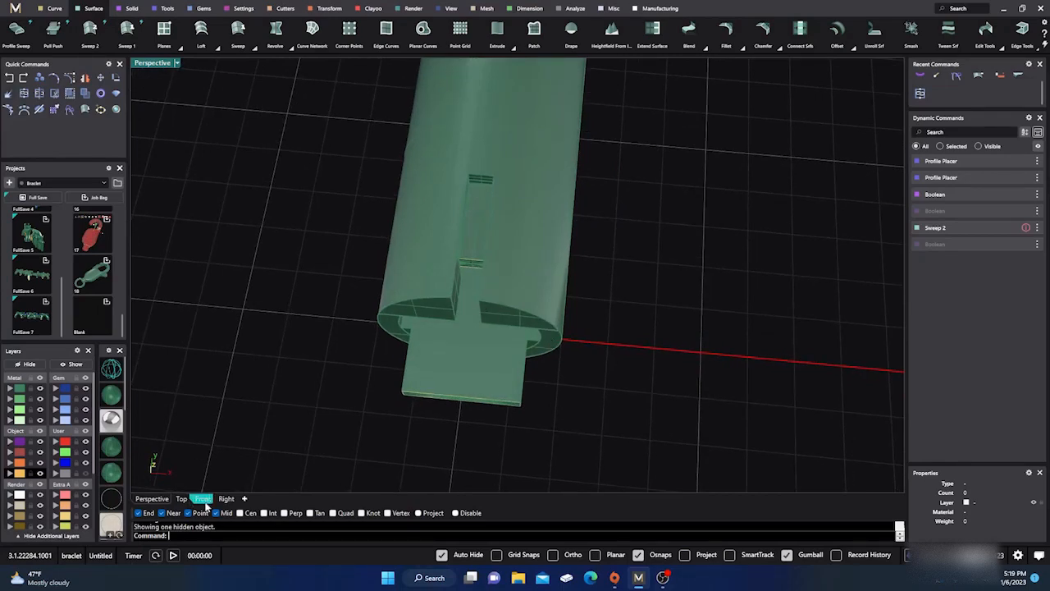
click(182, 499)
scroll(362, 193, down, 5)
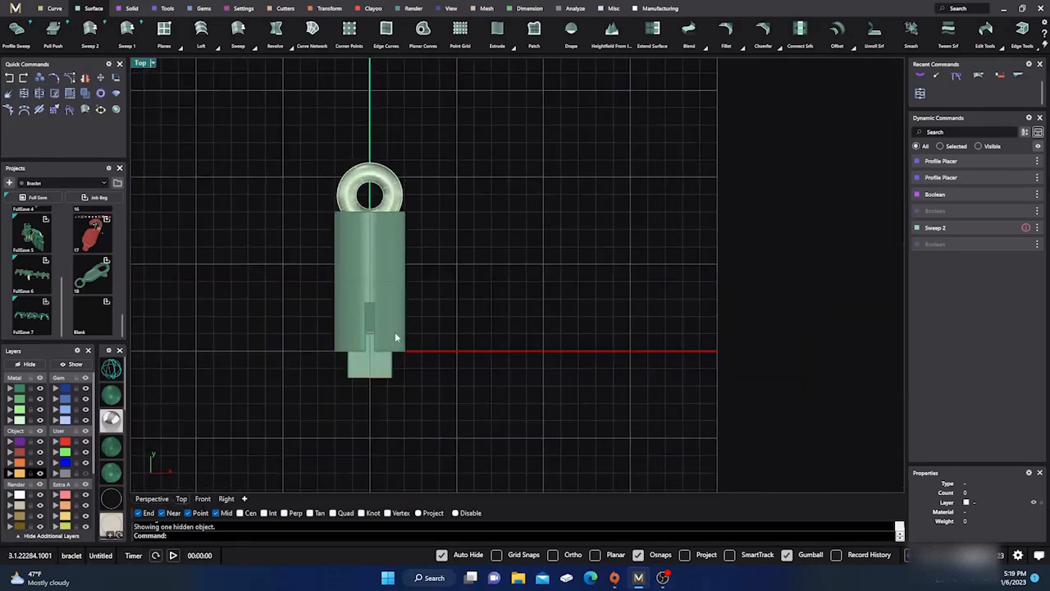
scroll(342, 335, up, 6)
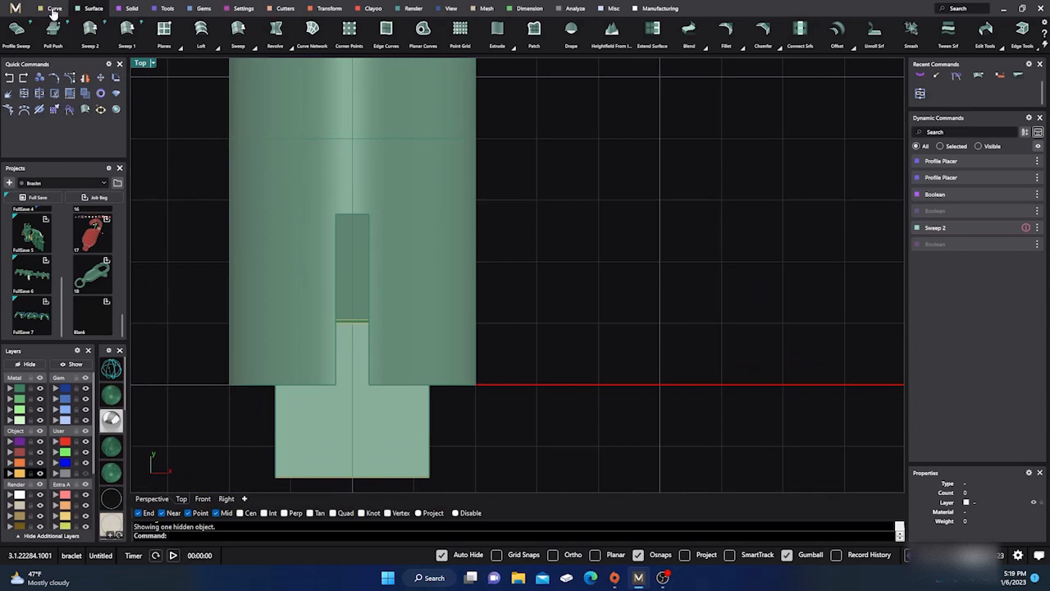
Extract the lengthwise centre isocurve from the top face of the tongue's upper bar, with V at 0.5 and a 90° angle.
click(52, 8)
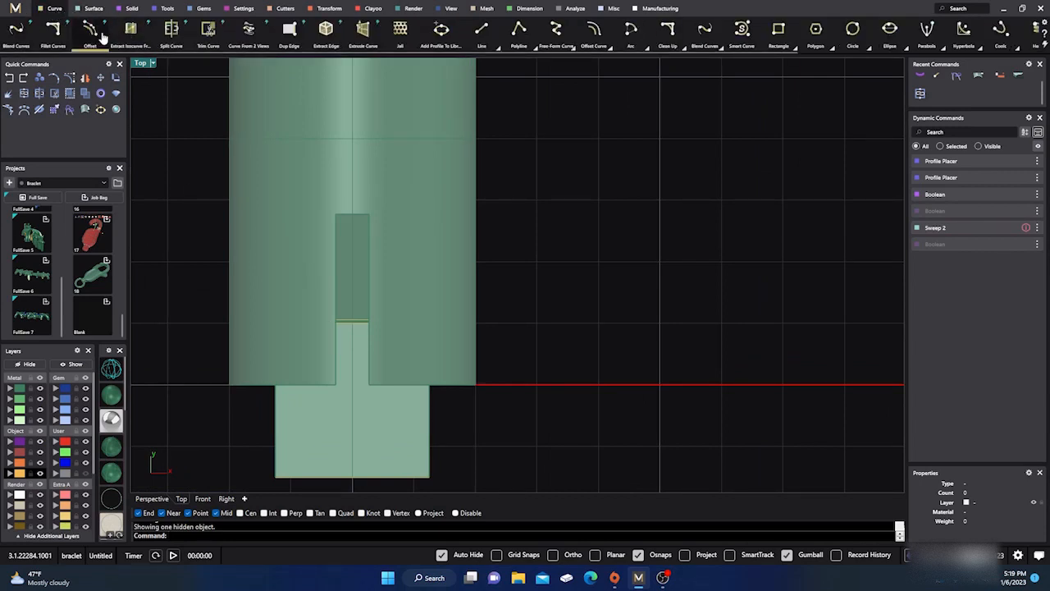
click(131, 33)
scroll(378, 284, up, 3)
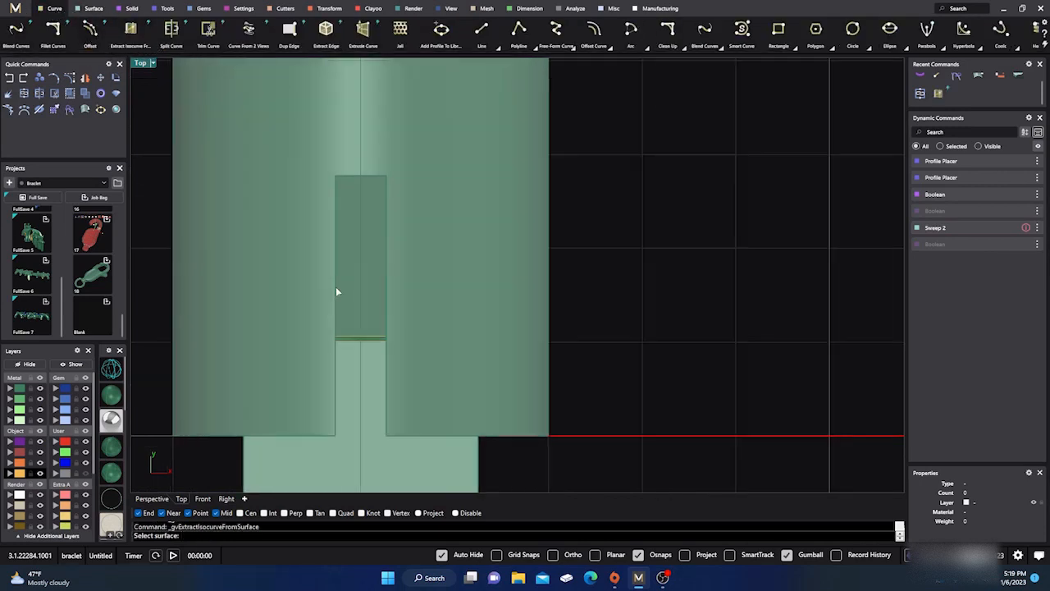
click(368, 284)
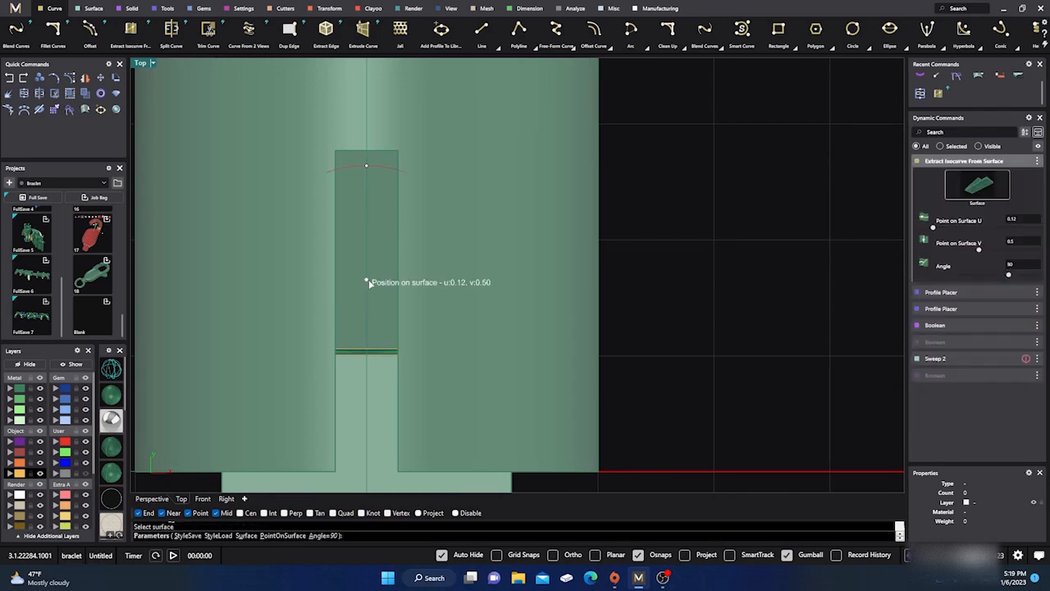
click(156, 499)
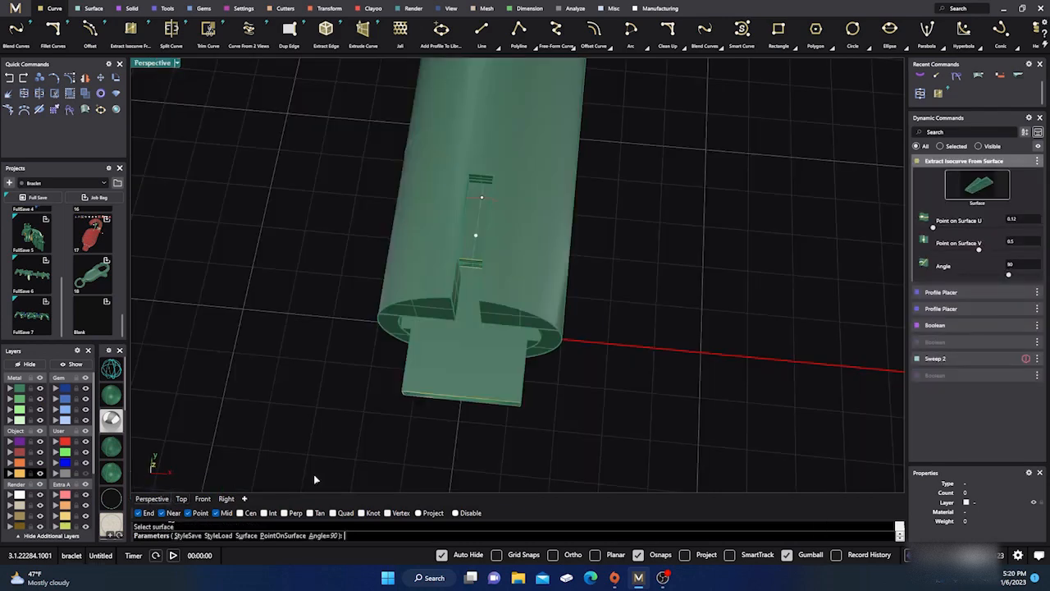
right_drag(506, 457, 517, 374)
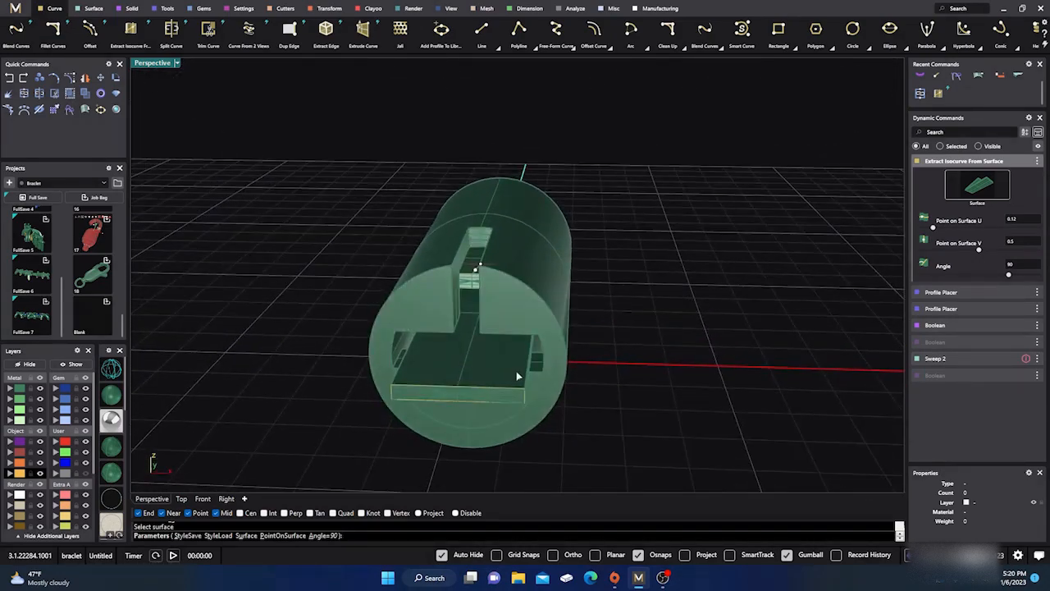
right_click(516, 372)
right_drag(585, 374, 572, 408)
scroll(452, 237, up, 5)
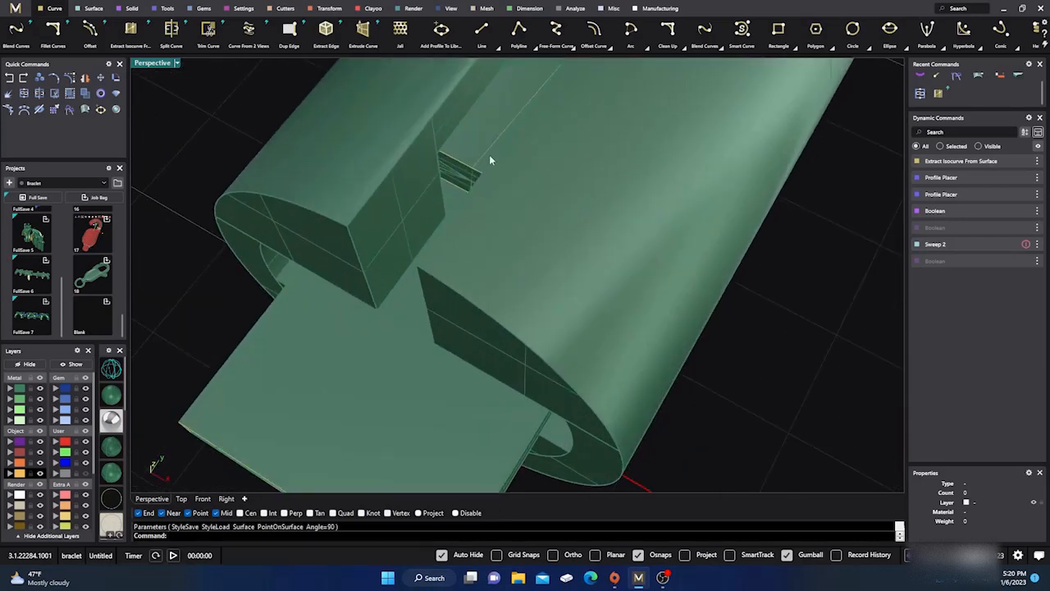
click(499, 164)
click(524, 179)
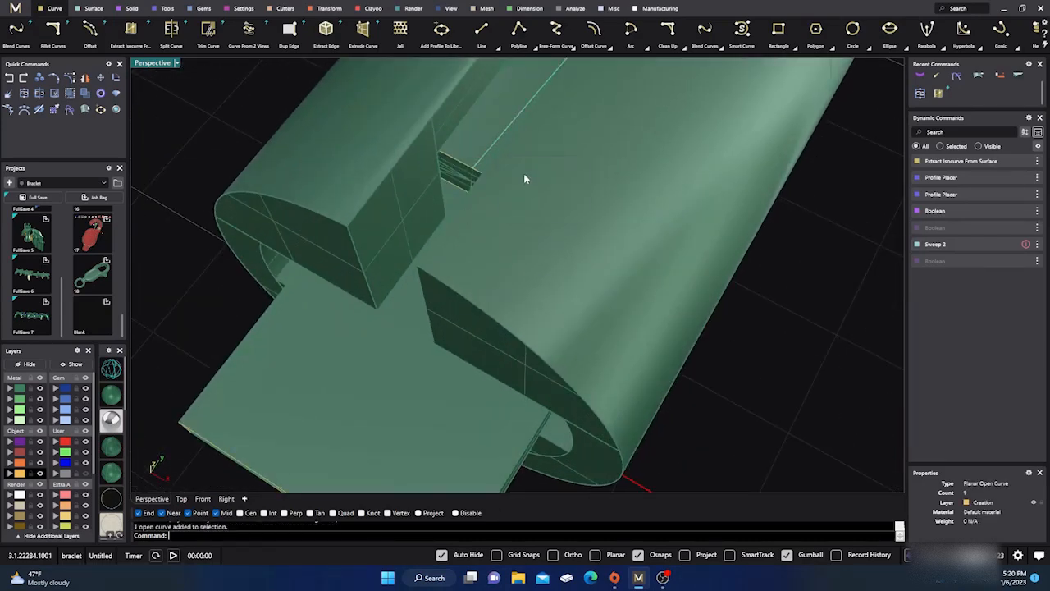
click(796, 371)
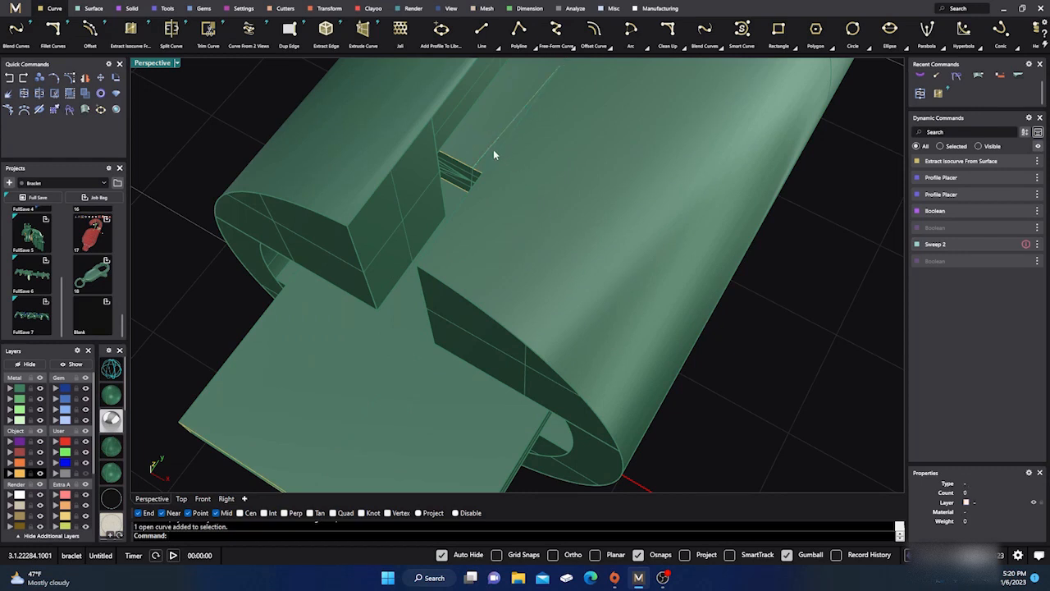
Extend the extracted curve naturally from its front end by about 1.5 mm, past the open end of the clasp body.
scroll(802, 31, down, 7)
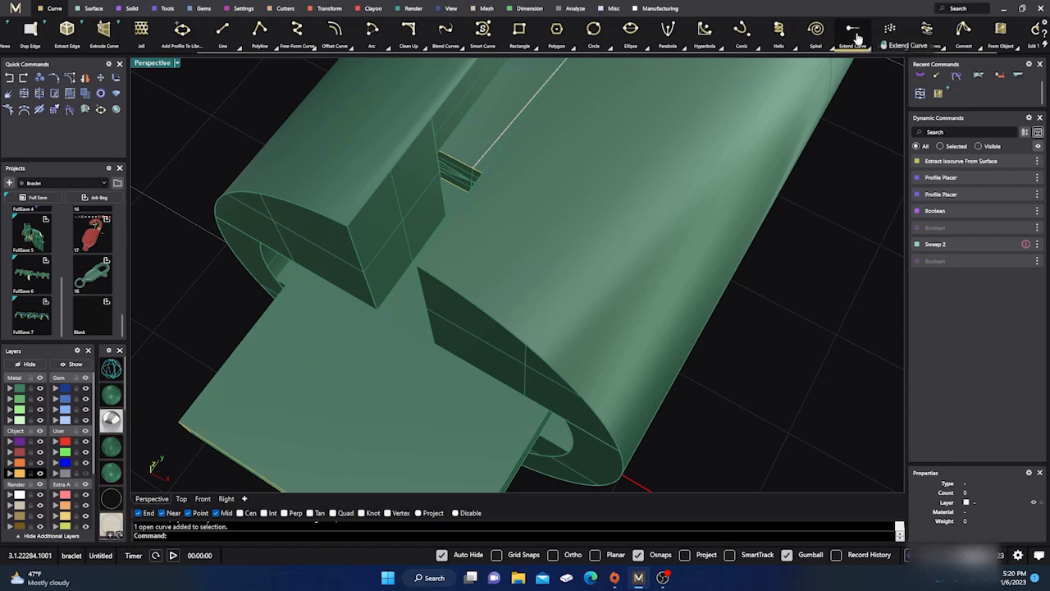
click(854, 36)
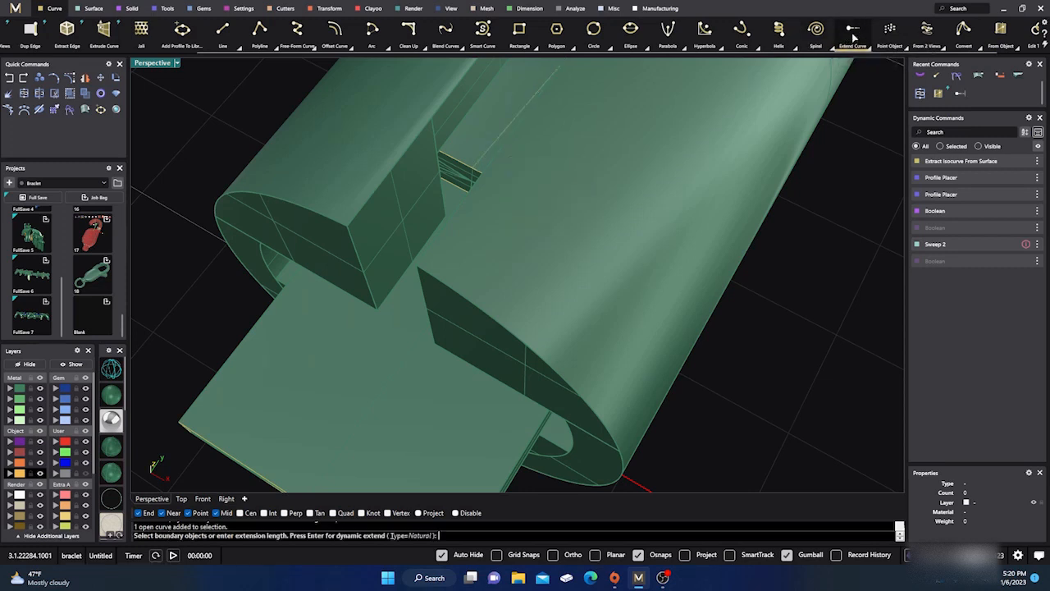
click(480, 165)
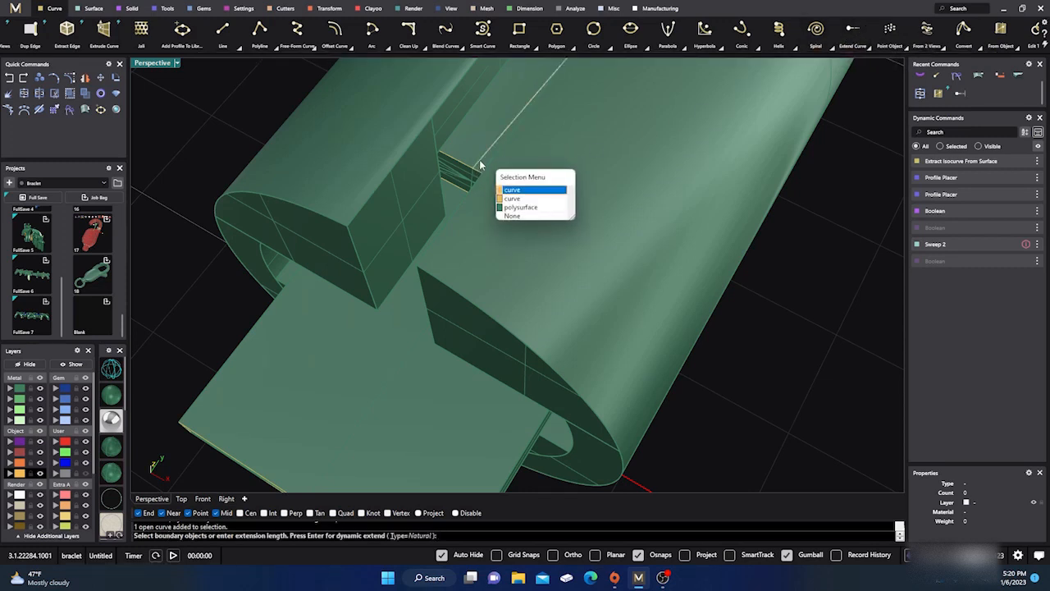
click(512, 190)
key(Return)
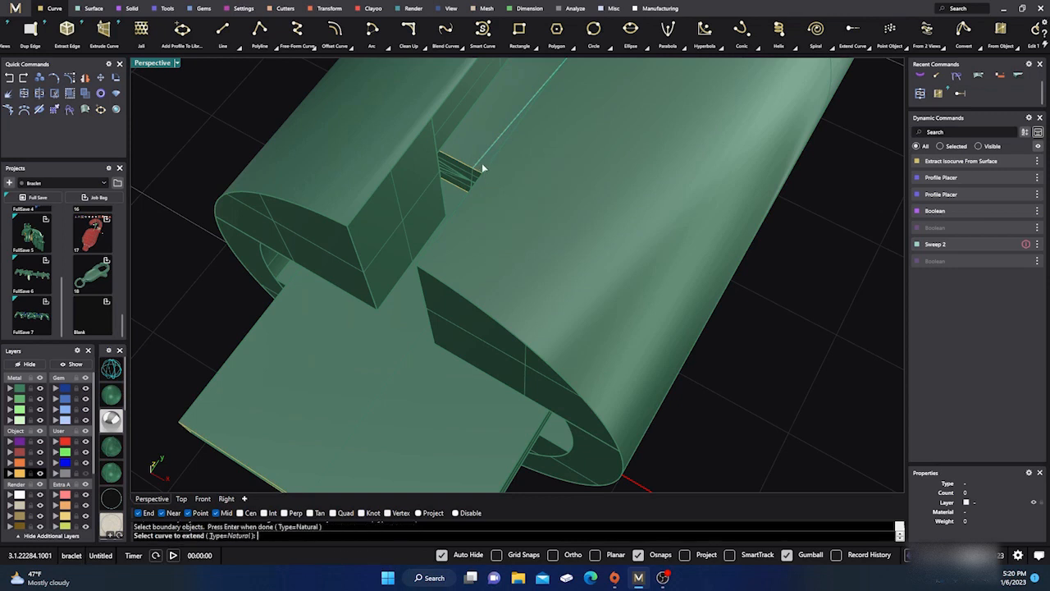
click(477, 167)
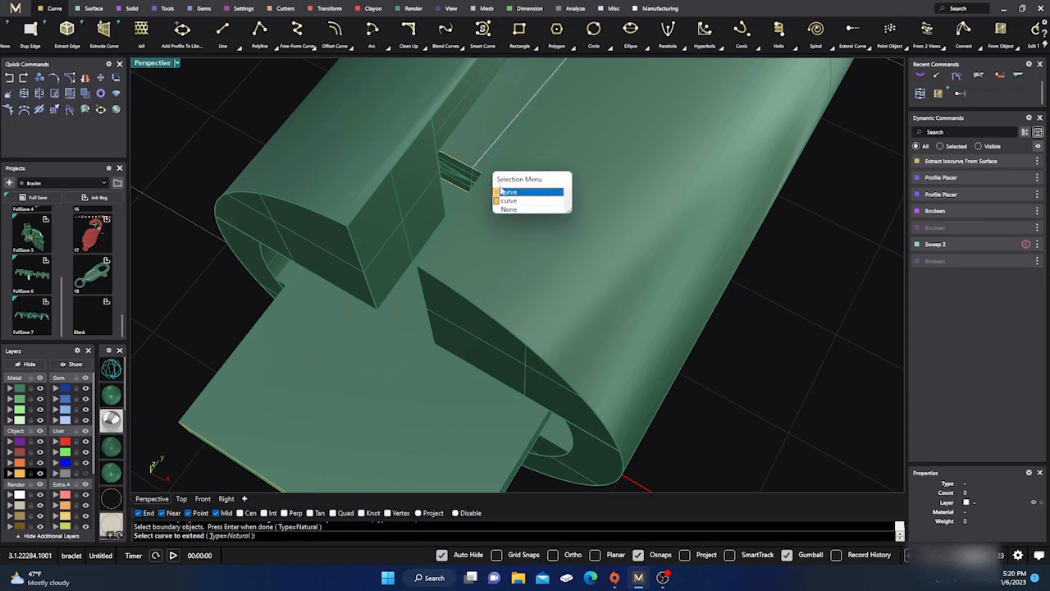
click(508, 191)
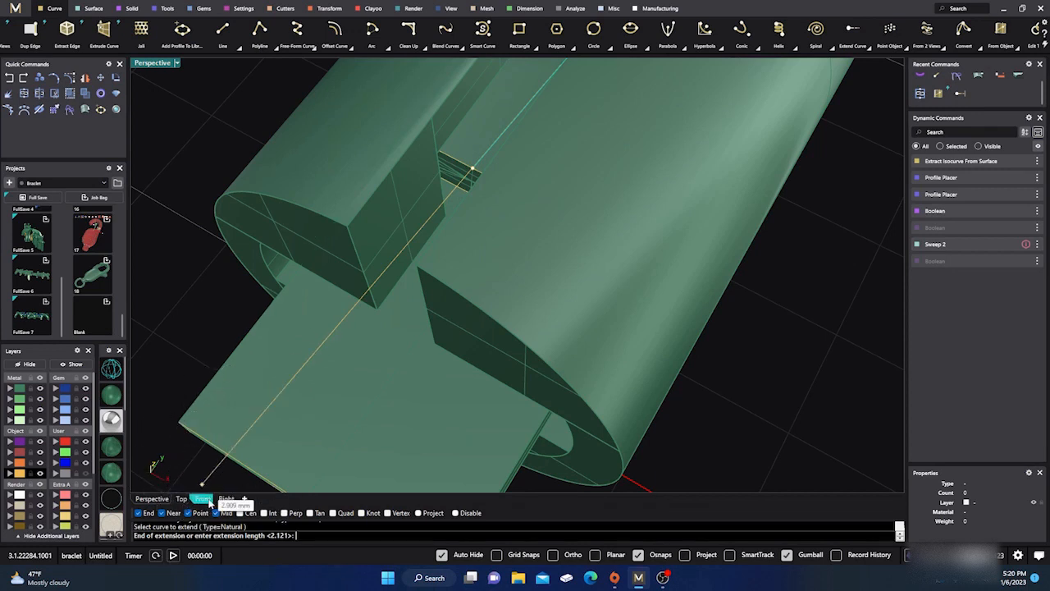
click(226, 498)
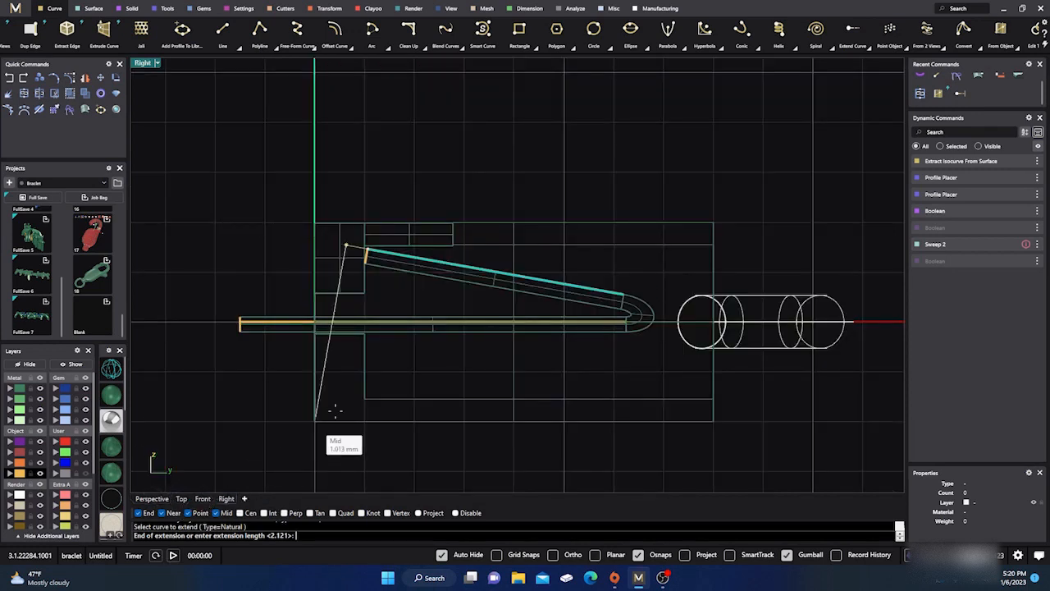
click(296, 250)
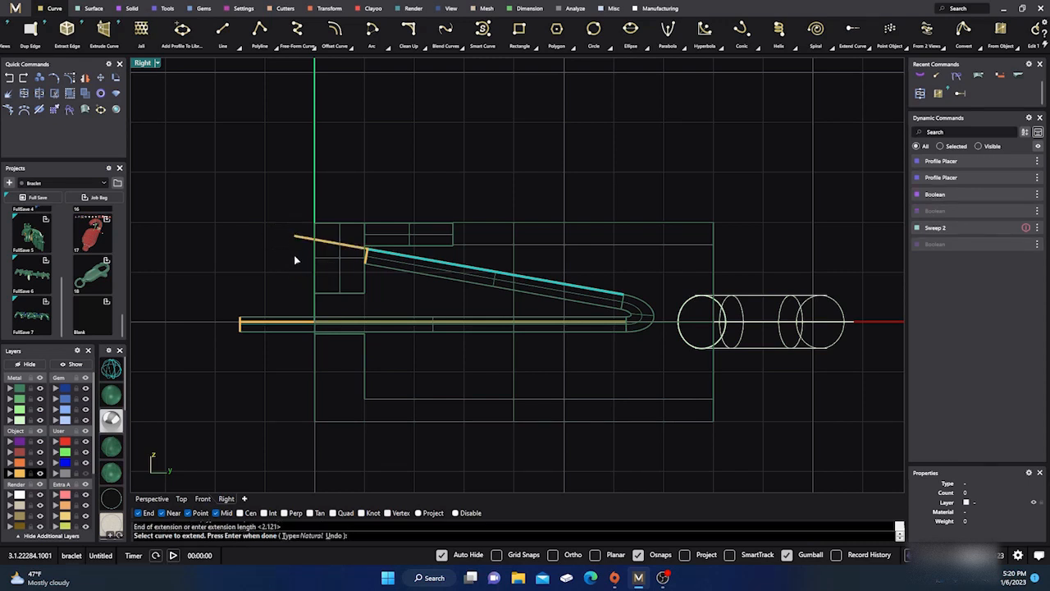
Extend the front end of the guide curve a second time, farther out beyond the slot opening, and finish the extension.
click(155, 498)
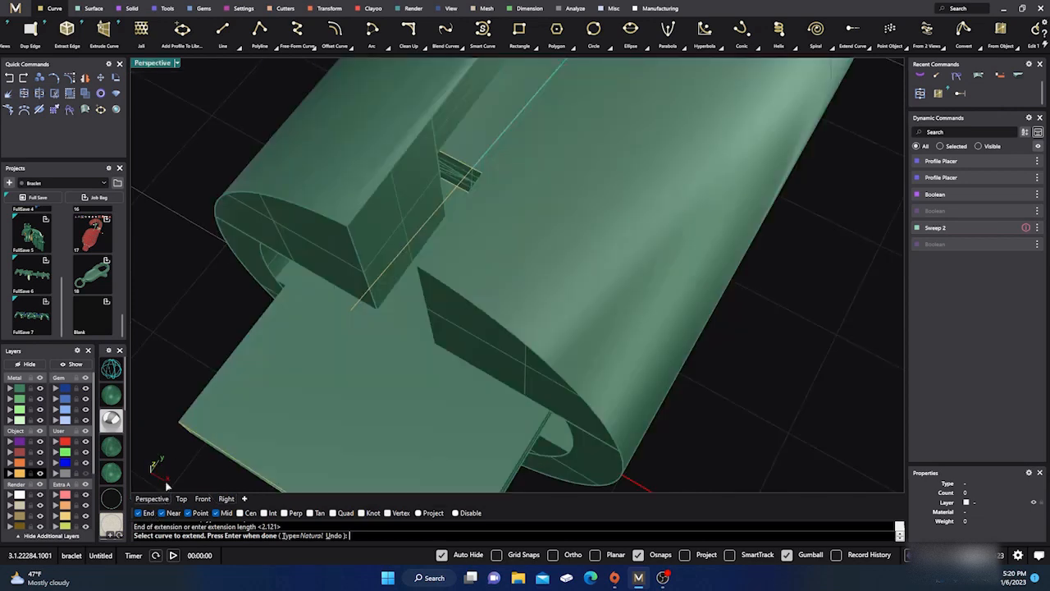
right_drag(319, 345, 403, 266)
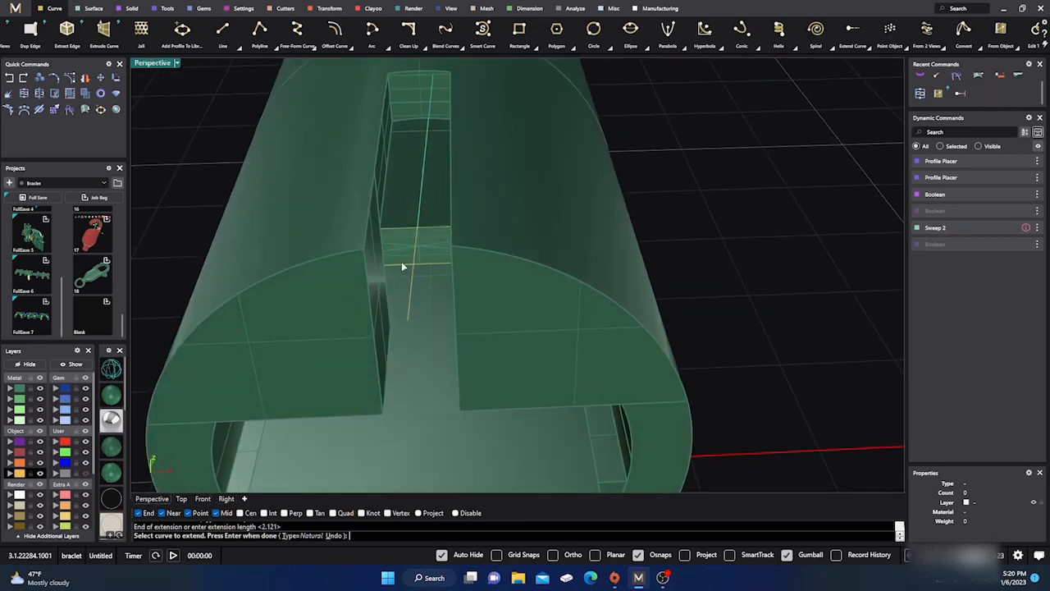
click(413, 265)
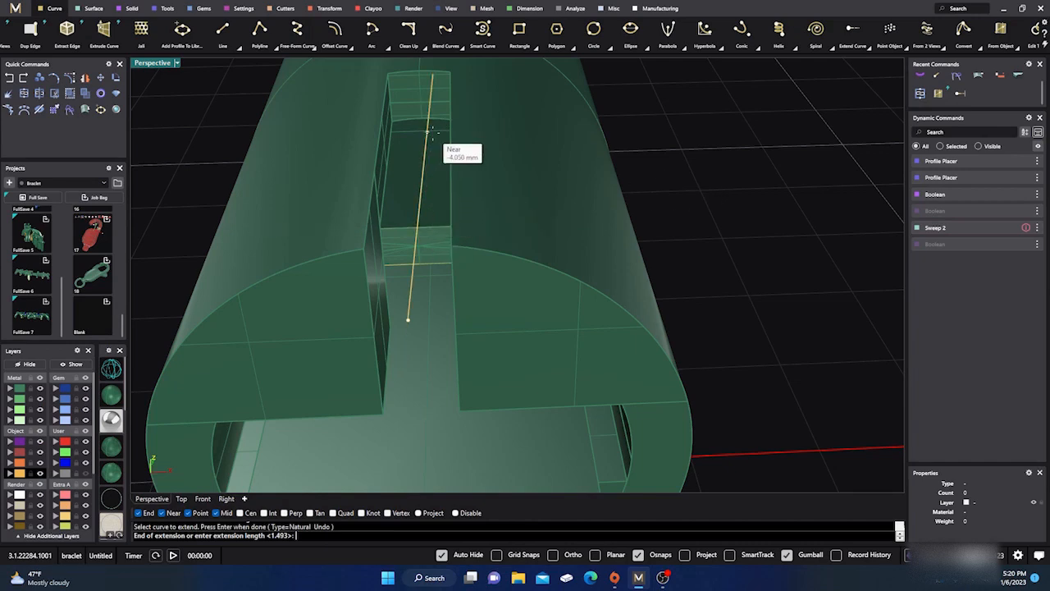
click(397, 225)
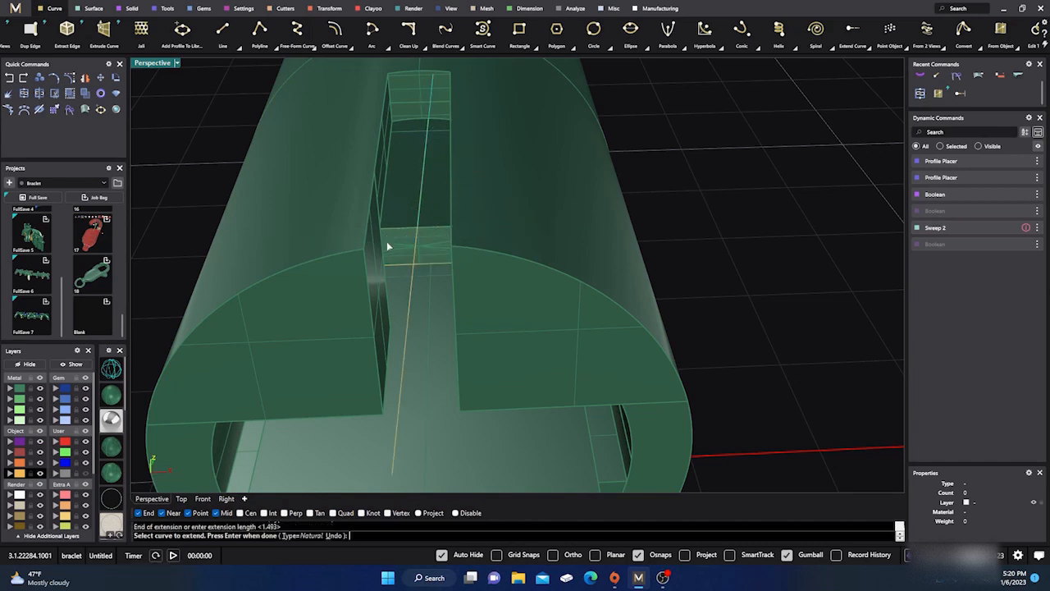
scroll(481, 243, down, 3)
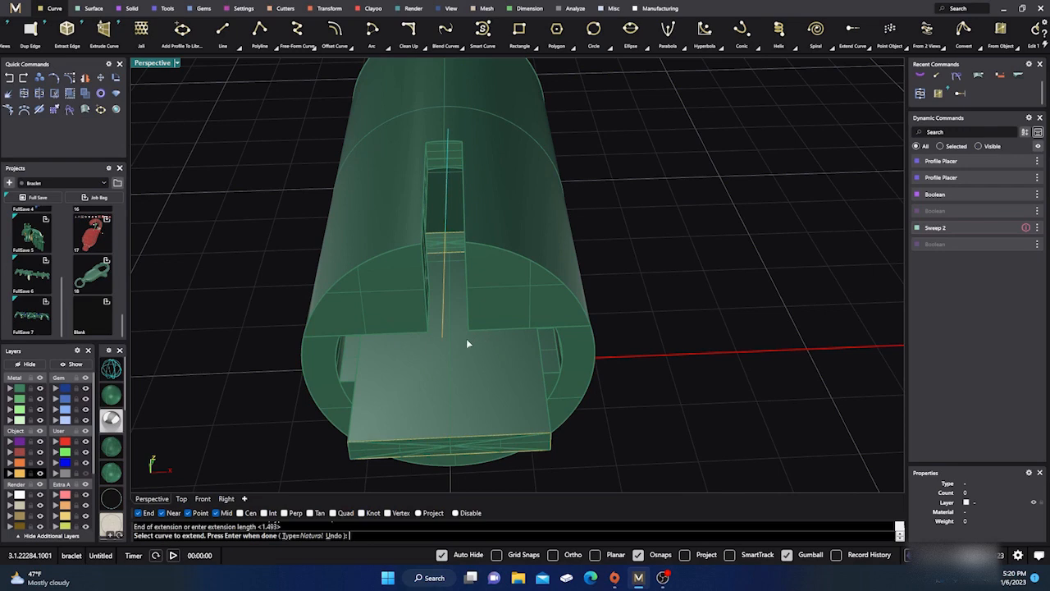
key(Return)
Examine how the extended guide curve runs through the slot and clasp body, ending in the side view.
click(442, 317)
right_drag(598, 349, 422, 279)
right_drag(556, 193, 610, 396)
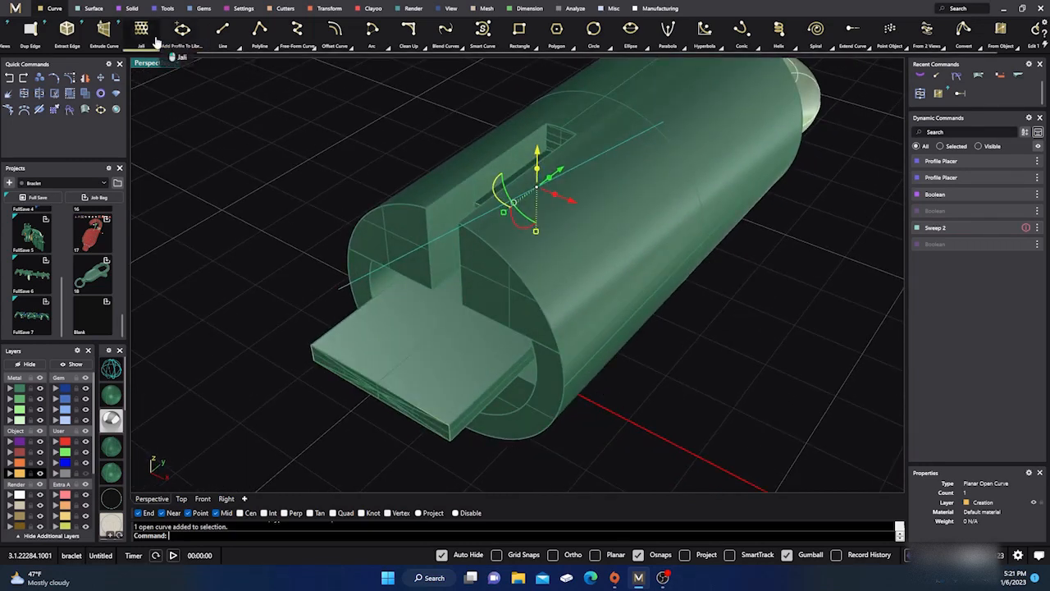
right_drag(197, 164, 227, 145)
scroll(407, 282, down, 4)
right_drag(407, 281, 238, 390)
click(225, 498)
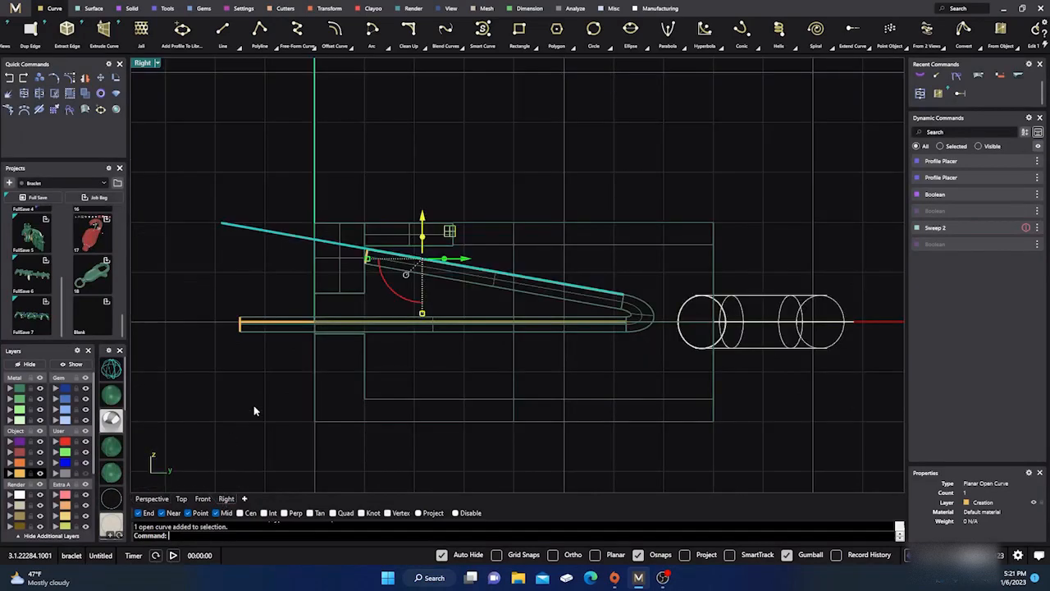
Draw two vertical lines up from the guide curve, one just outside the body's open end and one near the slot's inner end.
click(225, 31)
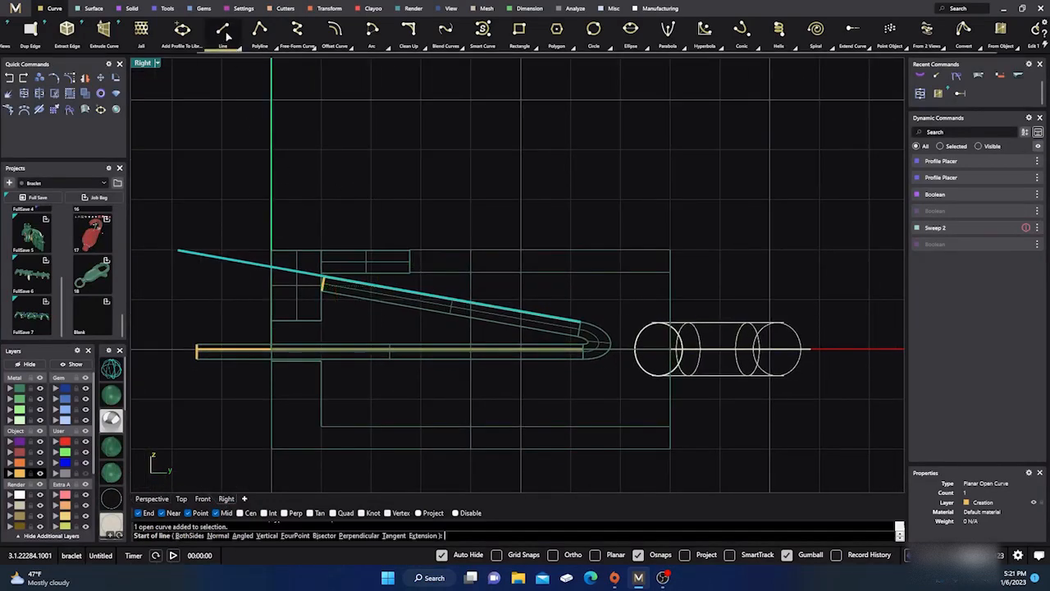
click(258, 264)
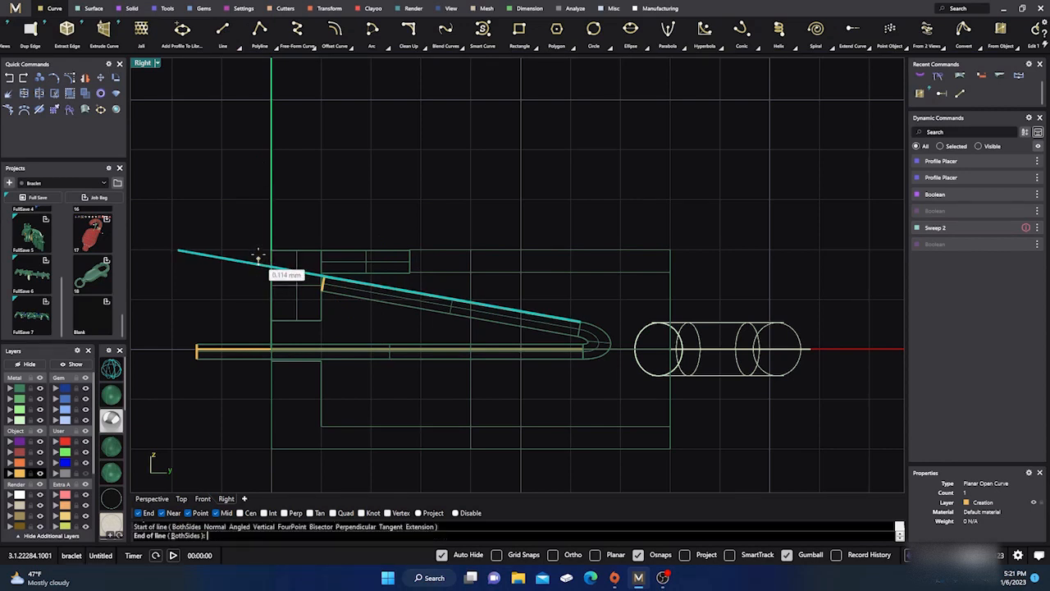
click(257, 213)
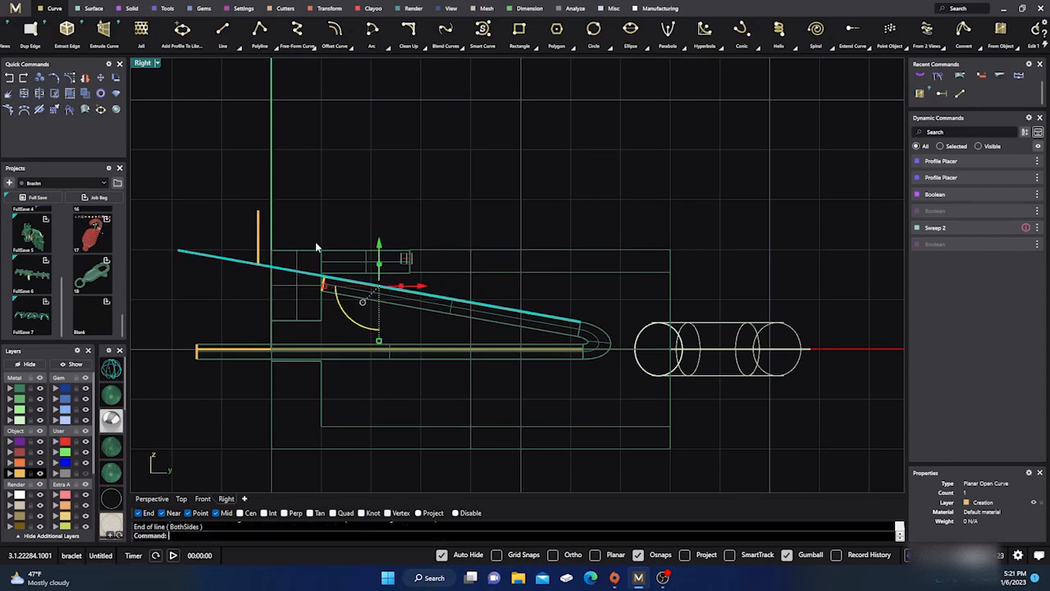
key(Return)
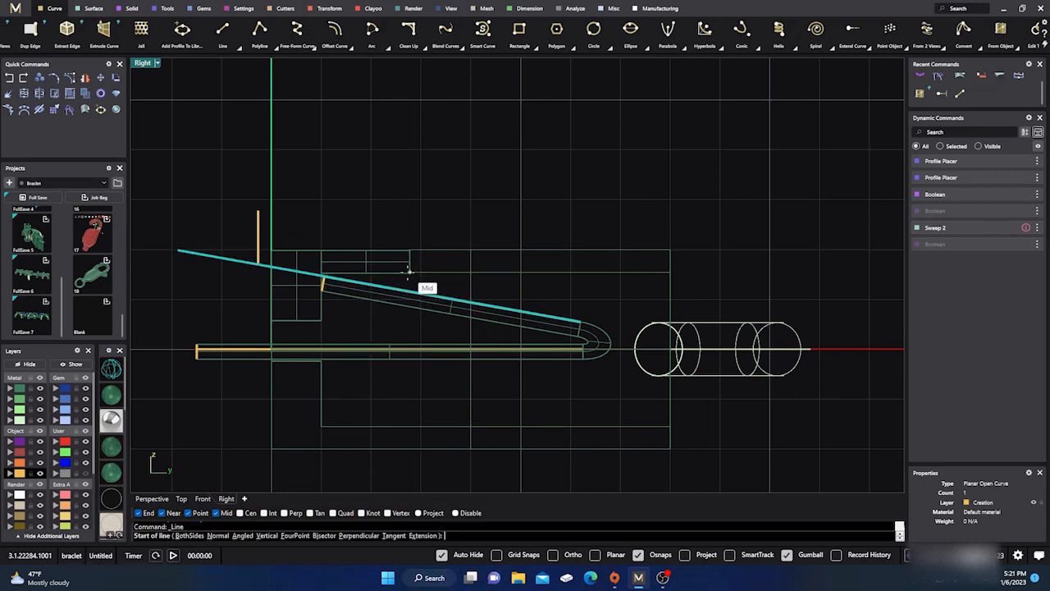
click(400, 287)
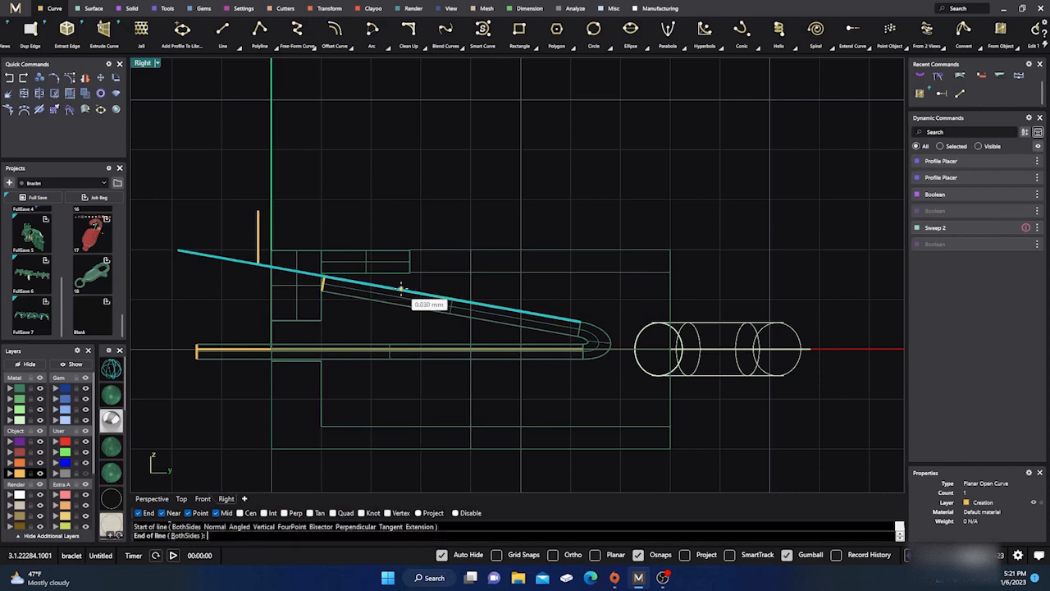
click(401, 197)
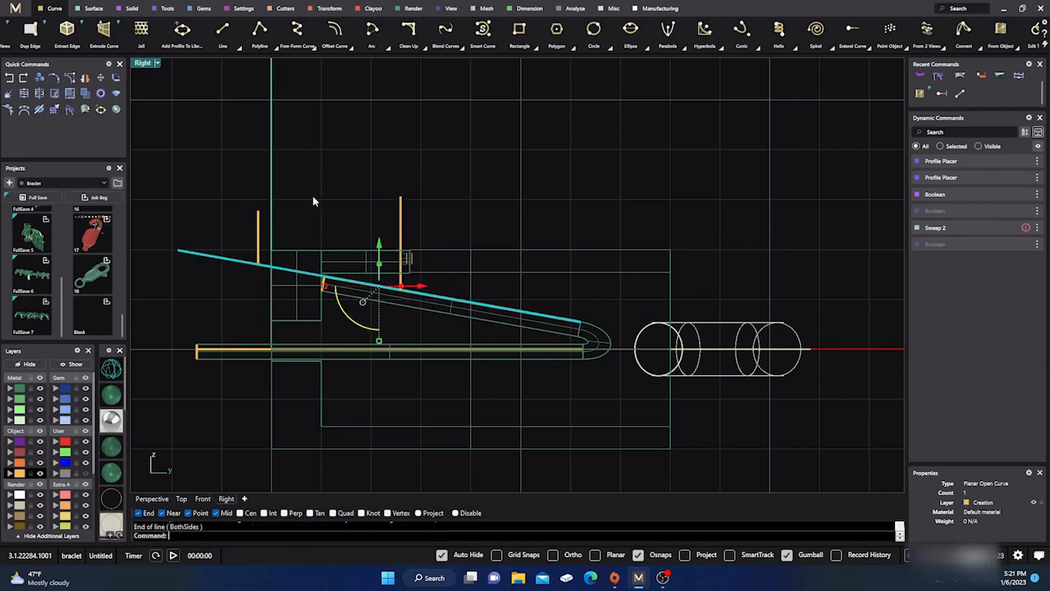
key(Return)
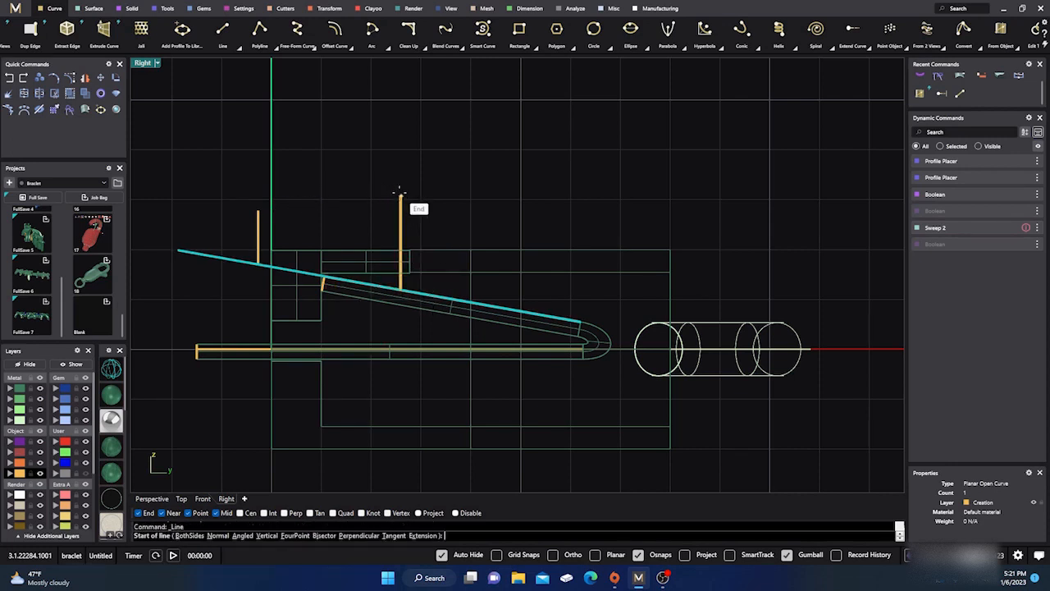
key(Escape)
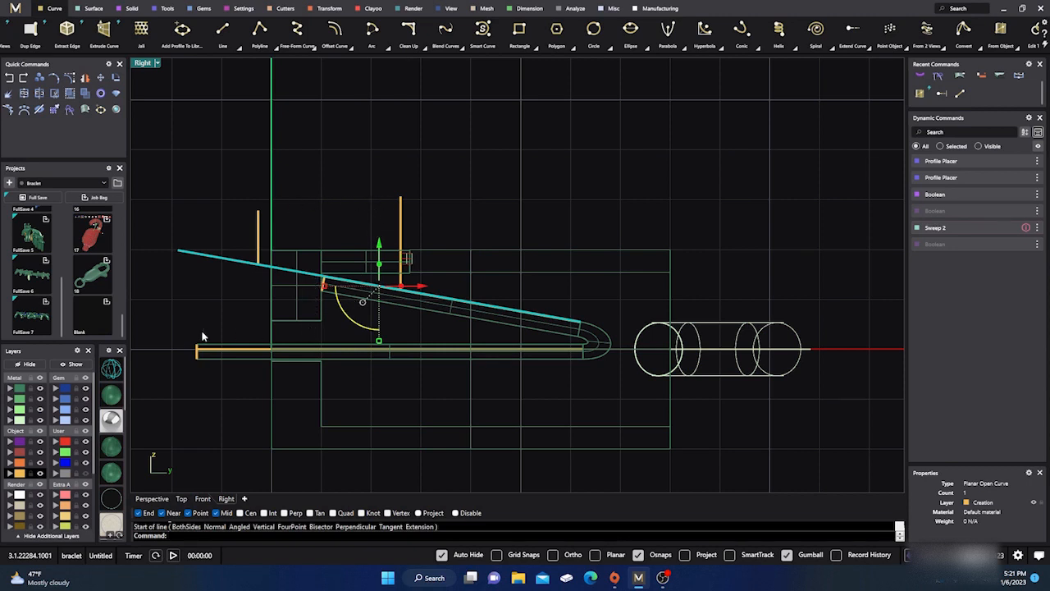
Delete both vertical lines standing on the guide curve.
click(401, 223)
key(Delete)
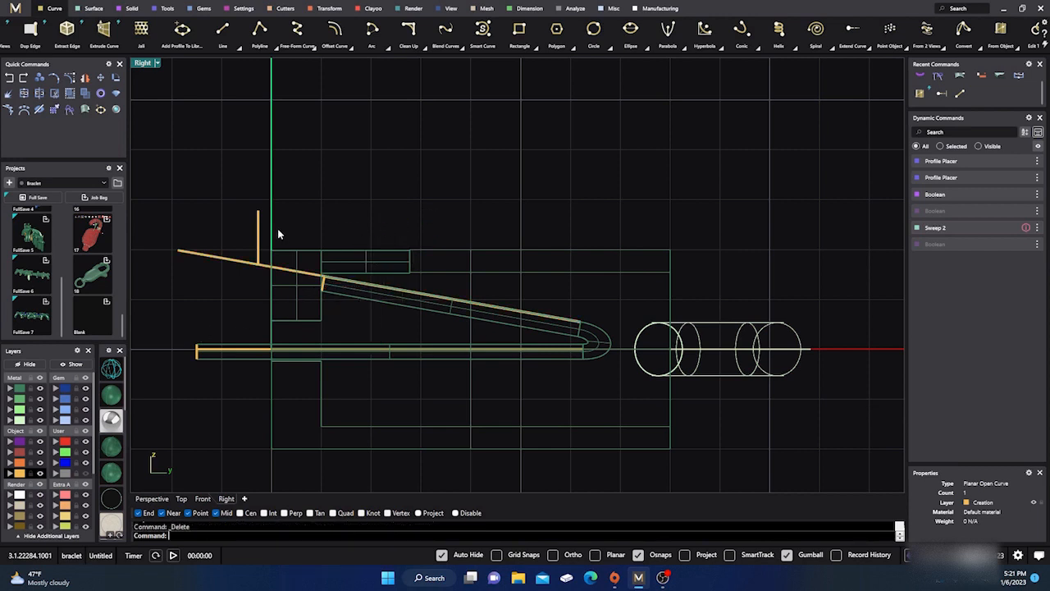
click(260, 231)
key(Delete)
Draw a vertical line about 2.5 mm tall up from the guide curve, just inside the slot's inner end.
right_click(381, 241)
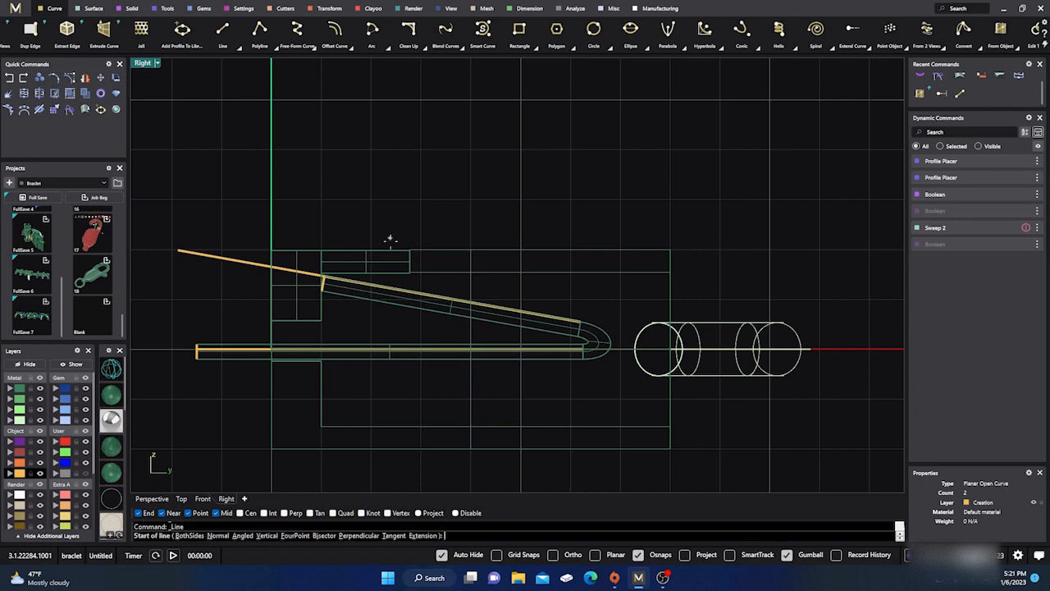
click(402, 290)
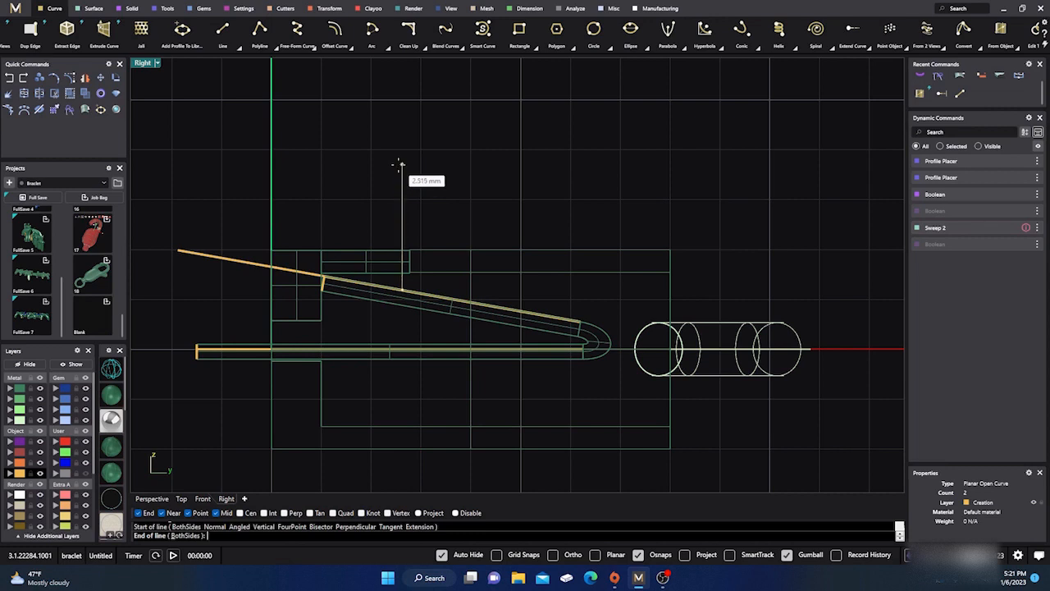
click(402, 165)
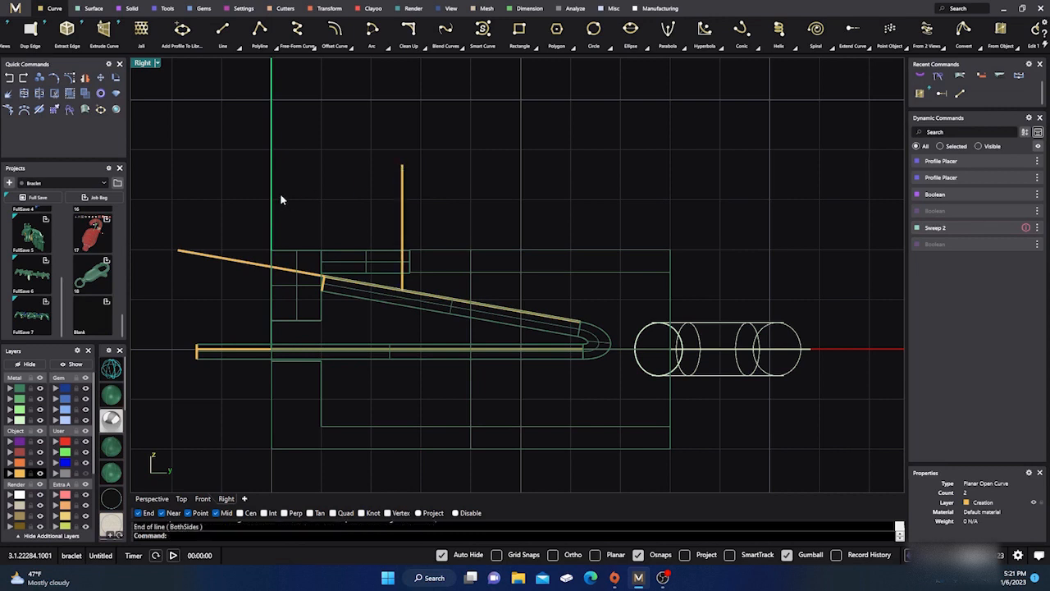
Draw a horizontal line from the vertical line's top past the body's open end, plus a second vertical line up to it from the guide curve.
key(Return)
click(402, 165)
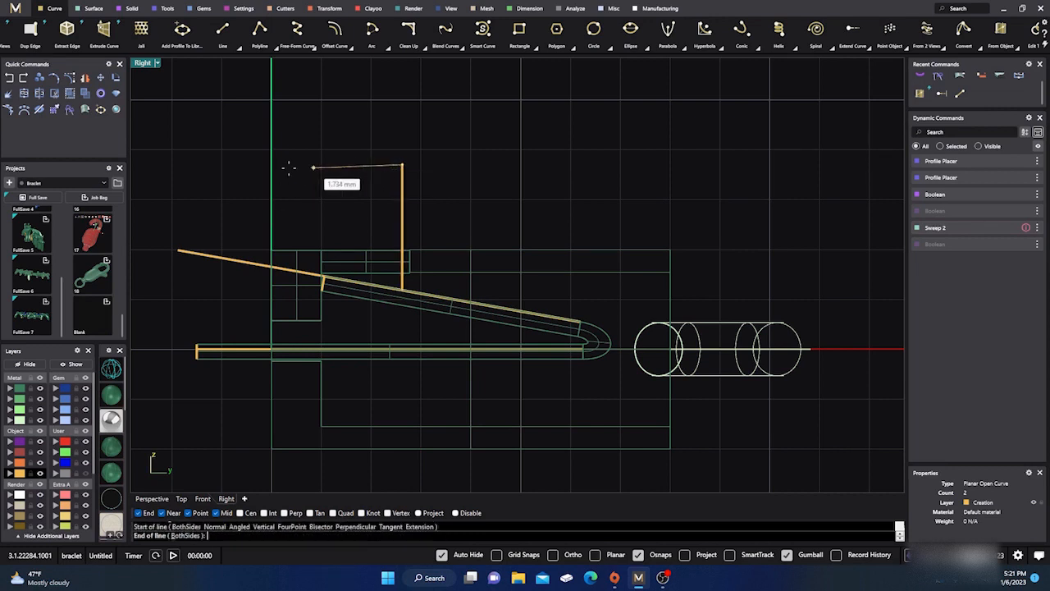
click(211, 165)
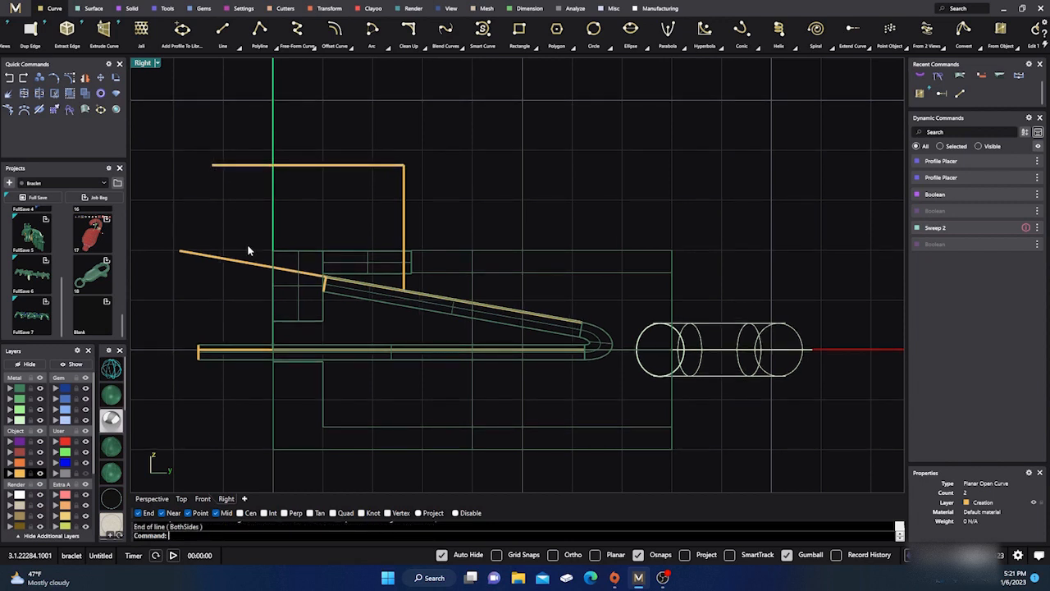
key(Return)
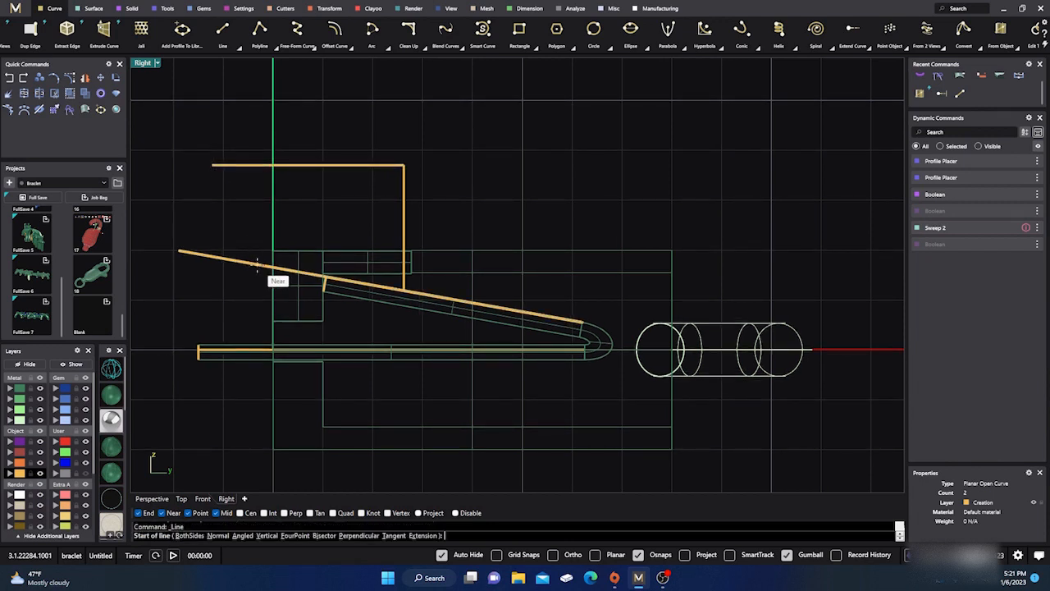
click(256, 264)
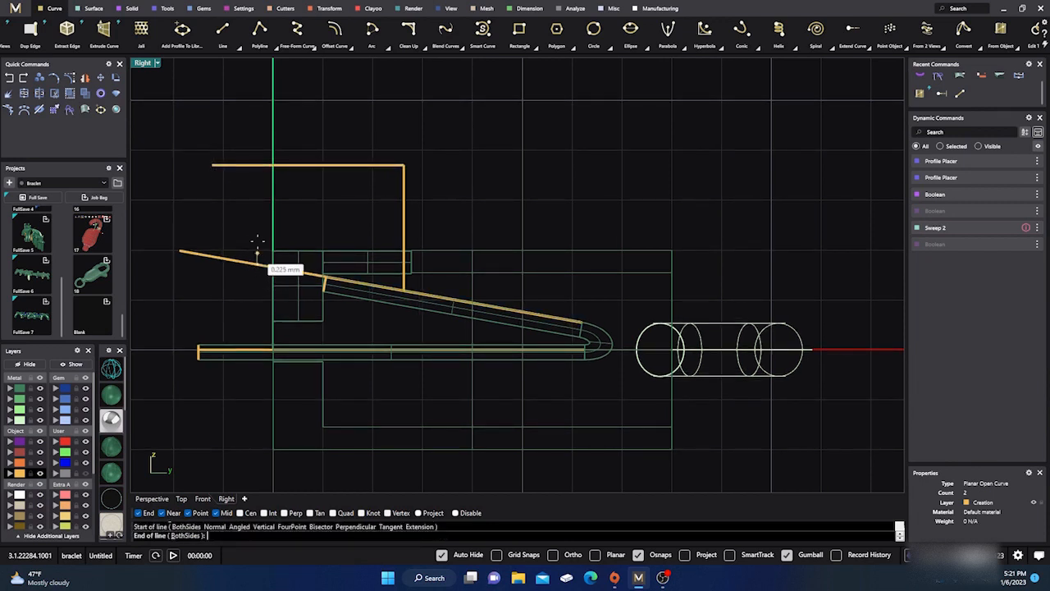
click(258, 167)
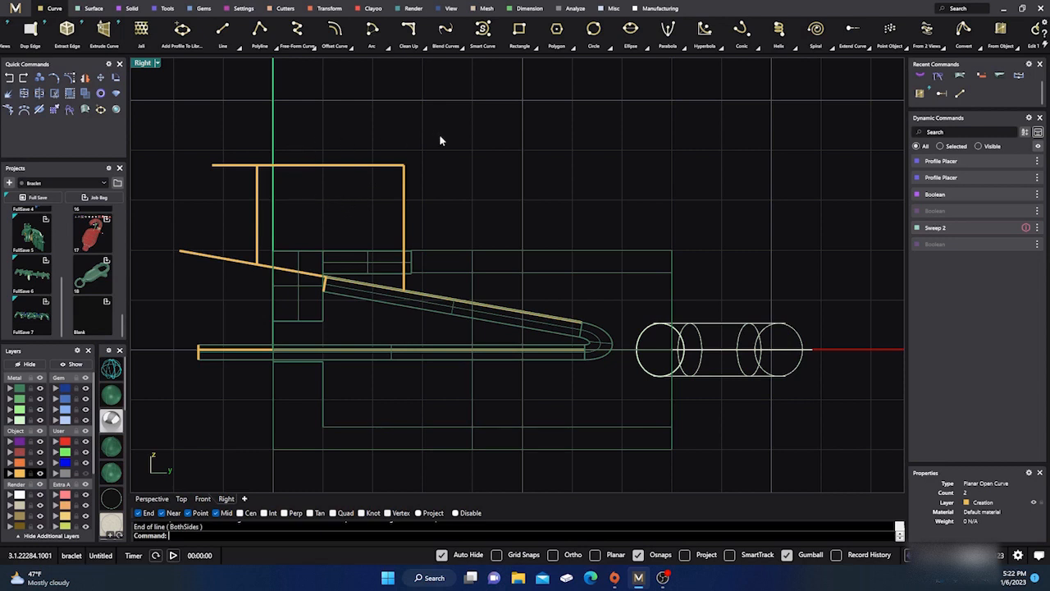
Try to trim the overhanging end of the horizontal line using the three upright-piece lines, and undo the trim.
drag(442, 134, 148, 195)
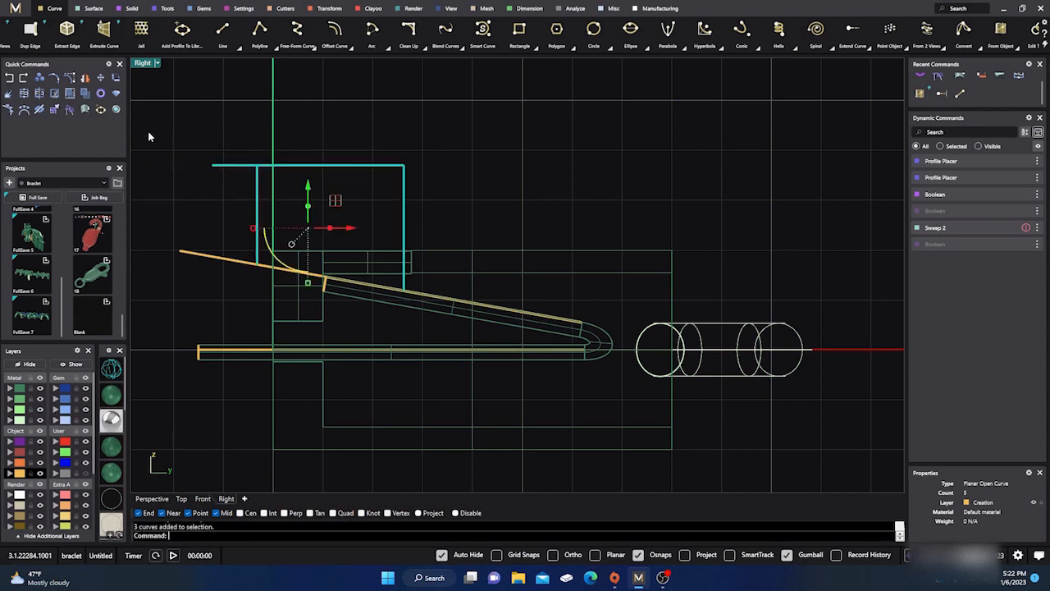
click(54, 95)
click(234, 167)
key(Return)
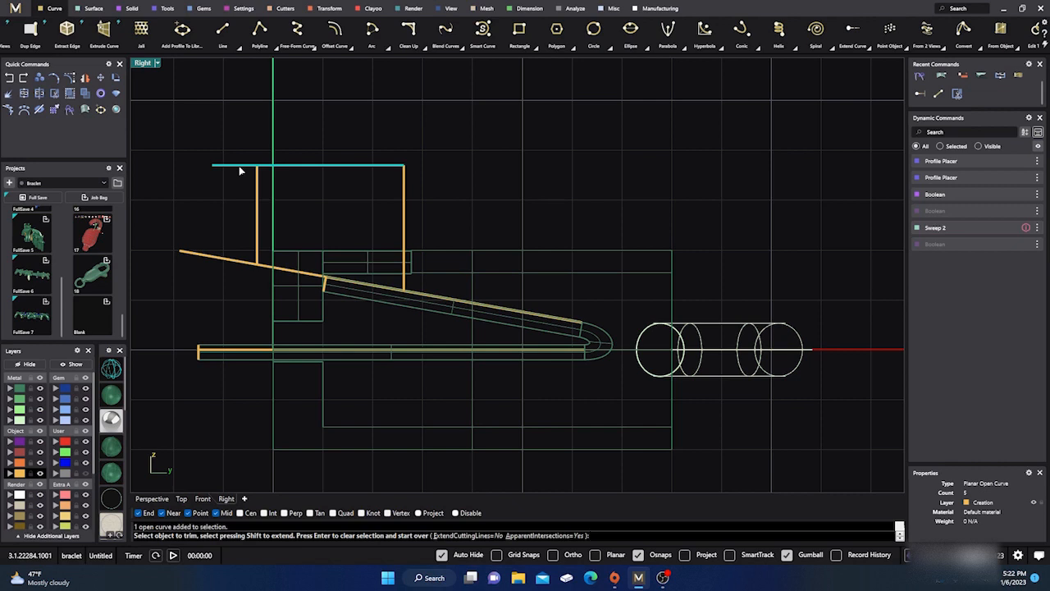
drag(464, 151, 222, 203)
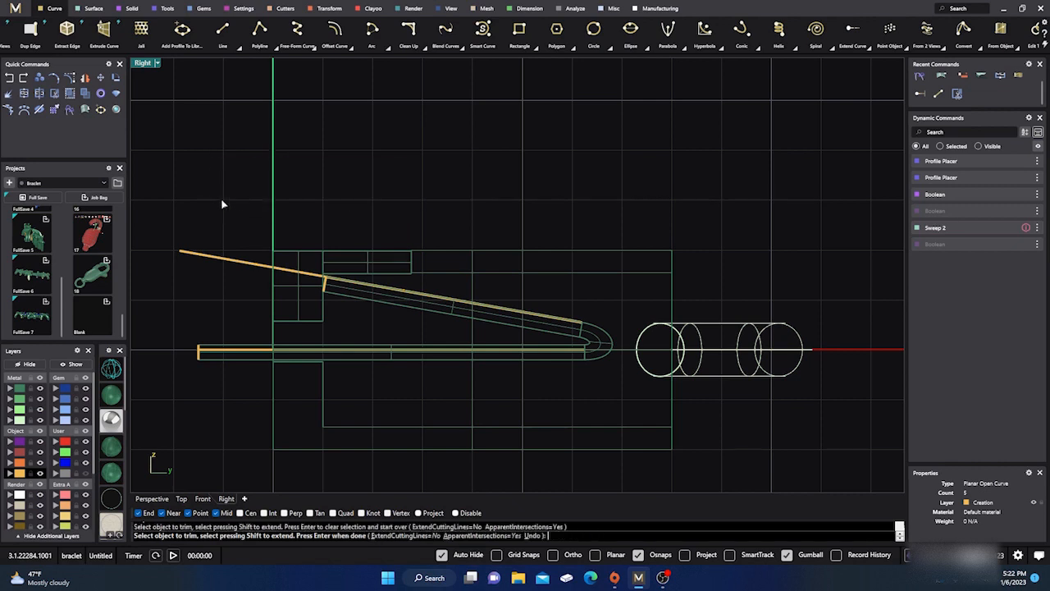
click(9, 79)
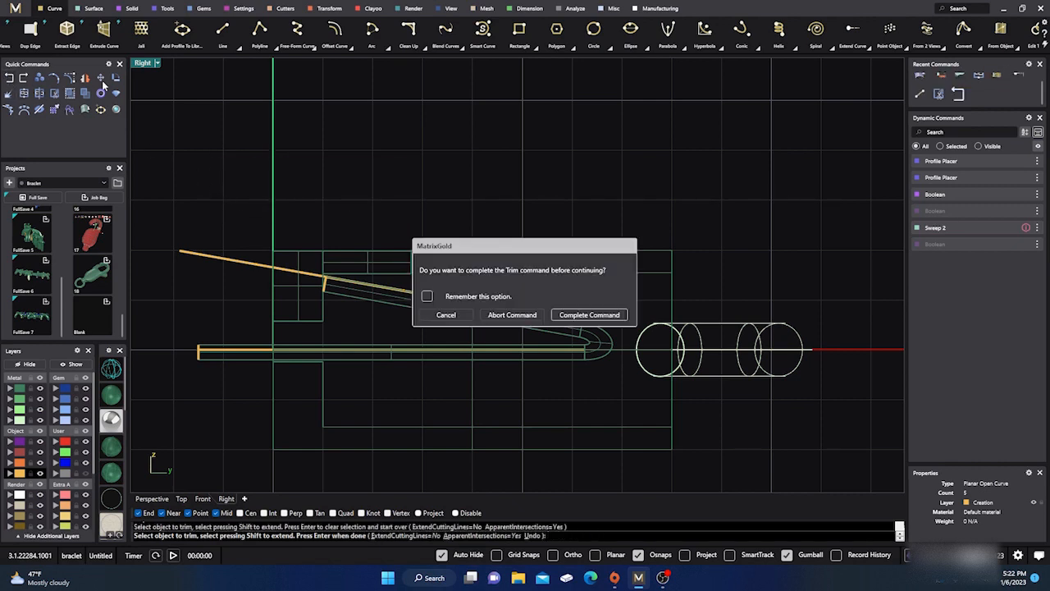
click(496, 315)
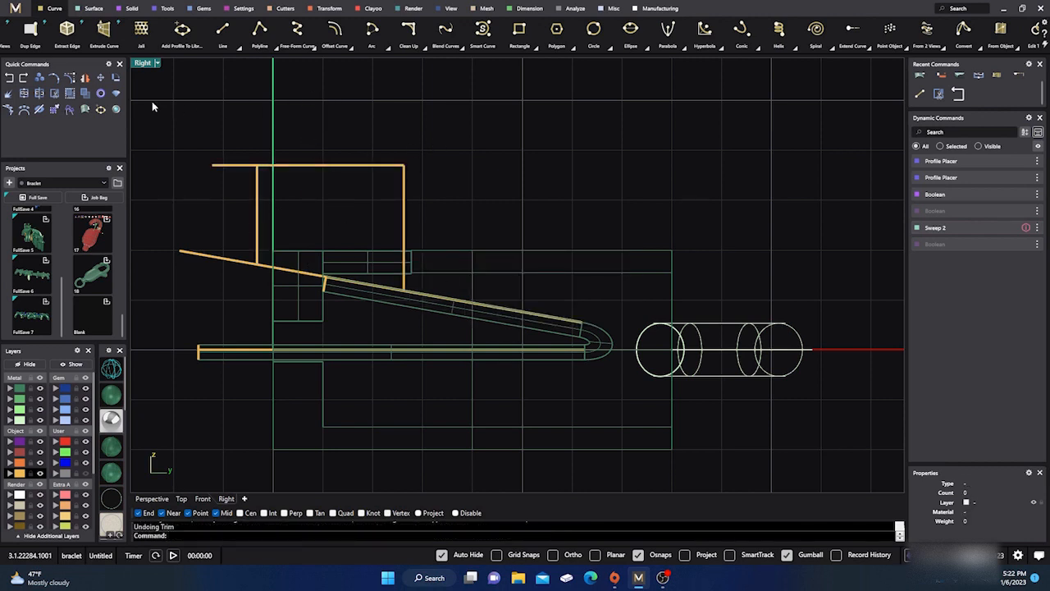
Trim the horizontal line's overhang beyond the outer vertical line, using the three upright-piece lines as cutting objects.
click(55, 95)
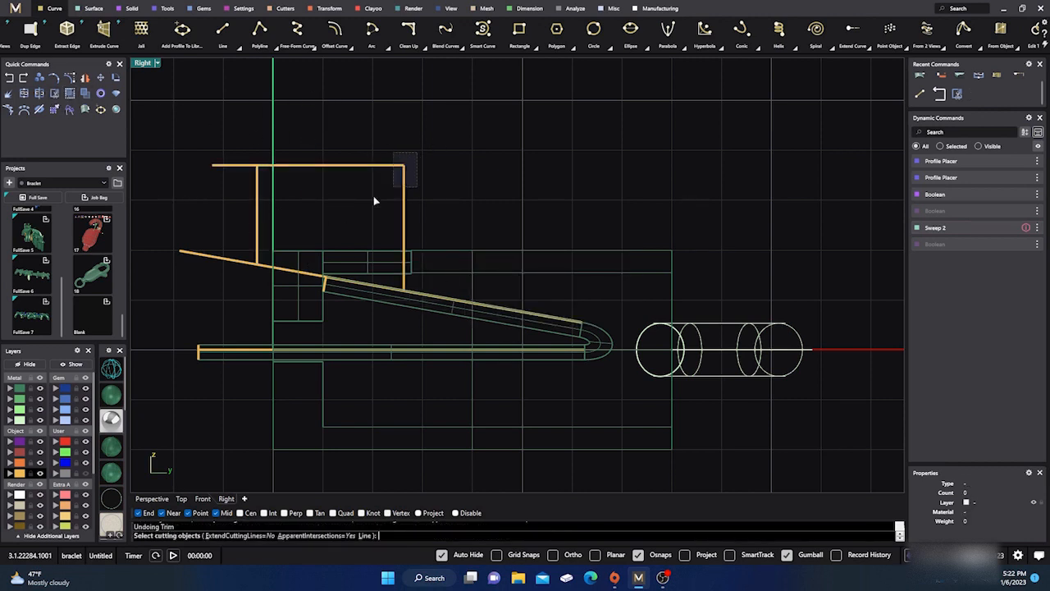
drag(374, 200, 202, 214)
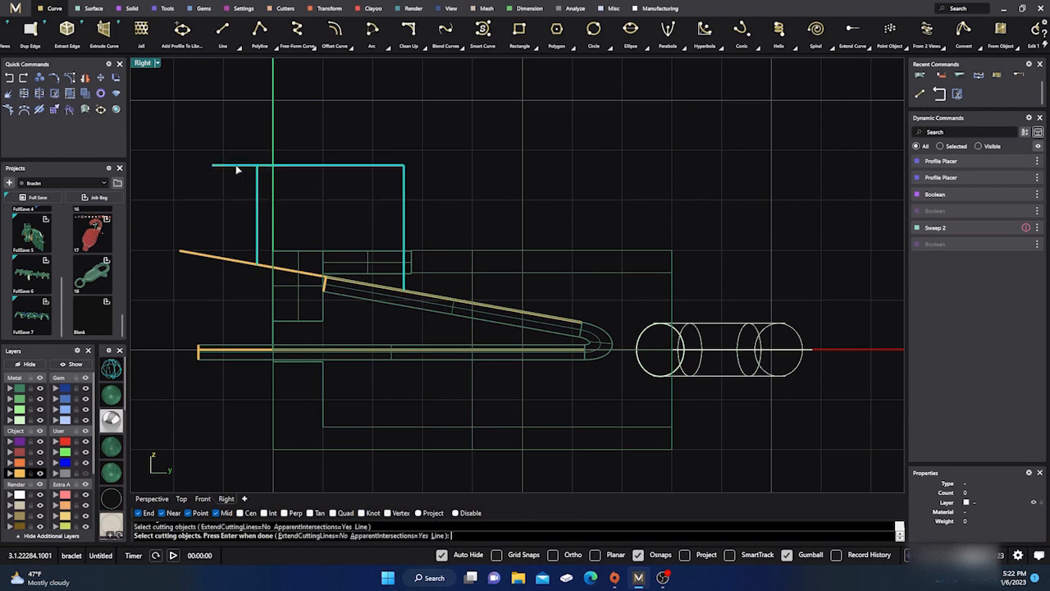
key(Return)
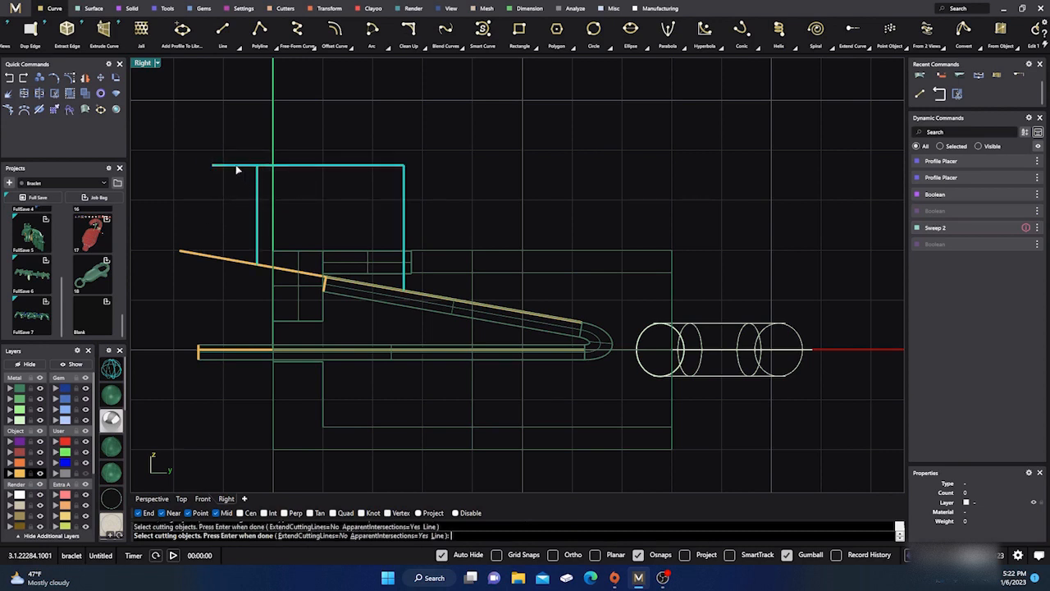
click(236, 165)
scroll(310, 191, up, 1)
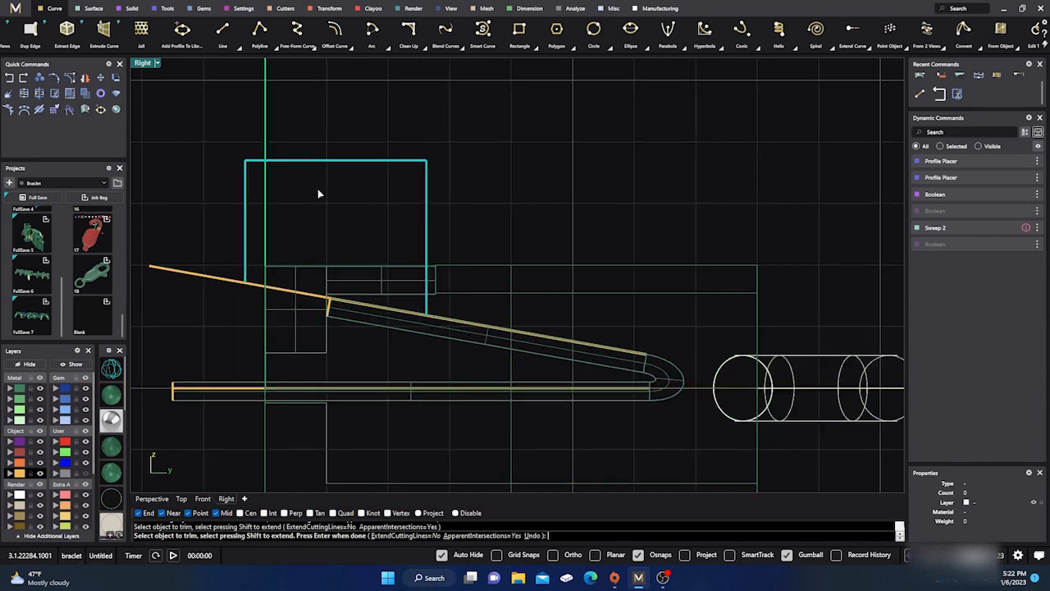
key(Return)
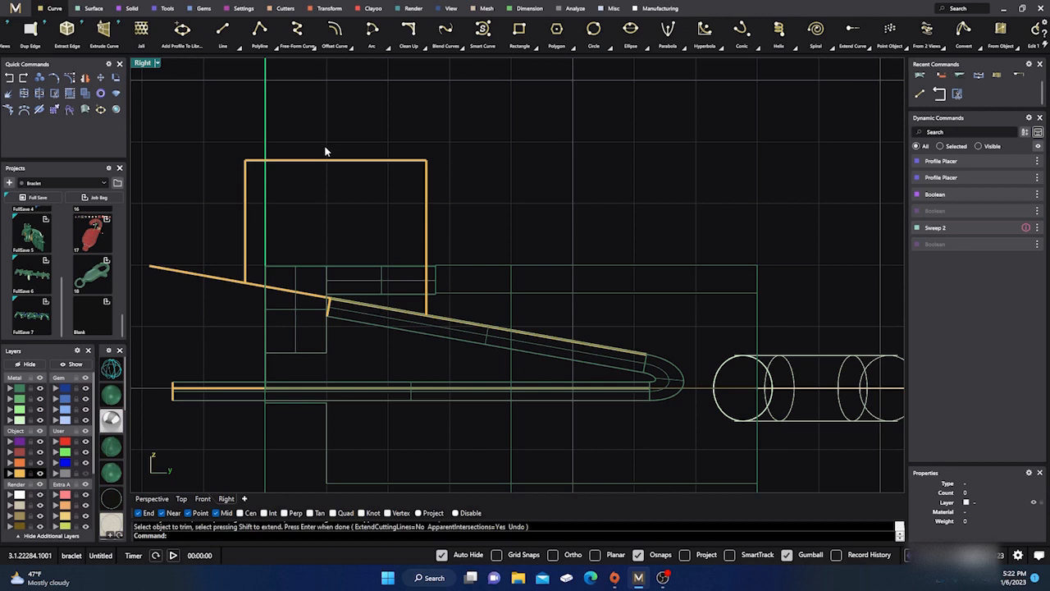
Divide the top horizontal line into 5 equal segments with point objects, including its ends.
click(336, 161)
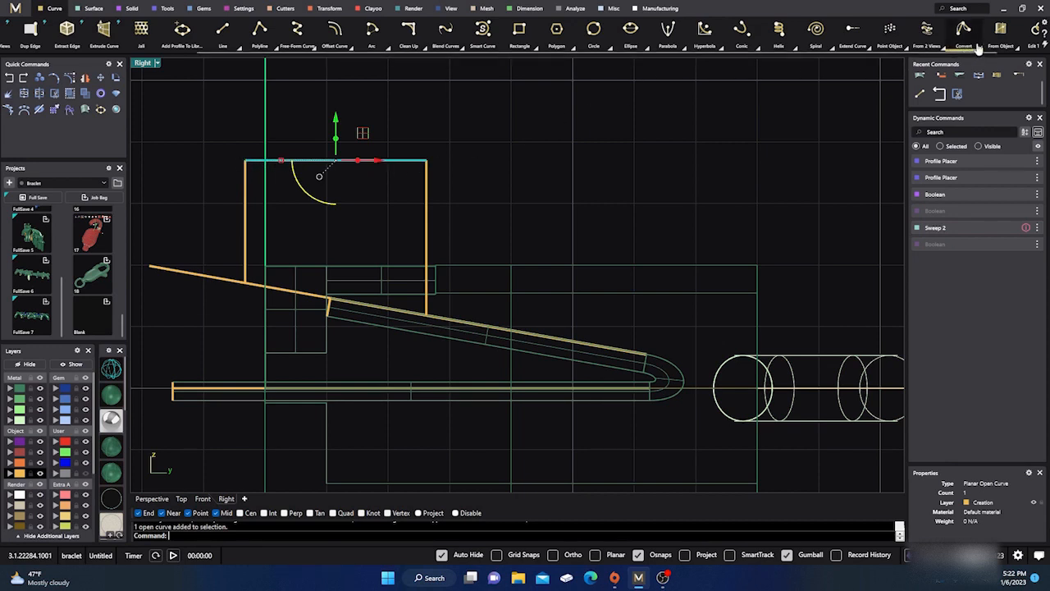
scroll(966, 37, down, 1)
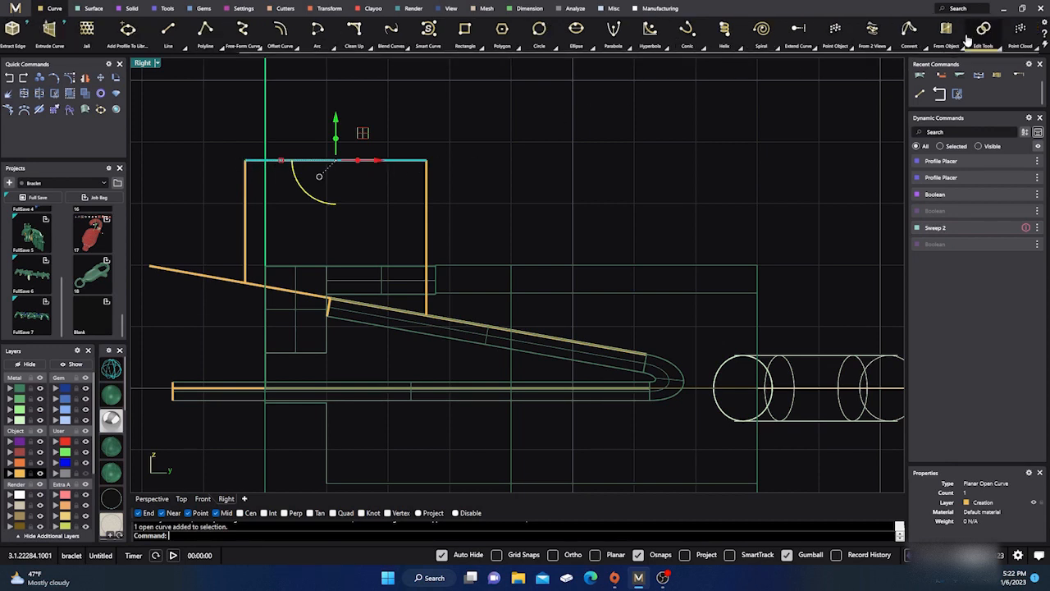
click(852, 51)
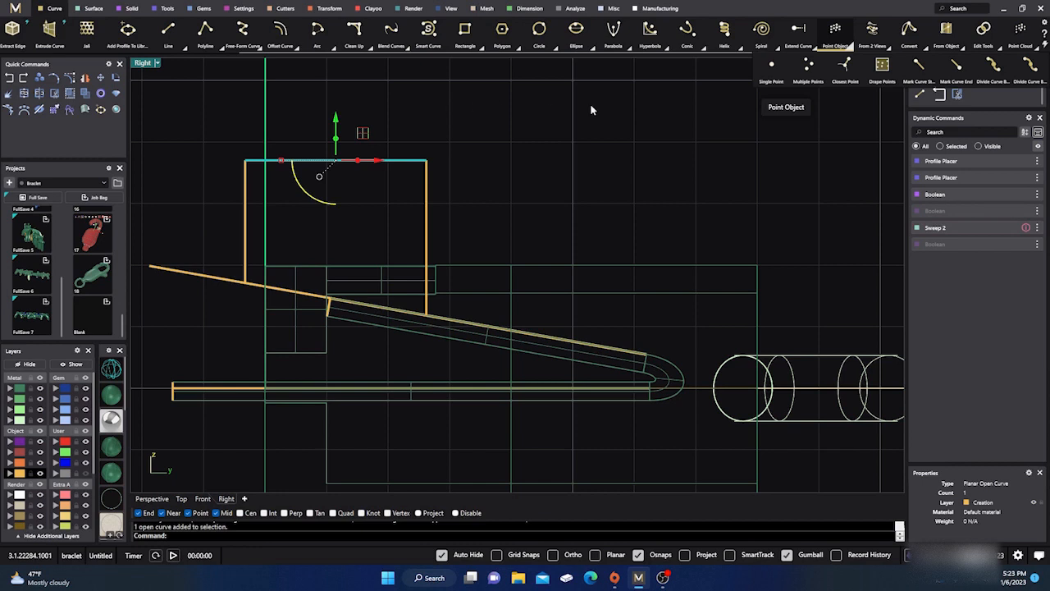
click(991, 64)
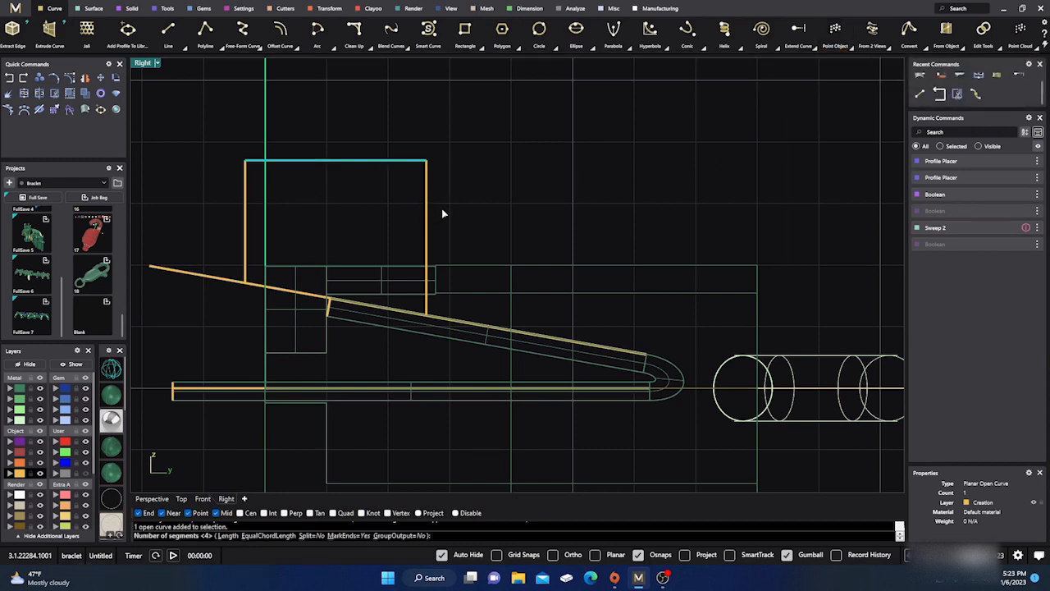
text(5)
key(Return)
Draw two touching circles about 1.18 mm in diameter on the top line, centred on the first and third division points from the outer end.
scroll(328, 177, up, 2)
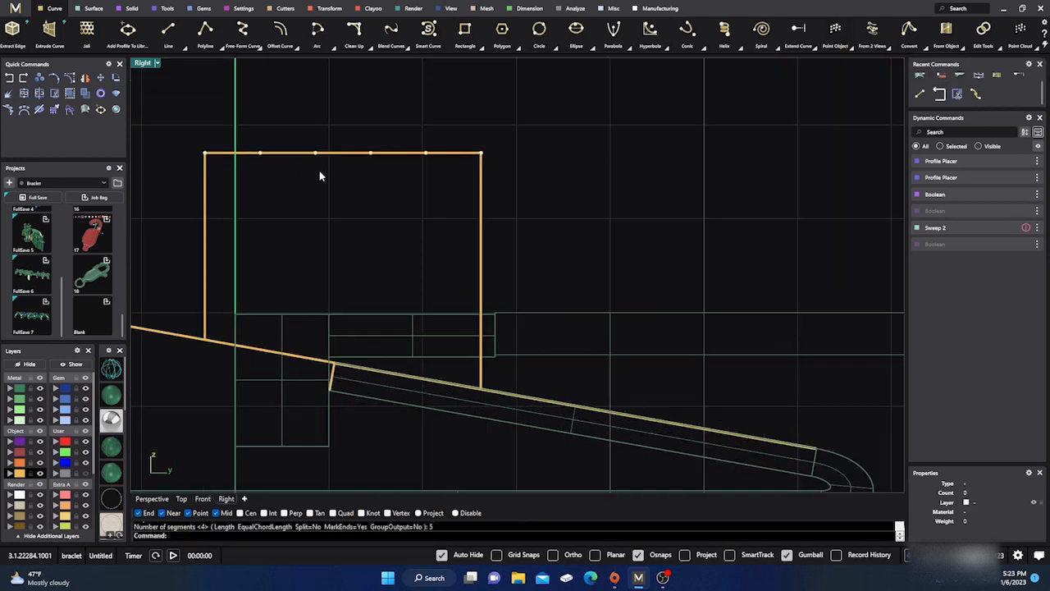
right_drag(333, 183, 369, 186)
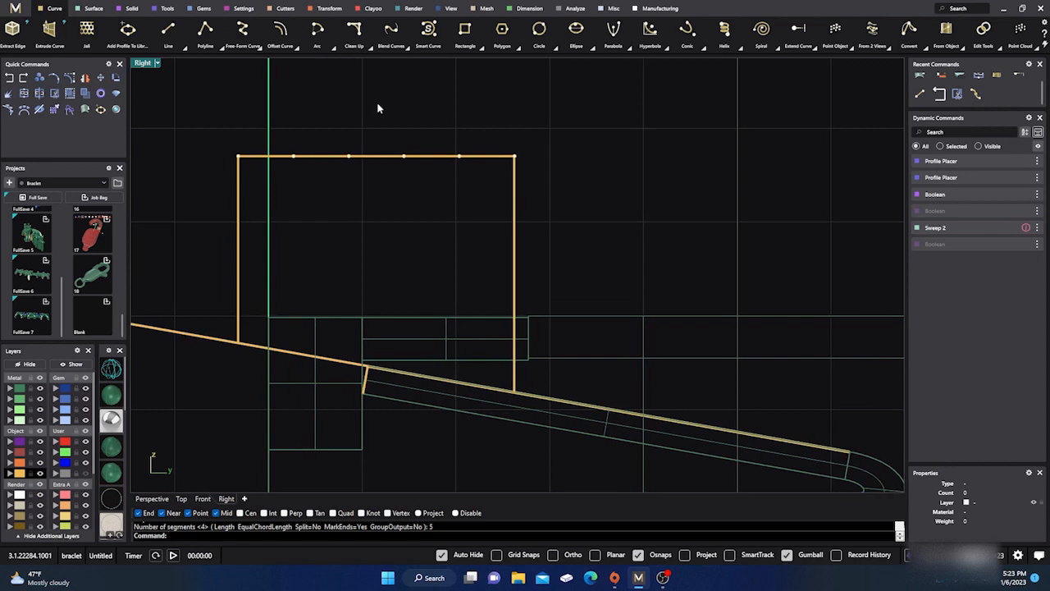
click(538, 31)
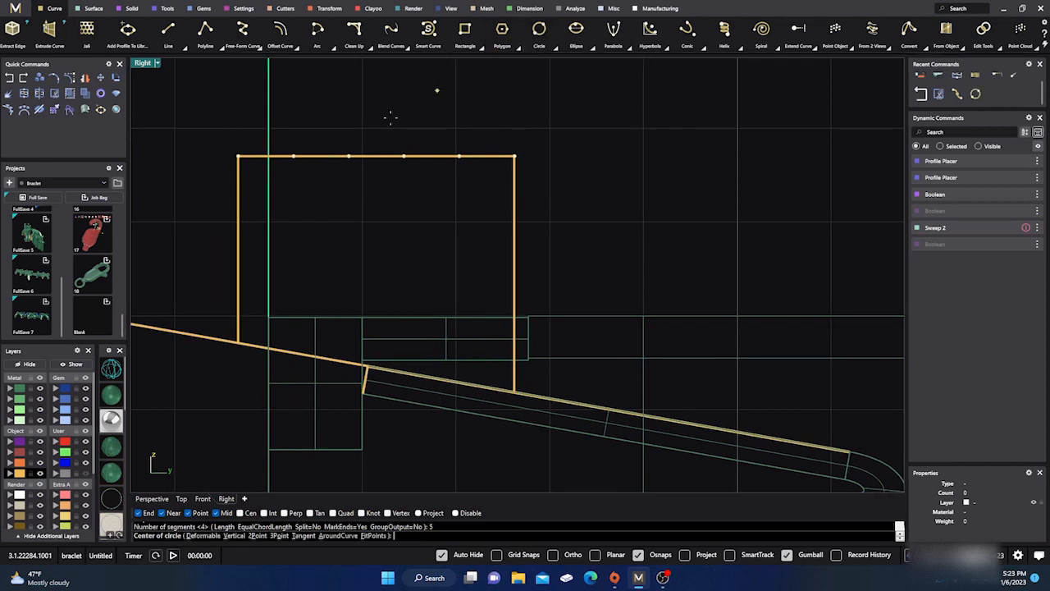
click(292, 156)
click(240, 158)
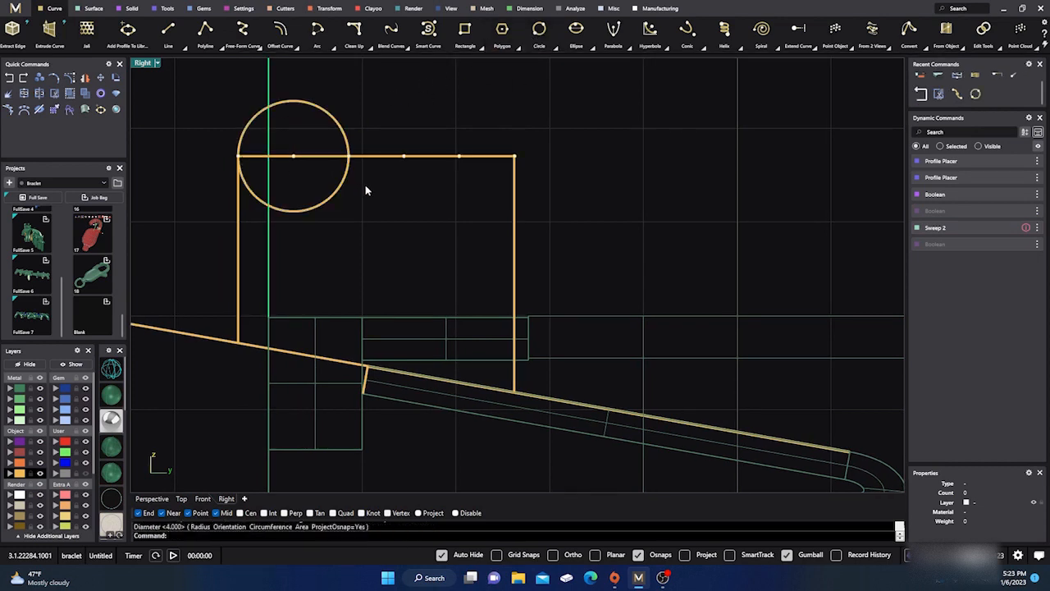
key(Return)
click(404, 156)
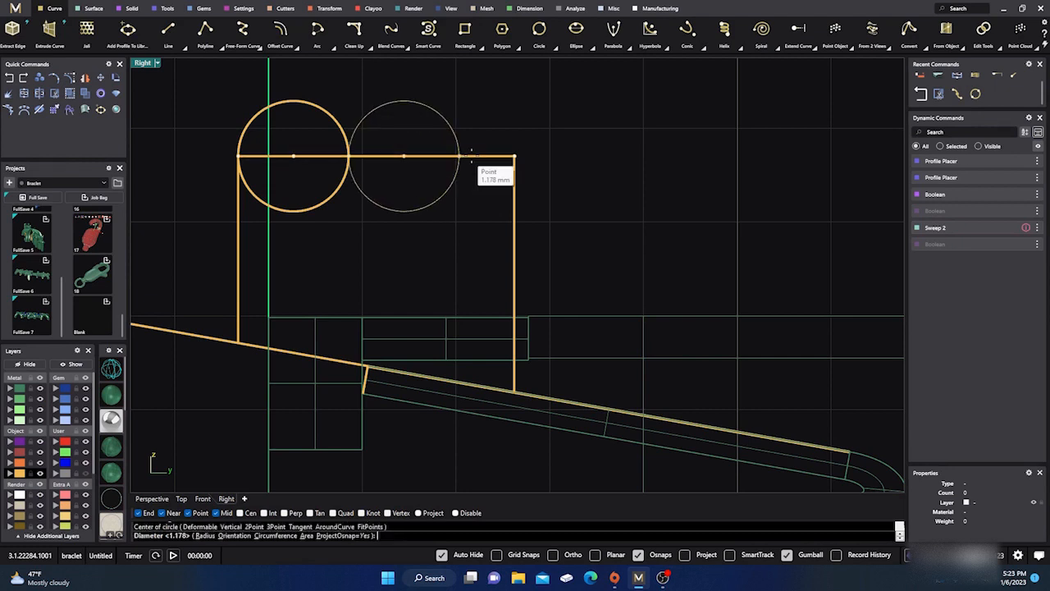
key(Return)
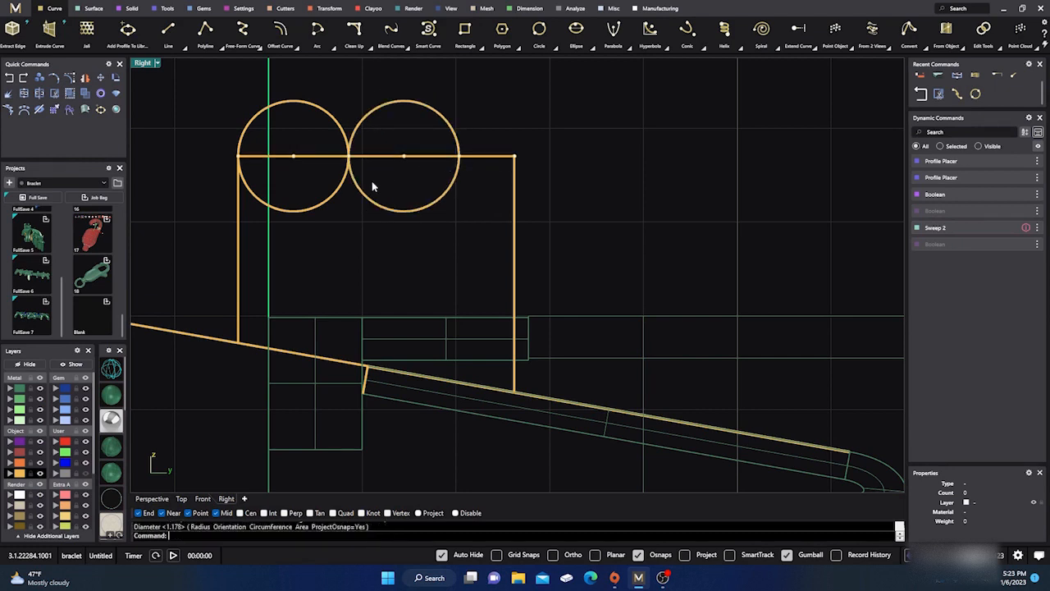
Delete both circles on the top line.
click(405, 212)
key(Delete)
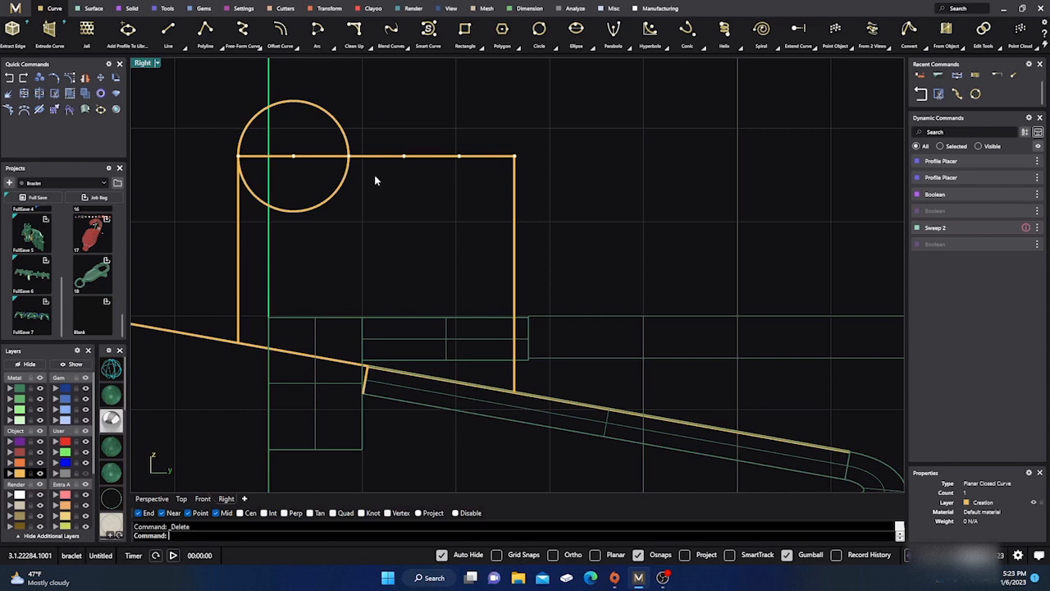
key(Return)
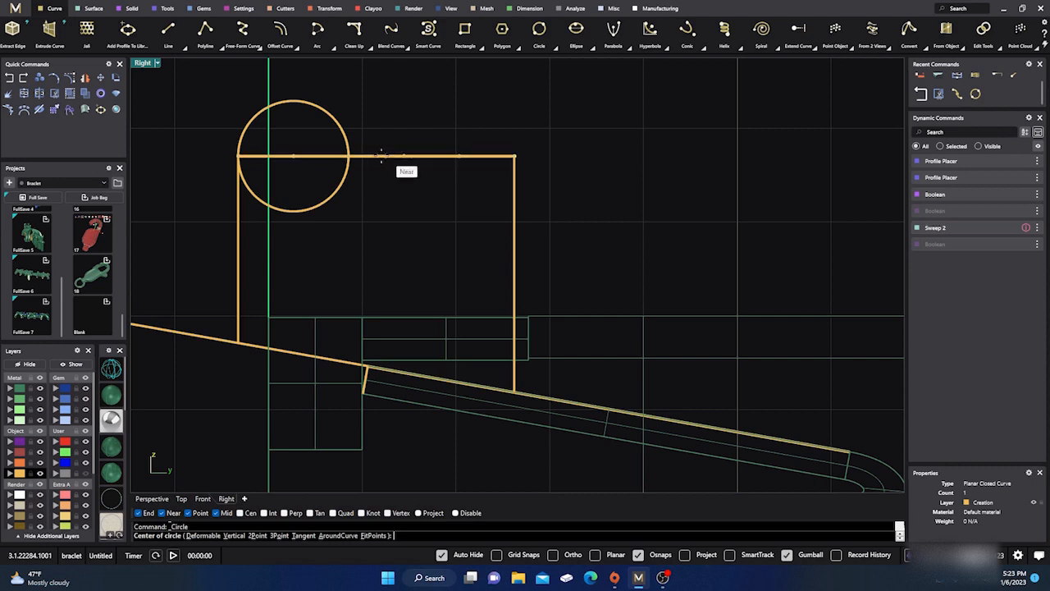
key(Escape)
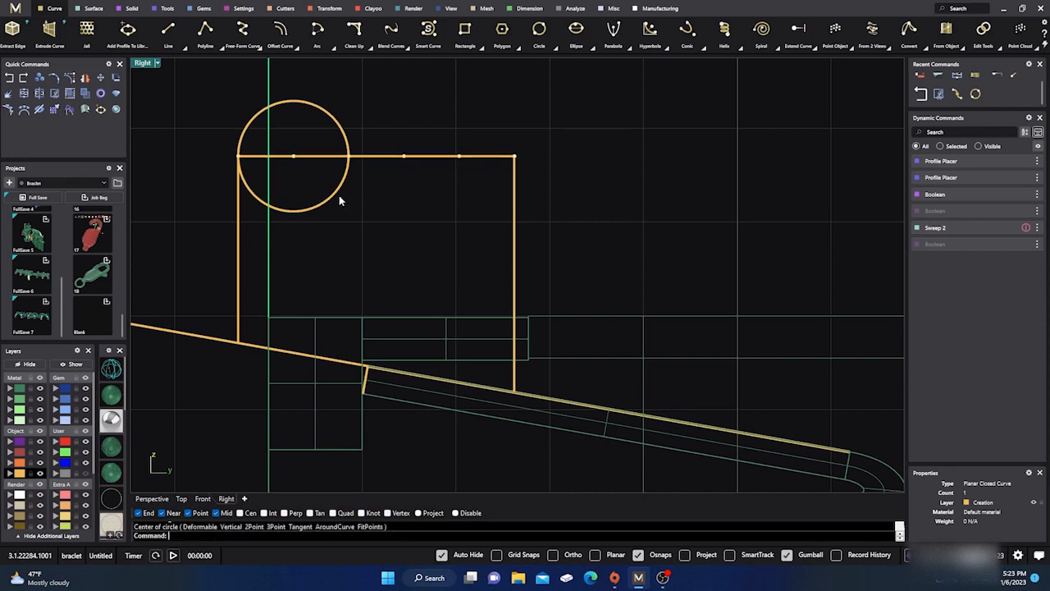
click(333, 195)
key(Delete)
Draw a circle centred on the outer top corner of the outline, and delete it.
key(Return)
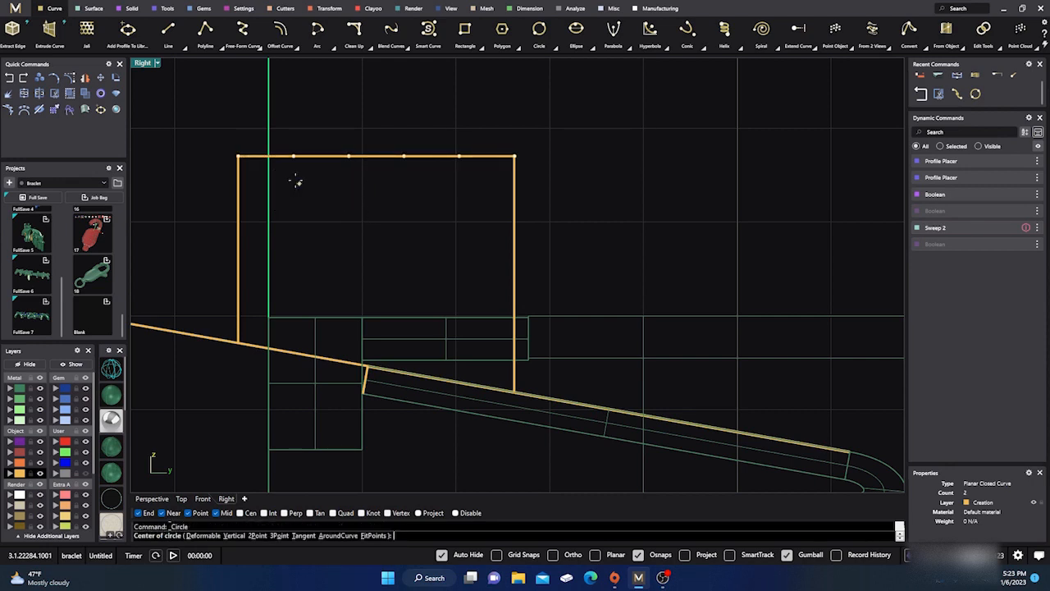
click(238, 156)
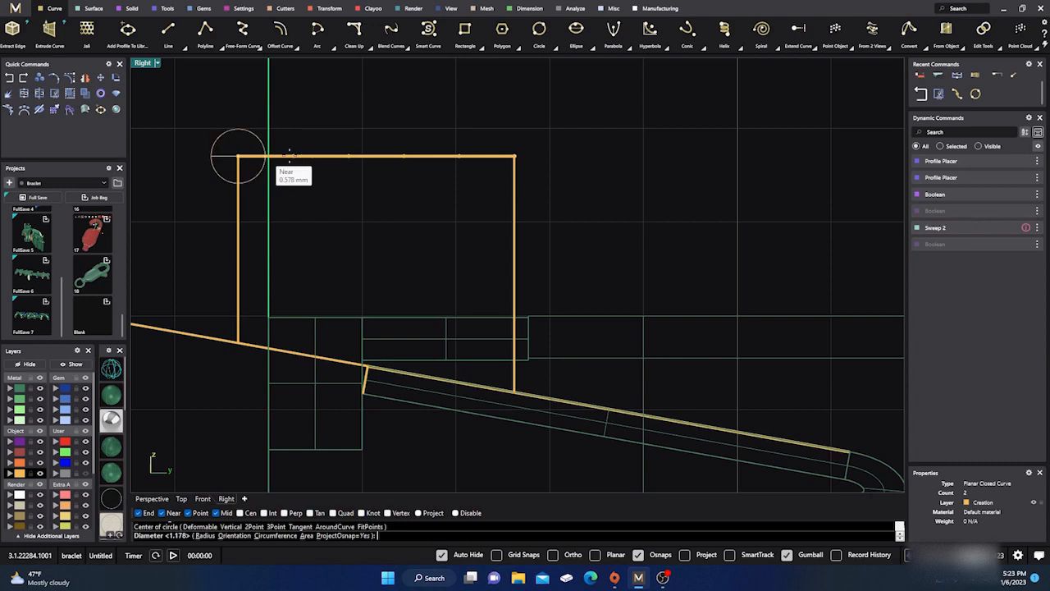
click(283, 200)
key(Delete)
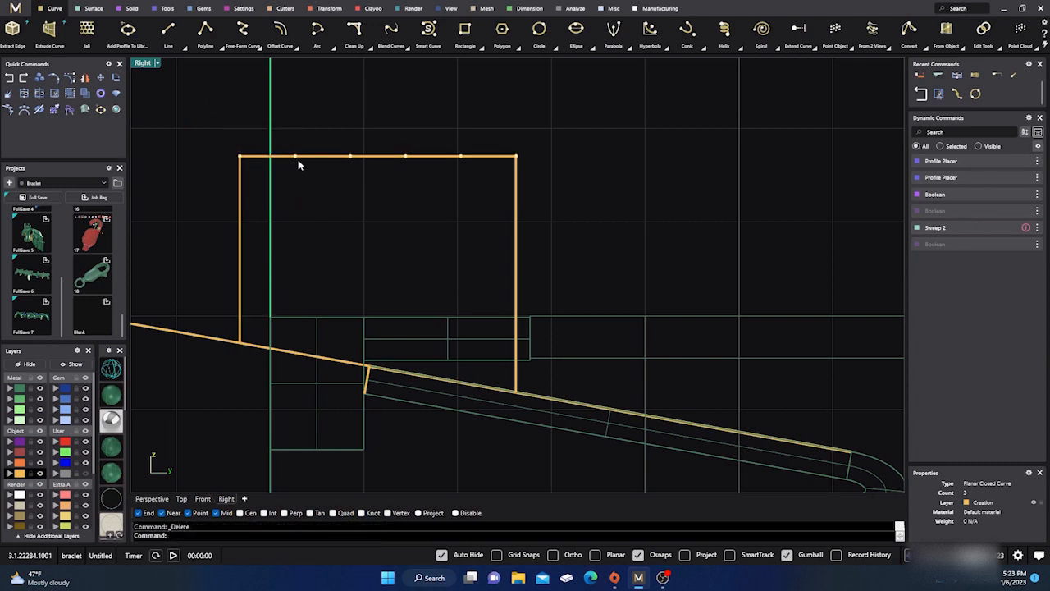
Draw two circles about 1.18 mm in diameter, one centred on the division point nearest the outer corner, the other on the inner top corner.
key(Return)
click(295, 156)
click(239, 156)
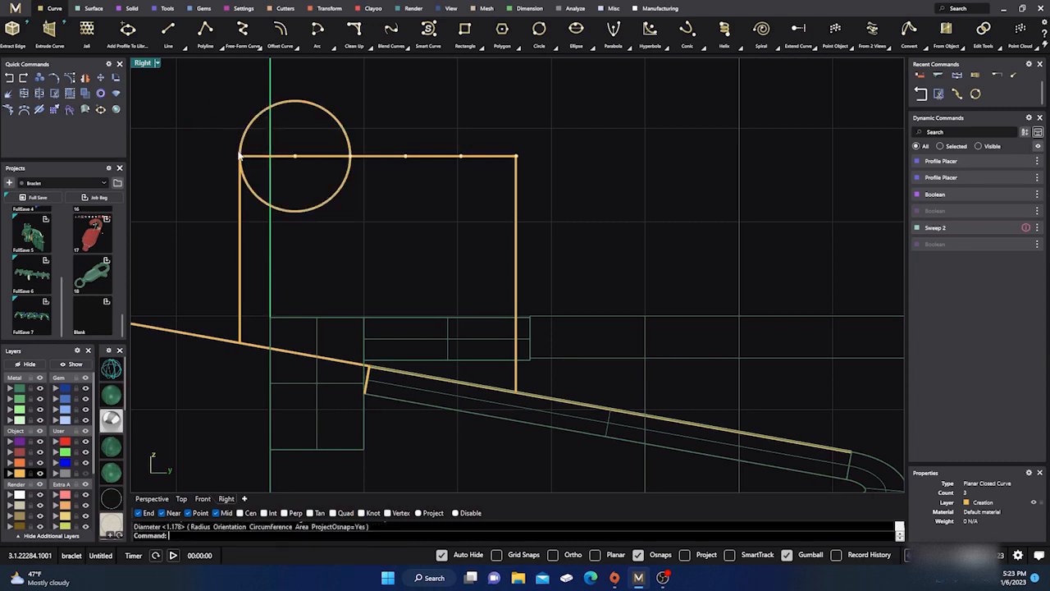
key(Return)
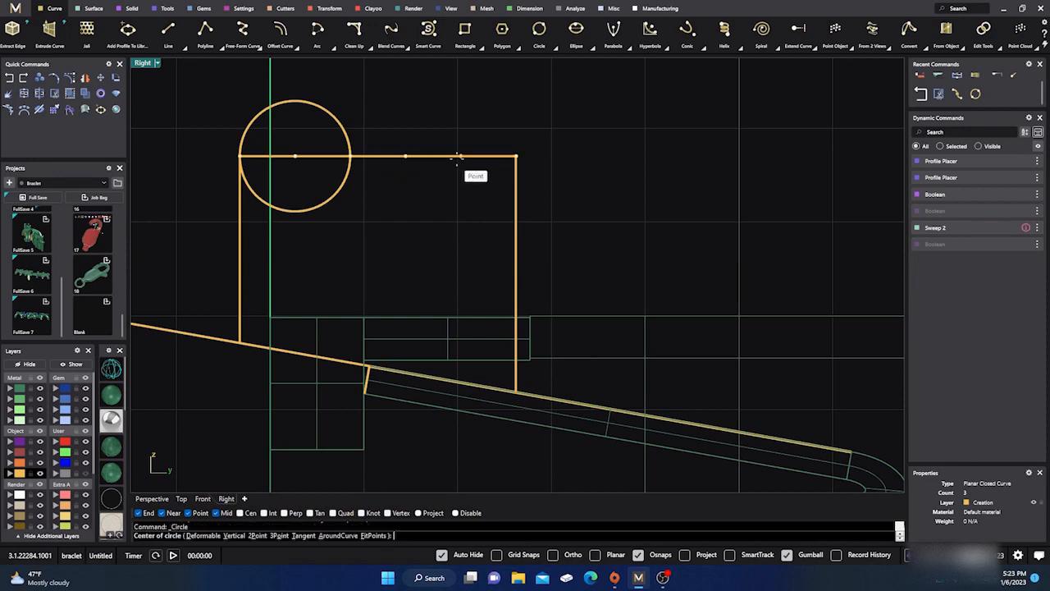
click(514, 156)
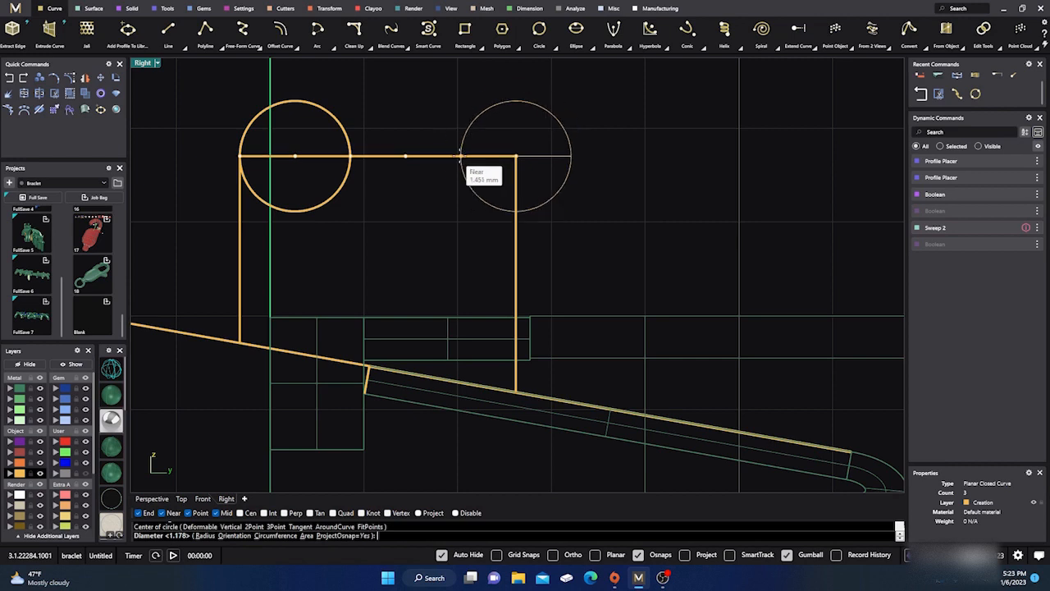
click(459, 154)
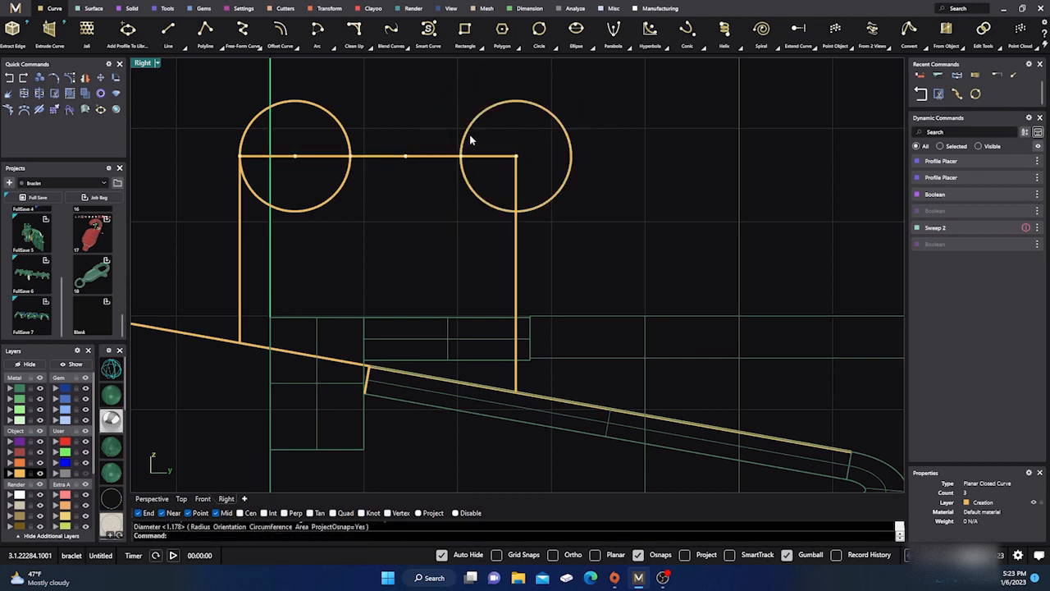
Delete the circle on the inner top corner and draw one about 1.18 mm in diameter centred on the division point nearest that corner.
click(465, 140)
key(Delete)
key(Return)
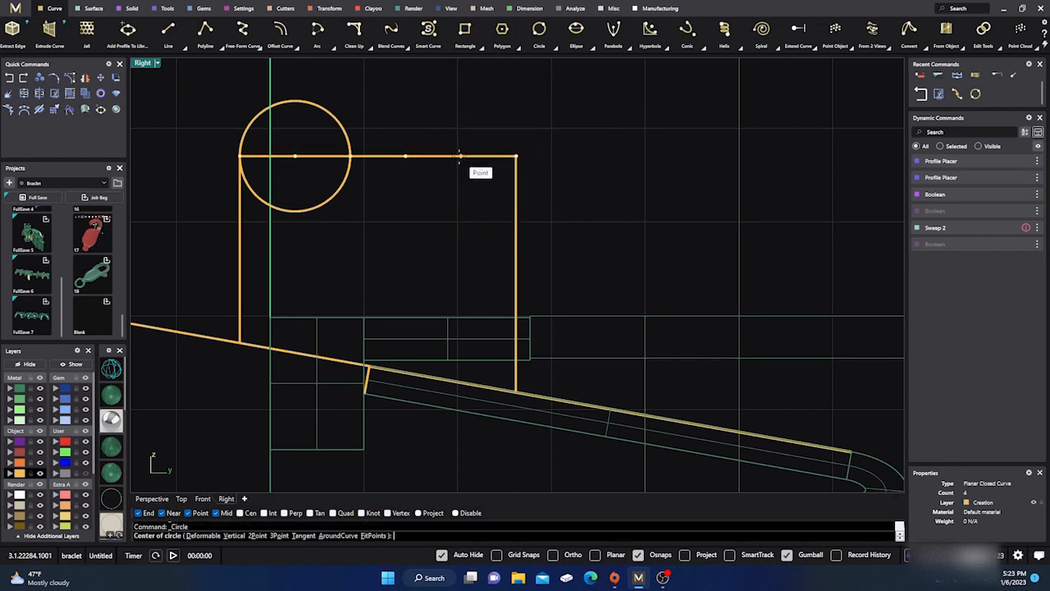
click(460, 155)
click(401, 156)
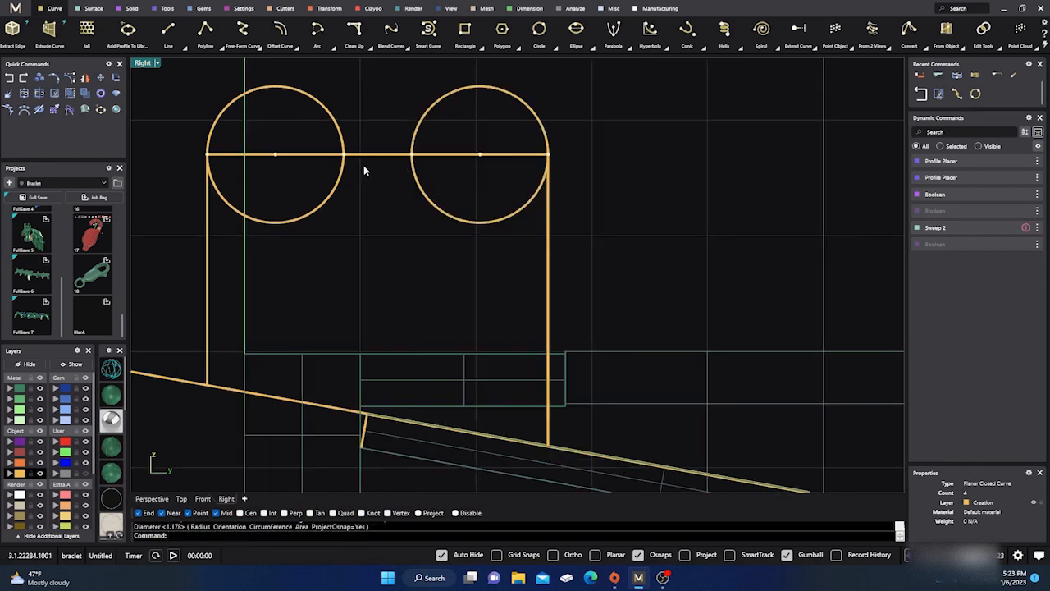
scroll(381, 213, down, 2)
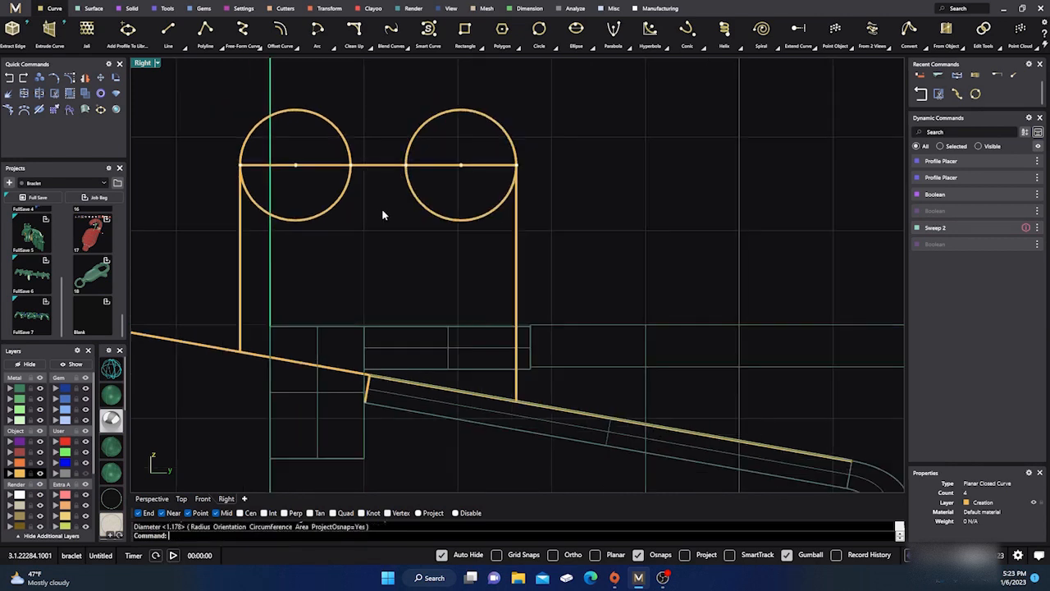
click(423, 207)
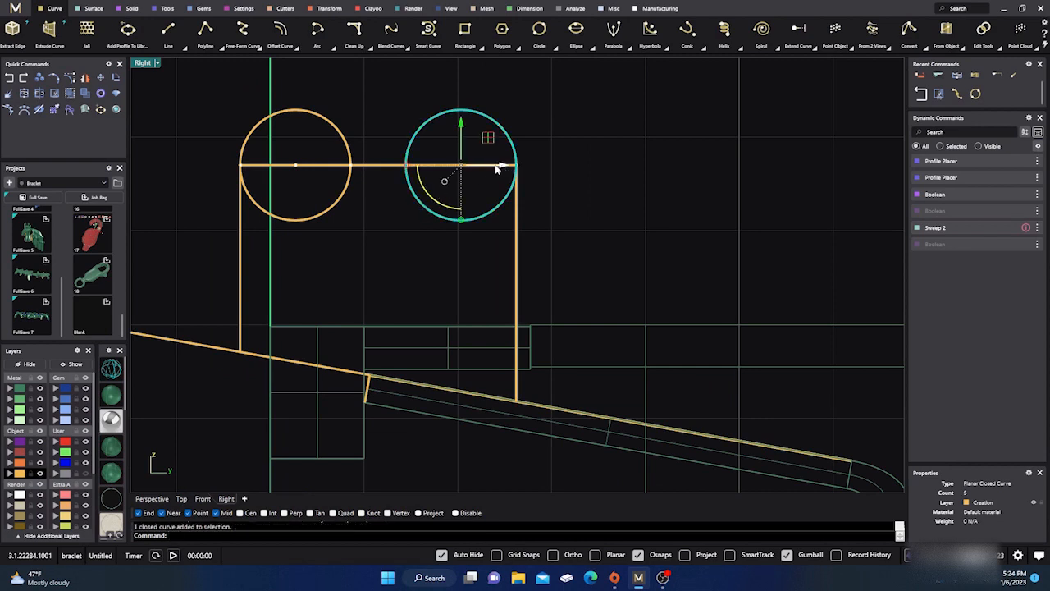
scroll(378, 172, up, 2)
scroll(378, 170, up, 6)
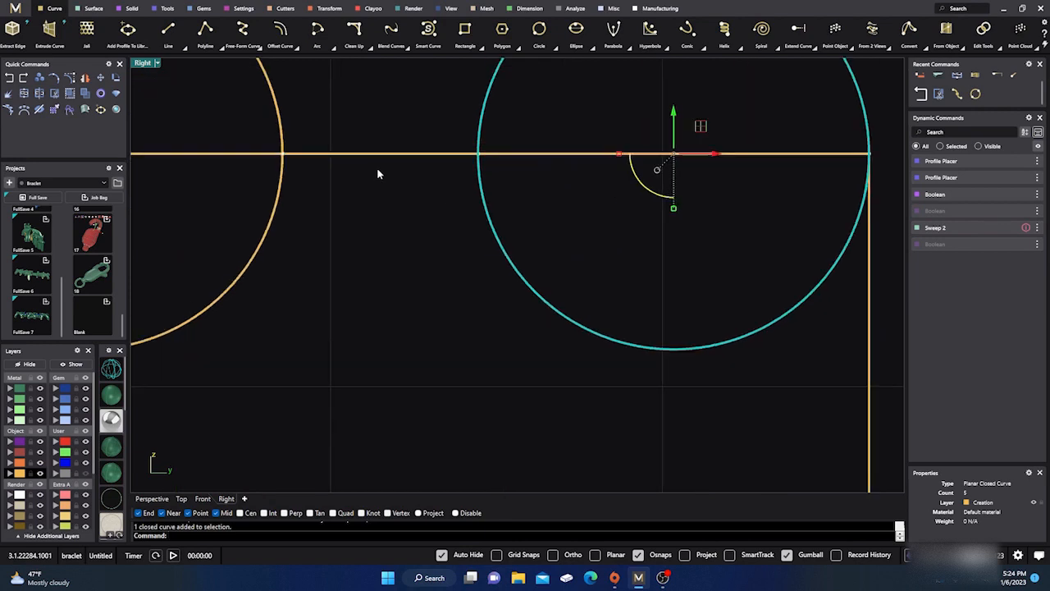
click(381, 112)
drag(361, 179, 413, 121)
drag(357, 99, 424, 218)
scroll(382, 177, down, 5)
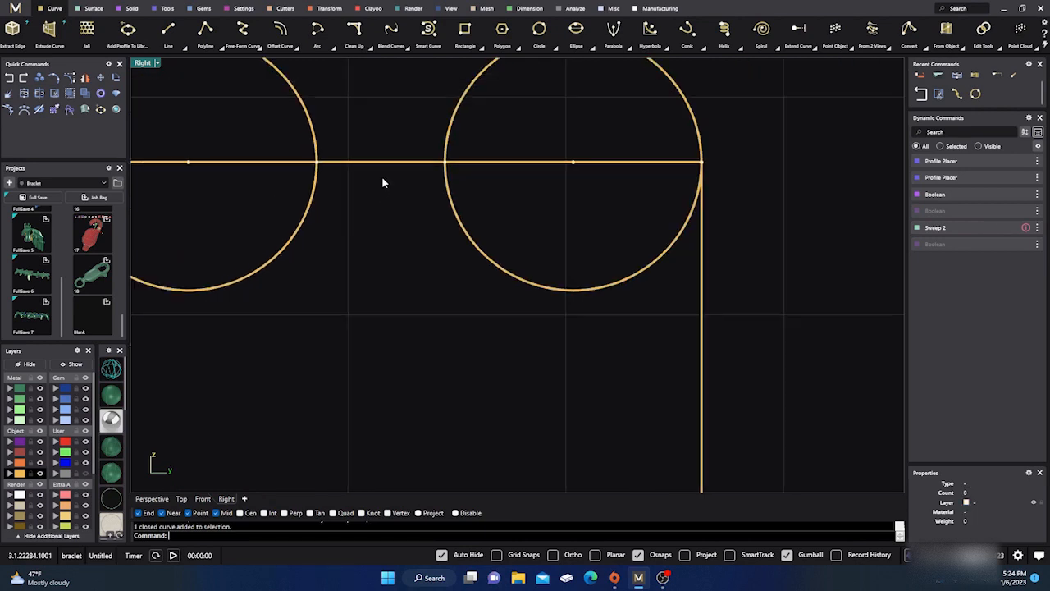
scroll(375, 168, down, 3)
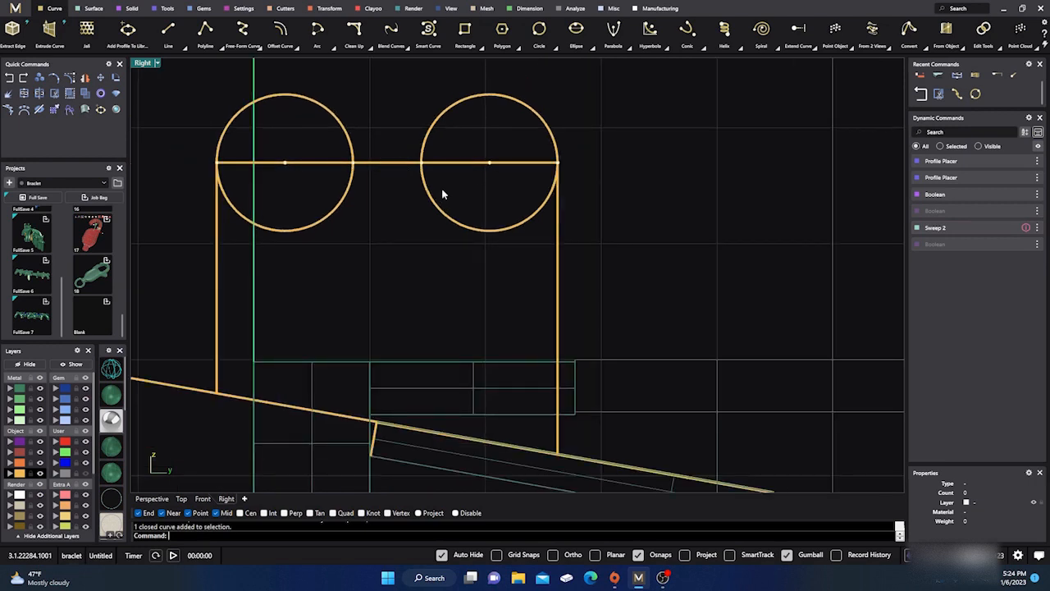
Delete all the division points on the outline's top line, keeping the line itself.
drag(194, 152, 564, 185)
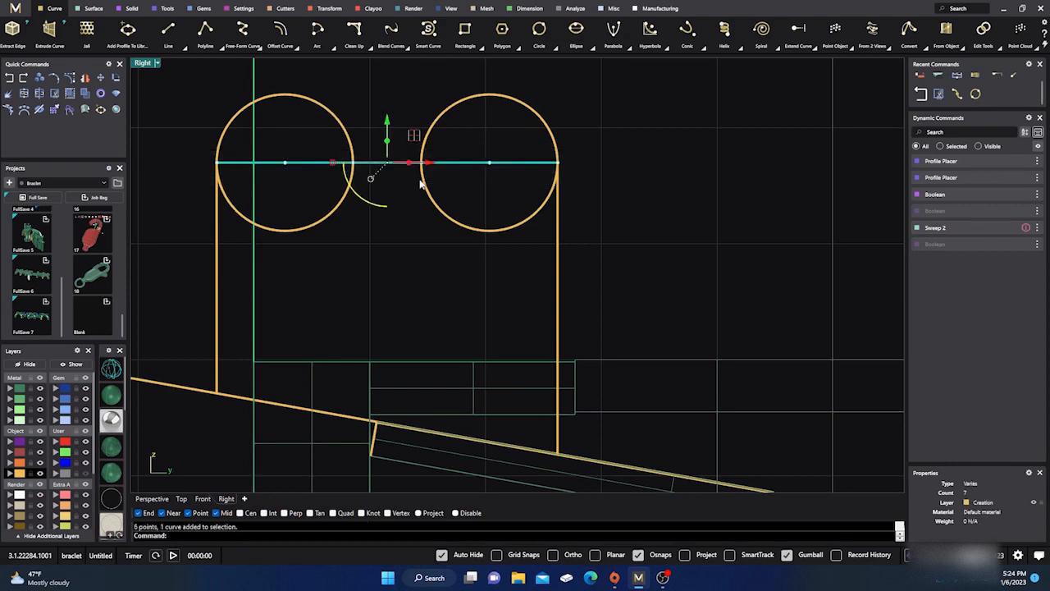
ctrl+click(463, 164)
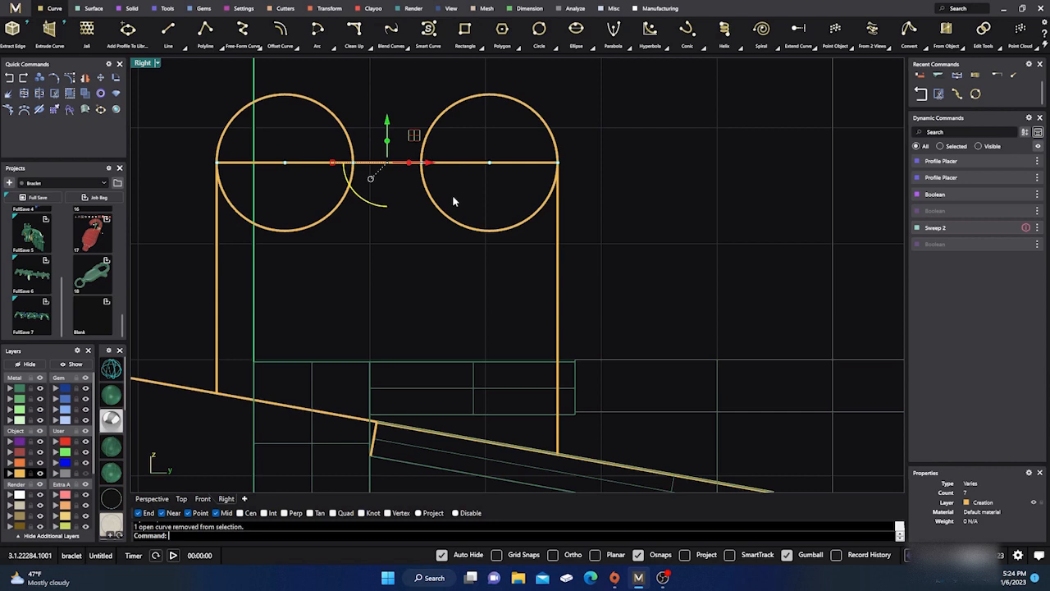
key(Delete)
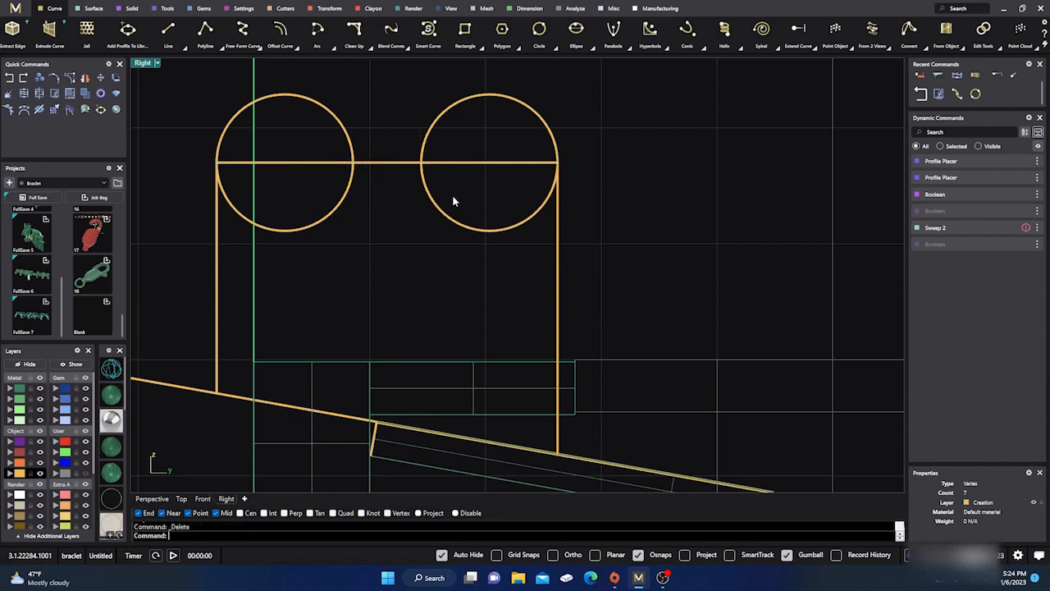
Divide the outline's top line into 6 equal segments with marker points.
click(394, 164)
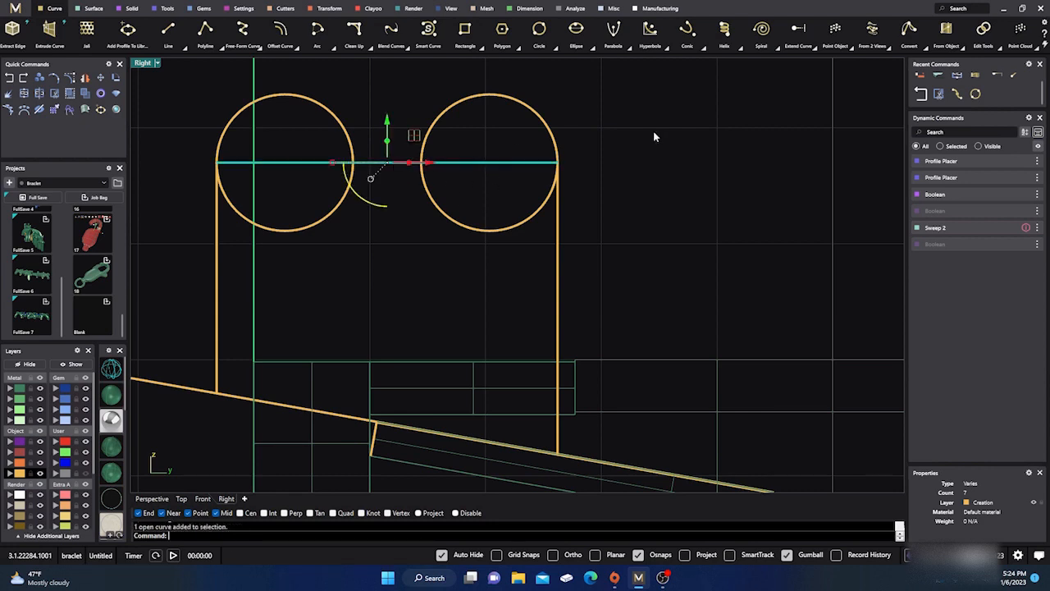
click(851, 50)
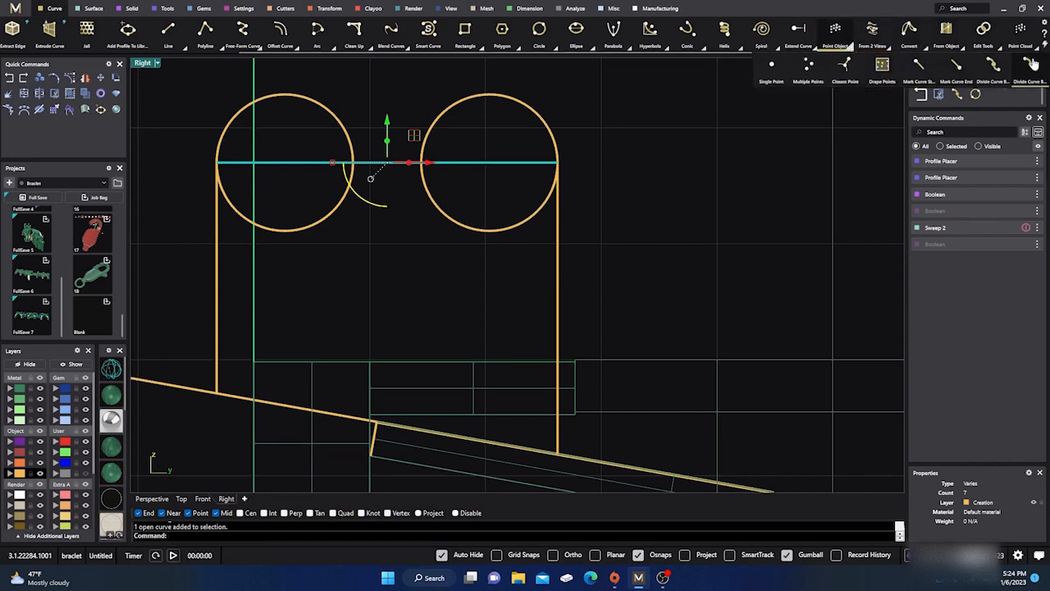
click(1029, 66)
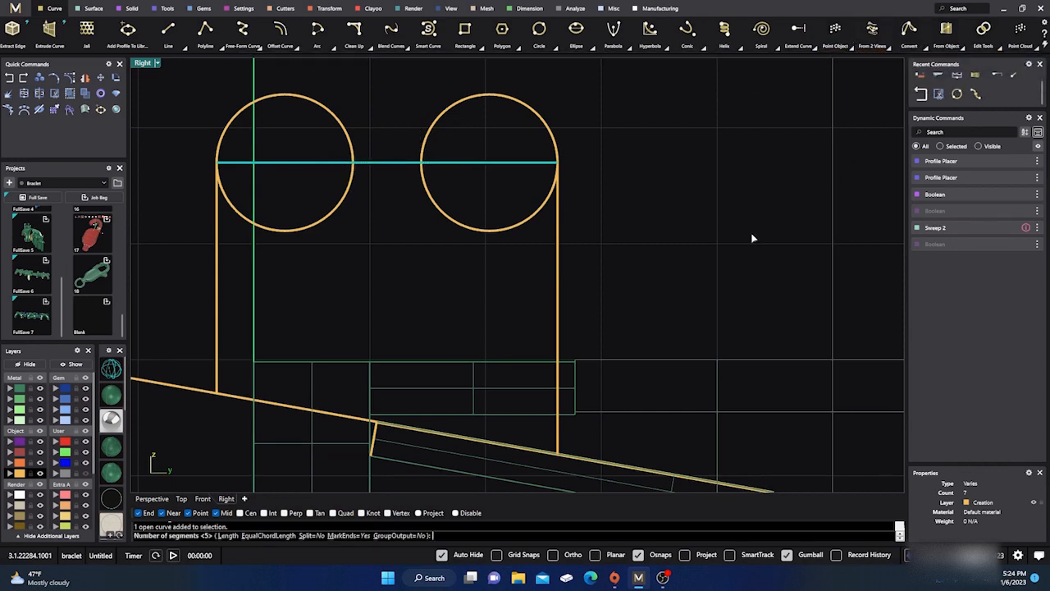
text(6)
key(Return)
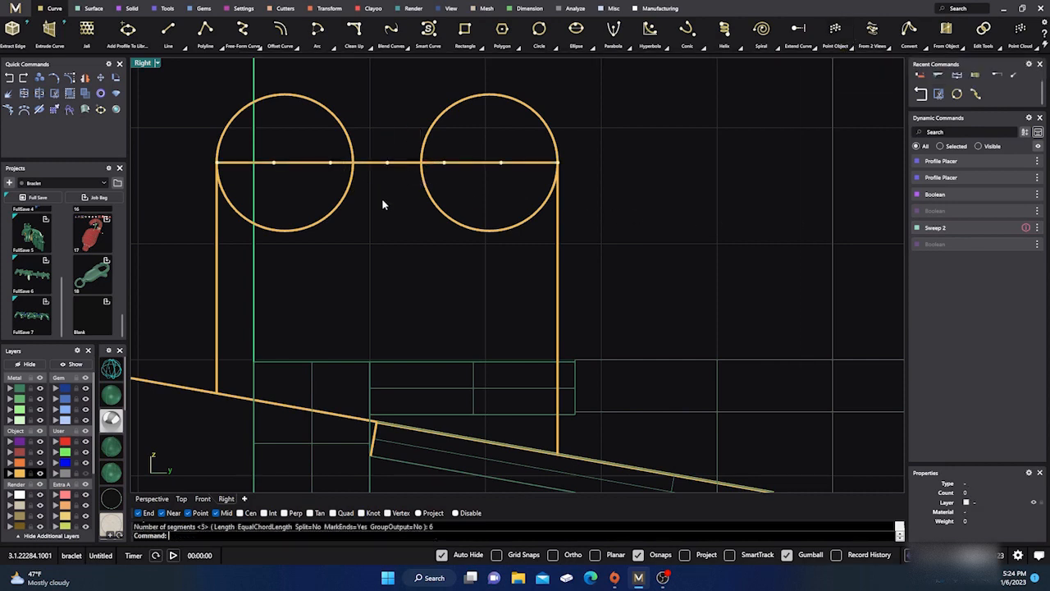
key(Return)
key(Escape)
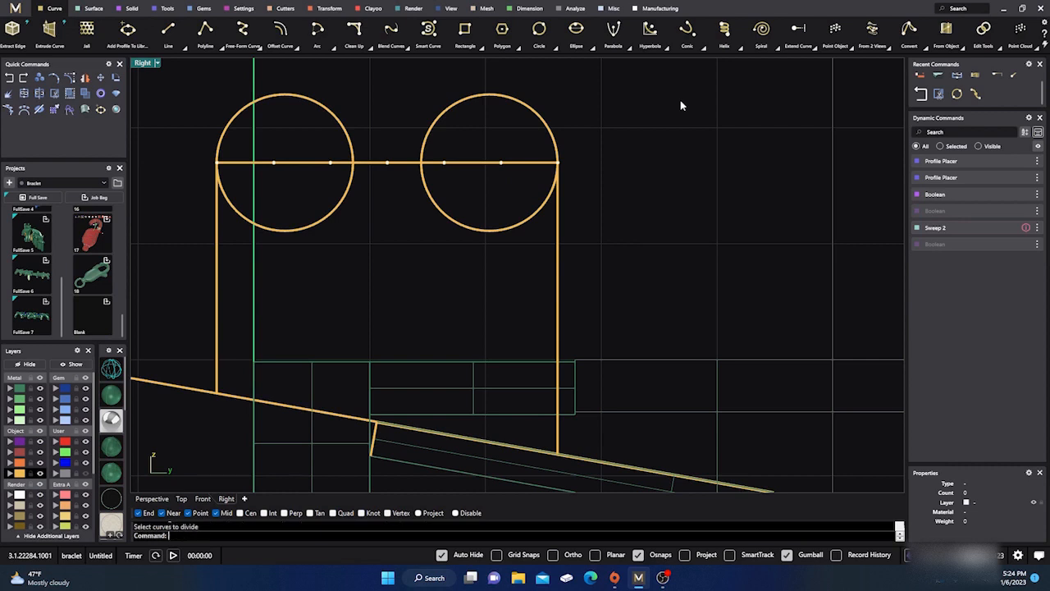
Draw a third circle about 1.18 mm in diameter centred on the middle division point of the top line.
click(539, 31)
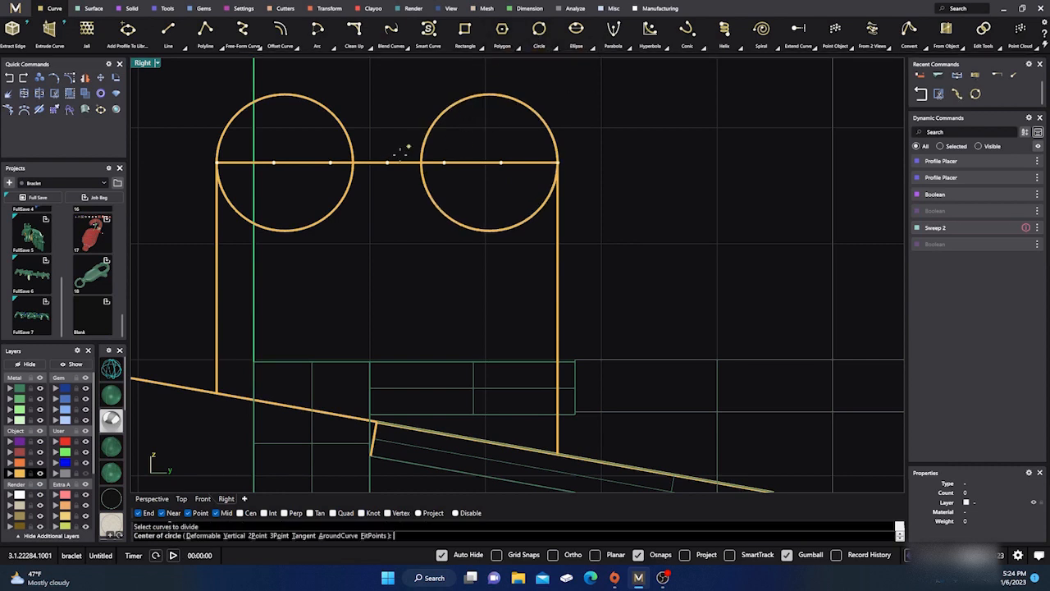
click(377, 161)
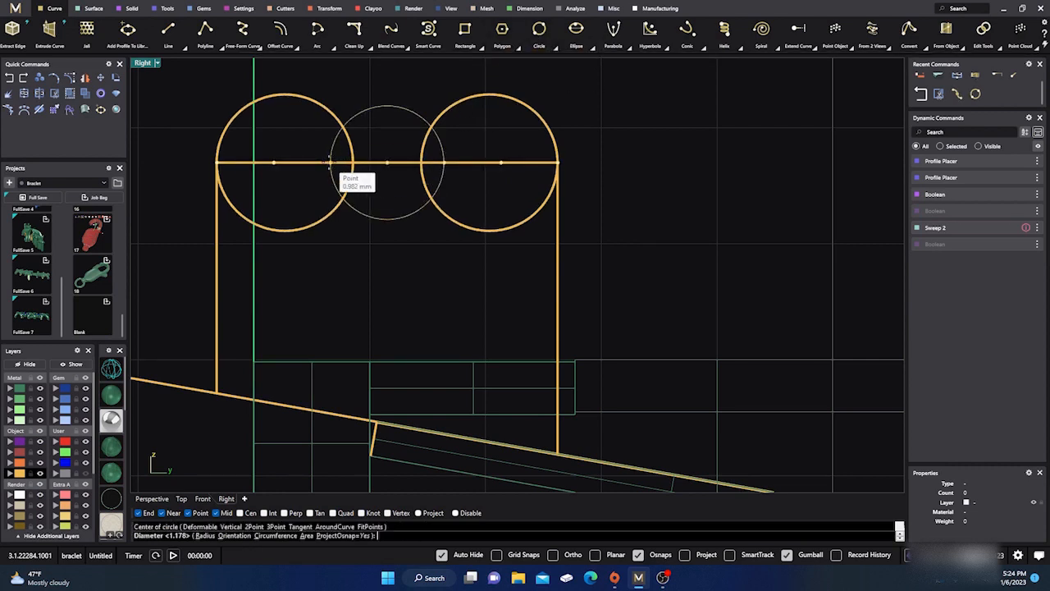
key(Return)
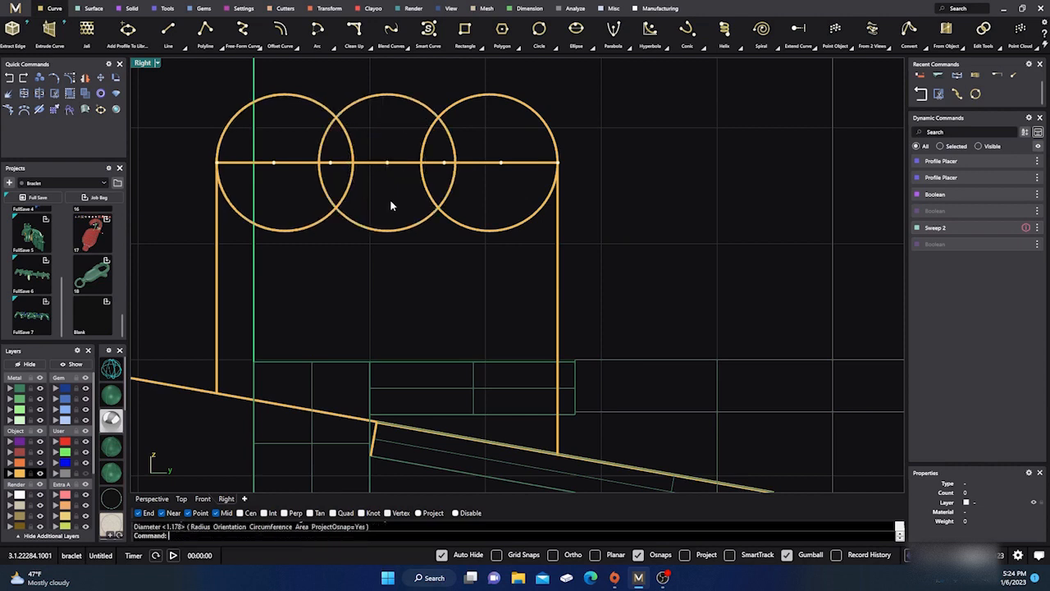
key(Return)
key(Escape)
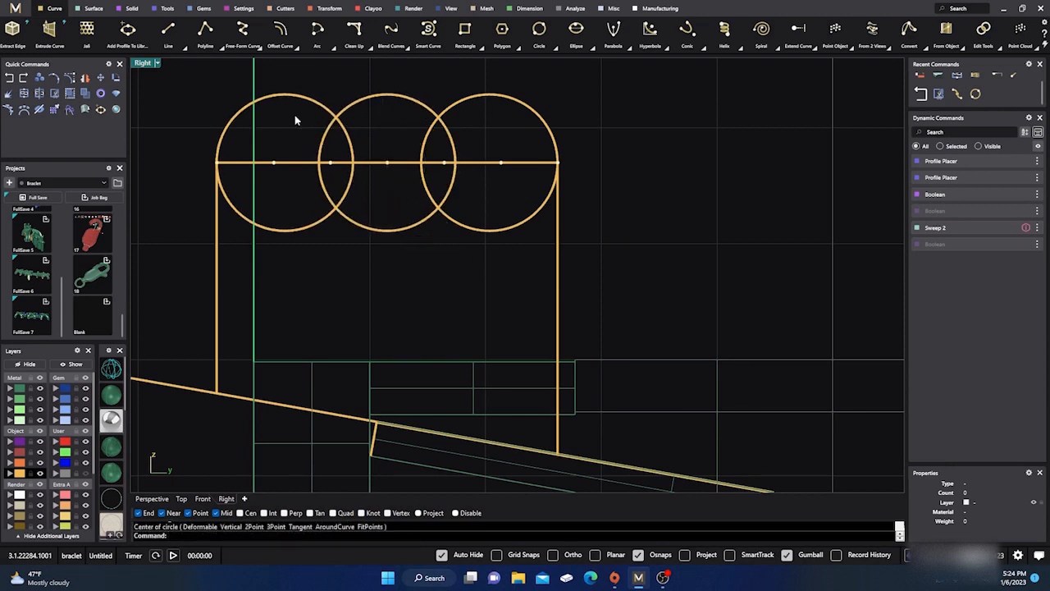
scroll(422, 253, down, 2)
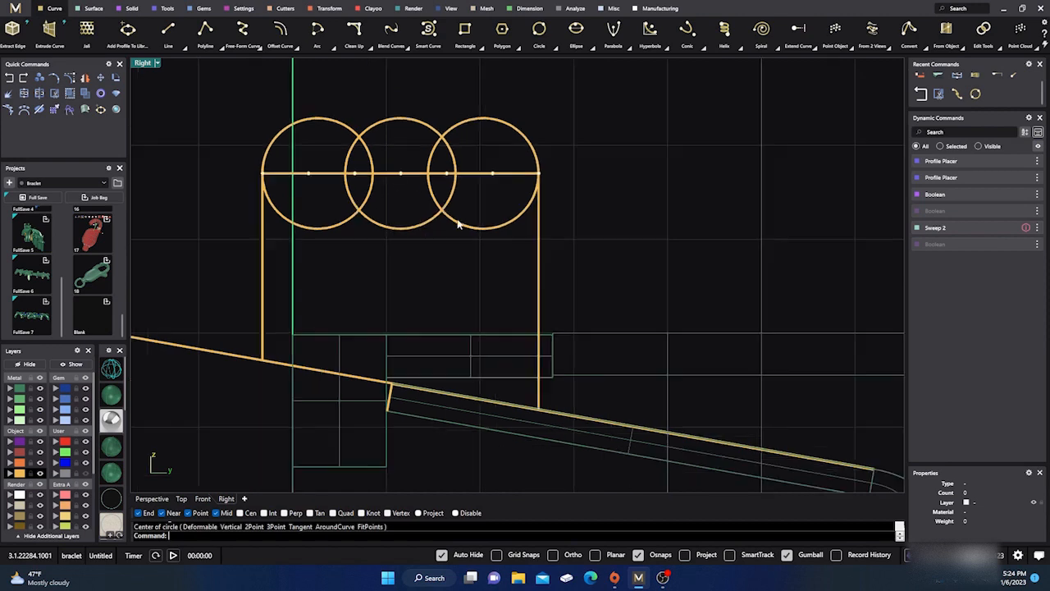
Remove the marker points of the six-segment division while keeping the top line.
drag(241, 158, 596, 184)
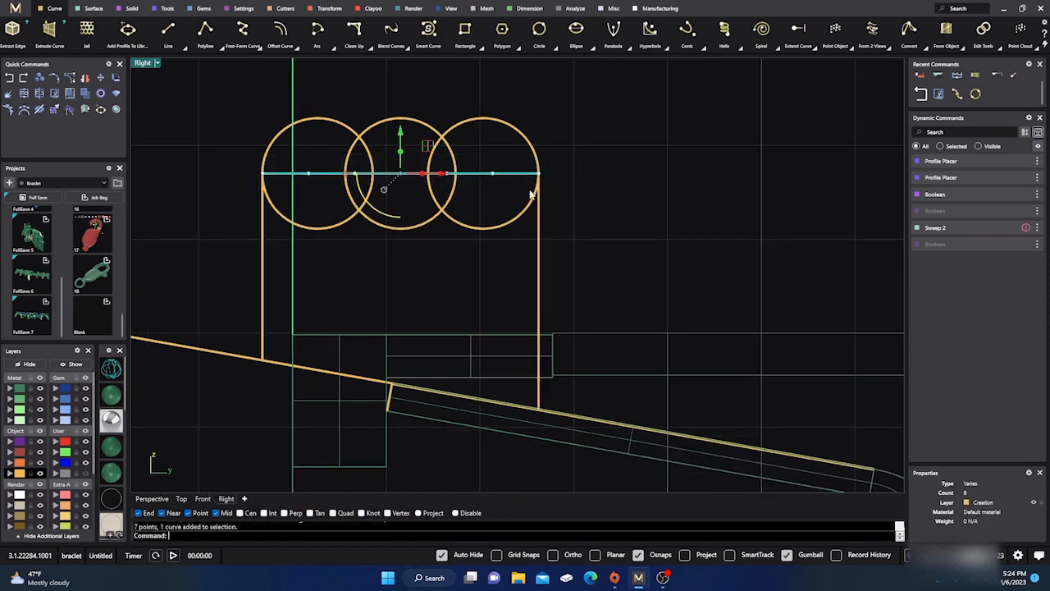
ctrl+click(328, 174)
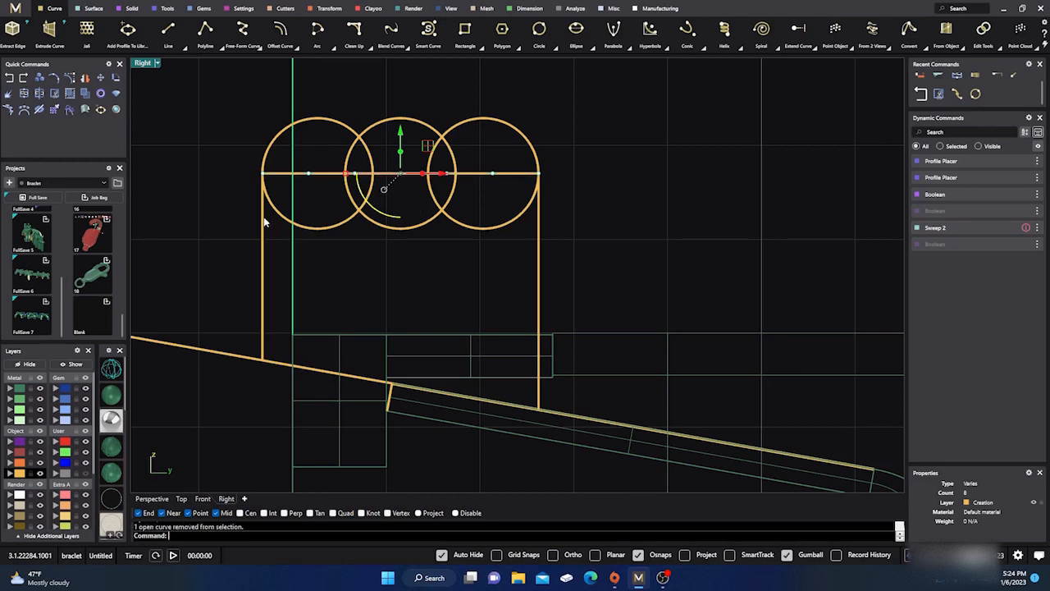
key(Delete)
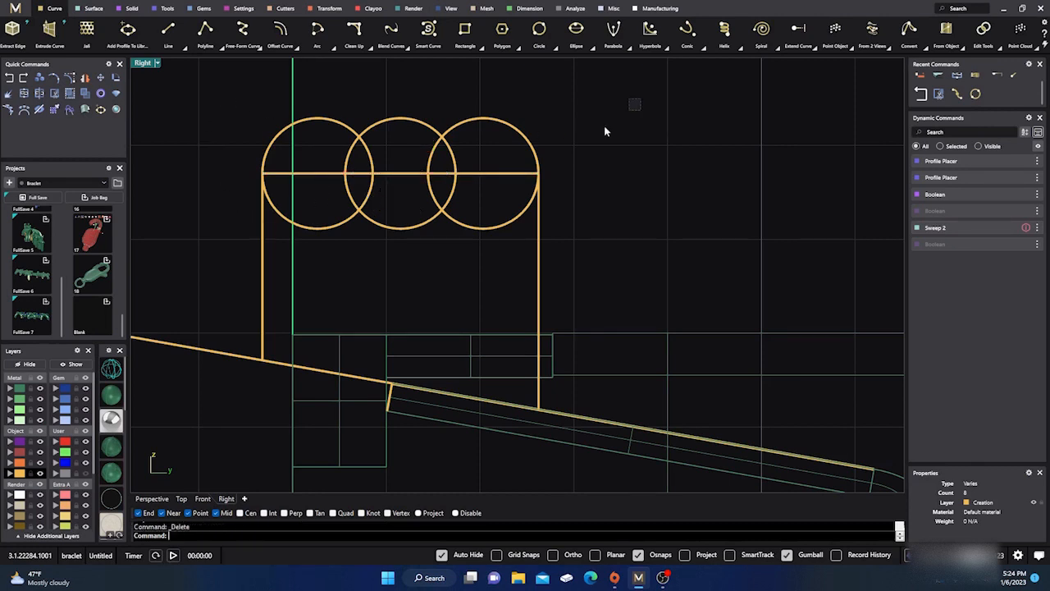
Trim away the top line, the circles' lower halves and their overlapping inner arcs, leaving a three-lobed scalloped top between the two side lines.
drag(643, 97, 172, 226)
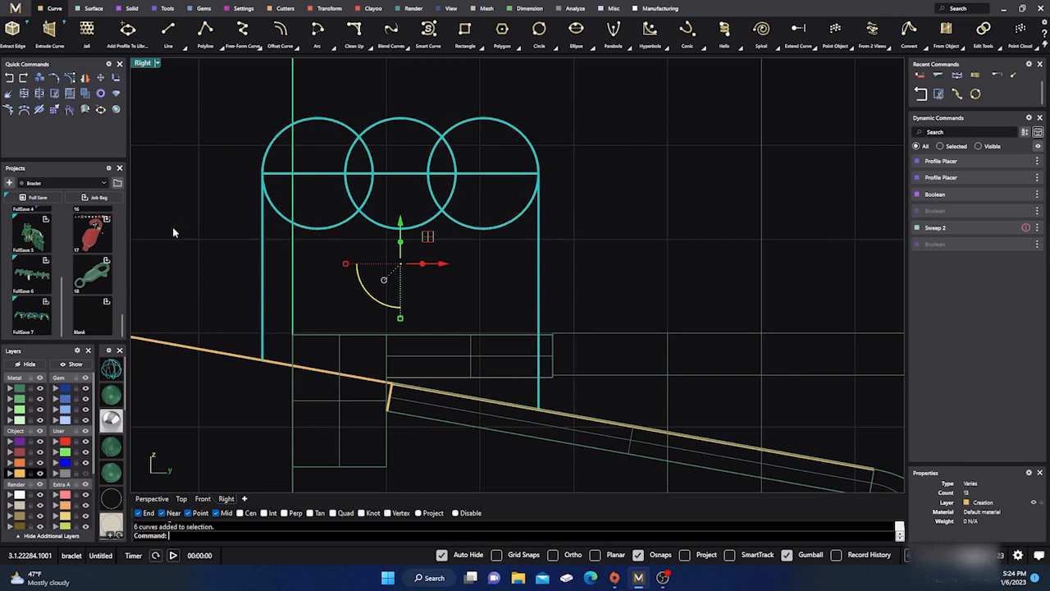
click(54, 93)
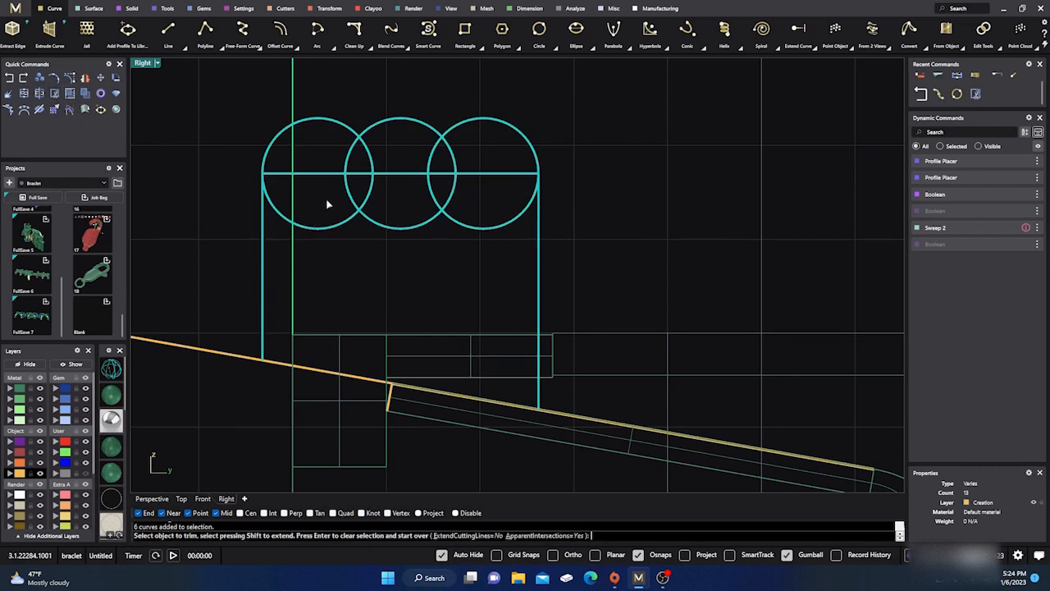
click(314, 173)
click(323, 228)
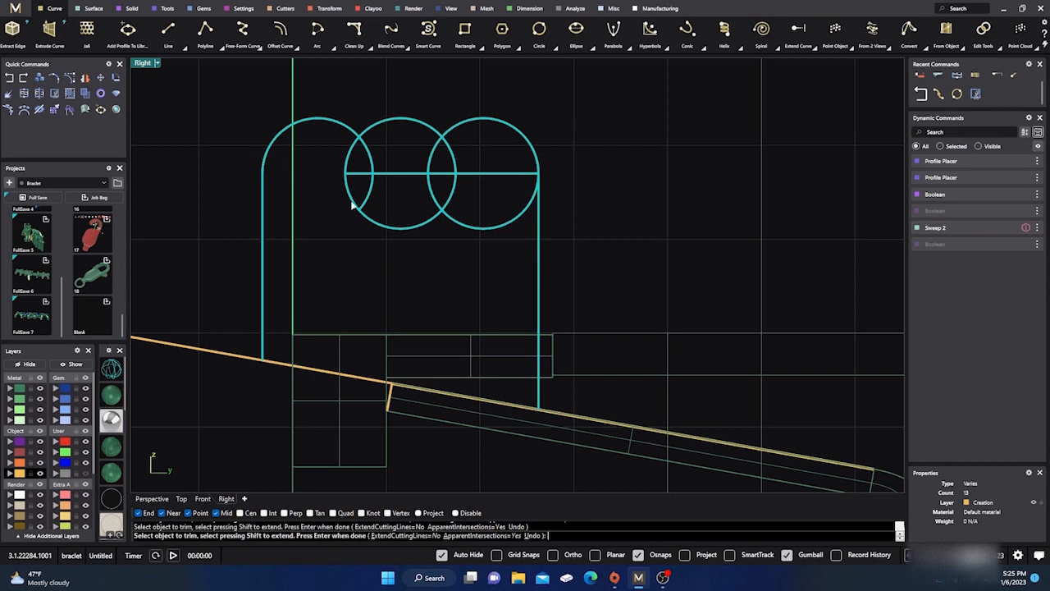
click(351, 205)
drag(350, 188, 337, 158)
drag(500, 199, 335, 235)
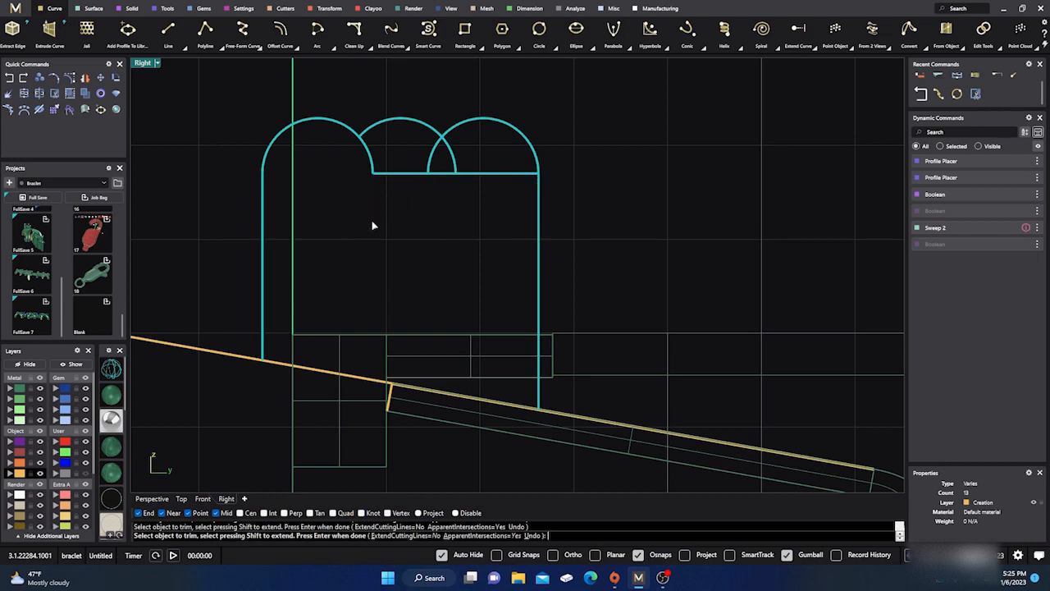
click(411, 176)
click(431, 167)
drag(467, 189, 441, 161)
drag(386, 184, 353, 151)
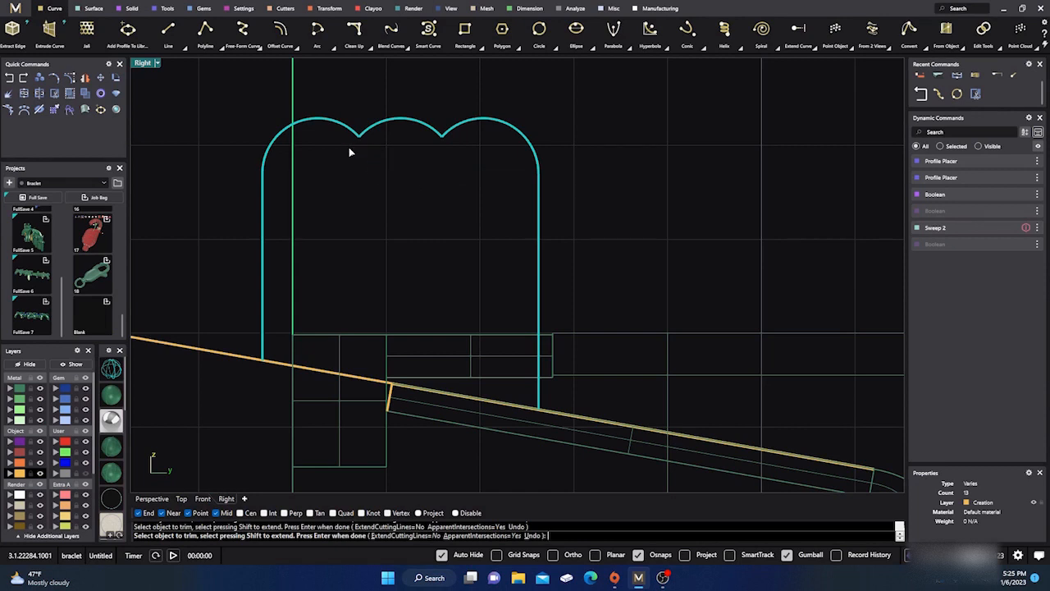
scroll(382, 213, down, 3)
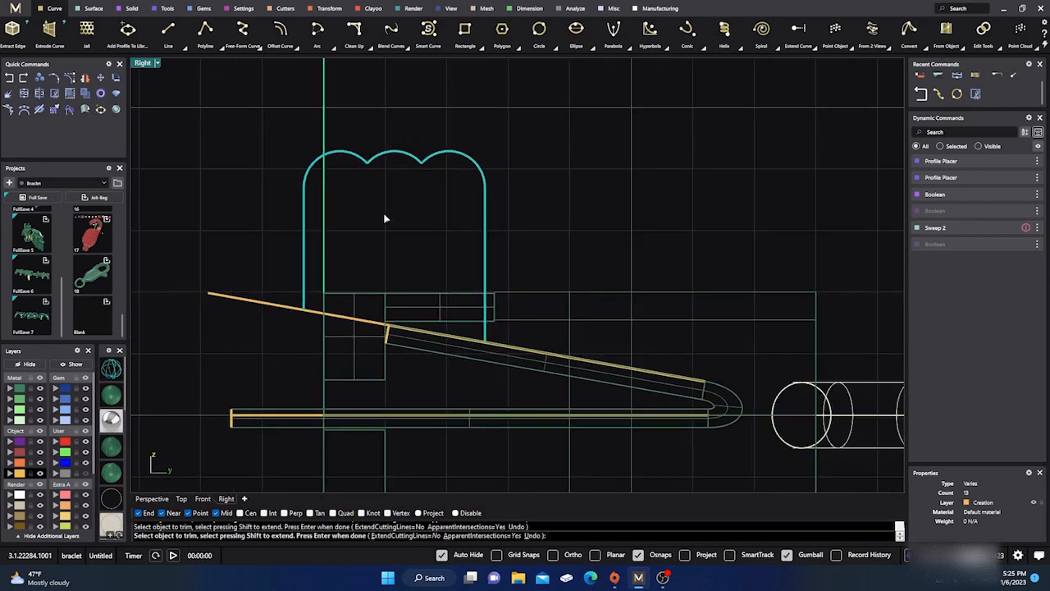
key(Return)
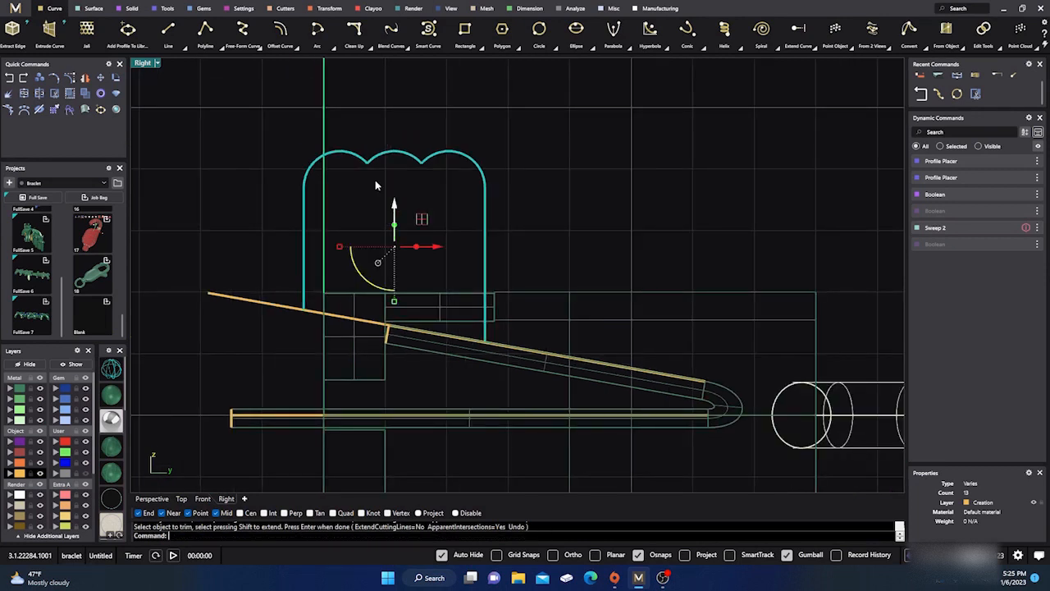
Join the scalloped arcs and side lines of the push piece outline.
click(70, 112)
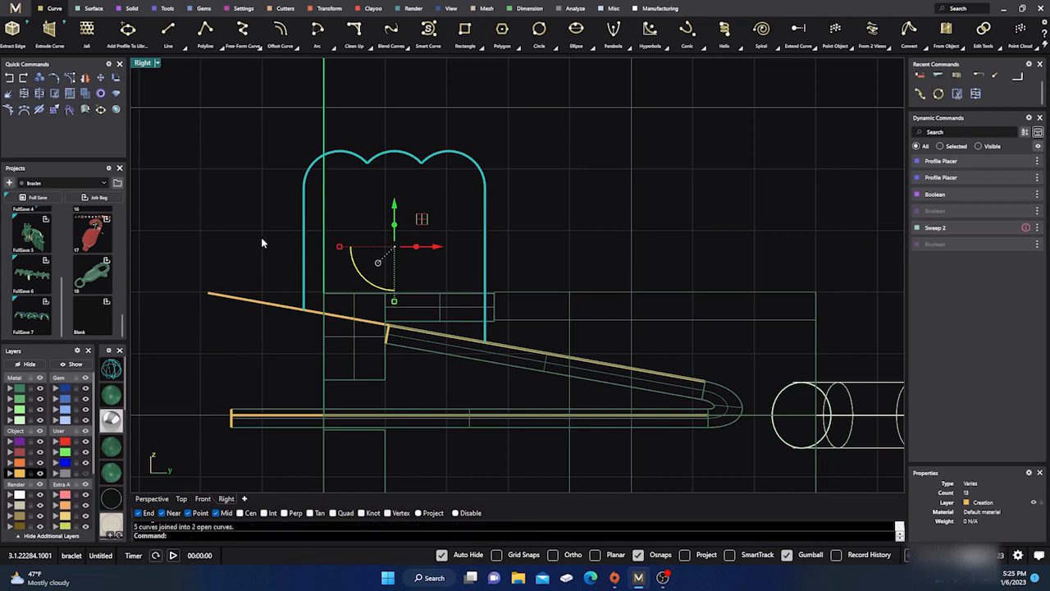
scroll(334, 179, up, 10)
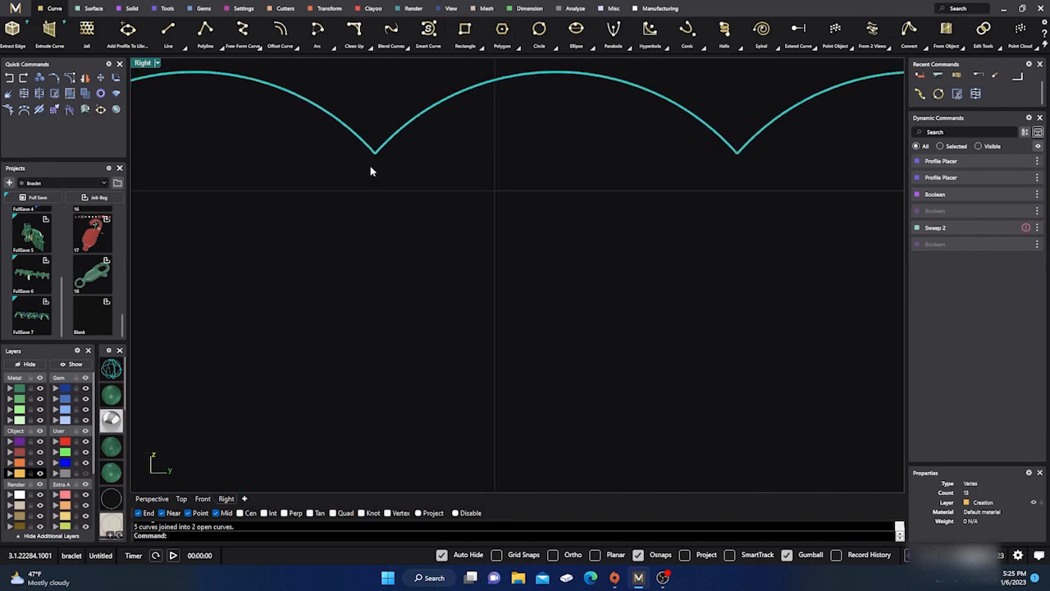
scroll(380, 160, down, 10)
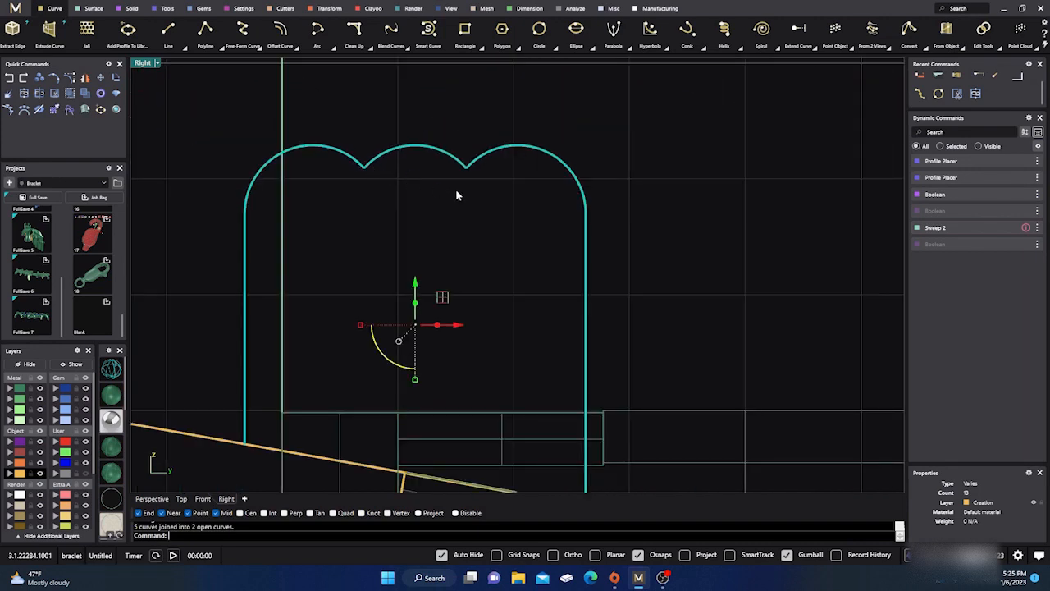
Try to join the scalloped outline with the detached outer side line of the push piece.
key(Escape)
click(468, 168)
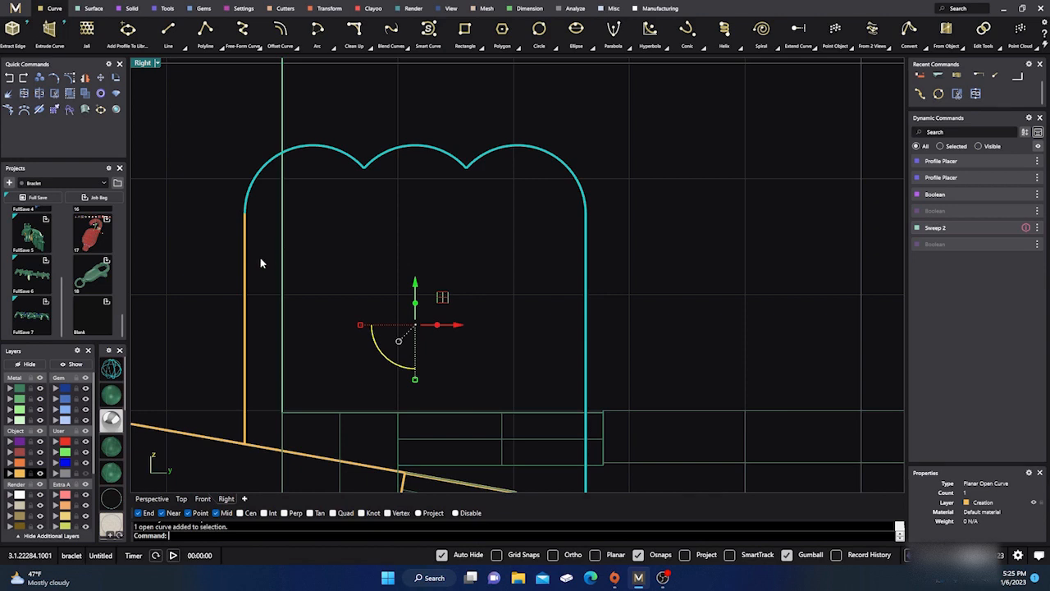
shift+click(245, 272)
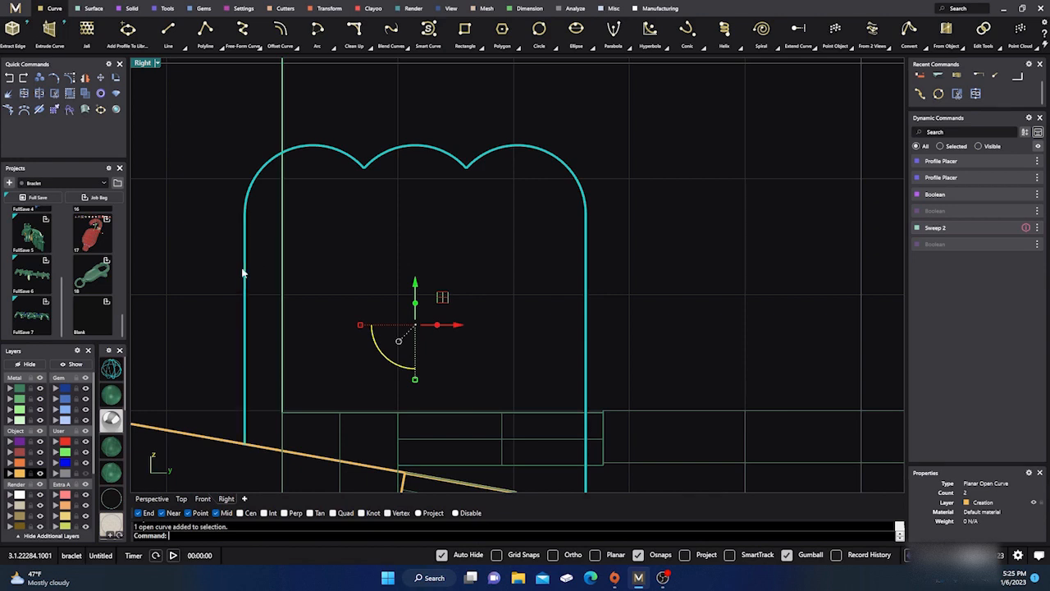
click(24, 96)
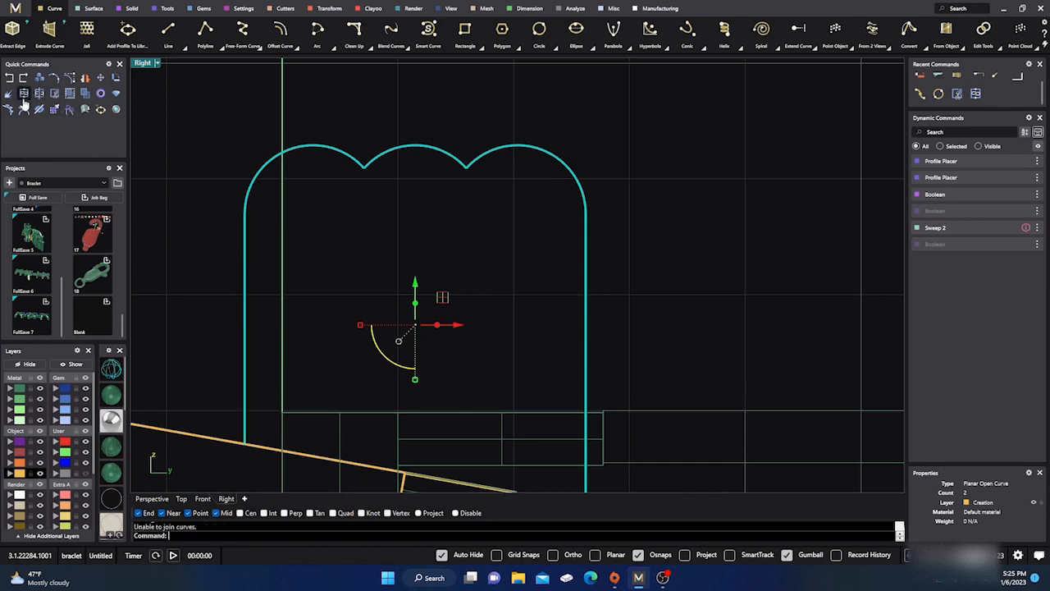
Replace the detached outer side line with a new line from the scalloped arc's open end down to the slanted line.
click(349, 256)
click(244, 263)
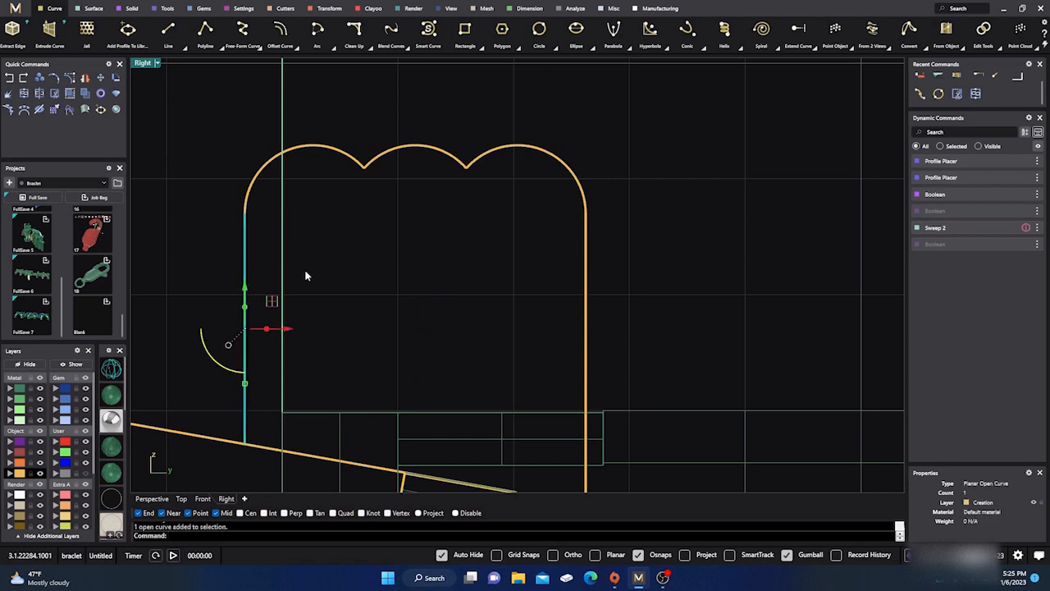
key(Delete)
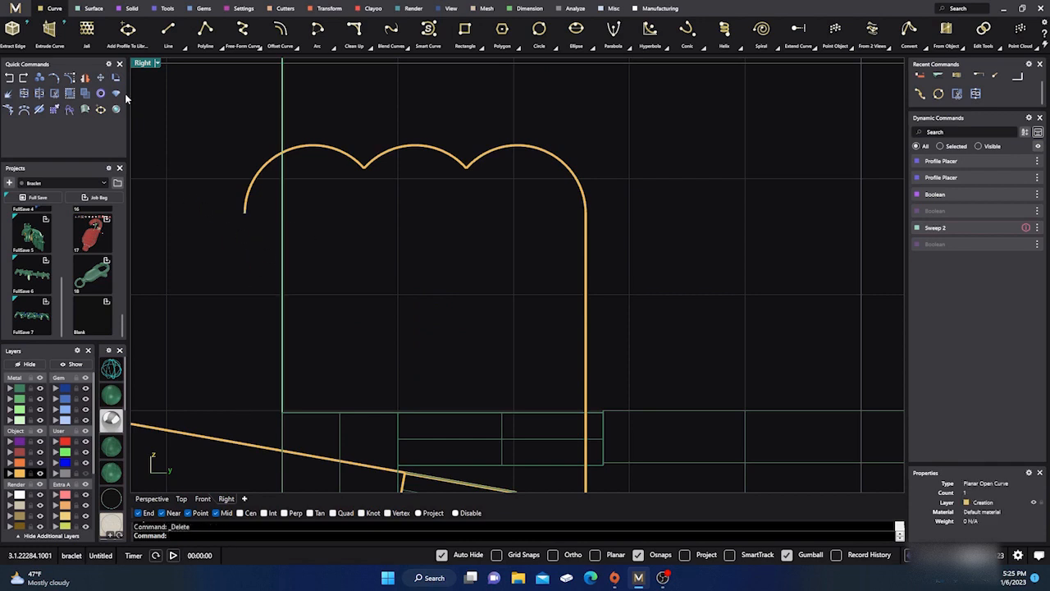
click(245, 213)
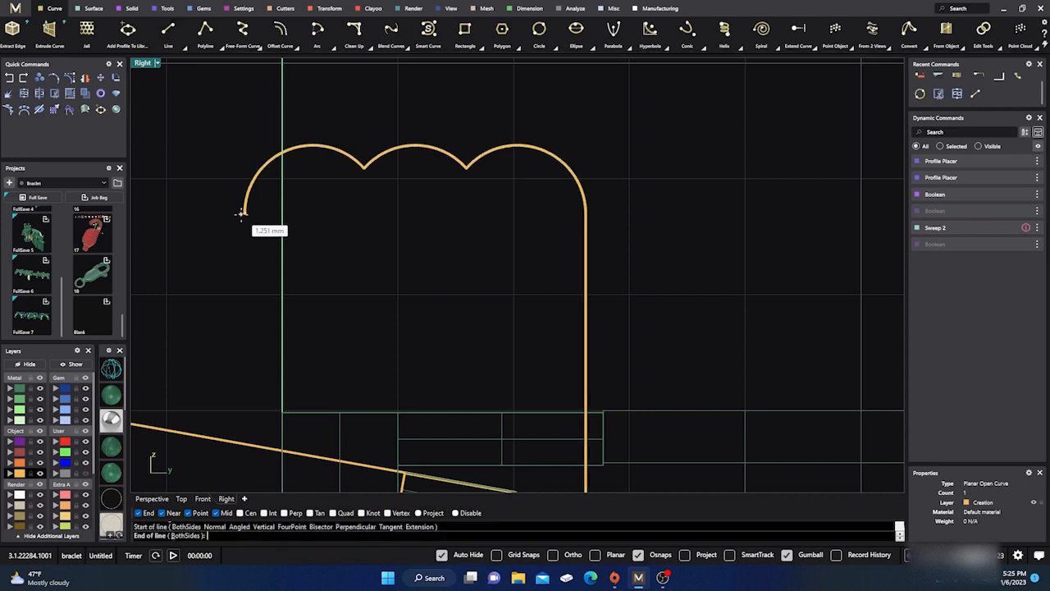
click(249, 442)
Join the new side line with the scalloped push piece outline.
drag(283, 261, 212, 175)
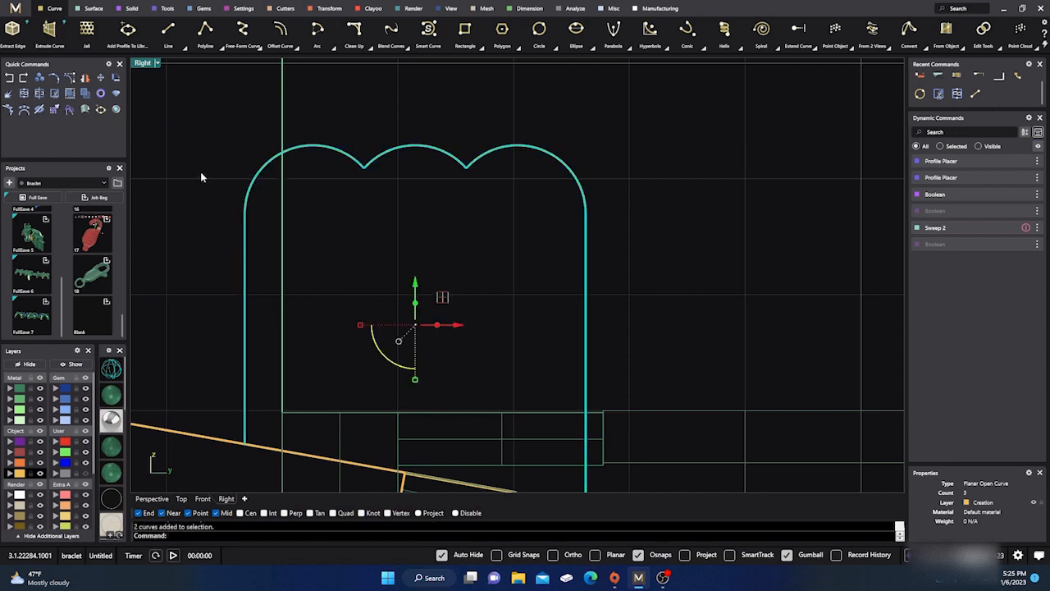
click(39, 93)
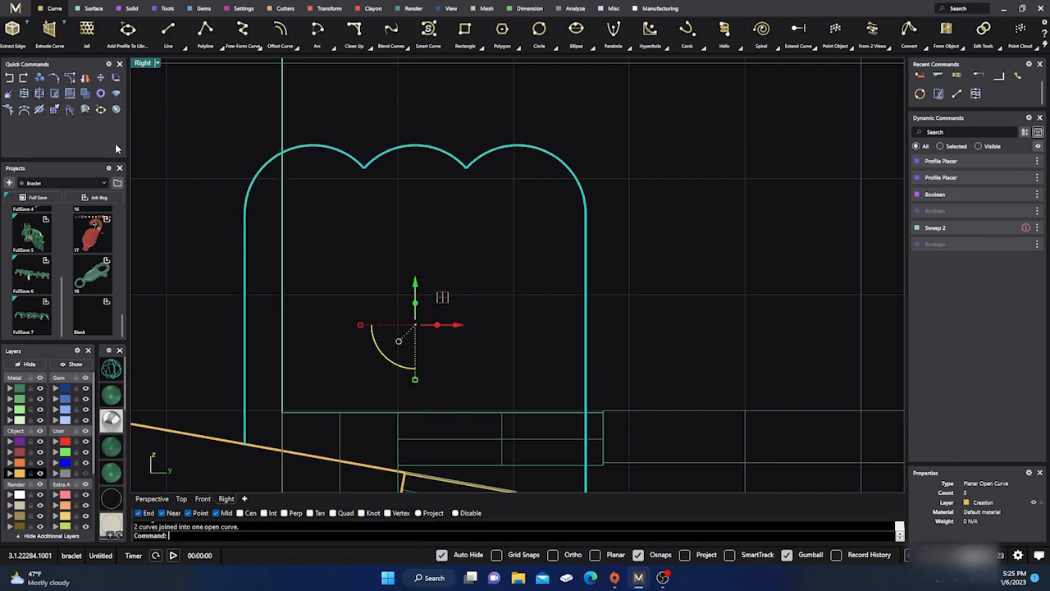
click(205, 200)
scroll(395, 153, down, 3)
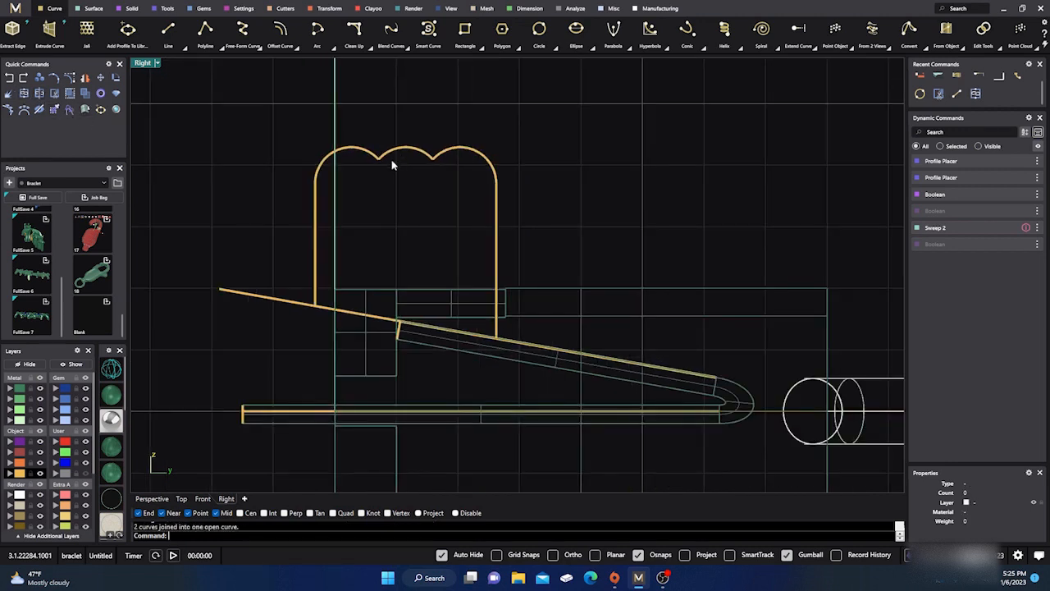
Try to split the slanted tongue line using the push piece outline as the cutting object.
click(294, 302)
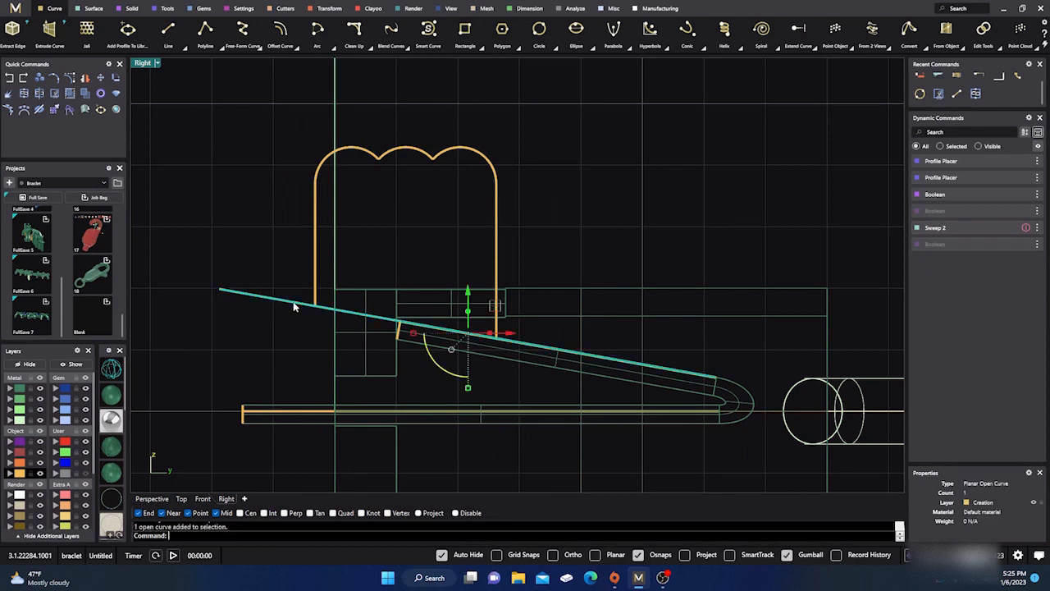
click(39, 96)
click(314, 234)
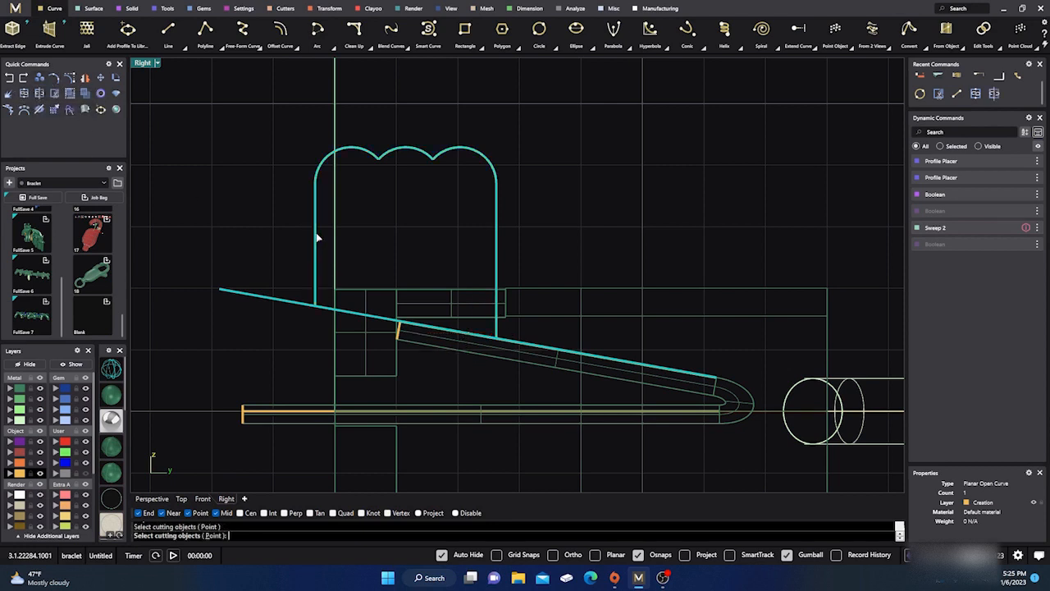
key(Return)
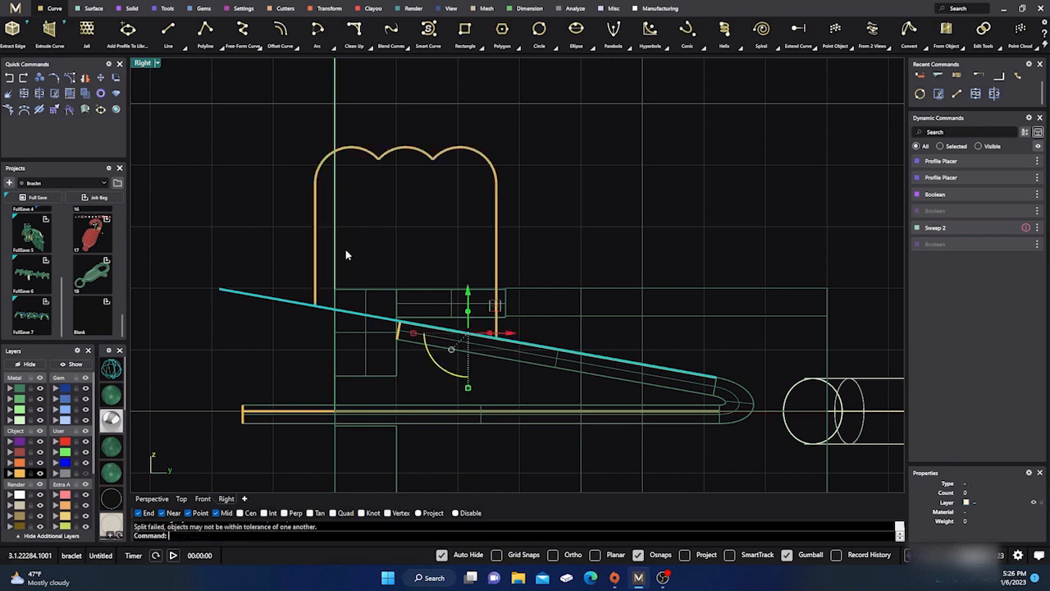
click(286, 260)
click(280, 299)
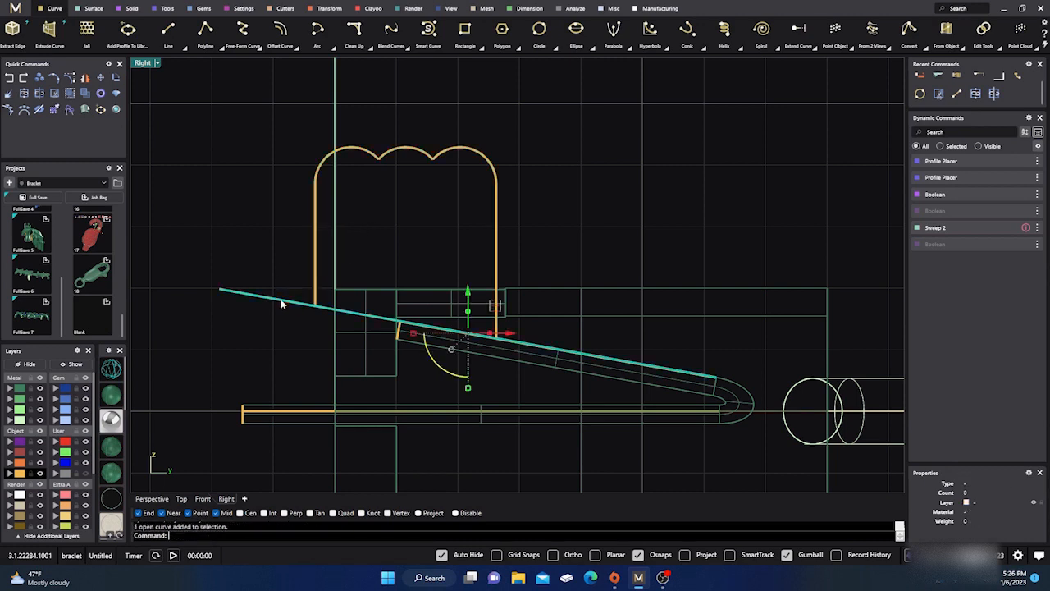
click(282, 237)
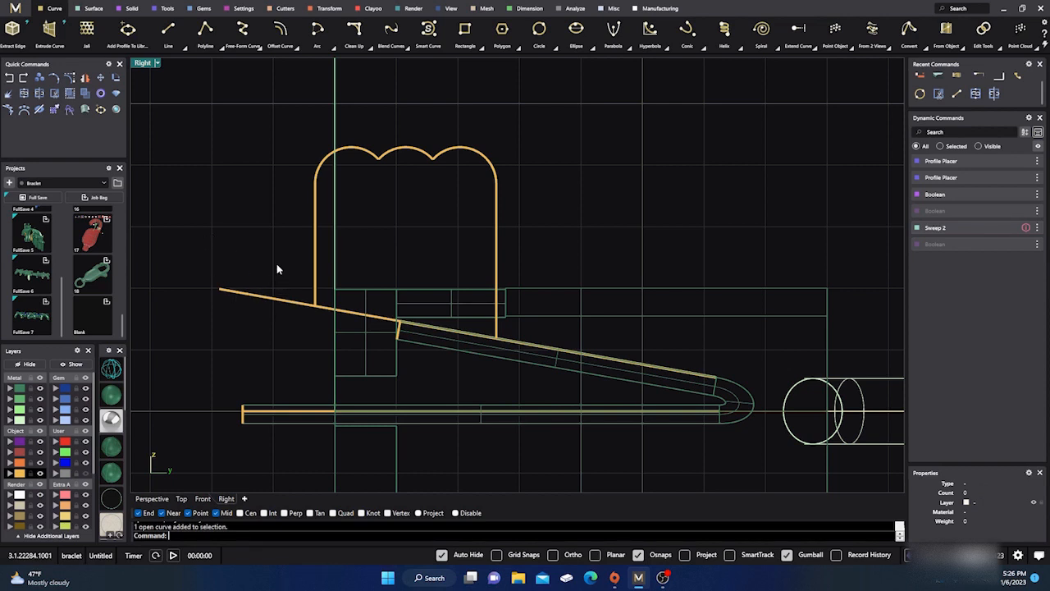
click(263, 296)
click(53, 95)
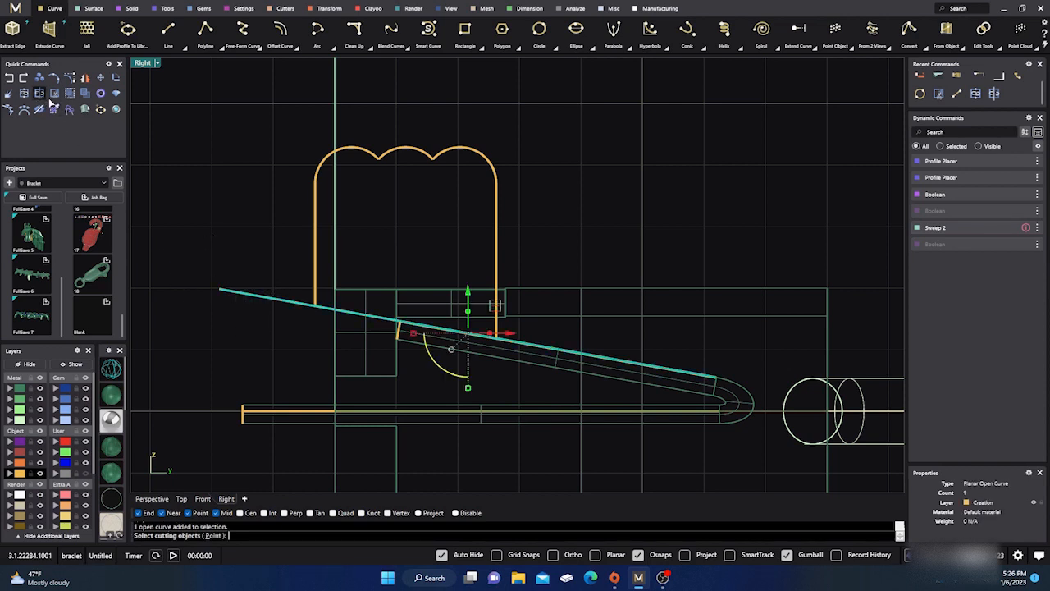
click(317, 227)
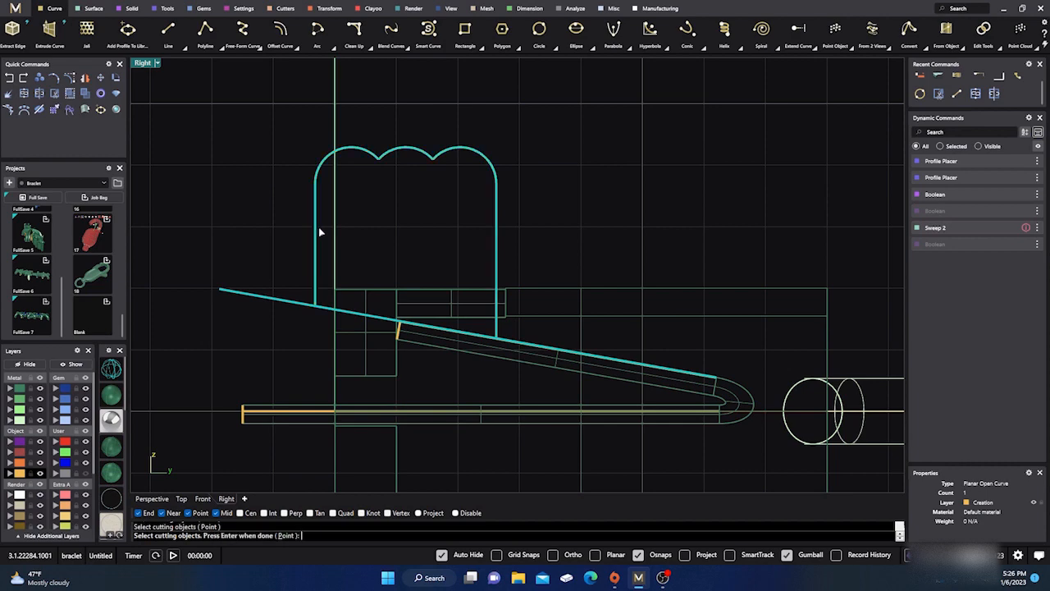
key(Return)
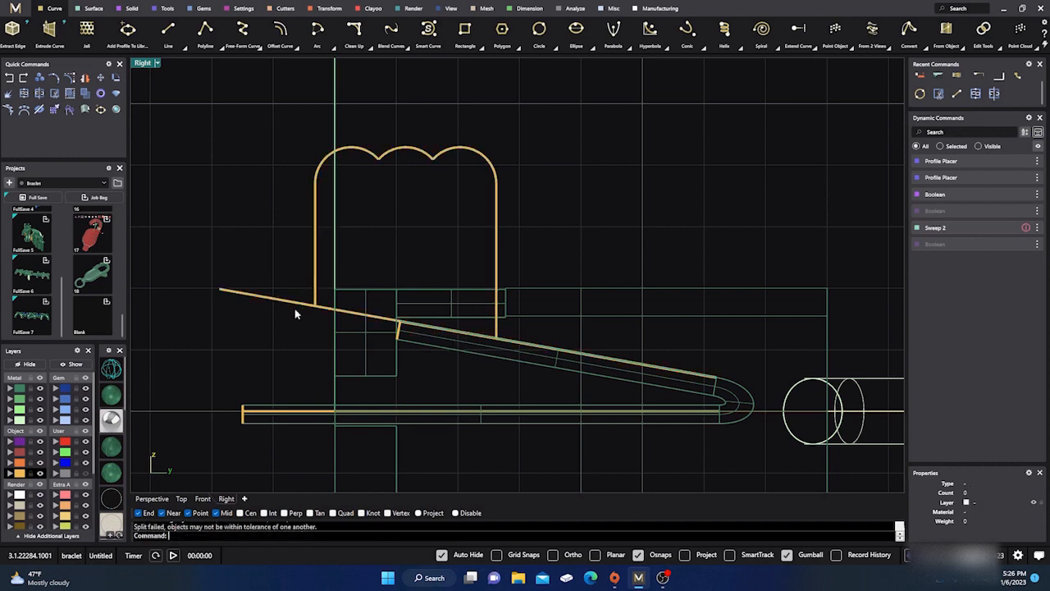
Trim off the slanted line's overhang beyond the push piece outline's outer side line.
click(302, 310)
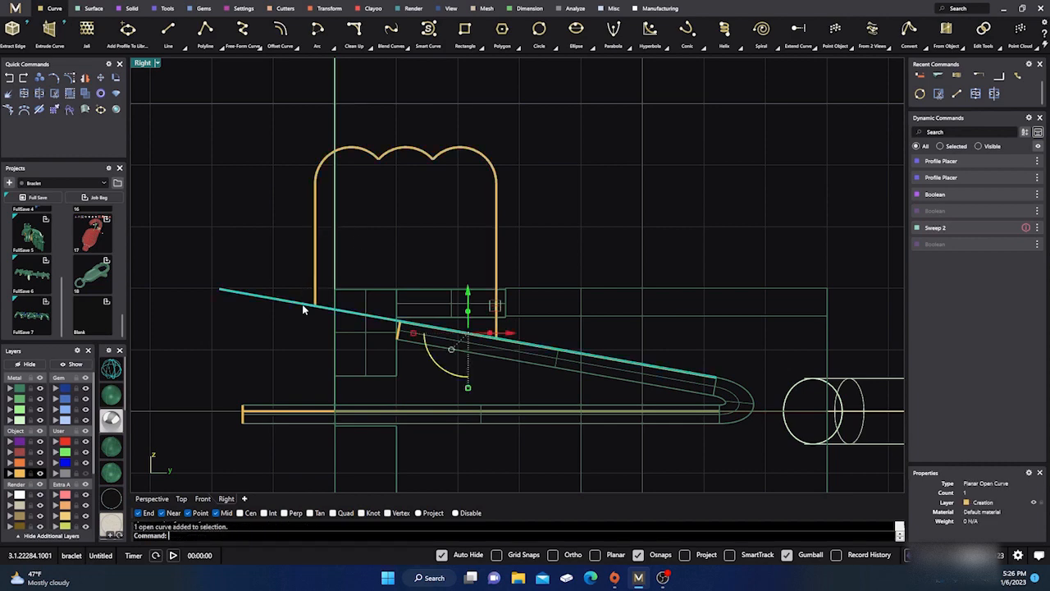
click(150, 499)
mouse_move(355, 389)
right_down()
mouse_move(541, 399)
mouse_move(382, 389)
mouse_move(345, 363)
right_up()
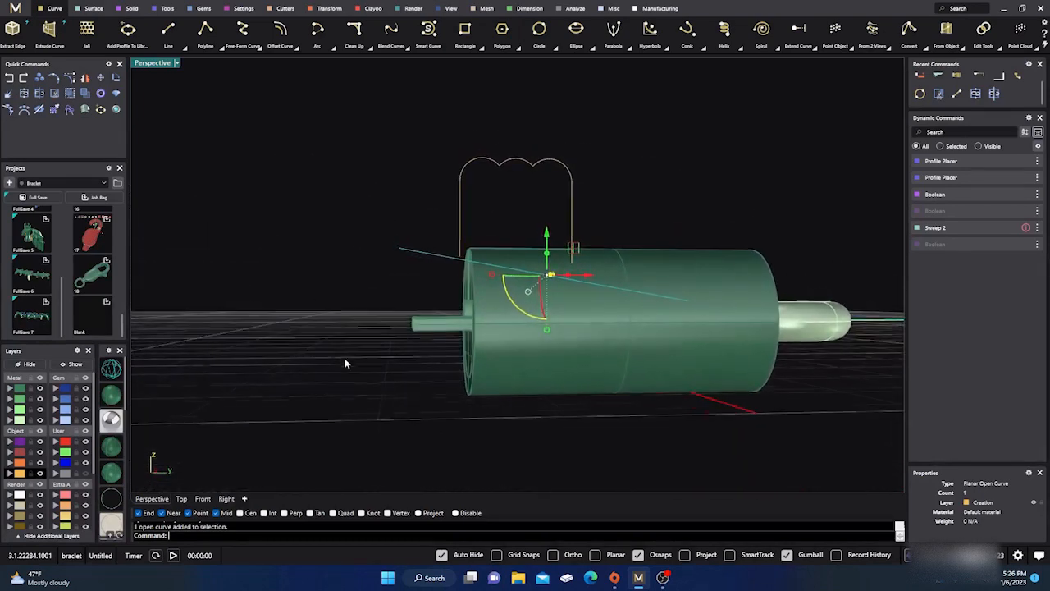
click(227, 499)
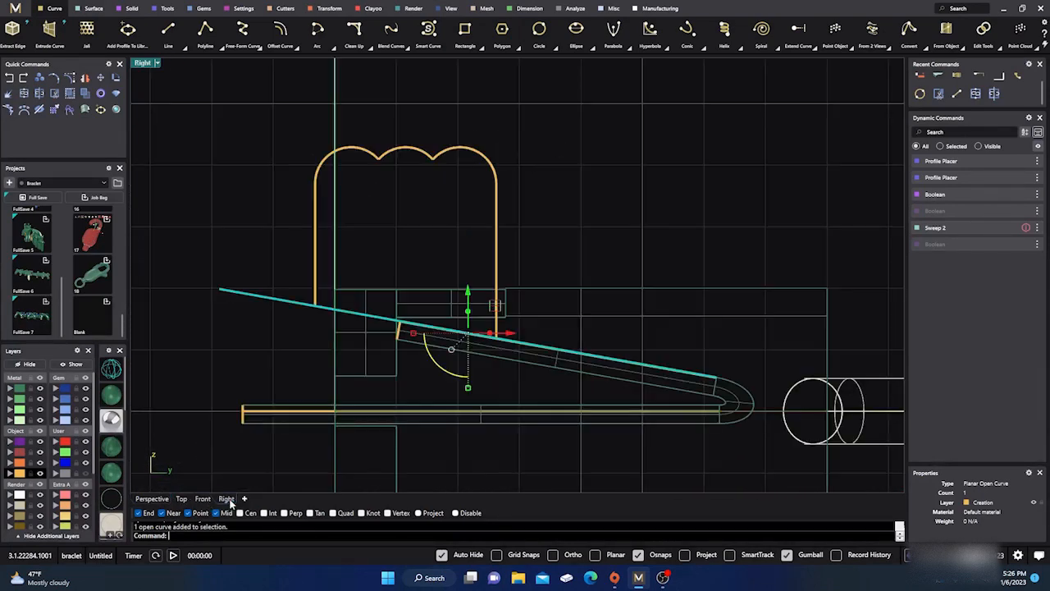
click(290, 326)
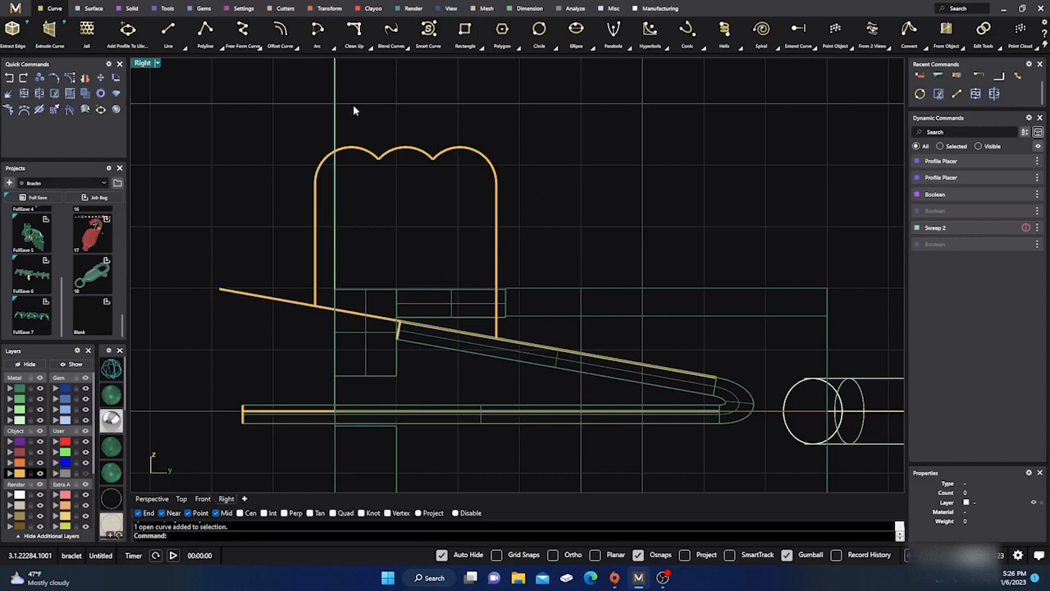
drag(354, 105, 269, 259)
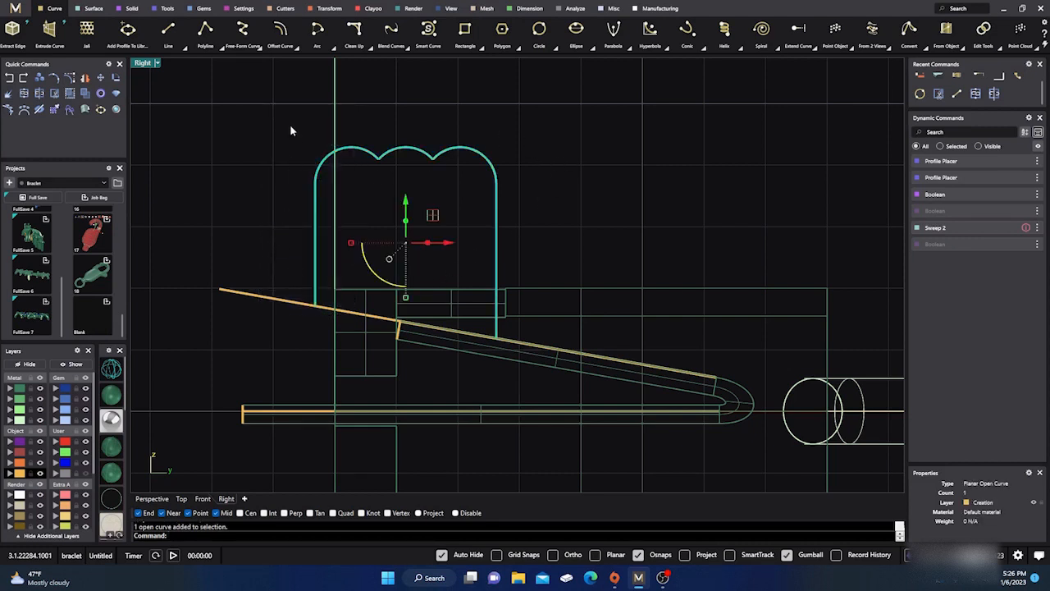
shift+click(290, 305)
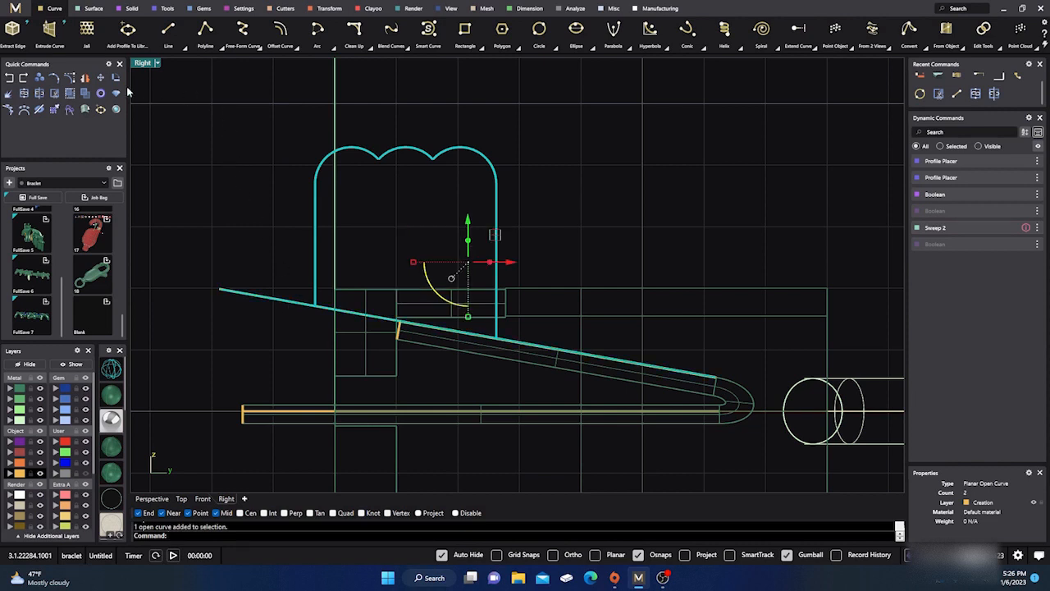
click(69, 93)
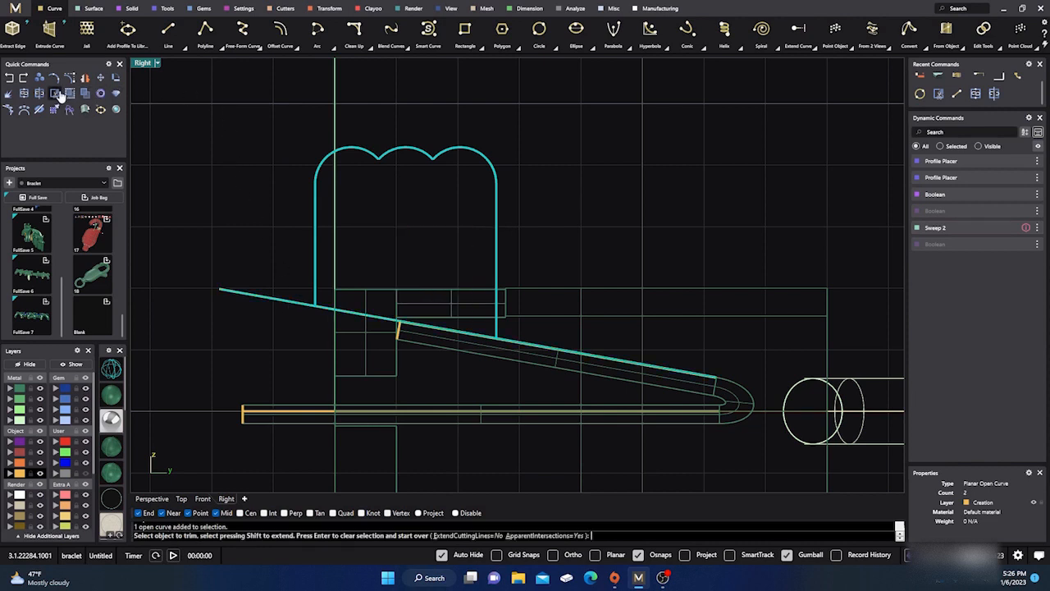
click(292, 304)
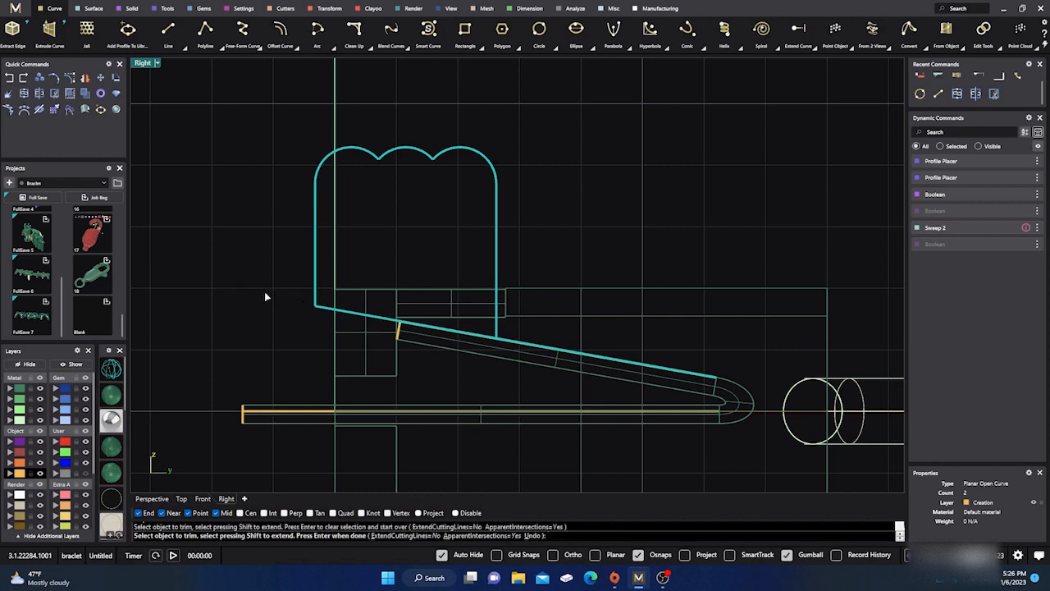
key(Return)
key(Escape)
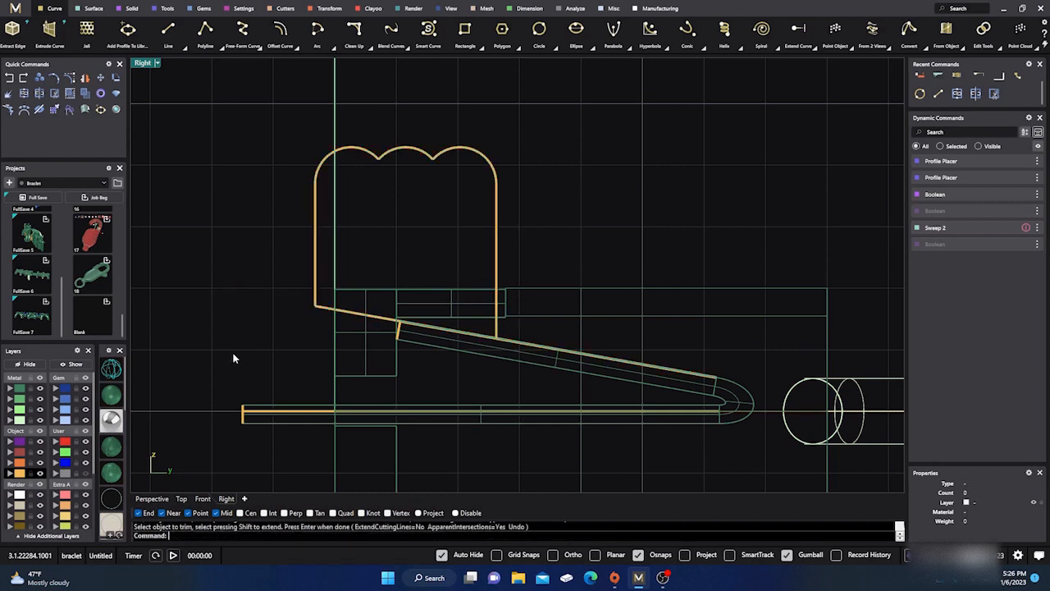
Show the outline's edit points and move the whole outline sideways, snapping its outer lower corner to the trimmed end of the slanted line.
click(152, 498)
right_drag(182, 477, 517, 220)
click(517, 219)
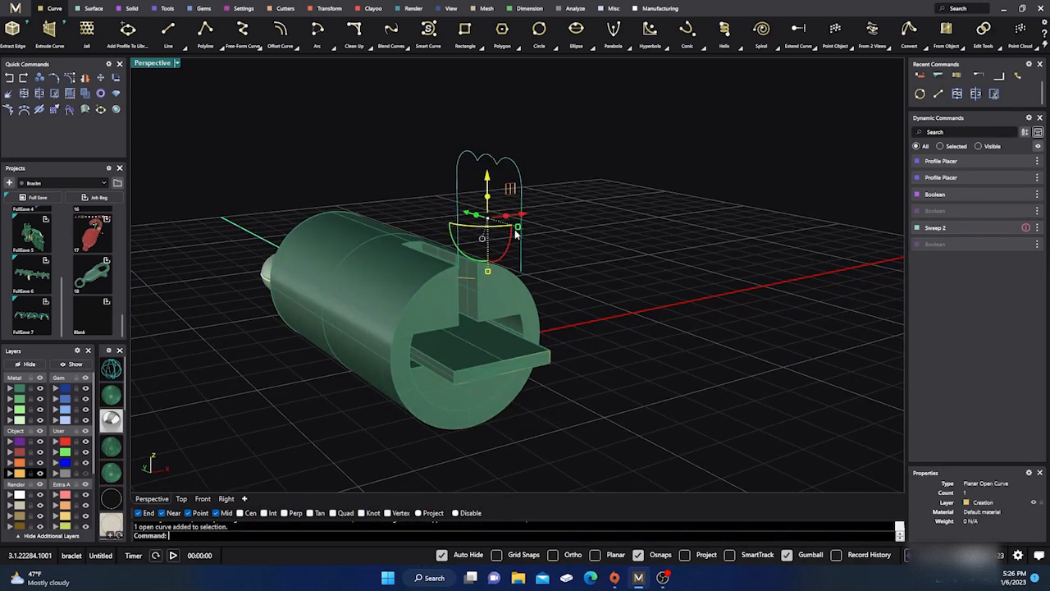
click(55, 79)
right_drag(553, 307, 500, 246)
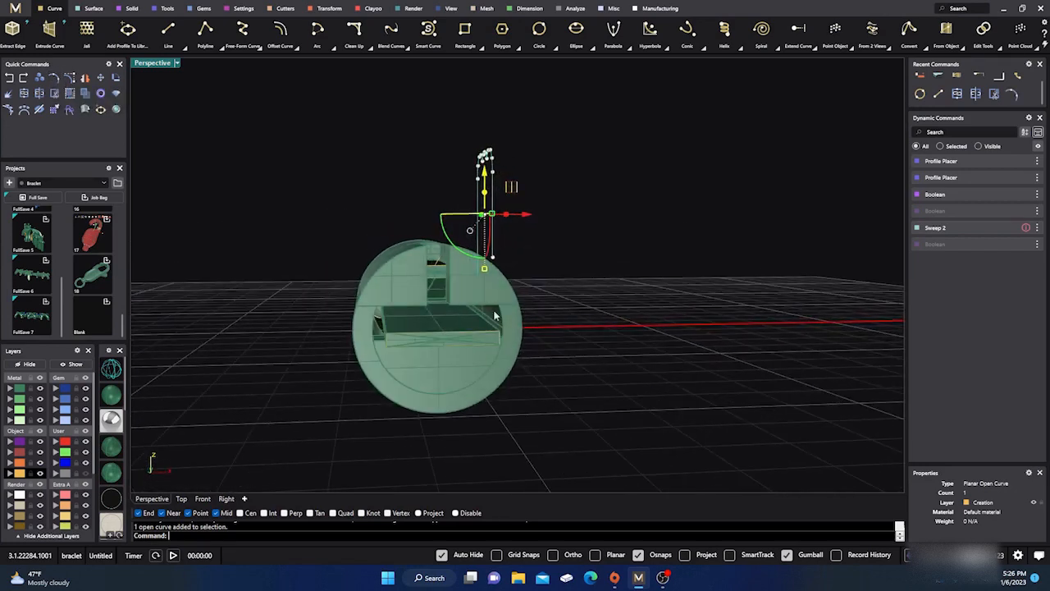
drag(455, 129, 526, 283)
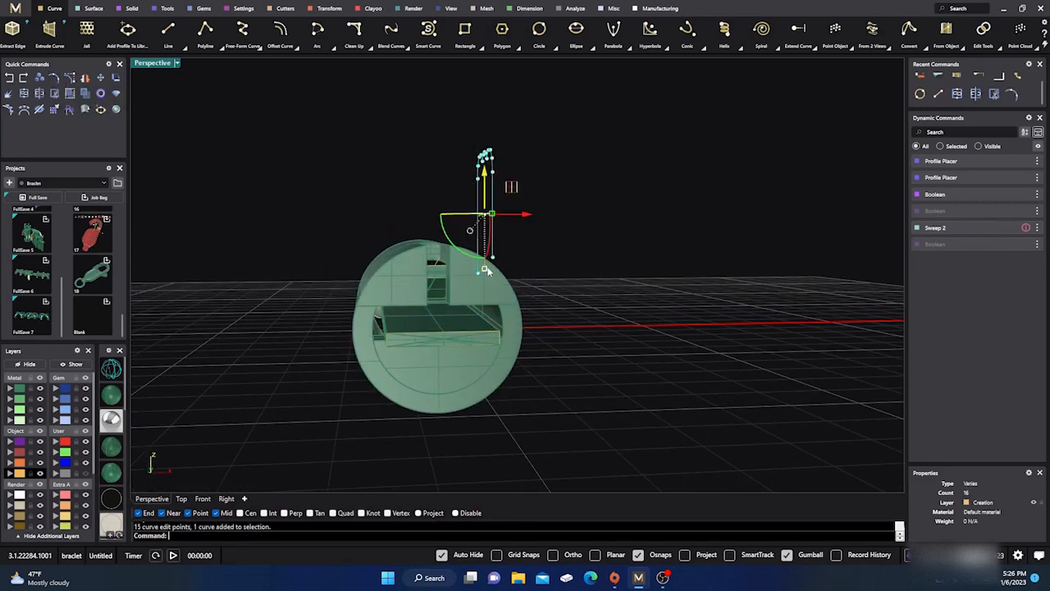
right_drag(464, 300, 503, 316)
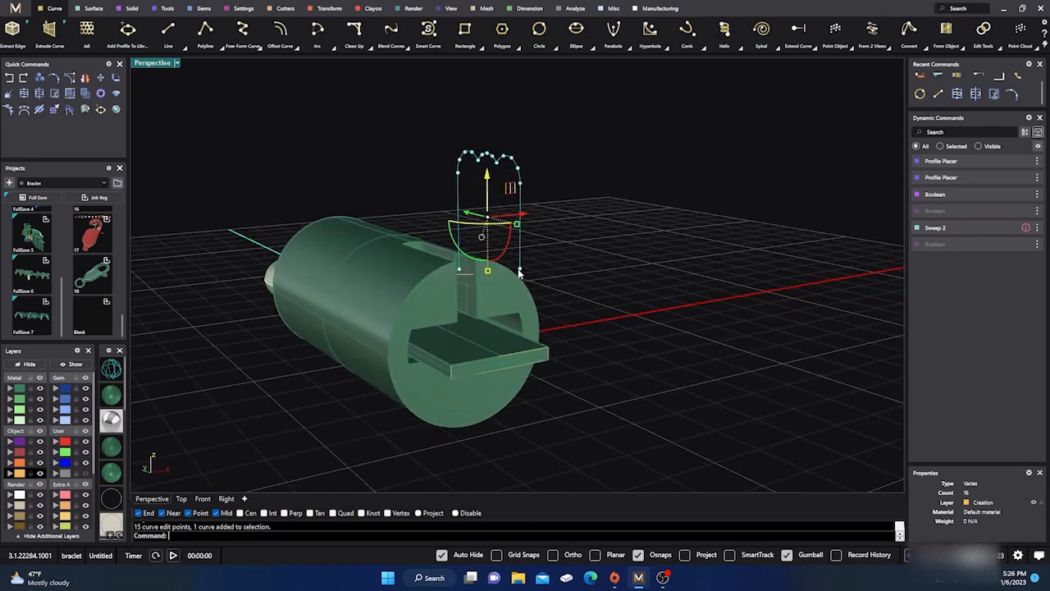
drag(520, 272, 478, 275)
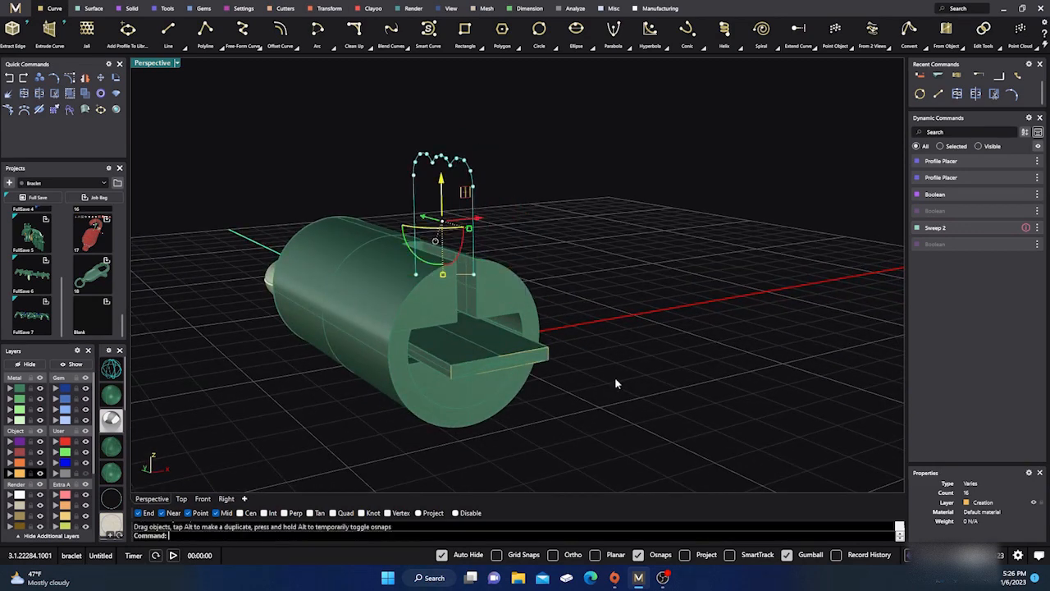
right_drag(616, 383, 537, 426)
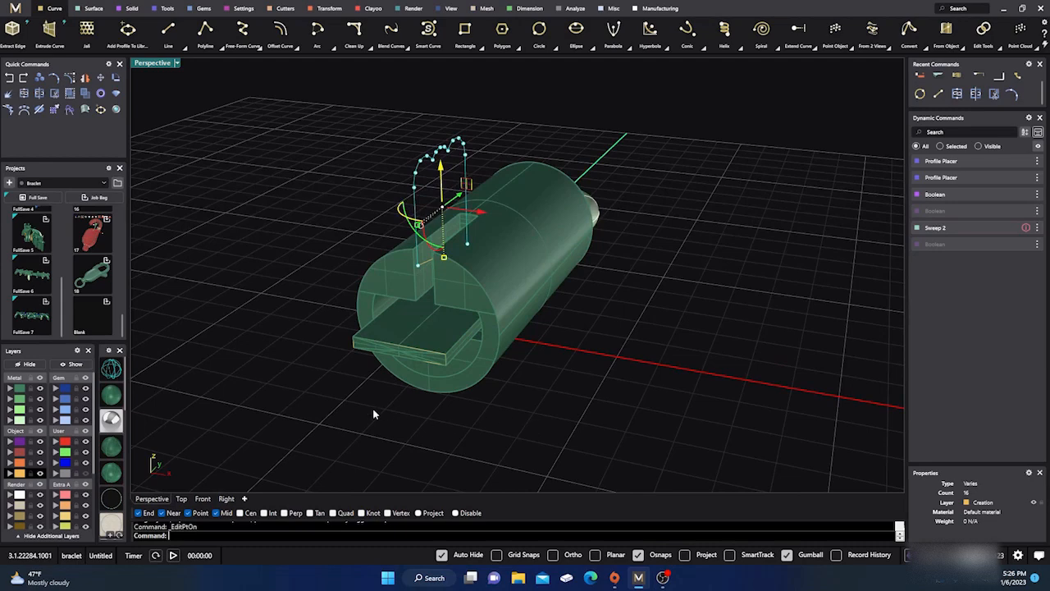
key(Escape)
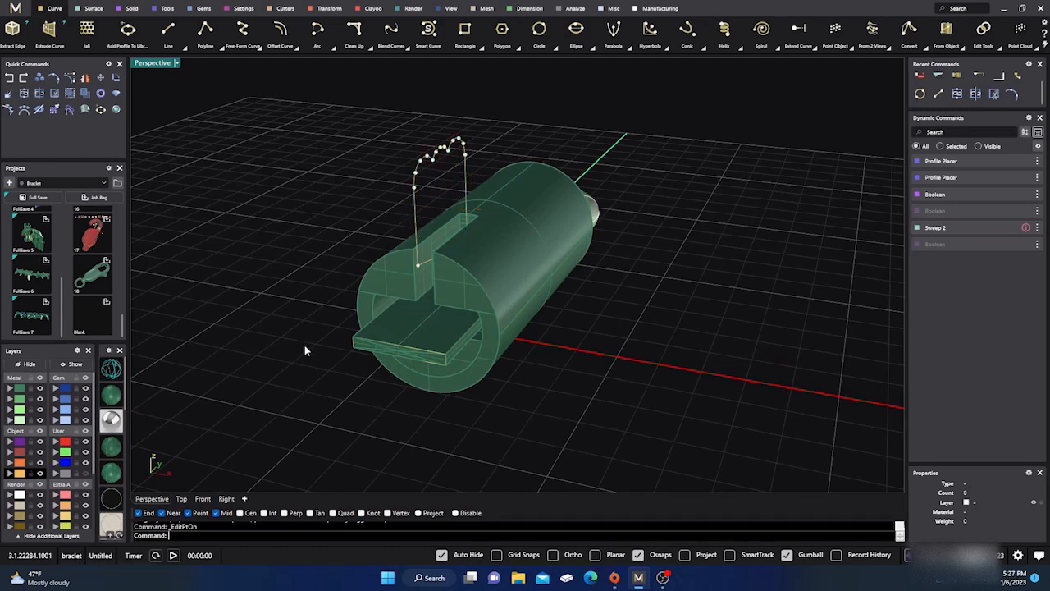
key(Escape)
right_drag(328, 358, 424, 365)
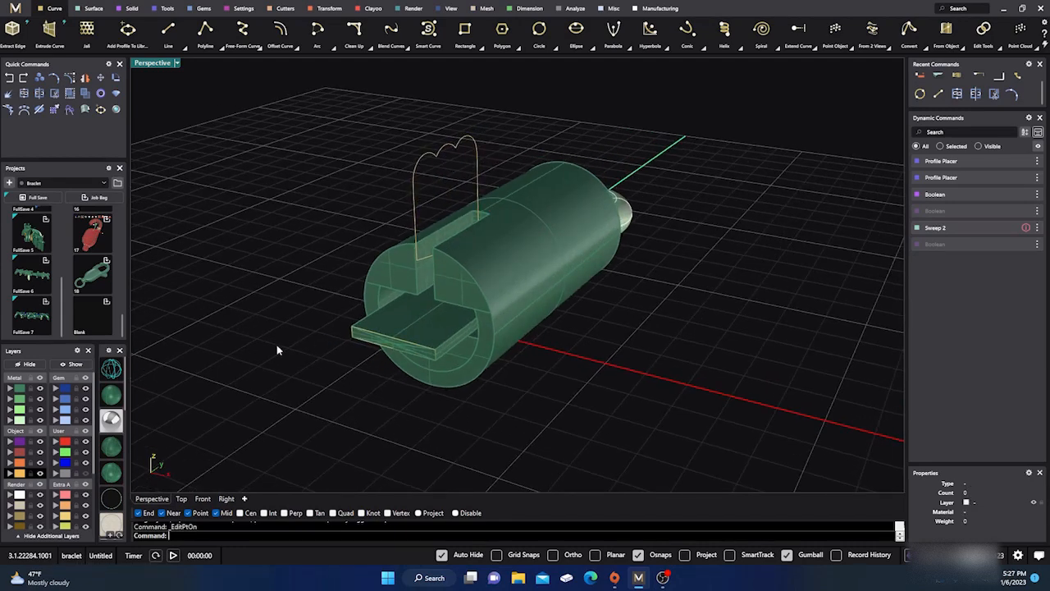
click(226, 499)
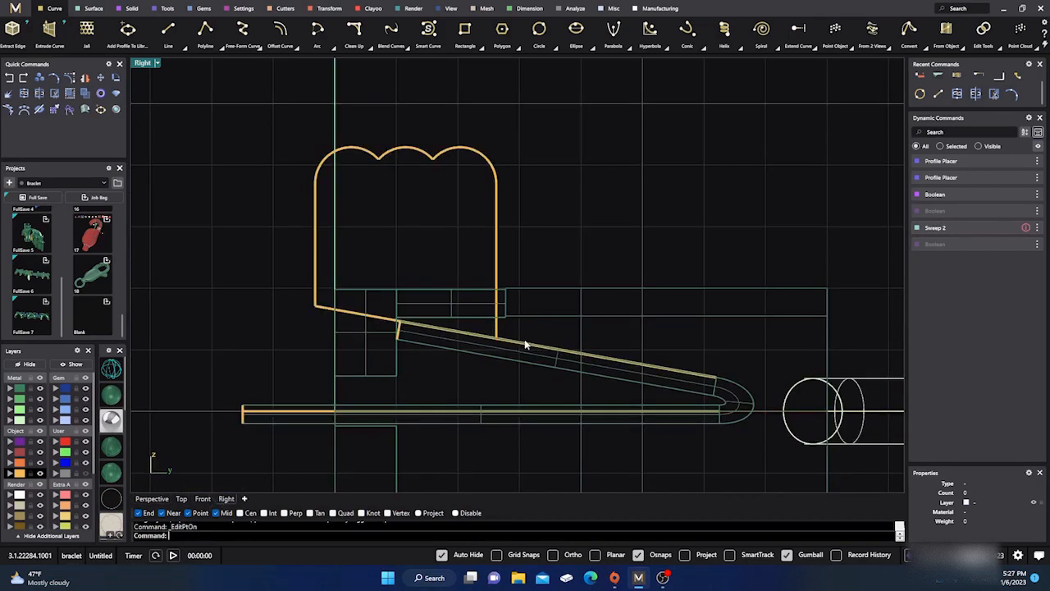
Split the slanted tongue line, using the scalloped push piece outline as the cutting object.
click(379, 321)
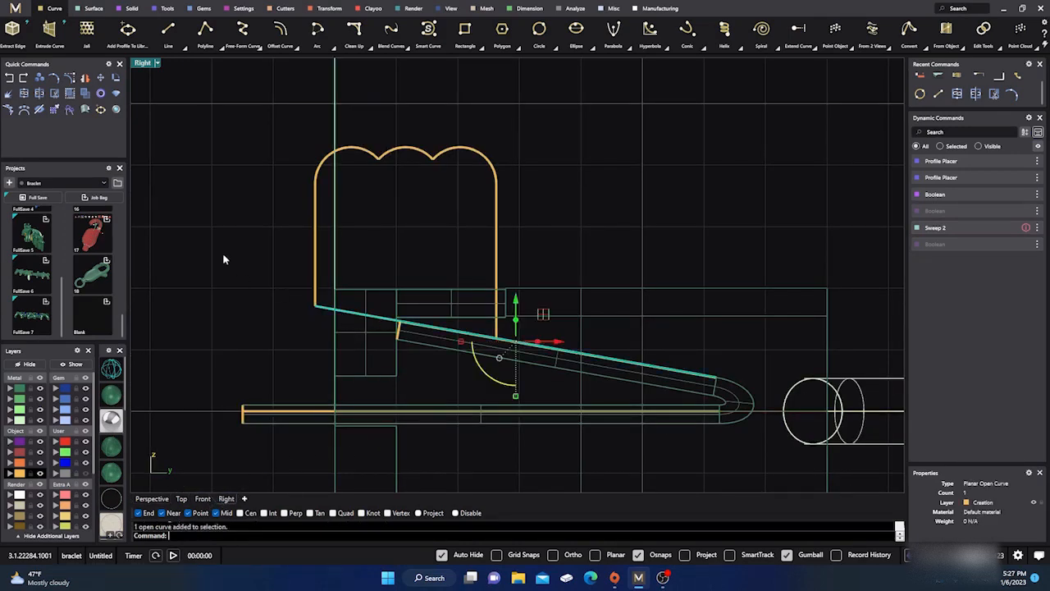
click(38, 95)
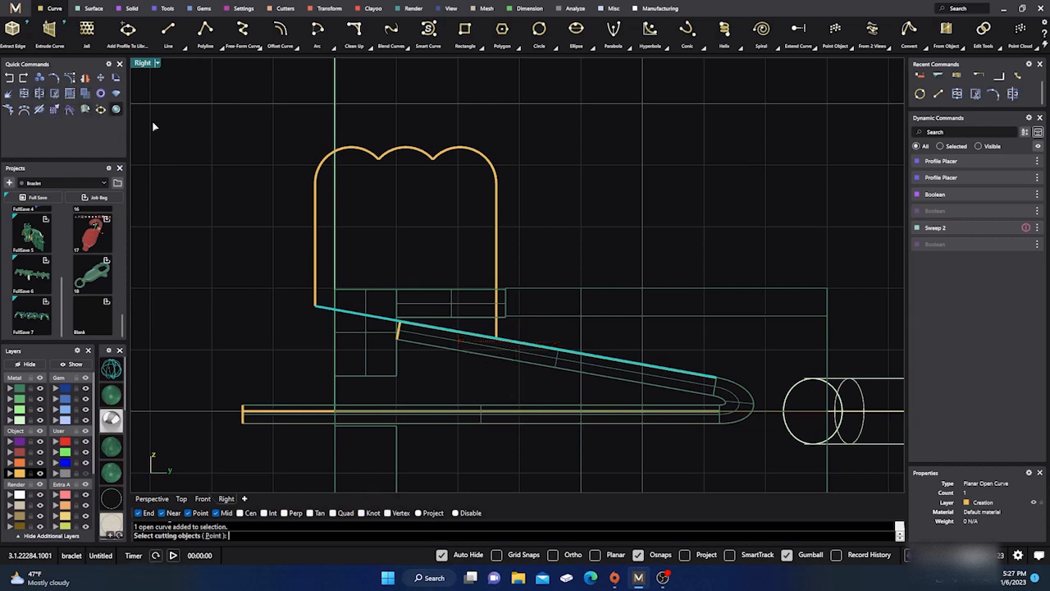
click(361, 153)
key(Return)
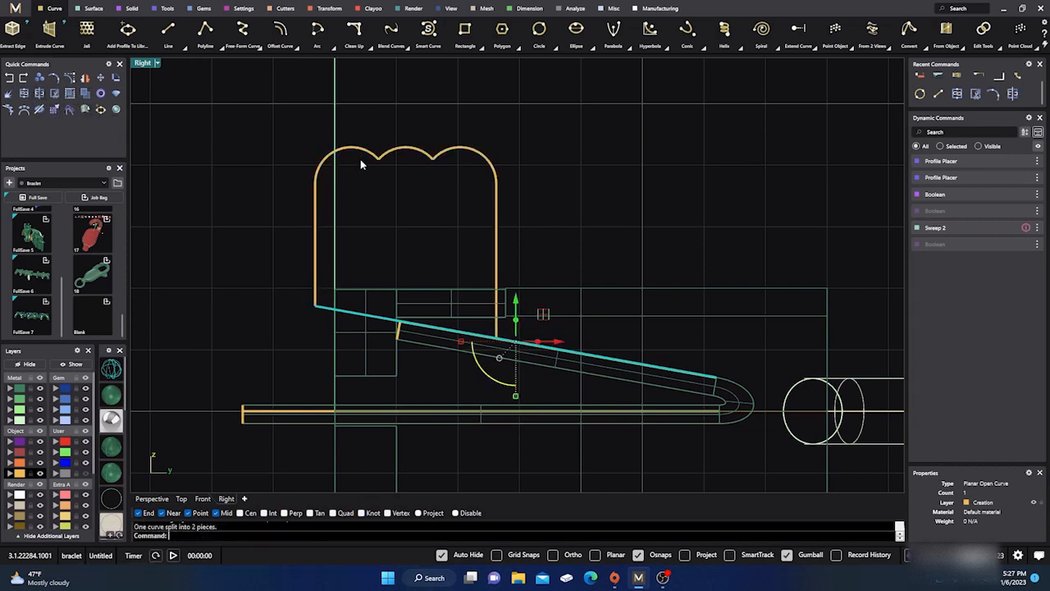
Join the split slanted segment under the push piece with the scalloped outline into one closed curve.
click(323, 310)
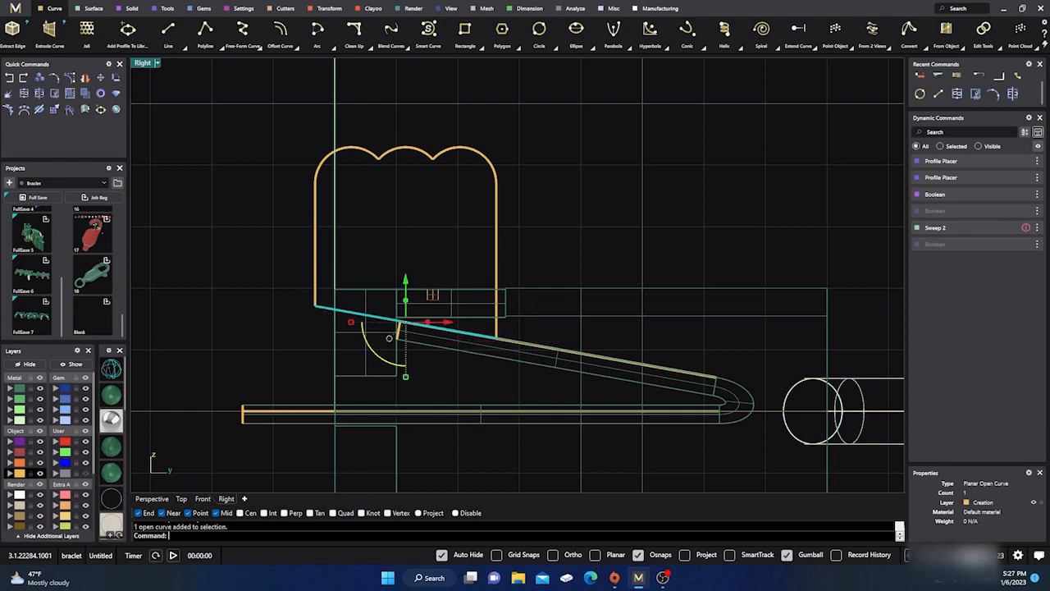
shift+click(316, 233)
click(25, 94)
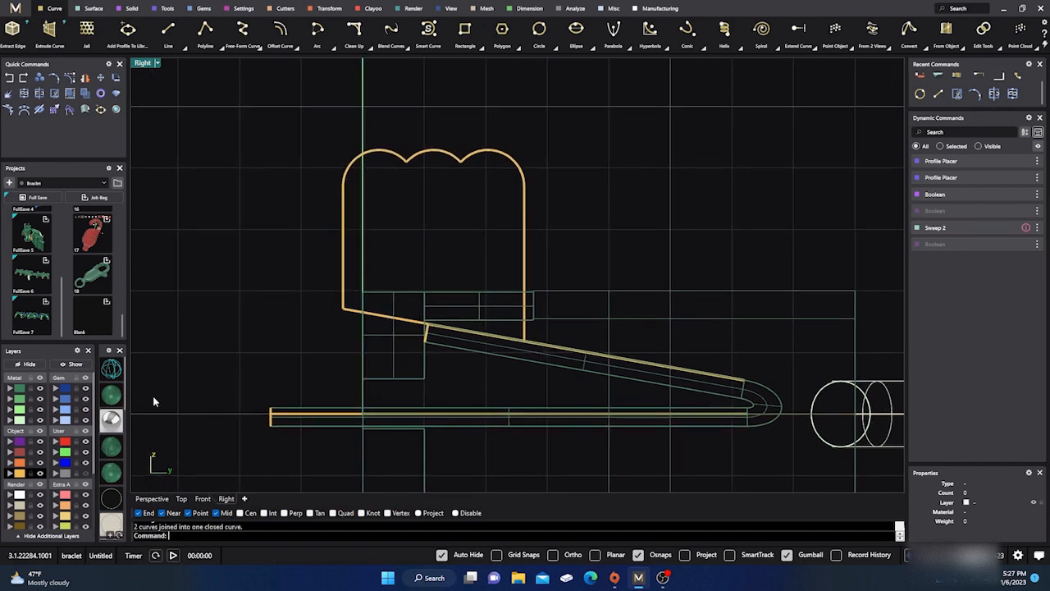
click(181, 498)
scroll(371, 320, down, 3)
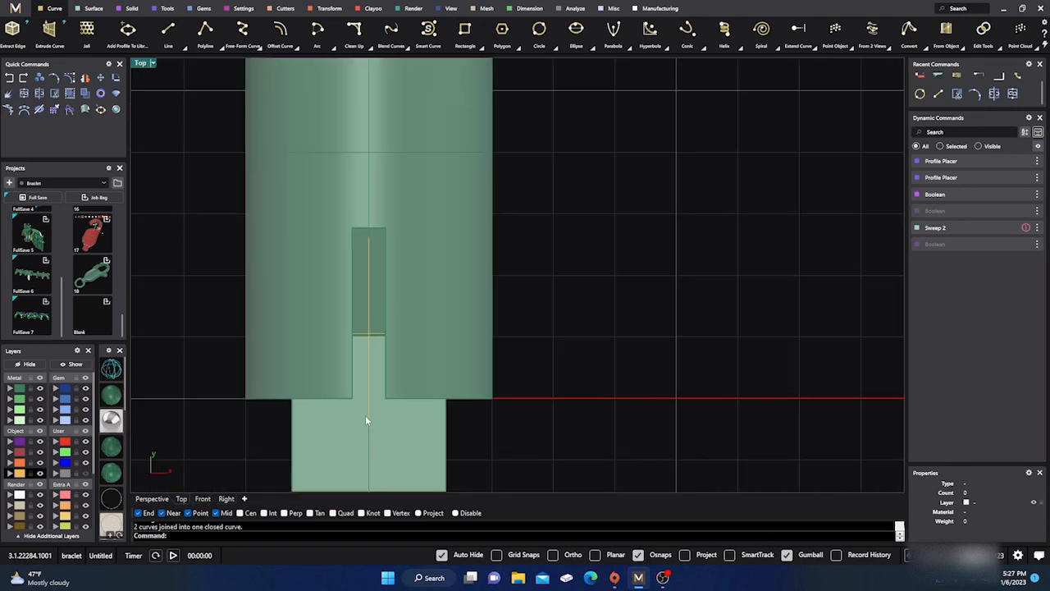
click(369, 410)
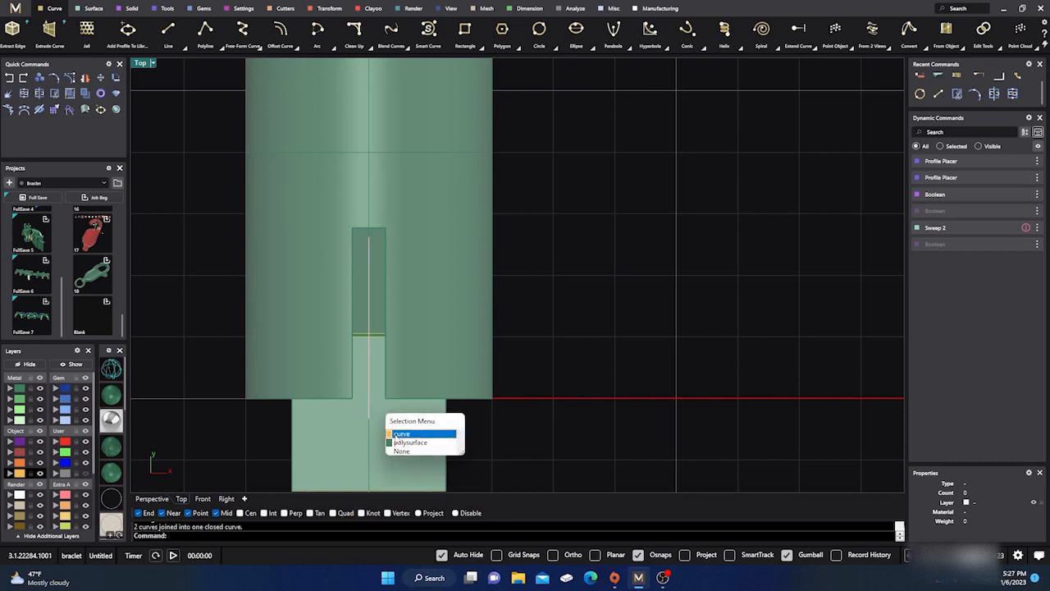
click(394, 428)
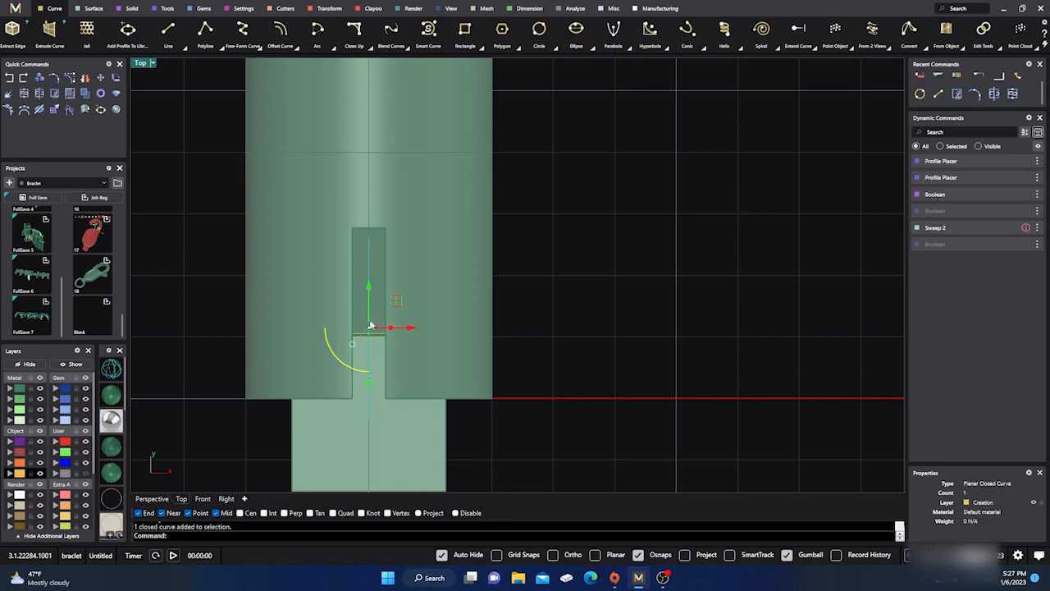
click(129, 8)
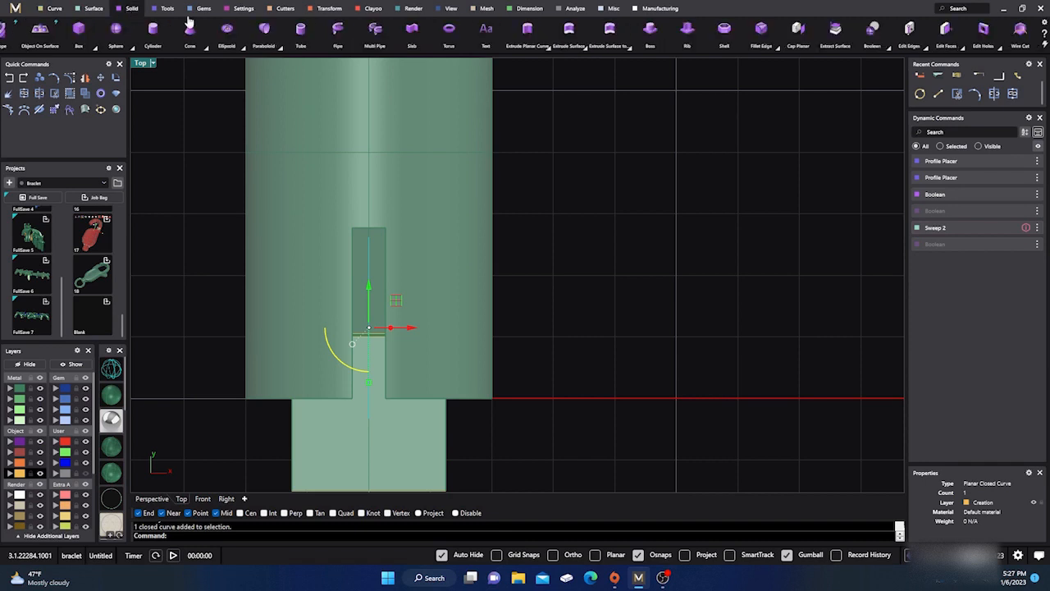
click(548, 46)
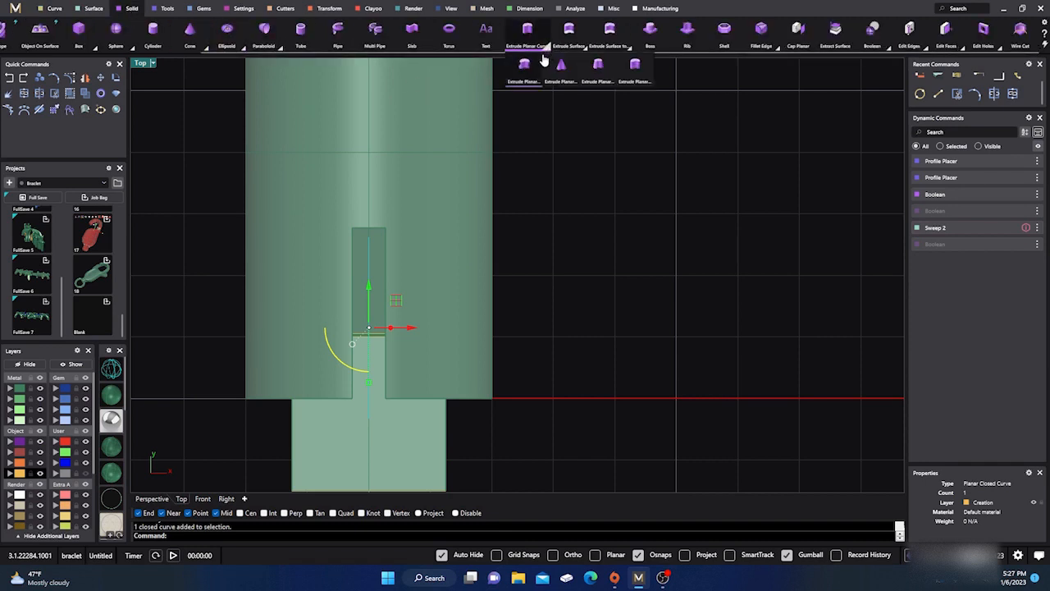
click(523, 72)
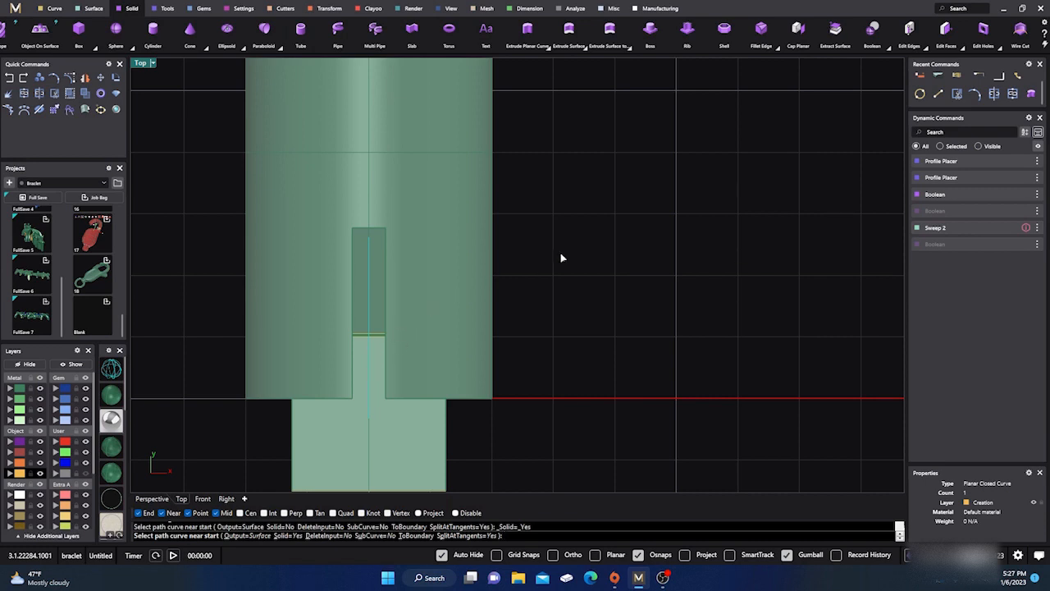
click(203, 499)
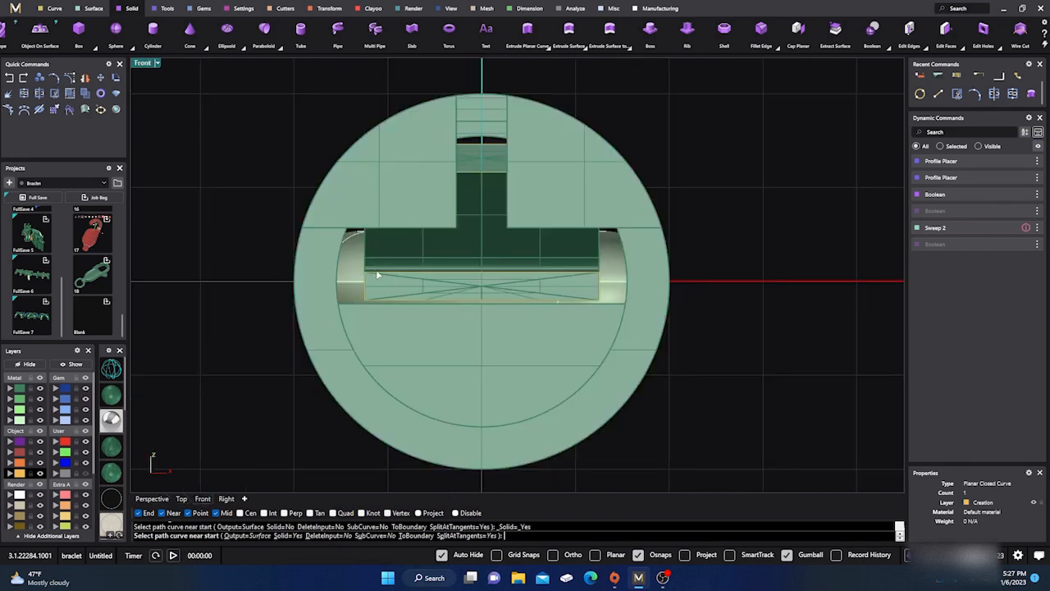
right_drag(454, 225, 419, 356)
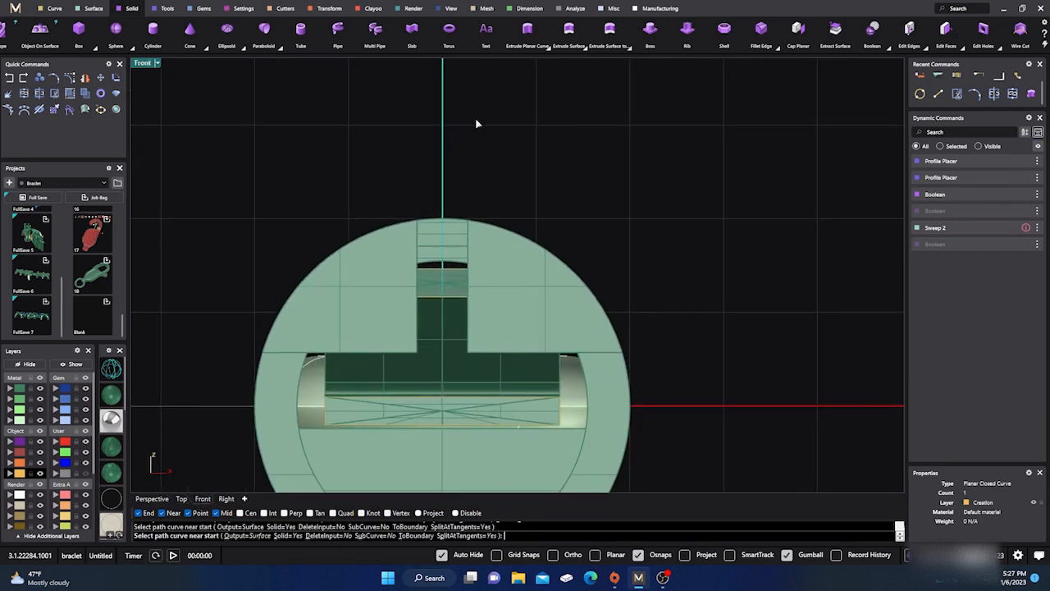
key(Escape)
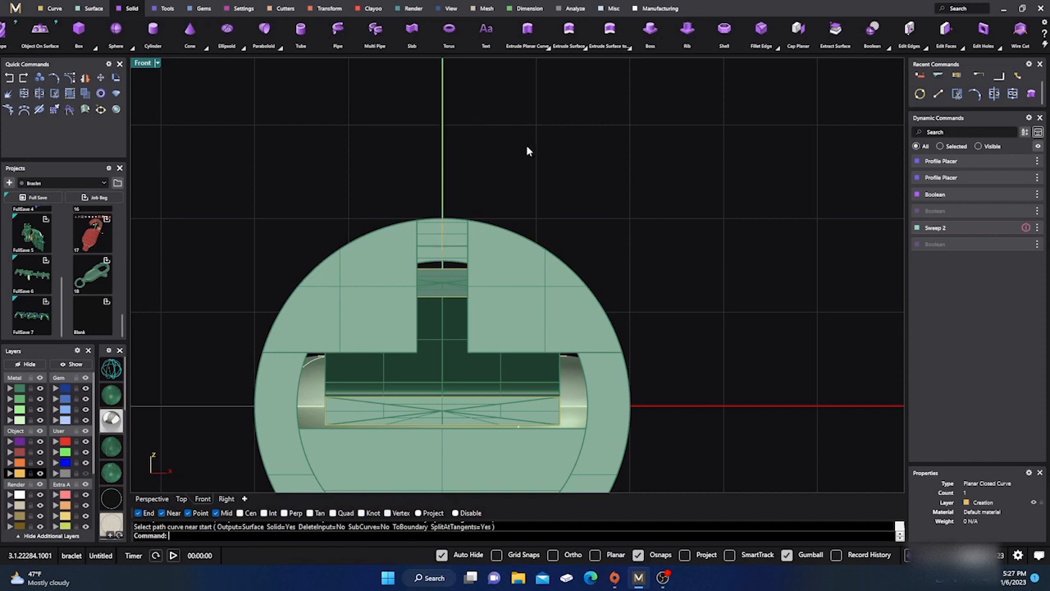
Extrude the closed push piece outline straight as a solid to both sides by about 0.24 mm, with object snaps off, fitting inside the tube's slot.
scroll(452, 131, up, 10)
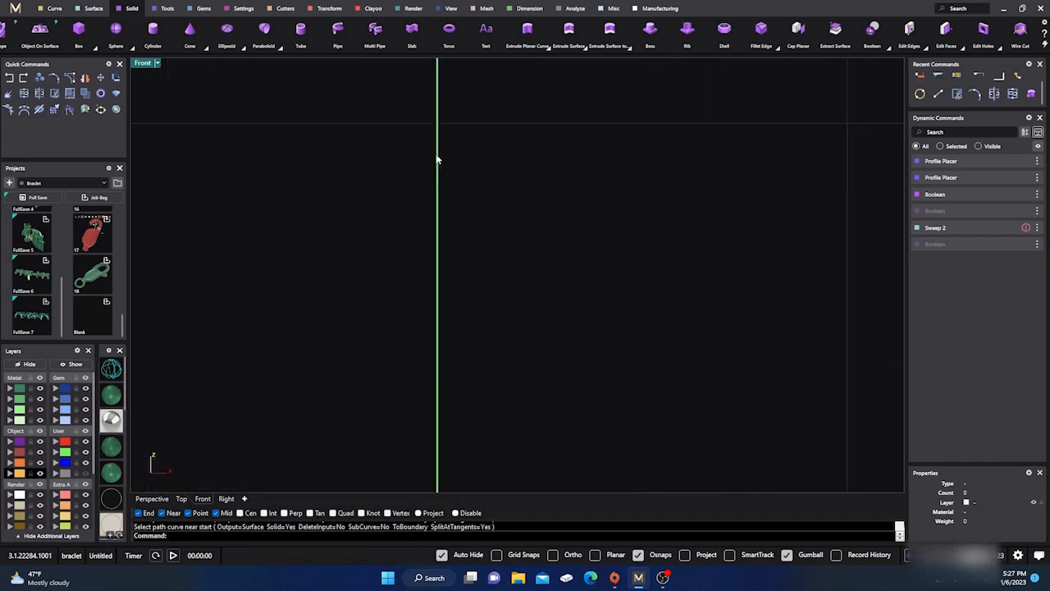
scroll(433, 173, down, 10)
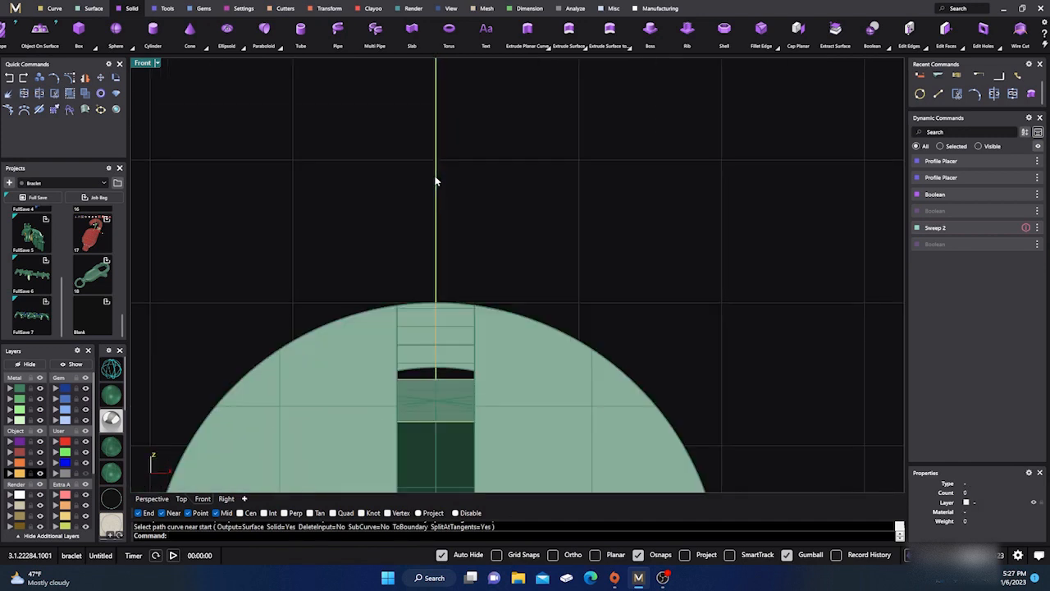
scroll(435, 212, up, 10)
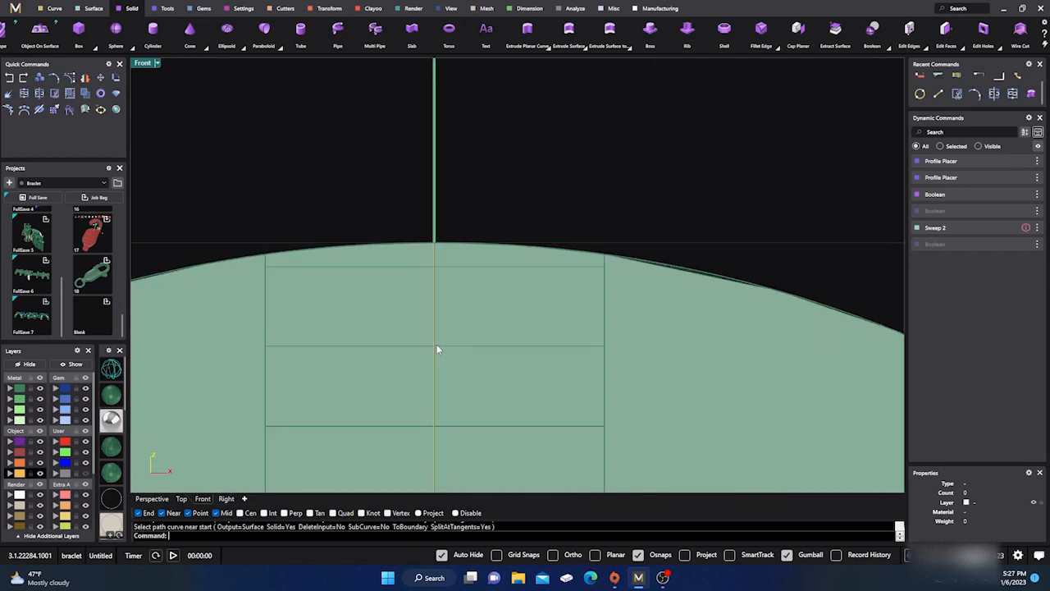
scroll(436, 349, down, 5)
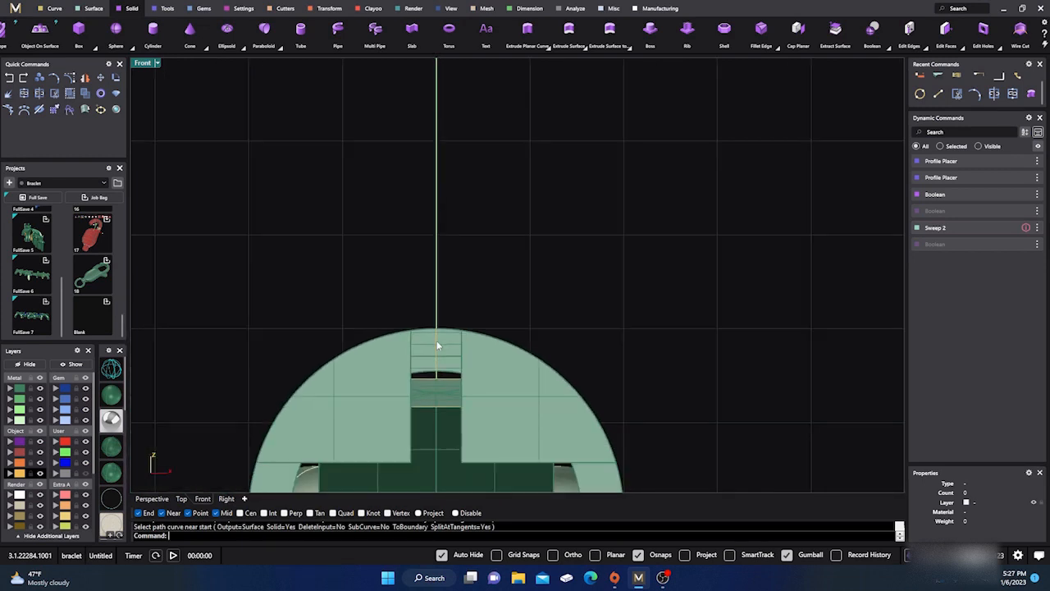
drag(466, 257, 410, 283)
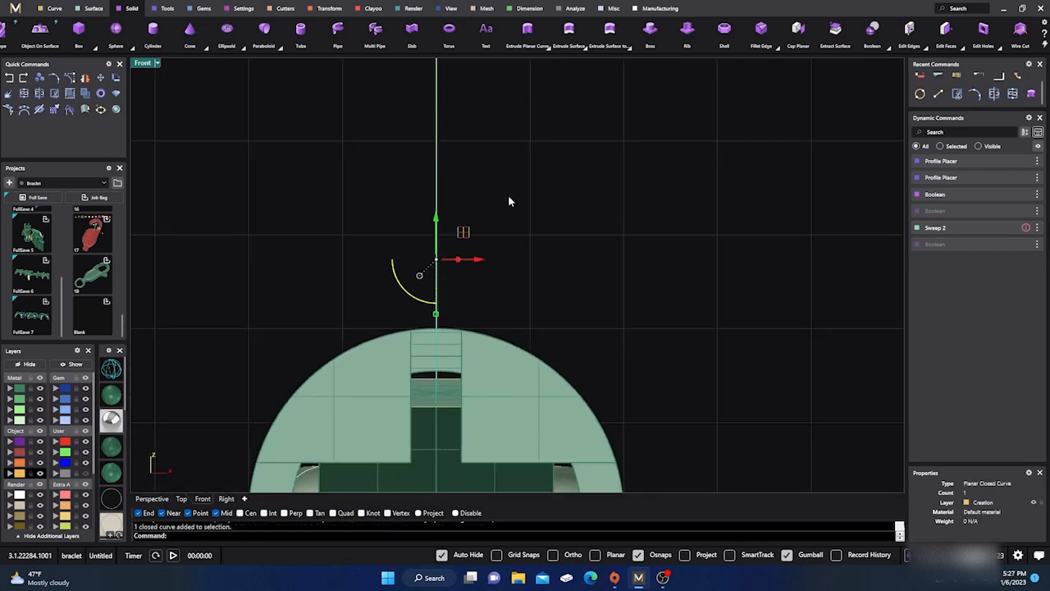
click(548, 47)
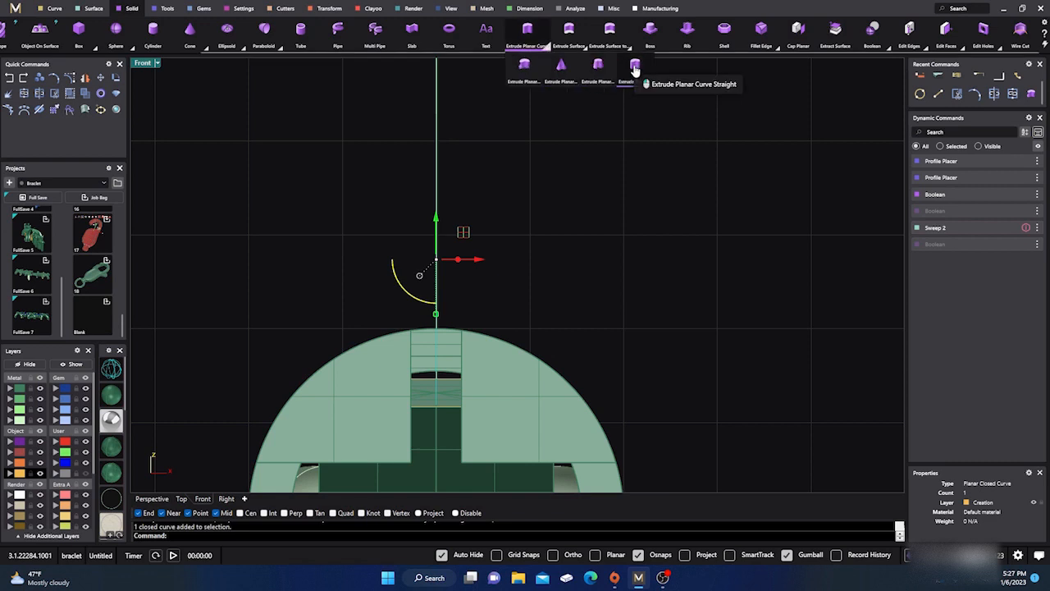
click(635, 67)
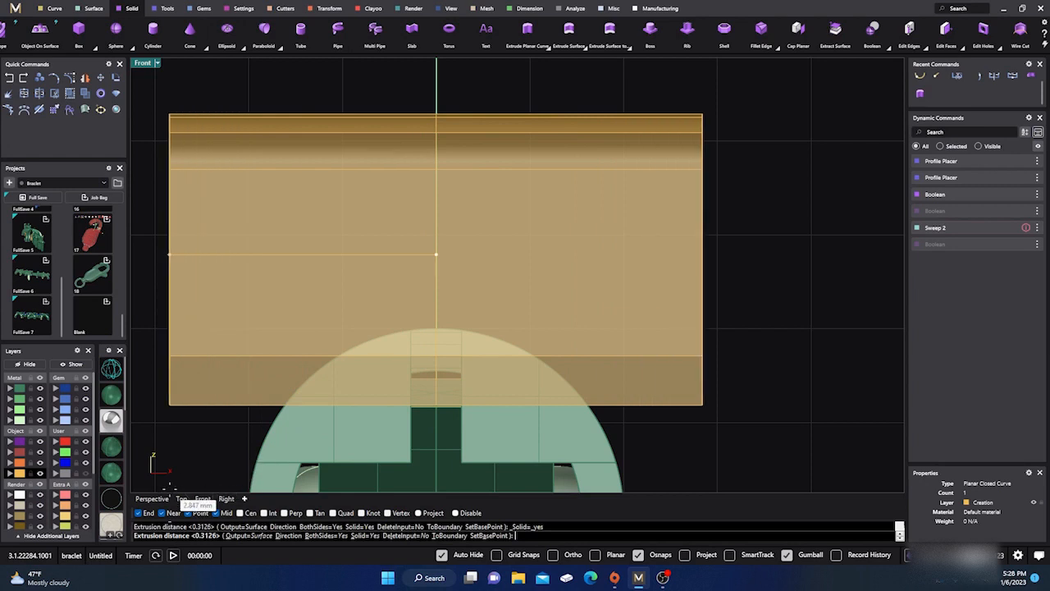
click(181, 498)
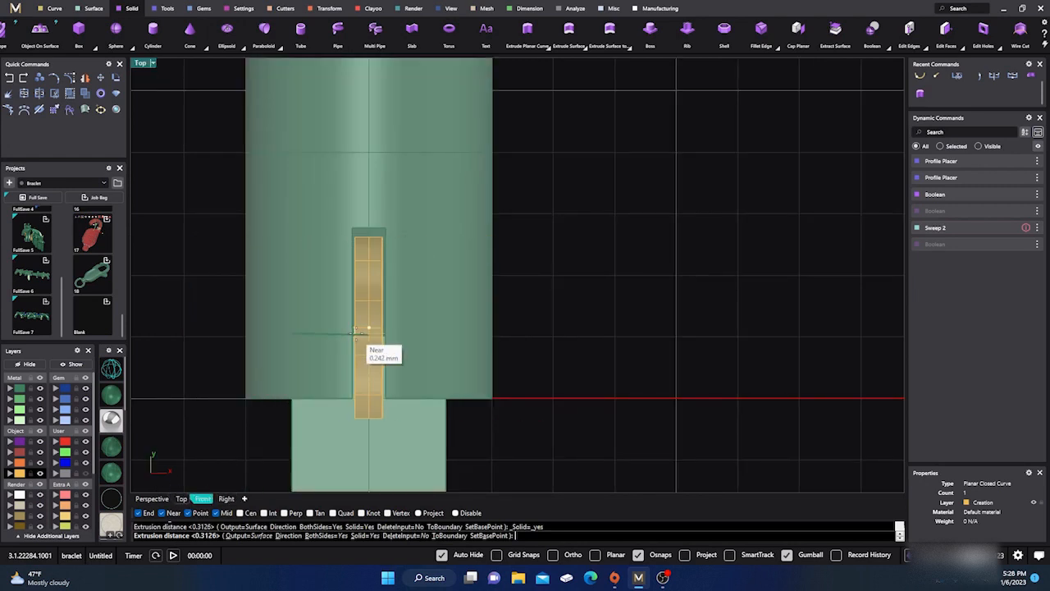
scroll(371, 344, up, 1)
scroll(367, 329, down, 1)
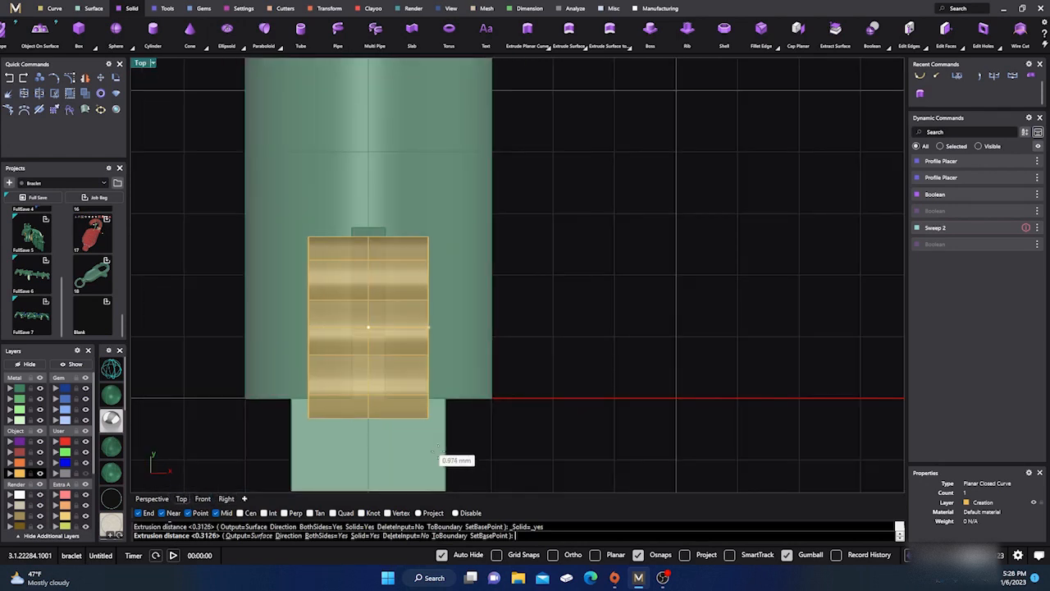
click(639, 555)
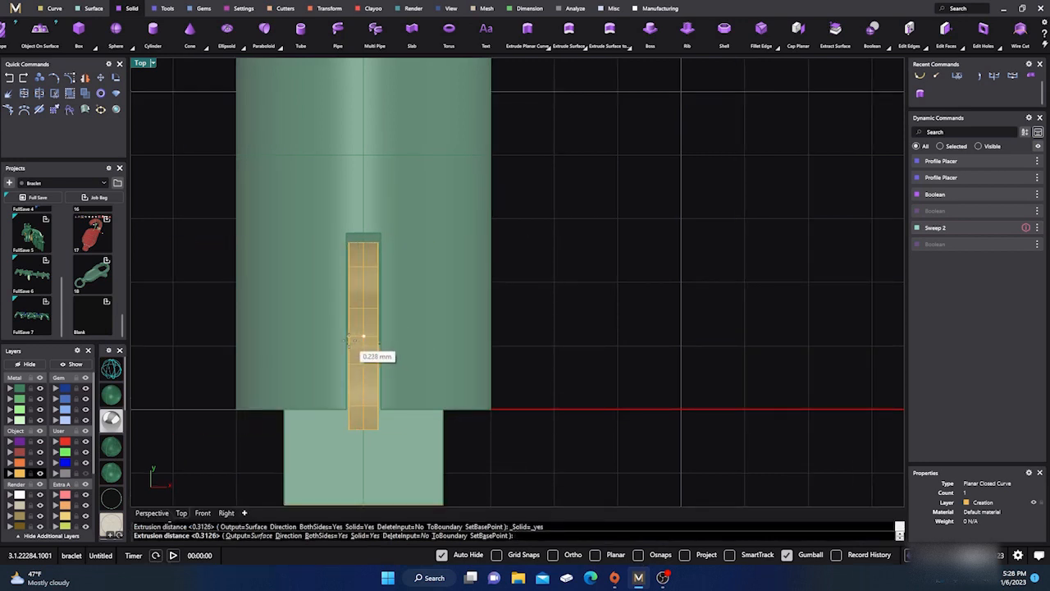
click(356, 343)
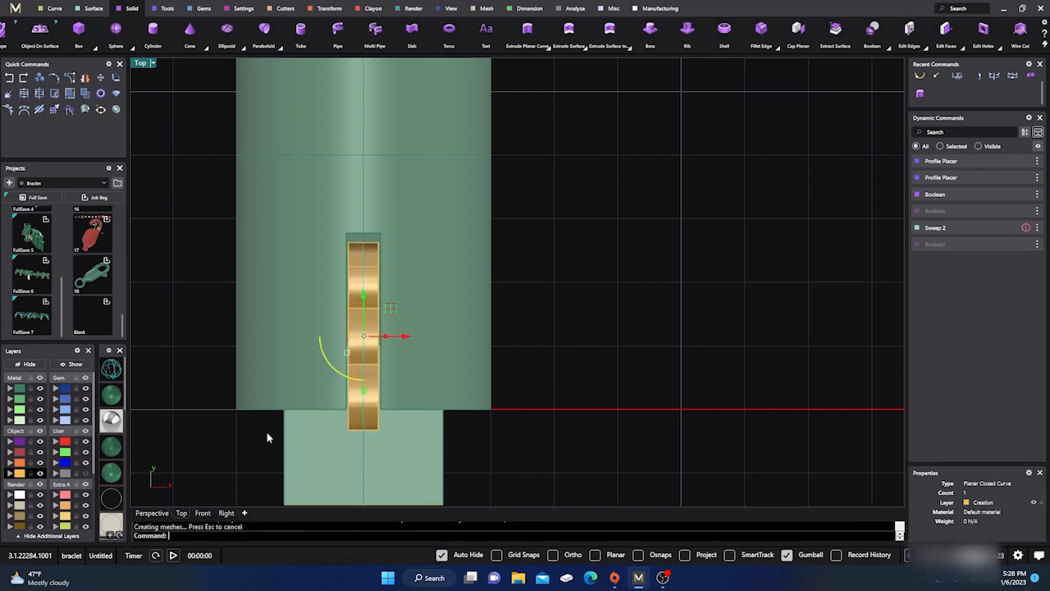
Lower the extruded push piece solid slightly toward the tongue, without moving its outline curve.
click(151, 512)
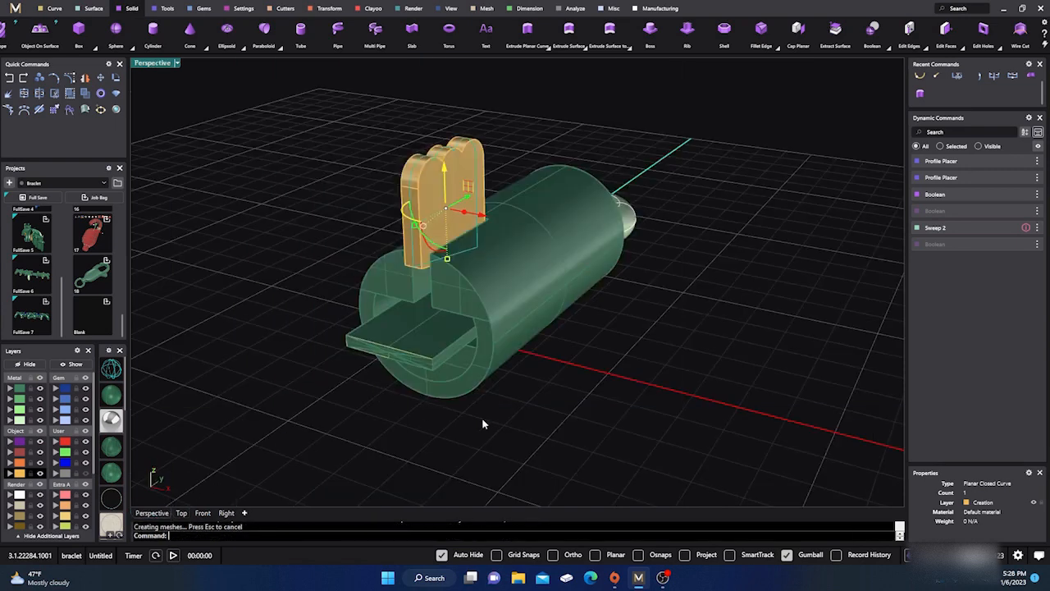
right_drag(482, 424, 612, 354)
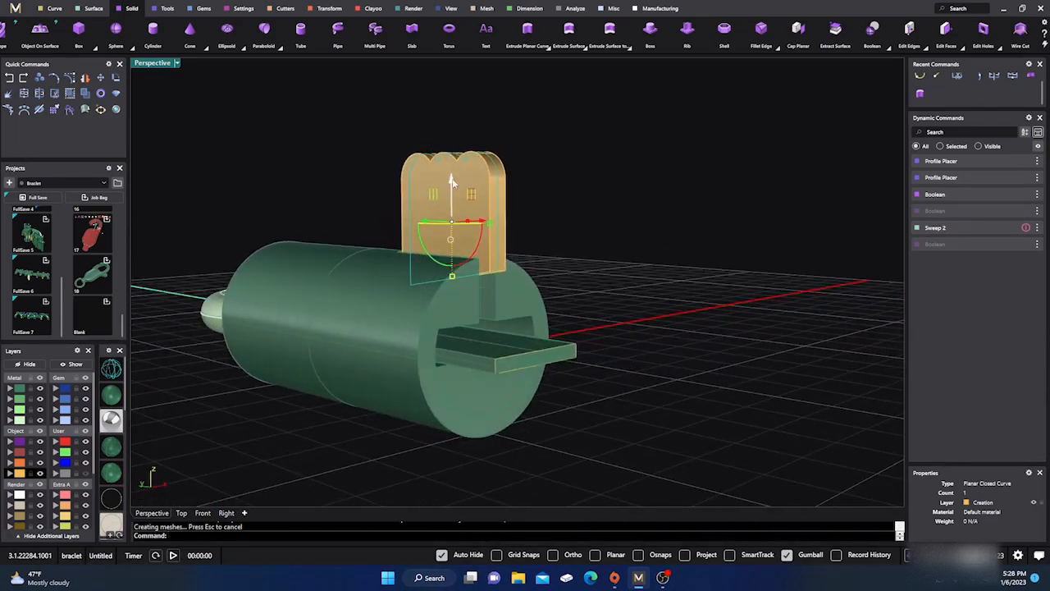
click(661, 327)
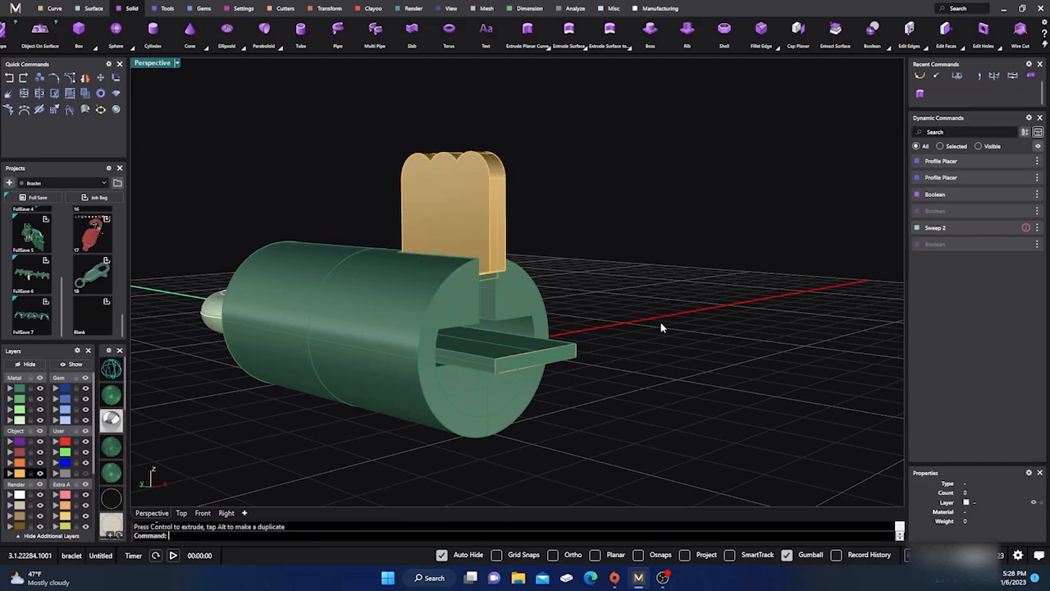
click(465, 219)
drag(451, 182, 452, 187)
click(632, 250)
right_drag(644, 297, 581, 286)
click(447, 197)
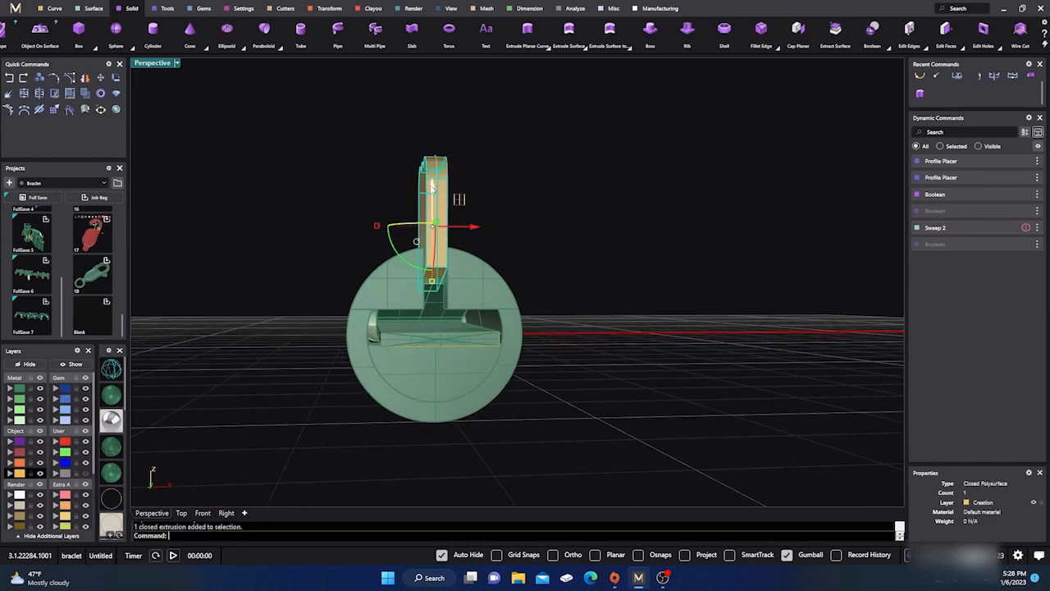
drag(432, 189, 432, 194)
click(574, 293)
right_drag(574, 293, 257, 394)
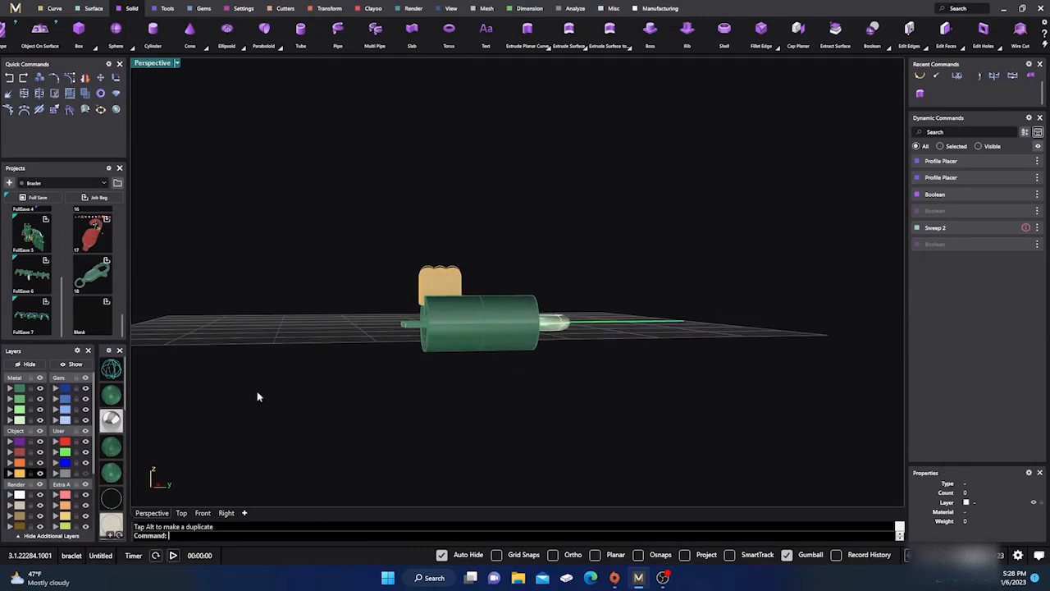
click(226, 513)
right_drag(402, 406, 333, 405)
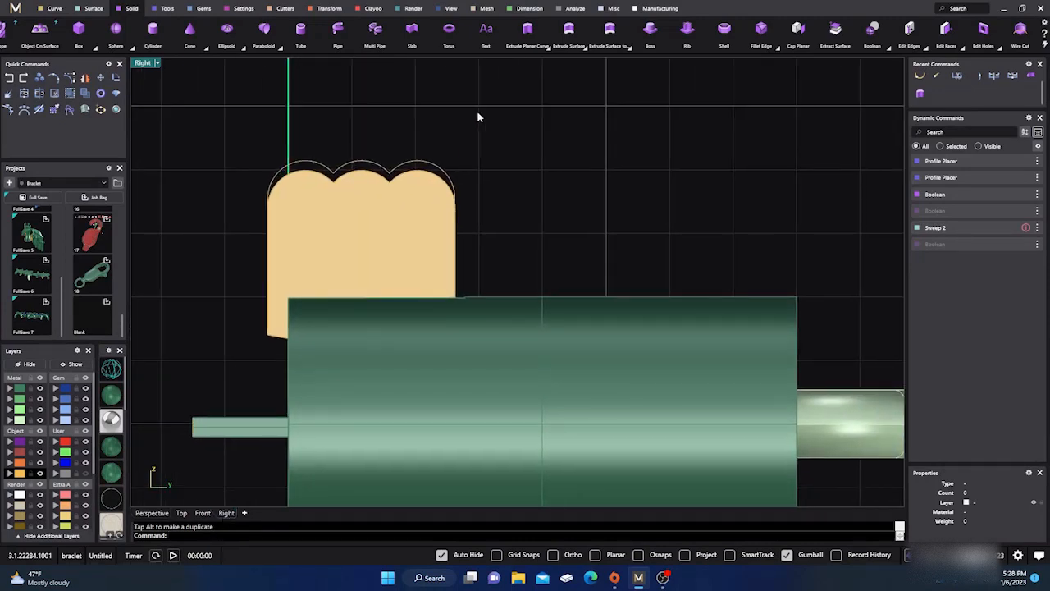
click(329, 8)
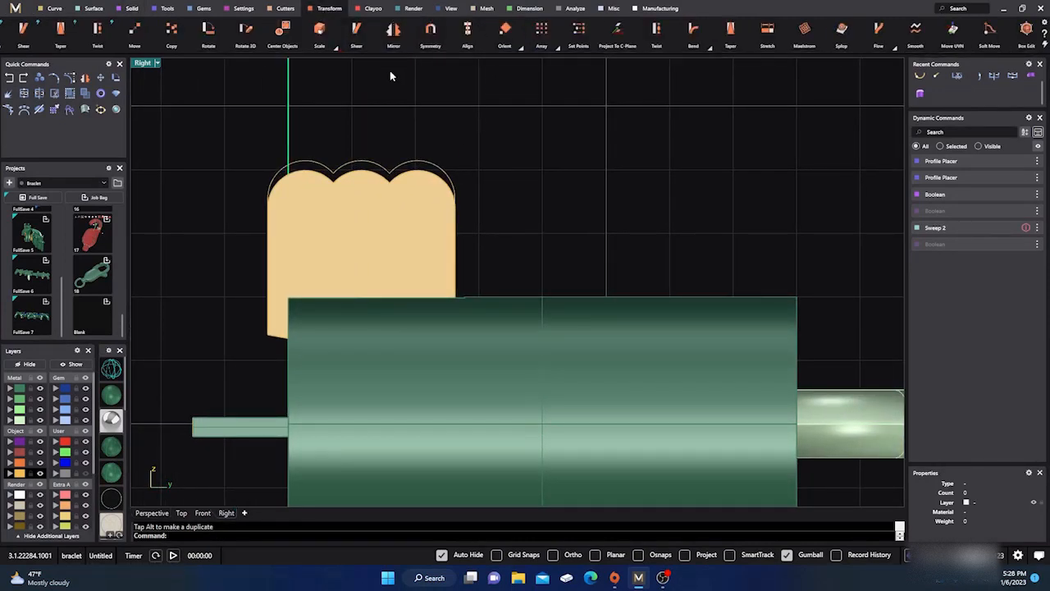
click(334, 47)
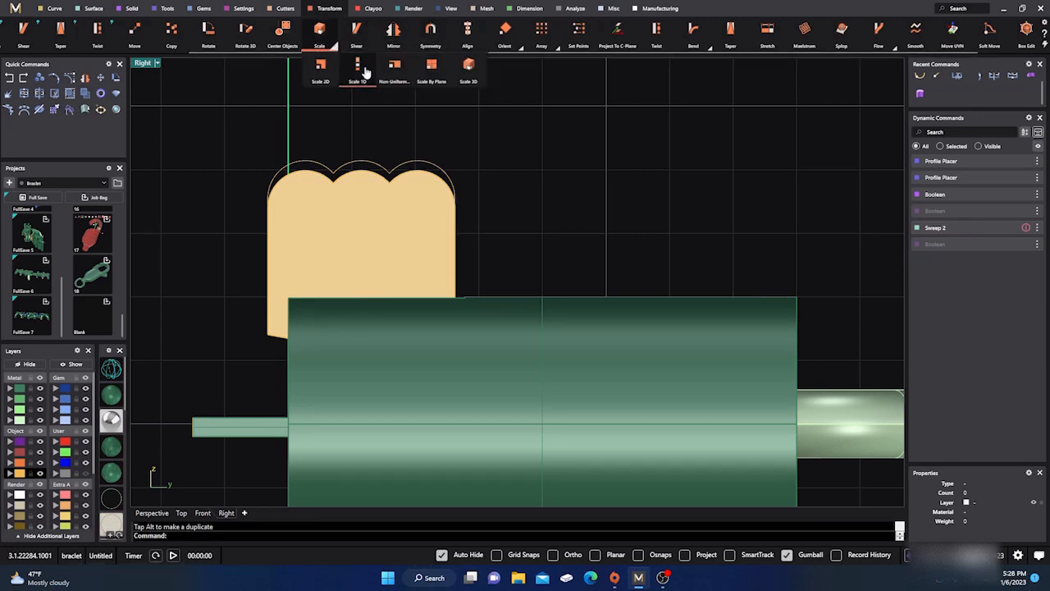
click(354, 69)
click(280, 302)
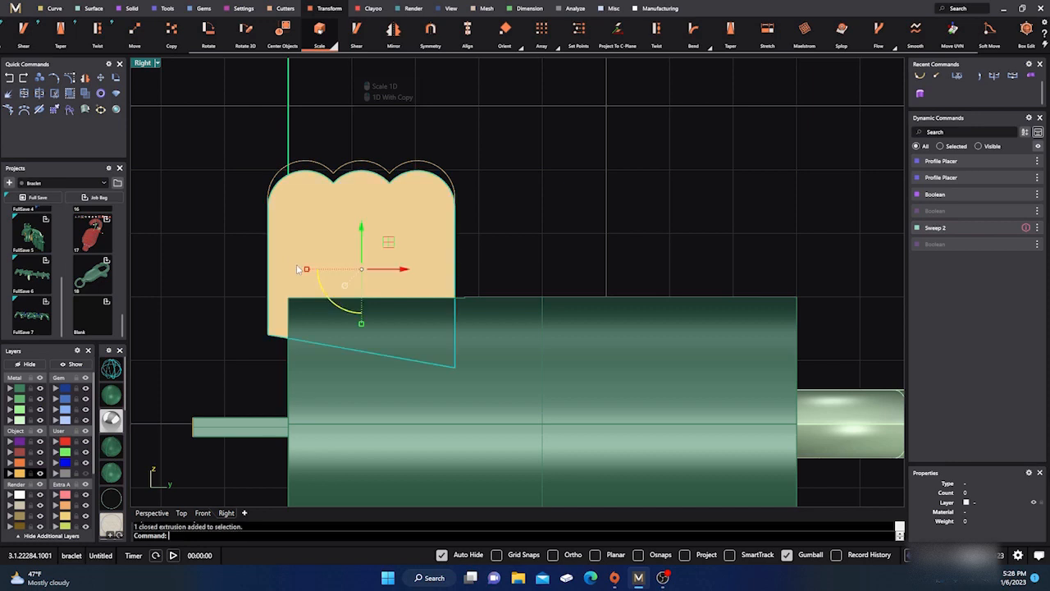
key(Return)
click(267, 336)
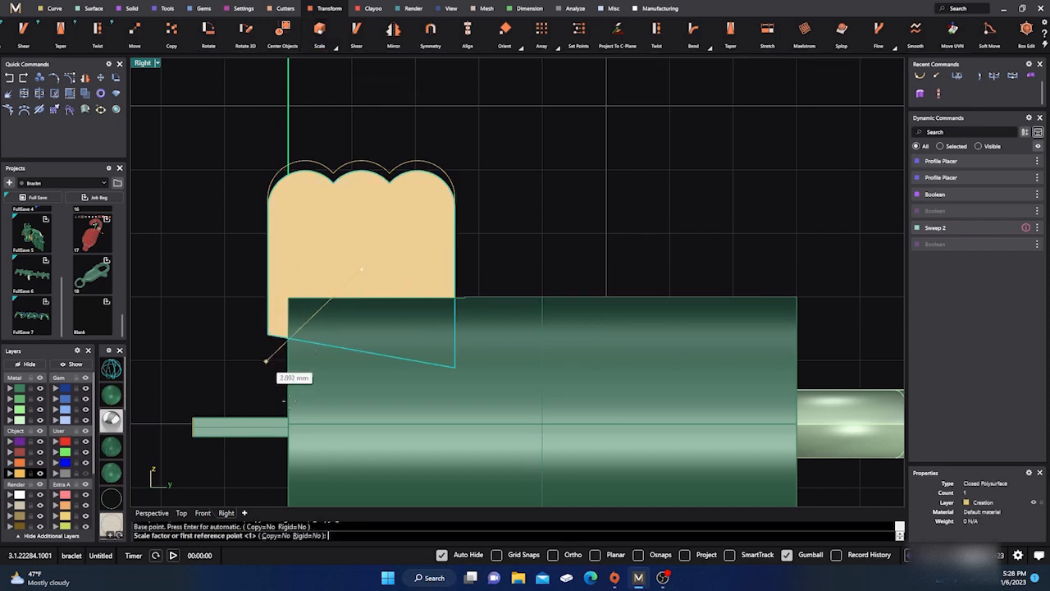
click(637, 554)
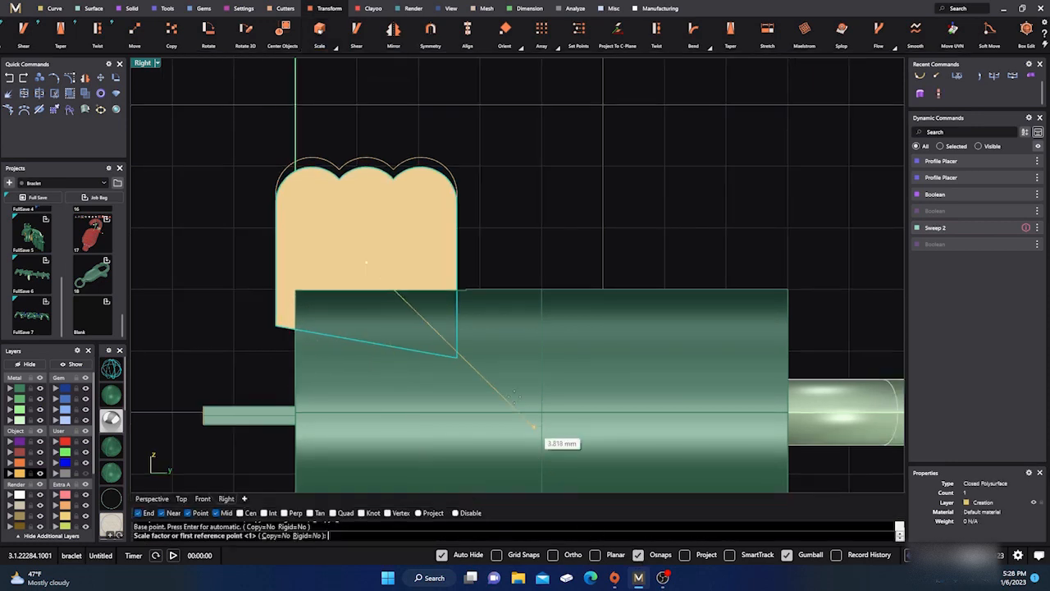
click(457, 357)
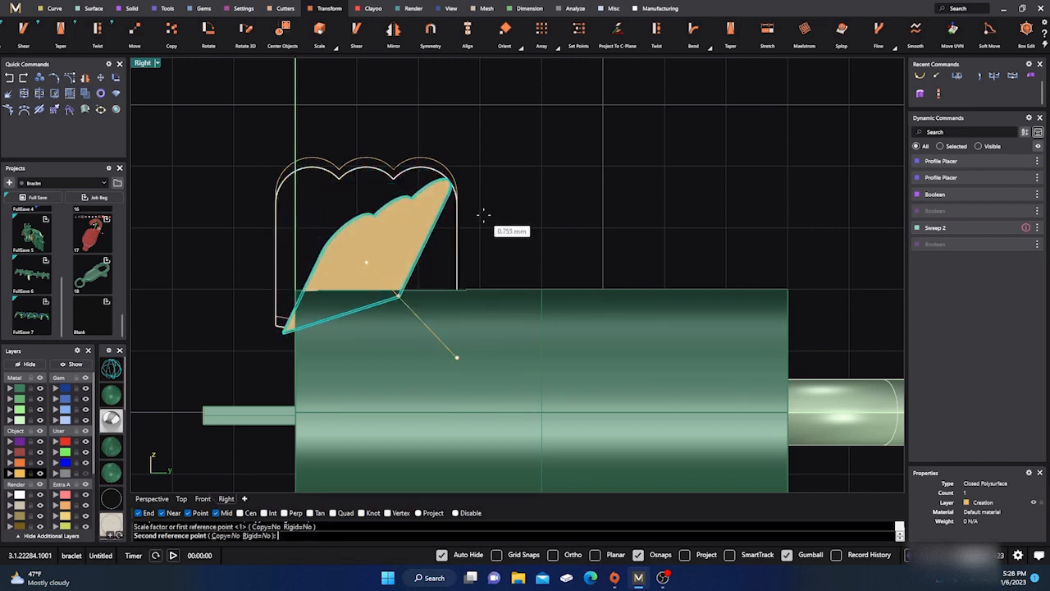
key(Escape)
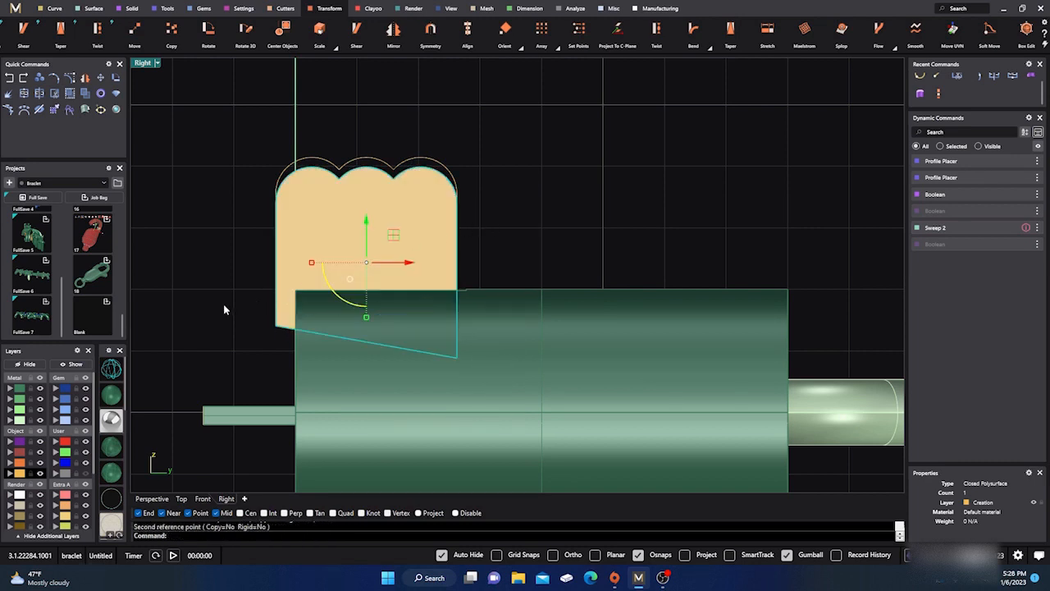
click(238, 288)
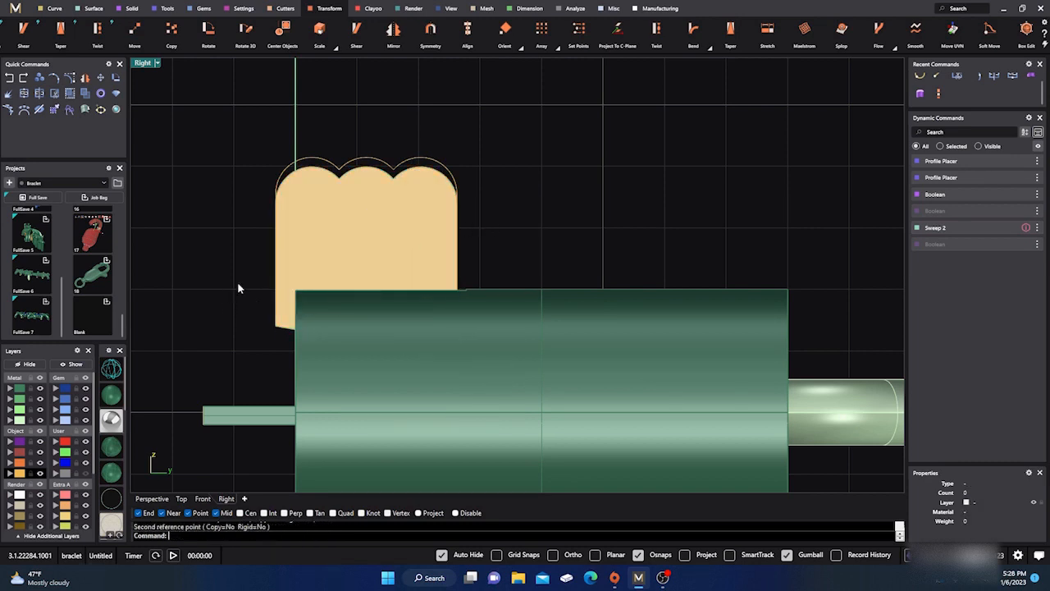
Shorten the push piece solid vertically with Scale 1D from its lowest end corner, placing the second reference point about 3.4 mm above it.
click(336, 47)
click(364, 75)
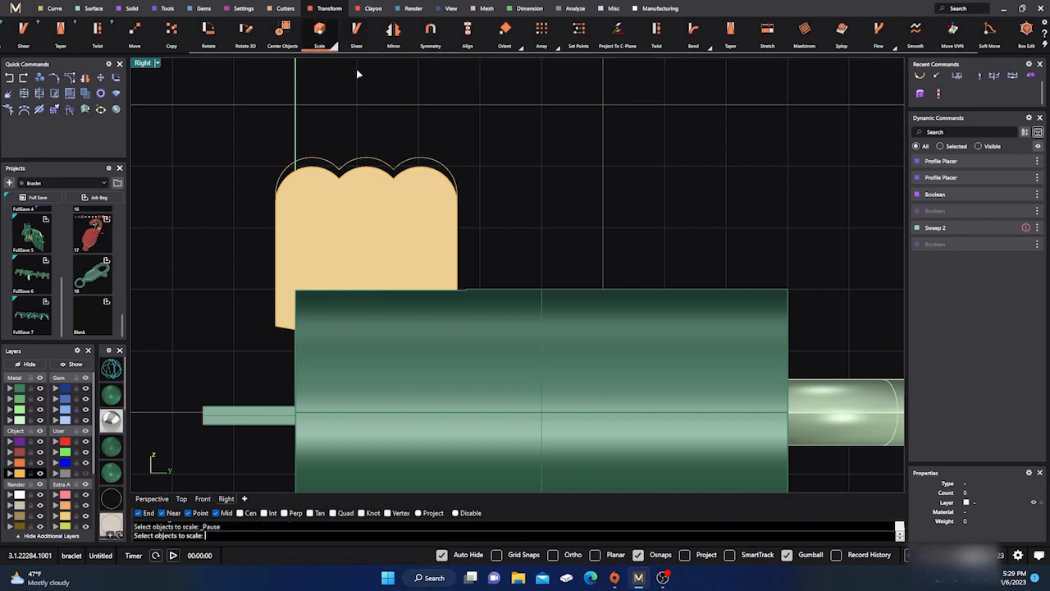
click(352, 234)
key(Return)
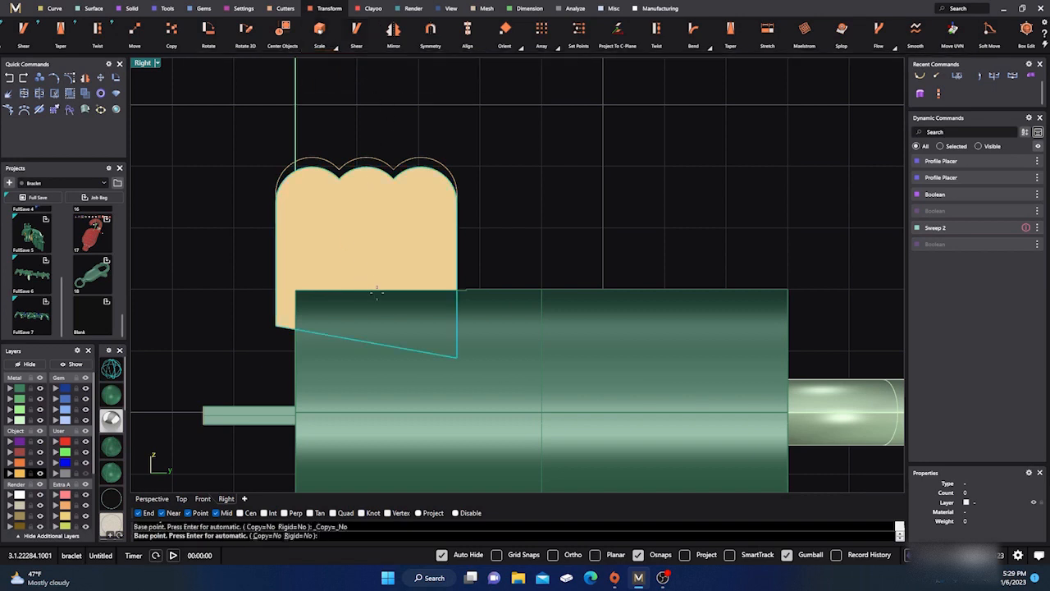
click(456, 357)
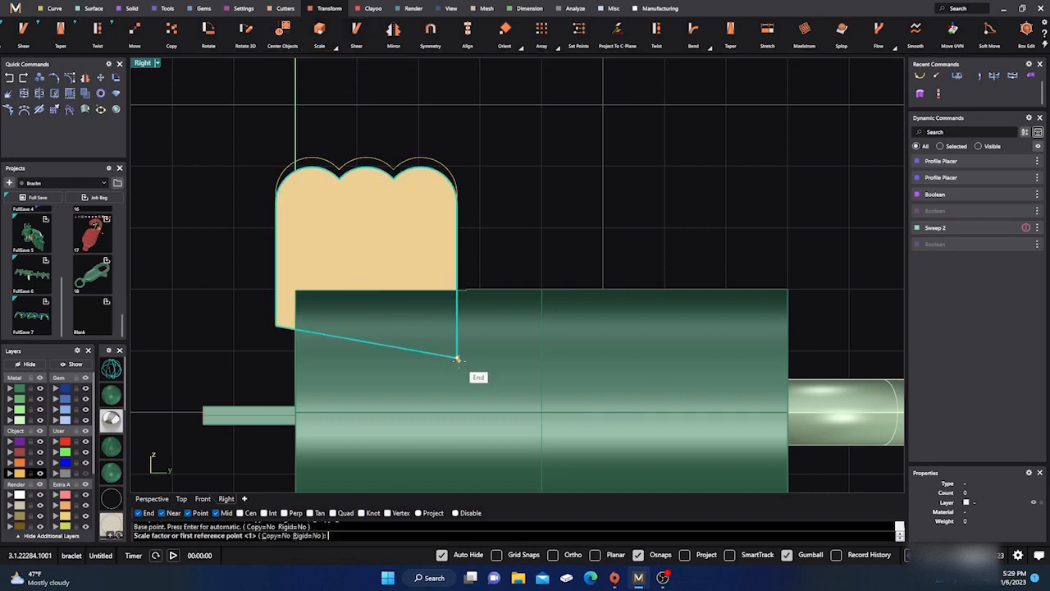
click(457, 92)
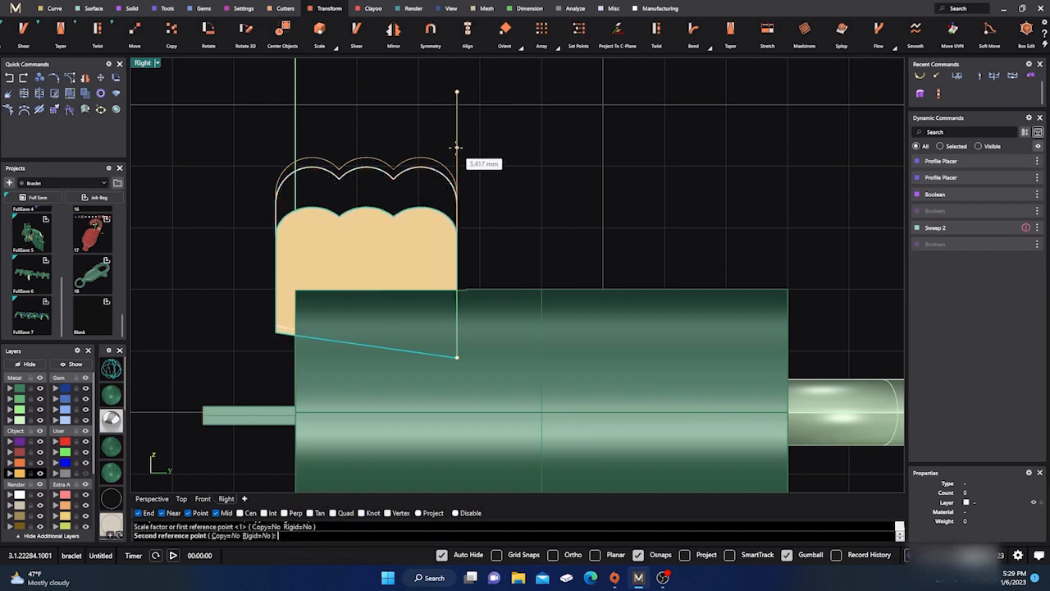
click(457, 147)
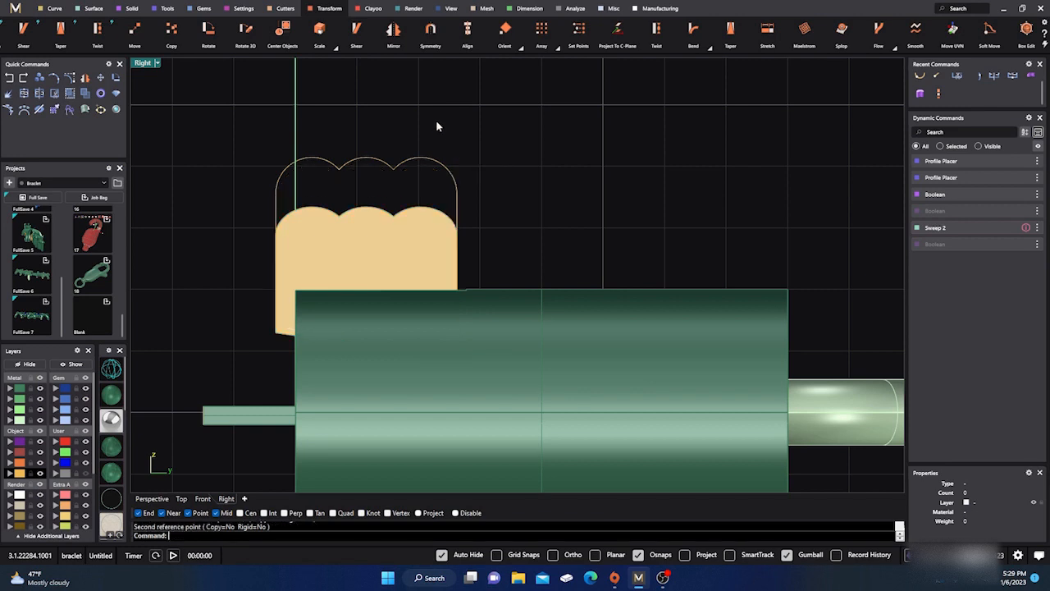
Move the closed scalloped outline curve to the User 04 layer.
click(379, 209)
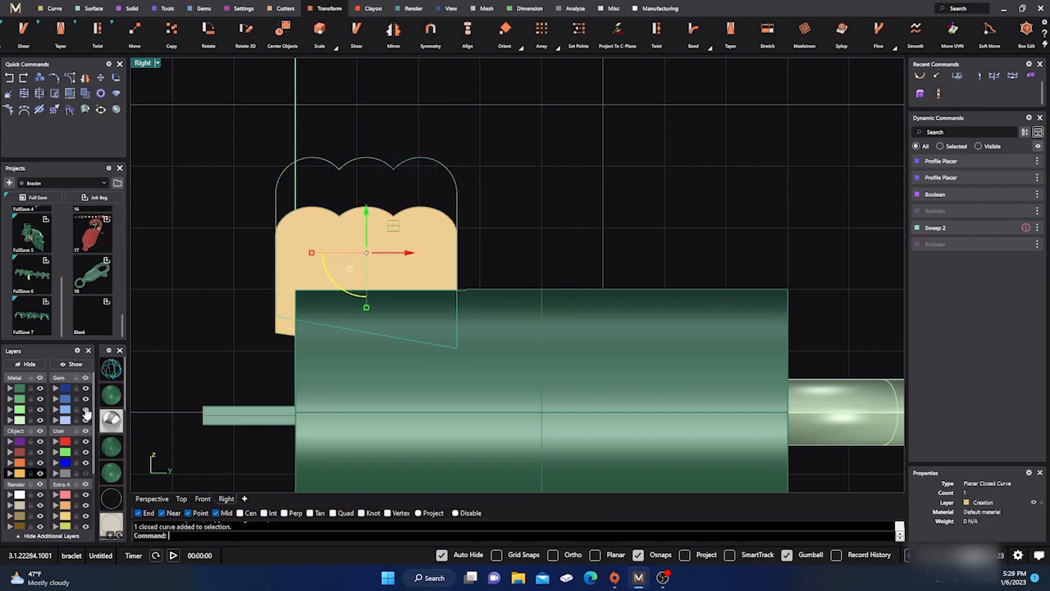
click(56, 473)
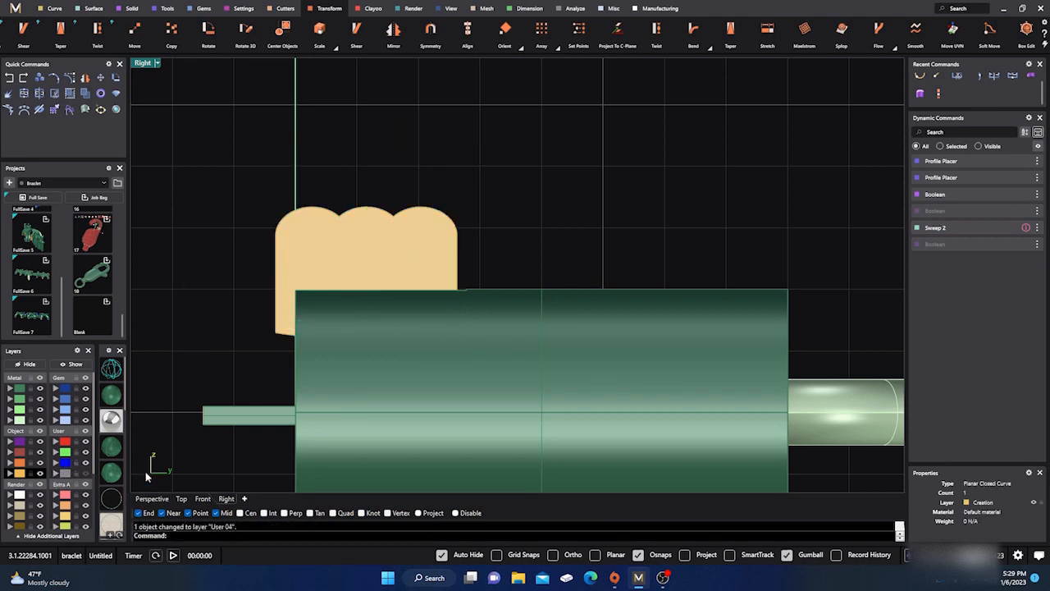
Examine in perspective how the push piece solid sits in the tube's slot above the tongue, from the open end.
click(147, 499)
right_drag(214, 431, 506, 382)
scroll(523, 318, up, 3)
right_drag(524, 317, 465, 290)
scroll(465, 290, up, 5)
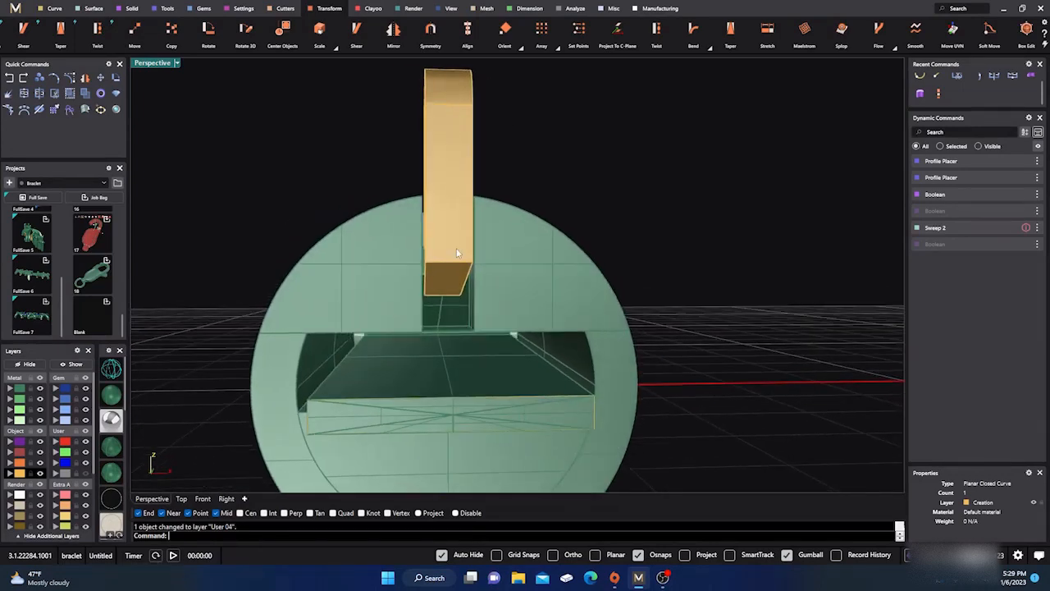
Move the scalloped thumb-tab extrusion slightly along positive Y, toward the clasp's ring end.
shift+click(460, 239)
drag(446, 156, 447, 156)
right_drag(527, 165, 291, 352)
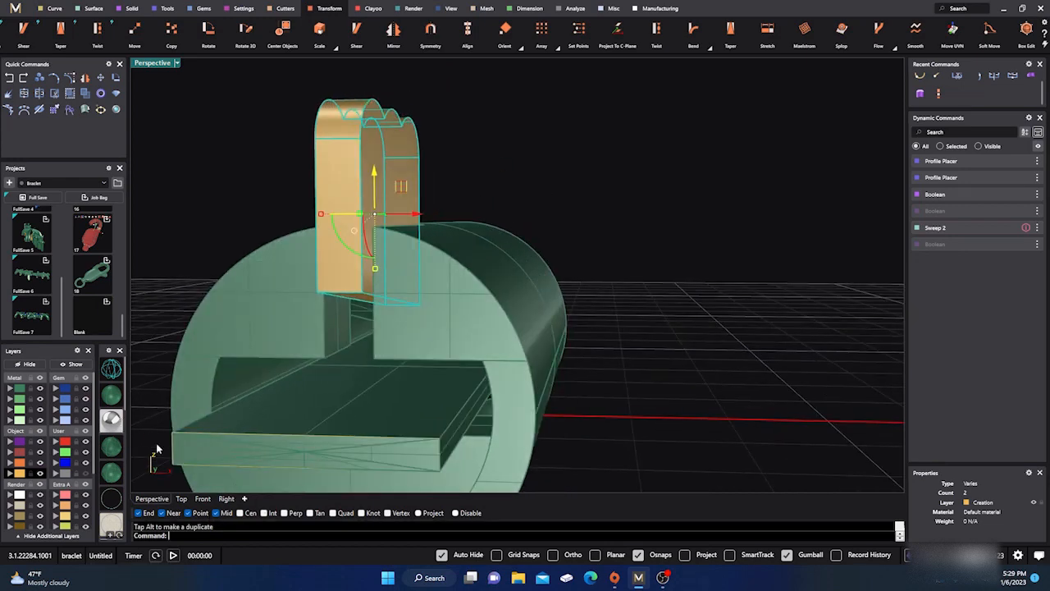
click(227, 498)
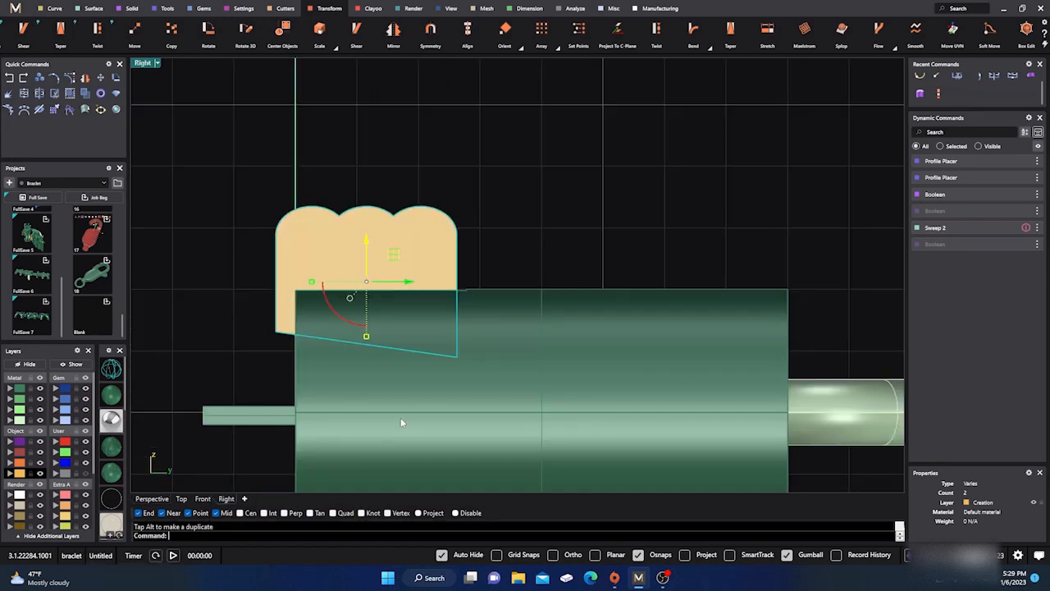
click(112, 370)
scroll(389, 345, up, 4)
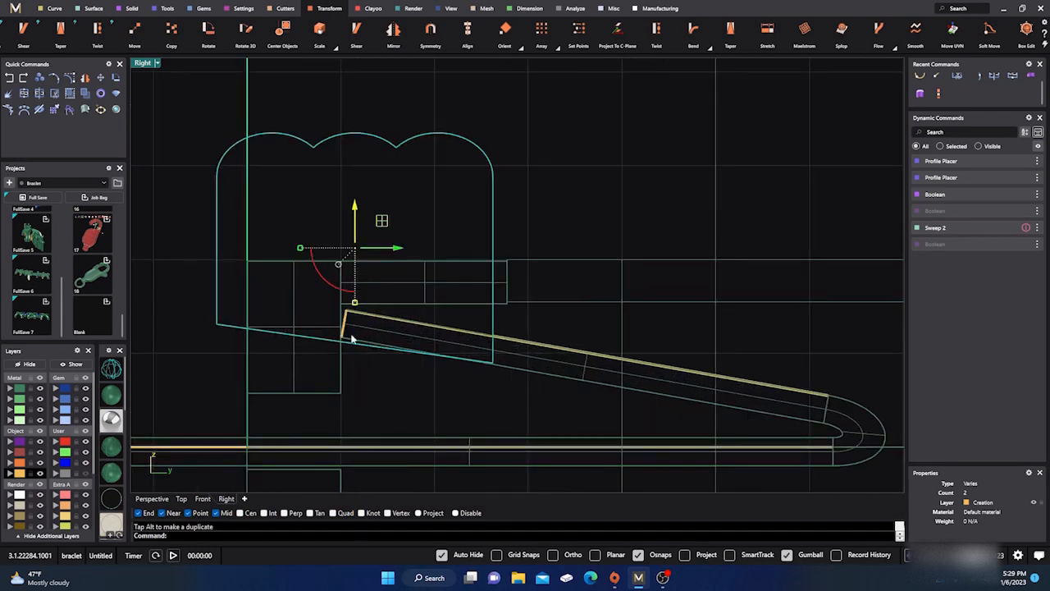
click(331, 284)
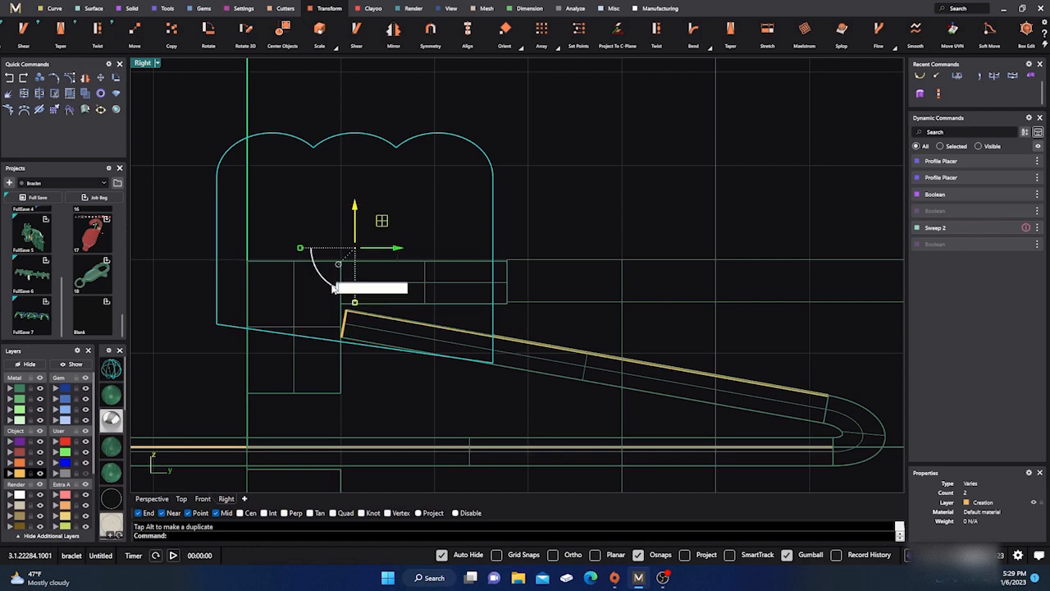
click(427, 223)
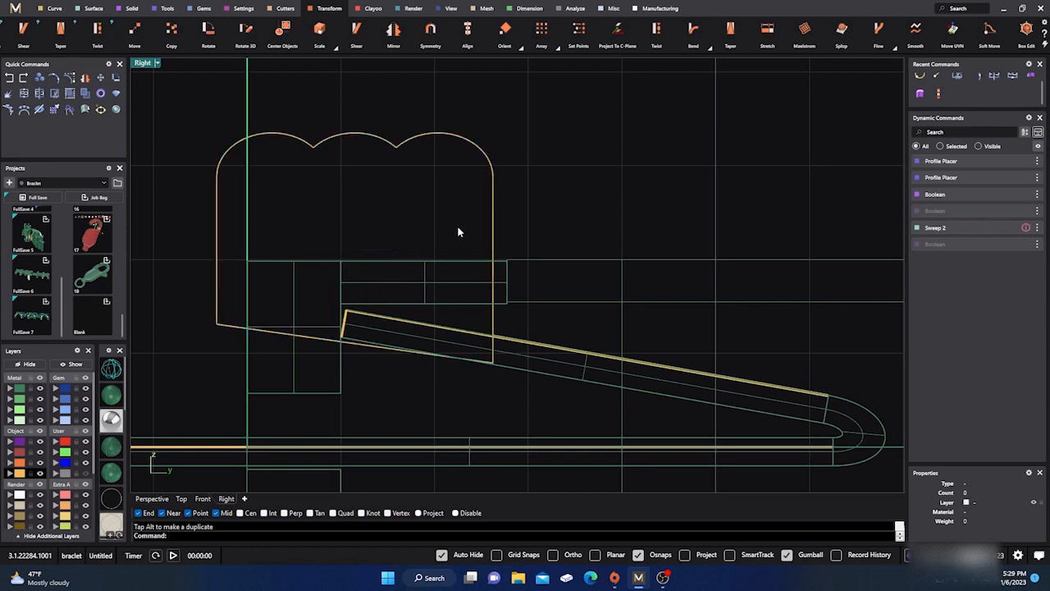
click(491, 227)
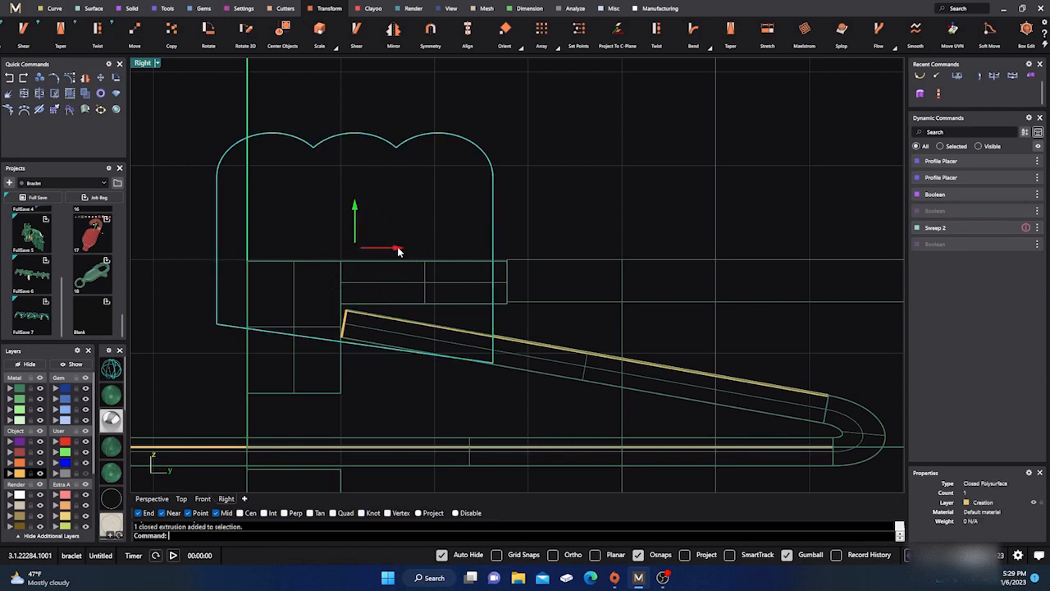
drag(399, 248, 410, 251)
click(601, 161)
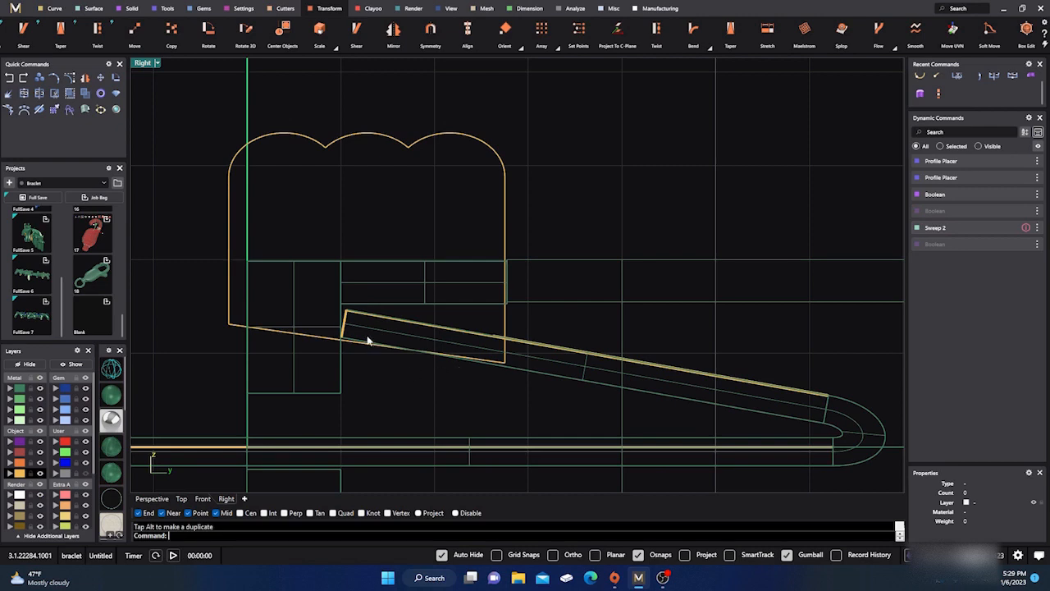
Boolean Union the bent tongue plate with the scalloped thumb-tab extrusion.
click(152, 497)
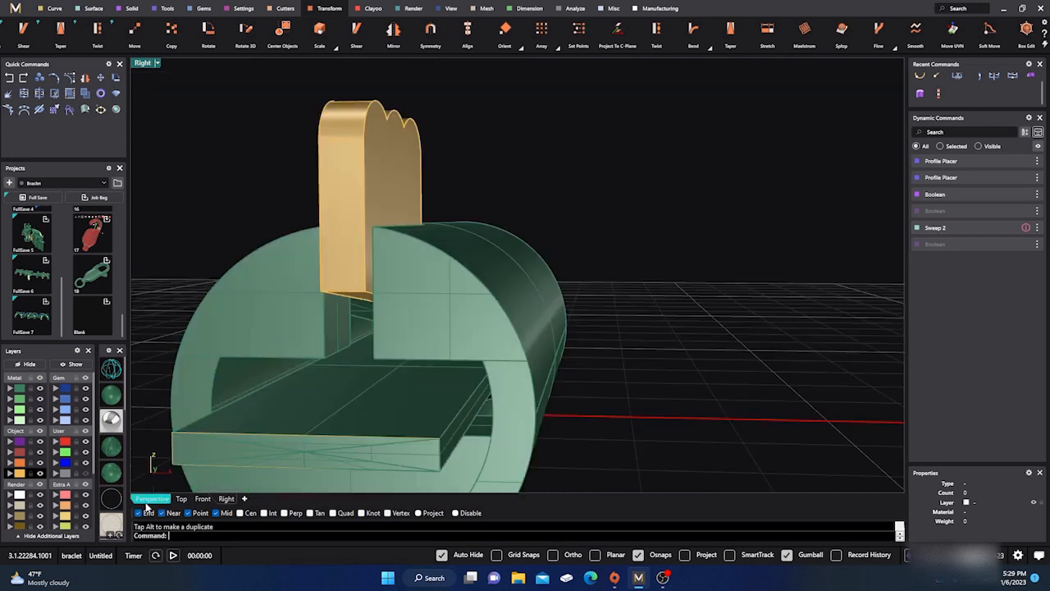
mouse_move(394, 381)
right_down()
mouse_move(438, 369)
mouse_move(419, 347)
right_up()
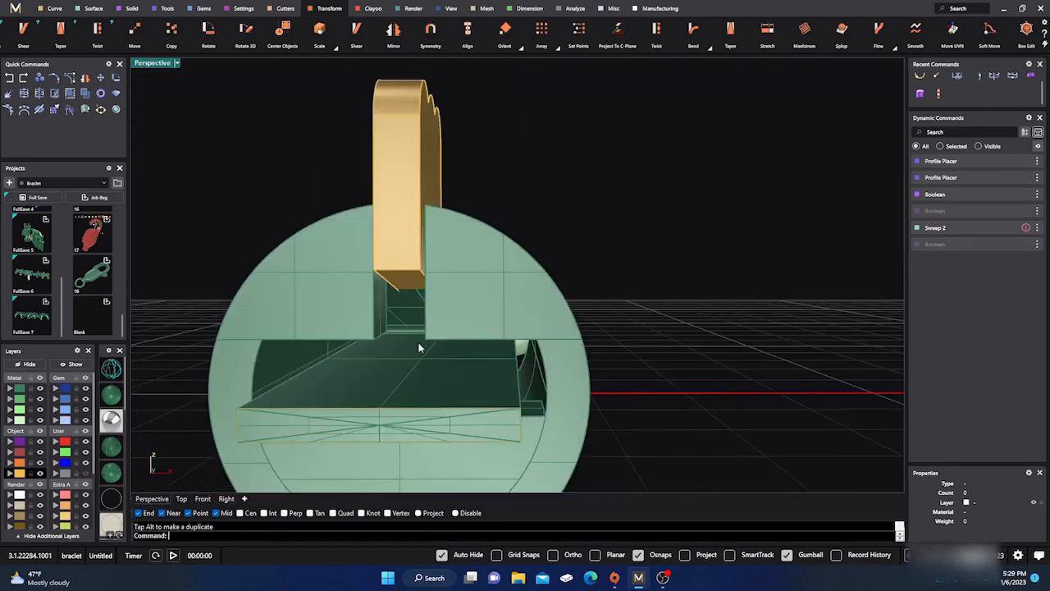
click(400, 305)
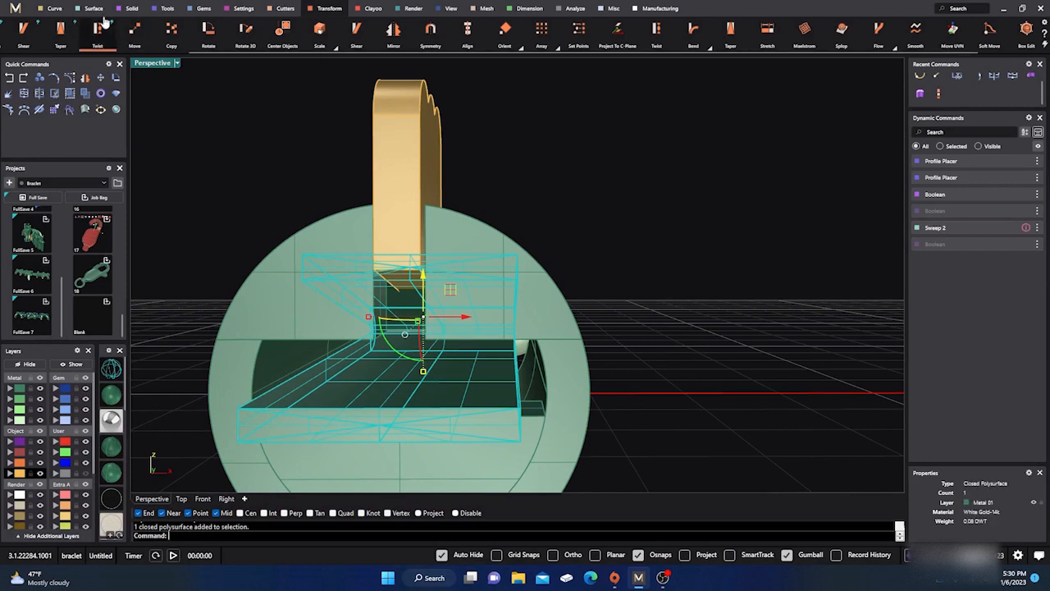
click(130, 8)
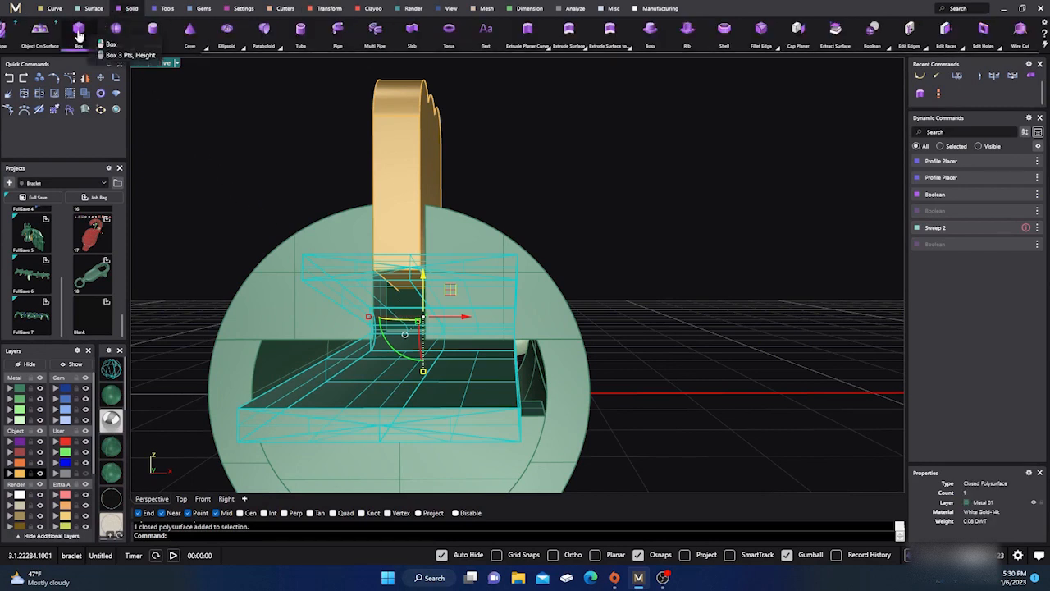
scroll(90, 33, up, 5)
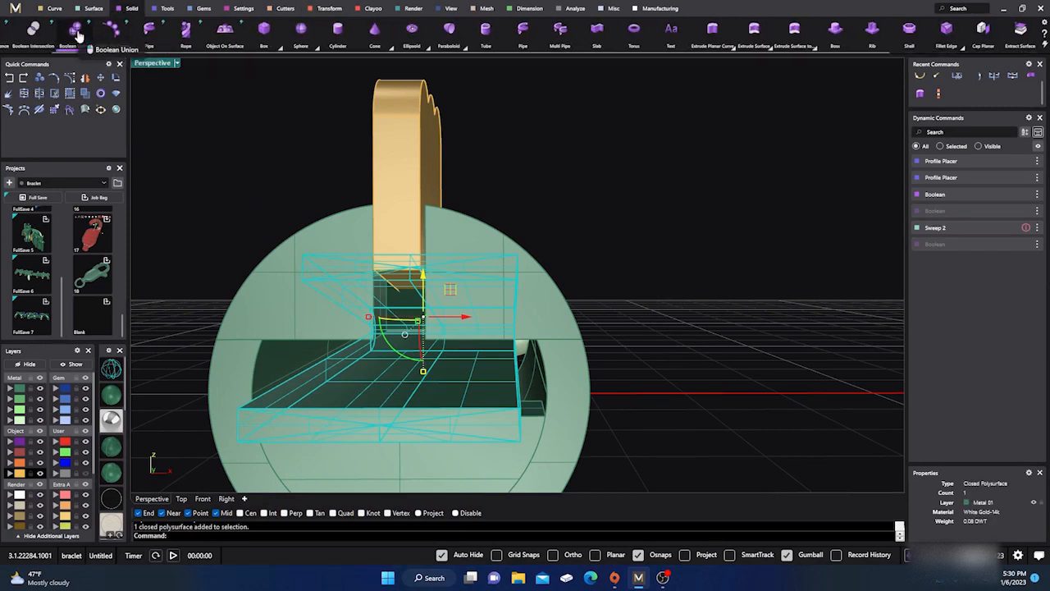
click(112, 31)
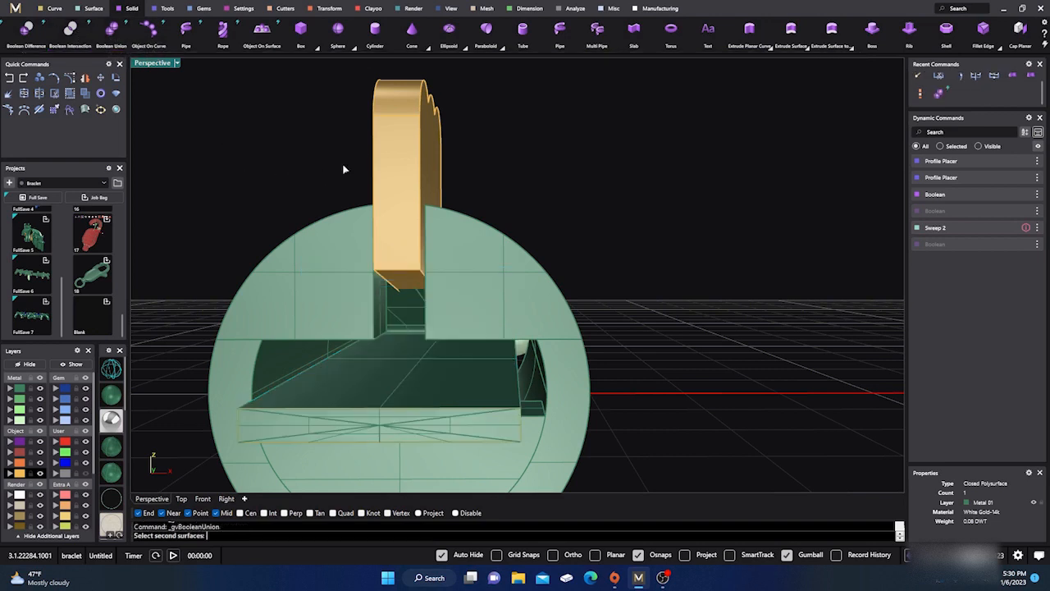
click(384, 150)
key(Return)
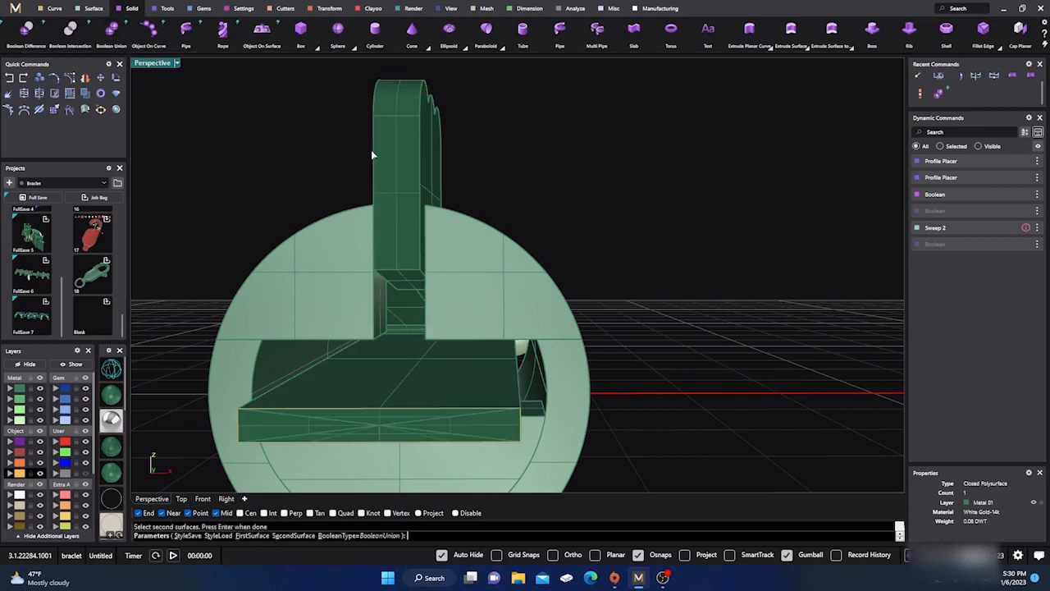
key(Return)
Move the original scalloped extrusion to the User 04 layer, leaving the unioned tongue in place.
click(380, 178)
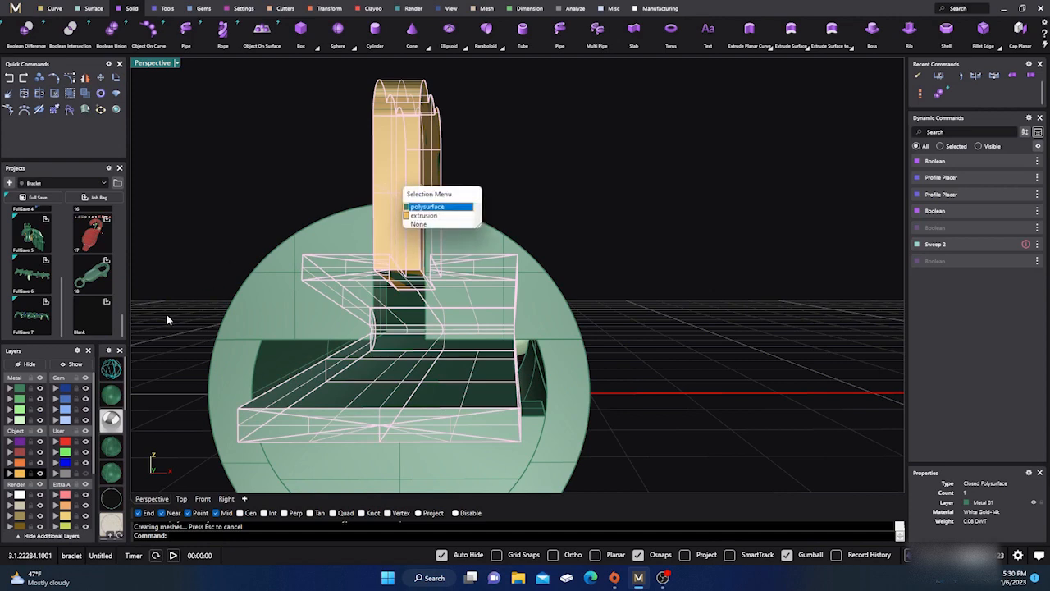
click(424, 215)
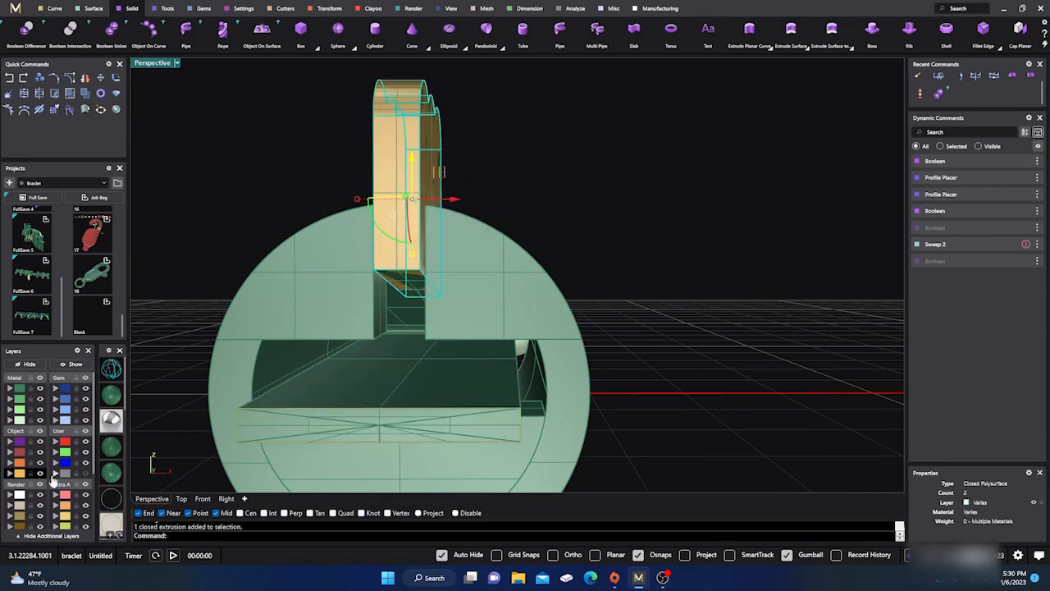
click(57, 474)
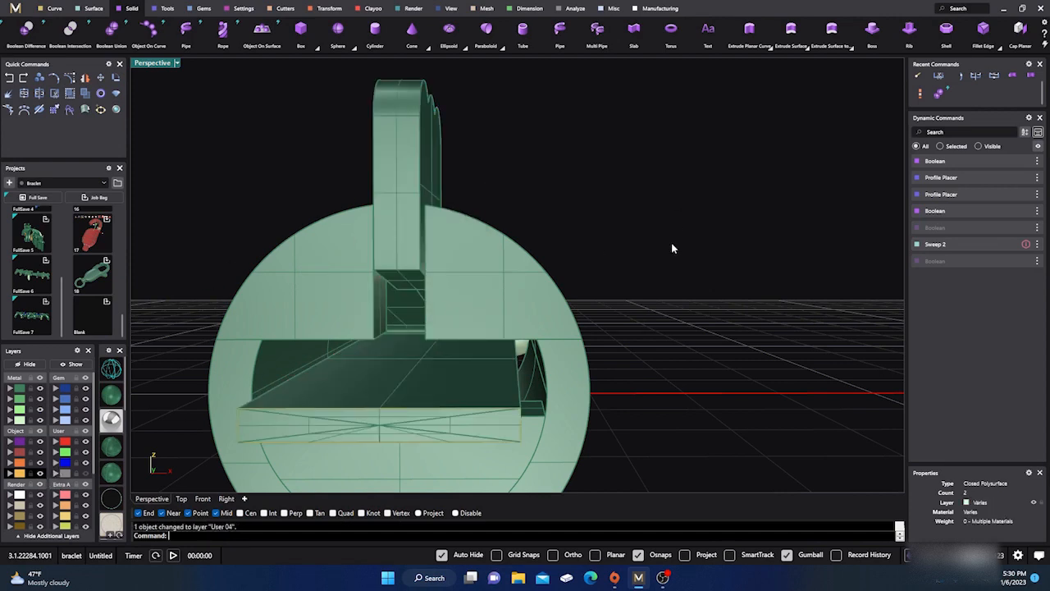
Move the original bent tongue polysurface, used as the union's first input, to the User 04 layer.
right_drag(671, 248, 576, 381)
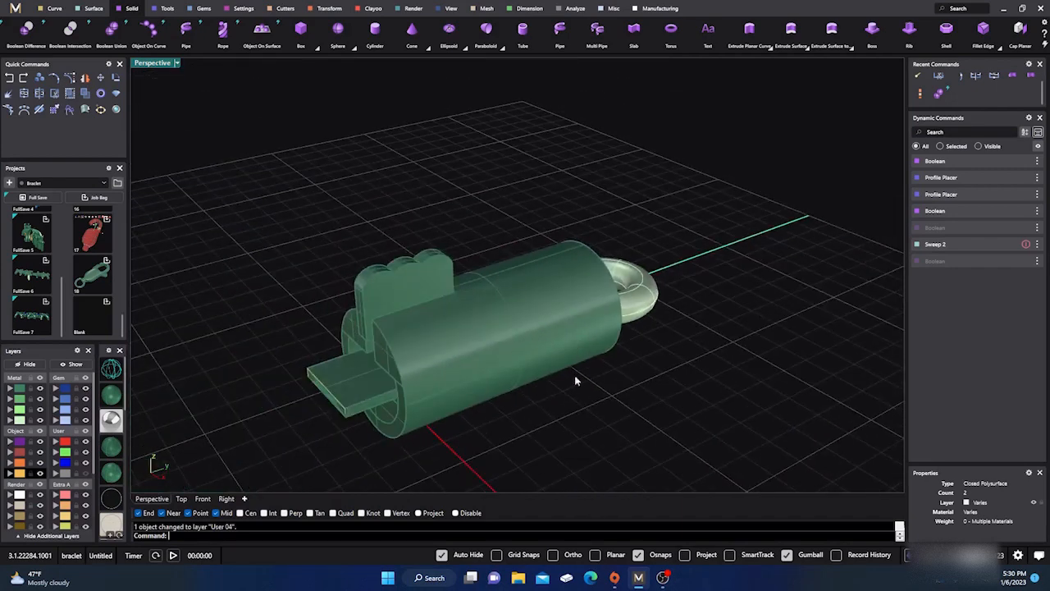
click(346, 391)
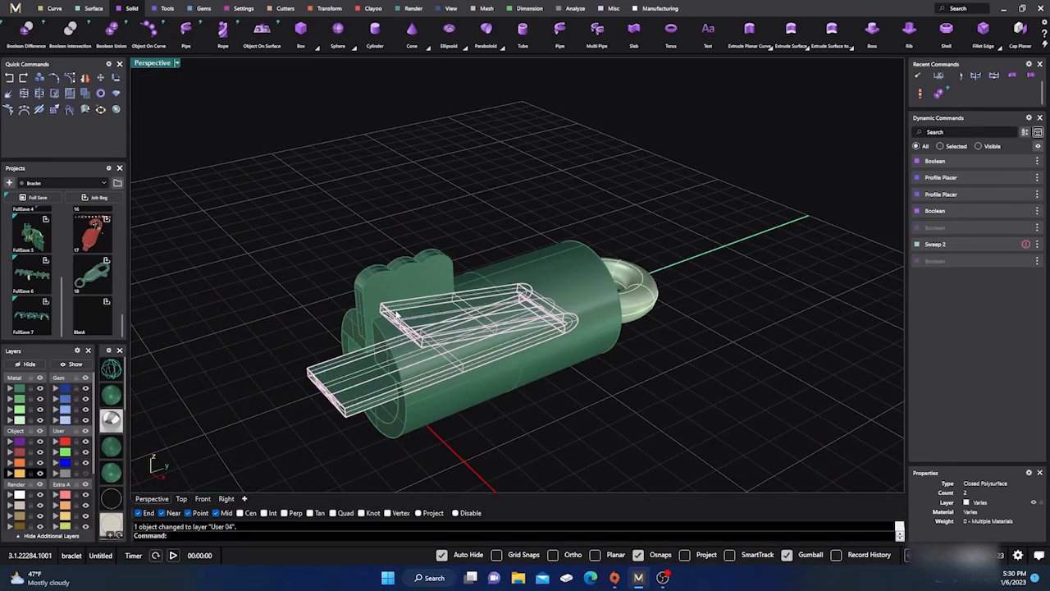
shift+click(381, 293)
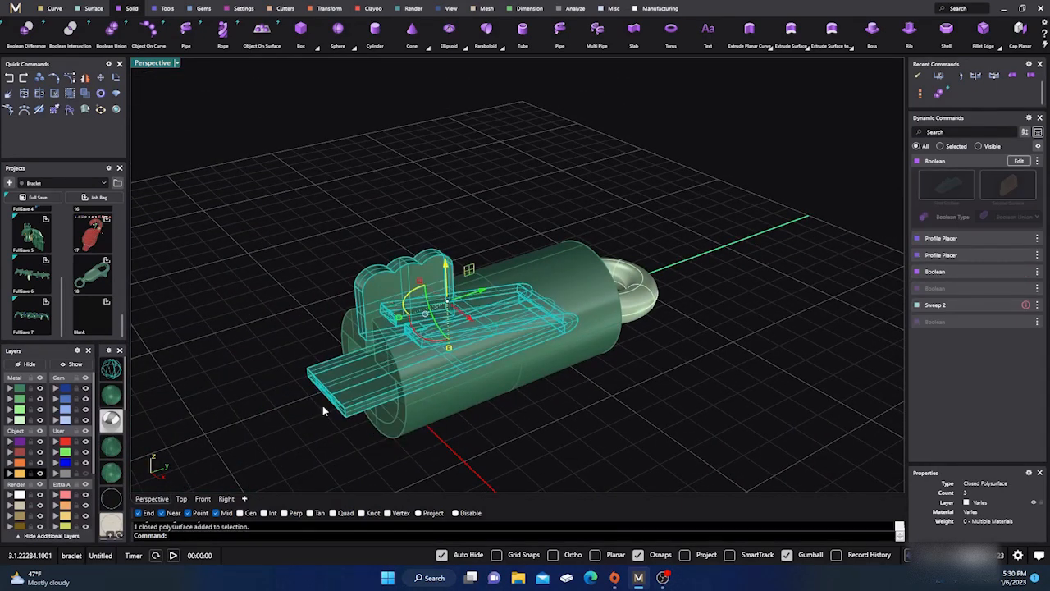
click(378, 405)
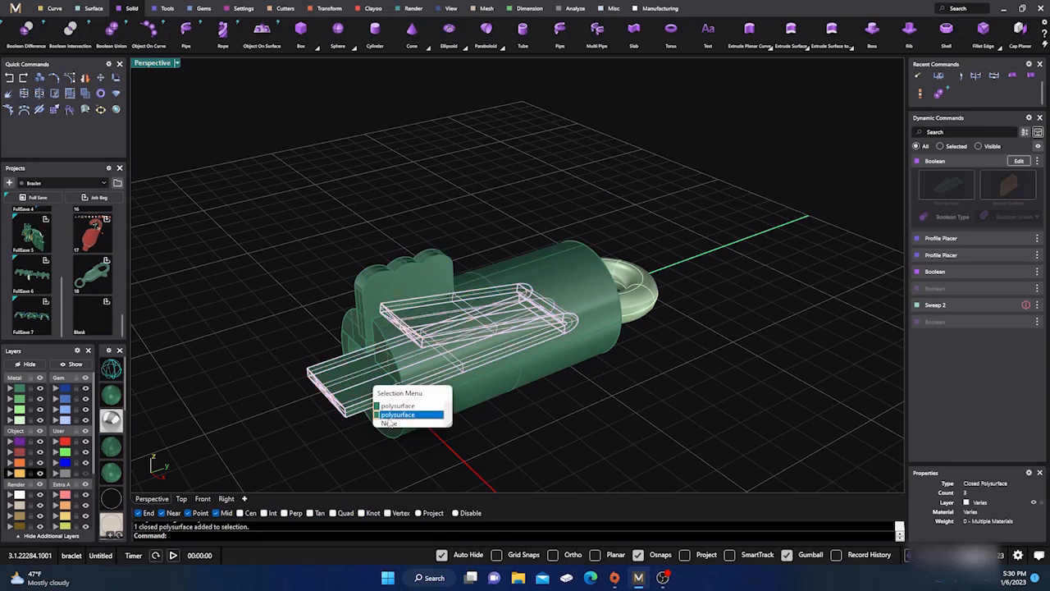
click(394, 415)
click(52, 477)
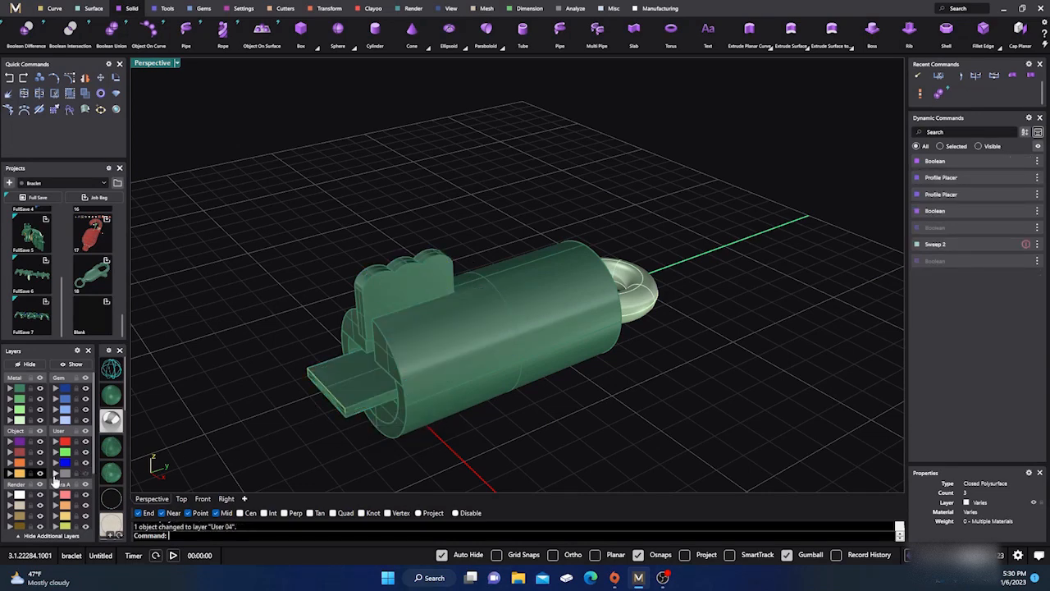
In the Top view, draw a circle about 3.44 mm in diameter centred on the midpoint of the tongue's protruding end edge.
right_drag(565, 425, 325, 372)
scroll(493, 343, up, 5)
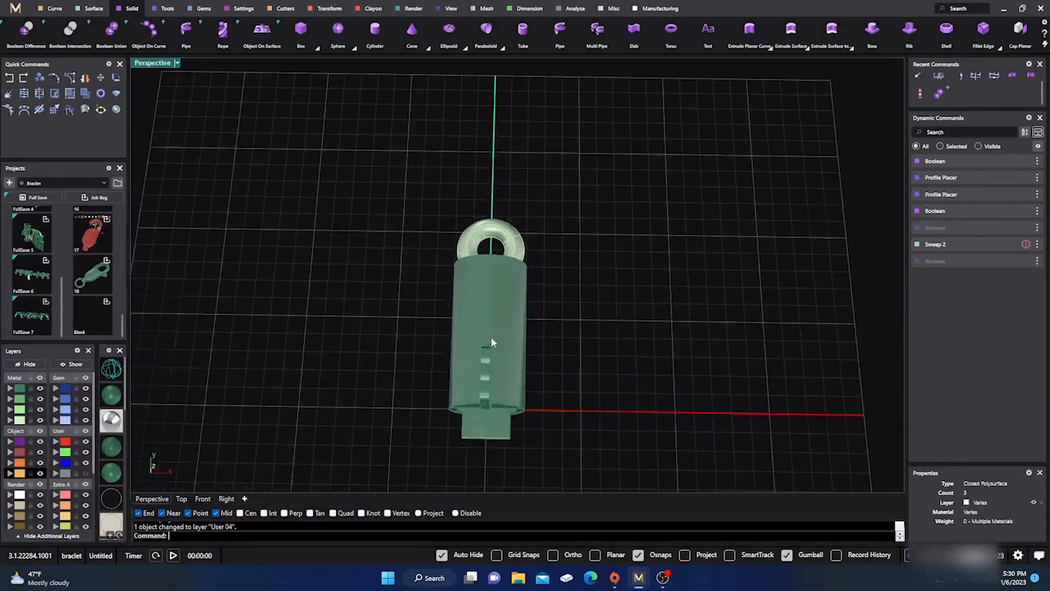
right_drag(487, 383, 296, 418)
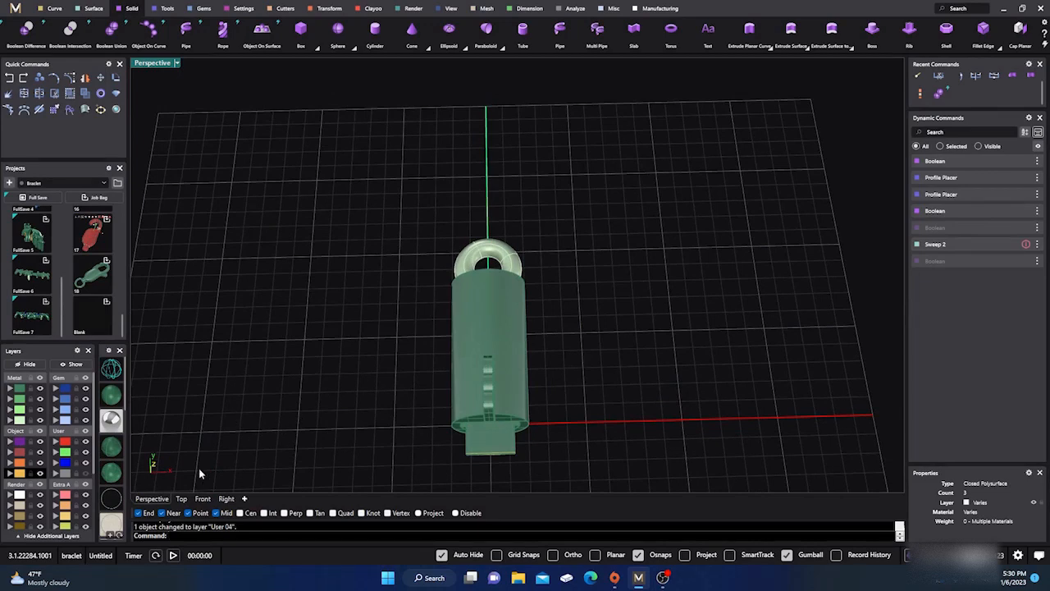
scroll(421, 253, down, 5)
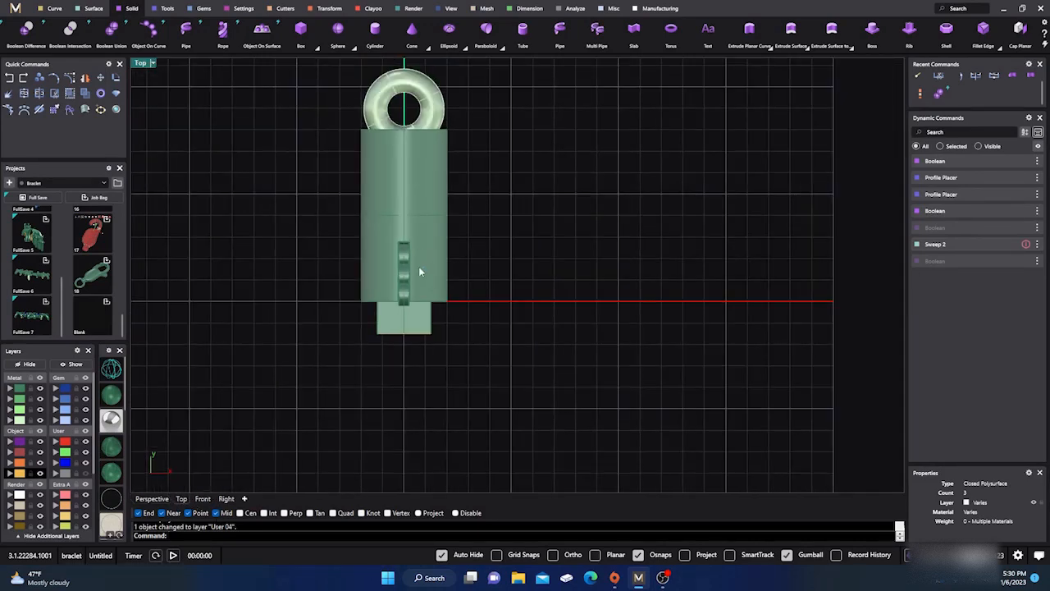
scroll(383, 350, up, 2)
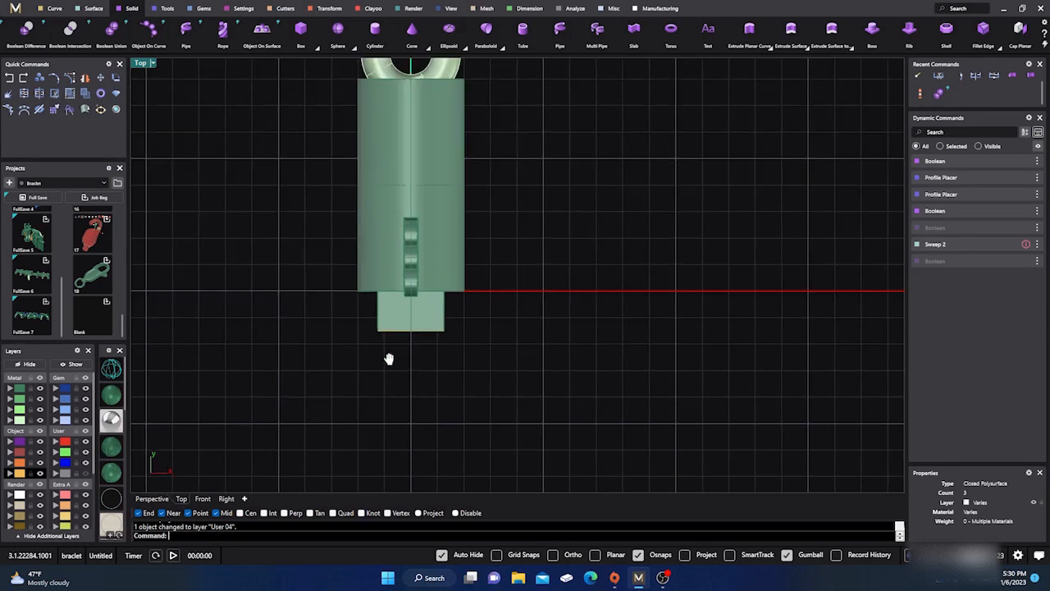
right_drag(389, 359, 418, 334)
scroll(399, 321, up, 3)
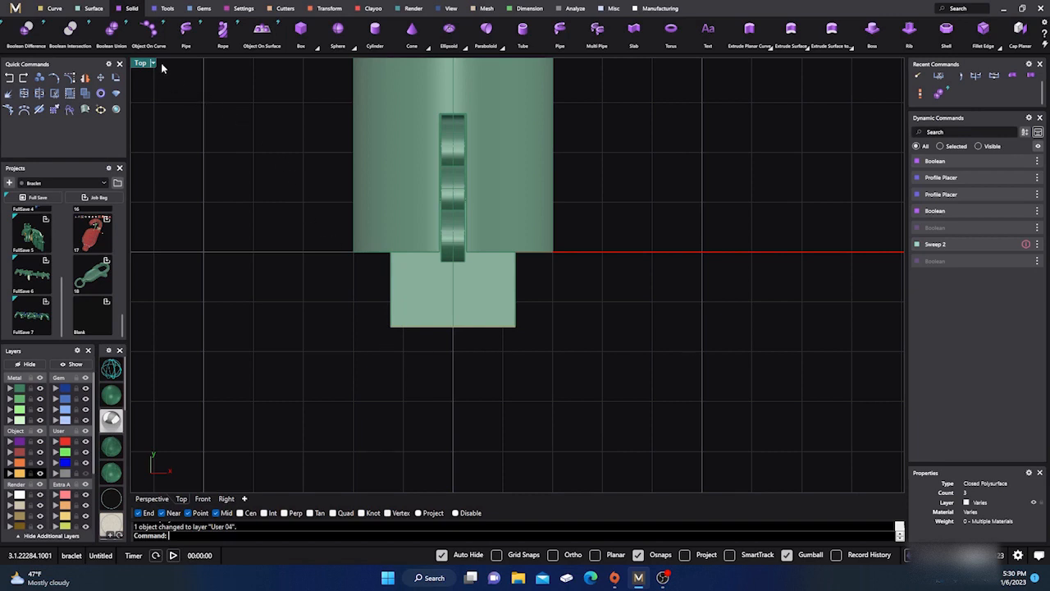
click(54, 9)
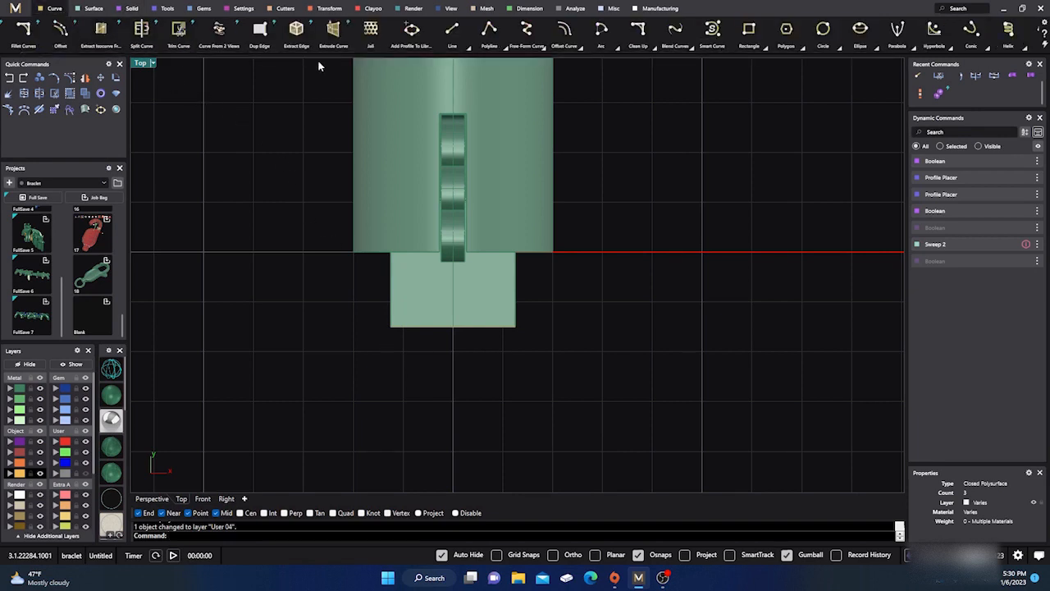
click(823, 30)
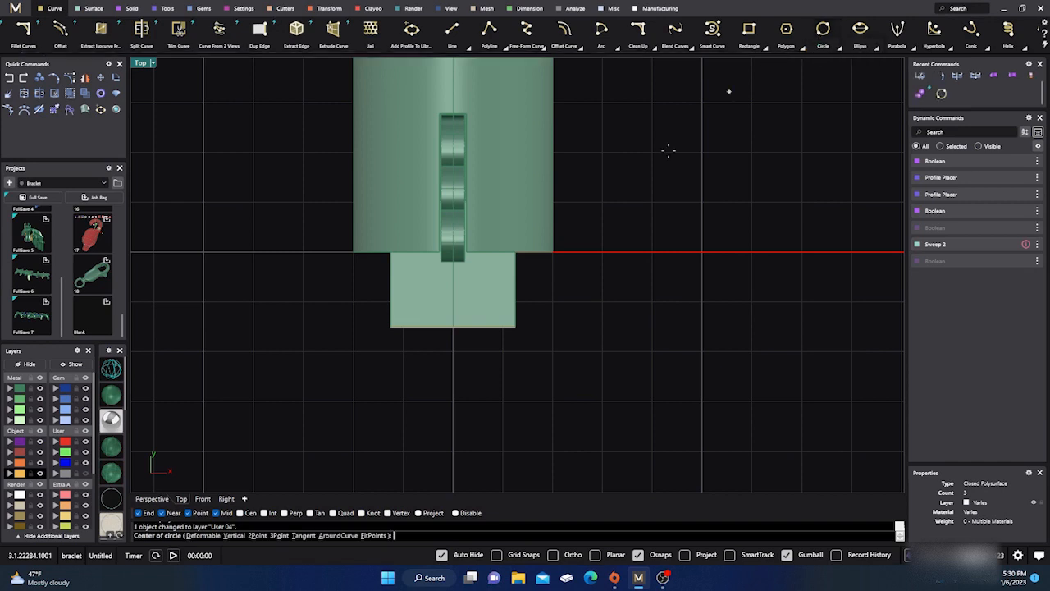
click(453, 327)
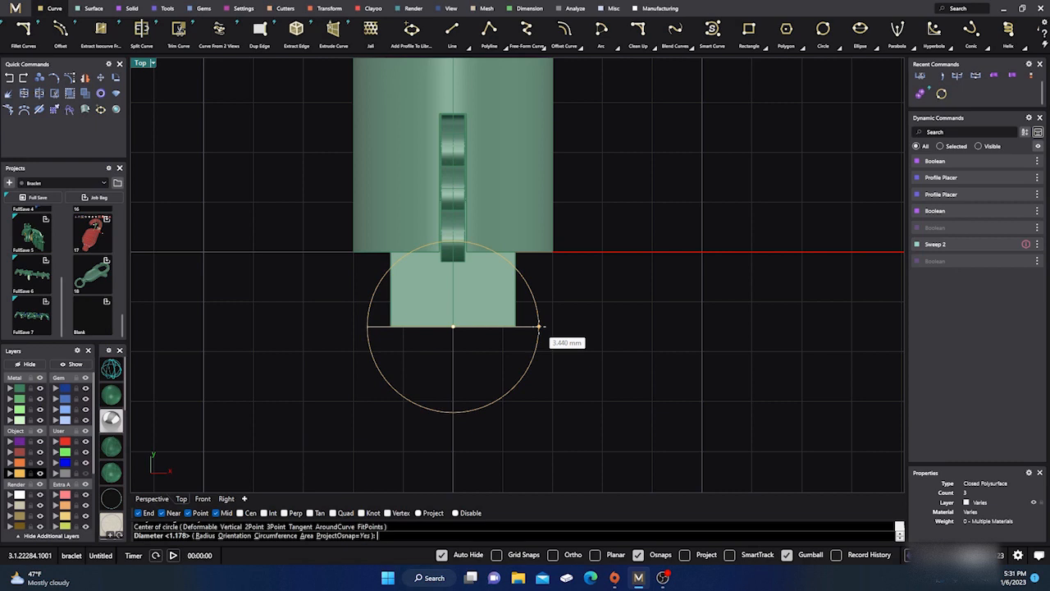
click(538, 327)
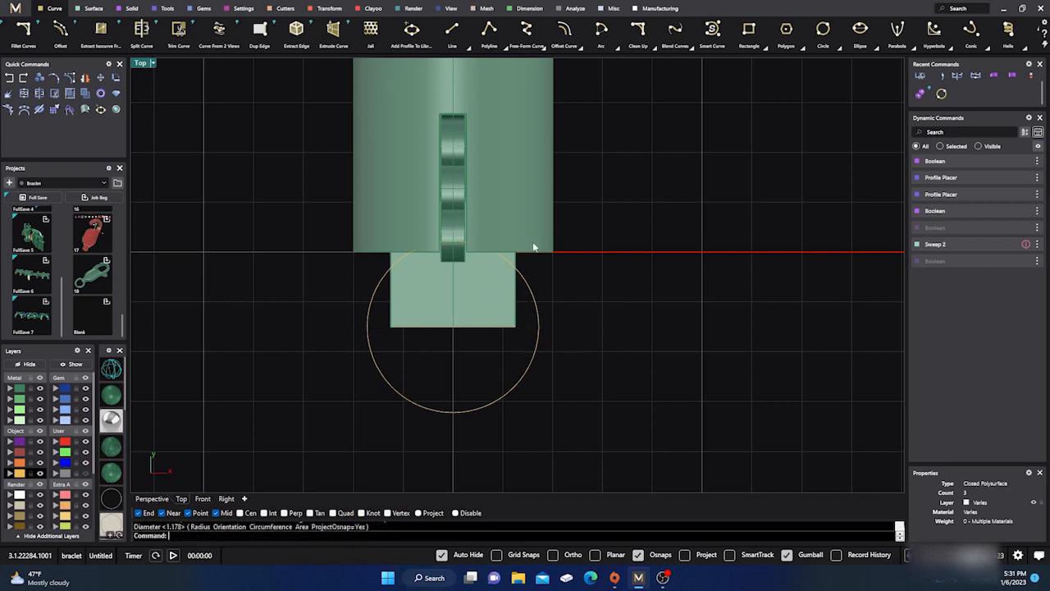
Move the circle slightly along negative Y, away from the barrel.
click(447, 408)
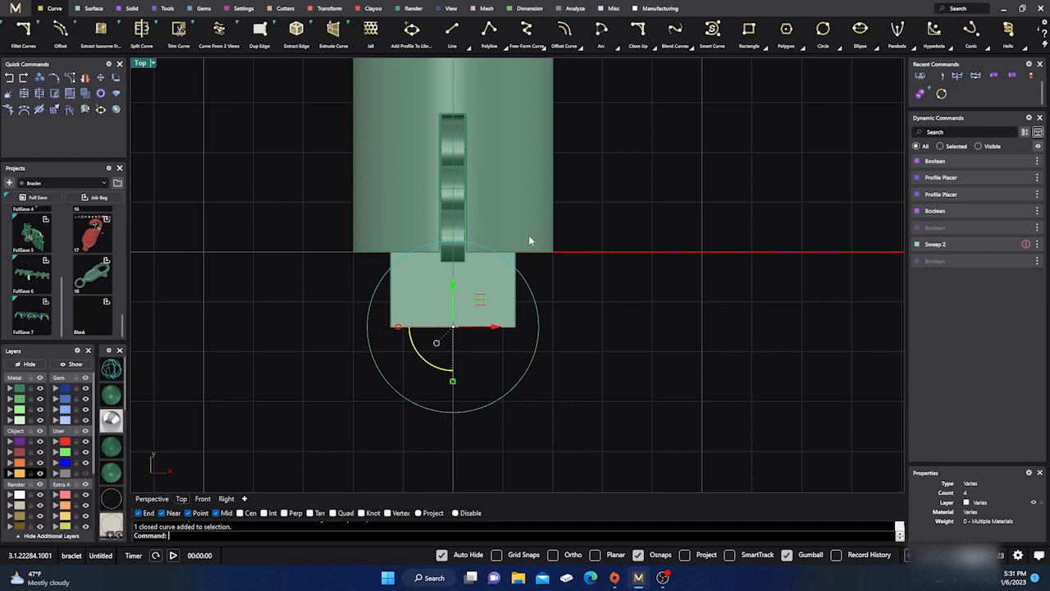
mouse_move(453, 287)
mouse_down()
mouse_move(453, 312)
mouse_move(456, 300)
mouse_up()
click(621, 291)
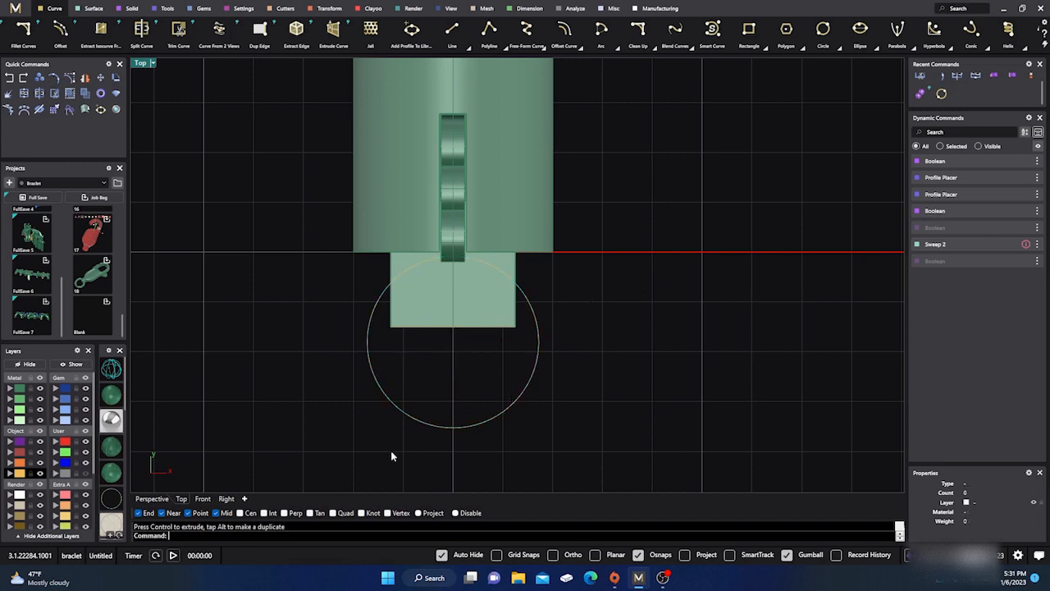
In the Right view, try to extrude the circle downward to the underside of the tongue.
click(227, 498)
scroll(624, 310, down, 4)
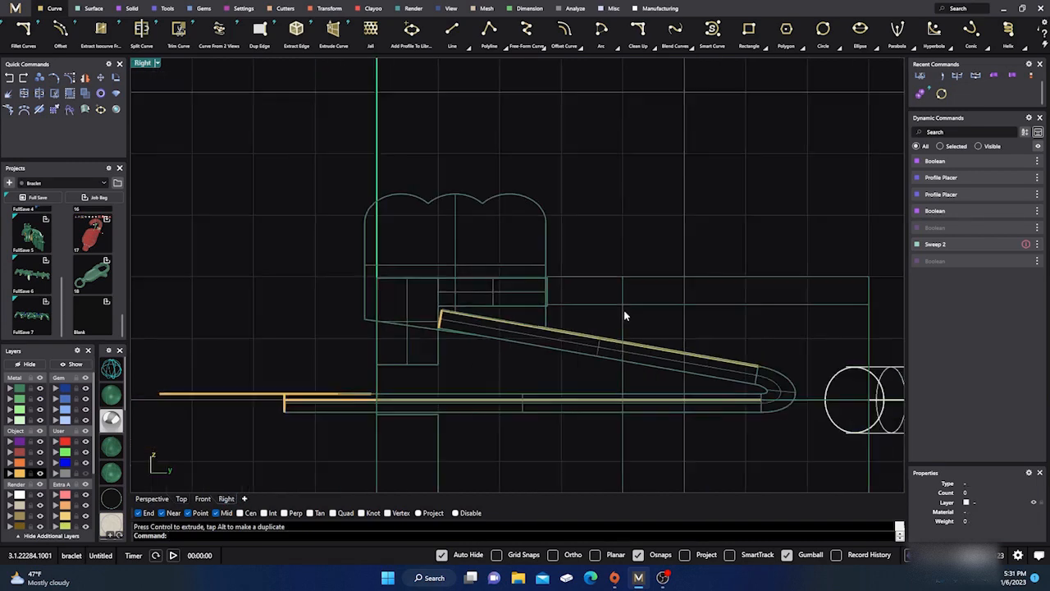
scroll(363, 382, up, 5)
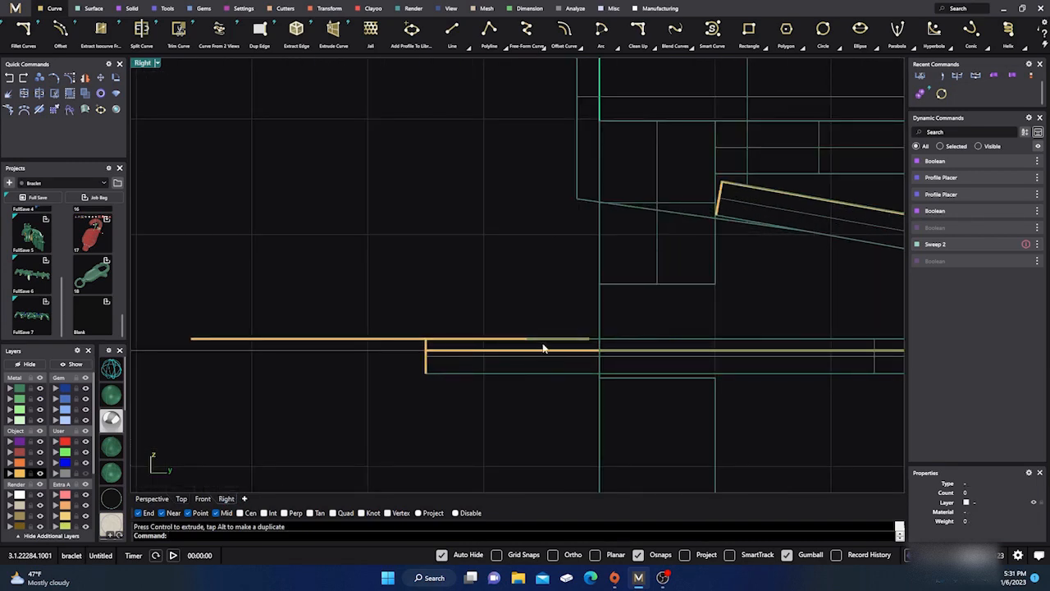
click(350, 340)
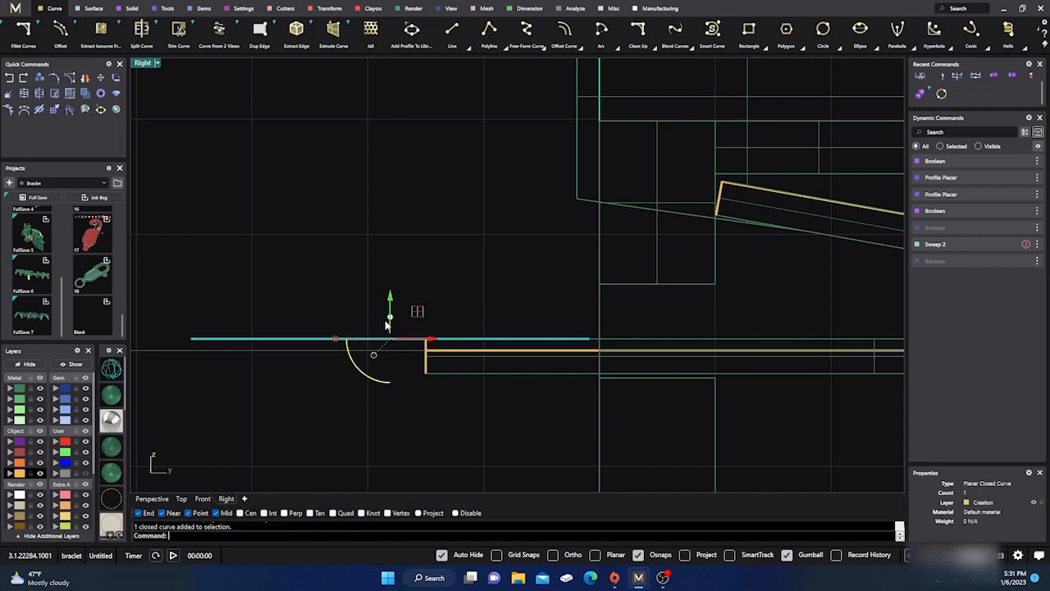
drag(391, 322, 395, 355)
scroll(552, 379, up, 10)
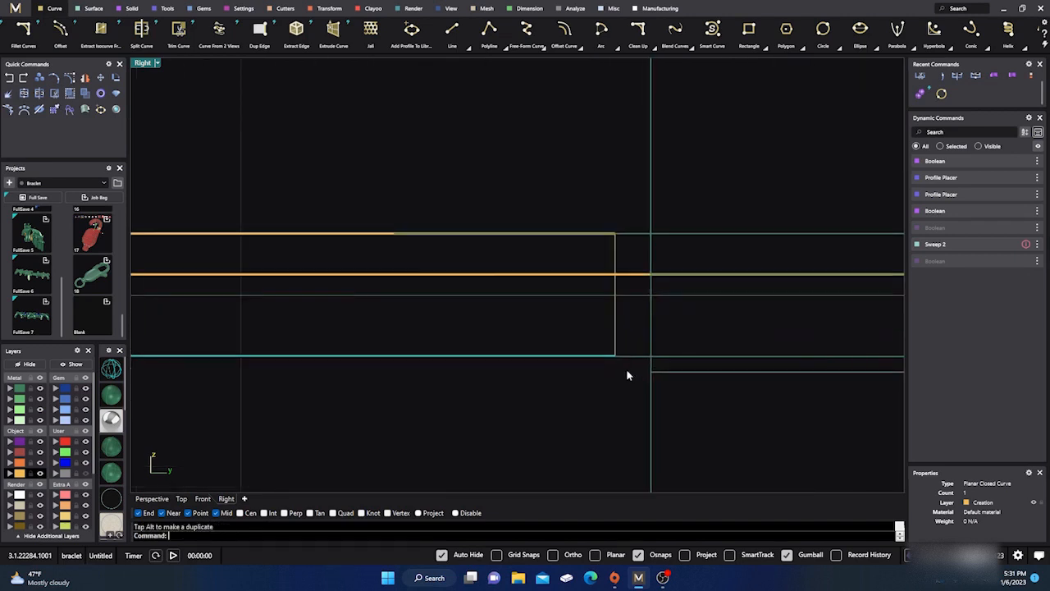
Check the extruded circle's lower edge against the tongue's underside and undo the extrusion.
scroll(750, 314, down, 3)
scroll(820, 247, down, 4)
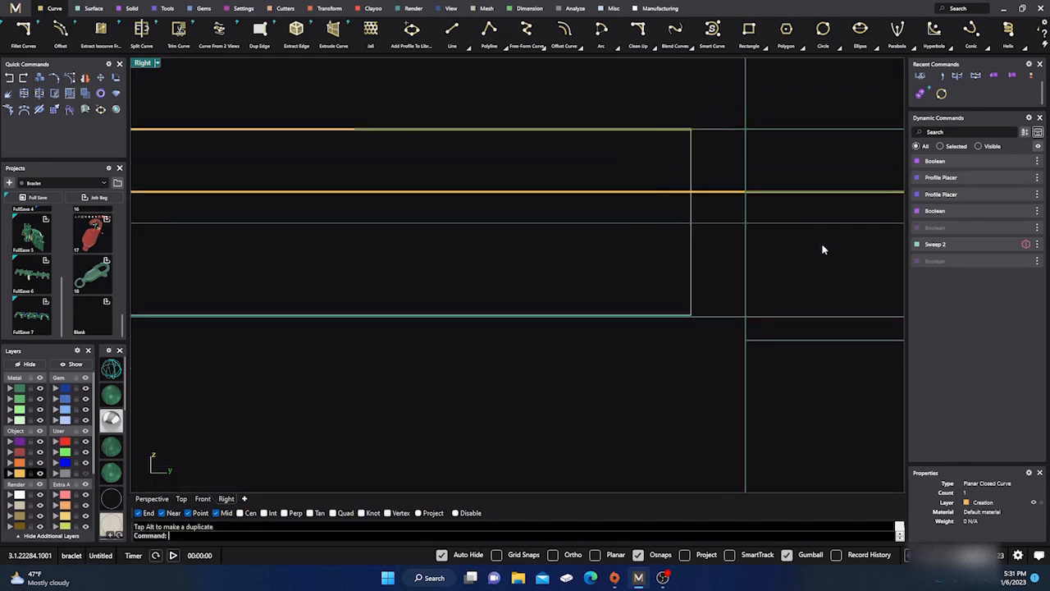
scroll(256, 297, up, 4)
right_drag(305, 300, 568, 281)
right_drag(270, 364, 373, 368)
scroll(432, 286, up, 1)
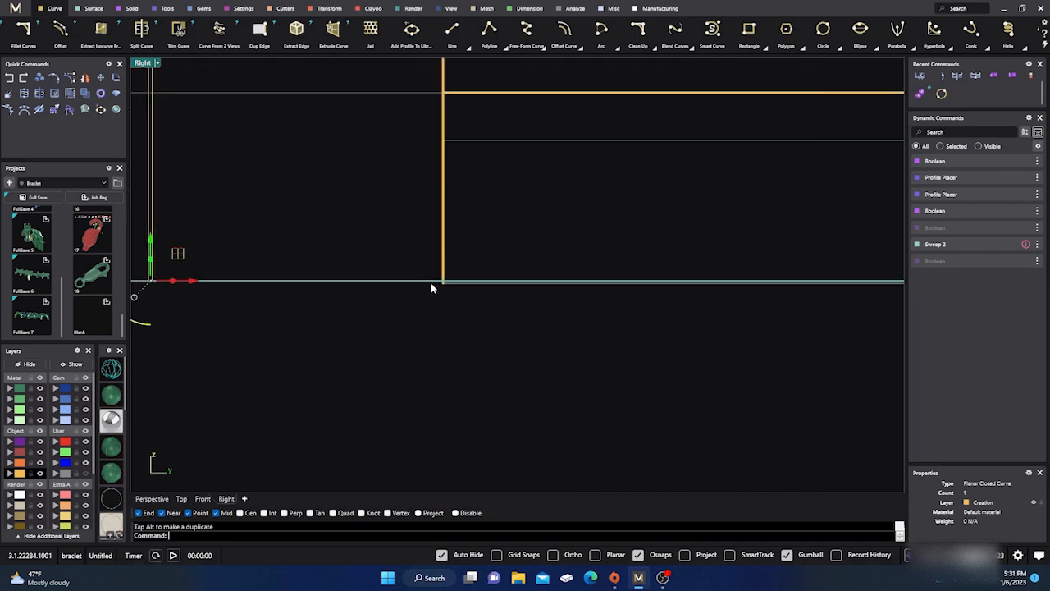
right_drag(435, 299, 577, 316)
scroll(605, 304, up, 2)
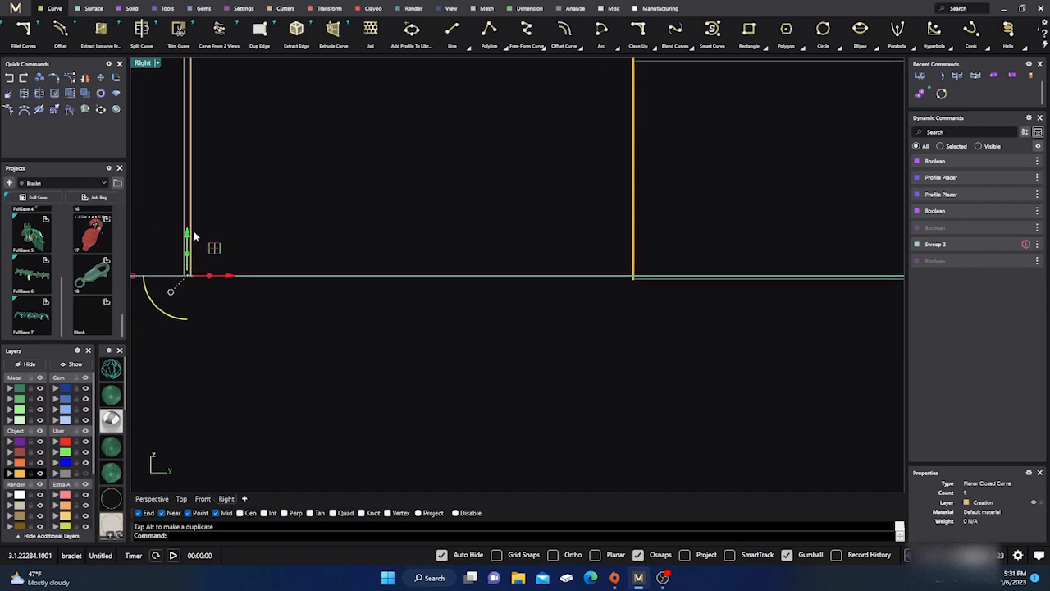
click(9, 78)
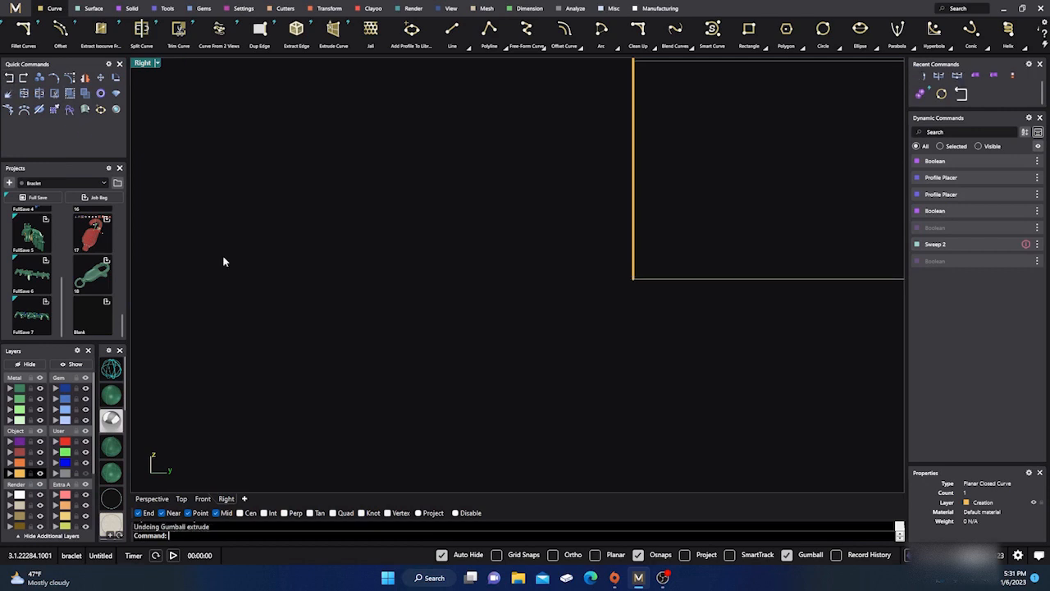
Extrude the circle downward through the tongue's thickness, ending level with the tongue's underside.
scroll(408, 402, down, 4)
scroll(414, 408, down, 2)
right_drag(417, 405, 469, 394)
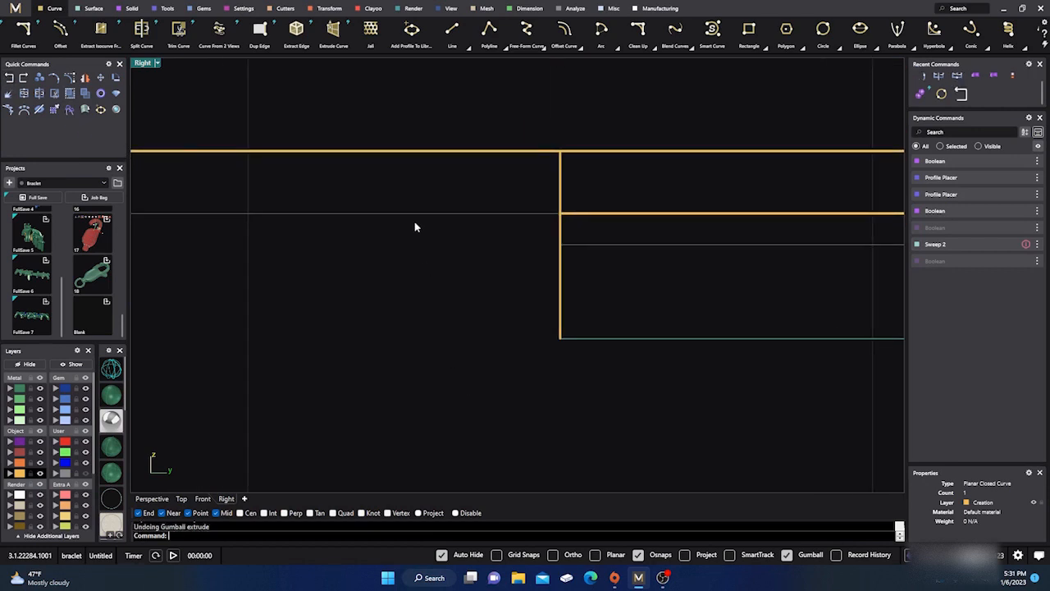
click(416, 153)
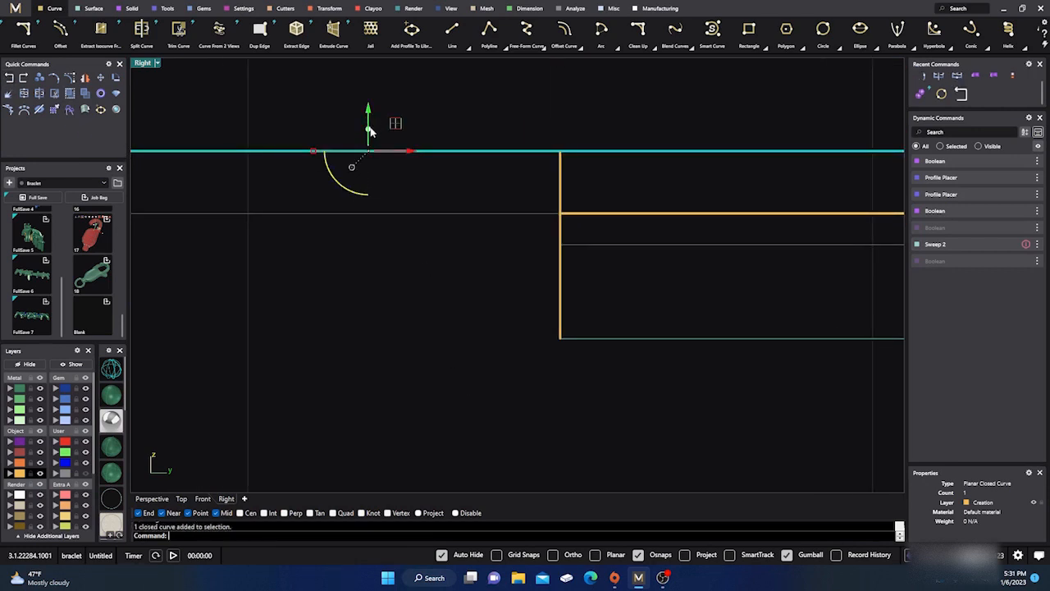
drag(369, 122, 380, 321)
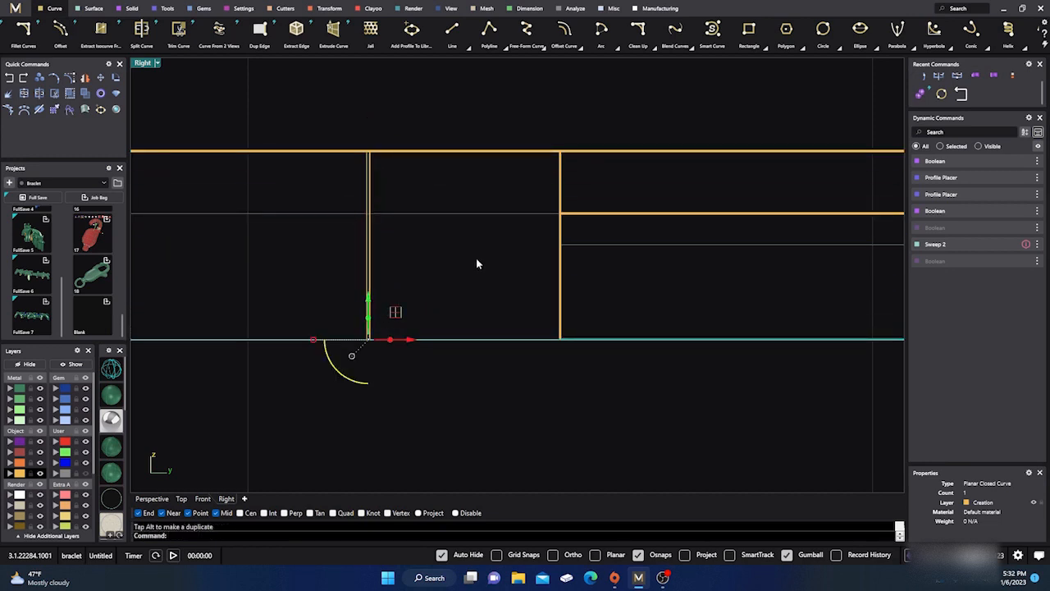
scroll(585, 317, up, 4)
scroll(566, 367, down, 3)
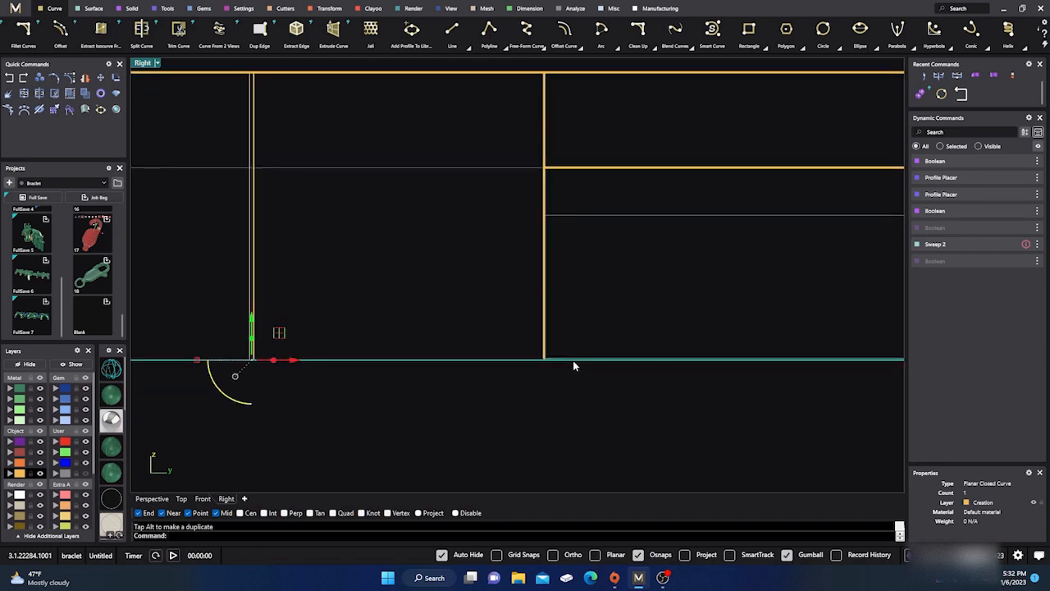
scroll(494, 363, down, 2)
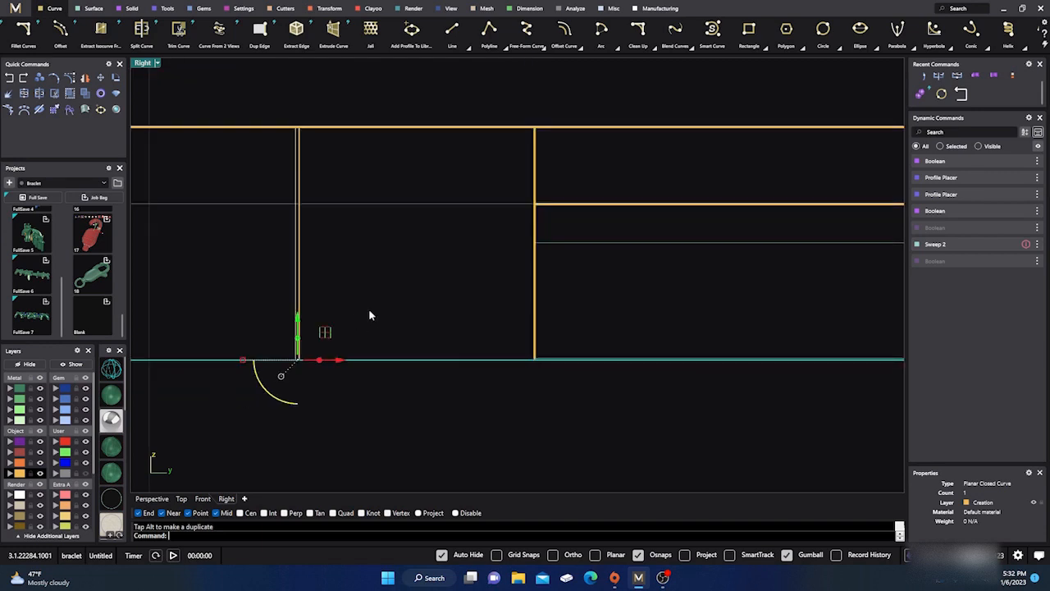
In the Perspective view, cap the open circular extrusion to form a solid disc at the tongue's end.
key(Return)
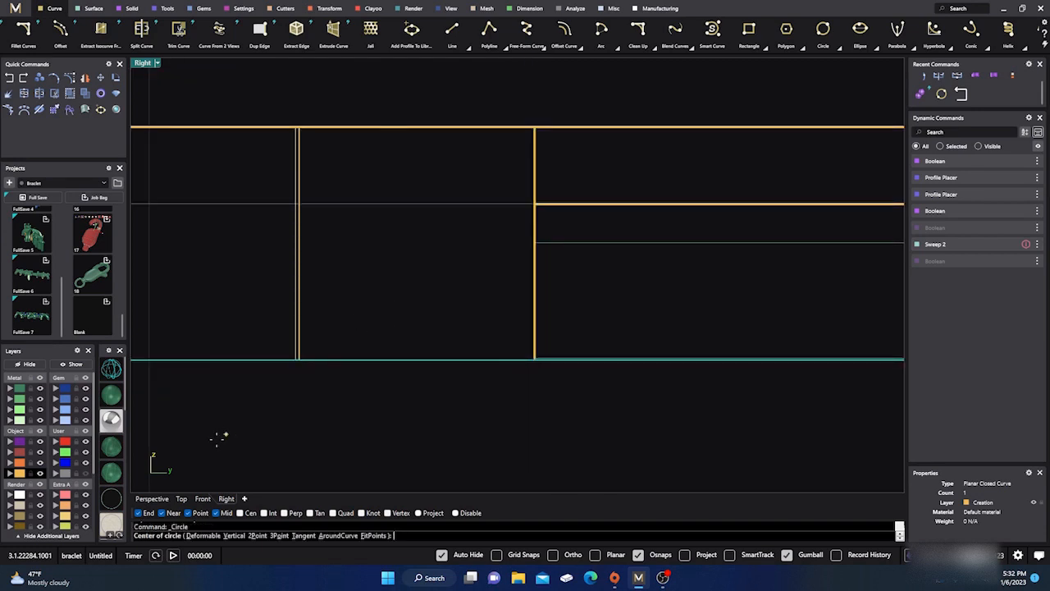
click(152, 498)
right_drag(370, 291, 377, 381)
key(Escape)
scroll(398, 396, up, 5)
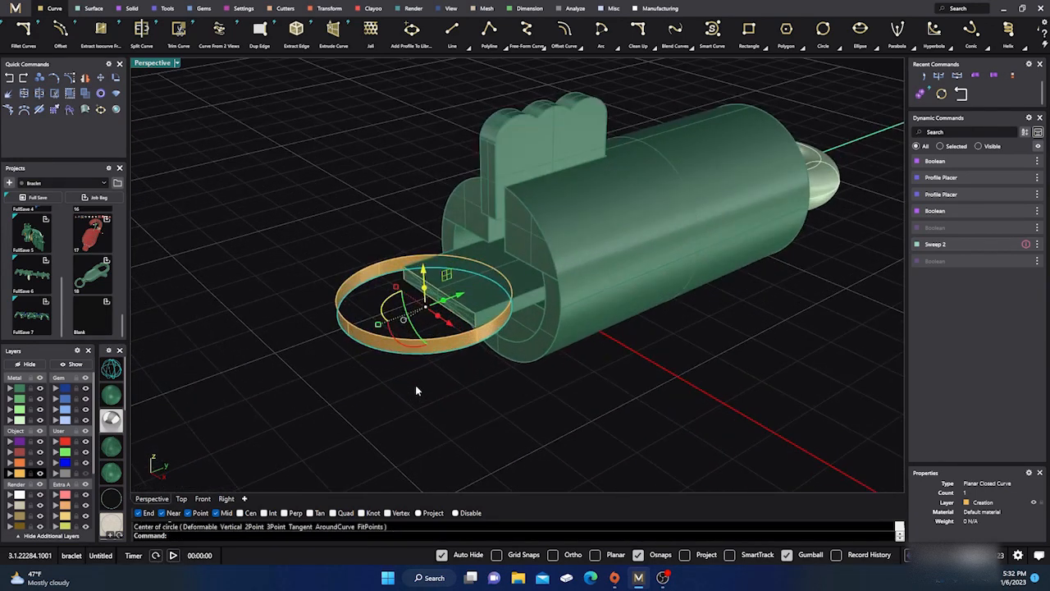
key(Escape)
click(418, 349)
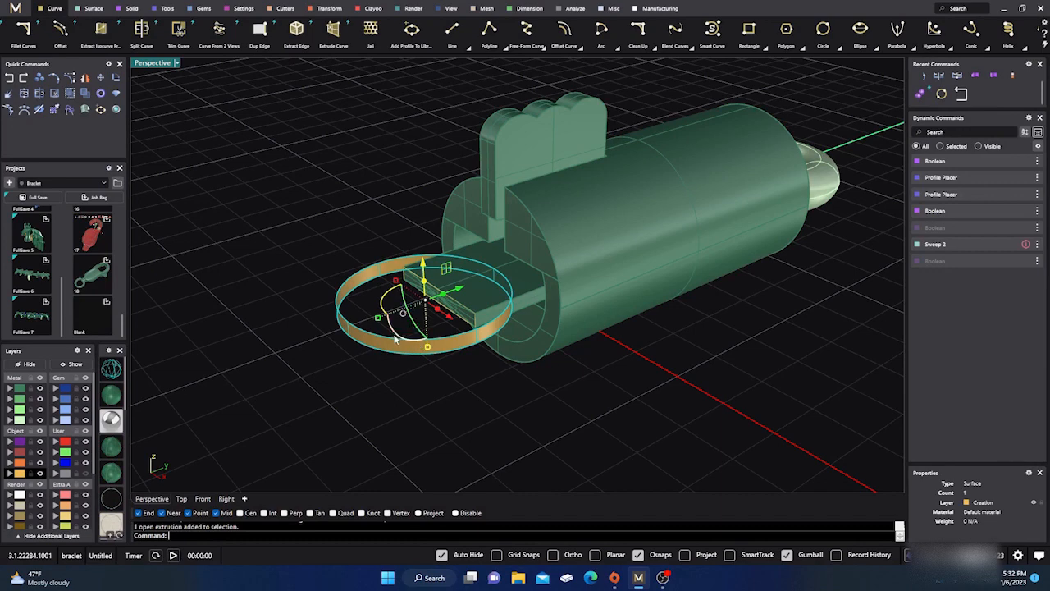
text(Cap)
key(Return)
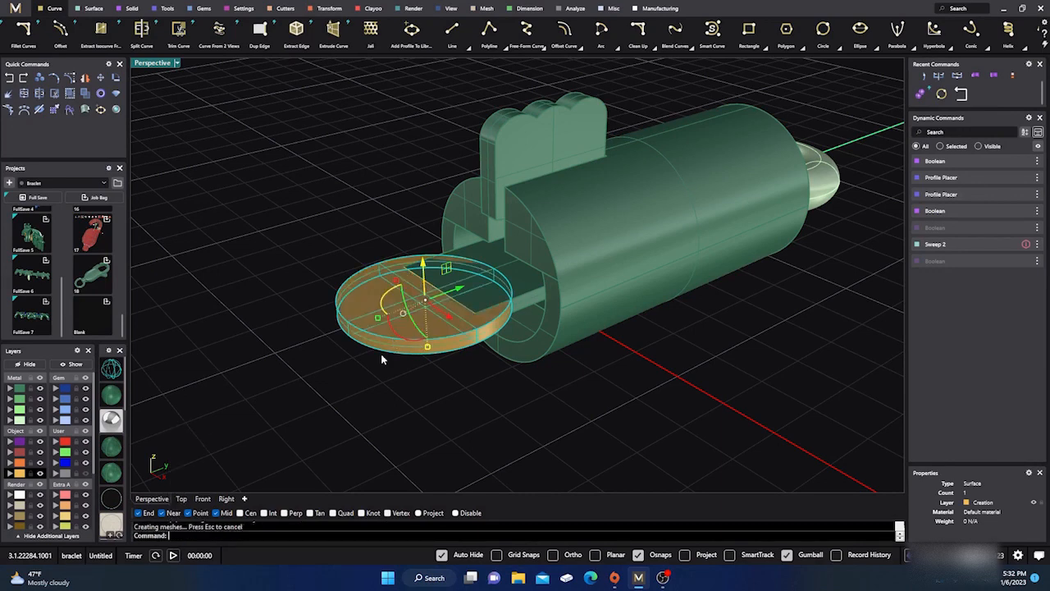
Move the capped disc to the Metal 02 layer.
right_drag(388, 448, 422, 292)
scroll(420, 279, up, 4)
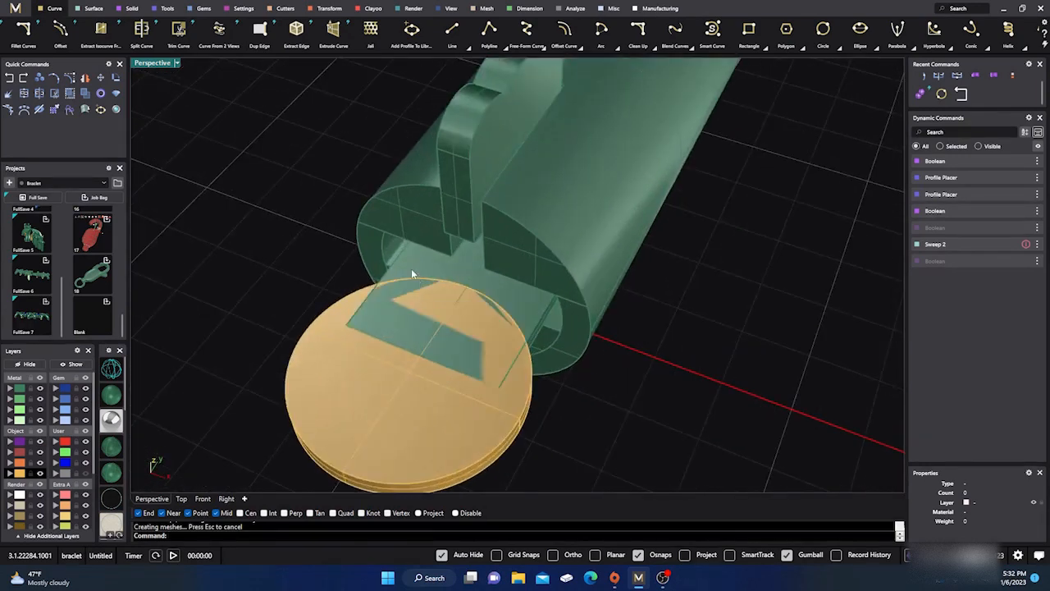
scroll(430, 303, down, 6)
right_drag(383, 326, 407, 362)
click(408, 364)
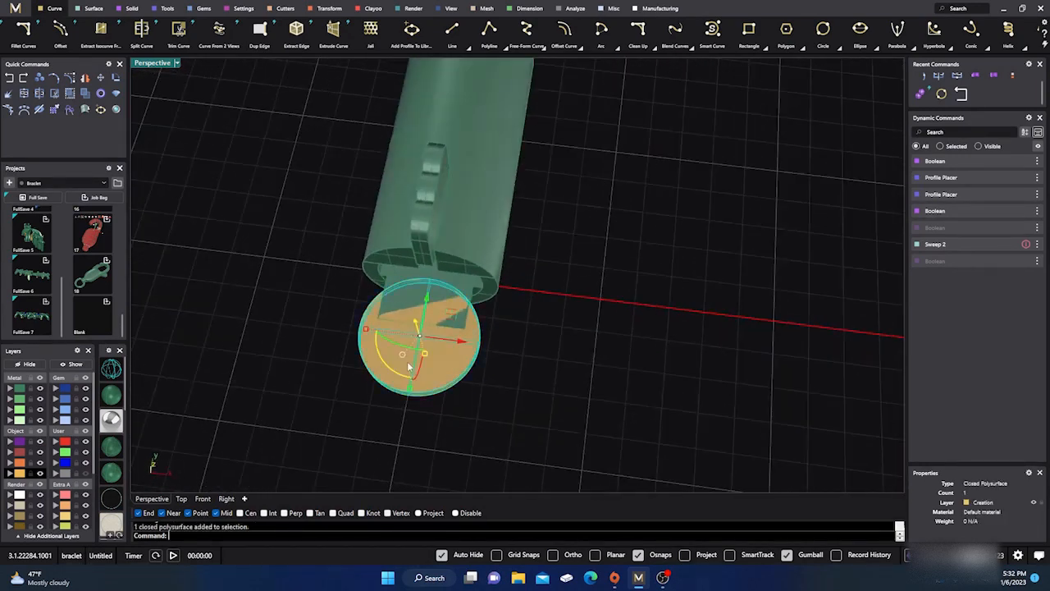
click(10, 400)
click(294, 337)
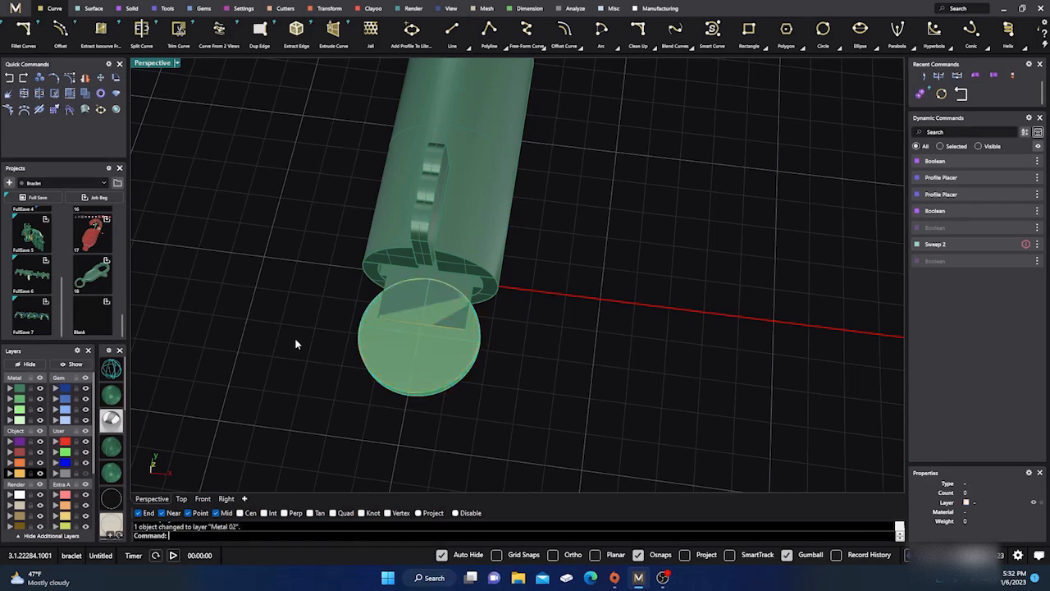
In the Top view, scale the circle curve down about its centre to roughly two-thirds of the disc's diameter.
right_drag(295, 337, 312, 365)
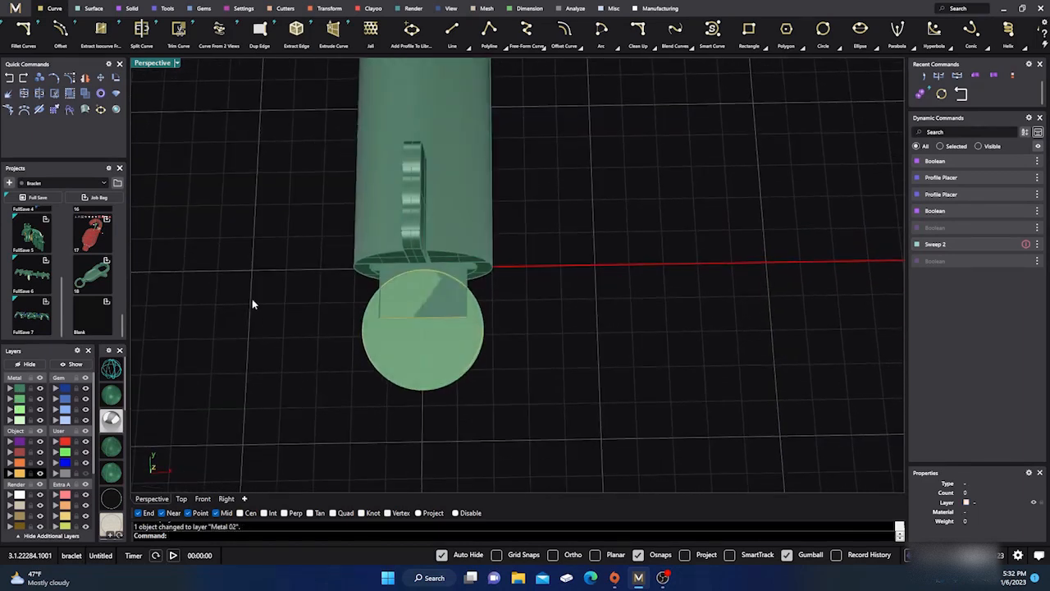
click(181, 498)
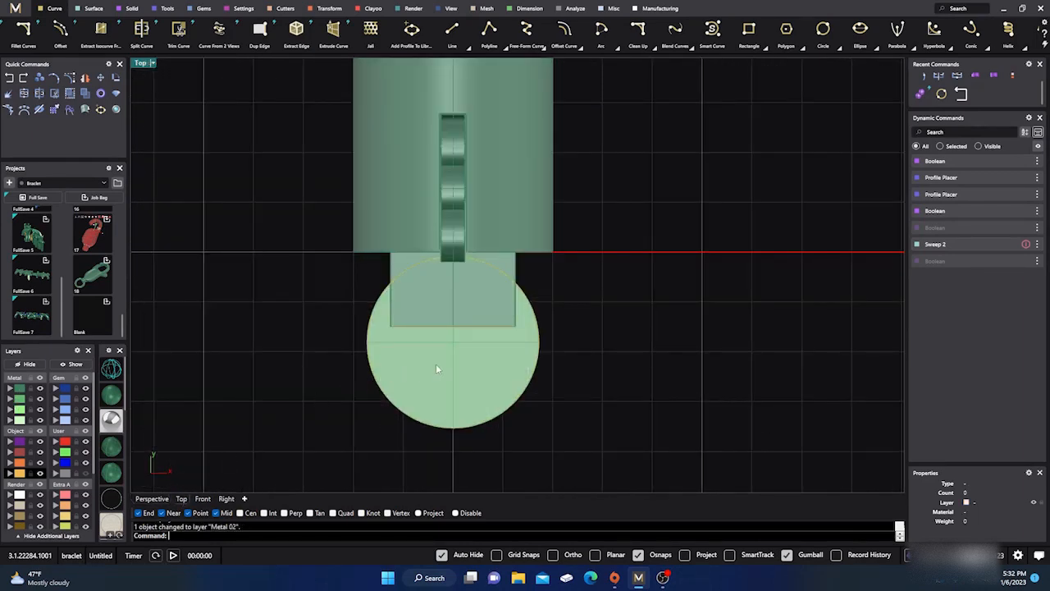
click(540, 337)
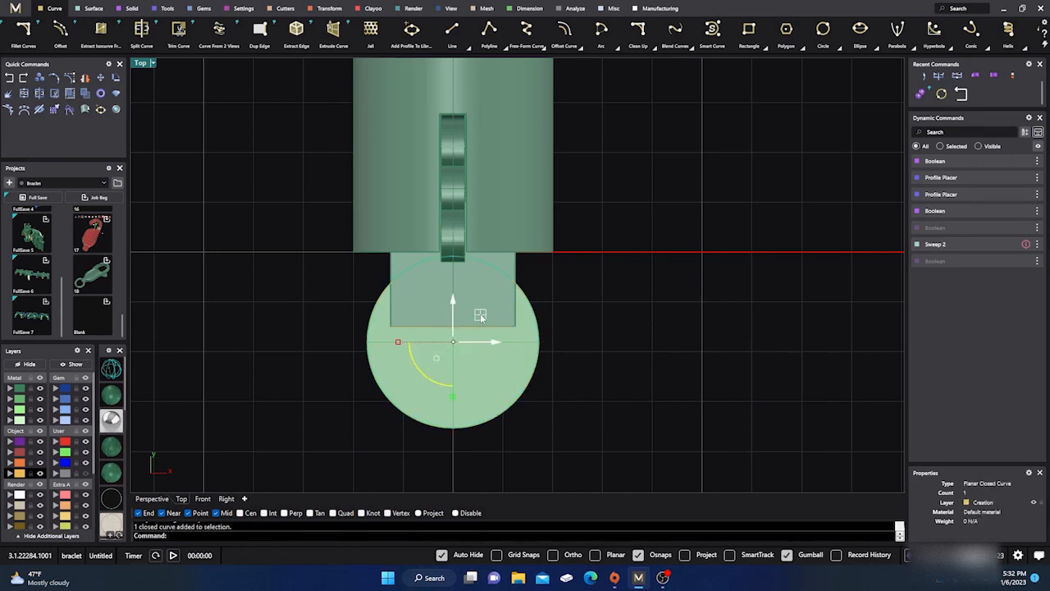
mouse_move(480, 316)
mouse_down()
mouse_move(469, 324)
mouse_move(479, 312)
mouse_up()
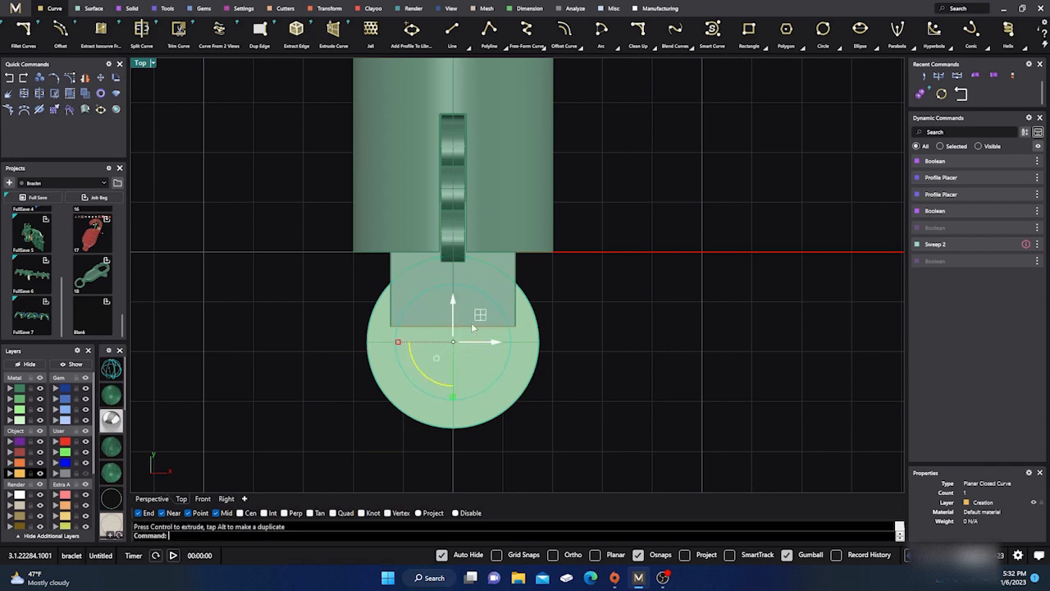
Extrude the smaller circle vertically into an open cylindrical wall over the disc, and return to the Top view.
click(507, 356)
click(536, 384)
right_drag(542, 409, 531, 399)
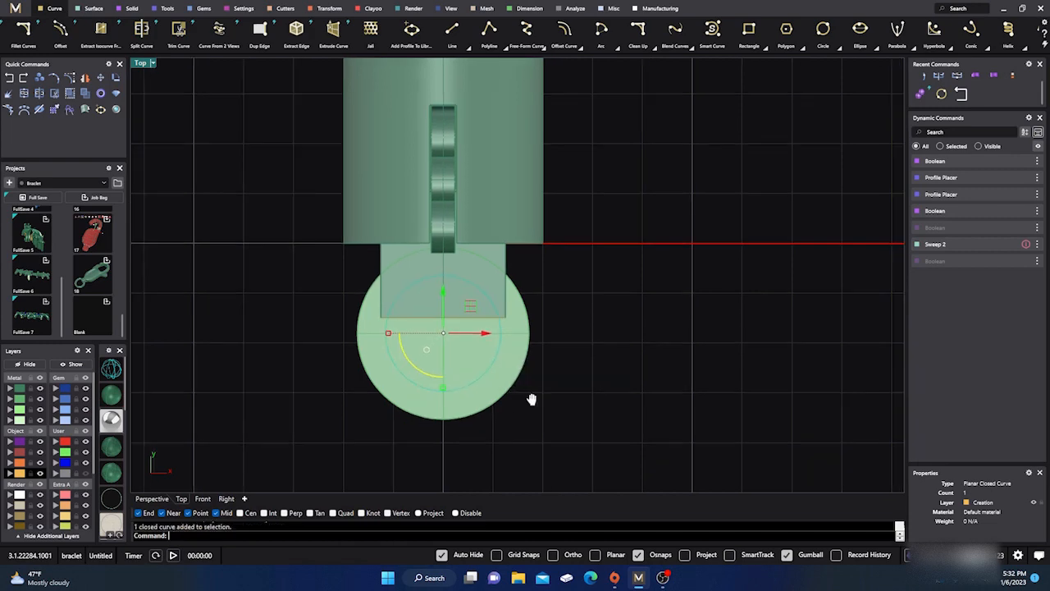
click(152, 498)
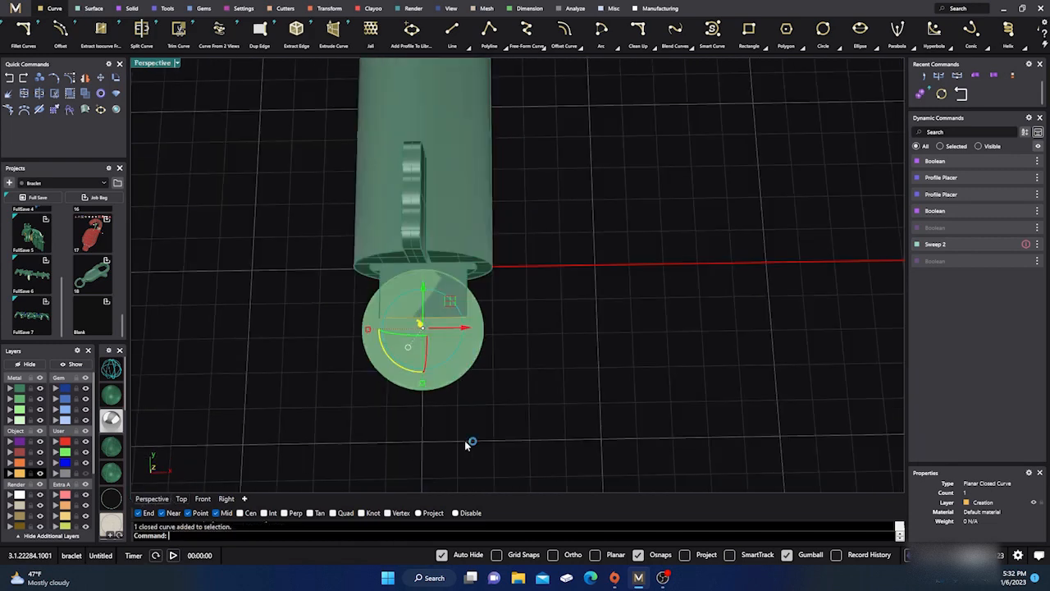
right_drag(465, 444, 385, 374)
mouse_move(432, 327)
mouse_down()
mouse_move(425, 249)
mouse_move(435, 312)
mouse_up()
right_drag(356, 242, 365, 374)
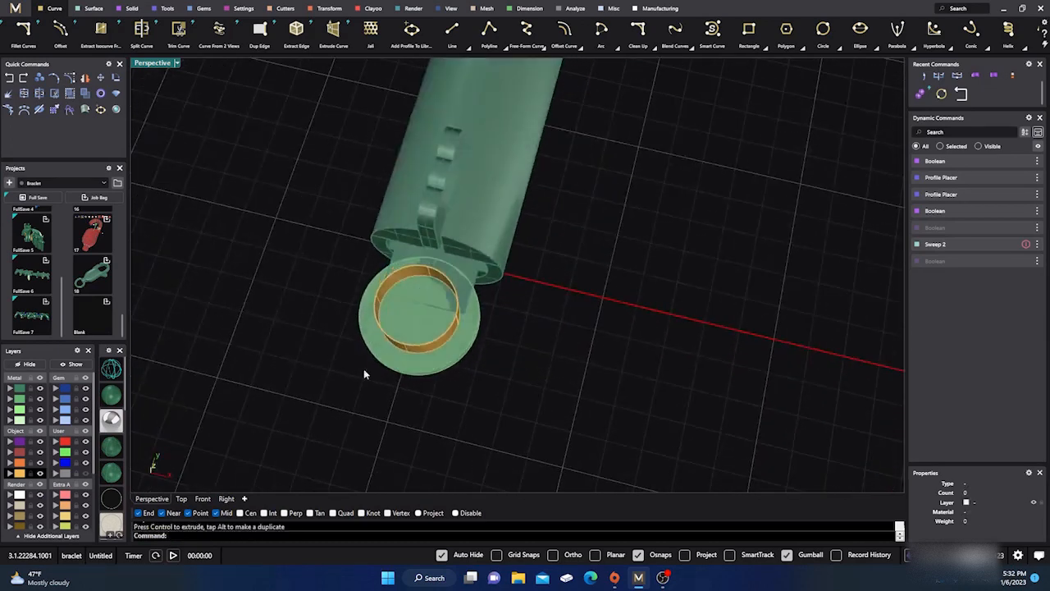
click(181, 497)
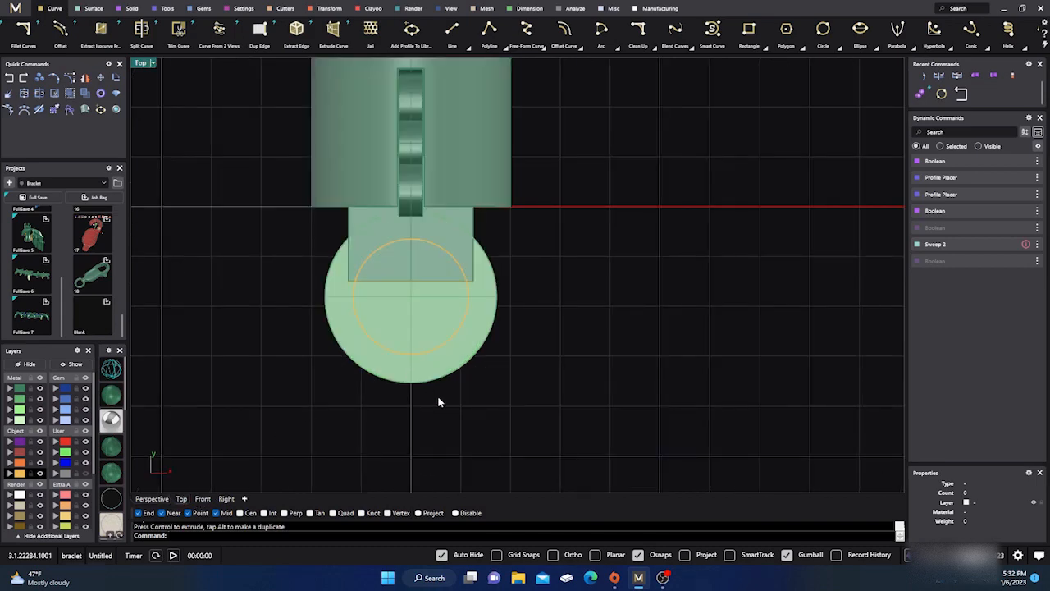
scroll(441, 402, down, 1)
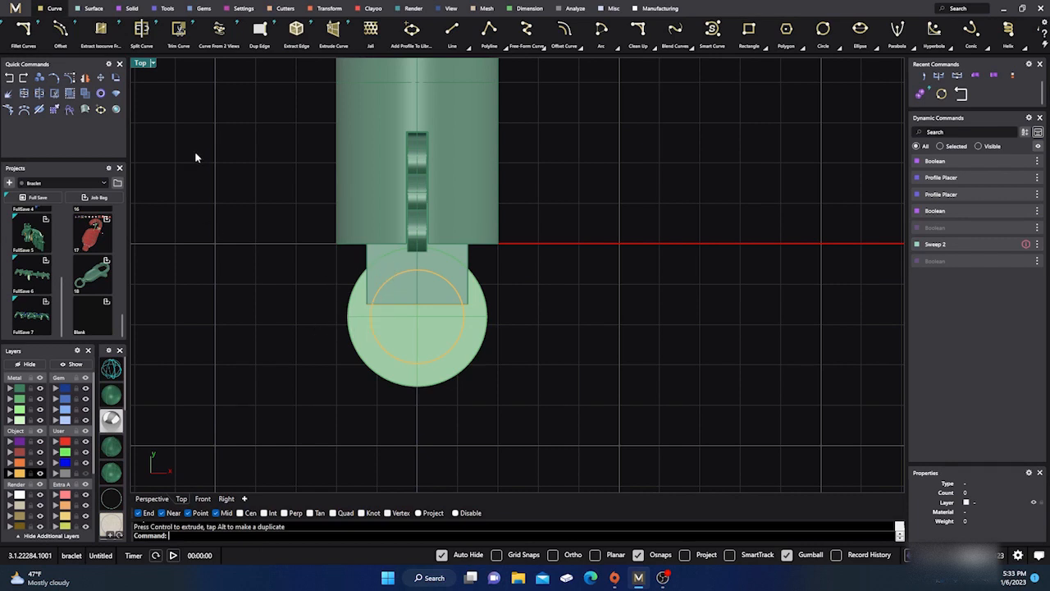
click(749, 30)
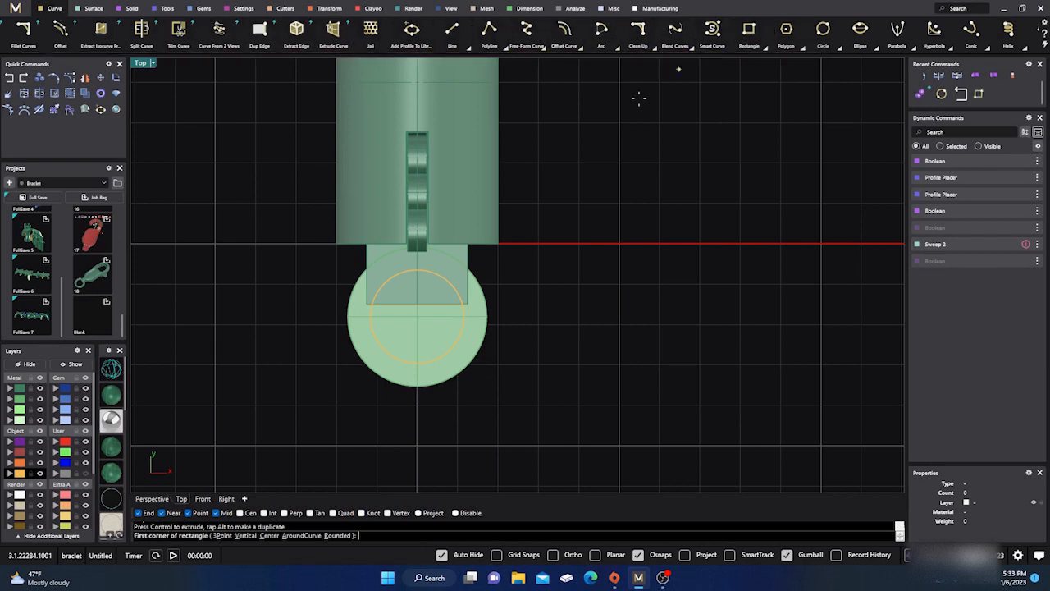
click(336, 268)
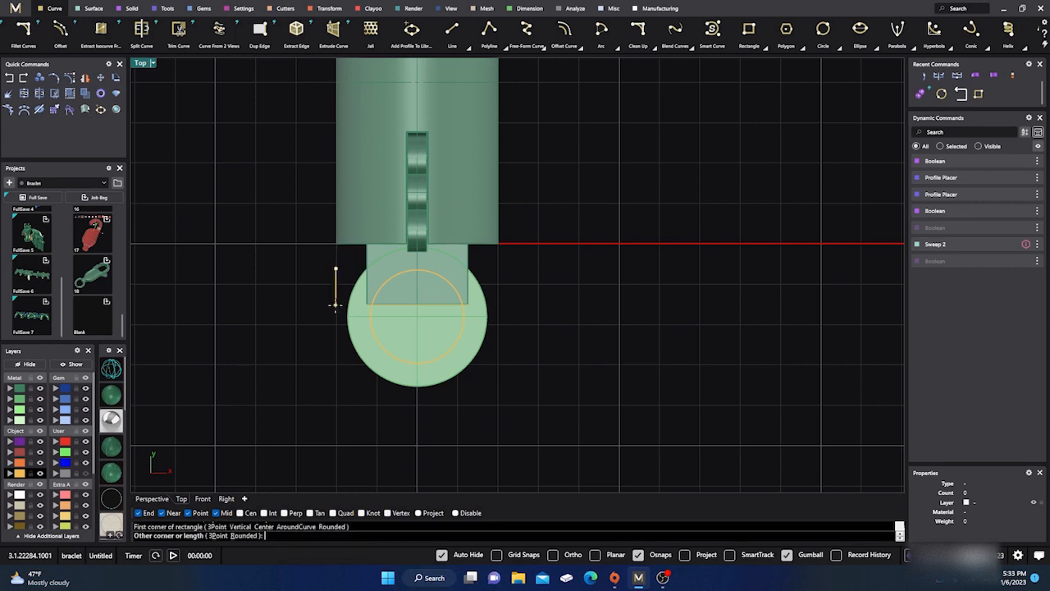
key(Escape)
Draw a rectangle across the tongue's negative-X edge, from just below the barrel's corner down to the level of the tongue's end.
right_click(347, 267)
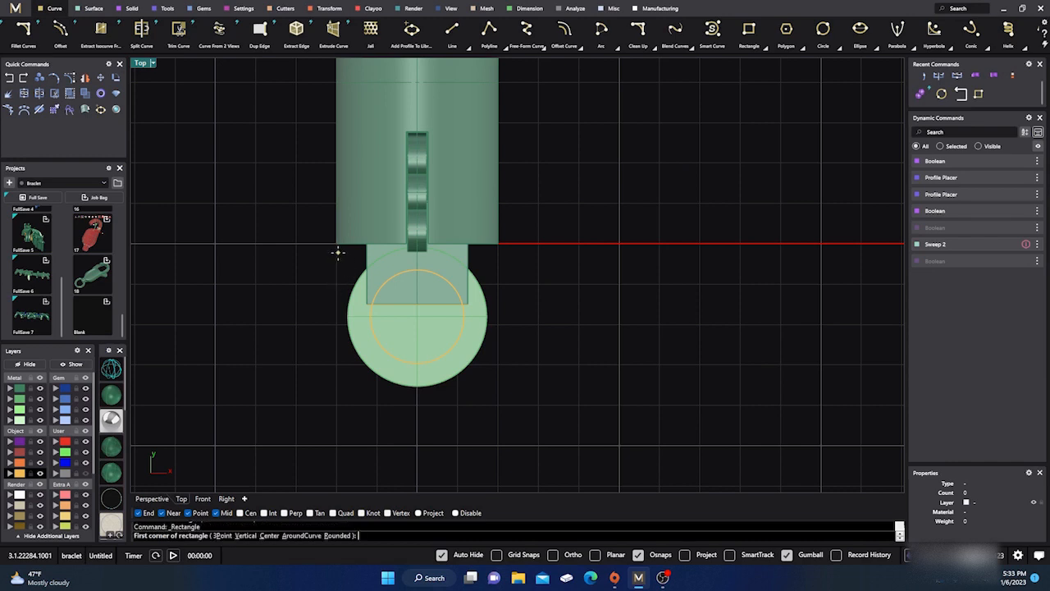
click(337, 252)
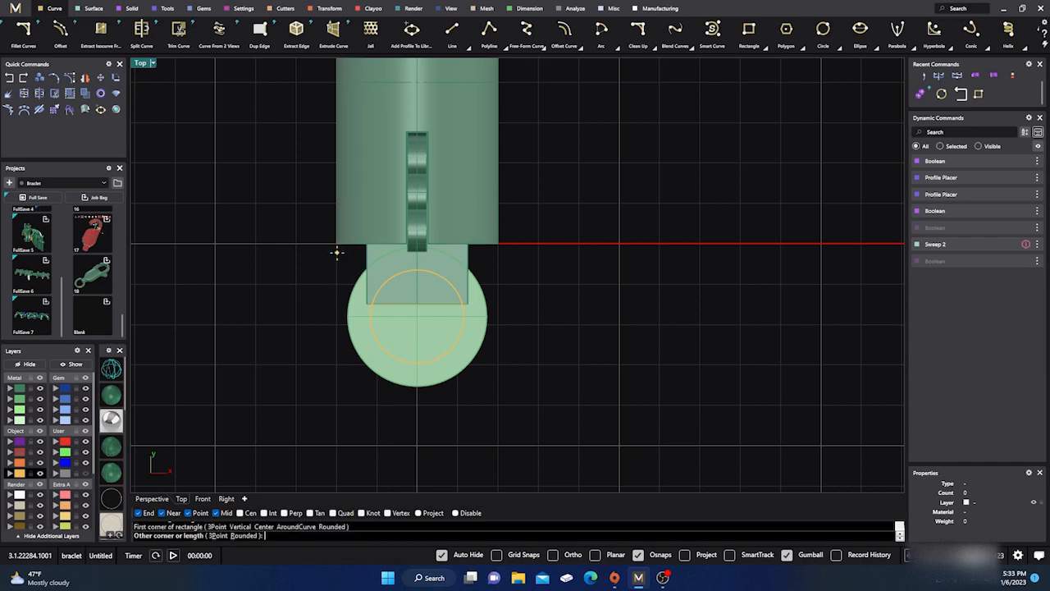
click(392, 301)
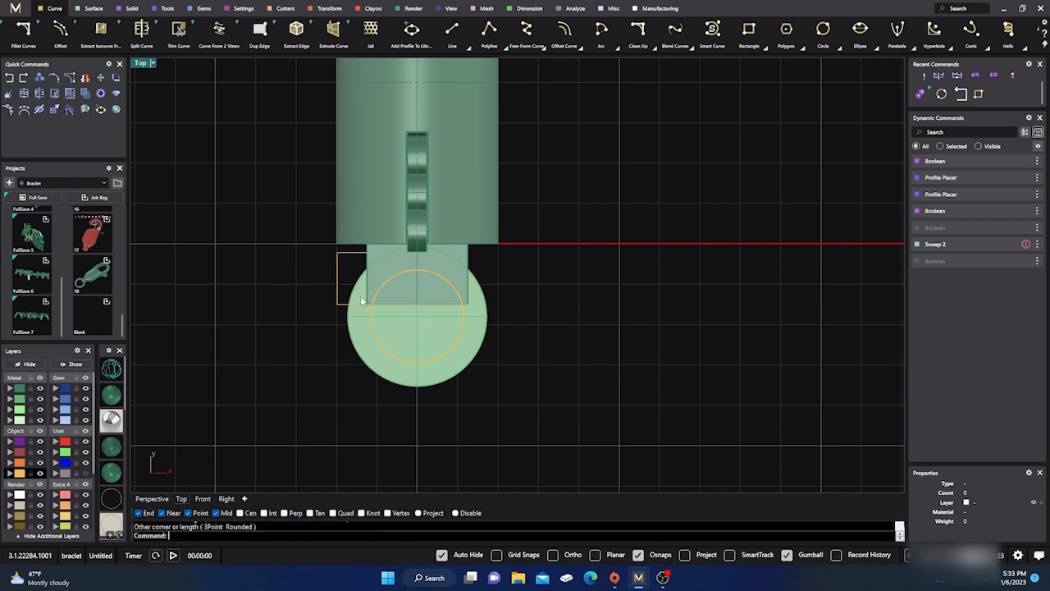
right_drag(266, 415, 257, 410)
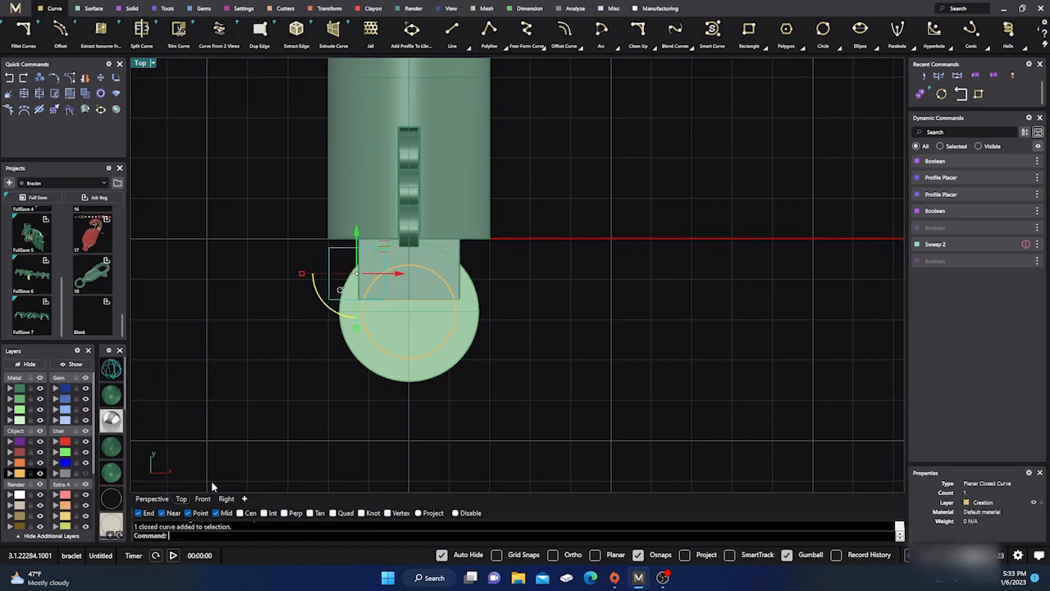
In the Right view, move the rectangle curve vertically up to the level of the disc's upper face.
click(203, 499)
click(226, 499)
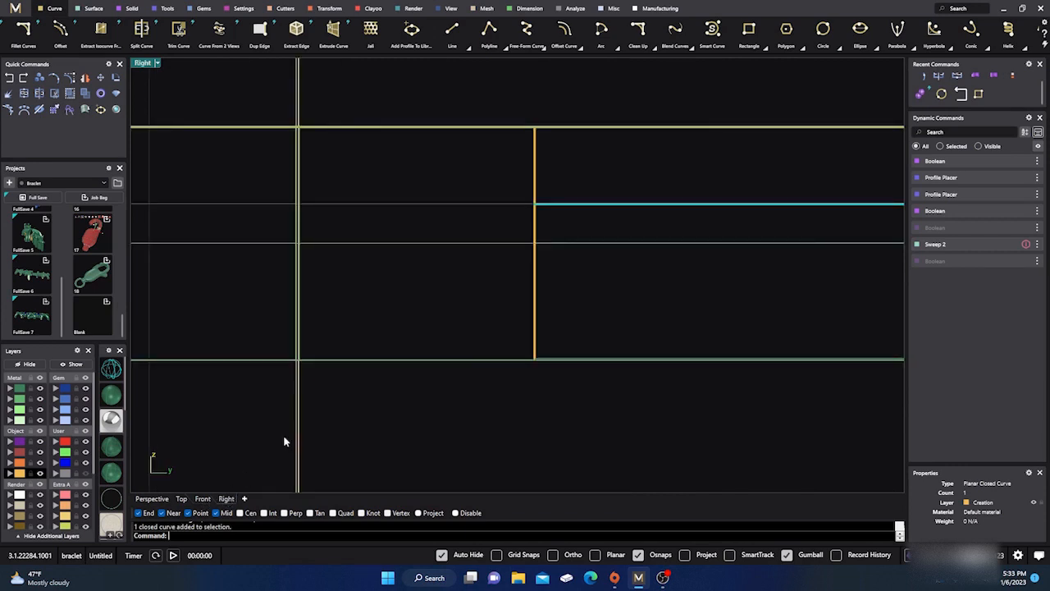
scroll(438, 344, down, 5)
right_drag(549, 379, 370, 377)
scroll(532, 352, down, 4)
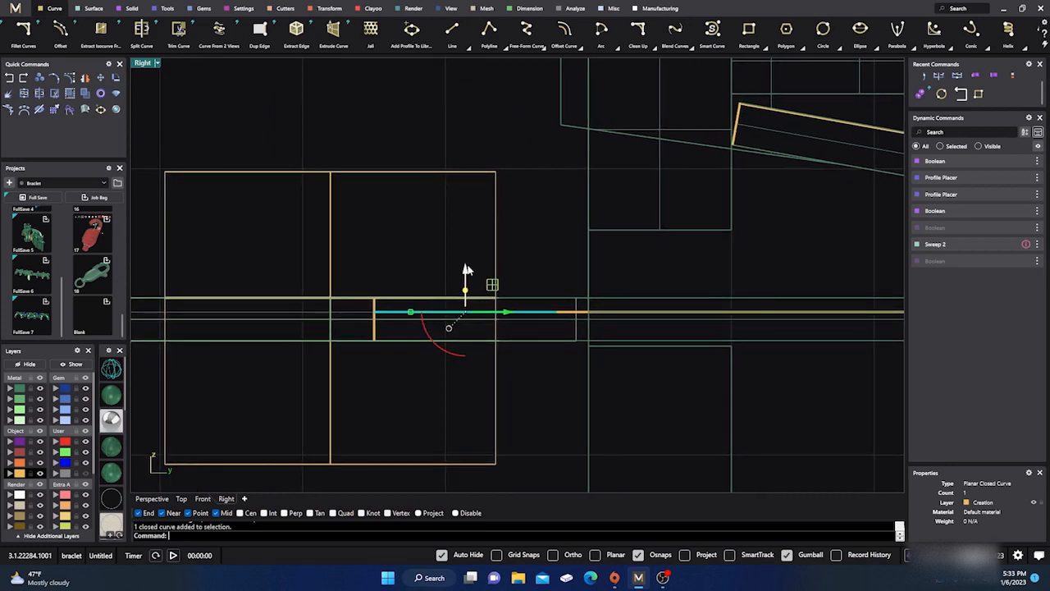
drag(464, 271, 465, 257)
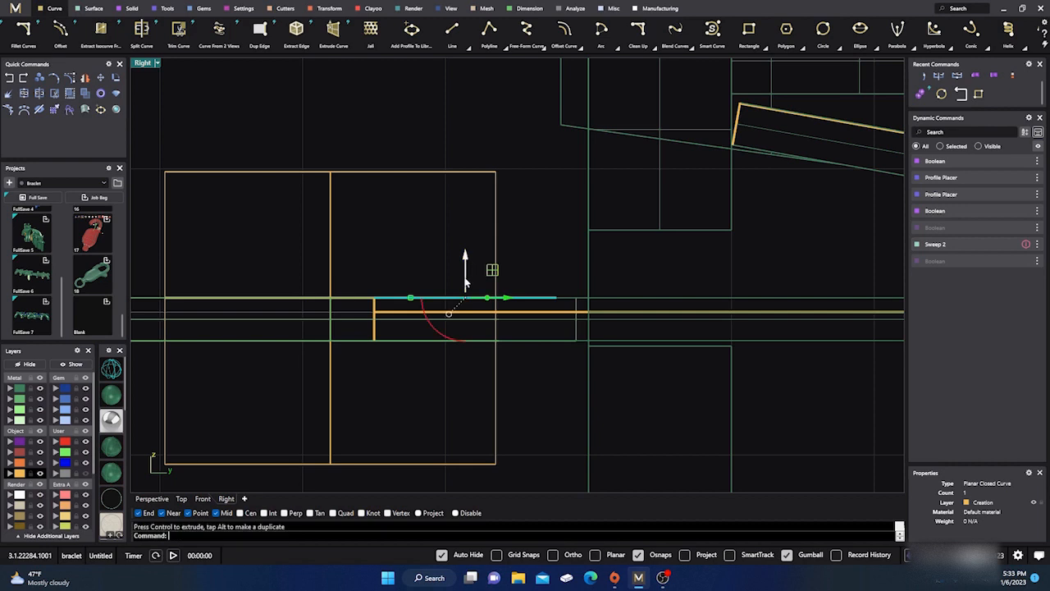
click(429, 243)
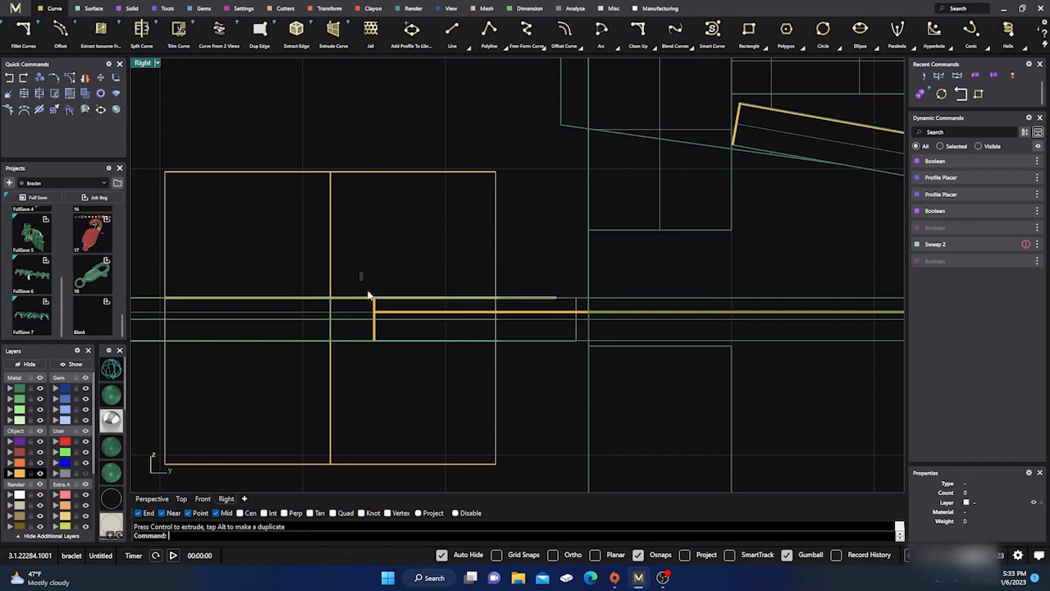
Extrude the rectangle straight down to the disc's lower face, matching the disc's thickness.
drag(359, 272, 547, 308)
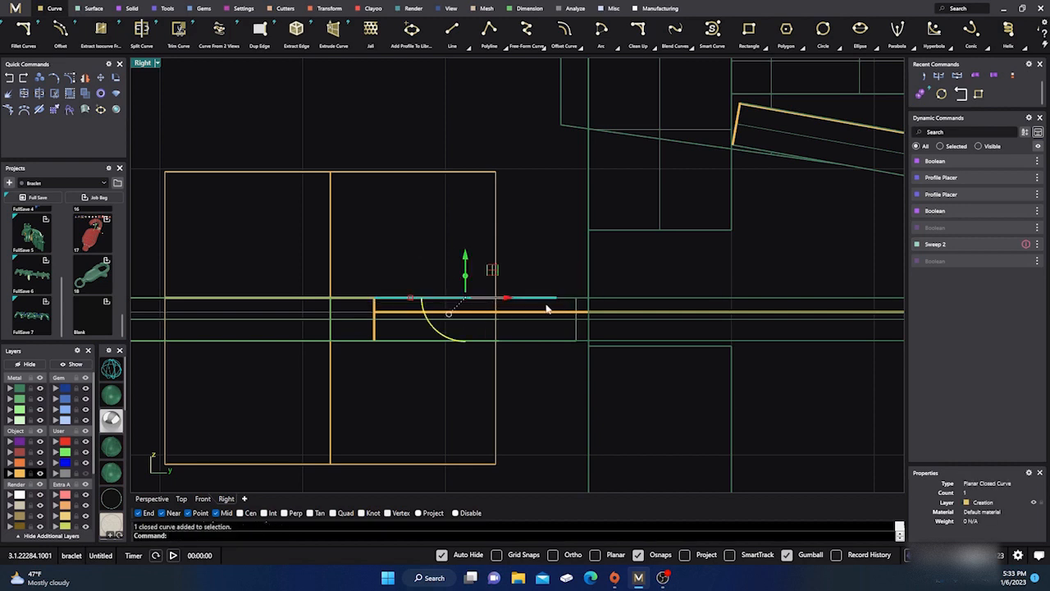
drag(464, 270, 465, 324)
click(439, 249)
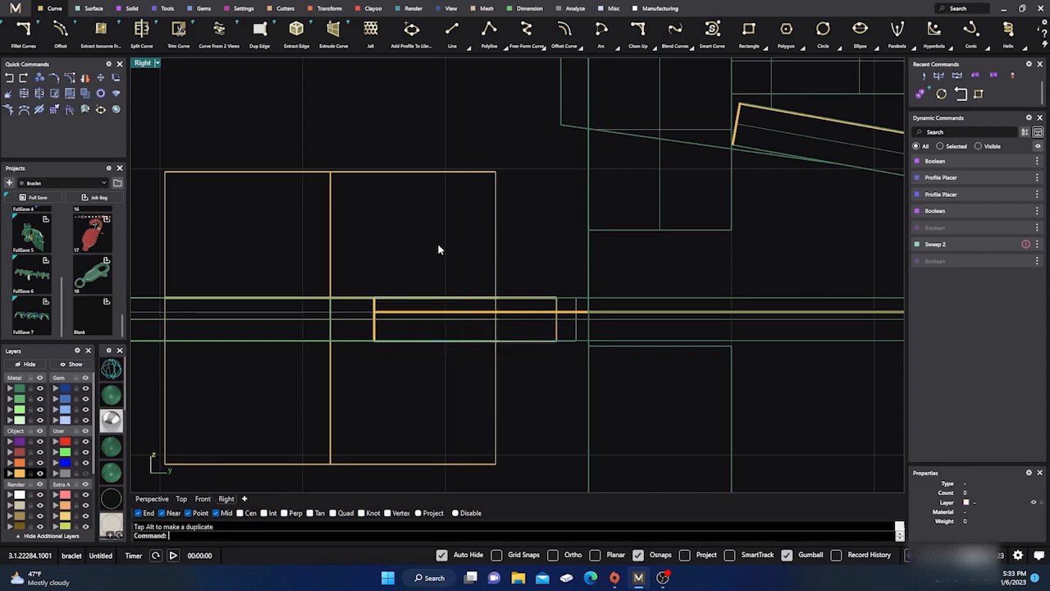
In the Perspective view, cap the extruded rectangle to make it a closed block.
click(151, 498)
right_drag(258, 386, 345, 337)
scroll(344, 337, up, 2)
click(366, 322)
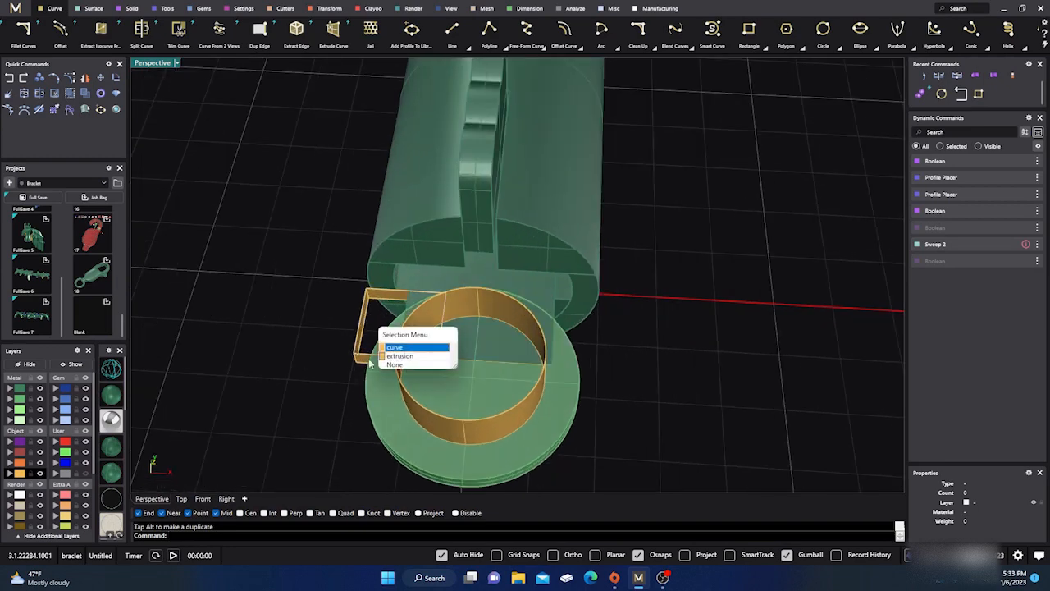
click(399, 356)
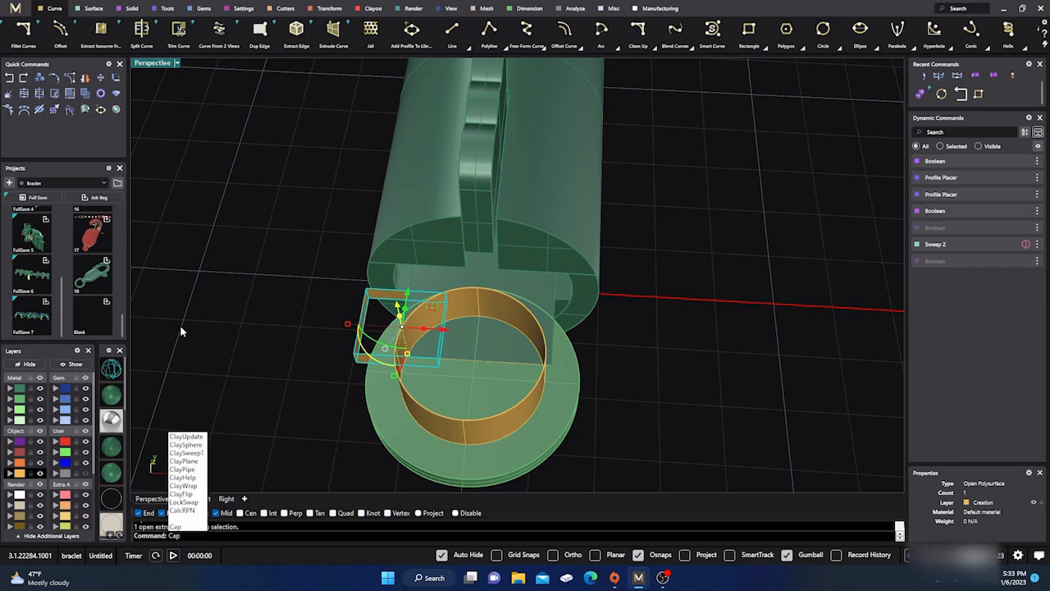
key(Return)
right_drag(180, 324, 224, 339)
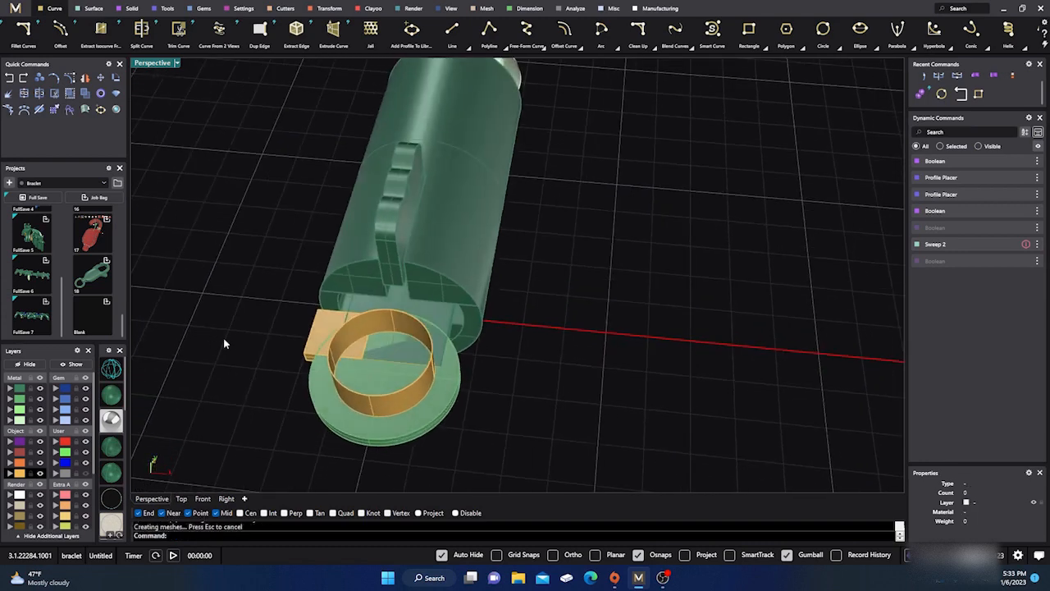
Cap the open cylindrical wall over the disc to make it a closed solid.
click(402, 402)
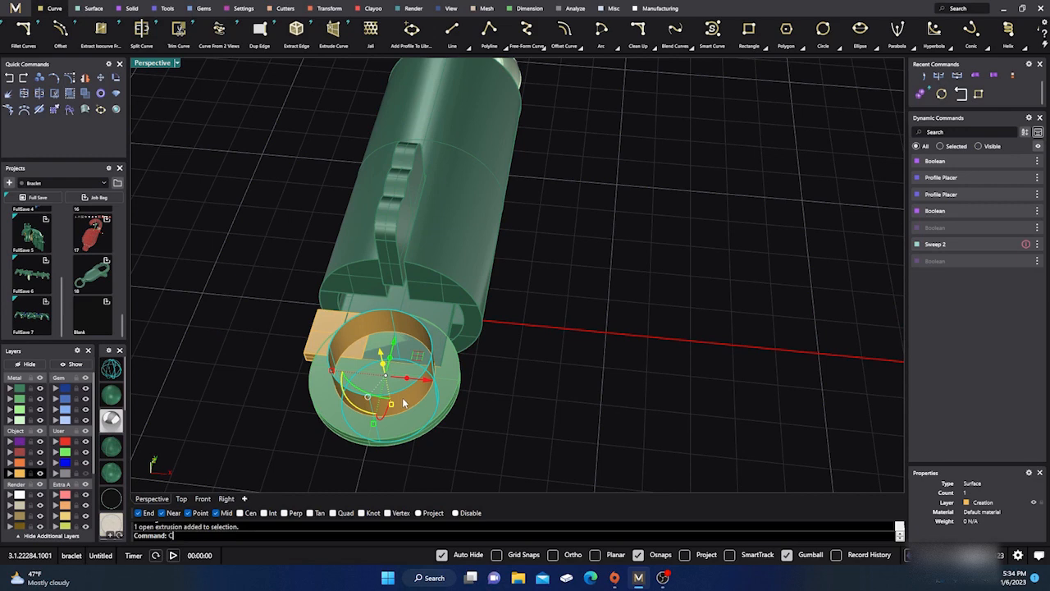
key(Return)
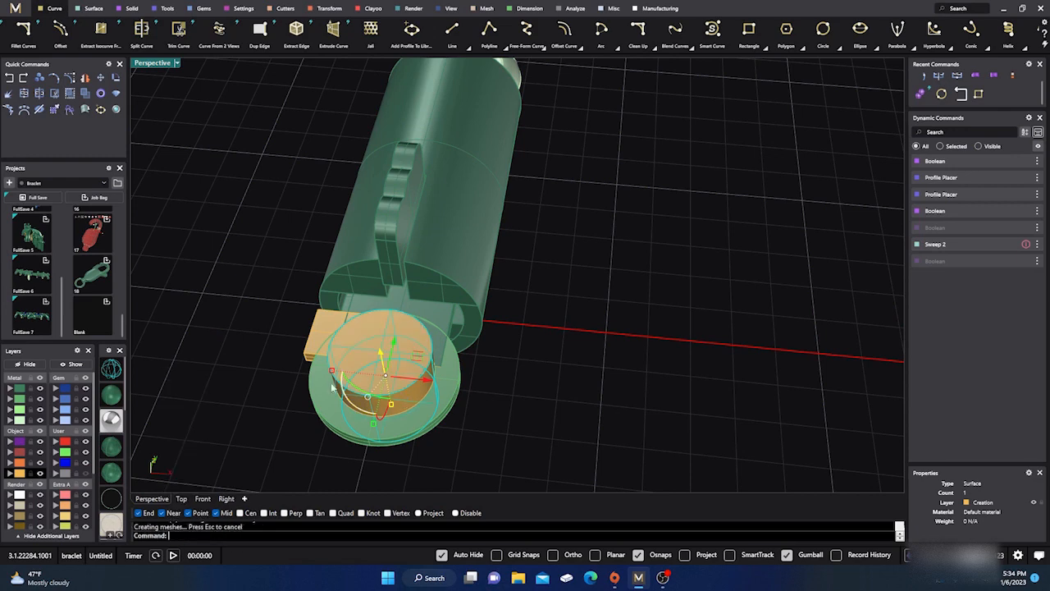
key(Escape)
right_drag(186, 304, 506, 359)
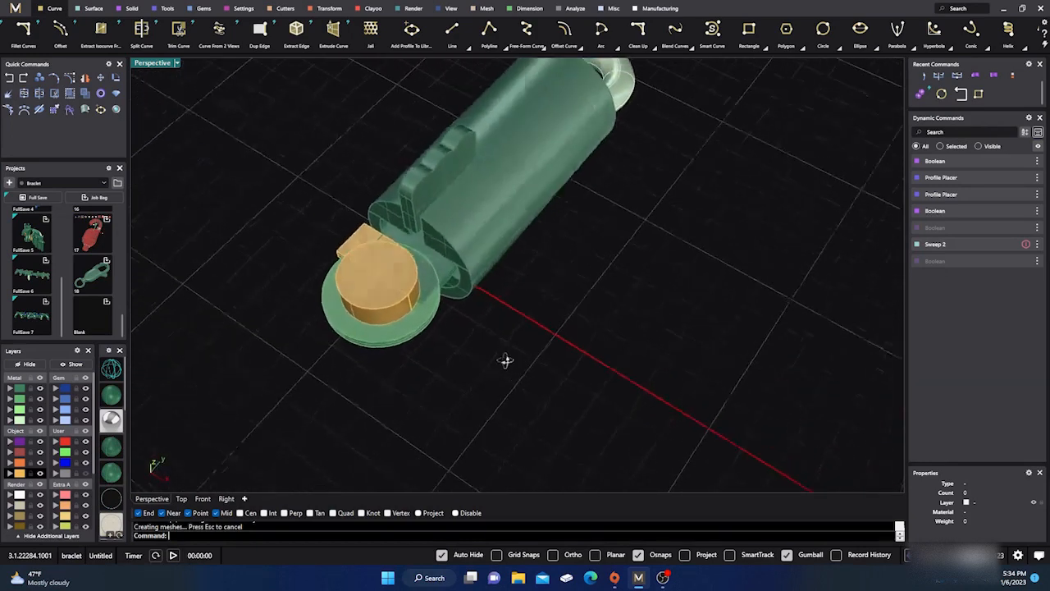
Combine the tongue and the disc at its end with a Boolean Union.
scroll(445, 269, up, 3)
click(446, 265)
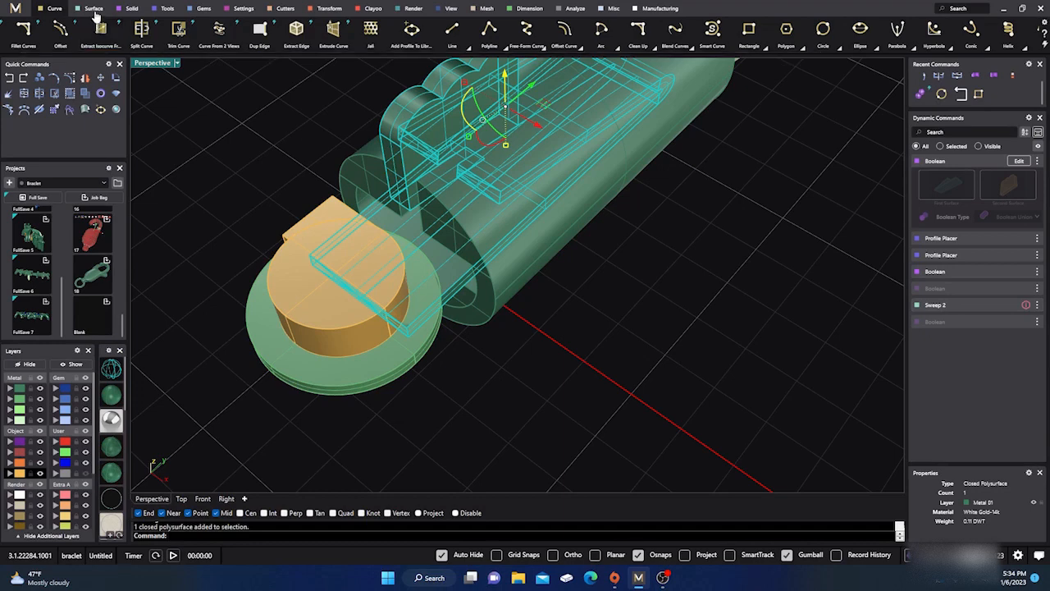
click(131, 8)
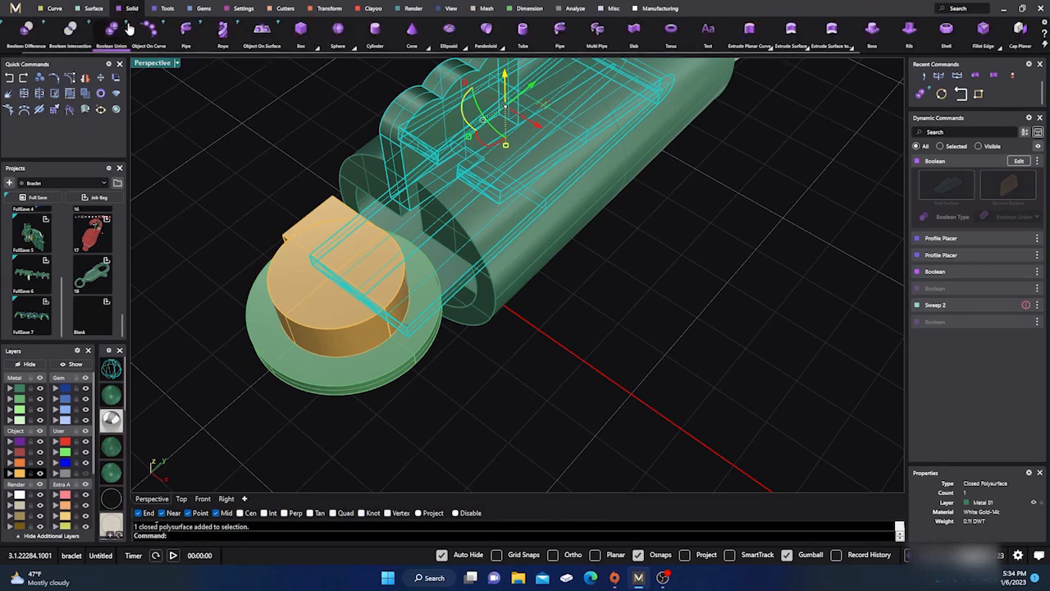
click(112, 34)
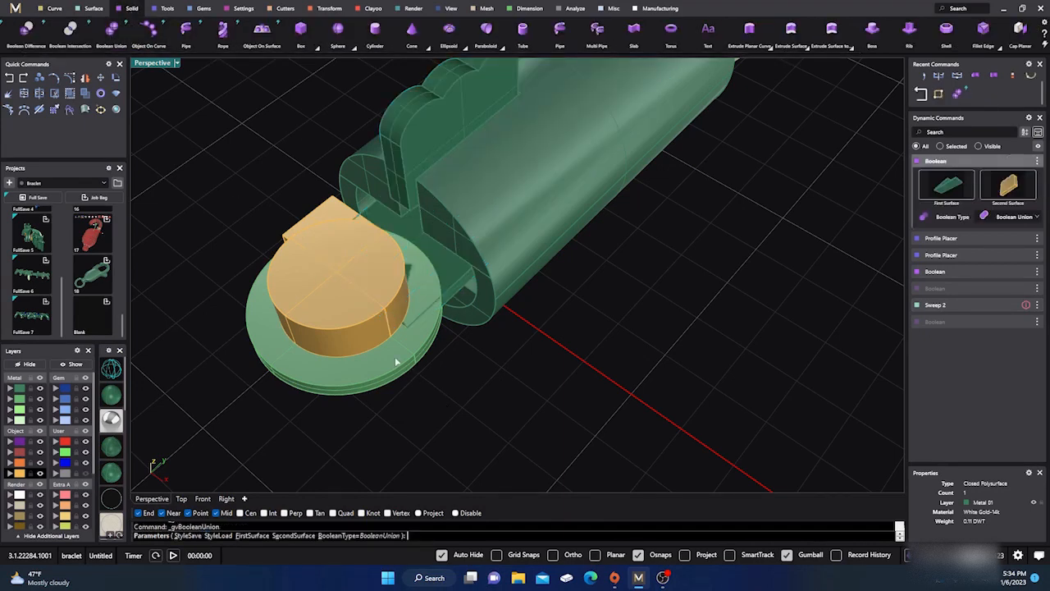
right_click(434, 390)
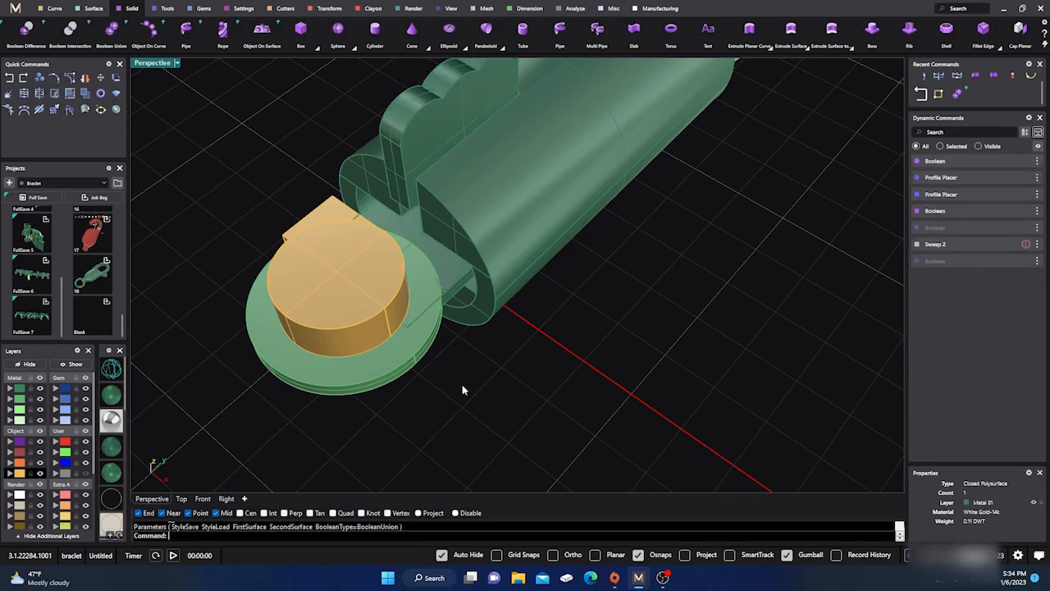
right_click(462, 389)
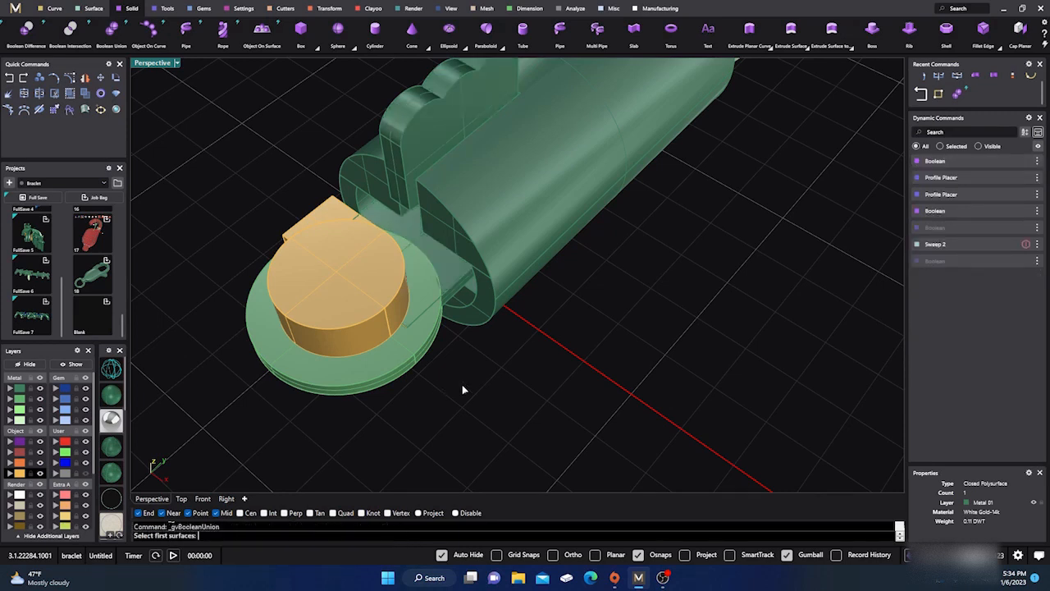
right_click(463, 317)
click(383, 373)
right_click(400, 395)
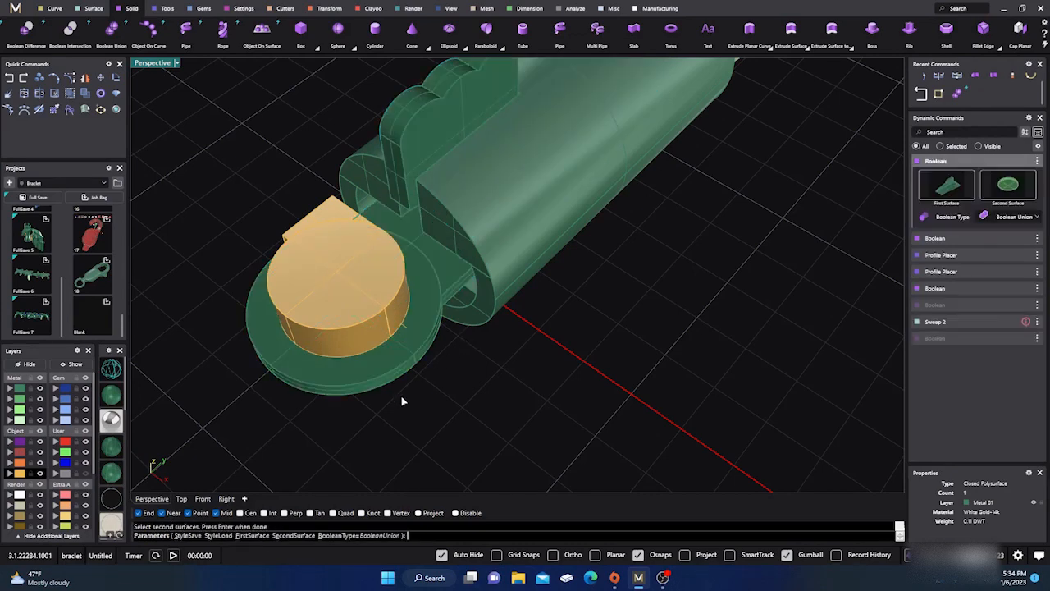
Move the leftover original disc to the User 04 layer.
click(392, 371)
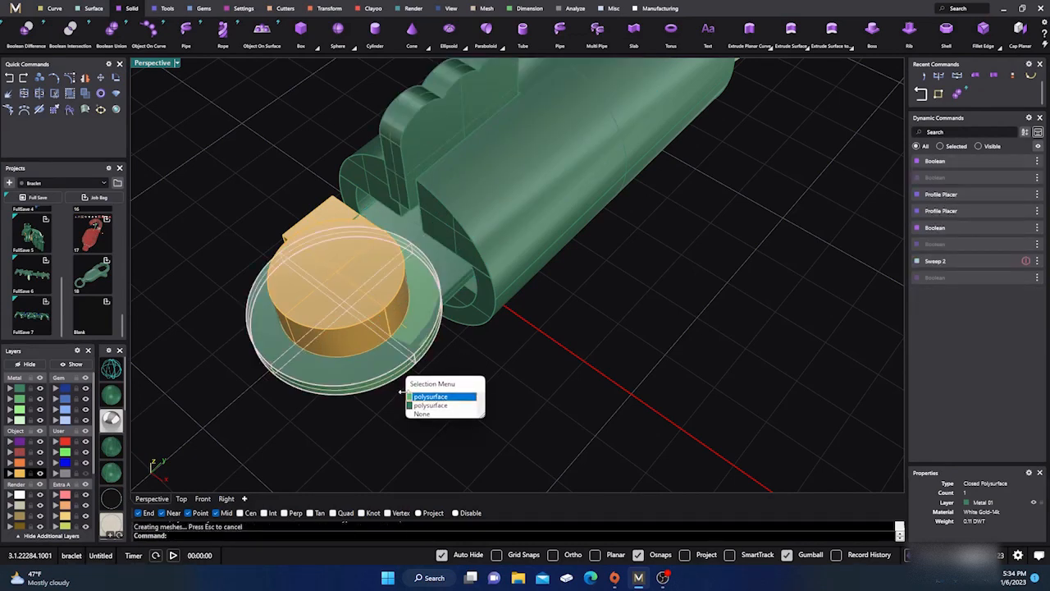
click(418, 397)
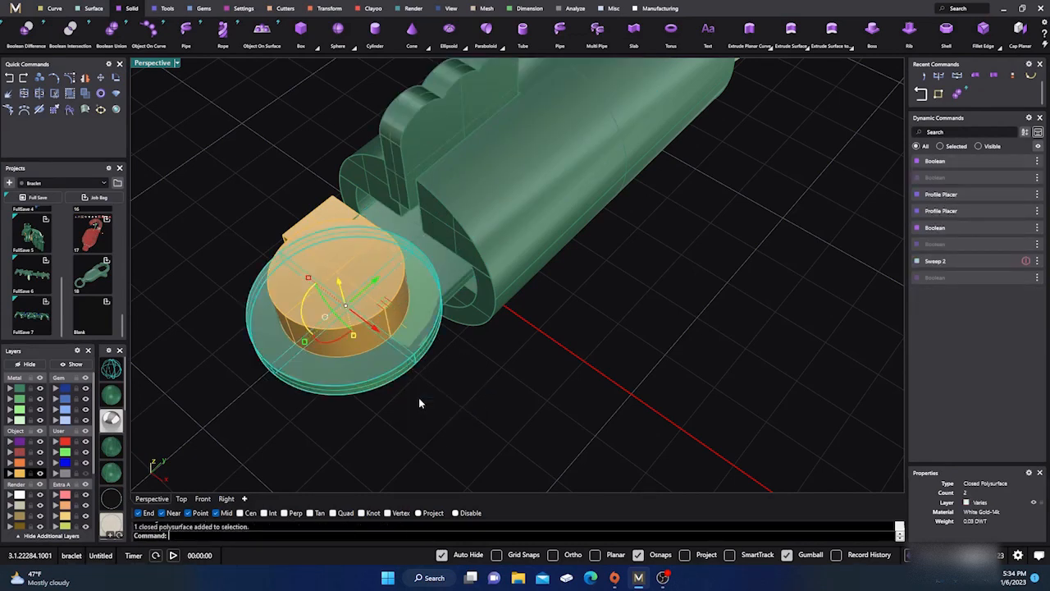
click(54, 473)
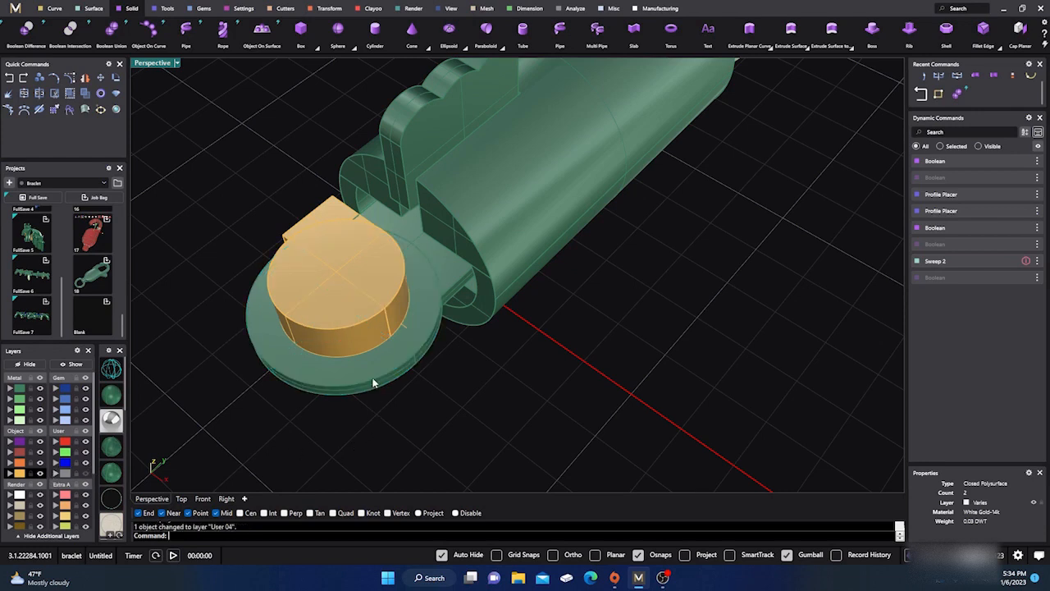
Boolean-subtract the capped cylinder from the disc-ended tongue, and move the leftover cylinder to the User 04 layer.
click(25, 31)
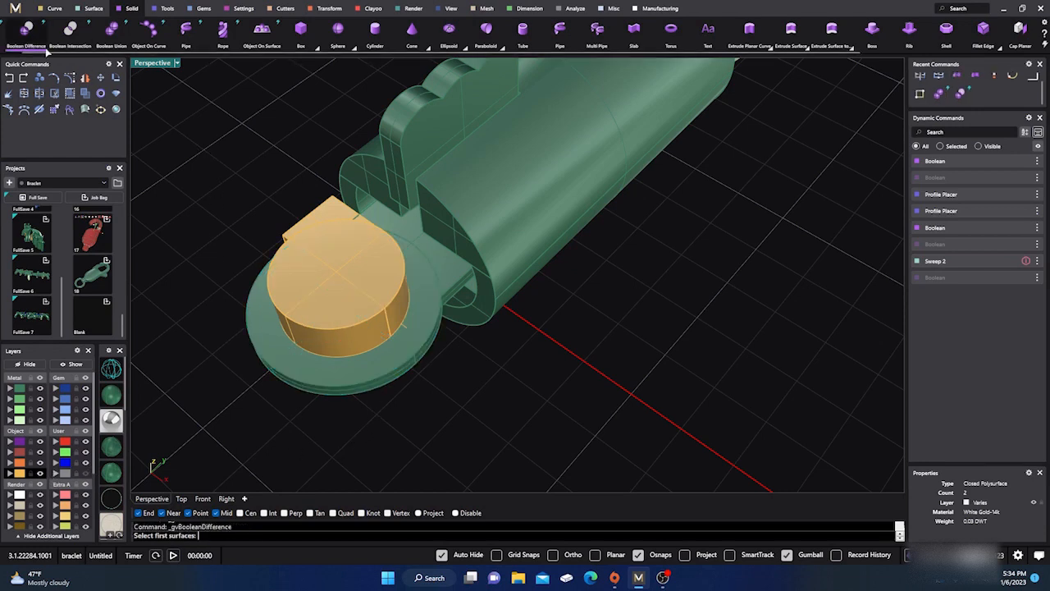
click(368, 361)
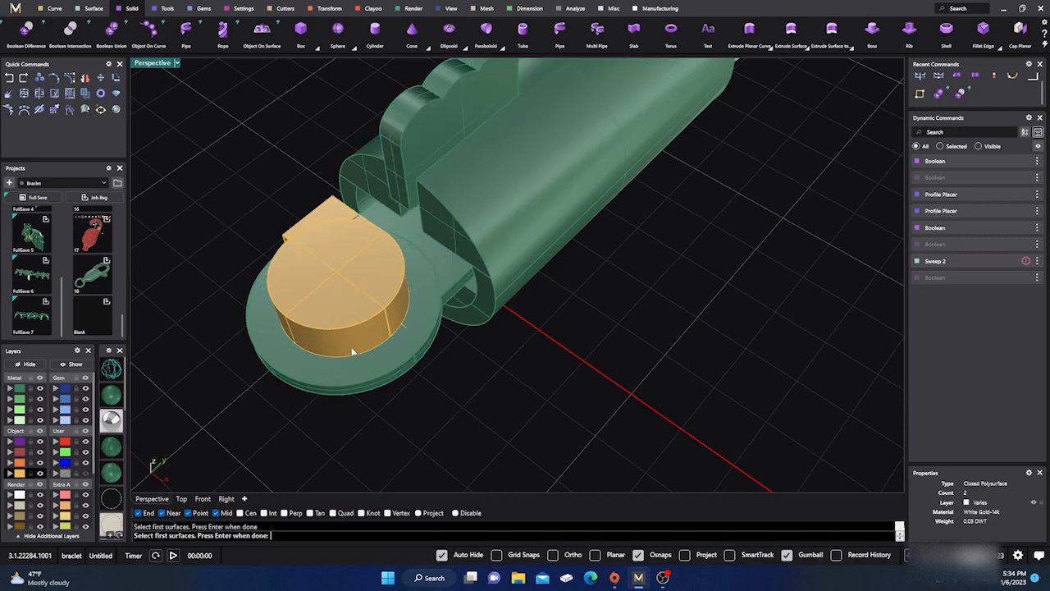
key(Return)
click(345, 343)
key(Return)
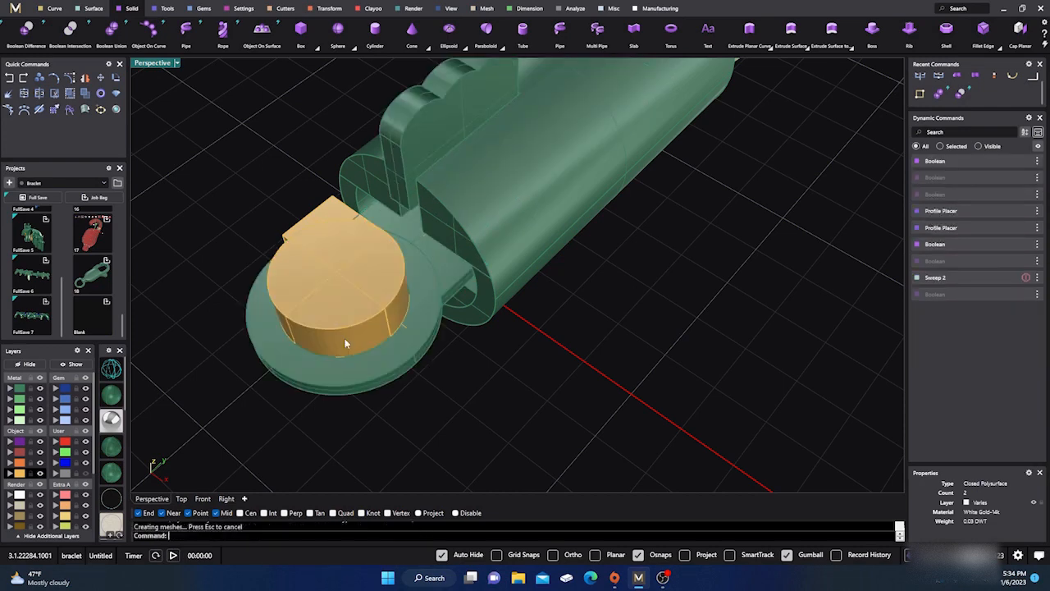
click(344, 338)
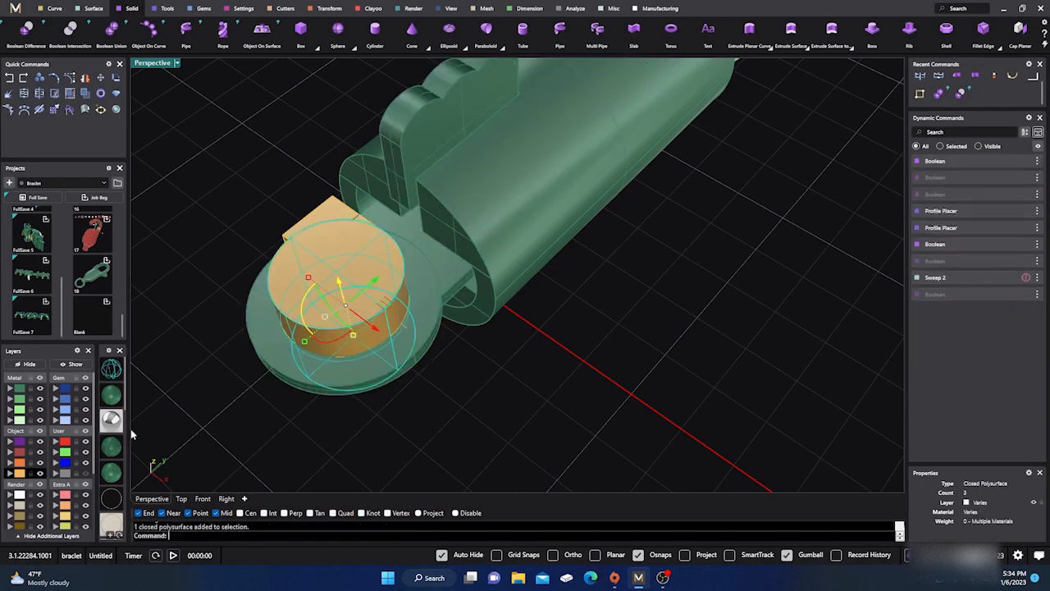
click(54, 474)
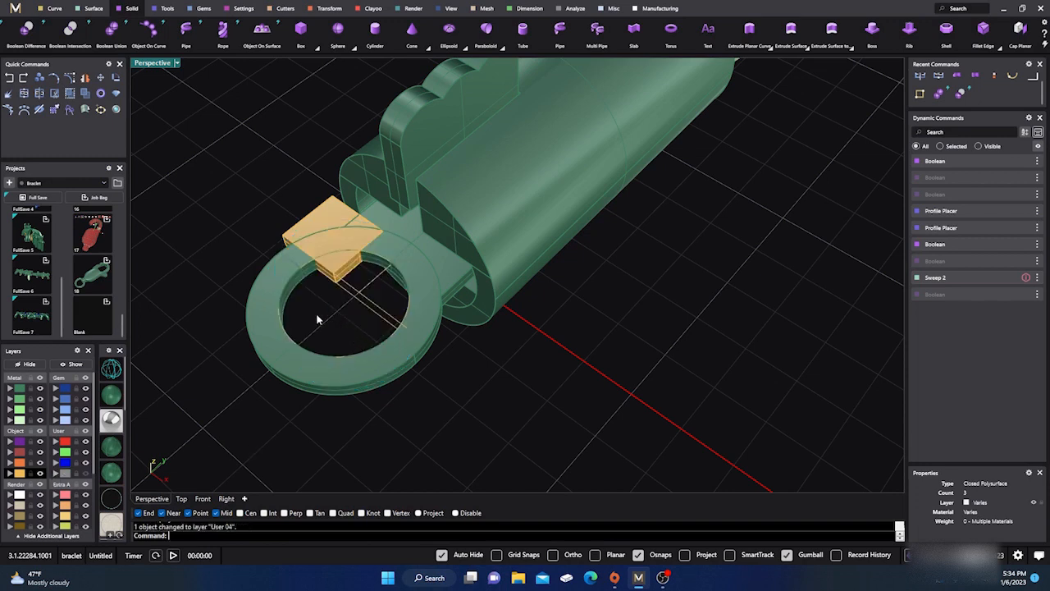
Boolean-union the rectangular block with the ring-ended tongue, and move the leftover block to the User 04 layer.
click(112, 29)
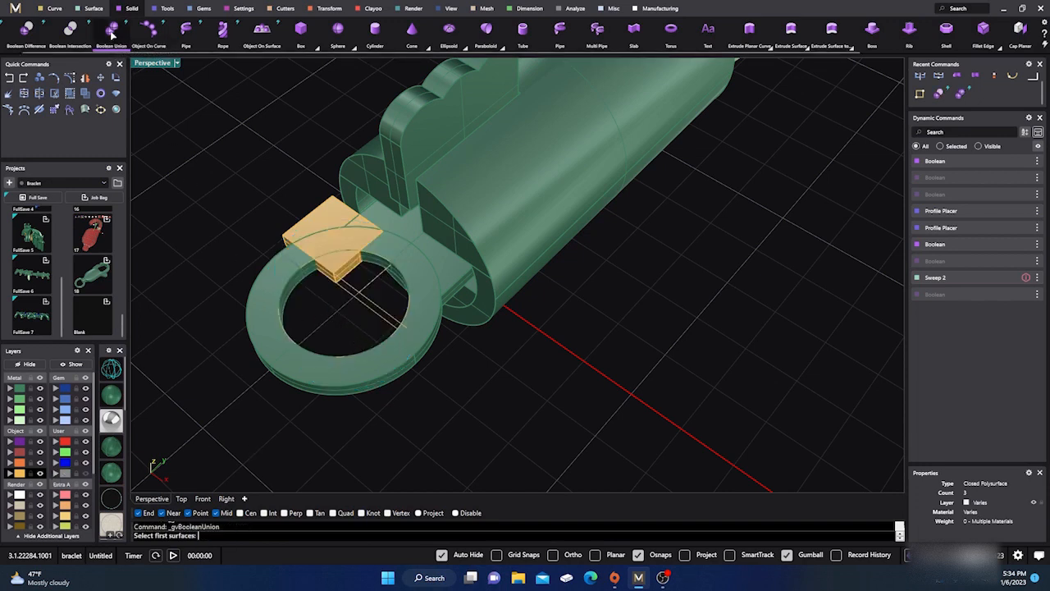
click(255, 300)
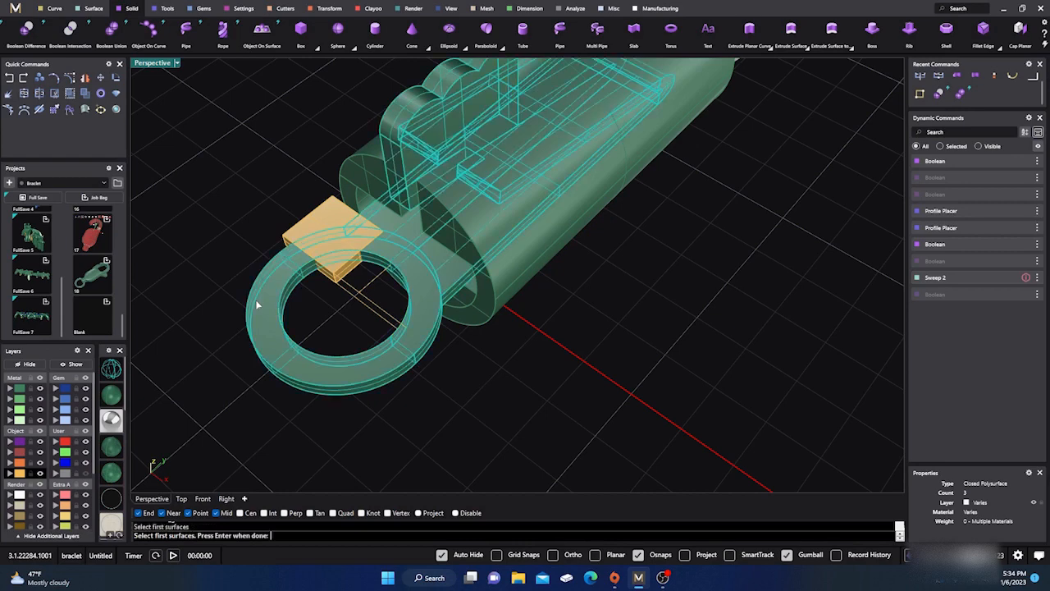
key(Return)
click(324, 220)
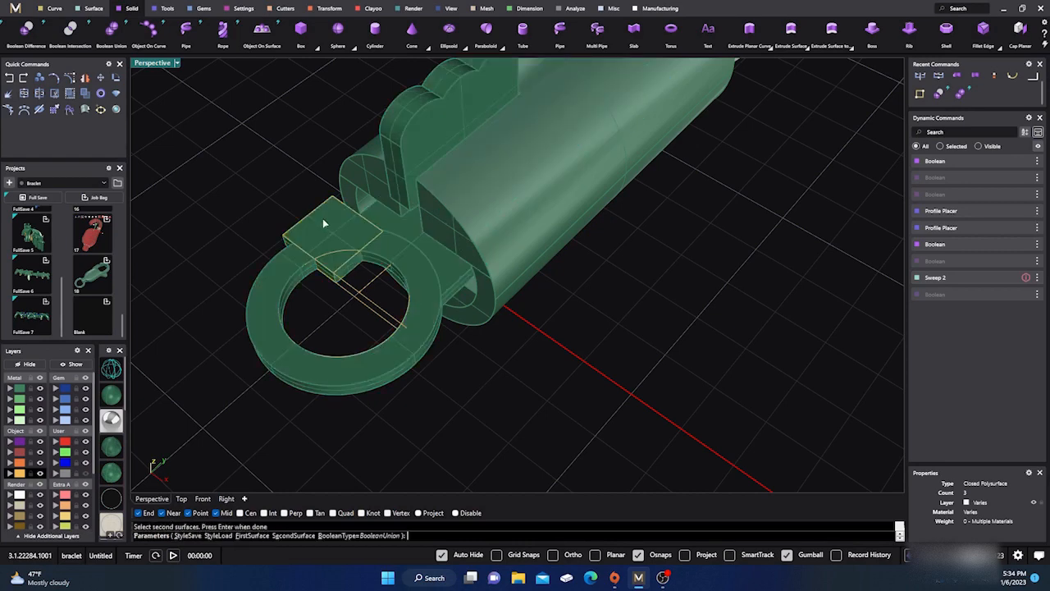
key(Return)
click(318, 221)
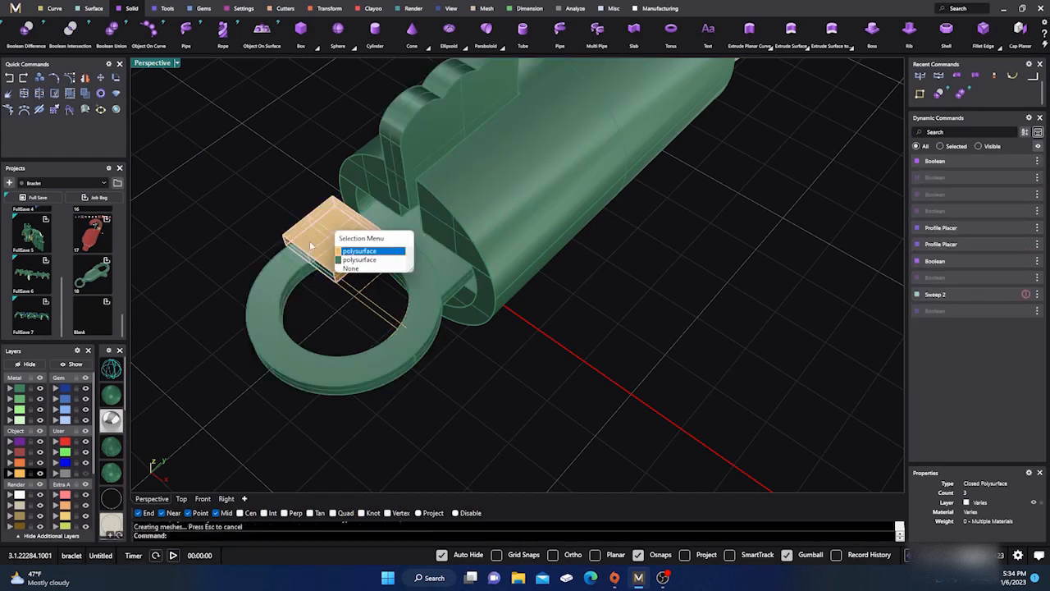
click(351, 256)
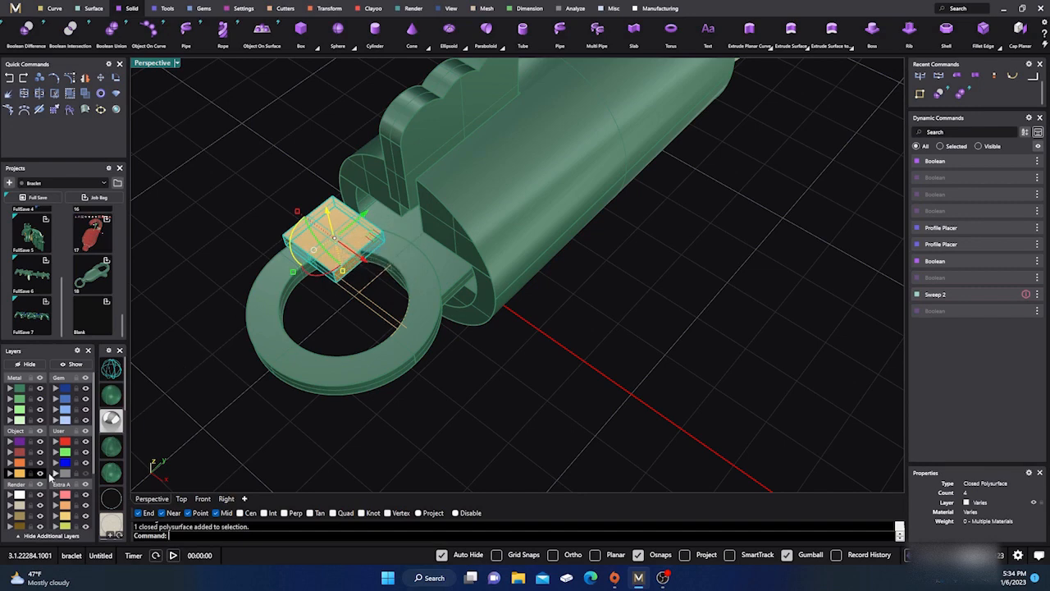
right_click(63, 473)
Move the remaining construction curves around the clasp to the User 04 layer.
scroll(383, 387, down, 3)
mouse_move(383, 386)
right_down()
mouse_move(394, 402)
mouse_move(399, 393)
right_up()
scroll(399, 393, down, 3)
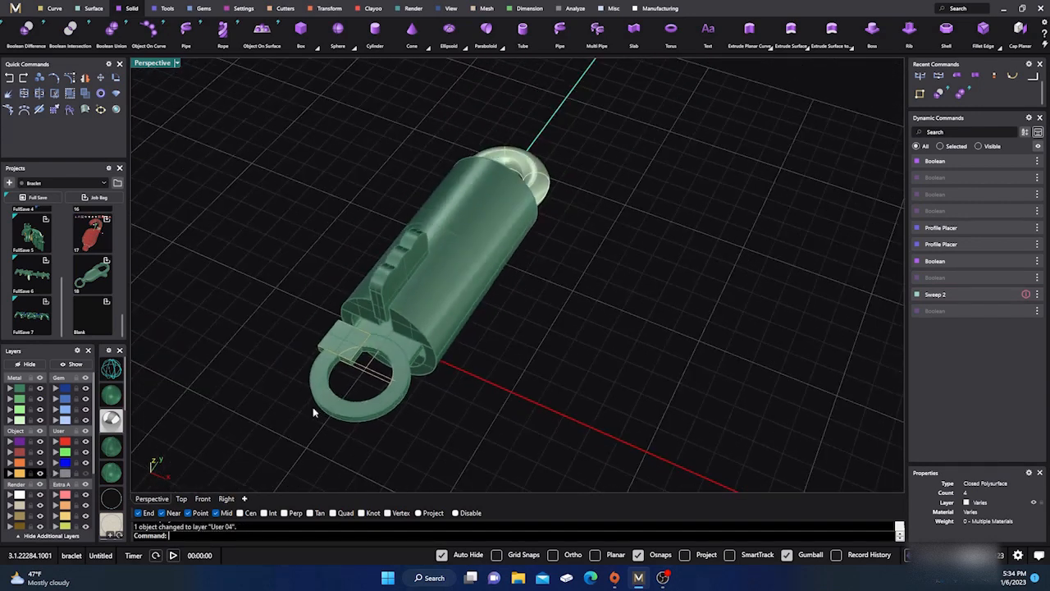
click(59, 473)
right_click(57, 473)
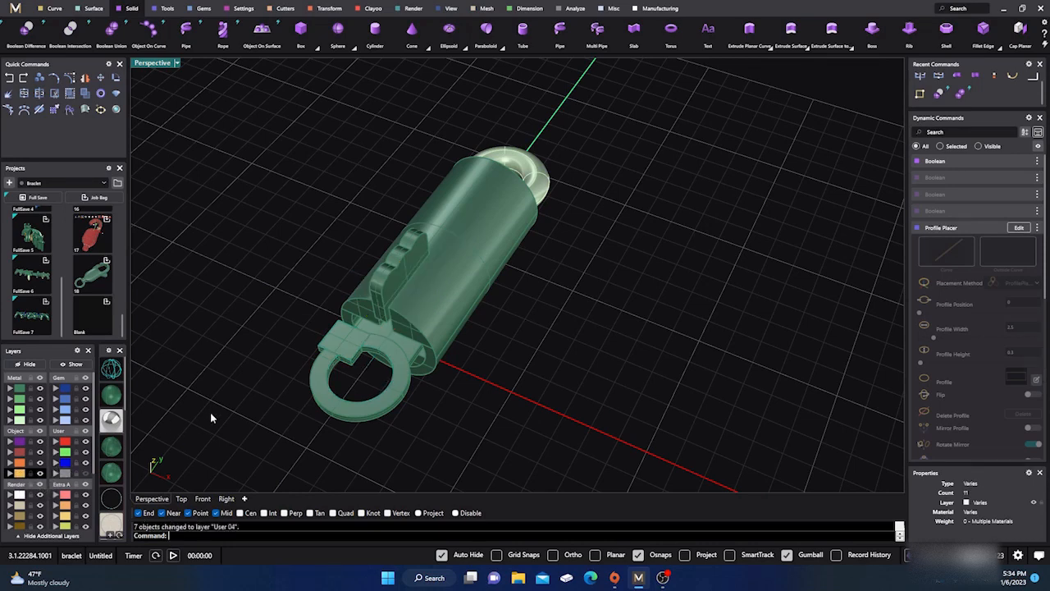
right_drag(480, 380, 496, 395)
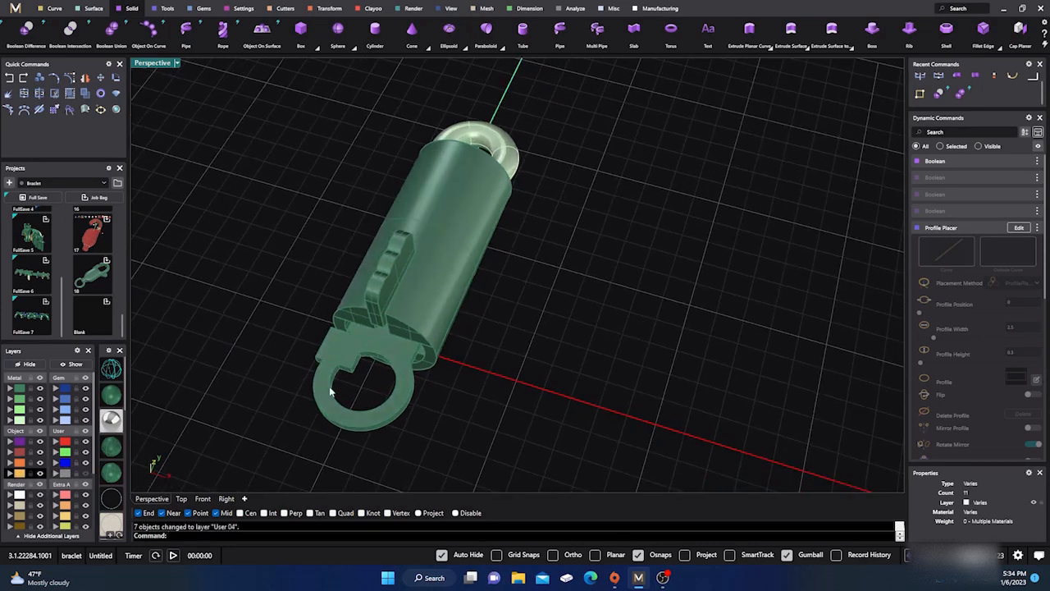
scroll(331, 389, up, 5)
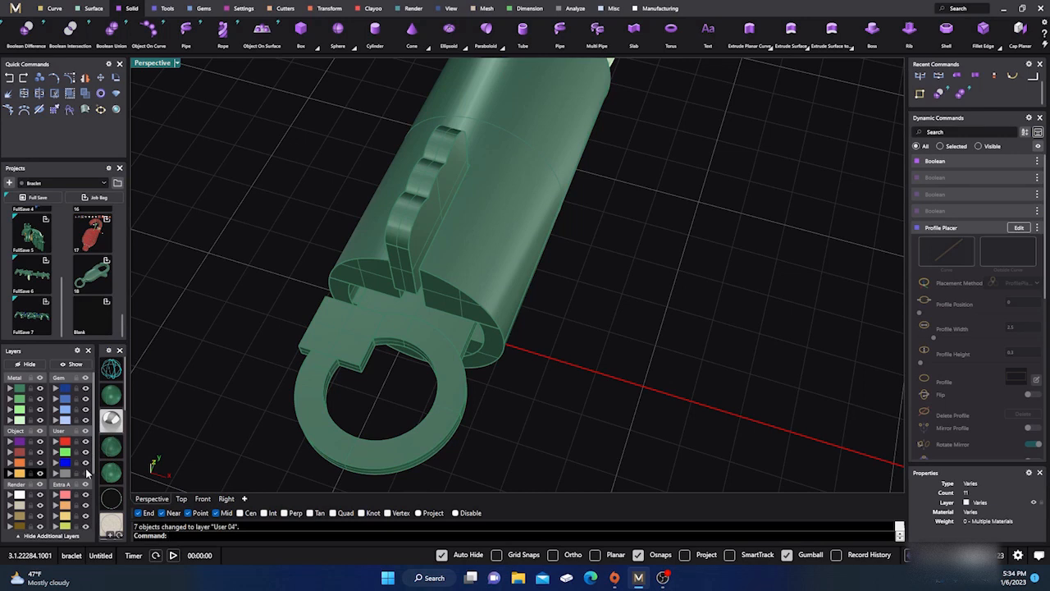
Turn on the User 04 layer and hide the large rounded solid and the original disc around the ring end.
click(86, 474)
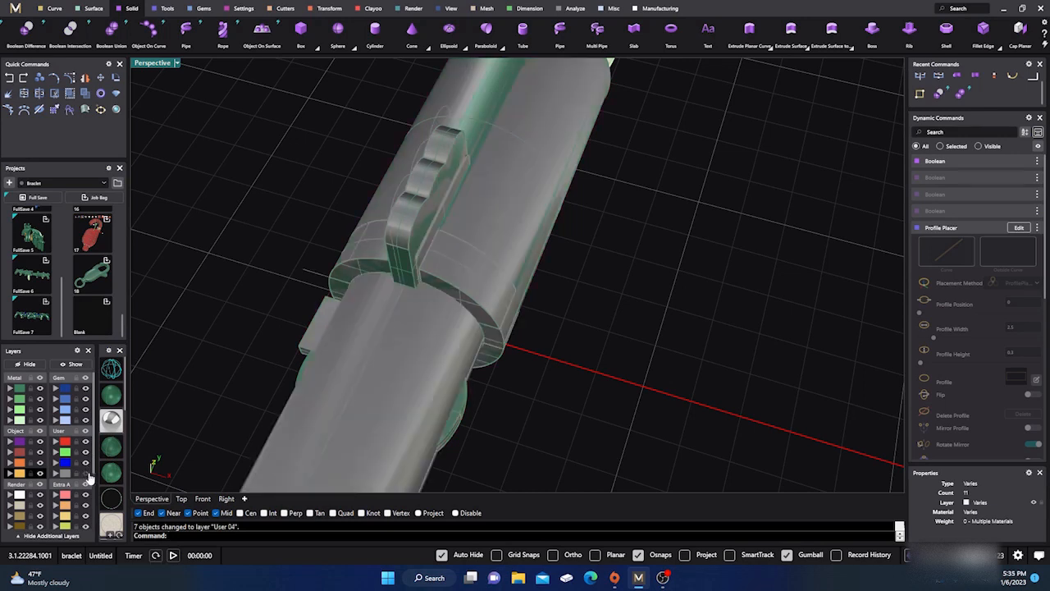
click(354, 397)
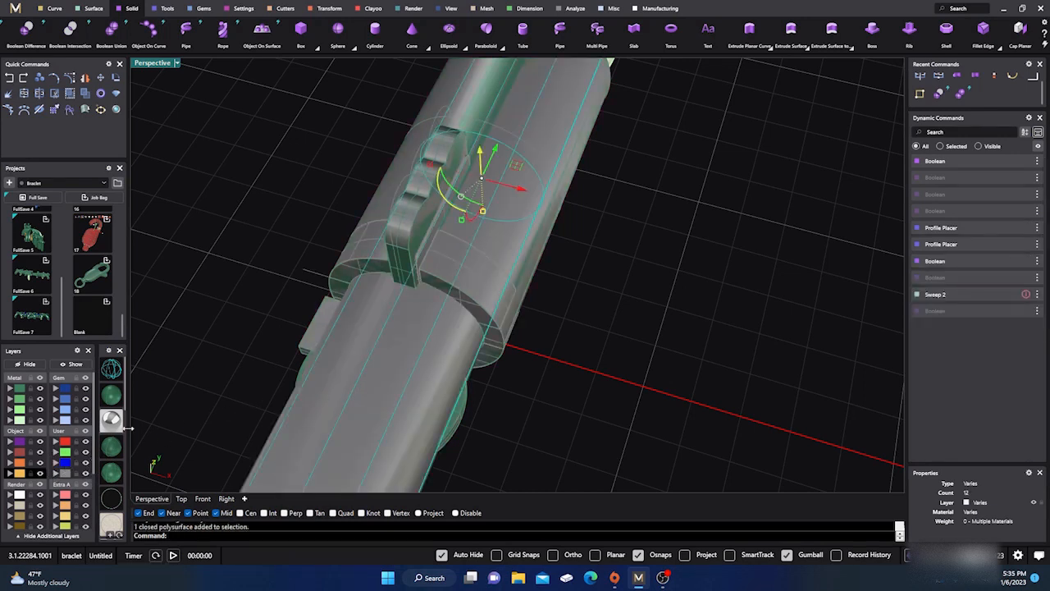
click(29, 363)
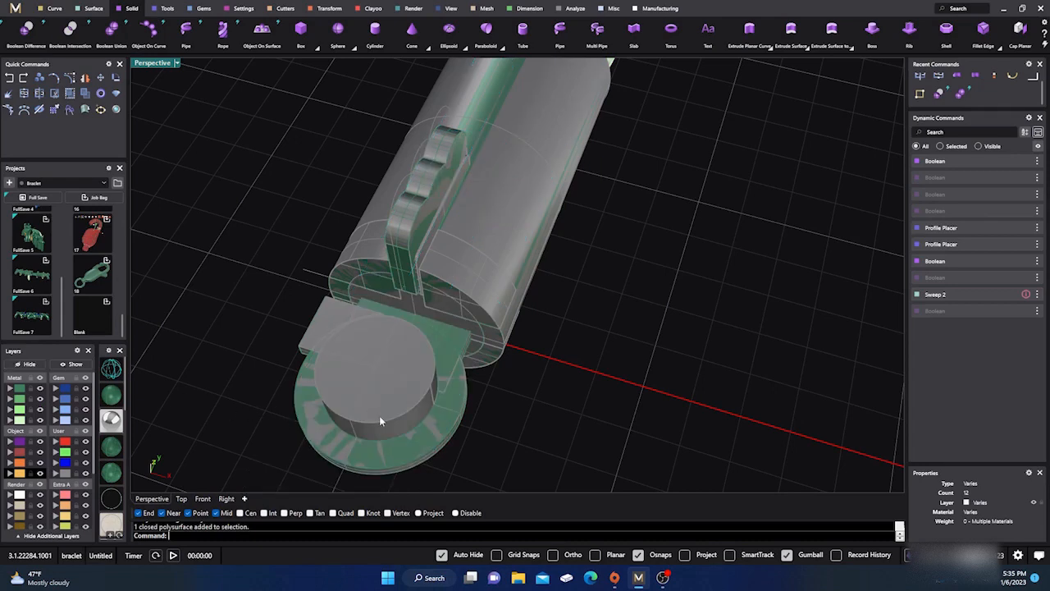
click(431, 436)
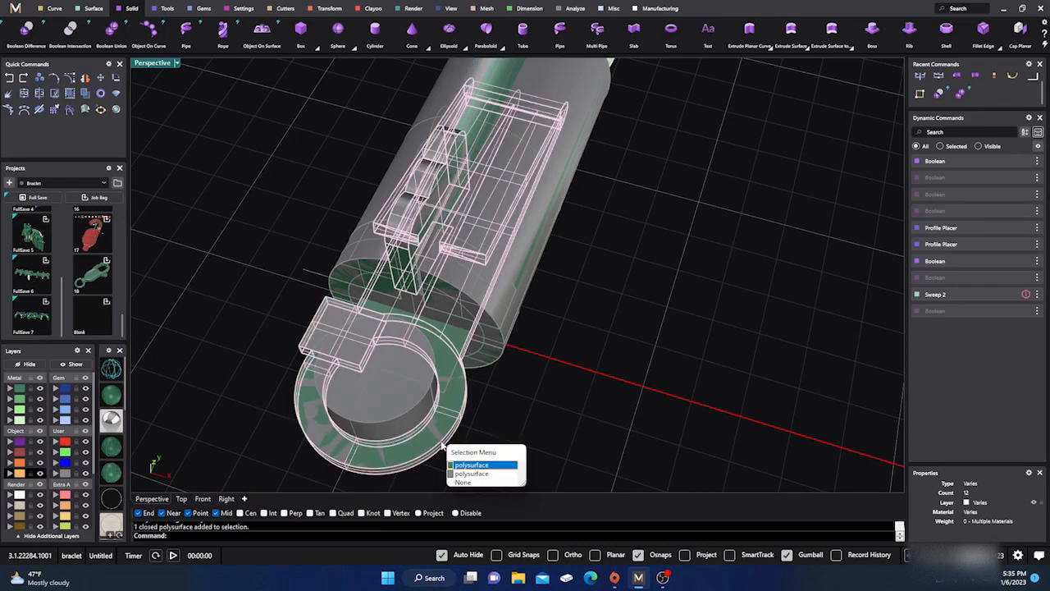
click(472, 474)
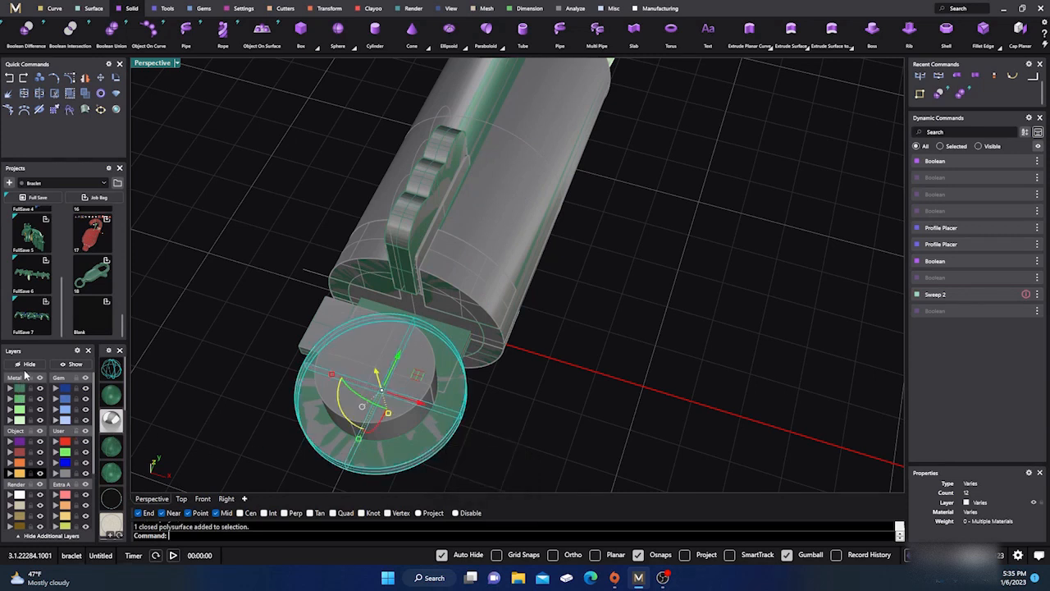
click(30, 364)
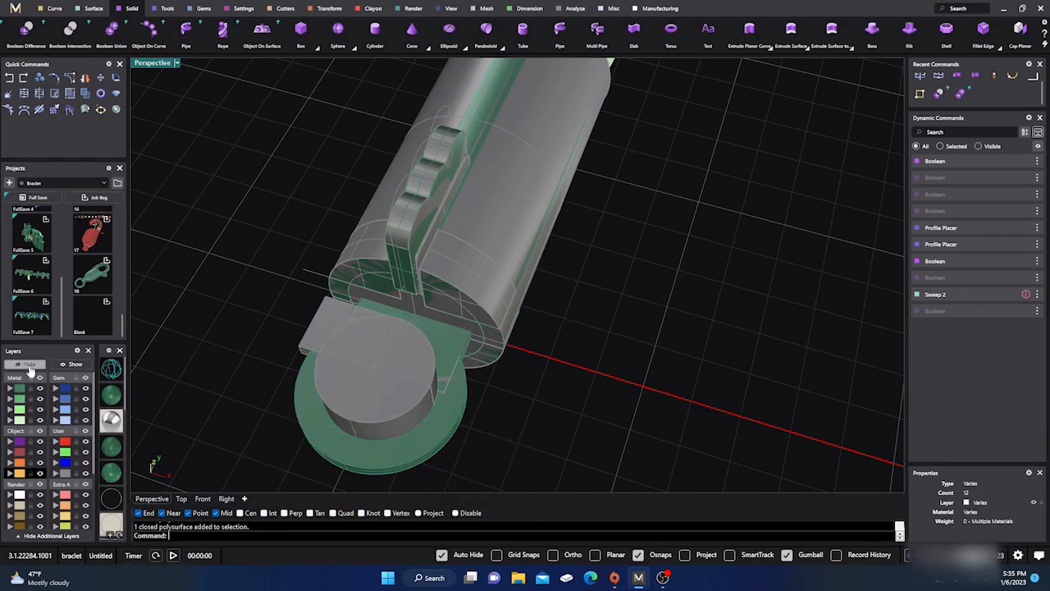
Boolean-subtract the cylinder from the rectangular block beside the ring.
click(313, 324)
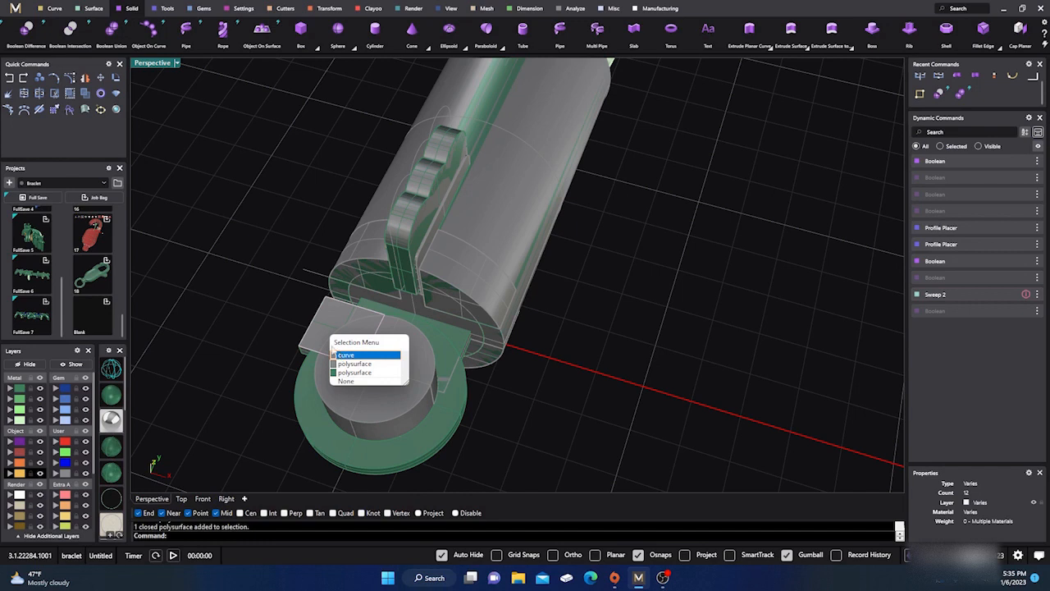
click(273, 275)
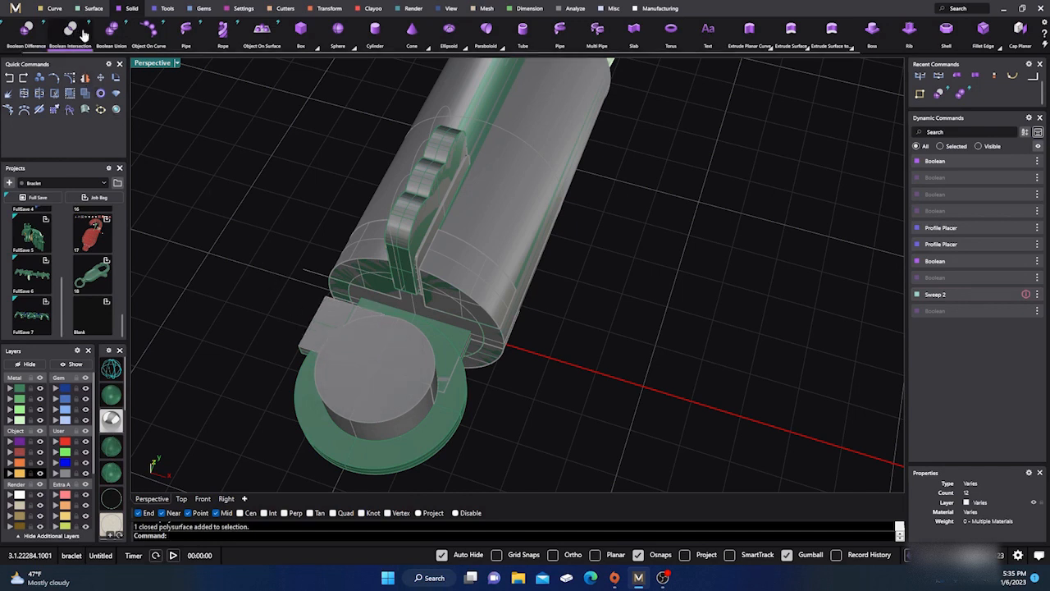
click(26, 31)
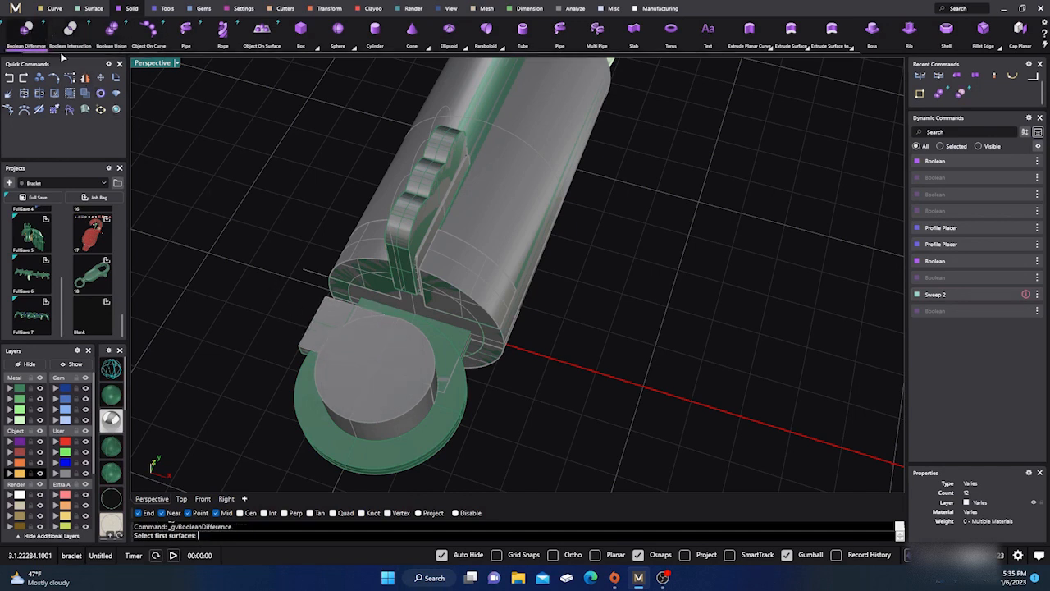
click(332, 313)
click(351, 346)
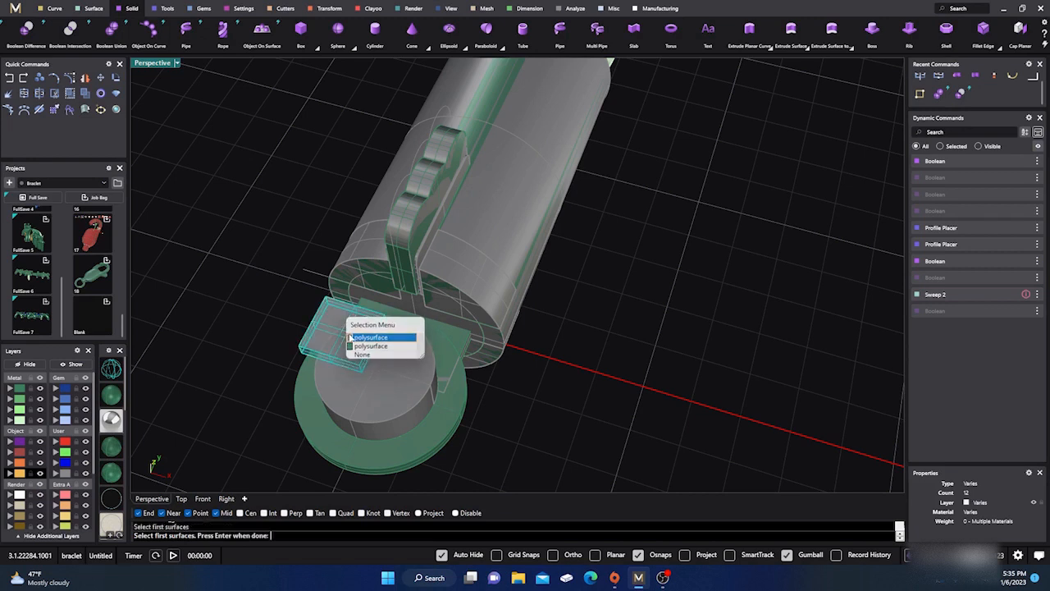
key(Return)
click(356, 401)
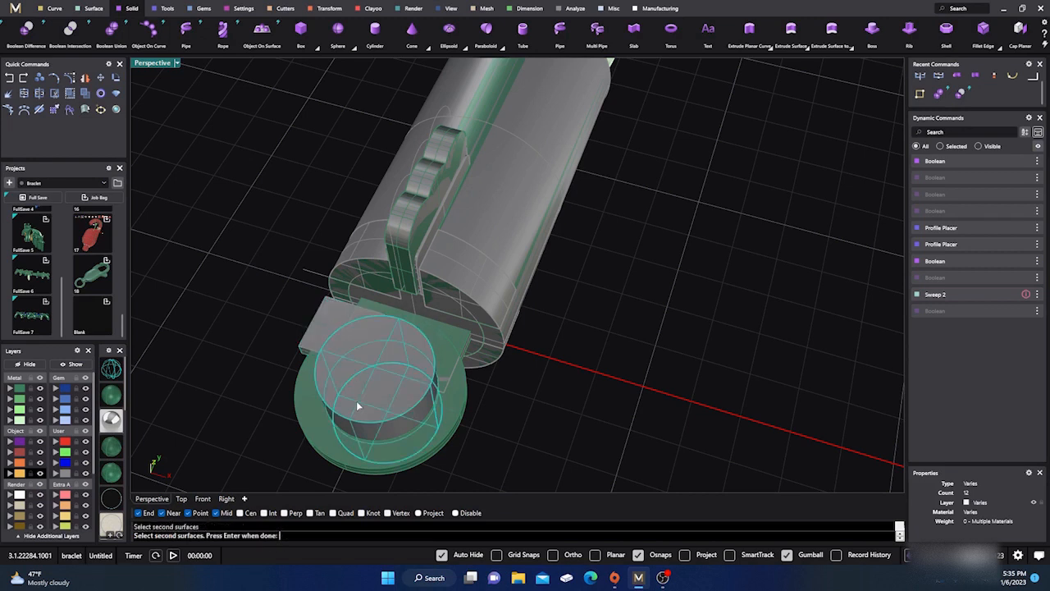
key(Return)
key(Return)
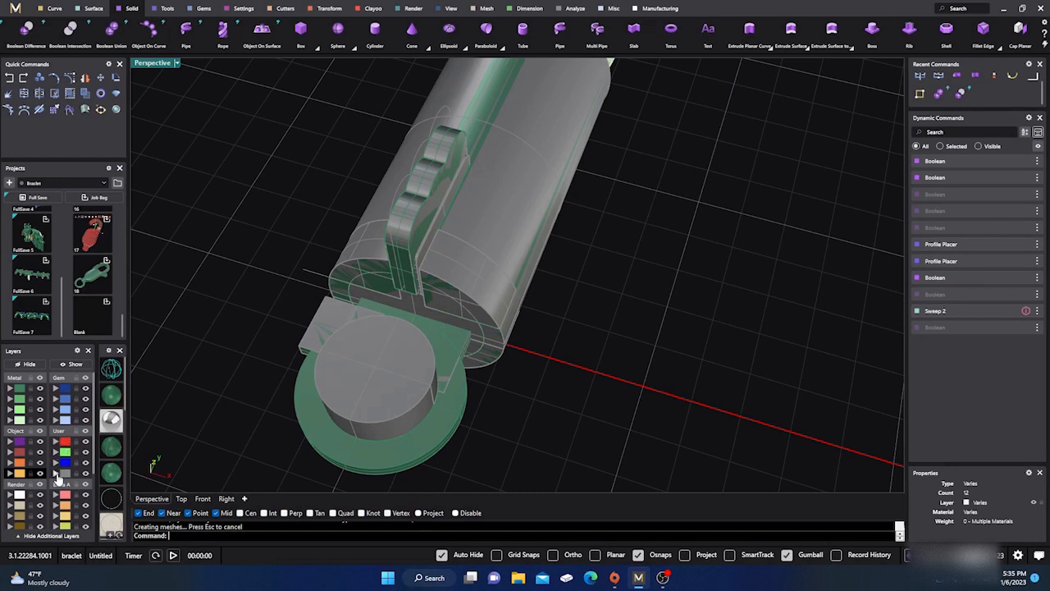
Unhide the hidden solids, turn off the User 04 layer, and inspect where the ring's side tab meets the hole.
click(73, 364)
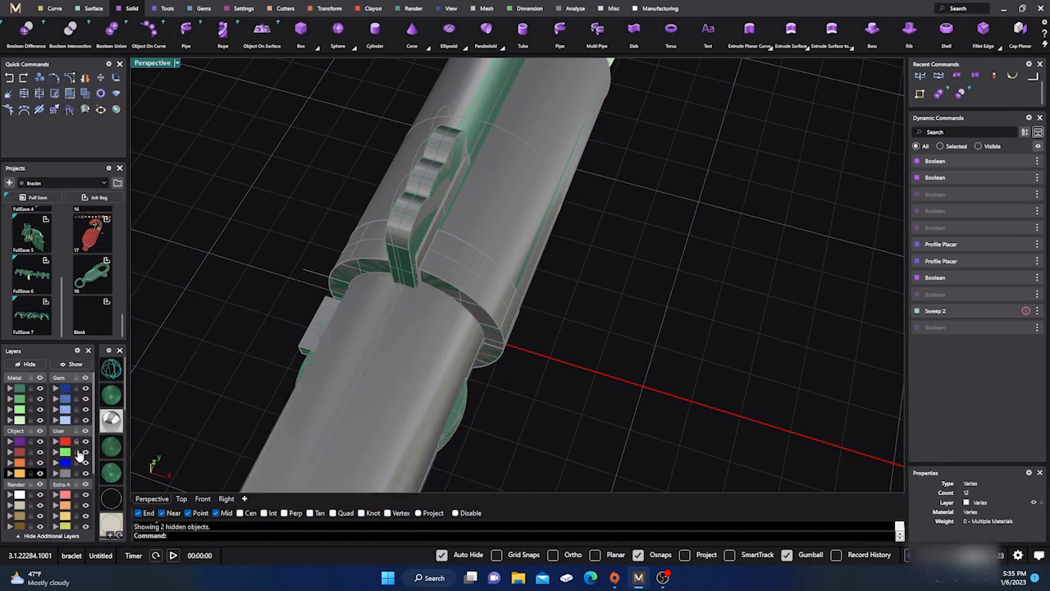
click(85, 476)
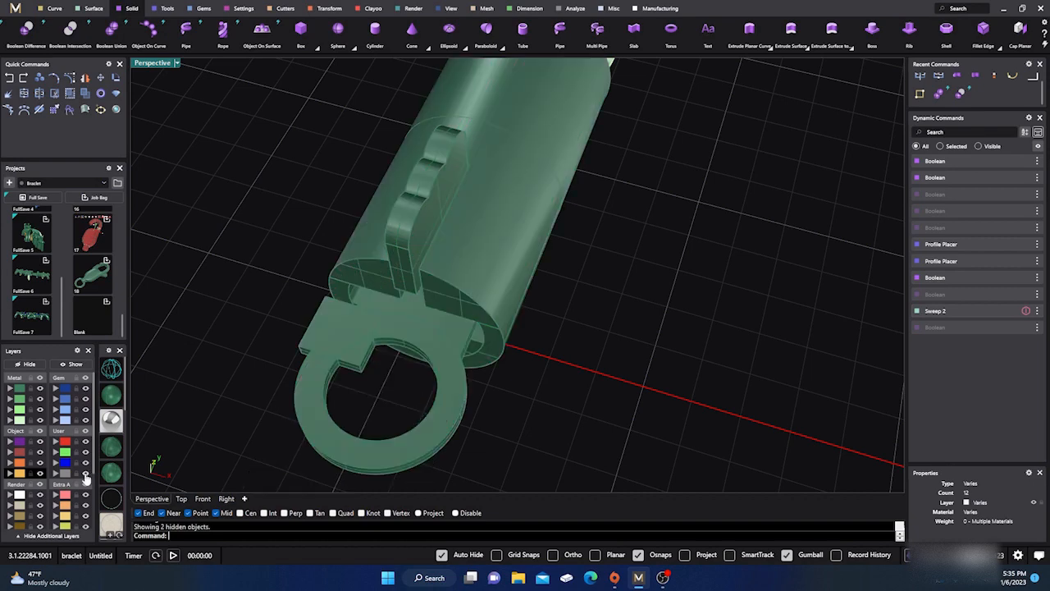
click(357, 374)
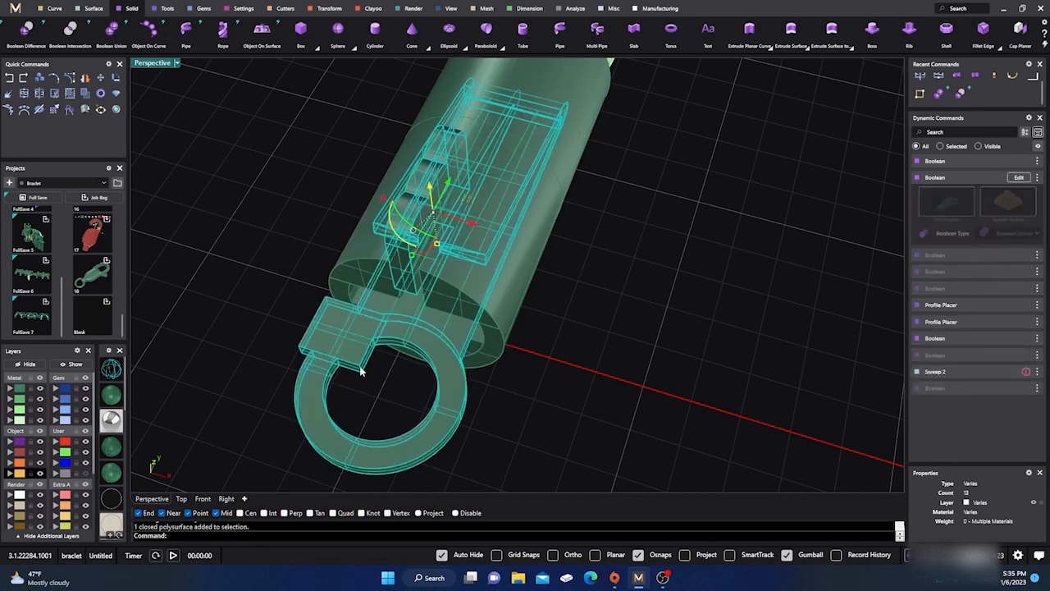
scroll(335, 345, up, 5)
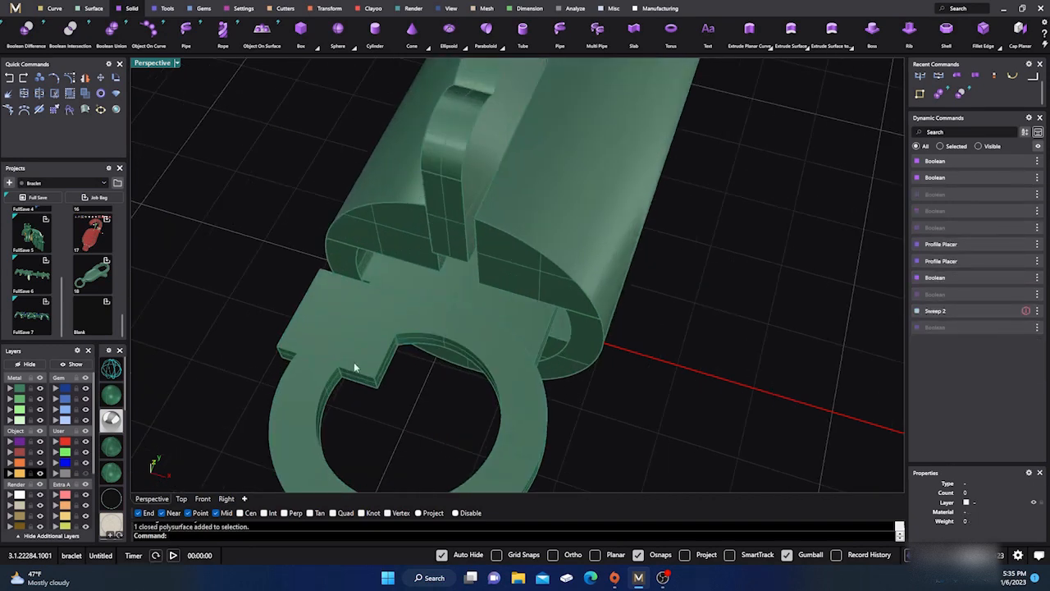
scroll(256, 223, down, 3)
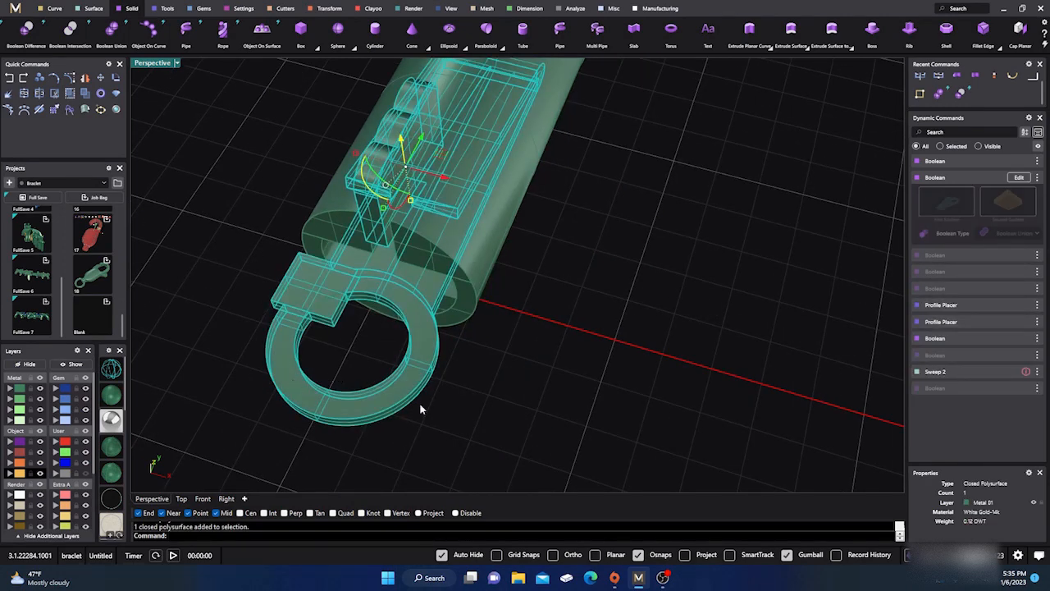
right_drag(420, 407, 374, 346)
scroll(411, 368, up, 3)
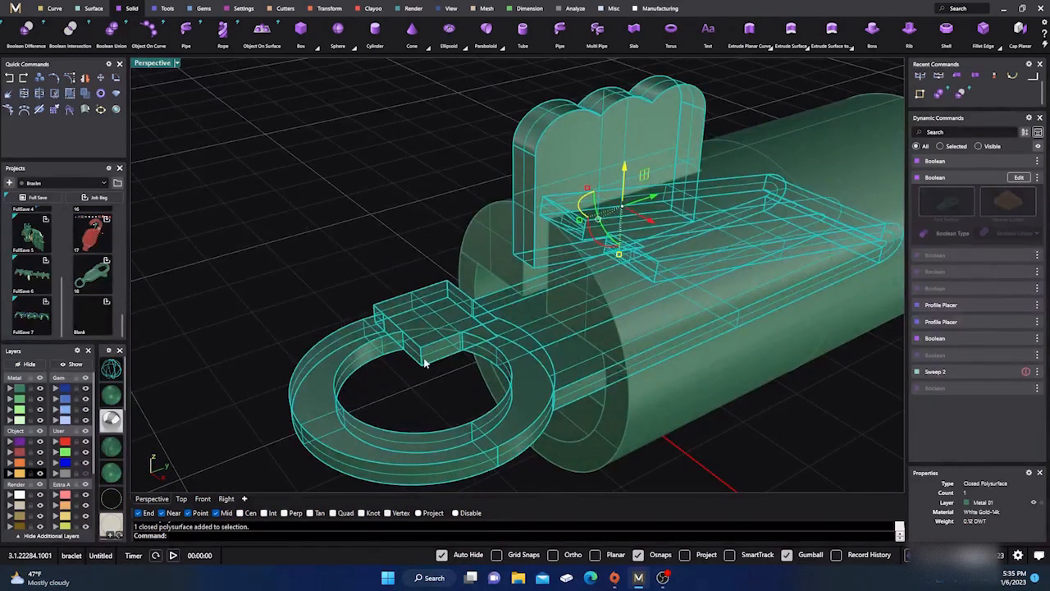
click(299, 272)
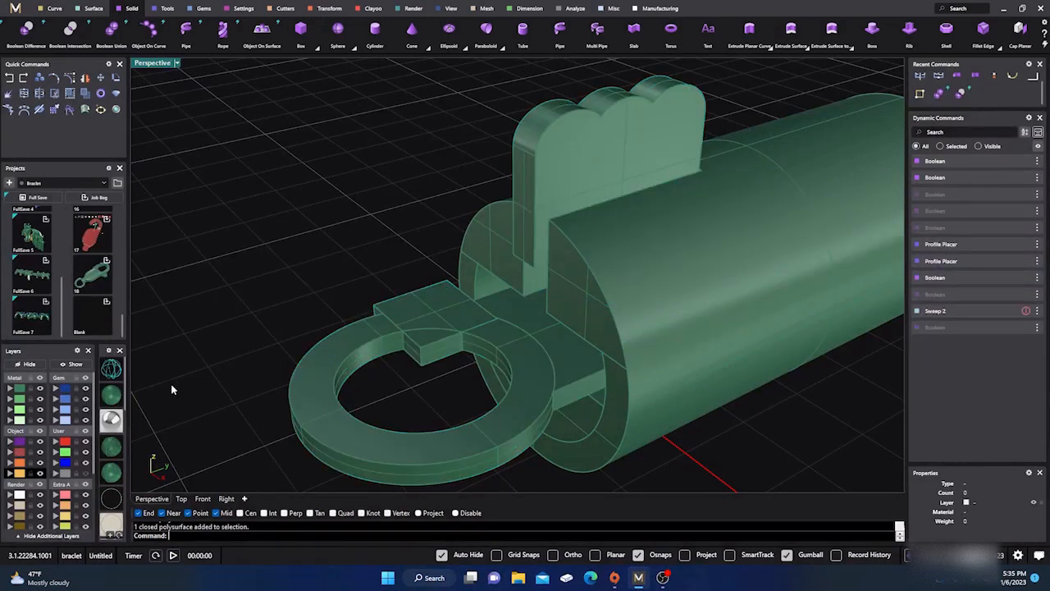
Turn the User 04 layer back on and hide the large rounded solid and the full disc again.
click(86, 474)
click(264, 342)
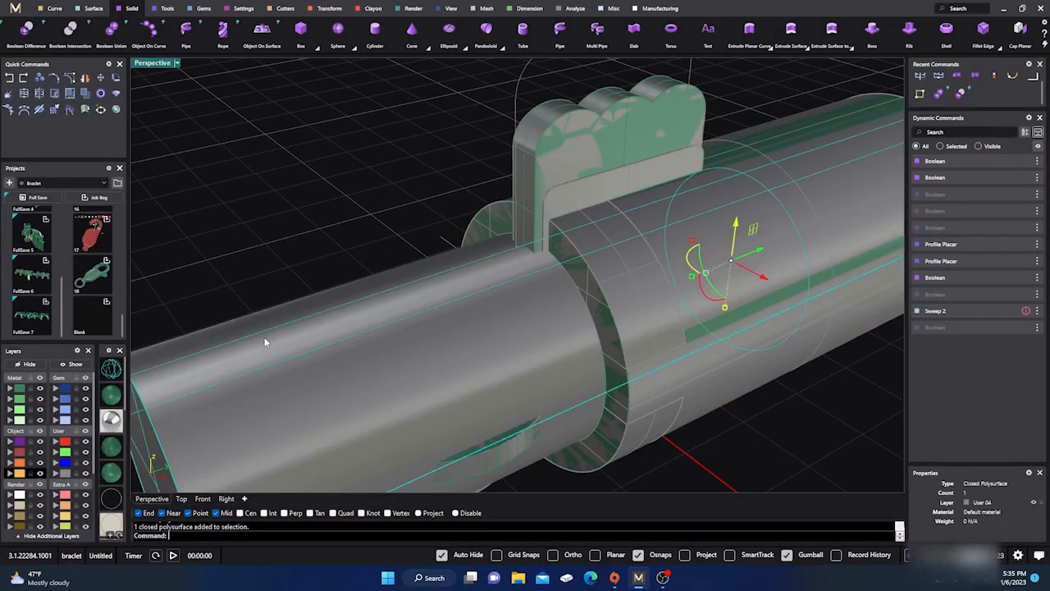
click(25, 363)
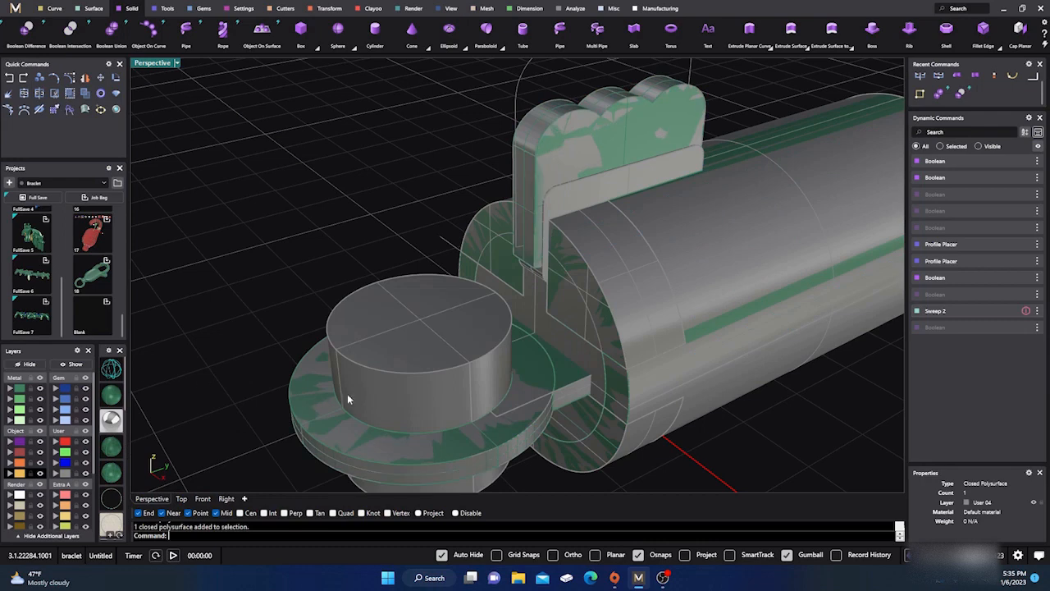
click(333, 425)
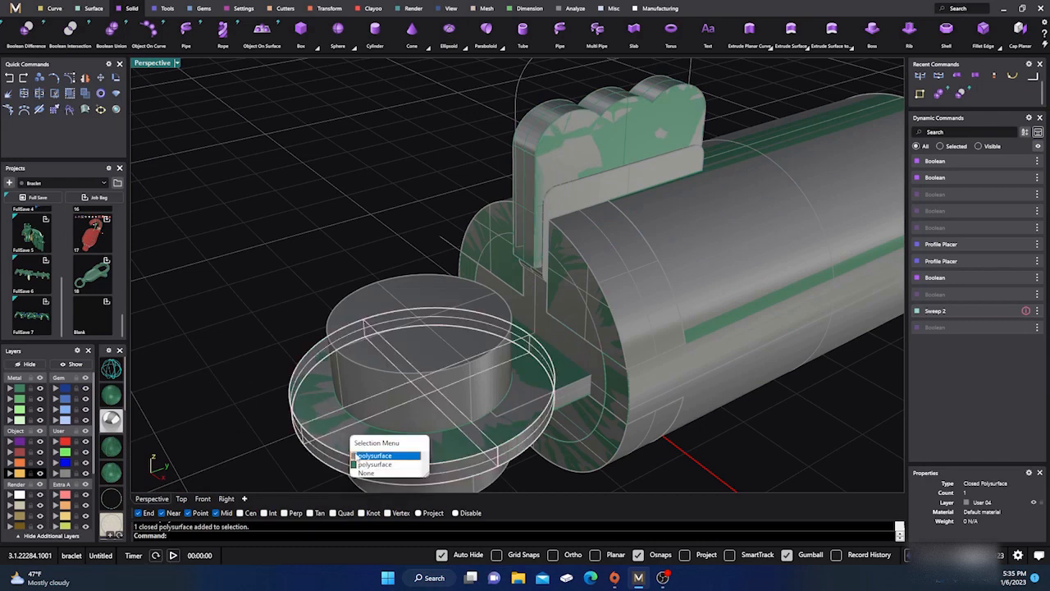
click(361, 456)
click(27, 365)
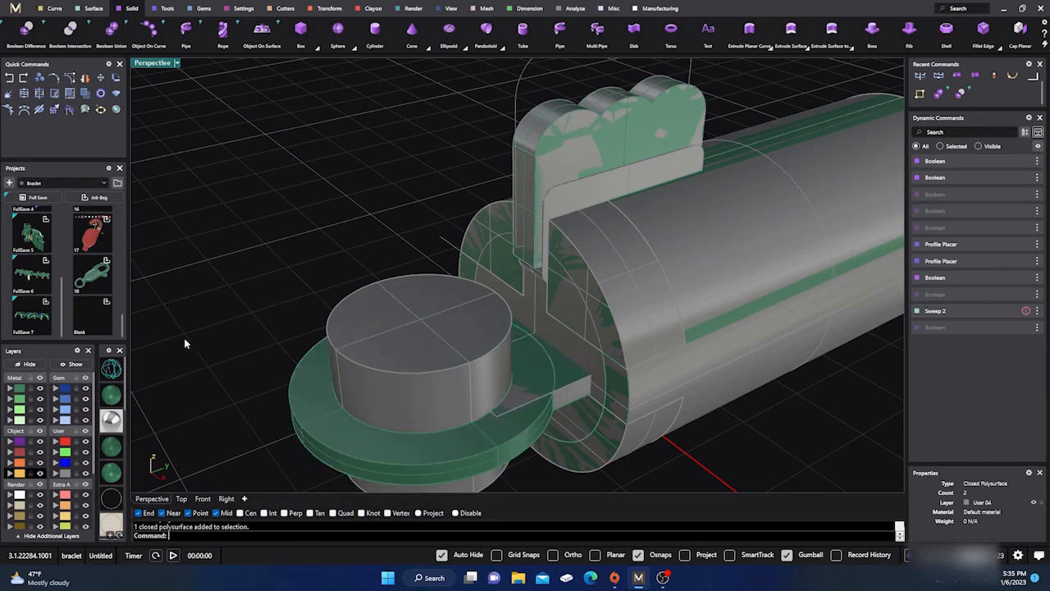
Hide the original rectangular block on the User 04 layer that overlaps the ring's side tab.
right_drag(215, 326, 287, 388)
click(266, 189)
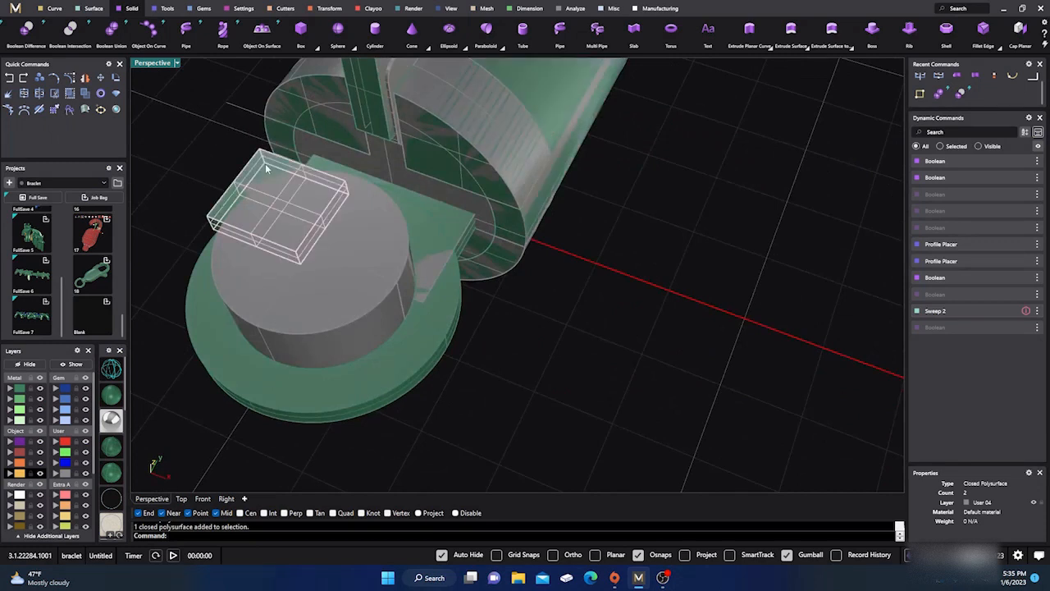
click(295, 194)
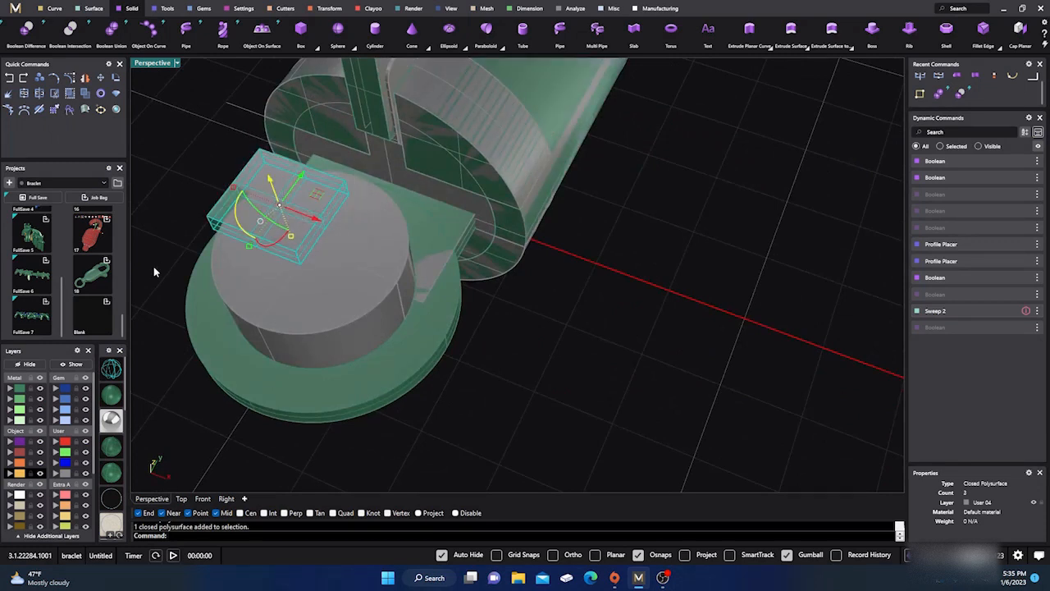
click(27, 364)
scroll(454, 398, down, 2)
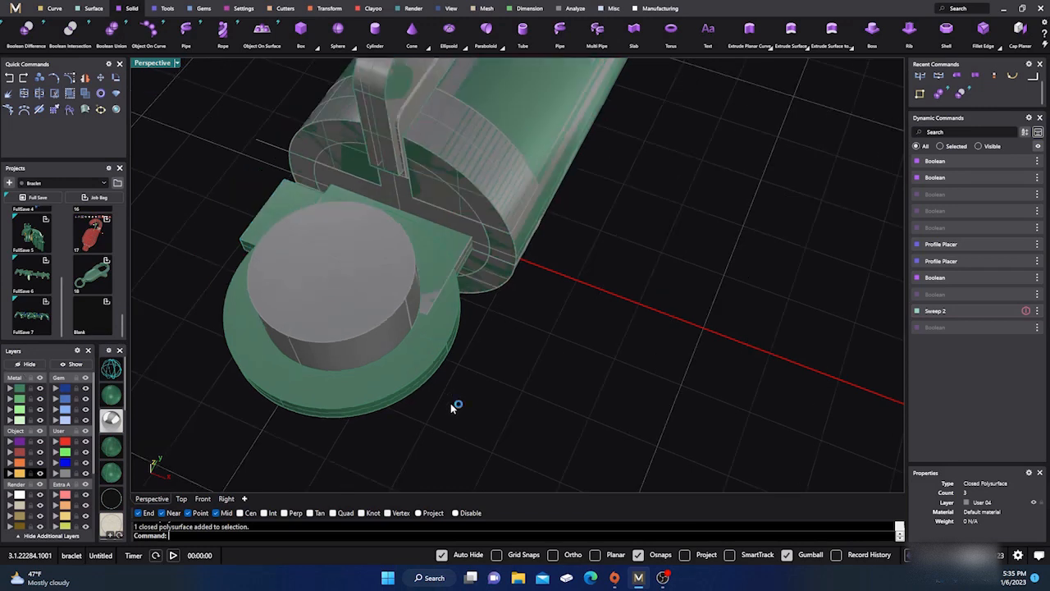
click(262, 206)
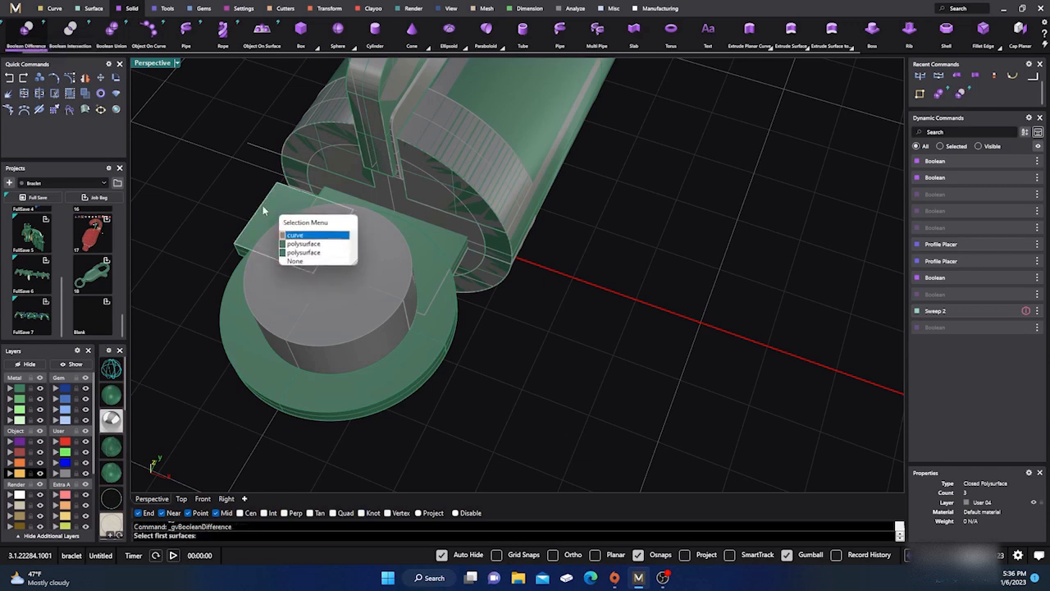
click(292, 252)
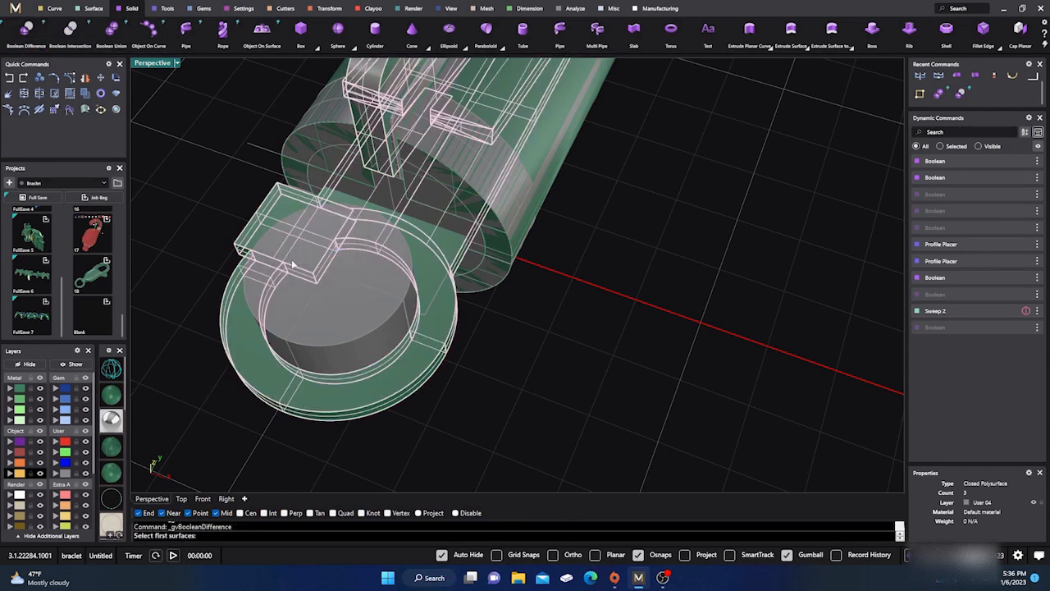
click(304, 316)
right_click(304, 317)
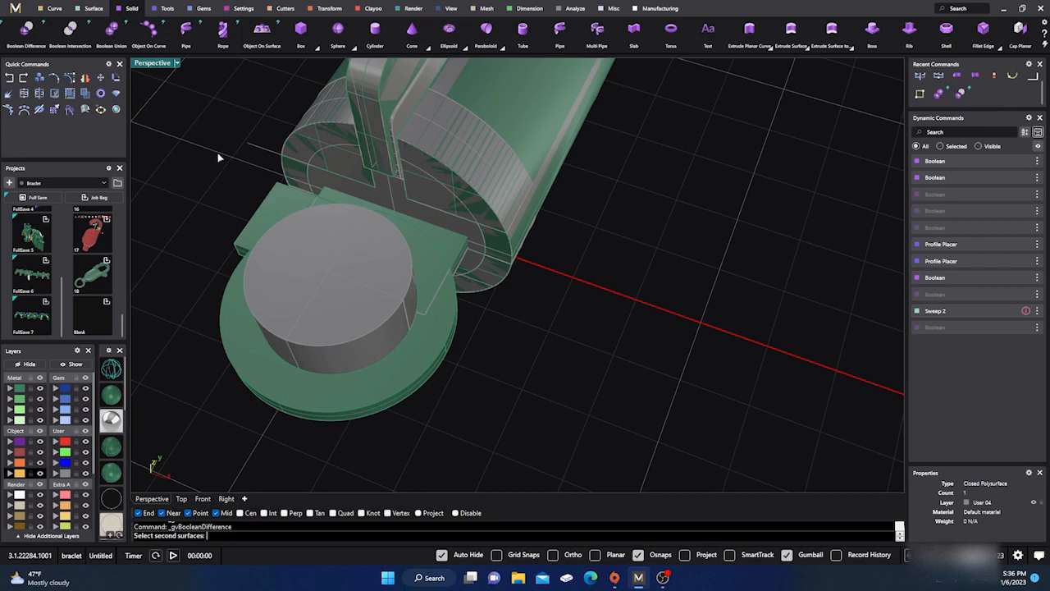
key(Escape)
Boolean-subtract the cylinder from the ring-ended tongue to trim the side tab flush with the hole.
right_click(249, 186)
click(274, 215)
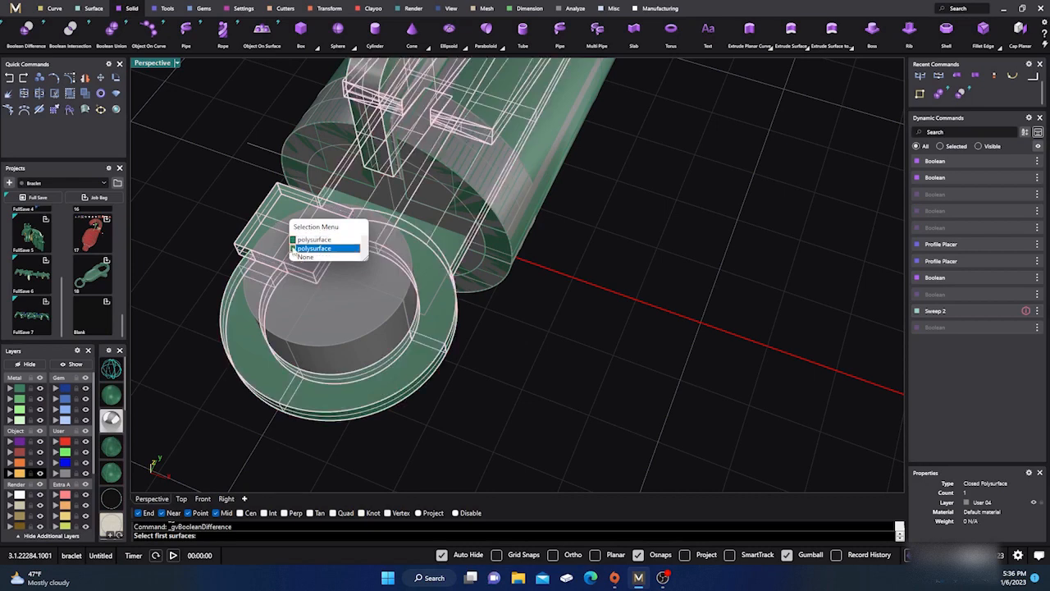
click(295, 248)
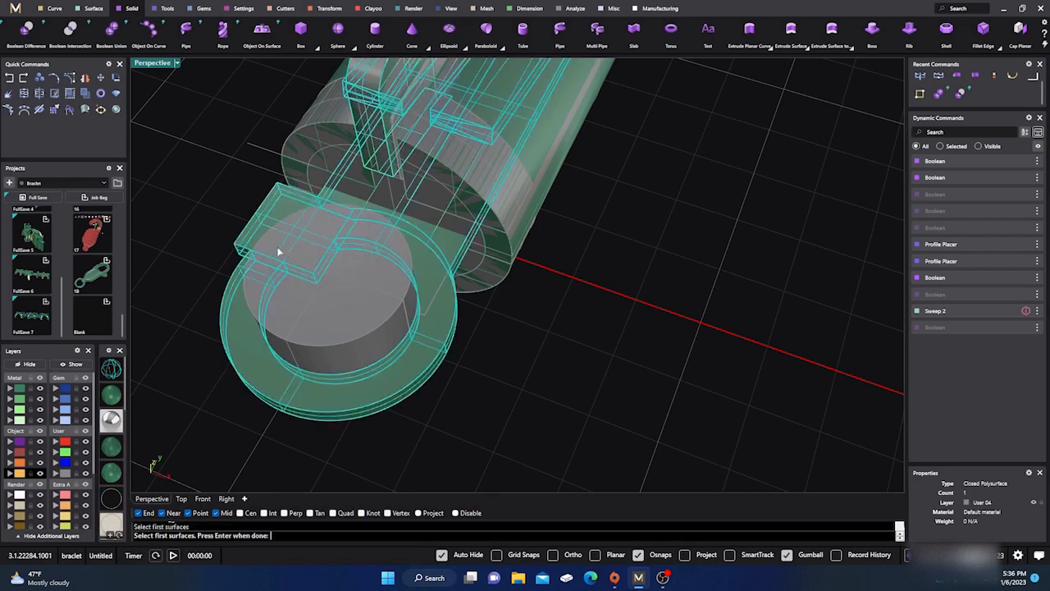
key(Return)
click(302, 309)
key(Return)
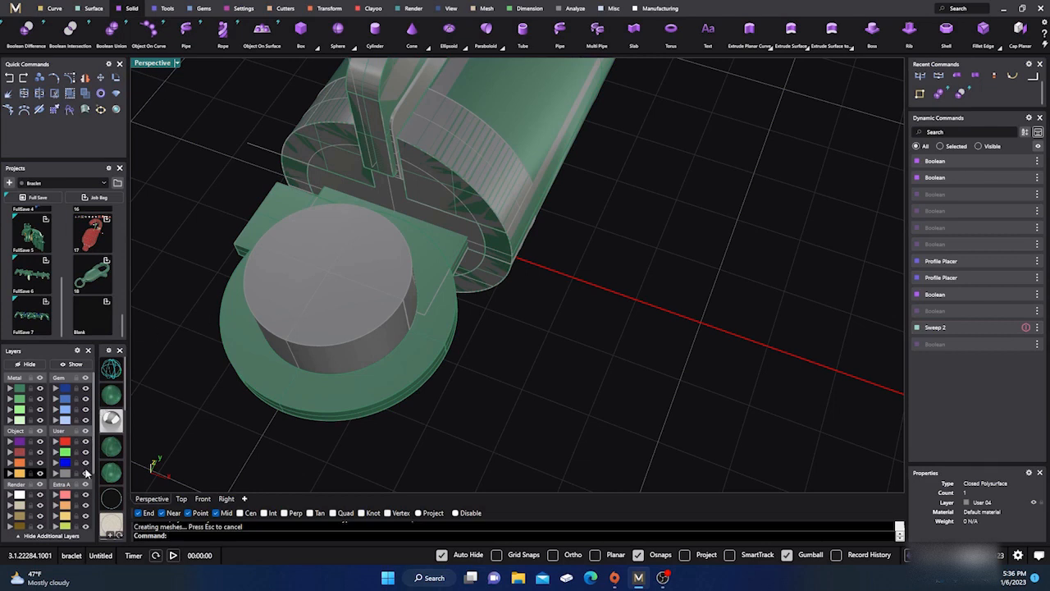
Turn off the User 04 layer and move the leftover trimmed rectangular block onto it.
click(266, 232)
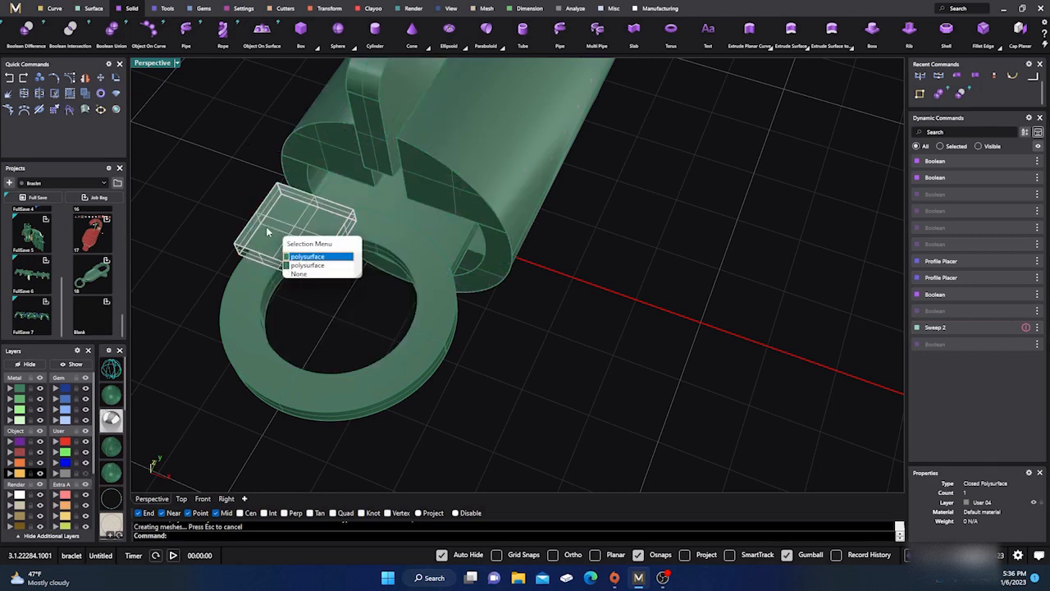
click(296, 252)
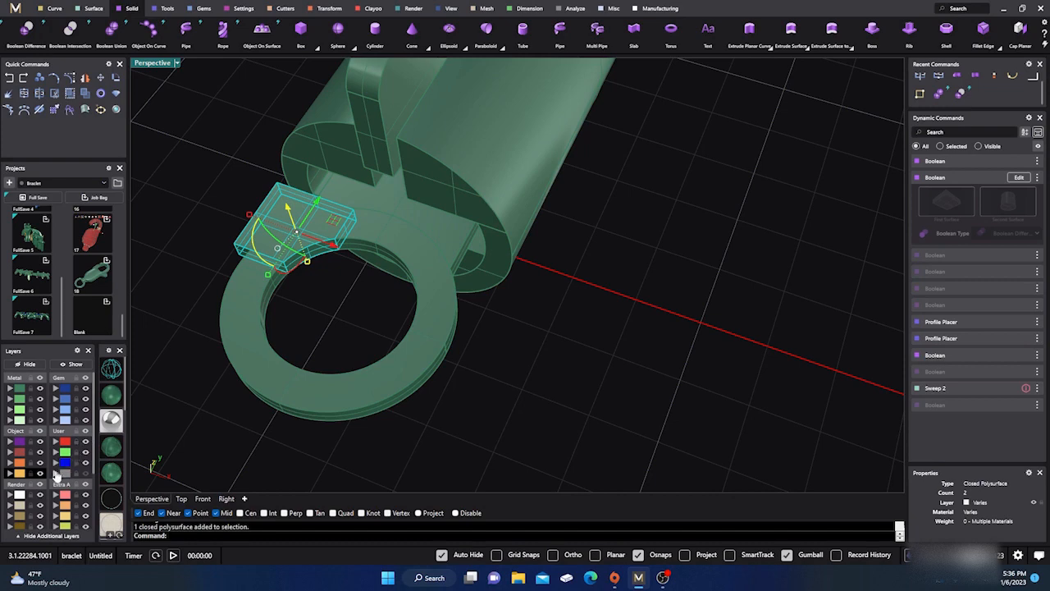
click(61, 473)
click(274, 229)
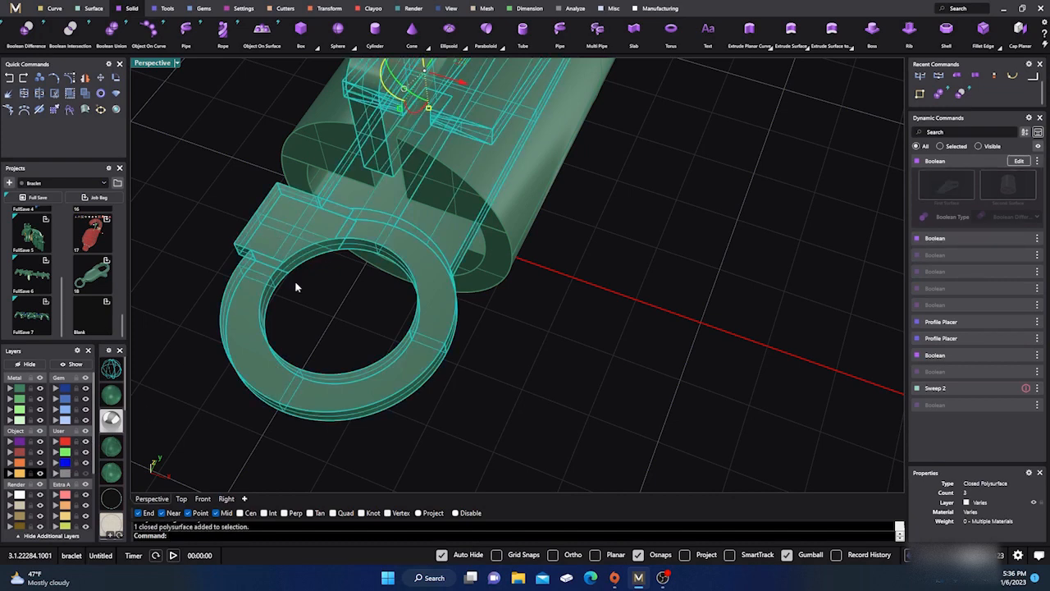
Inspect the ring-ended tongue and its trimmed side tab in relation to the cylinder from several angles.
click(332, 305)
click(452, 258)
click(486, 386)
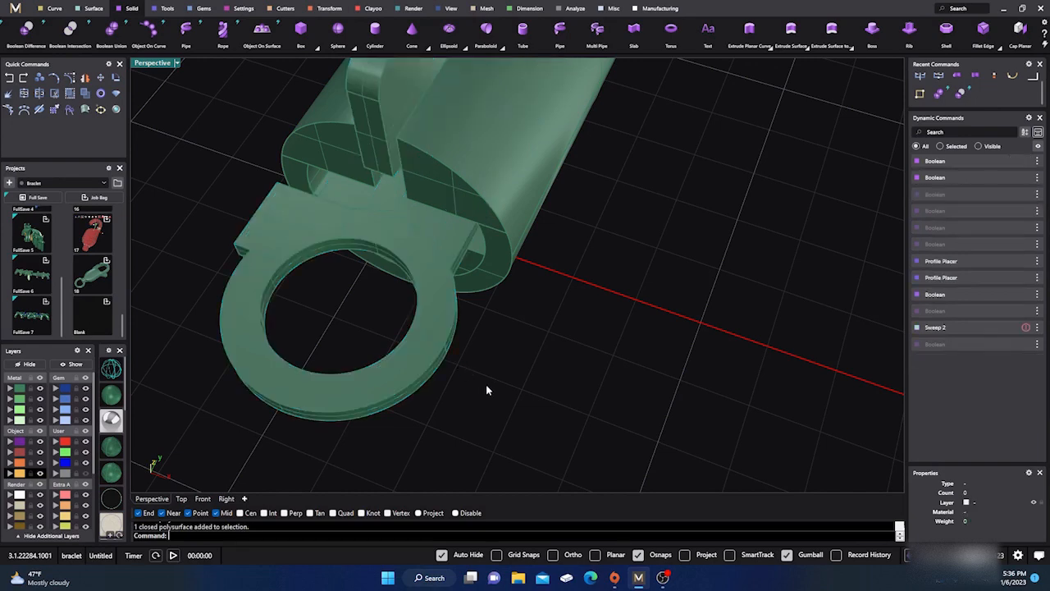
right_drag(486, 387, 408, 366)
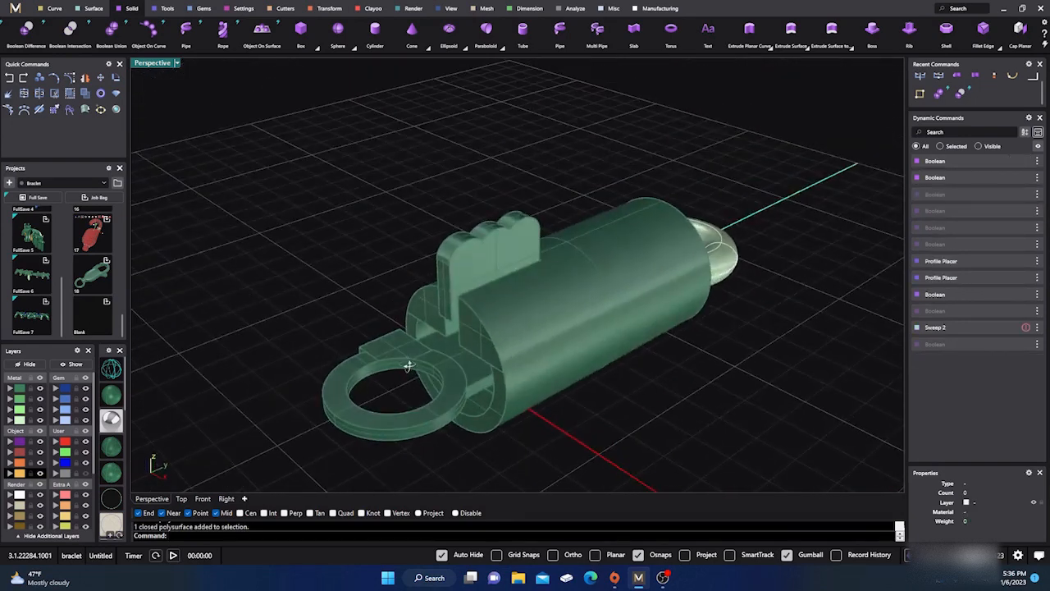
click(512, 328)
click(387, 292)
click(343, 384)
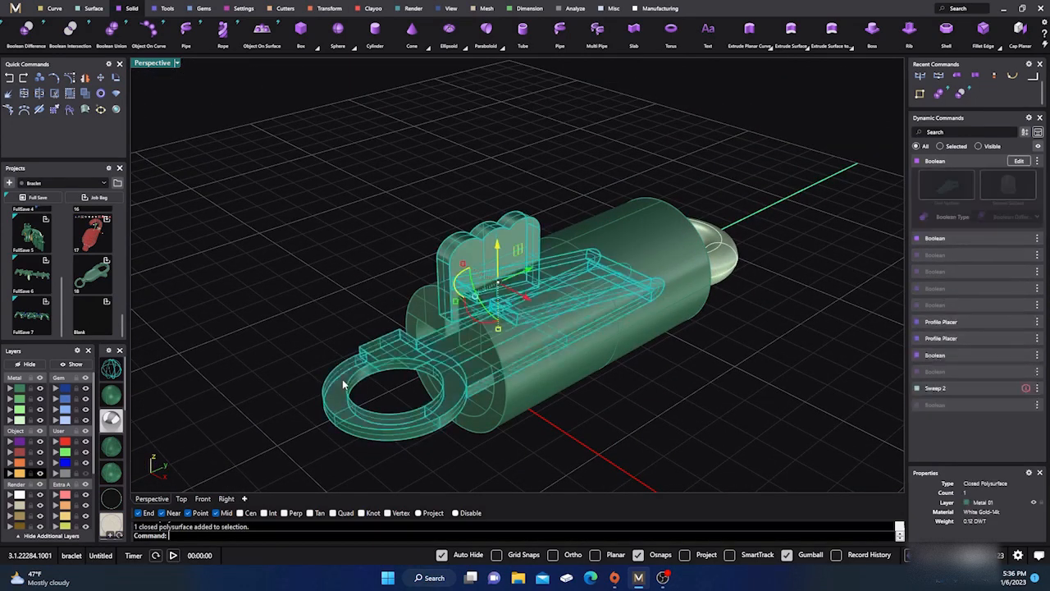
right_drag(342, 379, 345, 304)
click(271, 307)
right_drag(272, 307, 348, 379)
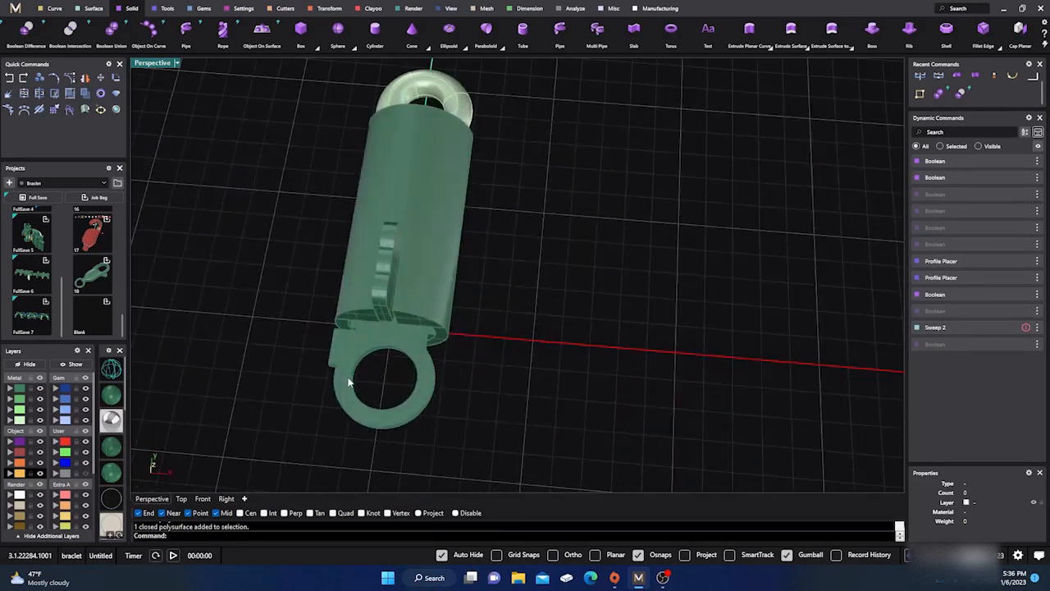
scroll(494, 374, down, 5)
right_drag(495, 374, 518, 412)
scroll(434, 359, up, 5)
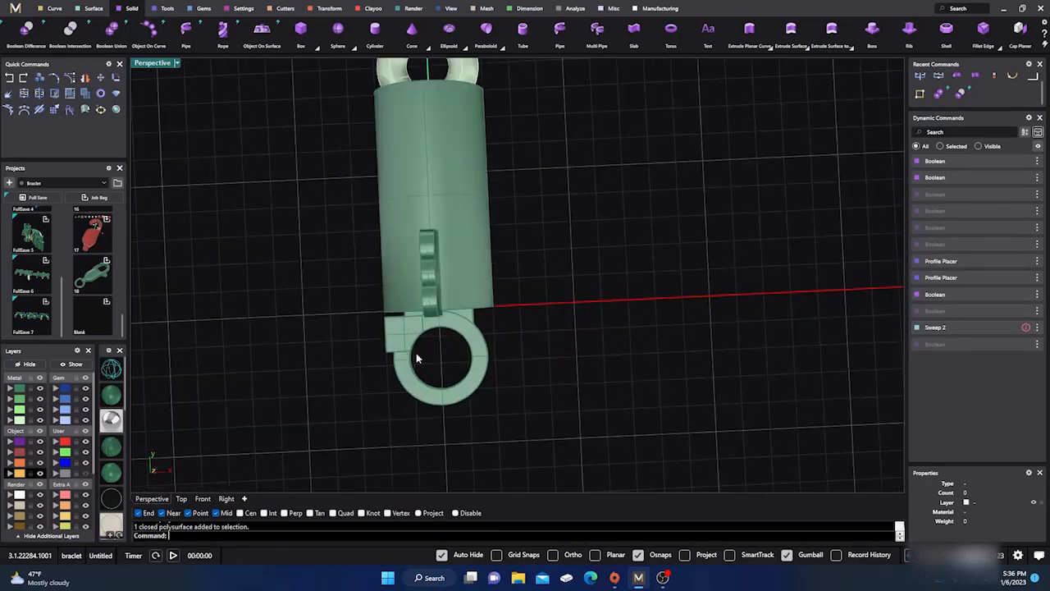
Create a sphere in the top view, centred on the midpoint of the side tab's outer edge and slightly wider than the tab.
click(338, 32)
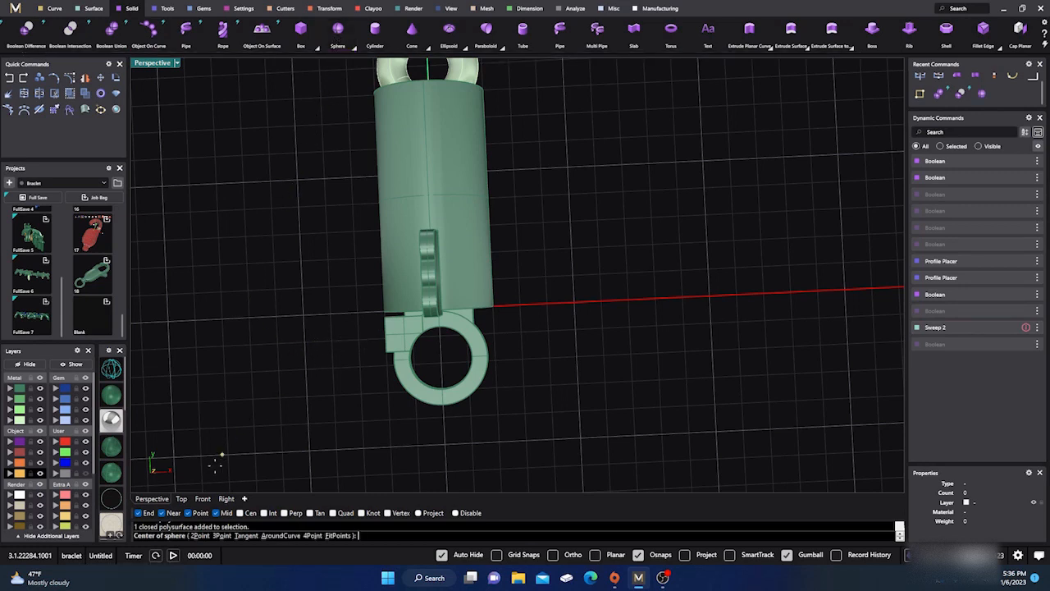
click(184, 499)
scroll(361, 341, up, 3)
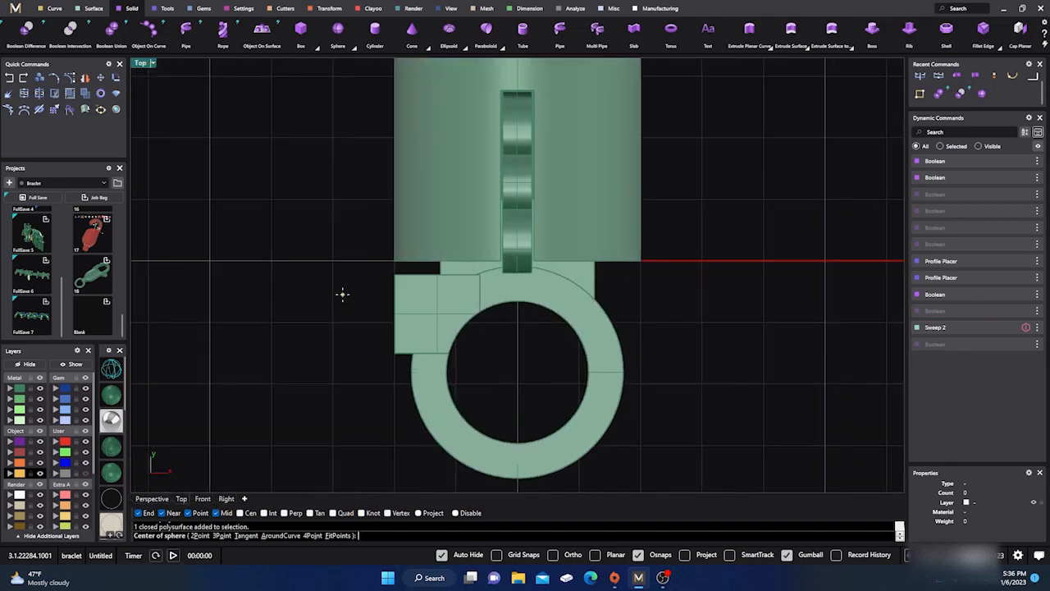
click(394, 314)
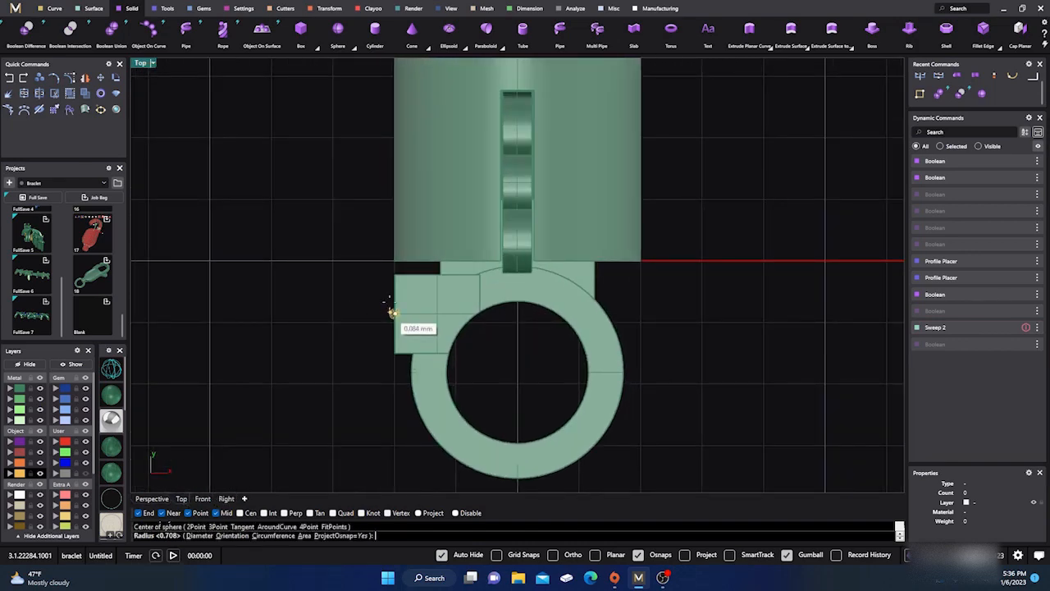
click(374, 276)
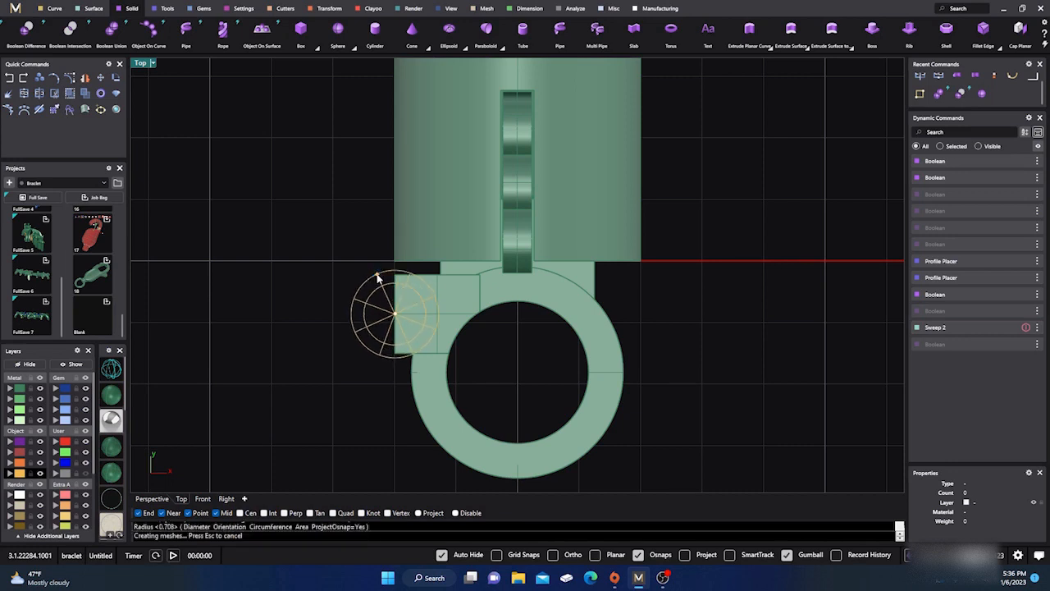
Shift the sphere outward along X in small moves until only its inner side overlaps the end of the side tab.
click(414, 317)
drag(433, 315, 425, 314)
click(266, 280)
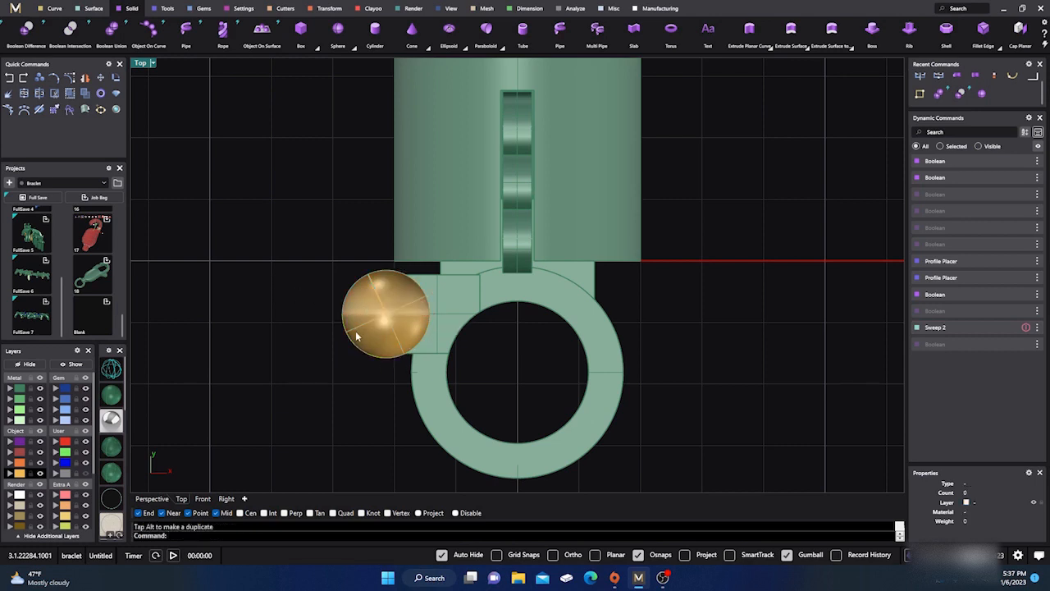
click(389, 335)
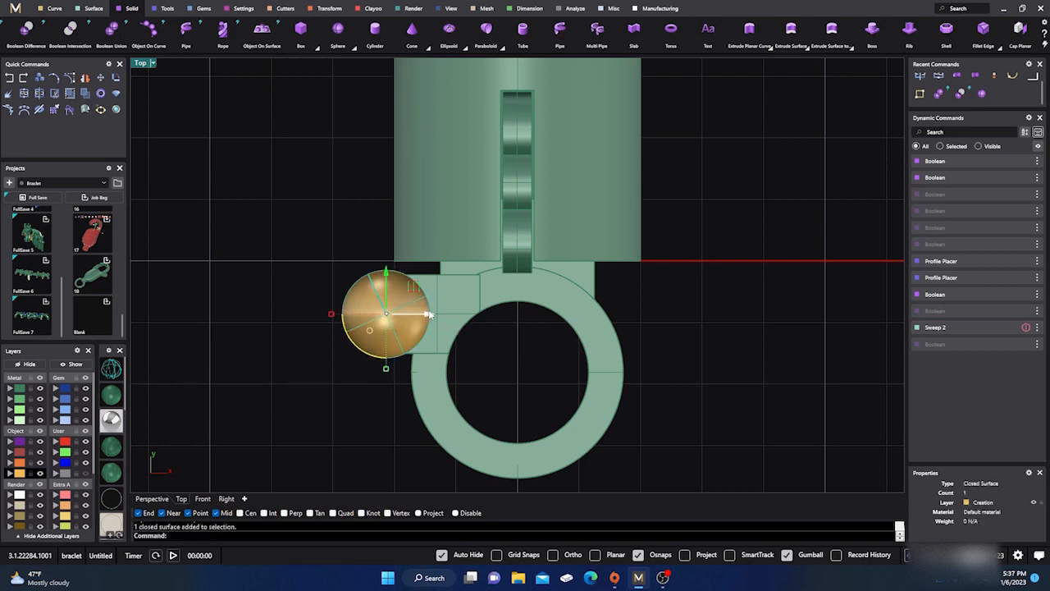
drag(428, 314, 419, 314)
click(315, 231)
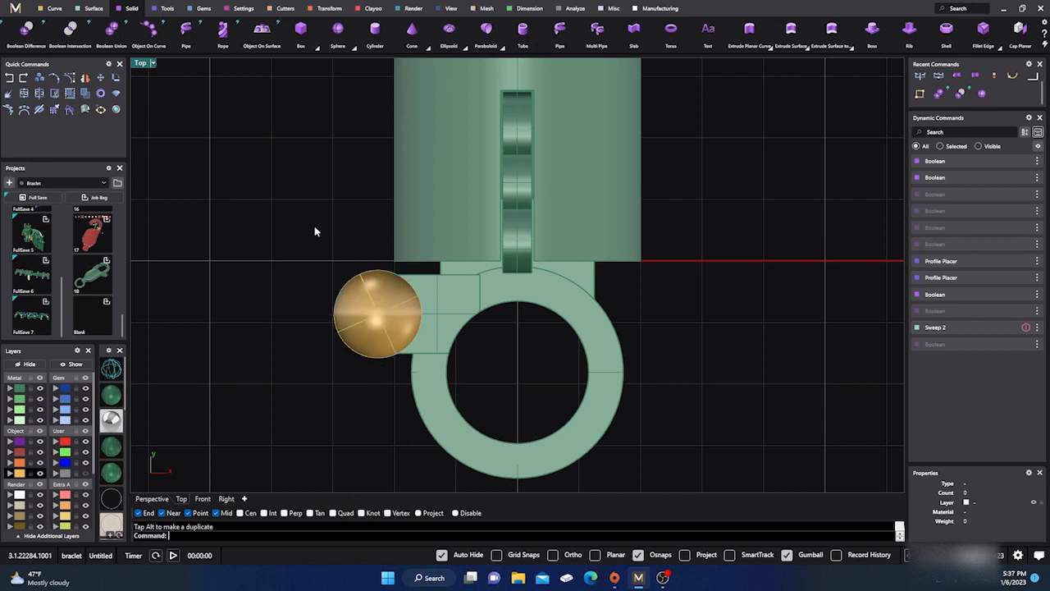
scroll(306, 246, down, 3)
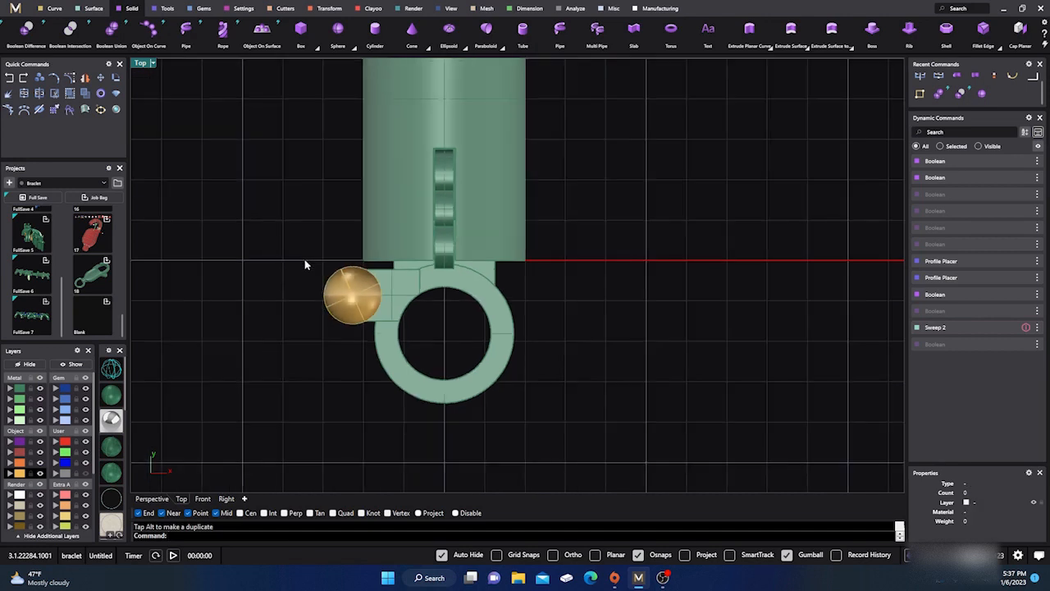
click(351, 297)
scroll(354, 296, up, 3)
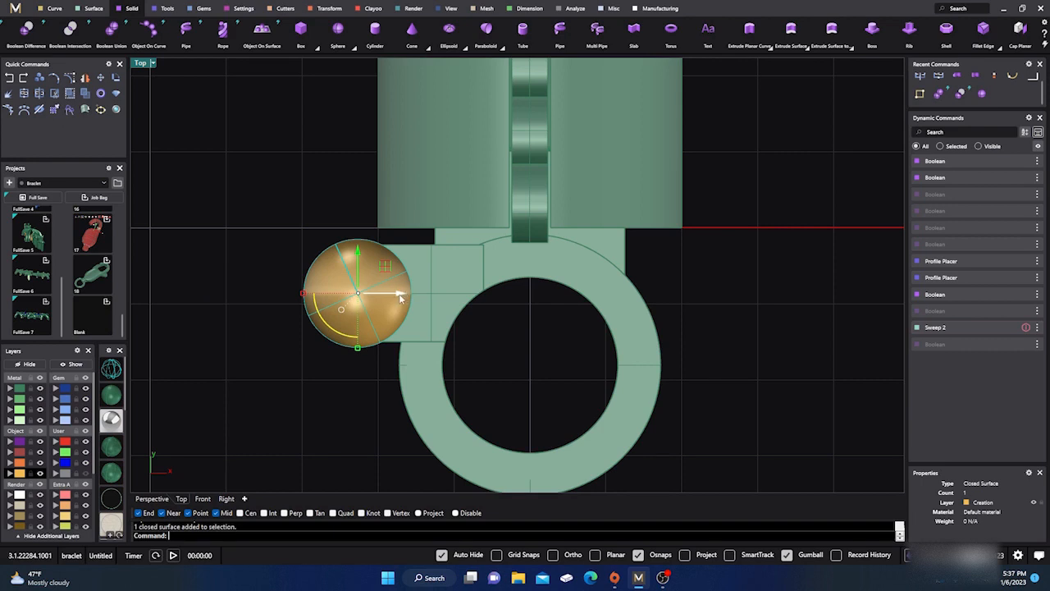
drag(403, 301, 393, 301)
drag(393, 300, 389, 301)
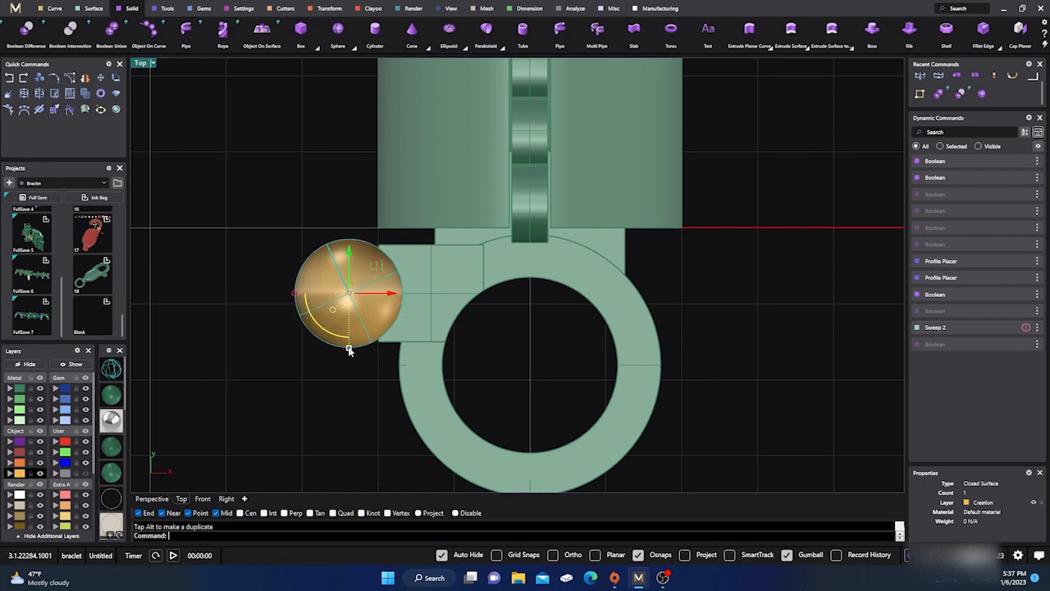
Stretch the sphere slightly along Y and flatten it slightly in height to form an oval thumb knob.
drag(349, 350, 351, 358)
click(333, 187)
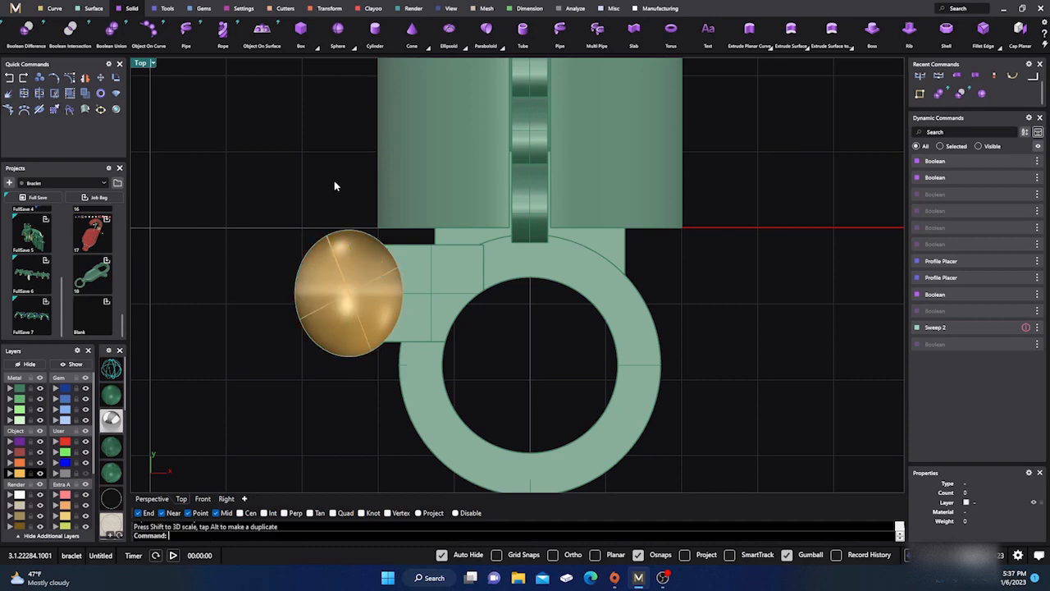
click(151, 499)
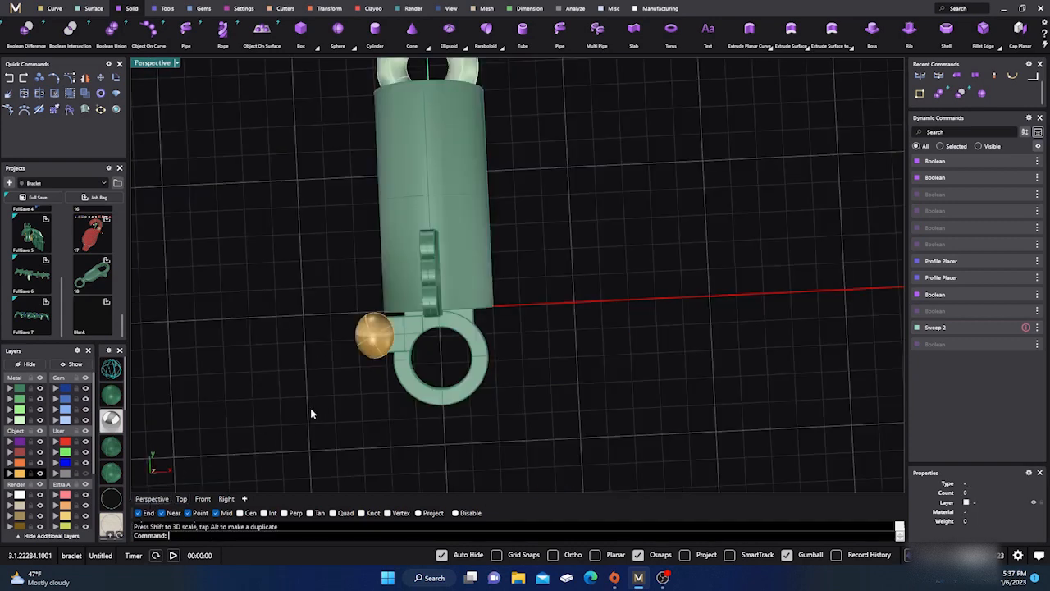
scroll(418, 334, up, 5)
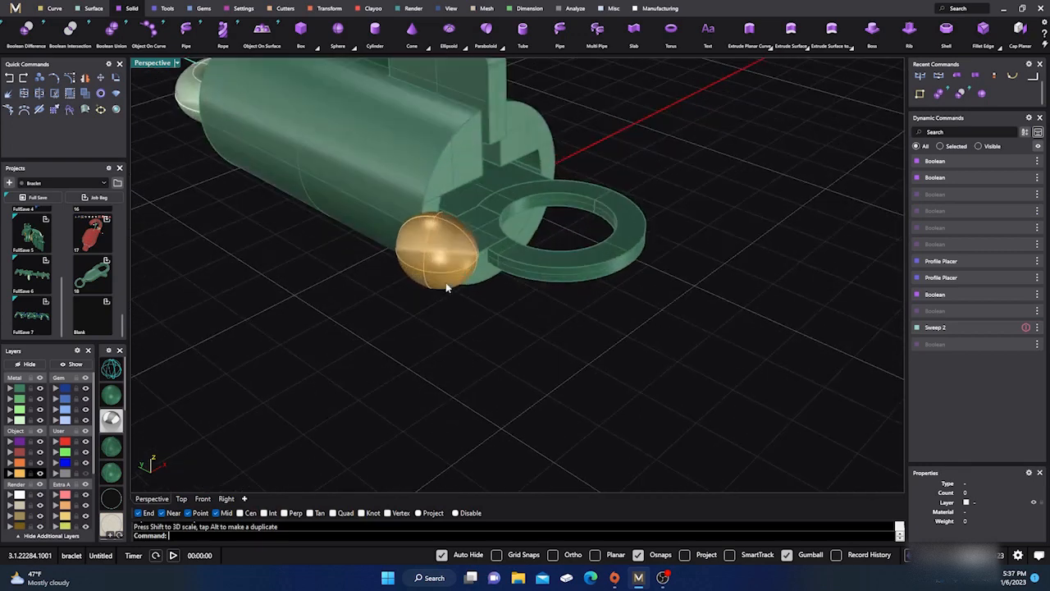
click(447, 286)
drag(441, 300, 436, 289)
click(411, 358)
right_drag(413, 358, 223, 427)
scroll(220, 400, down, 5)
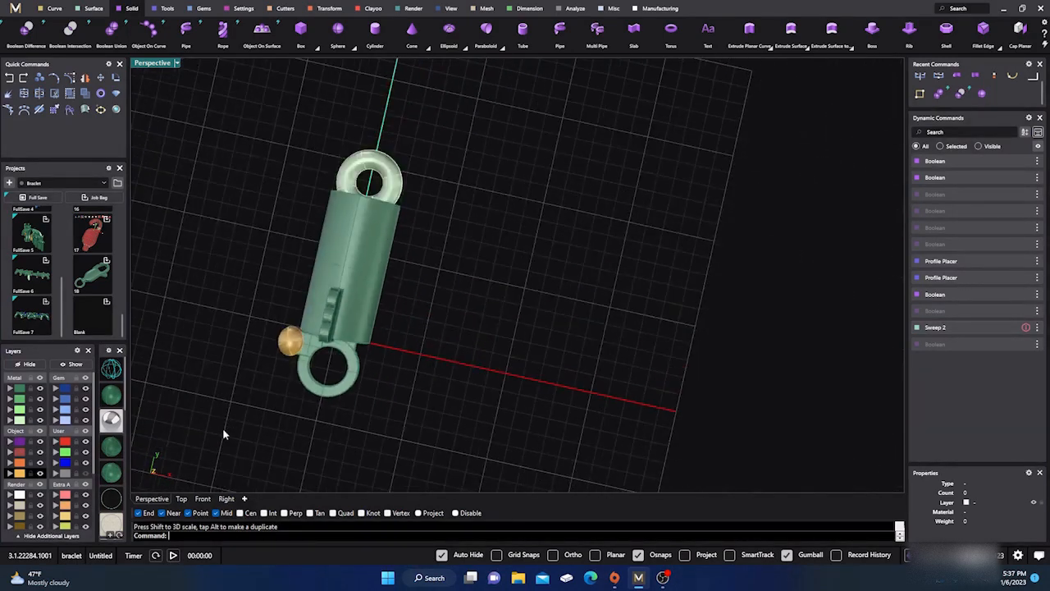
click(342, 195)
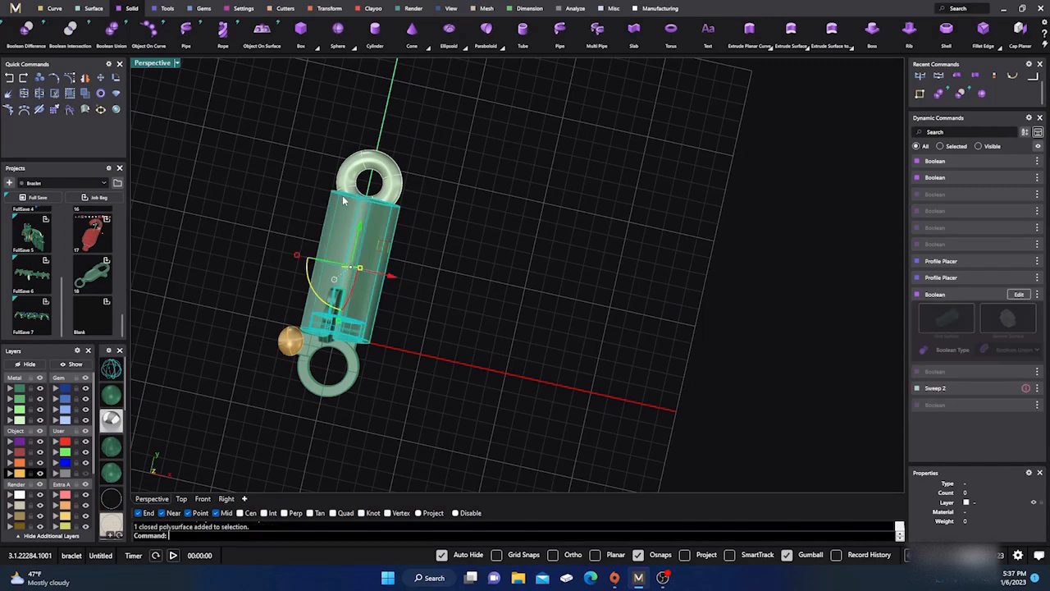
click(112, 31)
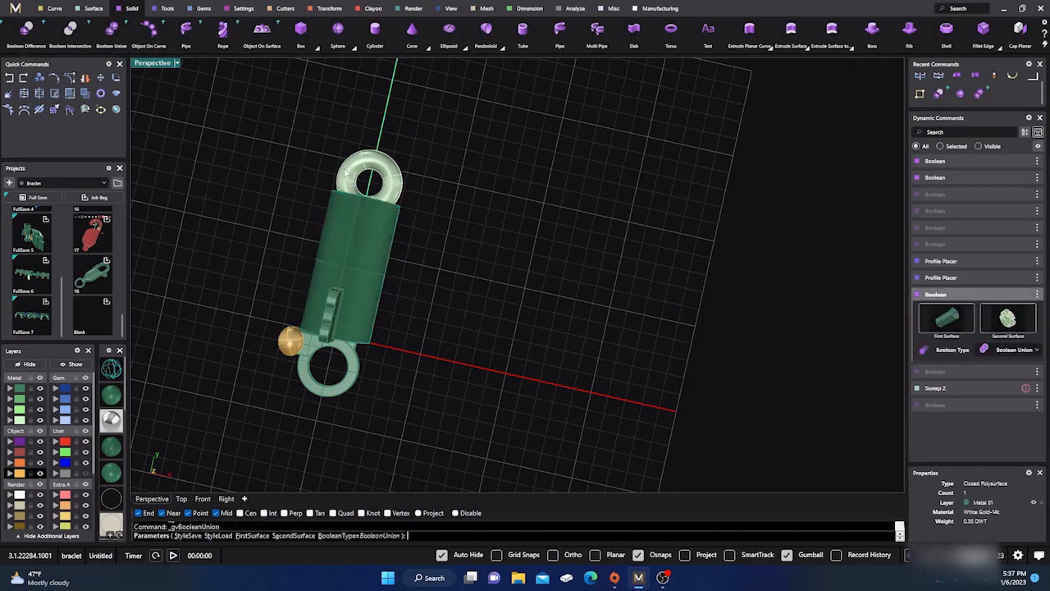
key(Return)
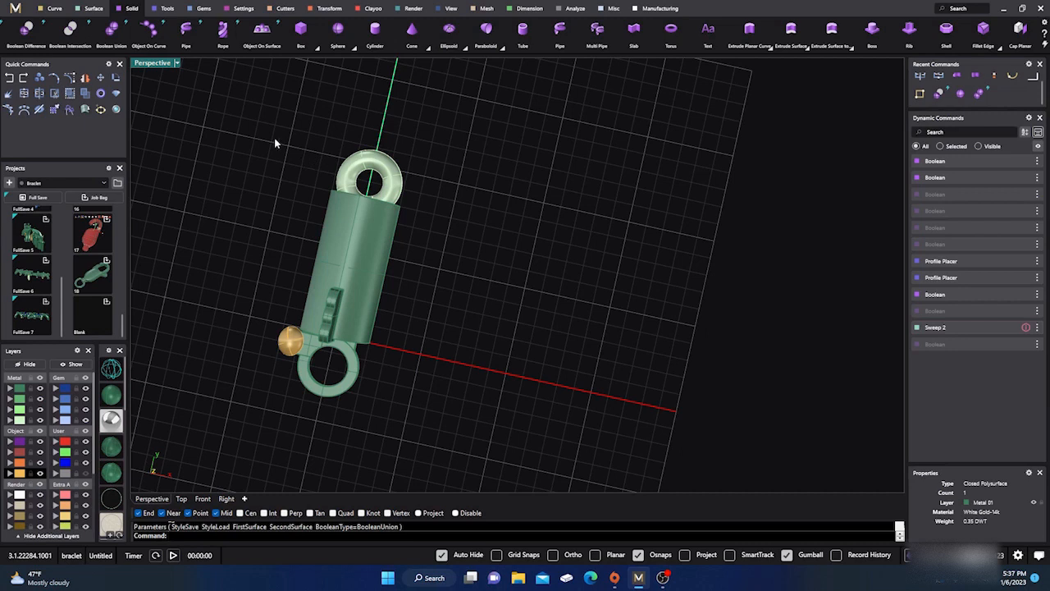
Boolean-union the clasp's cylindrical body with the rounded ring at its far end.
click(112, 32)
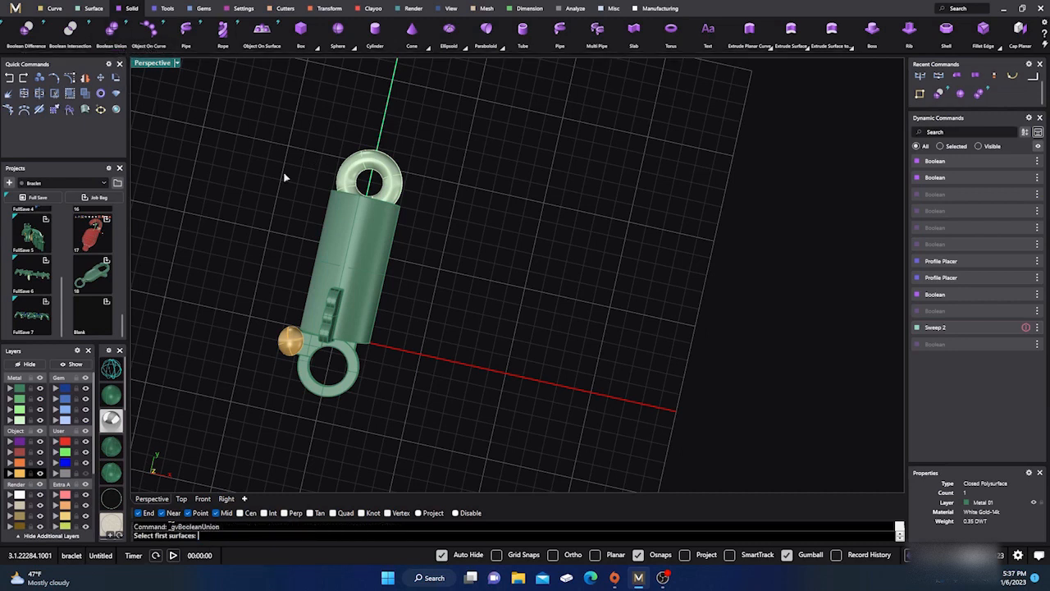
click(365, 214)
key(Return)
click(353, 177)
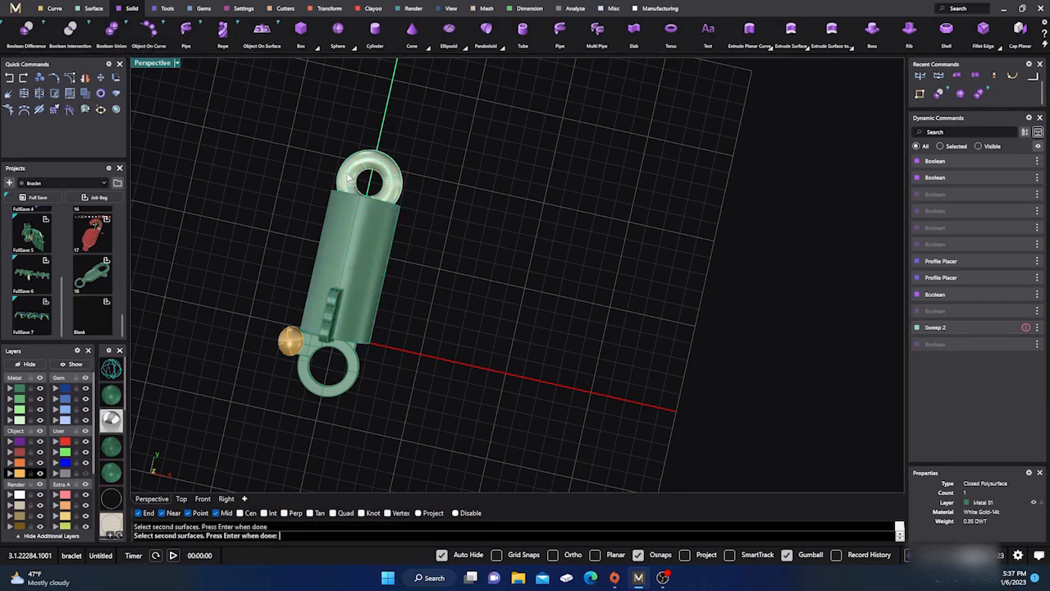
key(Return)
Move the leftover original ring surface at the cylinder's far end onto the hidden User 04 layer.
click(395, 191)
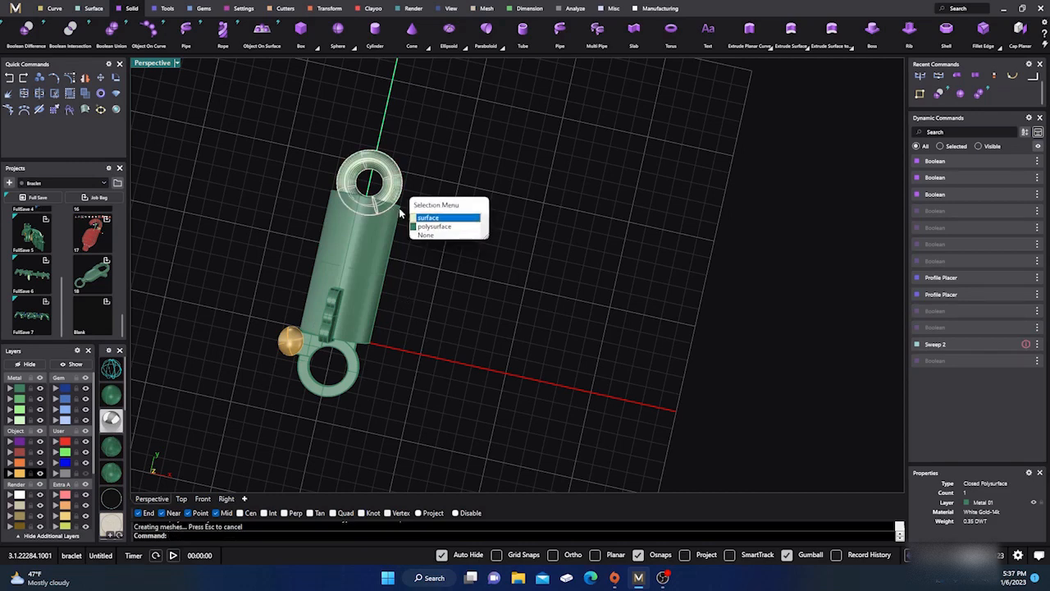
click(422, 220)
click(59, 476)
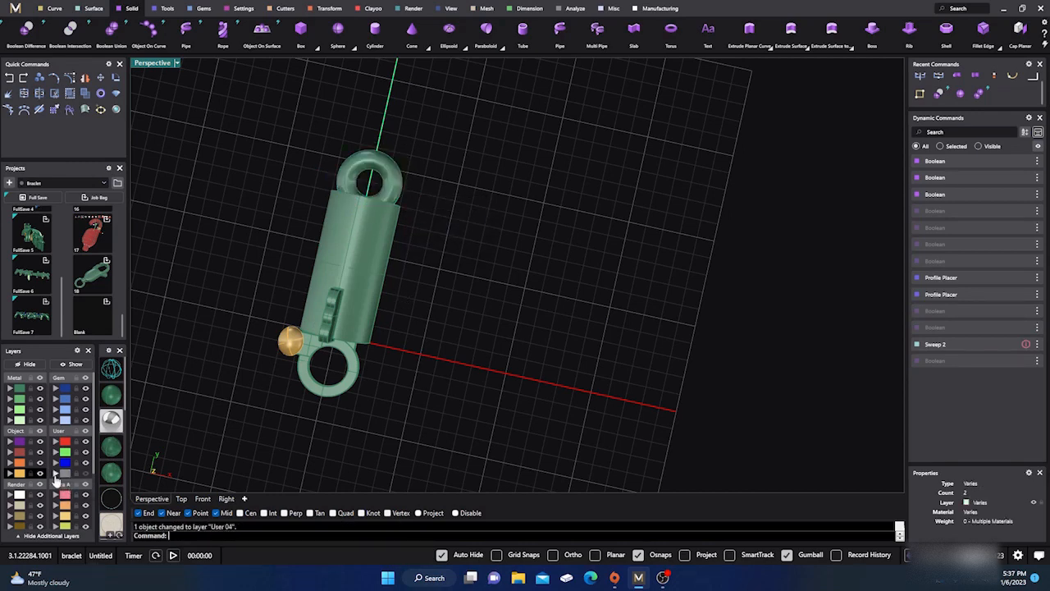
Look through the Findings collection and the Clayoo model library for a suitable model, and close both without importing.
right_drag(550, 441, 505, 405)
scroll(488, 365, up, 8)
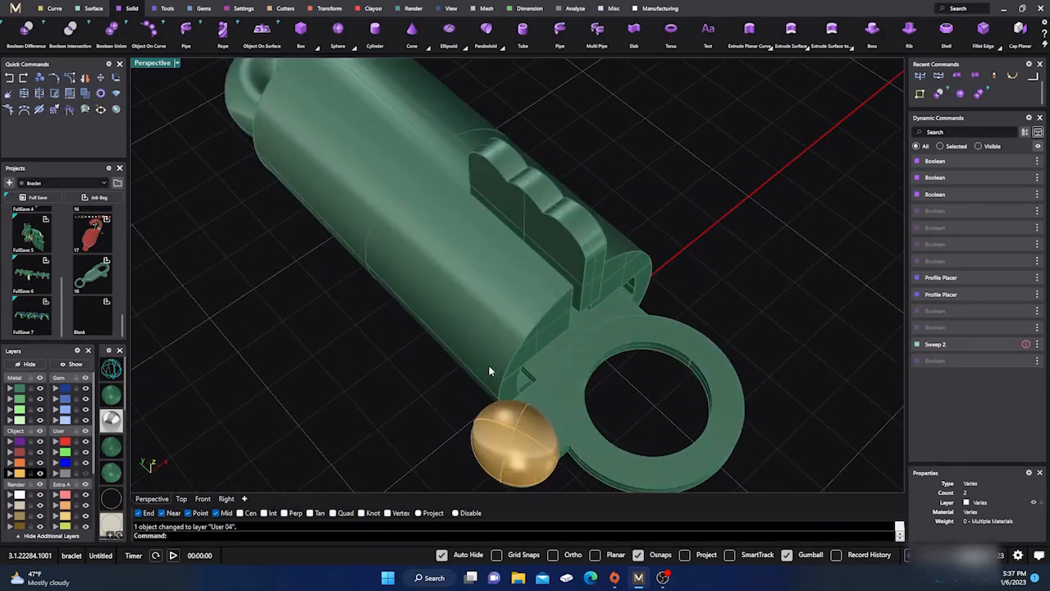
click(116, 183)
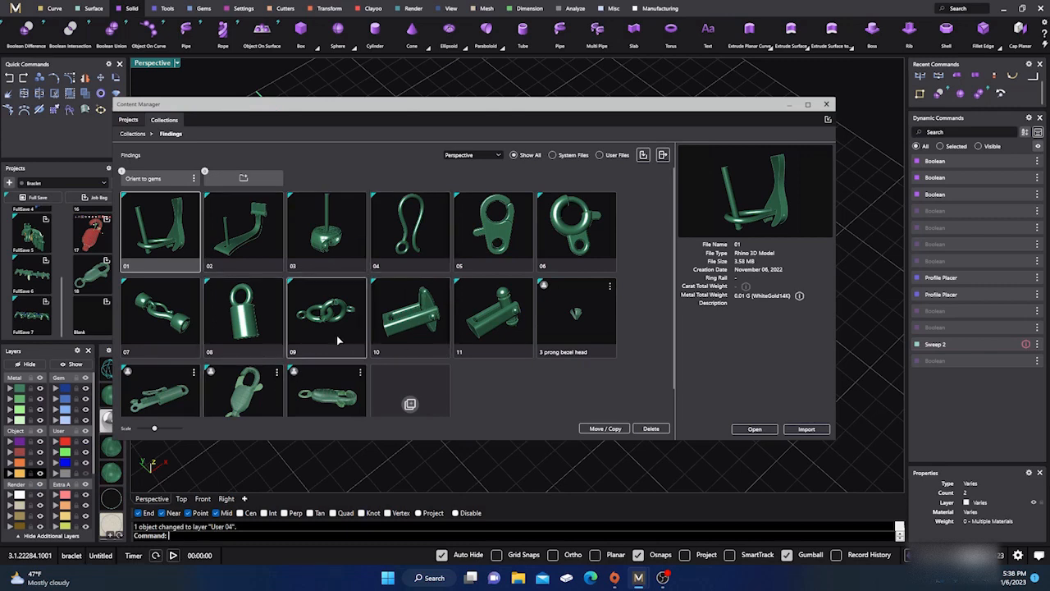
click(826, 103)
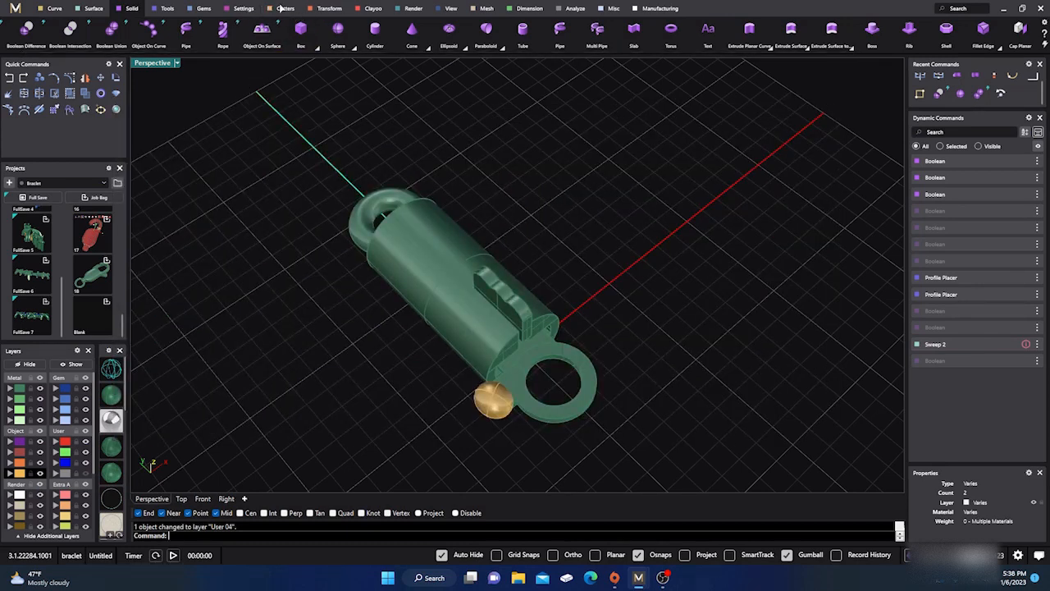
click(371, 9)
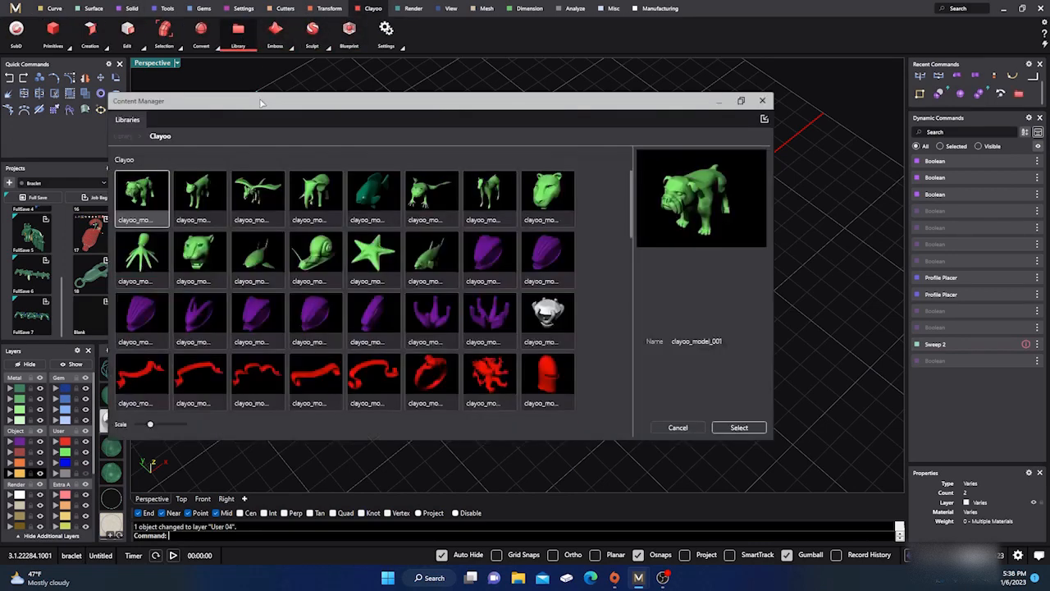
scroll(343, 302, down, 1)
scroll(343, 302, down, 3)
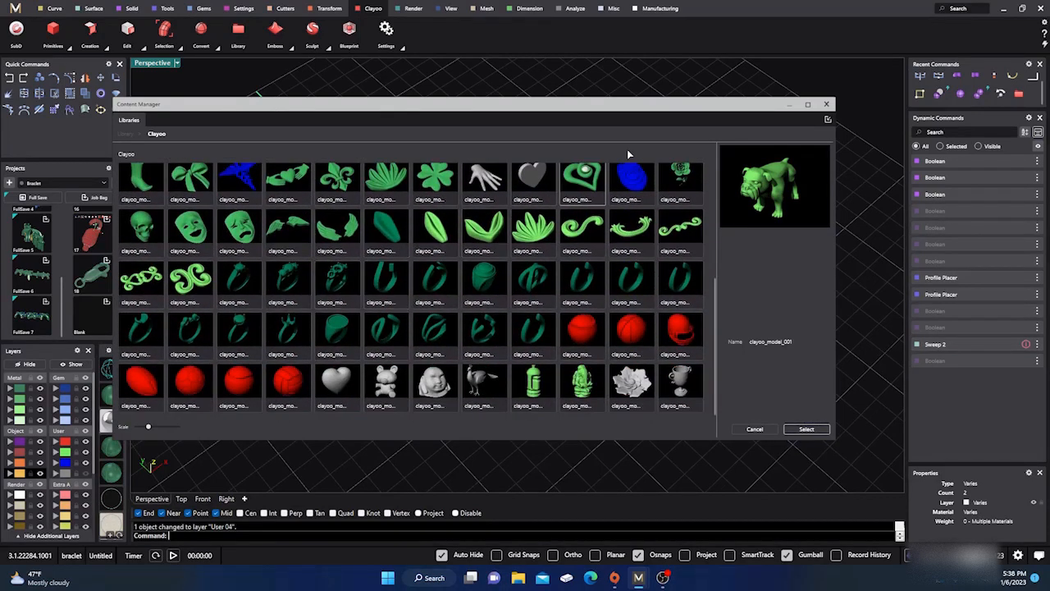
click(826, 104)
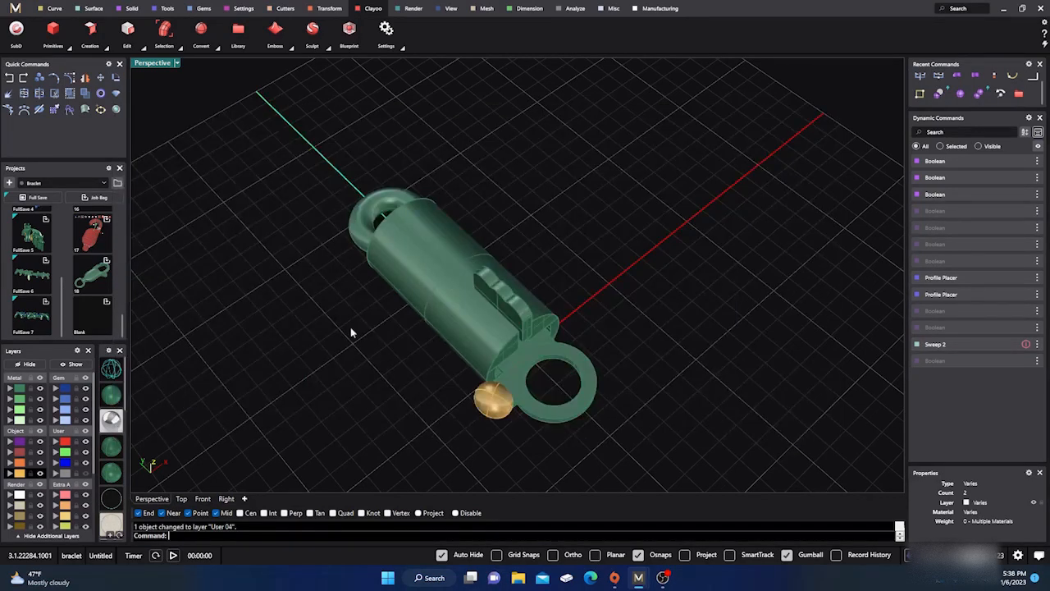
right_drag(350, 328, 285, 374)
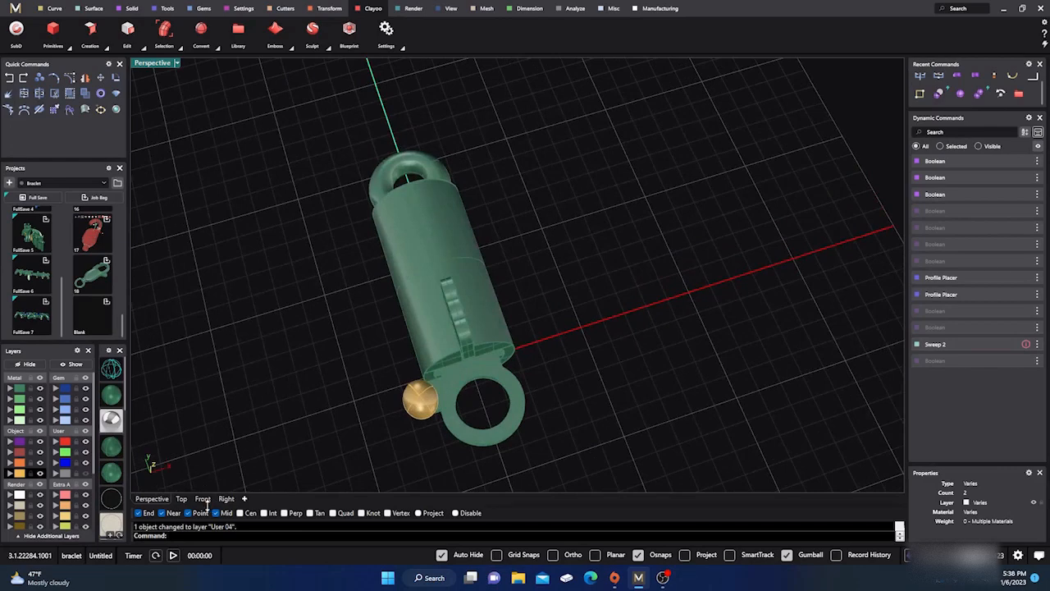
click(183, 500)
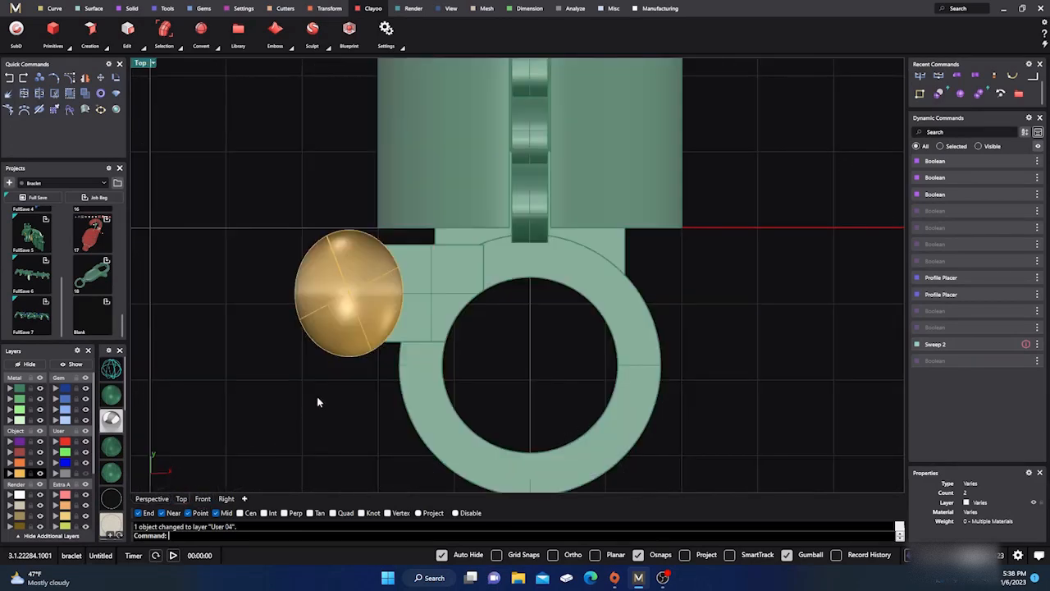
scroll(365, 269, up, 3)
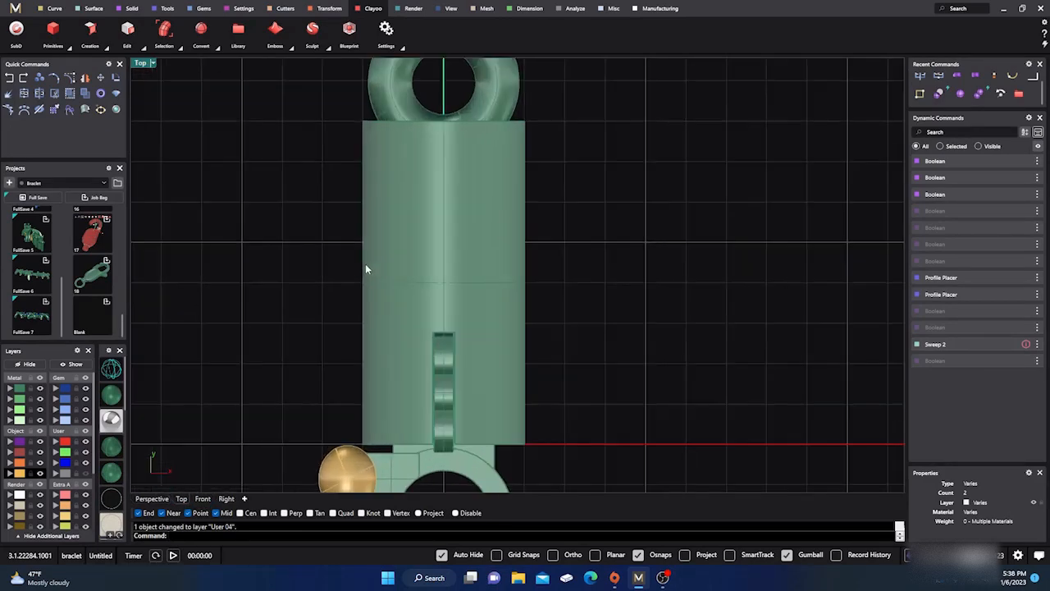
Create a short upright solid tube beside the clasp's cylindrical body, overlapping its side near mid-length on the same side as the thumb knob.
click(133, 8)
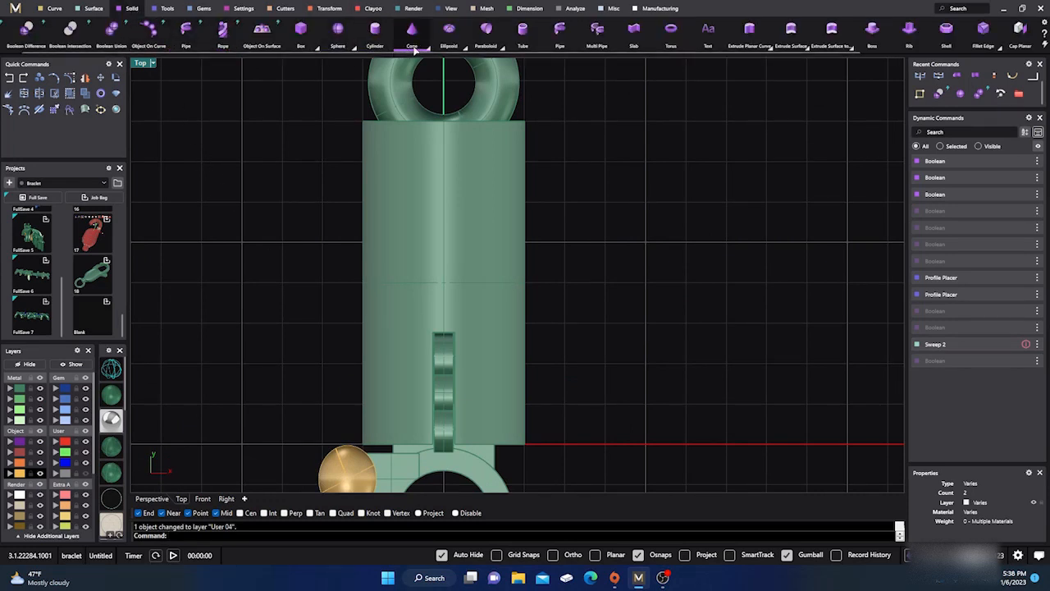
click(523, 34)
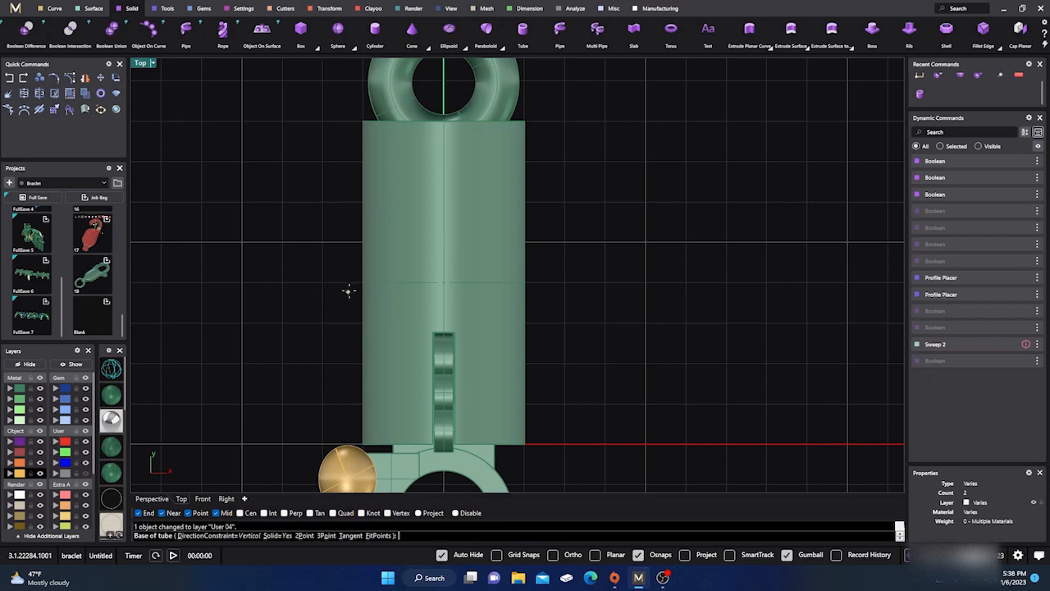
click(341, 248)
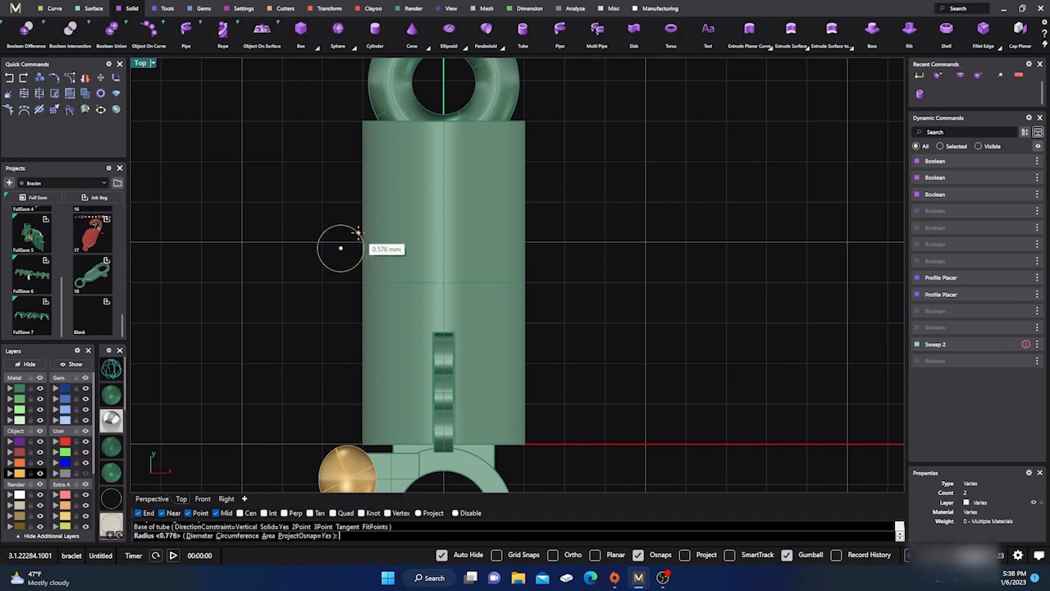
click(366, 226)
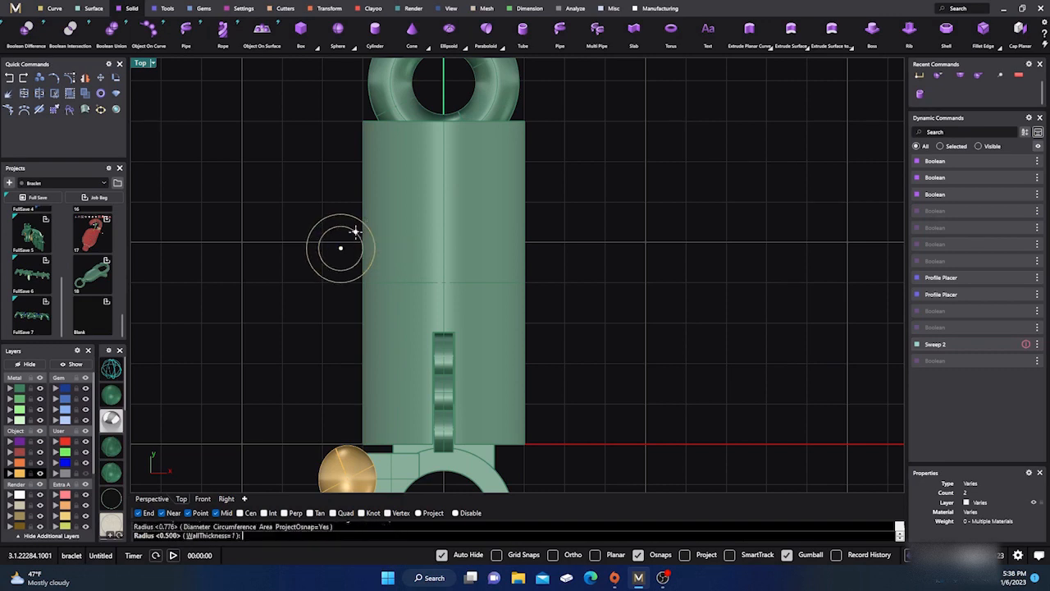
click(364, 243)
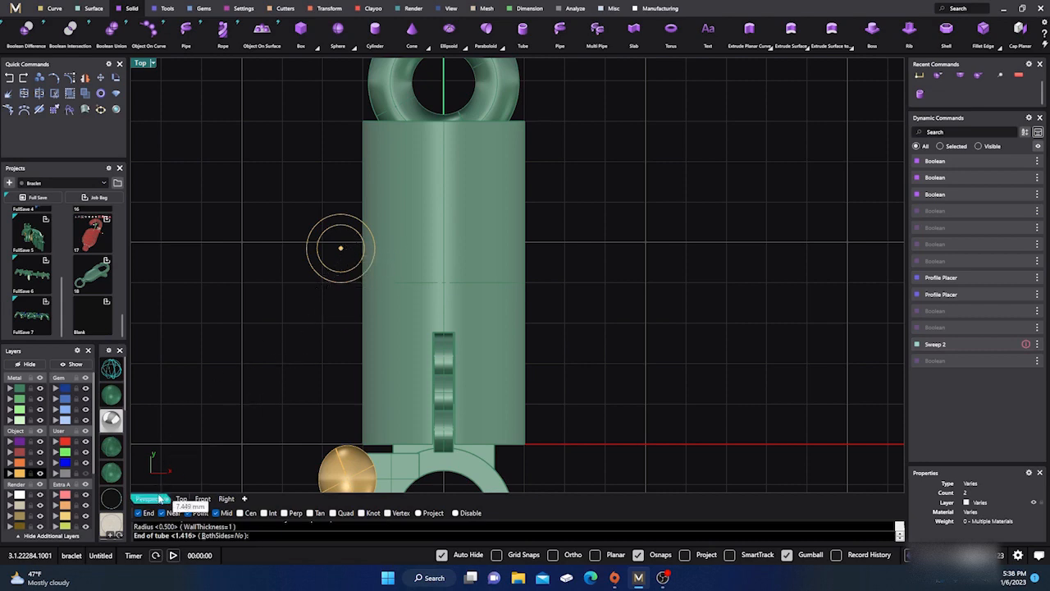
click(152, 498)
right_drag(303, 382, 425, 306)
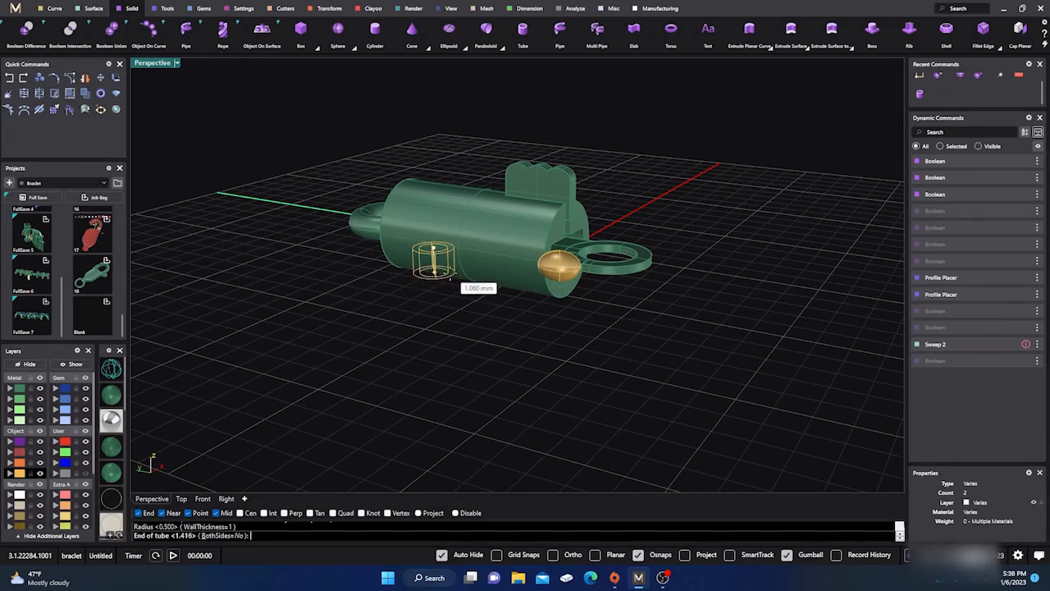
click(437, 281)
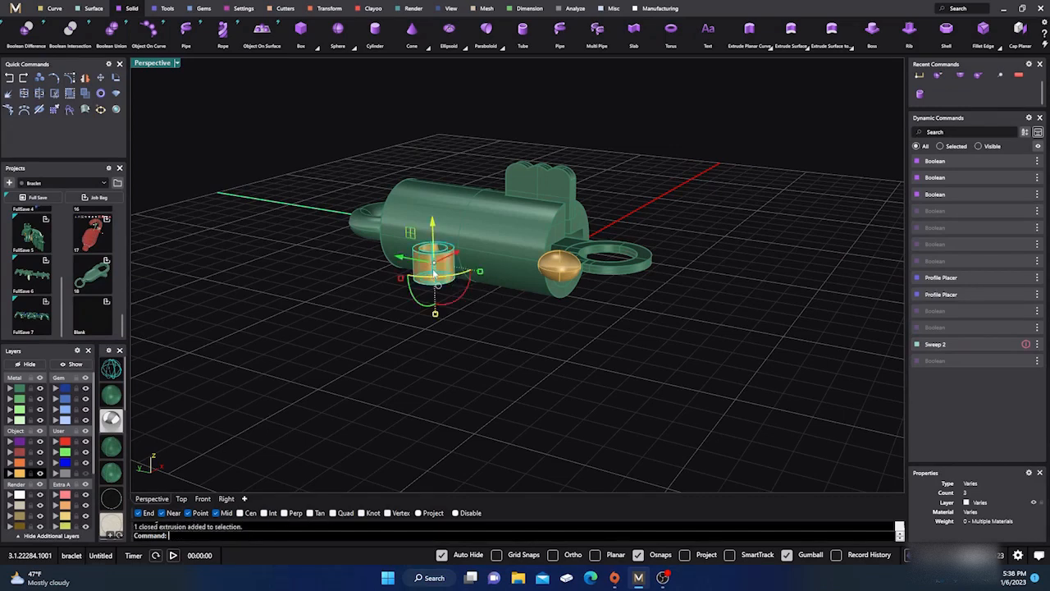
Raise the tube vertically until its top is level with the top of the oval thumb knob.
click(202, 498)
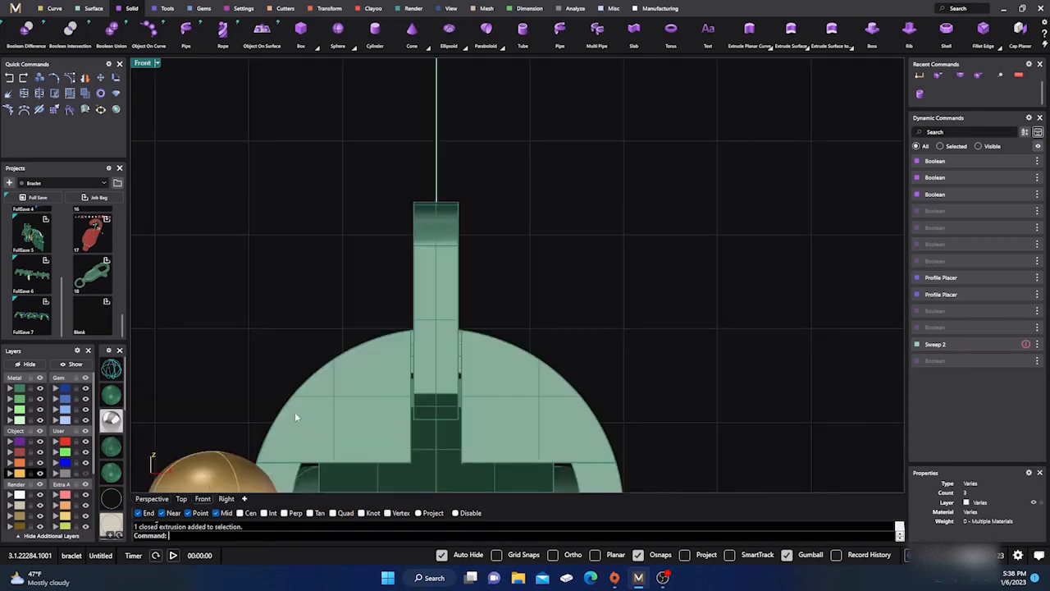
scroll(295, 412, down, 3)
scroll(346, 403, up, 2)
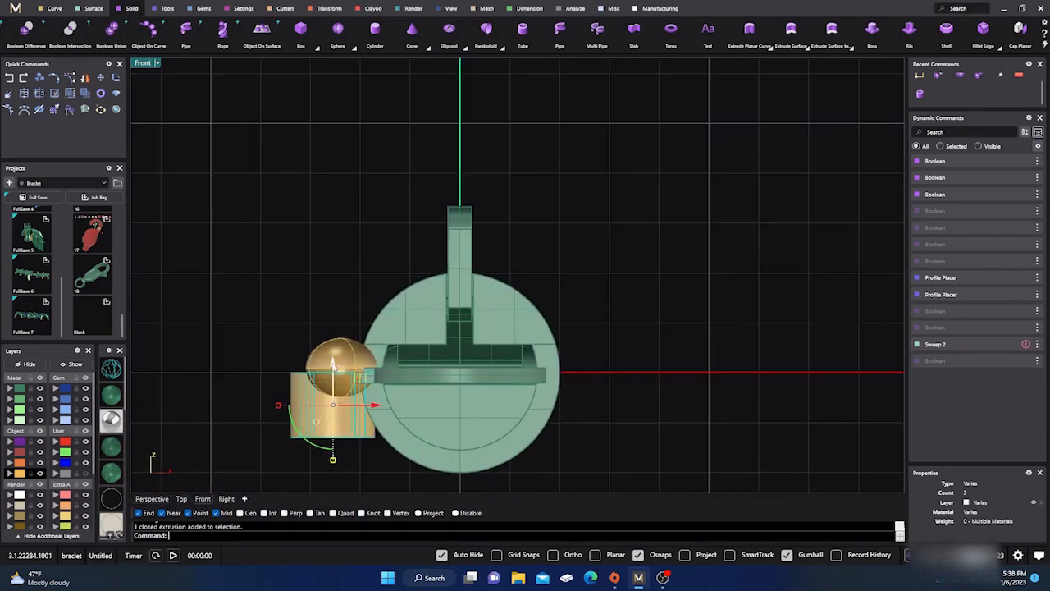
drag(333, 365, 348, 333)
click(354, 237)
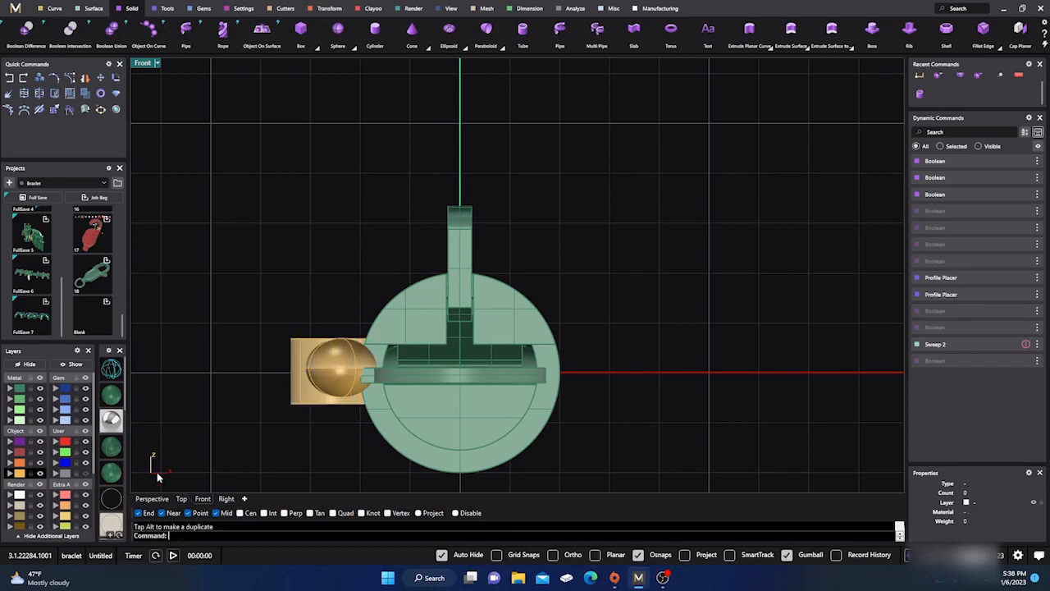
click(151, 498)
right_drag(296, 347, 417, 366)
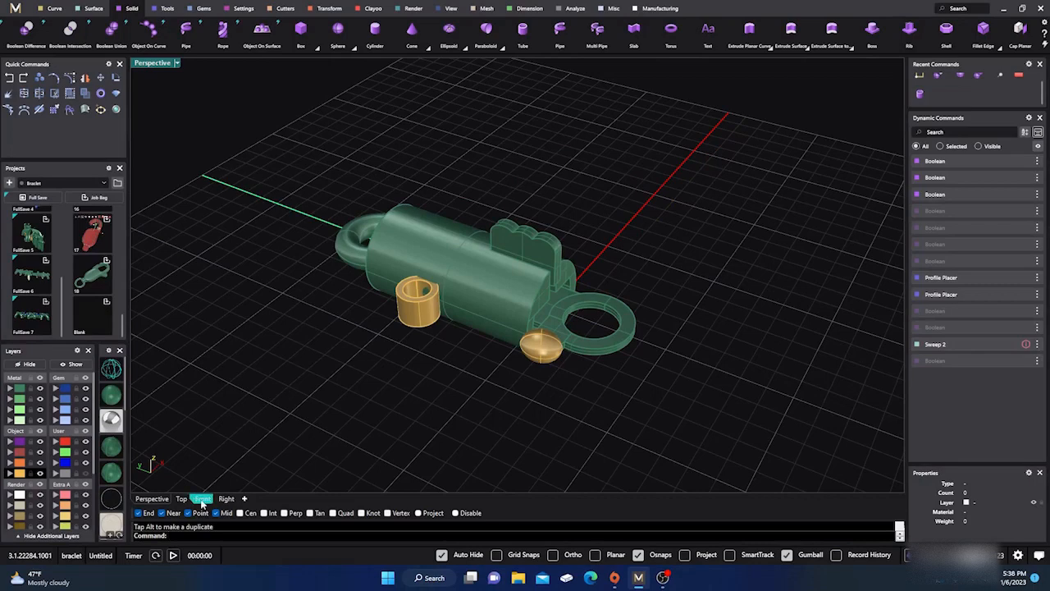
Hide the clasp's cylindrical body and the ring-ended tongue, leaving only the tube and the thumb knob.
click(393, 231)
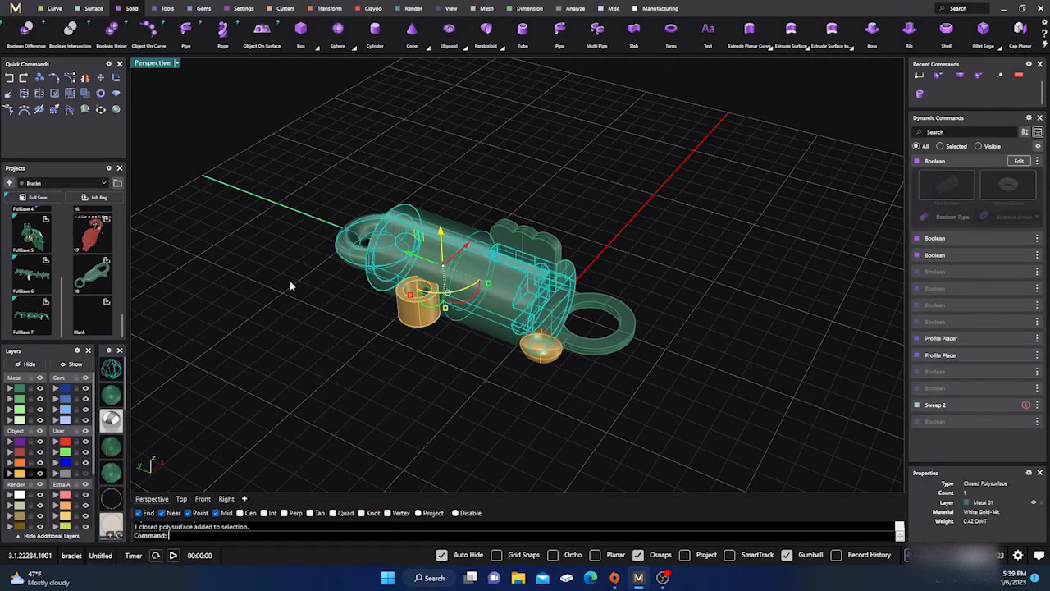
click(30, 363)
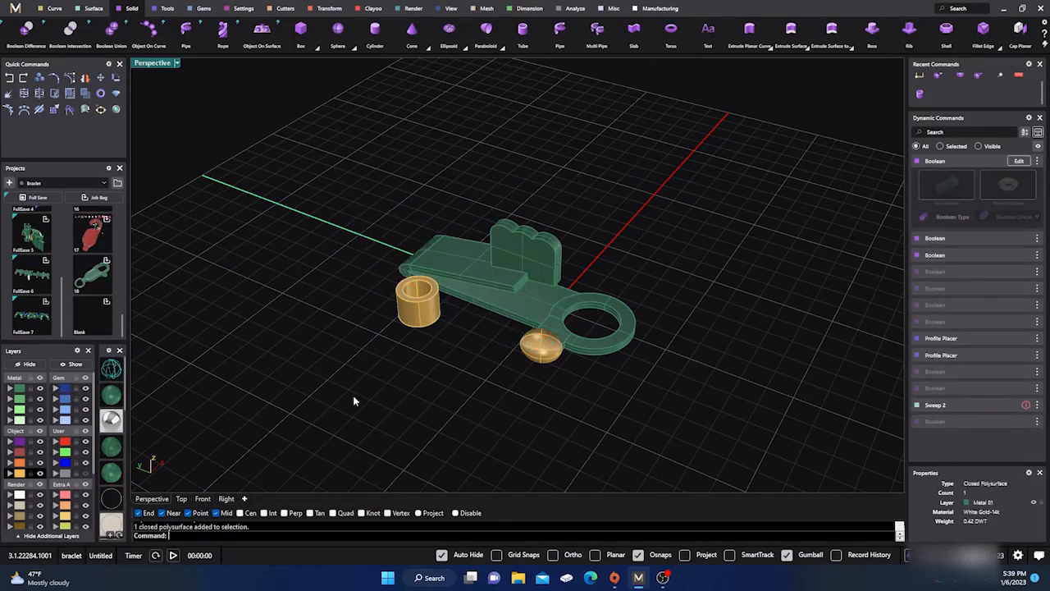
click(513, 271)
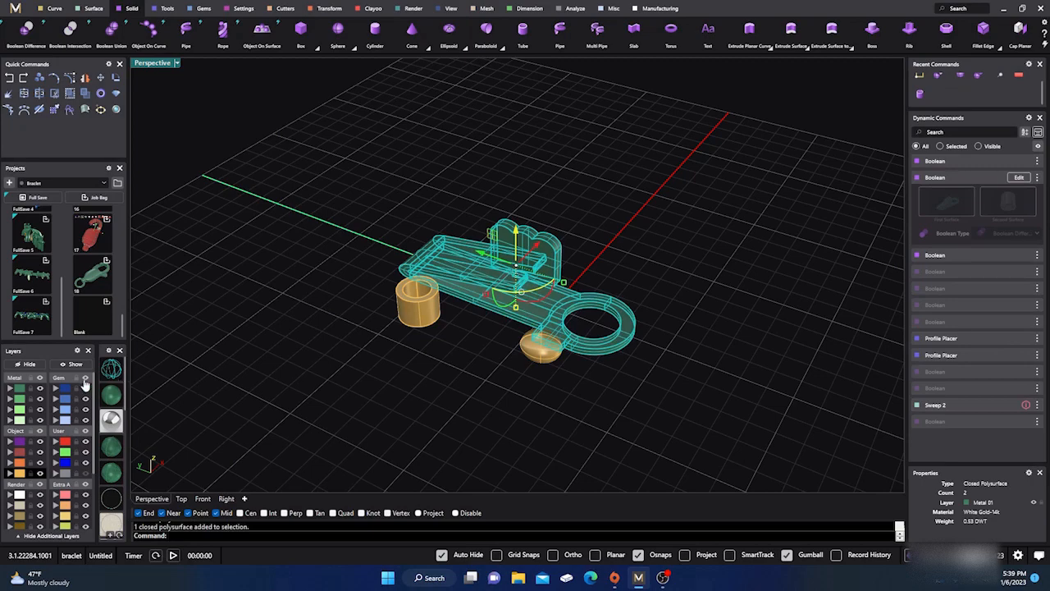
click(34, 365)
Assign the thumb knob and the tube to the Metal 04 layer.
right_drag(417, 400, 429, 438)
drag(546, 309, 397, 259)
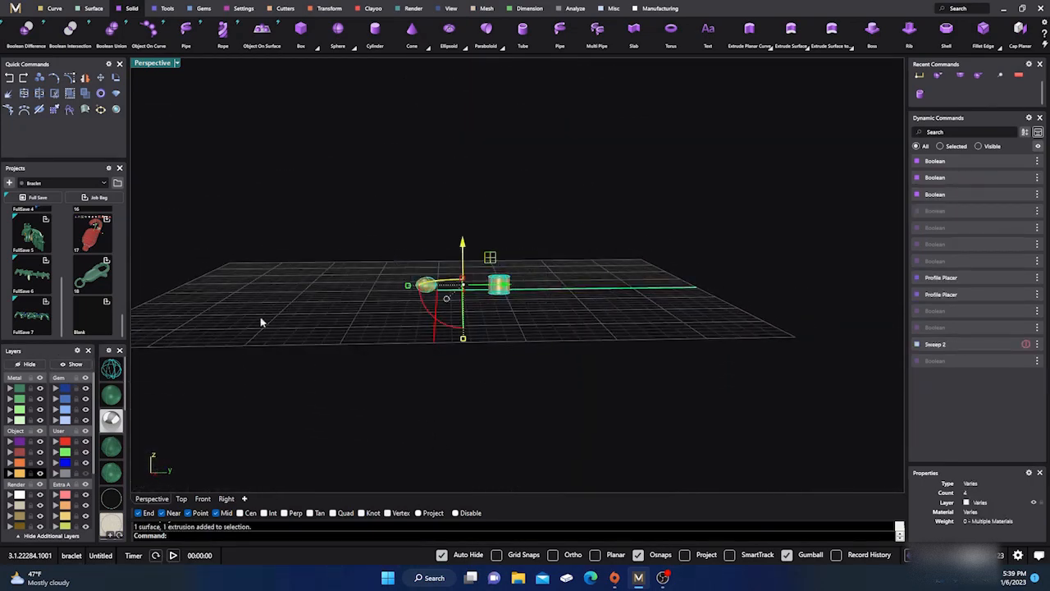
click(9, 420)
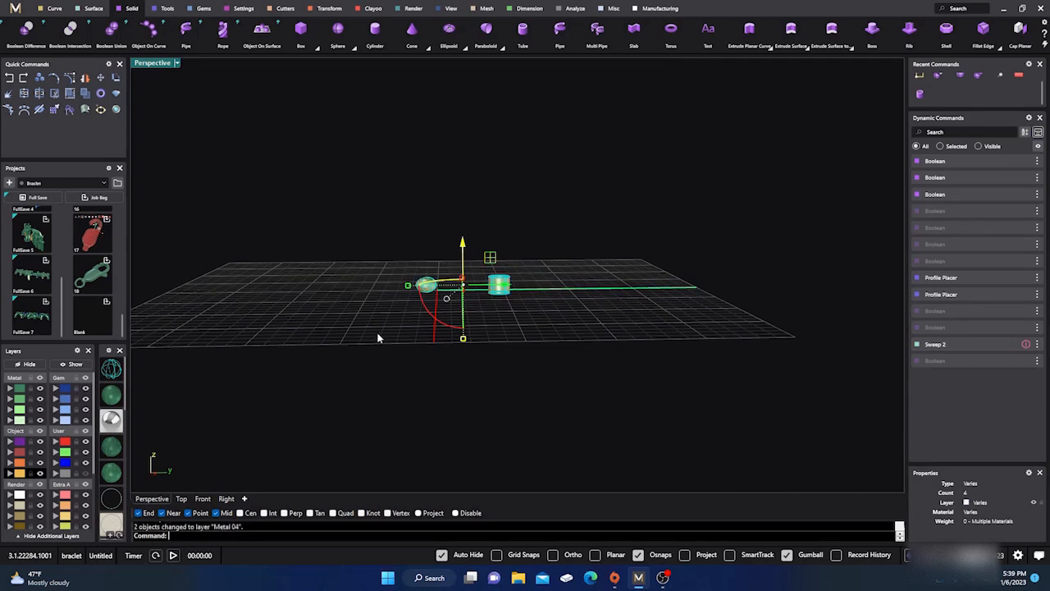
click(375, 335)
Draw a vertical line from its midpoint at the tube's centre in the Right view, extending past both tube ends.
click(226, 498)
right_drag(335, 411, 252, 410)
click(112, 396)
scroll(230, 371, down, 3)
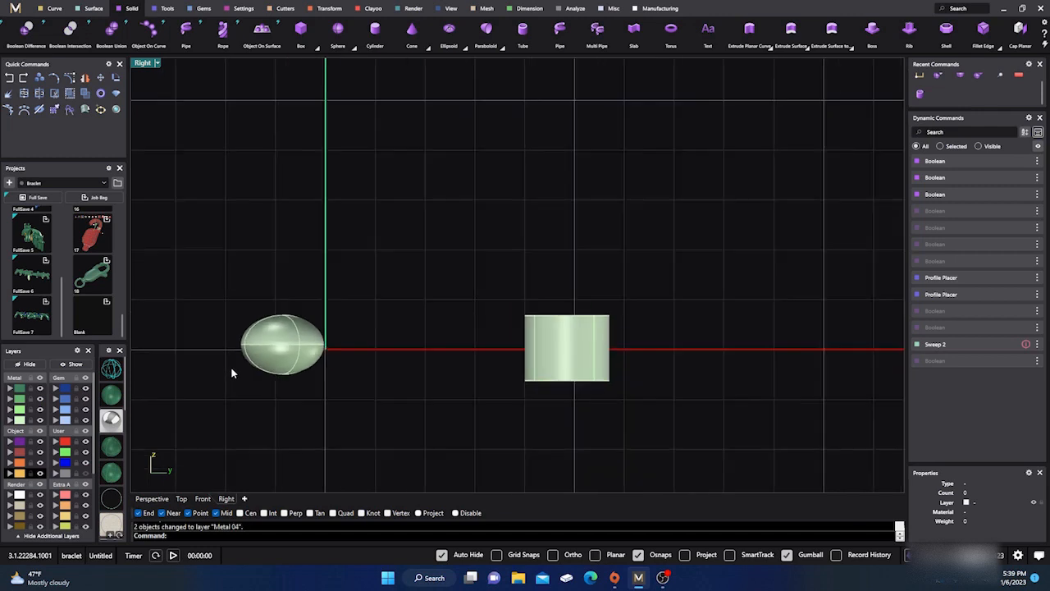
click(55, 10)
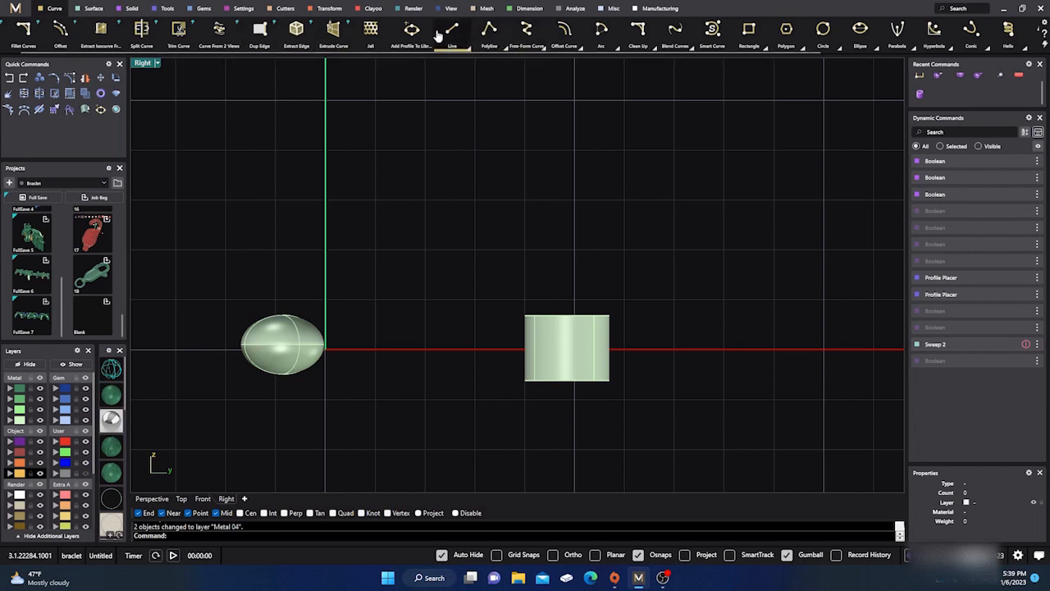
right_click(452, 31)
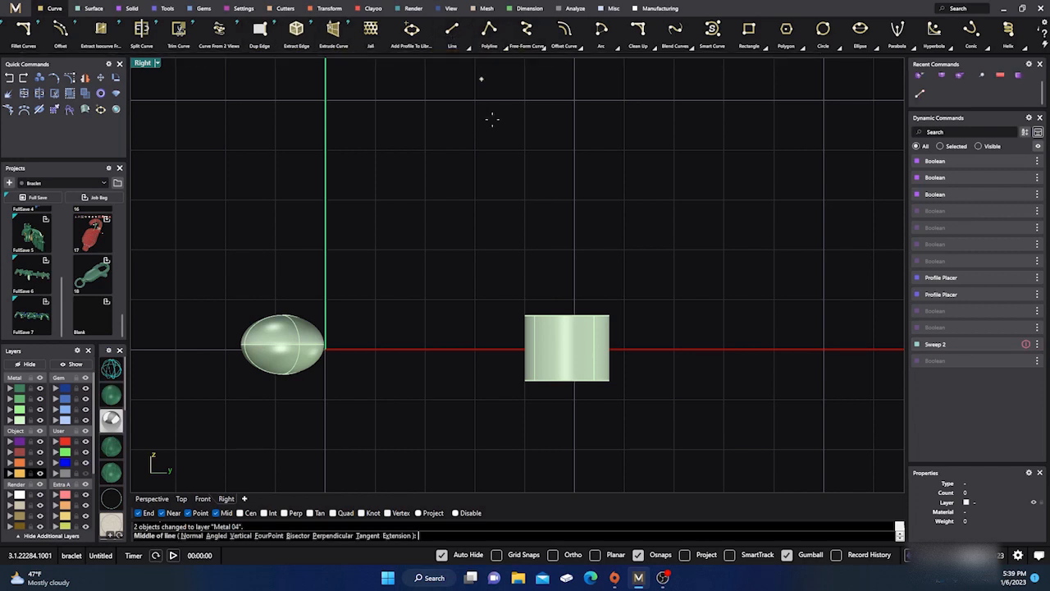
click(567, 347)
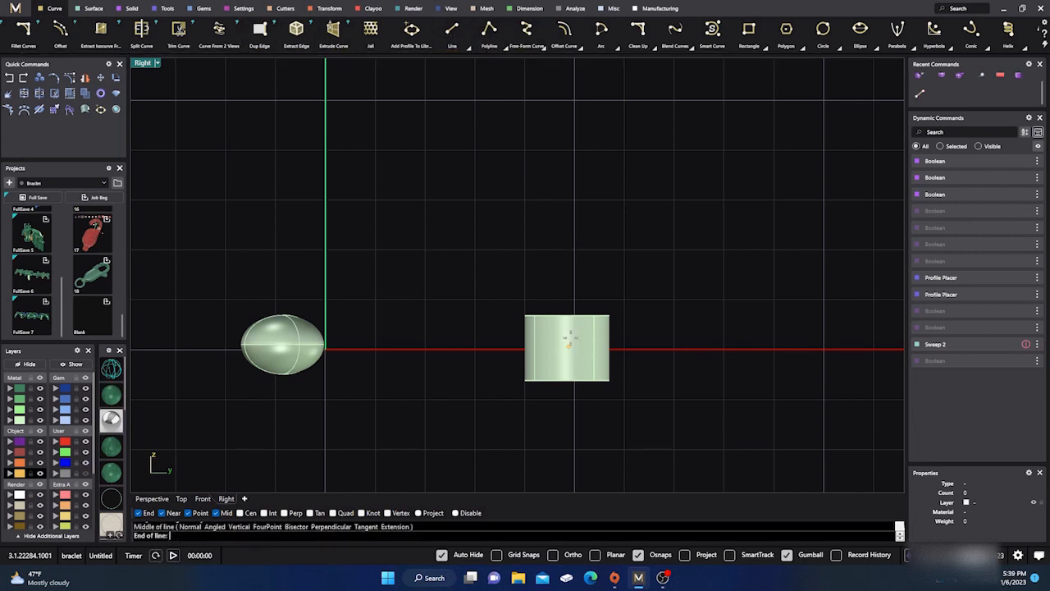
click(572, 277)
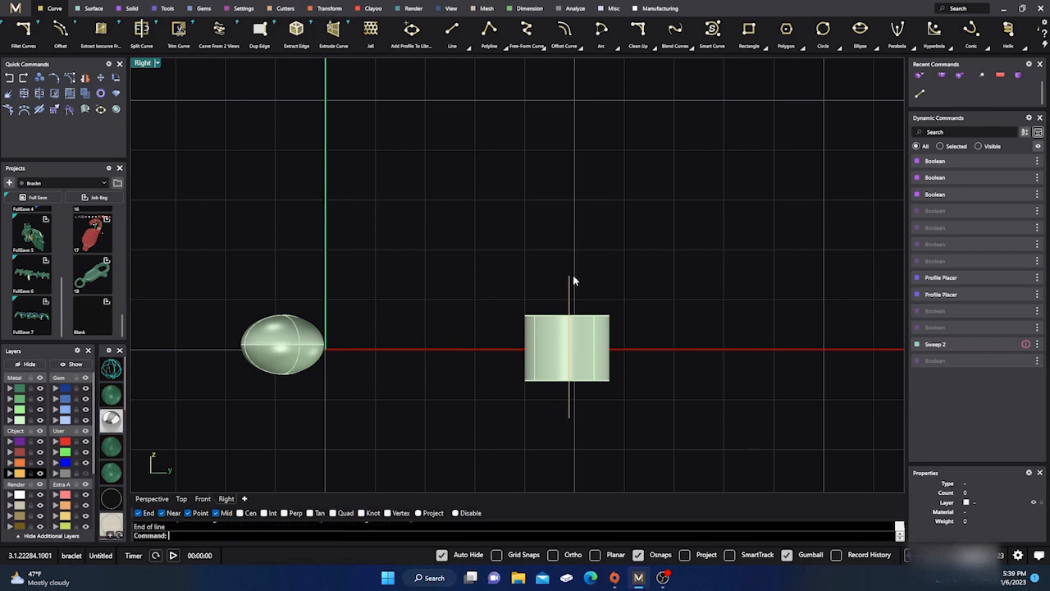
Draw a five-point free-form curve from the vertical line's upper end, dipping between tube and knob, arching over the knob and ending beyond it.
scroll(526, 269, down, 2)
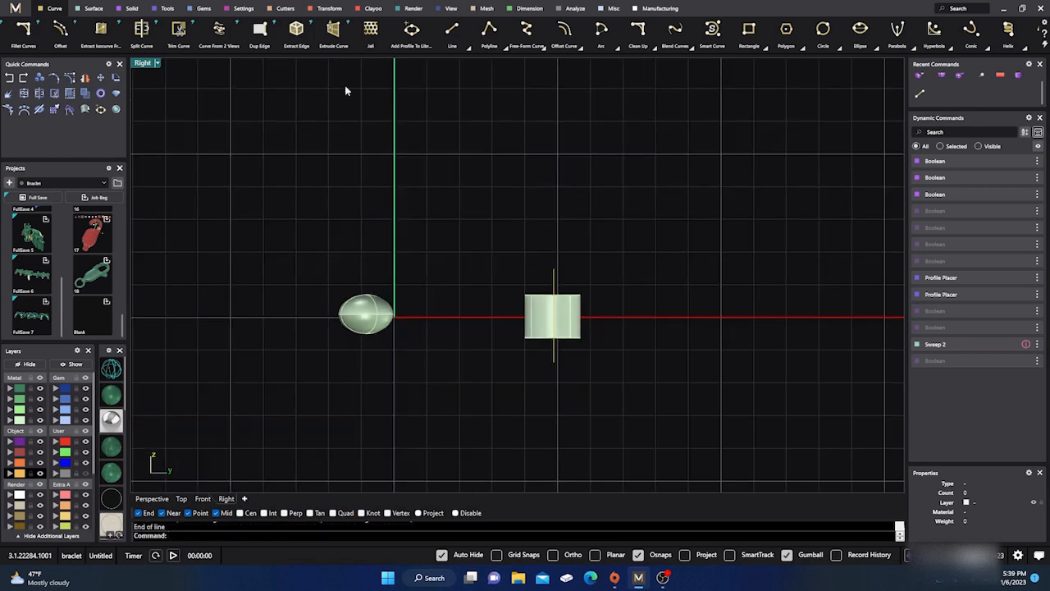
click(526, 39)
scroll(541, 262, up, 2)
click(558, 262)
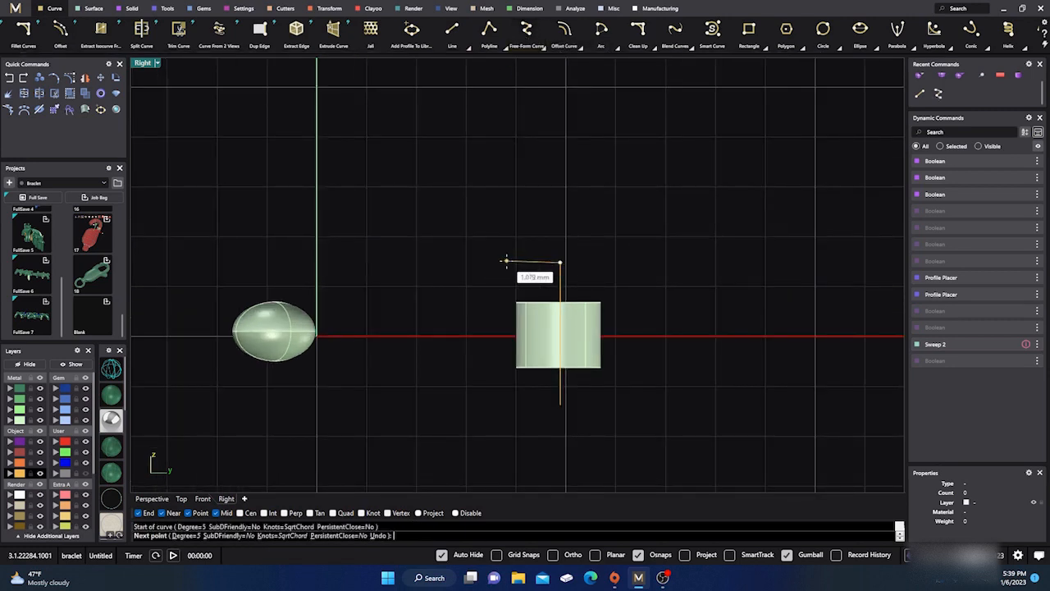
click(456, 302)
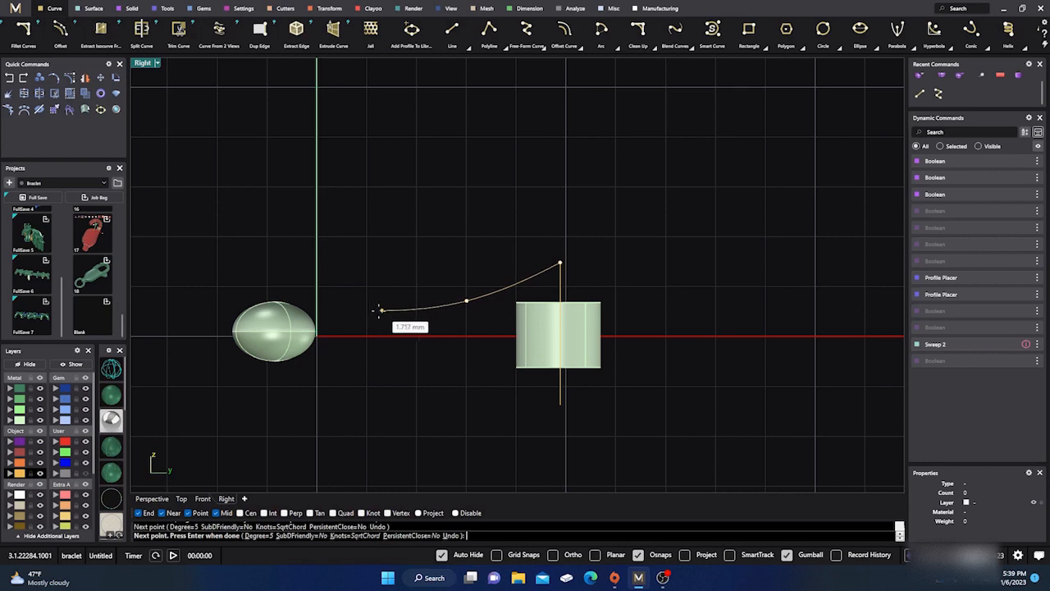
click(350, 315)
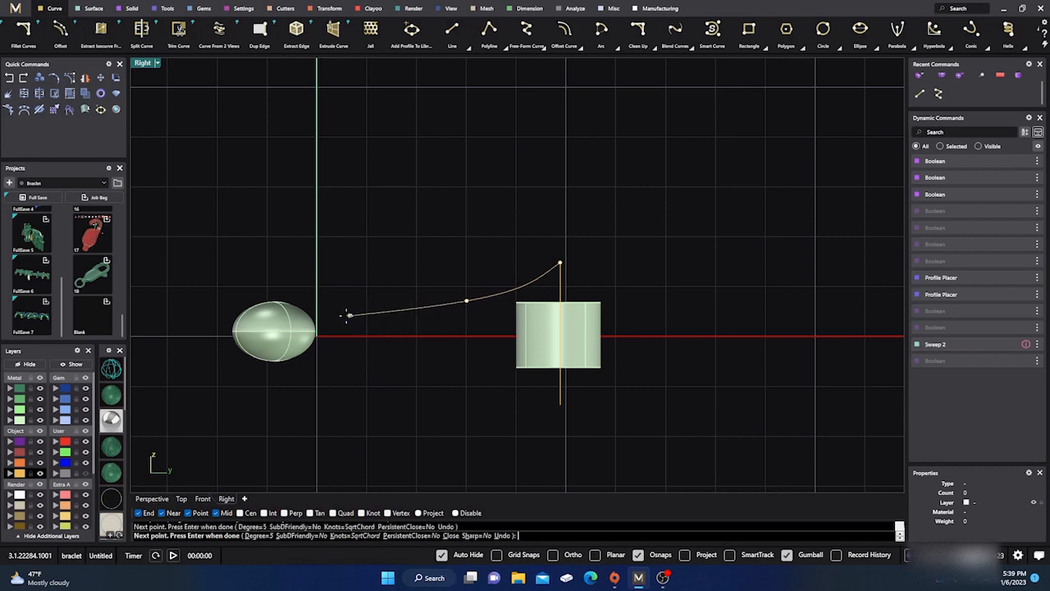
click(232, 301)
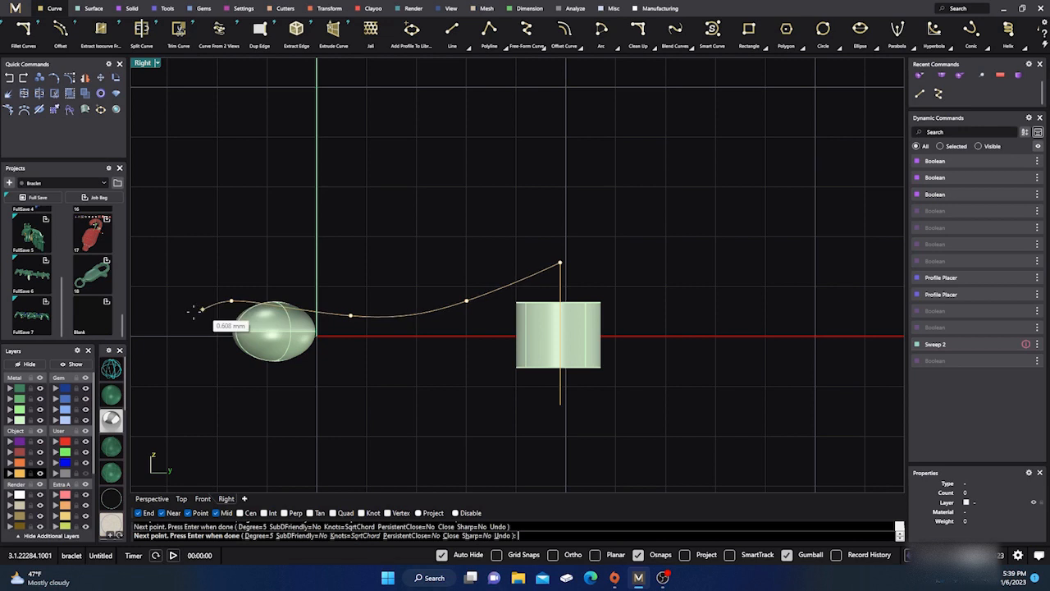
click(148, 326)
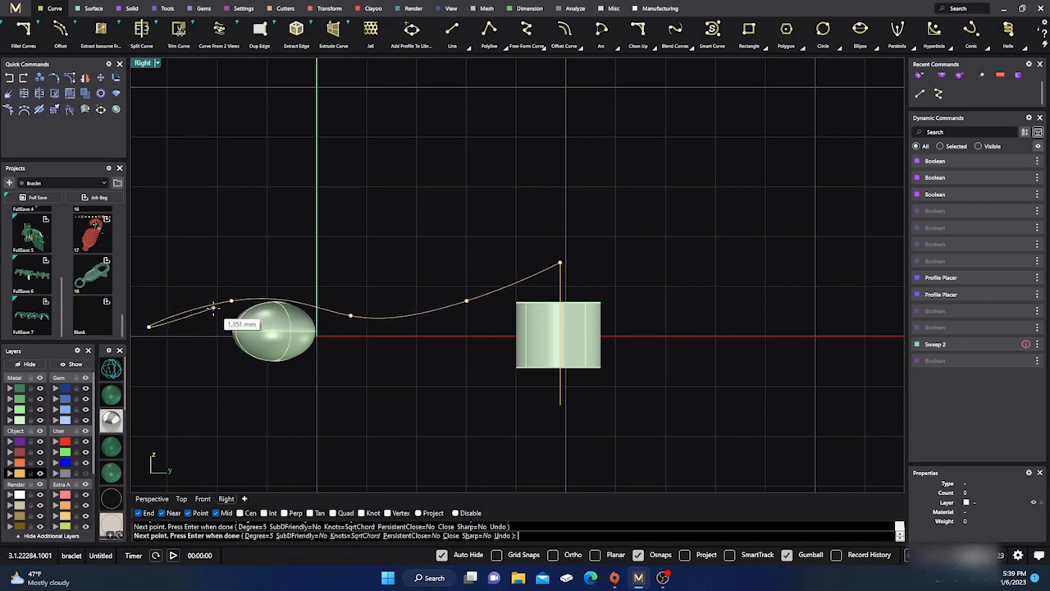
key(Return)
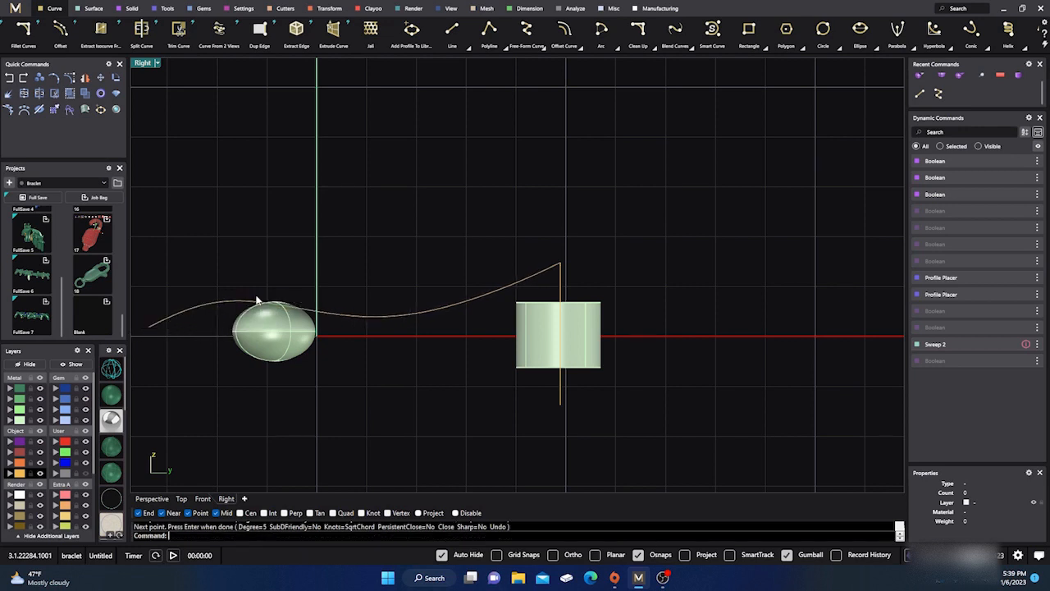
Turn on the curve's control points and shift the one above the knob horizontally toward the tube.
click(390, 320)
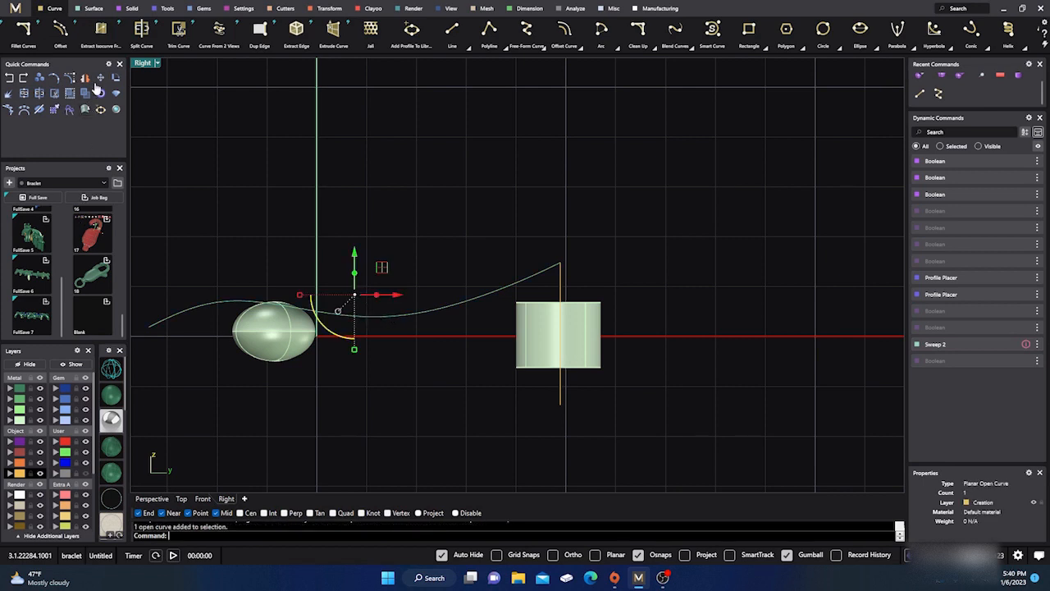
click(69, 78)
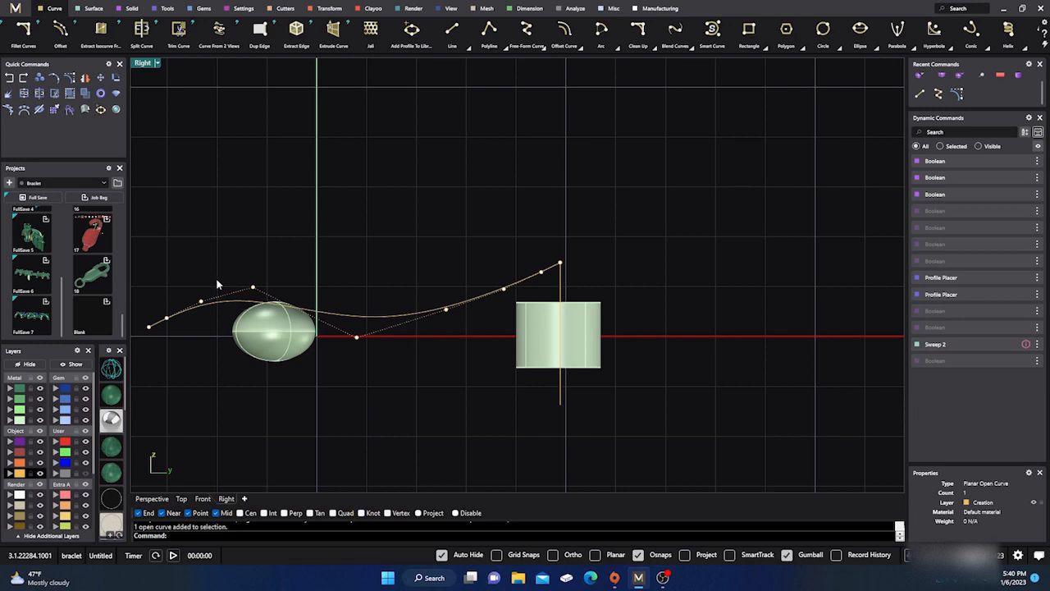
click(253, 287)
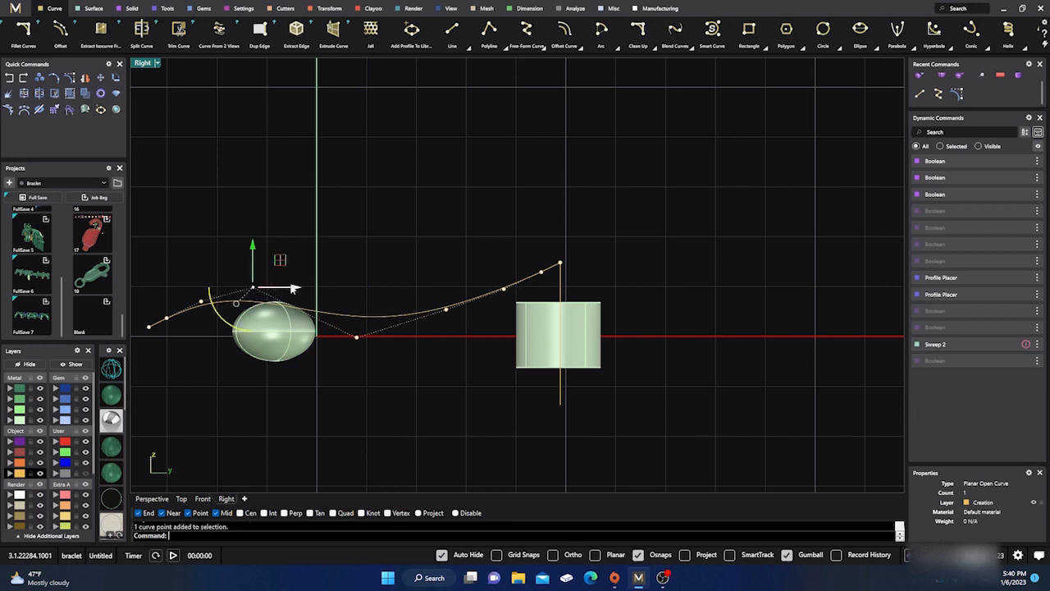
drag(296, 288, 339, 294)
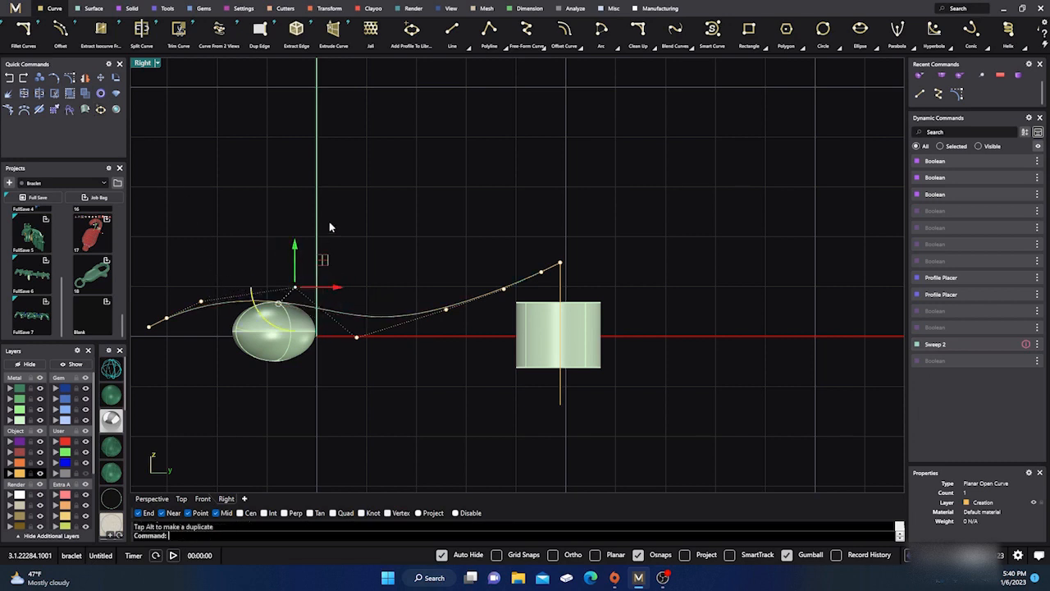
click(332, 224)
Delete the control point just outside the knob and raise the one above the knob slightly.
click(201, 305)
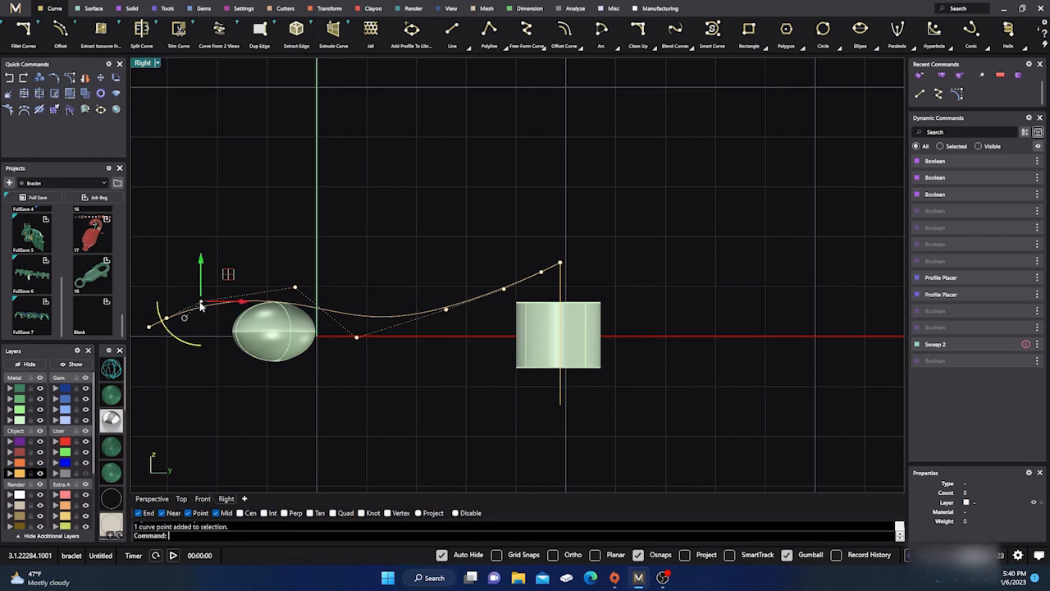
key(Delete)
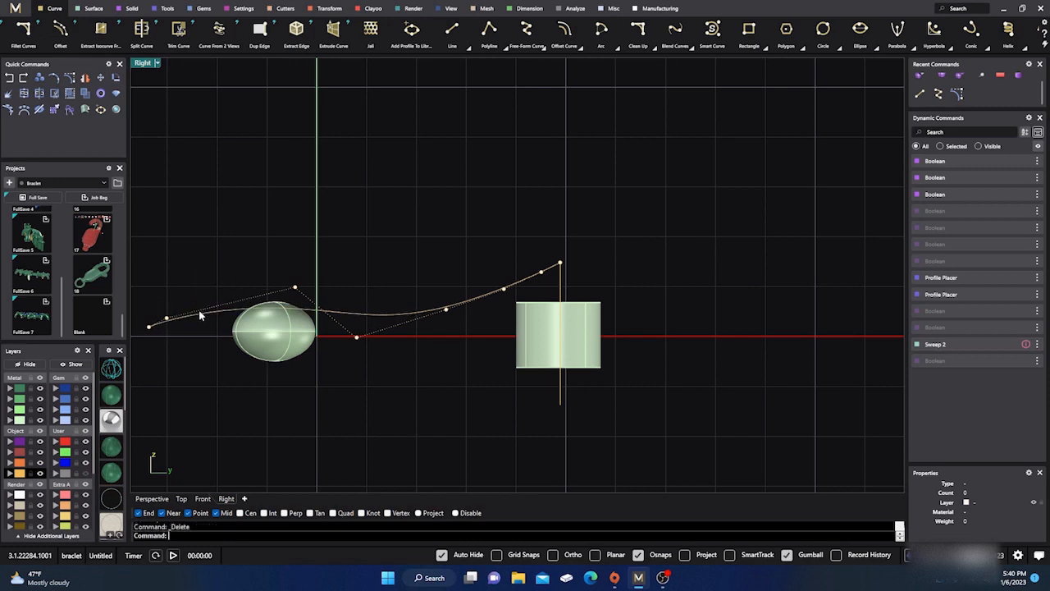
click(303, 291)
mouse_move(296, 246)
mouse_down()
mouse_move(295, 234)
mouse_move(296, 250)
mouse_up()
click(462, 267)
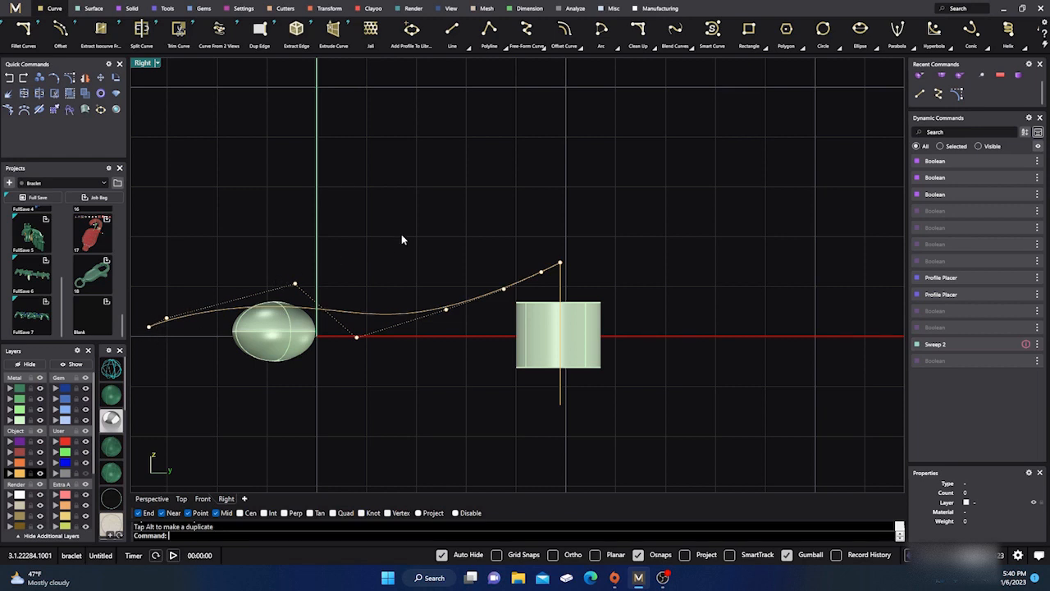
Hide the free-form curve's control points and mirror a copy of it across the horizontal axis through the origin.
scroll(402, 236, down, 2)
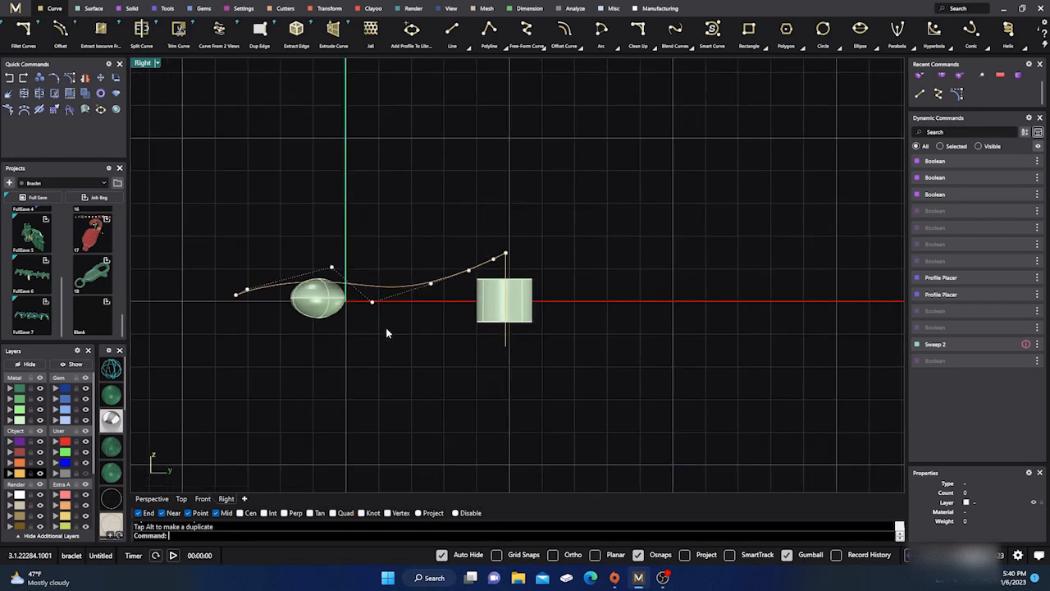
key(F10)
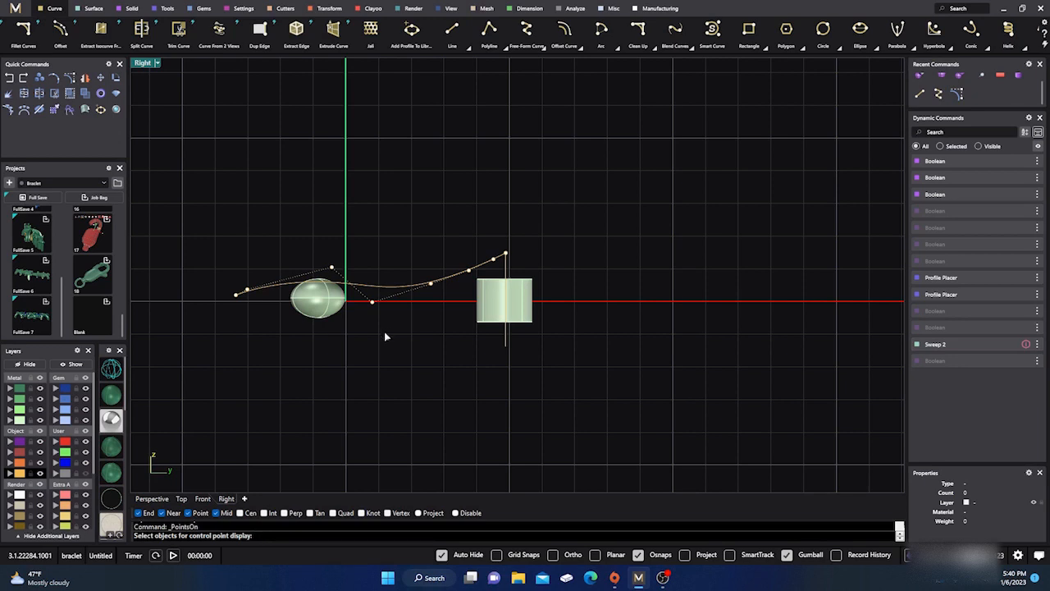
key(Return)
key(Escape)
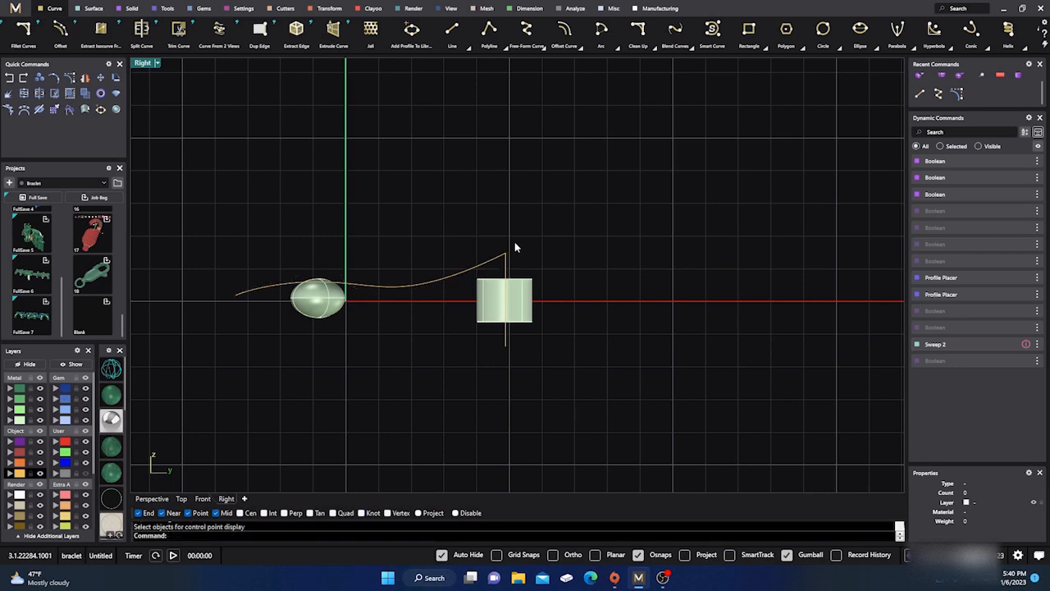
click(458, 278)
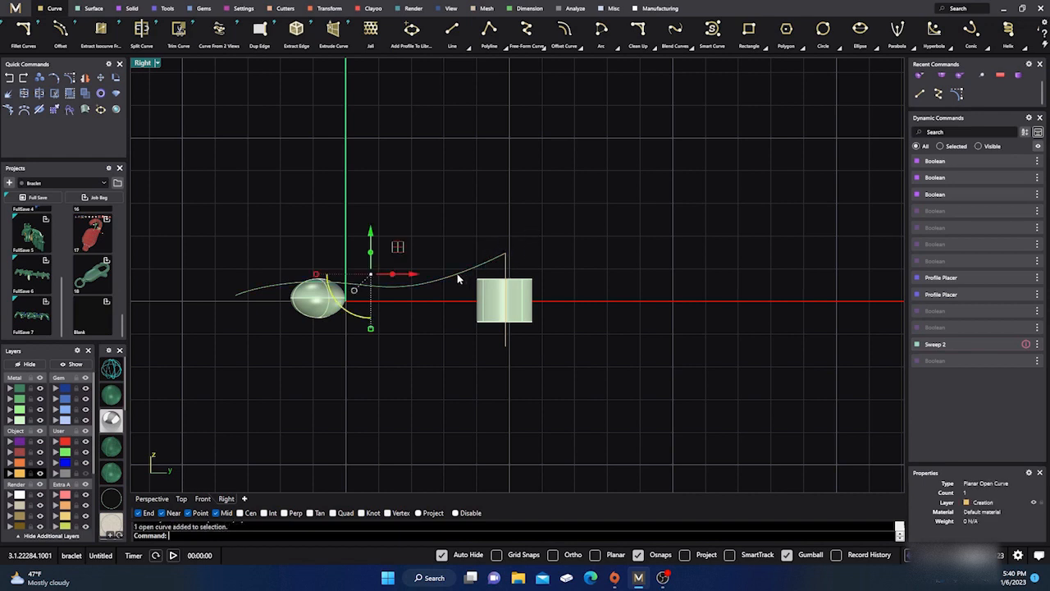
click(85, 77)
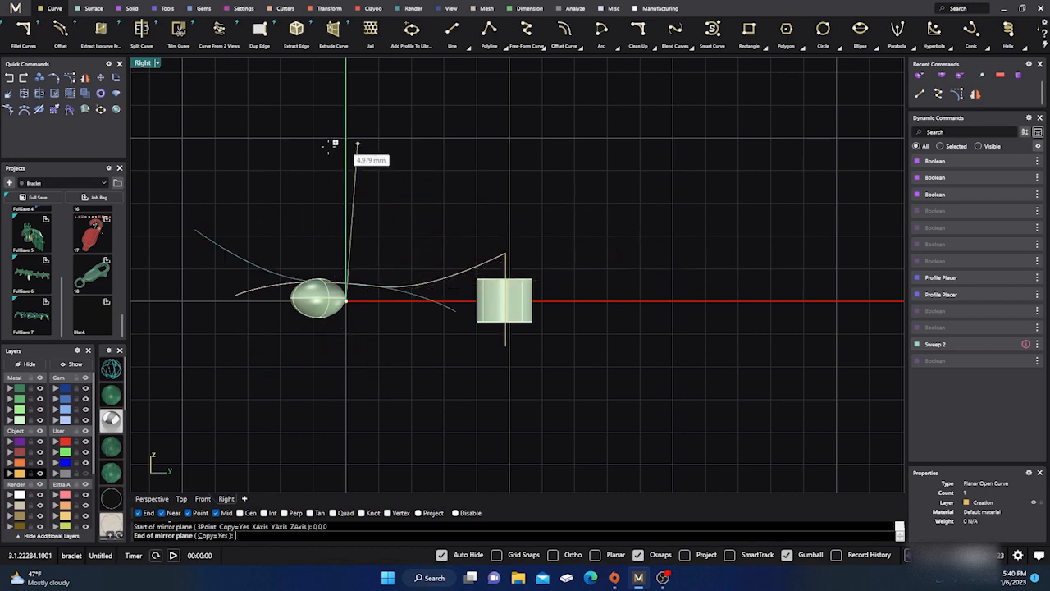
click(184, 305)
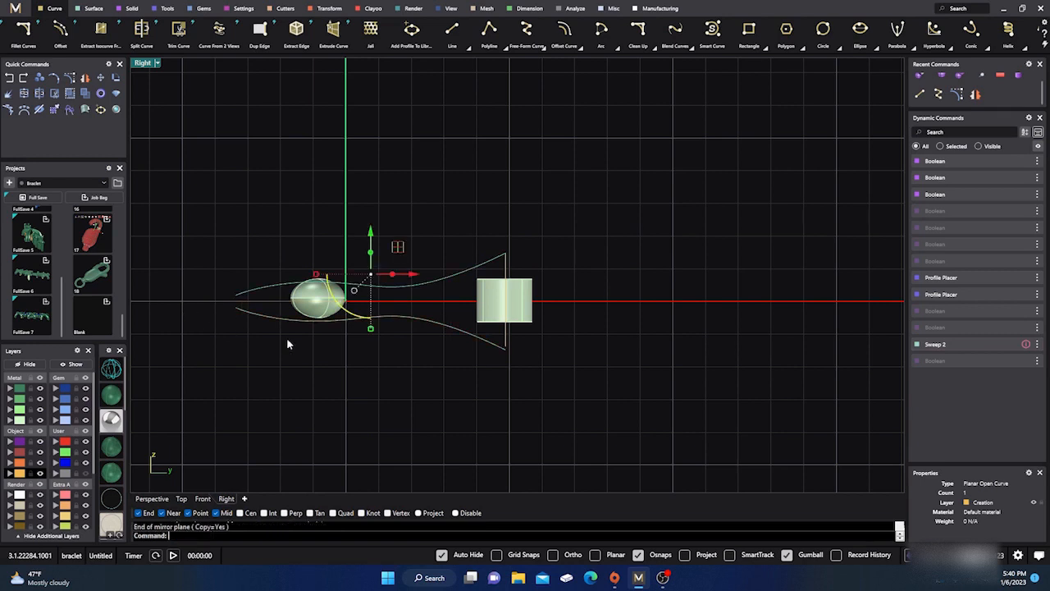
Show the mirrored curve's edit points and move them all up together so its end meets the vertical line's lower end.
scroll(493, 357, up, 3)
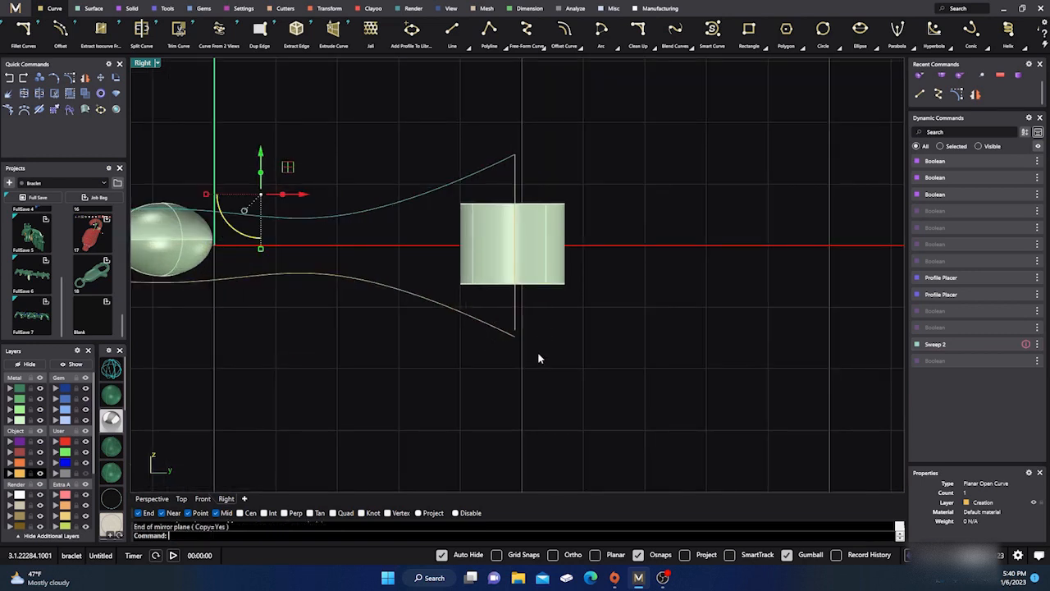
click(478, 350)
right_drag(444, 377, 539, 391)
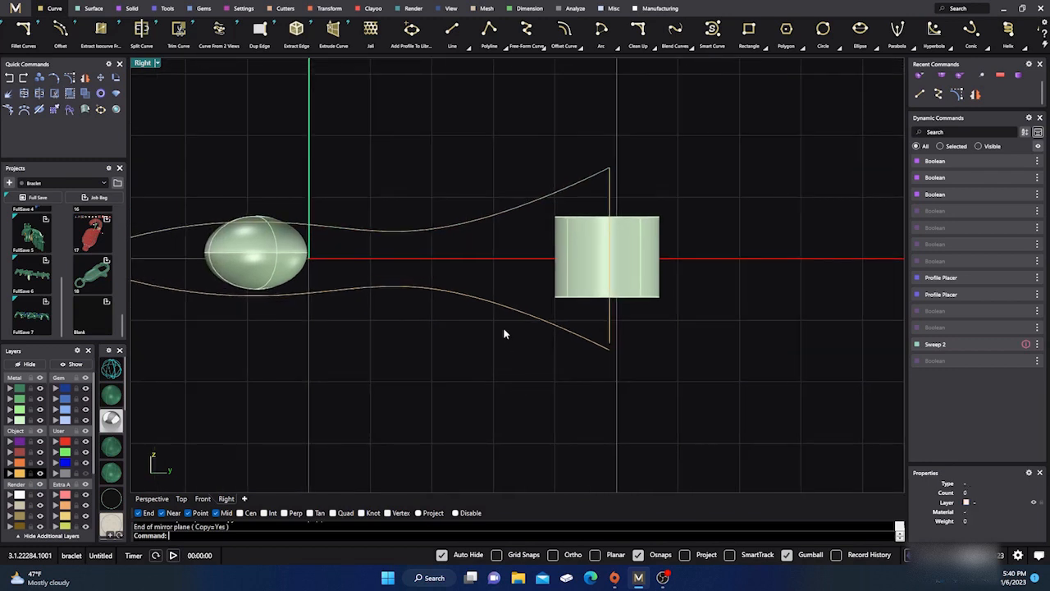
click(328, 347)
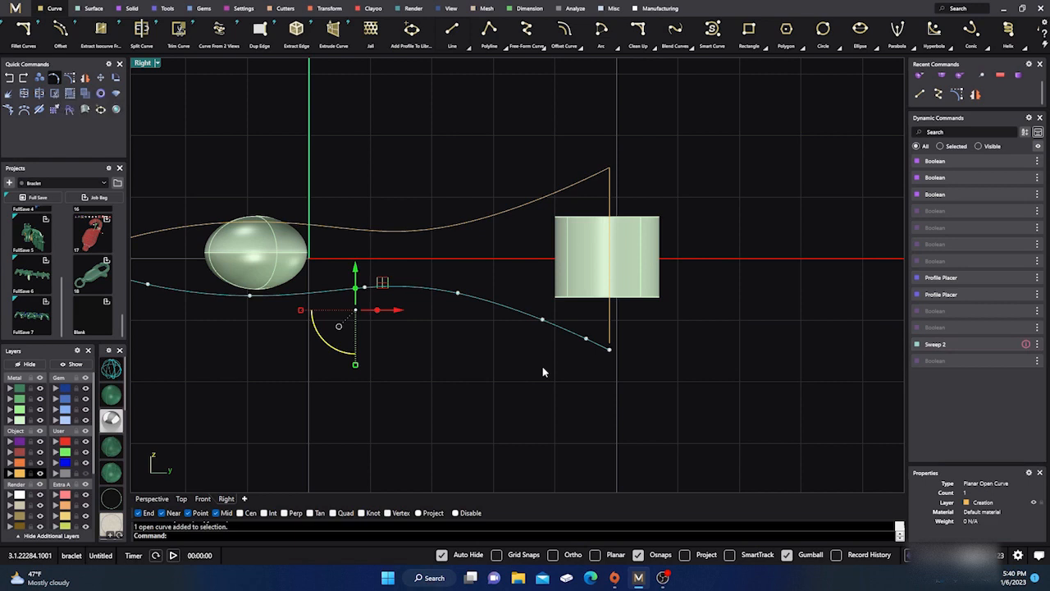
scroll(597, 398, down, 1)
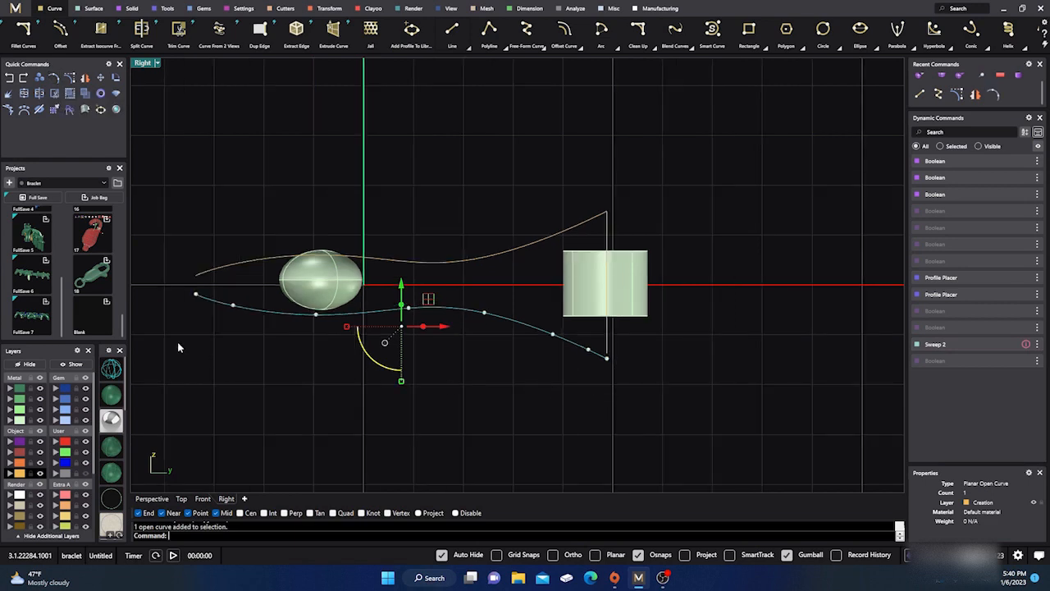
drag(175, 348, 226, 444)
drag(158, 441, 723, 295)
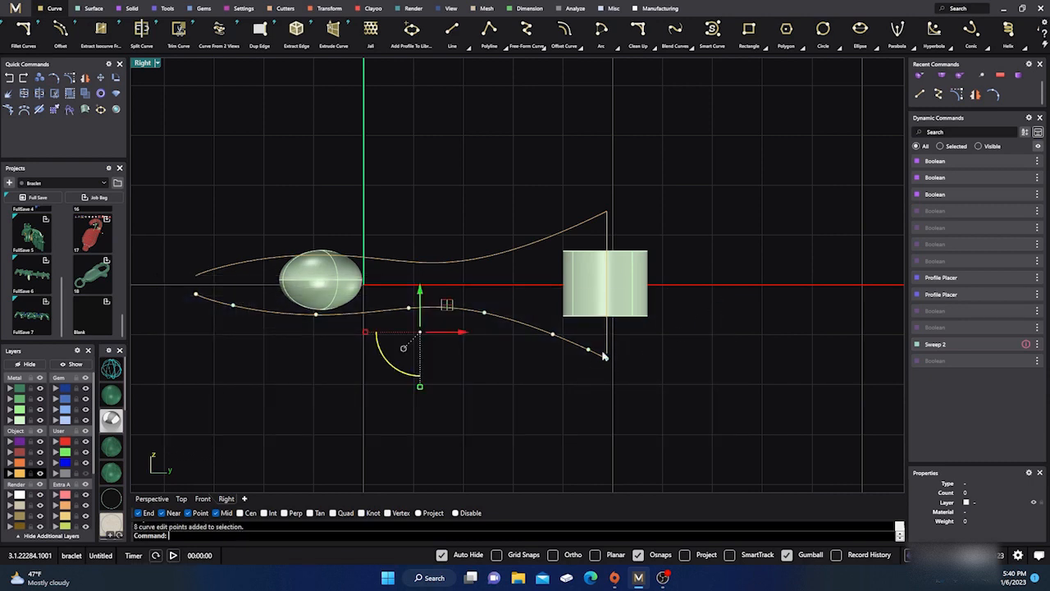
drag(606, 361, 607, 354)
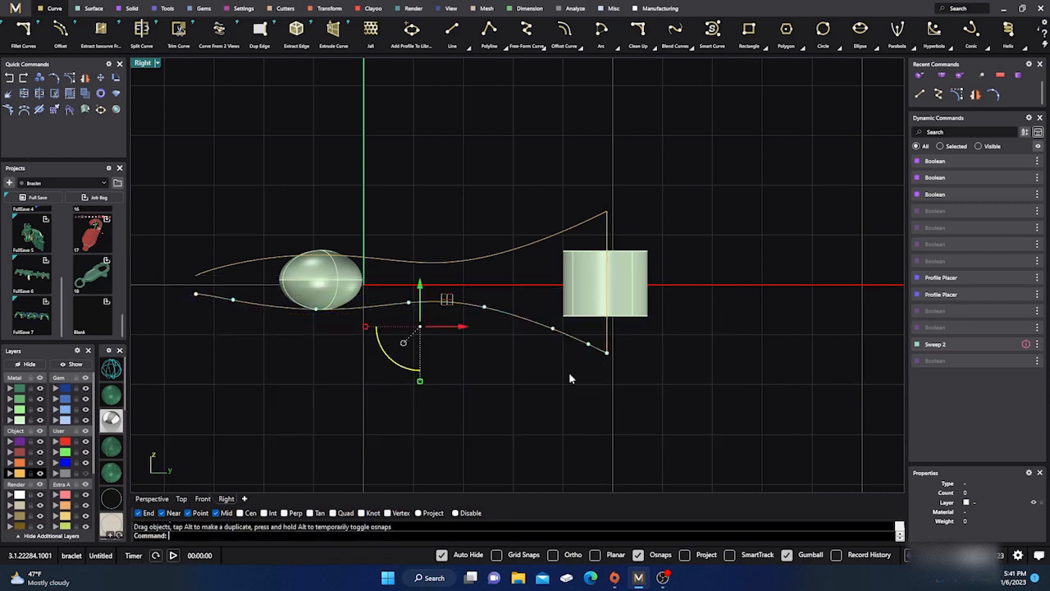
key(F11)
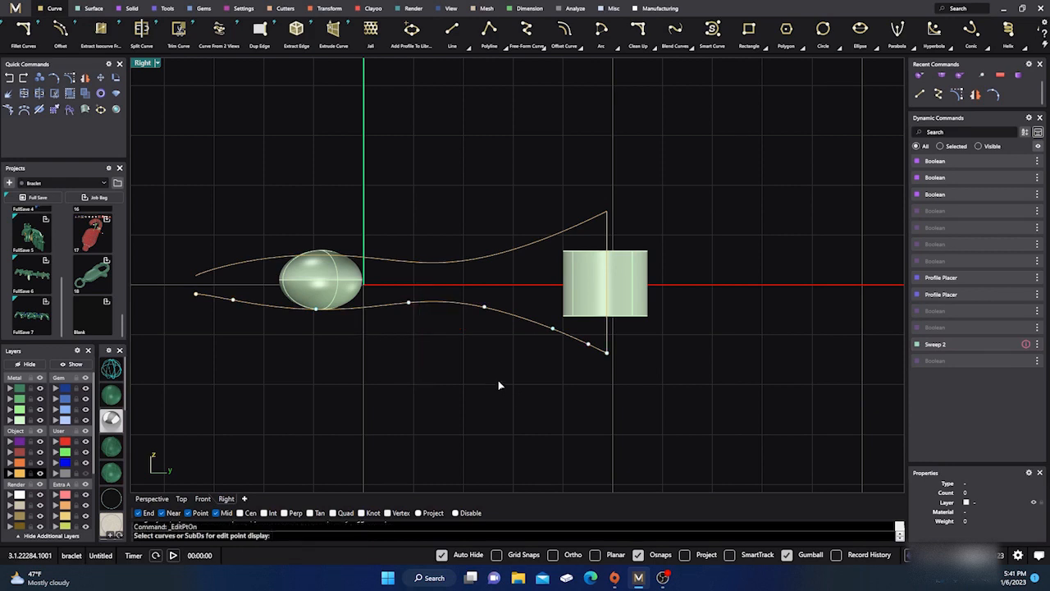
key(Escape)
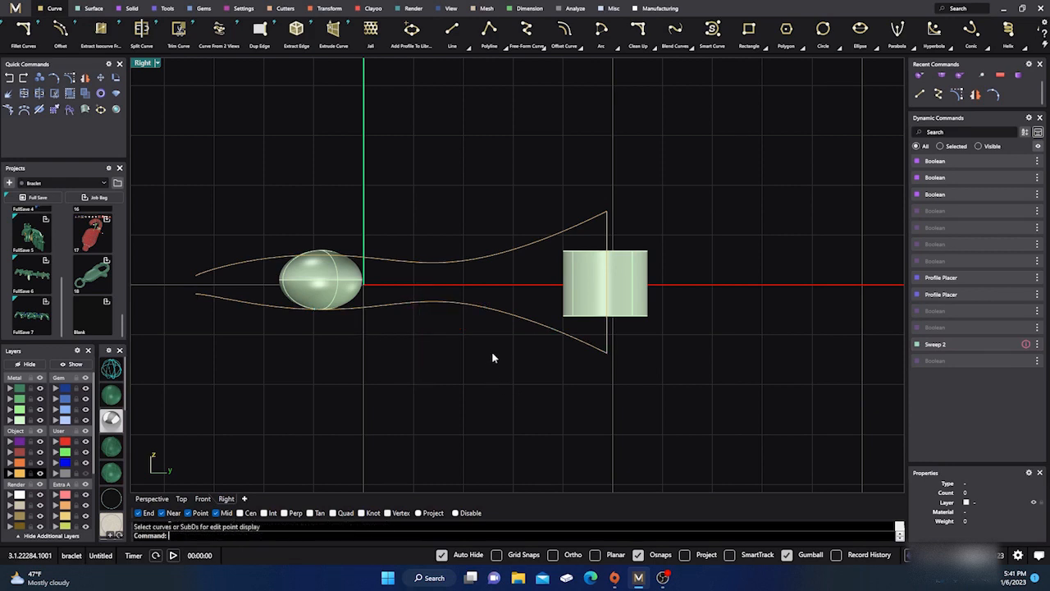
Join both free-form curves with the vertical line and fillet the joined curve's corners with a 0.2 radius.
drag(520, 355, 482, 261)
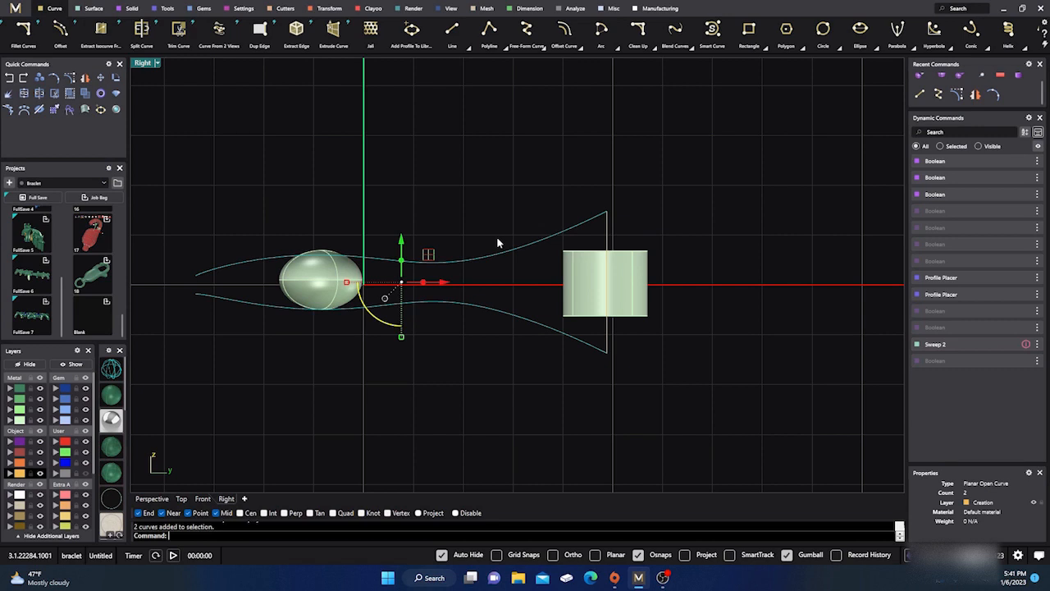
click(608, 232)
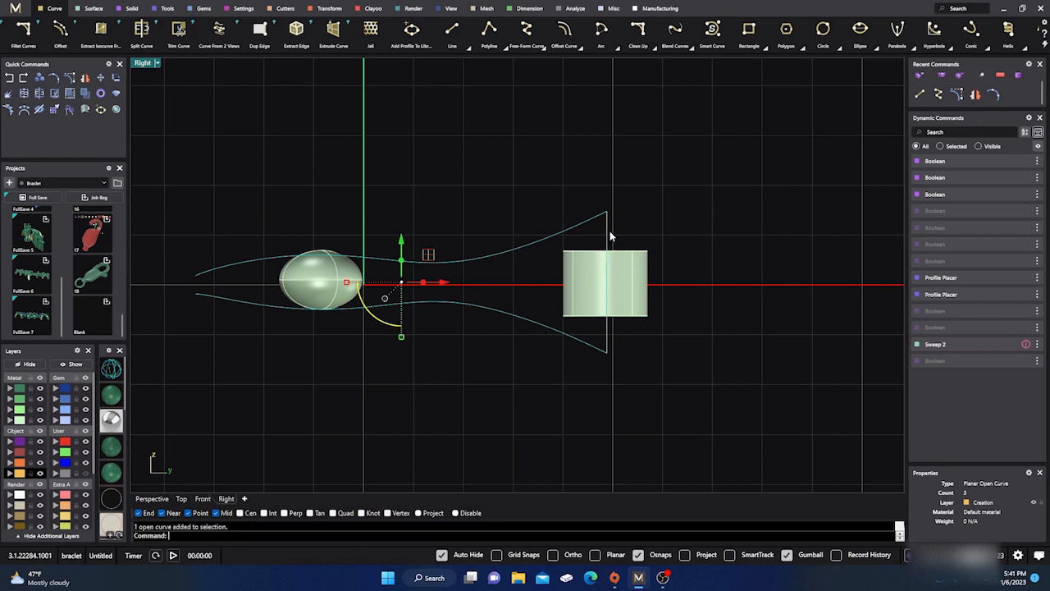
click(25, 93)
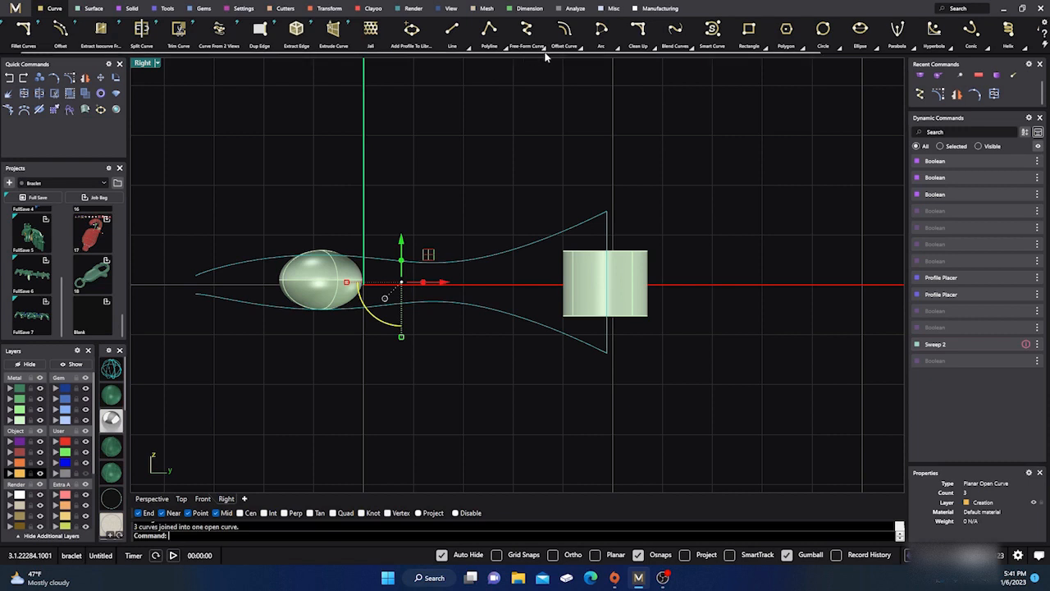
click(653, 47)
click(674, 67)
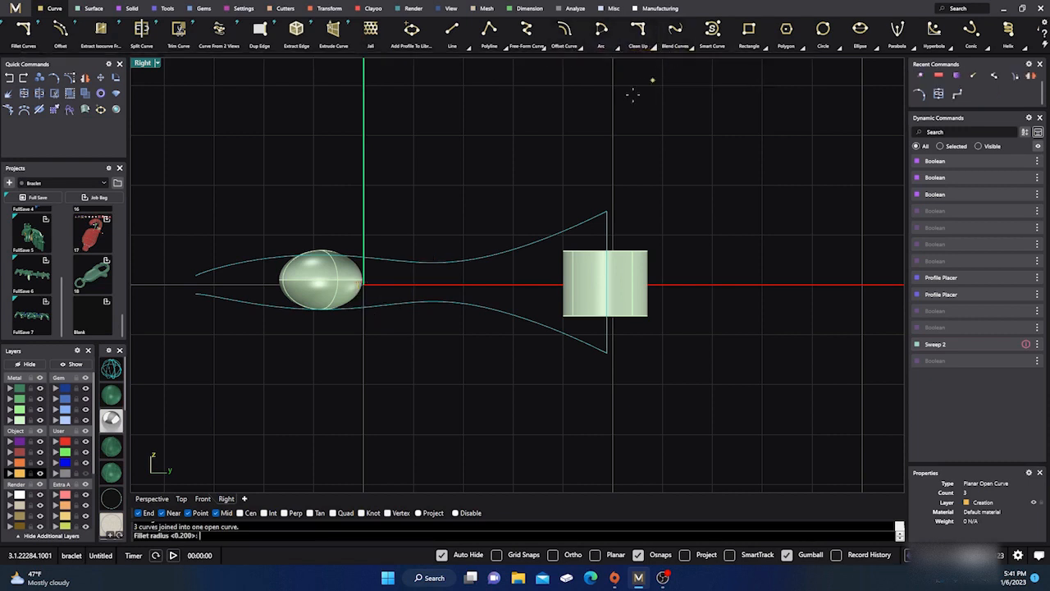
key(Return)
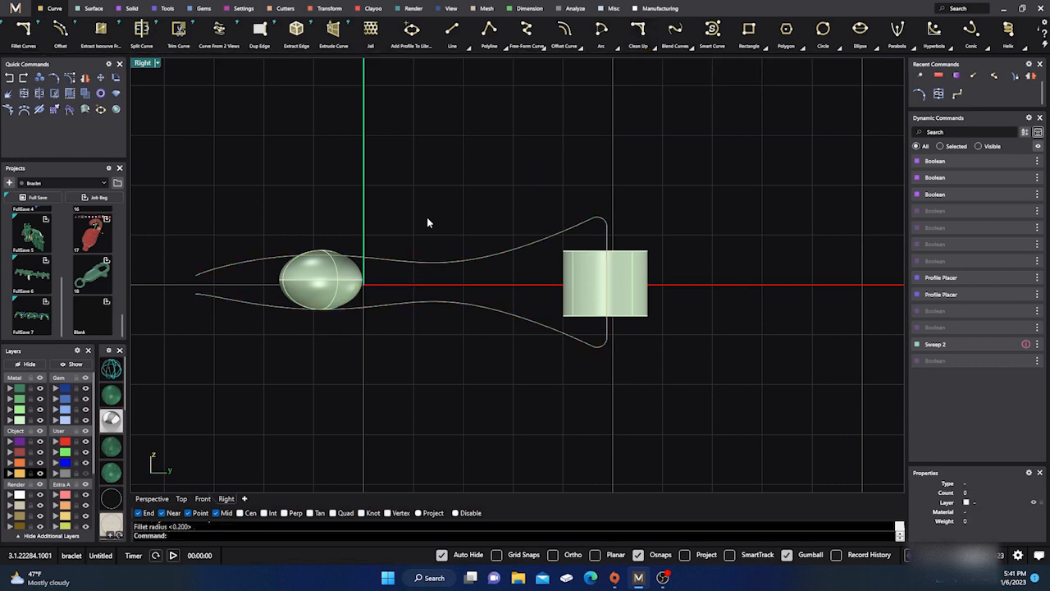
Create a pipe along the joined curve with 0.3 start and end radii and round caps.
click(393, 262)
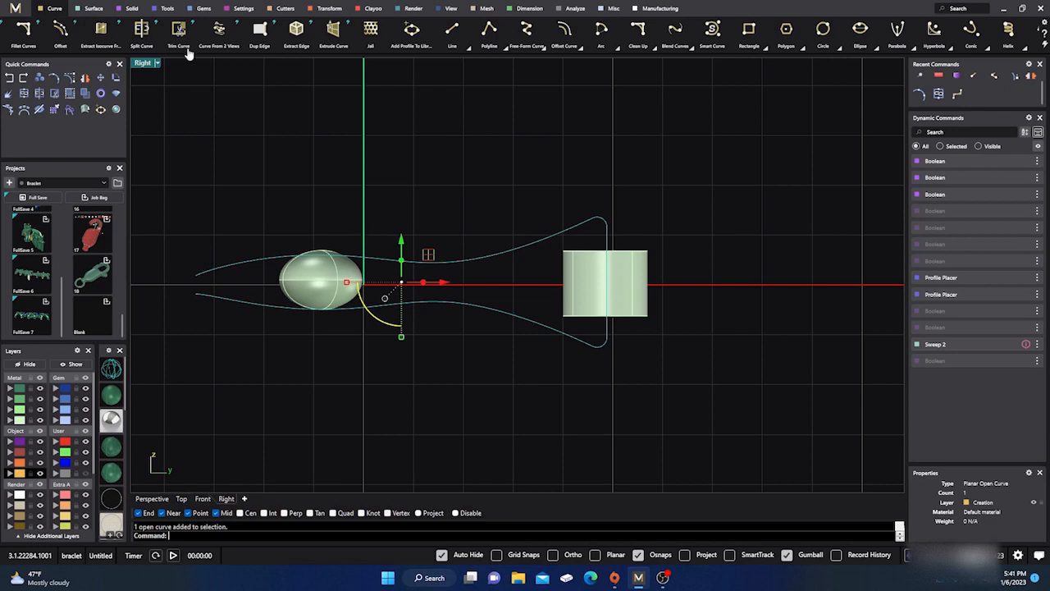
click(133, 9)
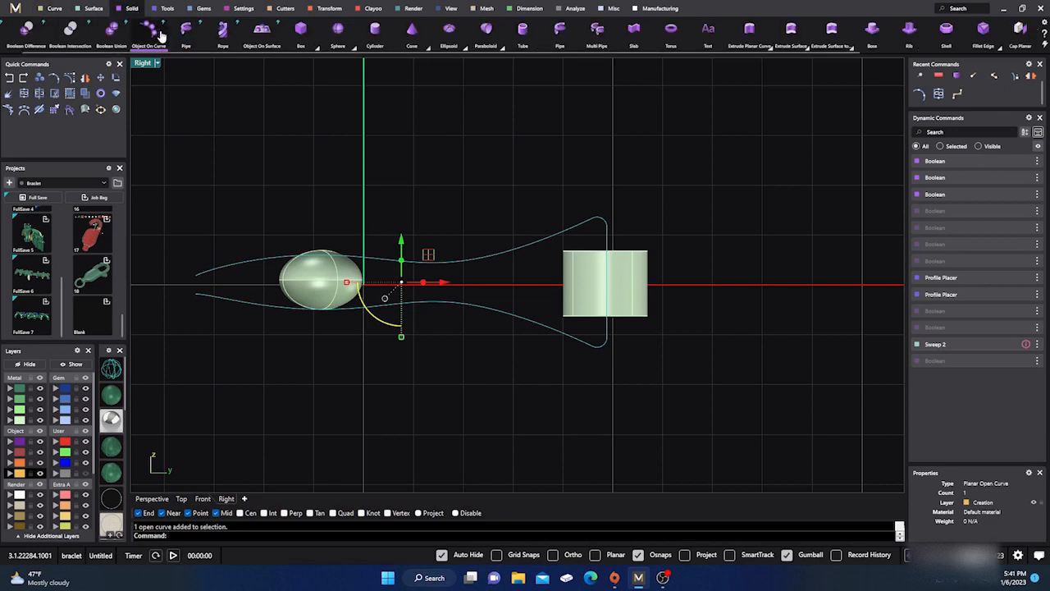
click(187, 32)
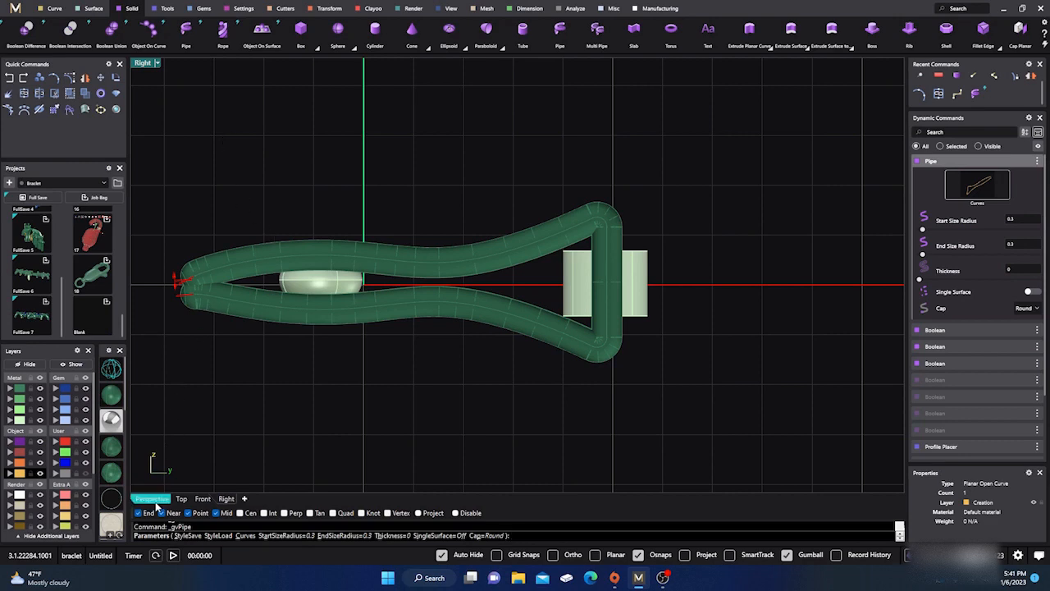
click(152, 498)
right_drag(282, 420, 393, 430)
right_click(426, 395)
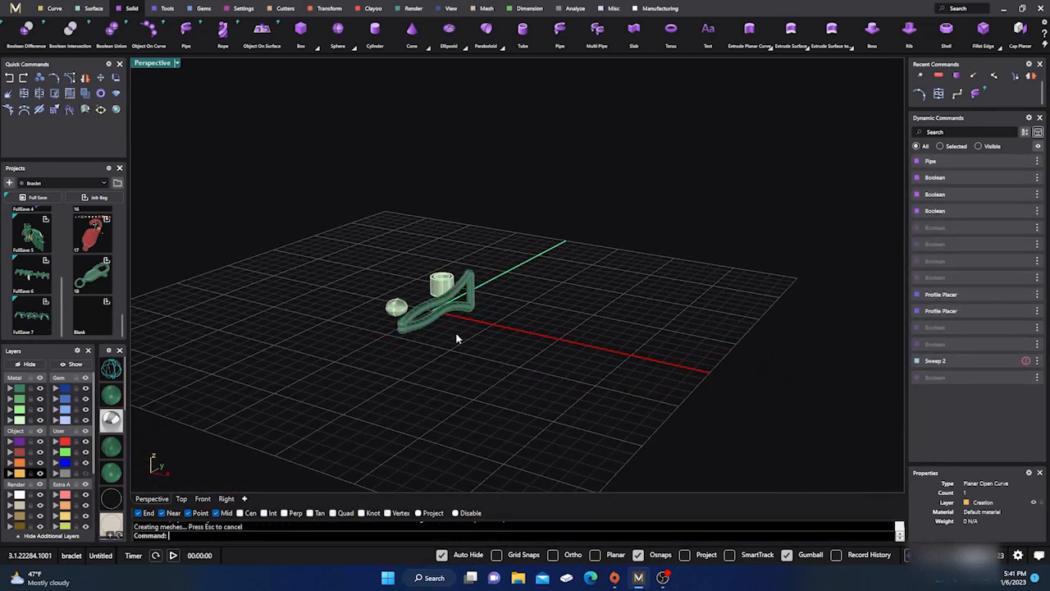
Move the pipe and its path curve along the X axis in the Top view to align with the tube's centre.
scroll(450, 311, up, 7)
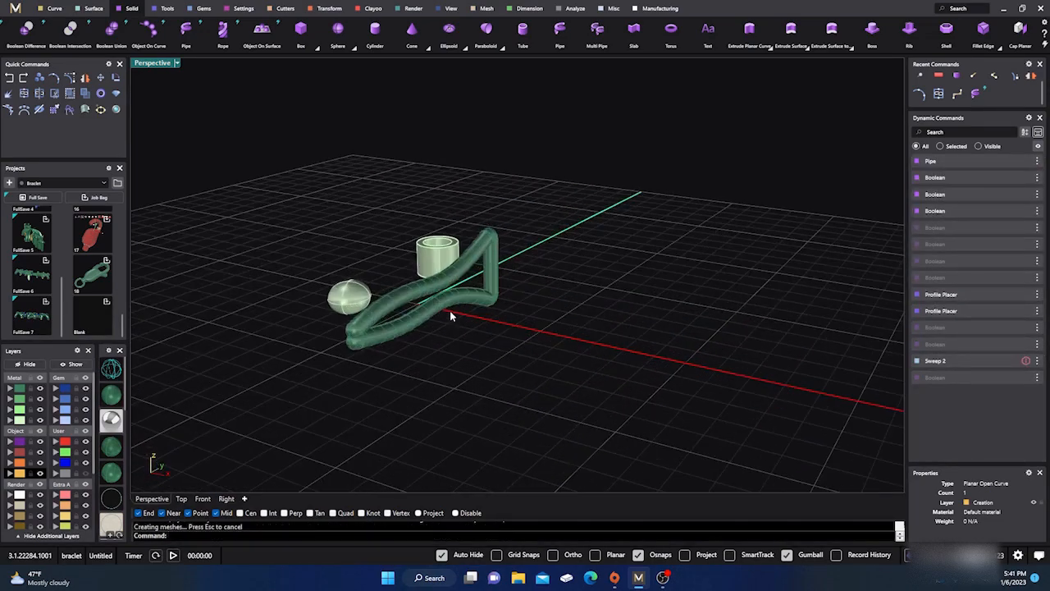
click(392, 281)
right_drag(466, 377, 408, 373)
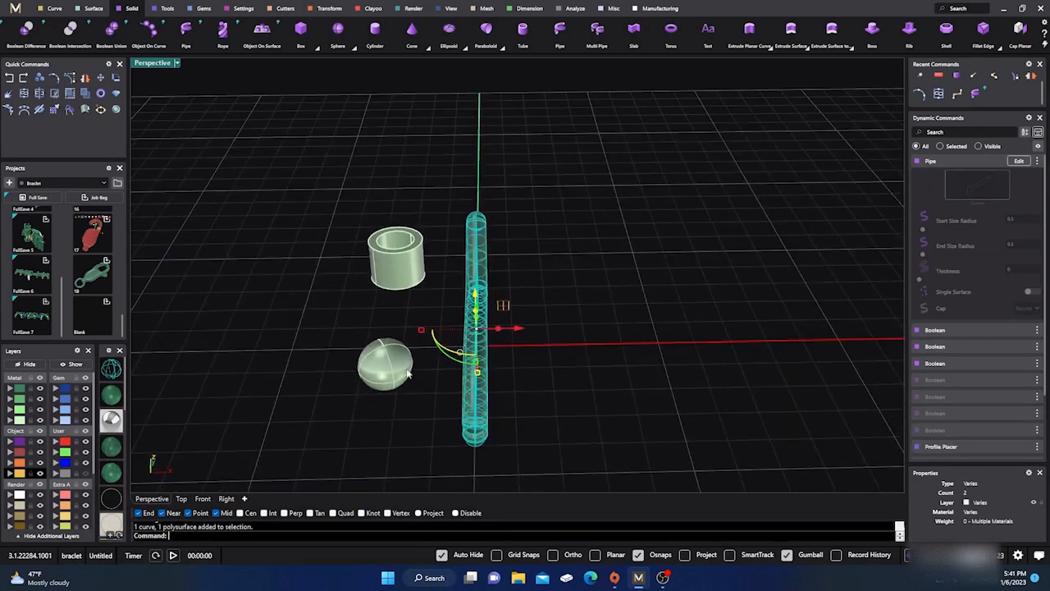
click(181, 498)
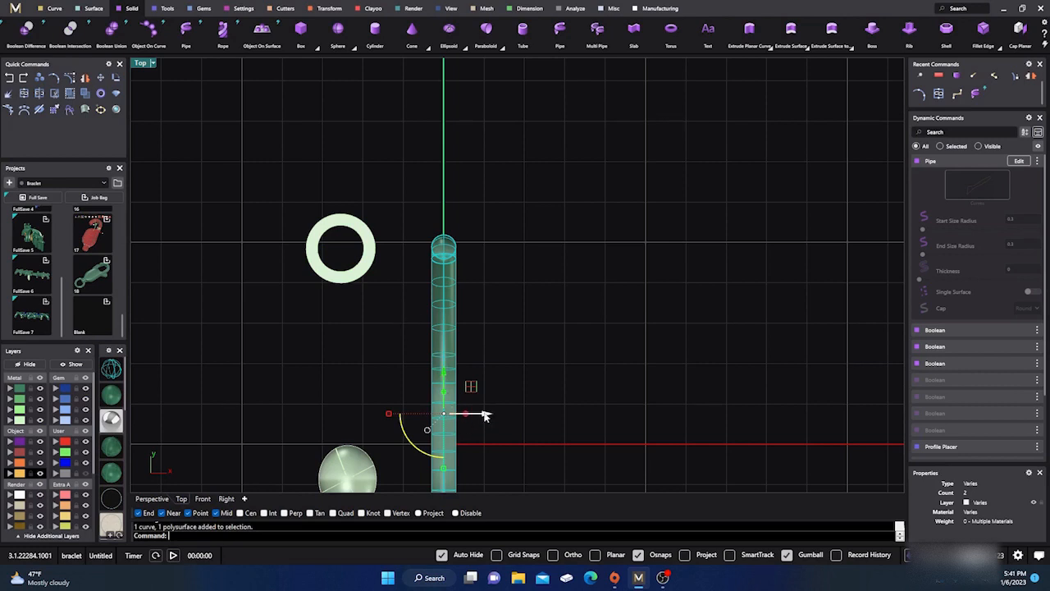
drag(483, 413, 382, 400)
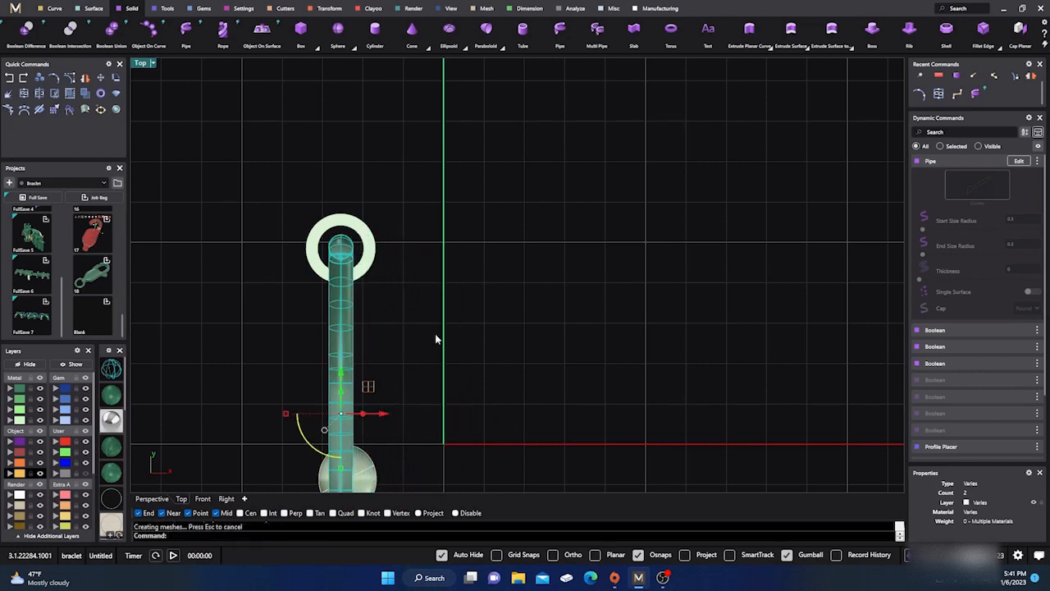
Set the Top view to wireframe and turn on the control points of the pipe's path curve.
click(112, 370)
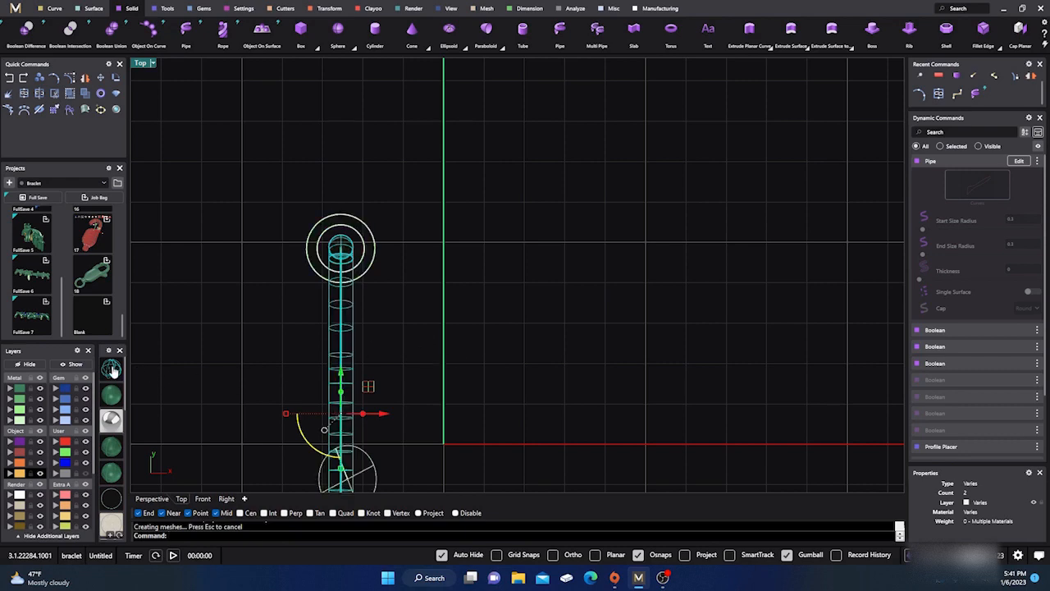
scroll(303, 209, down, 4)
click(276, 311)
scroll(305, 382, up, 4)
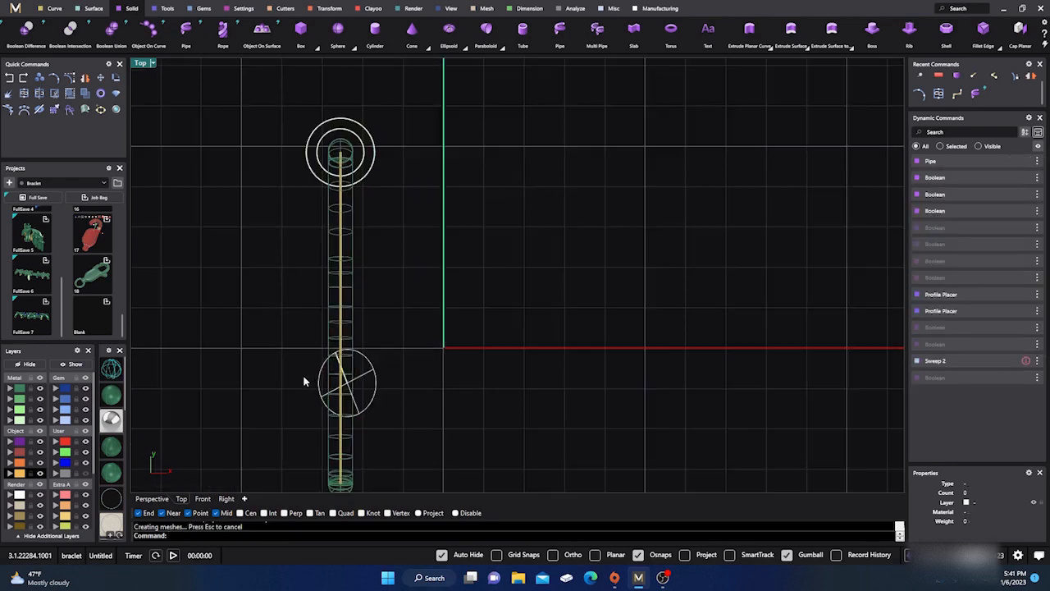
click(340, 337)
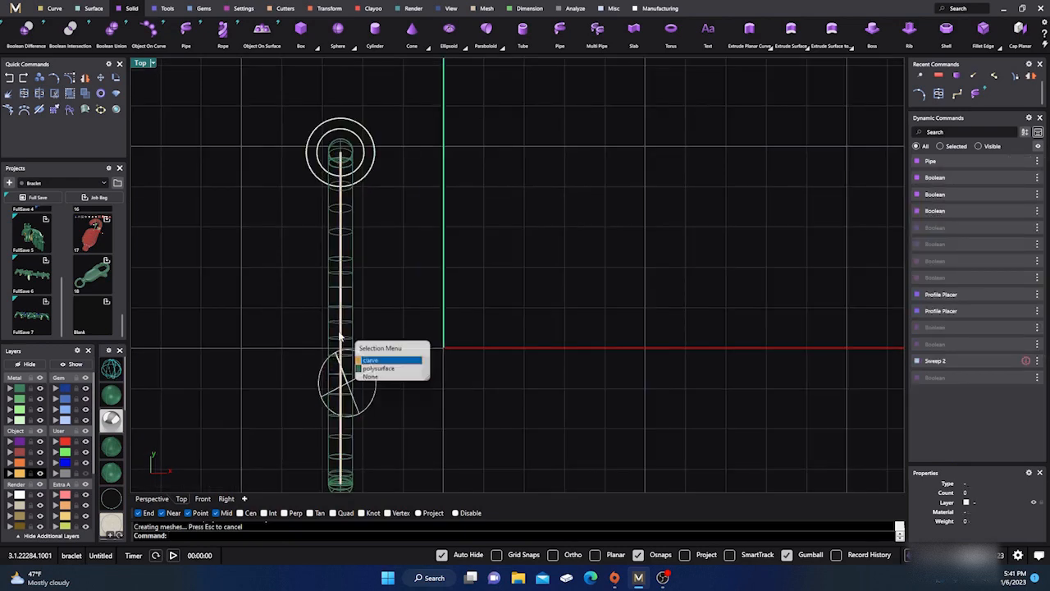
click(369, 361)
click(71, 78)
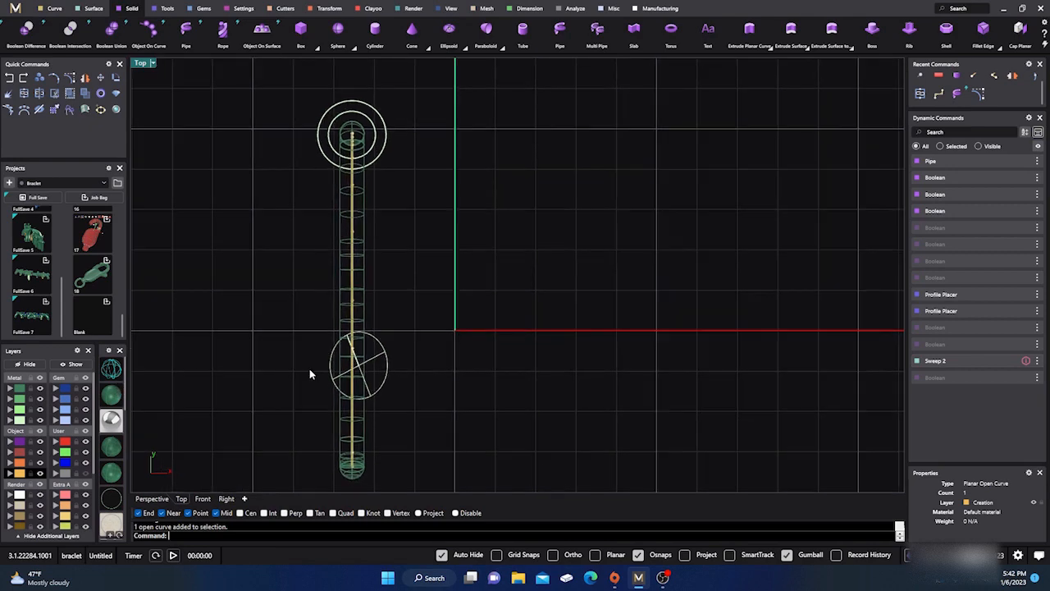
scroll(328, 369, up, 4)
scroll(341, 317, down, 3)
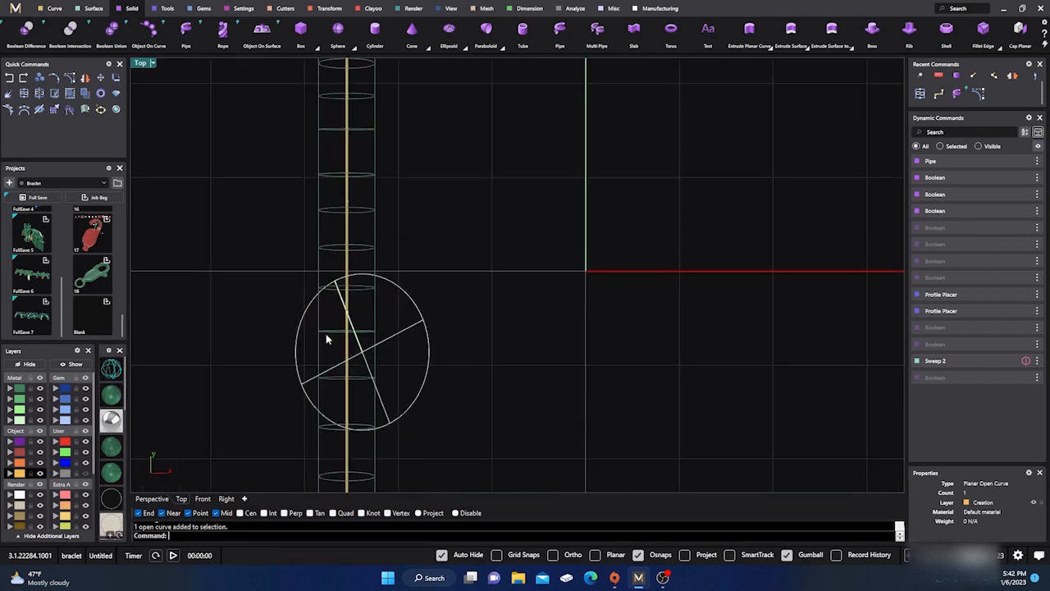
Move the path curve's two control points beside the knob outward along X in the Top view so the pipe bows around the knob.
click(152, 498)
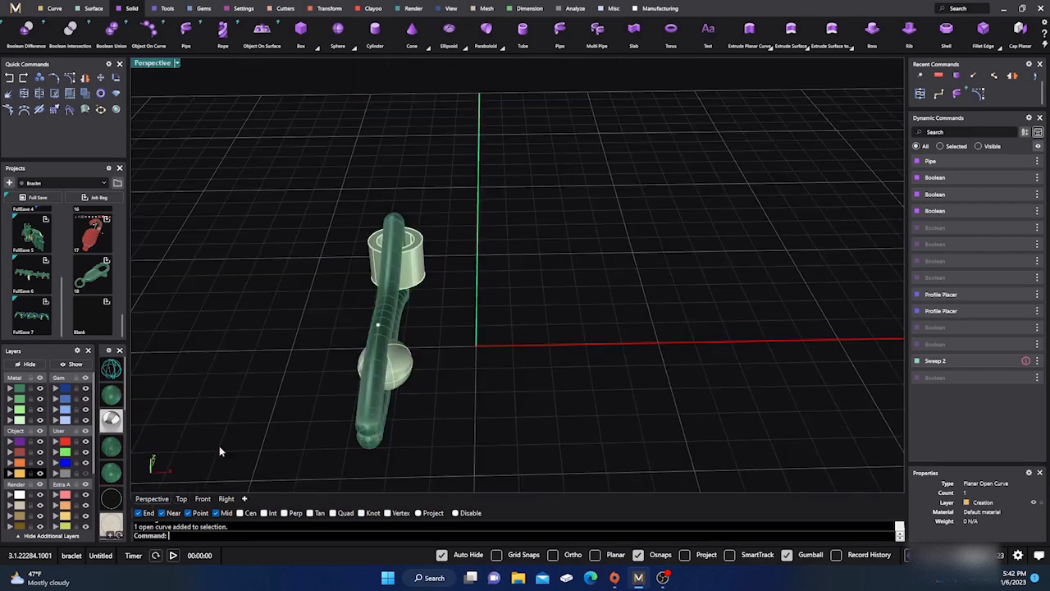
right_drag(219, 445, 178, 405)
click(114, 374)
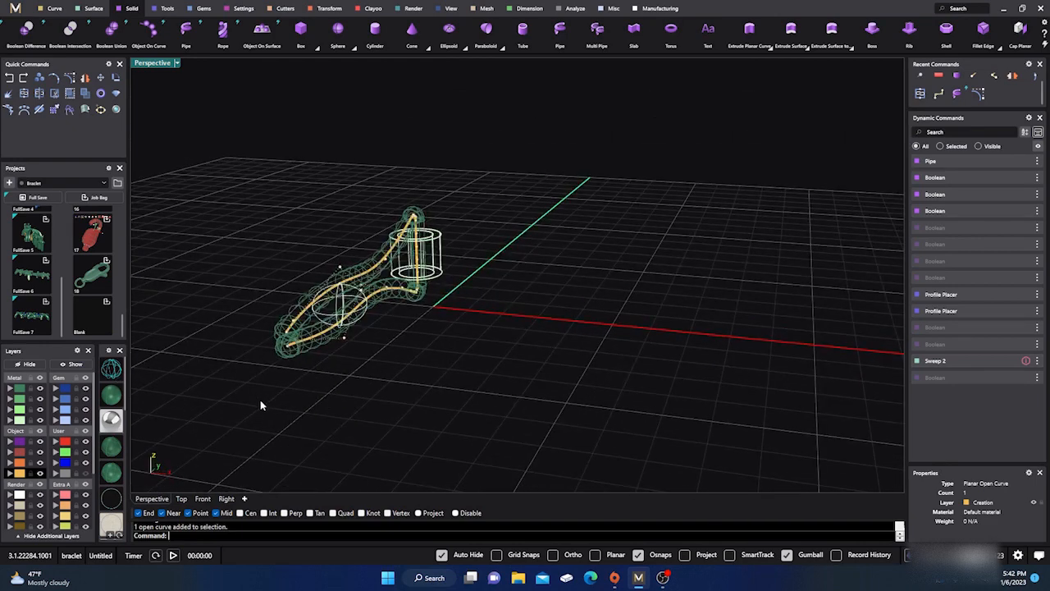
right_drag(260, 399, 230, 406)
scroll(316, 302, up, 3)
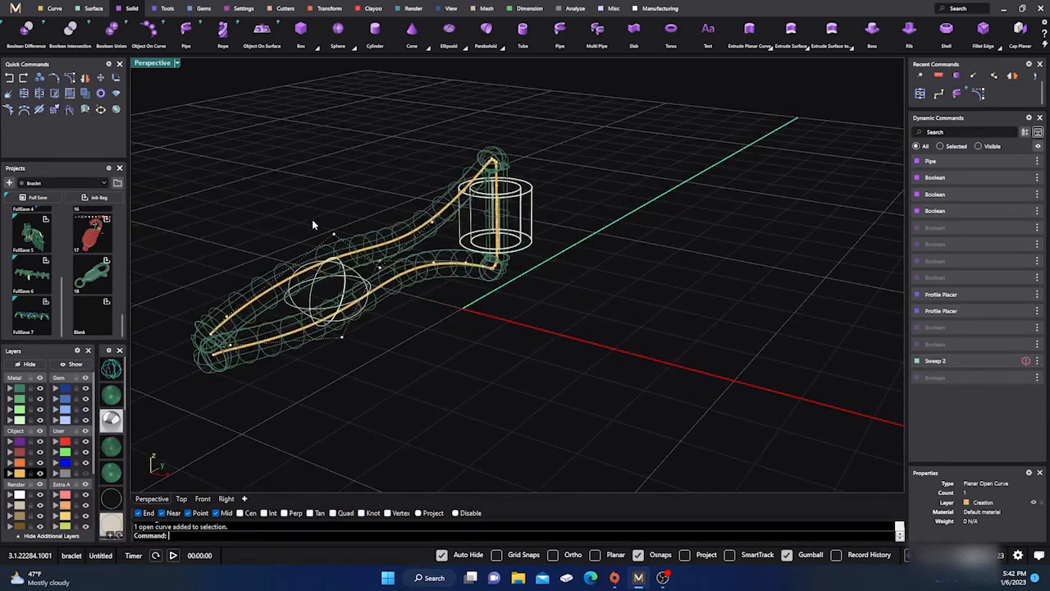
drag(313, 224, 348, 266)
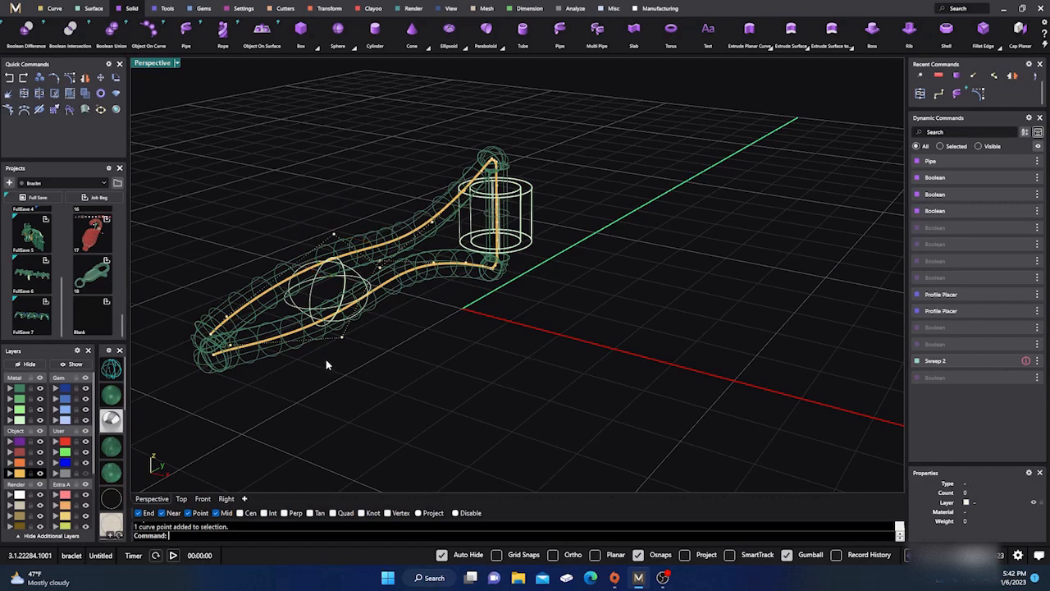
drag(326, 364, 357, 233)
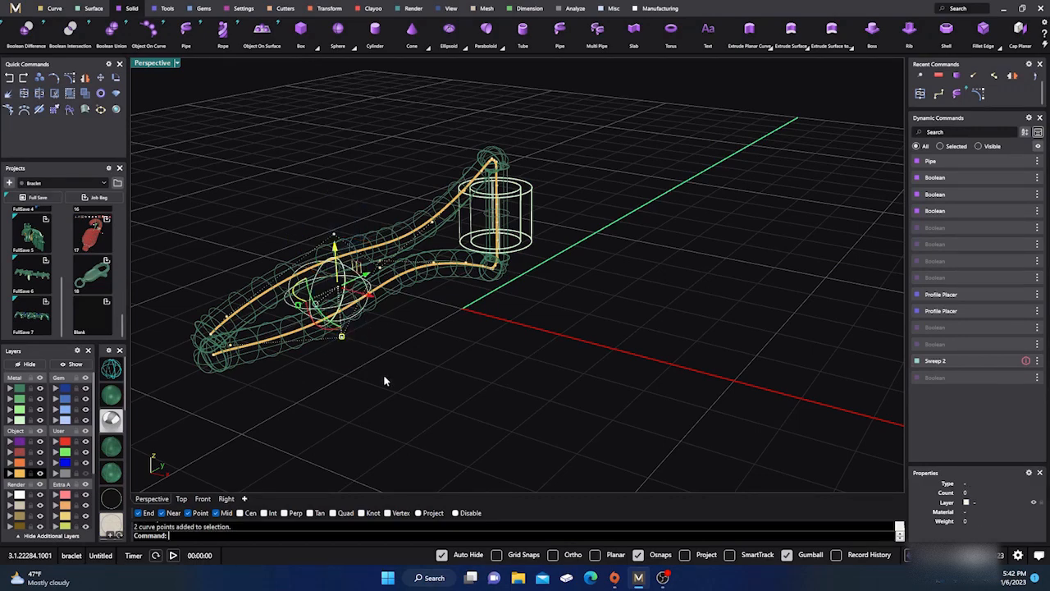
right_drag(384, 378, 385, 430)
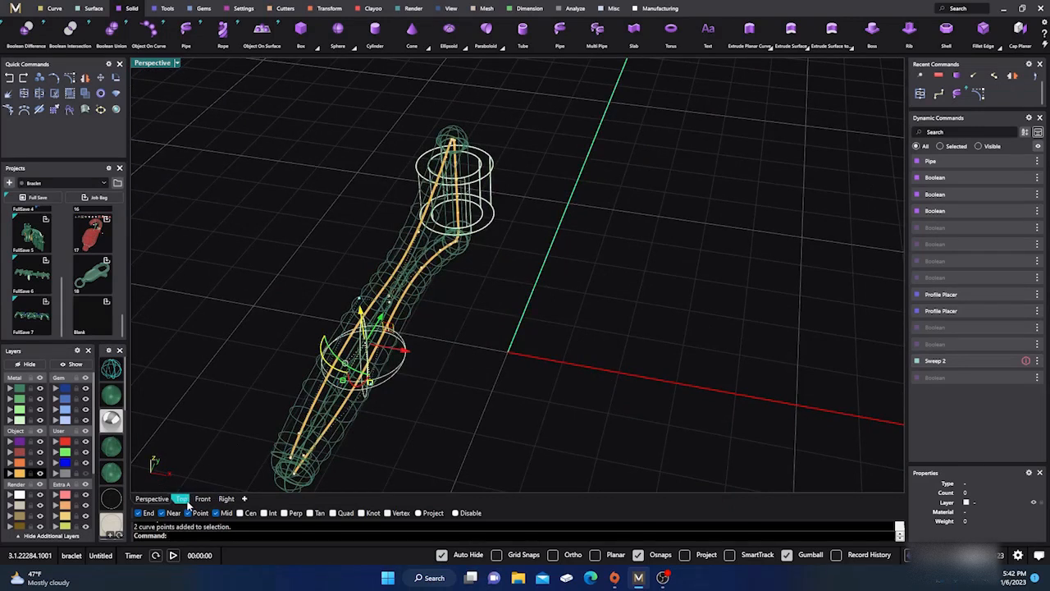
click(182, 499)
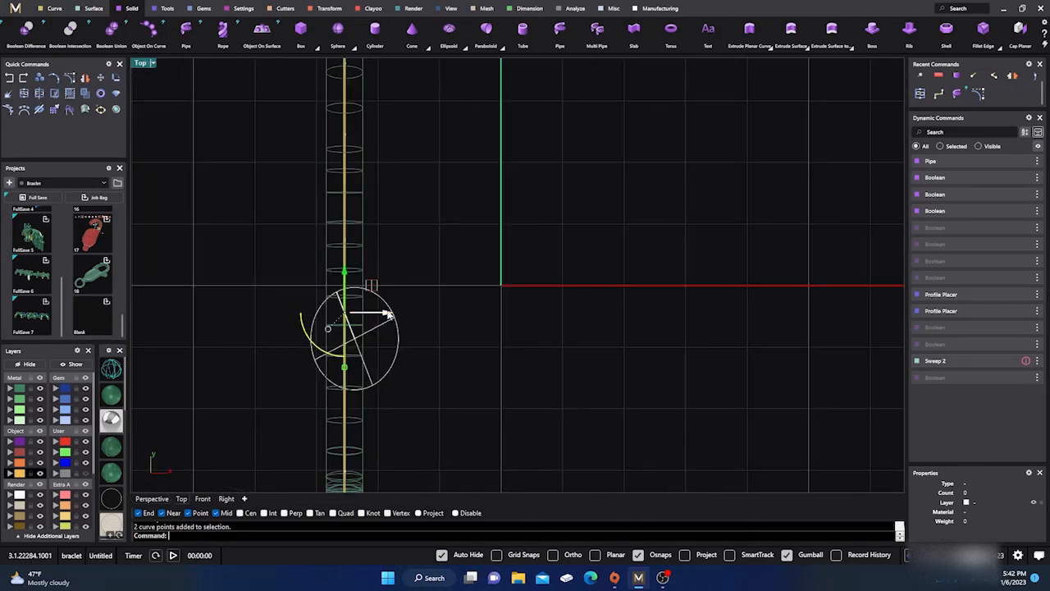
drag(389, 315, 443, 319)
scroll(492, 287, down, 2)
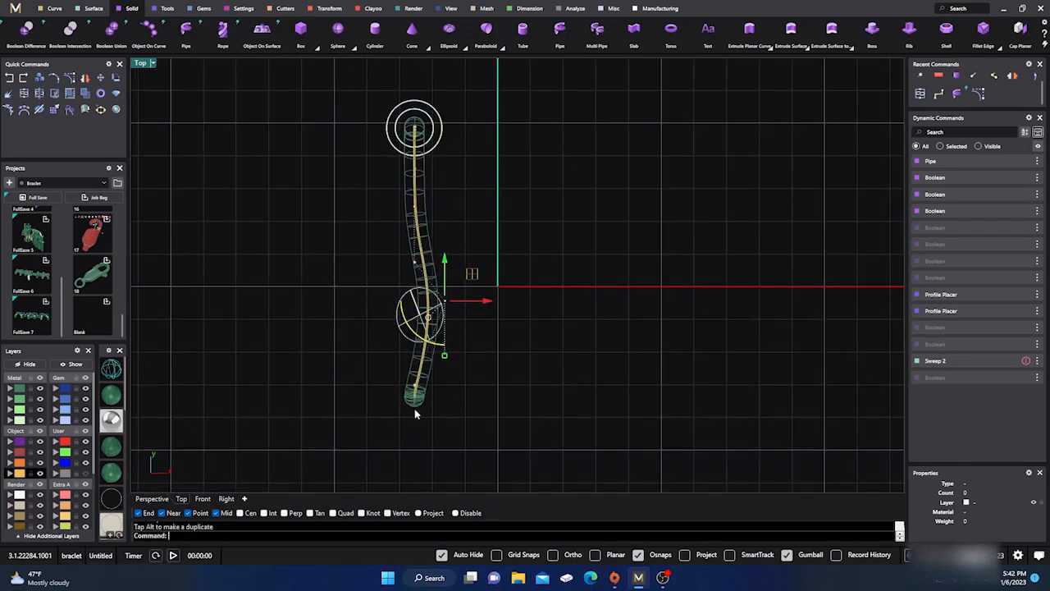
Shift the control points at the pipe's tip along X in the Top view, back toward the knob's side.
drag(383, 432, 447, 395)
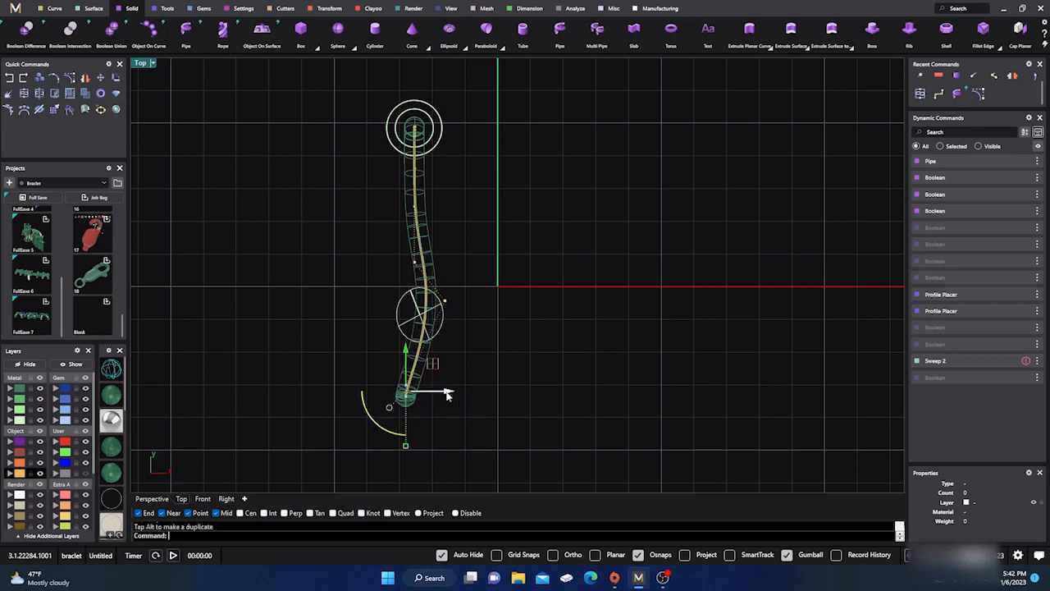
click(151, 498)
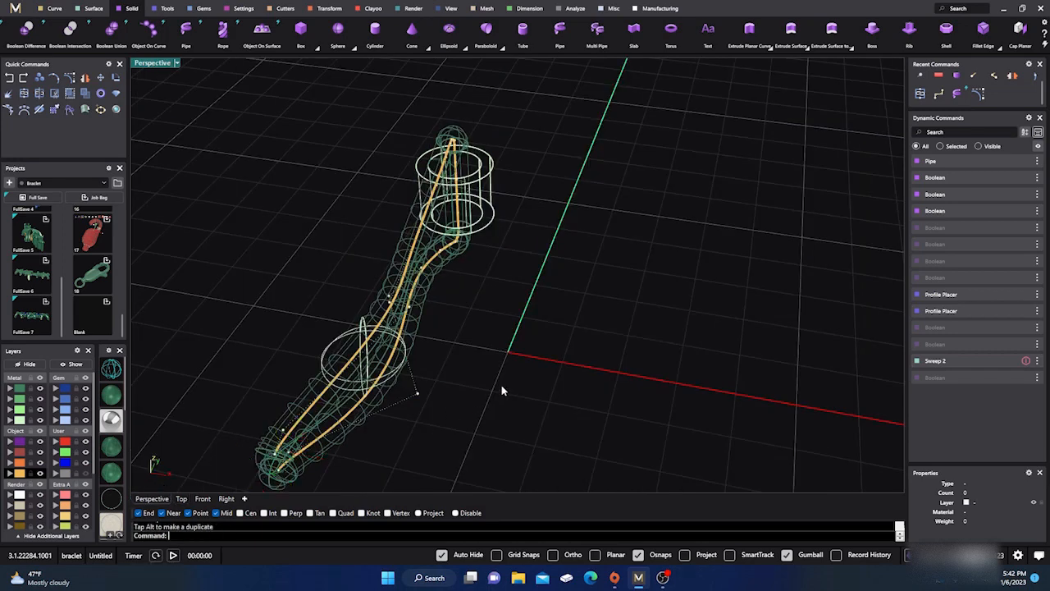
right_drag(501, 384, 435, 403)
scroll(368, 383, up, 4)
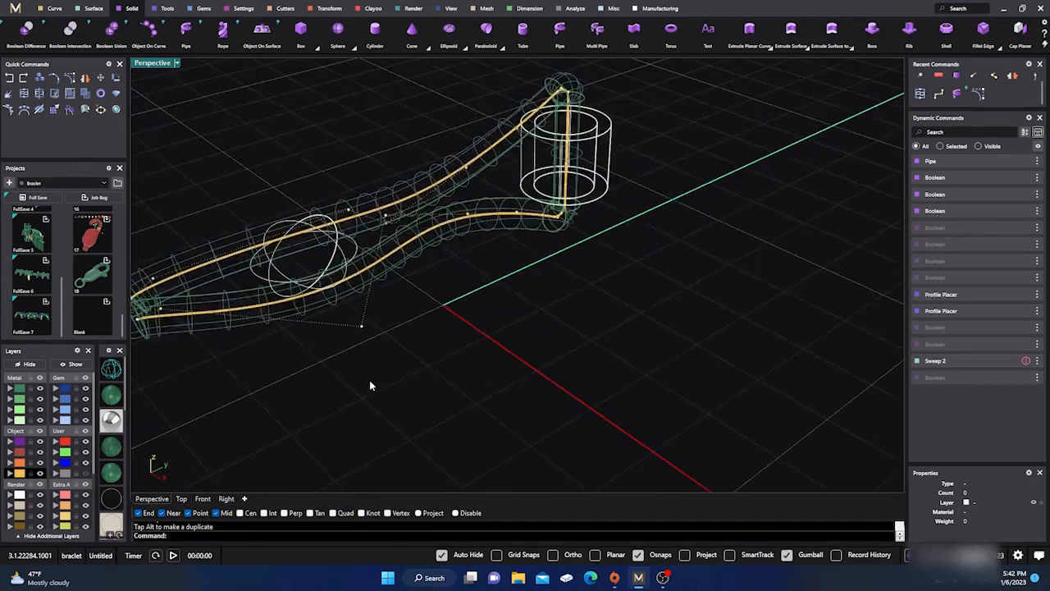
mouse_move(368, 385)
right_down()
mouse_move(478, 364)
mouse_move(530, 366)
mouse_move(522, 356)
mouse_move(496, 377)
mouse_move(511, 395)
right_up()
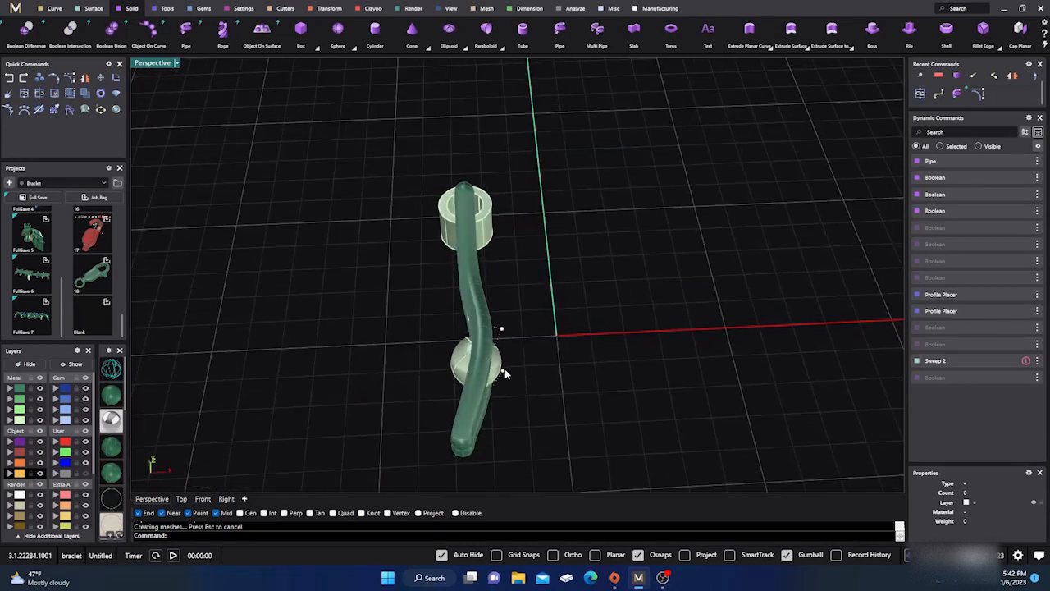
Move the two control points beside the knob farther outward along X to deepen the pipe's bend.
drag(498, 393, 517, 307)
drag(547, 355, 569, 350)
right_drag(235, 279, 340, 438)
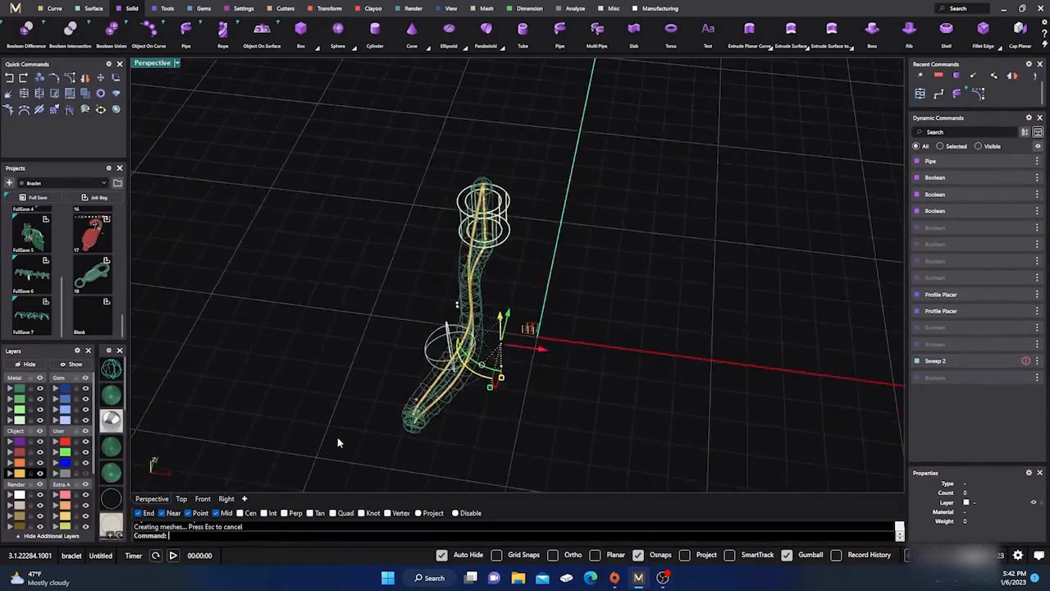
Adjust the tip control points of the path curve along X and check the reshaped catch in shaded display.
drag(364, 440, 457, 414)
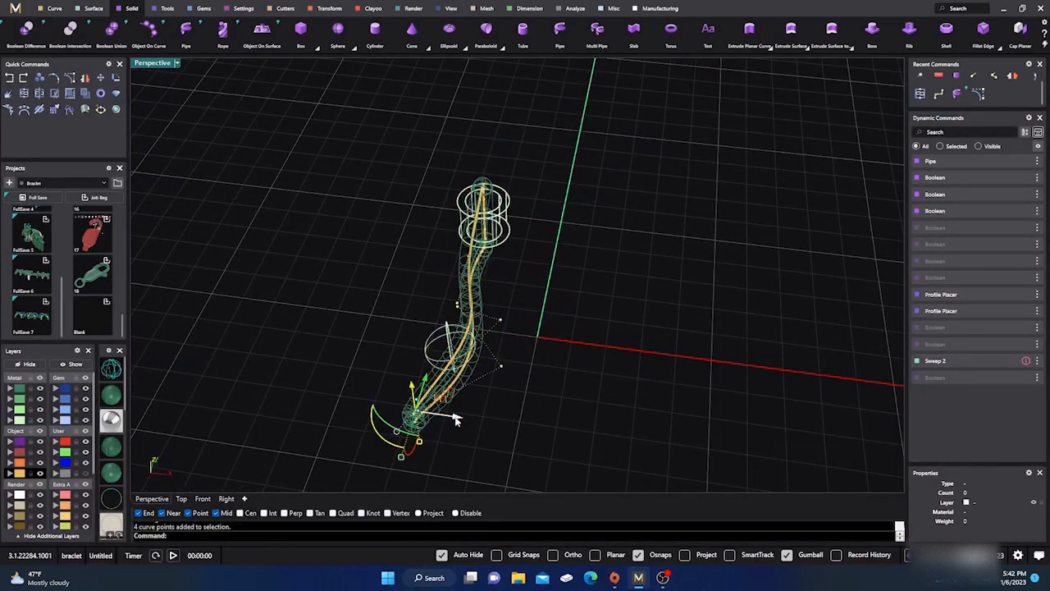
click(343, 366)
right_drag(343, 365, 388, 371)
click(118, 395)
mouse_move(277, 391)
right_down()
mouse_move(347, 349)
mouse_move(313, 370)
mouse_move(388, 436)
right_up()
drag(461, 448, 572, 394)
click(446, 406)
right_drag(445, 409, 485, 406)
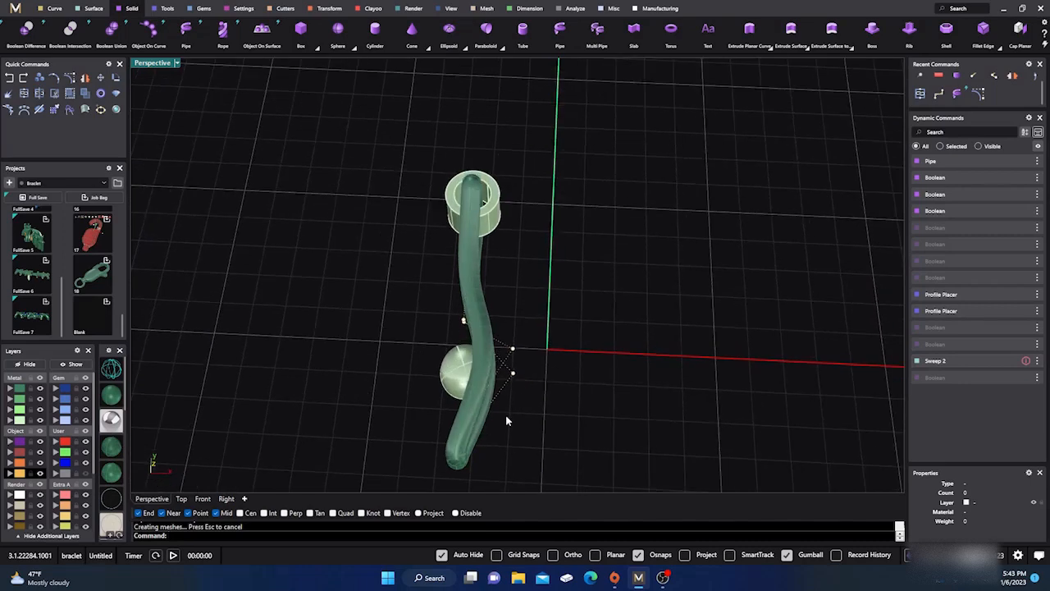
Fine-tune the bend by nudging the outer control points away from the knob and the points between tube and knob the opposite way.
drag(505, 414, 562, 368)
drag(431, 340, 499, 325)
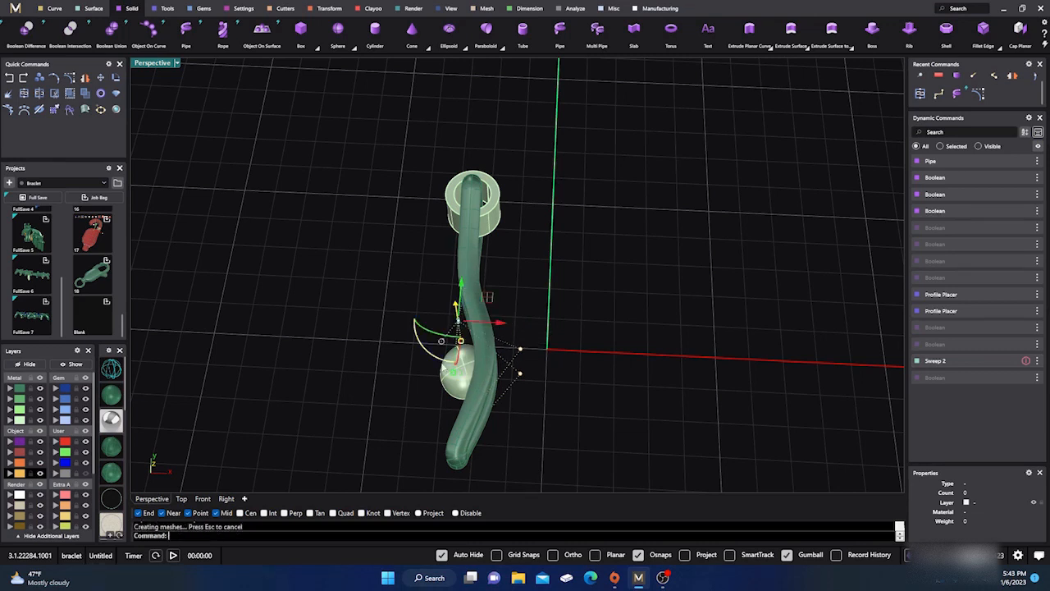
drag(496, 420, 572, 367)
right_drag(398, 408, 356, 331)
Turn off the curve's control points, then select the pipe, path curve, tube and knob and save them to the Job Bag.
key(F10)
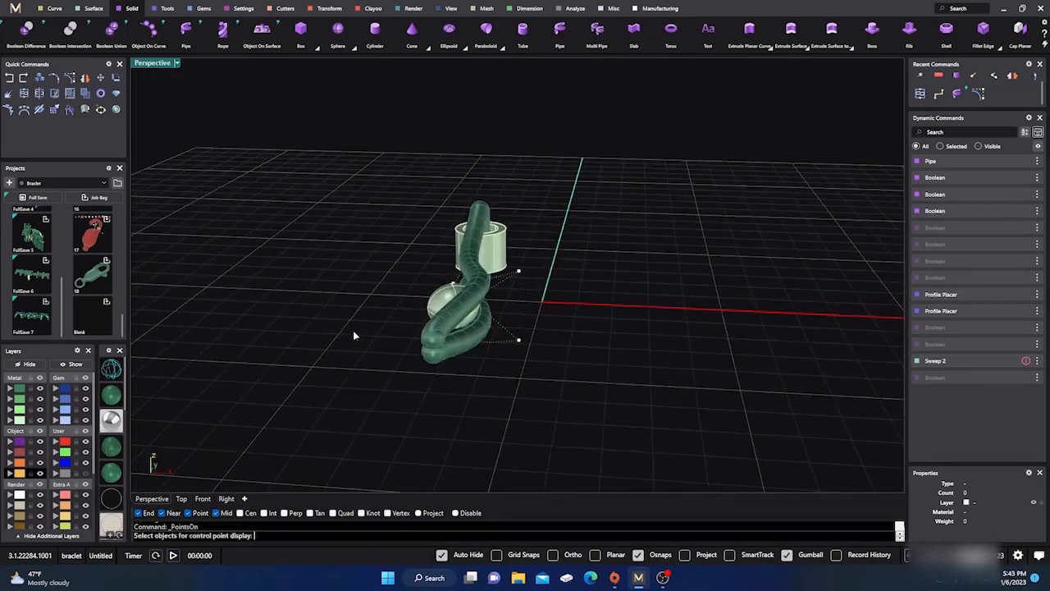
right_drag(321, 404, 270, 422)
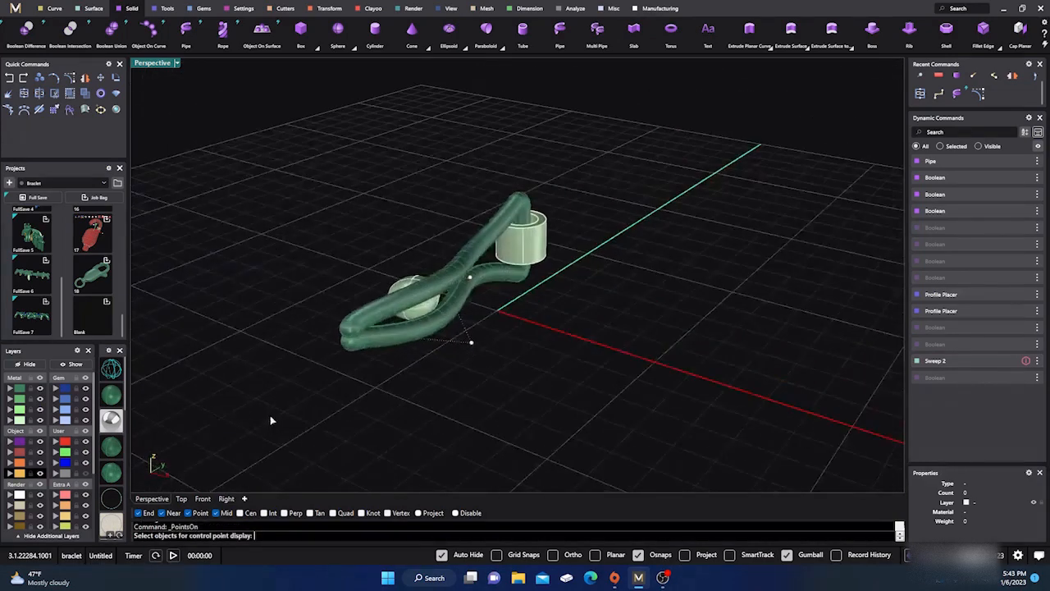
key(Return)
drag(271, 417, 641, 190)
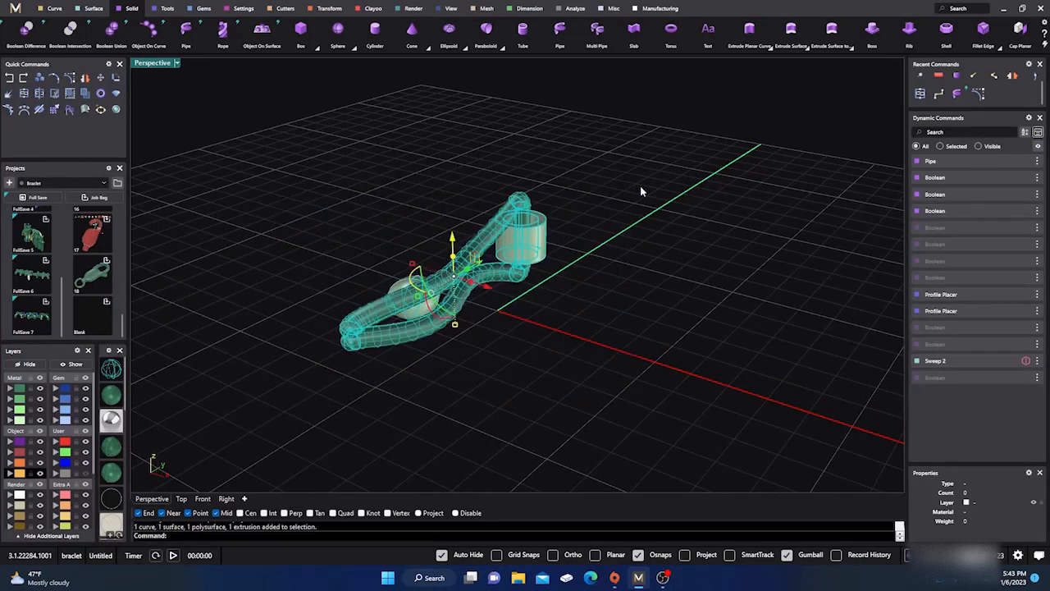
click(107, 305)
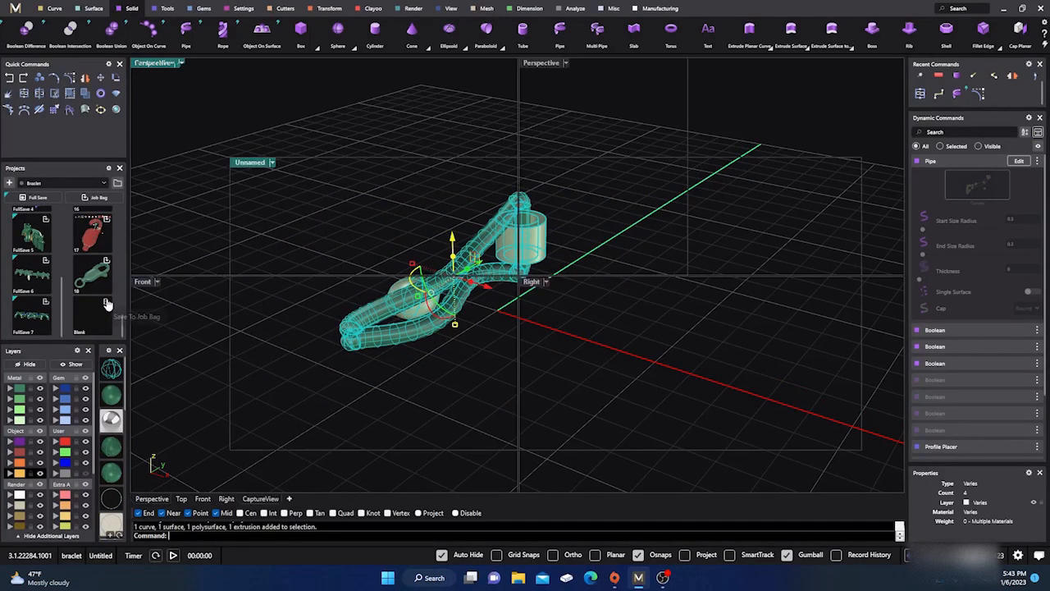
click(313, 377)
Create a sphere in the Right view, centred on the Y axis just beyond the catch's tip, with its radius reaching the pipe ends.
click(226, 498)
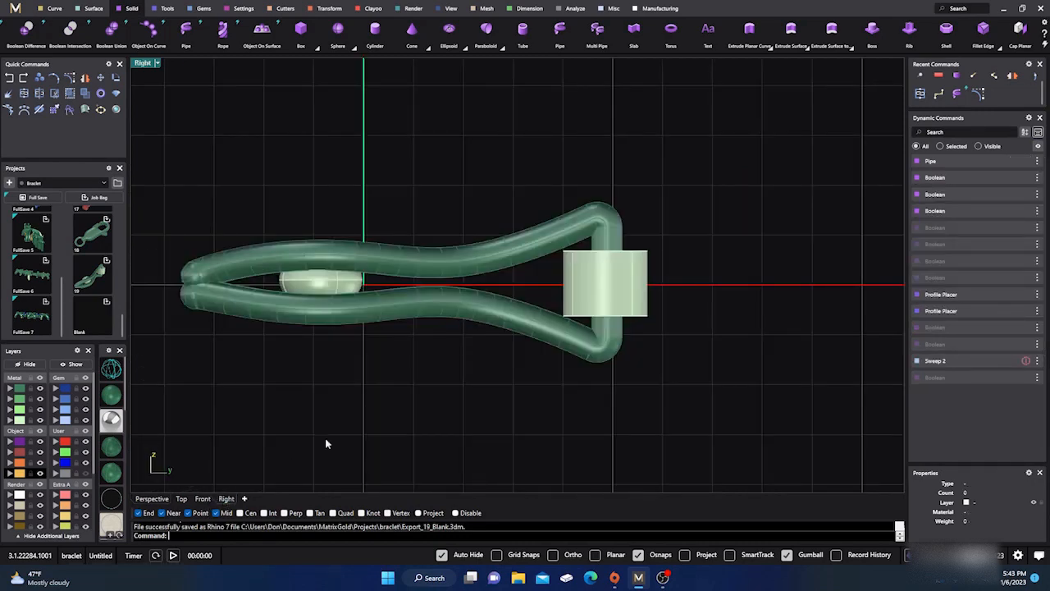
right_drag(454, 408, 582, 391)
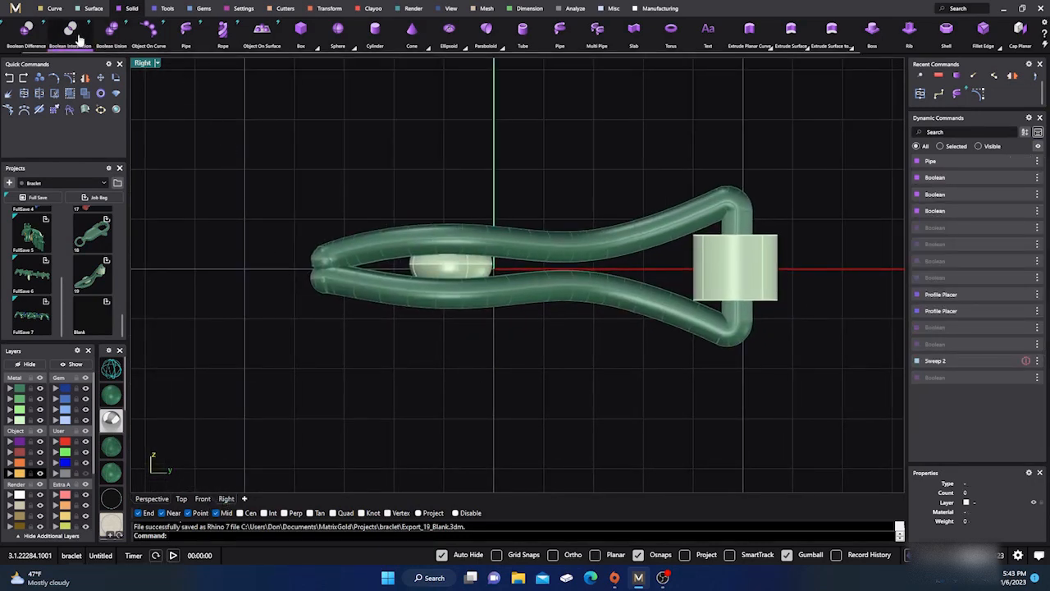
click(337, 31)
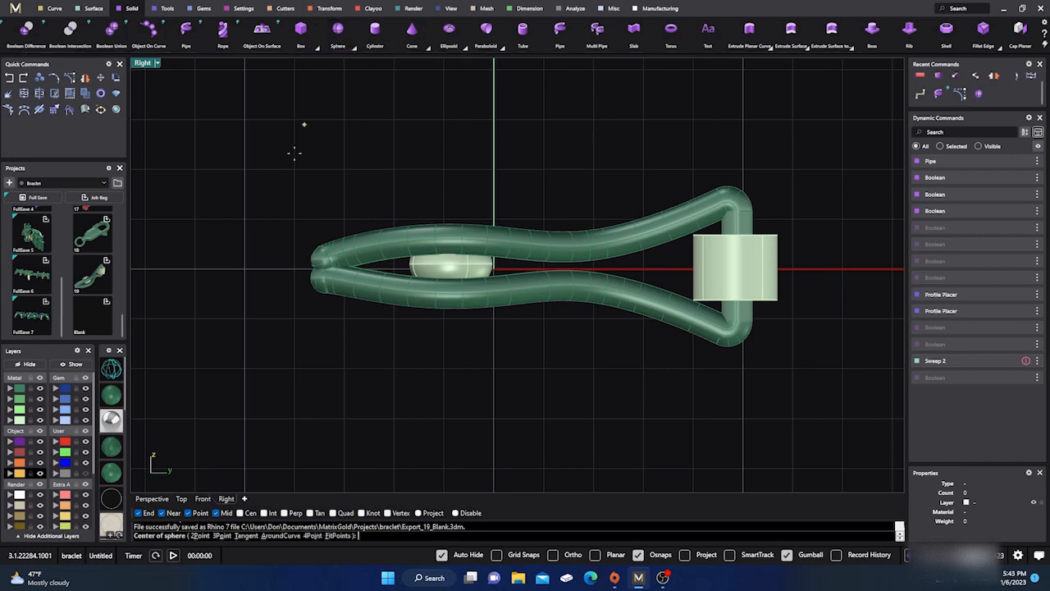
click(294, 268)
click(332, 268)
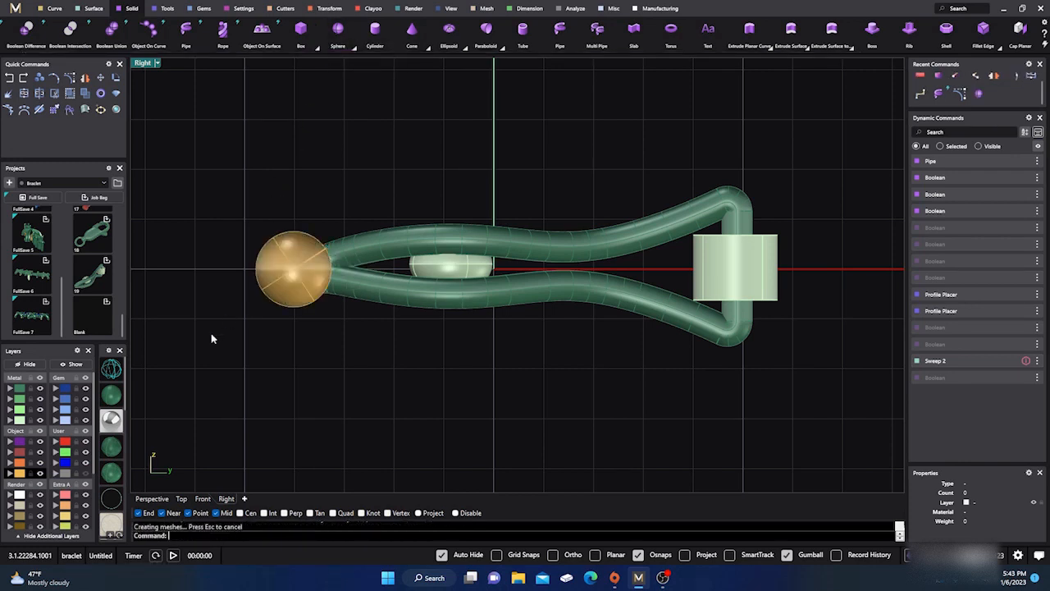
Move the sphere along X and Y in the Top view so it sits over the tip of the piped catch.
click(152, 499)
right_drag(290, 377, 402, 392)
click(488, 384)
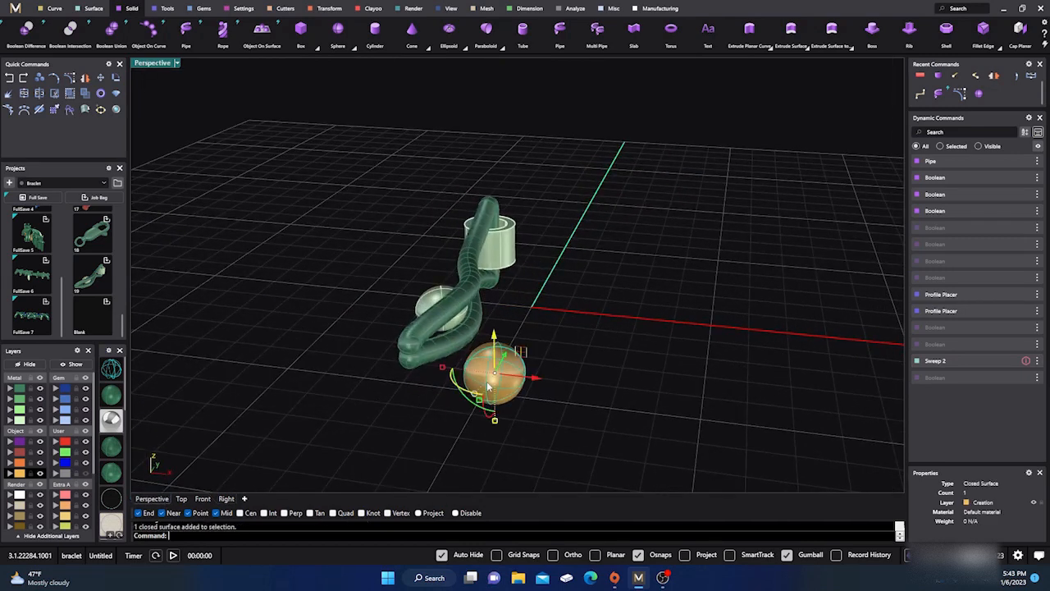
drag(534, 378, 451, 356)
click(202, 499)
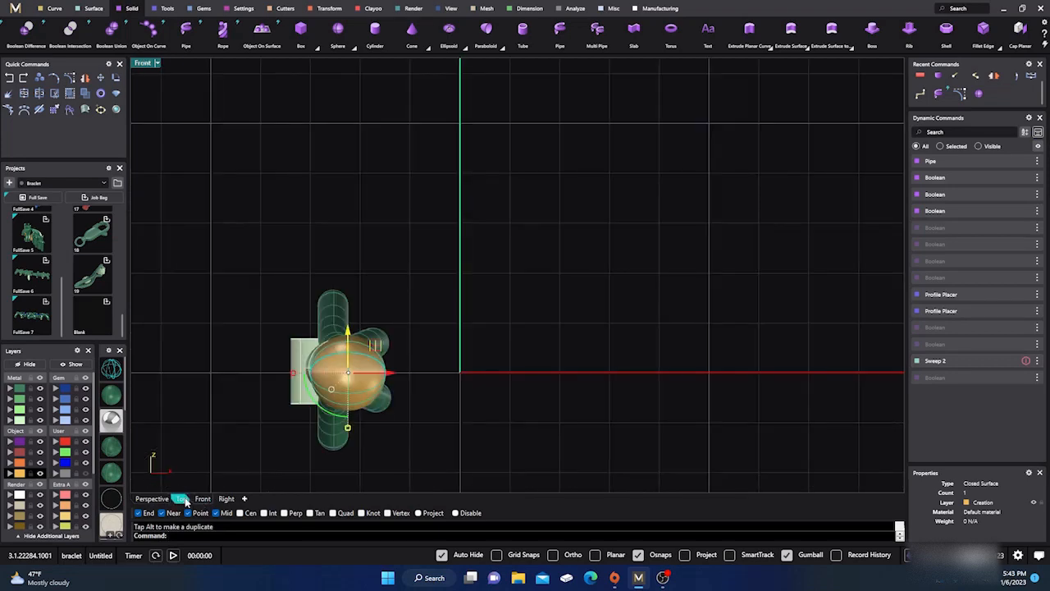
click(182, 499)
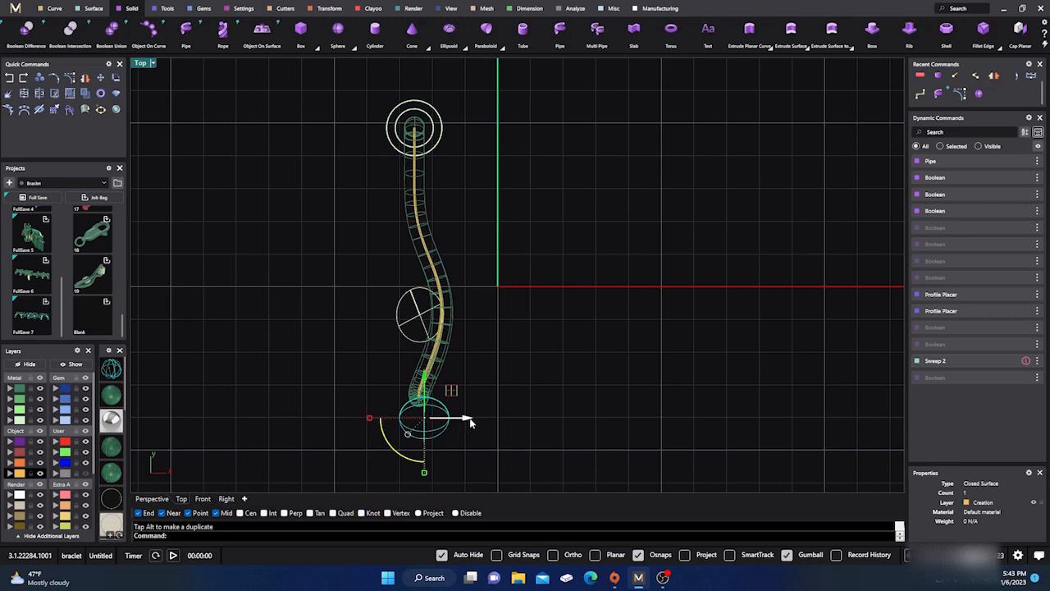
drag(470, 422, 461, 417)
drag(419, 381, 419, 368)
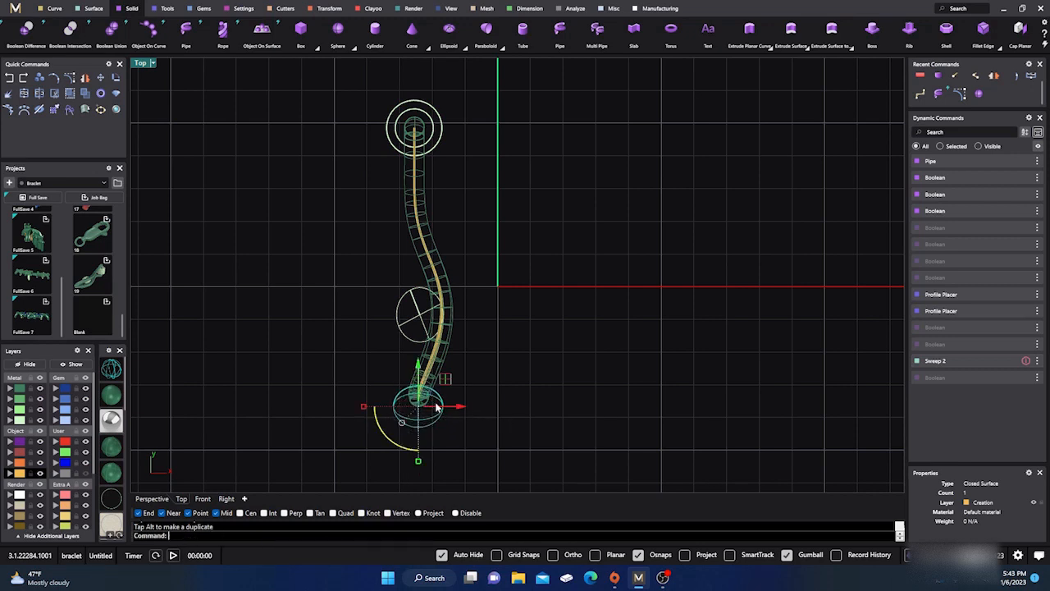
Scale the sphere down slightly in all three directions to suit the catch's tip.
drag(364, 406, 372, 408)
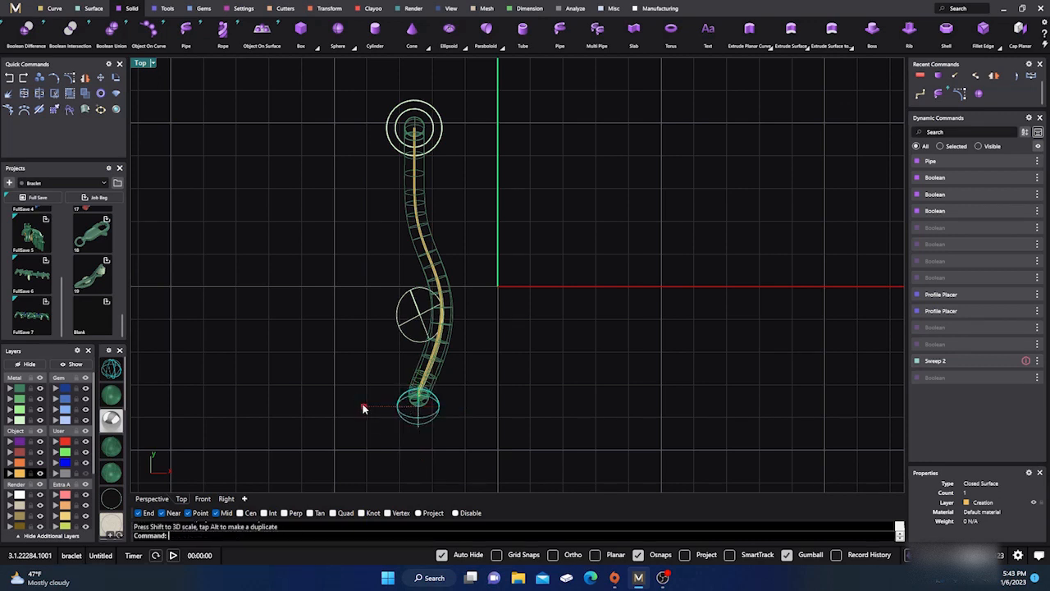
click(179, 485)
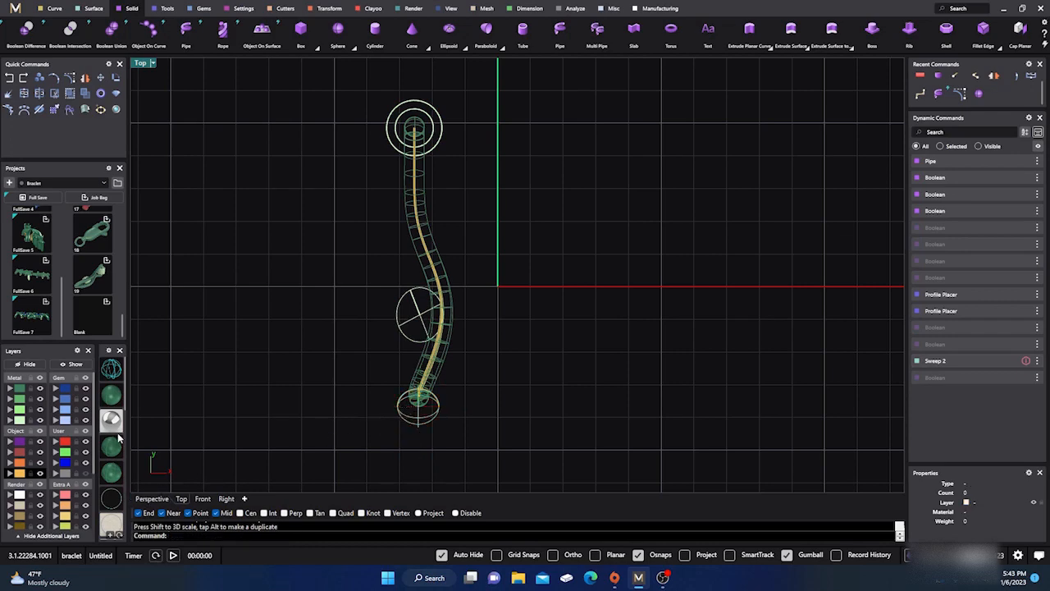
click(113, 399)
click(158, 499)
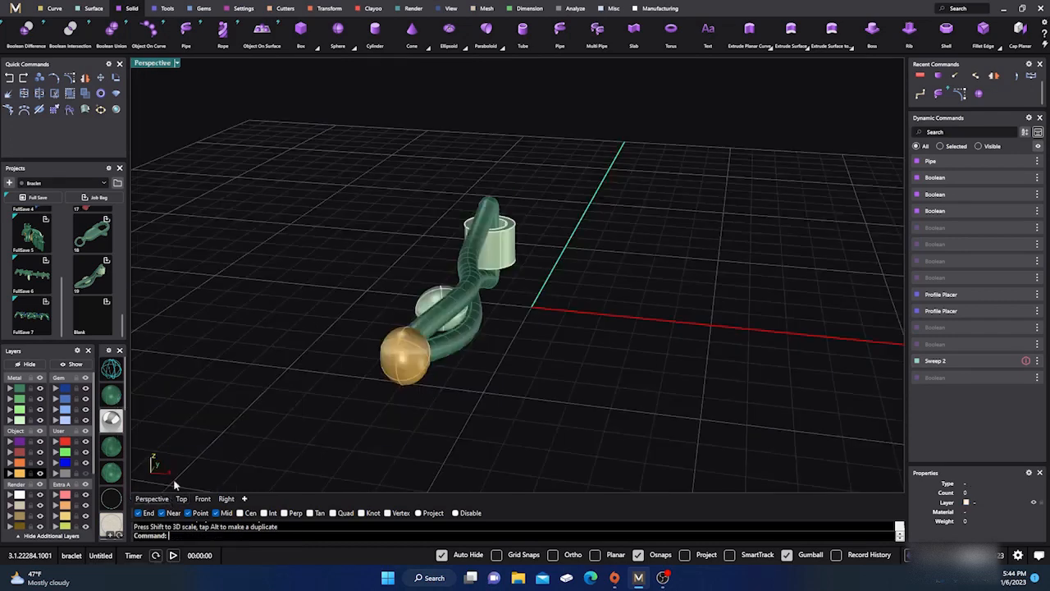
Nudge the sphere slightly along X to centre it on the pipe ends.
right_drag(174, 479, 468, 467)
click(449, 443)
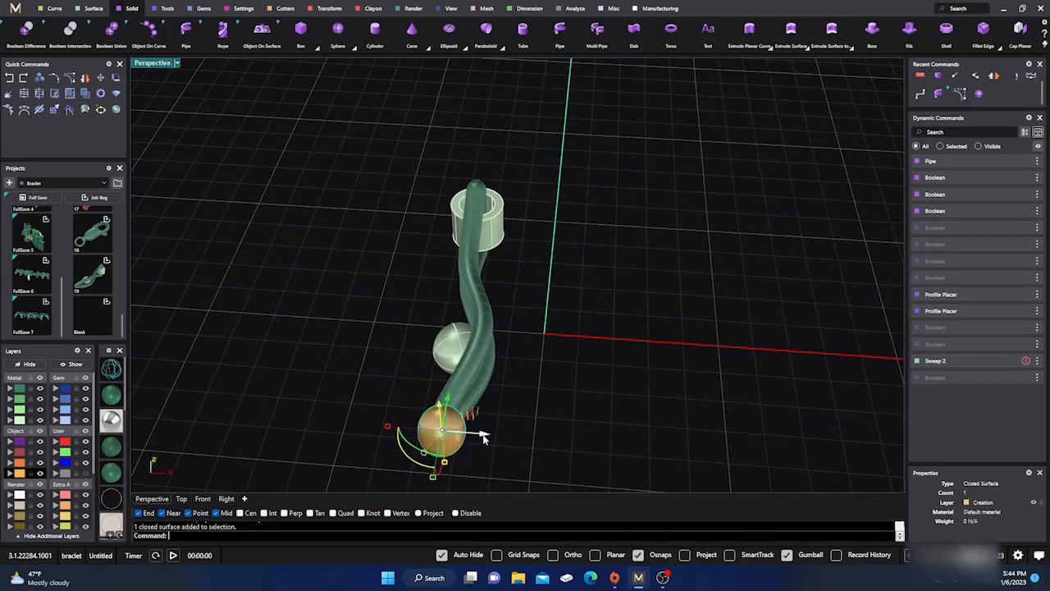
drag(481, 436, 478, 438)
click(329, 363)
right_drag(327, 366, 220, 425)
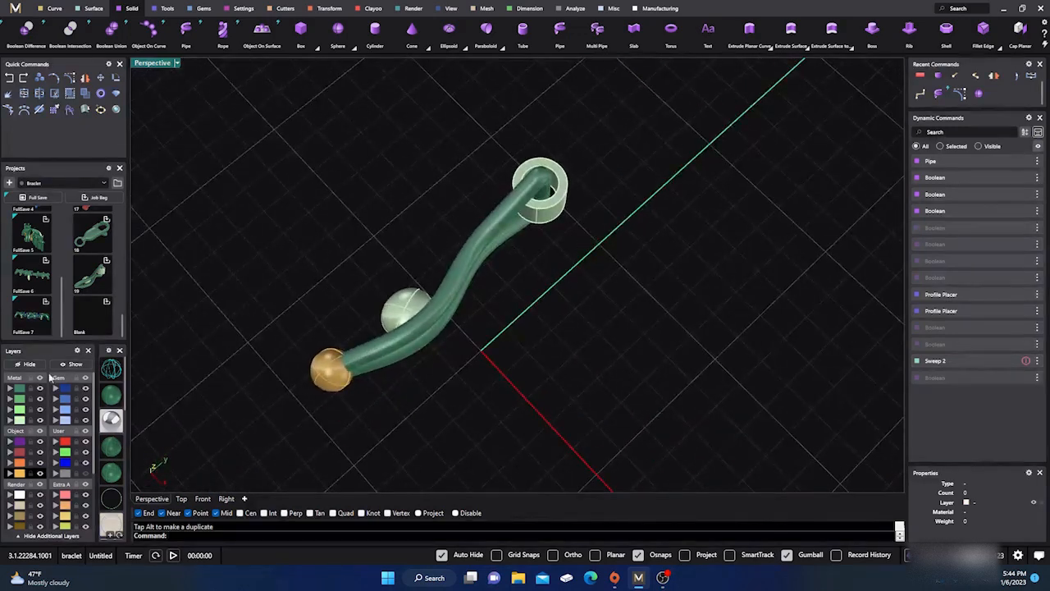
Show all hidden objects to bring back the box clasp, and check the tube and safety catch against it.
click(76, 364)
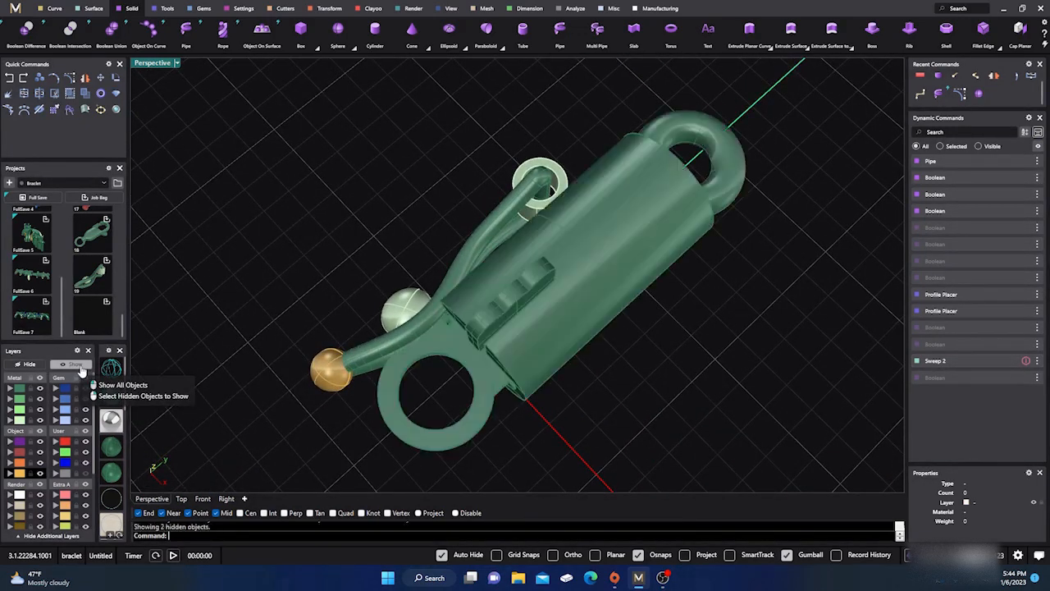
right_drag(144, 372, 435, 326)
scroll(419, 297, up, 3)
scroll(420, 297, up, 3)
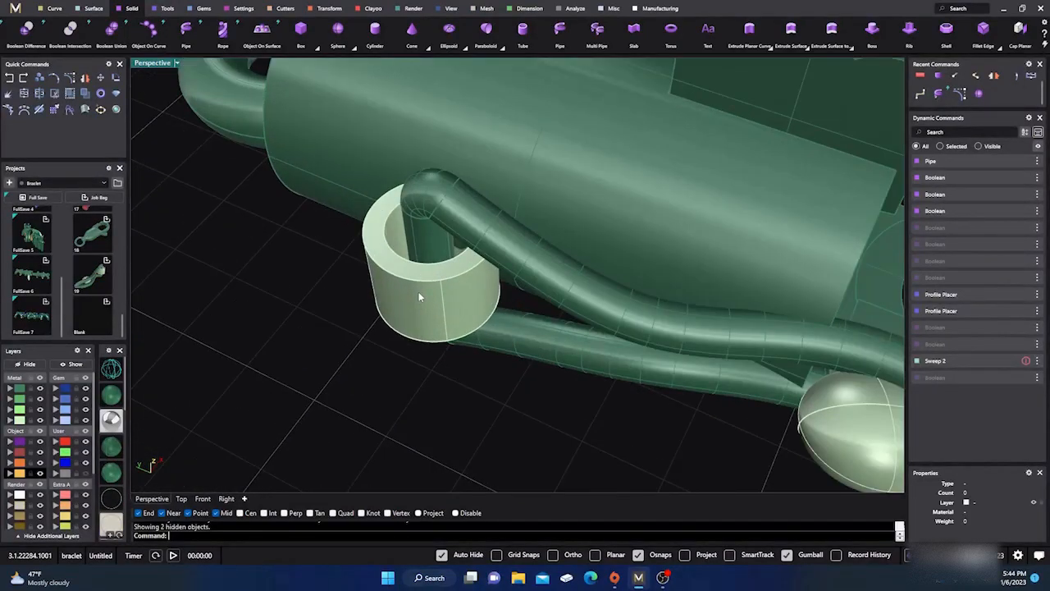
Shift the side tube slightly in the horizontal plane so it sits better around the catch's bent end.
scroll(429, 299, down, 2)
scroll(360, 369, down, 5)
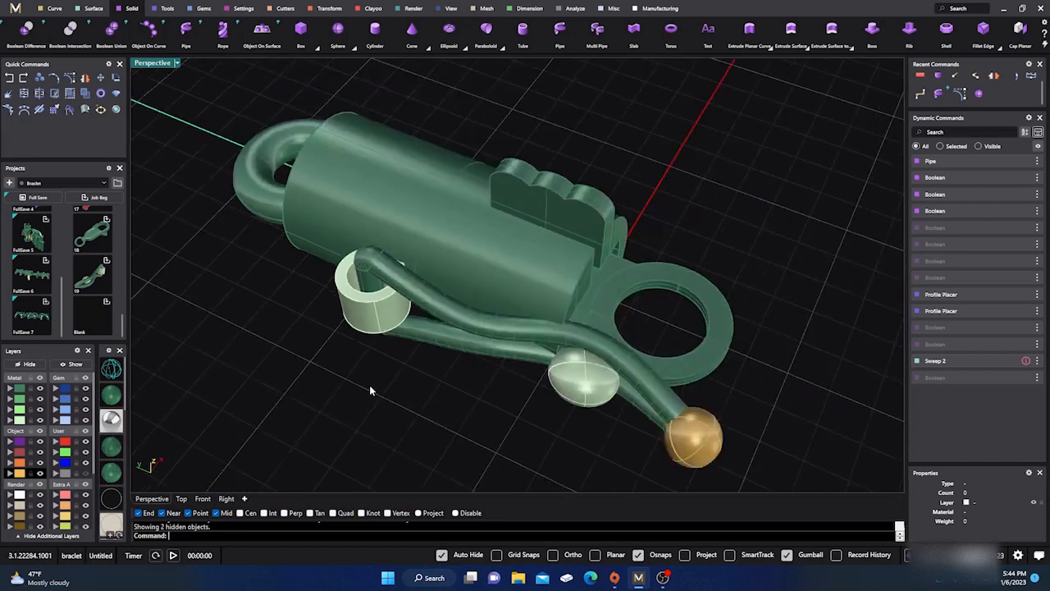
mouse_move(358, 363)
right_down()
mouse_move(312, 375)
mouse_move(340, 366)
mouse_move(349, 347)
right_up()
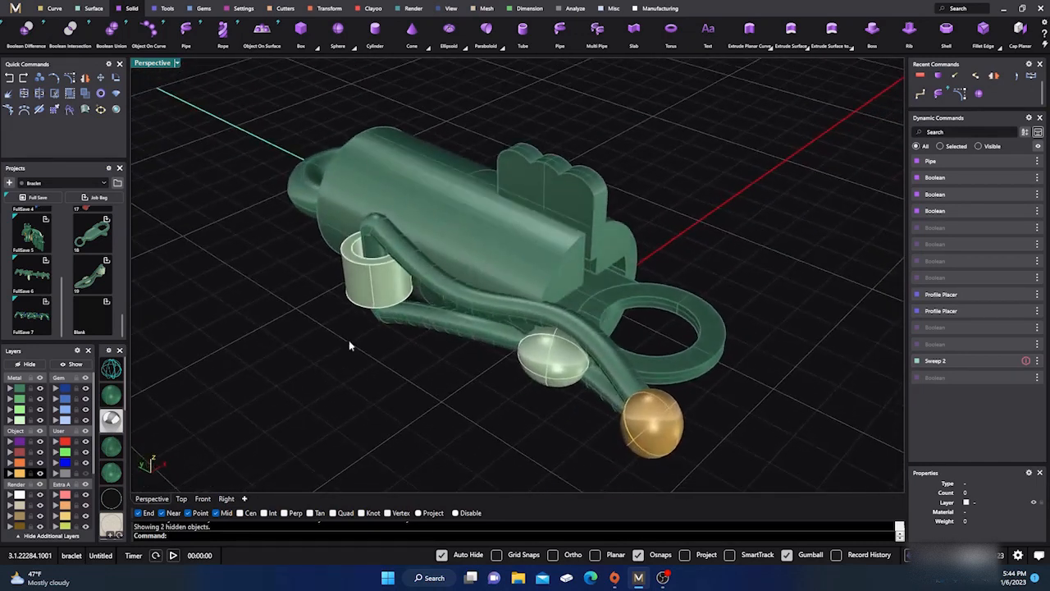
scroll(367, 273, up, 3)
click(367, 271)
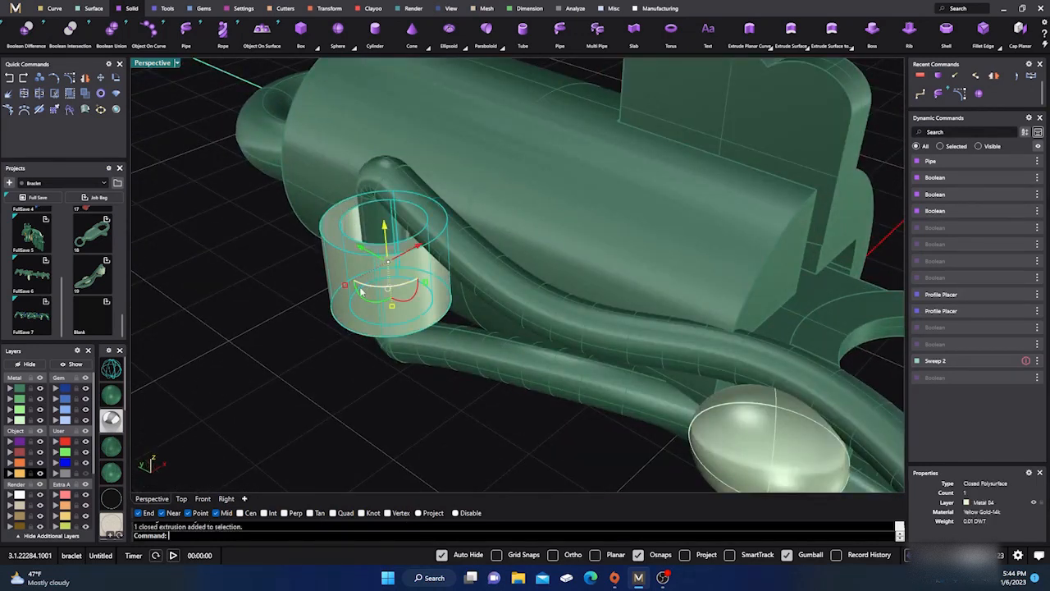
right_drag(363, 291, 332, 317)
scroll(292, 391, down, 5)
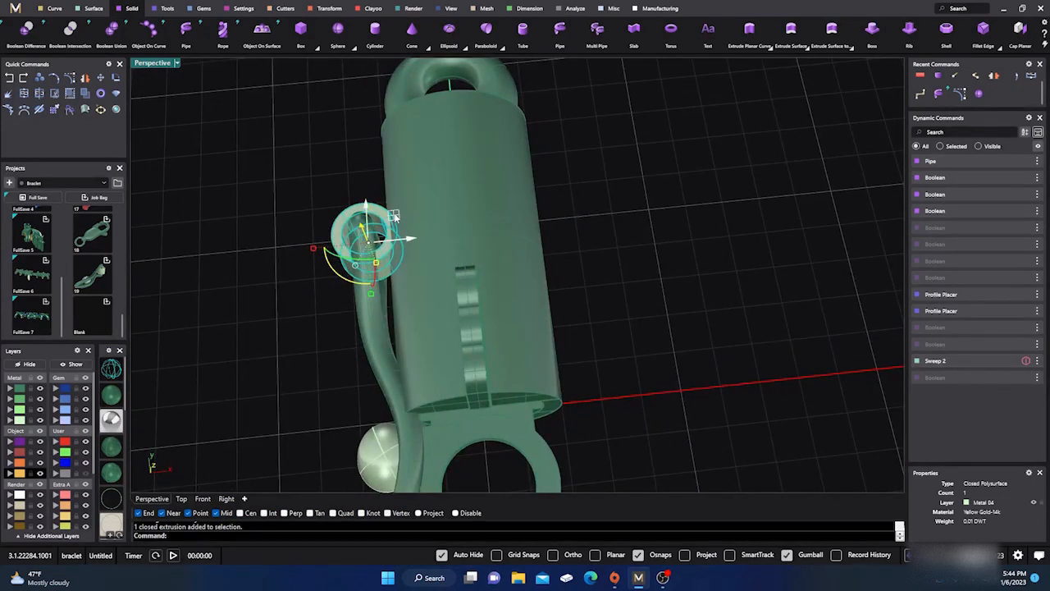
key(shift)
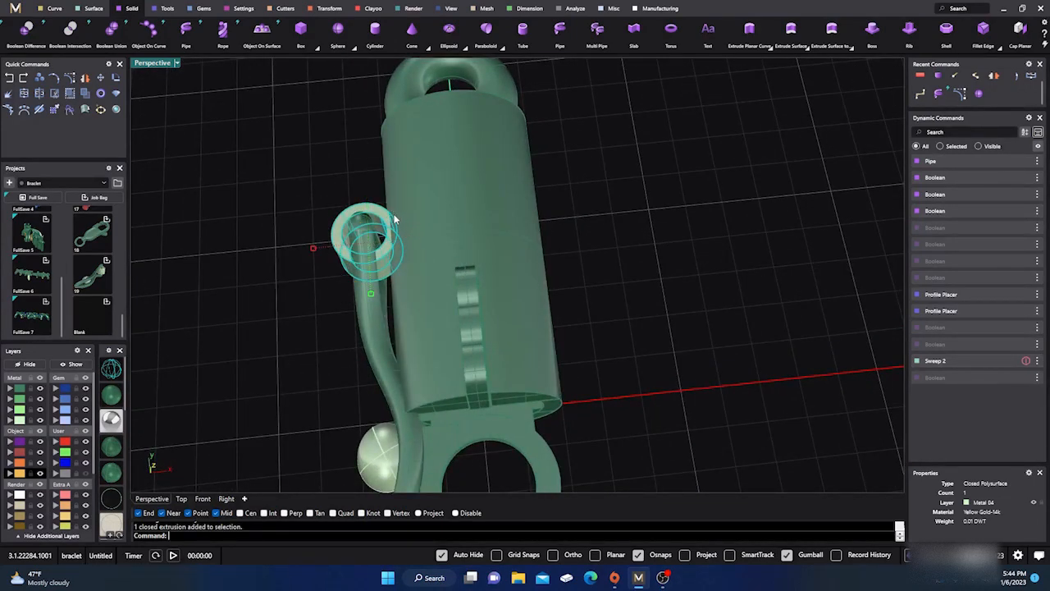
drag(393, 214, 392, 223)
click(296, 307)
right_drag(279, 345, 385, 276)
scroll(348, 289, up, 5)
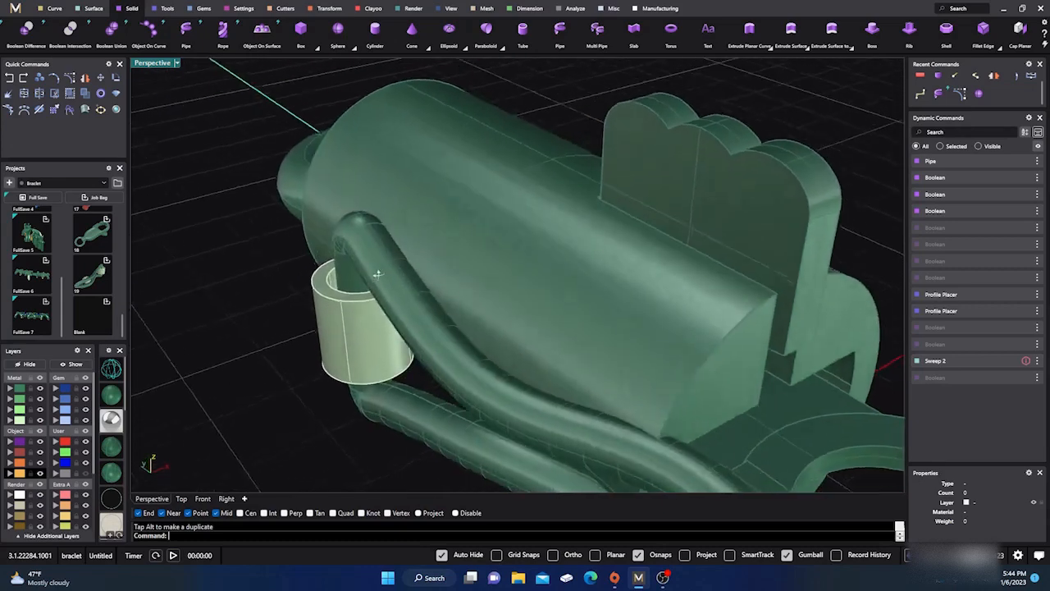
Preview the clasp in the rendered display and reassign the side tube and oval knob to the Metal 02 layer.
scroll(385, 275, down, 6)
right_drag(331, 329, 307, 356)
scroll(304, 358, down, 6)
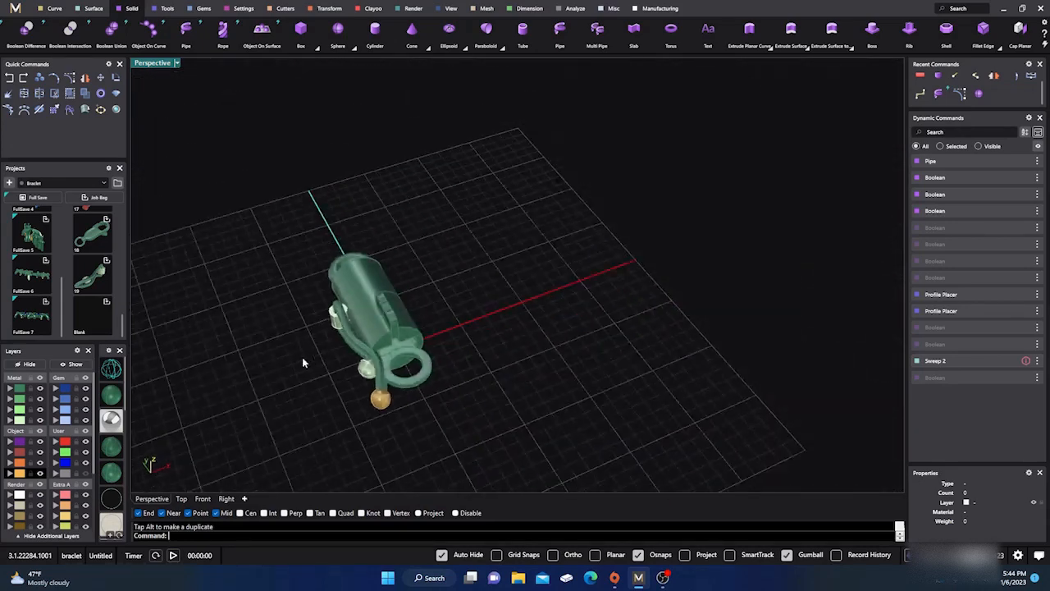
click(111, 420)
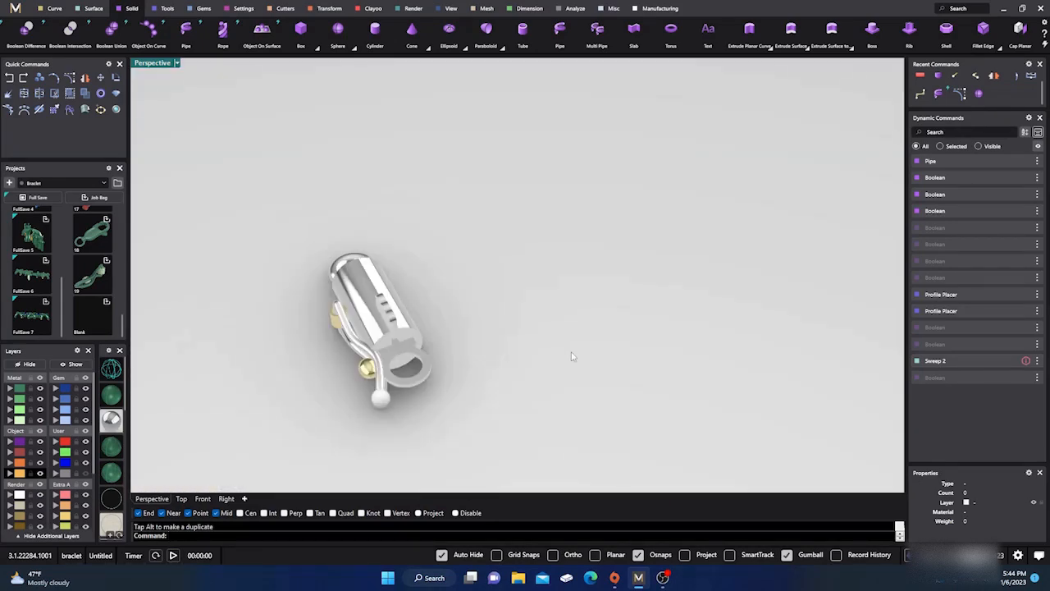
click(19, 420)
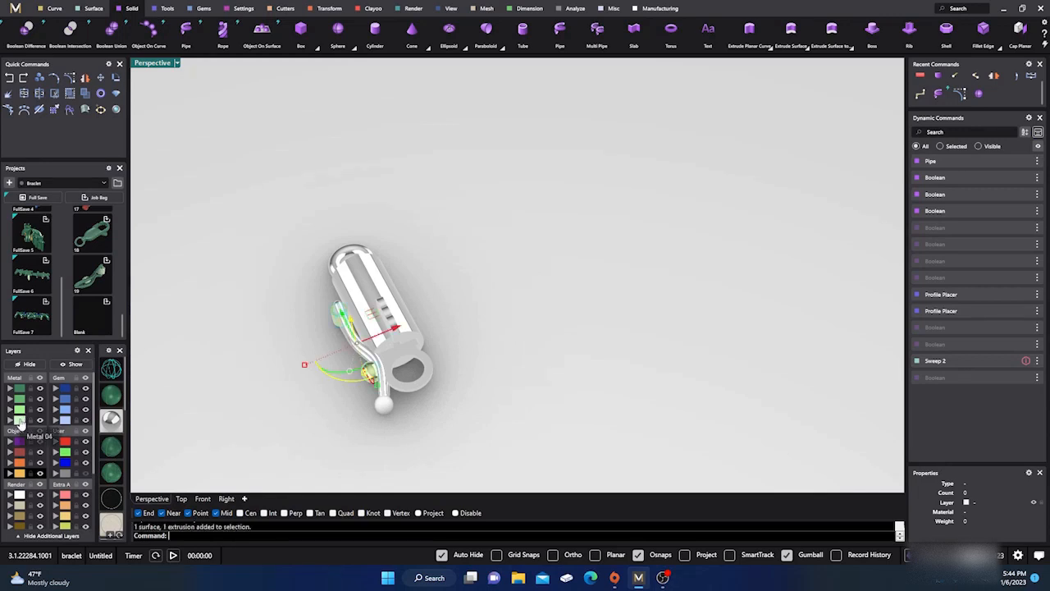
click(11, 400)
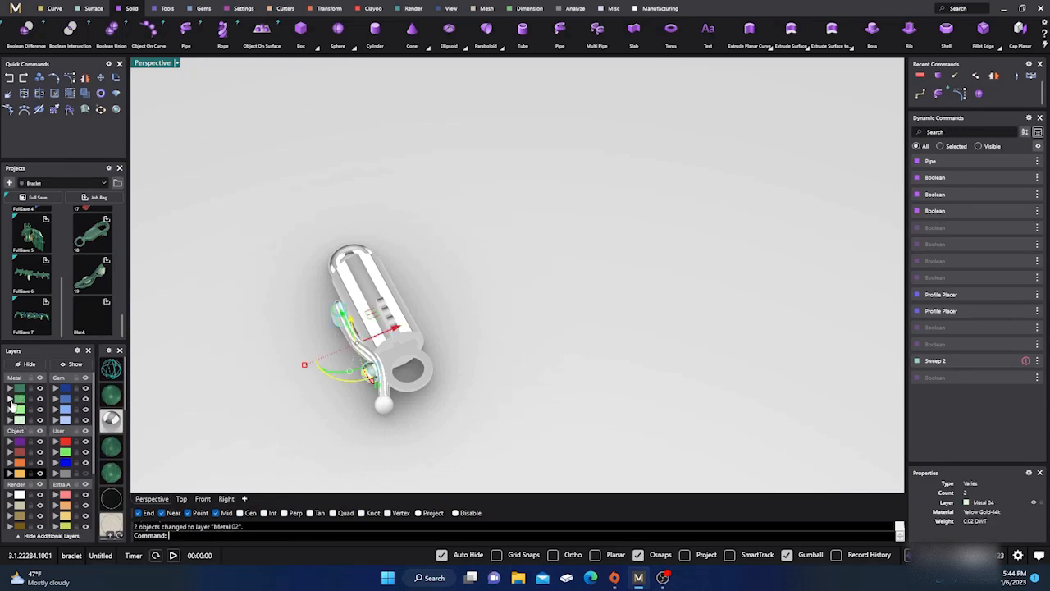
click(227, 393)
right_drag(227, 393, 222, 454)
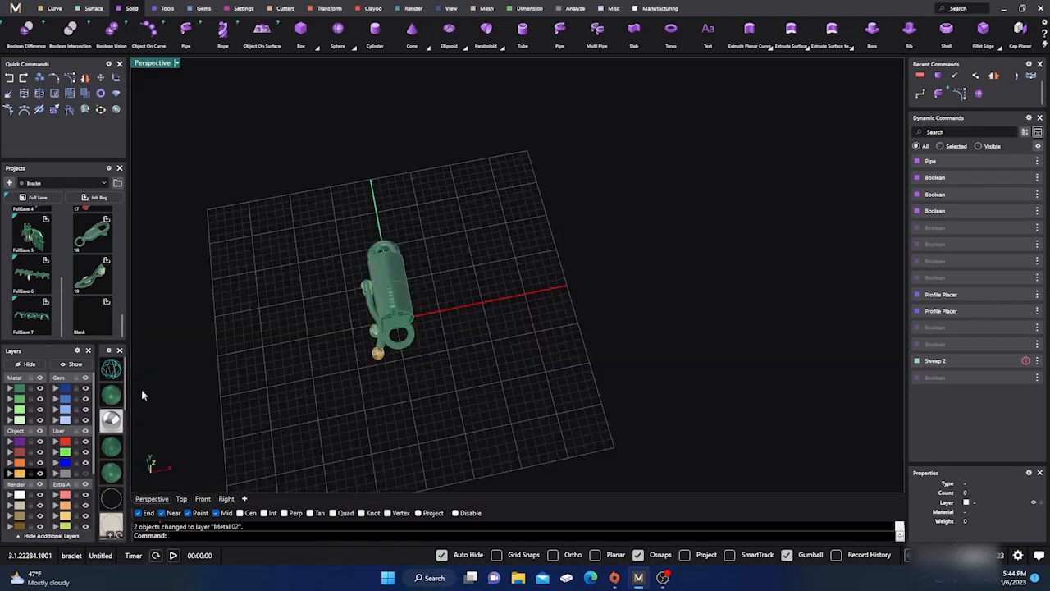
Boolean-union the ring-ended tongue with the oval knob.
scroll(377, 326, up, 5)
click(392, 354)
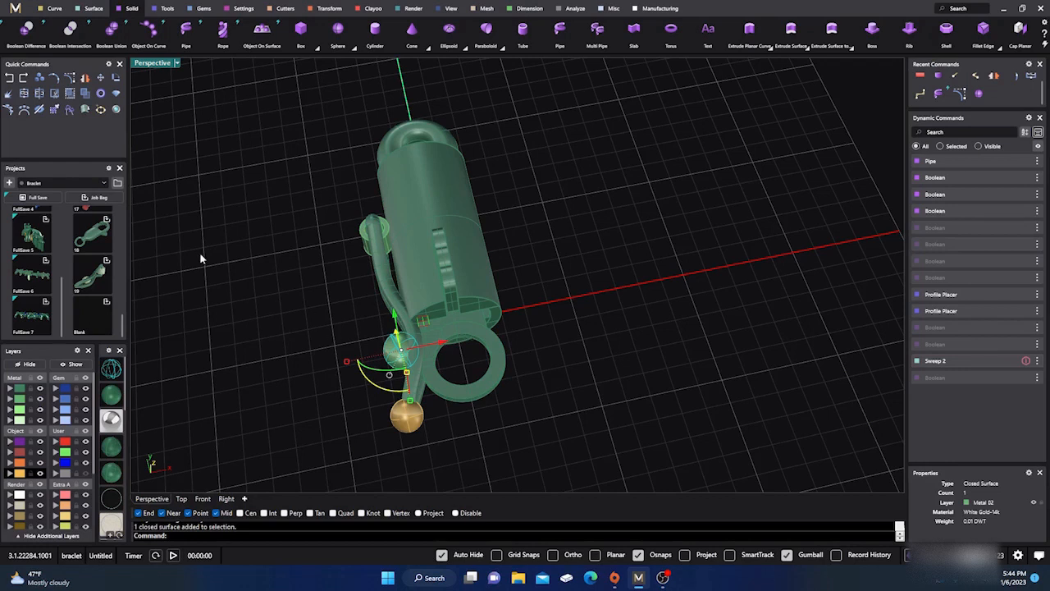
click(111, 29)
click(432, 345)
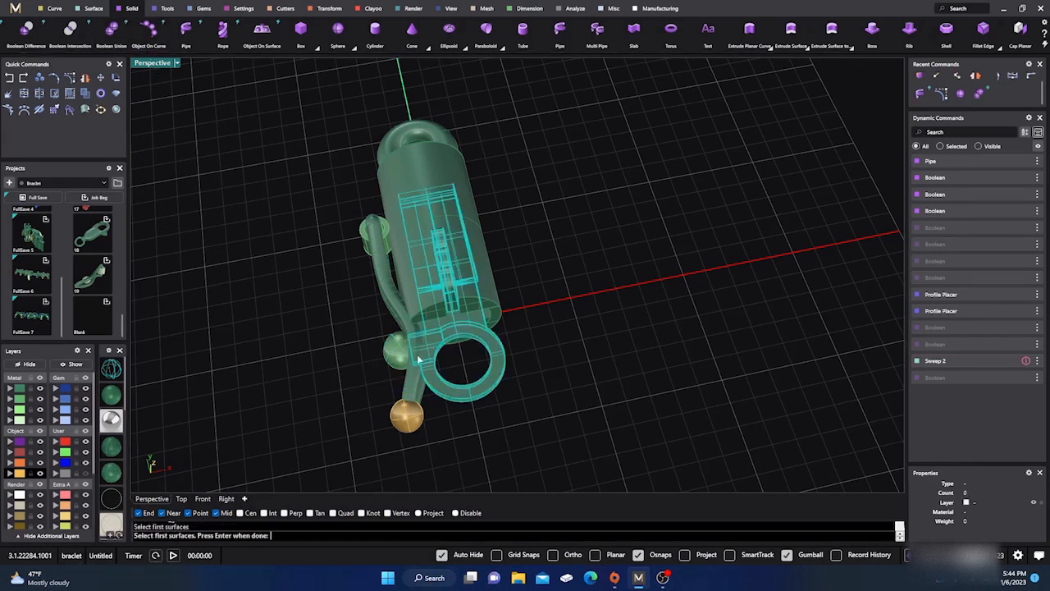
key(Return)
click(393, 363)
key(Return)
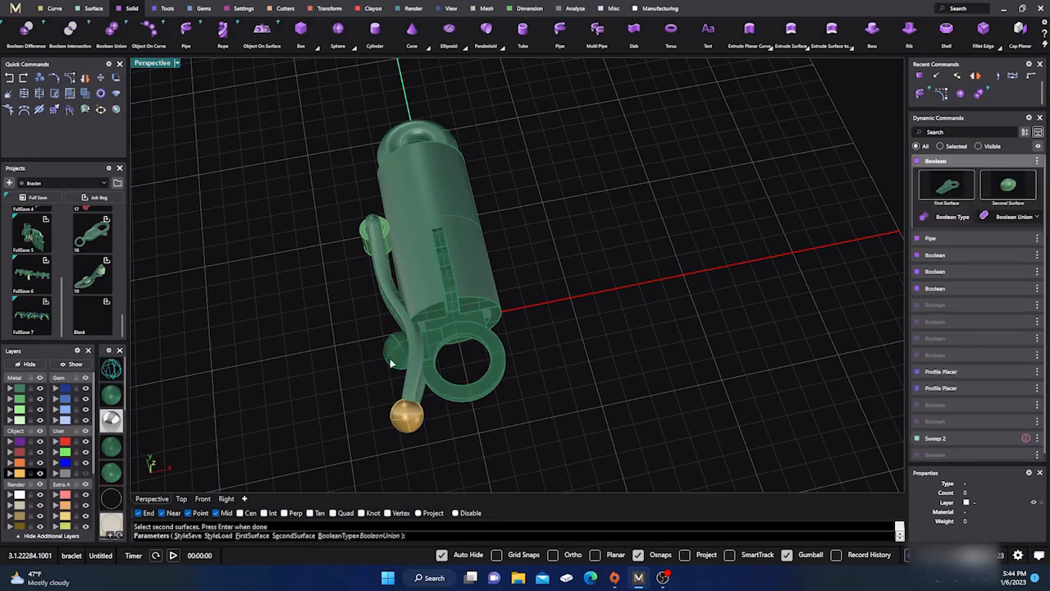
Put the leftover knob surface on the User 04 layer and check that the tongue and knob select as one solid.
click(398, 361)
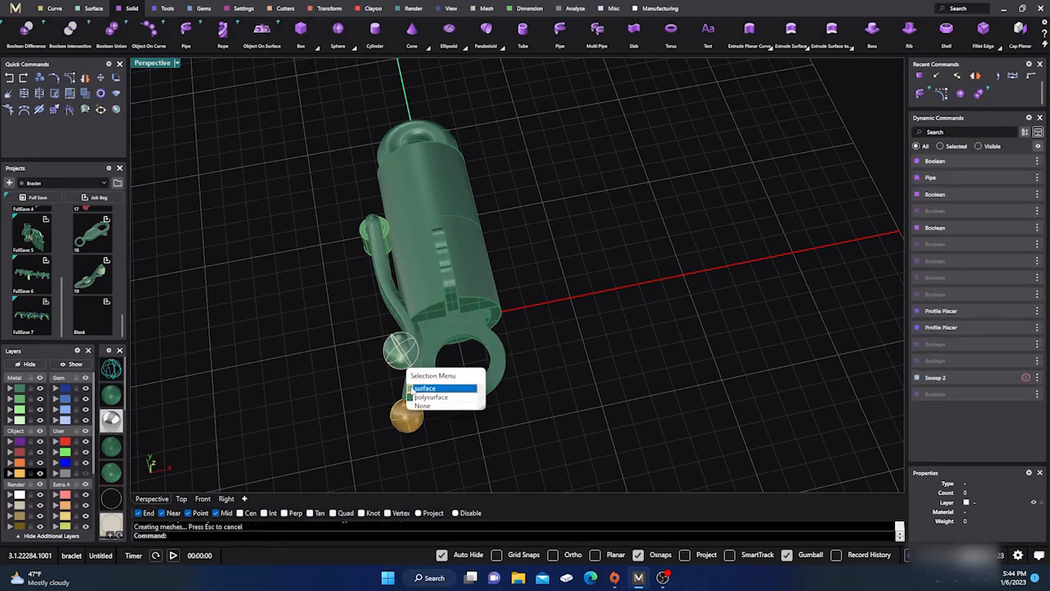
click(425, 388)
click(58, 474)
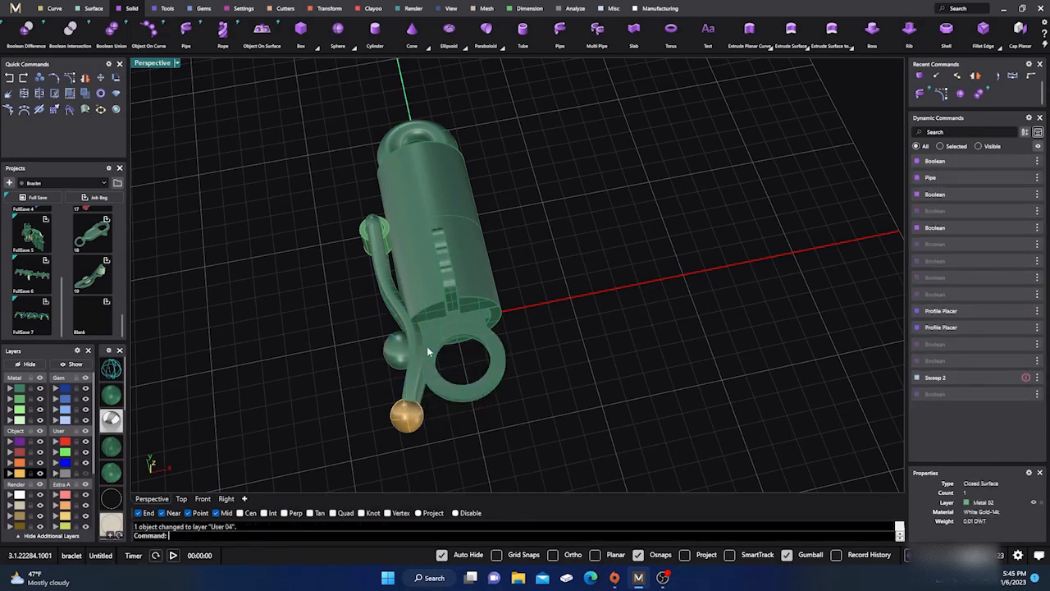
click(427, 351)
click(318, 386)
click(389, 352)
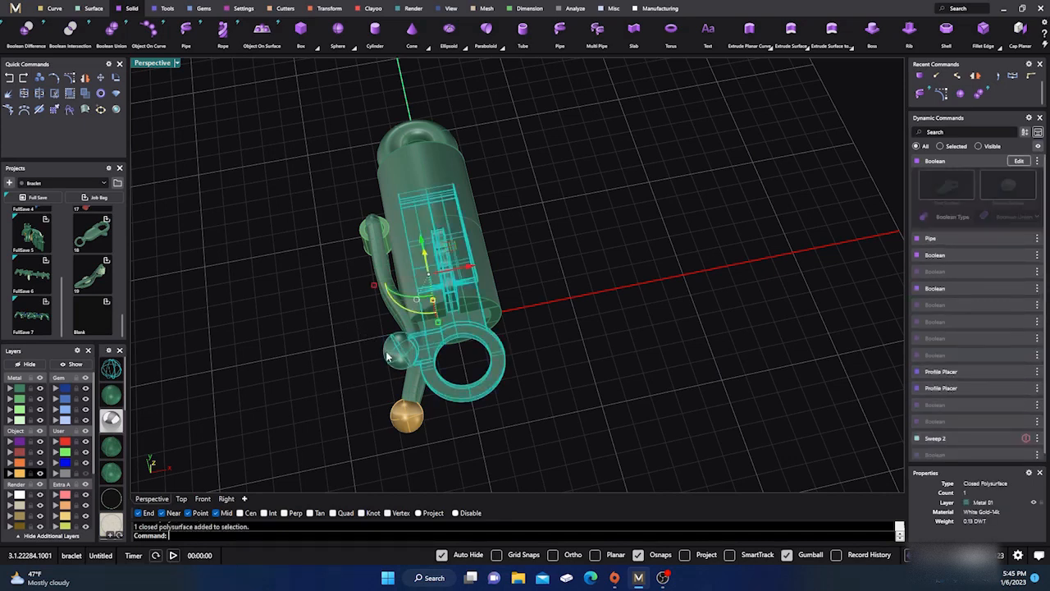
click(347, 340)
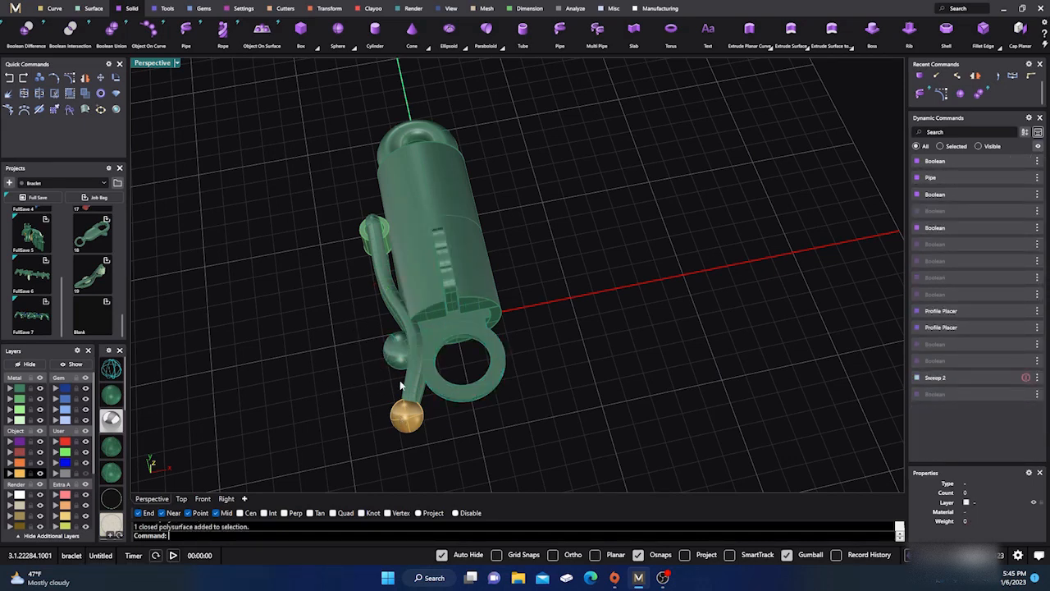
Try a Boolean Union of the piped safety catch with its tip sphere, and undo the attempt.
click(412, 372)
click(319, 347)
click(112, 31)
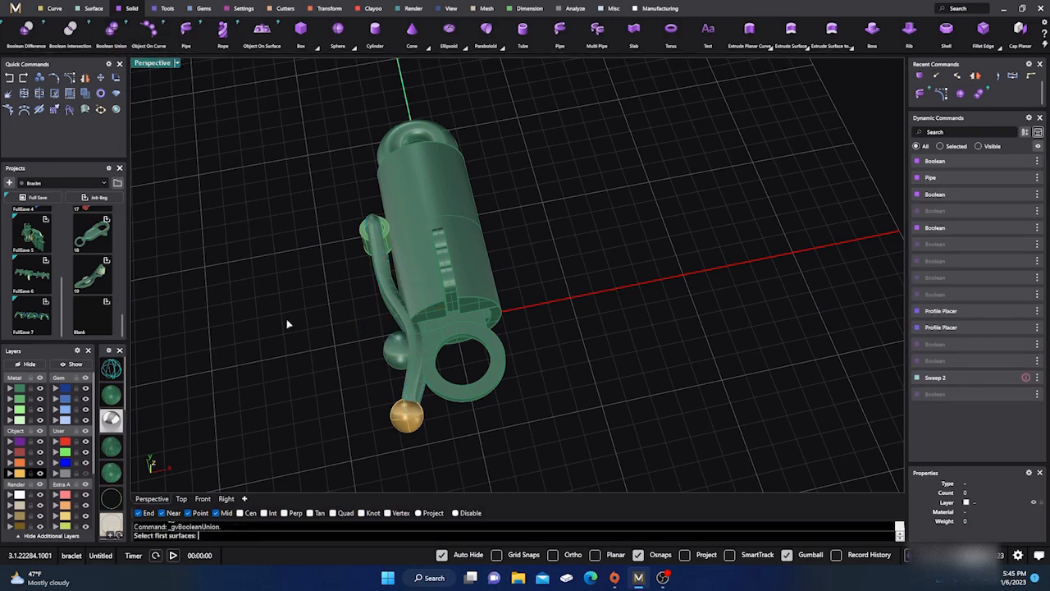
click(413, 387)
key(Return)
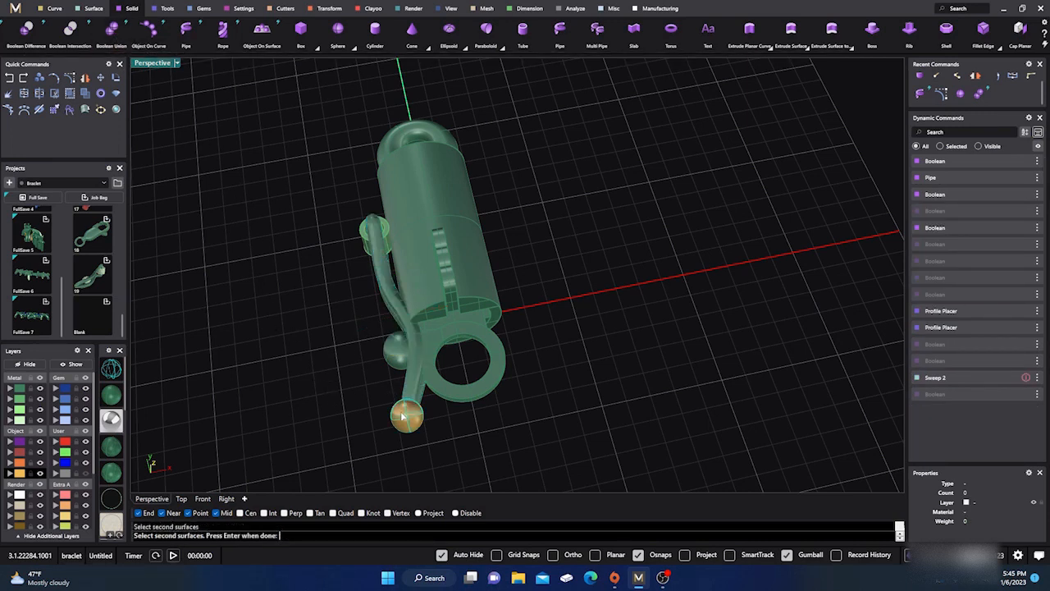
key(Return)
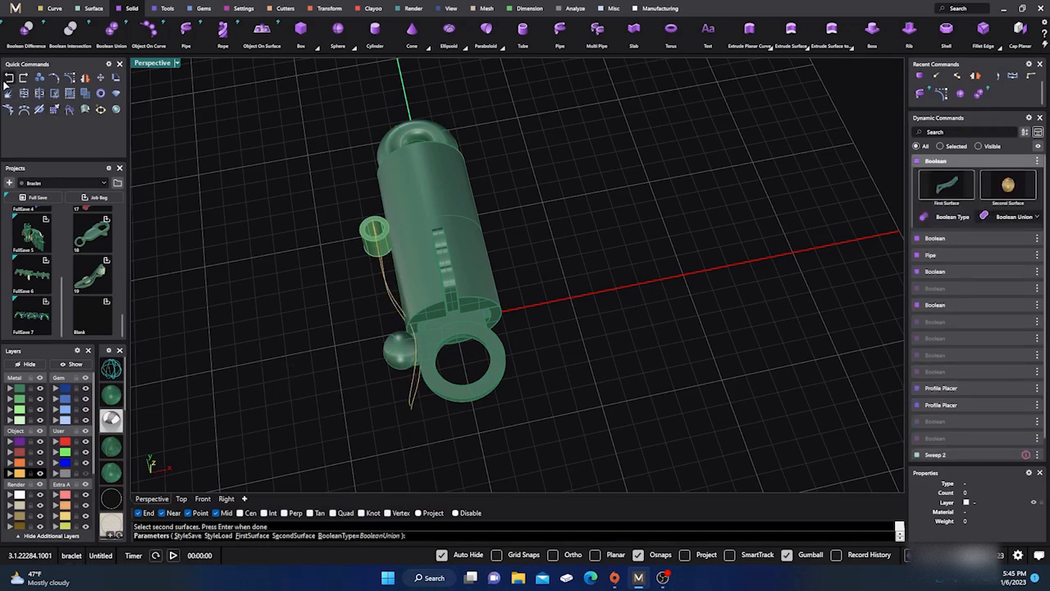
click(40, 93)
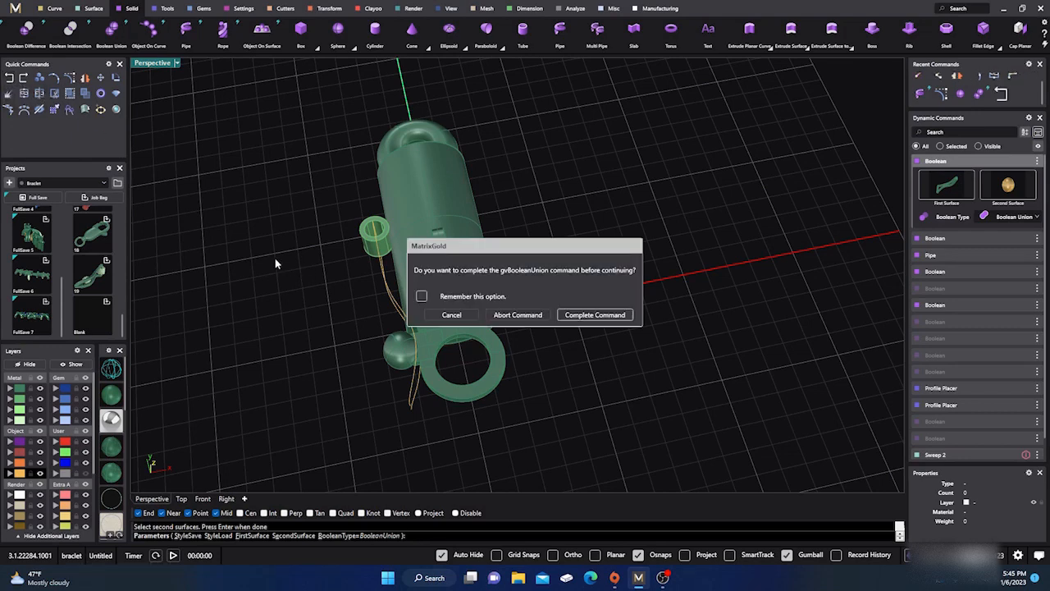
click(504, 318)
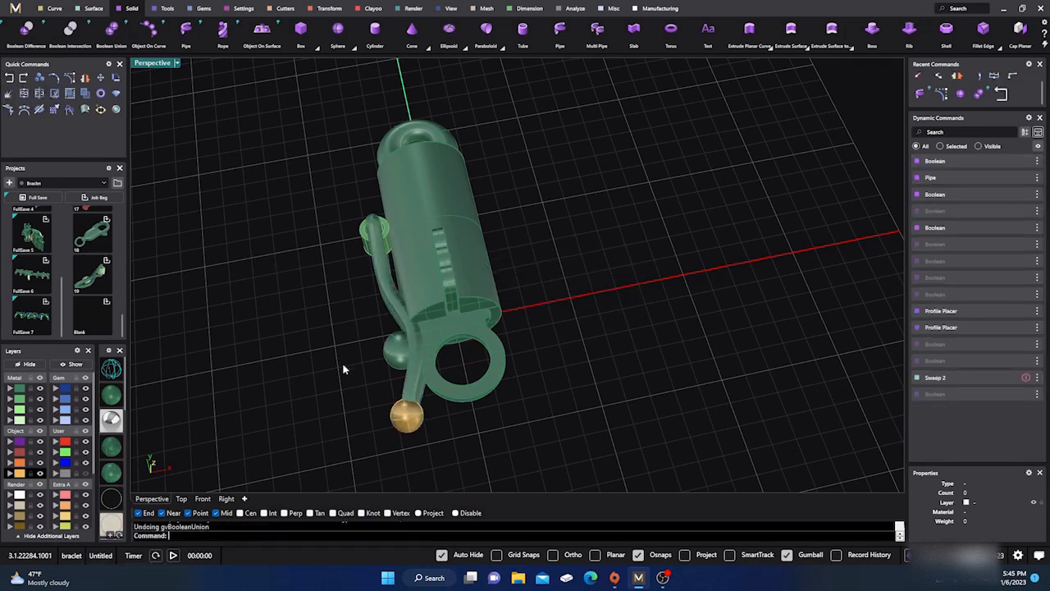
Delete the sphere at the tip of the safety catch.
right_drag(342, 365, 369, 354)
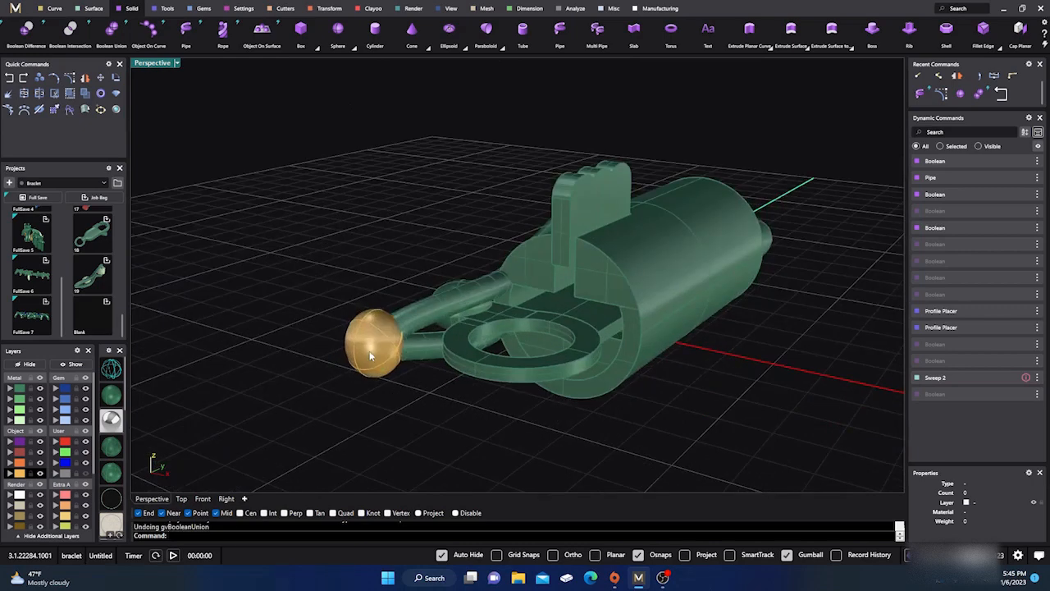
click(370, 355)
key(Delete)
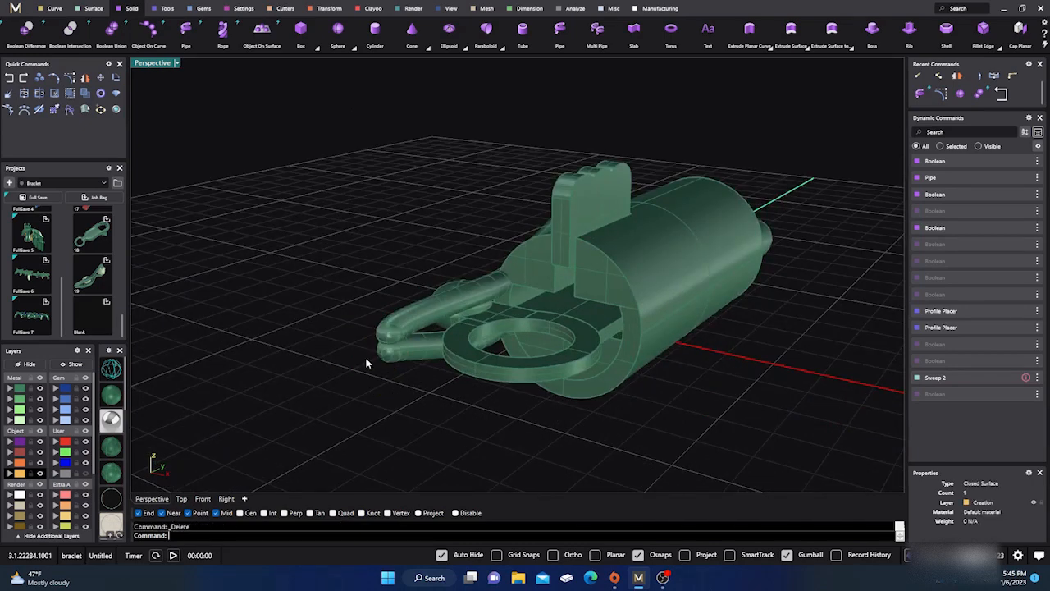
With object snaps off, draw a sphere of about 0.67 mm radius in the Front view, centred over the catch's pipe ends.
click(203, 499)
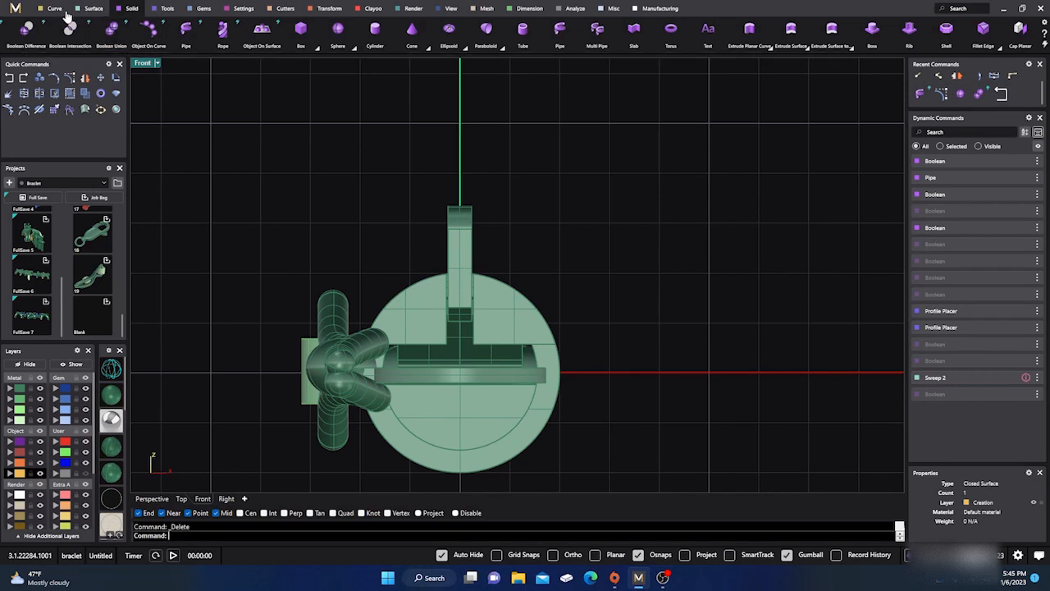
click(336, 31)
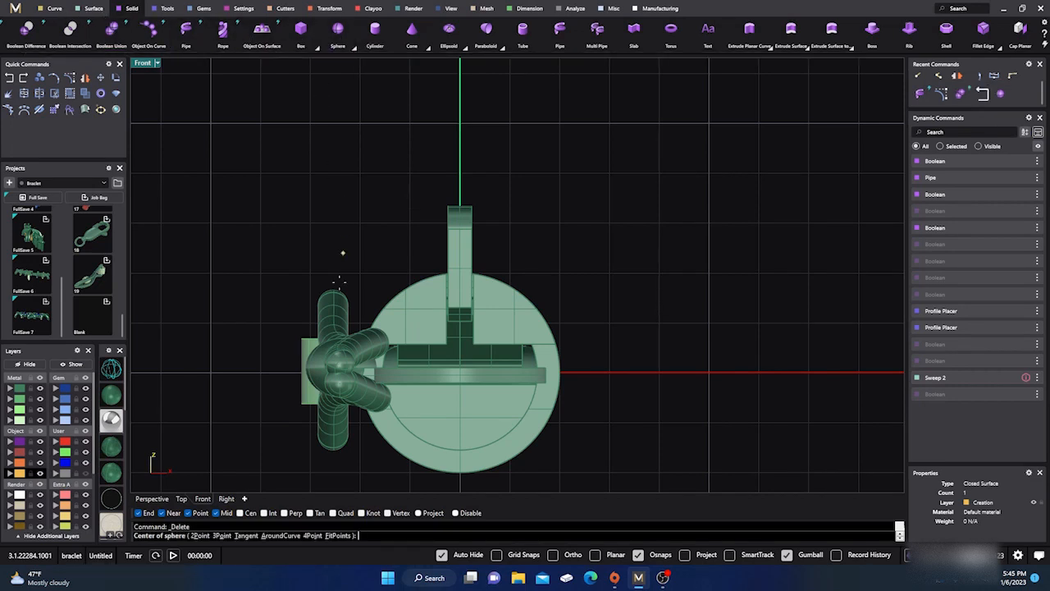
click(638, 556)
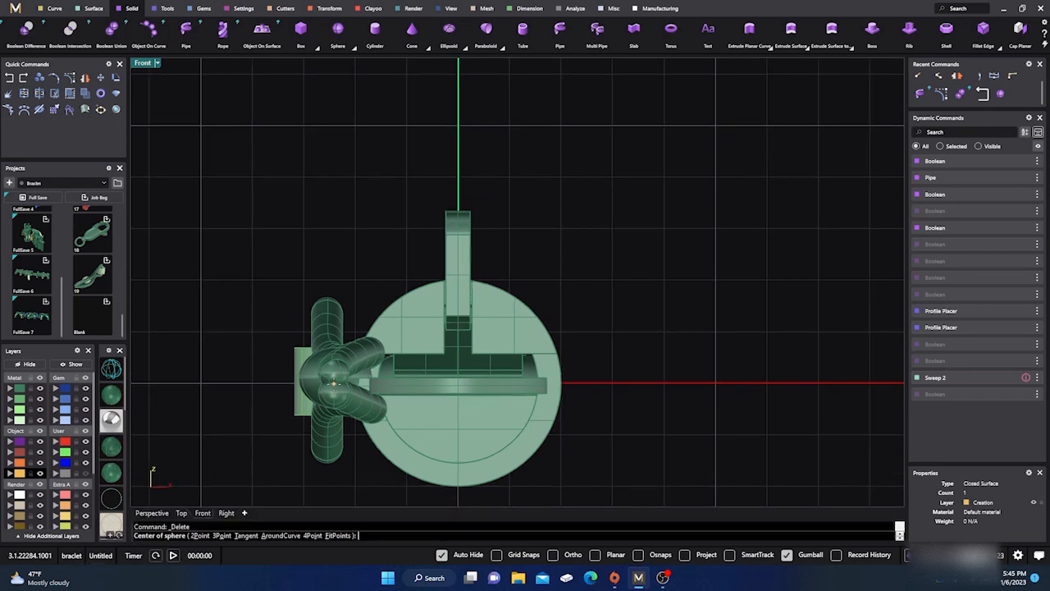
click(333, 383)
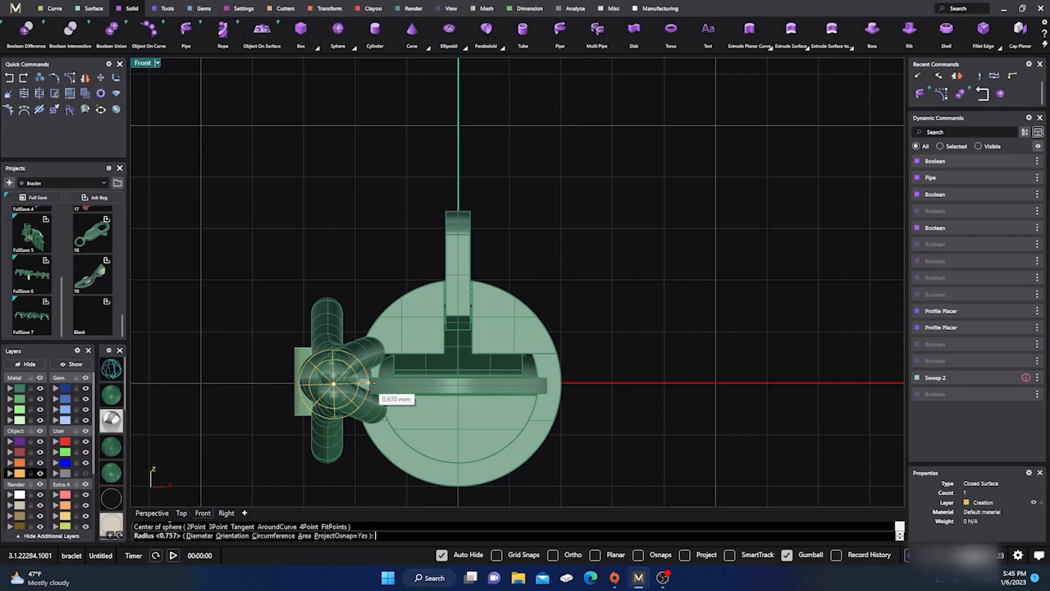
click(369, 382)
Move the new sphere along Y in the Top view onto the tip of the piped catch.
click(152, 513)
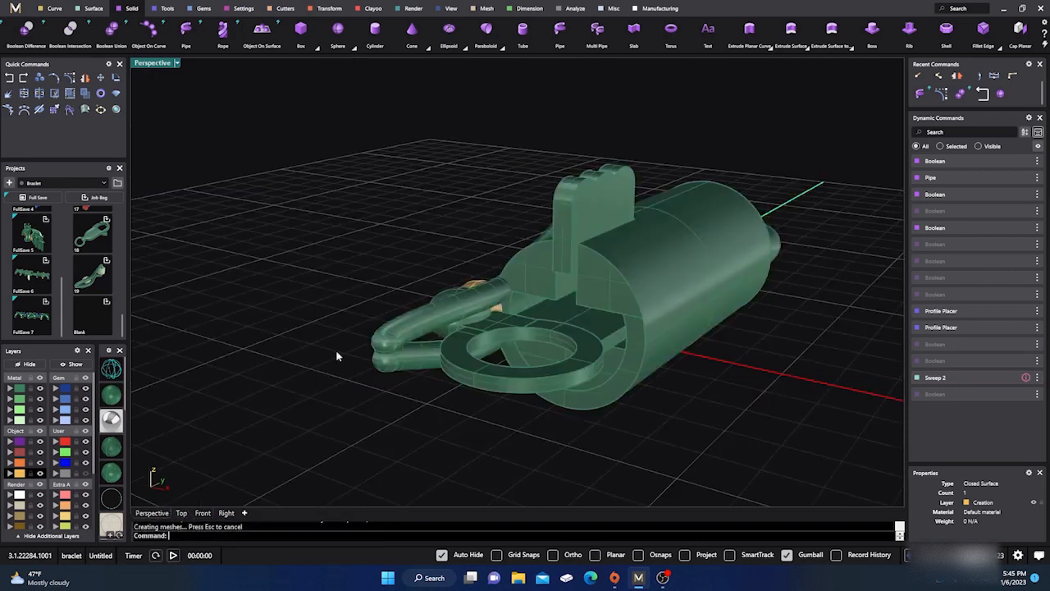
click(181, 513)
shift+click(415, 333)
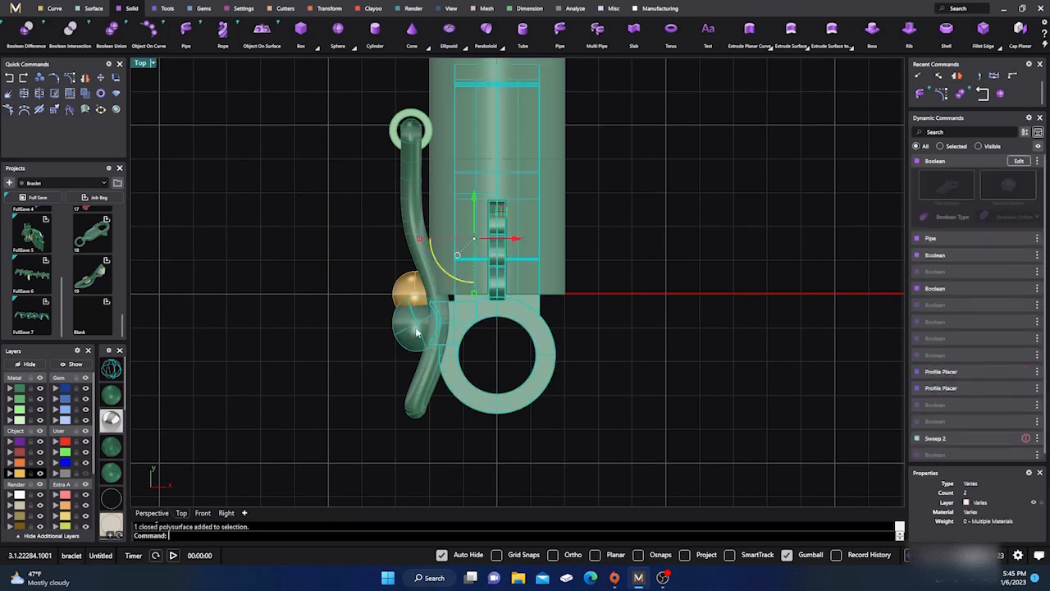
click(410, 291)
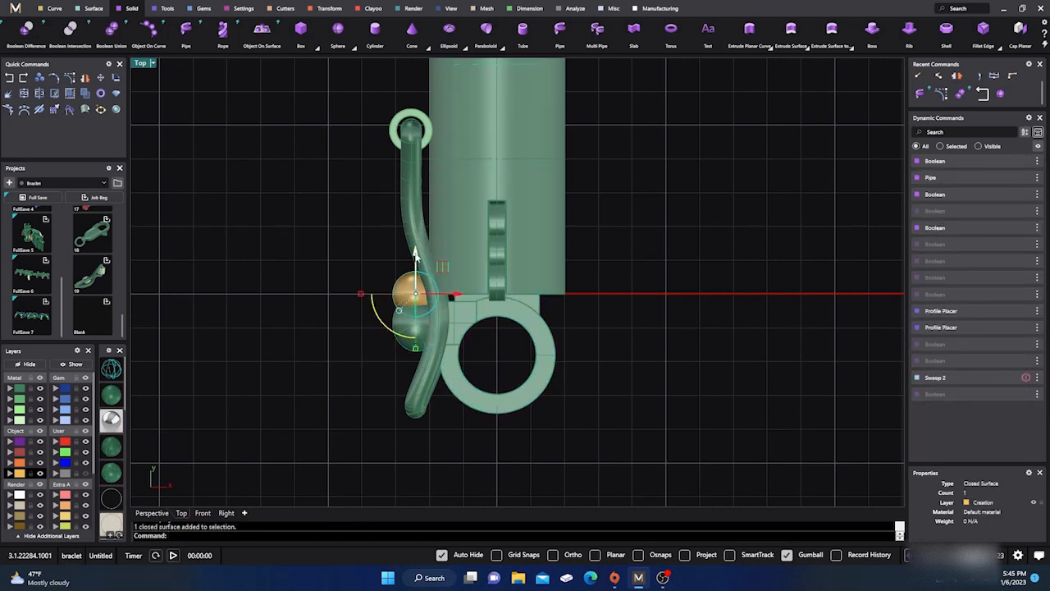
drag(417, 256, 419, 372)
click(359, 375)
click(159, 514)
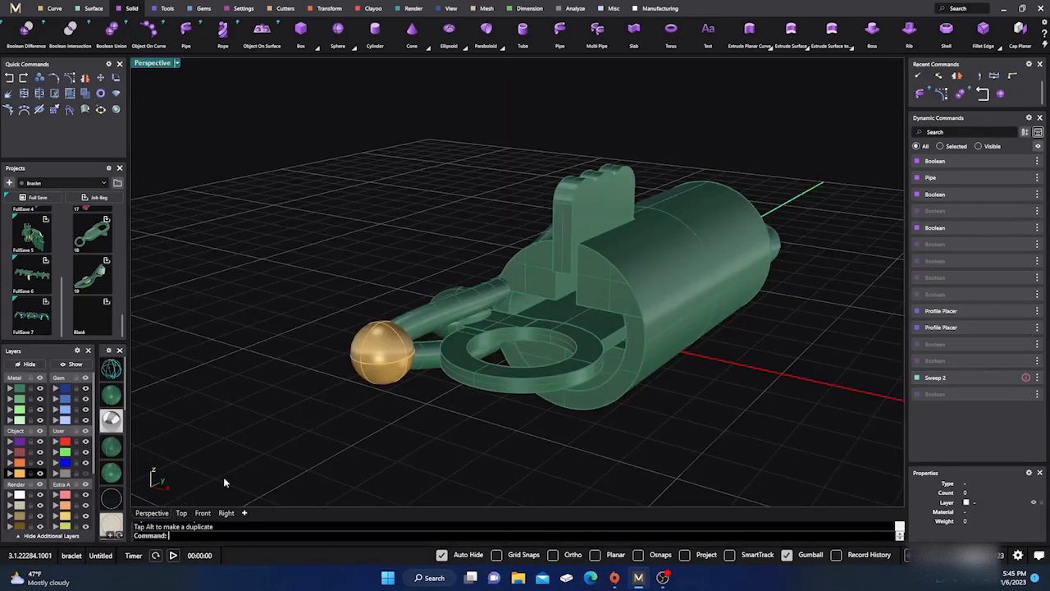
Nudge the new sphere slightly along X to centre it on the catch's pipe ends.
right_drag(225, 479, 384, 451)
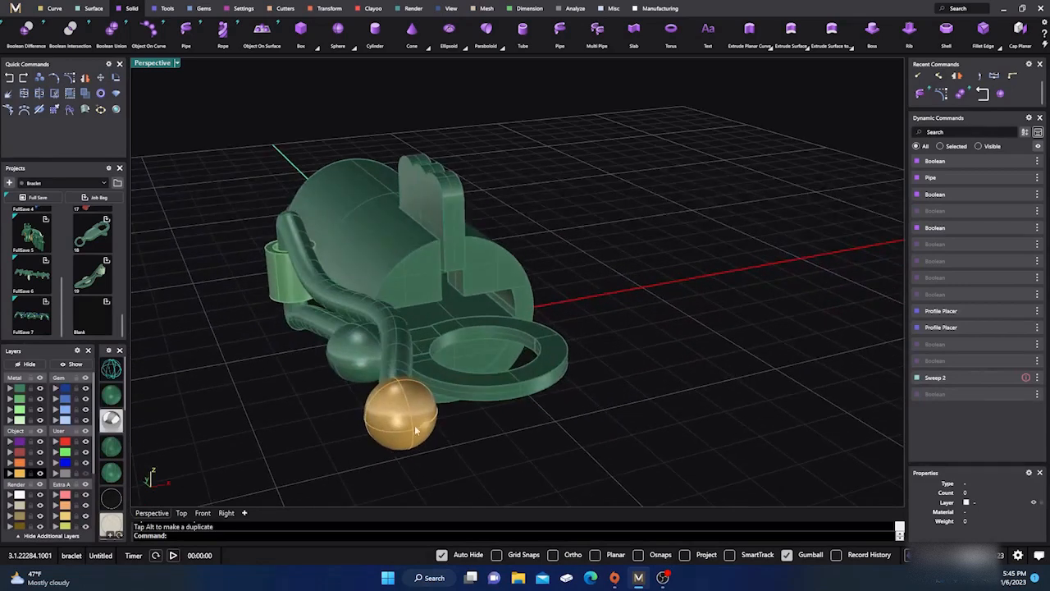
click(414, 422)
drag(440, 408, 433, 409)
click(288, 422)
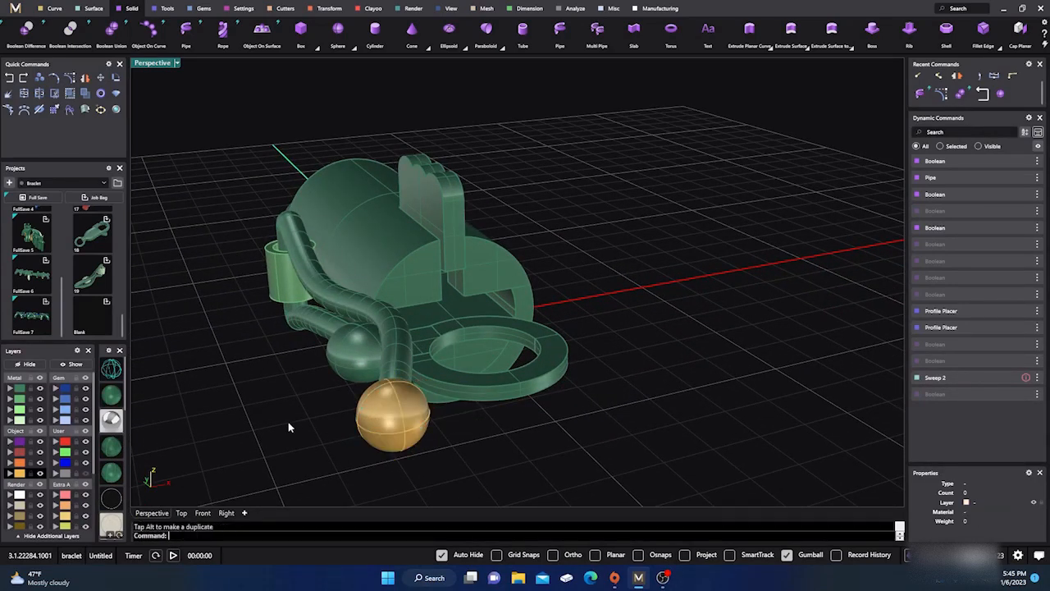
Shift the ball at the safety catch's tip slightly further along X in the Perspective view.
right_drag(288, 422, 247, 470)
click(374, 396)
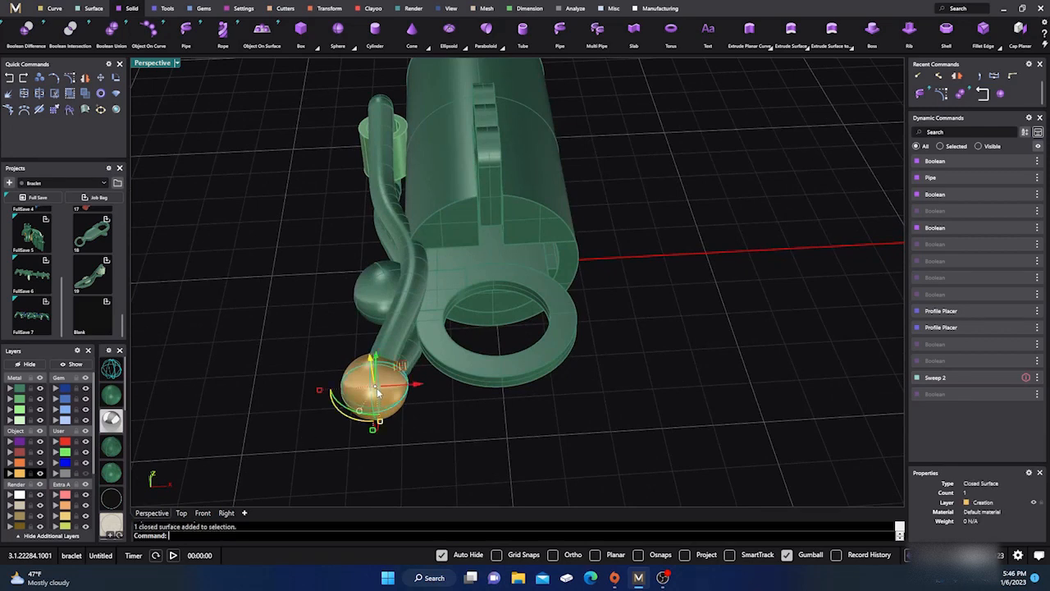
drag(416, 383, 418, 387)
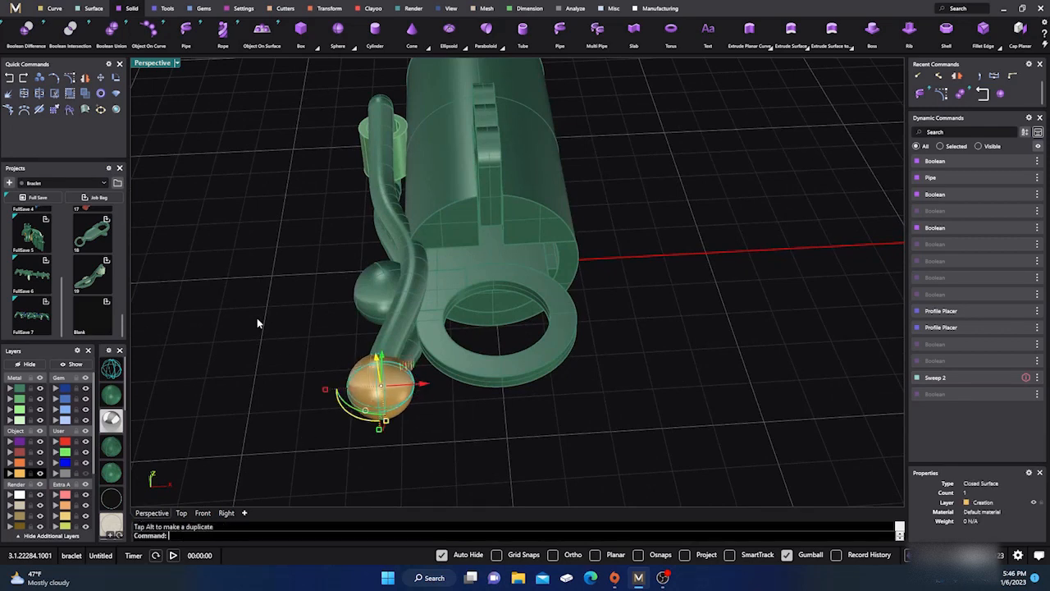
click(257, 319)
Boolean-union the piped safety catch with the ball at its tip.
right_drag(257, 318, 238, 386)
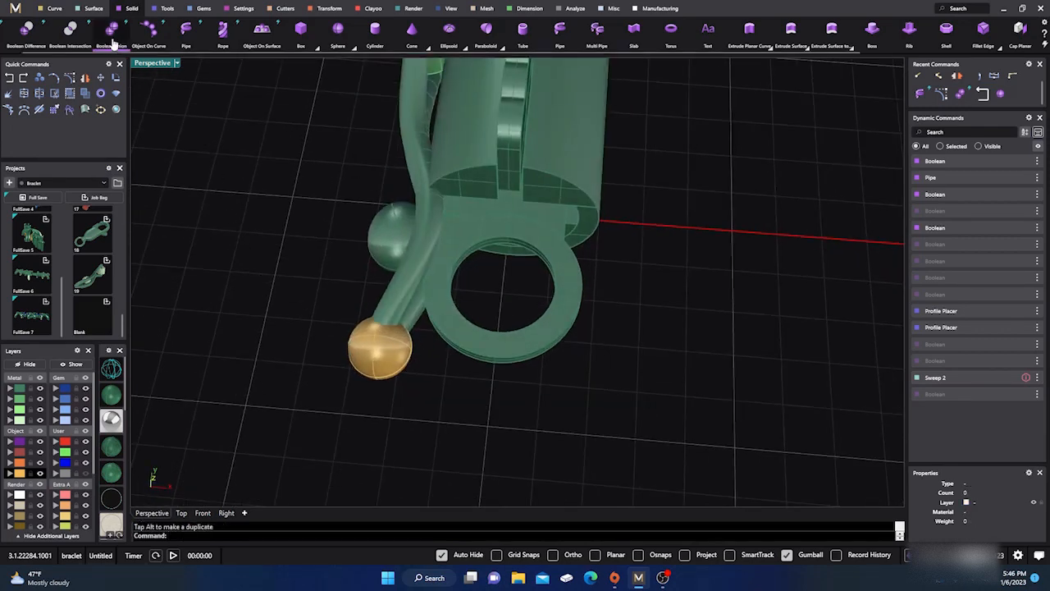
click(396, 296)
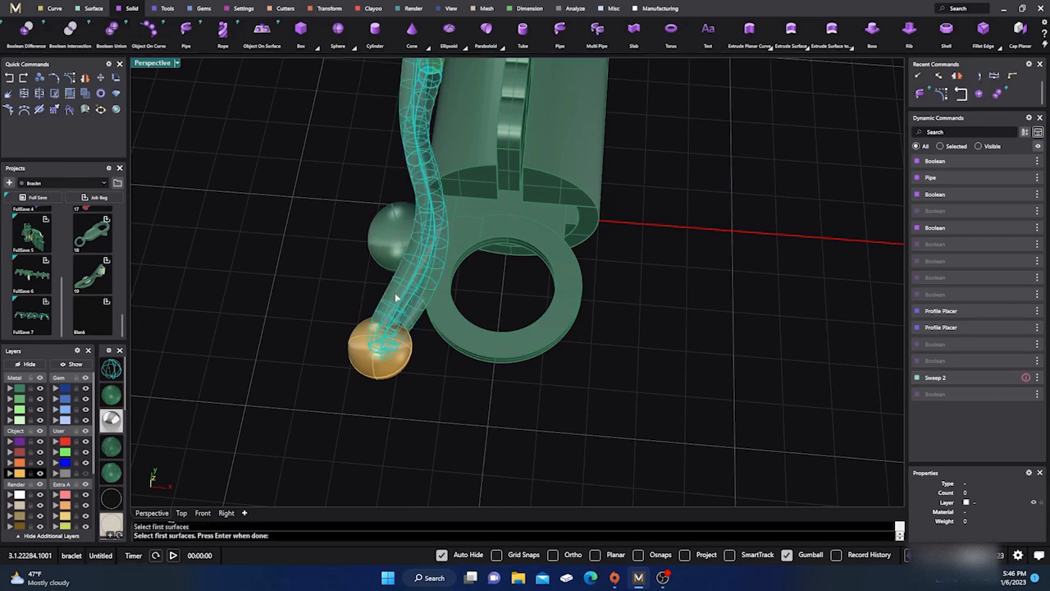
key(Return)
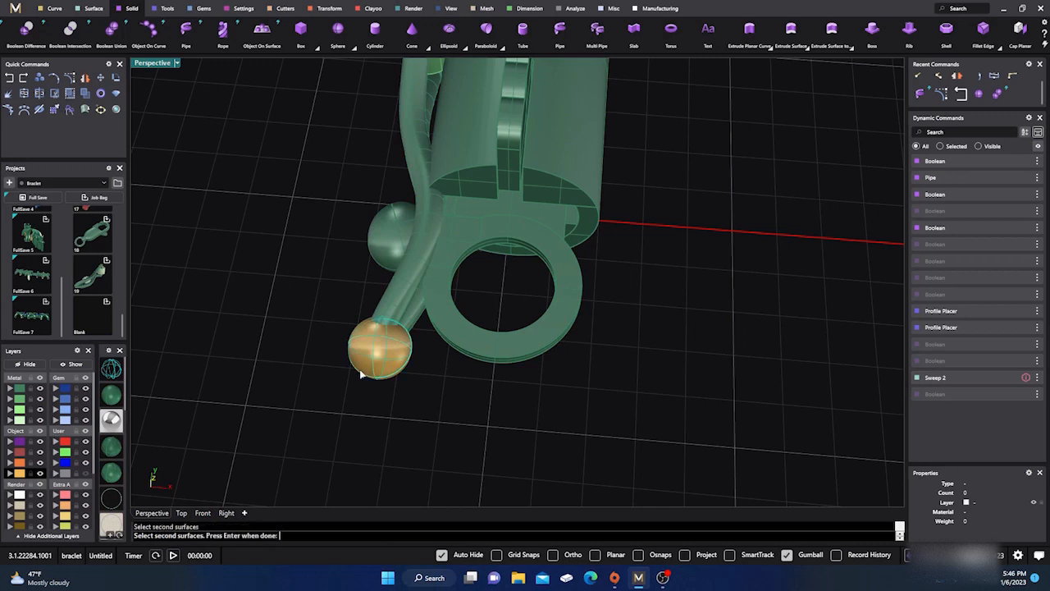
click(358, 374)
key(Return)
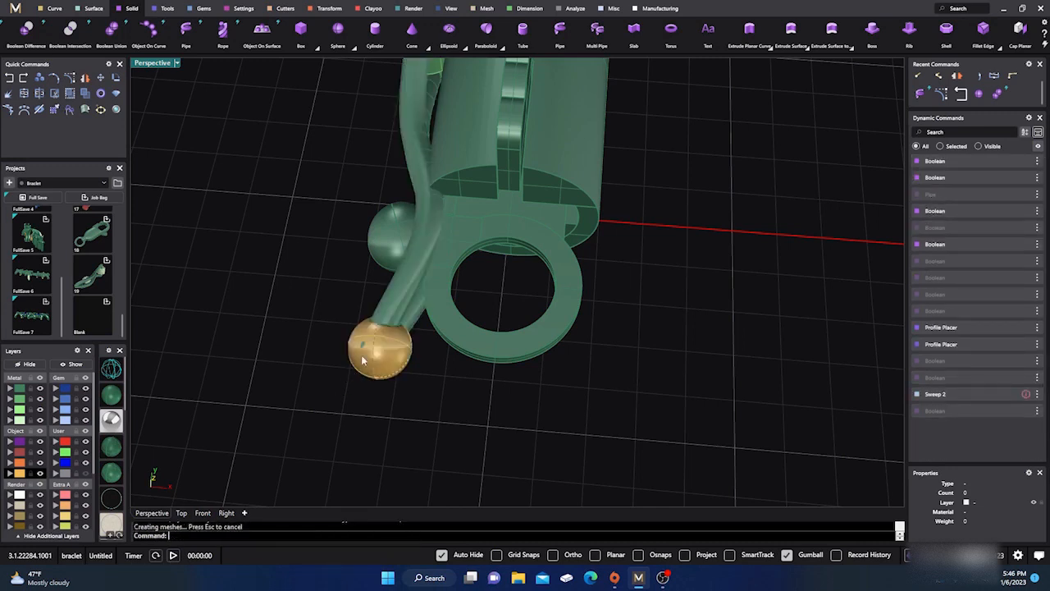
Transfer the original tip sphere left over from the union to the User 04 layer.
click(362, 360)
click(392, 379)
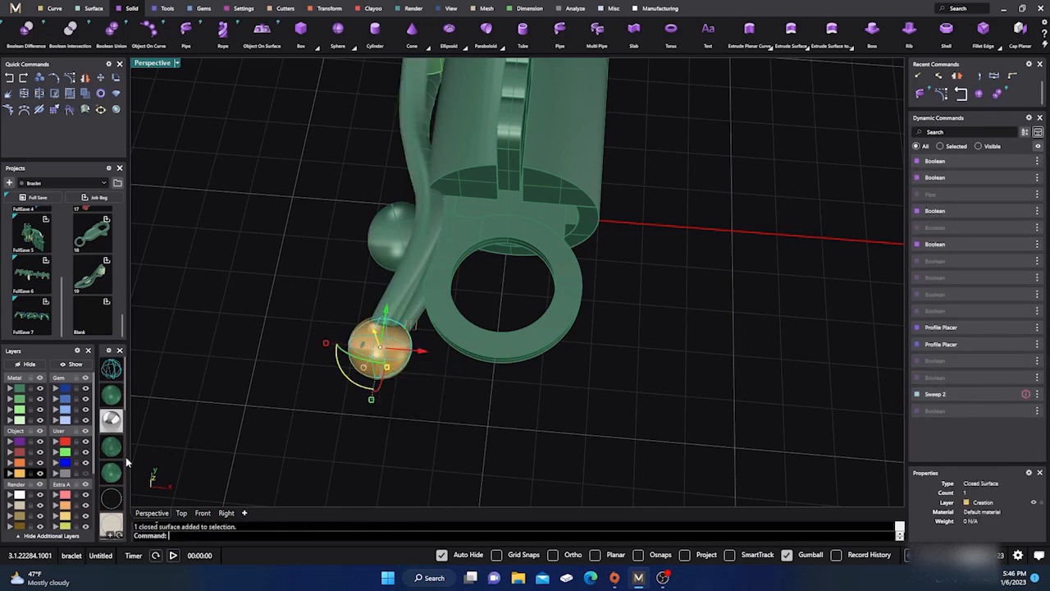
click(64, 473)
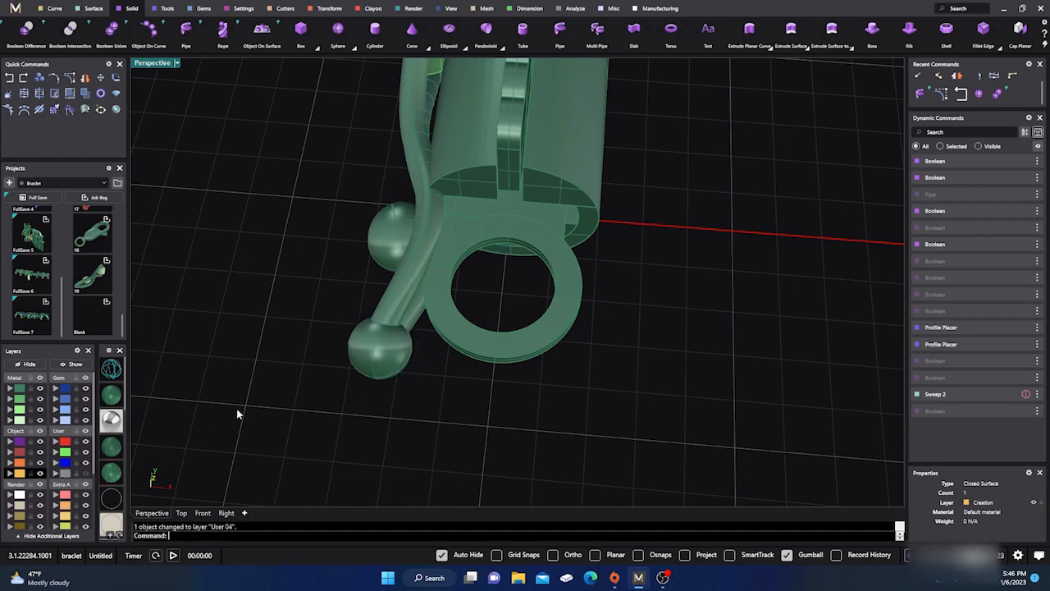
click(402, 307)
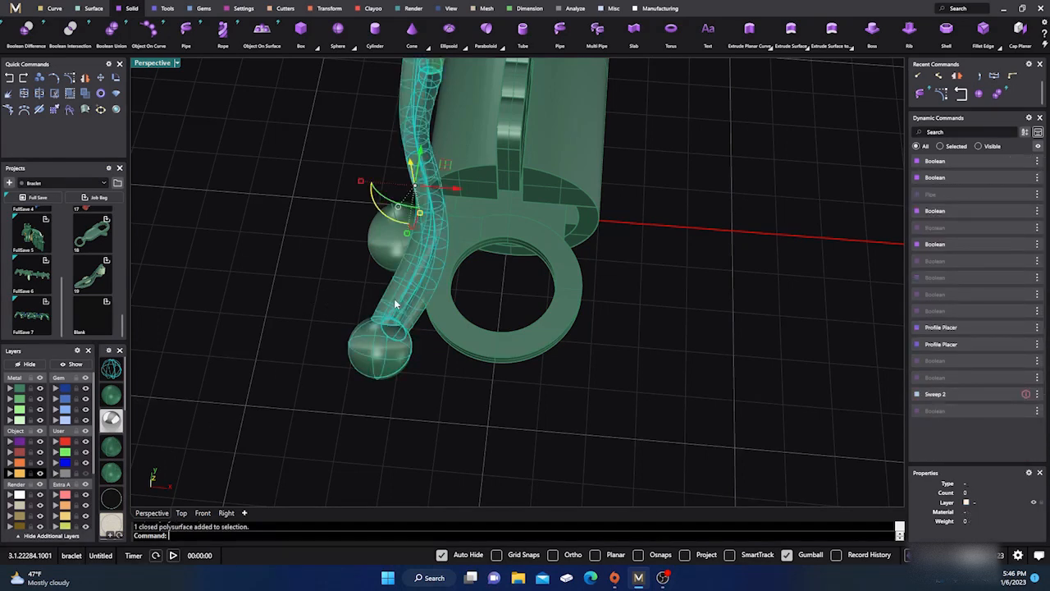
click(291, 299)
right_drag(296, 435, 384, 397)
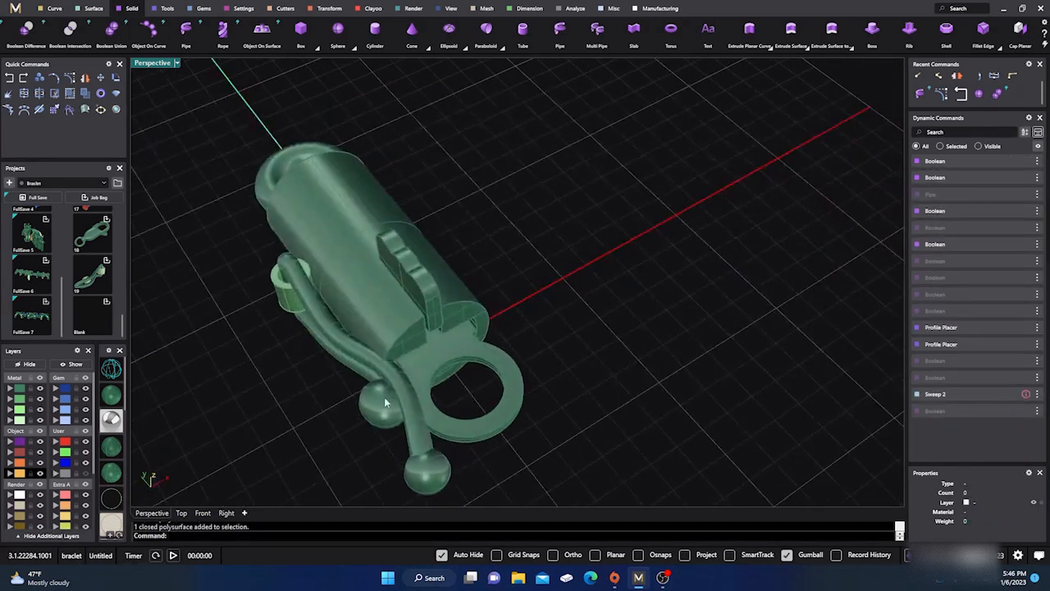
scroll(384, 397, down, 3)
scroll(339, 367, up, 6)
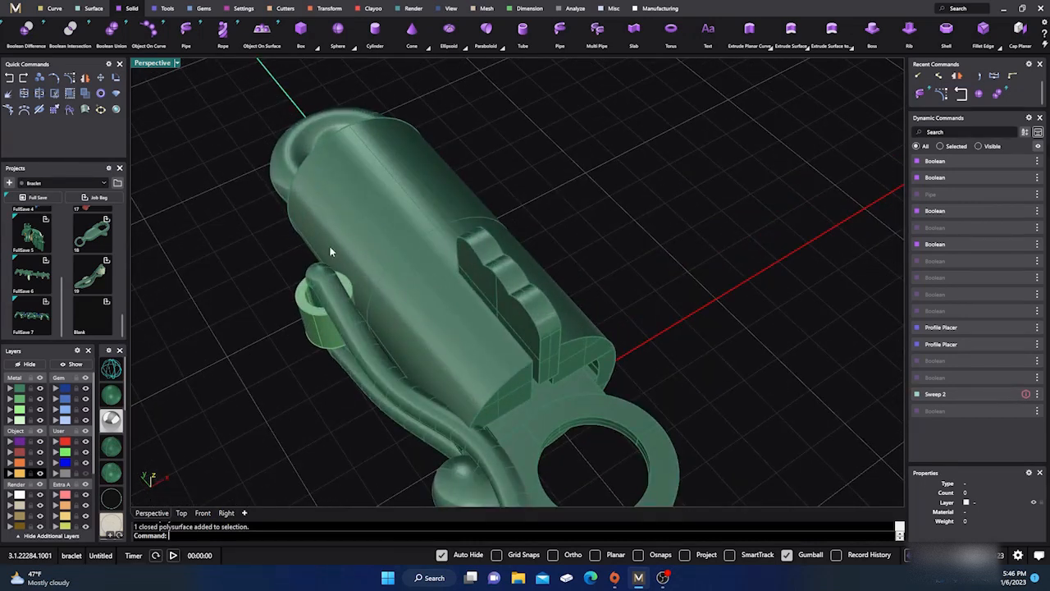
click(330, 249)
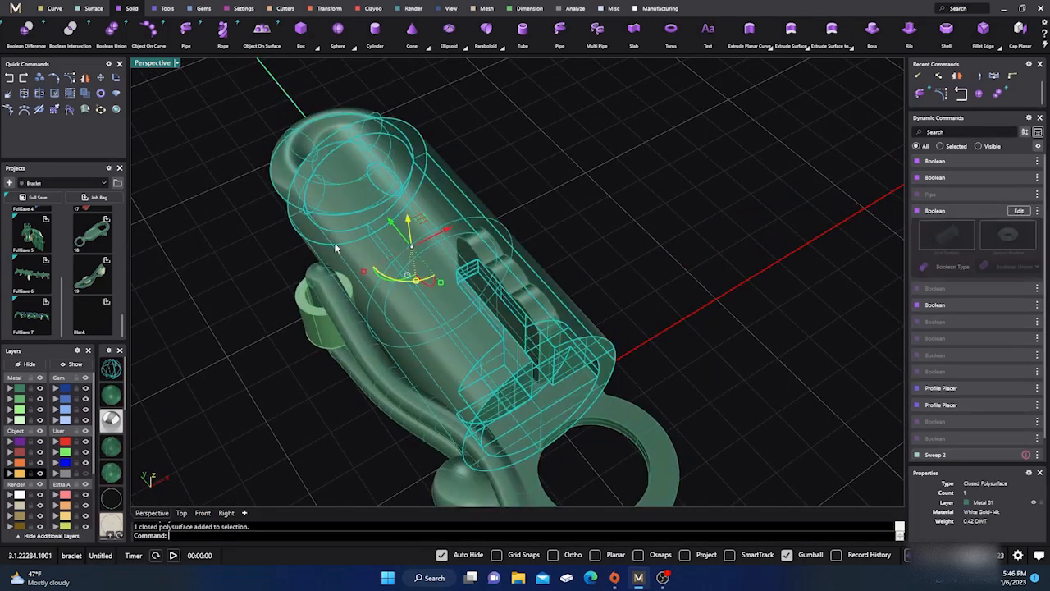
click(112, 31)
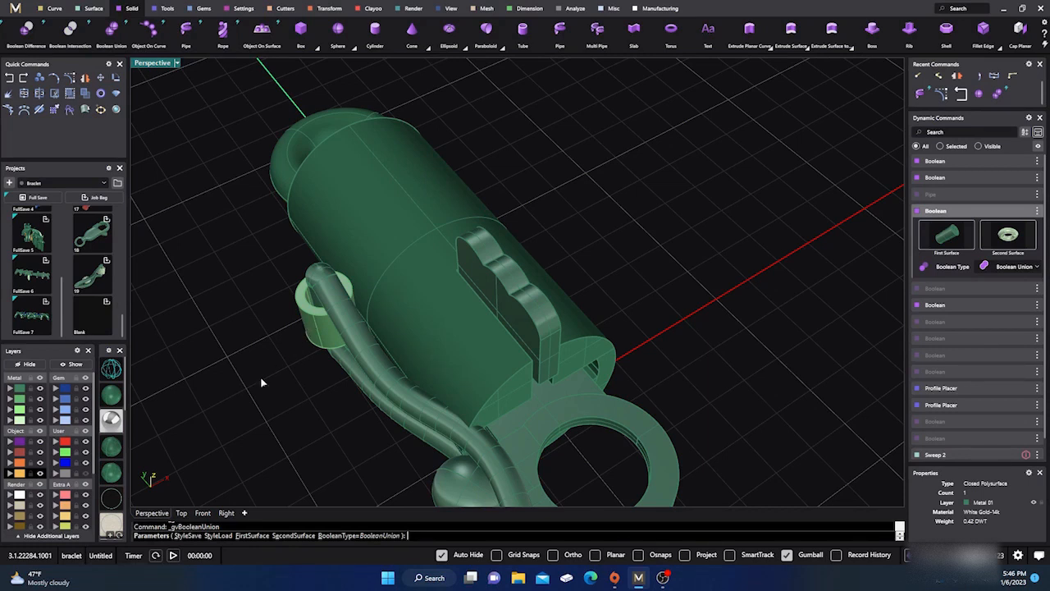
key(Return)
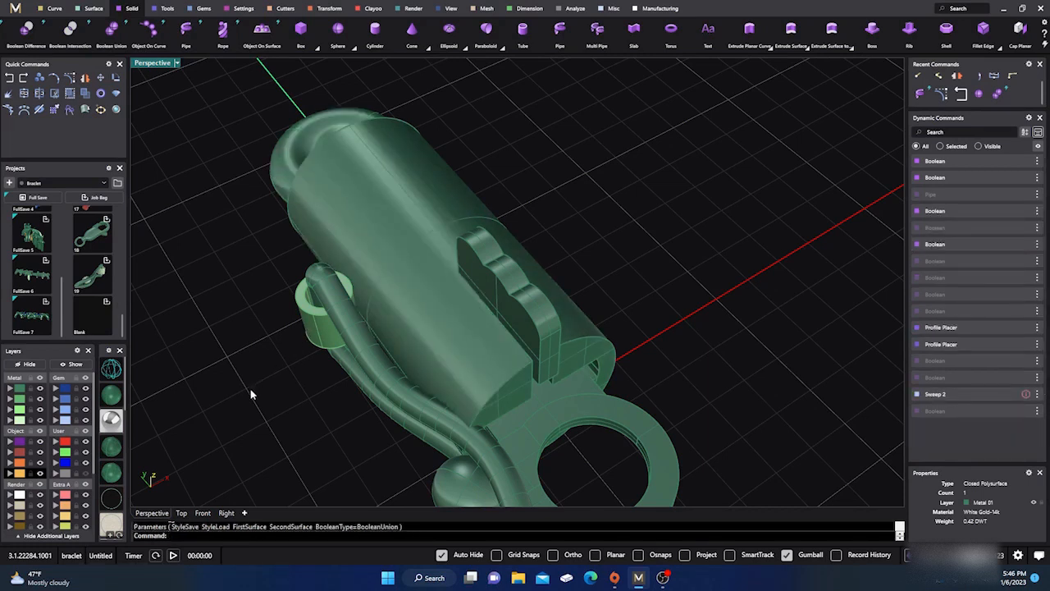
Boolean-union the clasp's barrel body with the small tube on its side.
key(Return)
click(375, 289)
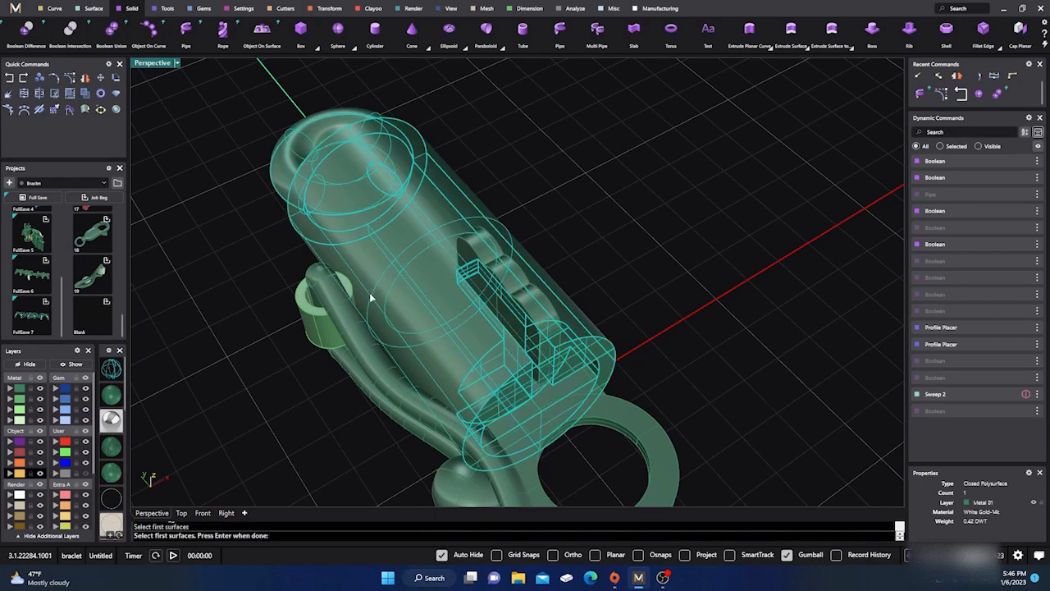
key(Return)
click(312, 331)
key(Return)
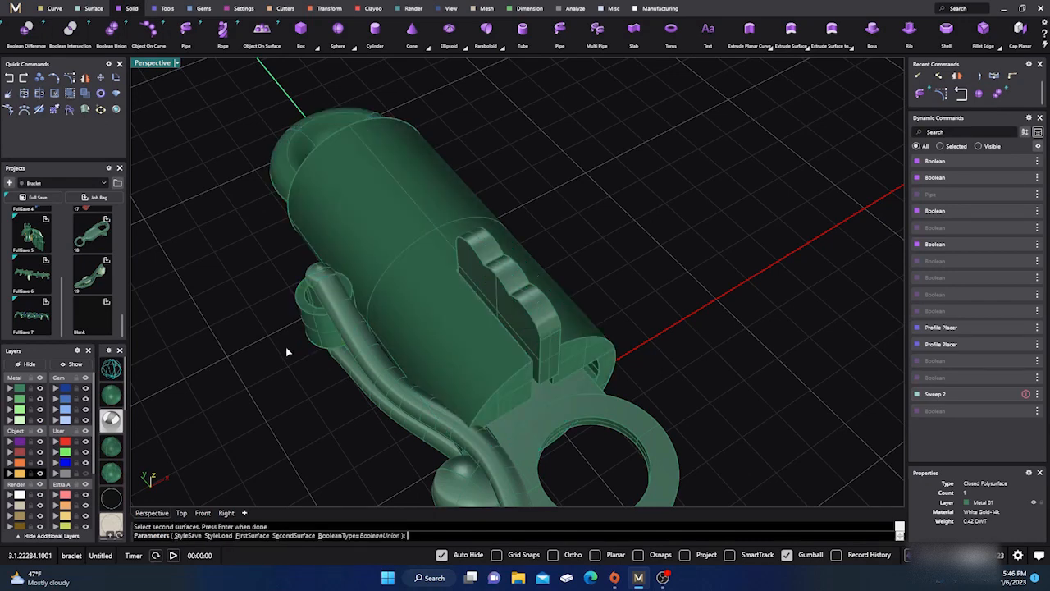
click(266, 346)
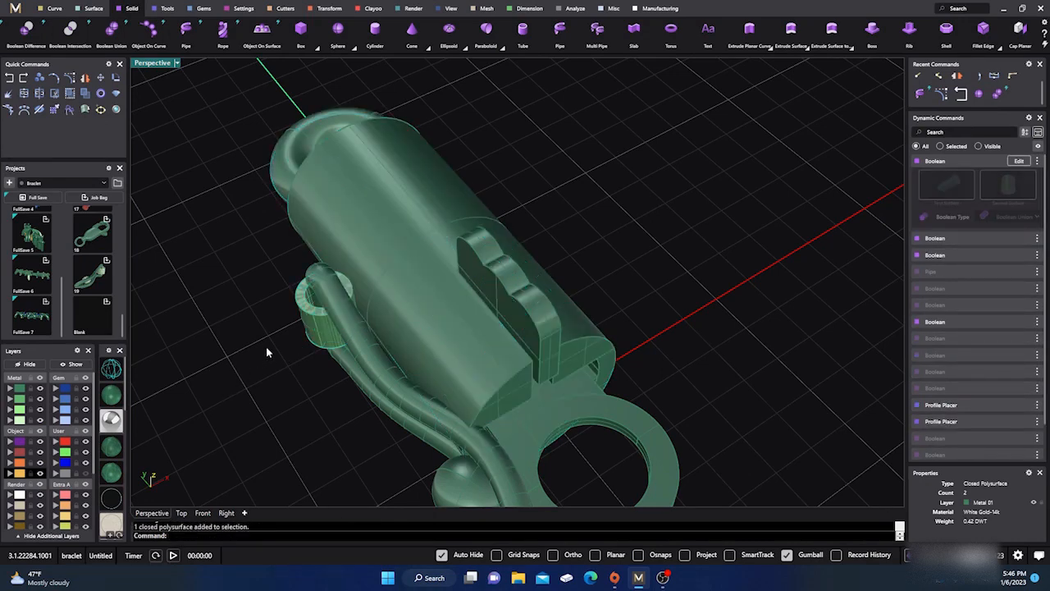
Transfer the original side tube left over from the union to the User 04 layer.
click(316, 345)
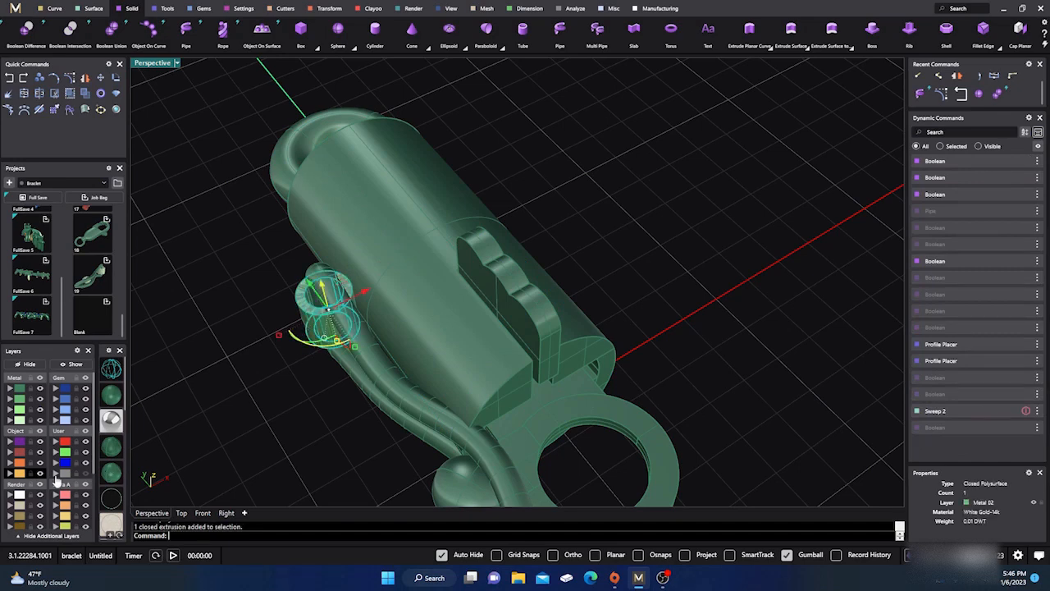
click(55, 472)
scroll(393, 364, down, 3)
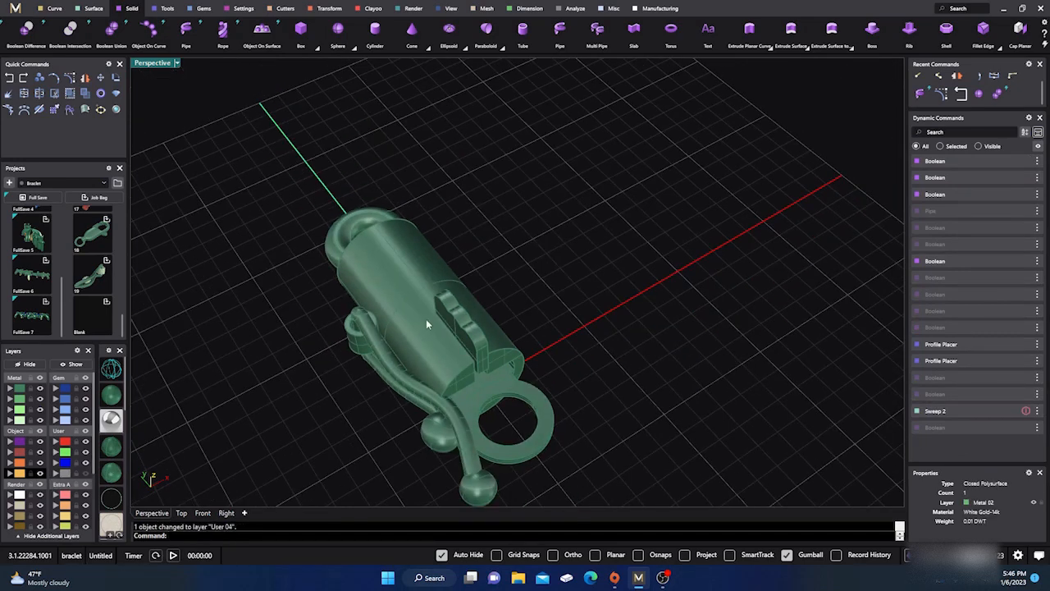
Check the unioned catch, barrel and ring-ended tongue by selecting them together, and show any hidden objects.
click(415, 383)
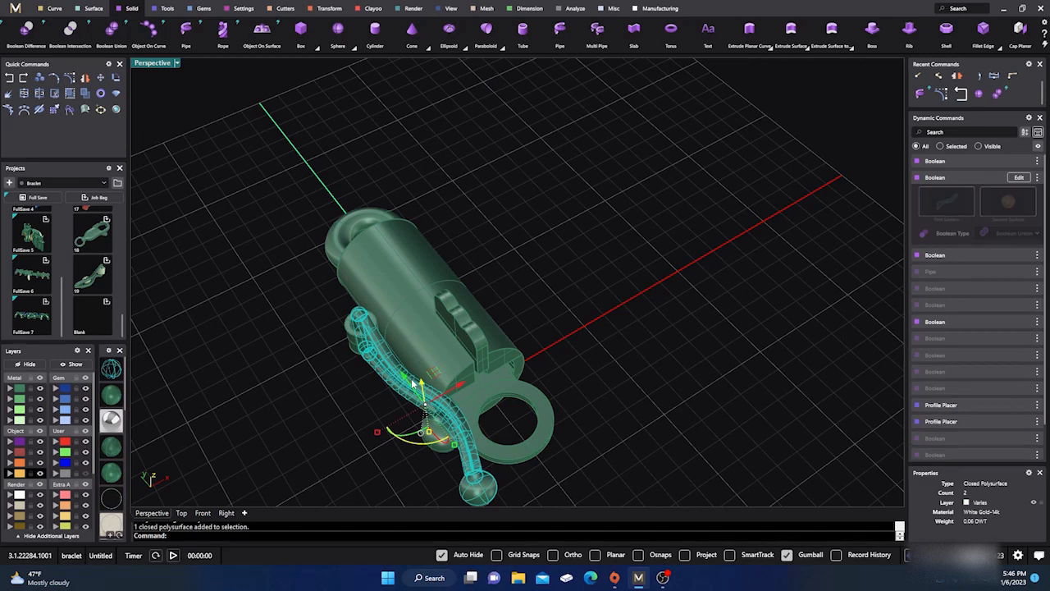
shift+click(460, 363)
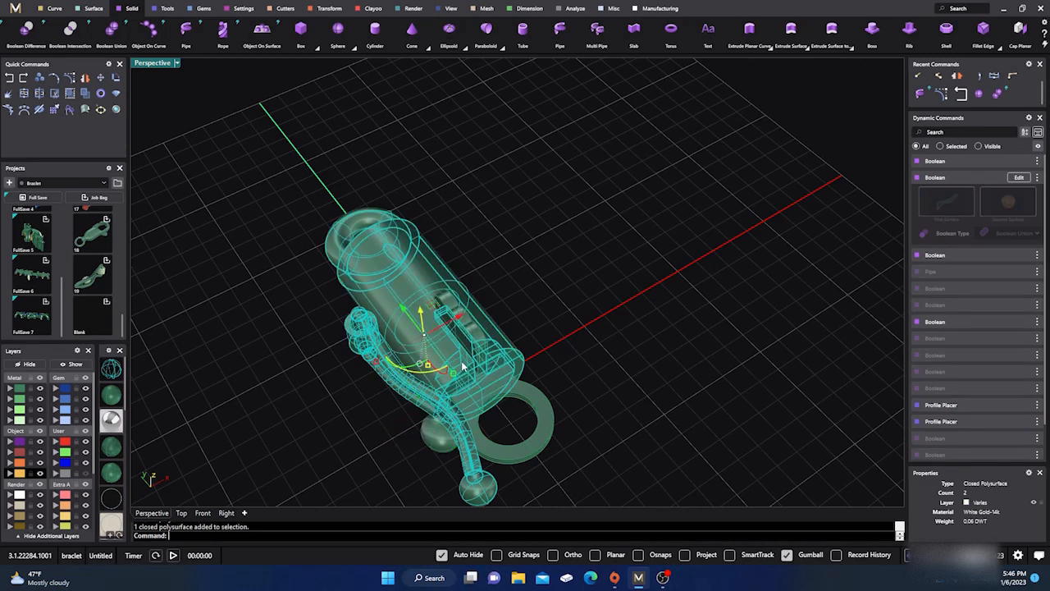
shift+click(534, 399)
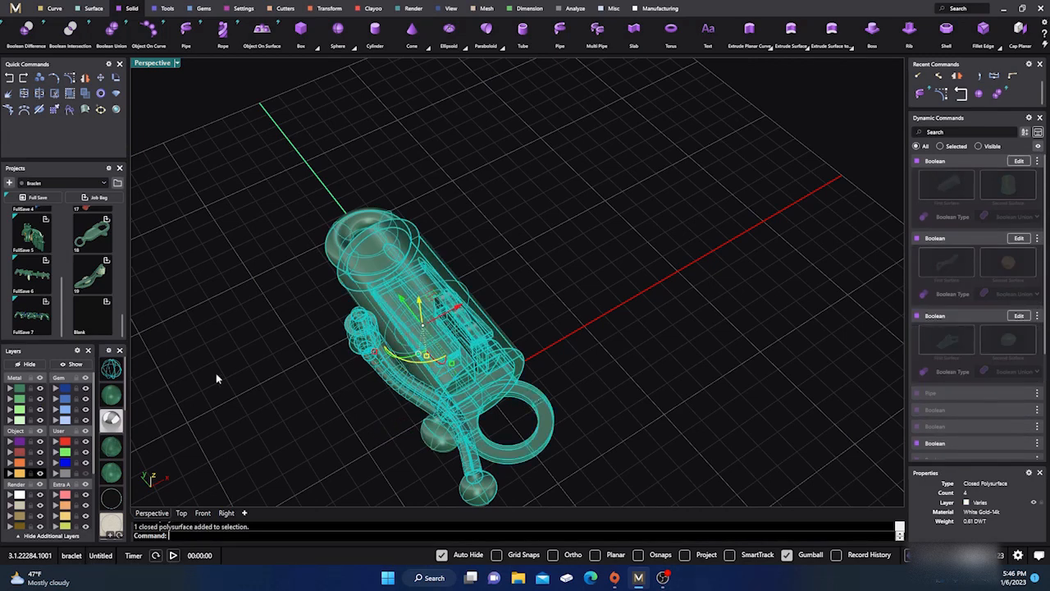
click(253, 383)
scroll(361, 315, down, 2)
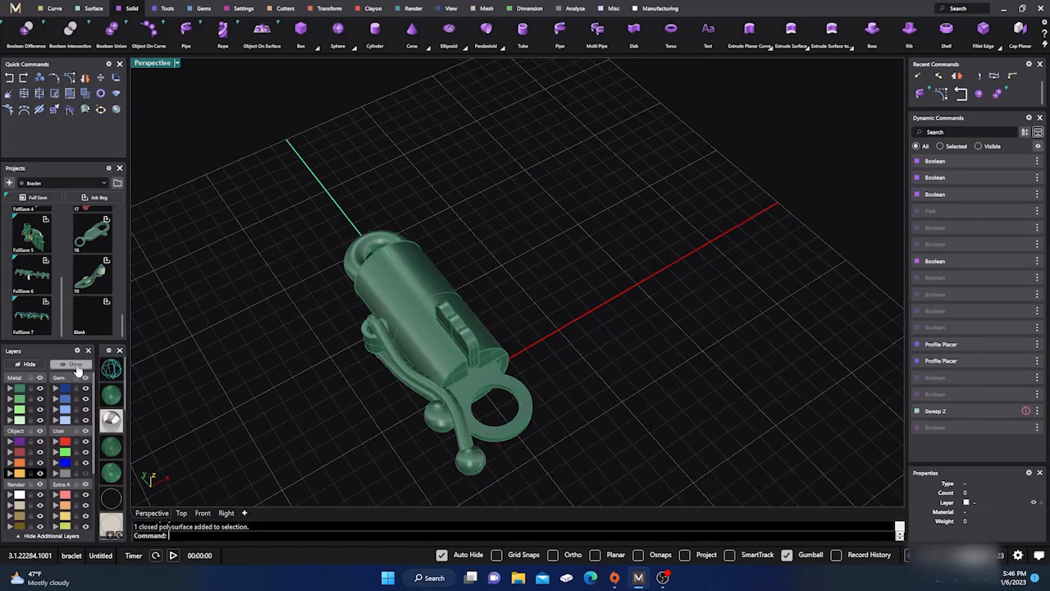
click(75, 366)
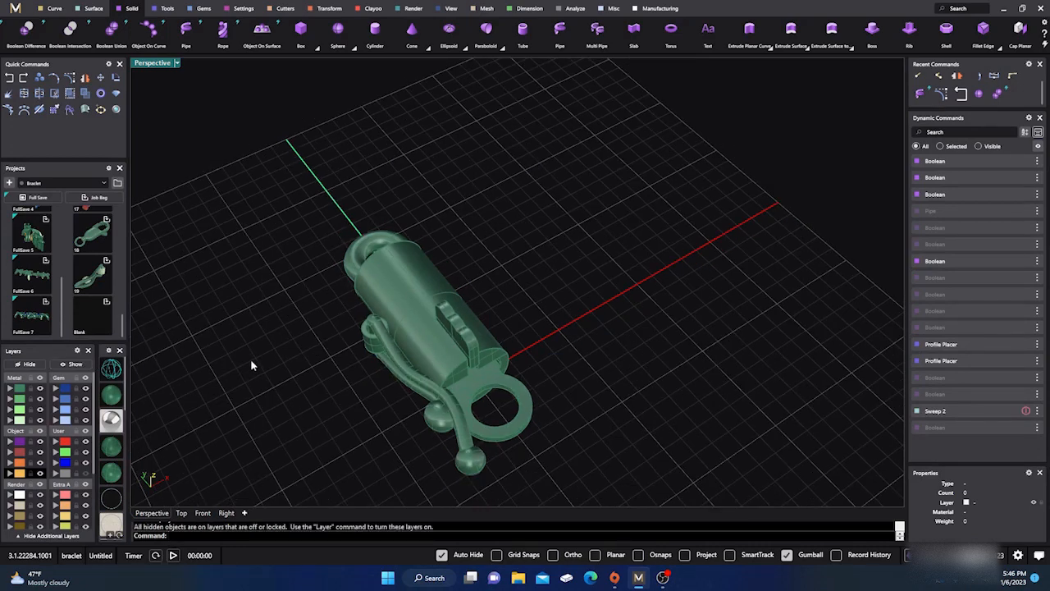
With the barrel, catch and tongue solids temporarily hidden, delete the safety catch's leftover construction curves.
click(390, 310)
shift+click(399, 369)
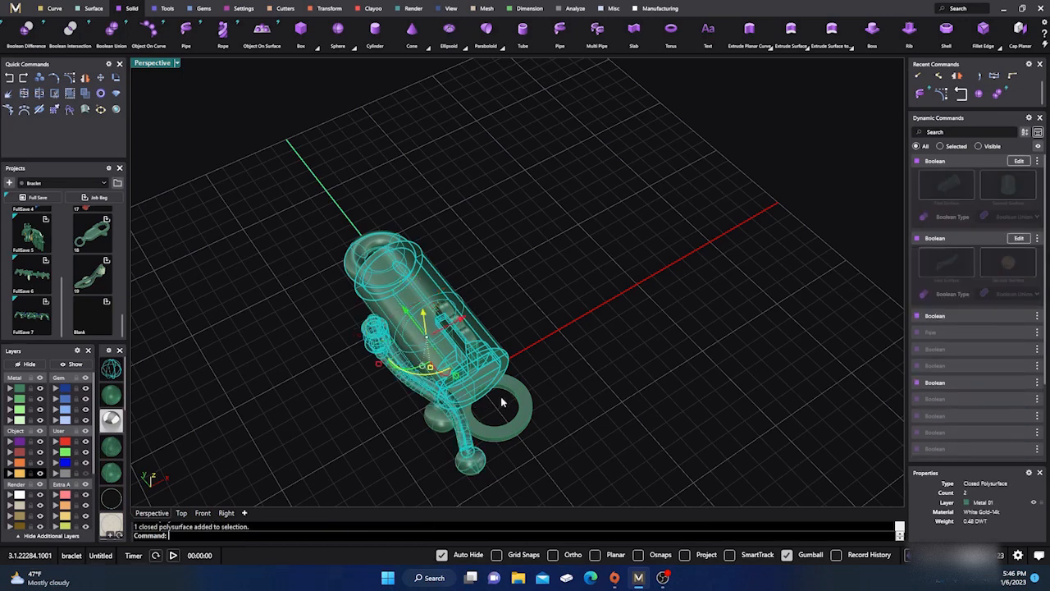
shift+click(502, 401)
click(27, 364)
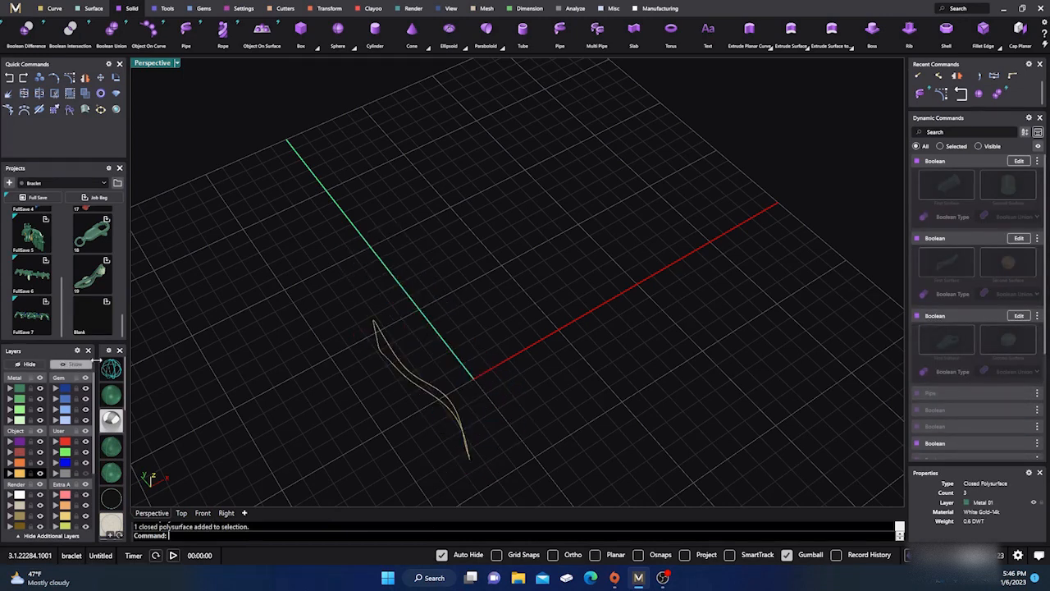
drag(251, 264, 549, 503)
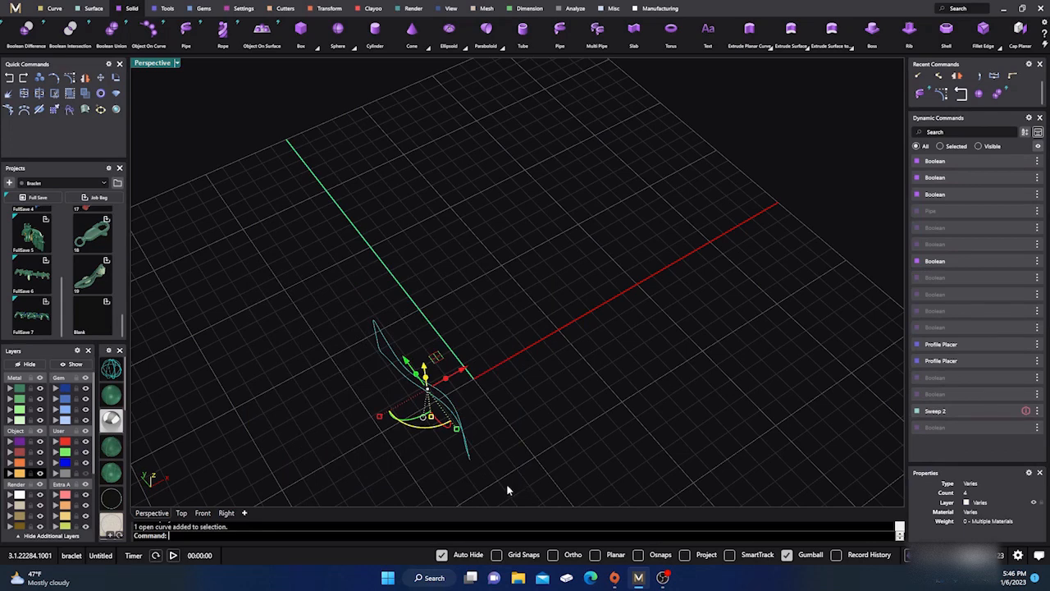
key(Delete)
click(73, 363)
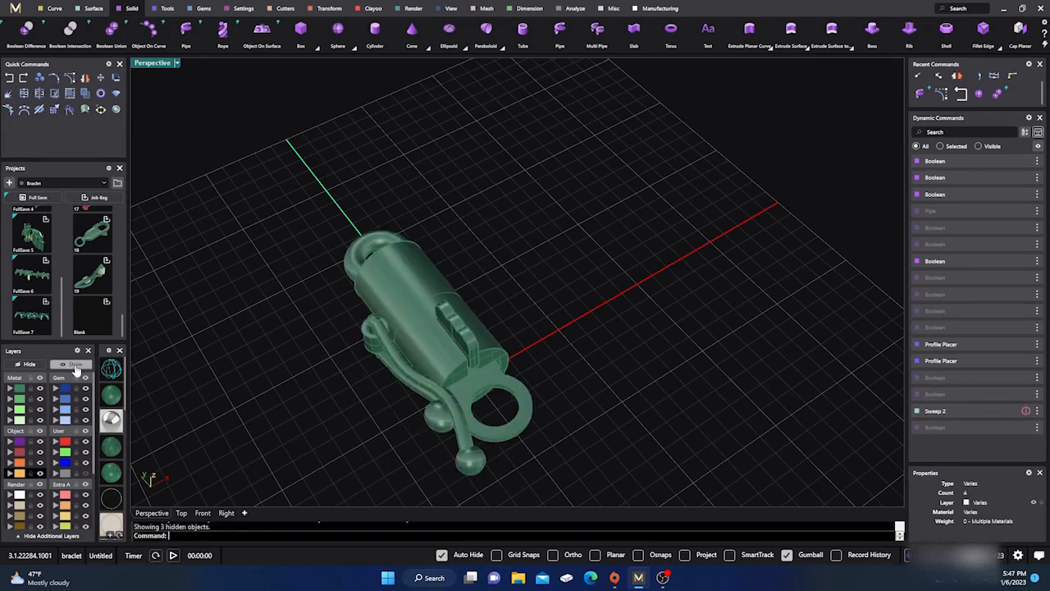
Open the Findings collection and start saving the clasp as a new collection file.
scroll(392, 379, down, 2)
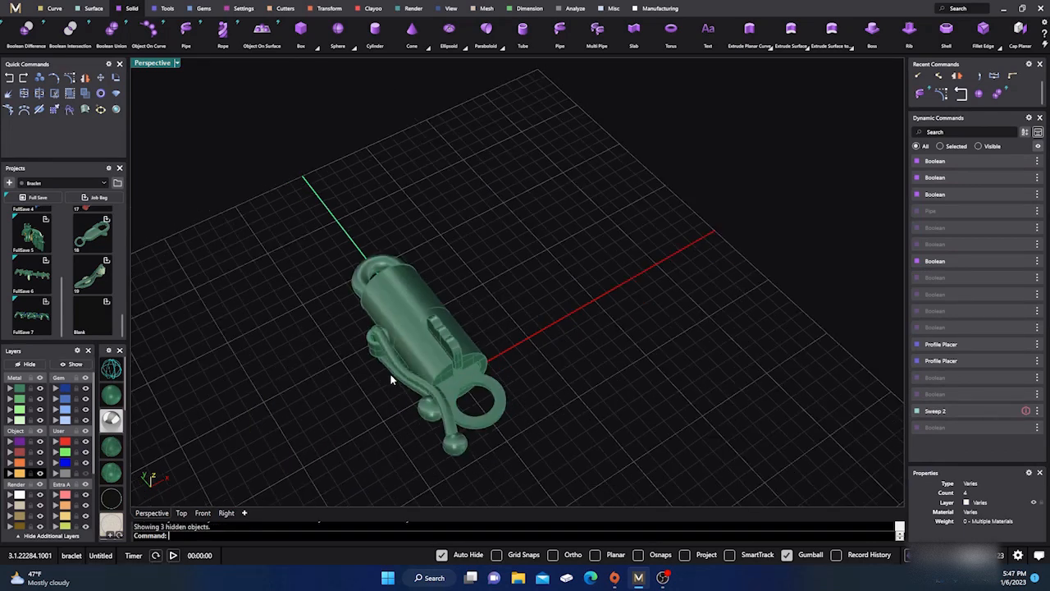
click(118, 182)
click(151, 212)
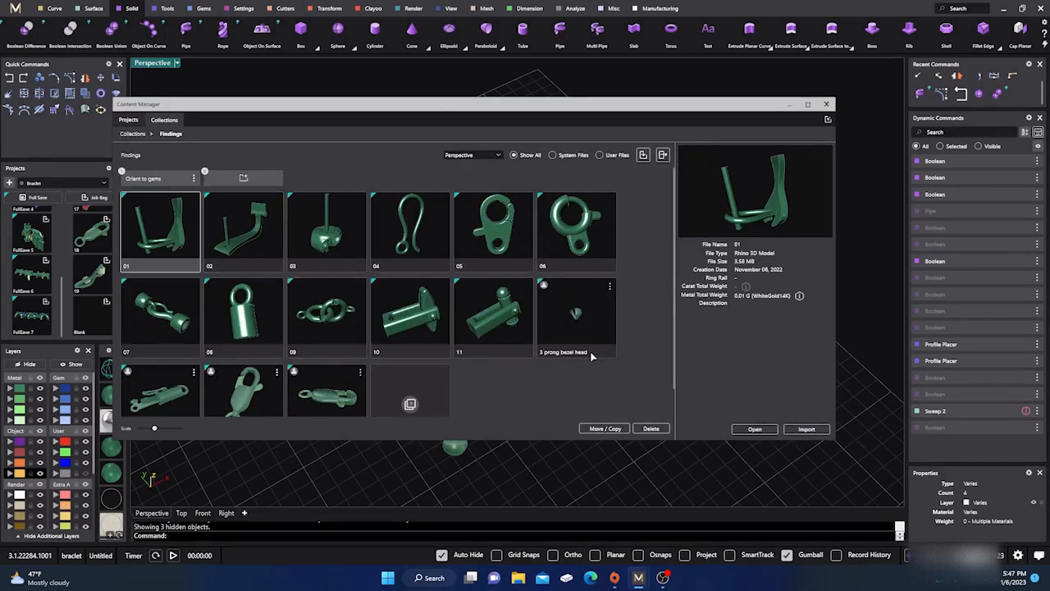
click(643, 155)
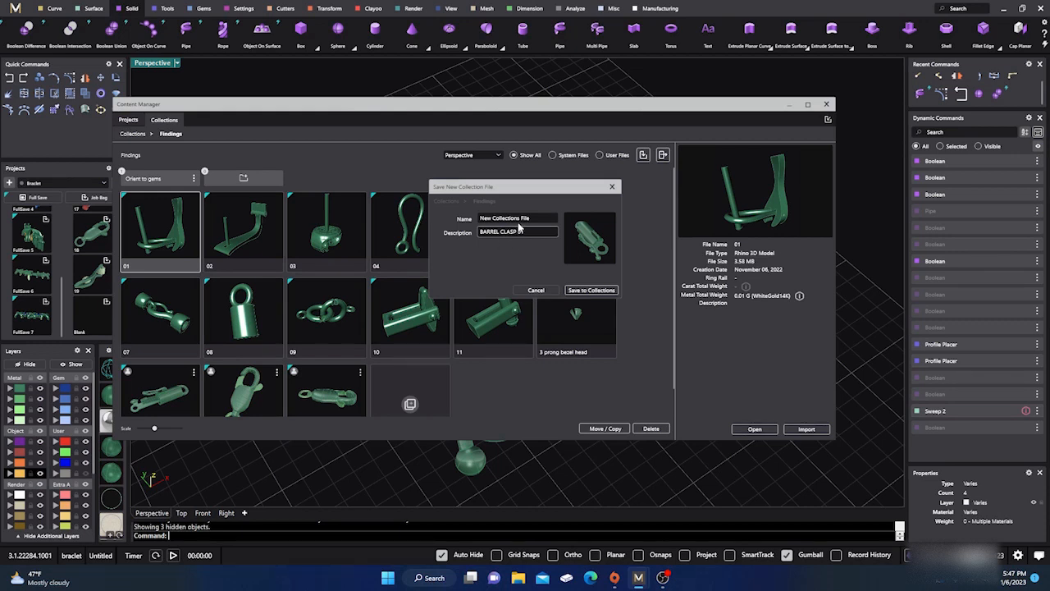
text(01)
drag(530, 232, 562, 221)
key(BackSpace)
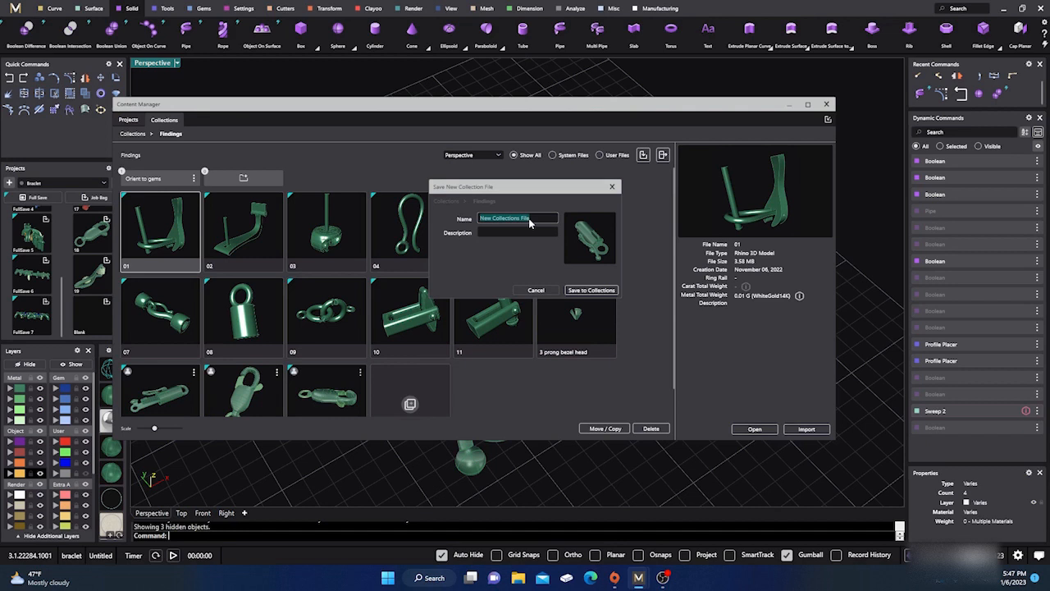
Name the new Findings collection file "bARREL CLASP 01".
text(BARREL)
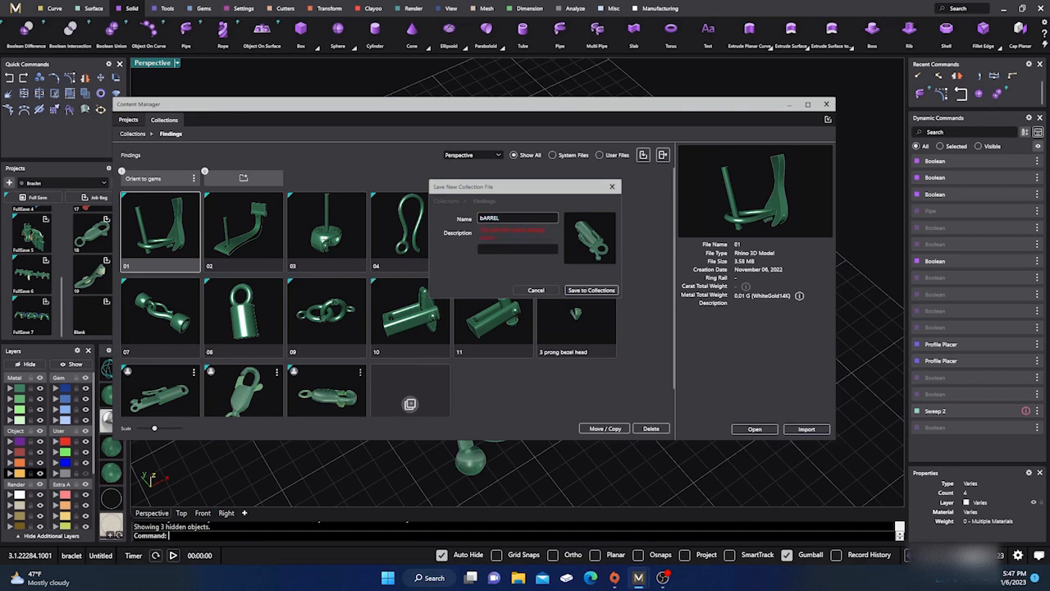
text( CLASP)
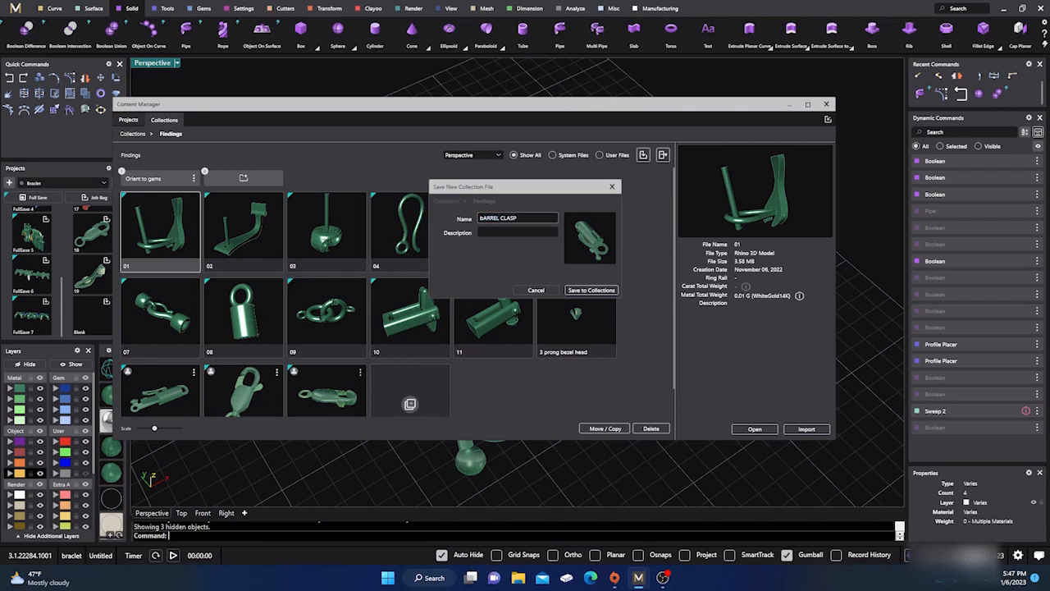
text( 01)
key(Tab)
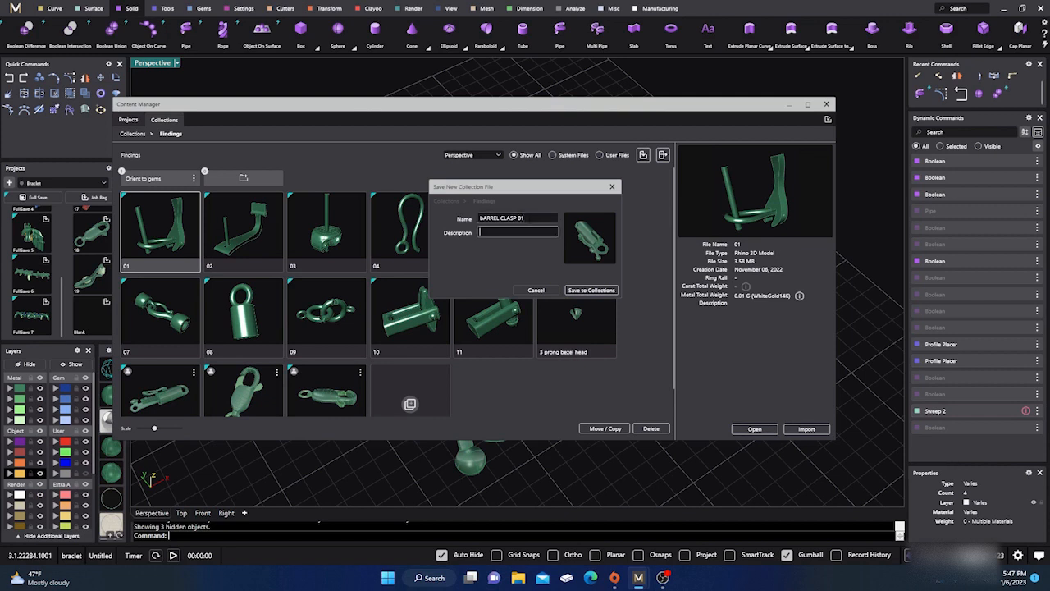
Save the clasp file to the Findings collection, and store the whole clasp in the current project's blank slot.
click(597, 295)
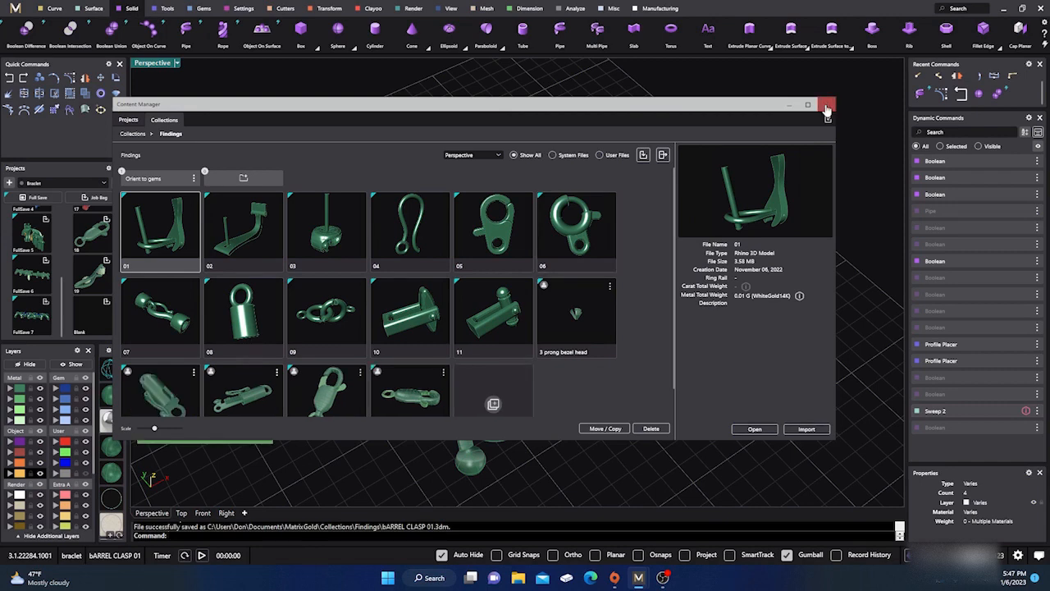
click(824, 105)
drag(321, 185, 623, 489)
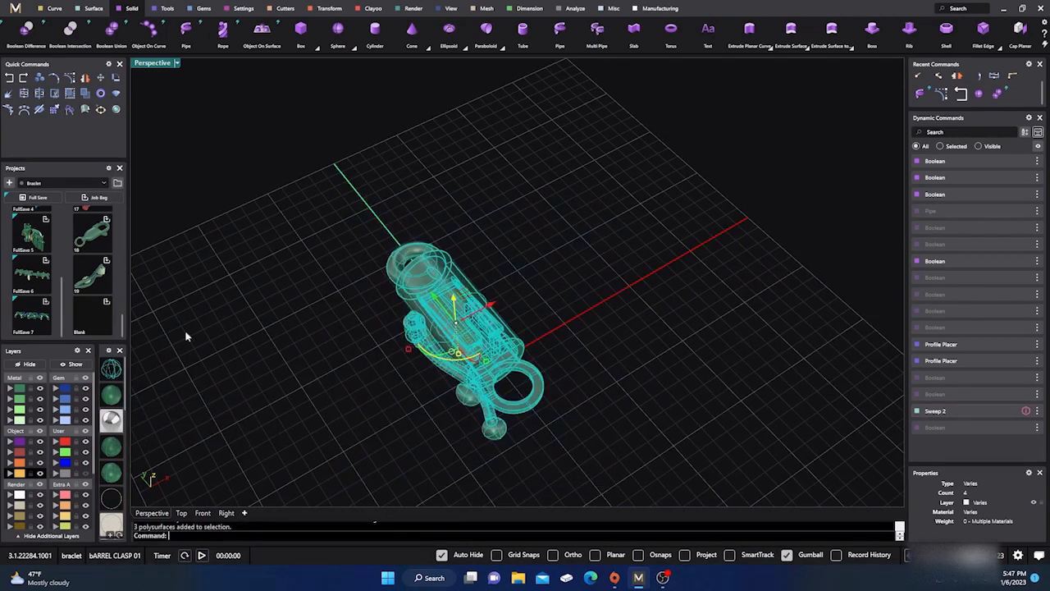
click(106, 303)
Delete the whole clasp from the scene and start a new empty document without saving the changes.
drag(304, 227, 628, 480)
key(Delete)
click(15, 8)
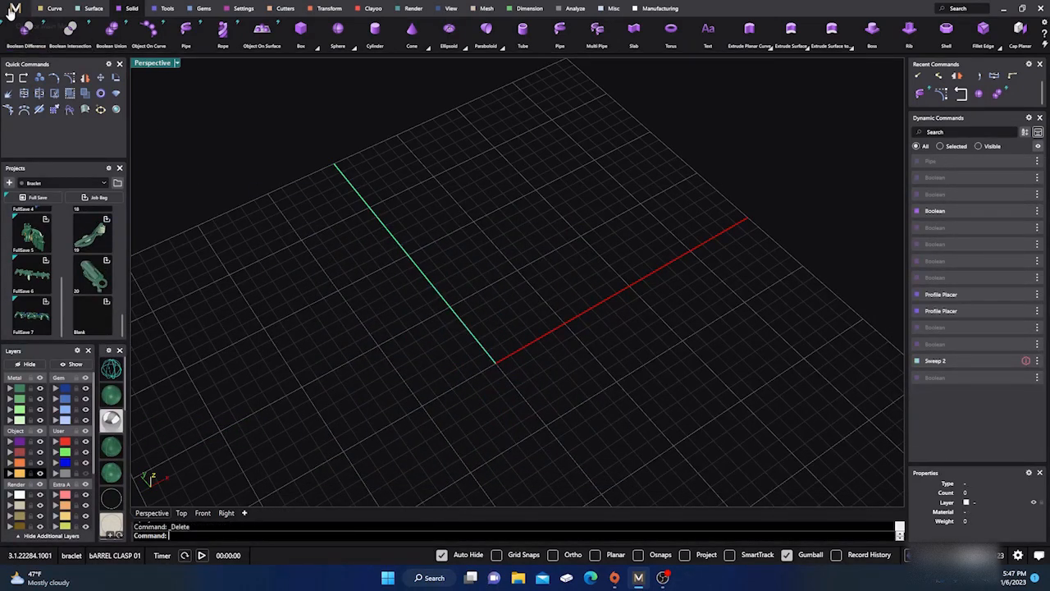
mouse_move(10, 27)
click(62, 44)
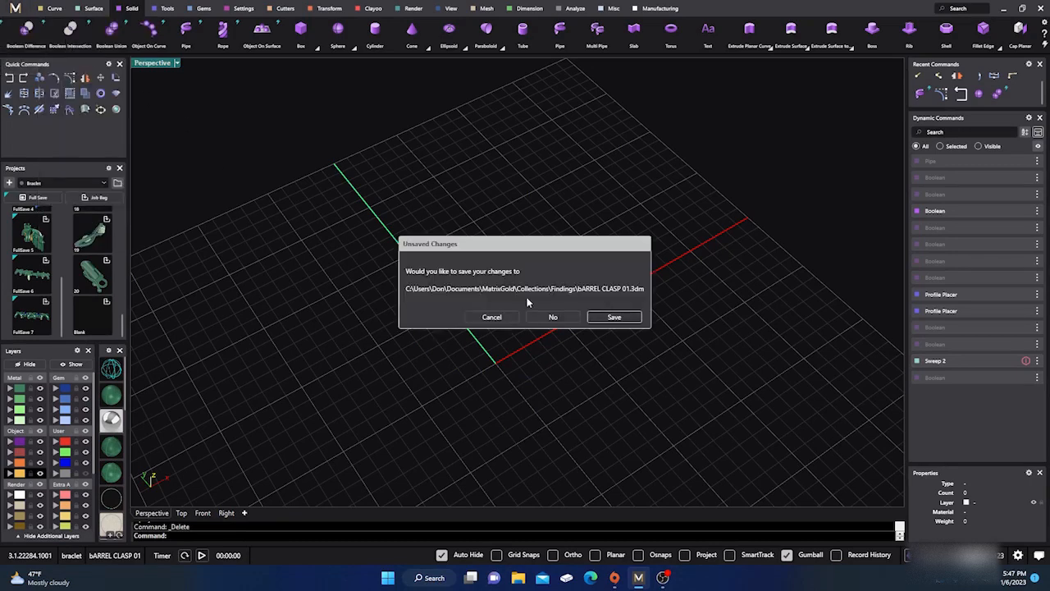
click(550, 316)
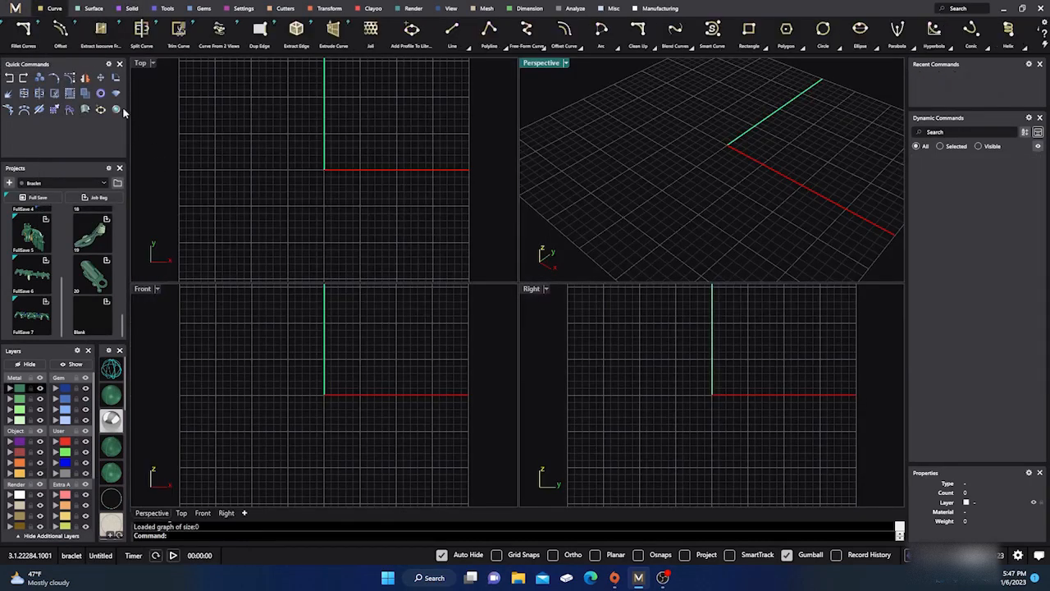
Open the bARREL CLASP 01 model from the Findings collection and close the Content Manager.
click(117, 184)
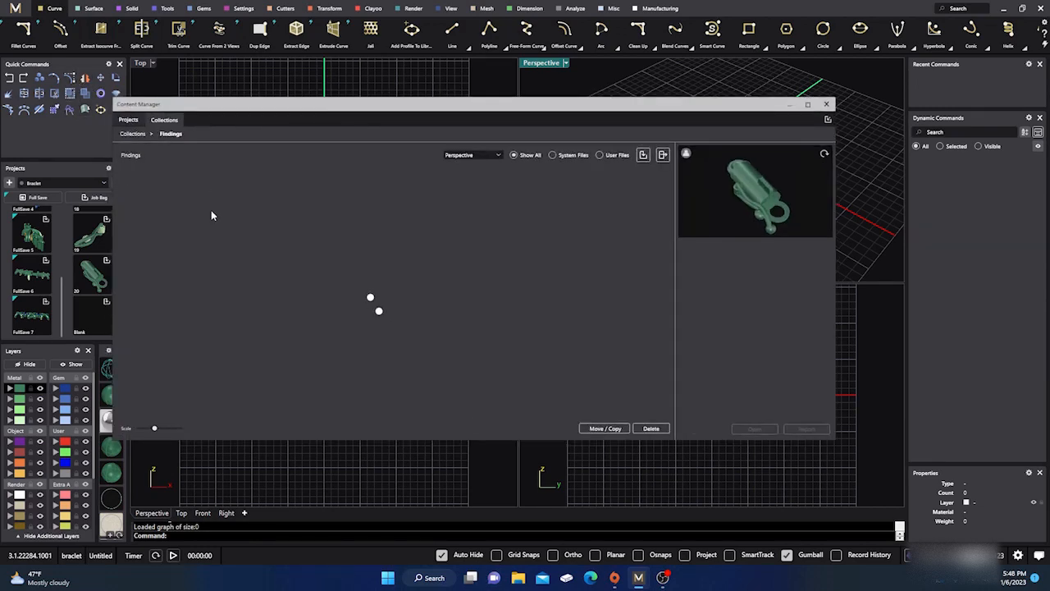
scroll(334, 335, down, 1)
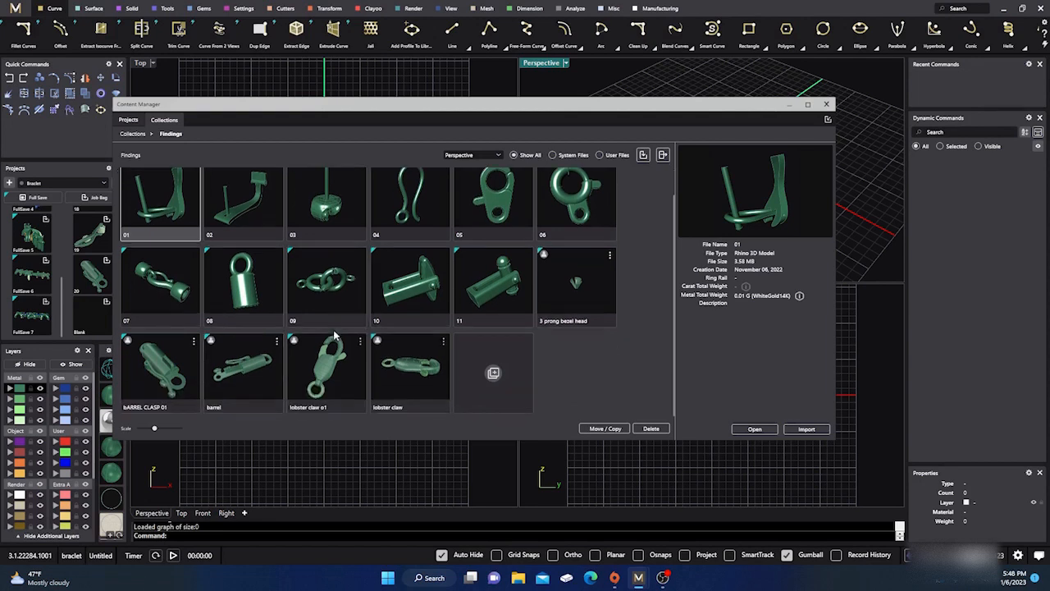
double_click(170, 367)
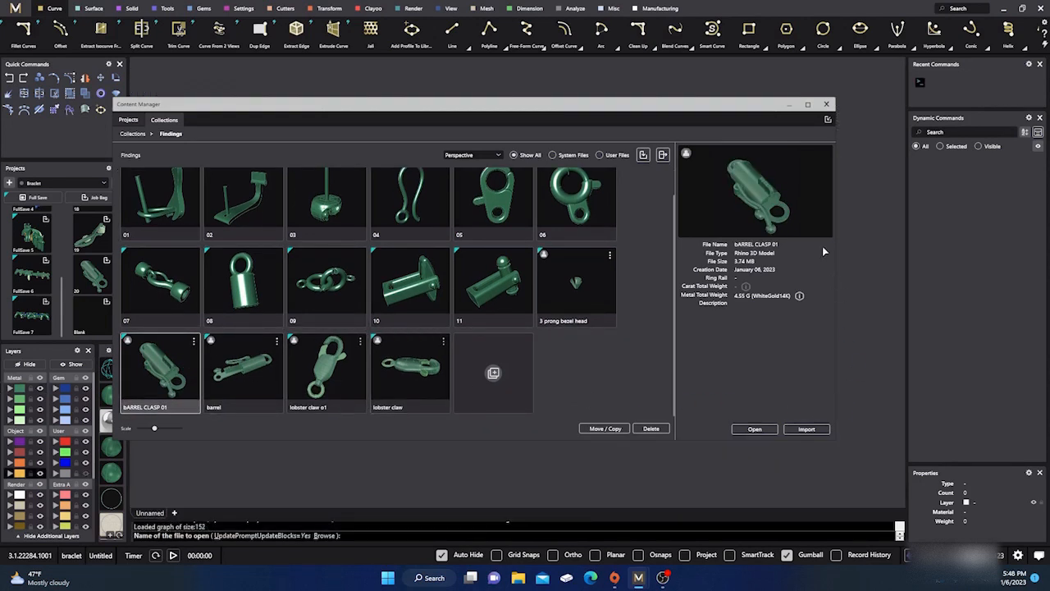
click(826, 105)
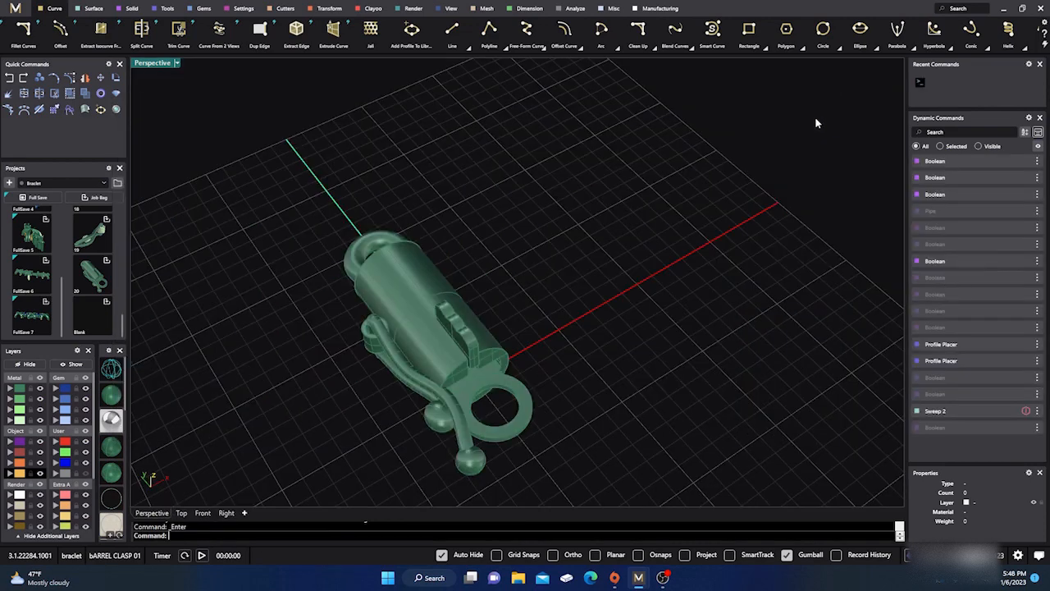
Select the catch, barrel and tongue one by one to check that each is a separate solid.
right_drag(544, 330, 423, 410)
click(399, 415)
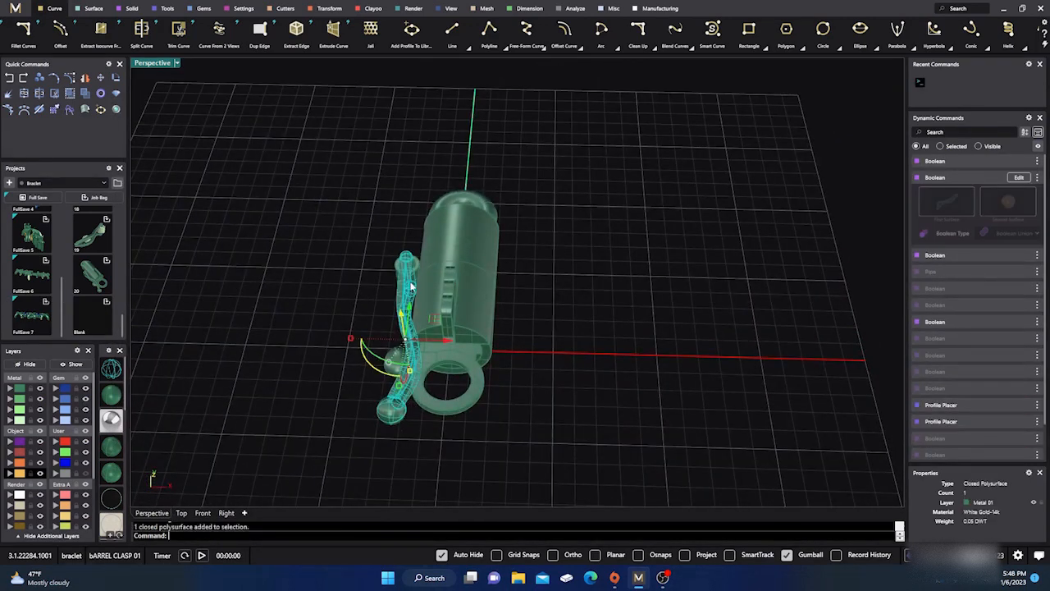
click(477, 250)
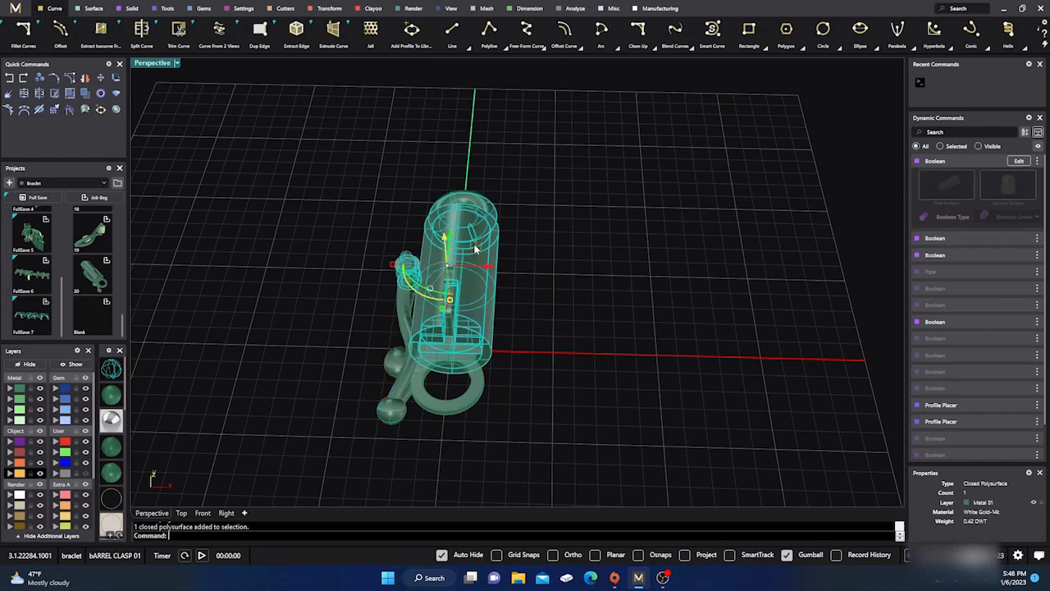
click(480, 400)
Rotate the safety catch outward about its pivot ring in the Top view so it swings clear of the tongue.
click(402, 293)
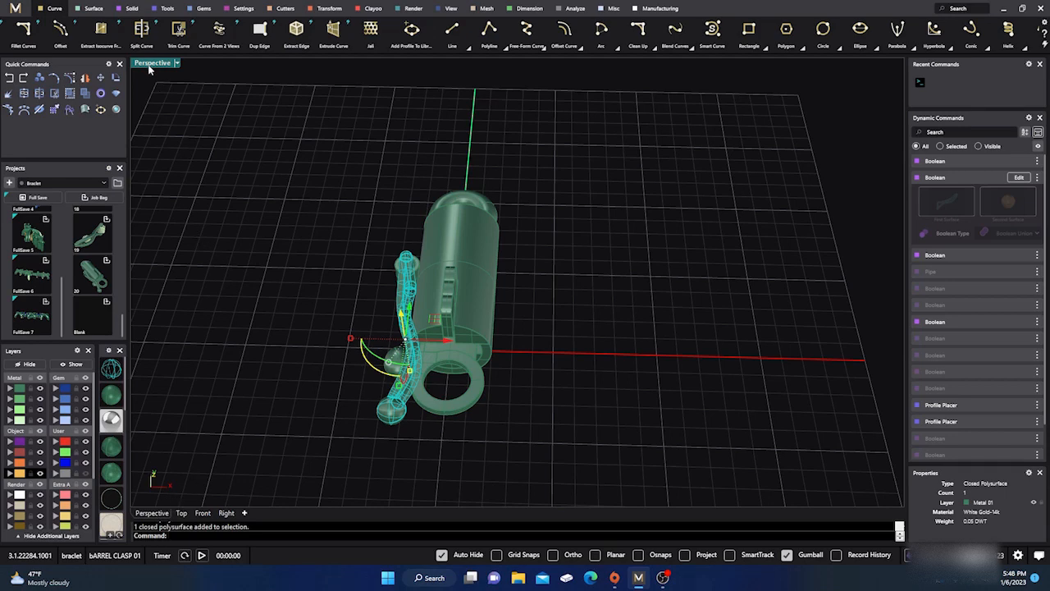
click(181, 512)
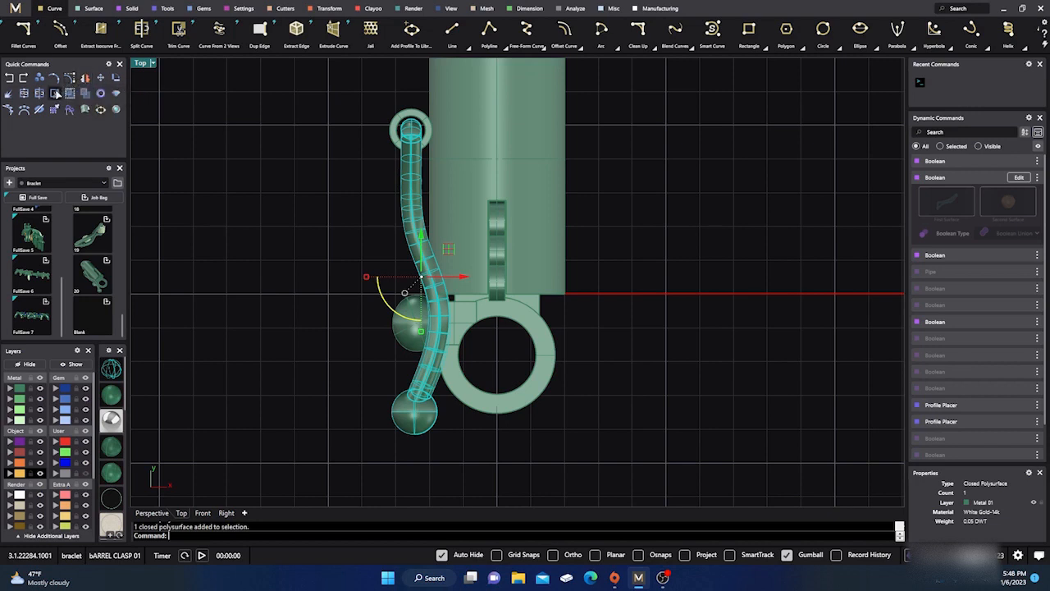
click(115, 78)
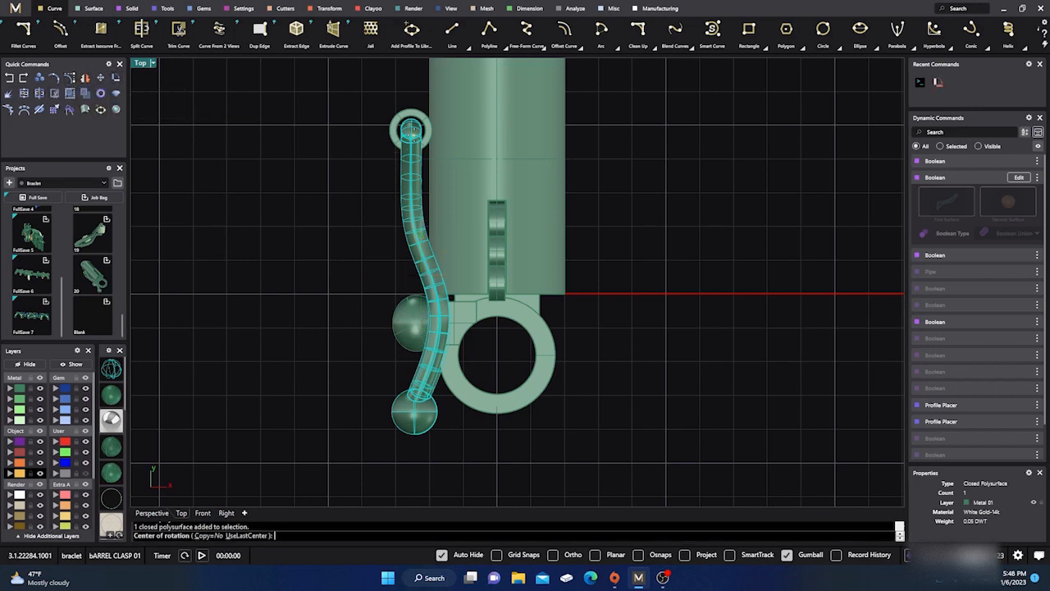
click(411, 129)
click(424, 414)
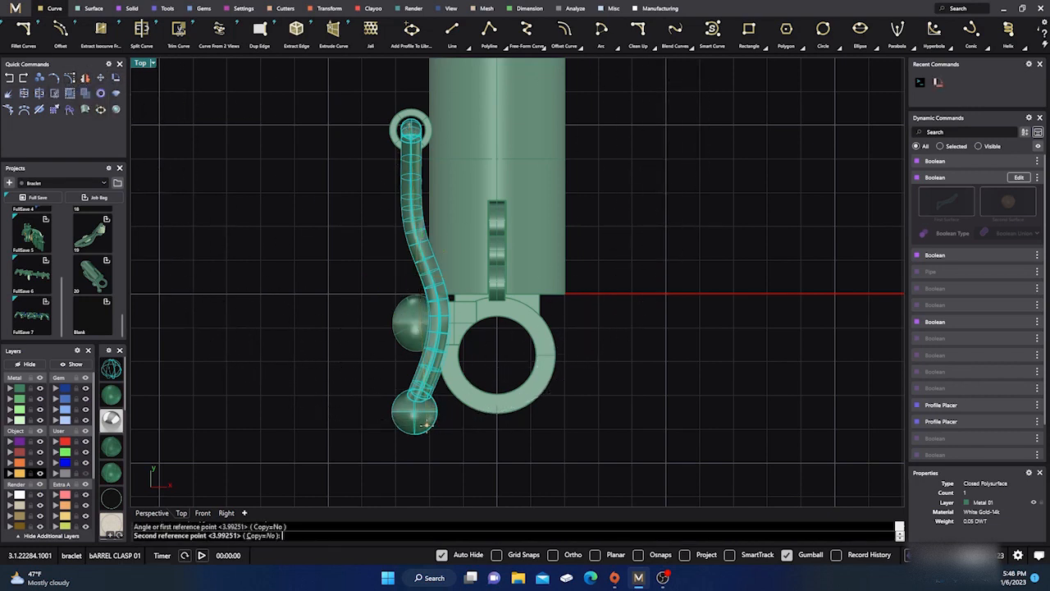
click(303, 393)
Move the ring-ended tongue straight along the barrel's axis until it is fully outside the barrel.
click(492, 239)
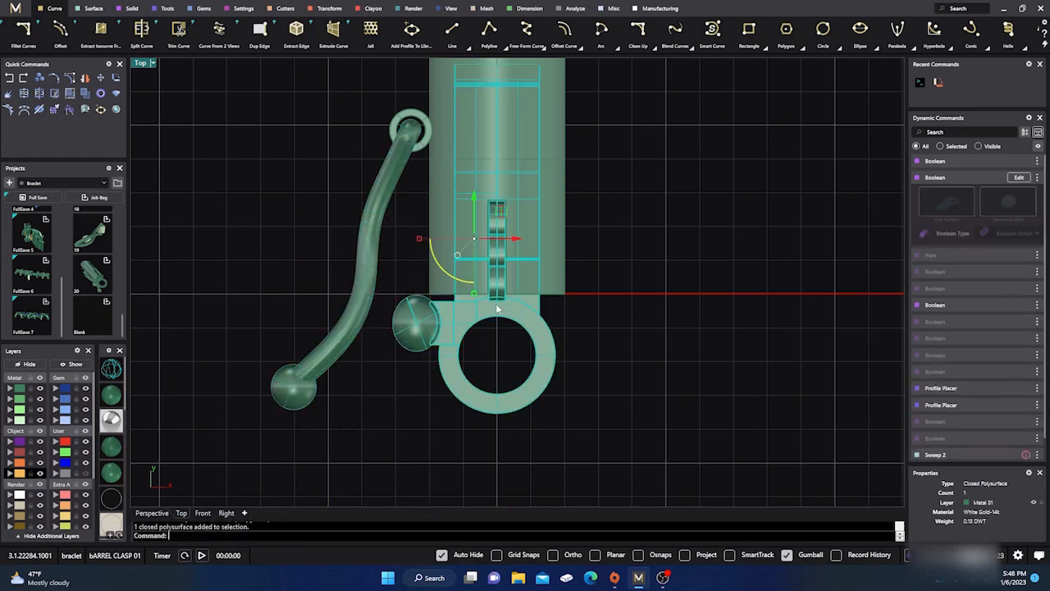
scroll(466, 203, down, 5)
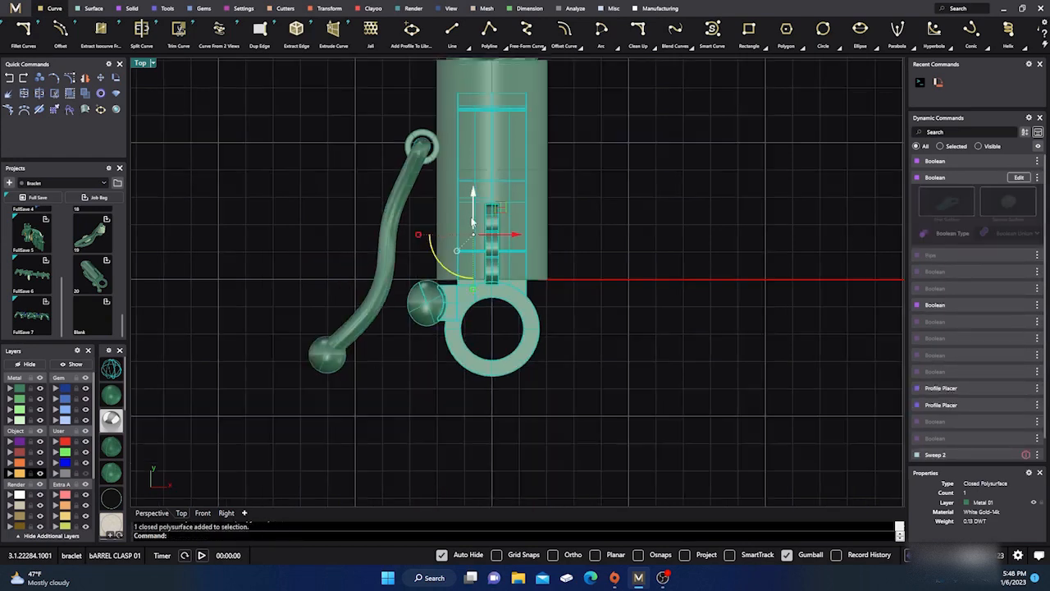
drag(472, 188, 473, 333)
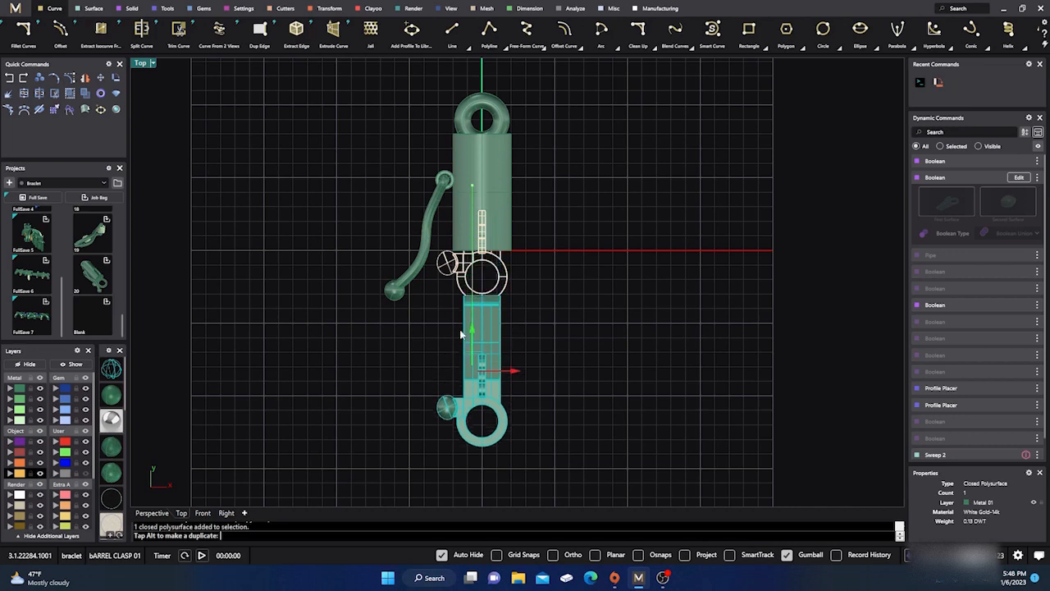
click(348, 373)
Examine the opened clasp in perspective with the rendered metal display, including the barrel slot and tongue.
click(163, 514)
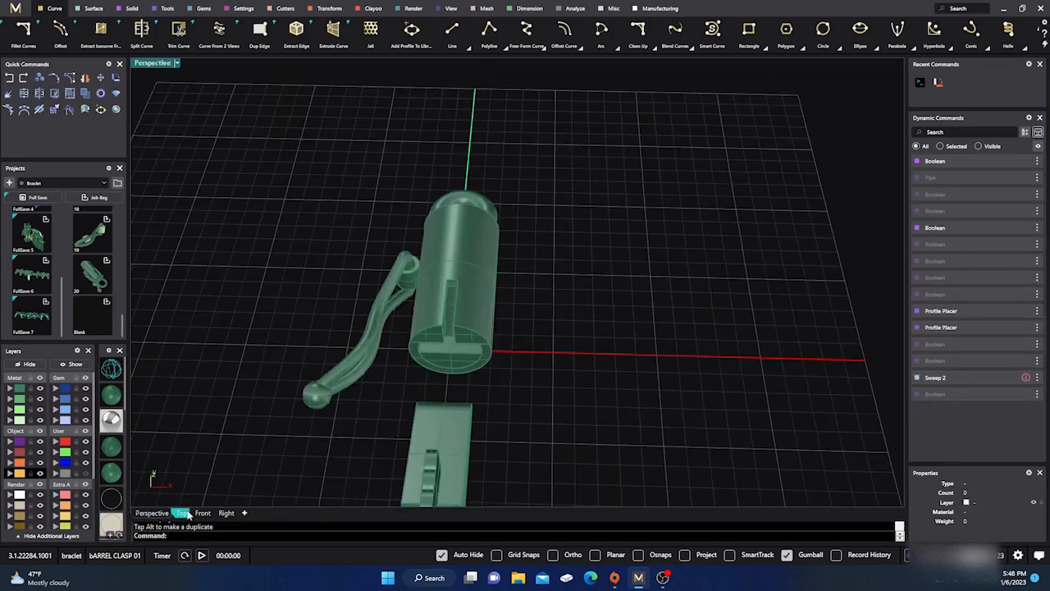
right_drag(492, 394, 590, 377)
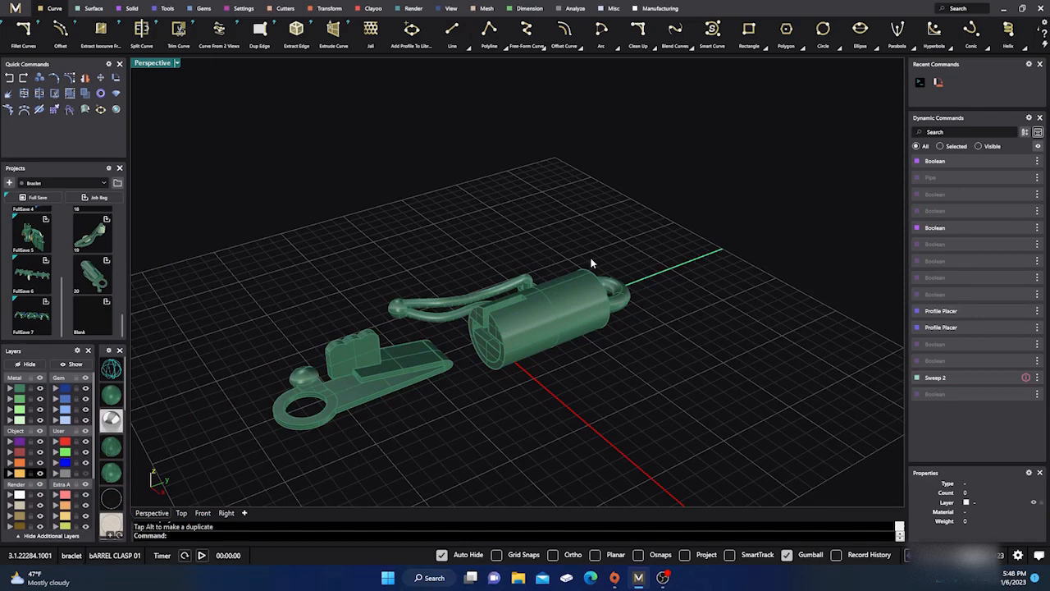
right_drag(591, 262, 586, 273)
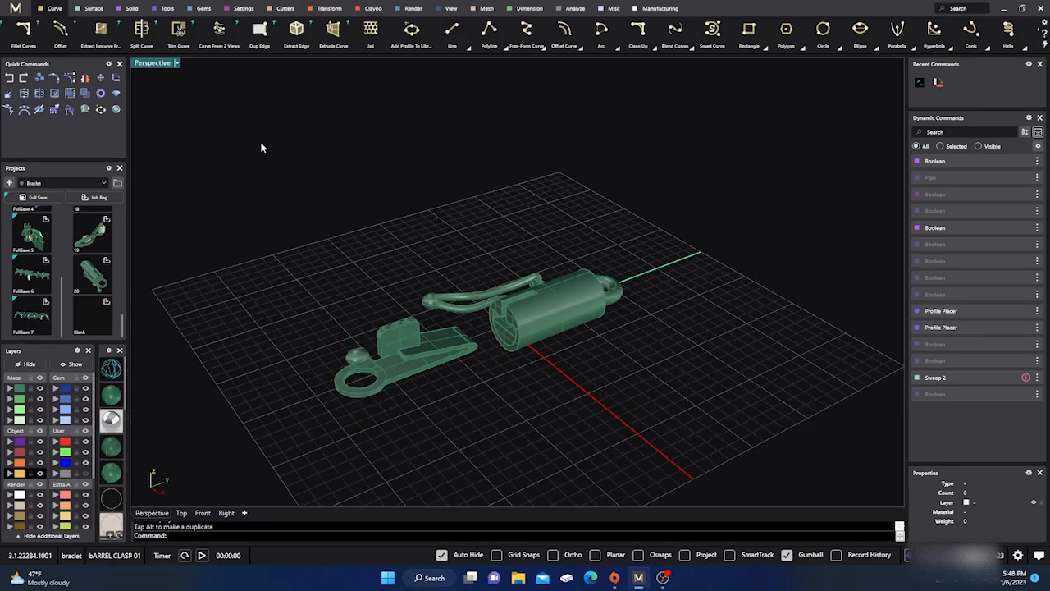
click(114, 421)
mouse_move(356, 419)
right_down()
mouse_move(376, 433)
mouse_move(360, 428)
right_up()
scroll(431, 381, up, 5)
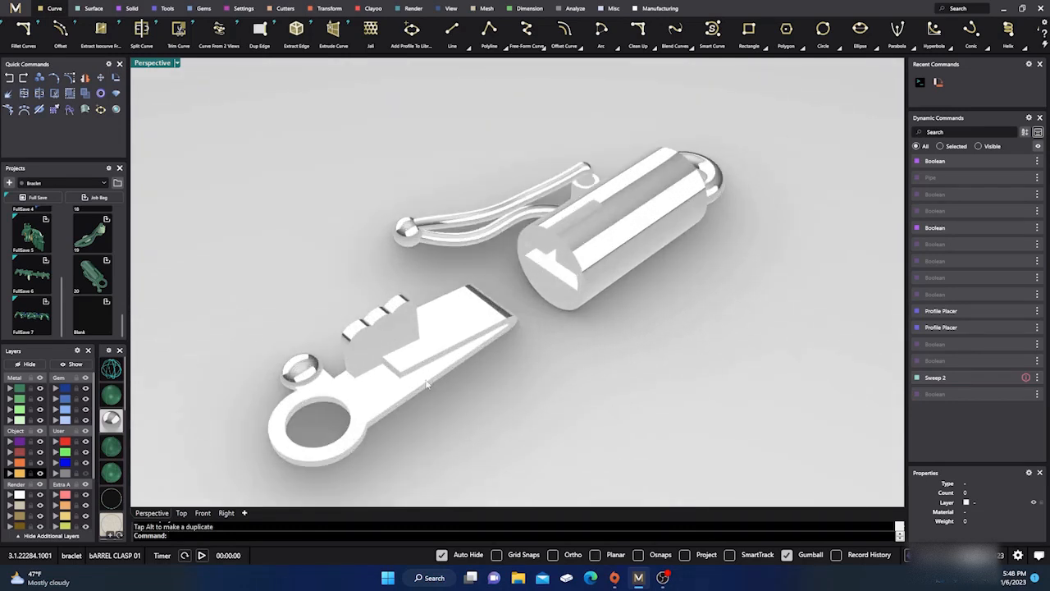
right_drag(373, 389, 385, 367)
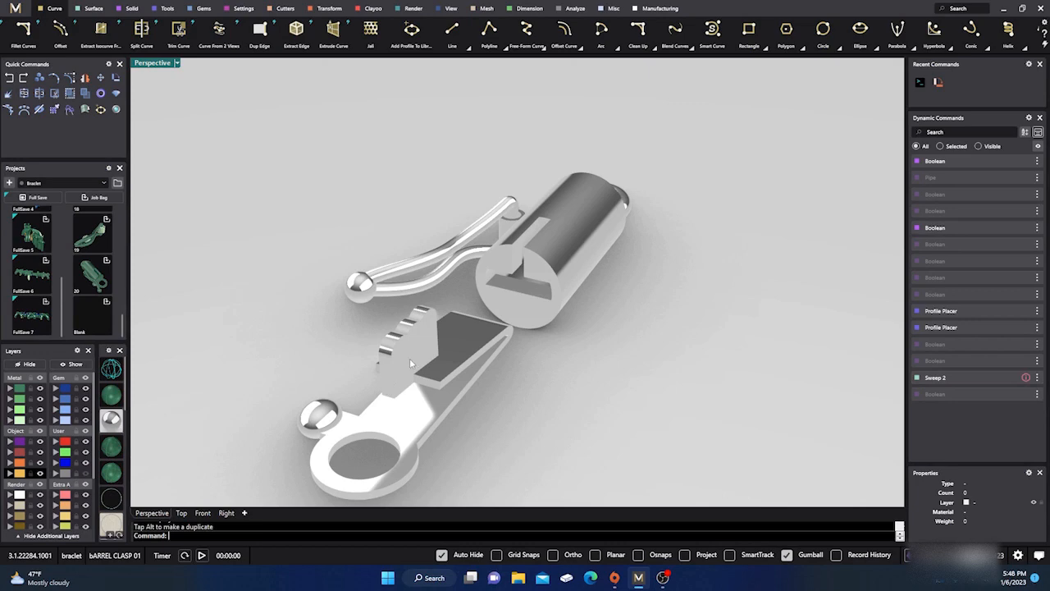
right_drag(392, 417, 188, 427)
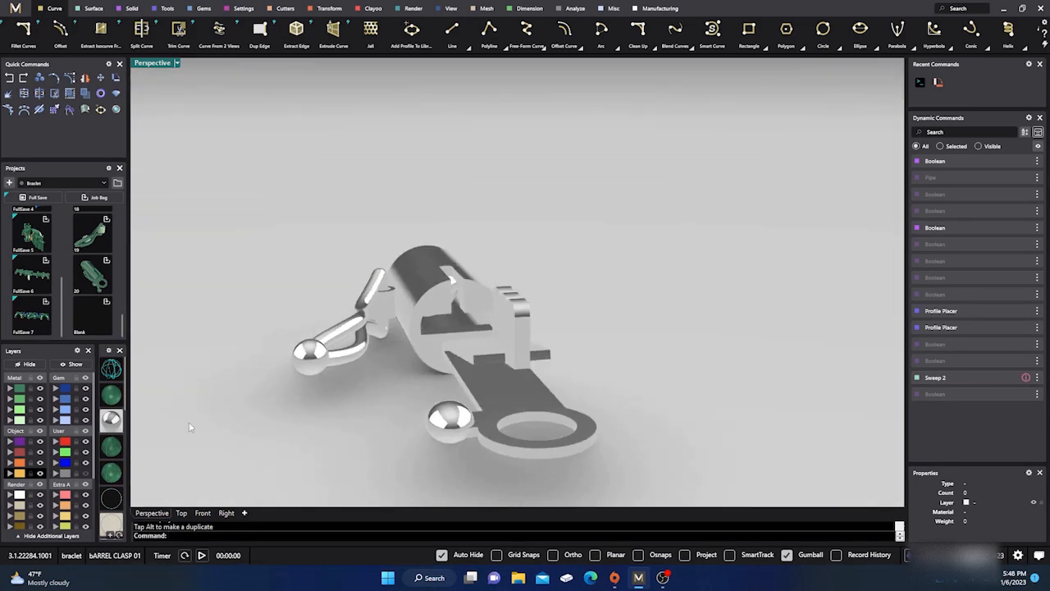
Restore the green shaded display and examine the barrel's T-shaped slot, the tongue and the whole opened clasp.
click(104, 397)
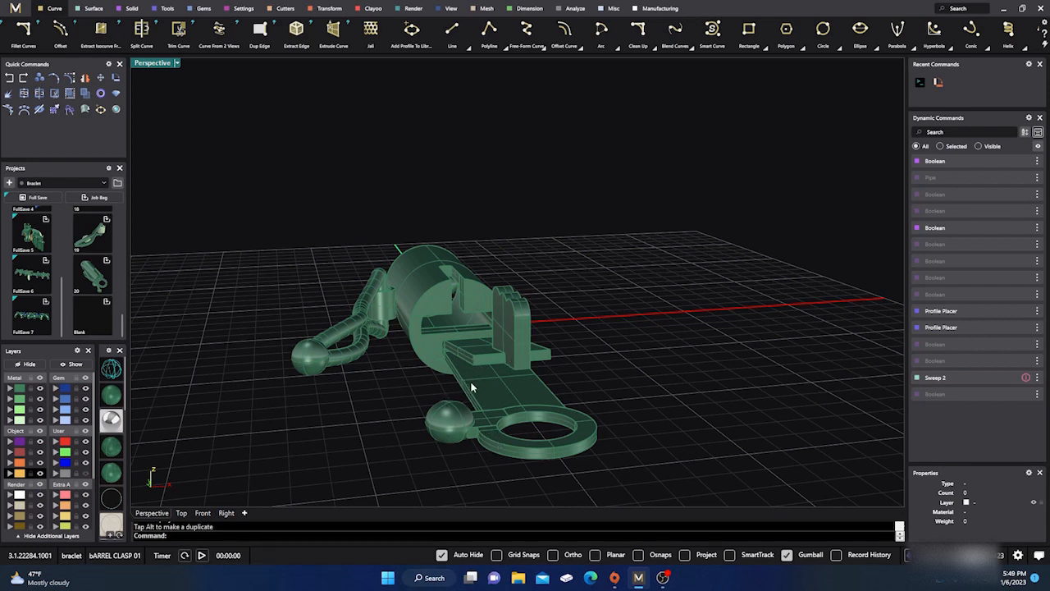
scroll(435, 320, up, 3)
scroll(430, 324, up, 3)
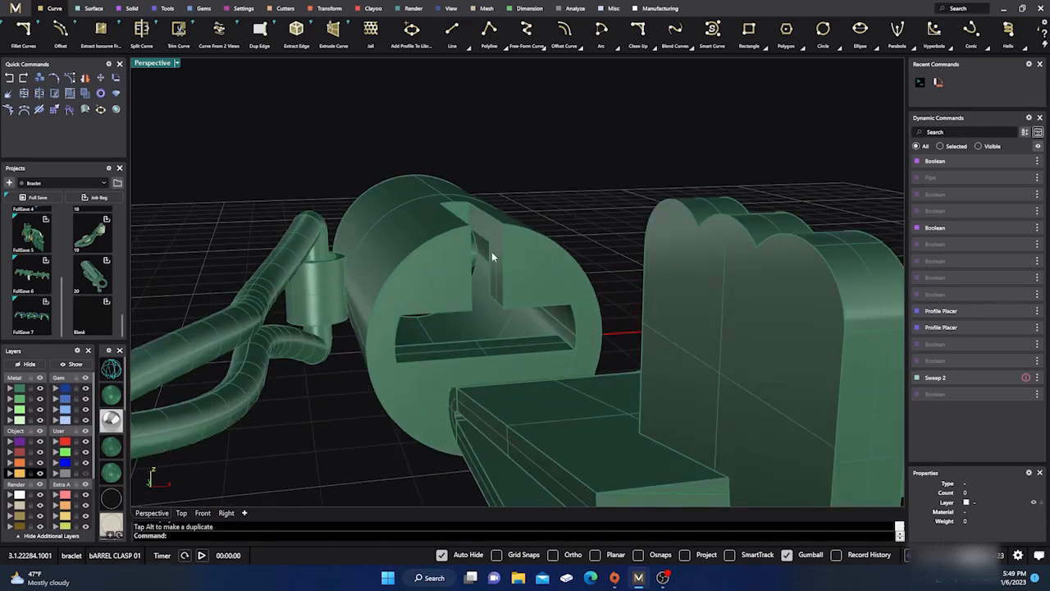
scroll(455, 389, down, 3)
right_drag(453, 387, 372, 375)
scroll(468, 389, down, 3)
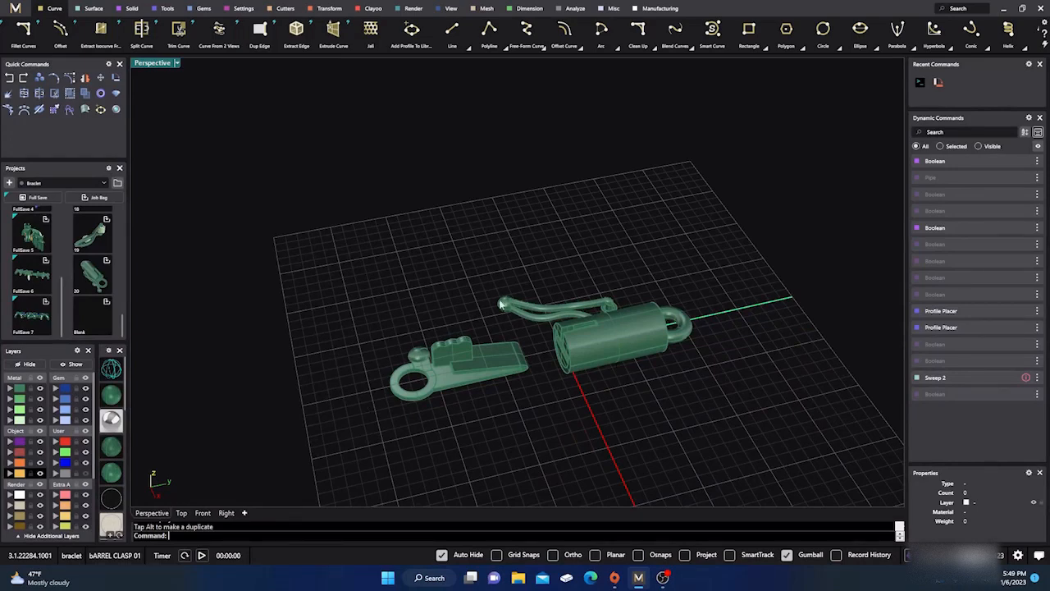
right_drag(364, 419, 378, 390)
scroll(443, 374, up, 3)
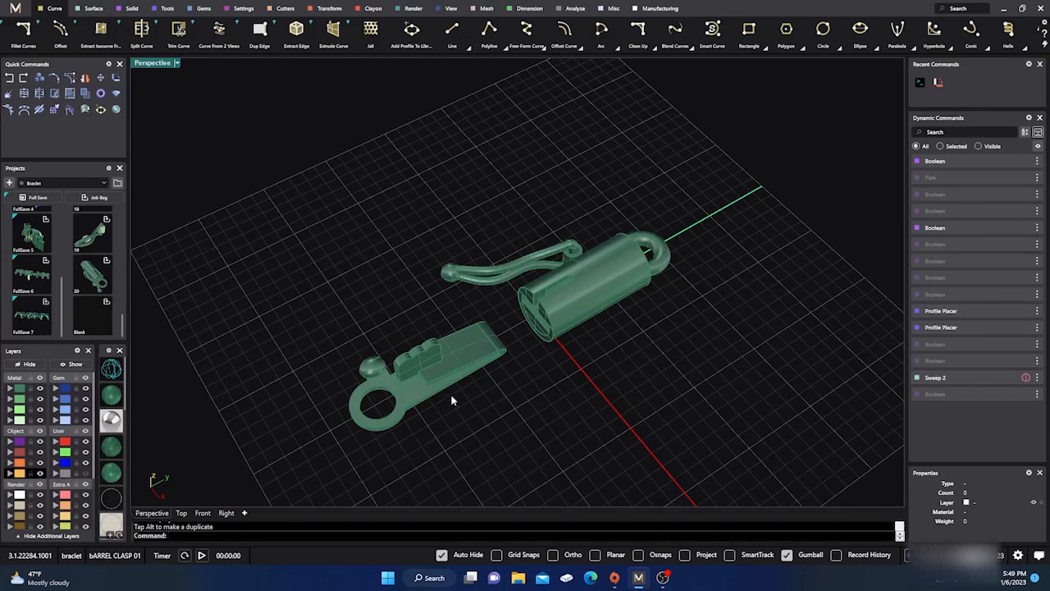
right_drag(448, 452, 443, 418)
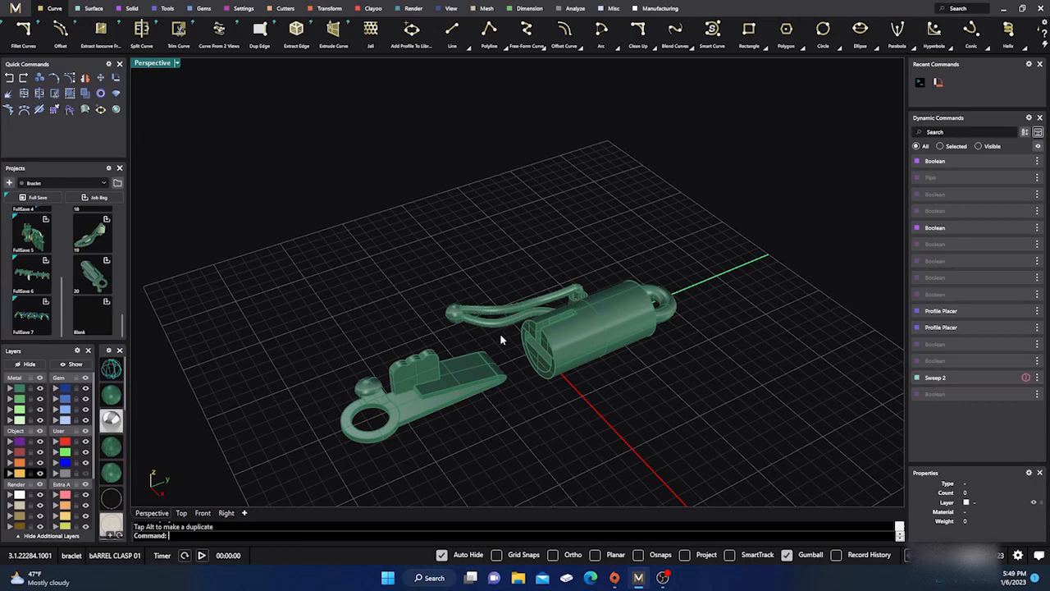
Slide the clasp's tongue piece into the open end of the barrel and deselect it.
right_drag(557, 454, 492, 437)
scroll(501, 434, down, 4)
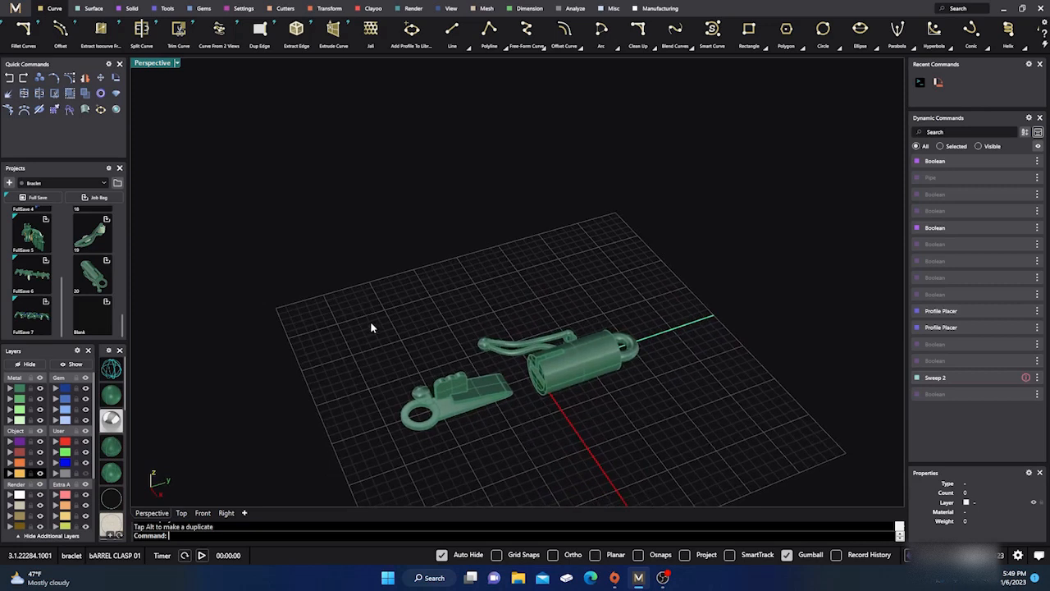
click(466, 393)
drag(466, 393, 589, 355)
click(452, 293)
right_drag(452, 294, 388, 371)
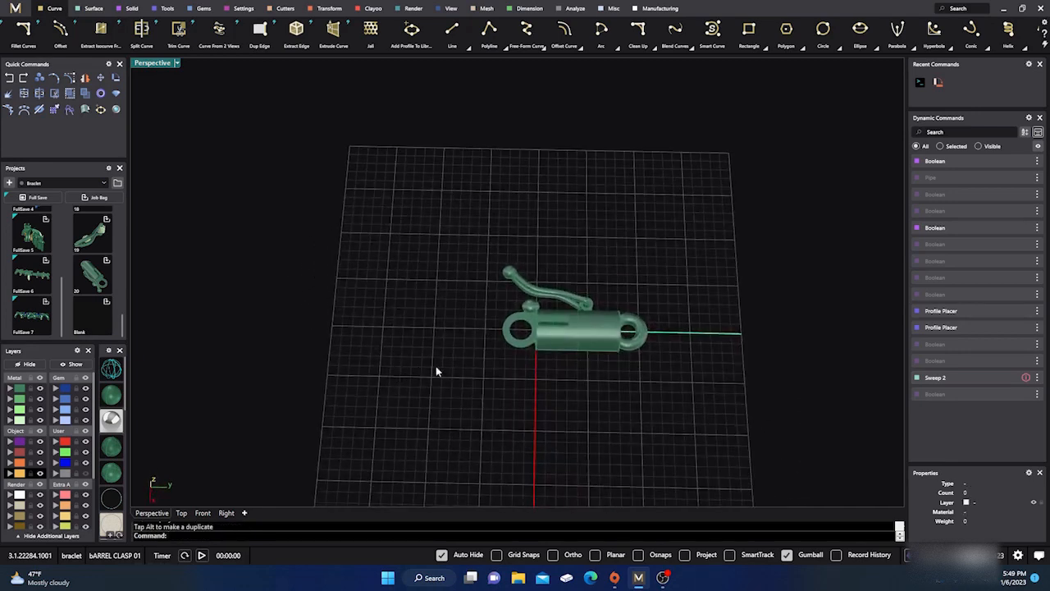
Rotate the curved lever in the top view about its hinge ball so its free end swings in beside the clasp's ring.
scroll(565, 312, up, 3)
click(493, 269)
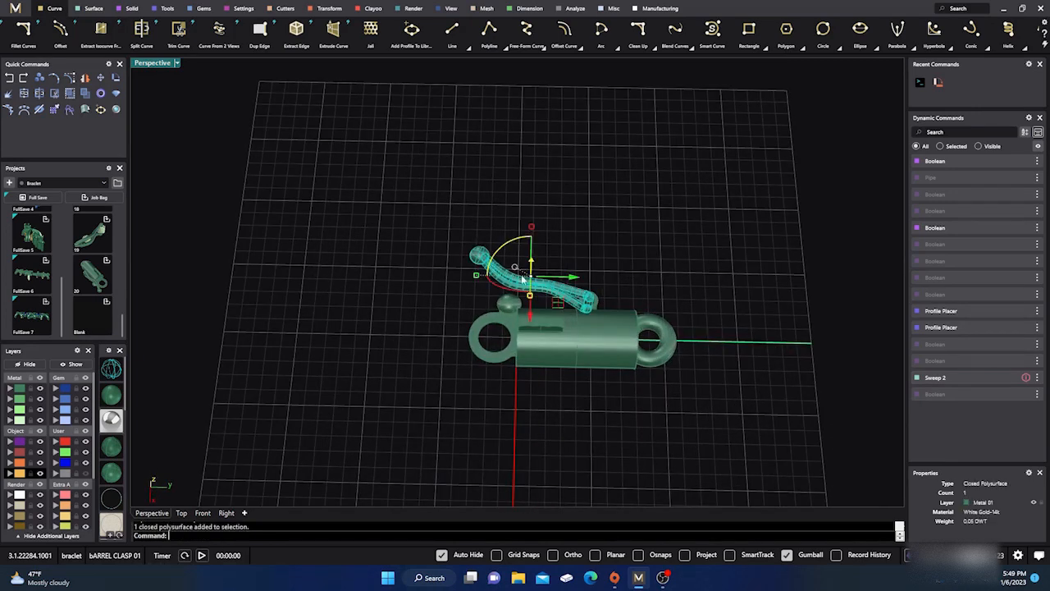
click(184, 512)
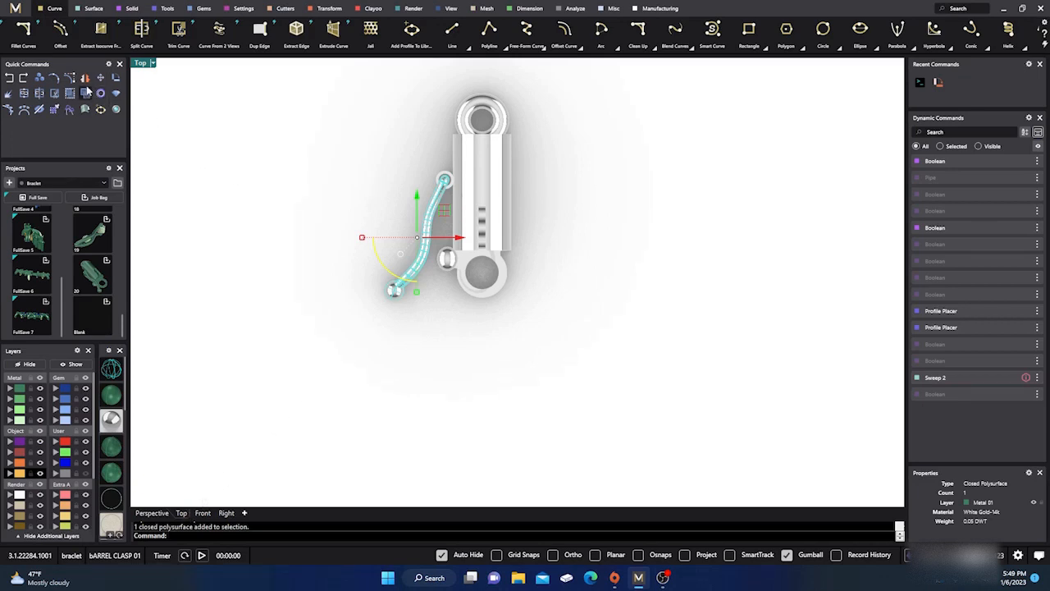
click(116, 77)
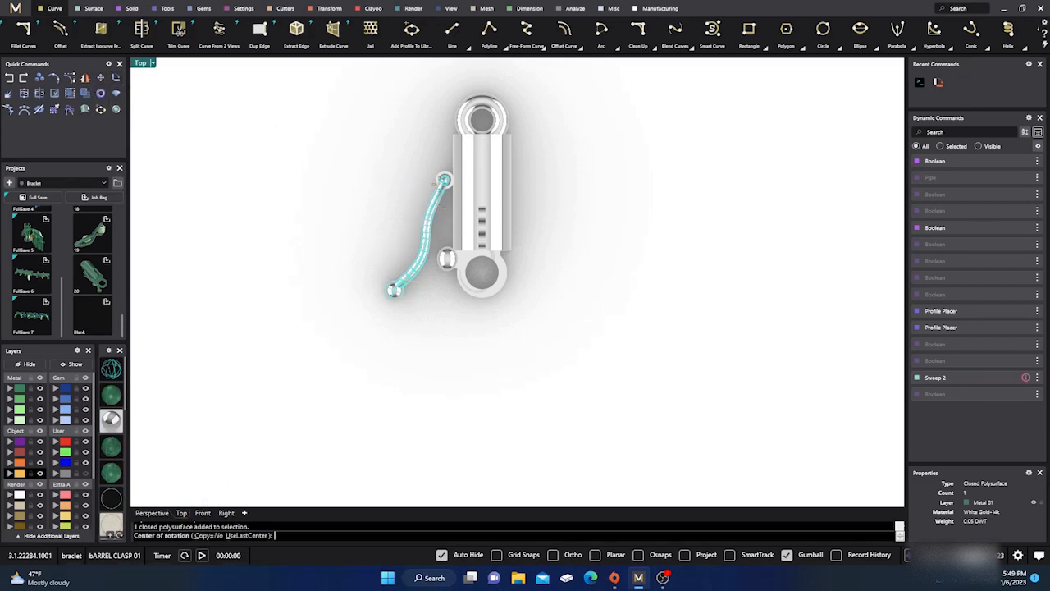
click(444, 179)
click(372, 320)
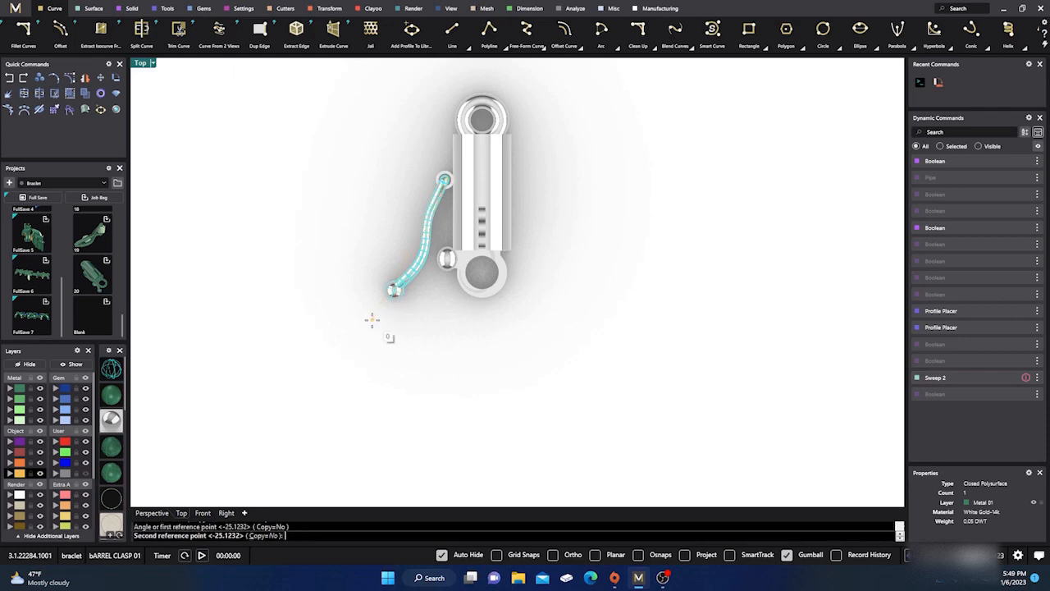
click(432, 335)
click(377, 364)
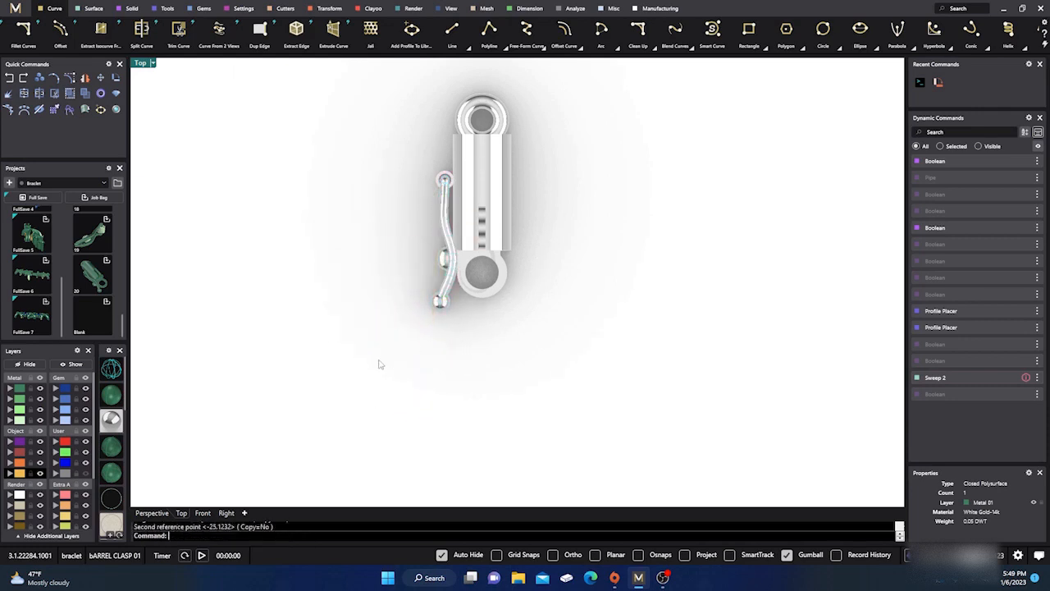
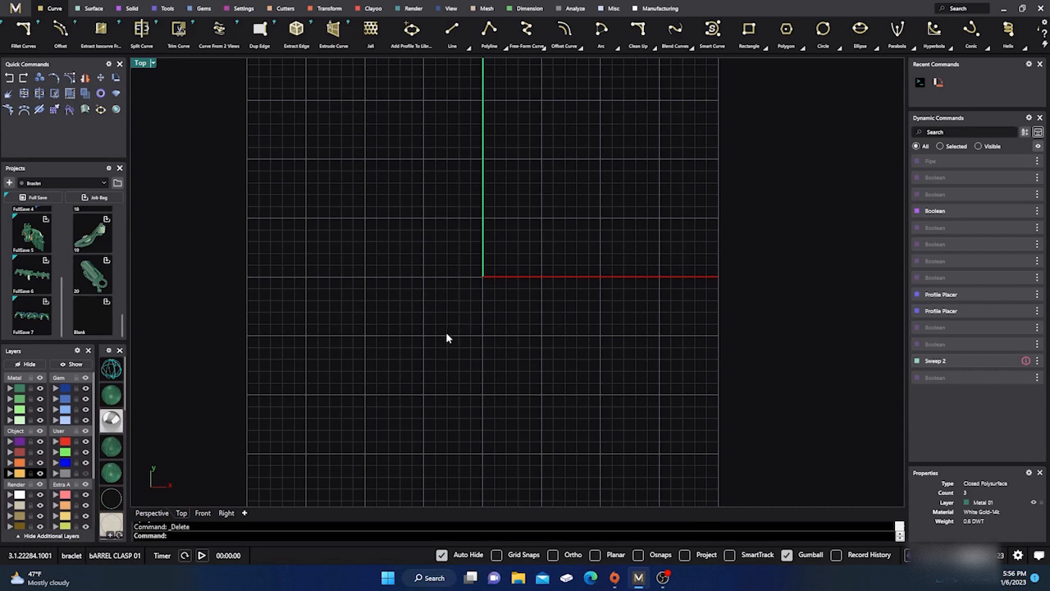
Load project version 20 and move the whole barrel clasp along negative X, clear of the origin.
double_click(99, 277)
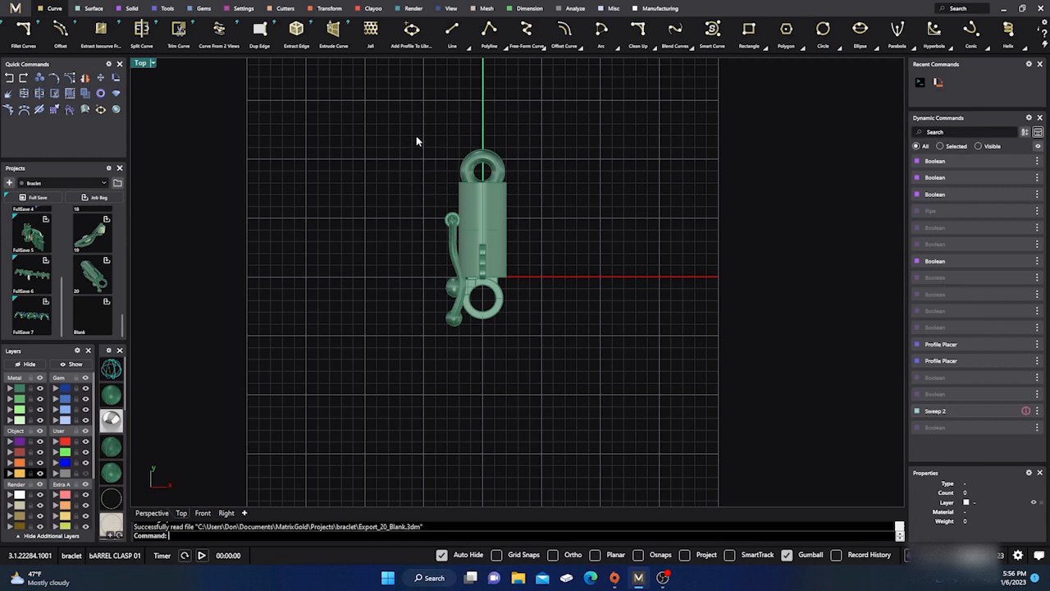
drag(412, 129, 575, 341)
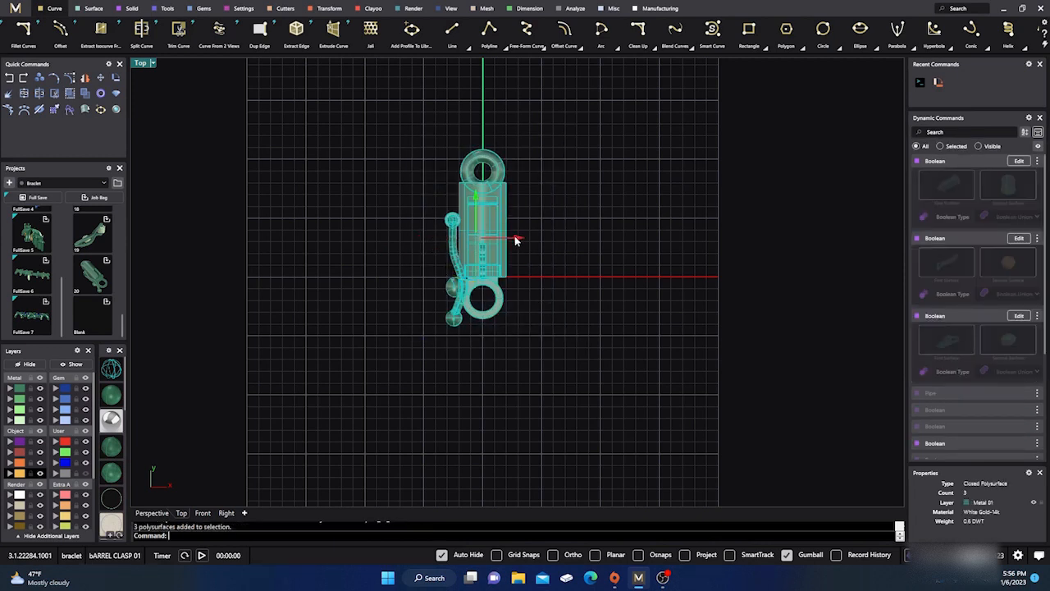
drag(516, 241, 355, 240)
click(410, 182)
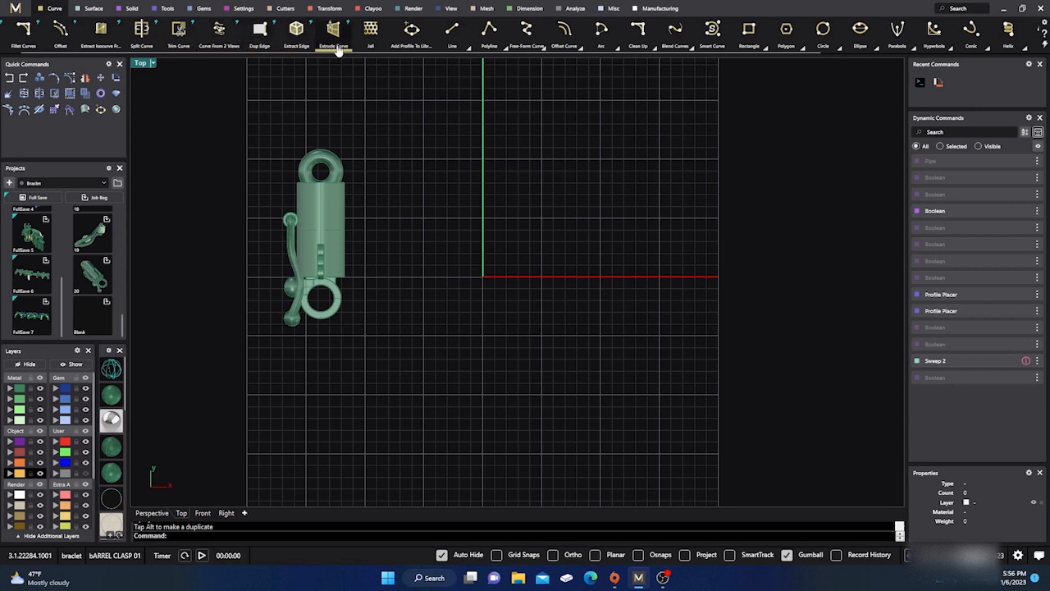
Draw a line along the Y axis from four small grid squares below the origin to four above, with 0.25 grid snaps.
click(452, 31)
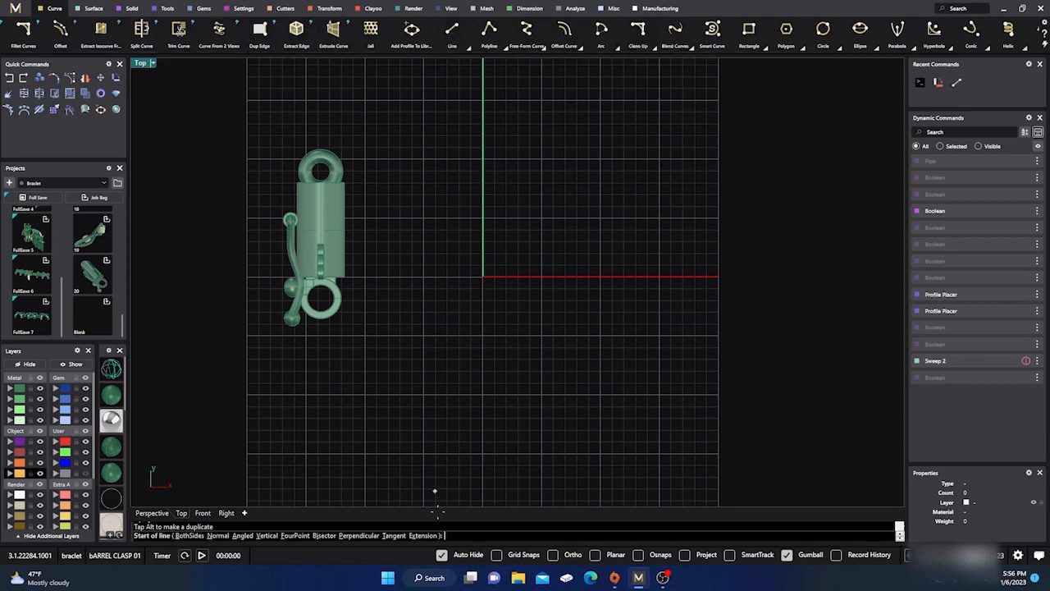
click(498, 557)
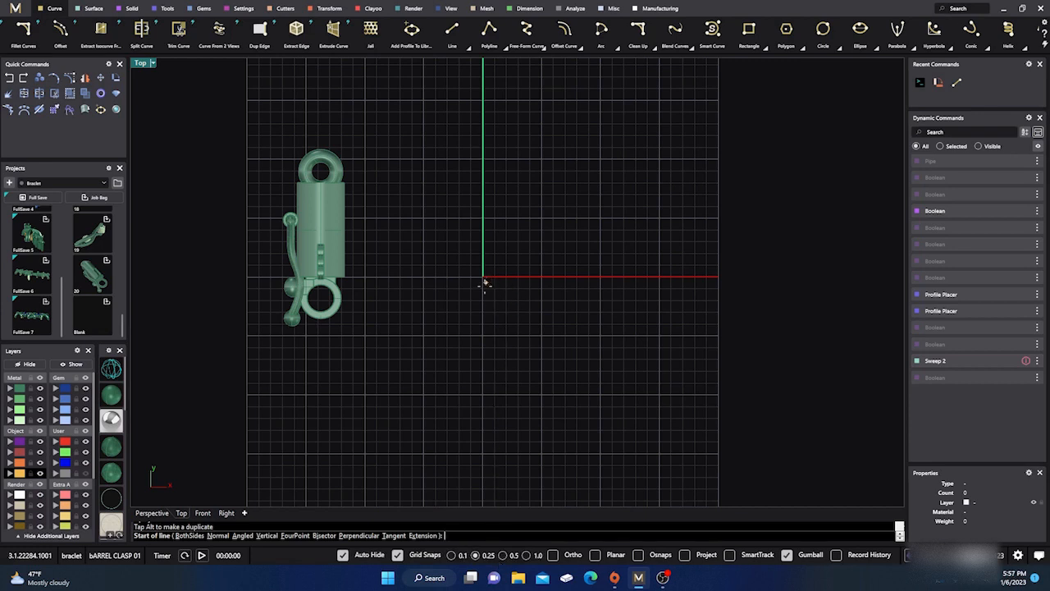
click(483, 323)
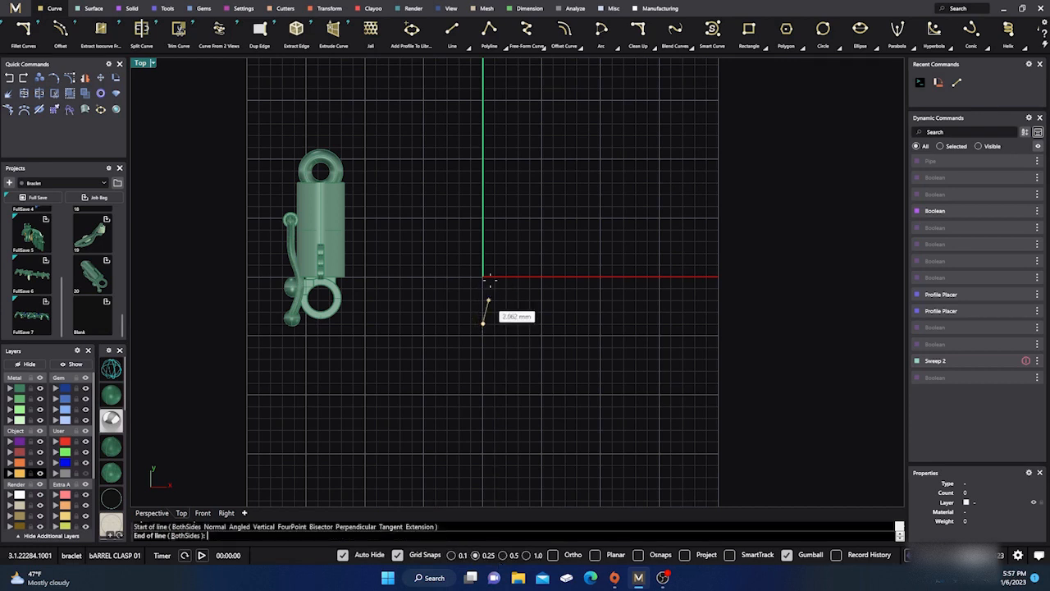
click(483, 230)
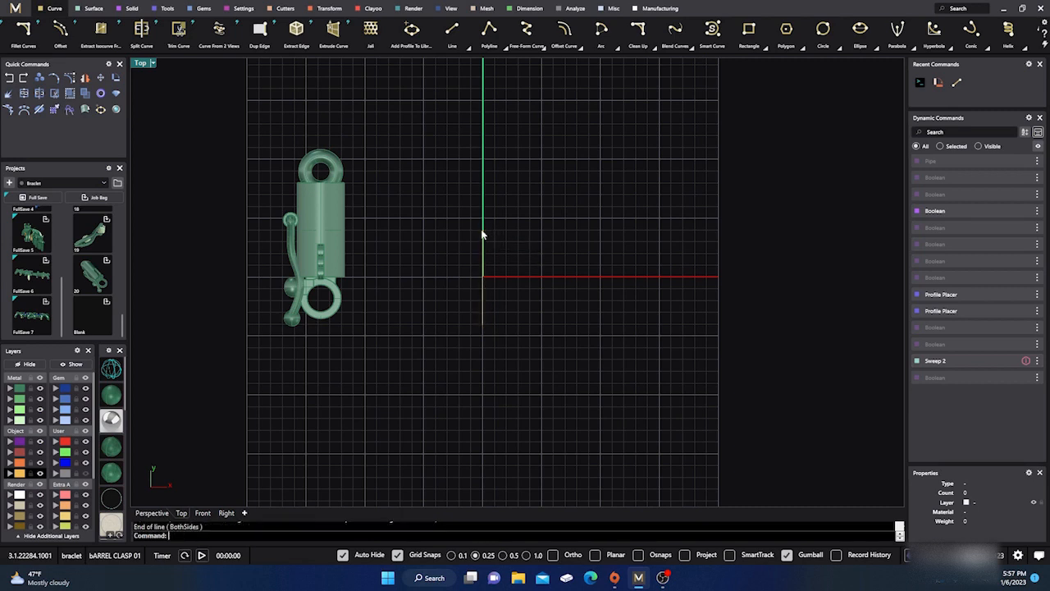
click(481, 308)
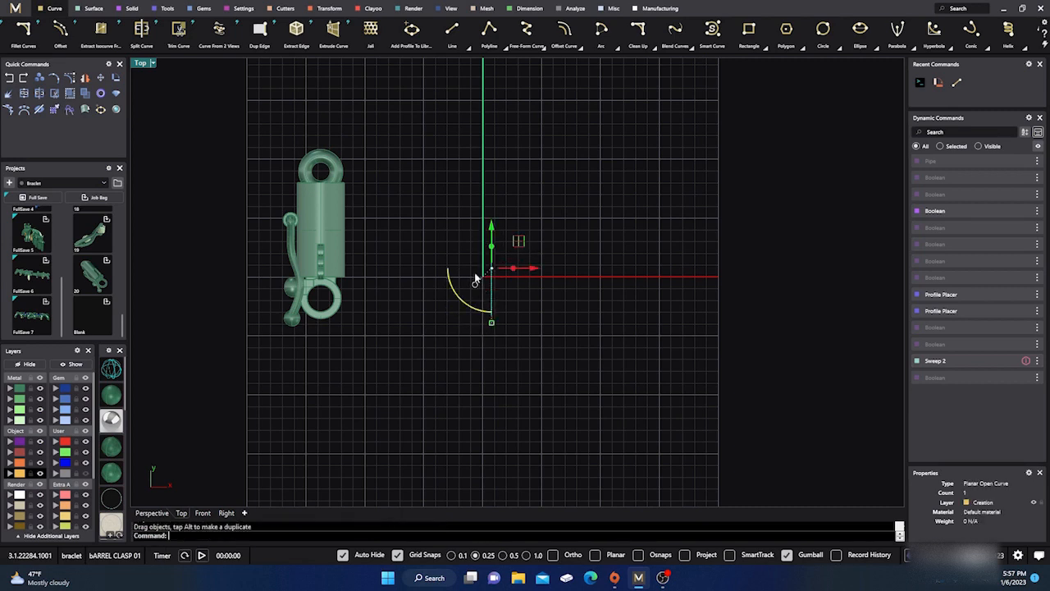
click(476, 239)
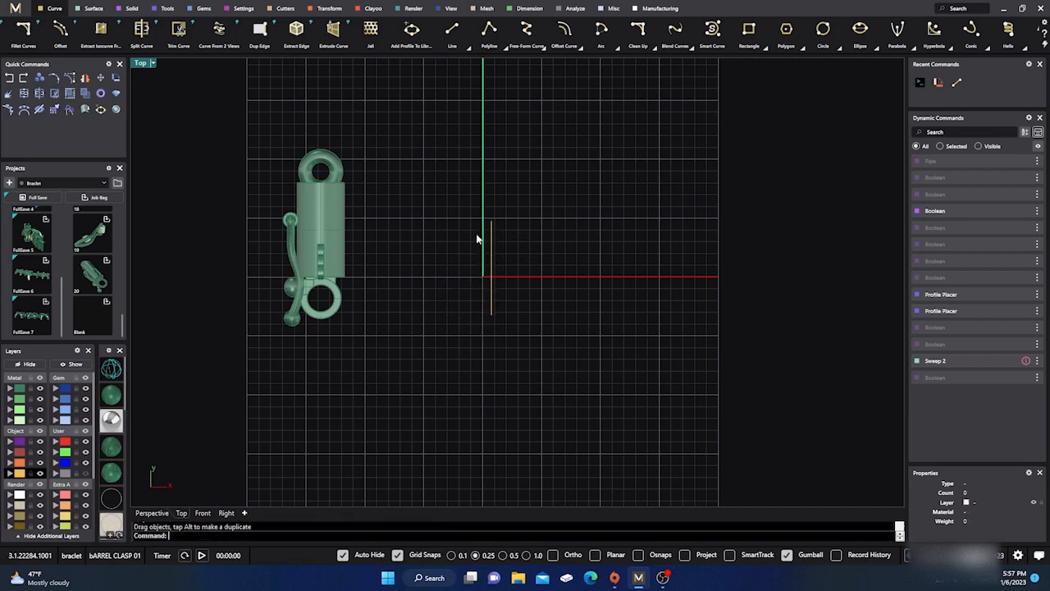
click(9, 77)
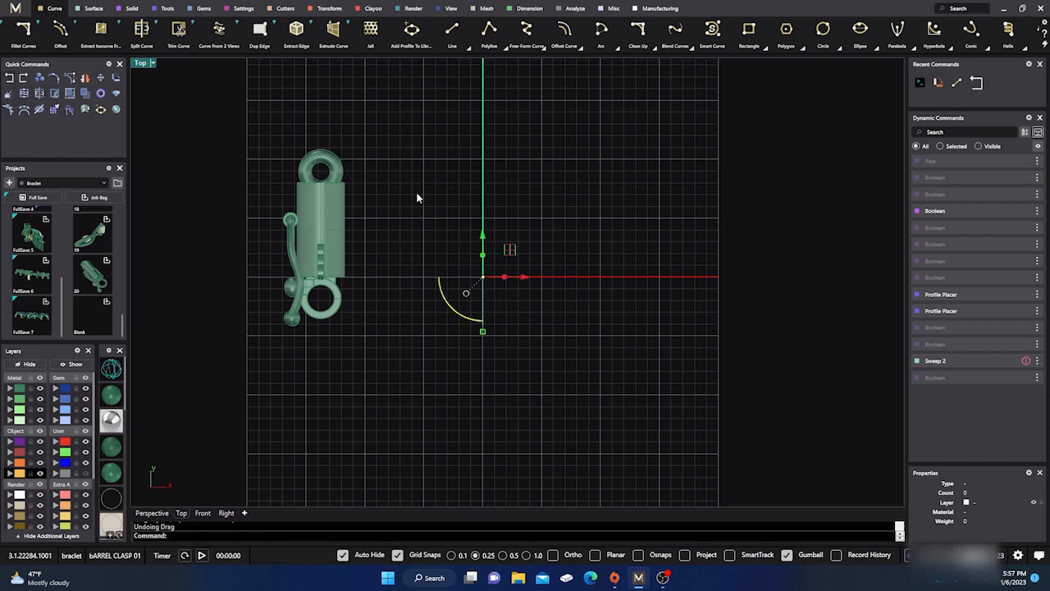
Try a Rope solid along the line with the thread diameter set to 2 mm.
click(132, 9)
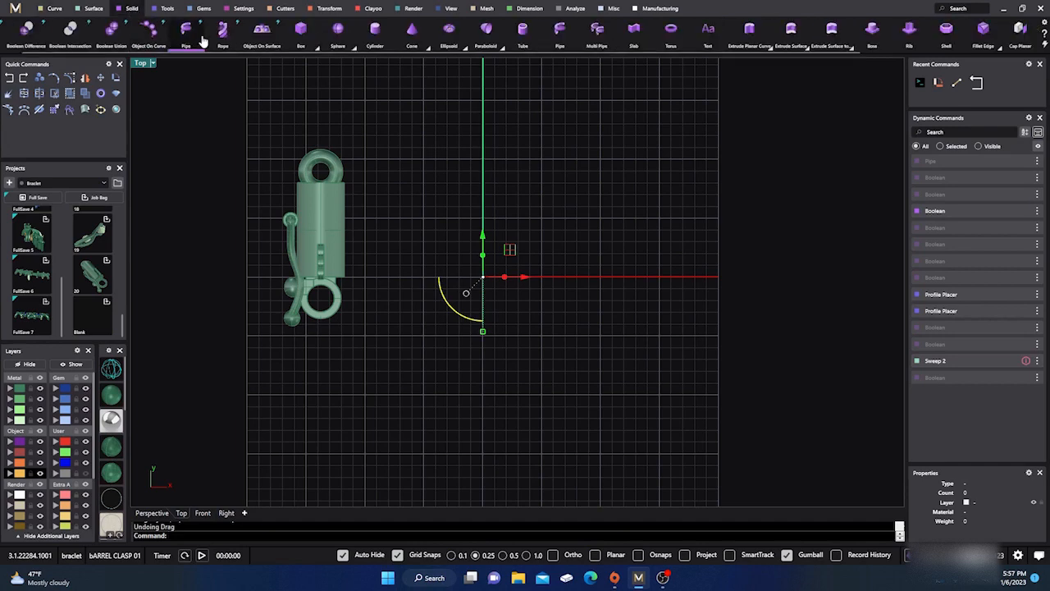
click(223, 31)
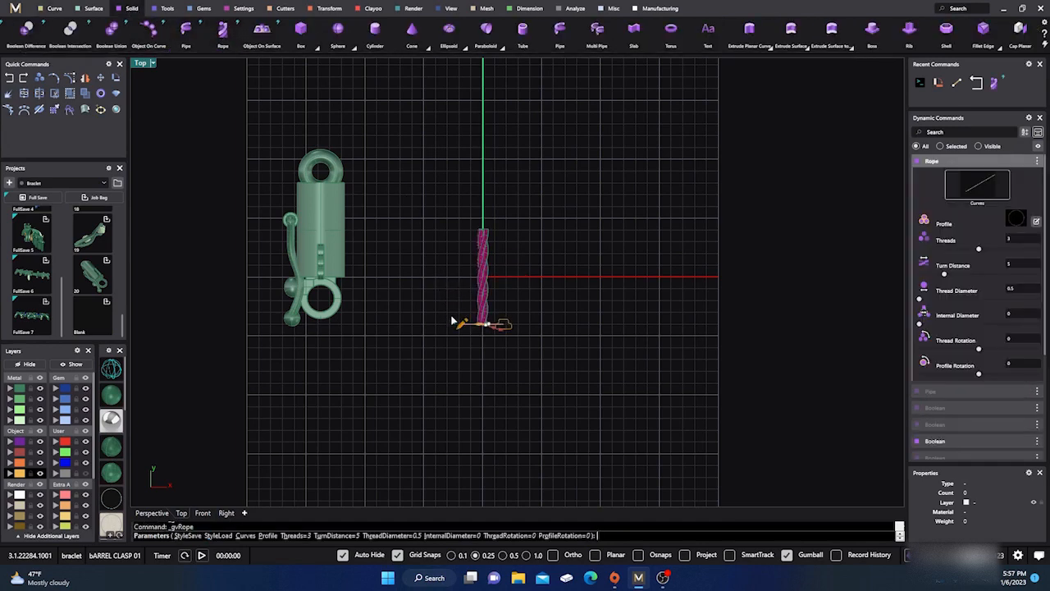
scroll(480, 346, up, 4)
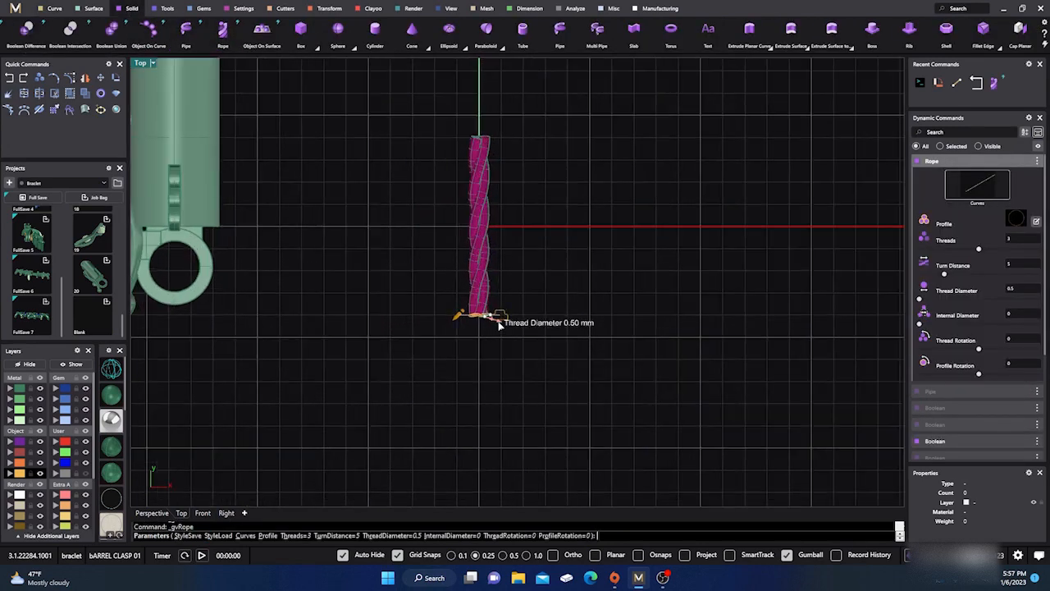
drag(497, 325, 520, 342)
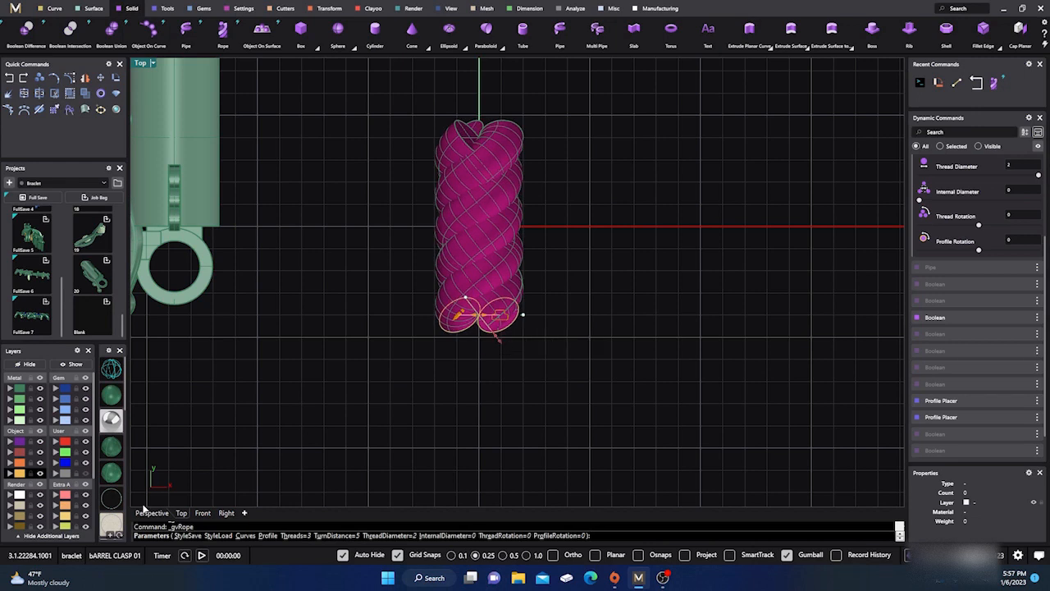
Inspect the rope from the front and open its profile options, then cancel and undo the Rope command.
click(201, 513)
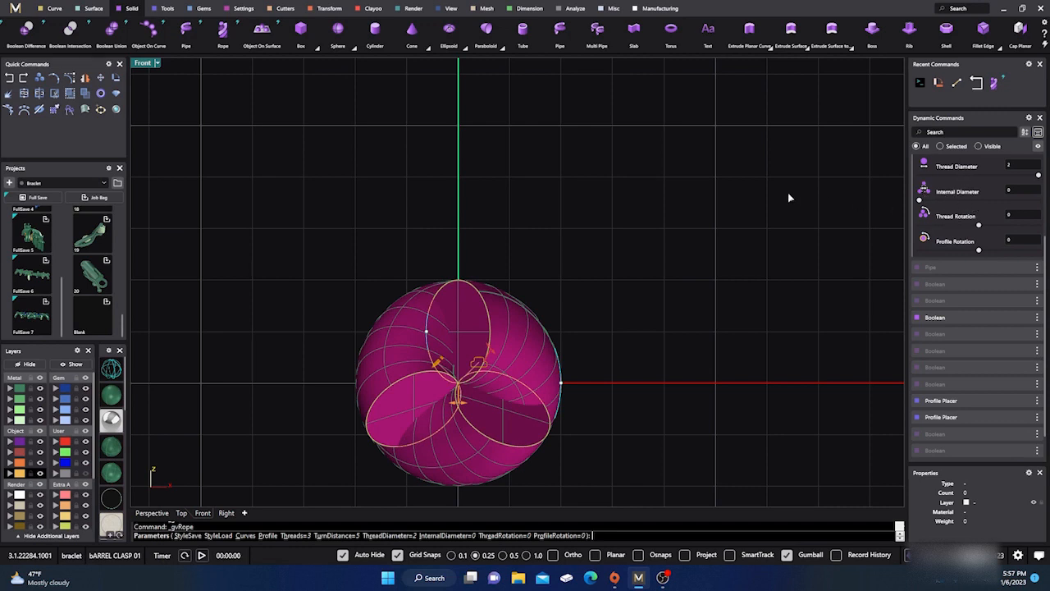
click(268, 534)
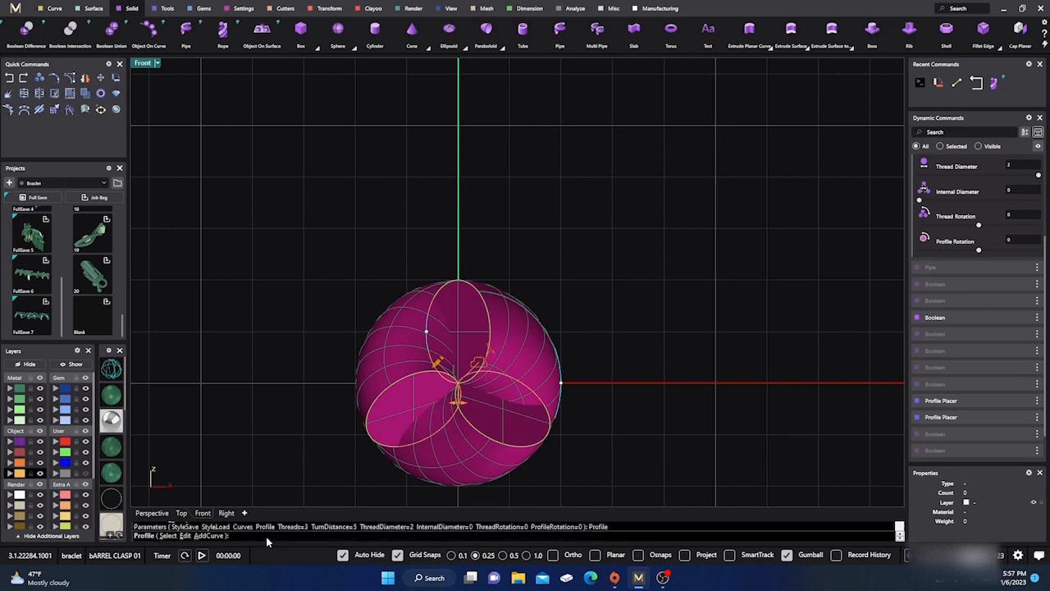
right_click(304, 371)
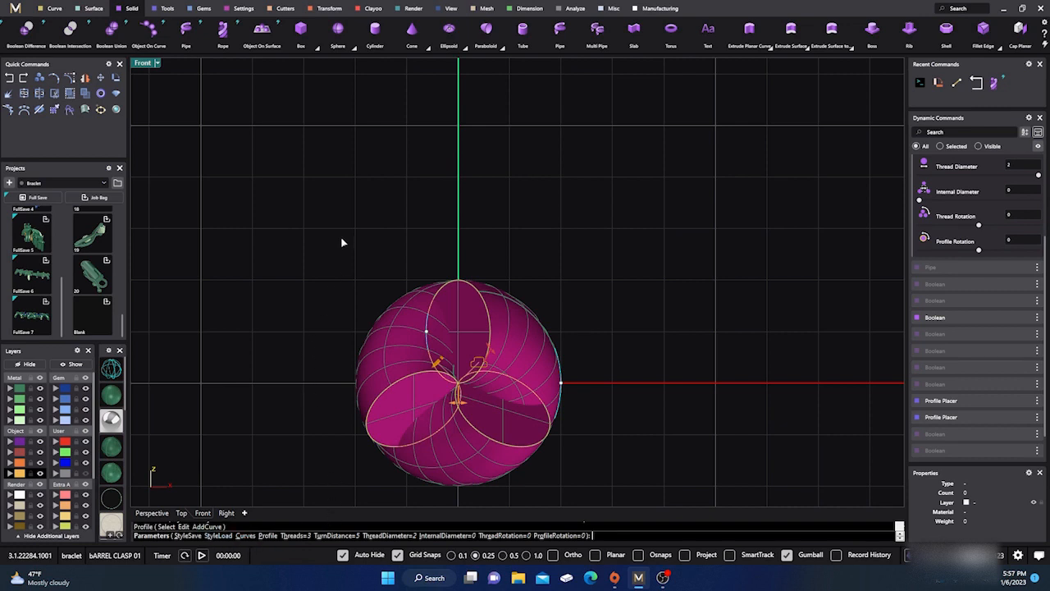
key(Escape)
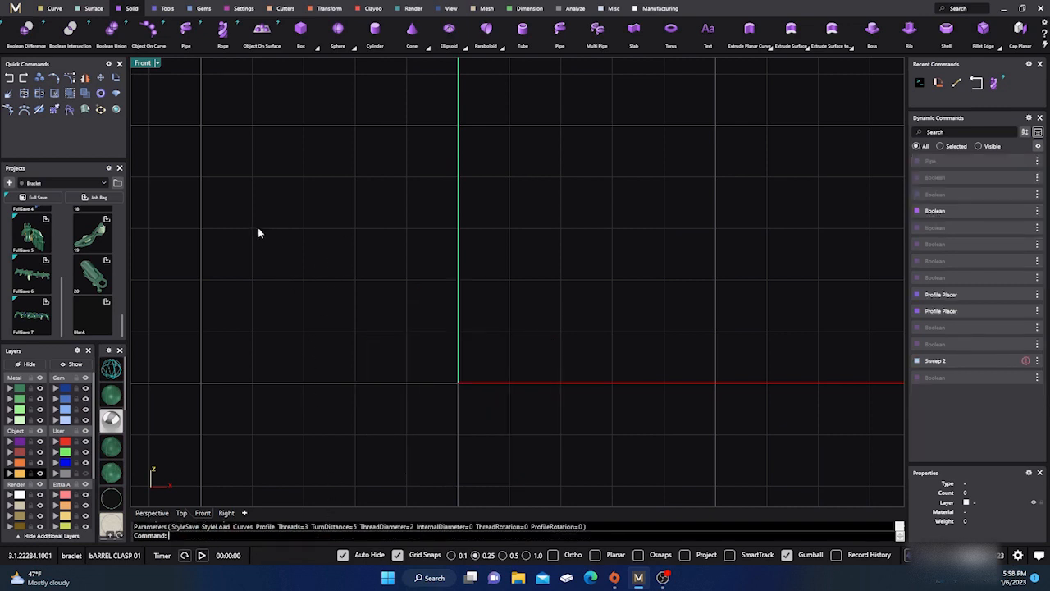
click(10, 78)
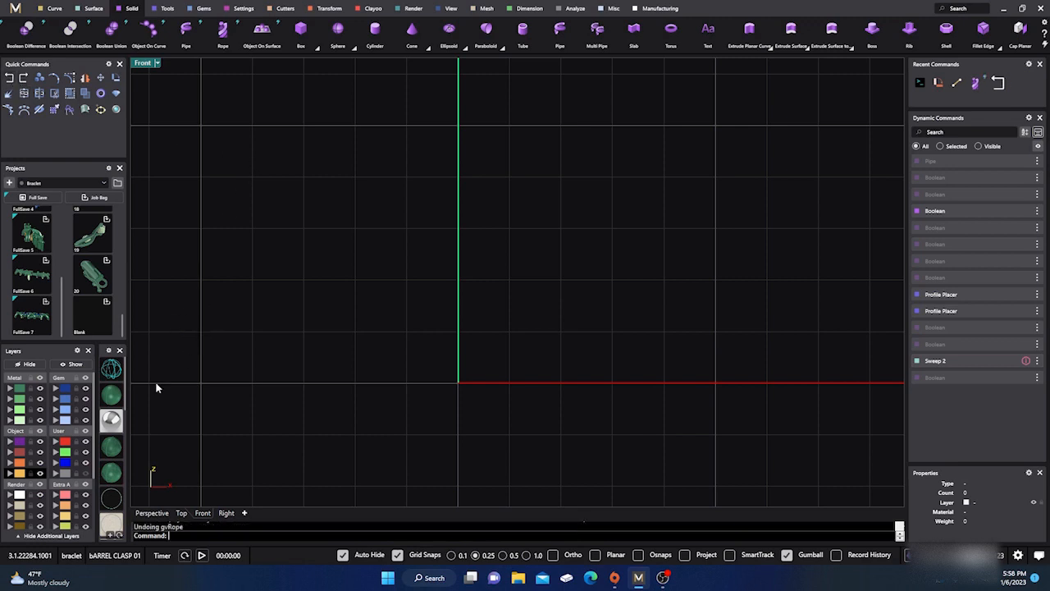
Apply the Rope command to the line along the Y axis, keeping three threads and a turn distance of 5.
click(150, 518)
right_drag(323, 320, 402, 325)
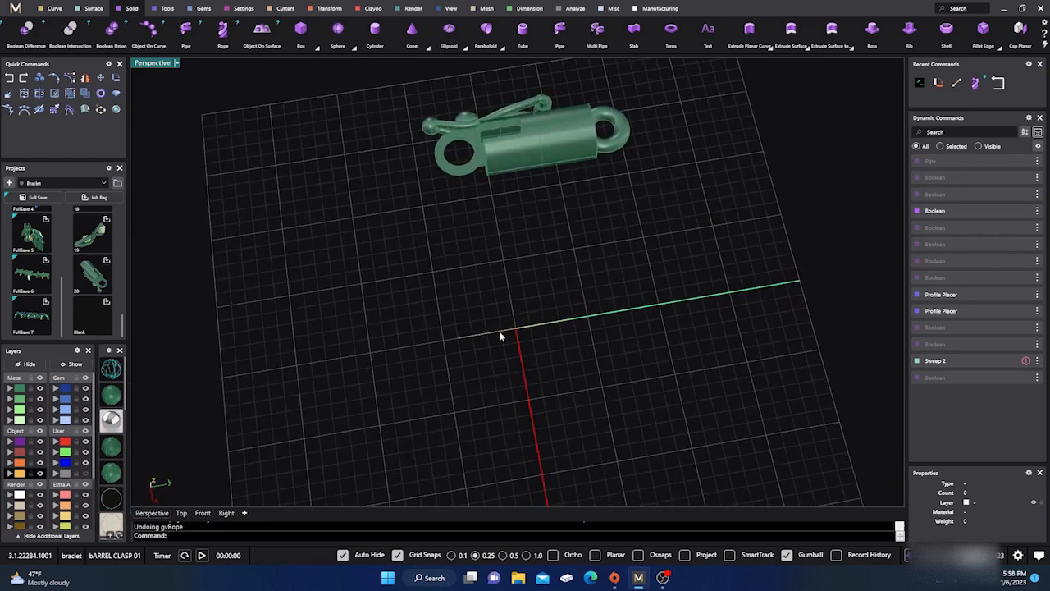
click(506, 332)
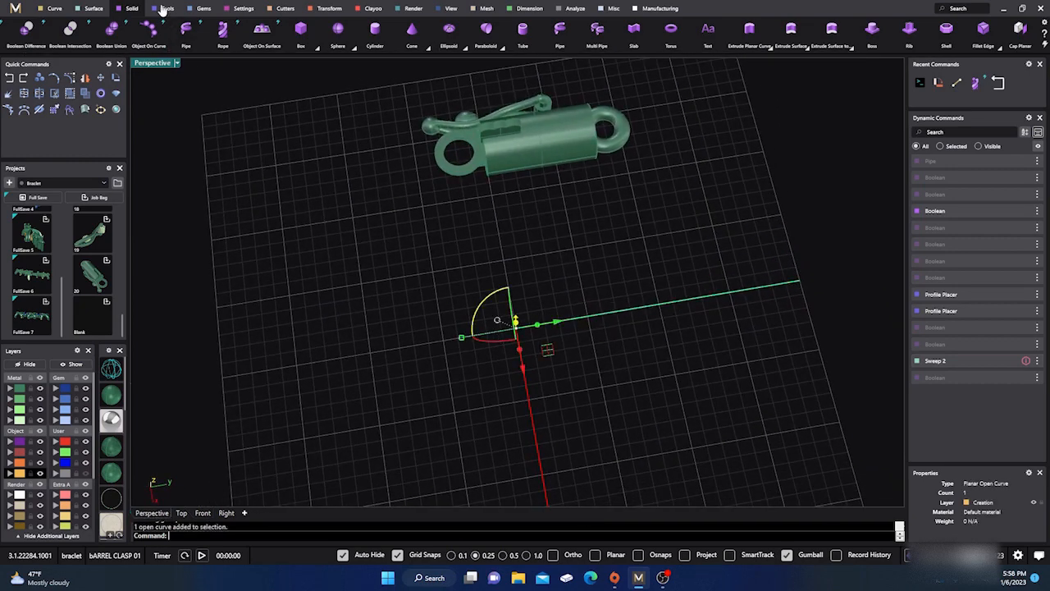
click(222, 30)
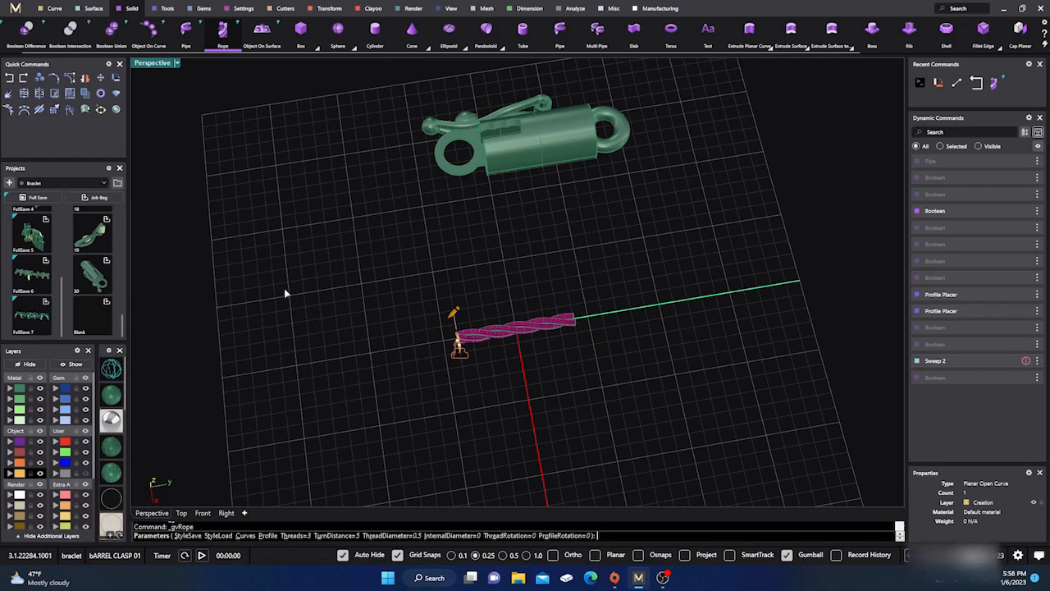
scroll(470, 326, up, 8)
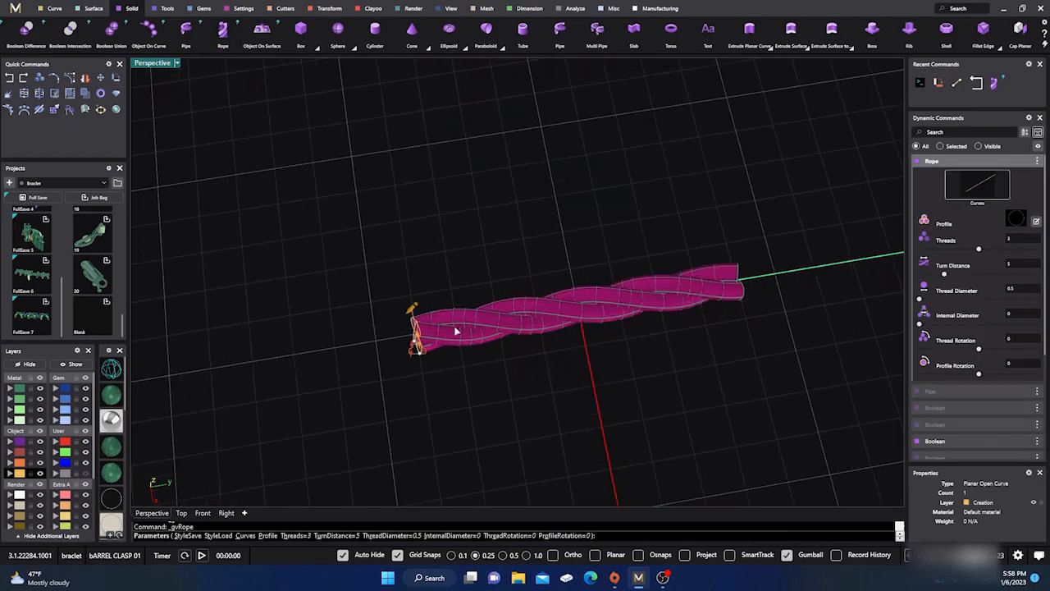
right_drag(389, 379, 473, 300)
scroll(473, 300, down, 11)
scroll(450, 389, up, 10)
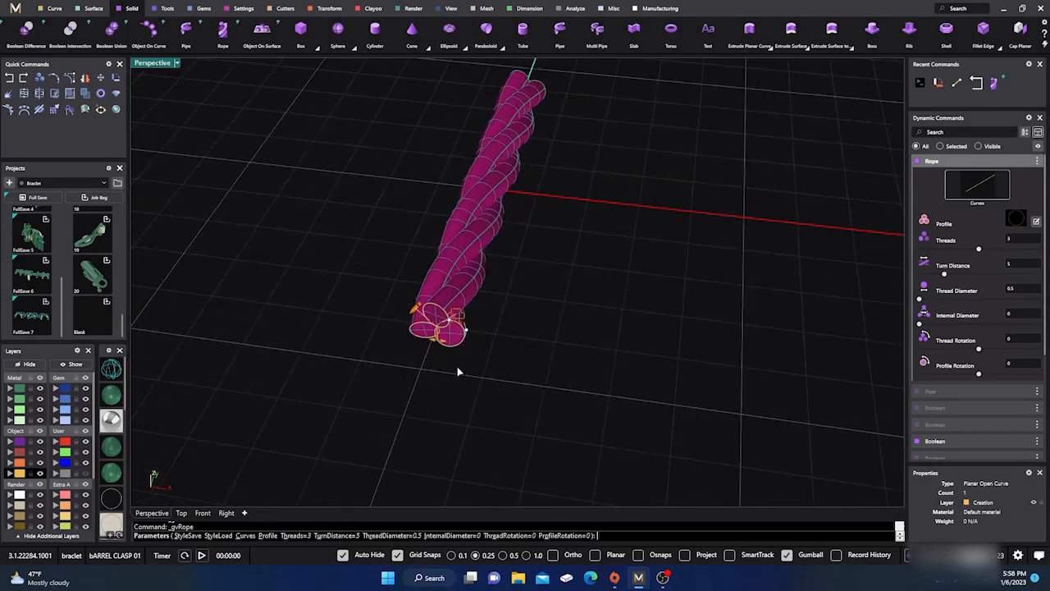
Set the rope's thread diameter to 2 mm, check it from the front, and accept the rope.
mouse_move(437, 344)
mouse_down()
mouse_move(466, 353)
mouse_move(436, 343)
mouse_up()
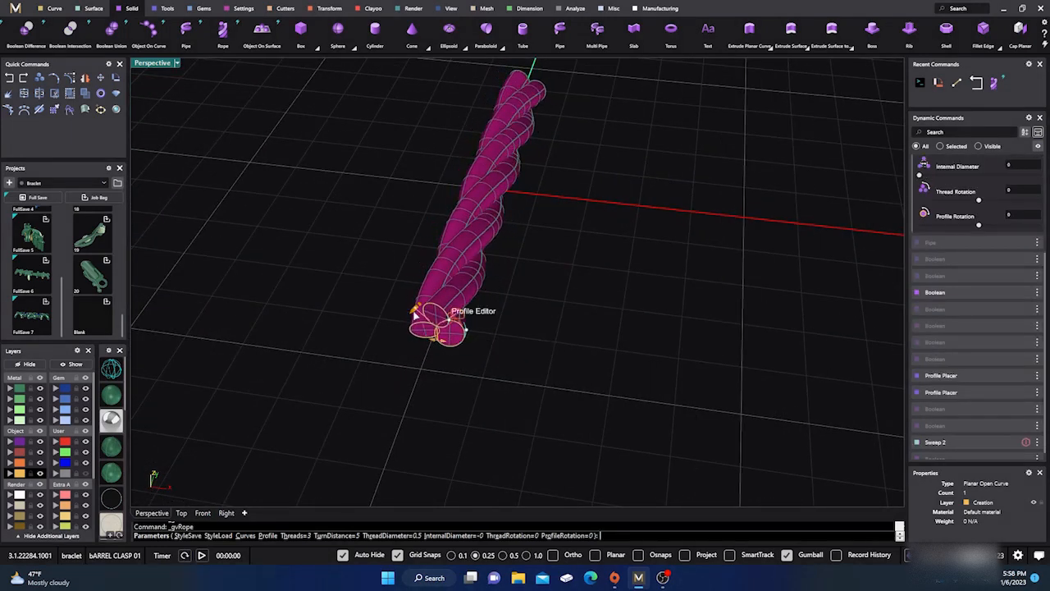
scroll(454, 327, up, 2)
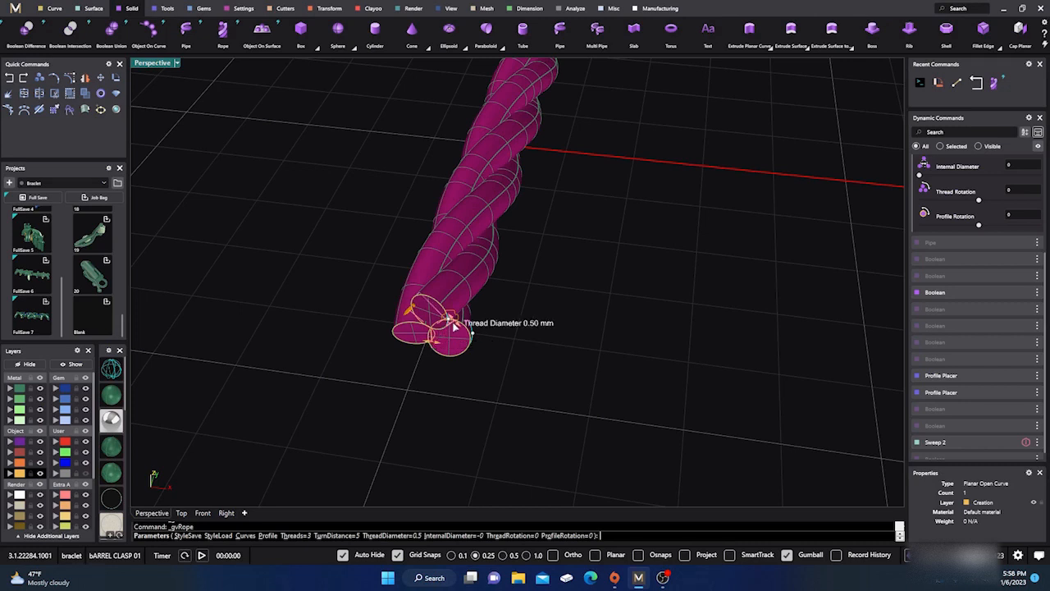
drag(453, 327, 522, 452)
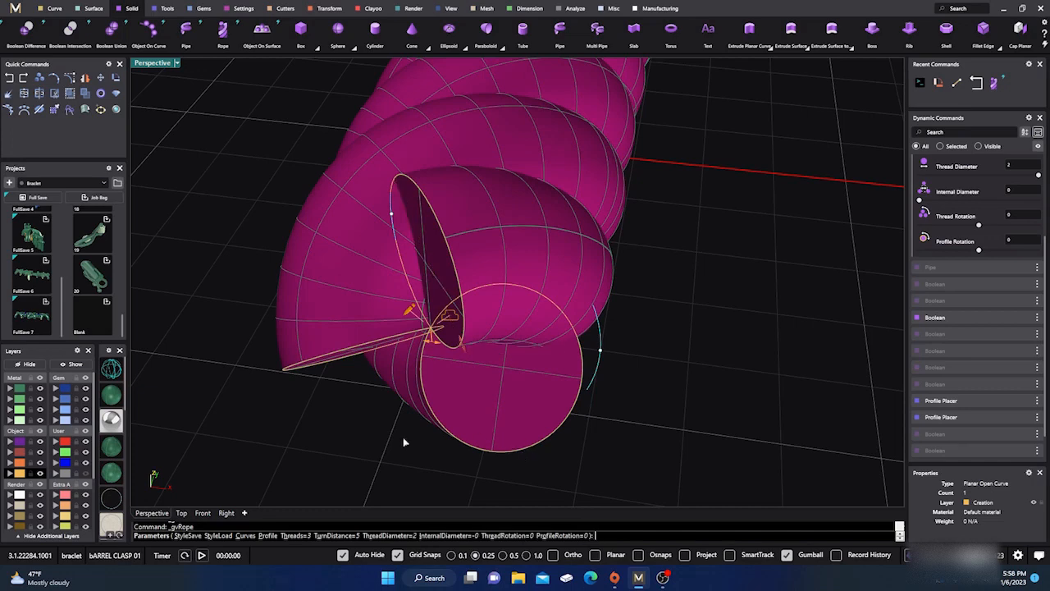
click(205, 513)
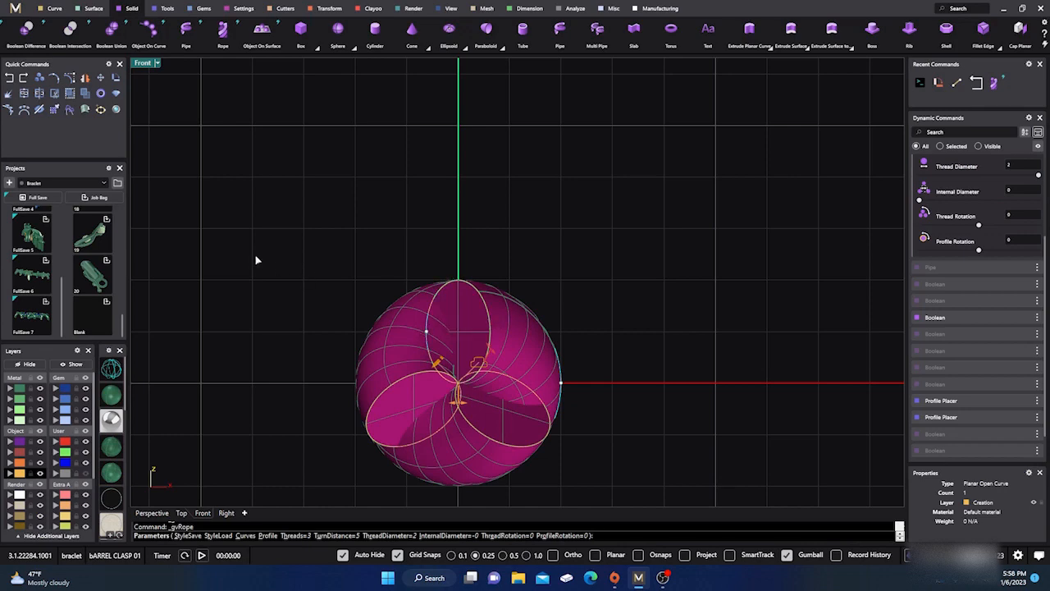
key(Return)
click(152, 513)
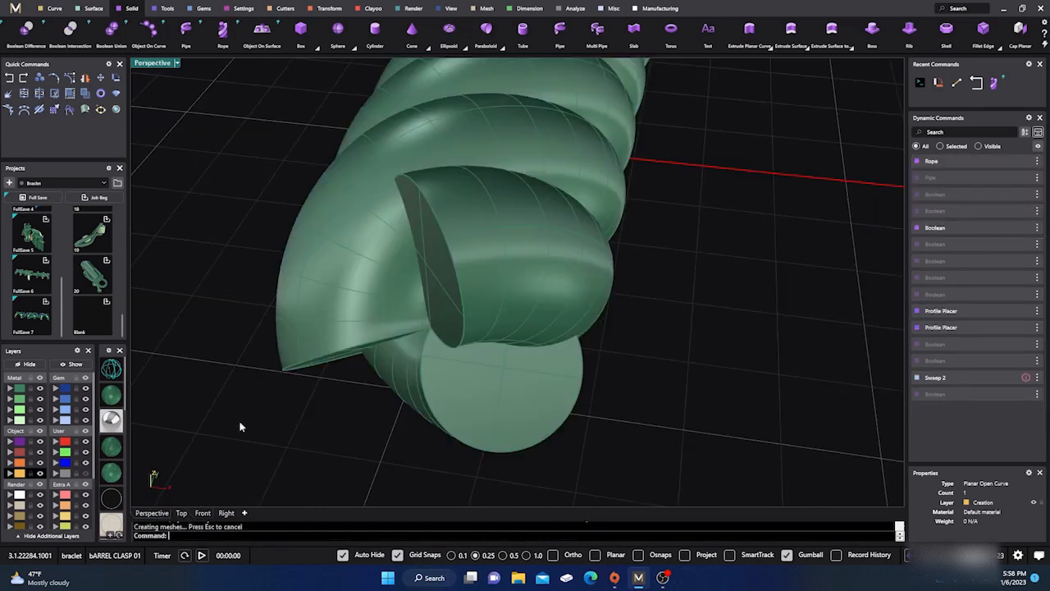
Ungroup the rope into its individual threads and check that each can be selected separately.
scroll(290, 355, down, 5)
right_drag(366, 406, 331, 302)
click(492, 261)
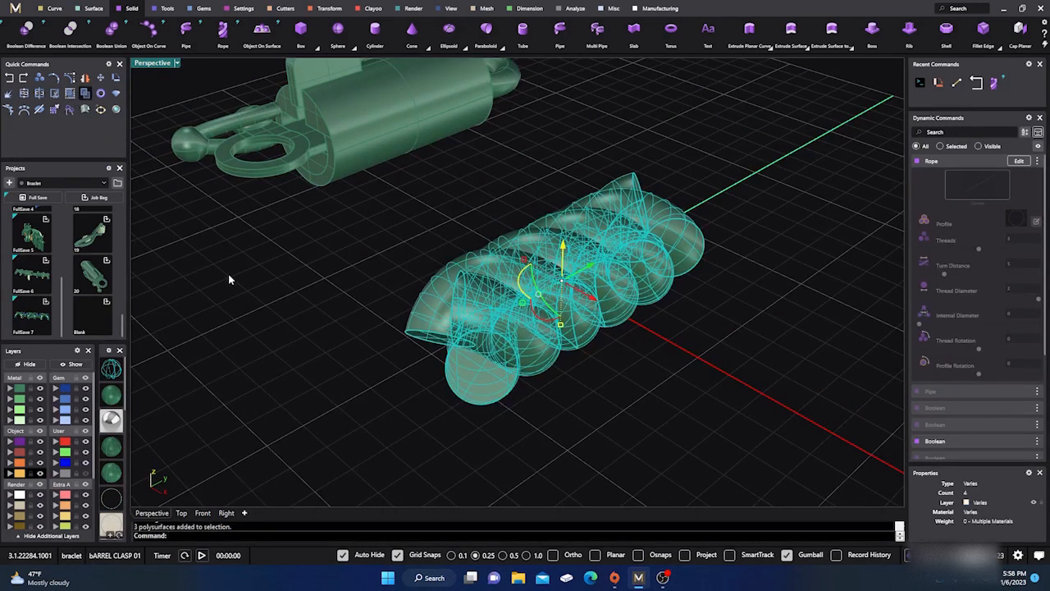
click(283, 289)
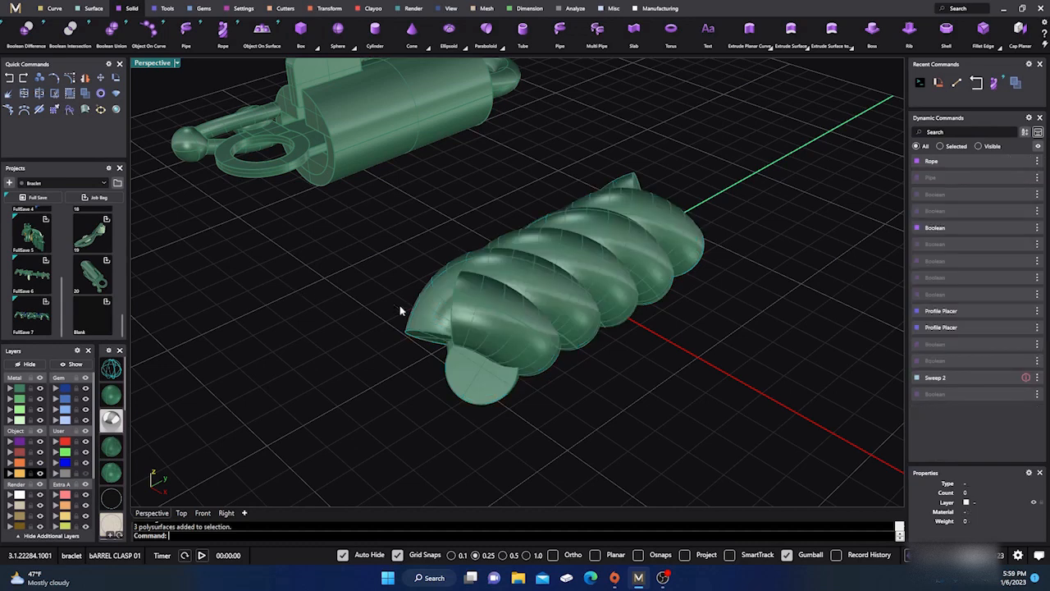
click(438, 316)
click(333, 311)
click(476, 372)
click(342, 375)
Select the barrel clasp beside the rope and hide it.
scroll(318, 364, down, 5)
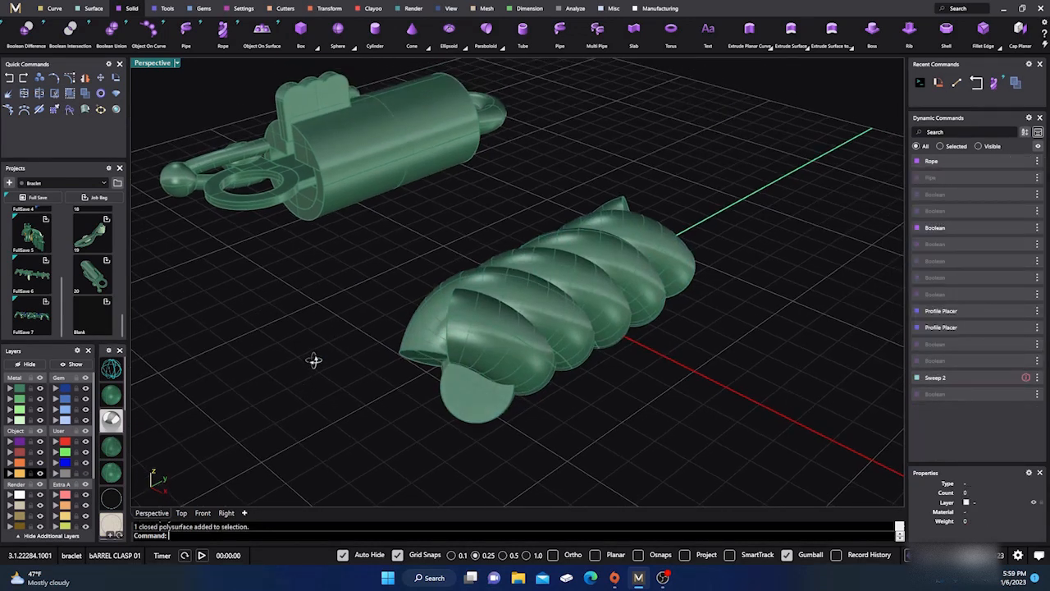
scroll(303, 386, up, 4)
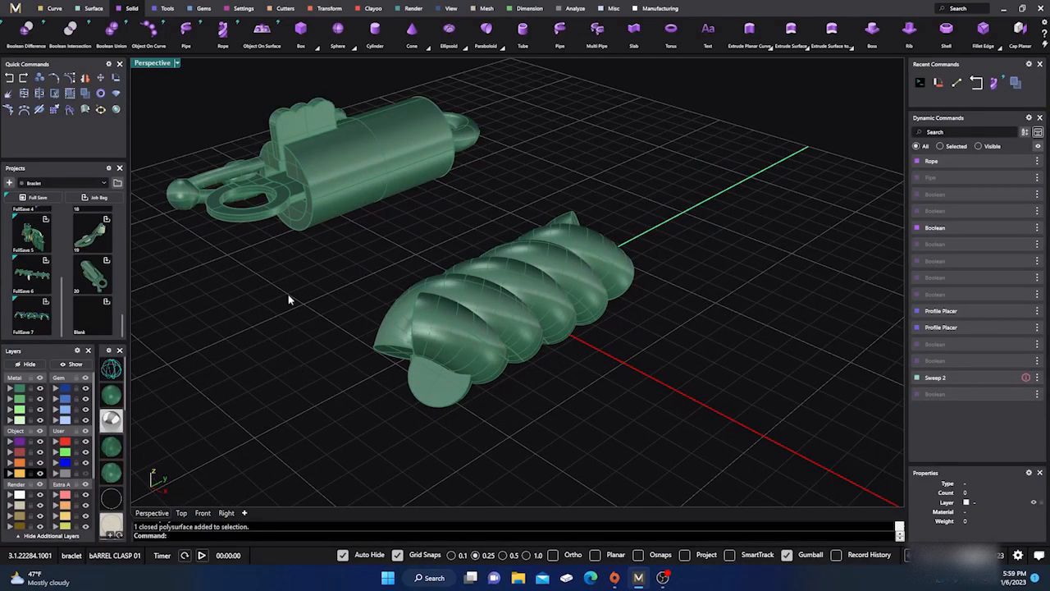
drag(356, 249, 283, 201)
click(16, 366)
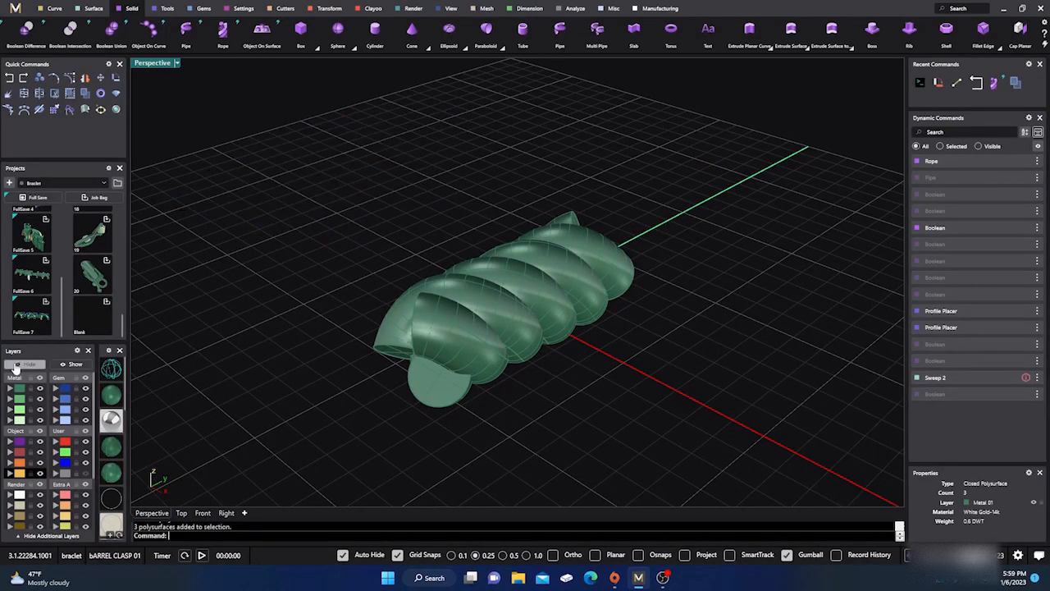
In the right view, draw a vertical line across the rope's full height, three small grid squares from the origin toward negative Y.
right_drag(264, 408, 223, 467)
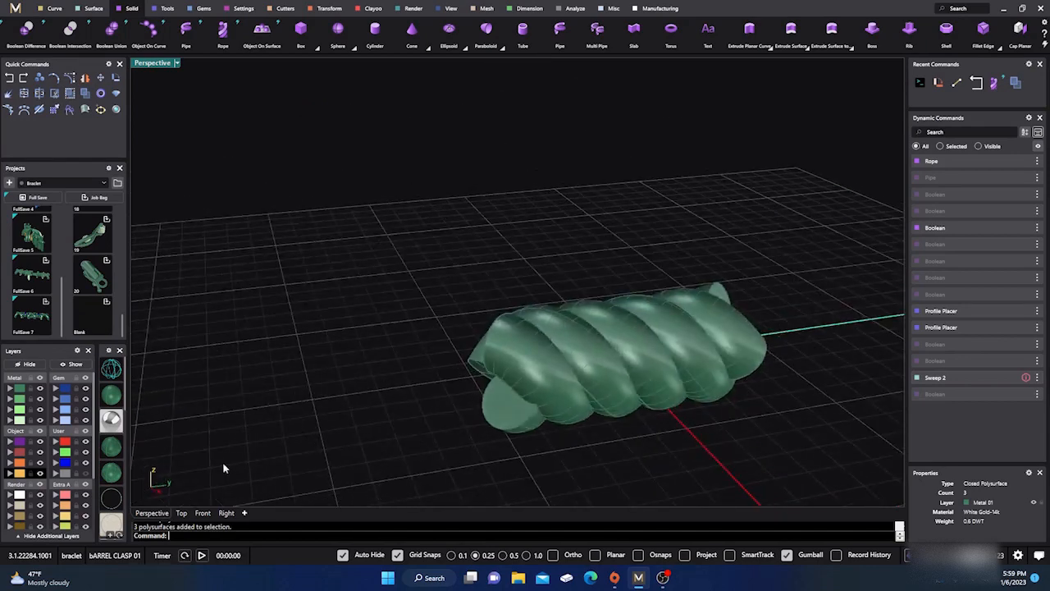
click(225, 512)
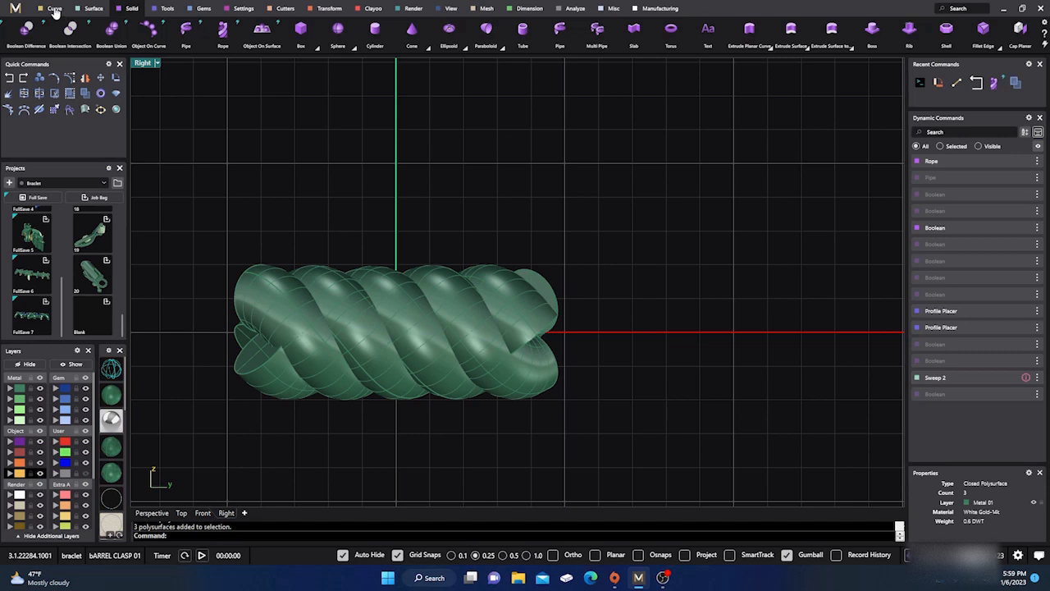
click(55, 10)
click(451, 33)
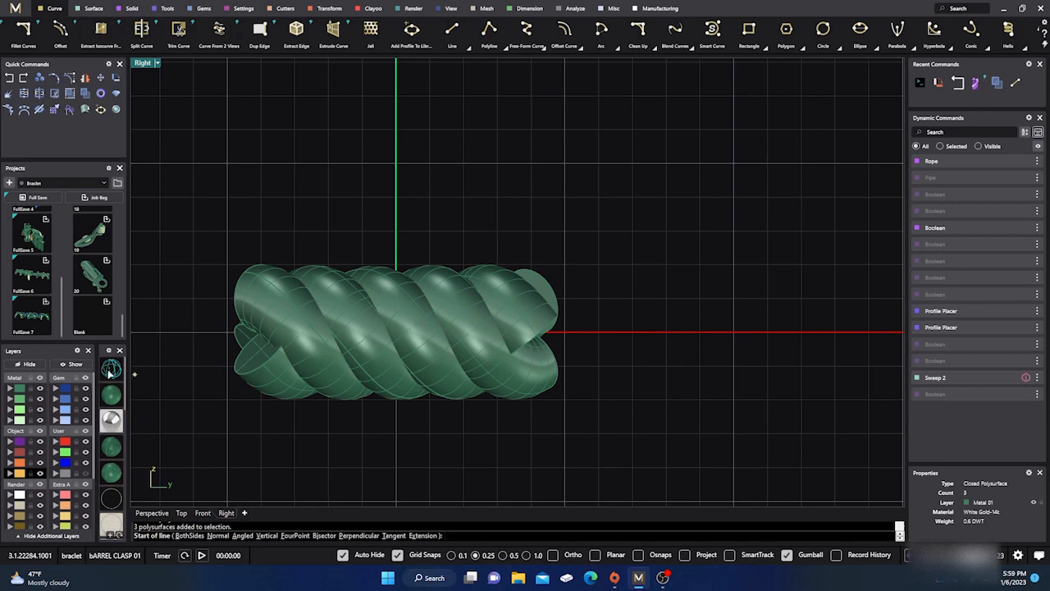
click(110, 373)
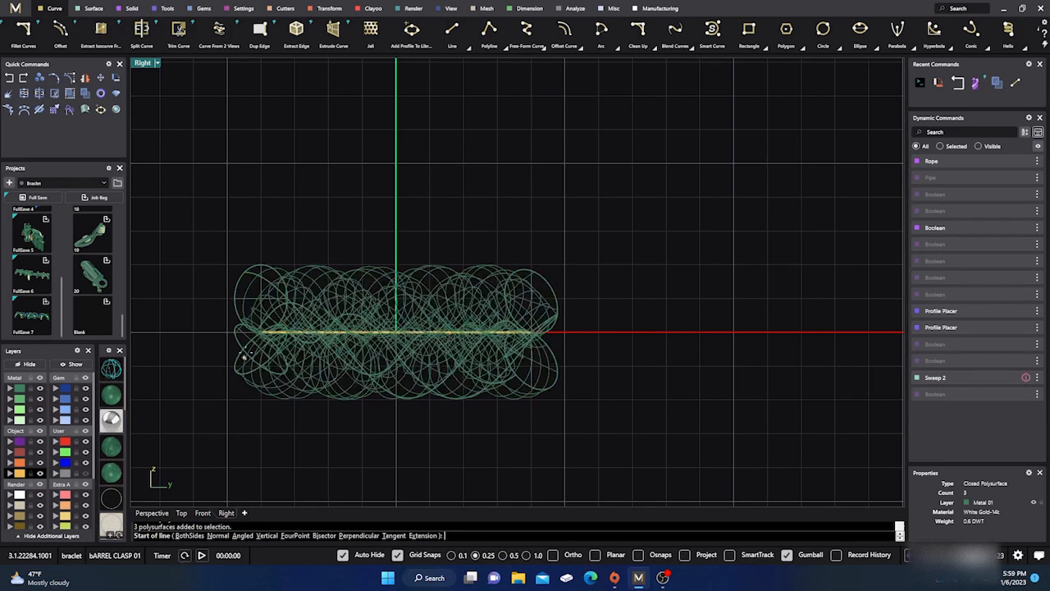
click(294, 224)
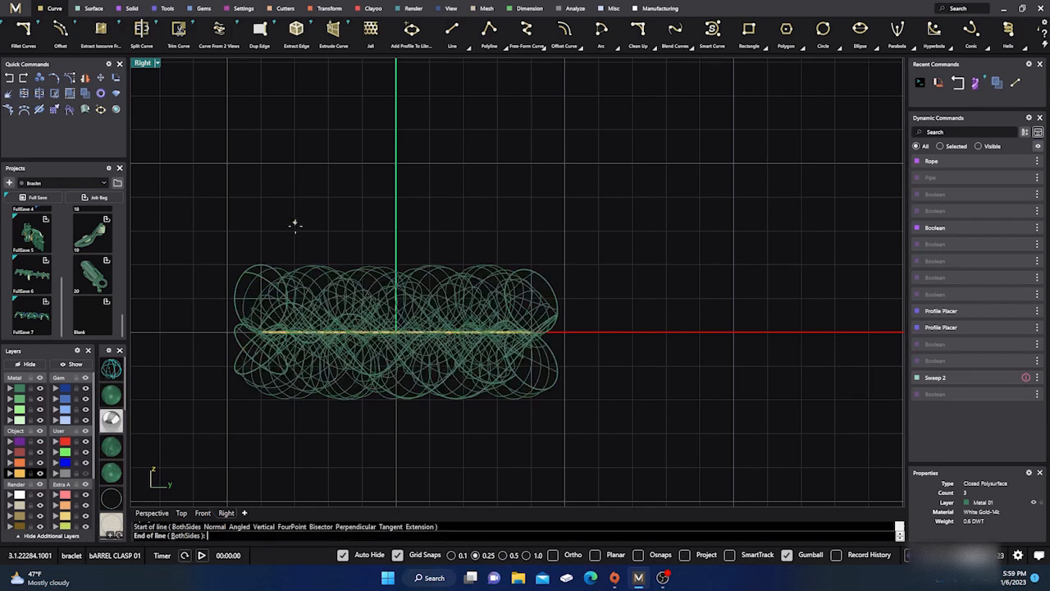
click(280, 424)
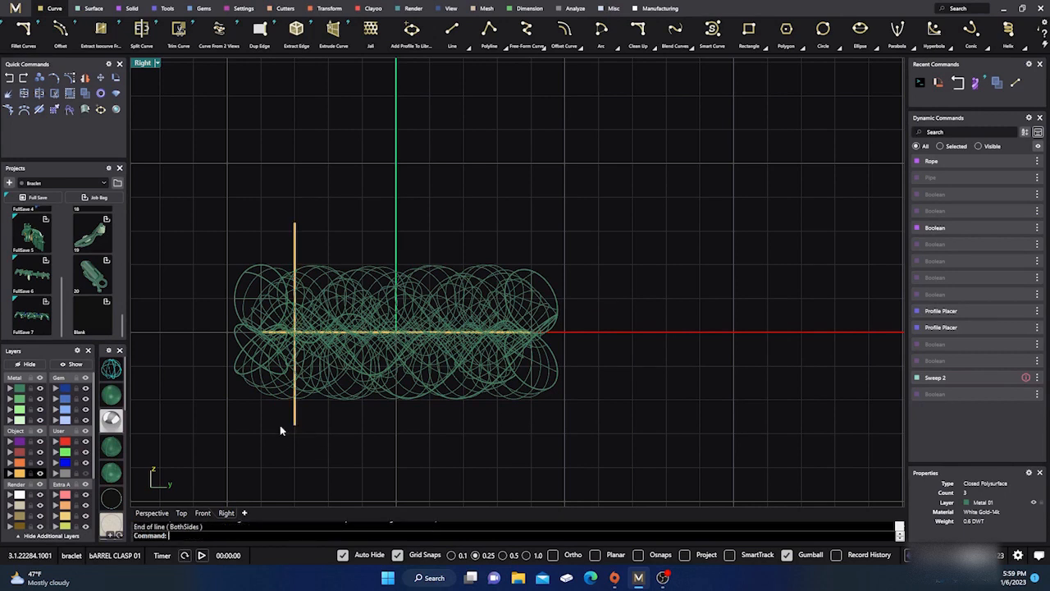
Mirror a copy of the vertical line across the vertical axis through the origin, 0,0,0, to the rope's other end.
click(293, 249)
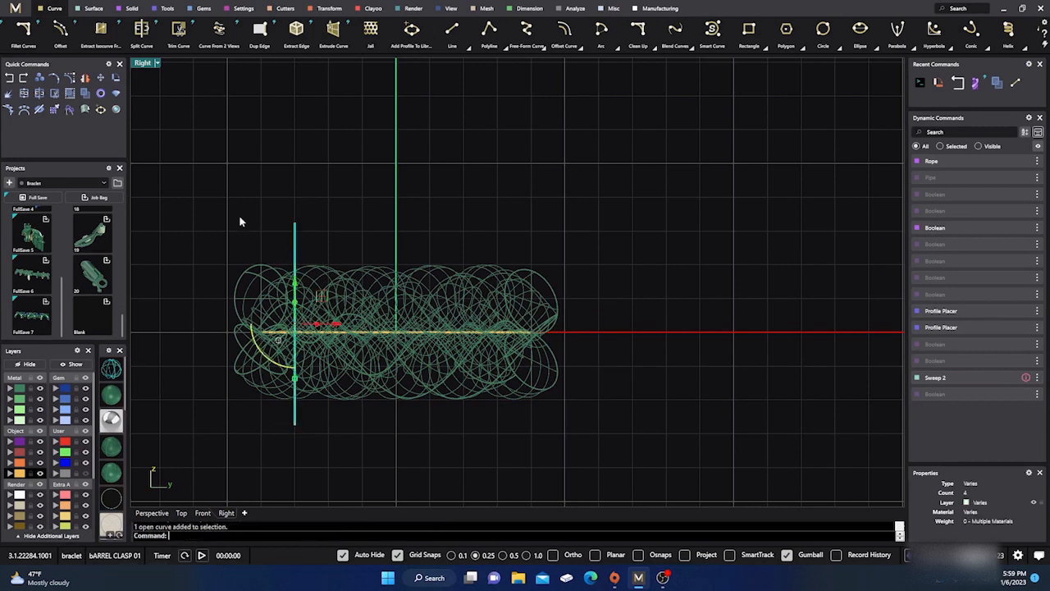
click(91, 82)
text(0)
key(Return)
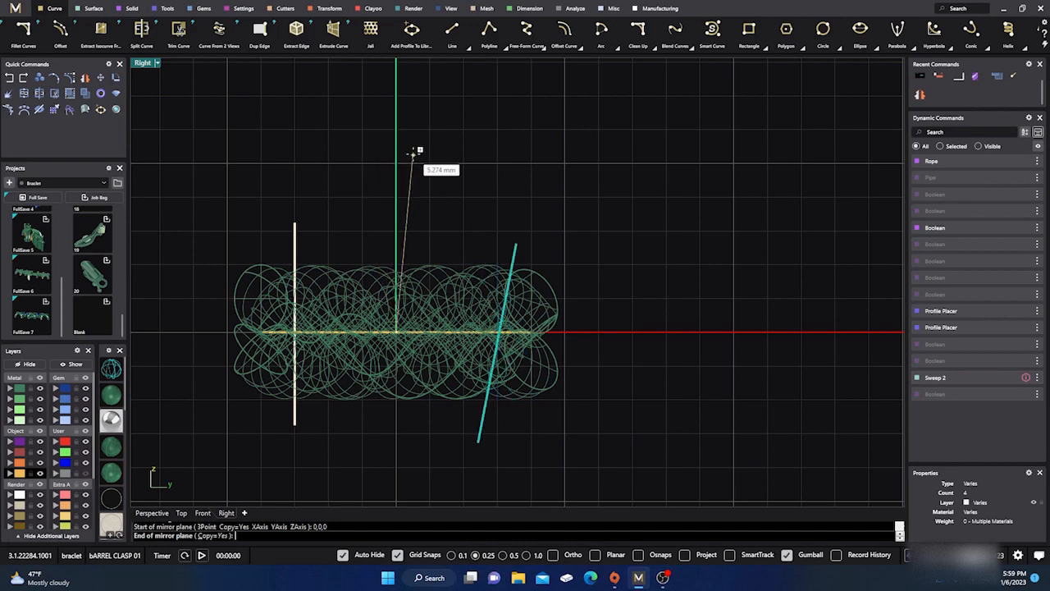
click(393, 154)
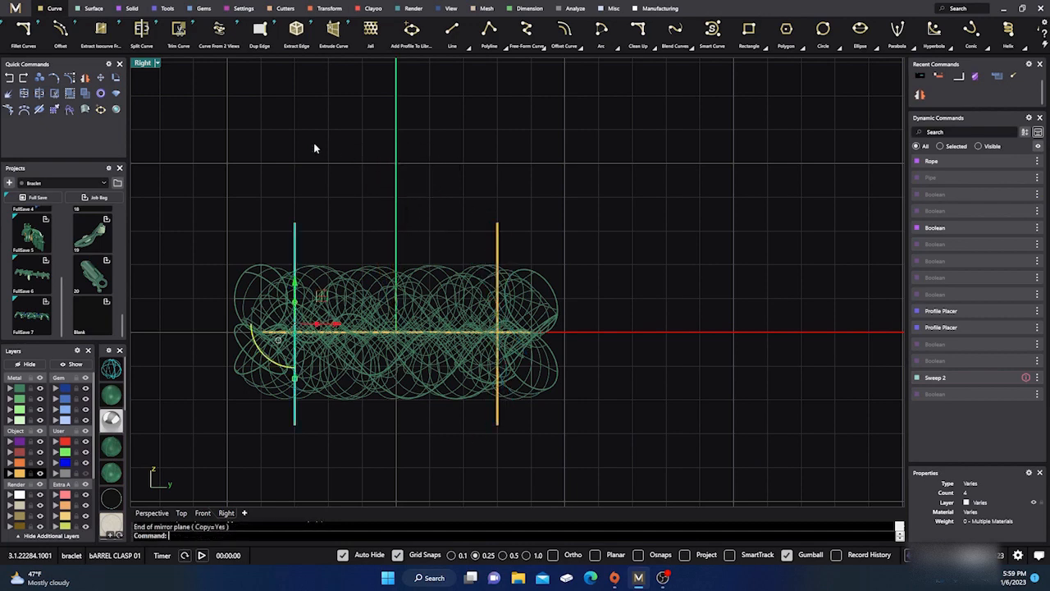
click(172, 291)
click(152, 513)
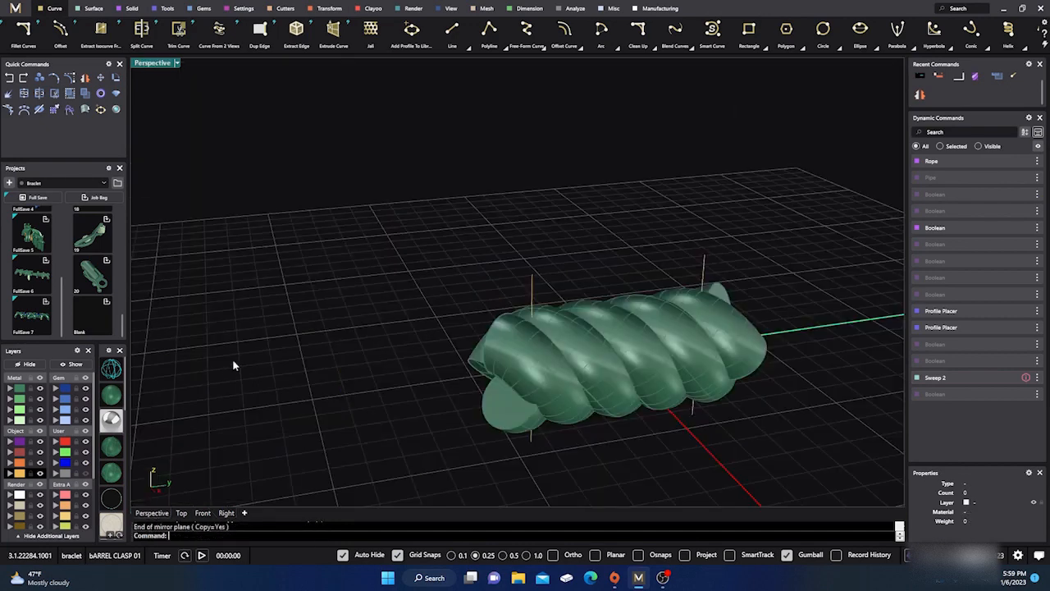
Join two of the rope's three threads into one solid with Boolean Union.
mouse_move(235, 363)
right_down()
mouse_move(281, 342)
mouse_move(332, 297)
right_up()
scroll(332, 297, down, 4)
right_drag(281, 337, 310, 351)
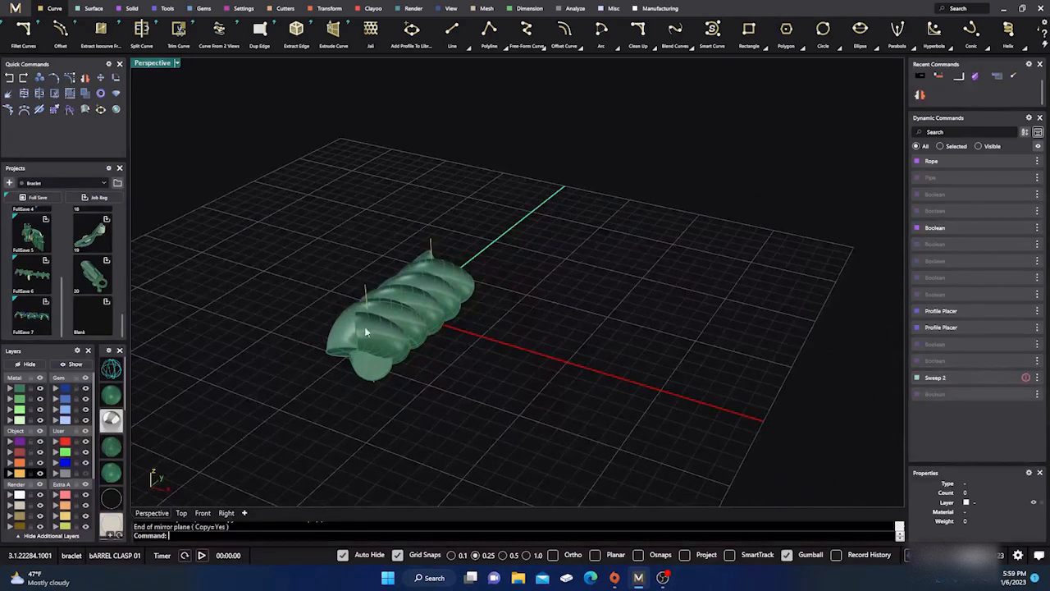
click(364, 328)
click(277, 299)
scroll(320, 308, up, 2)
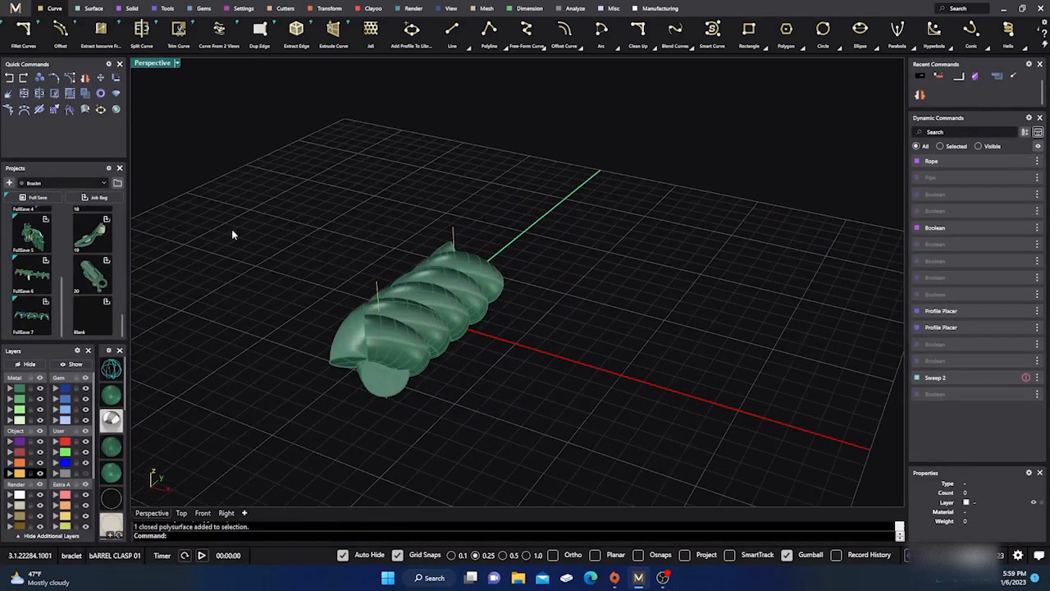
click(130, 8)
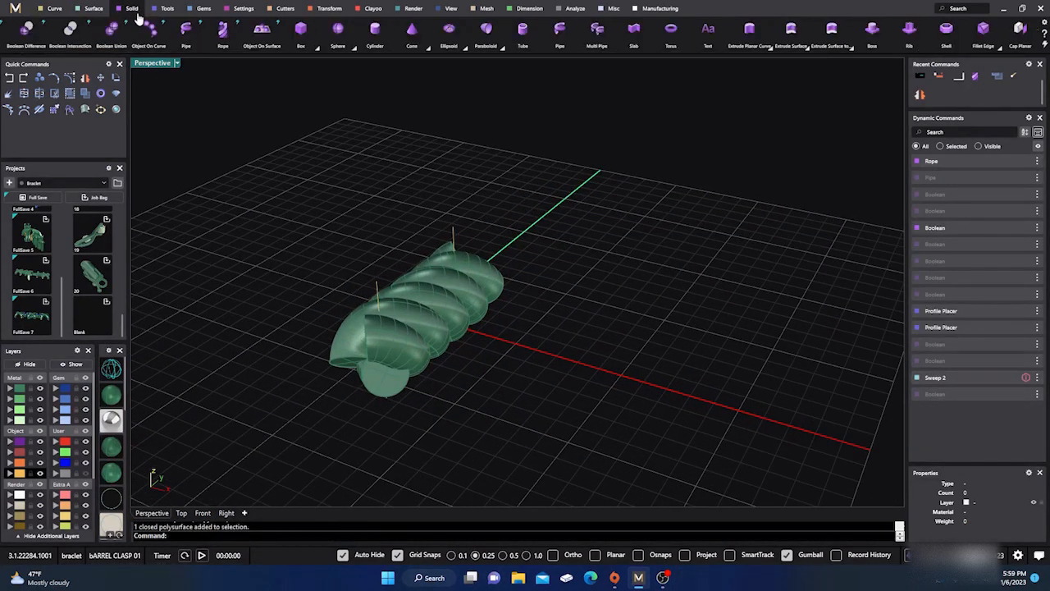
click(113, 31)
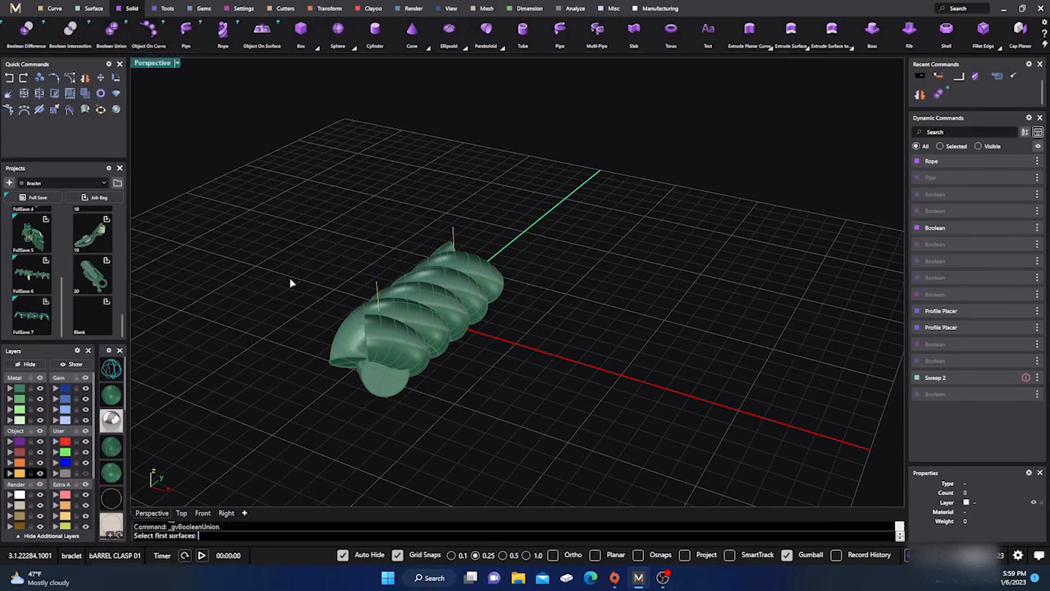
click(339, 341)
key(Return)
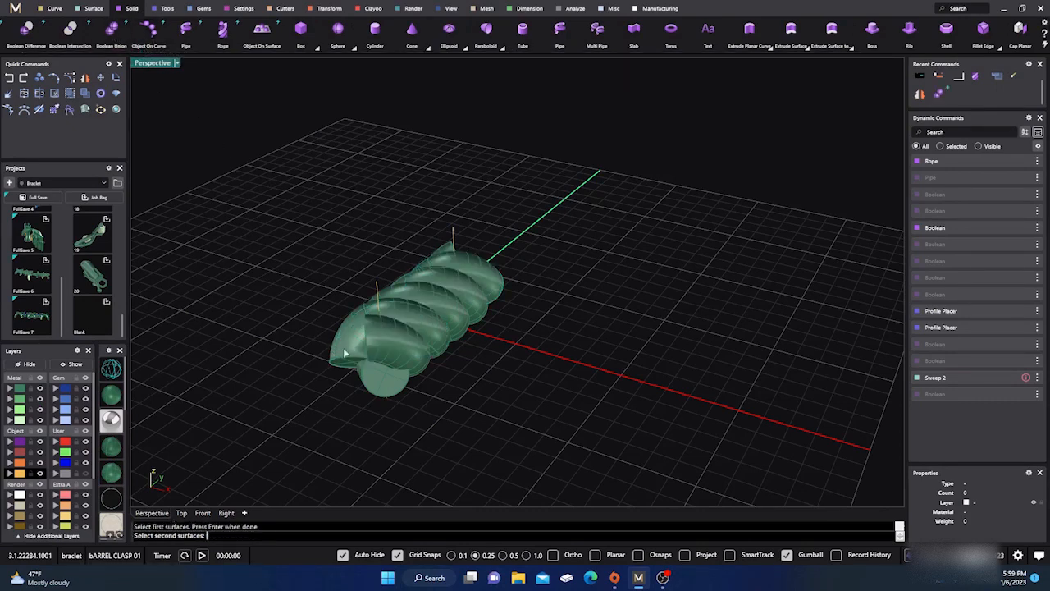
click(400, 353)
key(Return)
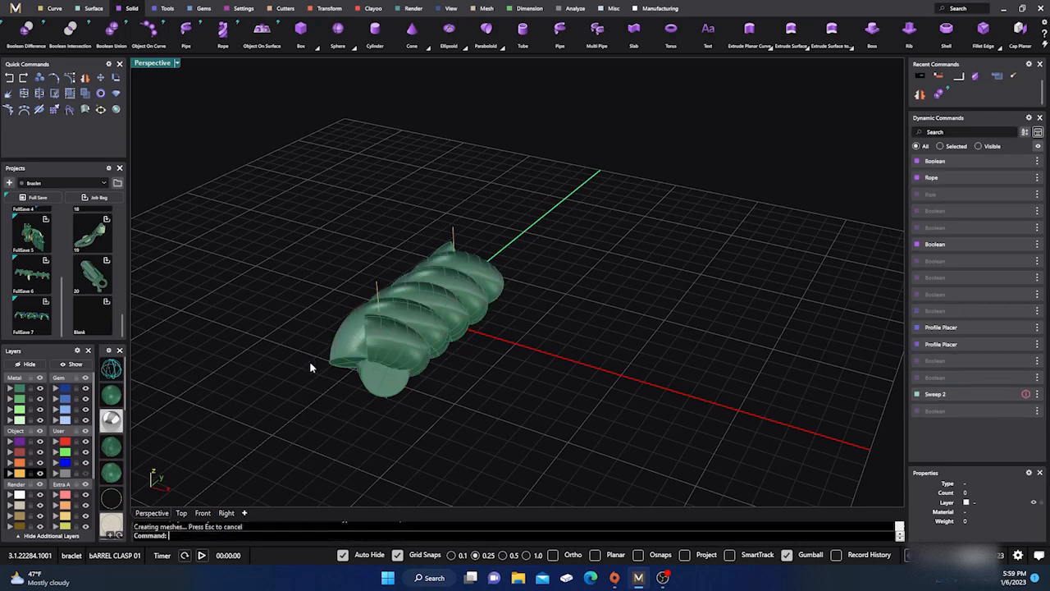
Join the rope's remaining separate thread to the already merged threads with Boolean Union.
click(343, 354)
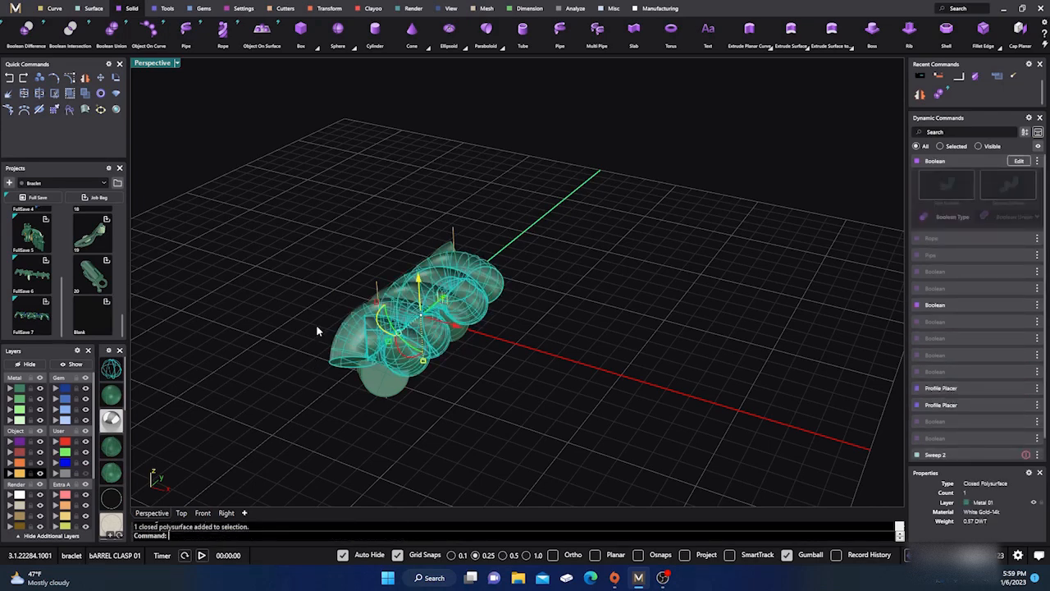
click(317, 326)
click(353, 335)
click(360, 267)
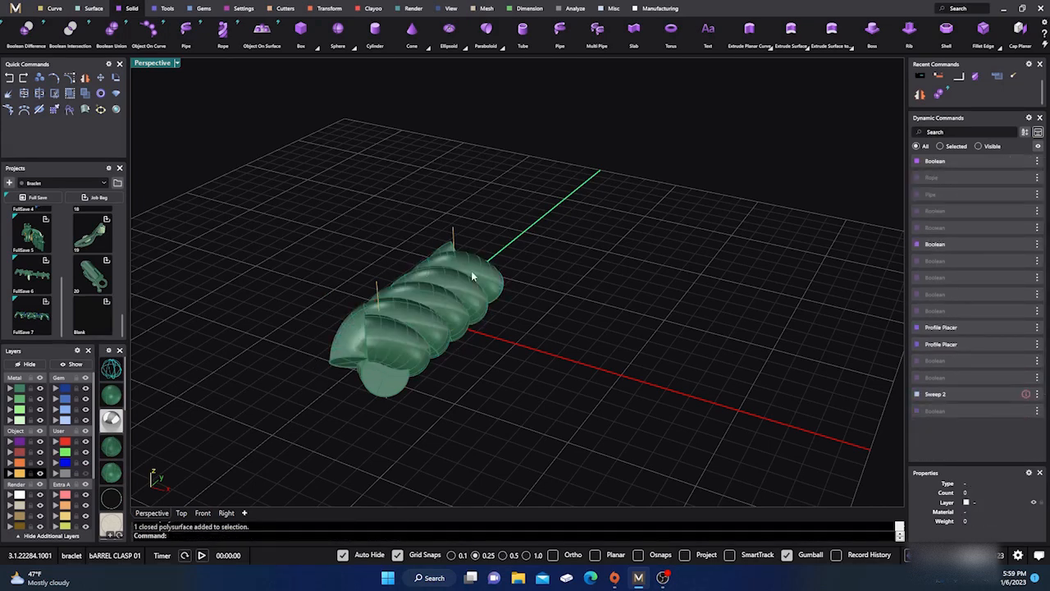
click(472, 276)
click(360, 235)
right_click(317, 339)
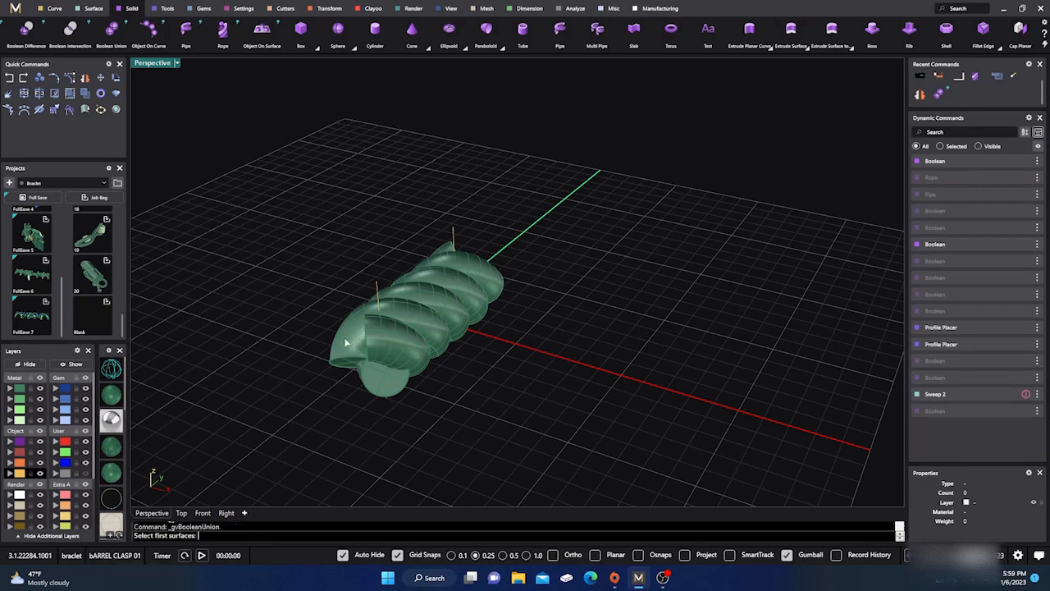
click(350, 338)
right_click(265, 332)
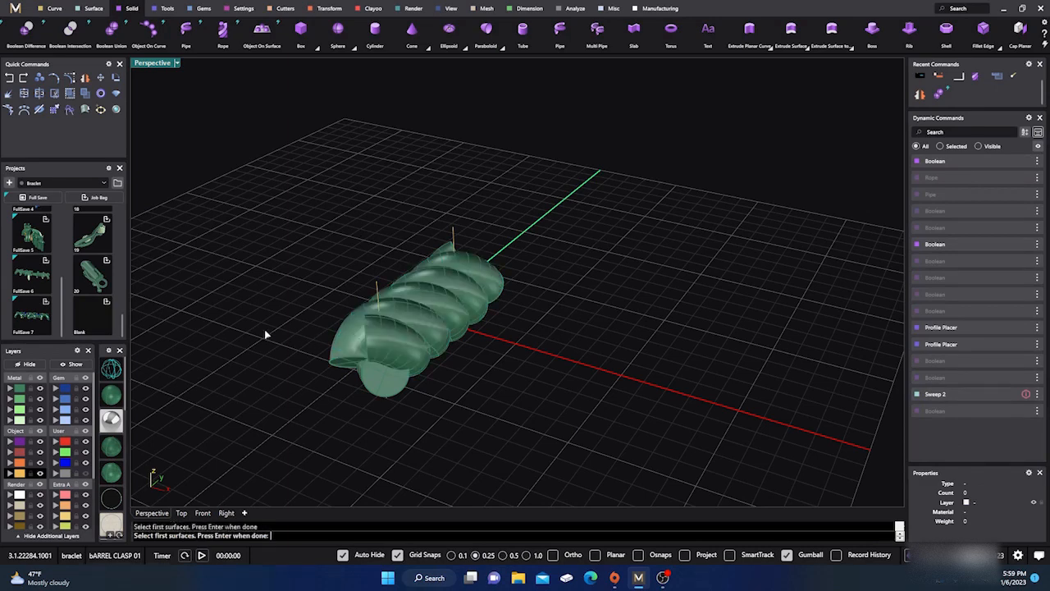
click(369, 386)
right_click(276, 379)
right_click(277, 383)
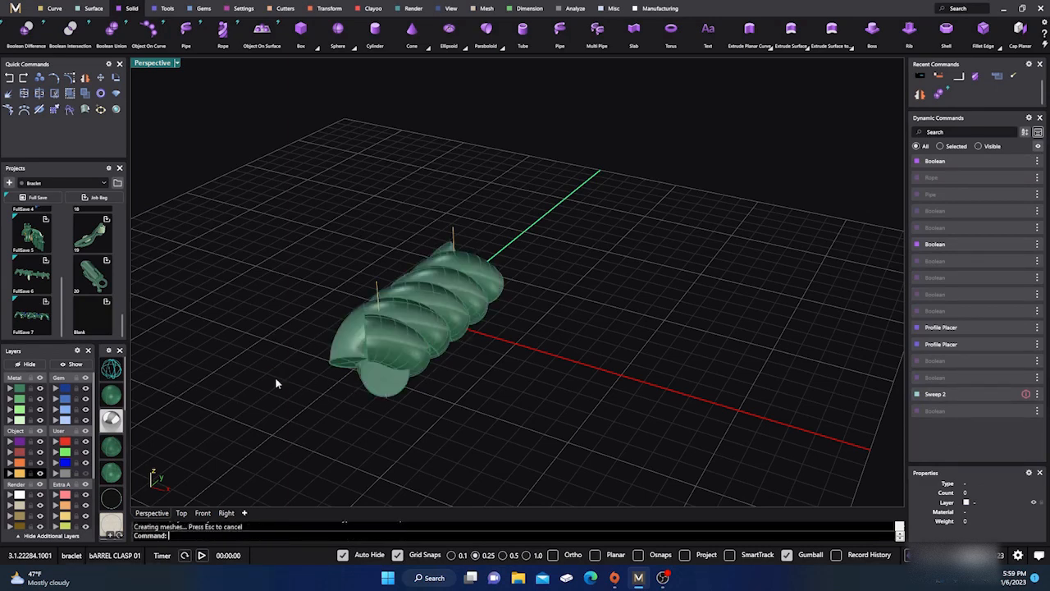
In the right view, trim away both rope ends that extend beyond the two vertical cutting lines.
click(226, 514)
click(243, 424)
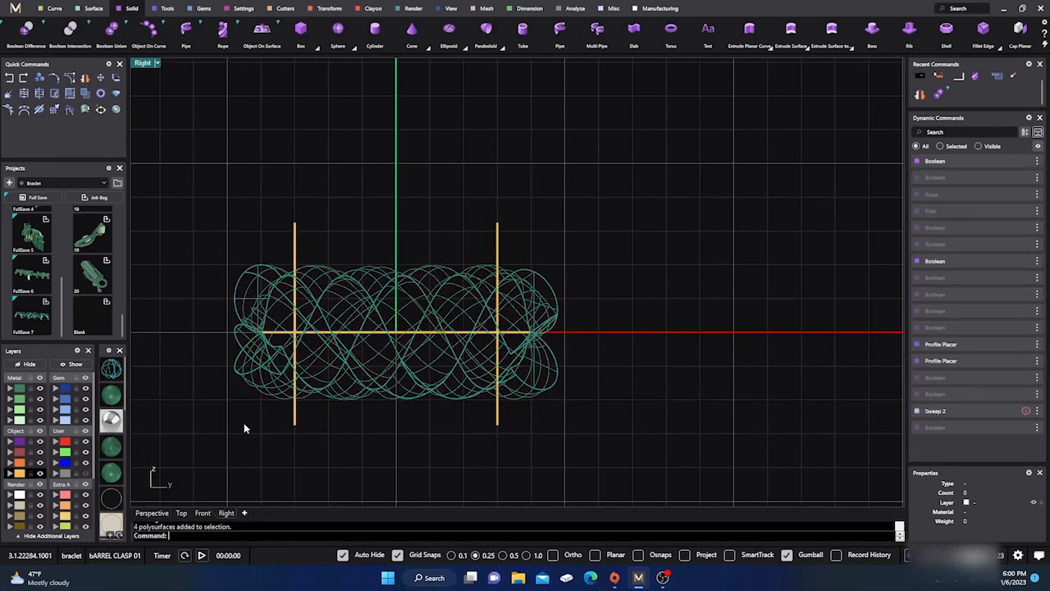
drag(173, 159, 579, 464)
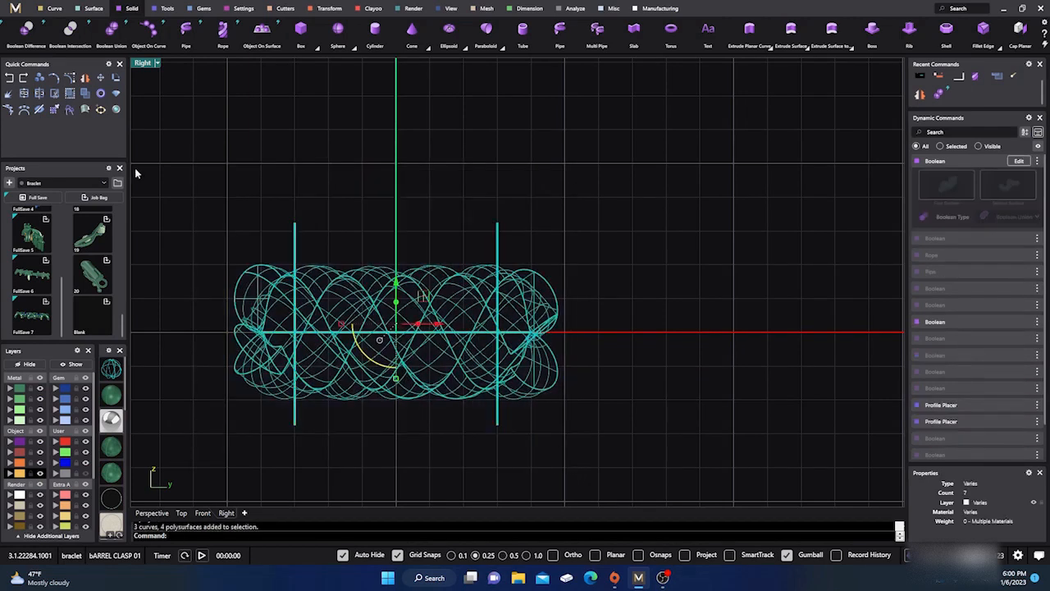
click(55, 95)
click(279, 287)
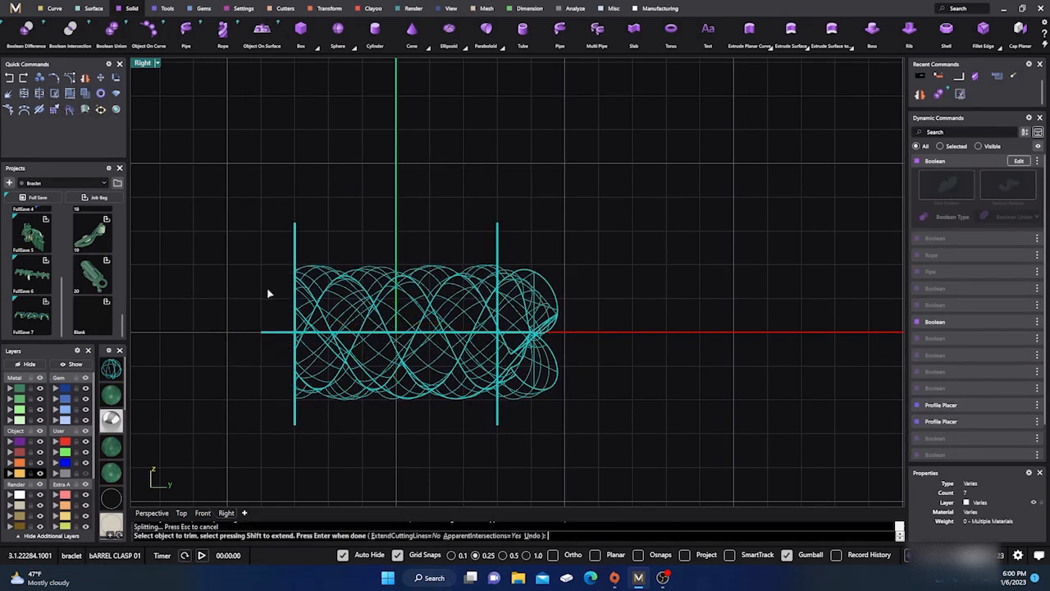
click(511, 289)
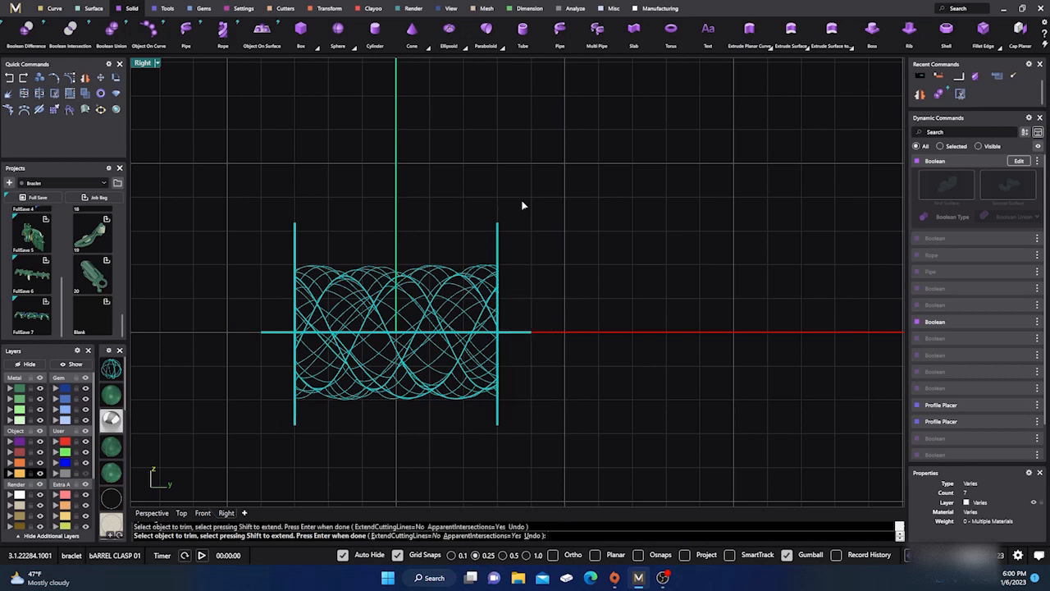
key(Return)
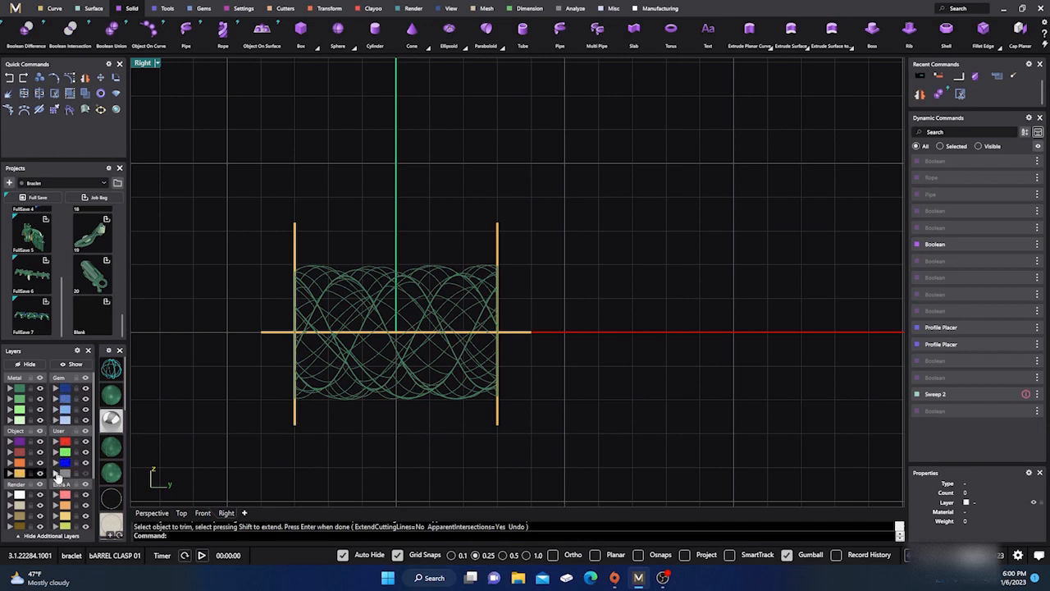
Move the three construction curves from the Creation layer to the hidden User 04 layer.
click(11, 473)
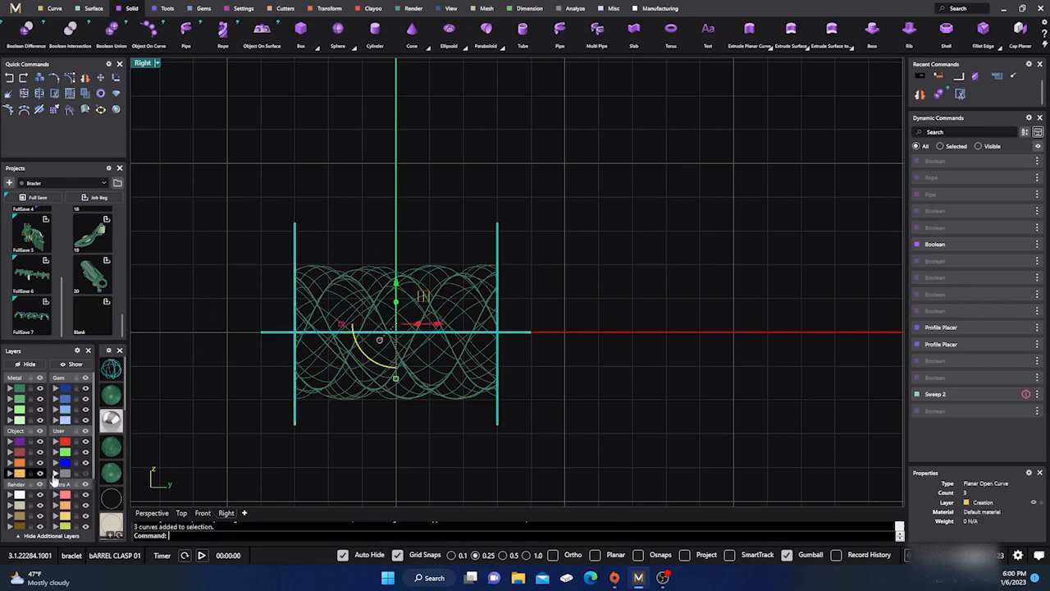
click(57, 474)
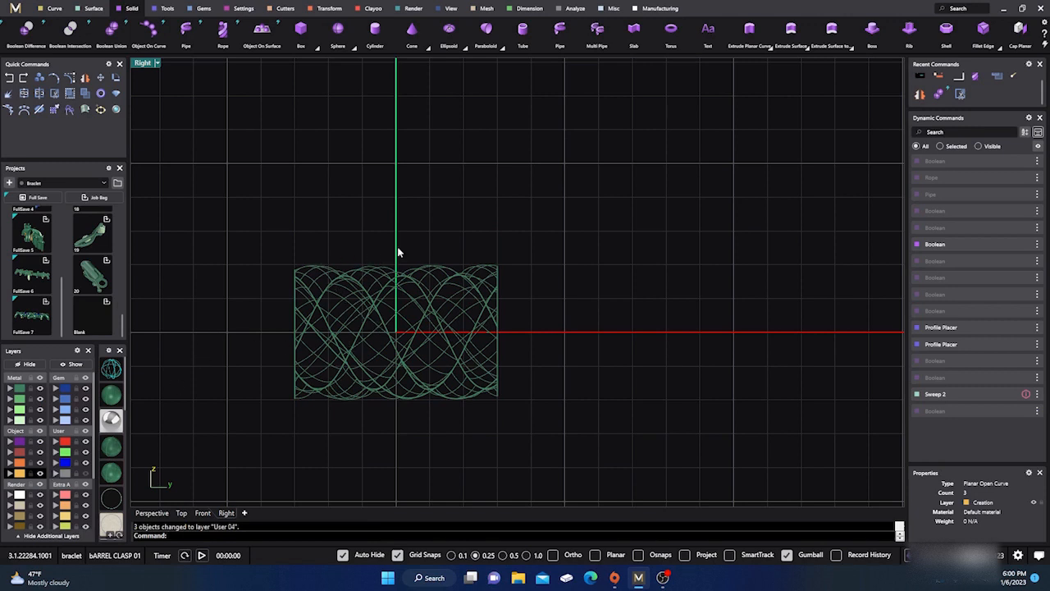
Stretch the trimmed rope along the Y axis about its centre to about 1.4 times its length.
key(ctrl+a)
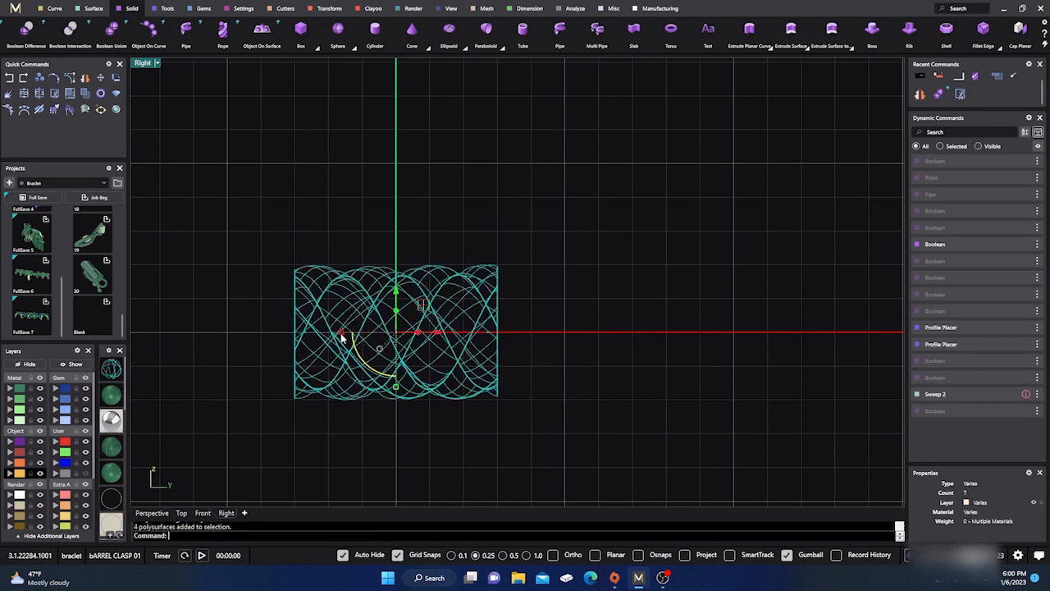
drag(342, 333, 329, 336)
click(348, 213)
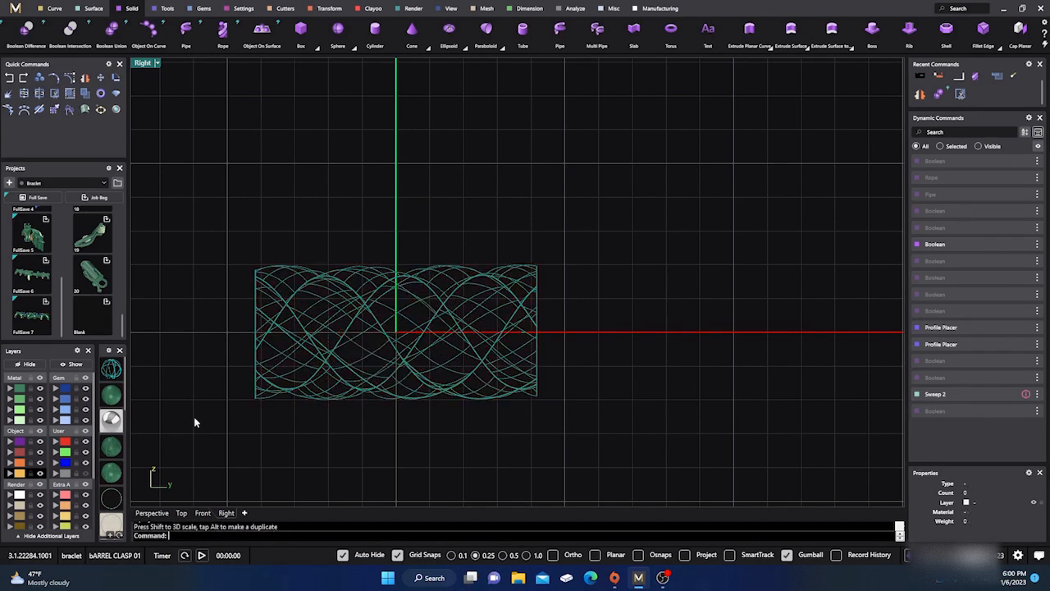
Start Duplicate Edge and select the edge outlines at both open ends of the rope.
click(158, 514)
right_drag(287, 392, 391, 363)
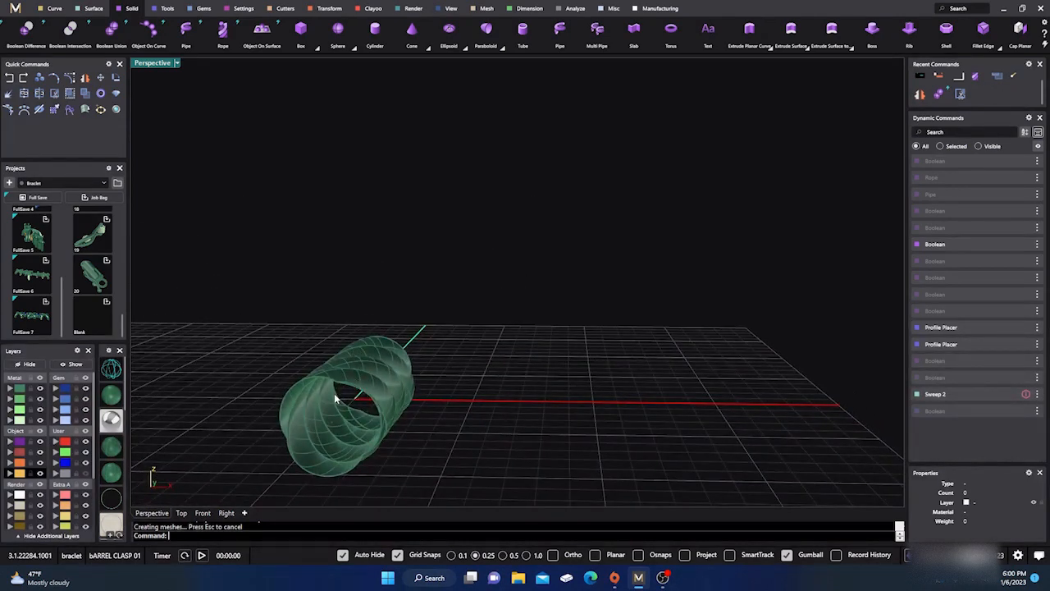
scroll(333, 395, down, 4)
scroll(341, 420, up, 7)
click(411, 309)
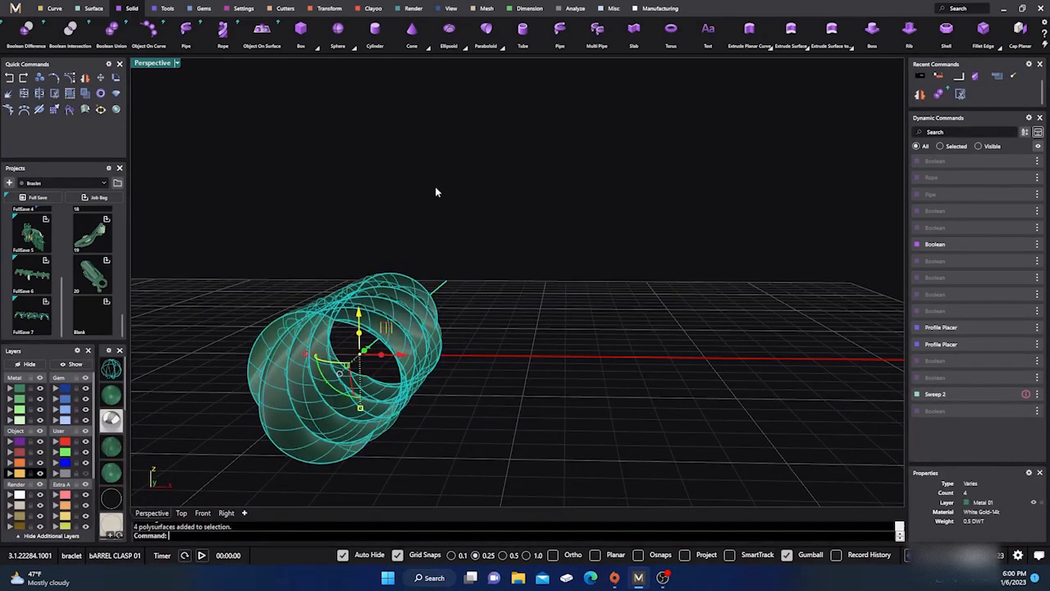
click(93, 10)
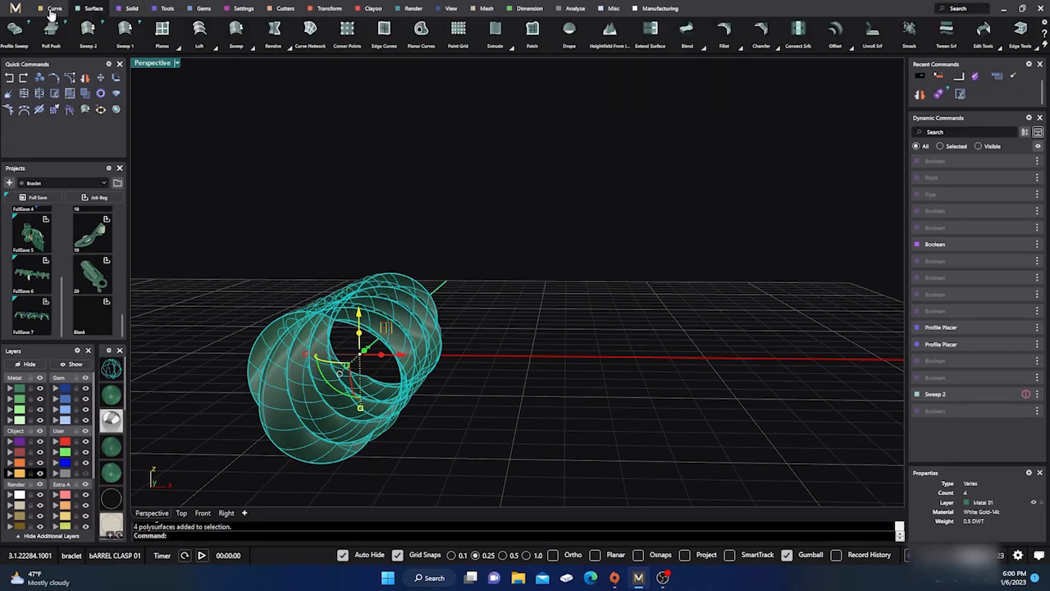
click(49, 9)
scroll(860, 33, down, 5)
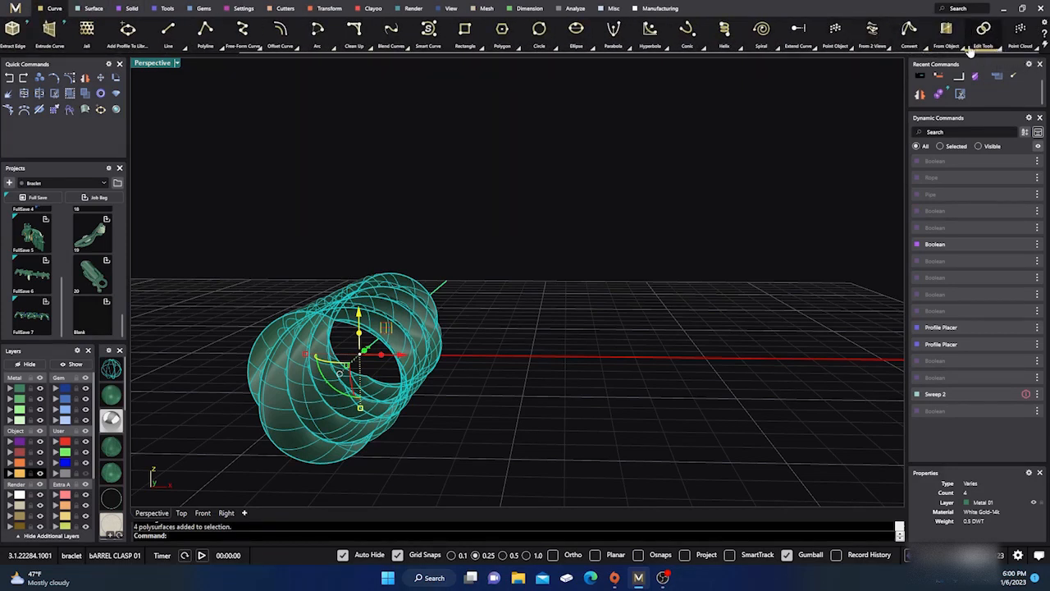
click(964, 50)
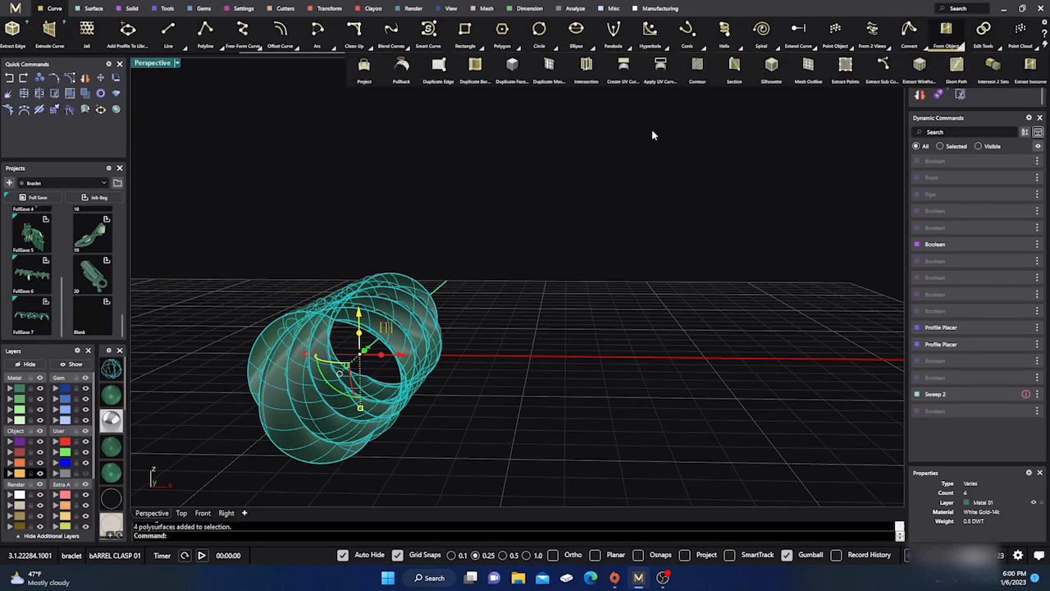
click(435, 68)
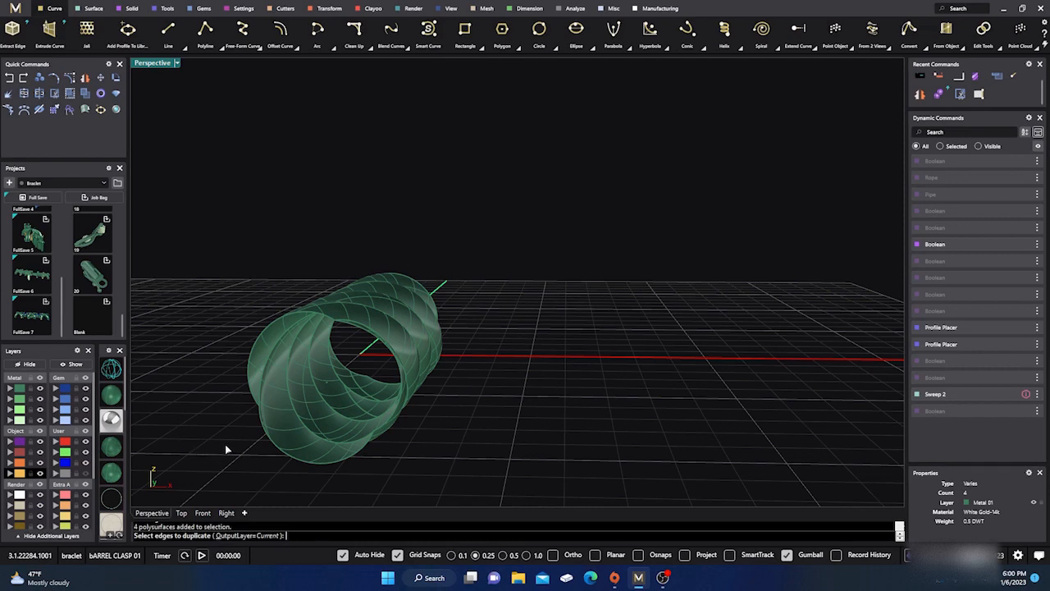
right_drag(541, 428, 420, 385)
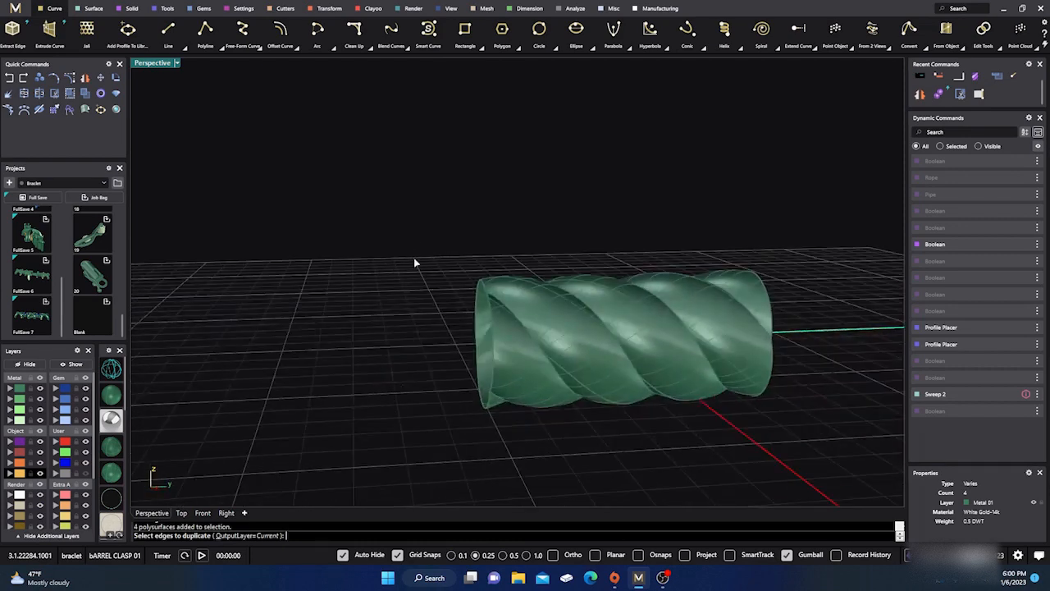
drag(411, 232, 542, 470)
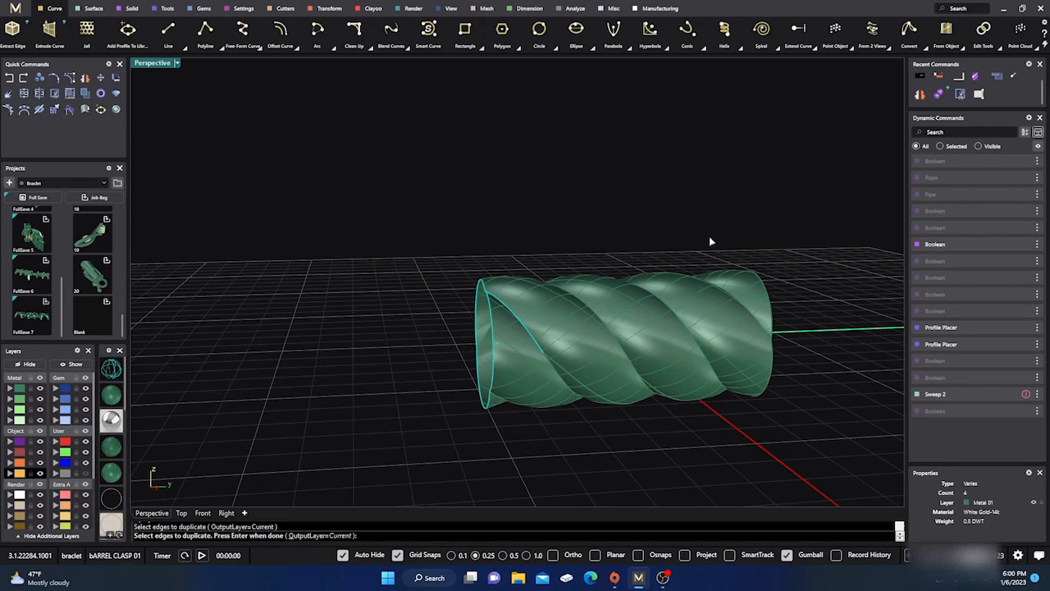
drag(710, 241, 798, 408)
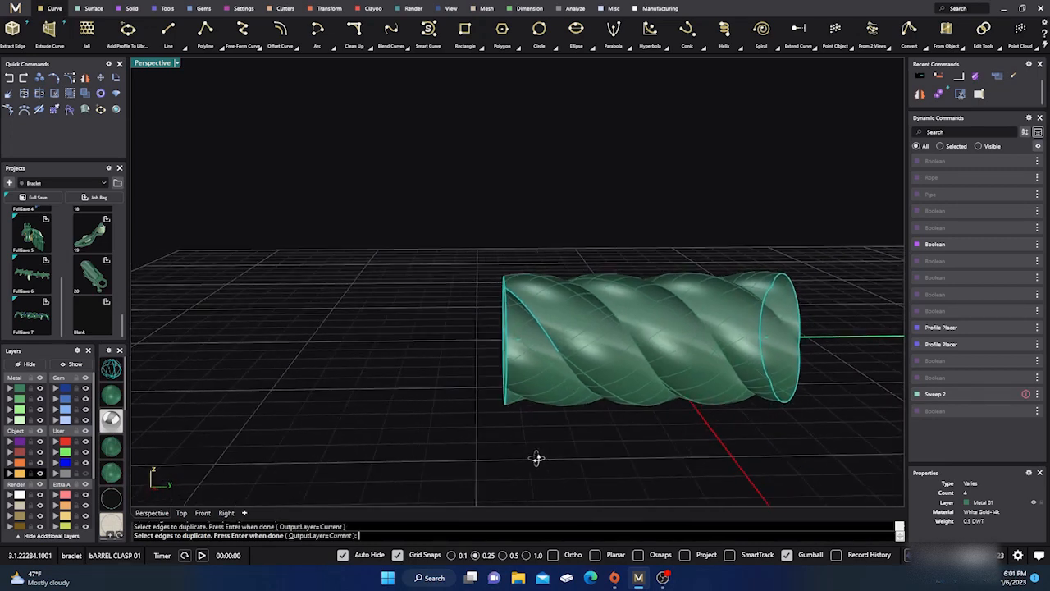
Check the edge selection at both rope ends in wireframe display and create the duplicated end curves.
click(227, 513)
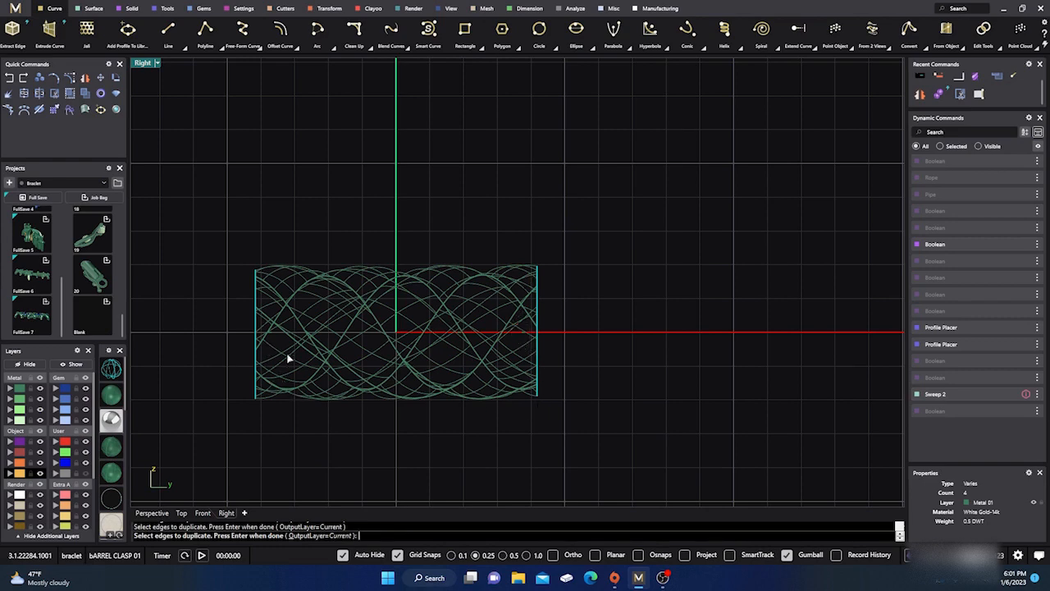
scroll(287, 358, up, 5)
scroll(266, 356, down, 5)
scroll(266, 356, up, 4)
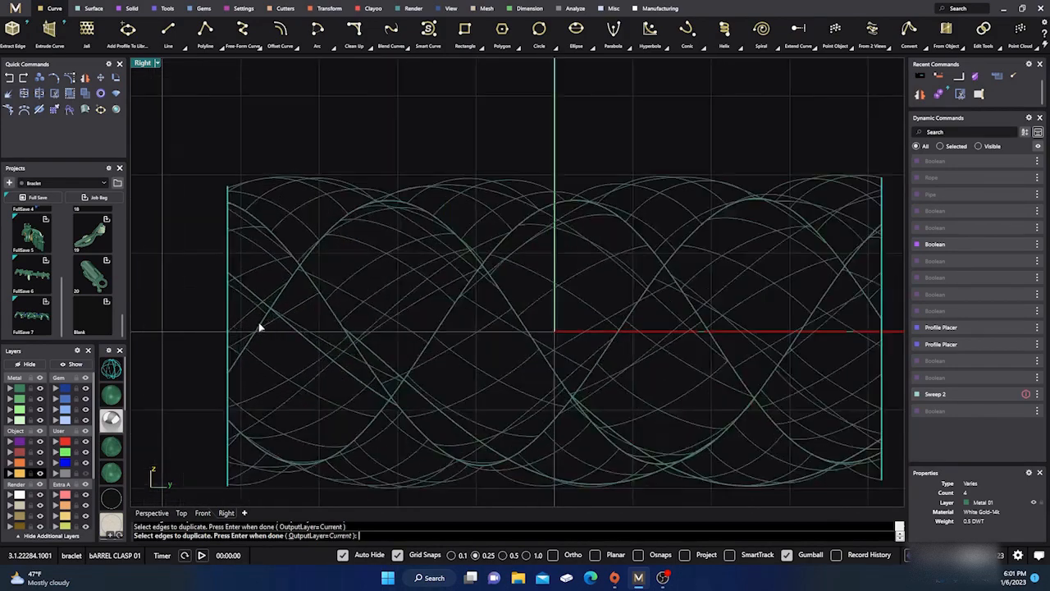
scroll(266, 356, down, 4)
click(152, 513)
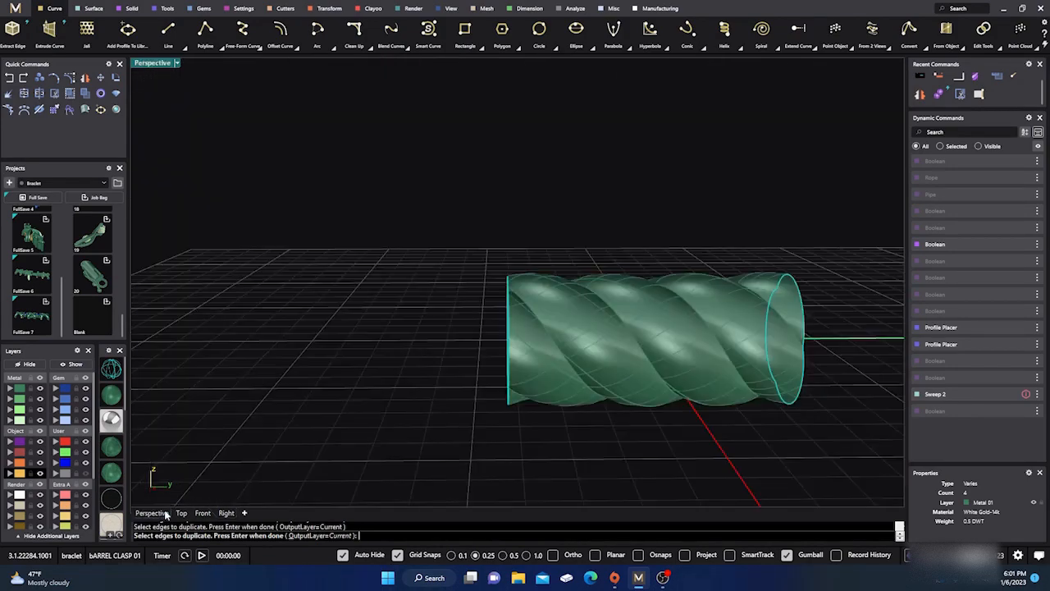
right_drag(367, 409, 361, 438)
click(114, 373)
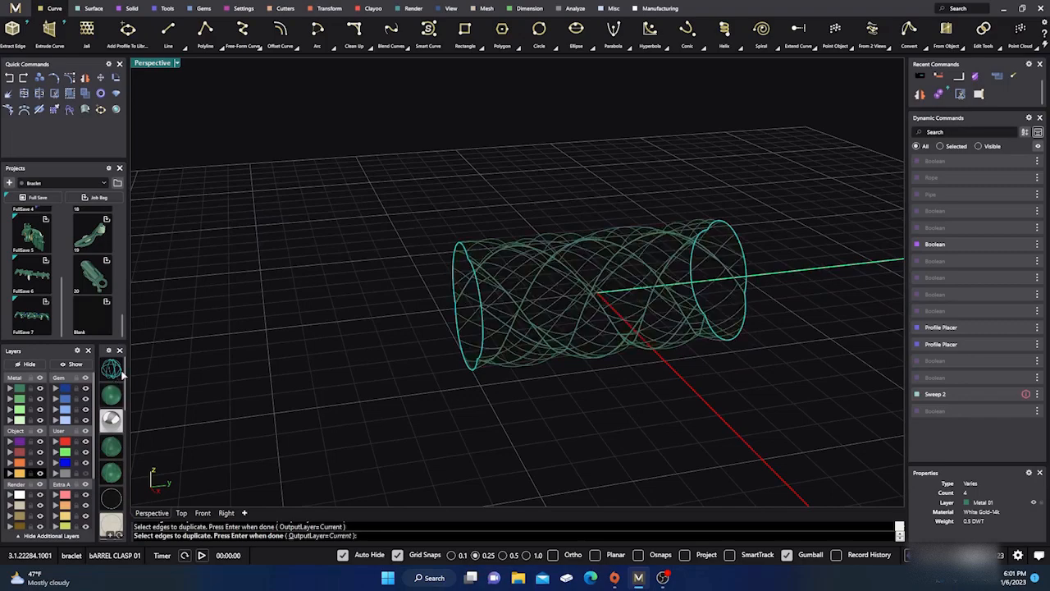
mouse_move(324, 351)
right_down()
mouse_move(358, 388)
mouse_move(427, 379)
right_up()
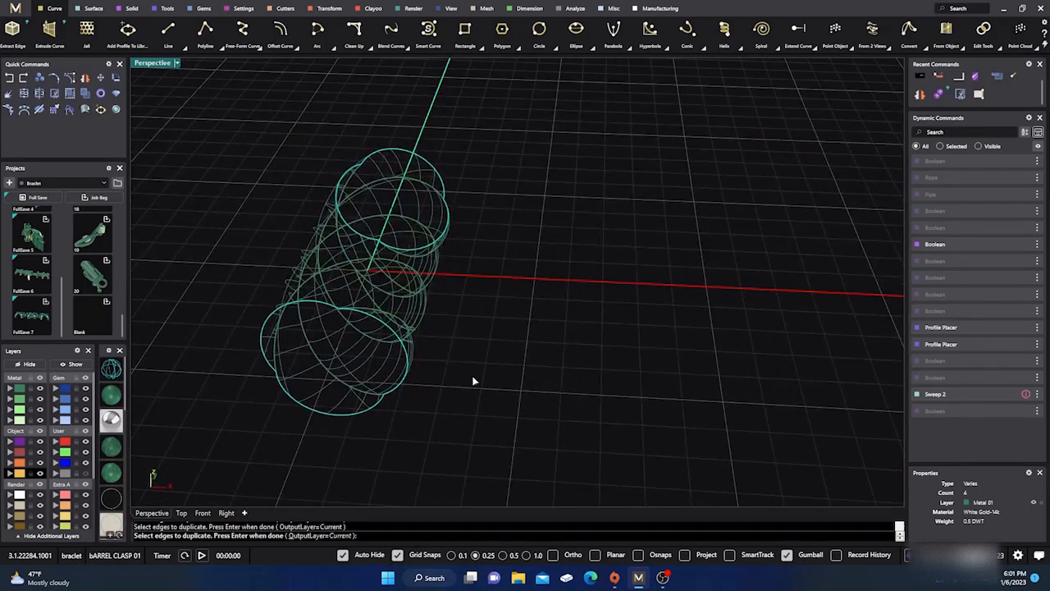
scroll(338, 362, up, 8)
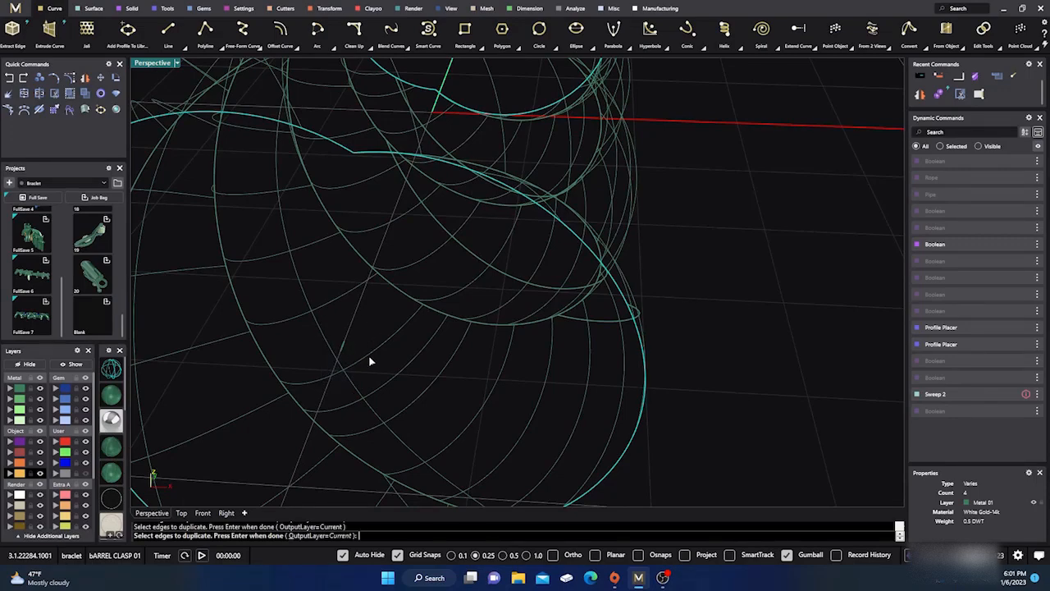
scroll(368, 358, down, 10)
scroll(459, 353, down, 3)
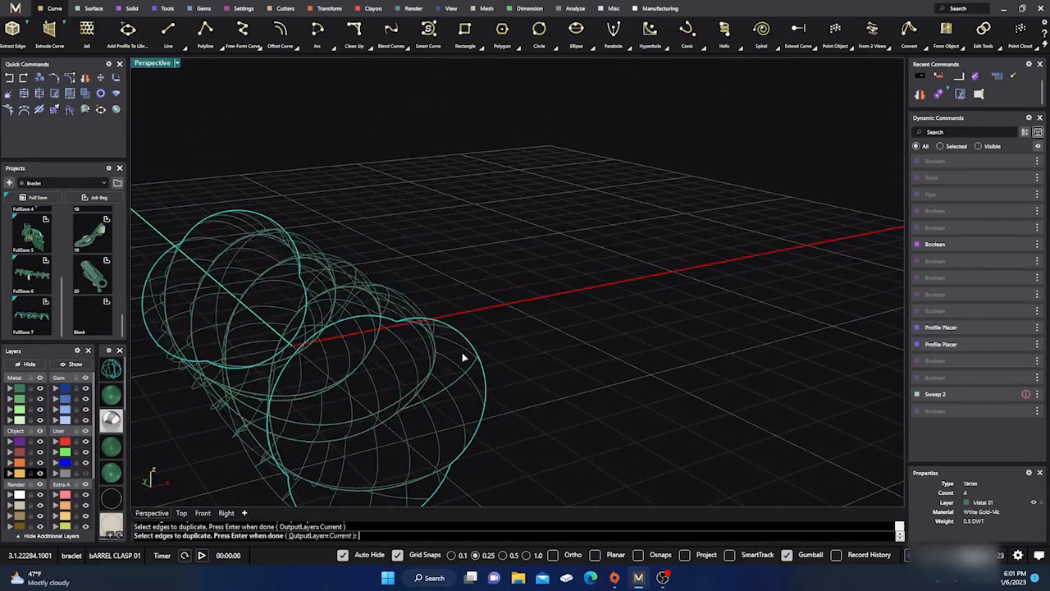
right_drag(462, 347, 403, 419)
scroll(516, 325, down, 5)
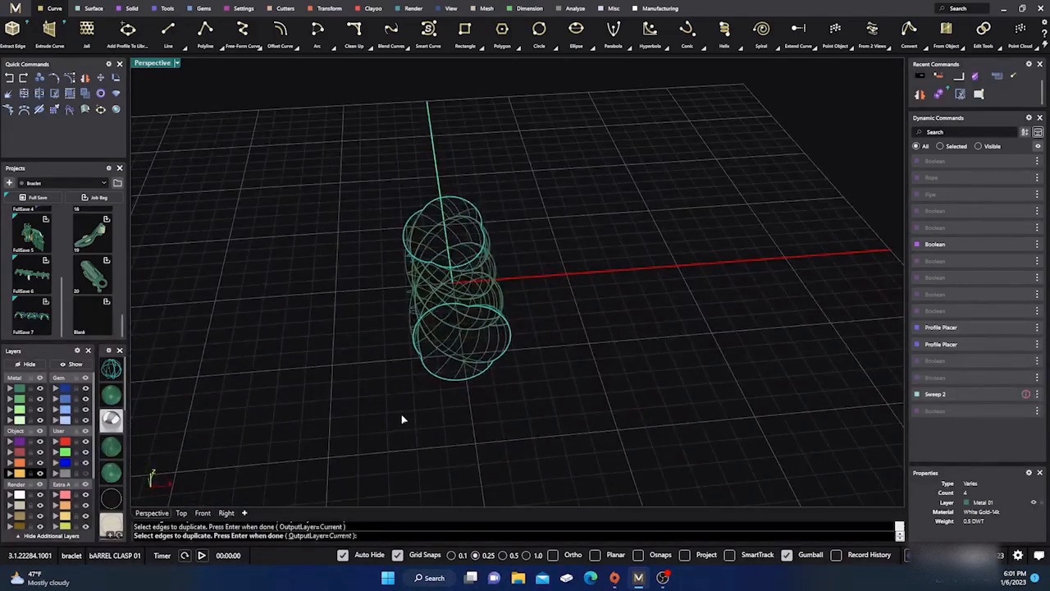
key(Return)
right_drag(456, 441, 402, 424)
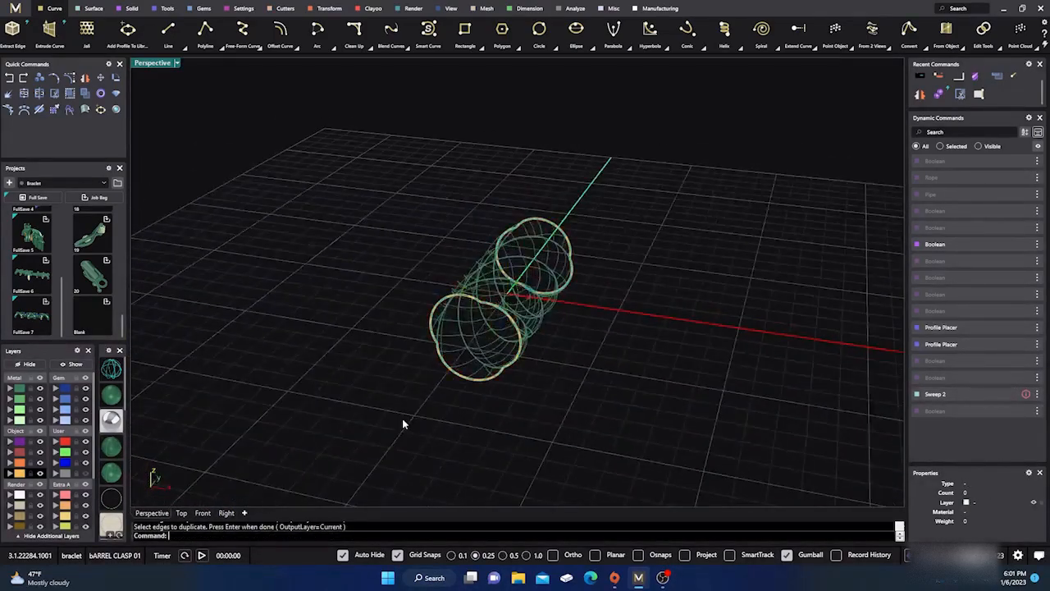
Switch back to shaded display and inspect the rope's open end and hollow interior.
click(111, 395)
scroll(472, 341, up, 5)
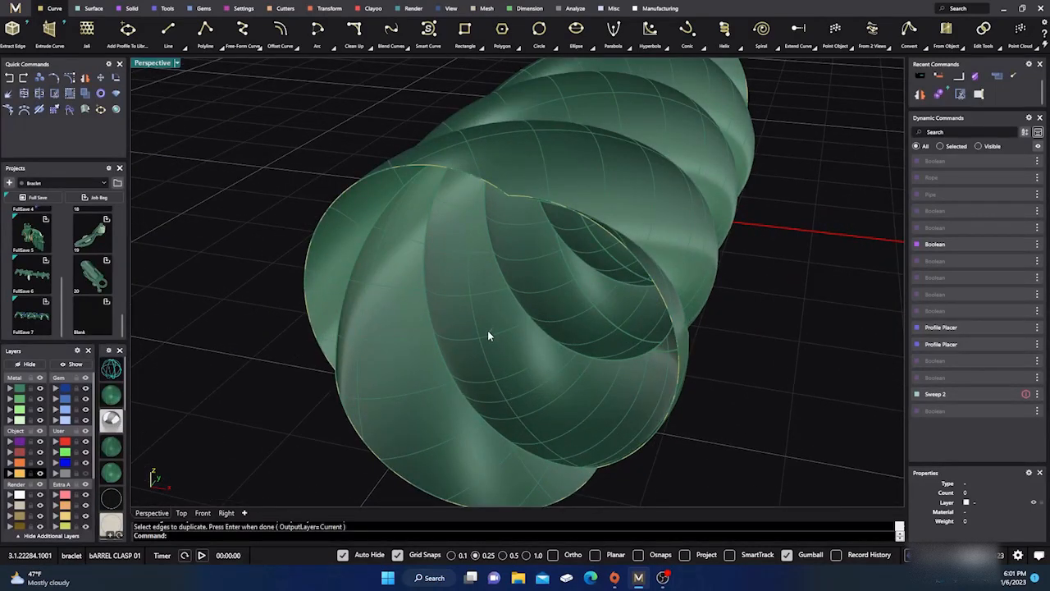
key(ctrl+a)
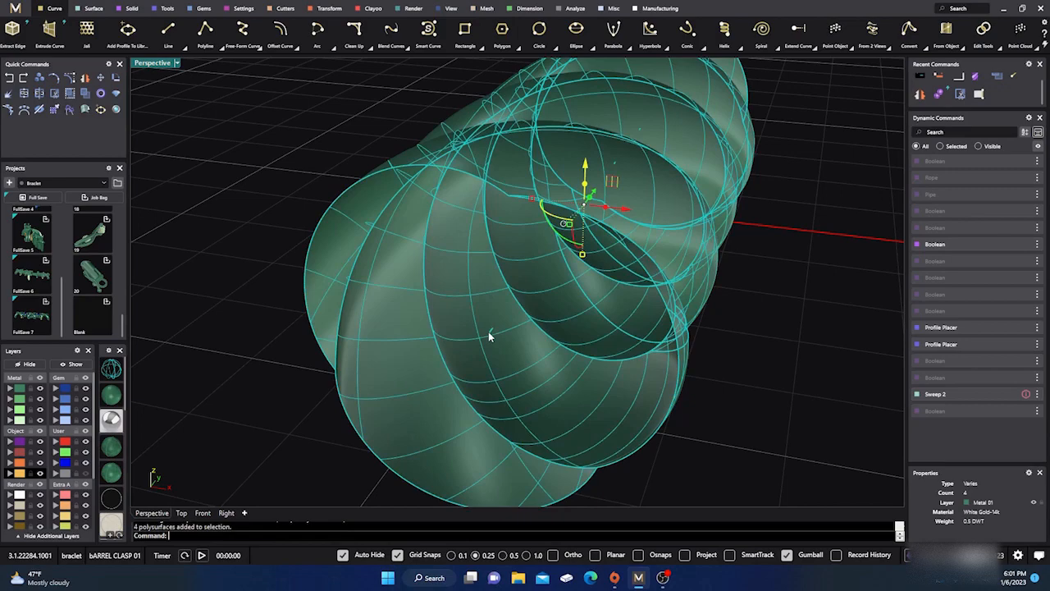
click(293, 361)
mouse_move(293, 379)
right_down()
mouse_move(292, 398)
mouse_move(246, 394)
mouse_move(329, 394)
mouse_move(352, 344)
mouse_move(350, 437)
right_up()
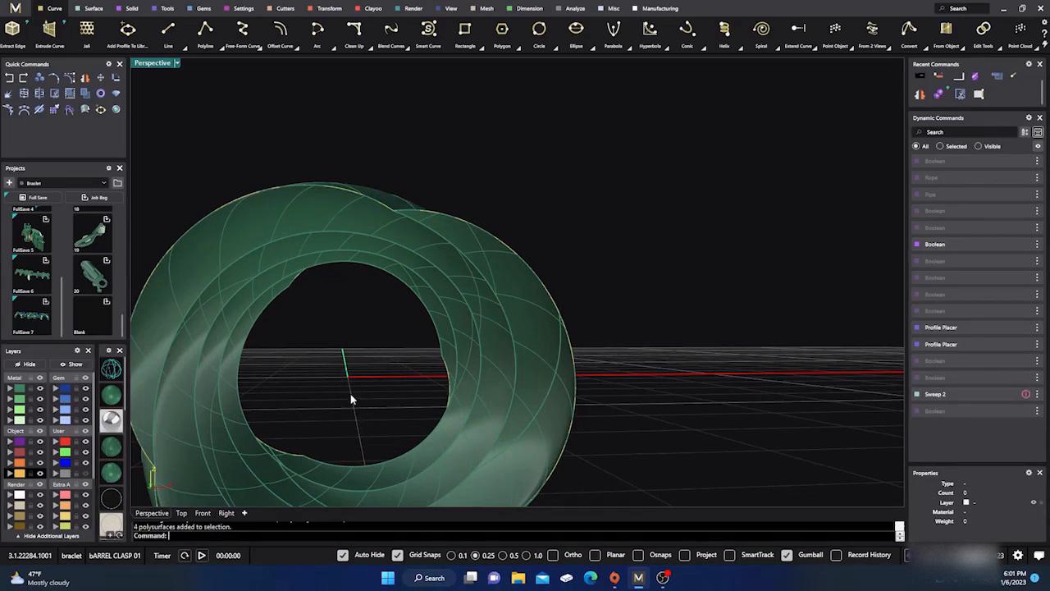
Clear stray geometry inside the rope's opening and join all the rope surfaces on layer Metal 01 into one polysurface.
key(ctrl+a)
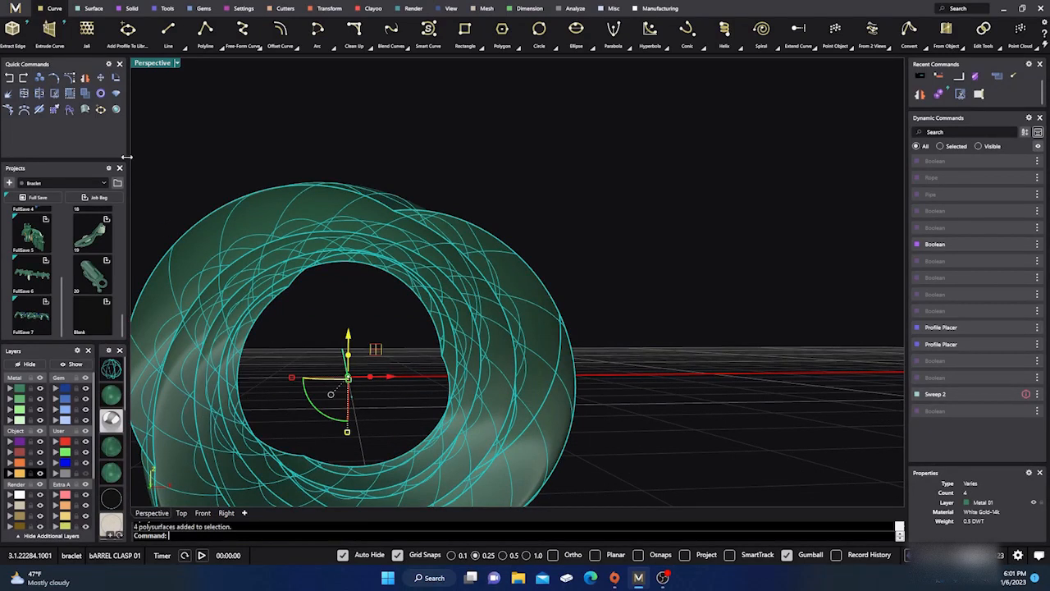
click(85, 96)
click(318, 135)
drag(340, 370, 370, 427)
key(Delete)
scroll(375, 355, down, 2)
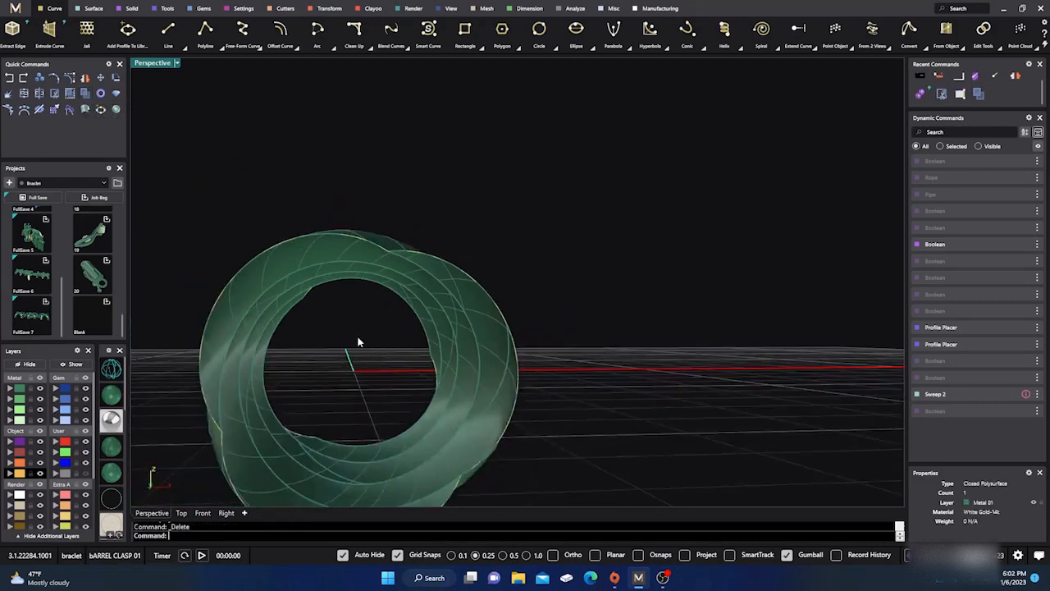
click(23, 393)
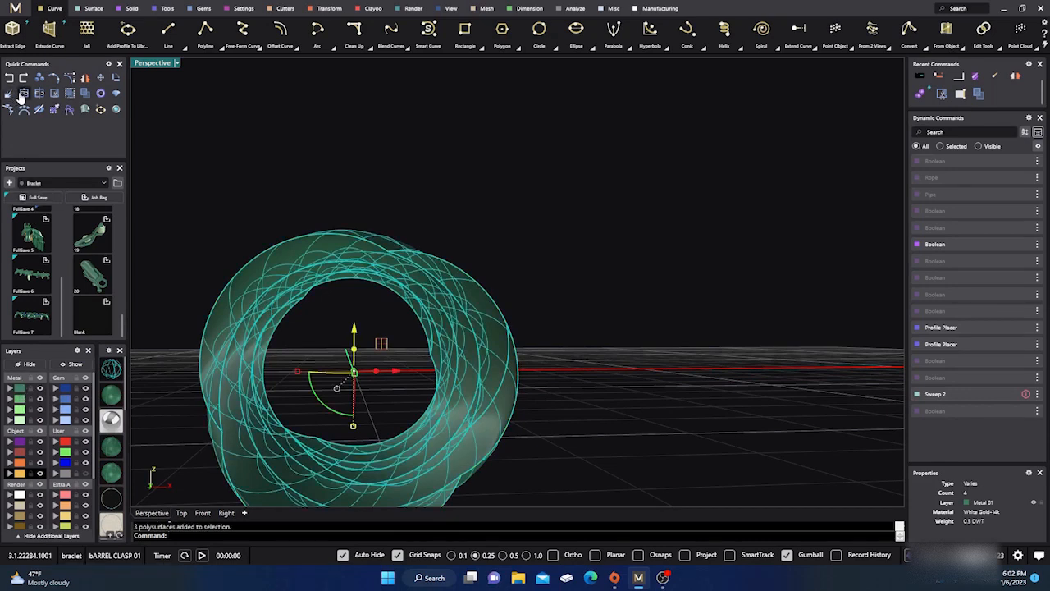
click(24, 95)
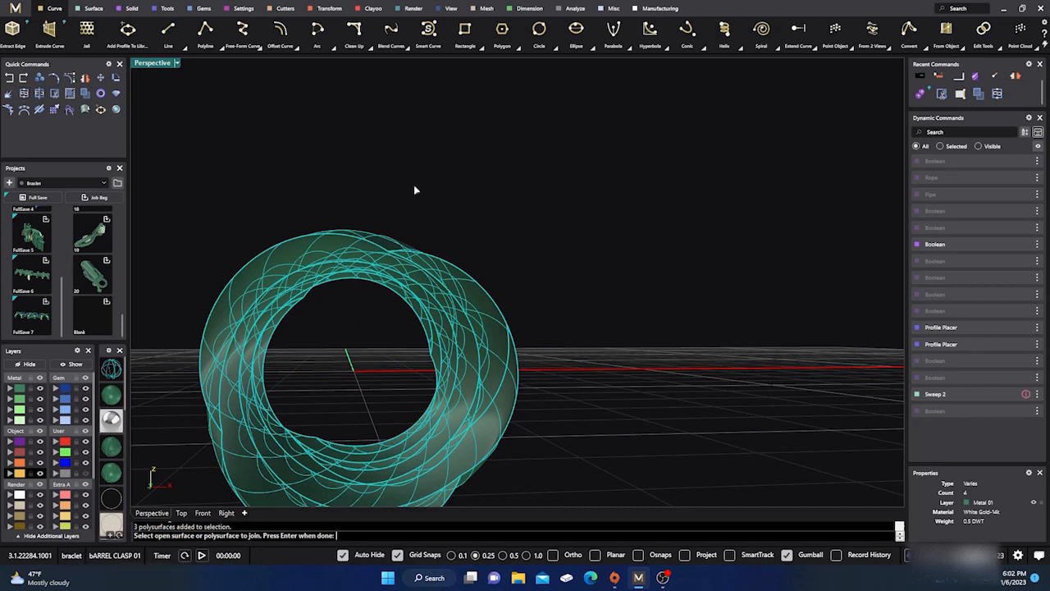
key(Return)
key(Escape)
click(510, 328)
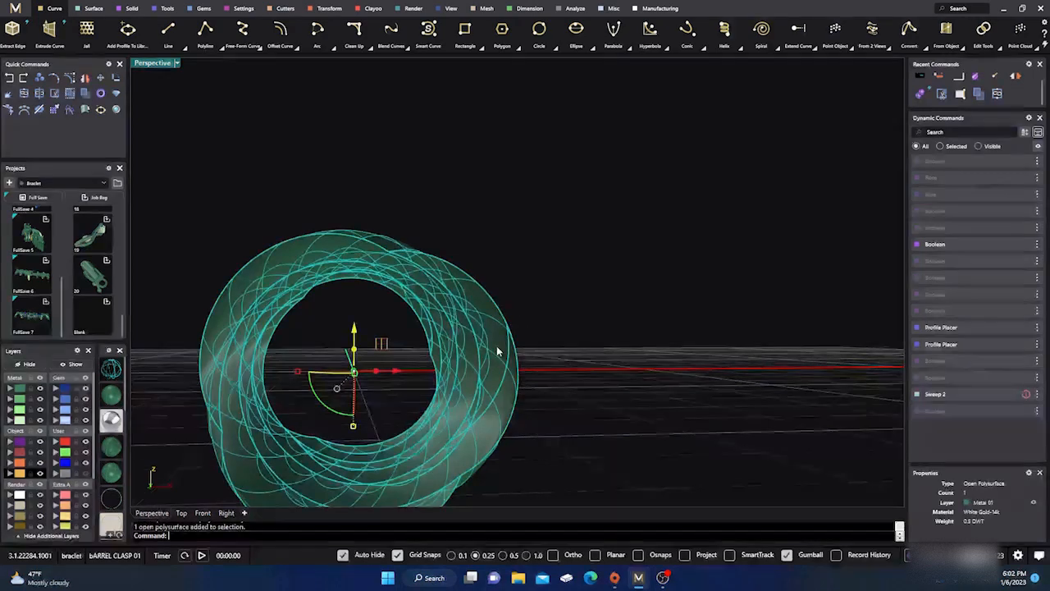
Close both open ends of the joined rope with Cap.
right_drag(621, 340, 564, 369)
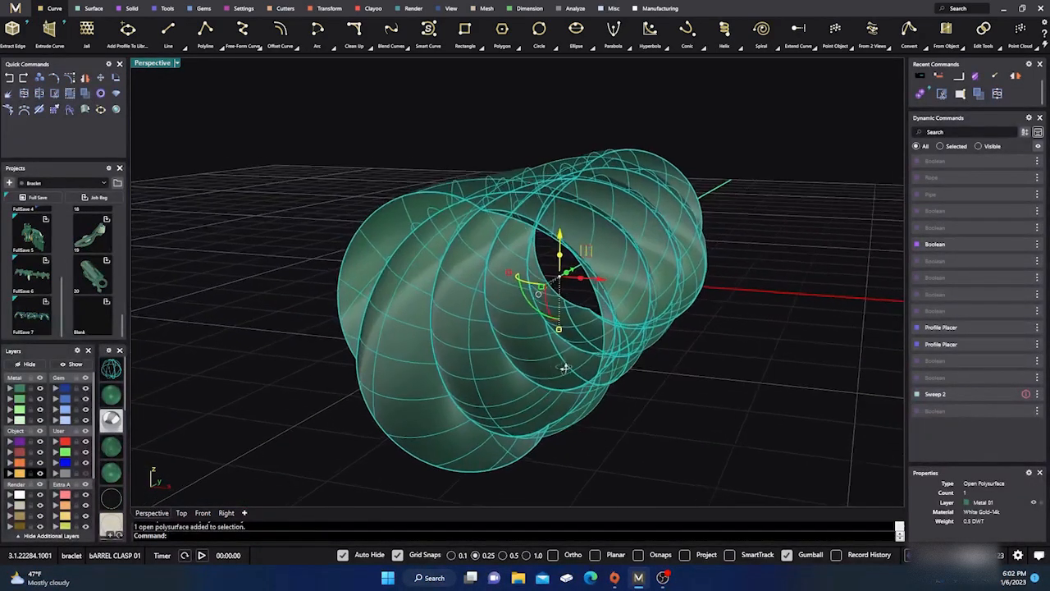
click(348, 162)
right_drag(337, 167, 313, 214)
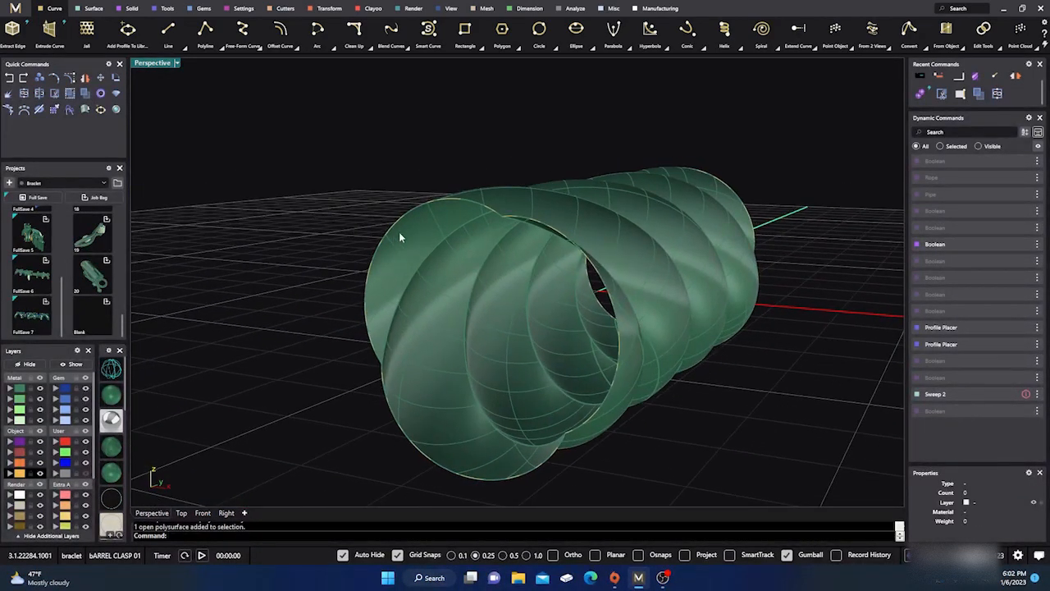
click(529, 194)
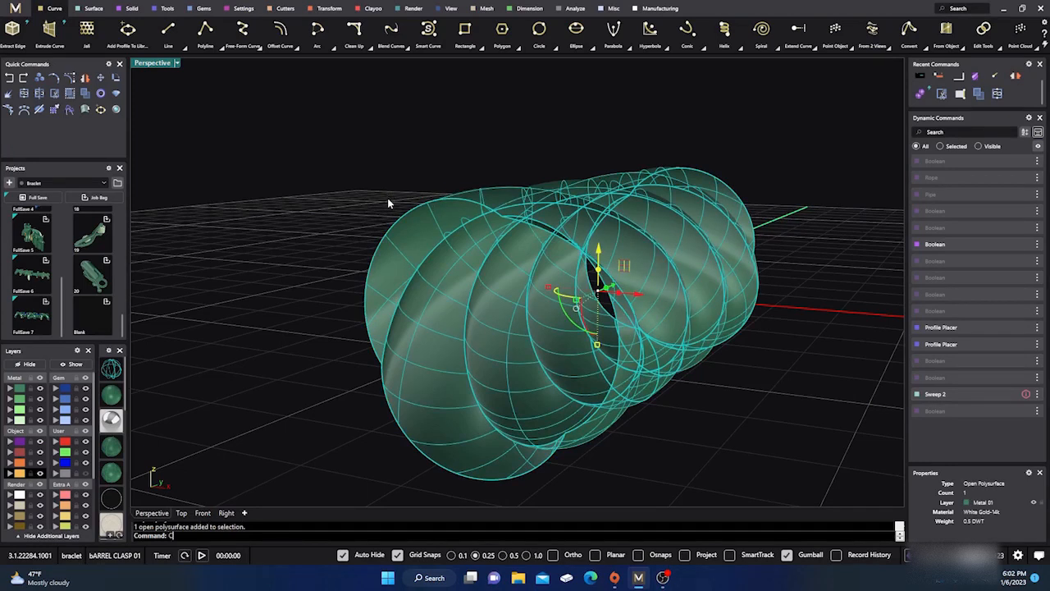
text(Cap)
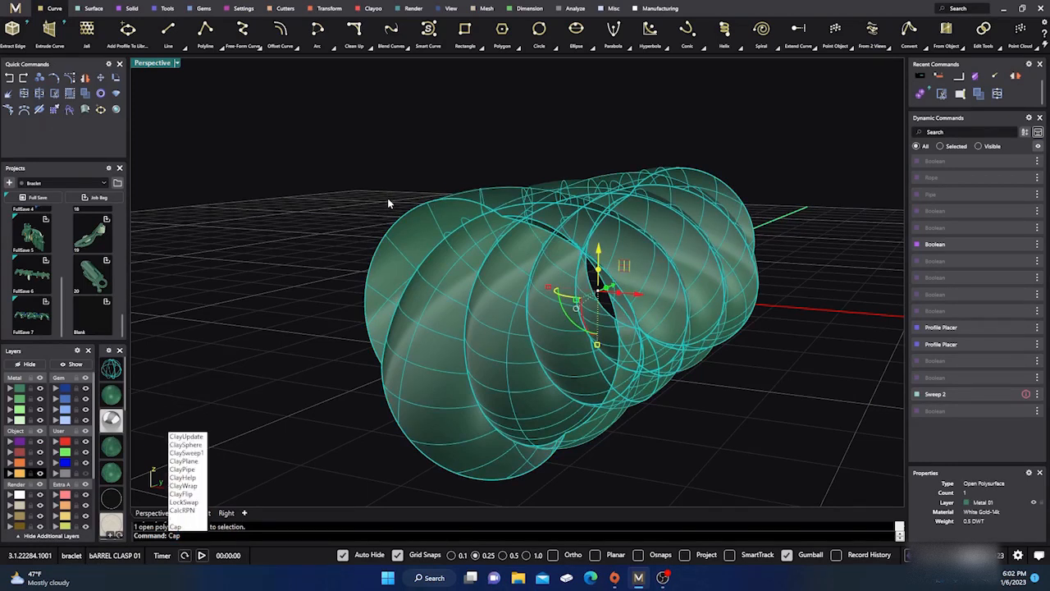
key(Return)
mouse_move(293, 316)
right_down()
mouse_move(331, 335)
mouse_move(424, 321)
mouse_move(429, 372)
mouse_move(509, 369)
mouse_move(415, 385)
right_up()
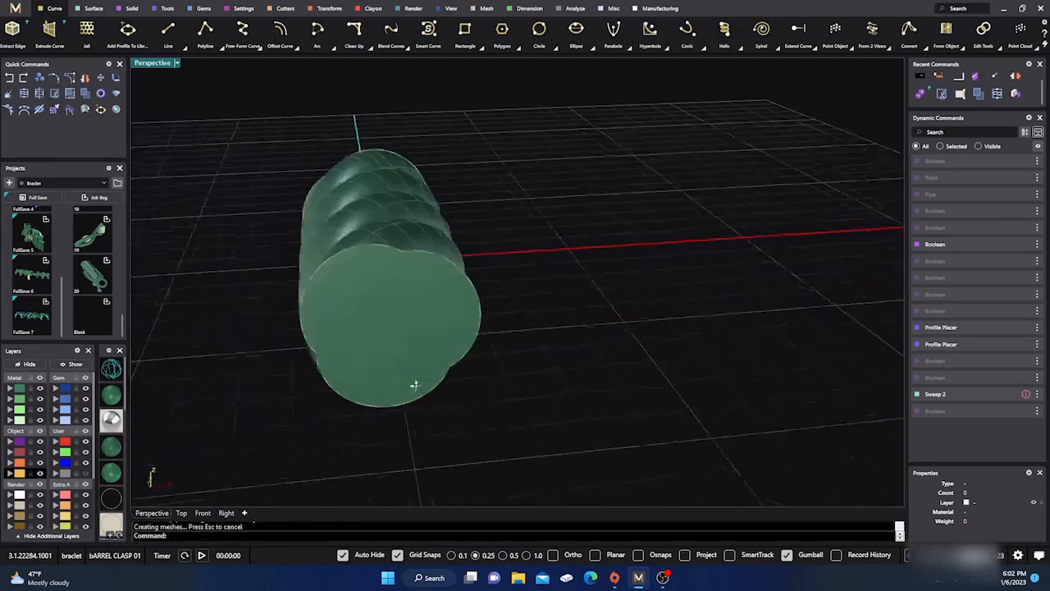
In the Front view, draw a circle about 2.9 mm in diameter centred on the origin, with grid snapping off.
click(202, 512)
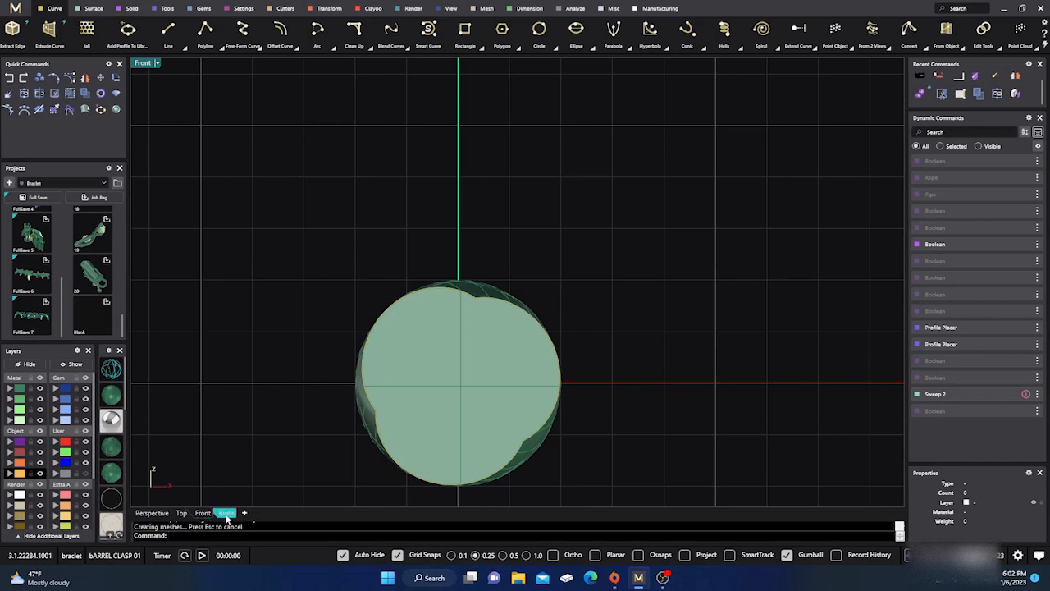
click(225, 512)
click(203, 513)
scroll(319, 304, down, 3)
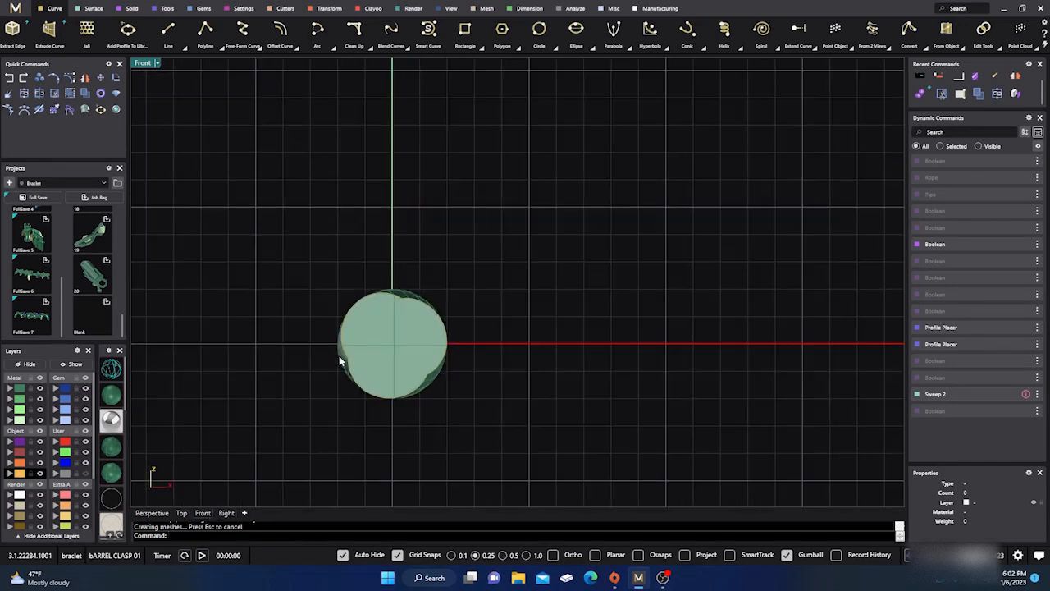
click(555, 46)
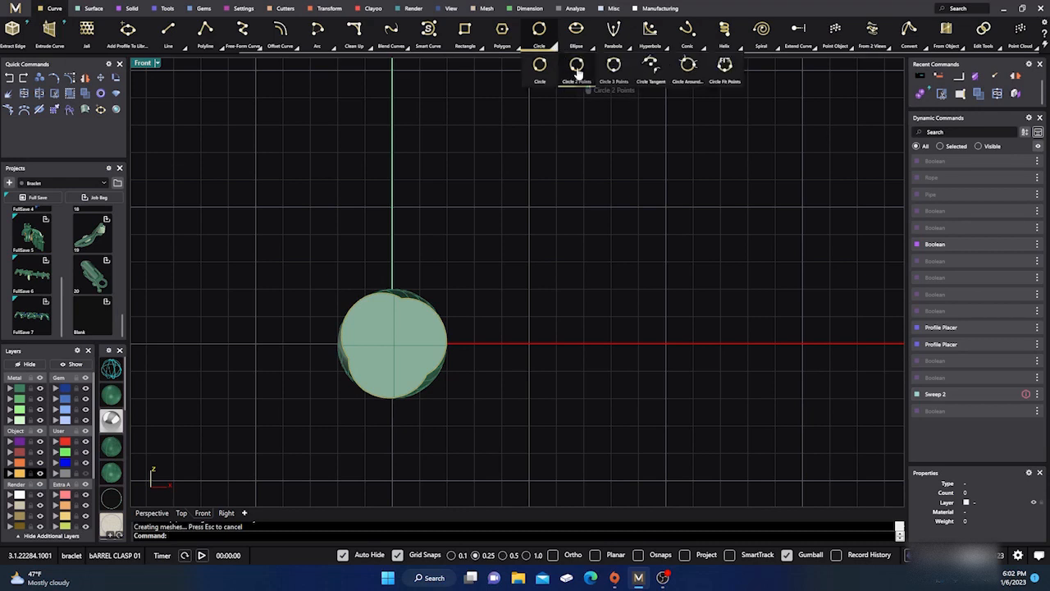
click(539, 65)
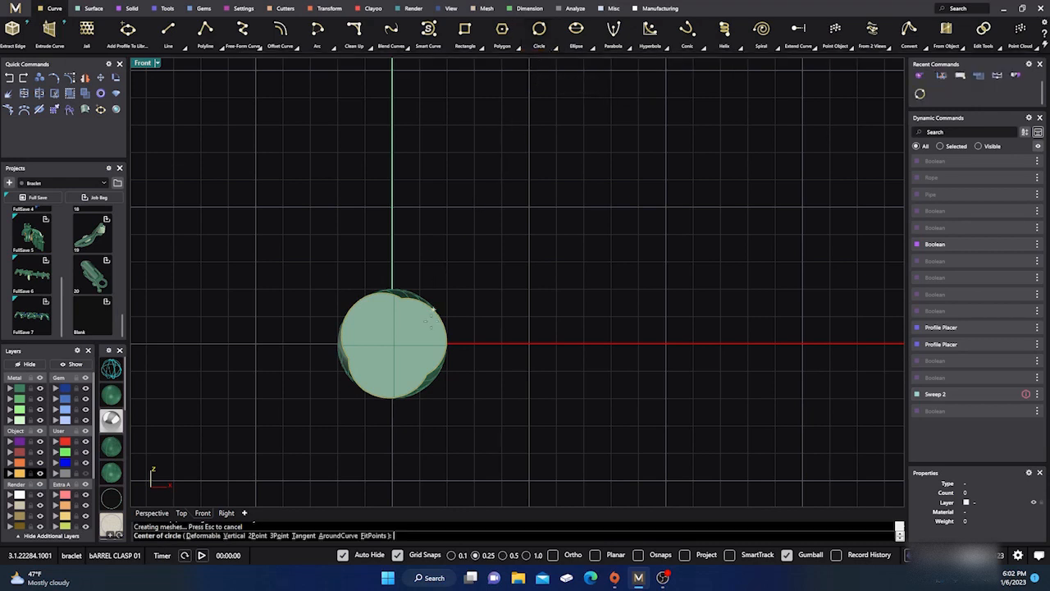
click(416, 364)
scroll(420, 367, up, 2)
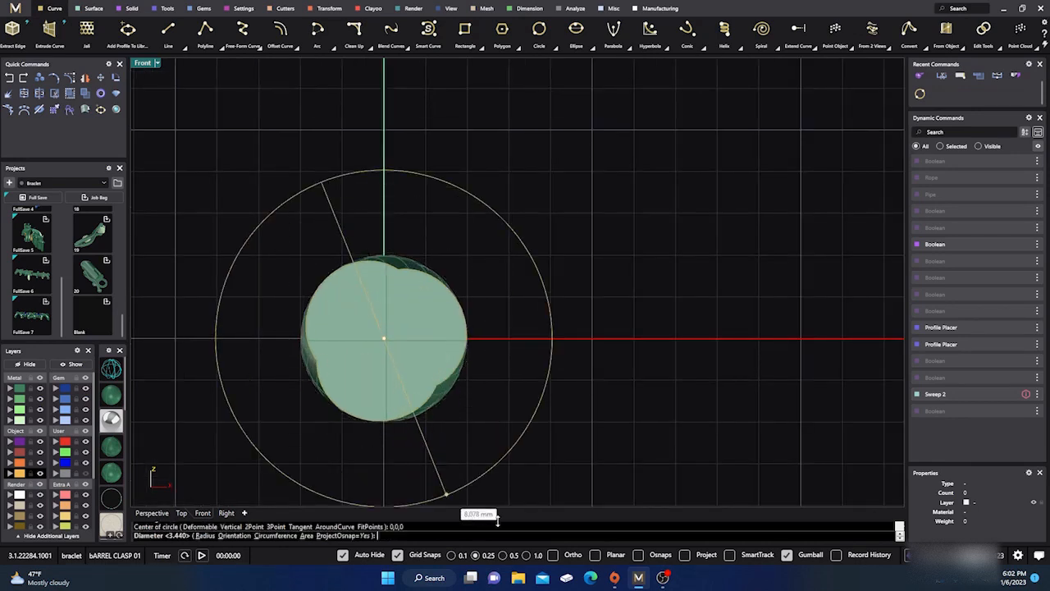
click(397, 555)
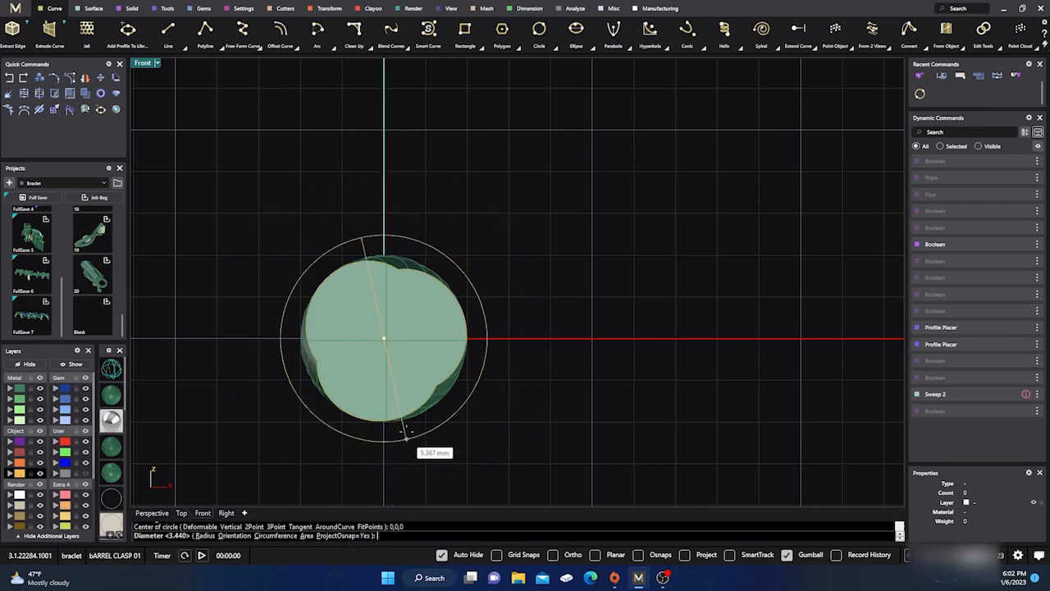
scroll(390, 405, up, 2)
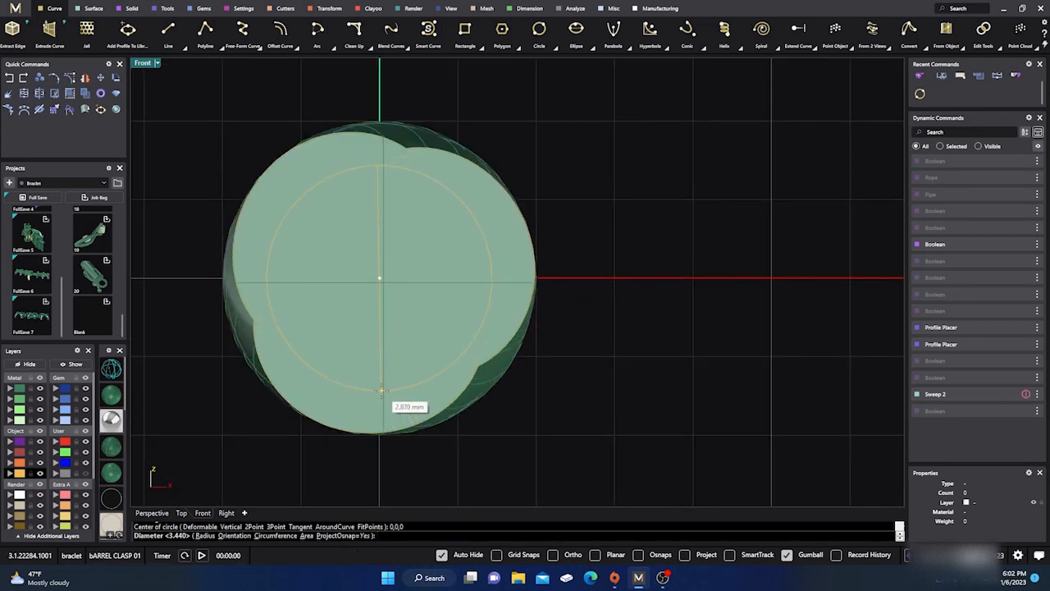
click(381, 390)
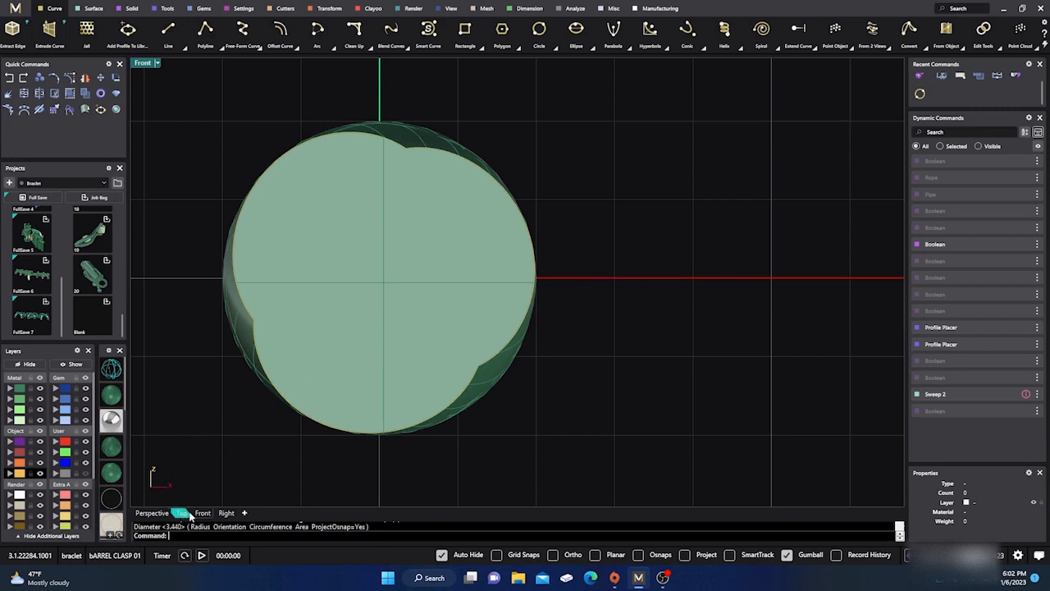
Extrude the circle along the Y axis into a cylinder and reposition it so it extends past both ends of the rope.
click(223, 513)
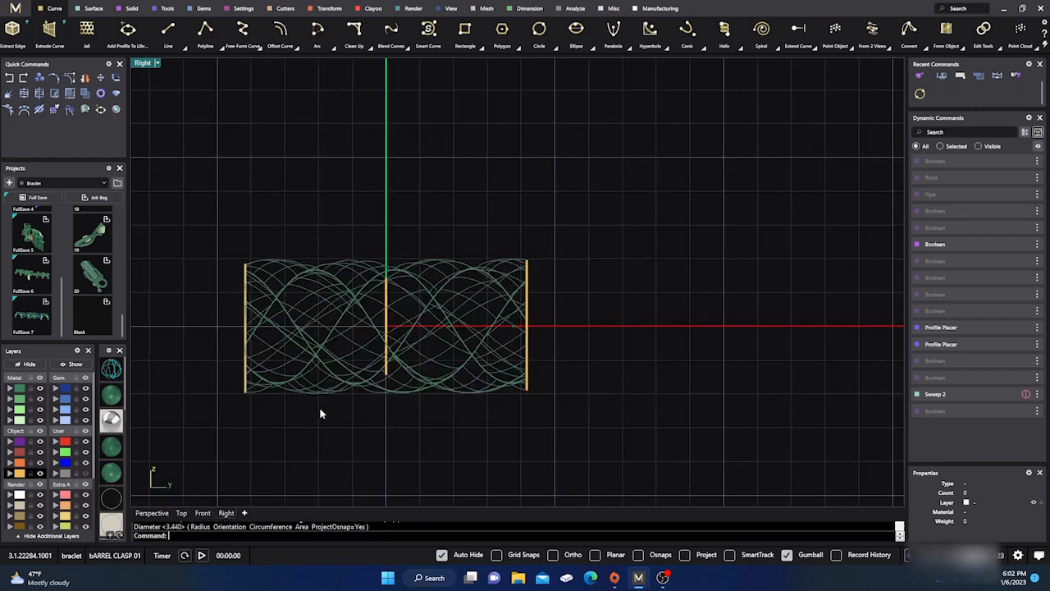
drag(358, 223, 409, 408)
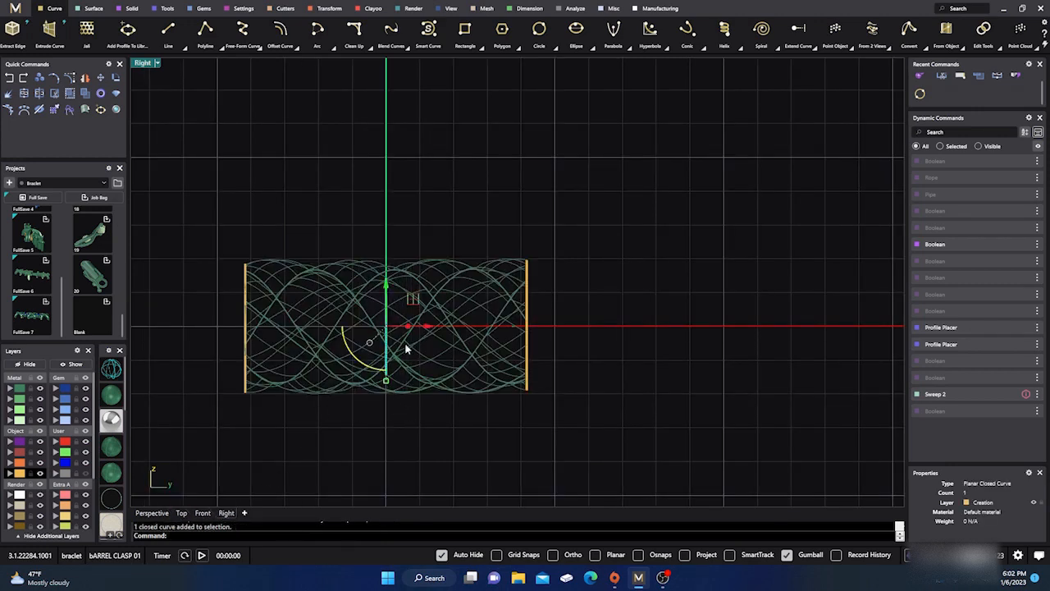
drag(407, 328, 802, 318)
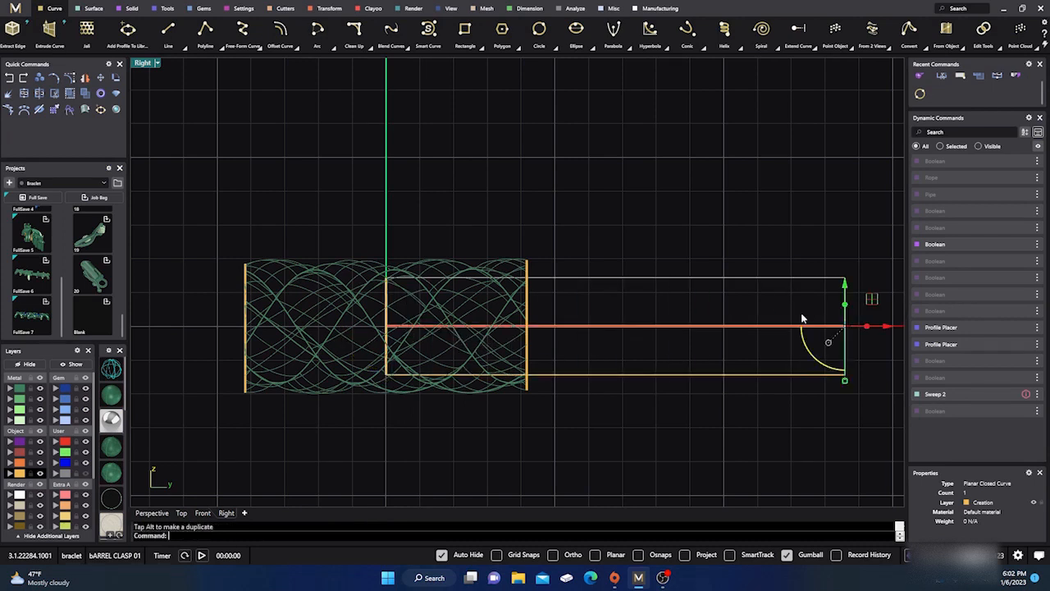
shift+click(638, 328)
drag(661, 327, 443, 339)
click(212, 422)
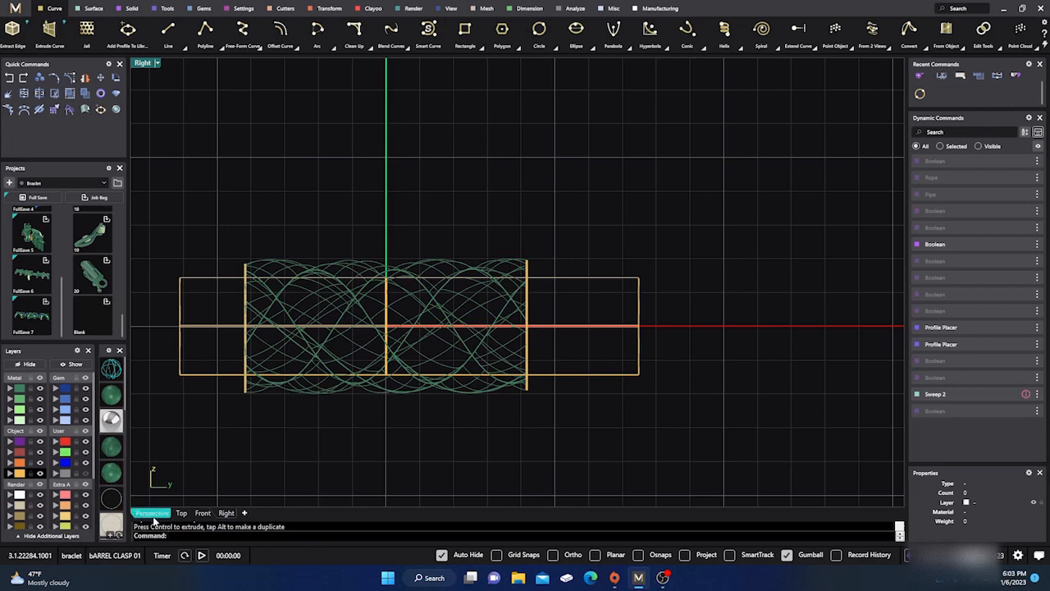
Cap the open ends of the extruded cylinder to make it a closed solid.
click(152, 512)
right_drag(250, 439, 339, 403)
click(340, 403)
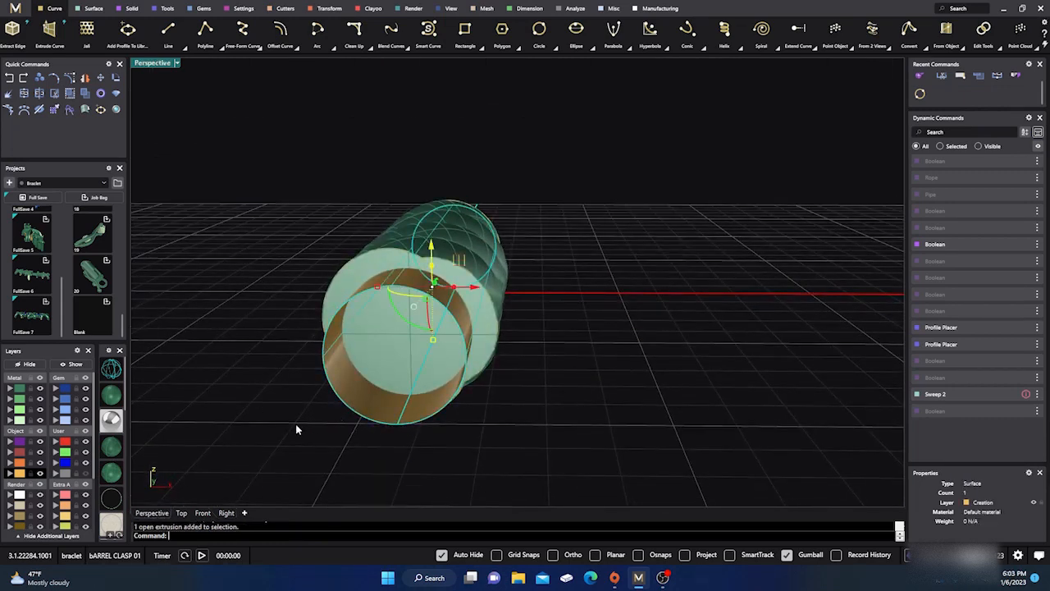
text(cap)
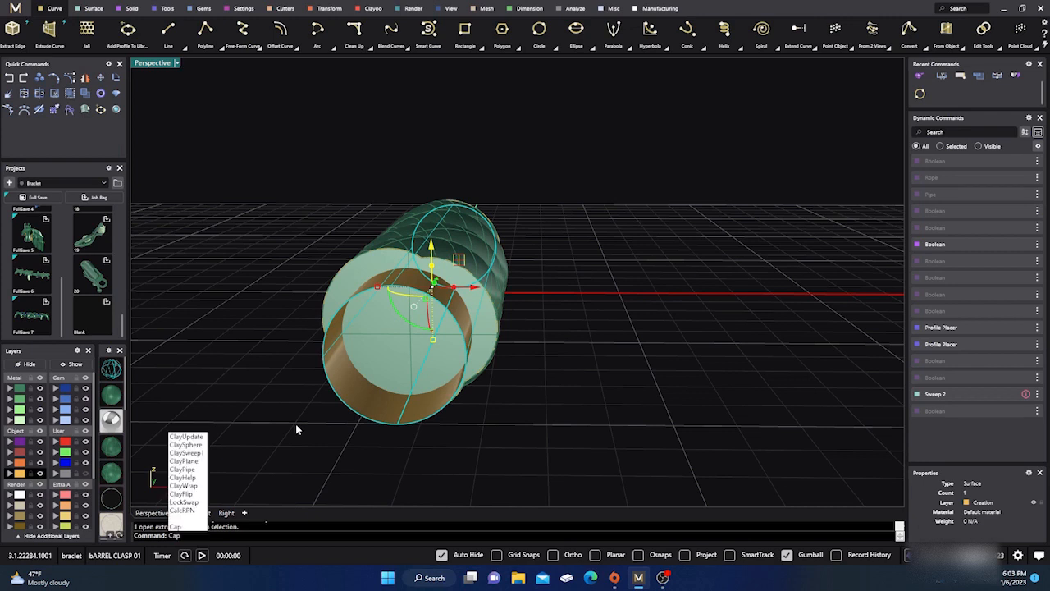
key(Return)
click(297, 429)
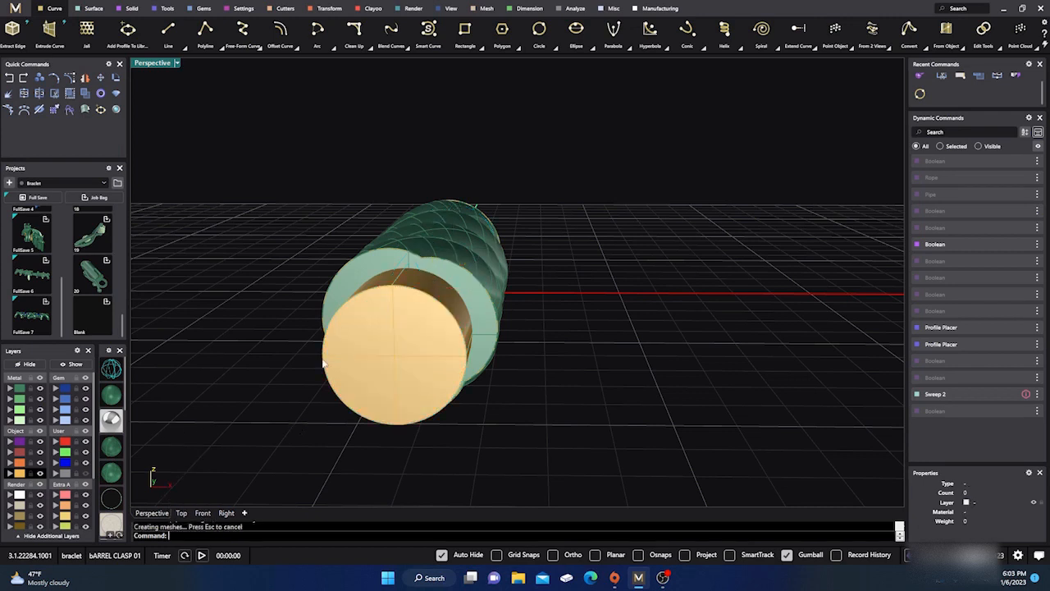
Subtract the capped cylinder from the solid rope with Boolean Difference to hollow it out.
click(354, 274)
click(226, 197)
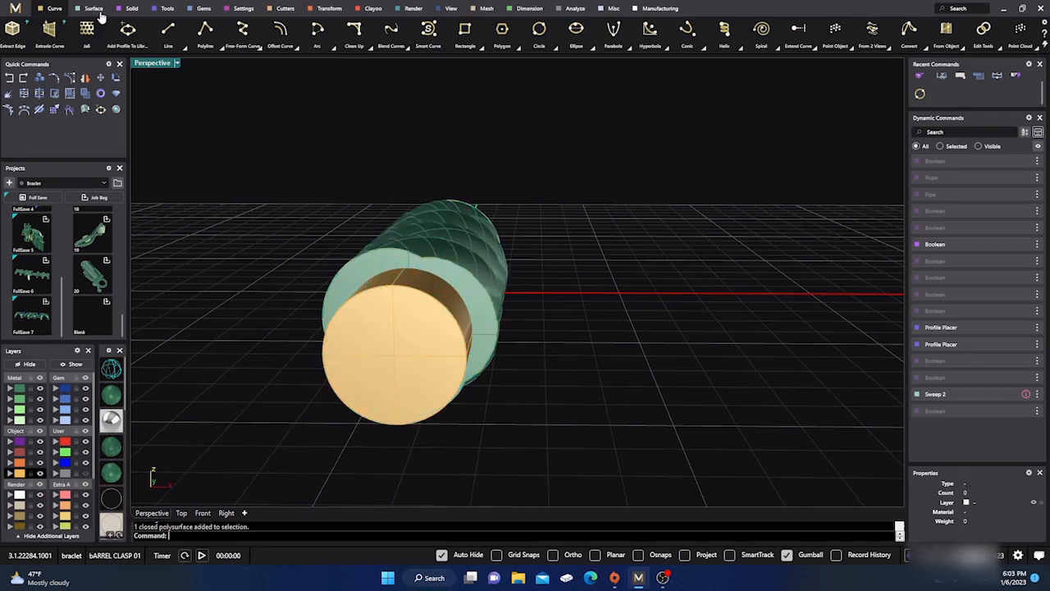
click(131, 10)
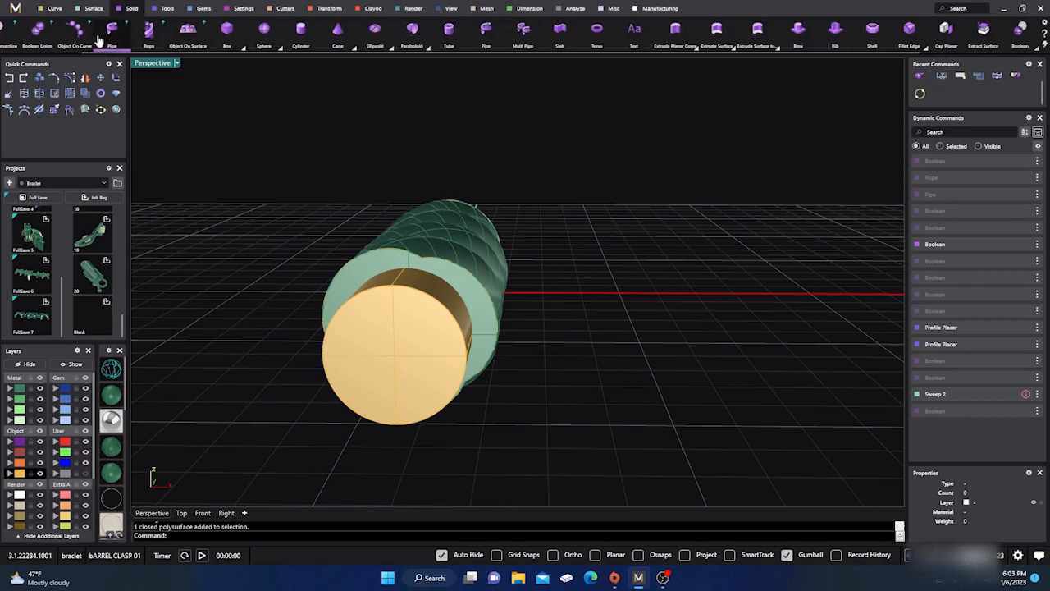
scroll(98, 40, up, 2)
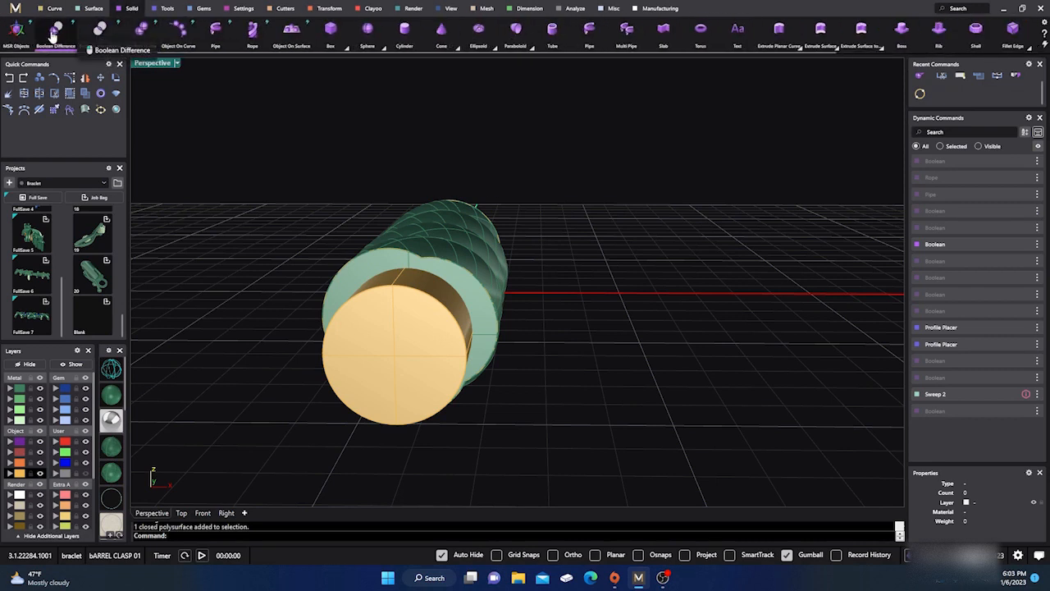
click(54, 32)
click(368, 263)
key(Return)
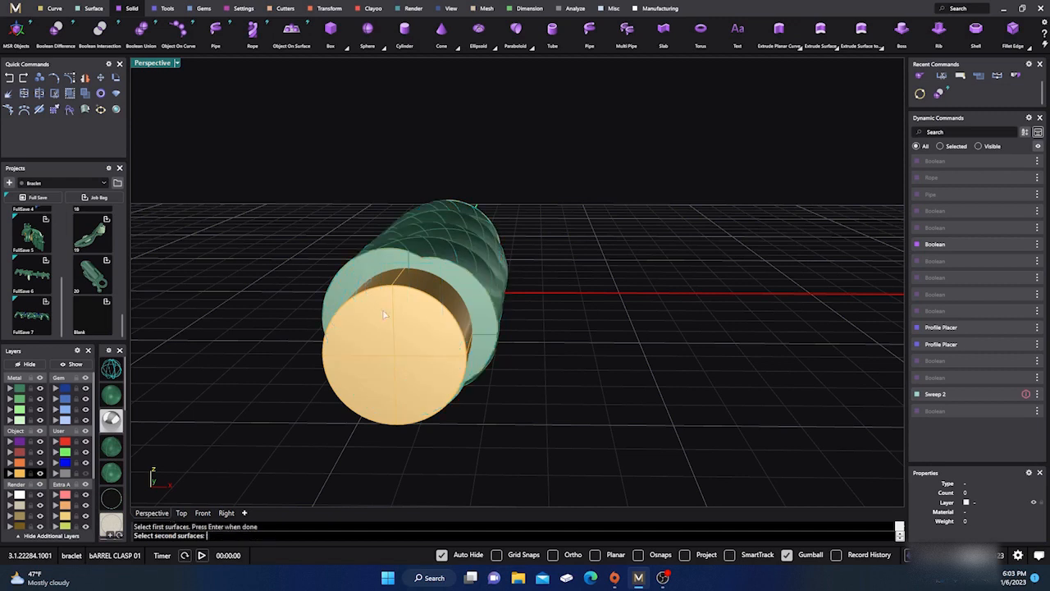
click(389, 332)
key(Return)
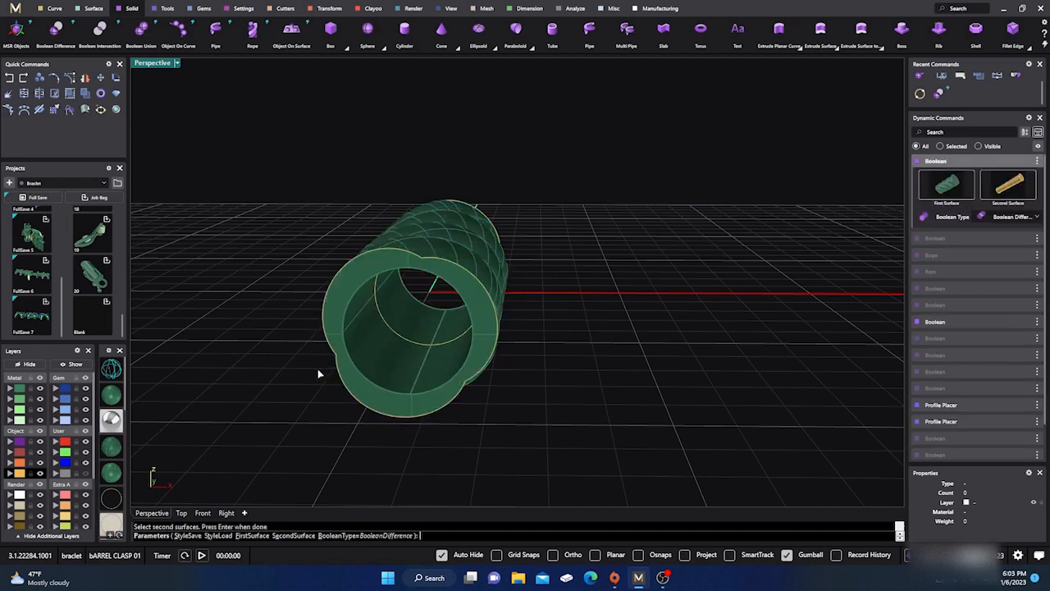
Move the cutting cylinder and the original uncut rope to layer User 04.
click(354, 364)
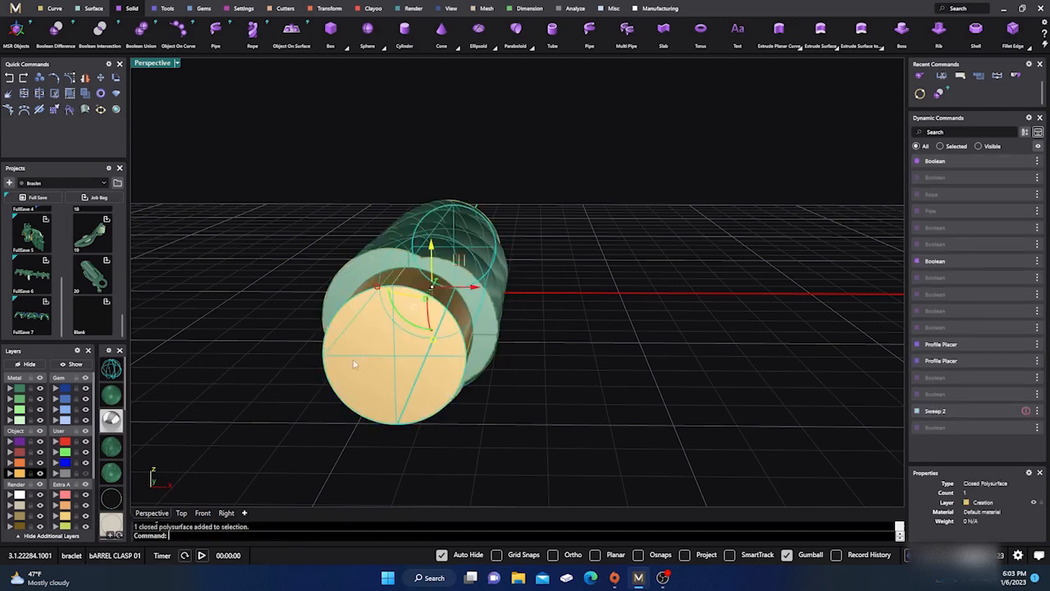
right_click(62, 473)
click(410, 332)
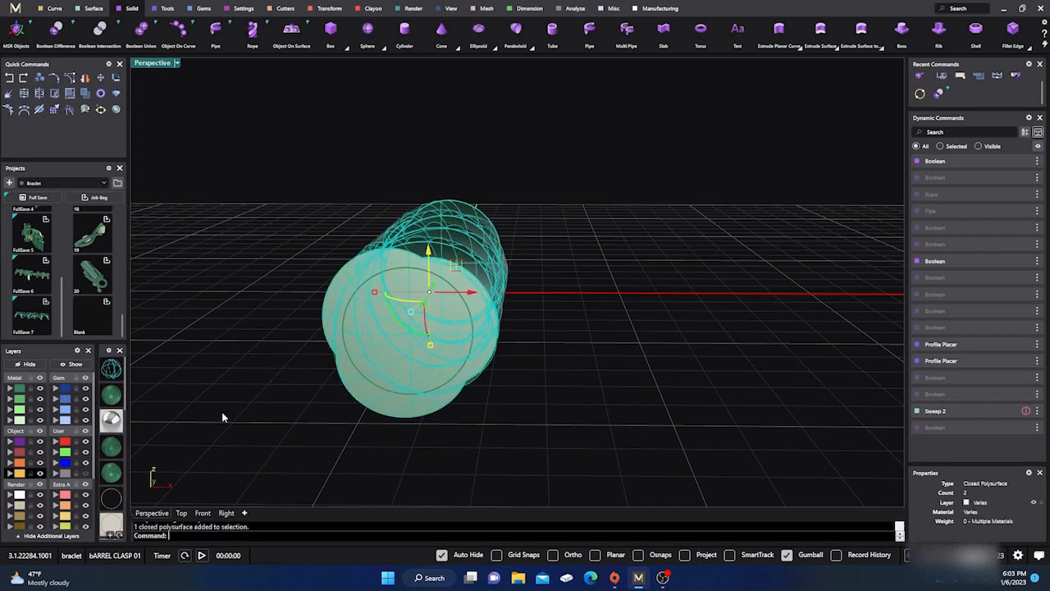
right_click(54, 474)
Examine the hollowed rope from several angles and switch the view to the polished metal rendered display.
right_drag(215, 407, 423, 311)
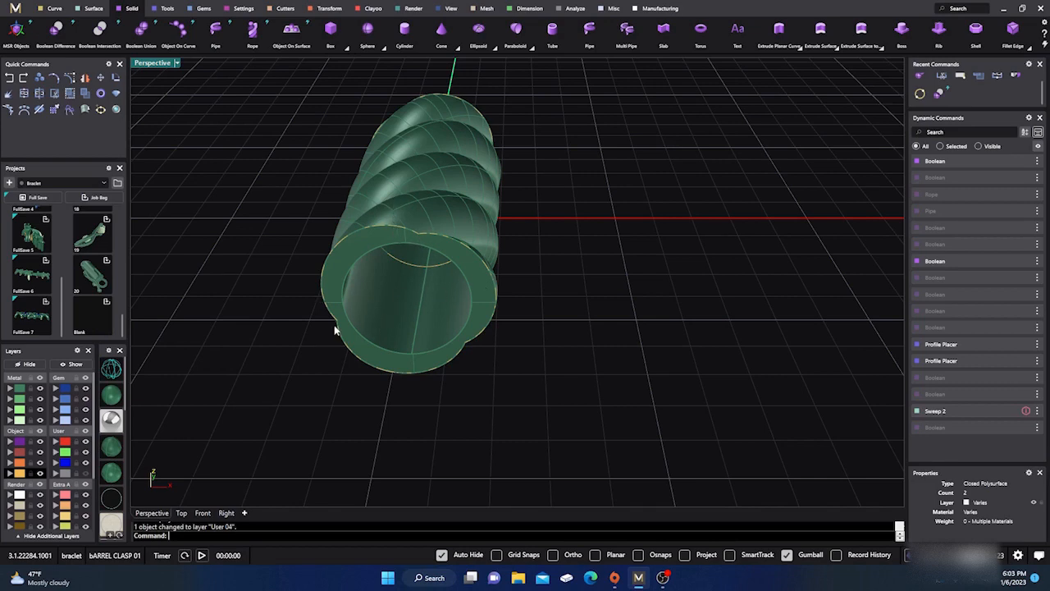
right_drag(430, 325, 443, 427)
scroll(405, 365, up, 5)
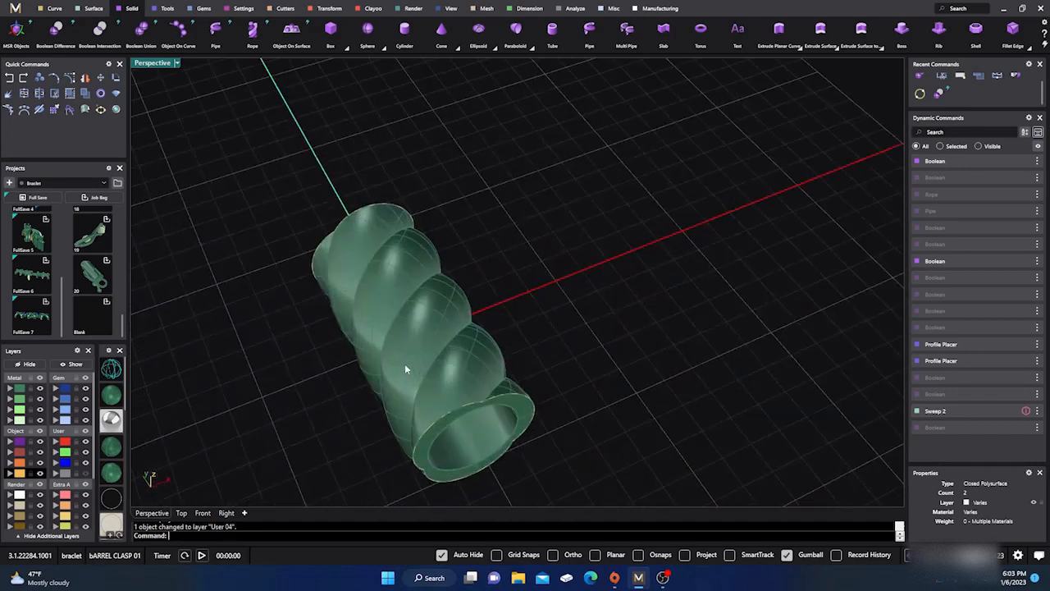
click(115, 423)
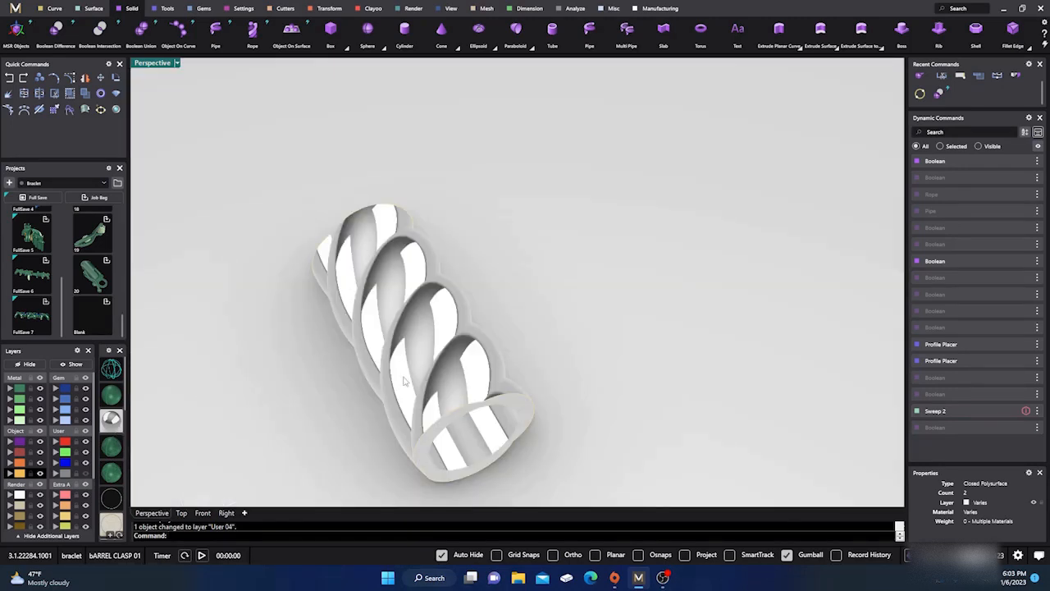
Inspect the hollowed twisted rope in the rendered display, looking at its wall openings and into its open end.
scroll(395, 279, down, 5)
scroll(392, 293, up, 7)
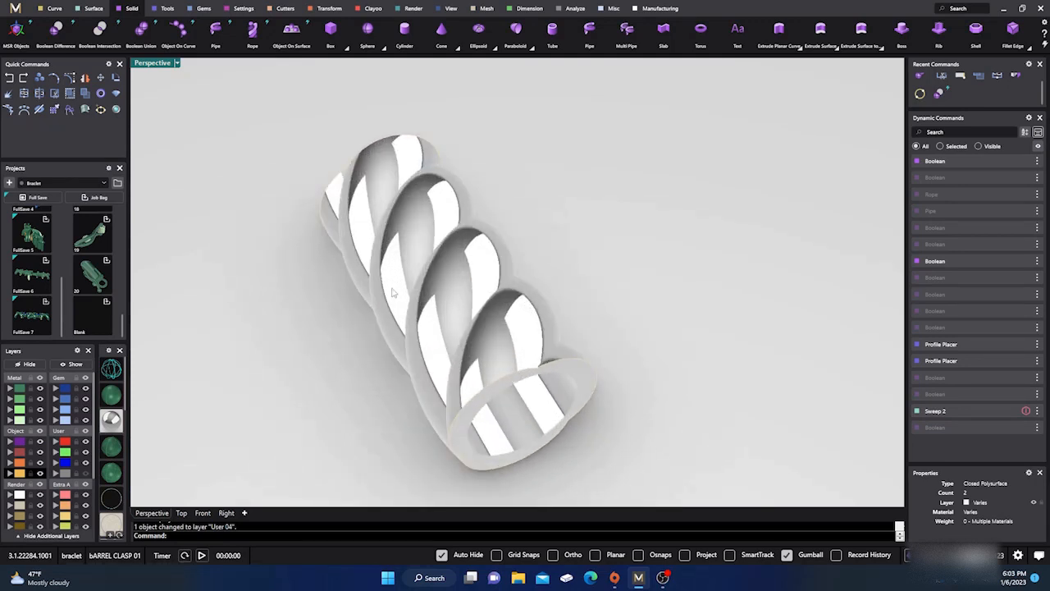
scroll(392, 293, down, 5)
scroll(387, 315, up, 5)
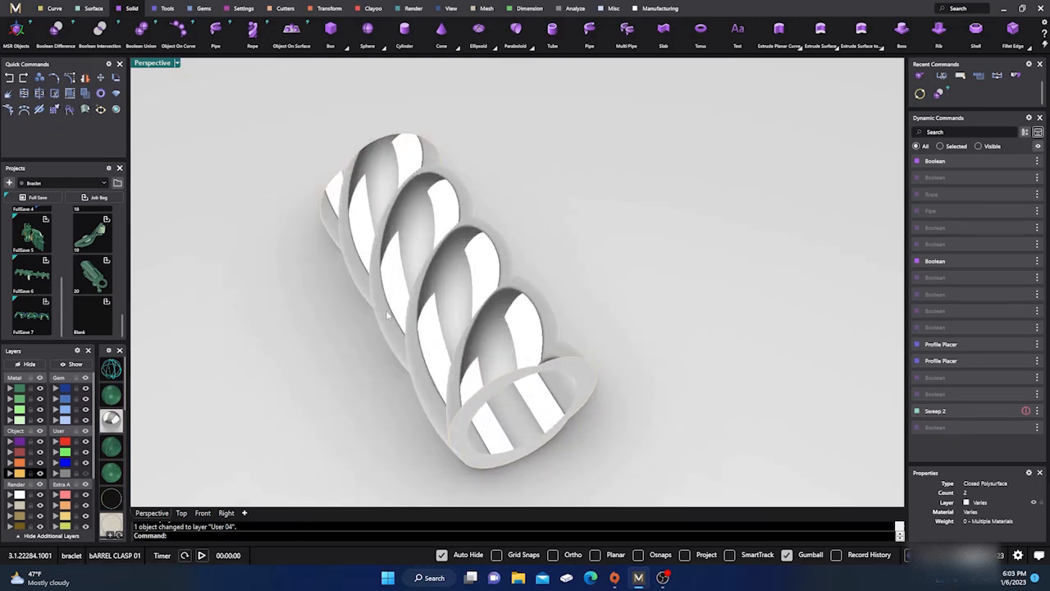
scroll(388, 324, down, 3)
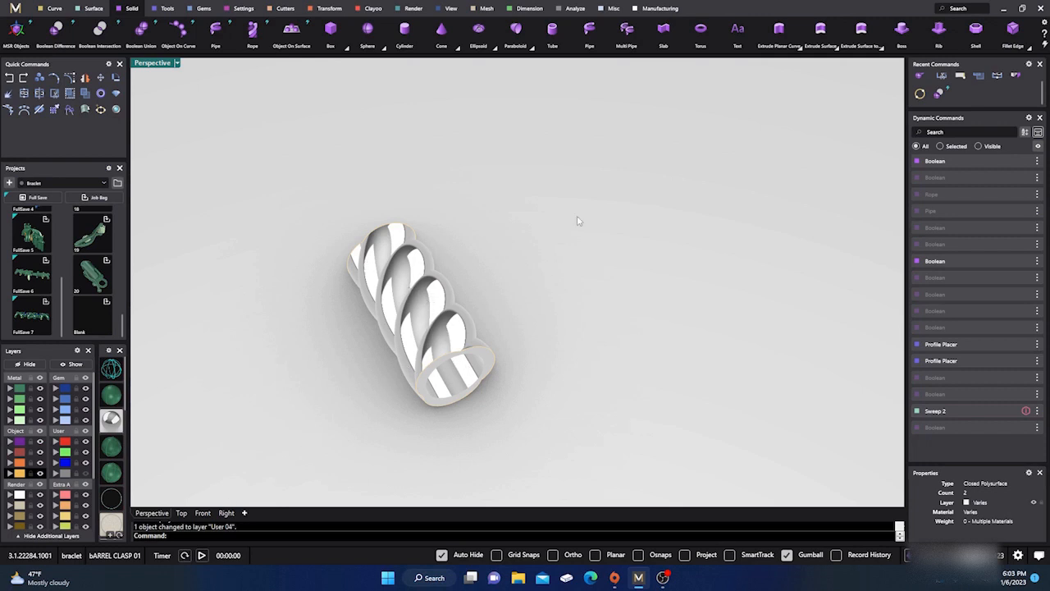
right_drag(488, 348, 405, 288)
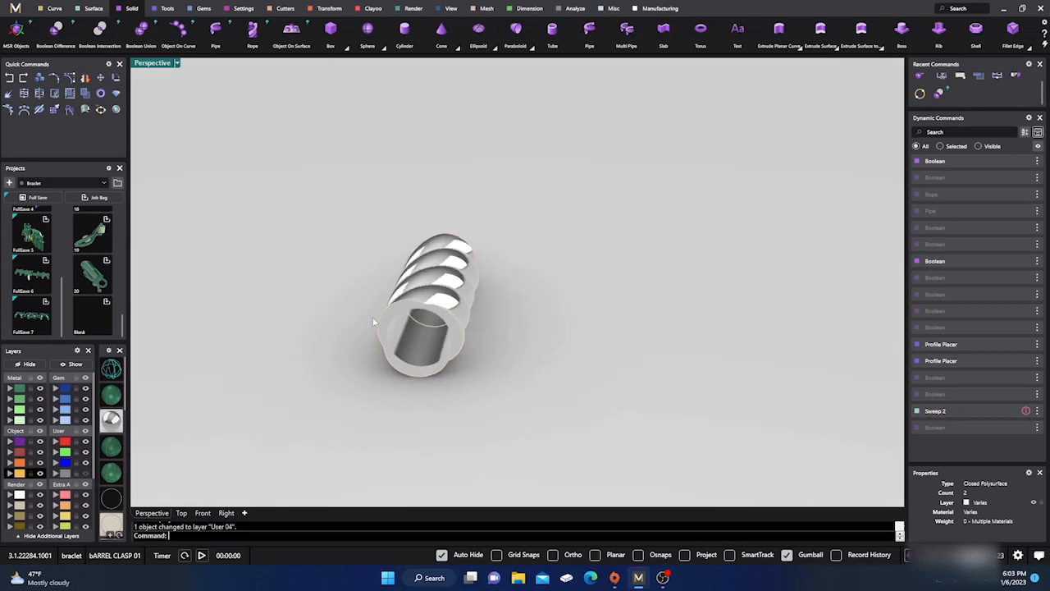
drag(350, 182, 476, 406)
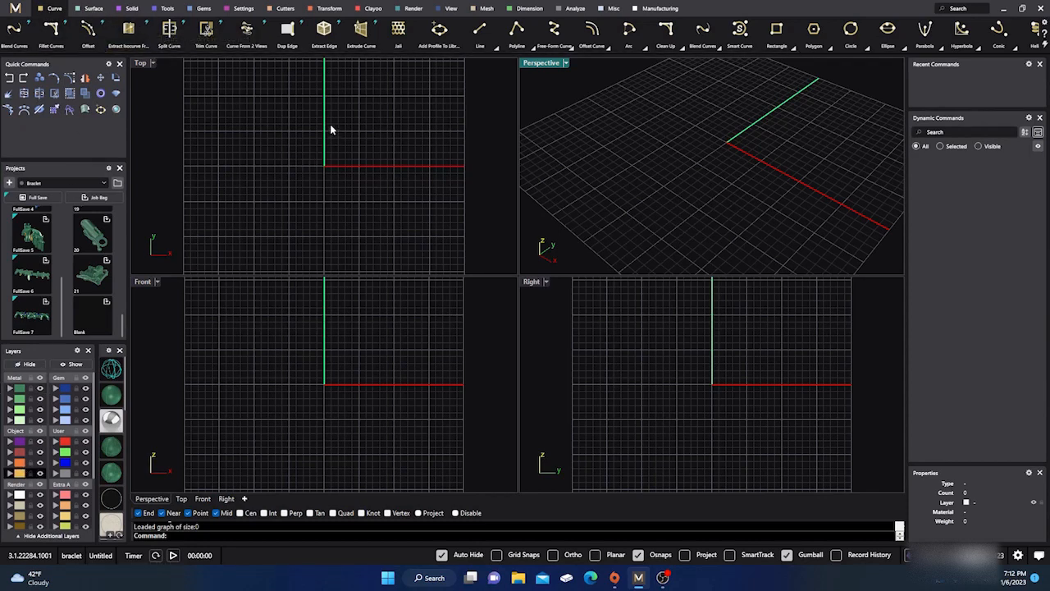
Draw a rectangle about 4 mm wide and 6 mm long in the Top view with Grid Snaps on, its short edge centered on the origin.
click(776, 33)
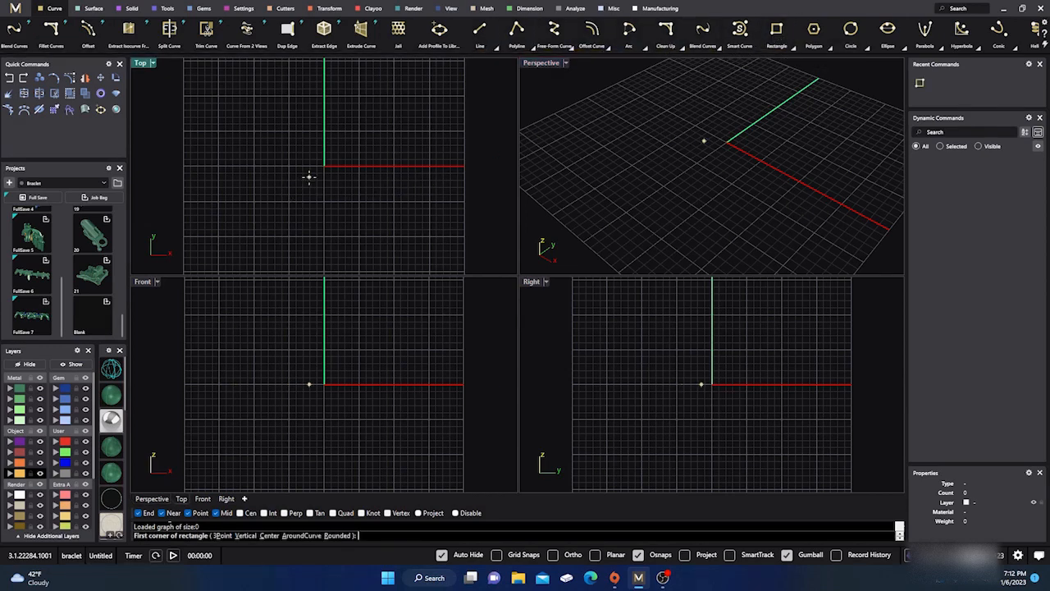
scroll(309, 176, up, 4)
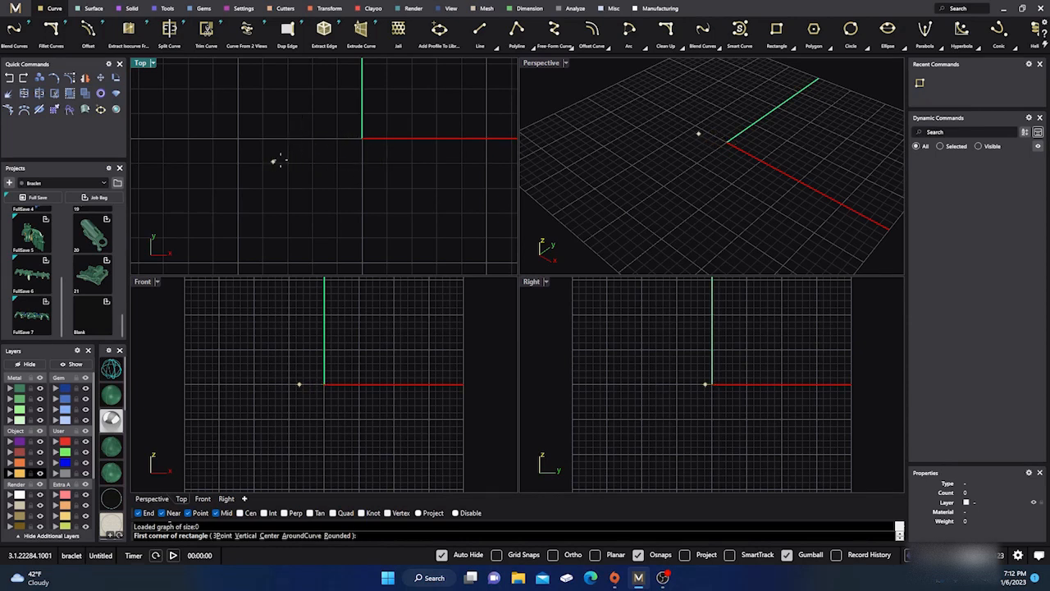
right_drag(342, 194, 326, 215)
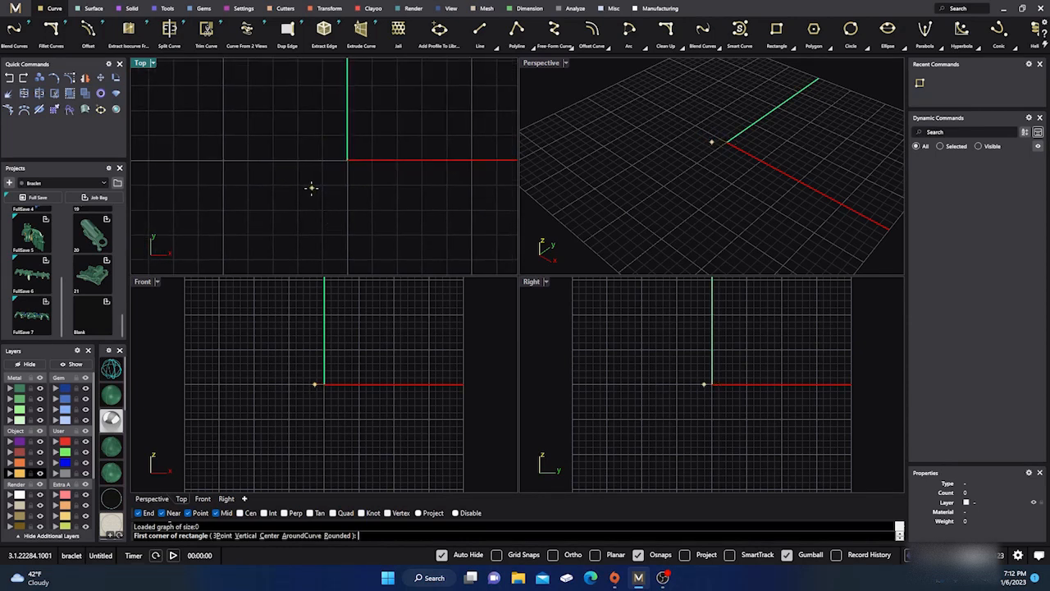
click(496, 556)
click(299, 159)
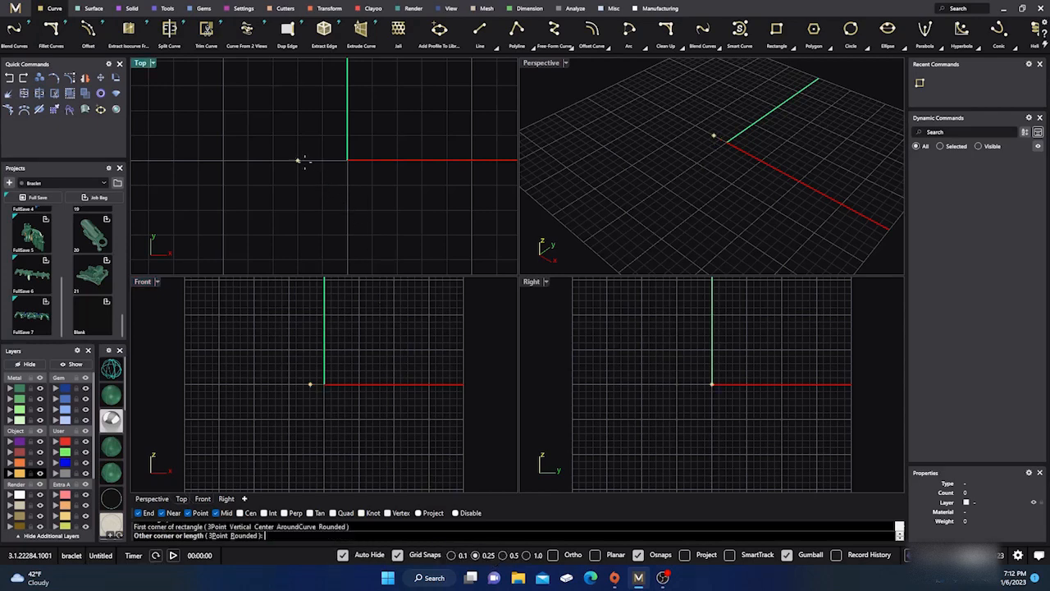
mouse_move(332, 185)
right_down()
mouse_move(337, 201)
mouse_move(343, 195)
right_up()
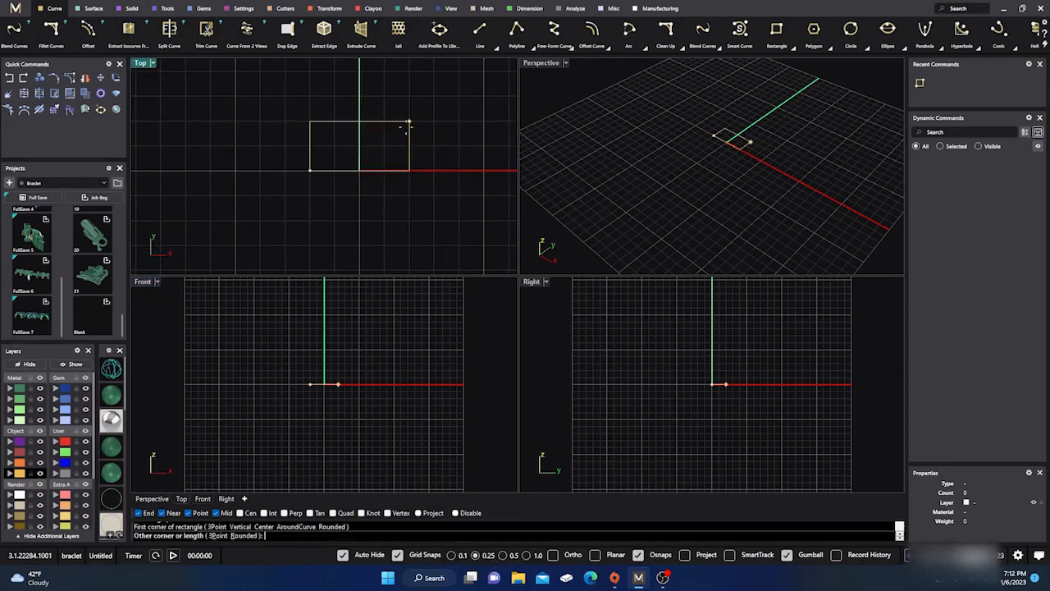
right_drag(424, 131, 385, 178)
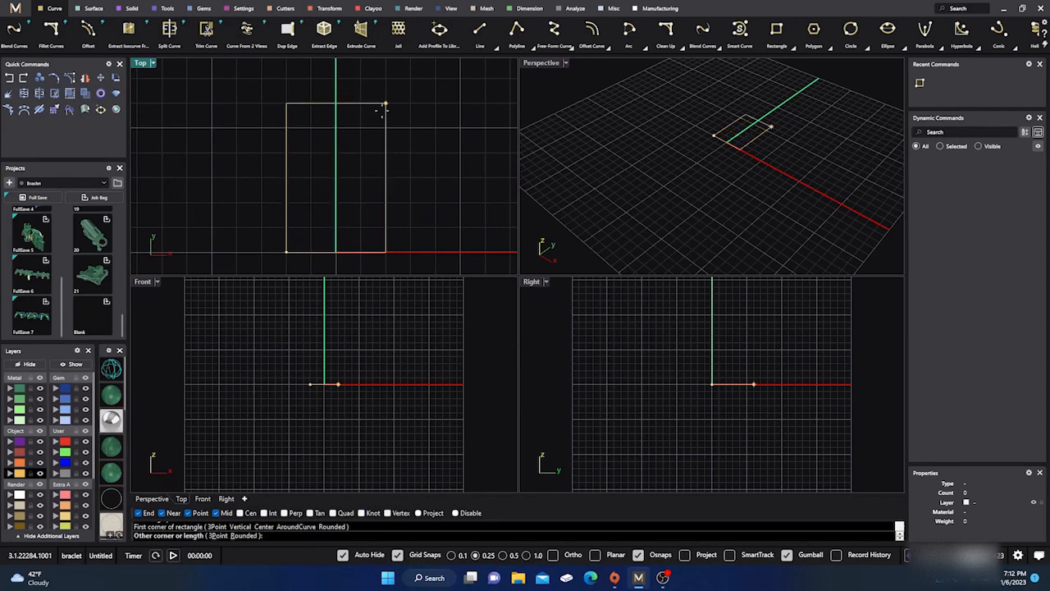
click(385, 105)
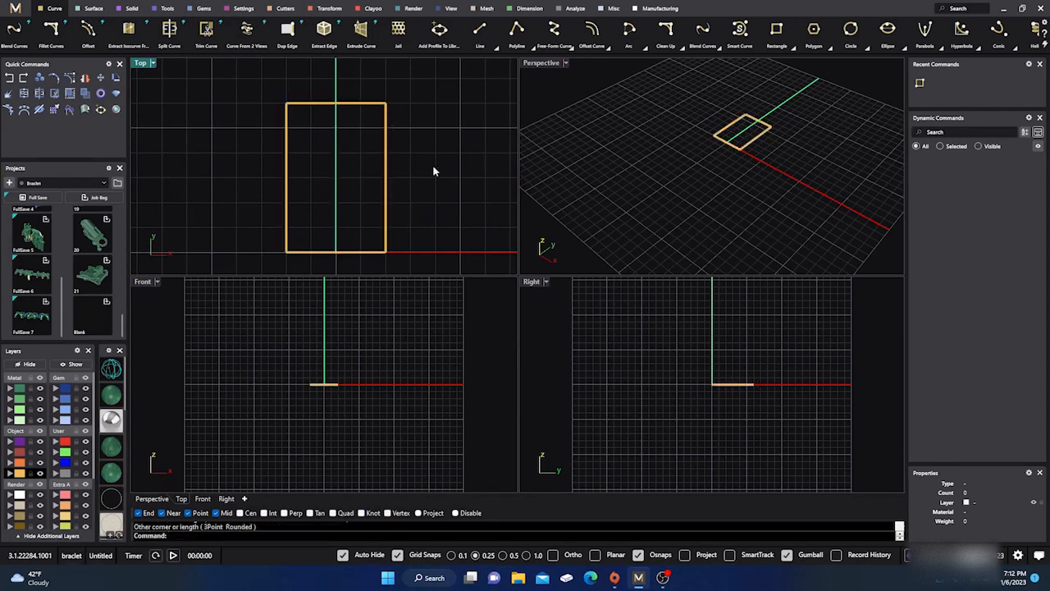
Try to draw a vertical line about 4 mm tall in the Right view from the rectangle's corner at the X axis.
right_drag(671, 351, 612, 384)
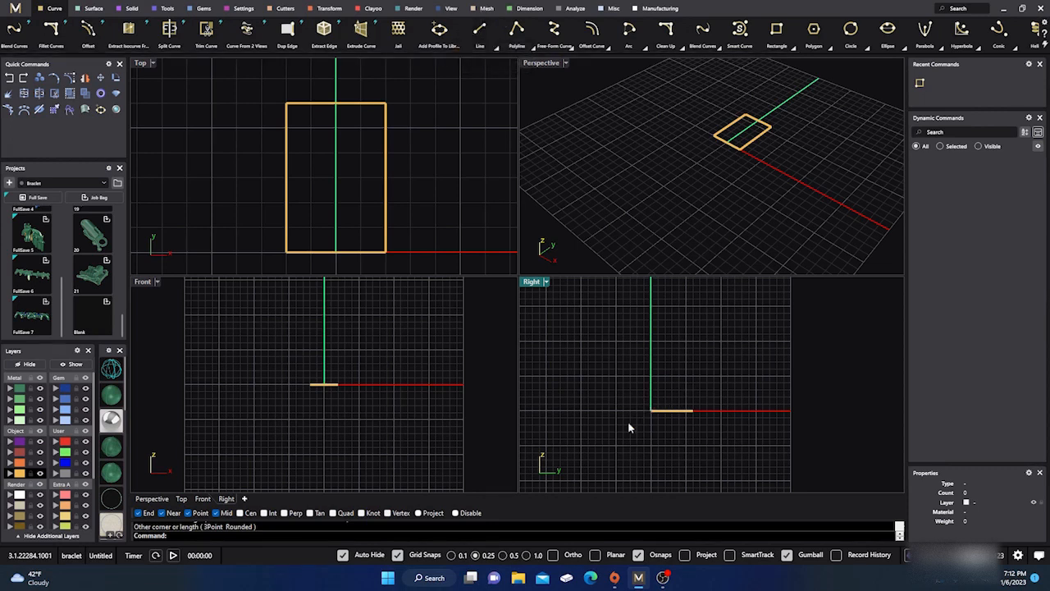
click(638, 556)
click(397, 555)
scroll(663, 417, up, 5)
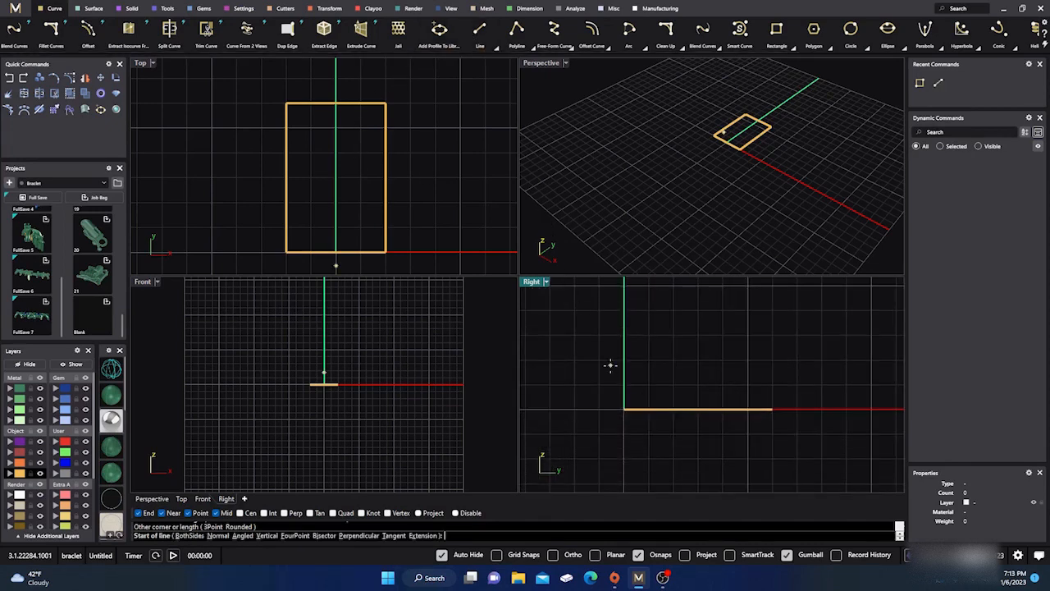
click(624, 410)
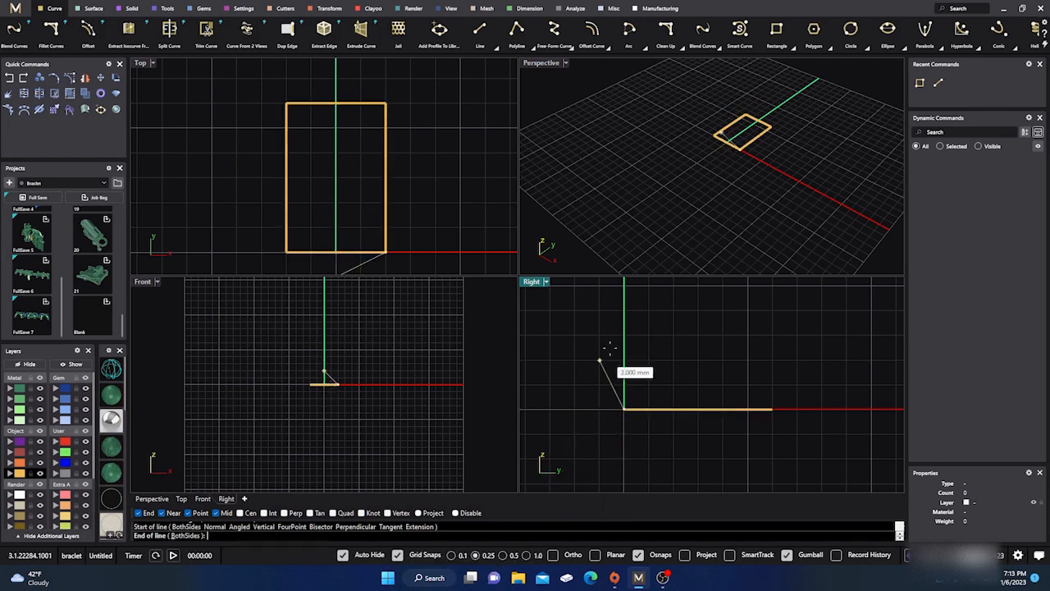
click(624, 308)
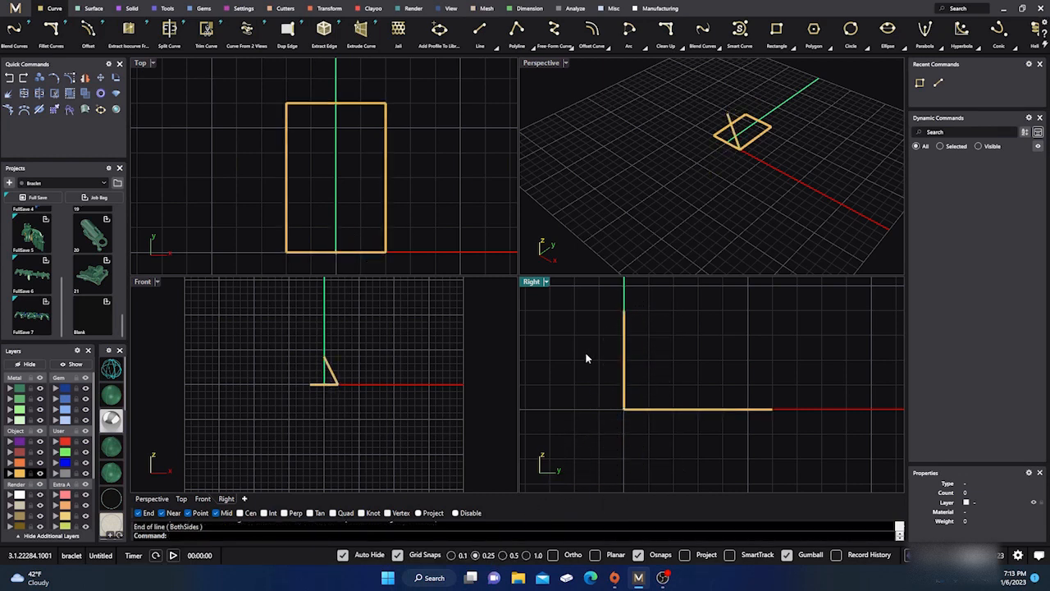
Delete the slanted line that rises from the rectangle's corner.
right_drag(684, 193, 720, 201)
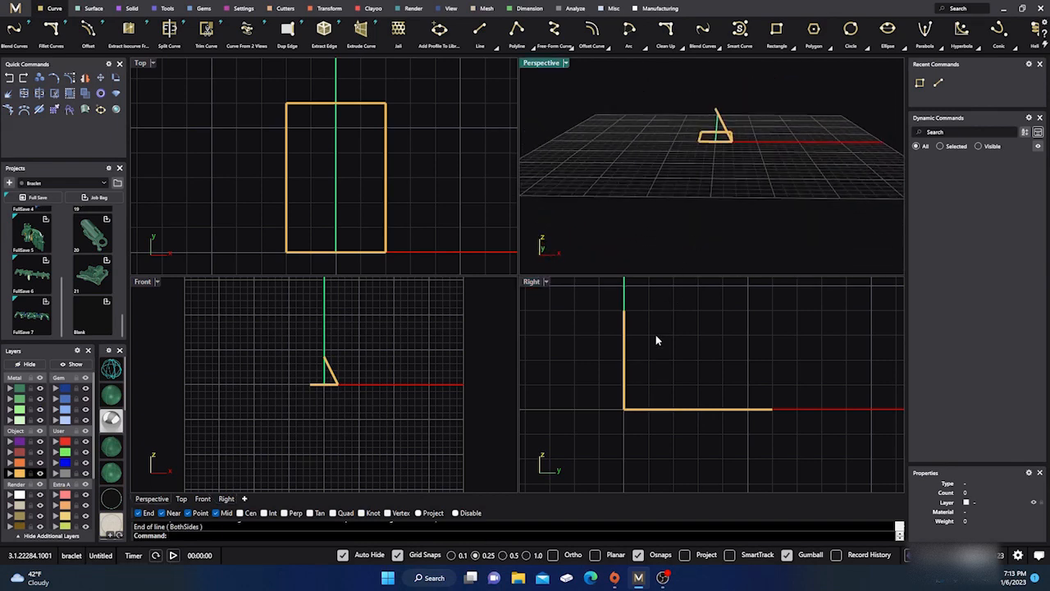
drag(657, 334, 603, 358)
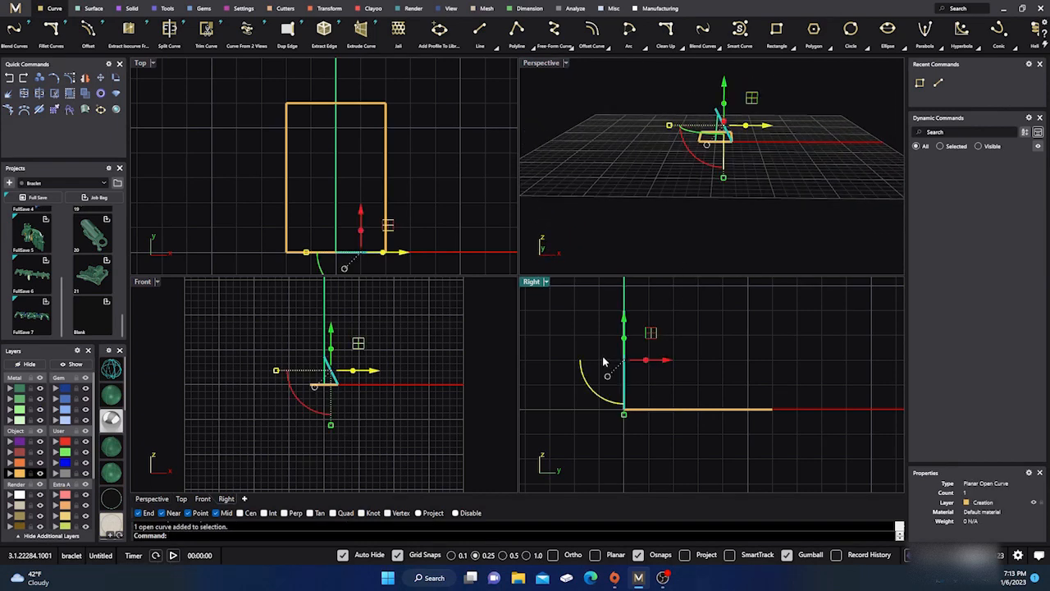
key(Delete)
Draw a straight vertical line about 4 mm tall from the rectangle's corner in the Right view.
key(Return)
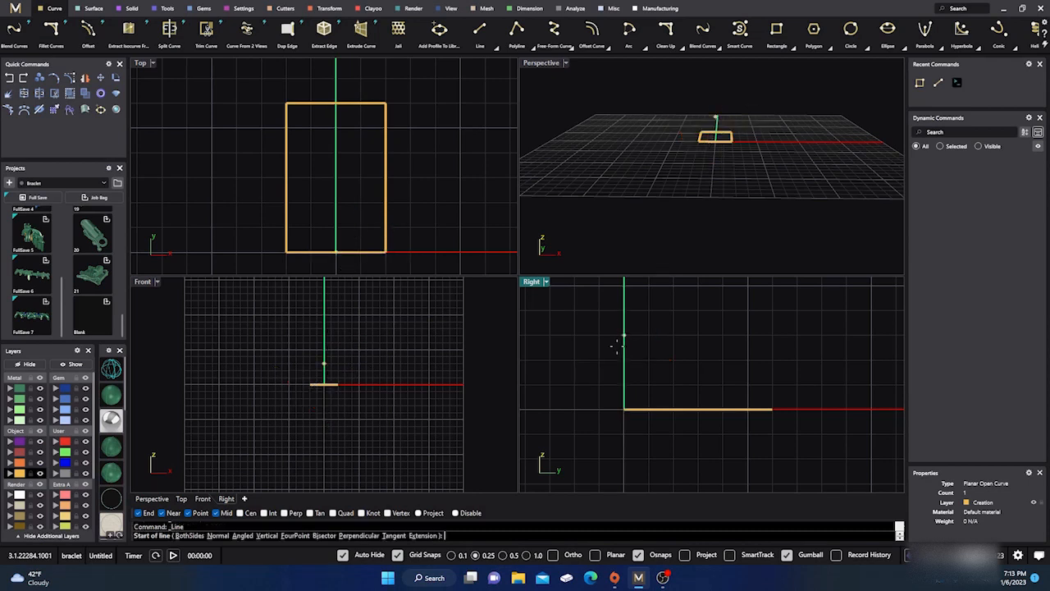
click(625, 311)
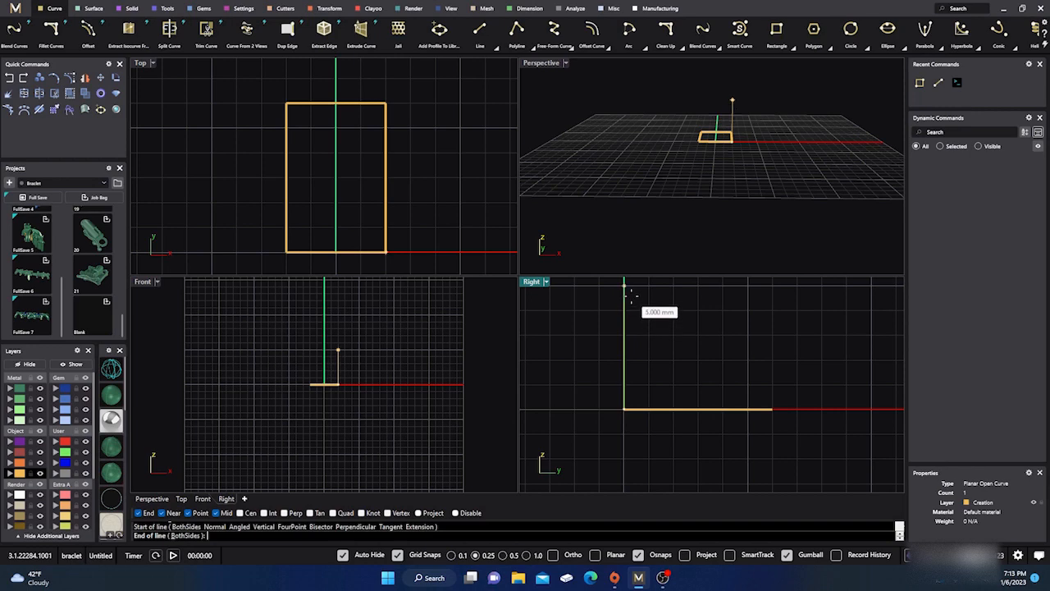
click(626, 309)
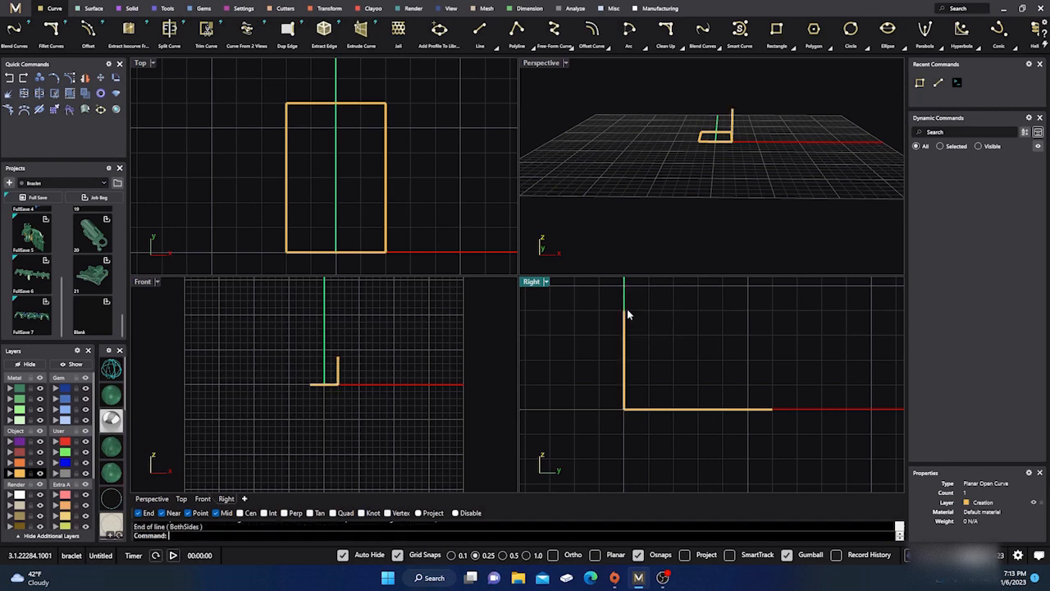
Mirror a copy of the vertical line through the origin 0,0,0 to the opposite front corner of the rectangle.
scroll(742, 136, up, 3)
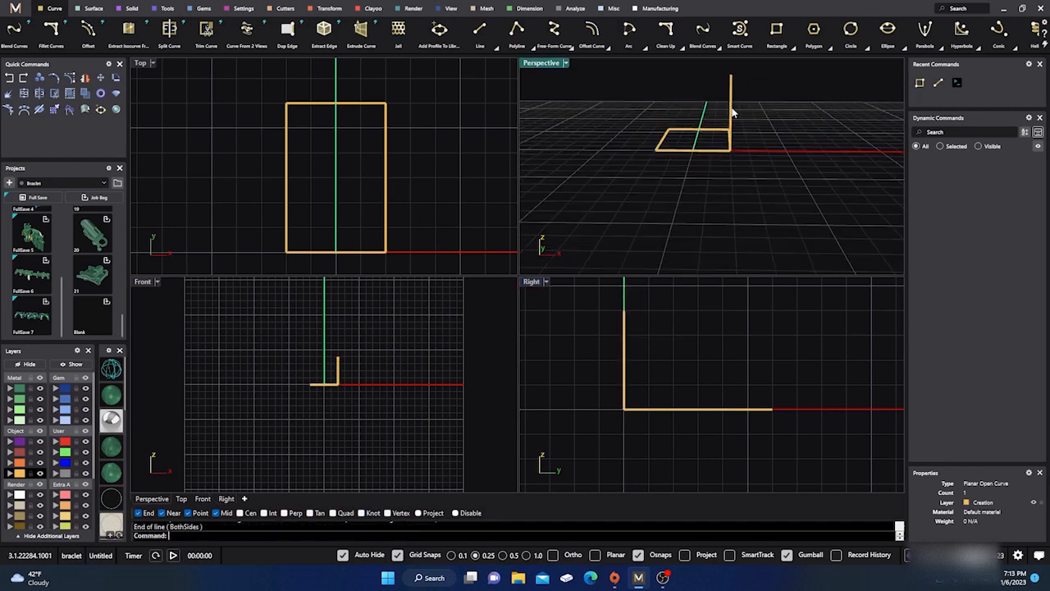
click(731, 113)
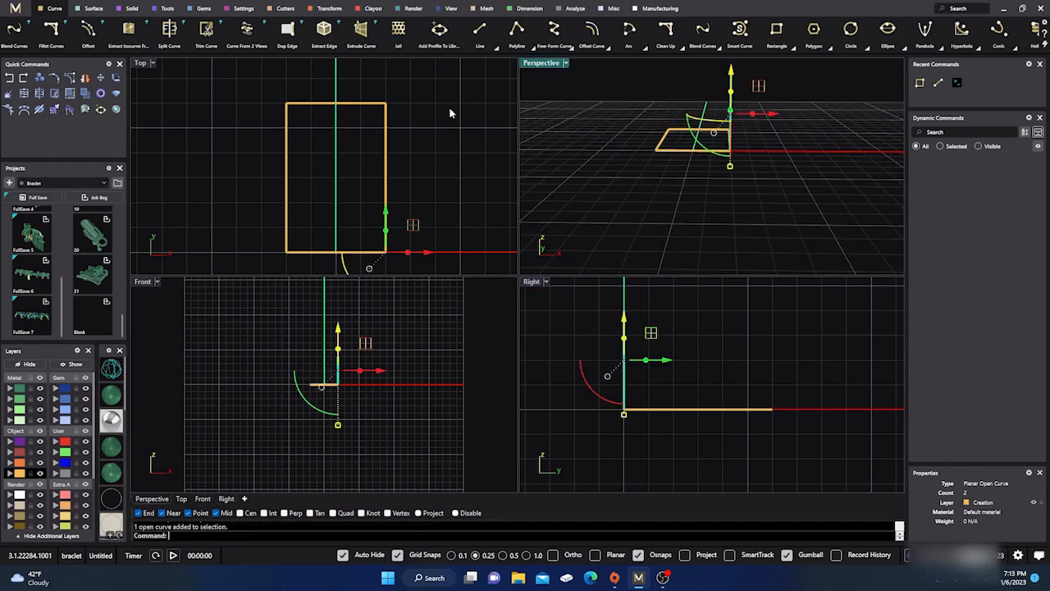
click(85, 80)
text(0,0,0)
key(Return)
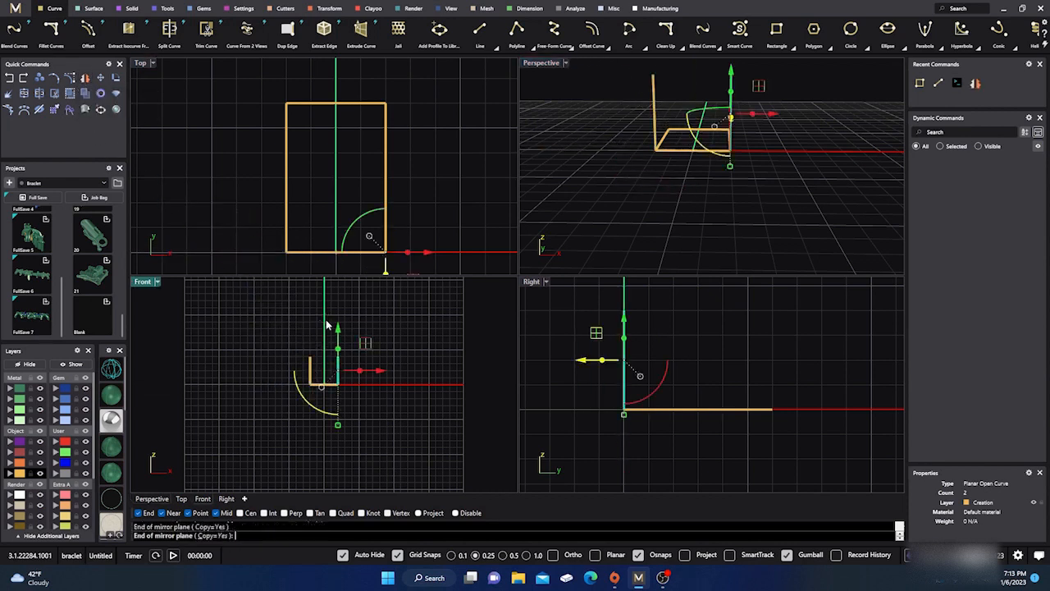
click(463, 249)
mouse_move(666, 227)
right_down()
mouse_move(605, 206)
mouse_move(640, 237)
mouse_move(609, 207)
mouse_move(663, 237)
mouse_move(663, 222)
right_up()
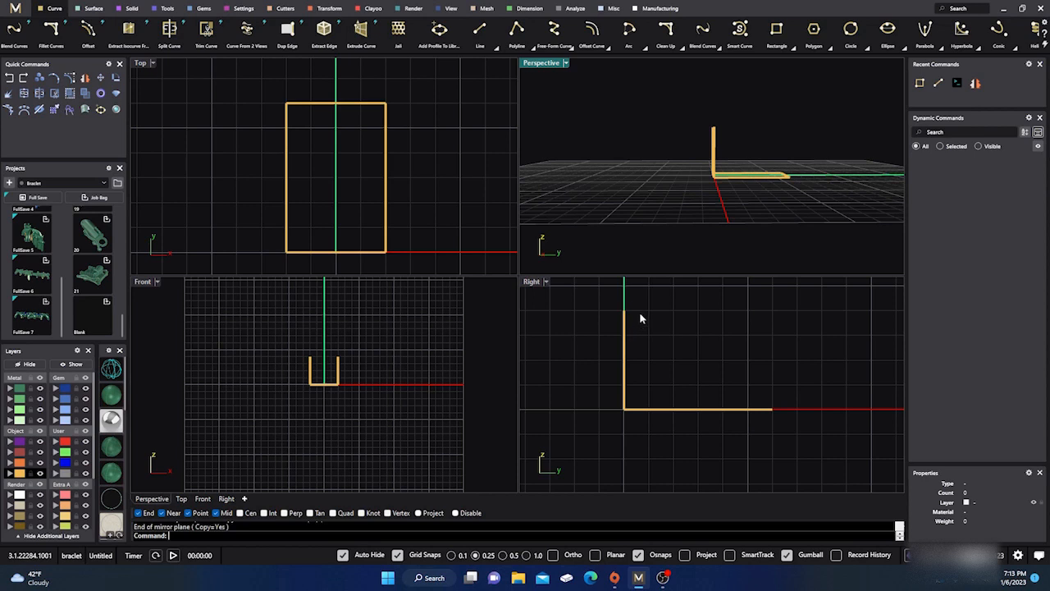
Select both vertical lines and scale them slightly shorter with the gumball, then clear the selection.
drag(640, 318, 603, 330)
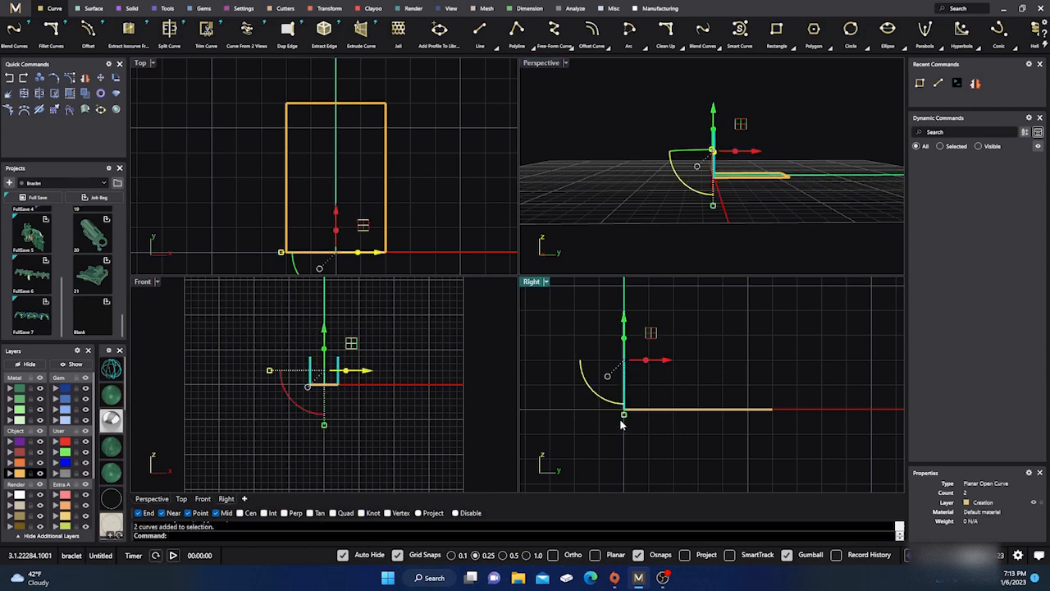
mouse_move(623, 416)
mouse_down()
mouse_move(626, 394)
mouse_move(623, 414)
mouse_up()
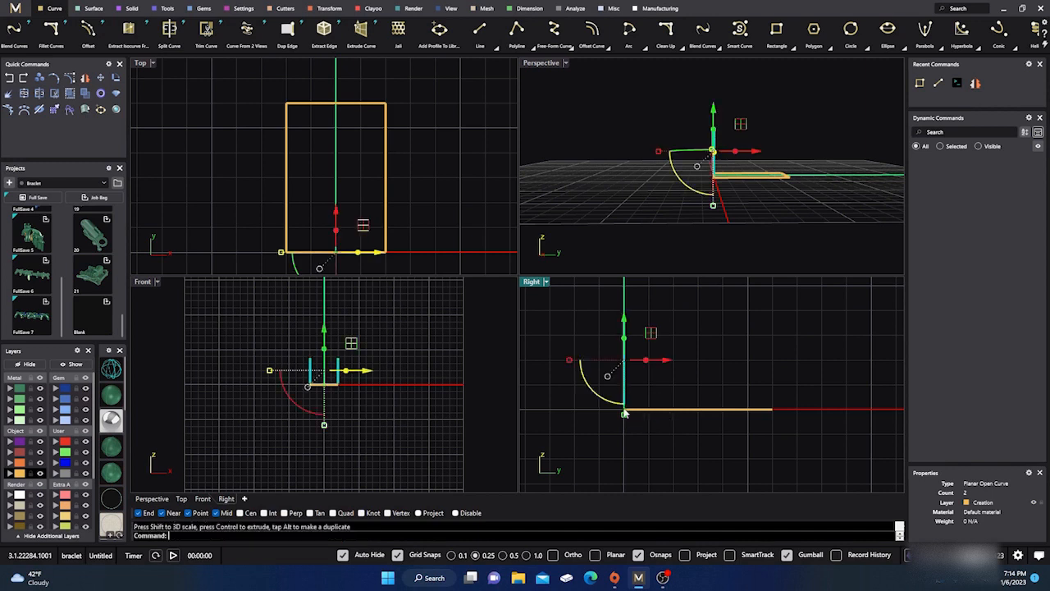
click(593, 209)
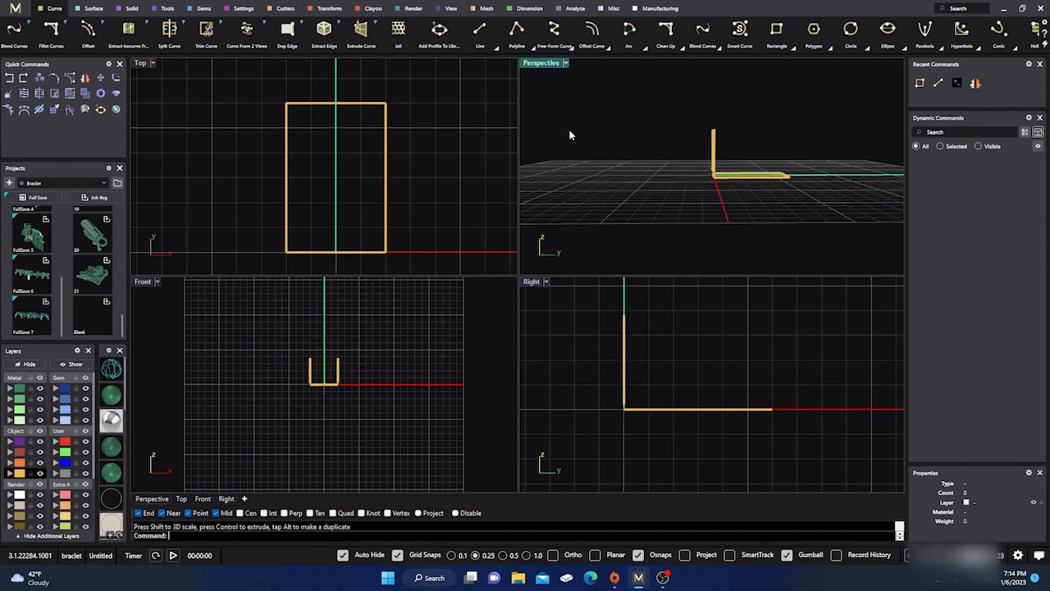
Shorten both vertical lines with Scale 1D from their base at the rectangle to about 3 mm tall.
click(321, 9)
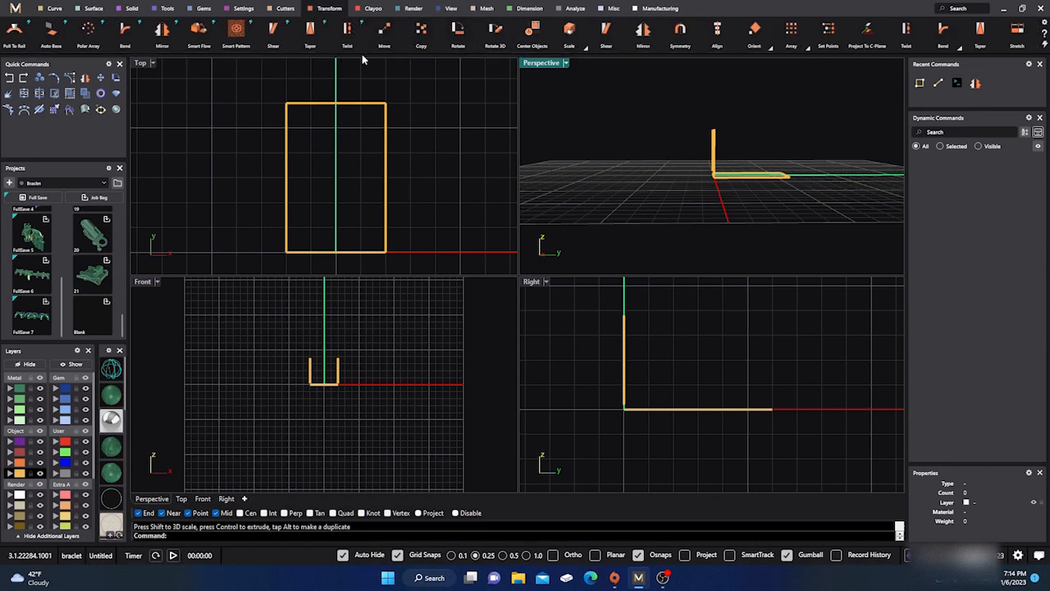
click(585, 46)
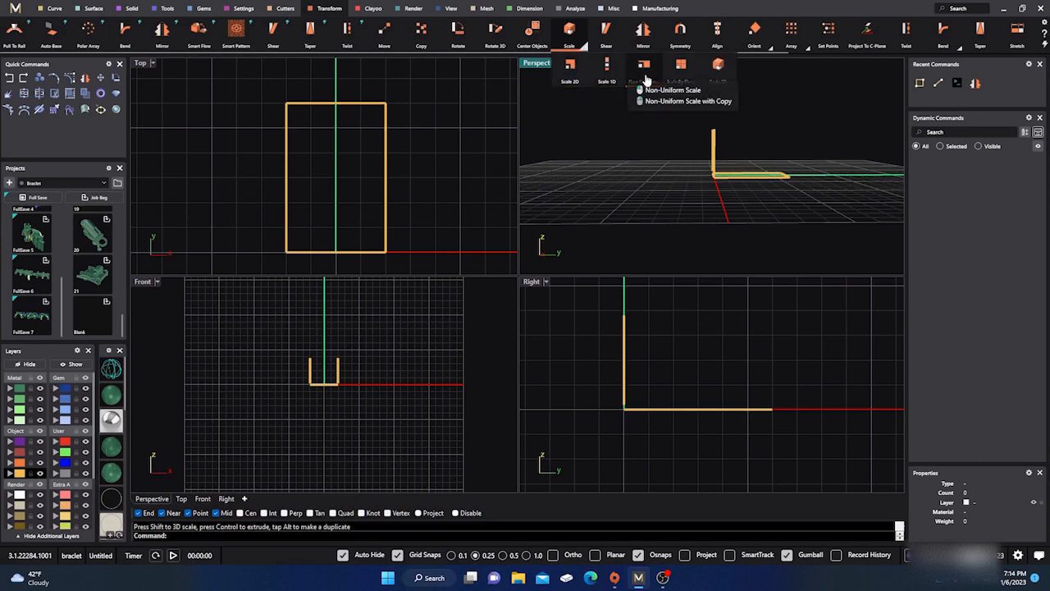
click(608, 75)
click(713, 146)
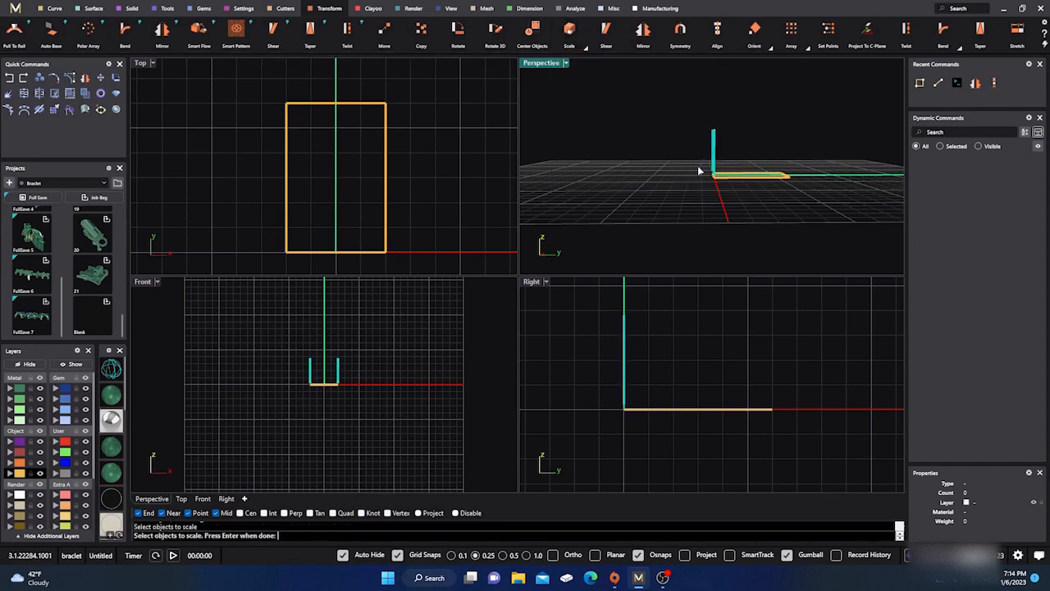
right_click(633, 405)
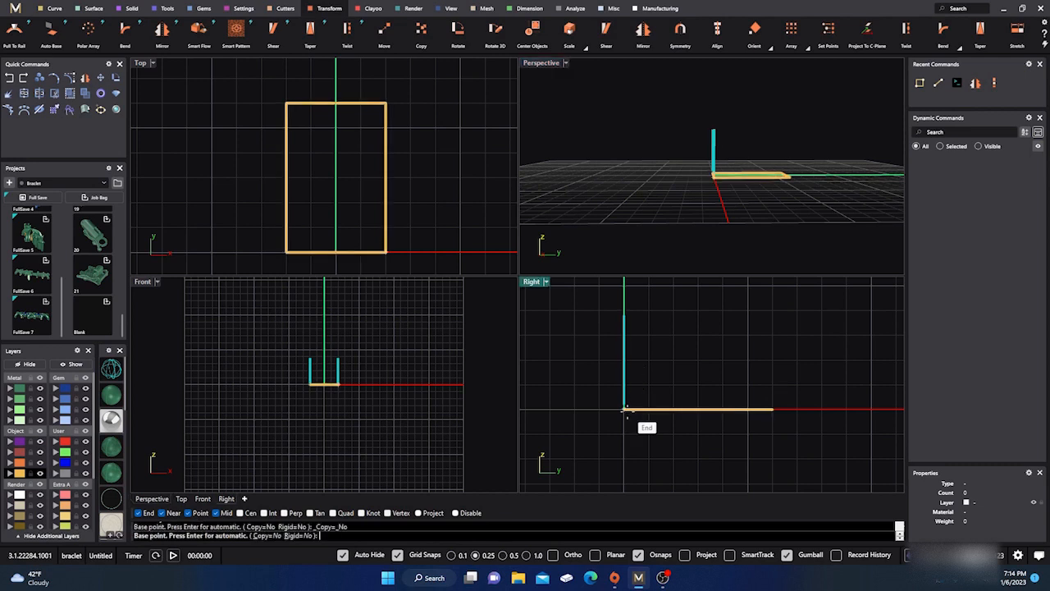
click(625, 409)
click(625, 314)
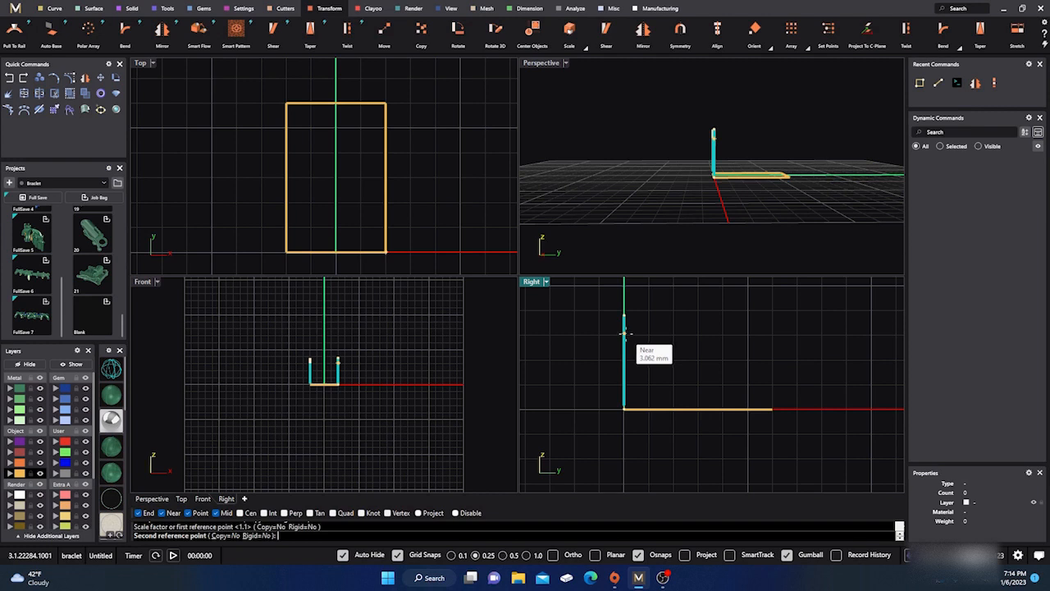
click(625, 332)
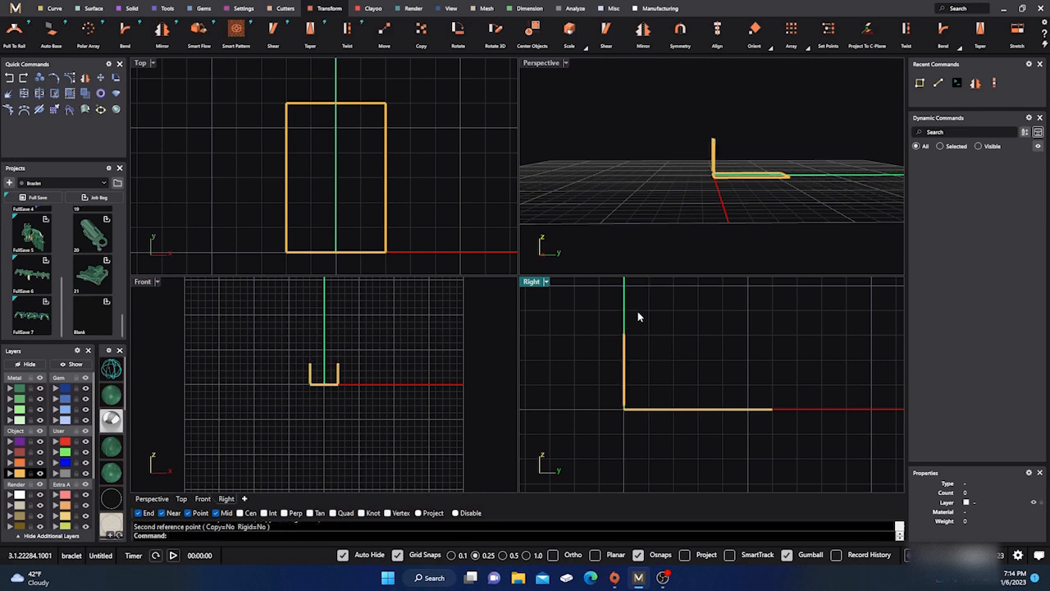
right_drag(638, 342, 607, 326)
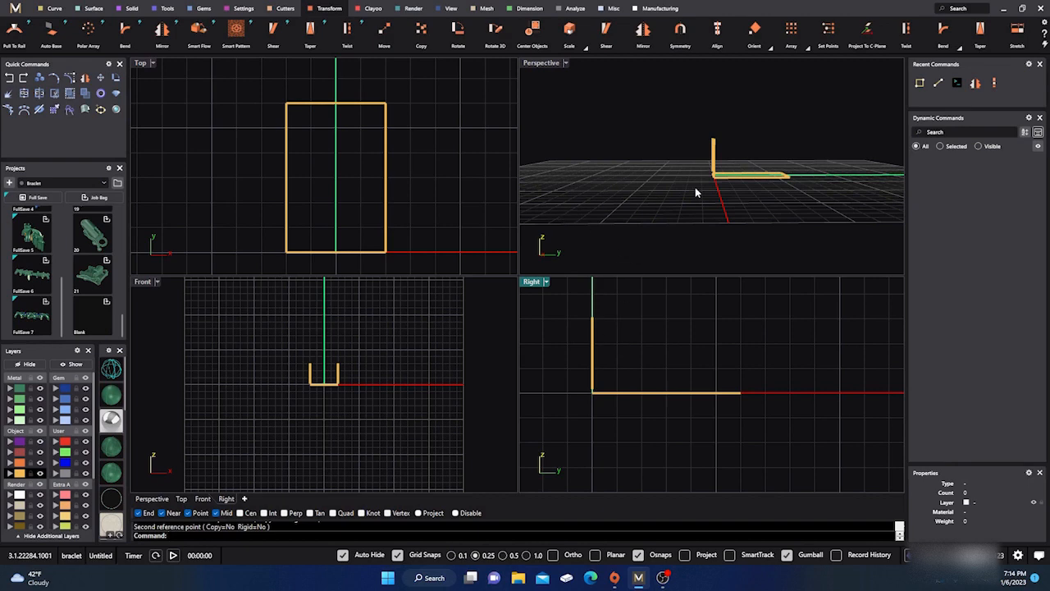
Show the control points of both vertical lines and move their lower endpoints down onto the rectangle's corners.
right_drag(694, 188, 698, 219)
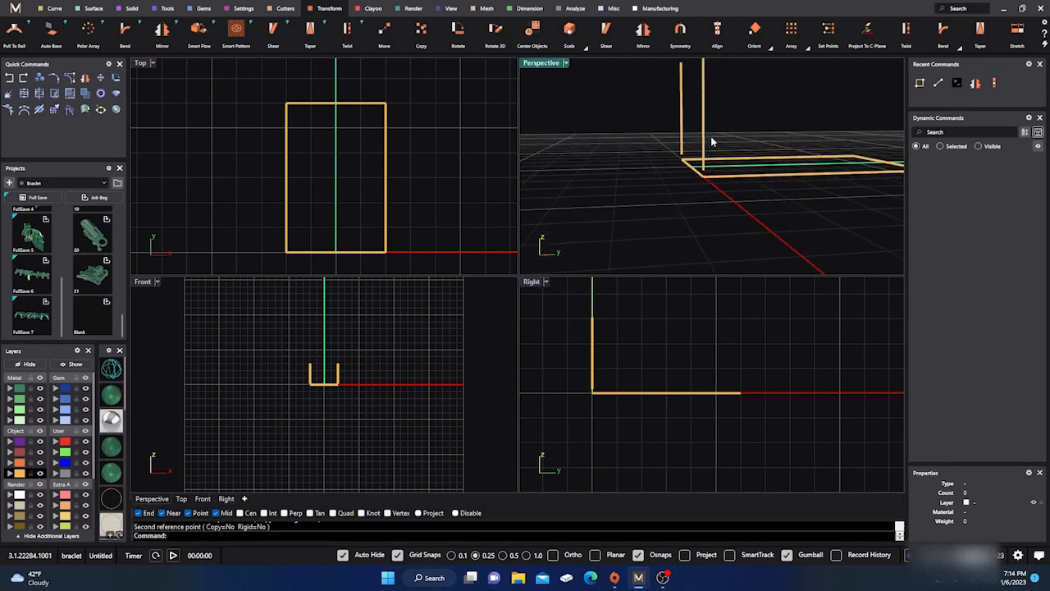
drag(716, 114, 665, 133)
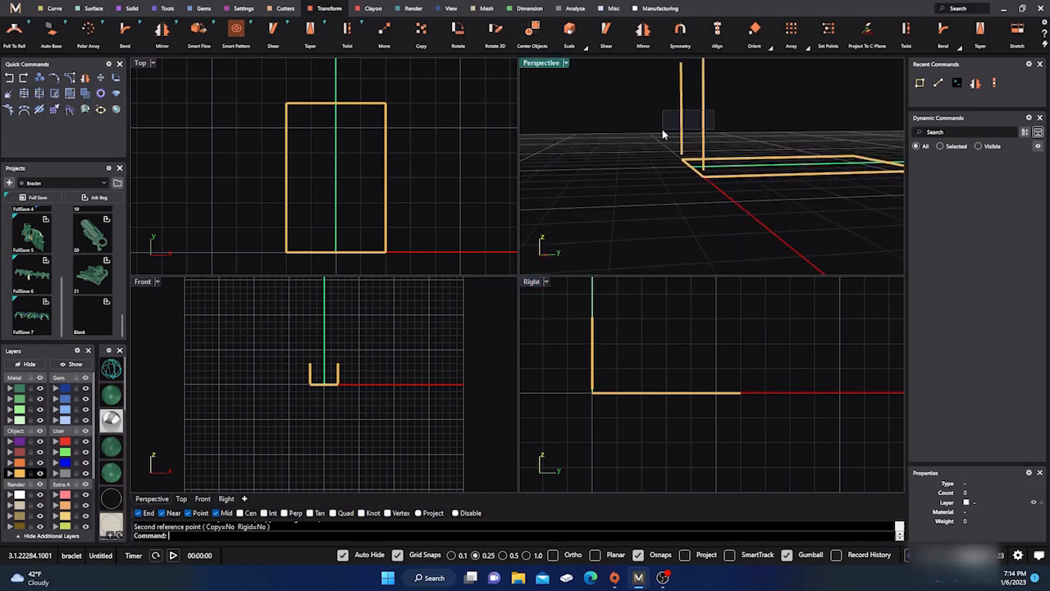
click(69, 81)
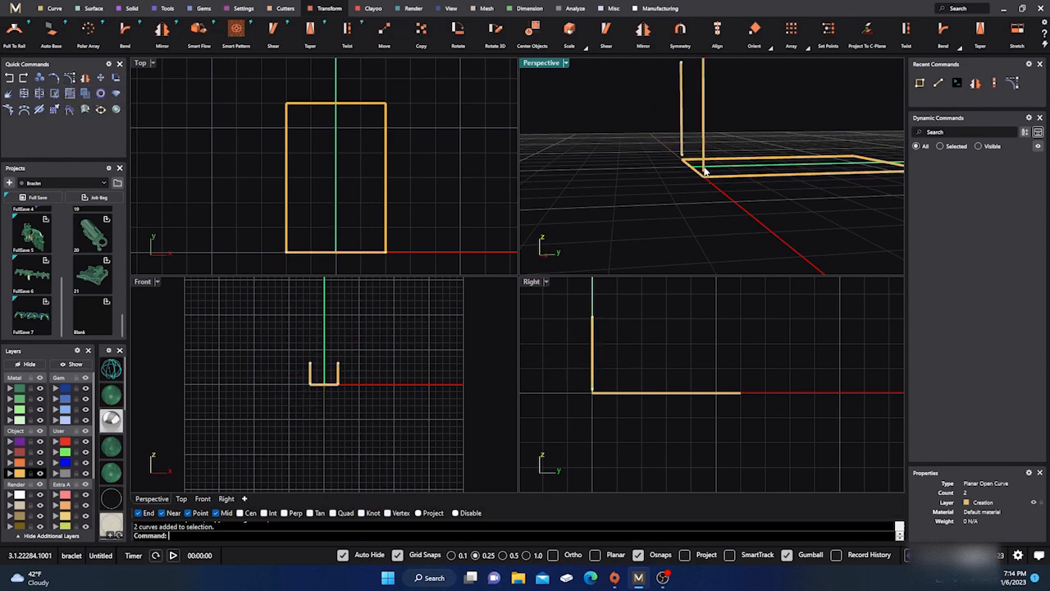
drag(672, 153, 703, 179)
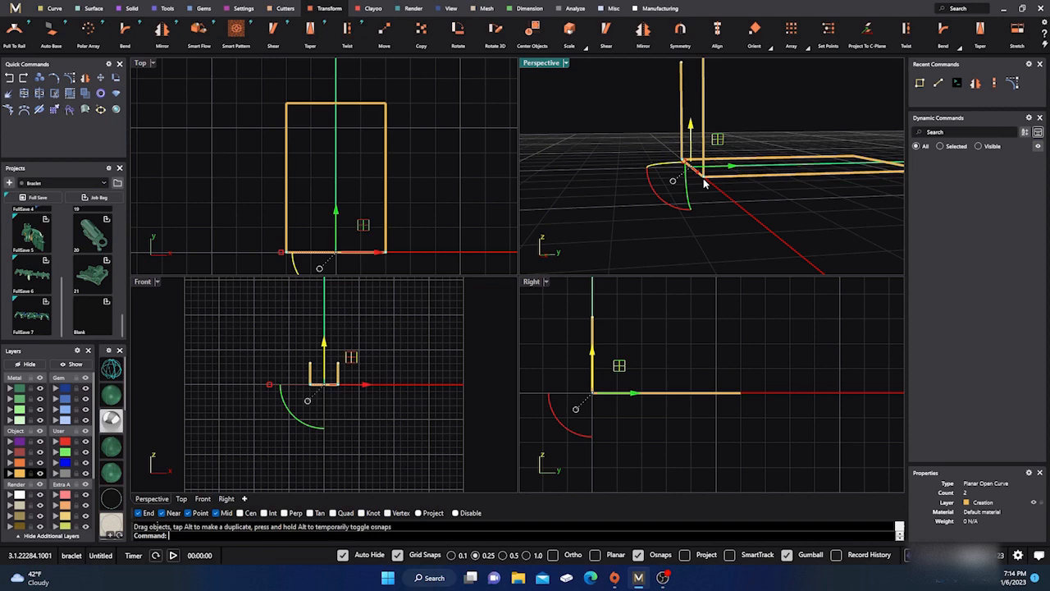
click(630, 207)
mouse_move(673, 207)
right_down()
mouse_move(720, 192)
mouse_move(663, 212)
right_up()
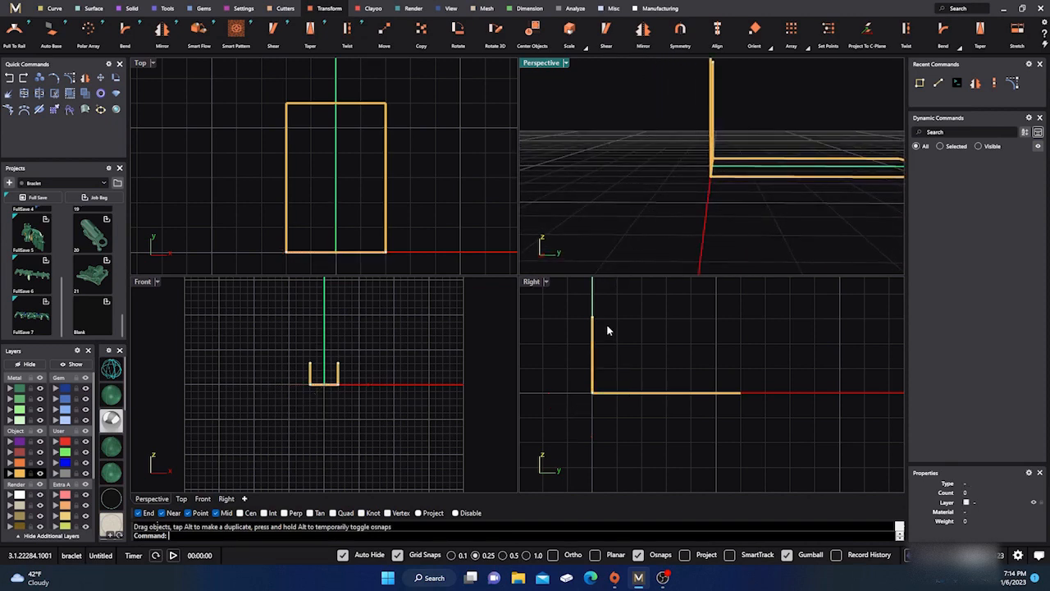
With grid snapping off, draw a horizontal line in the Right view from the vertical line to above the rectangle's far end.
scroll(662, 355, down, 1)
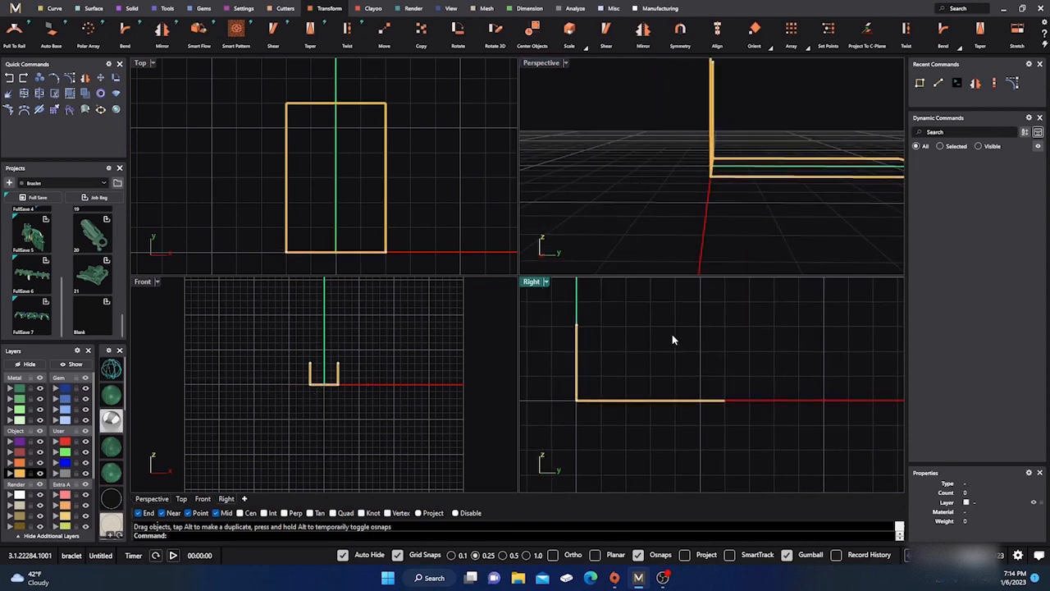
scroll(662, 342, down, 1)
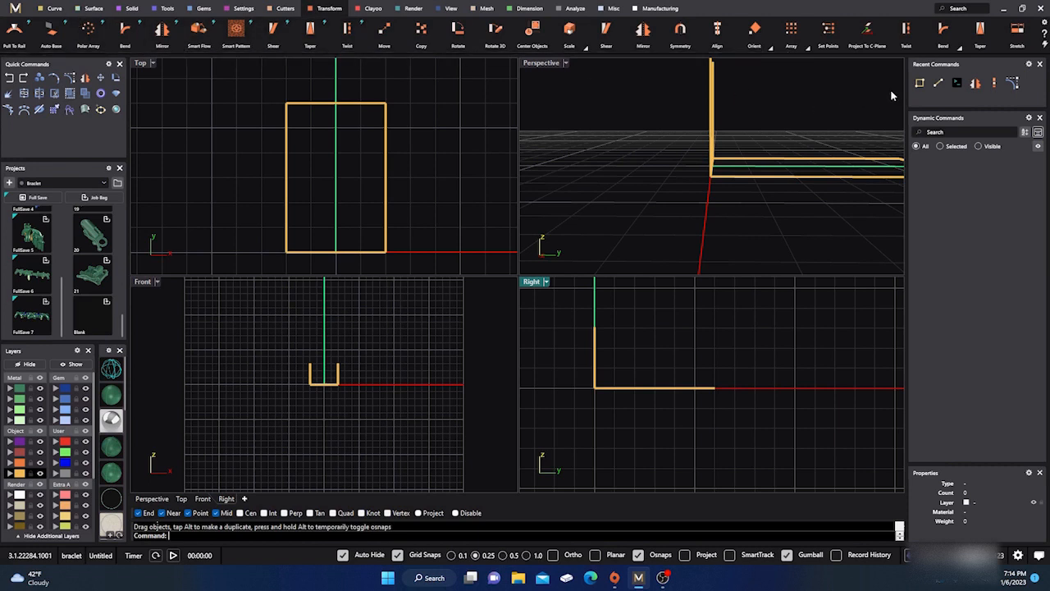
click(938, 85)
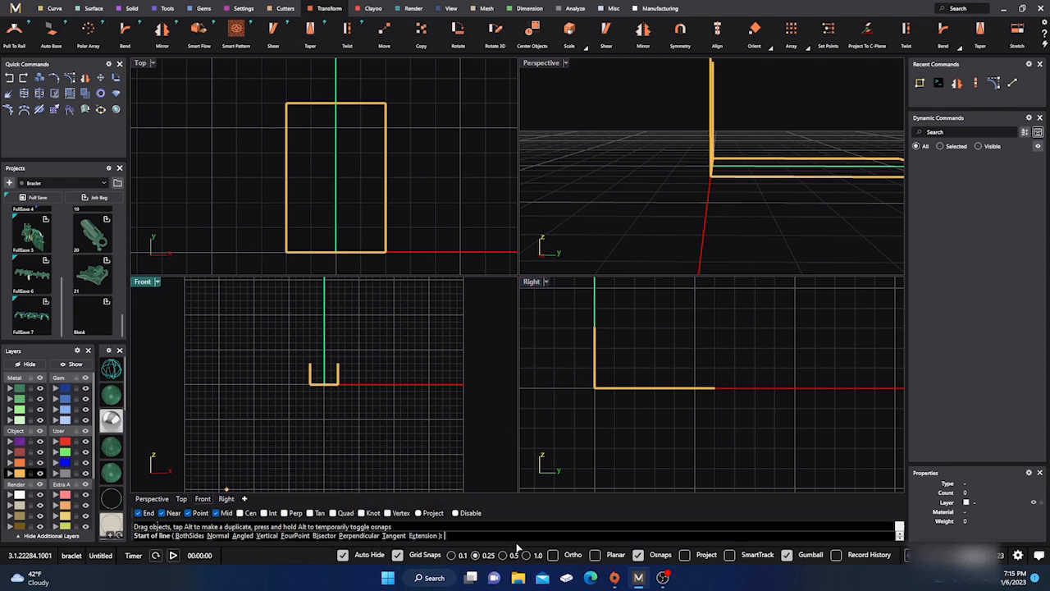
click(397, 555)
scroll(611, 355, up, 4)
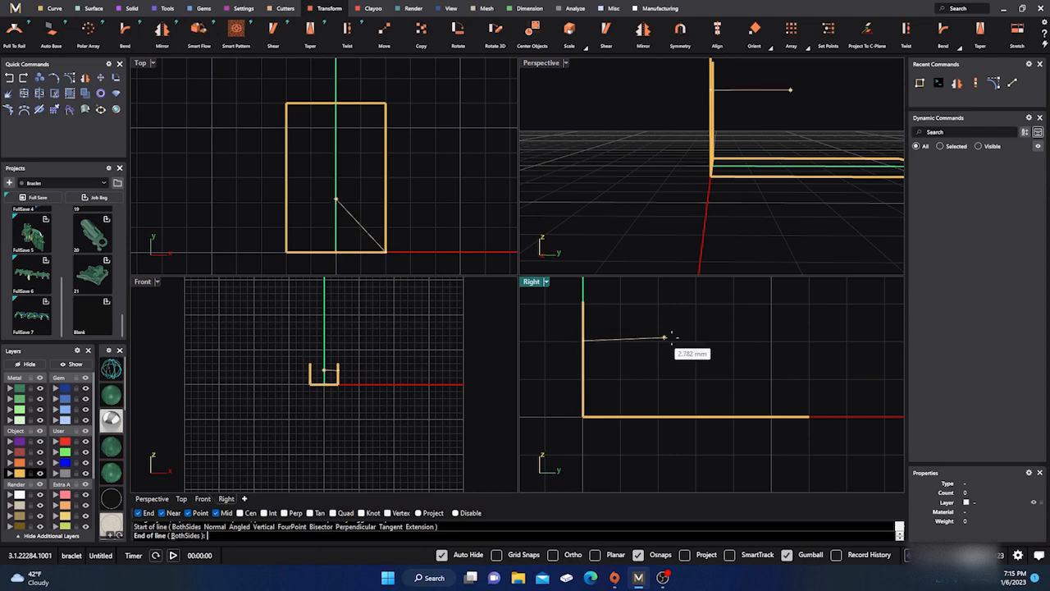
click(808, 342)
Draw a line about 2 mm tall from the horizontal line's free end down to the rectangle's far corner.
right_click(808, 342)
click(809, 342)
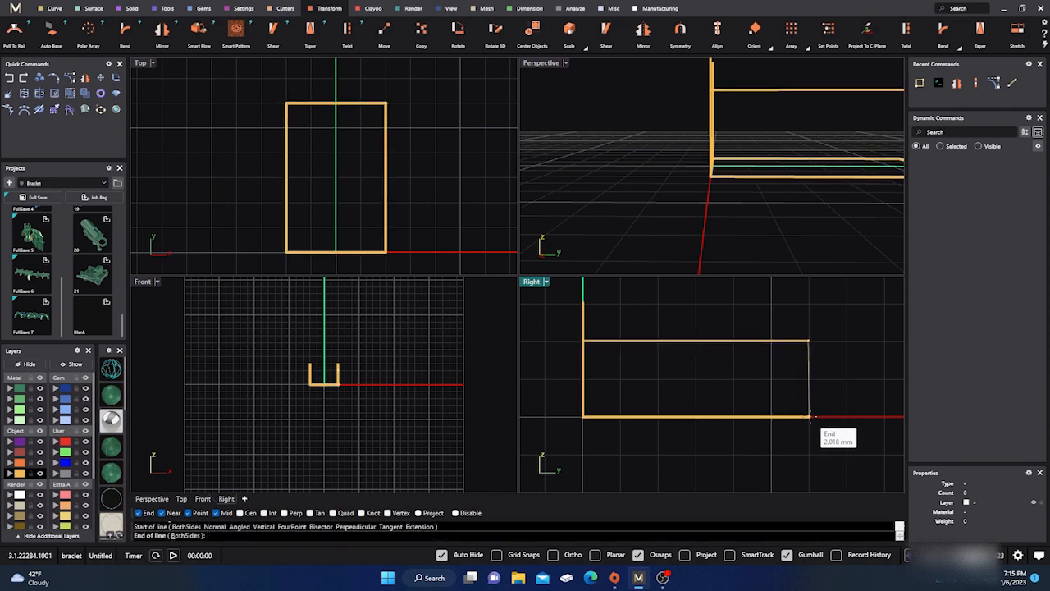
double_click(533, 64)
right_drag(281, 292, 325, 328)
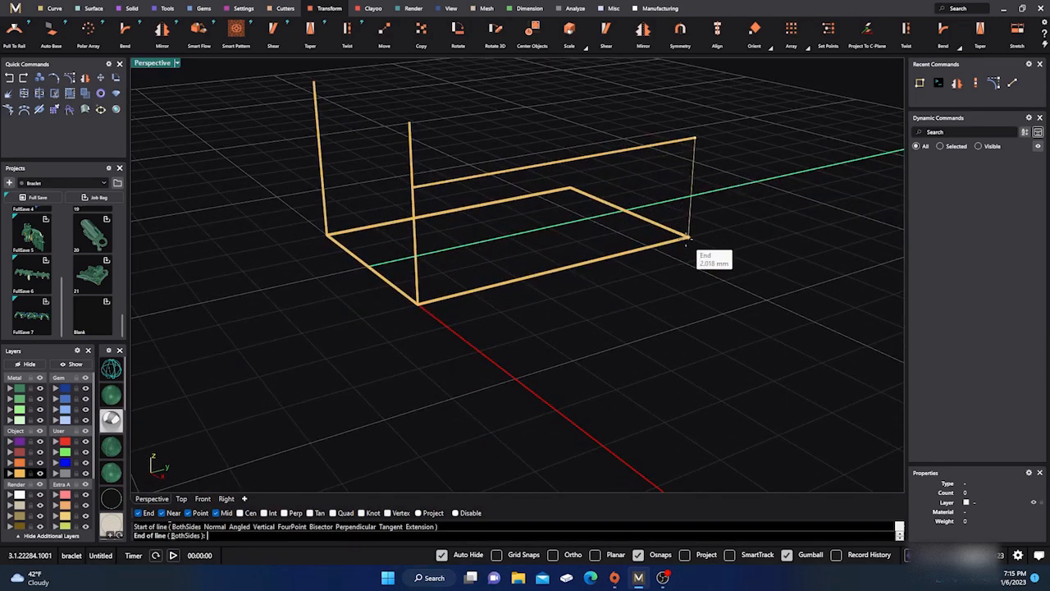
click(687, 238)
Fillet the corner between the horizontal line and the short far upright with a 0.2 radius.
right_drag(680, 289, 621, 272)
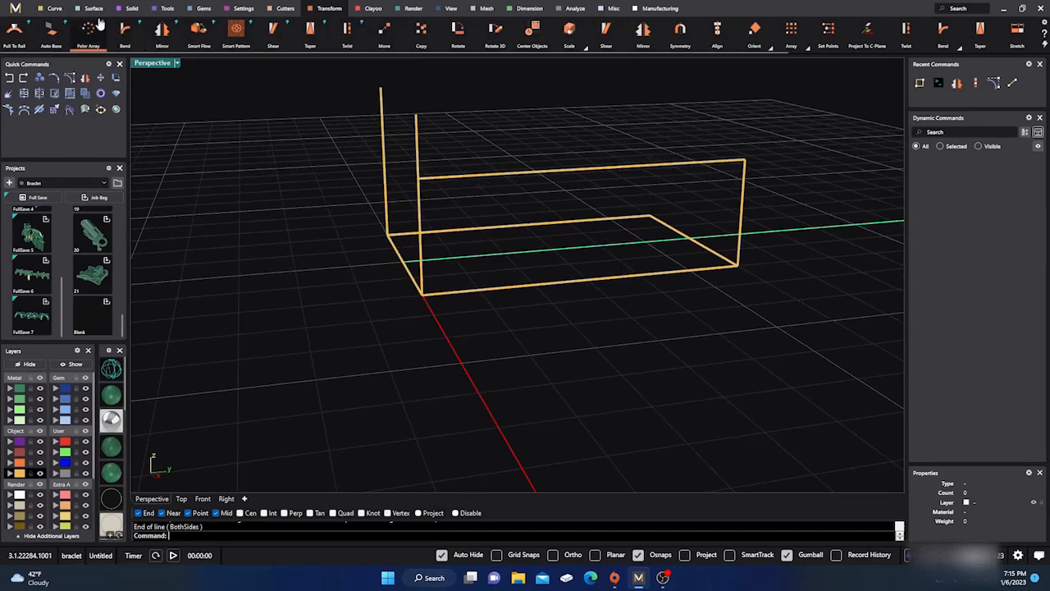
click(56, 9)
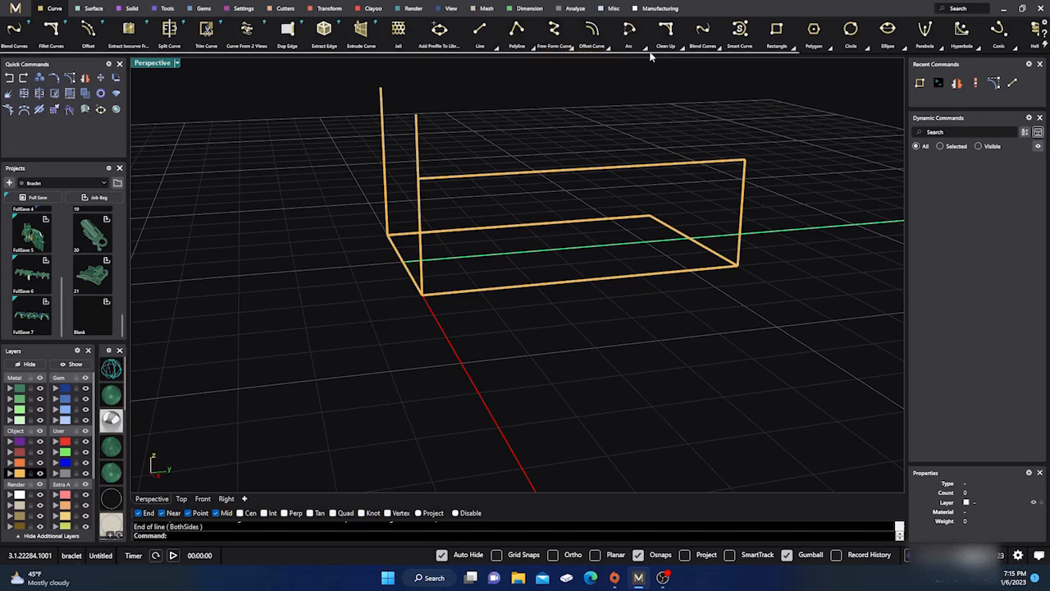
click(666, 33)
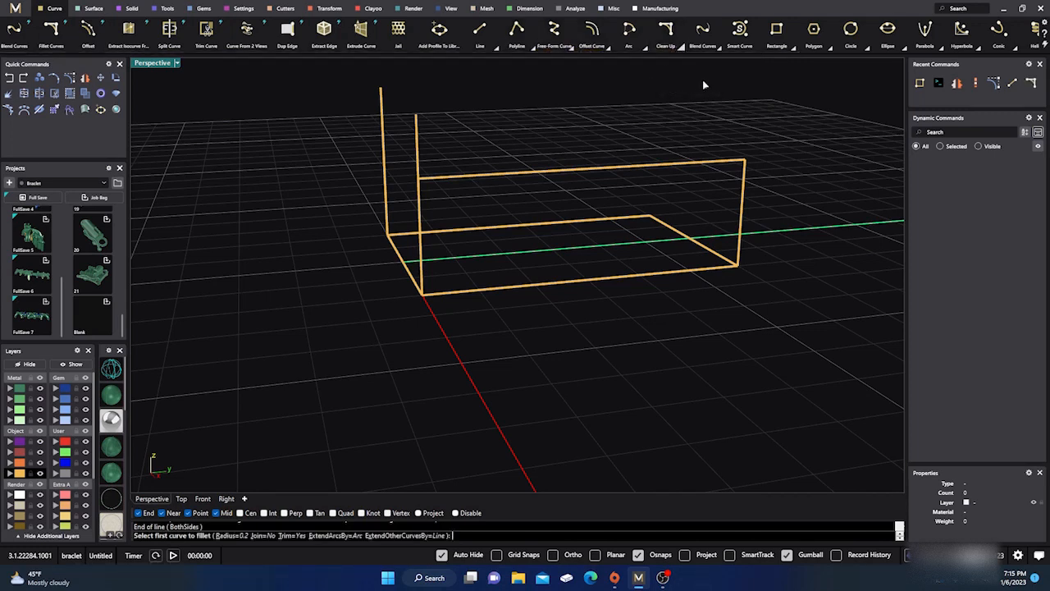
click(734, 166)
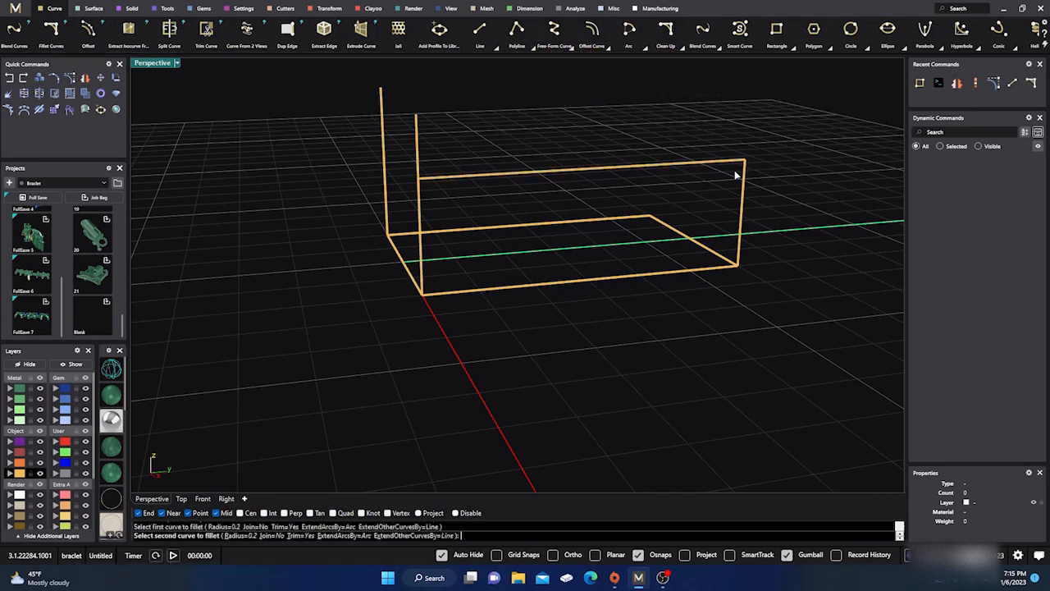
click(748, 174)
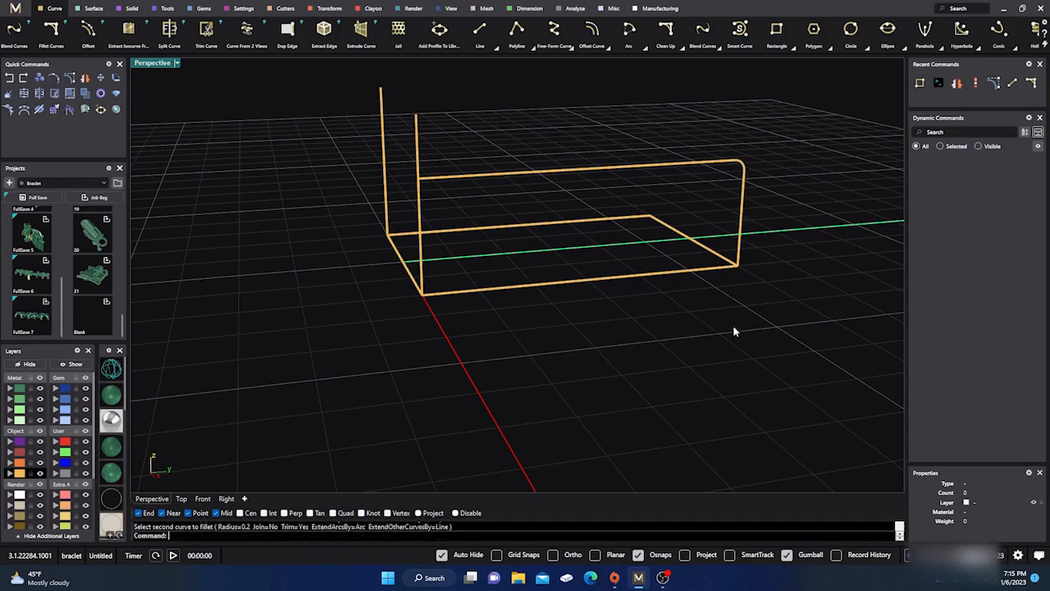
Join the horizontal line, the fillet arc and the short upright into one open curve.
right_drag(733, 328, 681, 337)
scroll(689, 326, down, 5)
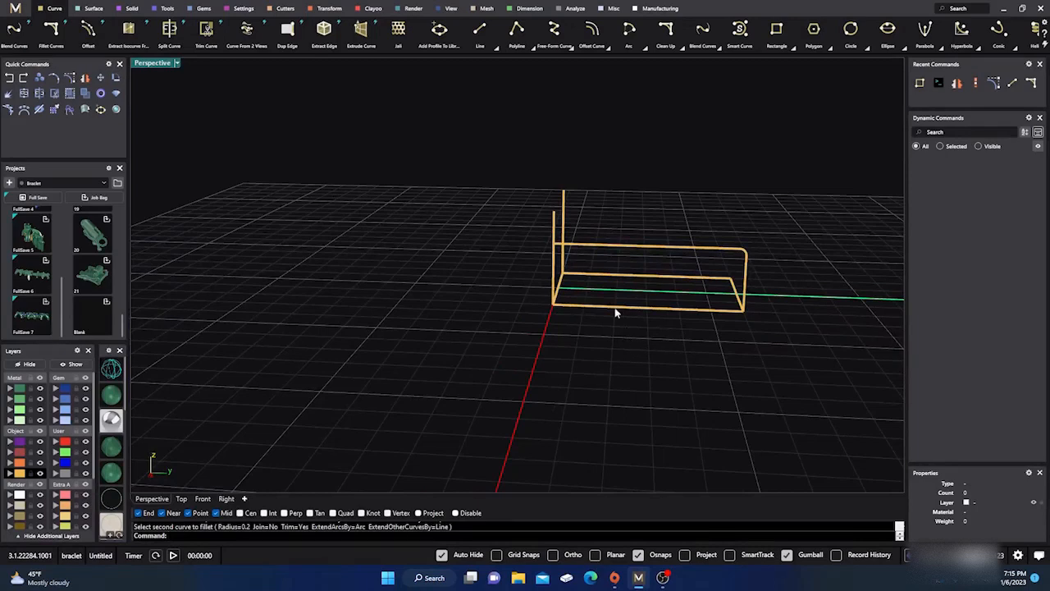
drag(770, 242, 702, 259)
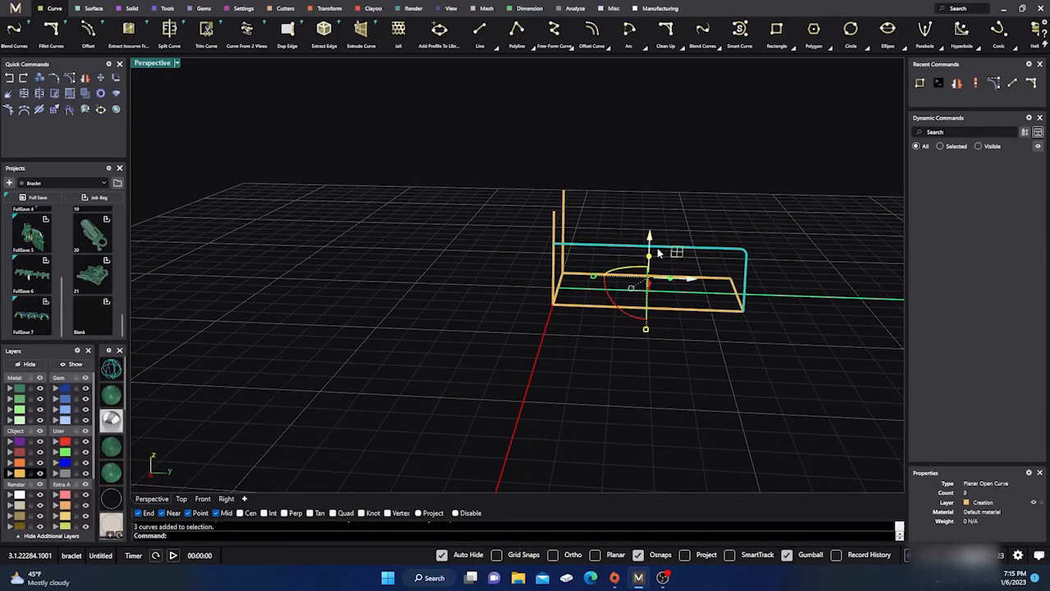
click(38, 108)
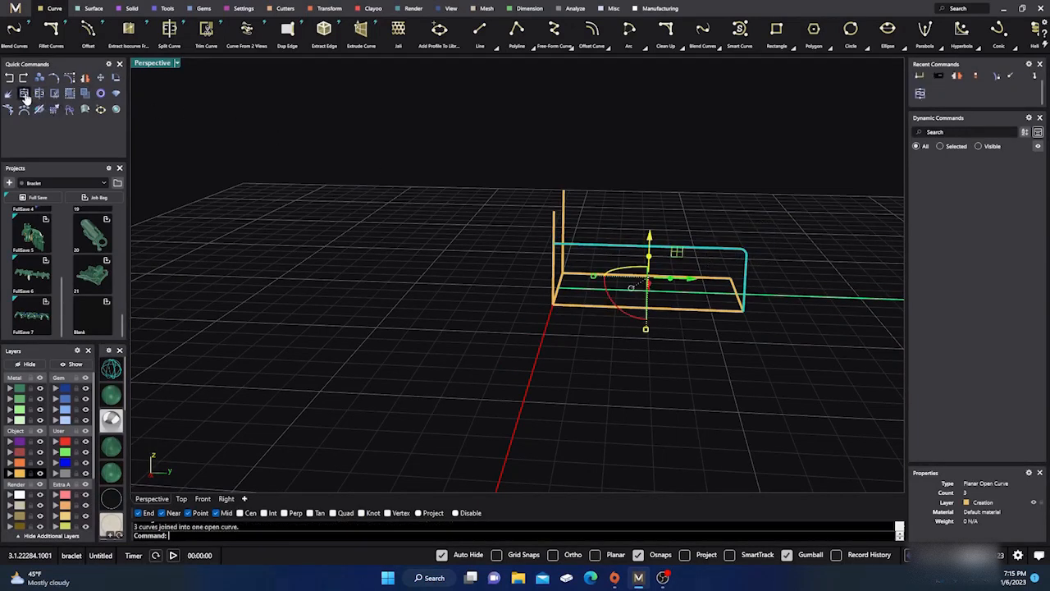
Mirror a copy of the joined side curve through the origin 0,0,0 onto the opposite side of the rectangle.
right_drag(336, 292, 445, 398)
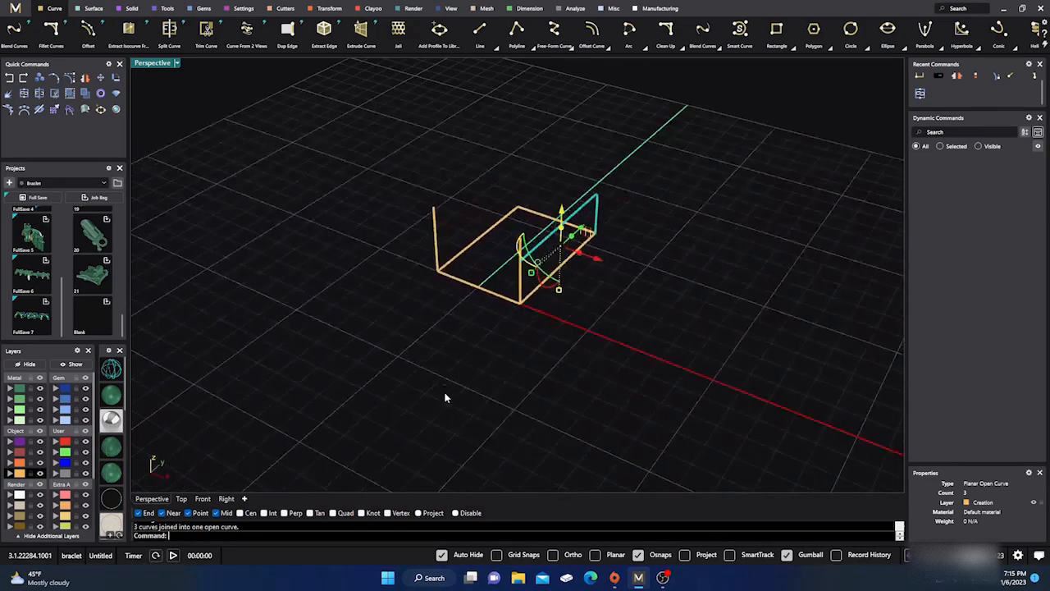
click(85, 78)
text(0,0,0)
key(Return)
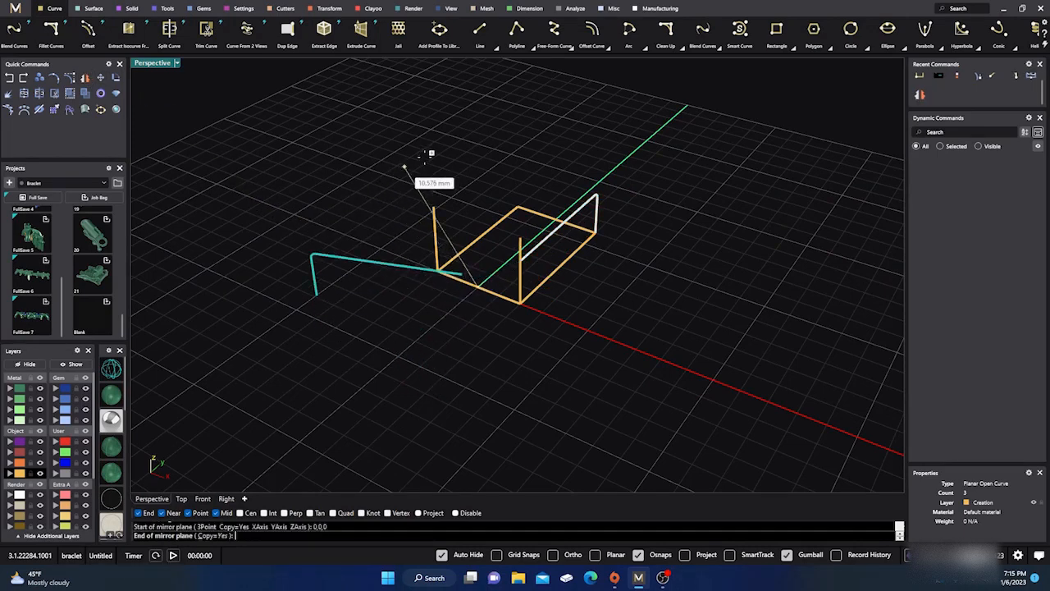
click(623, 170)
key(Escape)
right_drag(623, 345, 550, 322)
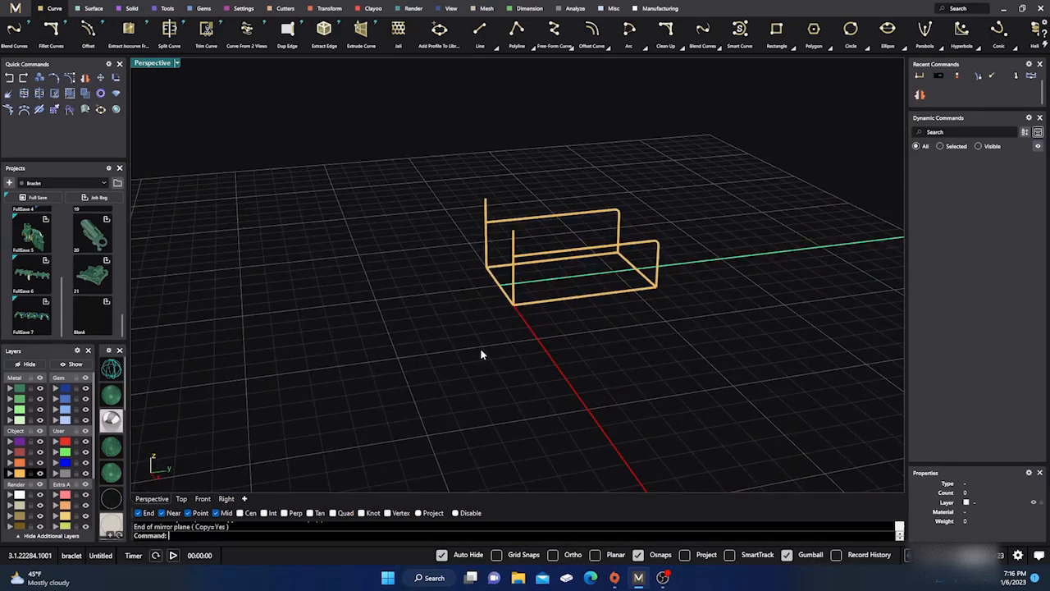
Draw a 4 mm line connecting the top ends of the two tall vertical lines.
right_drag(481, 355, 452, 280)
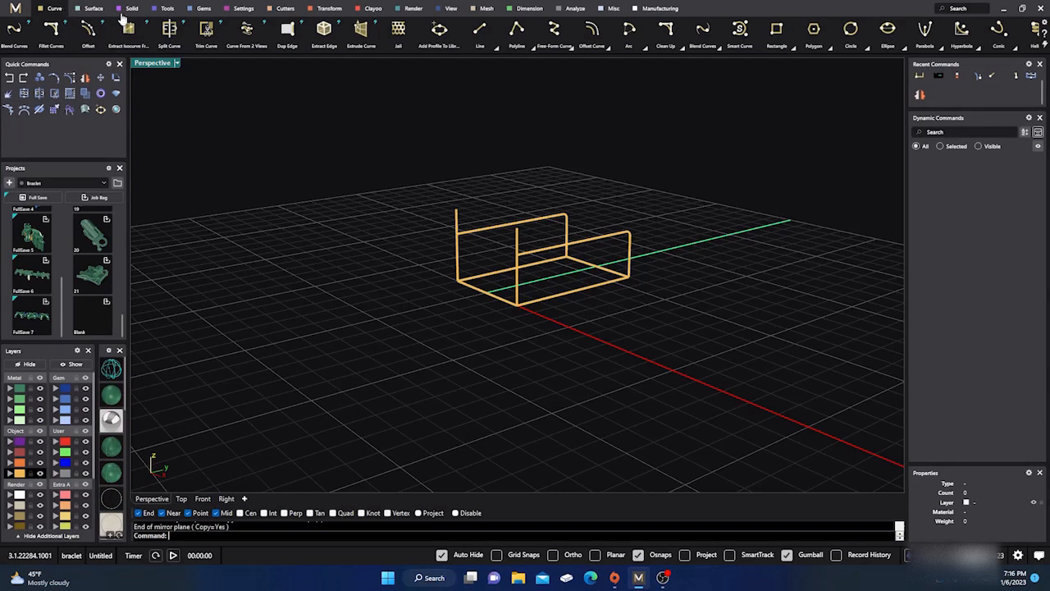
click(480, 31)
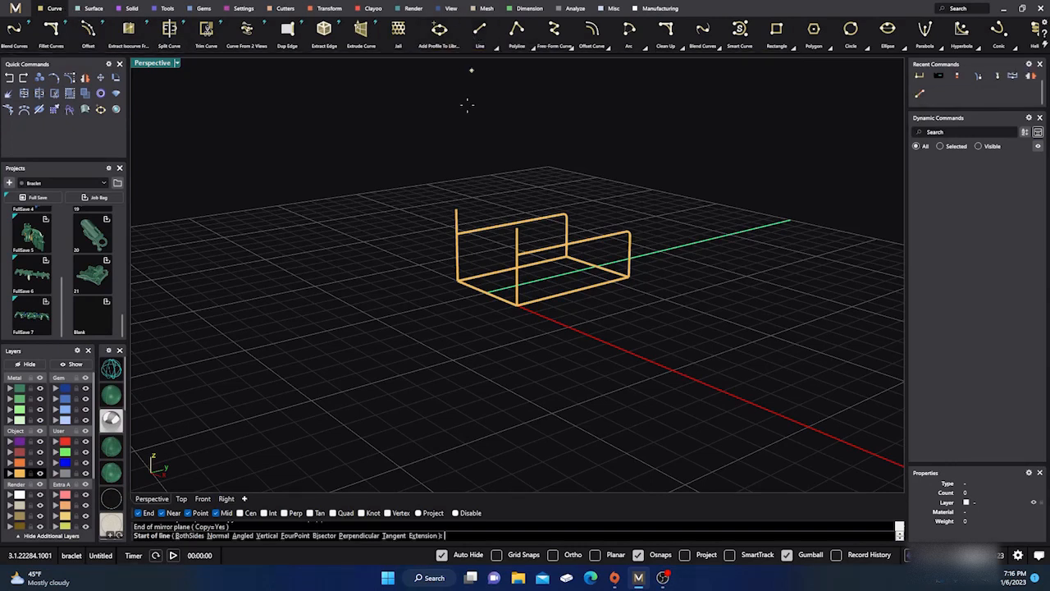
click(457, 208)
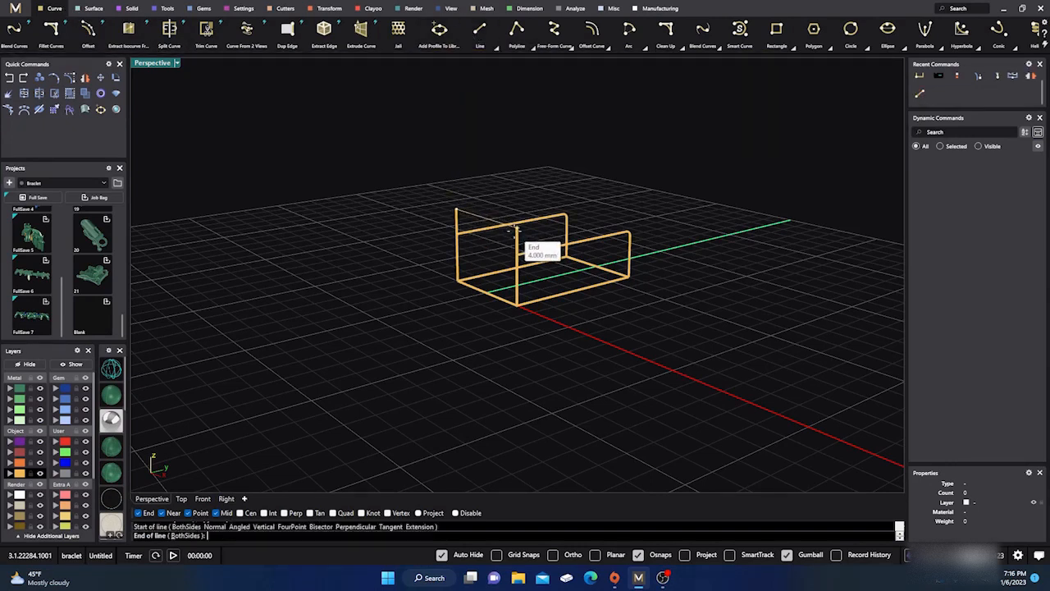
key(Escape)
right_drag(454, 268, 425, 344)
right_drag(495, 338, 504, 258)
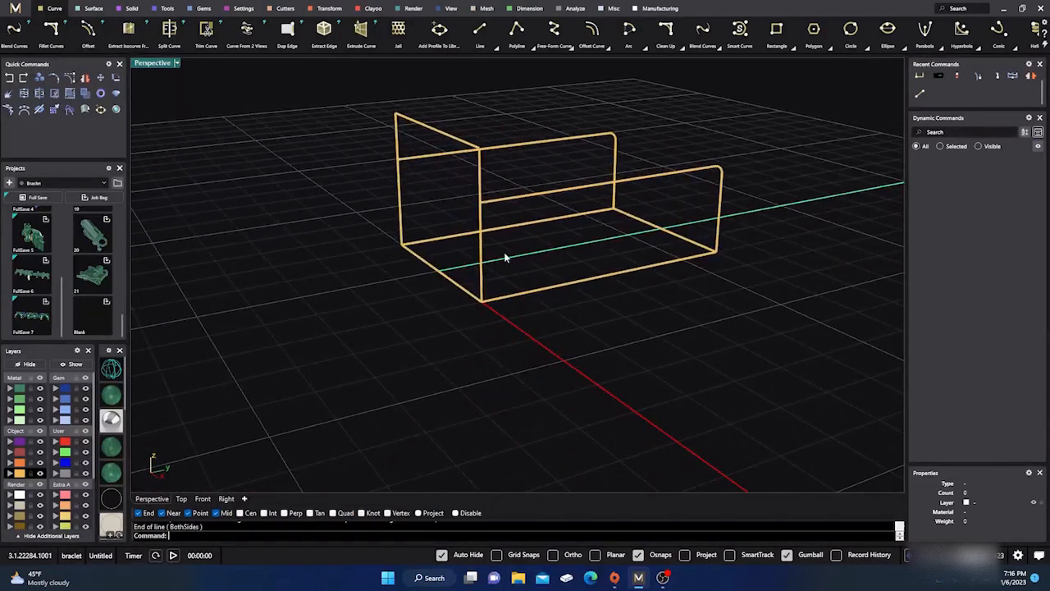
click(439, 132)
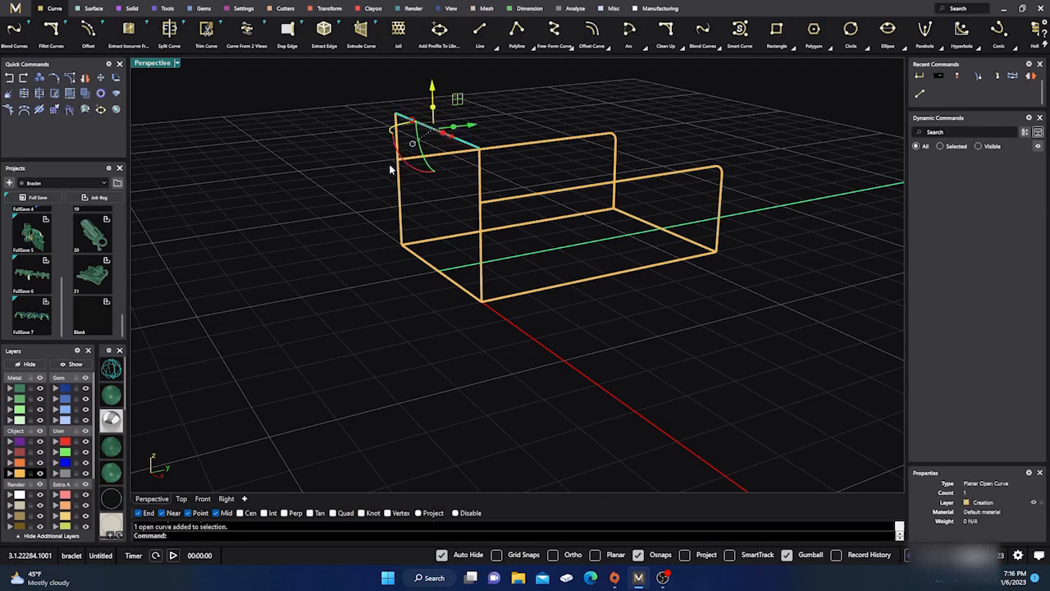
click(359, 162)
drag(363, 86, 502, 328)
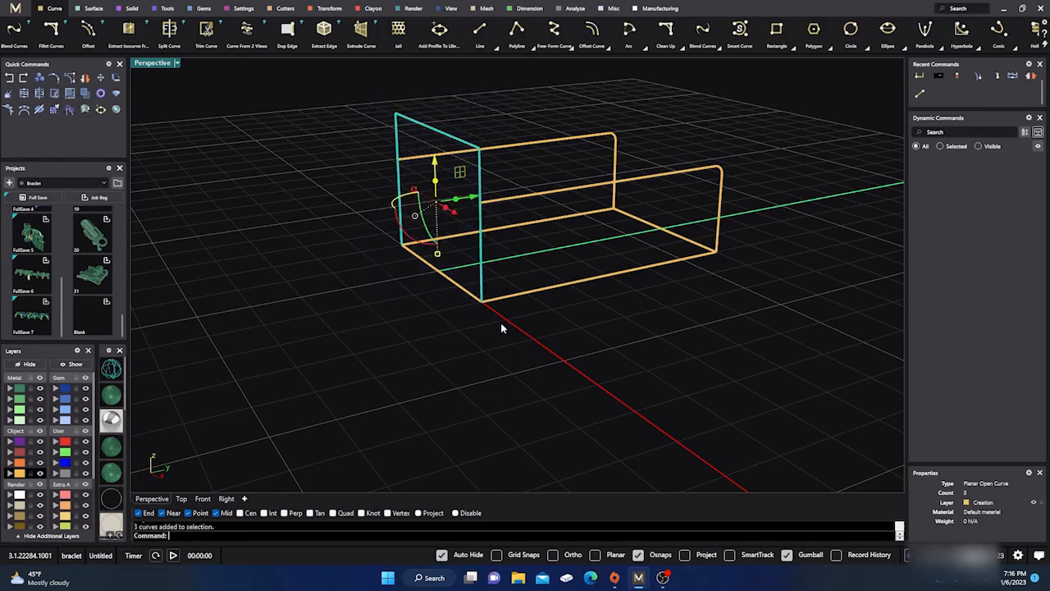
shift+click(453, 284)
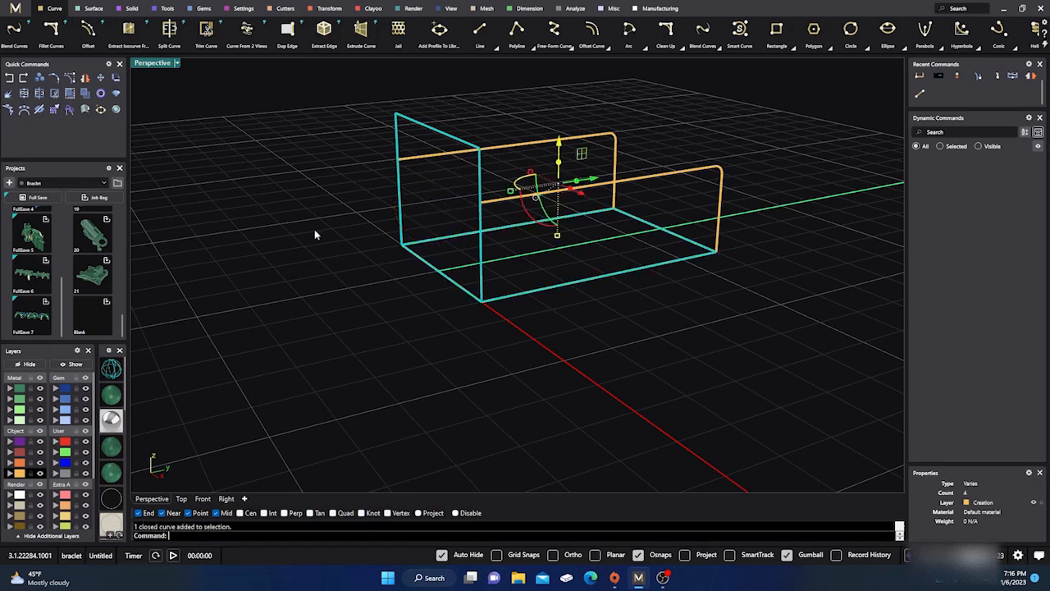
click(512, 296)
click(499, 354)
click(531, 292)
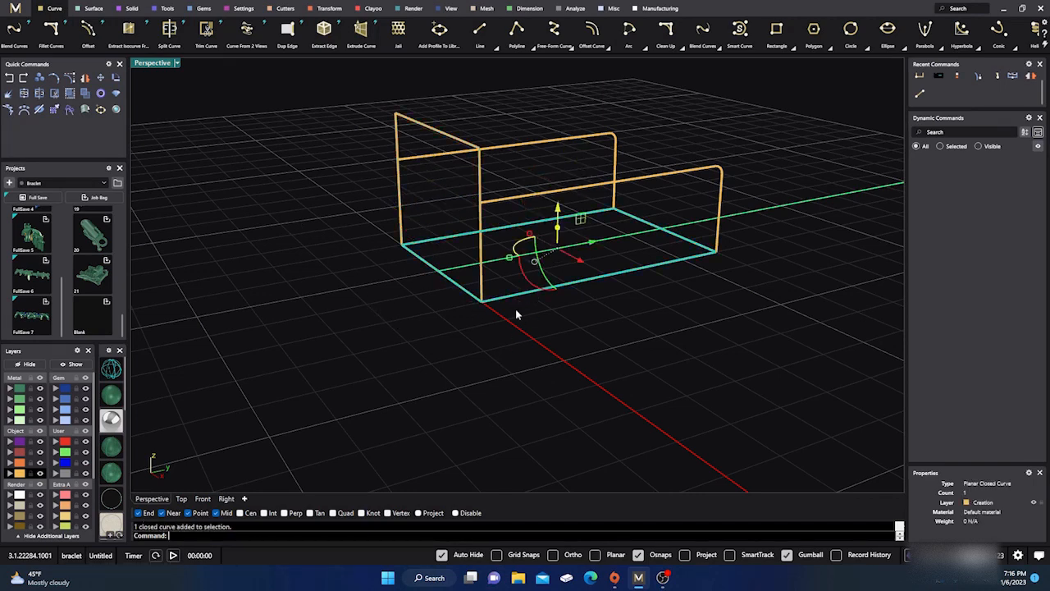
click(482, 342)
right_drag(482, 342, 430, 198)
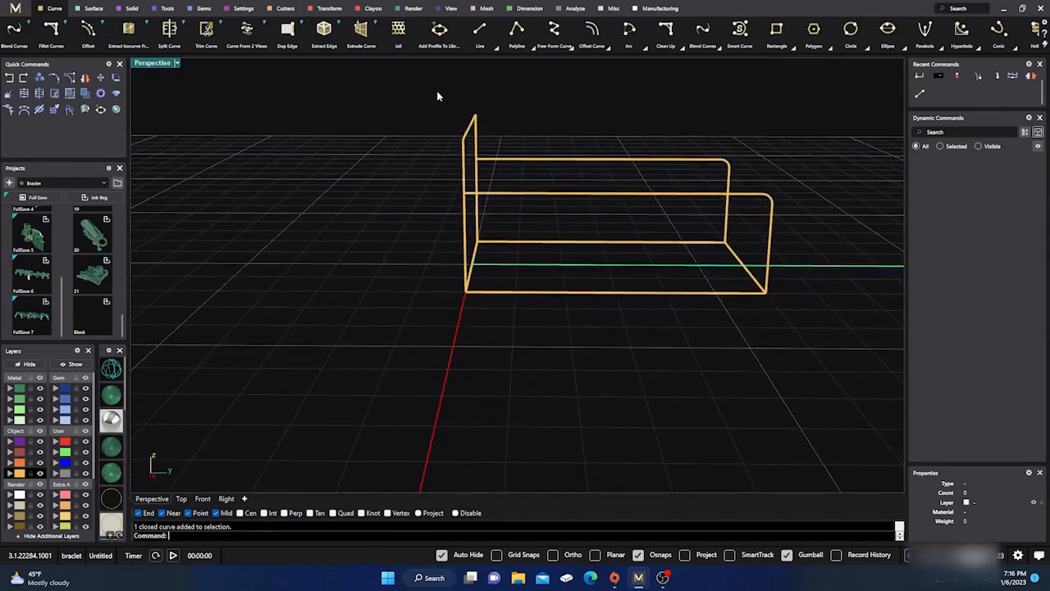
drag(437, 96, 487, 330)
right_drag(390, 326, 462, 299)
Duplicate the base rectangle in place and explode one copy into separate line segments.
click(465, 289)
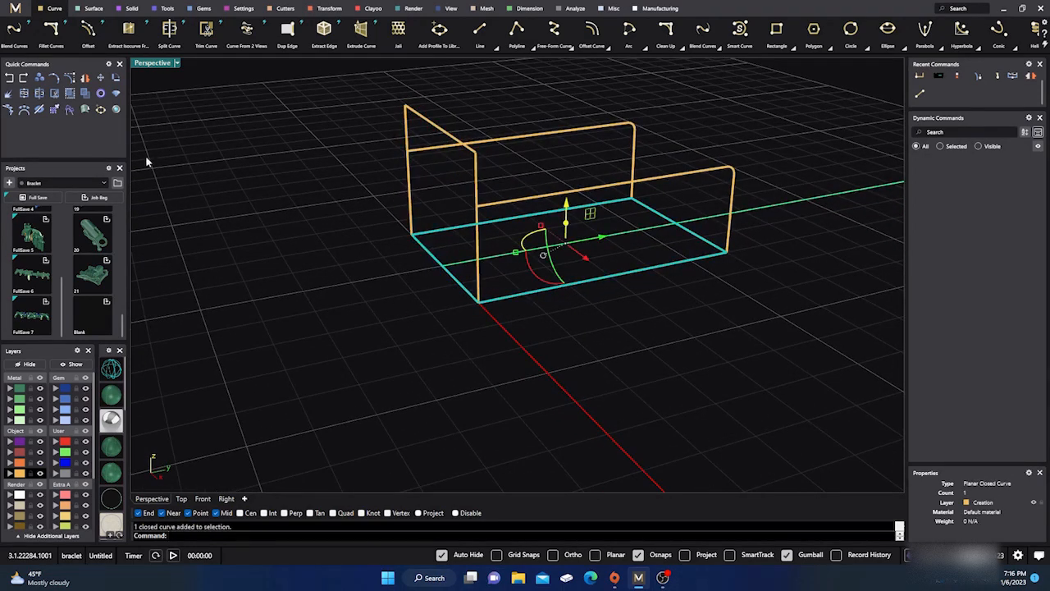
click(85, 93)
click(429, 257)
click(9, 95)
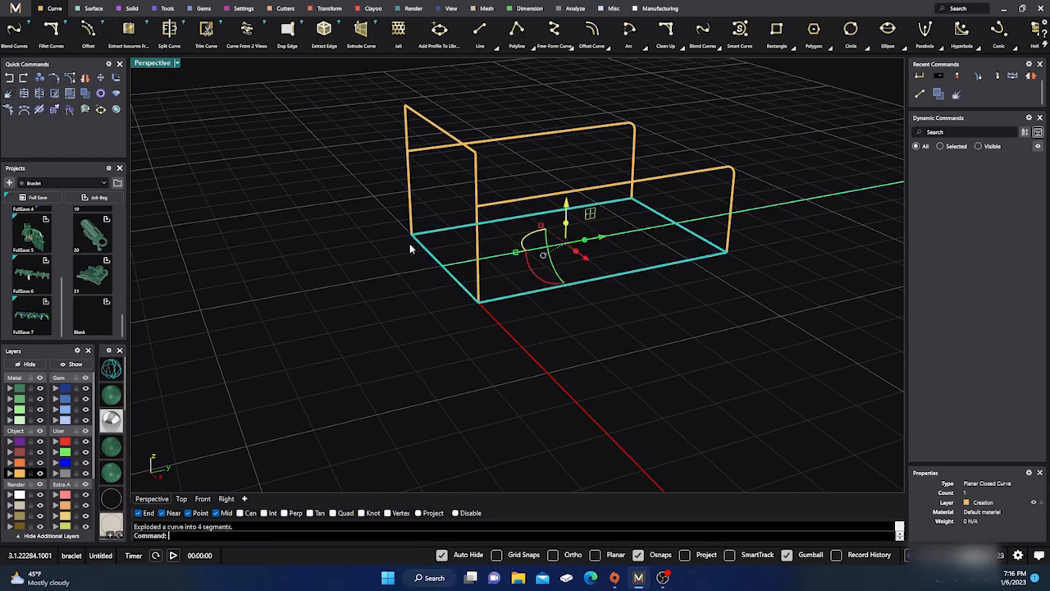
click(9, 97)
click(274, 248)
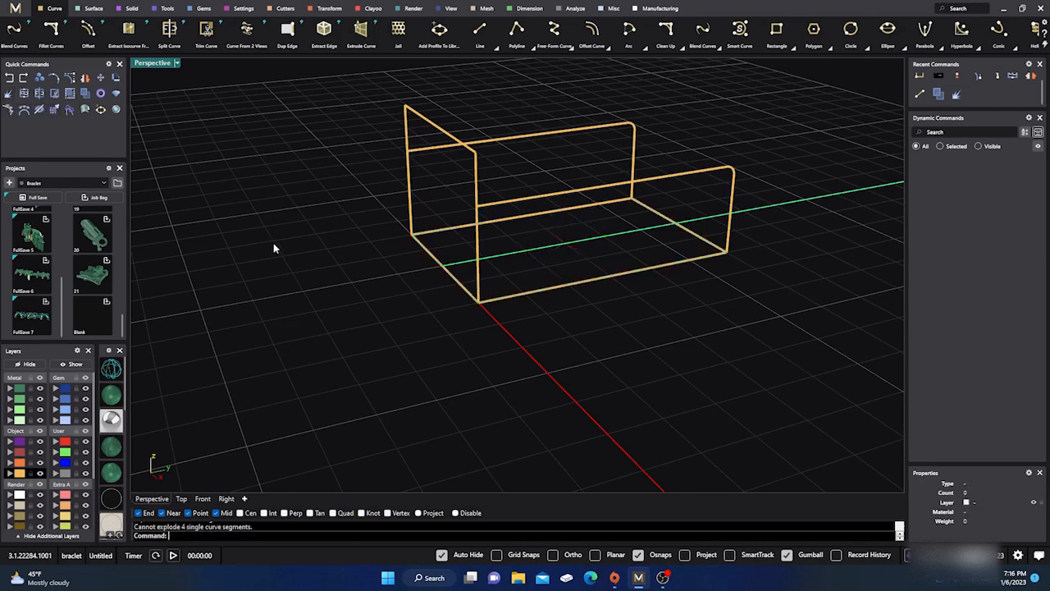
Copy the four lines of the tall end frame in place and move one set to the layer User 01.
click(432, 260)
click(388, 313)
right_drag(388, 312, 400, 262)
drag(410, 119, 492, 329)
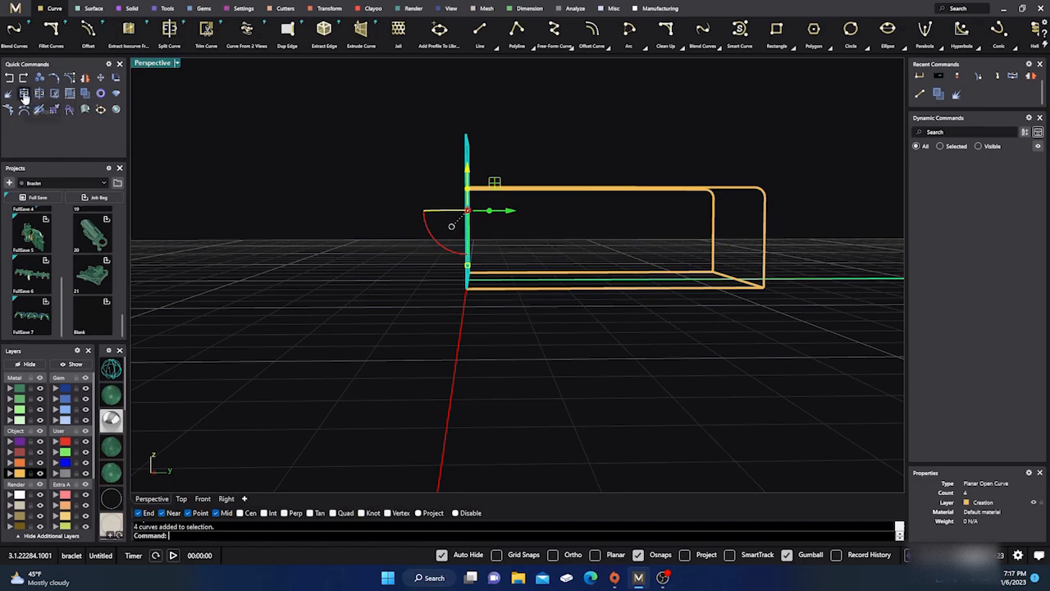
right_drag(260, 258, 298, 274)
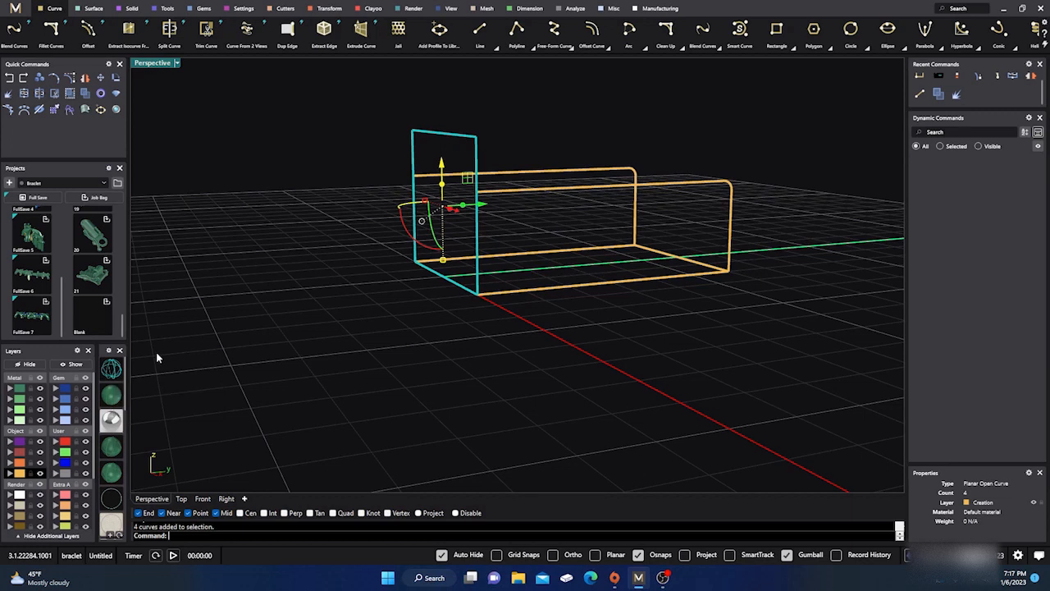
click(39, 80)
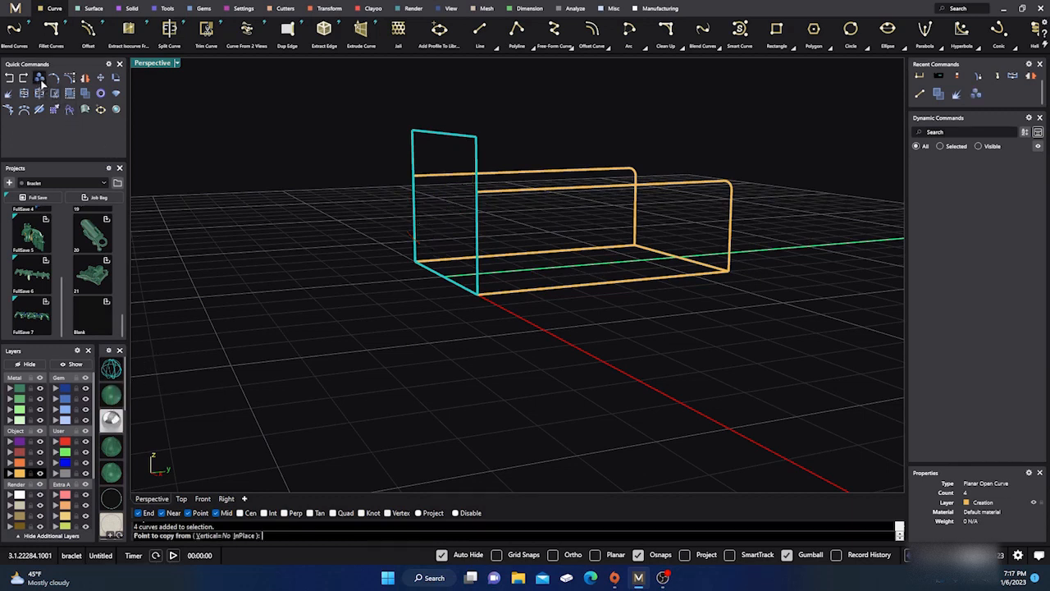
click(245, 535)
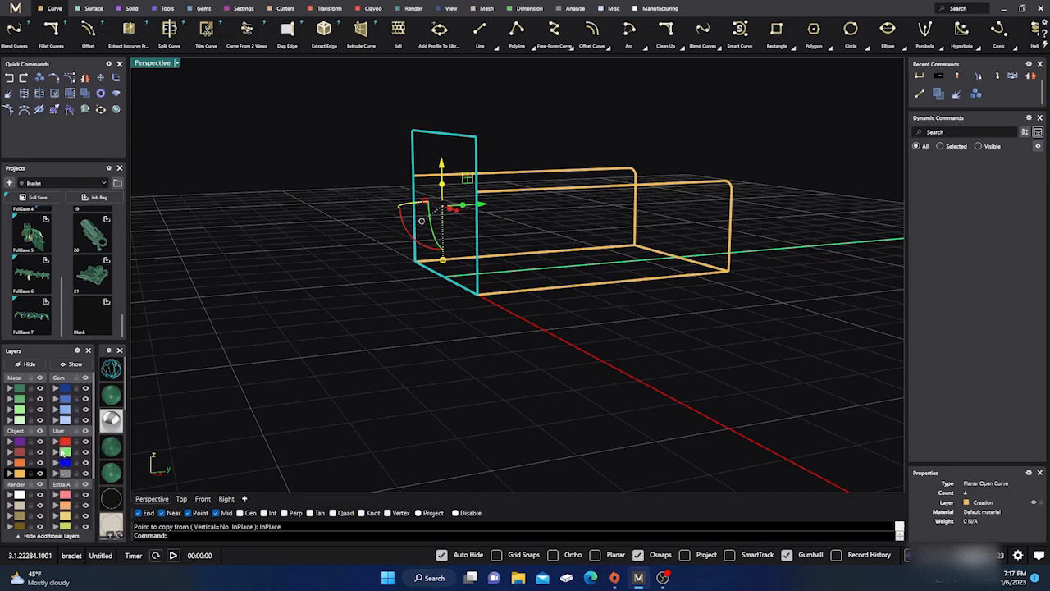
click(54, 441)
click(258, 337)
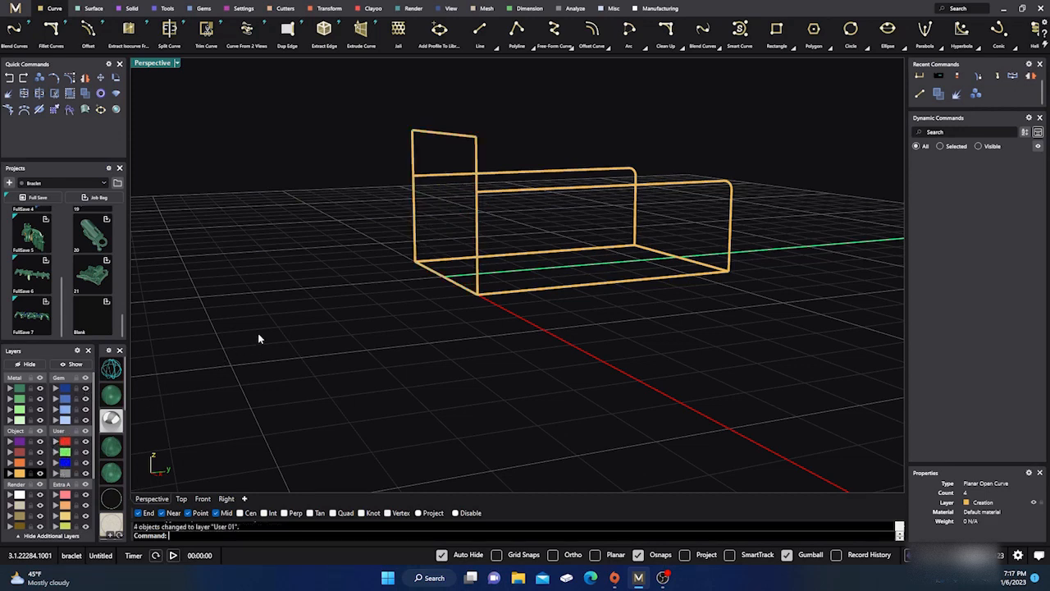
right_drag(443, 365, 348, 354)
mouse_move(435, 291)
right_down()
mouse_move(443, 298)
mouse_move(423, 276)
right_up()
click(469, 184)
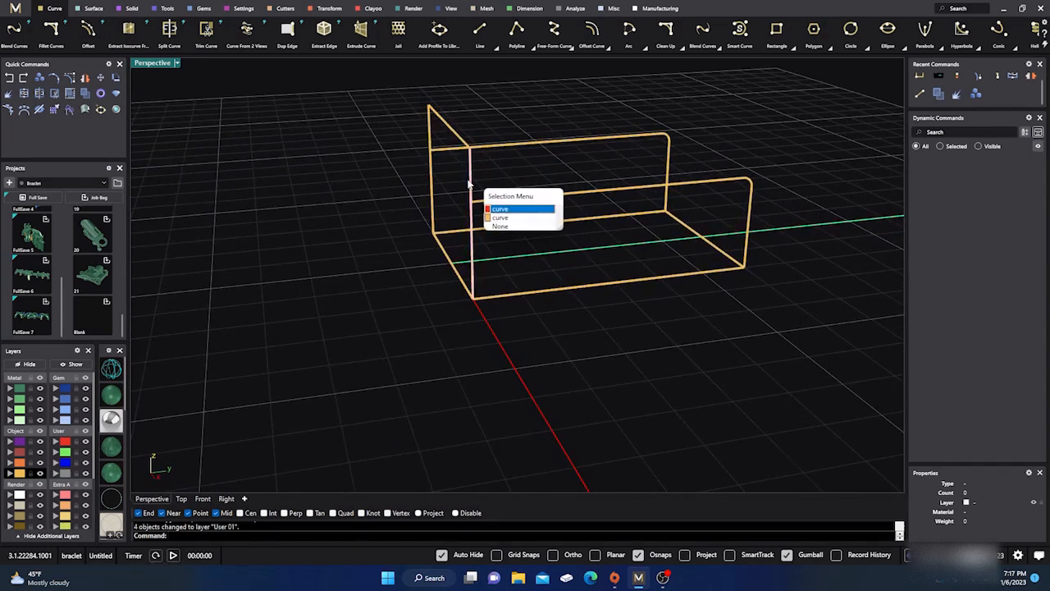
click(499, 218)
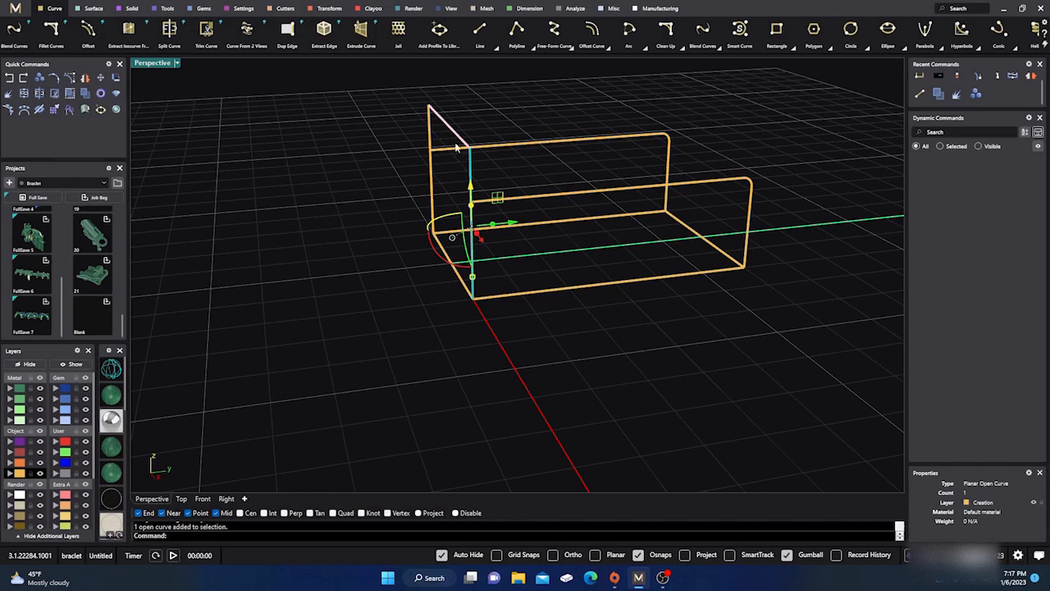
click(457, 110)
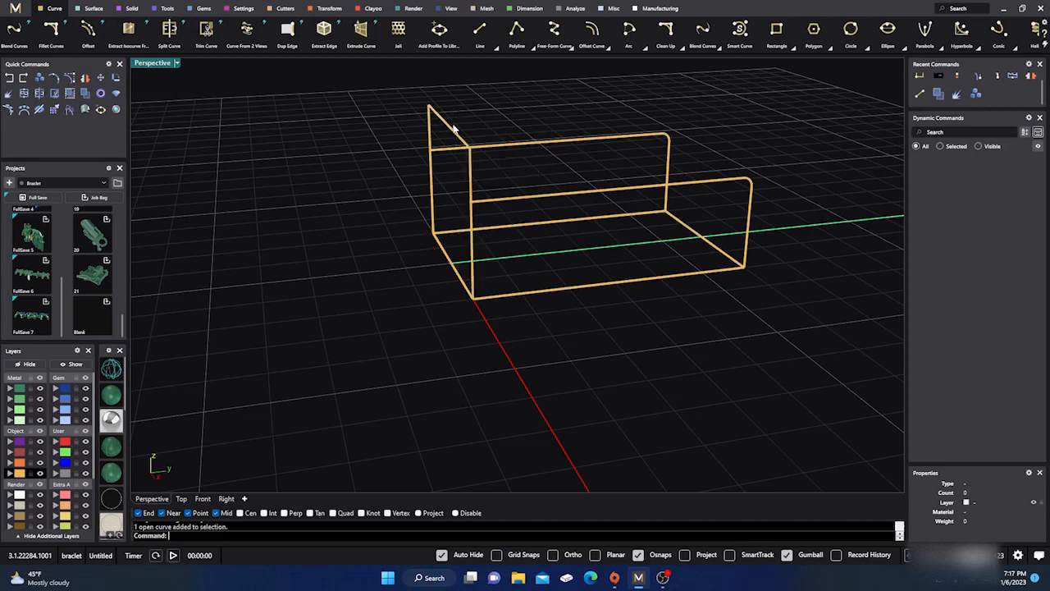
Join the four Creation-layer lines of the tall end frame into one closed curve and hide it.
click(474, 181)
click(492, 213)
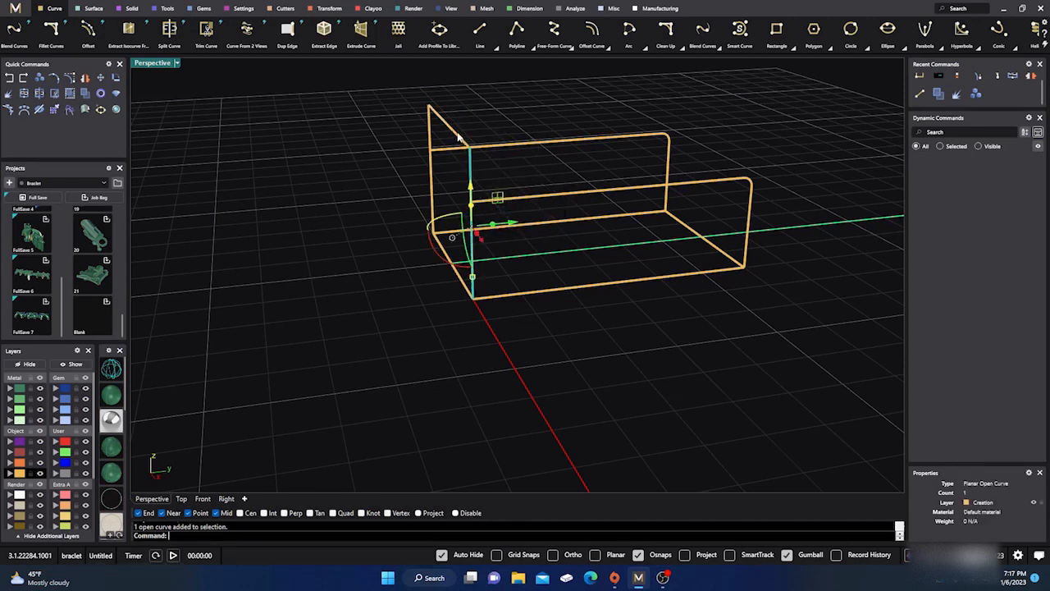
click(466, 140)
click(489, 170)
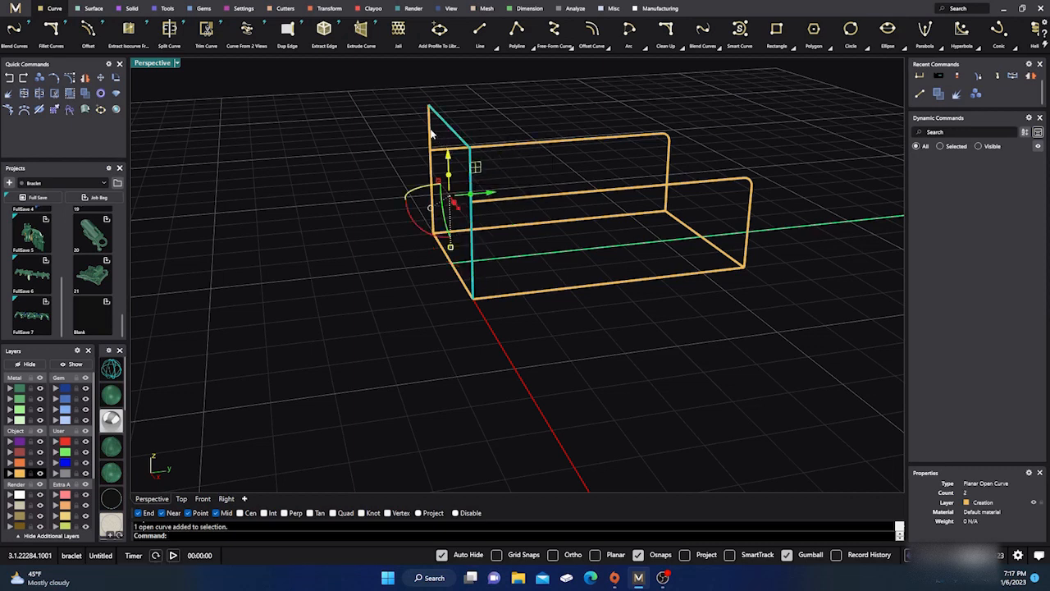
click(438, 137)
click(472, 168)
click(463, 281)
click(491, 303)
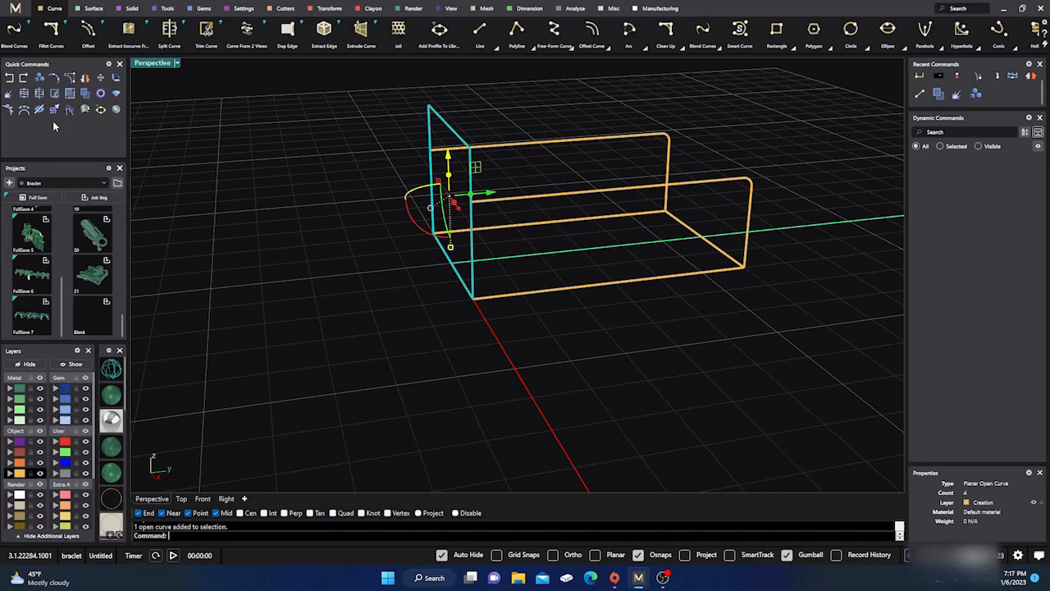
click(24, 94)
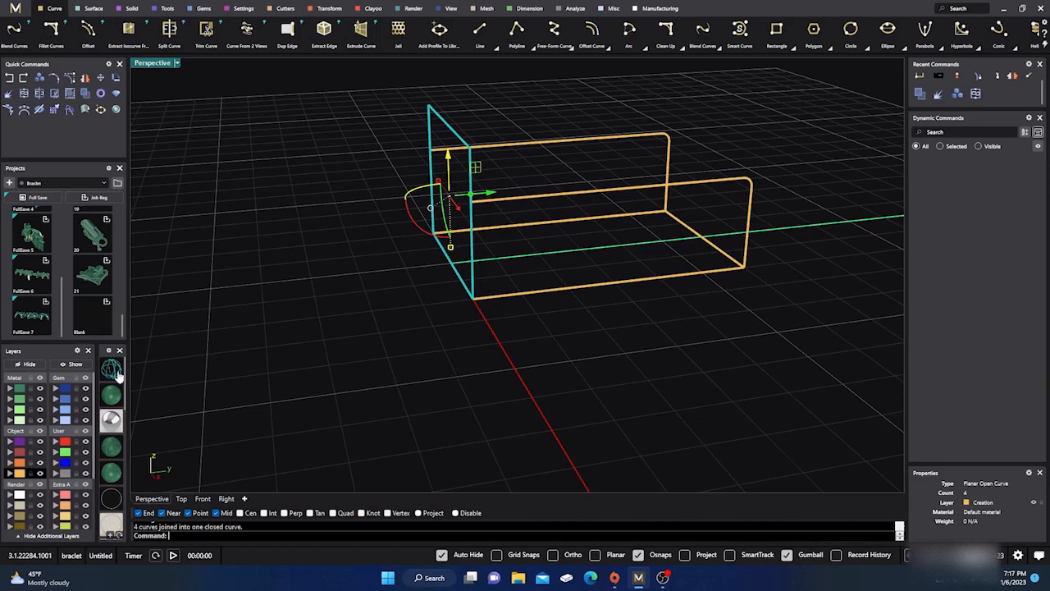
key(Escape)
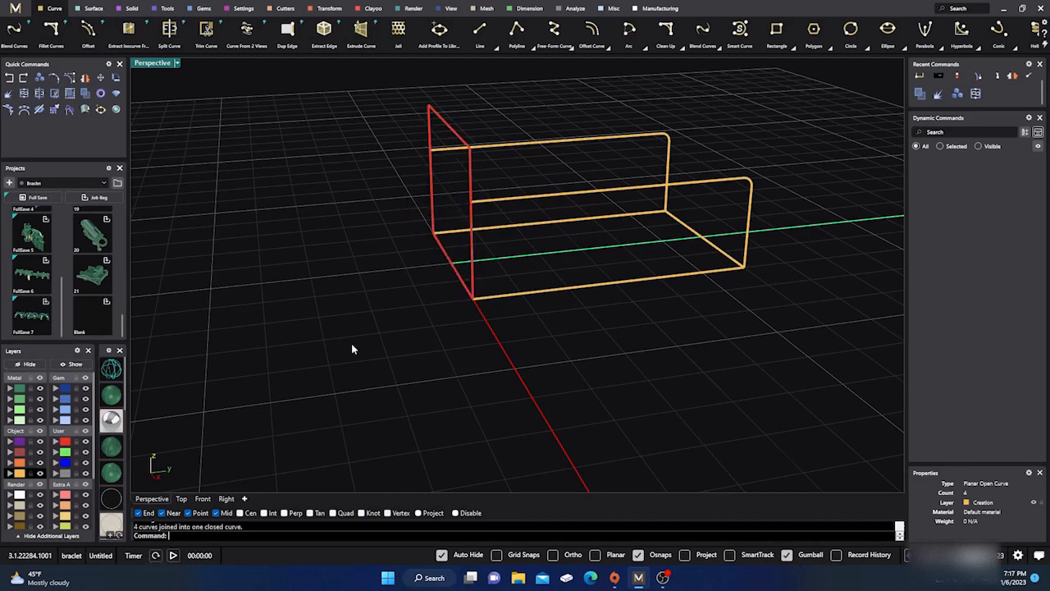
right_drag(351, 343, 325, 320)
right_drag(525, 251, 509, 263)
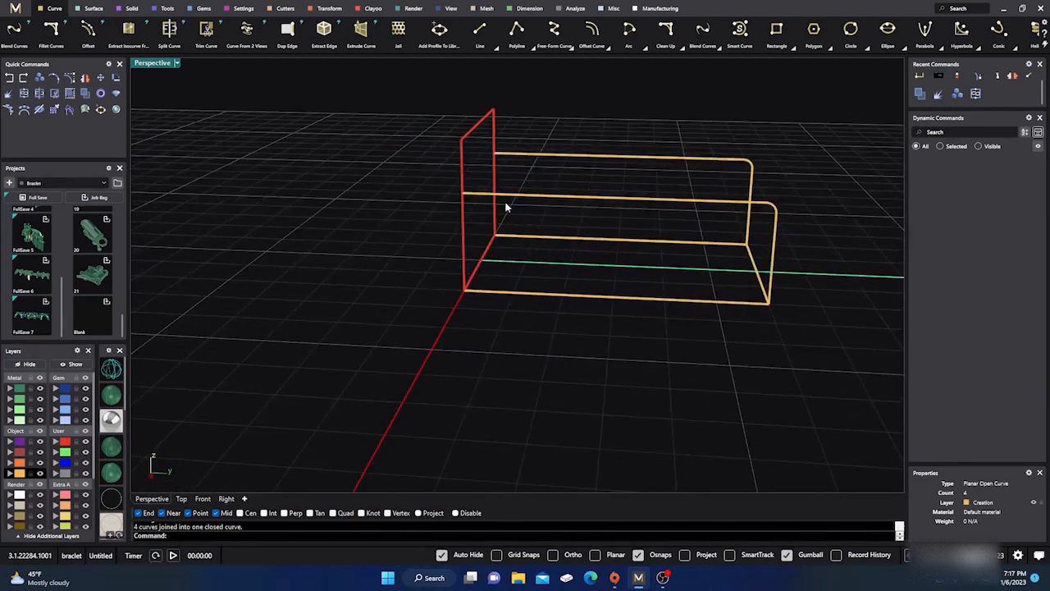
click(462, 178)
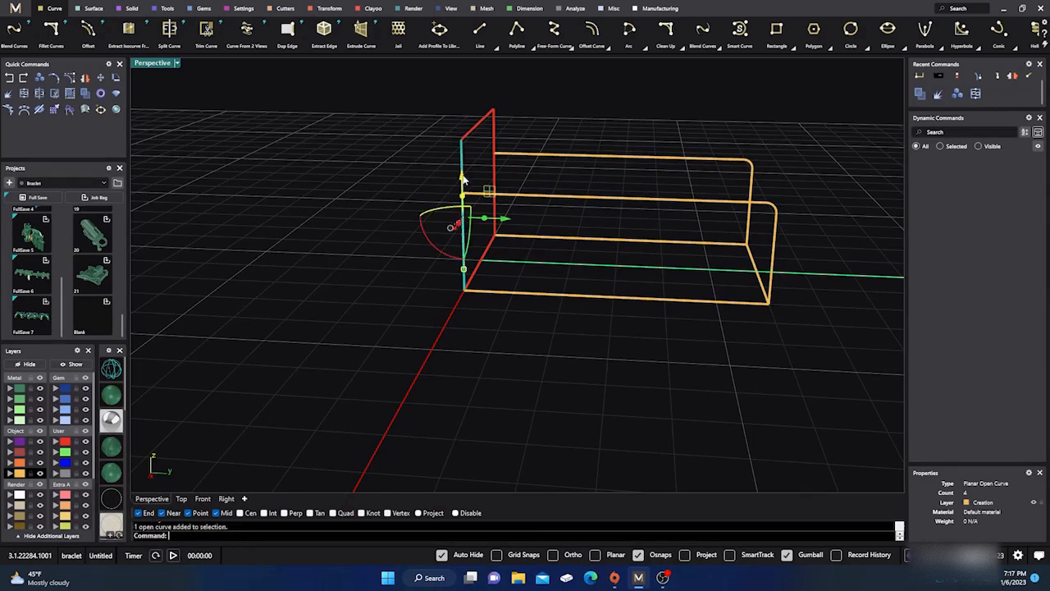
key(Escape)
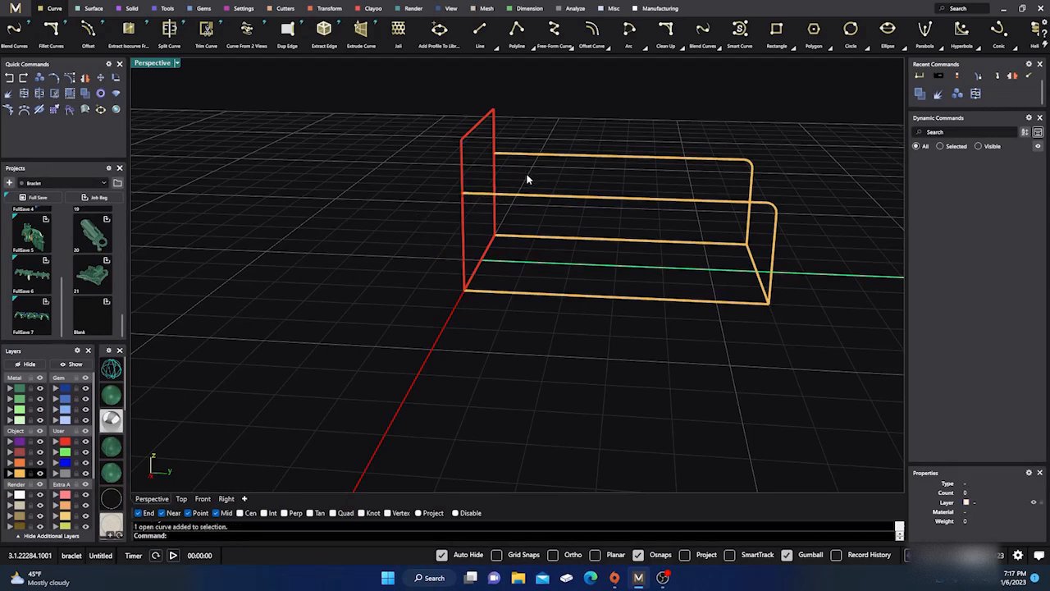
click(537, 200)
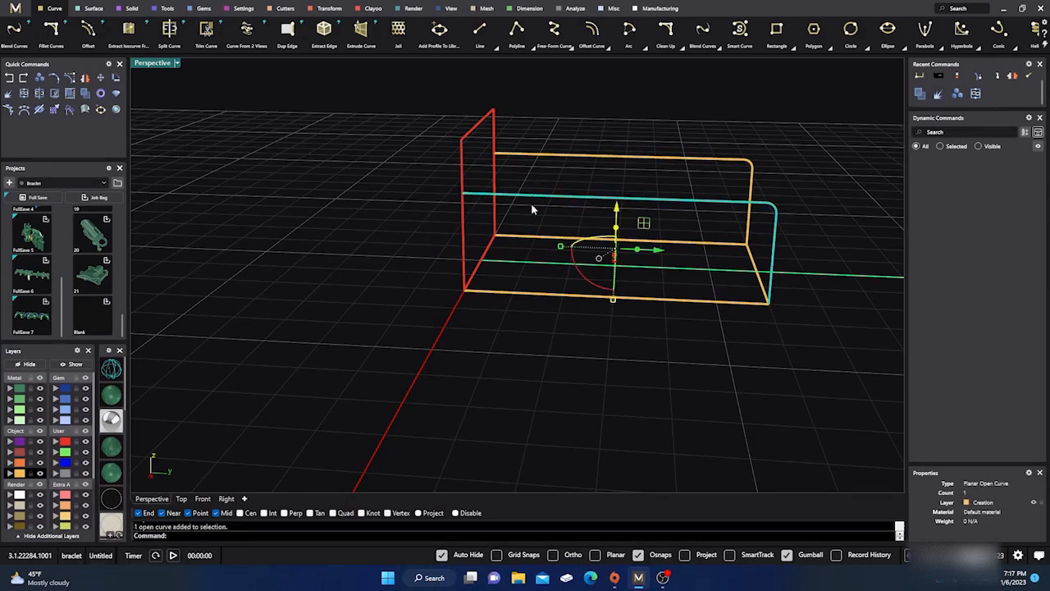
click(517, 119)
Split the end frame's two tall vertical lines, using both side curves and the two long base lines as cutting objects.
click(462, 188)
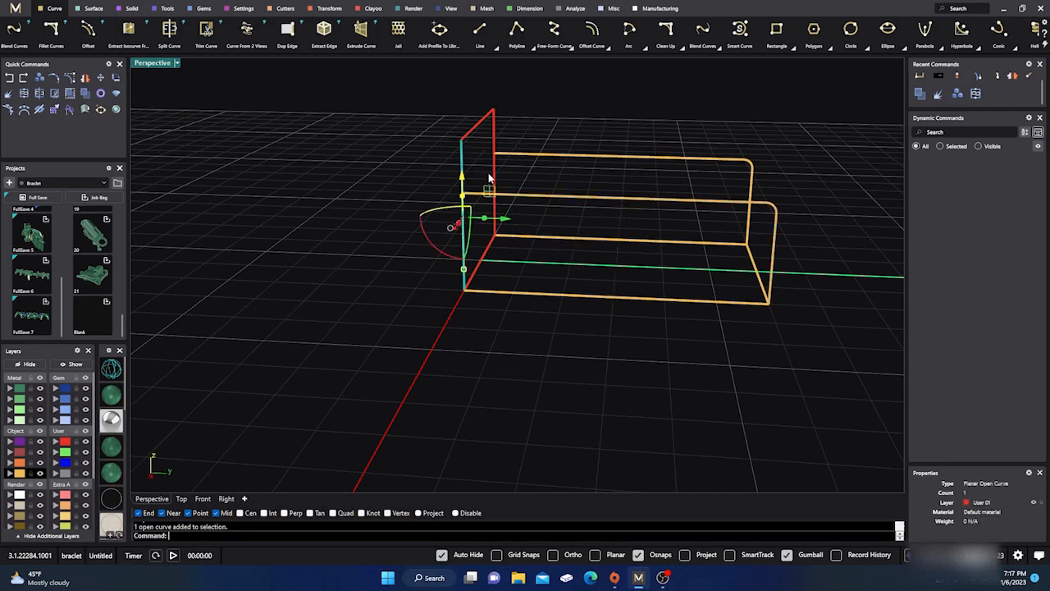
shift+click(494, 171)
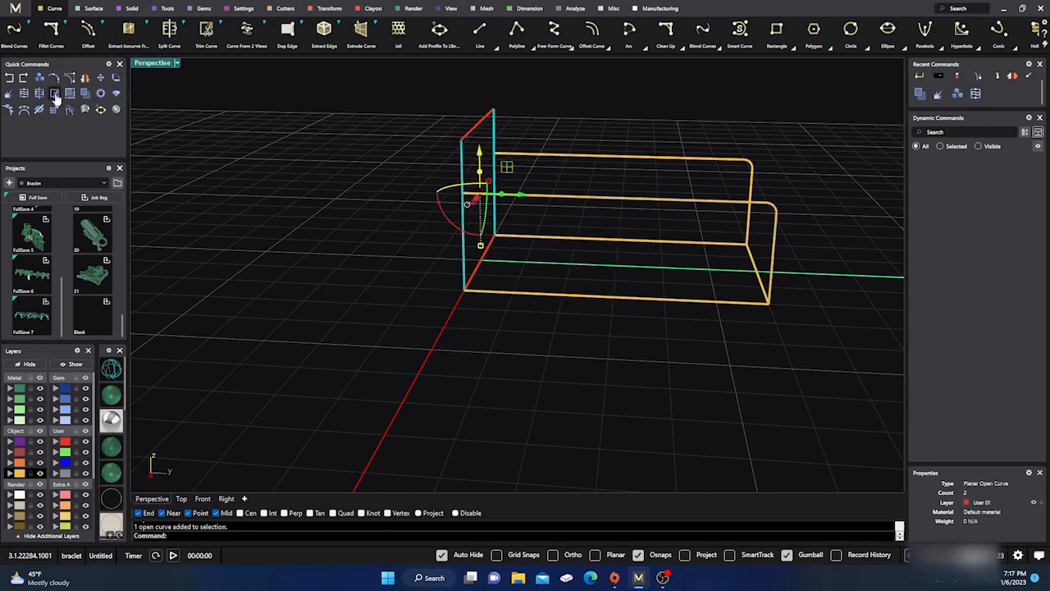
click(39, 94)
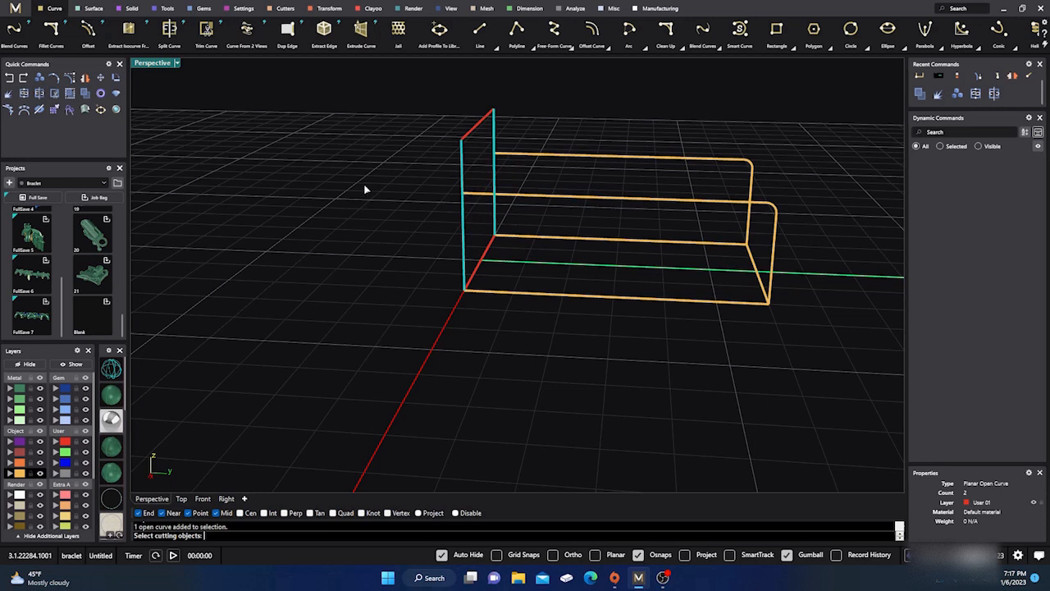
click(545, 196)
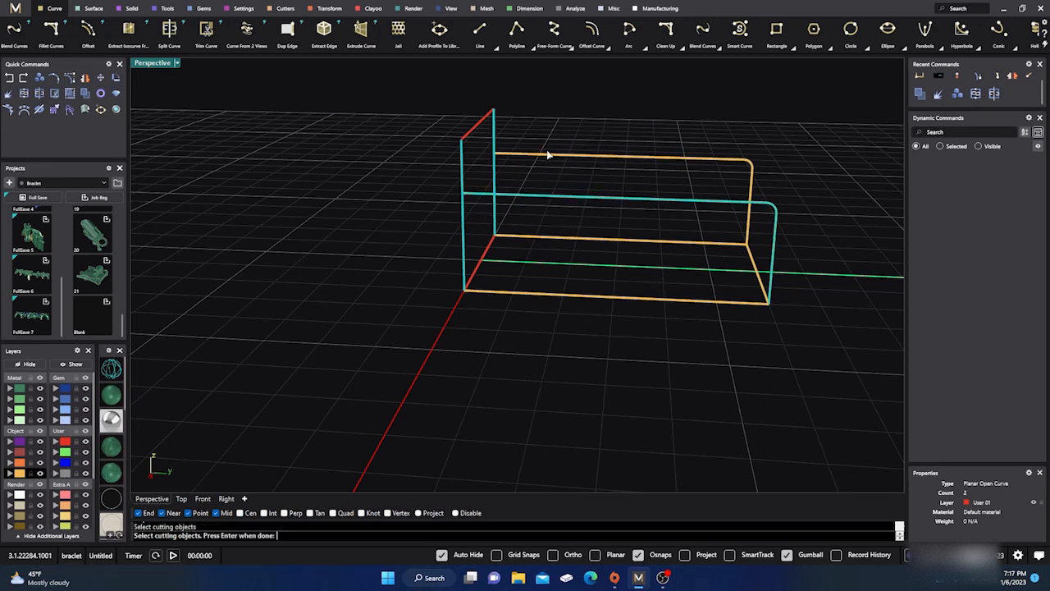
click(546, 160)
click(530, 241)
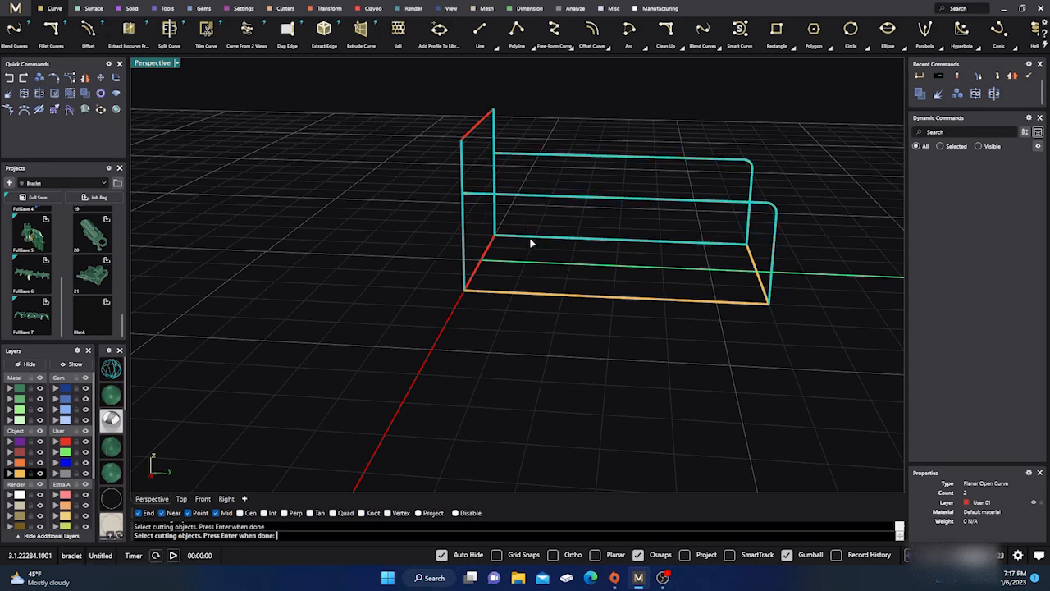
click(518, 291)
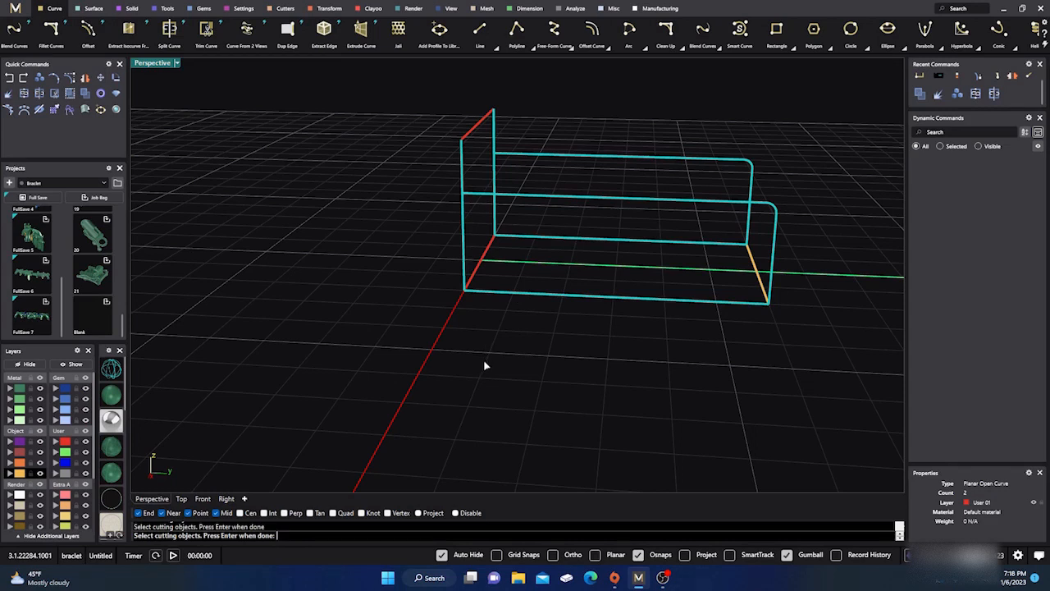
key(Return)
key(Escape)
Delete the vertical pieces above both side curves and the red line that connected their top ends.
click(460, 175)
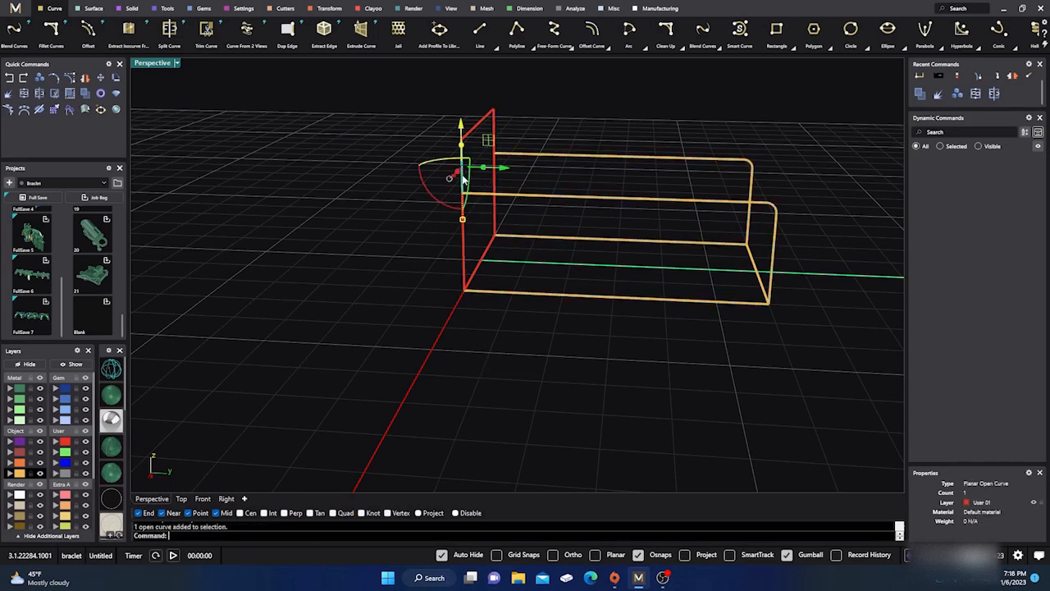
key(Delete)
click(495, 138)
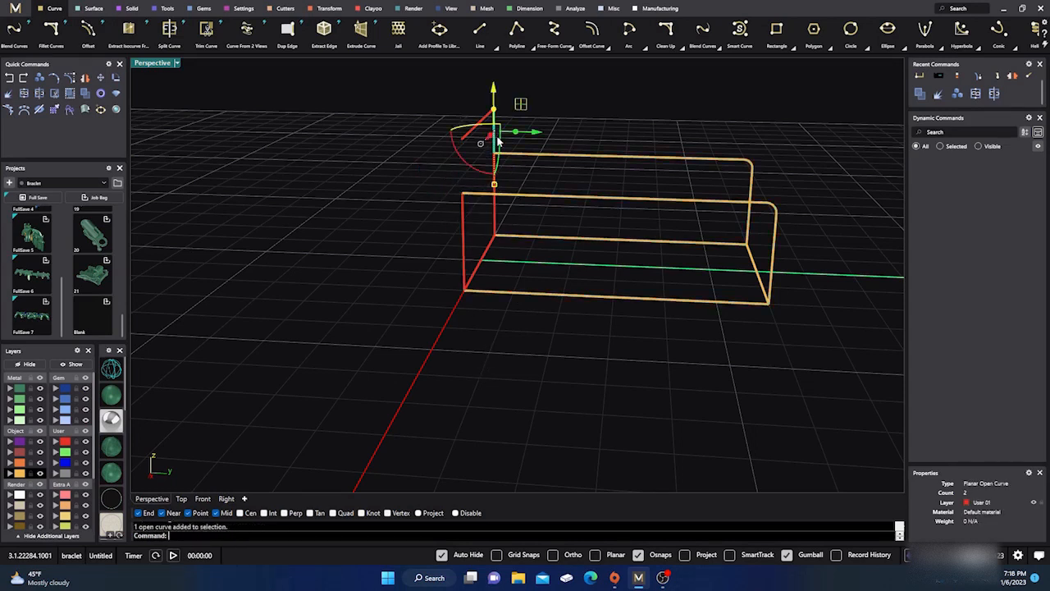
key(Delete)
click(482, 123)
key(Delete)
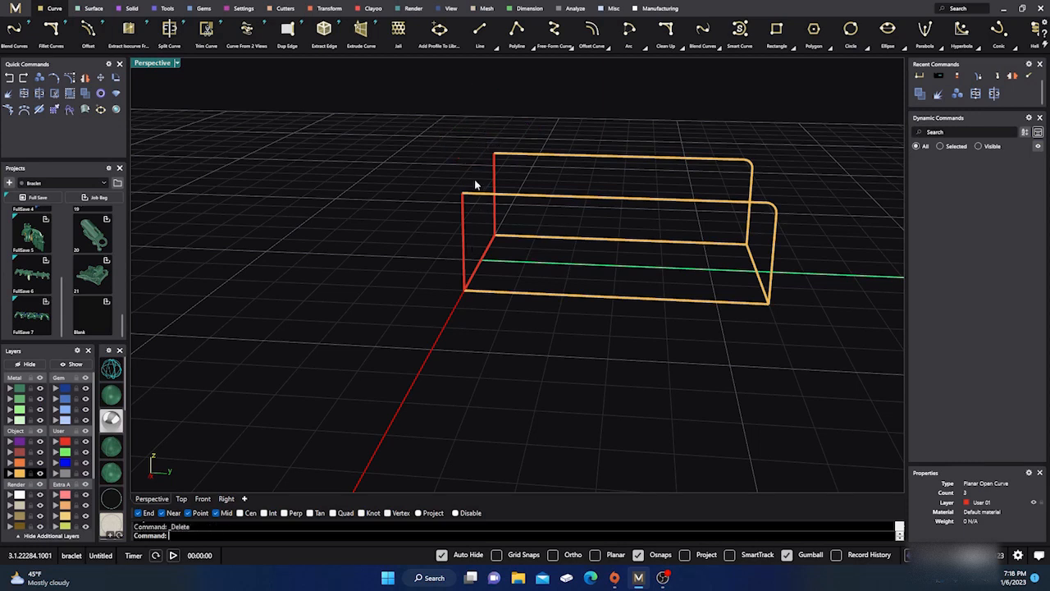
Join the near side's red vertical piece, filleted side curve and long base line into one closed curve.
click(462, 222)
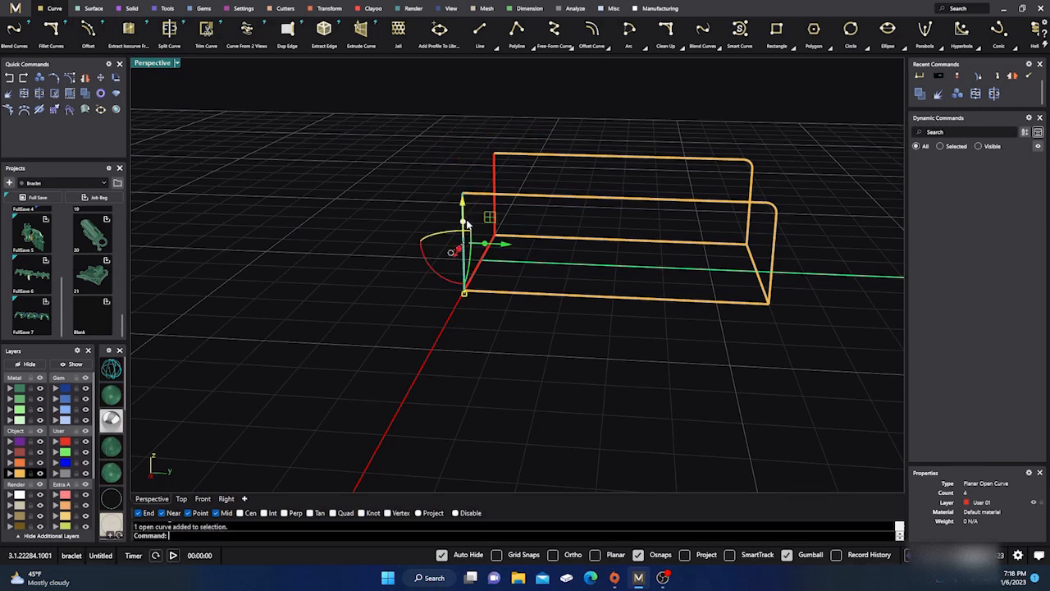
shift+click(522, 197)
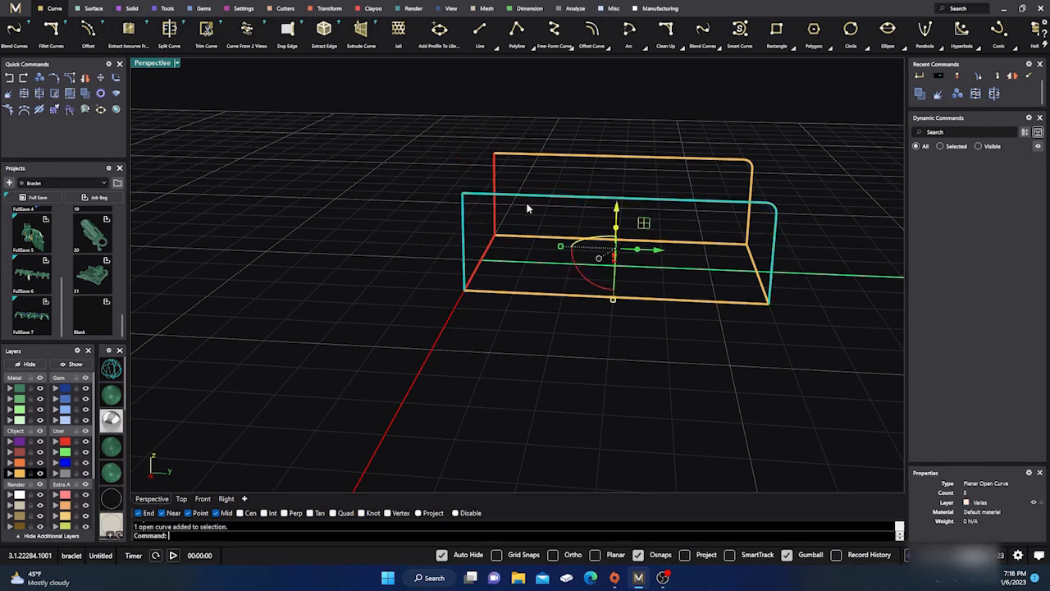
shift+click(565, 297)
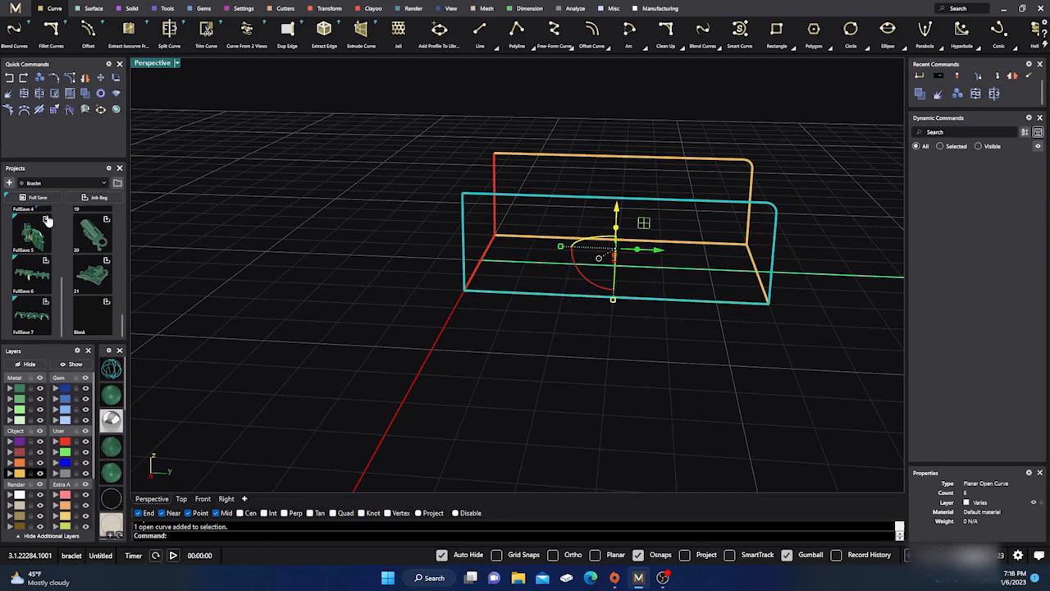
click(24, 93)
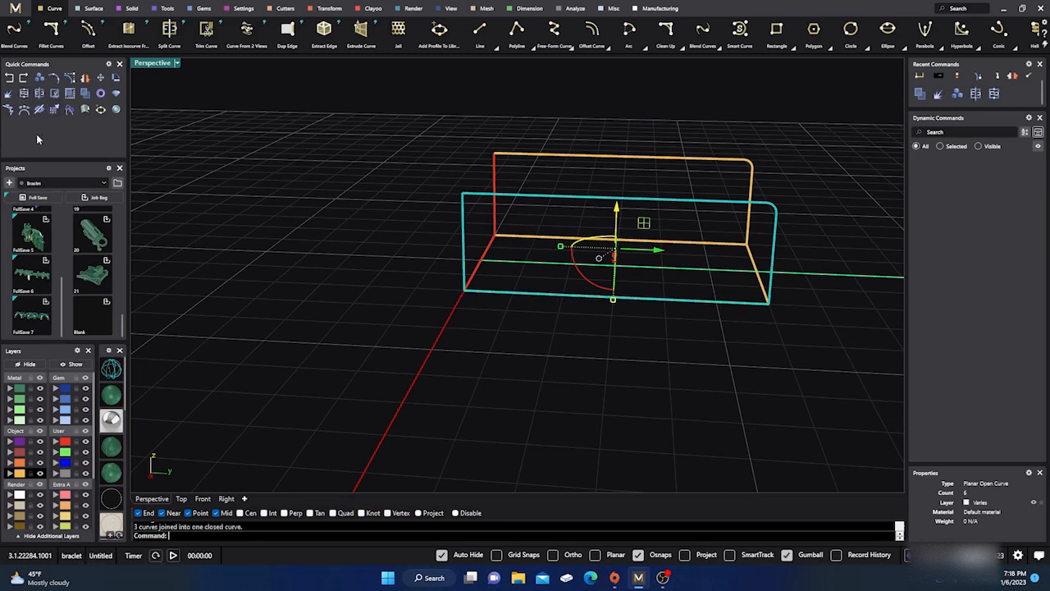
Move the closed near-side curve to the layer User 01 and hide it.
click(56, 443)
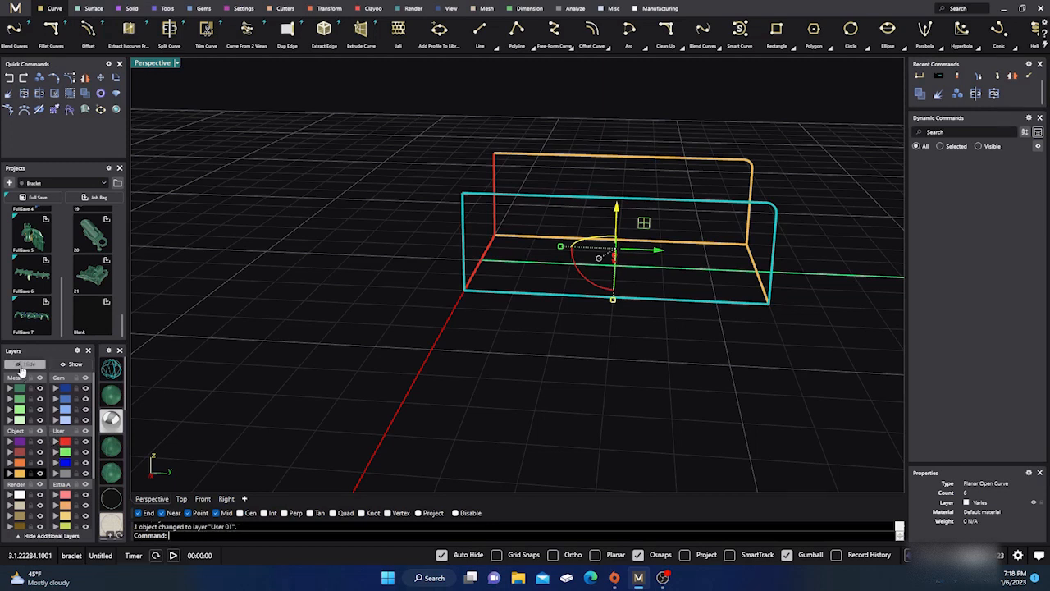
click(23, 364)
click(37, 381)
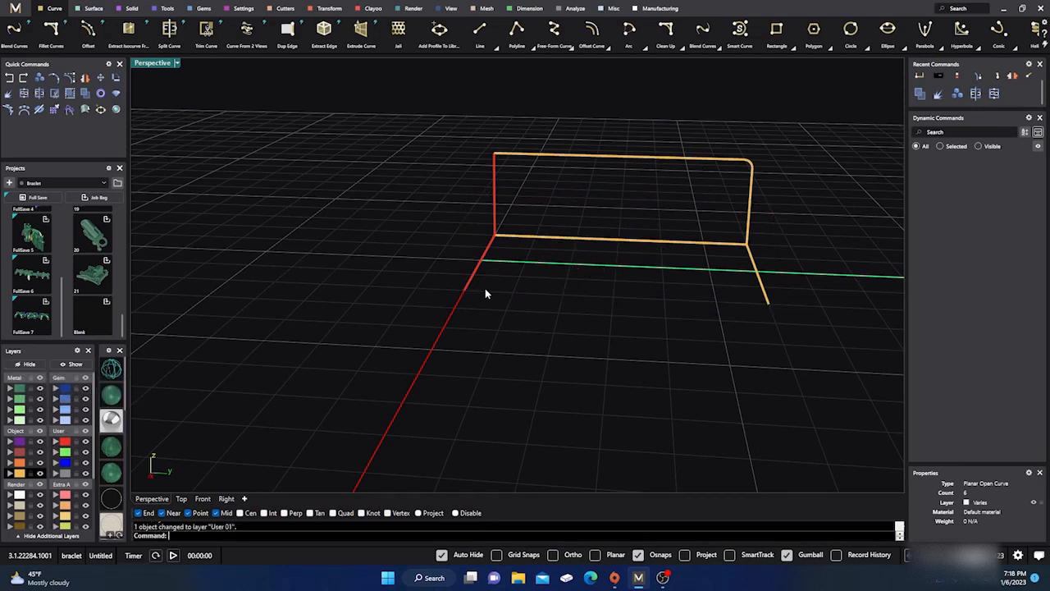
Join the far side's red vertical piece, filleted side curve and long base line into one closed curve.
drag(521, 133, 477, 193)
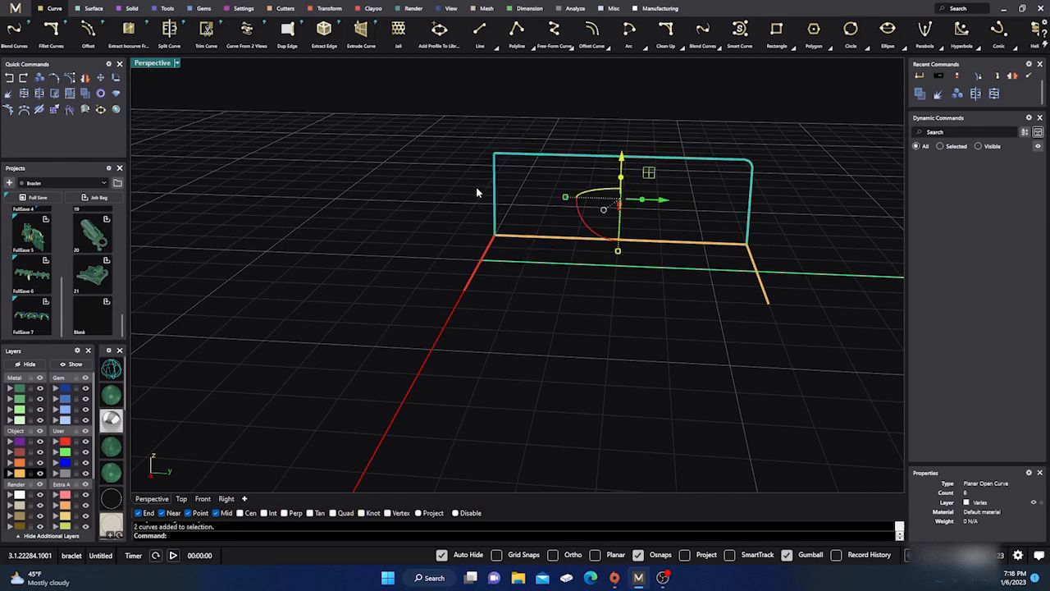
shift+click(543, 238)
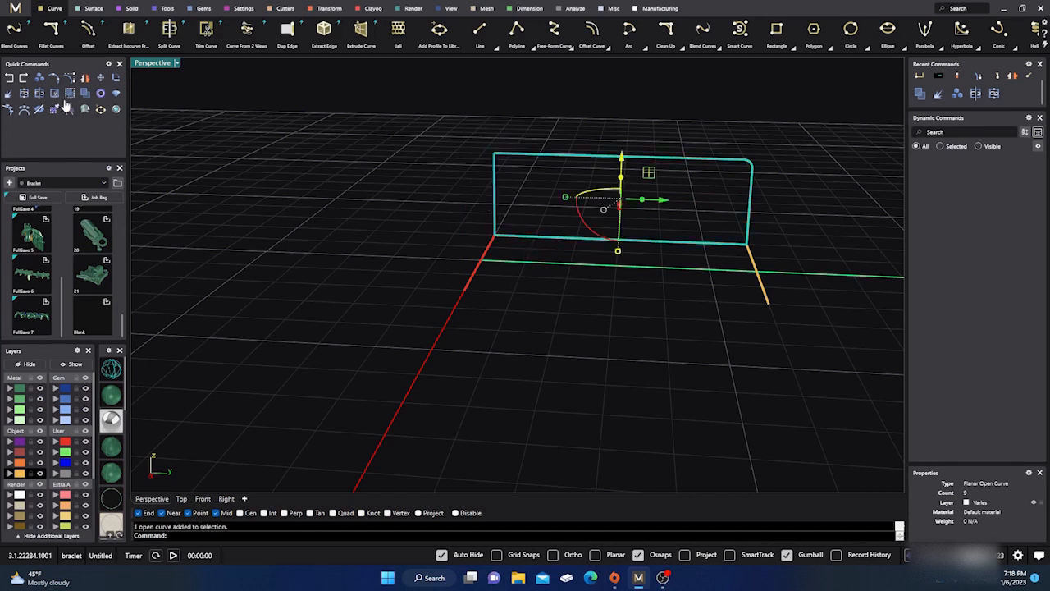
click(24, 94)
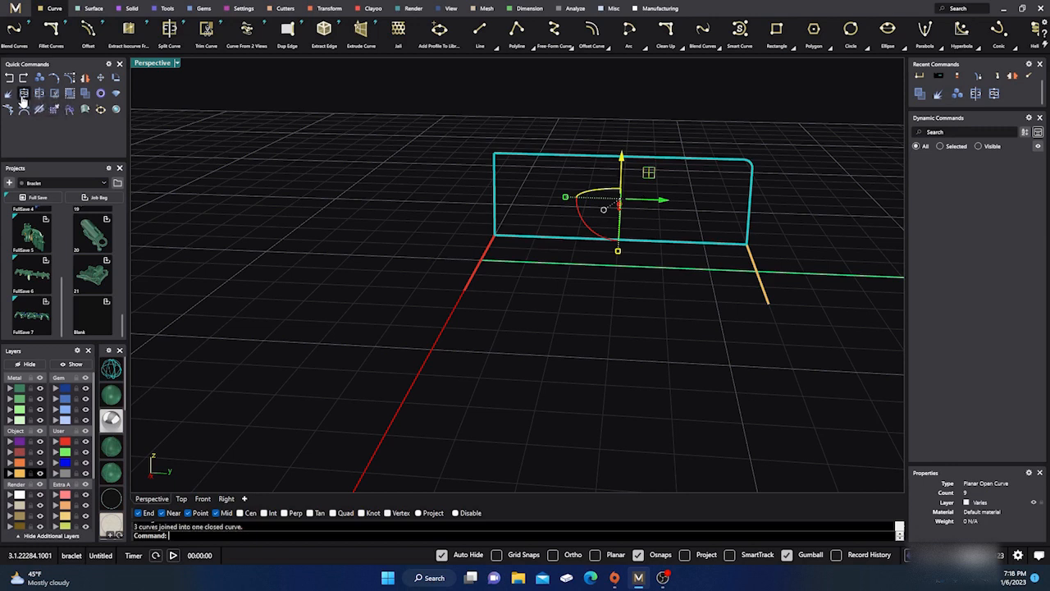
Move the closed far-side curve to the layer User 01 and show all hidden curves again.
click(56, 442)
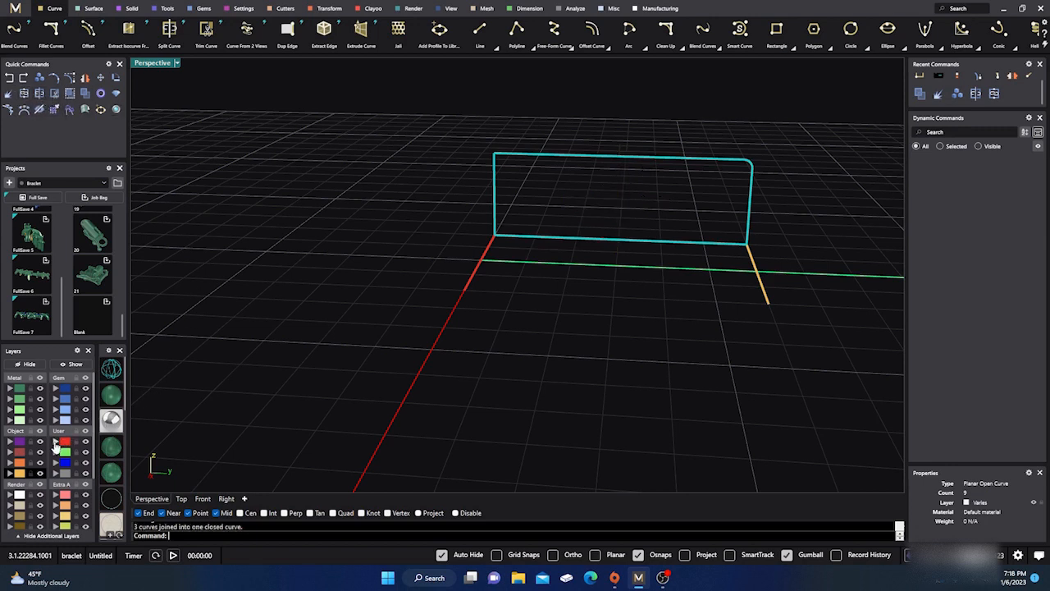
click(86, 441)
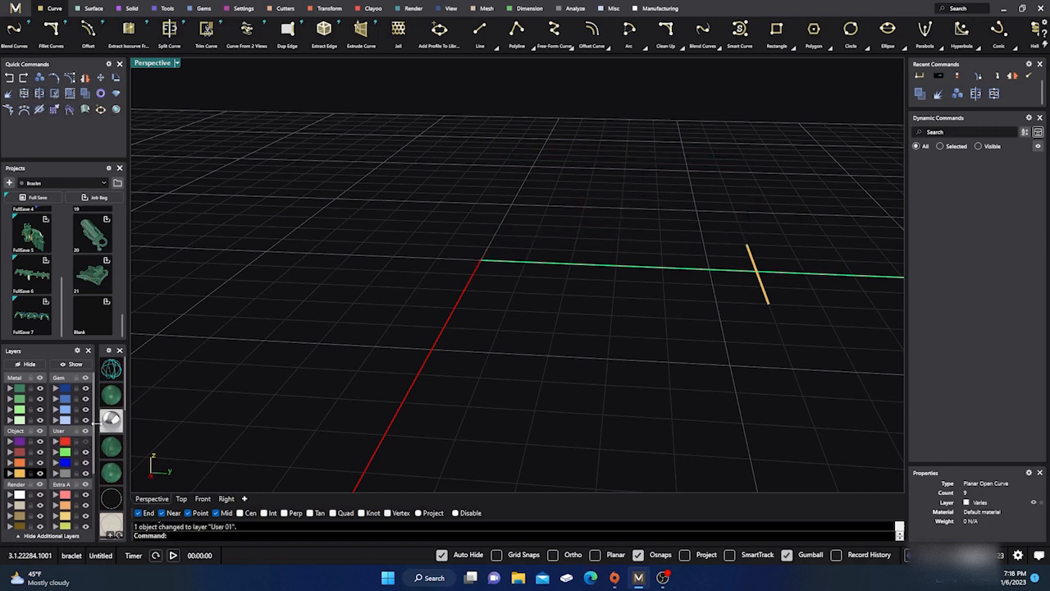
click(85, 442)
click(70, 363)
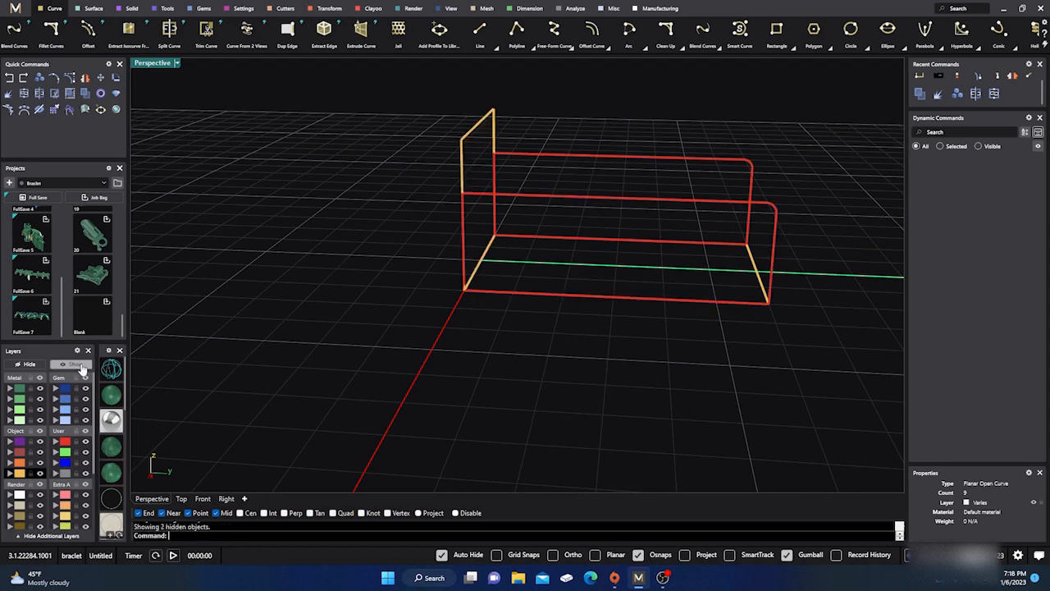
Check the end frame, both side curves and the short base line by selecting each one individually.
right_drag(258, 368, 458, 212)
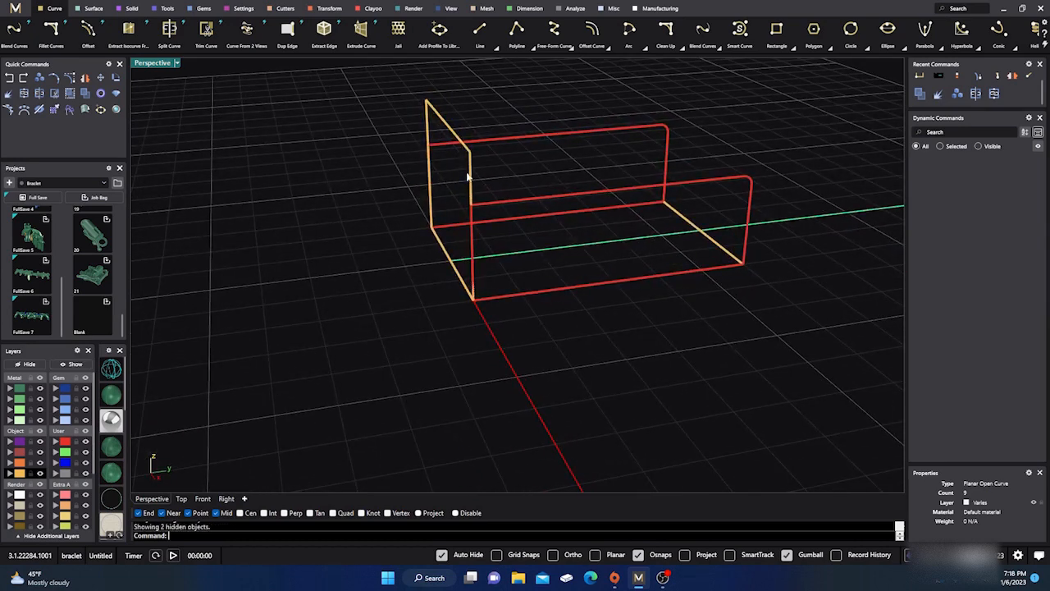
shift+click(469, 182)
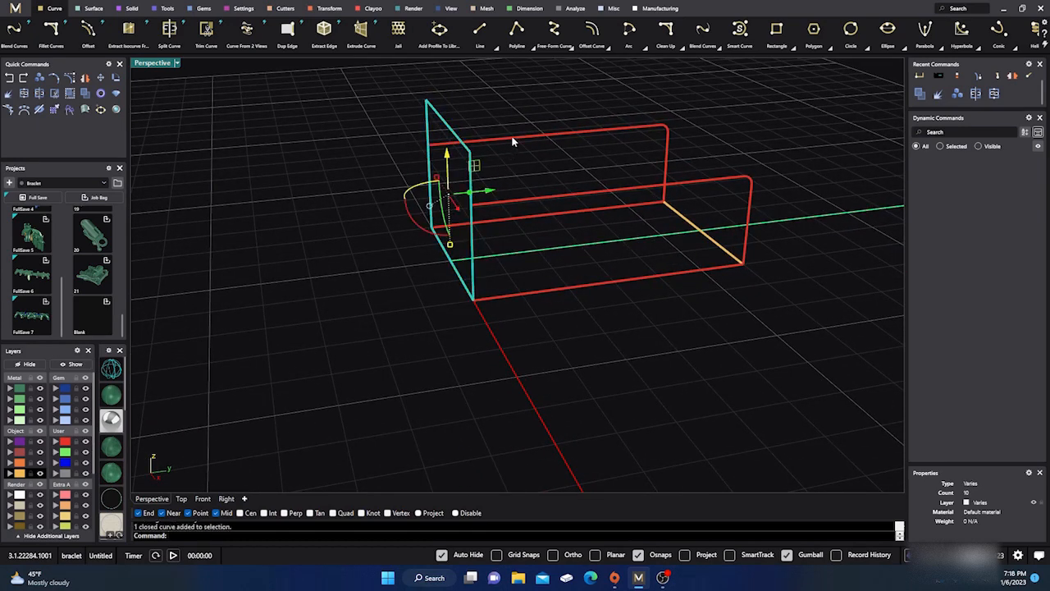
click(512, 140)
click(498, 201)
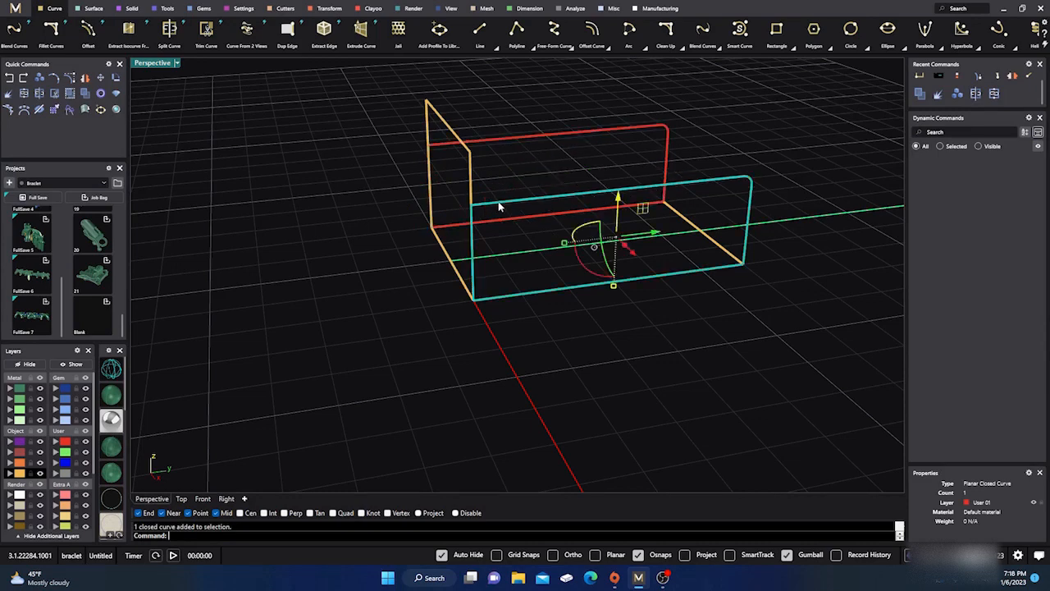
click(502, 302)
click(686, 218)
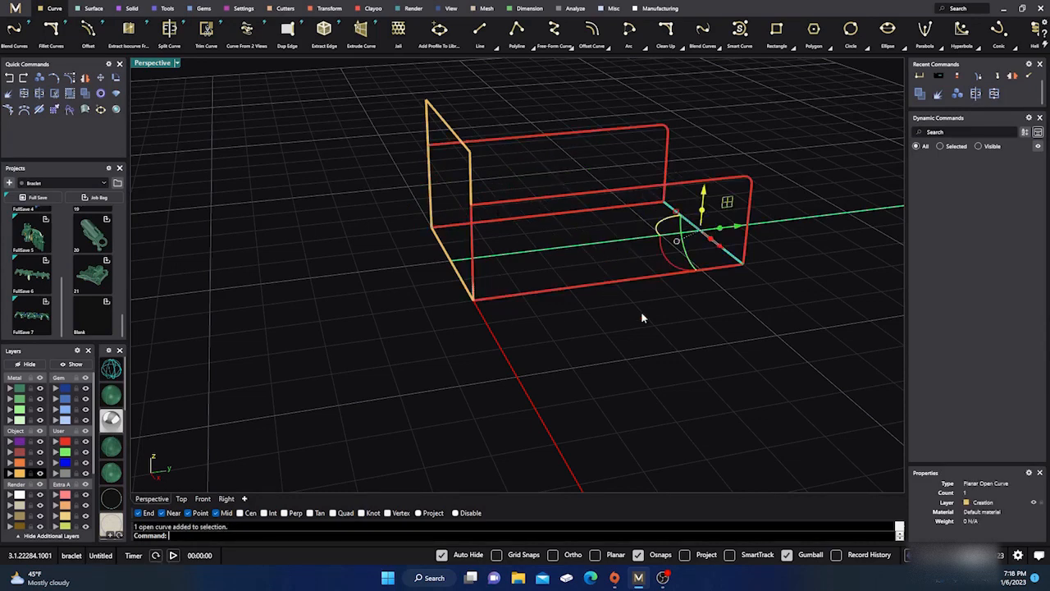
click(642, 317)
right_drag(591, 370, 618, 356)
click(451, 248)
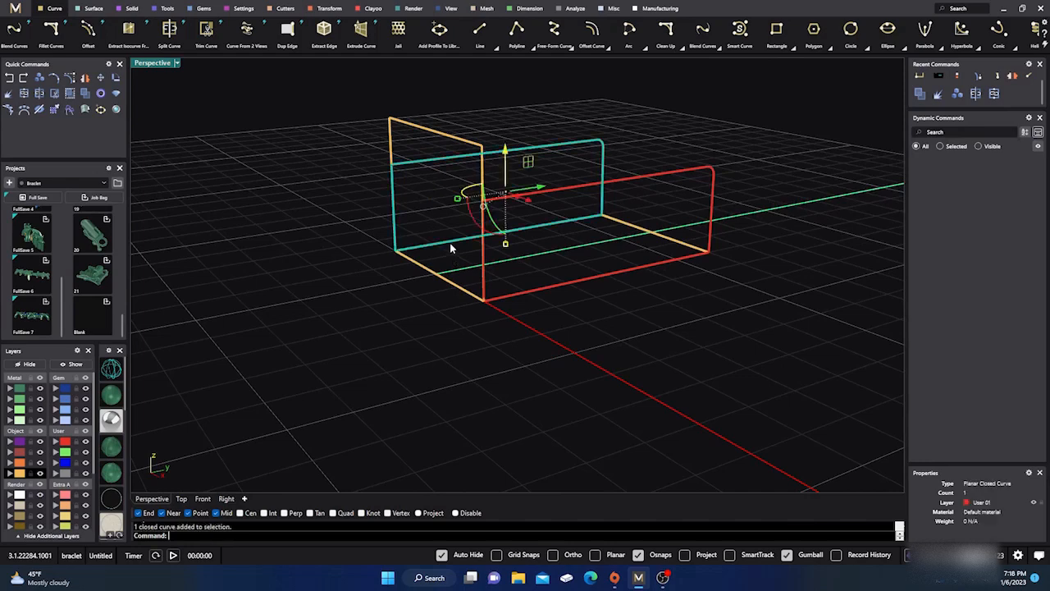
click(446, 305)
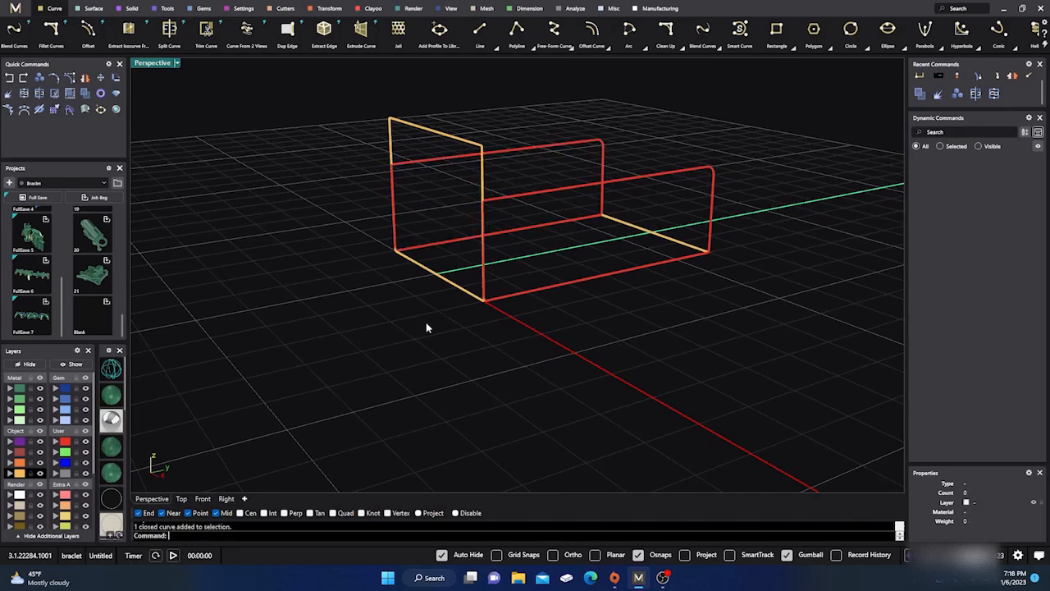
right_drag(446, 324, 347, 354)
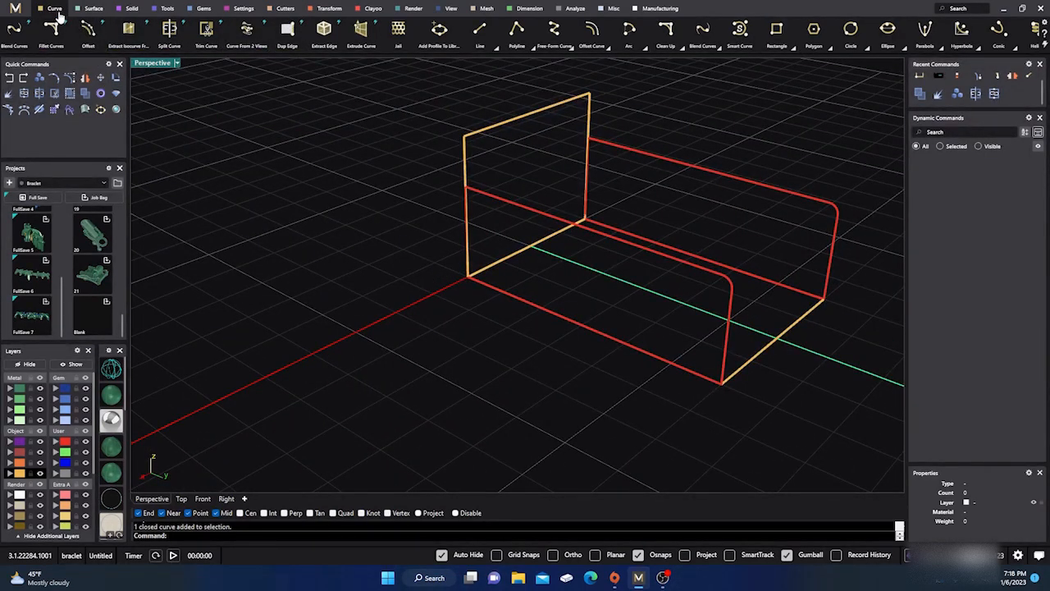
Draw one line along the near side's long base edge and another along the far side's, from corner to corner.
click(480, 30)
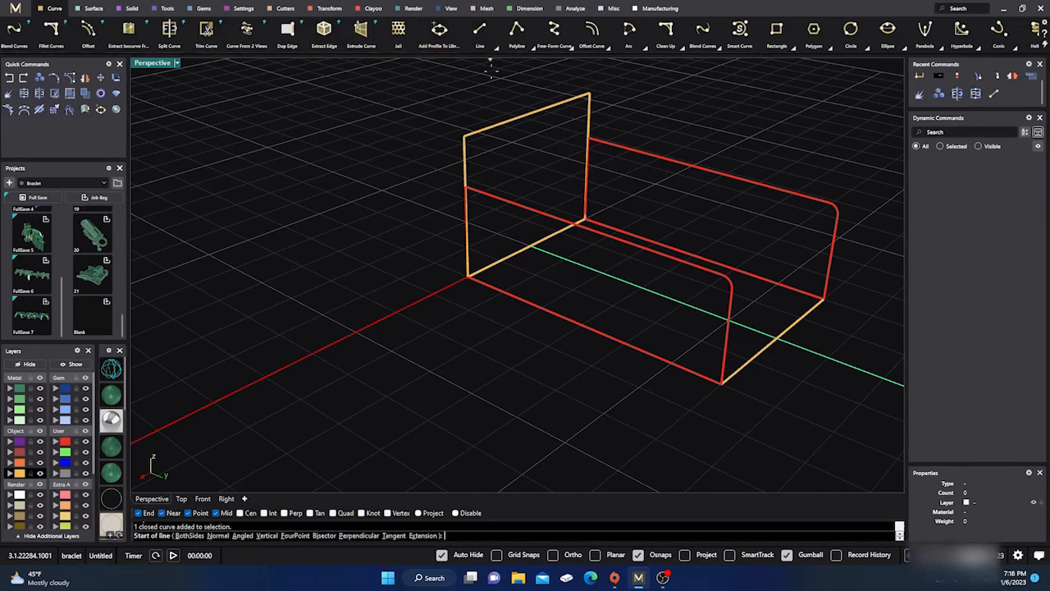
click(471, 279)
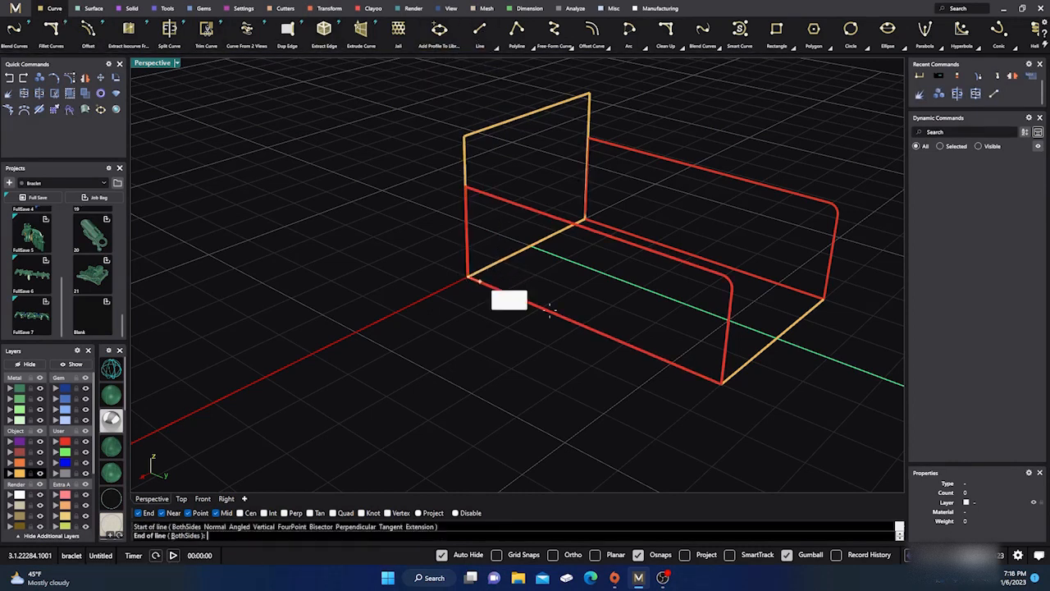
click(722, 382)
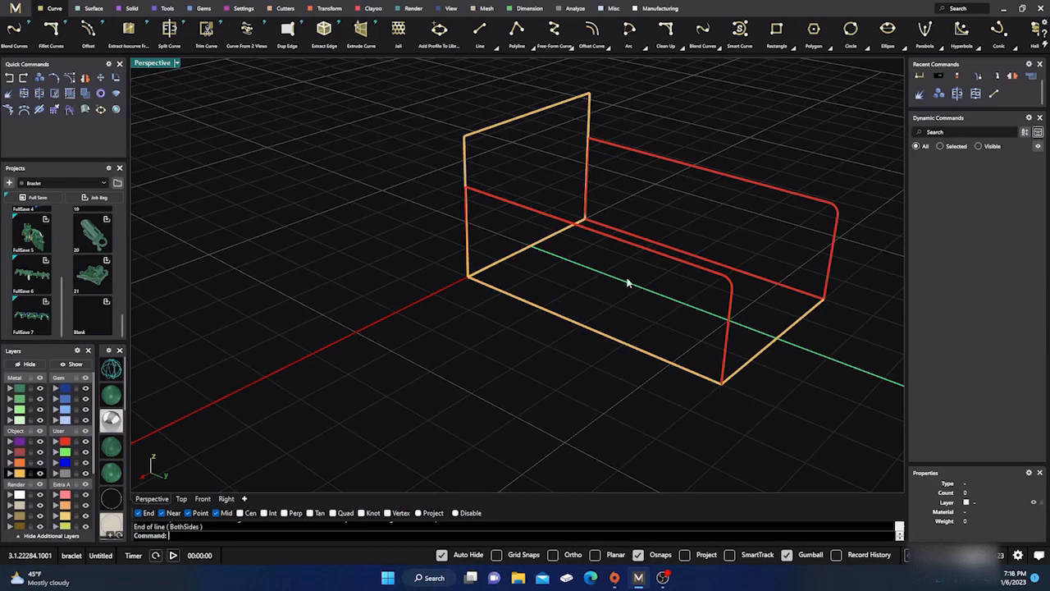
key(Return)
click(593, 224)
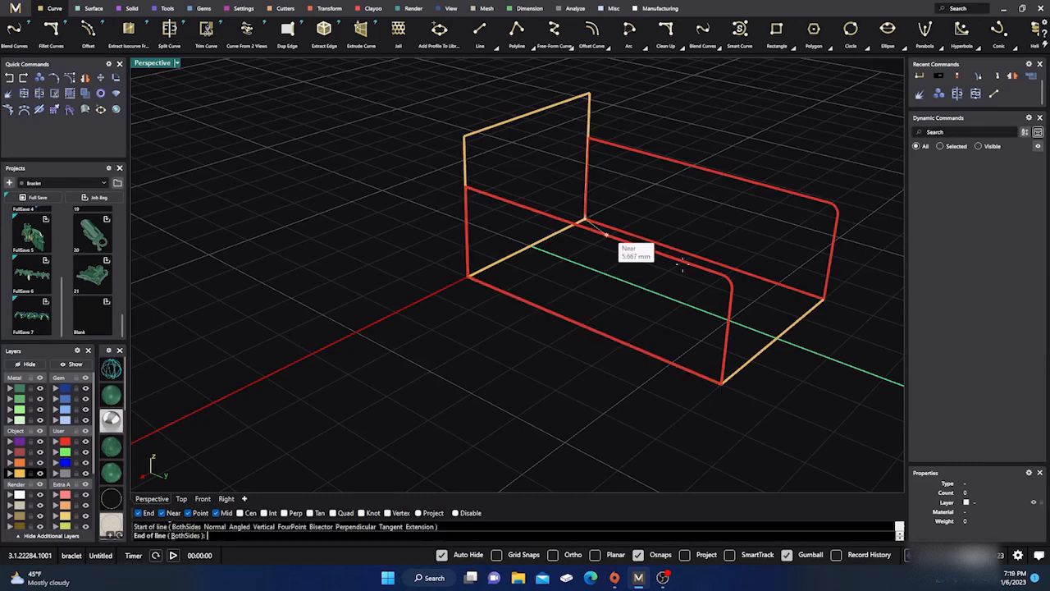
click(825, 297)
Join the two new long base lines with the short base line at the end opposite the upright frame.
click(793, 324)
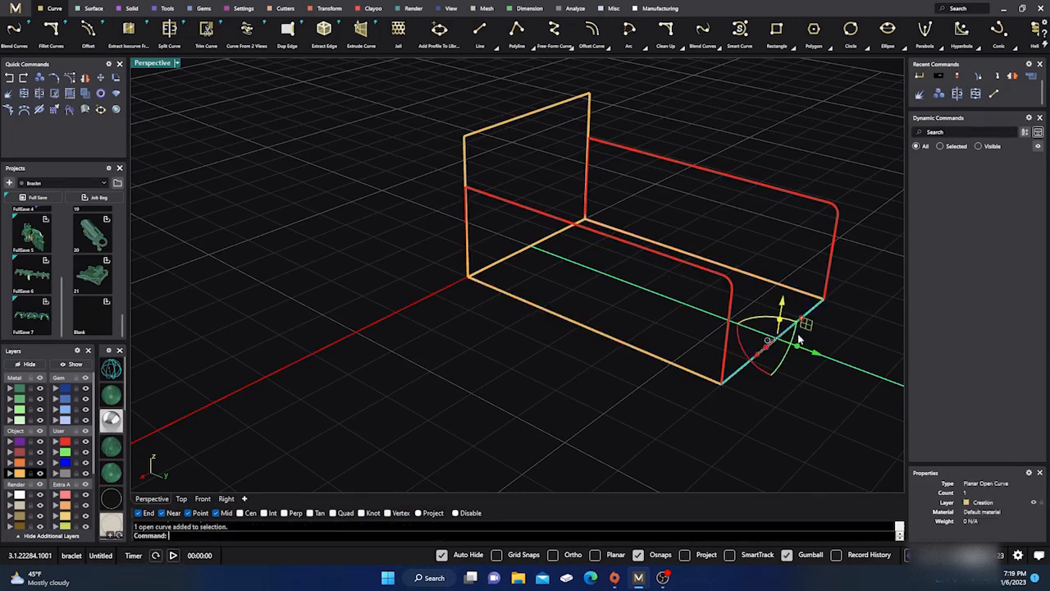
click(542, 261)
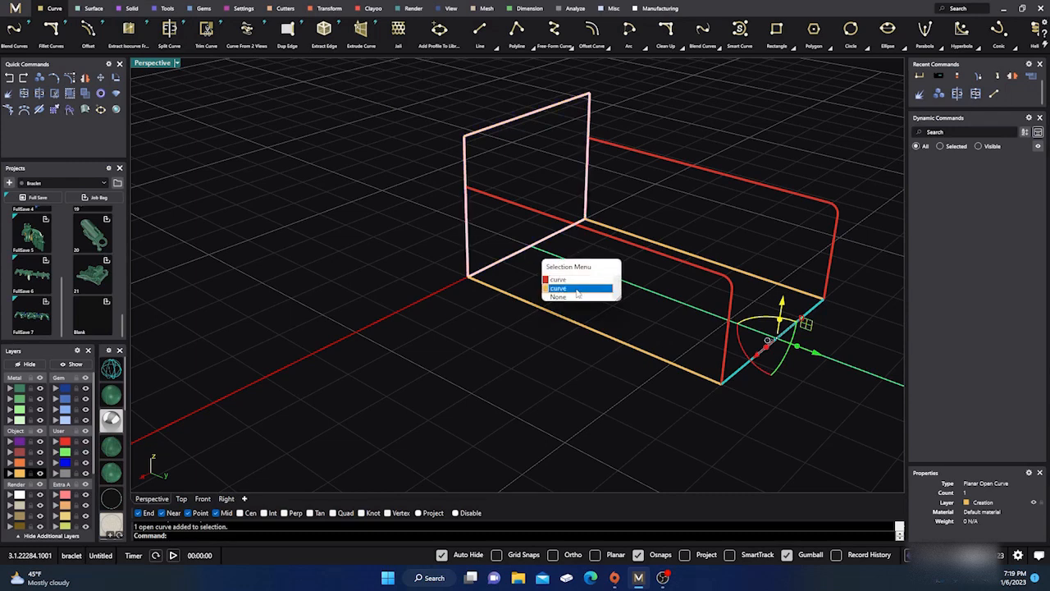
click(577, 289)
click(727, 273)
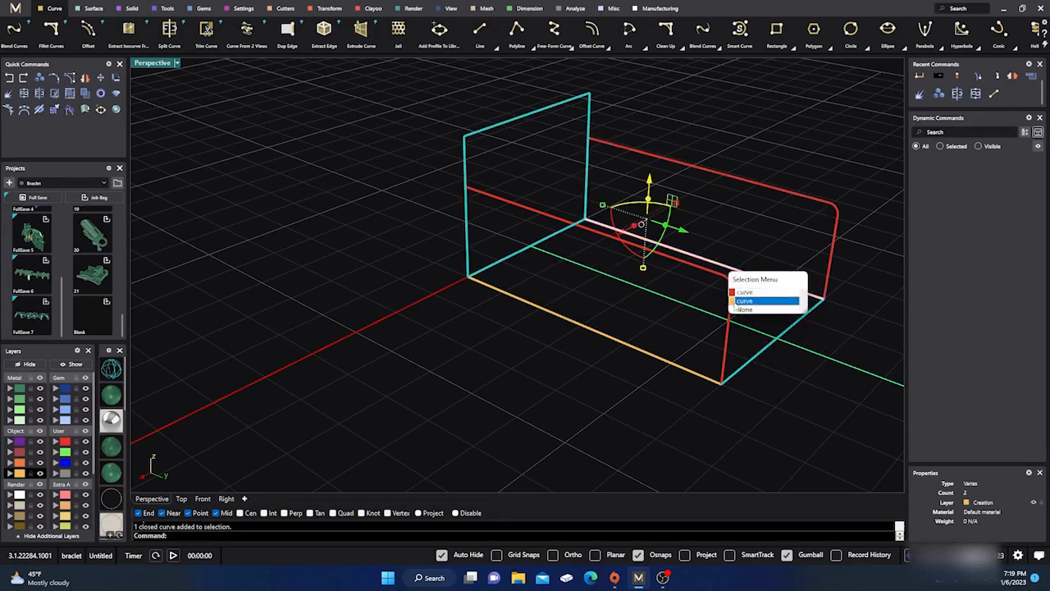
click(661, 362)
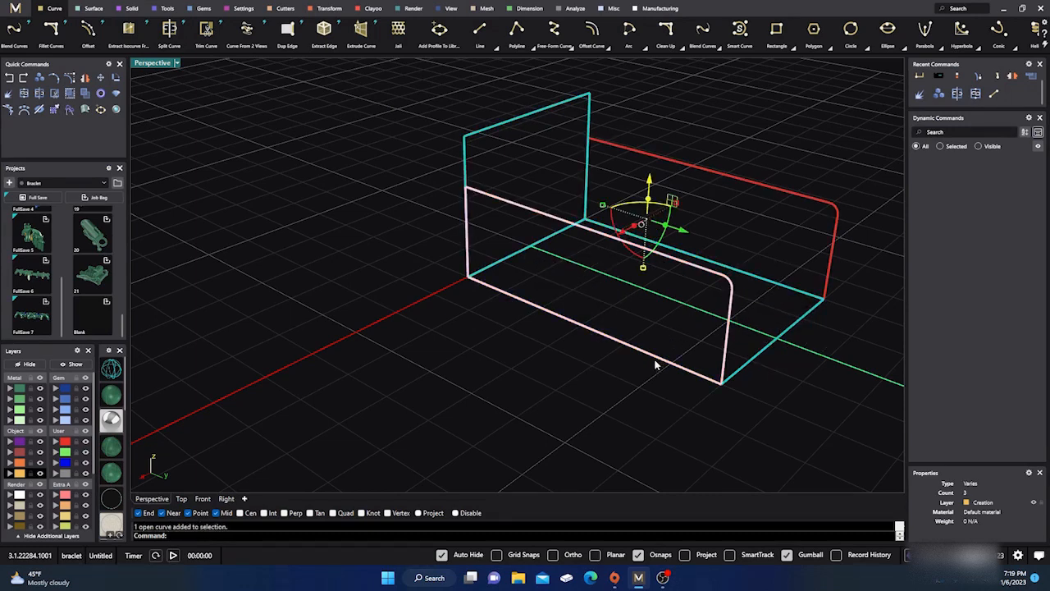
click(656, 365)
click(685, 391)
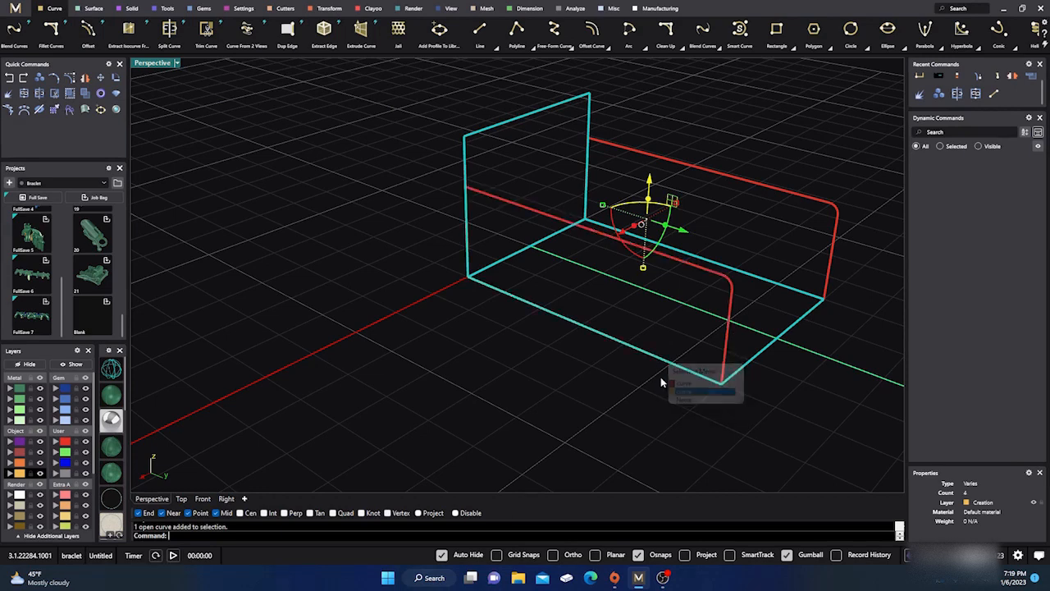
click(24, 93)
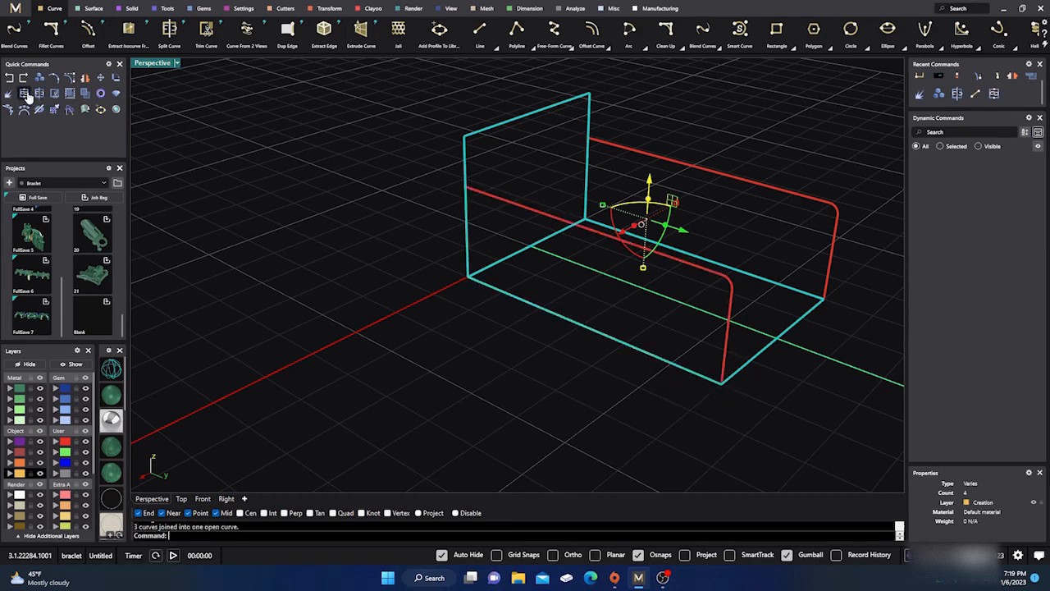
click(272, 199)
Check which curves form the base, the upright end frame and the two sides by selecting them one after another.
right_drag(352, 288, 383, 291)
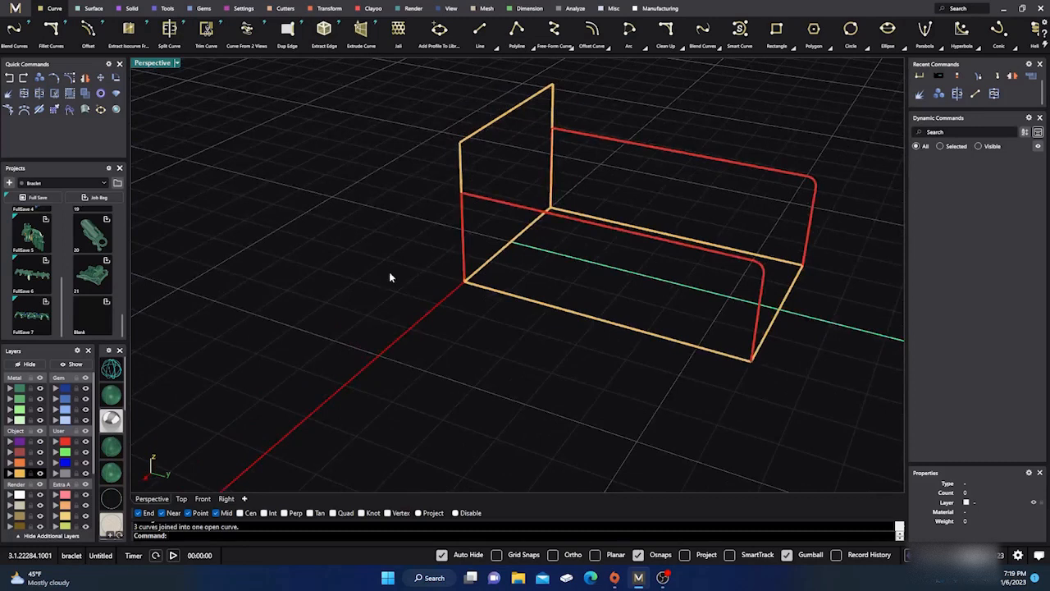
click(461, 172)
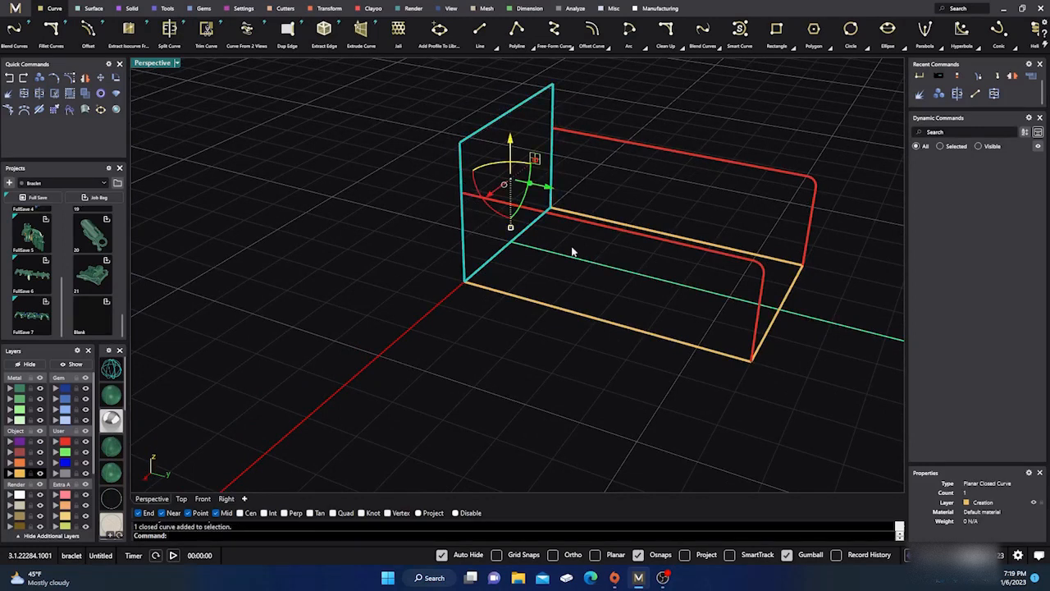
click(603, 224)
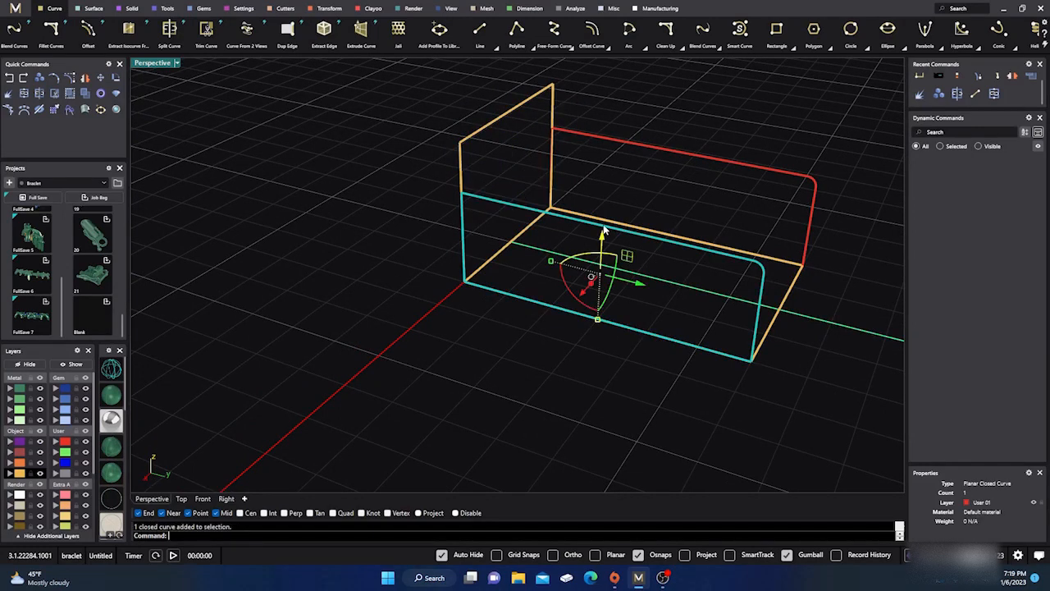
click(671, 153)
click(773, 321)
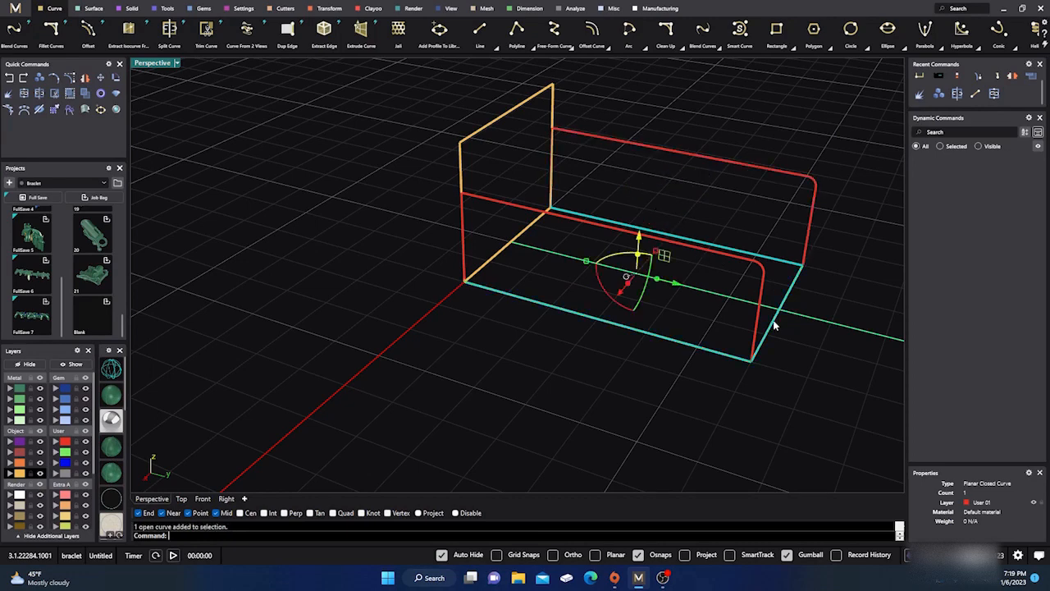
shift+click(495, 261)
click(508, 285)
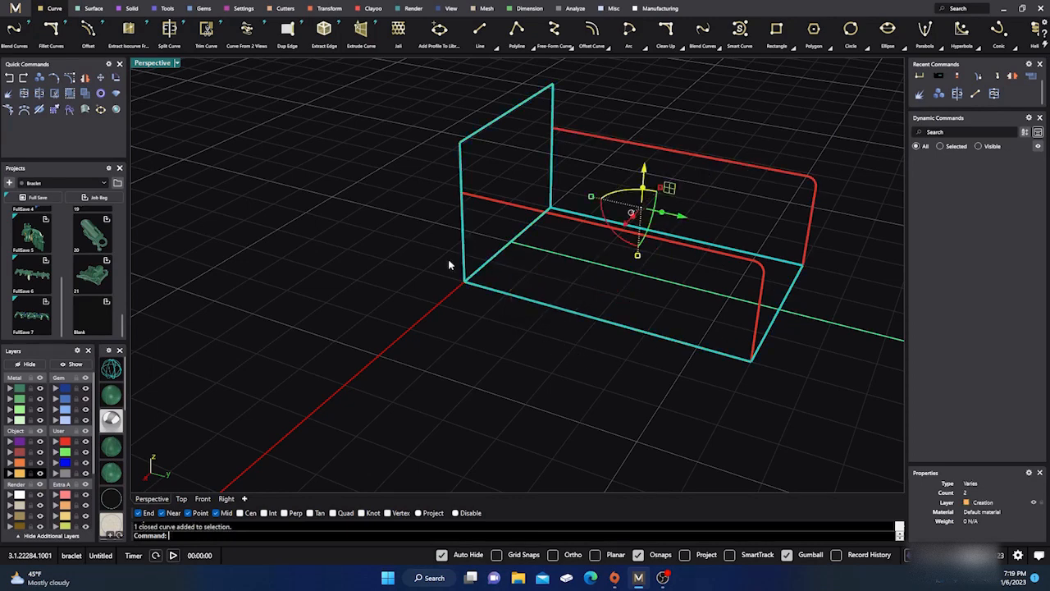
click(393, 268)
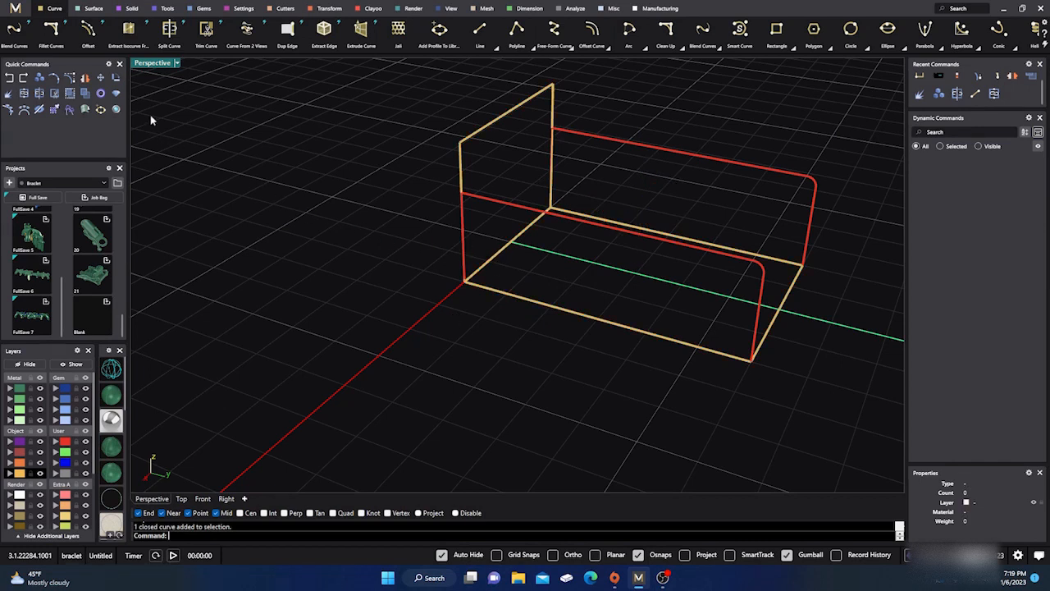
Draw a line along the bottom edge of the upright end frame, from the far base corner to the near one.
click(480, 31)
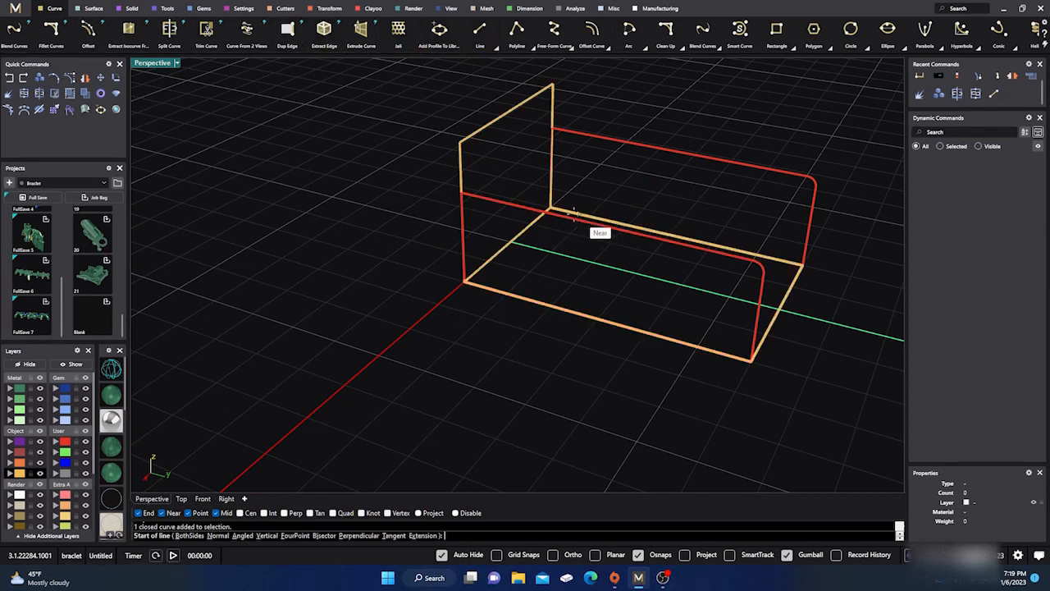
click(548, 210)
click(462, 282)
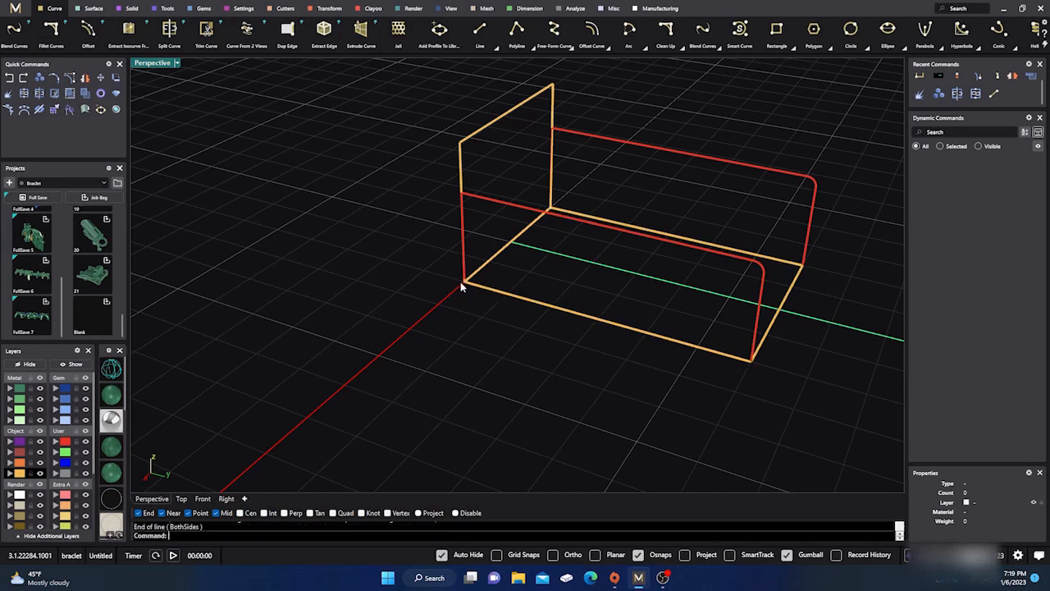
Try to join the line along the upright frame's bottom edge with the U-shaped base curve into one closed base outline.
click(500, 259)
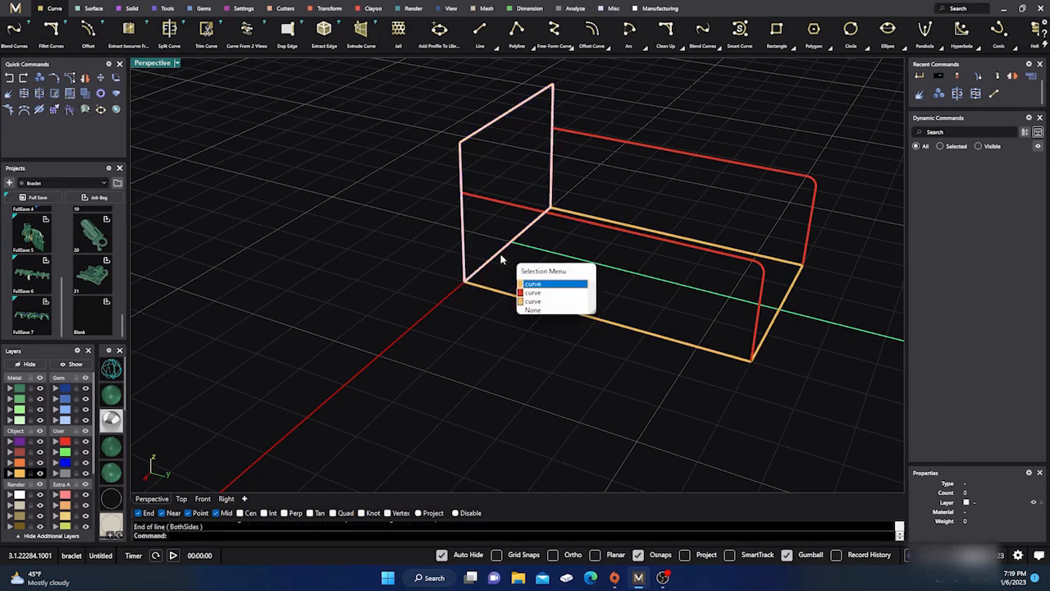
click(538, 288)
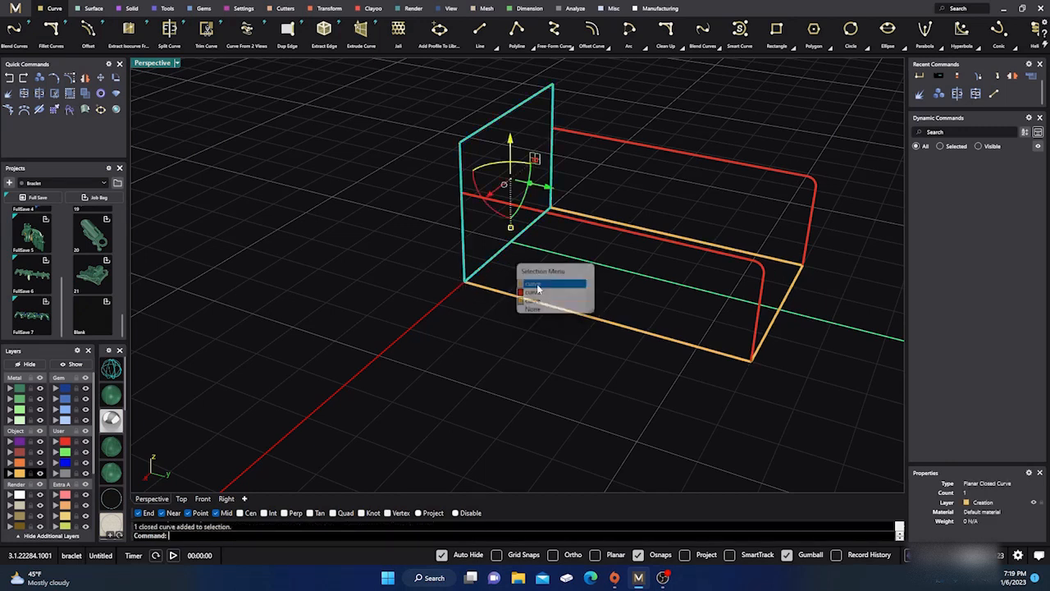
click(524, 237)
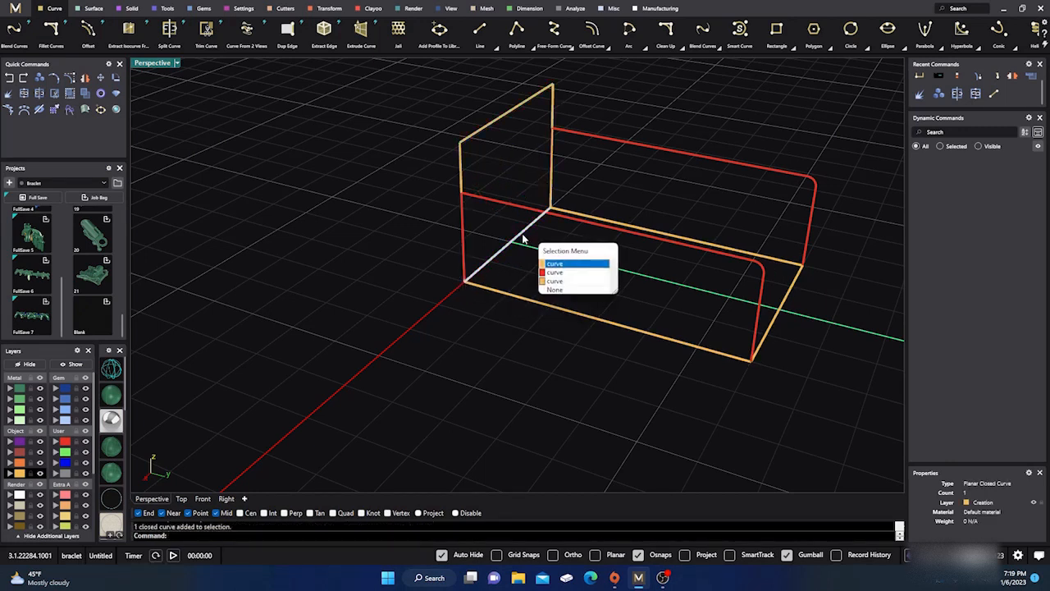
click(554, 271)
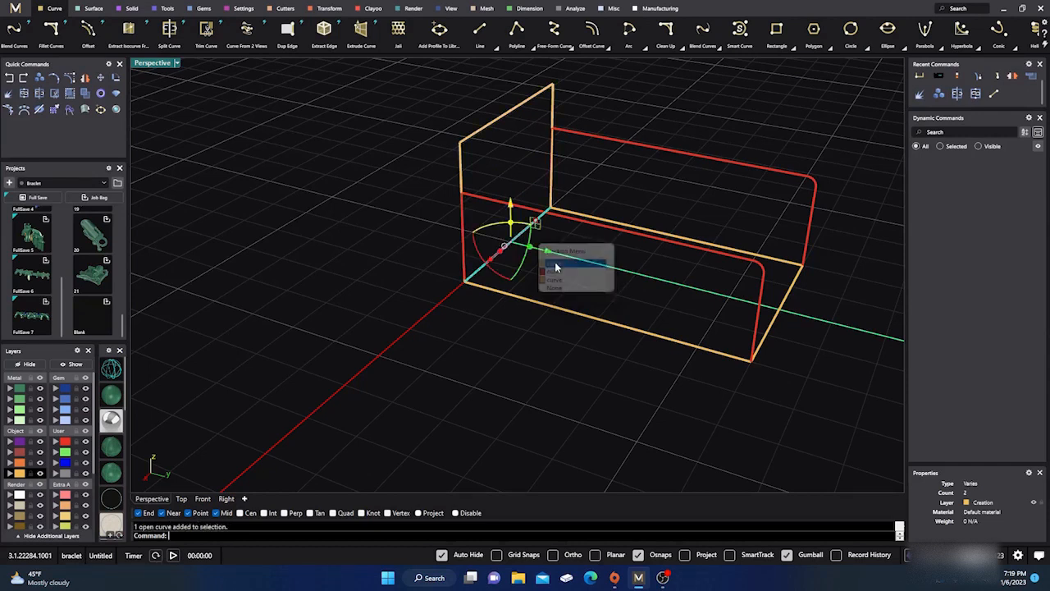
click(629, 331)
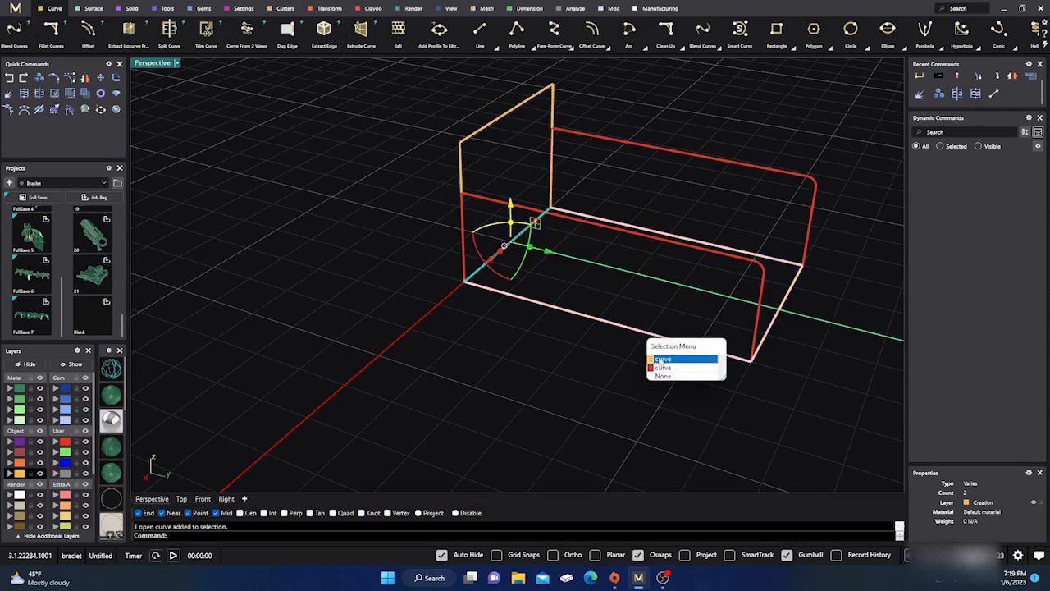
click(663, 360)
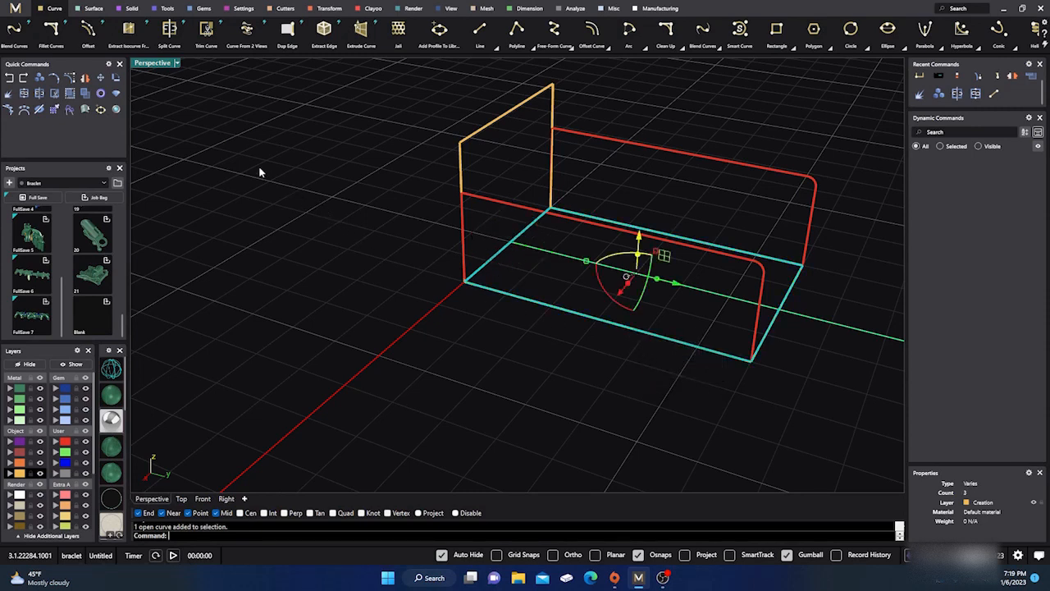
click(24, 92)
key(Return)
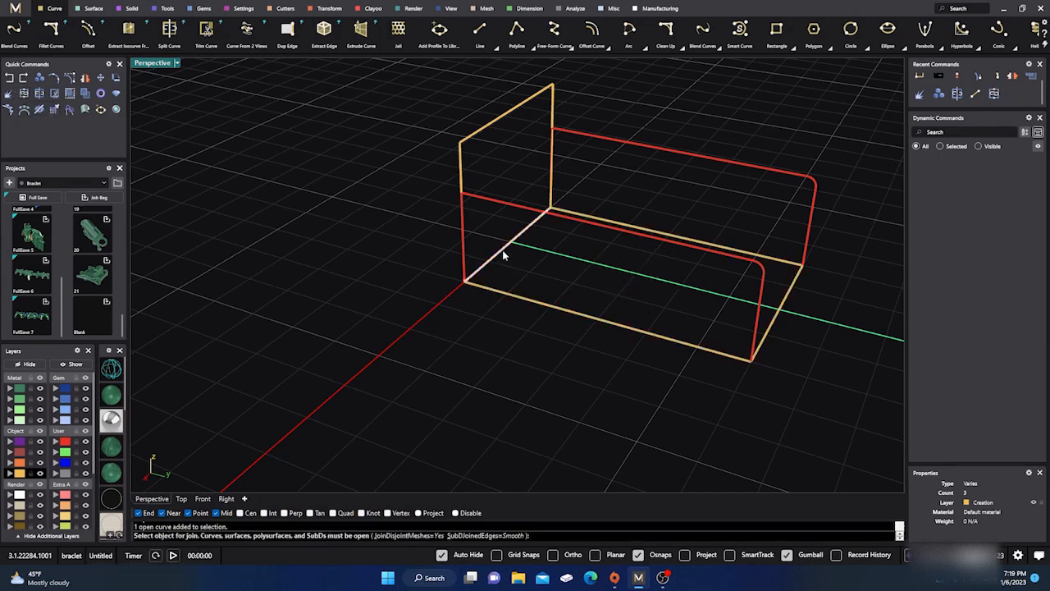
click(518, 262)
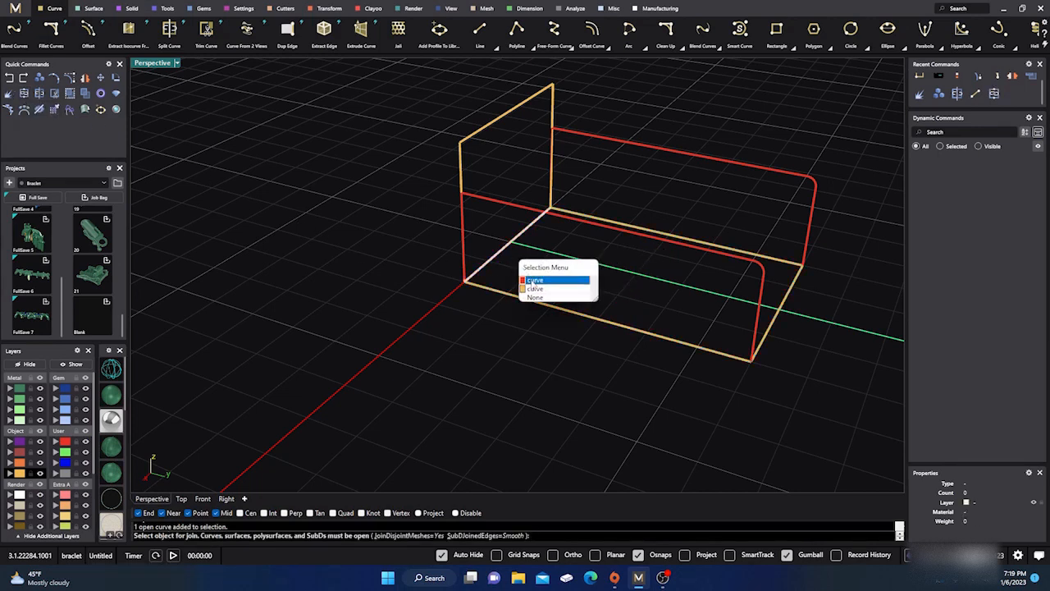
click(532, 281)
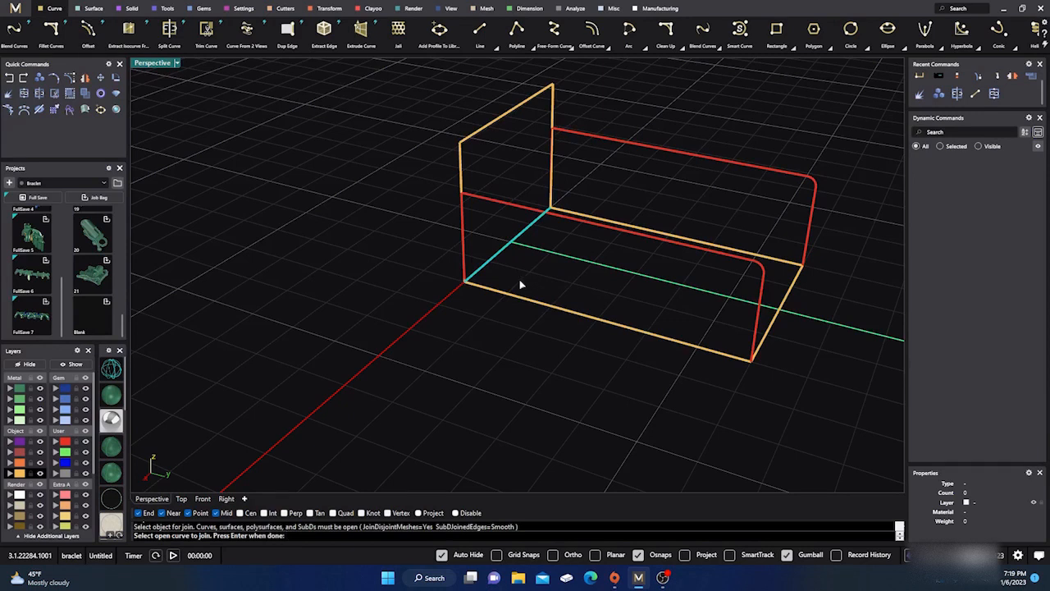
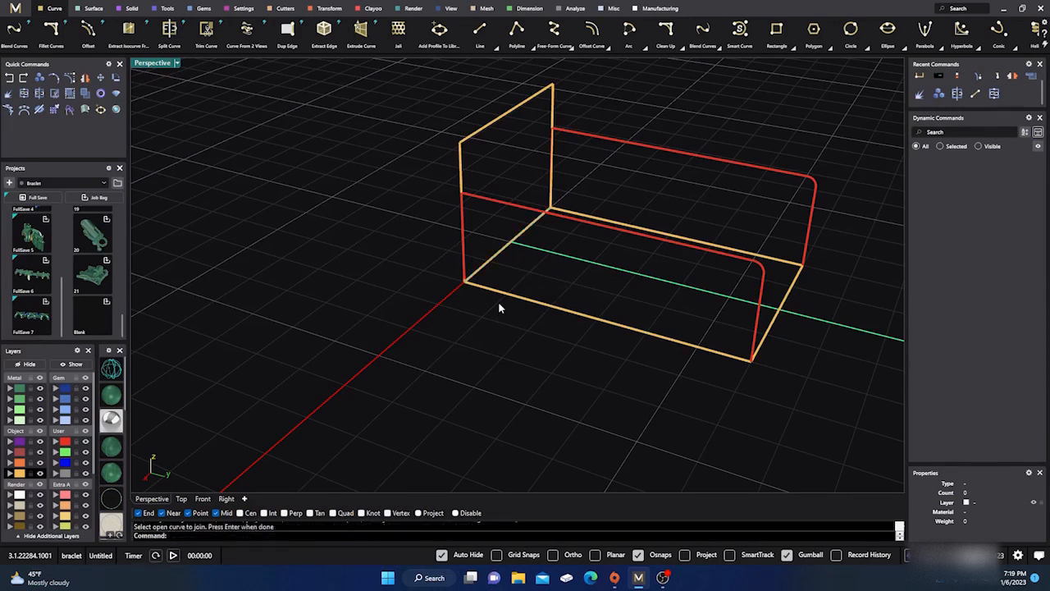
Delete the two loose lines overlapping the bottom edge of the upright end frame.
click(492, 259)
click(525, 300)
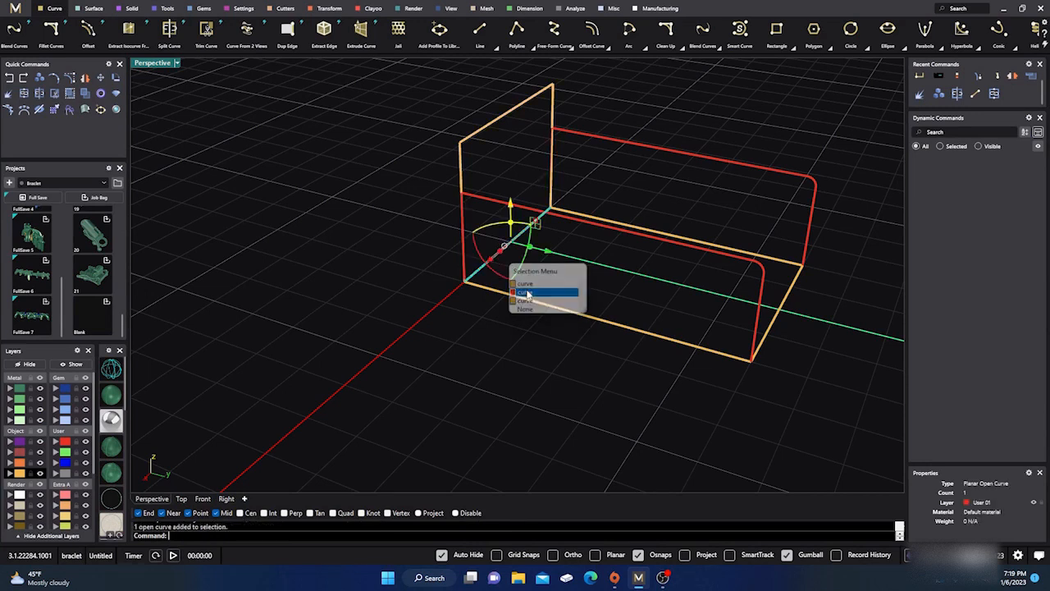
key(Delete)
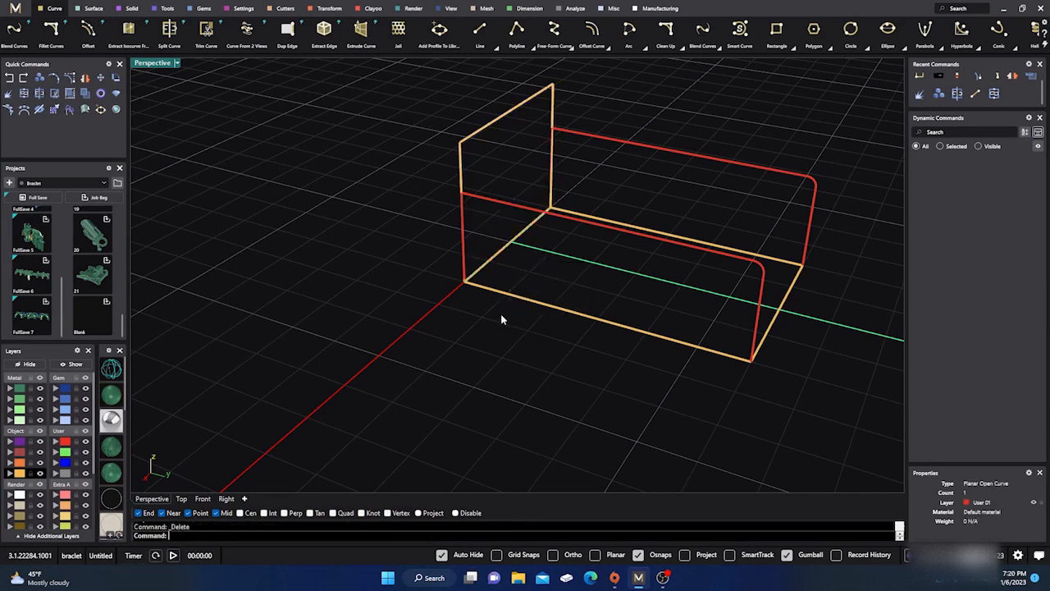
click(482, 270)
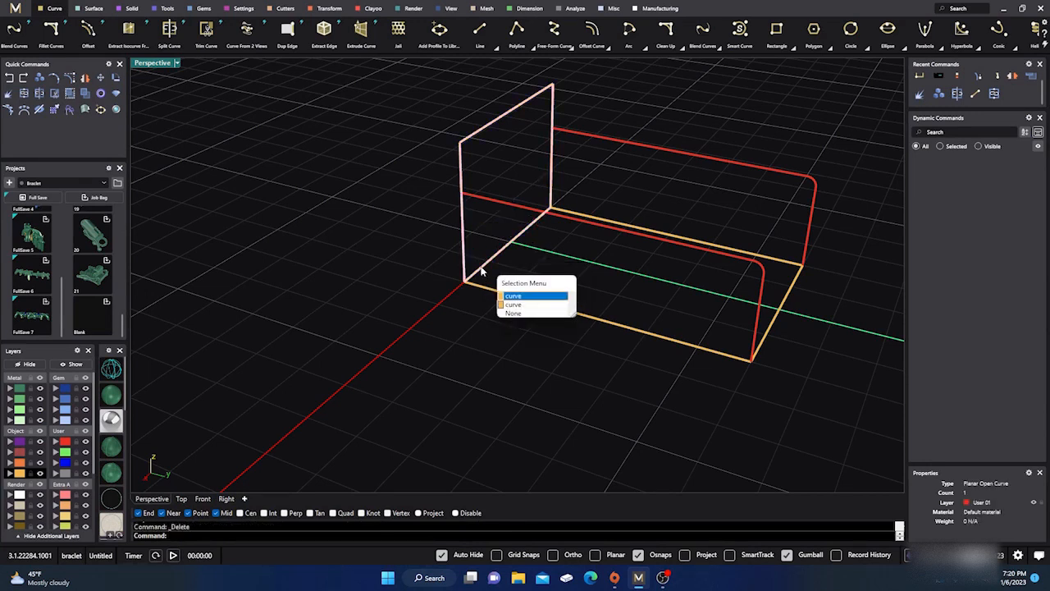
click(515, 305)
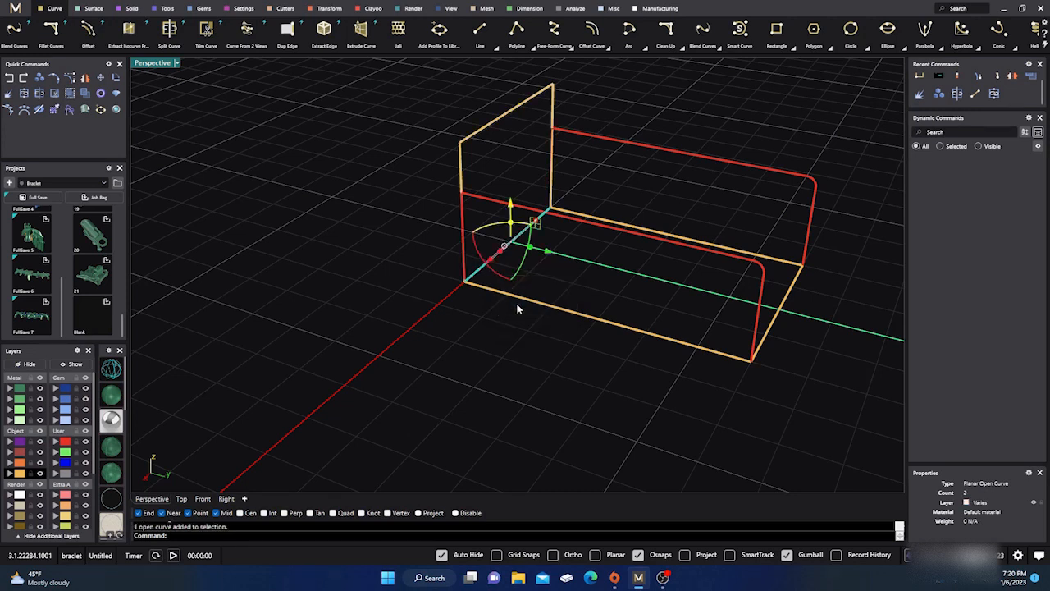
key(Escape)
Check the end frame, base and side curves one after another for which are separate and closed.
click(496, 260)
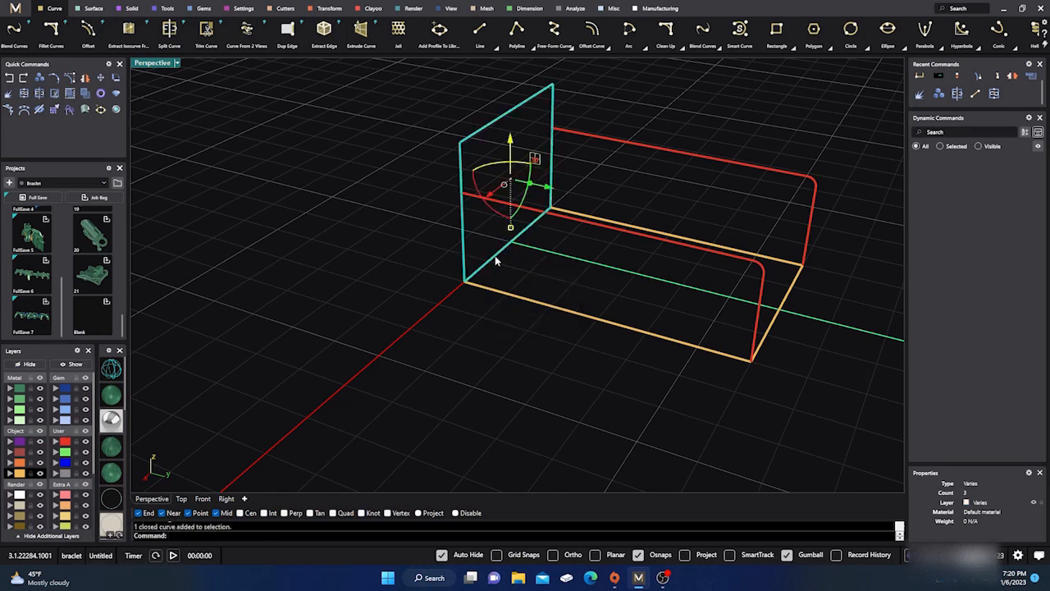
click(530, 271)
click(528, 305)
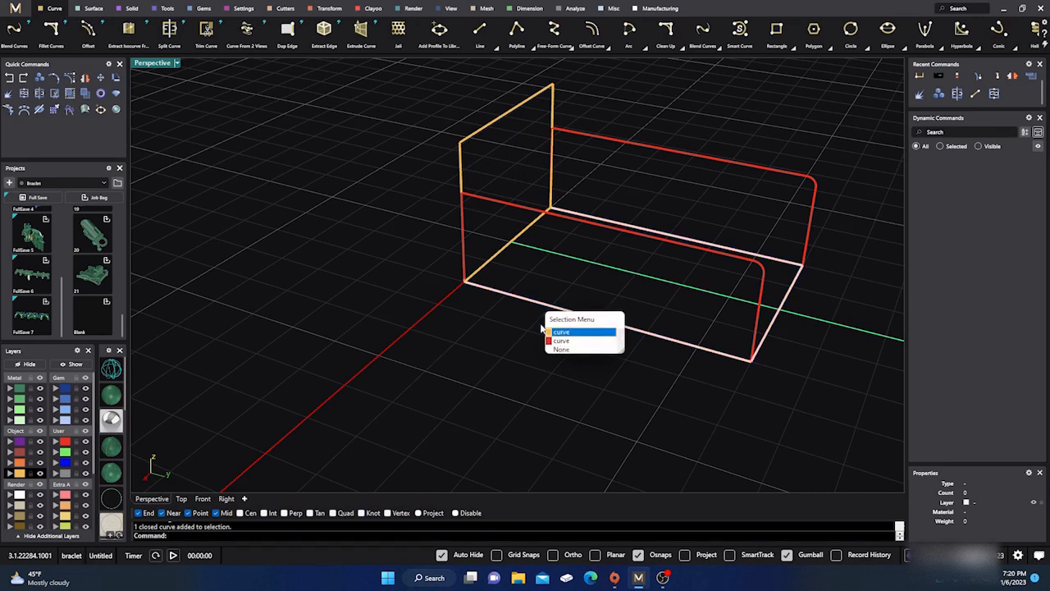
click(554, 336)
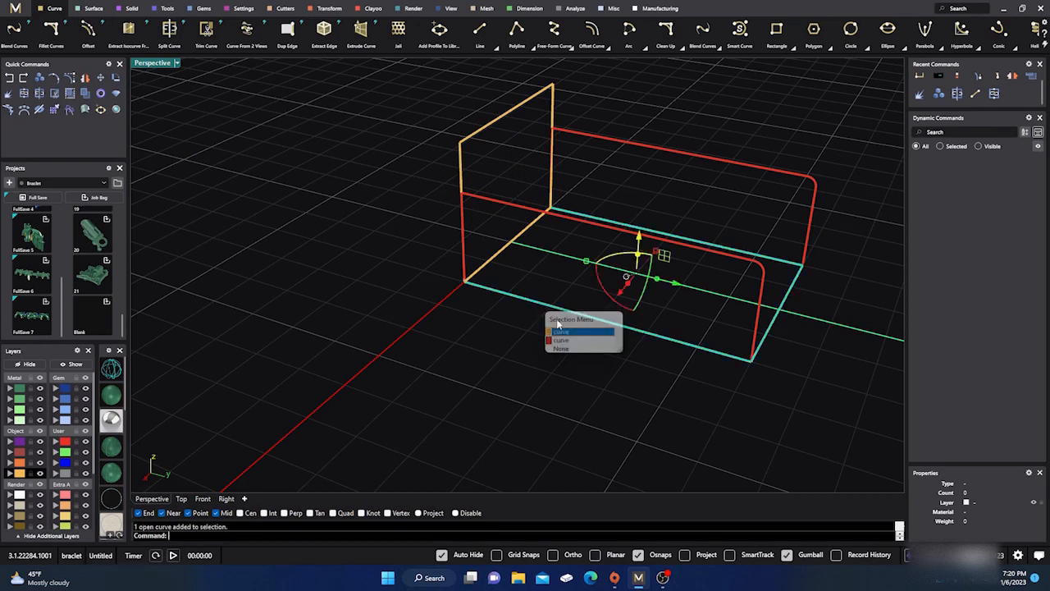
click(568, 236)
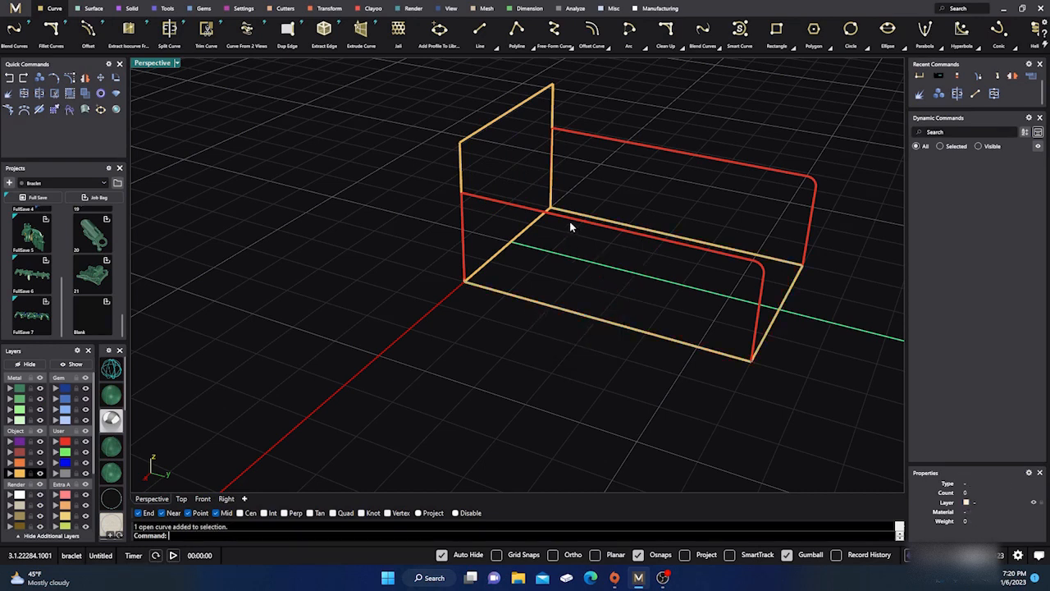
click(572, 219)
click(621, 175)
click(621, 143)
click(614, 164)
Select all four curves of the wireframe and create planar surfaces from them.
right_drag(500, 309, 487, 279)
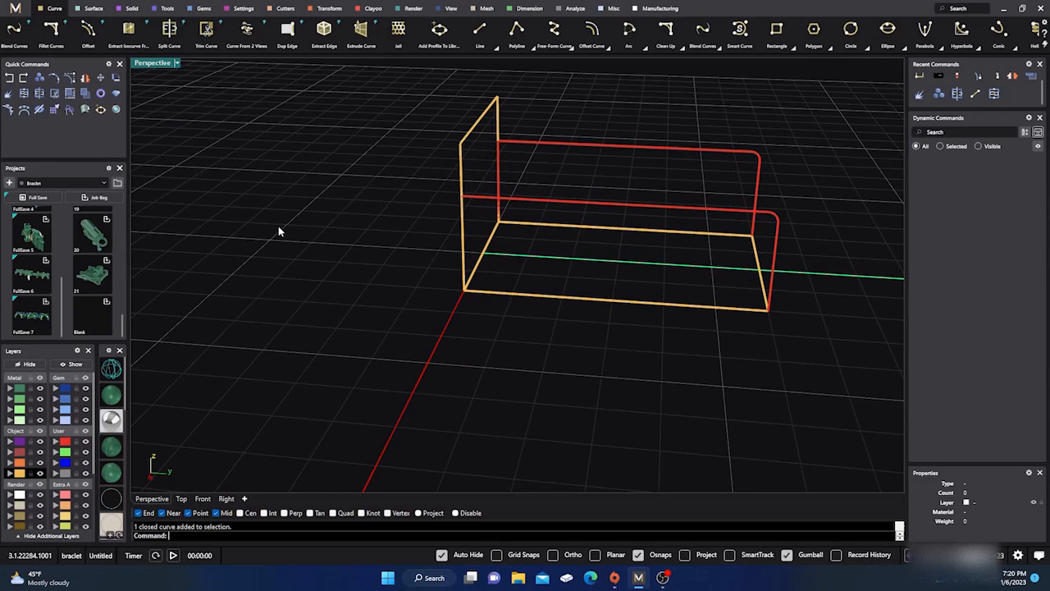
right_drag(387, 248, 385, 188)
drag(411, 84, 725, 366)
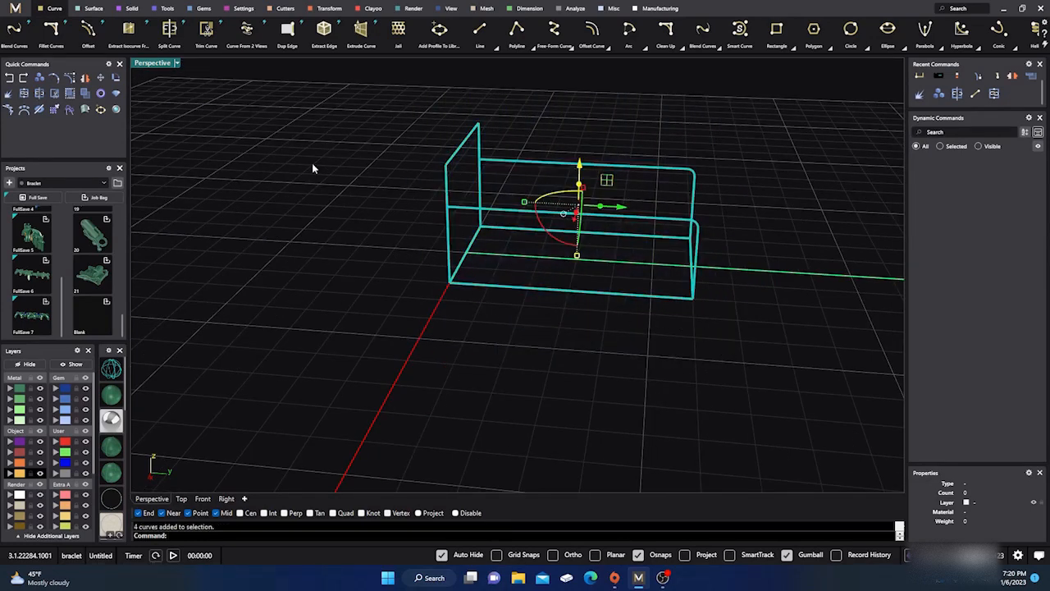
click(94, 8)
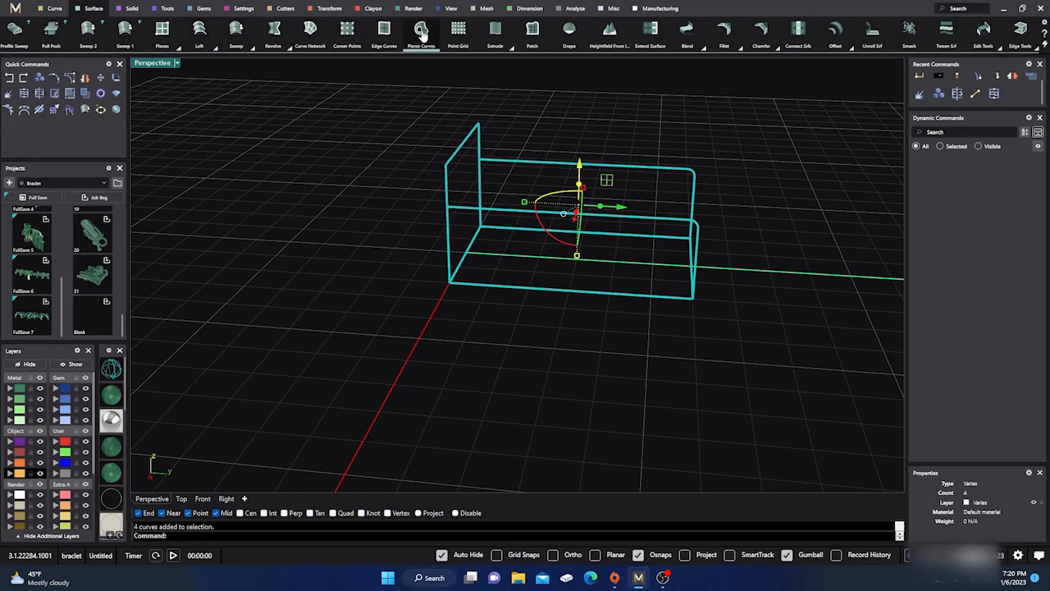
click(421, 31)
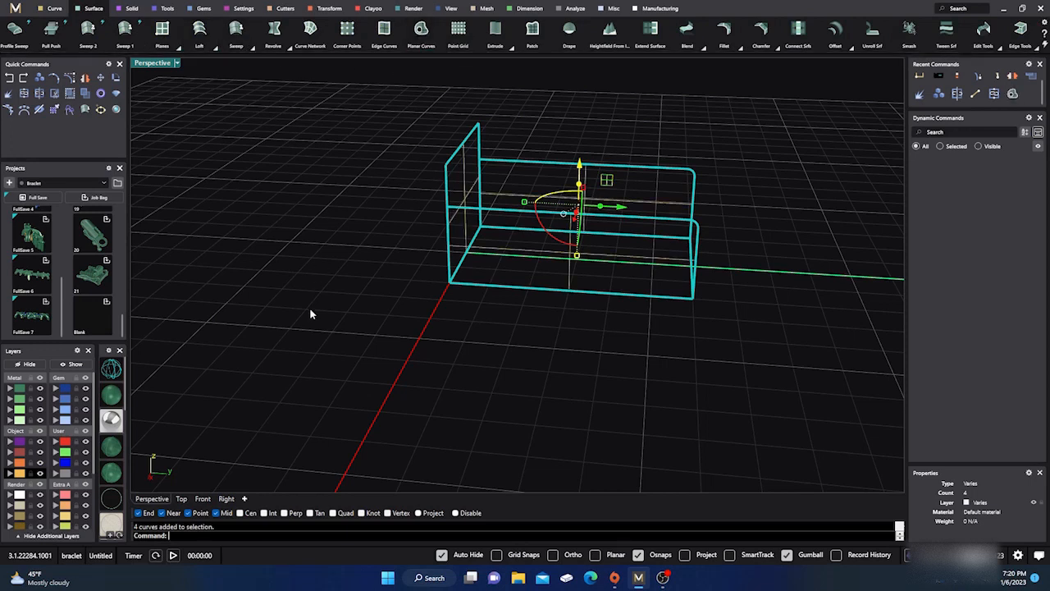
click(233, 364)
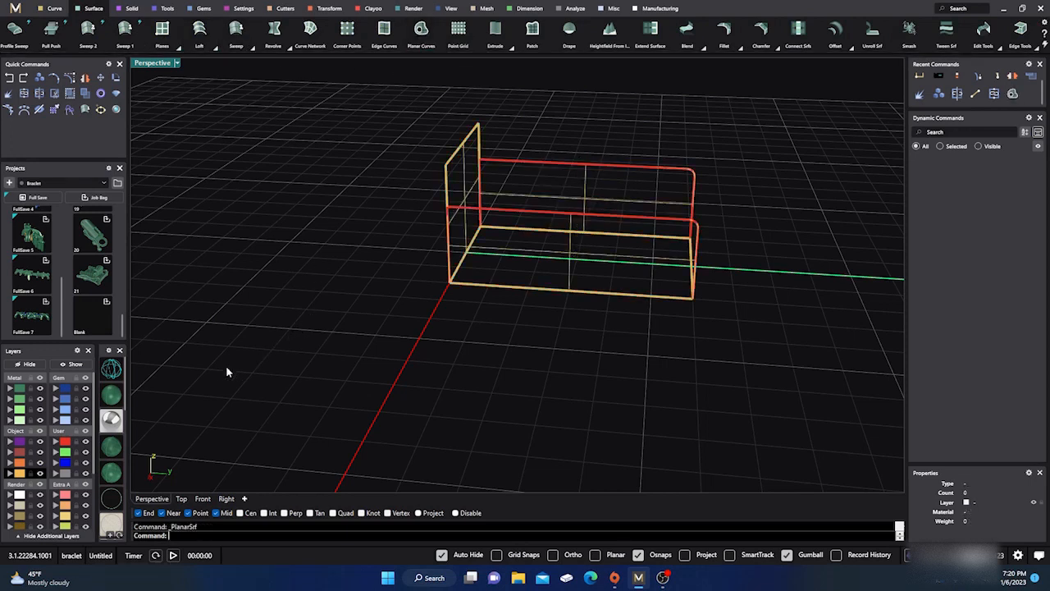
Try to create a planar surface from the U-shaped base curve alone.
right_drag(260, 356, 228, 374)
right_drag(288, 352, 402, 350)
click(599, 381)
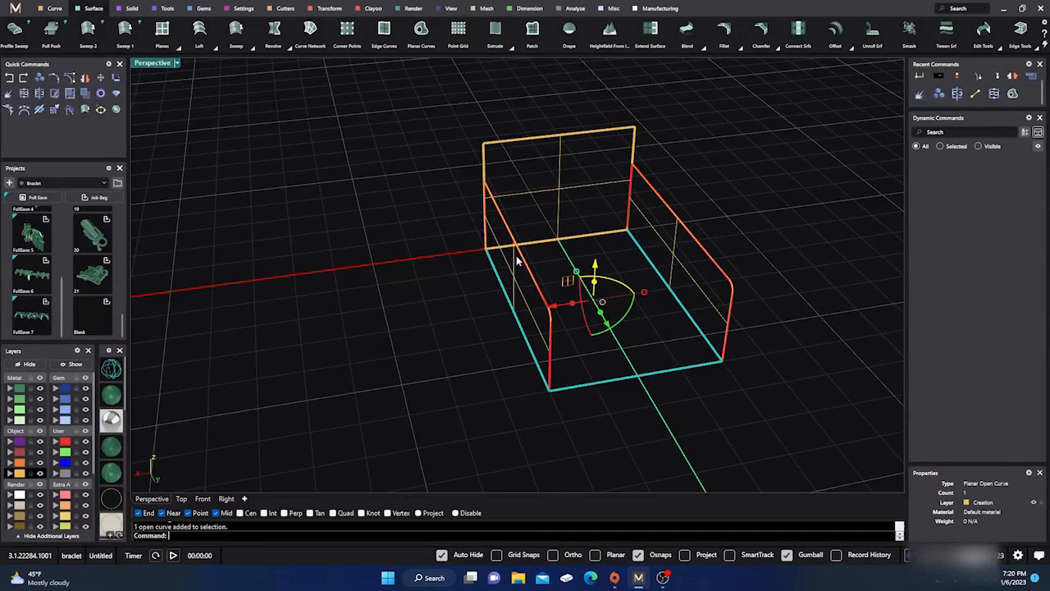
click(424, 264)
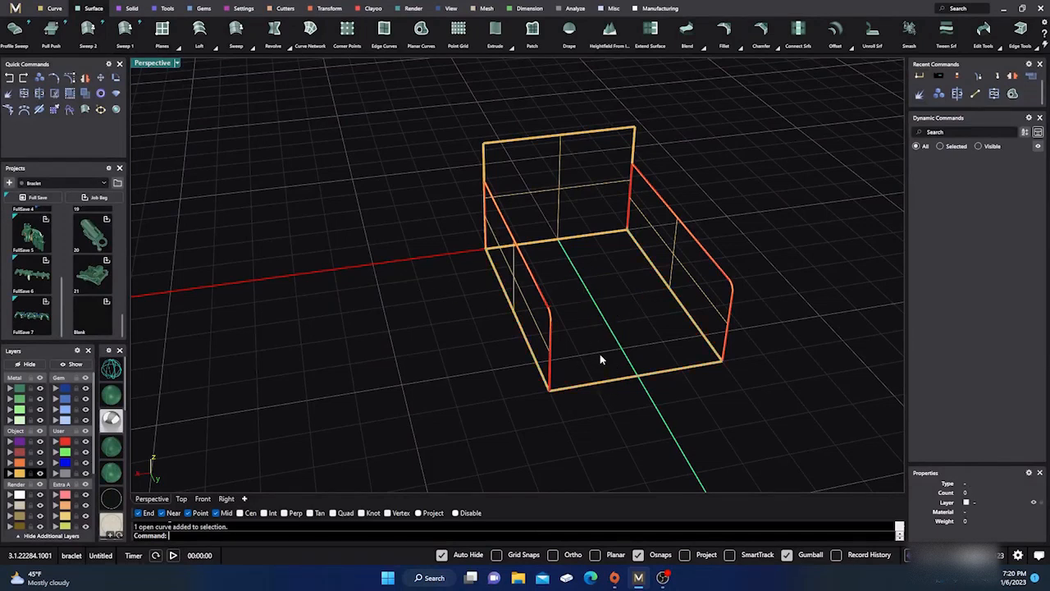
click(597, 383)
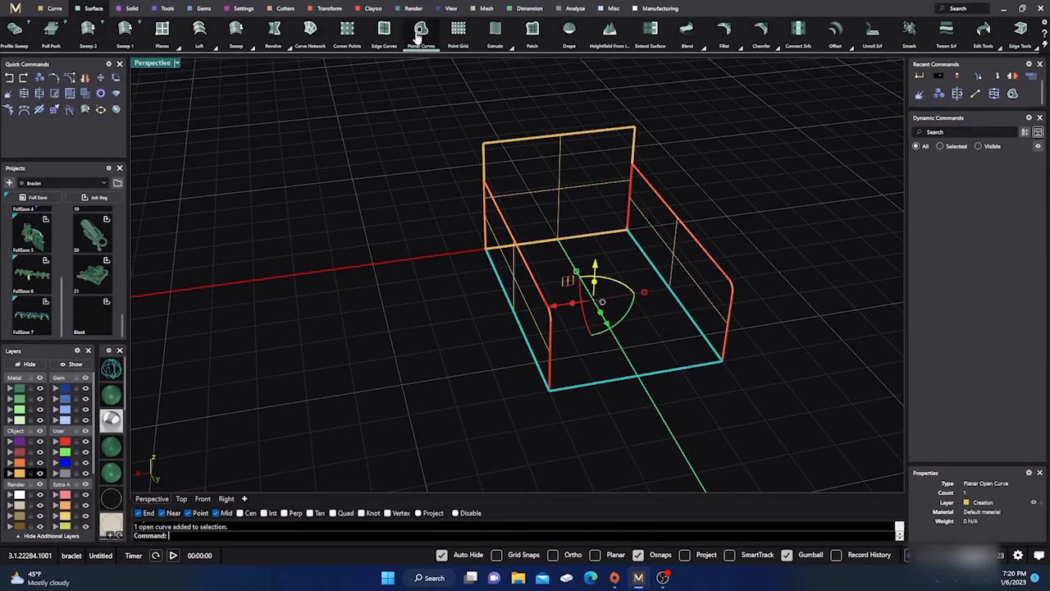
click(421, 31)
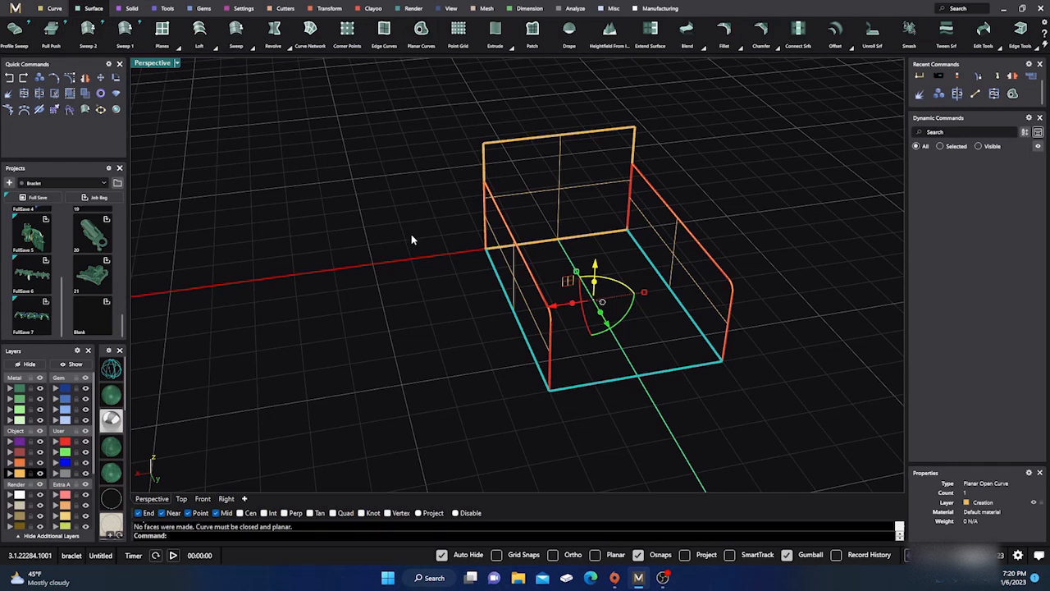
click(435, 297)
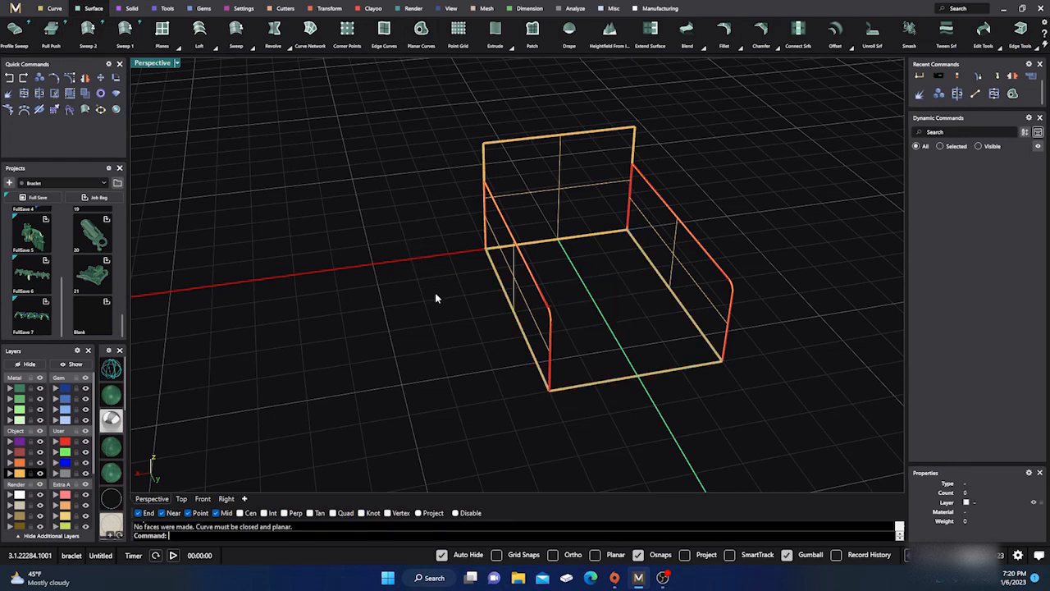
Delete the duplicate planar surface on the upright end frame, keeping the frame curve.
right_drag(436, 298, 455, 312)
click(596, 400)
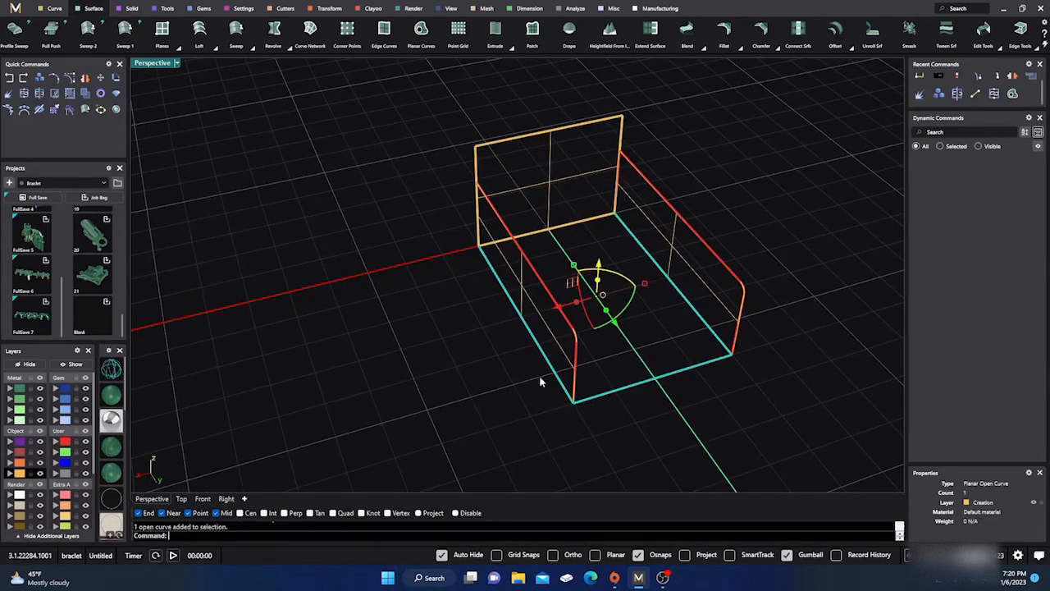
click(581, 228)
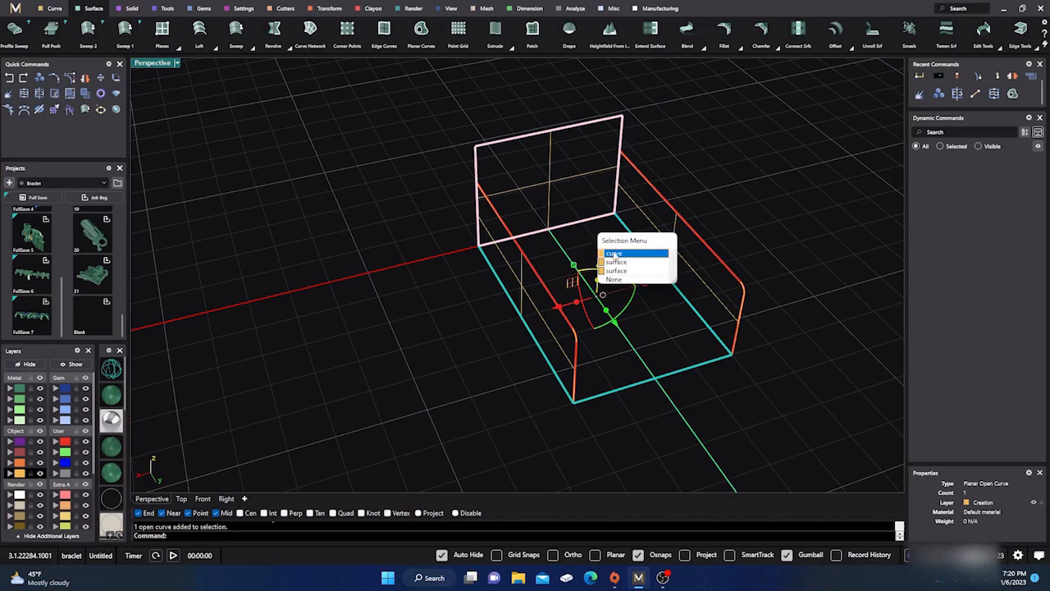
click(614, 254)
click(590, 193)
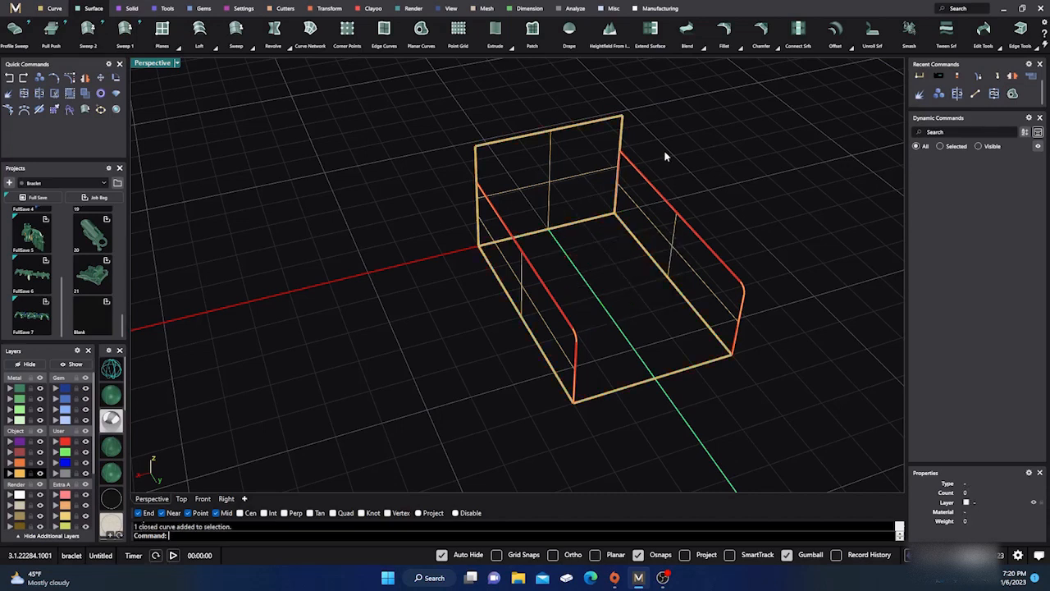
click(601, 221)
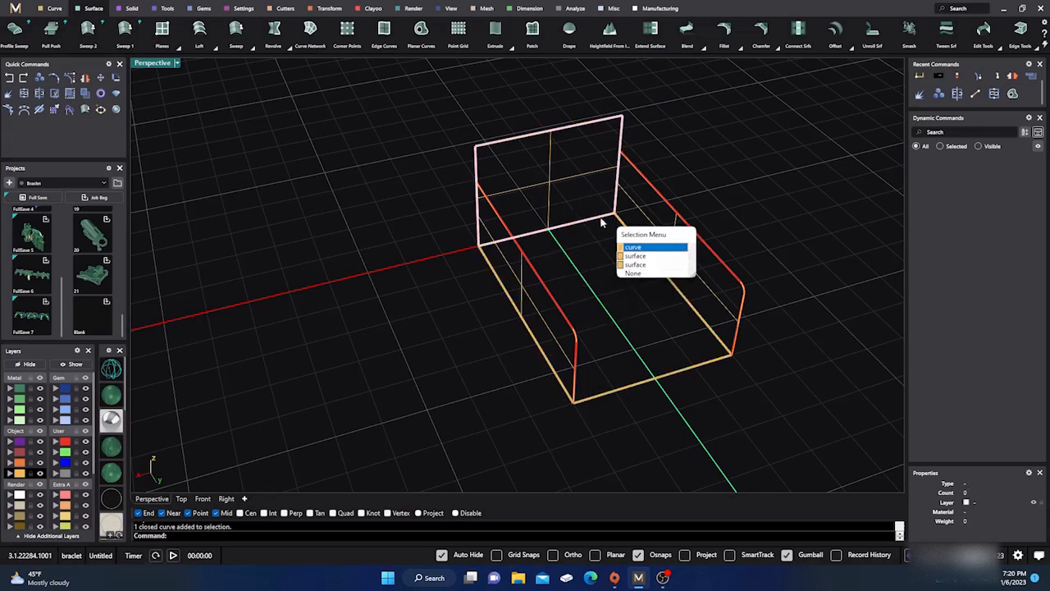
click(630, 256)
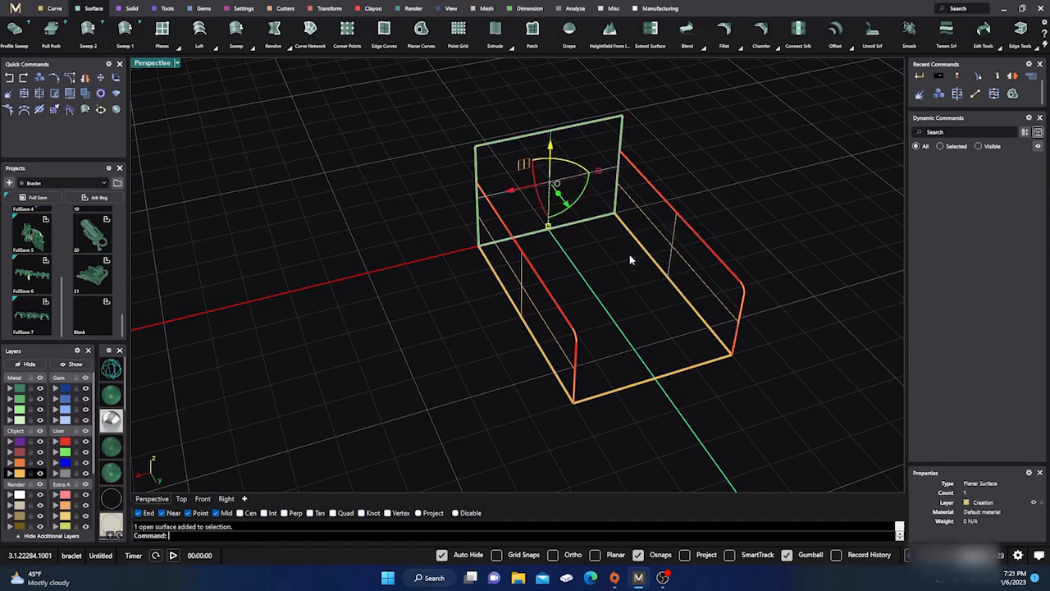
key(Delete)
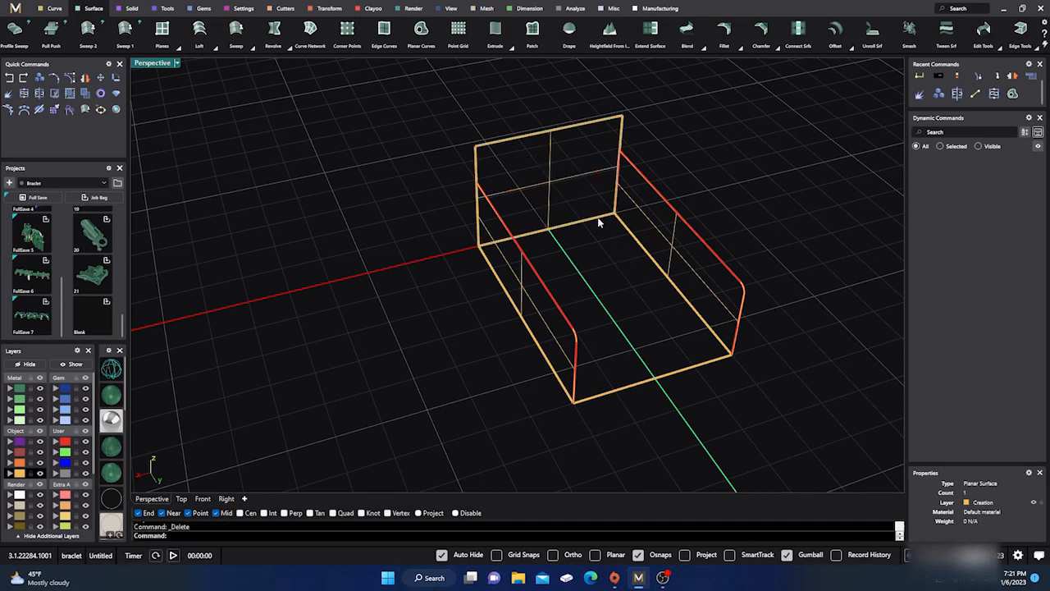
click(599, 223)
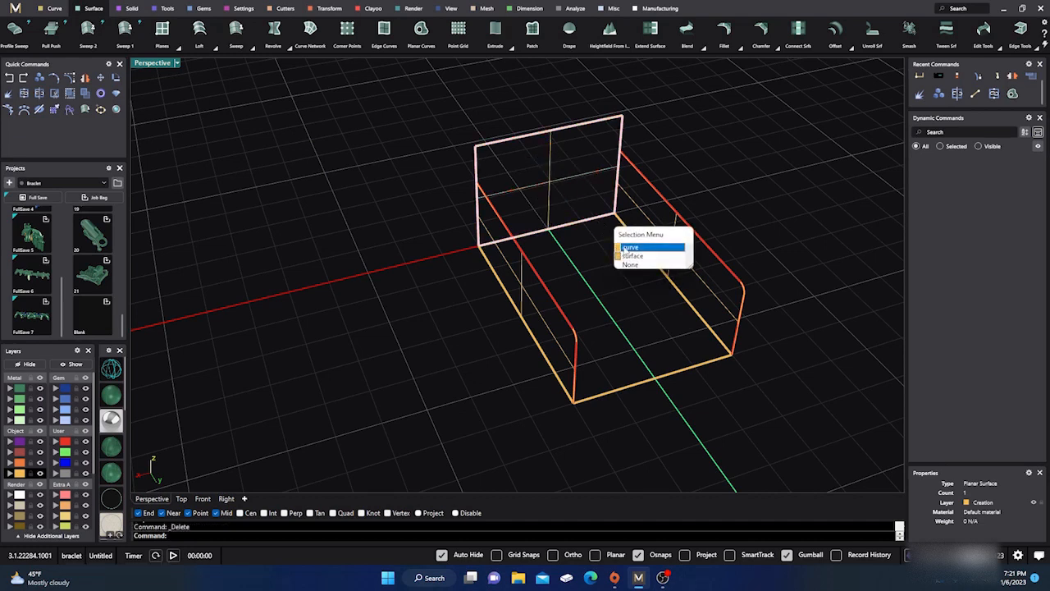
Hide the closed curve of the upright end frame and check that its planar surface remains selectable.
click(625, 249)
click(621, 244)
click(598, 218)
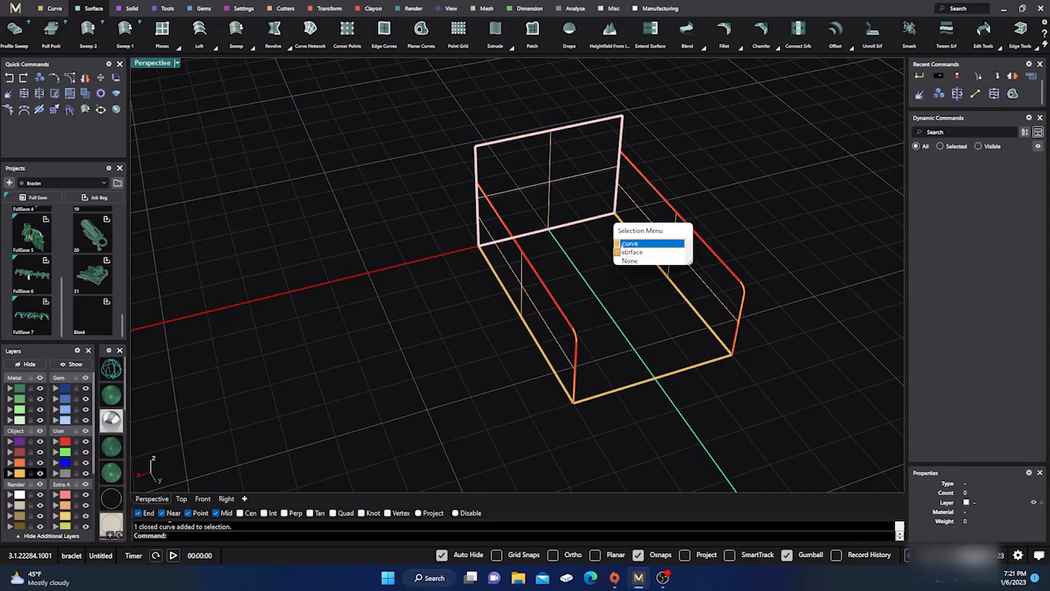
click(623, 245)
click(32, 364)
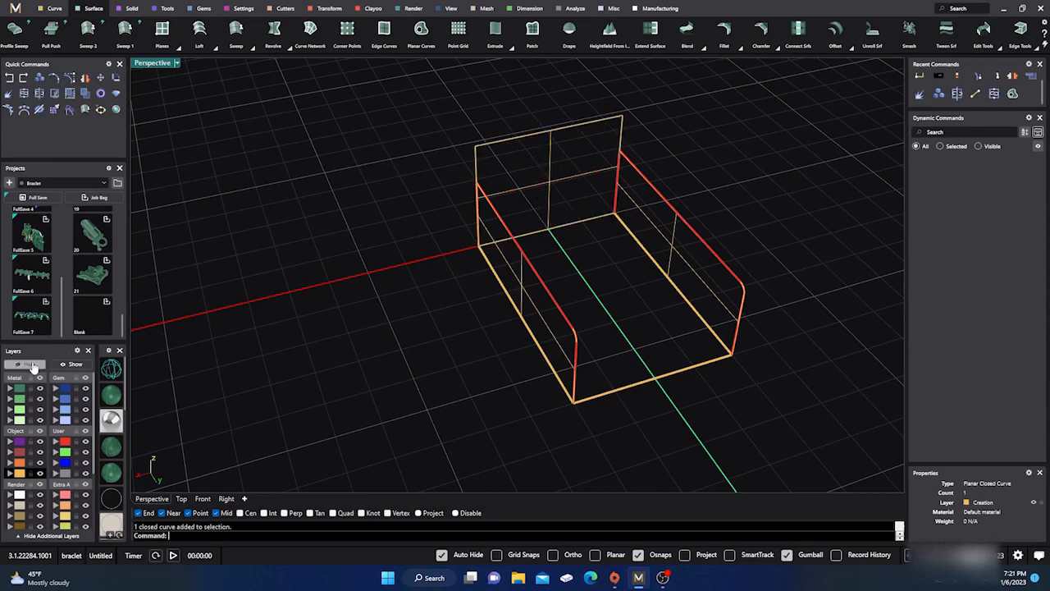
click(596, 224)
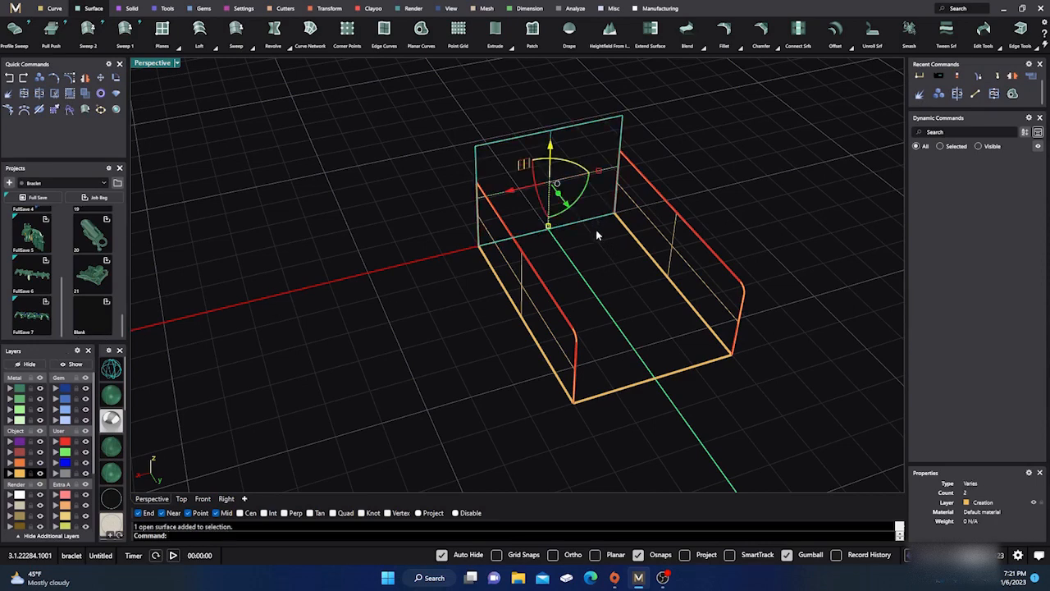
click(599, 237)
Draw a 4 mm line between the two end points of the U-shaped base curve, along the foot of the end frame.
click(54, 8)
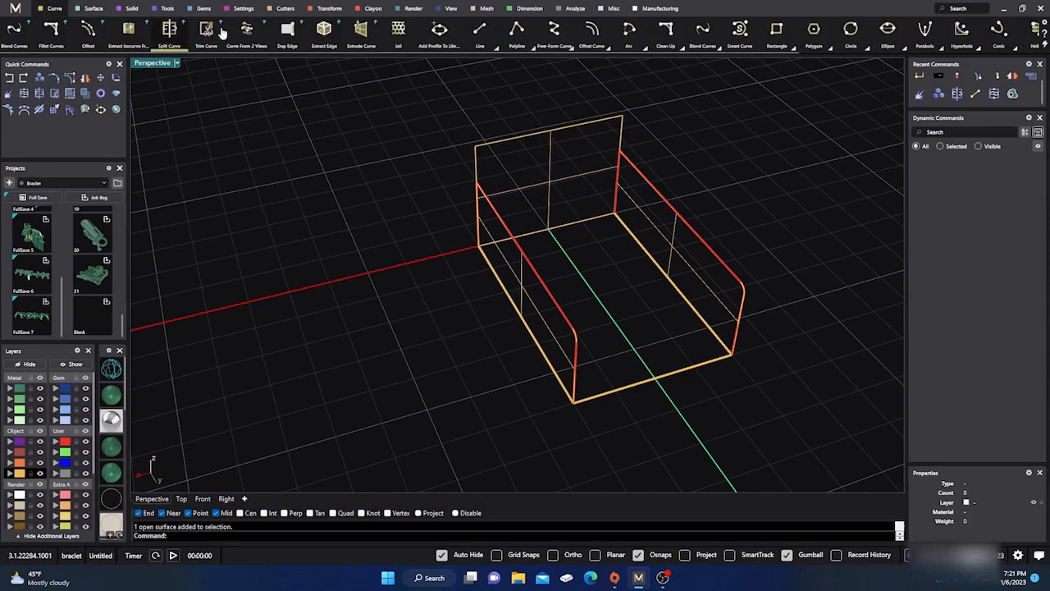
click(481, 36)
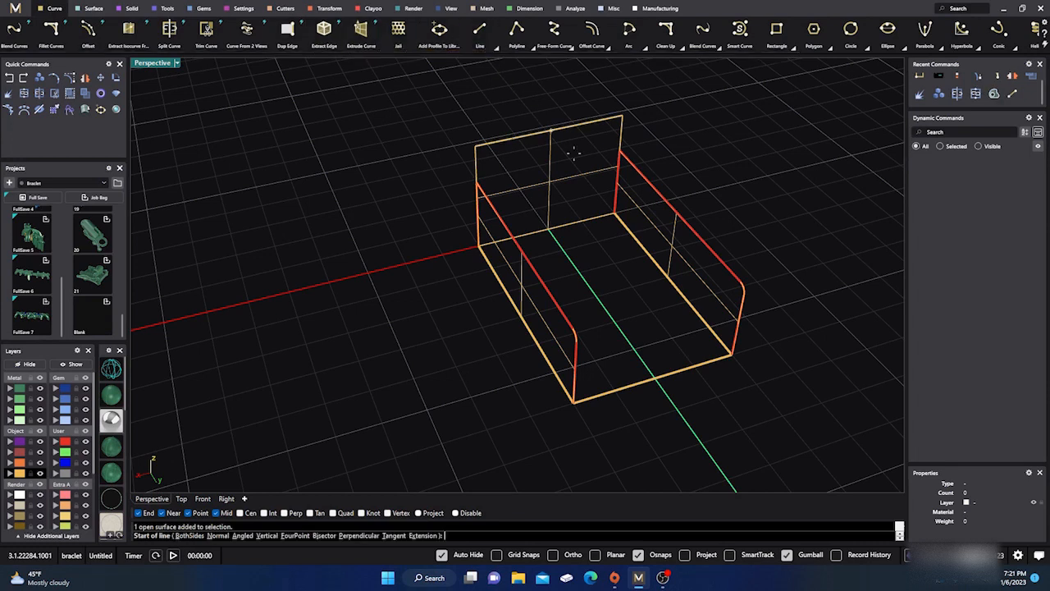
click(614, 216)
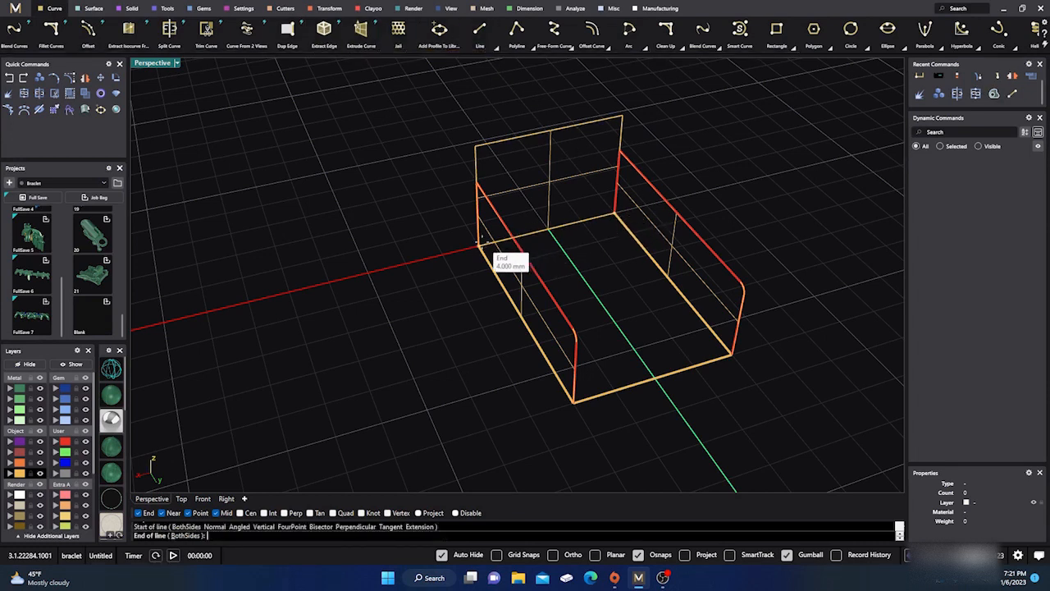
key(Escape)
right_click(601, 218)
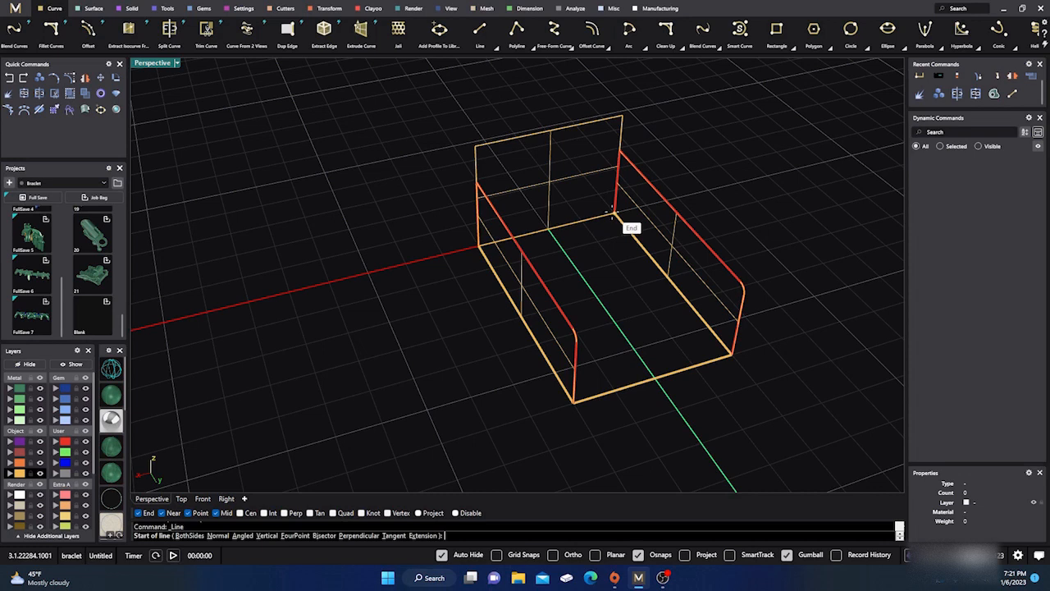
click(615, 215)
click(477, 245)
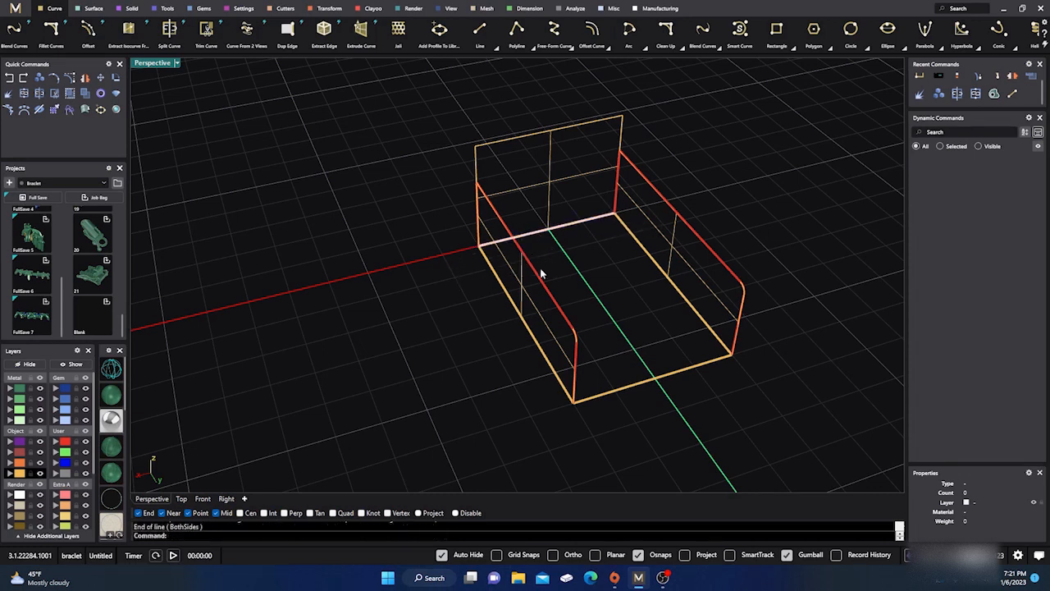
Join the new line with the U-shaped base curve and create a planar surface from the closed outline.
click(609, 395)
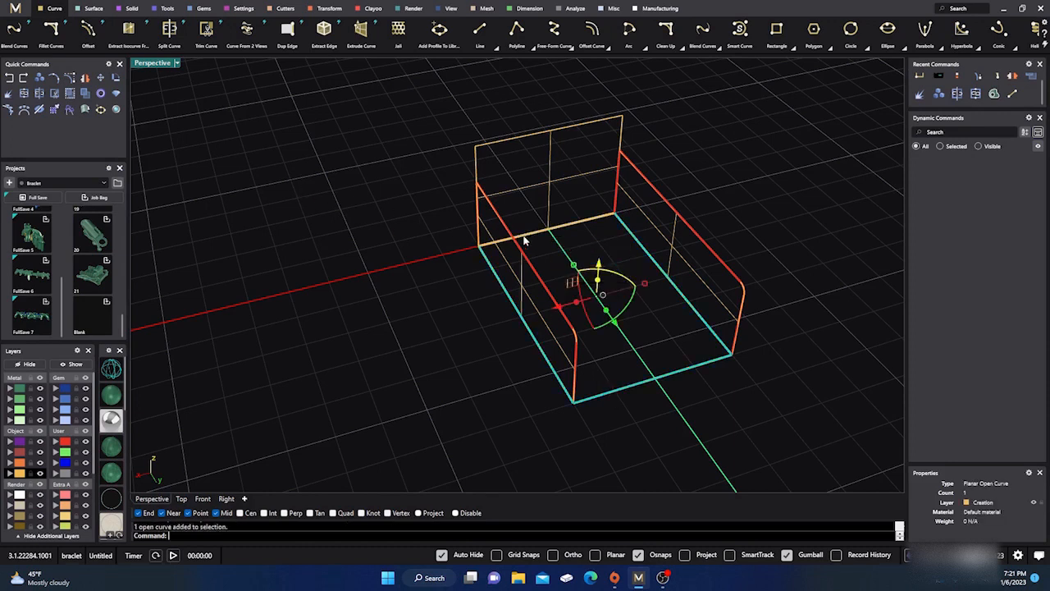
click(567, 242)
click(574, 229)
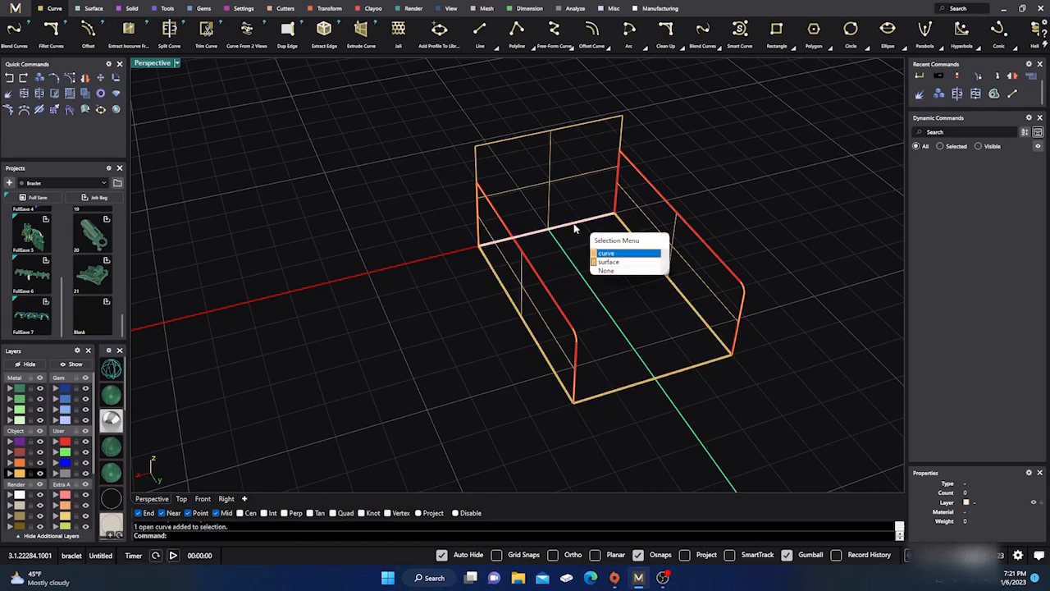
click(602, 253)
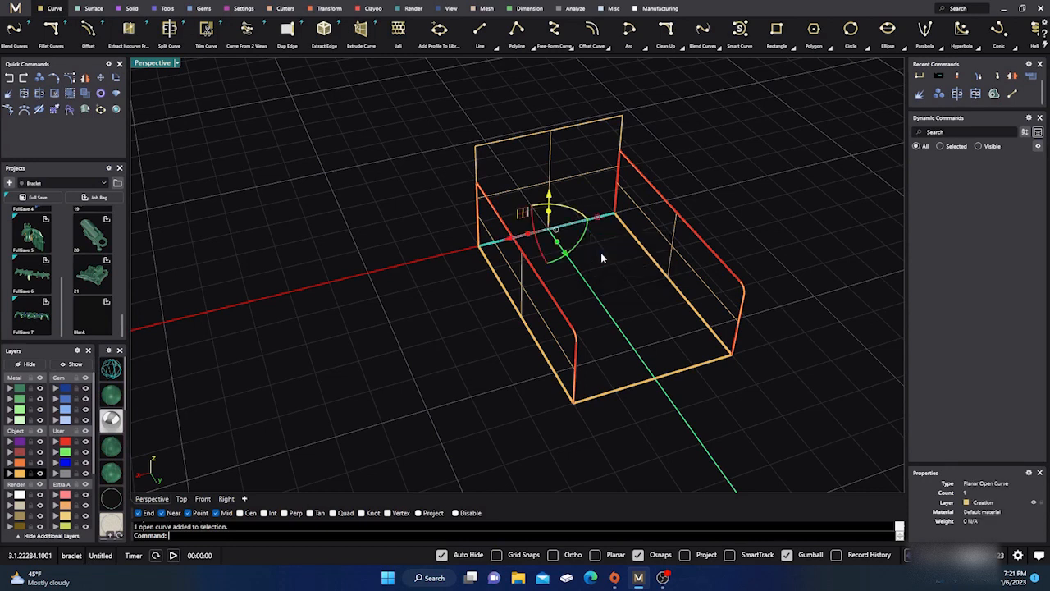
shift+click(654, 383)
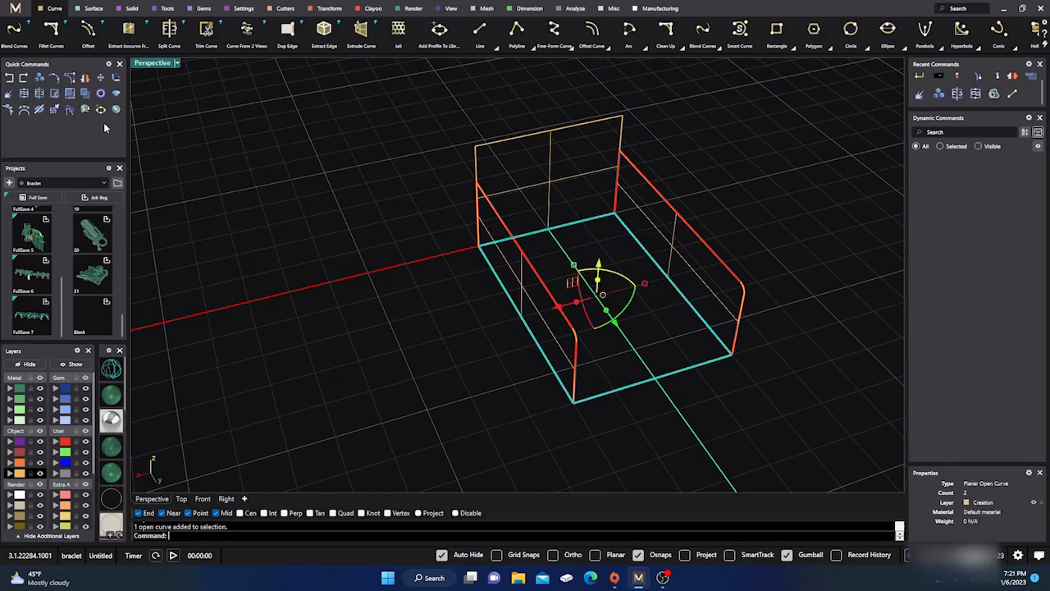
click(23, 93)
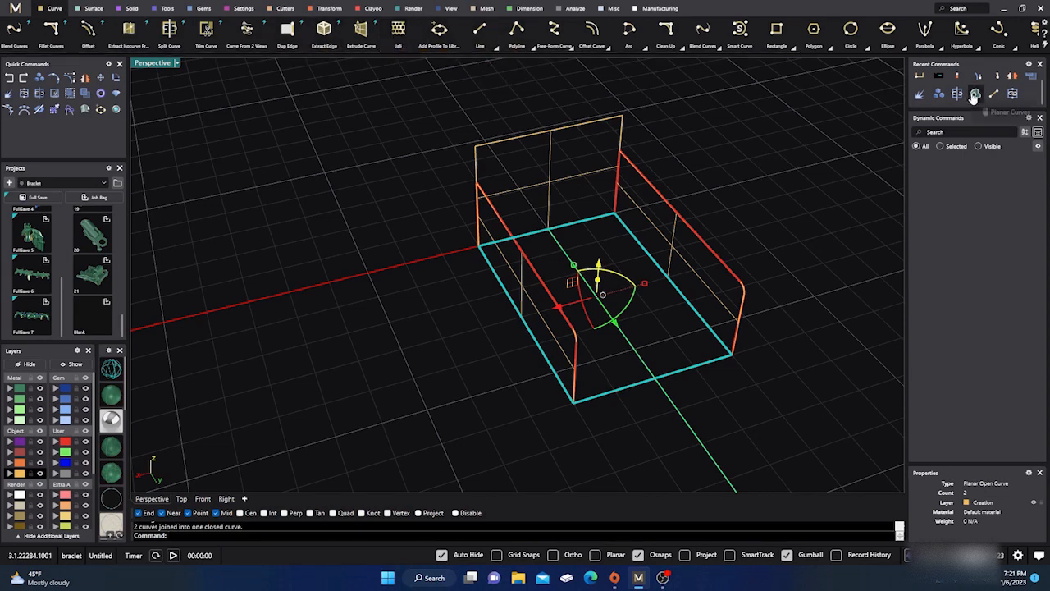
click(806, 177)
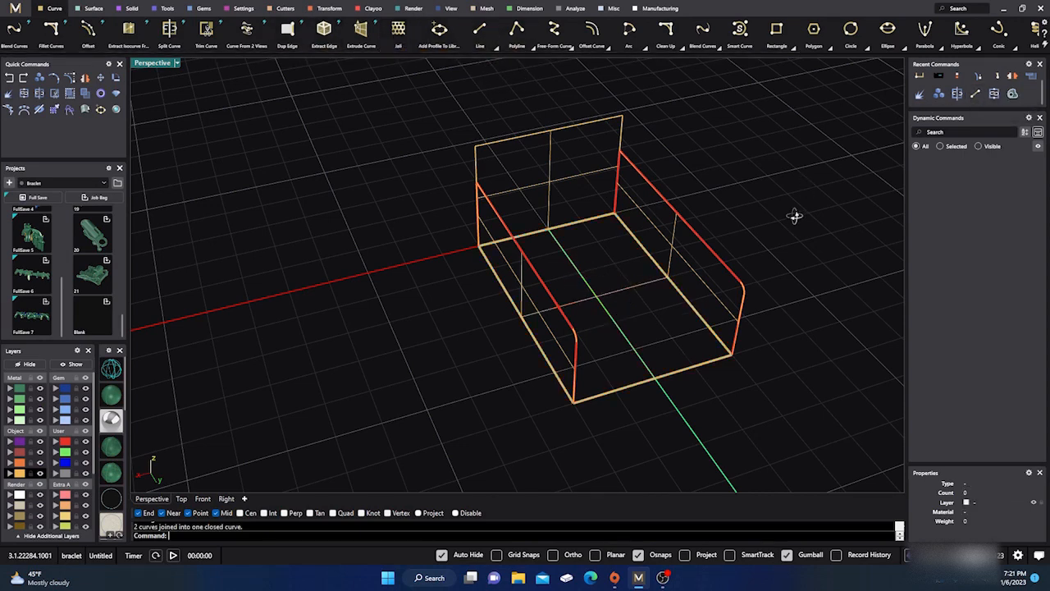
right_drag(794, 215, 736, 210)
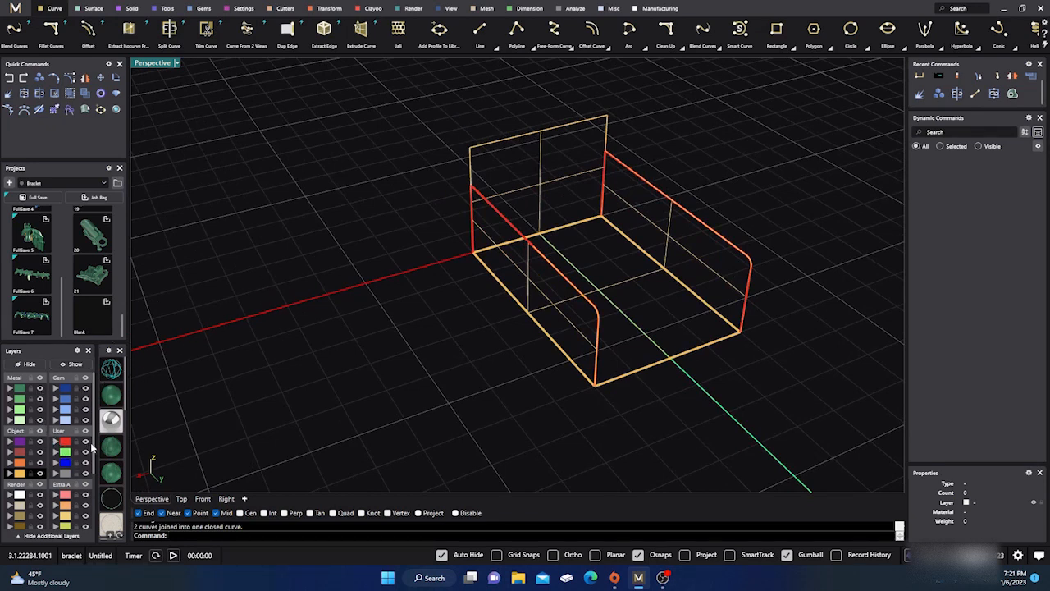
Hide the red user layer and move the end, base and two side surfaces to the Metal 01 layer.
click(86, 442)
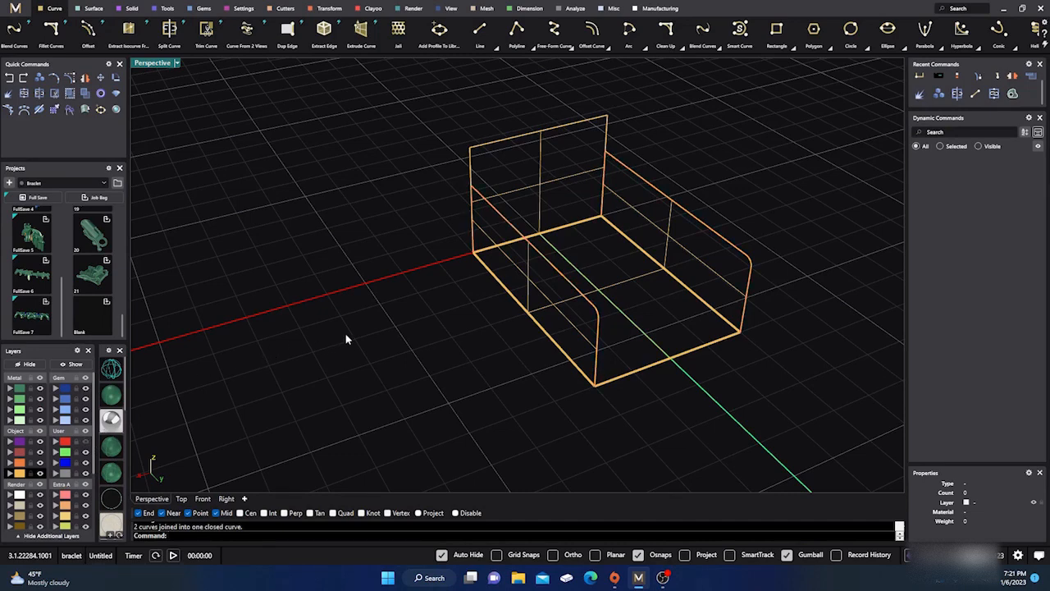
right_drag(345, 338, 410, 319)
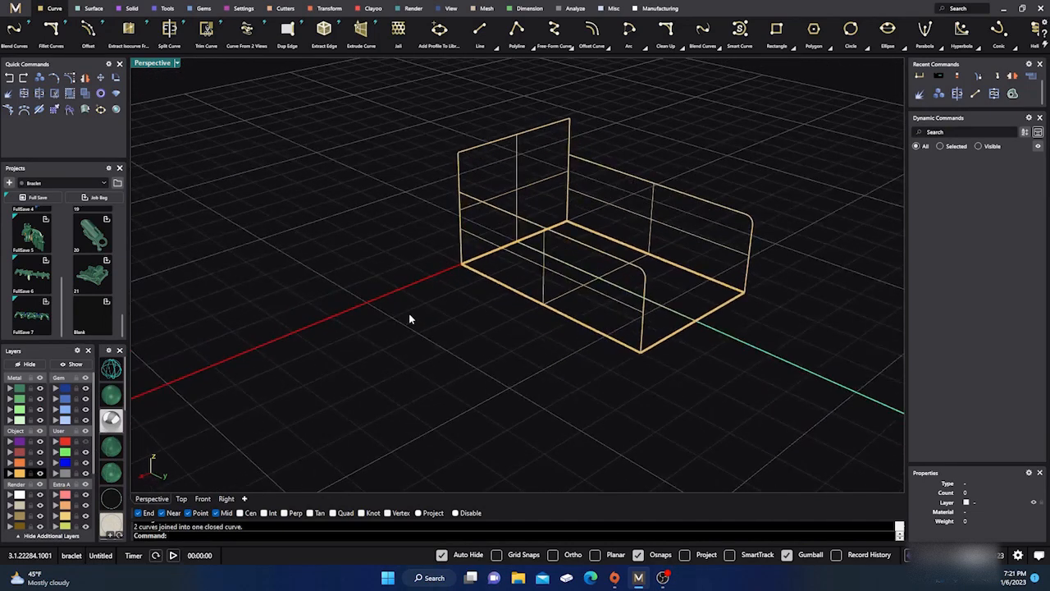
click(488, 241)
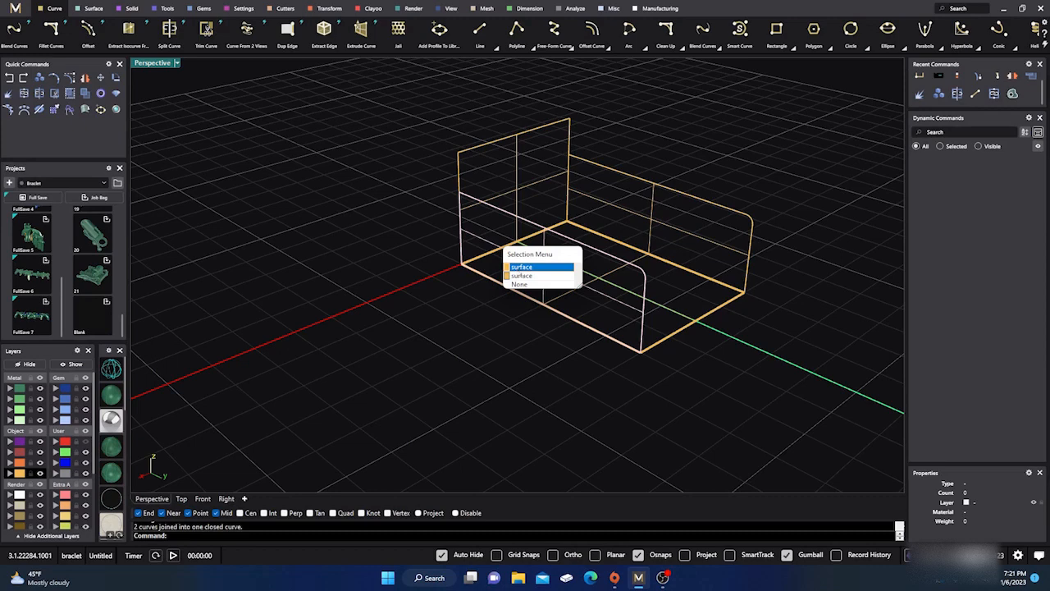
click(522, 274)
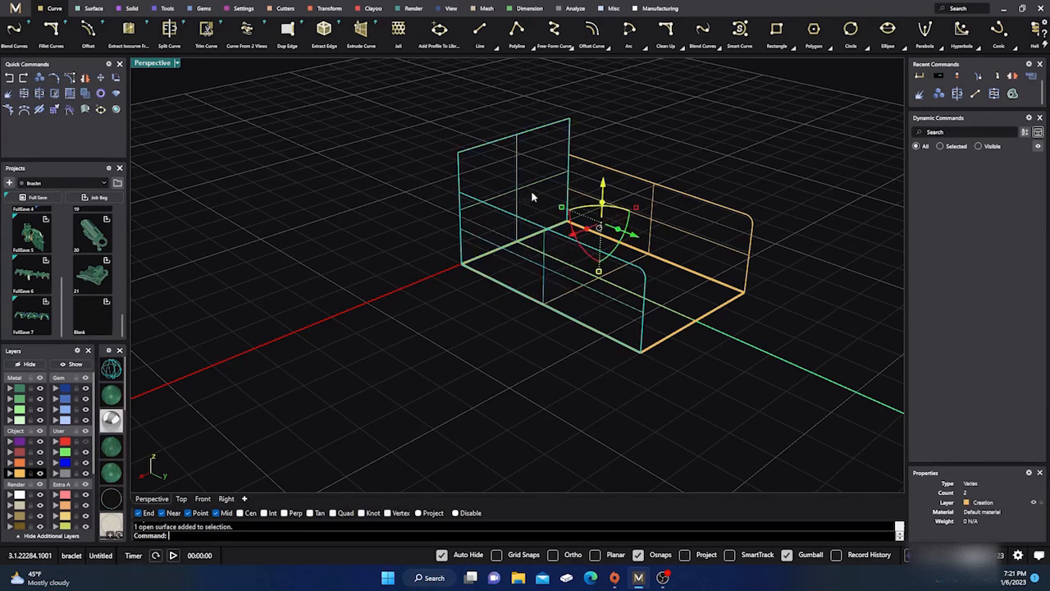
click(662, 243)
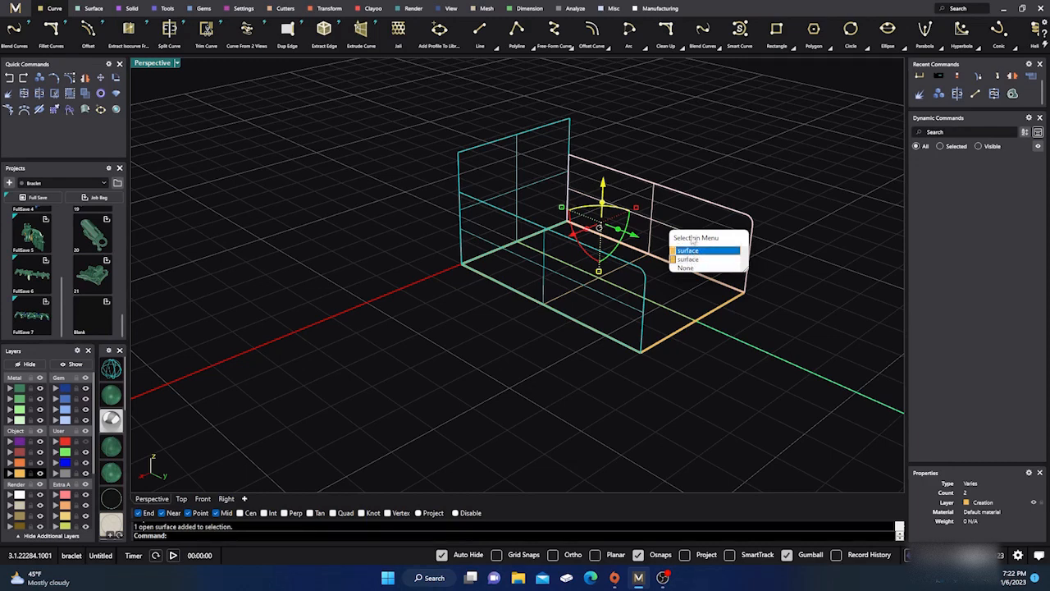
key(Escape)
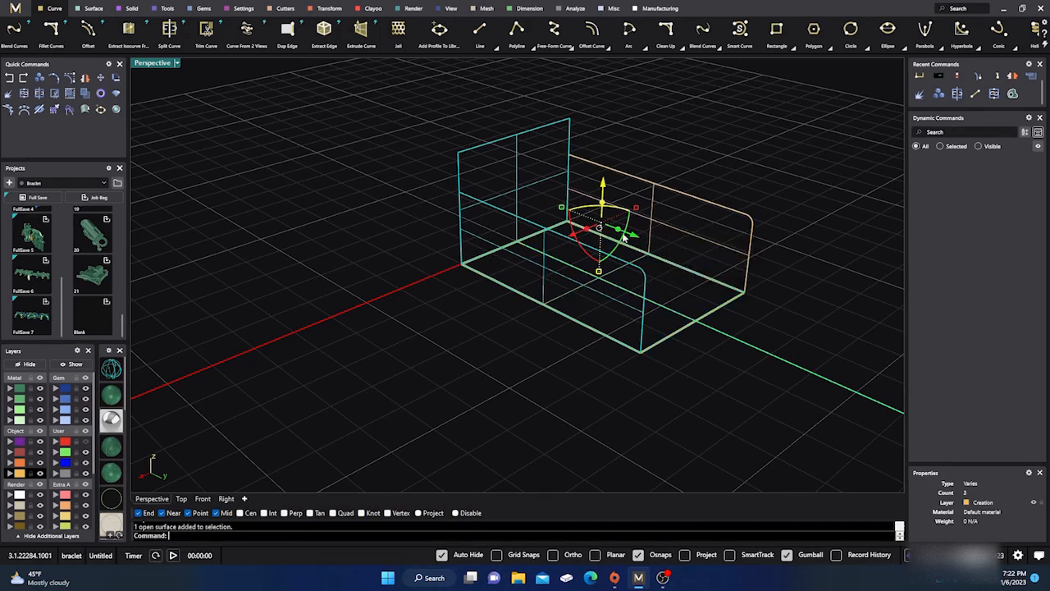
click(654, 223)
click(680, 244)
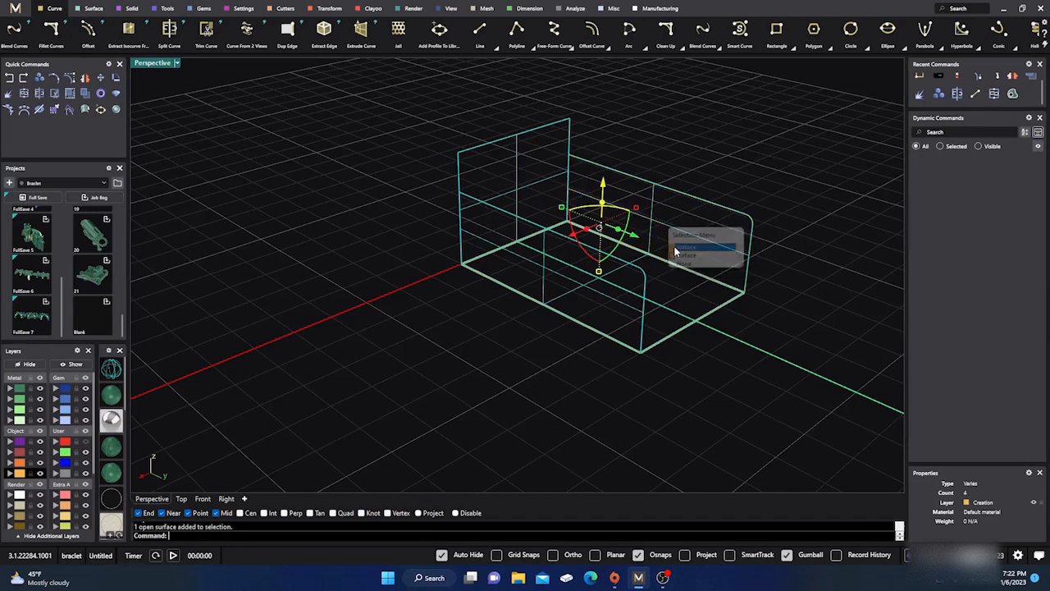
click(21, 388)
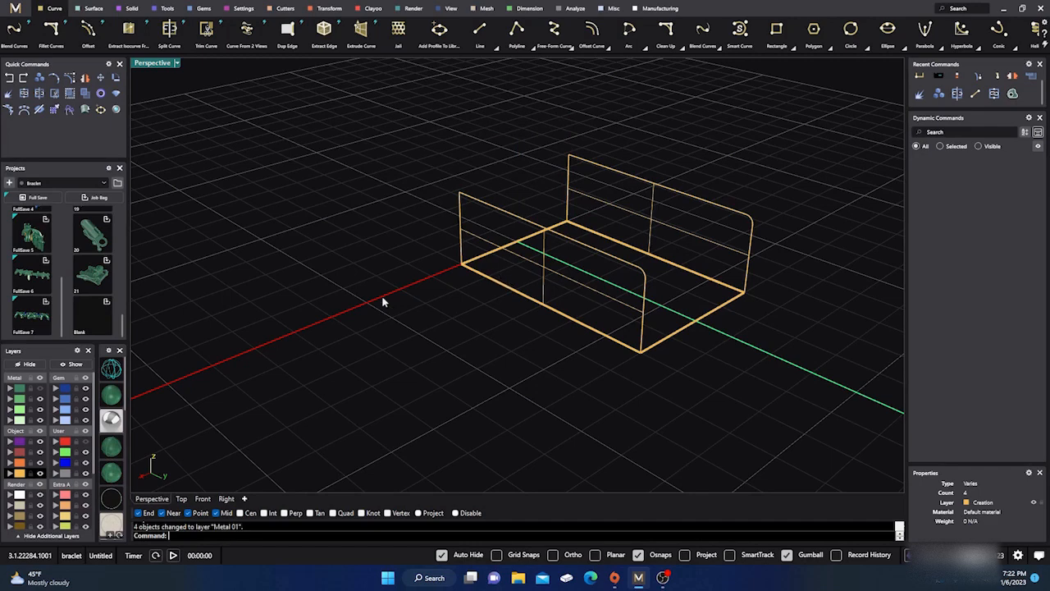
Hide the leftover base curve and duplicate side surfaces, and switch the perspective view to a shaded display.
drag(418, 114, 654, 356)
click(20, 369)
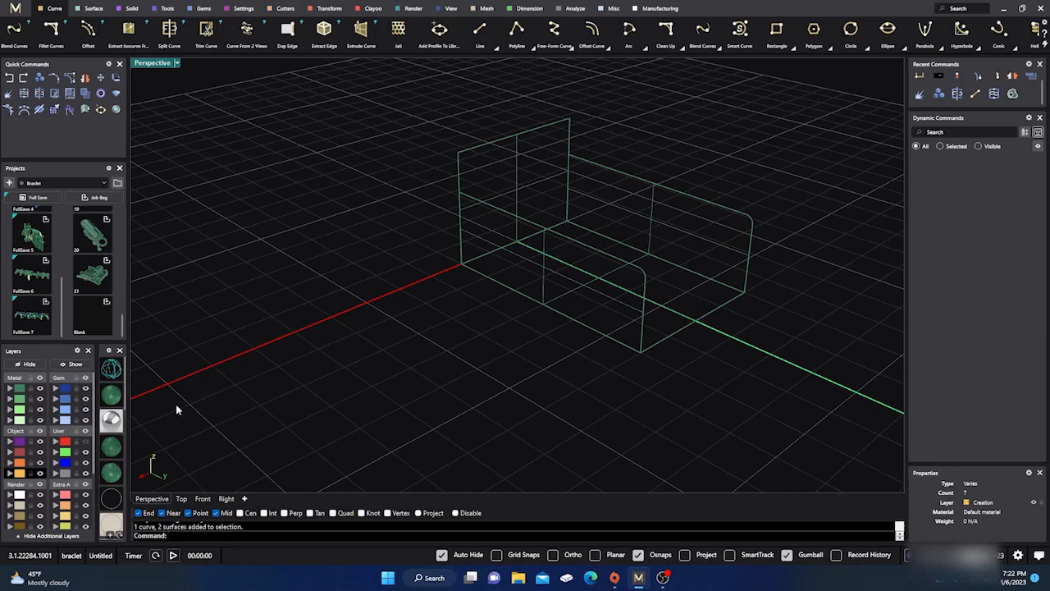
click(117, 399)
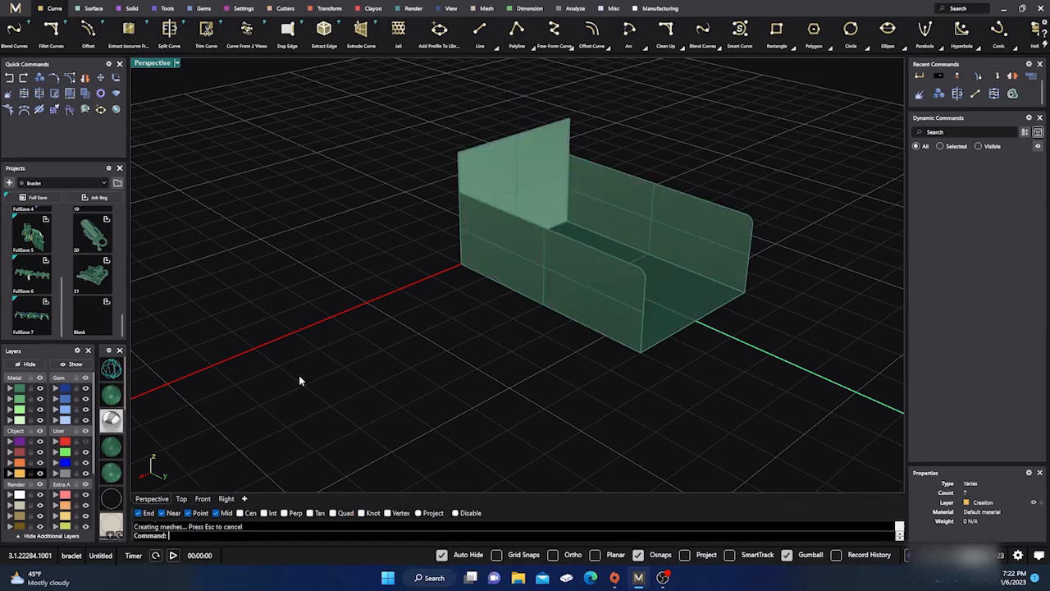
mouse_move(299, 376)
right_down()
mouse_move(282, 401)
mouse_move(283, 386)
right_up()
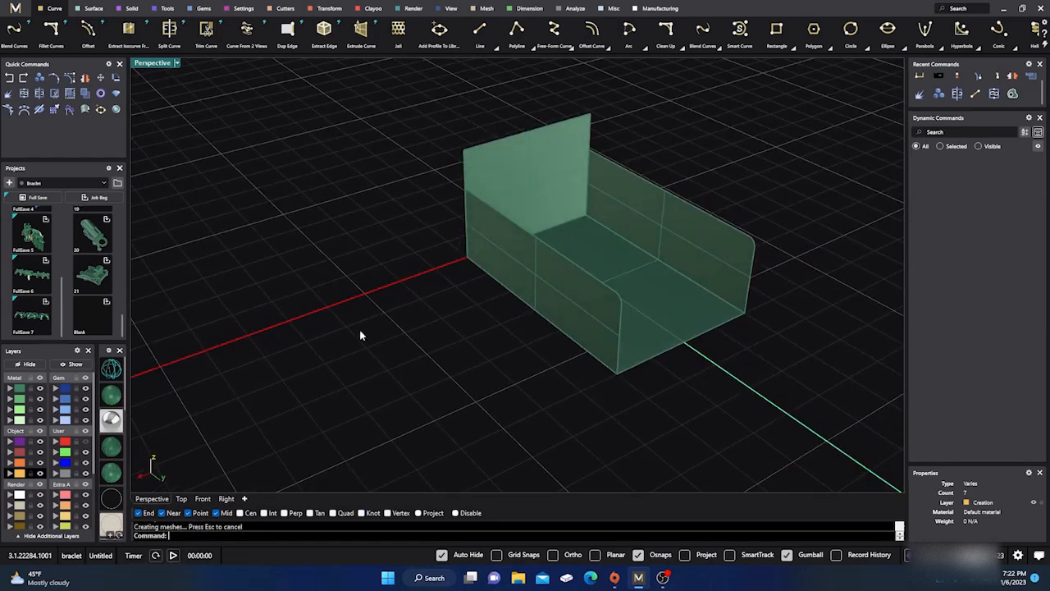
click(515, 275)
click(471, 342)
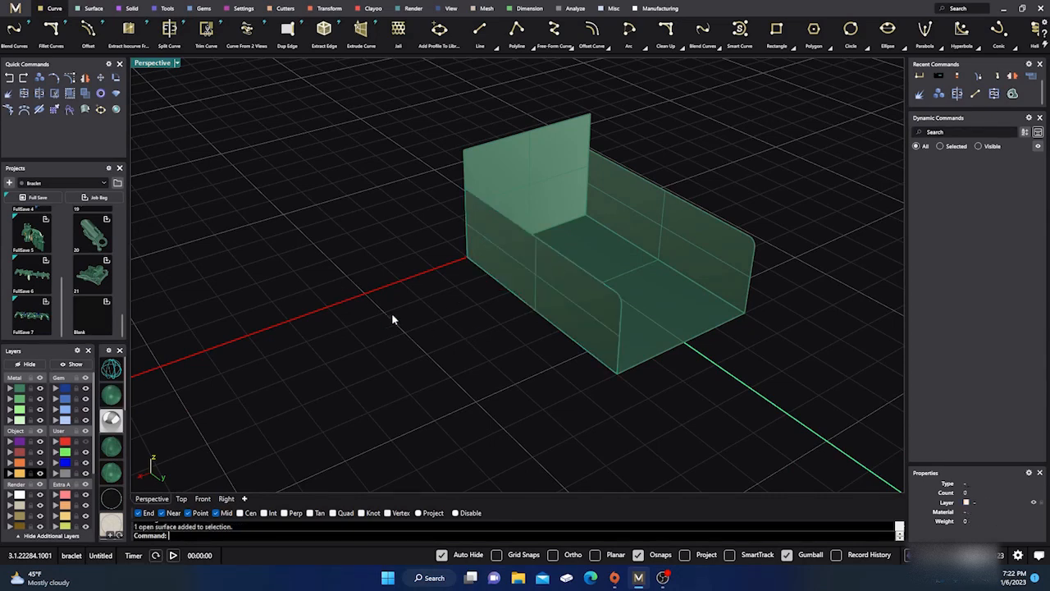
Move the leftover curves and duplicate side surfaces from the Creation layer to the grey User 04 layer and hide that layer.
scroll(390, 271, down, 3)
drag(401, 161, 516, 324)
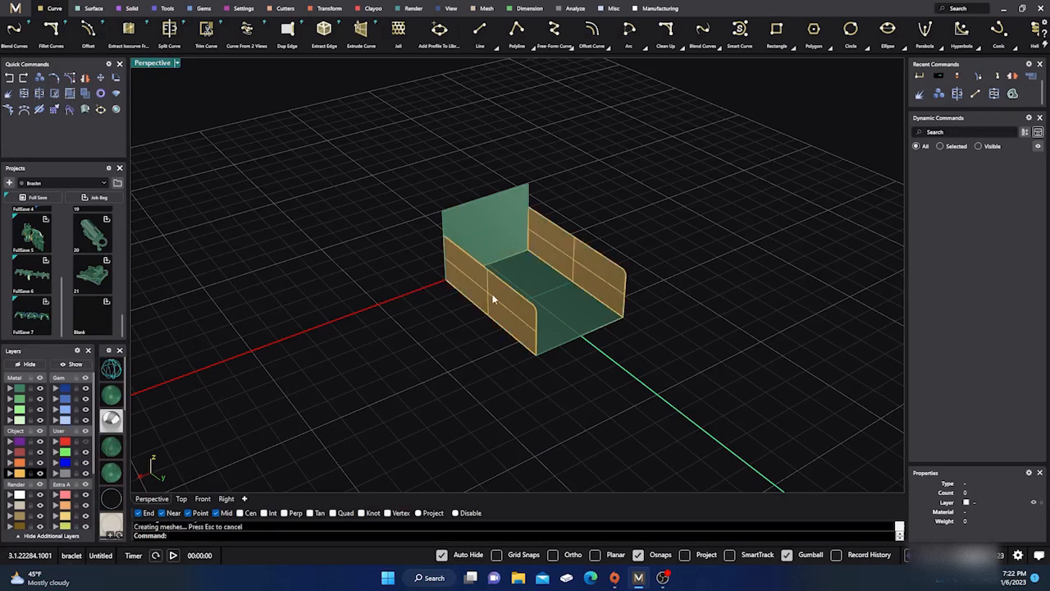
right_click(21, 474)
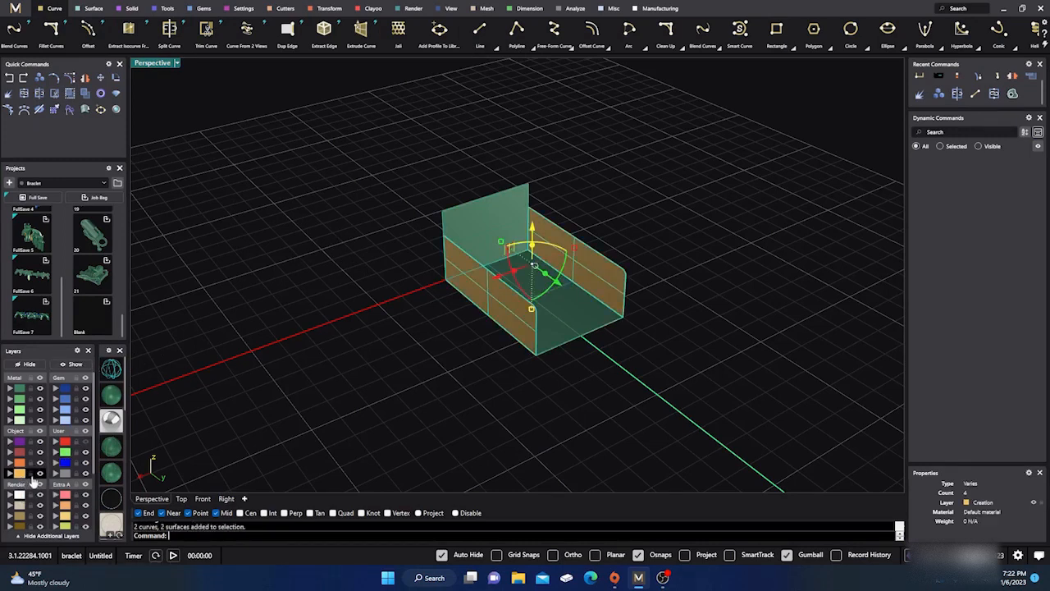
click(56, 474)
click(278, 370)
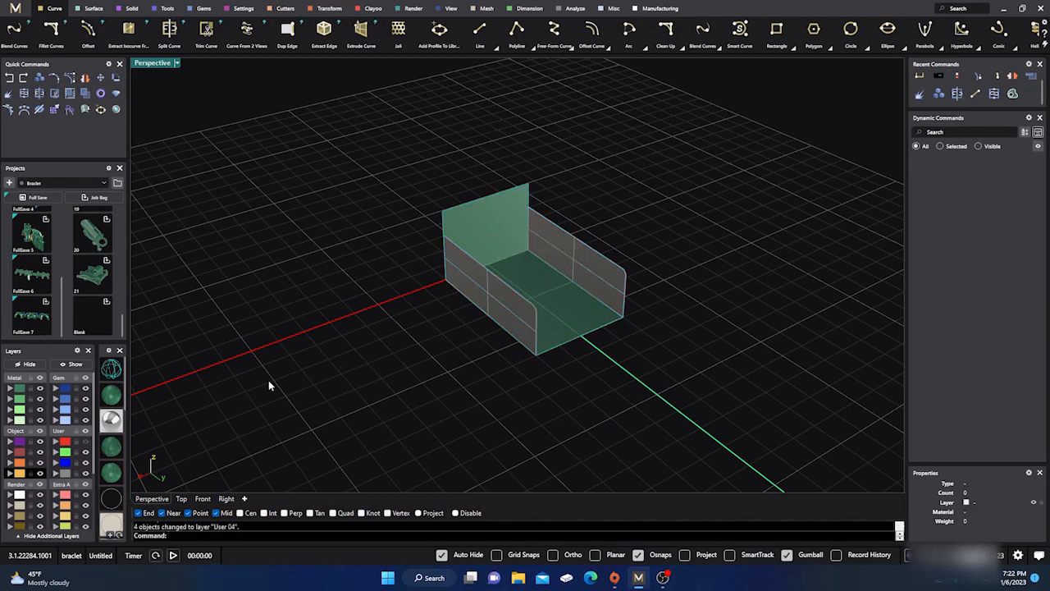
click(85, 473)
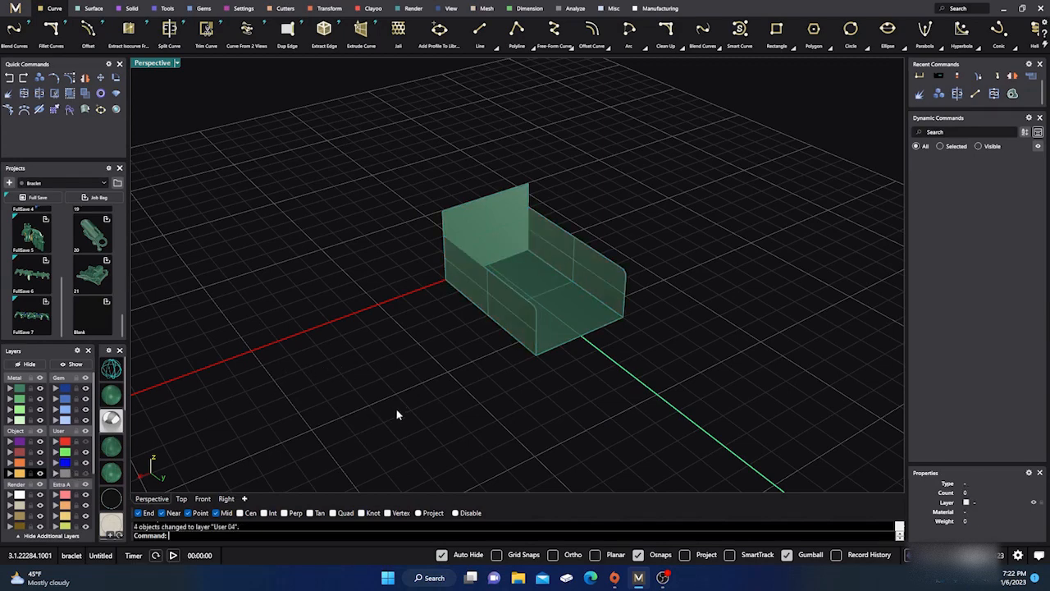
Check the side, base and end surfaces one by one as separate objects and examine the tray from its closed end.
click(491, 305)
click(564, 300)
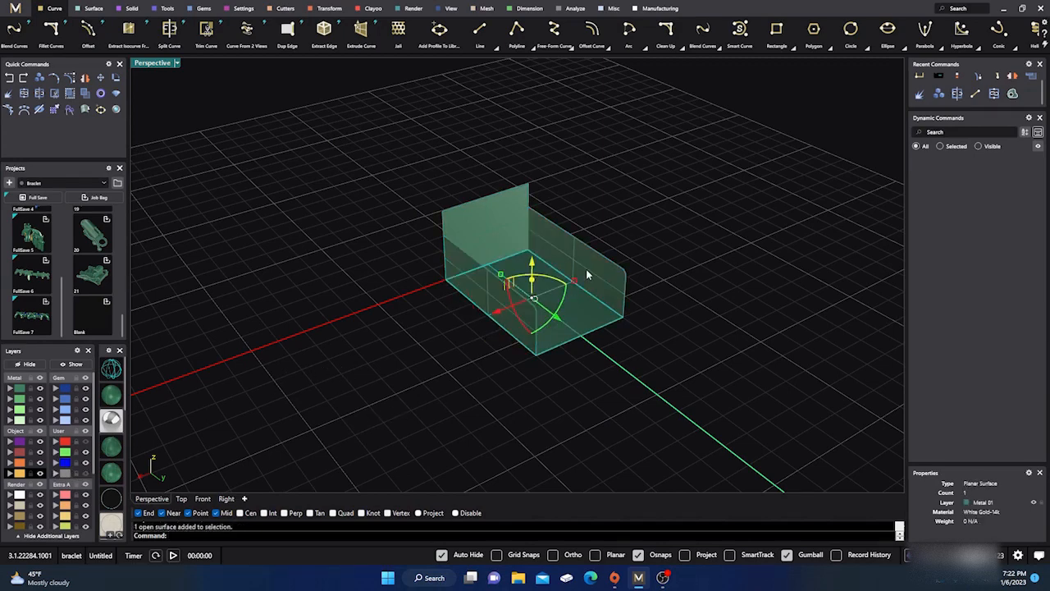
click(585, 269)
click(513, 228)
click(362, 342)
right_drag(363, 342, 483, 310)
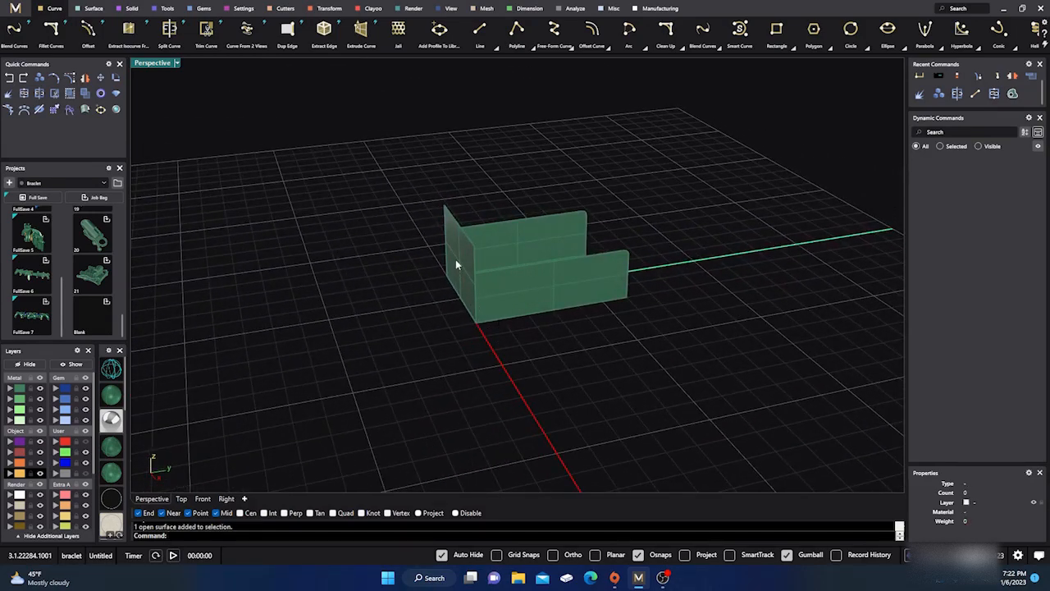
Offset the planar end surface 0.4 mm outward as a solid, away from the side walls.
click(90, 8)
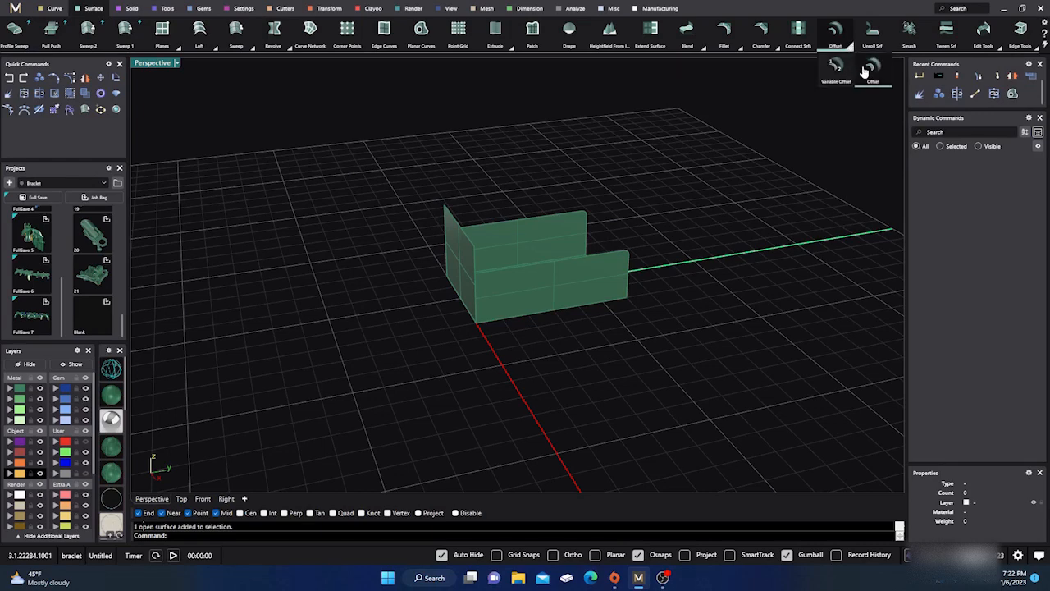
click(841, 37)
click(458, 258)
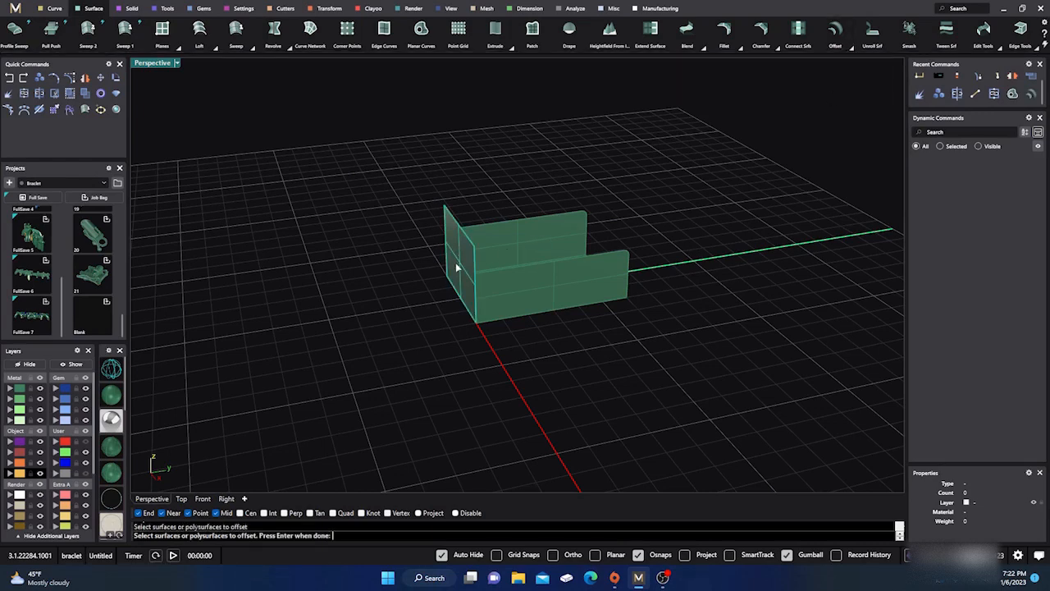
key(Return)
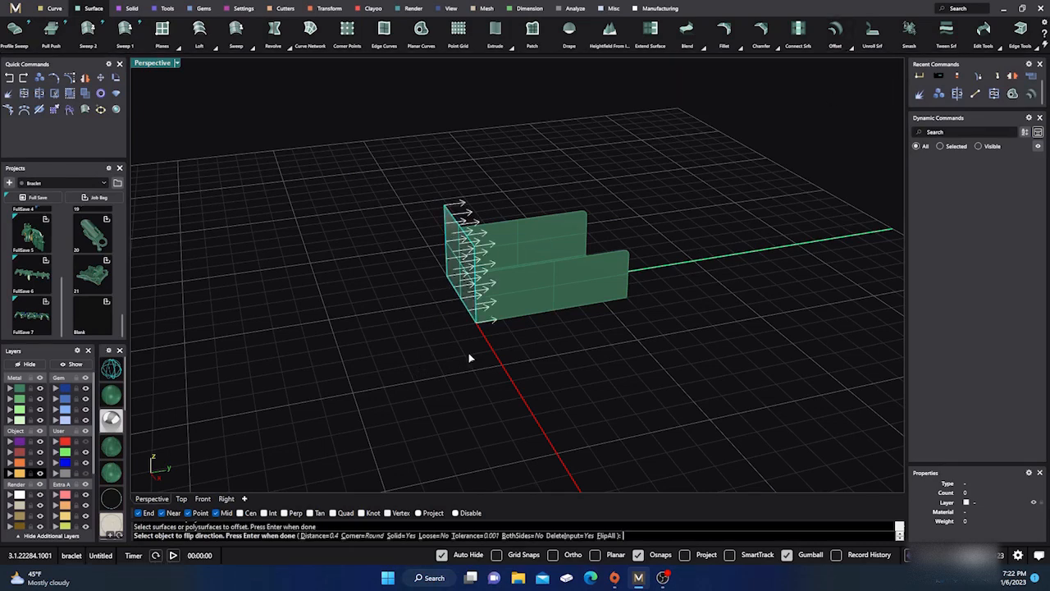
right_drag(470, 358, 571, 443)
click(606, 536)
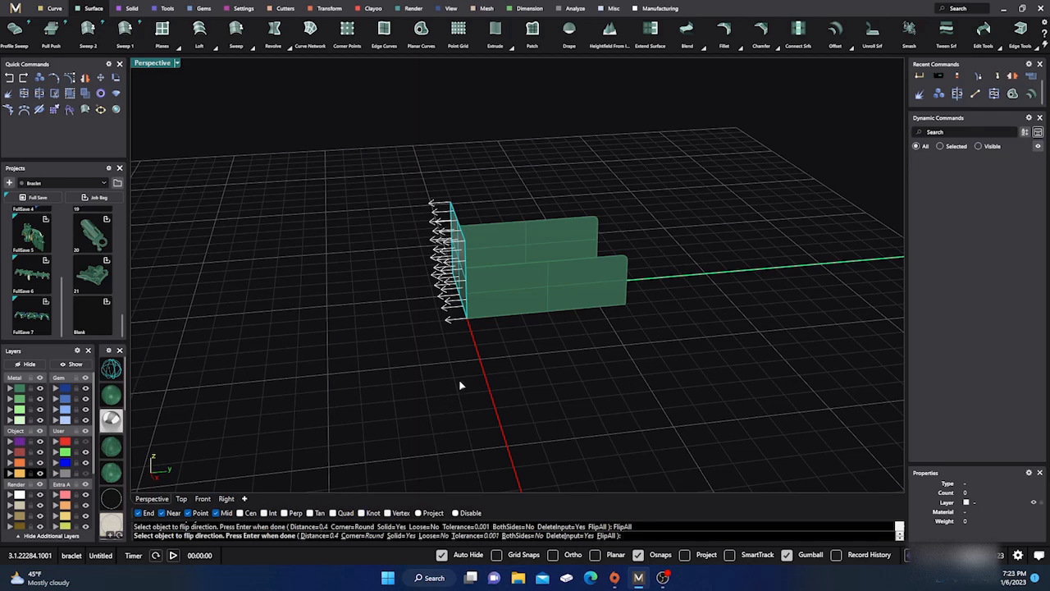
key(Return)
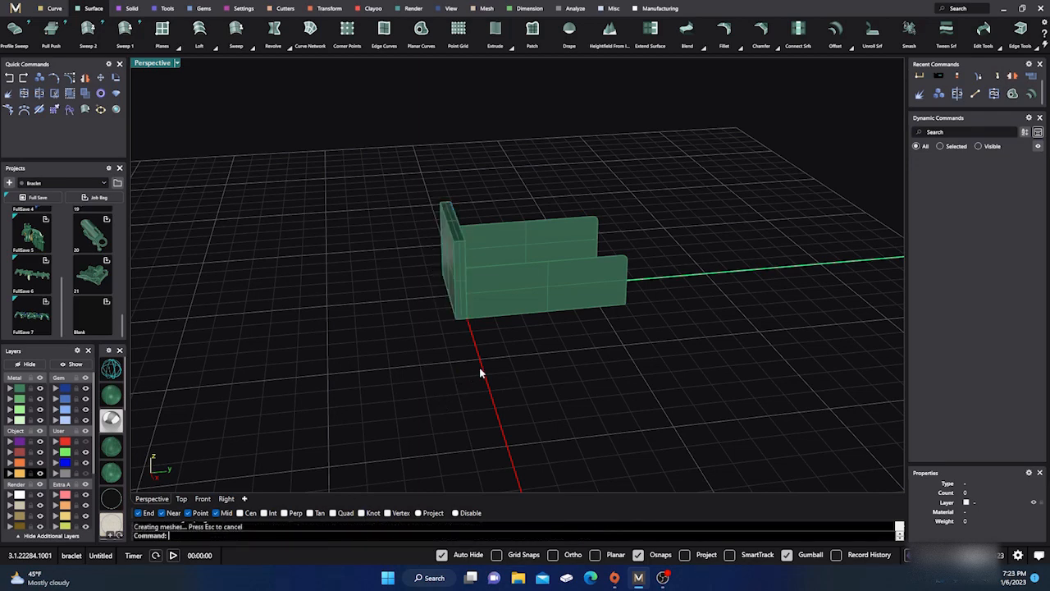
Offset the first side surface 0.4 mm toward the inside of the tray as a solid.
right_drag(480, 373, 326, 385)
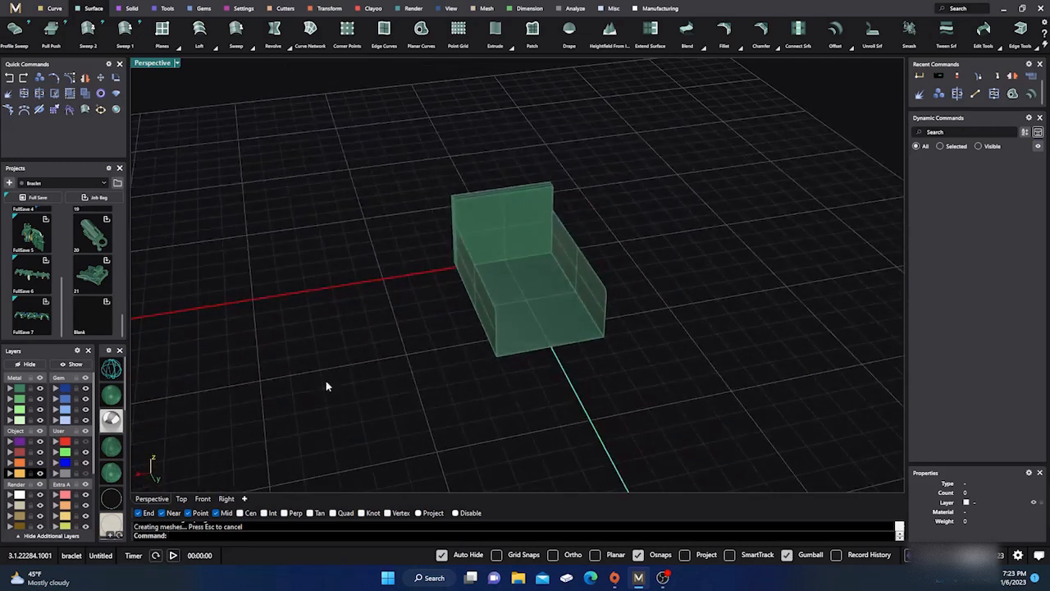
click(472, 285)
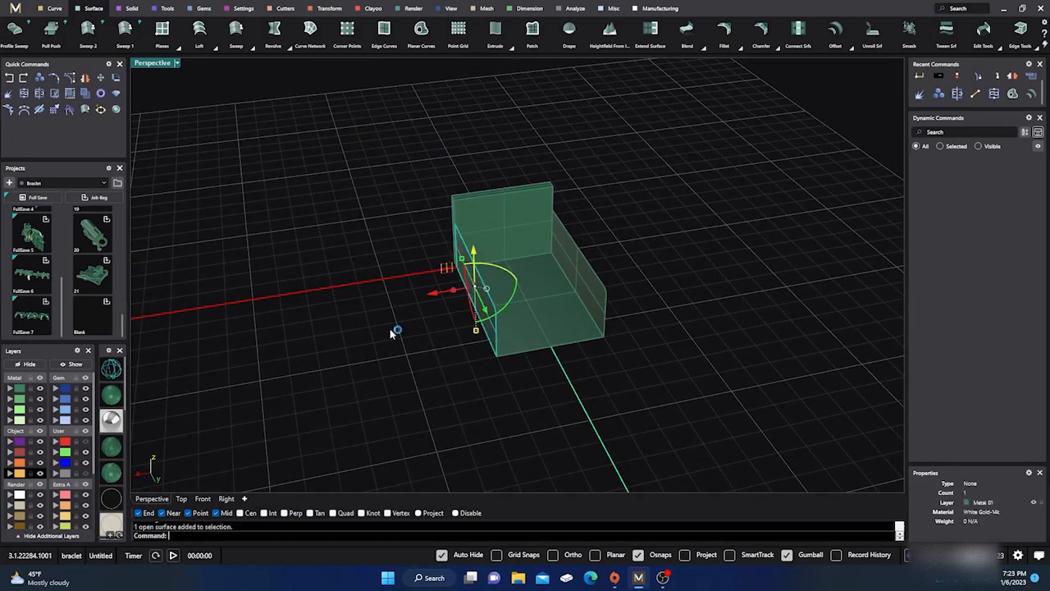
key(Return)
key(Return)
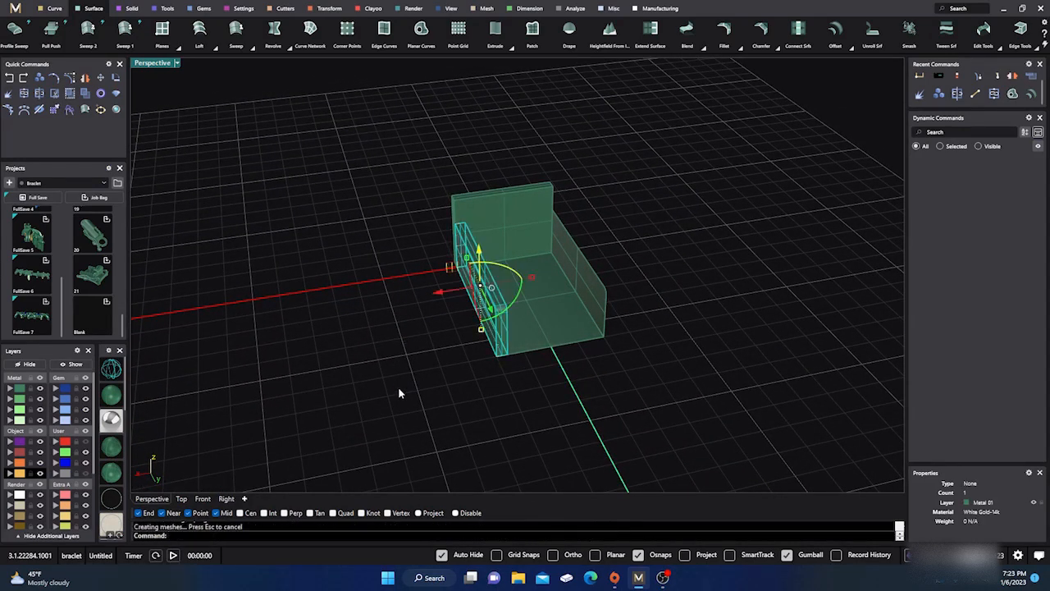
click(435, 377)
Offset the opposite side surface 0.4 mm inward as a solid, flipping its direction toward the inside of the tray.
click(596, 286)
key(Return)
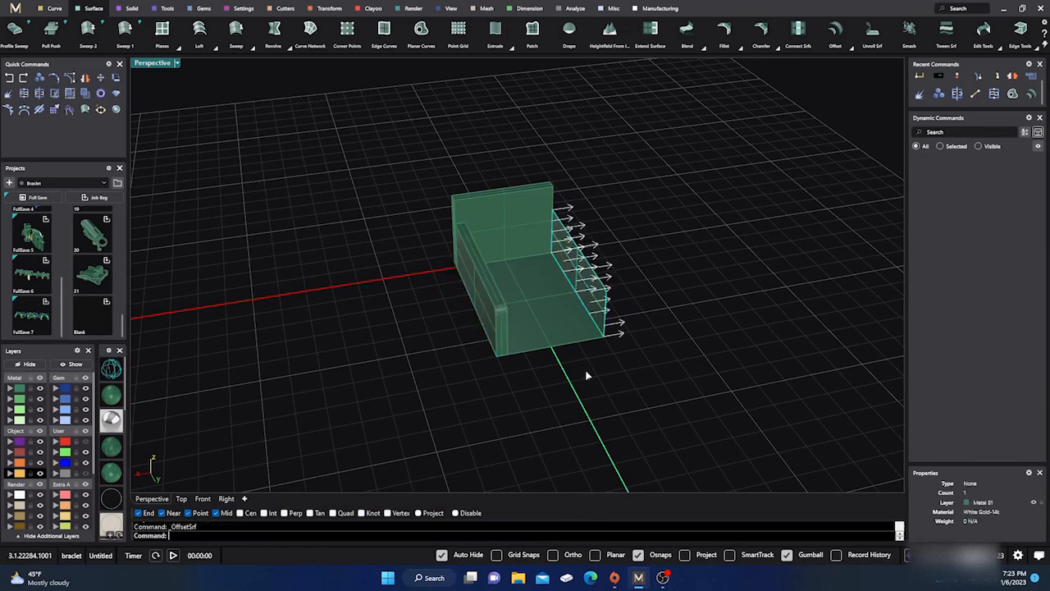
click(605, 536)
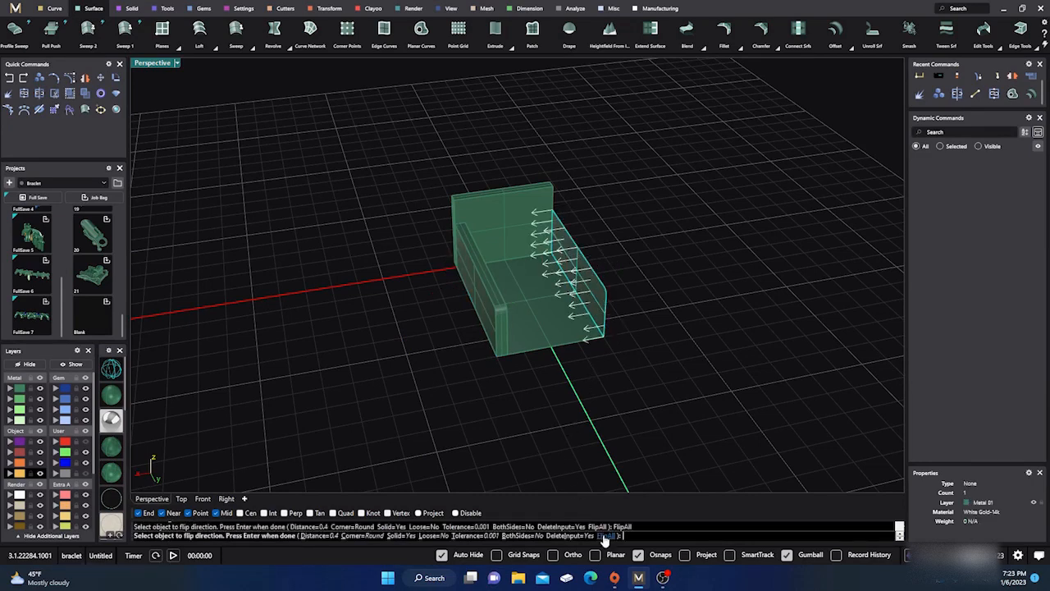
key(Return)
key(Return)
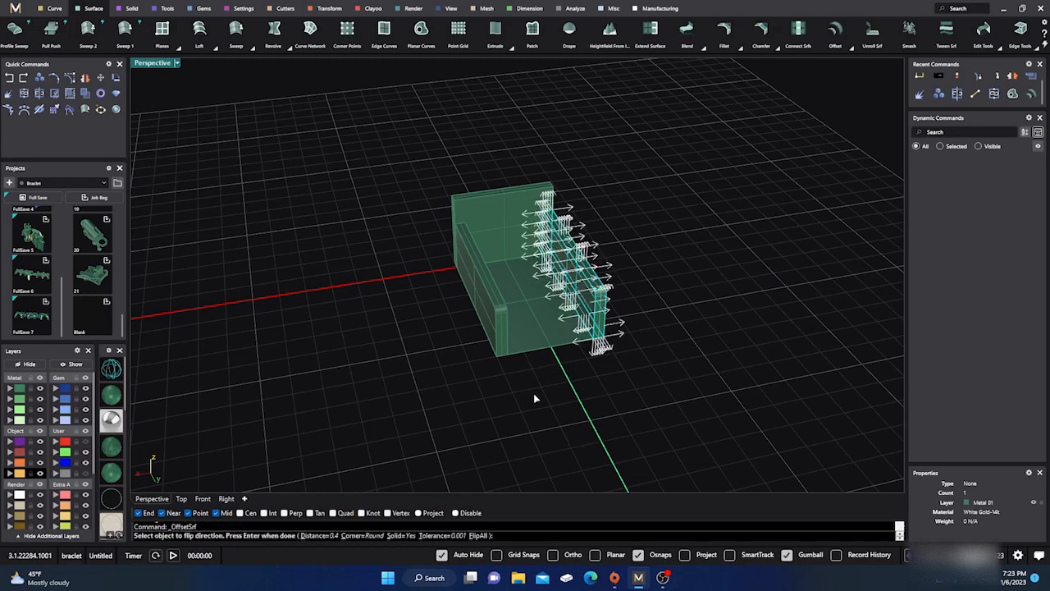
key(Return)
click(668, 334)
click(595, 313)
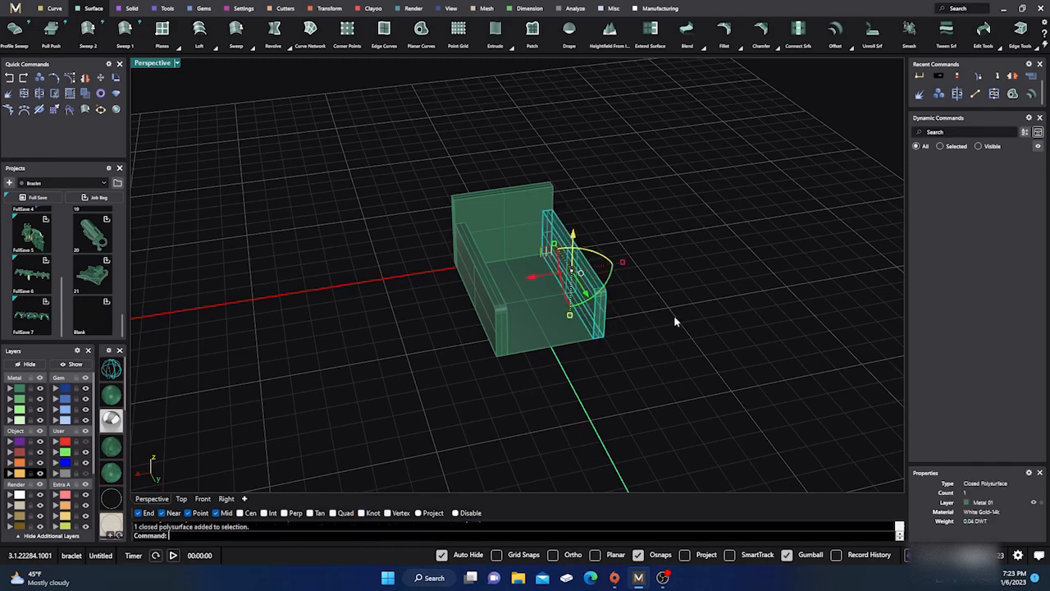
click(673, 316)
Offset the base surface 0.4 mm downward as a solid, flipping its direction away from the walls.
click(541, 336)
key(Return)
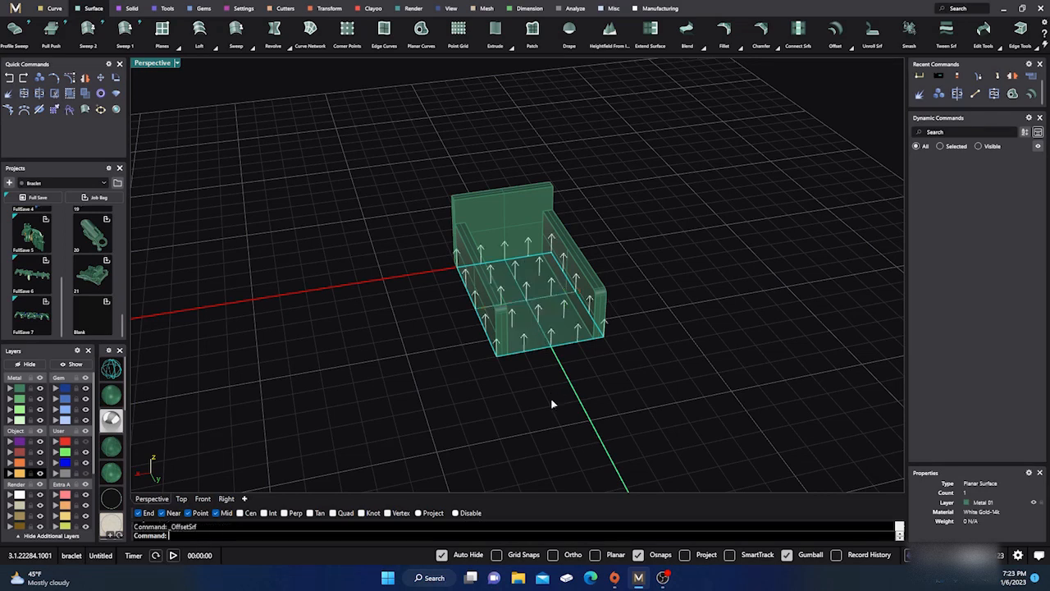
click(606, 534)
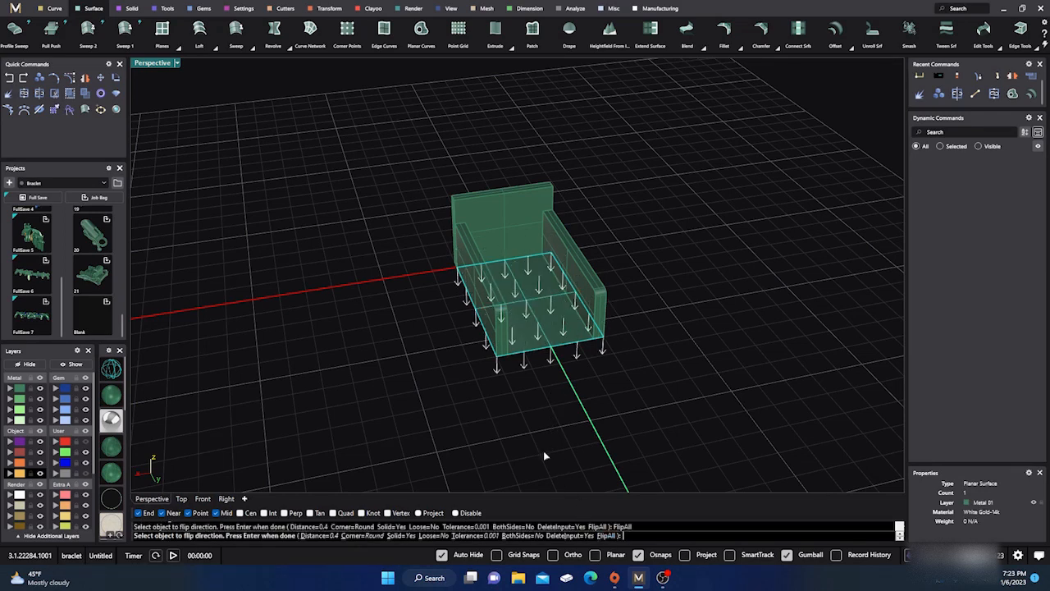
key(Return)
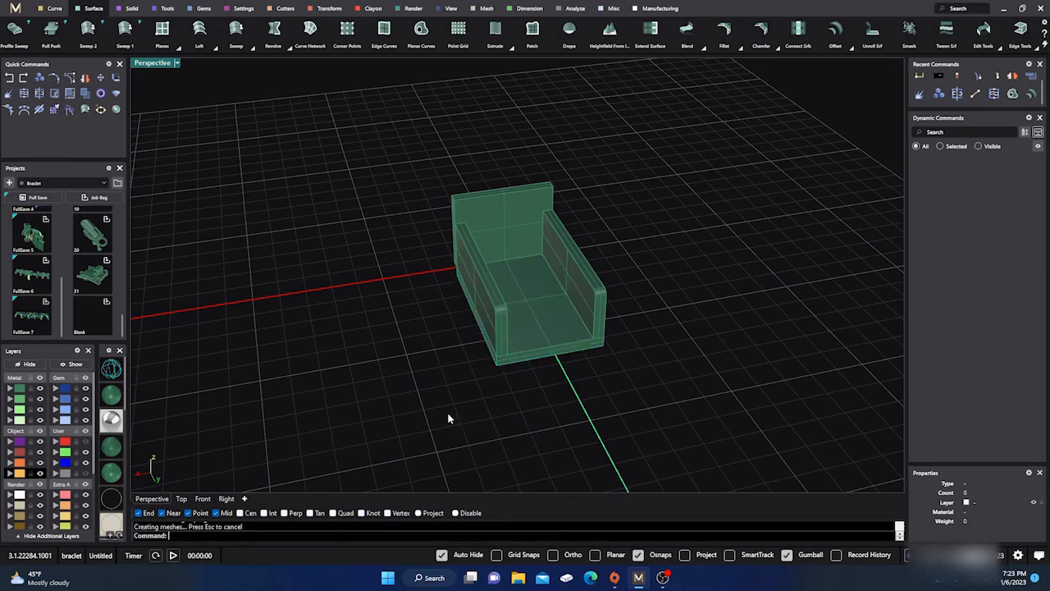
In the Right view, stretch the end wall vertically so its lower edge aligns with the underside of the base.
right_drag(447, 412, 431, 390)
scroll(518, 339, up, 5)
right_drag(460, 350, 552, 326)
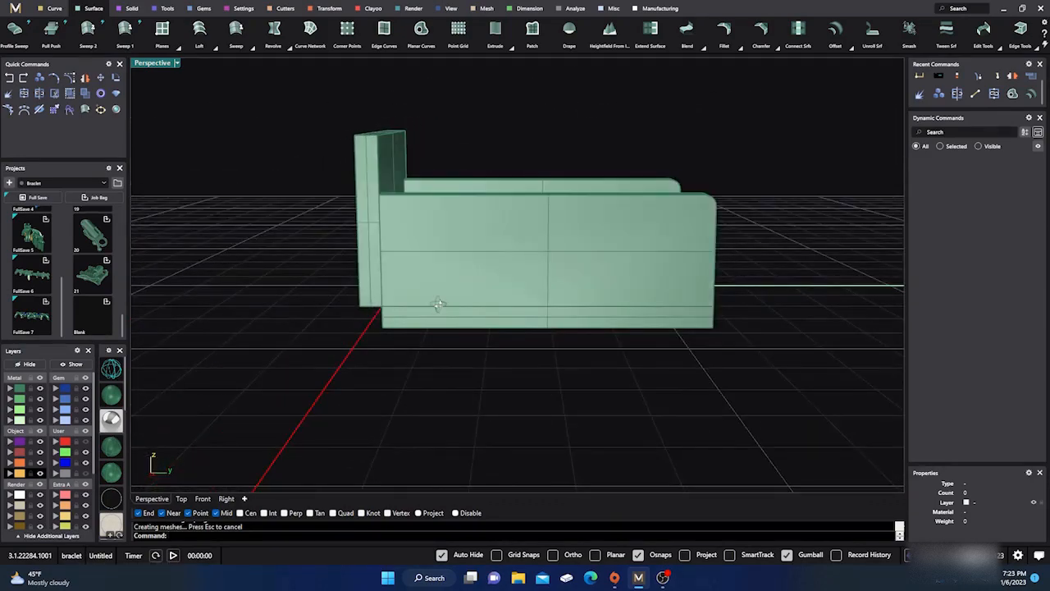
click(387, 247)
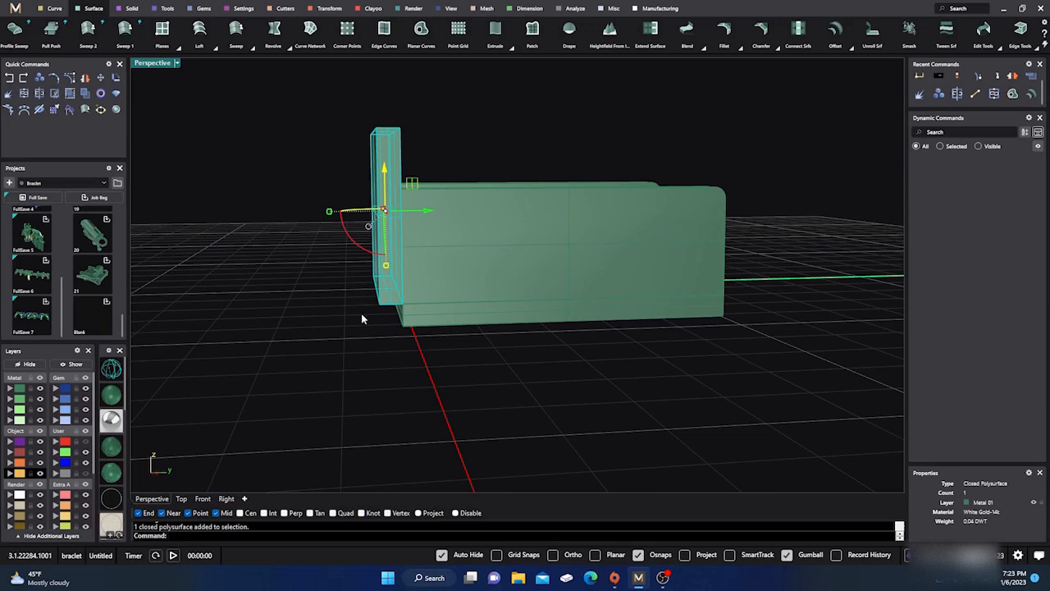
click(226, 498)
right_drag(340, 411, 389, 407)
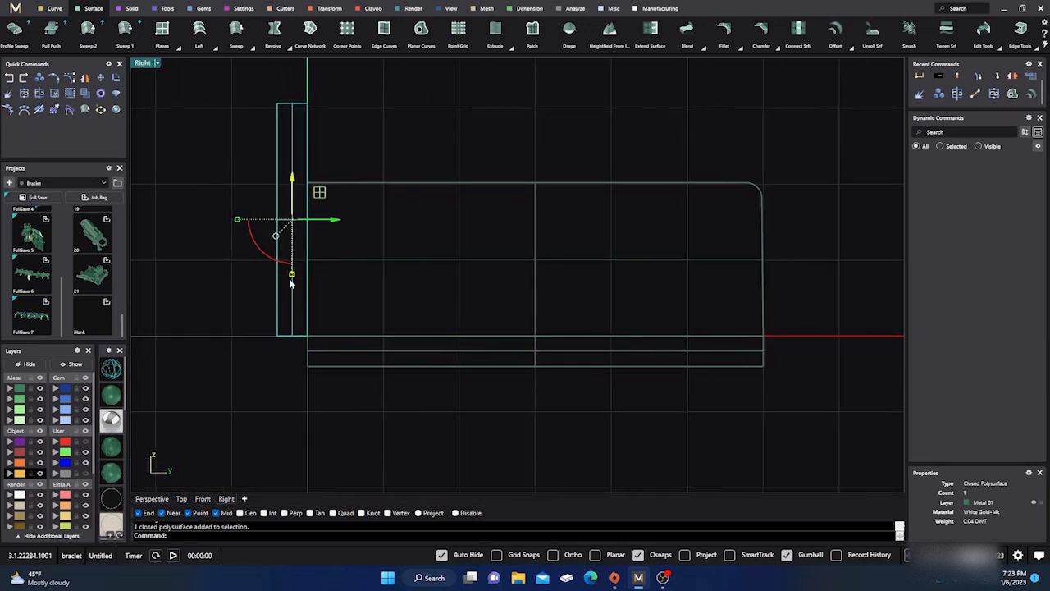
drag(291, 277, 288, 292)
click(419, 397)
scroll(461, 415, down, 2)
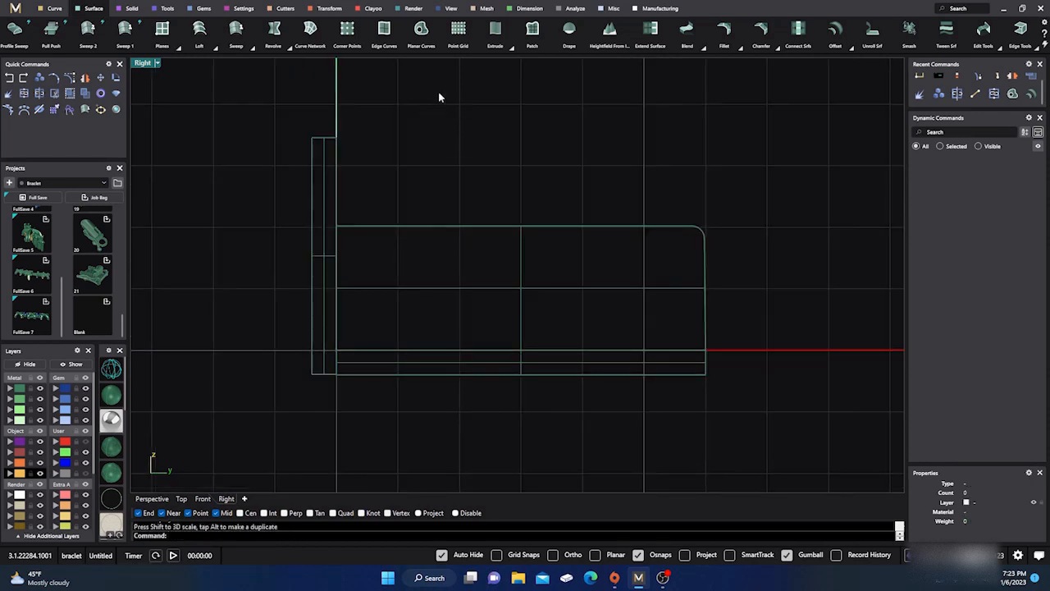
Scale the end wall in one direction from its lower edge, lowering its top to a height of about 3.46 mm.
click(1012, 86)
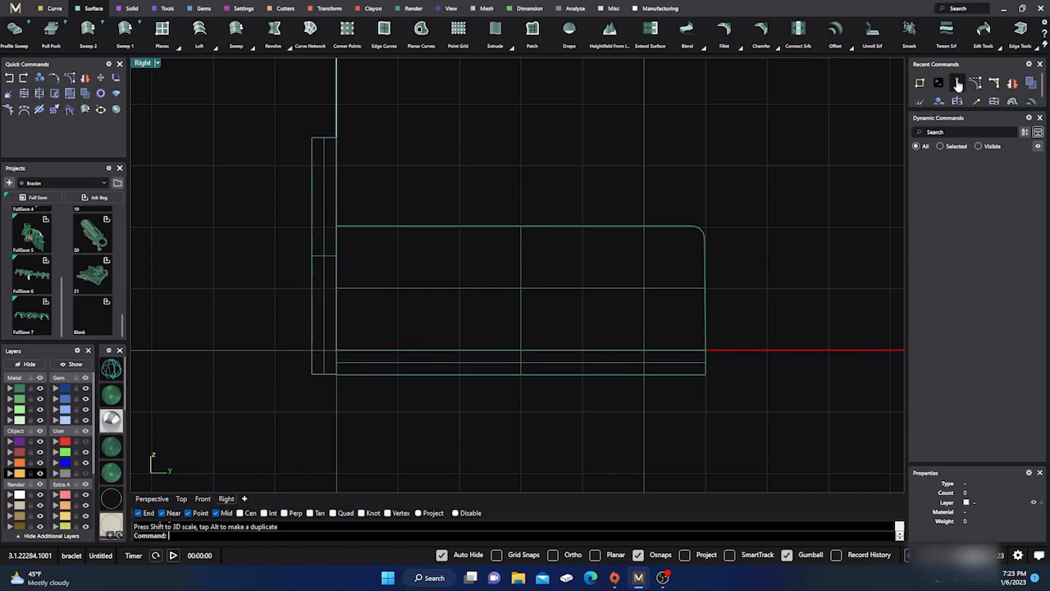
click(326, 182)
key(Return)
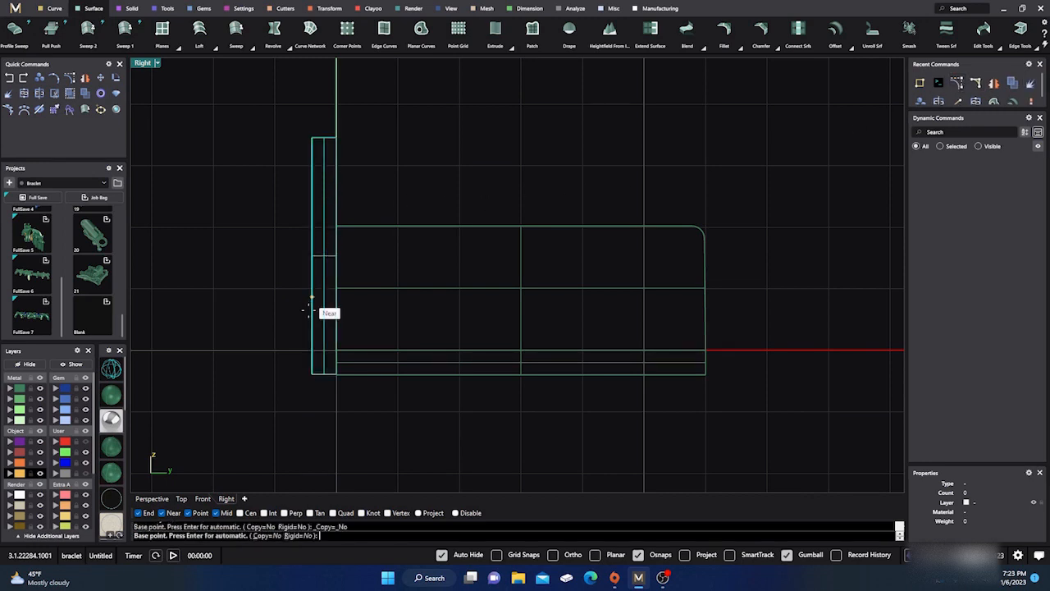
click(324, 374)
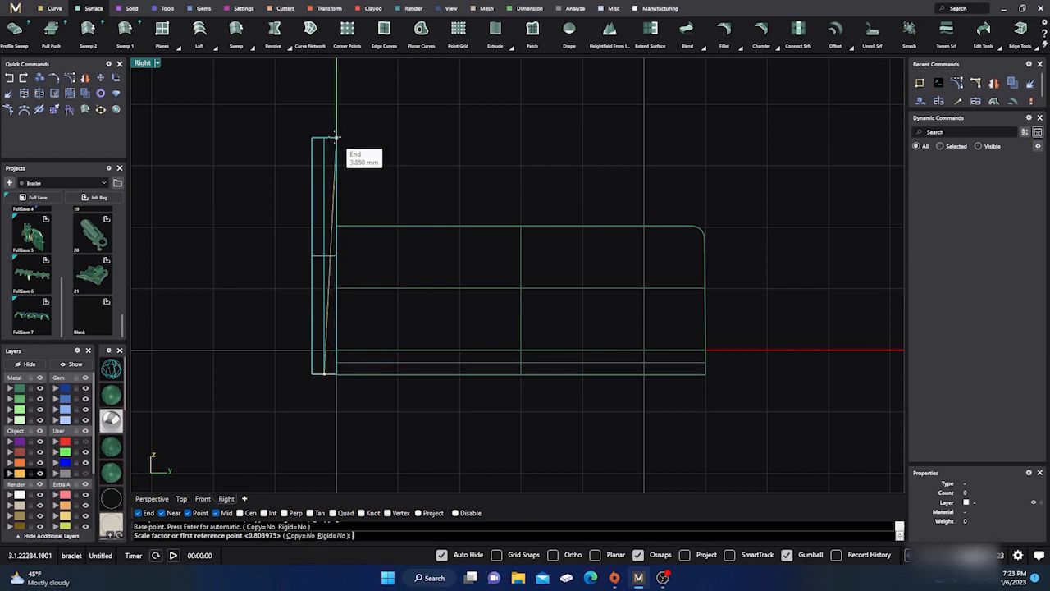
click(324, 139)
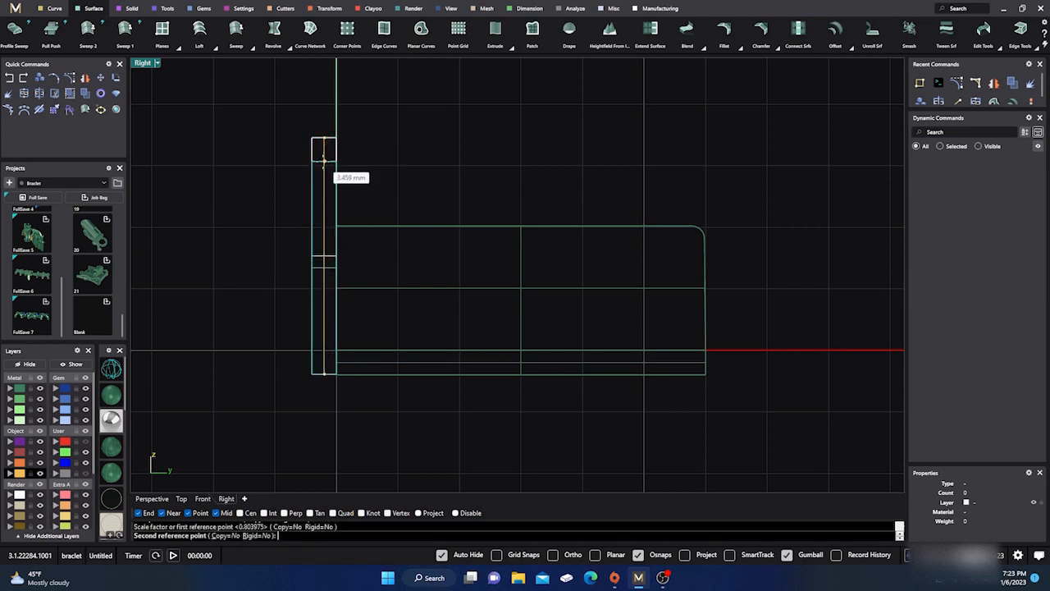
click(324, 161)
click(152, 499)
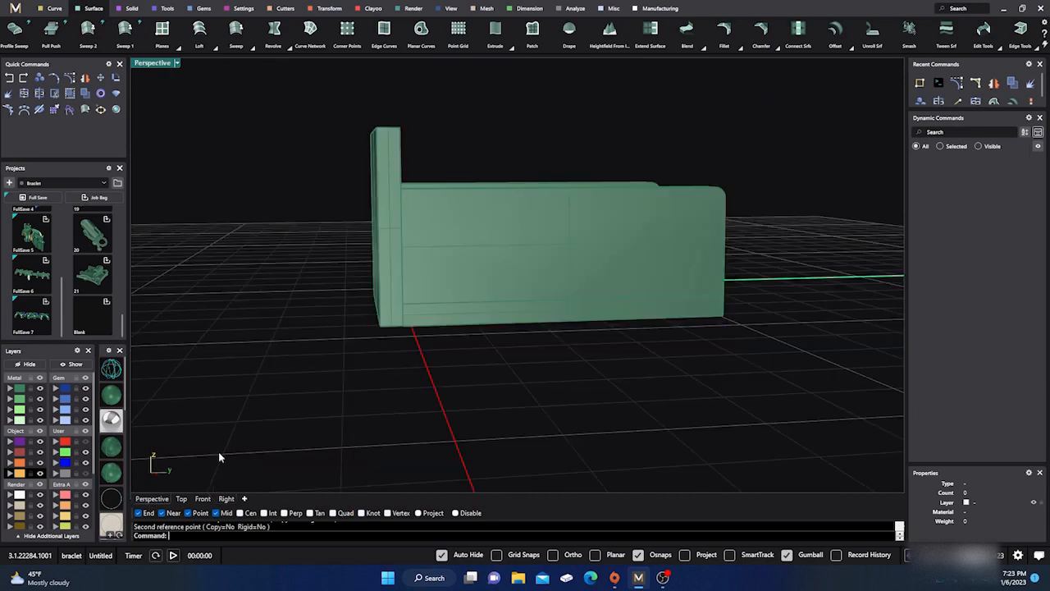
right_drag(218, 457, 295, 423)
In a wireframe Front view, draw a rectangle from one side wall's inner bottom corner to the other side wall's inner top corner.
click(202, 499)
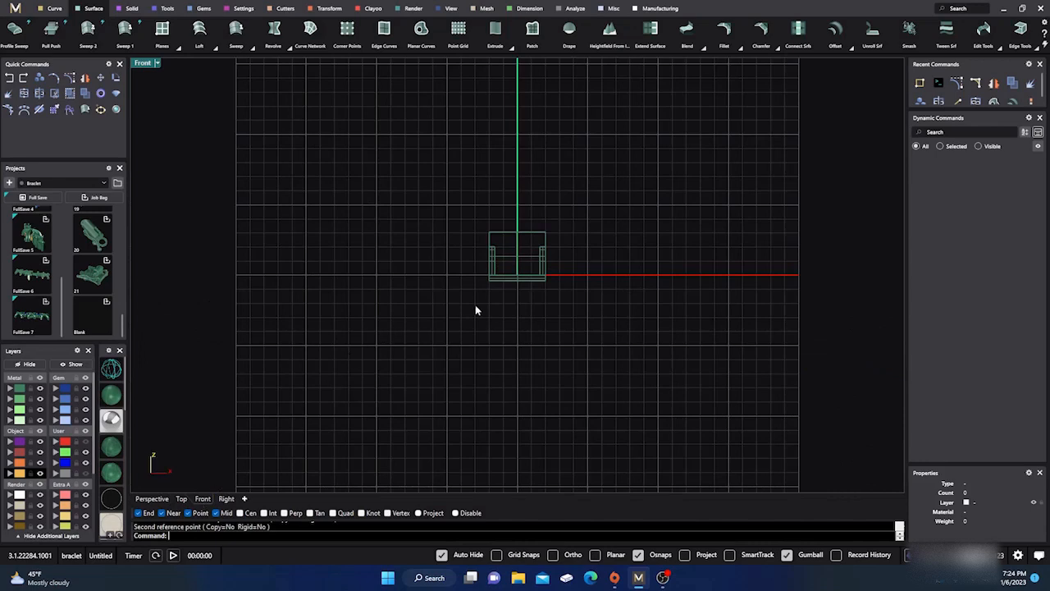
scroll(532, 242, up, 5)
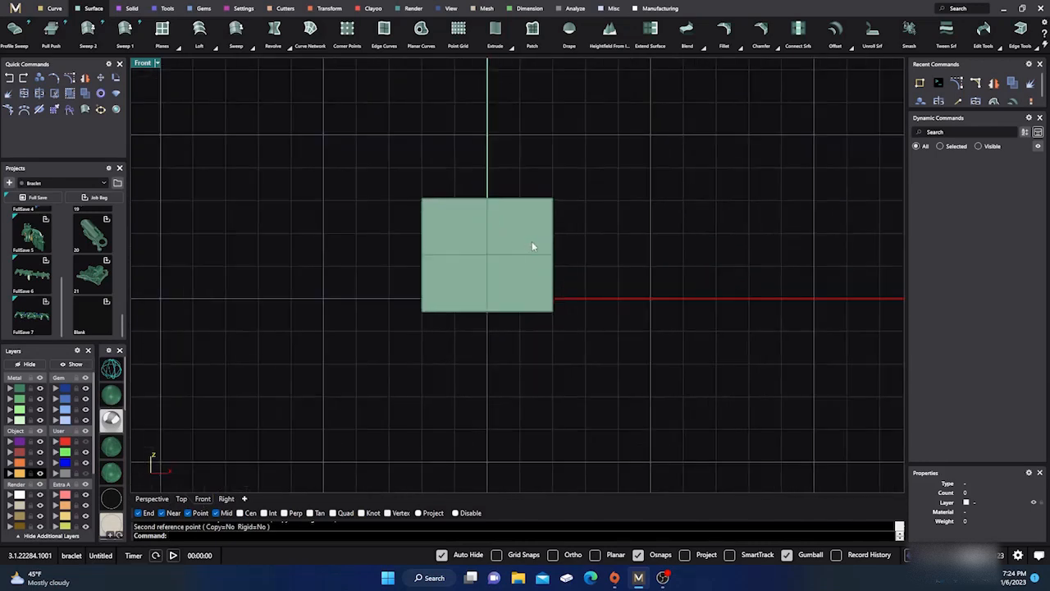
scroll(483, 260, up, 2)
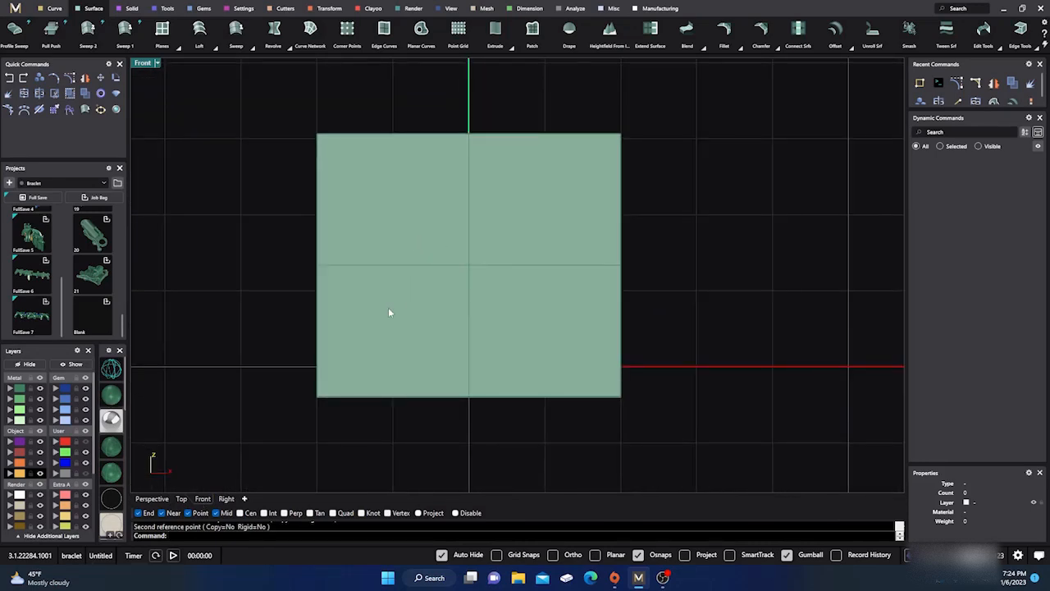
click(110, 372)
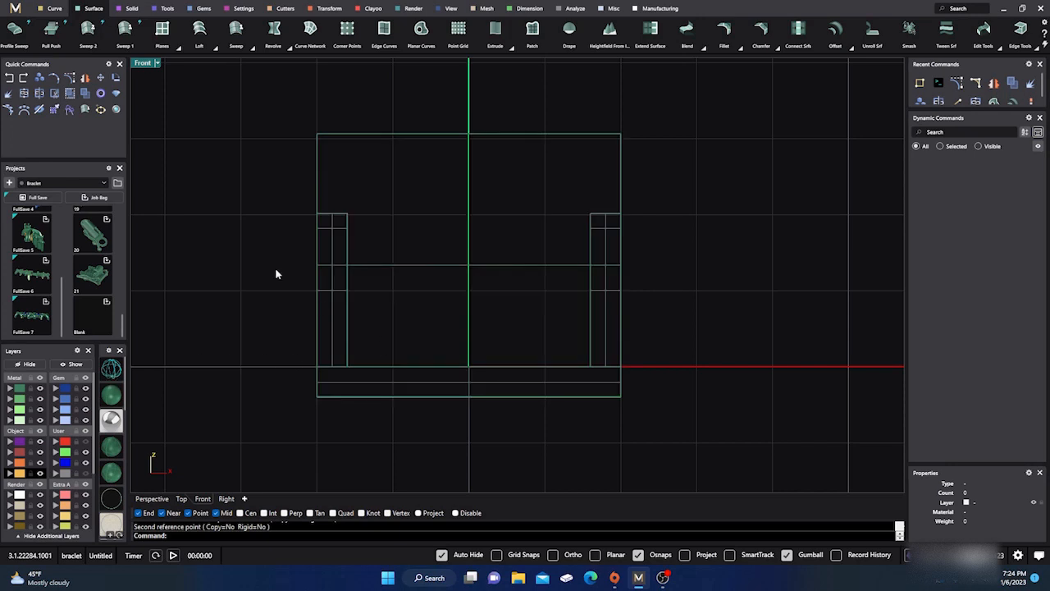
click(53, 10)
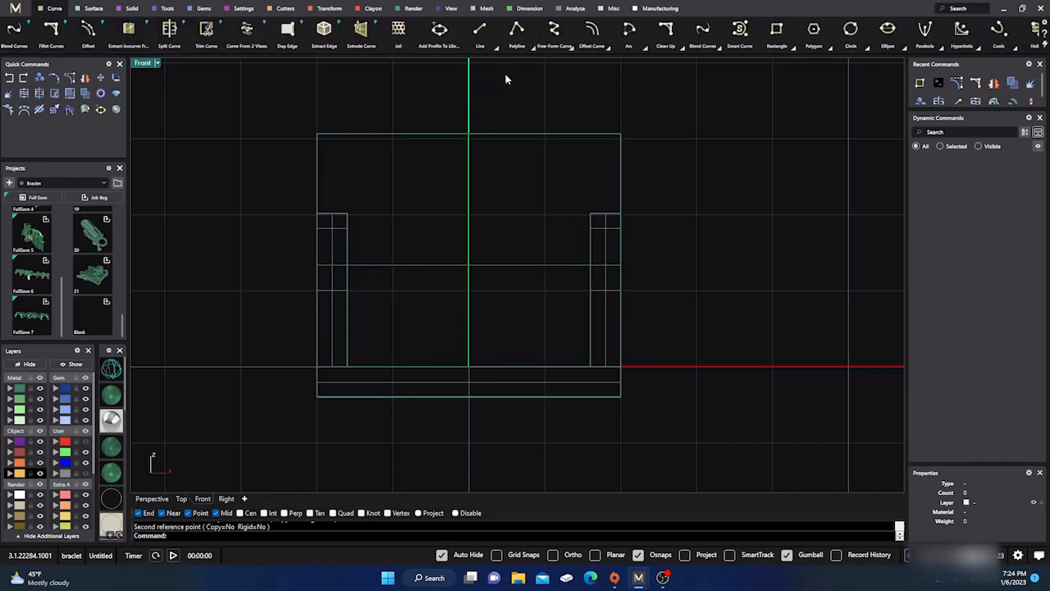
click(776, 30)
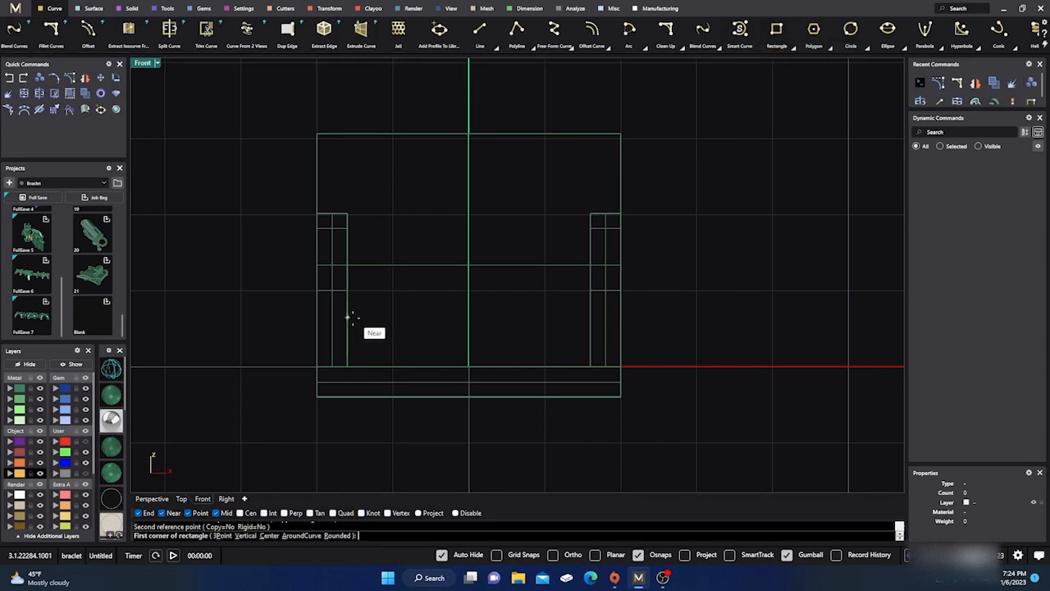
click(347, 366)
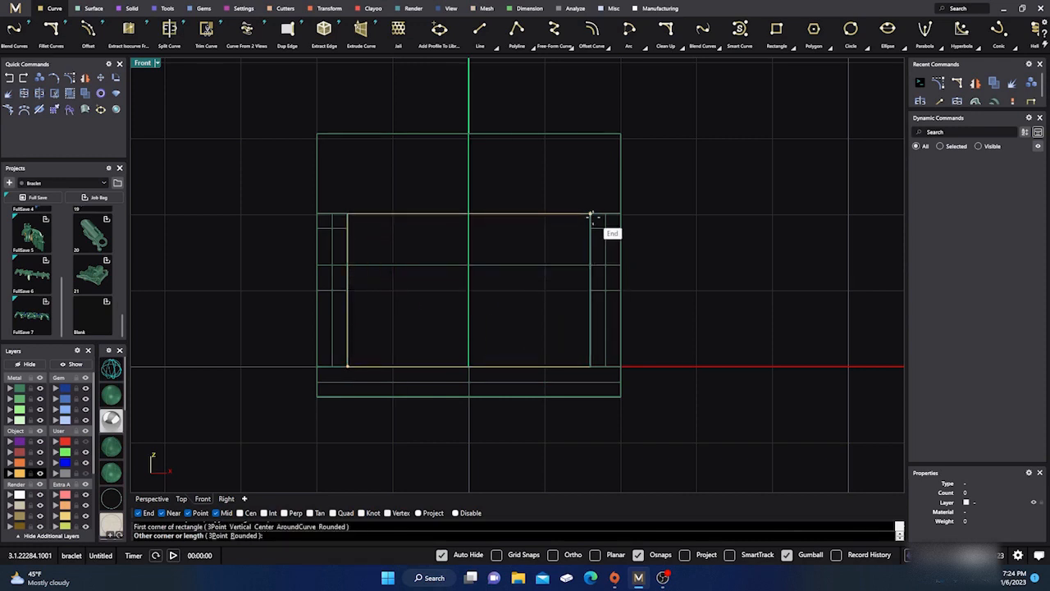
click(590, 214)
Switch the perspective view to a wireframe display and examine the rectangle's position against the end wall.
click(165, 500)
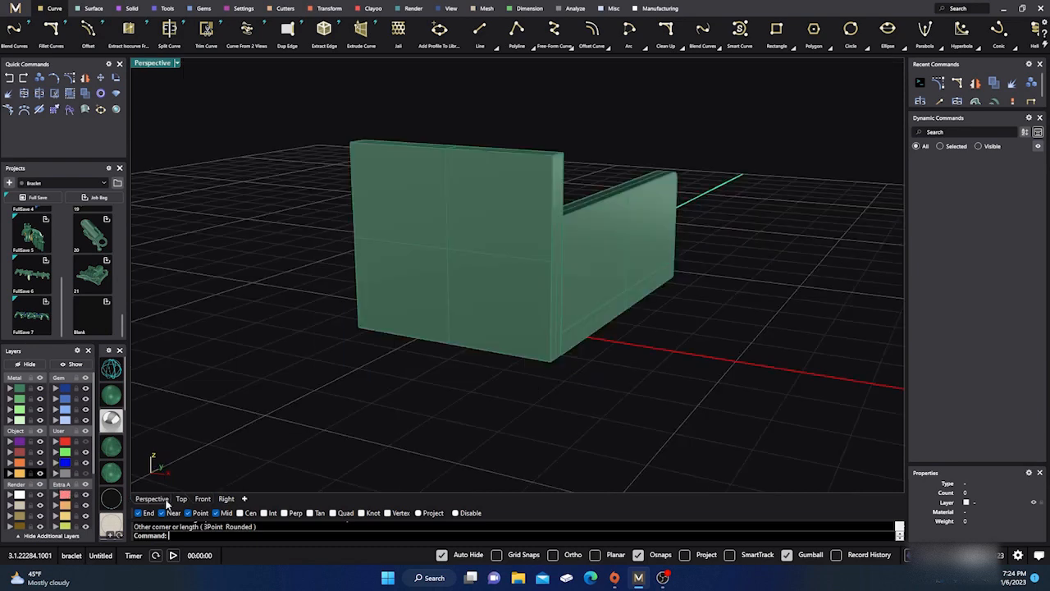
right_drag(371, 402, 163, 359)
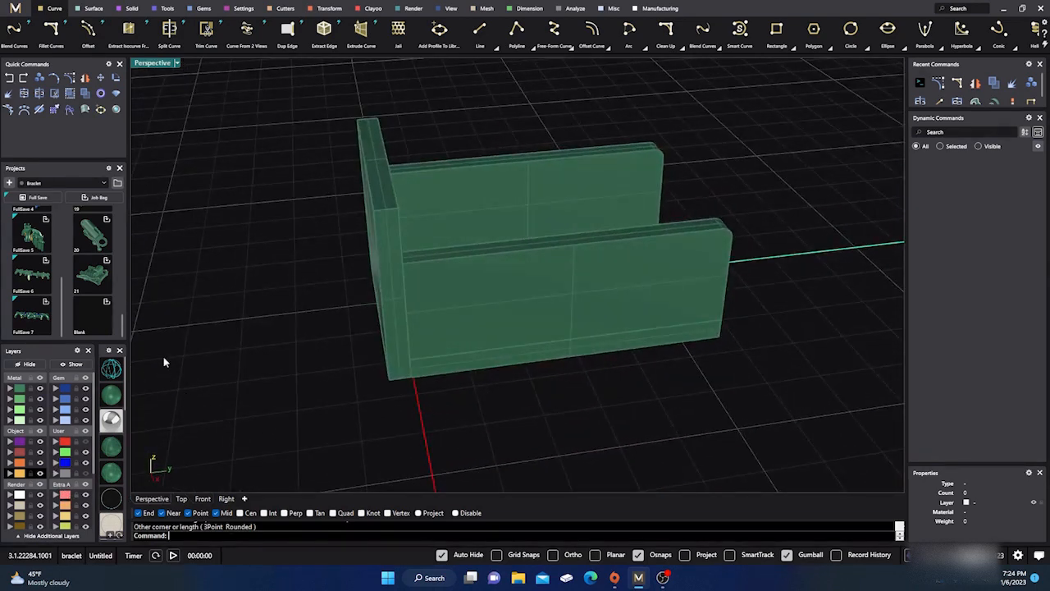
click(108, 374)
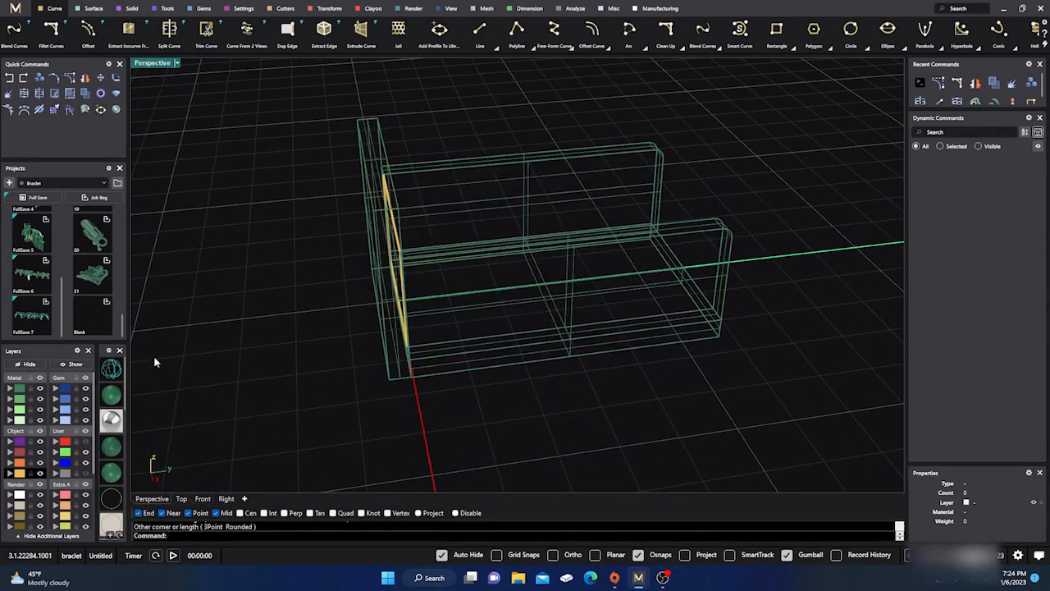
right_drag(392, 367, 474, 342)
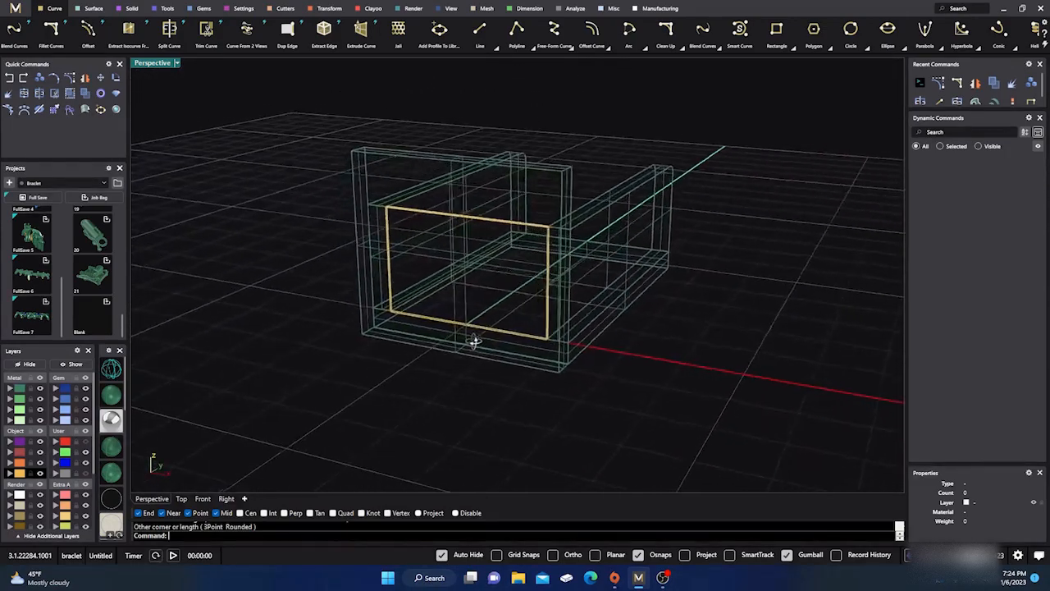
Extrude the inner opening rectangle along the length of the side walls, through the interior of the box.
click(540, 230)
right_drag(445, 402, 475, 385)
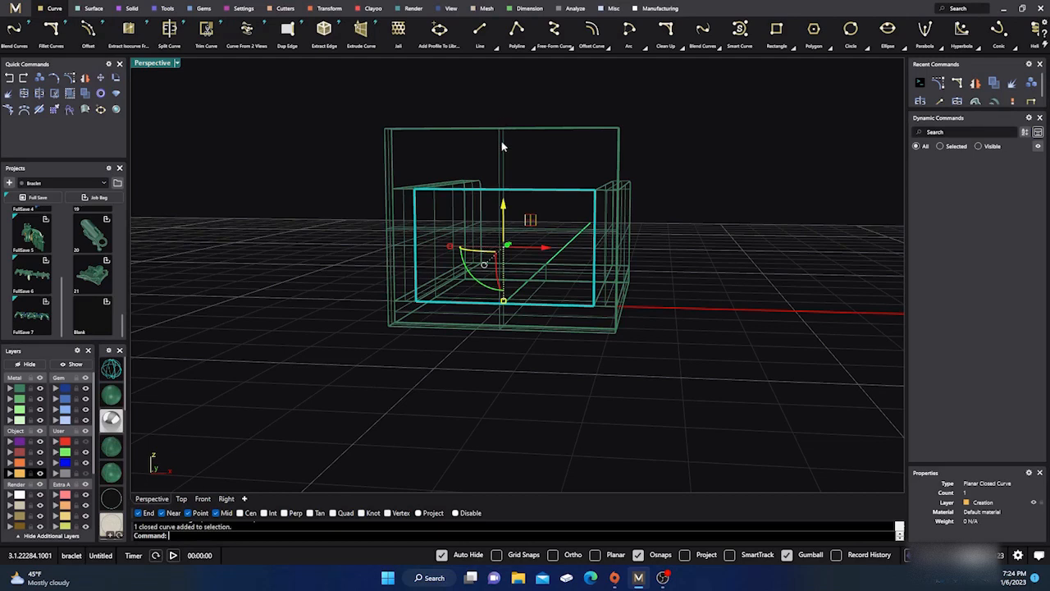
right_drag(515, 206, 485, 224)
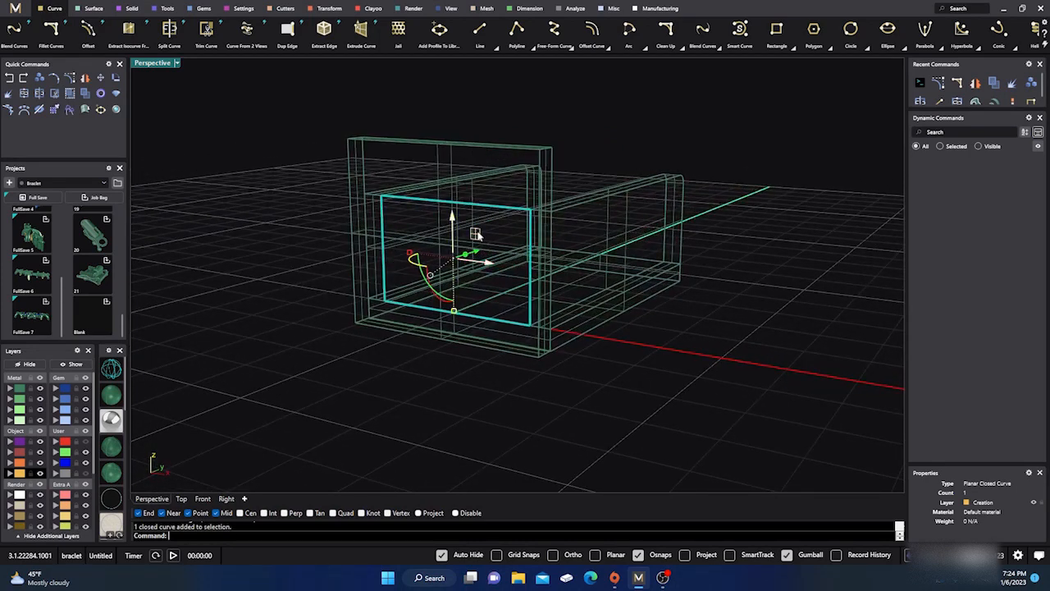
drag(476, 249, 632, 176)
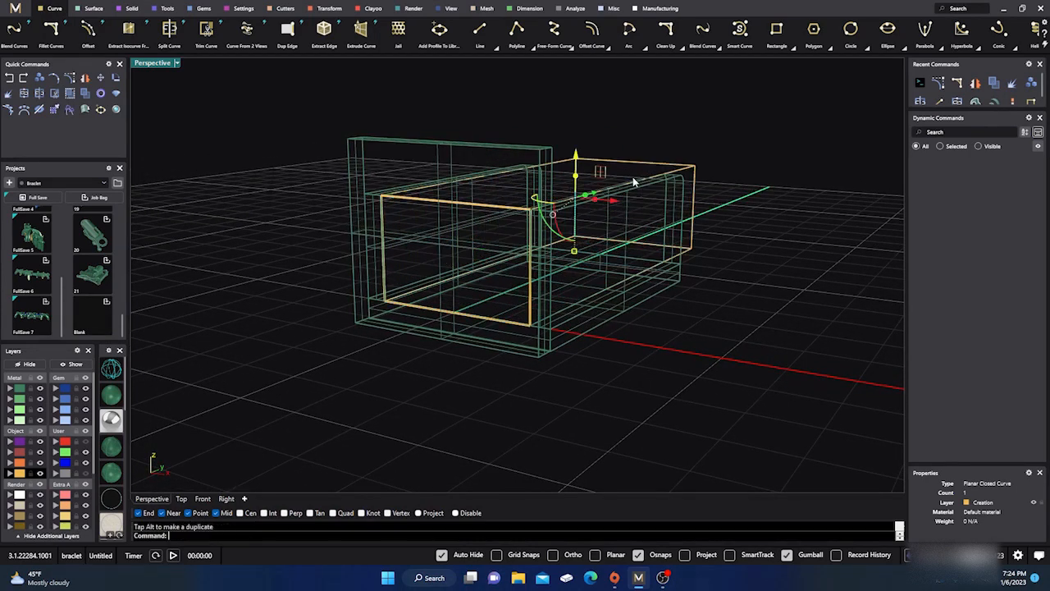
click(621, 104)
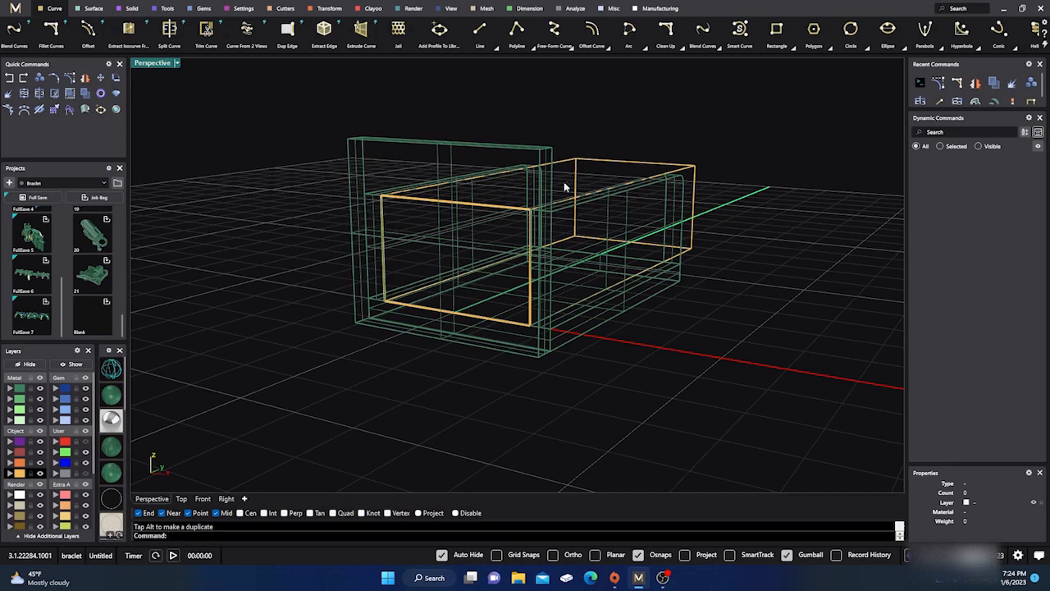
Switch the perspective view to a shaded display and move the extrusion along its length until it passes out through the end wall.
click(110, 396)
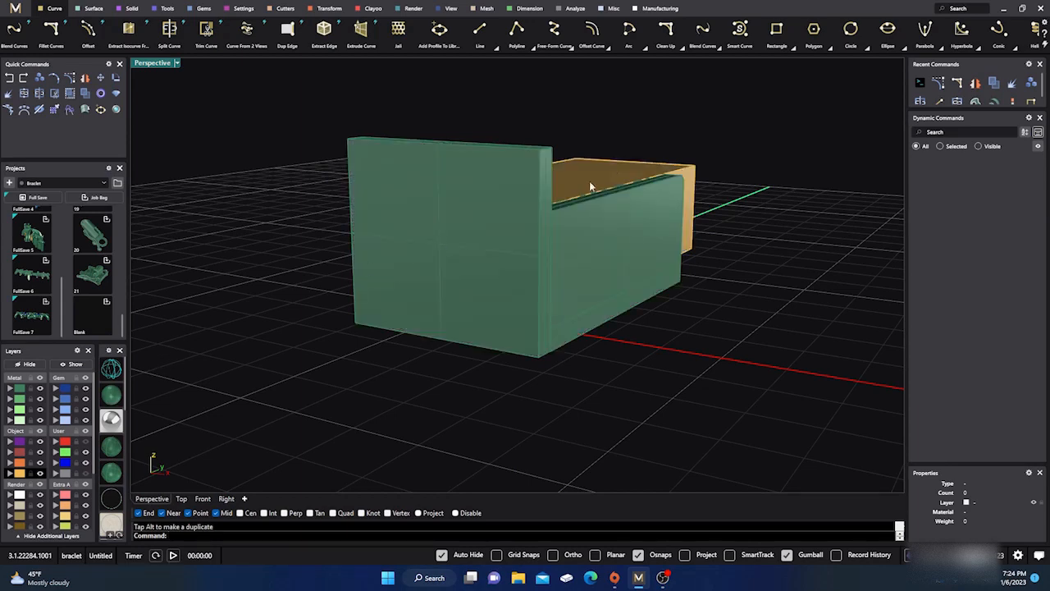
click(613, 161)
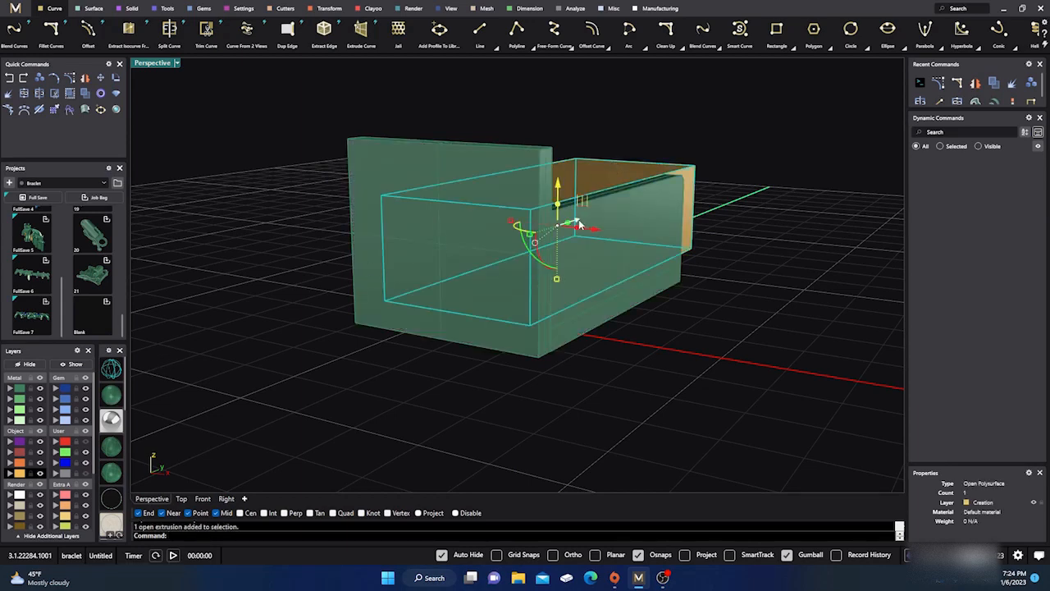
drag(578, 224, 468, 244)
click(287, 139)
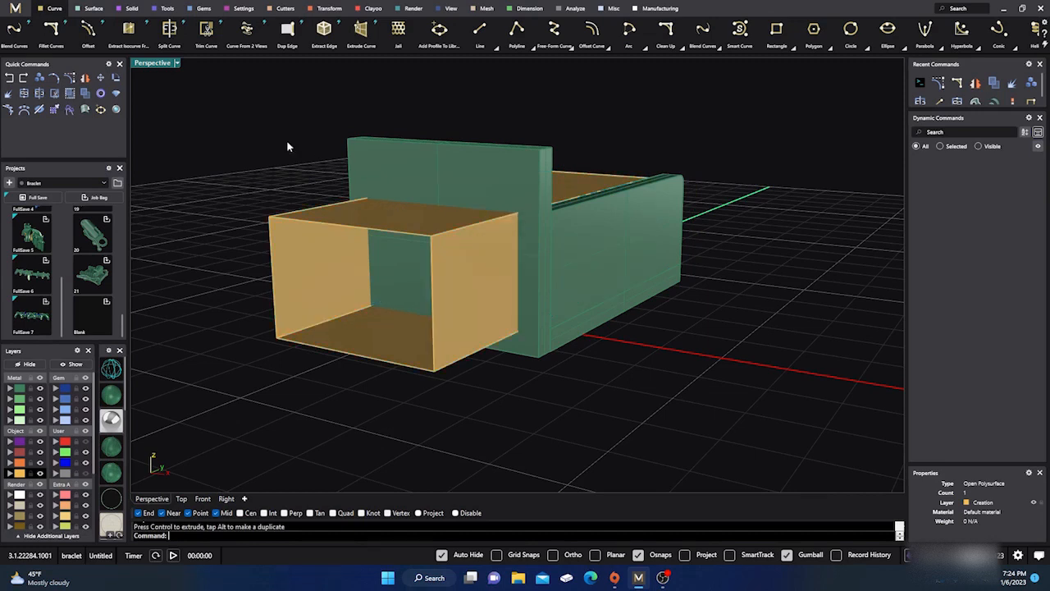
Cap both open ends of the extruded rectangle to make it a closed solid.
click(344, 216)
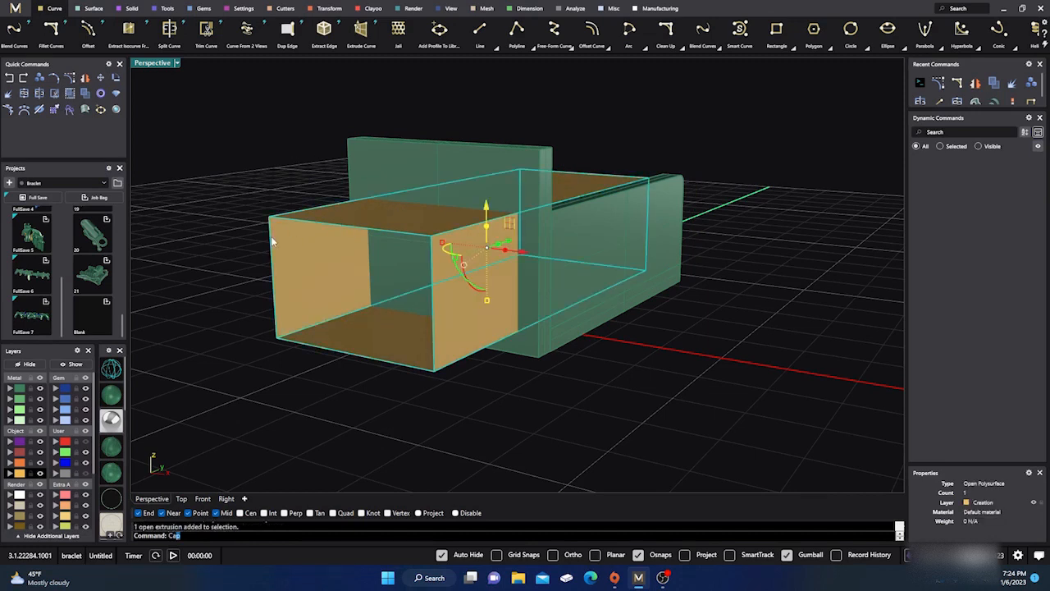
key(Return)
click(235, 279)
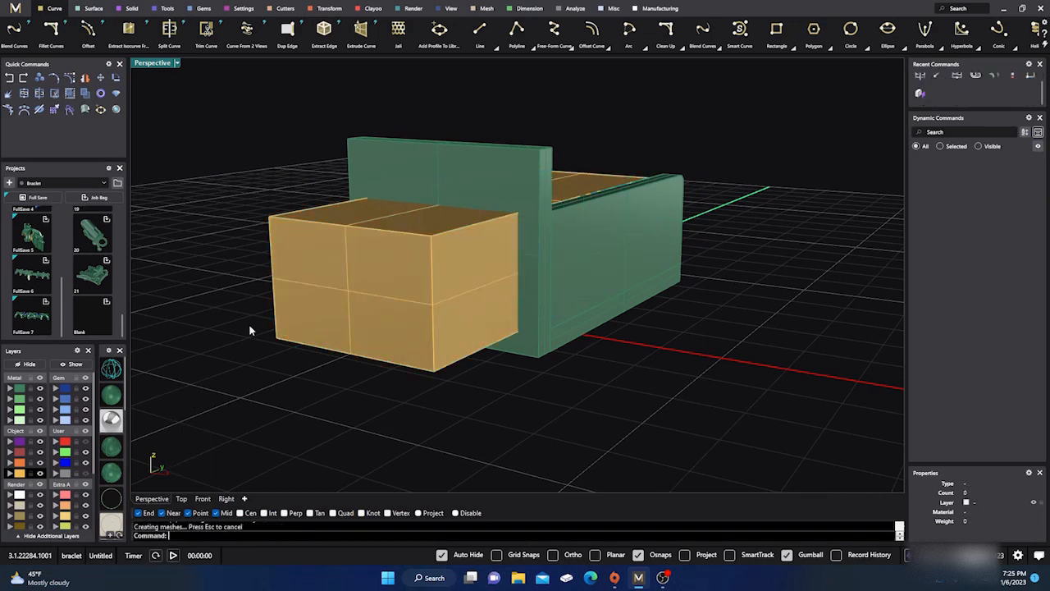
Check the capped block where it passes through the end wall and bring up the solid modelling commands.
right_drag(251, 328, 212, 337)
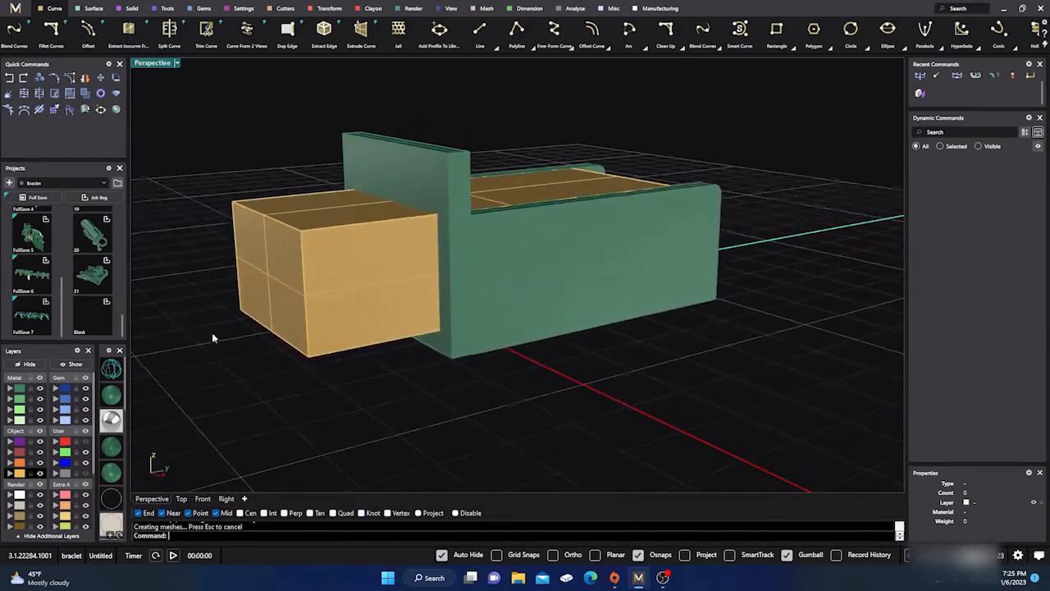
click(338, 268)
click(264, 128)
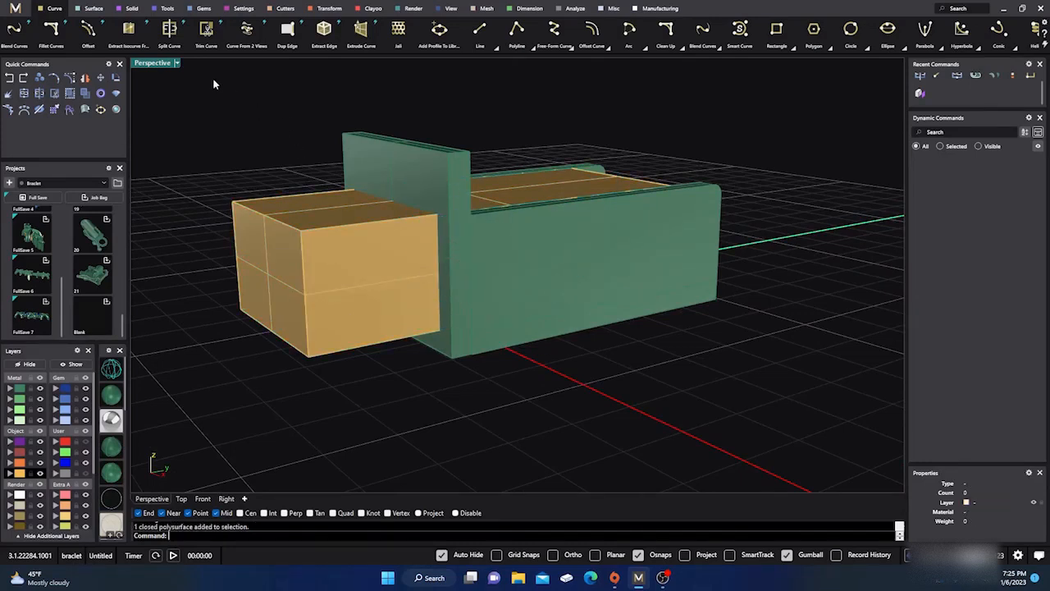
click(131, 10)
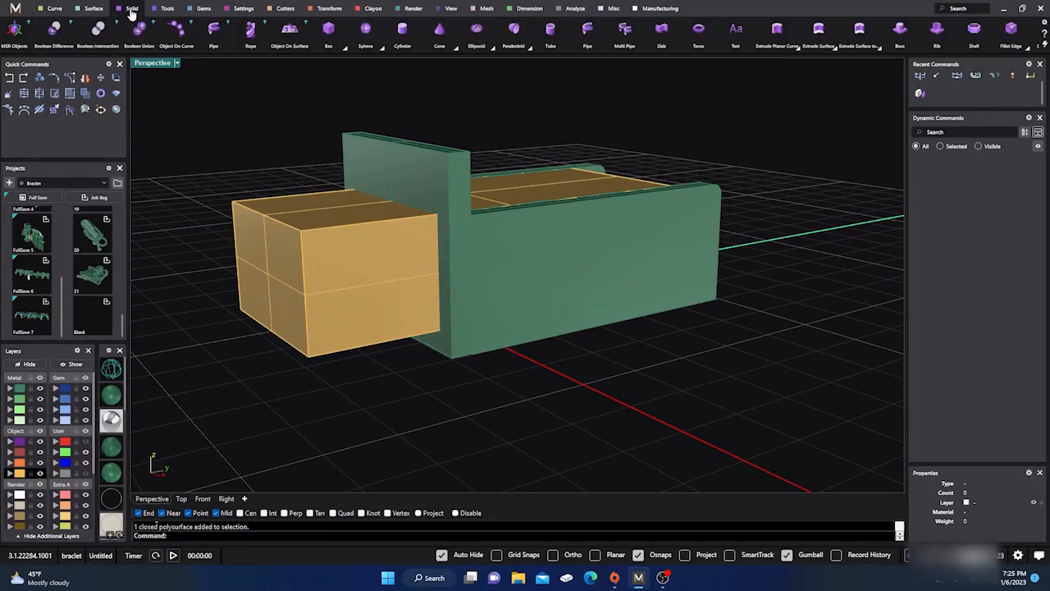
Subtract the long orange block from the upright front plate with Boolean Difference, completing the command to open a rectangular window.
click(55, 33)
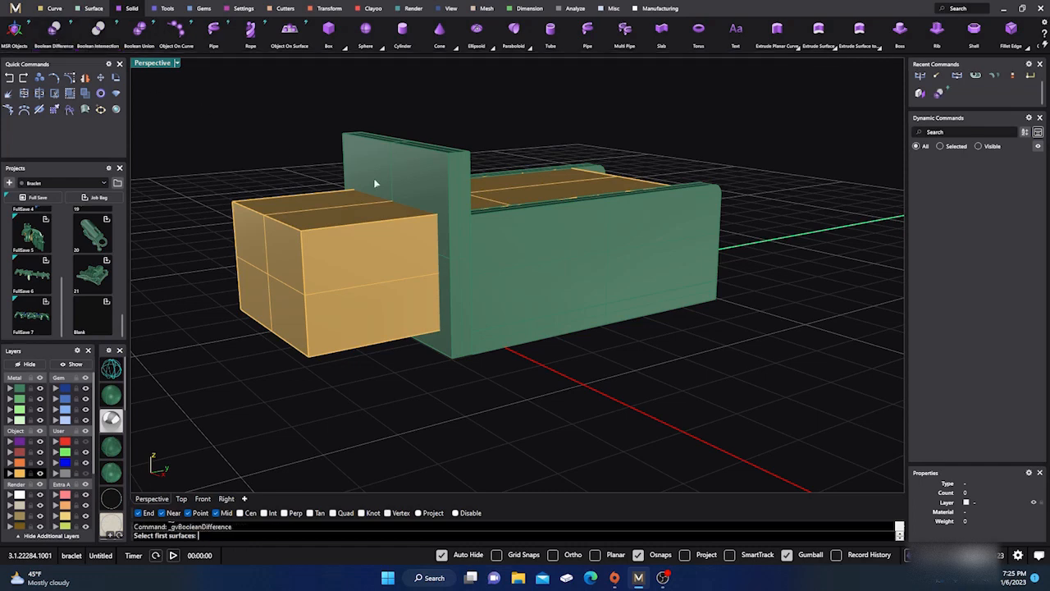
click(386, 179)
key(Return)
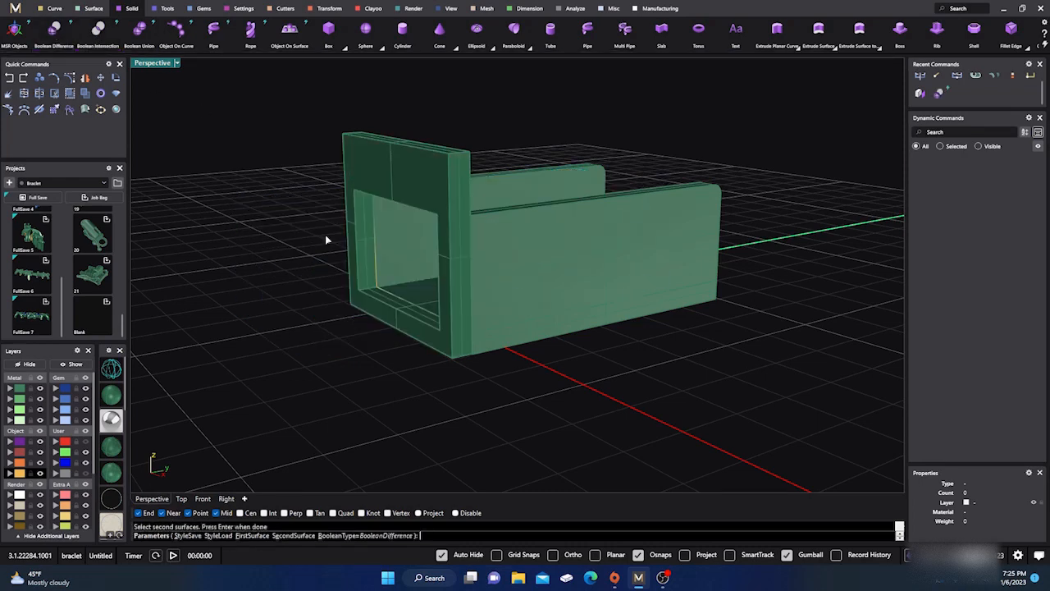
right_drag(313, 372, 405, 368)
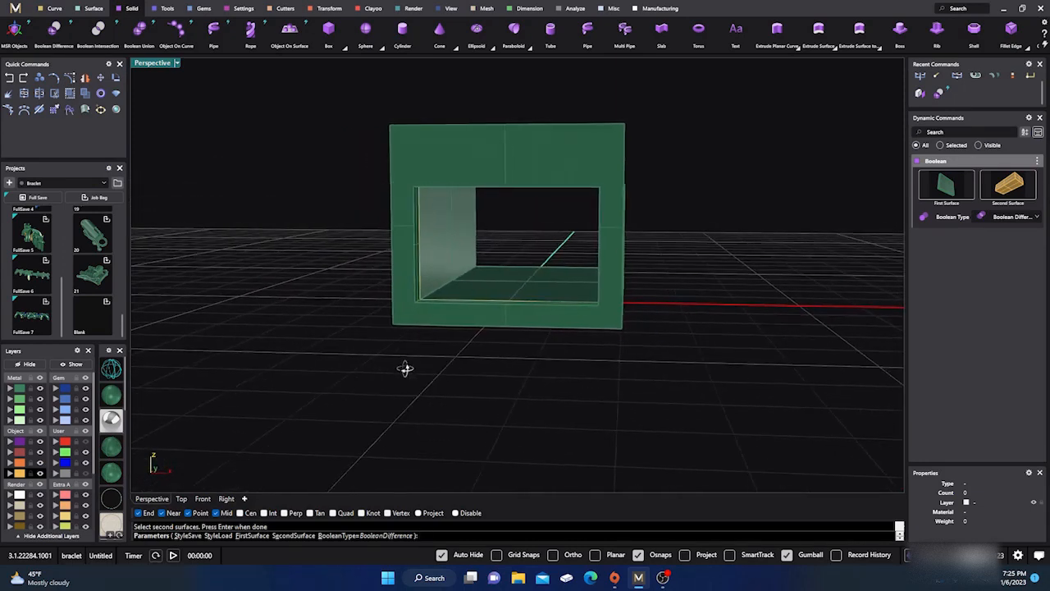
click(201, 498)
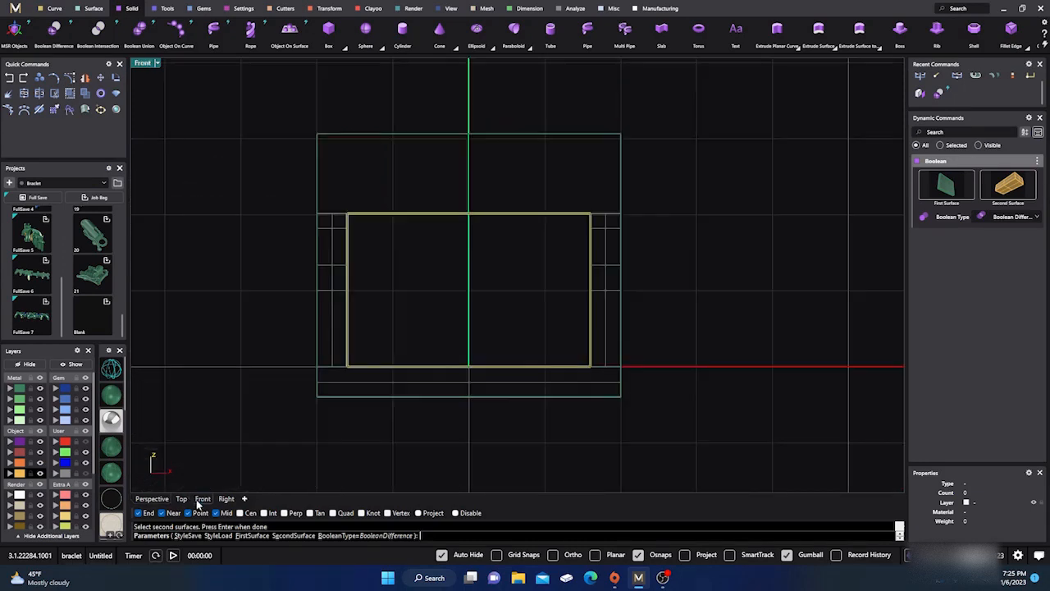
click(111, 394)
right_drag(233, 357, 258, 392)
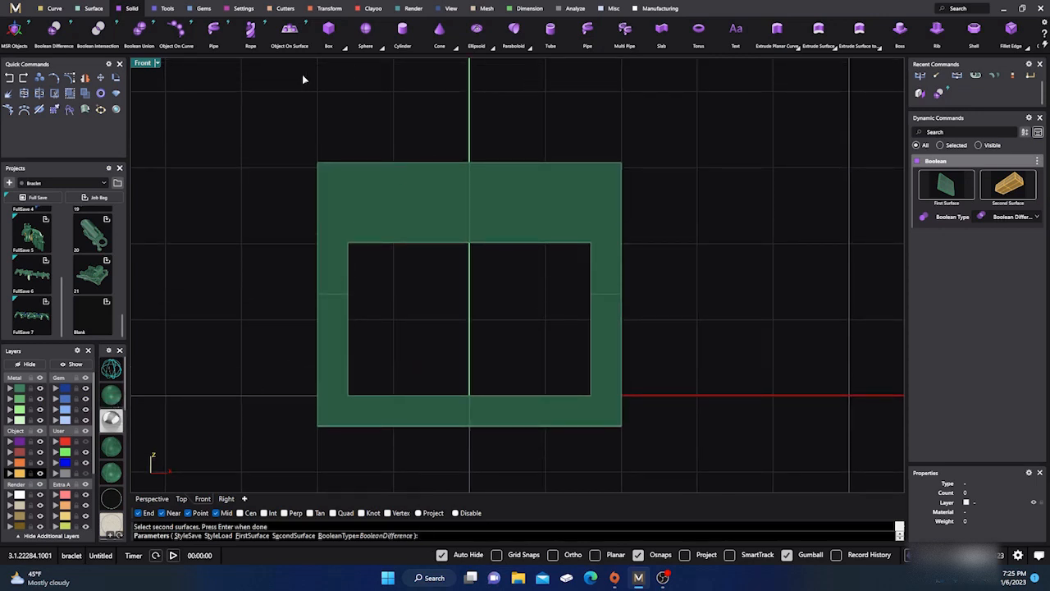
scroll(1009, 102, up, 1)
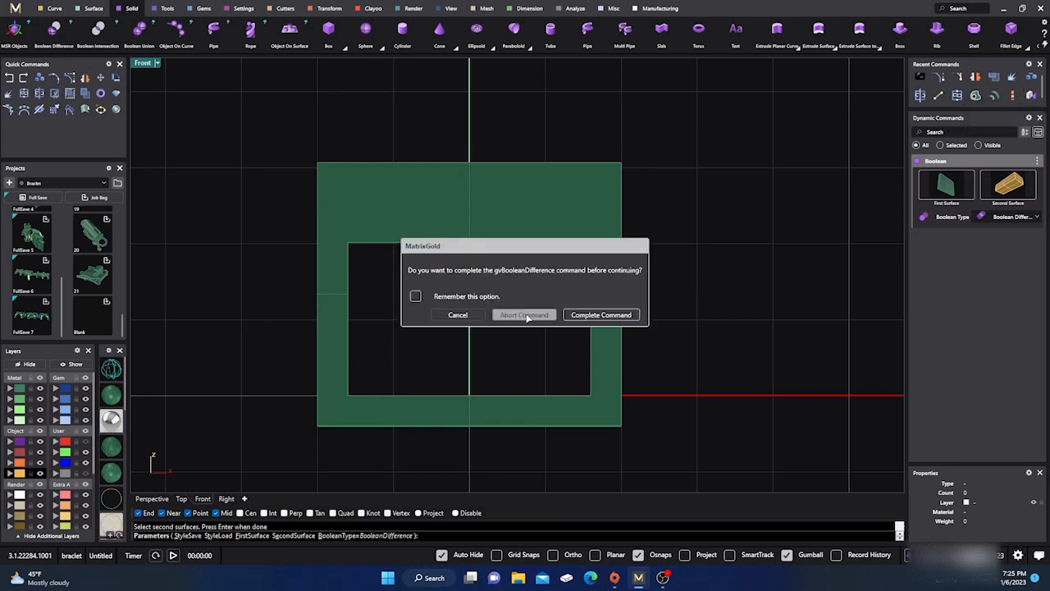
click(584, 315)
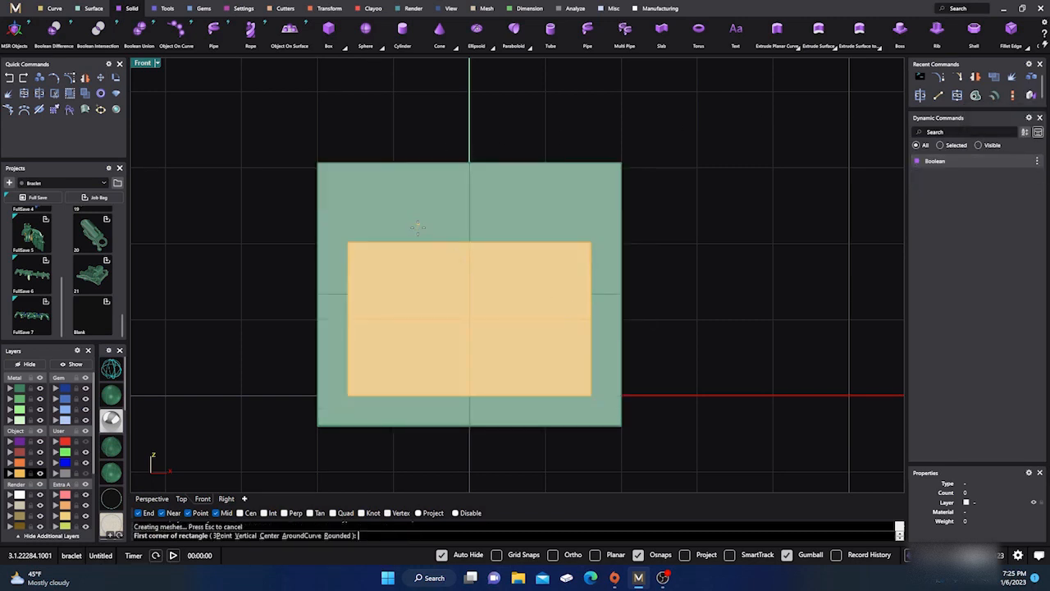
key(Escape)
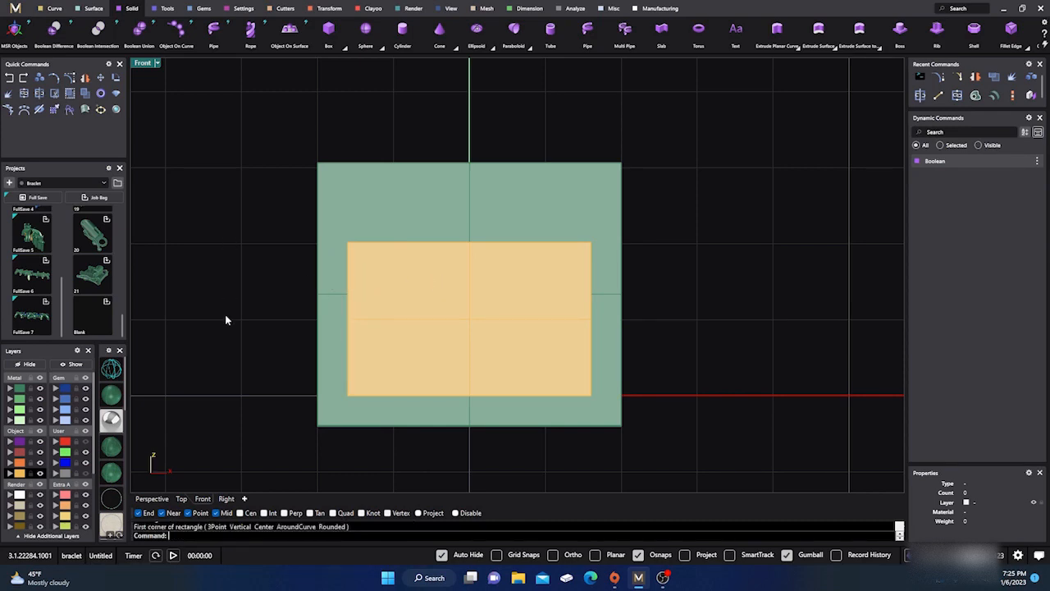
Move the orange cutter block and the uncut front plate to the hidden User 04 layer.
click(152, 498)
right_drag(291, 426, 415, 399)
click(362, 310)
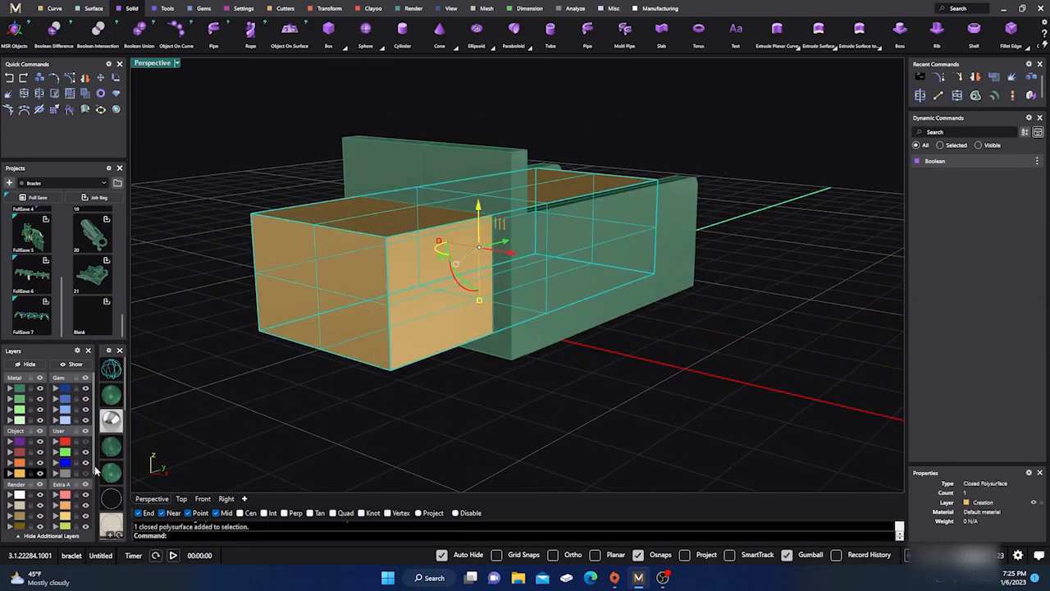
click(58, 476)
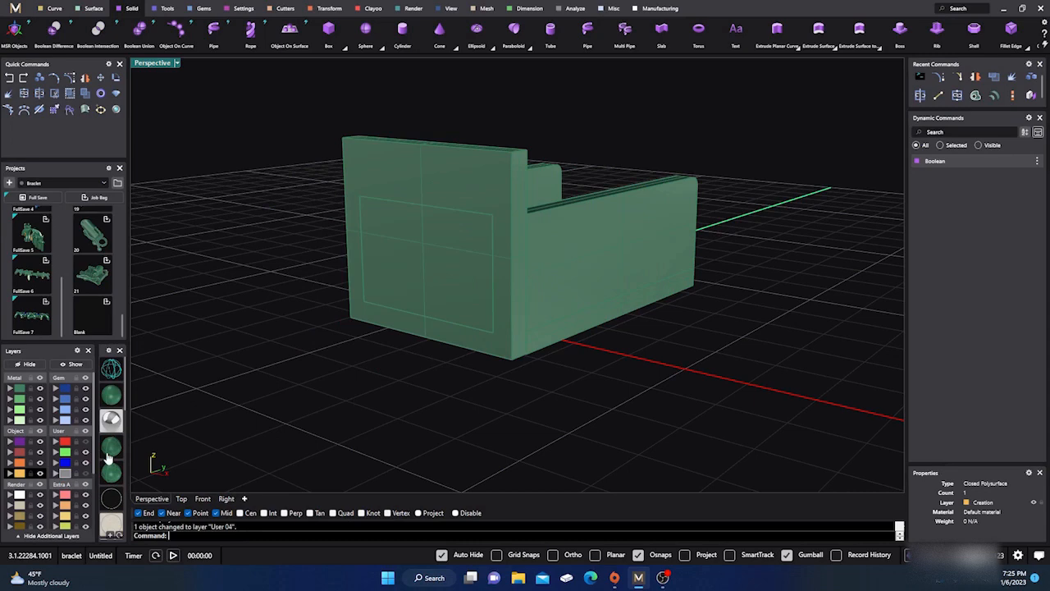
click(481, 303)
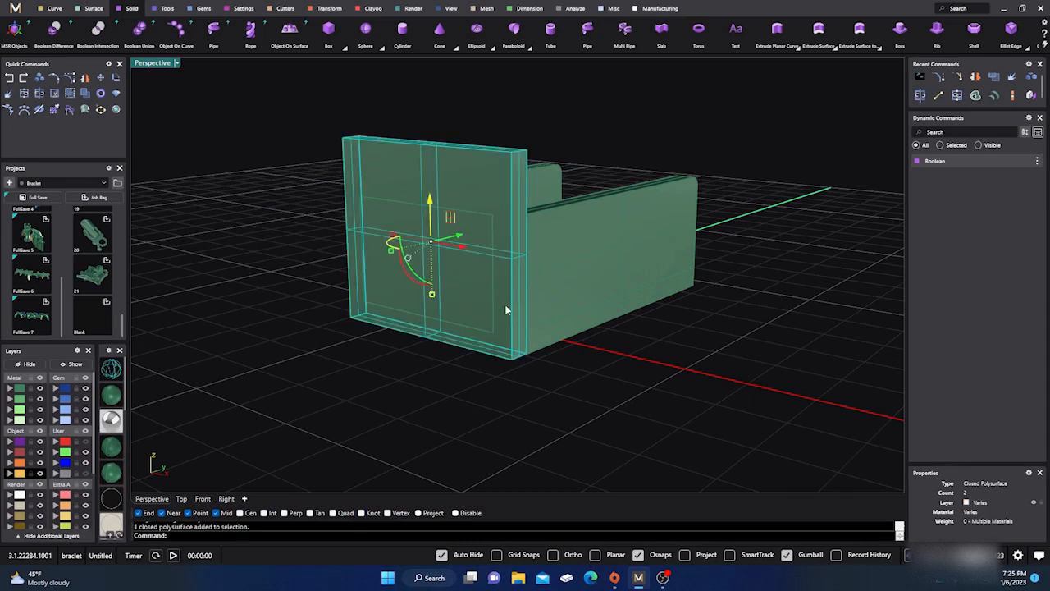
click(57, 474)
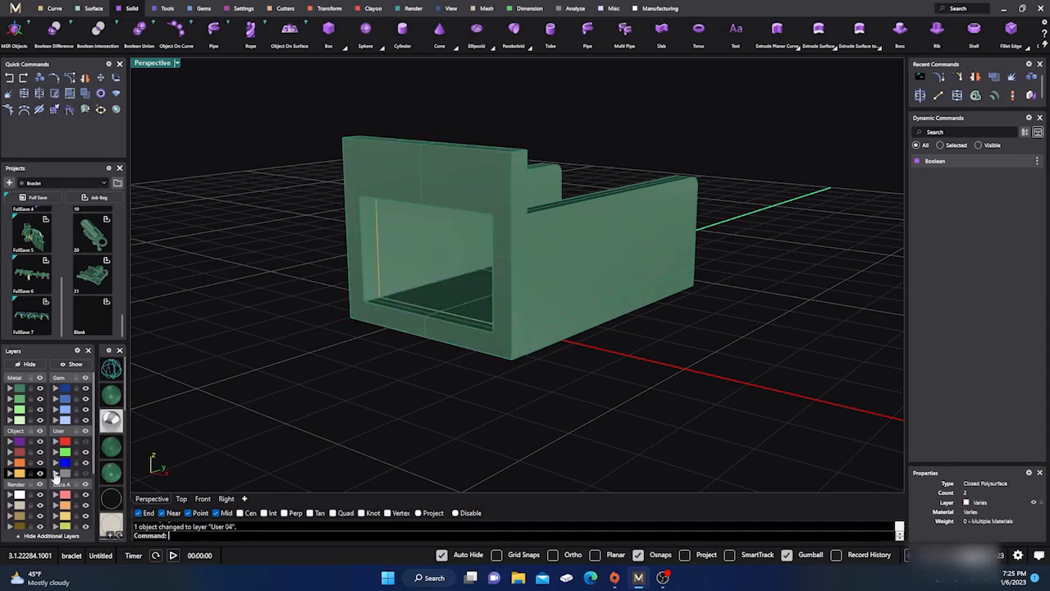
right_drag(232, 379, 252, 398)
Draw a narrow upright rectangle in the Front view, crossing the middle of the plate's upper bar and extending past both edges.
click(202, 499)
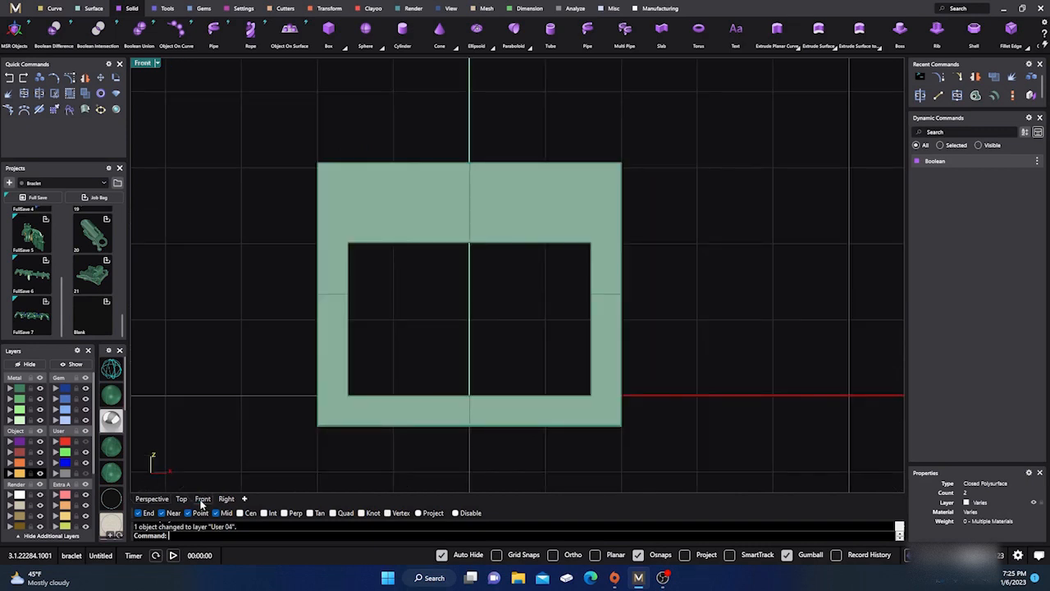
right_drag(461, 269, 450, 293)
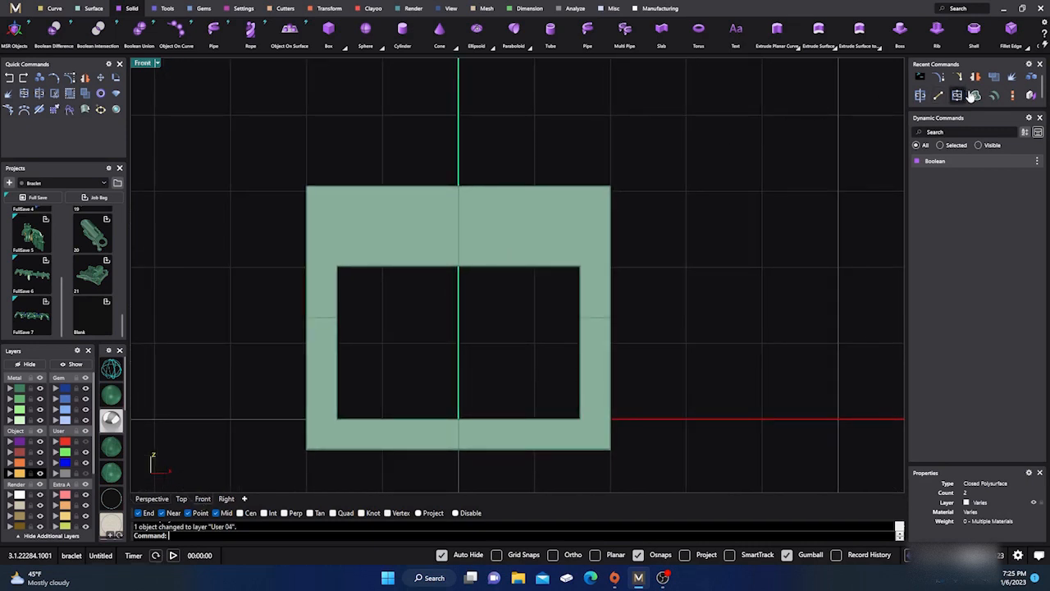
scroll(977, 88, down, 2)
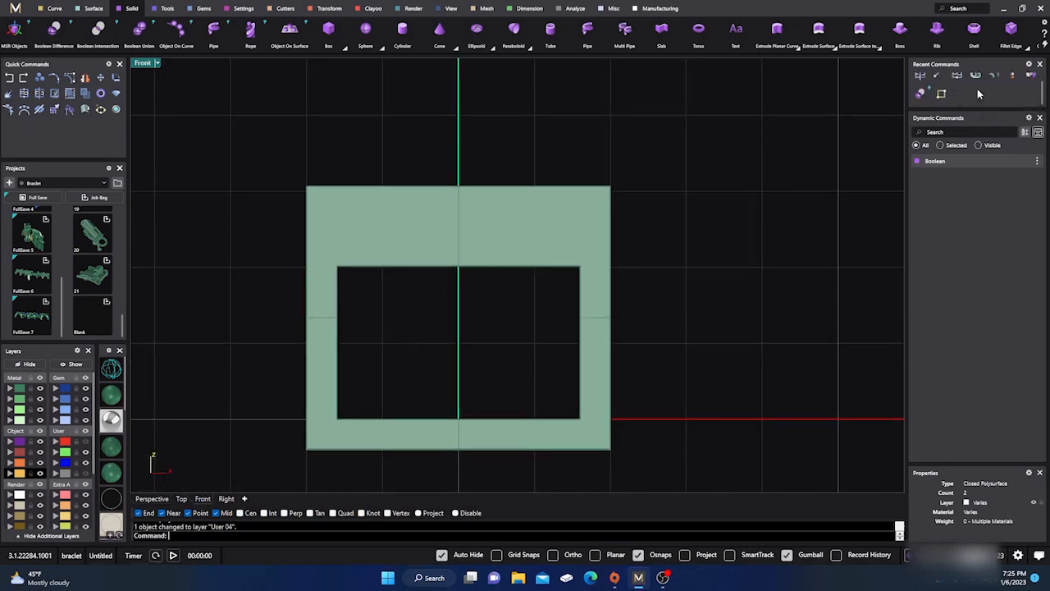
click(941, 95)
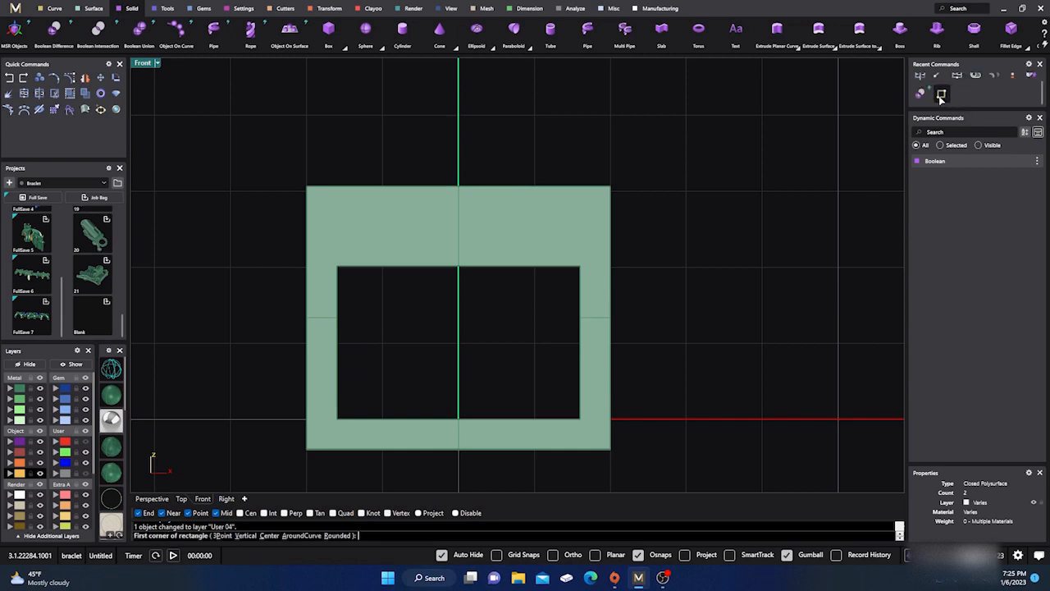
click(427, 152)
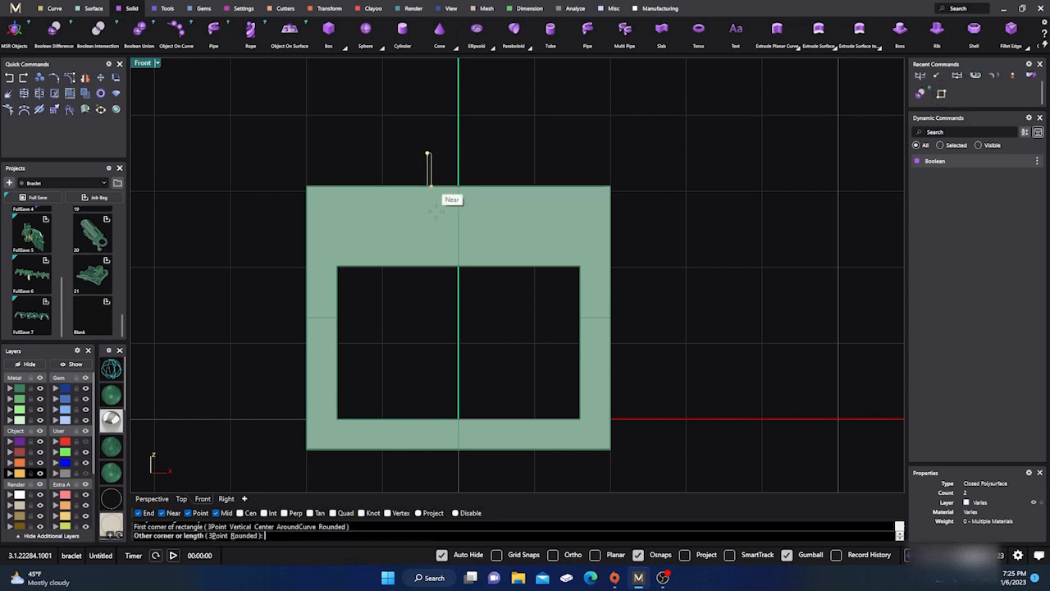
click(484, 291)
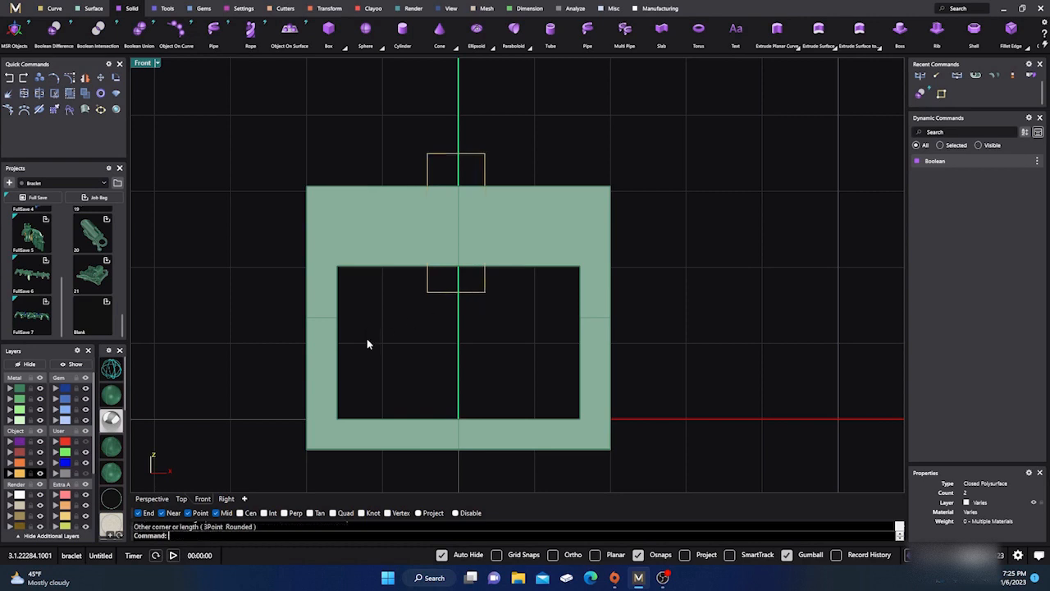
Center the narrow rectangle on the world axes with Center Objects, and raise it vertically back across the plate's upper bar.
click(484, 293)
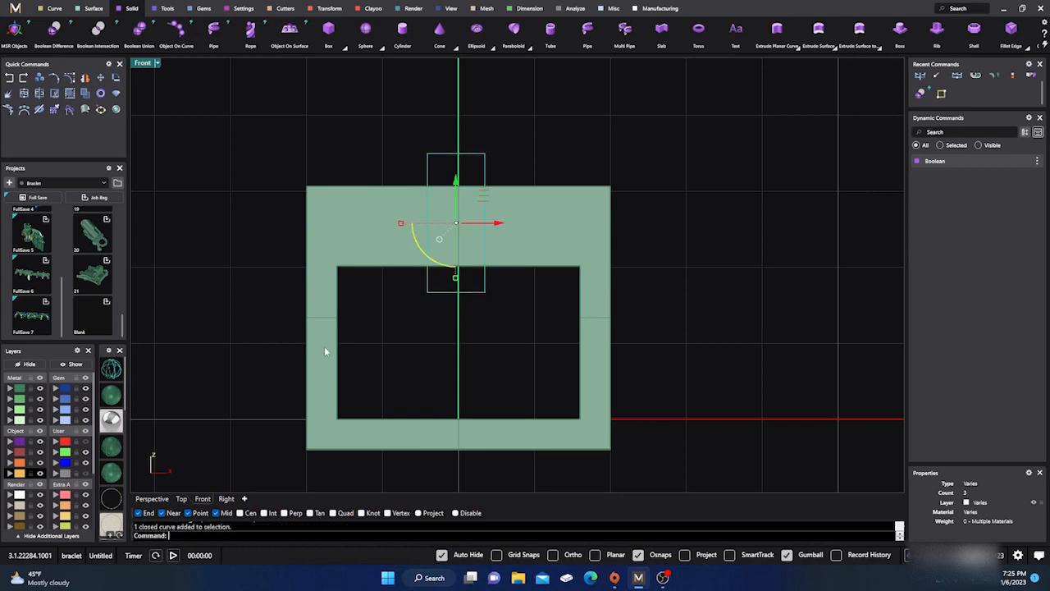
click(329, 8)
click(532, 31)
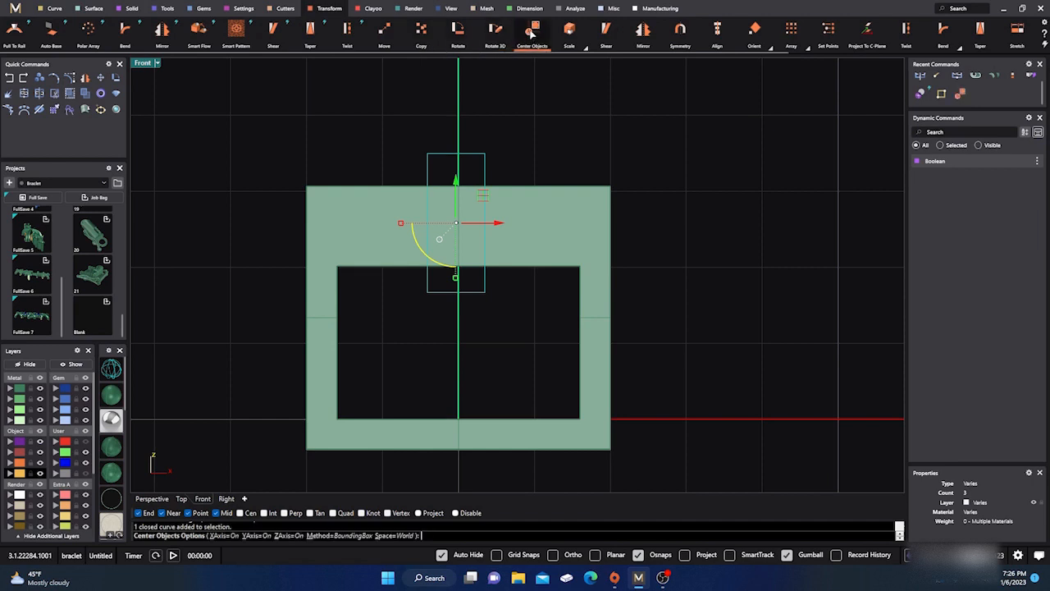
key(Return)
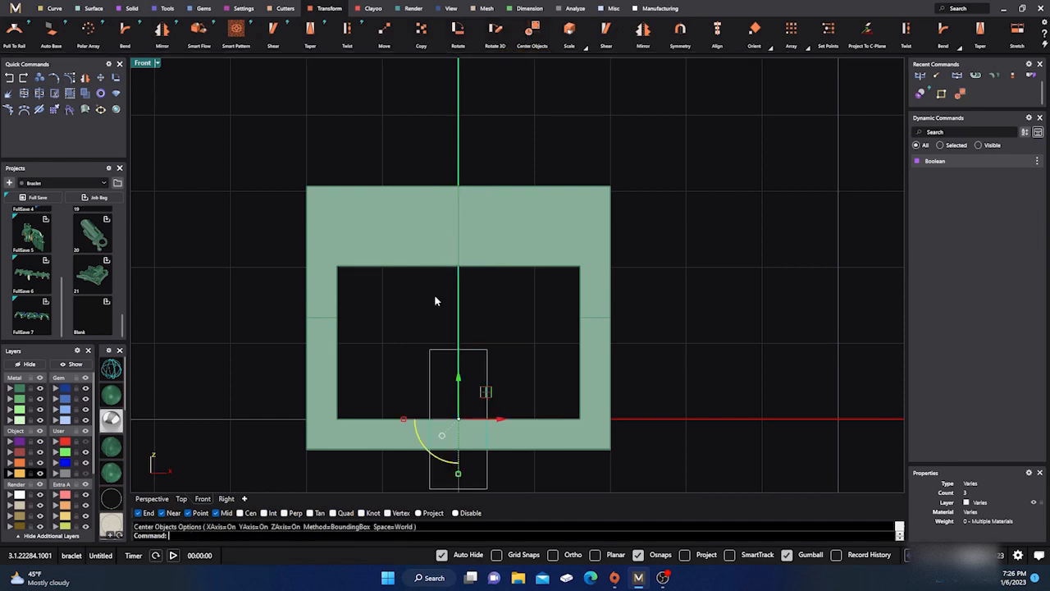
drag(458, 380, 515, 165)
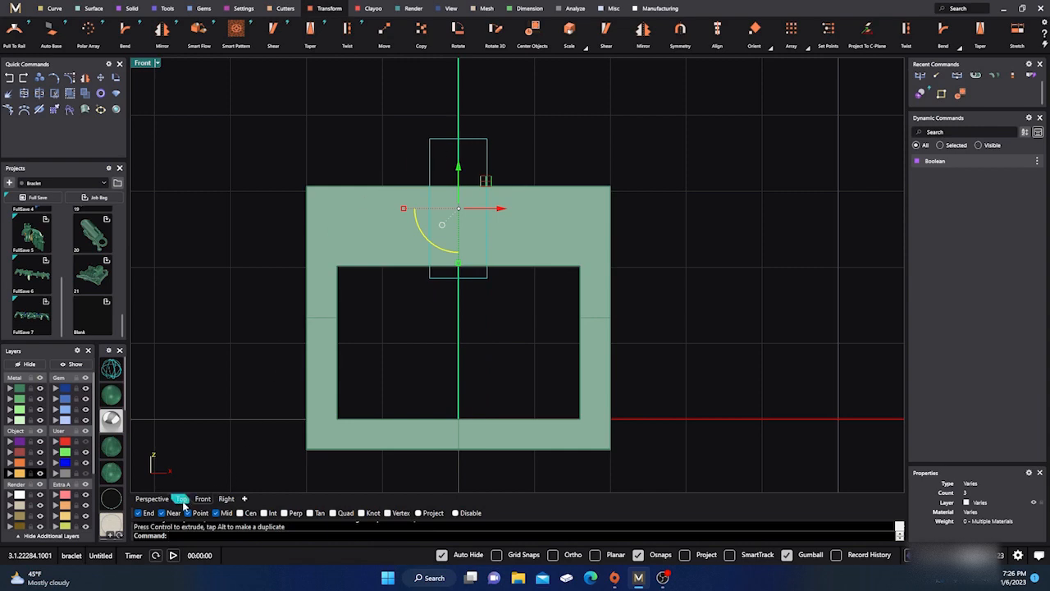
Extrude the narrow rectangle into a box, shift it so it passes through the front plate, and cap its open ends.
click(151, 498)
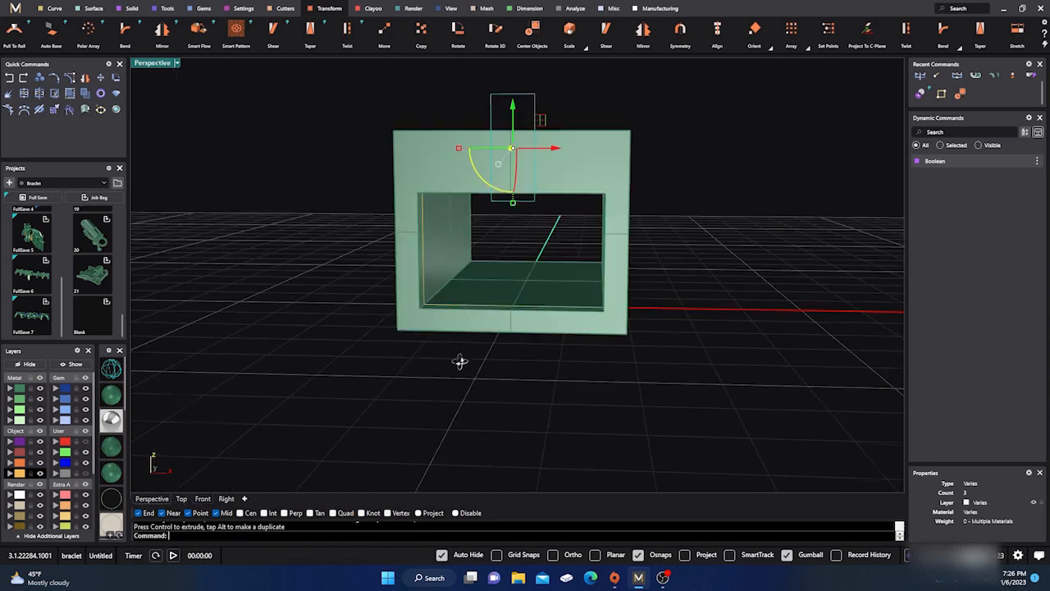
right_drag(459, 361, 371, 374)
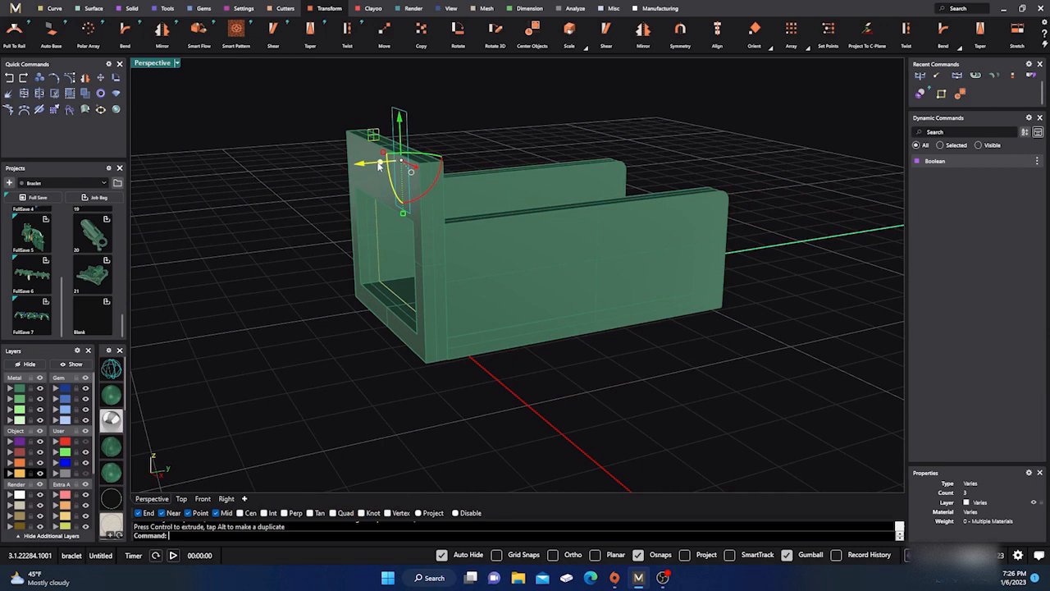
drag(379, 164, 266, 199)
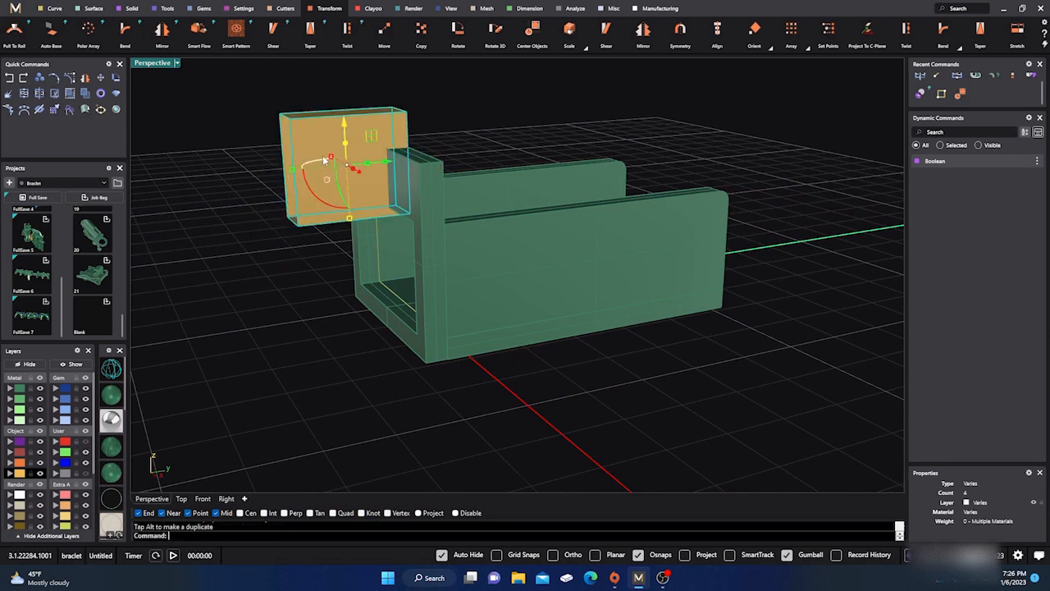
drag(387, 162, 427, 159)
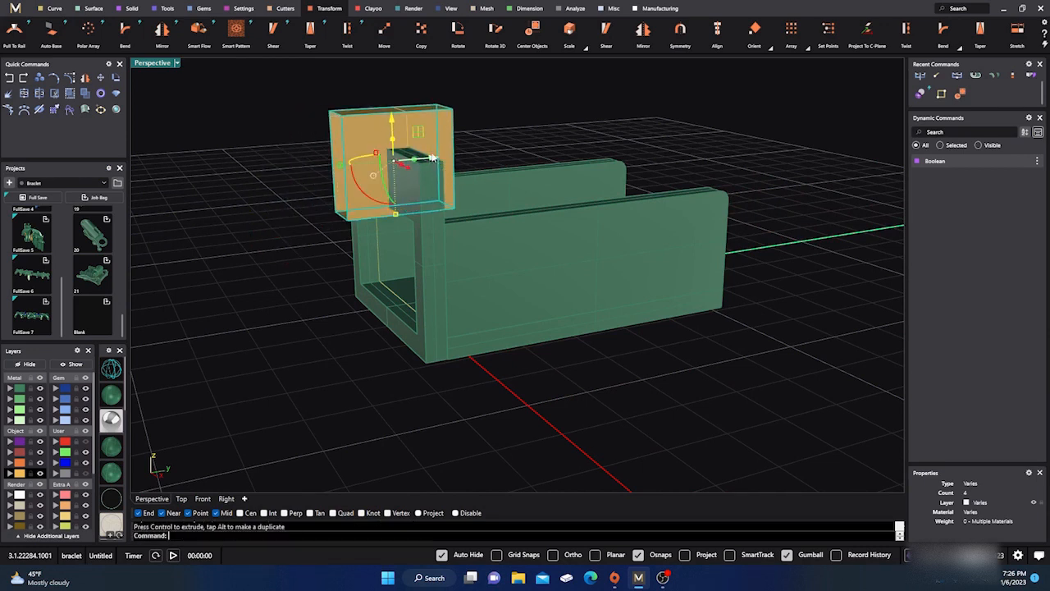
right_drag(461, 105, 563, 88)
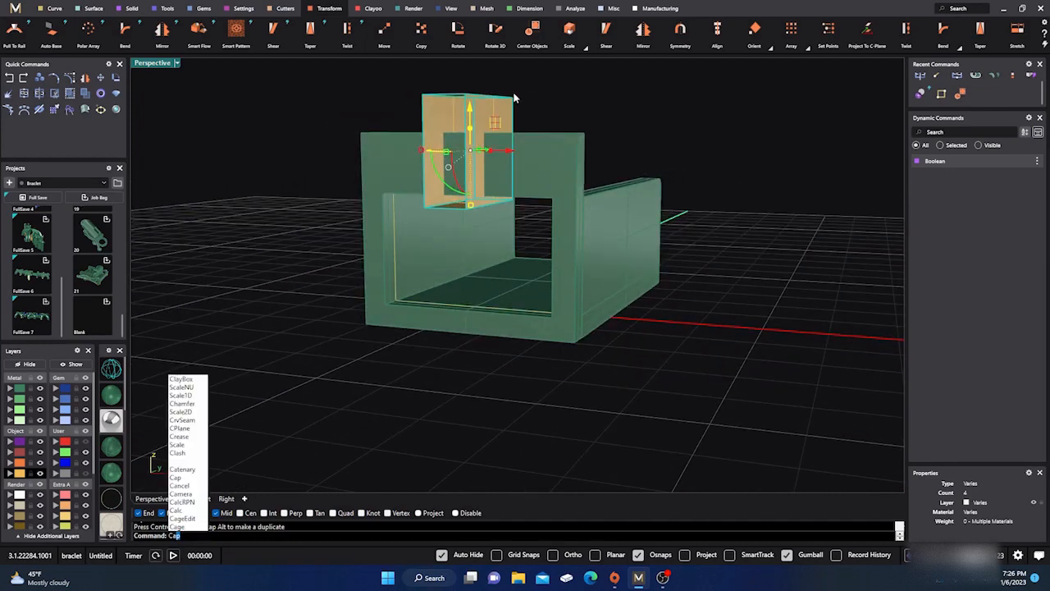
key(Return)
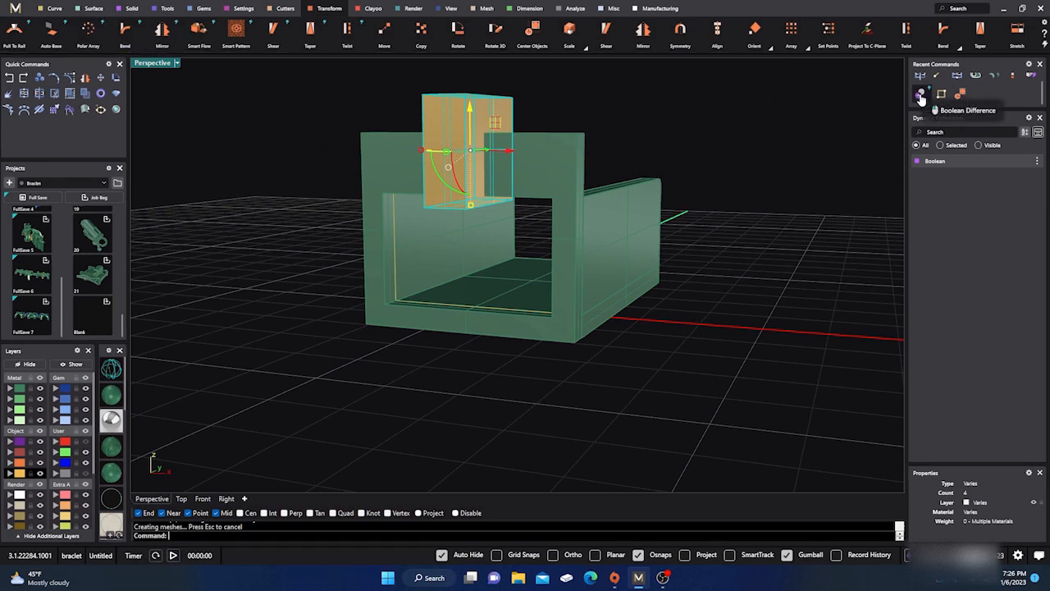
click(920, 93)
click(551, 158)
key(Return)
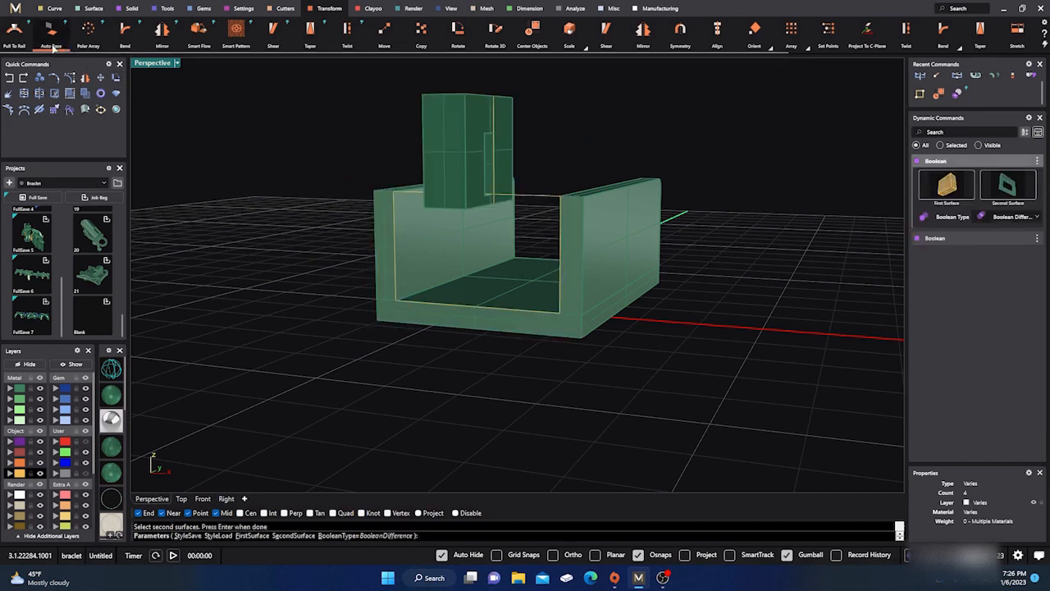
click(22, 78)
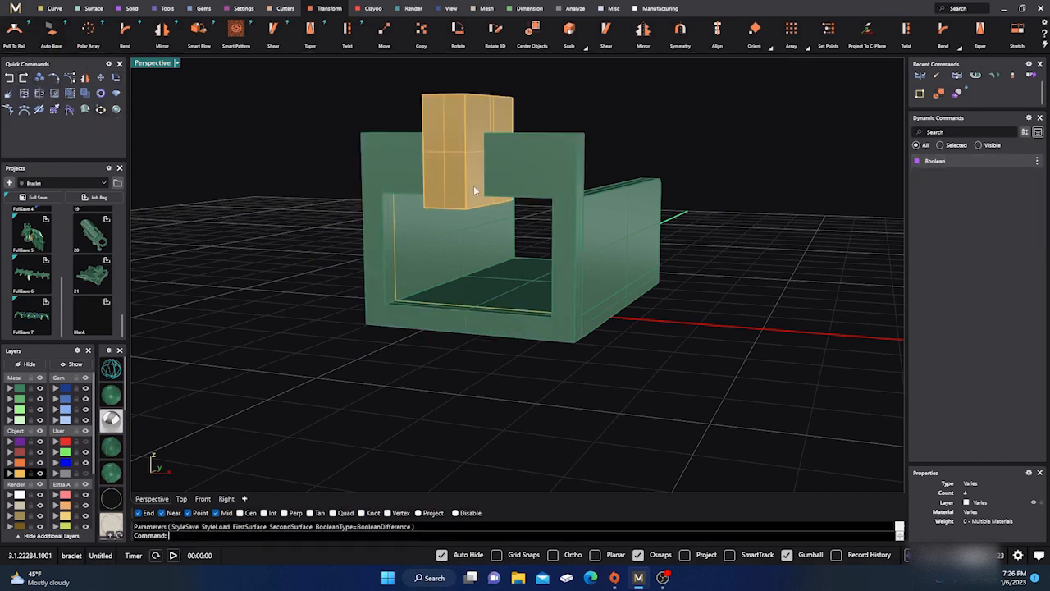
Subtract the capped box from the front plate with Boolean Difference to notch the middle of its upper bar.
right_click(573, 96)
click(512, 161)
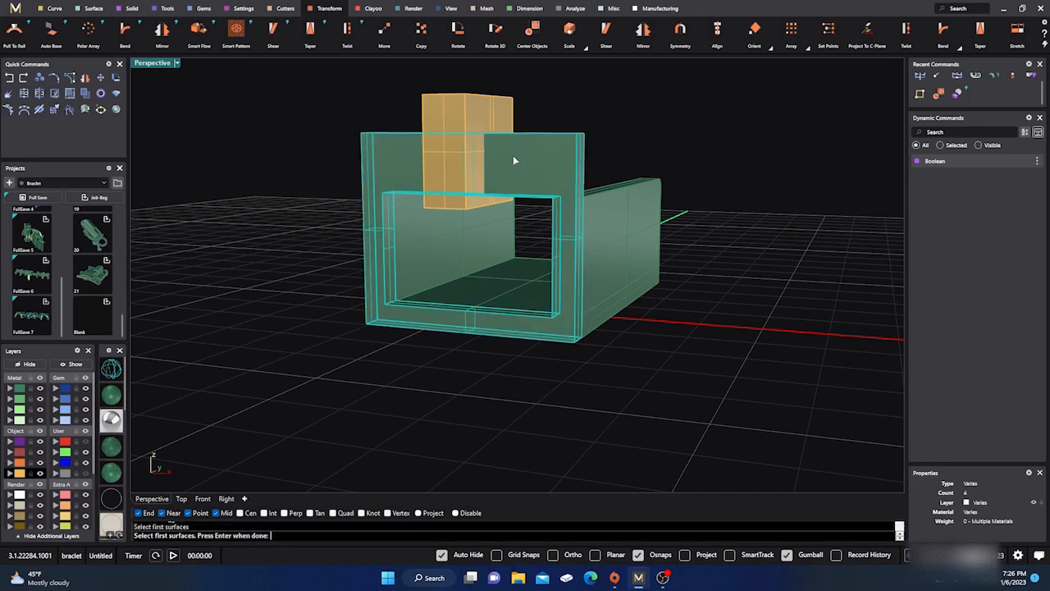
right_click(511, 147)
click(493, 117)
right_click(493, 120)
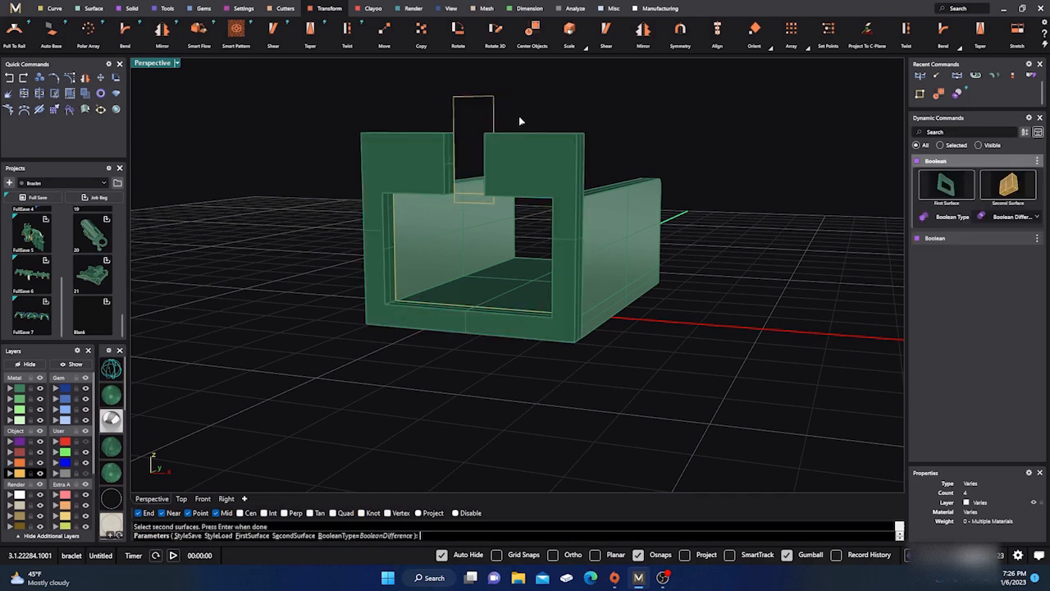
key(Escape)
Move the notch cutter box and the front plate without the notch to the hidden User 04 layer.
click(420, 176)
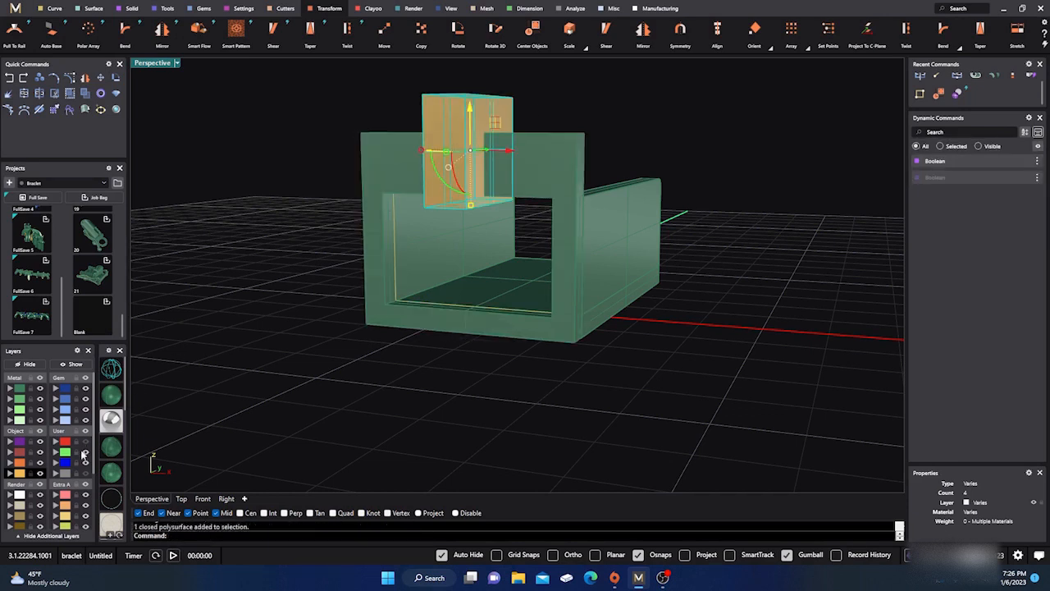
right_click(64, 473)
click(424, 169)
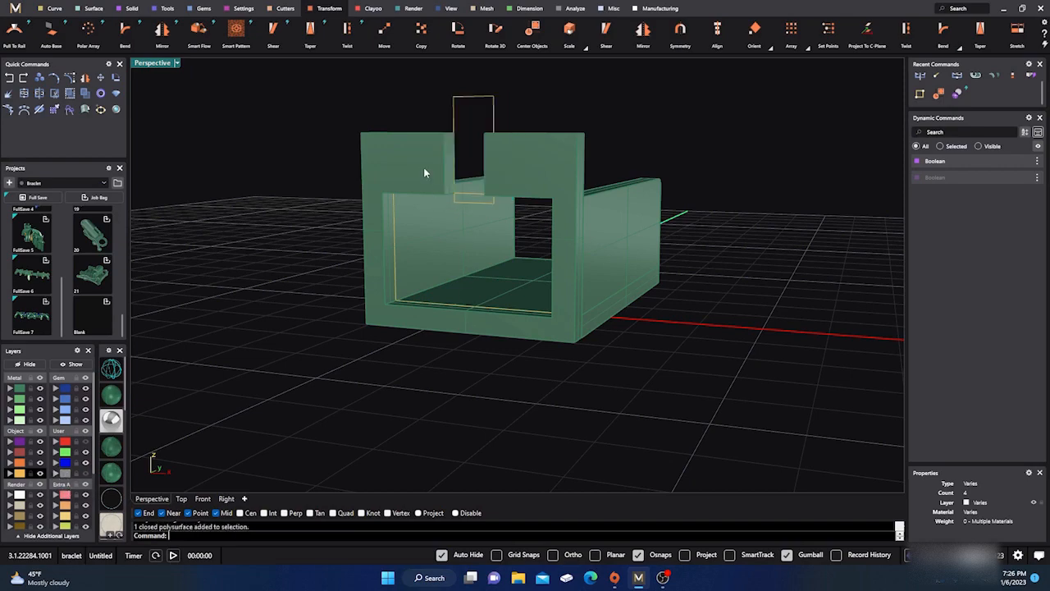
click(575, 107)
right_drag(575, 107, 394, 225)
scroll(464, 238, down, 4)
scroll(439, 185, up, 4)
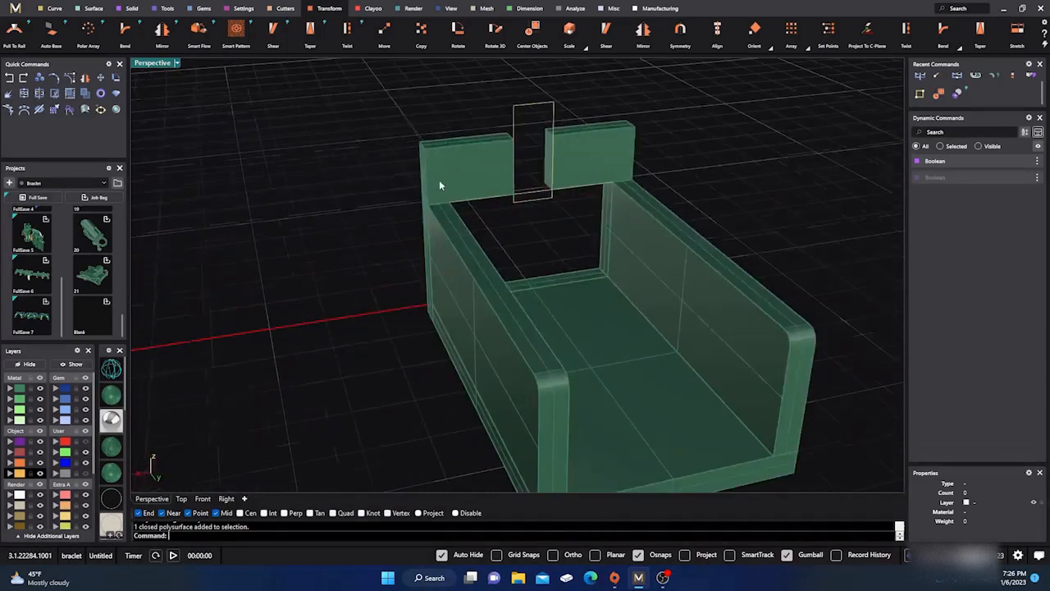
Round one upper outer corner of the notched front plate with Blend Edge at a 0.2 mm radius.
scroll(439, 185, up, 3)
right_drag(427, 156, 491, 170)
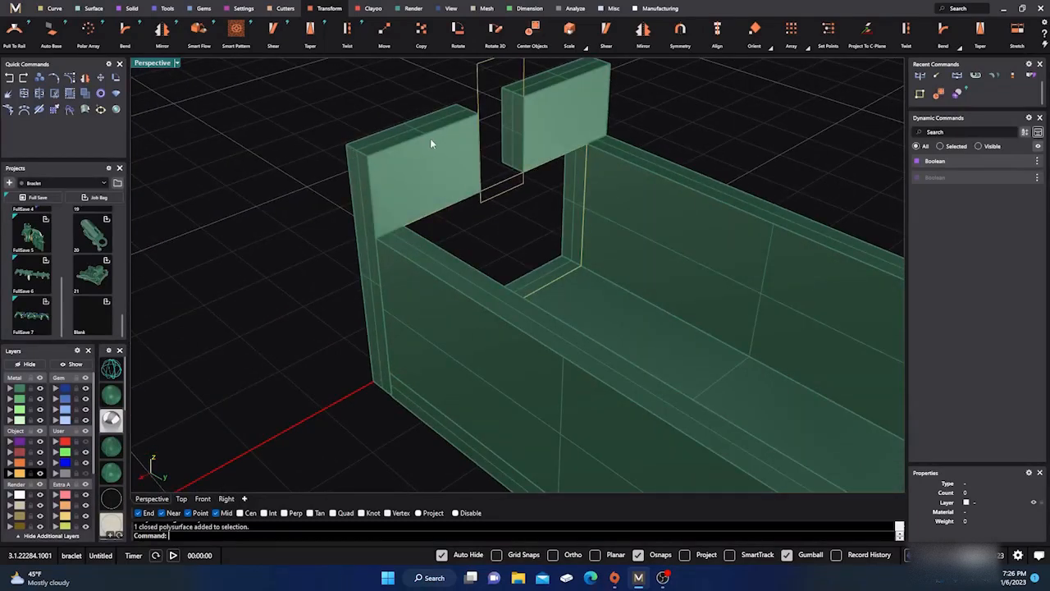
scroll(490, 215, down, 3)
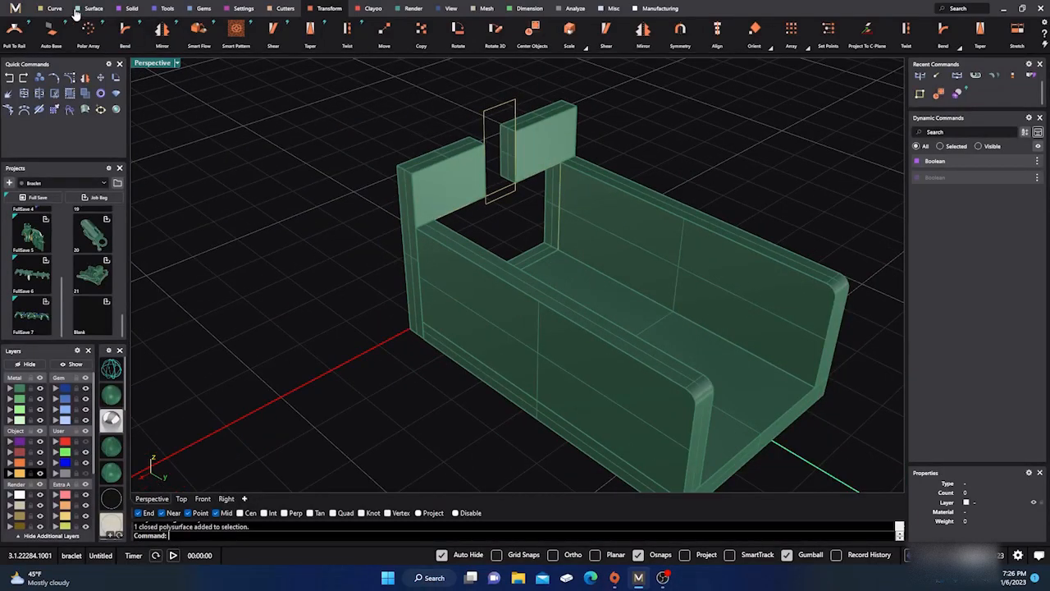
click(132, 8)
scroll(412, 36, down, 3)
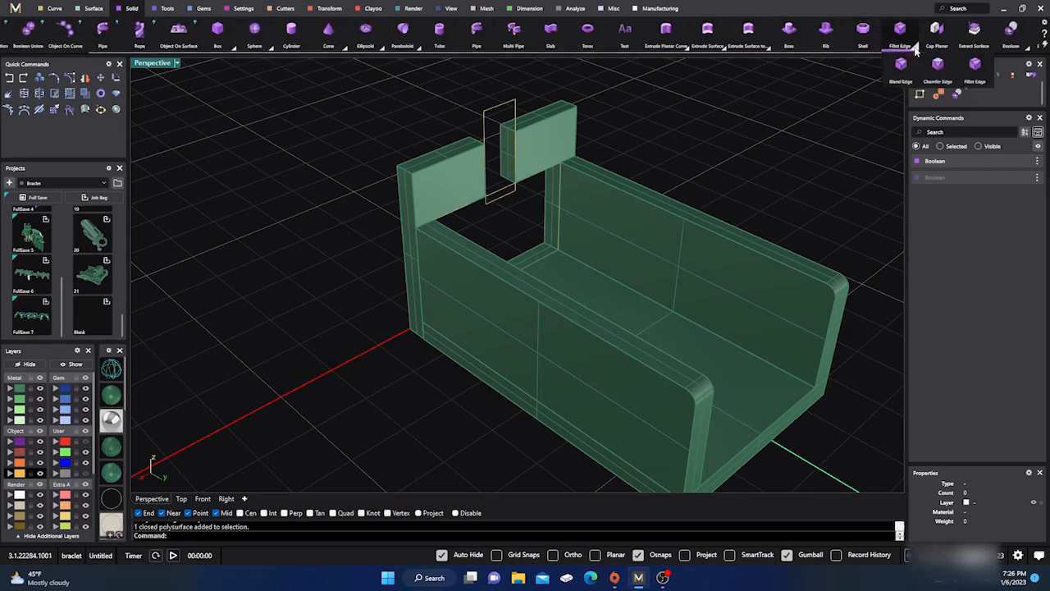
click(902, 34)
scroll(408, 172, up, 5)
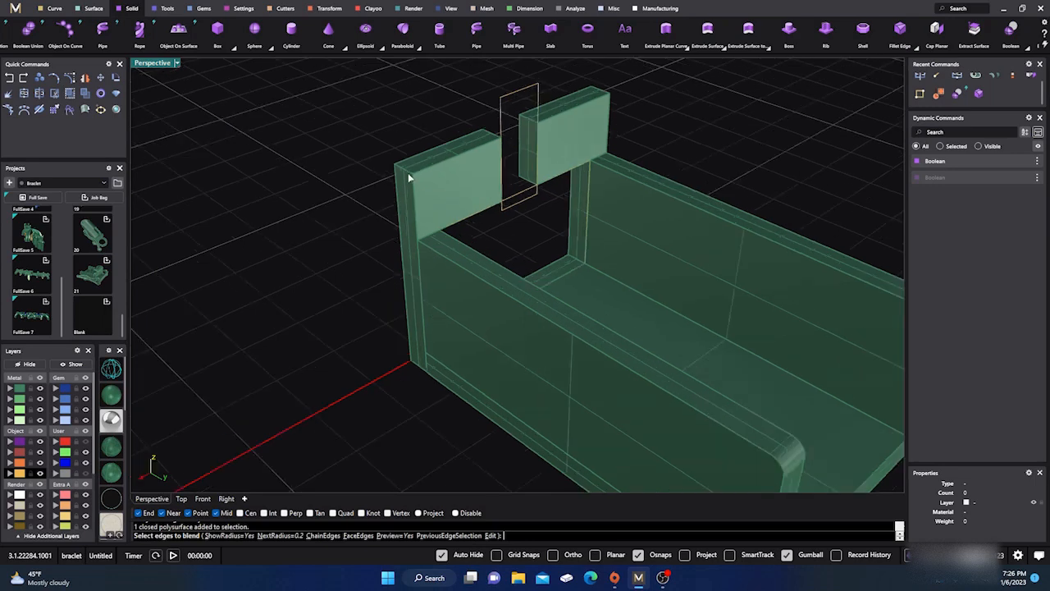
click(406, 171)
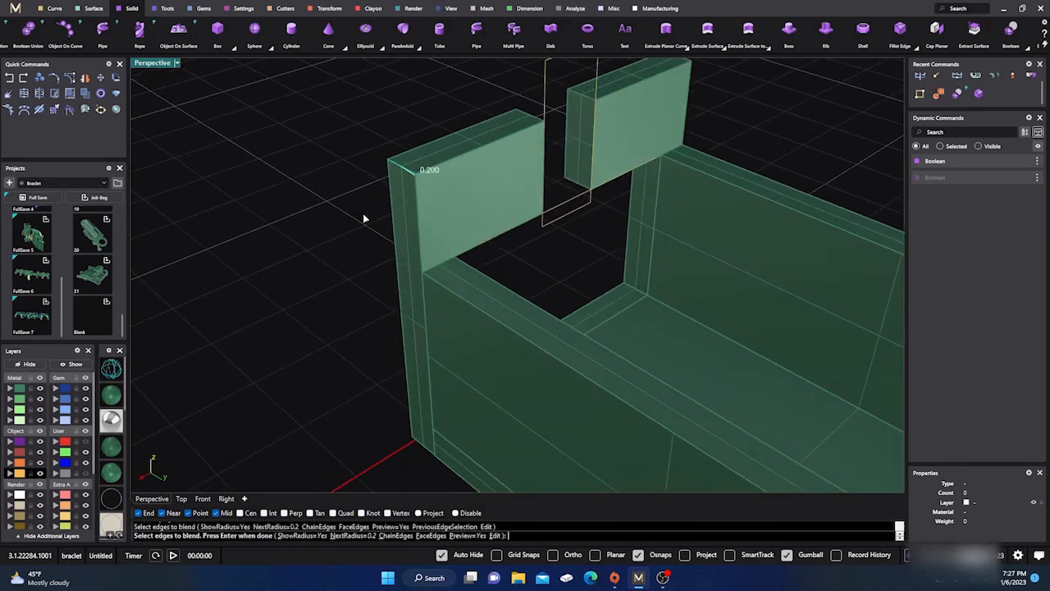
key(Return)
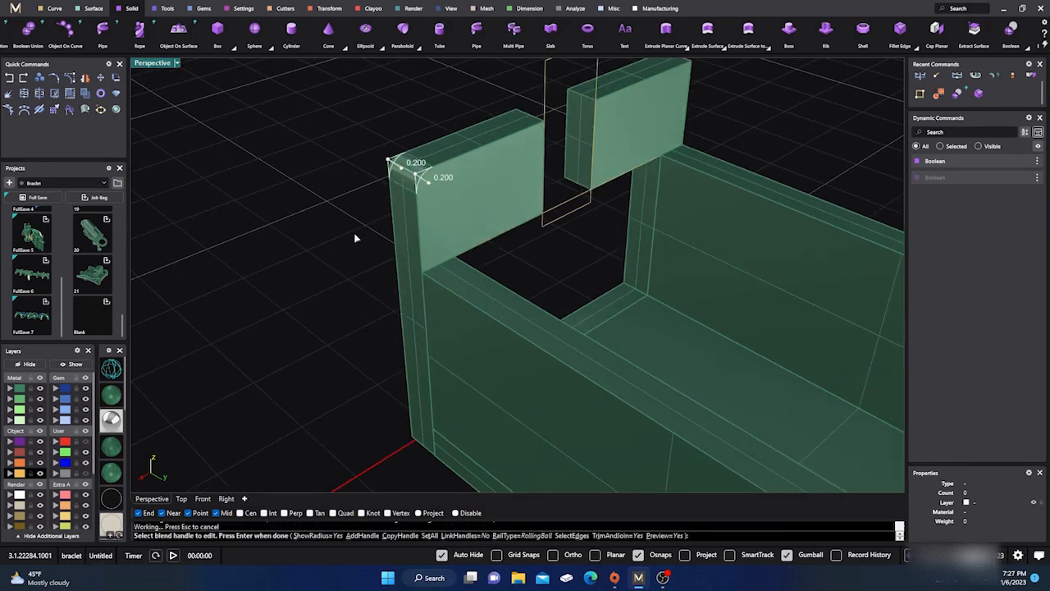
key(Return)
click(396, 232)
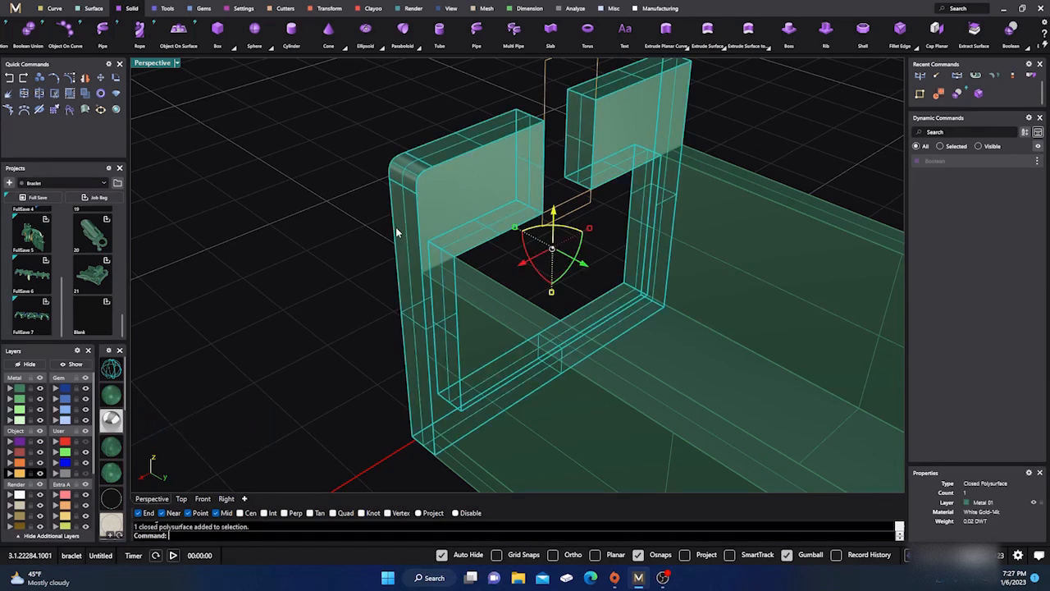
click(312, 250)
Blend the opposite upper outer corner of the front plate with the same 0.2 mm radius.
scroll(315, 252, down, 3)
right_drag(397, 290, 320, 278)
right_click(320, 279)
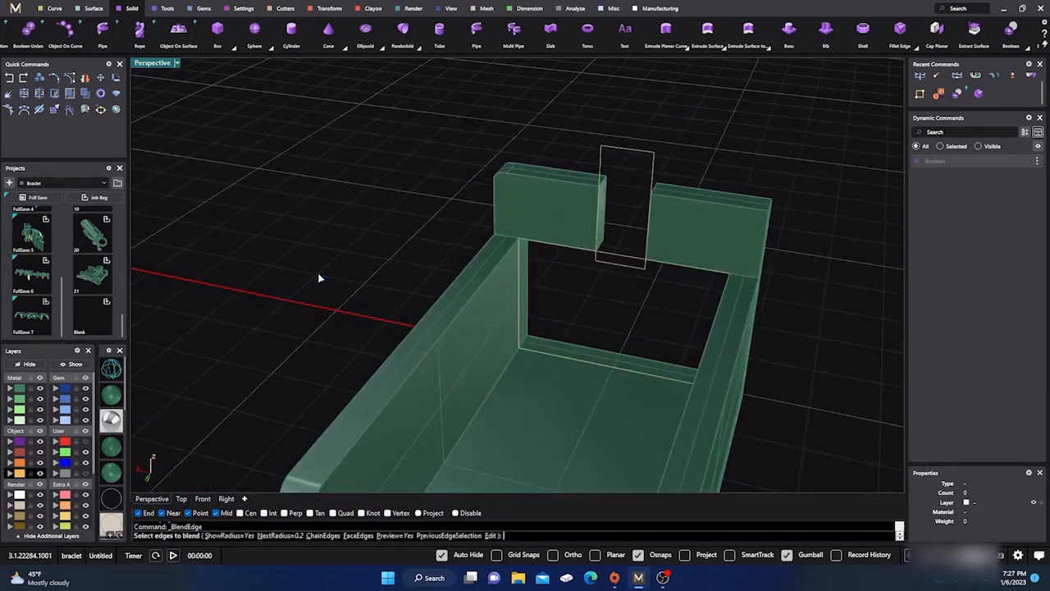
click(769, 209)
key(Return)
key(Return)
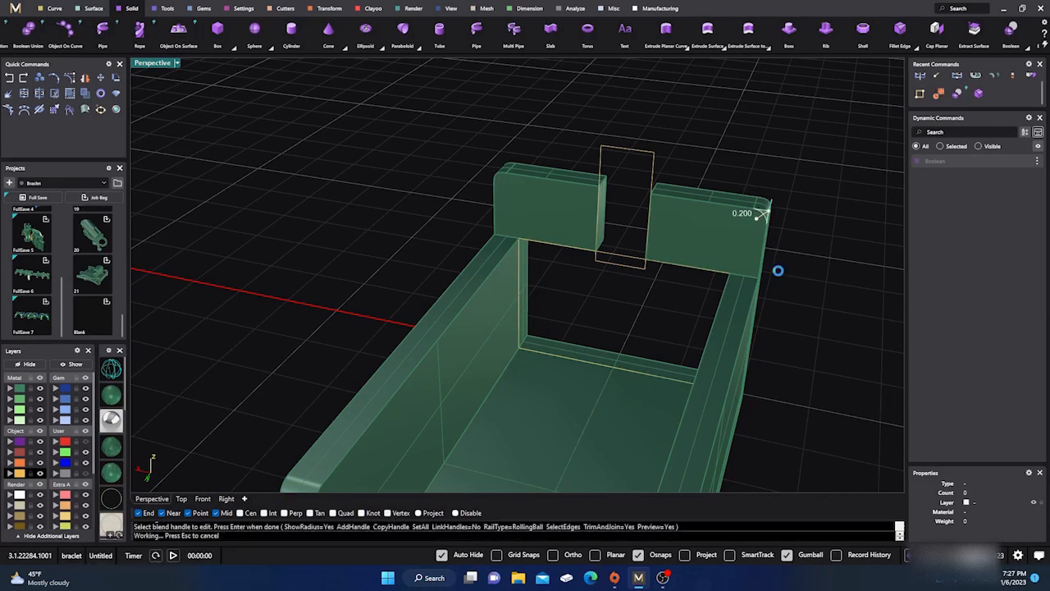
click(735, 226)
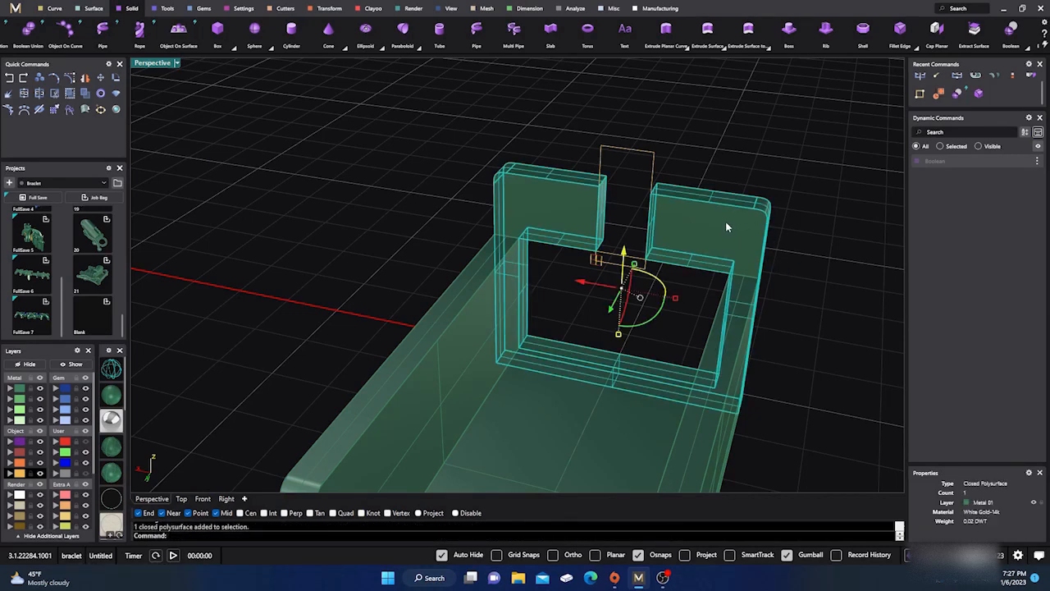
click(479, 181)
Move the two rectangle curves from the Creation layer to the hidden User 04 layer.
scroll(426, 203, down, 6)
right_drag(393, 224, 542, 299)
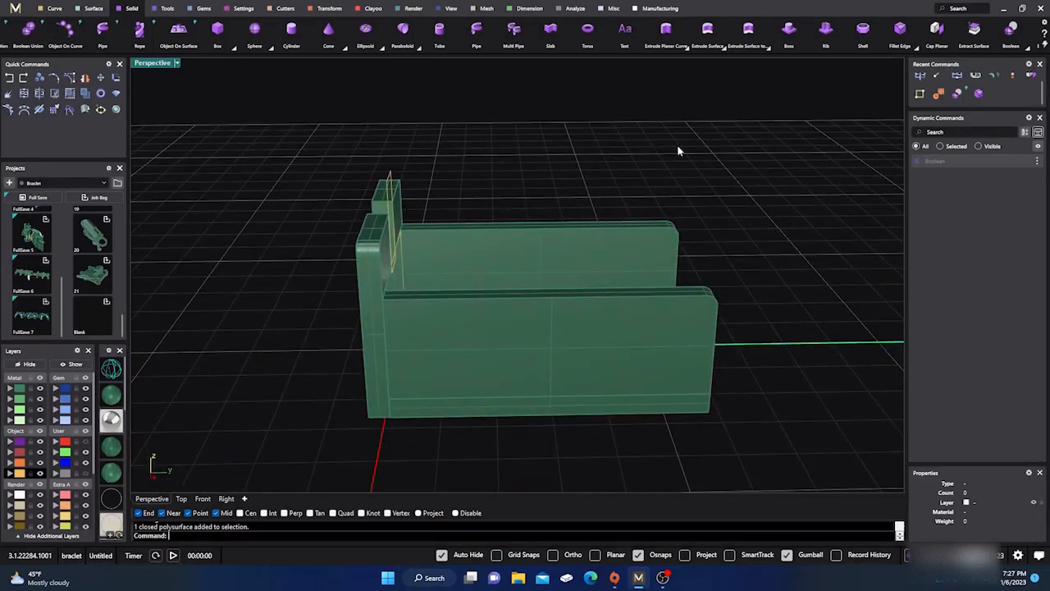
scroll(526, 166, down, 5)
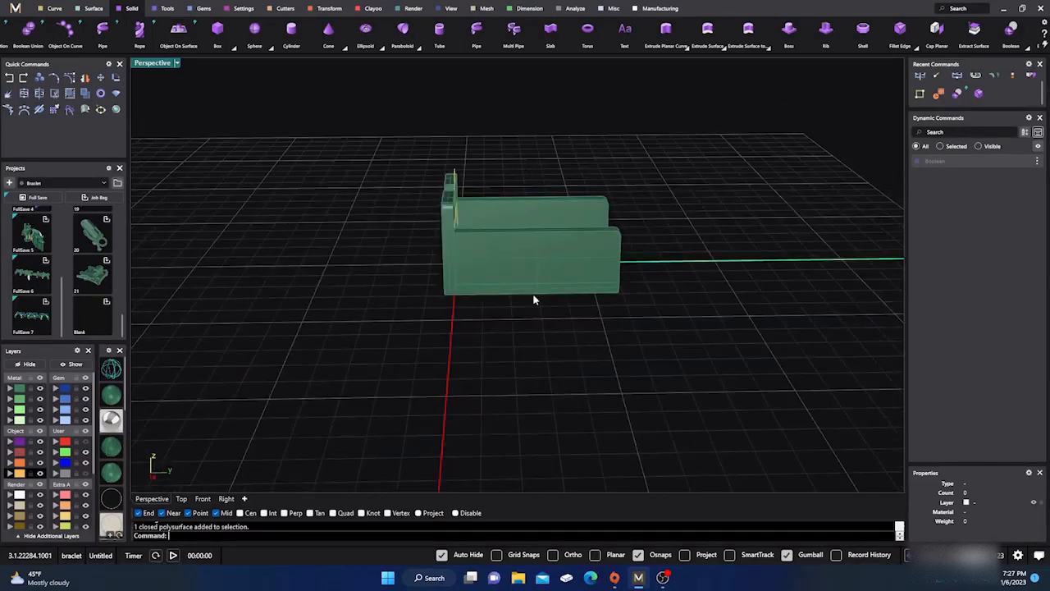
right_drag(534, 296, 493, 264)
right_drag(659, 197, 626, 175)
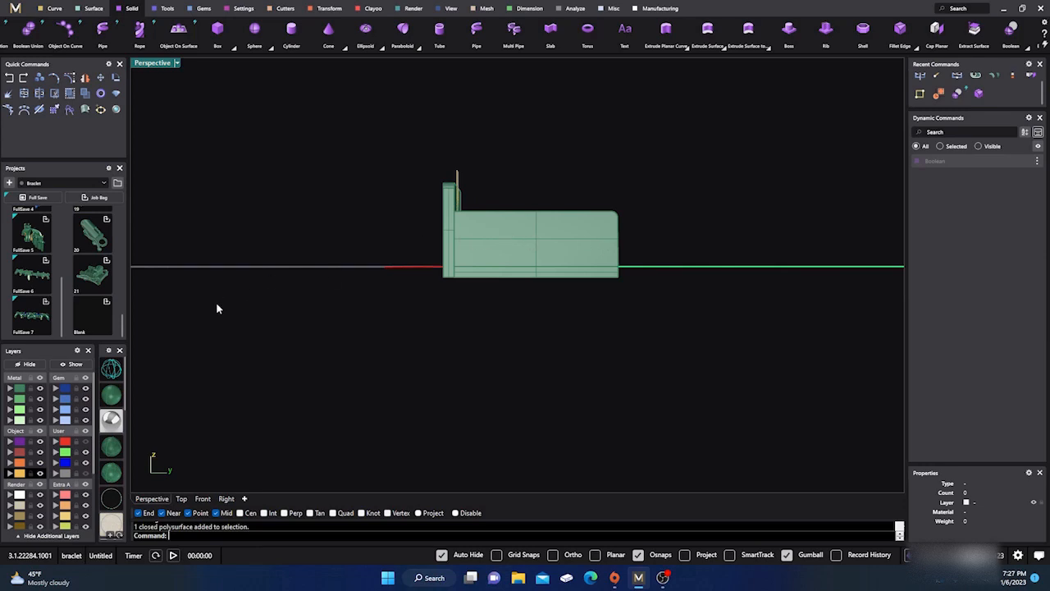
right_drag(216, 308, 425, 388)
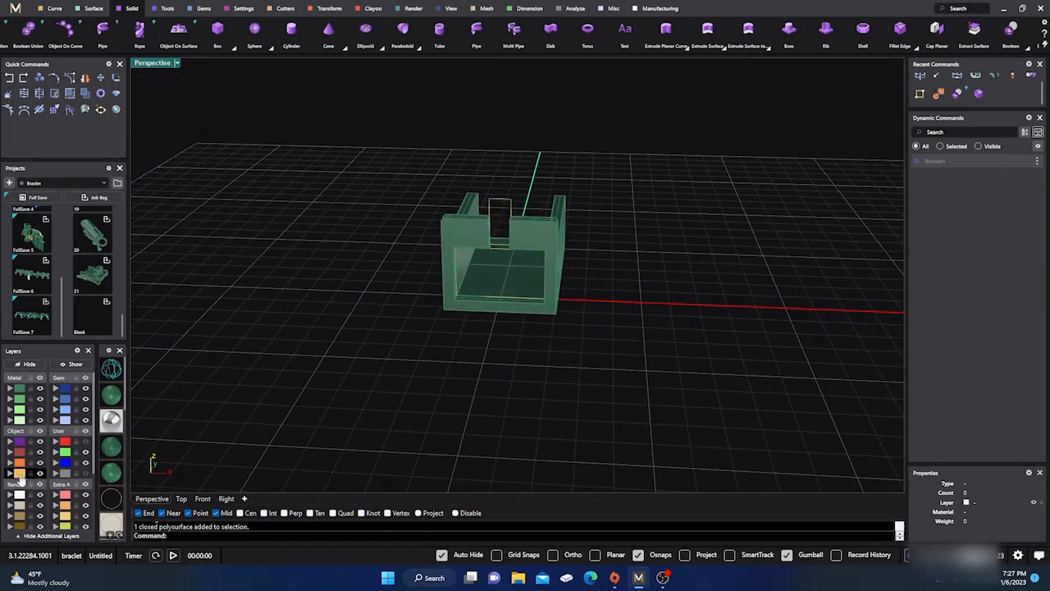
click(24, 474)
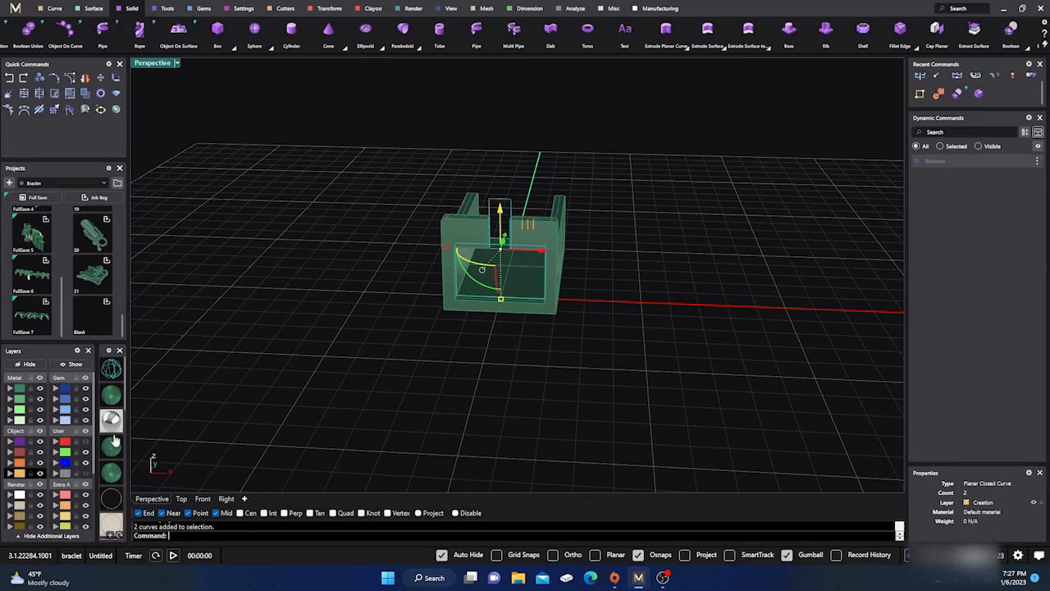
click(54, 475)
right_drag(526, 457, 507, 366)
scroll(511, 370, down, 4)
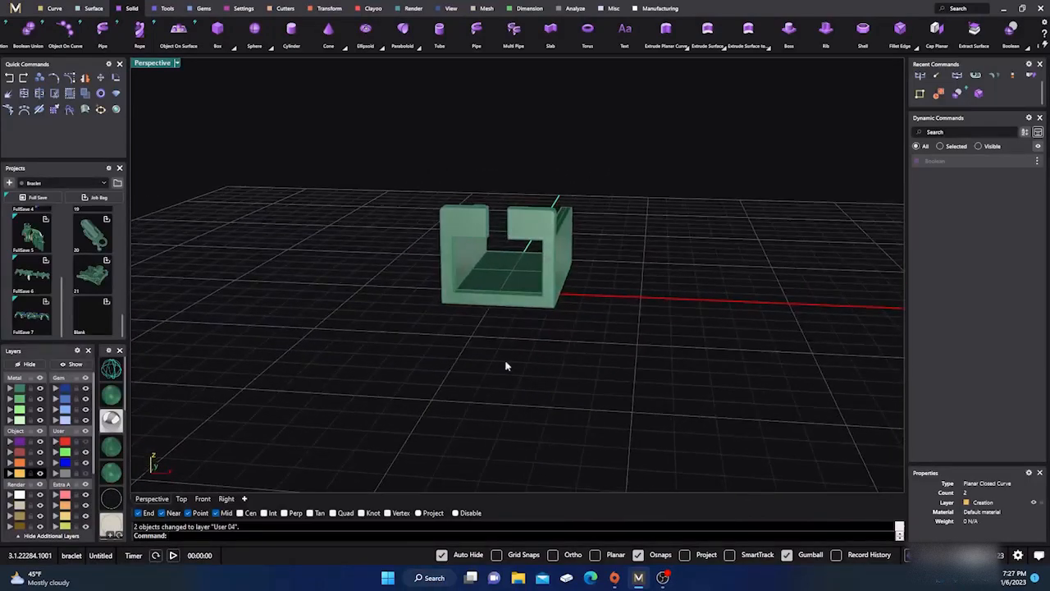
In the Right view, shown as wireframe, draw a horizontal line from in front of the plate into the housing, slightly above its floor.
click(216, 499)
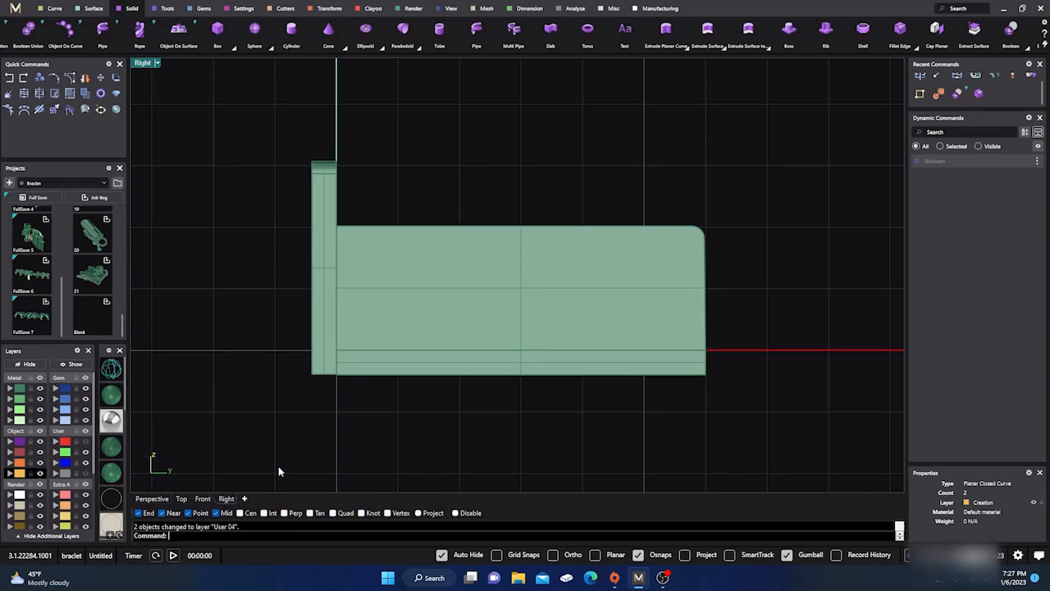
click(110, 369)
right_drag(352, 383, 350, 371)
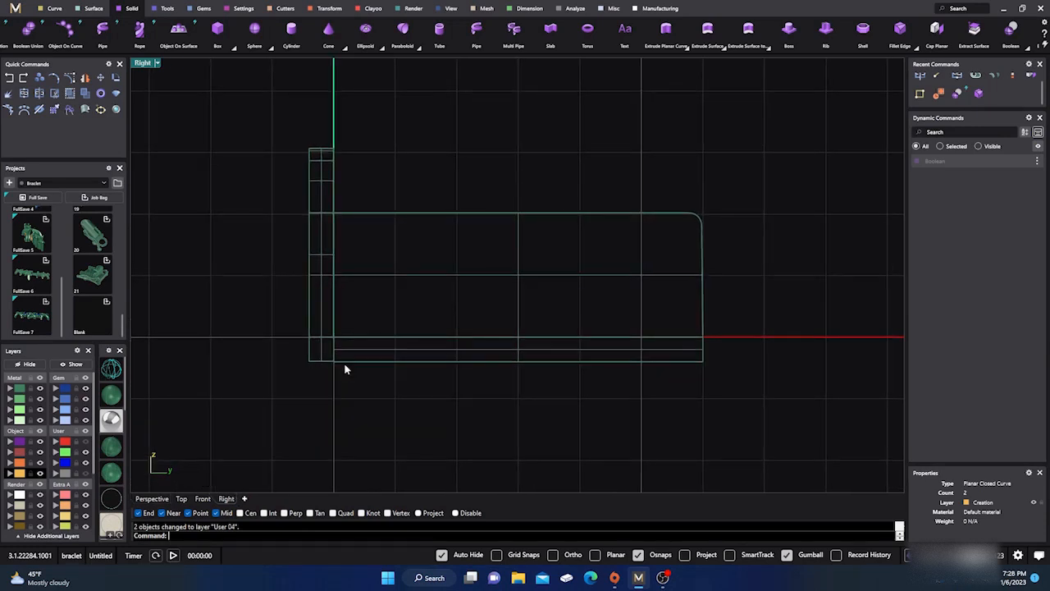
click(54, 8)
click(371, 32)
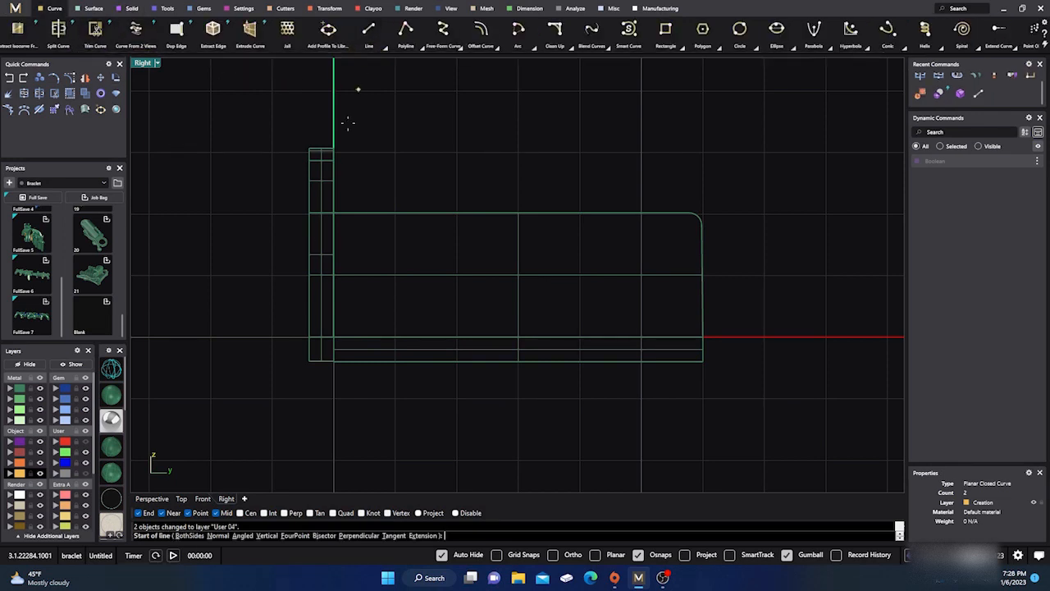
click(211, 306)
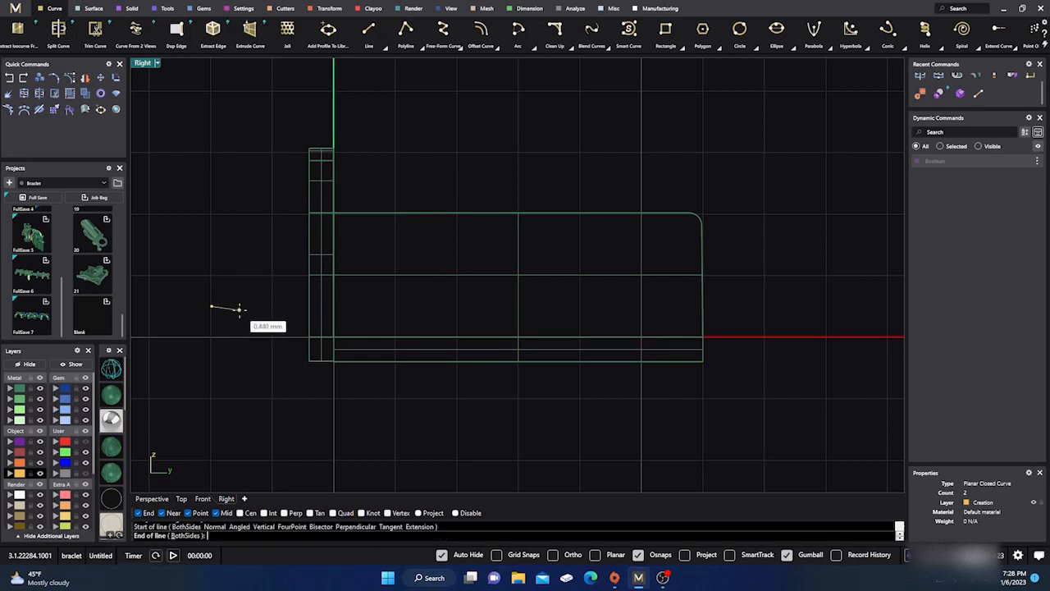
click(648, 305)
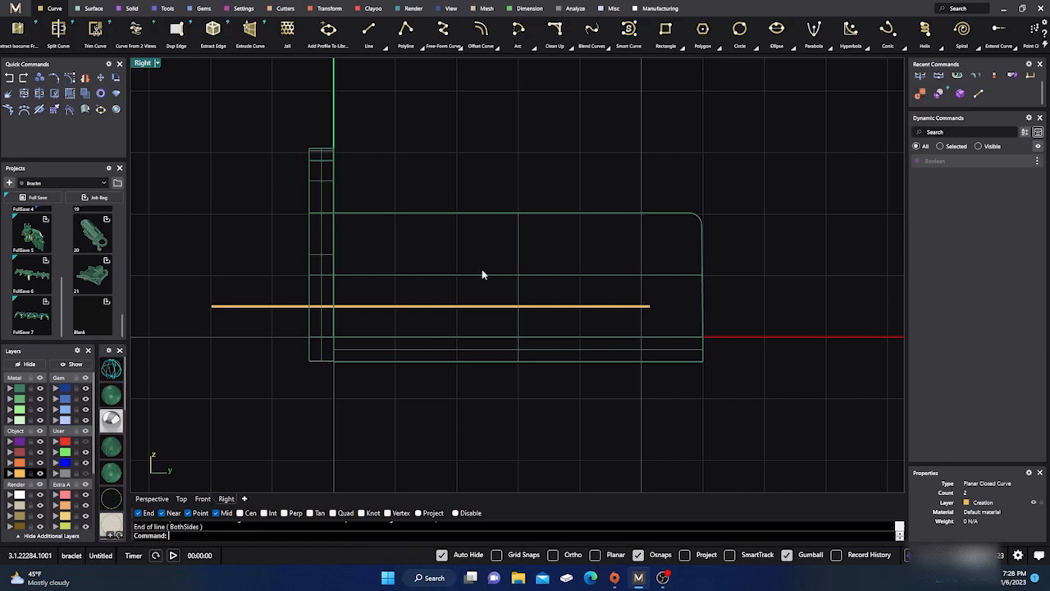
key(Return)
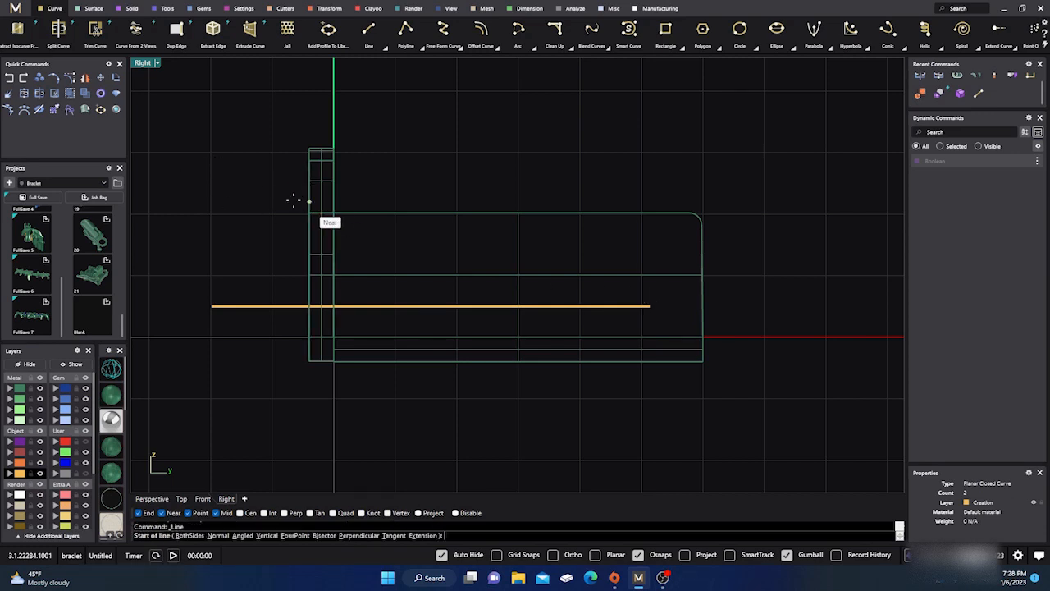
key(Escape)
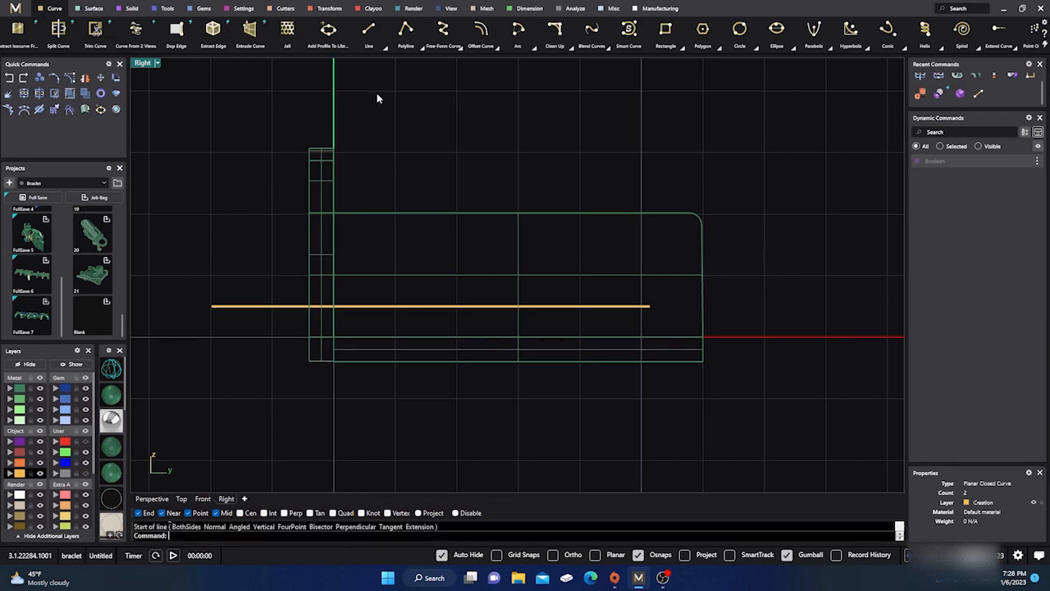
Draw an open polyline above the line: a short horizontal top, a vertical drop in front of the plate, and a long slope down into the housing.
click(407, 36)
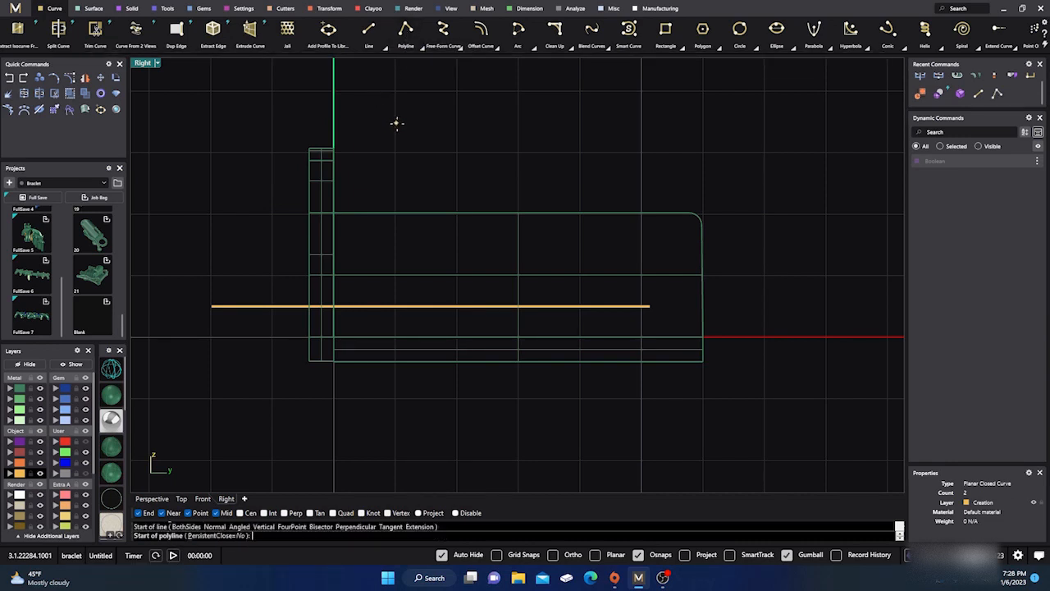
click(397, 123)
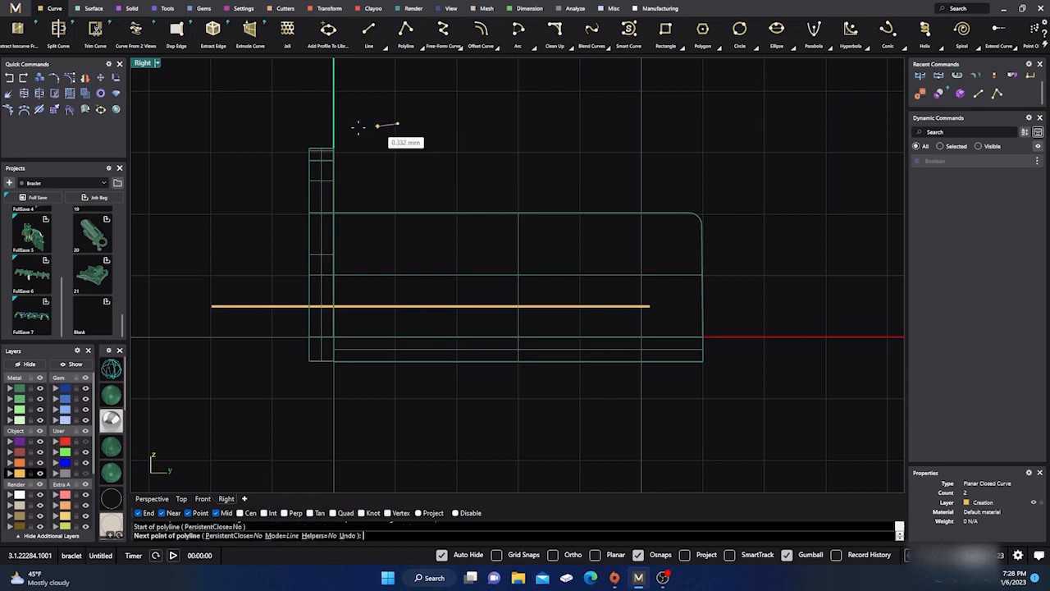
click(271, 125)
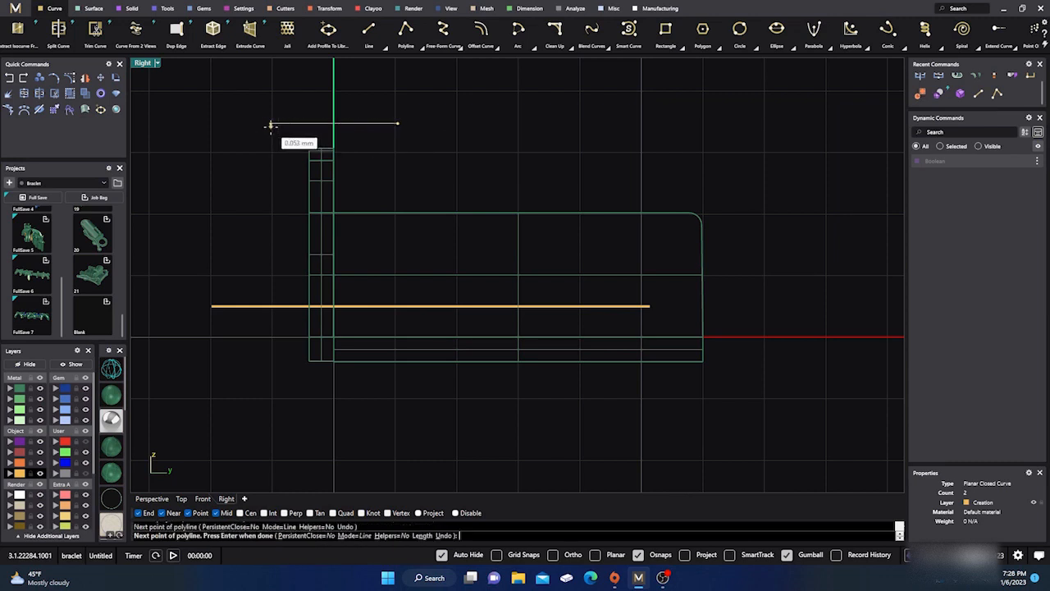
click(271, 174)
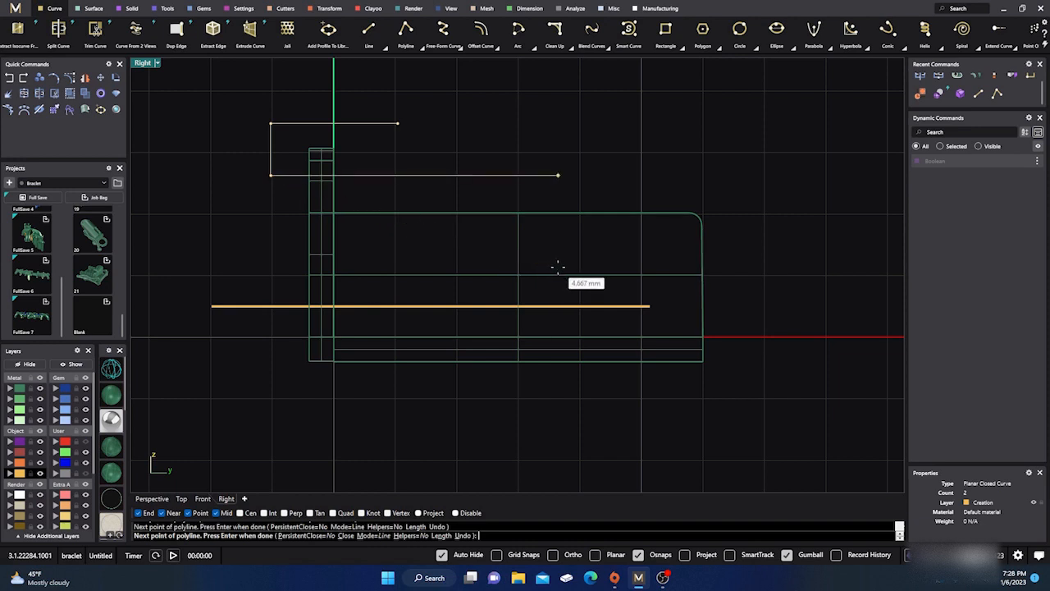
click(637, 280)
key(Return)
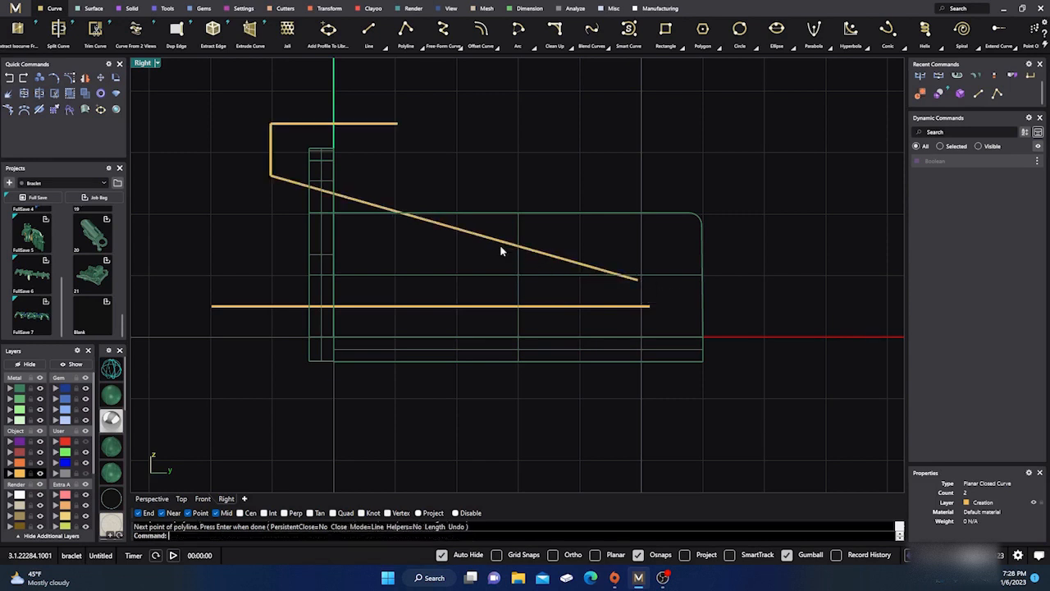
Round the polyline's corners with Fillet Corners at a 0.2 mm radius.
click(447, 234)
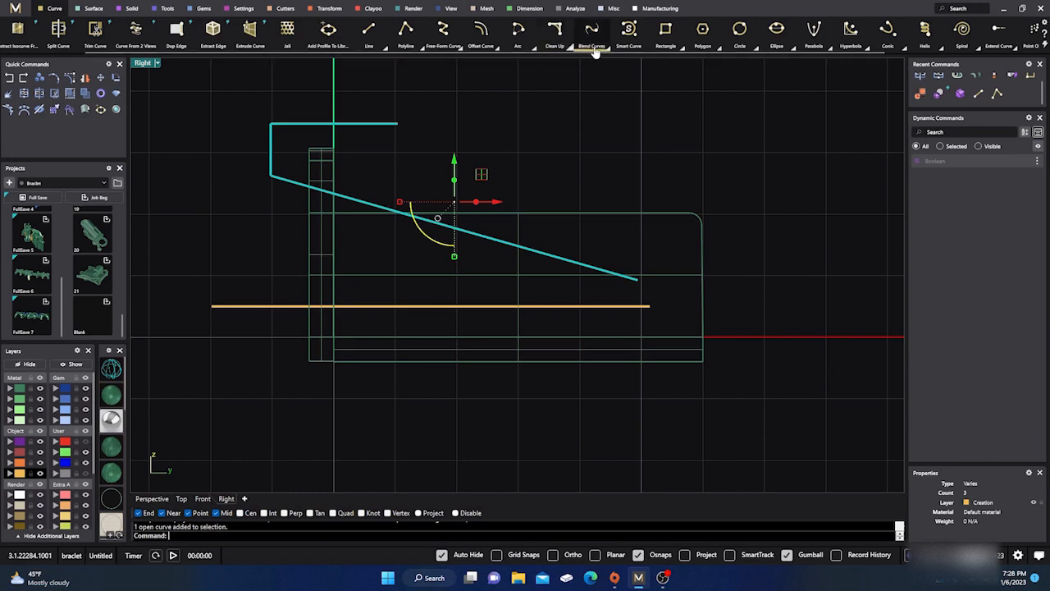
click(567, 49)
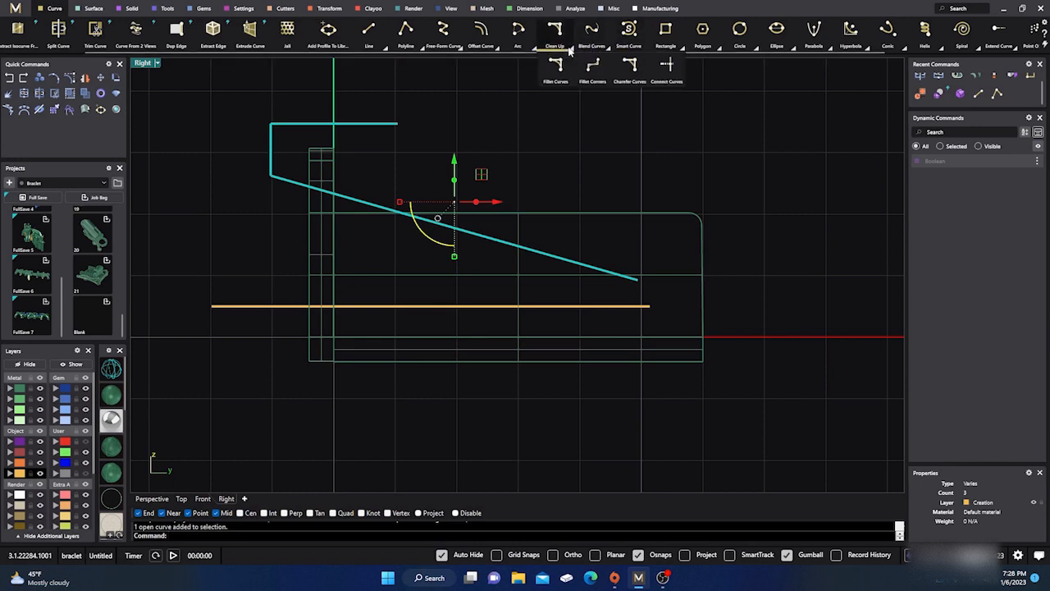
click(596, 73)
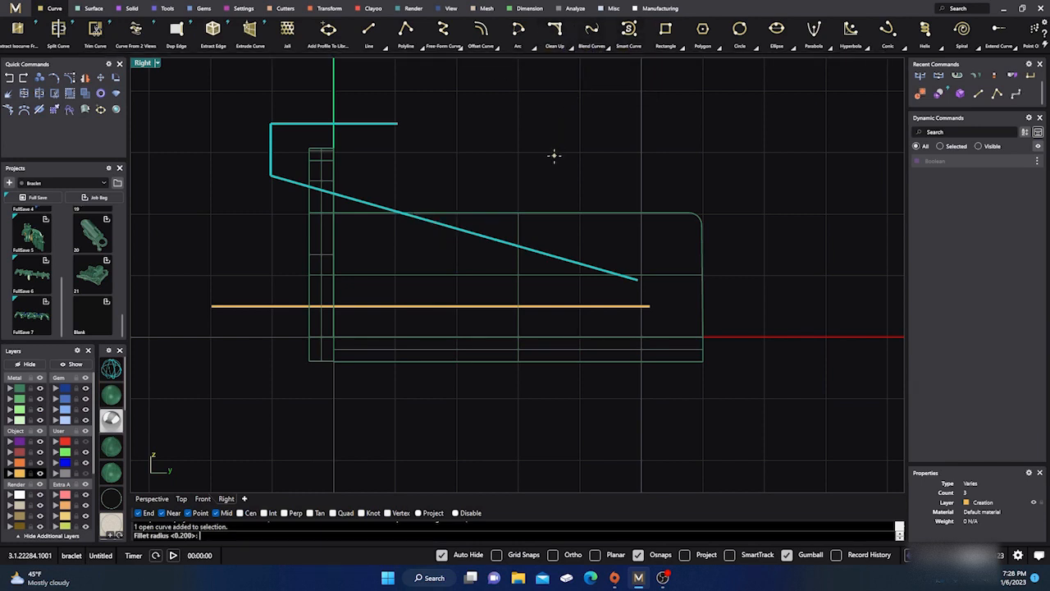
right_click(554, 156)
click(553, 155)
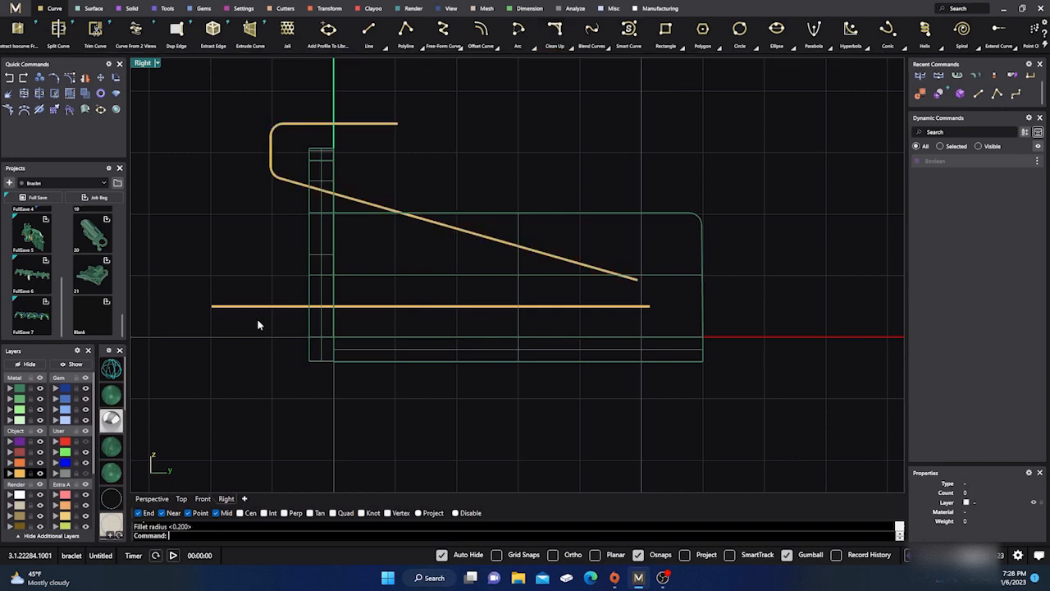
Place Shank library profile 02 at the front end of the lower horizontal line with Profile Placer, rotated to lie widthwise across the clasp.
click(149, 498)
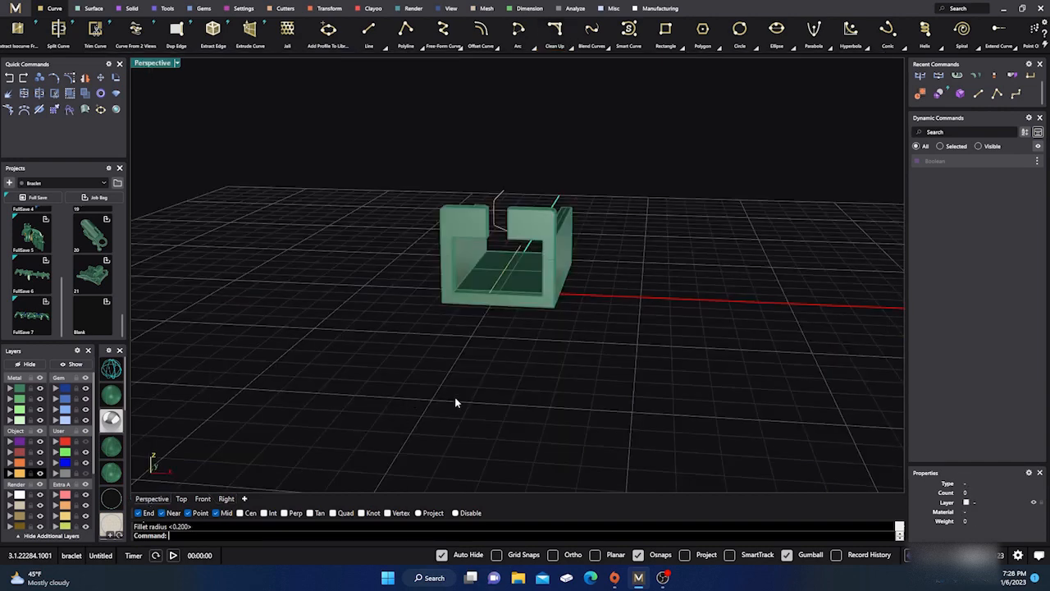
right_drag(456, 402, 462, 359)
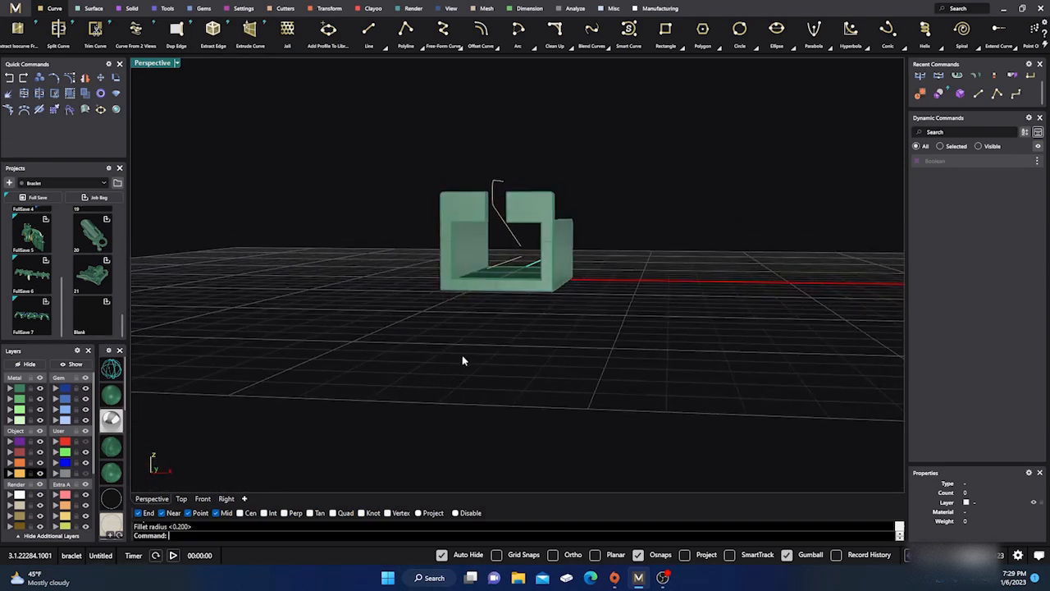
scroll(509, 269, up, 3)
click(504, 265)
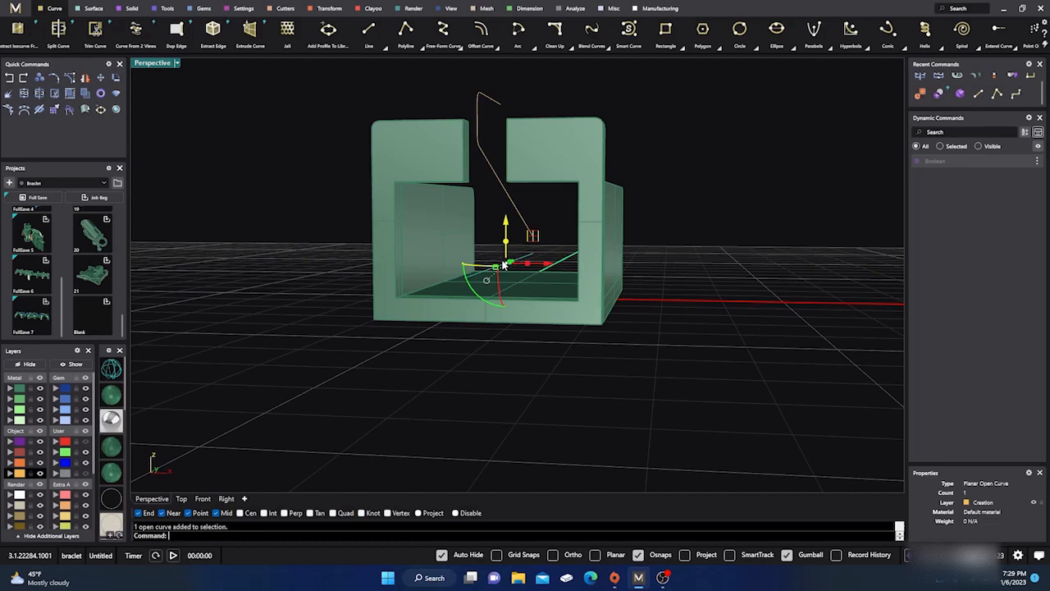
mouse_move(503, 264)
right_down()
mouse_move(360, 303)
mouse_move(321, 325)
mouse_move(490, 279)
right_up()
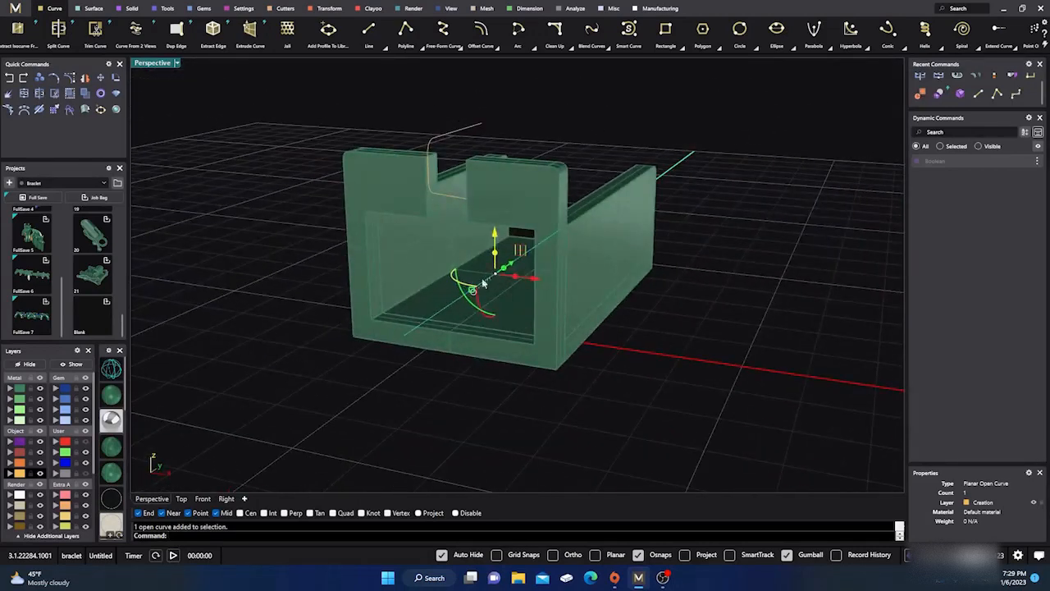
click(168, 9)
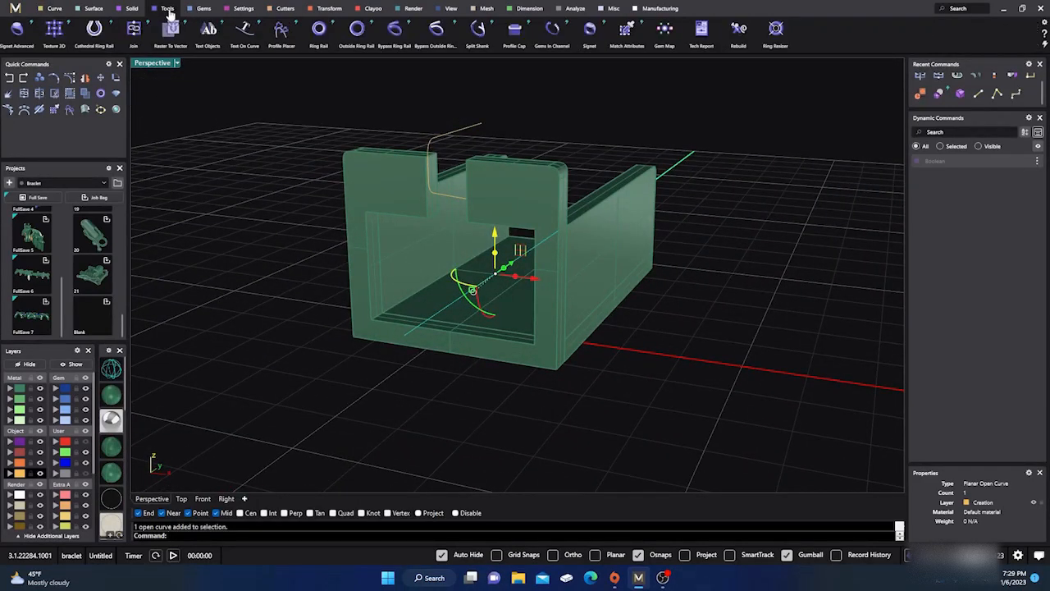
click(282, 33)
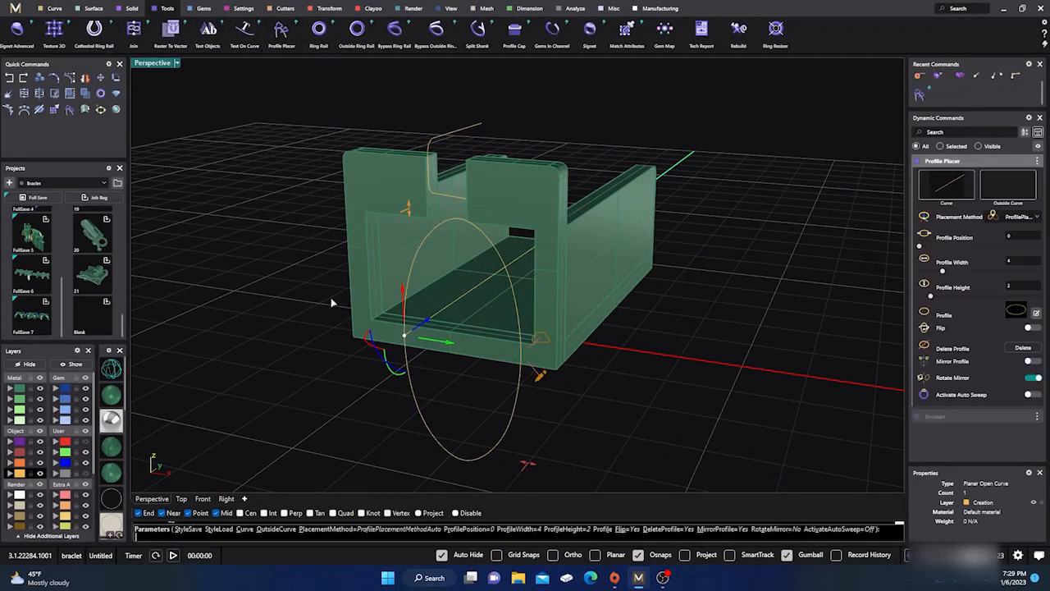
right_drag(356, 417, 389, 399)
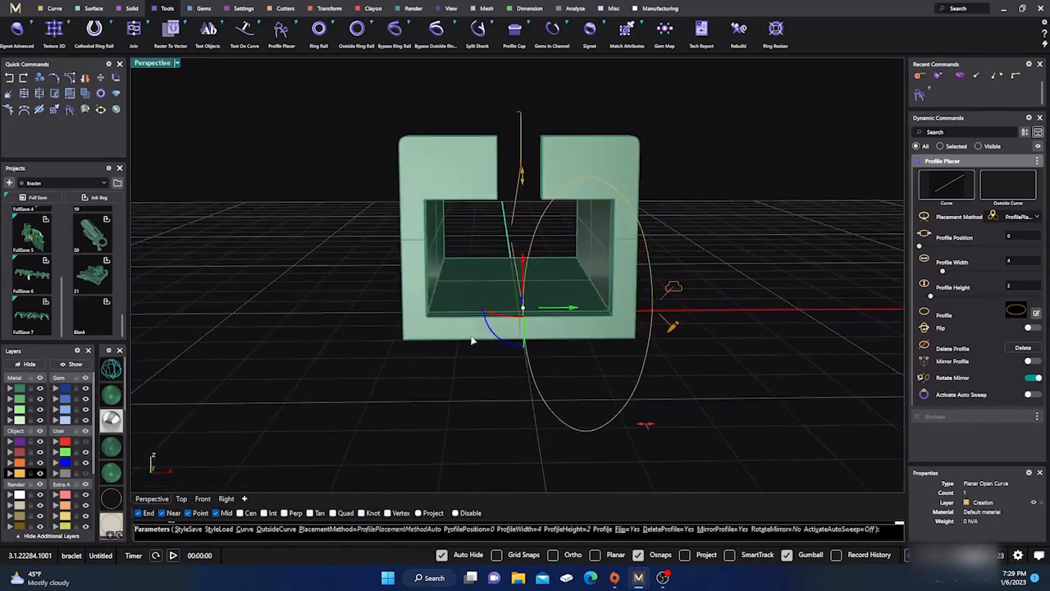
drag(493, 337, 564, 385)
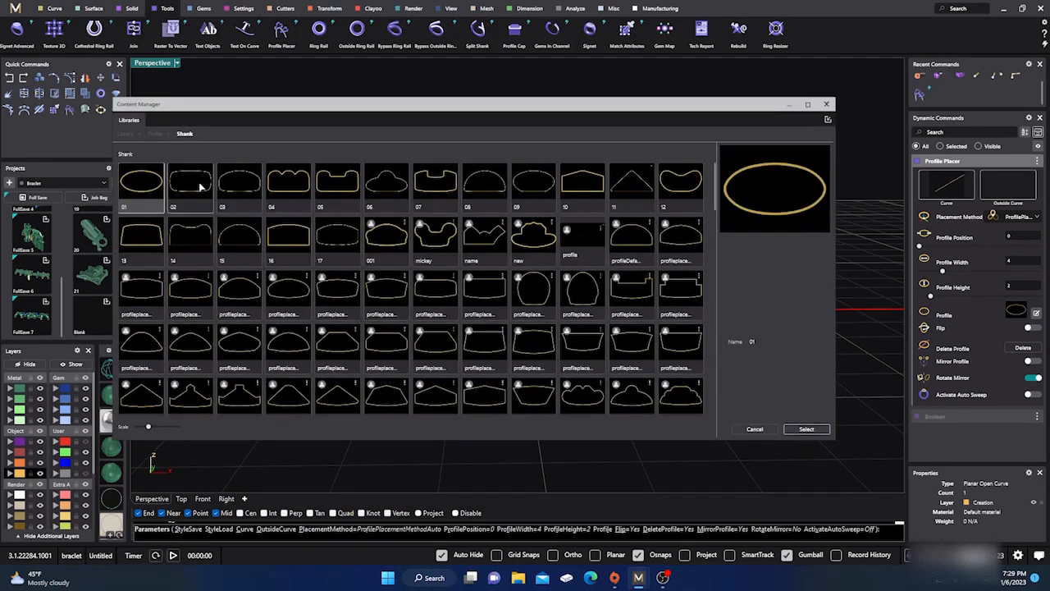
click(200, 187)
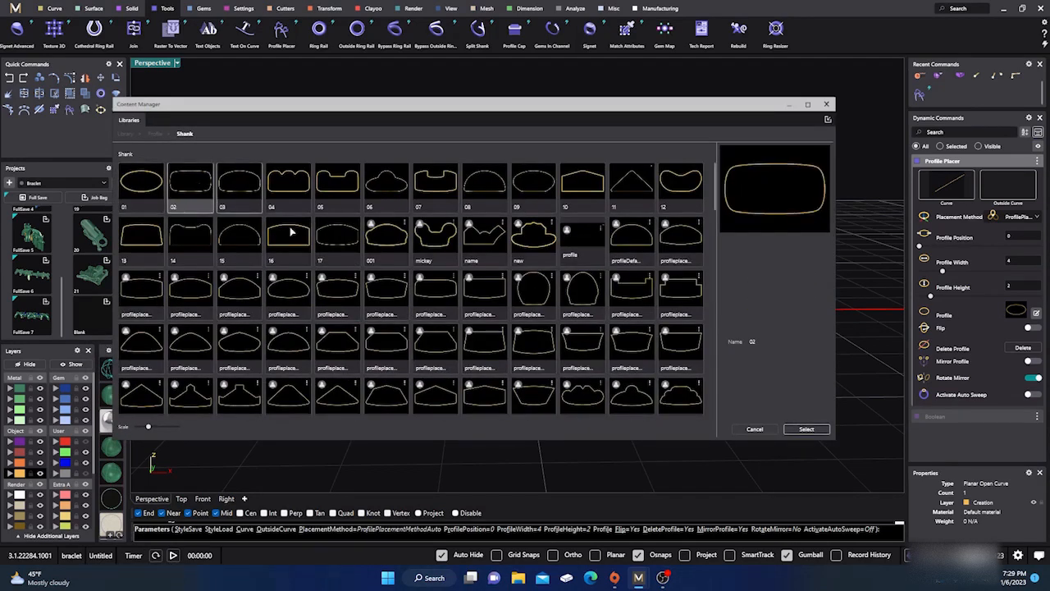
click(827, 120)
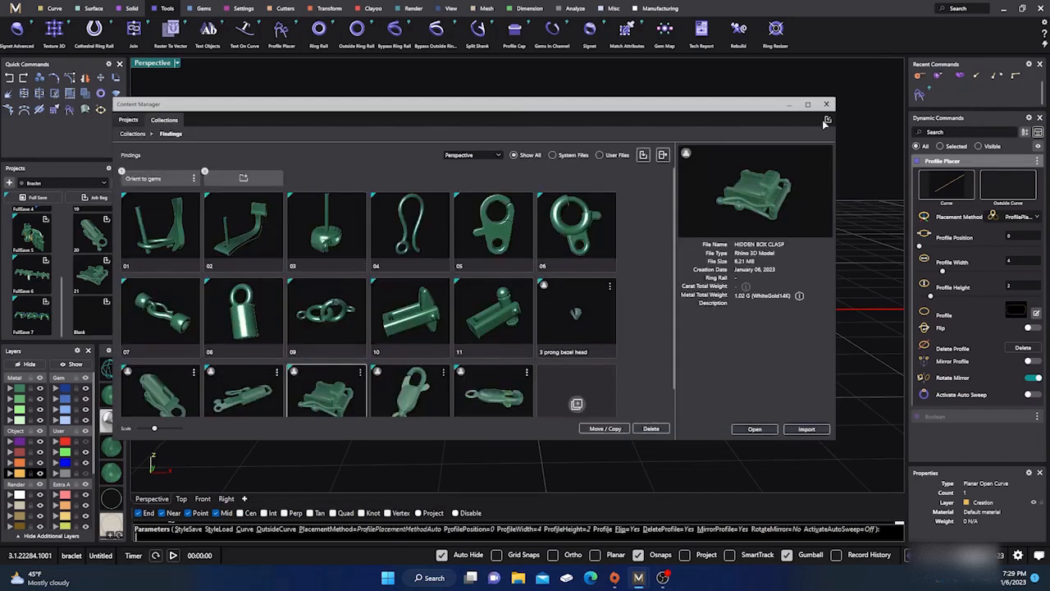
click(826, 105)
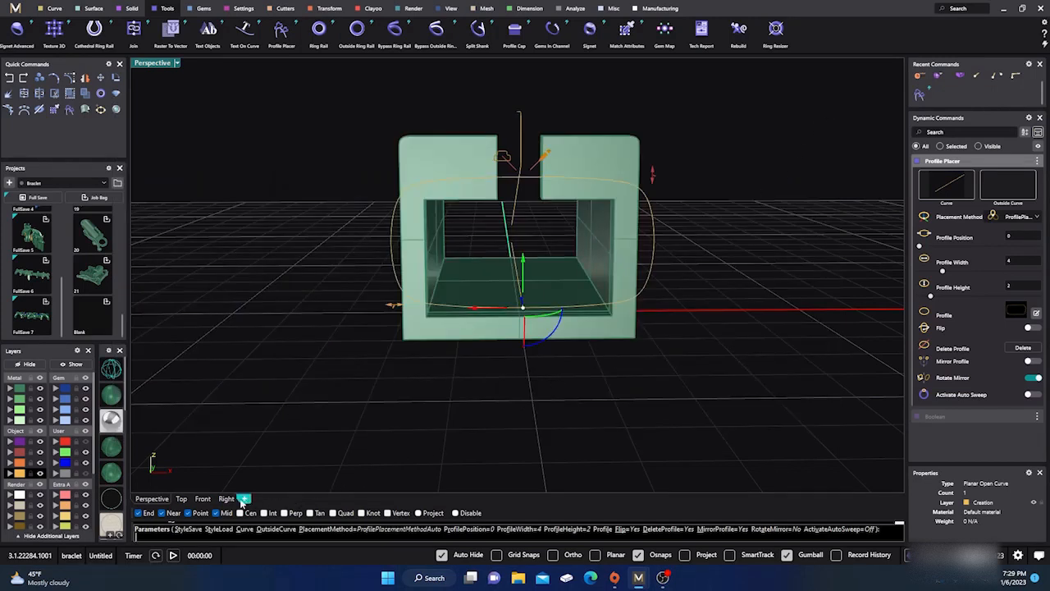
Size the lower profile to 3.1 mm wide and 0.6 mm high, and lower its line to just above the housing floor.
click(203, 498)
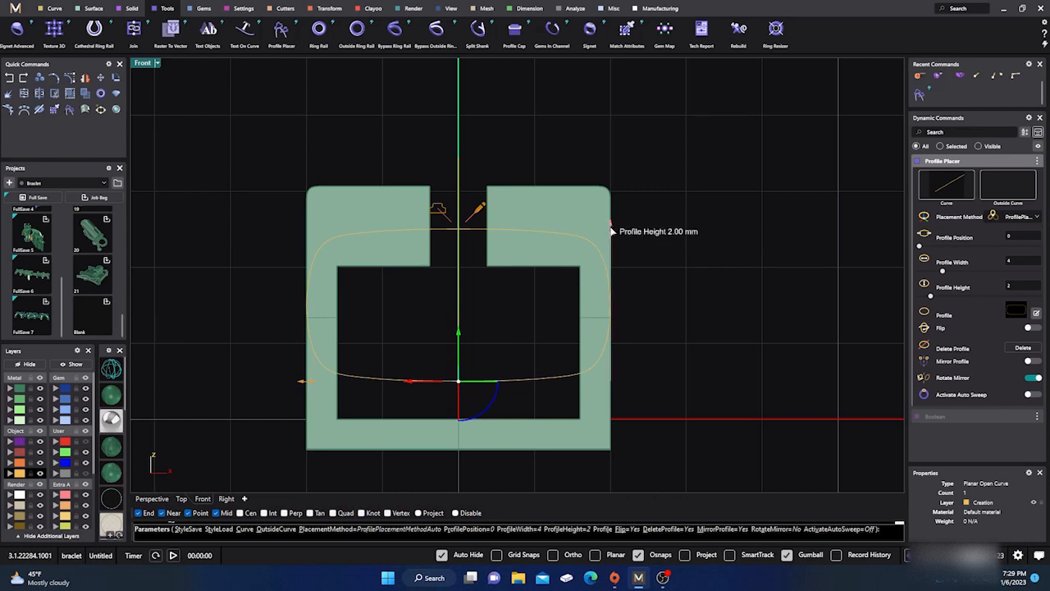
drag(610, 232, 588, 337)
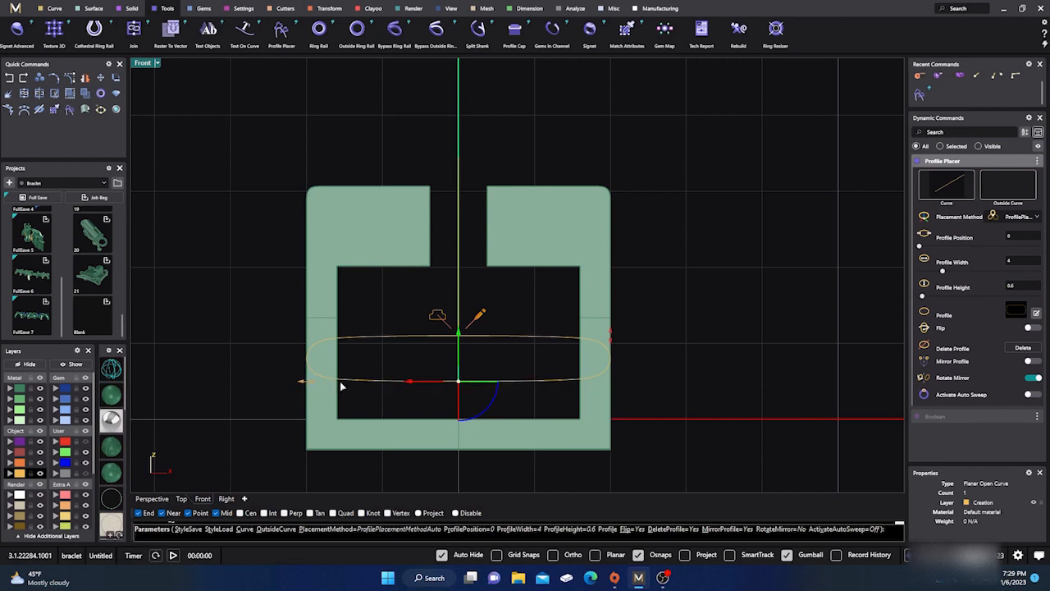
drag(304, 383, 343, 383)
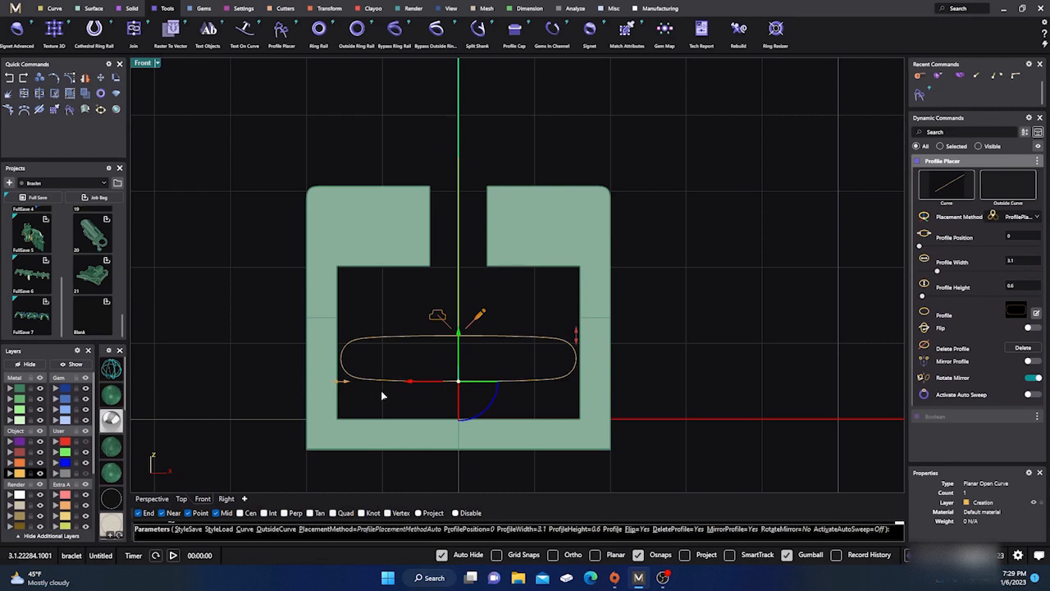
right_click(403, 395)
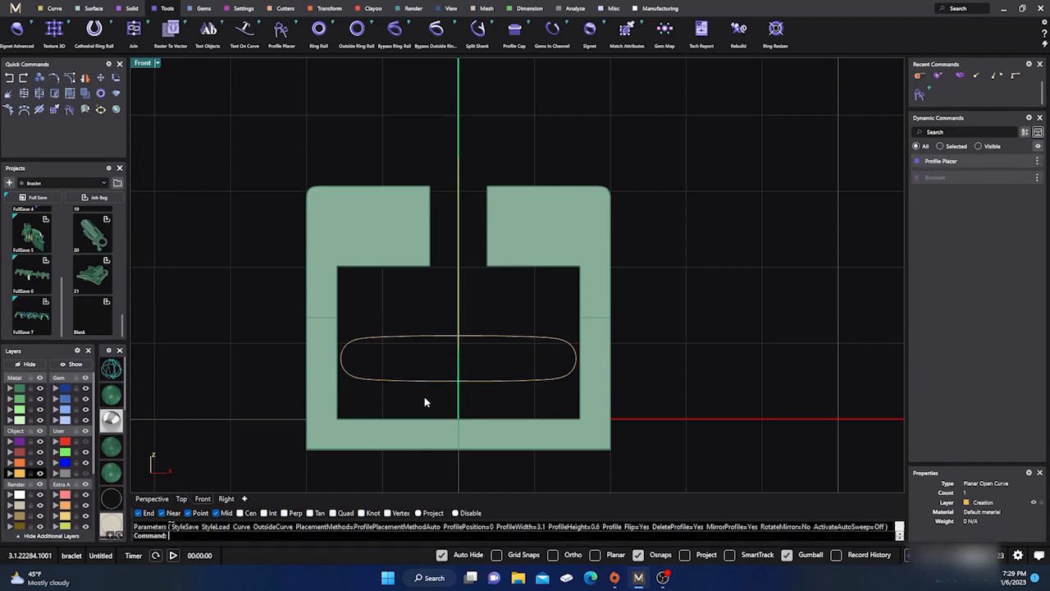
drag(425, 397, 457, 374)
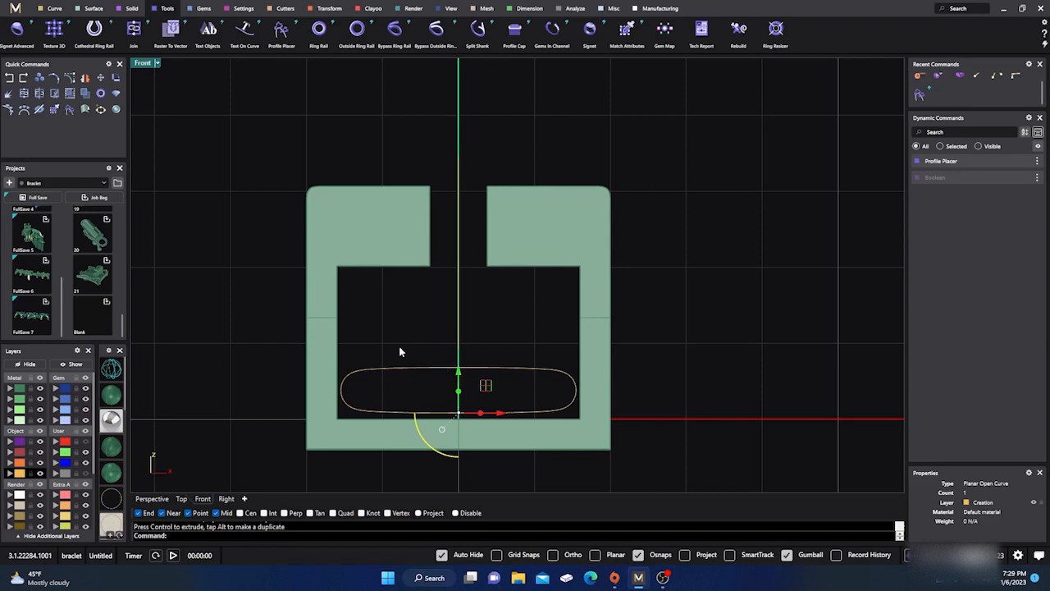
Place Shank library profile 02 at the upper end of the rounded polyline with Profile Placer, rotated to lie widthwise and standing above the curve.
click(152, 498)
right_drag(457, 424, 447, 269)
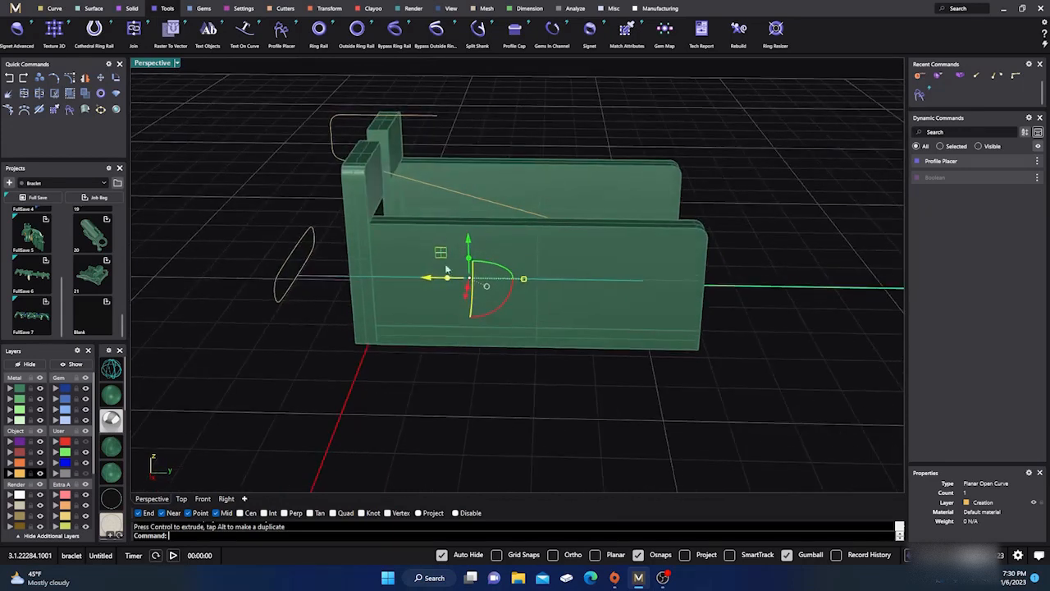
click(342, 117)
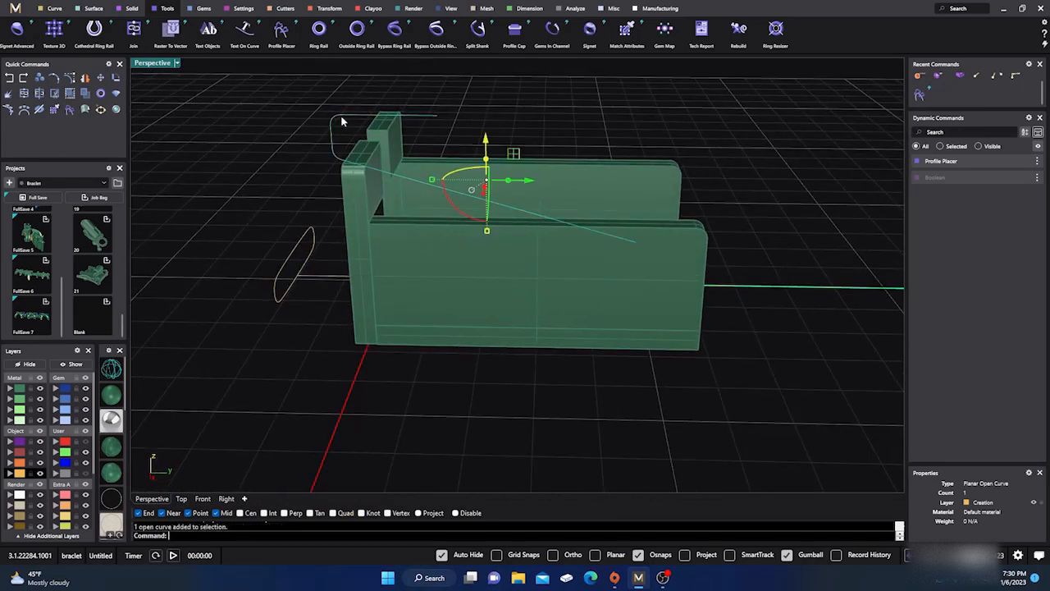
click(281, 33)
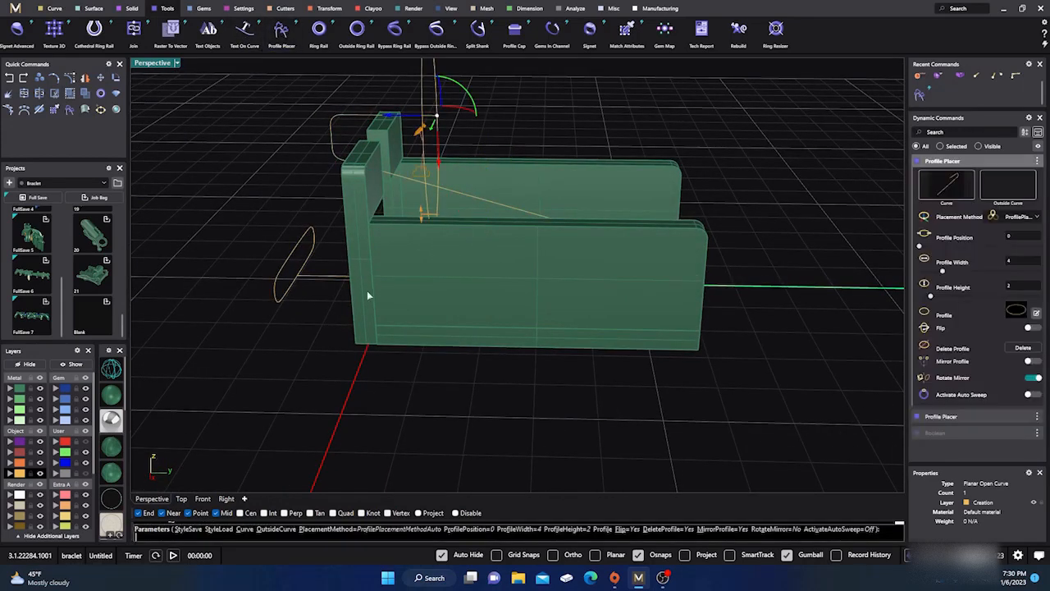
right_drag(367, 295, 515, 264)
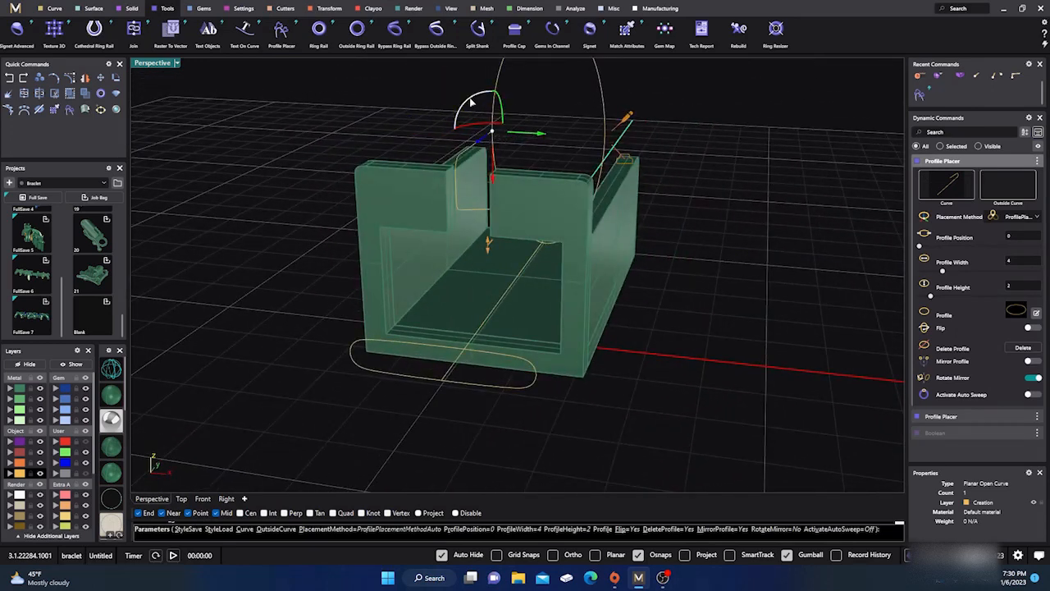
drag(471, 102, 436, 176)
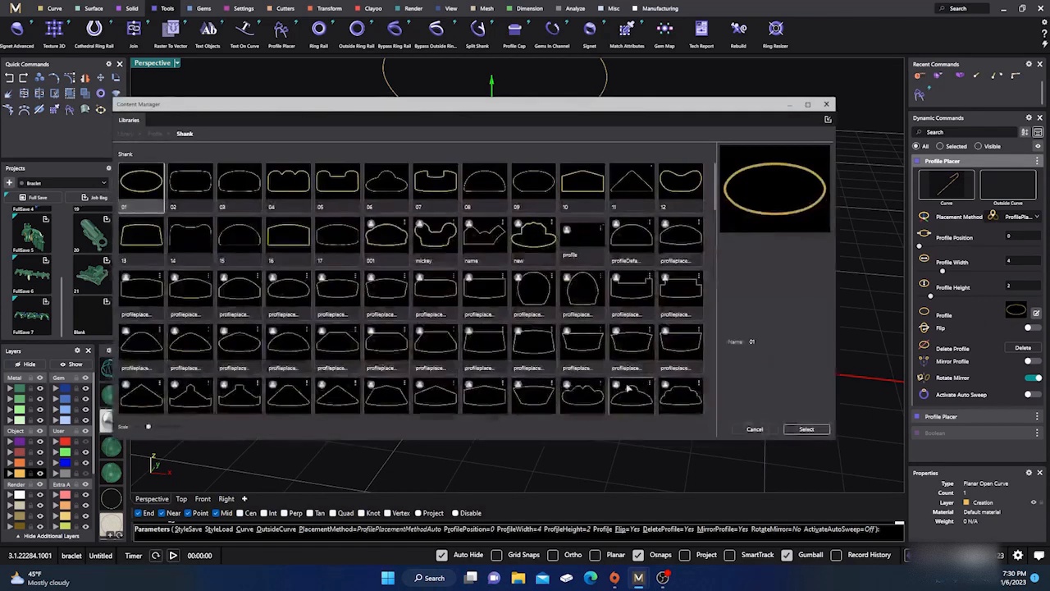
click(189, 201)
click(807, 428)
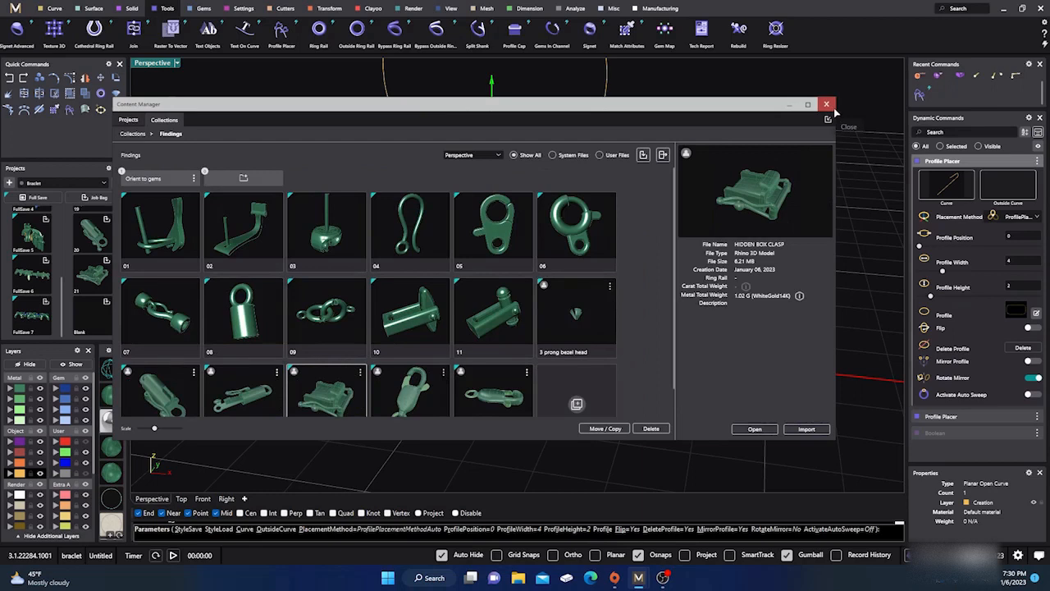
click(826, 105)
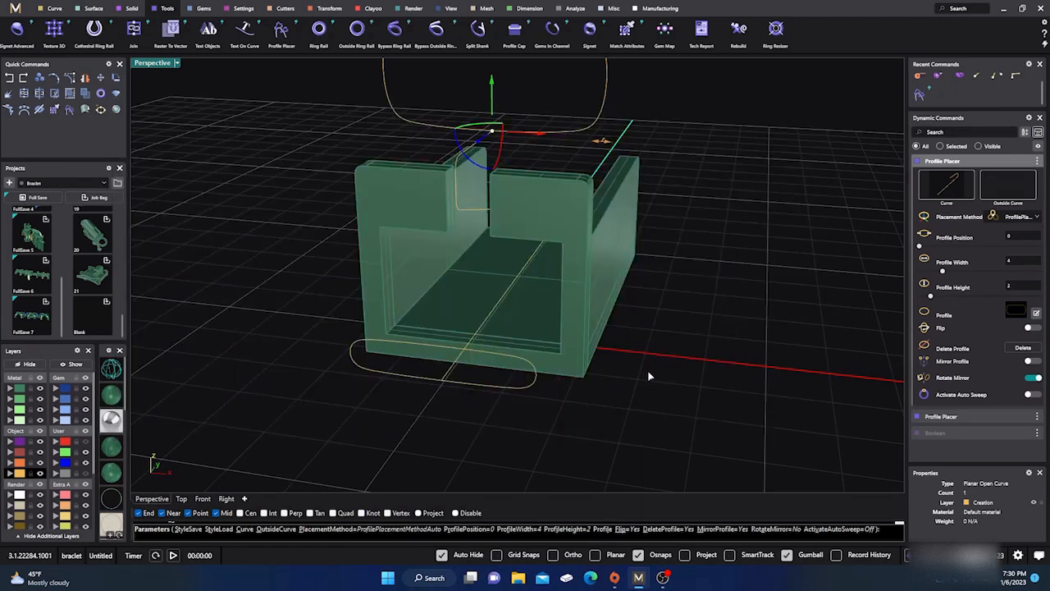
Size the upper profile to 3.3 mm wide and 0.6 mm high.
scroll(644, 365, down, 3)
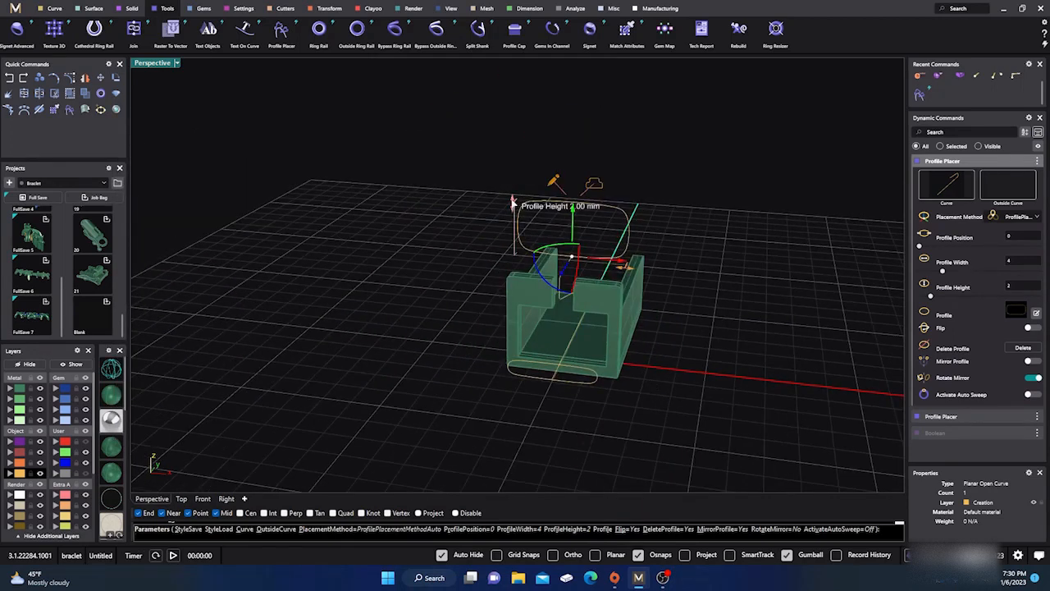
drag(512, 201, 513, 246)
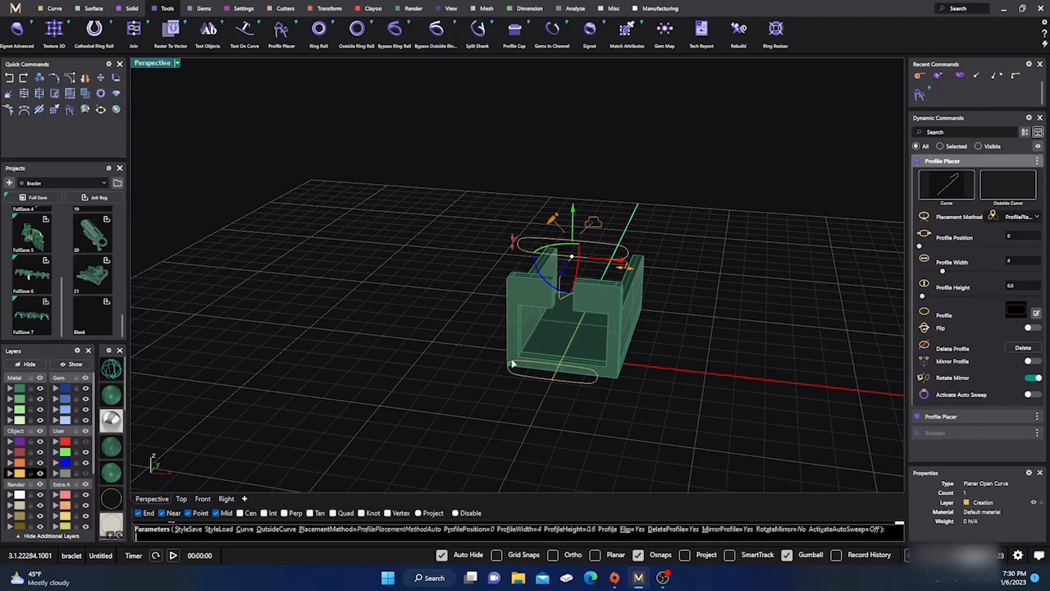
click(203, 498)
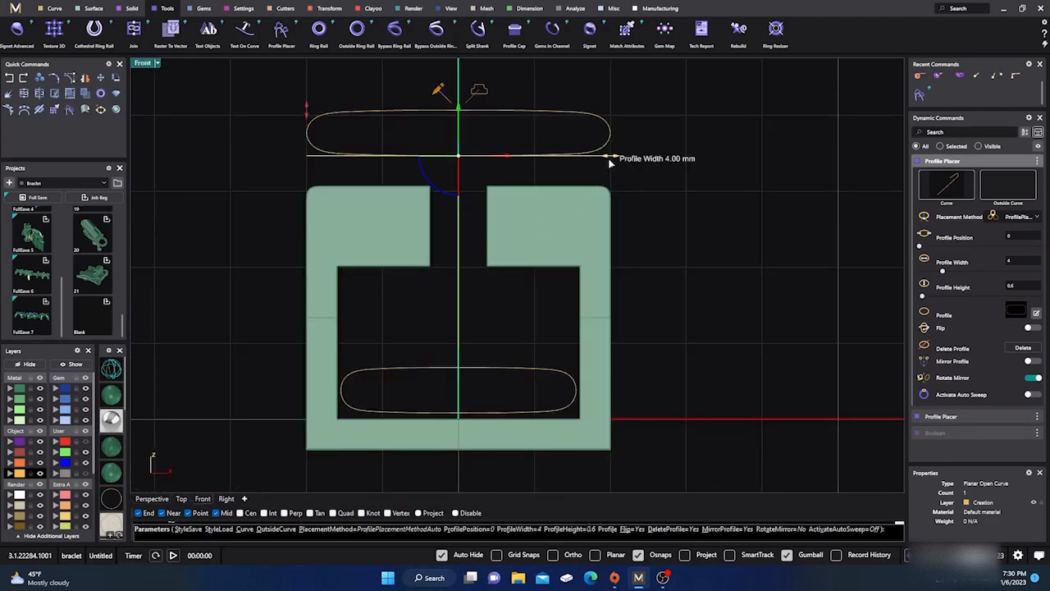
drag(608, 157, 586, 161)
mouse_move(579, 159)
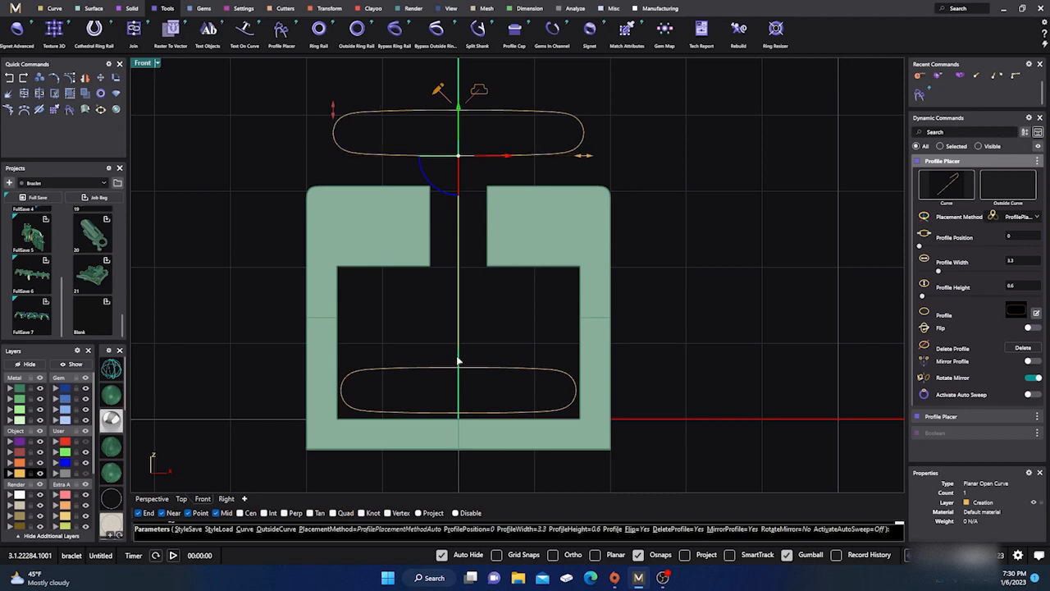
right_drag(420, 390, 320, 429)
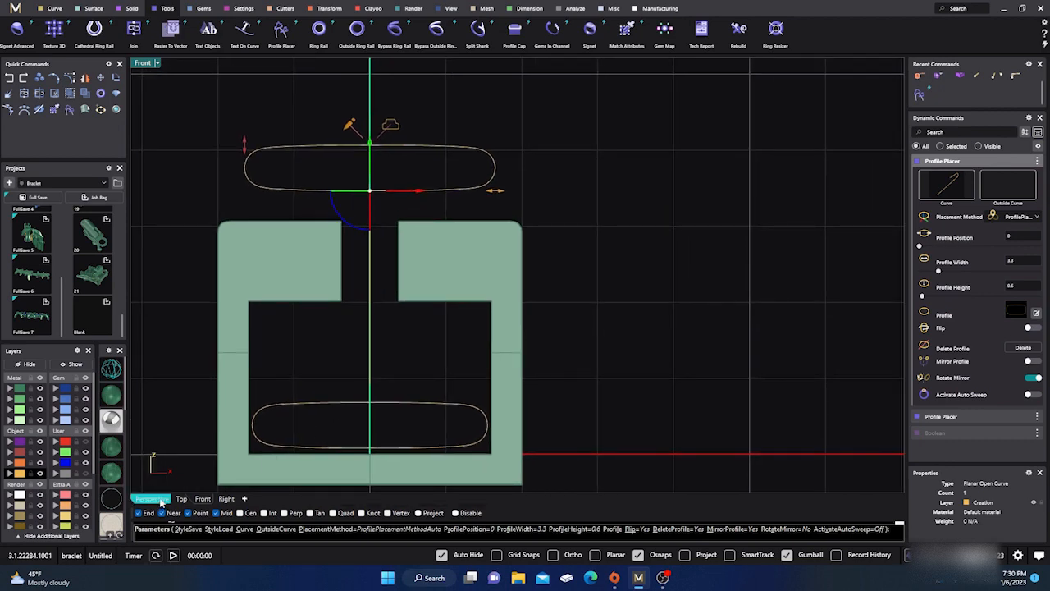
click(154, 499)
right_drag(510, 382, 436, 347)
scroll(473, 262, up, 3)
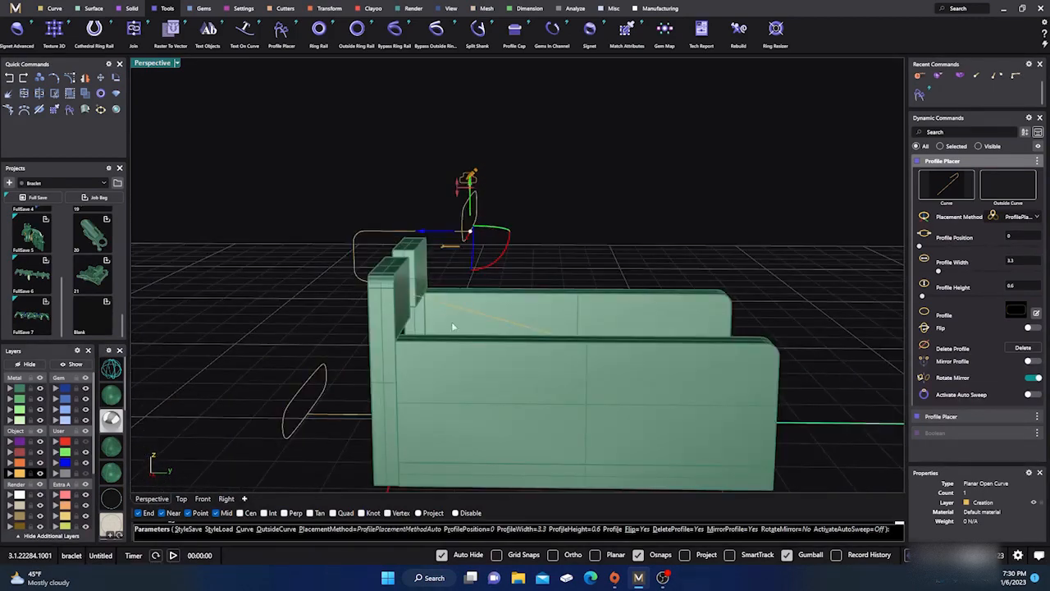
right_click(447, 346)
Sweep the upper profile along the rounded polyline with Sweep 1, with the start dome enabled and its thickness adjusted.
right_drag(447, 346, 464, 332)
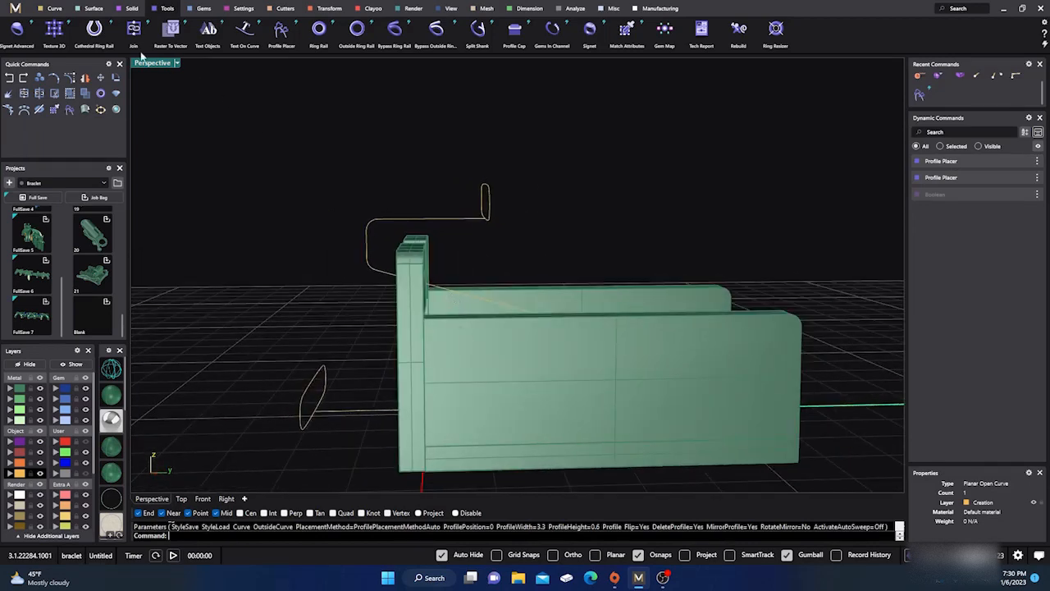
click(92, 8)
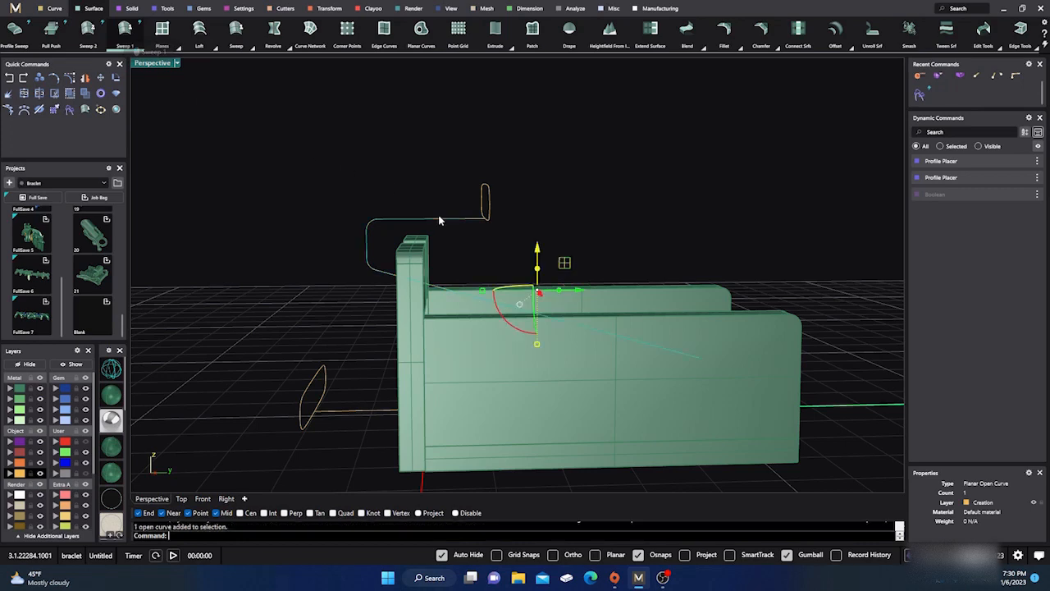
click(480, 212)
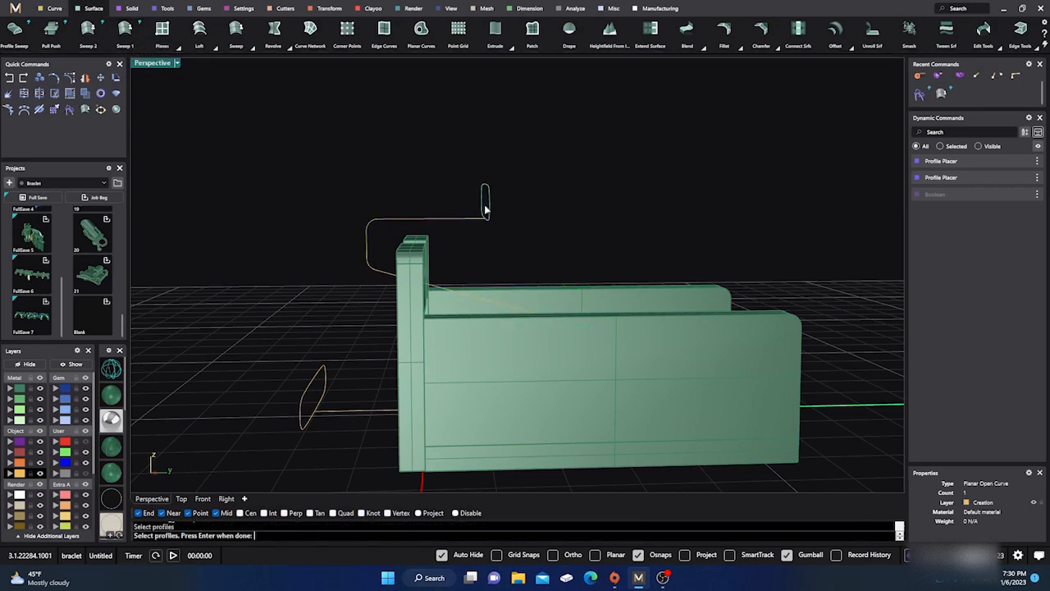
key(Return)
mouse_move(484, 264)
right_down()
mouse_move(499, 260)
mouse_move(409, 286)
mouse_move(410, 299)
mouse_move(434, 248)
mouse_move(509, 168)
right_up()
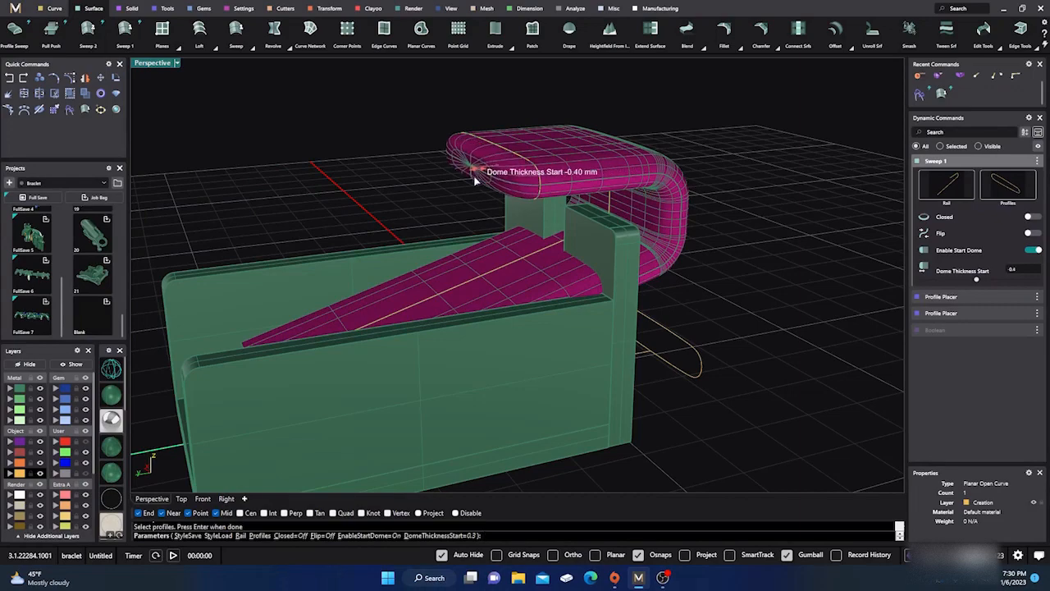
key(Return)
Finish the upper sweep, and sweep the lower profile along its straight line with Sweep 1, using a start dome thickness of 0.
right_drag(397, 208, 619, 386)
key(Return)
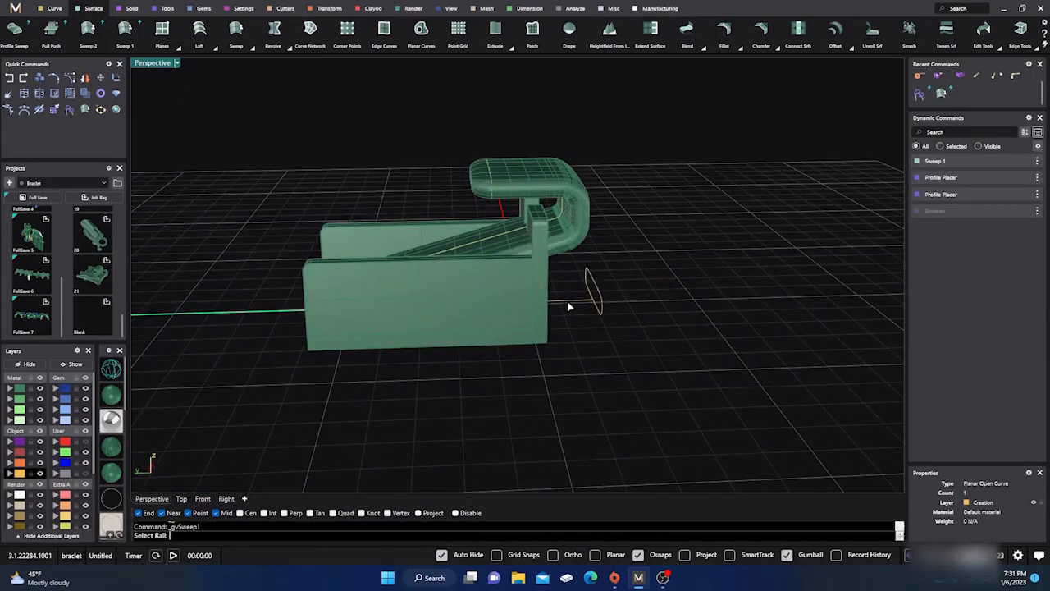
click(568, 305)
click(601, 308)
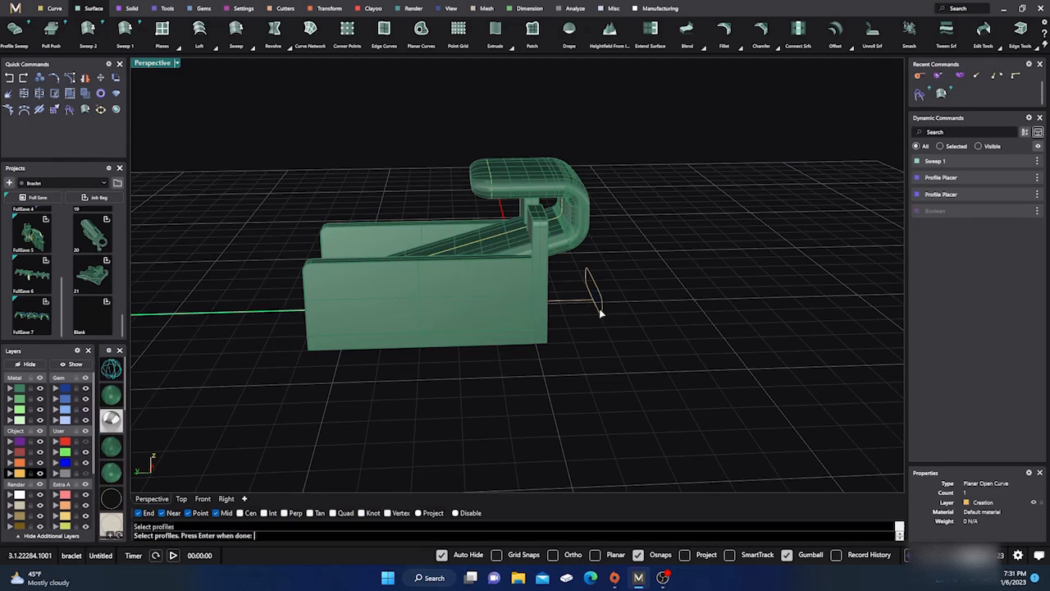
key(Return)
right_drag(587, 391, 519, 379)
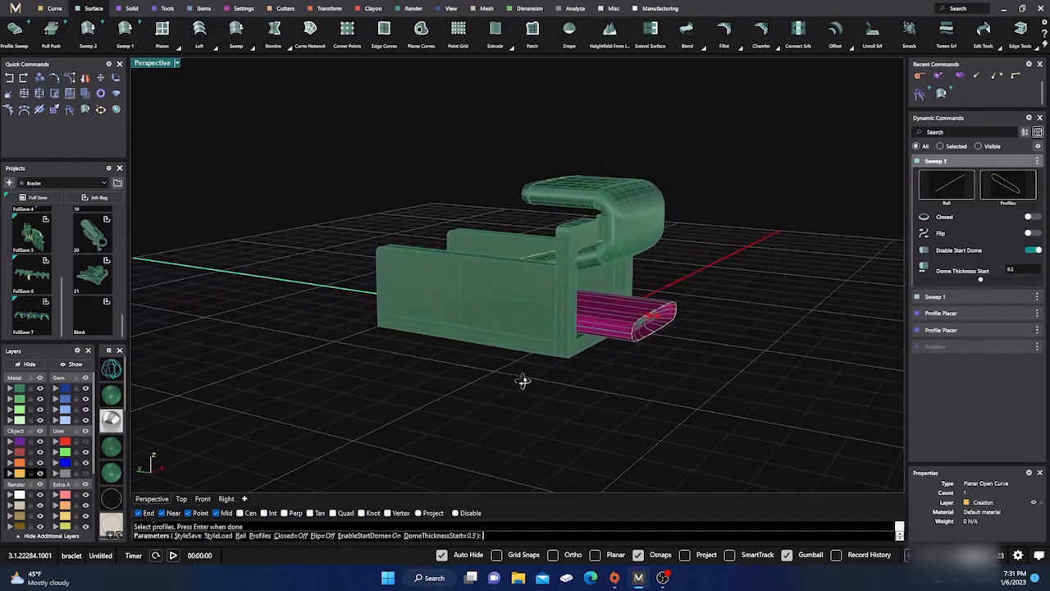
scroll(648, 332, up, 3)
drag(656, 312, 669, 315)
right_drag(641, 367, 774, 374)
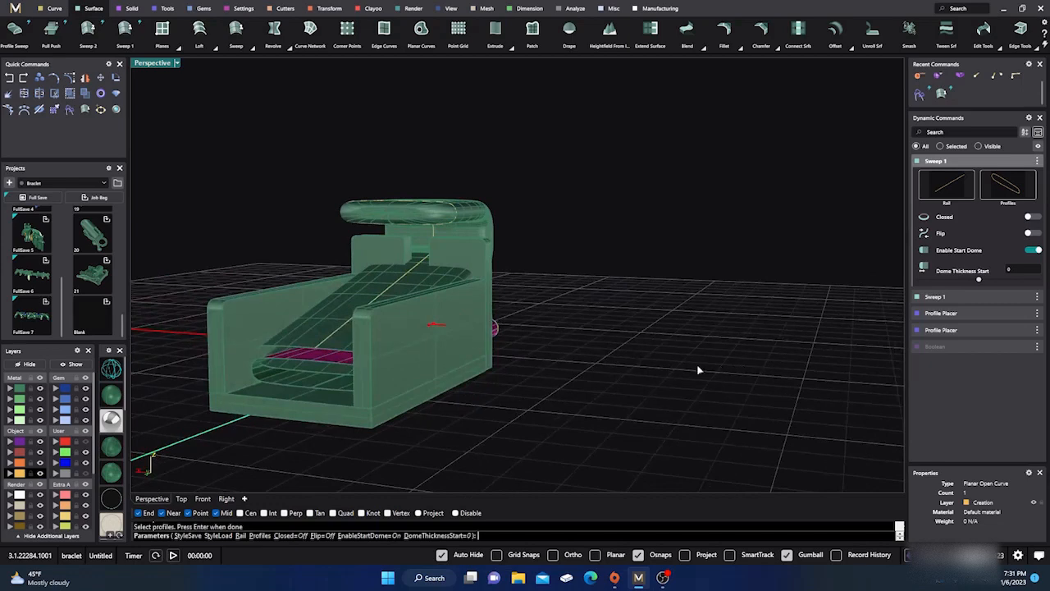
key(Return)
Raise the upper rail curve so the sloping tongue sits clear above the lower strip at the housing's open end.
right_drag(598, 381, 648, 358)
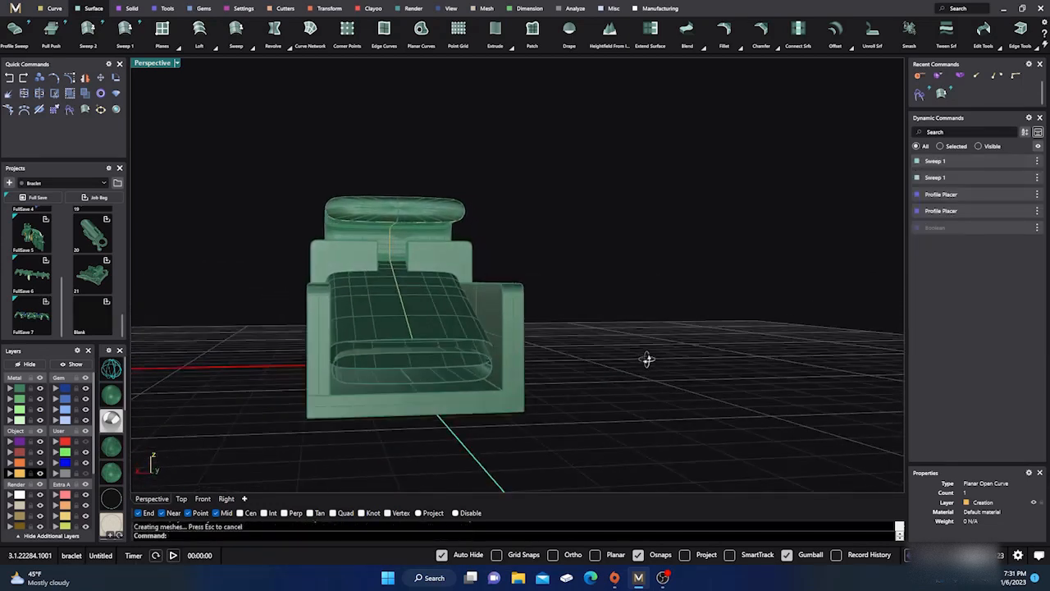
scroll(384, 374, up, 5)
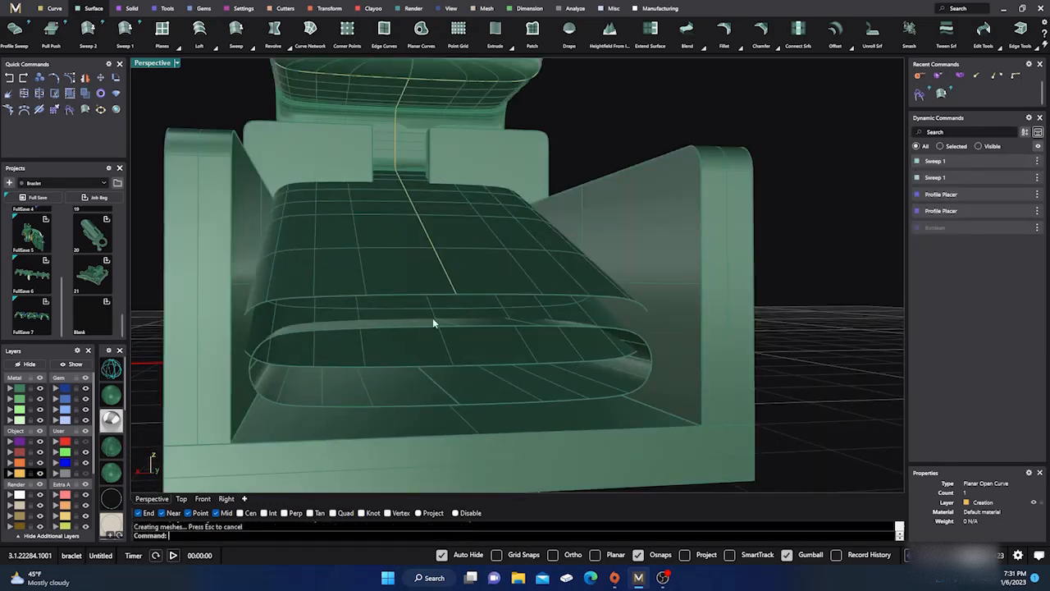
click(463, 289)
click(477, 309)
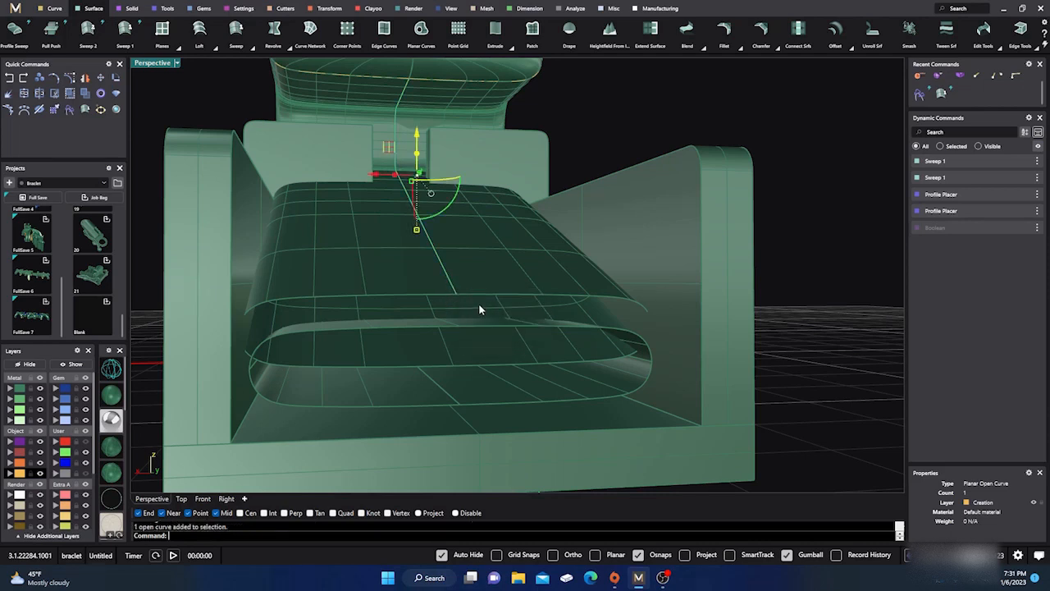
drag(418, 137, 418, 102)
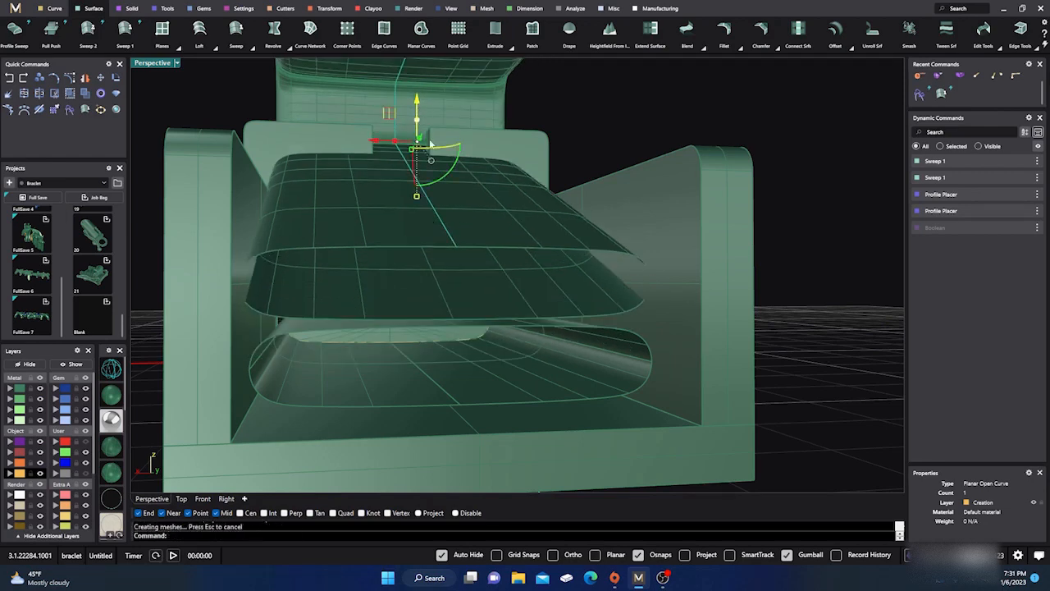
mouse_move(456, 277)
right_down()
mouse_move(436, 286)
mouse_move(449, 281)
right_up()
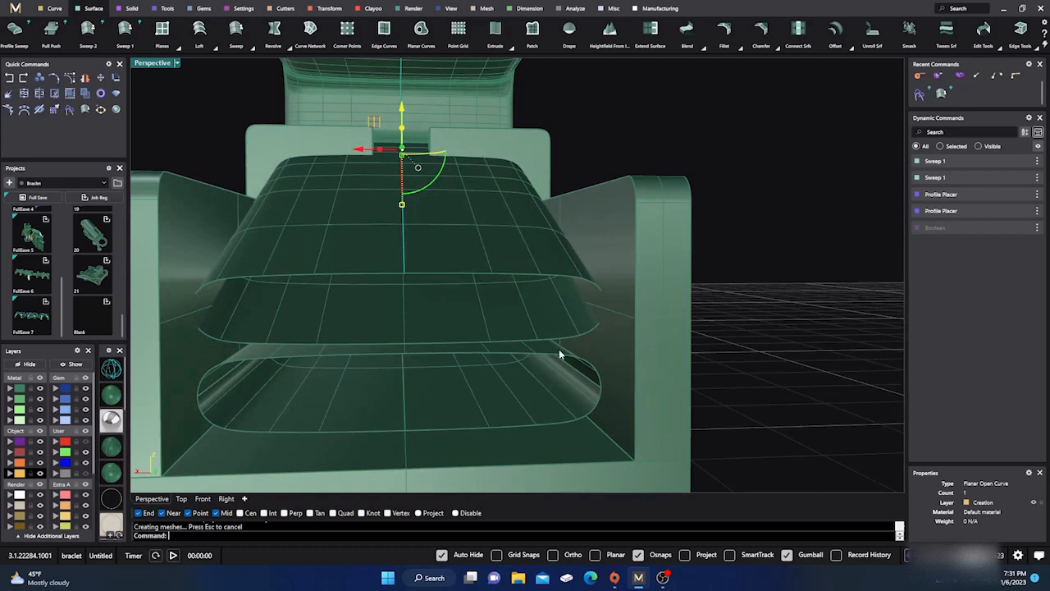
scroll(554, 367, down, 5)
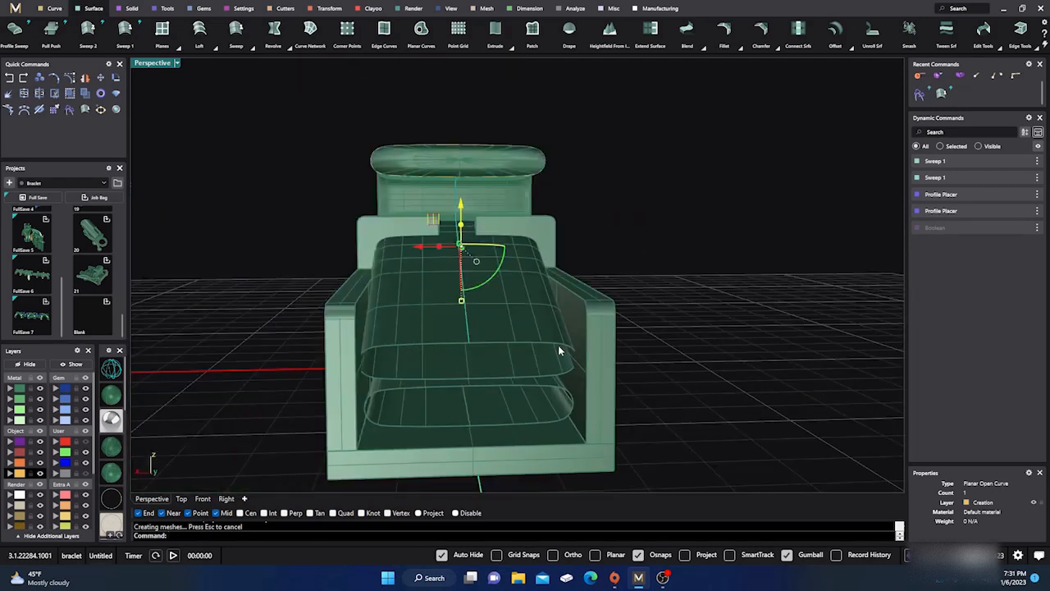
right_drag(607, 254, 555, 267)
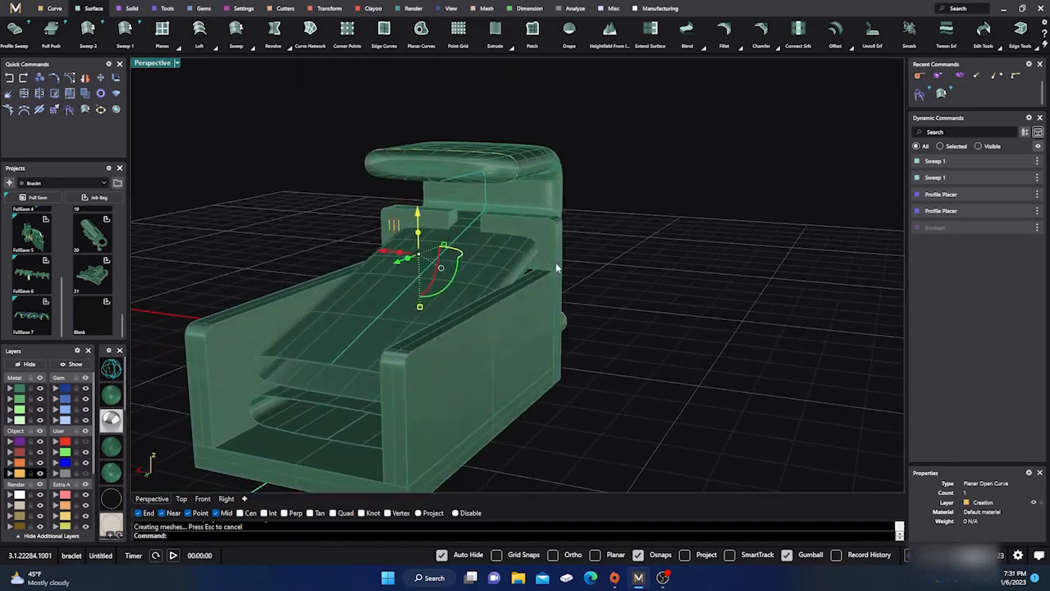
Edit the upper profile's Profile Placer settings and set its width to 3.1 mm.
click(518, 169)
click(550, 191)
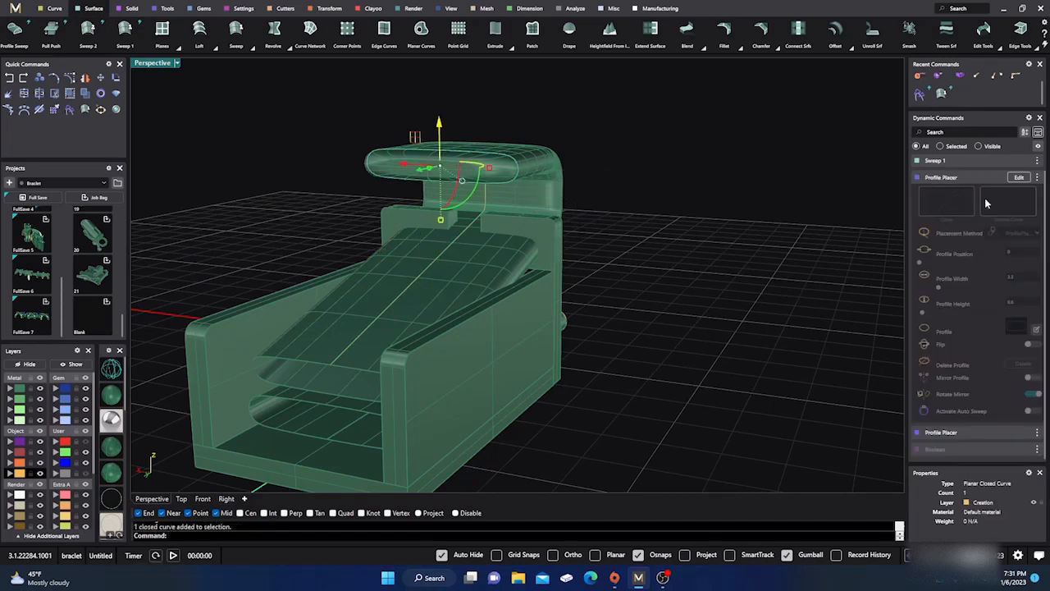
click(1018, 178)
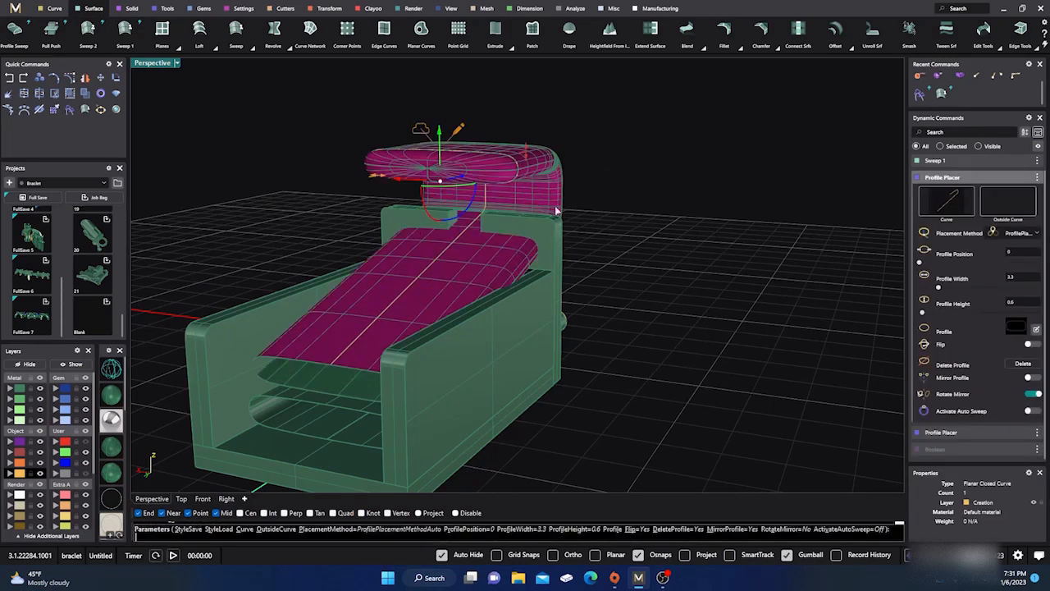
drag(383, 179, 388, 179)
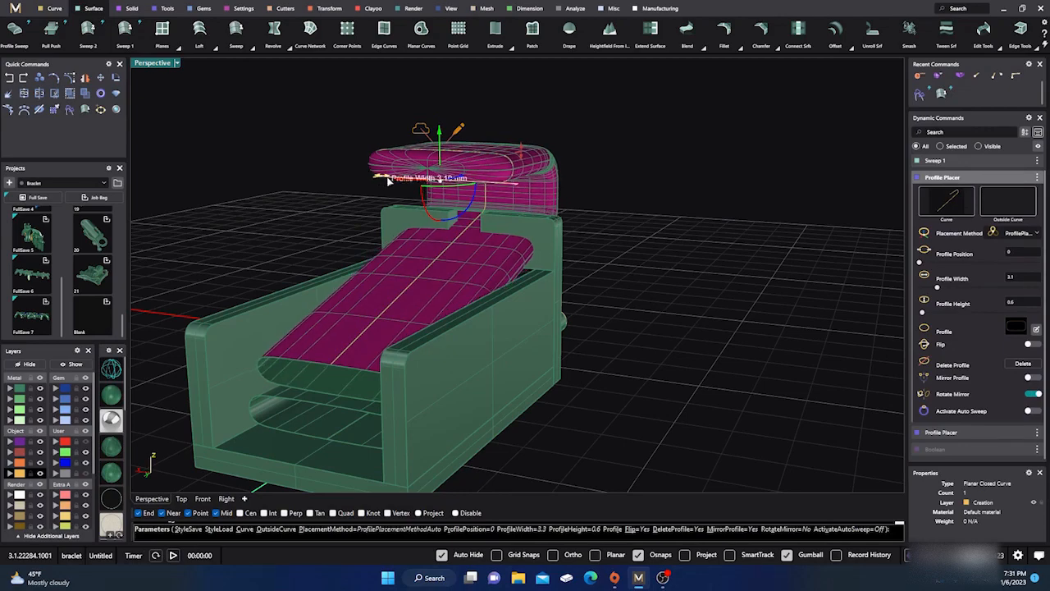
right_drag(528, 323, 586, 290)
right_click(590, 352)
right_drag(610, 416, 469, 449)
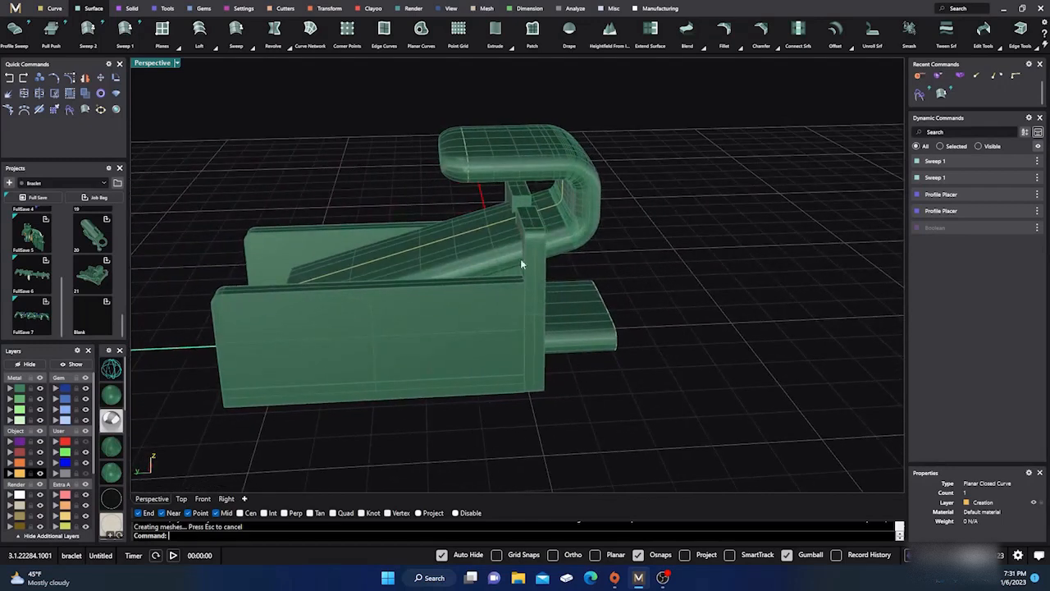
Try to shift the upper rail curve and its profile lengthwise toward the housing's open end, and undo the move.
click(549, 211)
click(578, 238)
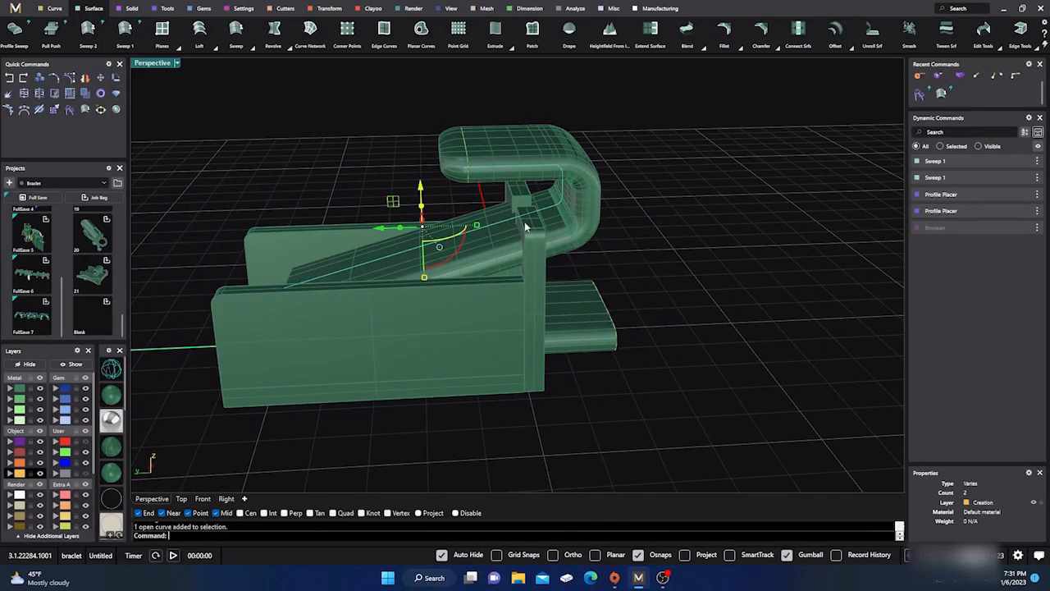
drag(380, 231, 367, 230)
right_drag(598, 419, 593, 394)
click(8, 92)
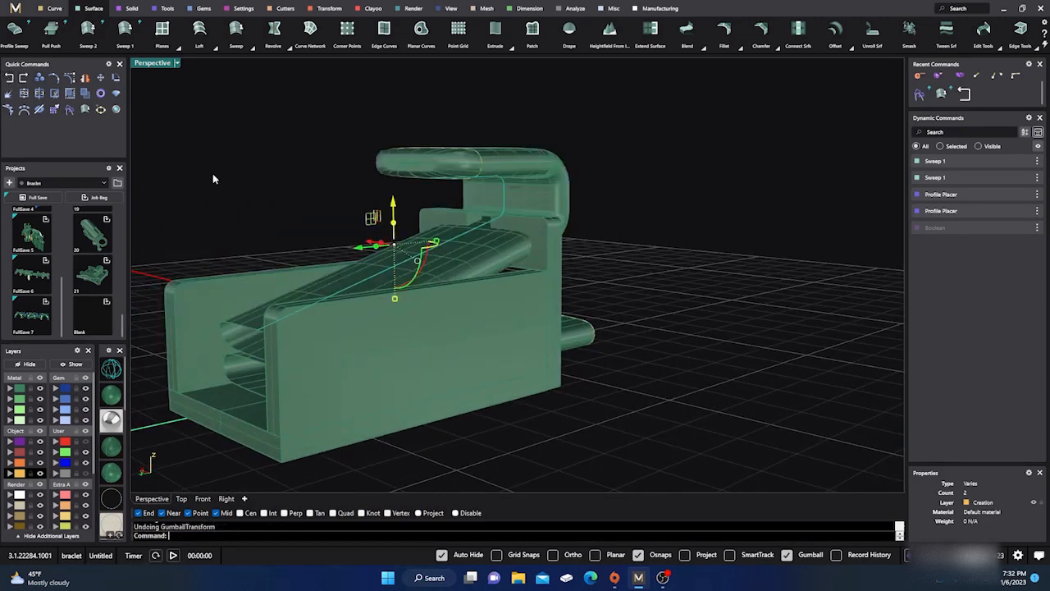
right_drag(512, 359, 462, 369)
click(599, 352)
scroll(610, 348, down, 5)
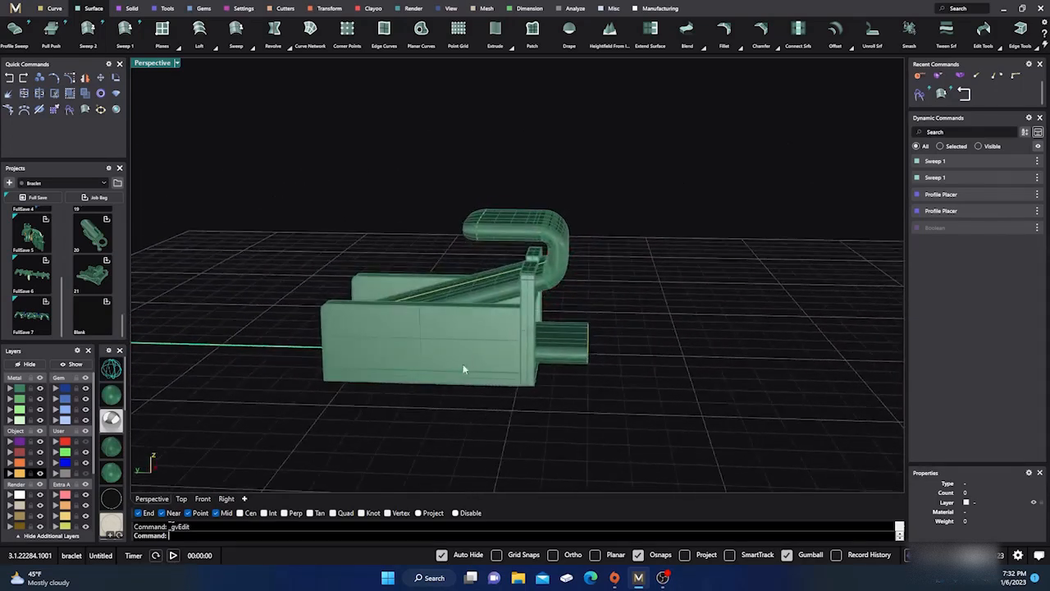
In the side view, rotate the upper rail curve about 4.25 degrees downward around its inner end, and raise it slightly.
click(482, 284)
click(521, 300)
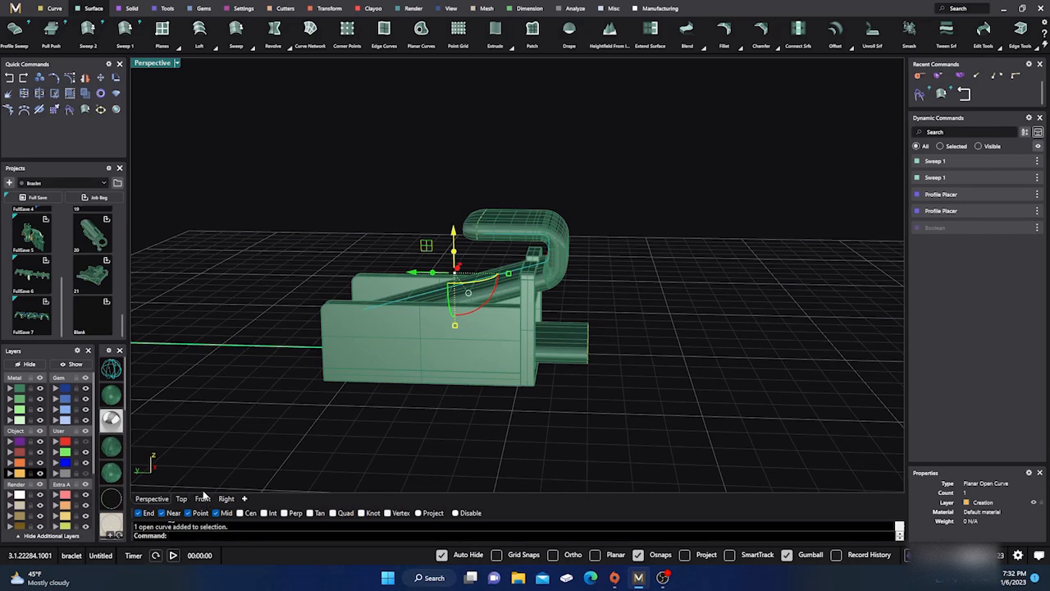
click(202, 499)
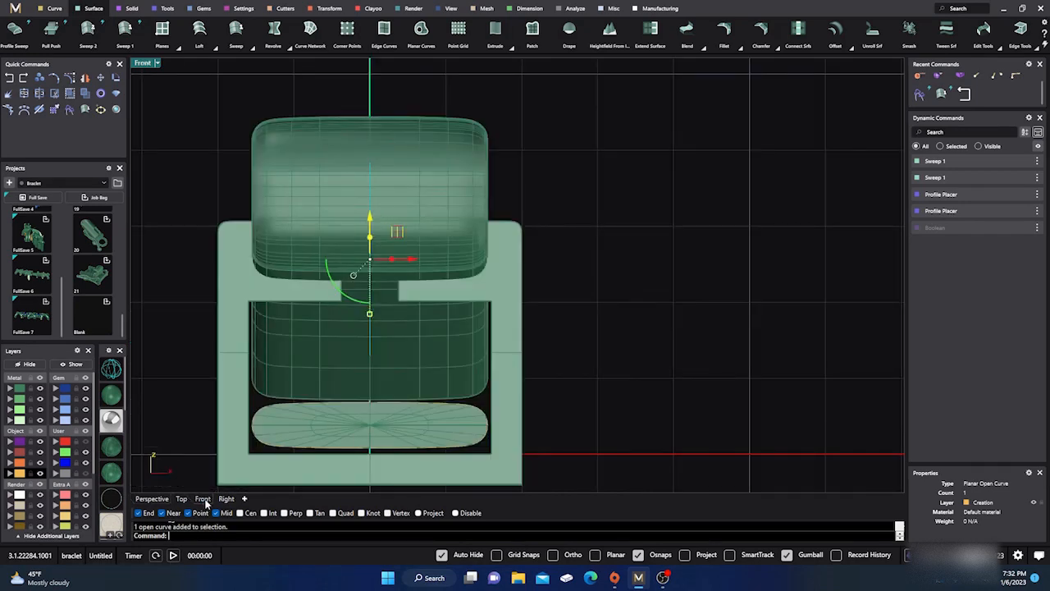
click(226, 498)
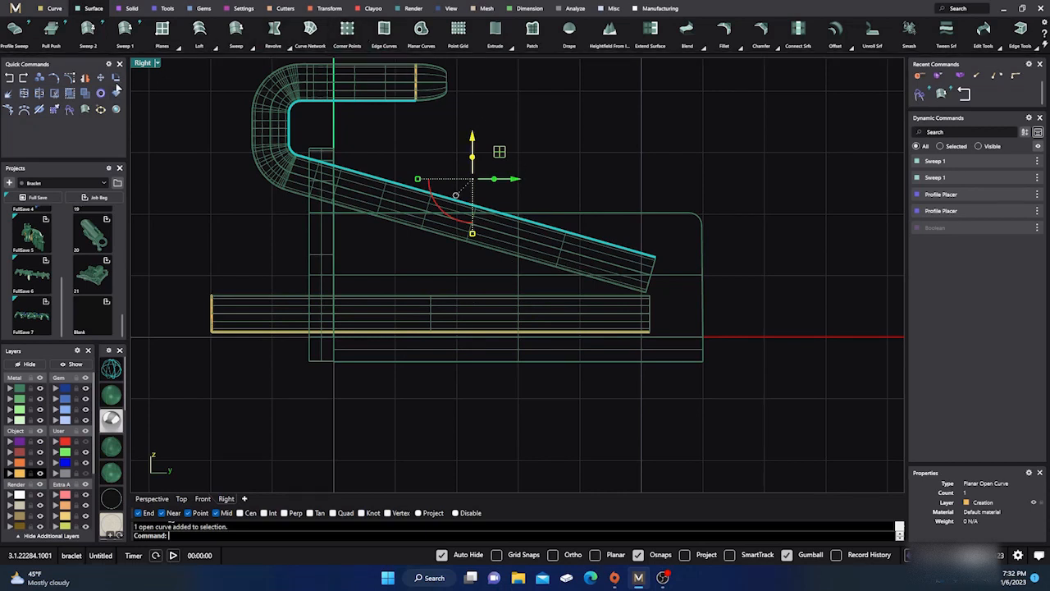
click(116, 78)
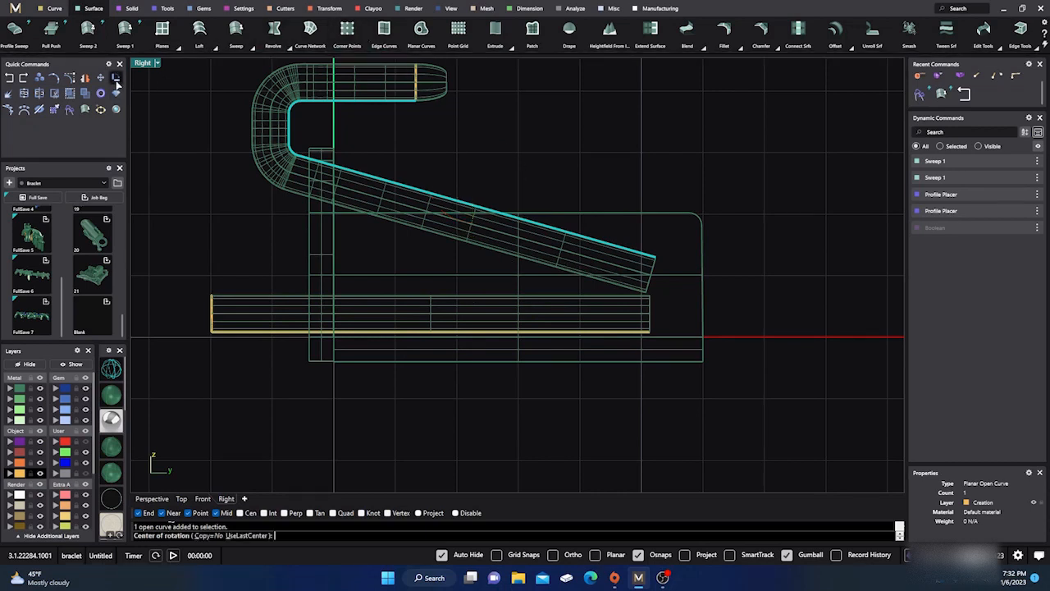
click(654, 259)
click(205, 175)
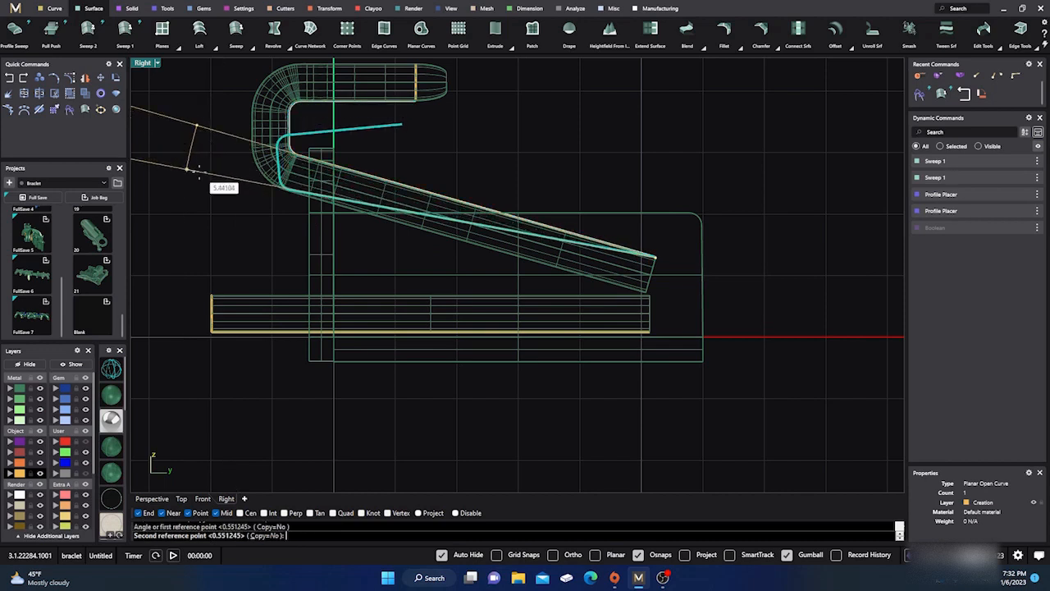
click(199, 165)
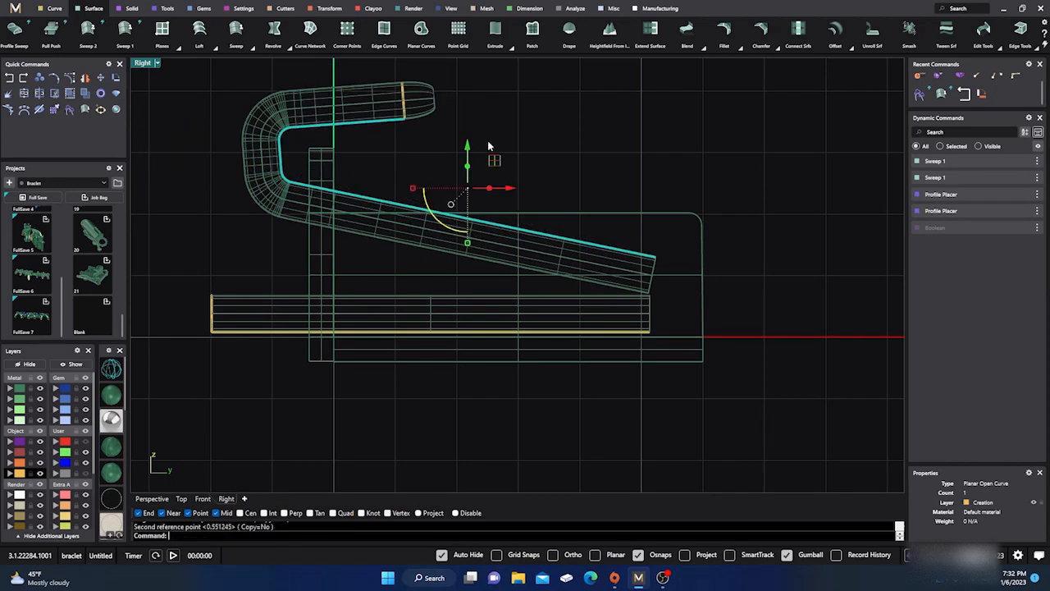
drag(467, 148, 467, 137)
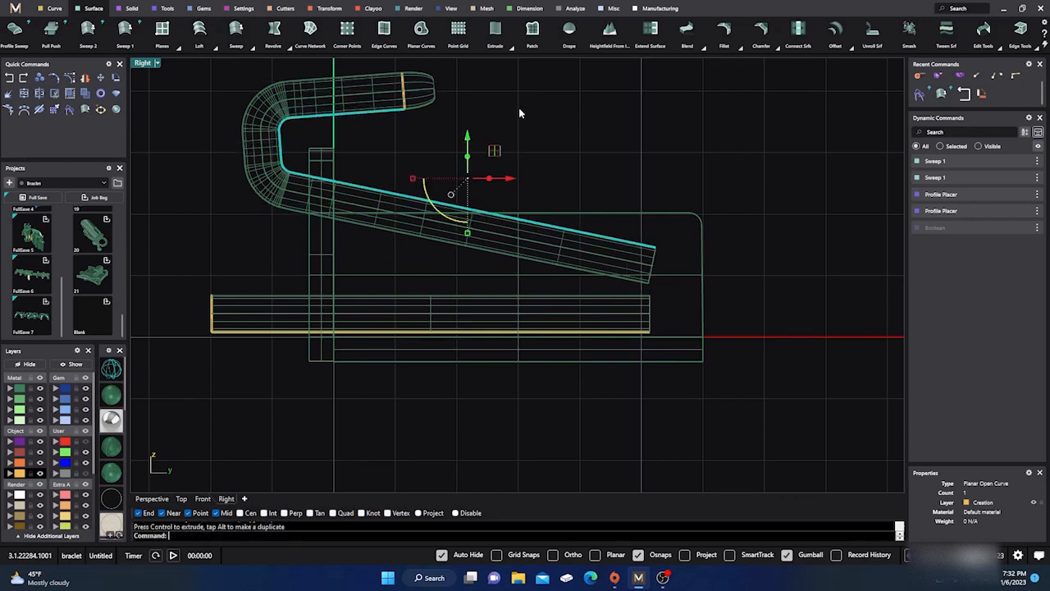
Examine the hooked tongue's fit against the notched front plate and the lower strip from several sides.
click(152, 498)
right_drag(374, 450, 340, 410)
scroll(516, 295, up, 6)
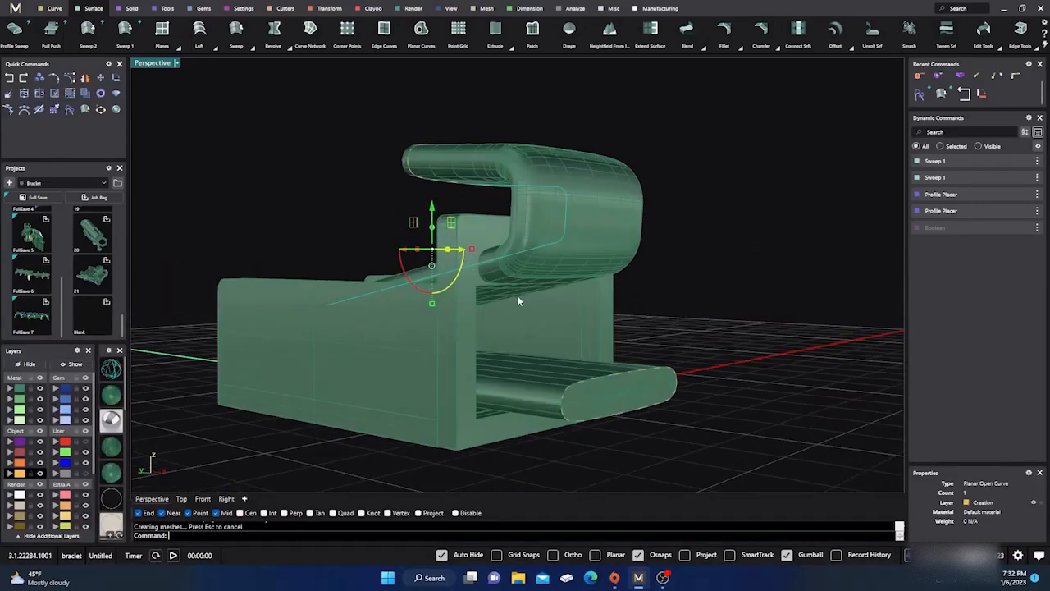
scroll(489, 330, down, 4)
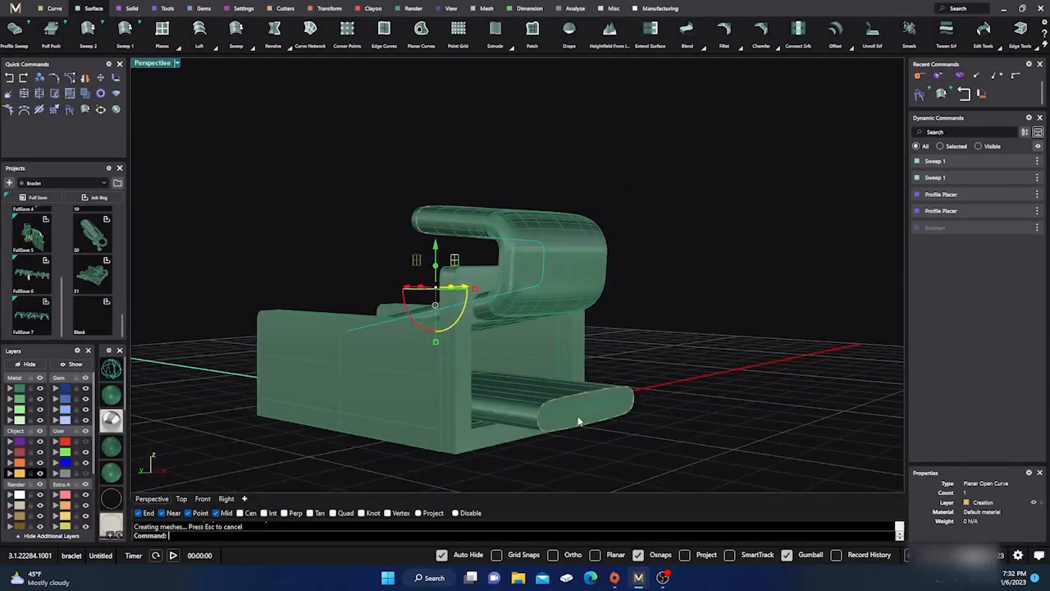
right_drag(578, 420, 548, 318)
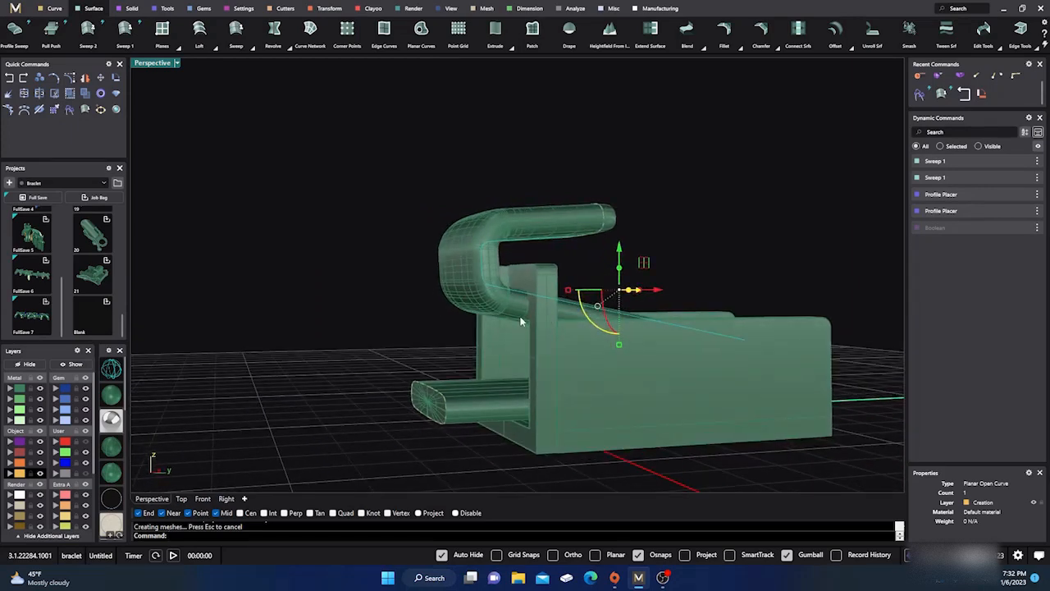
scroll(424, 380, down, 3)
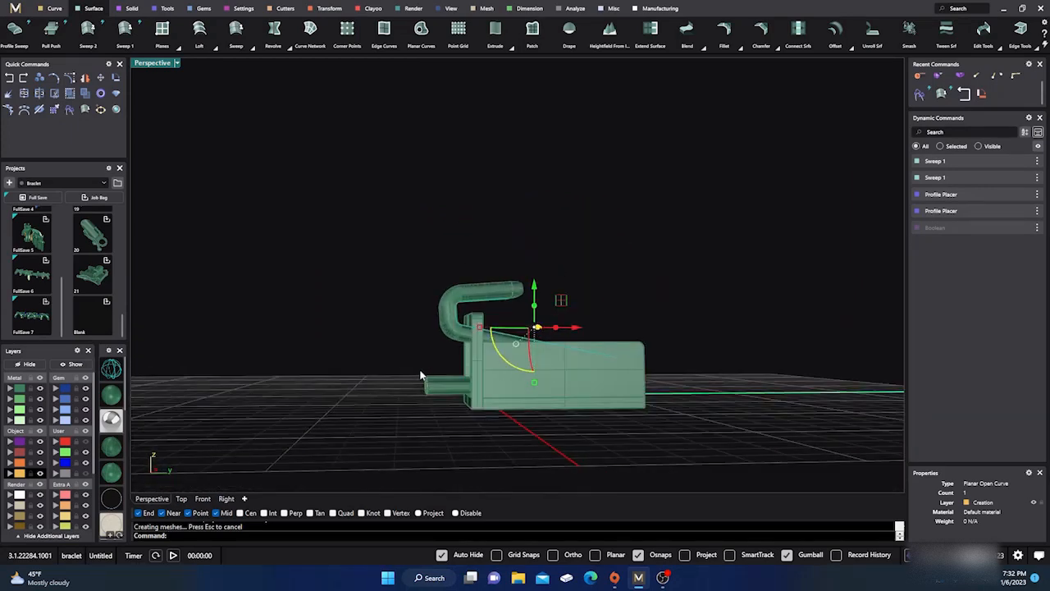
mouse_move(425, 380)
right_down()
mouse_move(447, 432)
mouse_move(305, 417)
mouse_move(384, 425)
mouse_move(414, 397)
right_up()
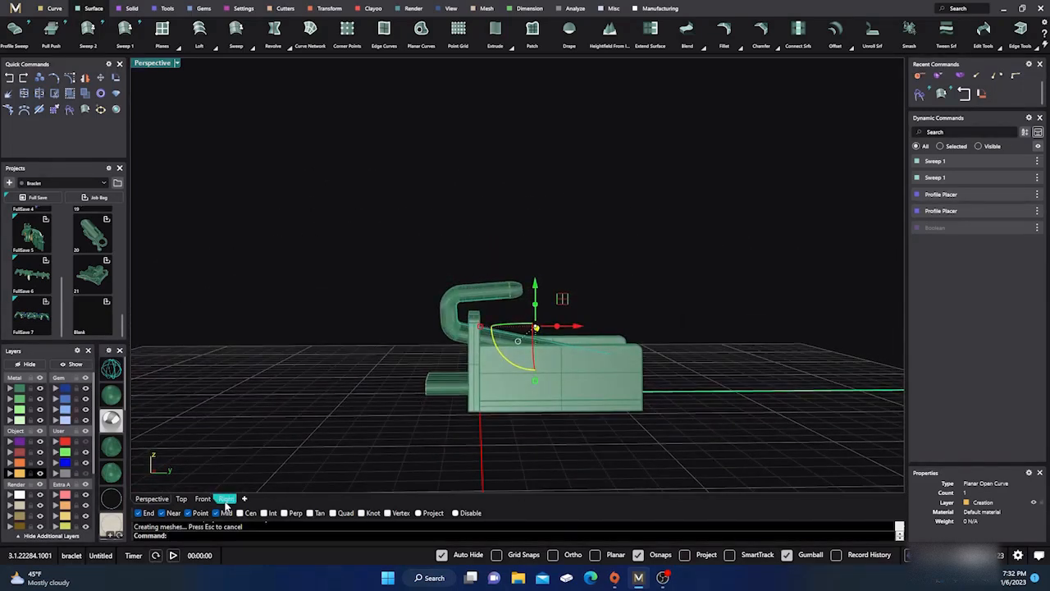
Rotate the upper rail curve a few degrees further downward around its inner end in the side view.
click(226, 498)
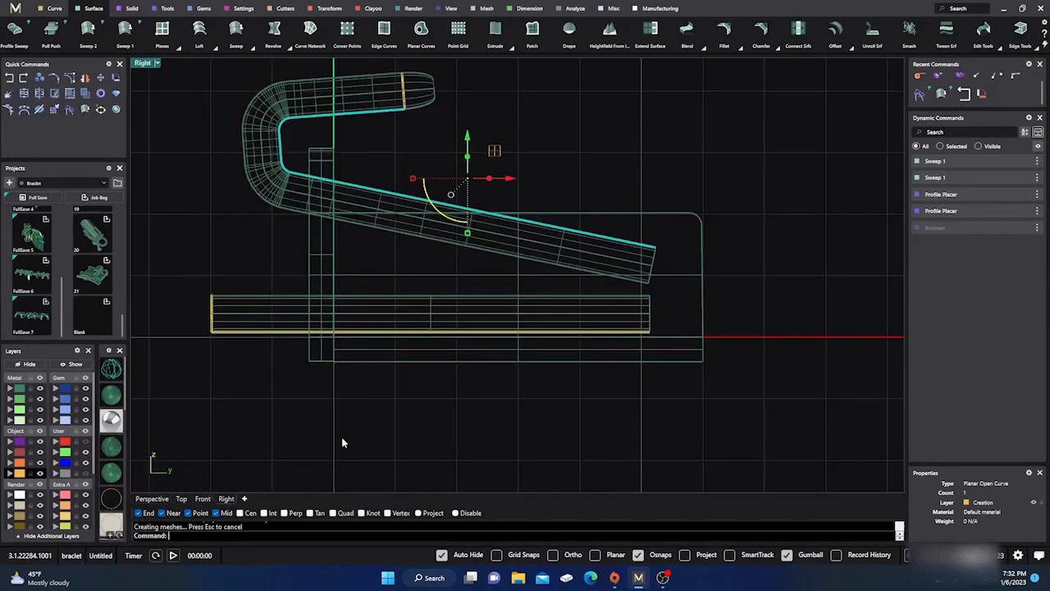
click(116, 77)
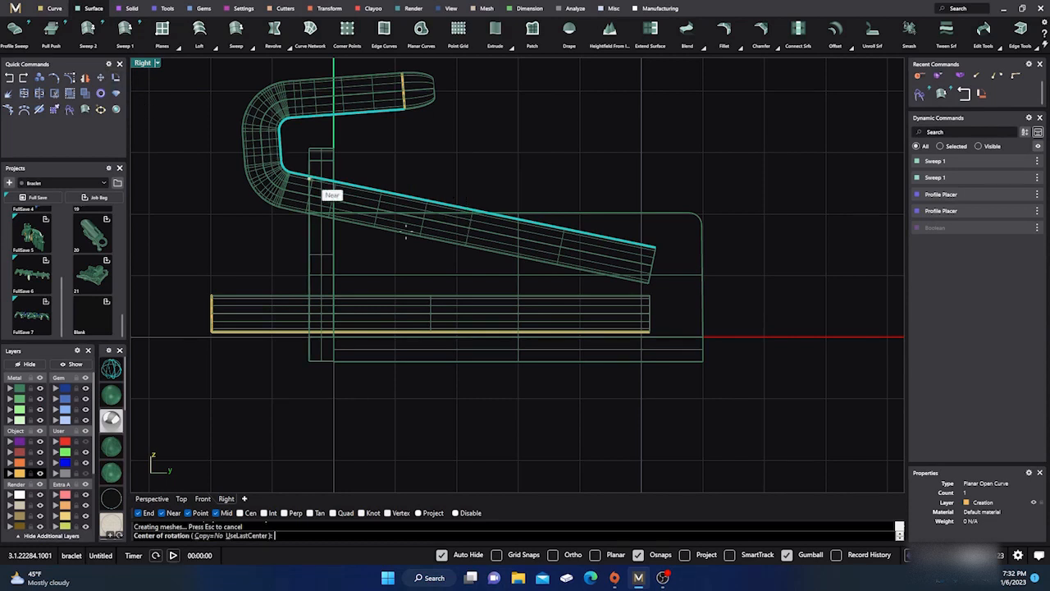
click(654, 247)
click(188, 149)
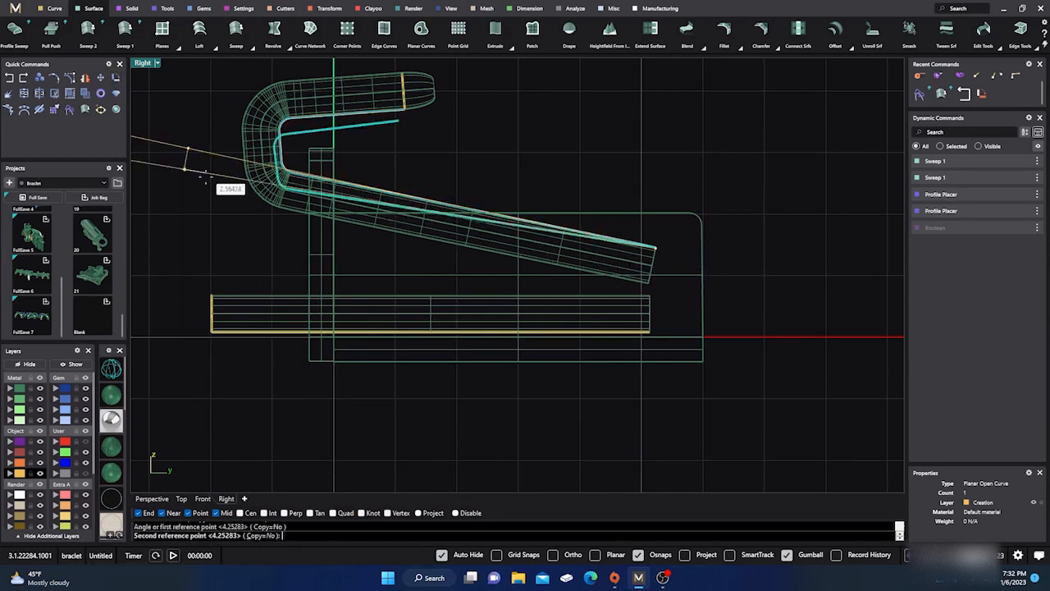
click(476, 161)
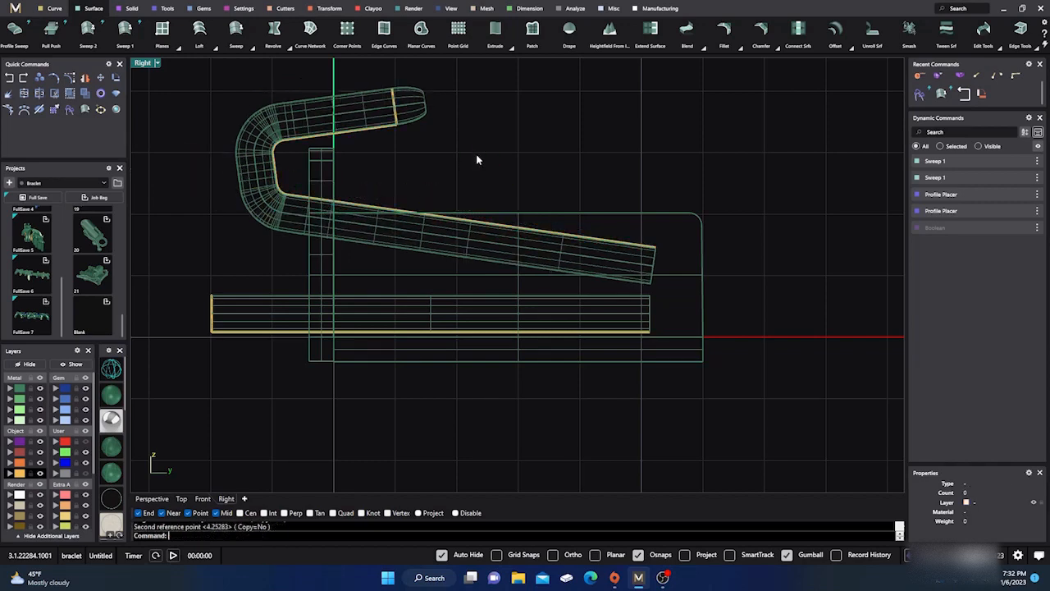
right_drag(520, 132, 536, 138)
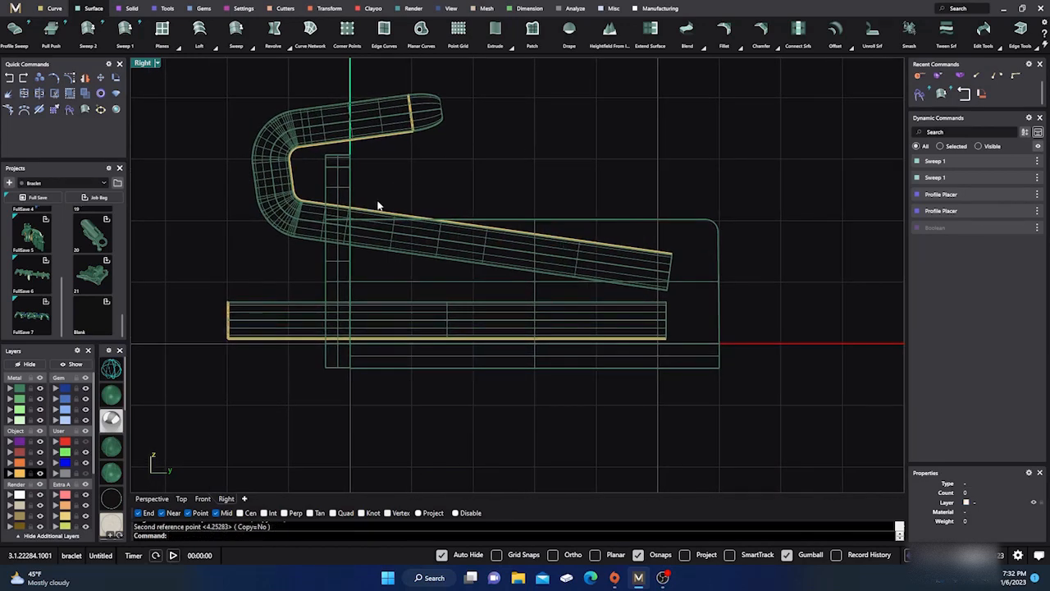
Examine the spacing between the hooked tongue's sloped upper strip and the lower strip from several sides in perspective.
right_drag(379, 205, 427, 289)
click(152, 498)
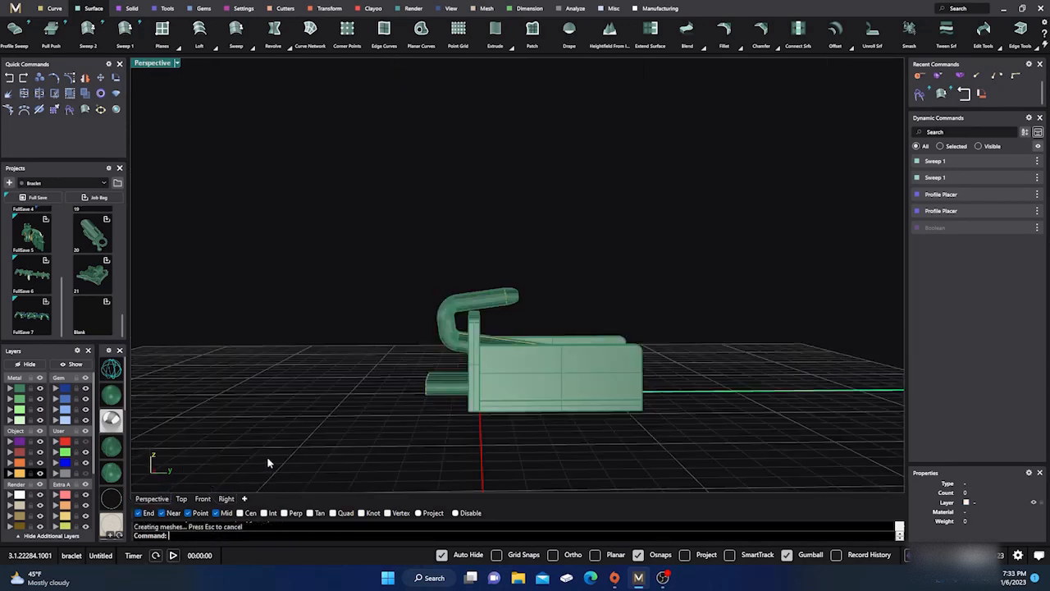
mouse_move(267, 463)
right_down()
mouse_move(598, 461)
mouse_move(630, 448)
mouse_move(641, 457)
right_up()
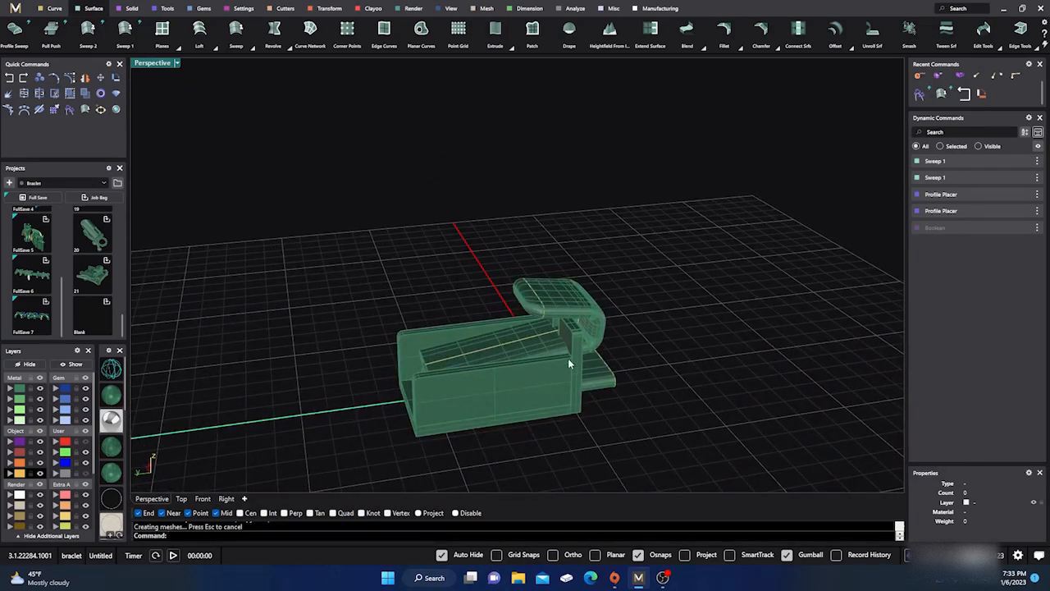
right_drag(575, 406, 649, 398)
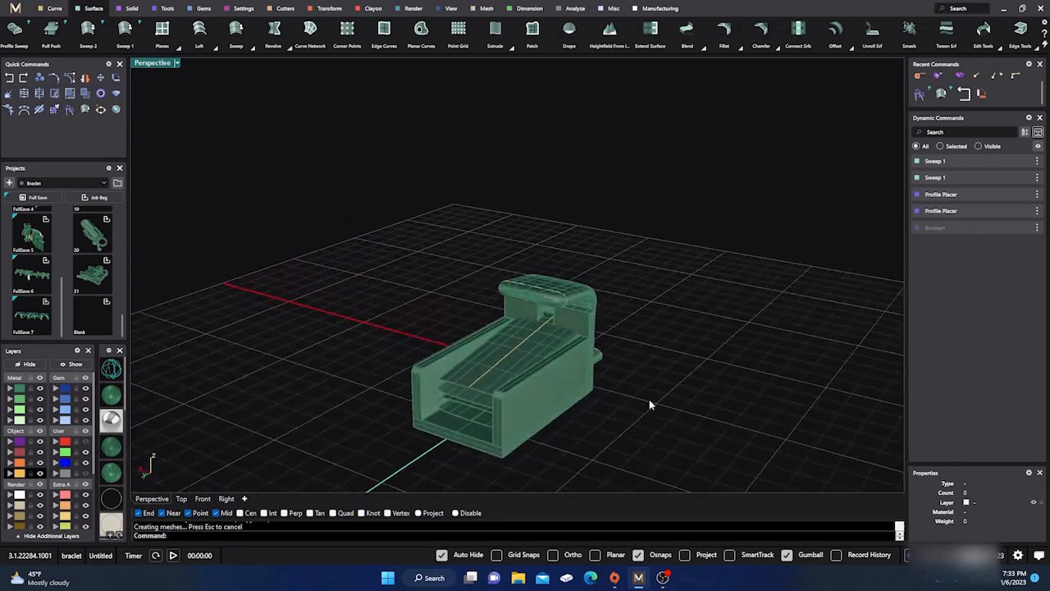
scroll(403, 446, up, 3)
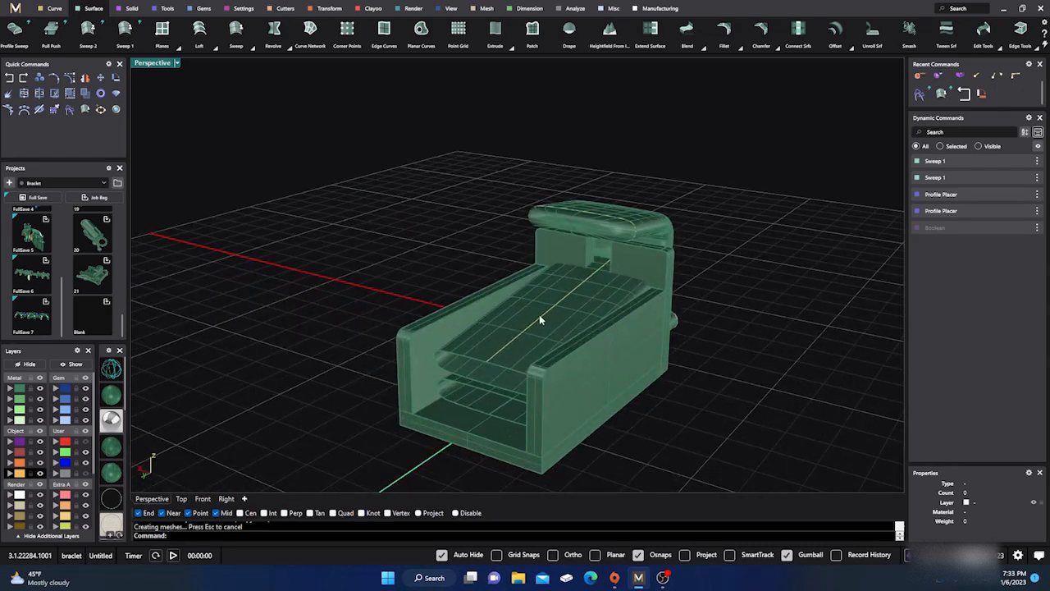
scroll(505, 345, down, 5)
right_drag(495, 358, 523, 356)
scroll(520, 363, up, 5)
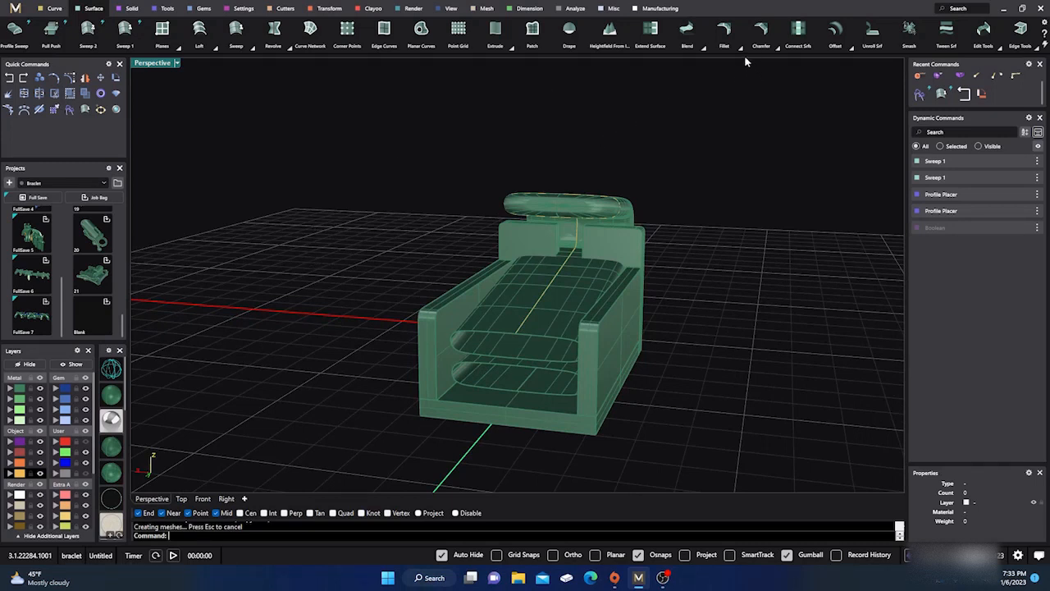
mouse_move(736, 205)
right_down()
mouse_move(672, 246)
mouse_move(728, 195)
right_up()
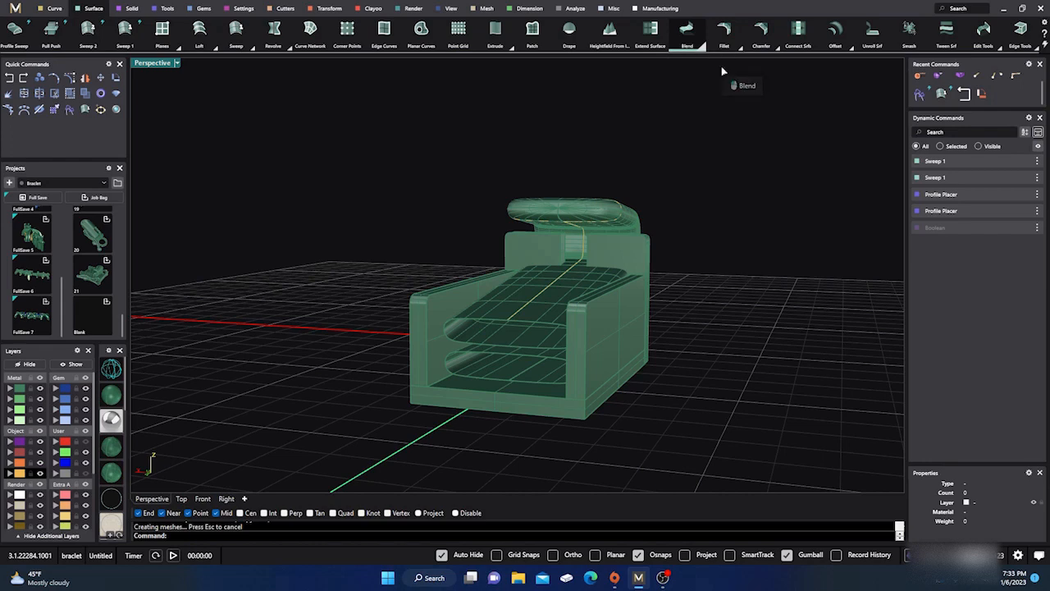
Start a surface blend between the full chained end edges of the upper and lower tongue strips at the housing's open end.
click(687, 32)
click(206, 535)
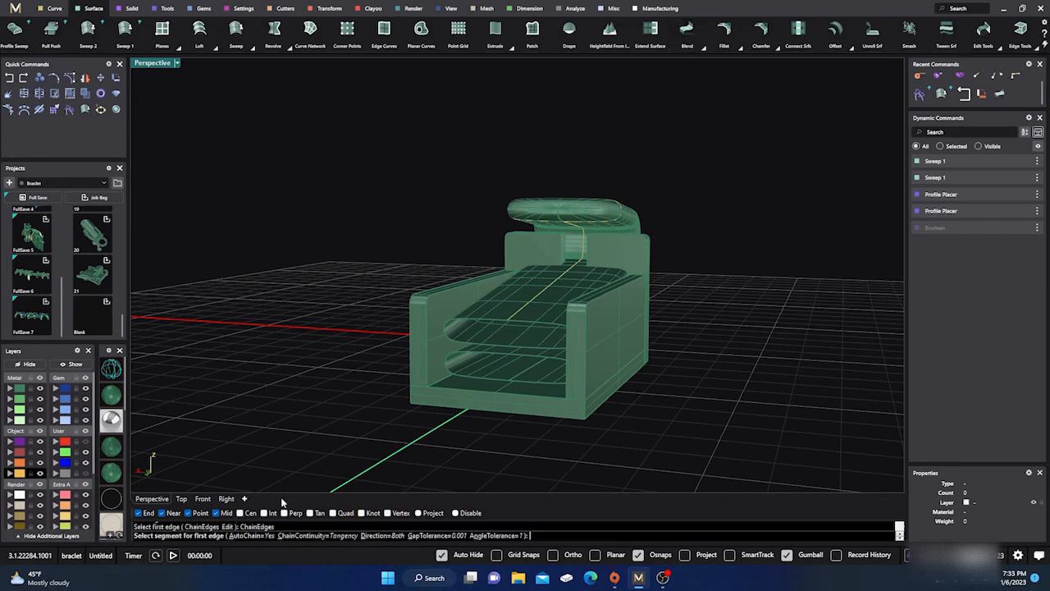
scroll(460, 410, up, 3)
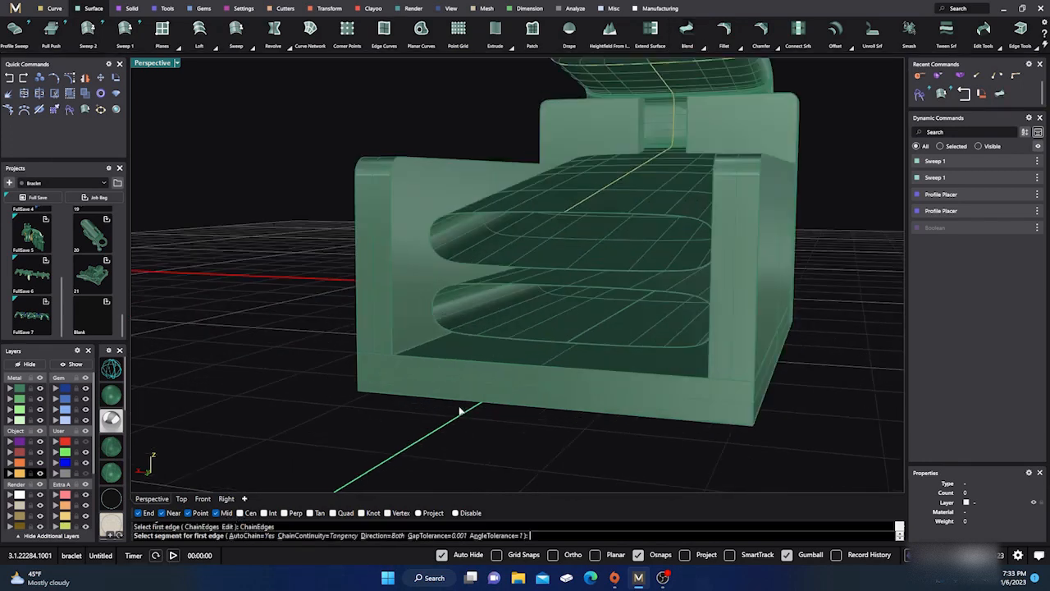
click(450, 259)
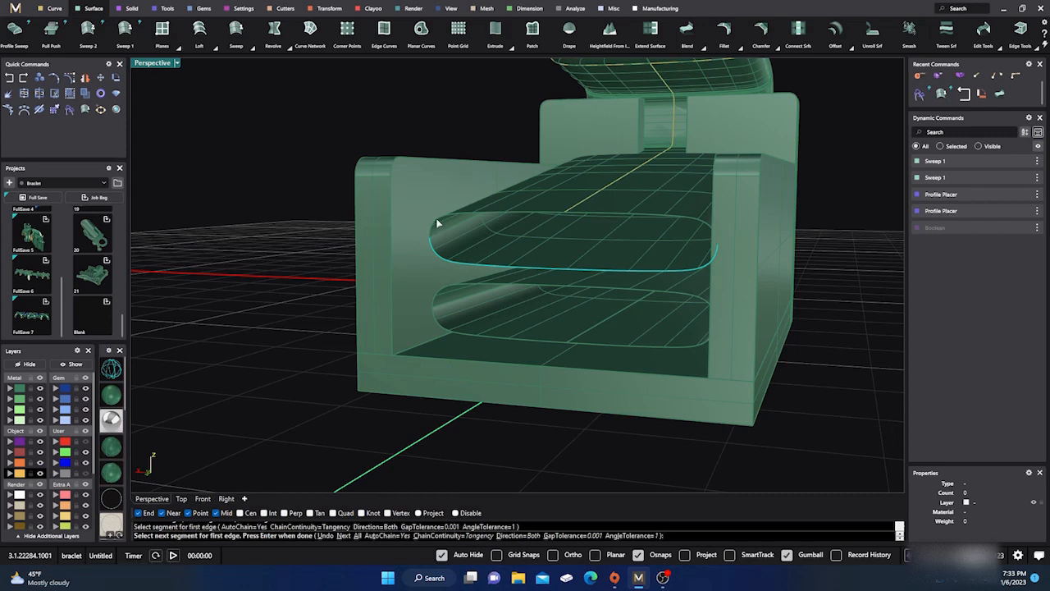
click(437, 222)
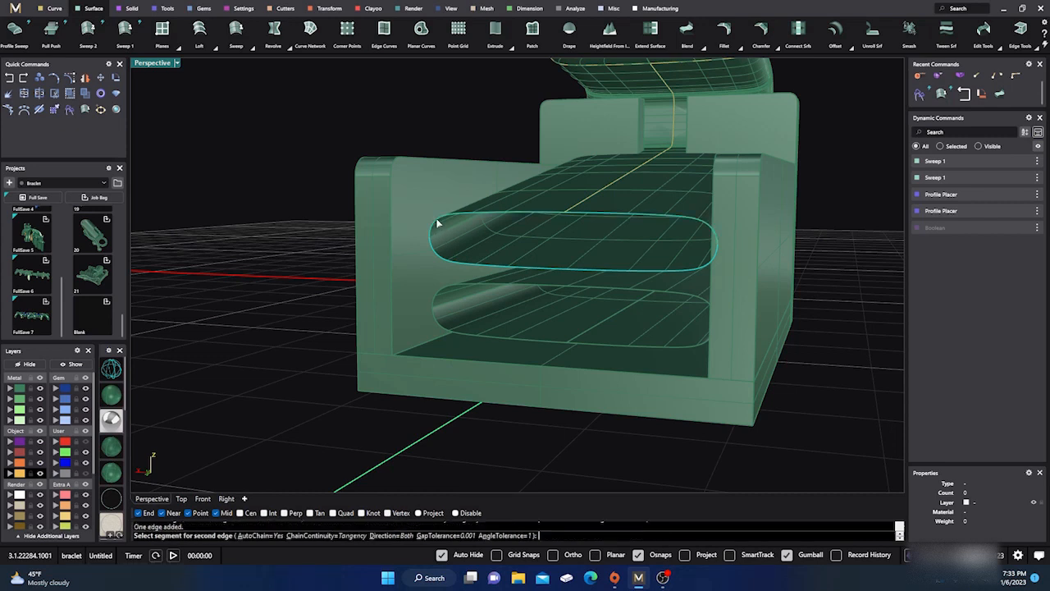
click(450, 334)
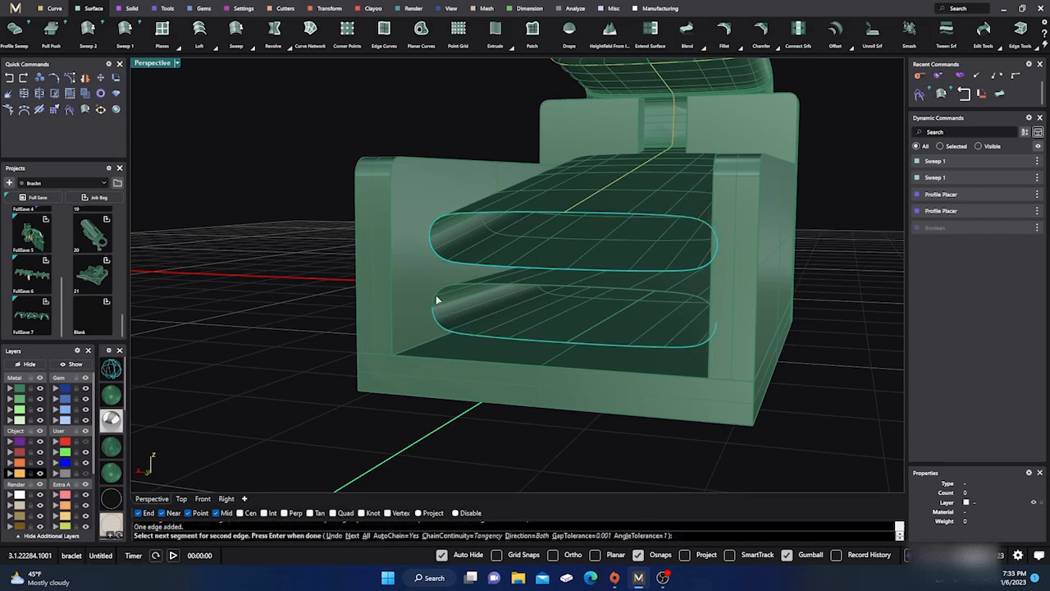
click(438, 301)
key(Return)
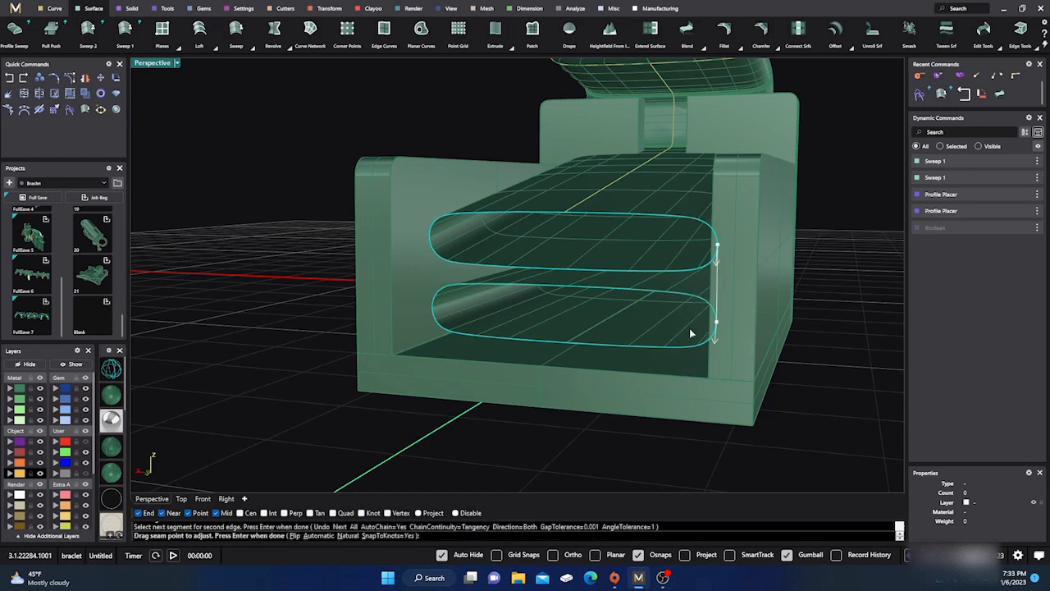
Align the blend's seam points at mid-width, on the upper strip's top edge and the lower strip's bottom edge.
drag(716, 324, 565, 345)
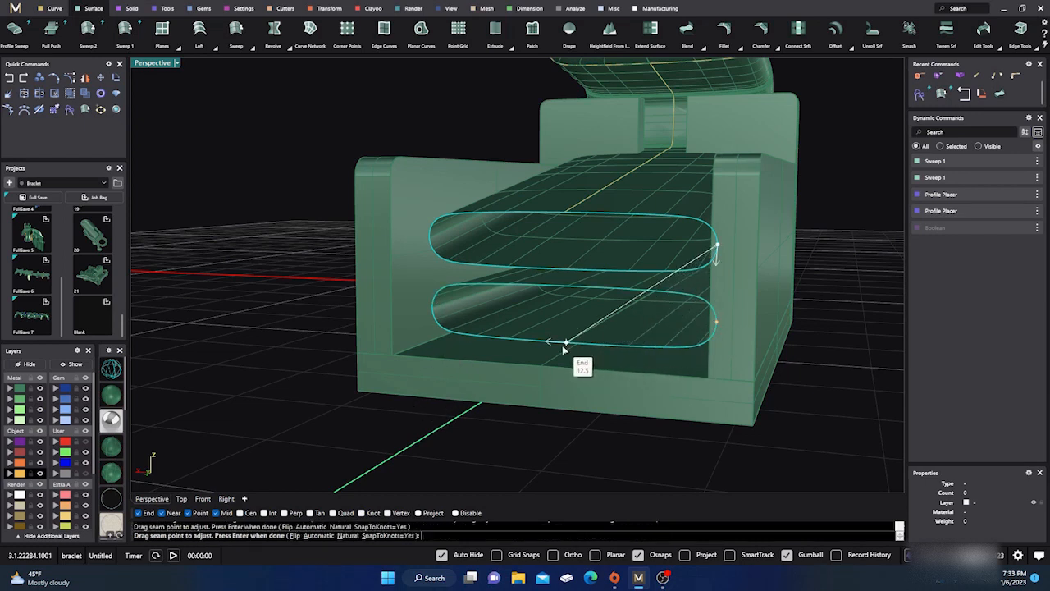
drag(717, 246, 565, 213)
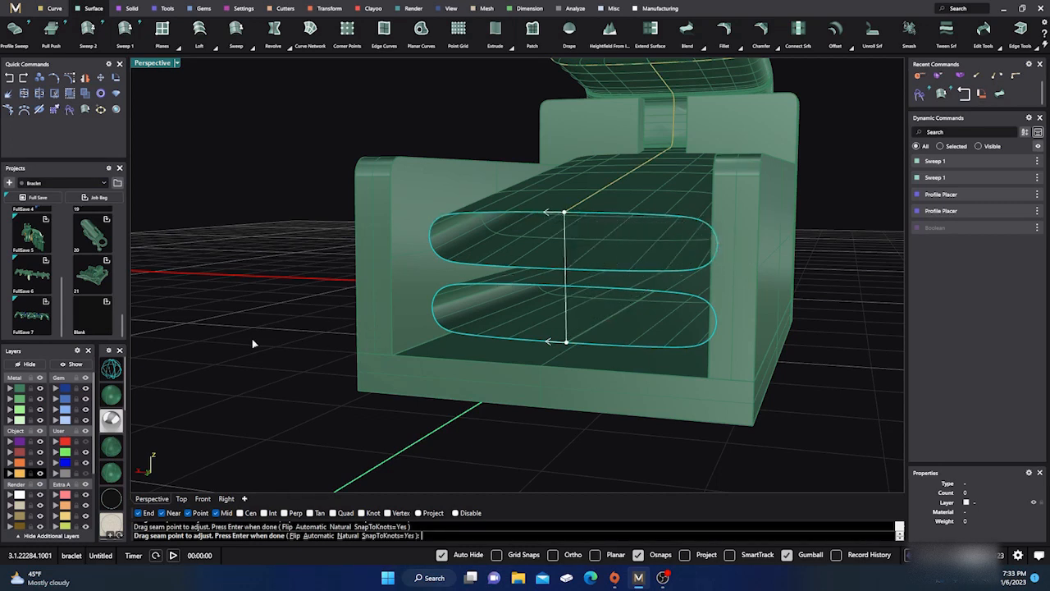
key(Return)
In the side view, create the tangent blend with both bulge values linked and set to 1.087.
right_drag(275, 403, 228, 471)
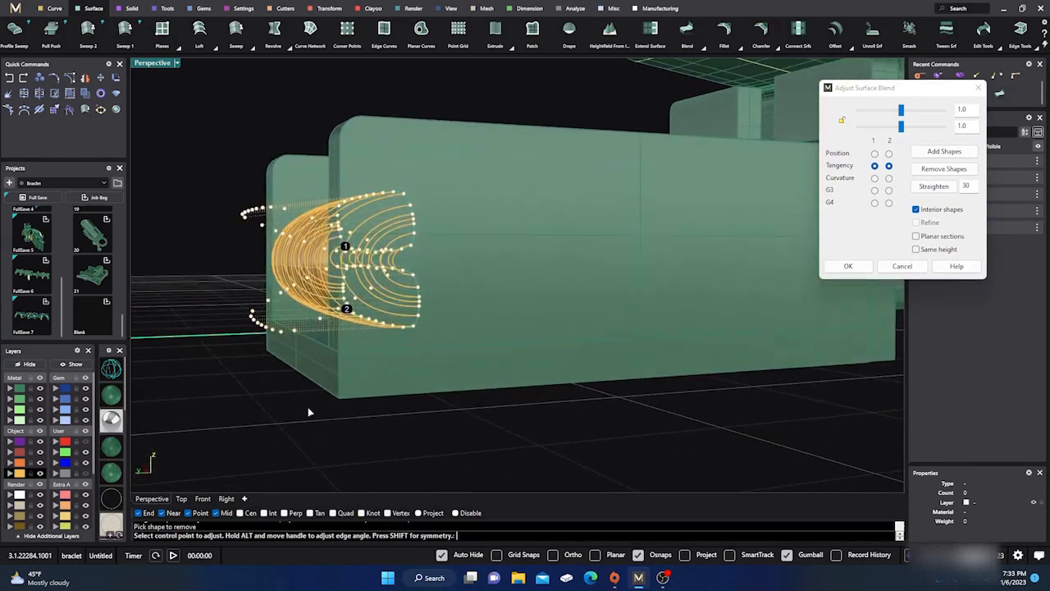
click(228, 500)
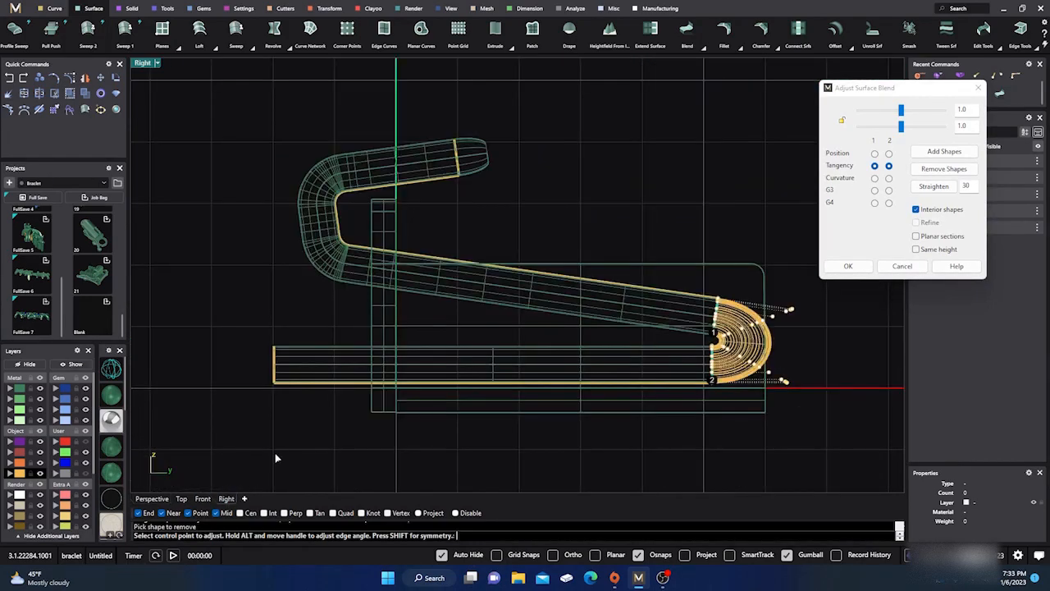
right_drag(602, 431, 457, 421)
scroll(601, 322, up, 5)
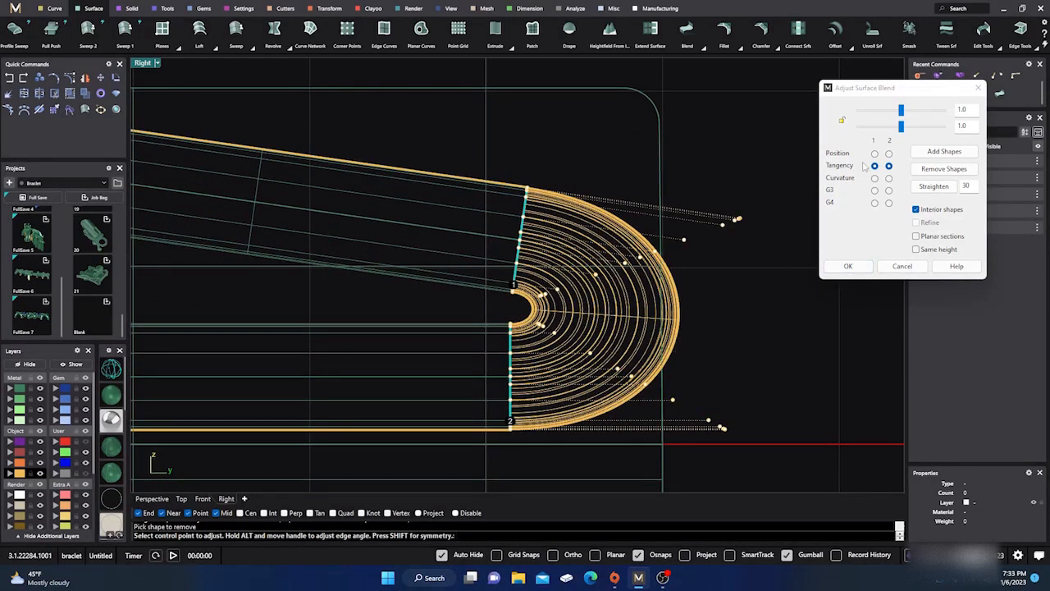
click(842, 121)
mouse_move(900, 127)
mouse_down()
mouse_move(886, 128)
mouse_move(920, 128)
mouse_move(883, 133)
mouse_move(902, 148)
mouse_up()
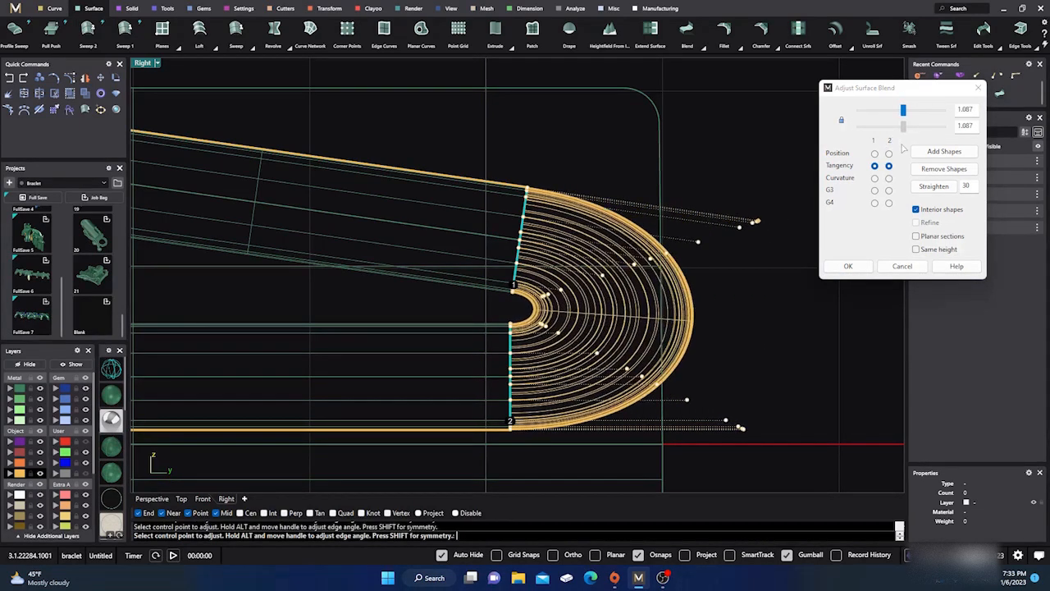
click(848, 266)
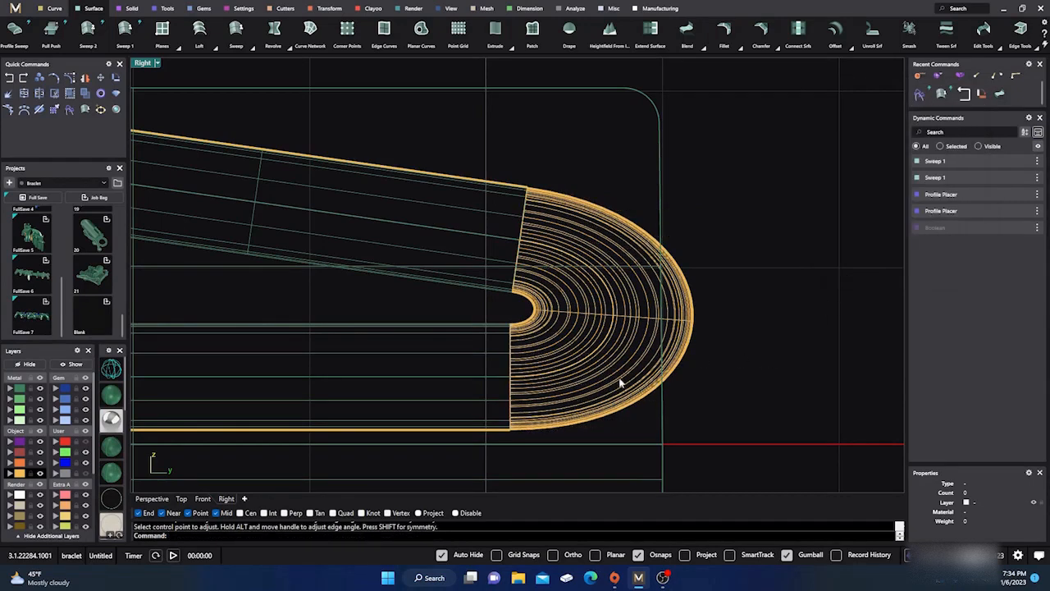
Join the blended bend with the upper hooked strip and the lower strip into a single tongue.
click(152, 500)
scroll(444, 342, down, 5)
mouse_move(444, 341)
right_down()
mouse_move(412, 386)
mouse_move(493, 407)
right_up()
click(501, 397)
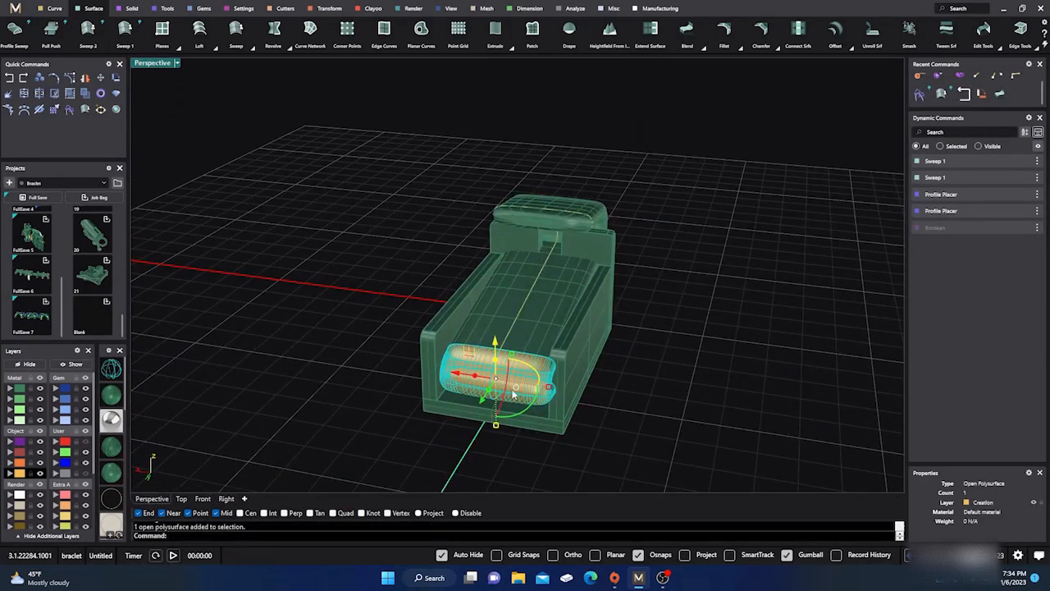
shift+click(550, 320)
right_drag(619, 405, 547, 379)
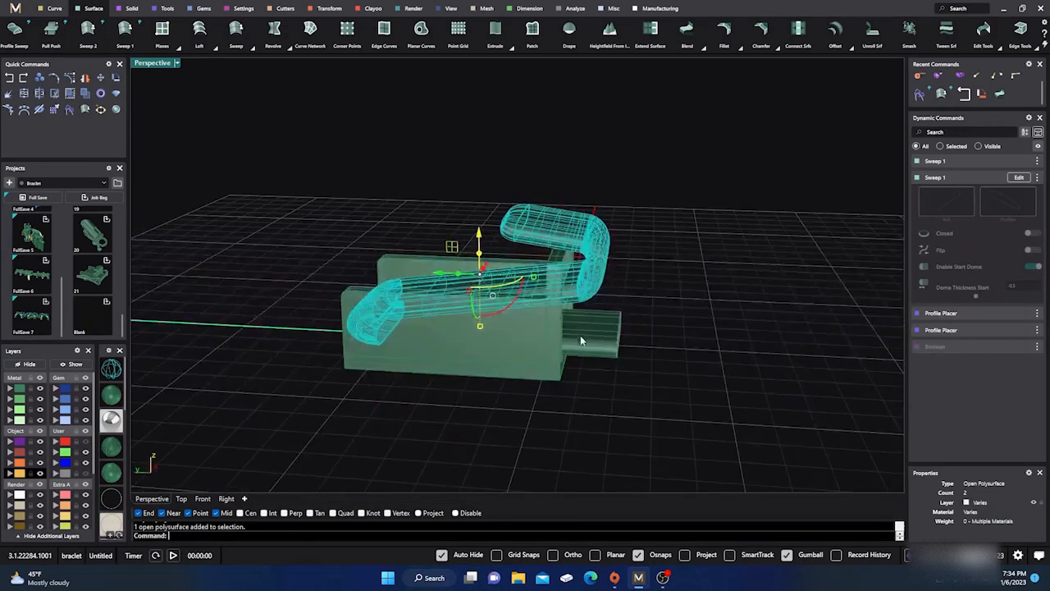
shift+click(597, 331)
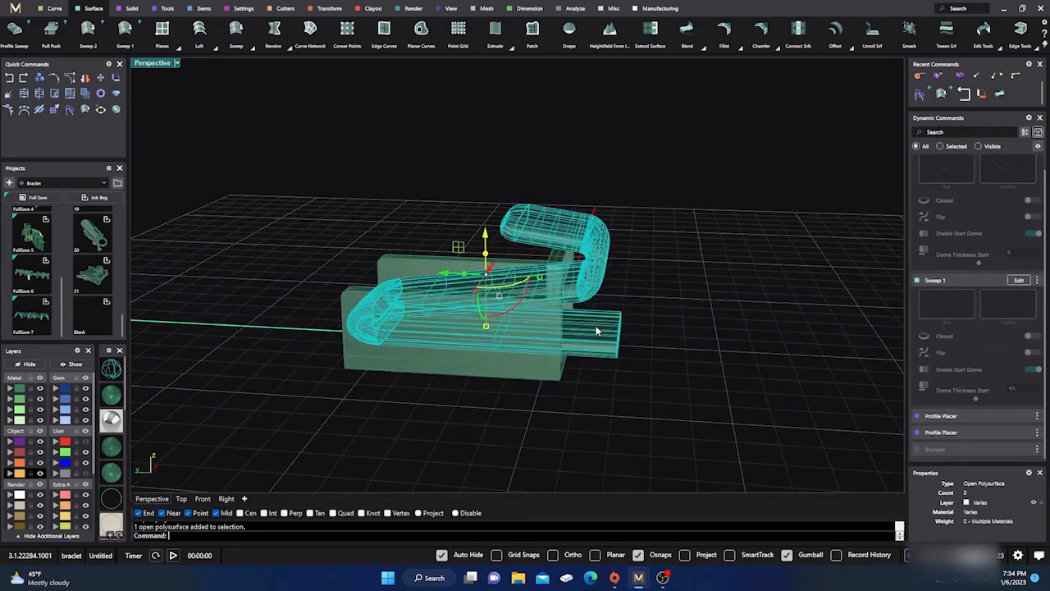
click(24, 96)
click(164, 146)
right_drag(237, 253, 407, 321)
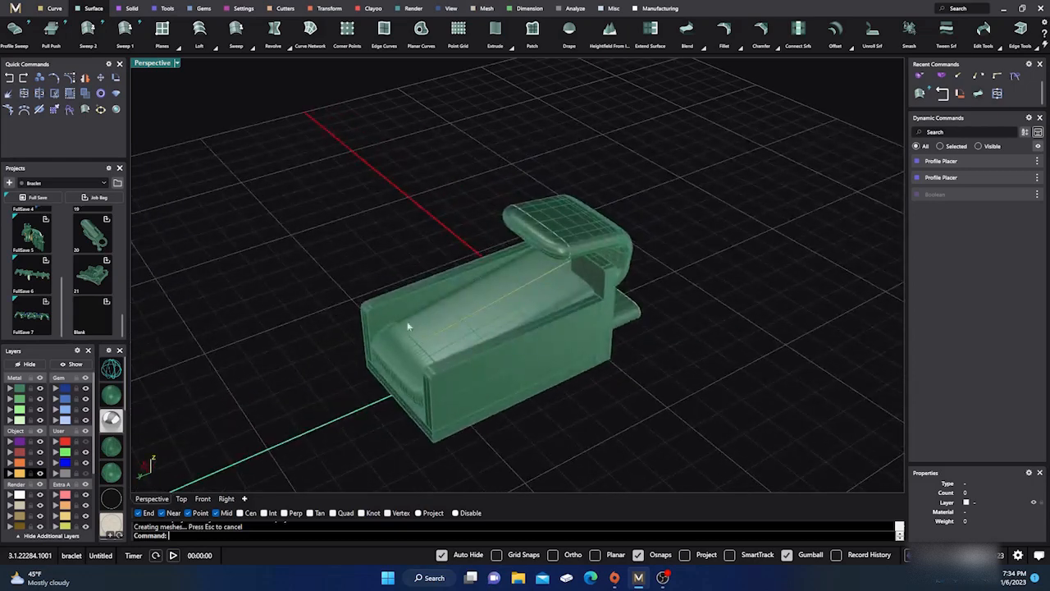
click(439, 328)
click(670, 452)
Boolean-union the near side wall with the notched front plate.
click(562, 386)
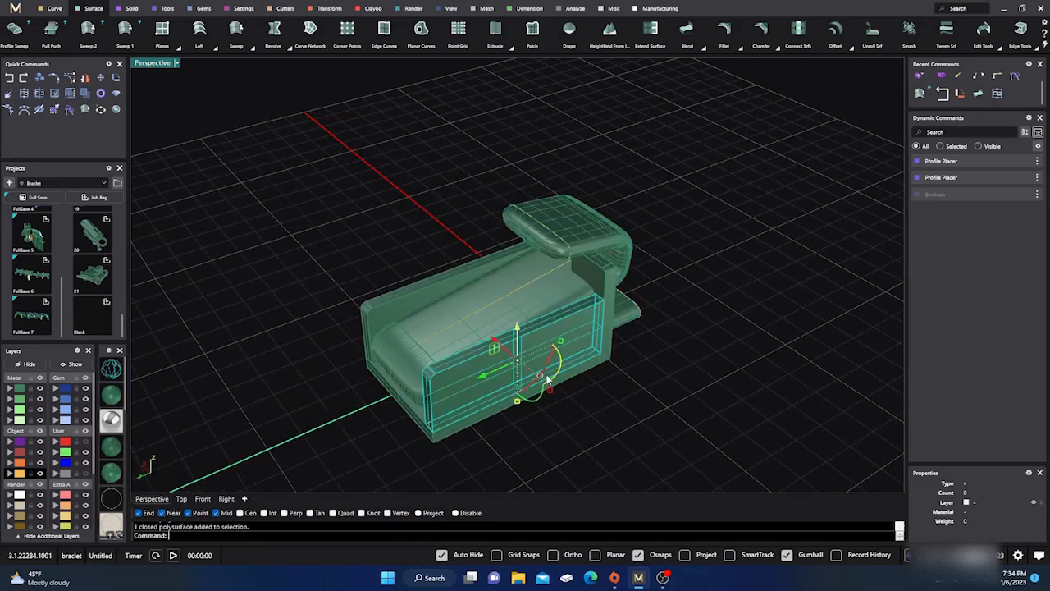
right_drag(646, 427, 619, 419)
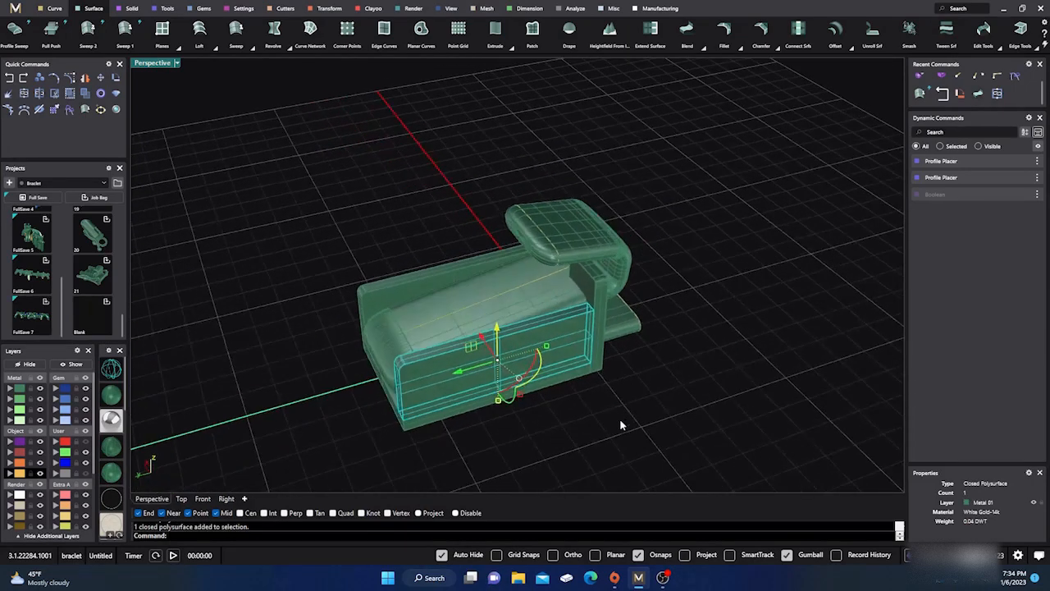
click(619, 418)
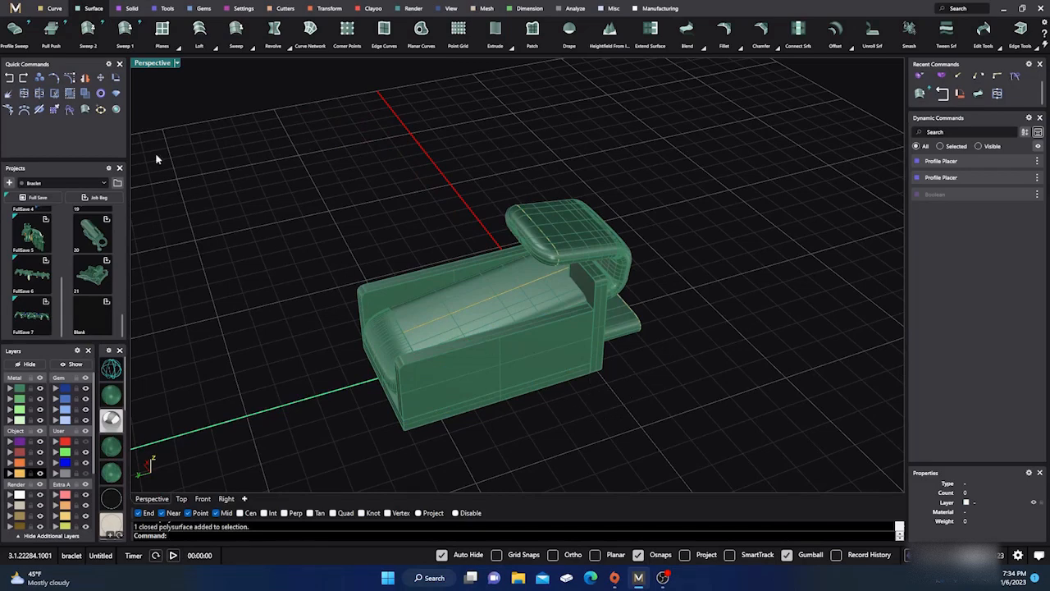
click(130, 9)
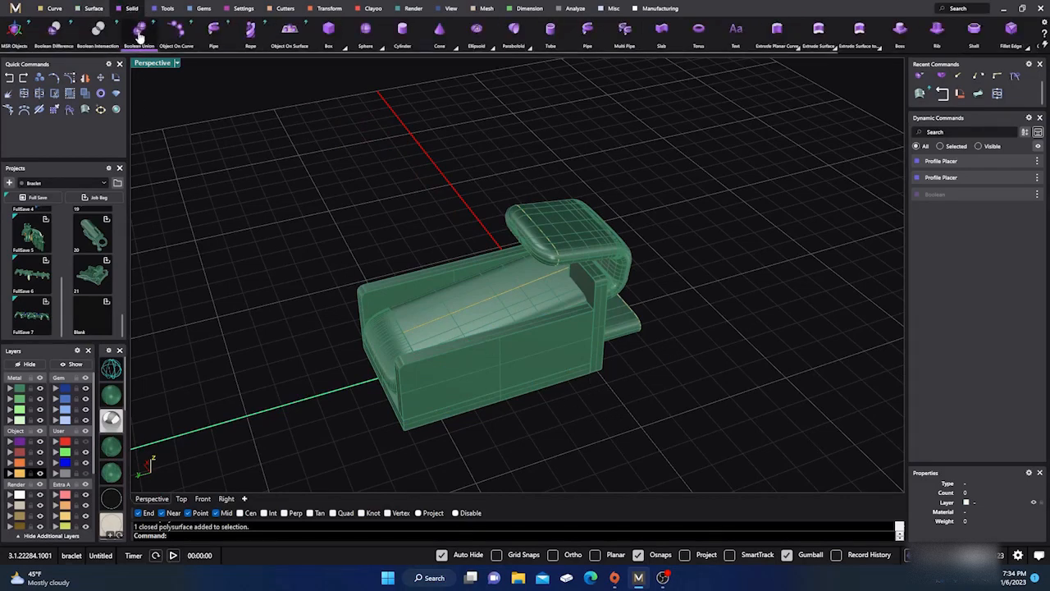
click(137, 31)
click(547, 357)
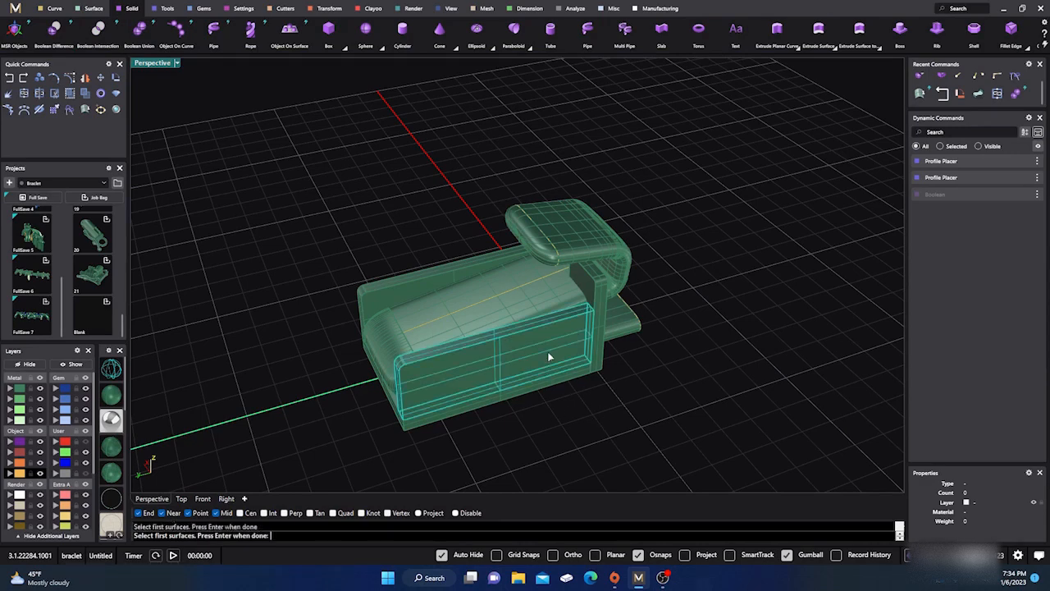
key(Return)
click(601, 305)
key(Return)
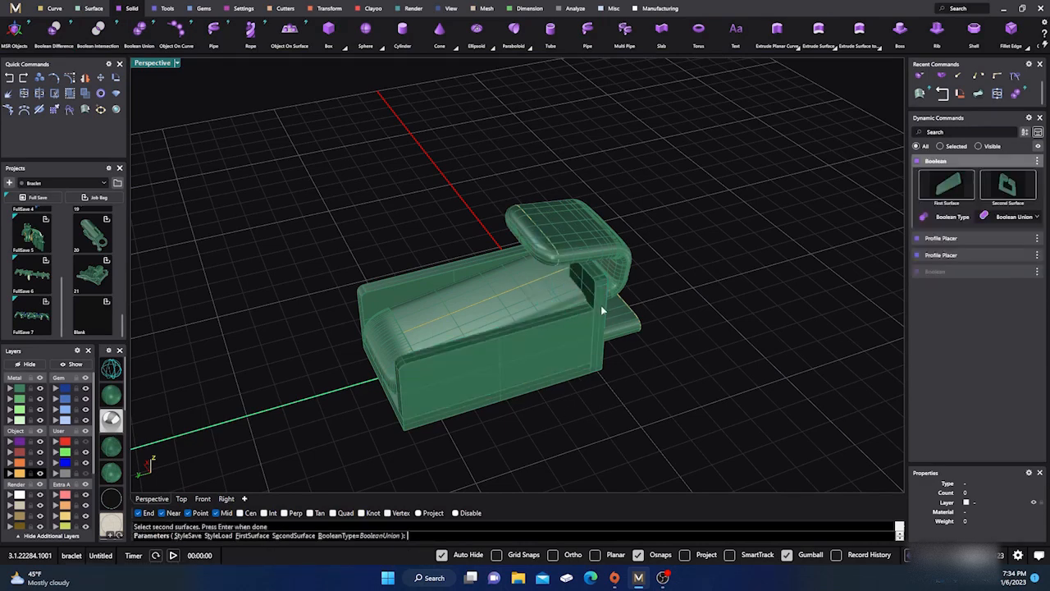
key(Return)
Move the notched front plate and the near side wall pieces to the User 04 layer.
click(613, 339)
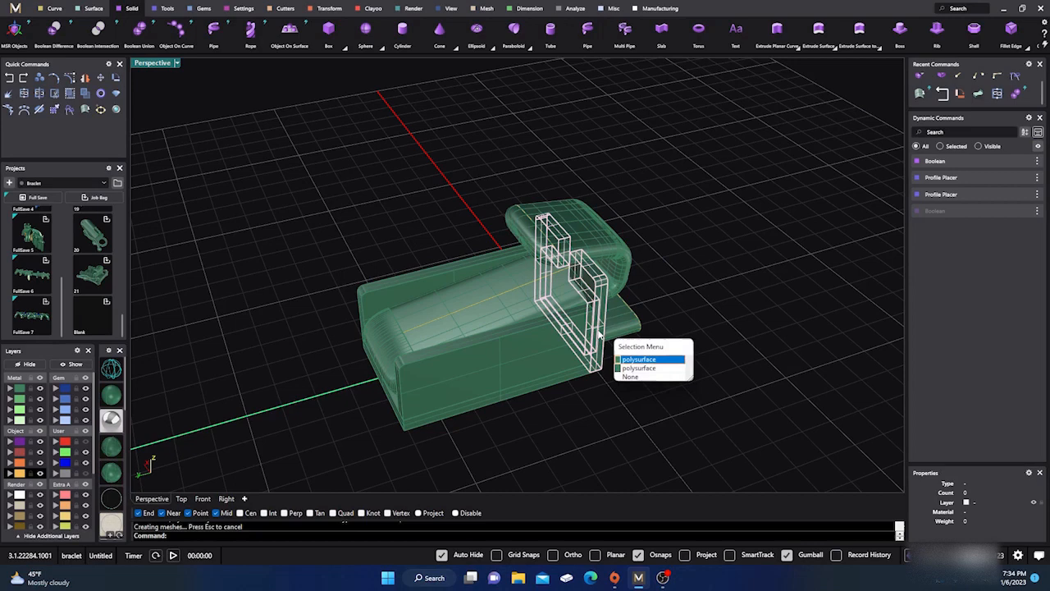
click(643, 368)
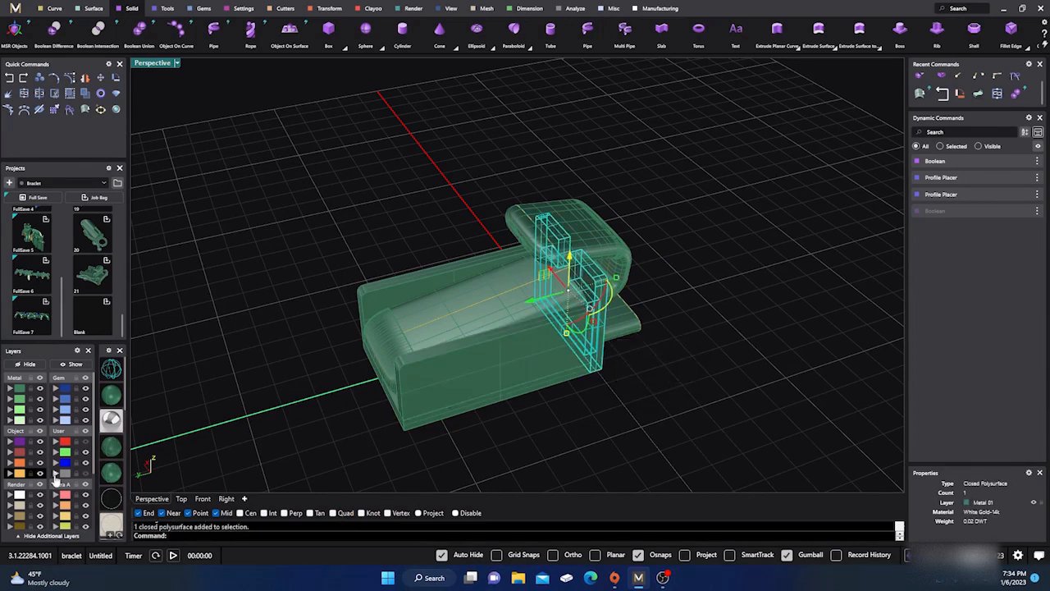
click(55, 474)
click(492, 383)
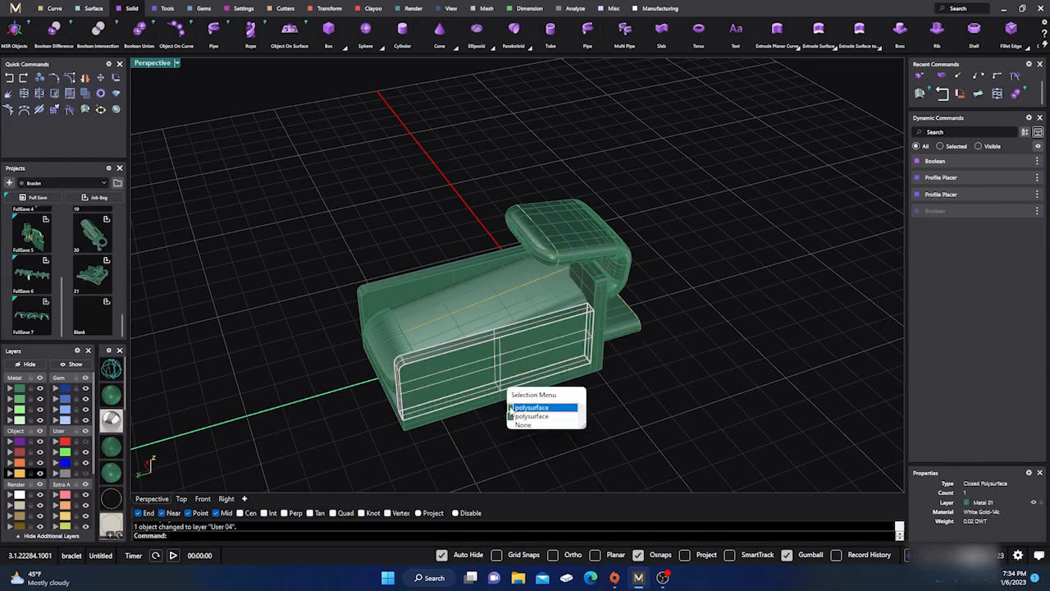
click(510, 408)
click(56, 474)
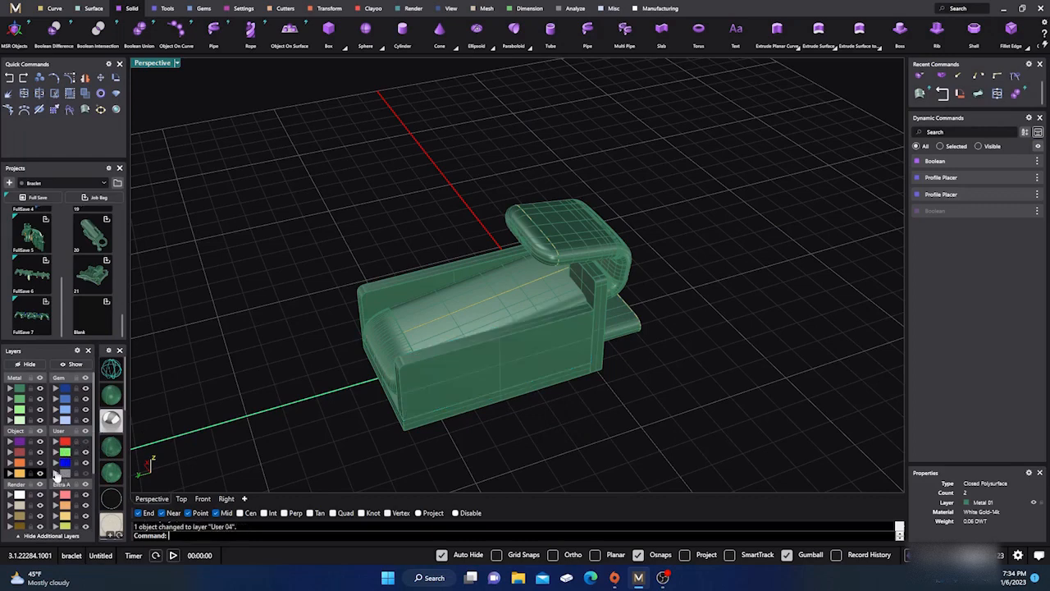
Assign the bottom plate and the far side wall to the Metal 03 layer.
click(414, 429)
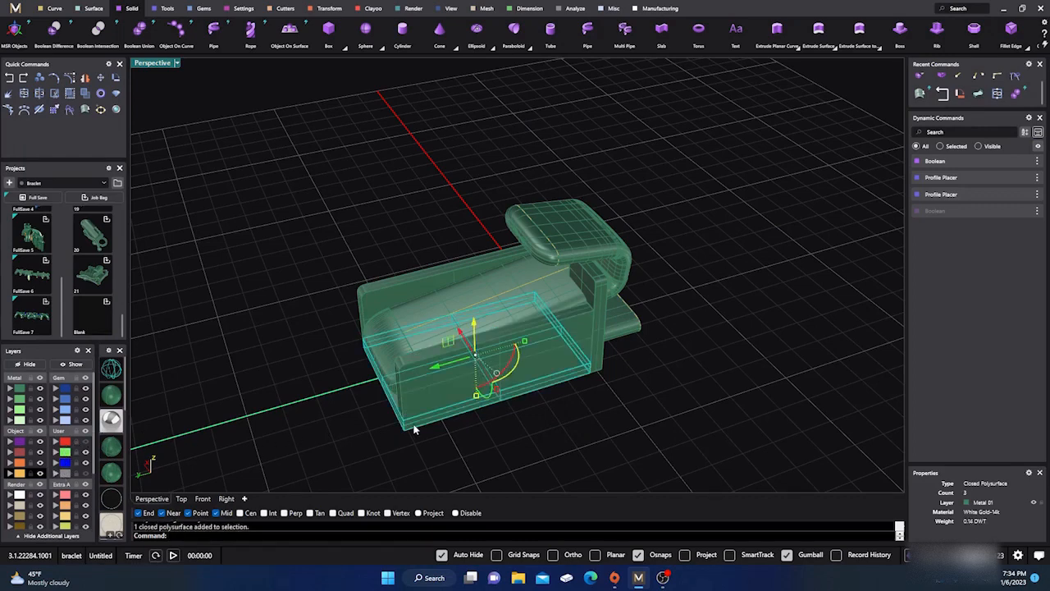
right_drag(380, 297, 366, 424)
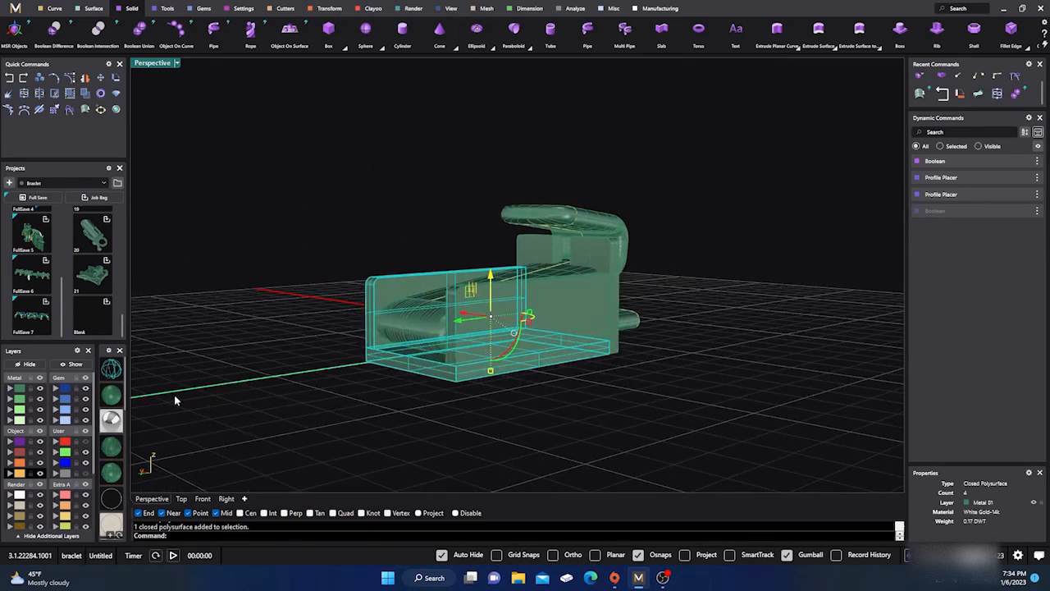
click(16, 408)
right_drag(304, 419, 277, 447)
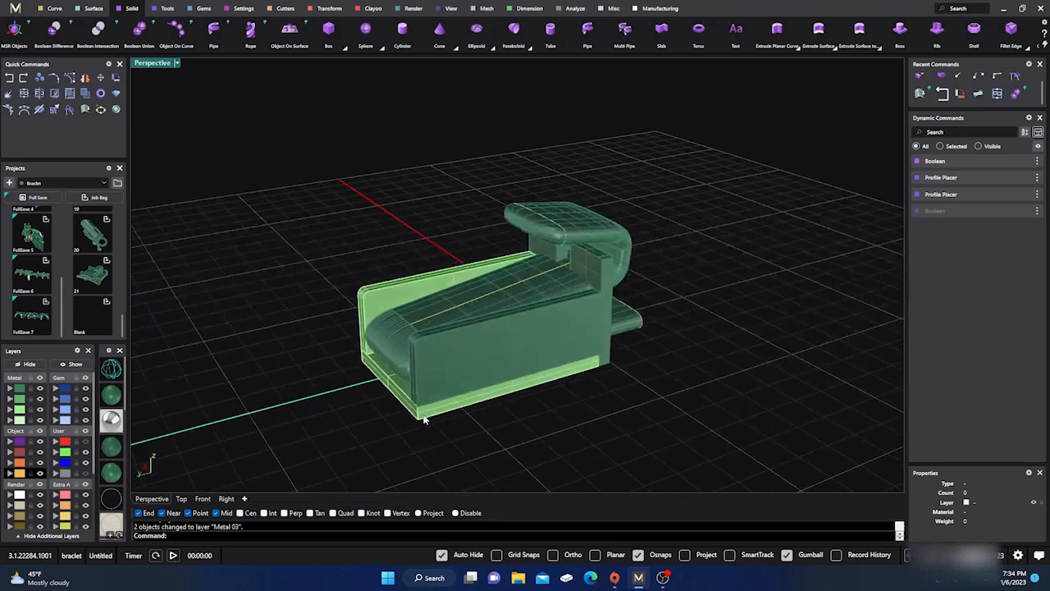
Boolean-union the joined near side wall and notched front plate with the bottom plate.
scroll(425, 416, up, 2)
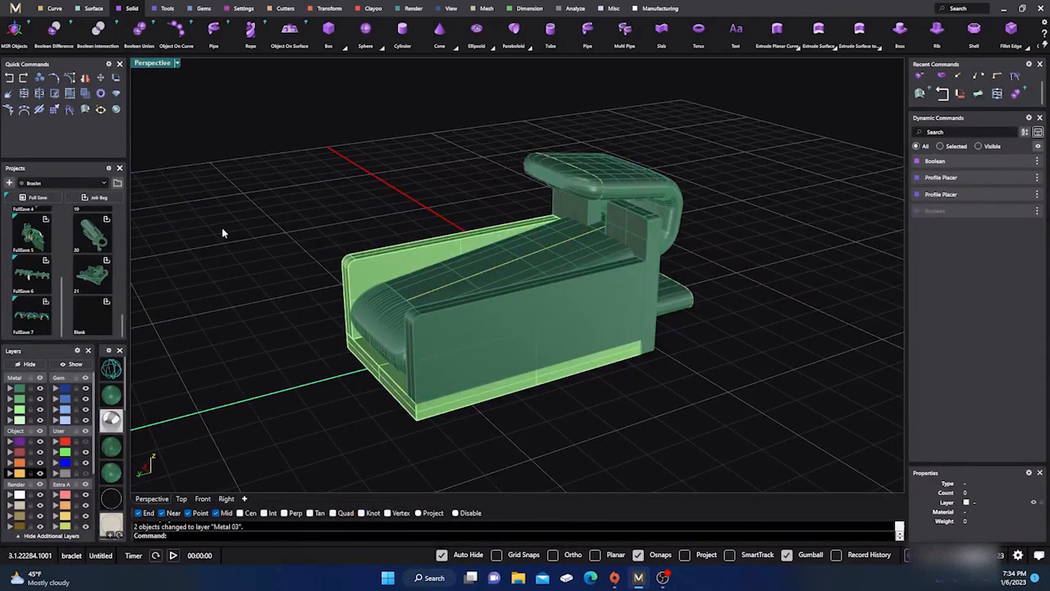
right_click(222, 229)
click(441, 352)
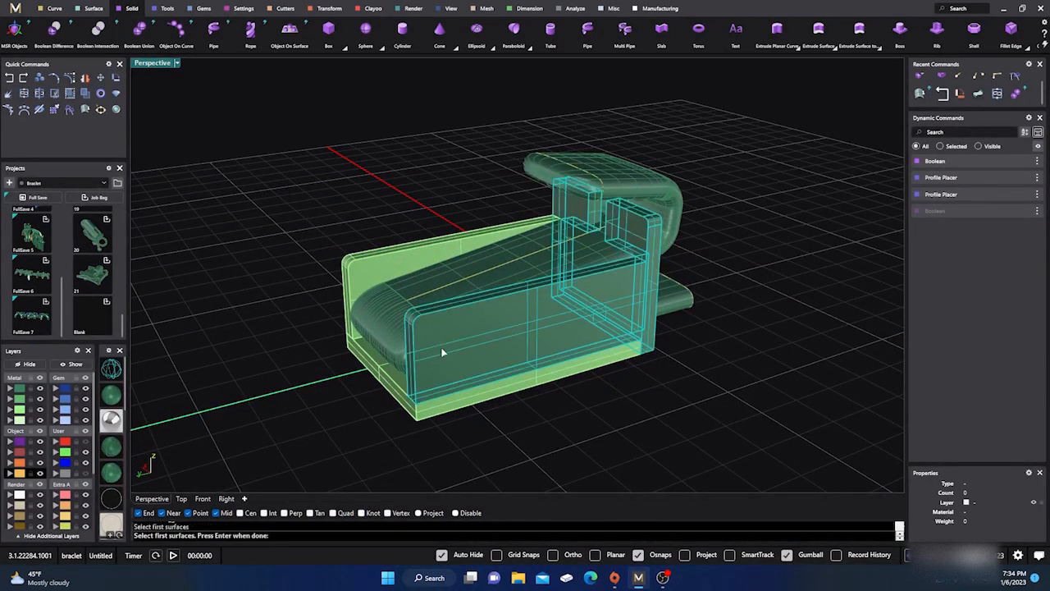
right_click(441, 347)
click(443, 418)
right_click(441, 419)
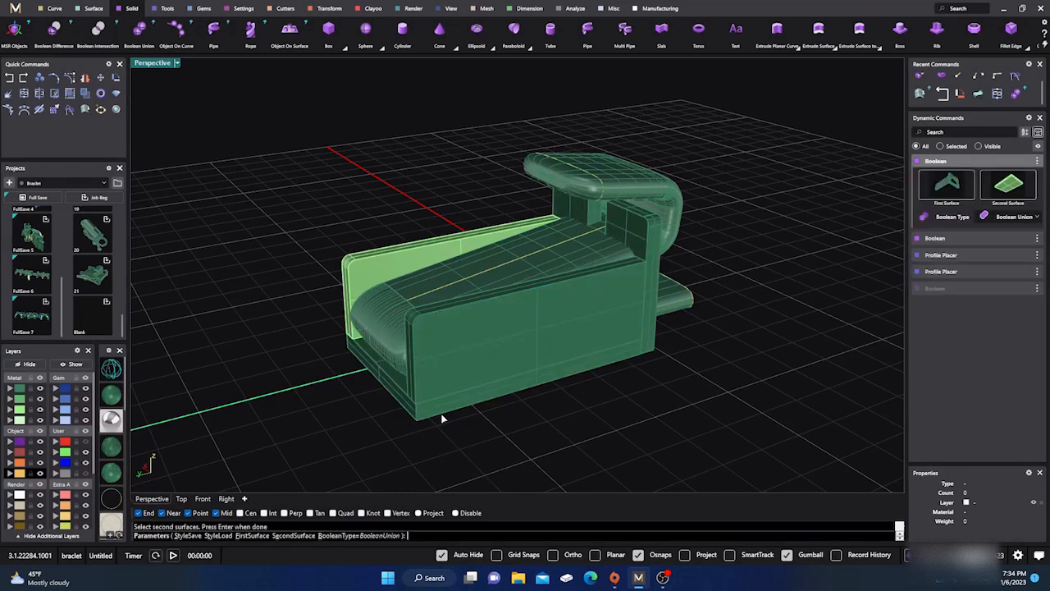
Boolean-union the far side wall with the rest of the clasp housing.
right_click(290, 287)
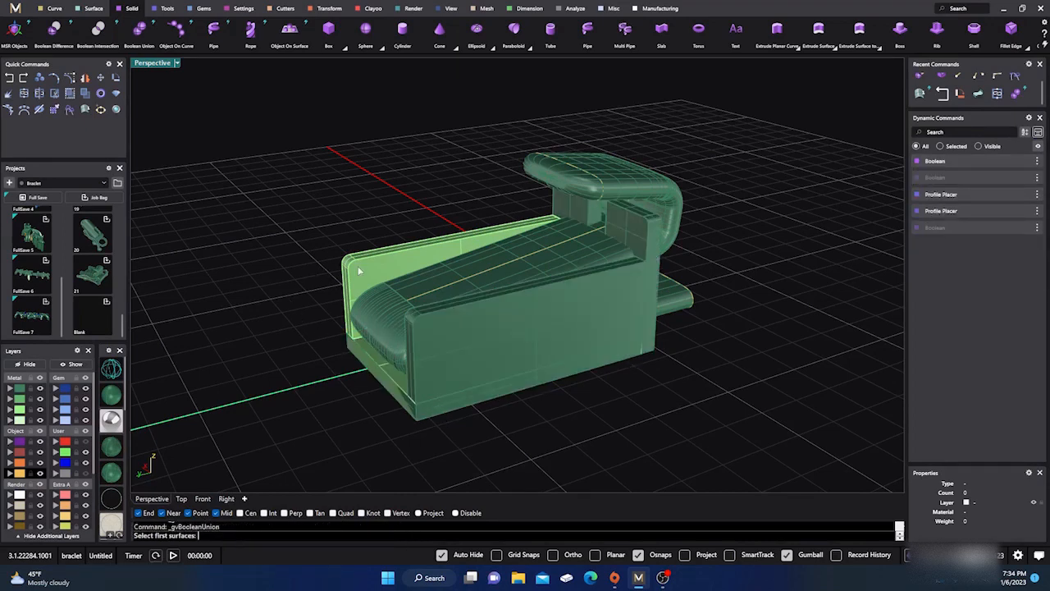
click(441, 341)
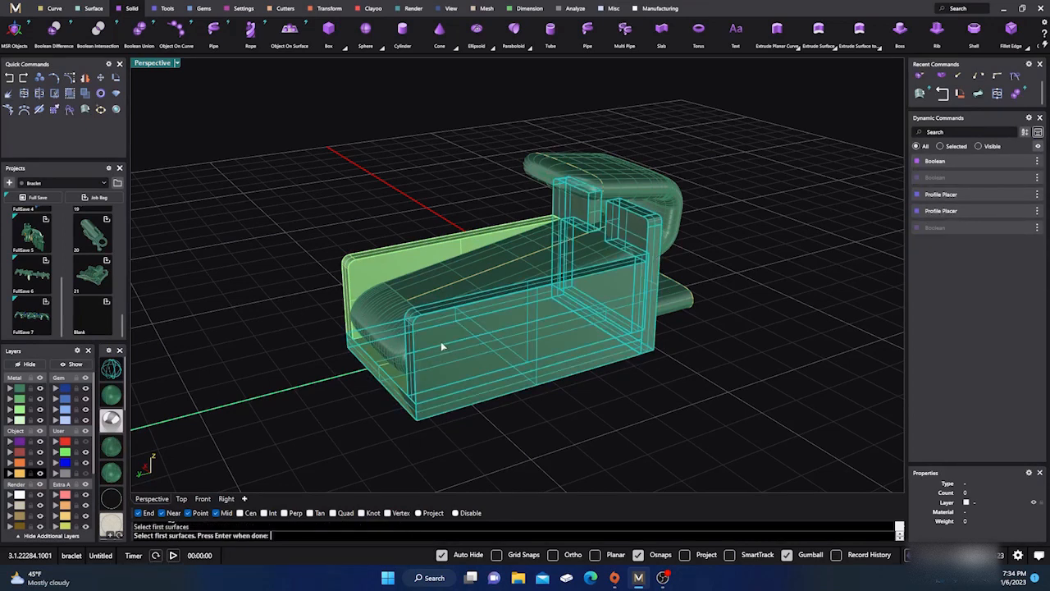
right_click(440, 341)
click(378, 277)
right_click(378, 277)
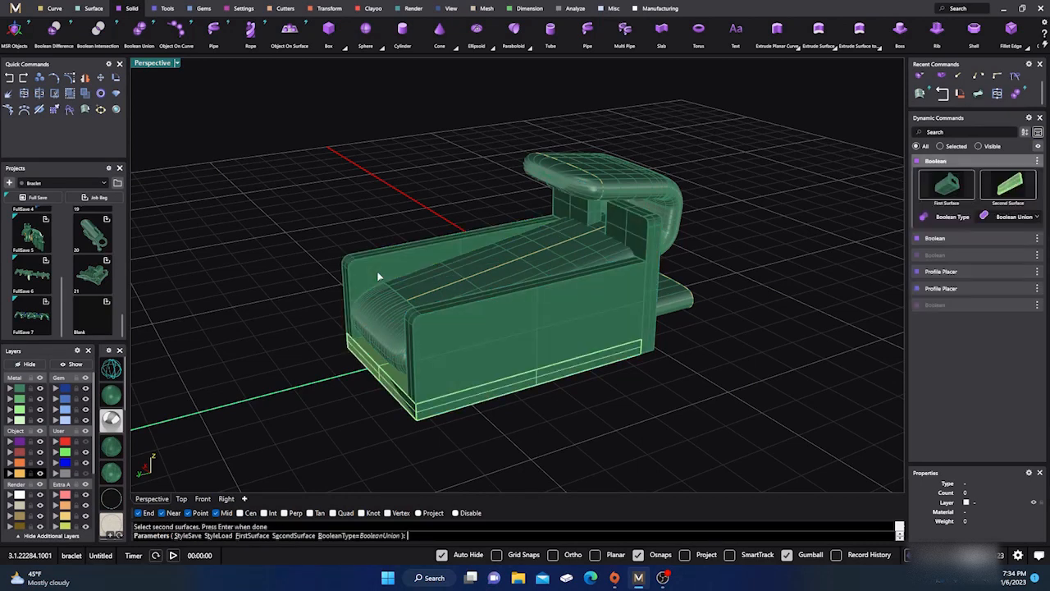
right_click(379, 278)
Move the leftover original far side wall and bottom plate solids to the User 04 layer.
click(371, 273)
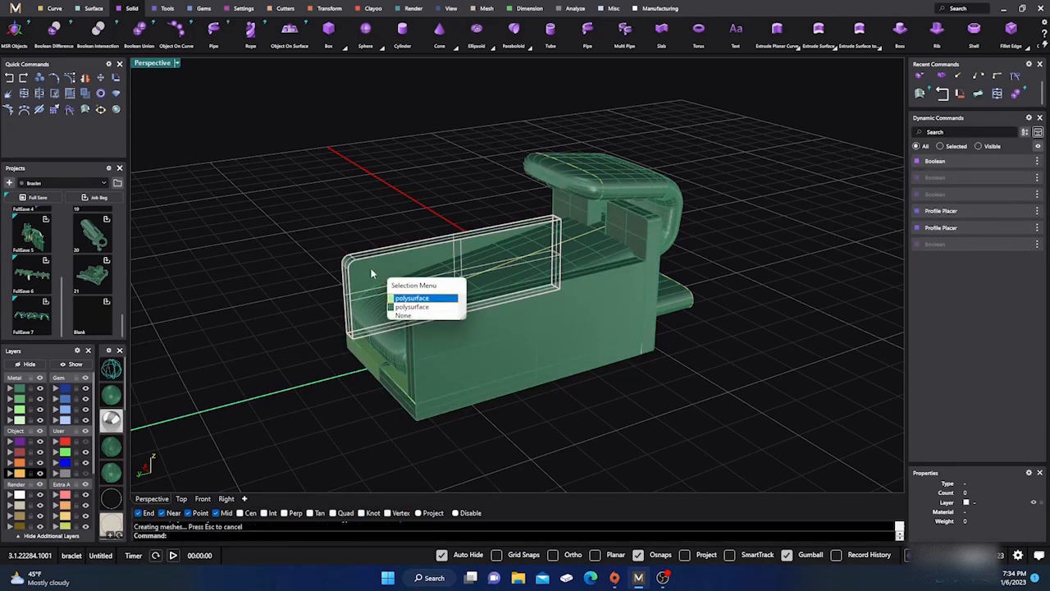
click(406, 307)
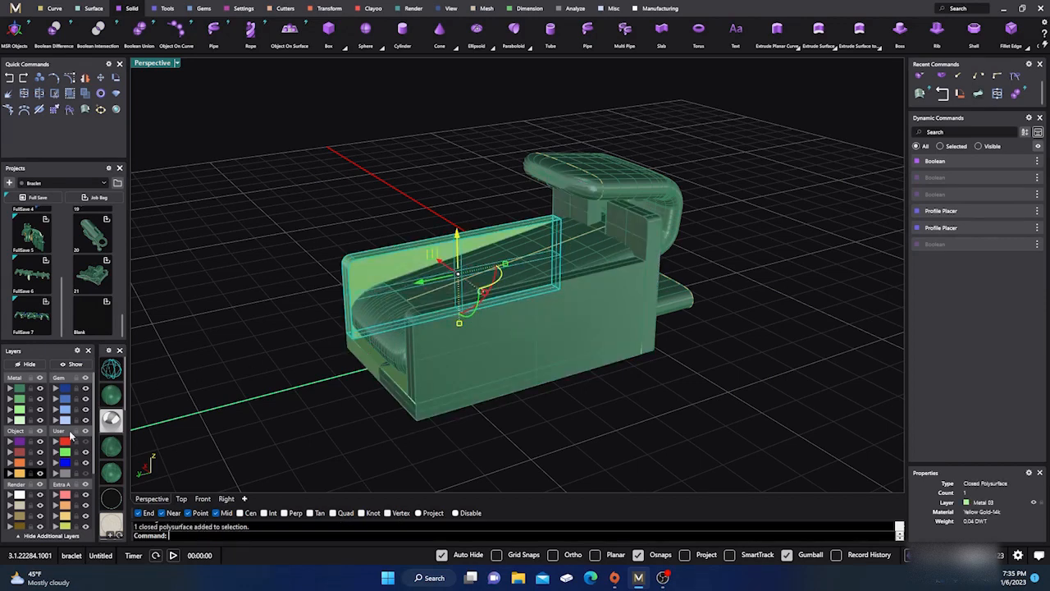
right_click(63, 474)
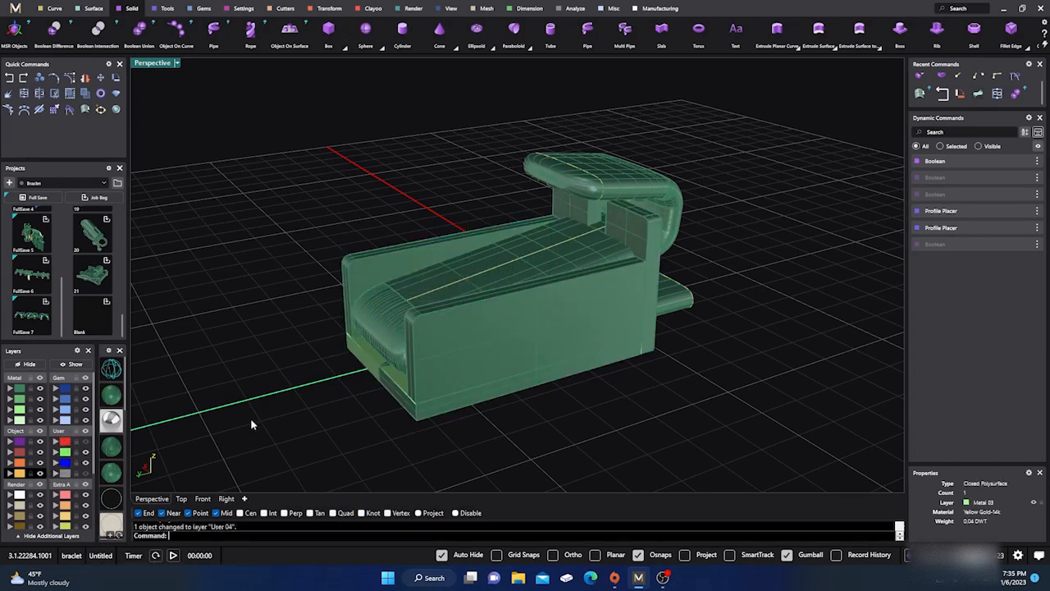
click(372, 378)
click(402, 398)
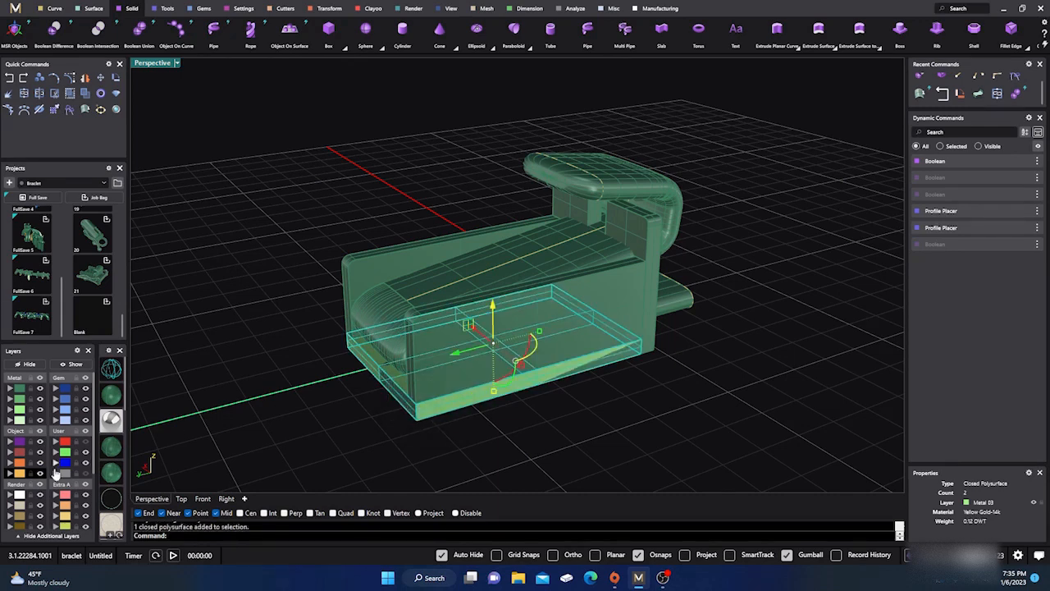
right_click(56, 474)
Select the united housing and the spring tongue in turn to check that each is a single piece.
click(472, 374)
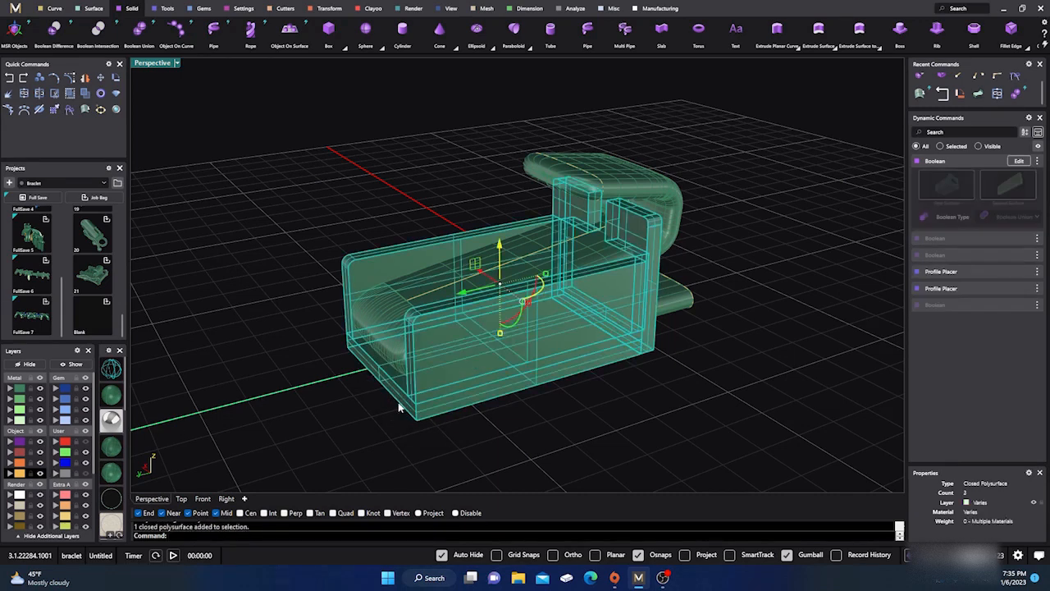
click(430, 284)
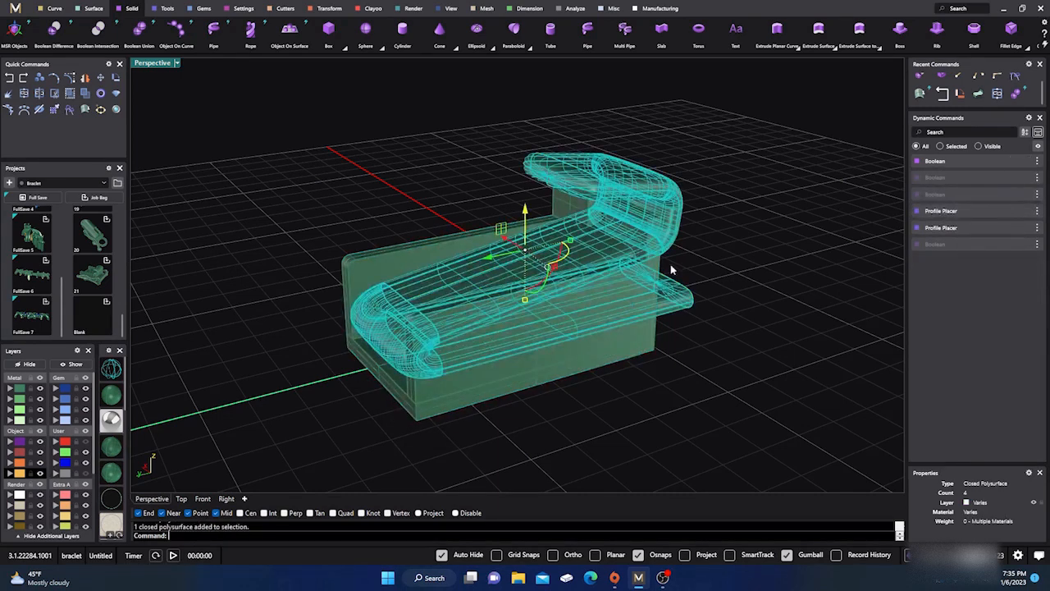
click(730, 173)
click(564, 216)
click(760, 163)
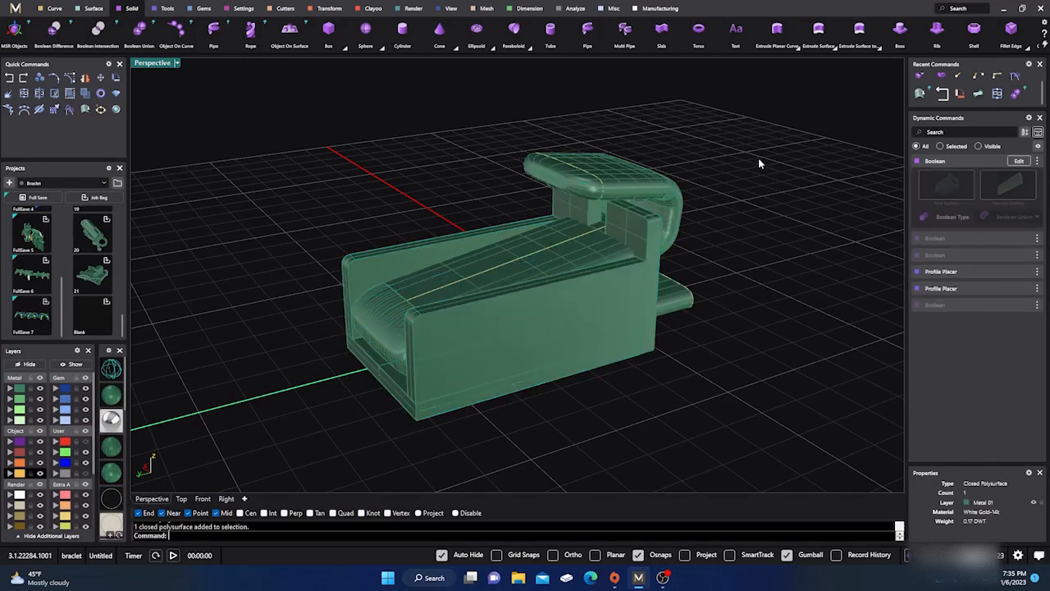
right_drag(483, 385, 496, 361)
mouse_move(443, 345)
right_down()
mouse_move(402, 304)
mouse_move(429, 331)
mouse_move(419, 358)
mouse_move(410, 352)
mouse_move(431, 356)
right_up()
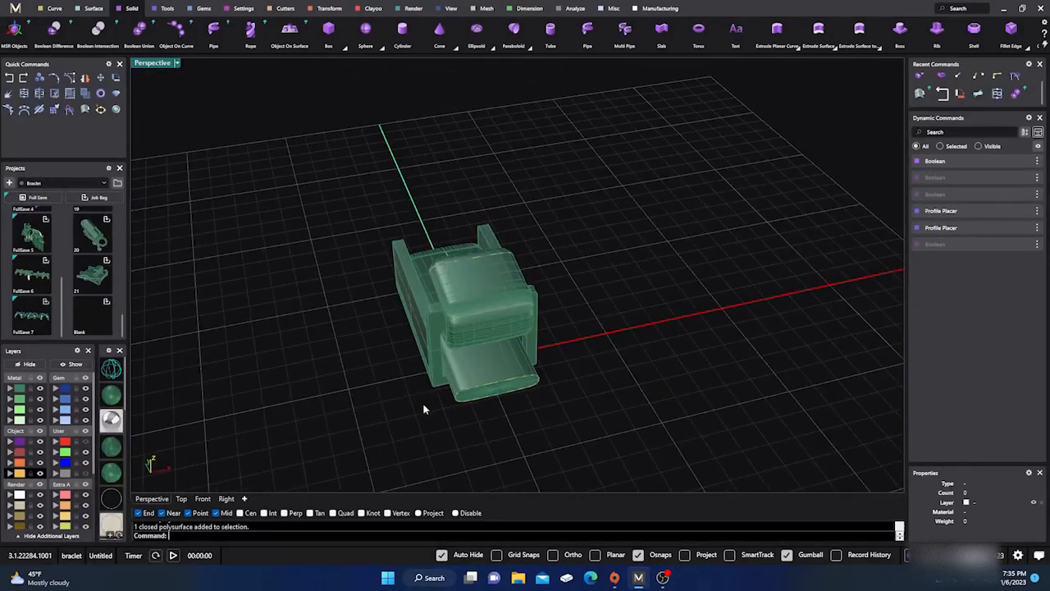
Move the construction curves from the Creation layer to the hidden User 04 layer.
click(20, 475)
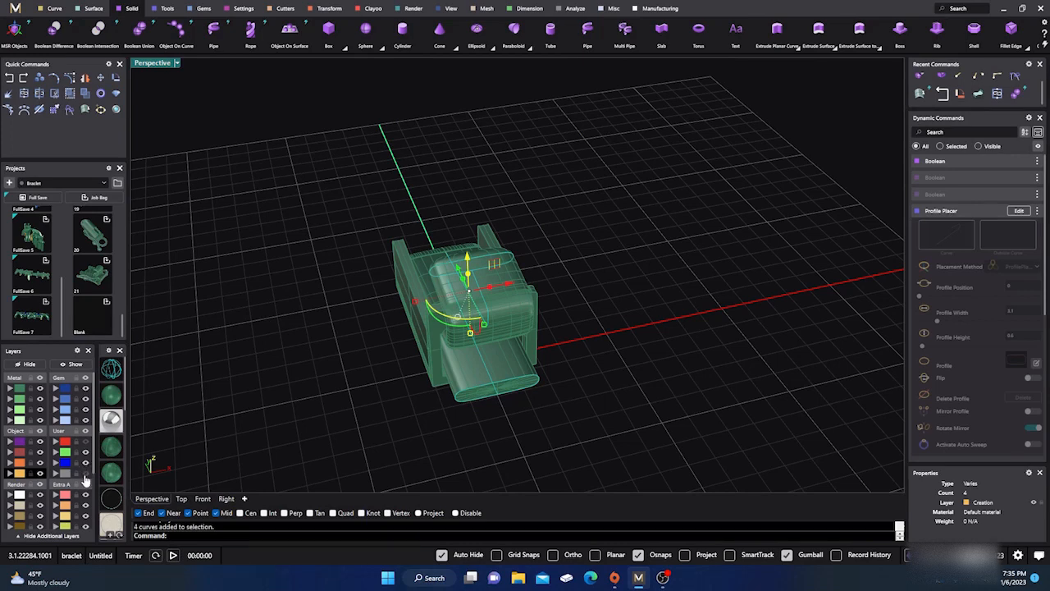
click(85, 474)
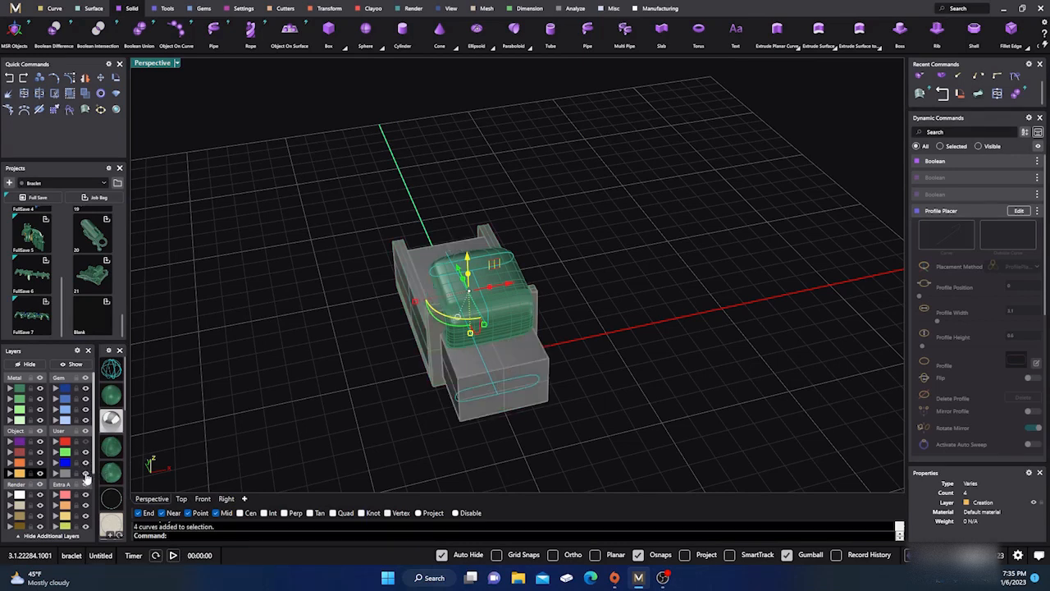
click(87, 474)
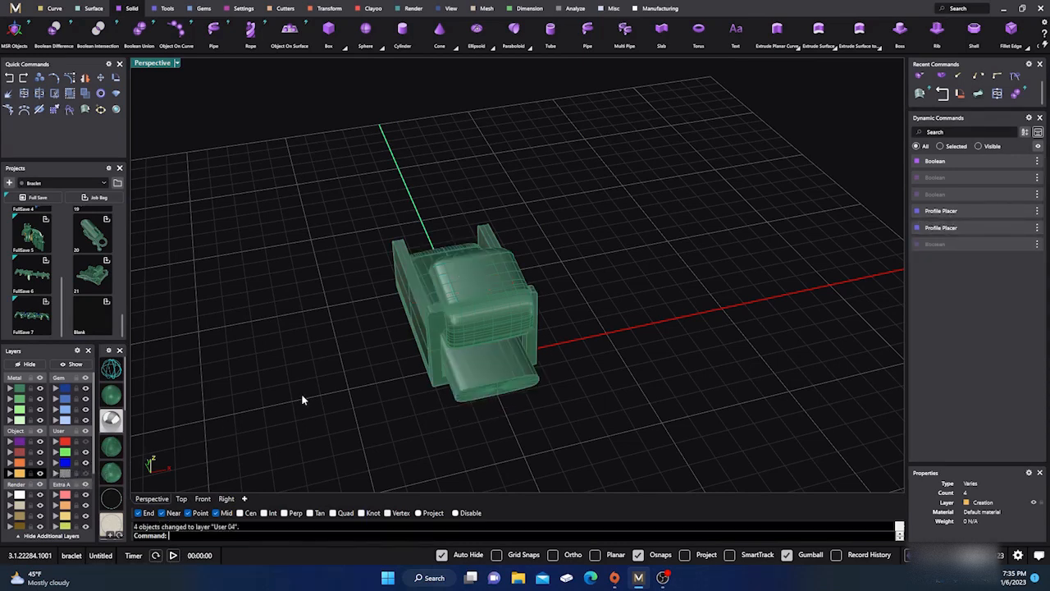
Examine the finished clasp from several angles and look through the saved parts of the bracelet project.
right_drag(302, 395, 330, 385)
scroll(403, 361, down, 3)
right_drag(403, 361, 376, 378)
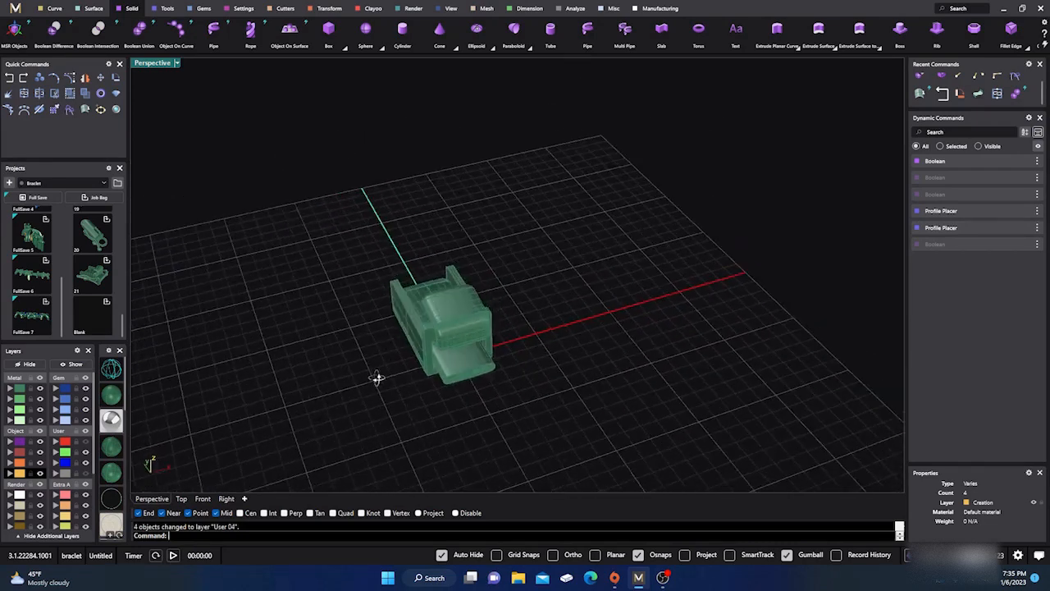
scroll(413, 363, up, 5)
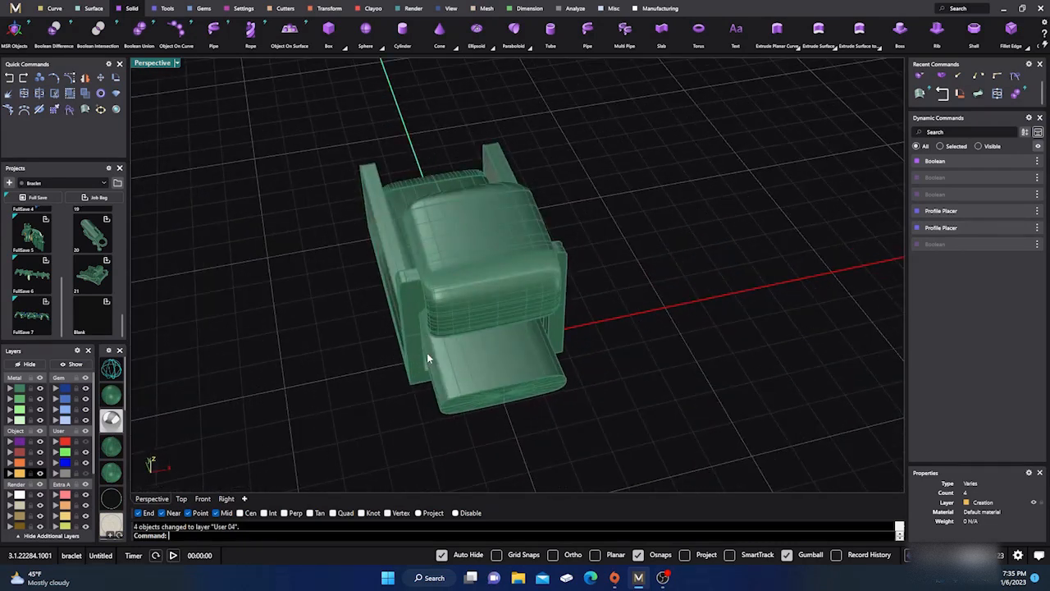
right_drag(427, 353, 356, 336)
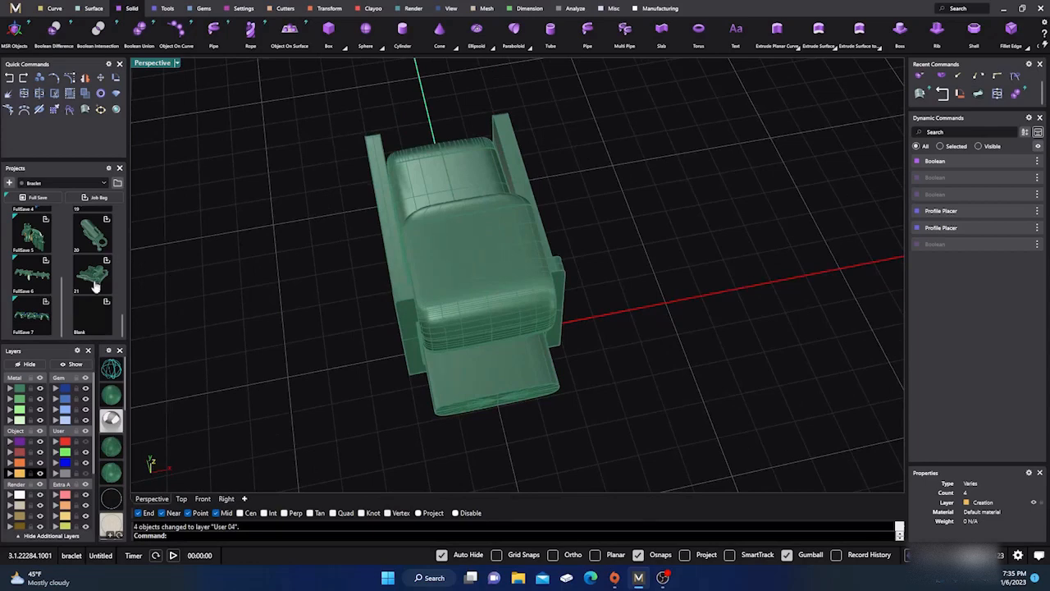
scroll(94, 285, up, 2)
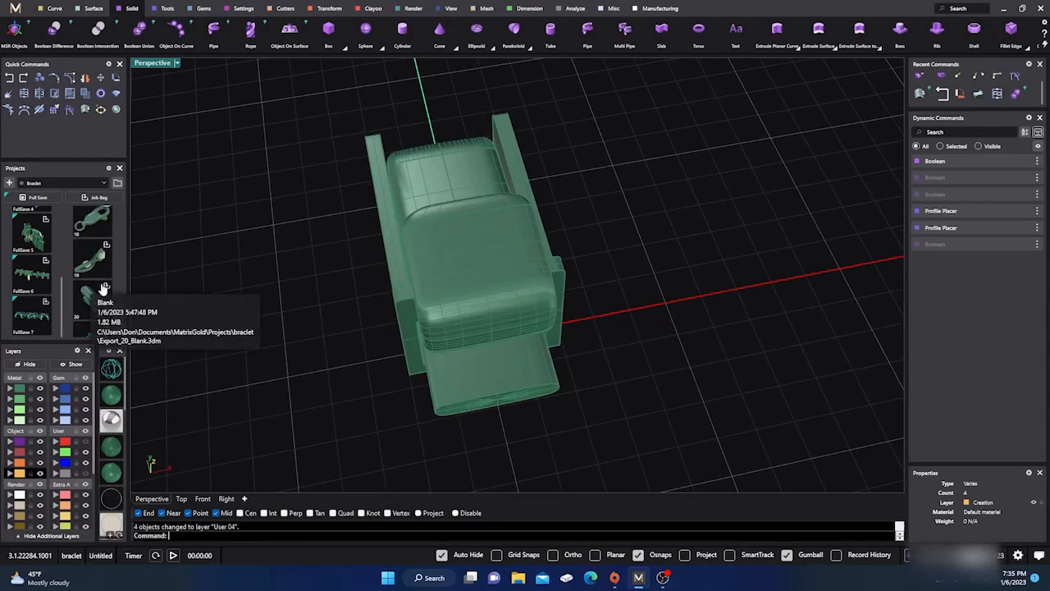
right_drag(347, 372, 387, 361)
scroll(458, 295, down, 3)
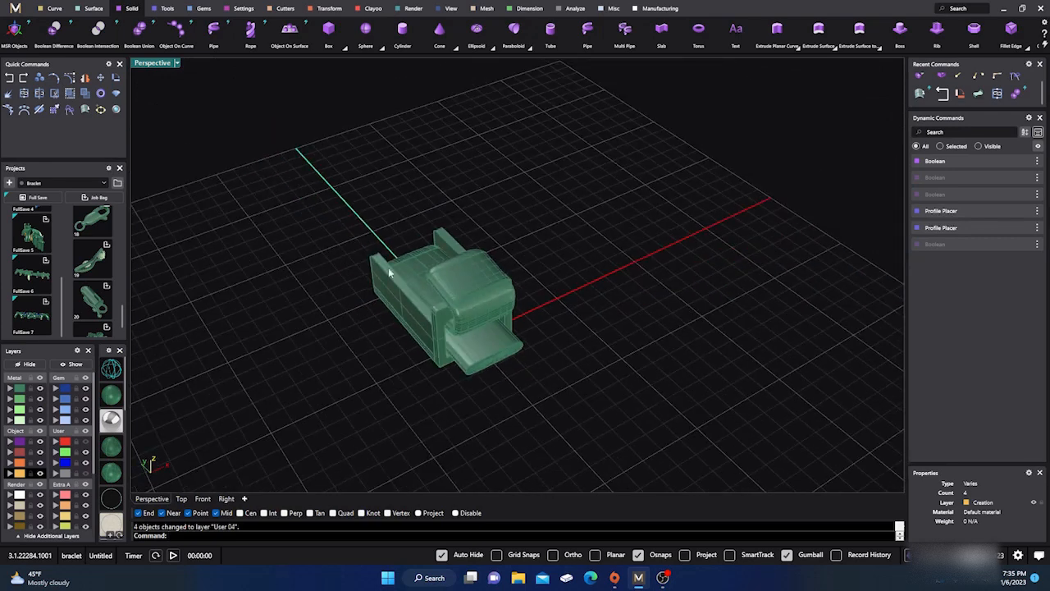
Move the clasp housing and spring tongue to the Metal 02 layer and hide that layer.
drag(343, 206, 554, 417)
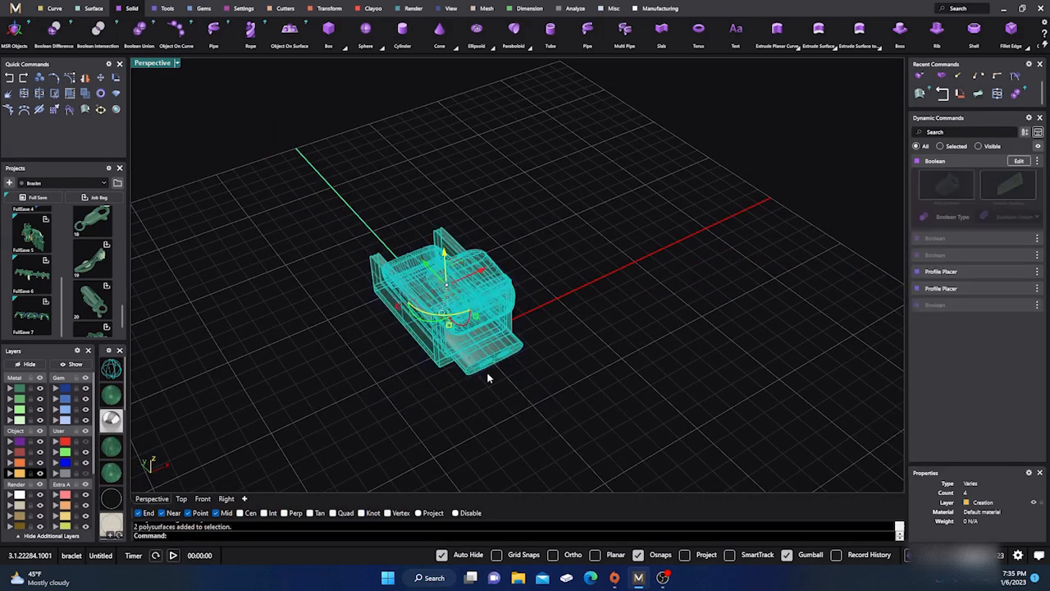
click(11, 401)
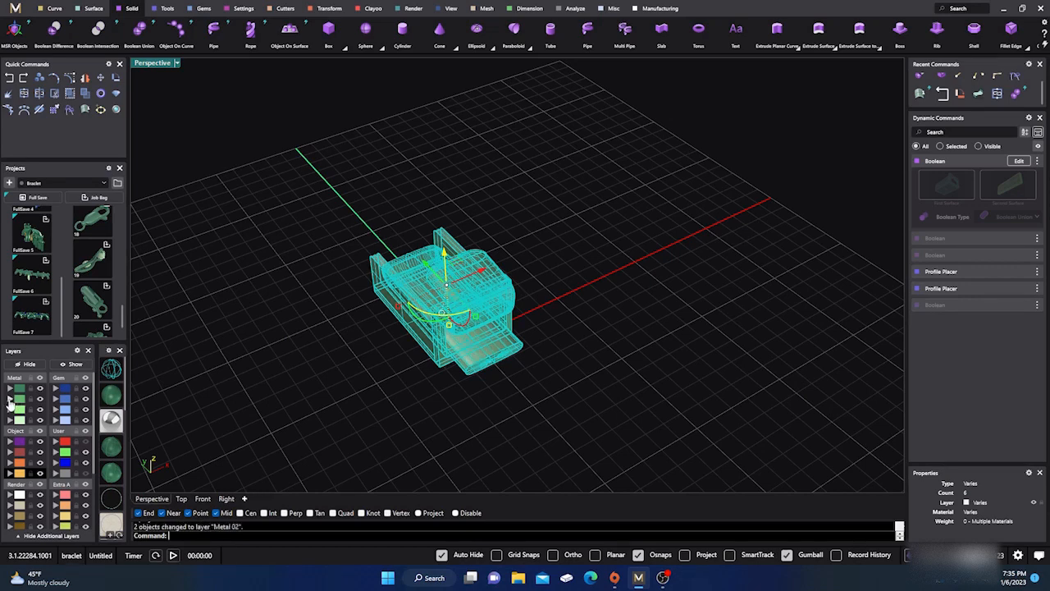
click(39, 398)
Import saved part 19 from the bracelet project and show the Metal 02 layer again.
click(96, 261)
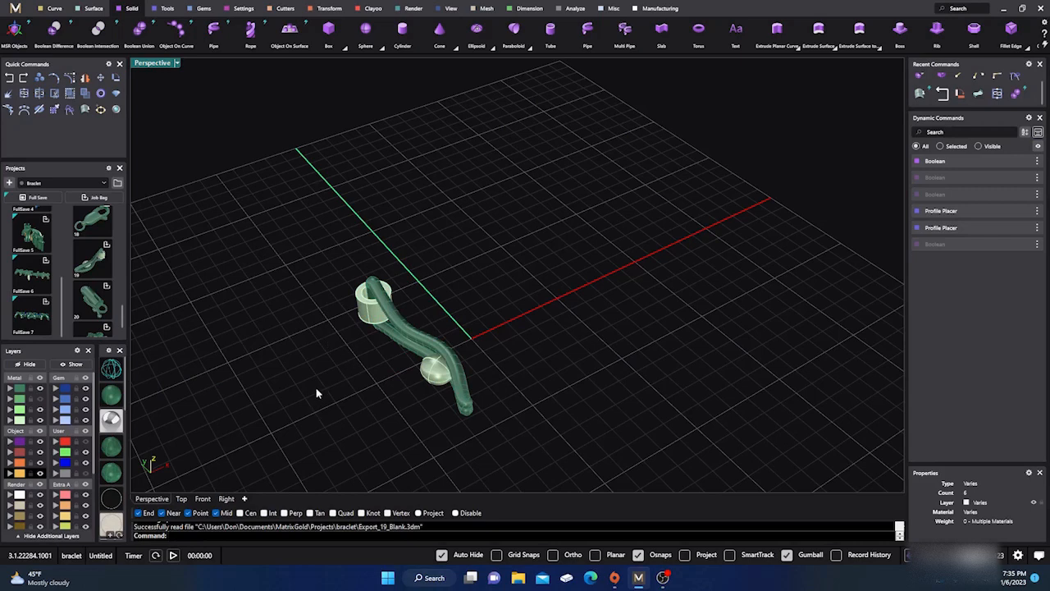
click(39, 399)
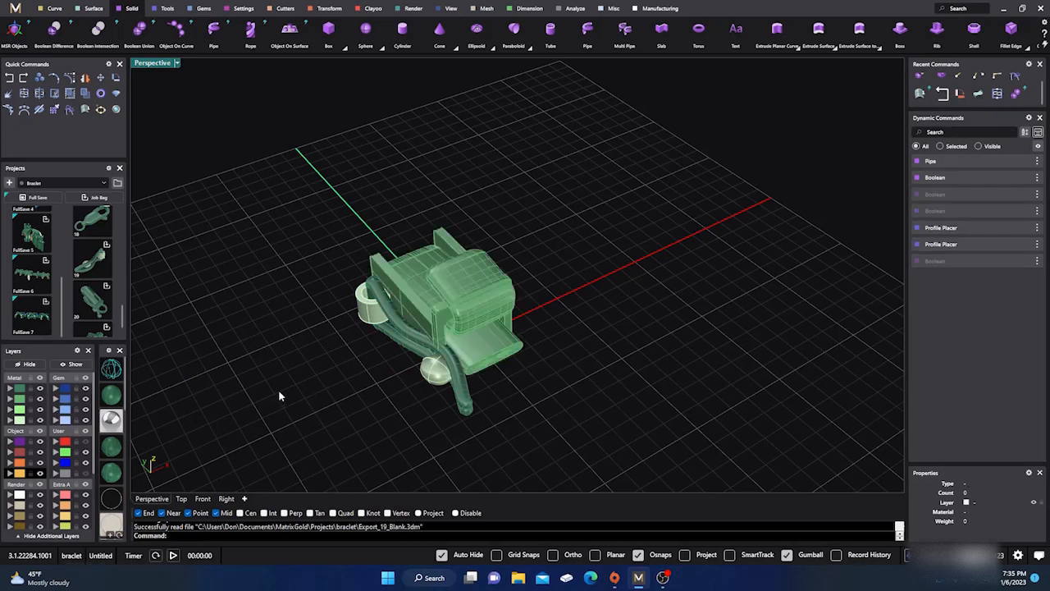
right_drag(279, 396, 402, 387)
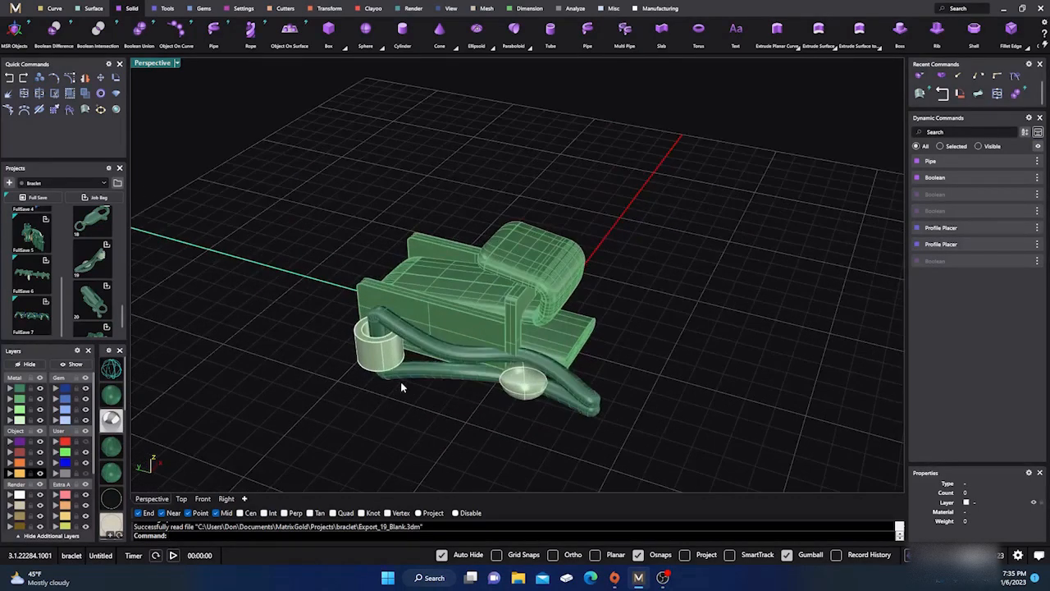
Rotate the latch's wire, ring-shaped collar and ball together by 180 degrees in the side view.
scroll(410, 392, up, 3)
click(343, 334)
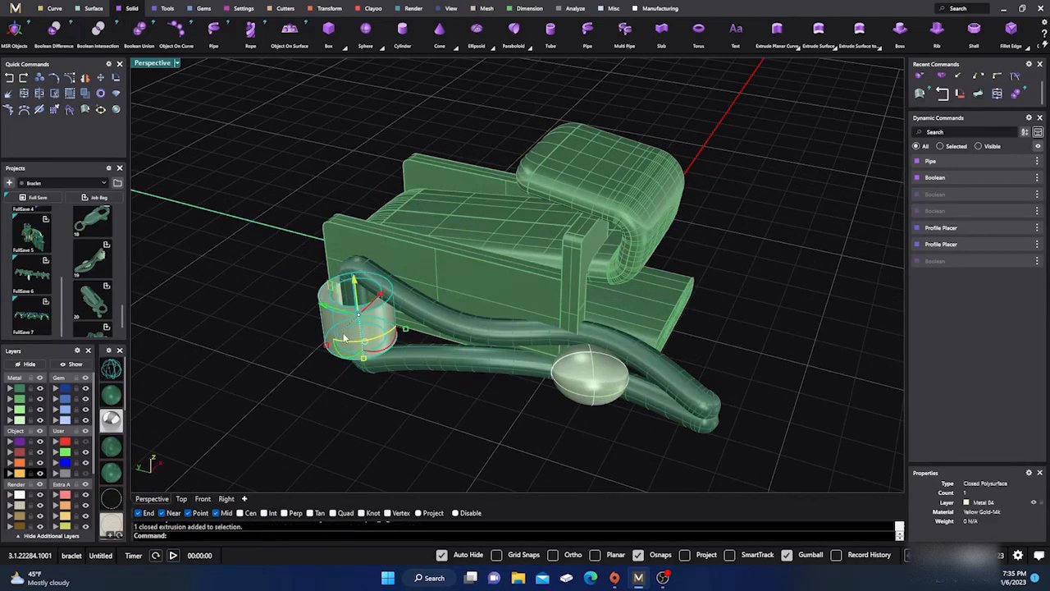
shift+click(451, 365)
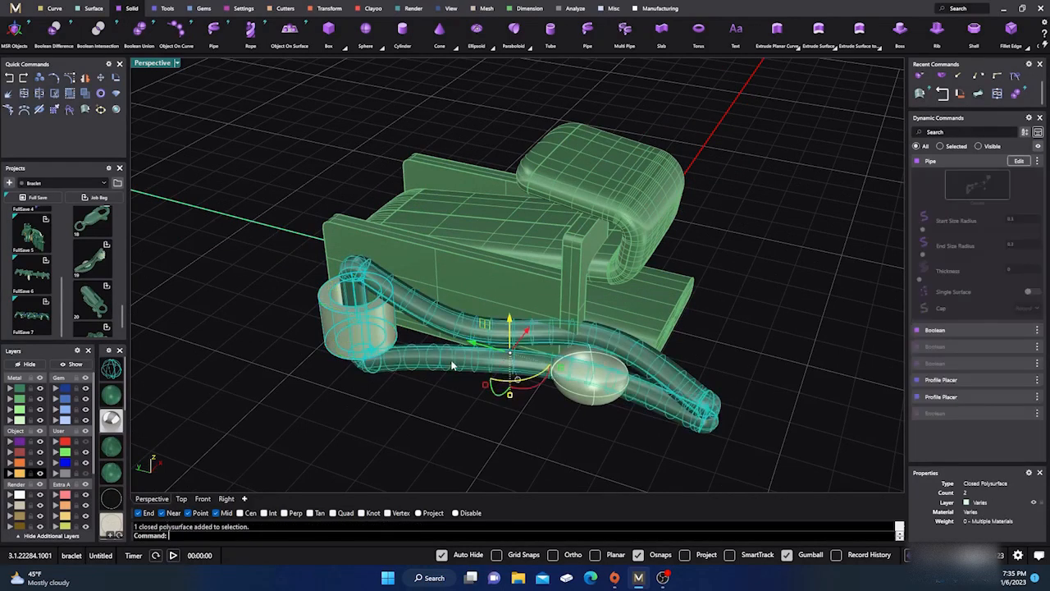
shift+click(589, 383)
right_drag(420, 411, 437, 386)
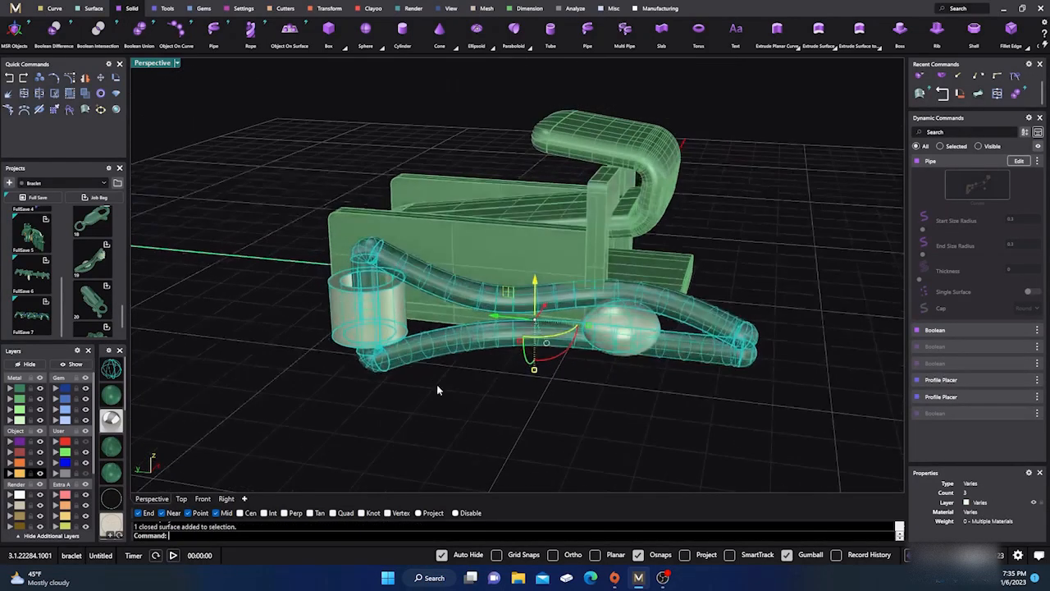
click(225, 498)
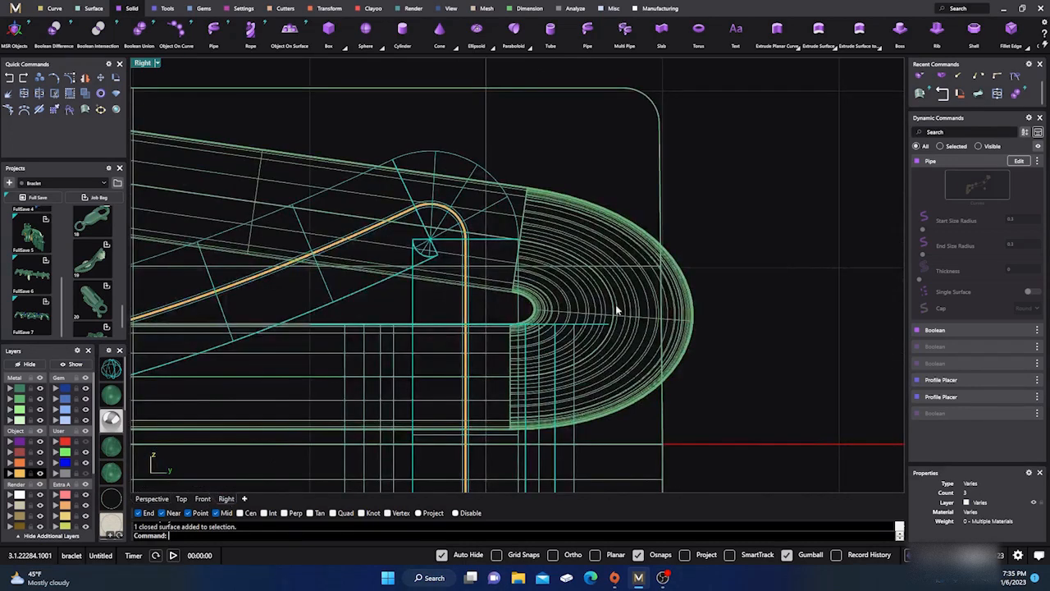
scroll(617, 310, down, 4)
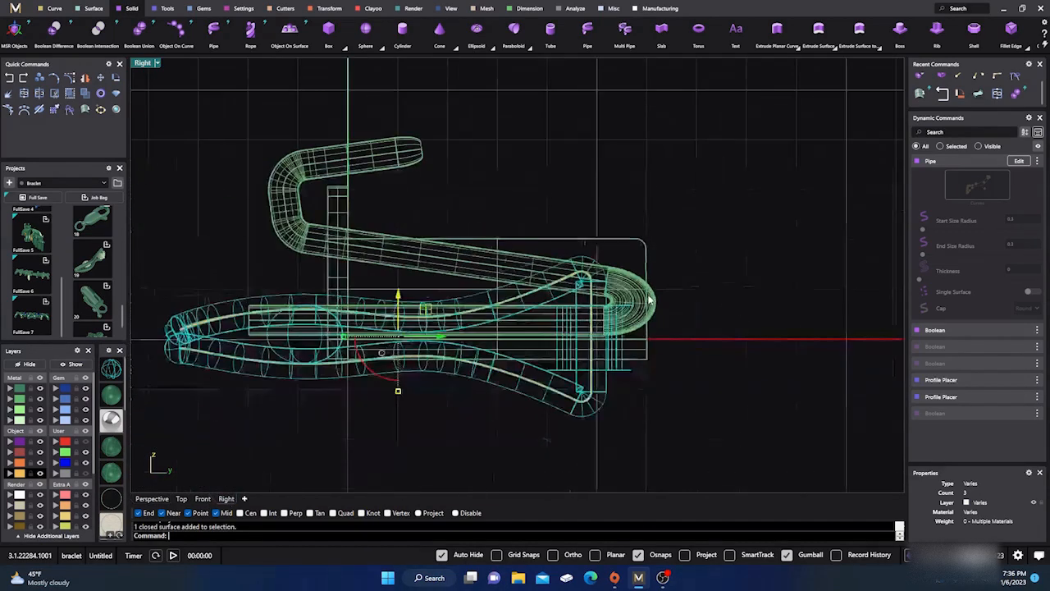
click(374, 379)
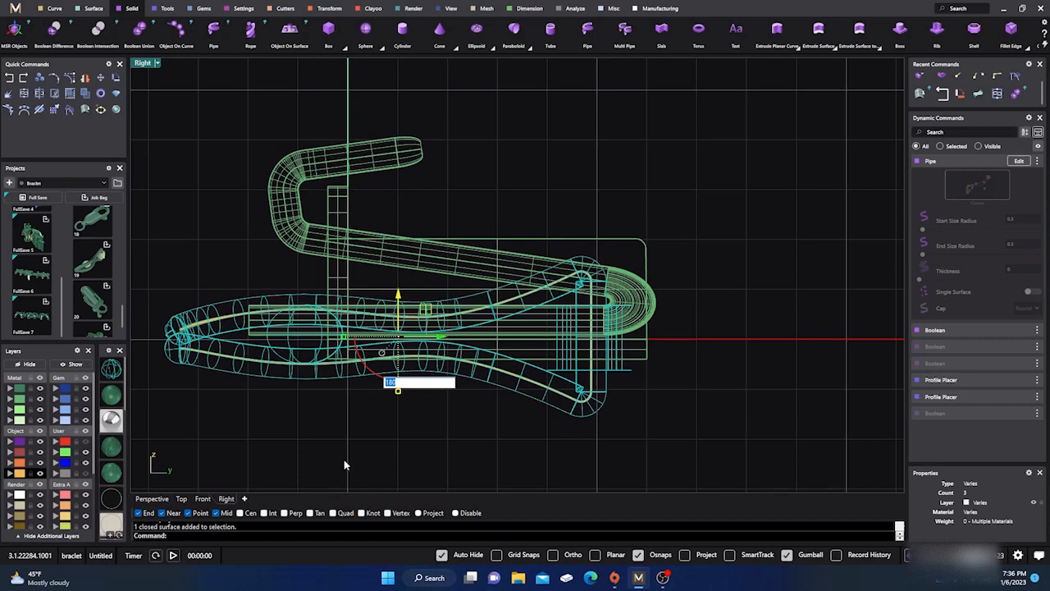
key(Return)
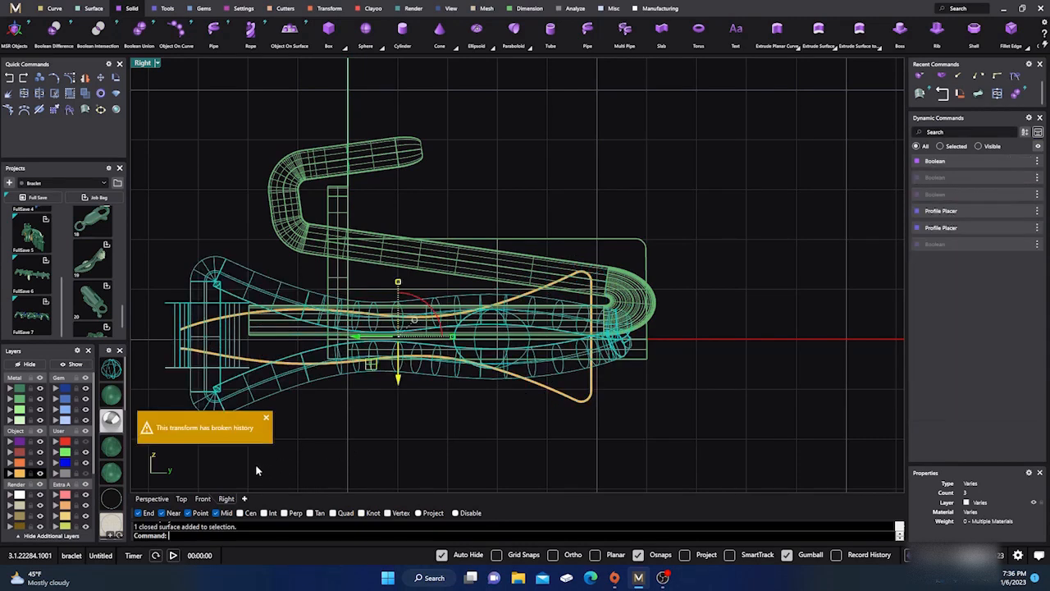
click(334, 461)
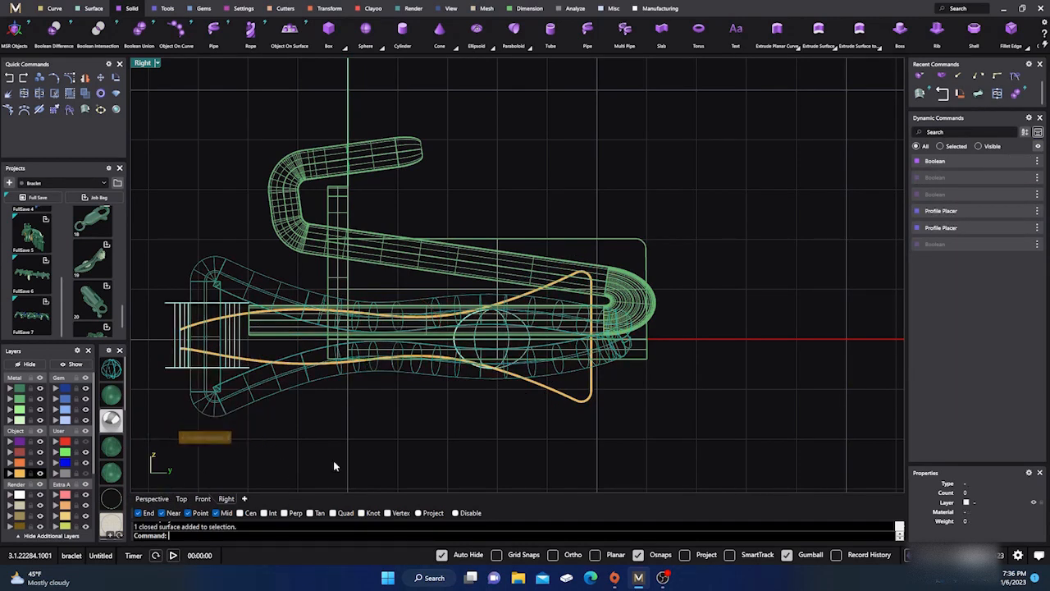
Delete the ball from the wire safety latch.
click(152, 498)
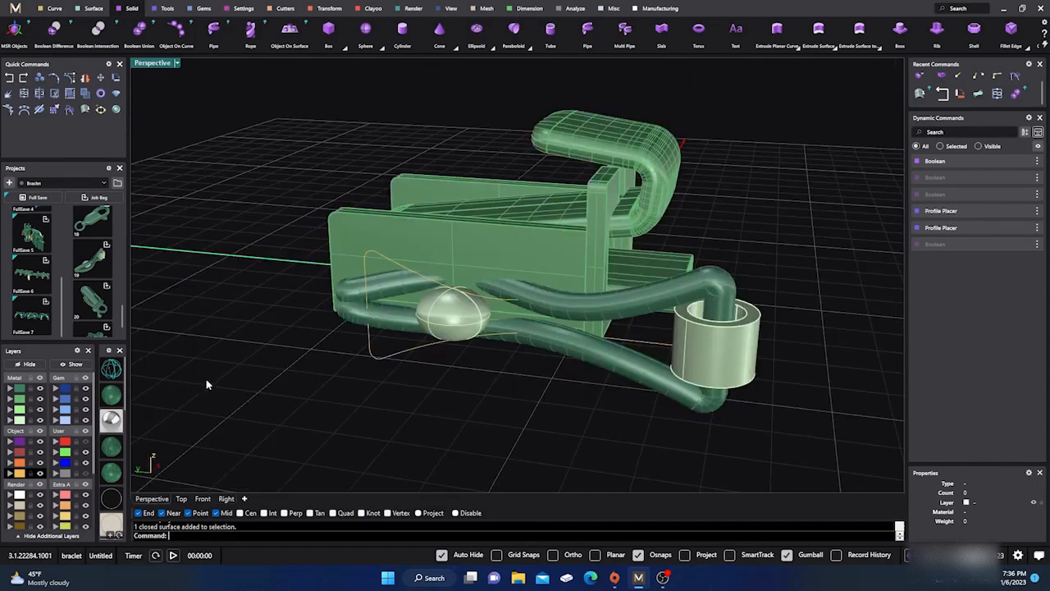
right_drag(207, 385, 373, 449)
click(416, 335)
key(Delete)
scroll(371, 373, down, 3)
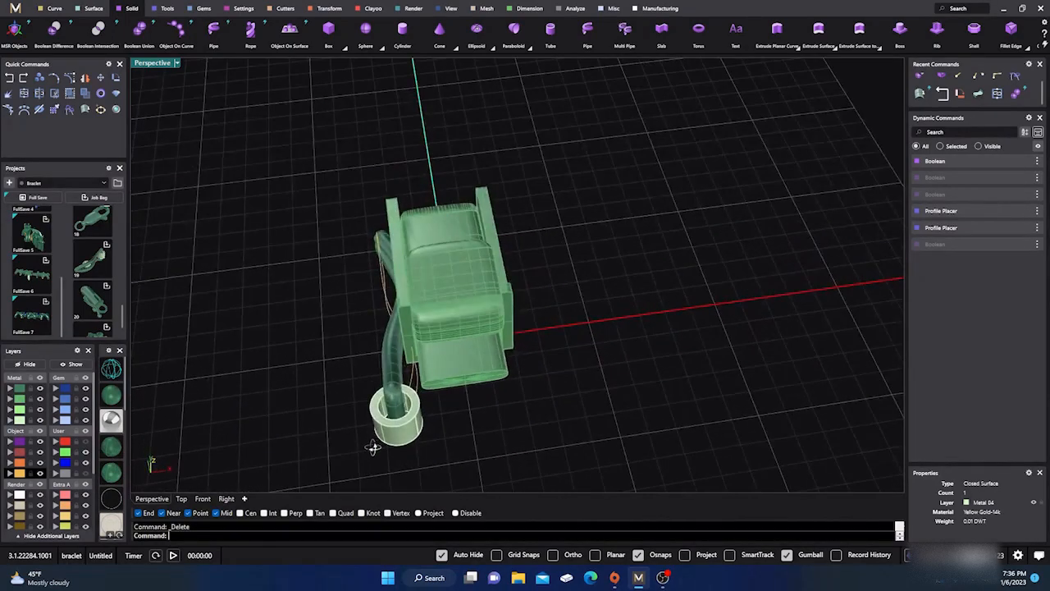
Move the latch wire and collar sideways, farther from the clasp housing, and delete the leftover guide curve.
shift+click(390, 429)
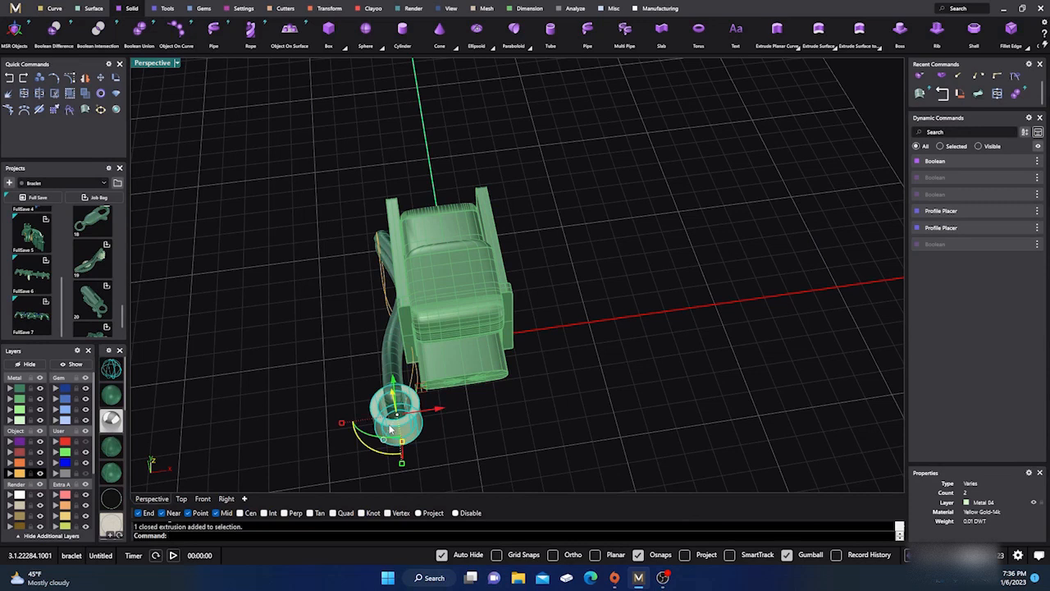
shift+click(391, 357)
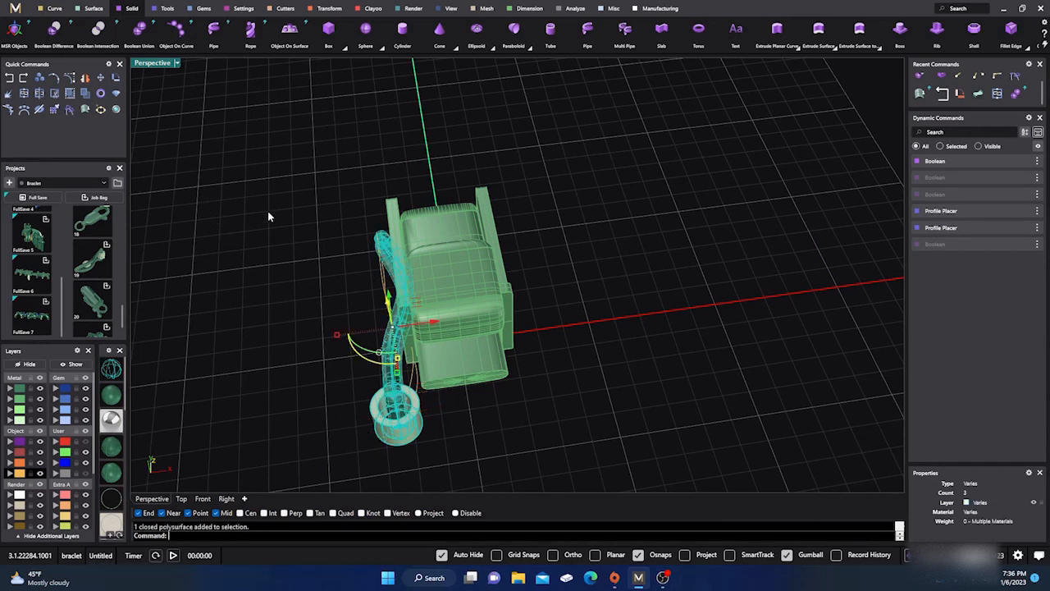
drag(434, 322, 399, 328)
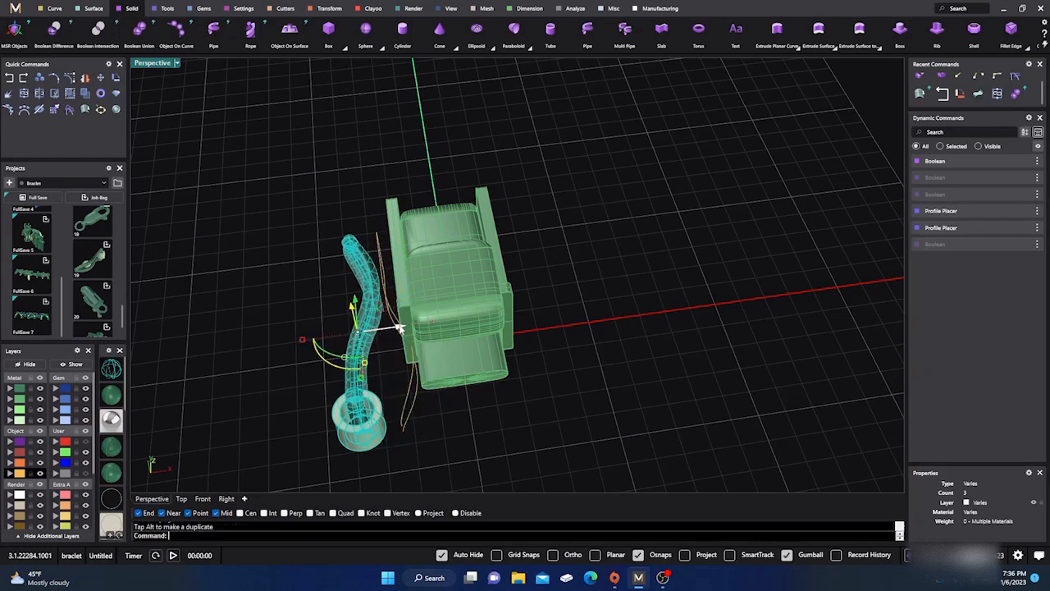
click(329, 130)
right_drag(435, 443, 389, 377)
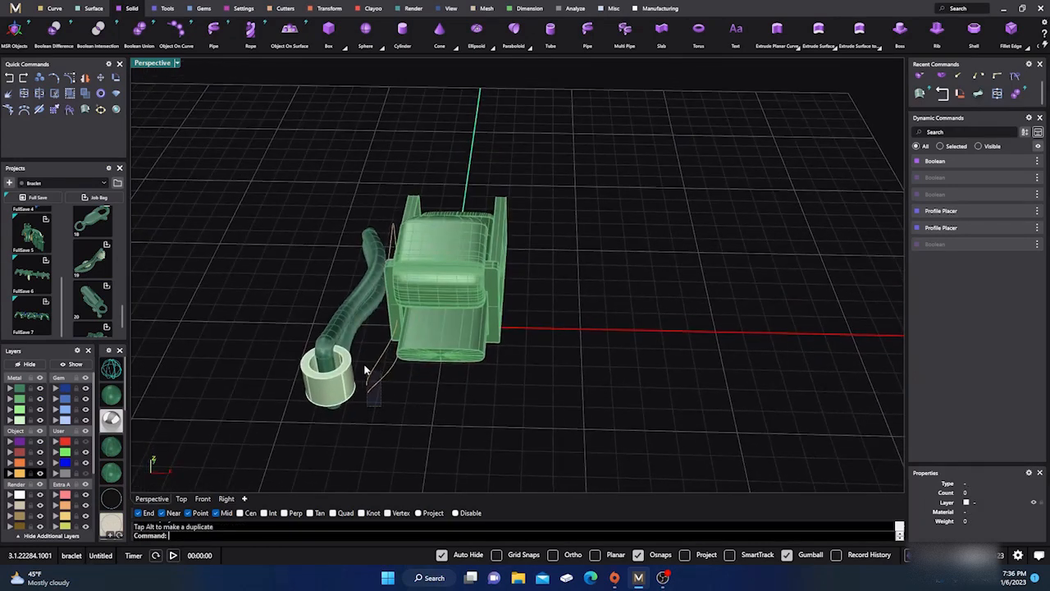
click(370, 374)
key(Delete)
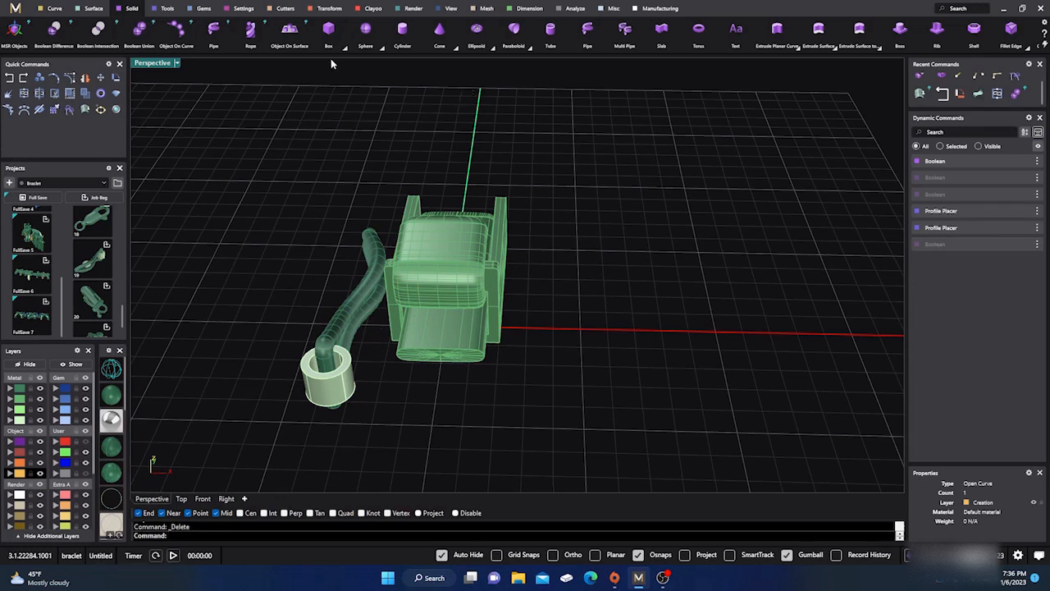
With object snaps off, draw a crosswise solid cylinder of about 0.66 mm radius at the clasp's front end, starting from the side view.
click(402, 31)
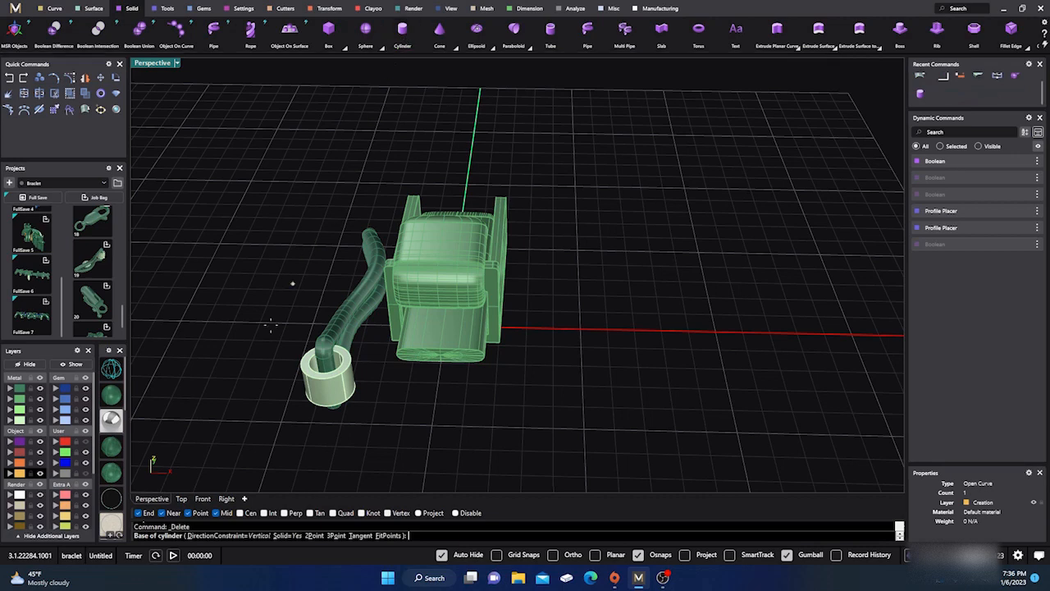
click(223, 499)
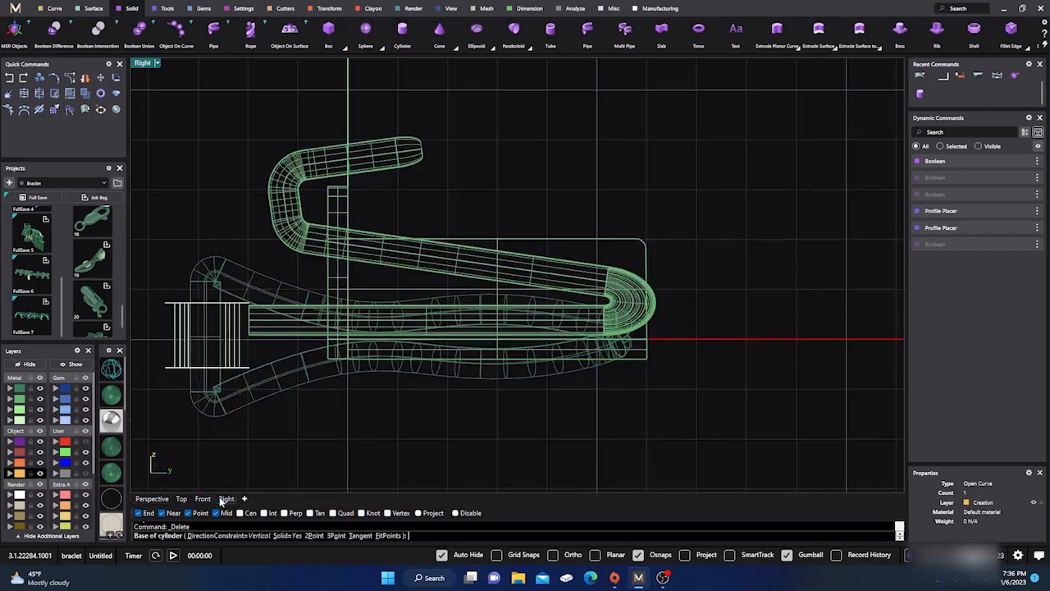
right_drag(363, 422, 432, 415)
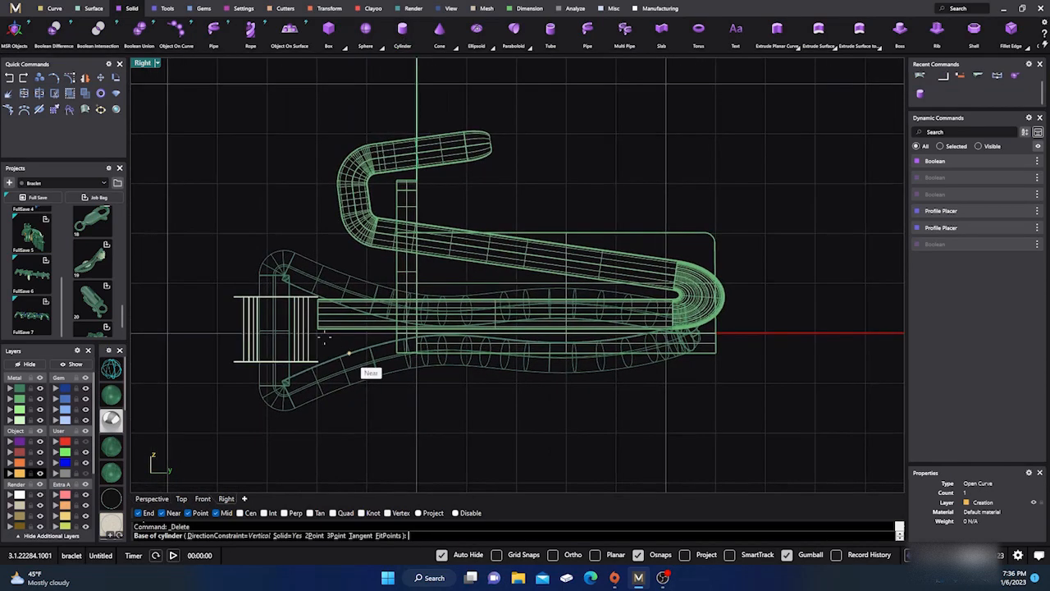
click(637, 556)
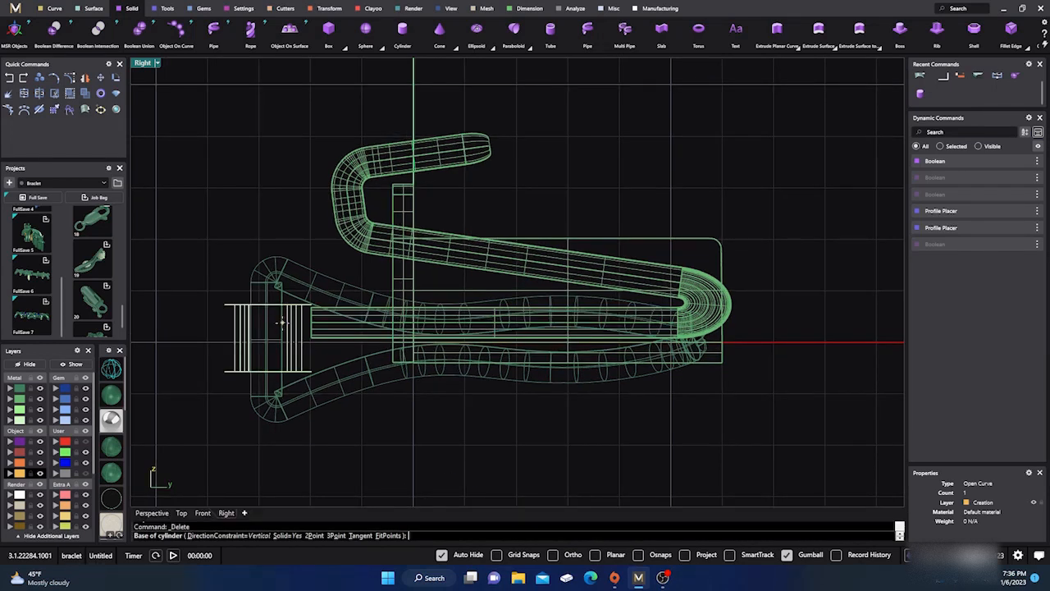
click(281, 322)
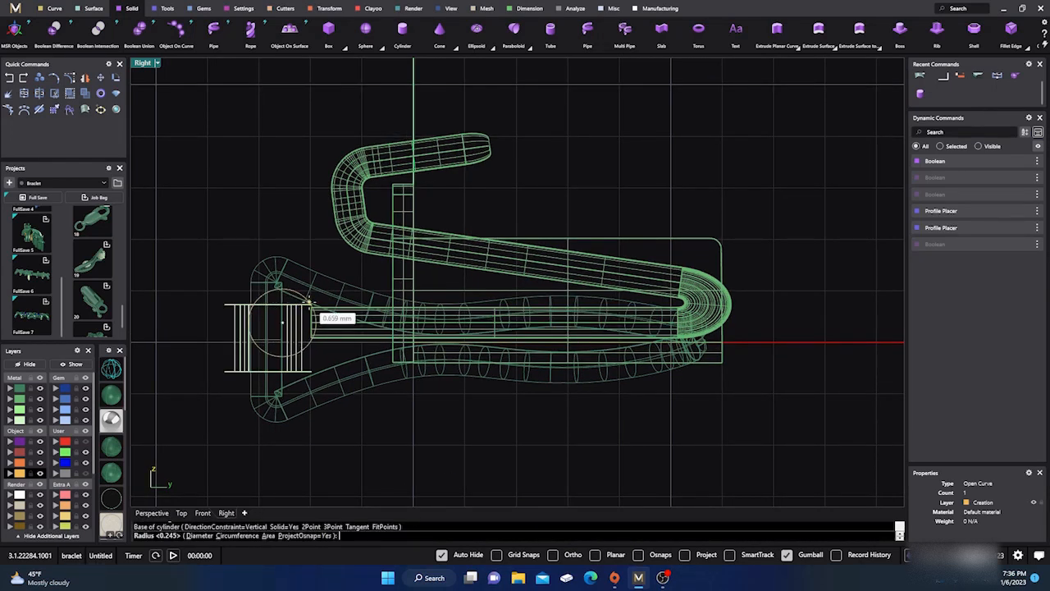
click(309, 301)
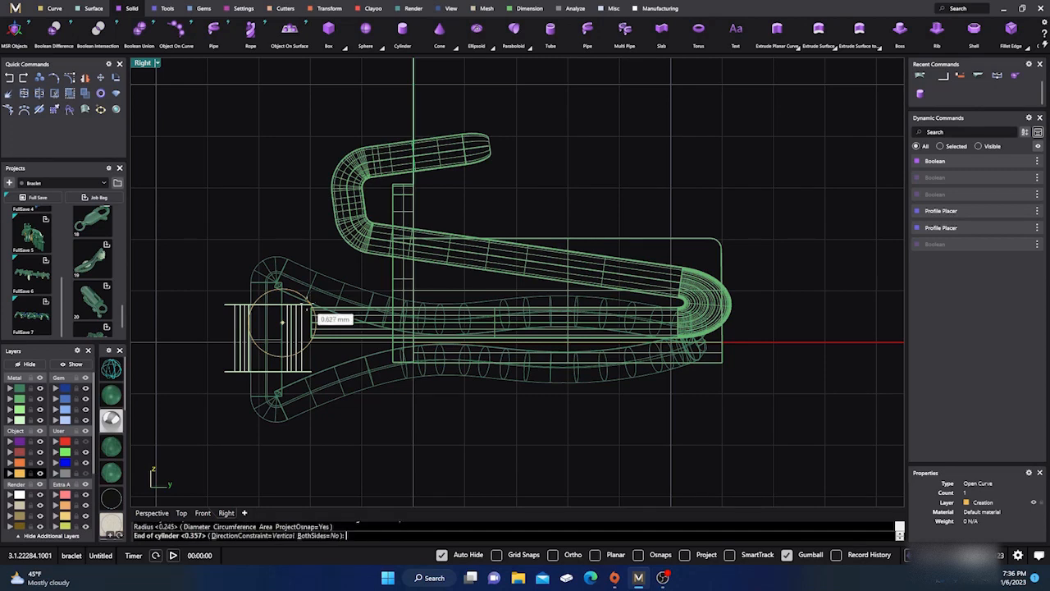
click(151, 513)
click(243, 399)
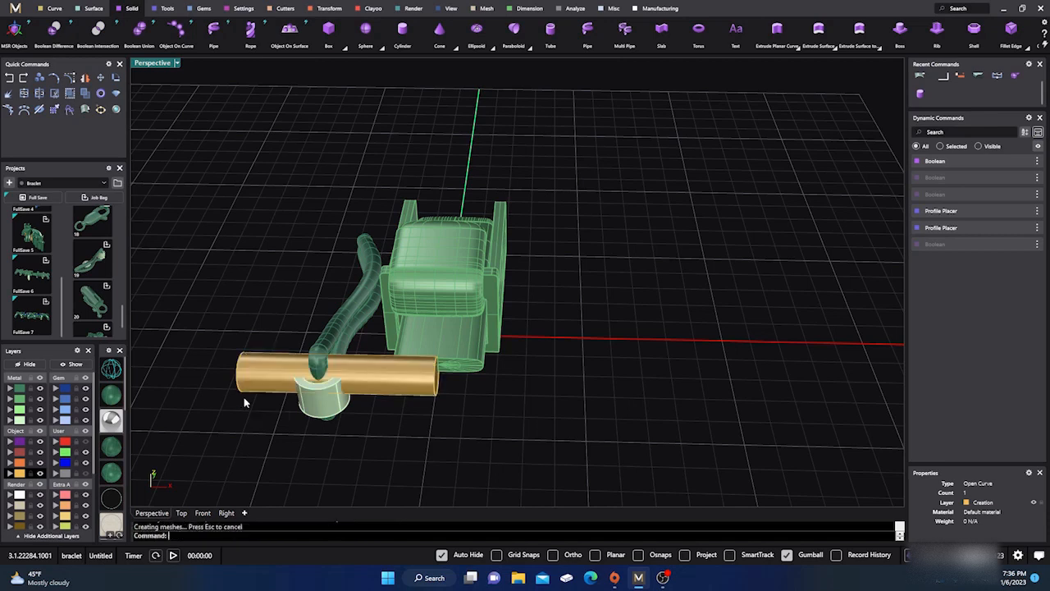
Move the cylinder sideways in front of the clasp and scale its length down to slightly less than the housing's width.
click(364, 382)
drag(364, 382, 477, 381)
click(203, 513)
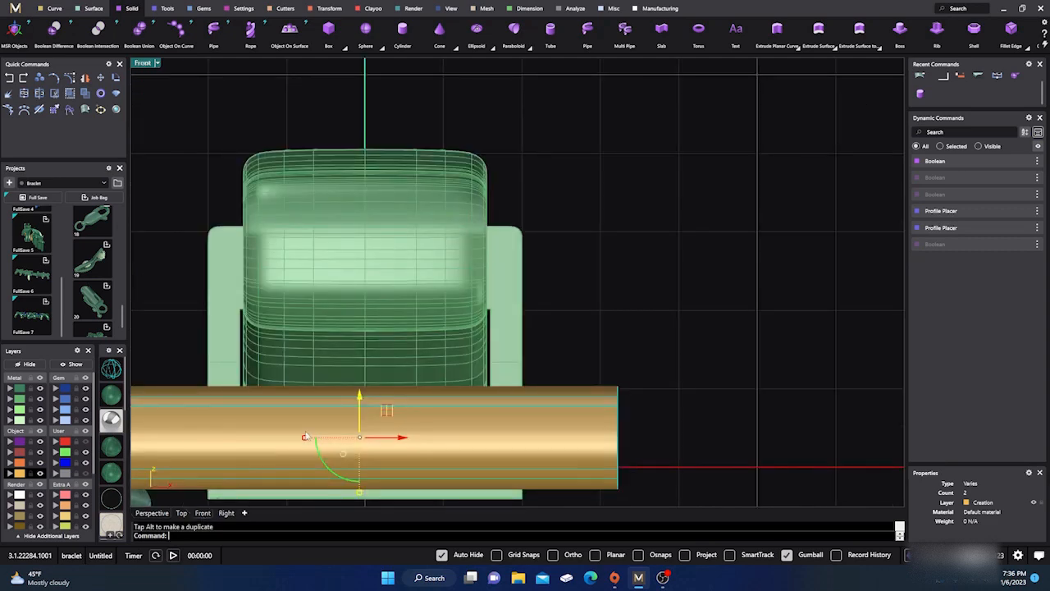
click(182, 513)
scroll(426, 181, down, 4)
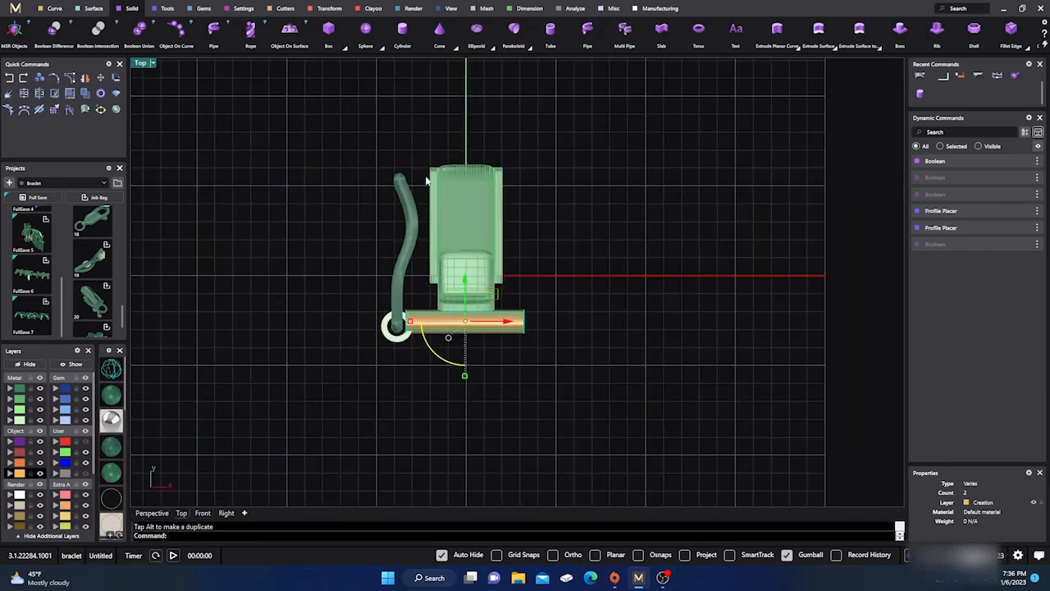
scroll(460, 326, up, 2)
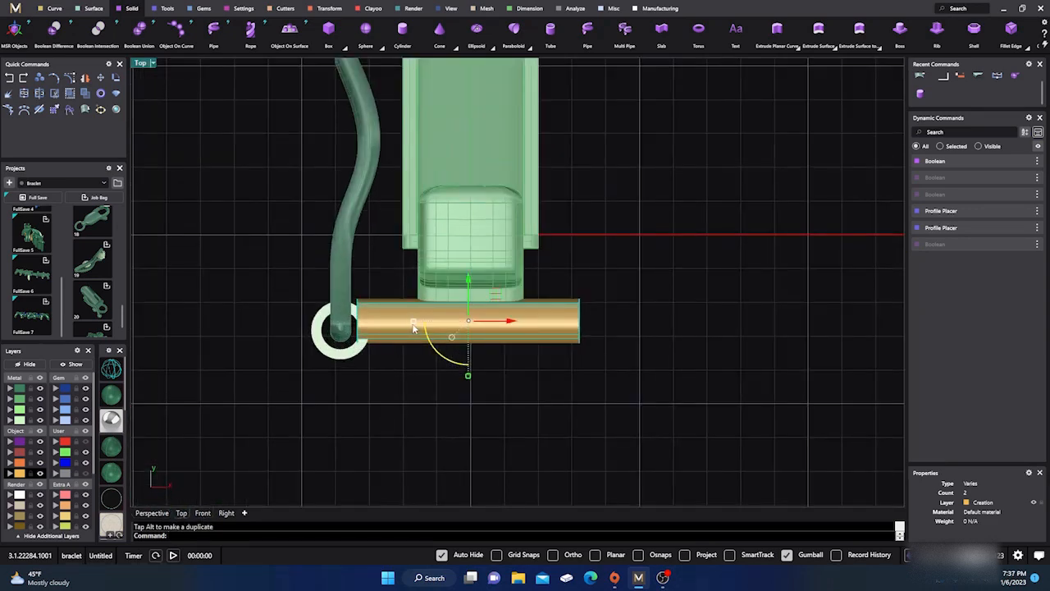
drag(417, 322, 440, 324)
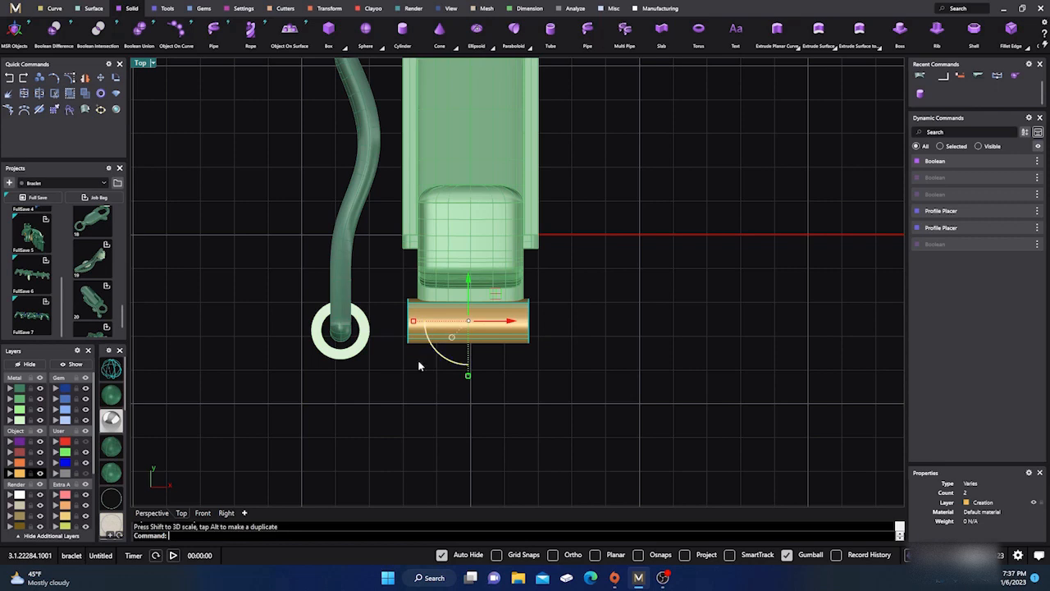
Deselect the cylinder and switch the side view from wireframe to shaded display.
click(203, 513)
click(226, 513)
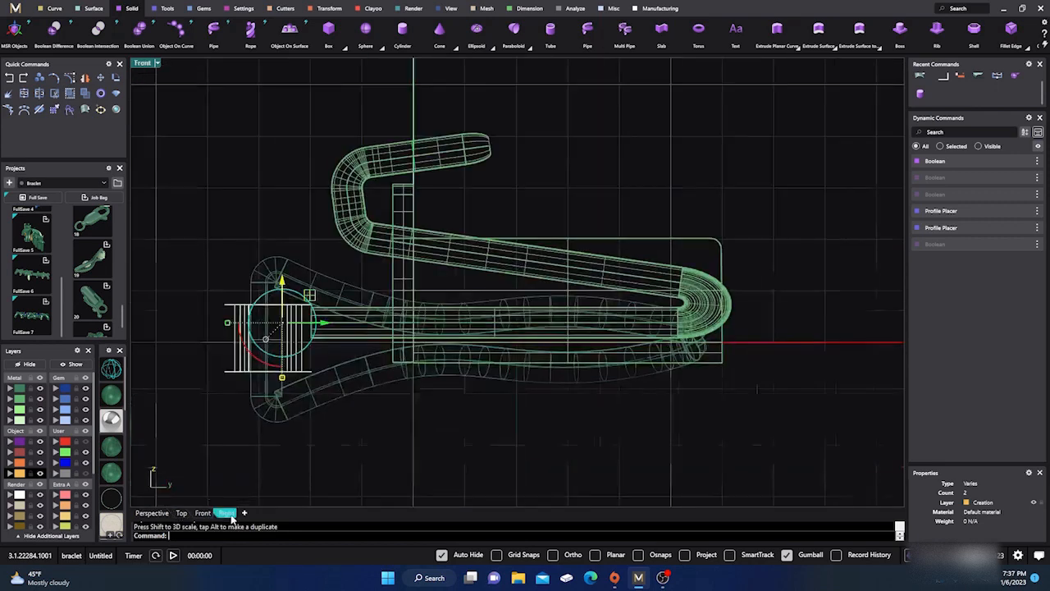
key(Escape)
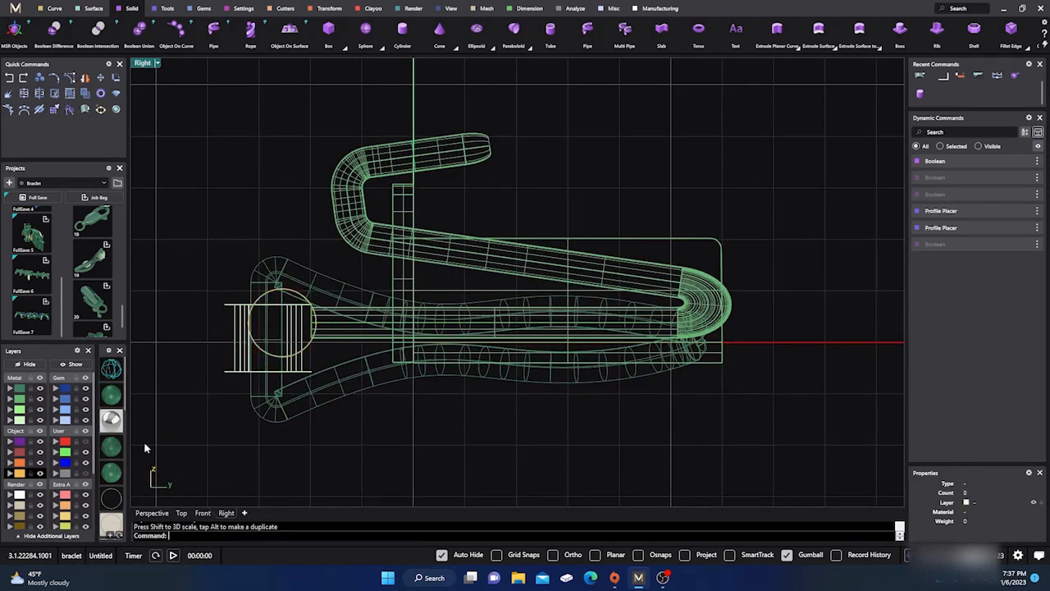
click(112, 398)
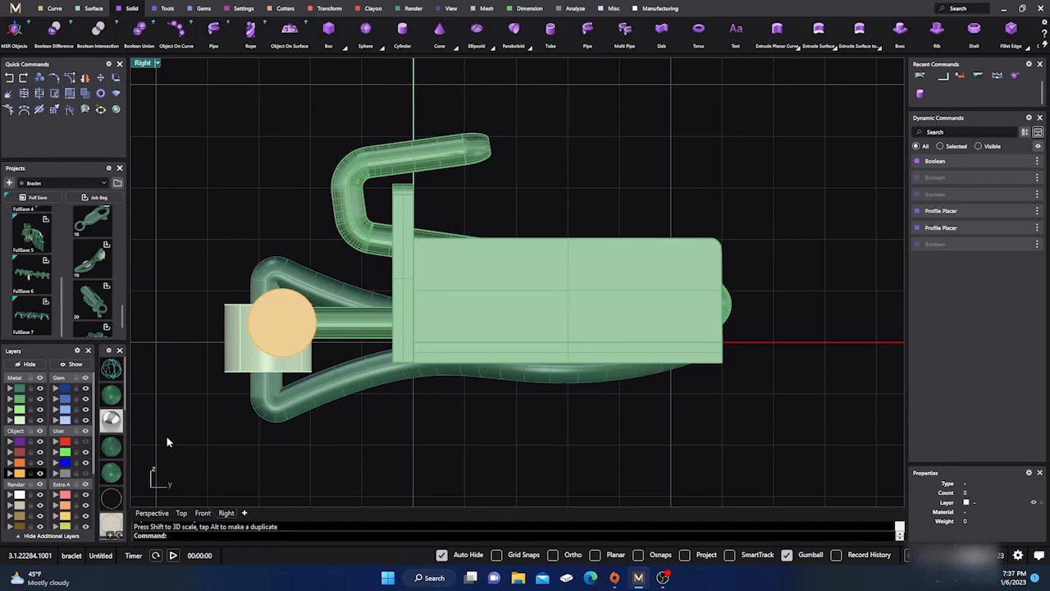
Move the latch wire and collar together upward and sideways until the collar meets the end of the crosswise cylinder.
click(152, 513)
right_drag(248, 431, 274, 437)
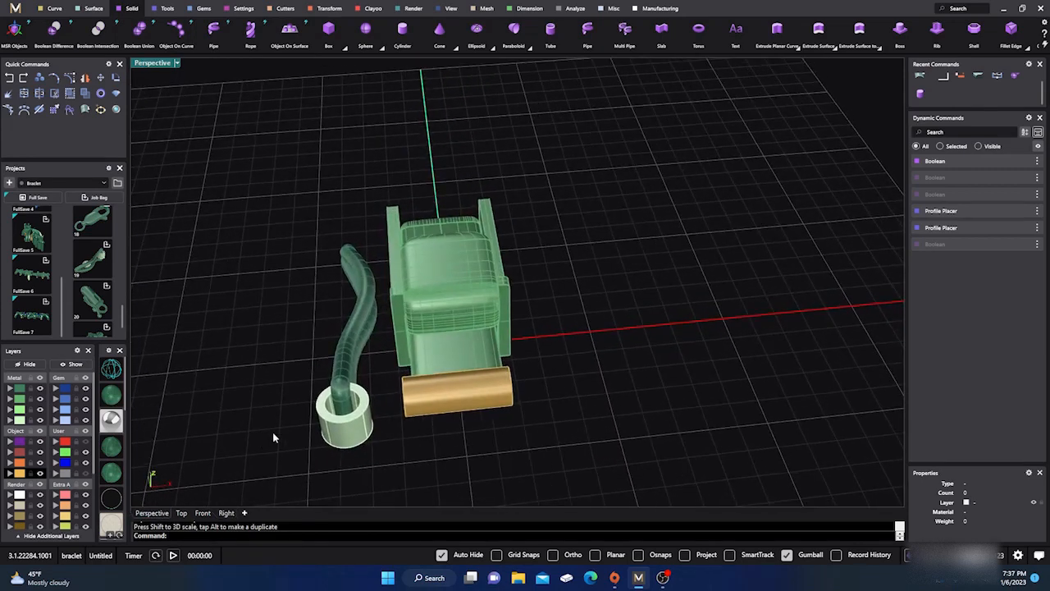
drag(373, 465, 312, 361)
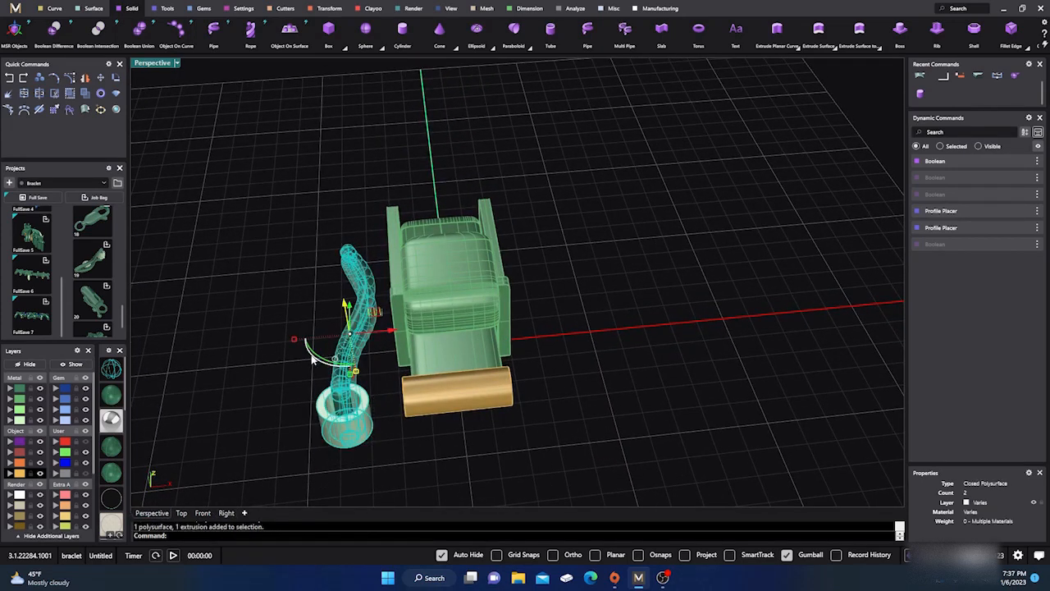
click(205, 513)
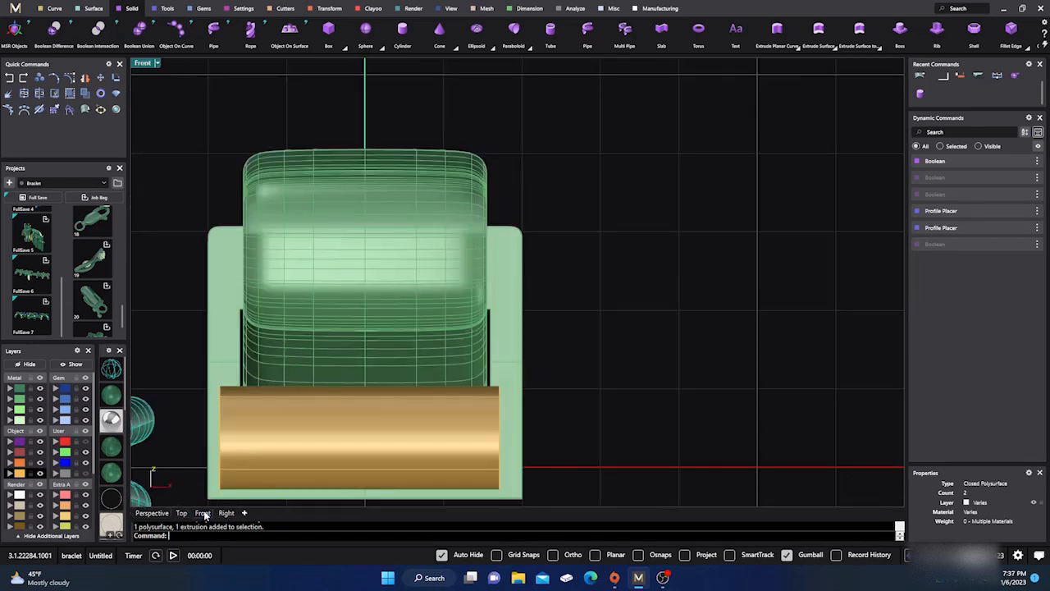
scroll(400, 322, down, 3)
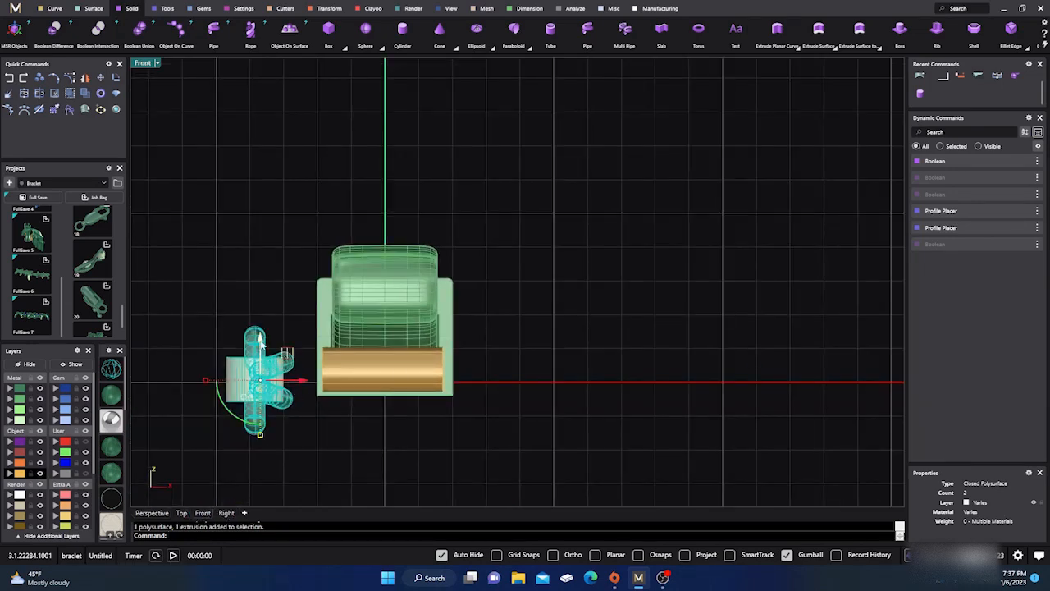
drag(263, 351, 263, 326)
drag(300, 370, 337, 374)
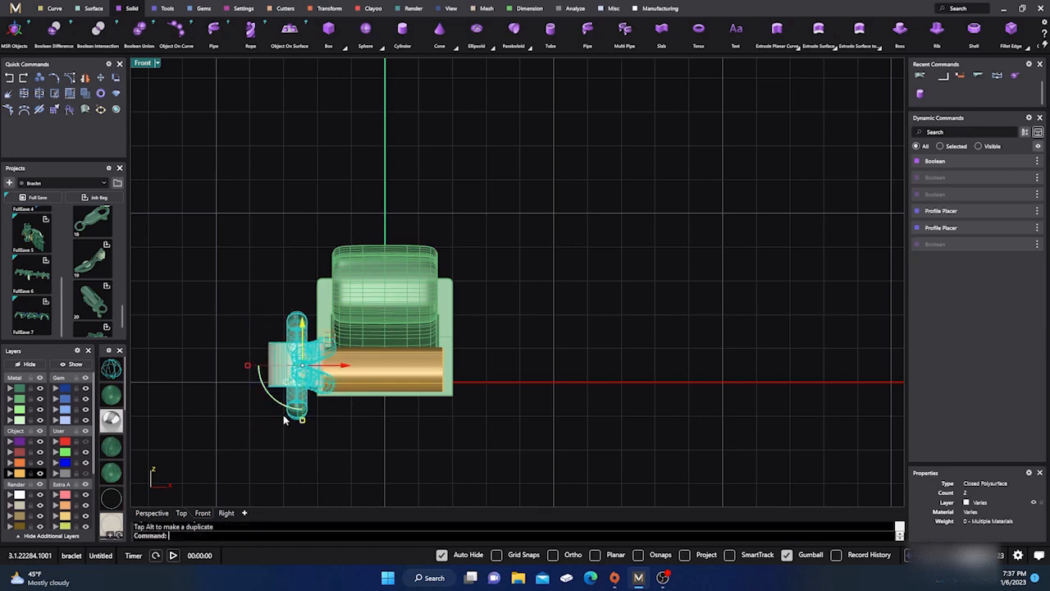
Lower the latch wire and collar slightly to line the collar up with the cylinder's height, and deselect them.
scroll(325, 379, up, 5)
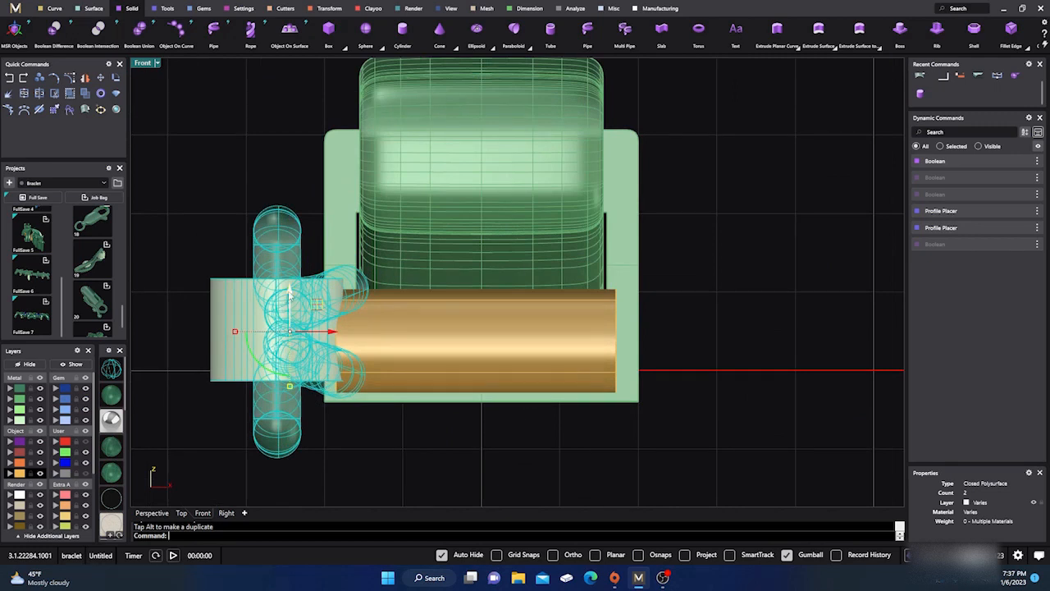
drag(288, 292, 288, 305)
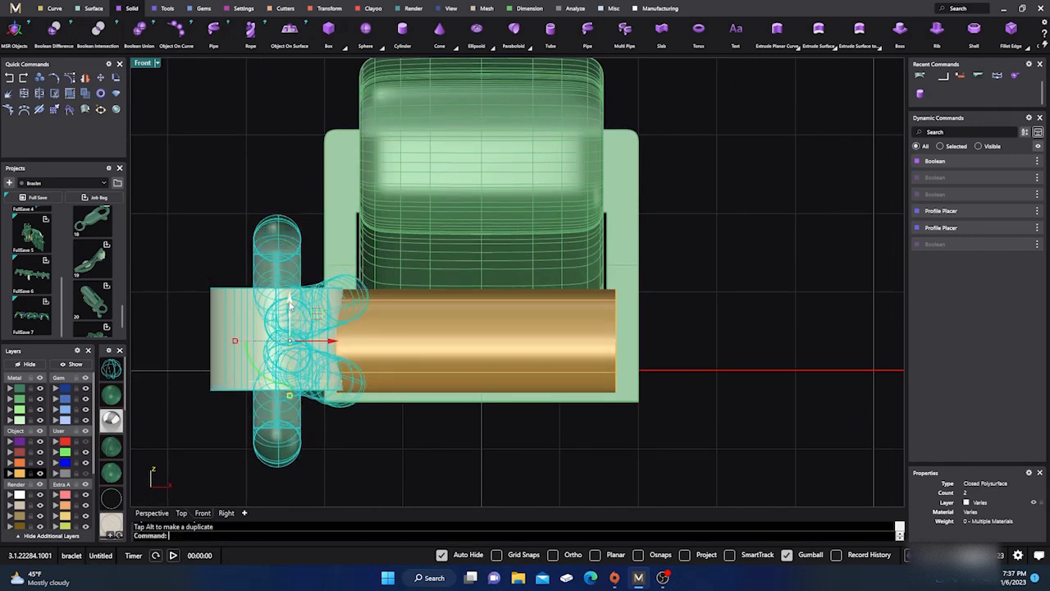
drag(288, 397, 288, 396)
click(289, 397)
click(177, 238)
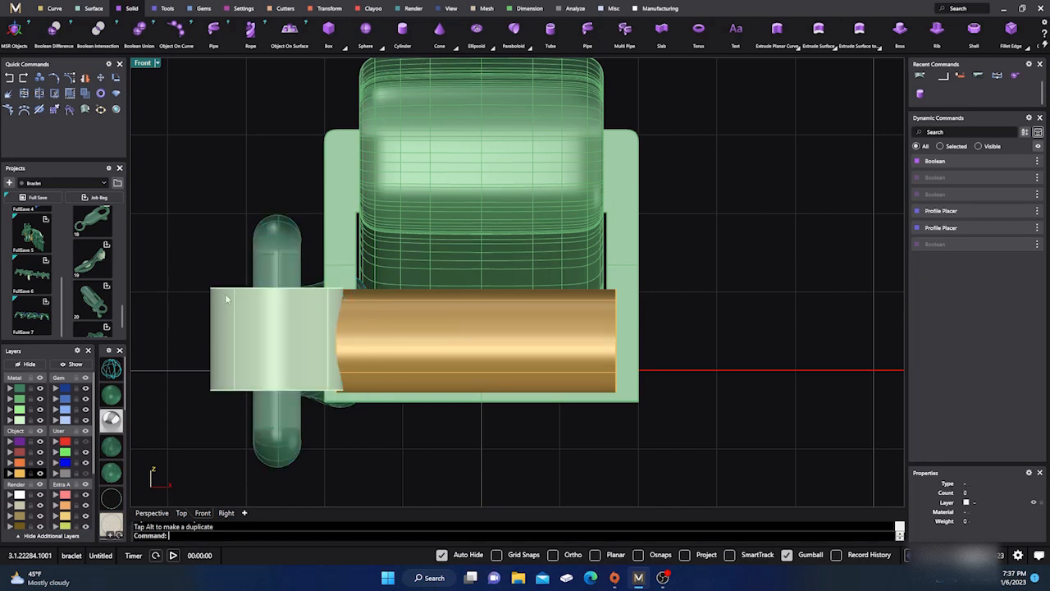
Scale the collar's height down slightly and nudge it vertically to match the cylinder's height.
click(225, 295)
drag(276, 394, 282, 397)
drag(276, 306, 279, 307)
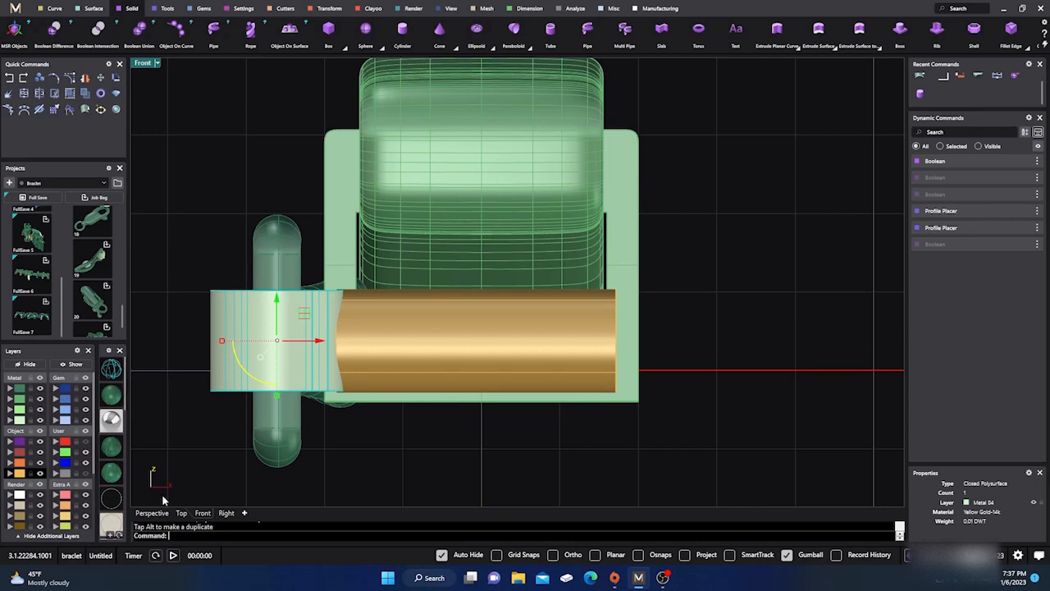
Scale the collar's diameter down in the plan plane to fit more closely around the latch wire.
click(156, 513)
right_drag(374, 333, 449, 324)
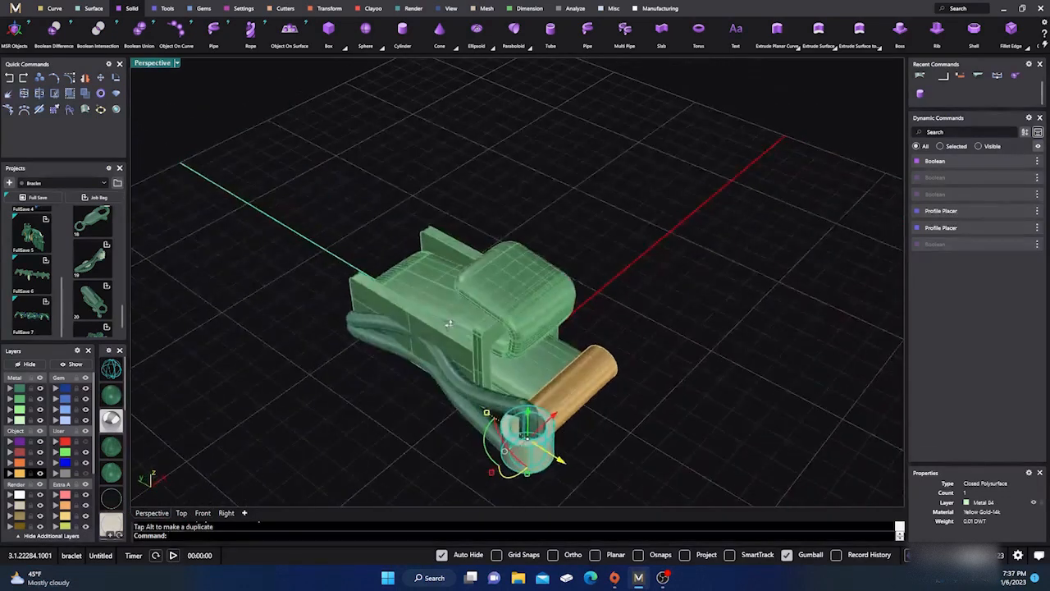
right_drag(360, 418, 310, 447)
scroll(410, 351, up, 10)
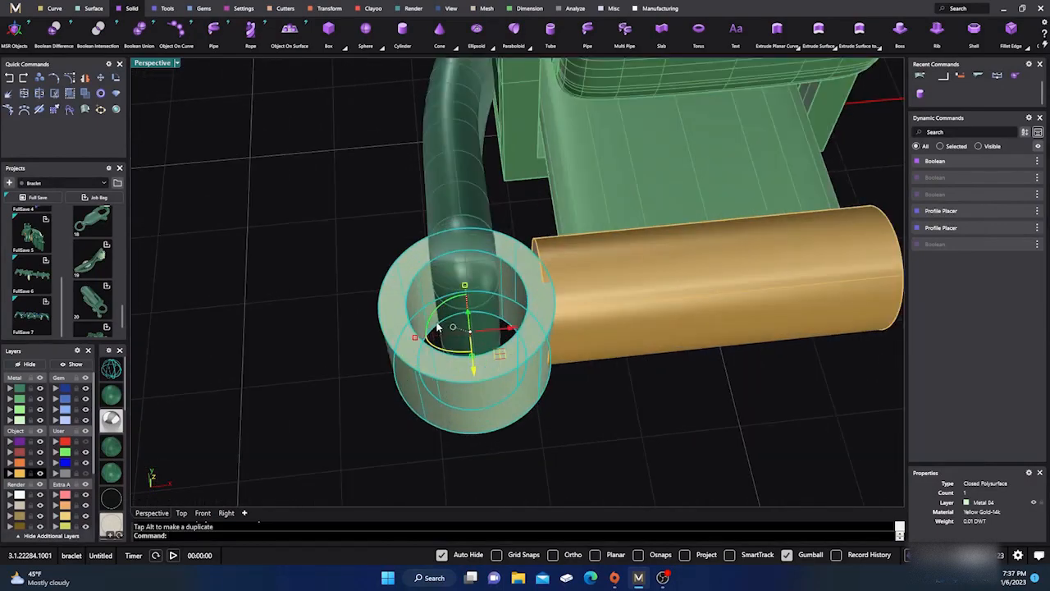
right_drag(424, 356, 426, 362)
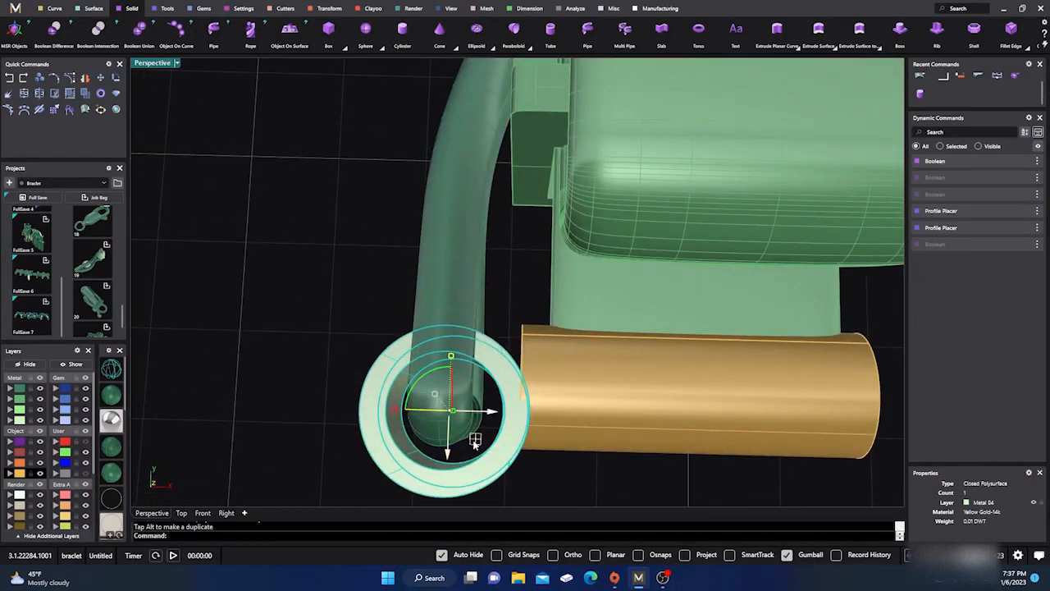
click(182, 512)
scroll(412, 351, up, 3)
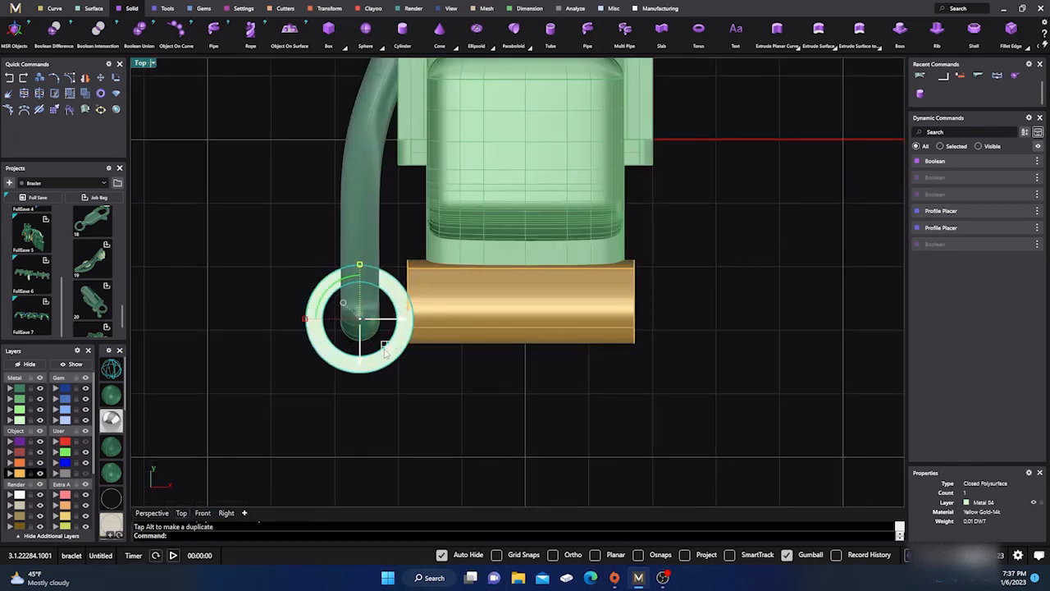
drag(383, 346, 382, 345)
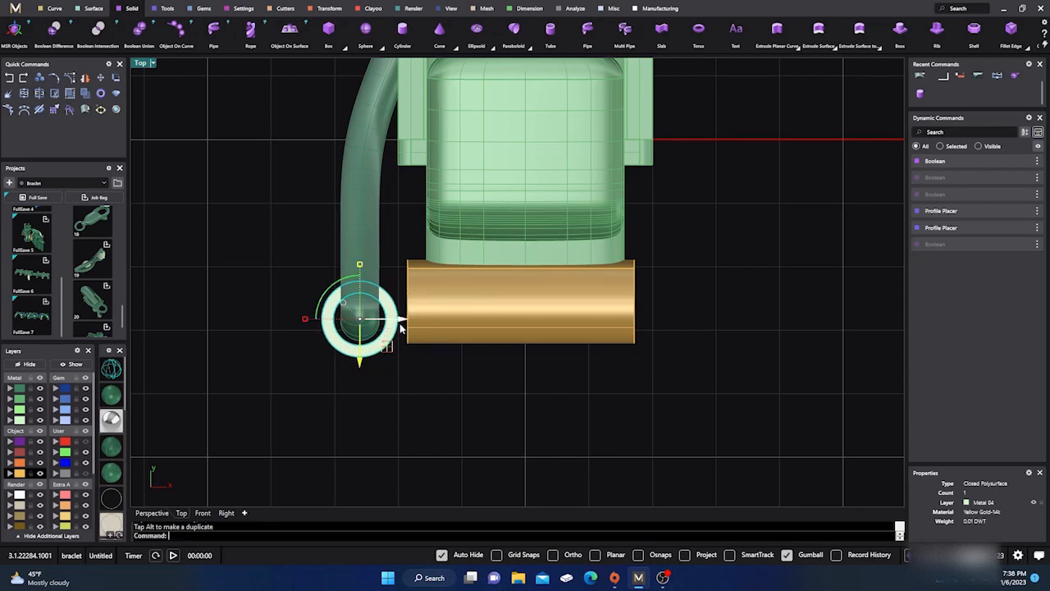
Move the latch wire and collar together against the cylinder's end, aligned with the cylinder's axis in plan.
shift+click(372, 262)
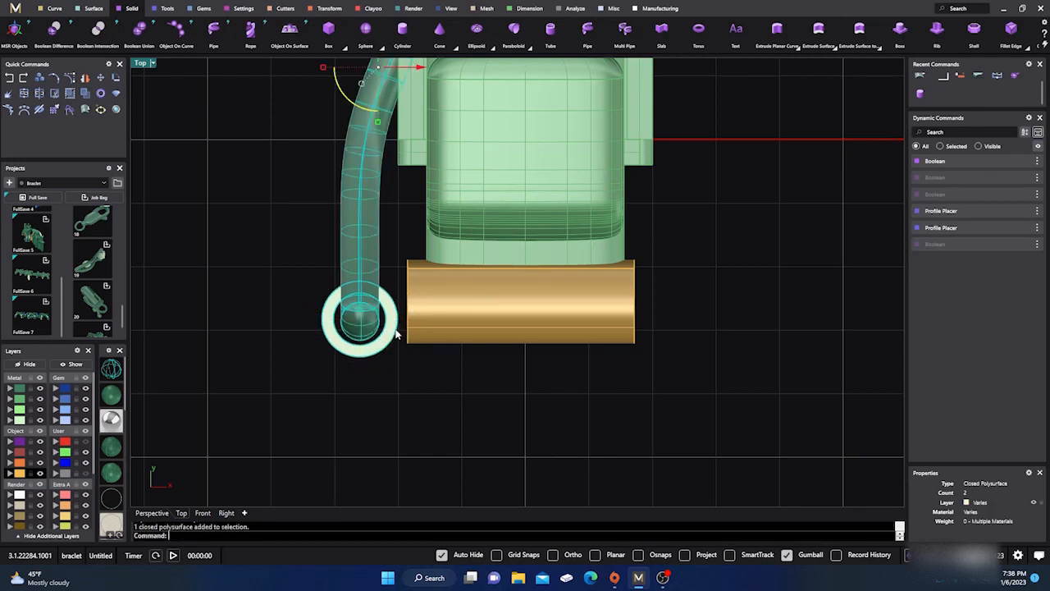
click(393, 324)
shift+click(372, 250)
drag(426, 69, 436, 76)
right_drag(413, 354, 390, 435)
drag(367, 105, 366, 82)
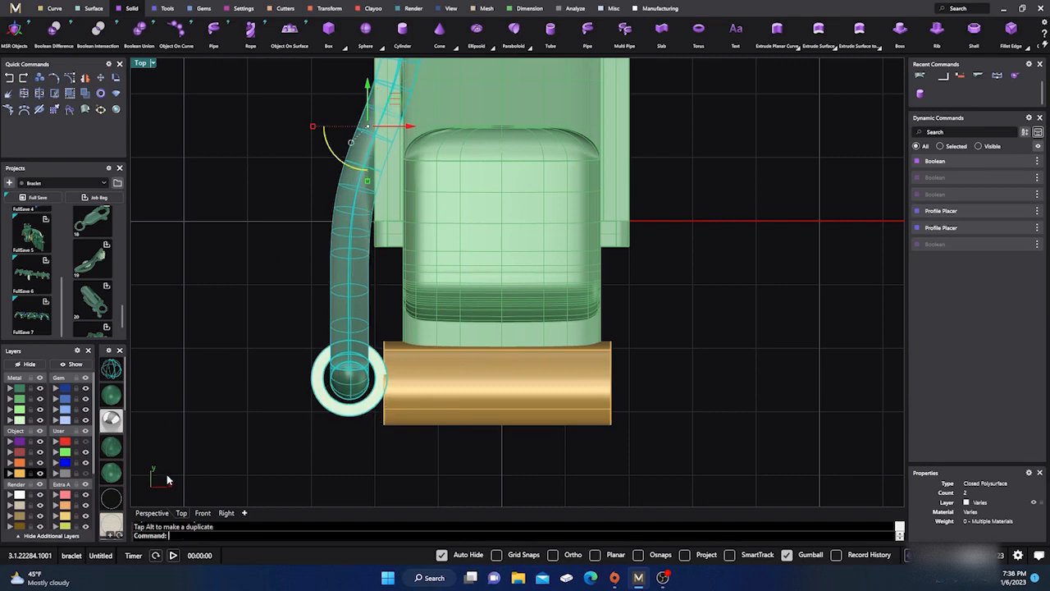
Select only the collar and enlarge its diameter slightly, keeping its height.
click(152, 513)
right_drag(322, 338, 369, 328)
click(340, 304)
click(457, 305)
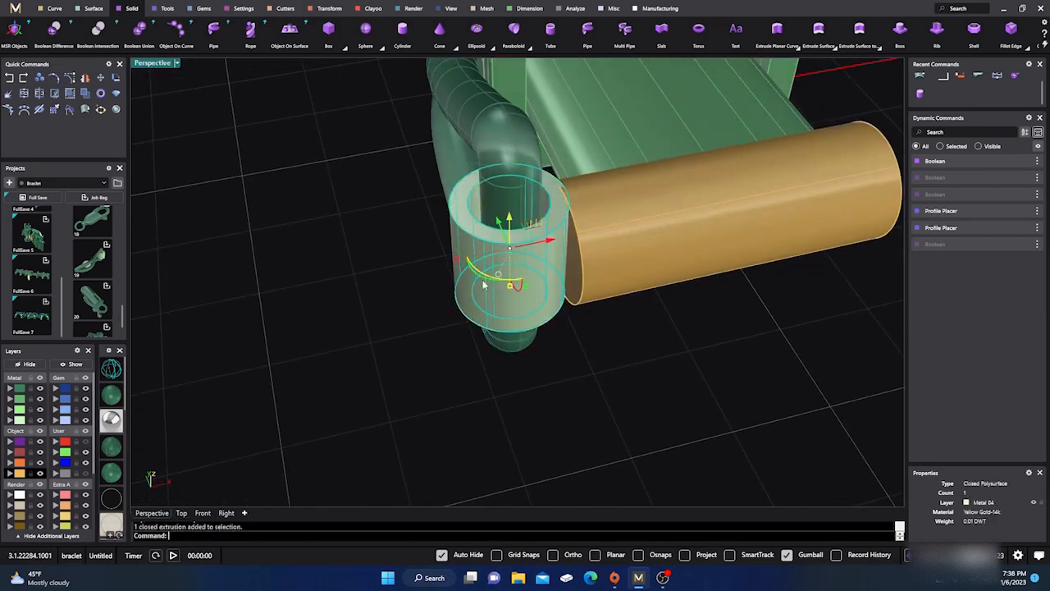
right_drag(446, 300, 445, 341)
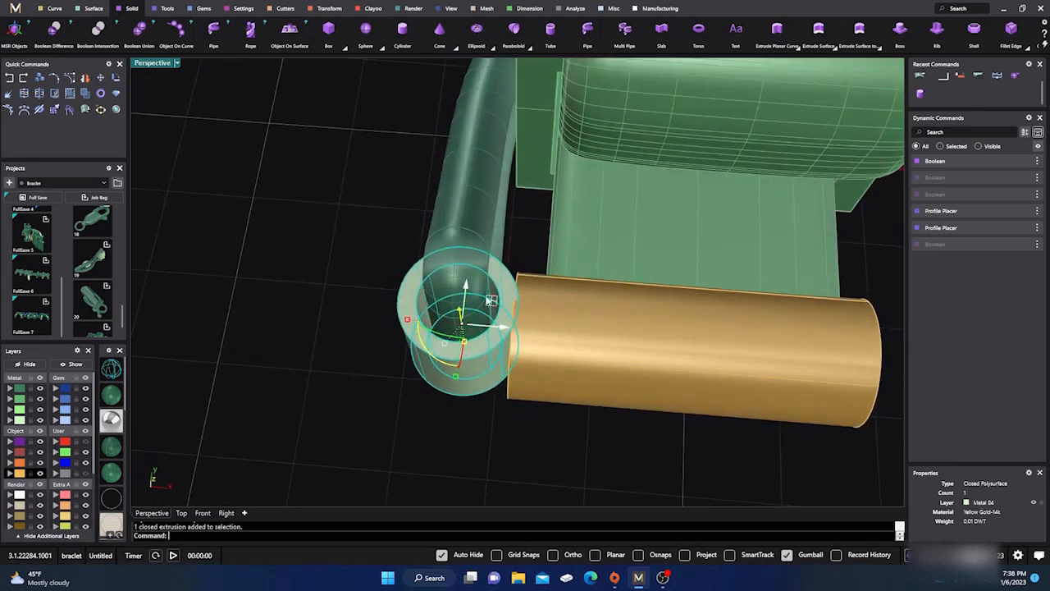
drag(494, 303, 504, 305)
Move the collar sideways to overlap the cylinder's end and fine-tune its front-to-back position.
mouse_move(376, 433)
right_down()
mouse_move(381, 450)
mouse_move(382, 421)
right_up()
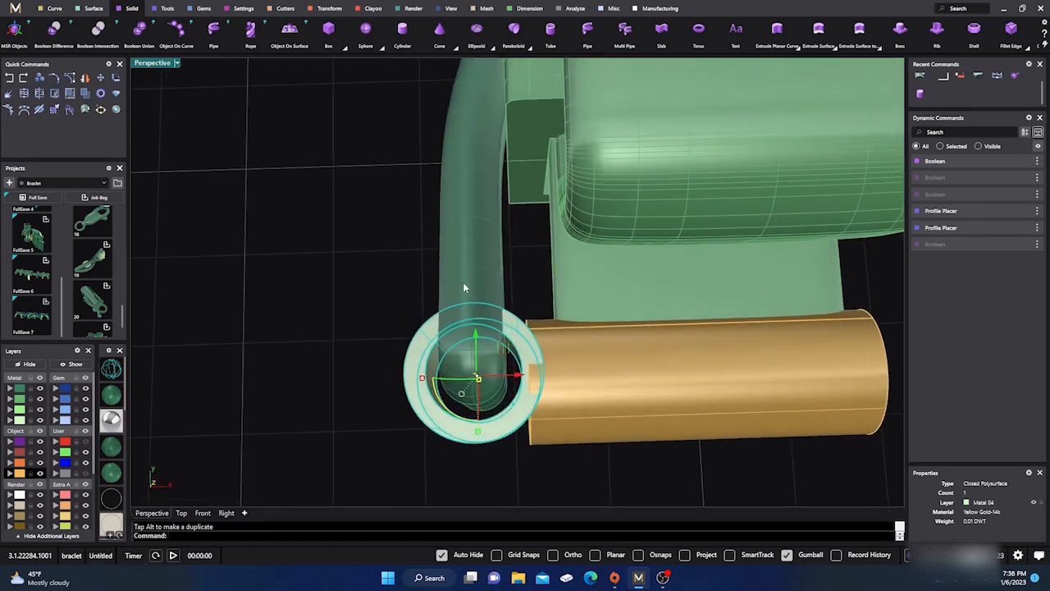
drag(517, 376, 531, 375)
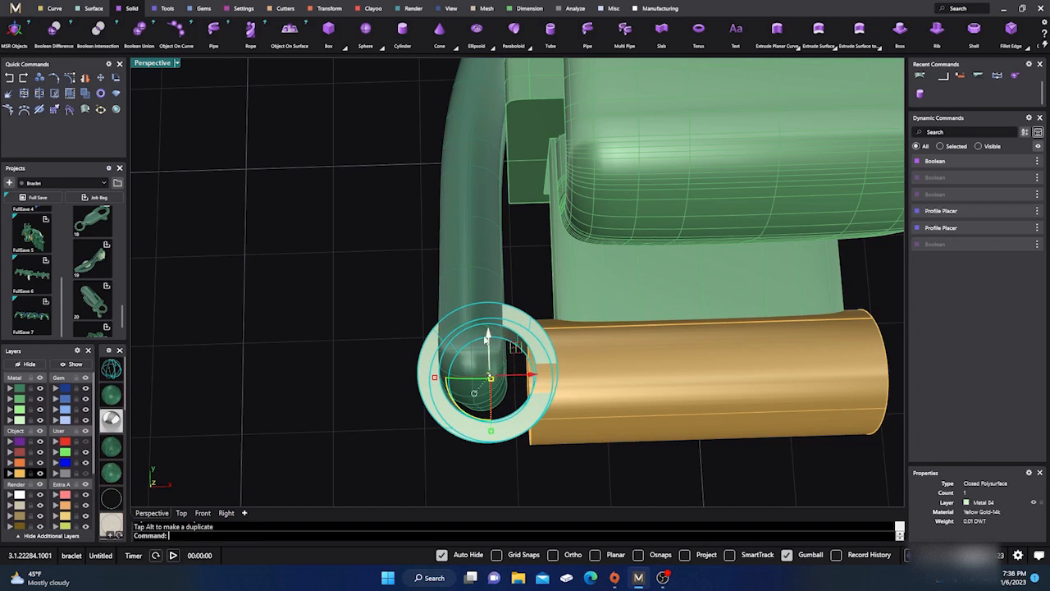
drag(486, 337, 496, 346)
drag(496, 348, 496, 345)
Make the crosswise cylinder narrower front to back and move it back against the clasp.
click(663, 384)
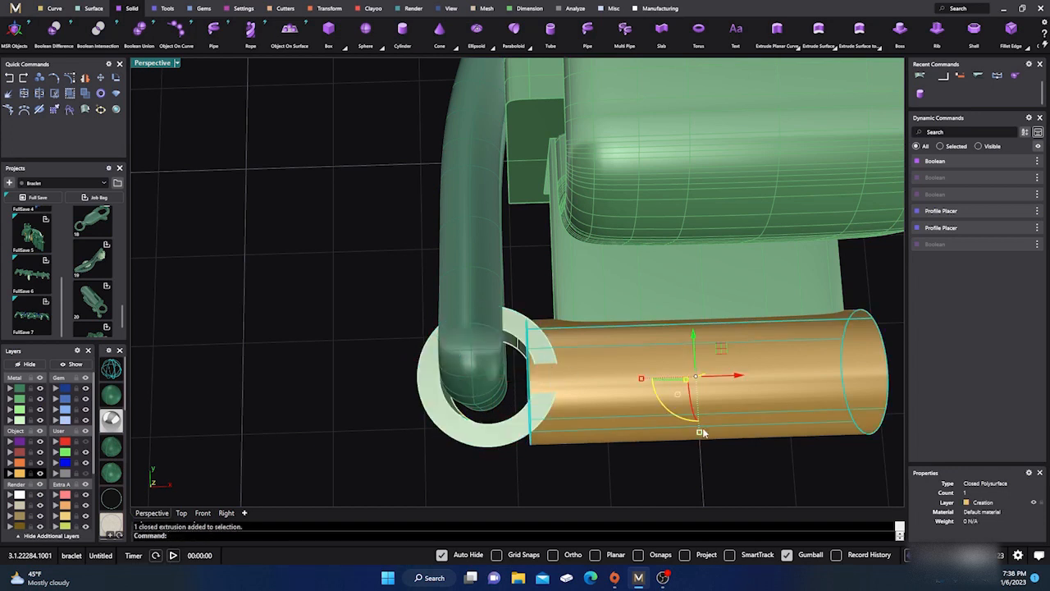
drag(699, 432, 696, 407)
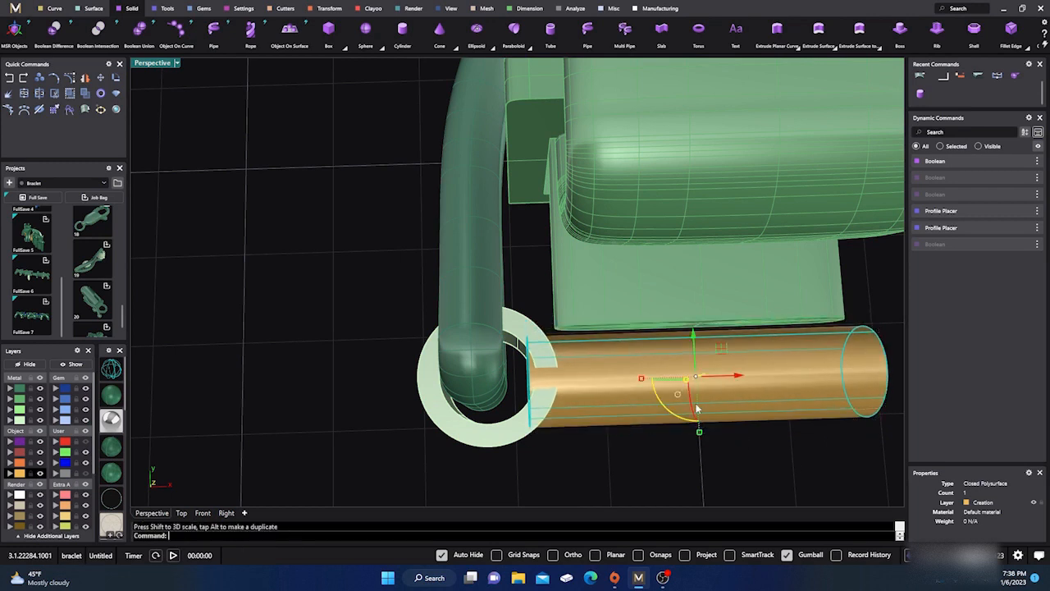
drag(694, 335, 693, 319)
Move the collar back toward the clasp to align it with the narrowed cylinder.
click(505, 434)
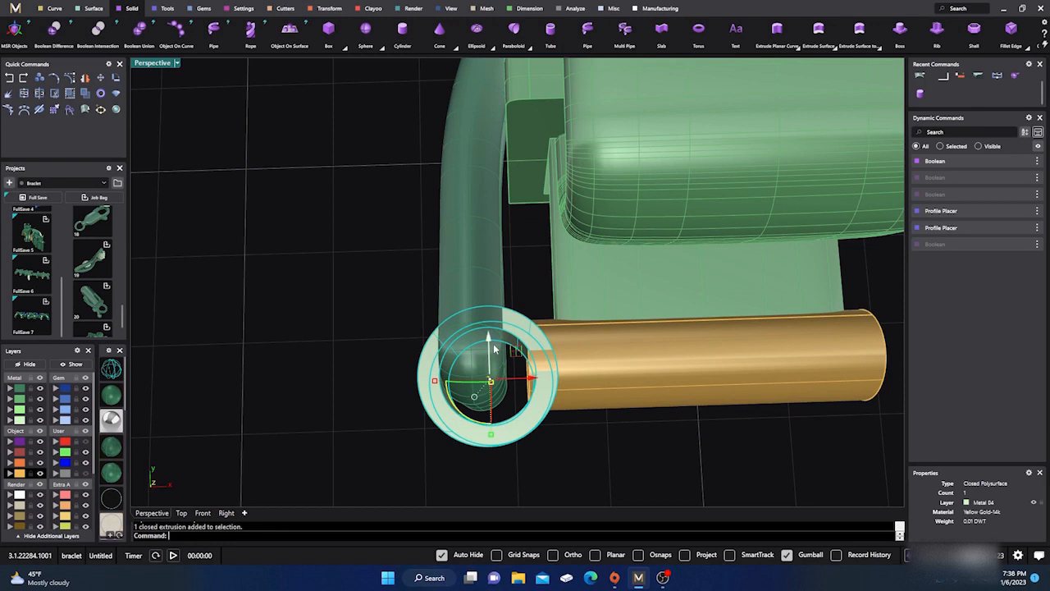
shift+click(472, 297)
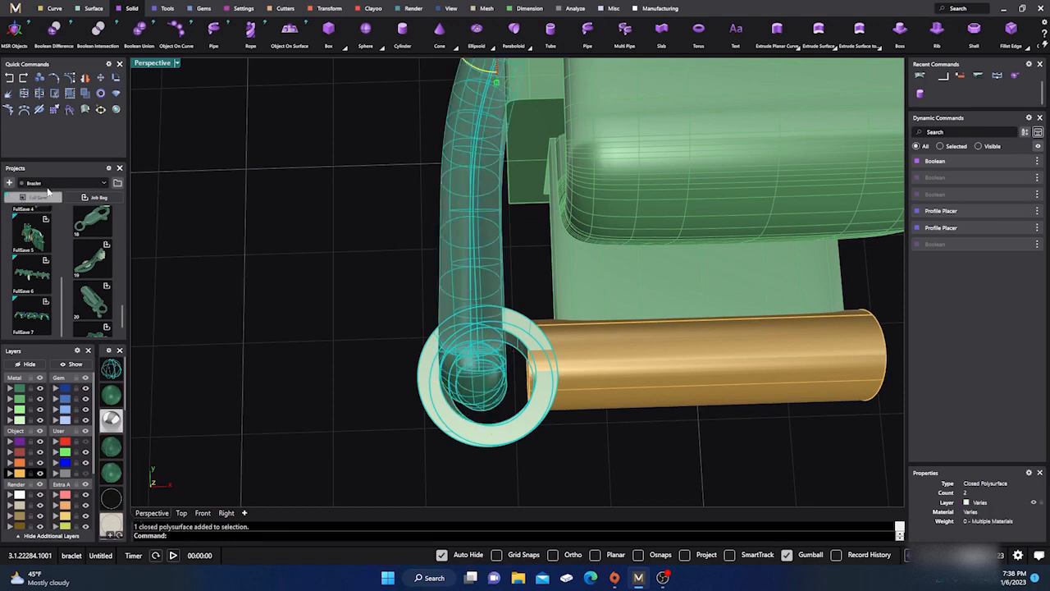
click(490, 435)
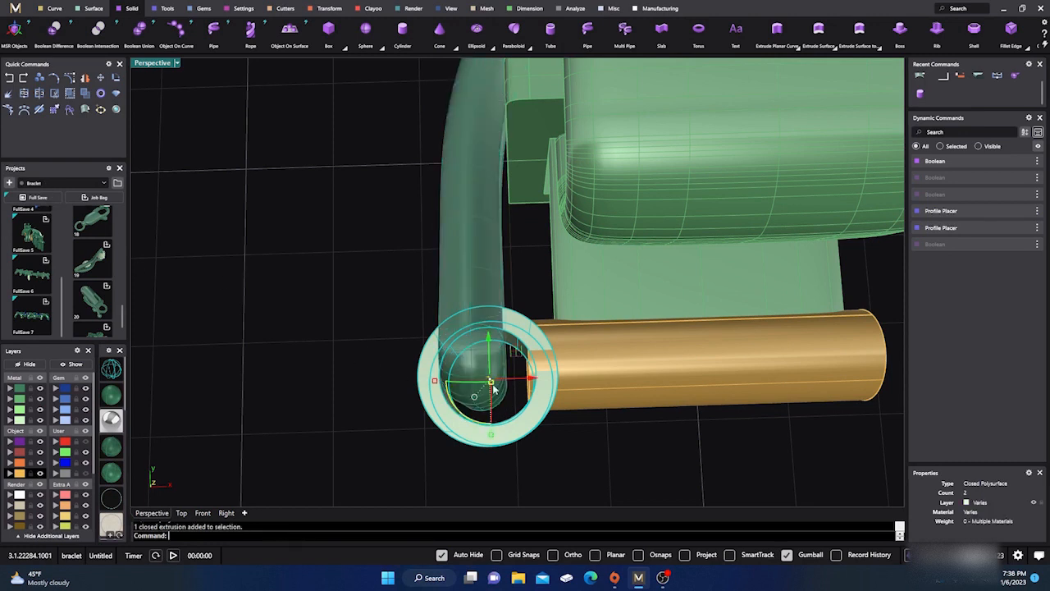
drag(489, 338, 486, 340)
Move only the latch wire sideways toward the cylinder inside the collar, and deselect it.
click(480, 341)
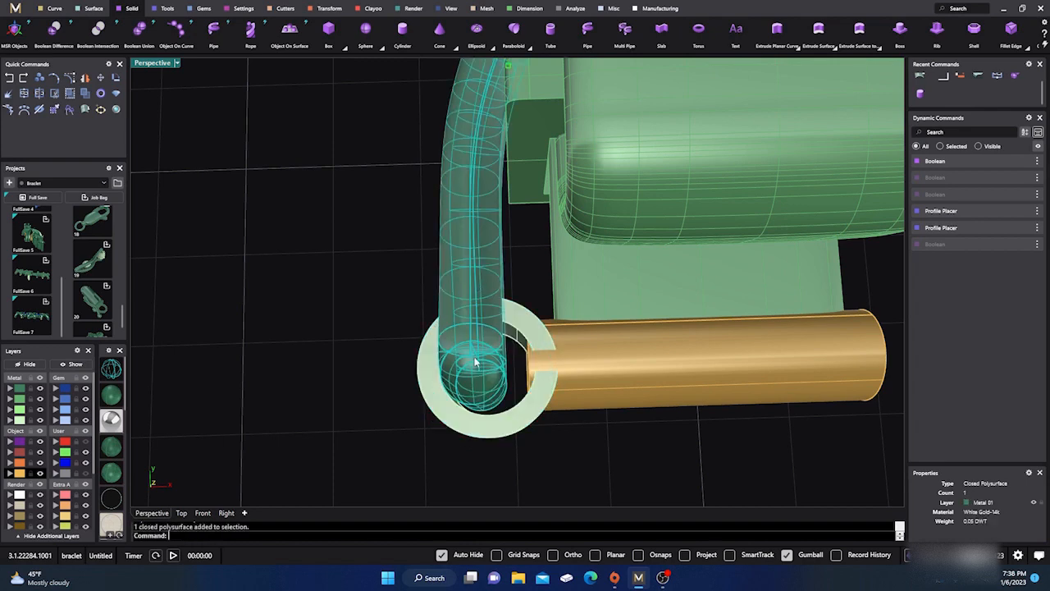
right_drag(451, 384, 470, 290)
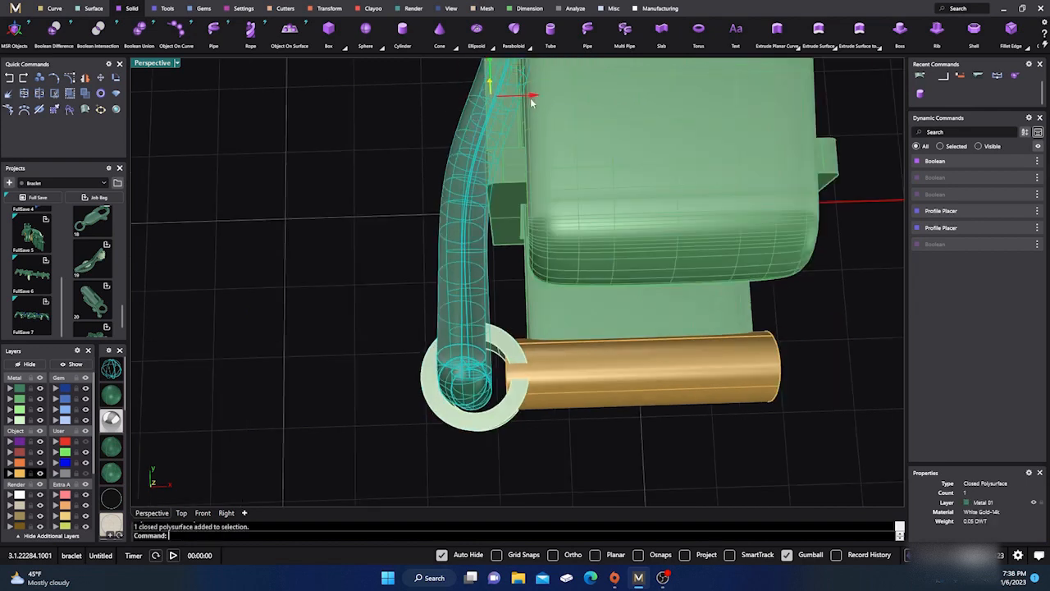
drag(530, 98, 544, 104)
click(323, 298)
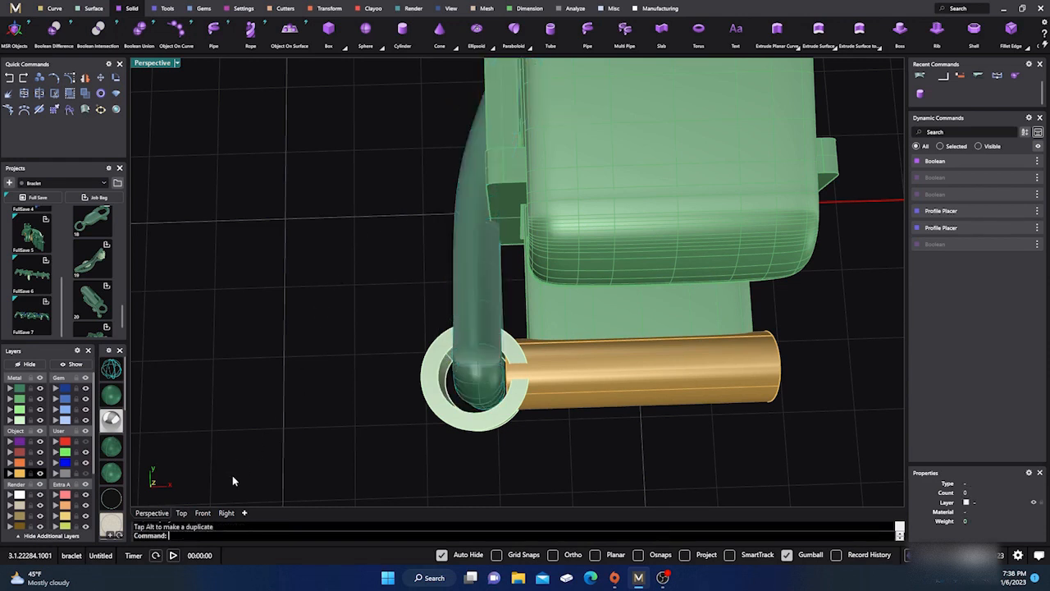
In top view, shift the collar slightly outward from the cylinder, and move the latch wire outward to centre it in the collar.
click(181, 513)
scroll(357, 395, up, 1)
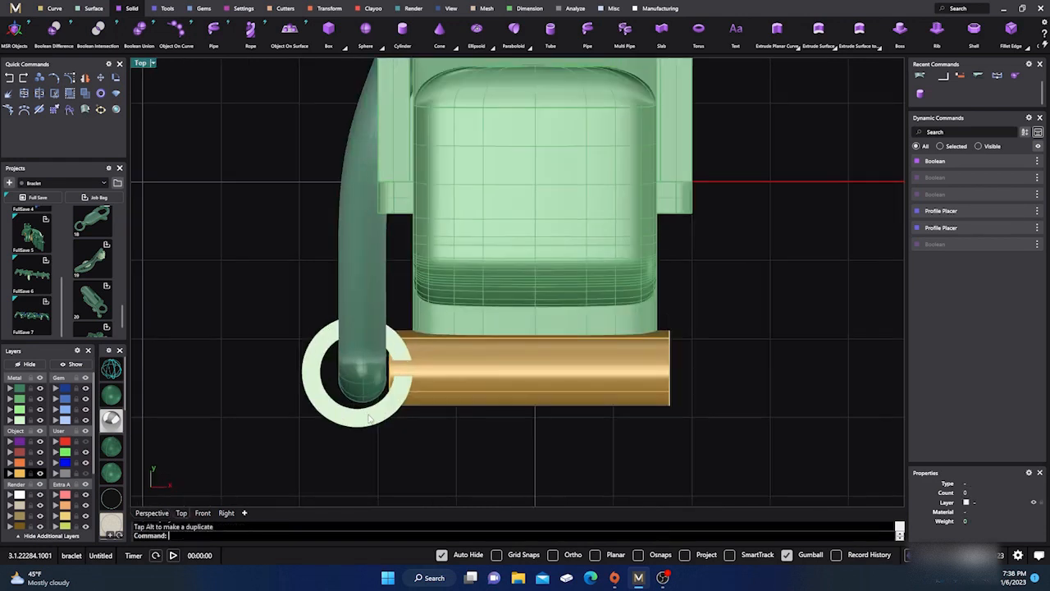
click(371, 422)
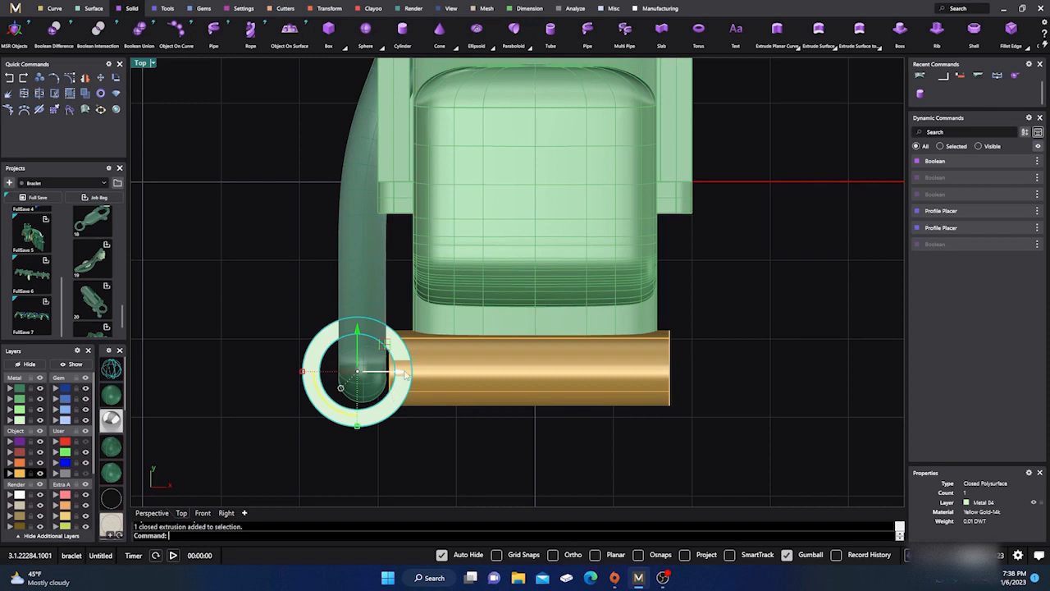
drag(400, 375, 395, 374)
click(369, 289)
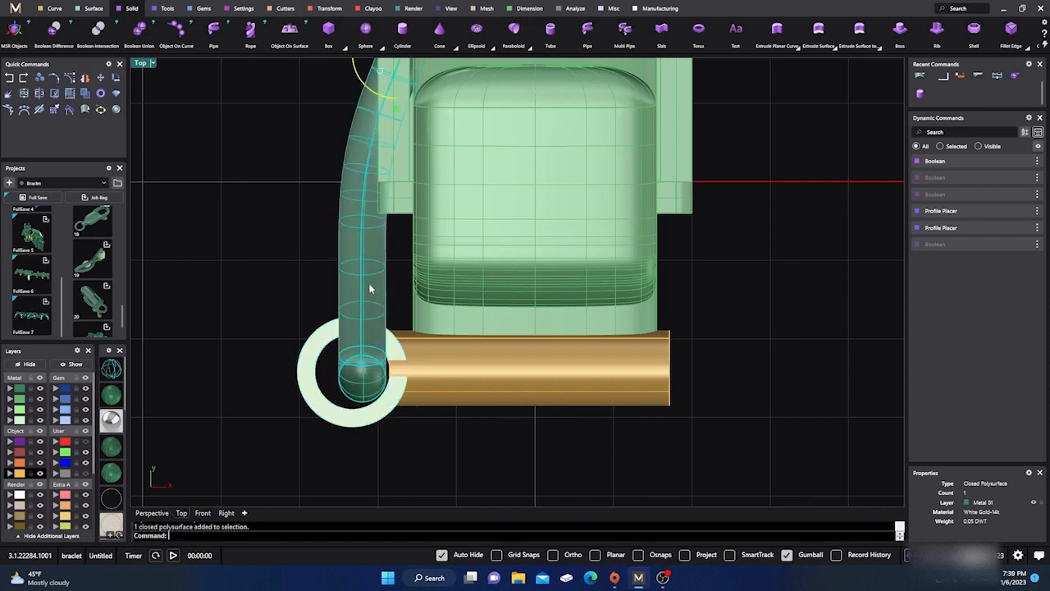
right_drag(297, 256, 303, 324)
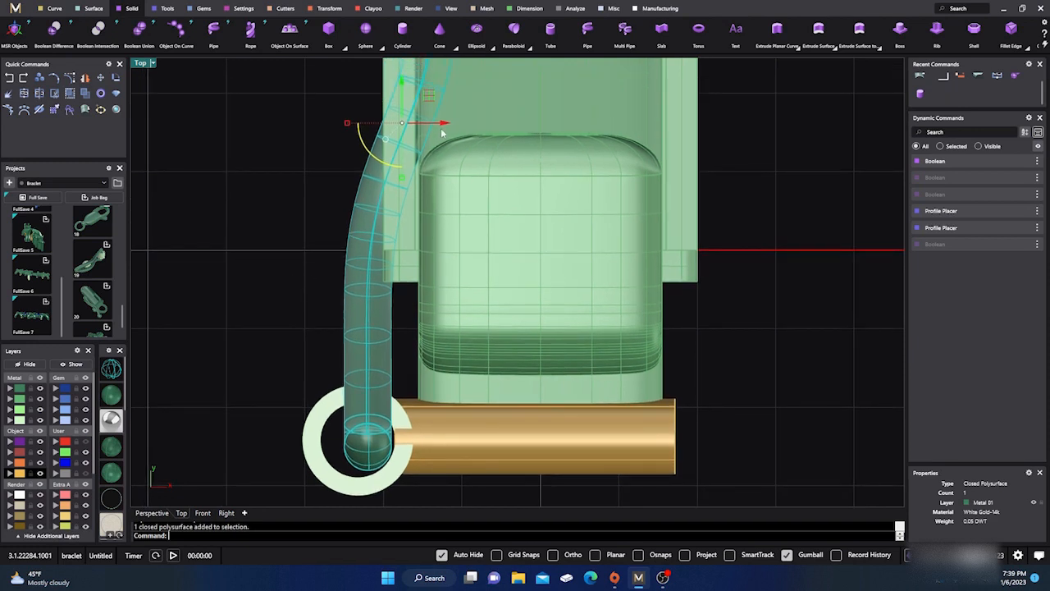
drag(443, 127, 431, 125)
click(257, 260)
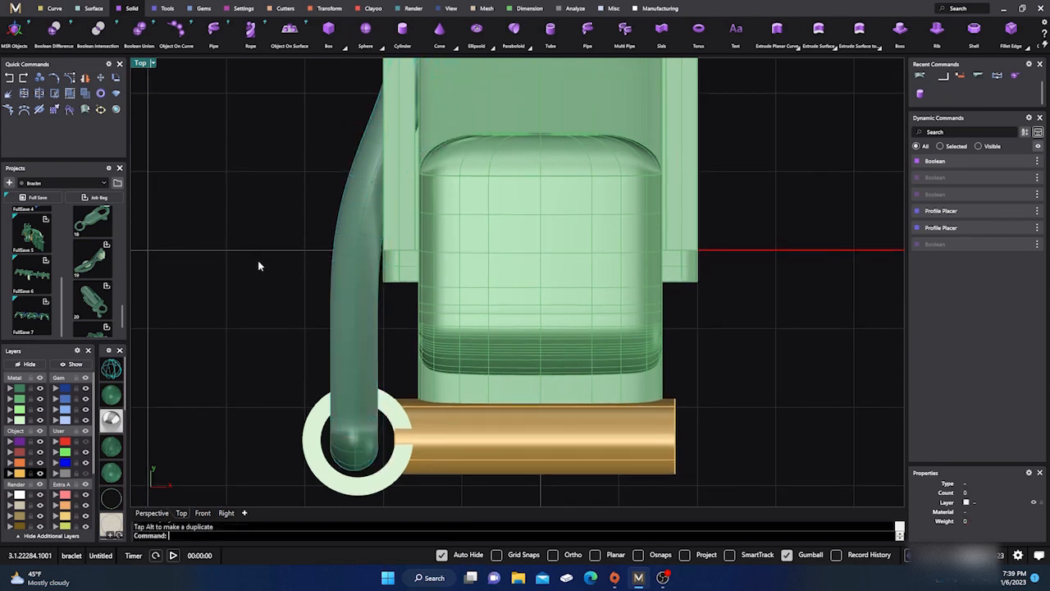
In top view, rotate the latch wire about its collar end so its far end swings outward, away from the clasp.
click(334, 351)
scroll(287, 327, down, 2)
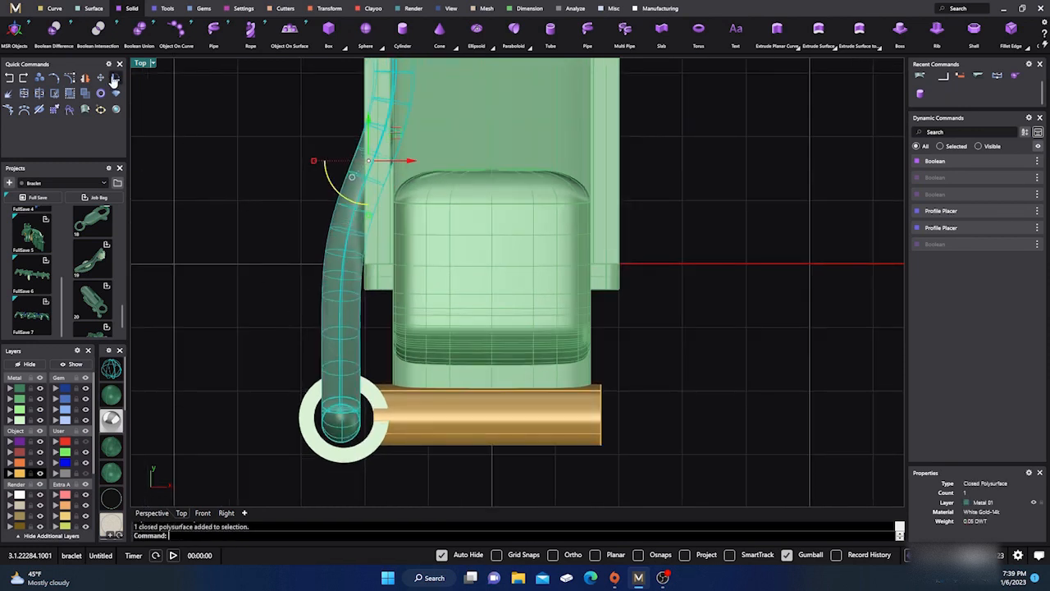
click(116, 79)
click(344, 446)
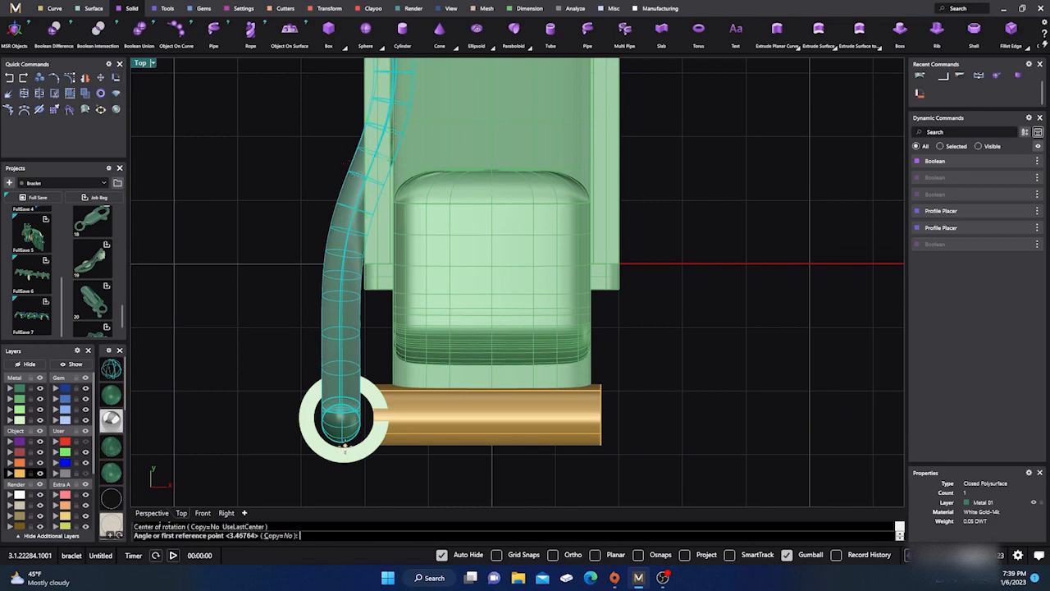
scroll(344, 446, down, 1)
click(348, 140)
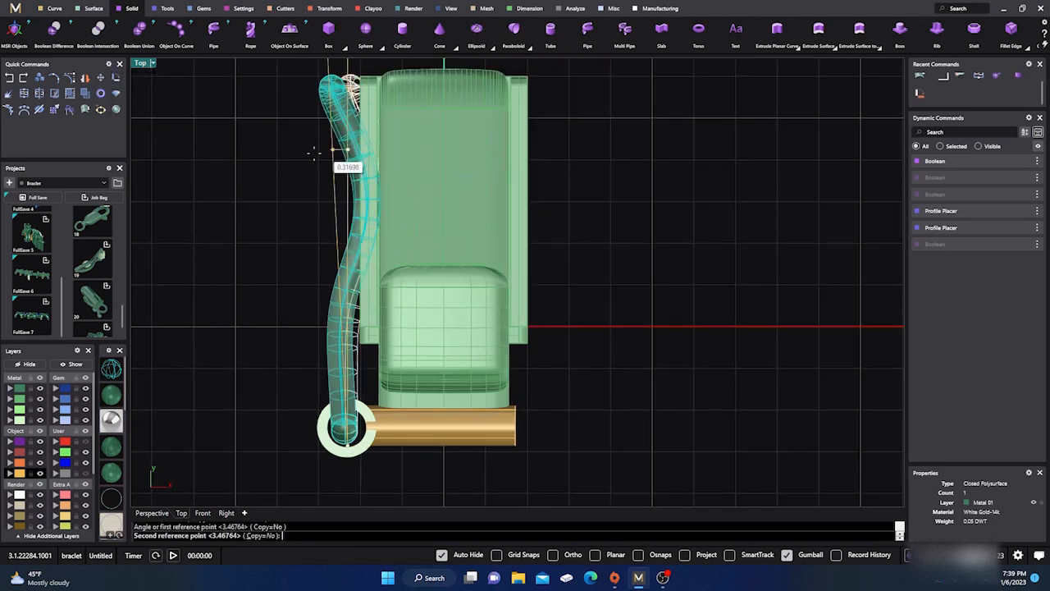
click(229, 179)
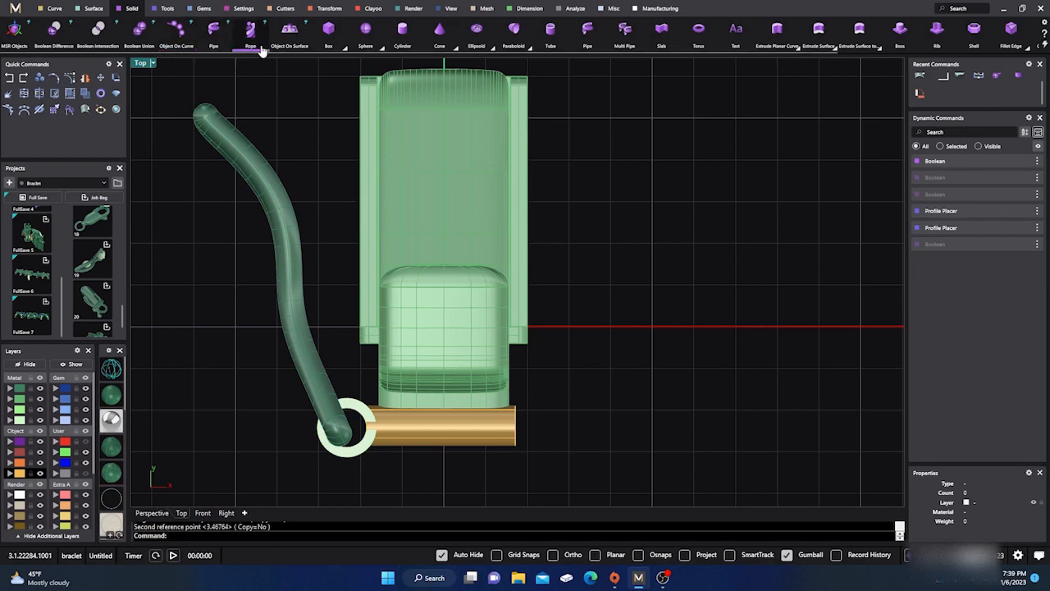
Create a short crosswise pin cylinder about 0.34 mm in radius at the clasp's mid-height and move it to protrude from the side facing the latch.
click(403, 36)
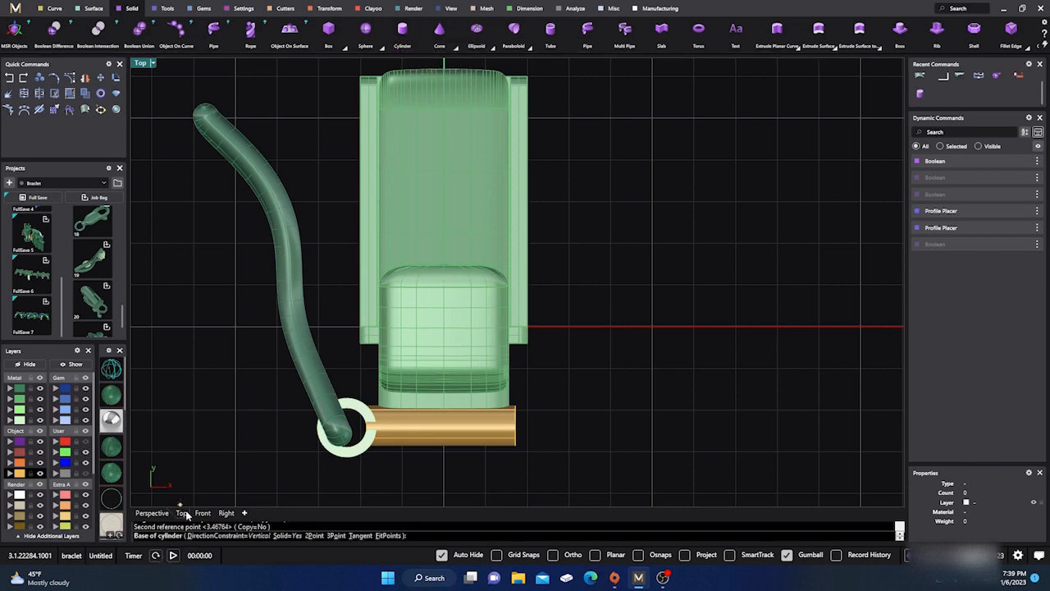
click(227, 512)
click(112, 370)
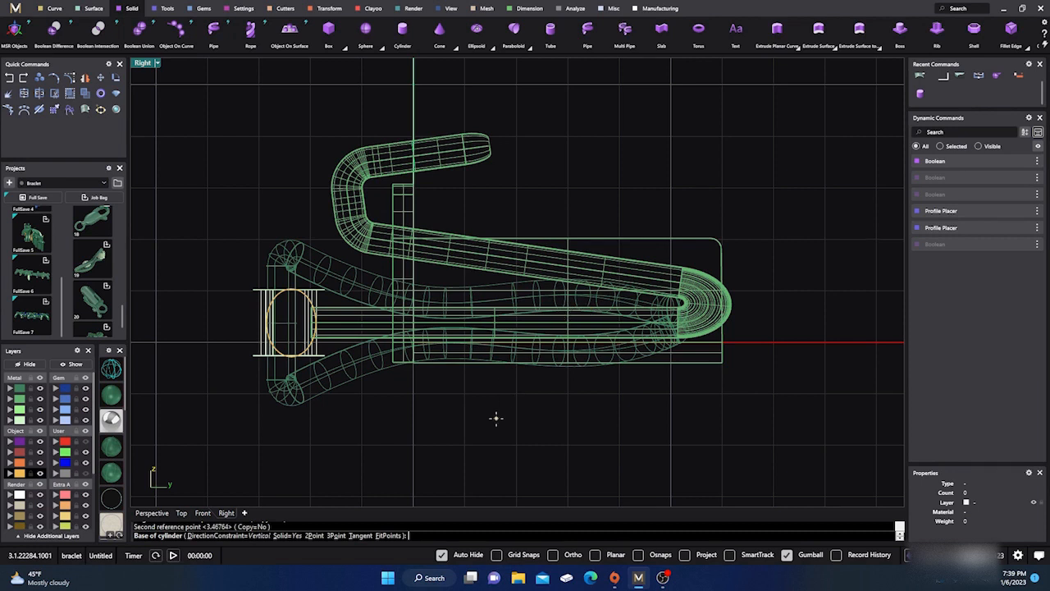
right_drag(497, 419, 496, 424)
key(Escape)
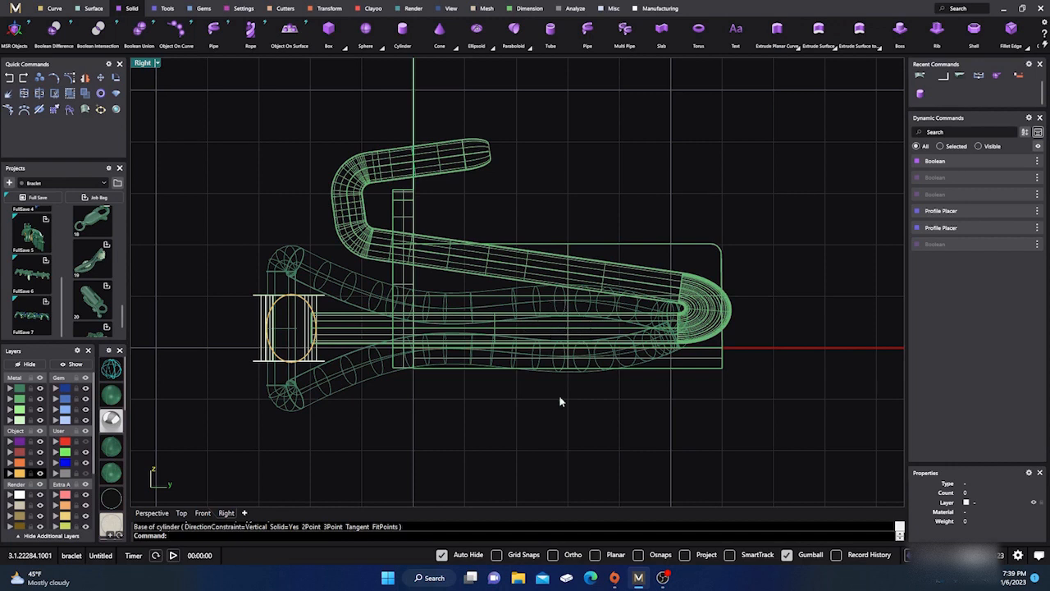
right_click(574, 412)
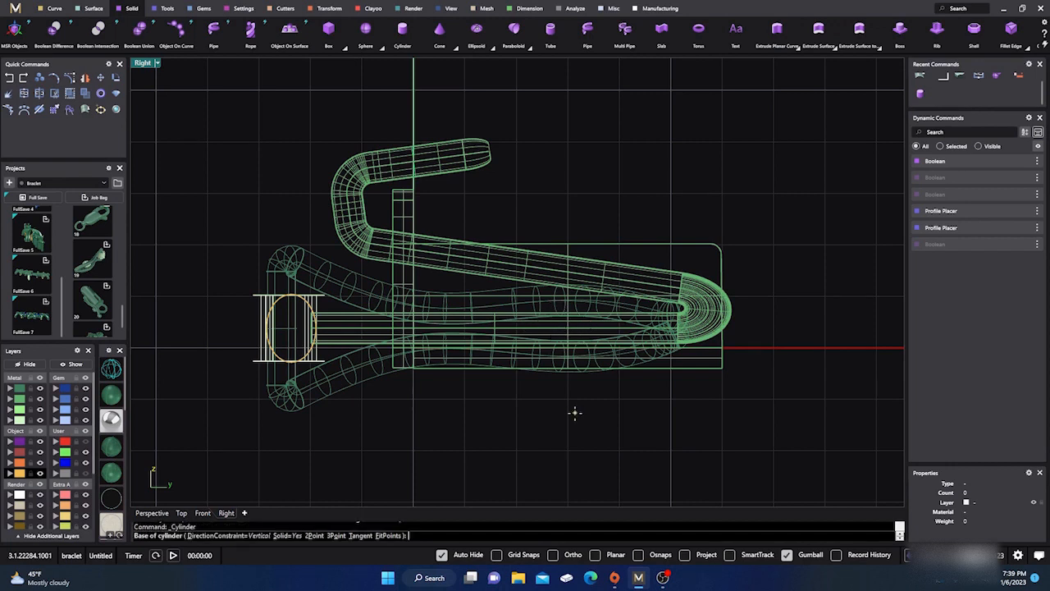
click(568, 328)
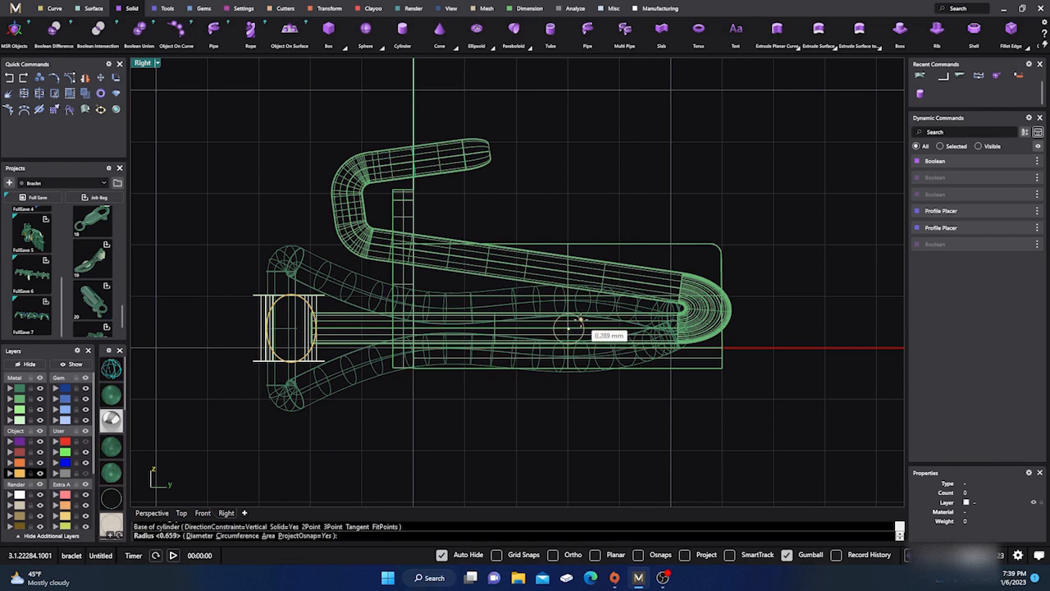
click(579, 321)
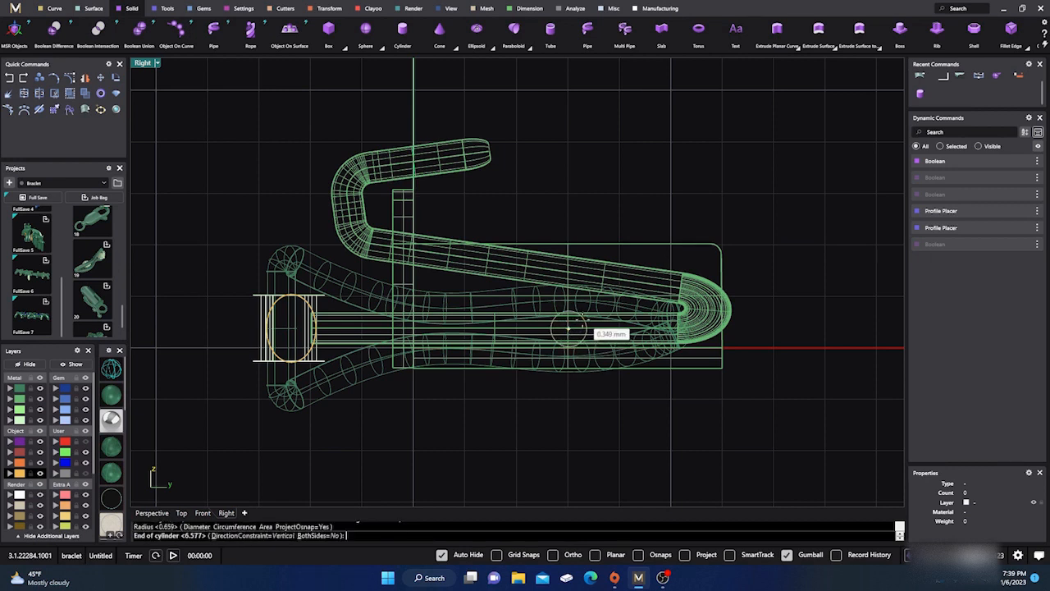
click(182, 513)
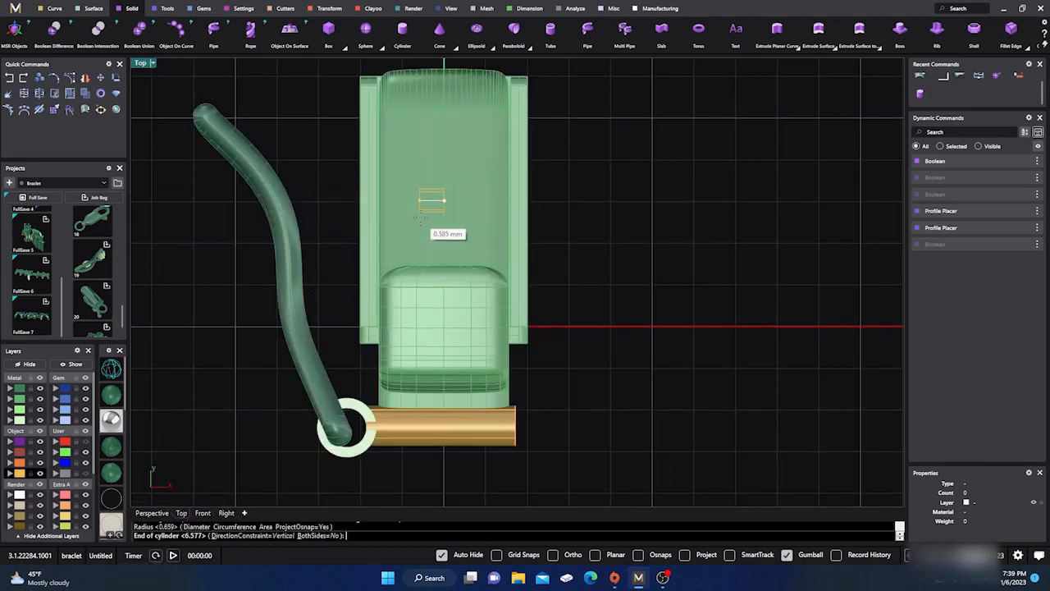
click(420, 217)
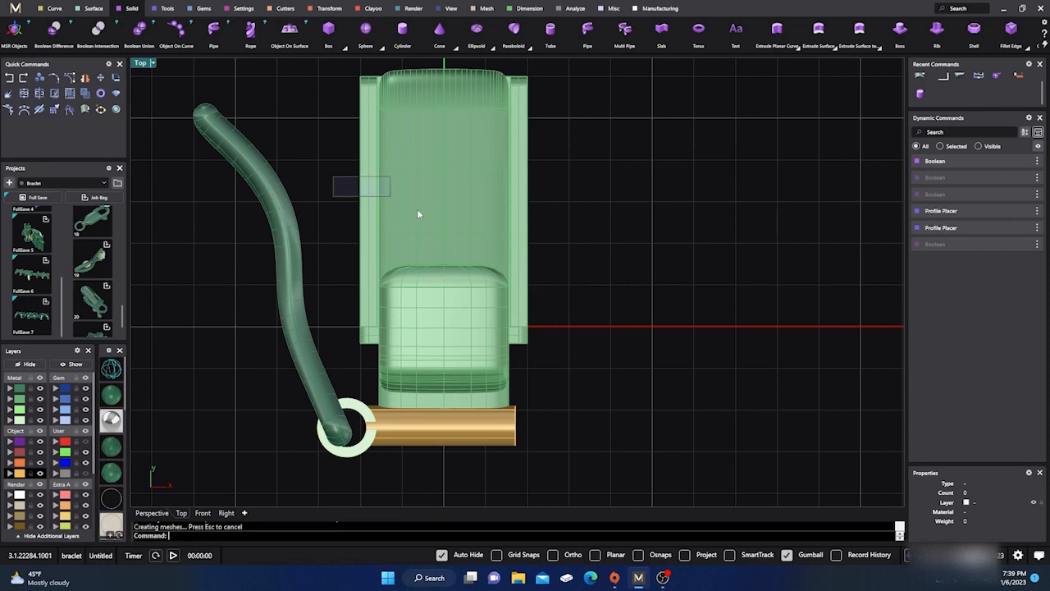
drag(335, 175, 393, 203)
click(649, 320)
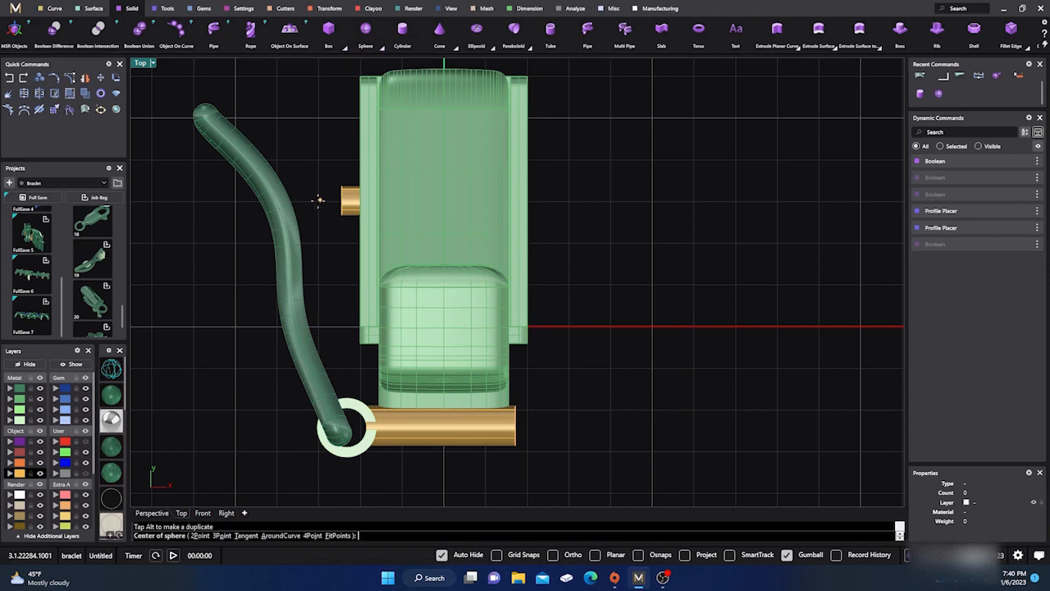
Add a sphere about 0.69 mm in radius just outside the pin and move it toward the clasp to overlap the pin's end.
click(313, 200)
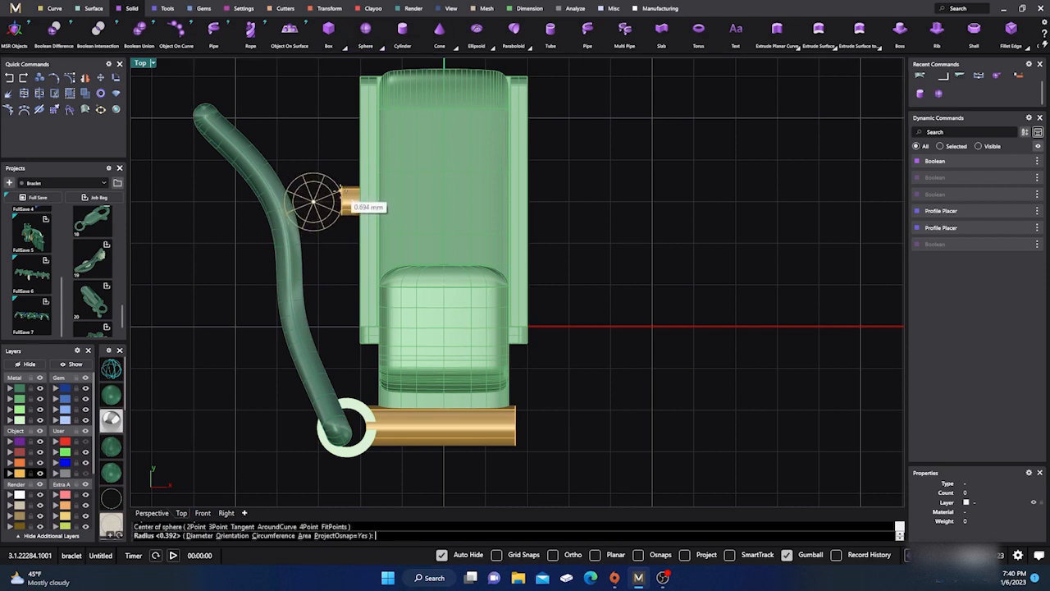
click(342, 197)
click(336, 199)
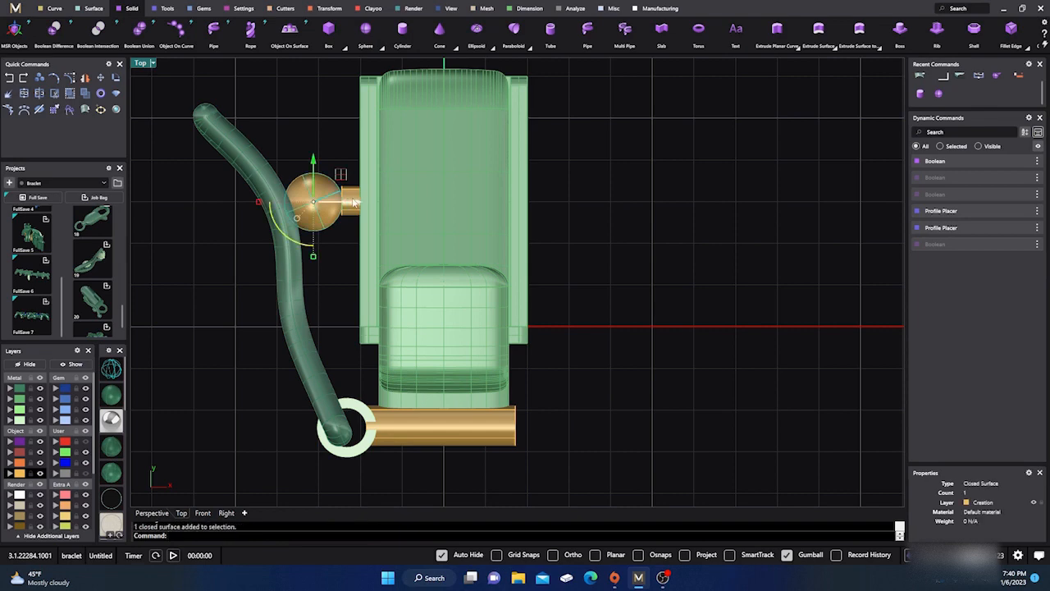
drag(349, 202, 365, 202)
click(293, 121)
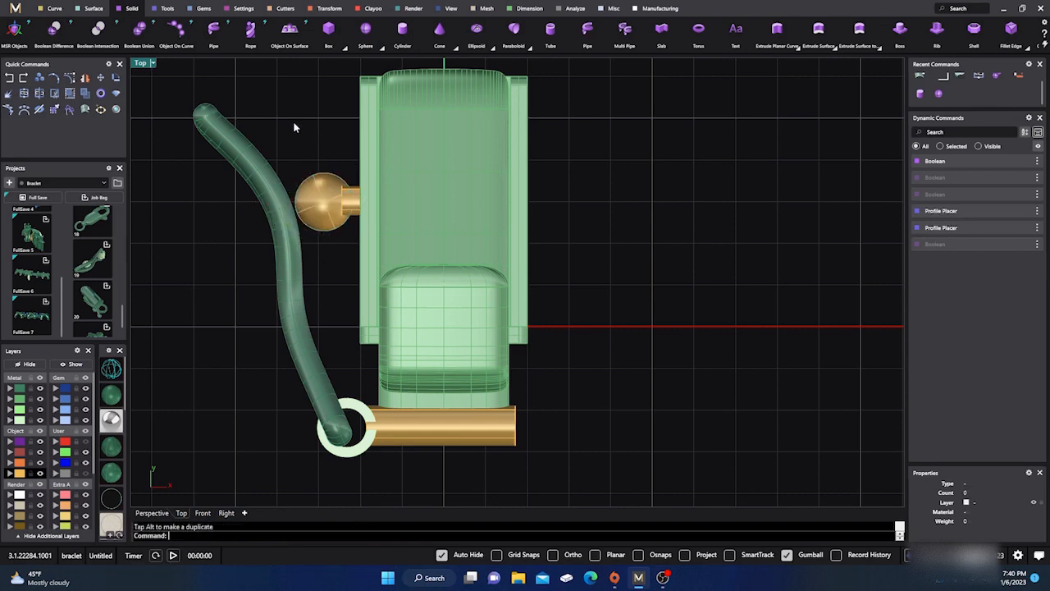
Shift the sphere slightly along the clasp's length, away from the hinge cylinder, and deselect it.
click(152, 513)
right_drag(286, 438, 424, 310)
scroll(460, 314, down, 5)
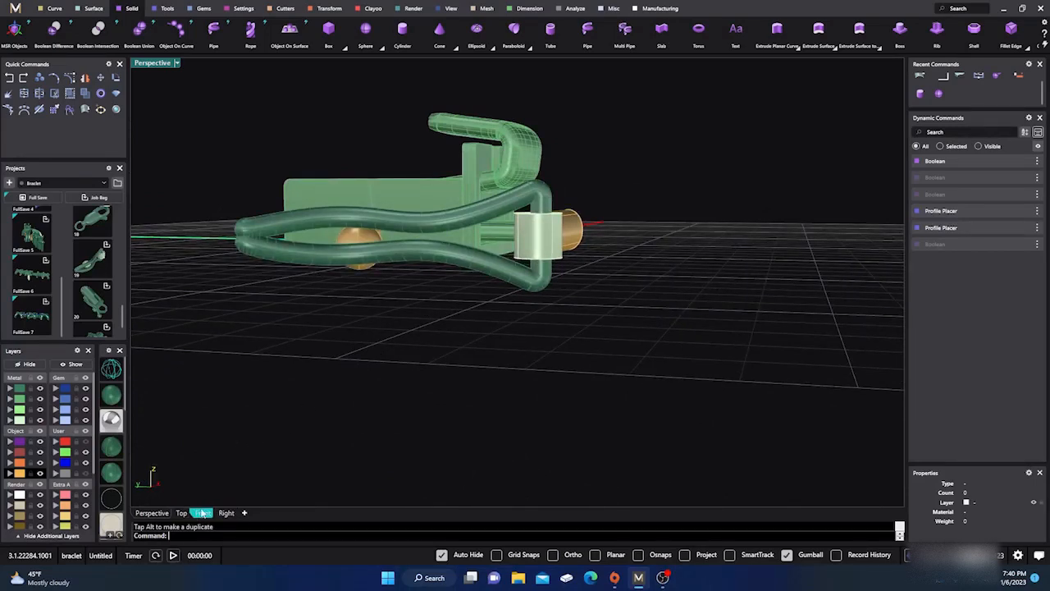
right_drag(284, 461, 356, 293)
click(358, 233)
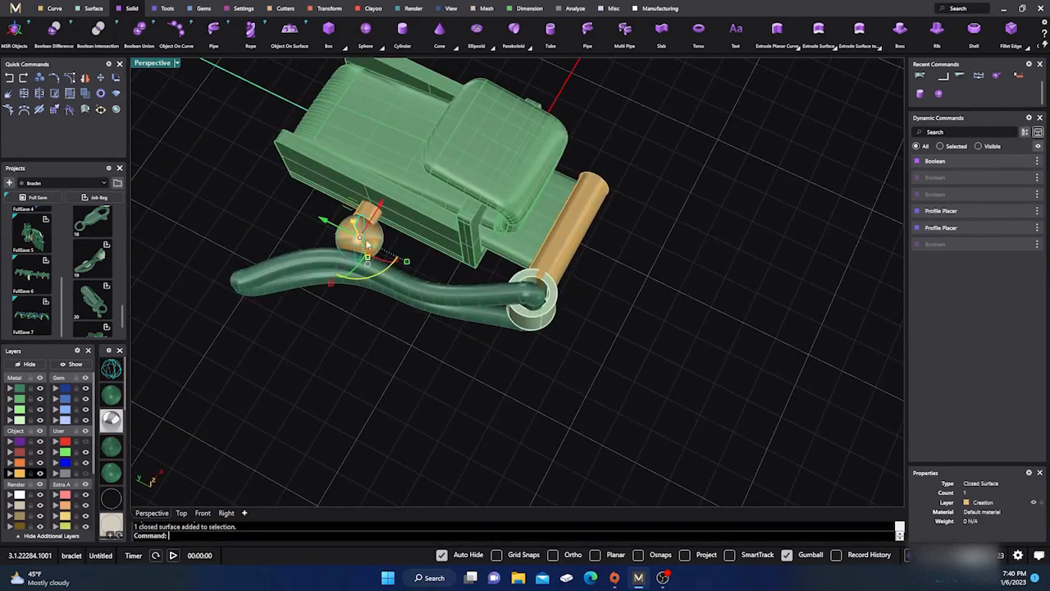
drag(321, 218, 317, 215)
right_drag(346, 320, 397, 192)
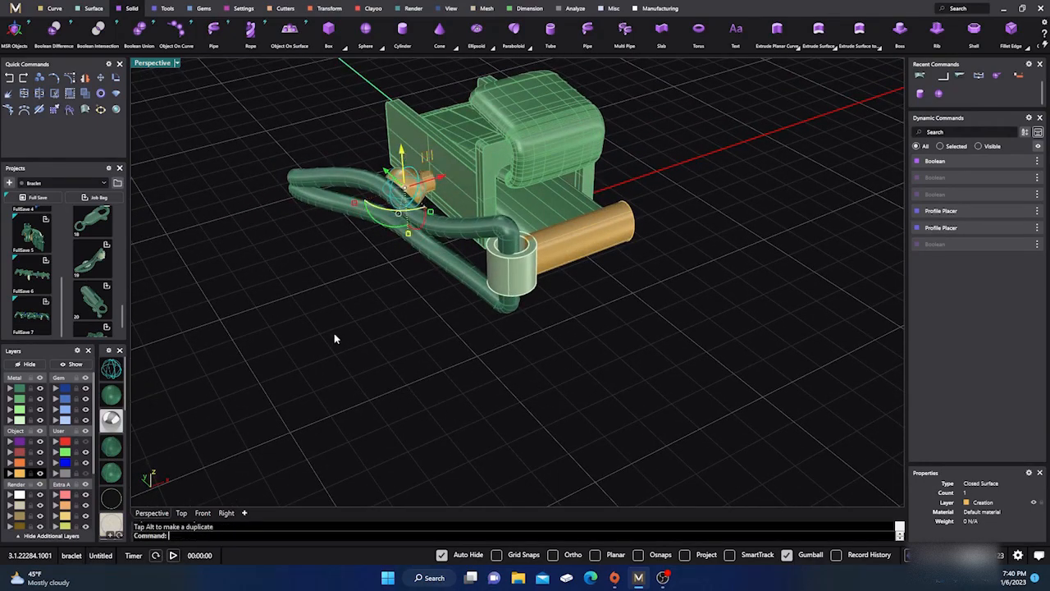
right_drag(335, 338, 448, 275)
click(420, 320)
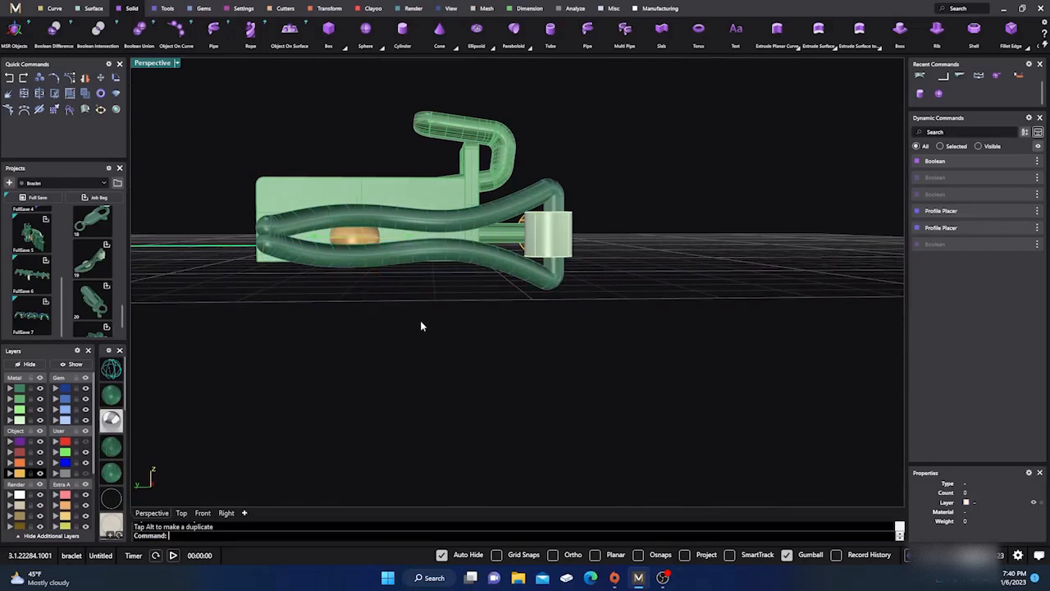
In top view, nudge the sphere slightly back toward the hinge cylinder to centre it on the pin.
right_drag(414, 390, 414, 420)
right_drag(353, 354, 328, 422)
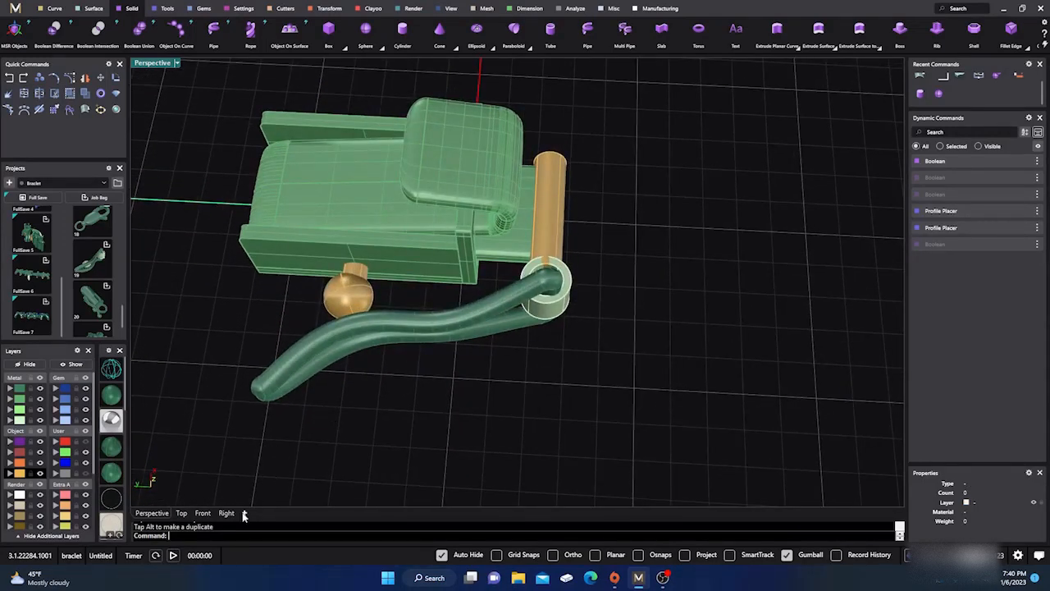
click(181, 513)
click(329, 194)
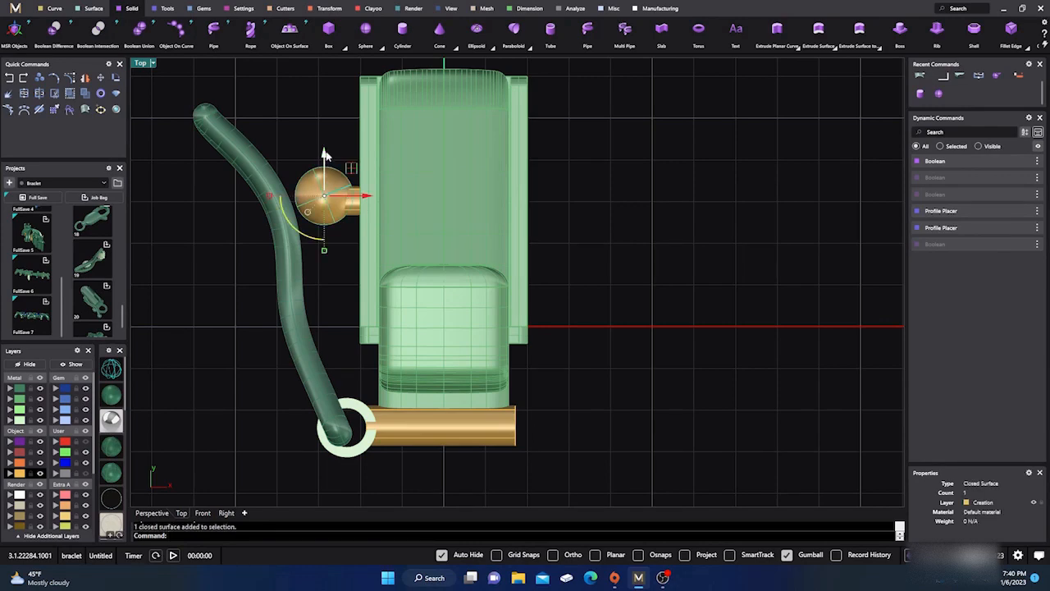
drag(325, 155, 327, 156)
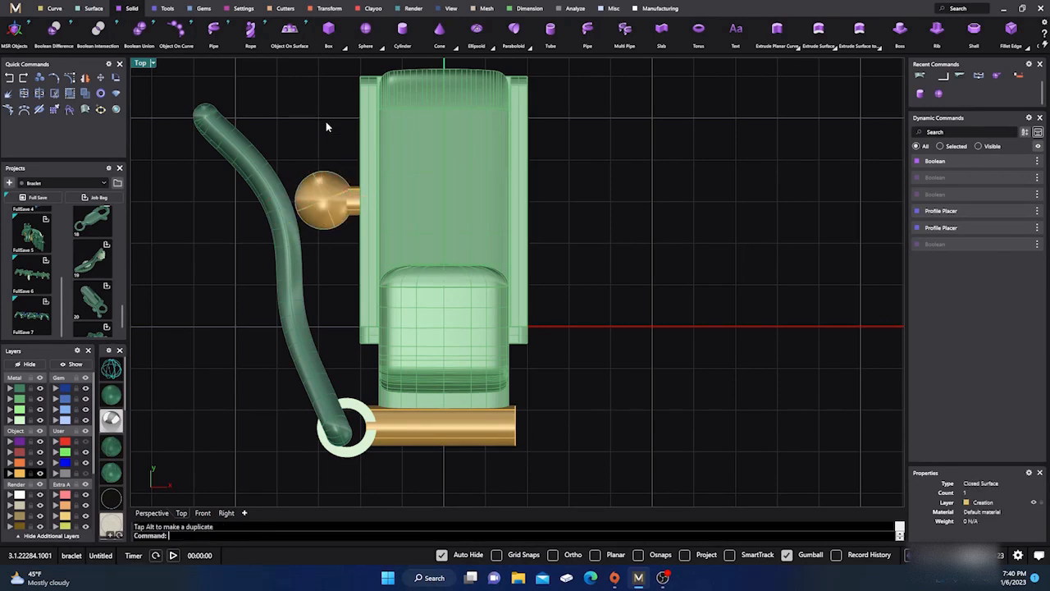
click(328, 124)
In top view, move the latch wire inward and fine-tune it lengthwise to centre its hinge end in the collar.
click(151, 513)
right_drag(265, 435, 423, 358)
scroll(484, 308, up, 3)
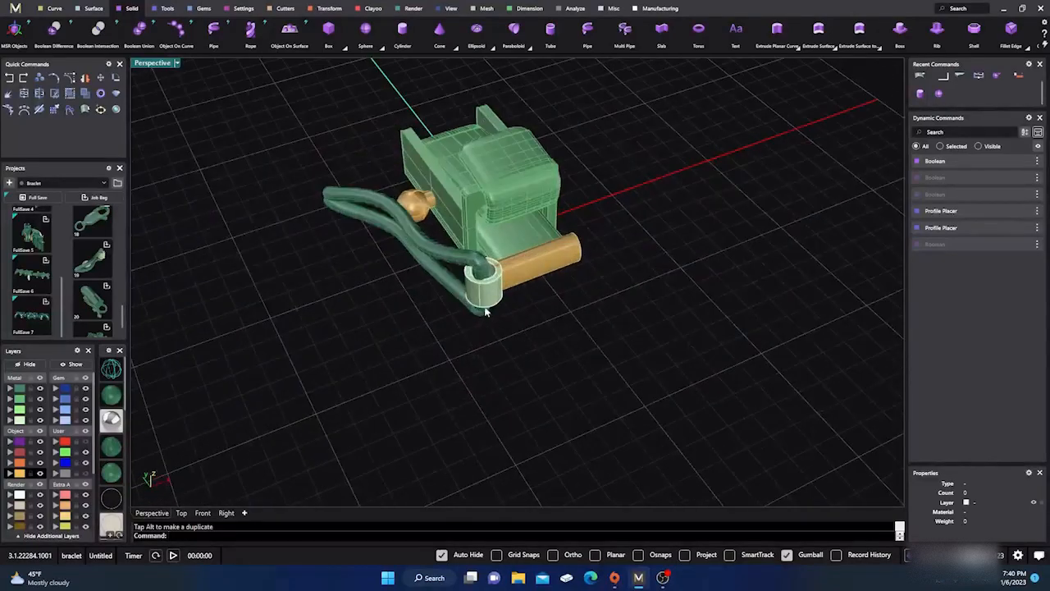
right_drag(484, 309, 454, 345)
click(434, 247)
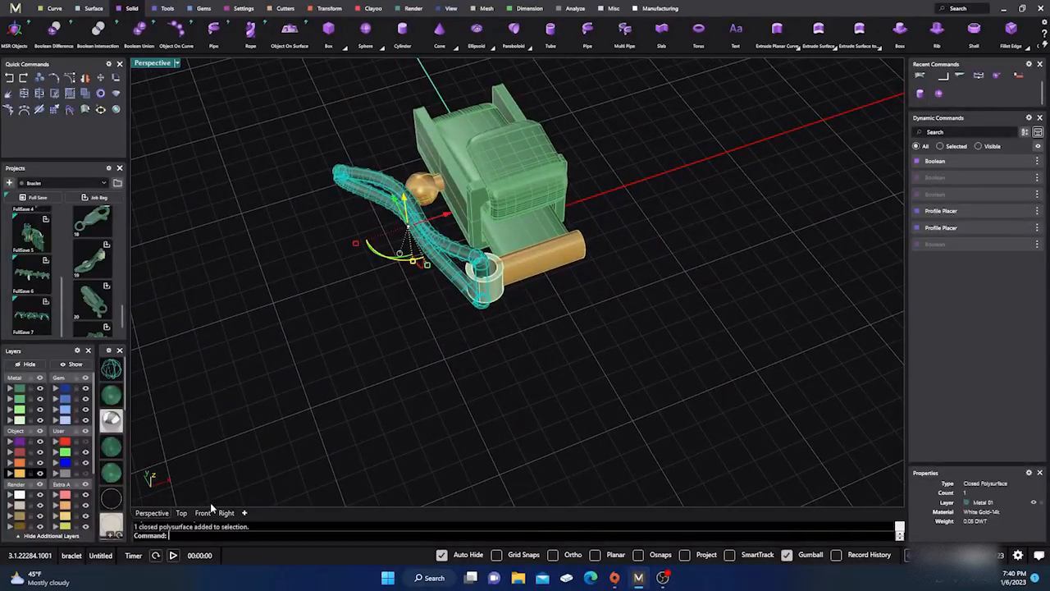
click(182, 513)
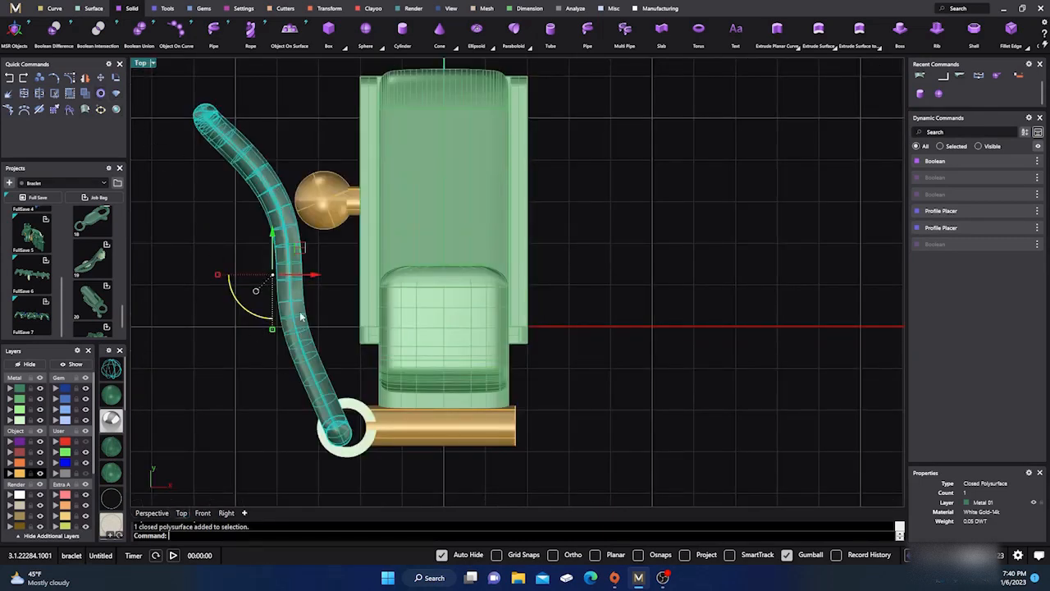
drag(314, 275, 280, 254)
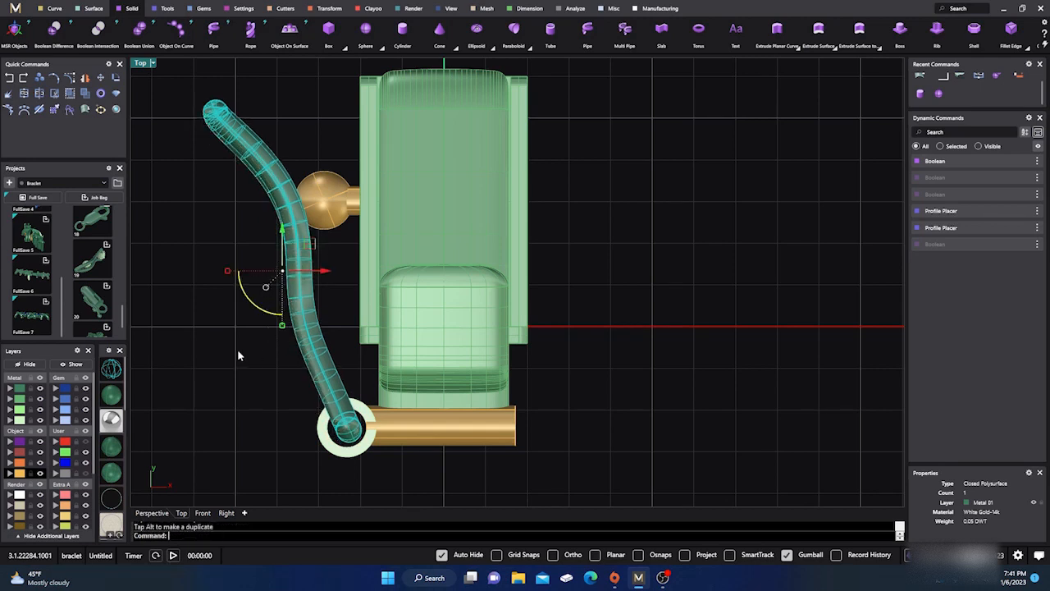
drag(284, 230, 283, 229)
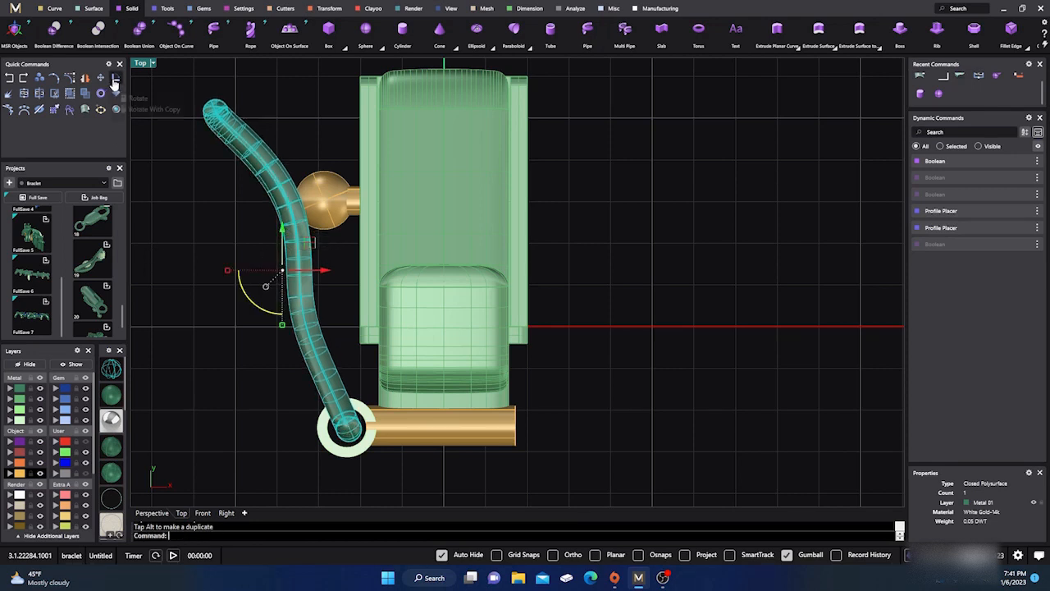
Rotate the latch wire about its collar end toward the clasp so it closes over the pin behind the sphere.
click(116, 77)
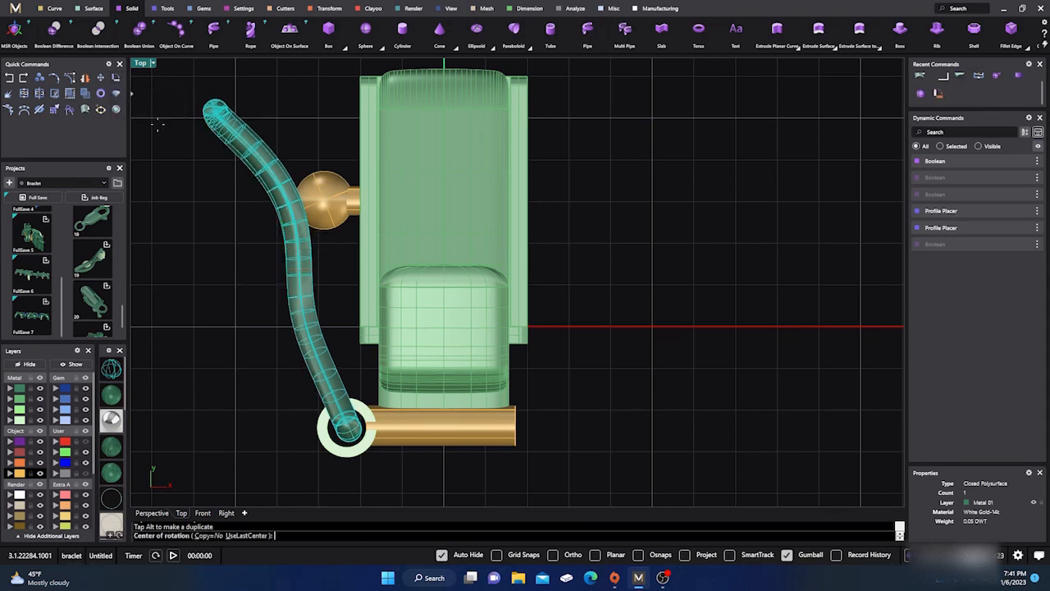
click(349, 433)
click(210, 103)
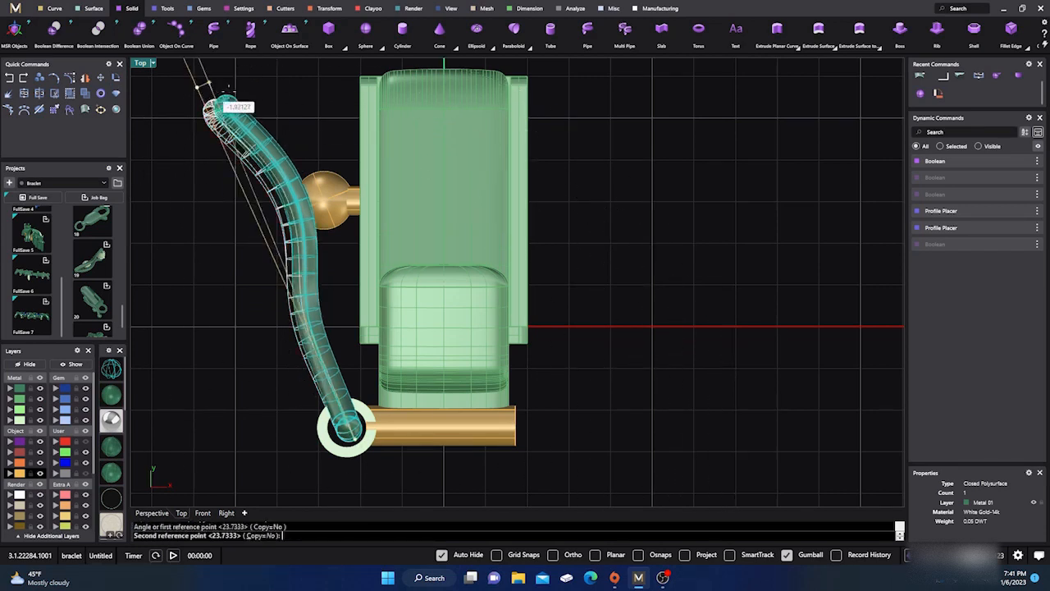
click(292, 97)
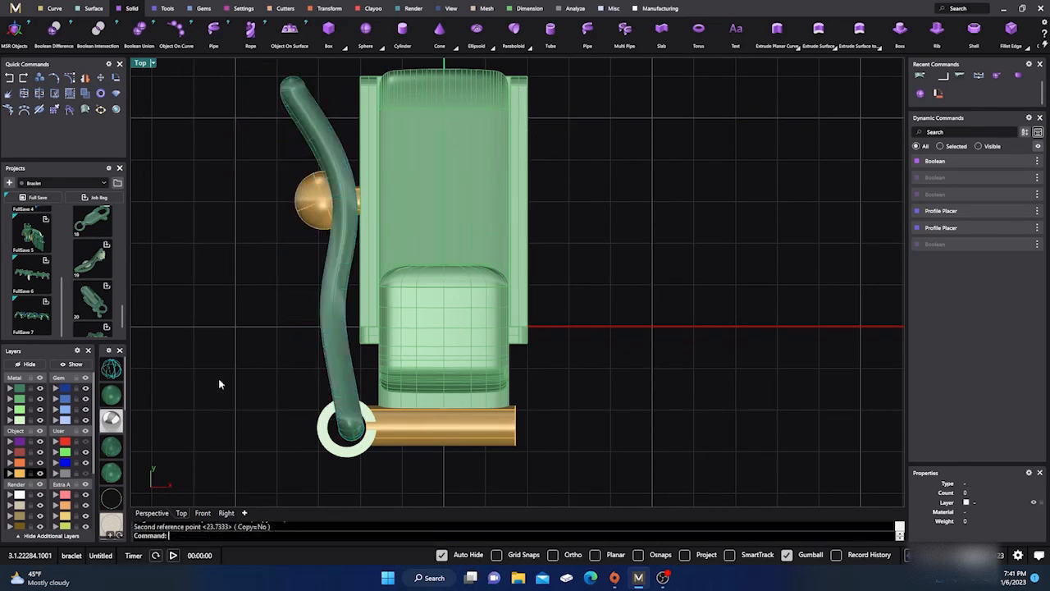
Mirror the collar, latch wire, sphere and pin to the clasp's opposite side, using a mirror plane from 0,0,0 along the Y axis.
click(149, 512)
right_drag(328, 386, 288, 401)
scroll(408, 320, up, 3)
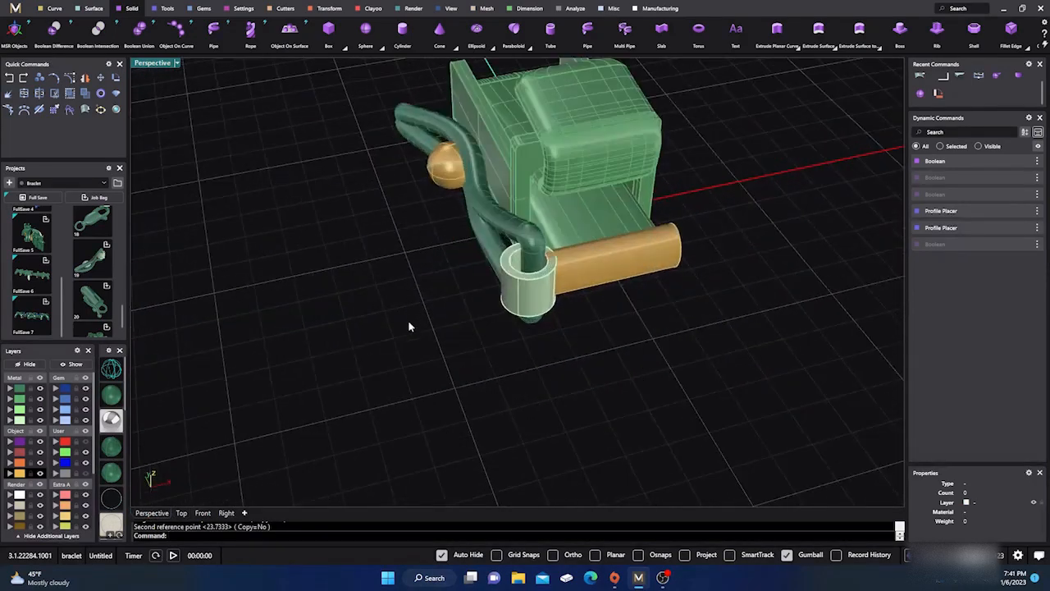
right_drag(410, 326, 460, 367)
scroll(393, 401, down, 5)
click(473, 350)
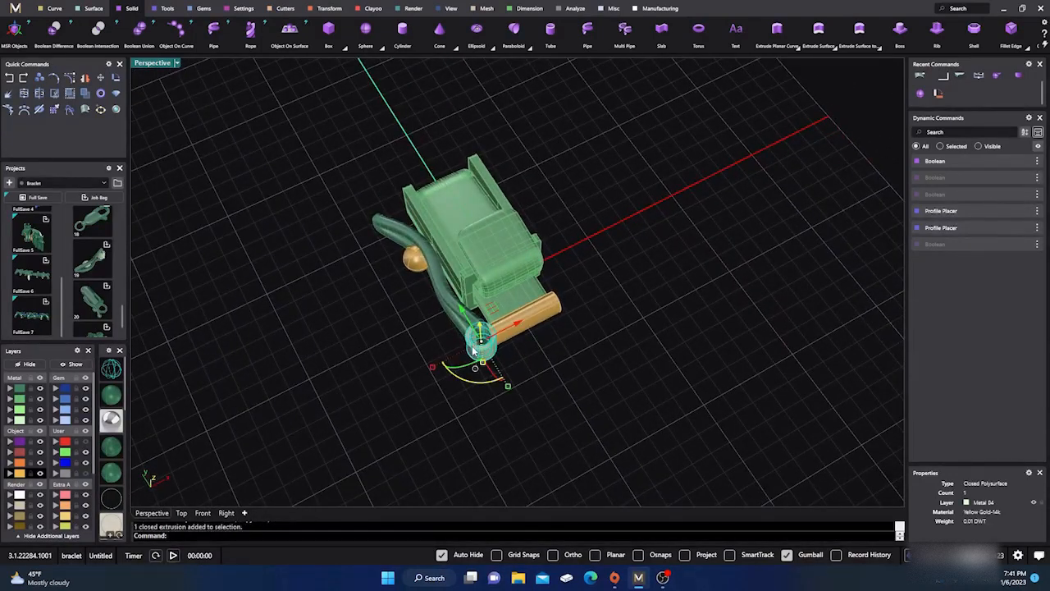
shift+click(443, 308)
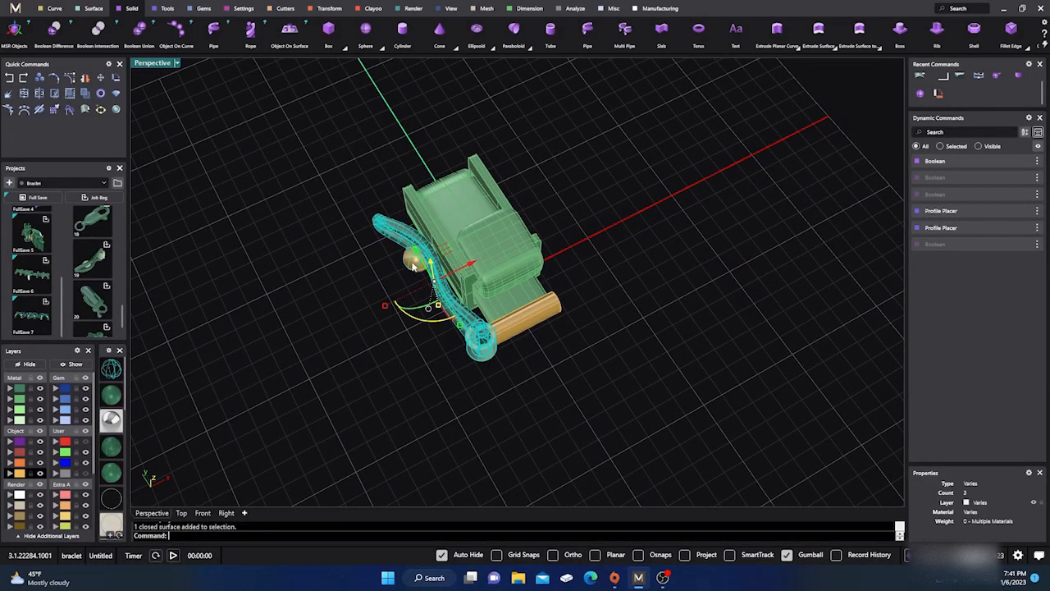
scroll(427, 256, up, 4)
shift+click(435, 246)
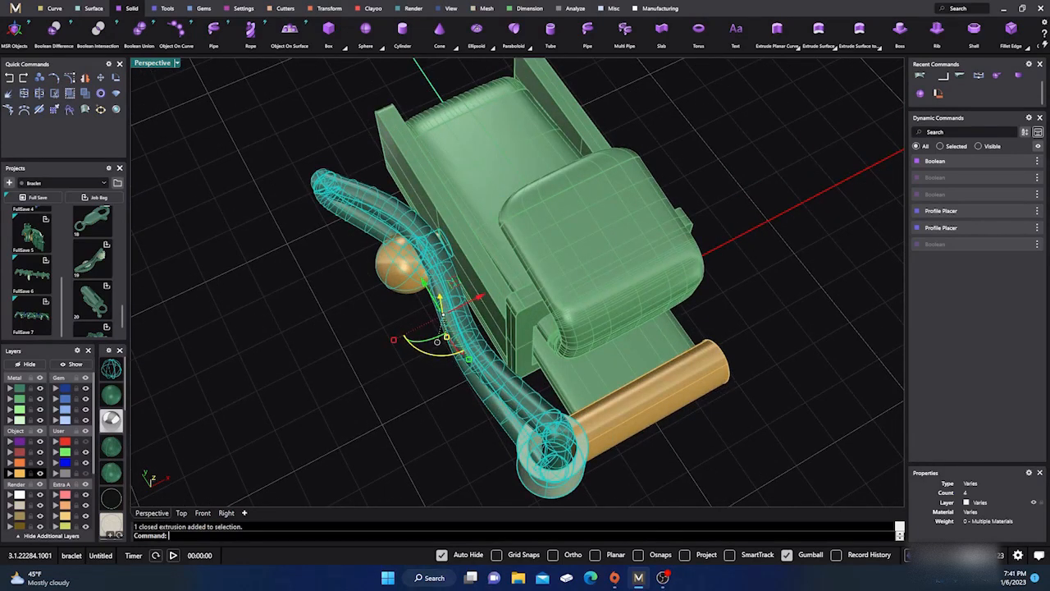
scroll(310, 364, down, 4)
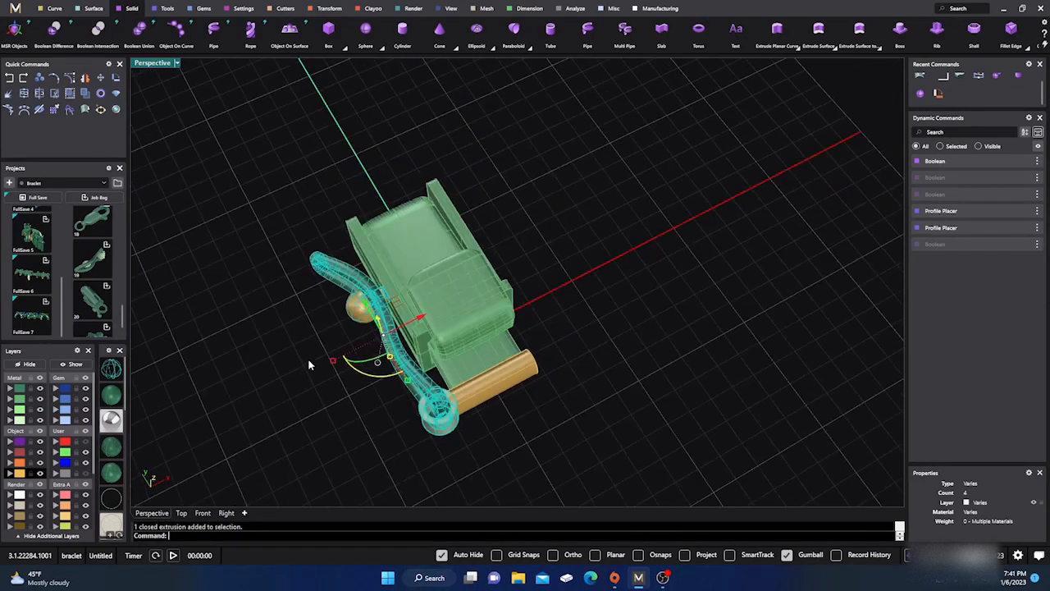
click(85, 77)
text(0,0,0)
key(Return)
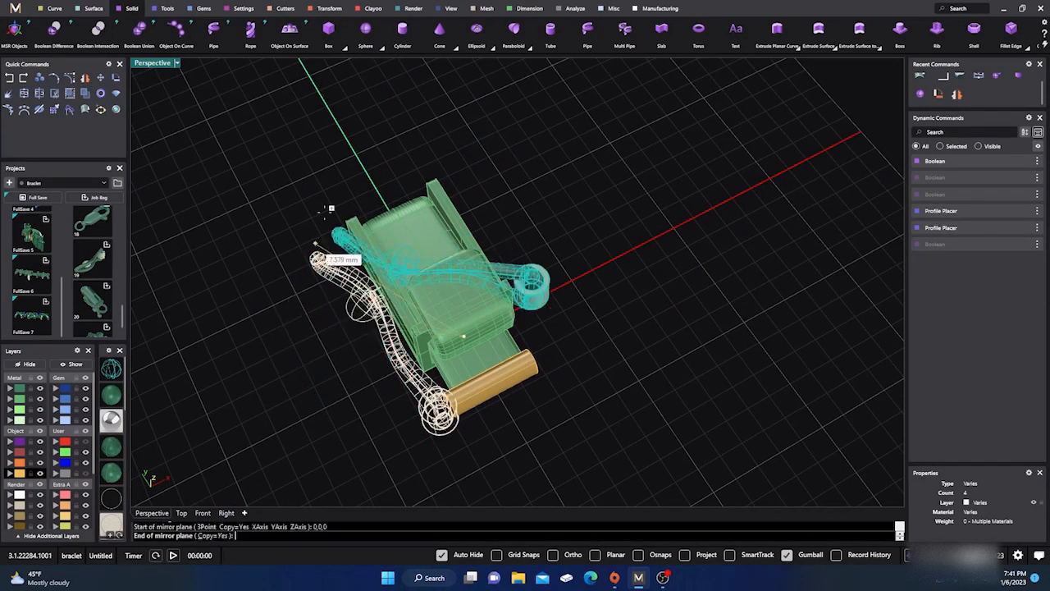
click(328, 161)
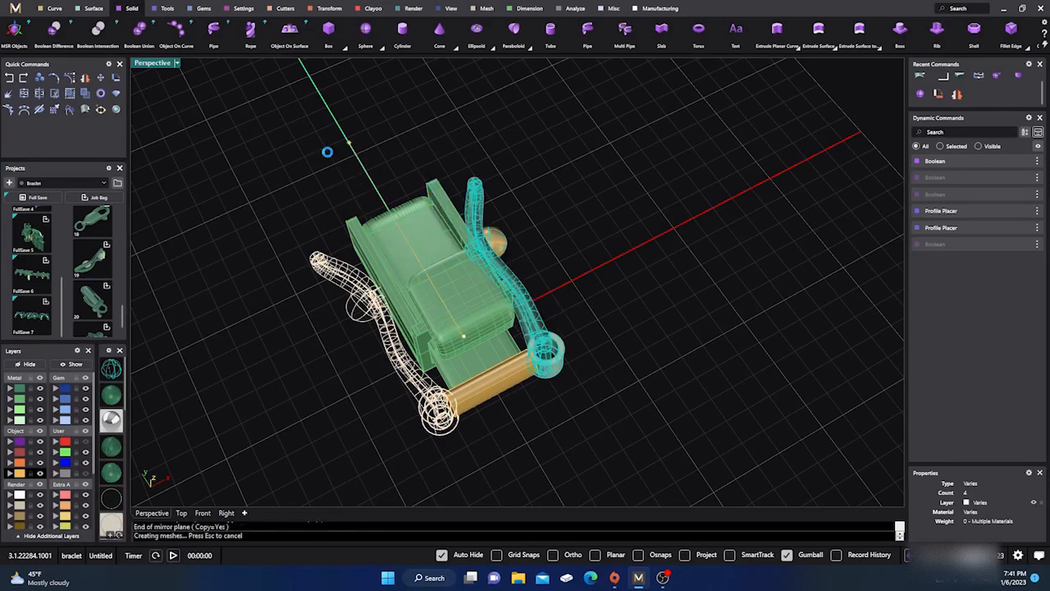
Boolean-union the spring tongue with the hinge cylinder, and move the original cylinder to the User 04 layer.
right_drag(331, 197, 351, 236)
scroll(353, 240, down, 4)
right_drag(336, 336, 407, 317)
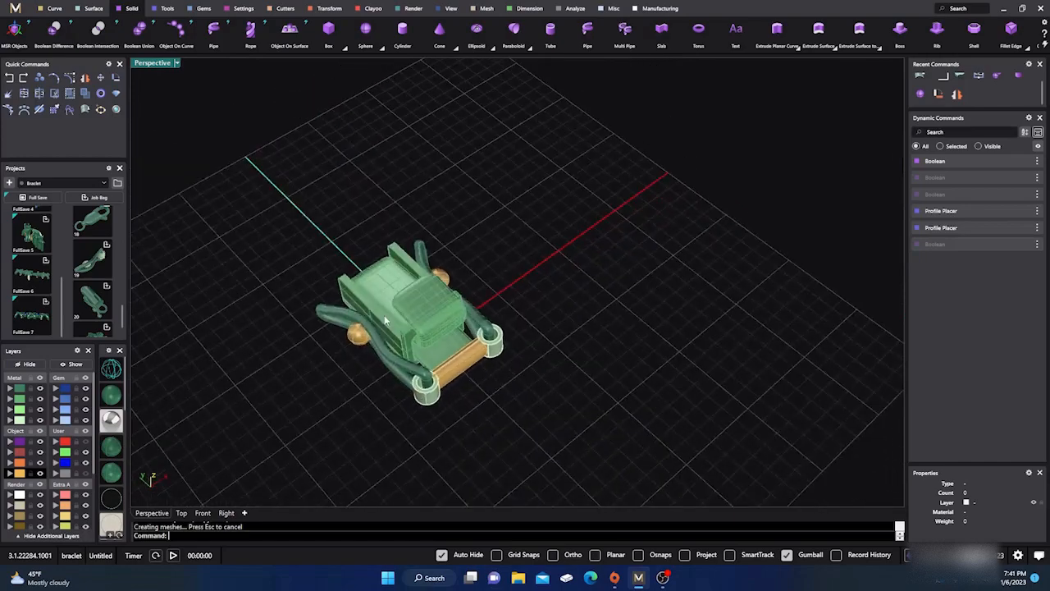
scroll(407, 318, down, 3)
scroll(400, 368, up, 3)
scroll(399, 368, up, 3)
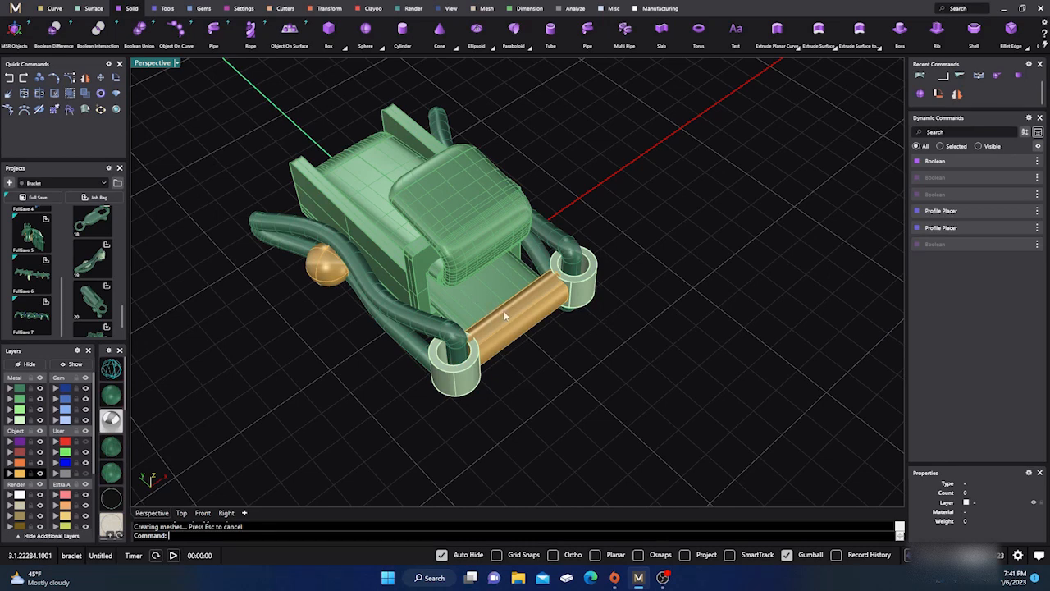
click(139, 29)
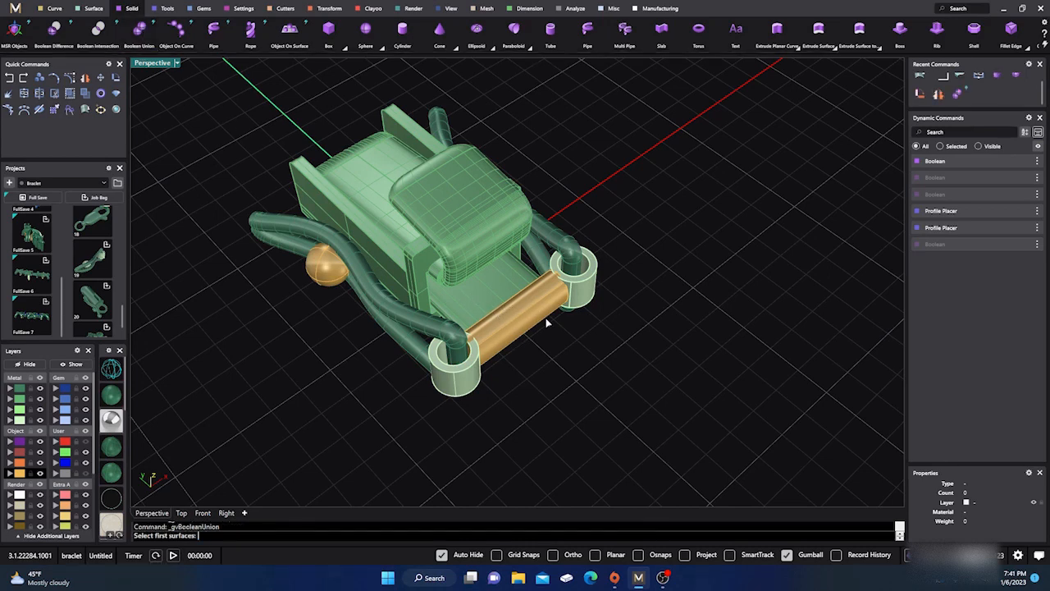
click(473, 292)
key(Return)
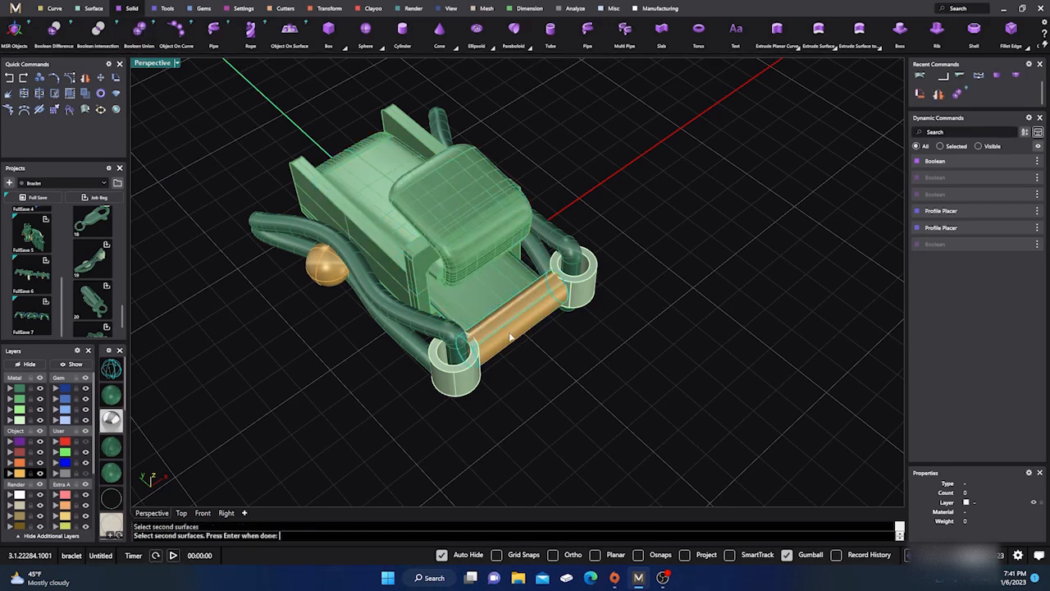
click(510, 337)
key(Return)
key(Return)
click(512, 338)
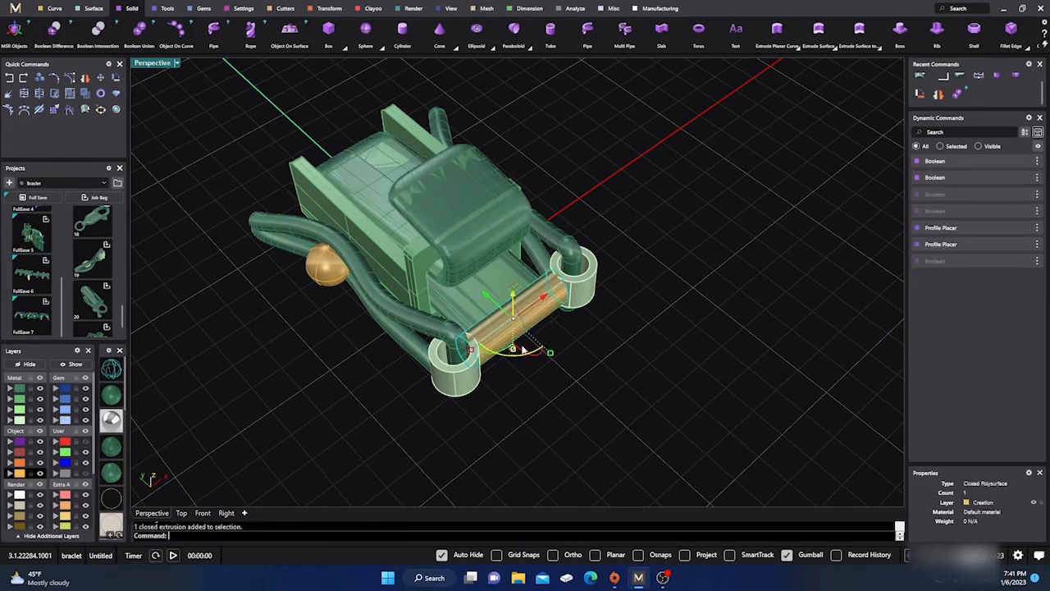
click(81, 474)
key(Return)
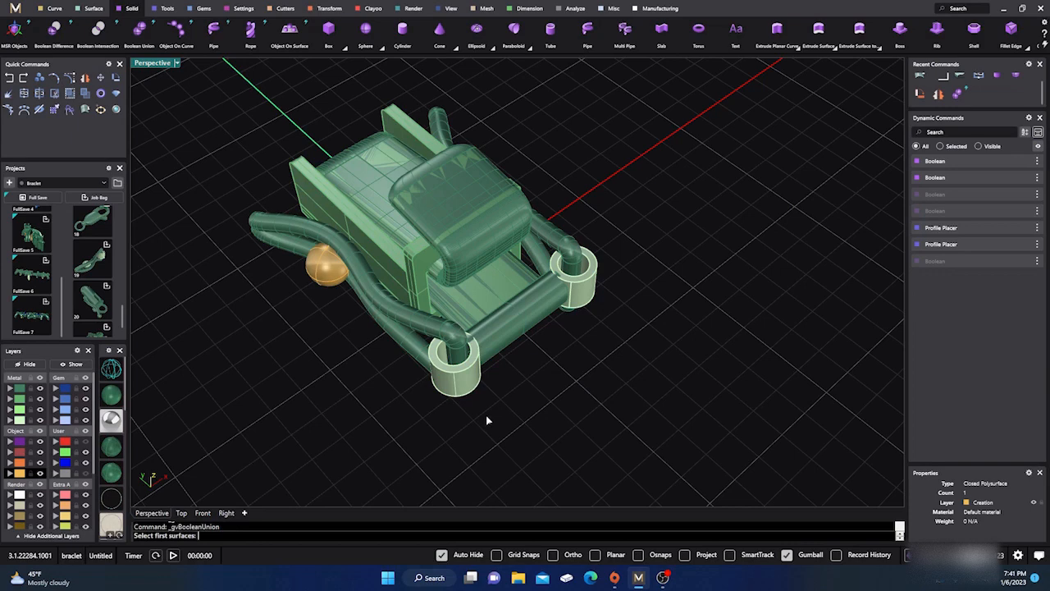
click(500, 294)
click(517, 319)
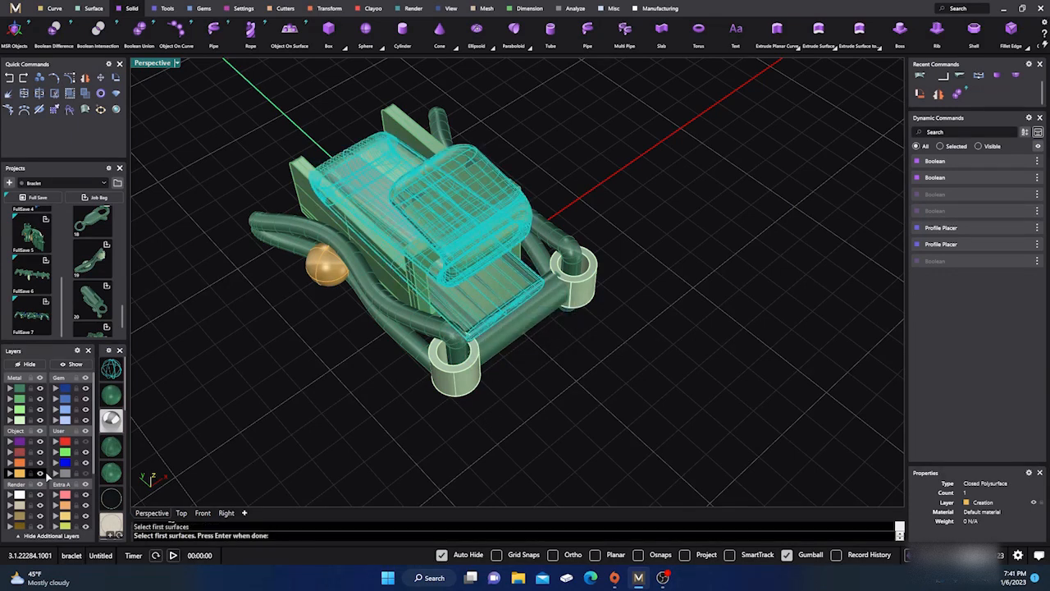
click(55, 473)
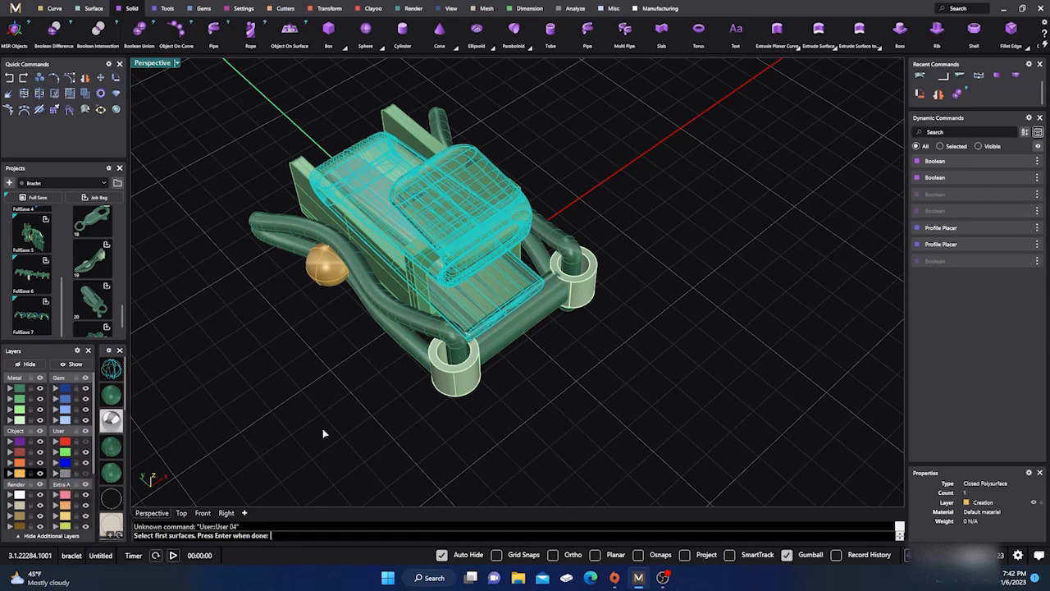
right_drag(385, 432, 378, 424)
right_click(377, 425)
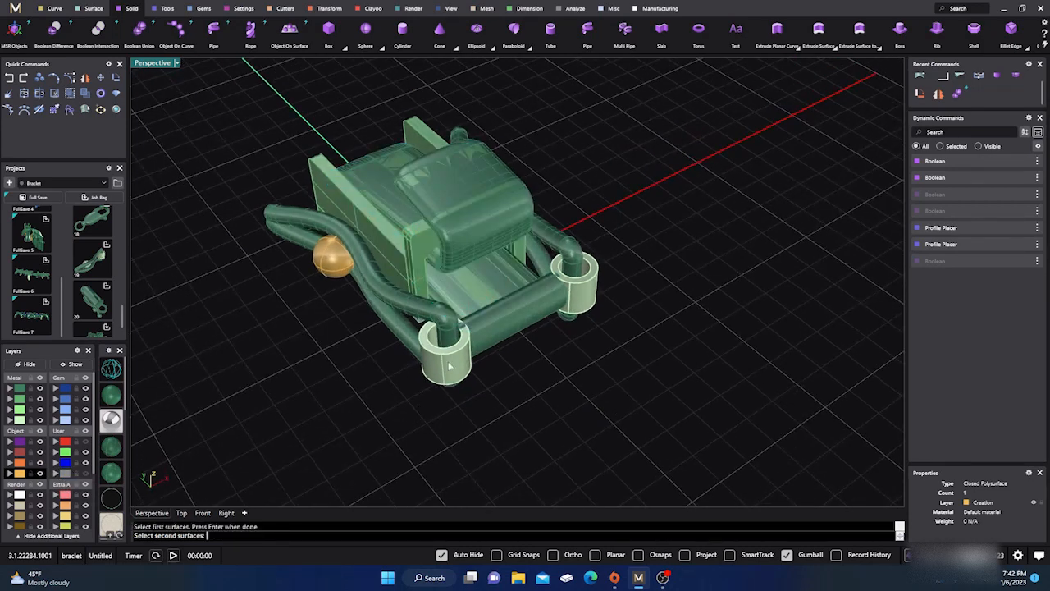
click(494, 302)
click(502, 317)
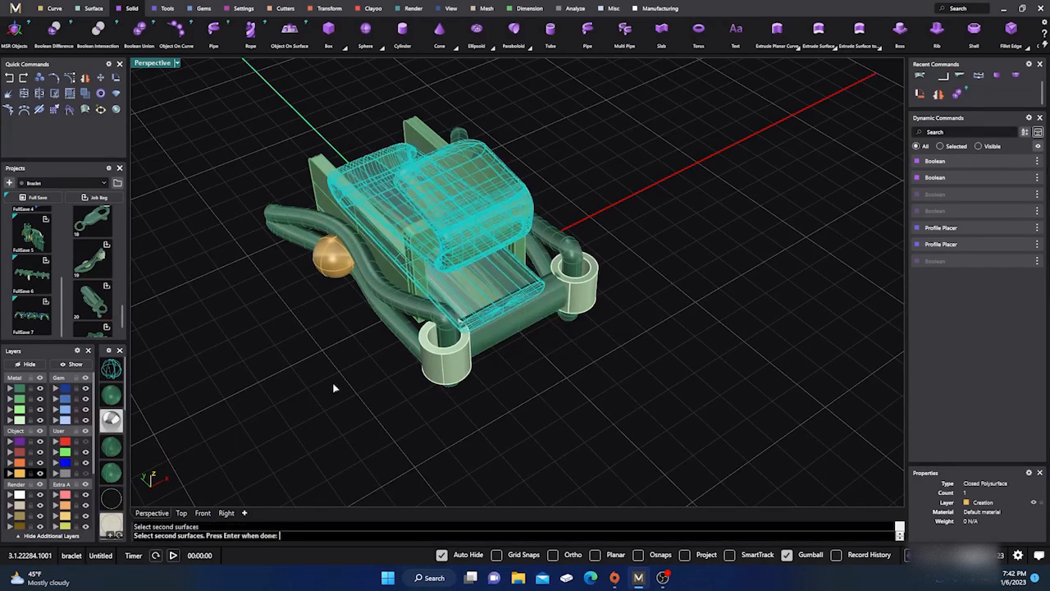
click(56, 474)
key(Return)
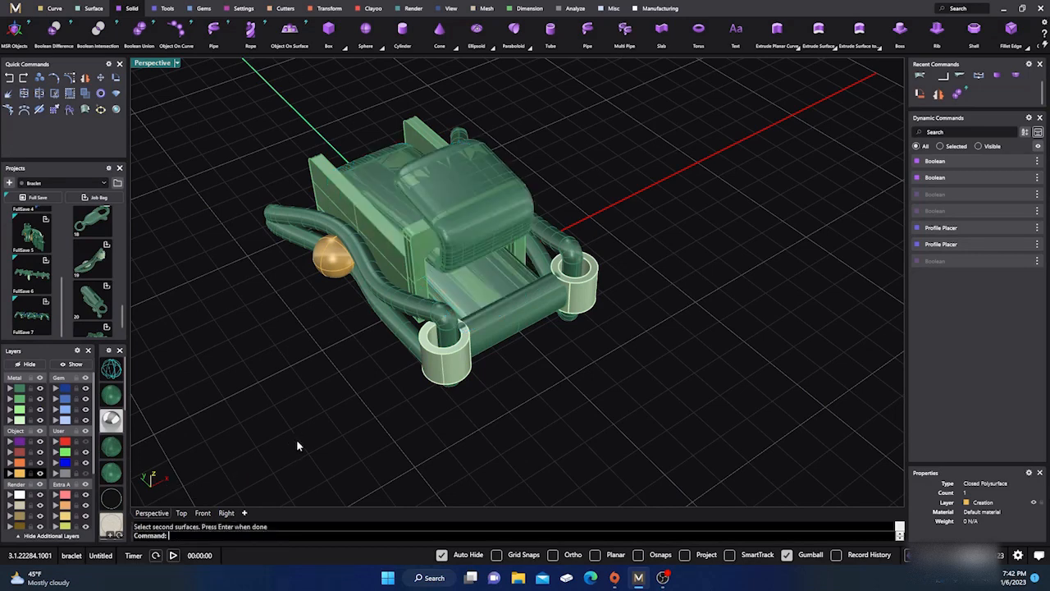
Move the original spring tongue to the User 04 layer and check the unified tongue and hinge cylinder body.
click(476, 292)
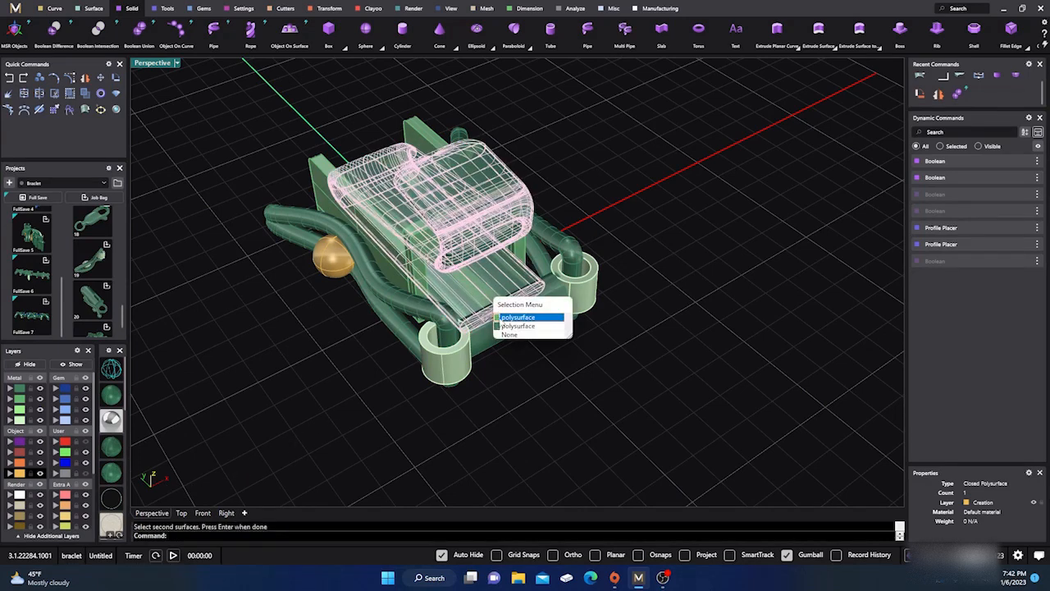
click(498, 325)
click(62, 473)
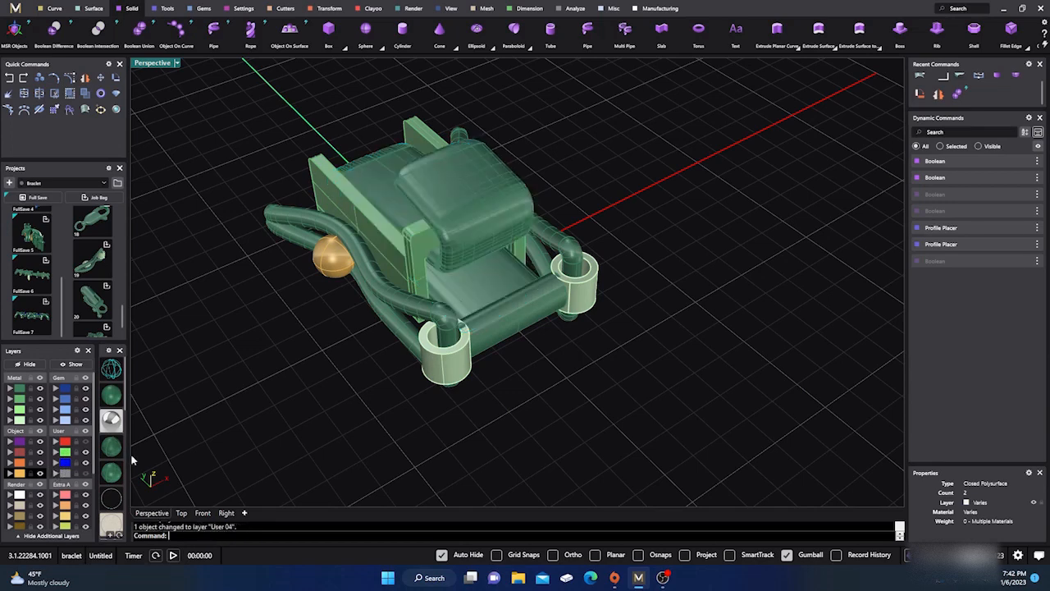
right_drag(289, 429, 332, 447)
click(476, 302)
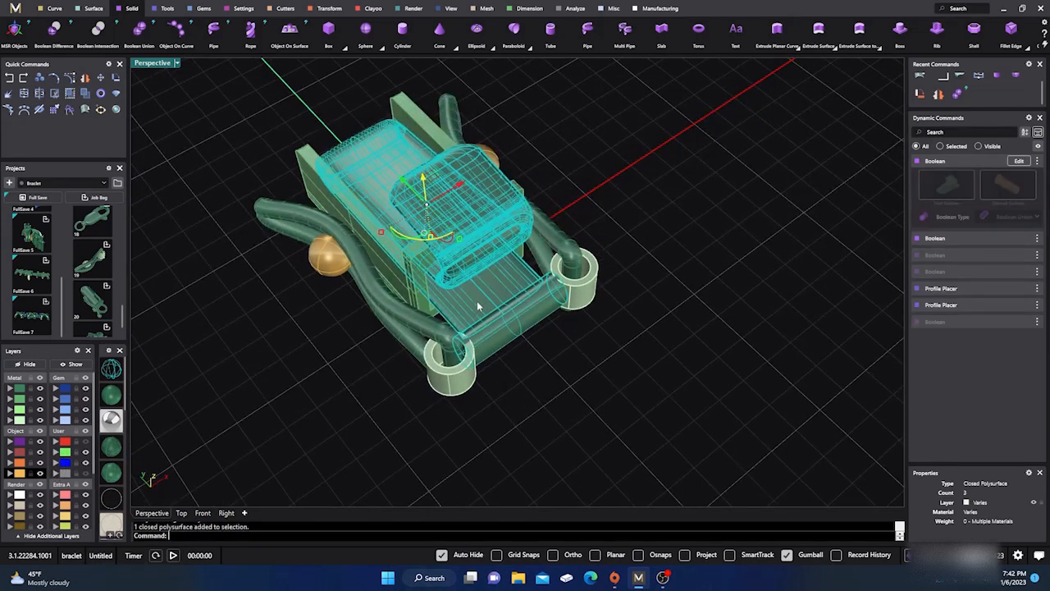
click(535, 421)
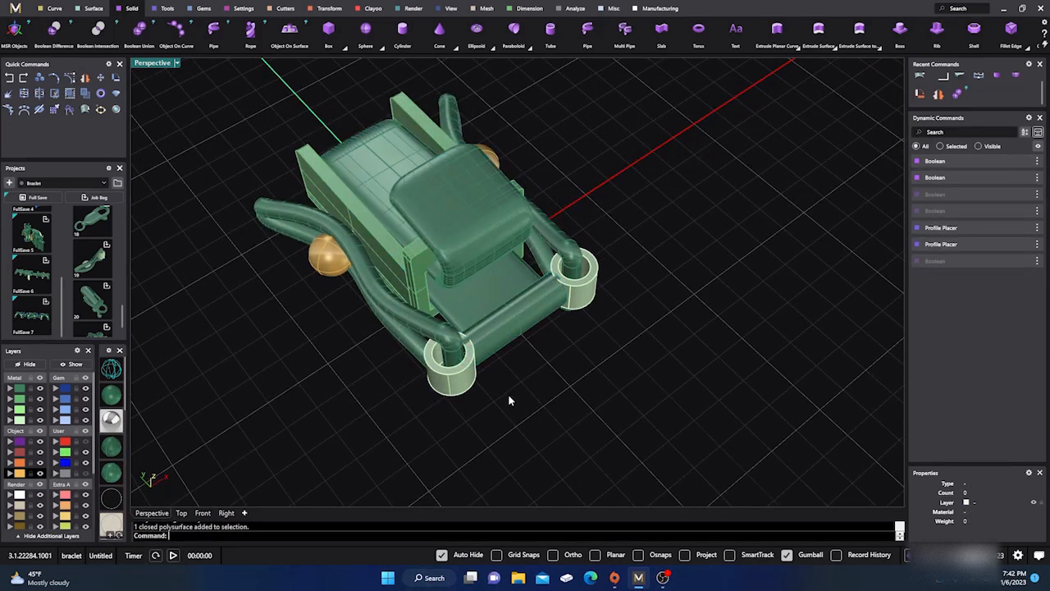
Scale the two hinge collars together slightly along their height.
right_drag(509, 399, 409, 315)
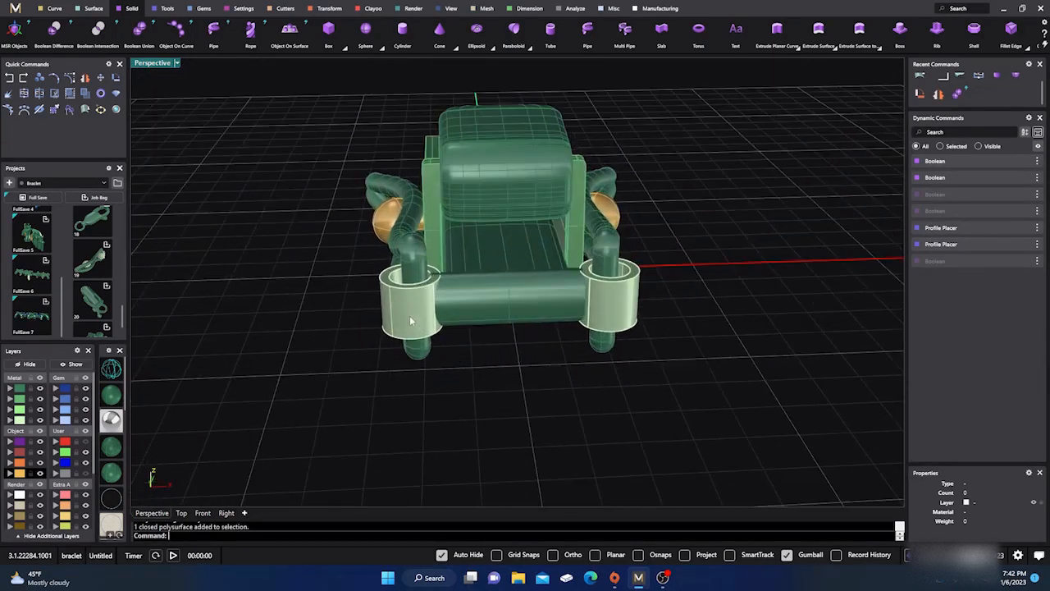
click(410, 316)
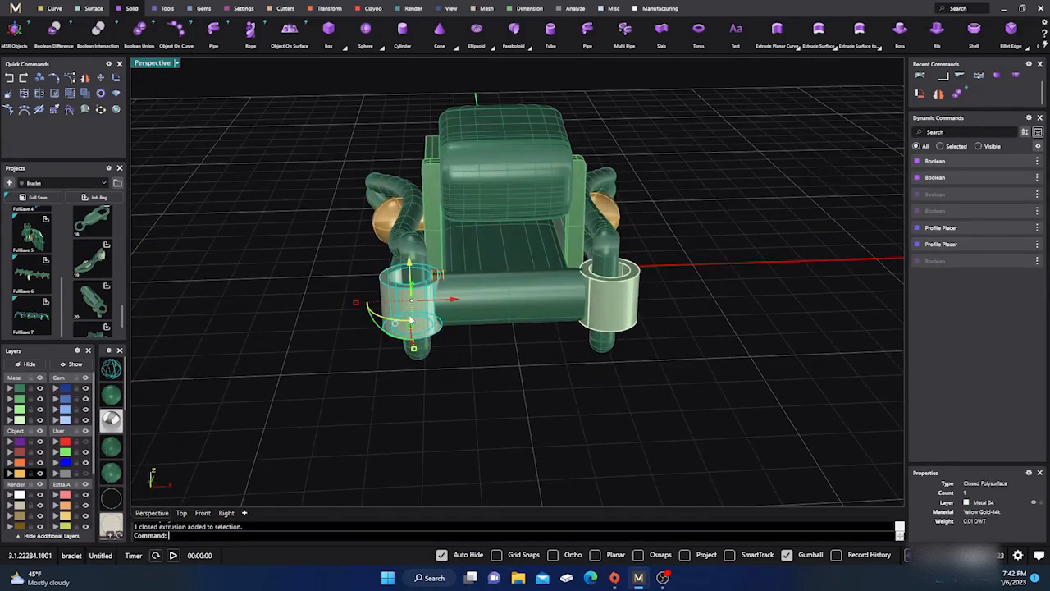
shift+click(609, 318)
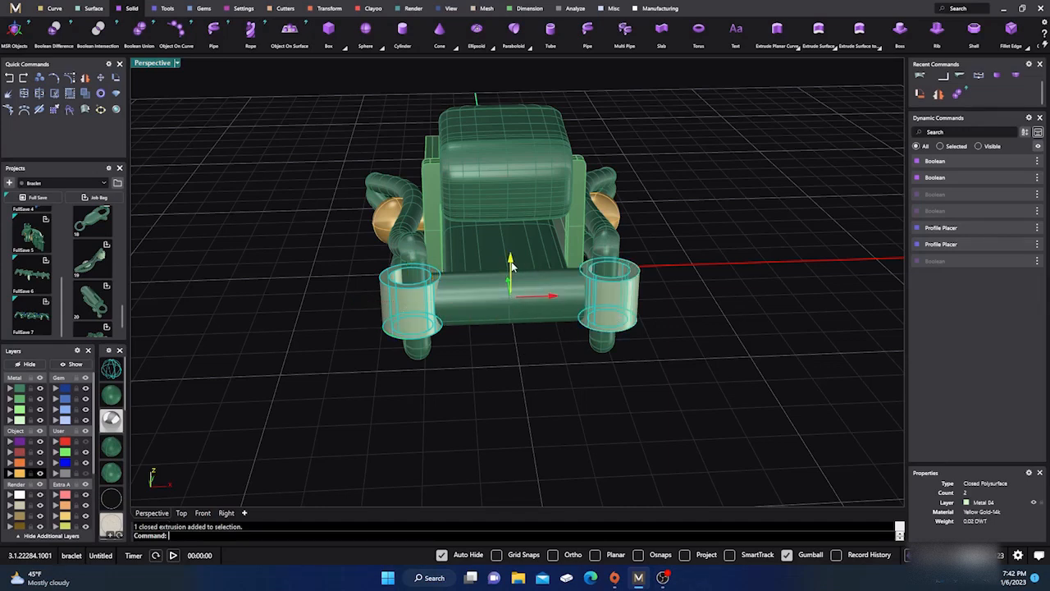
right_drag(480, 427, 499, 405)
click(465, 415)
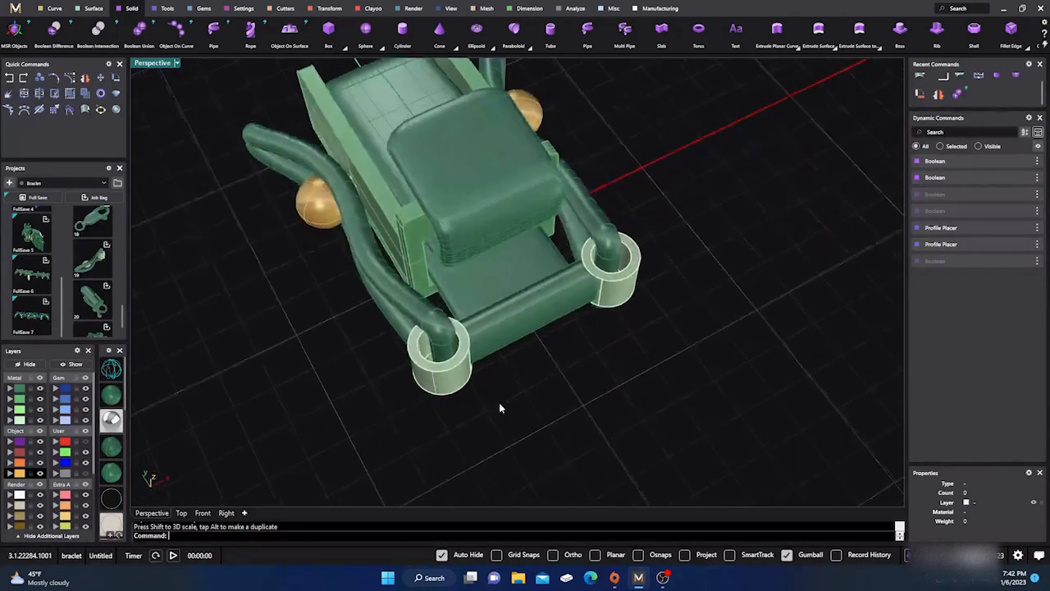
click(493, 336)
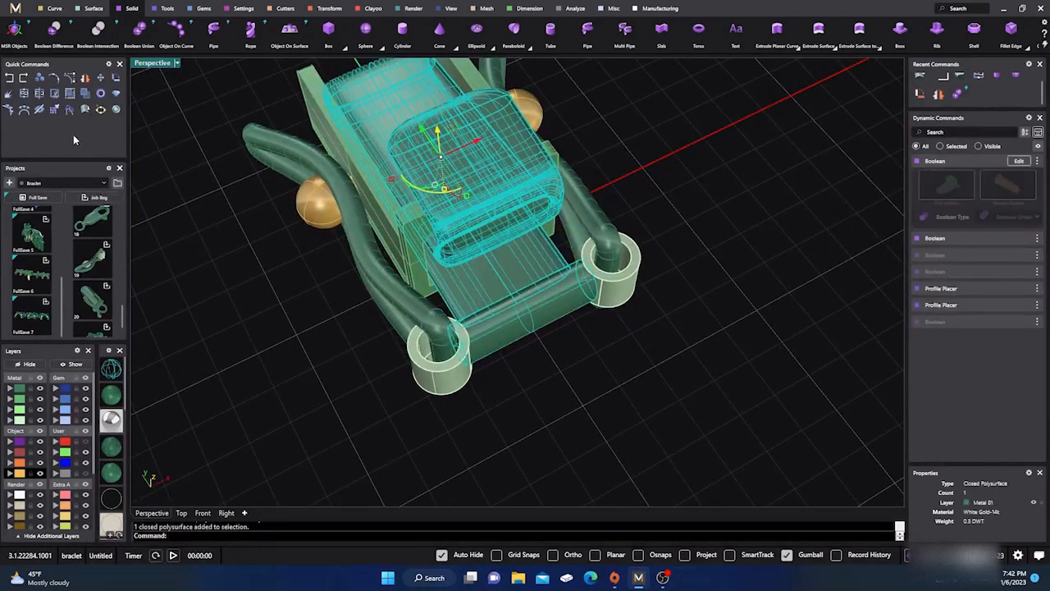
click(138, 31)
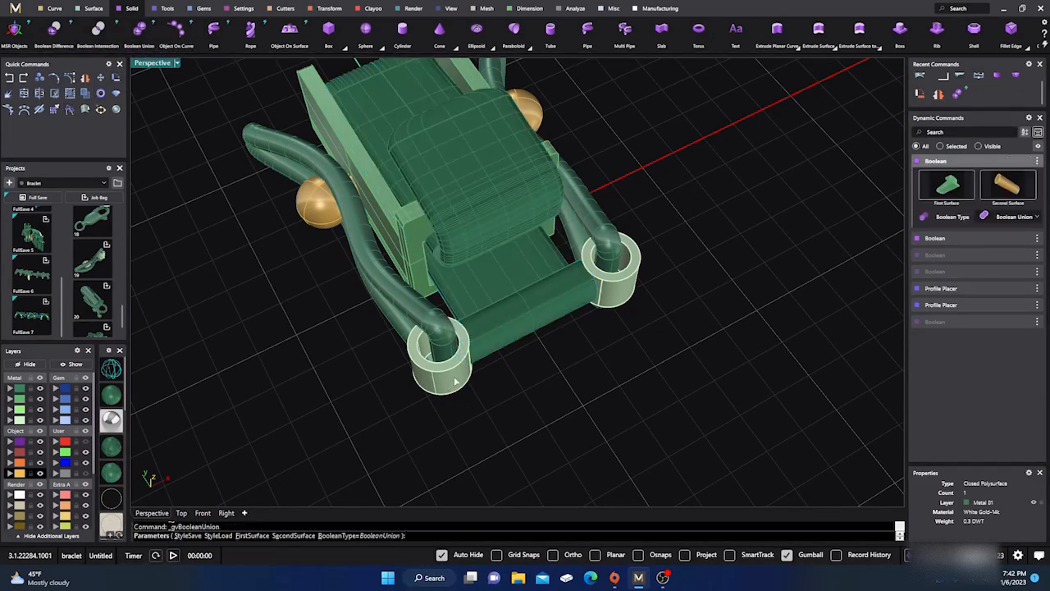
right_click(342, 429)
Boolean-union the tongue and hinge cylinder body with both collars at its ends.
right_click(505, 411)
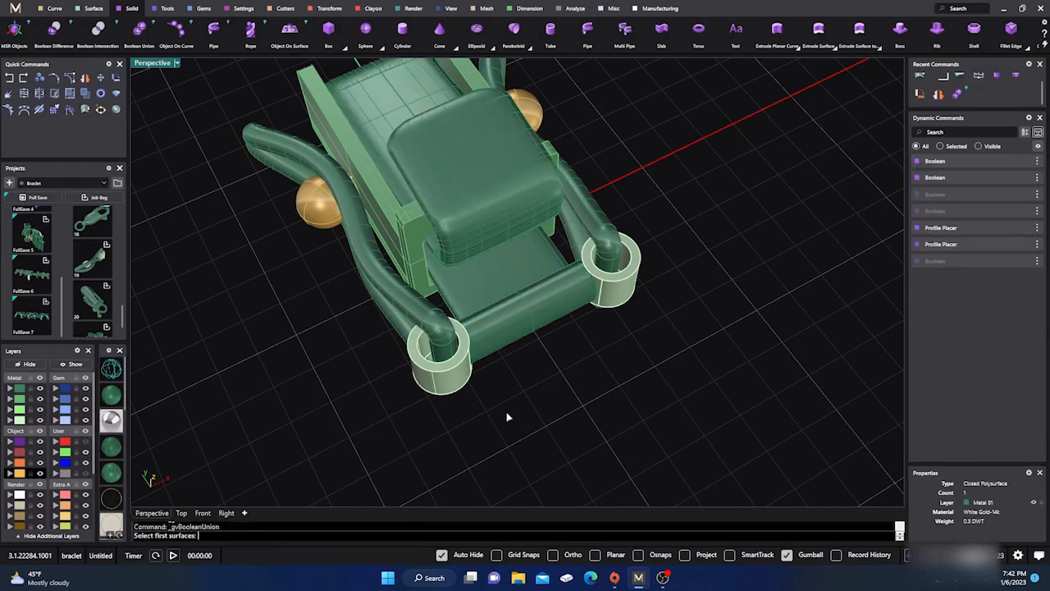
click(511, 329)
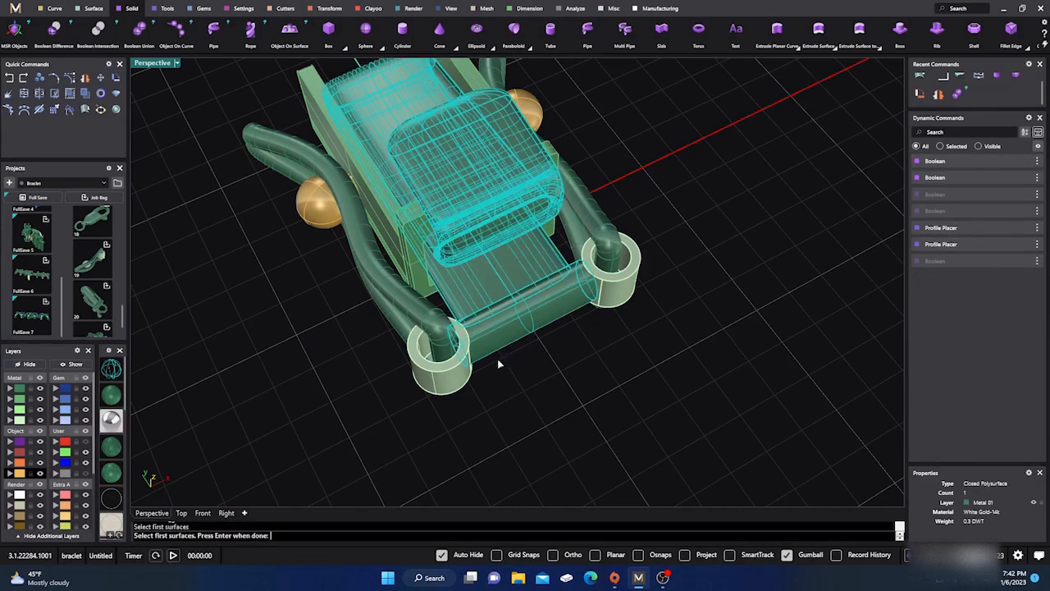
right_click(497, 359)
click(459, 392)
click(624, 306)
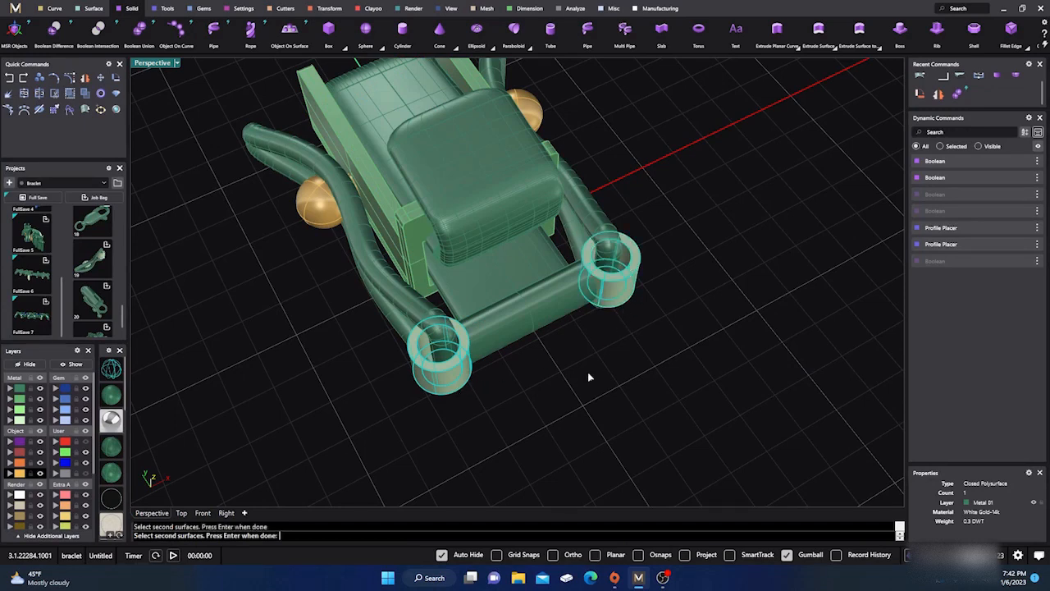
right_click(569, 414)
Move the two original hinge collars to the User 04 layer and check the unified tongue, hinge and collar body.
click(619, 306)
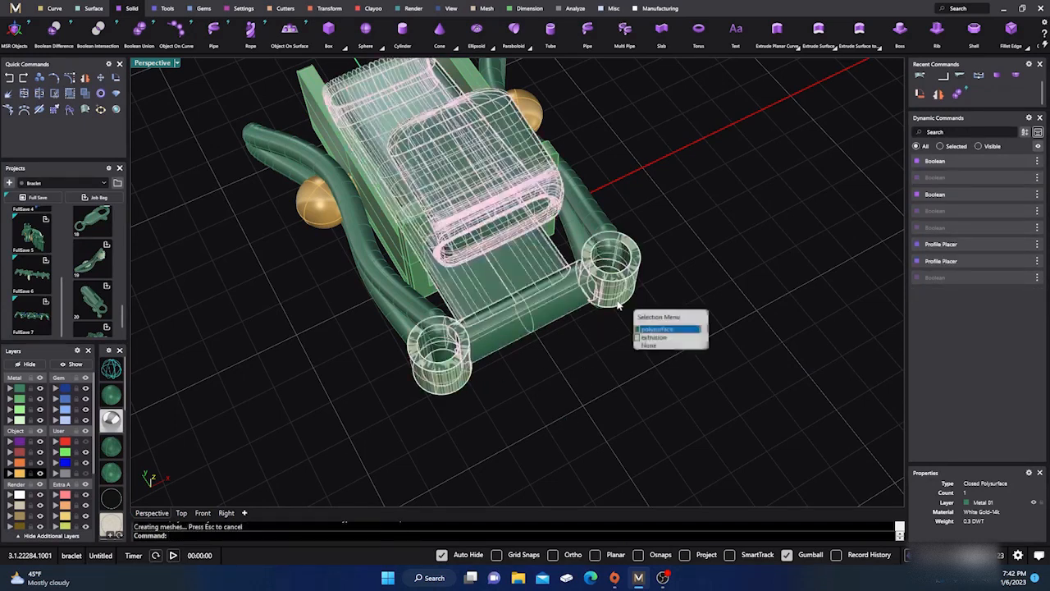
click(656, 339)
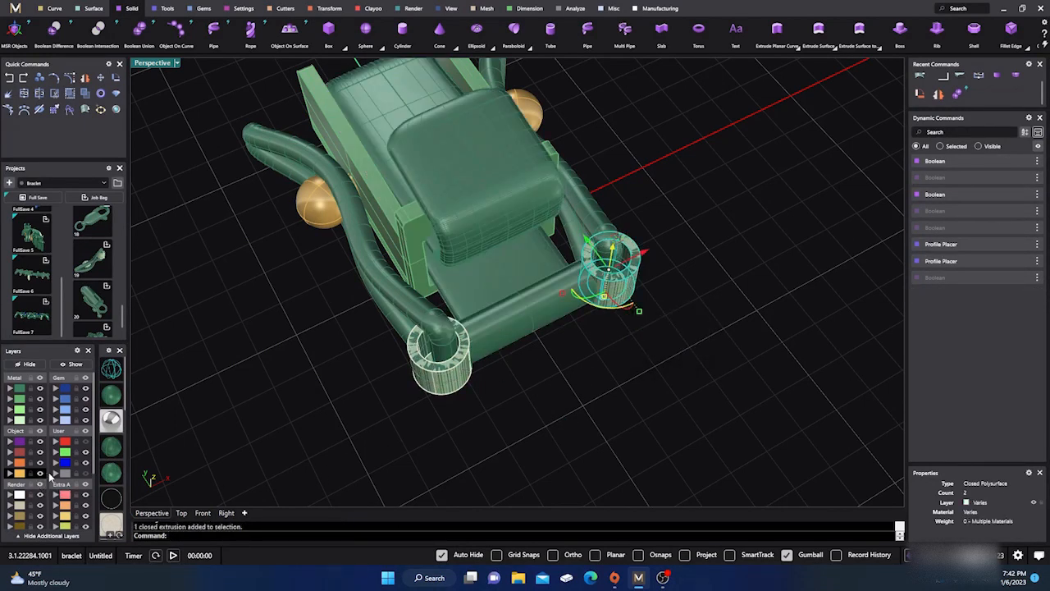
click(54, 474)
click(432, 397)
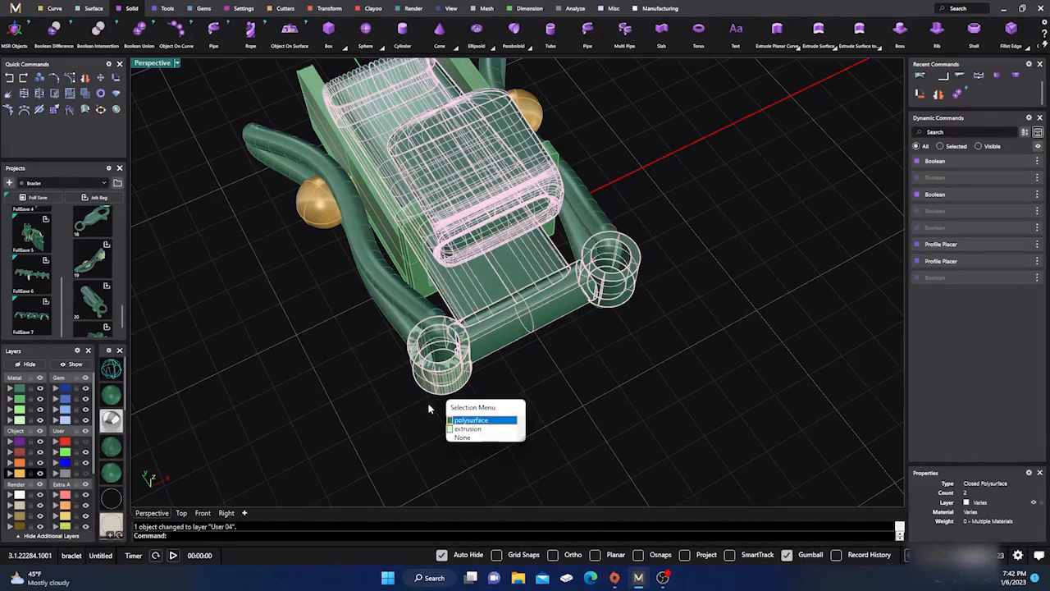
click(466, 428)
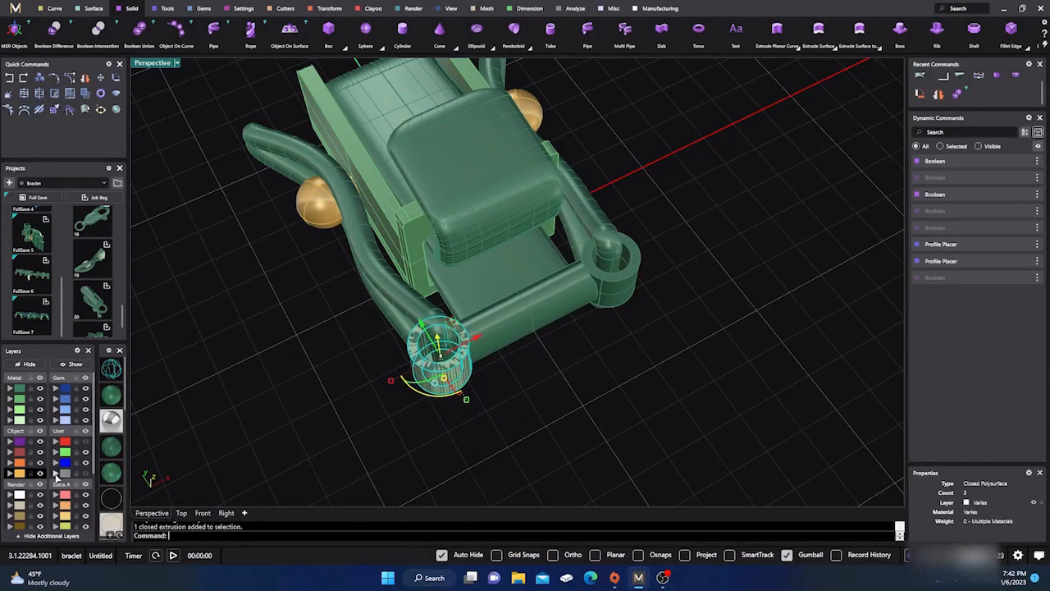
click(55, 475)
click(456, 386)
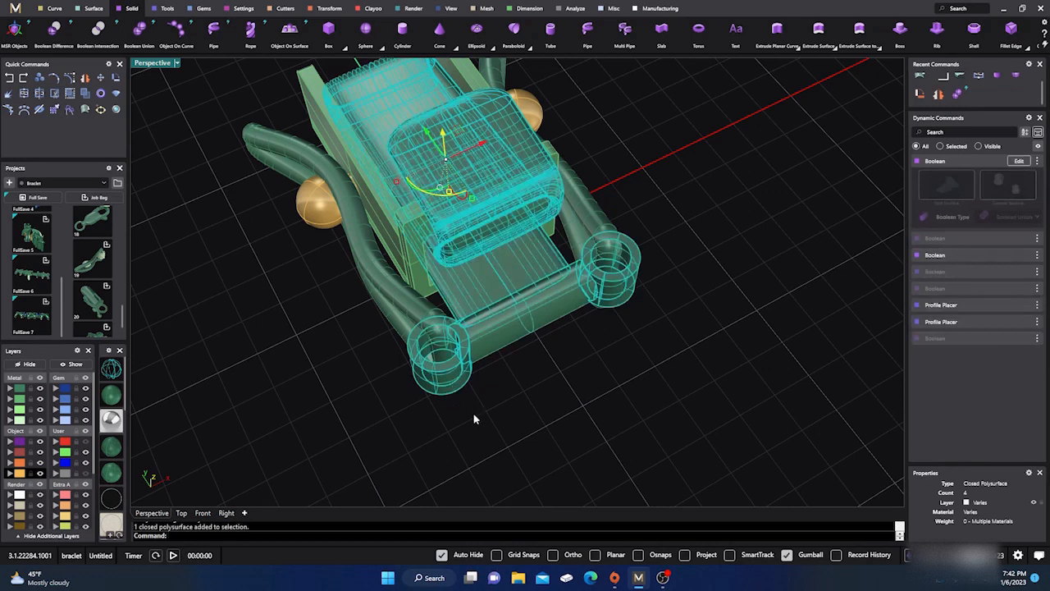
click(483, 418)
mouse_move(484, 416)
right_down()
mouse_move(456, 423)
mouse_move(504, 443)
mouse_move(492, 403)
right_up()
click(491, 338)
click(507, 403)
Boolean-union the clasp housing with the two short pin cylinders at its sides, hiding the Metal 01 layer only while picking them.
scroll(505, 255, up, 3)
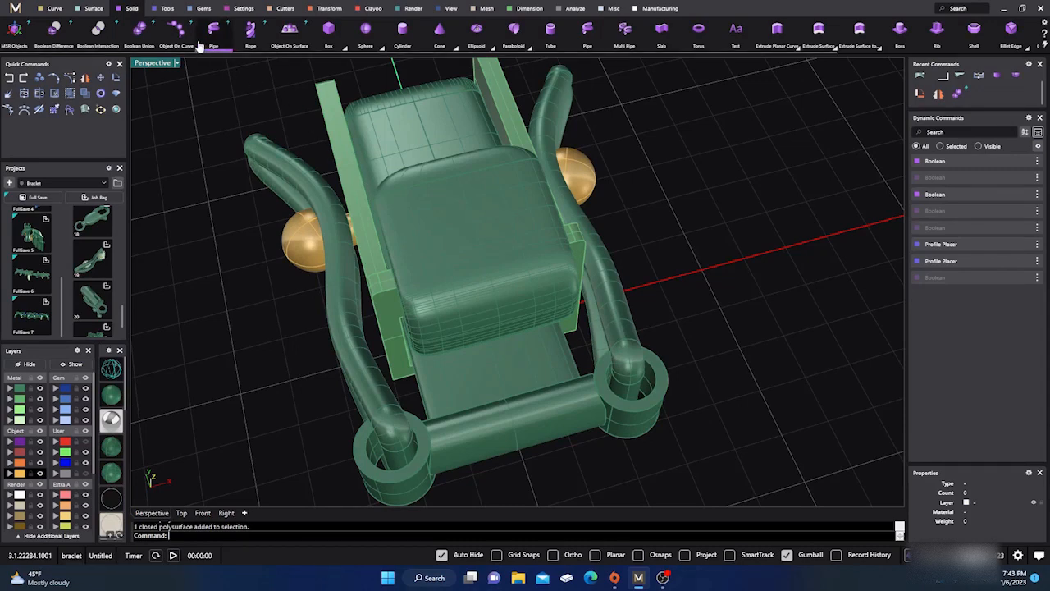
click(140, 29)
click(361, 202)
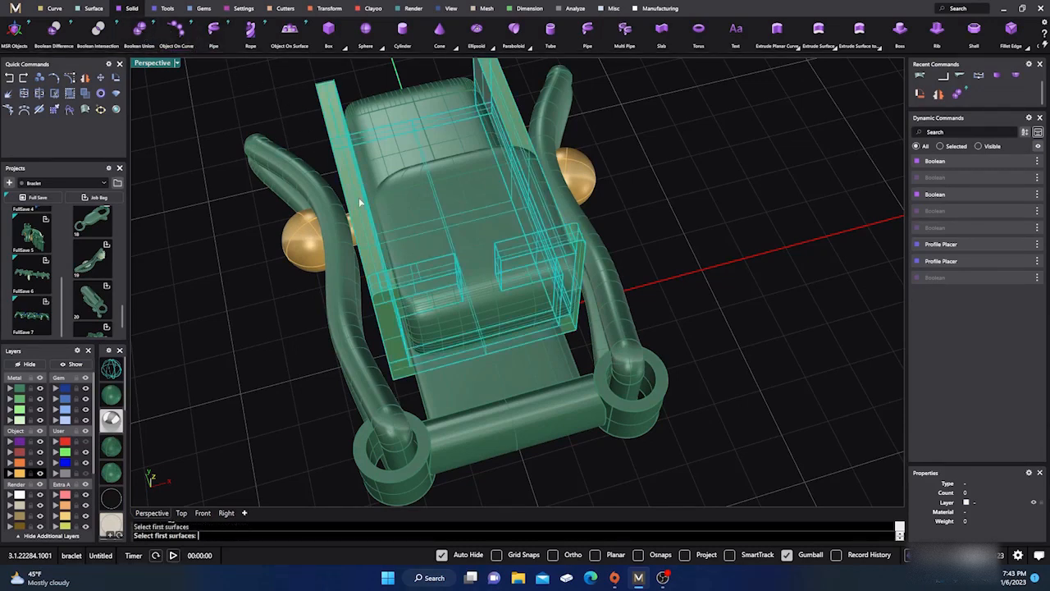
scroll(351, 234, up, 4)
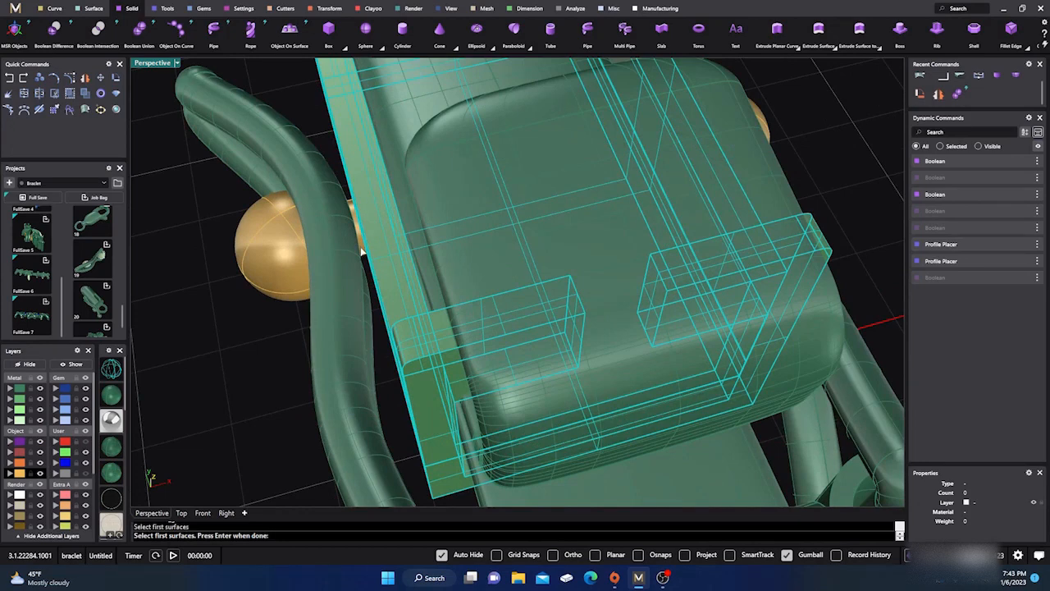
key(Return)
click(361, 250)
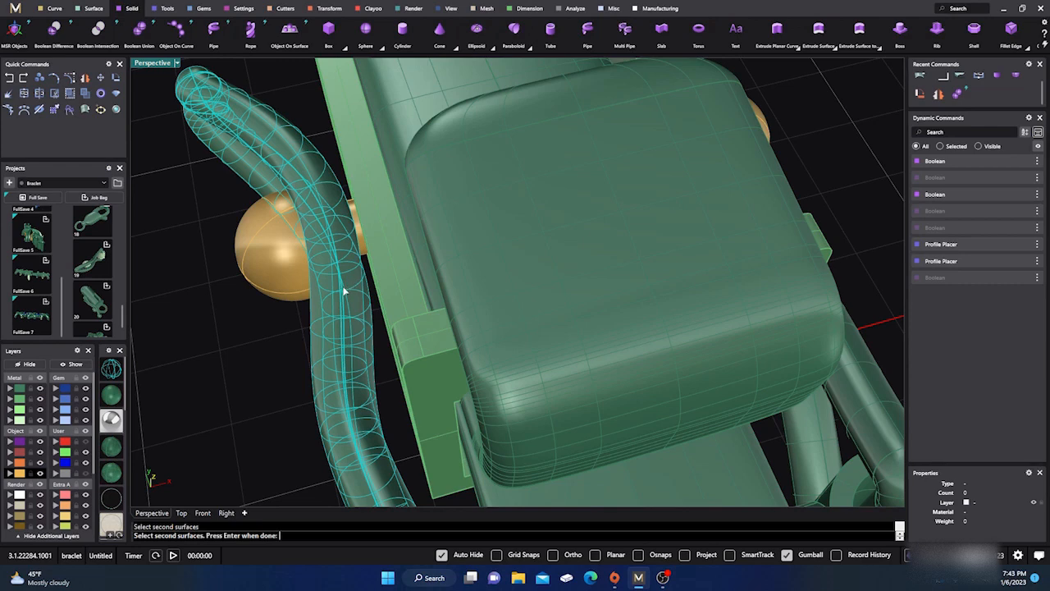
key(Return)
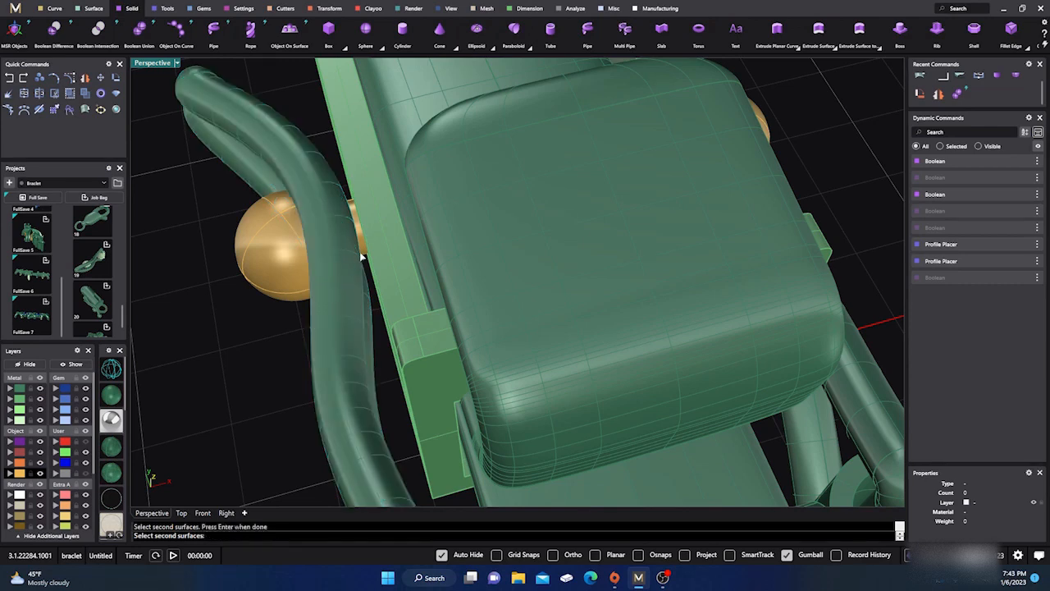
click(363, 254)
key(Return)
click(40, 389)
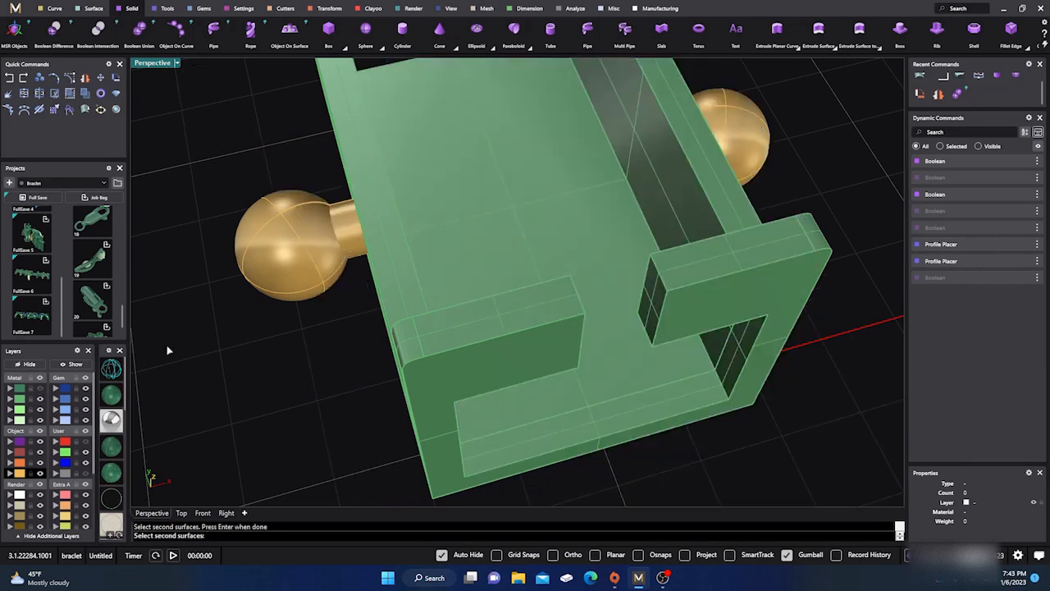
right_drag(666, 192, 728, 251)
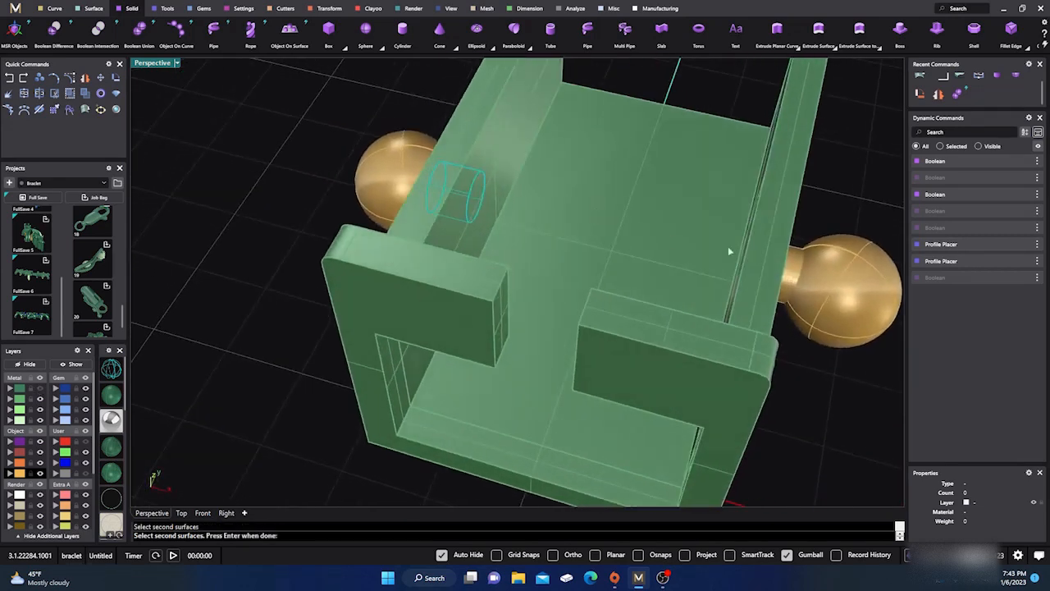
click(793, 277)
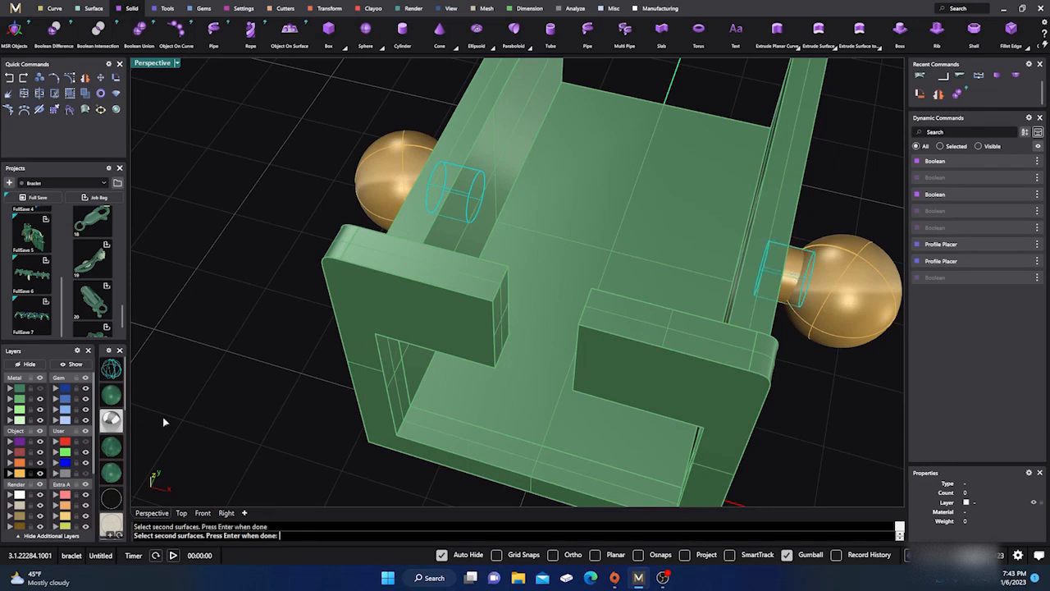
click(40, 389)
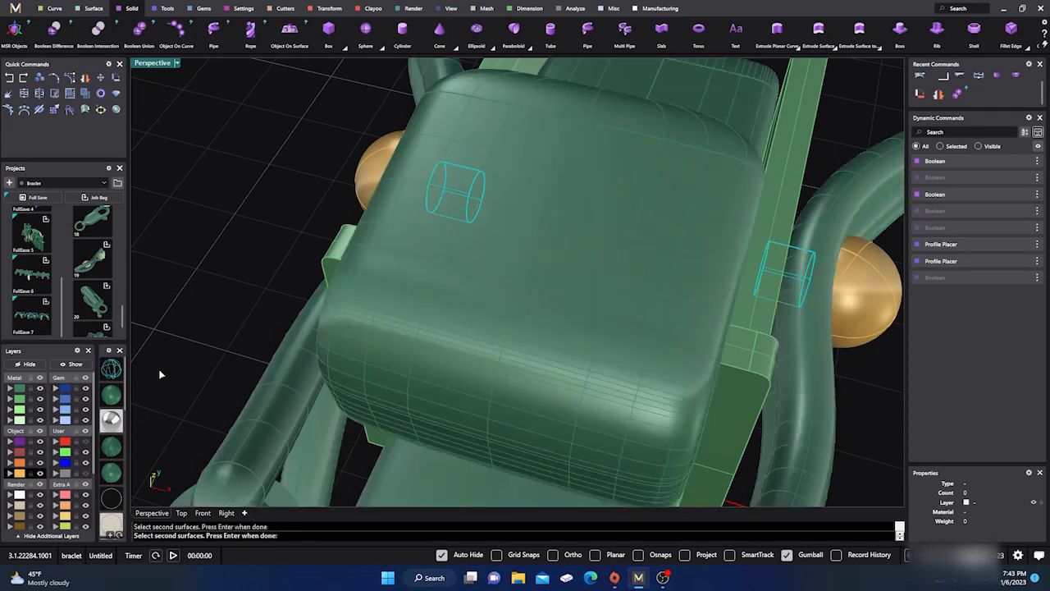
key(Return)
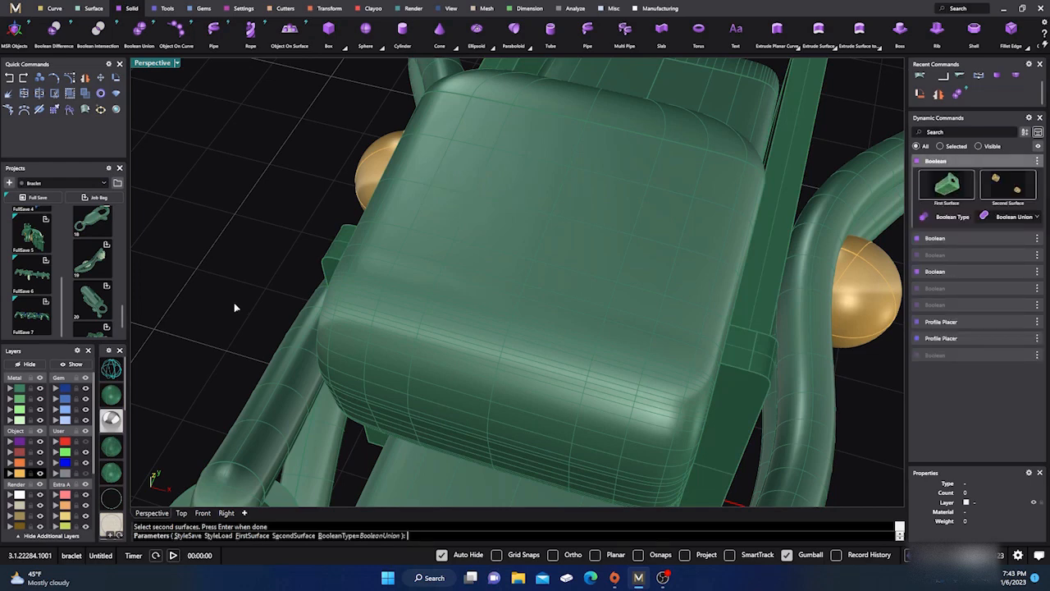
key(Return)
Boolean-union the housing with both side balls, and move the original balls and pin cylinders to the User 04 layer.
scroll(234, 303, down, 5)
right_drag(233, 303, 298, 389)
scroll(300, 351, up, 5)
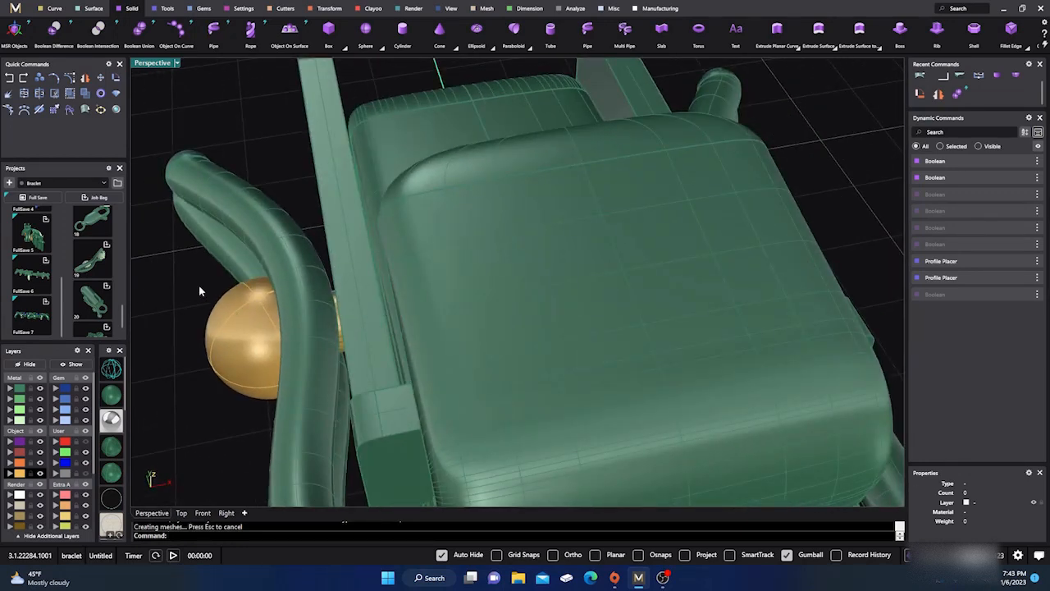
key(Return)
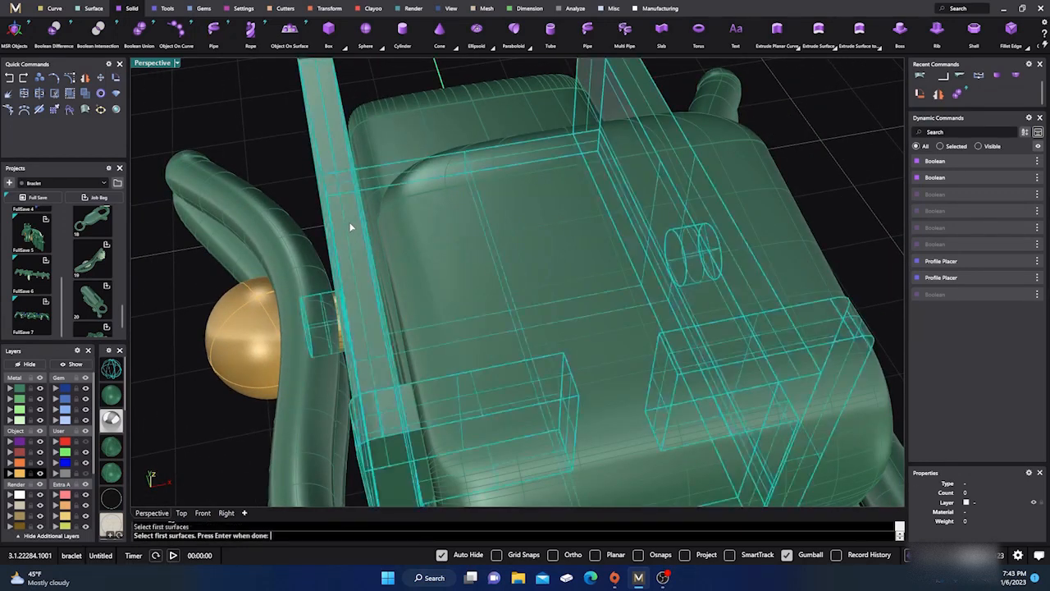
key(Return)
click(254, 335)
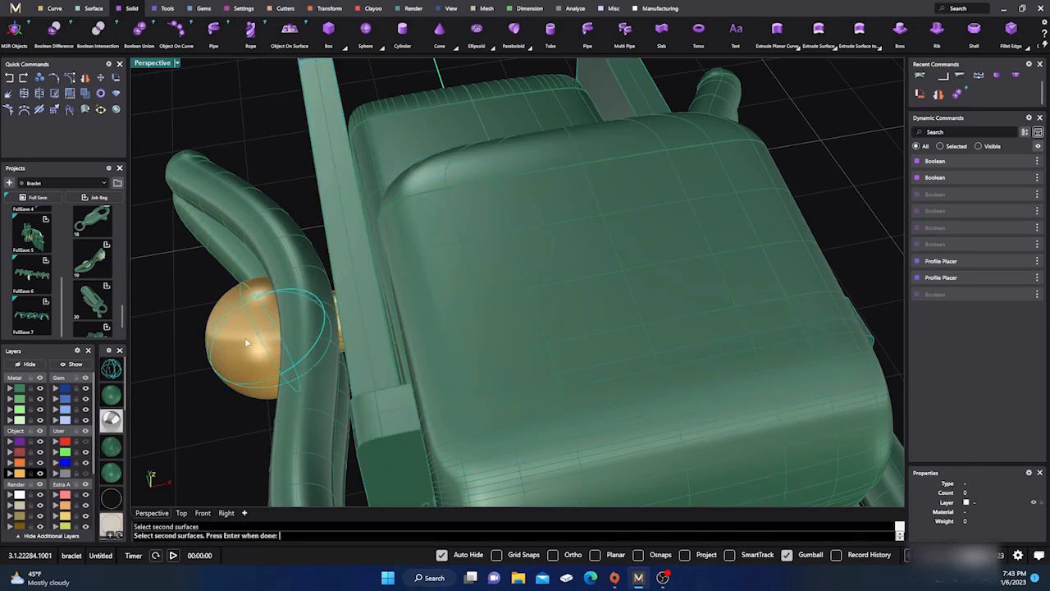
scroll(245, 337, down, 5)
click(525, 287)
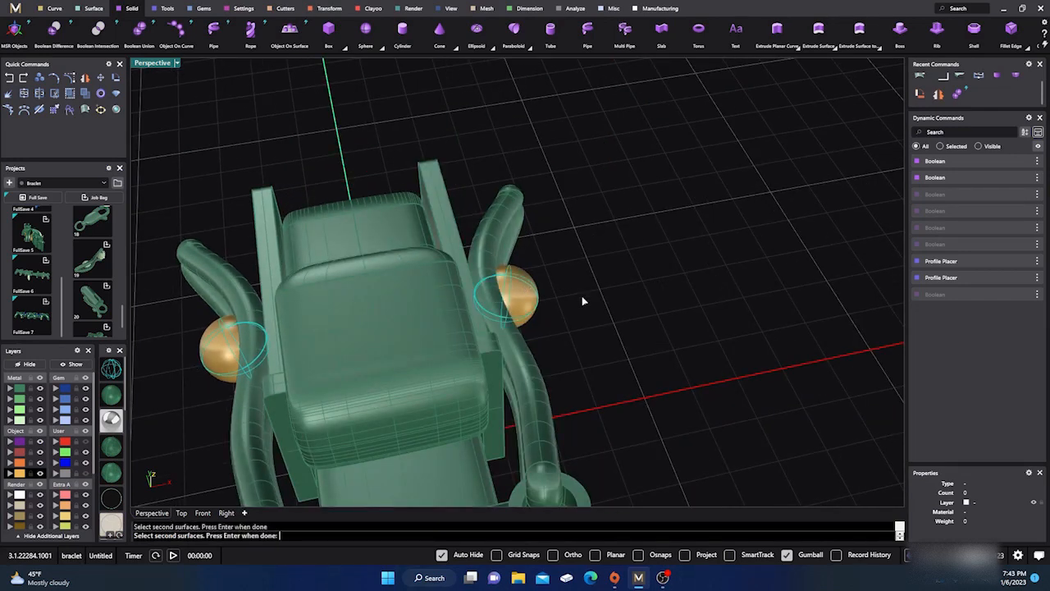
key(Return)
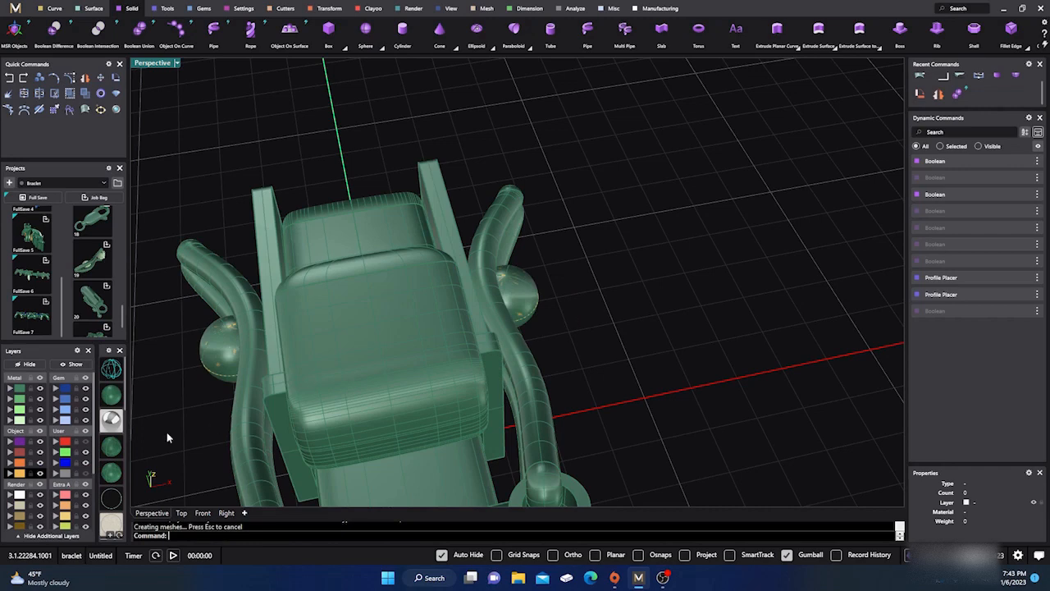
click(20, 474)
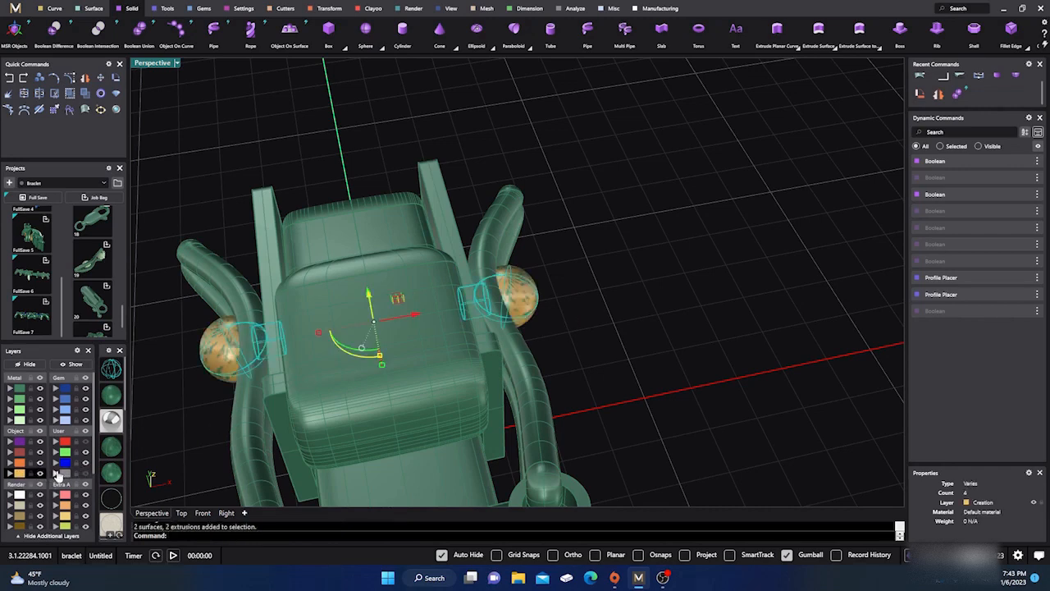
click(56, 474)
Examine the clasp from the side and check that the housing, wire latch and tongue are separate unified bodies.
scroll(565, 280, down, 5)
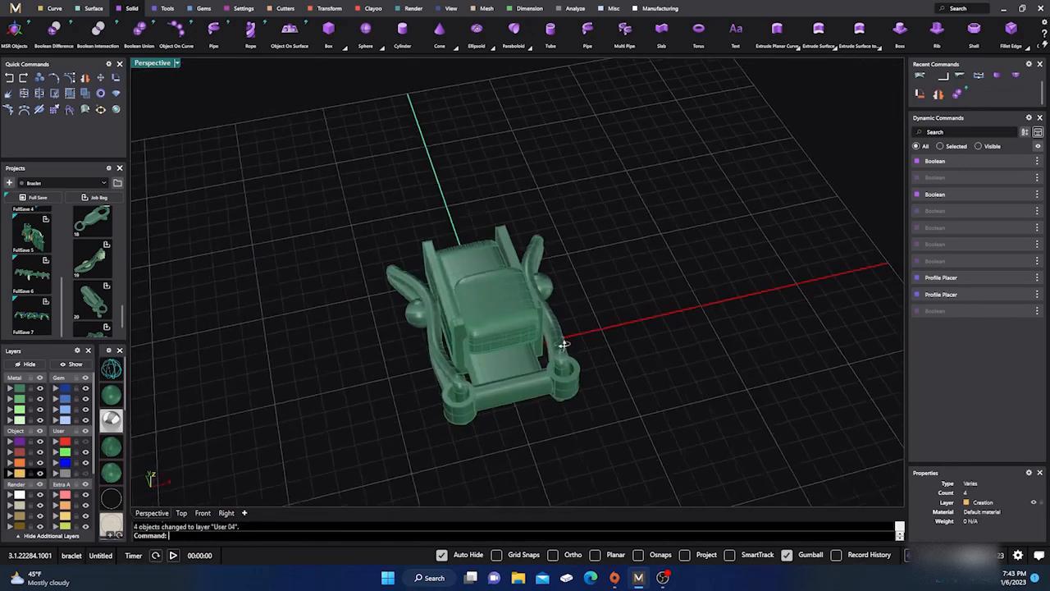
right_drag(563, 344, 688, 306)
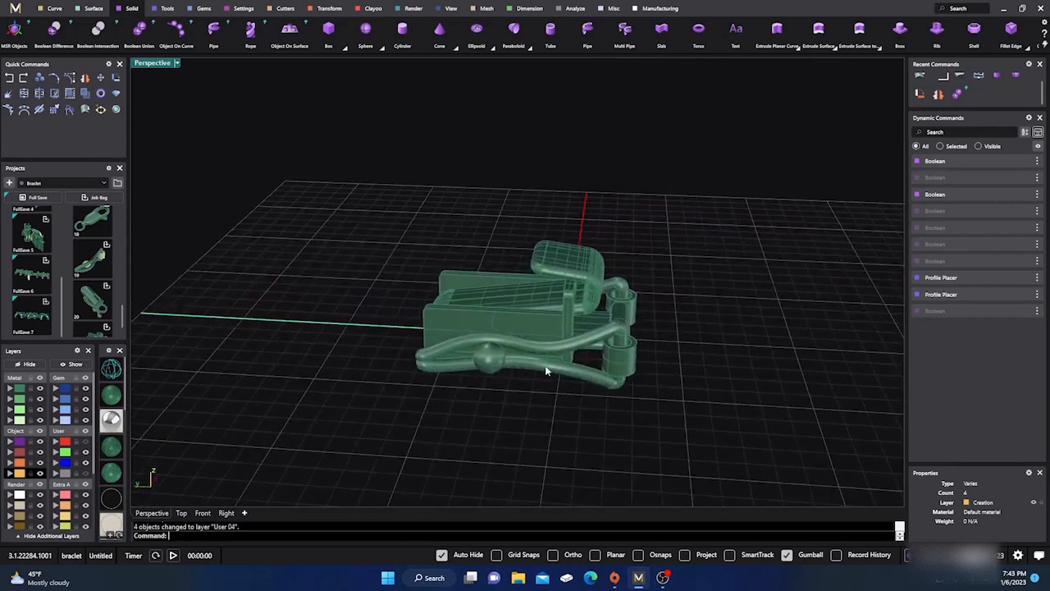
scroll(548, 369, up, 7)
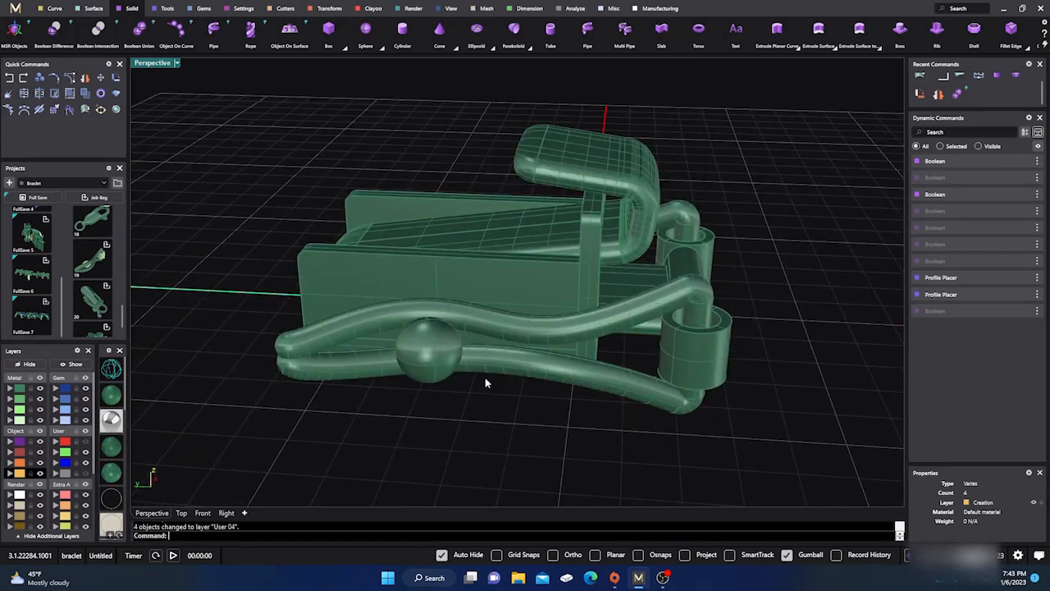
shift+click(439, 343)
click(444, 397)
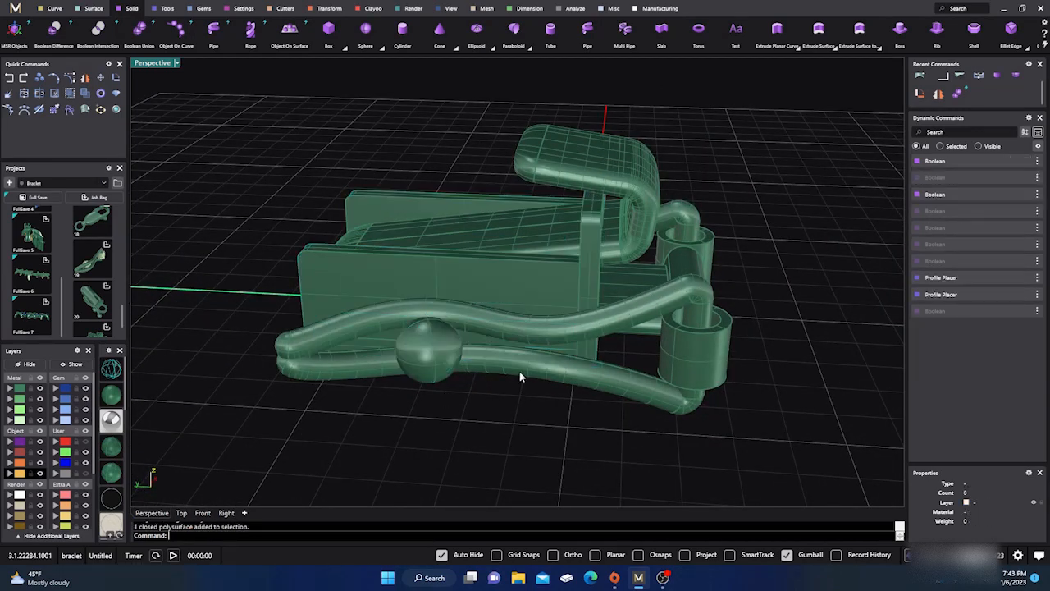
click(519, 371)
click(532, 388)
click(721, 364)
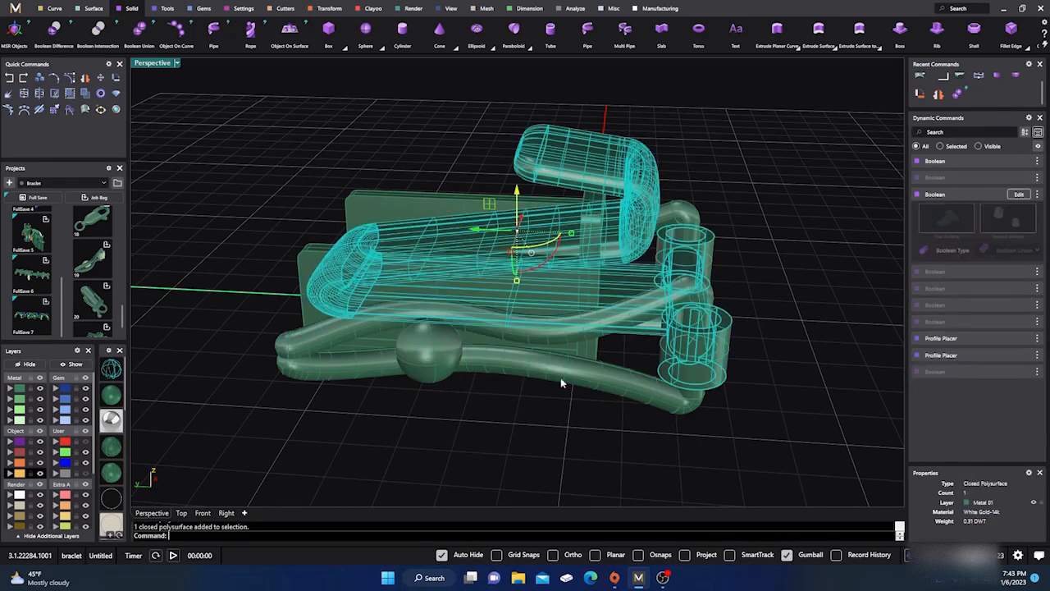
scroll(484, 350, down, 7)
click(508, 411)
Group the two wire latches with the tongue and hinge body.
right_drag(509, 411, 525, 429)
scroll(526, 361, up, 6)
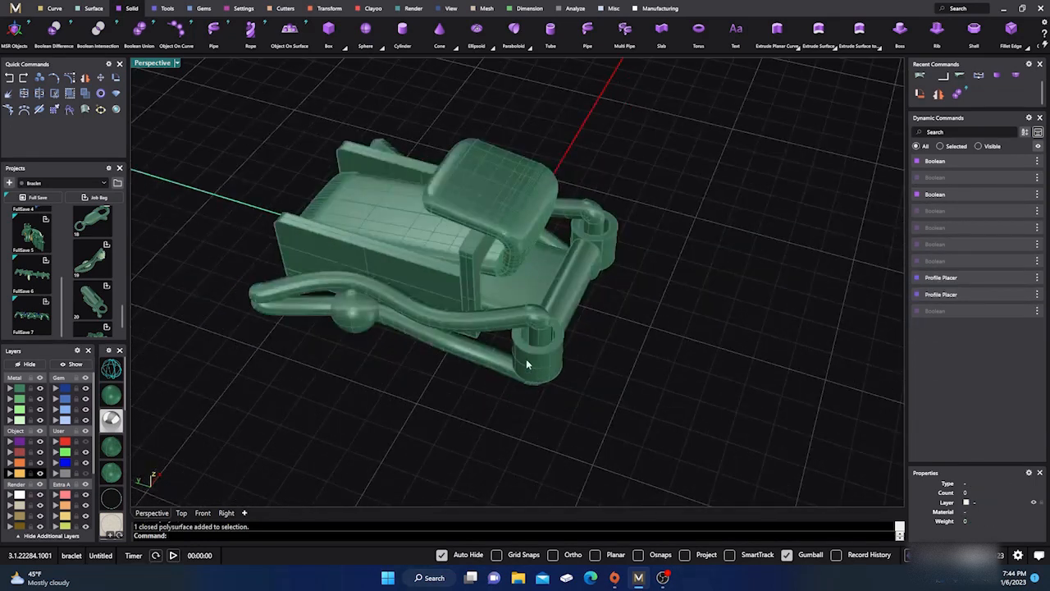
click(489, 367)
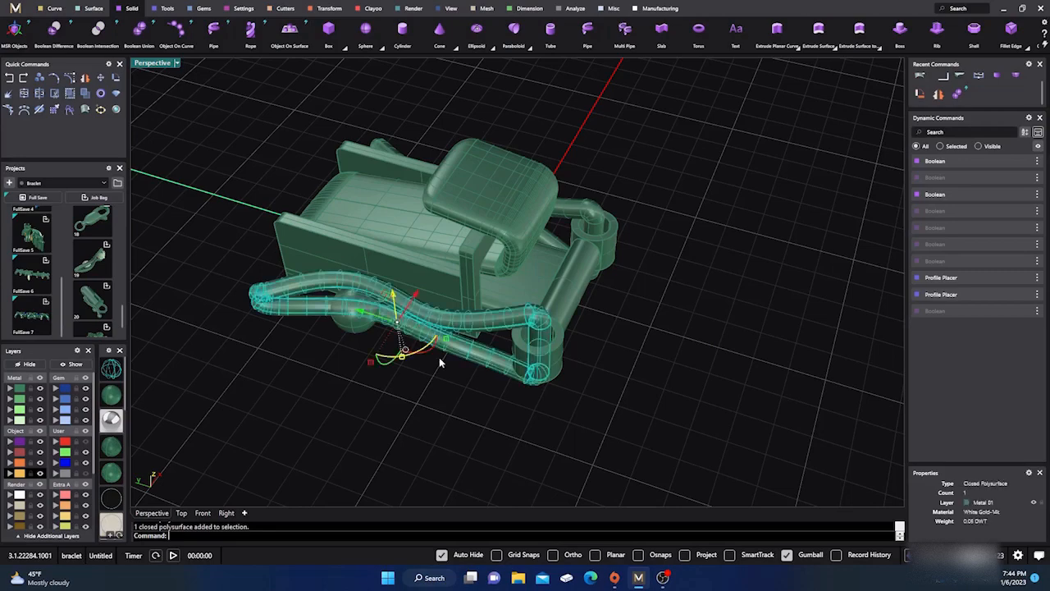
right_drag(443, 452, 506, 398)
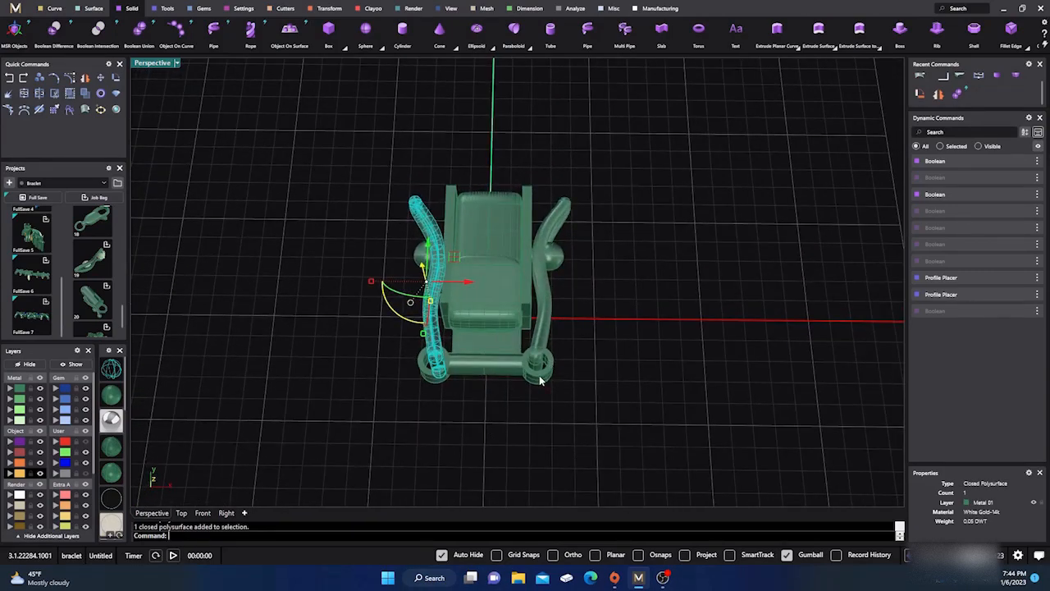
shift+click(539, 378)
shift+click(544, 338)
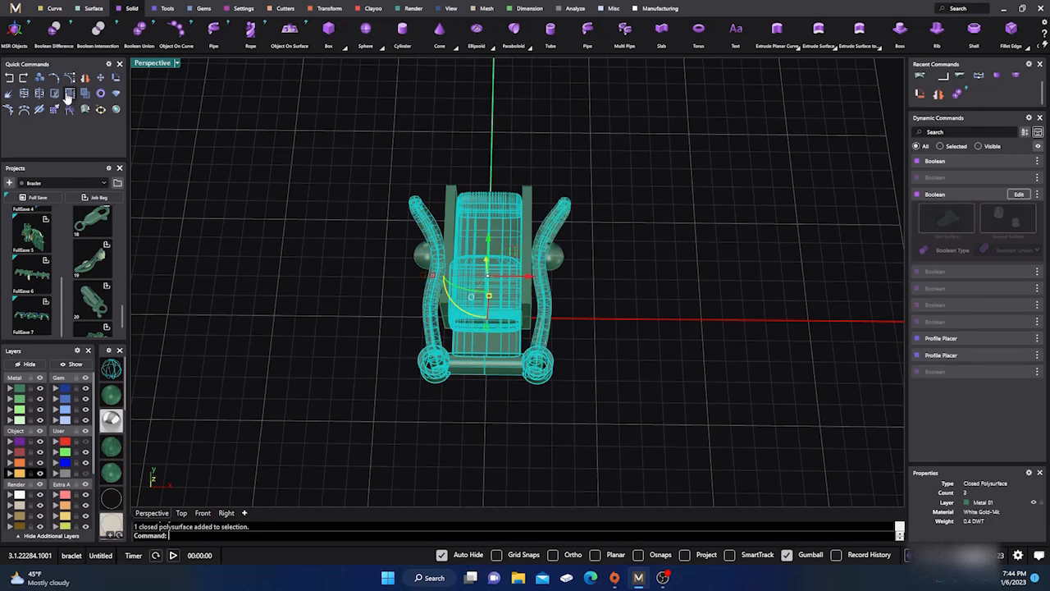
click(71, 95)
click(323, 243)
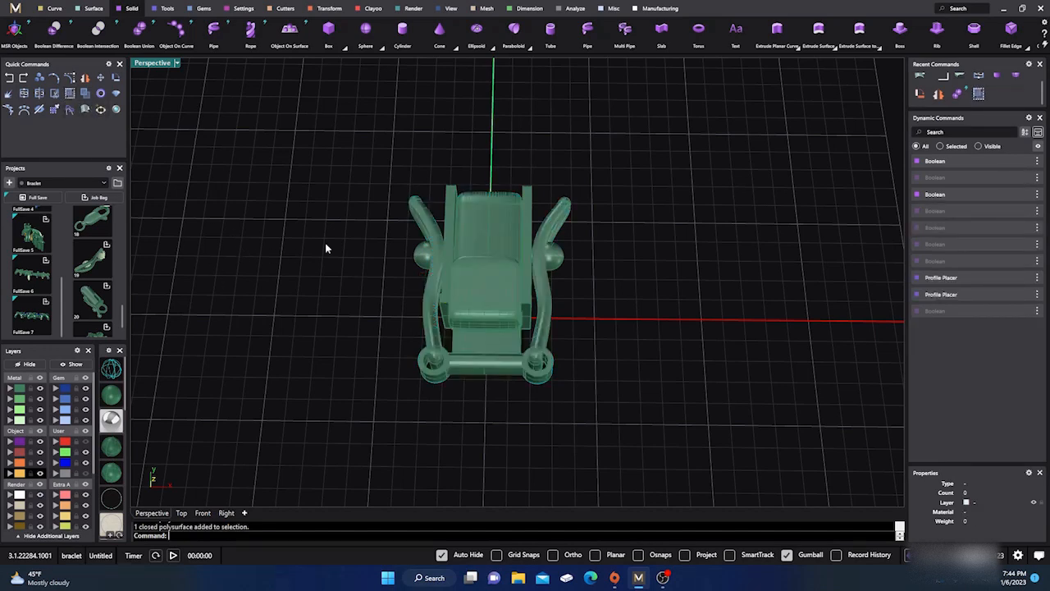
Move the grouped tongue and latches forward along the clasp's length until they are clear of the housing.
click(451, 200)
click(302, 294)
right_drag(270, 387, 438, 354)
click(500, 310)
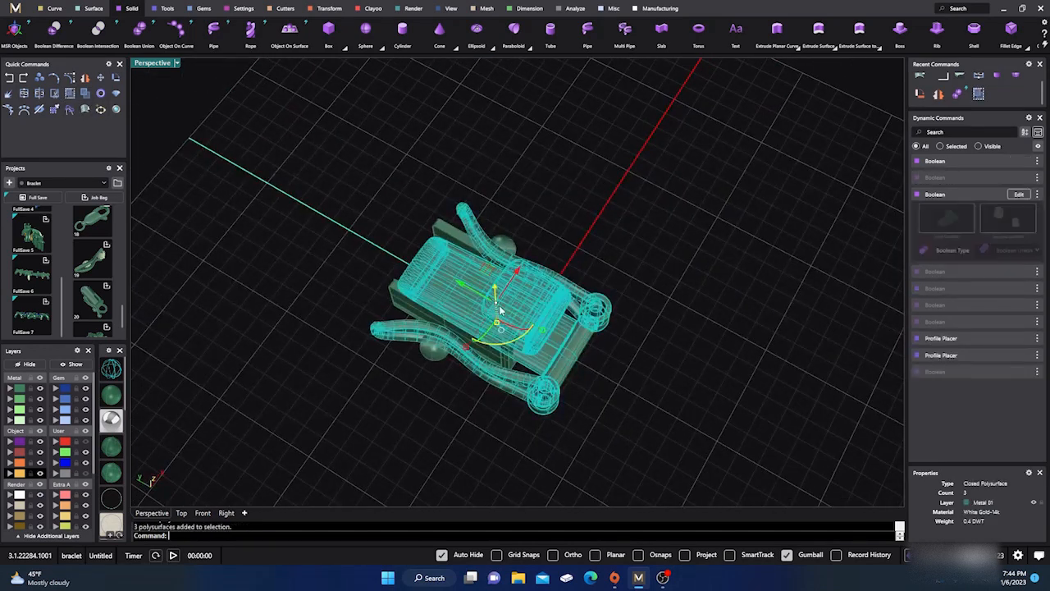
drag(463, 288, 610, 369)
click(318, 215)
scroll(350, 249, down, 7)
right_drag(441, 392, 373, 393)
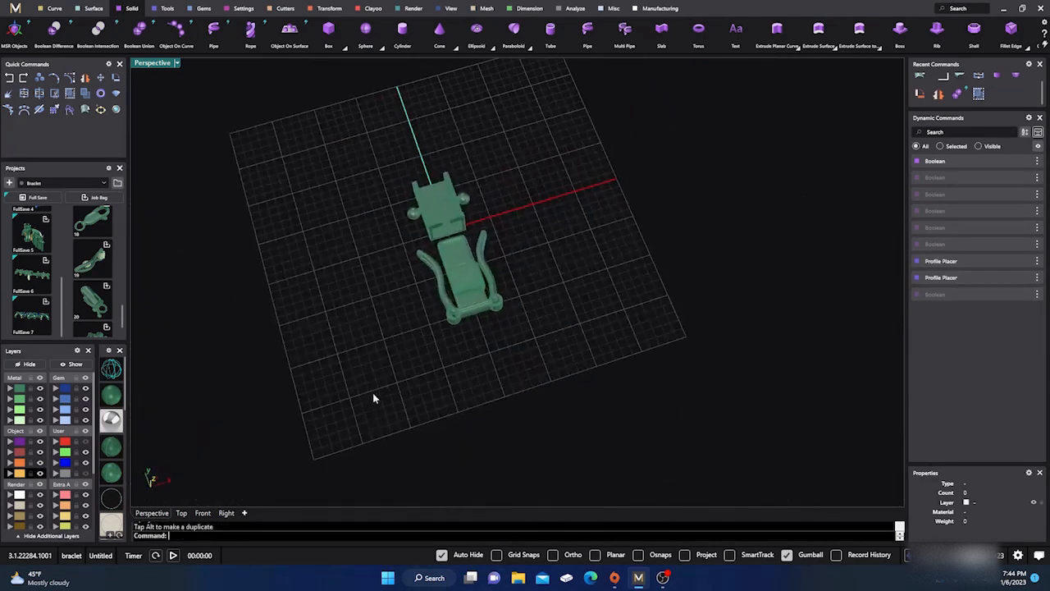
Ungroup the tongue and the two wire latches.
click(461, 261)
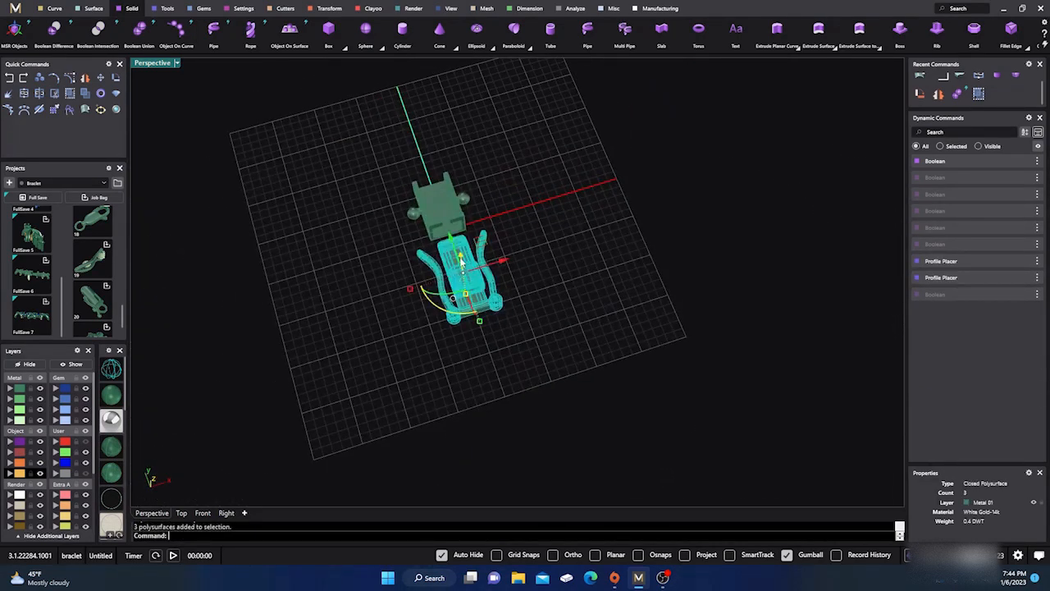
click(85, 96)
click(377, 357)
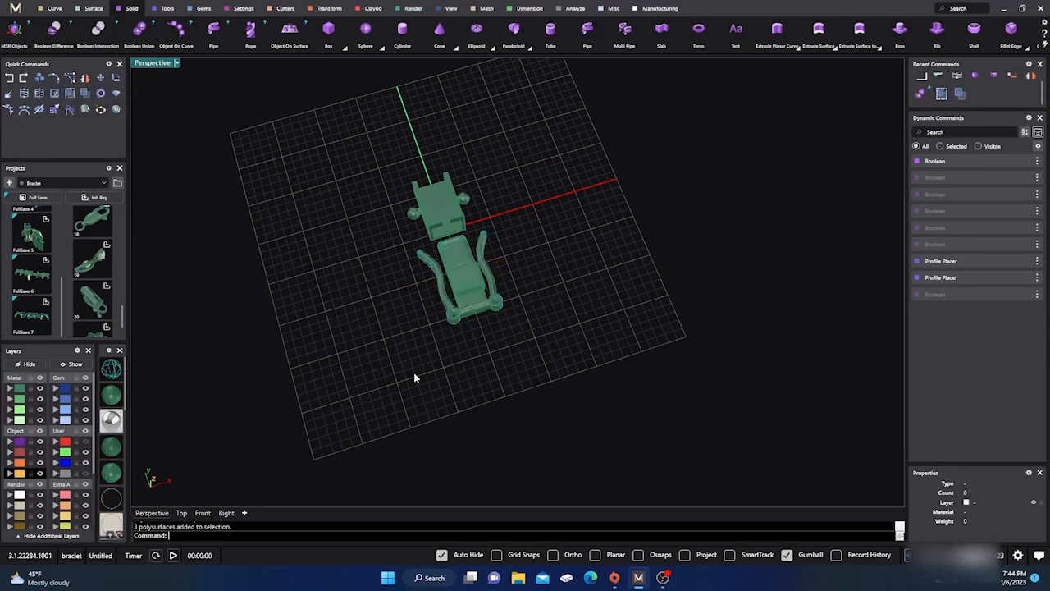
Rotate the wire latch on the negative X side about 25 degrees outward around its hinge ring in the top view.
scroll(416, 374, up, 6)
click(447, 230)
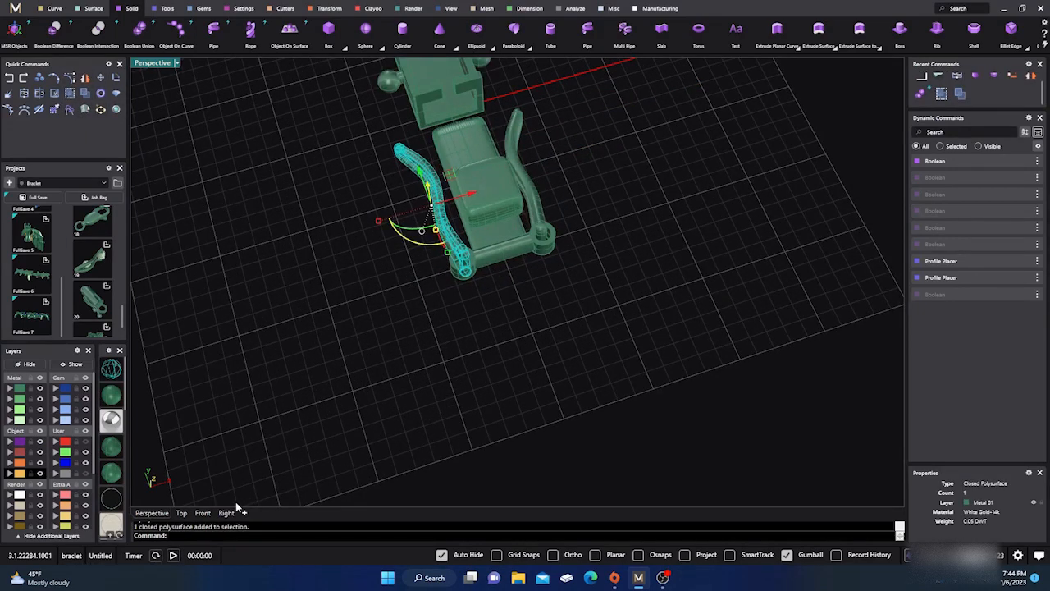
click(202, 513)
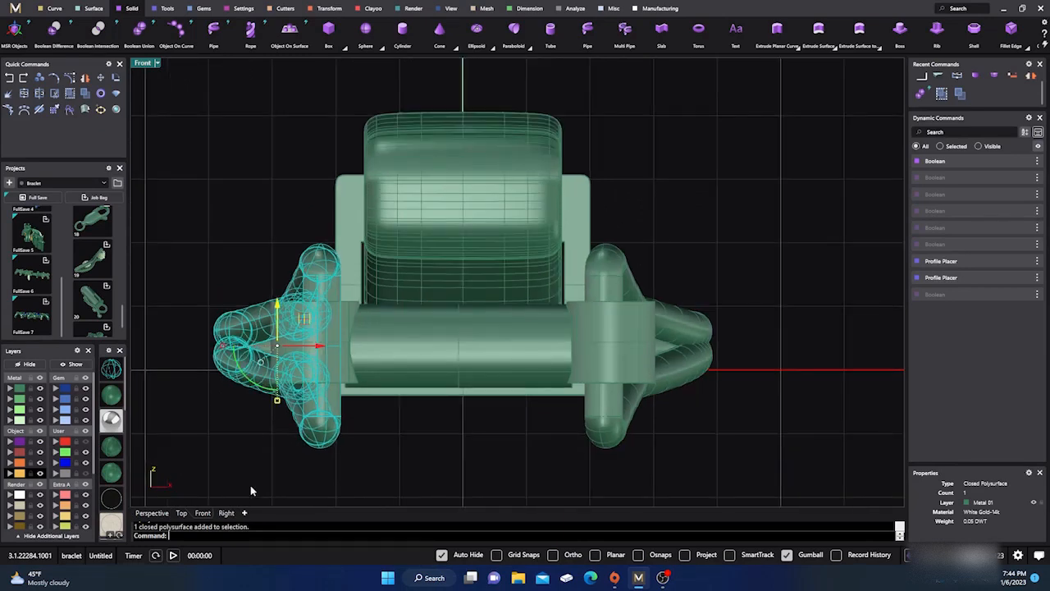
click(182, 513)
scroll(388, 291, down, 3)
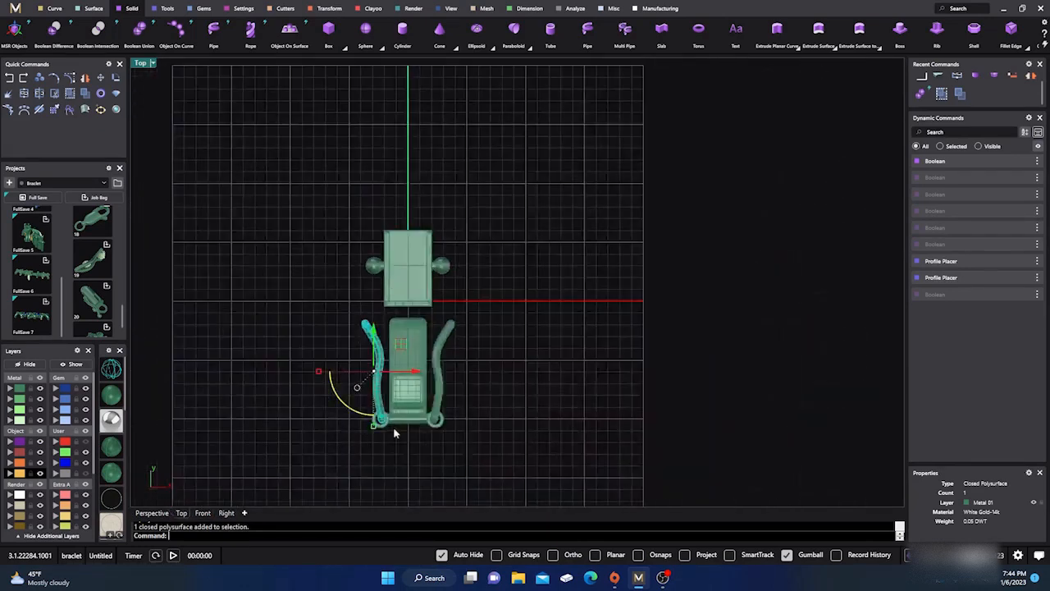
scroll(394, 429, up, 2)
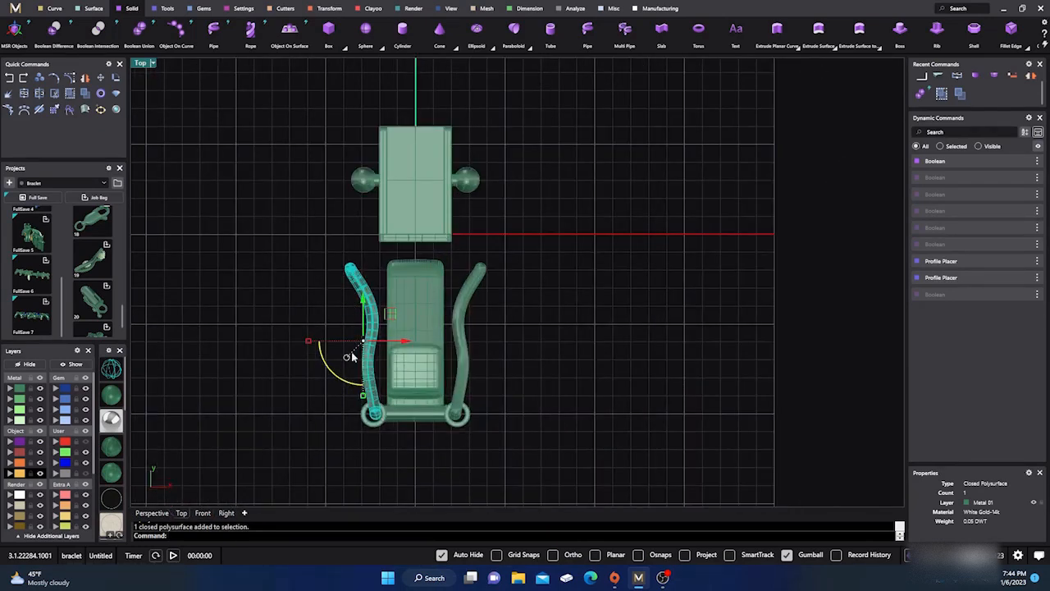
click(115, 79)
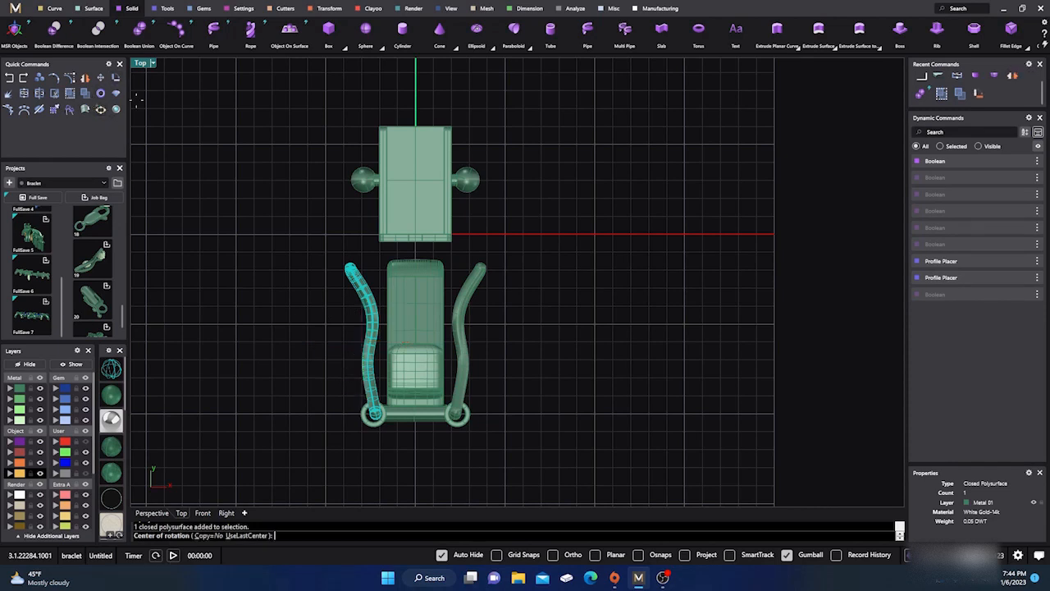
click(373, 414)
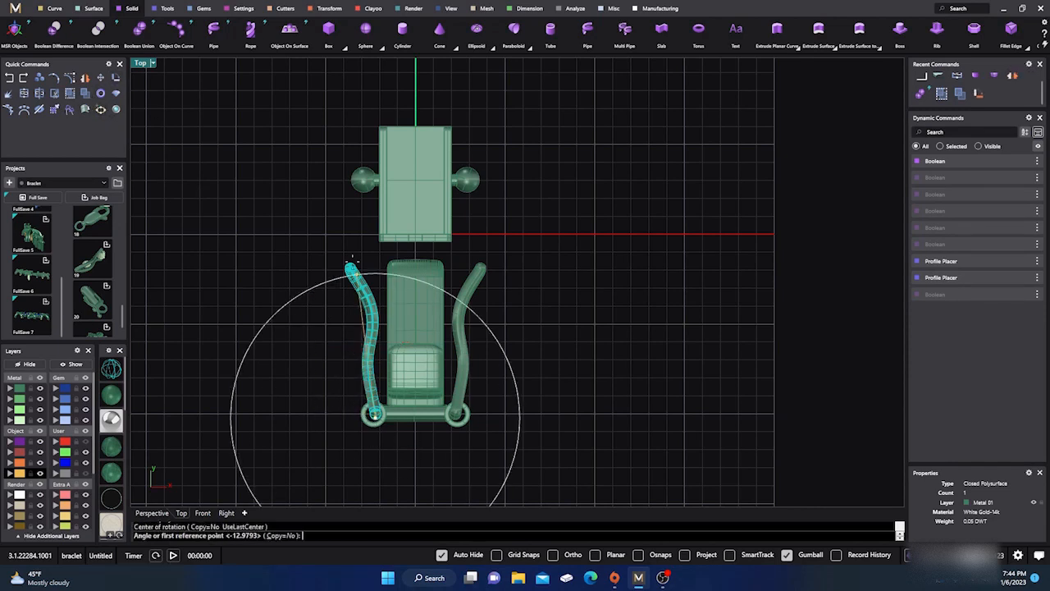
click(343, 244)
click(282, 289)
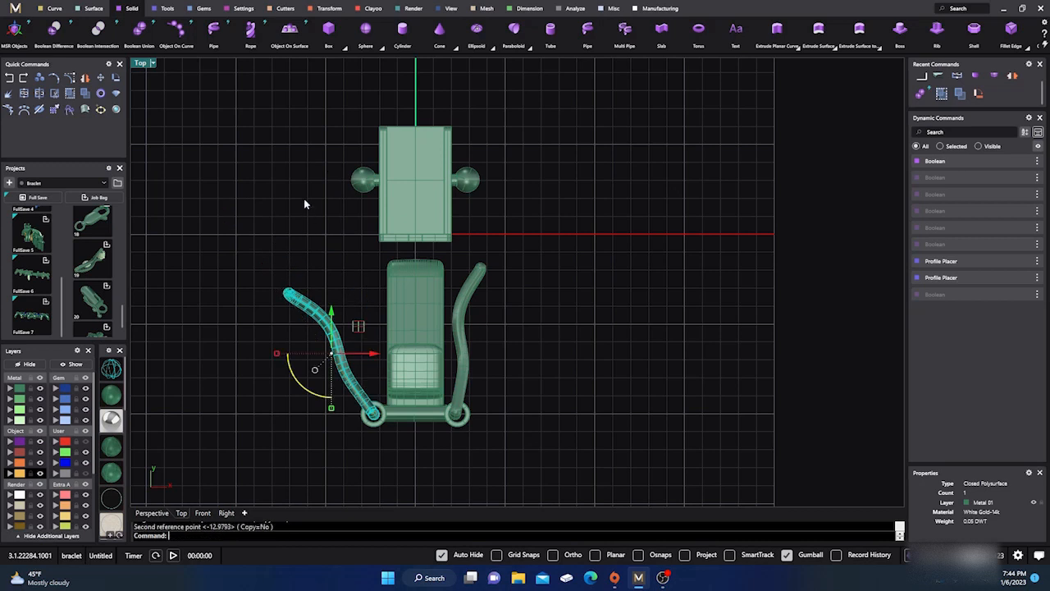
Rotate the opposite wire latch outward around its own hinge ring, away from the tongue.
key(Return)
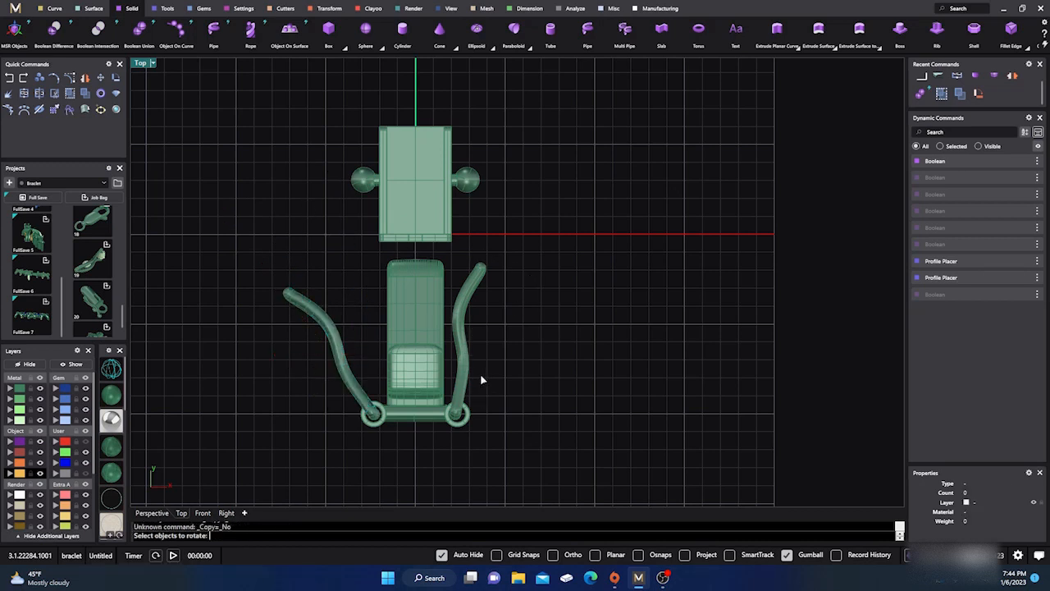
click(460, 396)
key(Return)
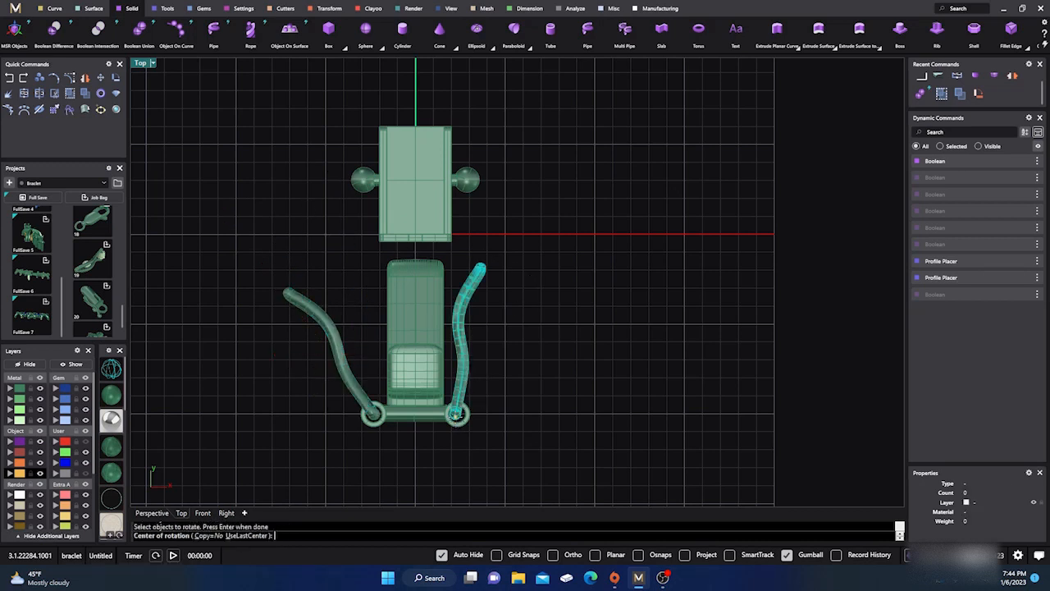
click(456, 416)
click(462, 270)
click(544, 280)
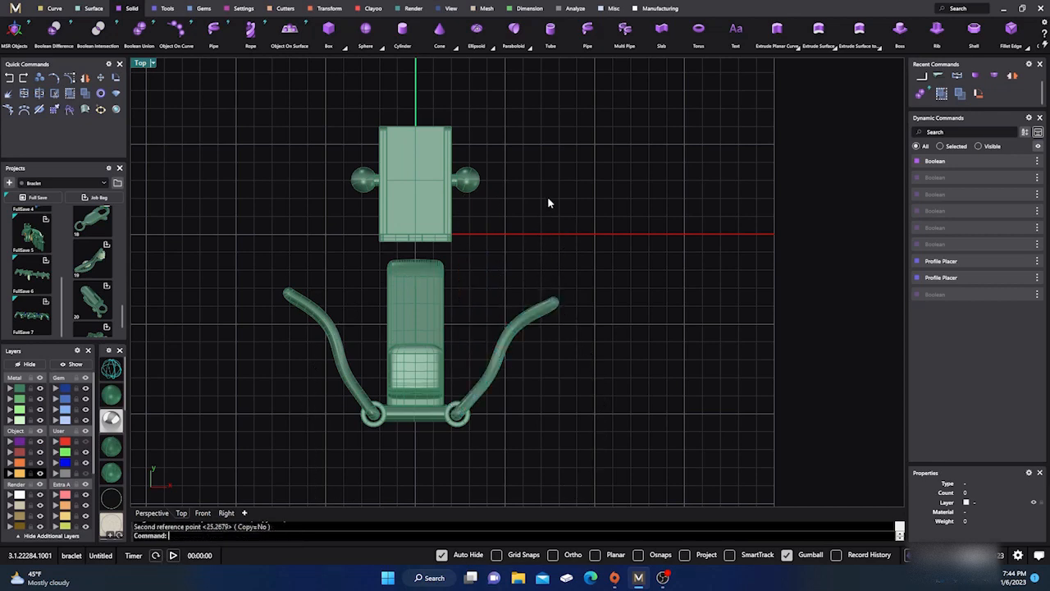
Show the opened clasp in the perspective view with the polished metal rendered display mode.
click(152, 513)
right_drag(313, 426, 379, 148)
right_drag(320, 220, 431, 357)
click(113, 425)
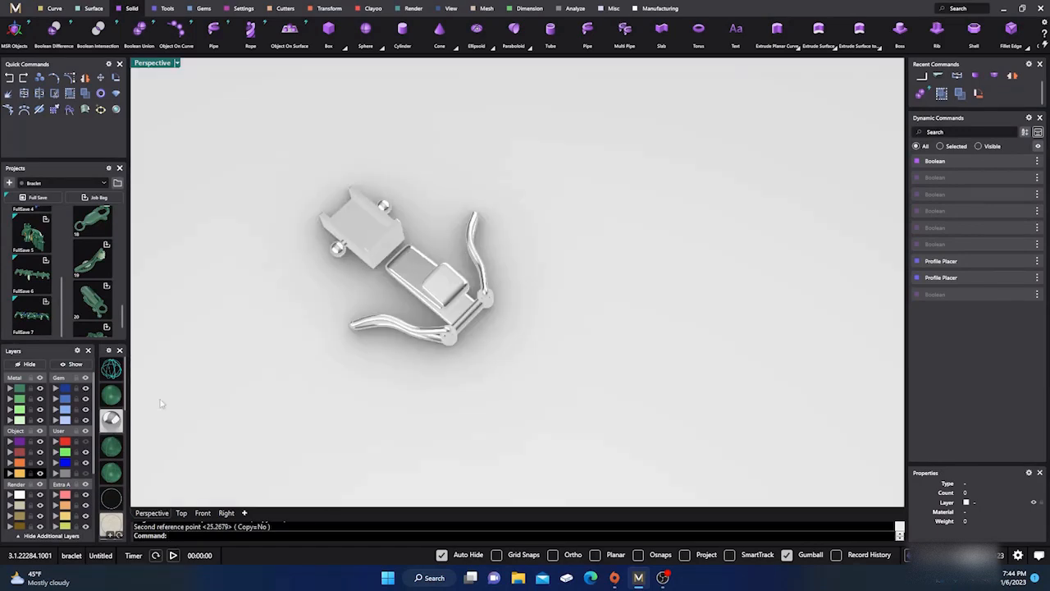
Examine the rendered clasp from several angles, checking the housing, spring tongue and opened wire latches.
right_drag(346, 419, 528, 421)
scroll(496, 415, down, 6)
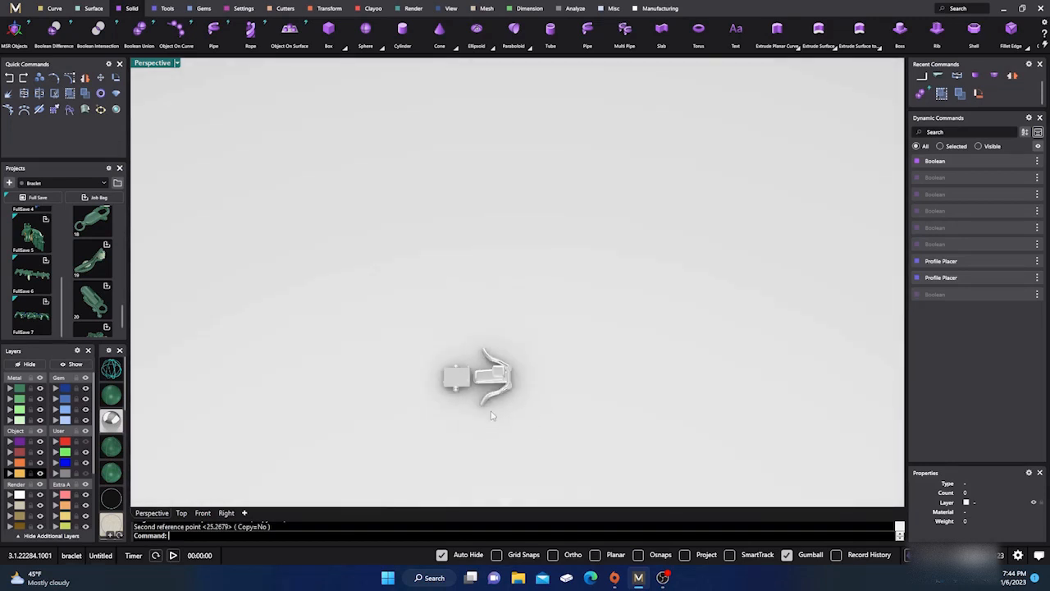
scroll(484, 413, up, 10)
mouse_move(517, 448)
right_down()
mouse_move(462, 364)
mouse_move(473, 427)
mouse_move(539, 424)
mouse_move(522, 440)
mouse_move(506, 424)
mouse_move(522, 377)
mouse_move(510, 434)
right_up()
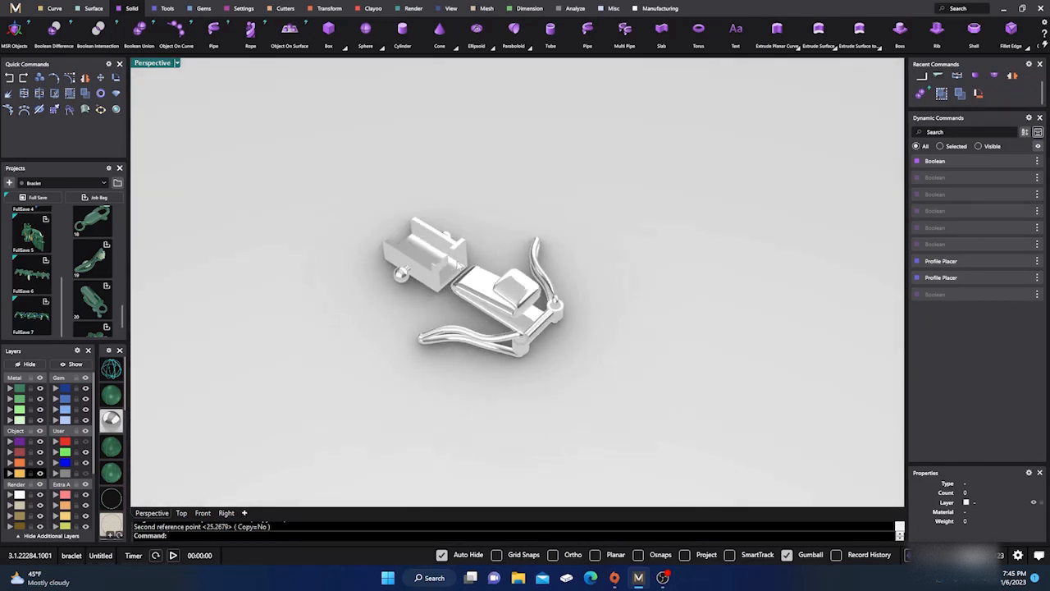
scroll(447, 294, up, 3)
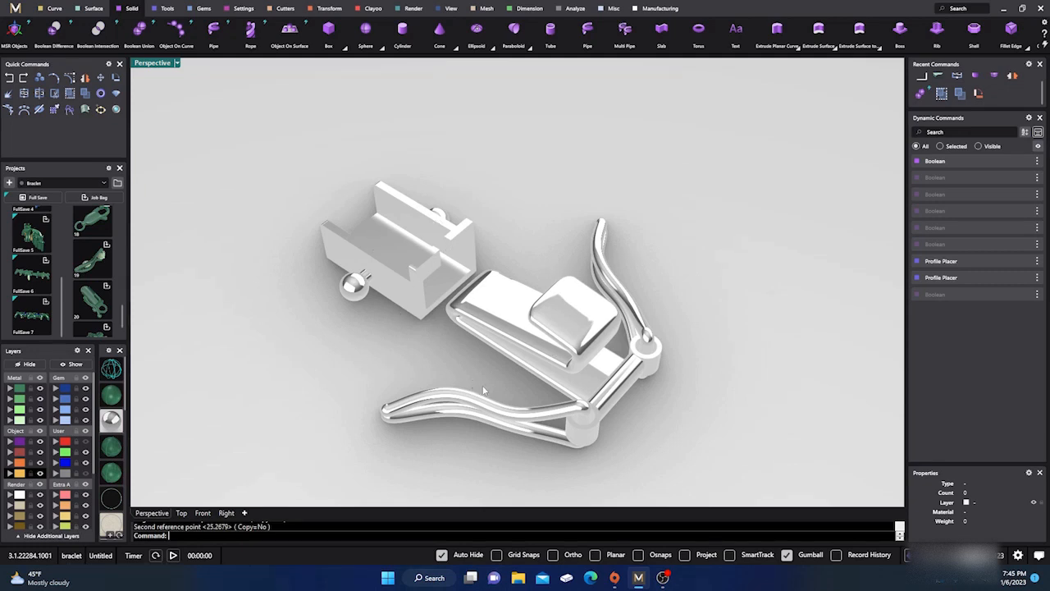
right_drag(489, 385, 415, 328)
scroll(415, 328, down, 3)
scroll(422, 382, up, 5)
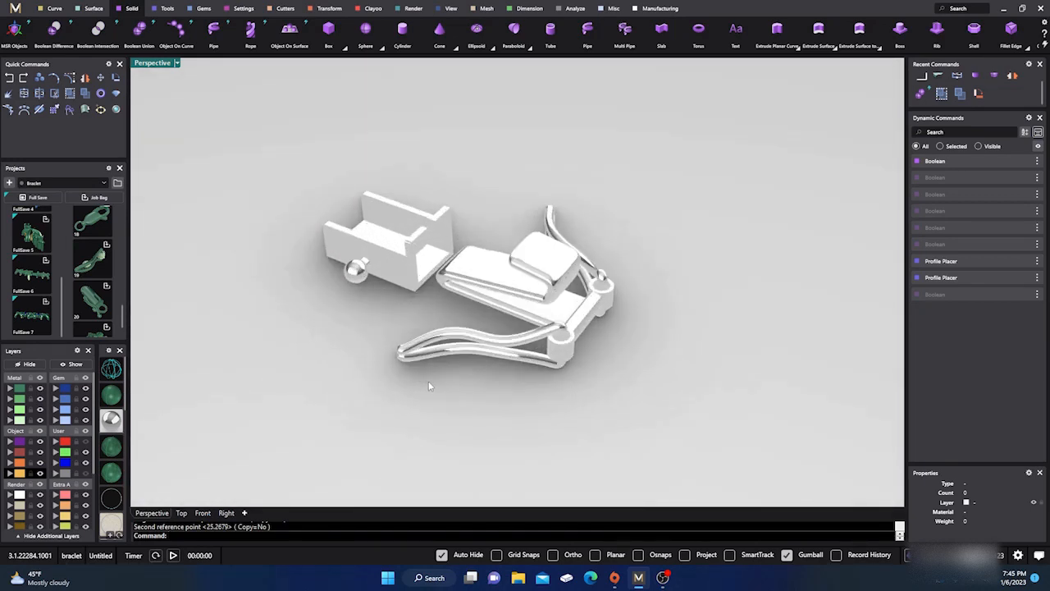
scroll(469, 413, up, 1)
scroll(469, 412, down, 1)
right_drag(470, 414, 481, 395)
scroll(474, 404, down, 2)
scroll(464, 382, up, 3)
scroll(464, 381, down, 2)
scroll(460, 385, up, 3)
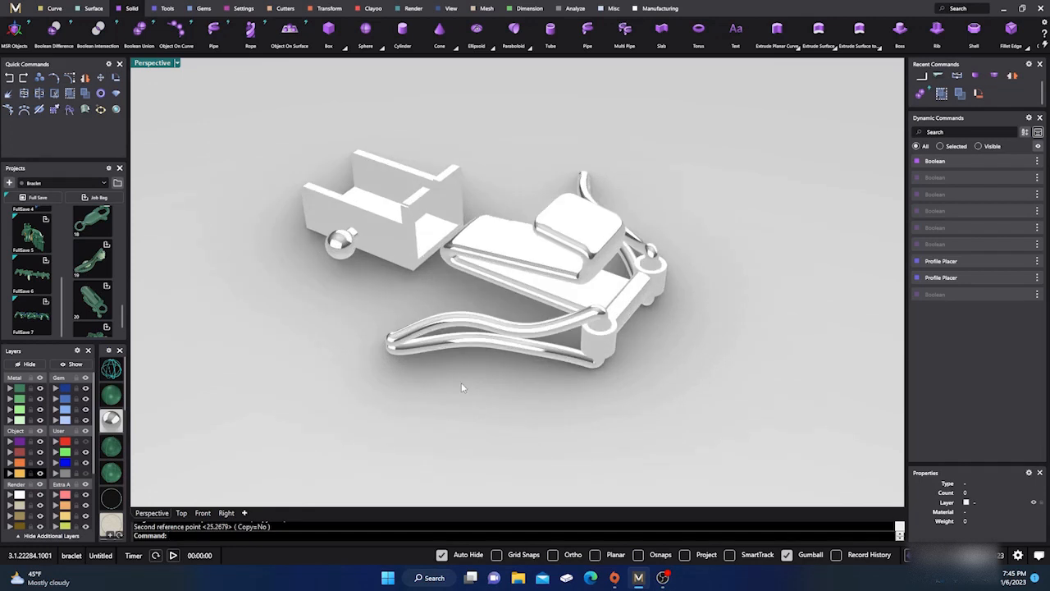
right_drag(408, 406, 422, 443)
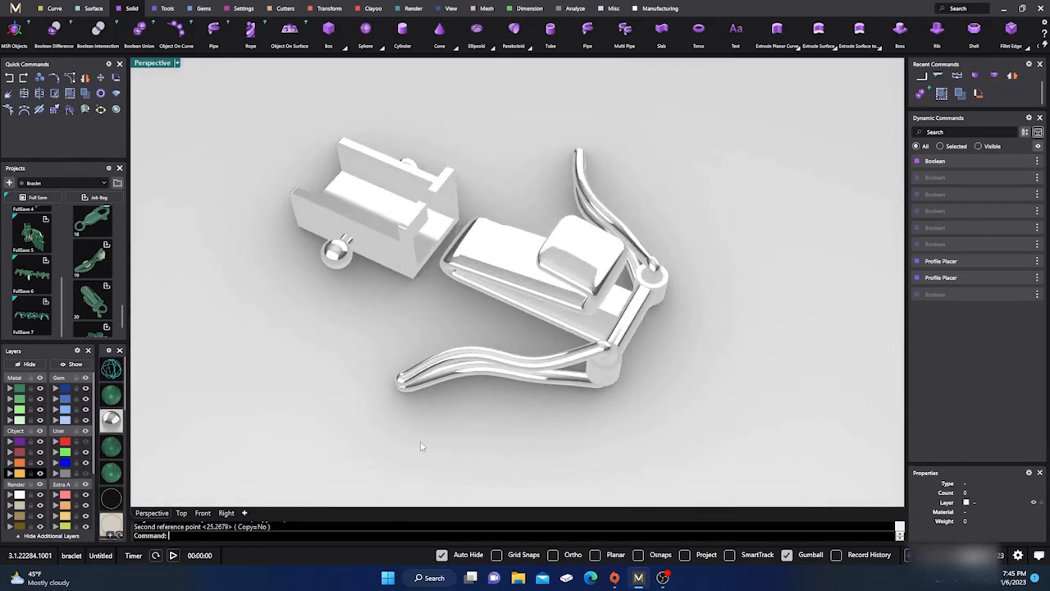